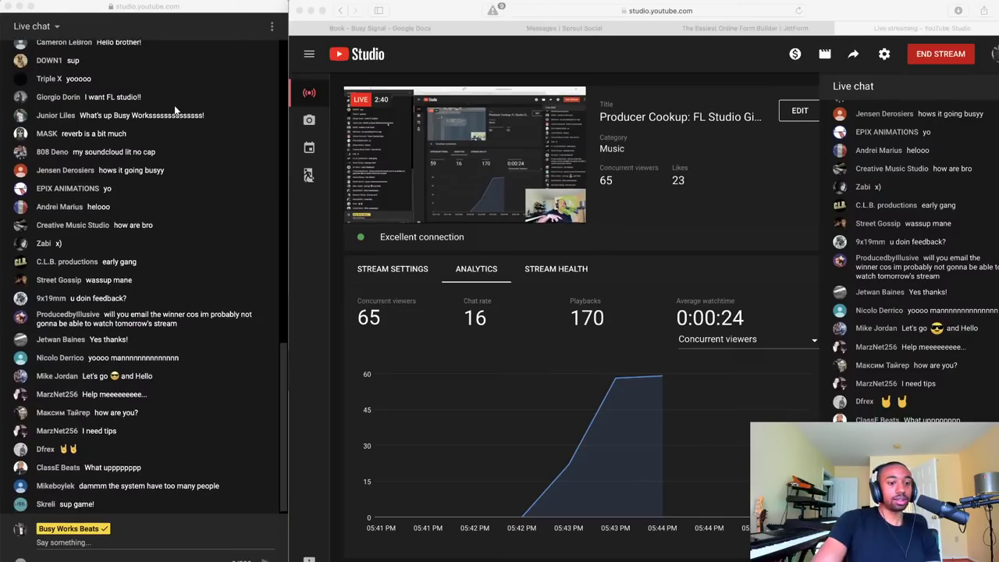
Read the viewers' recent greetings and questions in the stream's popped-out live chat
scroll(175, 110, up, 1)
scroll(174, 105, up, 1)
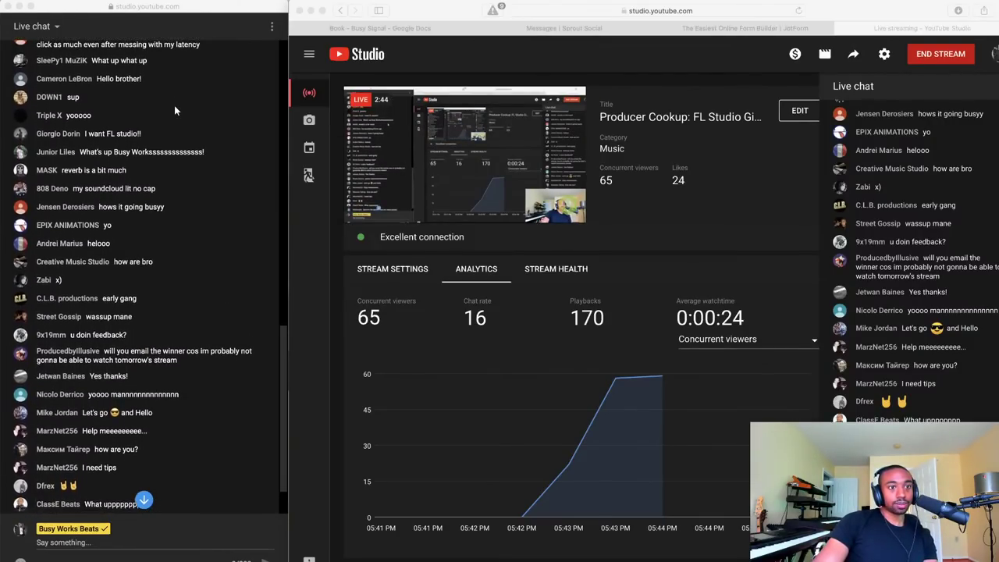
scroll(174, 106, down, 1)
scroll(174, 105, up, 1)
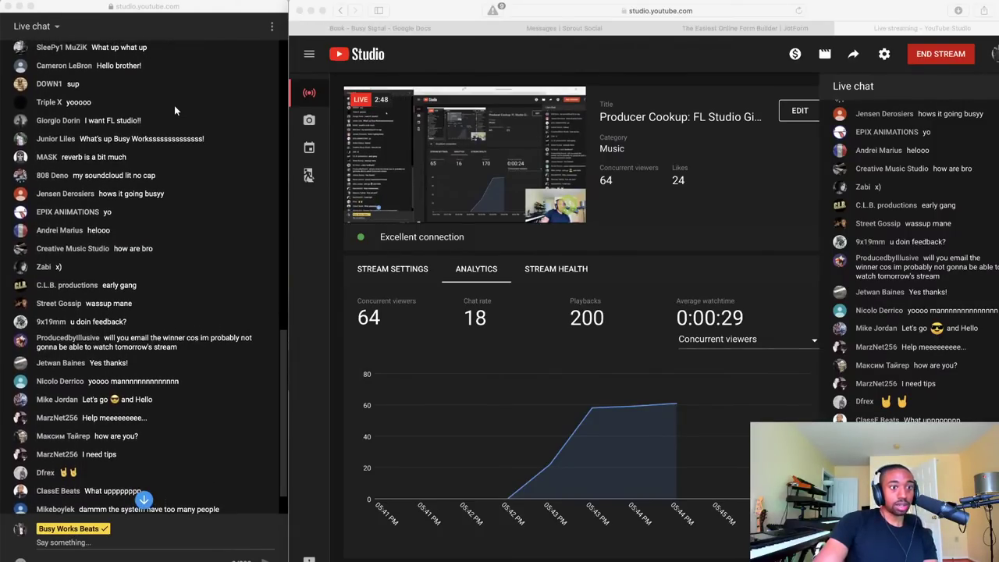
scroll(174, 105, up, 1)
scroll(174, 105, down, 1)
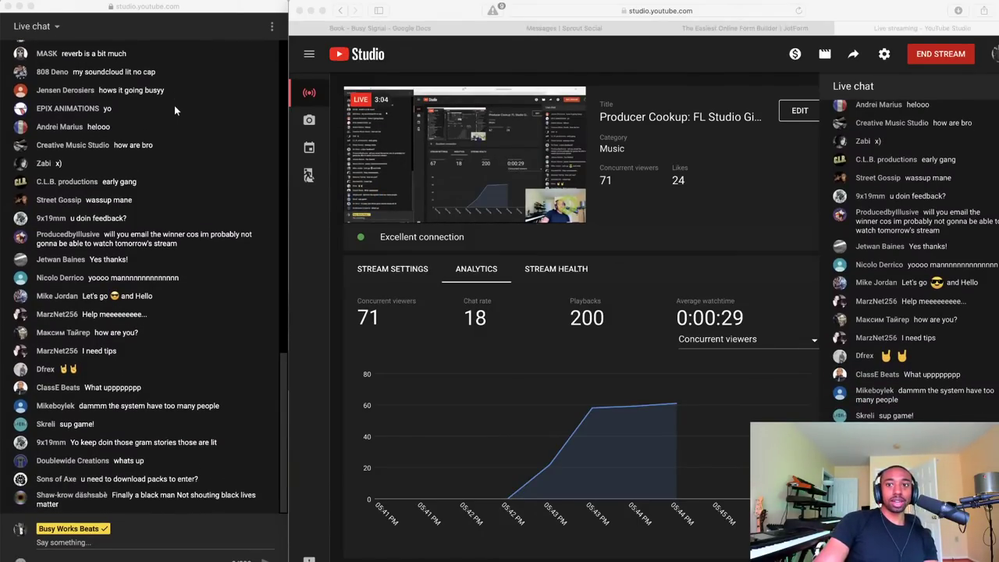
scroll(174, 106, up, 1)
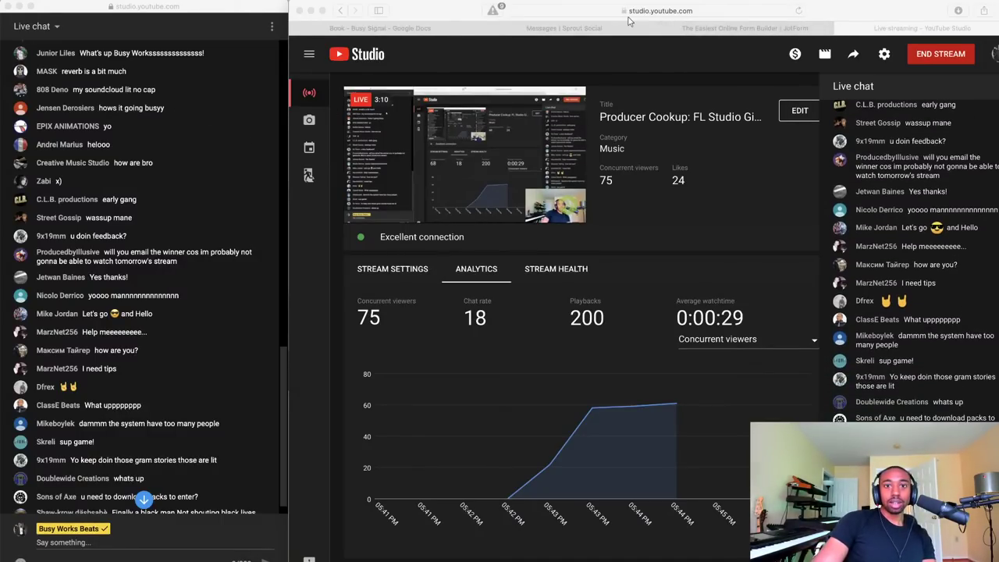
Switch to FL Studio, return to YouTube Studio's popped-out live chat window and show its newest messages
click(312, 11)
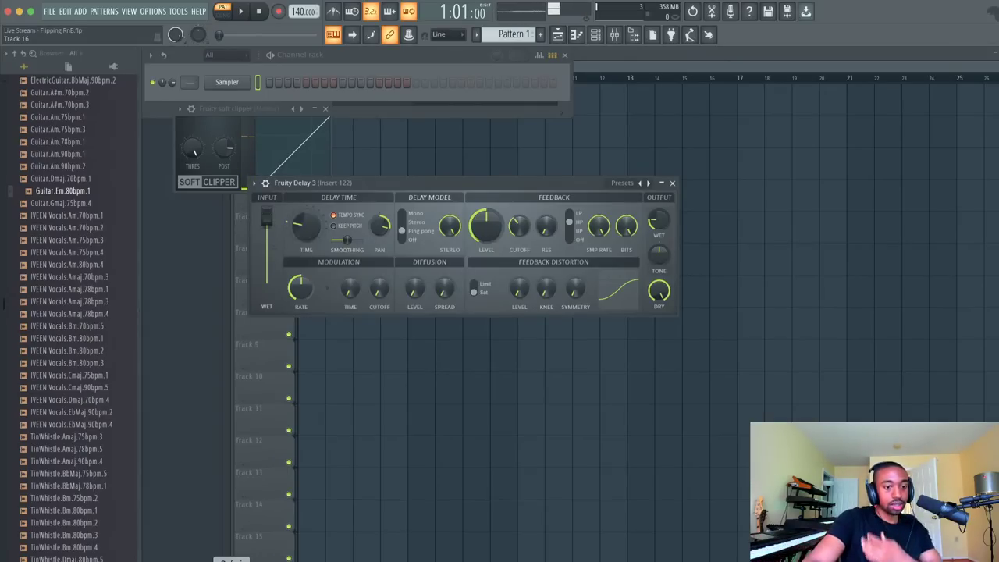
click(252, 471)
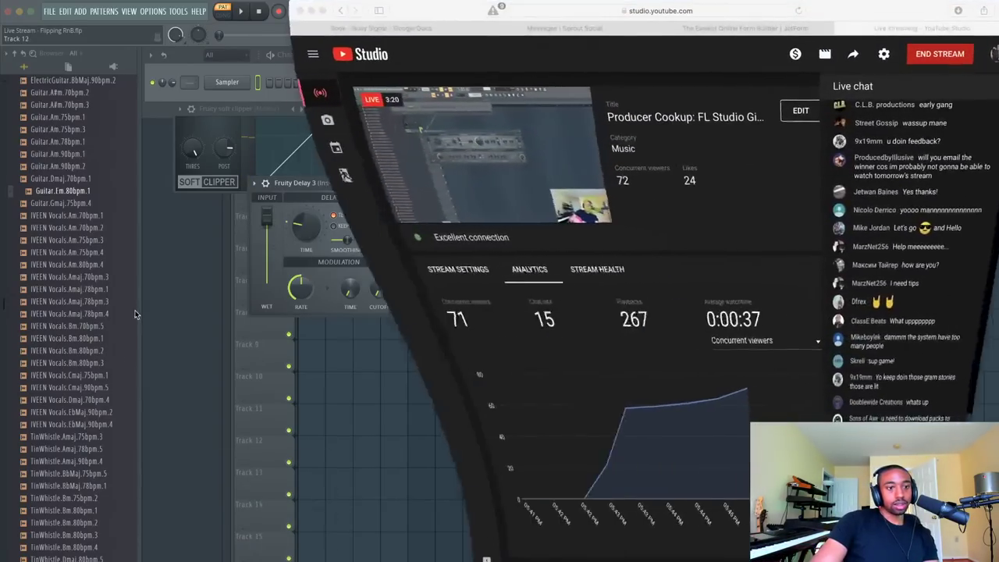
right_click(255, 558)
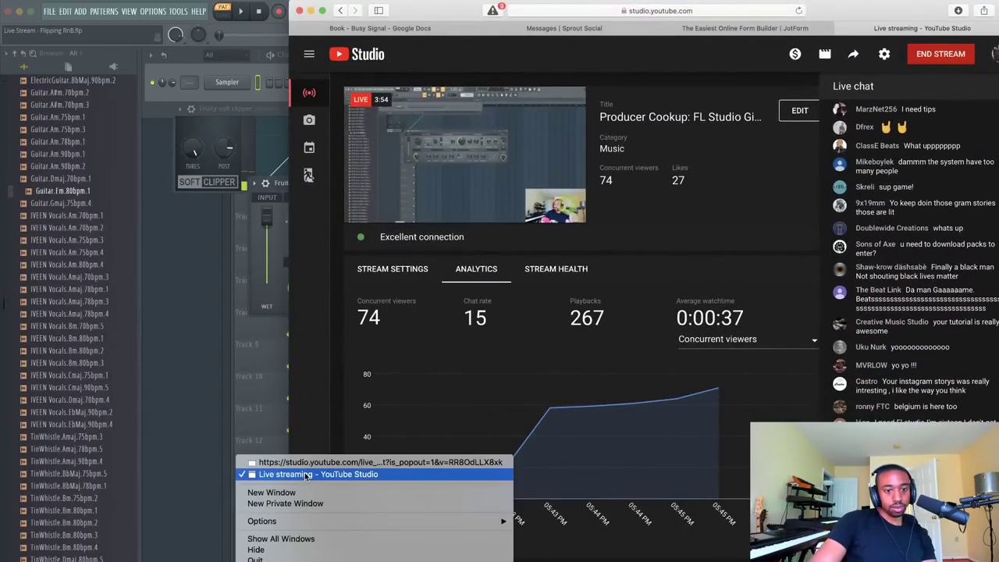
click(305, 462)
scroll(170, 294, down, 5)
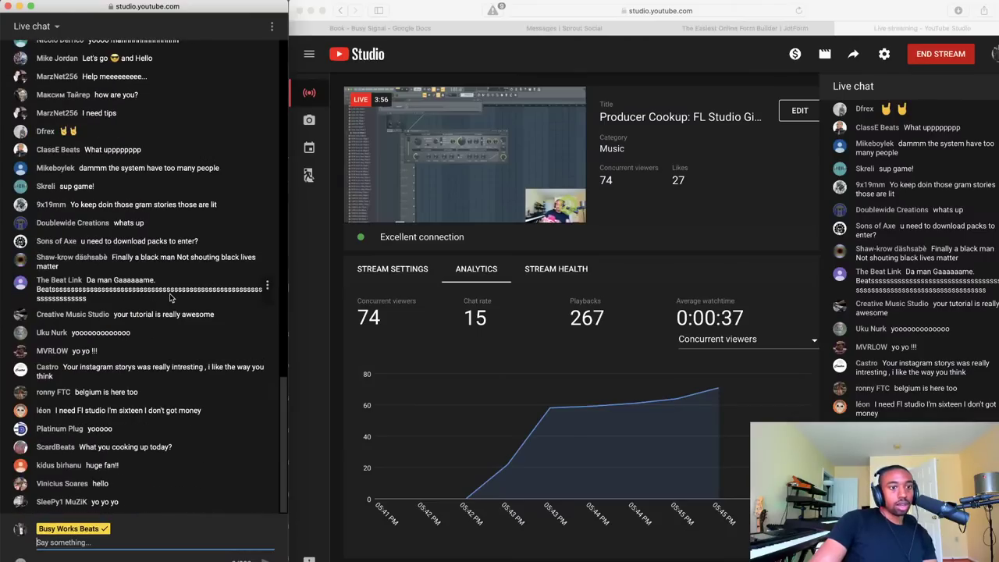
Go back to the earlier live chat messages and read forward through the viewers' greetings and comments
scroll(171, 298, up, 8)
scroll(171, 297, down, 2)
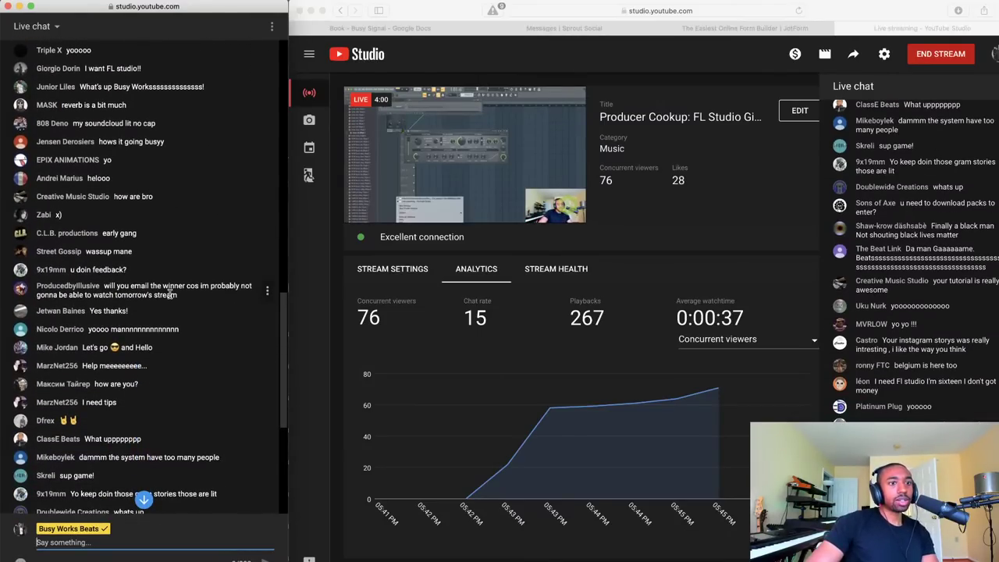
scroll(169, 292, down, 1)
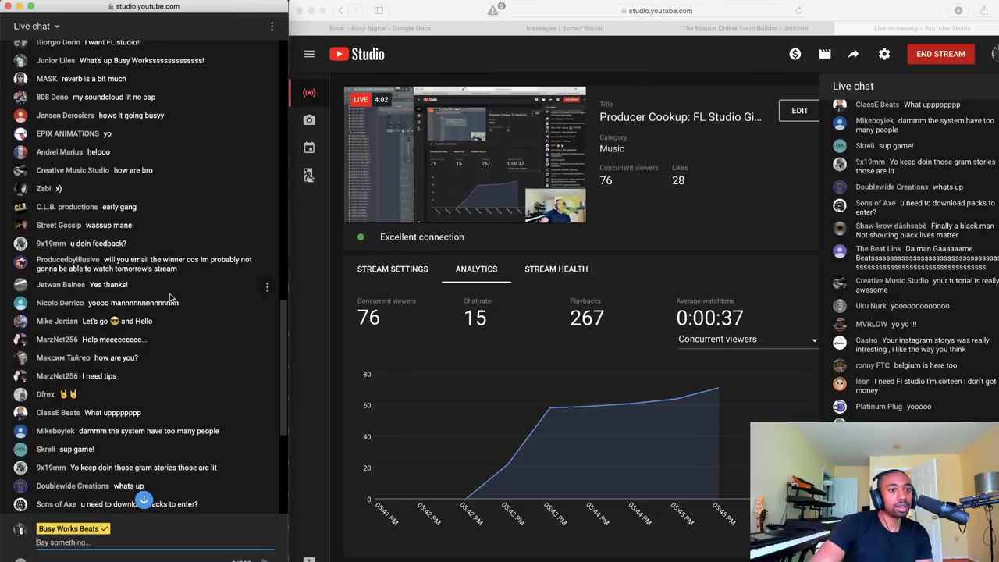
scroll(169, 294, down, 1)
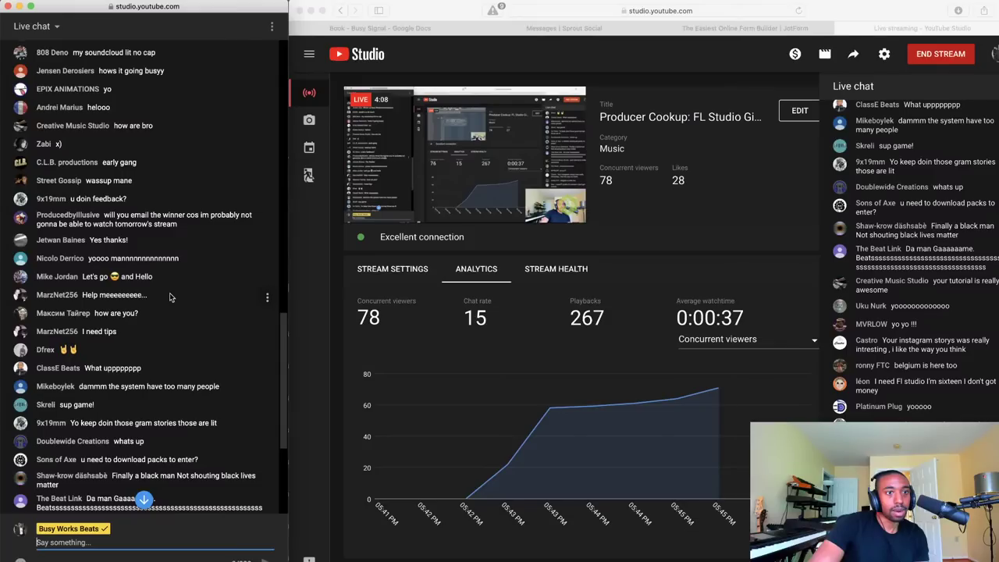
scroll(170, 293, down, 1)
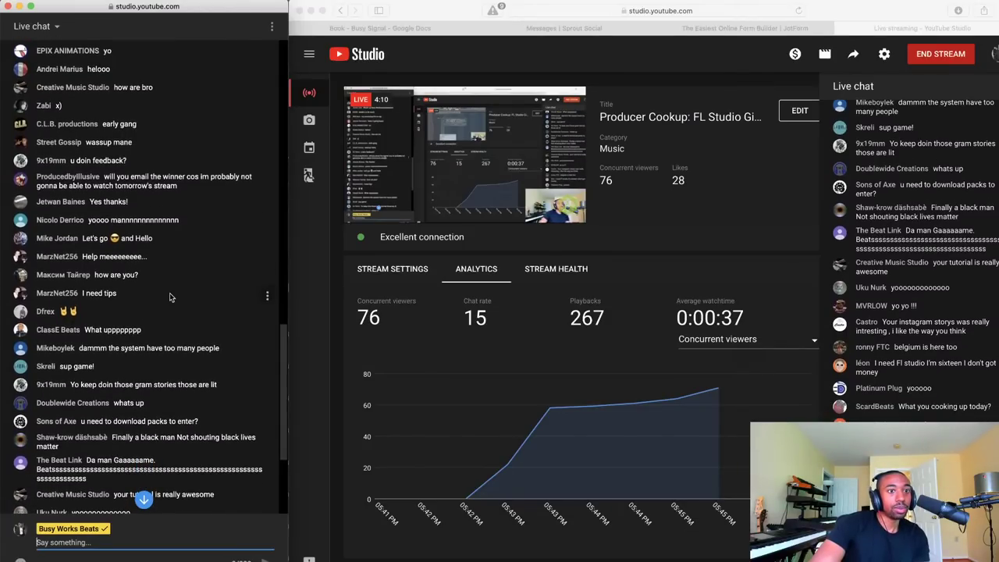
scroll(169, 293, down, 1)
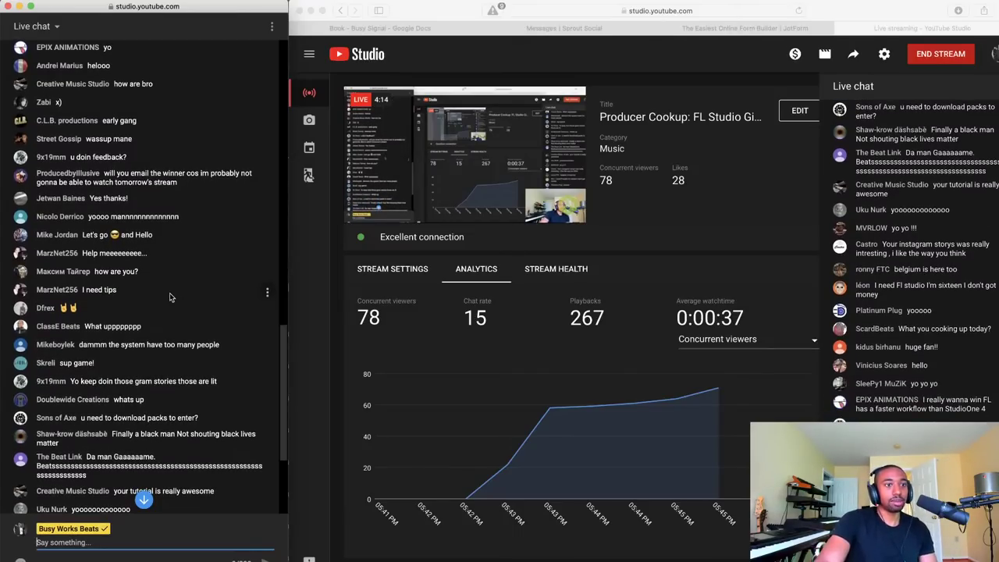
scroll(170, 293, down, 2)
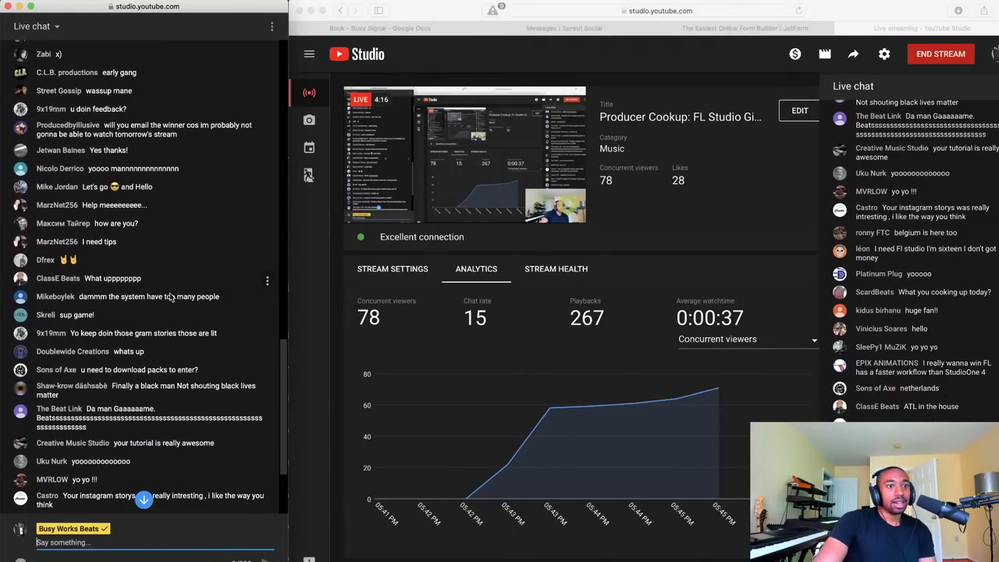
scroll(169, 292, down, 1)
scroll(170, 293, down, 2)
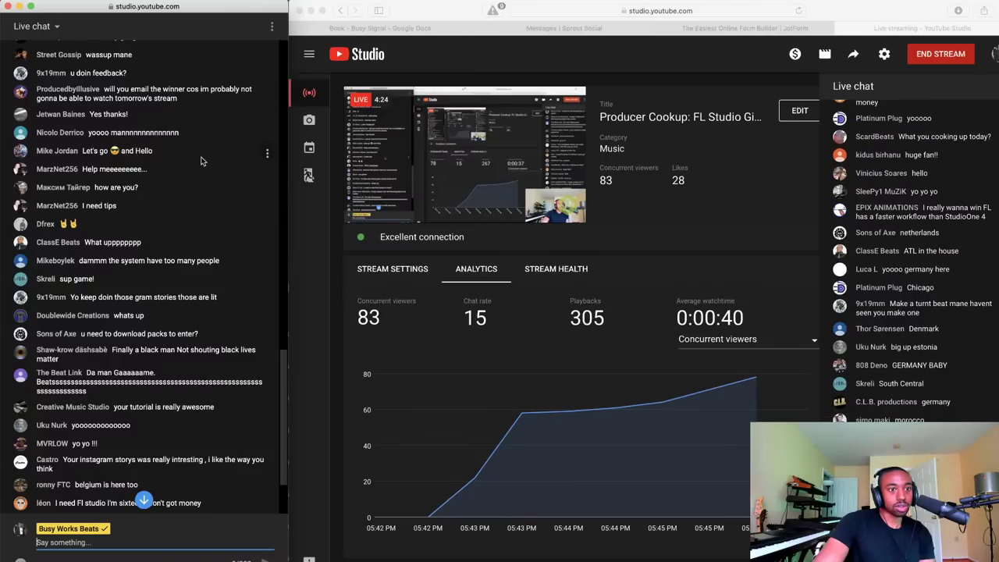
scroll(180, 132, down, 3)
scroll(200, 156, down, 1)
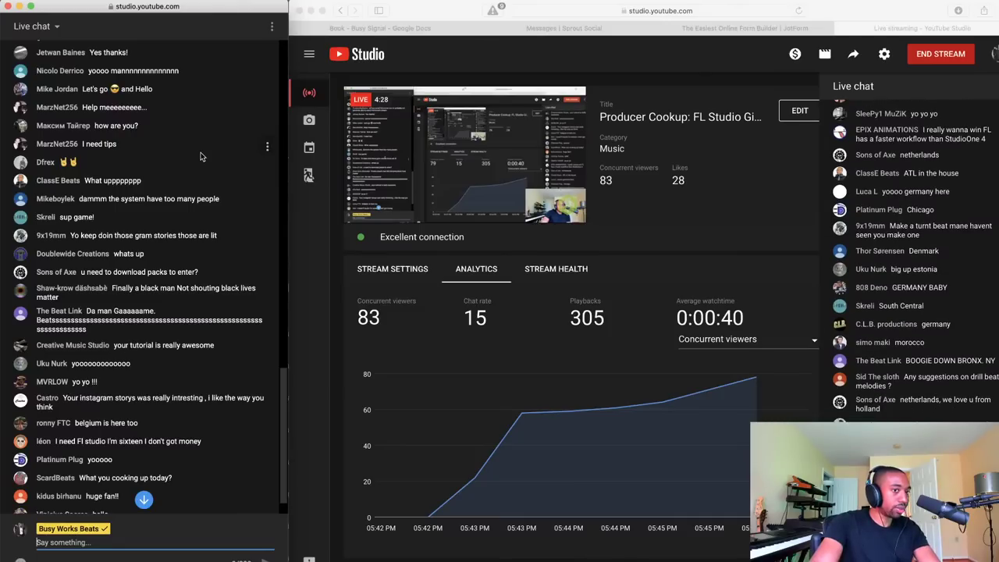
scroll(200, 157, down, 1)
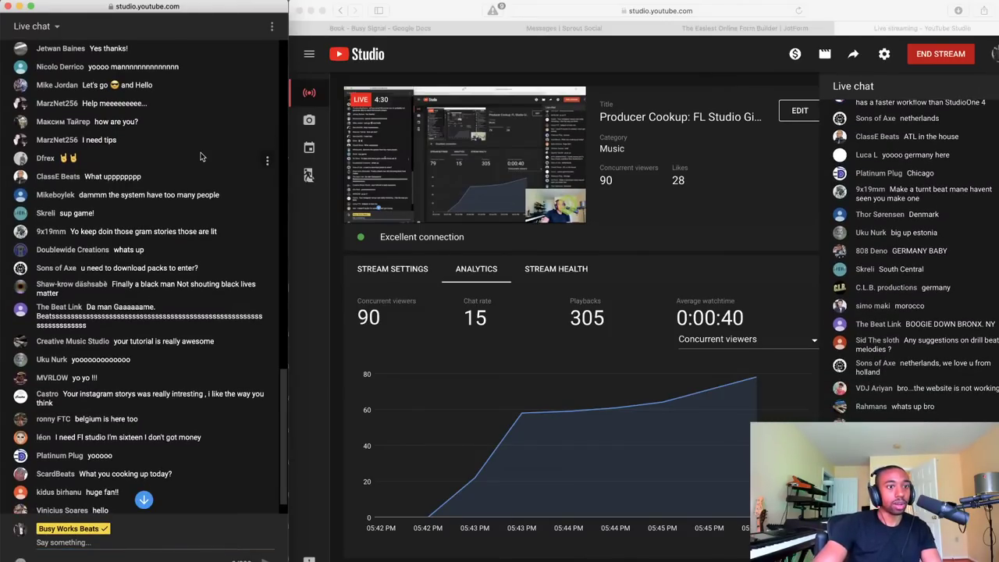
scroll(198, 153, down, 1)
scroll(198, 150, down, 1)
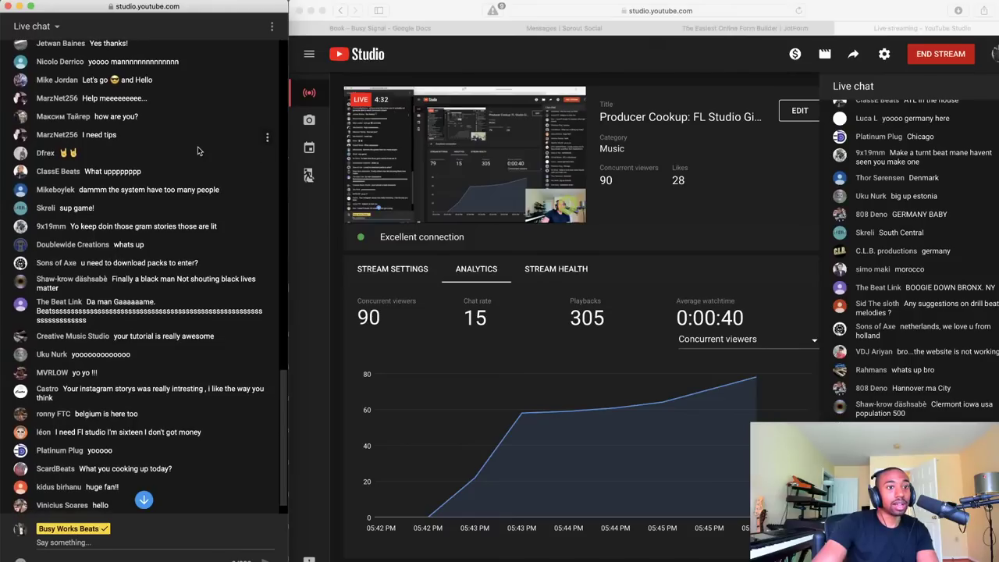
scroll(198, 151, down, 1)
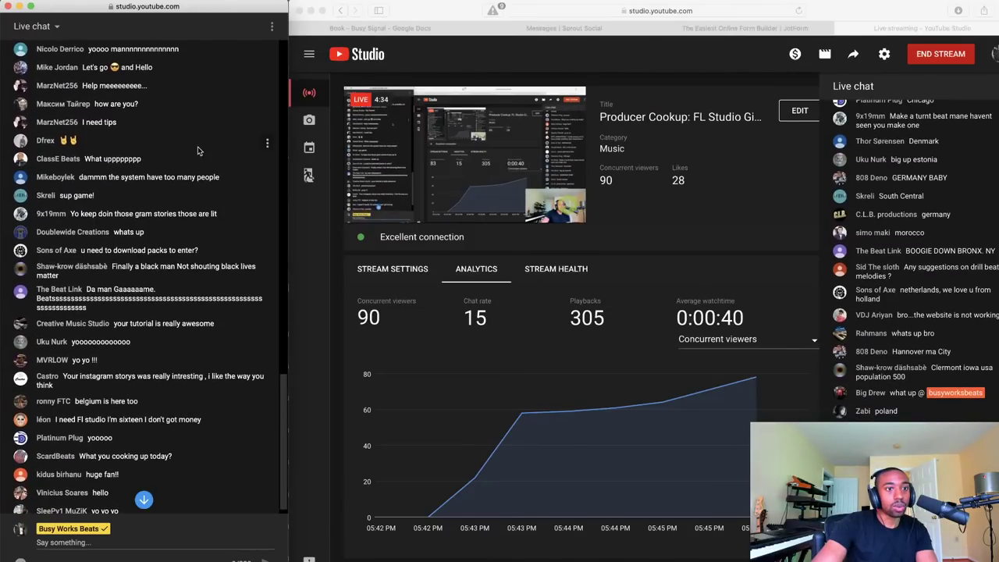
Examine the viewers' location replies in the live chat, then reread the older messages in order
scroll(198, 151, up, 5)
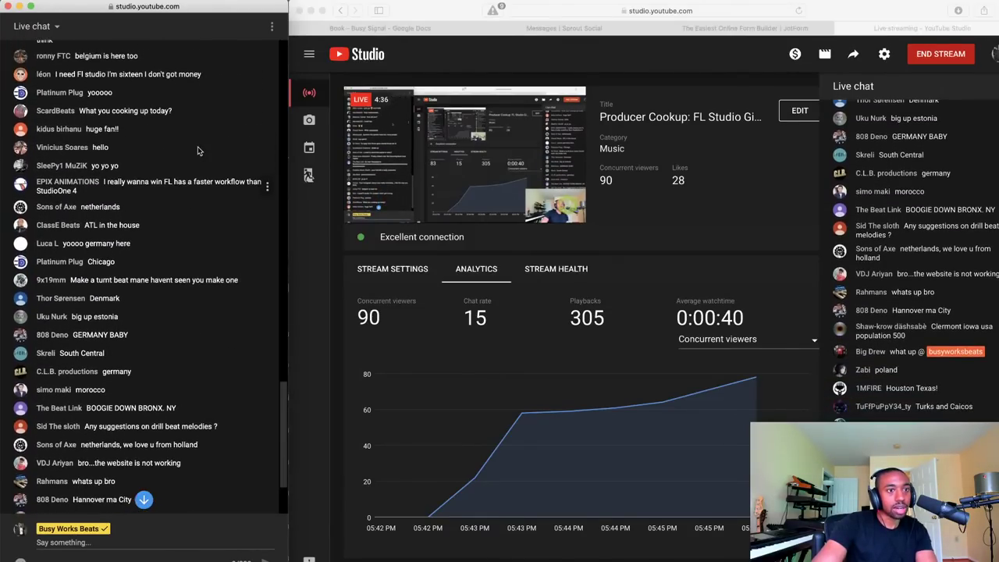
scroll(199, 151, up, 5)
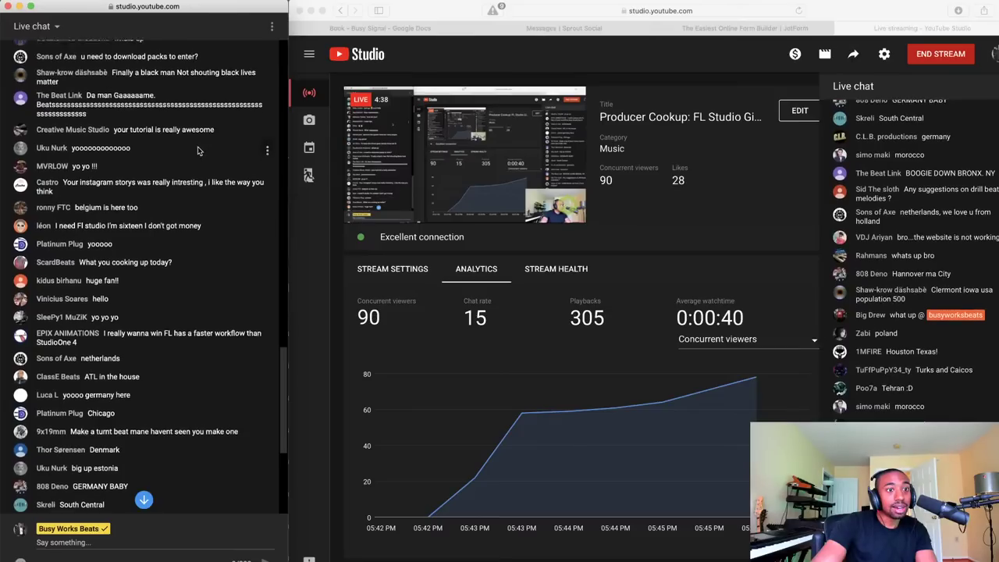
scroll(198, 150, up, 3)
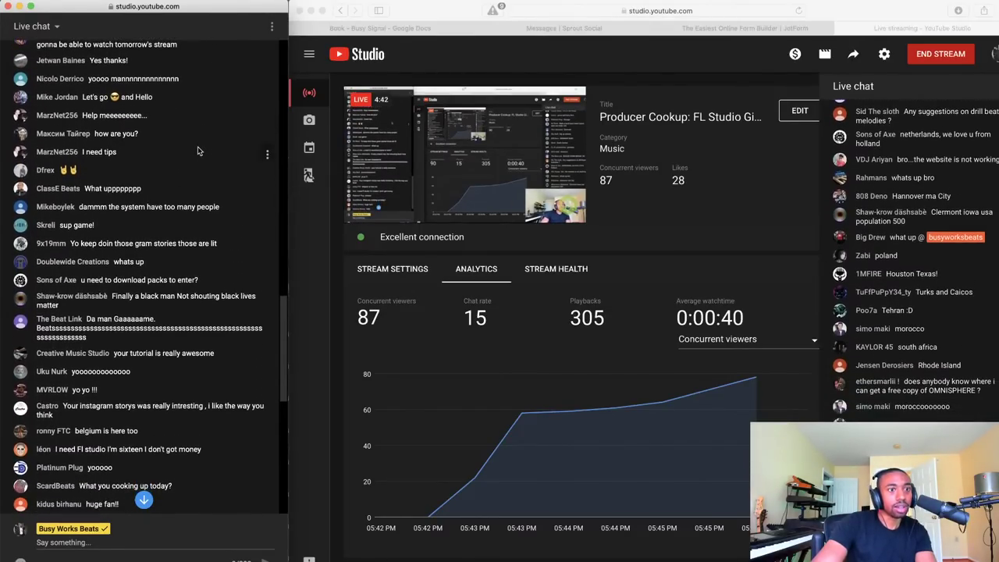
scroll(197, 150, down, 2)
scroll(197, 151, down, 1)
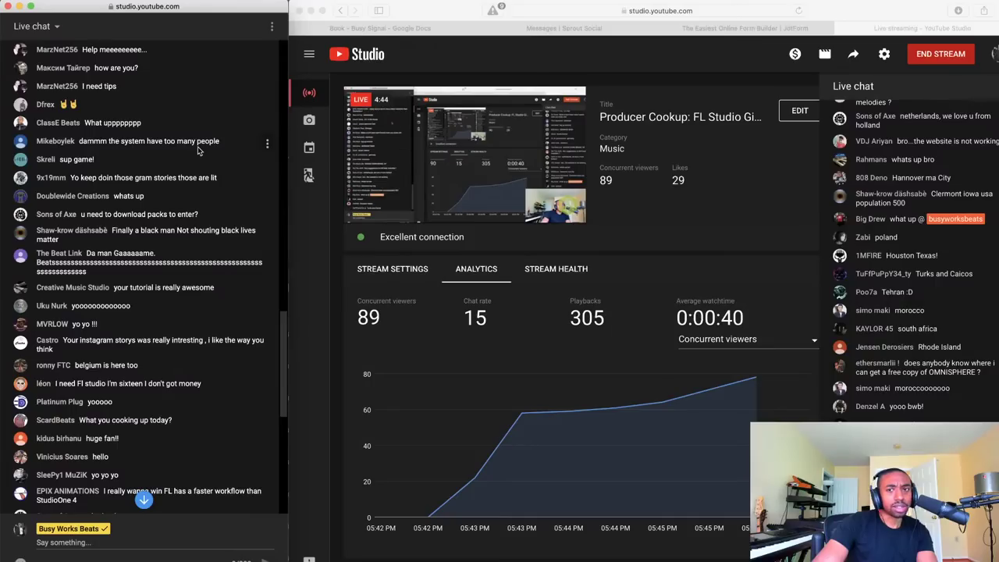
scroll(198, 151, down, 1)
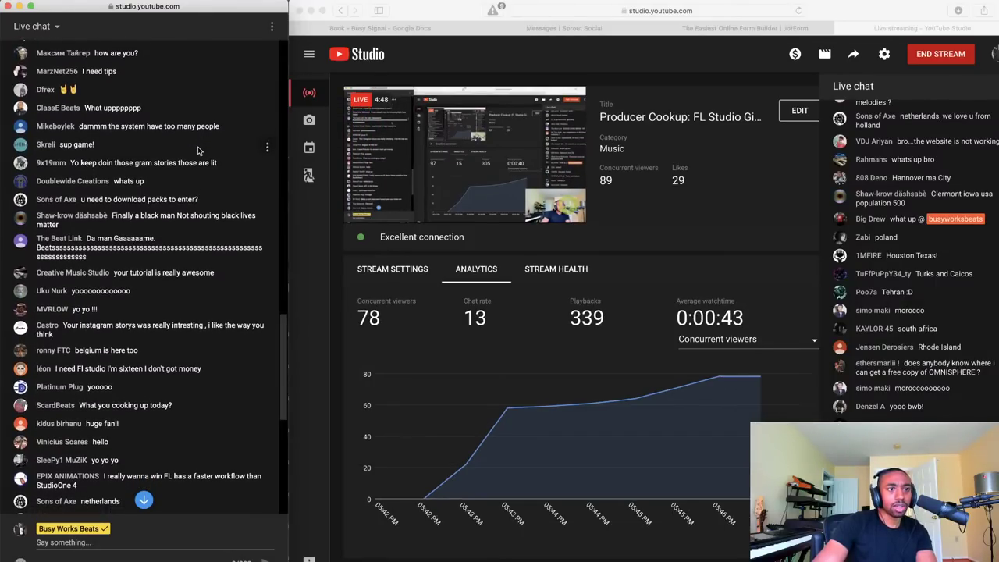
scroll(198, 151, down, 3)
scroll(198, 149, down, 1)
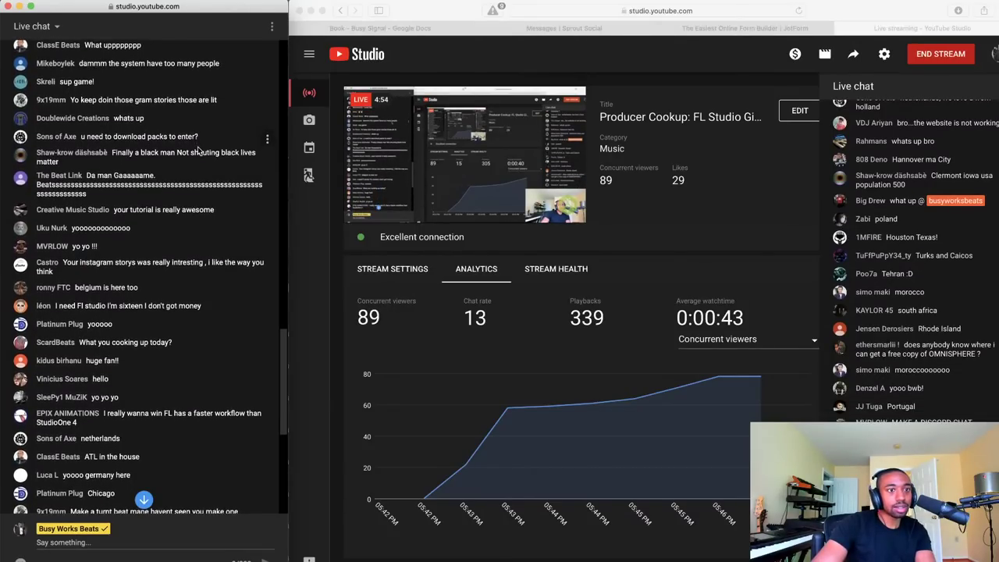
scroll(199, 149, down, 1)
scroll(198, 149, down, 3)
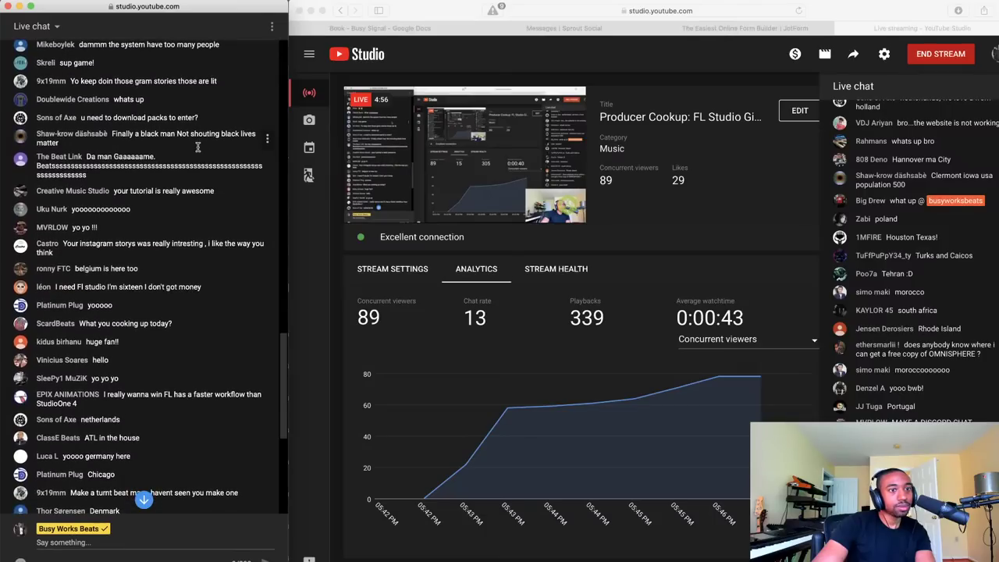
scroll(198, 148, down, 1)
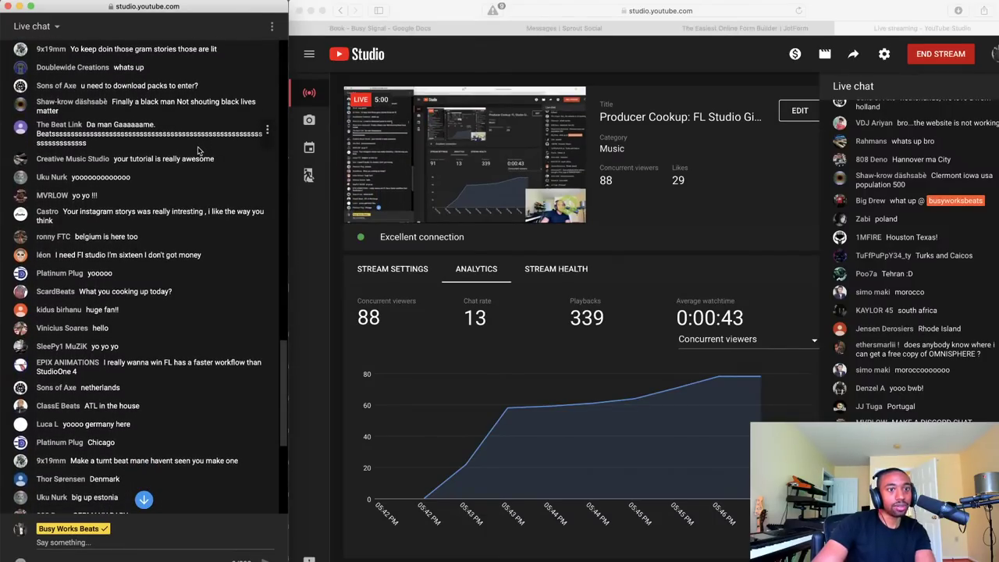
scroll(197, 146, down, 1)
scroll(197, 146, down, 1)
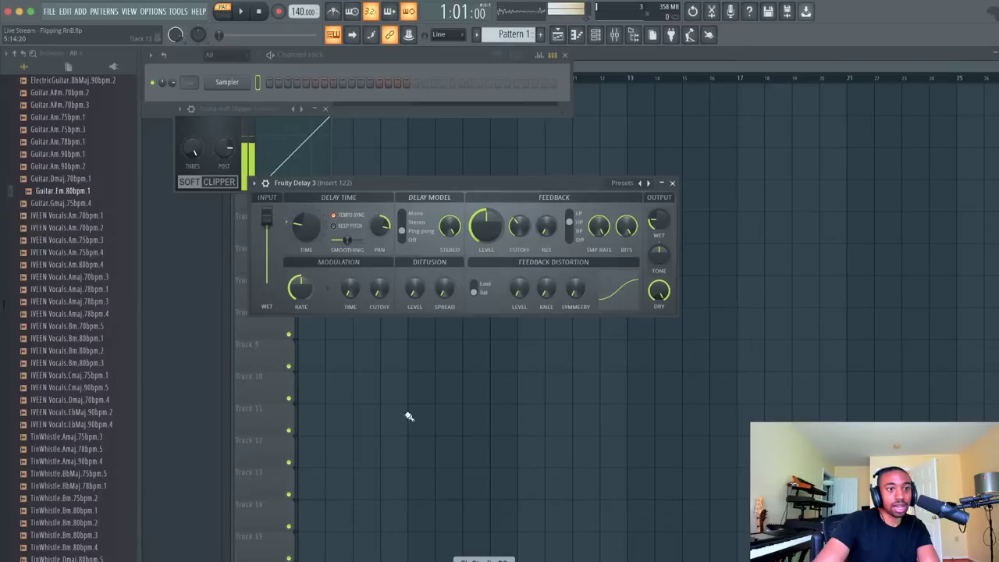
In FL Studio, collapse the browser's folder tree and expand the Friends Sounds folder, checking the live chat in between
click(19, 60)
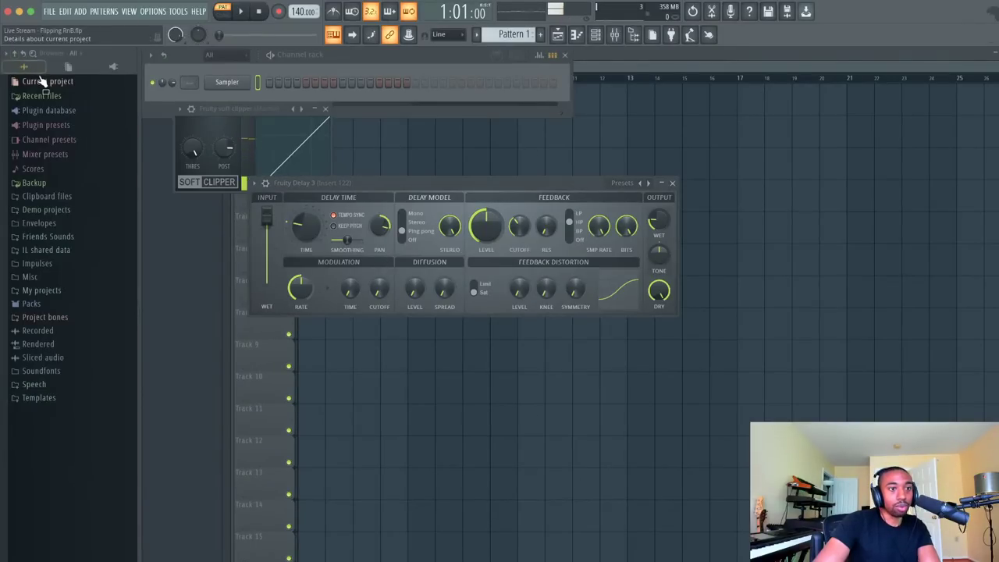
click(65, 237)
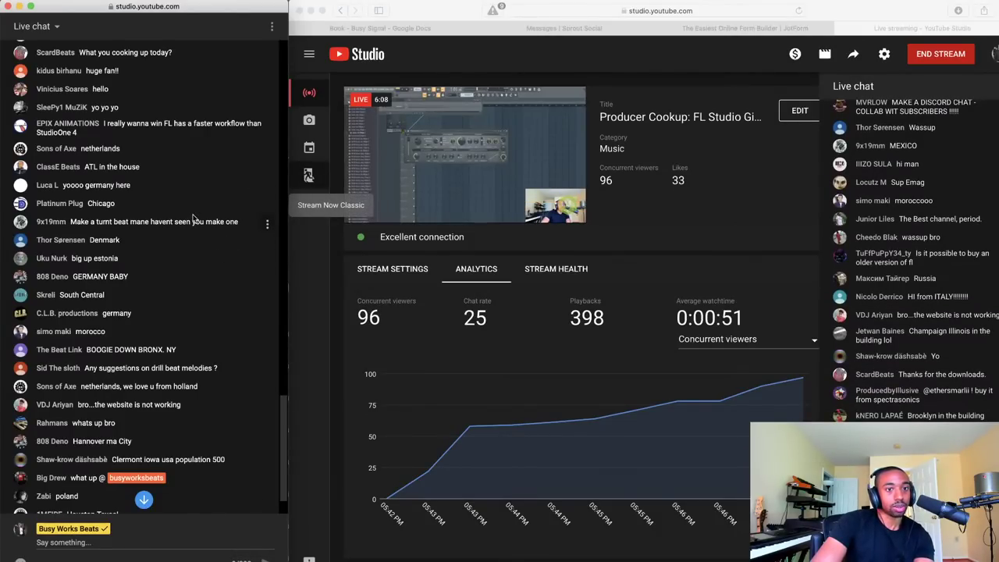
scroll(194, 219, up, 1)
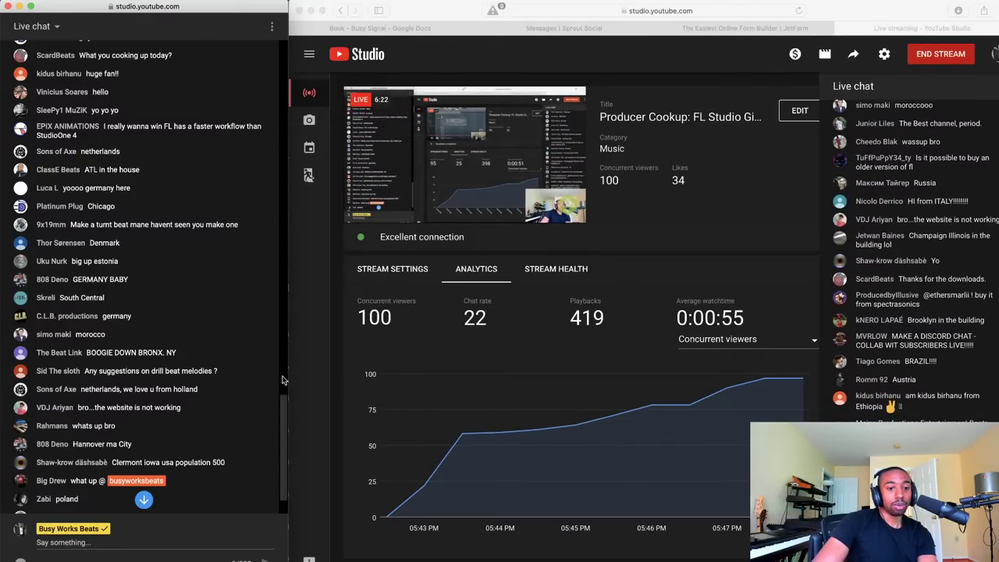
key(super+Tab)
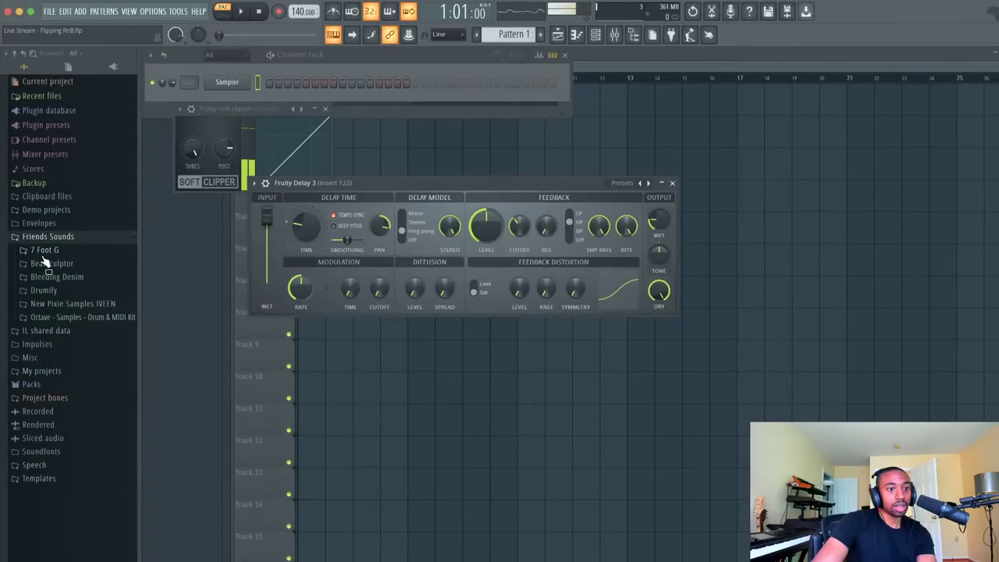
Inspect the 7 Foot G folder inside Friends Sounds, collapse it and open it in Finder
click(83, 251)
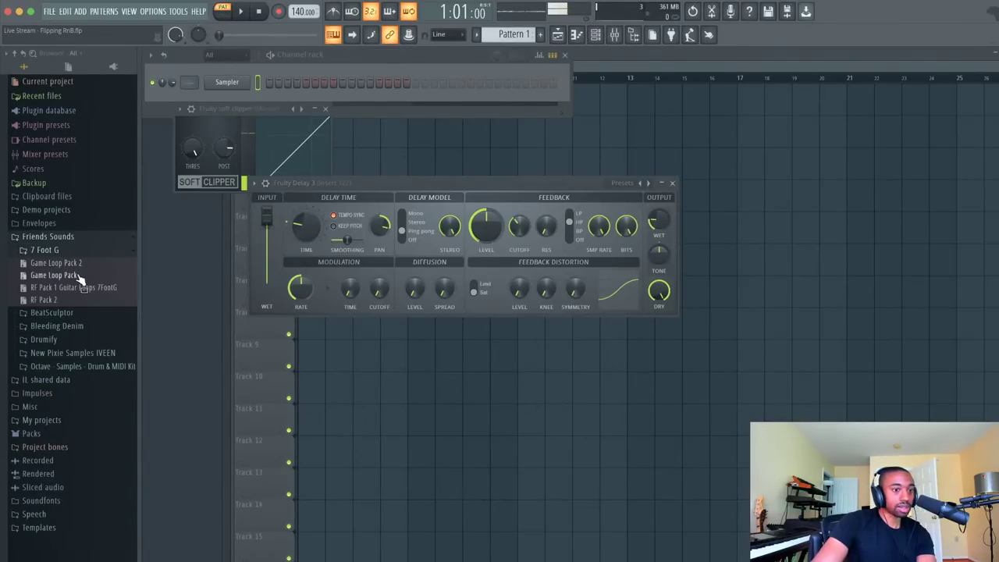
drag(81, 268, 56, 256)
click(56, 251)
right_click(63, 250)
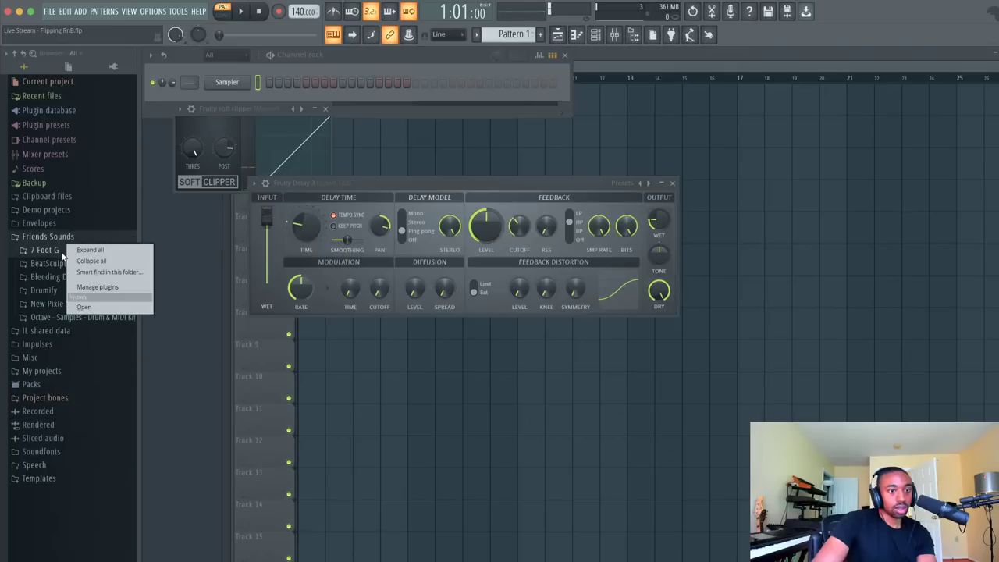
click(90, 304)
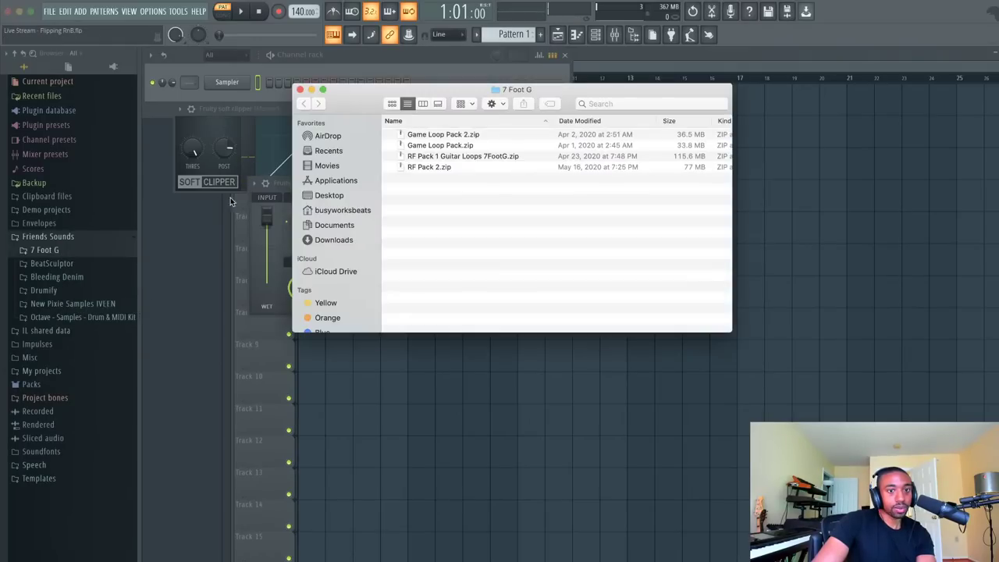
Extract Game Loop Pack 2.zip, Game Loop Pack.zip, RF Pack 1 Guitar Loops 7FootG.zip and RF Pack 2.zip, then close the 7 Foot G window
double_click(440, 135)
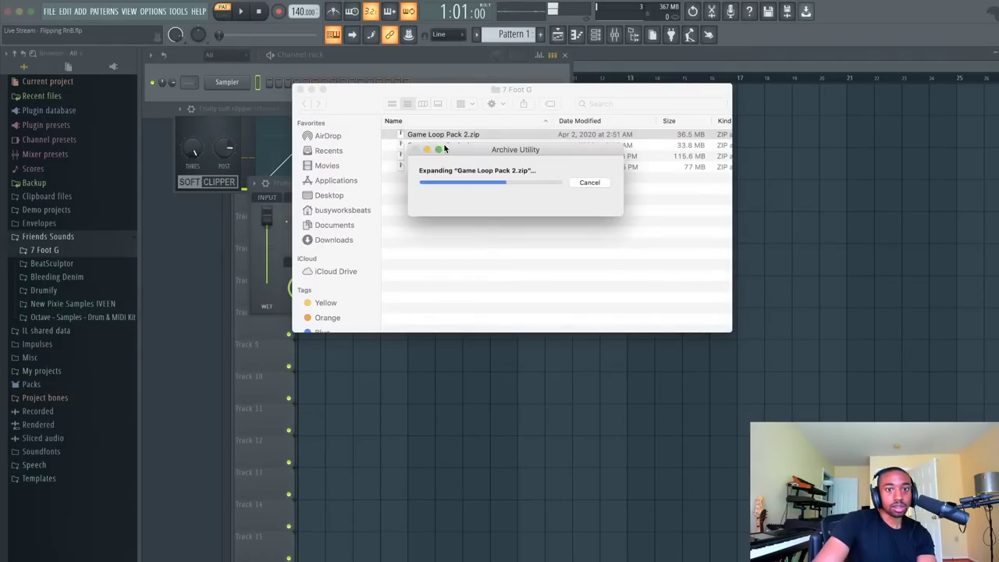
double_click(460, 158)
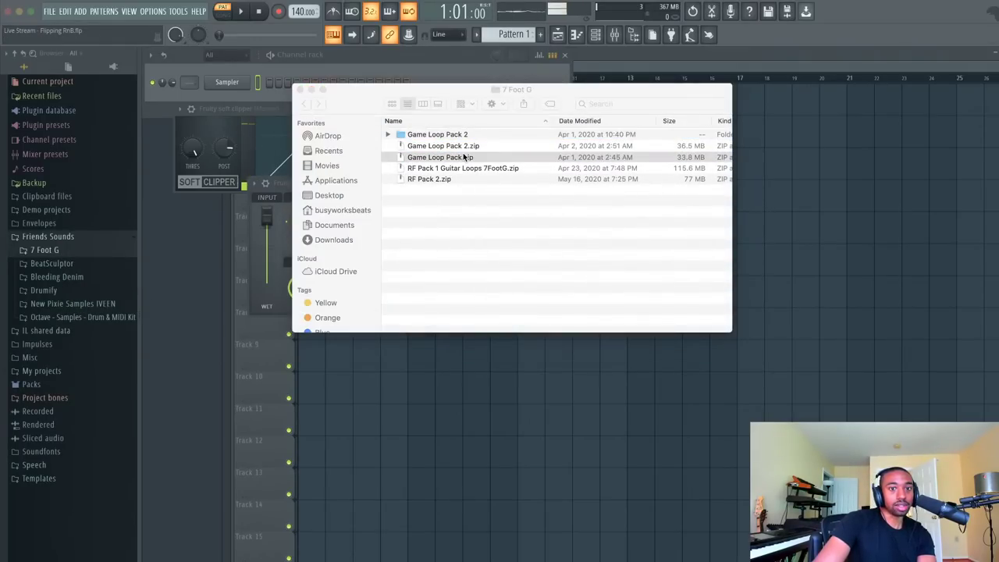
double_click(475, 180)
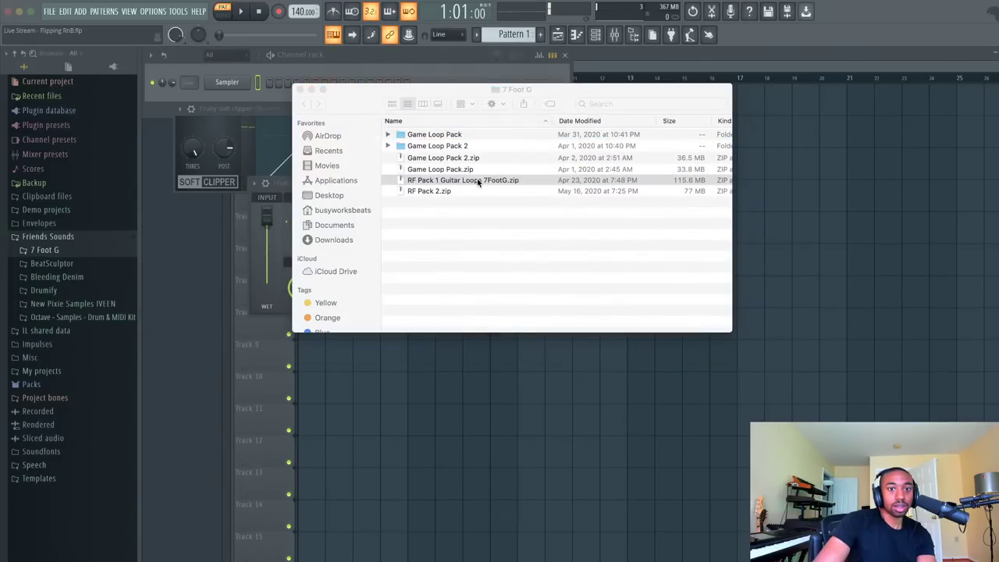
double_click(462, 202)
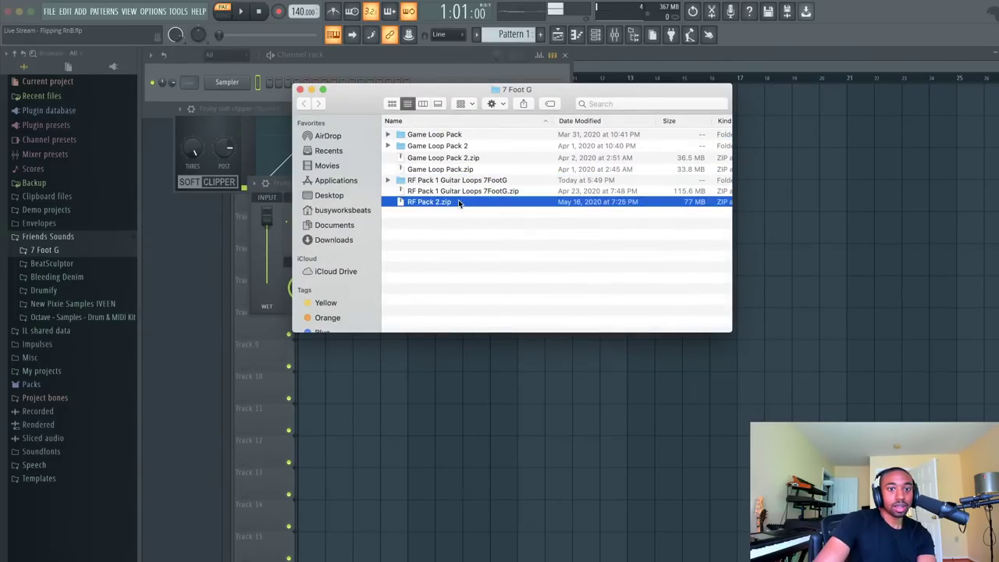
click(301, 91)
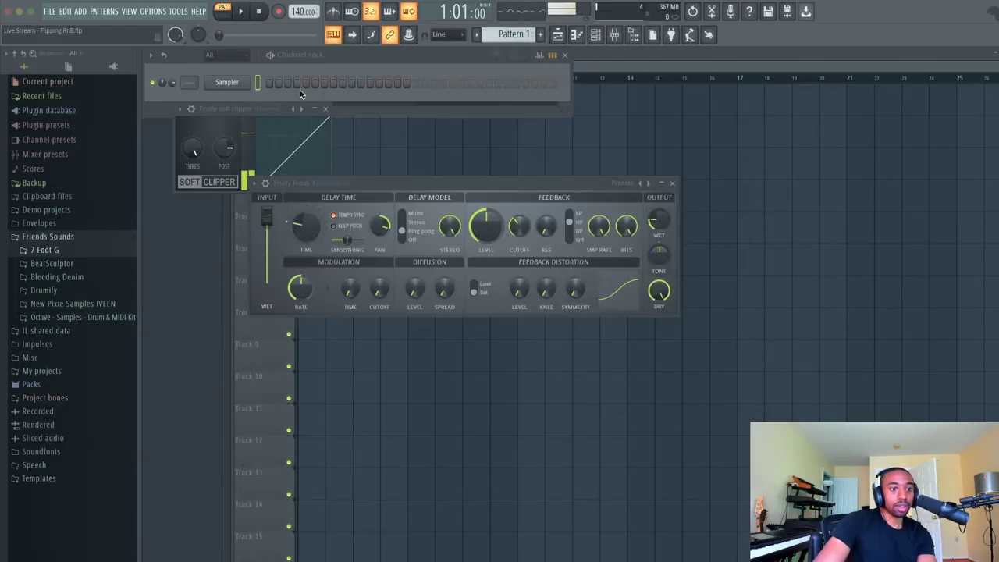
Reopen the 7 Foot G folder in Finder, go up to Friends Sounds and open the Drumify folder
right_click(73, 248)
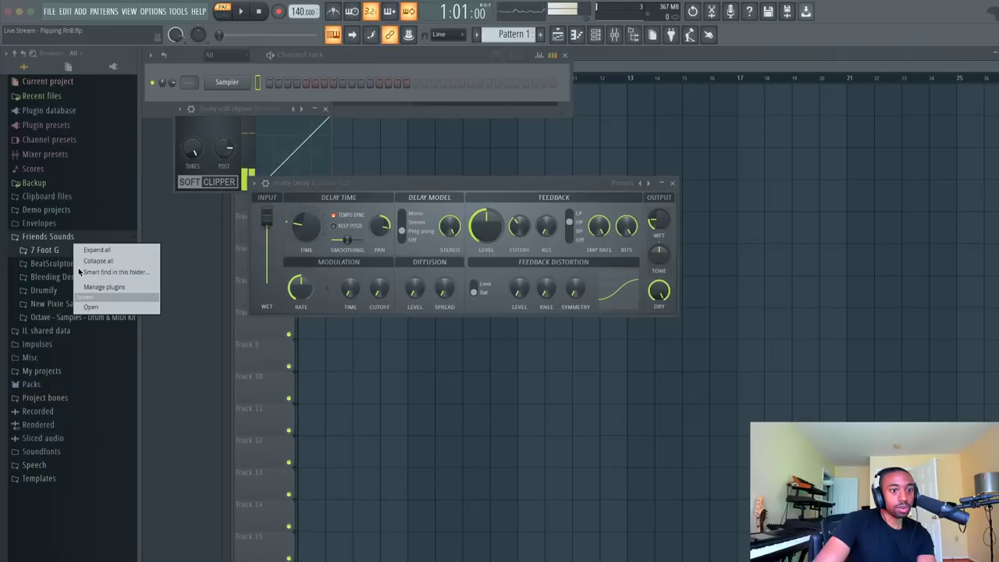
click(100, 309)
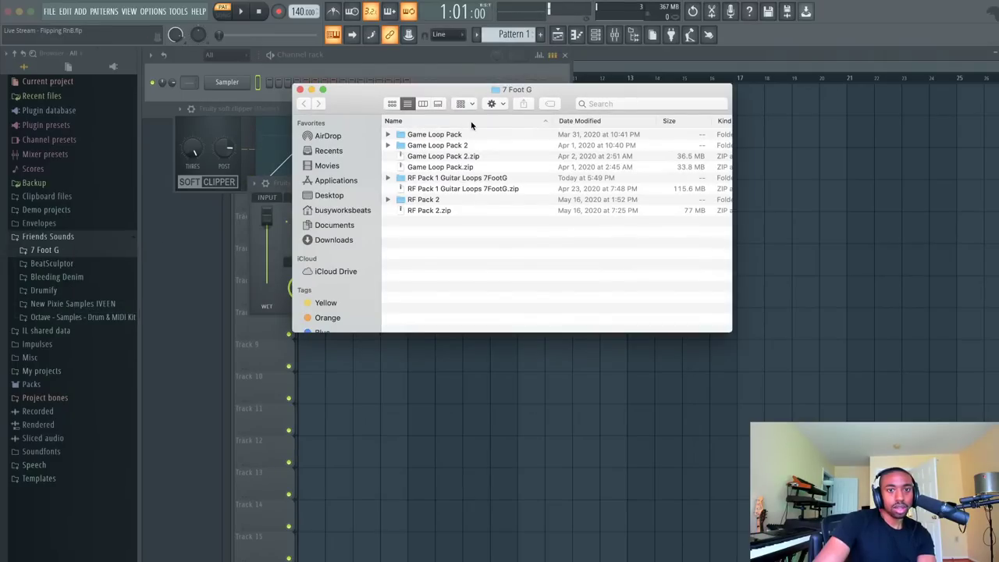
super+click(517, 93)
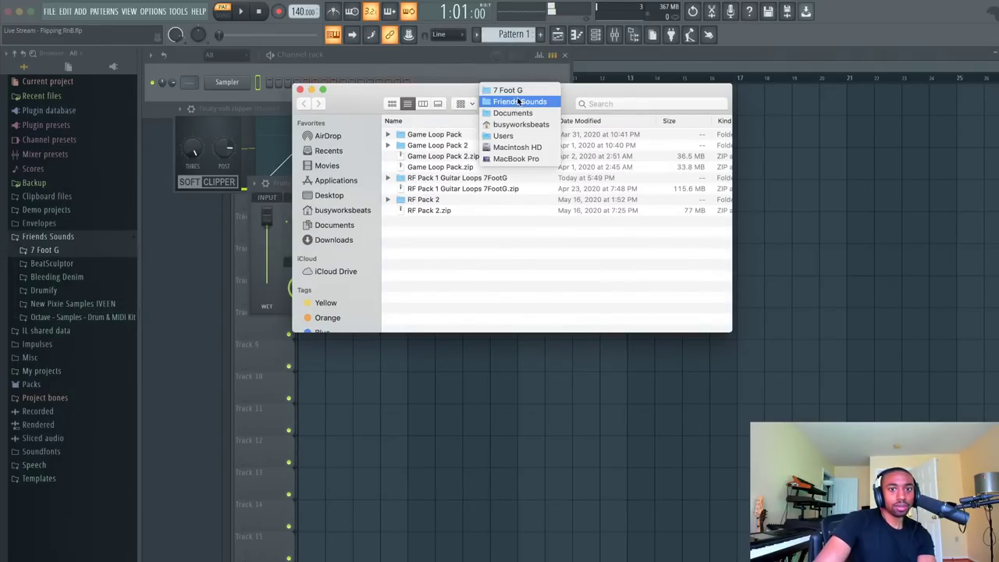
click(519, 102)
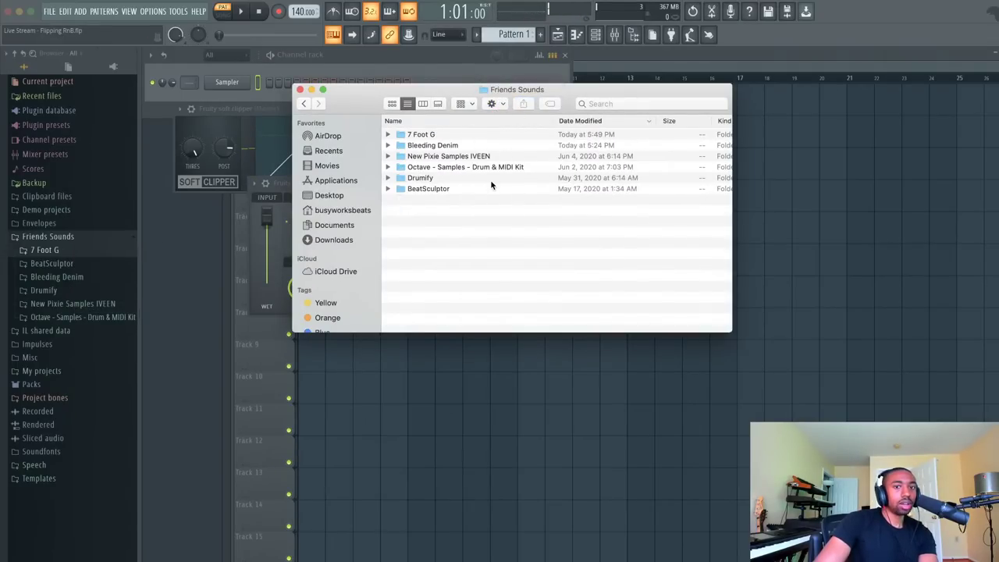
double_click(440, 178)
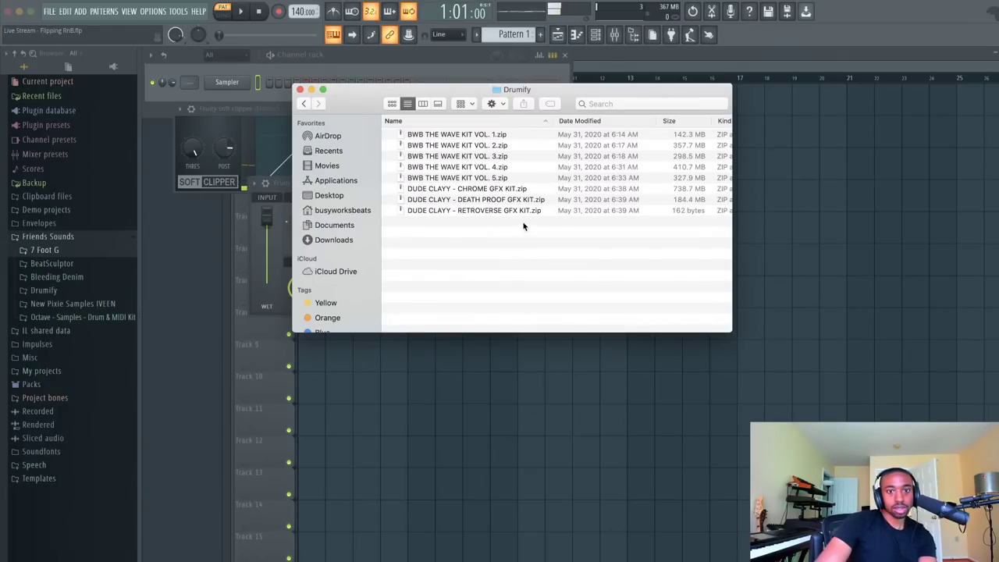
Extract the five BWB THE WAVE KIT archives, VOL. 5 through VOL. 1, and close the Drumify window
double_click(474, 179)
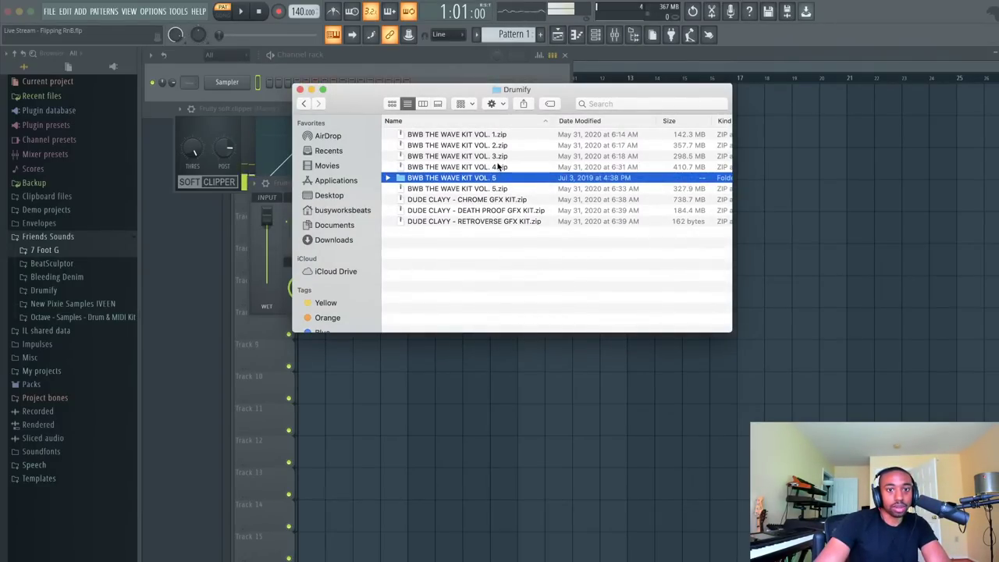
double_click(498, 167)
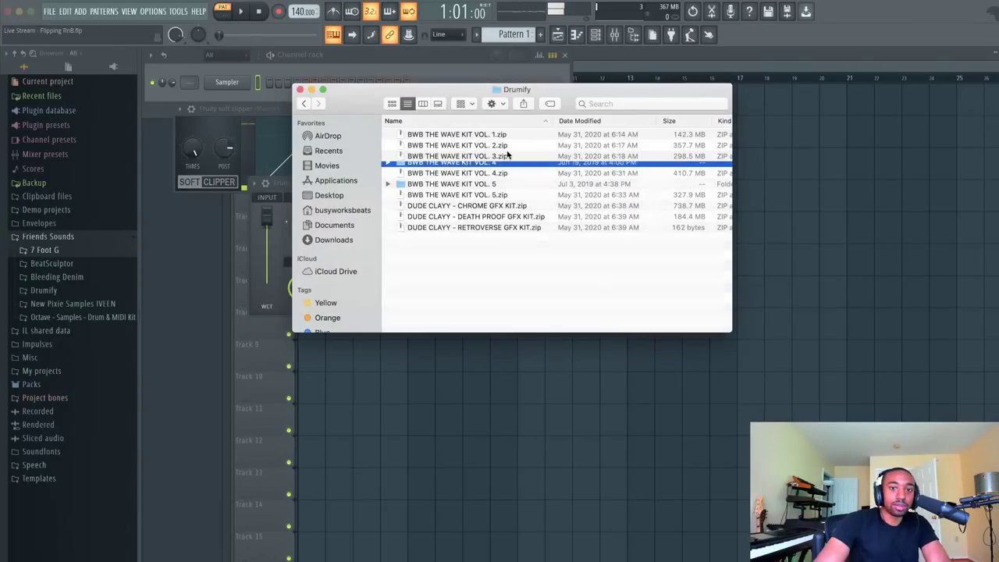
double_click(500, 157)
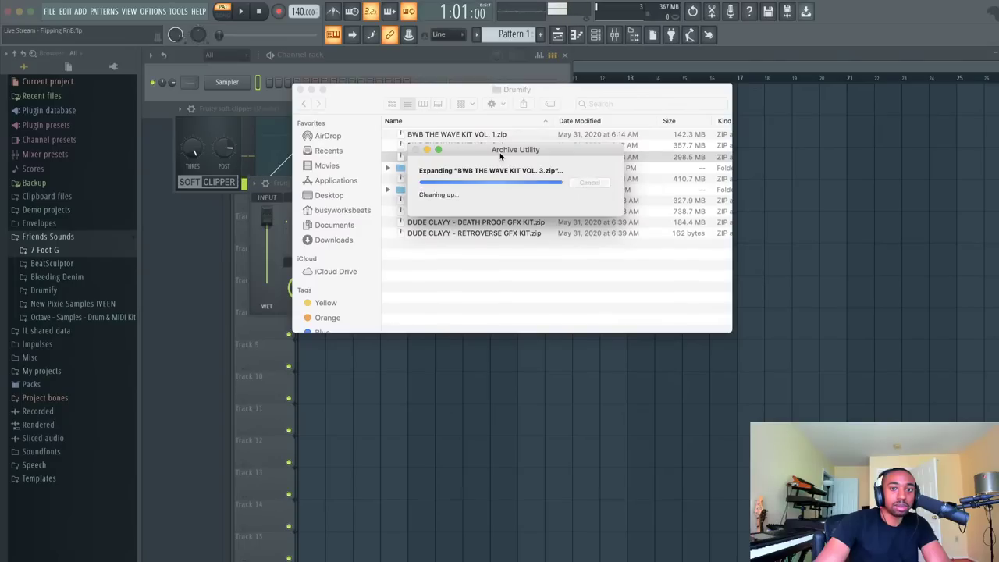
click(502, 149)
double_click(501, 147)
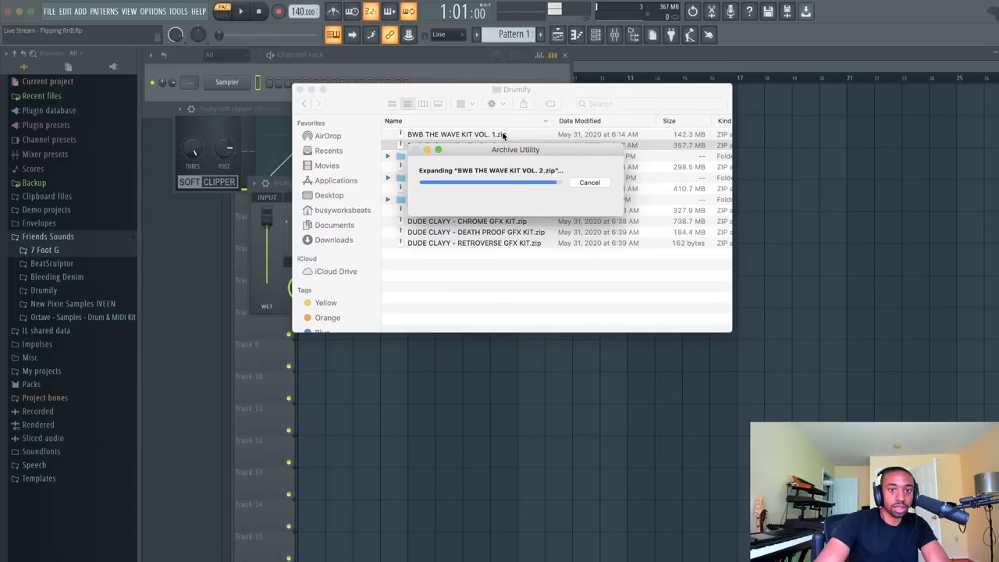
double_click(504, 135)
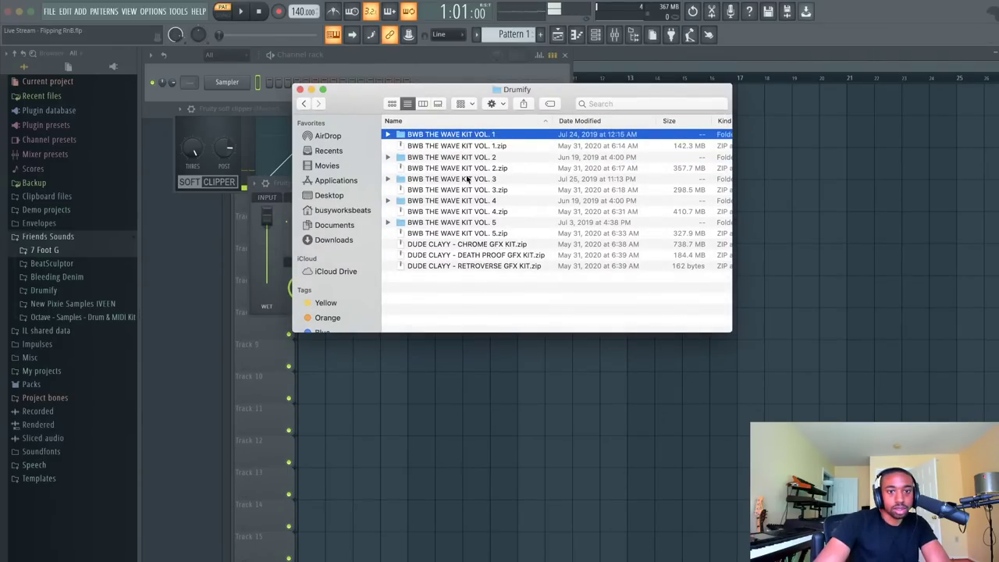
click(300, 90)
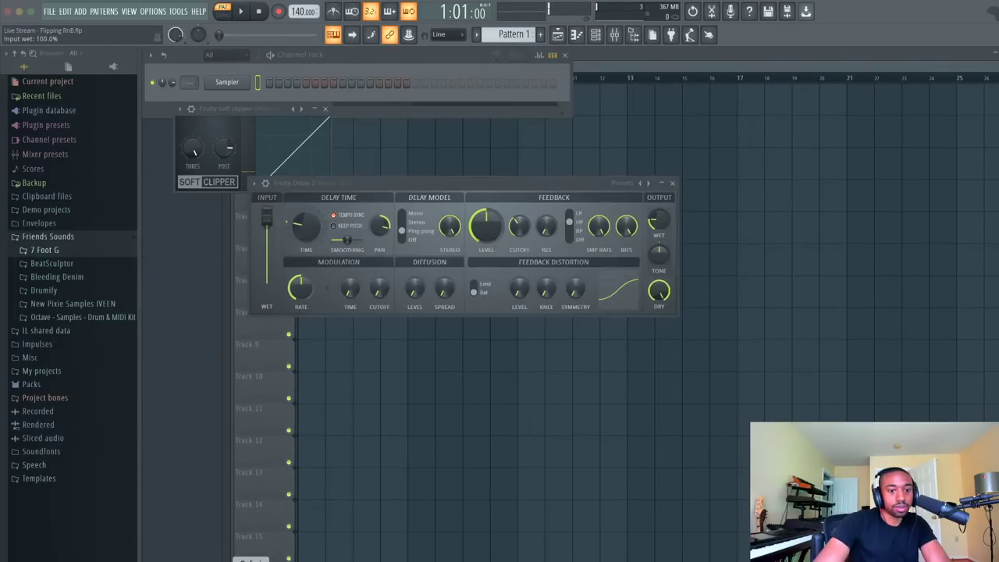
Switch to YouTube Studio and read the newer live chat messages from viewers
key(super+Tab)
scroll(179, 461, down, 5)
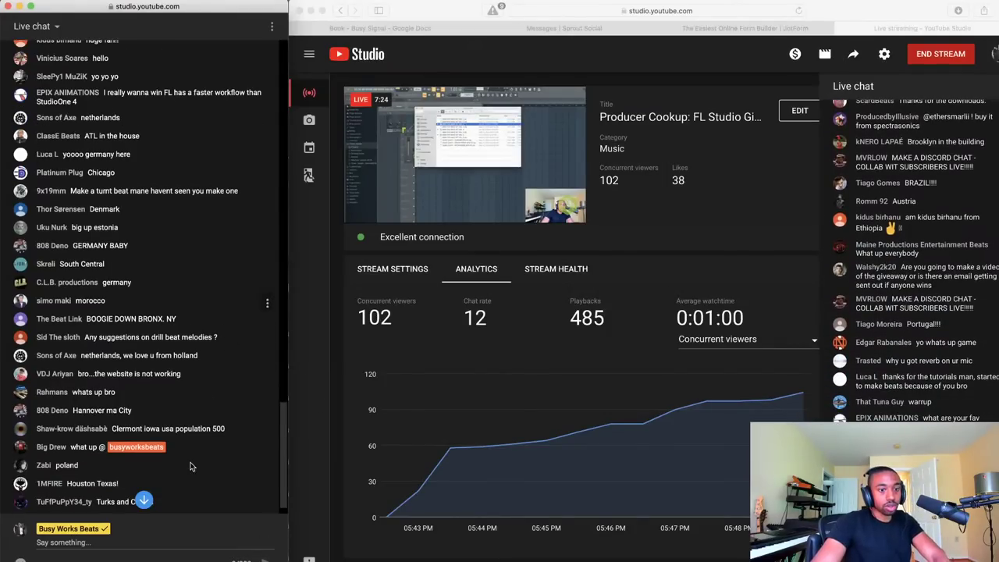
scroll(157, 421, up, 1)
scroll(158, 394, down, 1)
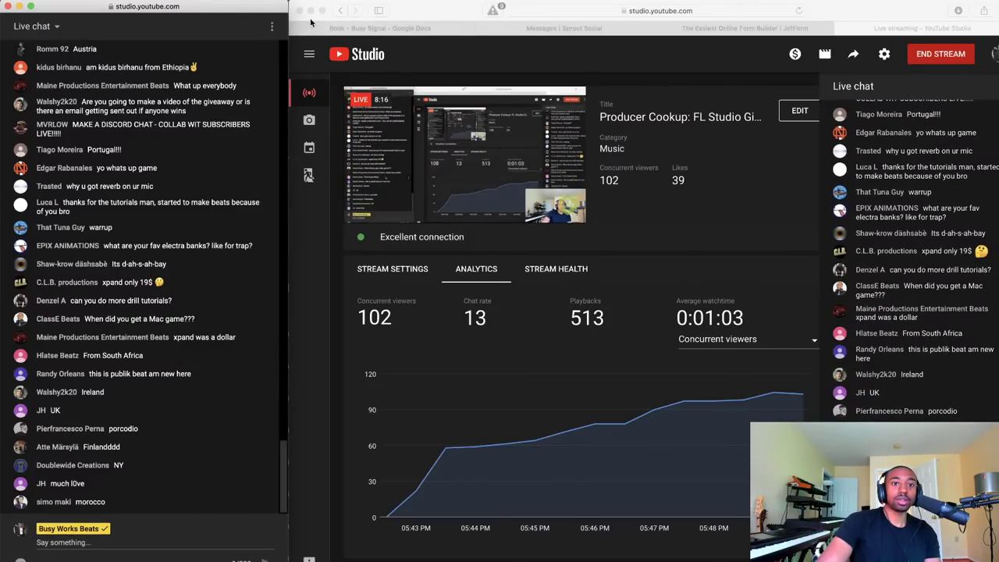
Back in FL Studio, expand the 7 Foot G folder, refresh the browser's structure and expand the extracted Game Loop Pack folder
key(super+Tab)
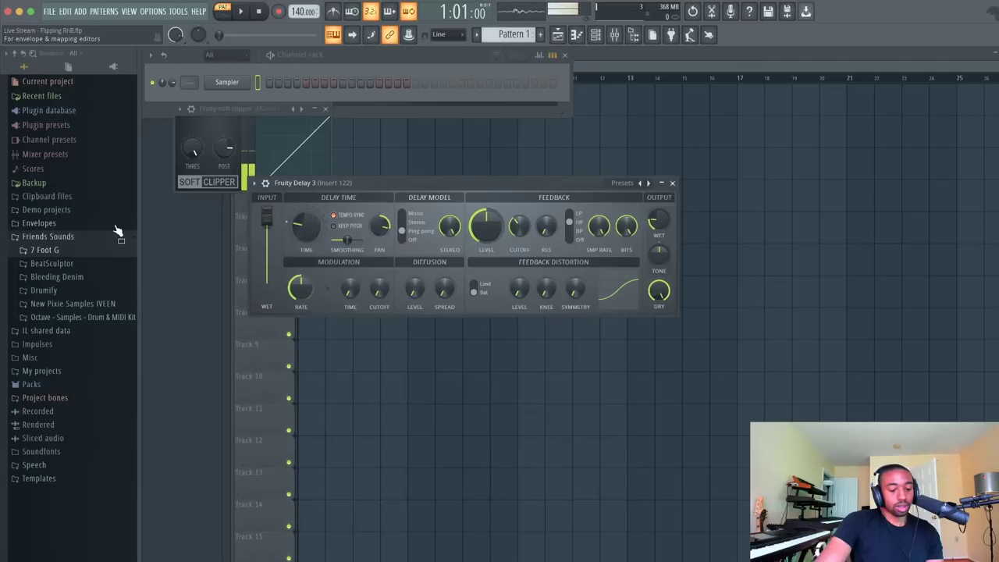
click(68, 251)
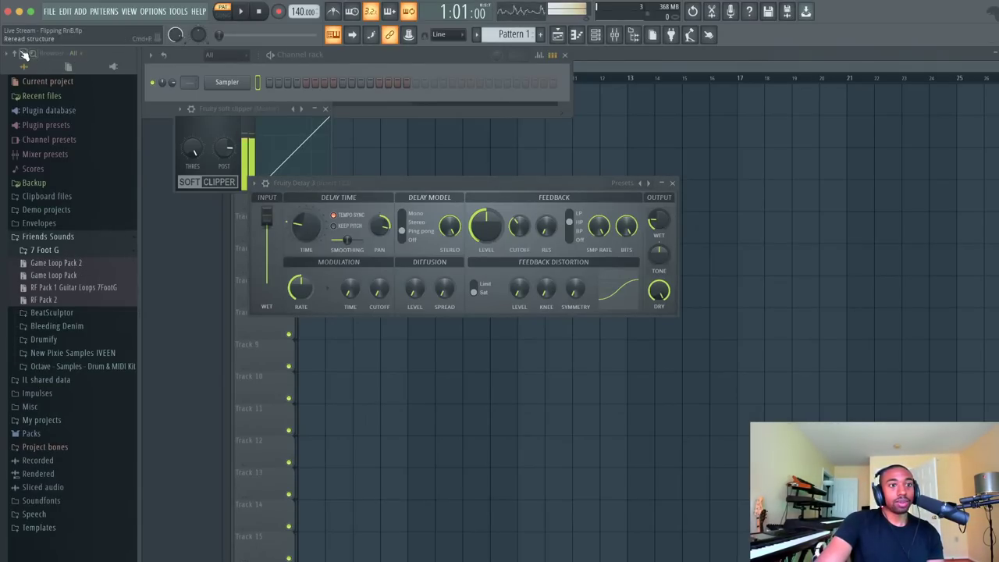
click(67, 264)
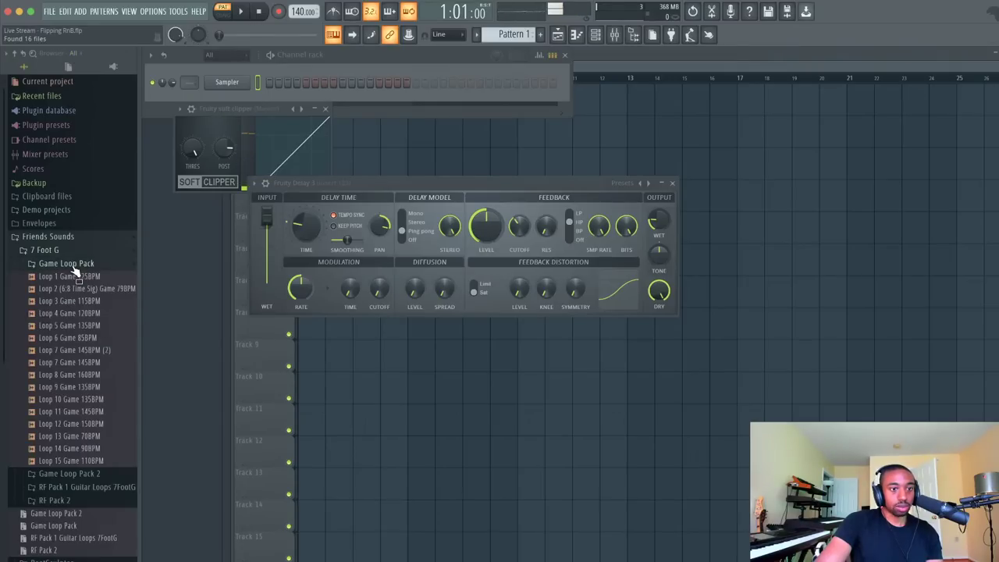
click(67, 263)
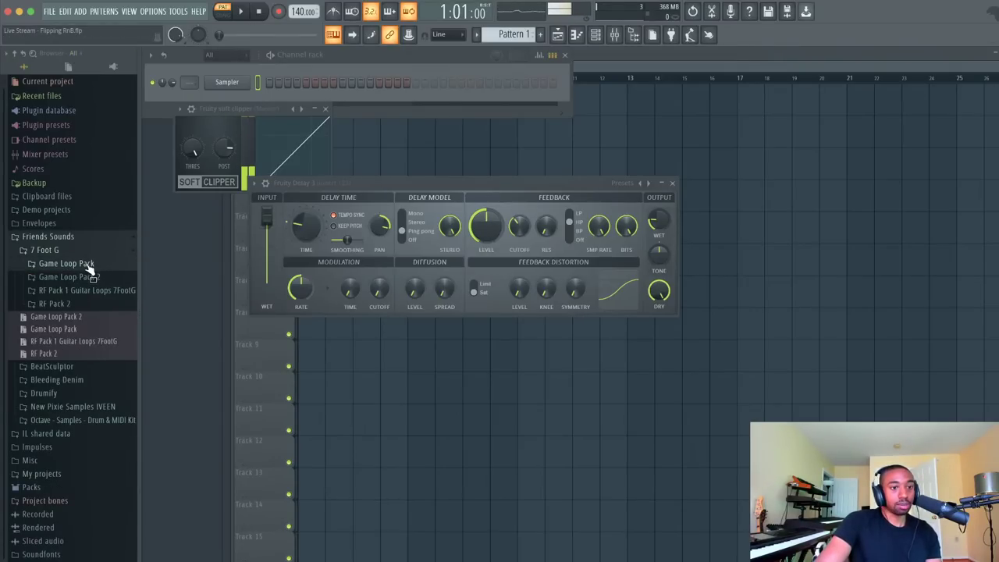
click(87, 266)
Audition the first four loops of Game Loop Pack in order, from Loop 1 Game 125BPM to Loop 4 Game 120BPM
click(90, 278)
drag(90, 278, 92, 289)
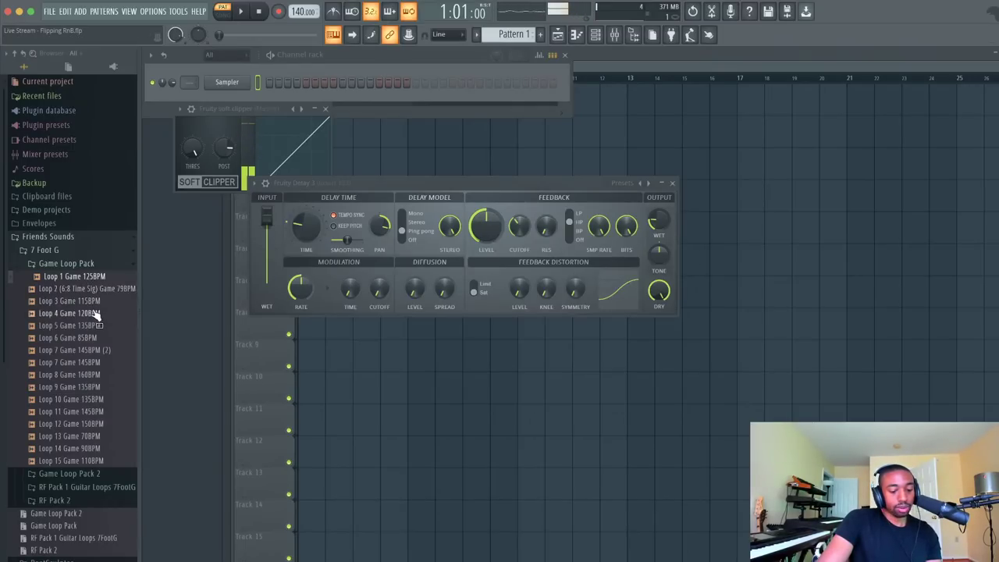
click(92, 289)
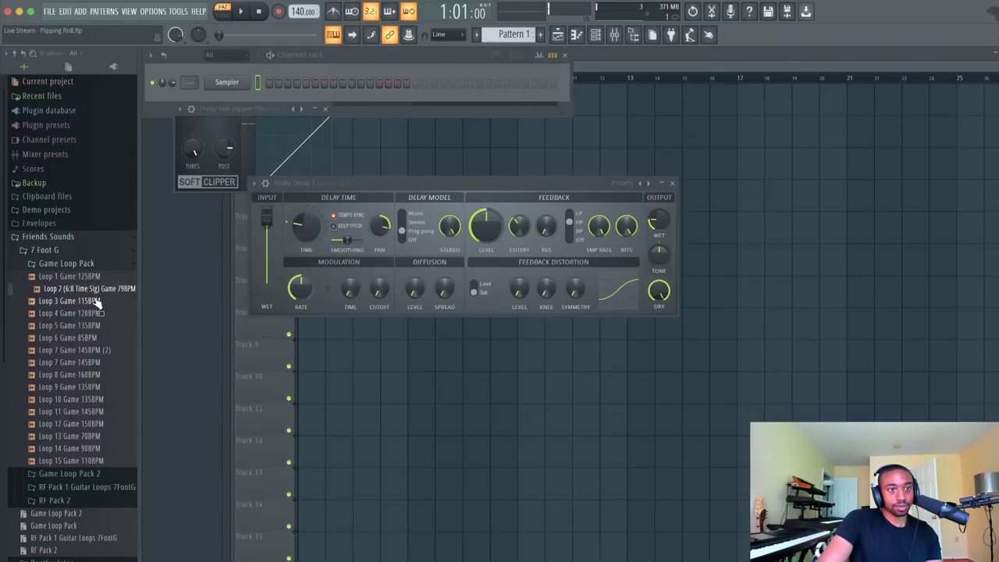
click(96, 302)
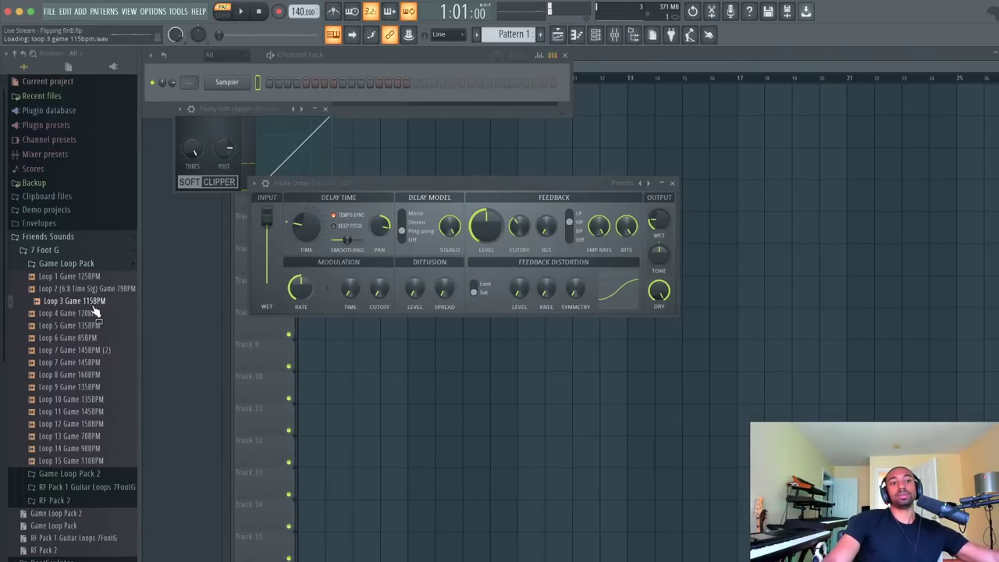
click(93, 314)
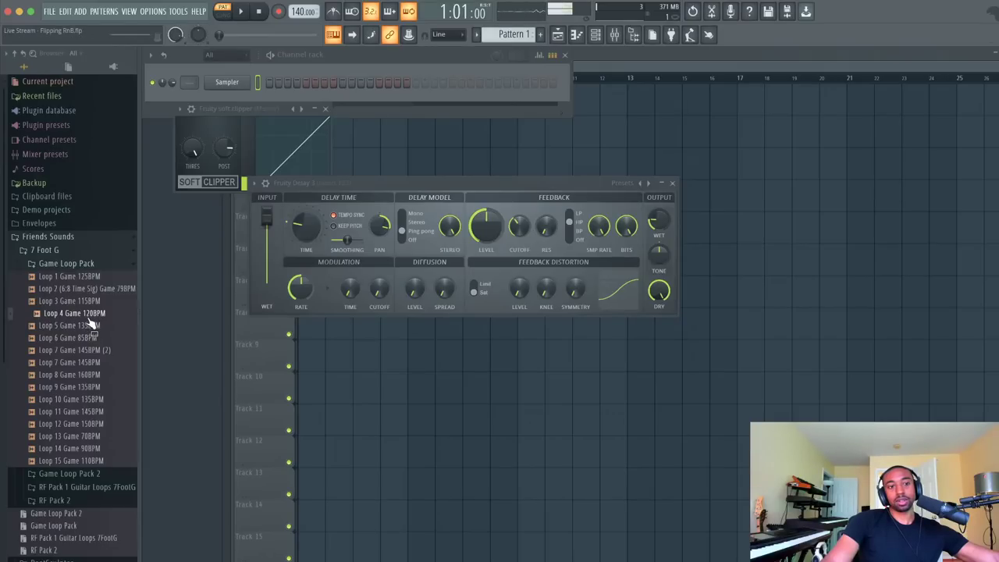
Place Loop 4 Game 120BPM at the start of Track 1 in the playlist and set playback to song mode
drag(93, 319, 379, 139)
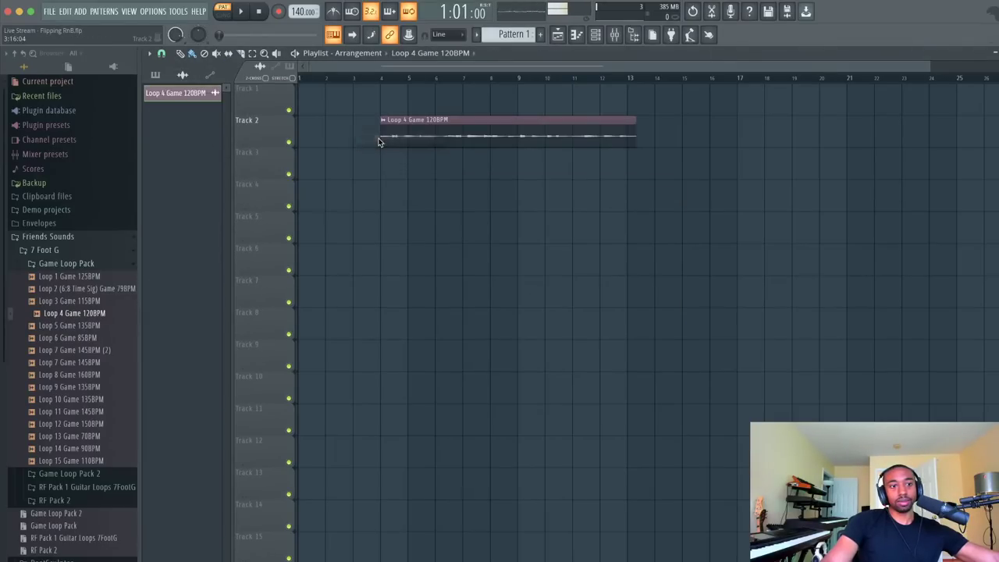
drag(455, 134, 338, 93)
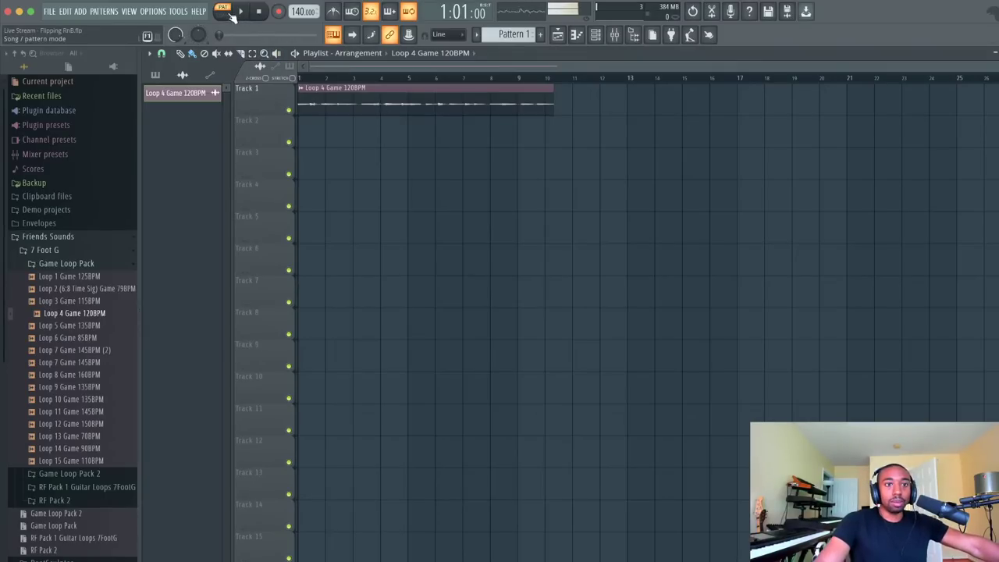
key(l)
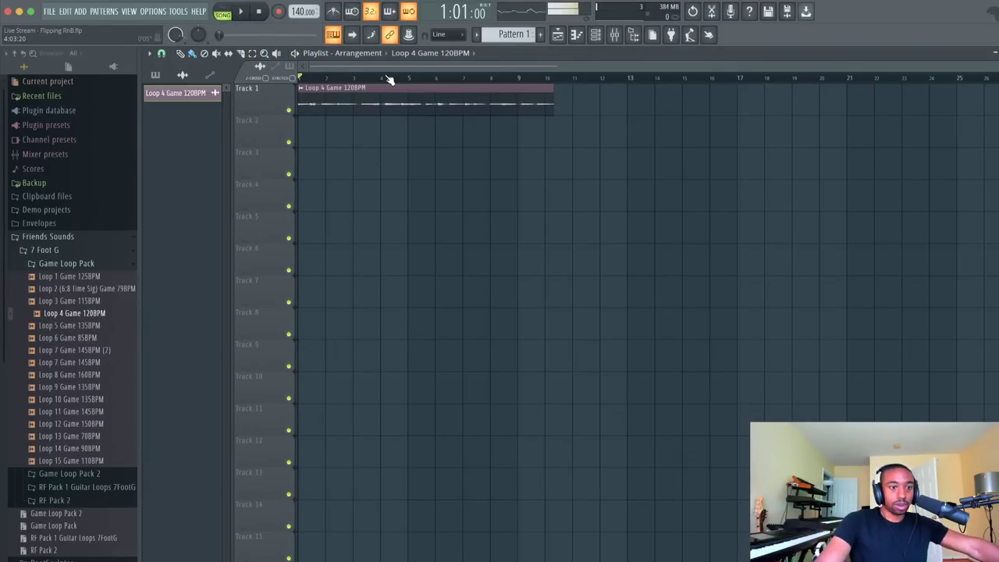
During song playback, enable Normalize in the Loop 4 clip's channel settings, lower its volume to about 47%, and close the settings
click(306, 89)
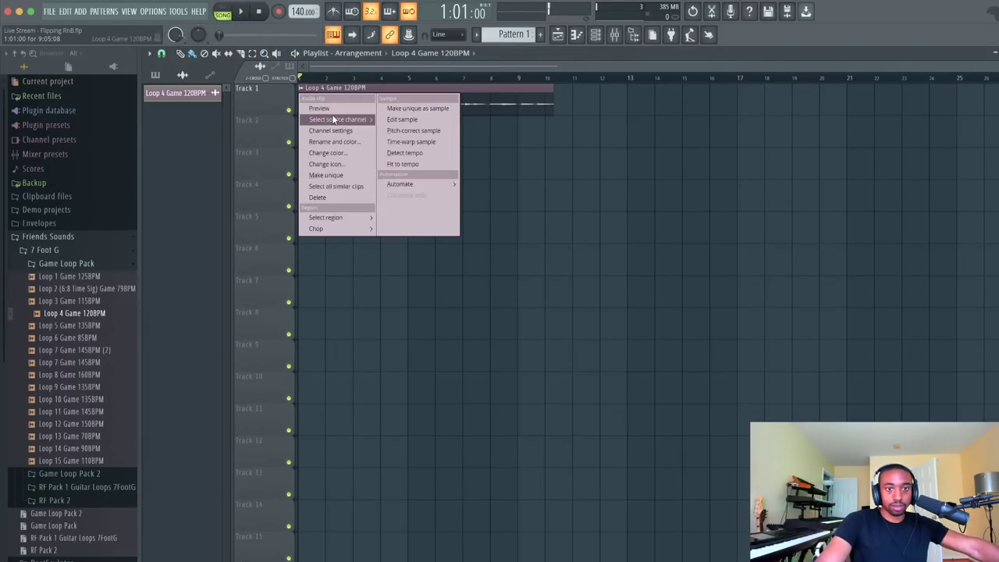
key(space)
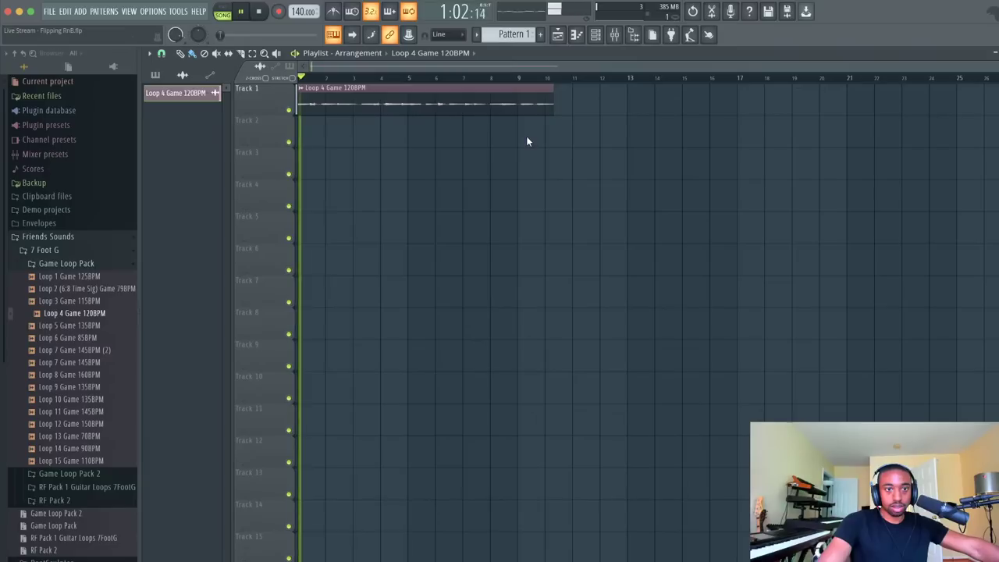
click(330, 131)
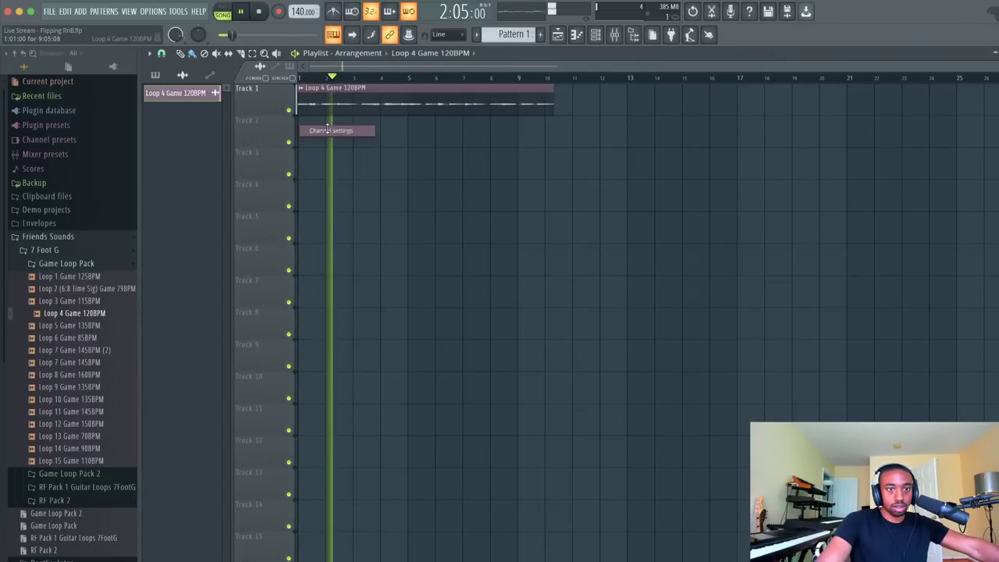
click(421, 302)
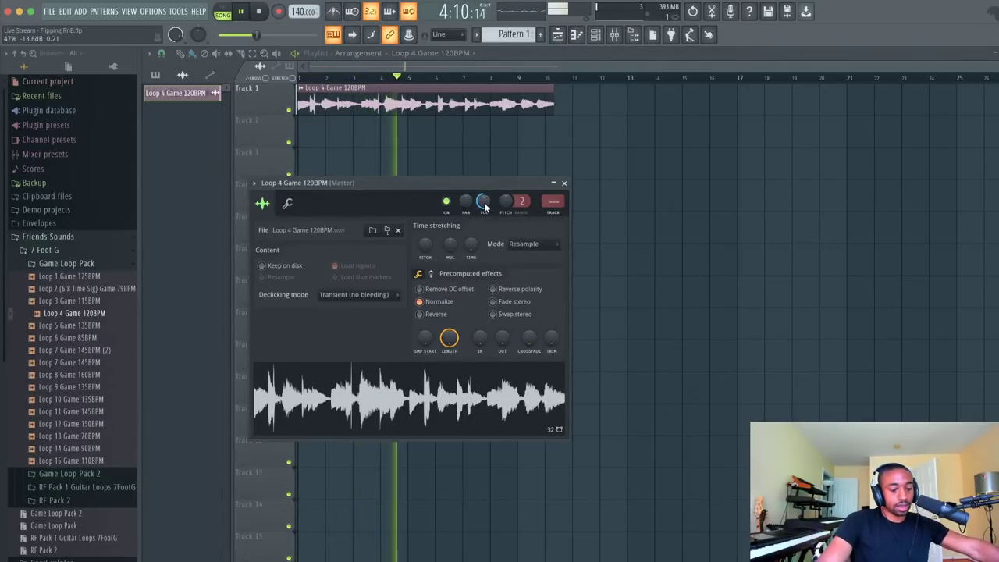
key(space)
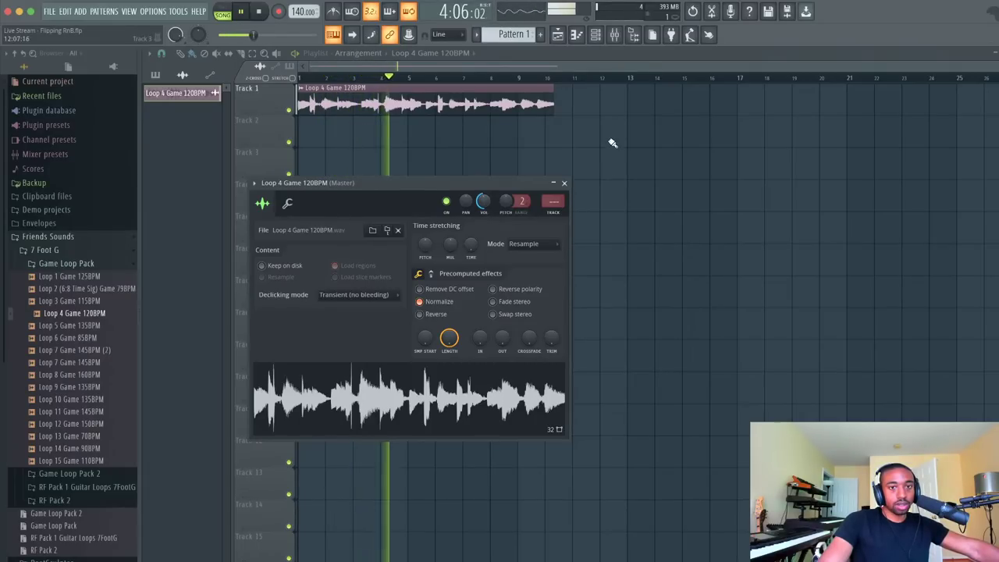
key(Escape)
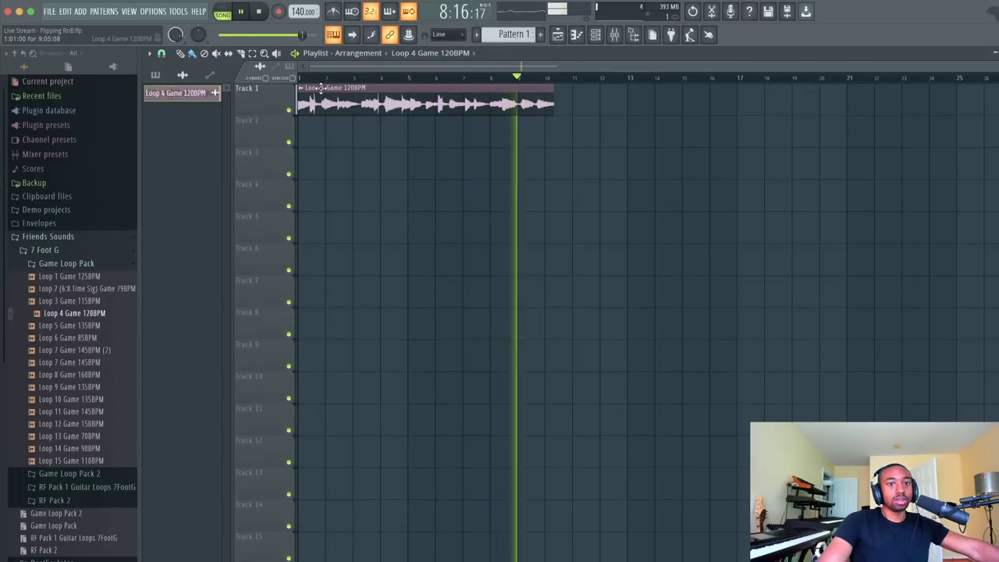
Stop playback and time-stretch the Loop 4 clip on Track 1 so that it ends exactly at bar 9
key(space)
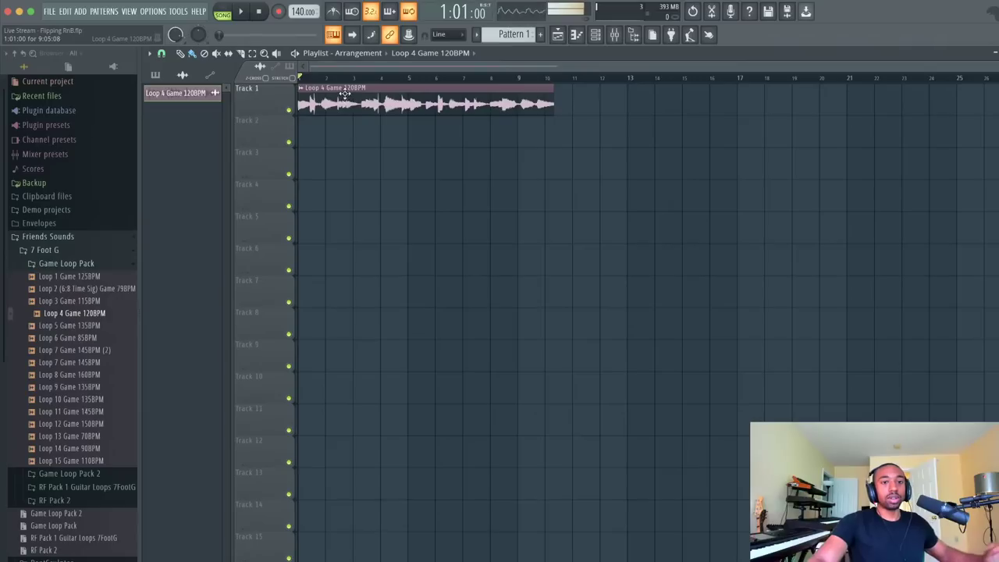
drag(370, 178, 342, 84)
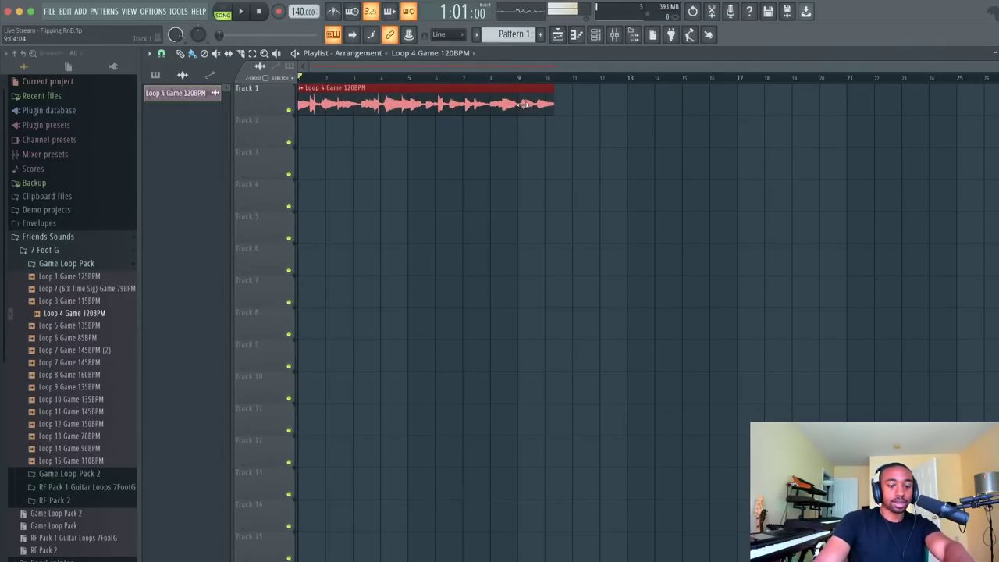
drag(525, 103, 514, 104)
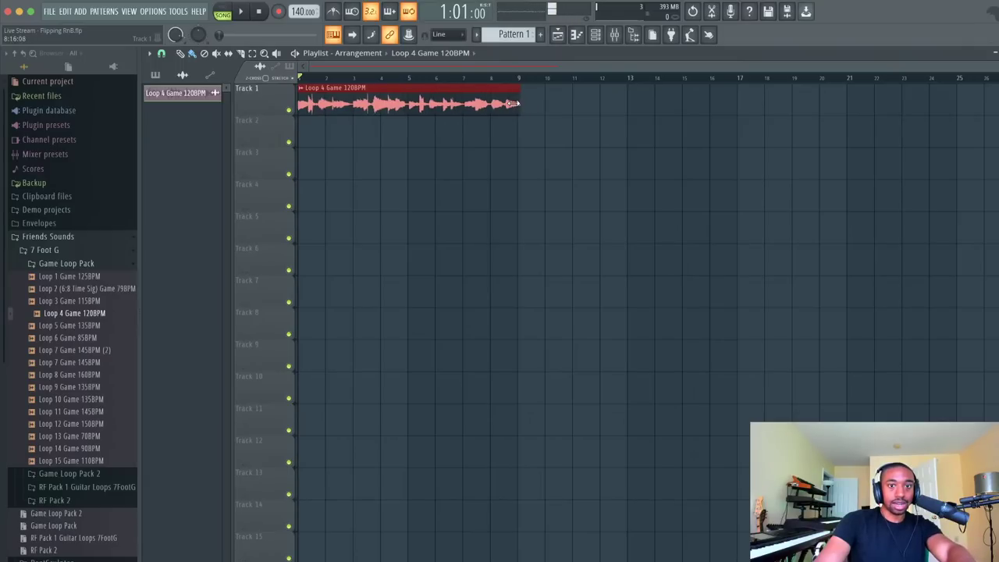
scroll(522, 82, up, 5)
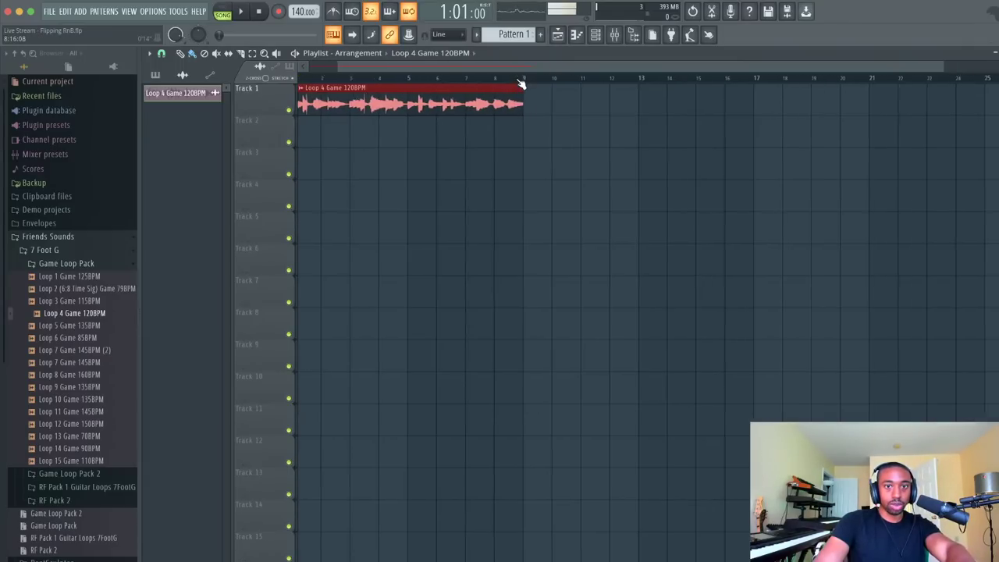
scroll(521, 82, up, 3)
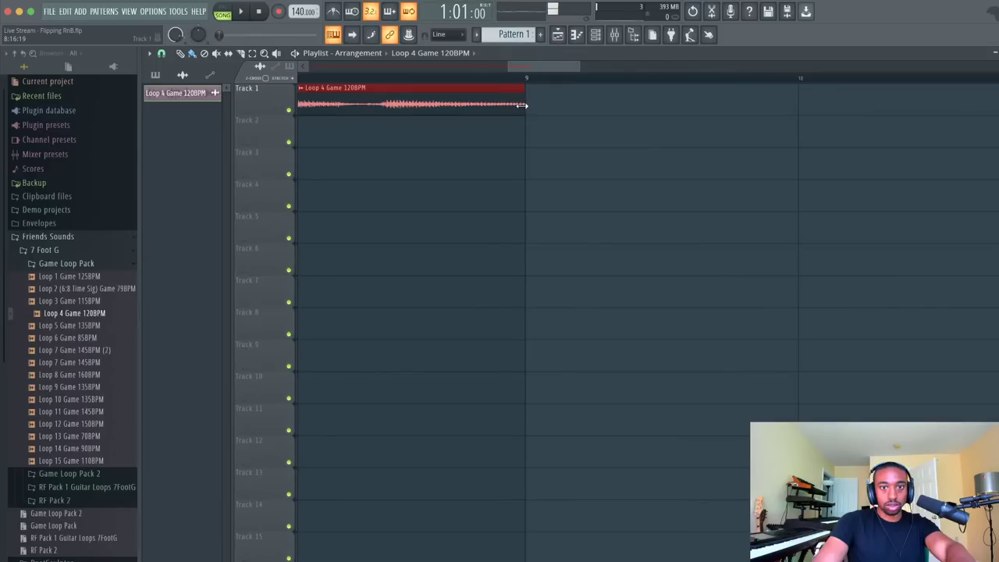
scroll(519, 82, down, 5)
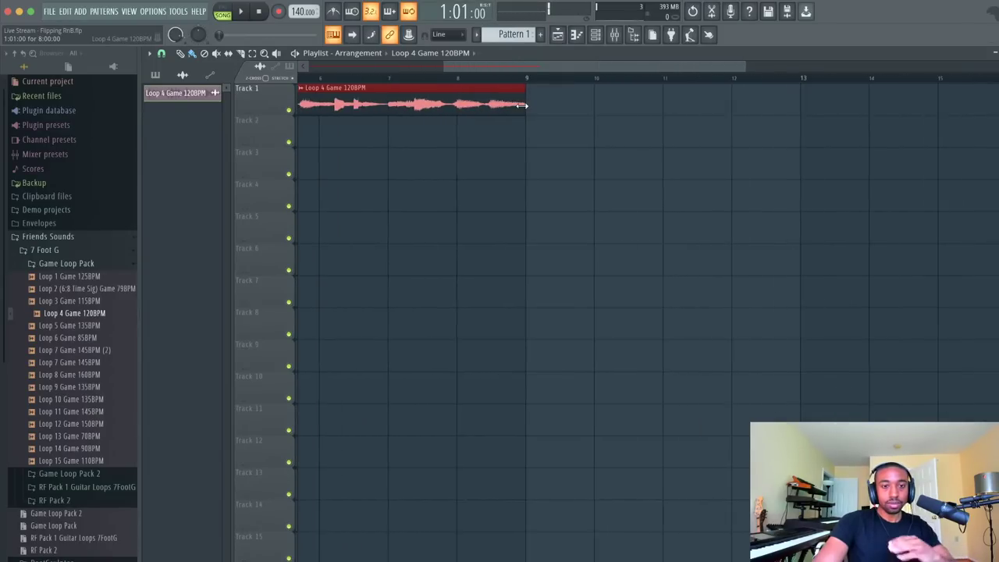
Set the Loop 4 clip's time-stretching mode to Stretch in its channel settings, close them and play the song
drag(515, 66, 285, 81)
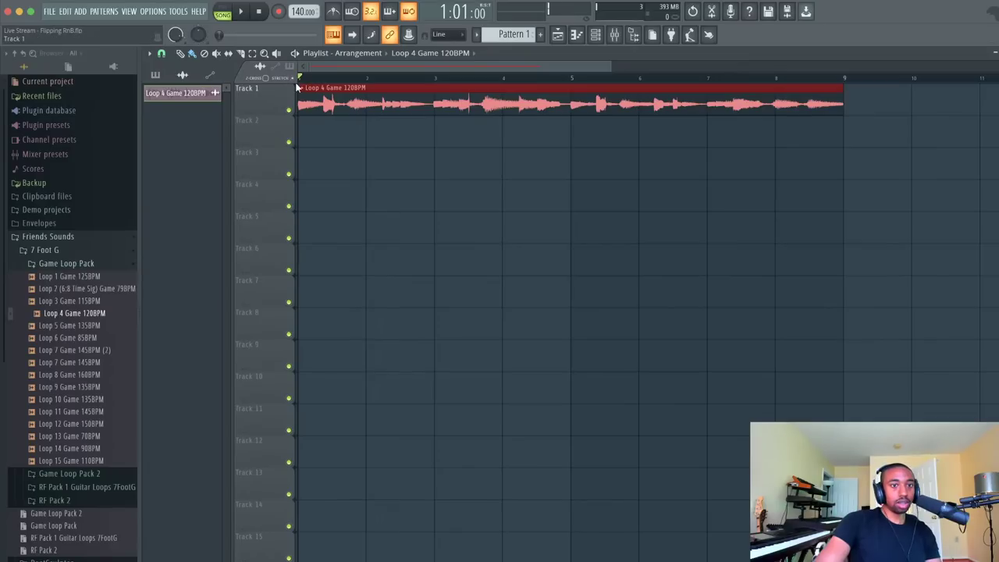
click(299, 86)
click(332, 130)
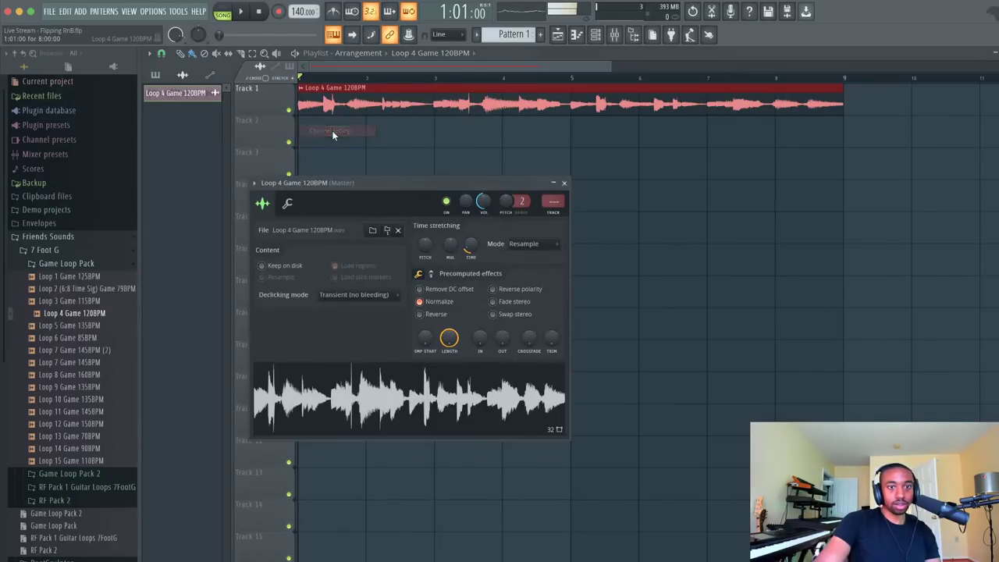
click(536, 246)
click(534, 276)
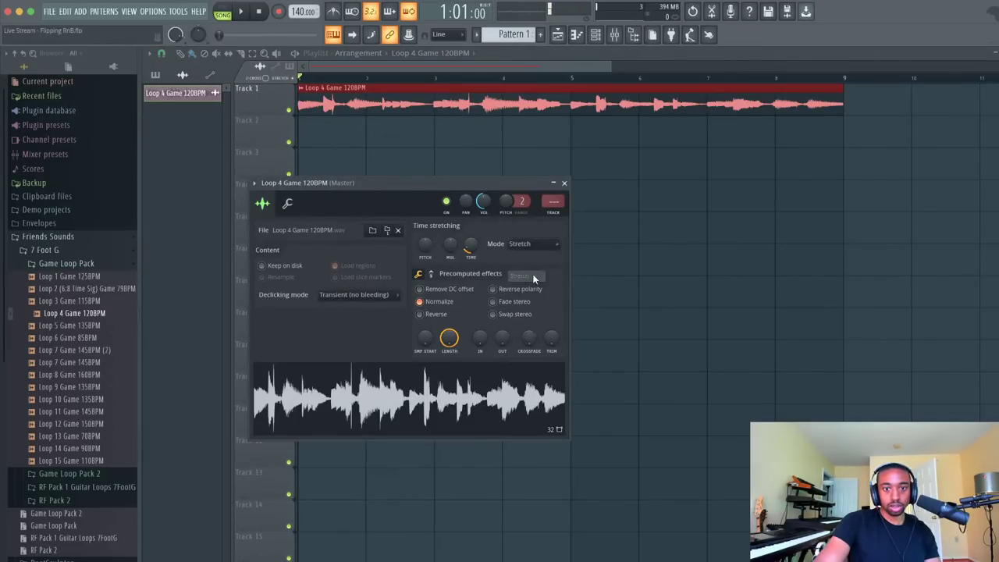
click(565, 183)
key(space)
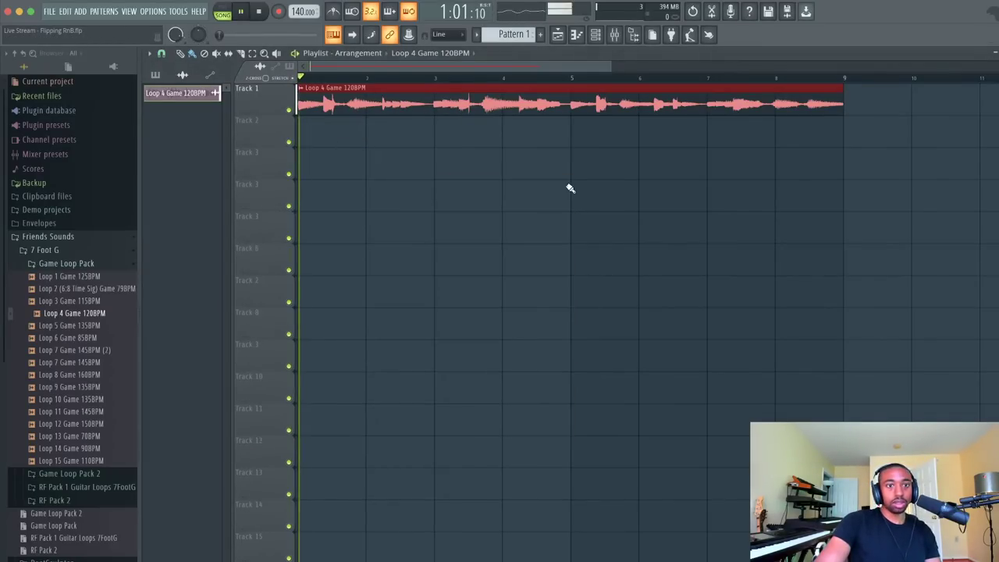
scroll(484, 81, down, 2)
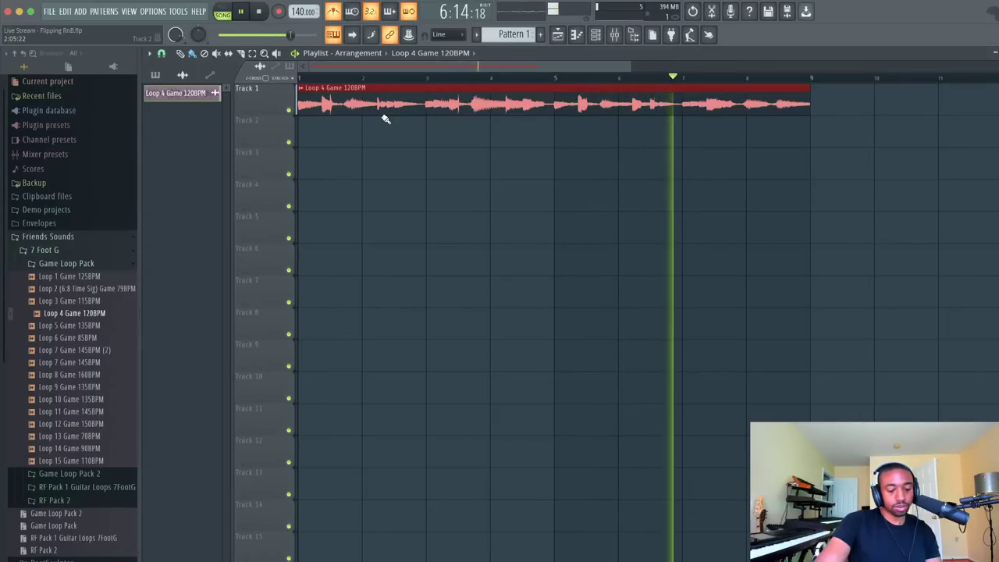
Stop playback, show the mixer and channel rack, and route the Loop 4 channel to mixer Insert 1
key(F9)
key(space)
click(633, 35)
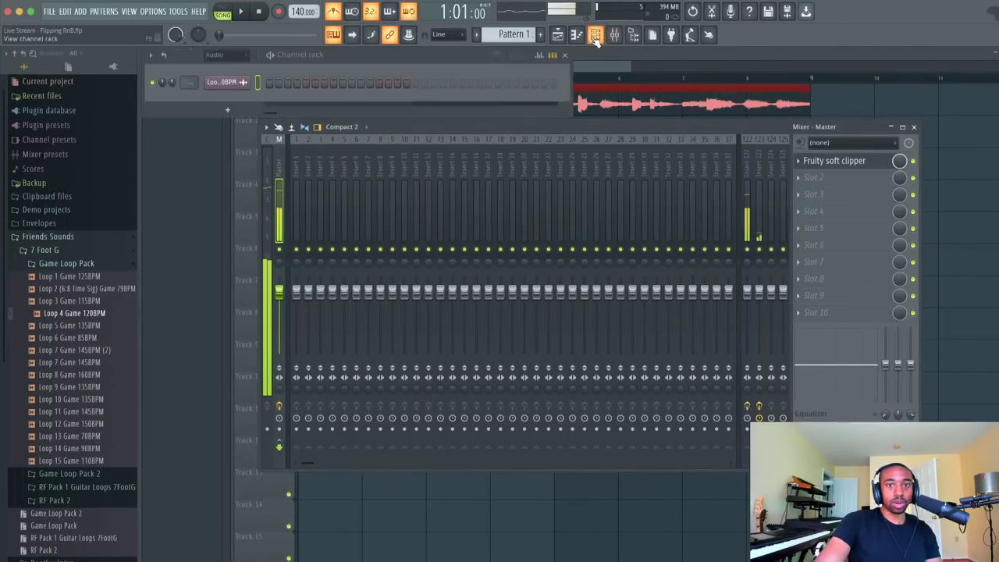
scroll(189, 82, up, 1)
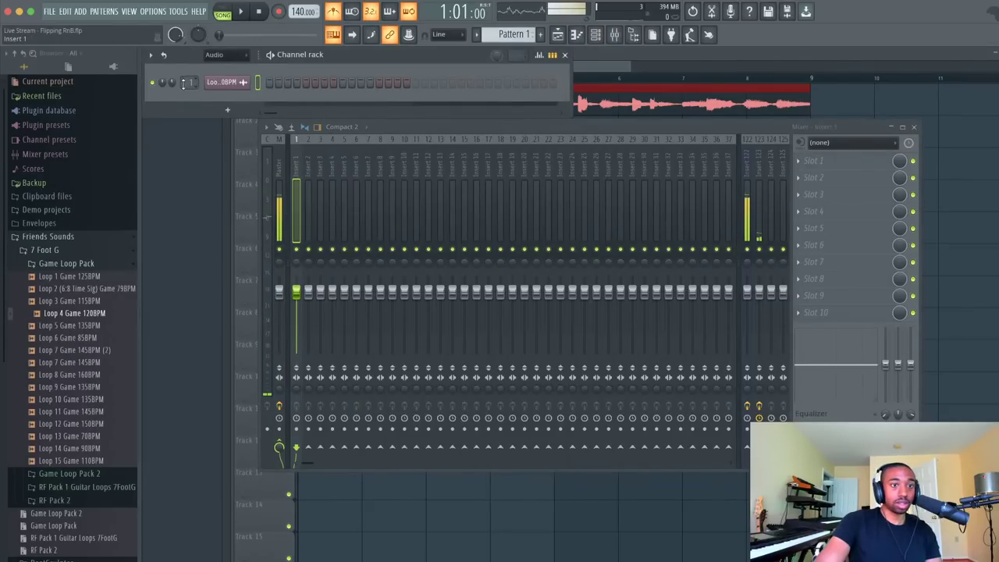
Load Fruity Parametric EQ 2 in slot 1 of Insert 1 and shape a low cut with band 1 during playback
click(816, 167)
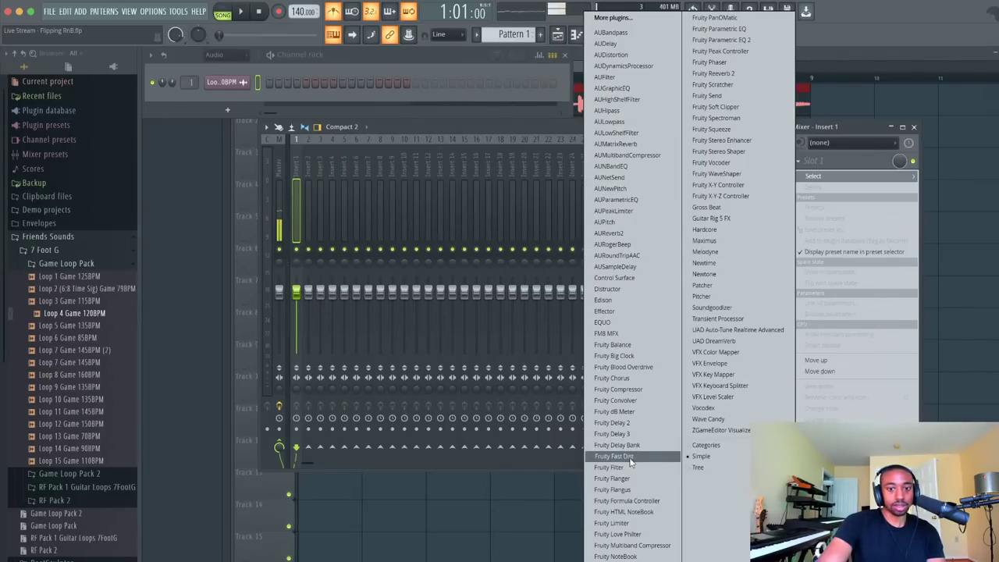
click(724, 39)
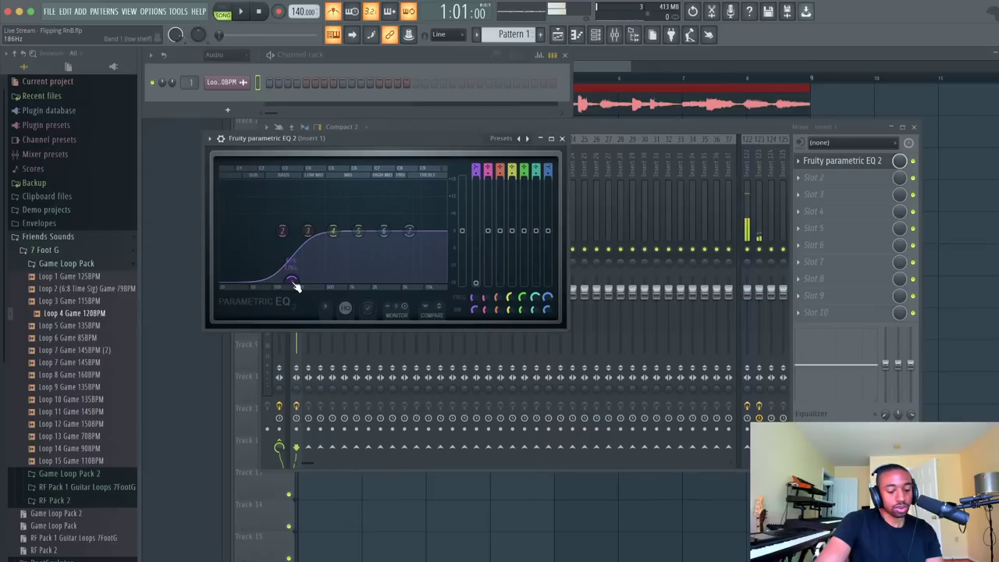
key(space)
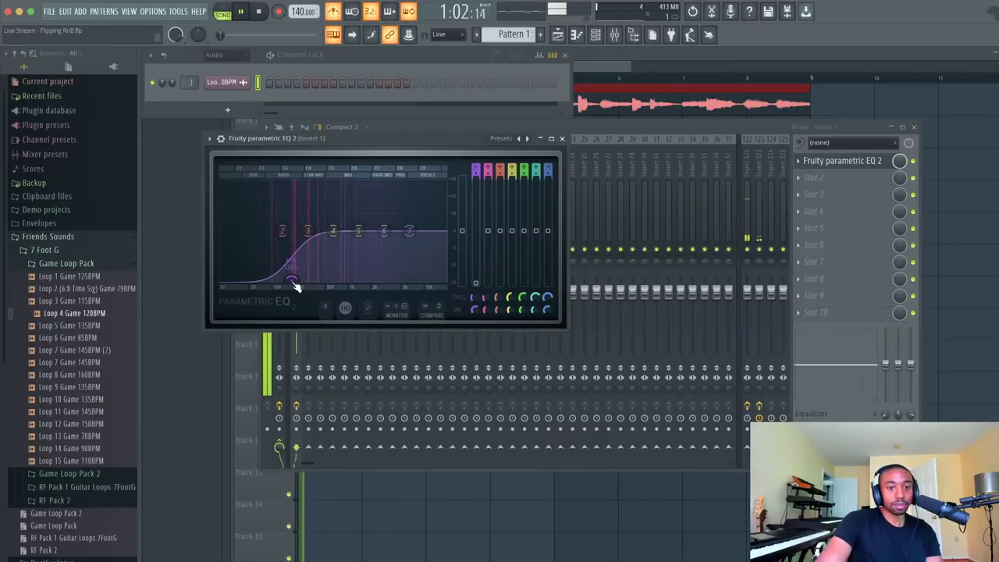
drag(297, 286, 275, 286)
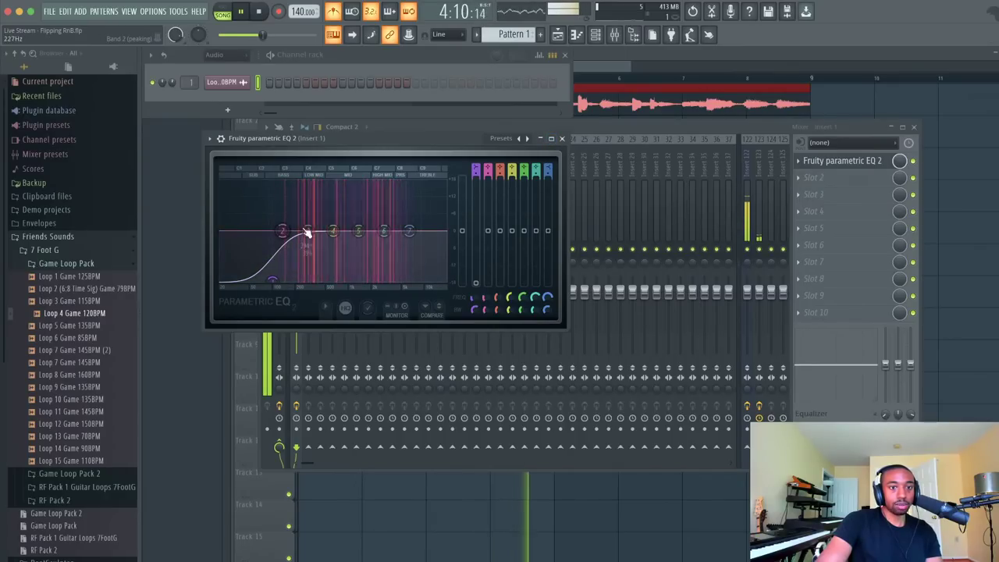
click(562, 138)
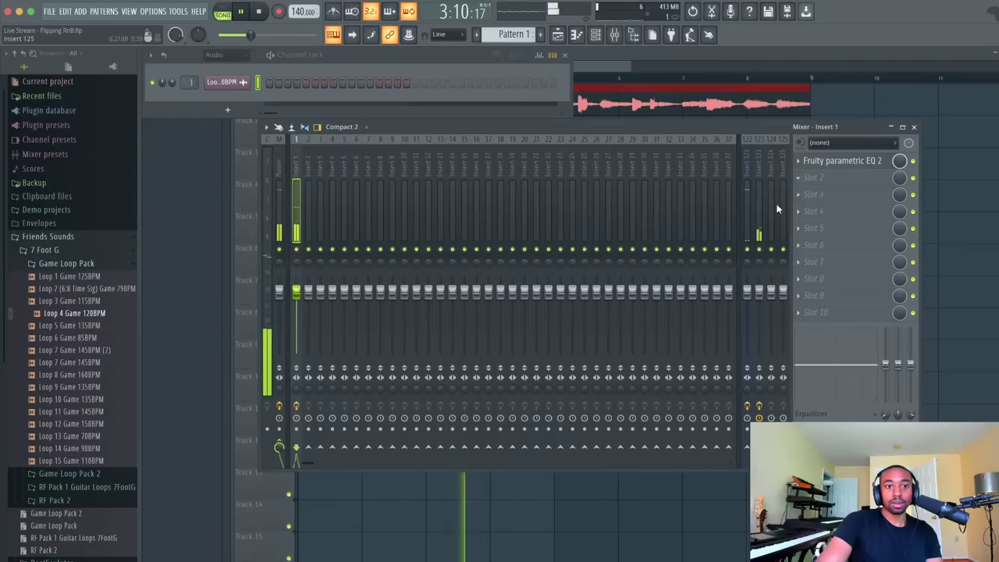
key(space)
Mark UAD Cooper Time Cube as a favorite in the full effect plugin list and close the list
click(828, 183)
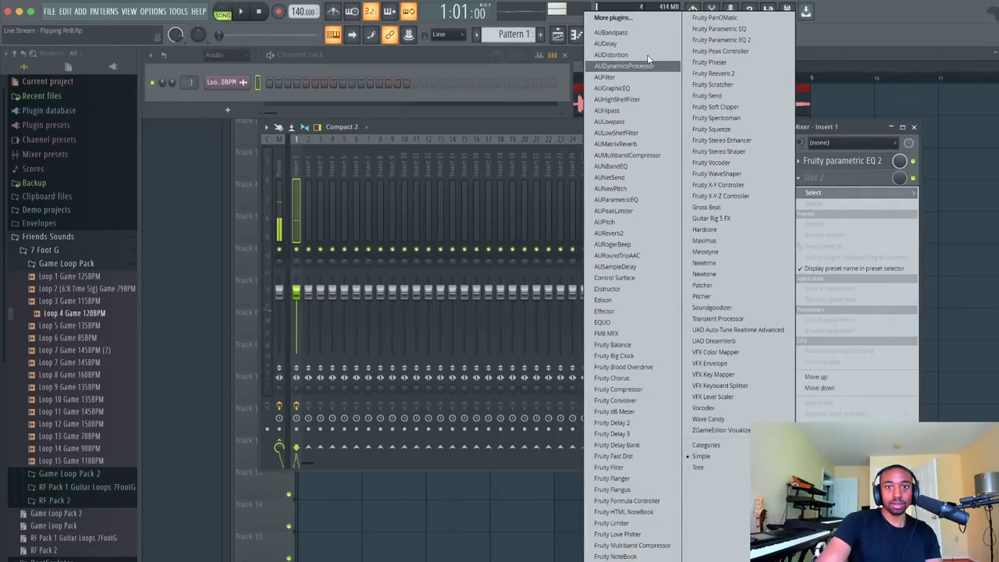
click(642, 19)
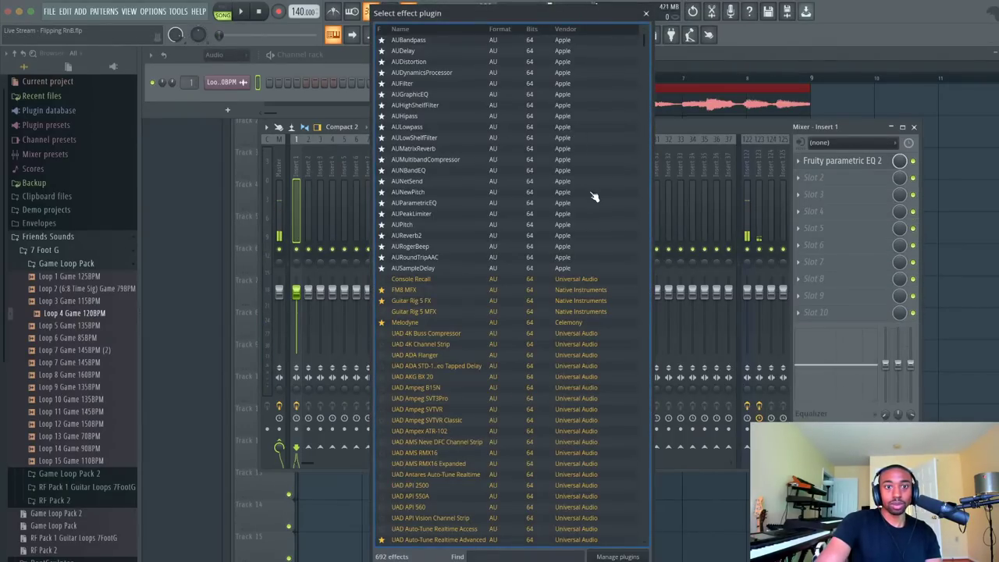
scroll(595, 197, down, 1)
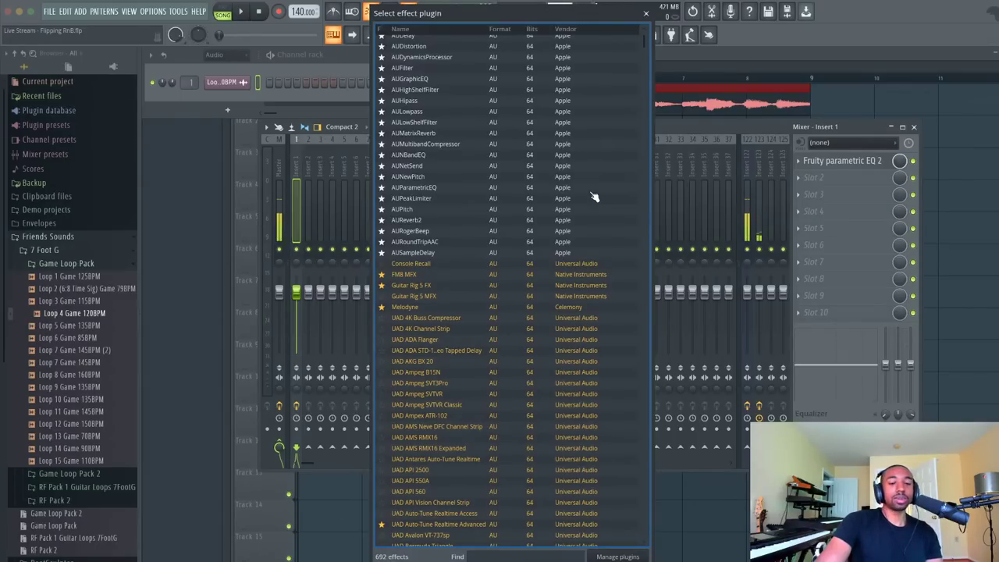
scroll(593, 196, down, 10)
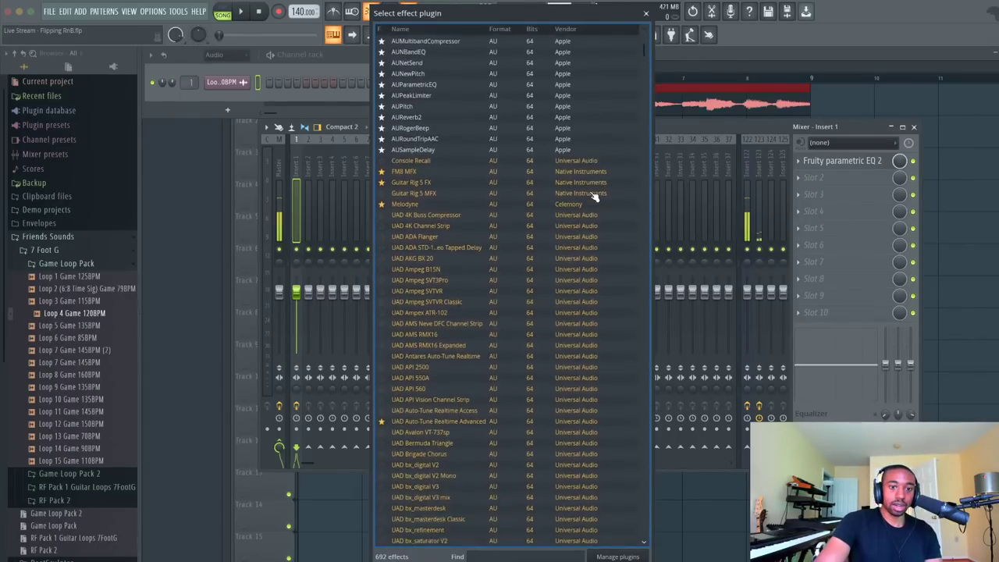
scroll(430, 222, down, 6)
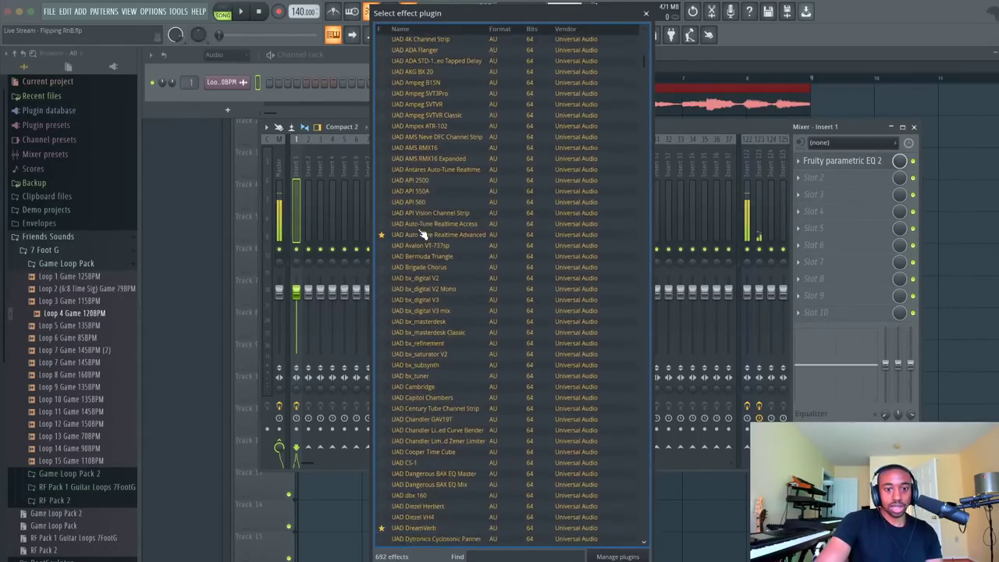
click(384, 344)
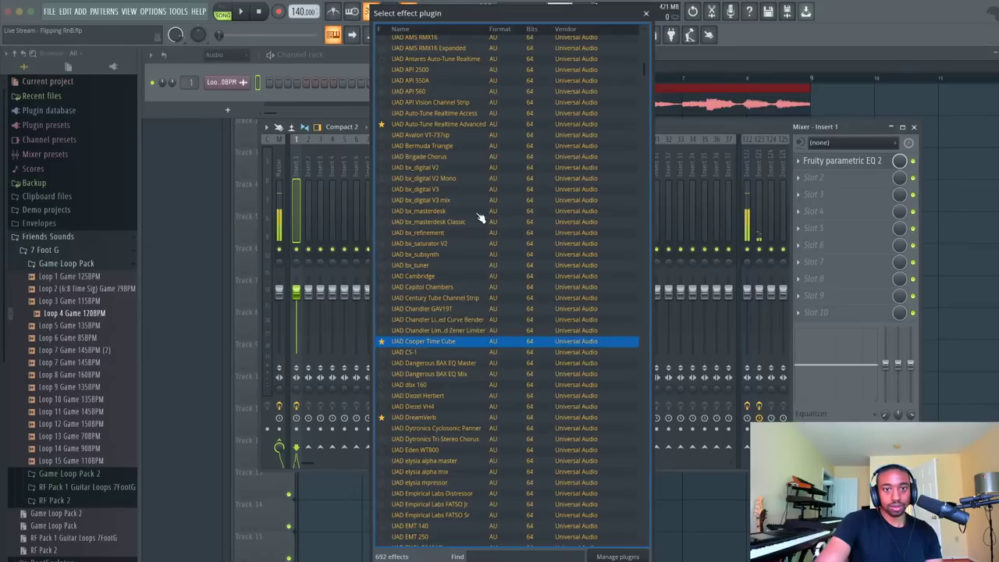
click(646, 14)
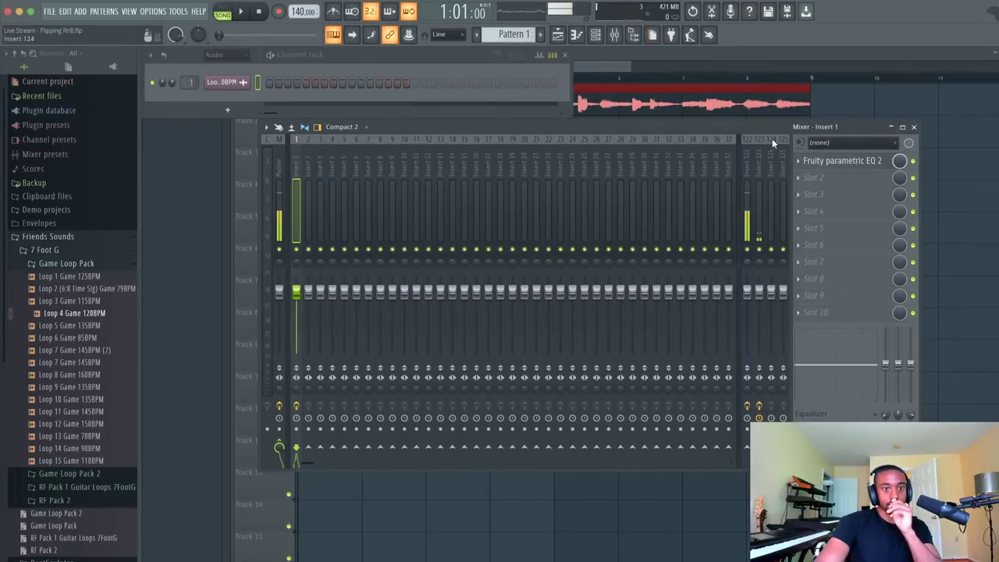
Load UAD Cooper Time Cube in slot 2 of Insert 1 and play the loop through it
click(818, 178)
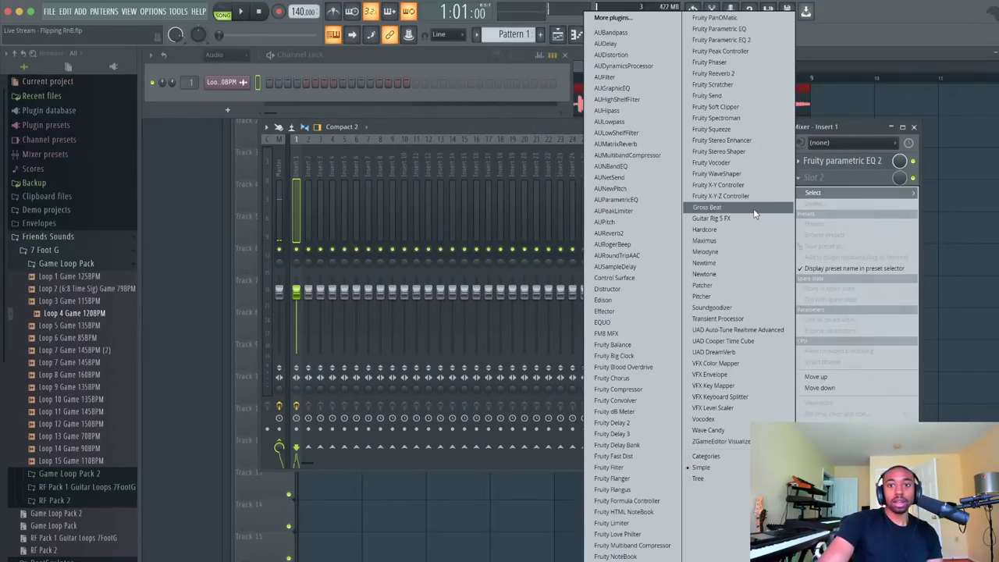
click(728, 341)
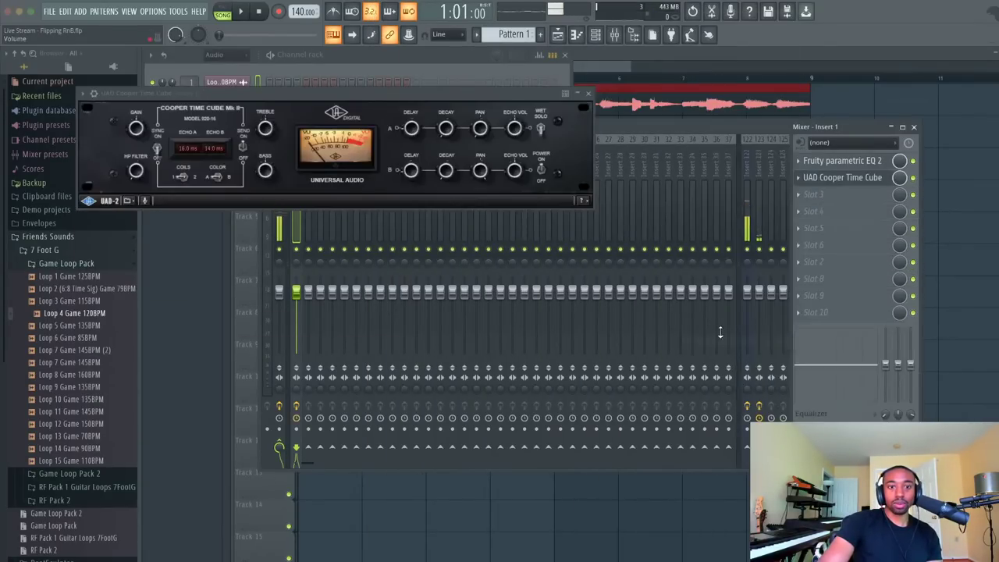
key(space)
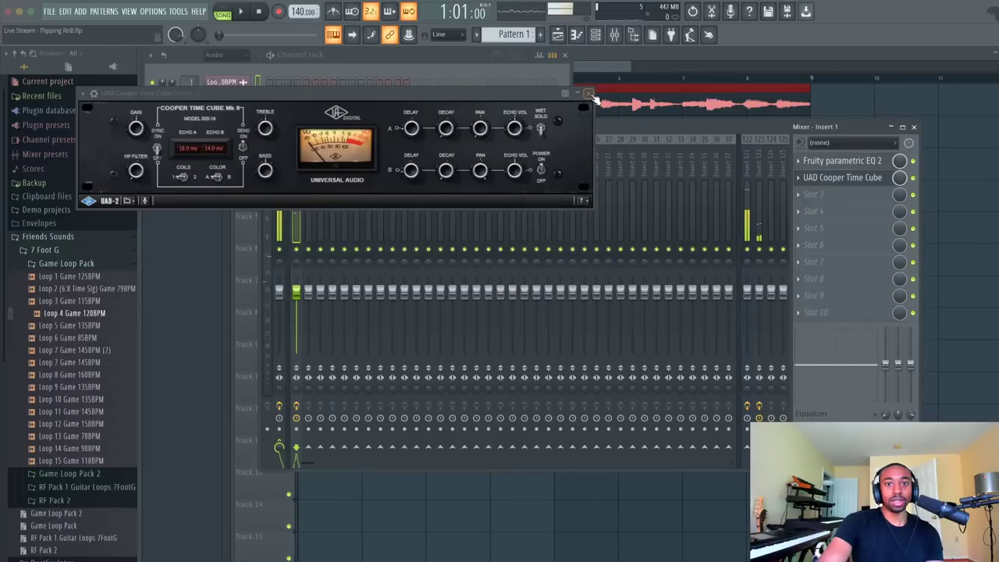
key(space)
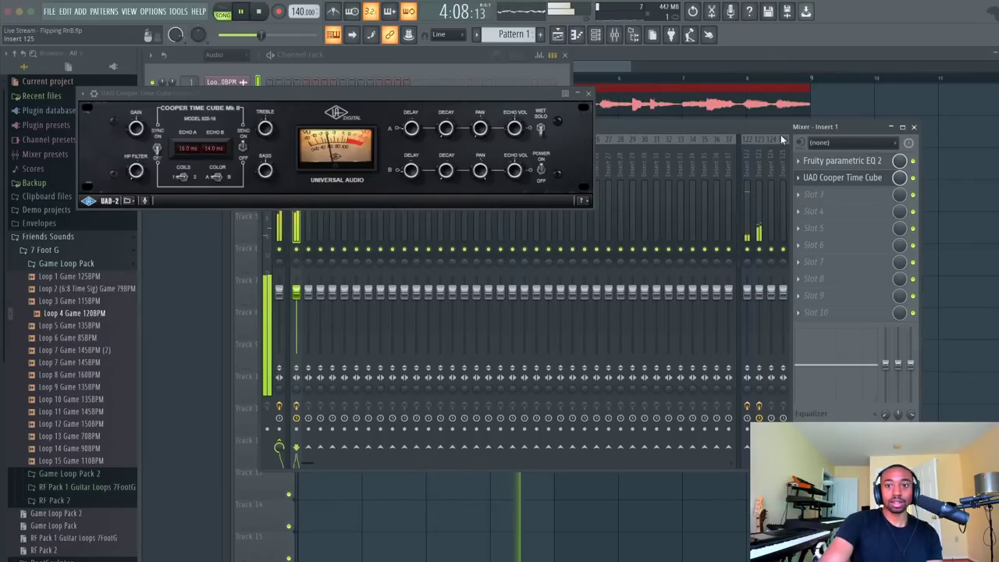
Mark the AU version of UAD SSL E Channel Strip Legacy as a favorite in the full effect plugin list and close the list
click(821, 196)
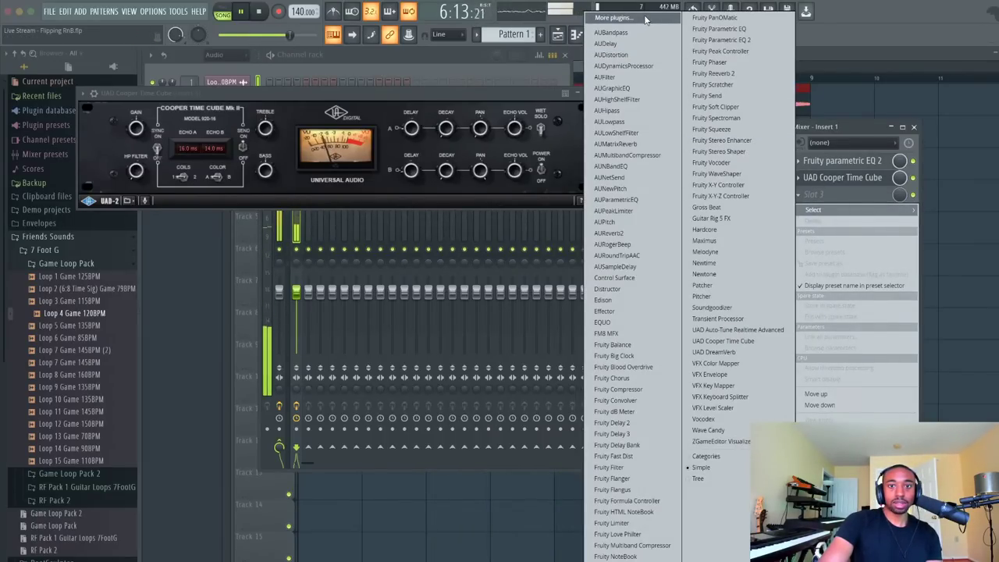
click(613, 18)
scroll(545, 186, down, 15)
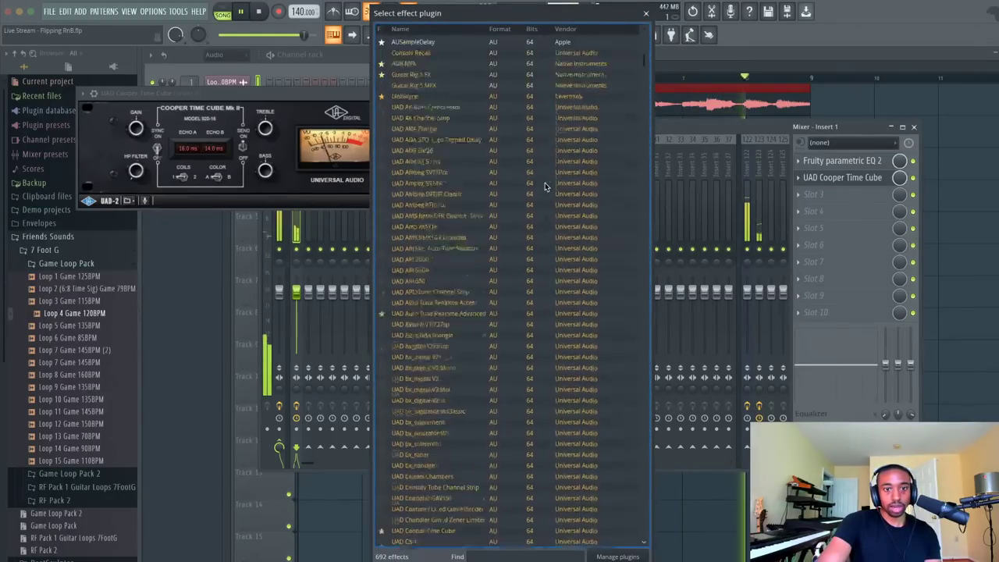
scroll(545, 186, down, 12)
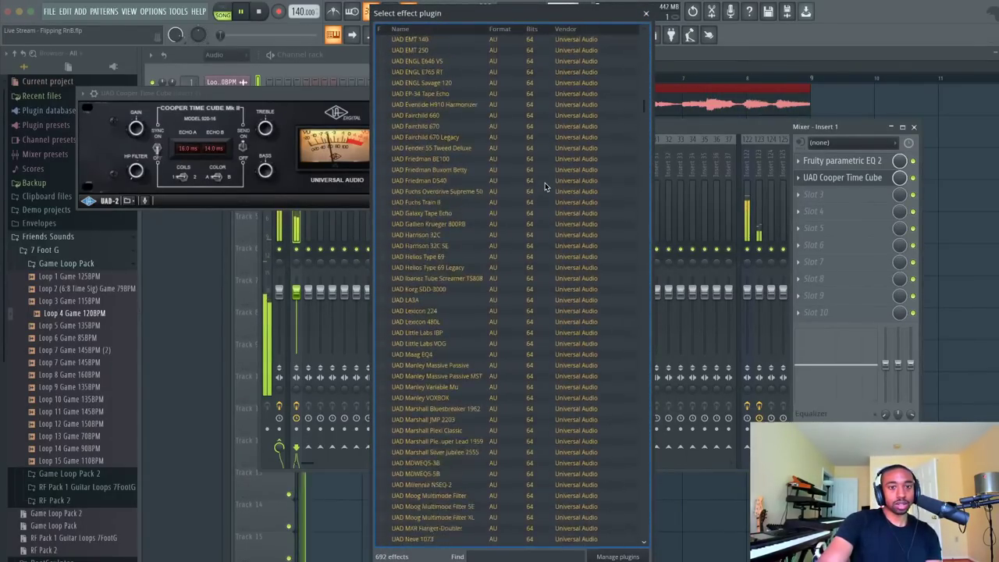
scroll(545, 186, down, 9)
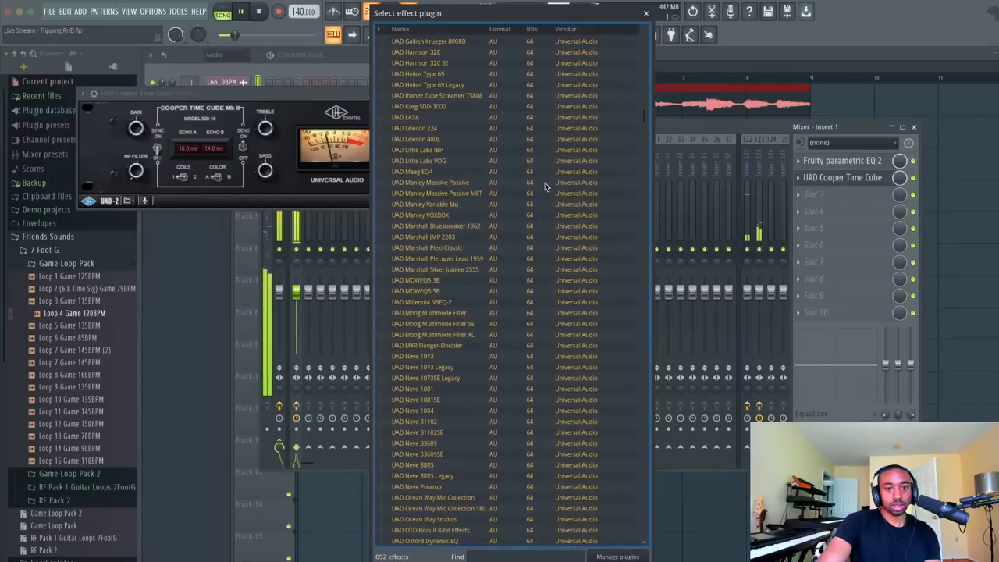
scroll(545, 186, down, 10)
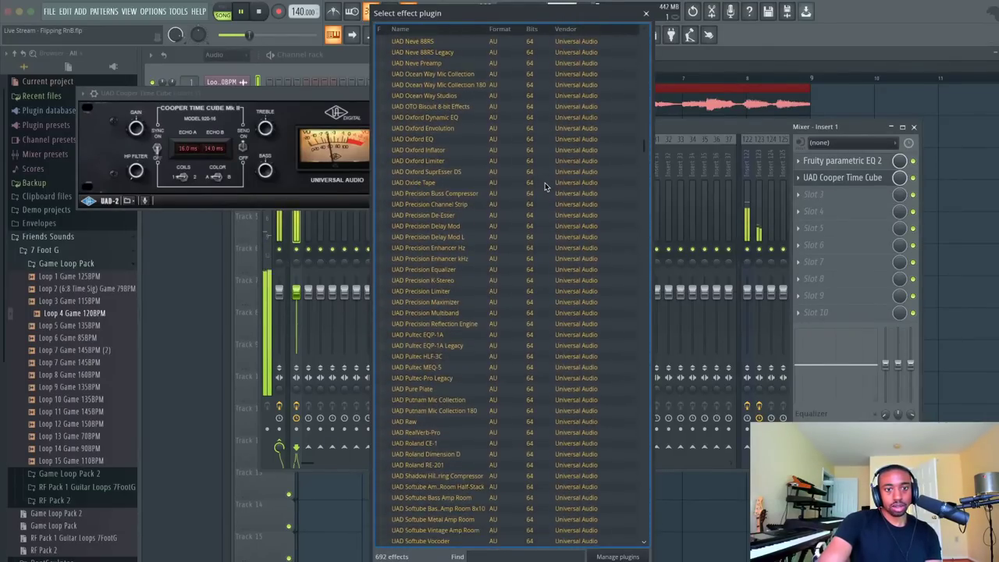
scroll(545, 186, down, 3)
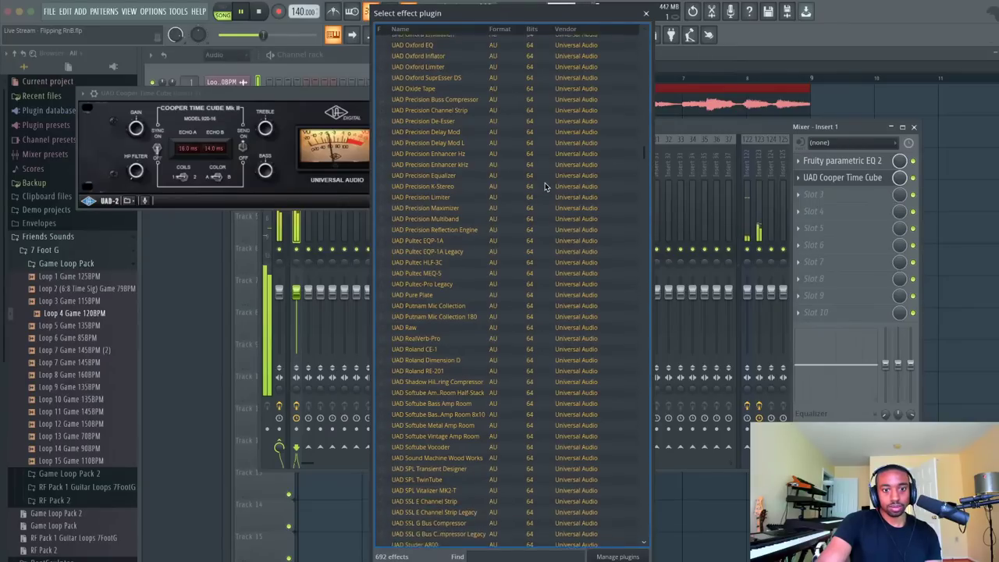
scroll(545, 186, down, 7)
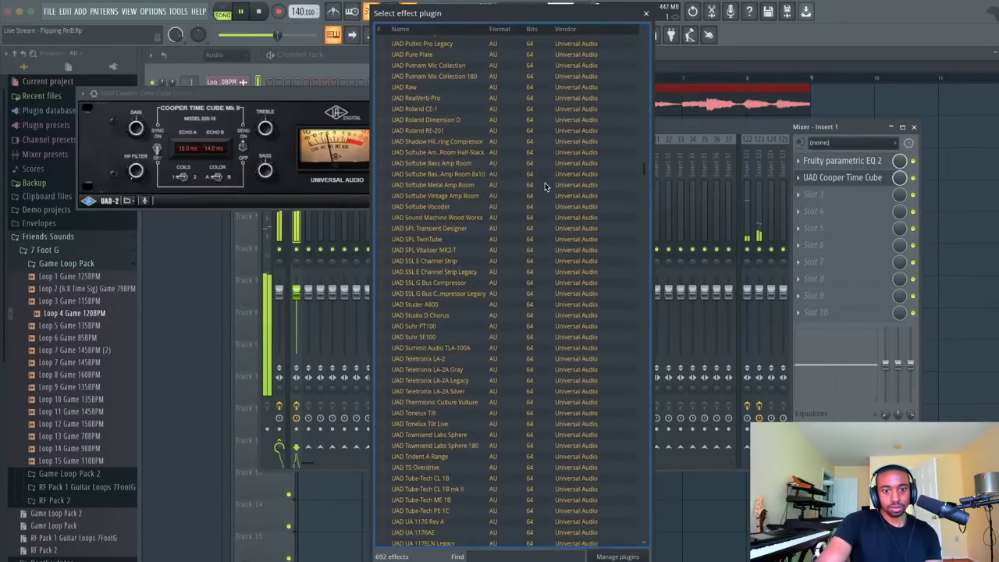
scroll(545, 174, down, 2)
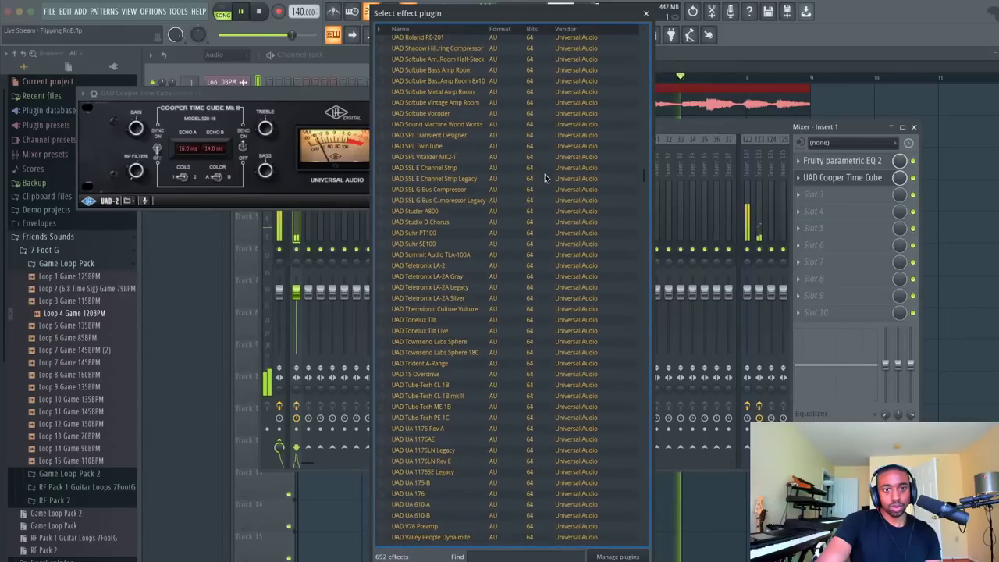
scroll(413, 183, down, 1)
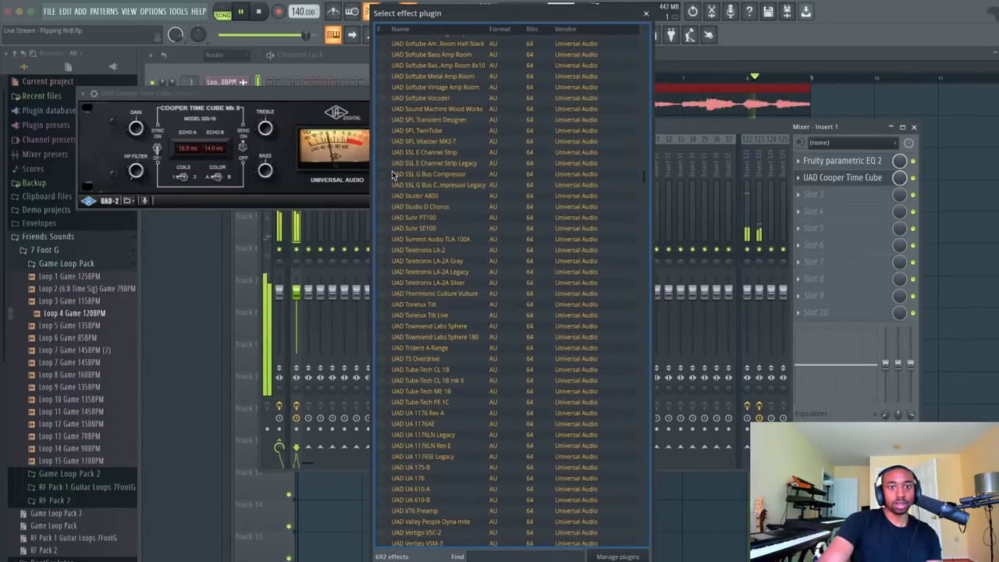
click(383, 166)
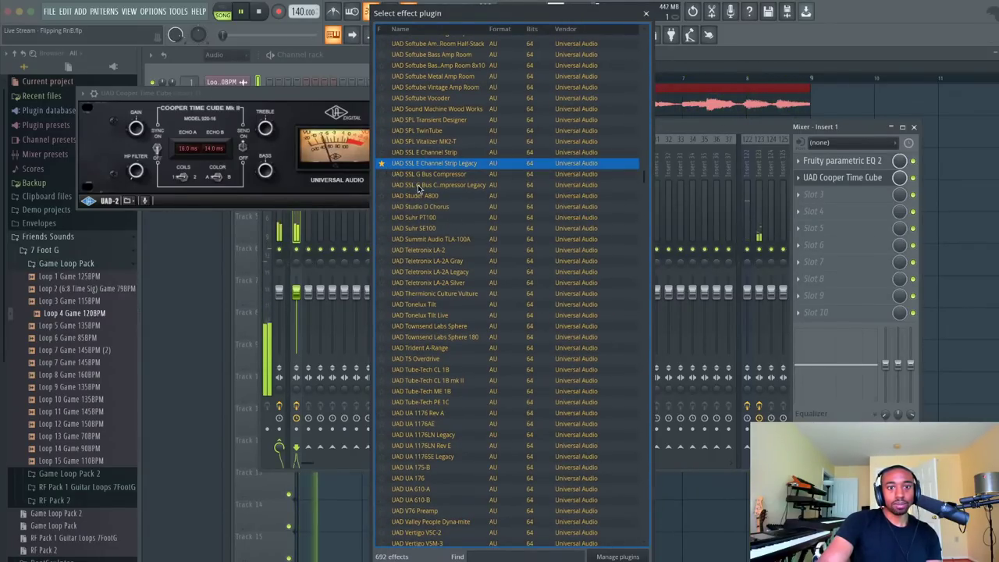
click(646, 14)
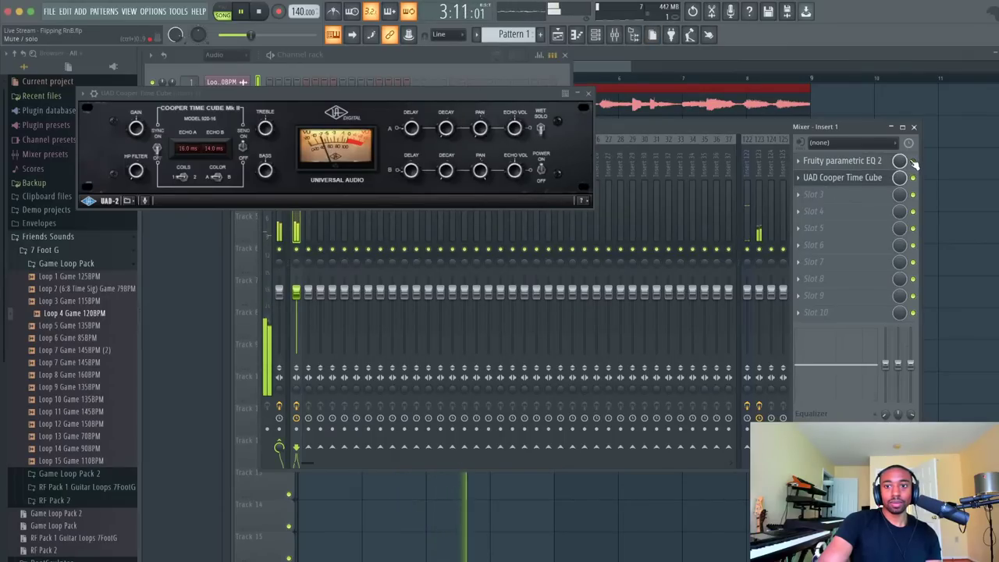
Search the full effect plugin list for "ssl" and make the VST UAD SSL E Channel Strip the only favorited SSL version
click(806, 167)
mouse_move(816, 176)
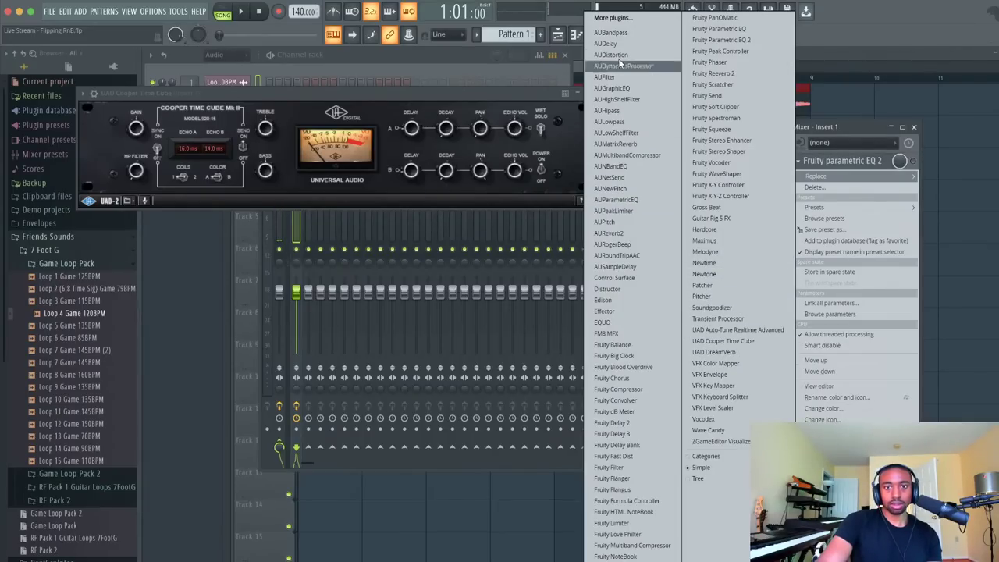
click(622, 19)
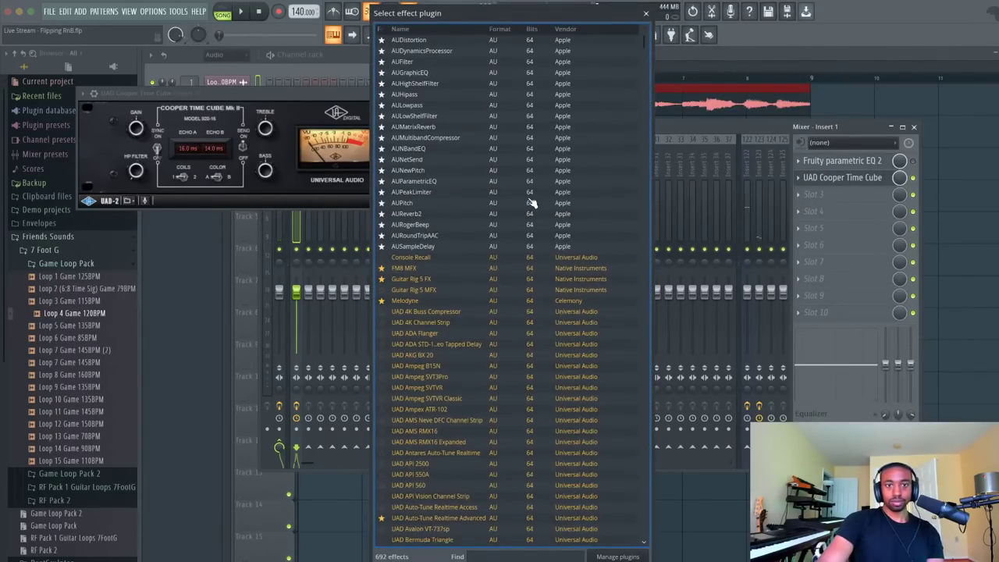
click(498, 552)
text(ssl)
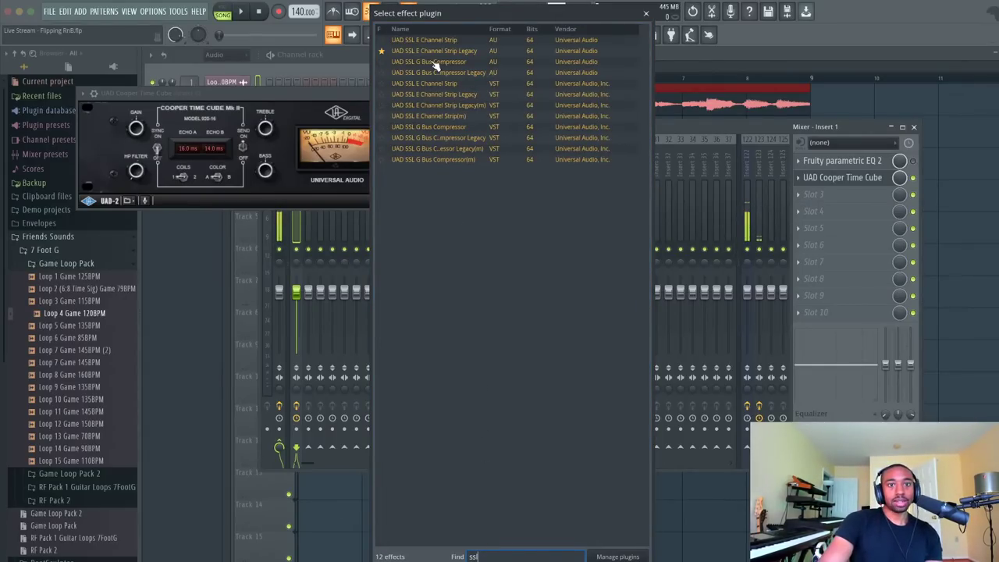
click(383, 40)
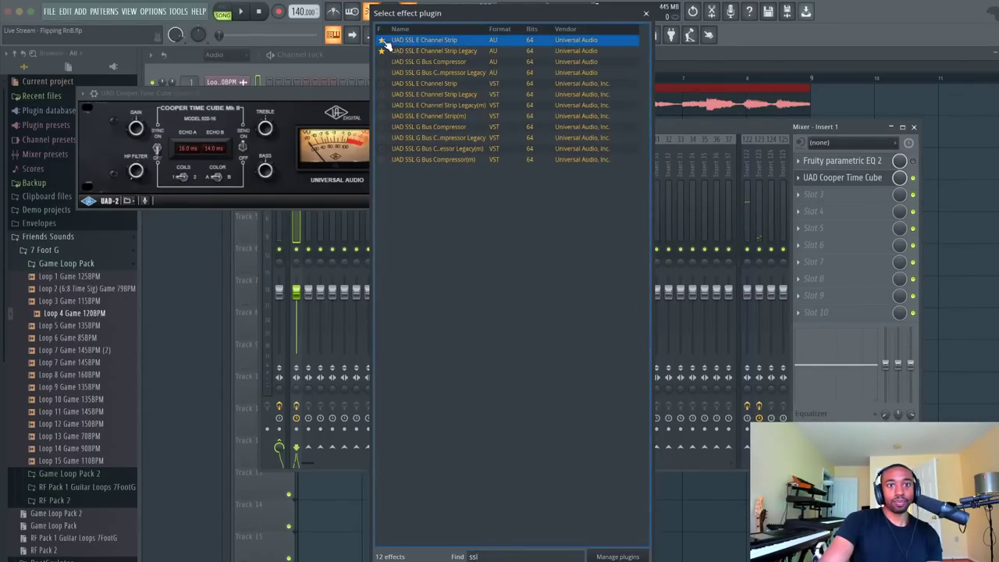
click(387, 51)
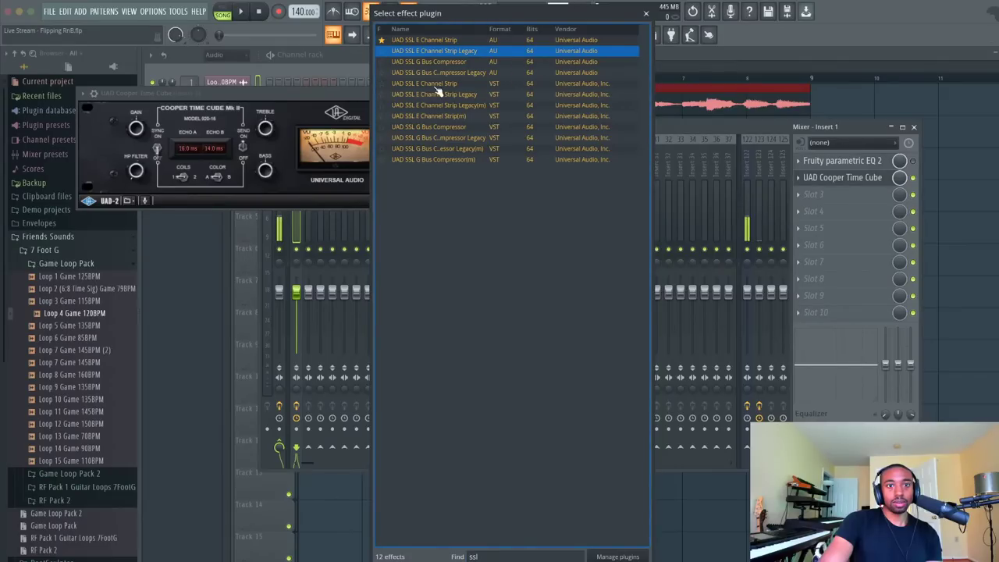
click(386, 83)
click(384, 41)
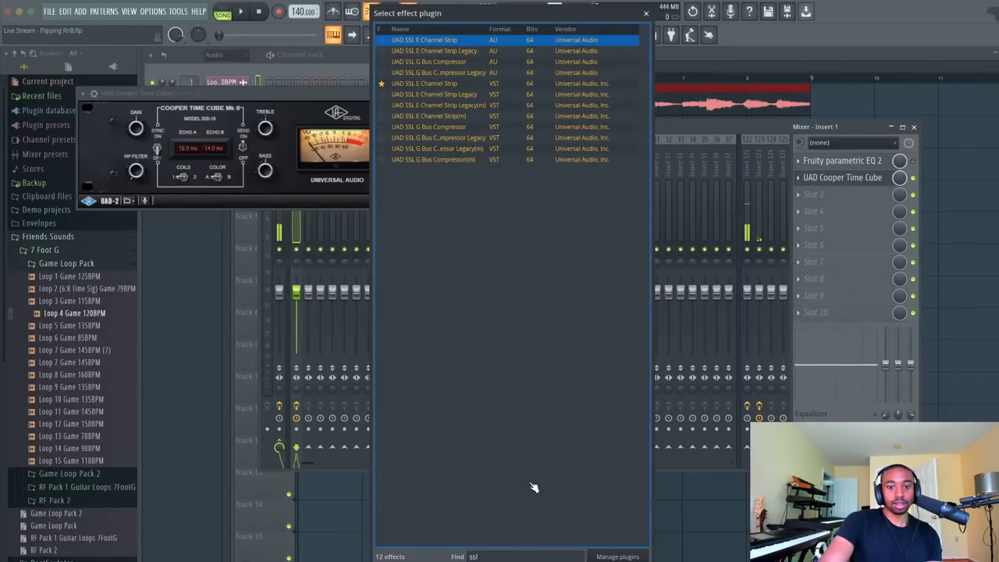
click(646, 13)
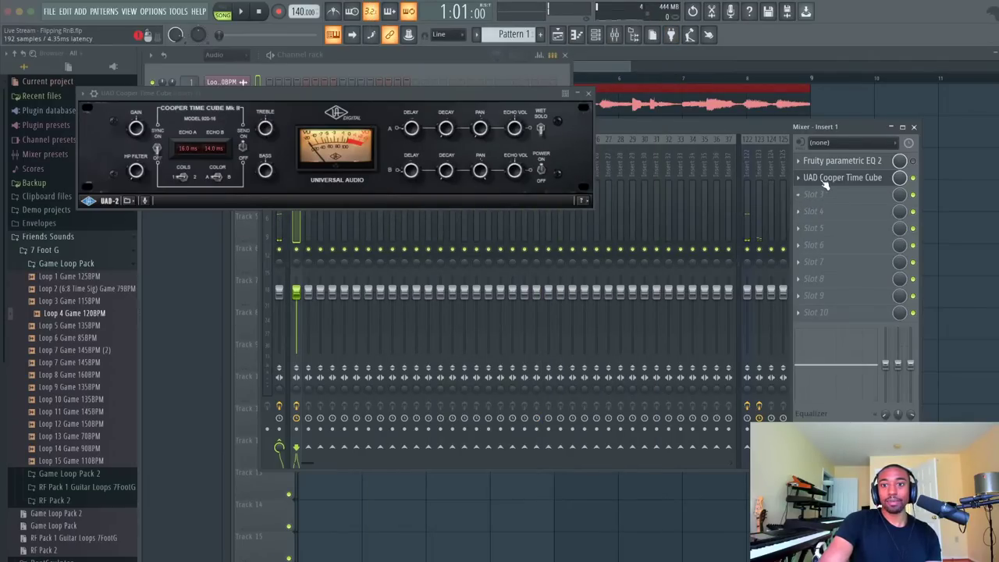
Replace Fruity Parametric EQ 2 in slot 1 of Insert 1 with UAD SSL E Channel Strip
click(798, 161)
mouse_move(816, 176)
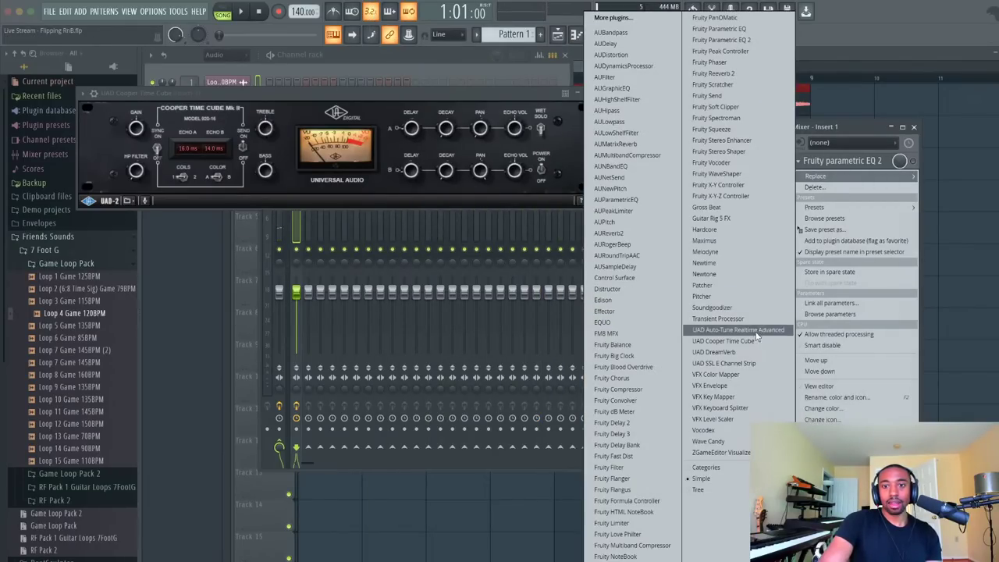
click(750, 363)
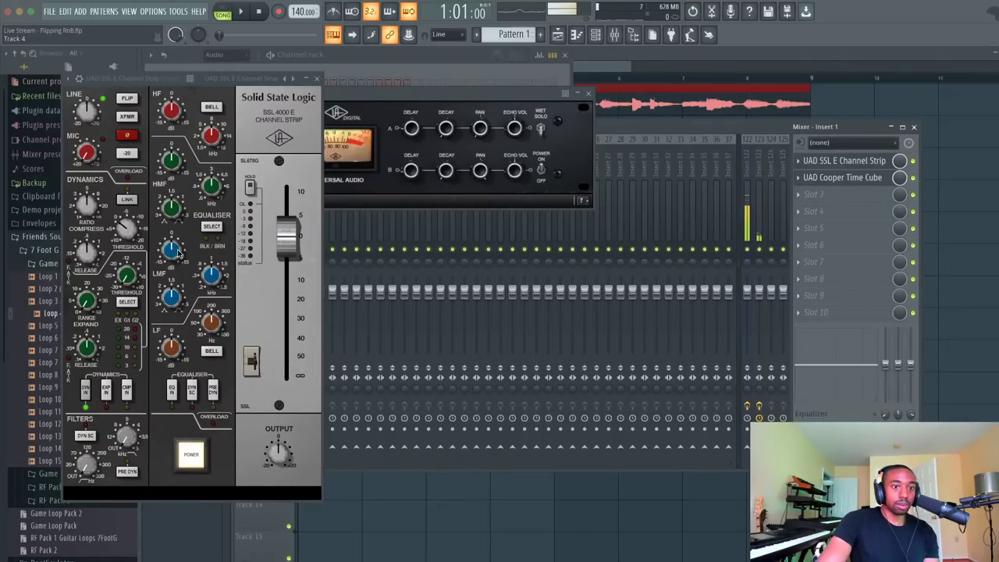
Switch in the channel strip's equaliser and, during playback, adjust the LMF gain and frequency and set the LMF Q to about 1.88
click(172, 392)
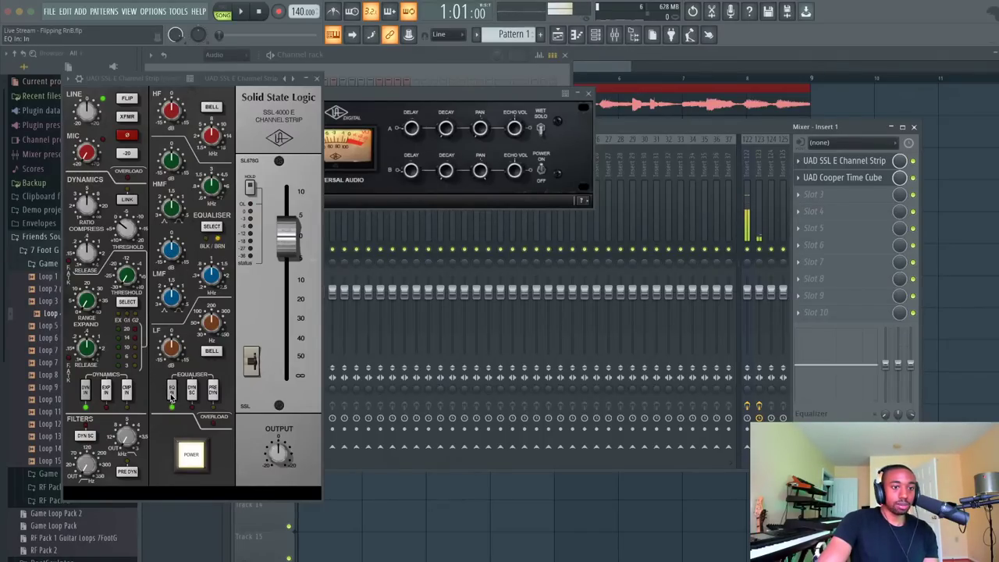
drag(171, 348, 170, 353)
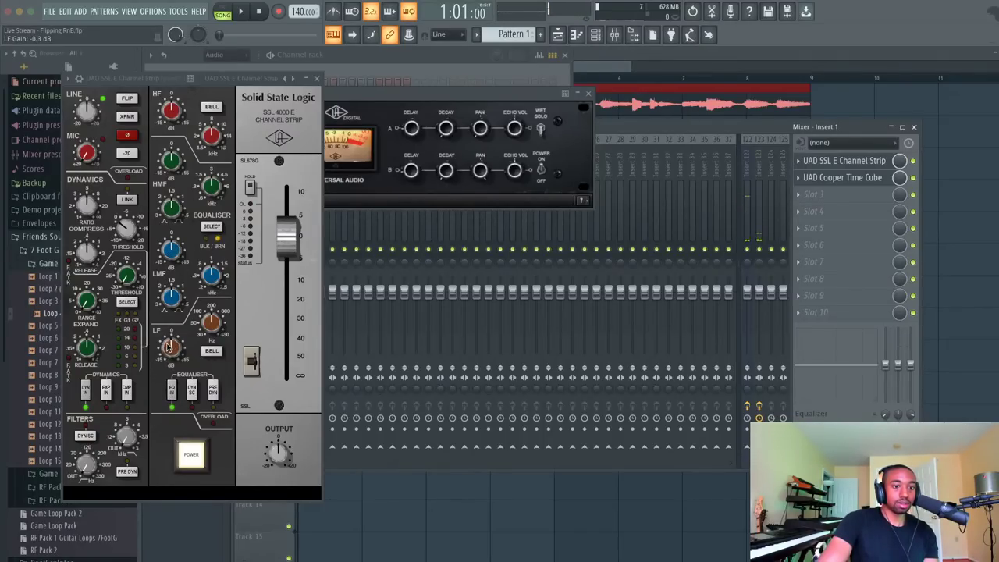
click(176, 394)
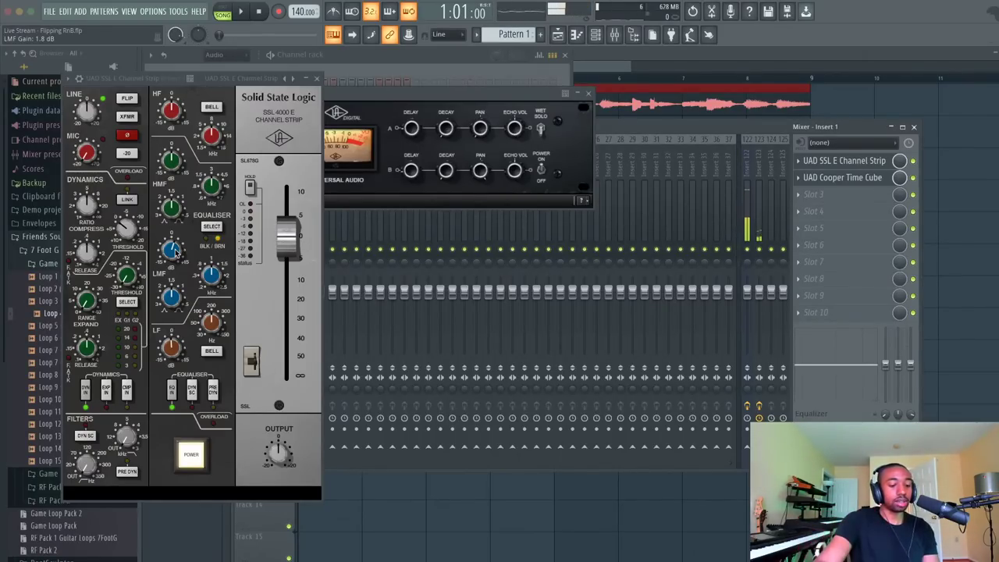
key(space)
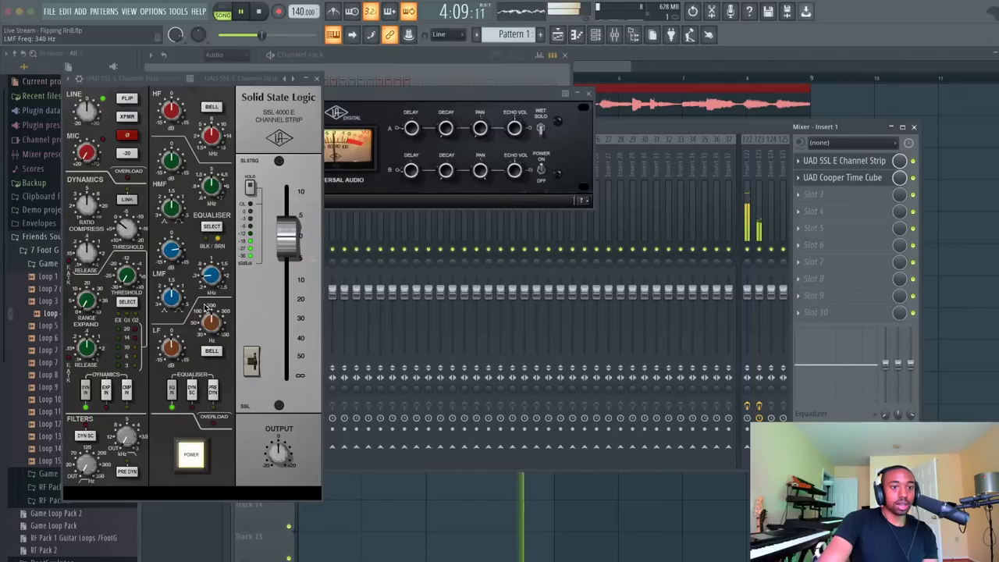
drag(175, 254, 181, 298)
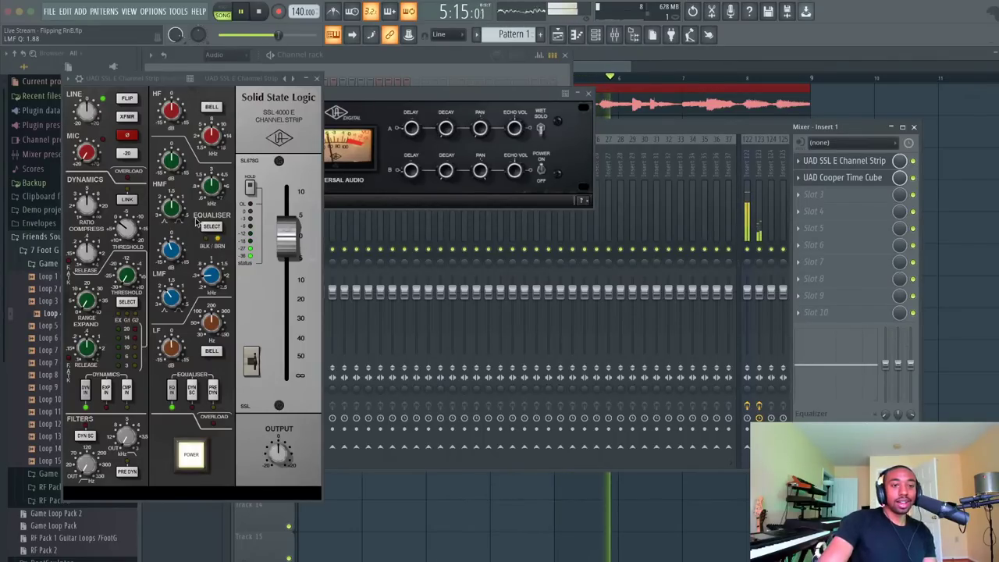
Boost the HF gain, adjust the HF frequency and set the HMF Q to about 2.40 on the channel strip
drag(171, 109, 171, 102)
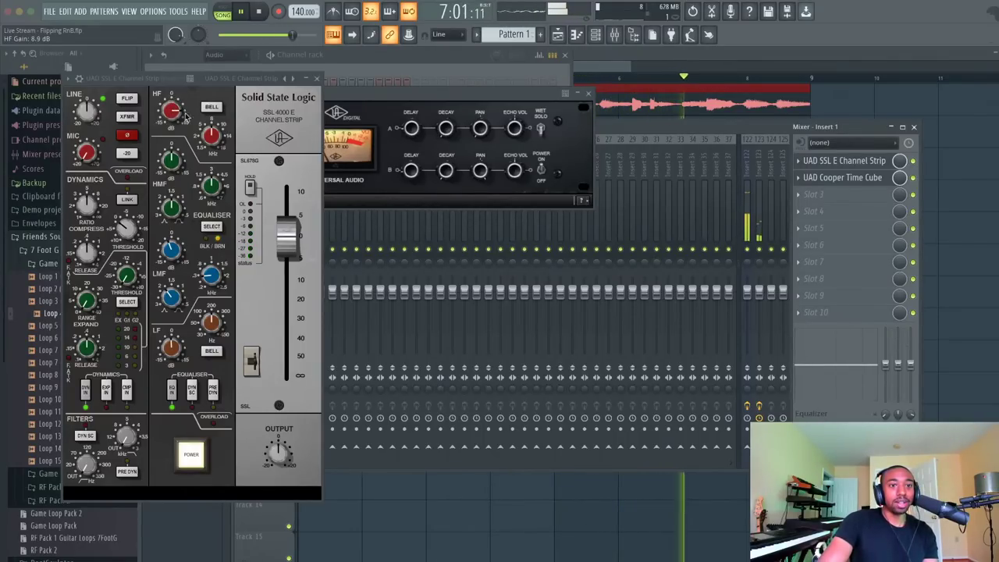
drag(211, 135, 177, 167)
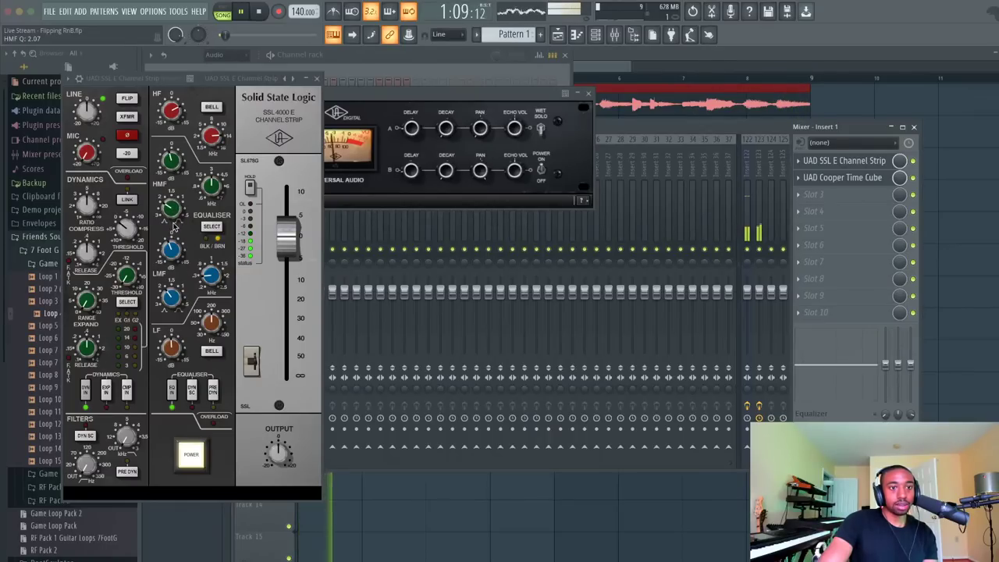
scroll(173, 218, up, 2)
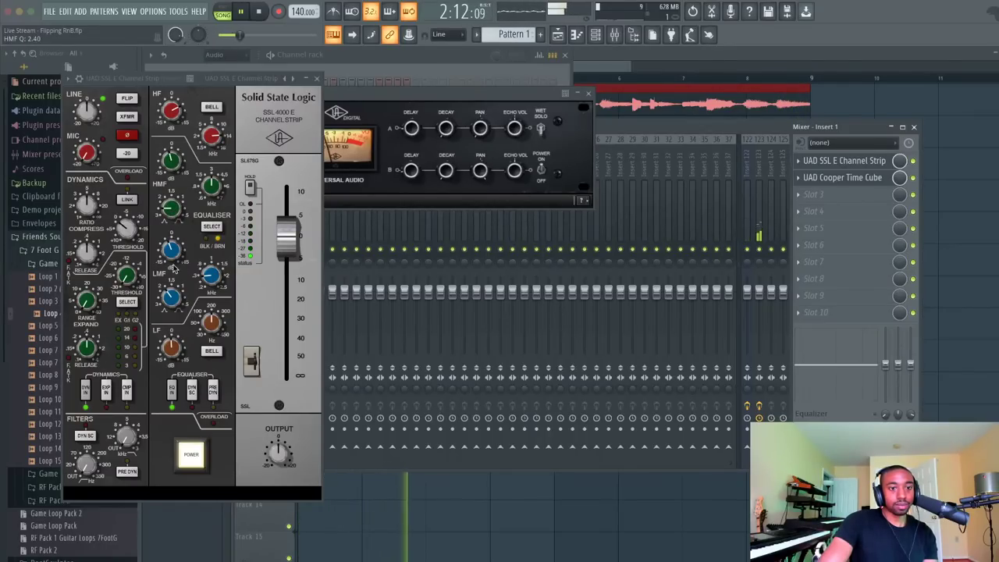
Enable the channel strip's compressor, lower its ratio, and set fast attack, about 0.39 s release and a -20 dB threshold
click(127, 390)
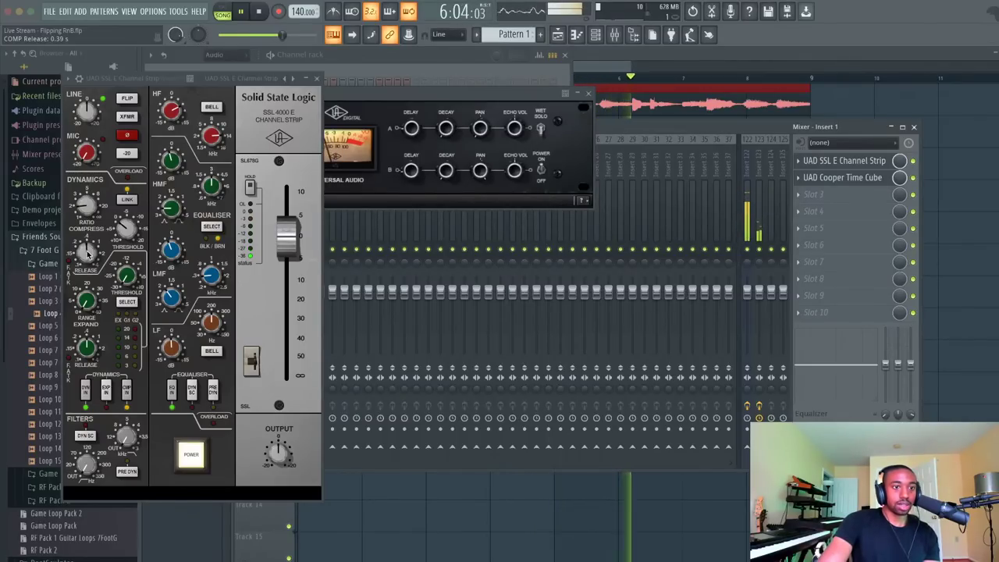
click(69, 264)
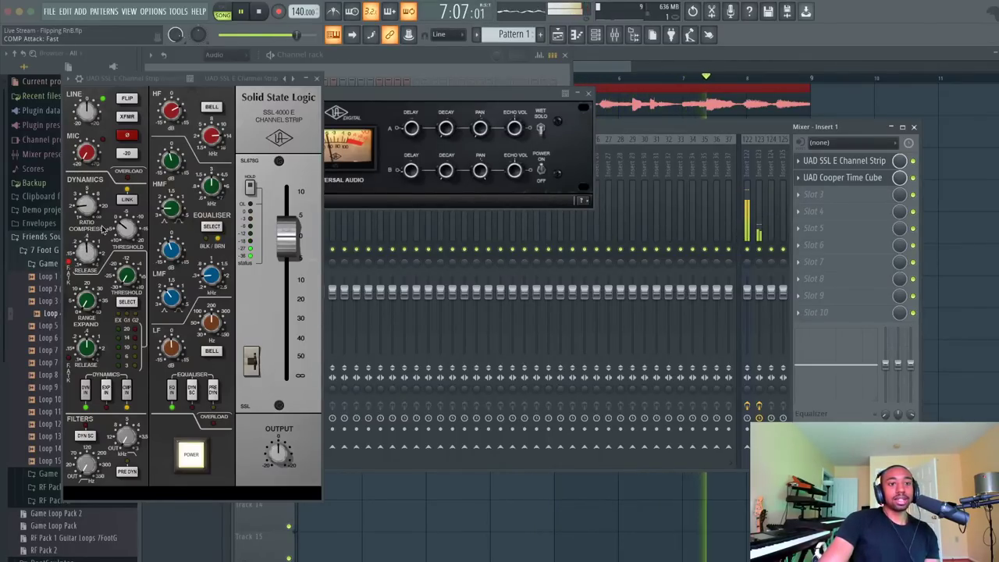
drag(127, 228, 143, 295)
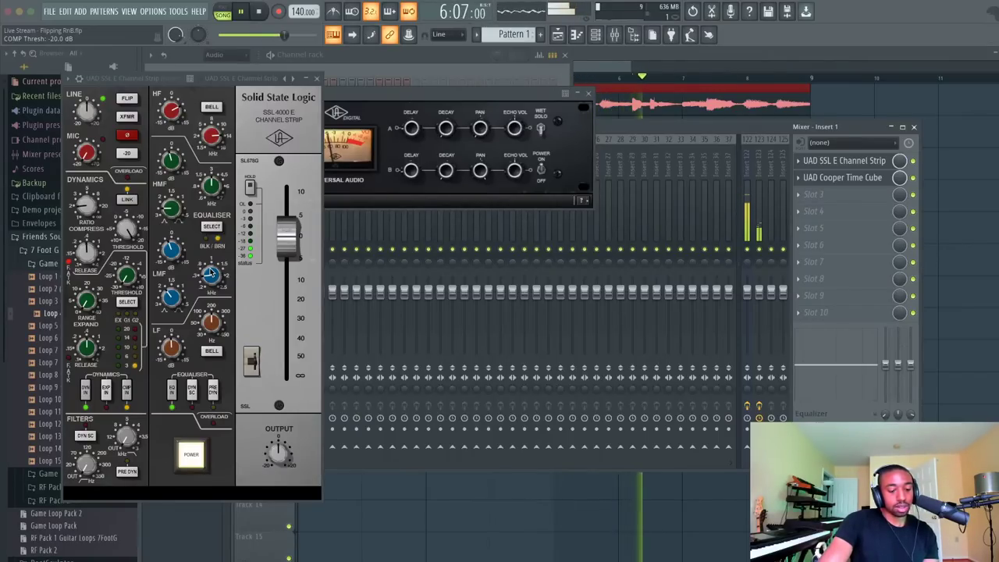
Stop playback and close the SSL E Channel Strip and Cooper Time Cube windows
click(316, 76)
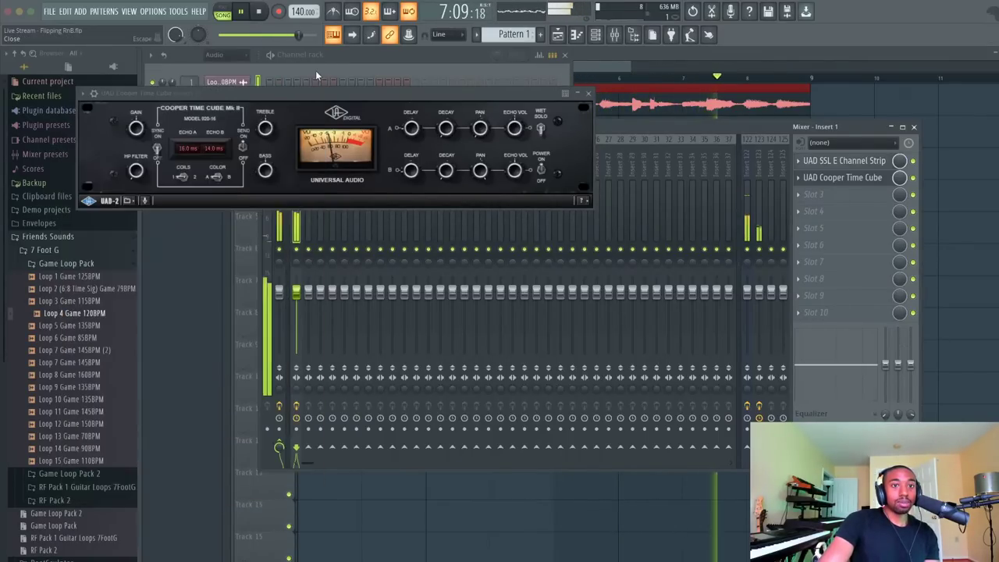
key(space)
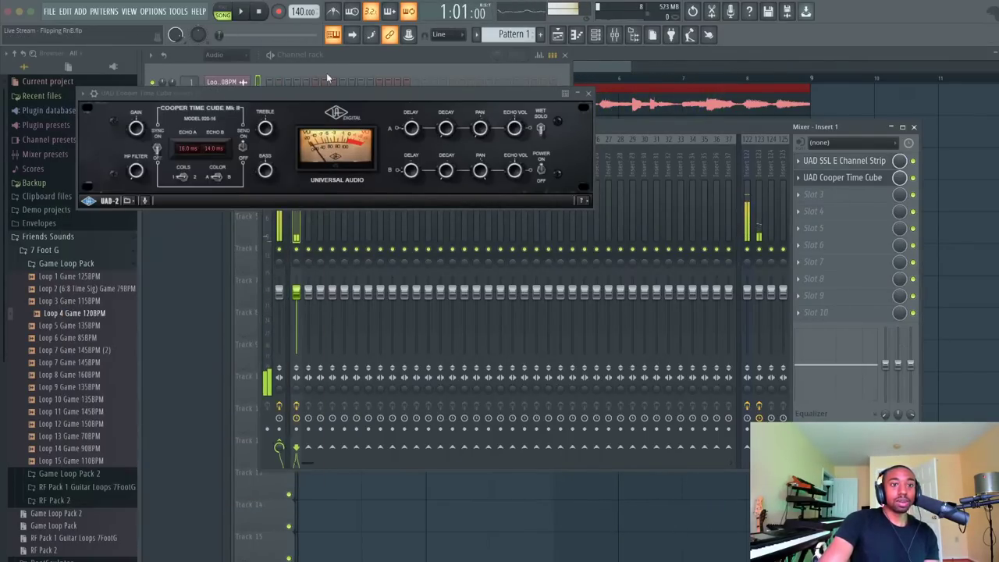
click(589, 94)
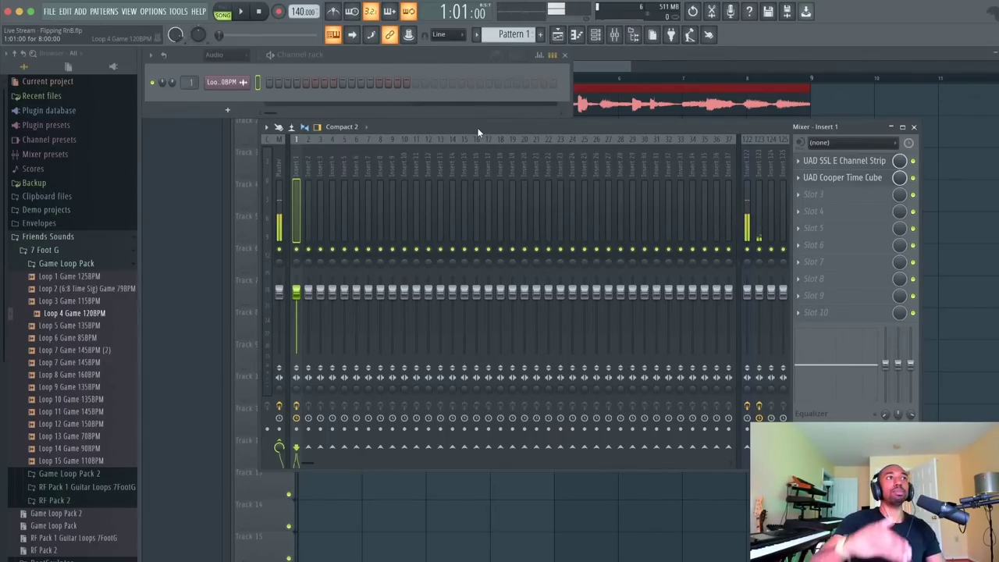
Try a Fruity Compressor in slot 3 of Insert 1, with threshold -29.7 dB, ratio 9.7:1 and gain 14.5 dB, during playback
click(830, 198)
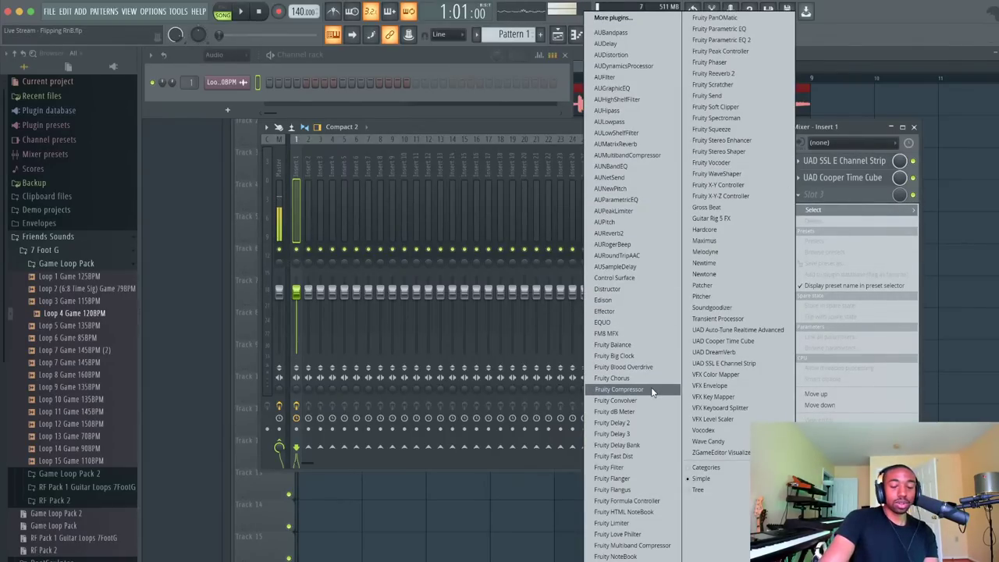
click(619, 389)
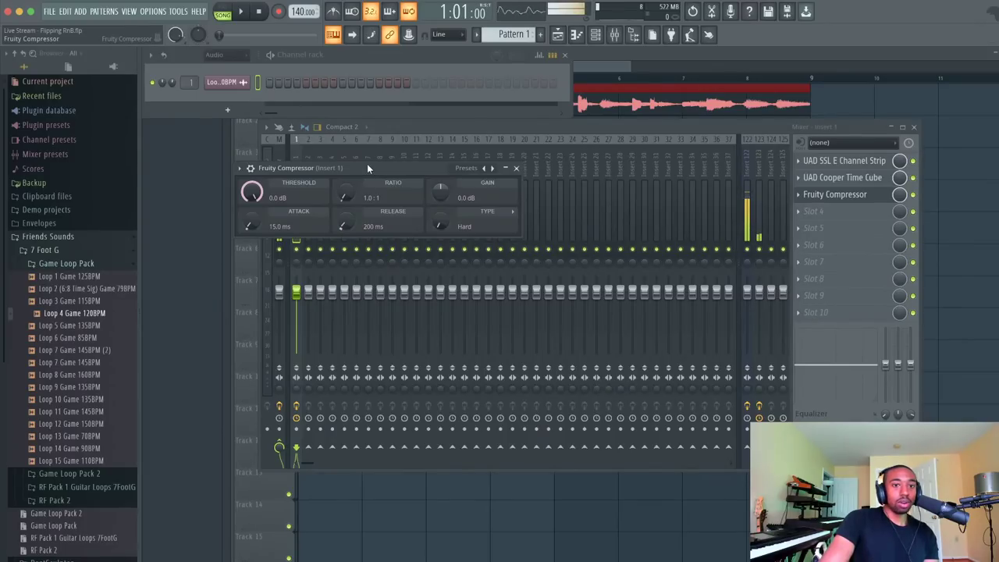
key(space)
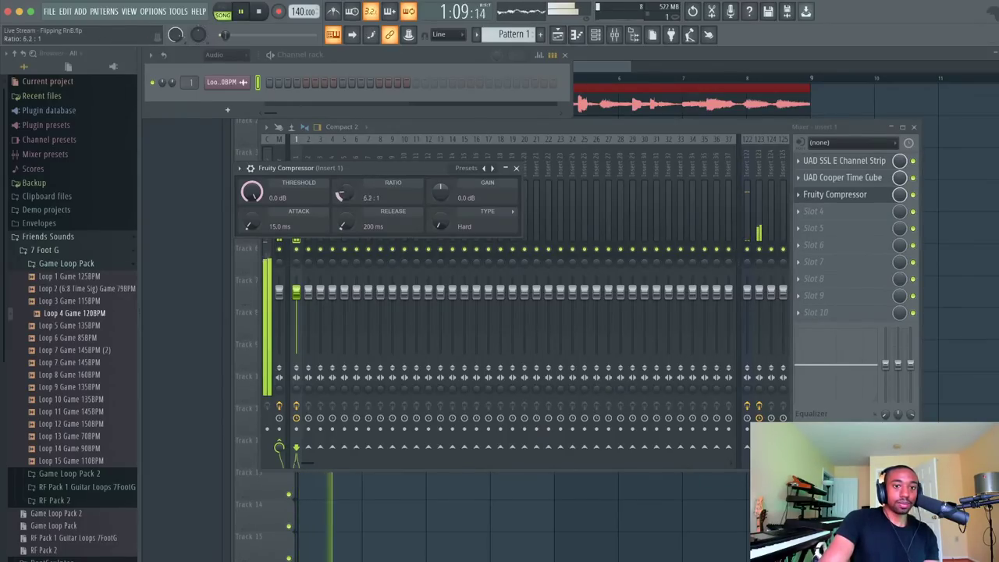
drag(341, 193, 251, 238)
key(space)
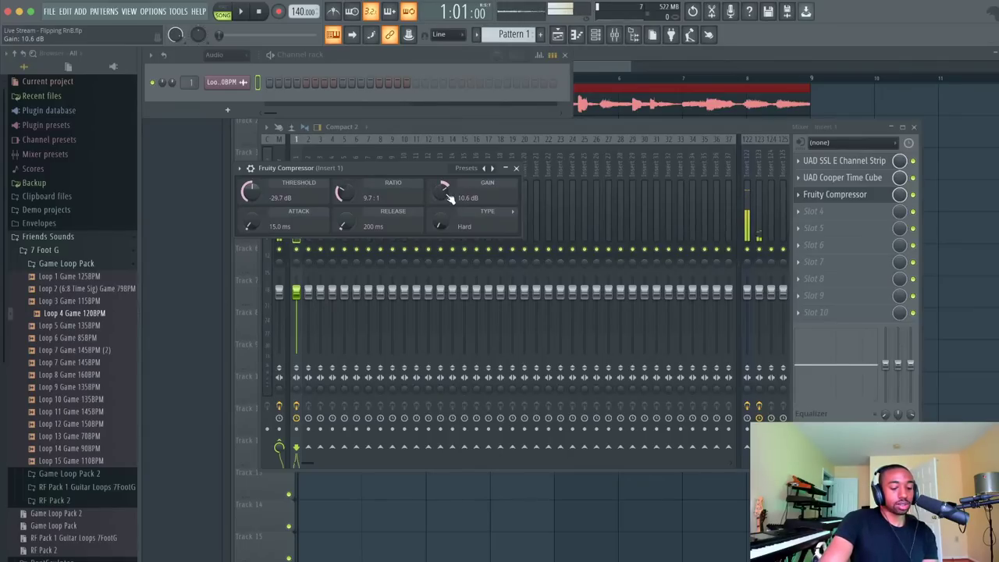
key(space)
drag(450, 199, 450, 188)
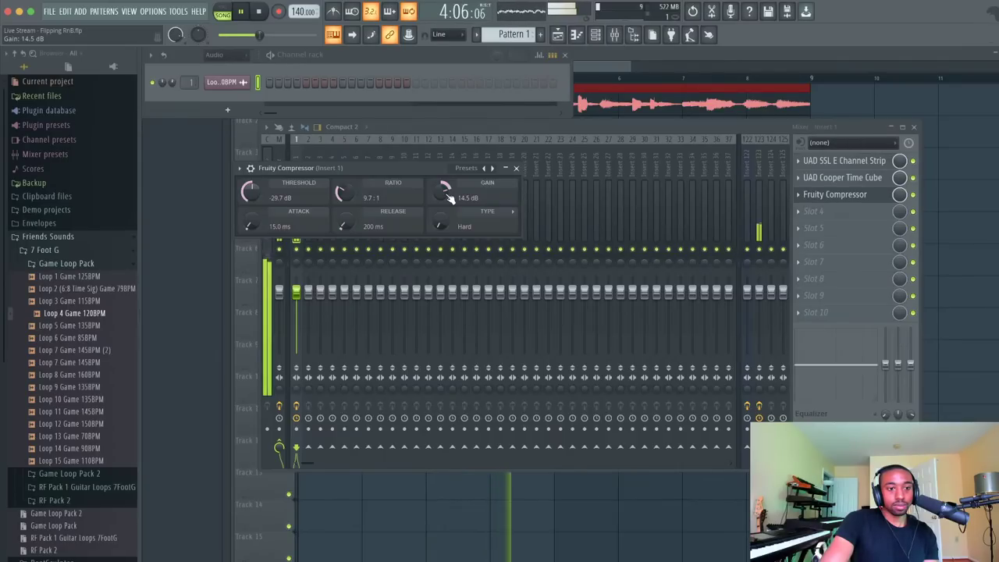
key(space)
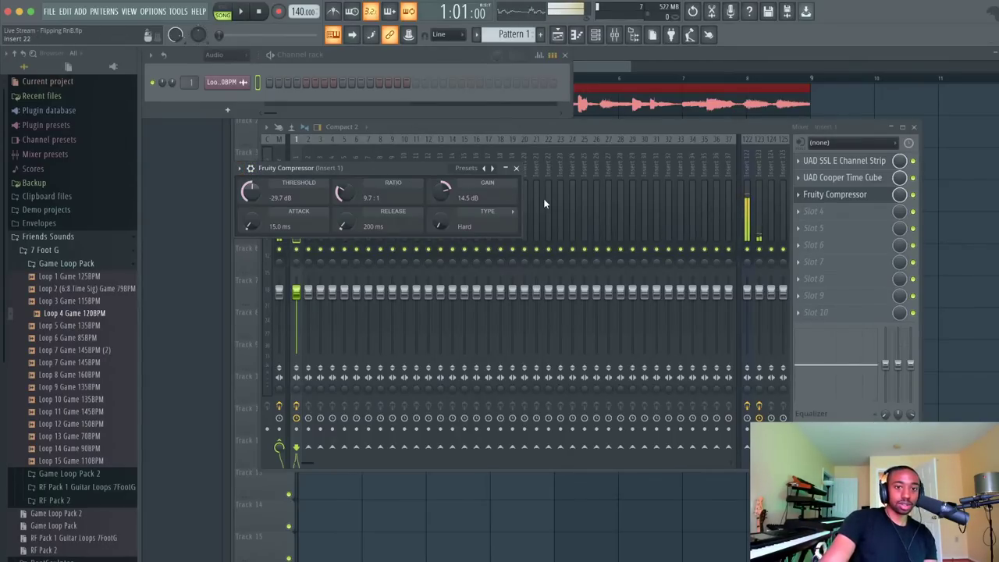
Delete the Fruity Compressor from slot 3 of Insert 1
click(798, 195)
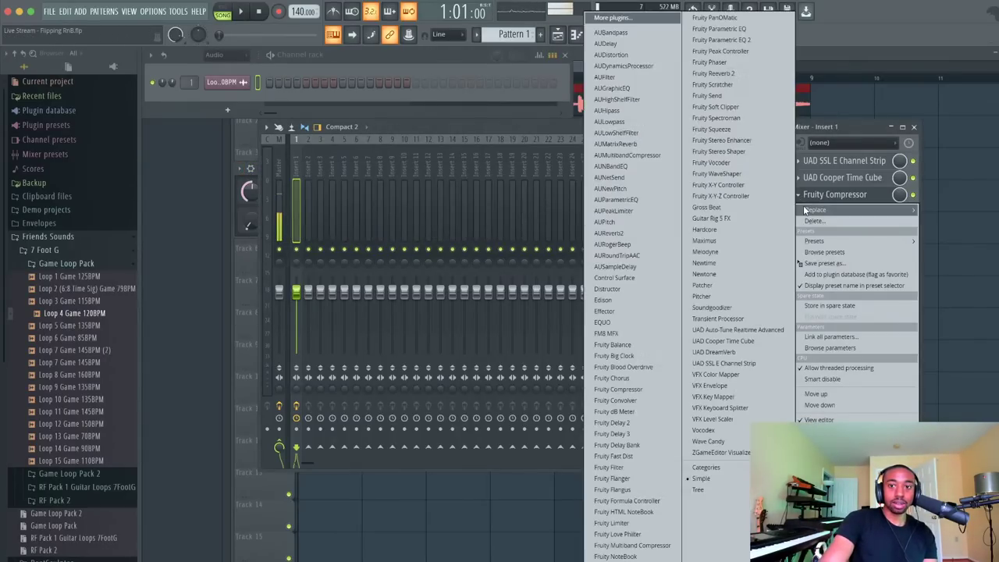
click(808, 223)
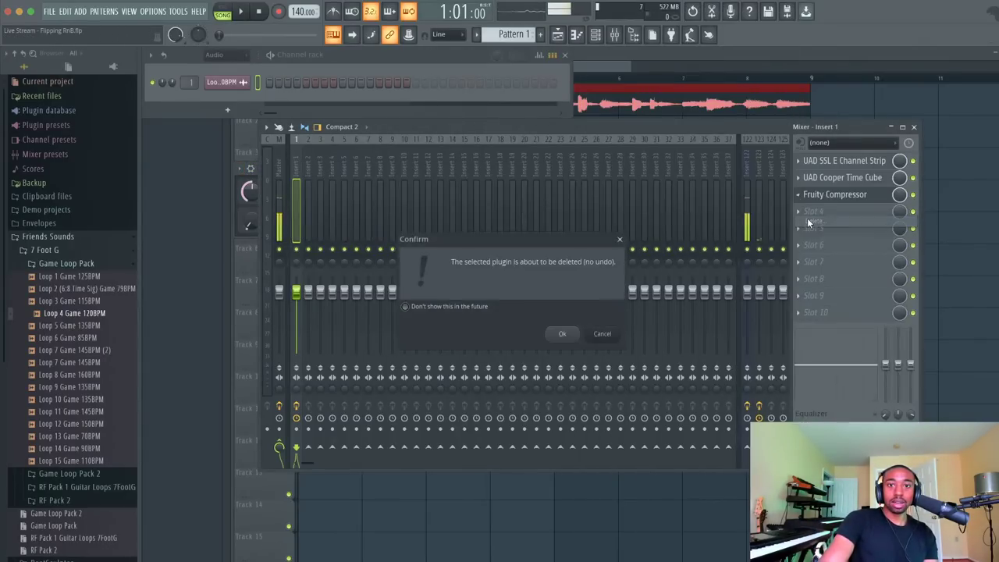
click(566, 334)
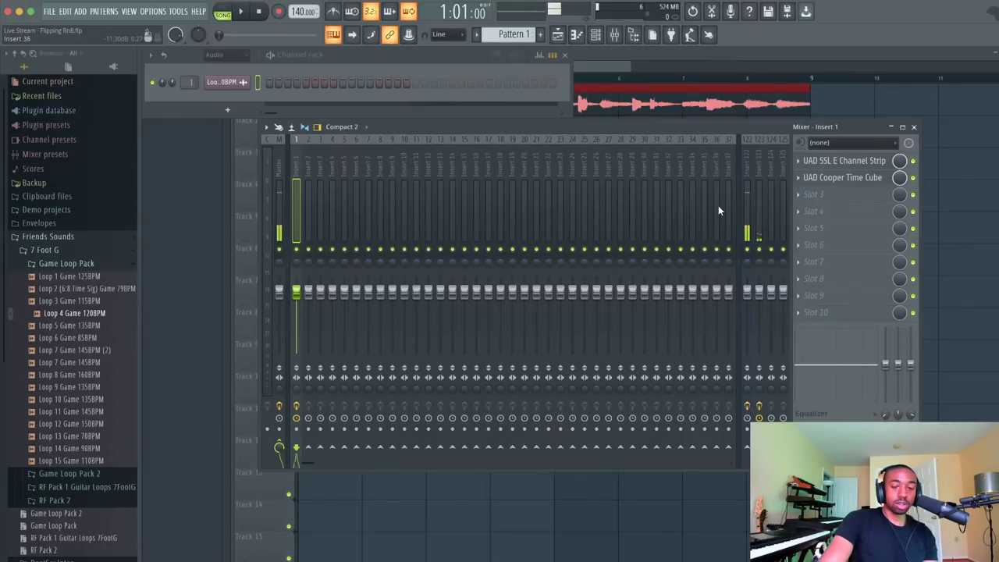
Audition the processed loop and lower the Insert 1 volume fader slightly
key(space)
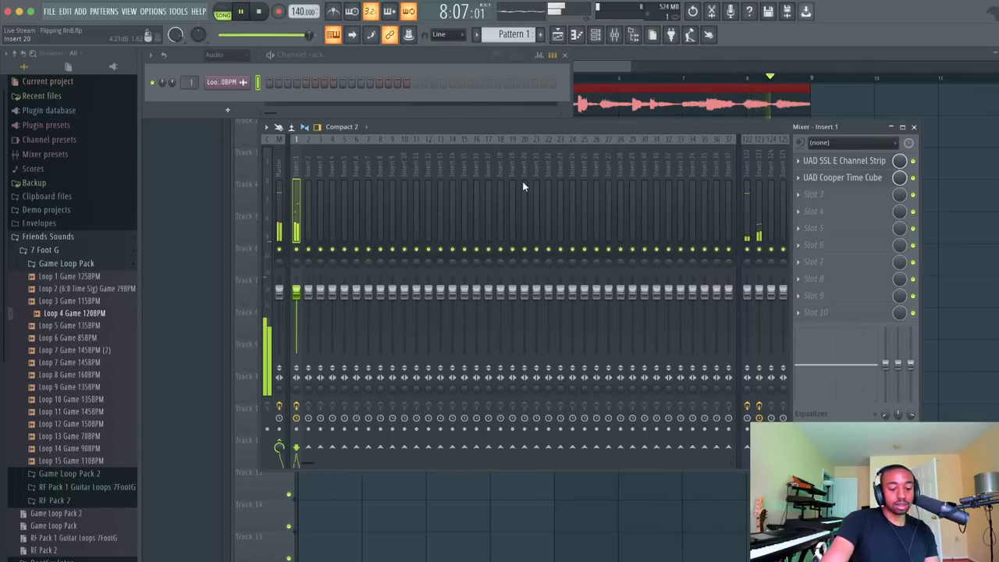
key(space)
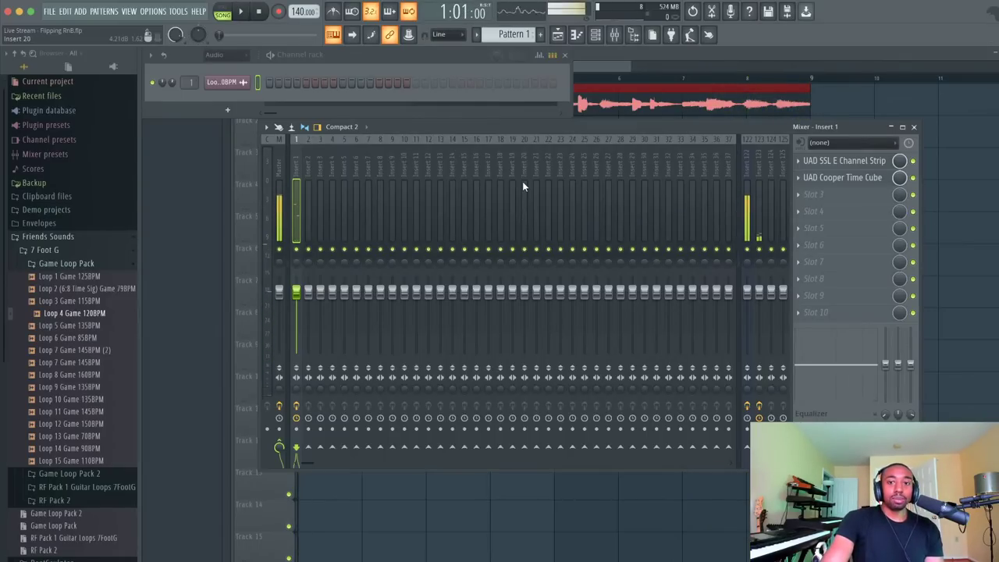
key(space)
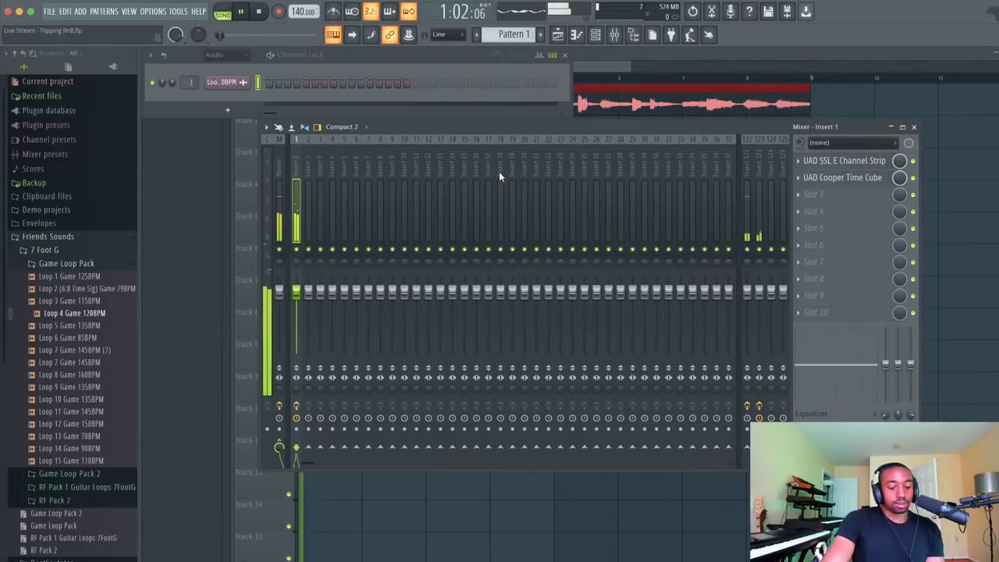
key(space)
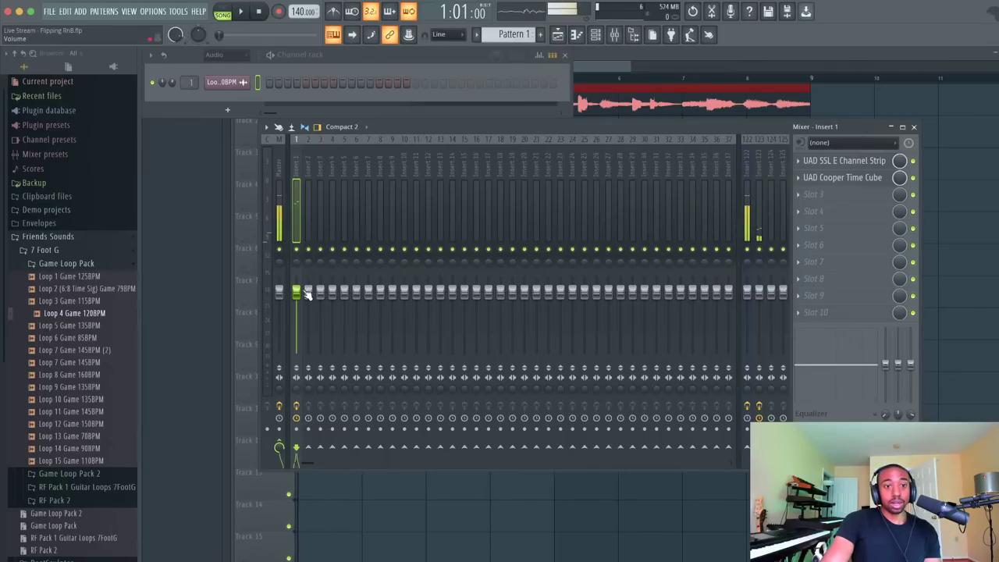
drag(306, 292, 306, 300)
key(space)
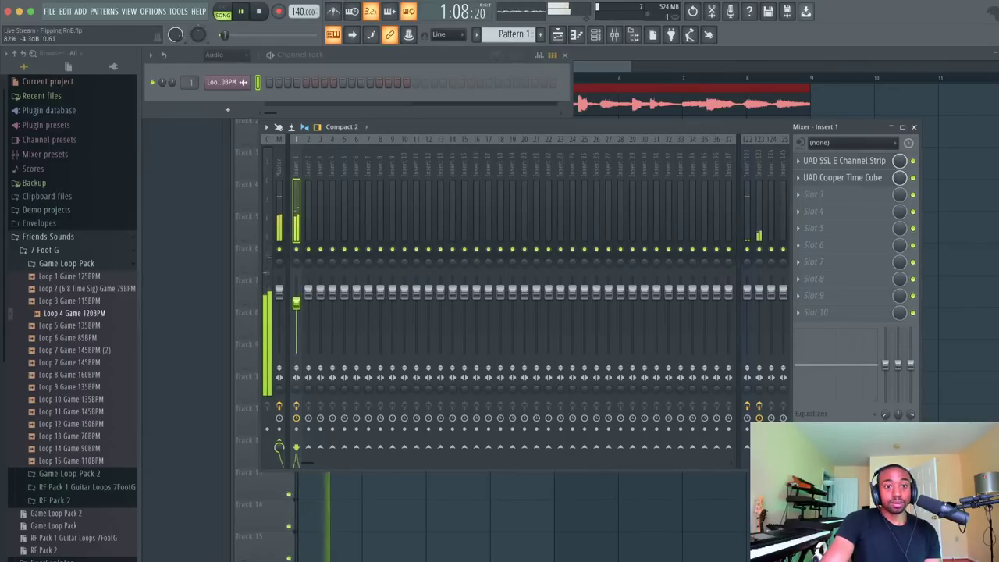
scroll(305, 304, down, 2)
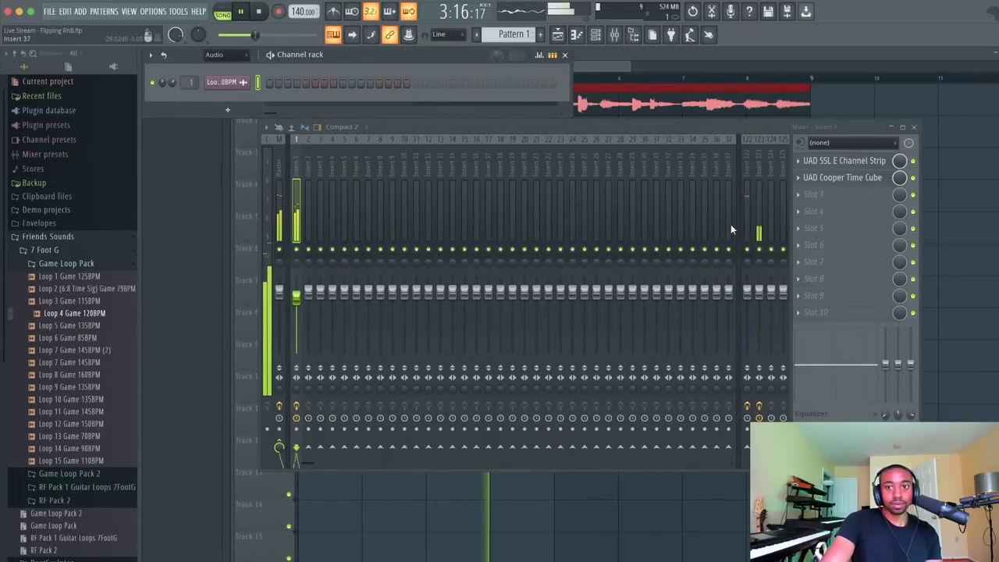
Try Fruity Delay 3 in slot 3 with dry level, feedback level and delay time at minimum, adjusting modulation time and rate during playback
click(832, 195)
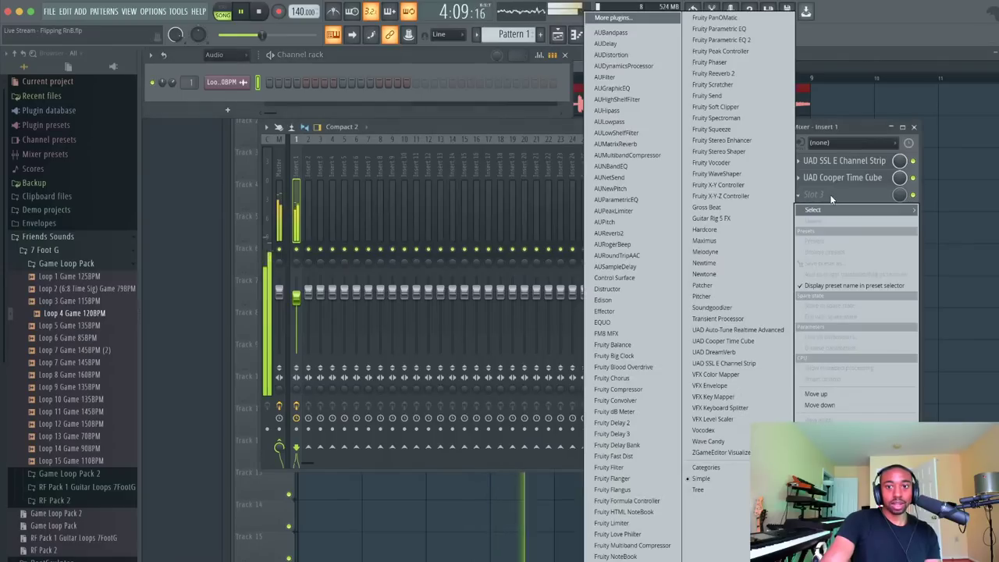
click(636, 434)
key(space)
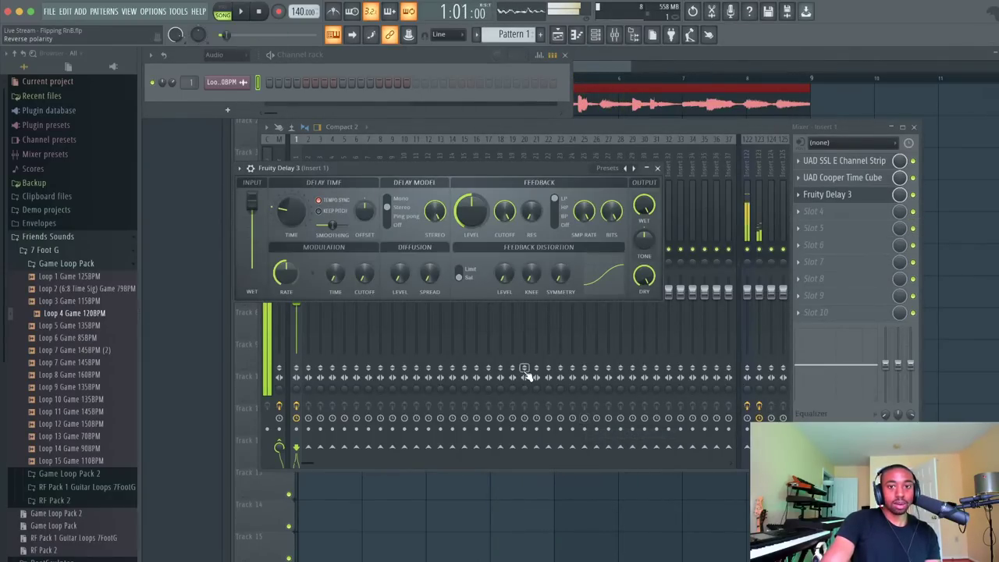
drag(638, 280, 638, 328)
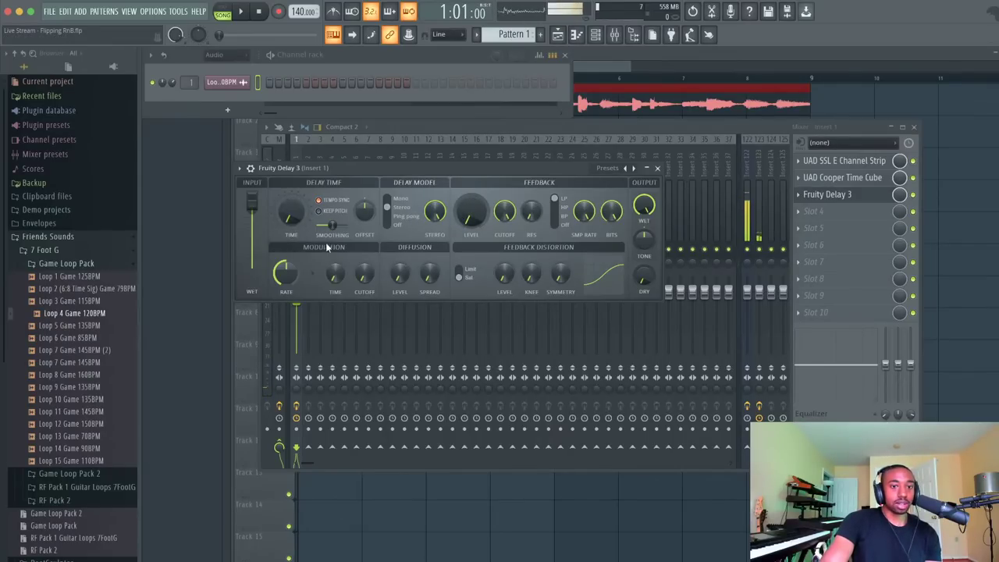
key(space)
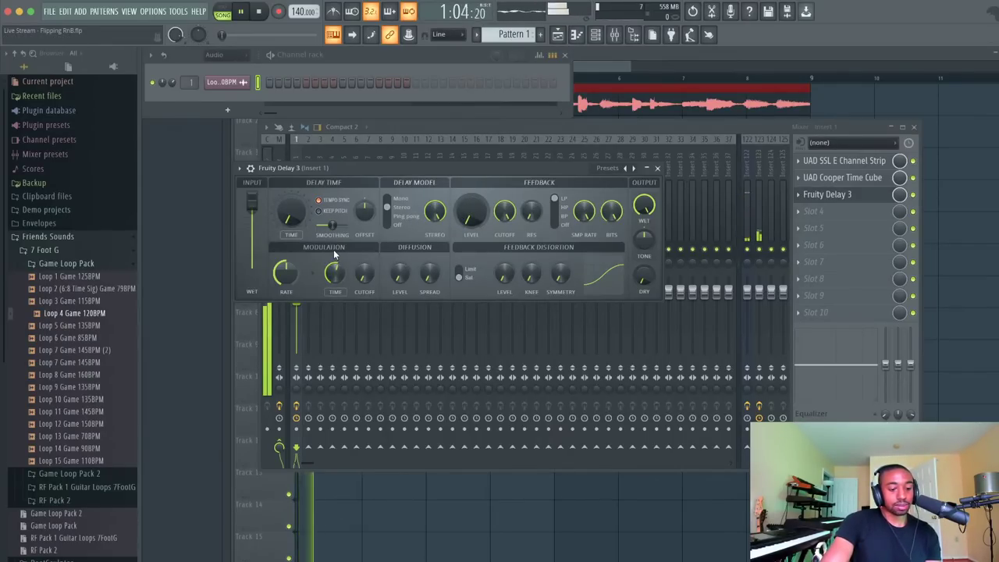
drag(333, 269, 285, 263)
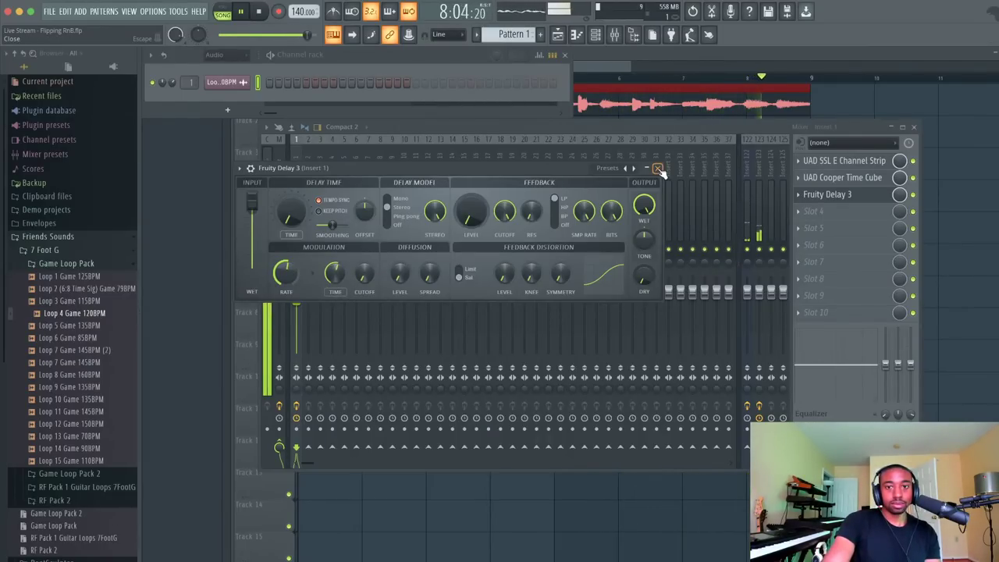
Delete Fruity Delay 3 from slot 3 of Insert 1
click(799, 194)
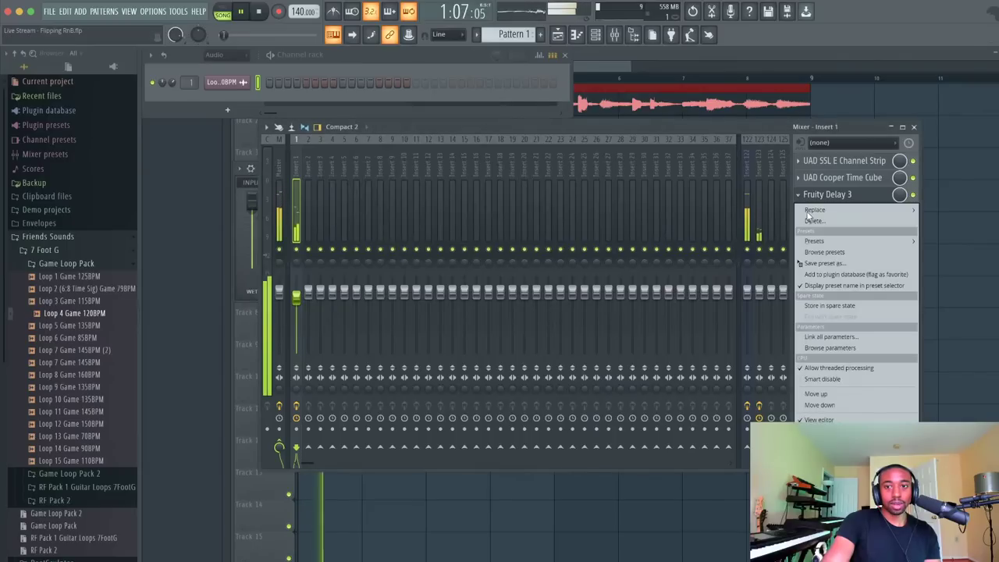
click(827, 221)
click(562, 334)
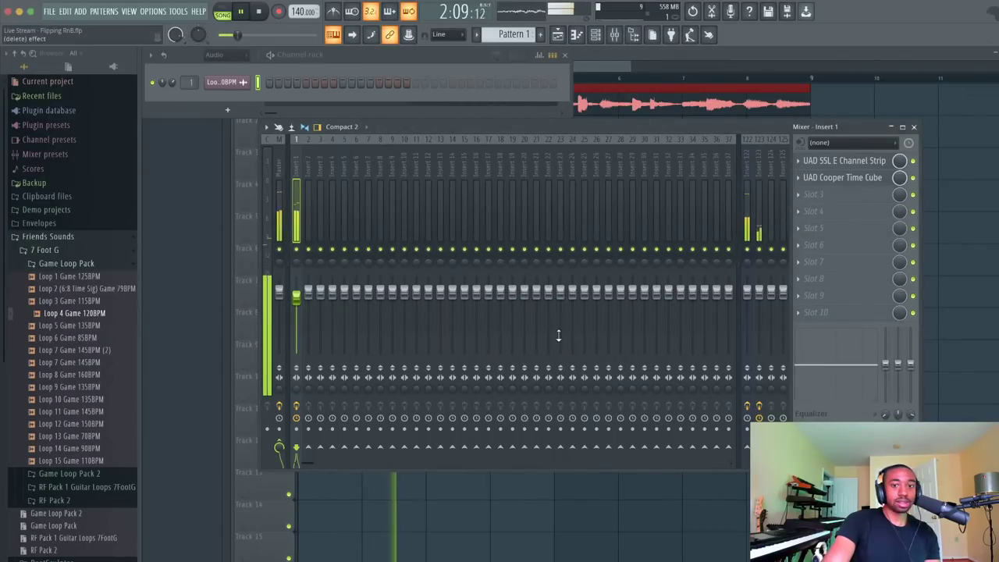
Stop playback and duplicate the Loop 4 Game 120BPM clip on Track 1 of the playlist to bar 9
click(965, 216)
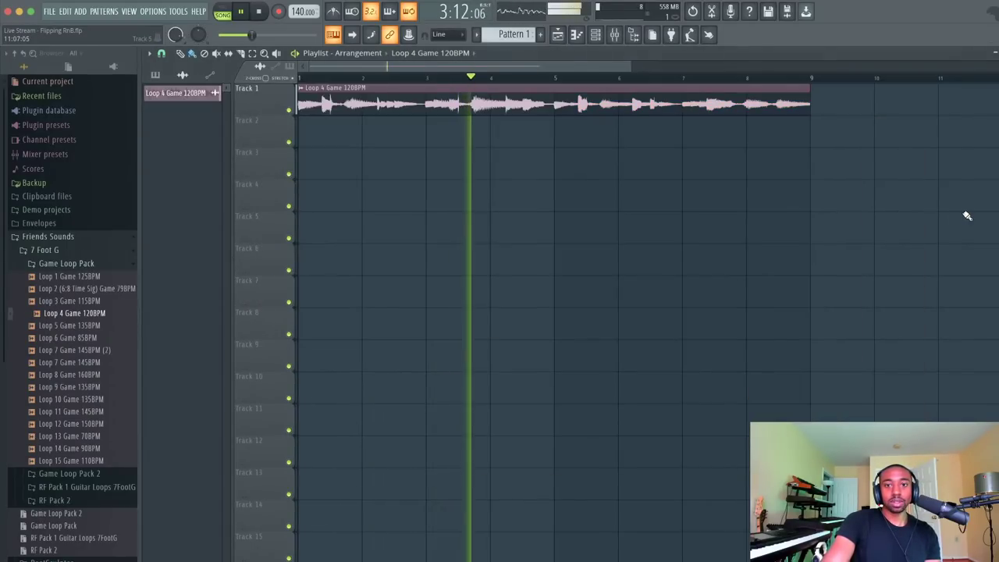
key(space)
scroll(432, 81, down, 3)
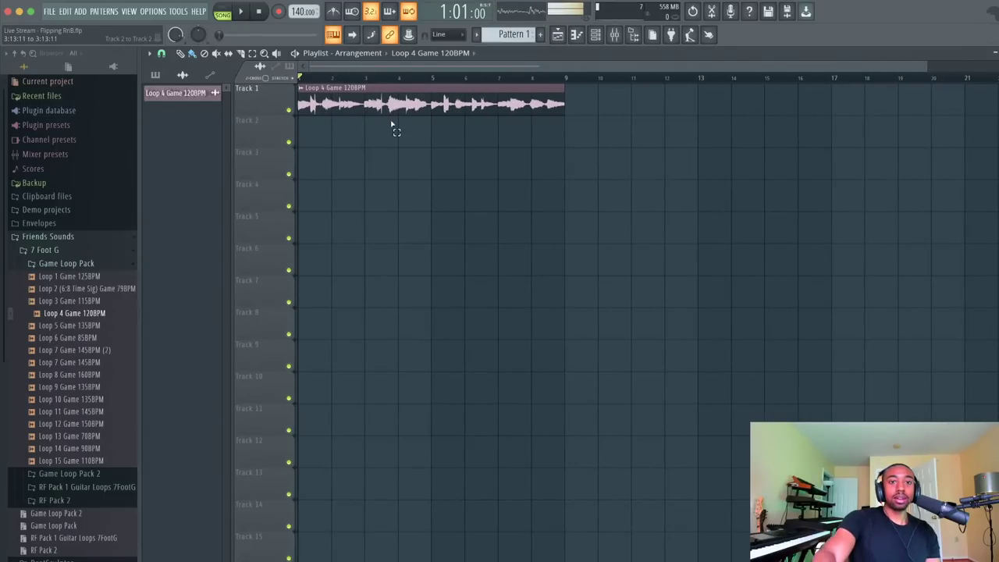
click(393, 106)
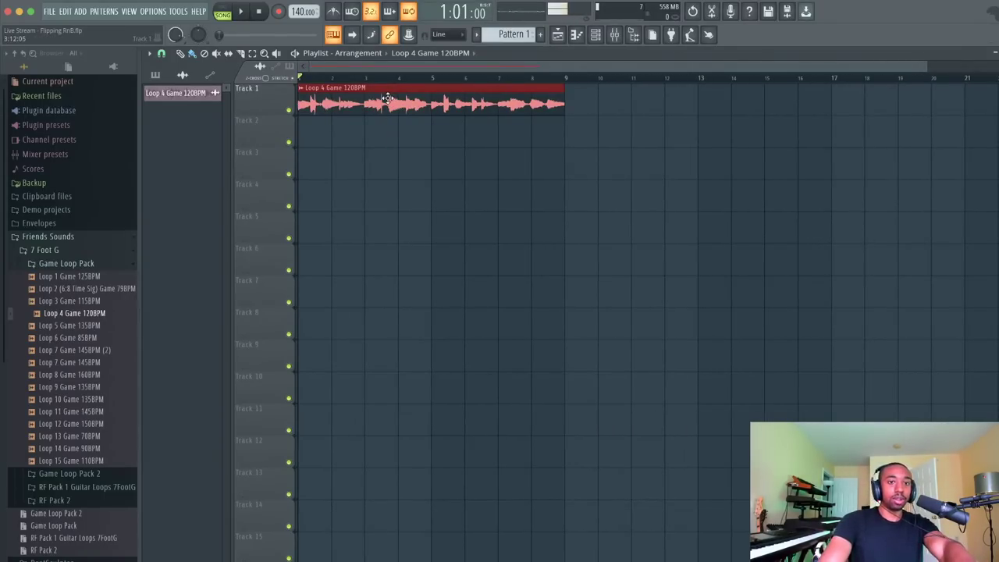
drag(387, 99, 654, 103)
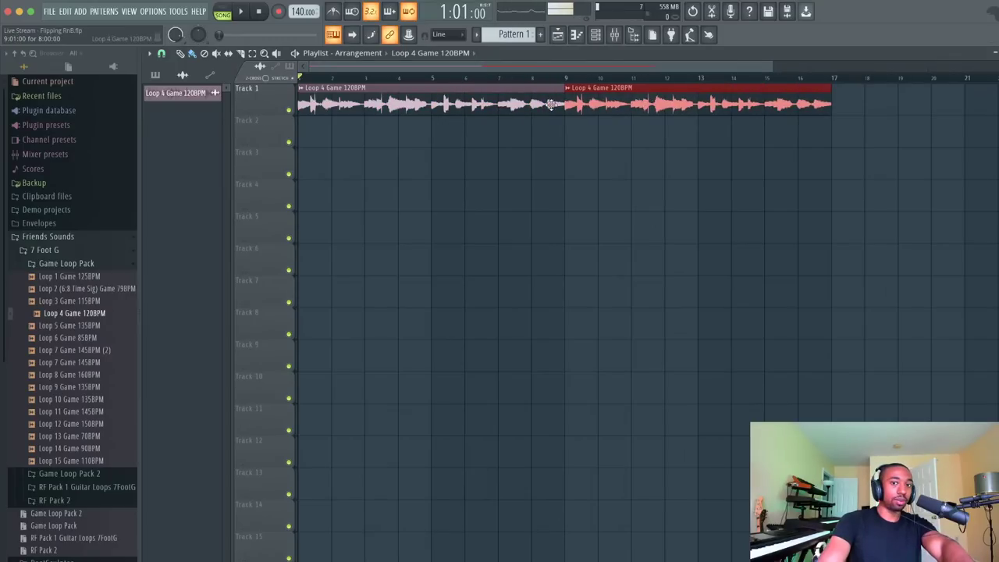
Duplicate both Loop 4 clips on Track 1 together so the copies start at bar 17, and clear the selection
drag(639, 148, 524, 87)
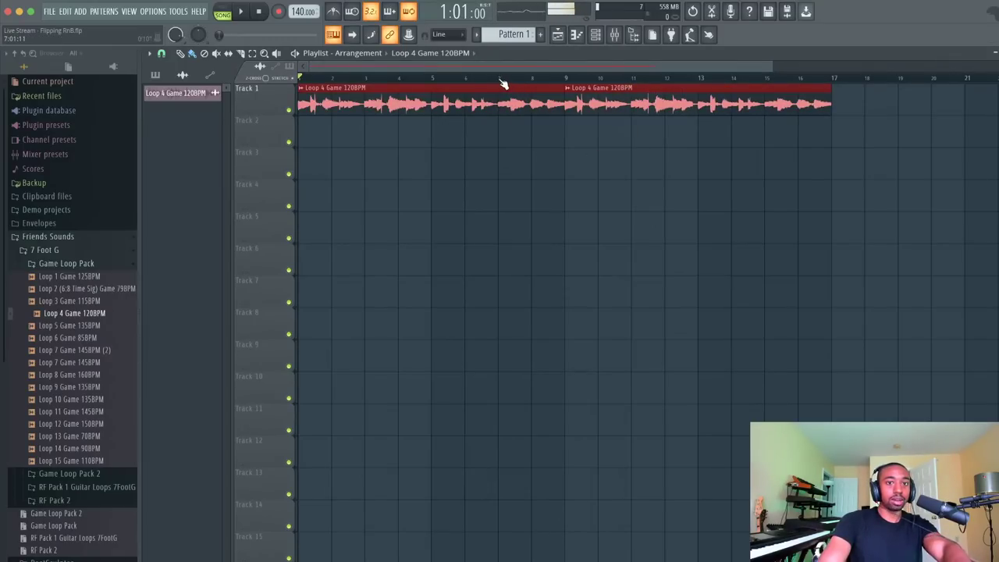
scroll(504, 83, down, 2)
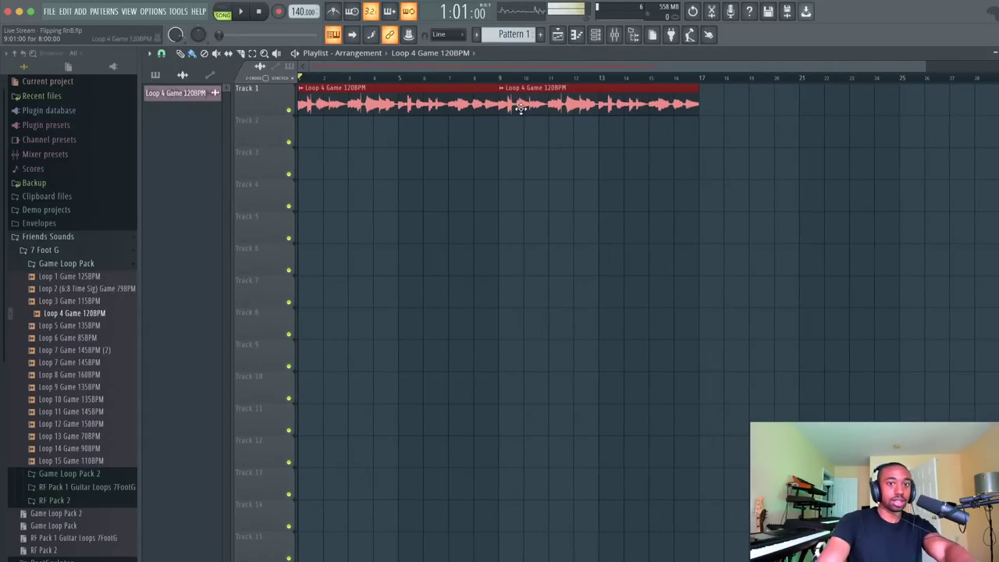
drag(520, 108, 919, 80)
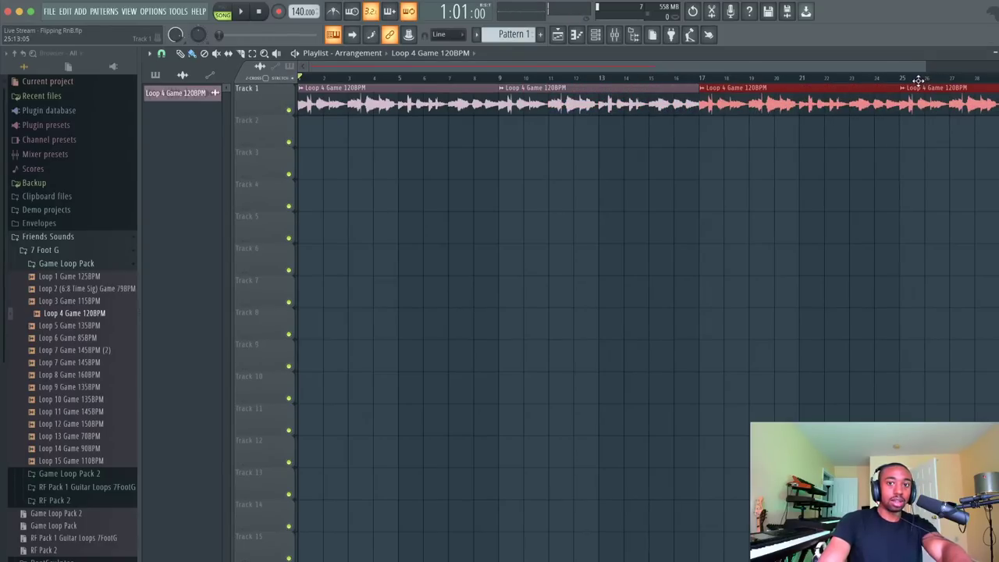
click(518, 174)
Make the loop clip at bar 9 unique and move it straight down to Track 2
right_click(505, 91)
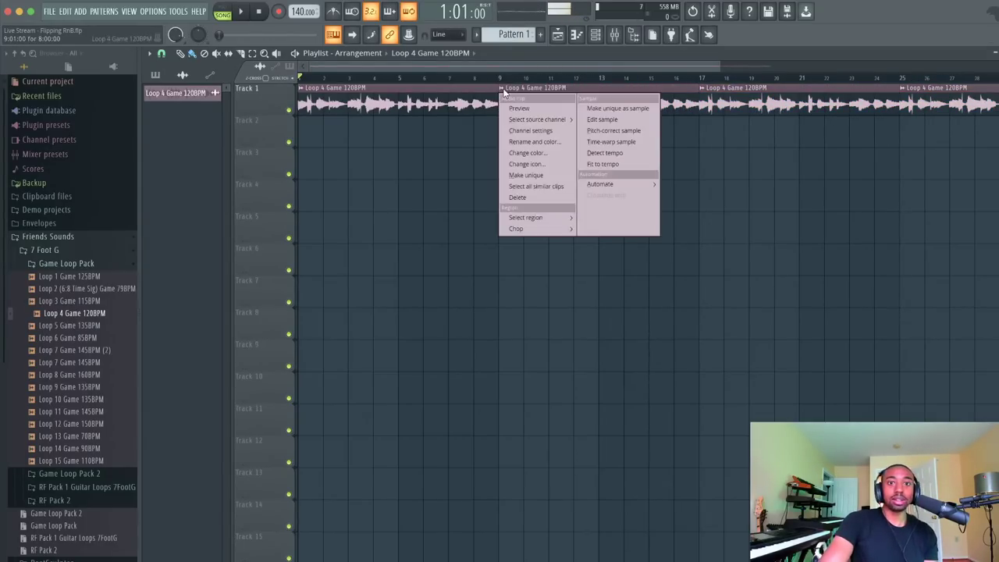
click(527, 174)
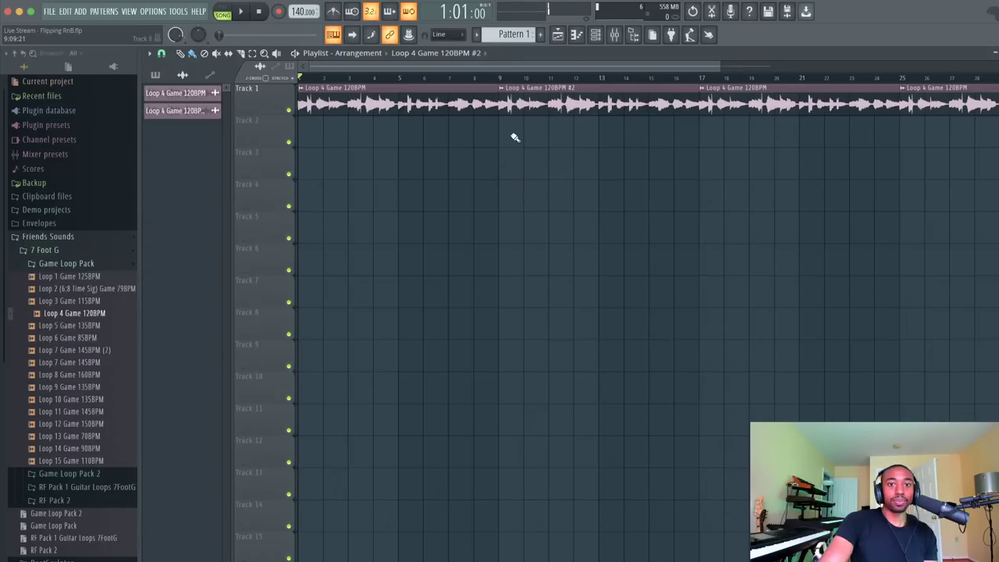
click(517, 106)
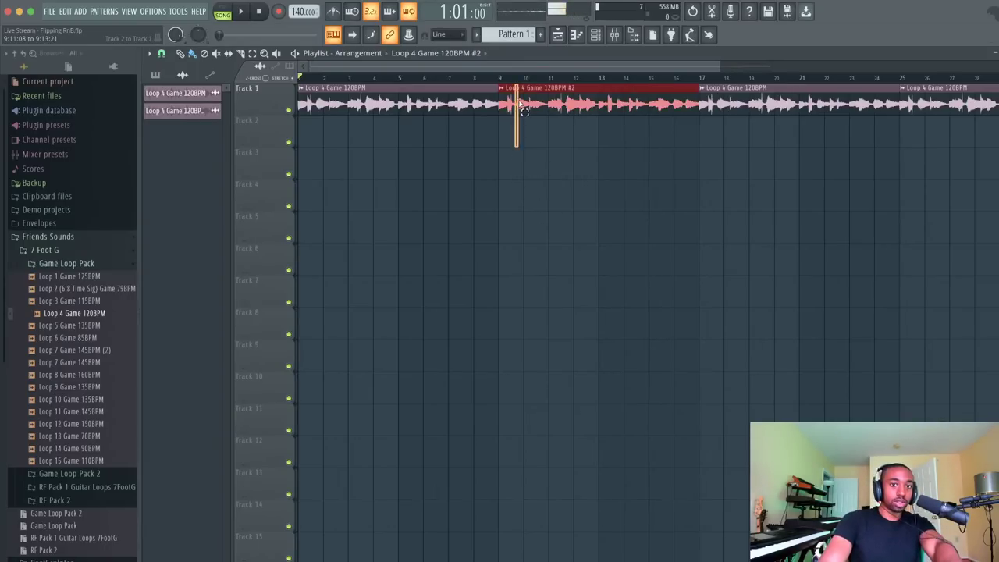
drag(527, 131, 527, 132)
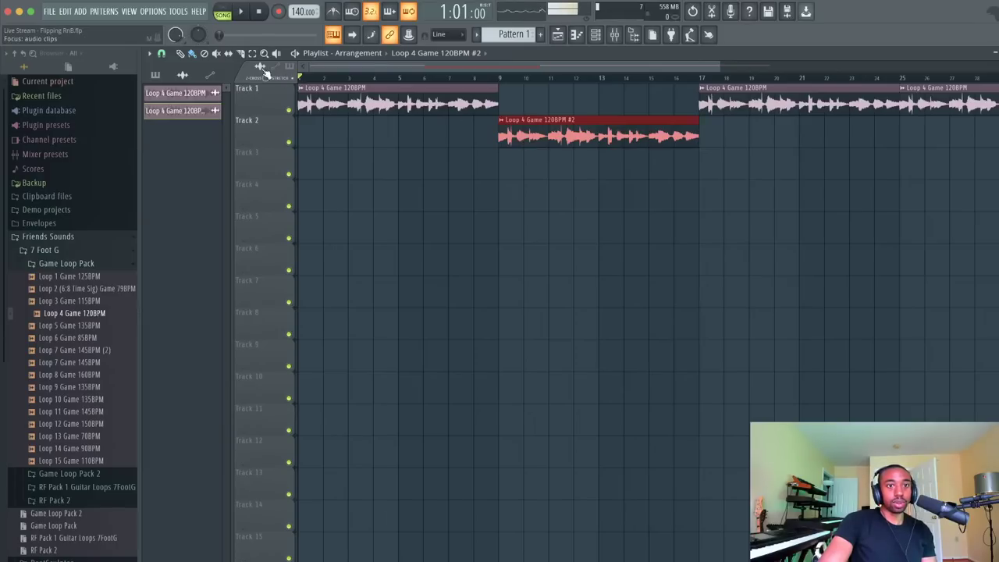
drag(413, 64, 542, 65)
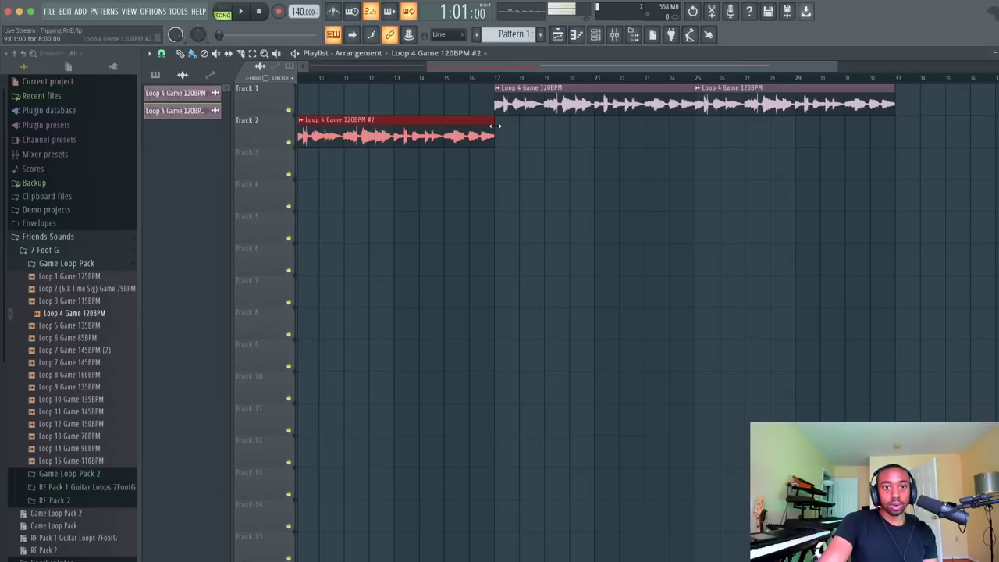
drag(509, 64, 489, 65)
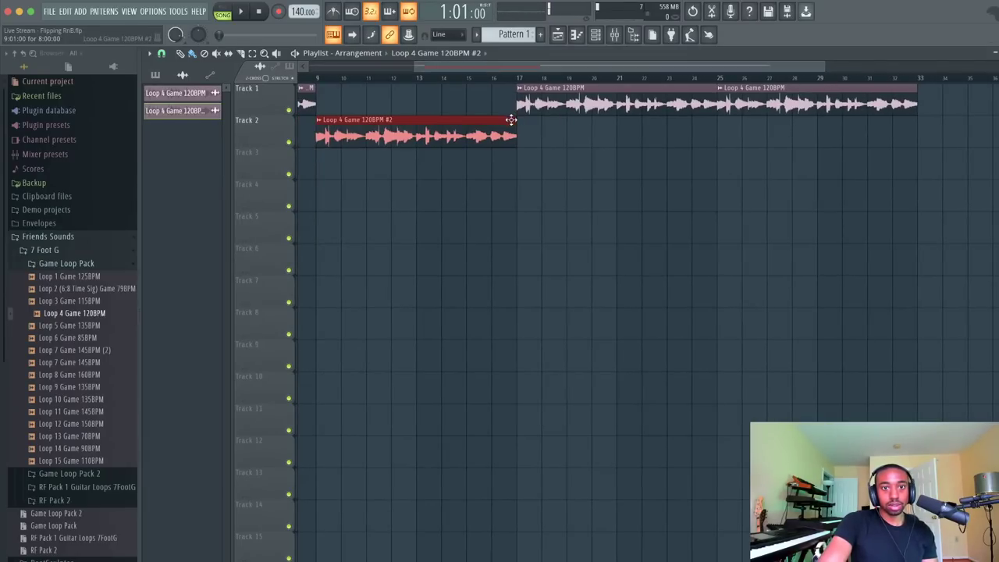
Stretch the unique Track 2 clip to end at bar 25, delete the Track 1 clip at bar 17, and audition from bar 9
drag(514, 126, 716, 137)
click(317, 78)
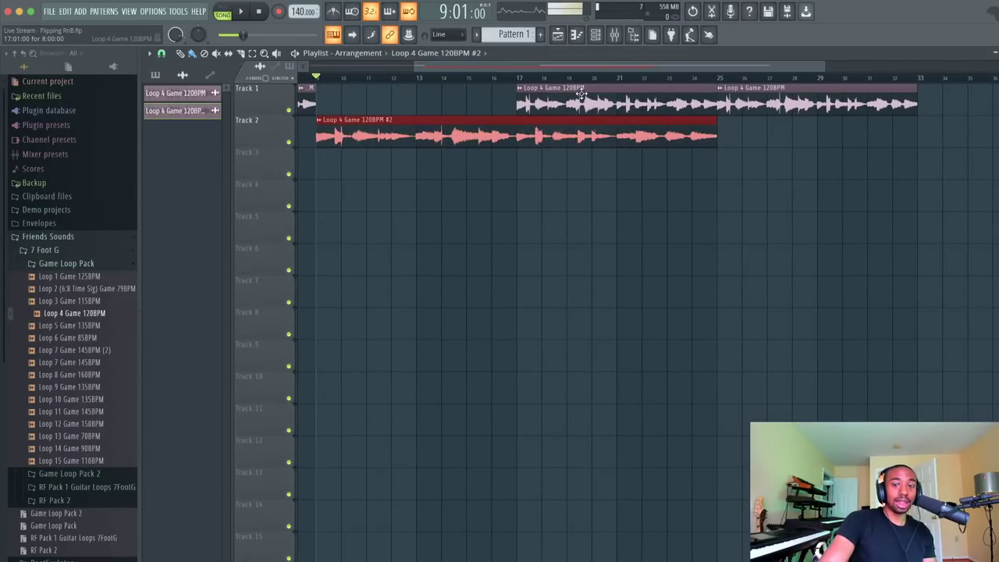
right_click(582, 94)
key(space)
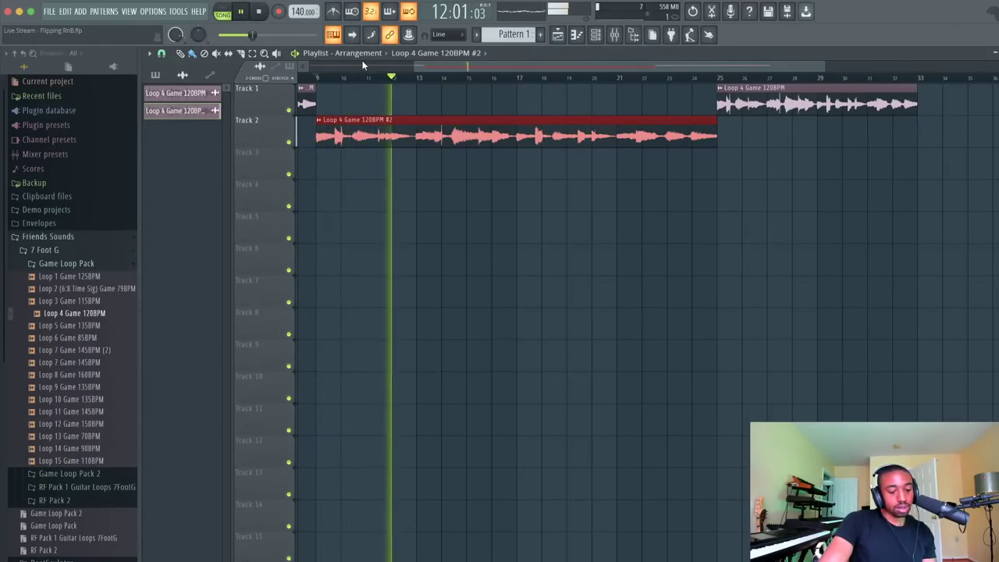
key(space)
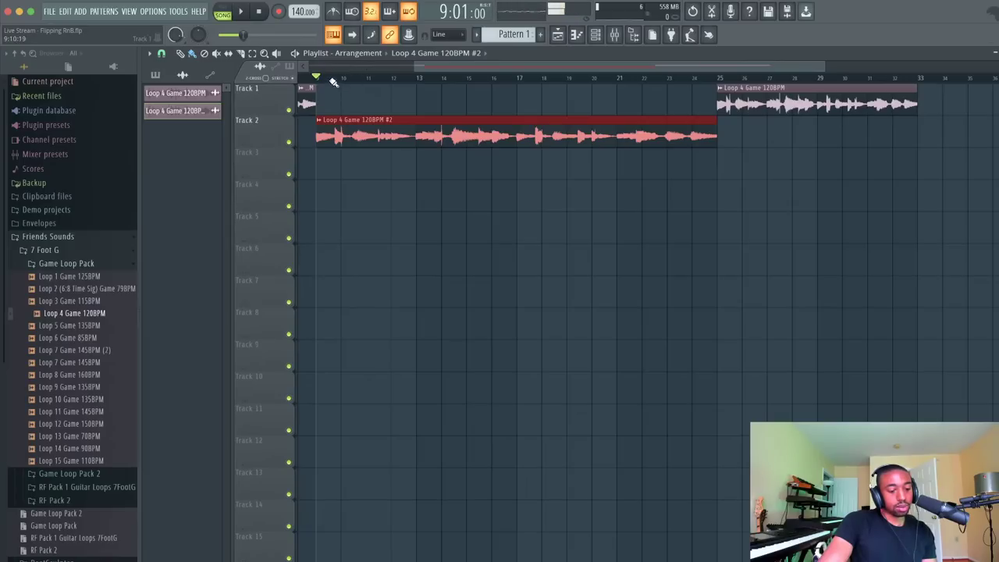
Reverse the sample of the Loop 4 Game 120BPM #2 clip in its channel settings and audition it from bar 9
click(320, 121)
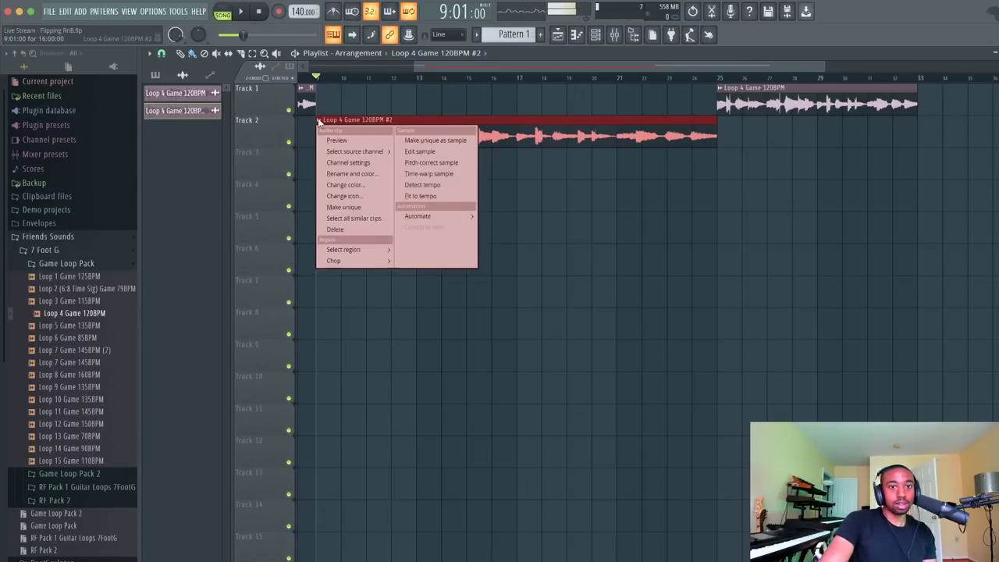
click(341, 162)
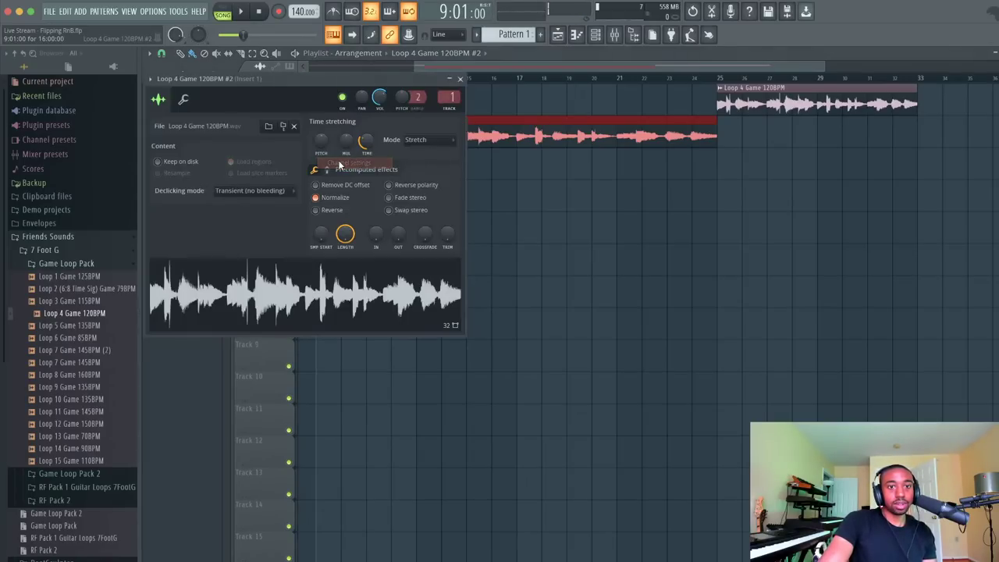
click(350, 208)
click(460, 80)
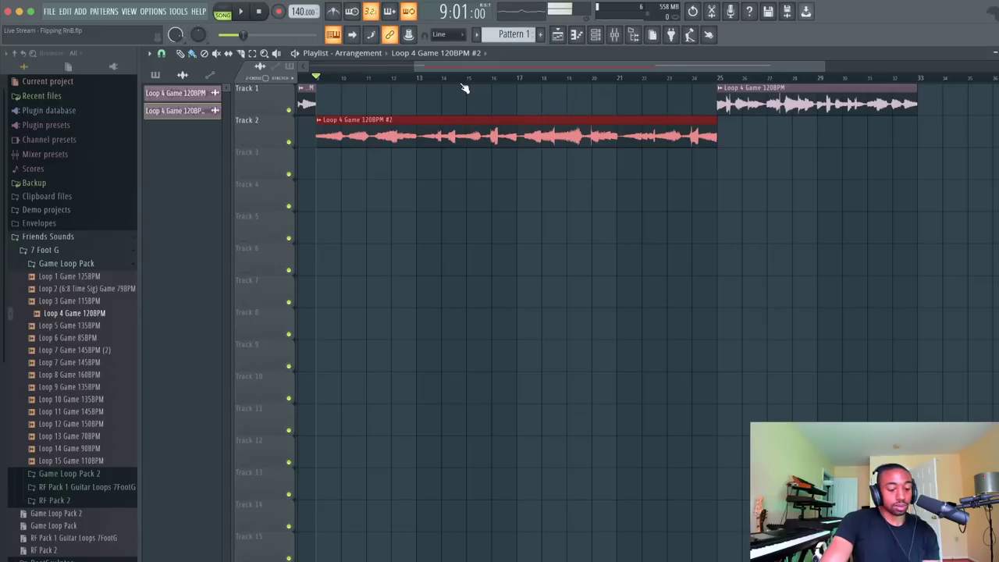
key(space)
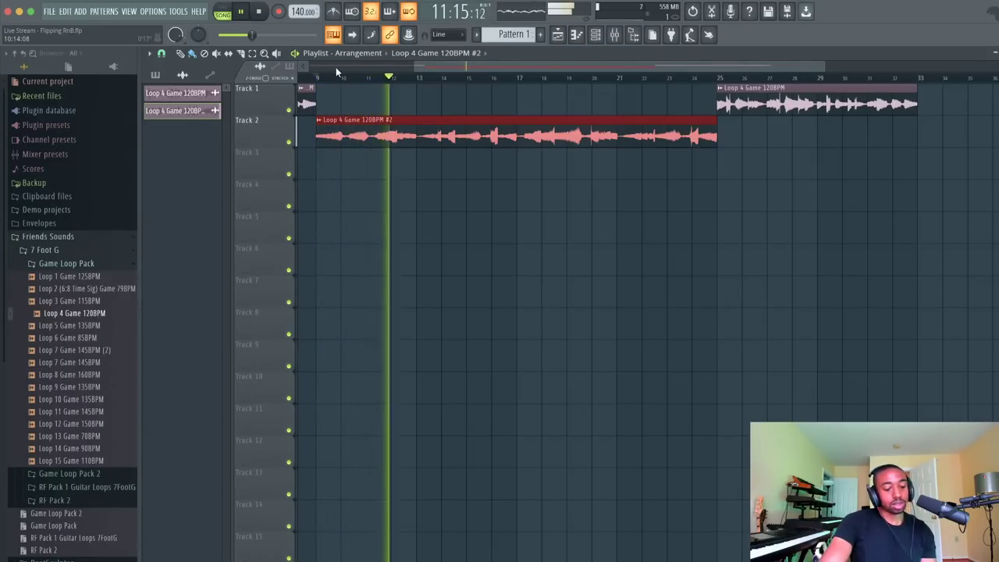
key(space)
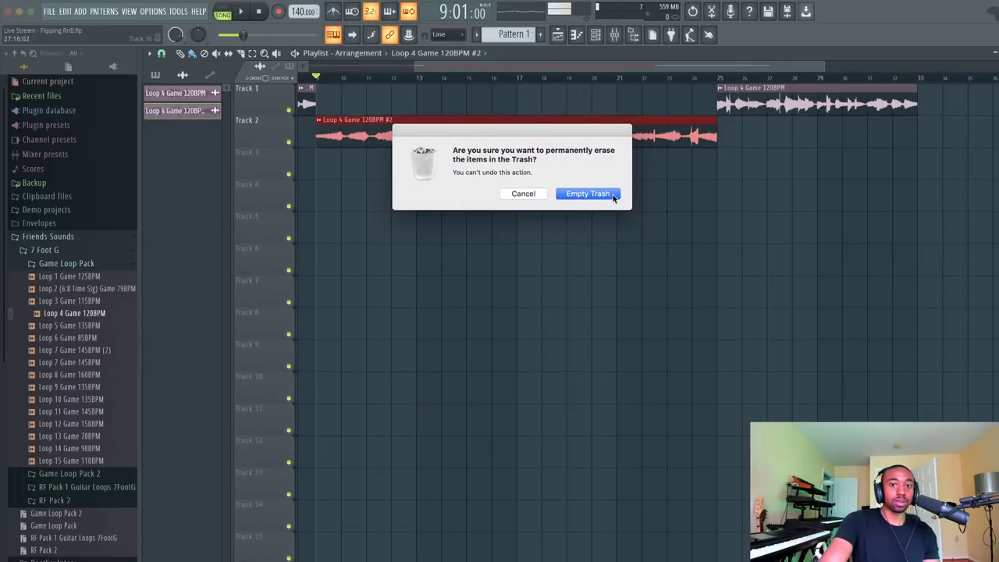
Confirm emptying the system Trash and clear the clip selection in the playlist
click(587, 194)
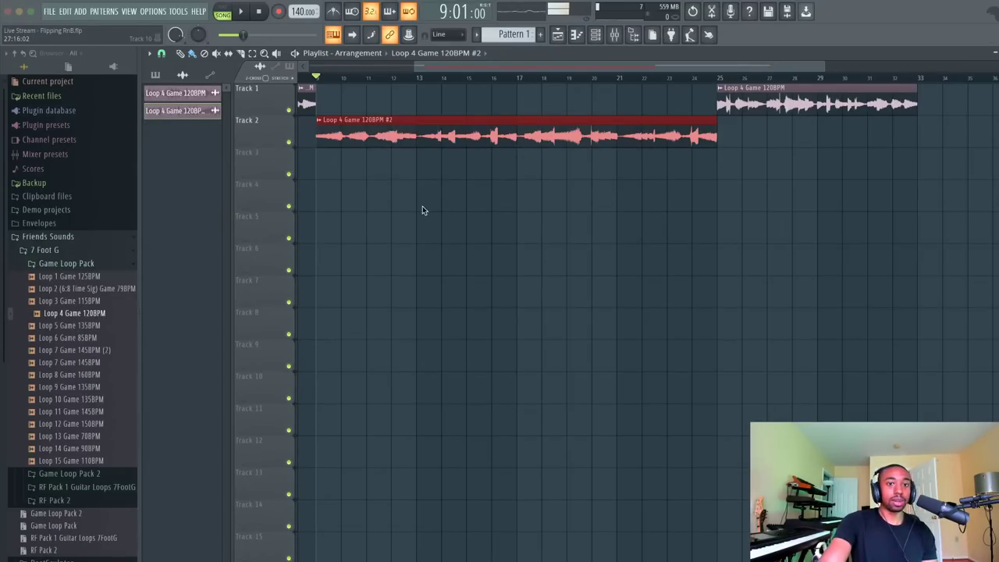
click(399, 198)
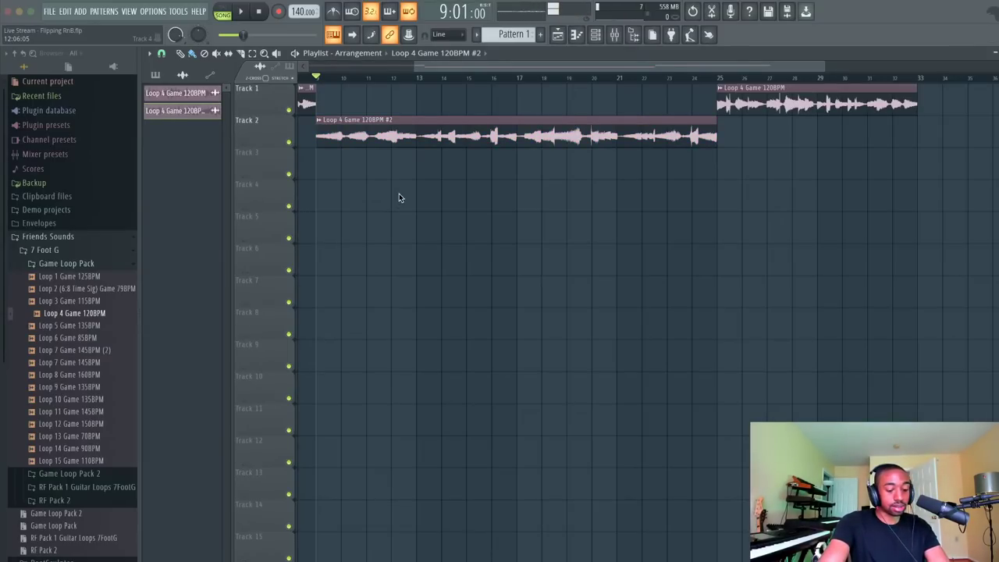
Play the reversed loop clip on Track 2 from bar 9 to judge how it sounds
key(space)
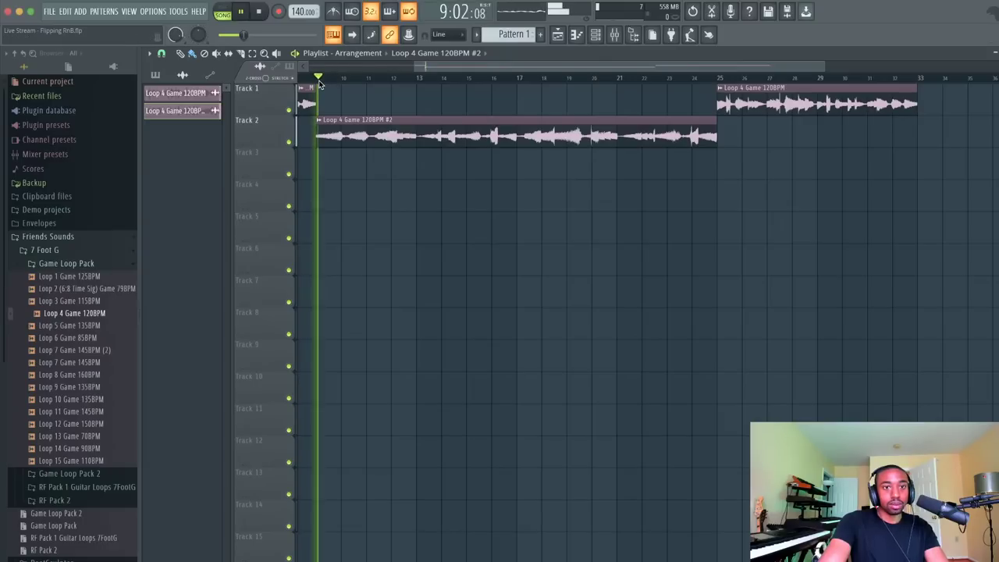
scroll(384, 84, down, 1)
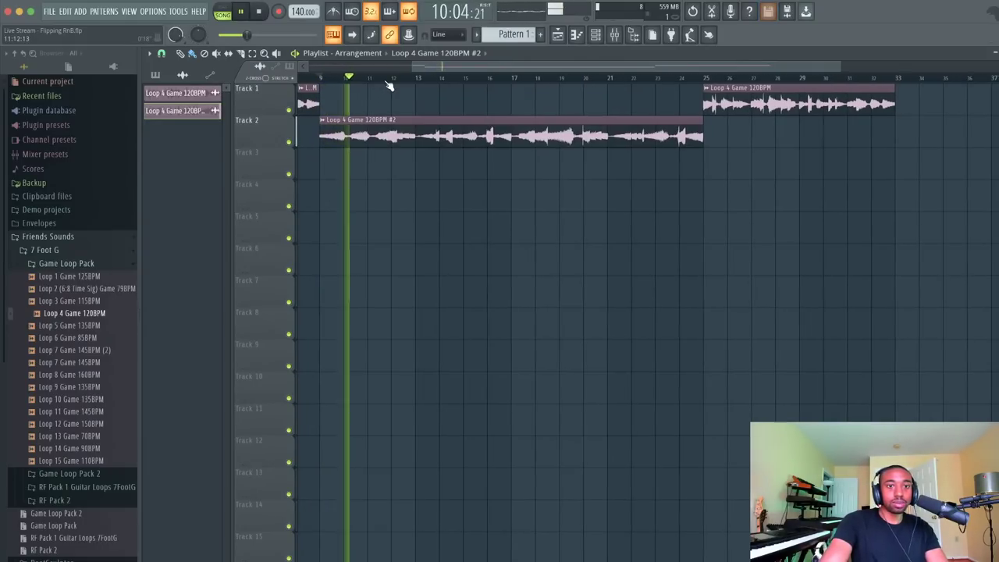
scroll(390, 83, up, 2)
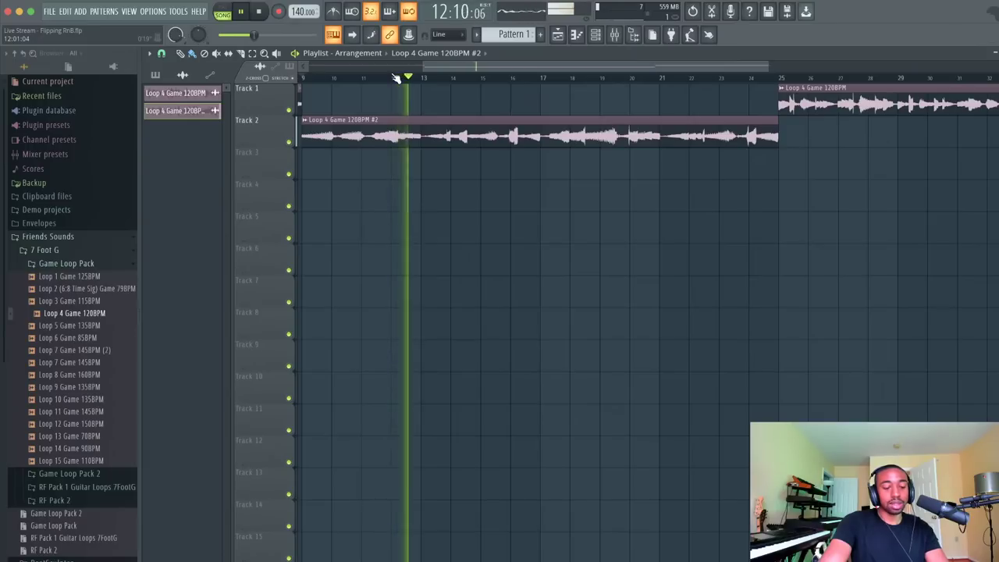
scroll(433, 67, left, 1)
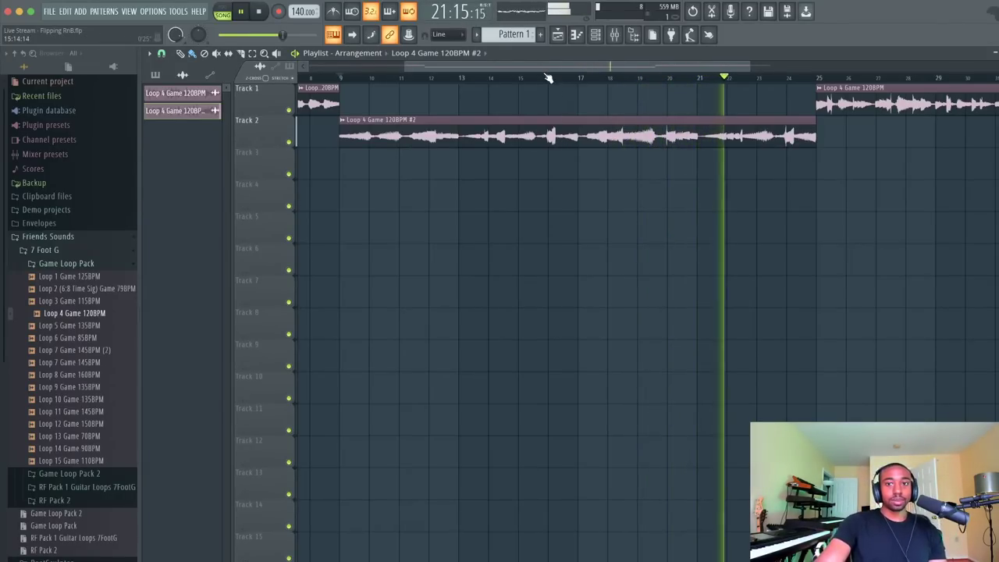
Delete the reversed clip from Track 2 and fill bars 9 to 25 on Track 1 with Loop 4 Game 120BPM clips
scroll(550, 78, down, 1)
right_click(525, 137)
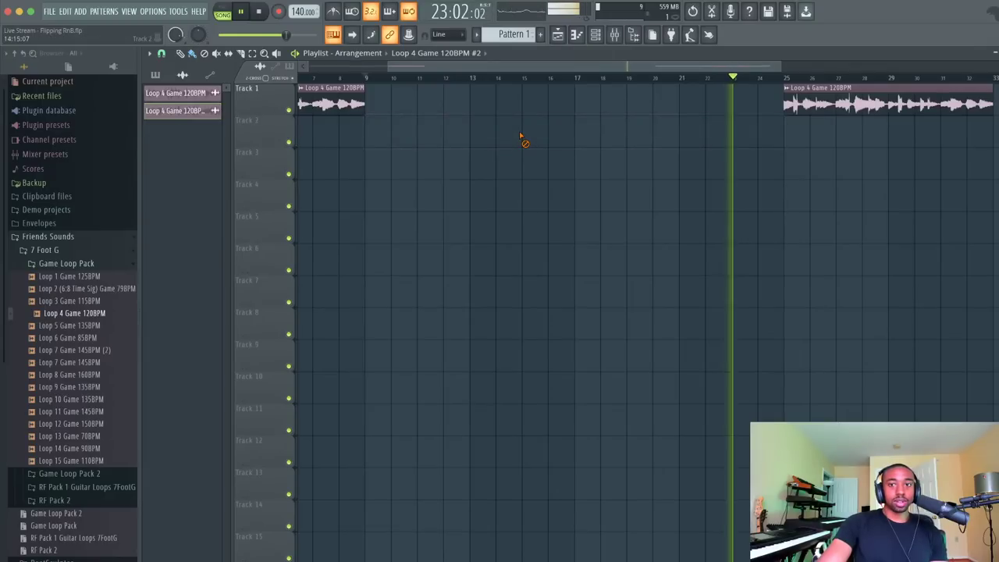
key(space)
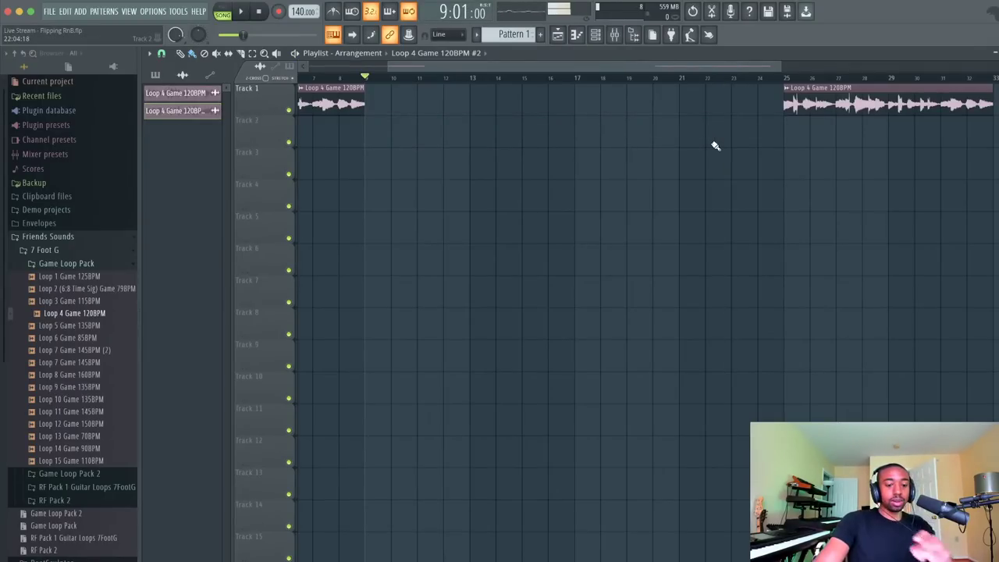
drag(746, 177, 638, 102)
click(589, 185)
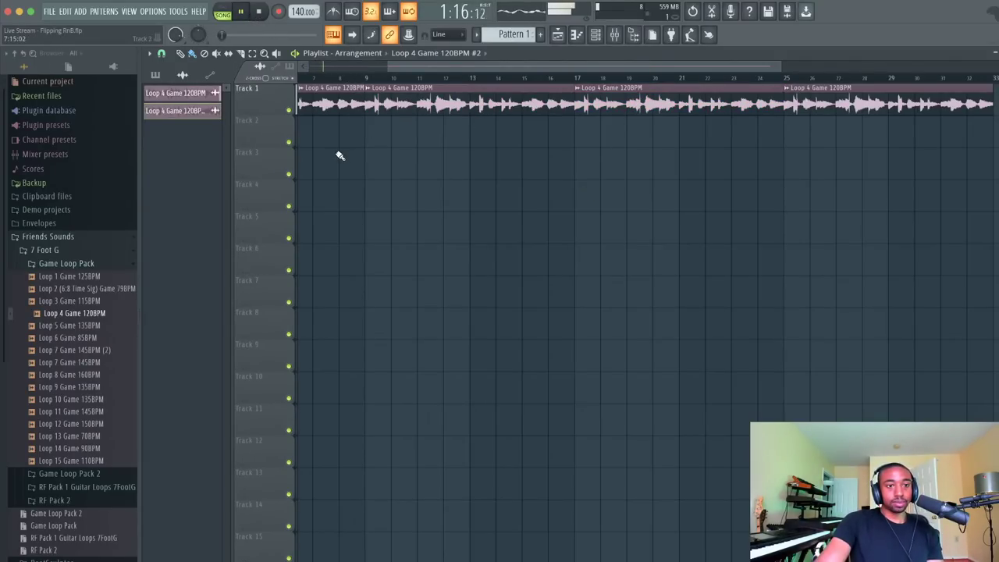
Play the Track 1 loop arrangement from bar 1
scroll(367, 86, down, 4)
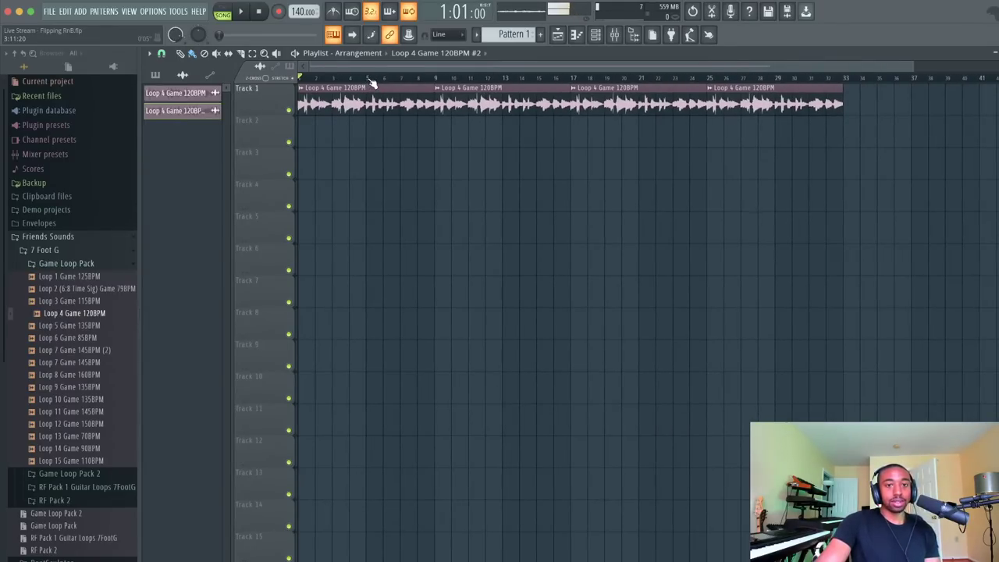
scroll(373, 80, down, 2)
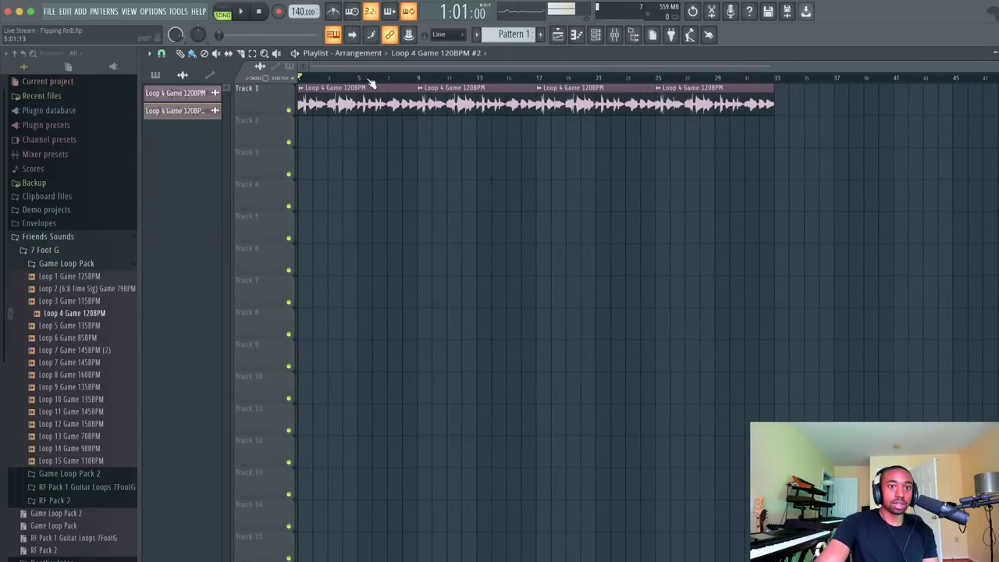
scroll(371, 154, up, 1)
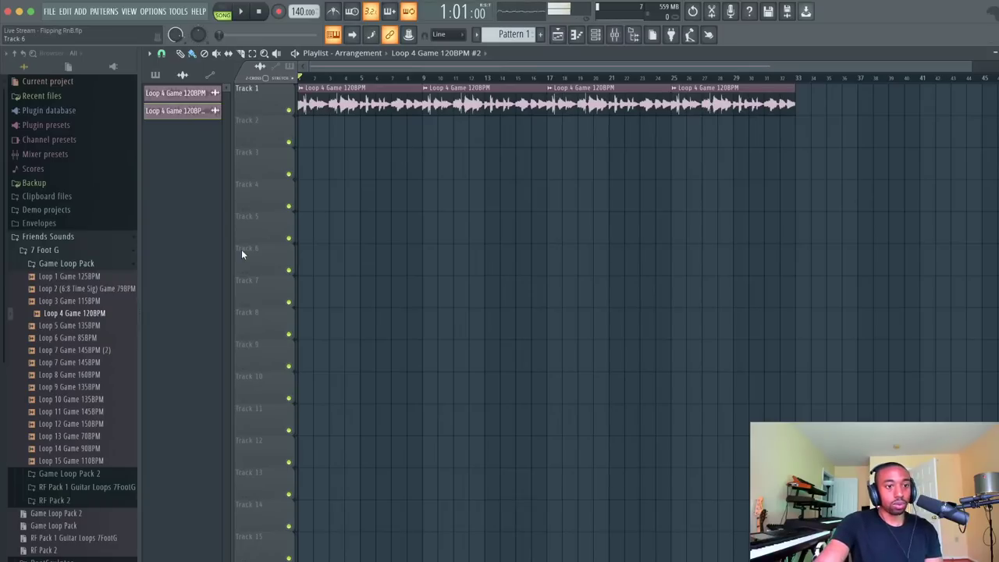
key(space)
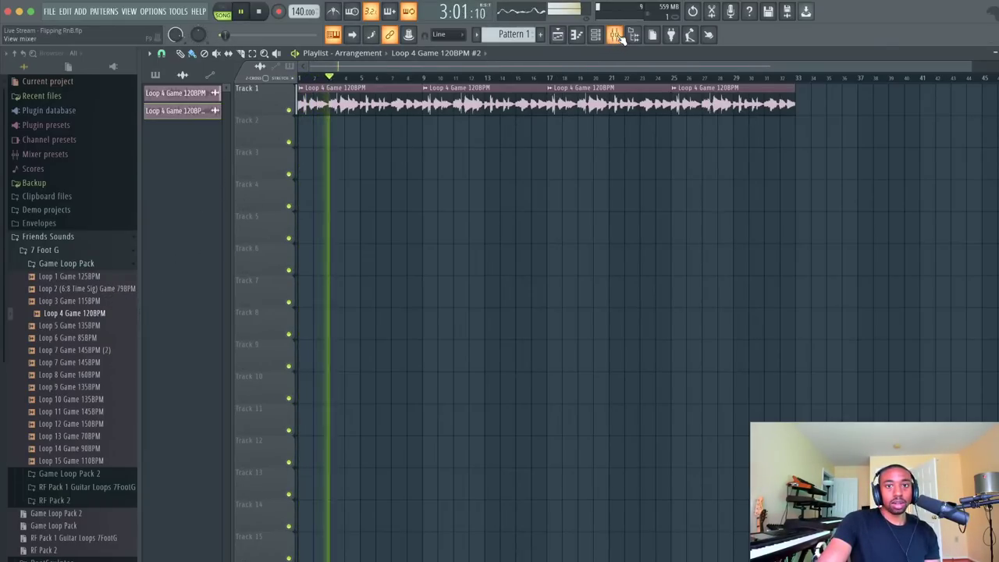
Collapse the 7 Foot G folder and open the BWB THE WAVE KICKS folder in Drumify's BWB THE WAVE KIT VOL. 1
click(47, 251)
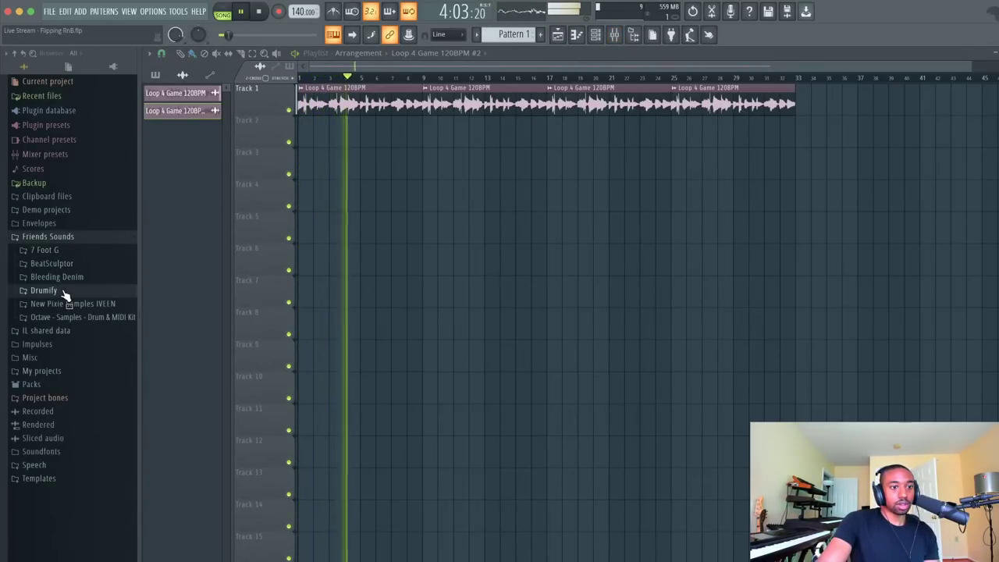
click(65, 292)
click(82, 304)
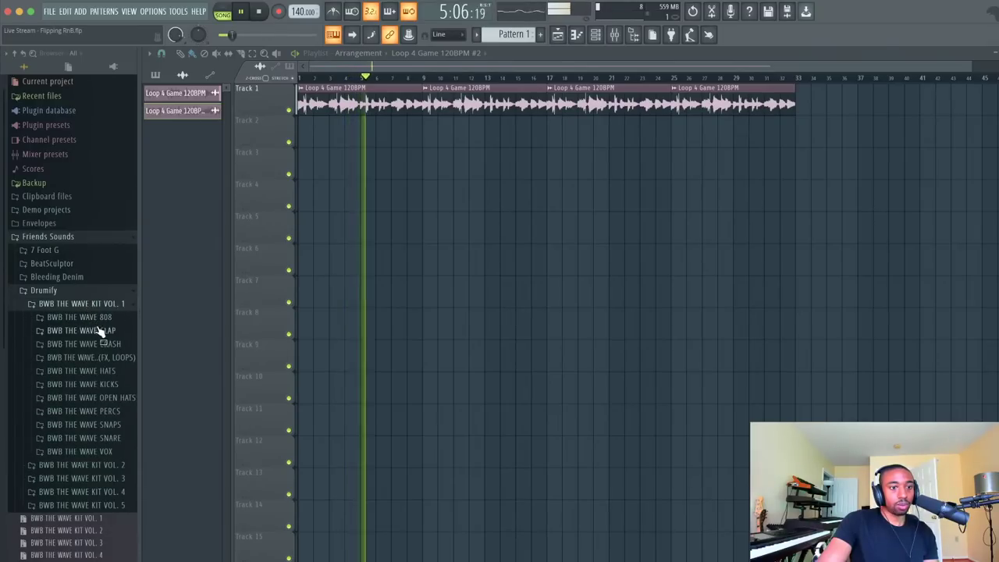
click(109, 370)
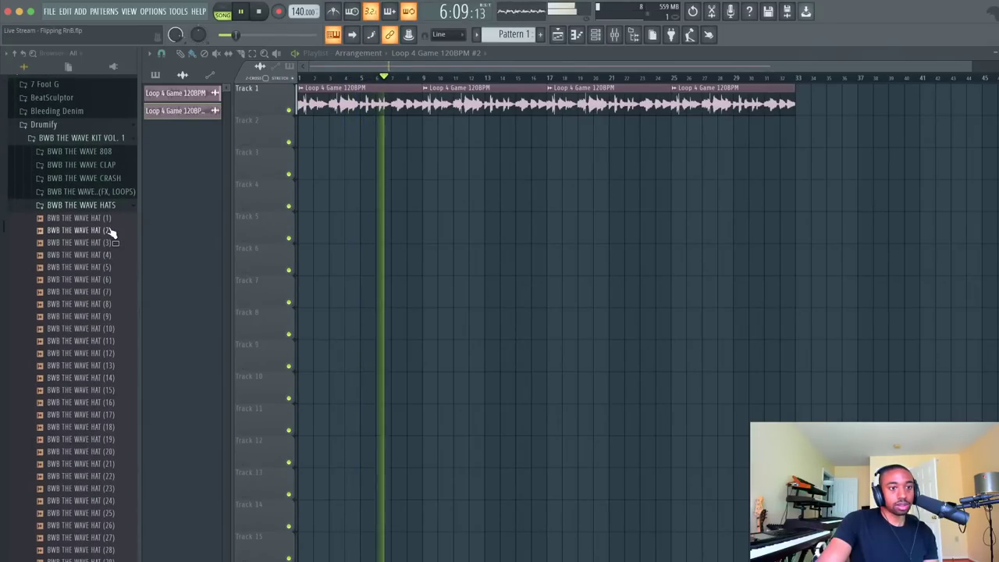
click(108, 206)
click(107, 219)
Audition kick samples 1 to 5 over the loop and load BWB THE WAVE KICK (4) into a new channel
click(108, 220)
click(107, 220)
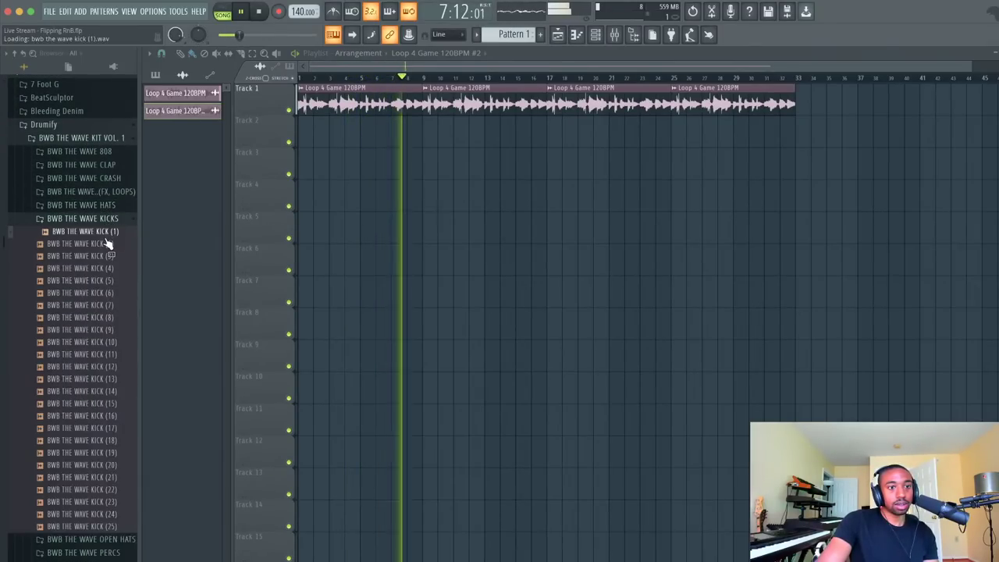
click(108, 245)
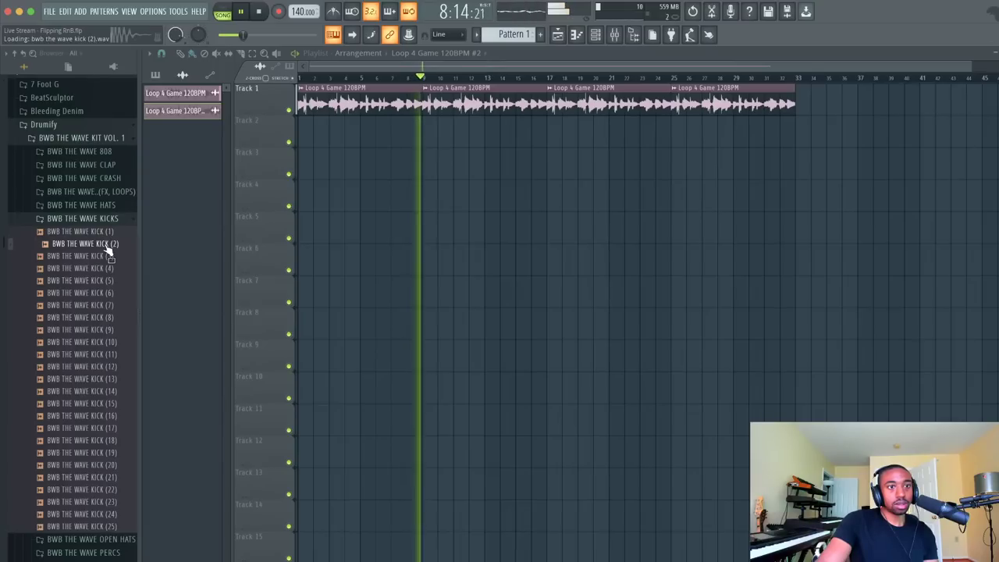
click(110, 257)
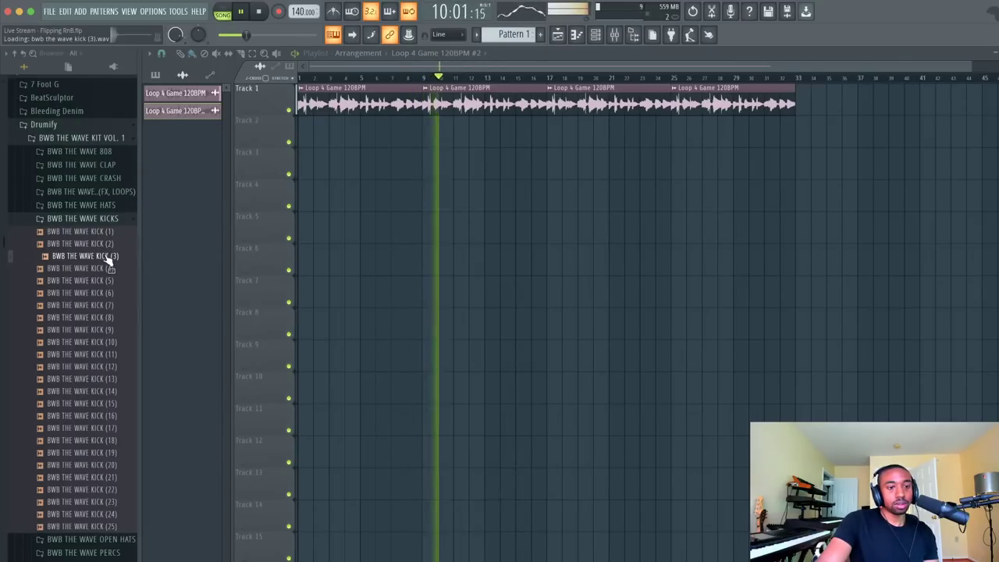
click(108, 269)
click(108, 281)
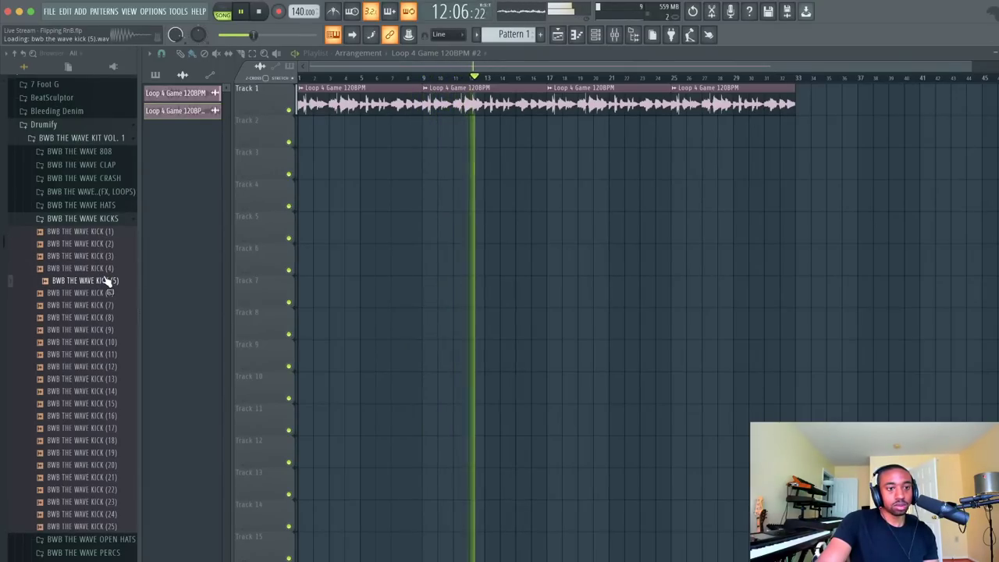
click(107, 271)
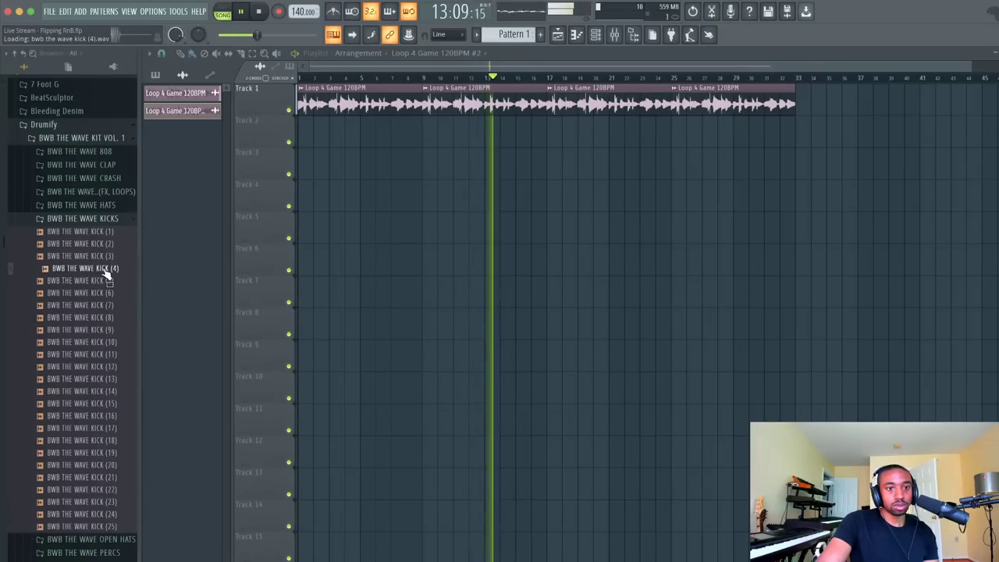
right_click(107, 272)
click(148, 277)
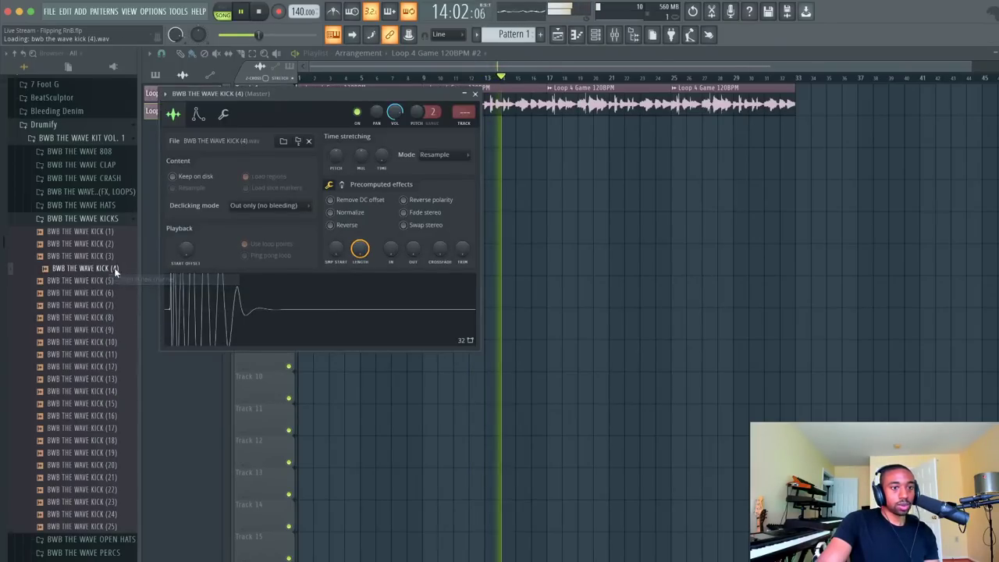
Collapse the kicks folder, show the channel rack, and route the kick channel to mixer Insert 2
click(92, 218)
click(595, 35)
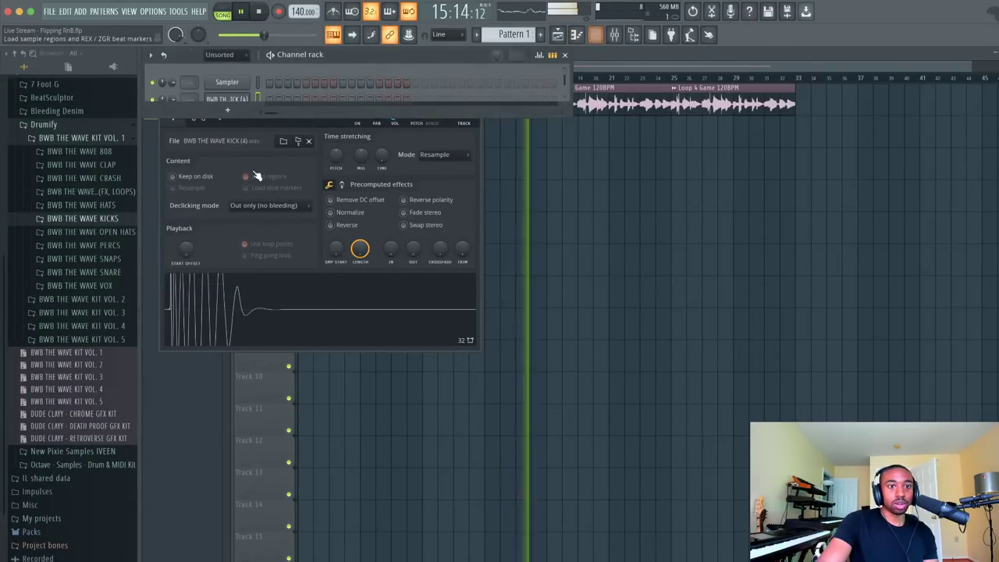
click(192, 113)
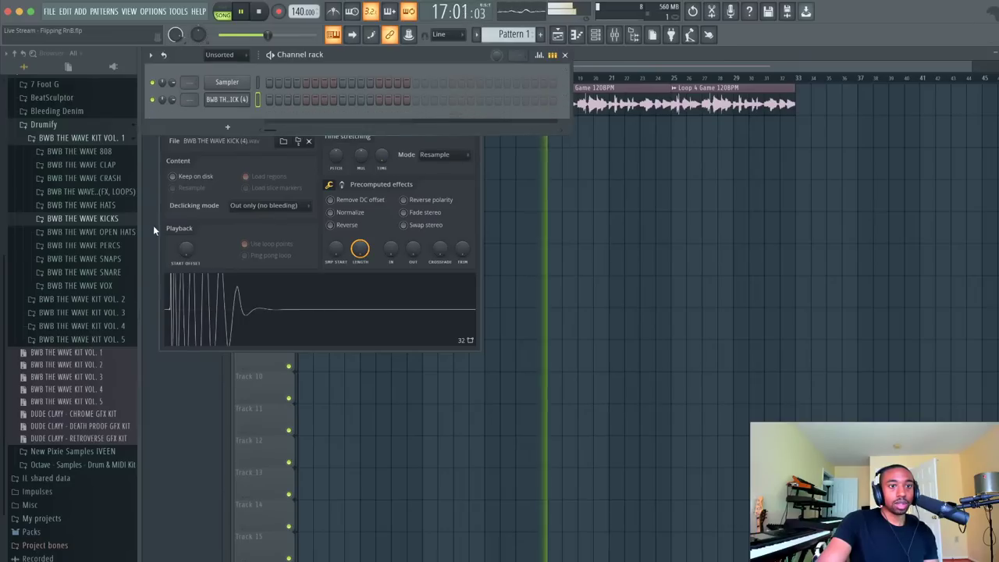
drag(191, 101, 191, 89)
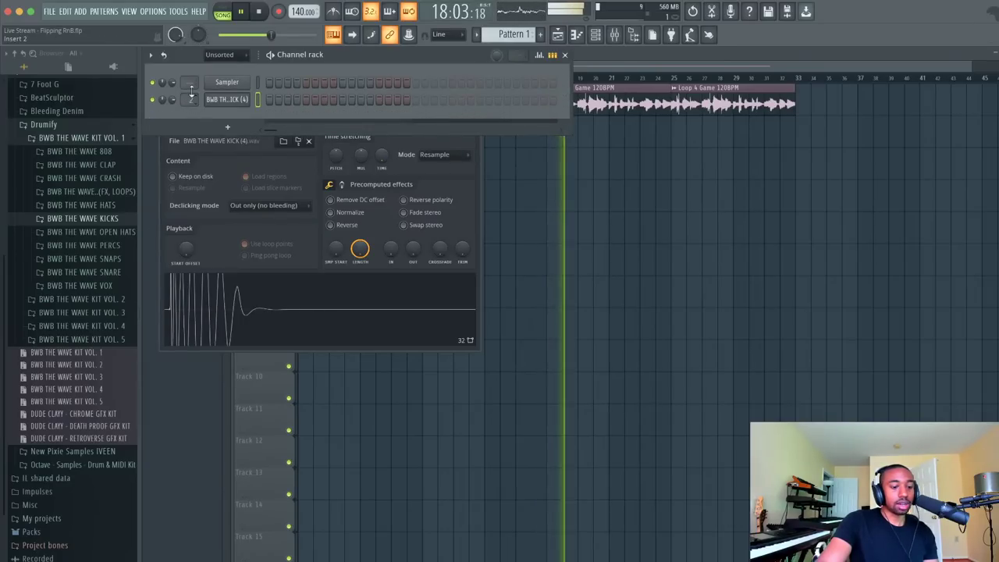
Delete the empty Sampler channel from the channel rack and confirm the deletion
right_click(228, 77)
key(alt+Delete)
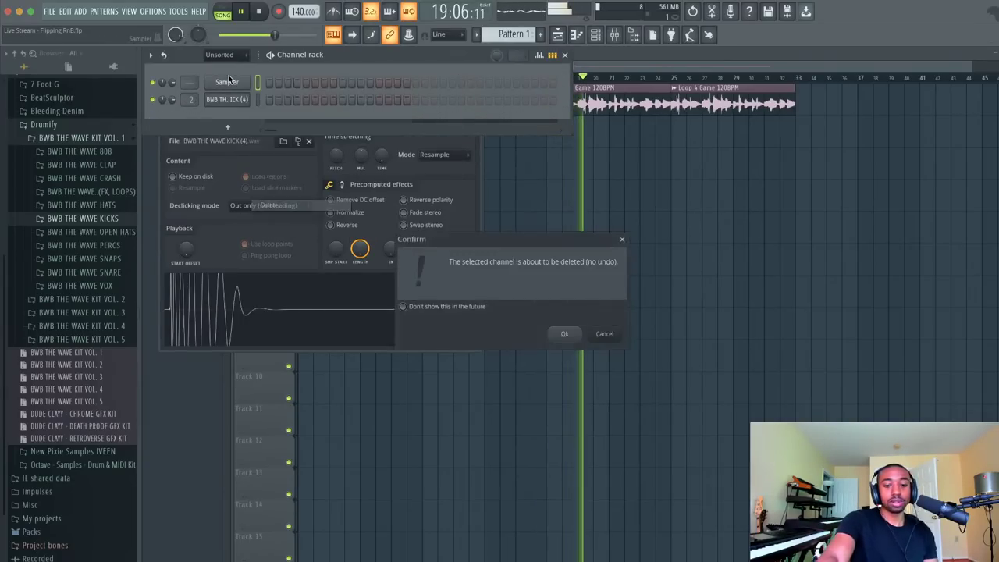
key(Return)
Open the BWB THE WAVE SNAPS folder, audition snap 2, and load BWB THE WAVE SNAP (3) into a new channel
click(95, 261)
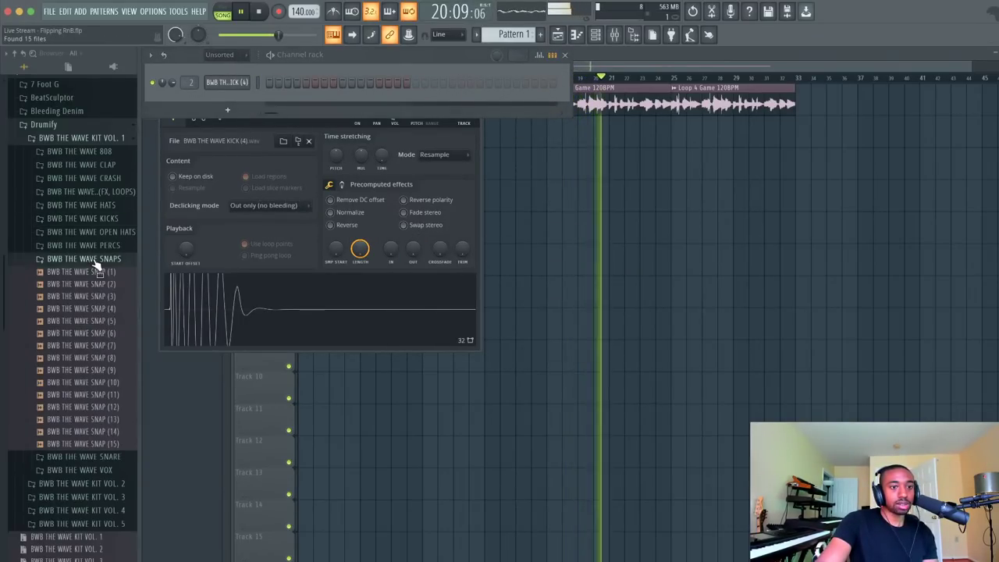
click(92, 285)
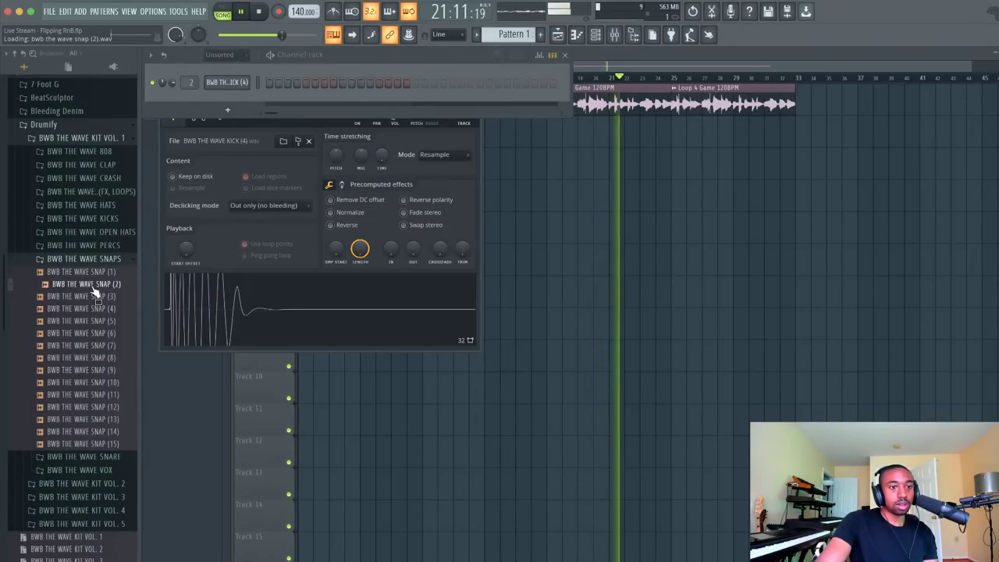
right_click(94, 297)
click(129, 304)
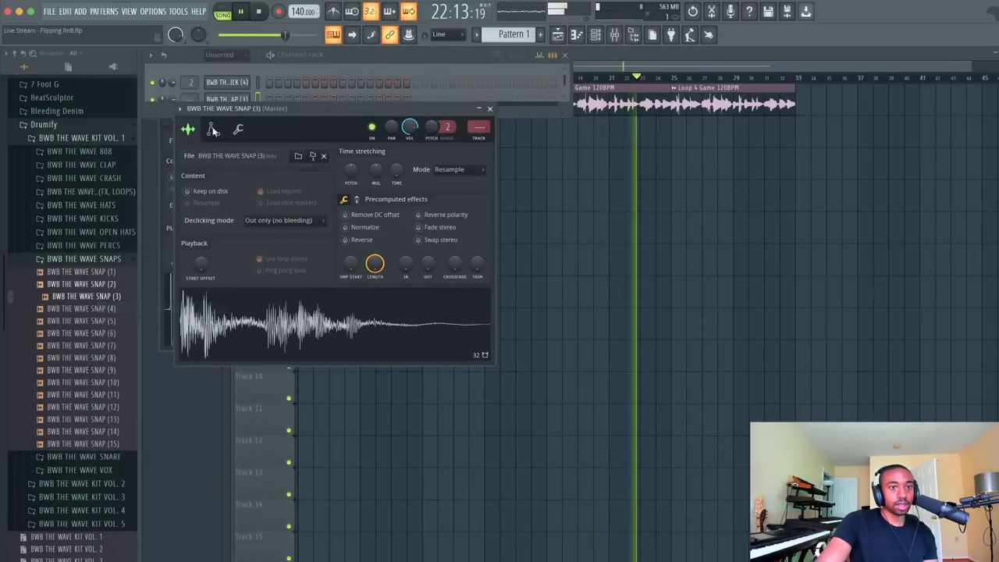
Bring back the channel rack, show all channel groups, and route the snap channel to mixer Insert 3
click(154, 117)
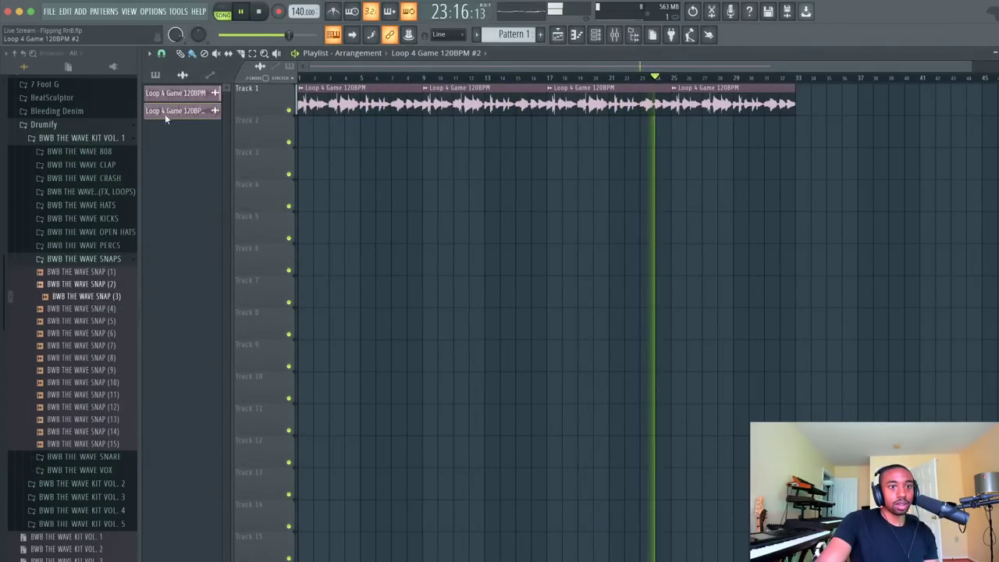
click(594, 34)
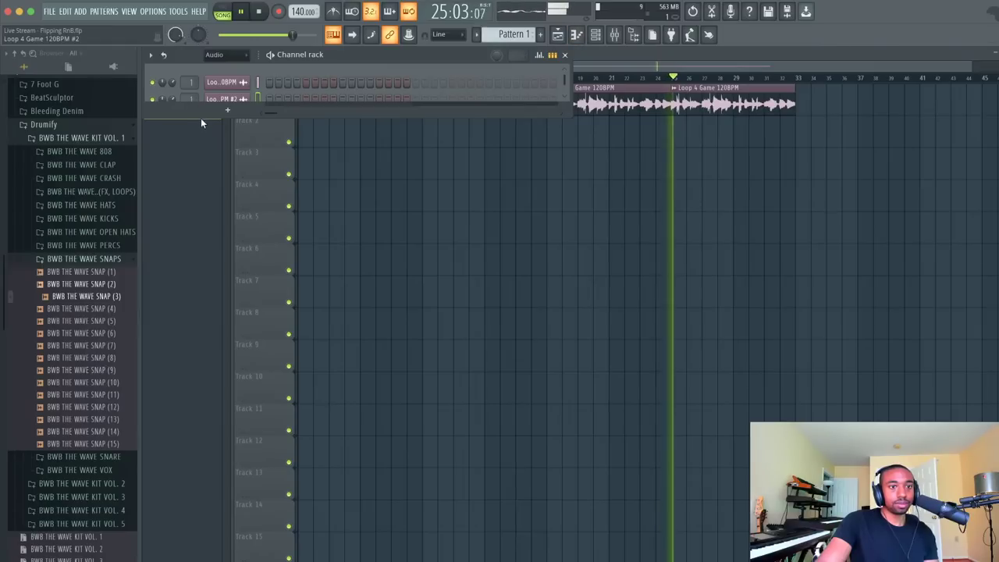
drag(201, 114, 195, 131)
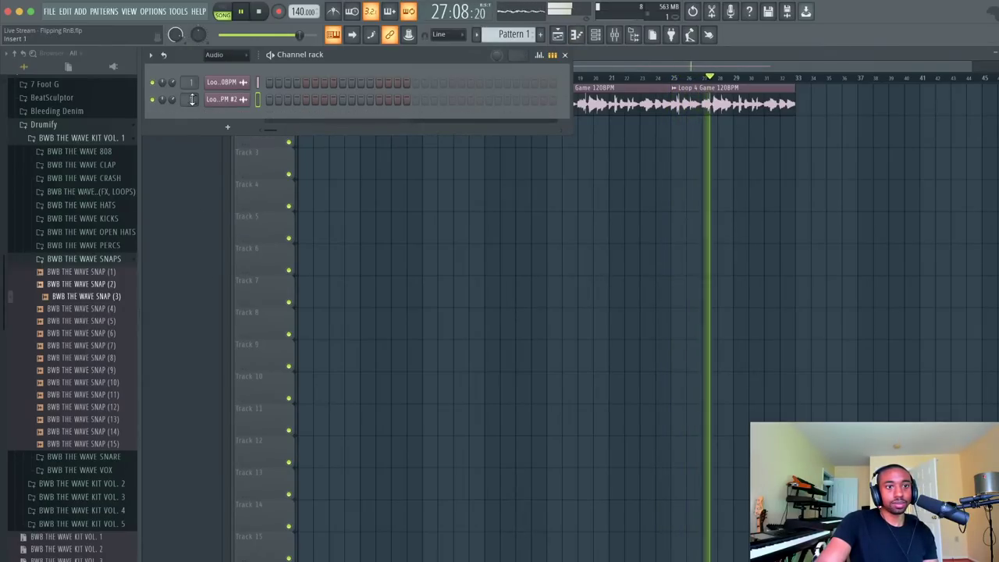
click(226, 55)
click(229, 70)
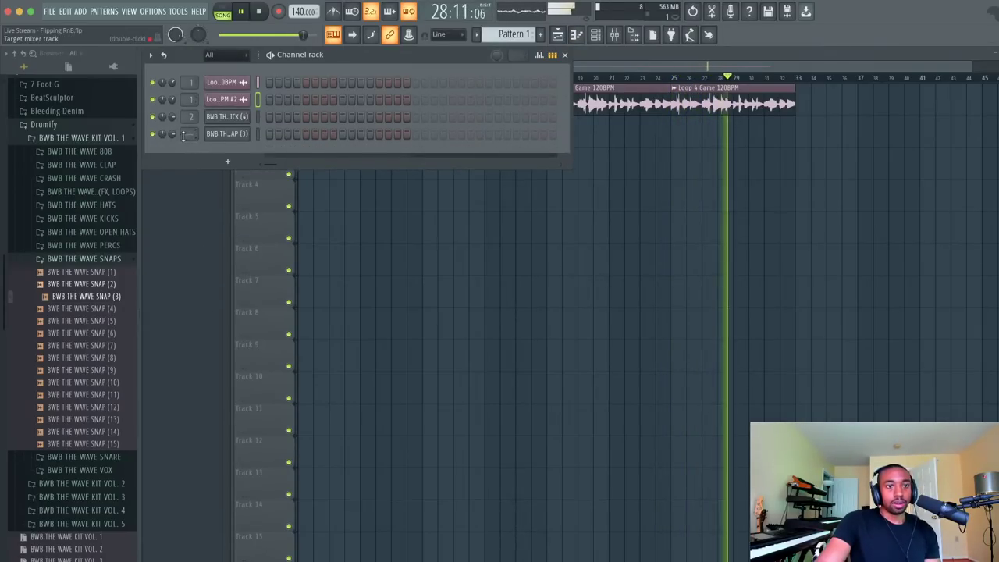
scroll(184, 135, up, 3)
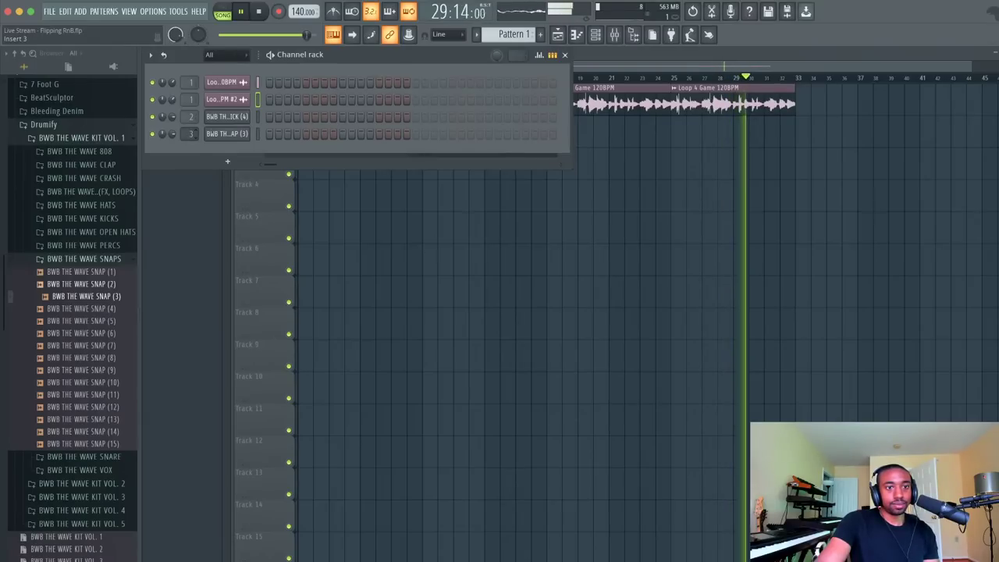
Collapse the snaps folder, open BWB THE WAVE PERCS, and load BWB THE WAVE PERC (4) into a new channel
click(108, 261)
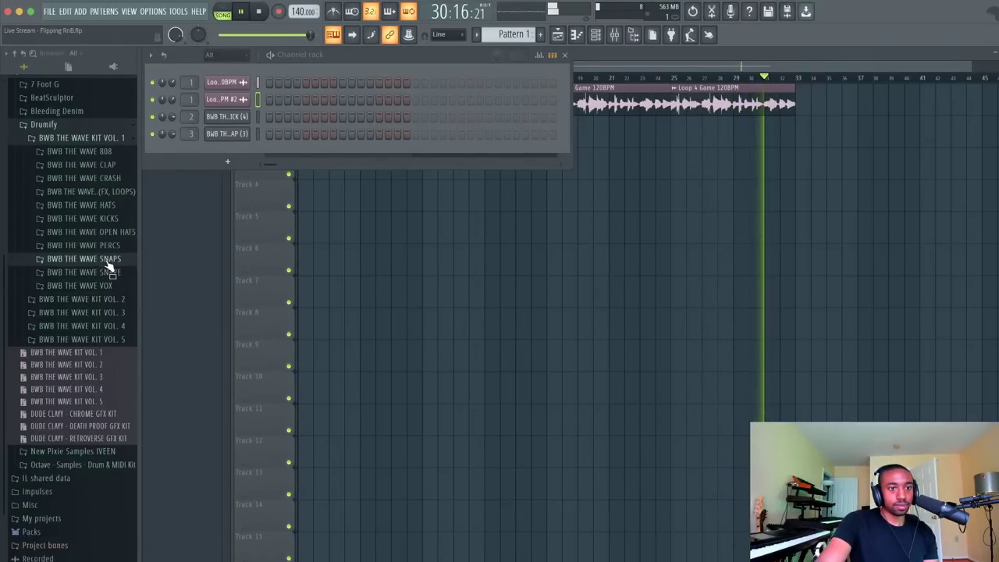
click(82, 245)
click(100, 244)
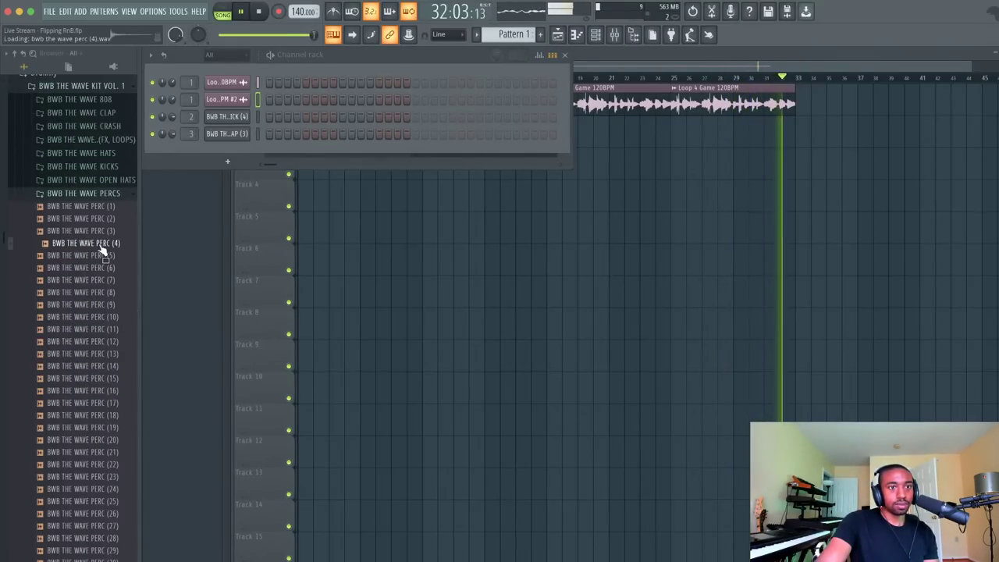
right_click(108, 242)
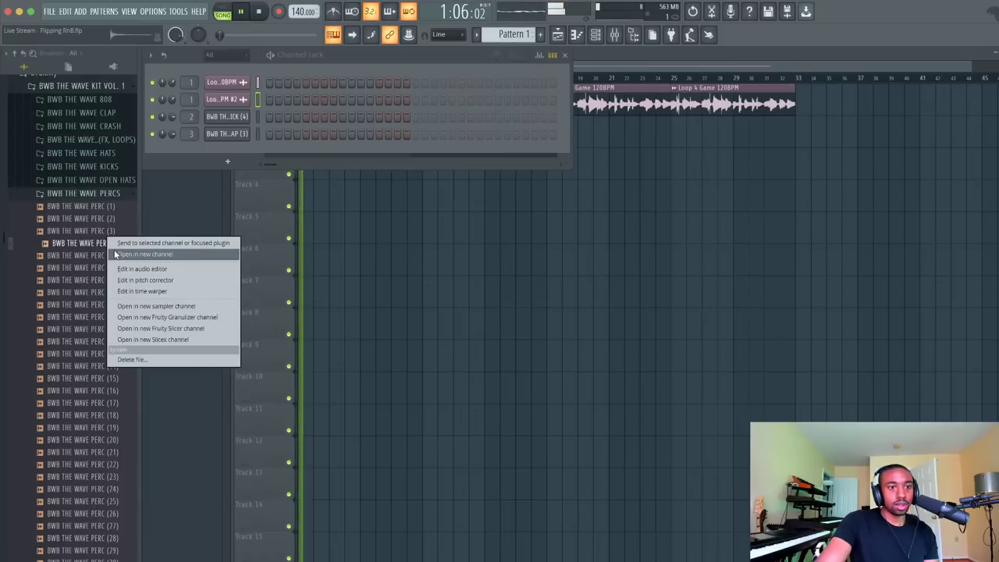
click(117, 254)
Route the perc channel to mixer Insert 4 and collapse the percs folder
click(187, 147)
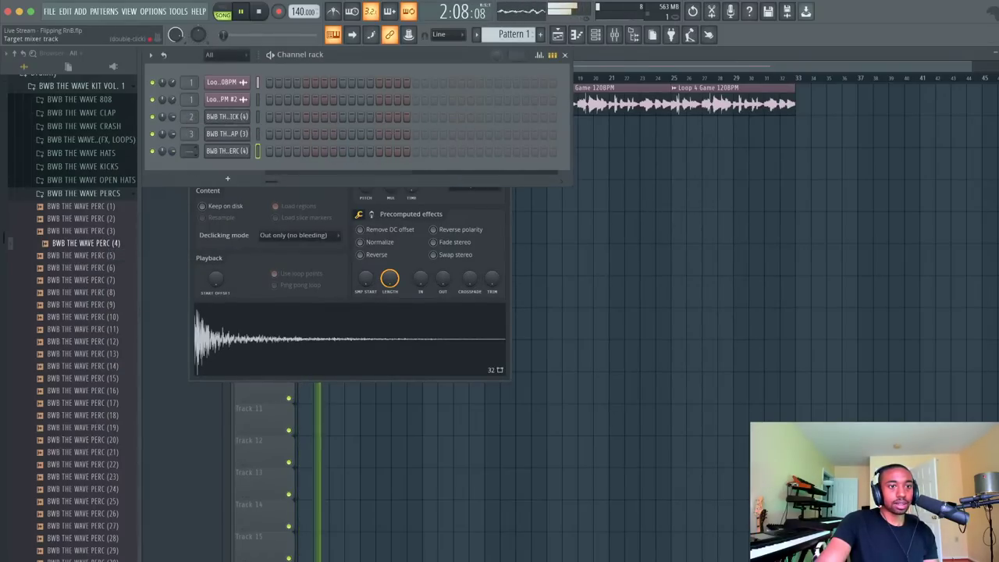
scroll(190, 151, up, 6)
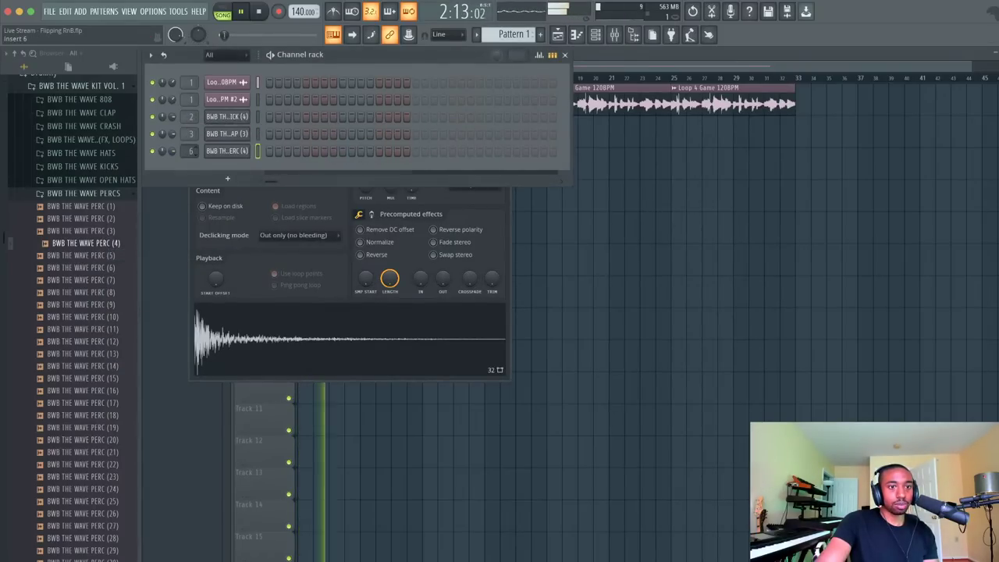
click(111, 198)
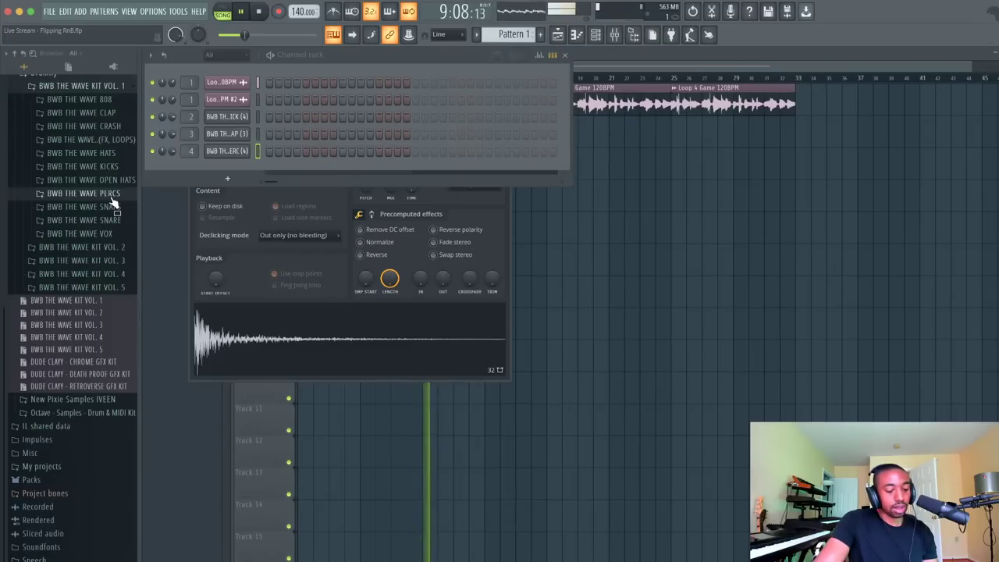
Open the BWB THE WAVE SNARE folder and audition snare samples from 2 to 7 against the loop
click(109, 221)
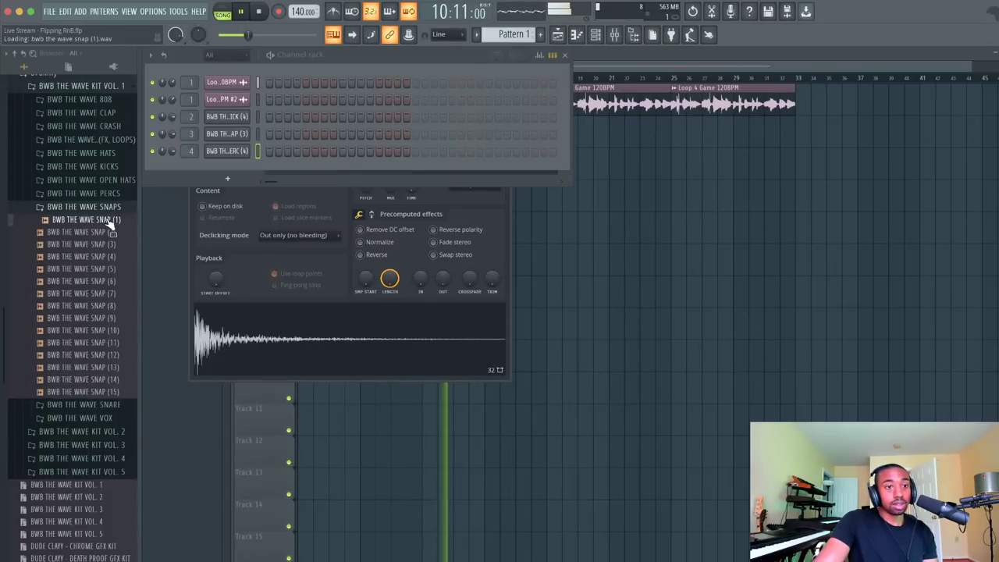
click(109, 220)
click(109, 220)
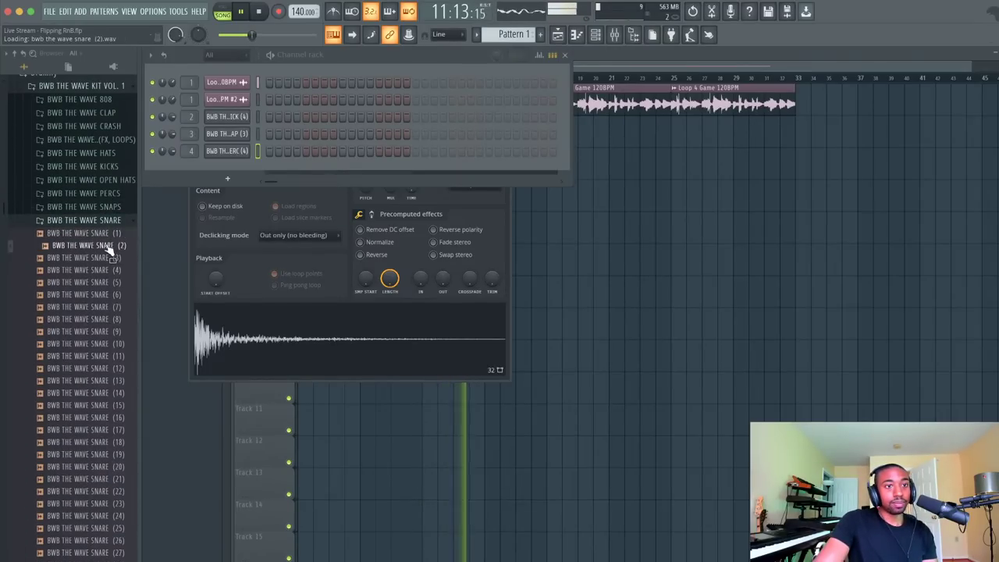
click(106, 257)
click(110, 270)
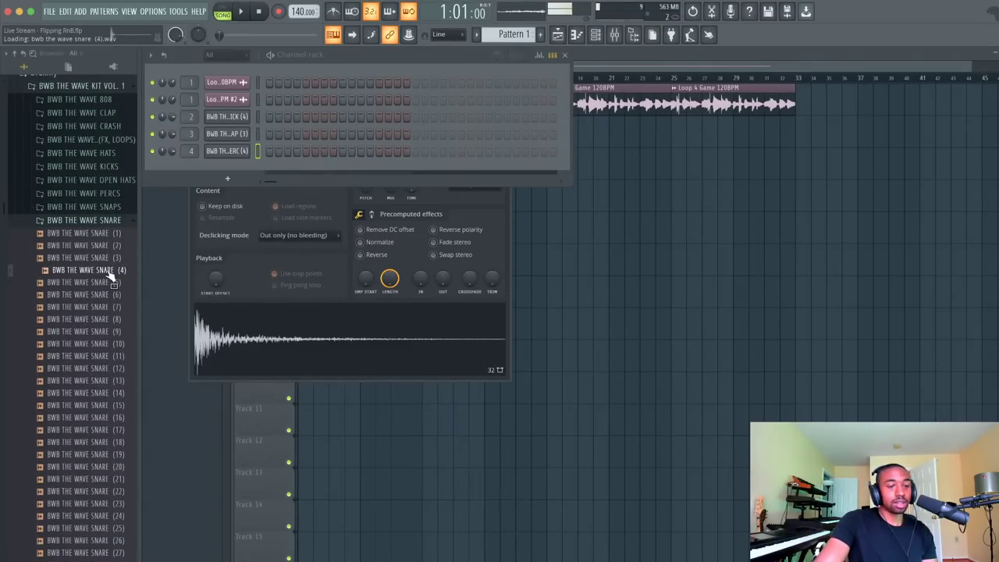
click(104, 293)
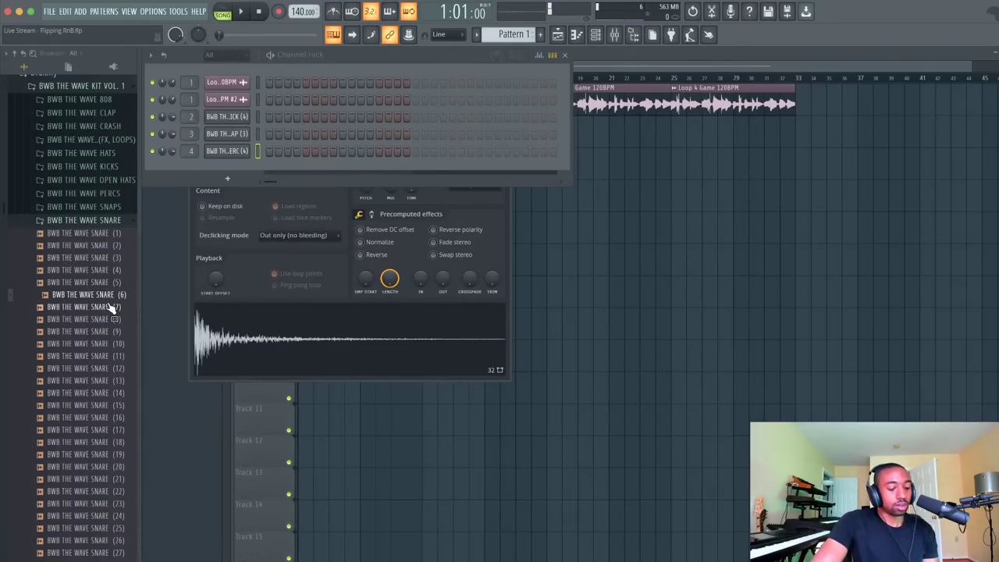
click(110, 307)
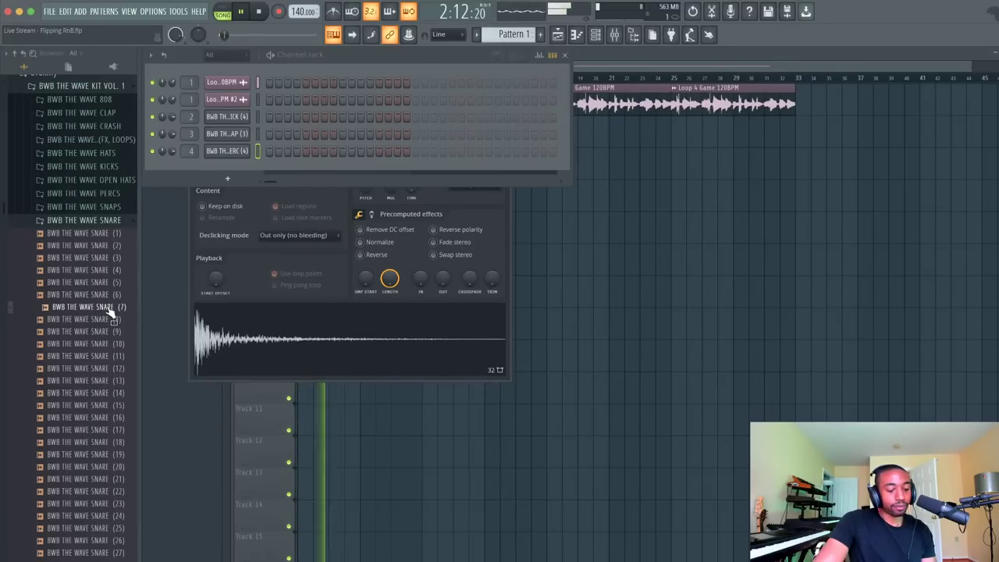
Audition further snares from 9 onward and load BWB THE WAVE SNARE (13) into a new channel
click(112, 331)
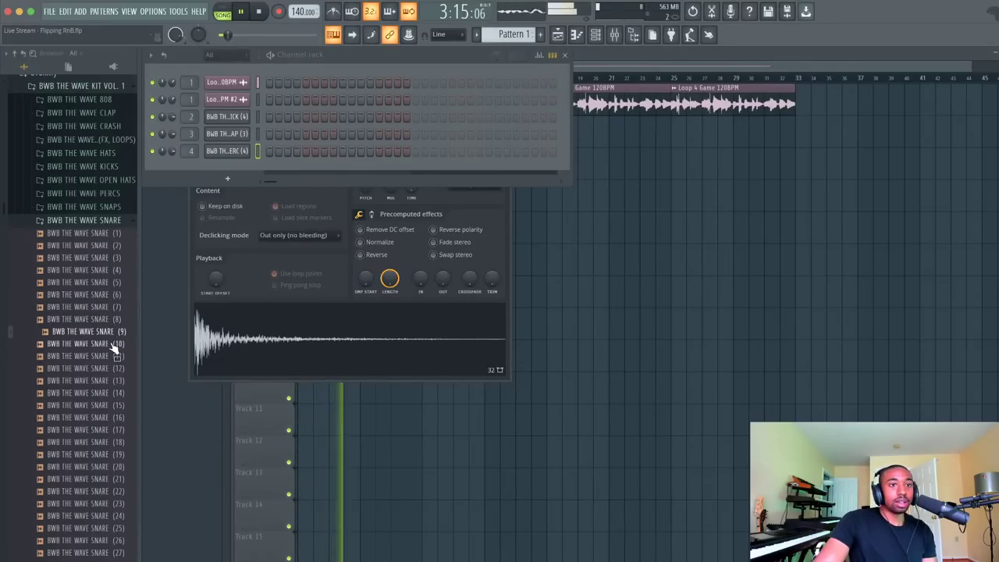
click(113, 344)
click(113, 356)
key(space)
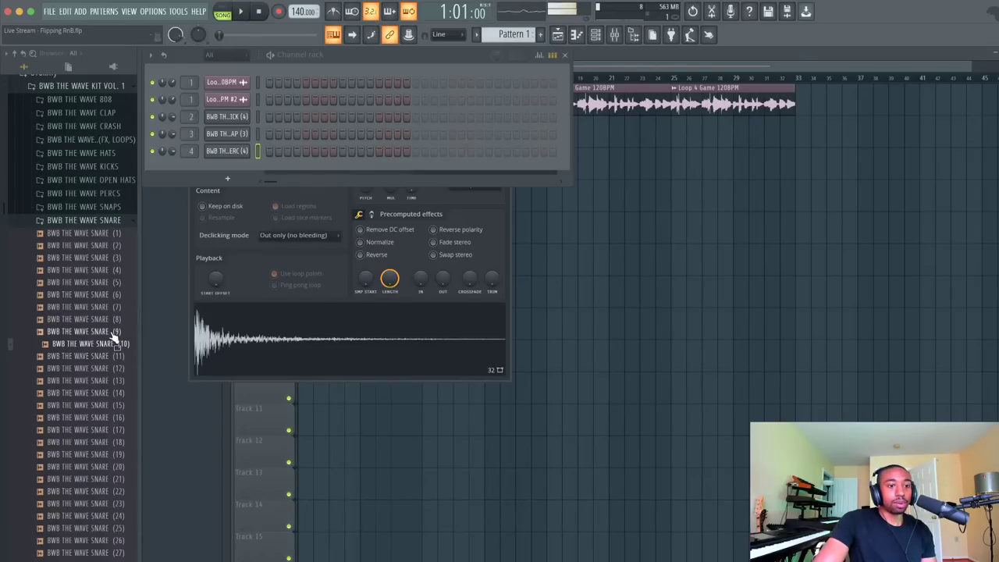
right_click(113, 380)
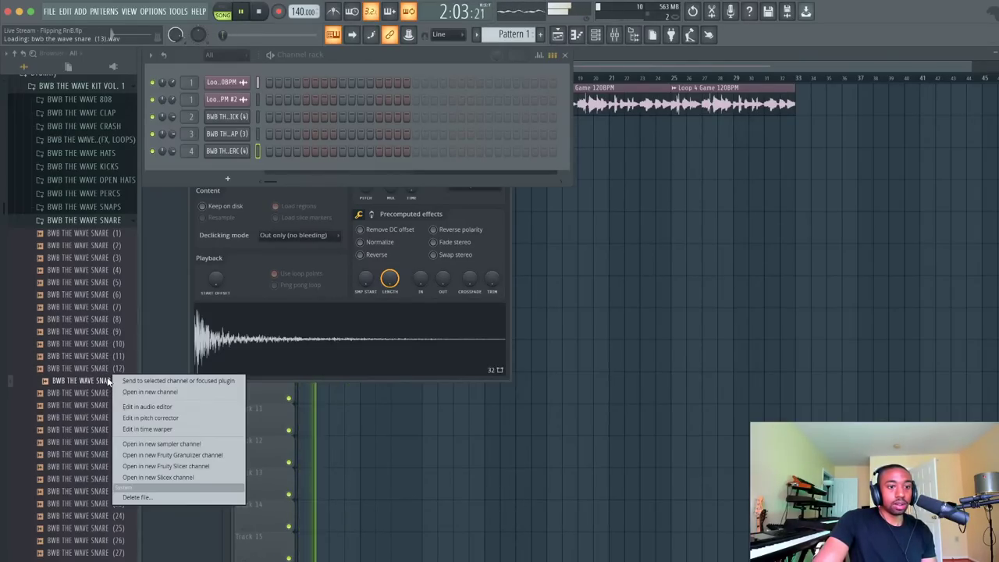
click(122, 392)
Audition snare samples 14 to 22 over the loop to find a second snare
click(112, 393)
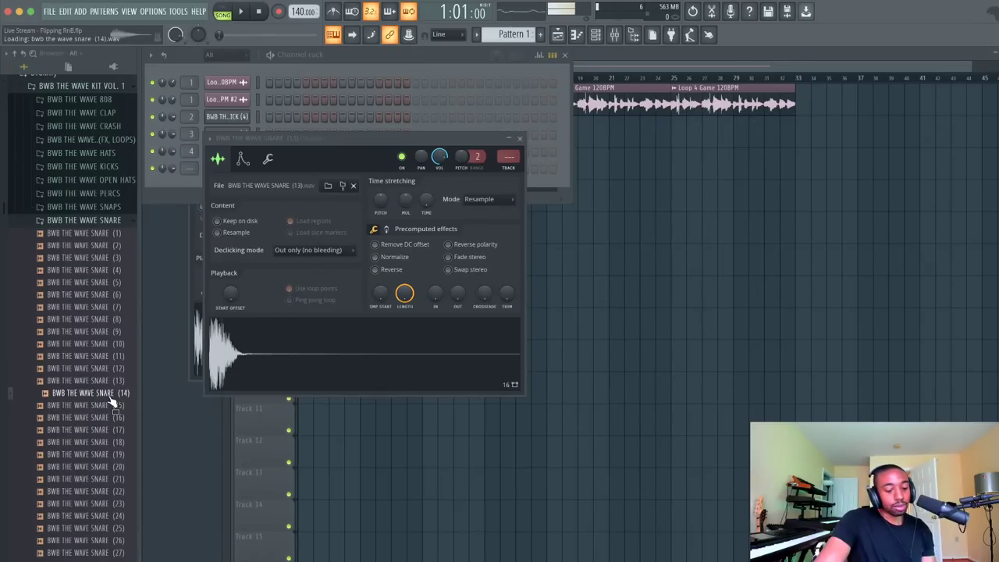
click(110, 406)
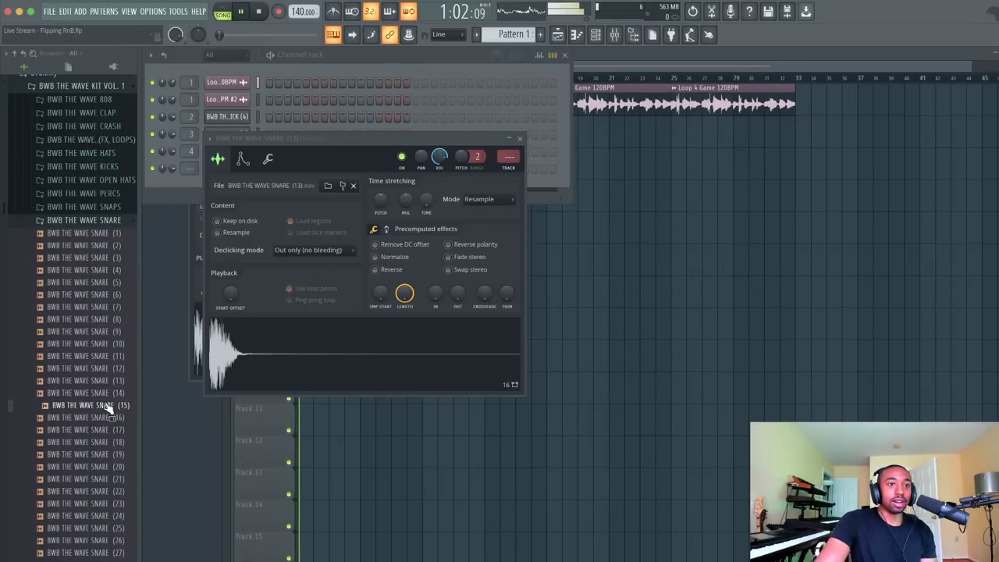
click(116, 415)
scroll(112, 437, down, 1)
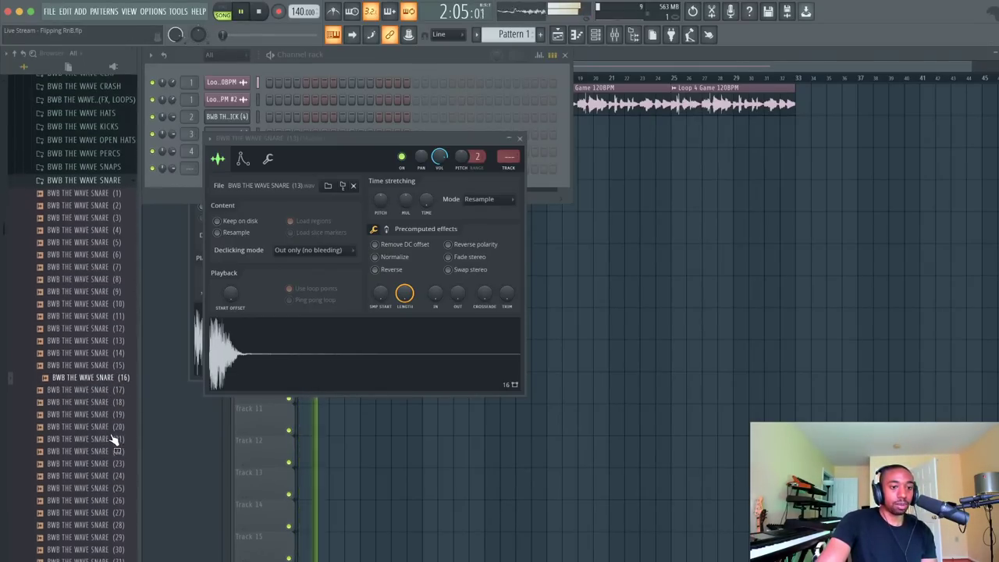
key(Down)
key(Down)
key(Down)
key(Down)
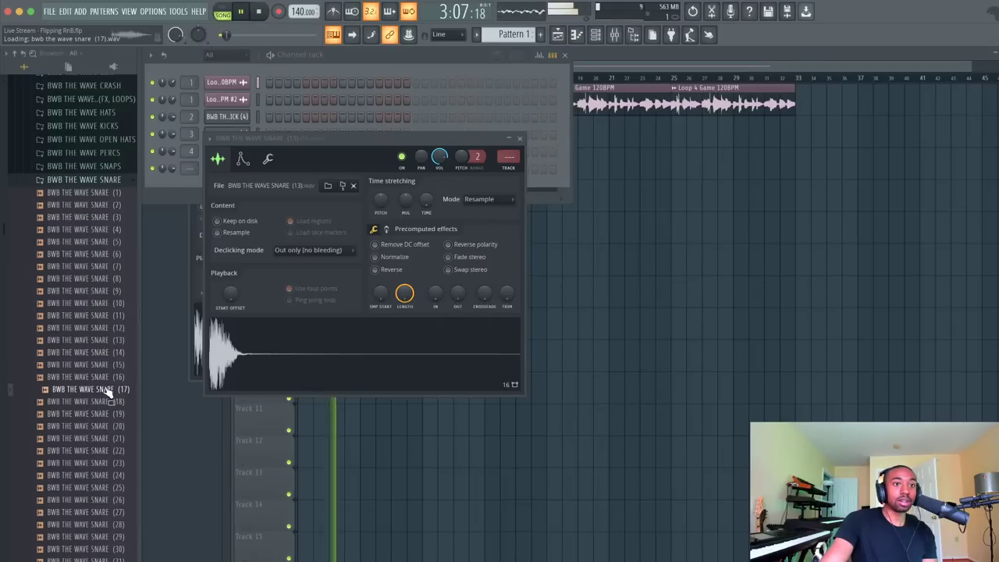
key(Down)
key(Down)
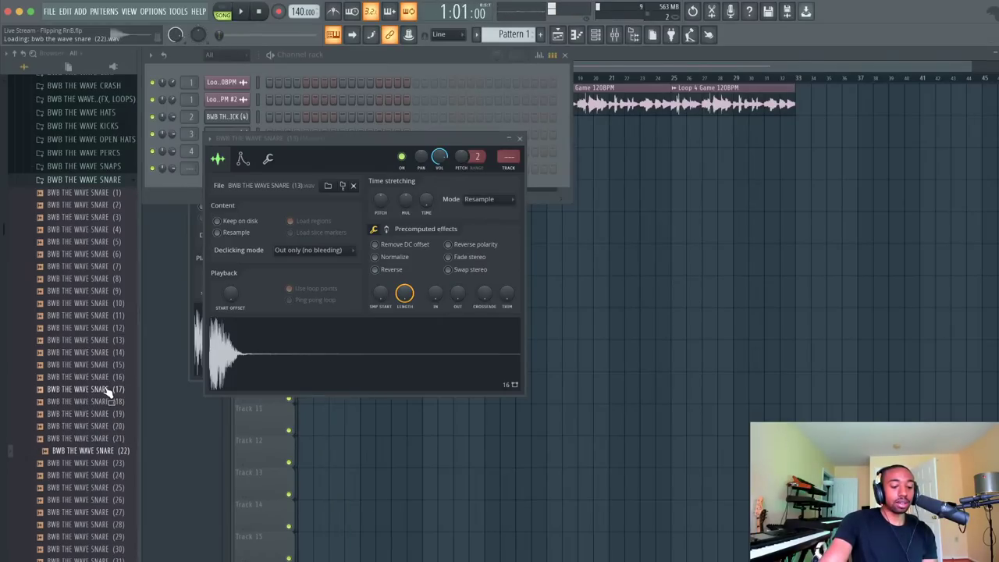
Audition snare samples 23 to 28 and load BWB THE WAVE SNARE (28) into a new channel
scroll(109, 393, down, 3)
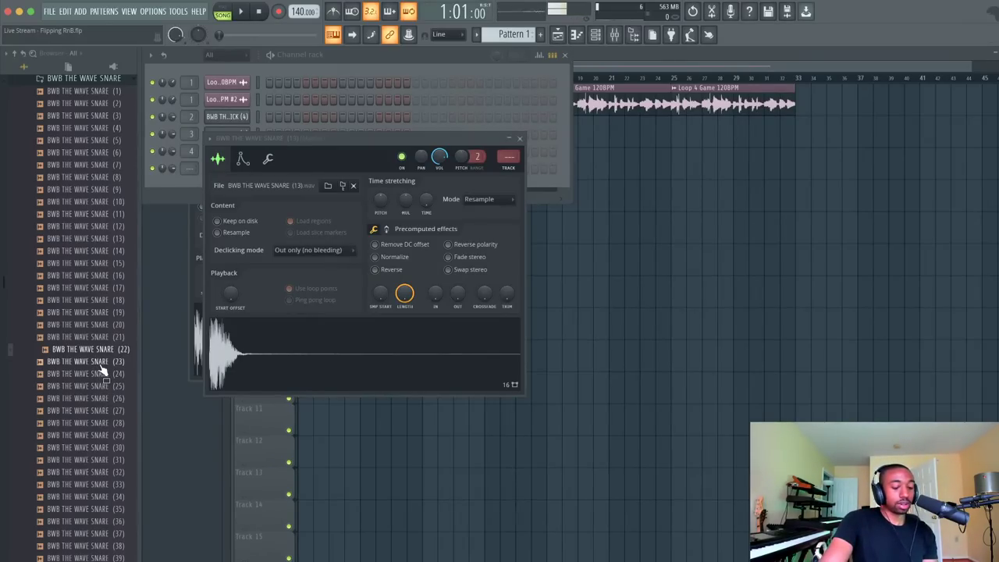
click(100, 364)
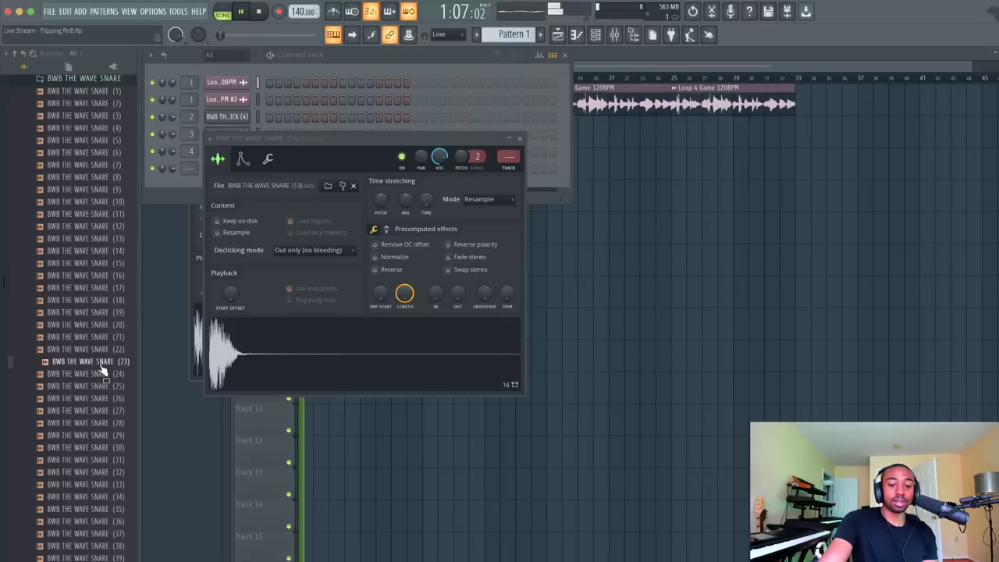
key(Down)
key(Down)
key(Down)
key(Down)
key(Down)
key(Down)
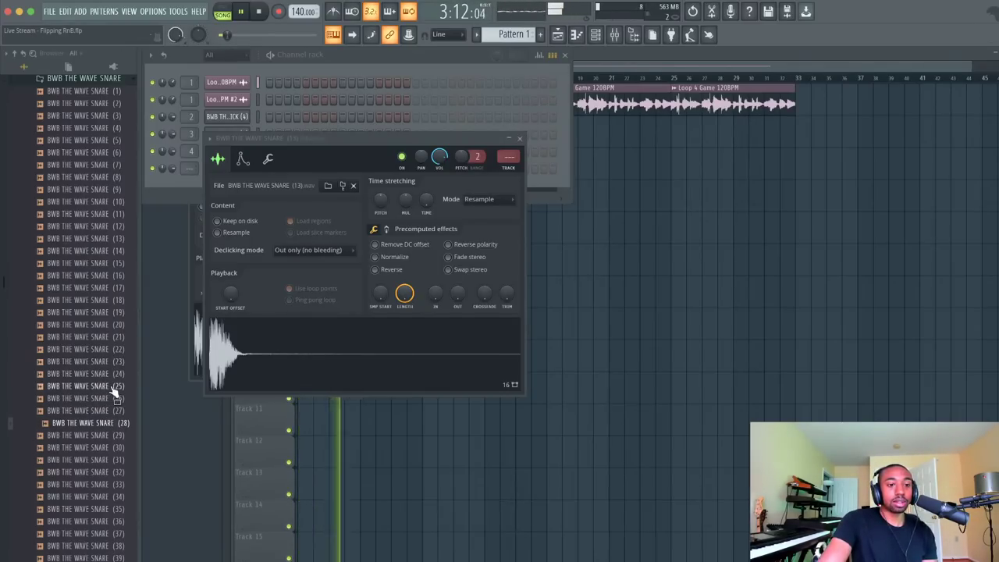
right_click(102, 422)
click(145, 435)
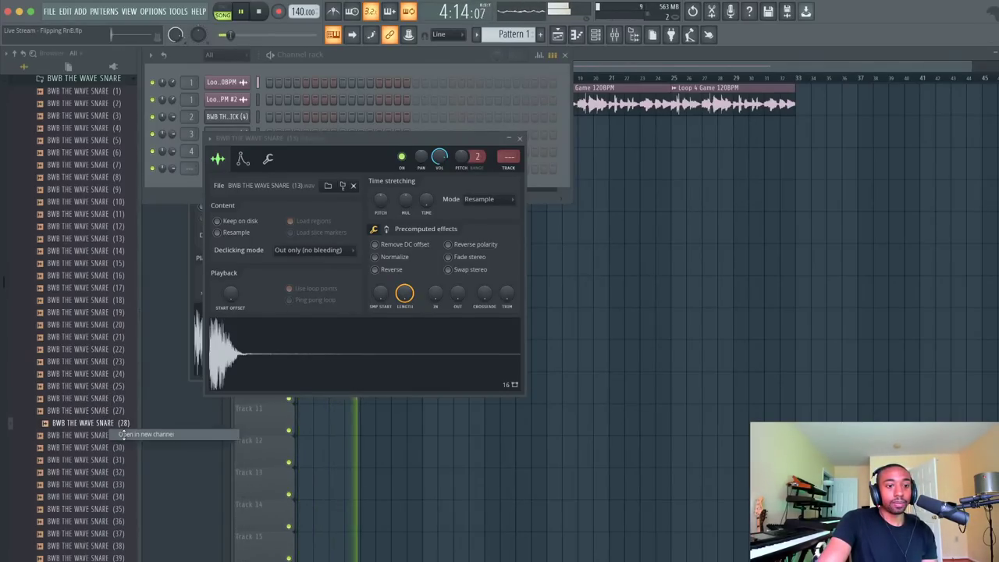
Route the snare 13 channel to mixer Insert 5 and the snare 28 channel to Insert 6
click(188, 201)
drag(190, 167, 191, 153)
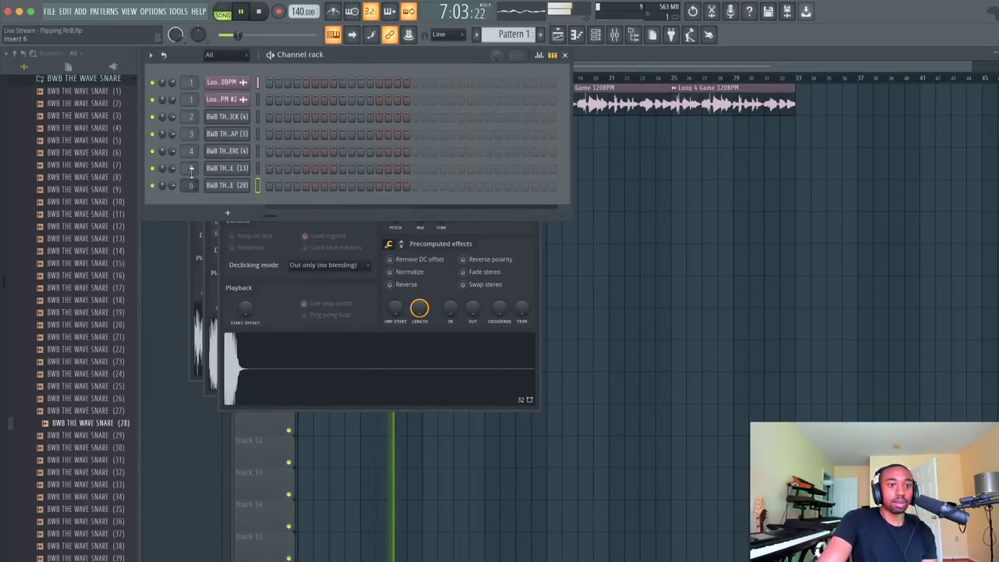
drag(191, 171, 192, 163)
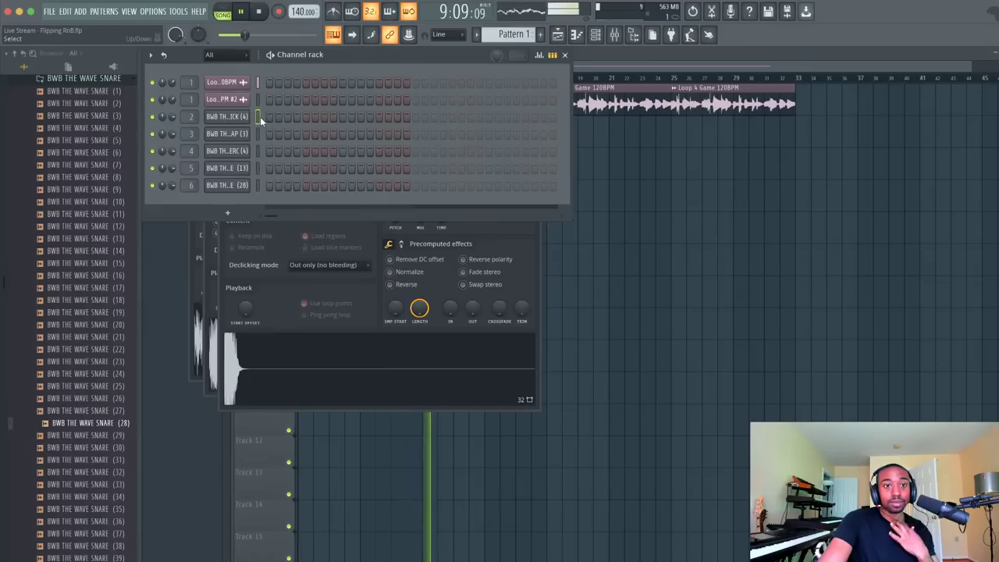
click(655, 242)
click(305, 138)
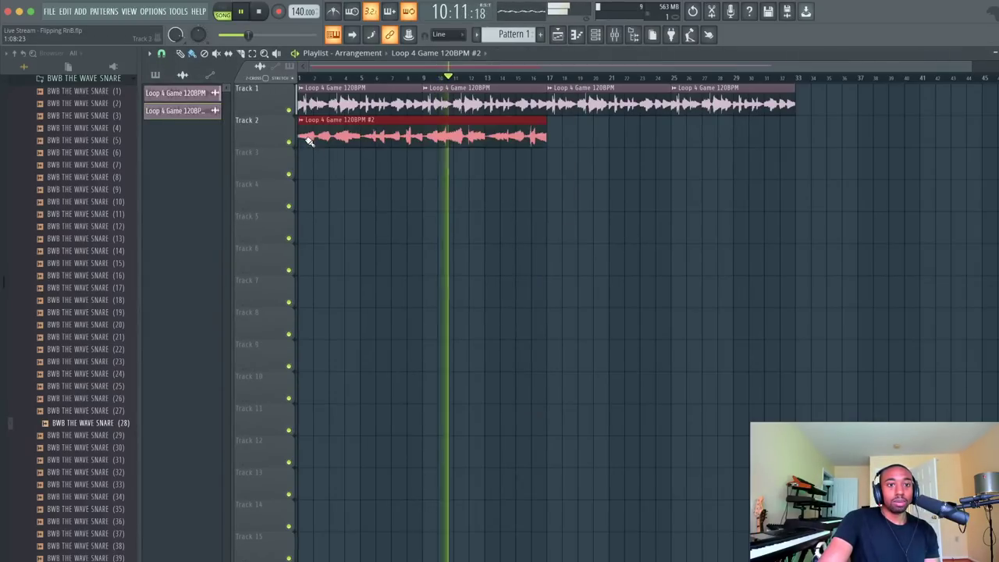
key(space)
right_click(304, 138)
Replace the second loop clip on Track 2 with Pattern 1 at bar 1 and put a kick on step 1
click(160, 75)
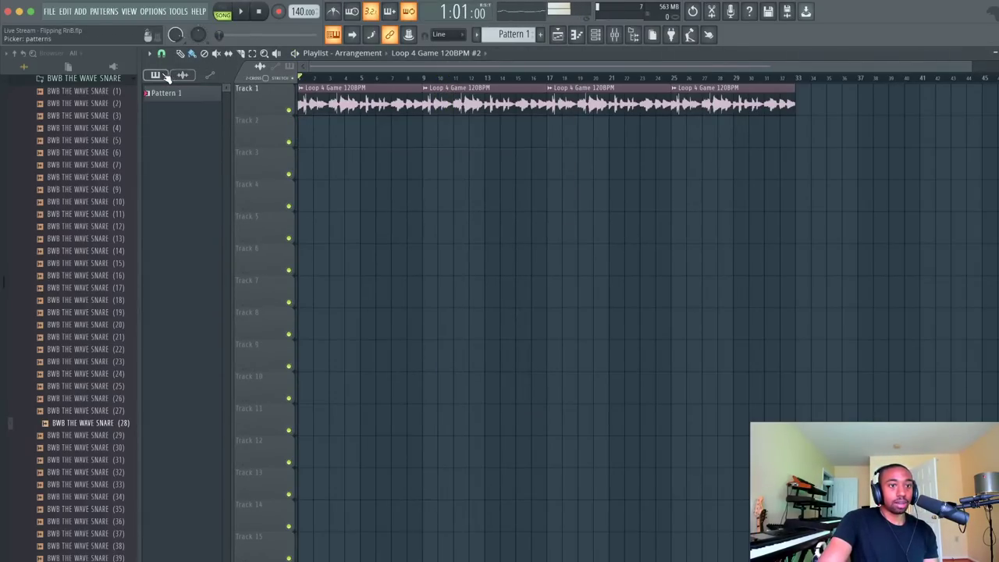
drag(177, 92, 300, 141)
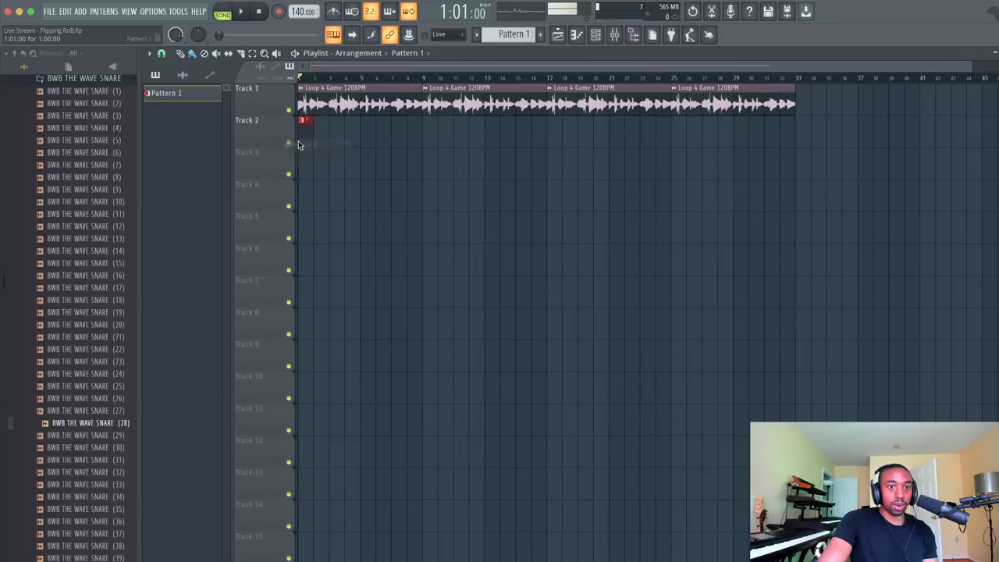
click(590, 38)
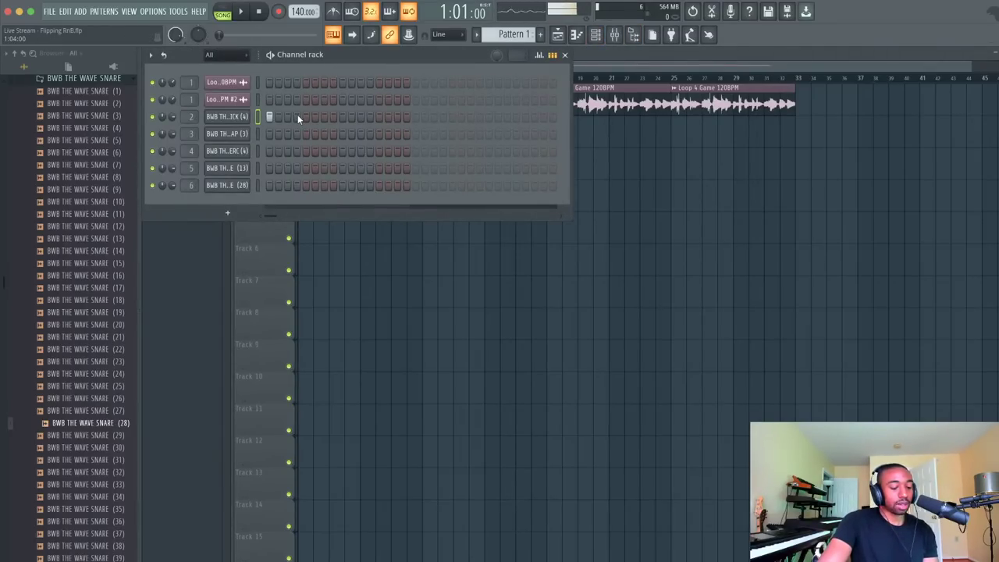
Load Fruity Soft Clipper into the first effect slot of the kick's mixer track, Insert 2
click(614, 35)
click(306, 173)
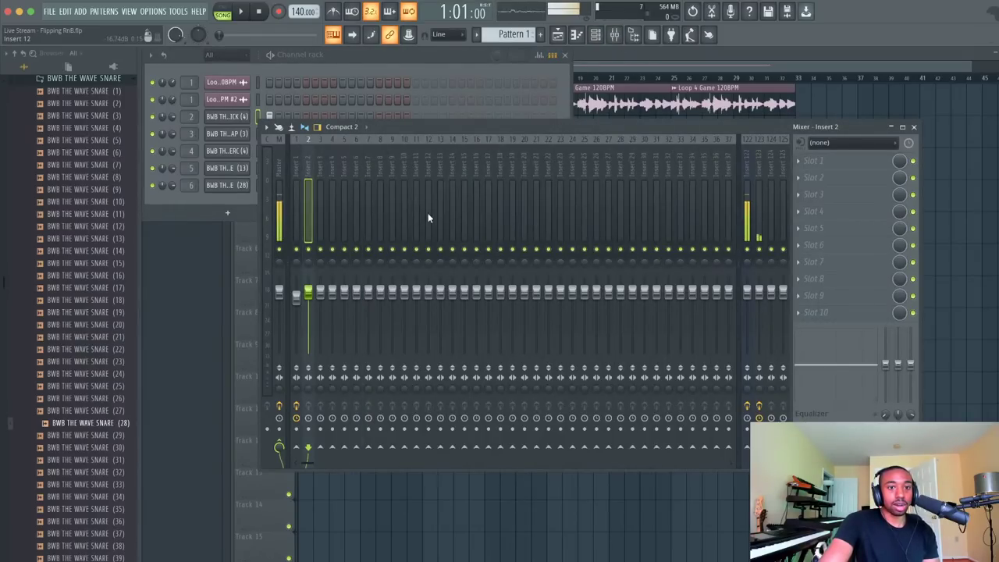
click(812, 162)
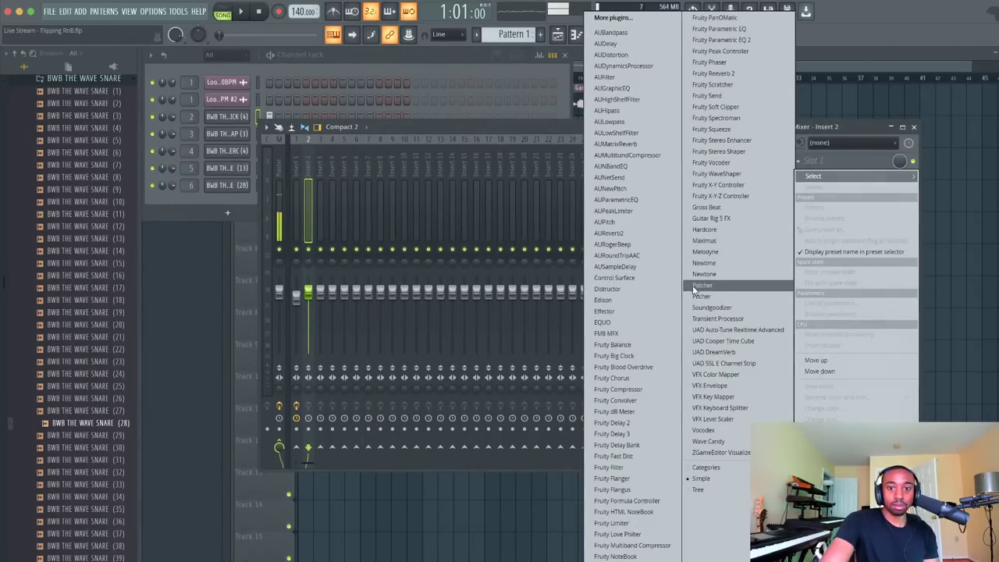
click(746, 107)
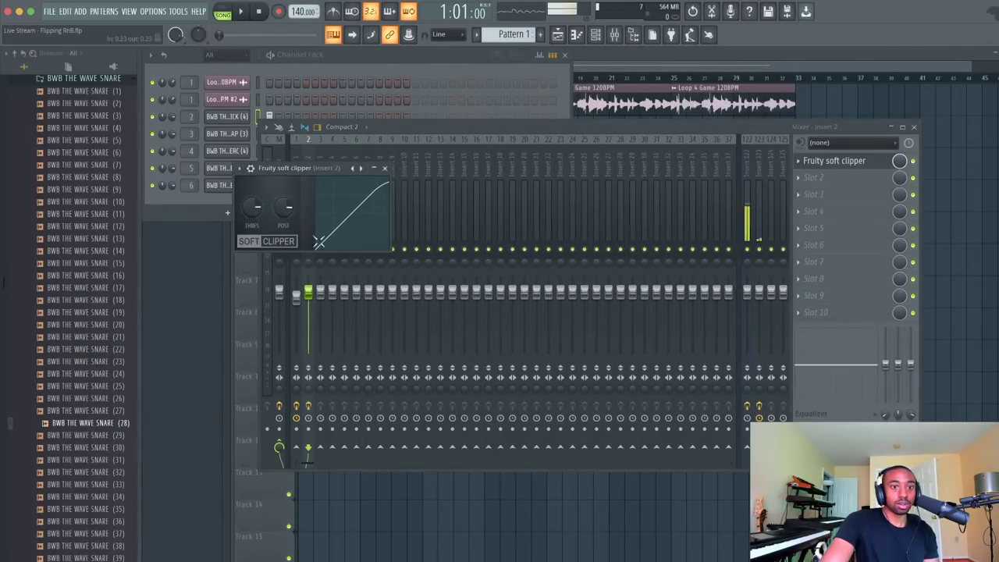
click(385, 169)
Add a kick on step 7 of Pattern 1 and play it against the loop
click(360, 76)
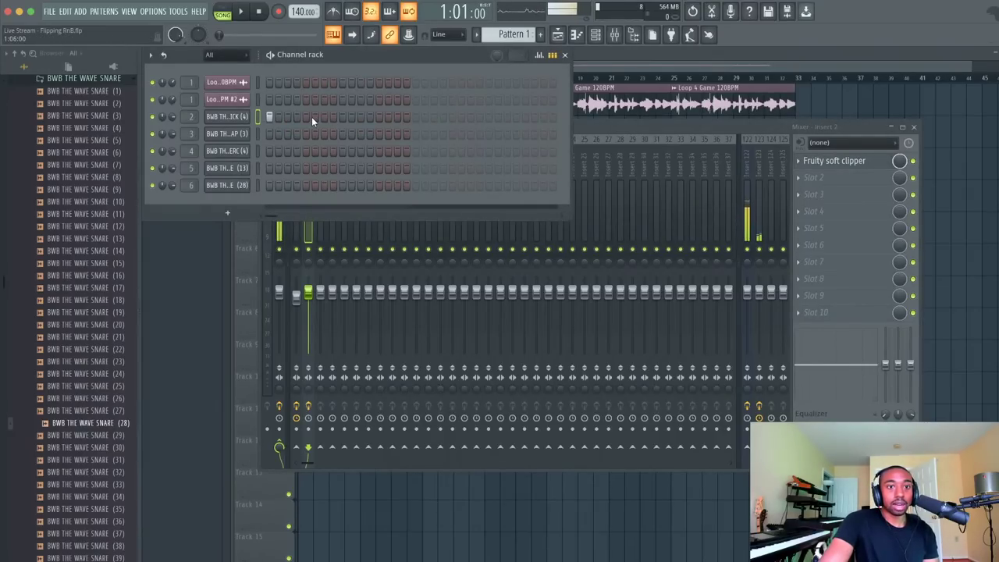
key(space)
click(324, 117)
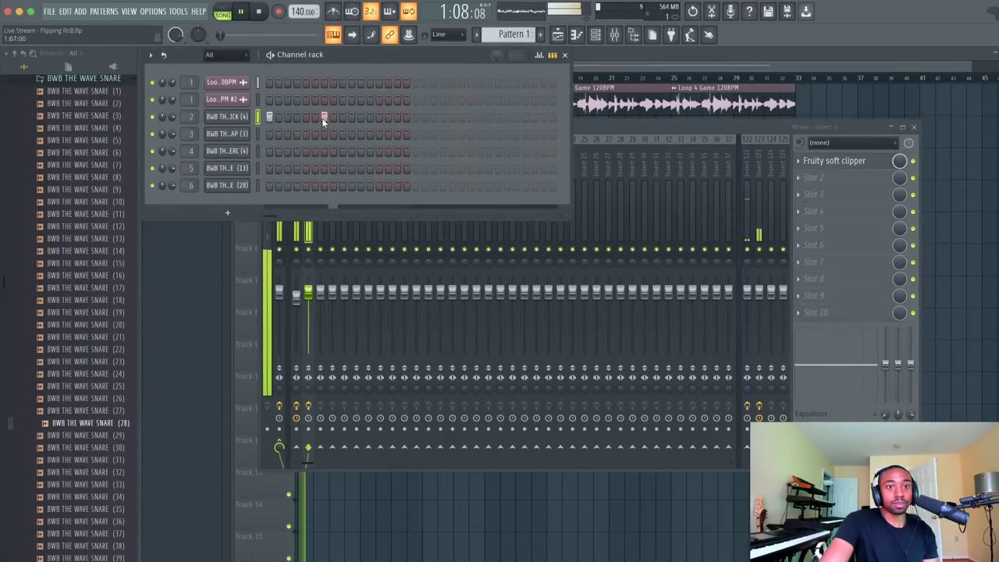
key(space)
key(F5)
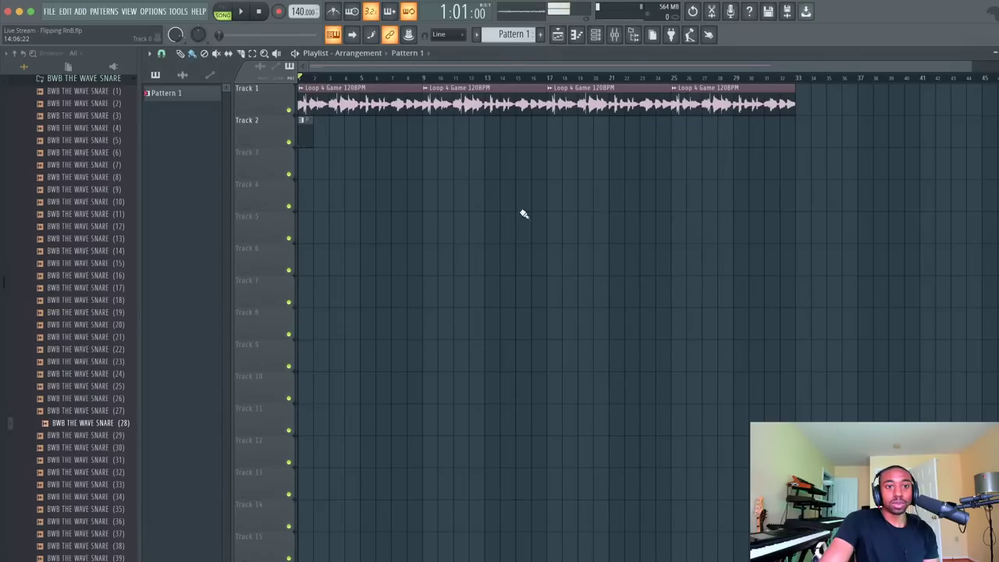
key(F6)
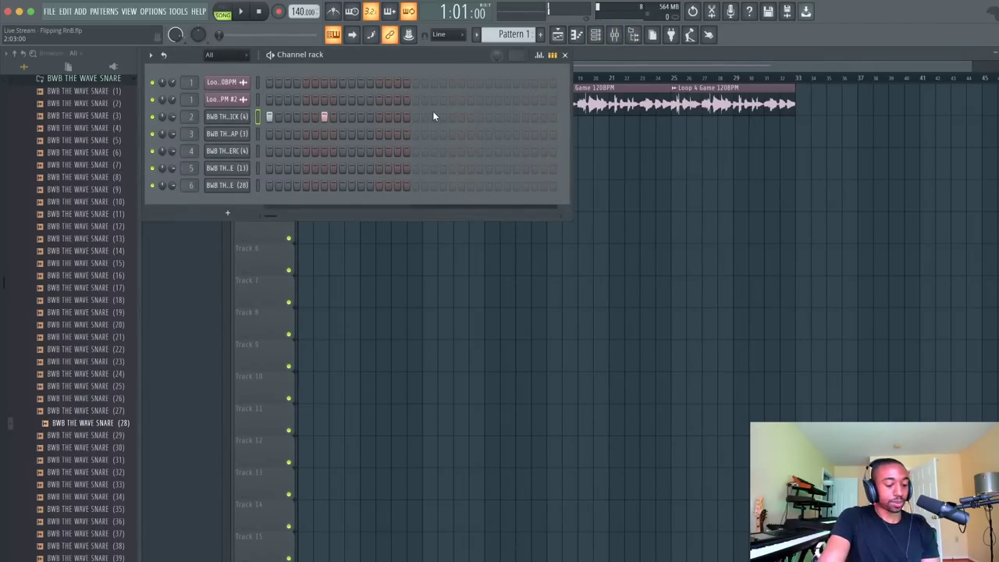
key(space)
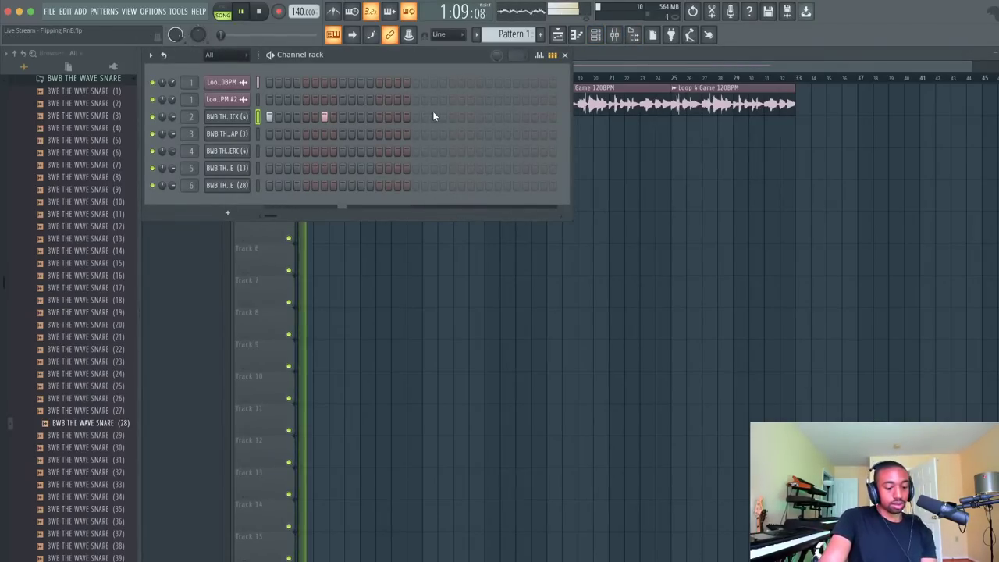
key(space)
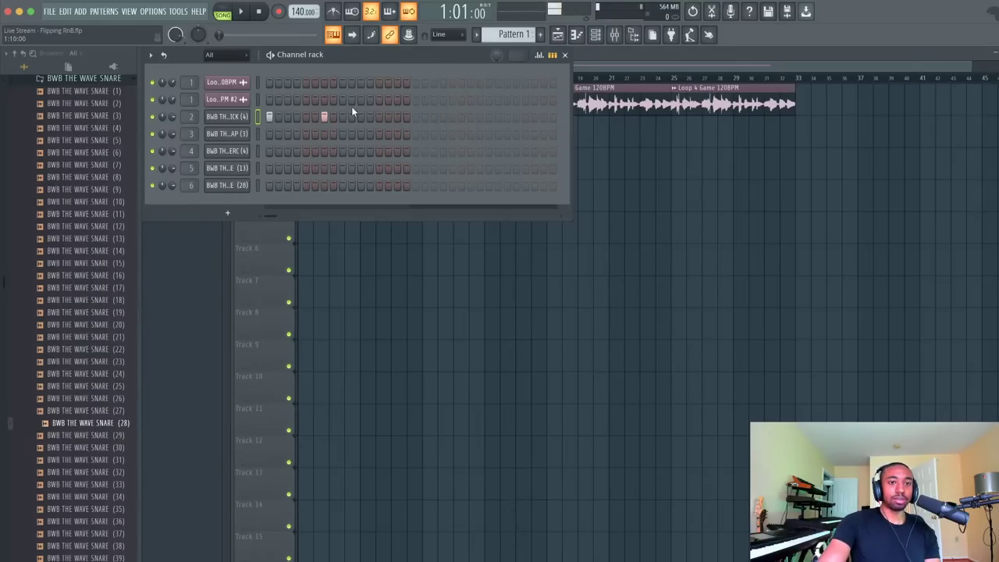
Place snap hits on steps 9 and 25 of Pattern 1 and play it back
click(259, 135)
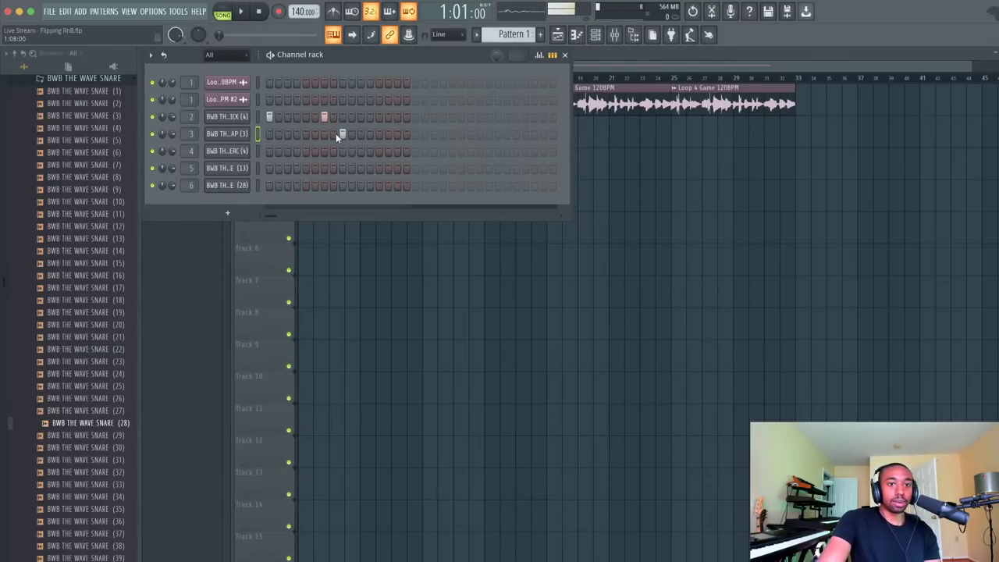
click(488, 134)
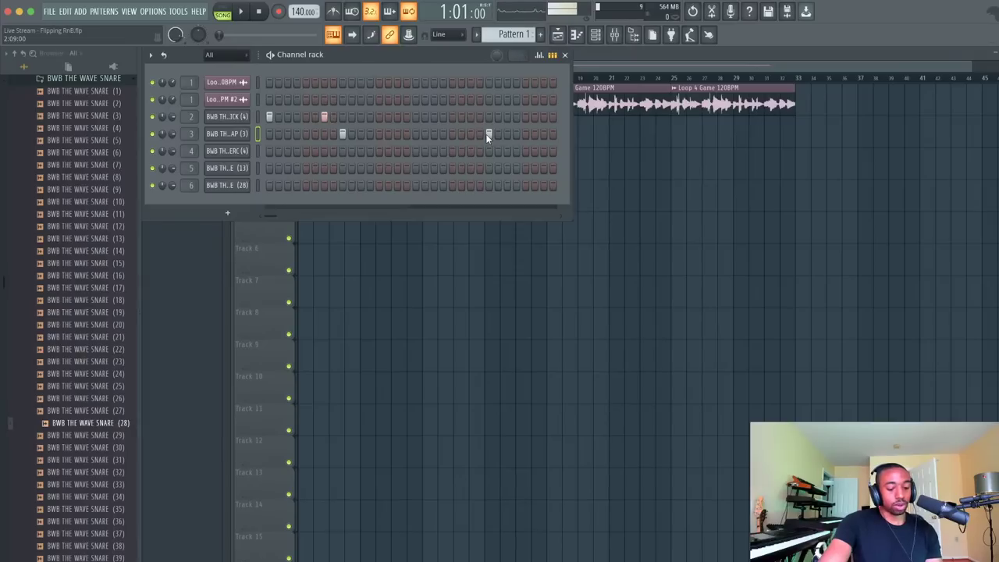
key(space)
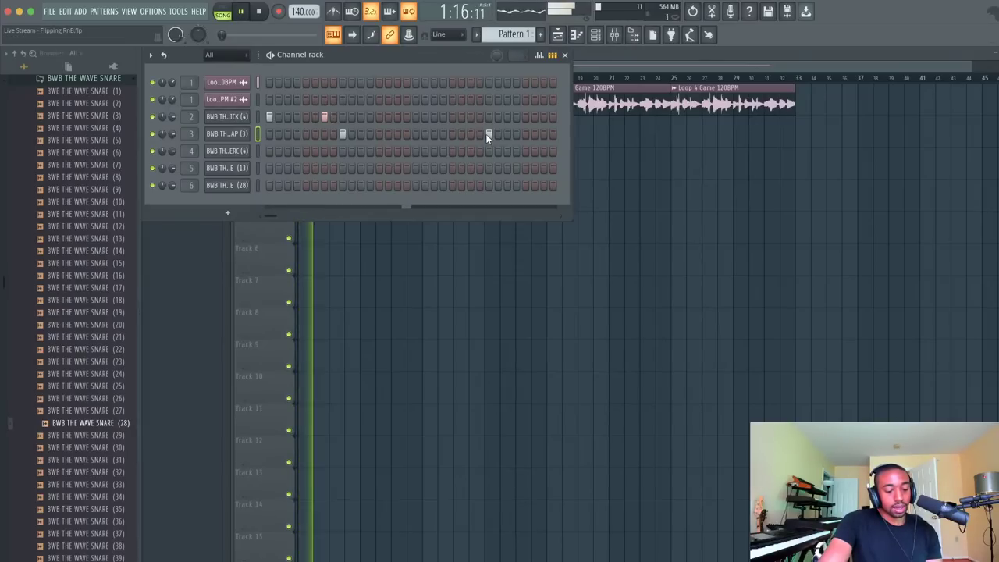
key(space)
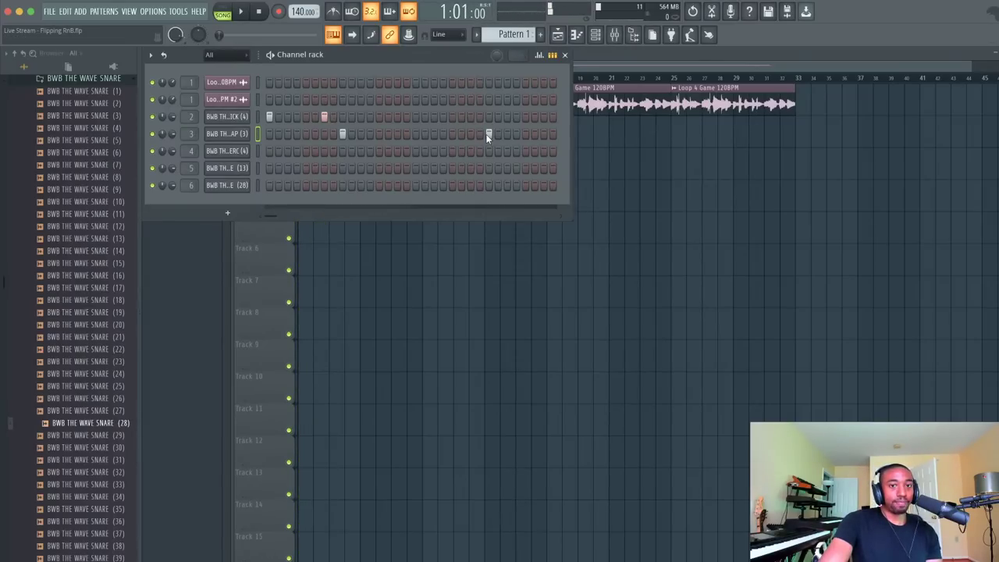
Try a kick on step 13 while the pattern plays and remove it
click(379, 116)
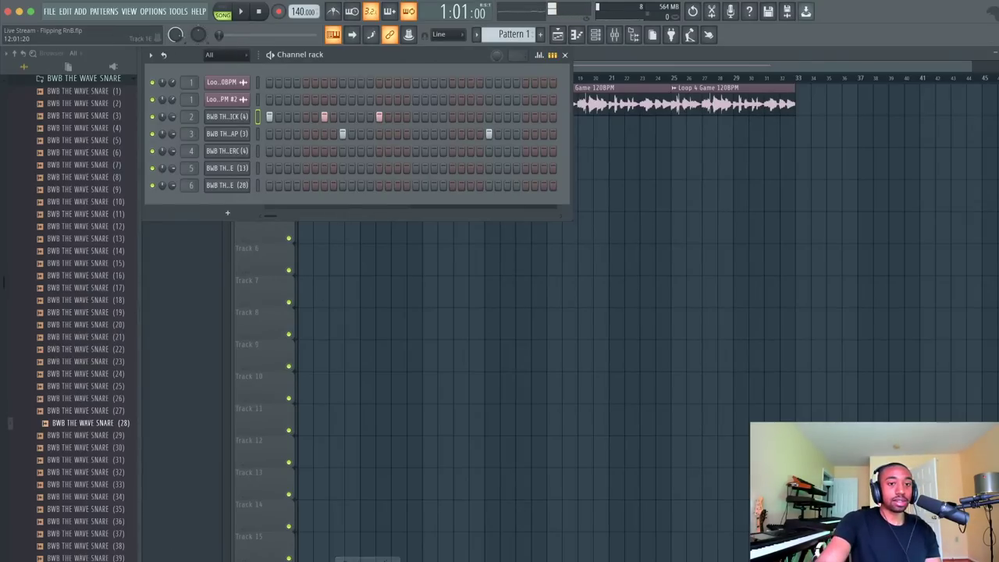
key(space)
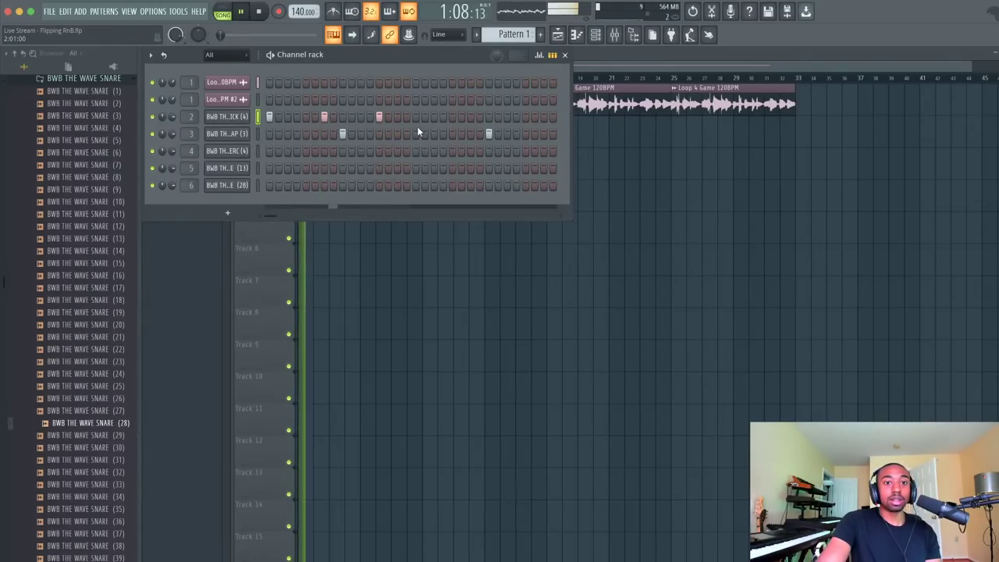
click(378, 116)
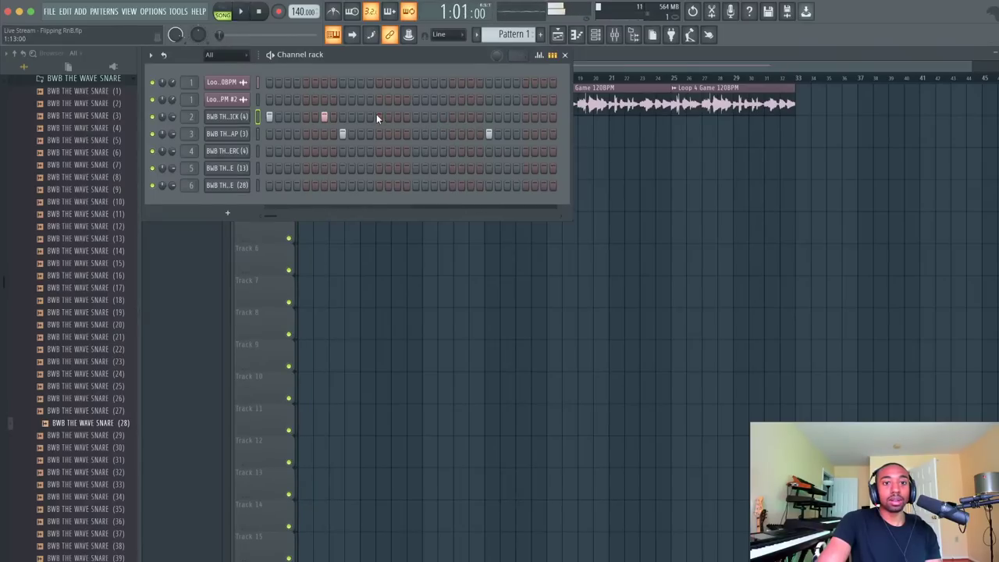
Add kicks on steps 19 and 22 and place a second Pattern 1 clip at bar 3 on Track 2
click(433, 117)
click(462, 117)
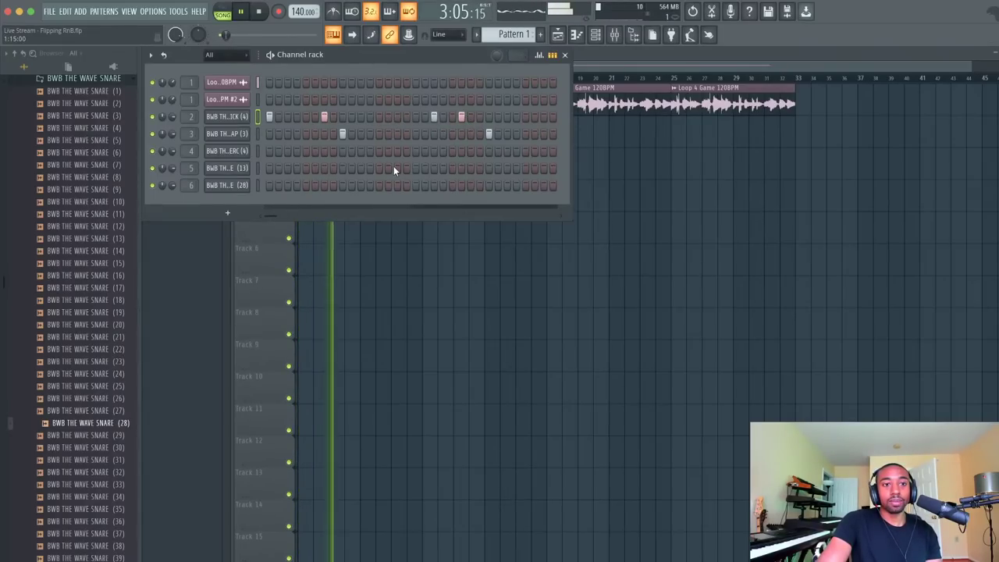
key(F6)
click(334, 137)
key(space)
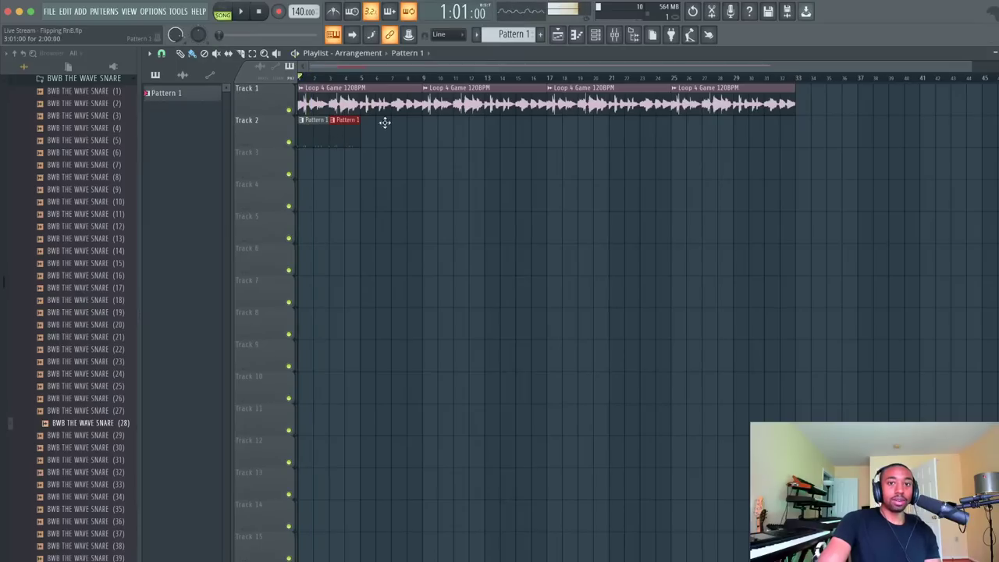
Set the Trim of the BWB THE WAVE KICK (4) sample to 100% in its channel settings
click(597, 39)
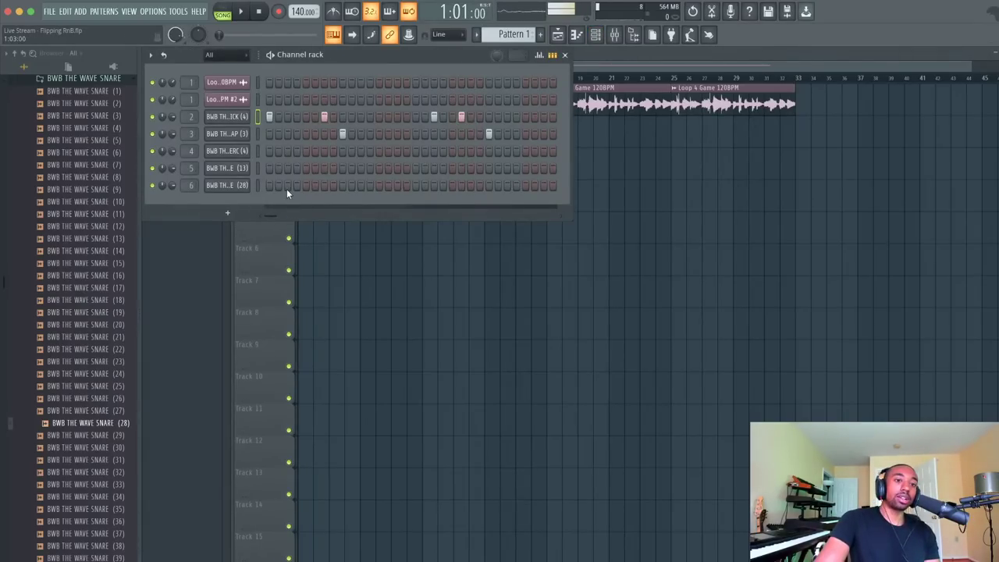
click(256, 153)
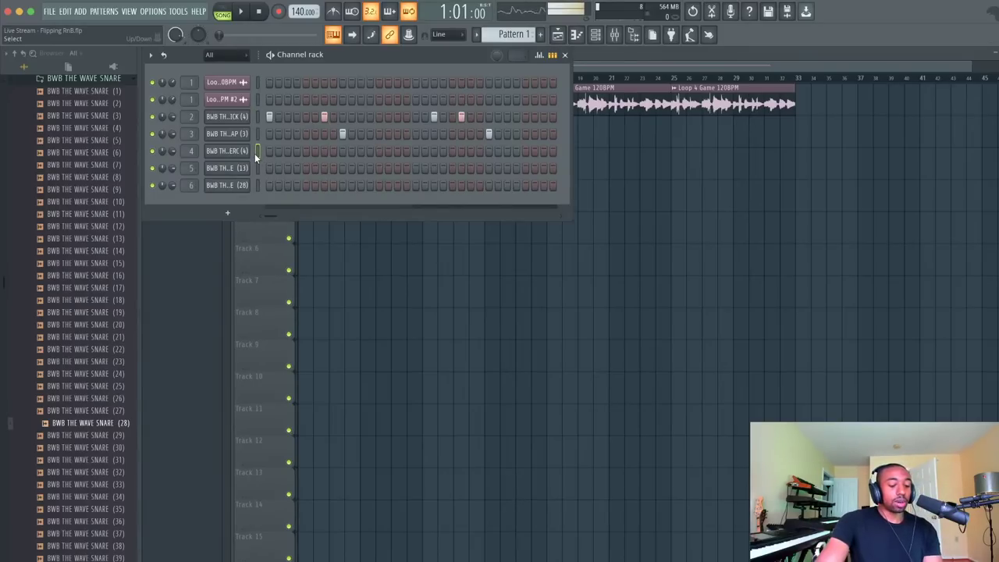
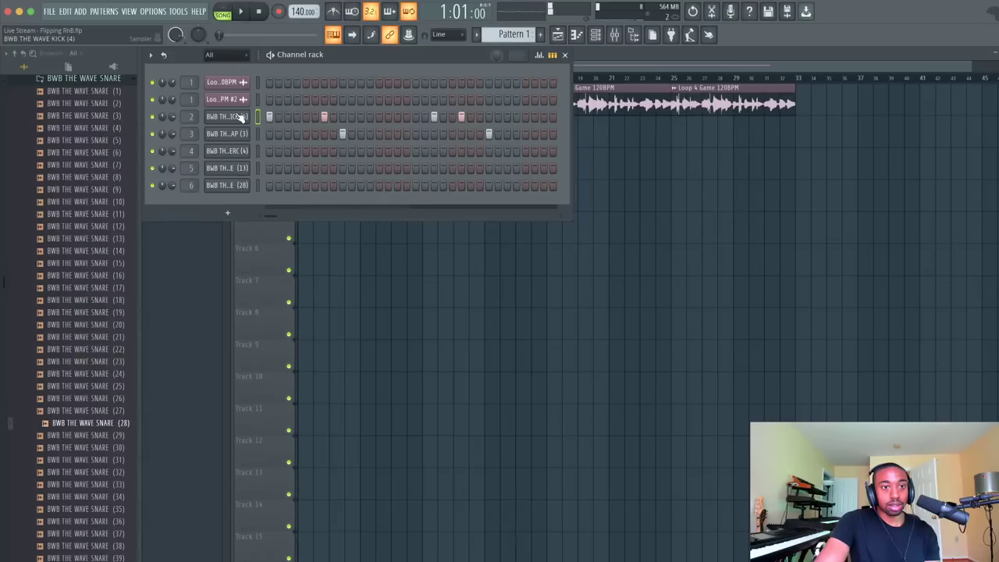
click(237, 117)
drag(463, 248, 463, 226)
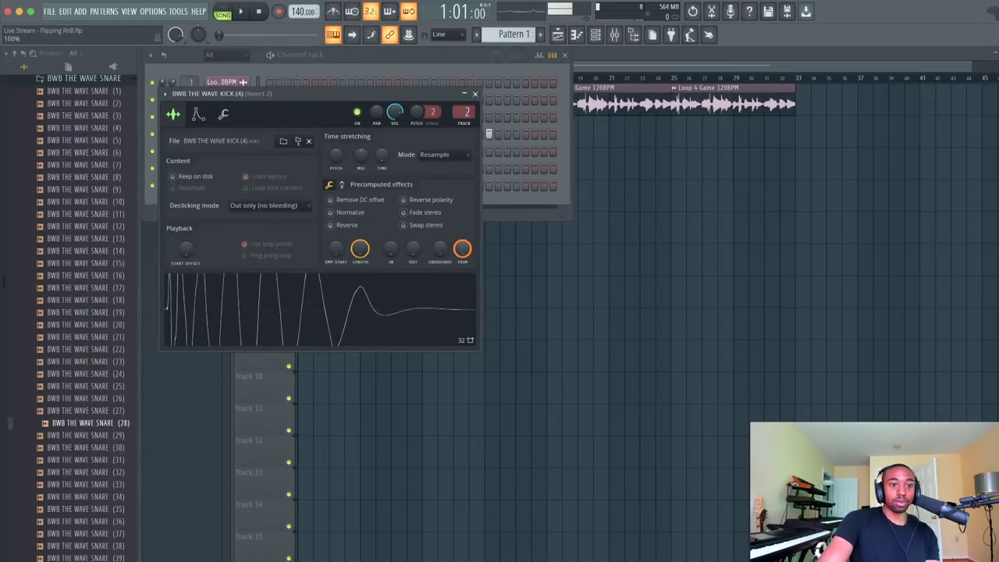
click(475, 94)
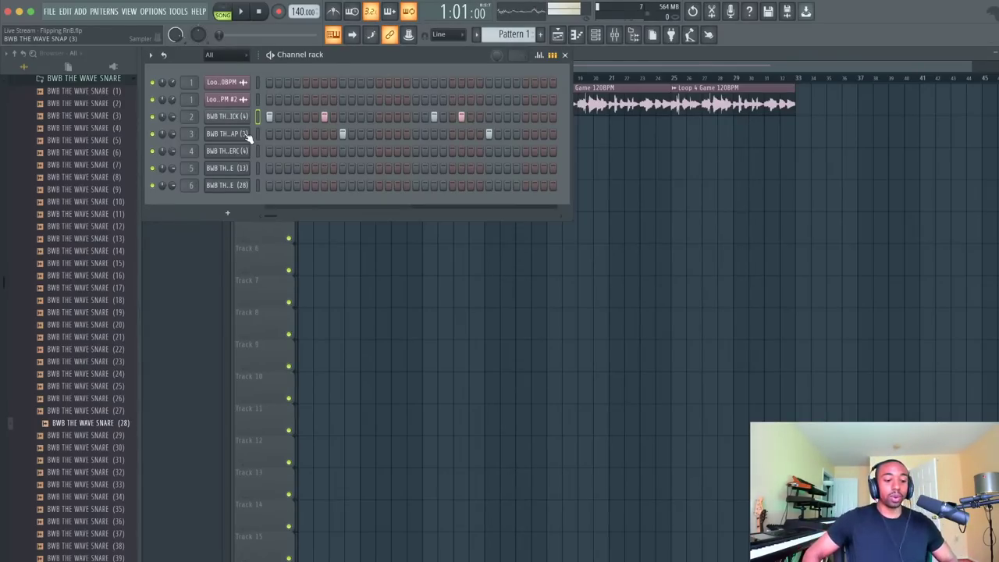
Route the snap, perc and both snare channels to Insert 2, and return them to Inserts 3 to 6
scroll(190, 134, down, 1)
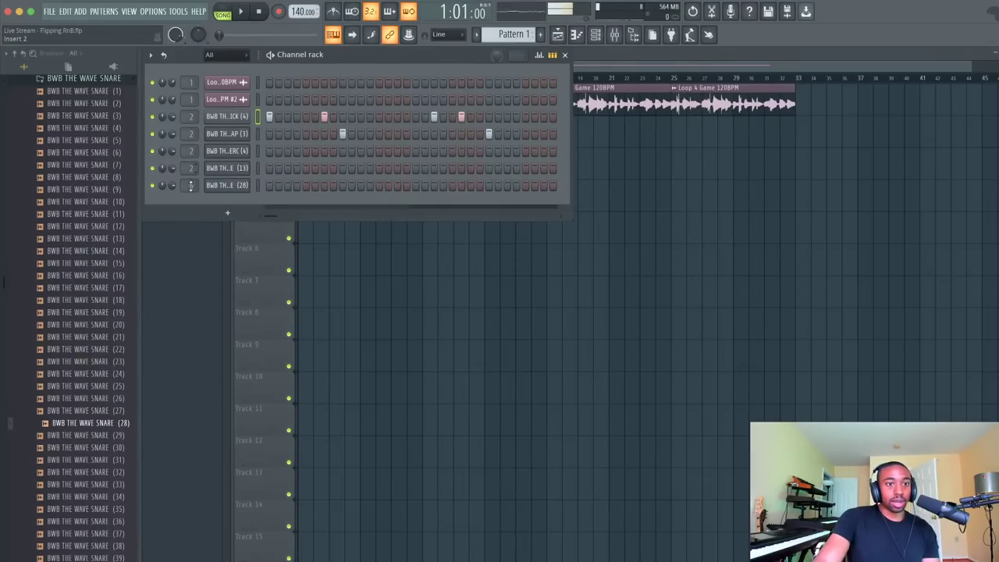
scroll(191, 186, down, 2)
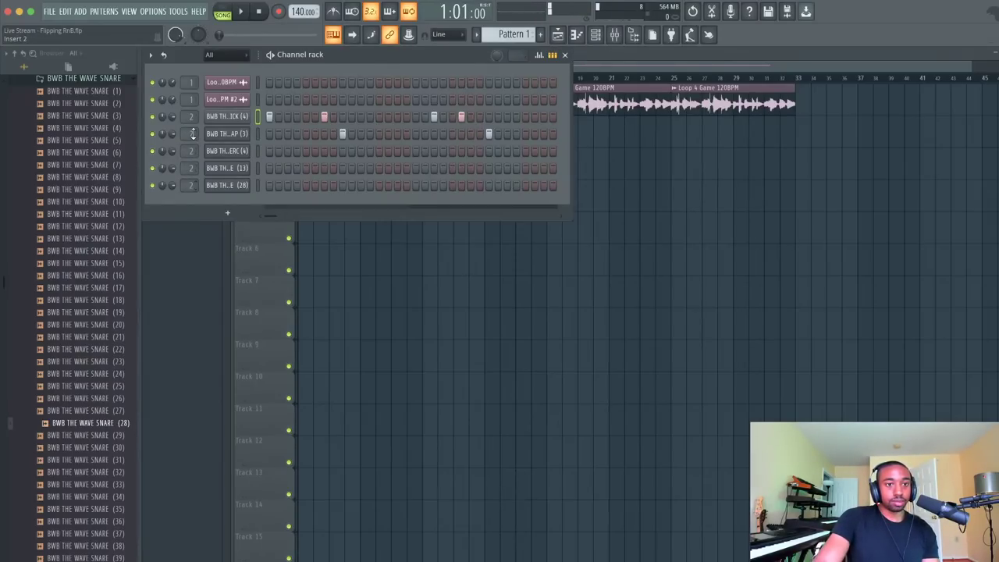
drag(193, 152, 193, 147)
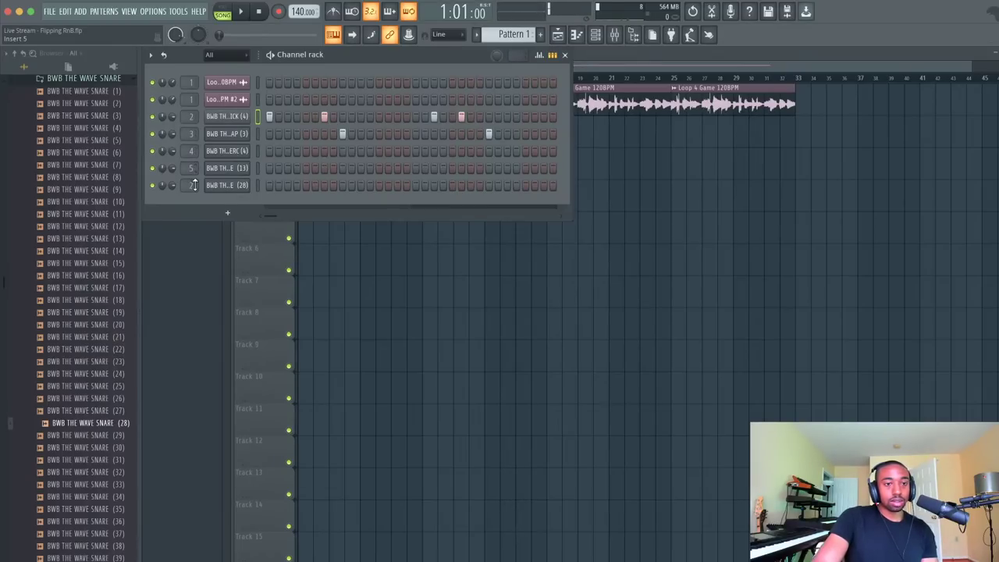
drag(190, 186, 190, 180)
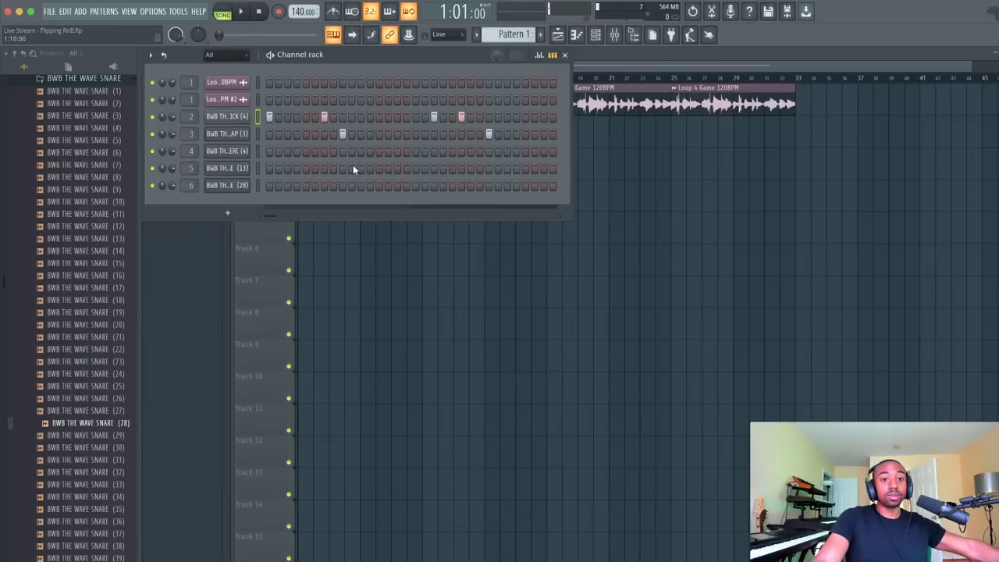
Layer a hit of the snare 28 channel on step 9 and play the pattern
click(342, 185)
key(space)
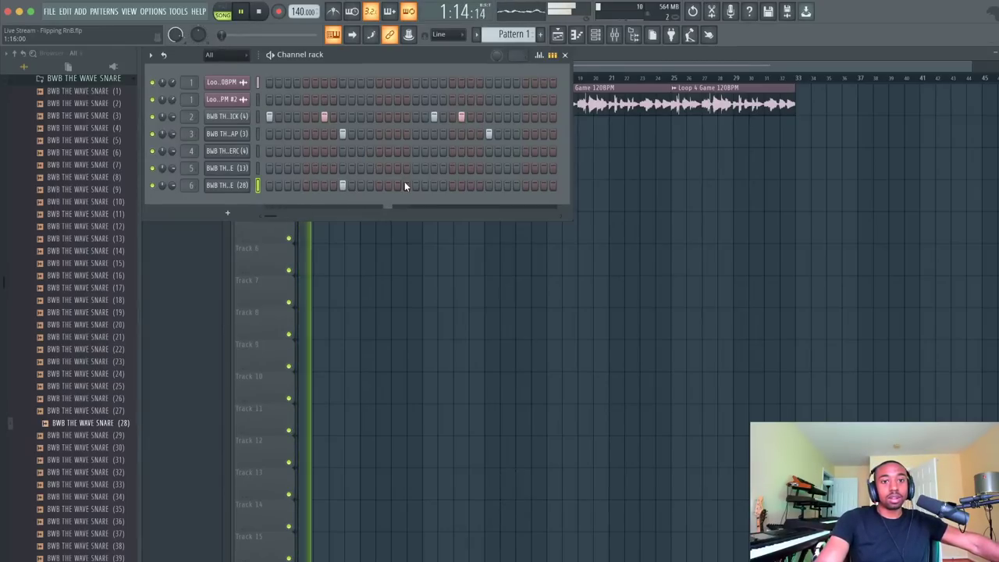
key(space)
Try perc hits on steps 13 and 14 during playback and settle on a single hit on step 15
click(258, 155)
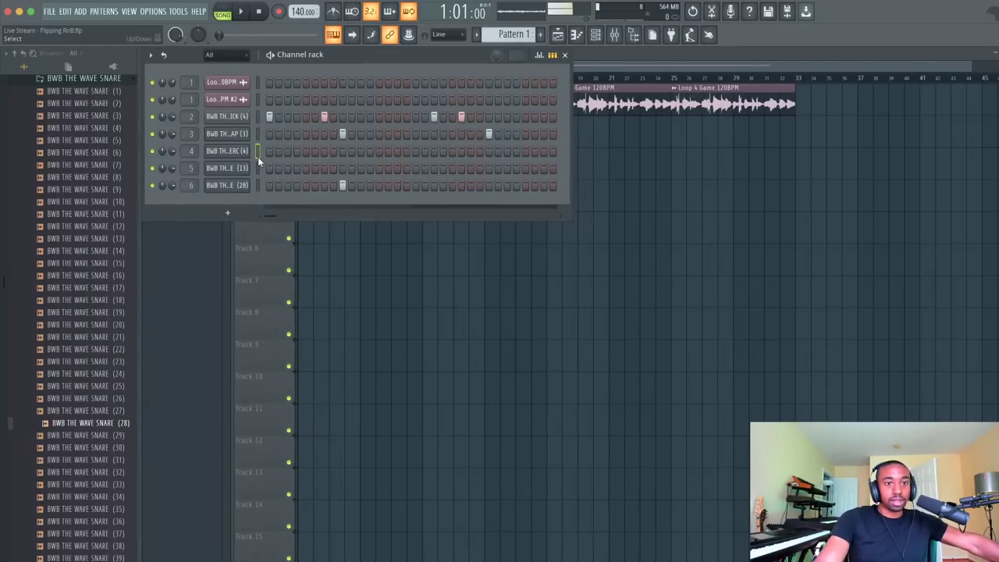
key(space)
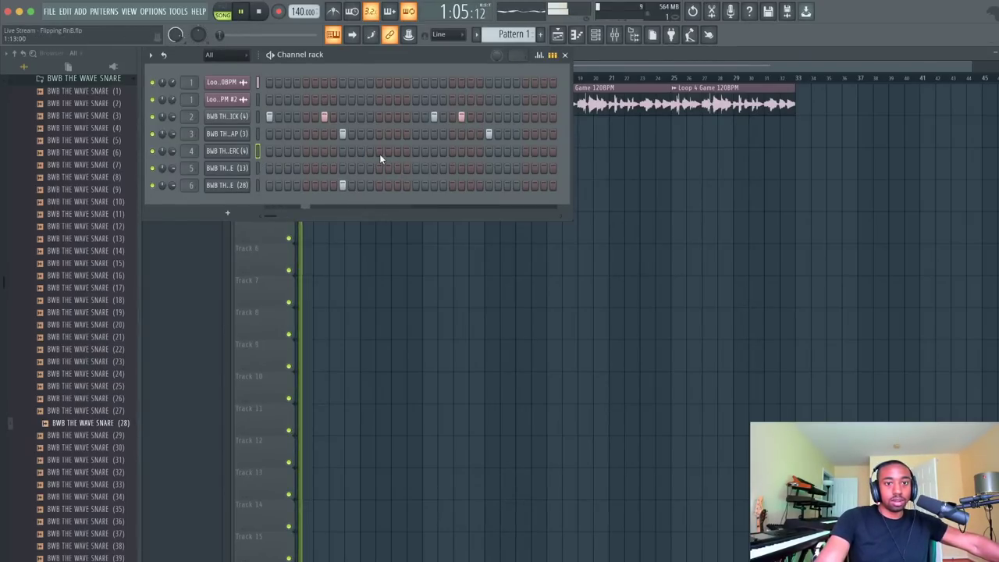
click(388, 150)
click(379, 151)
click(379, 151)
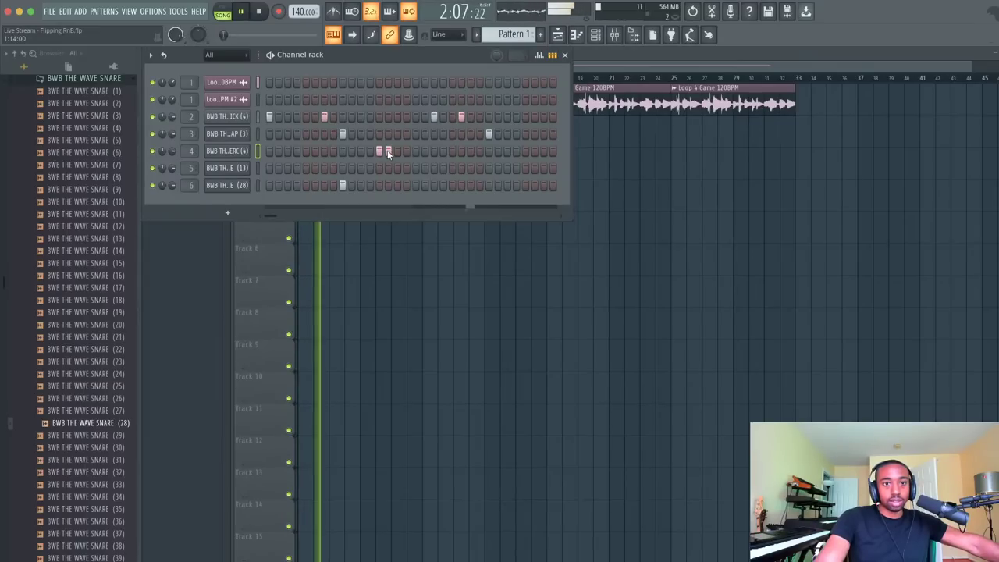
click(388, 150)
click(398, 151)
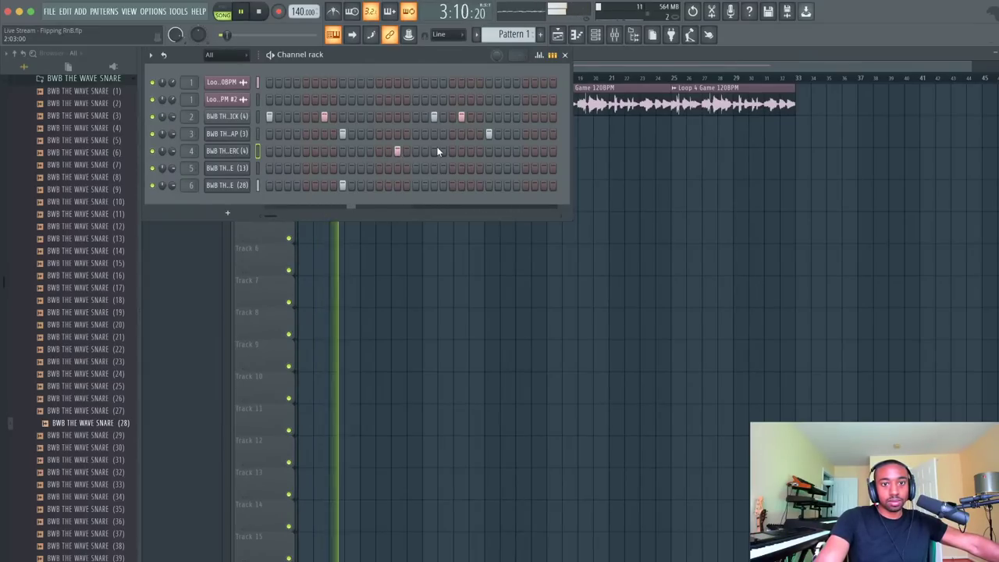
Add a perc hit on step 19 and kick hits on steps 27 and 31 of Pattern 1 during playback
click(434, 151)
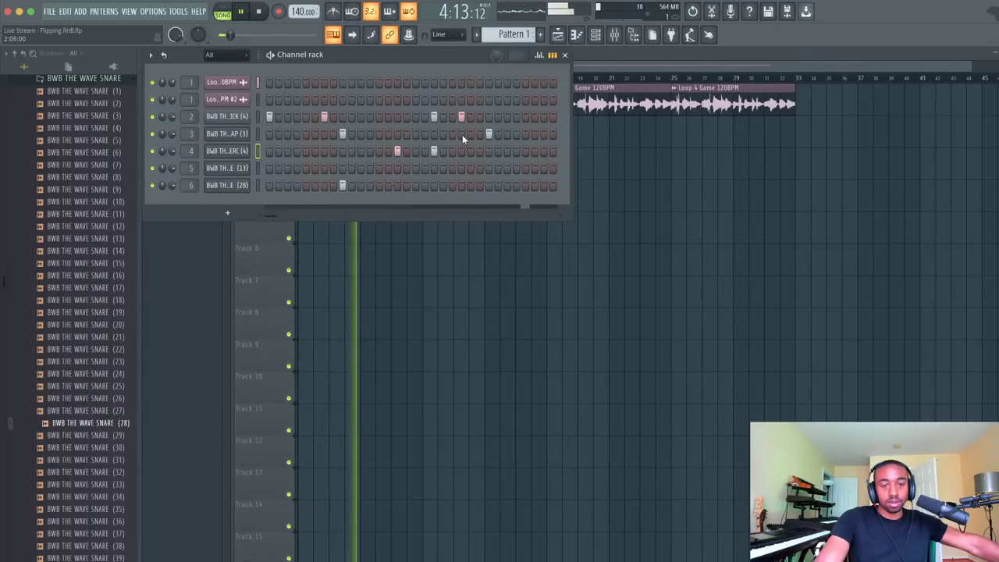
click(525, 116)
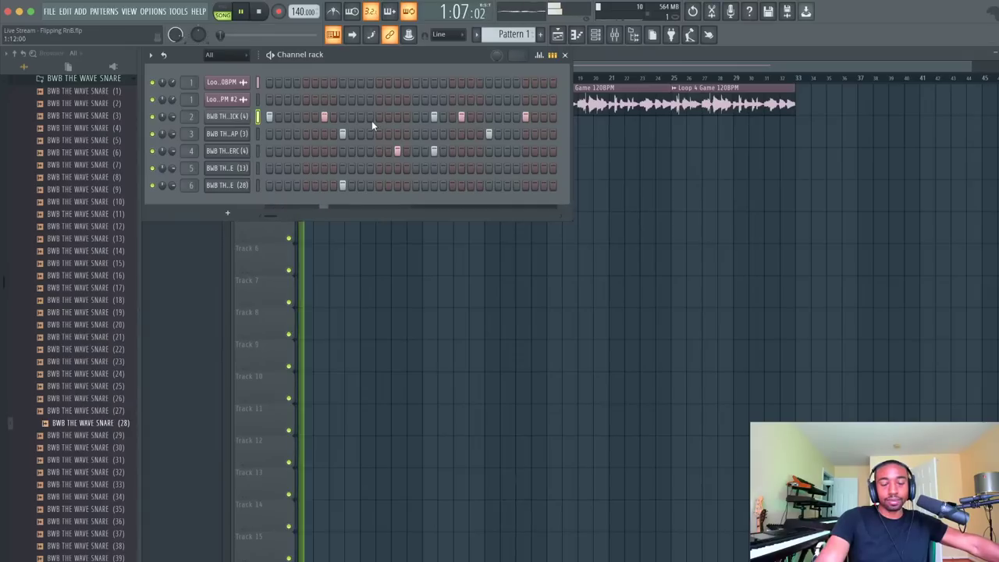
click(527, 118)
click(508, 117)
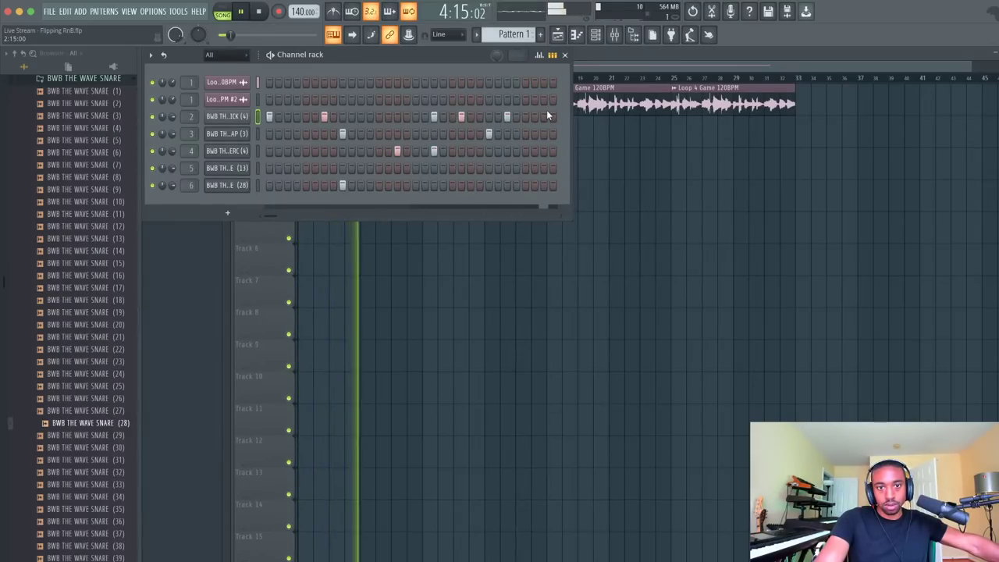
click(546, 116)
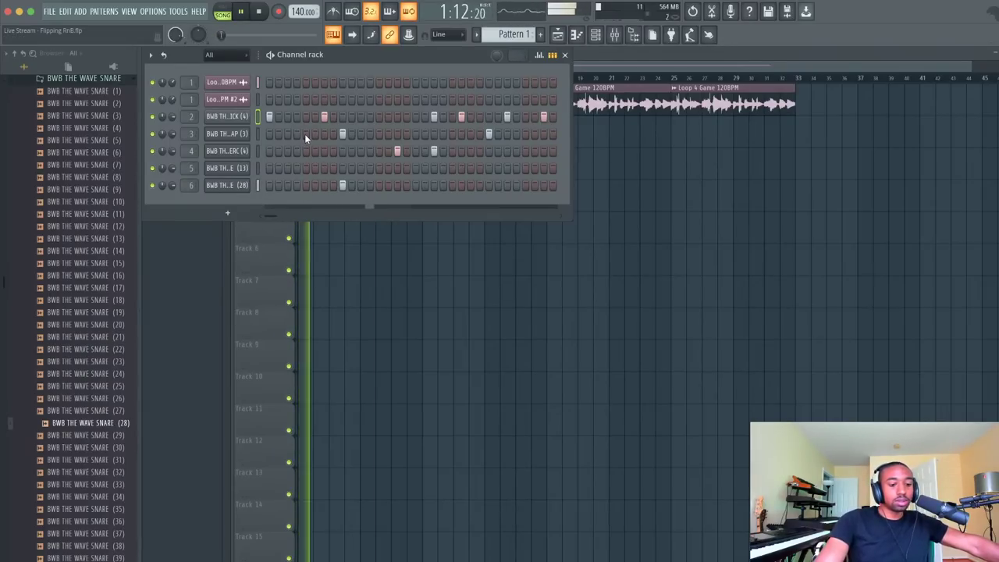
key(space)
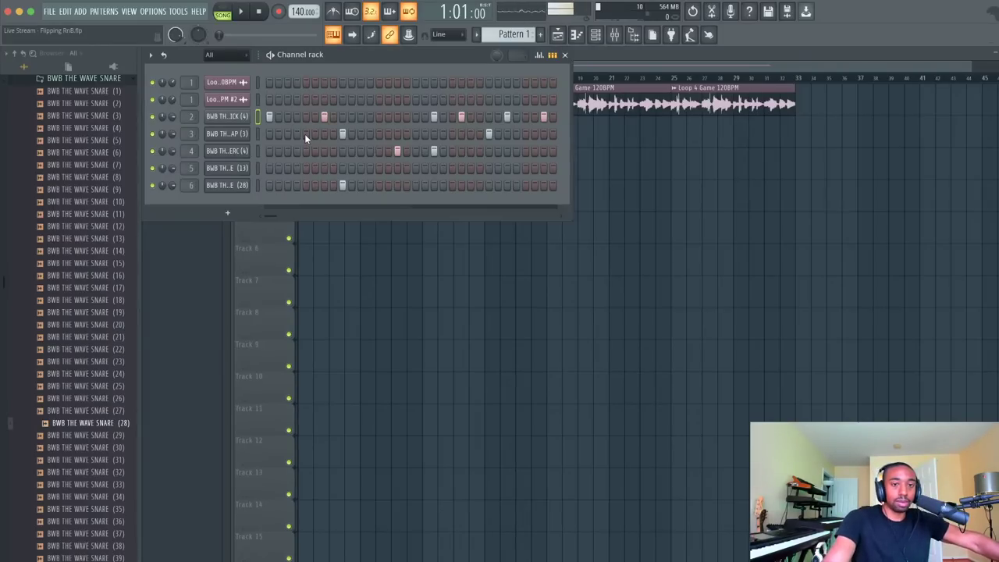
Place snare 13 hits on steps 9 and 25 and a snare 28 hit on step 25 while the song plays
key(space)
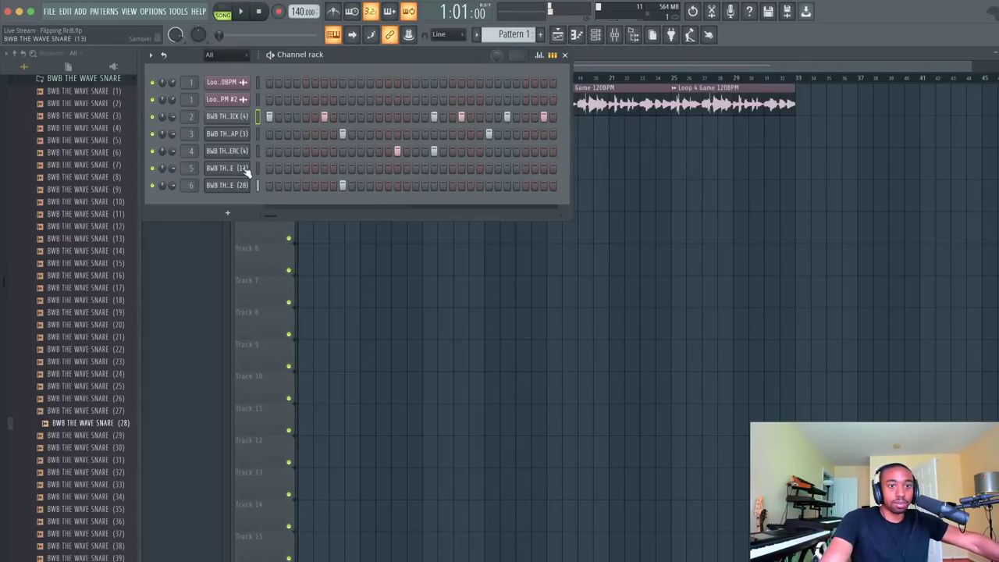
click(259, 168)
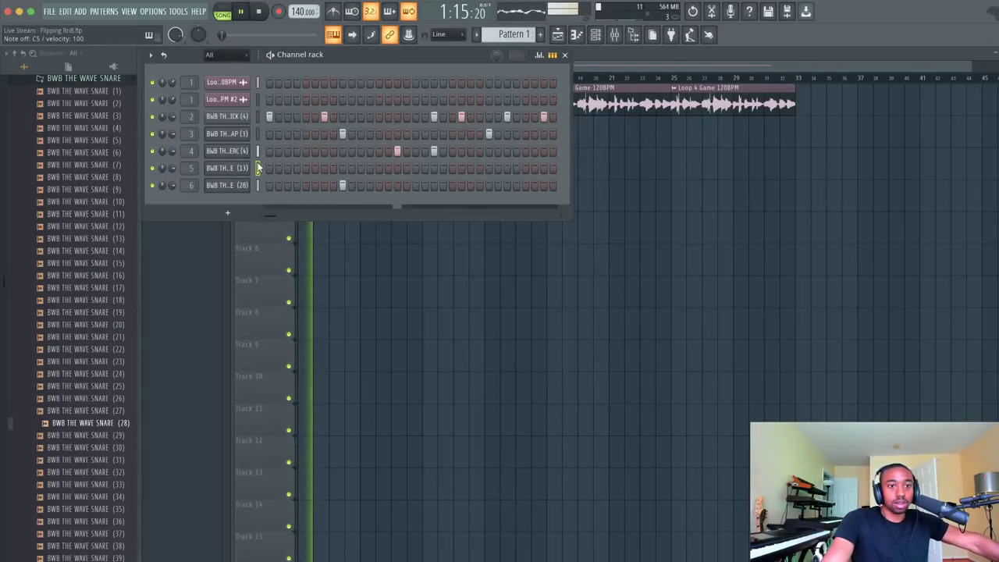
click(342, 168)
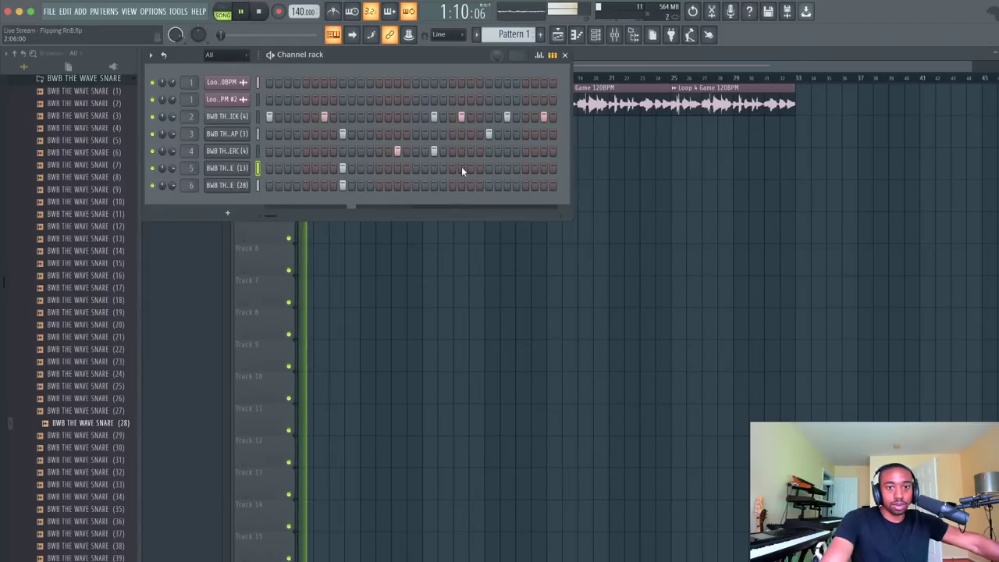
click(496, 169)
click(498, 169)
click(489, 169)
click(489, 184)
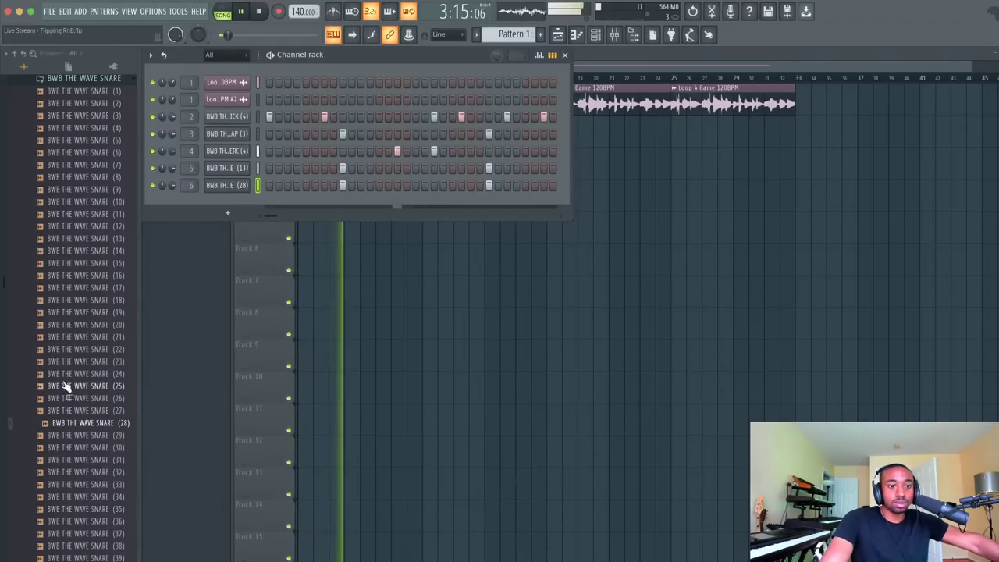
Record a vocal take from mixer Insert 122 into the playlist as an audio clip over the first eight bars
scroll(99, 258, up, 1)
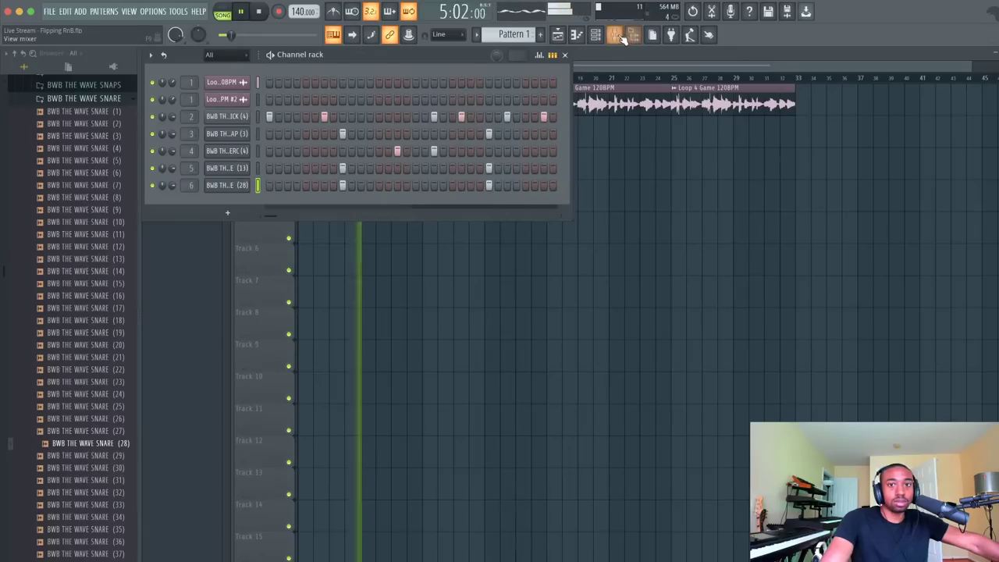
click(615, 34)
click(747, 328)
key(space)
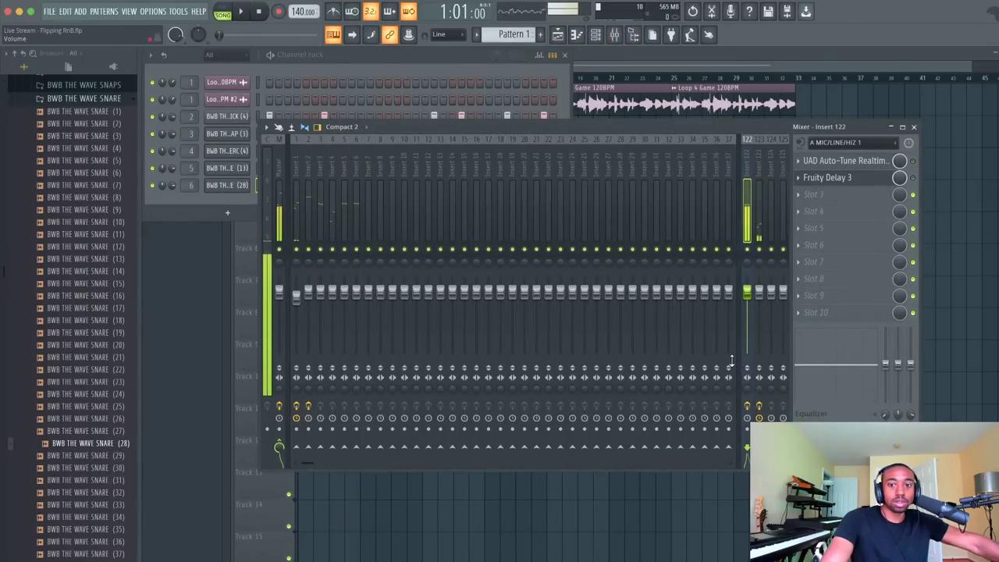
click(278, 12)
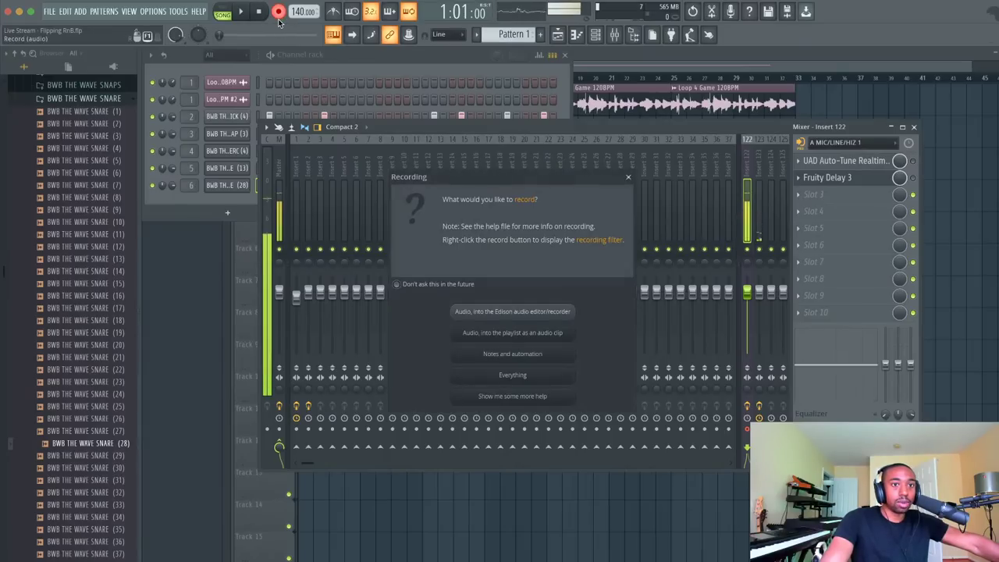
click(524, 338)
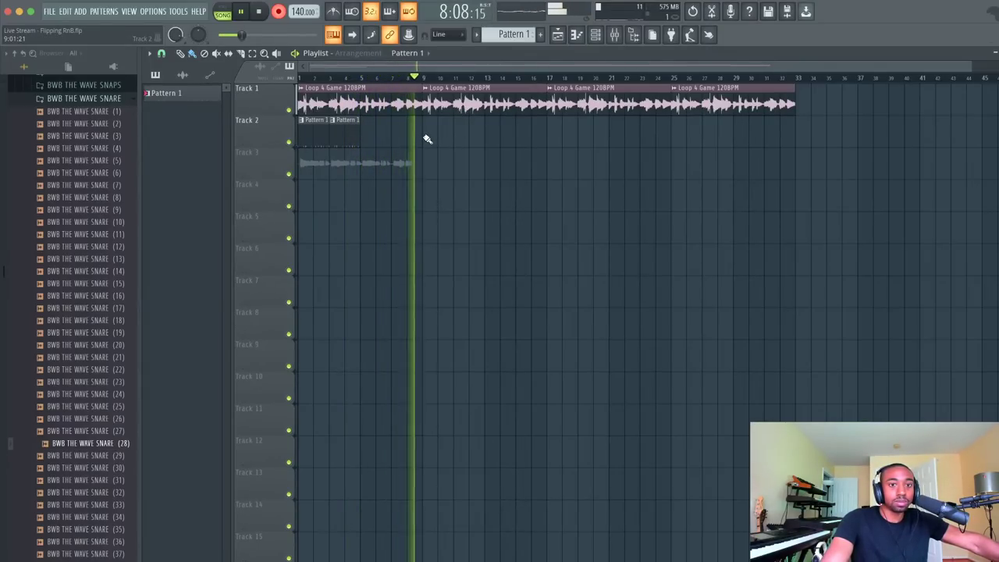
key(space)
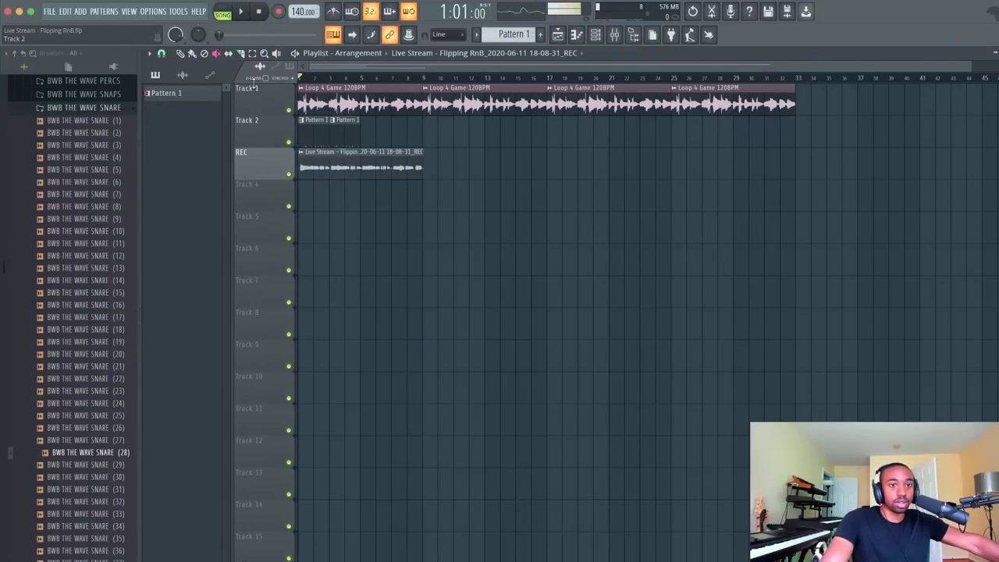
Route the recorded REC audio clip to Insert 11 and lower that insert's volume to 71%
click(302, 152)
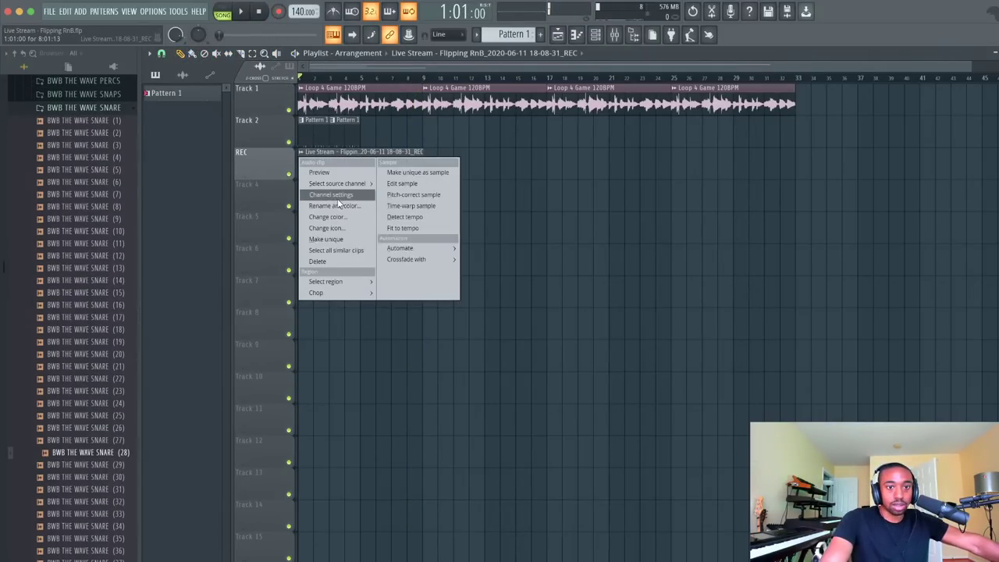
click(348, 192)
drag(538, 186, 537, 235)
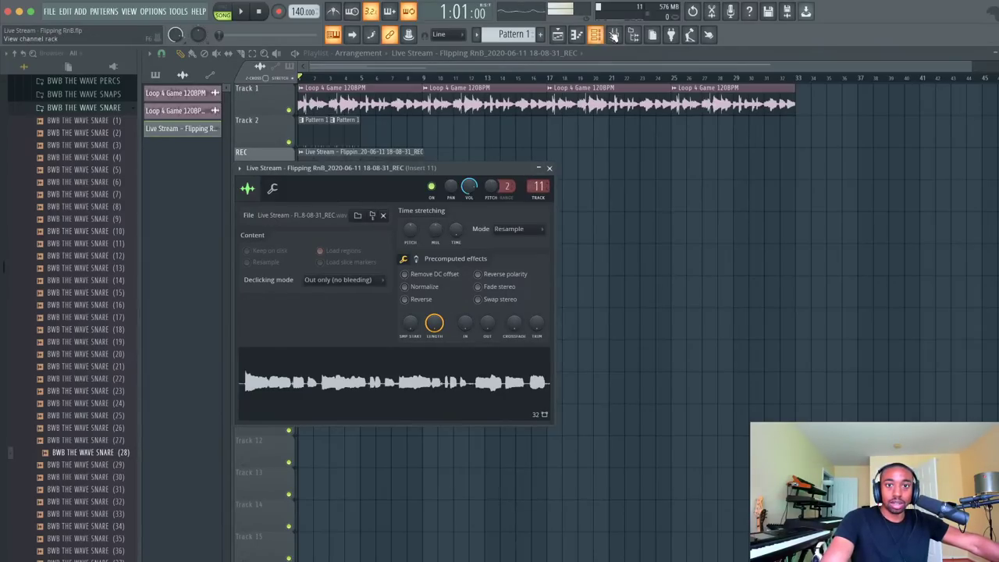
click(538, 186)
scroll(364, 200, left, 8)
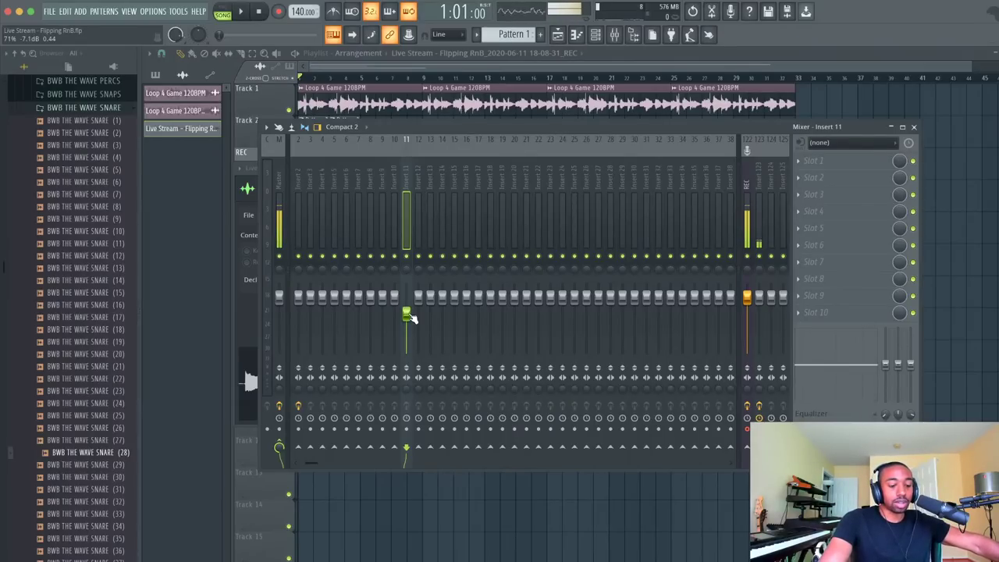
Add Fruity Parametric EQ 2 to Insert 11 and pull band 1 down to -17.8 dB at 120 Hz
click(814, 160)
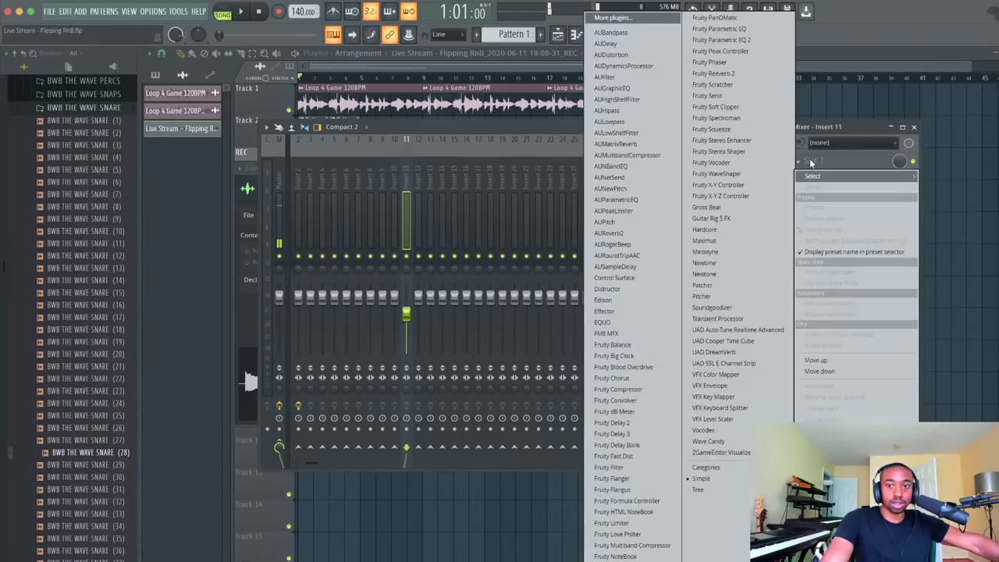
click(728, 40)
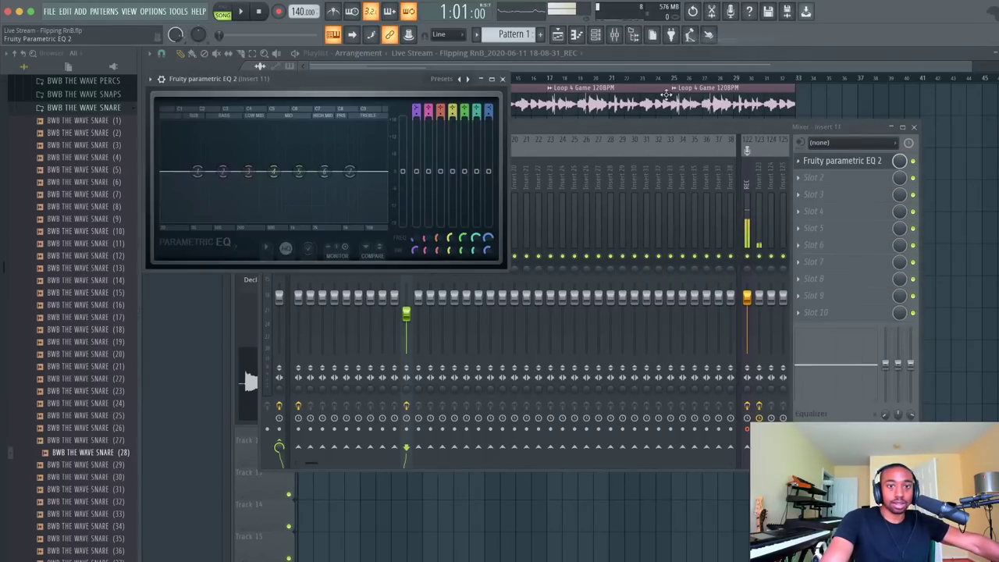
drag(198, 171, 219, 218)
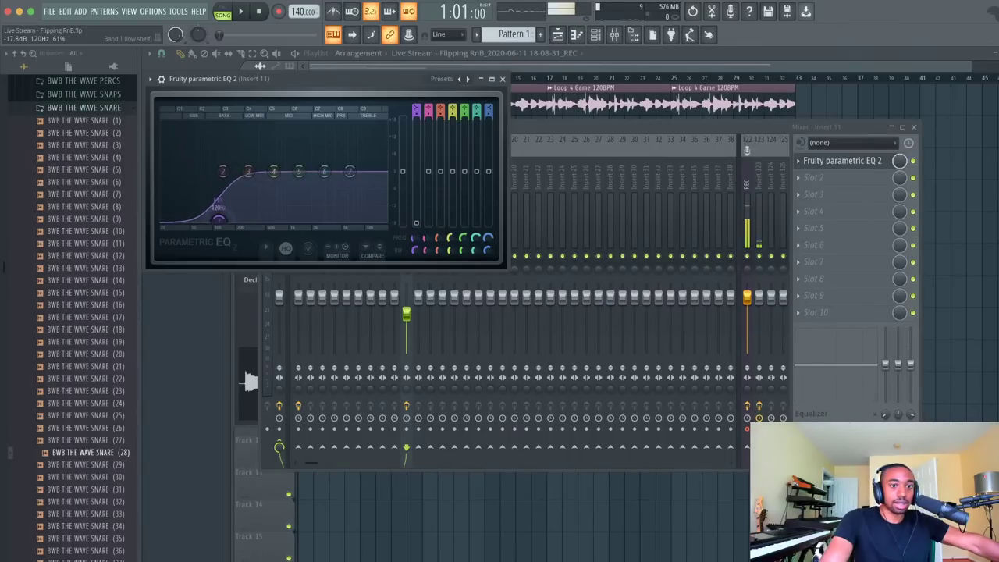
click(521, 488)
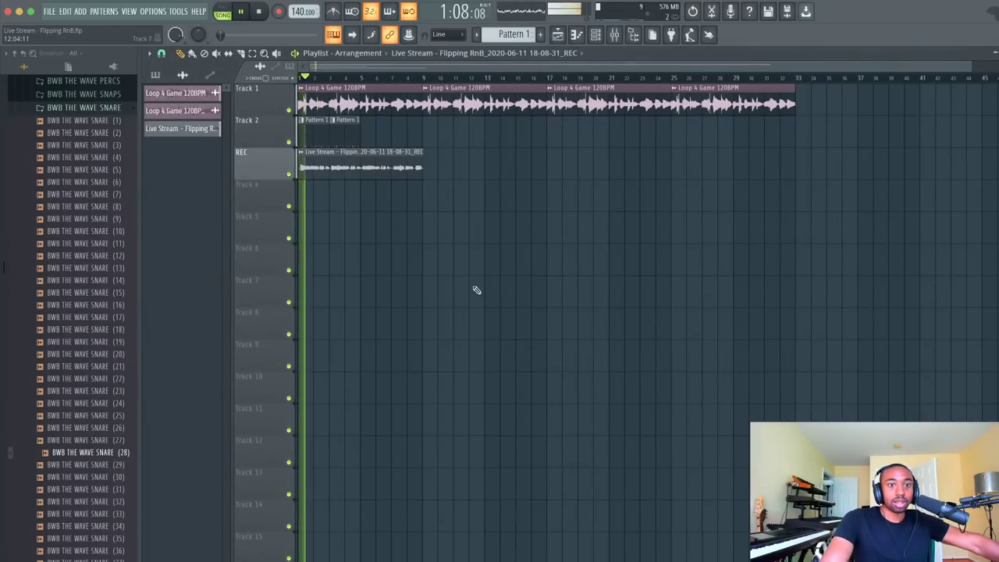
Load the BWB THE WAVE HAT (1) sample into a new channel routed to Insert 12
click(82, 94)
key(space)
click(82, 153)
key(space)
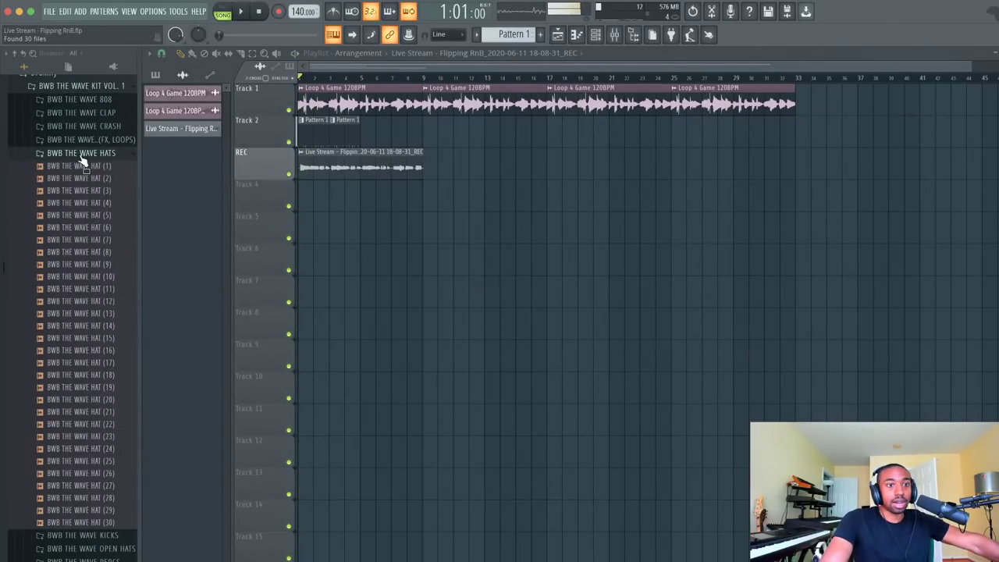
key(space)
right_click(82, 166)
click(95, 178)
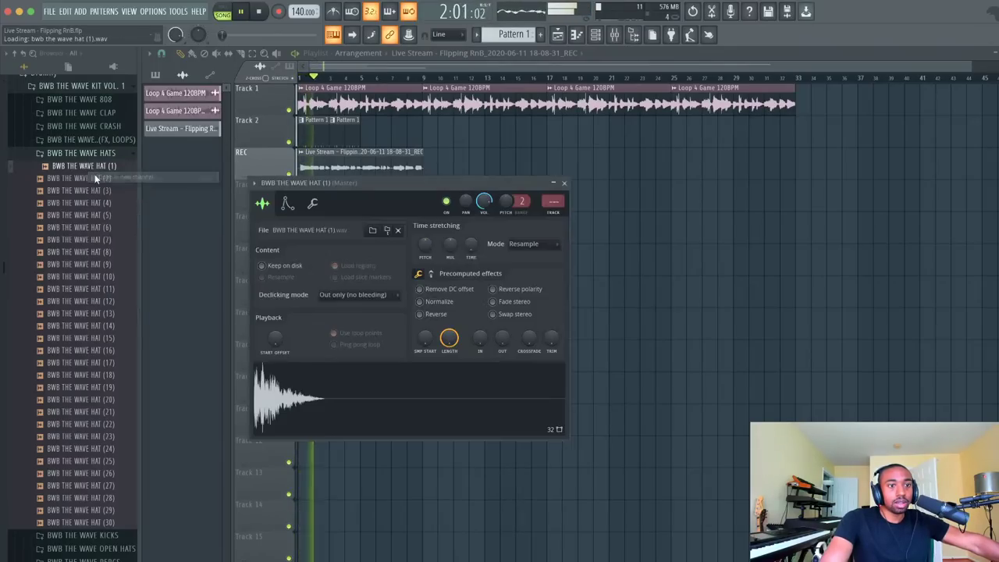
key(F6)
key(space)
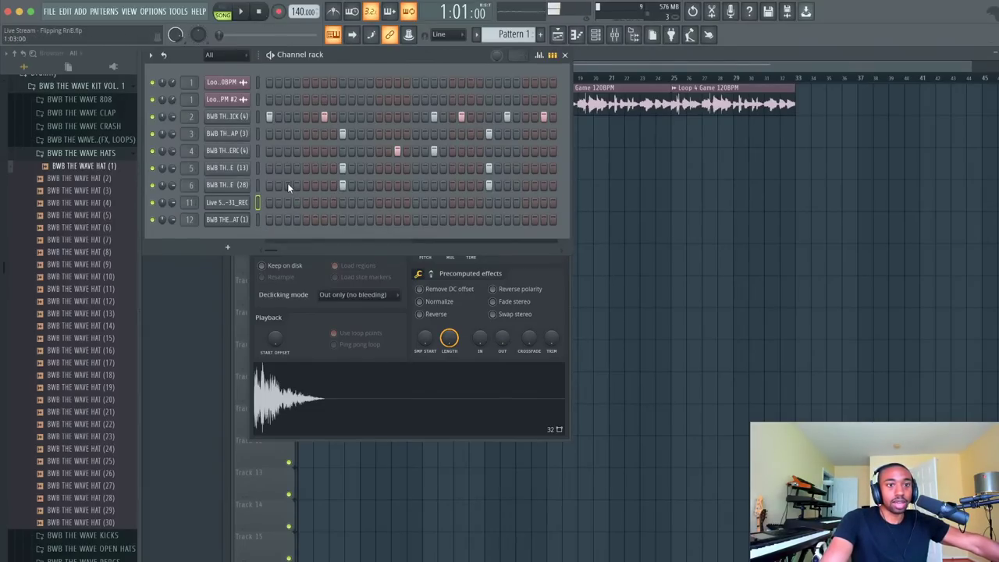
Create Pattern 2 and fill every second step of the hat channel
click(645, 281)
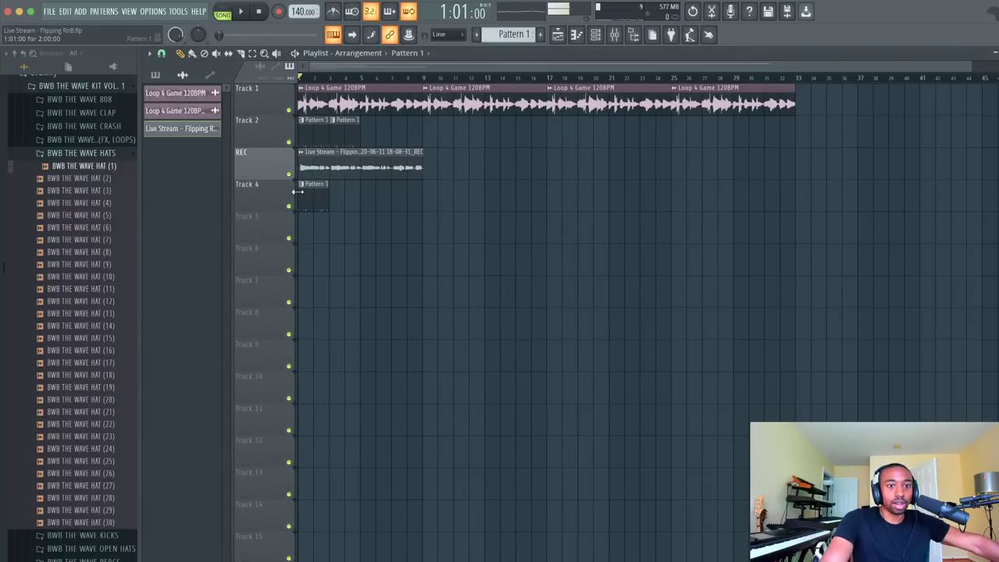
click(176, 75)
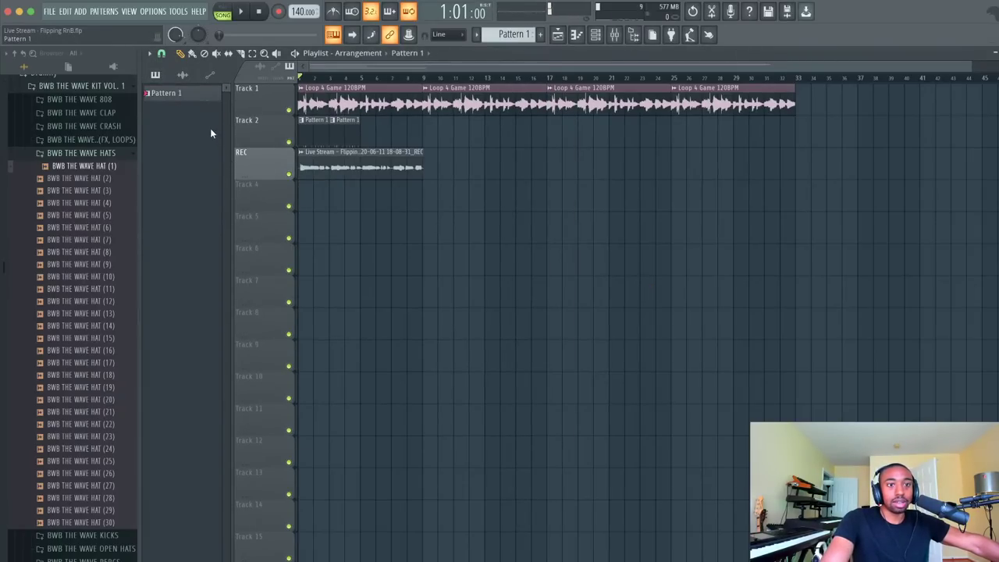
click(595, 35)
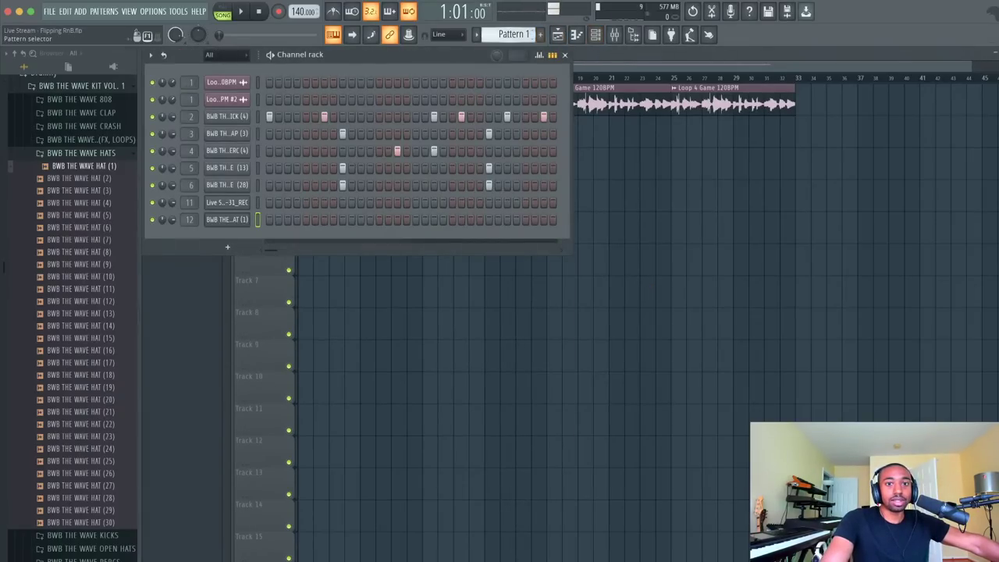
click(541, 34)
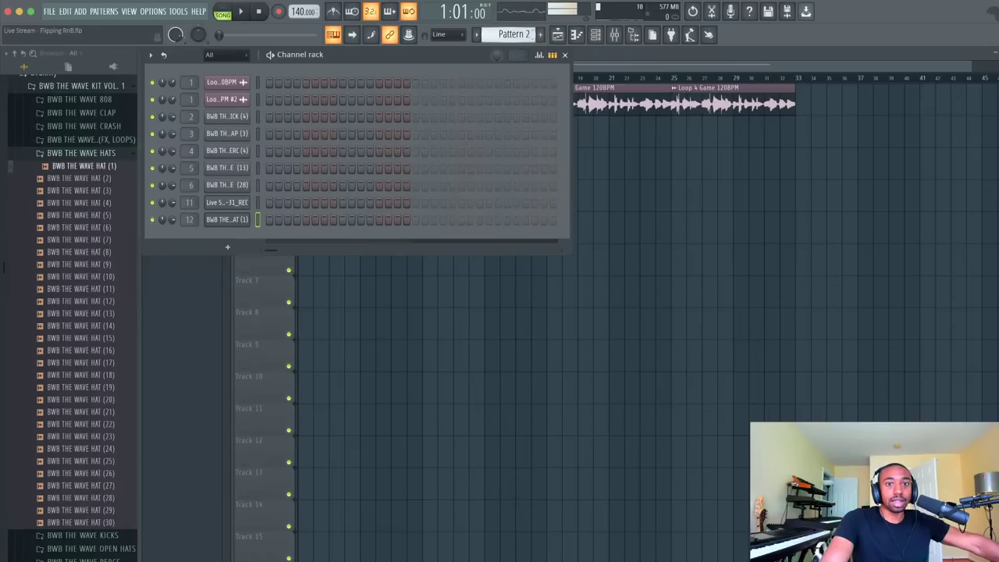
right_click(235, 223)
click(383, 261)
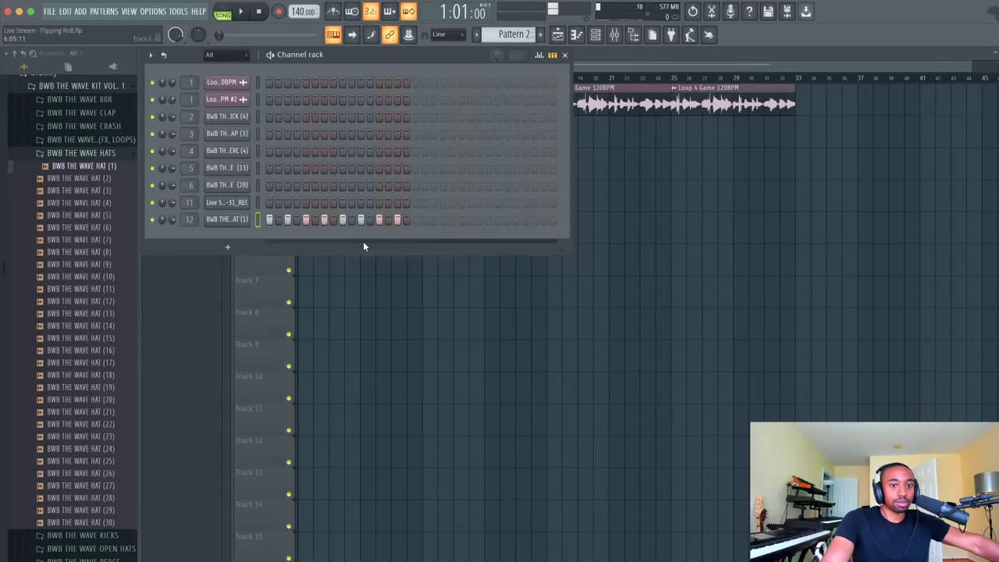
Place Pattern 2 clips back to back on Track 4 across bars 1 to 8 and play the song
click(358, 262)
click(317, 196)
drag(317, 196, 297, 196)
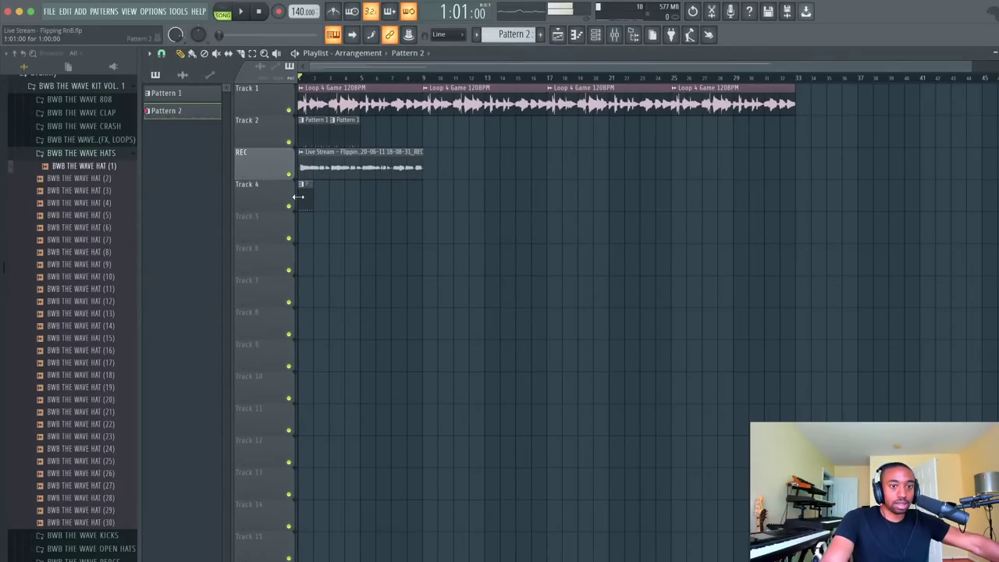
click(334, 199)
click(317, 199)
click(352, 199)
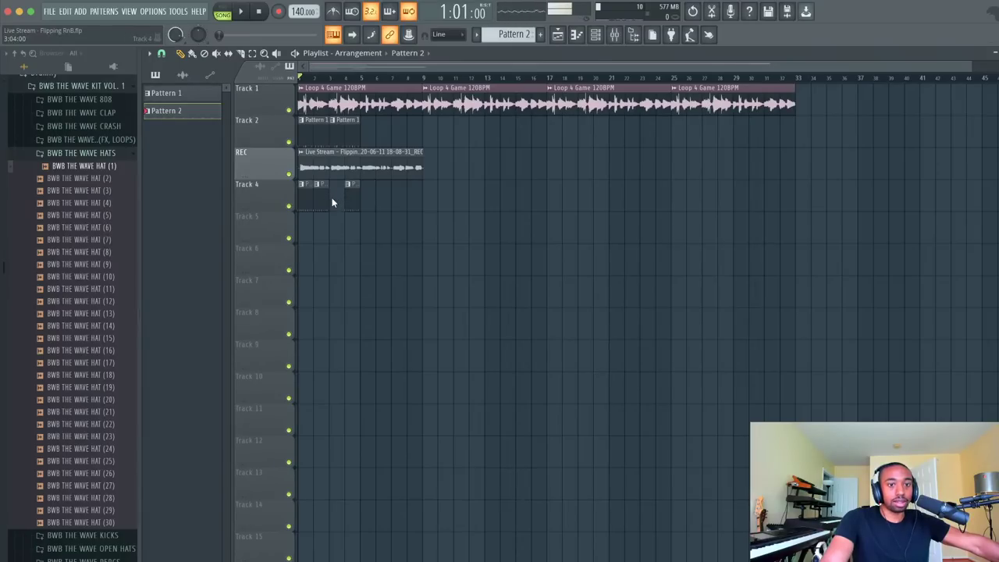
click(368, 197)
click(377, 201)
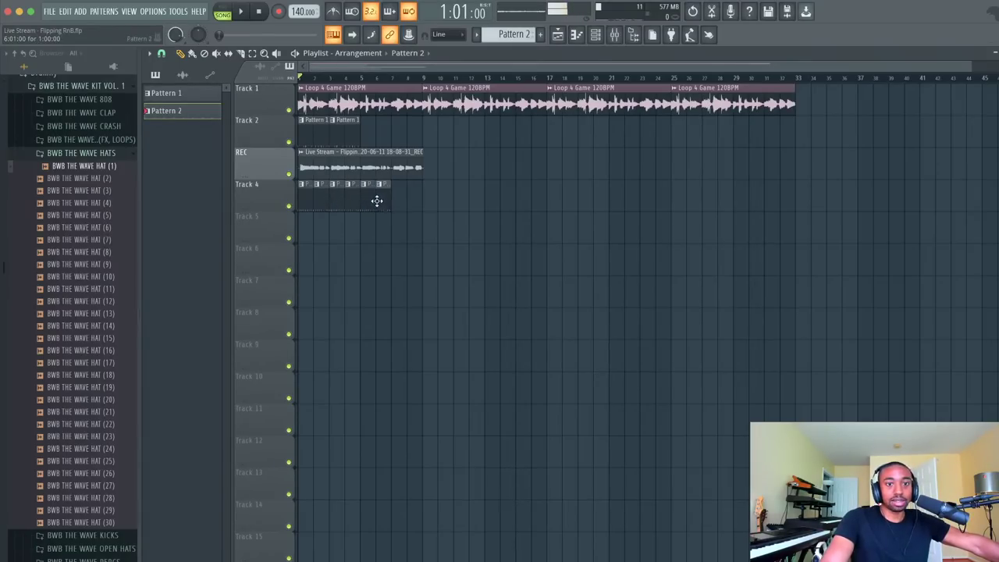
click(390, 201)
click(435, 201)
drag(435, 201, 413, 201)
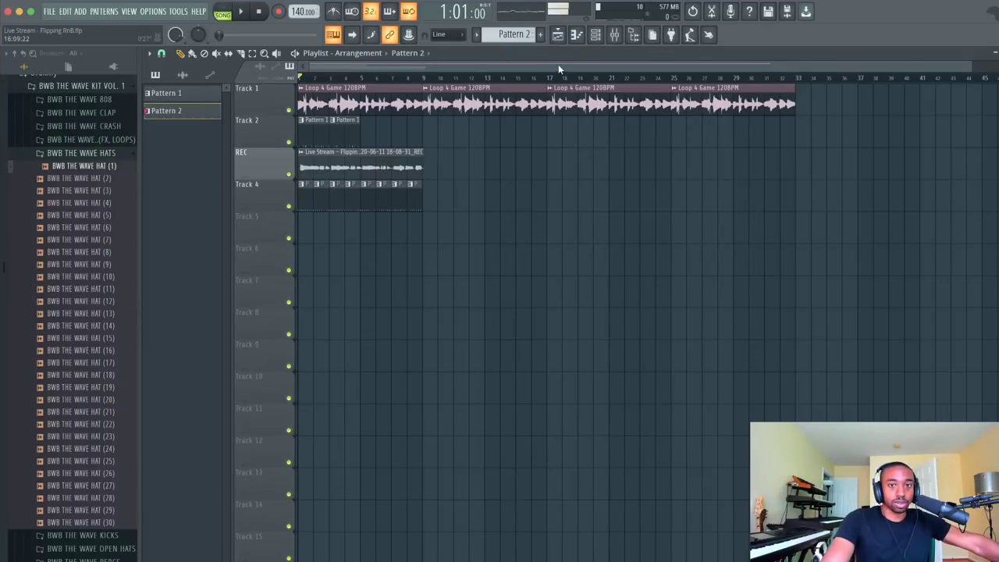
key(F6)
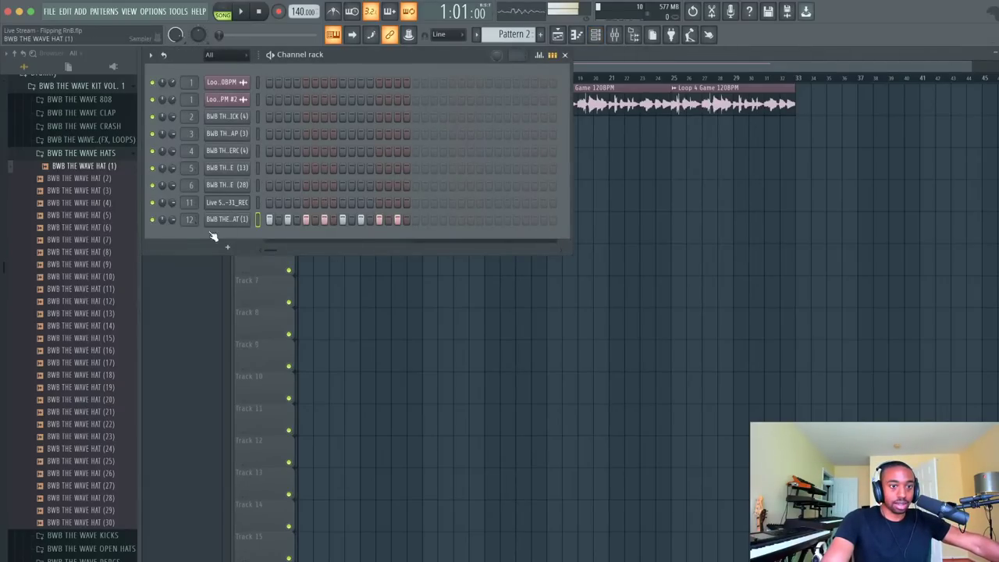
key(space)
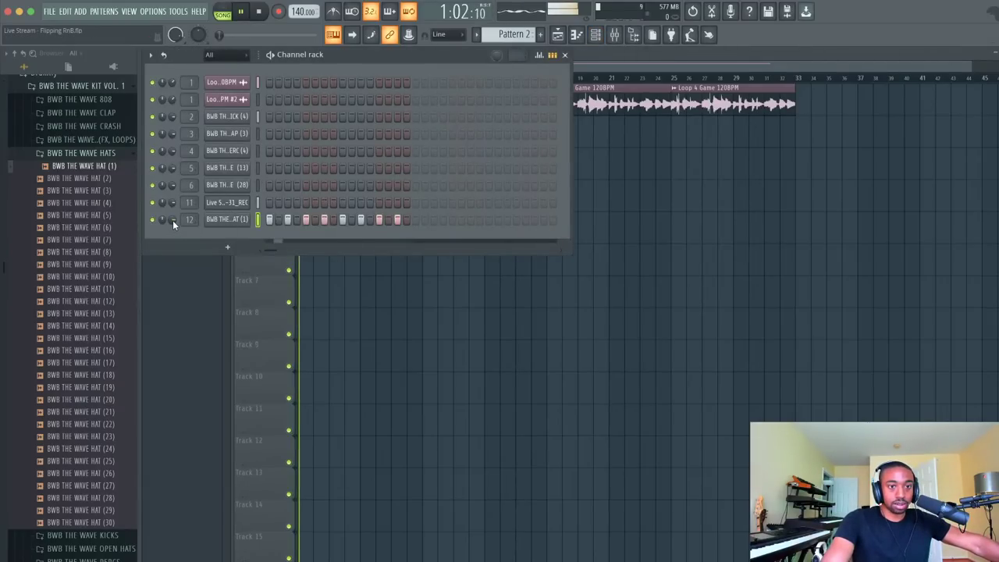
Adjust the time shift of the BWB THE WAVE HAT (1) channel while the song plays
click(218, 221)
key(space)
click(313, 203)
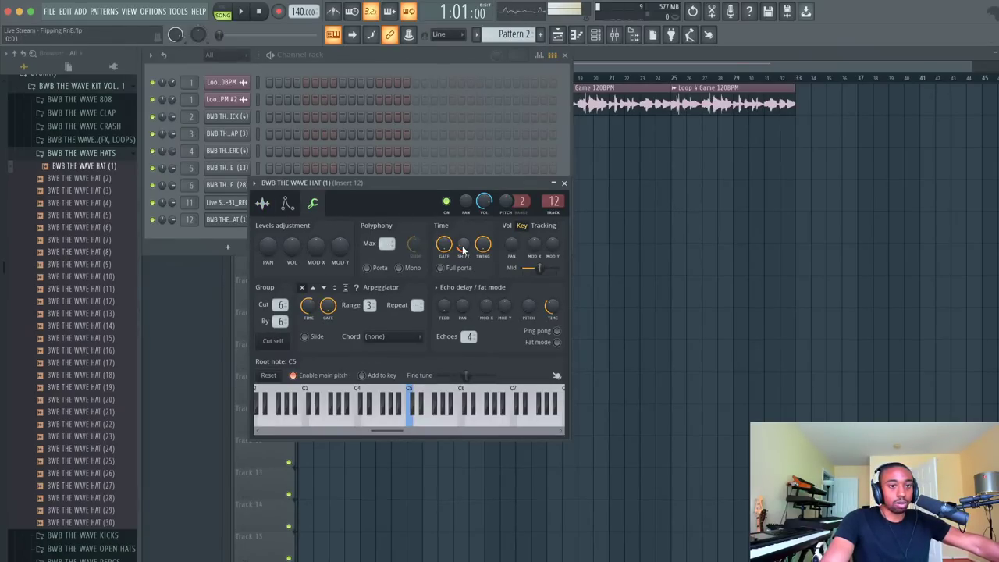
key(space)
drag(463, 249, 463, 277)
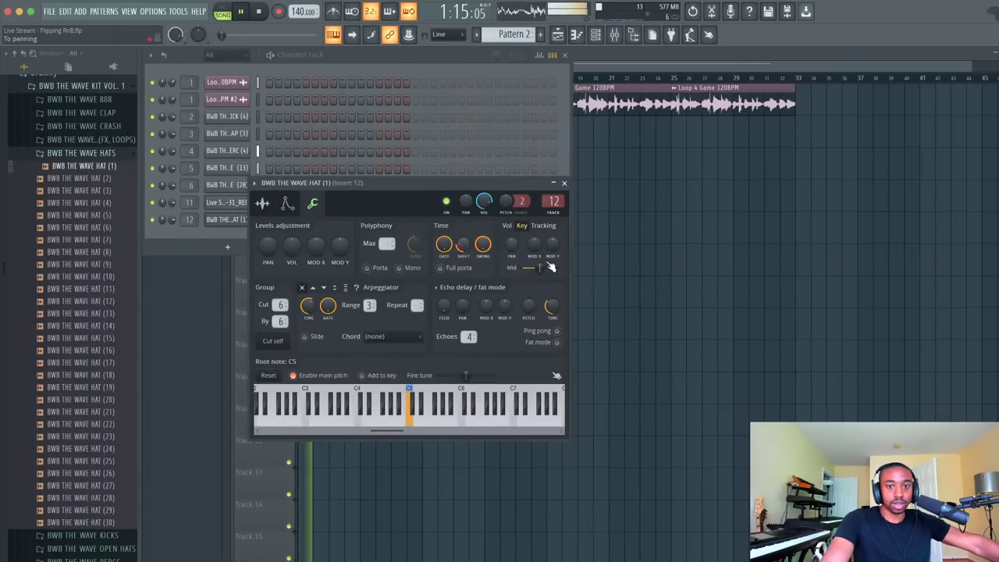
Set the hat channel's volume to 63% in the channel rack and play the song to check the level
key(F5)
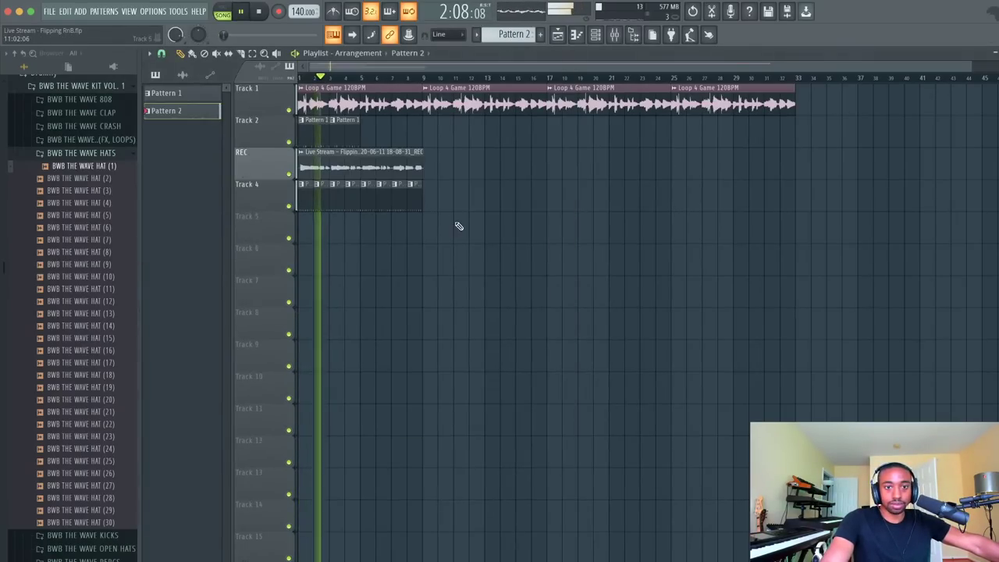
click(596, 39)
key(space)
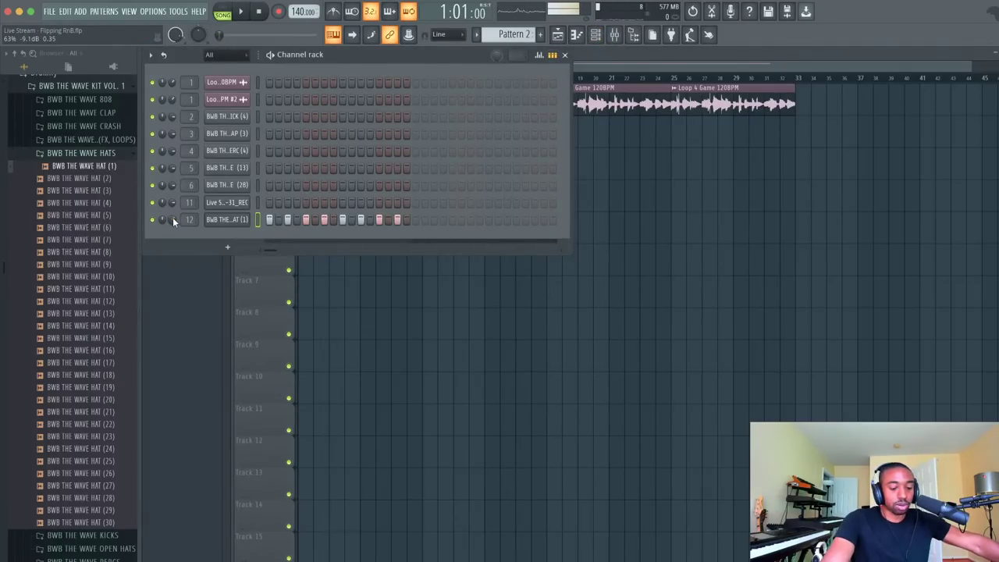
key(space)
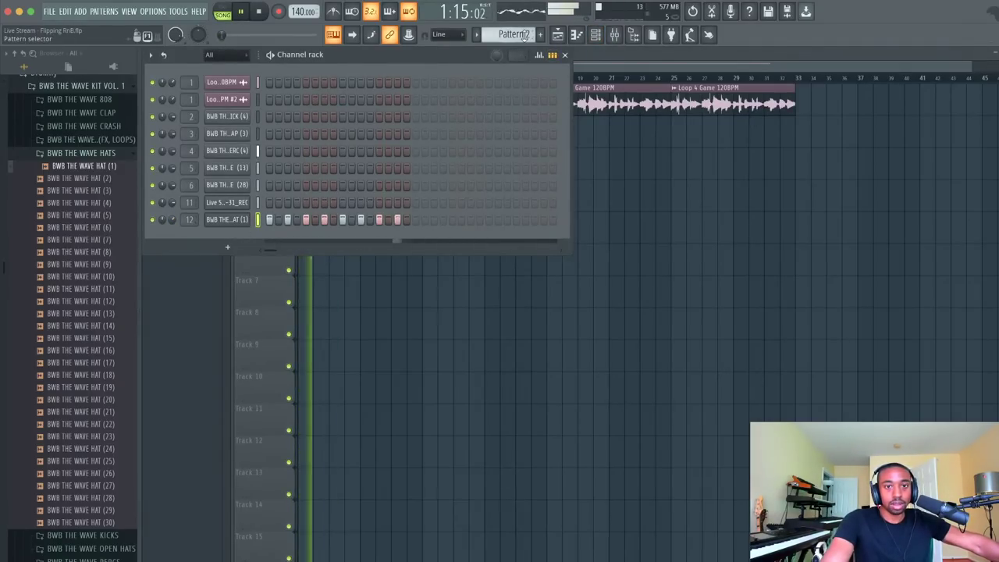
key(space)
Audition the clap samples in BWB THE WAVE KIT VOL. 1
scroll(78, 173, up, 1)
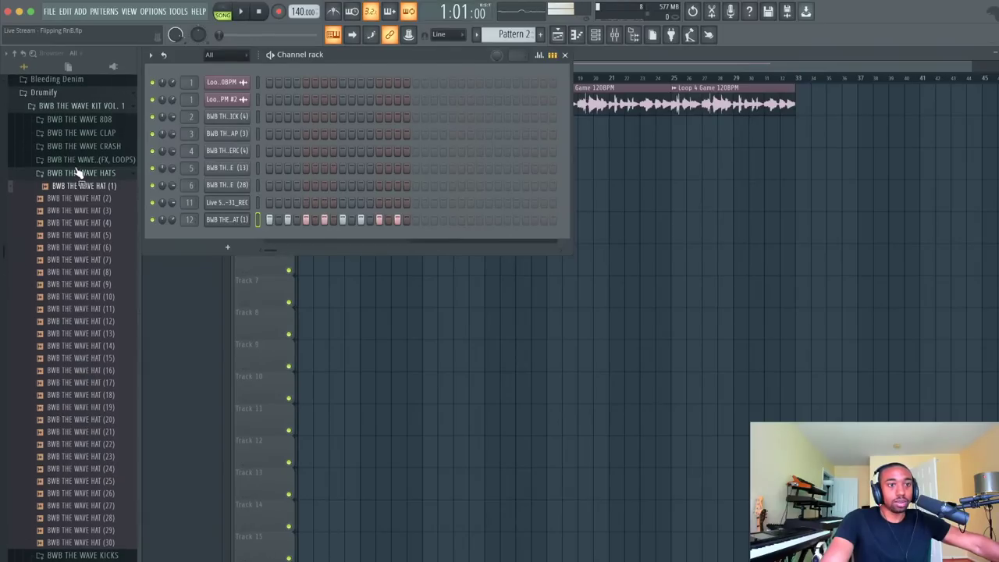
click(81, 134)
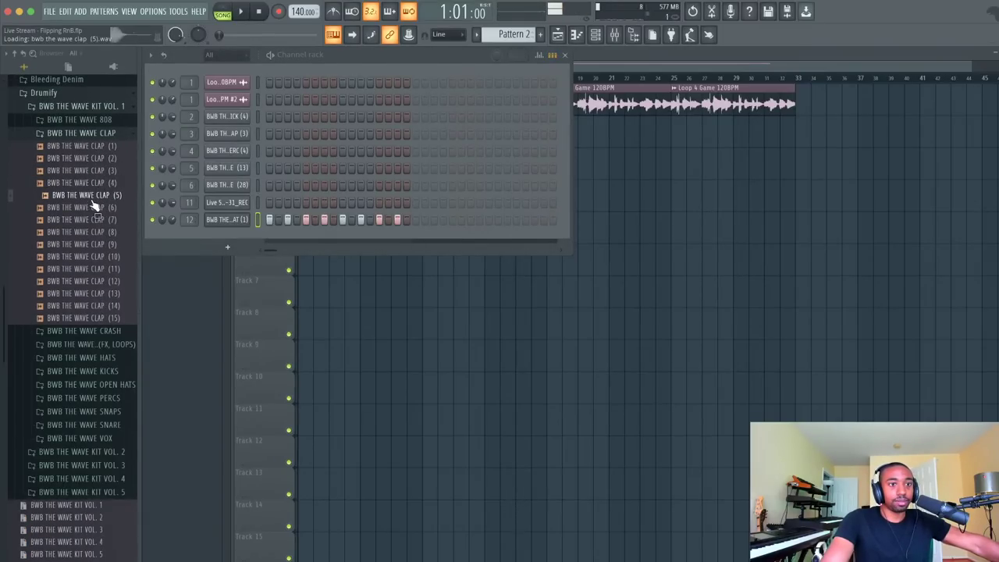
click(92, 206)
key(Down)
key(Down)
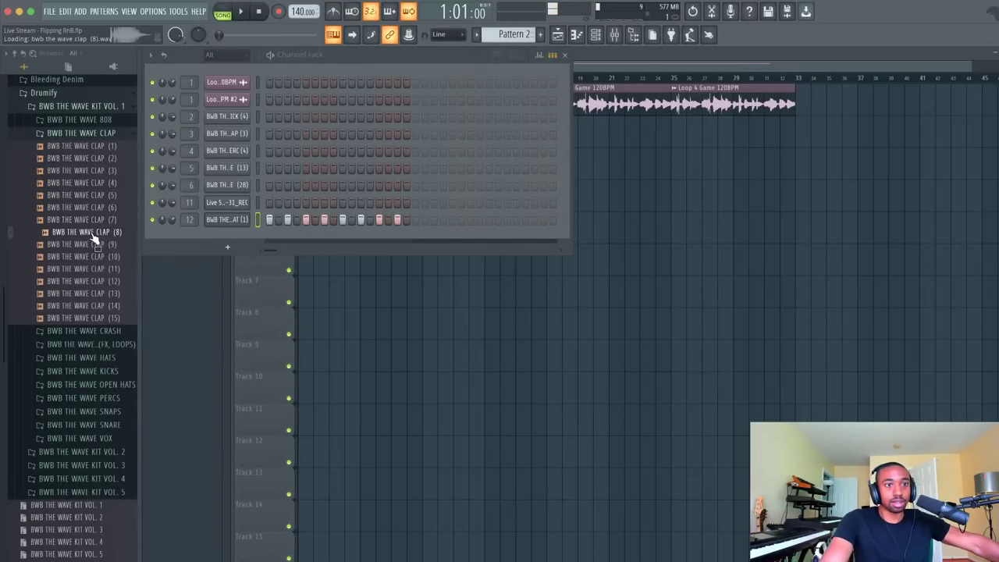
click(95, 160)
key(Up)
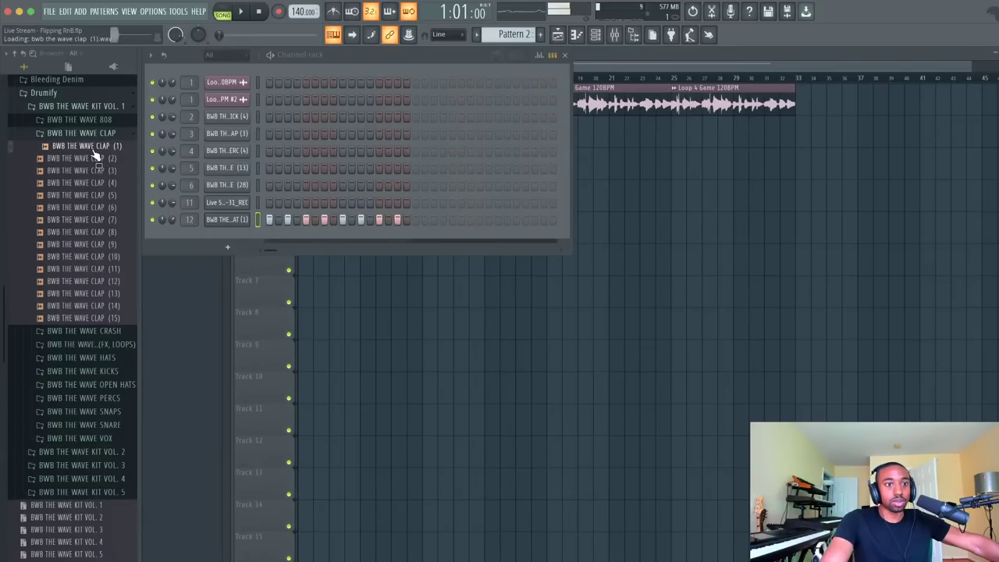
click(95, 219)
click(95, 244)
click(95, 256)
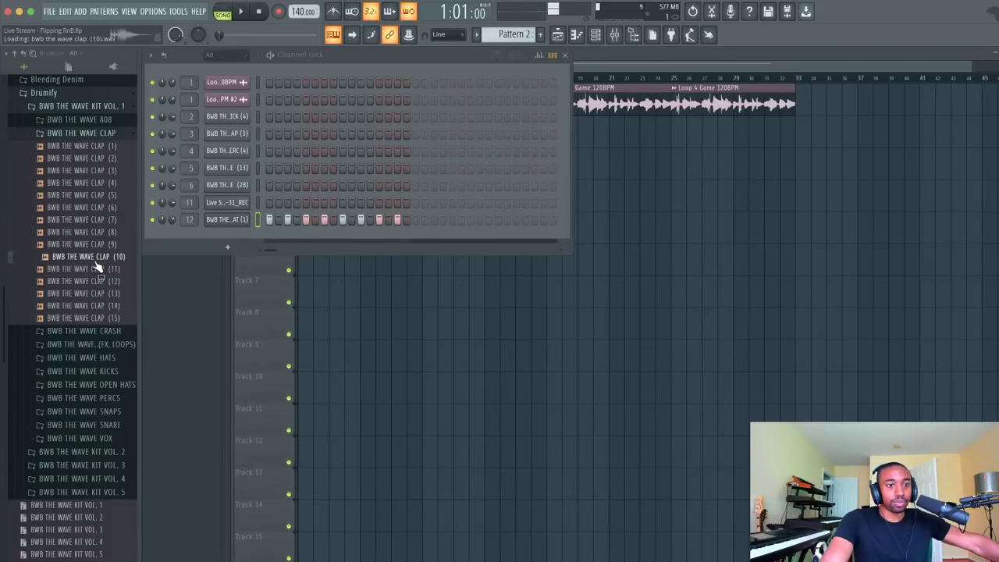
click(96, 269)
click(97, 292)
click(92, 281)
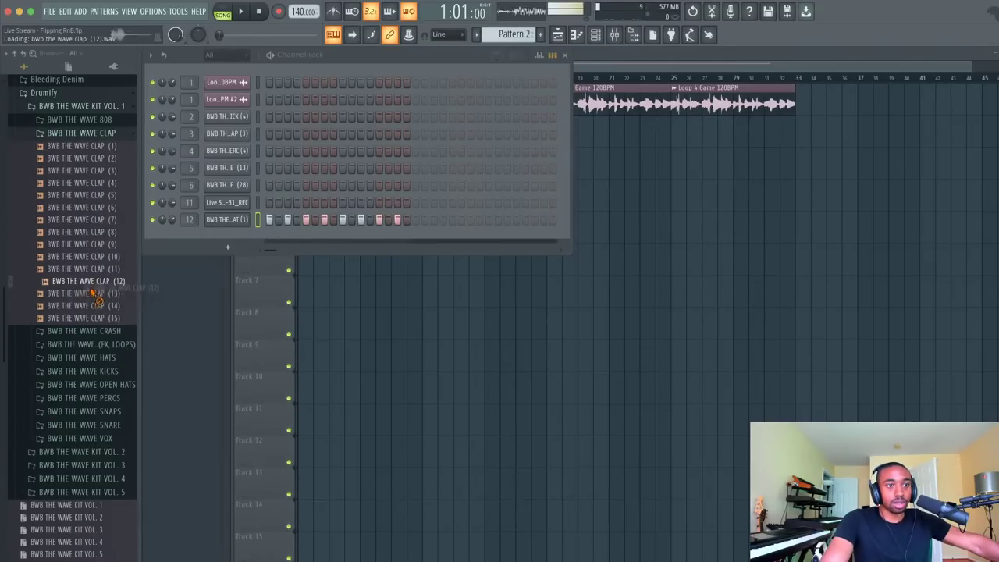
Load BWB THE WAVE CLAP (13) into a new channel routed to Insert 13 and reverse the sample
click(90, 294)
right_click(91, 296)
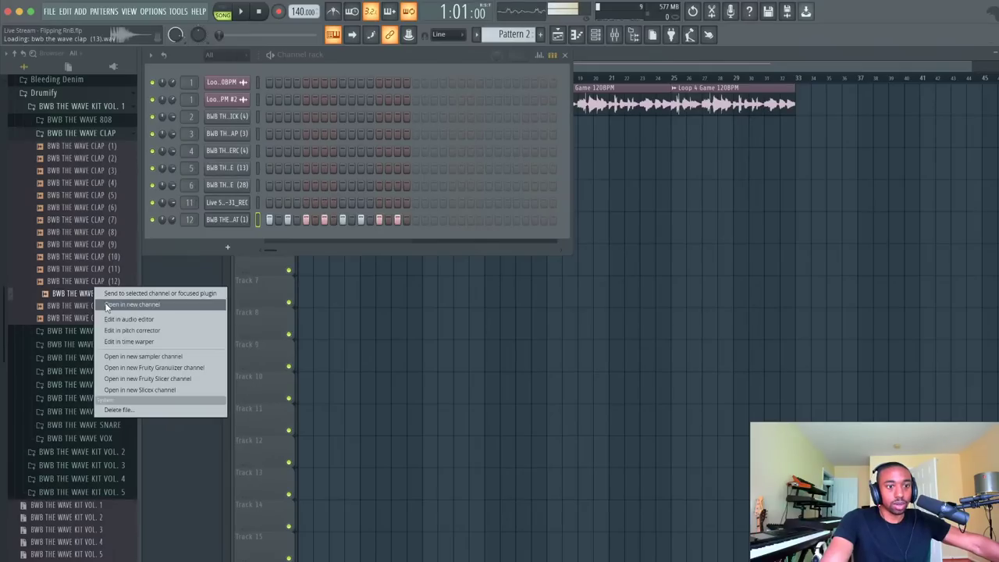
click(113, 305)
click(320, 210)
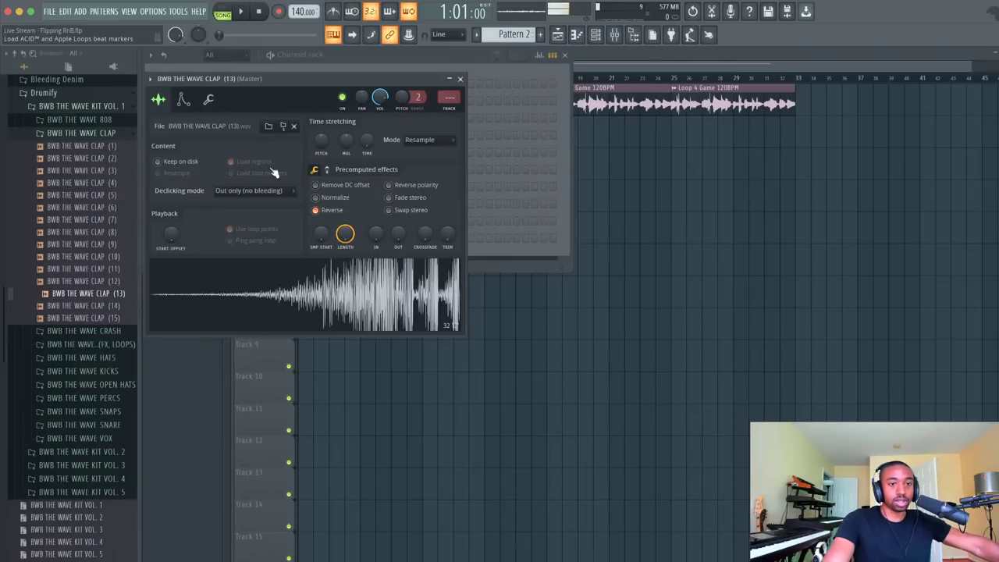
click(461, 80)
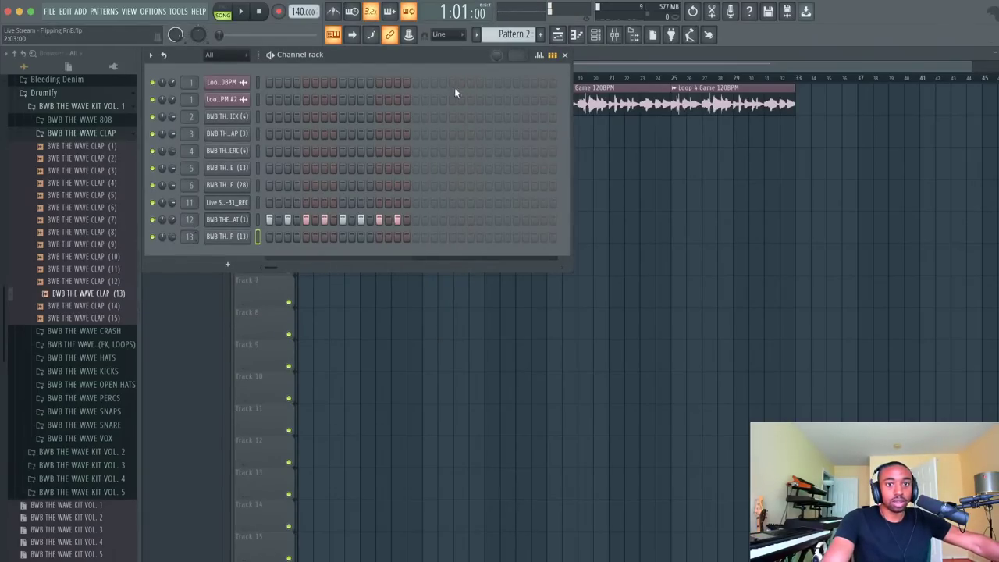
In Pattern 1, place the reversed clap on steps 5 and 21, ahead of the snare hits
scroll(522, 37, up, 1)
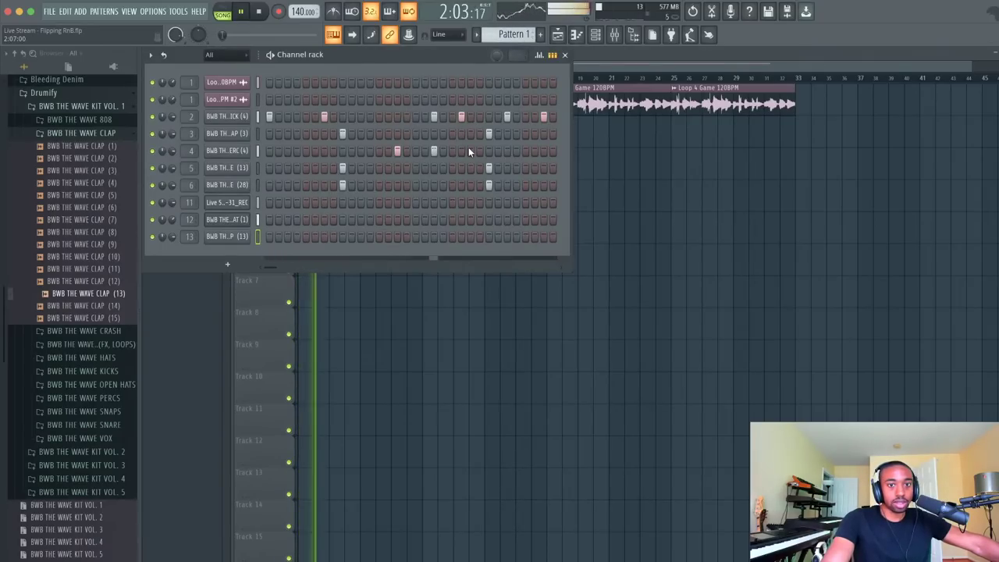
key(space)
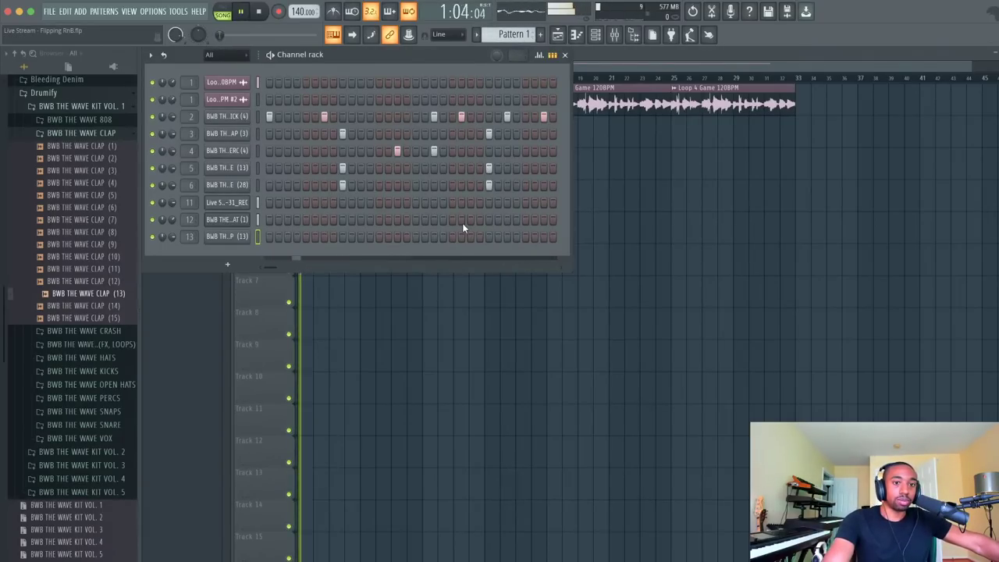
key(space)
click(306, 237)
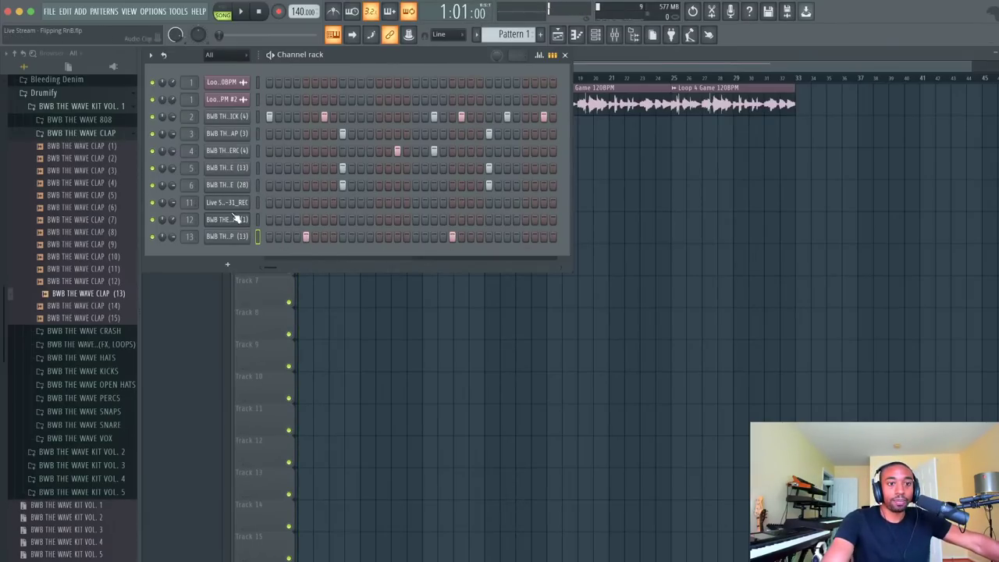
Set the reversed clap channel's Cut and Cut by groups to 5, matching the BWB THE WAVE SNARE (28) channel
click(242, 185)
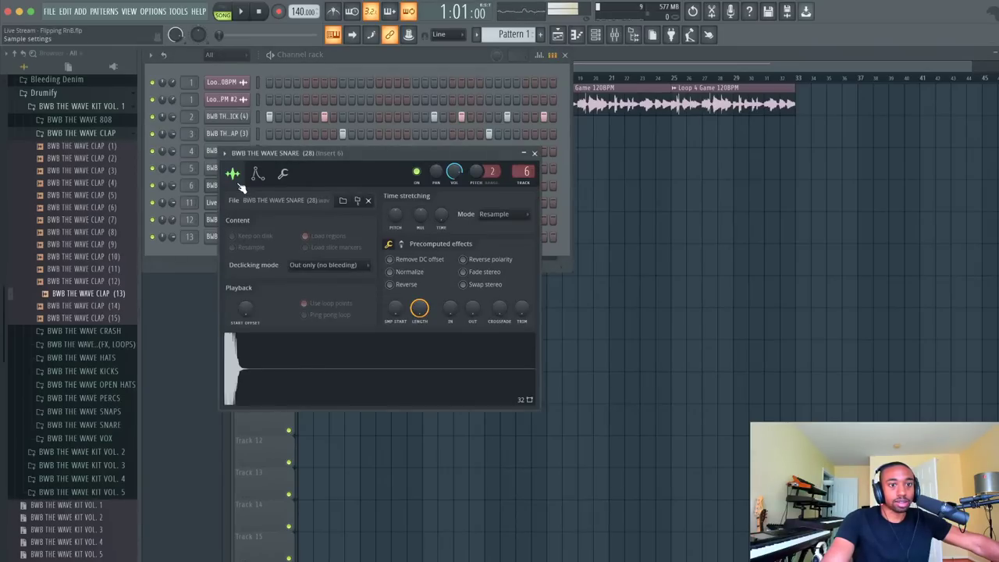
click(285, 174)
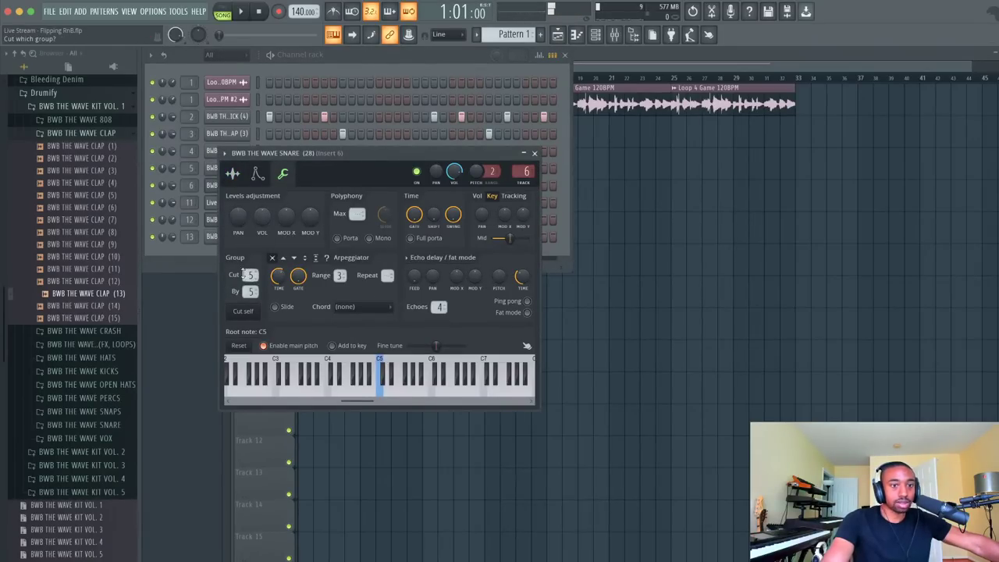
click(216, 239)
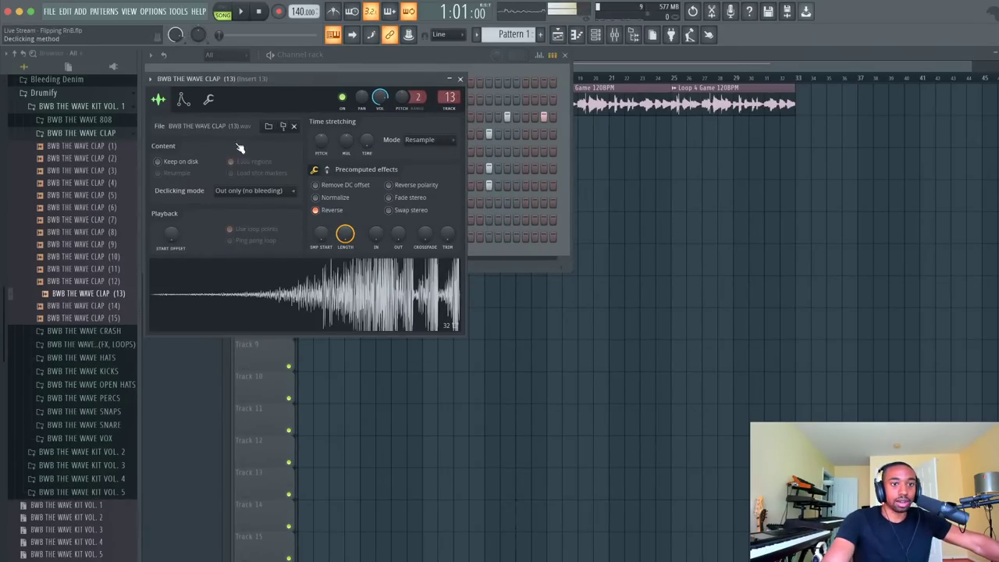
click(210, 99)
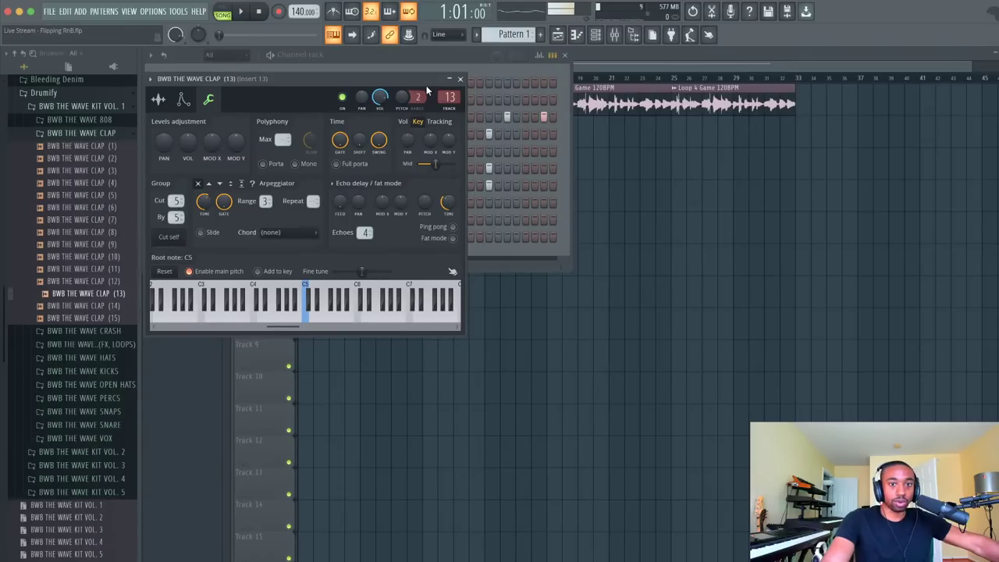
click(461, 80)
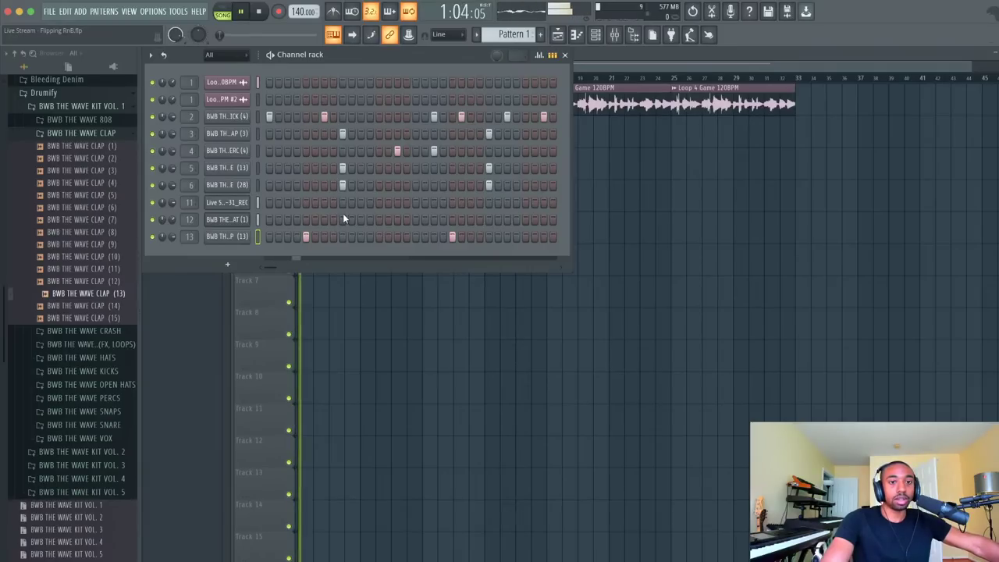
Check the reversed clap channel's group and sample settings
click(229, 236)
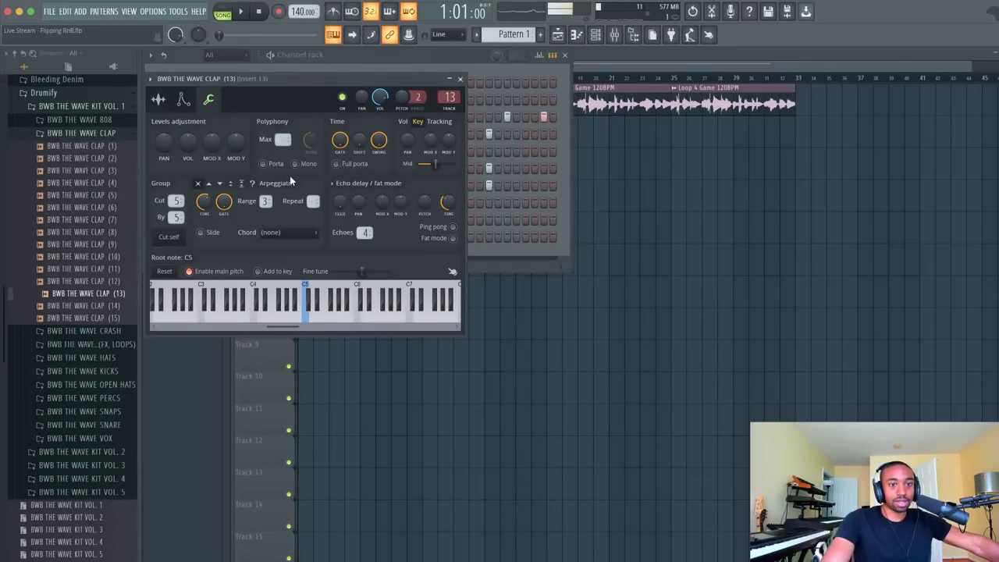
click(160, 99)
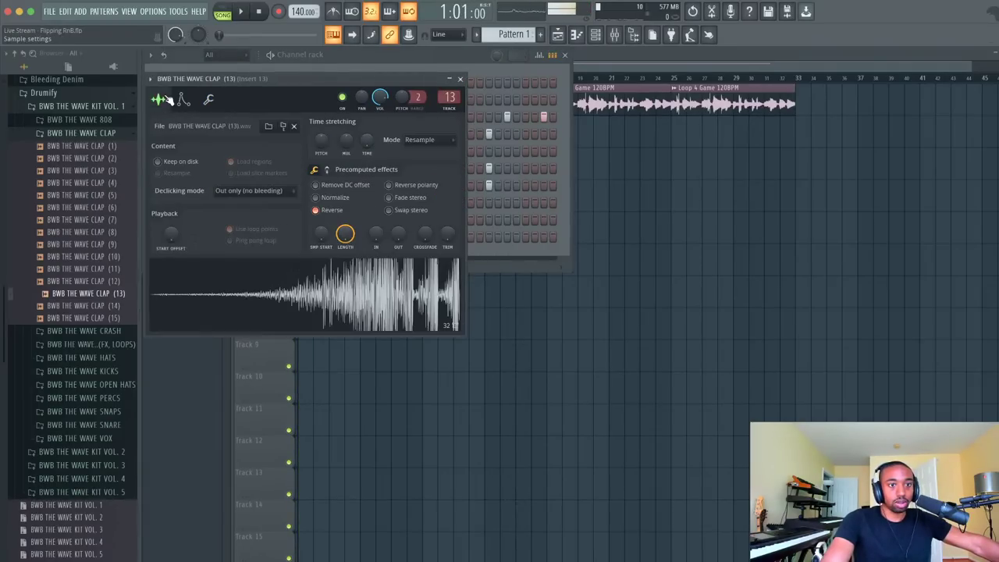
click(461, 82)
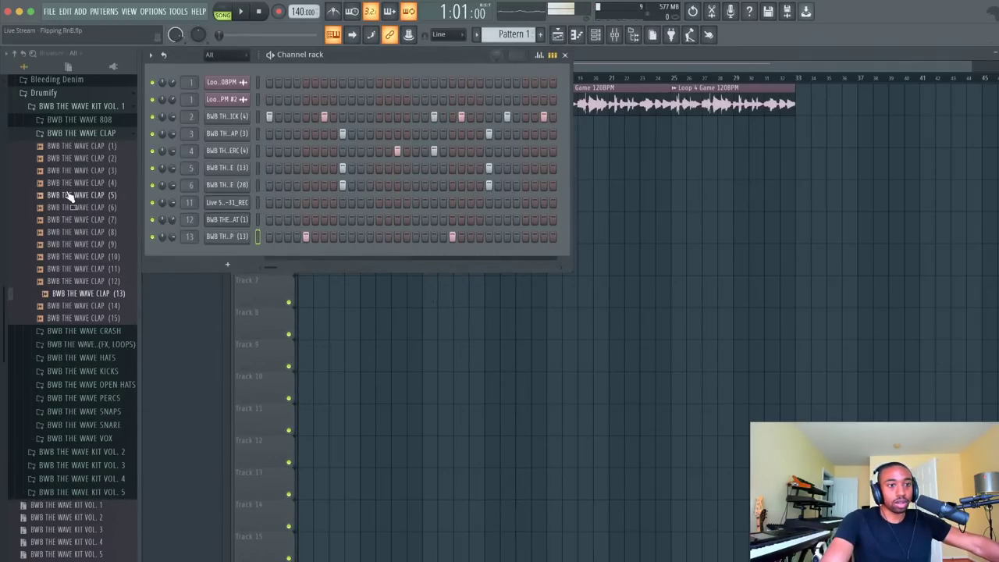
Audition the samples in the BWB THE WAVE CRASH folder through to crash (23)
click(80, 134)
click(98, 146)
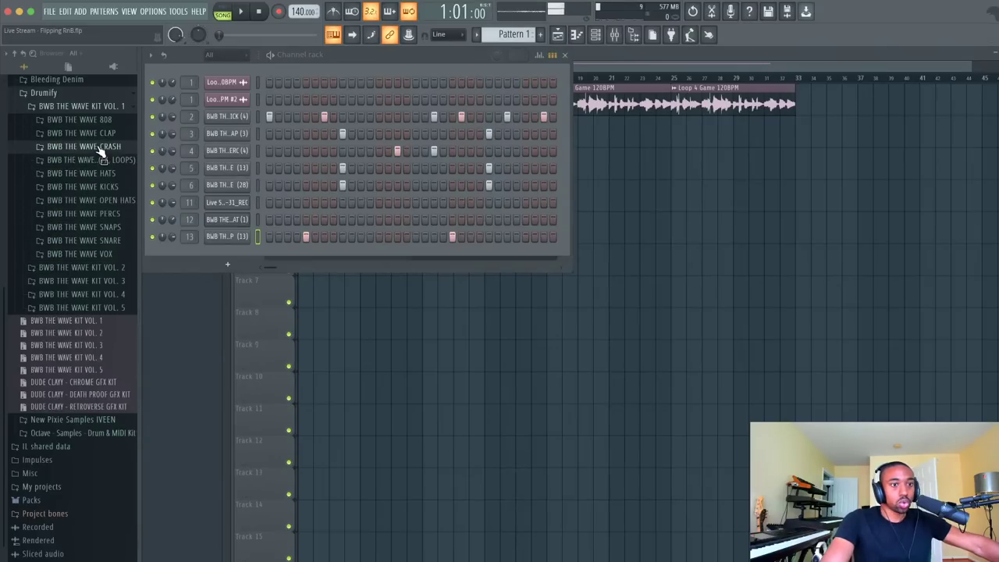
click(100, 172)
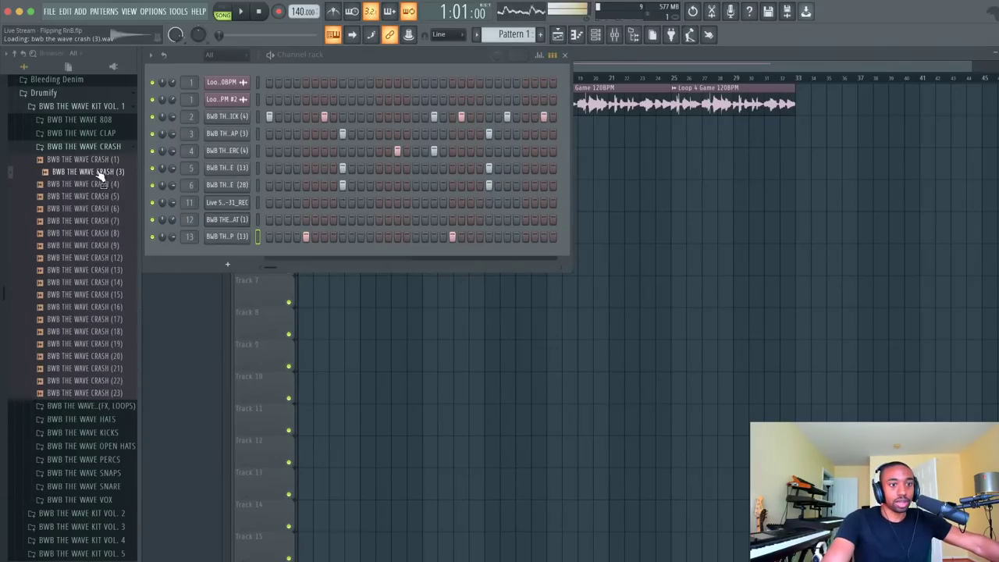
key(Down)
key(Down)
key(Down)
key(Down)
key(Down)
key(Down)
key(Down)
key(Down)
key(Down)
key(Down)
key(Down)
key(Down)
key(Down)
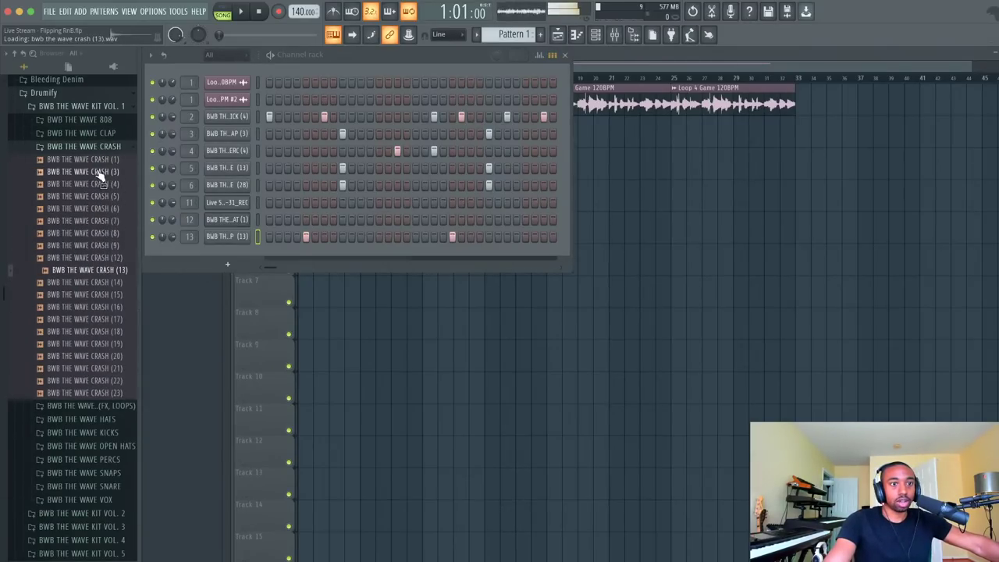
key(Down)
key(Down)
key(Down)
key(Down)
key(Down)
key(Down)
key(Down)
key(Down)
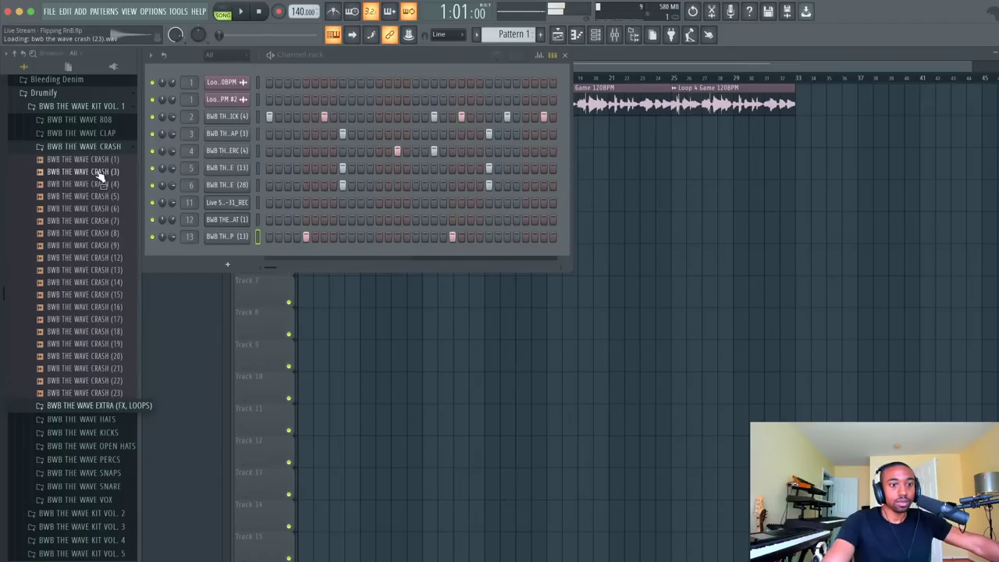
Audition the samples in the BWB THE WAVE HATS folder through to hat (30)
click(99, 419)
click(93, 220)
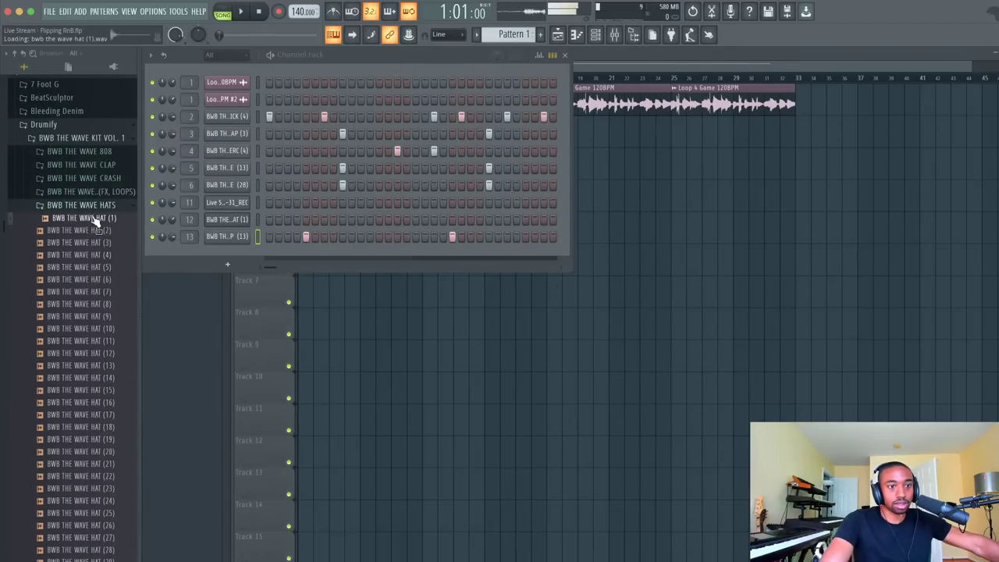
click(105, 311)
key(Down)
key(Down)
key(Down)
key(Down)
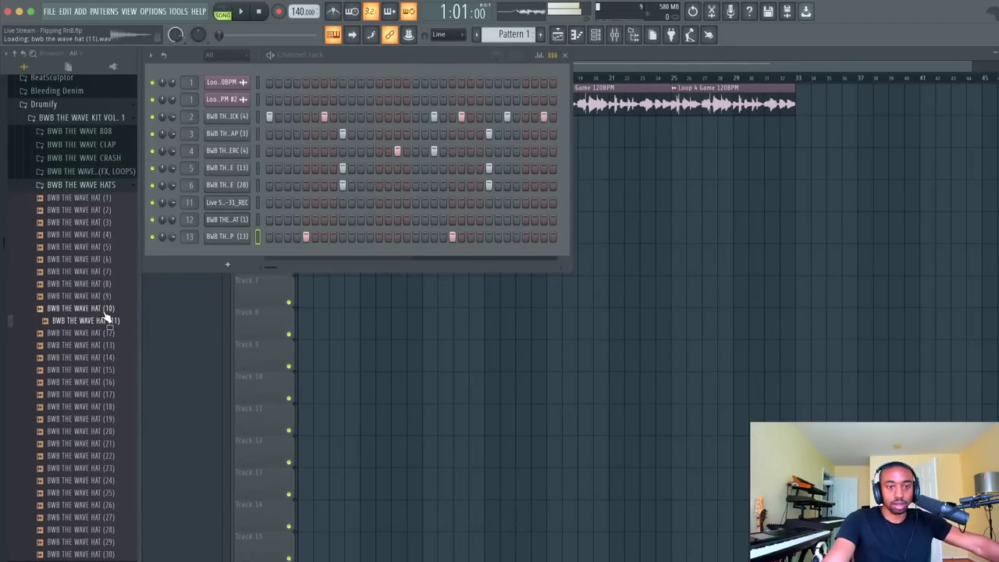
key(Down)
key(Down)
key(Down)
key(Down)
key(Down)
key(Down)
key(Down)
key(Down)
key(Down)
key(Down)
key(Down)
key(Down)
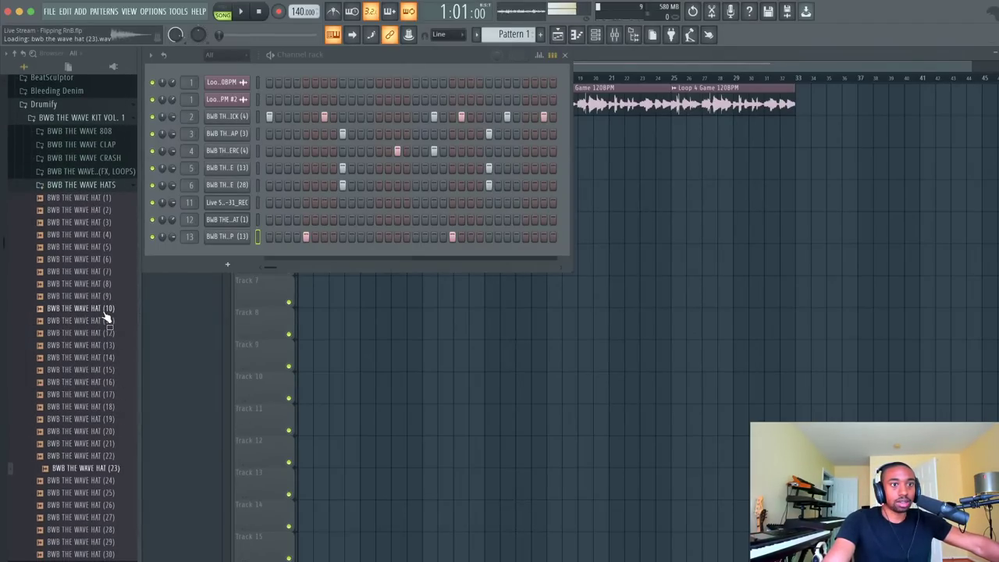
key(Down)
key(Down)
key(Down)
key(Down)
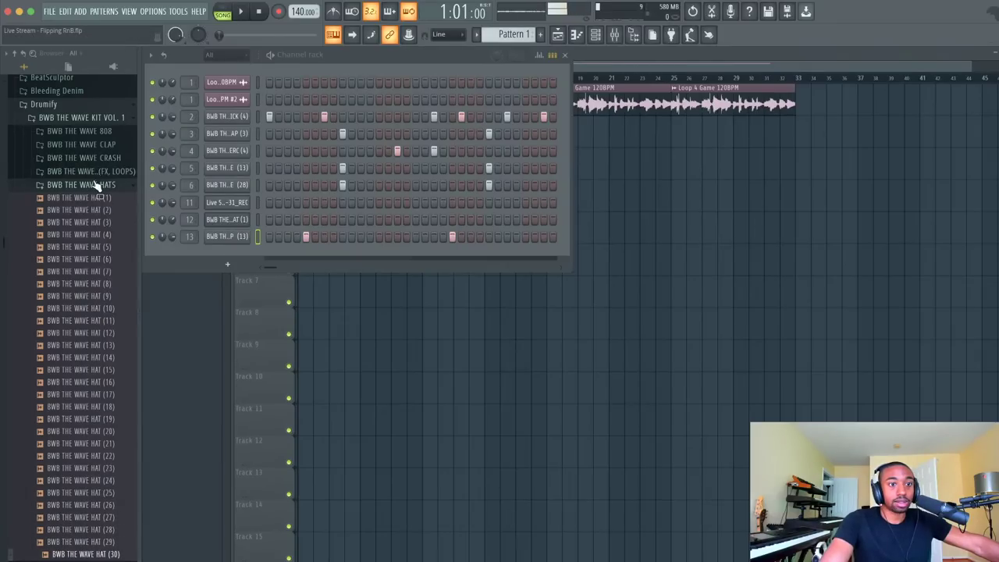
Audition the samples in the BWB THE WAVE OPEN HATS folder through to open hat (18)
click(95, 186)
click(95, 210)
click(97, 225)
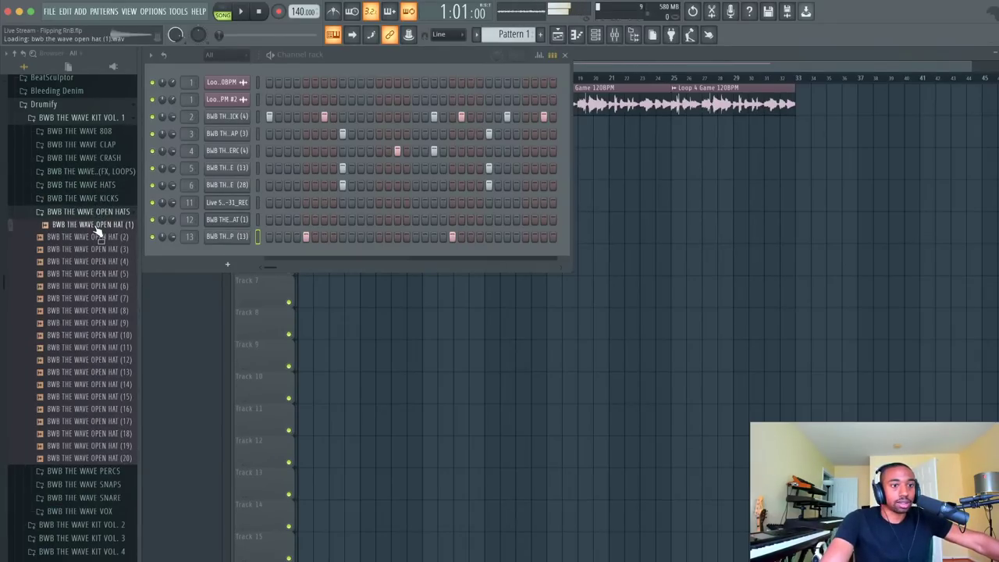
key(Down)
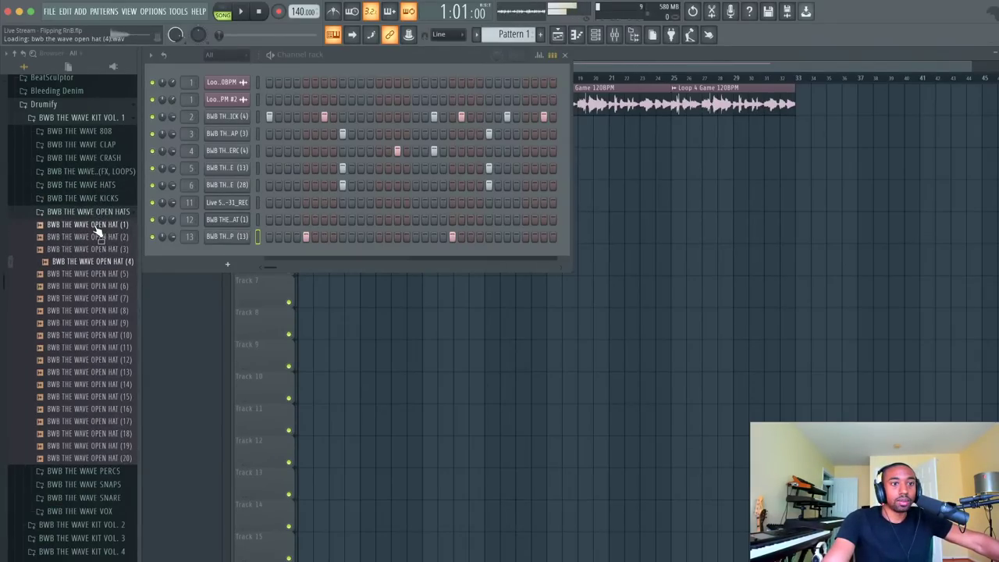
key(Down)
key(Down)
key(Down)
key(Down)
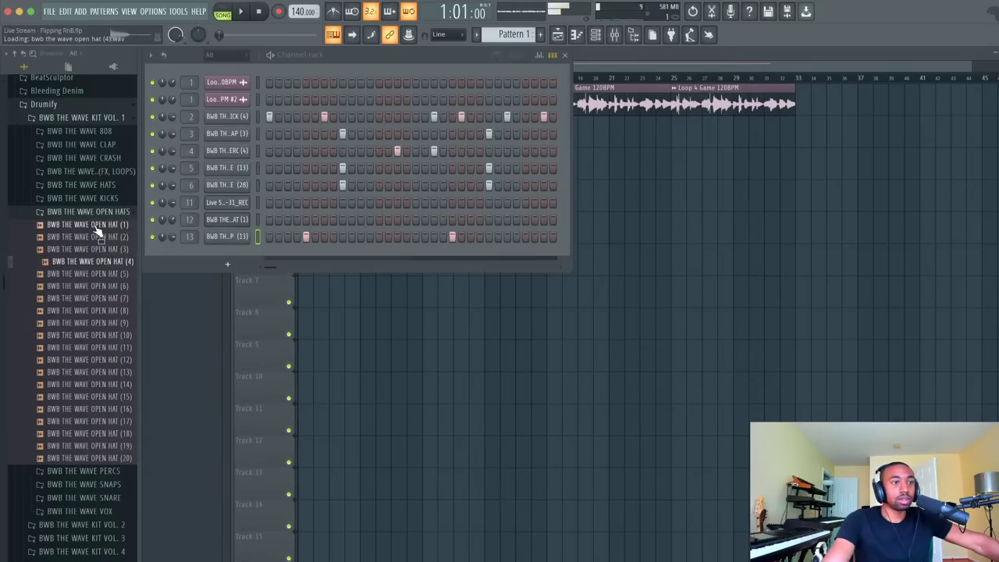
key(Down)
key(Down)
key(Down)
key(Down)
key(Down)
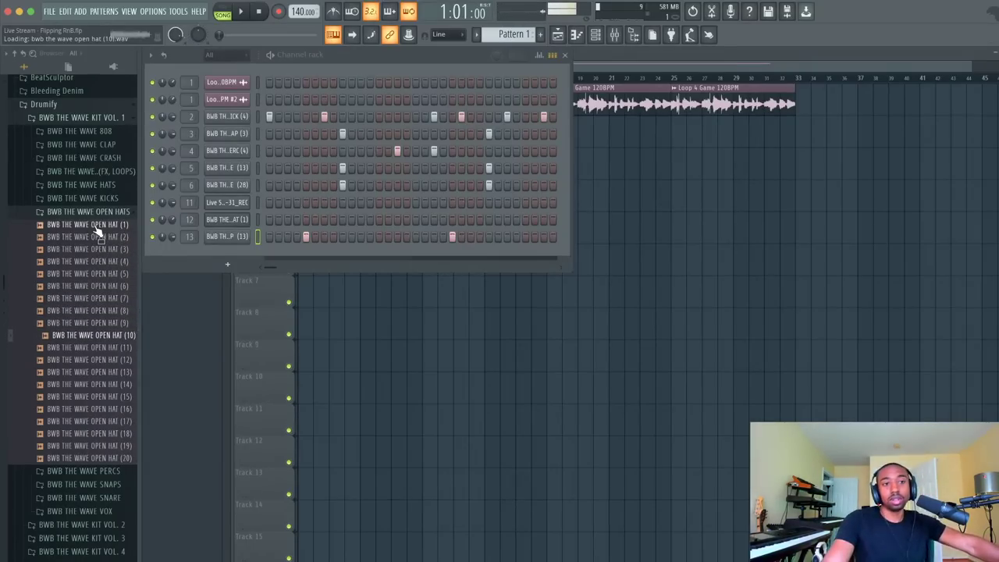
key(Down)
key(Up)
key(Up)
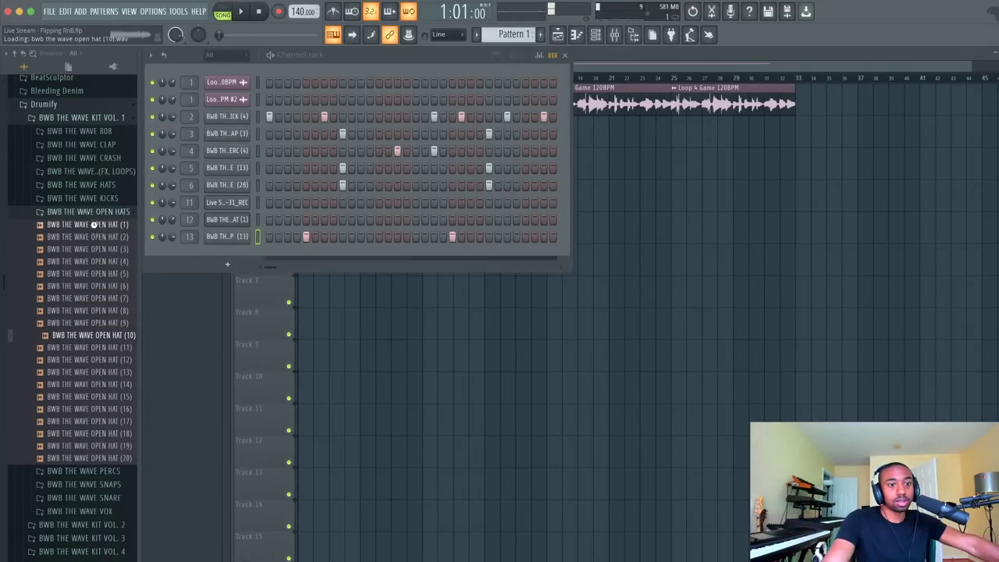
key(Down)
key(Down)
key(Down)
key(Down)
key(Down)
key(Down)
key(Down)
key(Down)
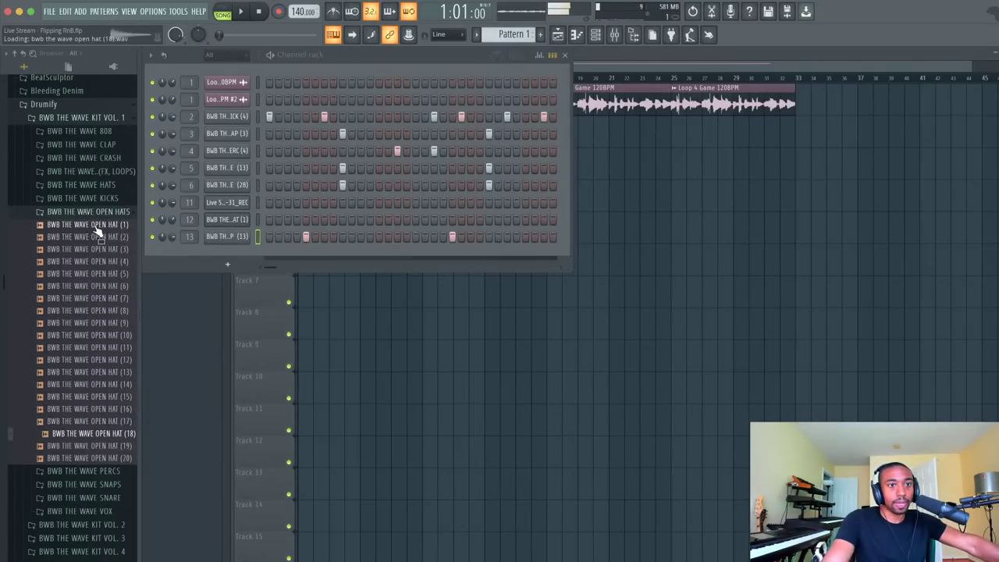
key(Up)
key(Down)
key(Down)
key(Up)
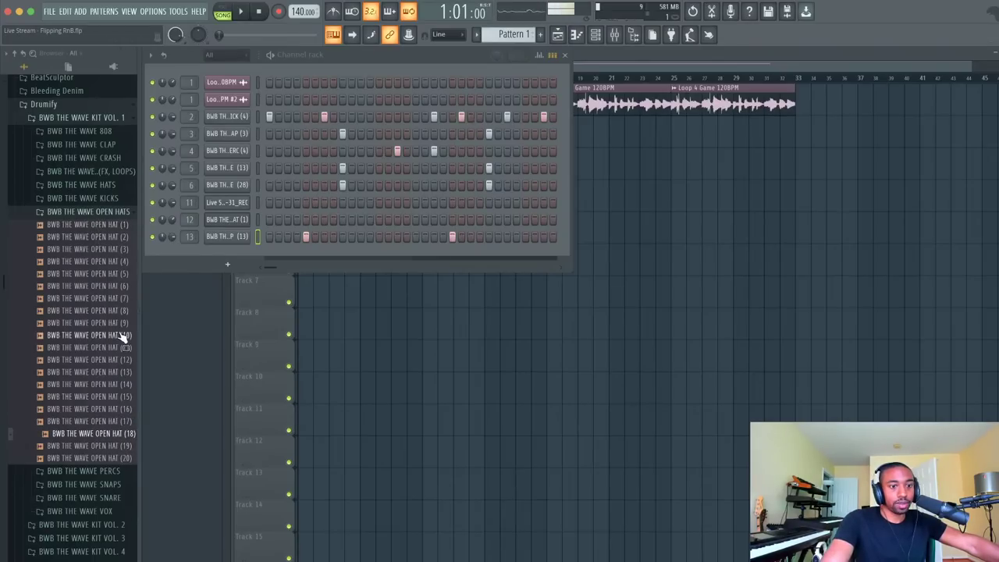
Try BWB THE WAVE OPEN HAT (18) as the reversed clap channel's sample and play the song back with it
drag(110, 433, 221, 235)
key(space)
click(221, 235)
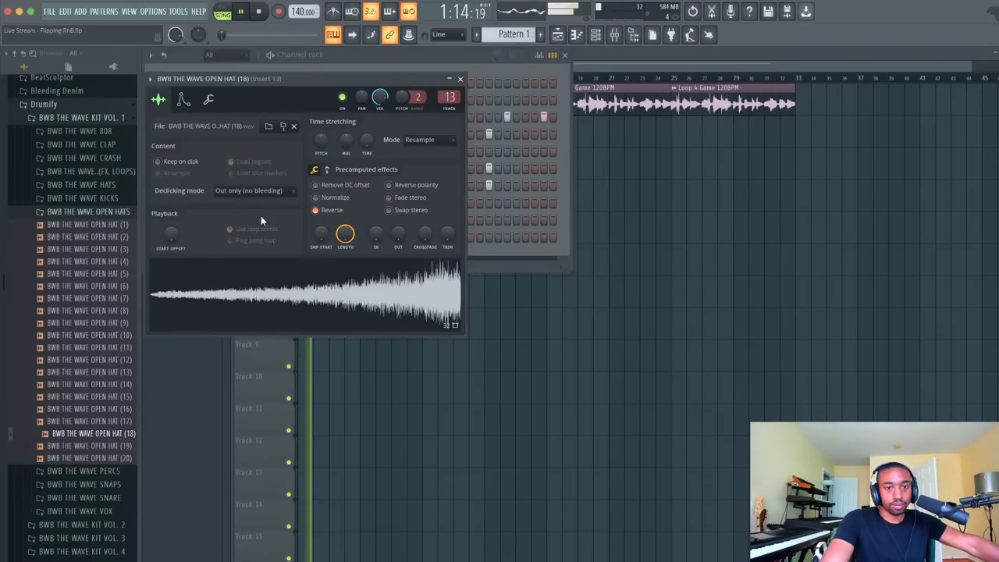
key(space)
key(space)
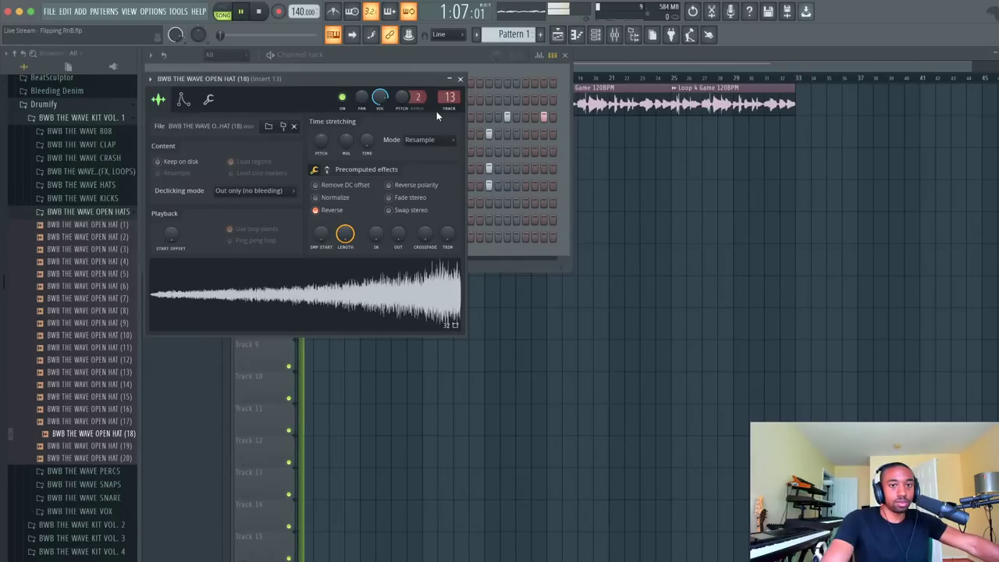
click(460, 80)
key(space)
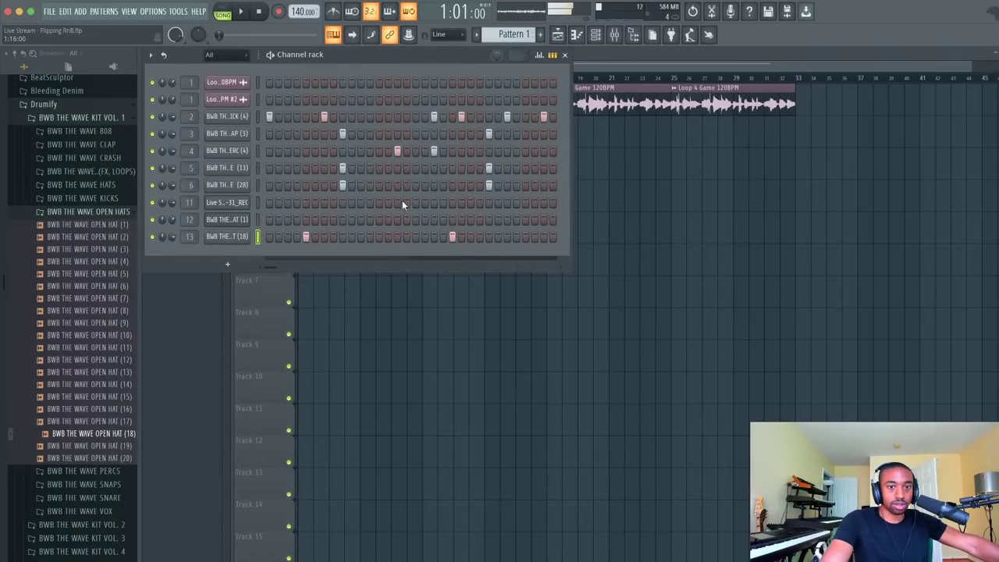
key(space)
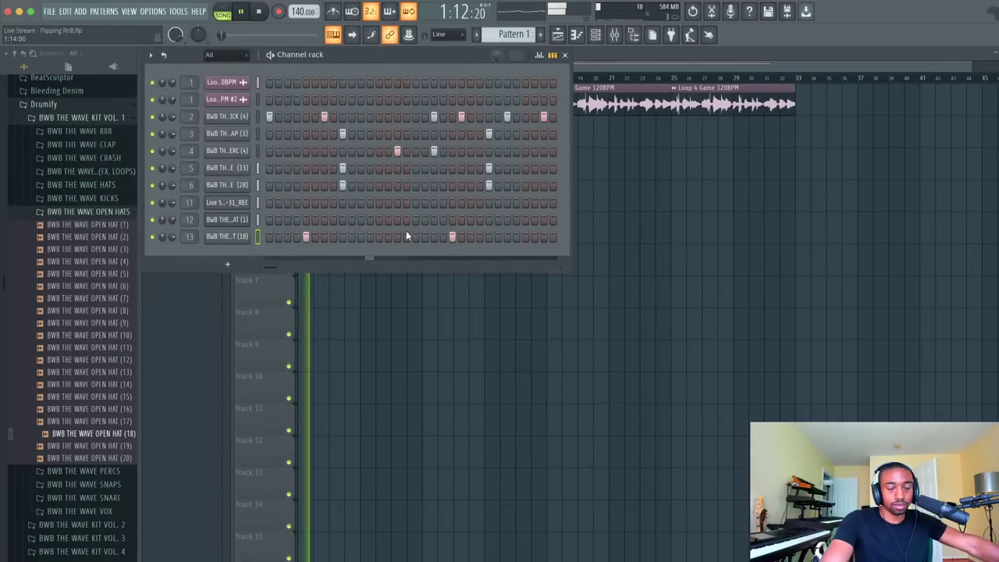
Remove the first hit from the reversed open hat channel, replace its sample with BWB THE WAVE OPEN HAT (20), and play the song back
click(305, 237)
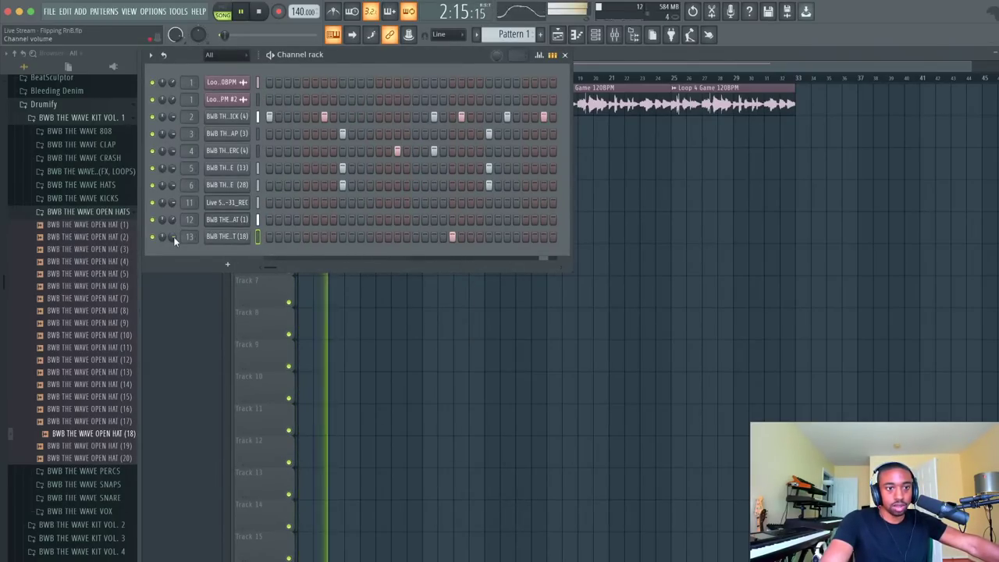
key(space)
click(107, 446)
click(107, 458)
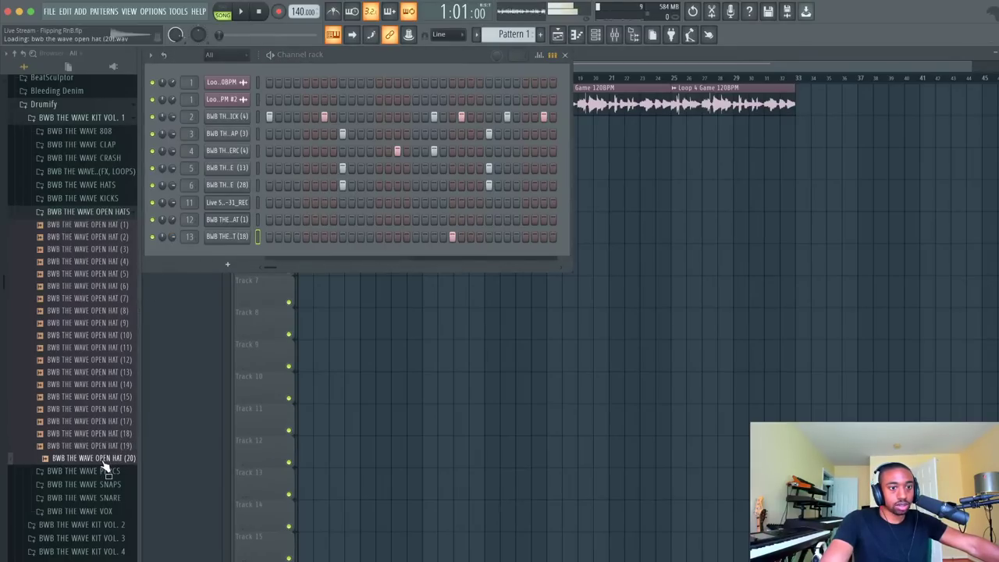
drag(107, 462, 222, 237)
key(space)
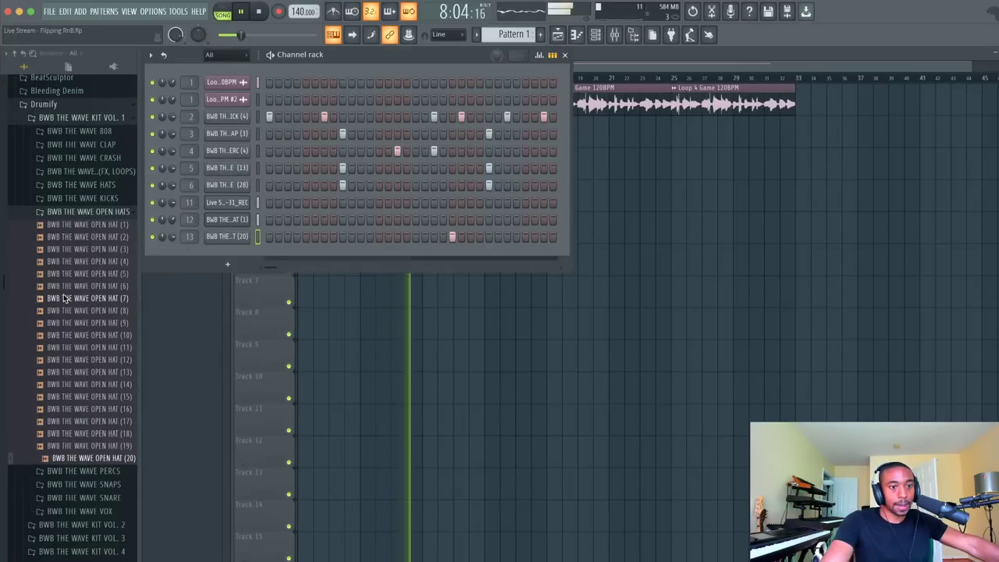
key(space)
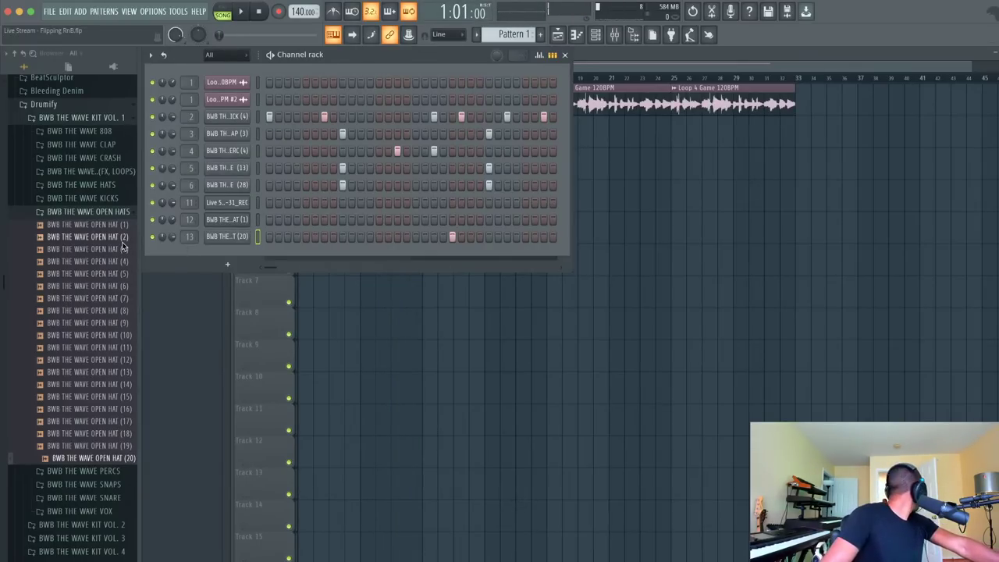
Browse past the BWB THE WAVE PERCS samples and open the BWB THE WAVE VOX folder while the song plays
key(space)
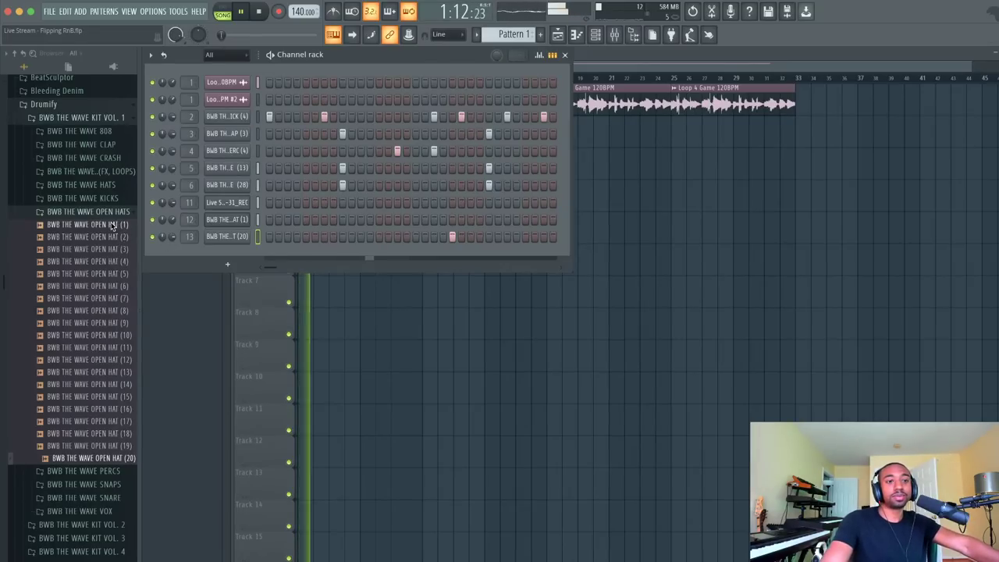
click(109, 212)
click(101, 225)
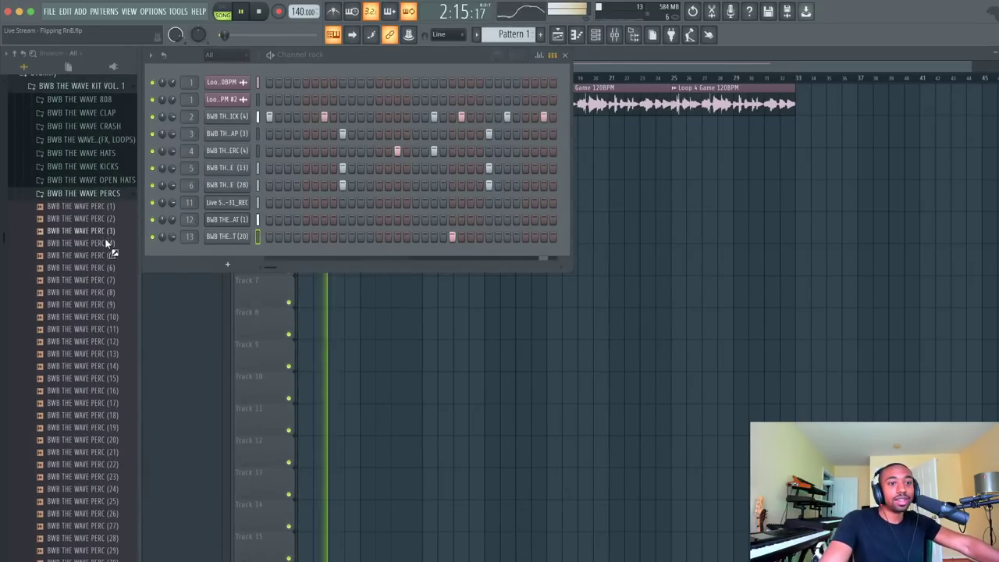
click(93, 192)
click(103, 231)
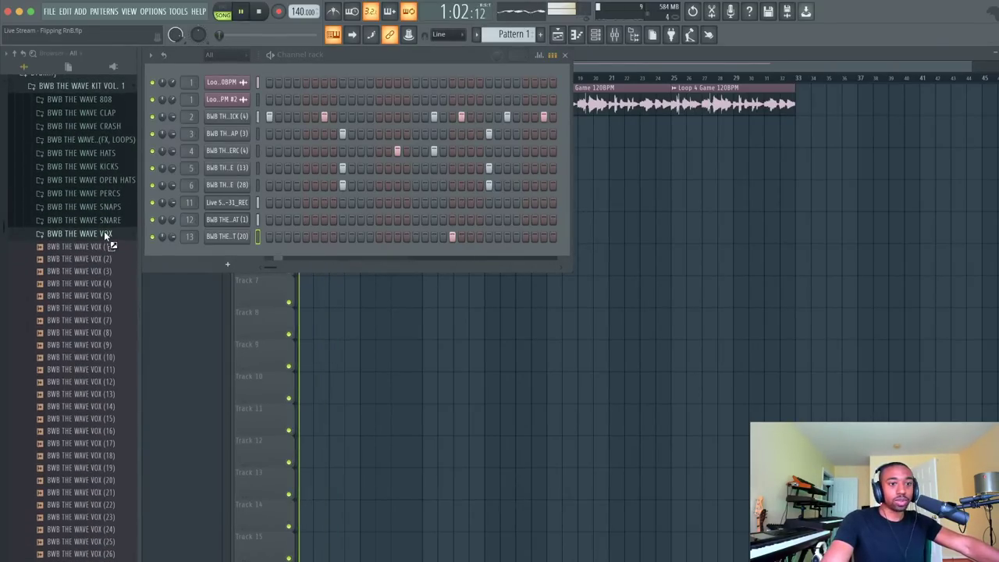
Audition the first samples in the BWB THE WAVE VOX folder and load BWB THE WAVE VOX (3) into a new channel
click(99, 245)
click(100, 260)
click(100, 265)
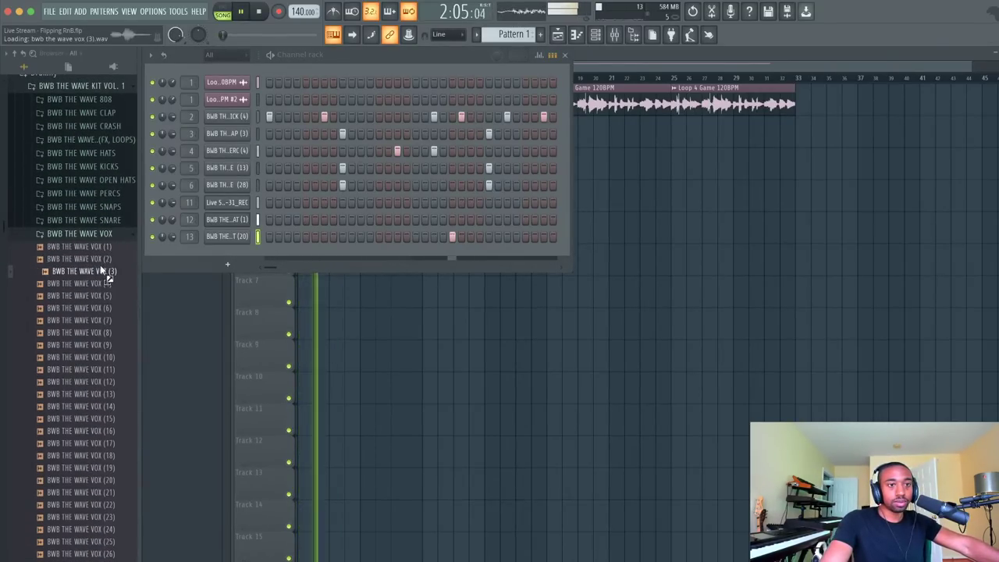
right_click(100, 267)
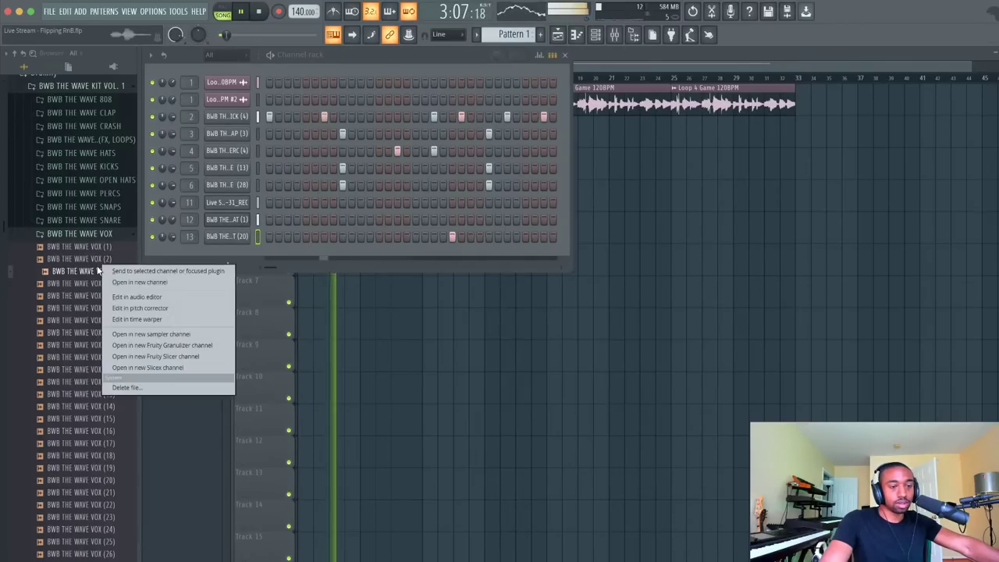
click(114, 282)
key(space)
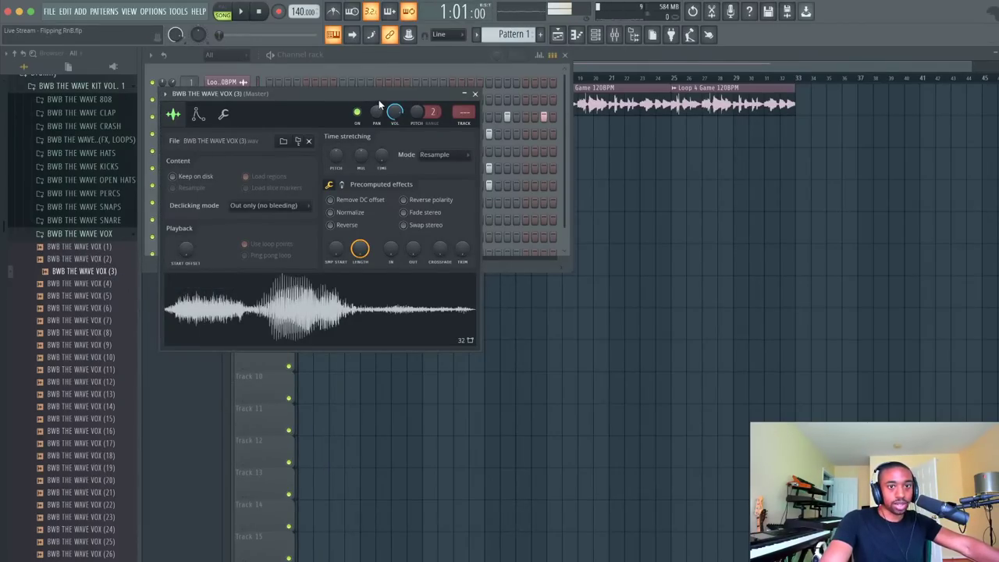
Extend the channel rack to show the new VOX (3) channel and route that channel to mixer track 14
click(369, 56)
key(space)
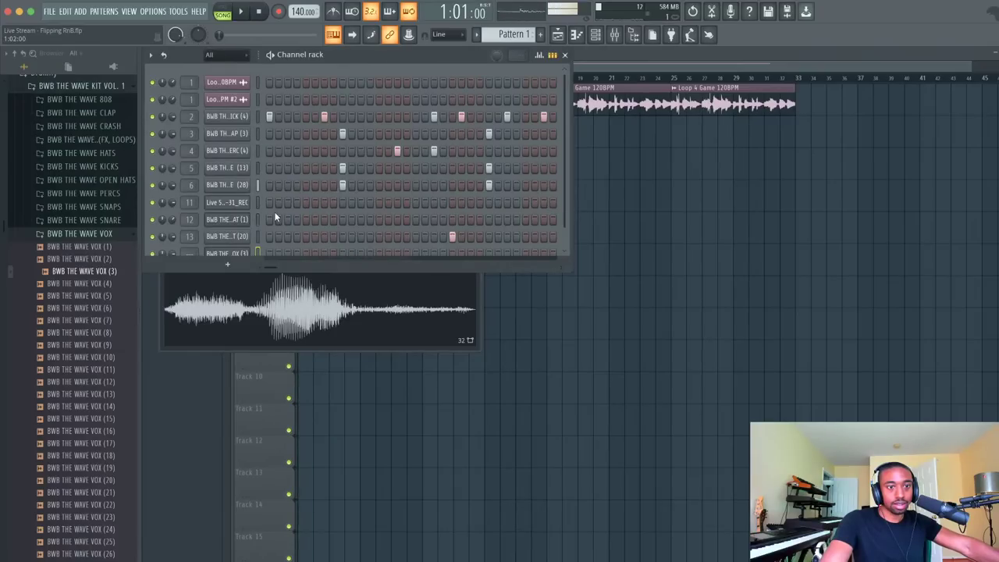
drag(203, 269, 181, 345)
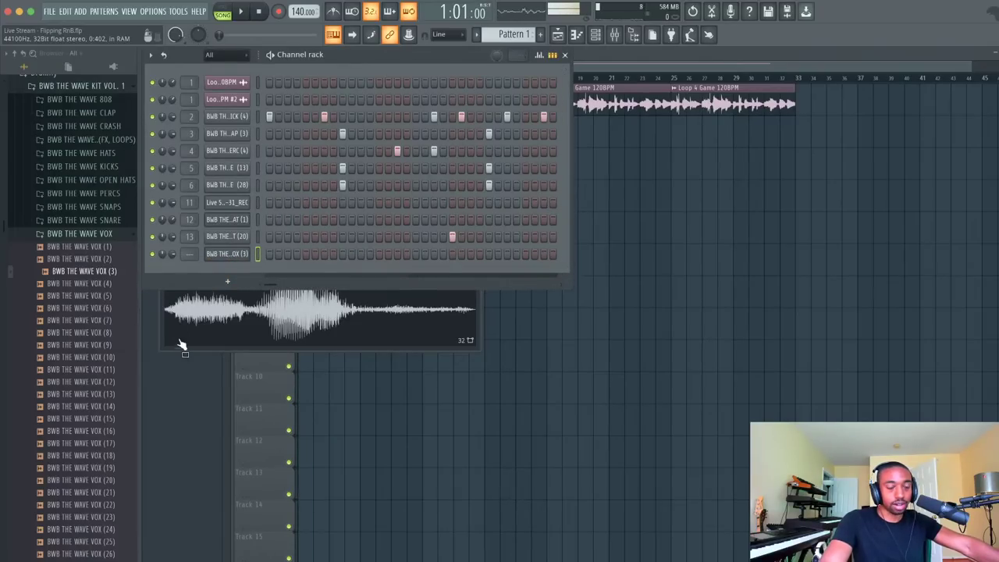
click(226, 312)
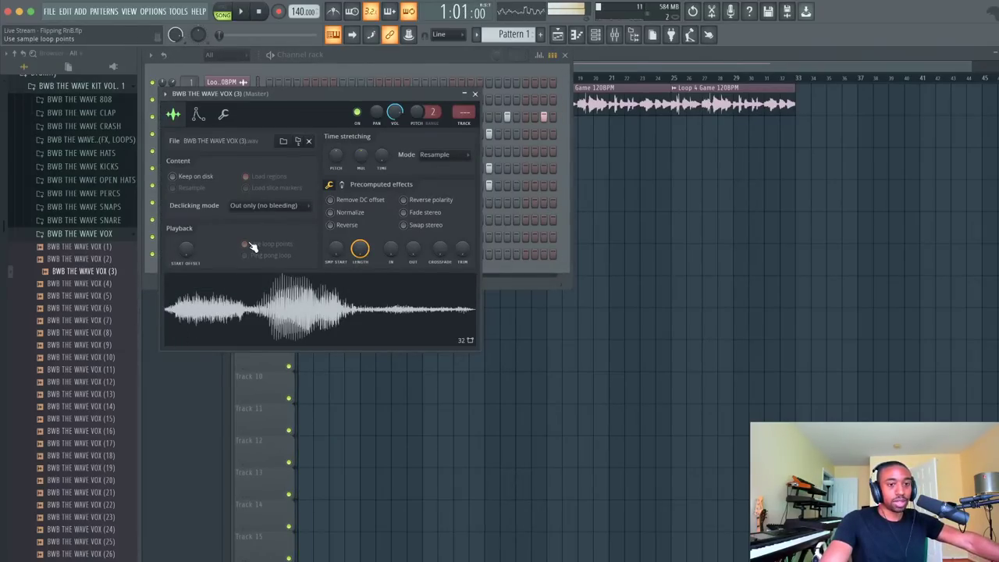
drag(407, 93, 634, 81)
click(190, 250)
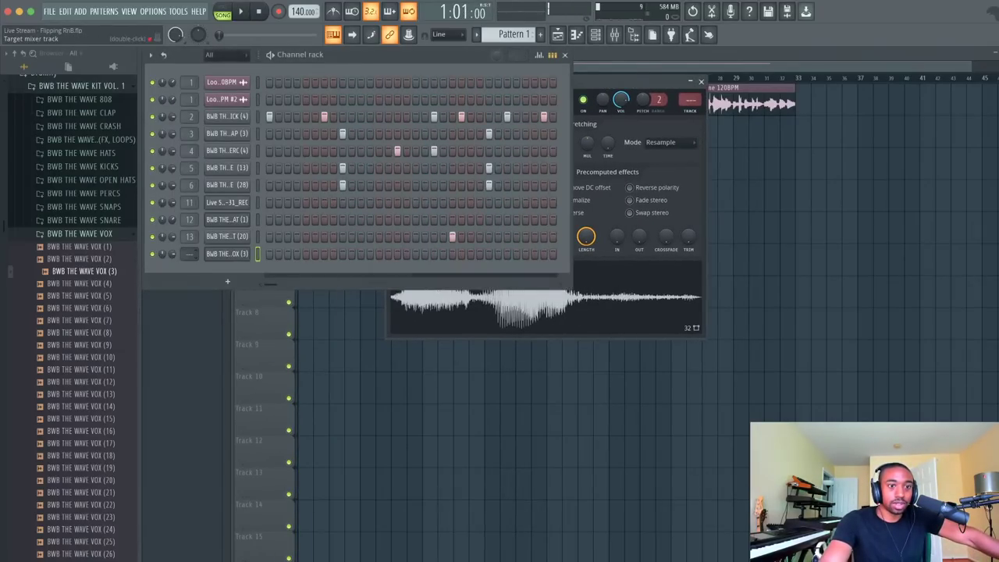
Create Pattern 4 with a VOX (3) hit on step 5 and place it at bar 1 on playlist Track 5
click(548, 37)
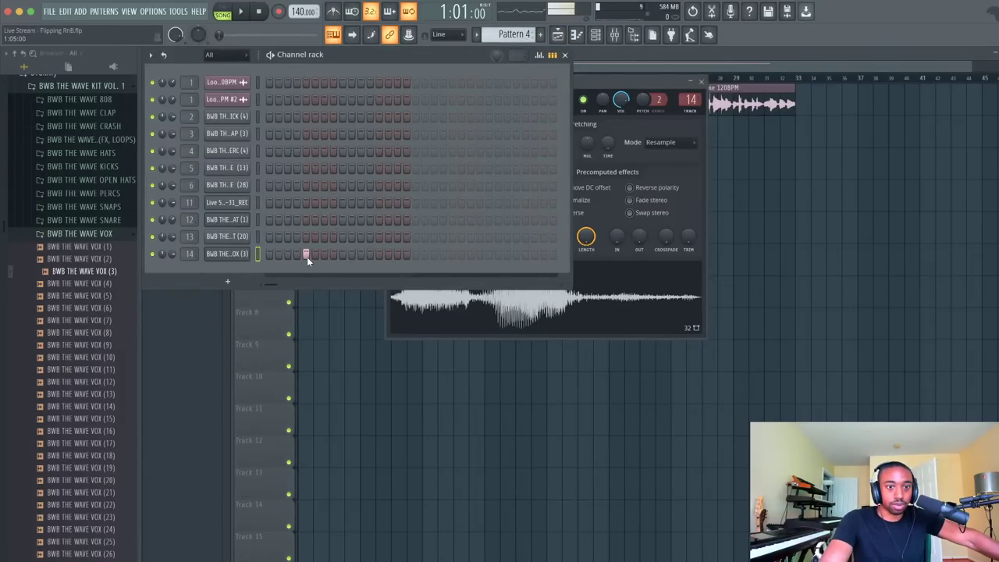
key(F5)
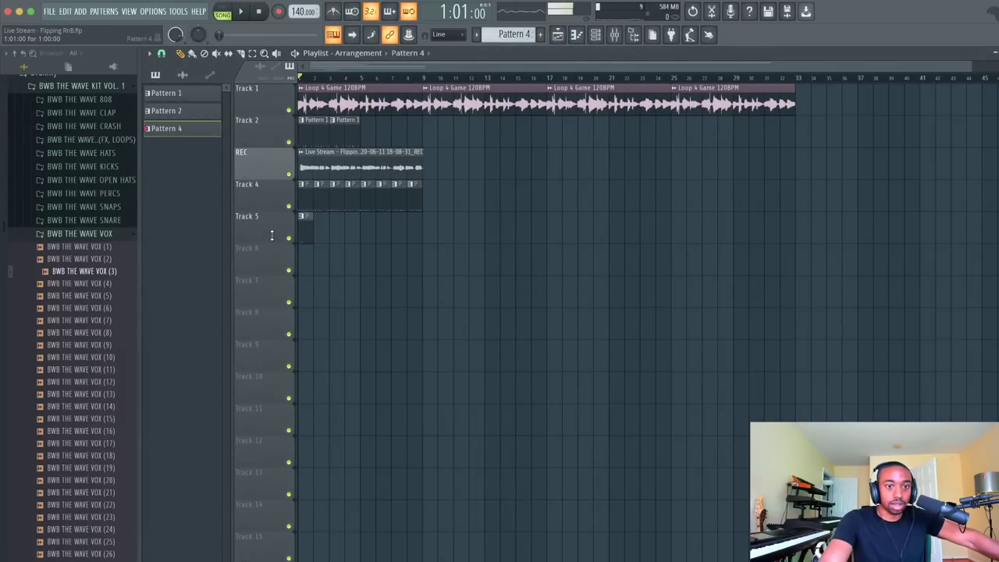
key(space)
Add Fruity Delay 3 to the first slot of mixer insert 14, pan the delay to the right and lower its wet level
click(615, 34)
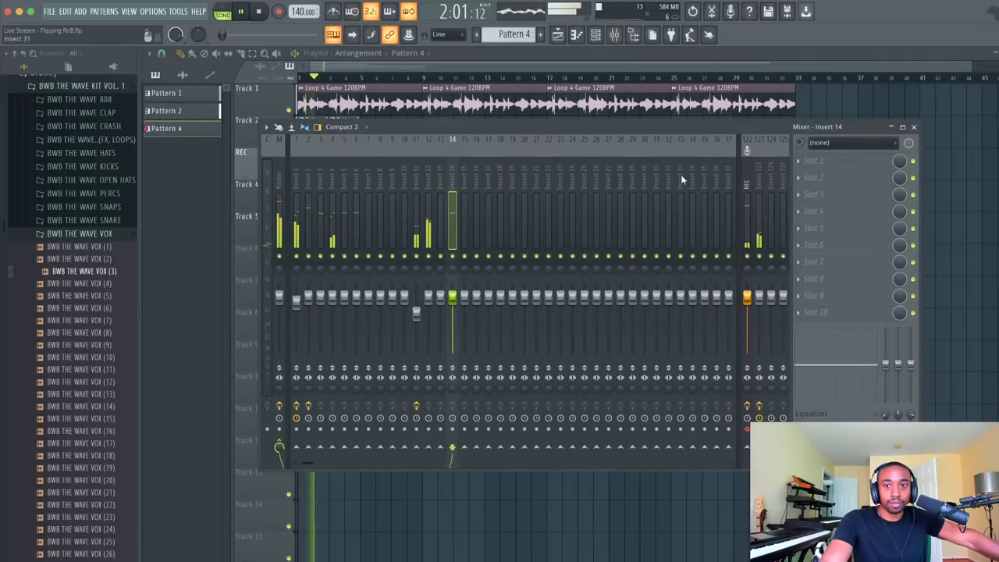
click(814, 160)
click(624, 436)
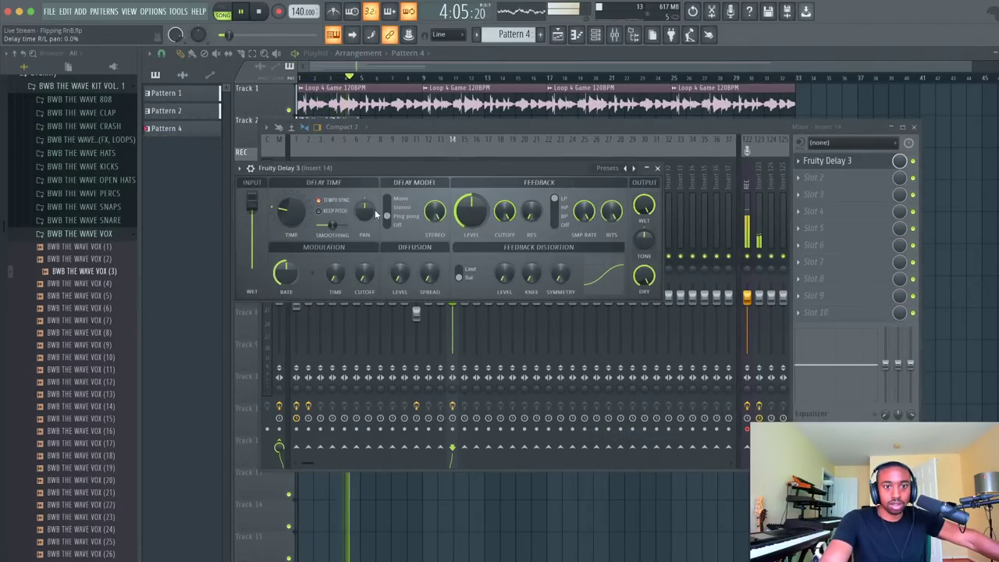
drag(375, 209, 375, 192)
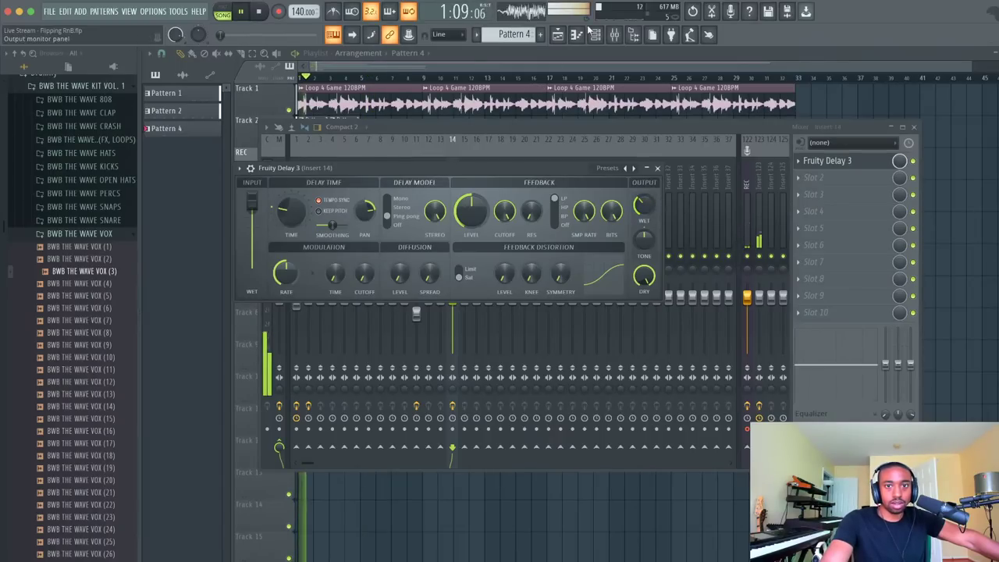
key(space)
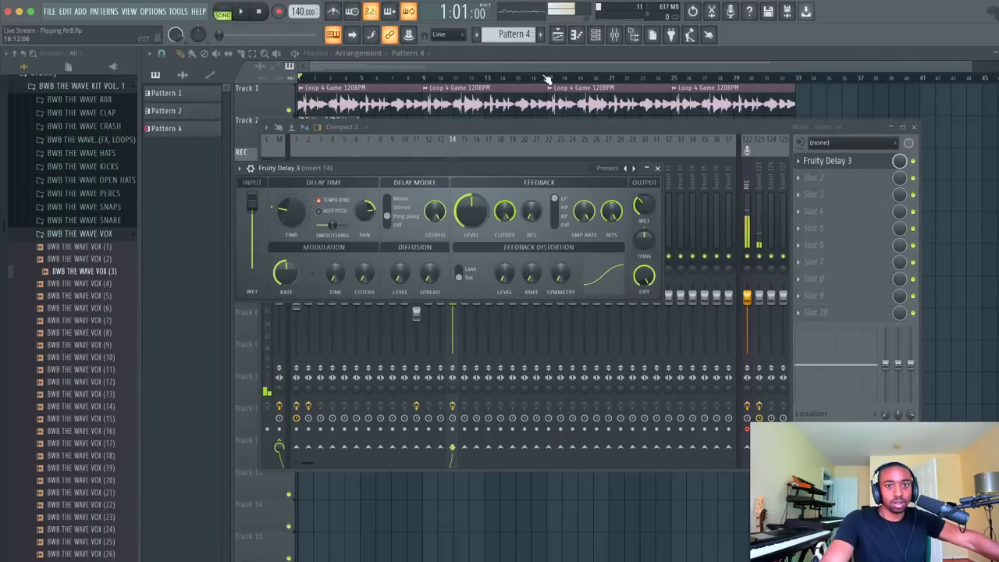
Play back Pattern 4 and move its VOX (3) hit one step earlier, to step 4
click(595, 37)
click(247, 256)
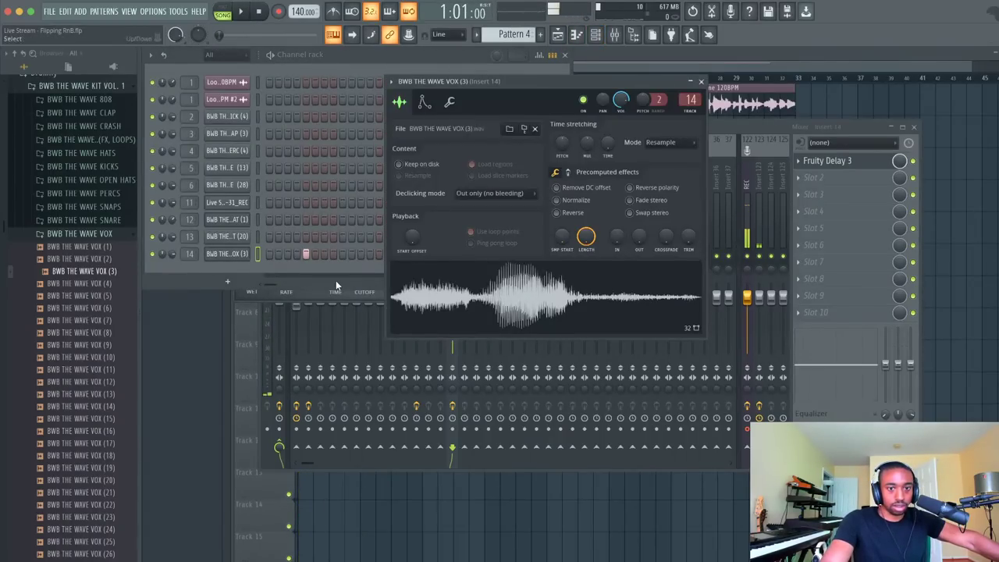
key(space)
key(space)
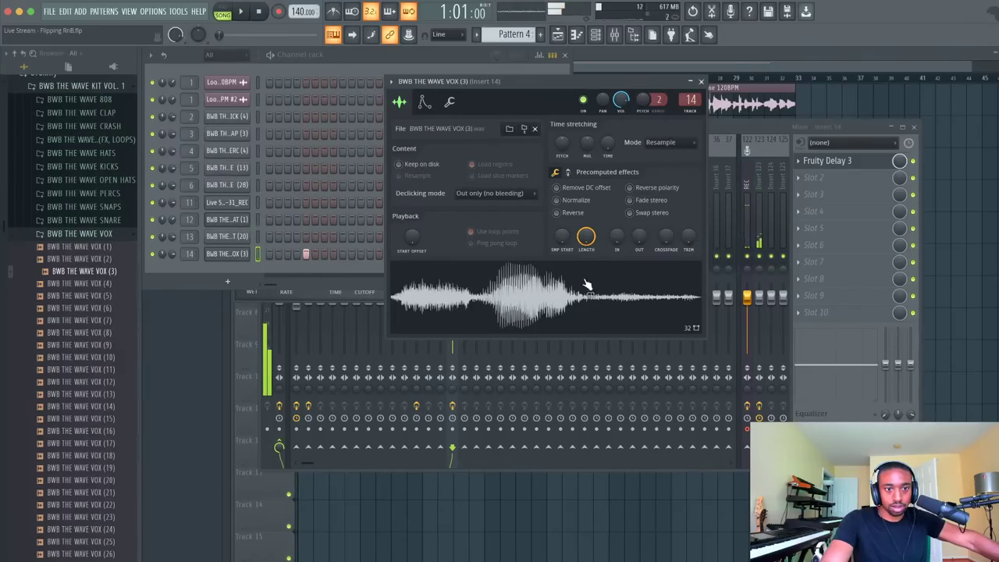
click(296, 255)
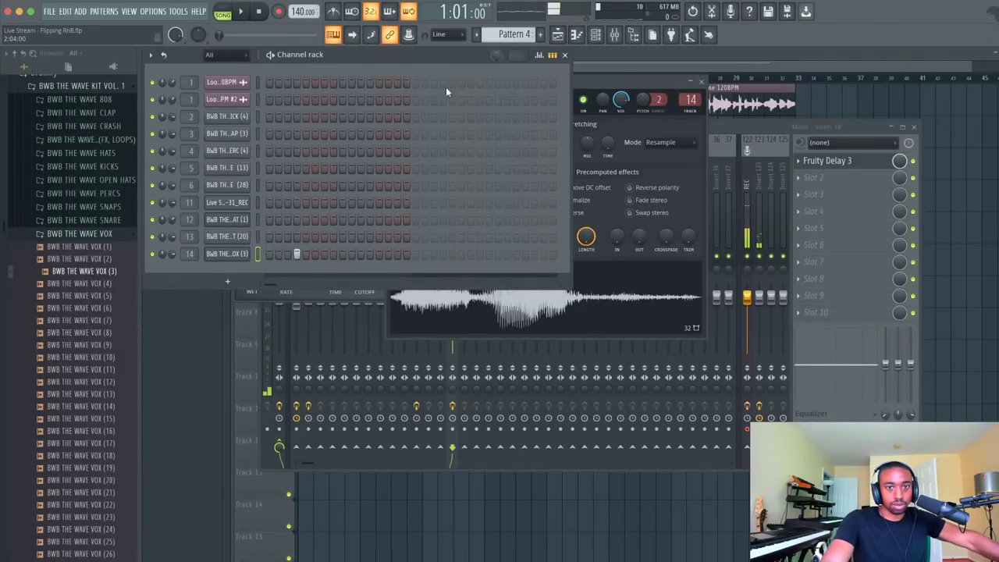
Delay the VOX (3) hit on step 4 by most of a step using the graph editor's Shift parameter, and play it back
click(539, 54)
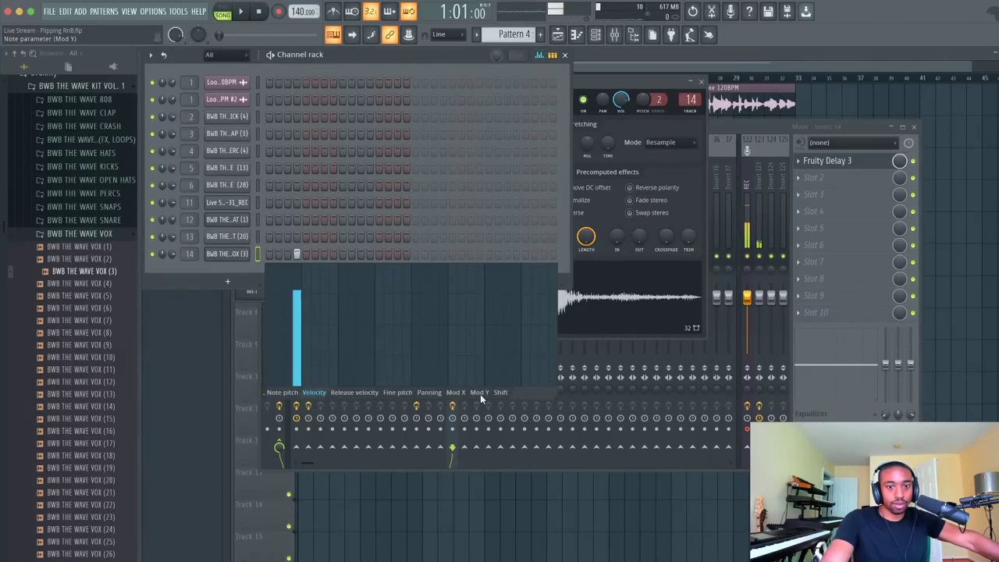
click(499, 392)
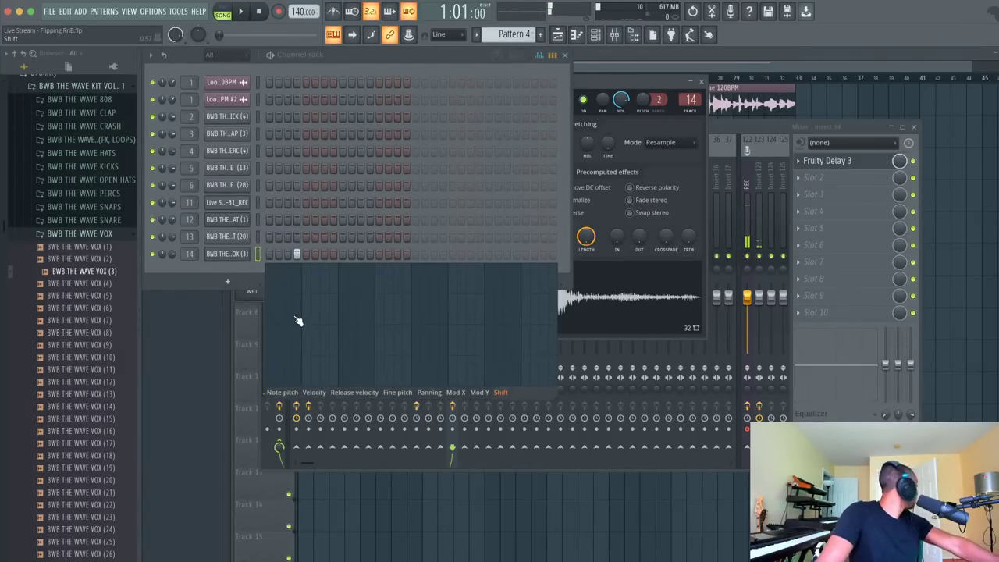
drag(297, 321, 295, 281)
key(space)
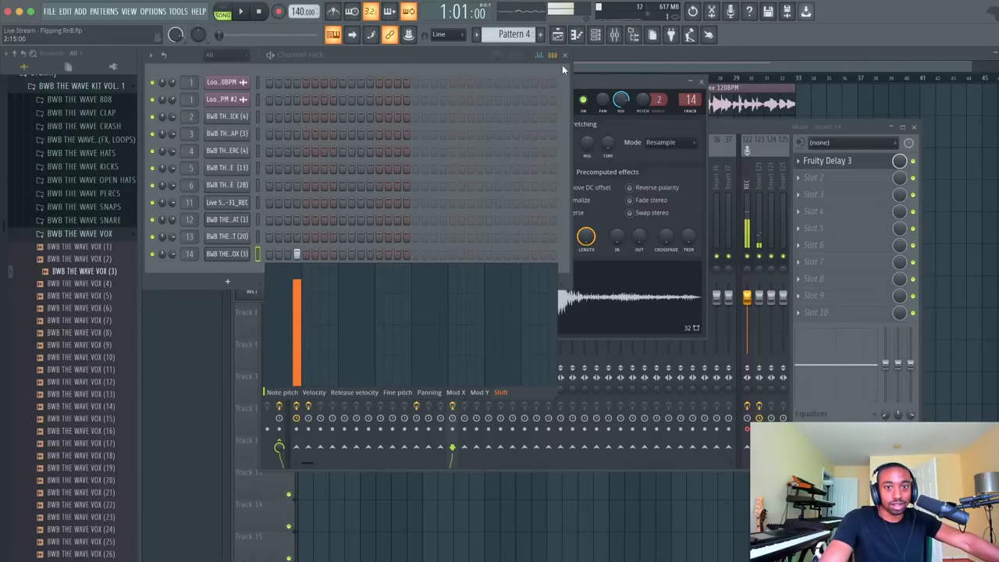
click(539, 57)
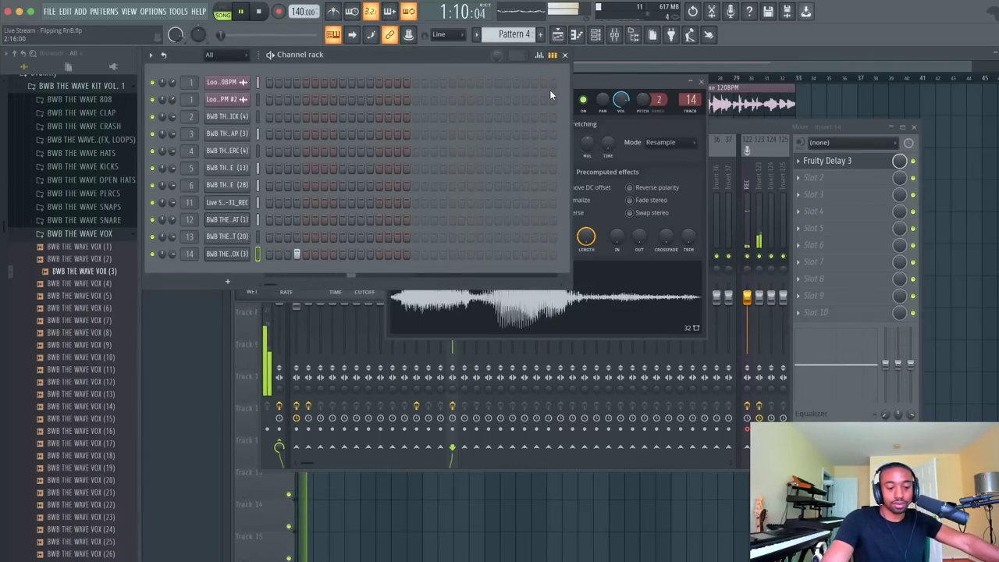
key(space)
Reduce the Shift amount of the VOX (3) hit to about half of the range while listening to the song
click(540, 55)
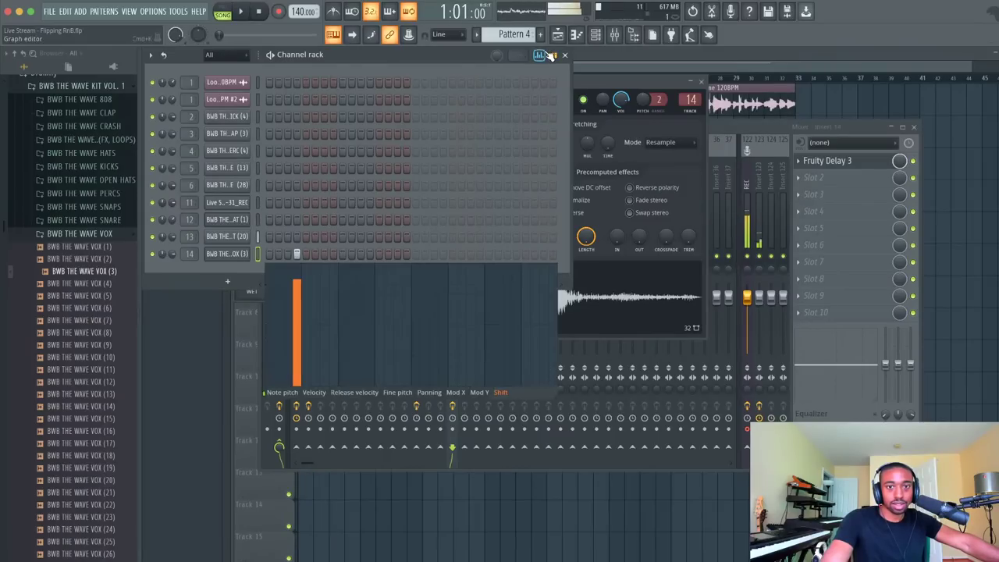
key(space)
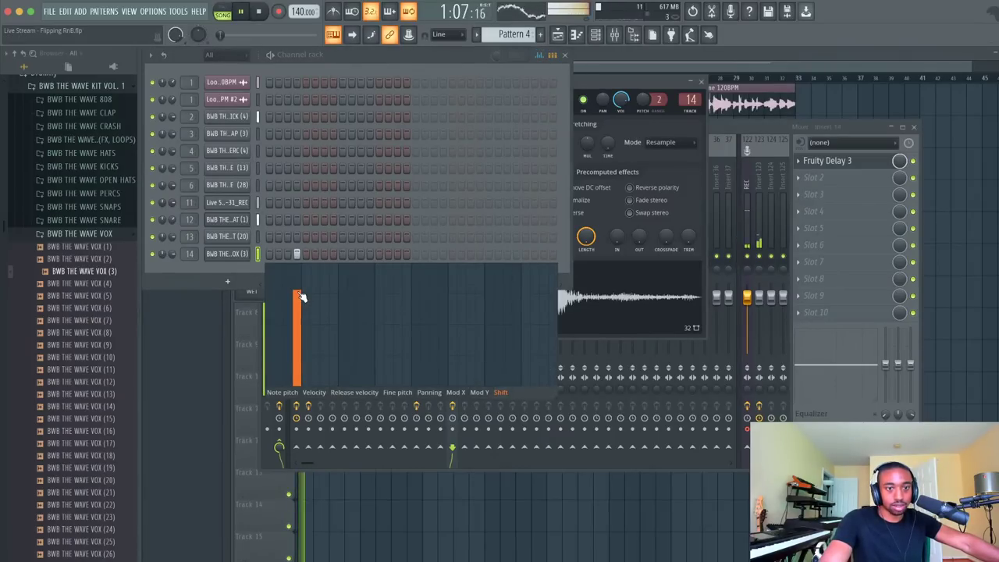
drag(301, 298, 302, 331)
key(space)
key(space)
key(space)
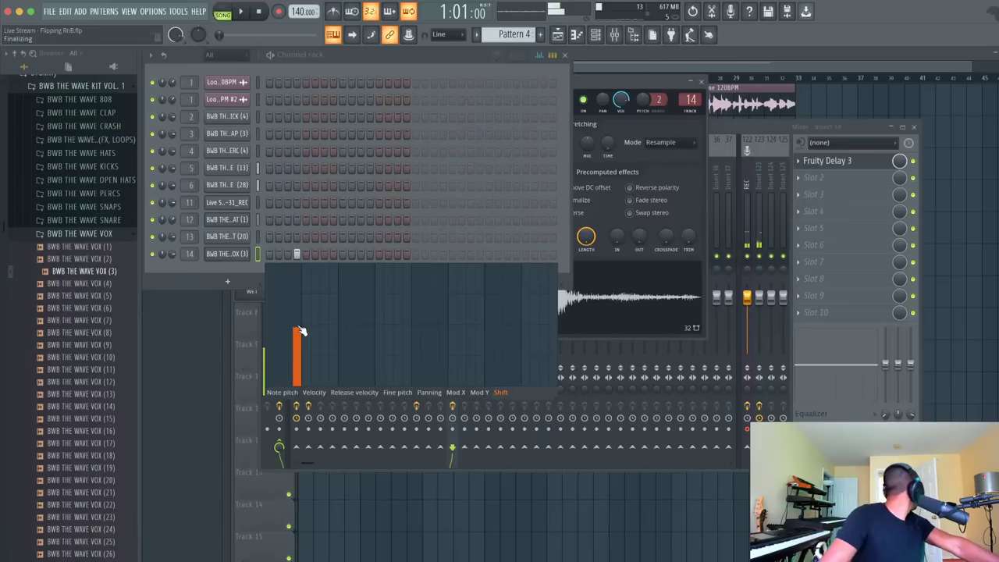
key(space)
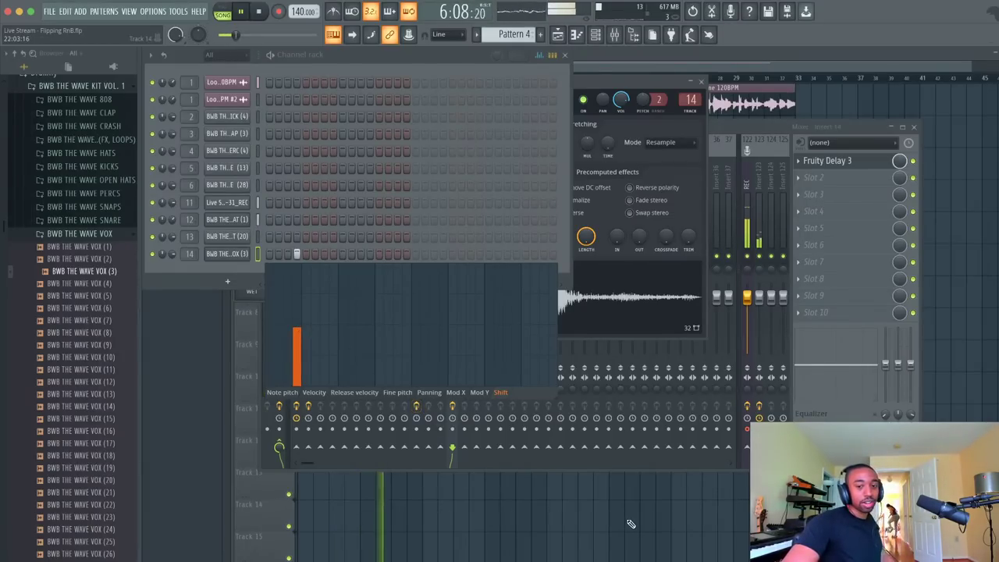
Switch to OBS and unlock the Webcam source in the DAW Recording scene
click(672, 556)
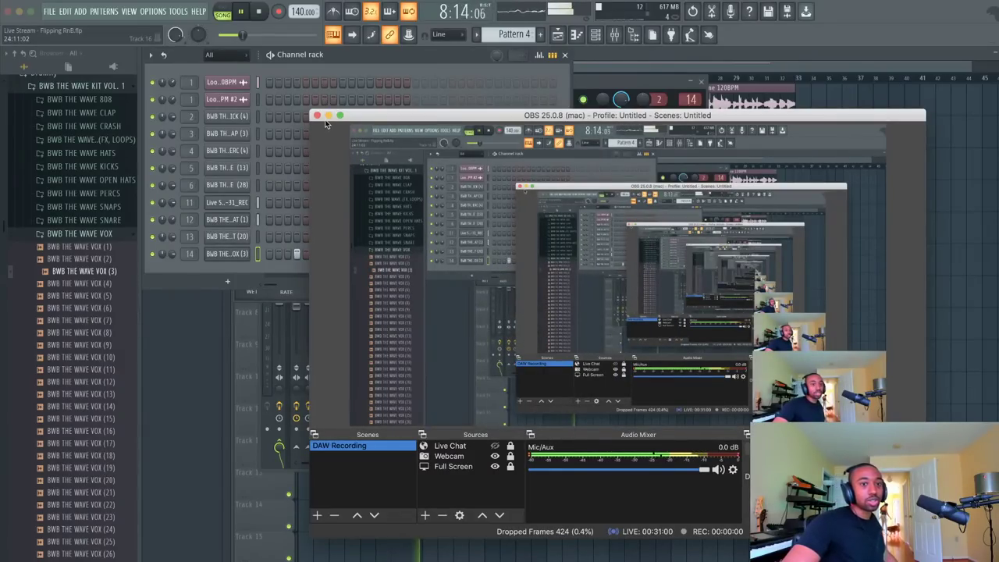
key(super+m)
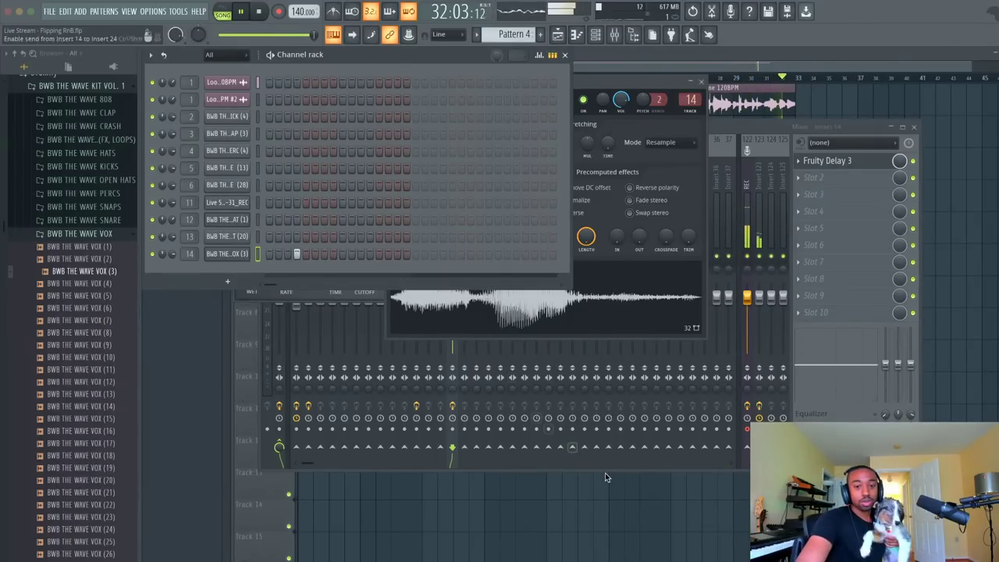
key(super+Tab)
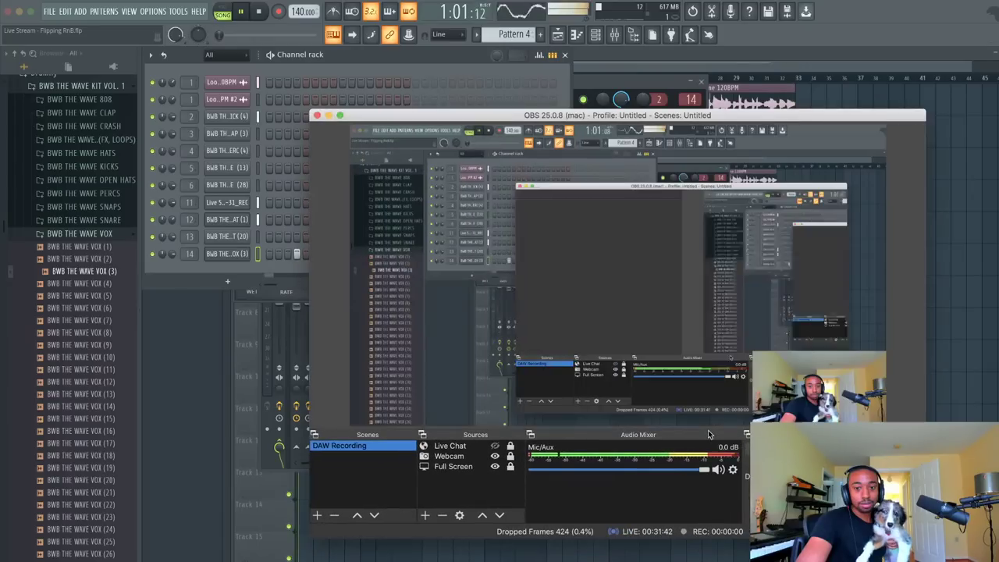
right_click(798, 379)
click(437, 466)
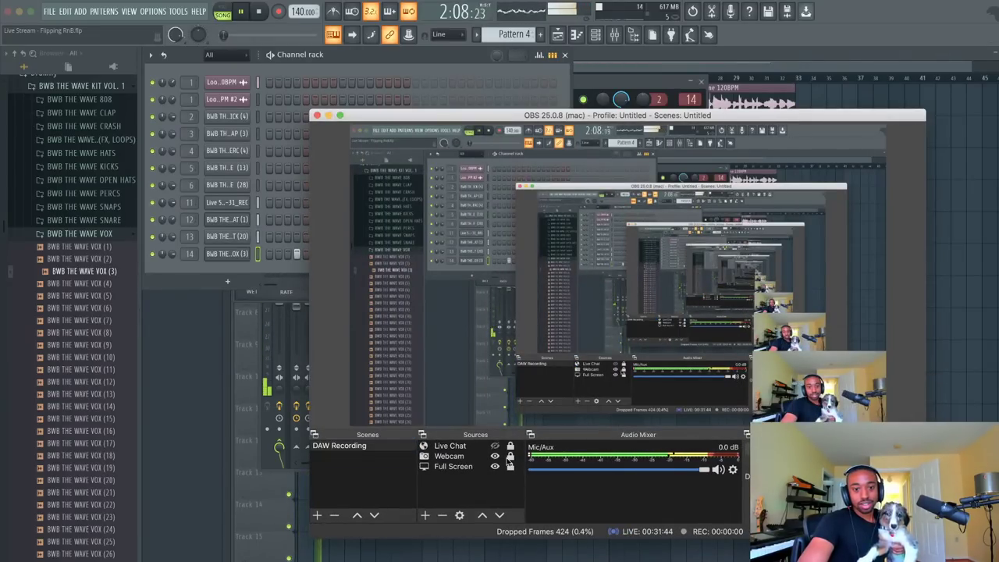
click(449, 456)
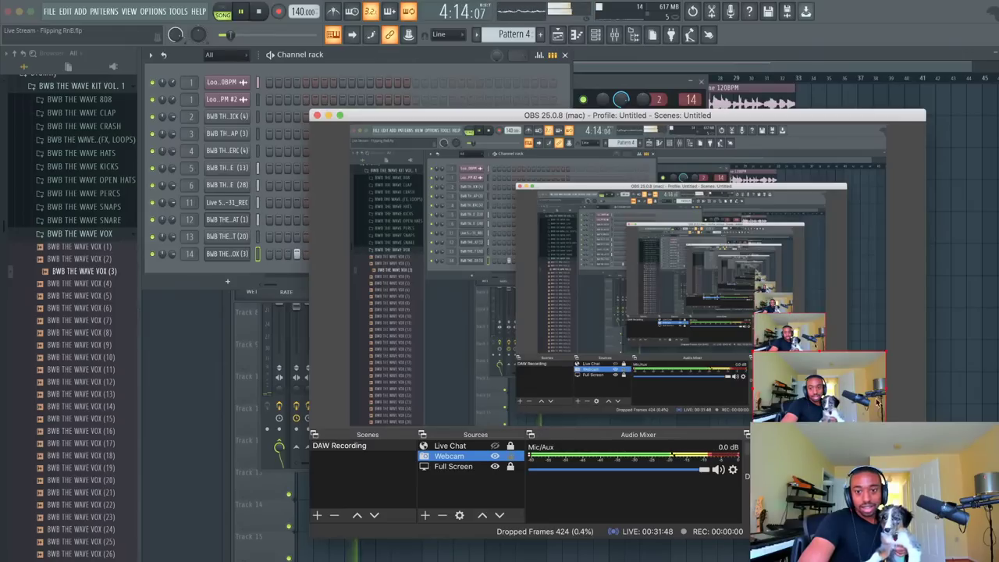
Shrink the webcam overlay into the lower-right corner of the OBS canvas and lock the Webcam source
right_click(812, 386)
mouse_move(917, 274)
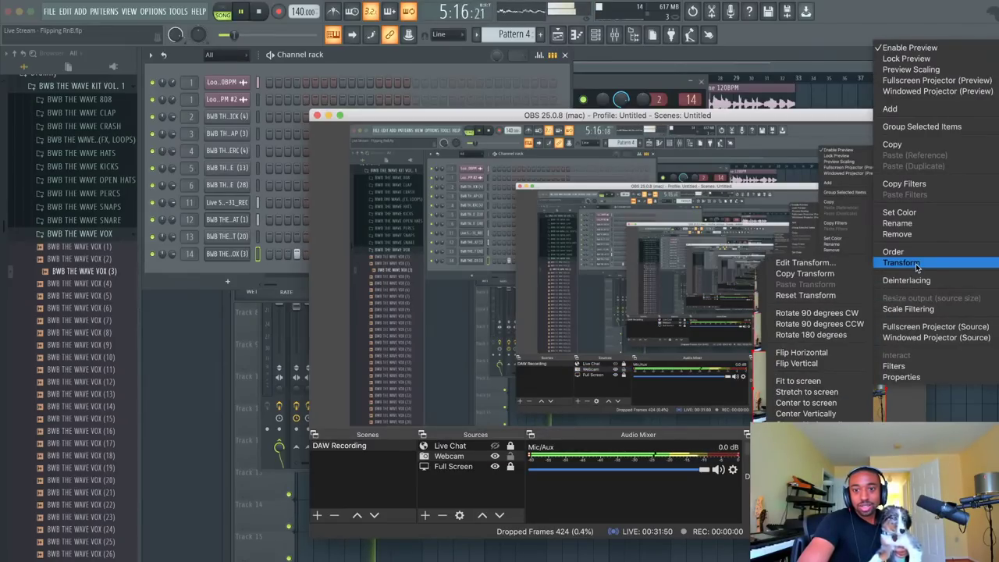
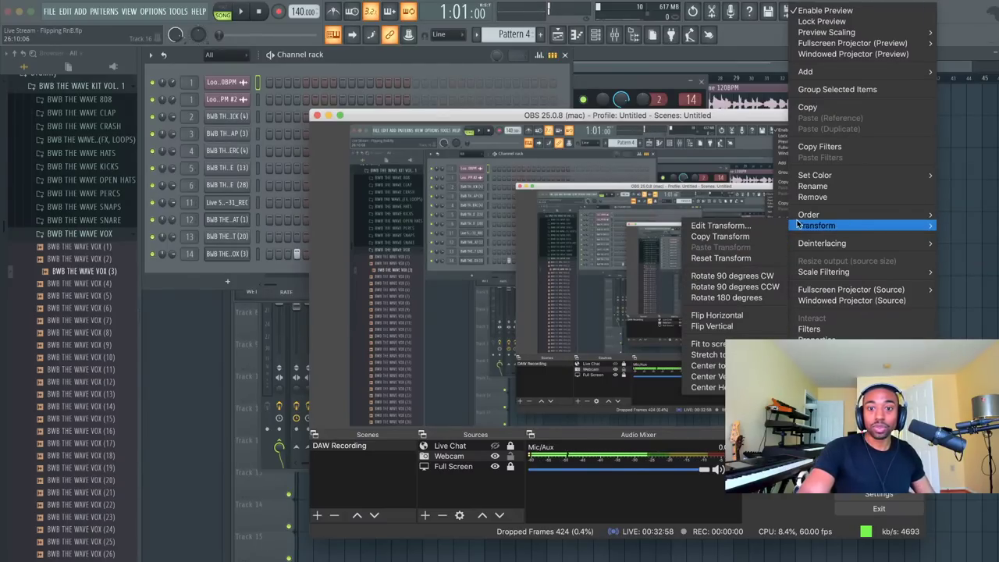
click(747, 281)
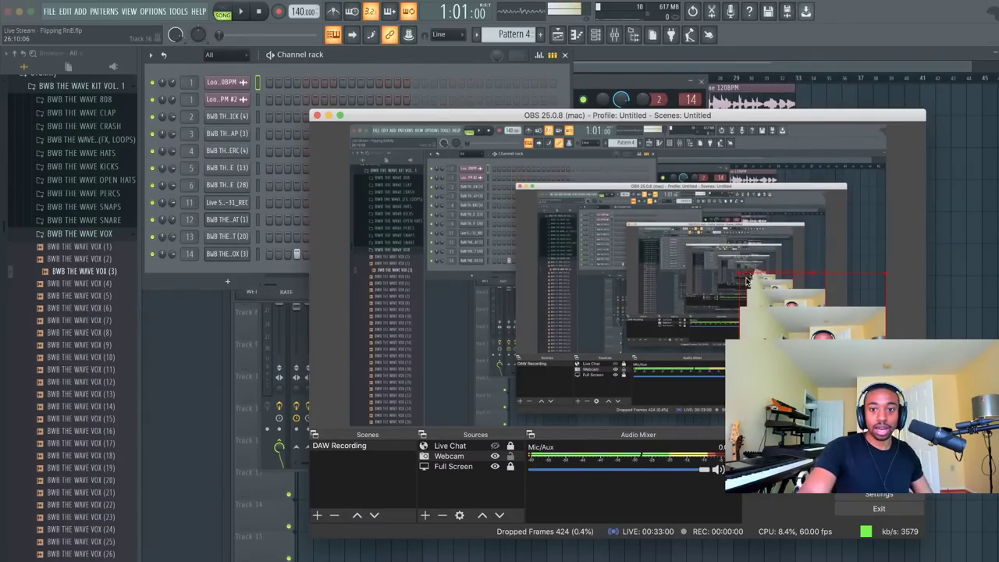
drag(747, 281, 768, 313)
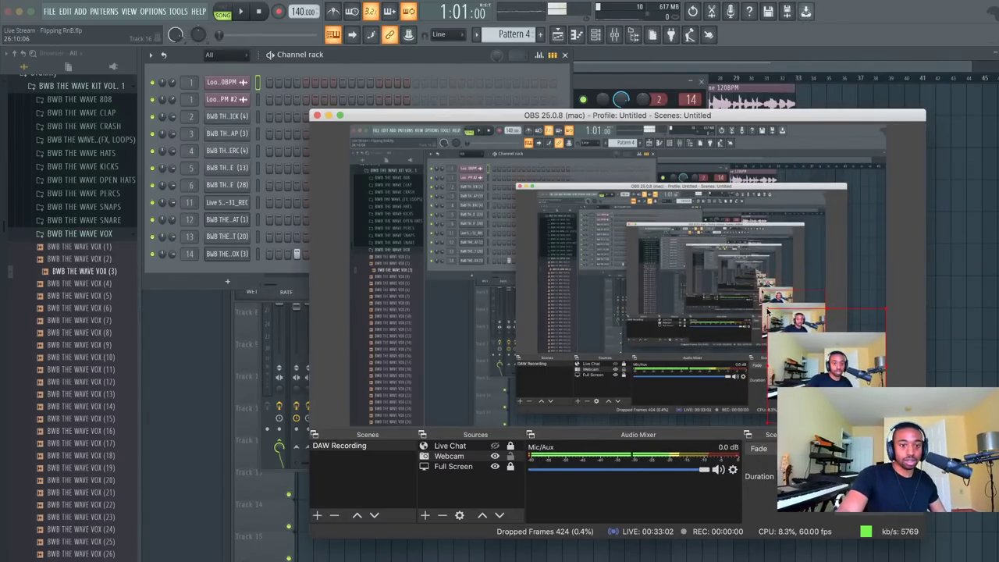
drag(851, 385, 851, 400)
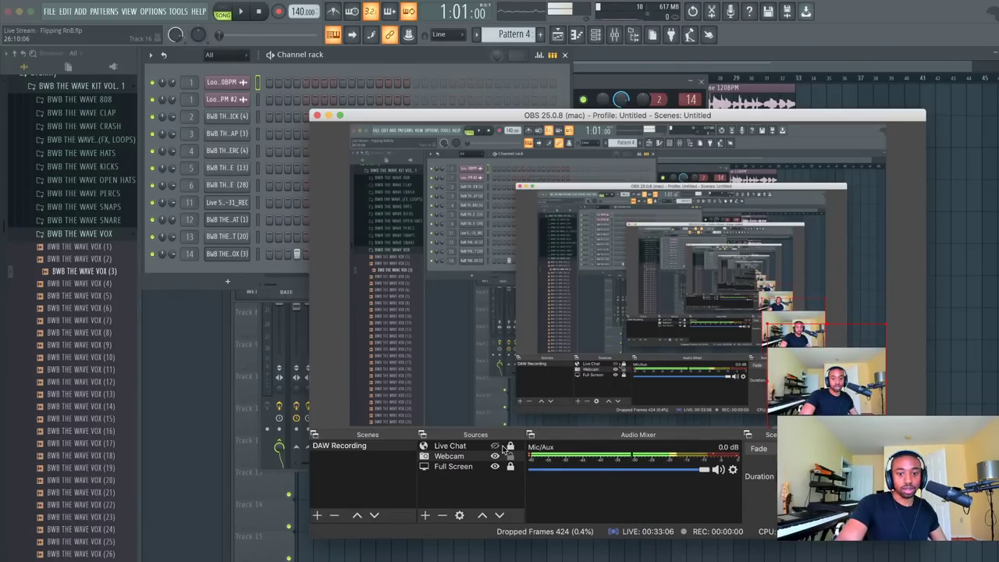
click(476, 456)
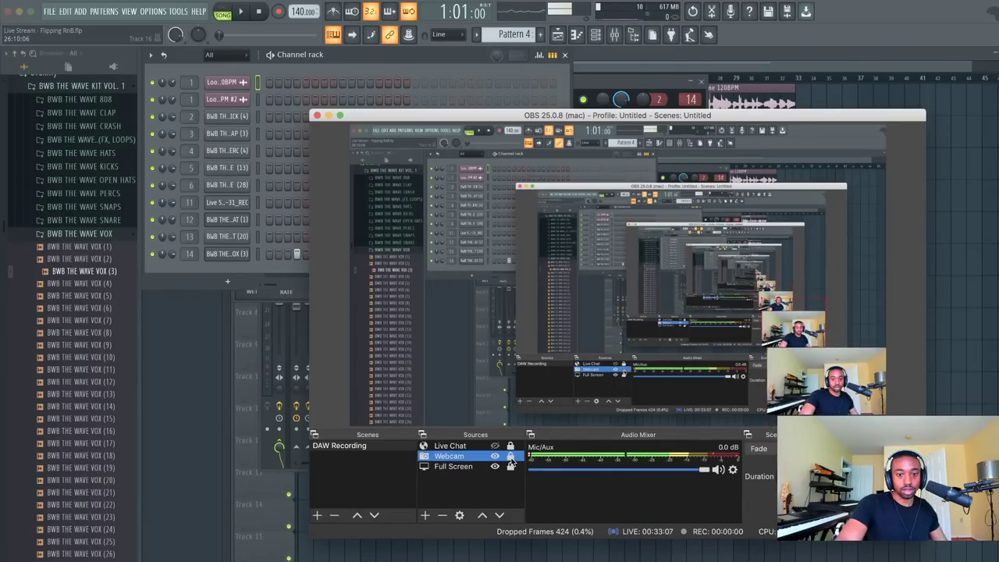
Return to OBS and enlarge the Webcam source on the canvas with the Fit to screen transform
click(328, 116)
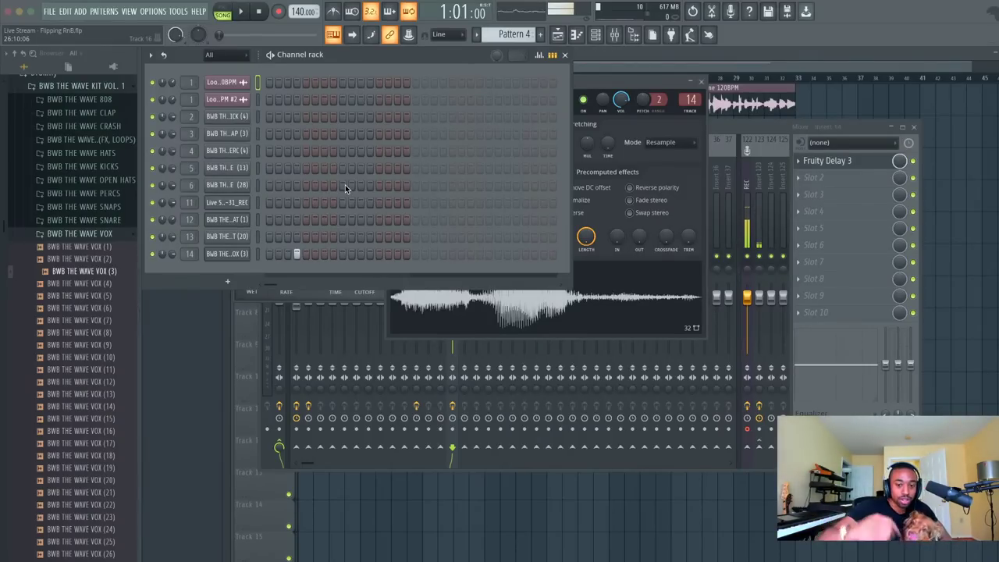
key(super+Tab)
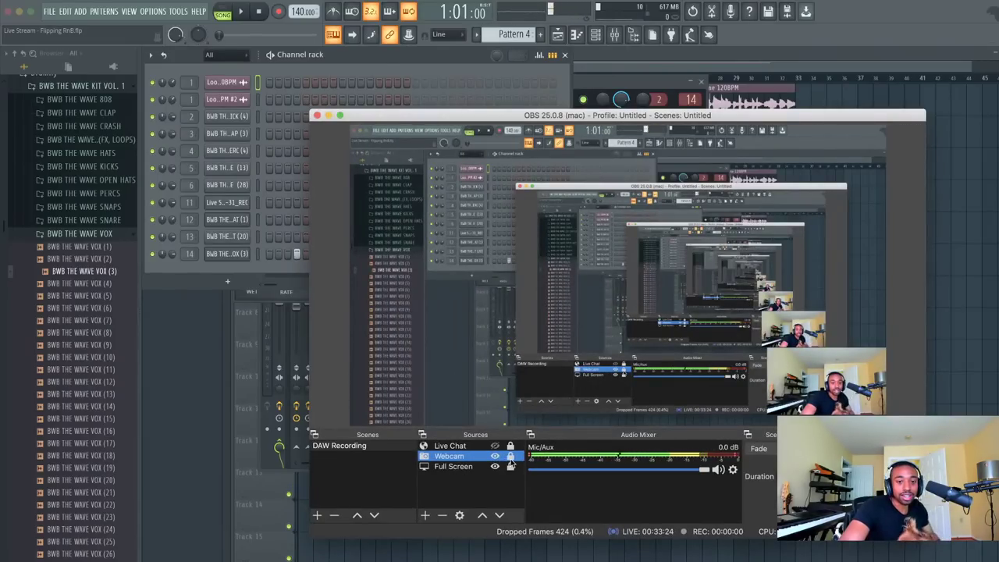
click(834, 380)
right_click(834, 381)
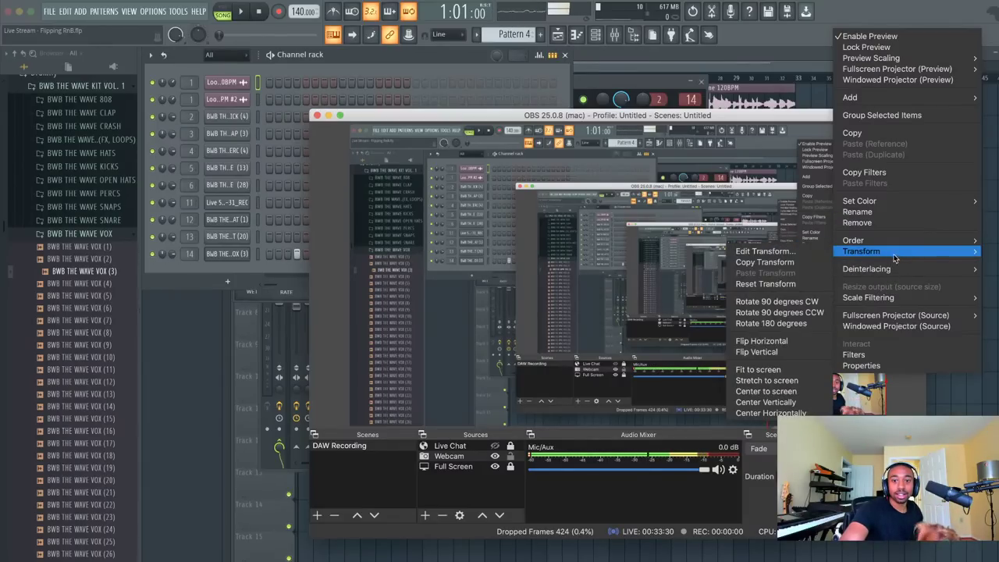
mouse_move(901, 251)
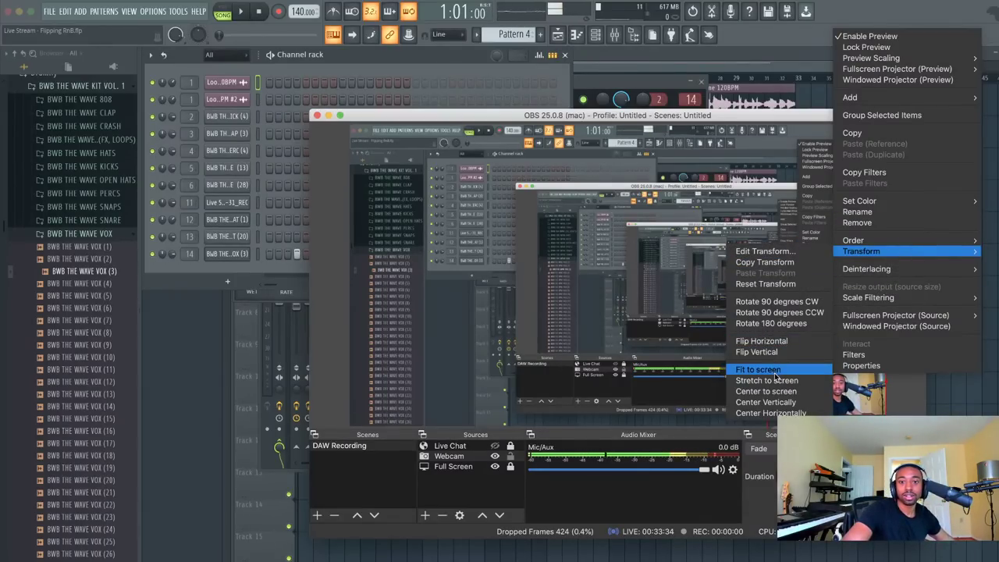
click(758, 369)
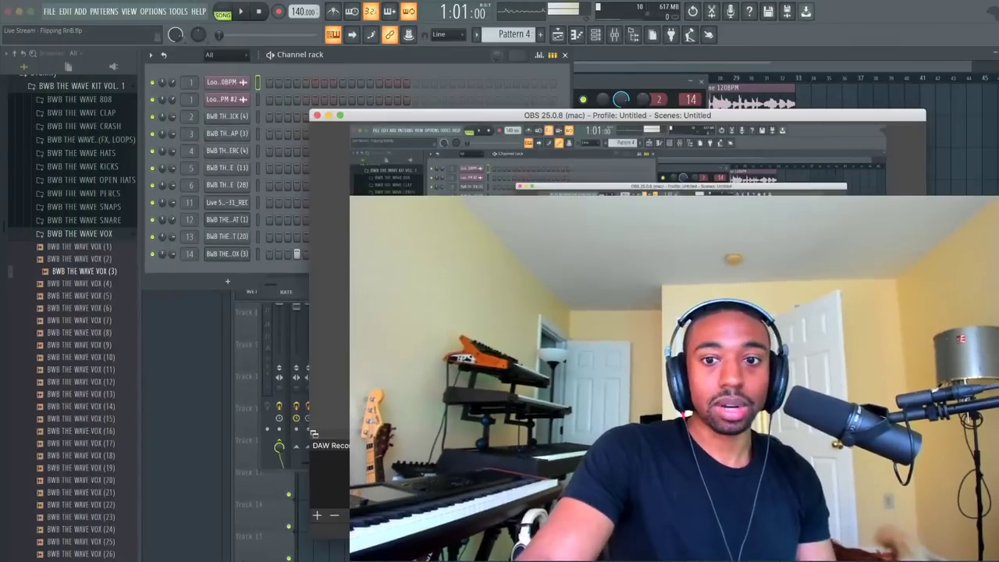
Shrink the webcam overlay into the lower-right corner of the canvas, lock the Webcam source, and switch back to FL Studio
drag(539, 227, 814, 376)
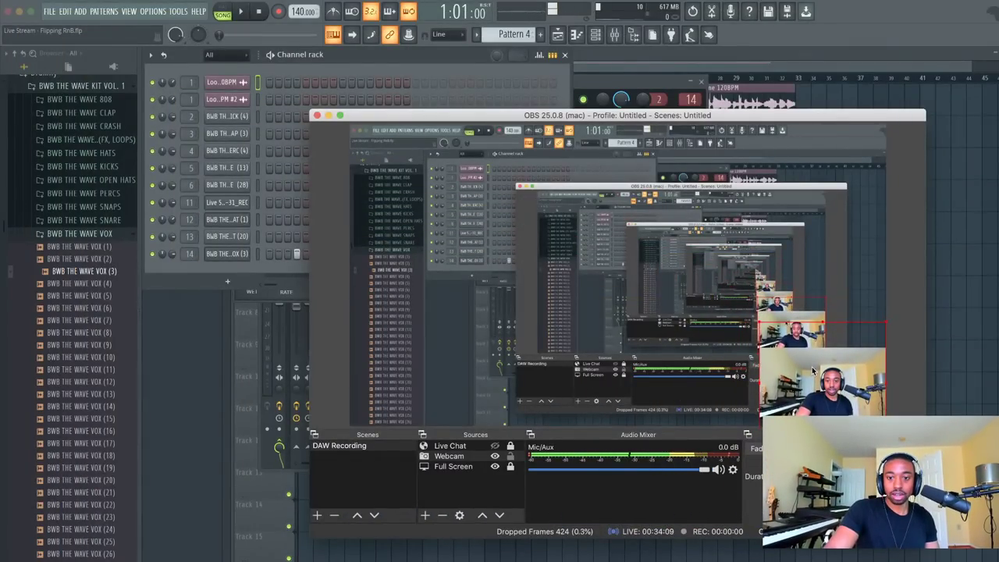
click(453, 456)
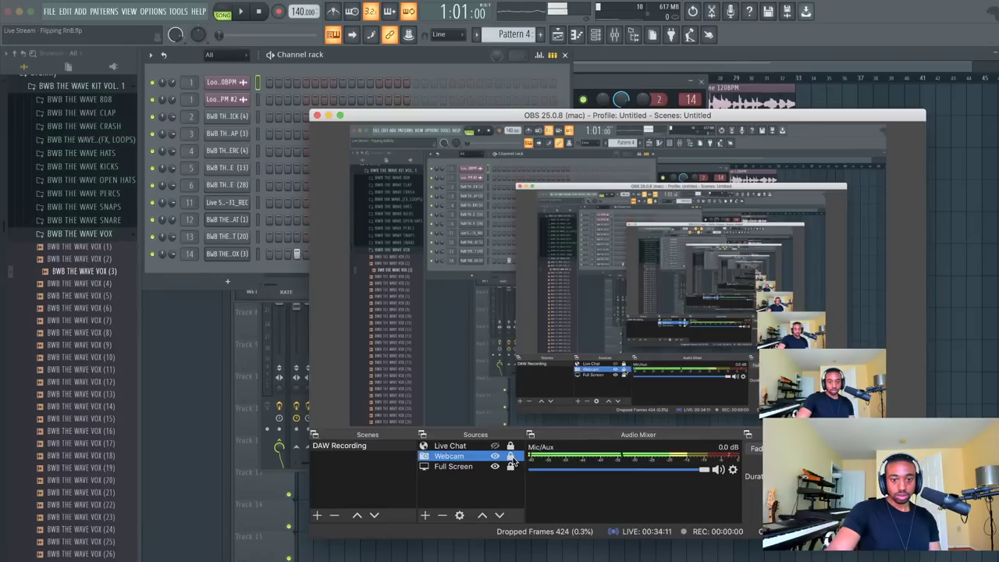
click(329, 115)
Play the song from the start and audition the VOX (3) sample in its channel settings
click(653, 81)
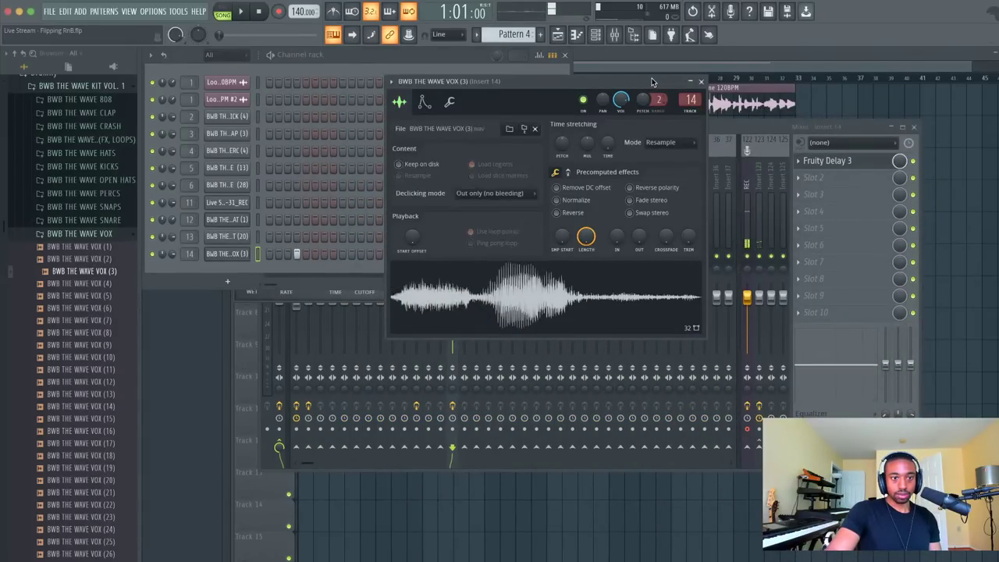
key(space)
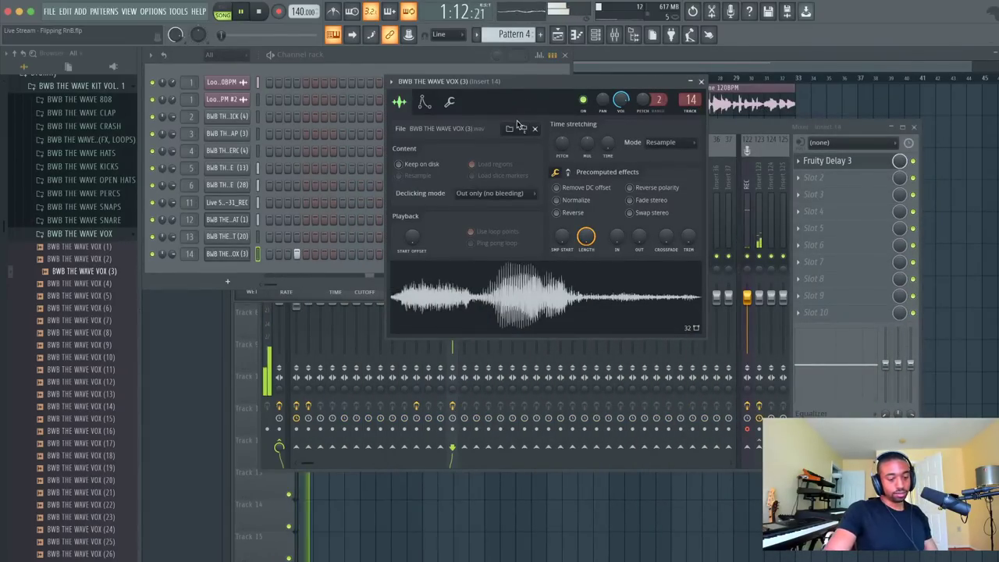
key(space)
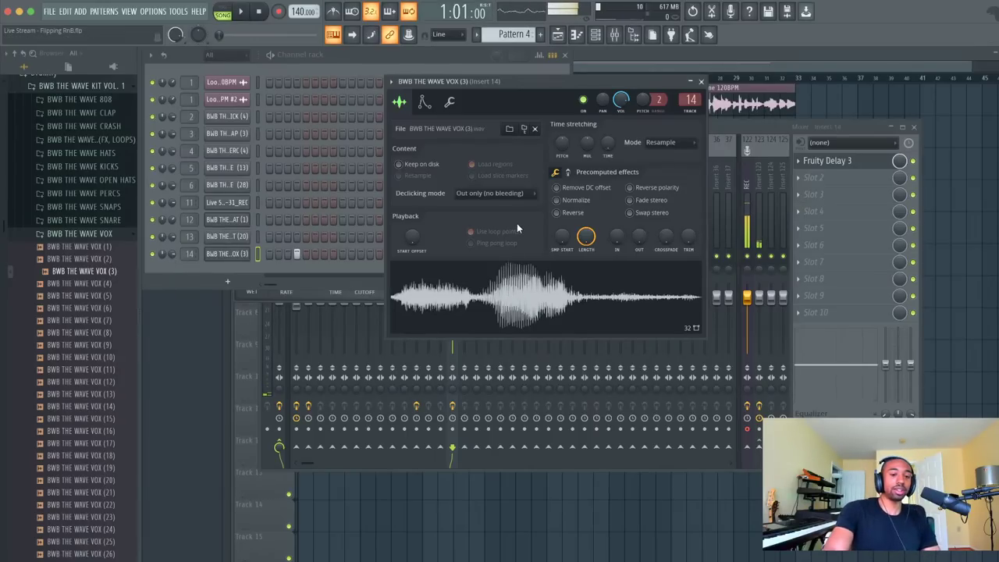
click(512, 274)
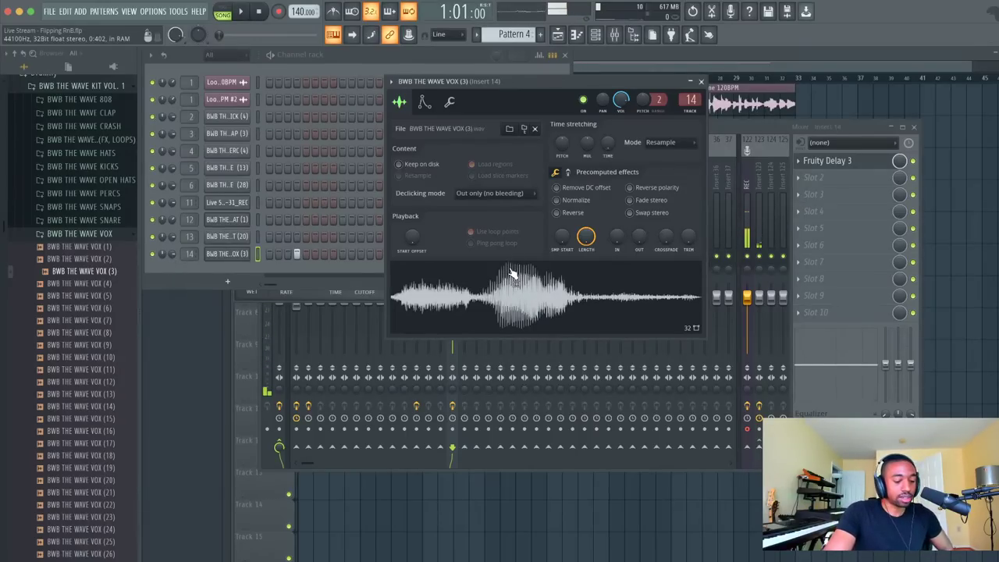
key(space)
key(space)
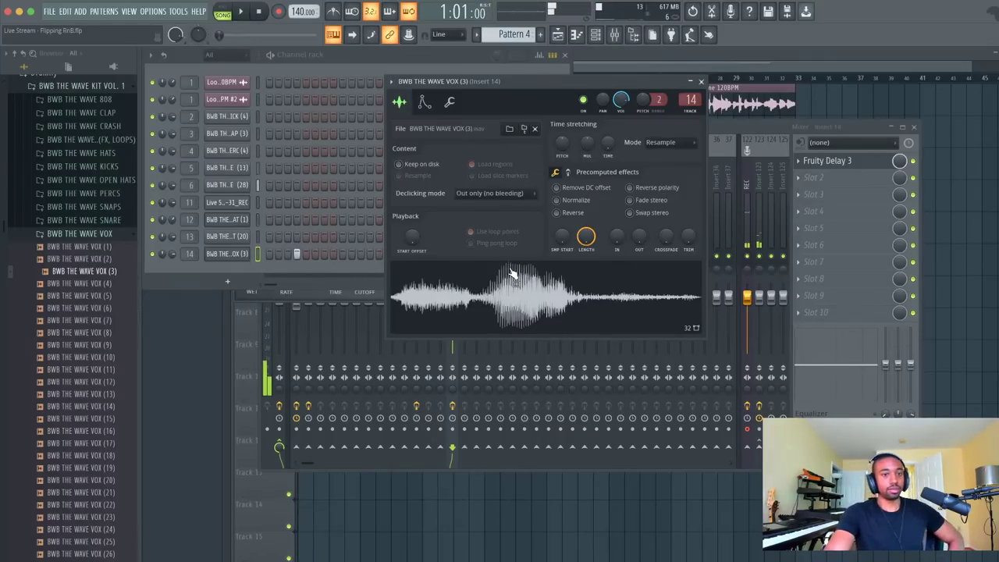
Close the open channel and mixer windows, bring up the channel rack, and listen to the song
key(F12)
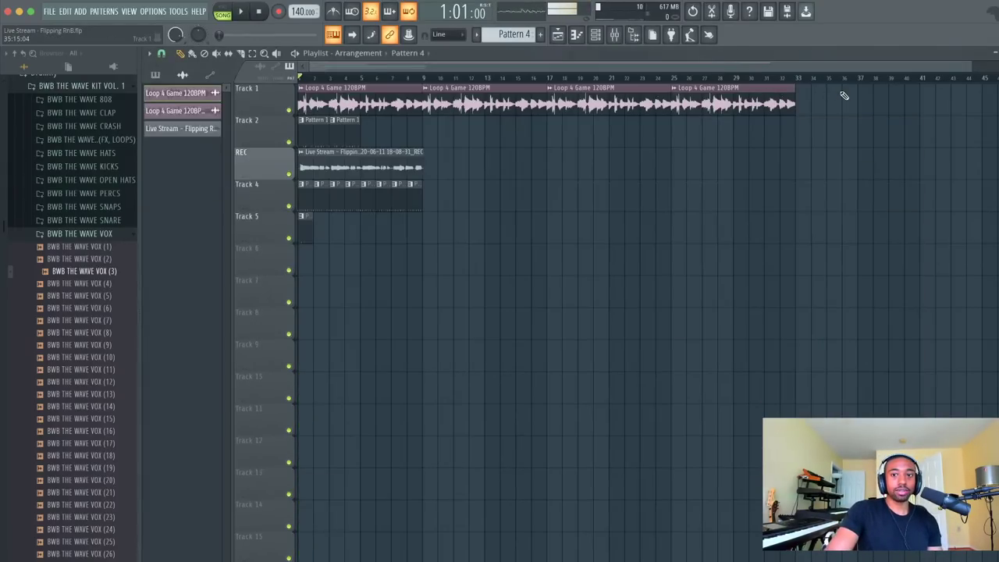
click(595, 35)
key(space)
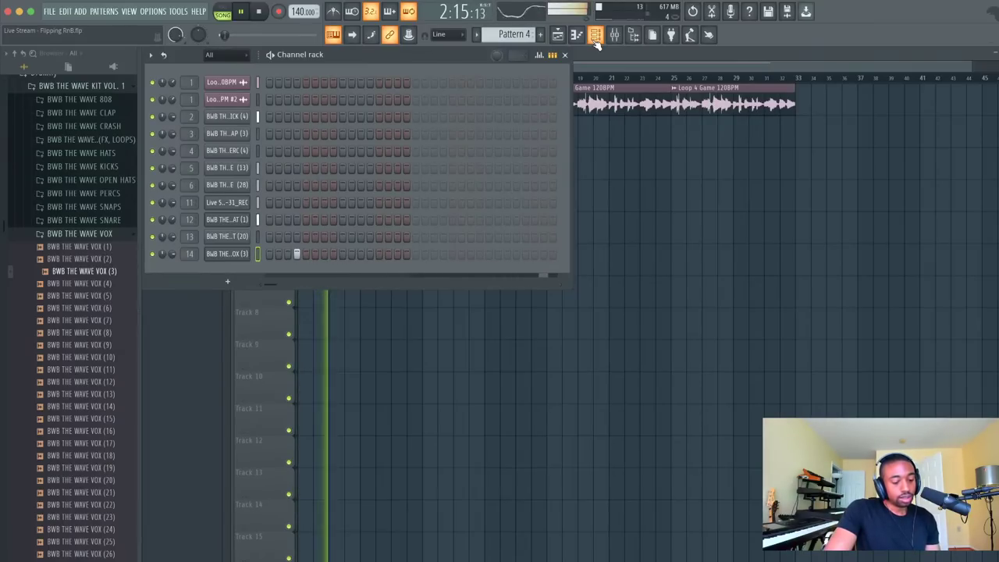
key(space)
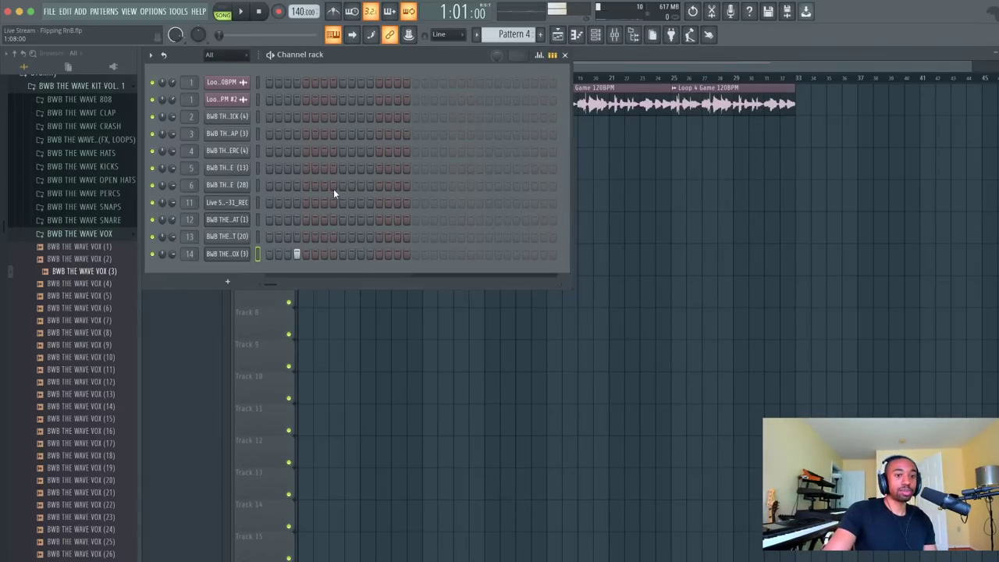
Switch from Pattern 4 to the empty Pattern 5 and return to the playlist
key(F6)
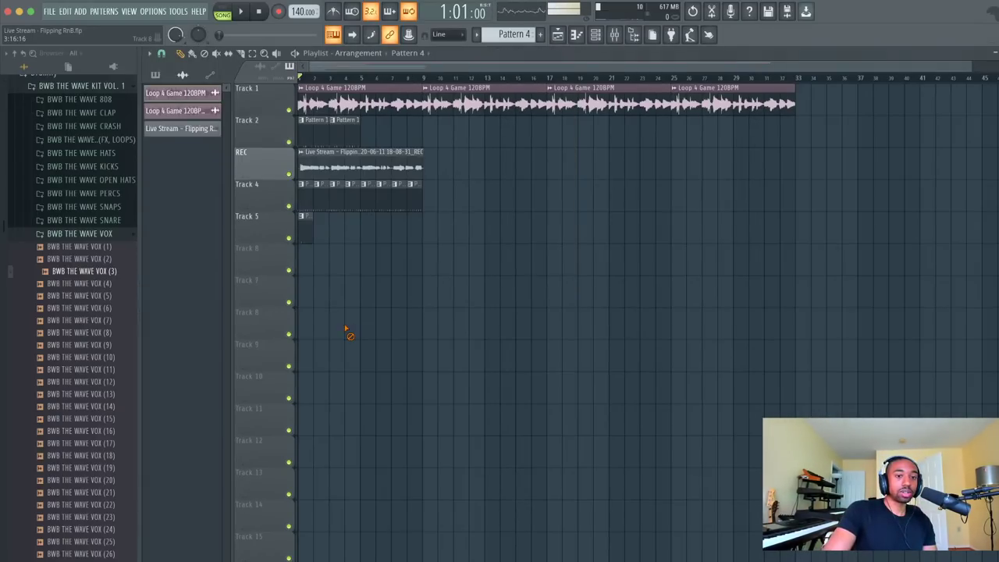
click(595, 36)
click(595, 37)
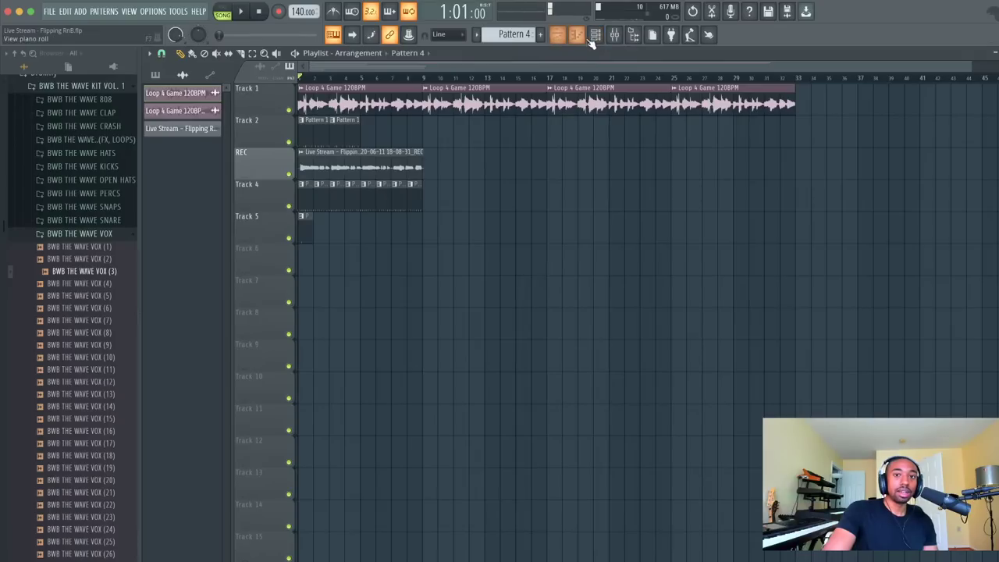
click(595, 38)
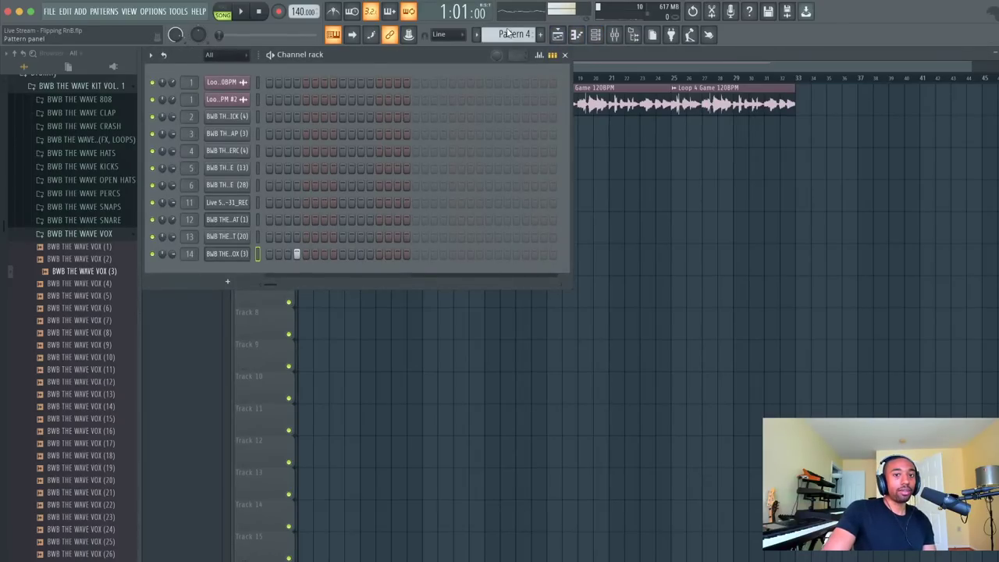
scroll(508, 32, down, 1)
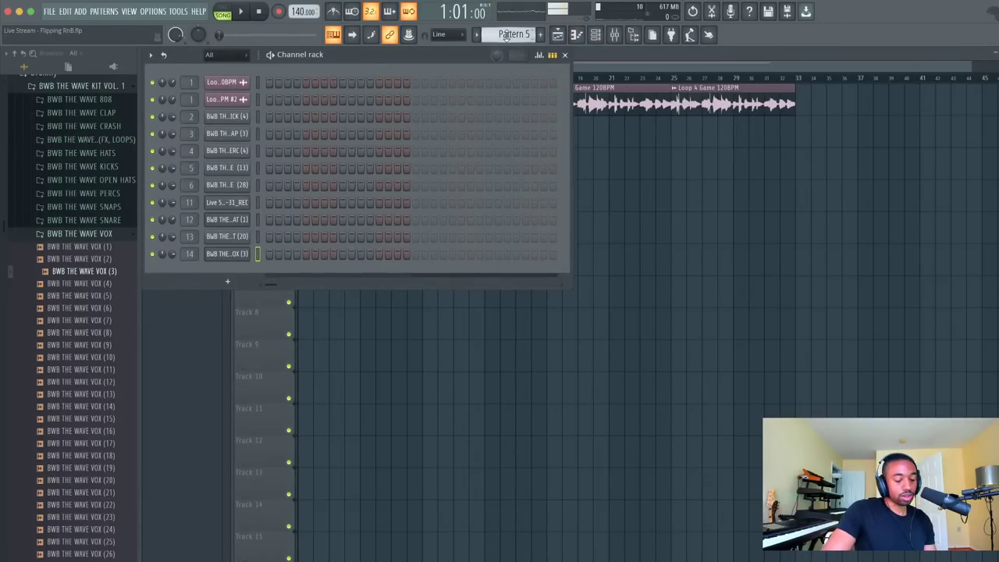
click(390, 304)
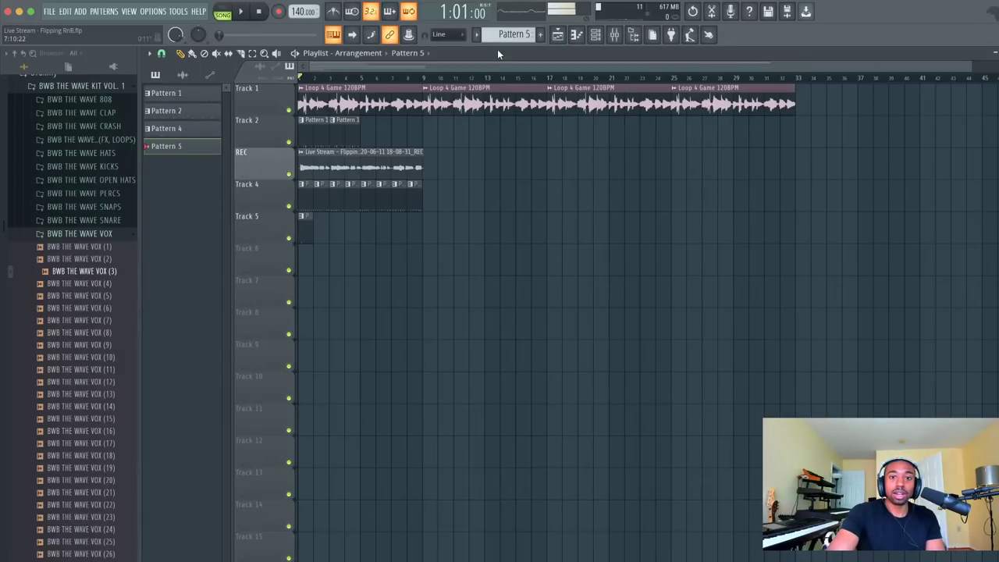
Play back the opening bars of the arrangement several times with the channel rack open
key(space)
click(595, 34)
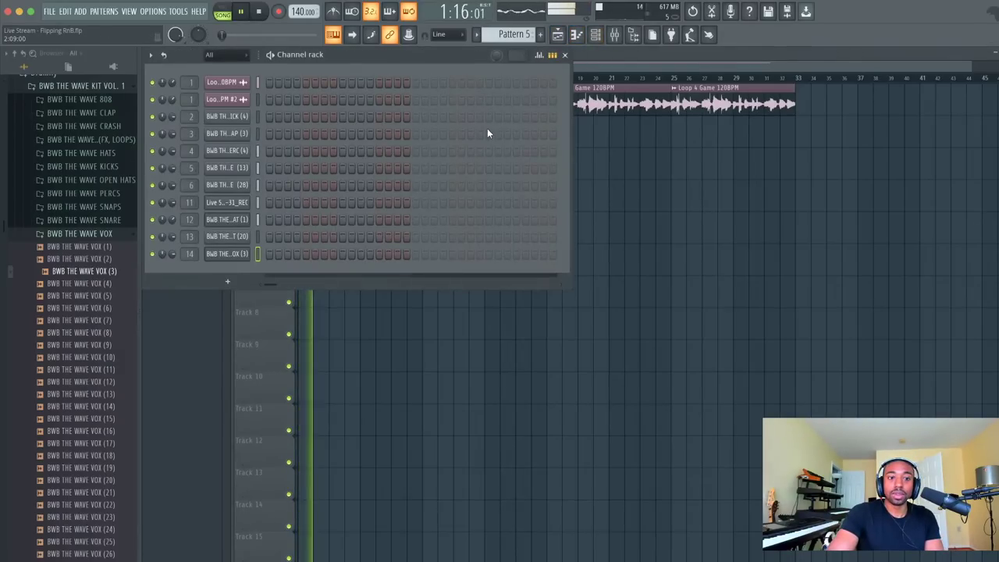
key(space)
key(space)
key(space)
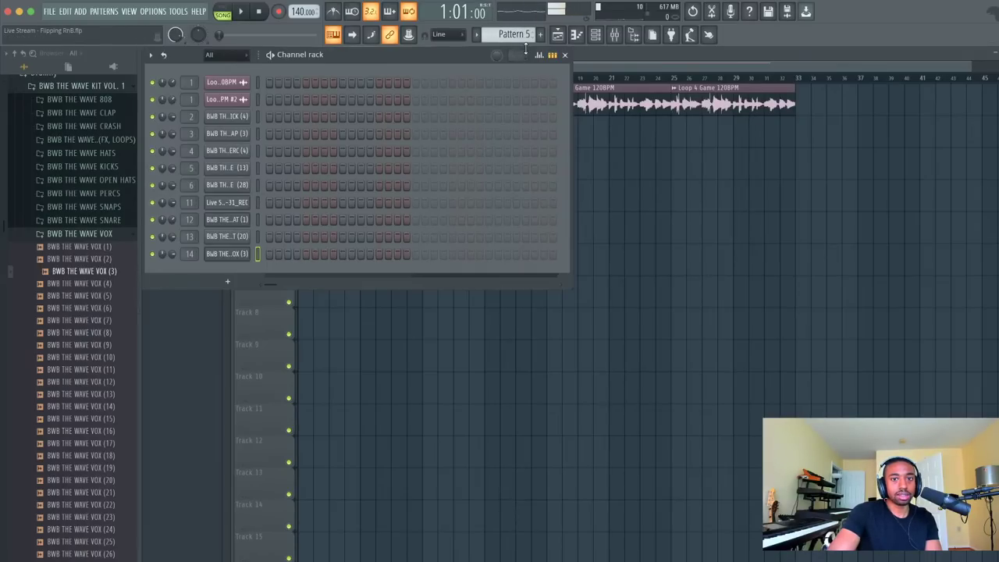
key(space)
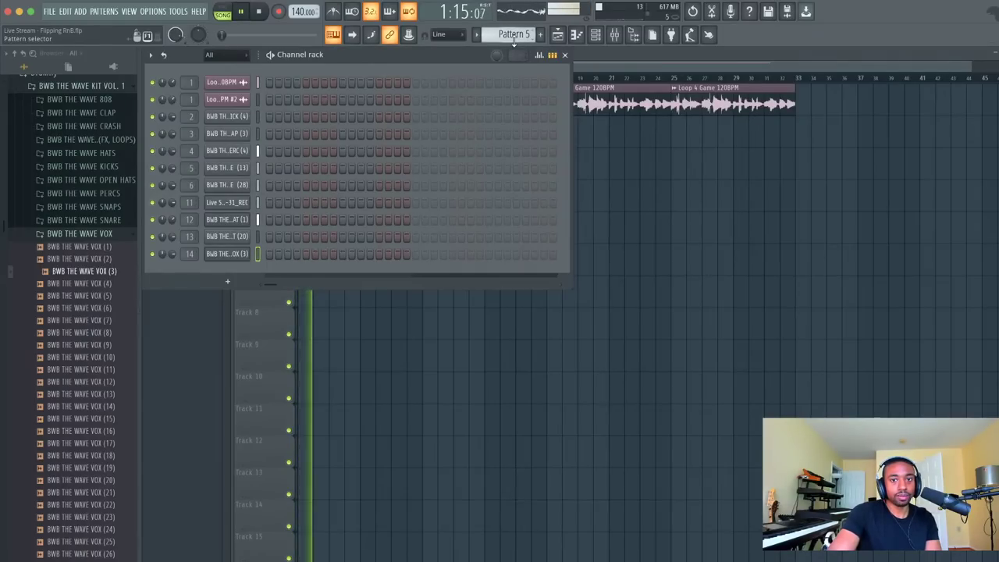
key(space)
Load Gross Beat into slot 3 of mixer Insert 1 and select its Empty volume envelope for editing
click(614, 34)
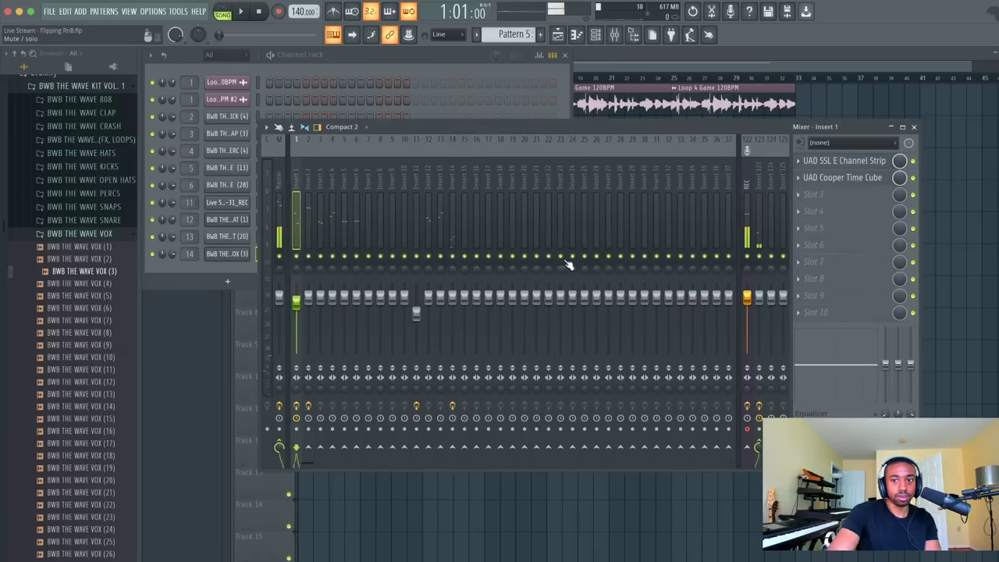
click(816, 195)
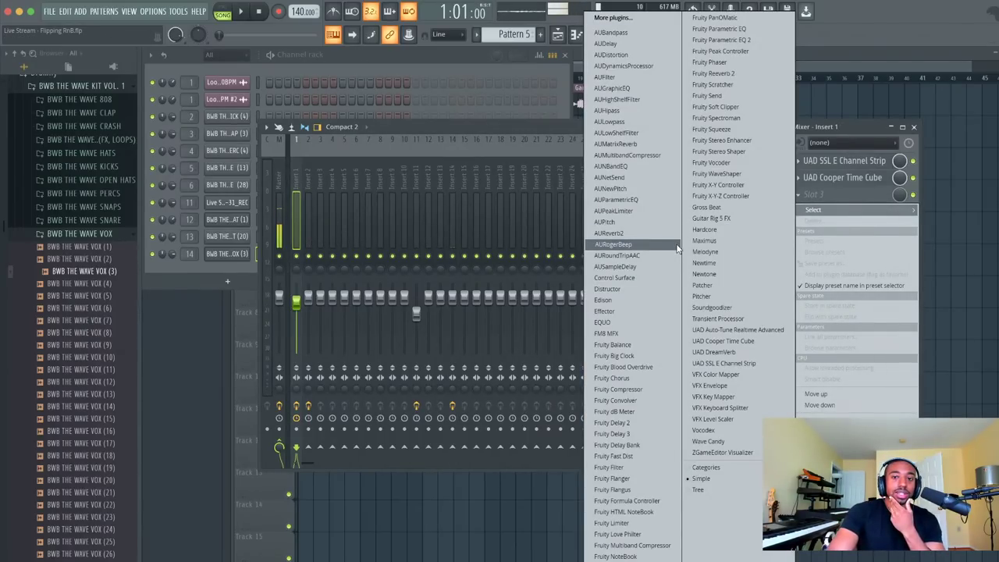
click(712, 210)
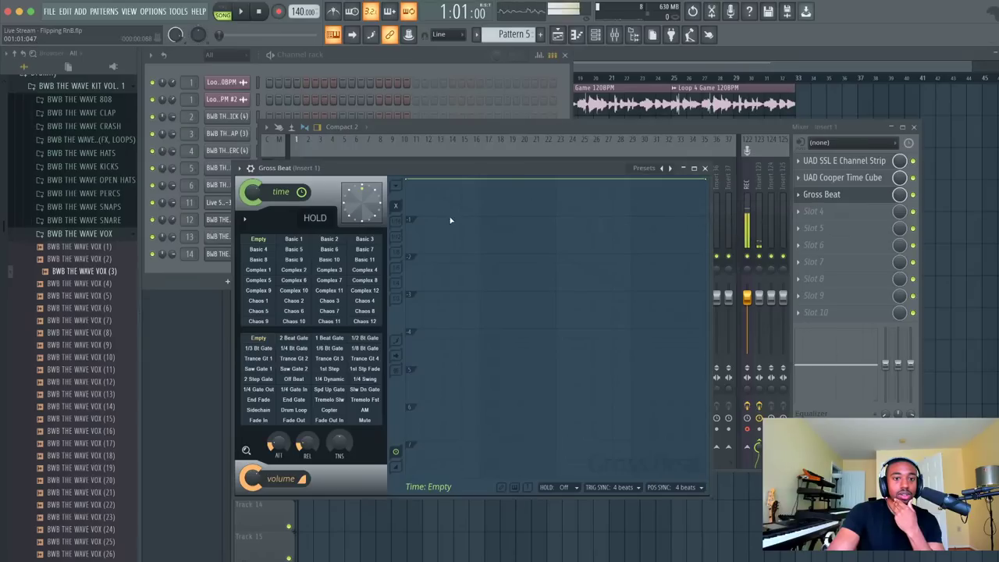
click(266, 339)
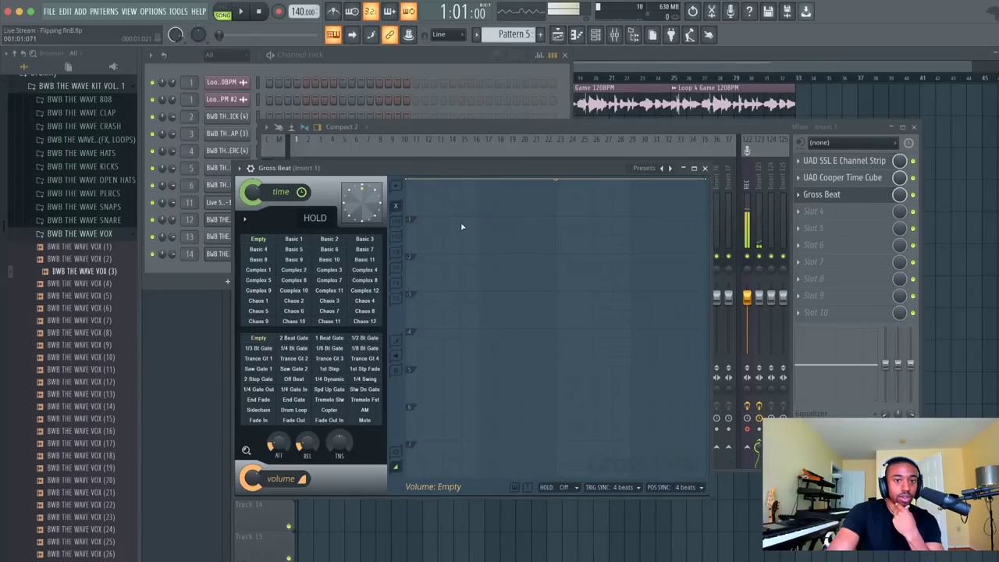
Shape the first beat of the Gross Beat volume envelope as a curved drop to about mid-level that jumps back to full
click(483, 309)
right_click(481, 310)
click(512, 364)
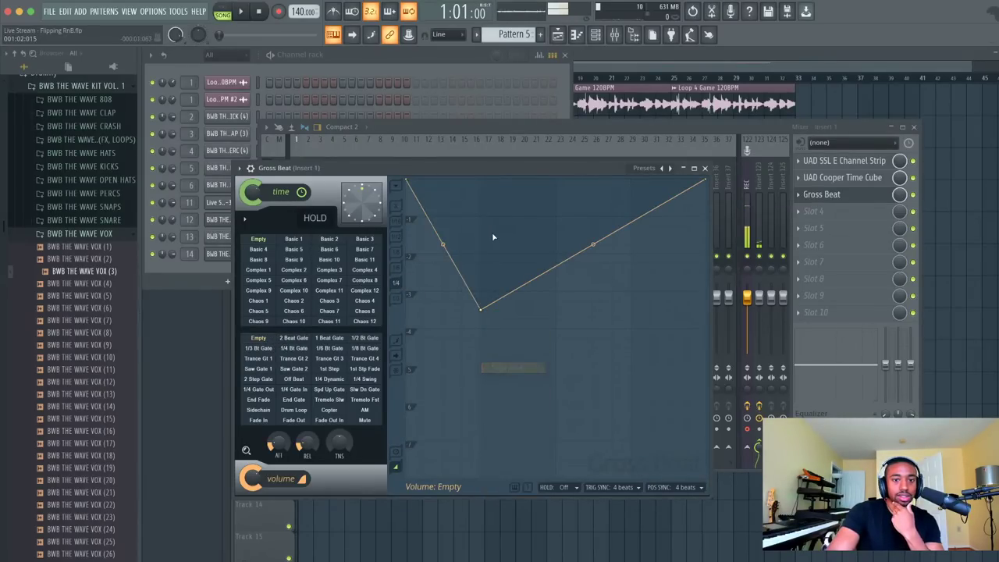
drag(443, 244, 443, 181)
drag(593, 245, 593, 180)
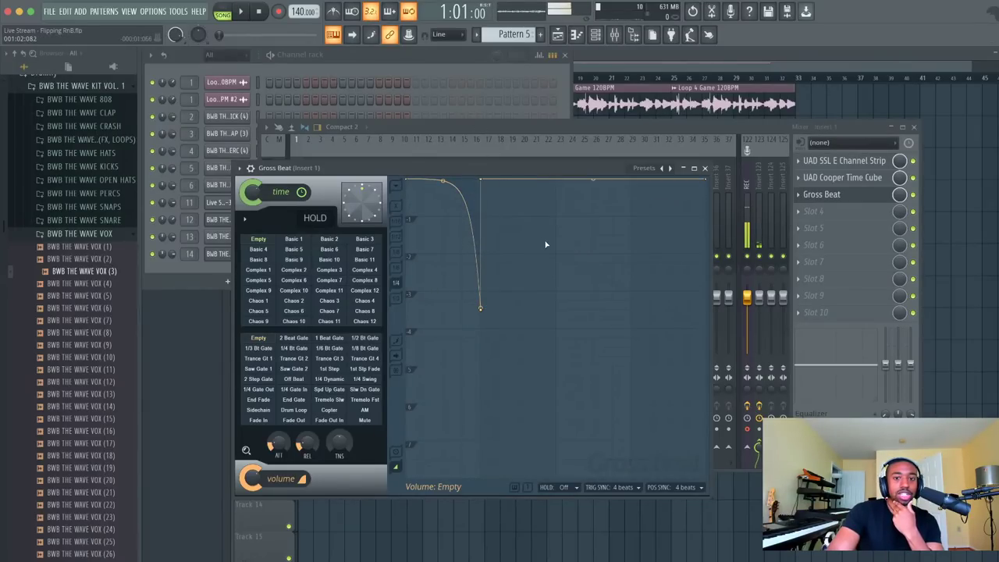
Add curved volume drops ending at the second and third beat lines, each deeper than the previous one and jumping back to full
click(556, 358)
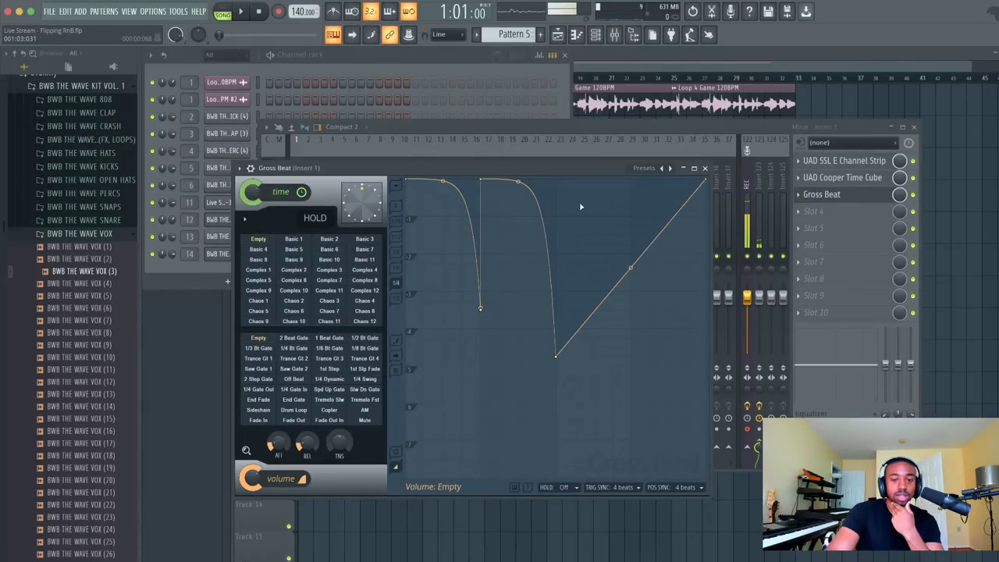
drag(582, 207, 557, 190)
click(632, 395)
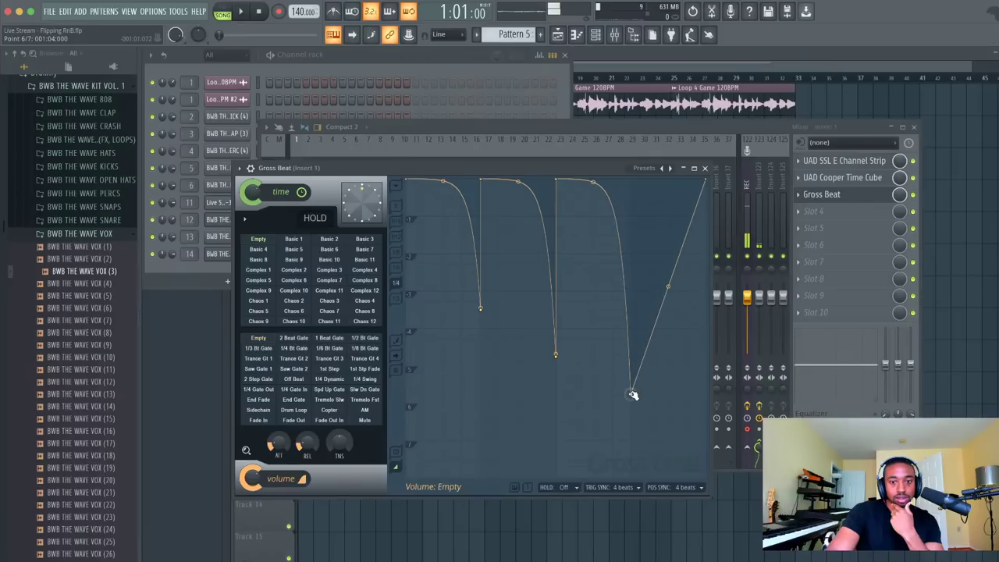
drag(669, 287, 635, 234)
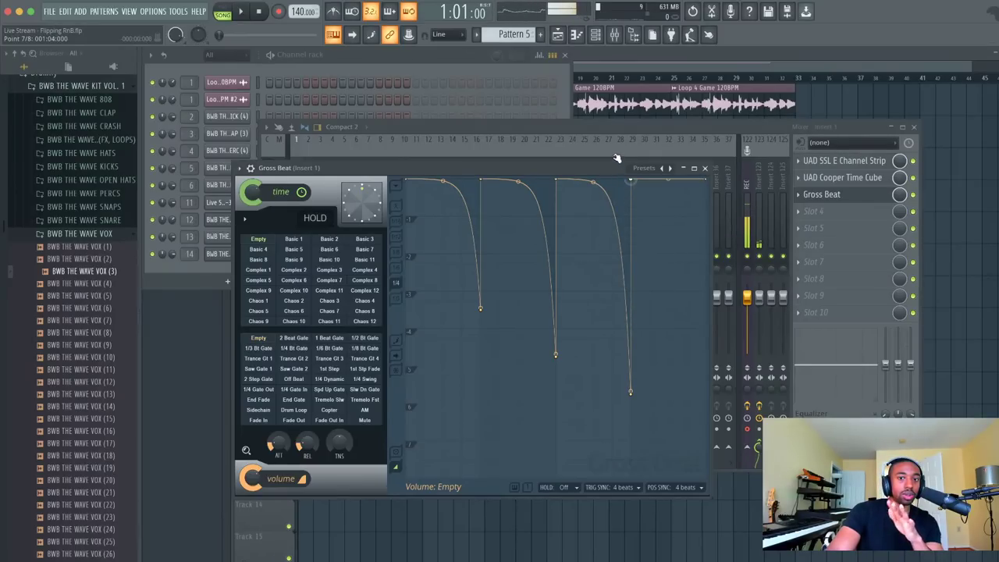
Lower the volume envelope's end point to about one third, curve the last beat's drop using Single curve mode, and play the song
drag(708, 179, 705, 377)
right_click(705, 377)
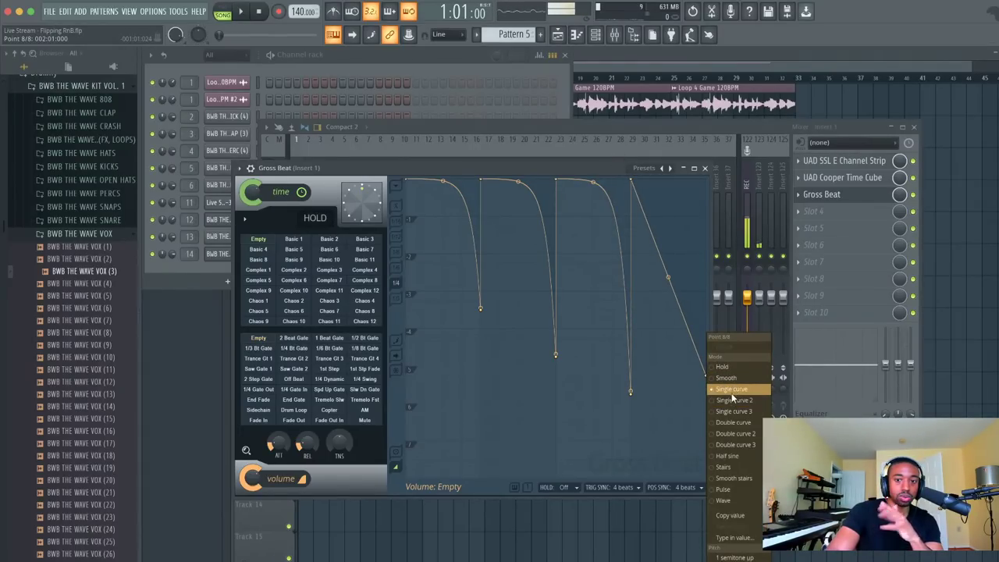
click(731, 391)
drag(669, 277, 668, 183)
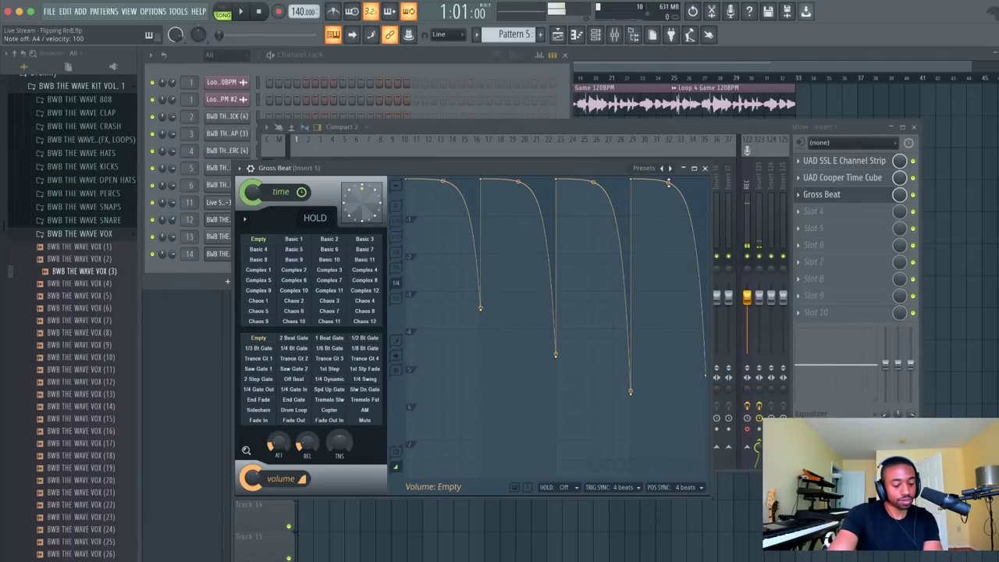
key(space)
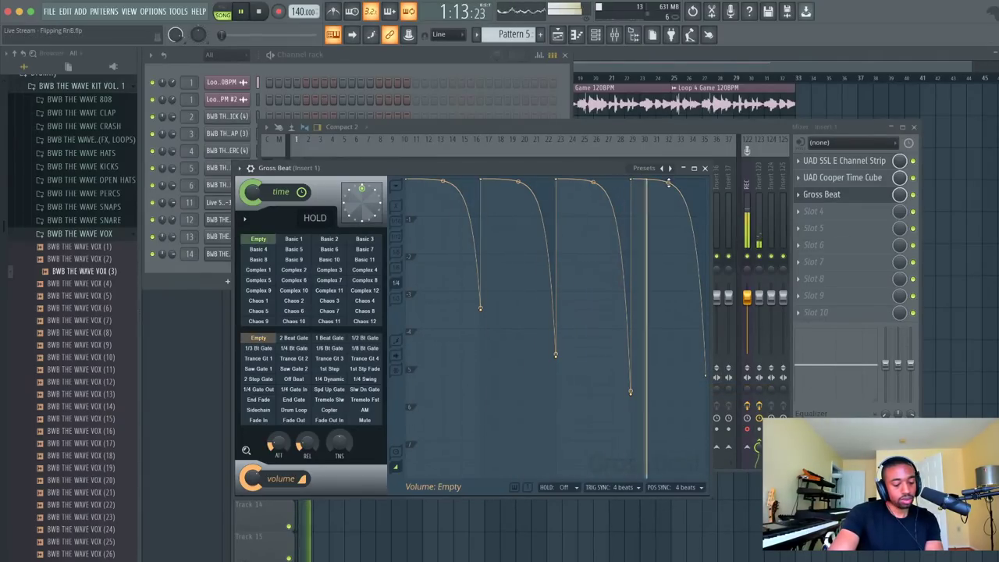
Lower the Gross Beat volume envelope points at the first, second and third beat lines to about one fifth and play the song
key(space)
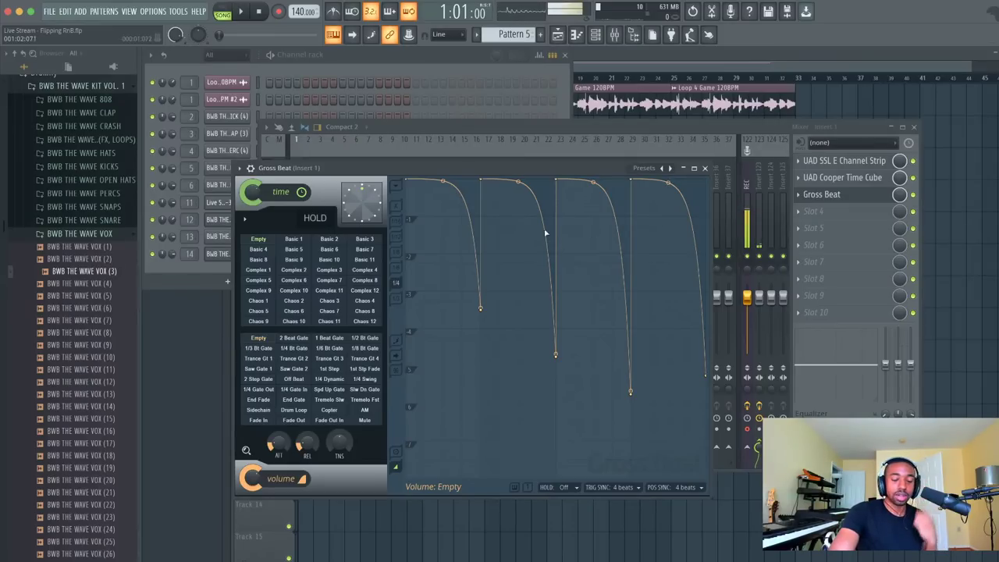
drag(479, 306, 481, 429)
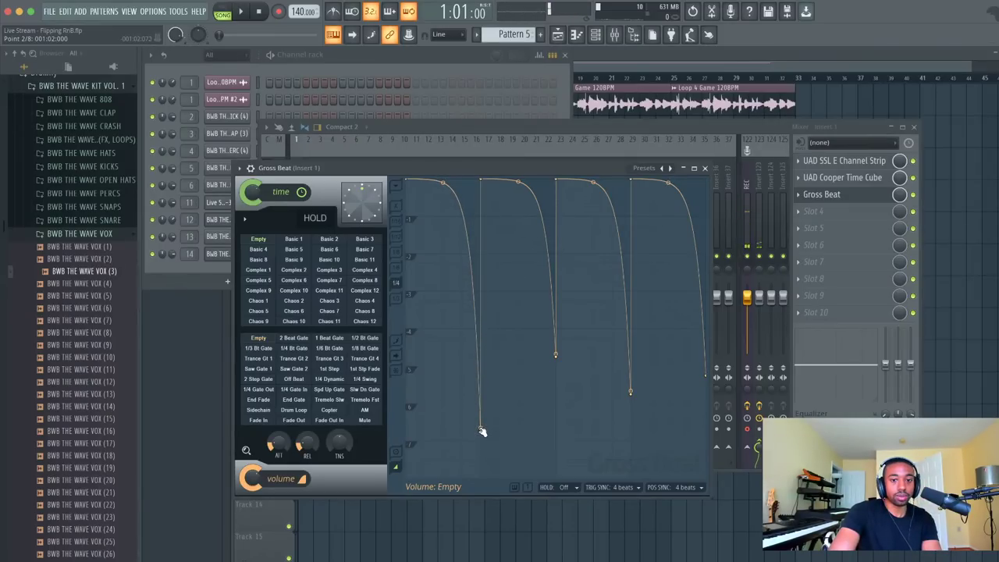
drag(555, 352, 556, 420)
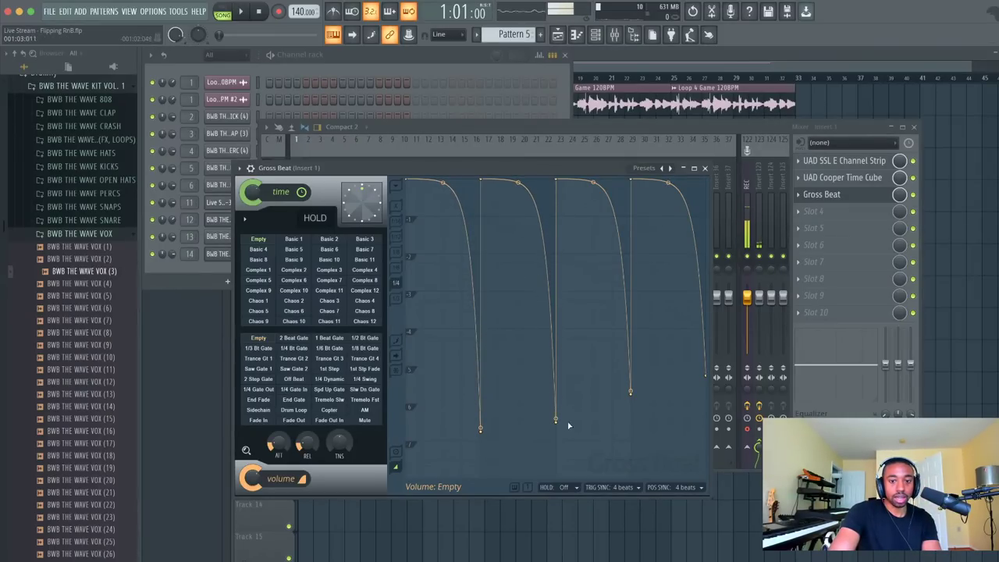
key(space)
drag(630, 392, 630, 420)
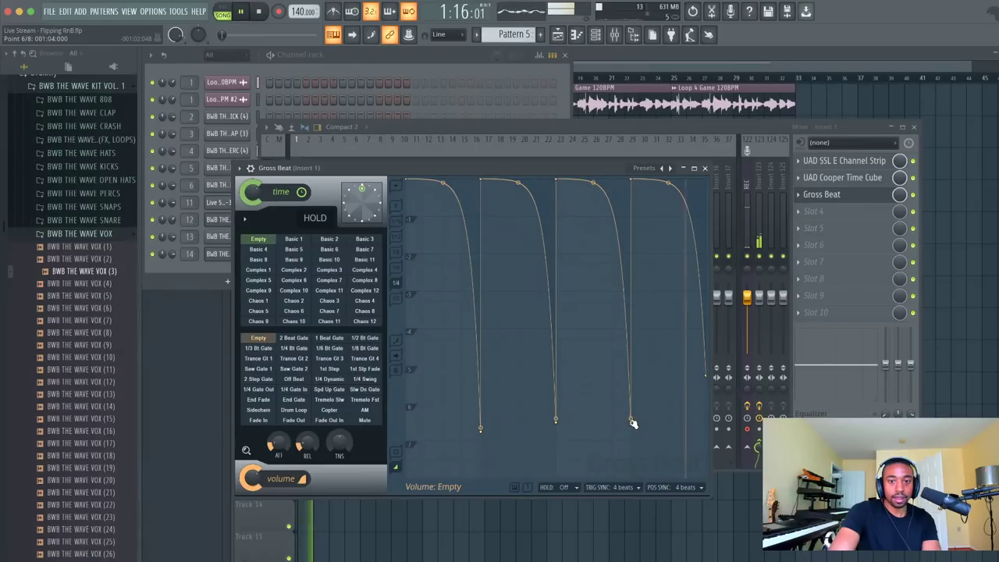
key(space)
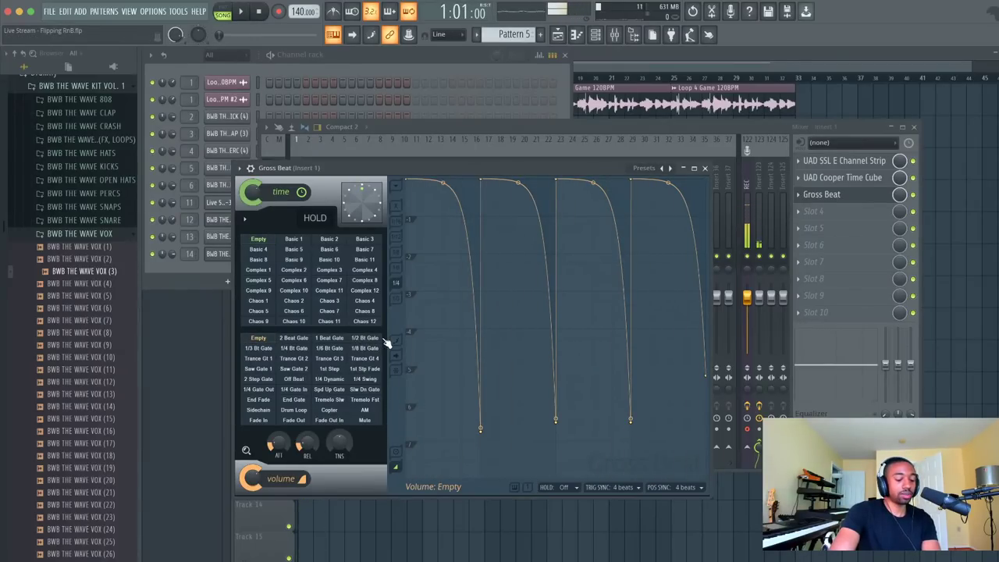
Play the song several times to check the ducking on the sample, and close the Gross Beat window
key(space)
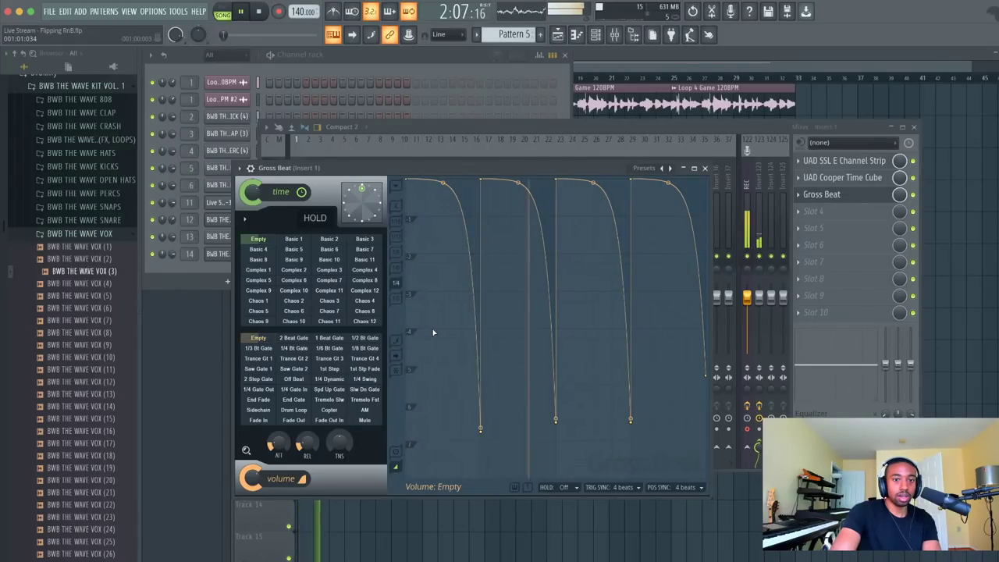
key(space)
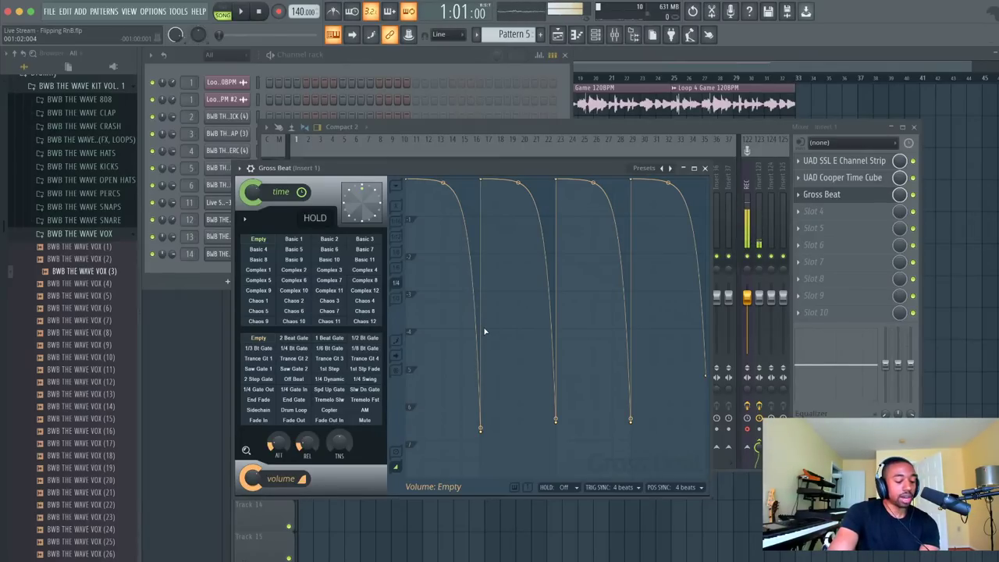
key(space)
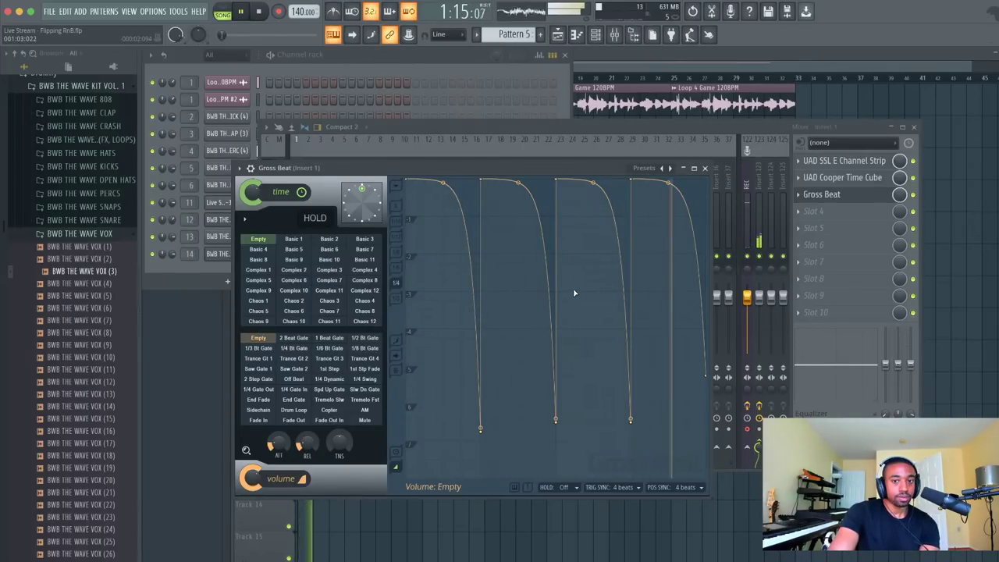
key(space)
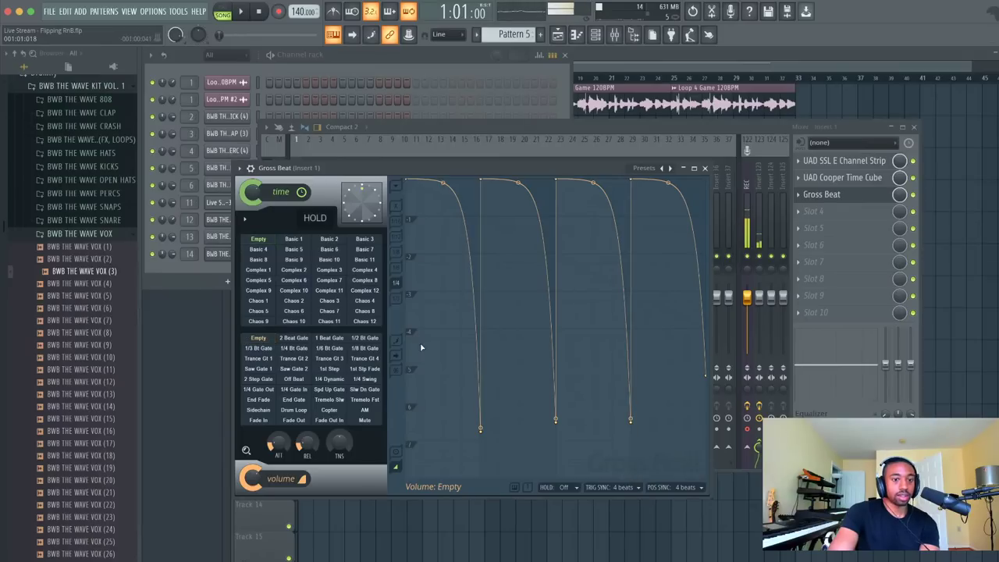
click(705, 168)
key(space)
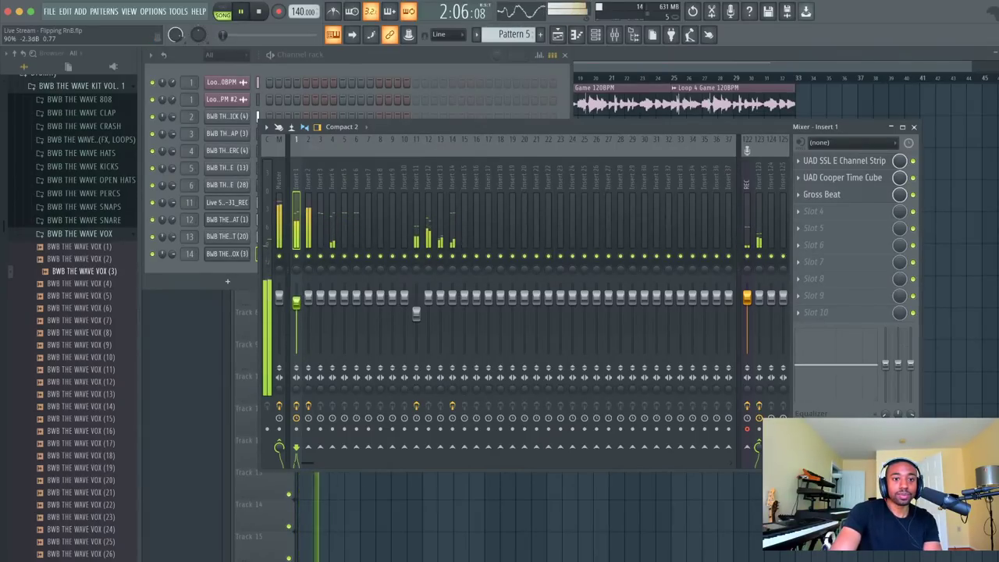
Open the BWB THE WAVE HAT (1) channel, switch to Pattern 2 and show its Shift values in the graph editor with playback stopped
click(374, 78)
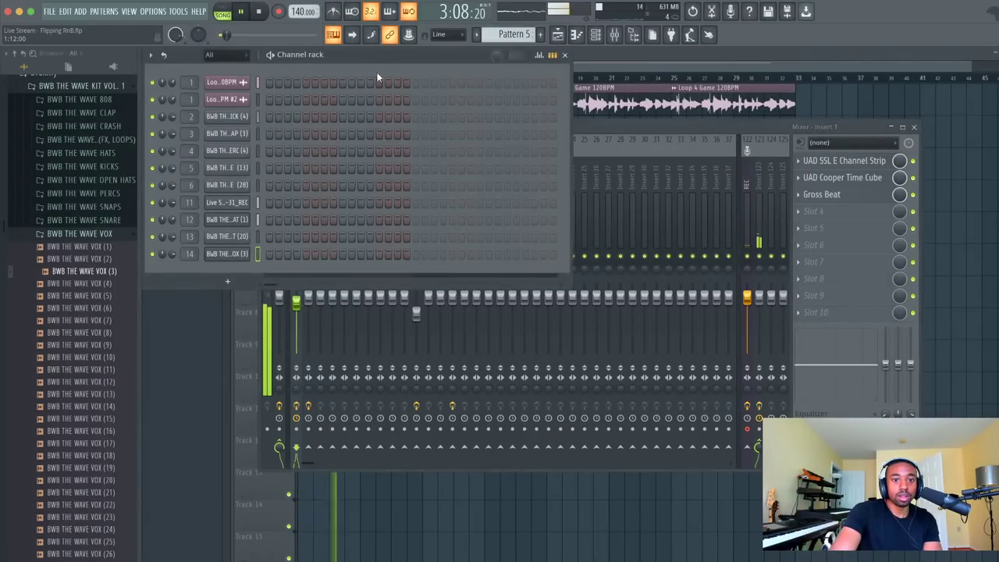
click(226, 220)
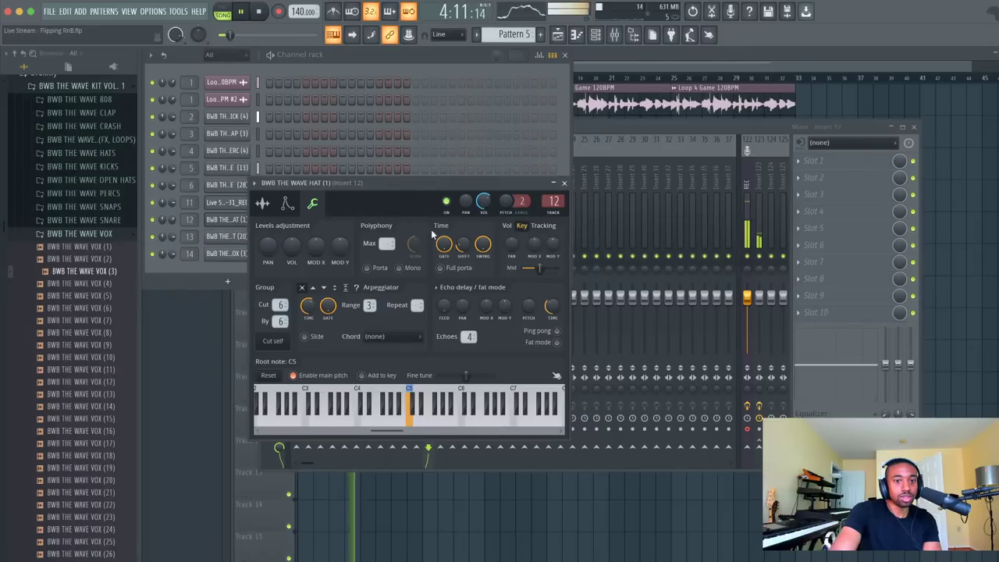
click(474, 69)
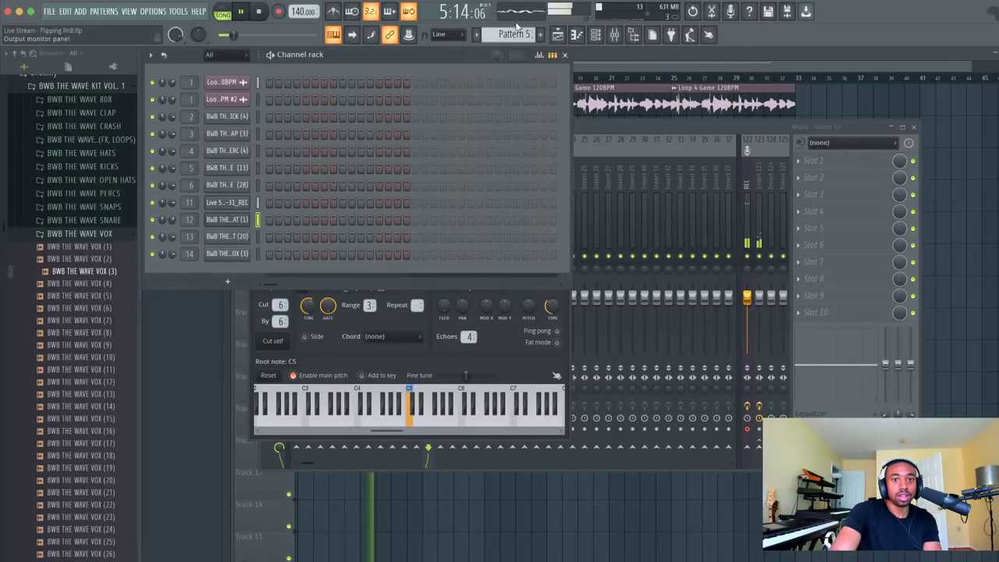
scroll(513, 35, down, 4)
scroll(513, 35, up, 1)
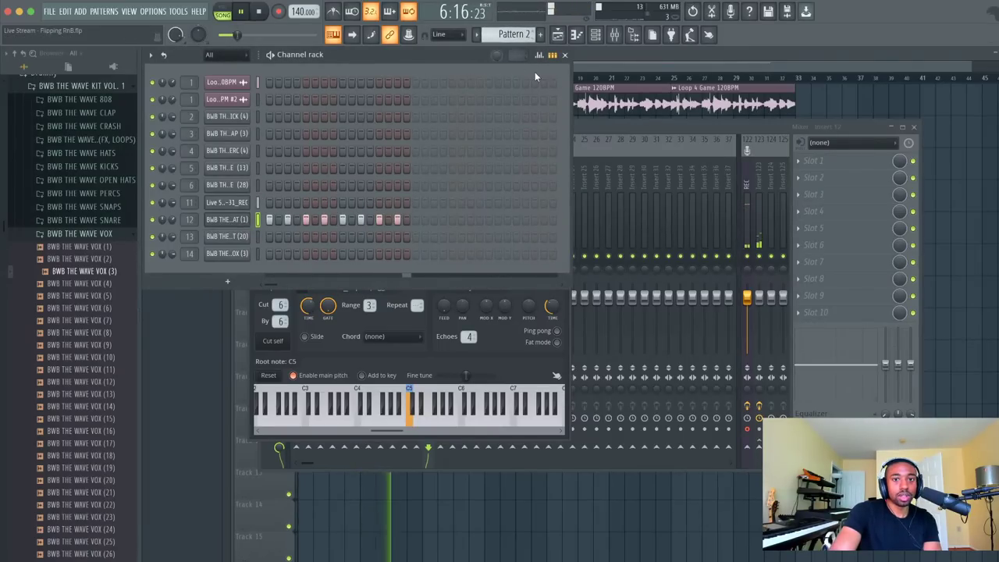
click(538, 56)
key(space)
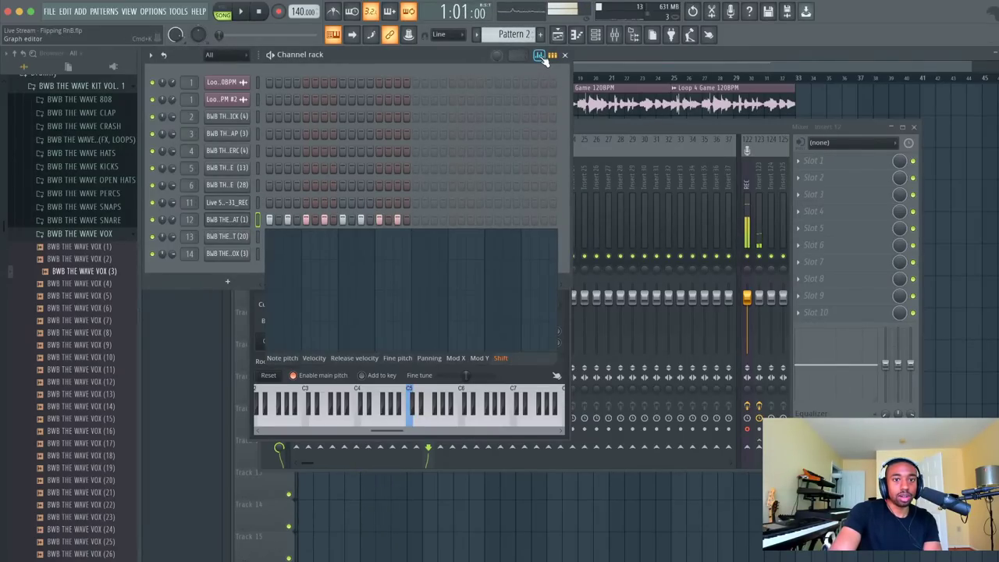
Give the eight hat steps in Pattern 2 small alternating Shift values, with the last step highest, and play the song briefly
click(269, 346)
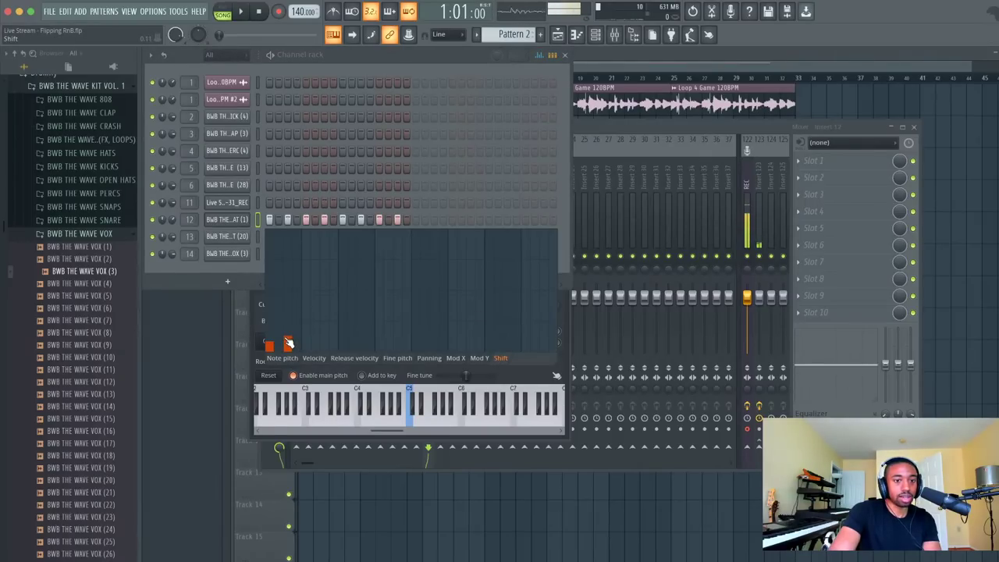
click(306, 344)
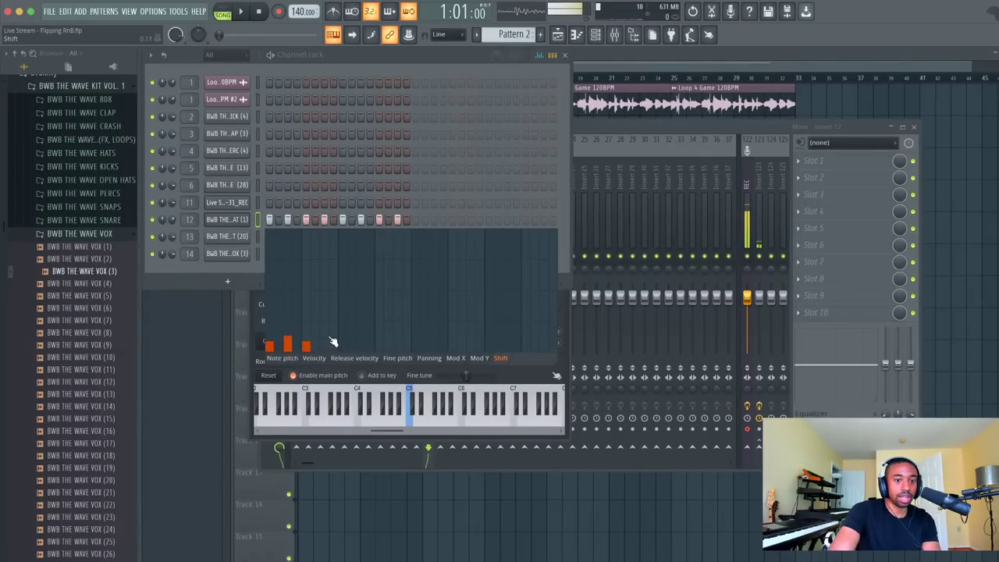
click(324, 344)
click(342, 343)
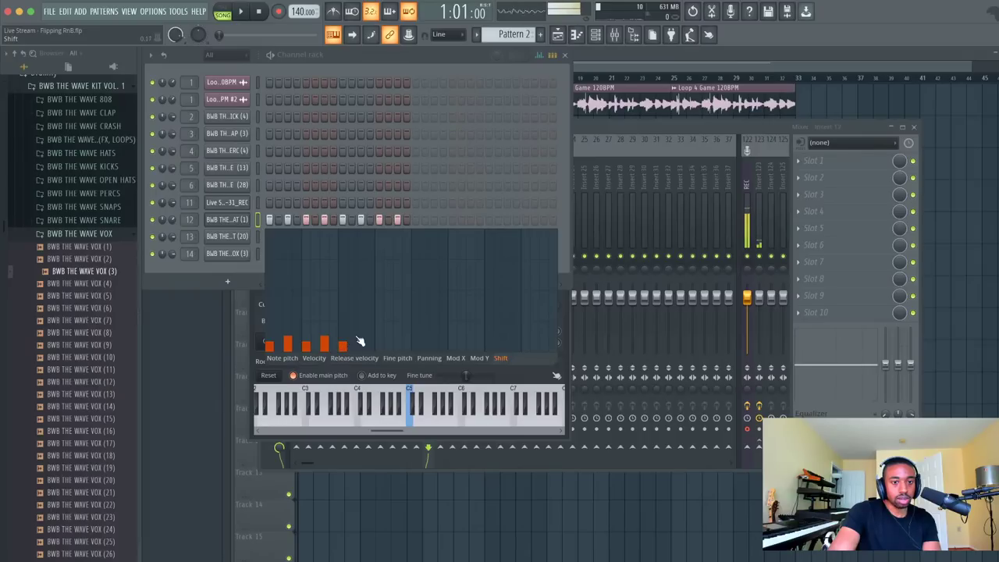
click(360, 343)
click(379, 345)
click(398, 340)
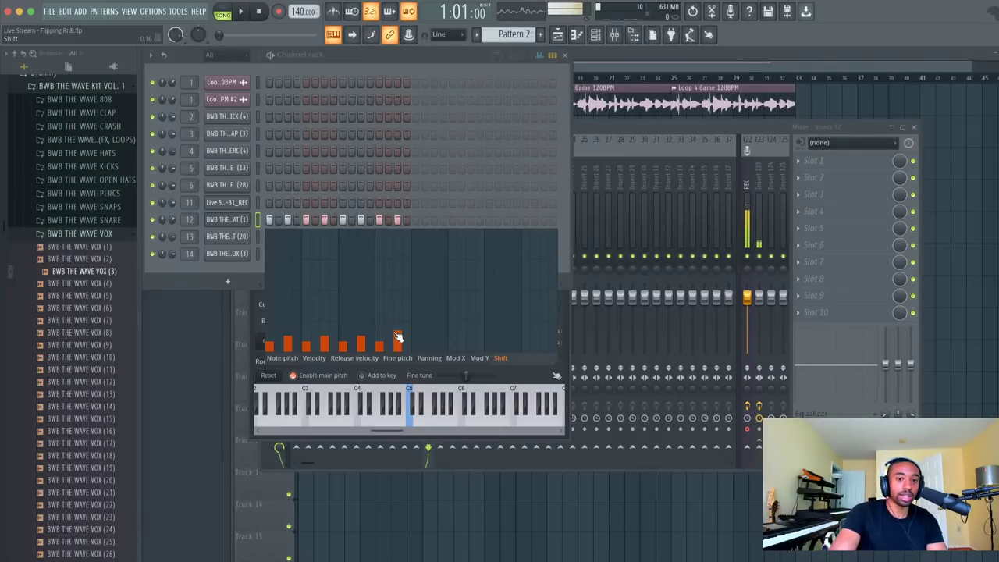
key(space)
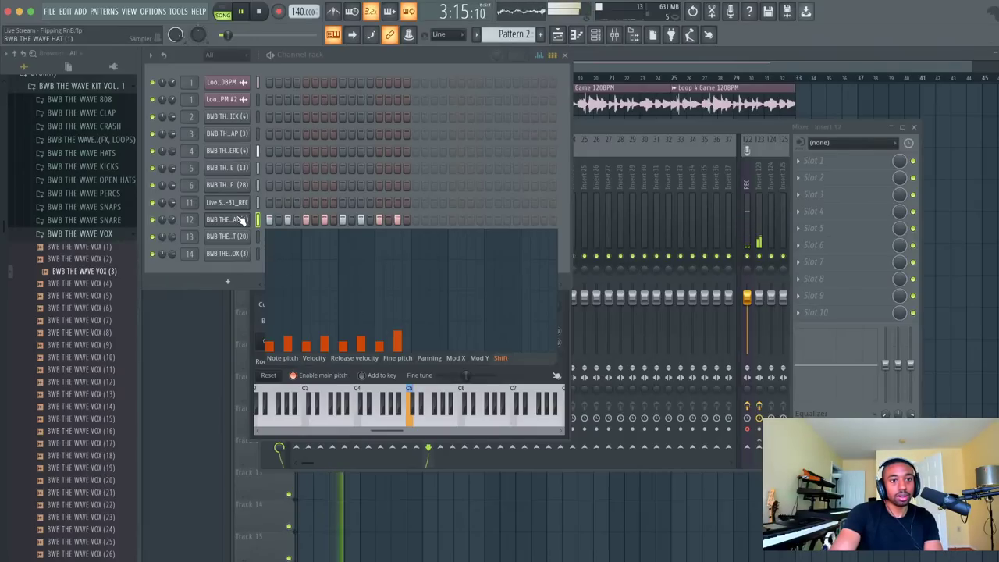
key(space)
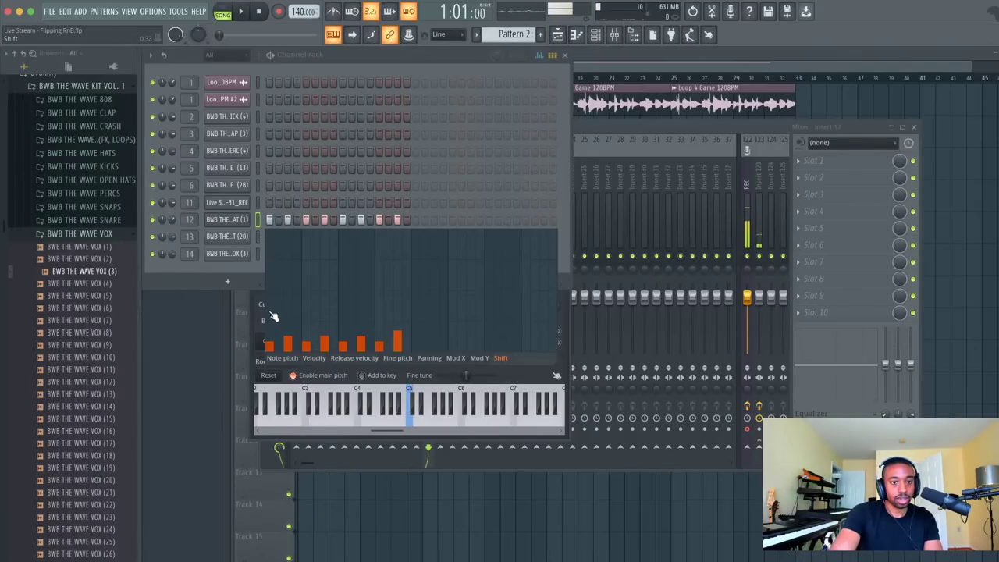
Try much larger alternating Shift values on all eight hat steps and play the song briefly
mouse_move(273, 316)
mouse_down()
mouse_move(287, 283)
mouse_move(308, 318)
mouse_up()
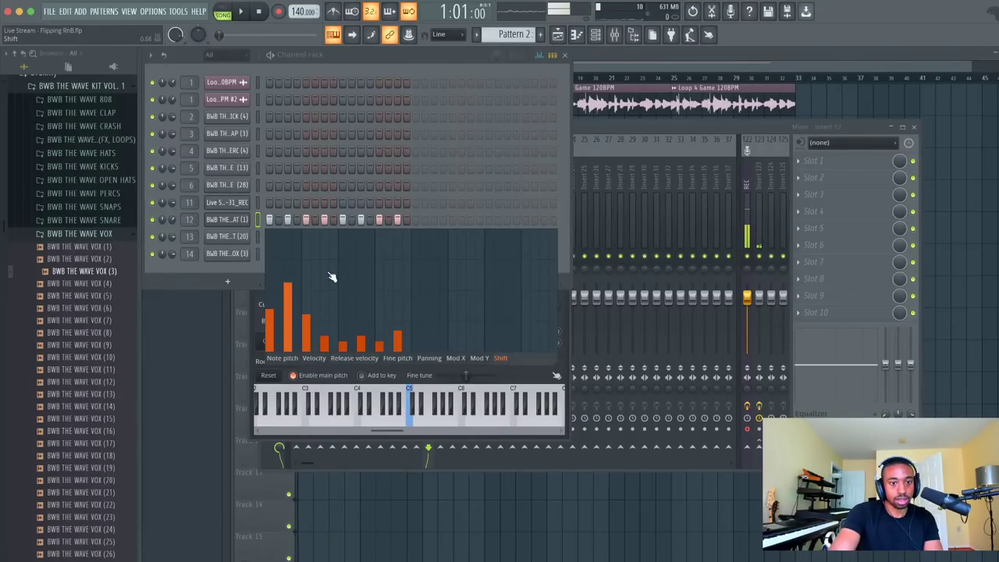
mouse_move(332, 277)
mouse_down()
mouse_move(345, 312)
mouse_move(369, 301)
mouse_move(366, 286)
mouse_move(378, 308)
mouse_move(405, 289)
mouse_up()
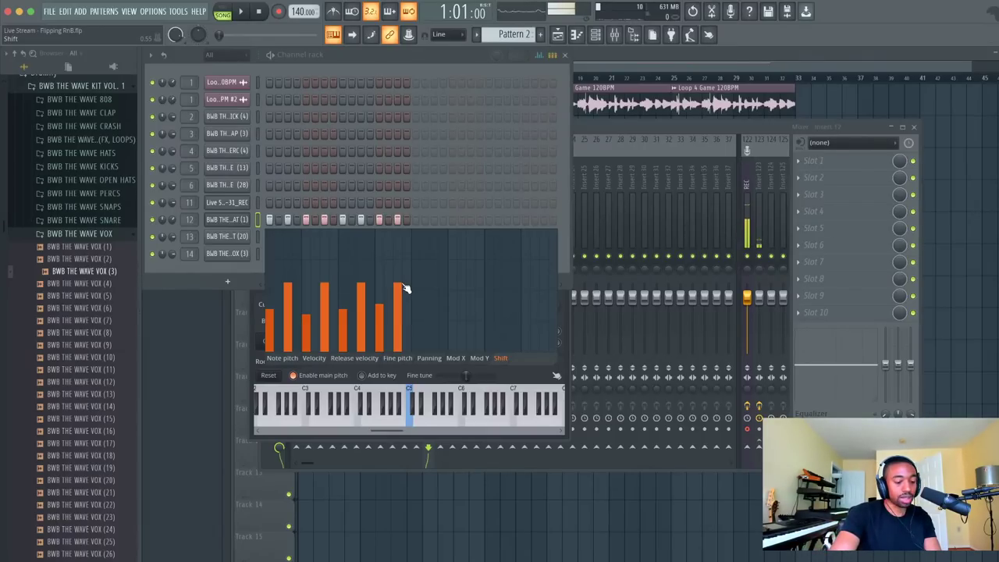
key(space)
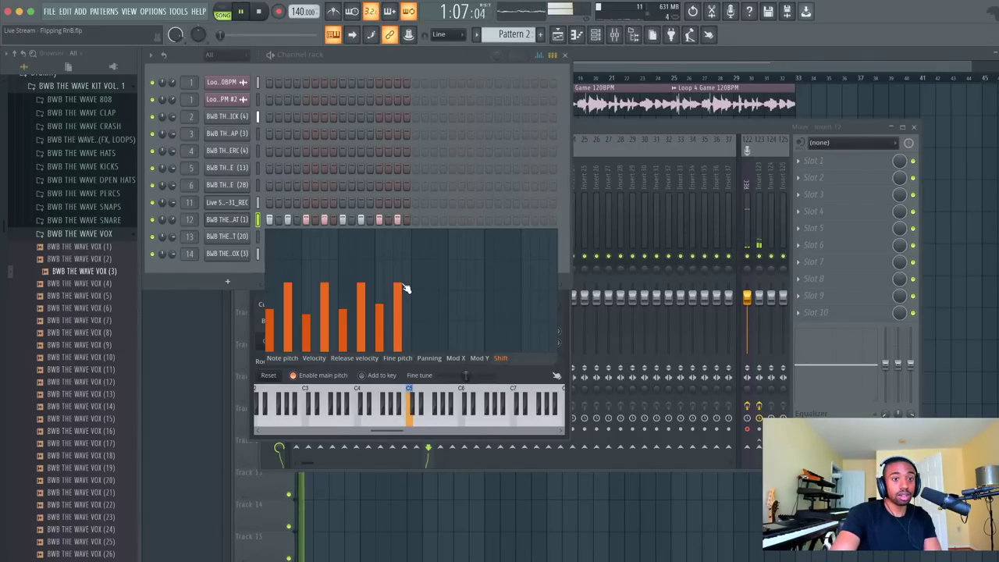
key(space)
Undo the exaggerated Shift edits on the hat steps, one by one, back to the small alternating values
key(ctrl+z)
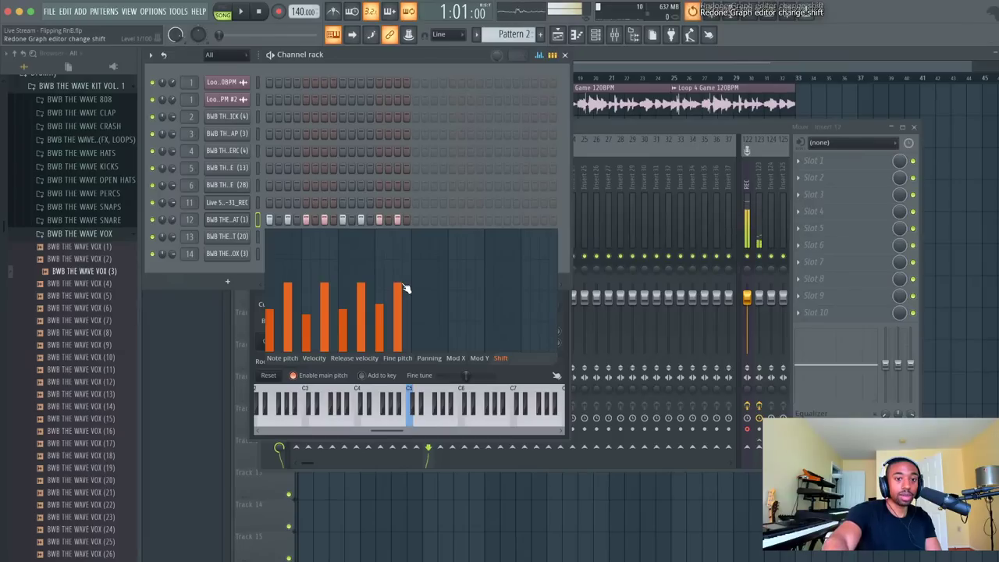
key(ctrl+alt+z)
key(ctrl+alt+z)
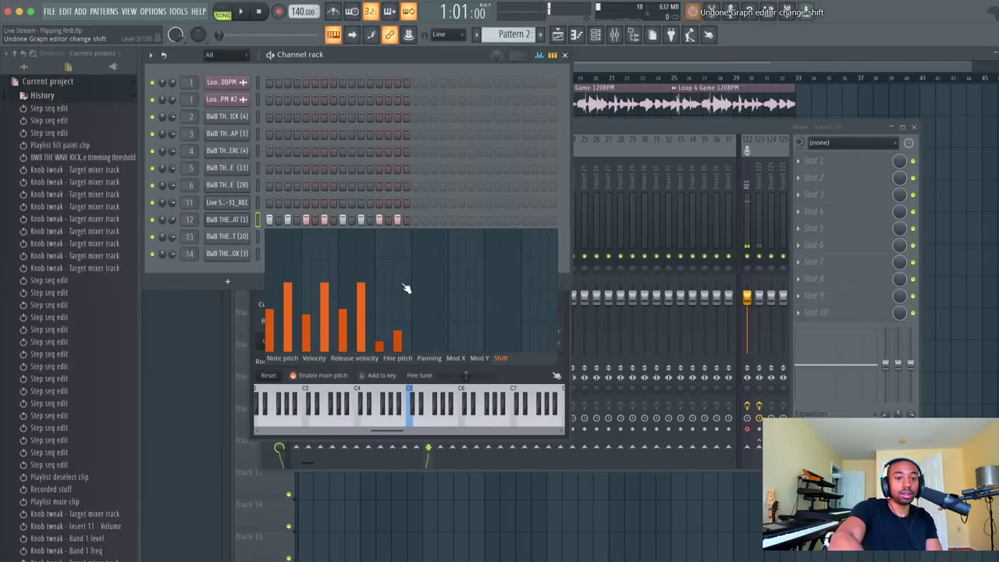
key(ctrl+alt+z)
key(ctrl+alt+z)
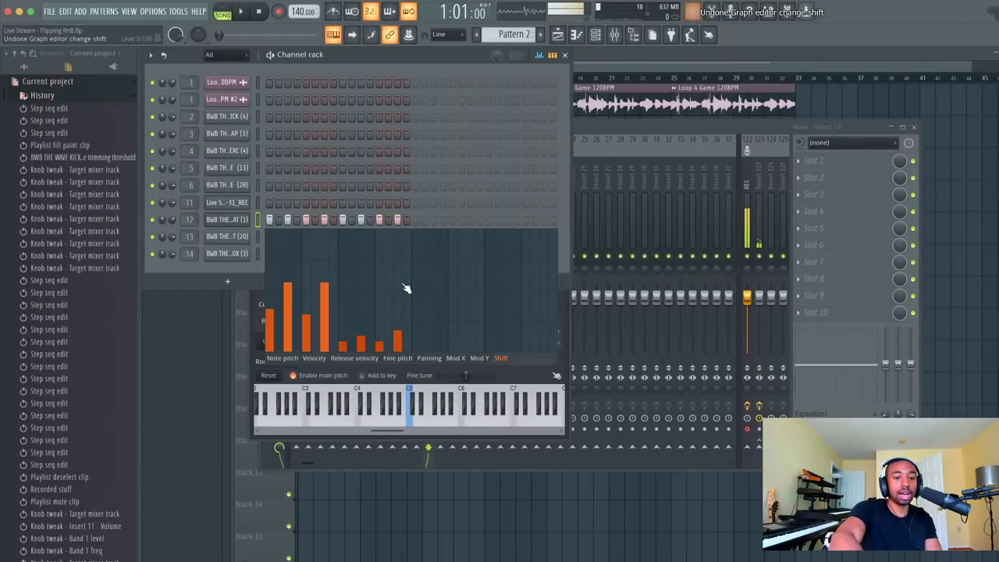
key(ctrl+alt+z)
key(ctrl+alt+z)
key(ctrl+alt+z)
key(ctrl+alt+z)
Play the song to hear the hat timing, hide the graph editor and stop playback
key(space)
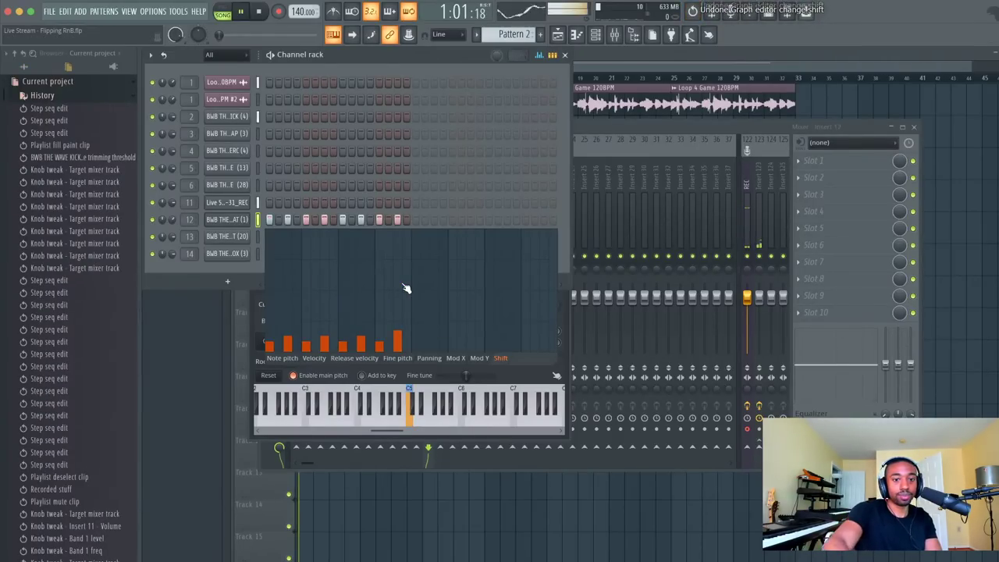
click(546, 60)
key(space)
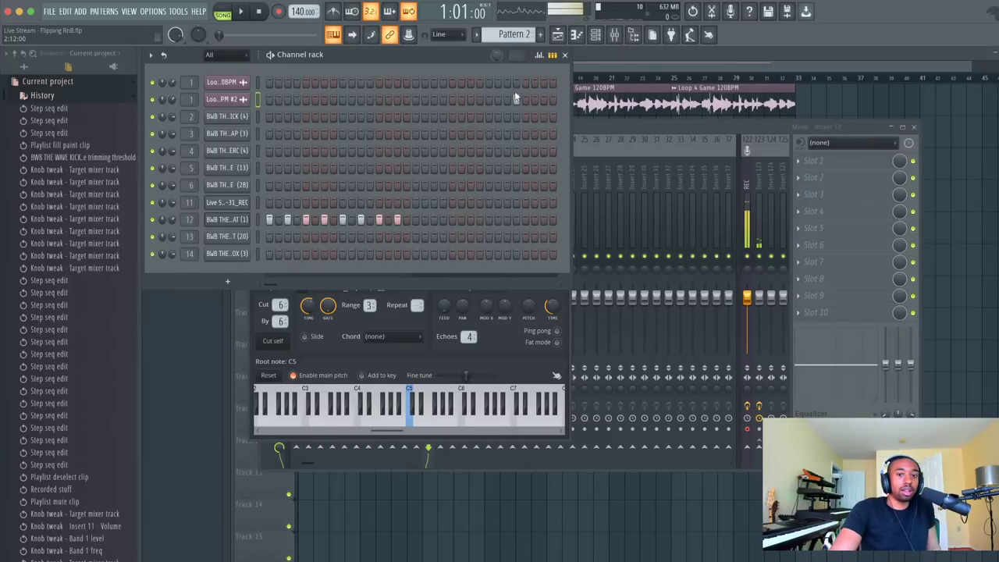
drag(515, 95, 526, 99)
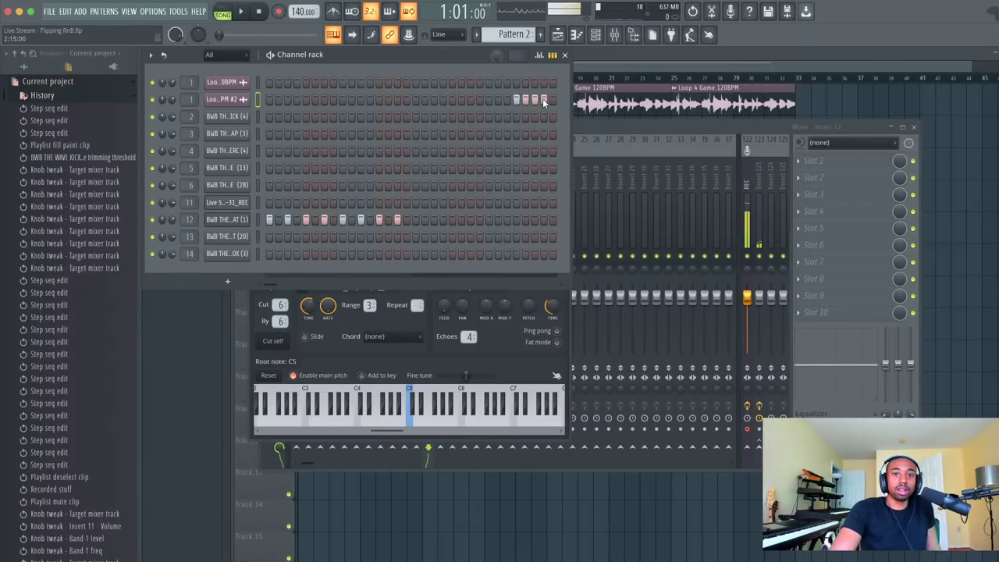
right_click(543, 99)
right_click(535, 98)
right_click(525, 98)
right_click(517, 99)
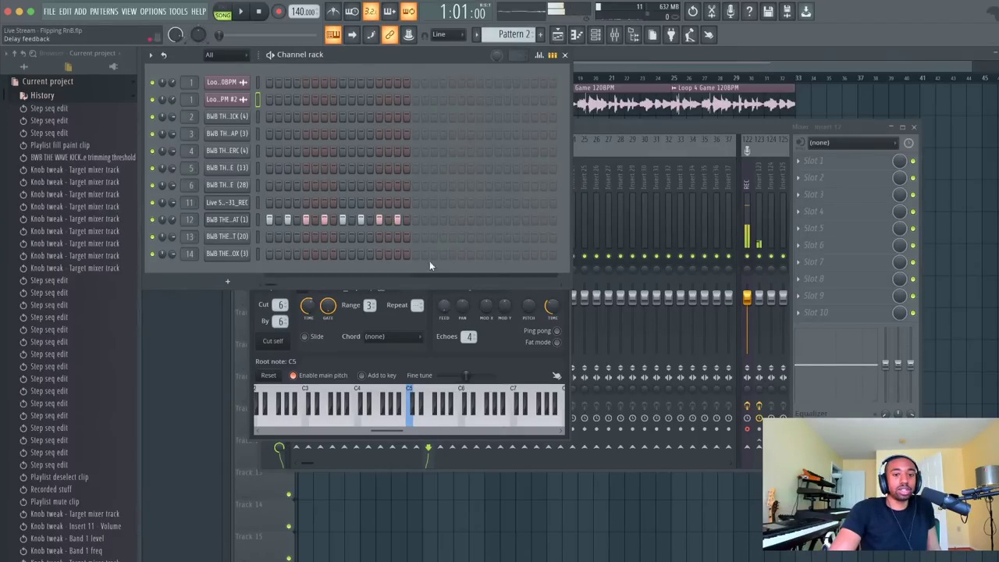
Switch to the Safari browser and search the web for "lovelife.gb instagram" in a new tab
key(super+Tab)
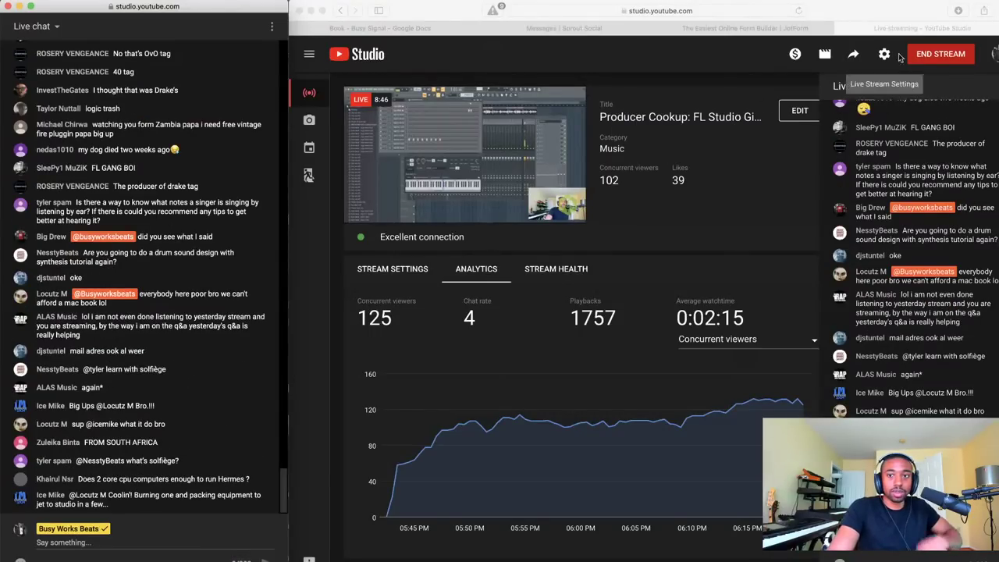
key(super+t)
text(love)
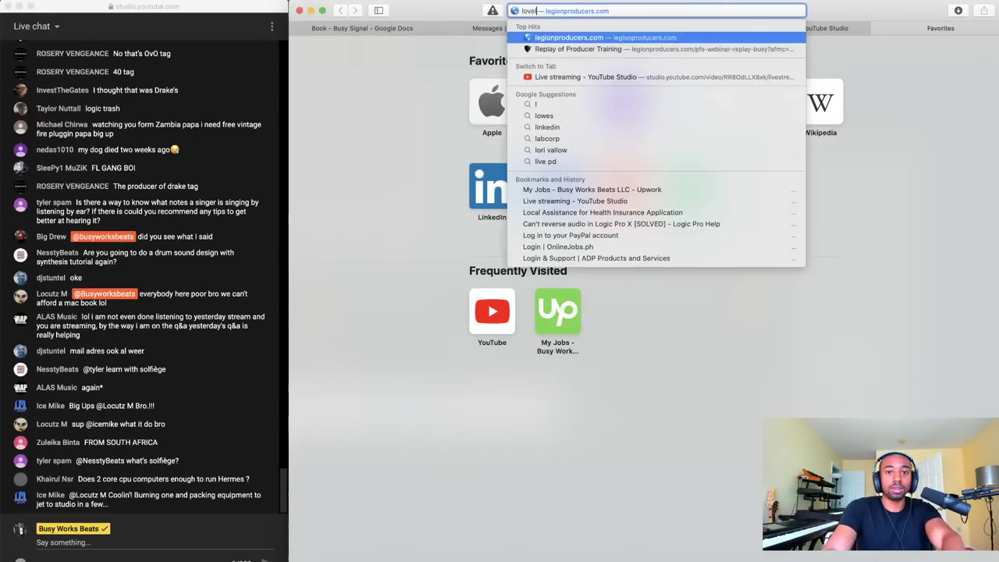
text(life.gb instag)
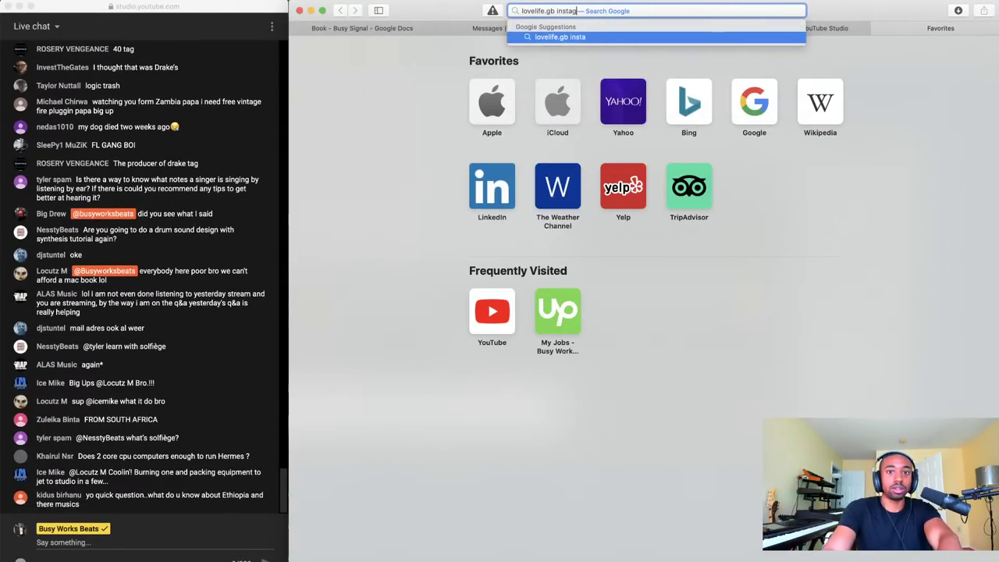
text(ram)
key(Return)
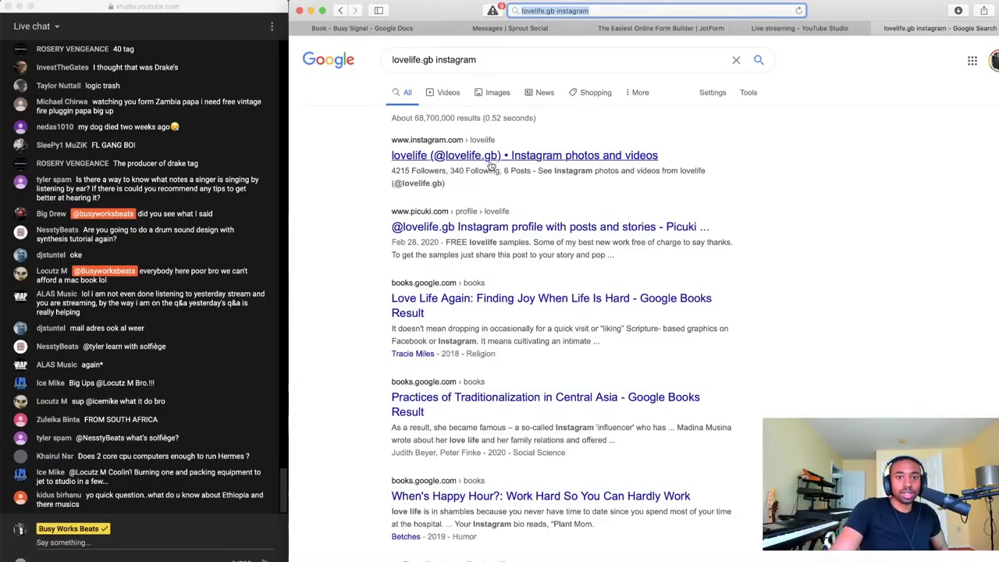
Open the lovelife.gb Instagram profile from the search results and look over the Protest Pack store page linked in its bio
click(488, 159)
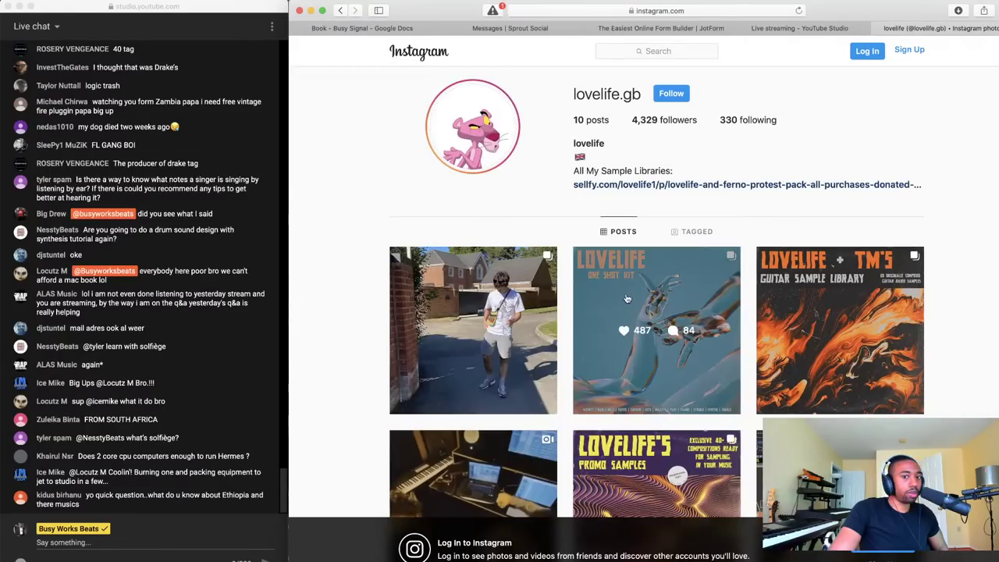
click(692, 188)
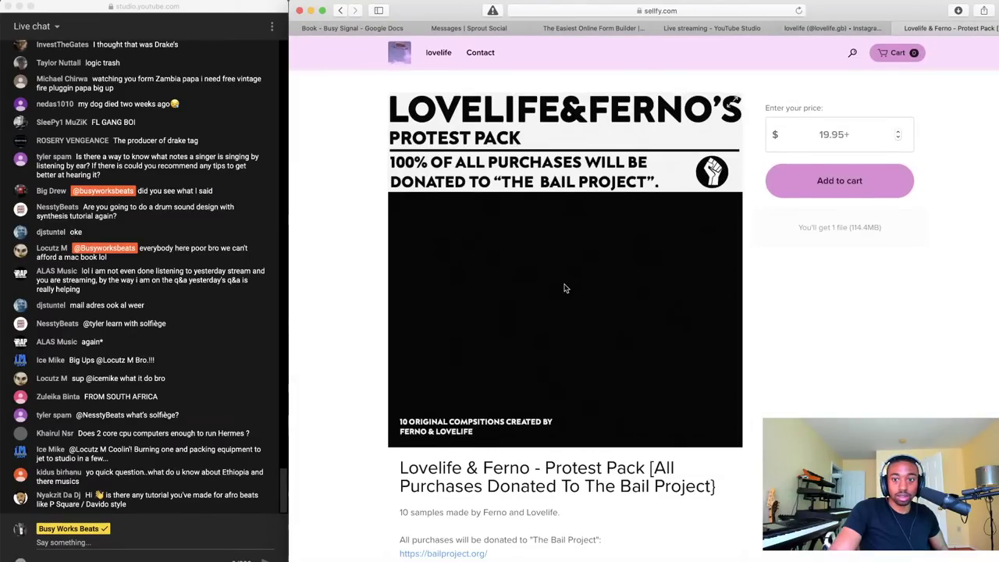
scroll(565, 289, down, 10)
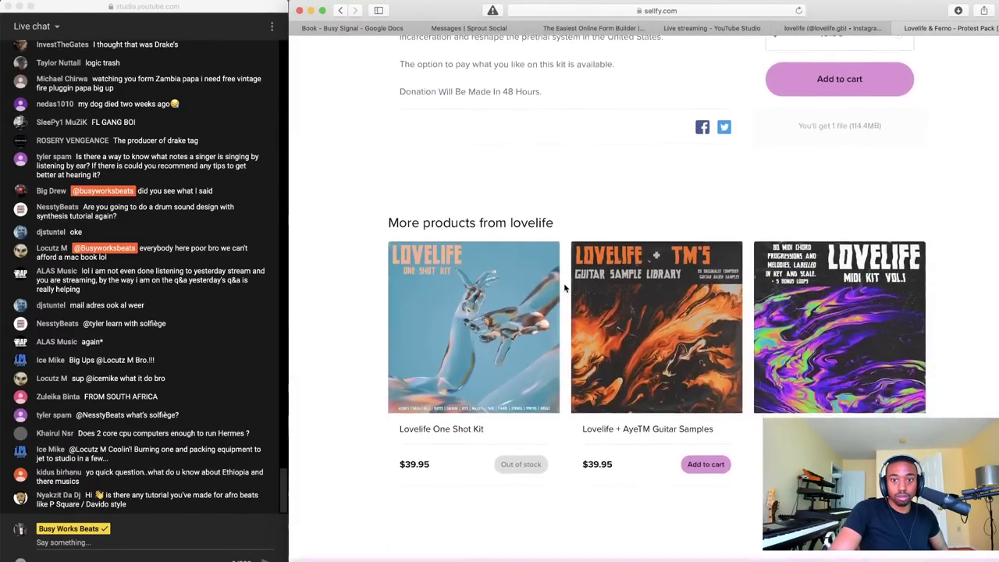
scroll(564, 283, up, 5)
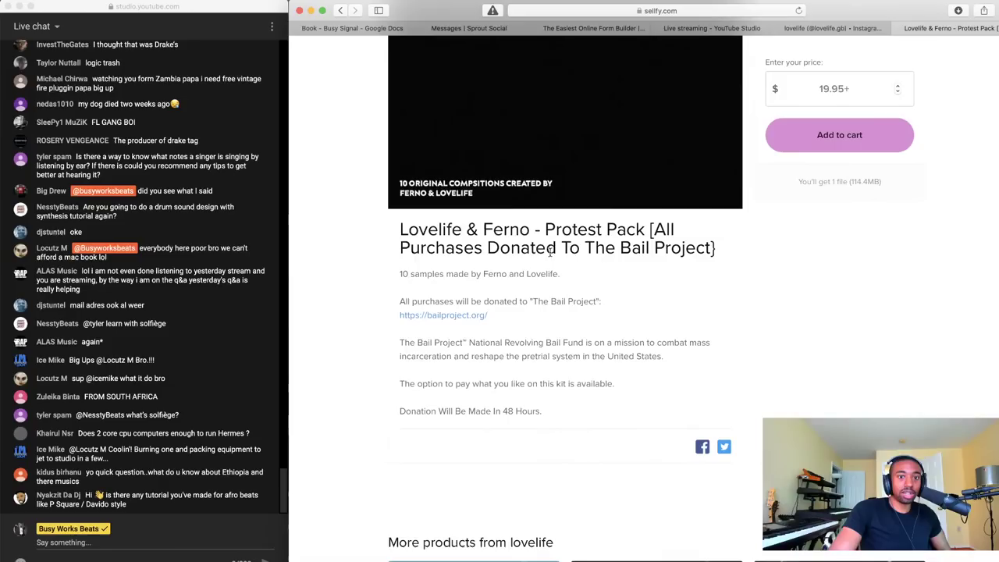
scroll(551, 251, up, 5)
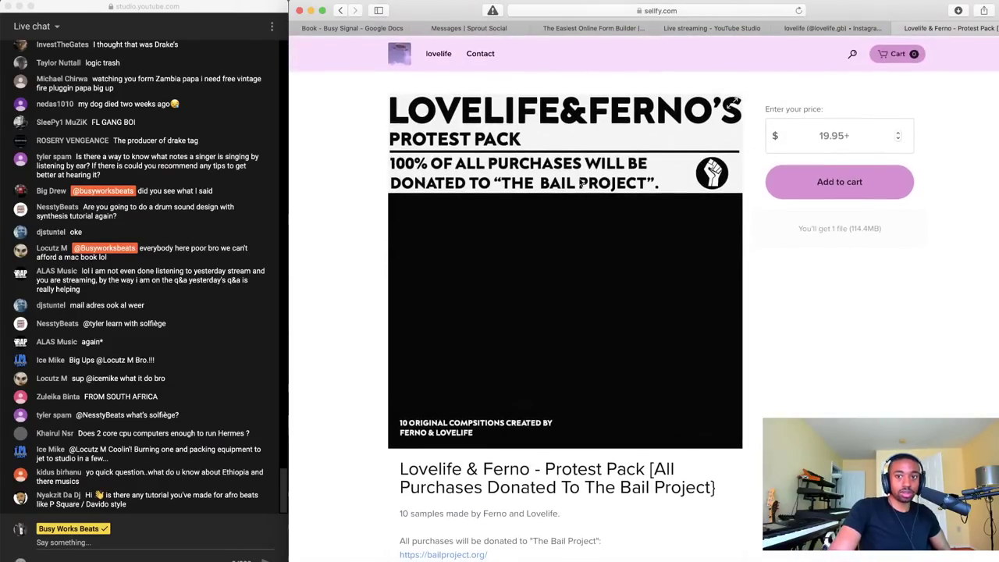
scroll(547, 257, down, 3)
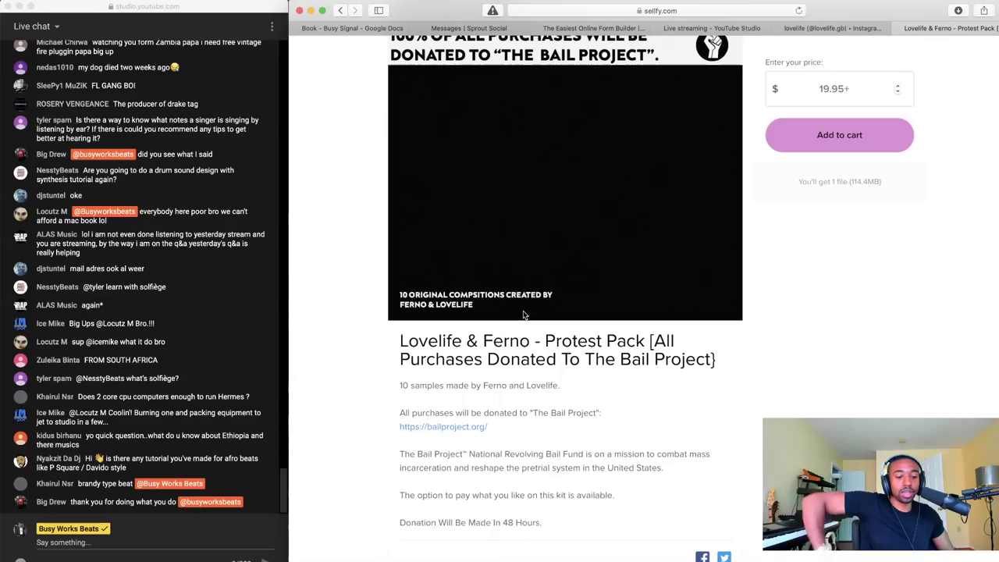
scroll(523, 315, down, 7)
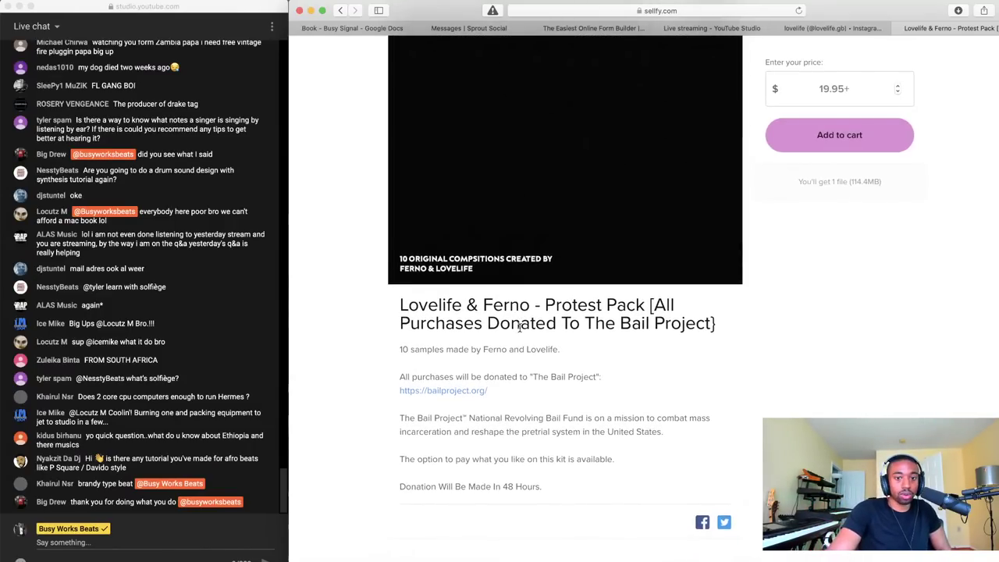
scroll(520, 332, down, 5)
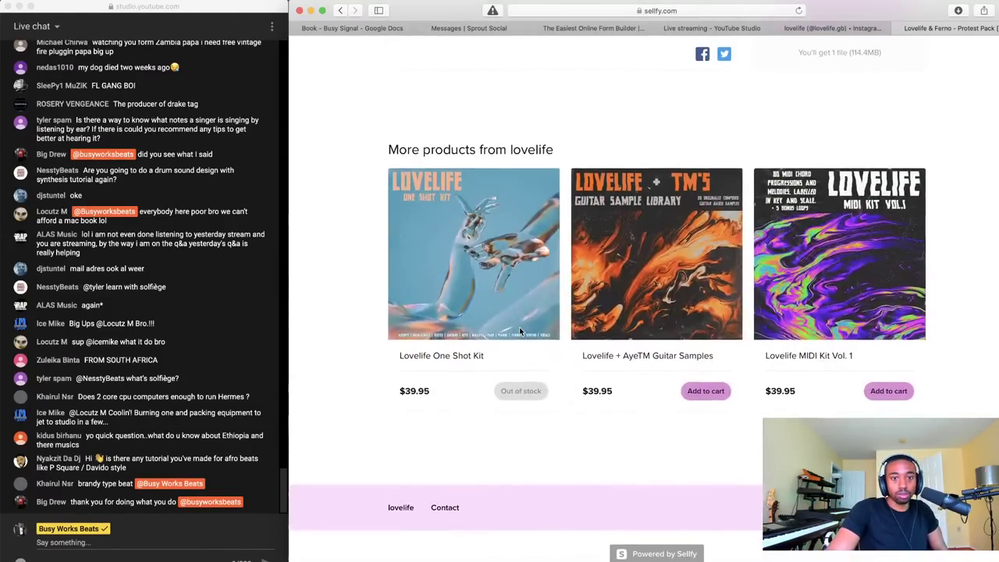
View the Lovelife + AyeTM Guitar Samples product page, then leave the store for the lovelife.gb Instagram profile
click(660, 257)
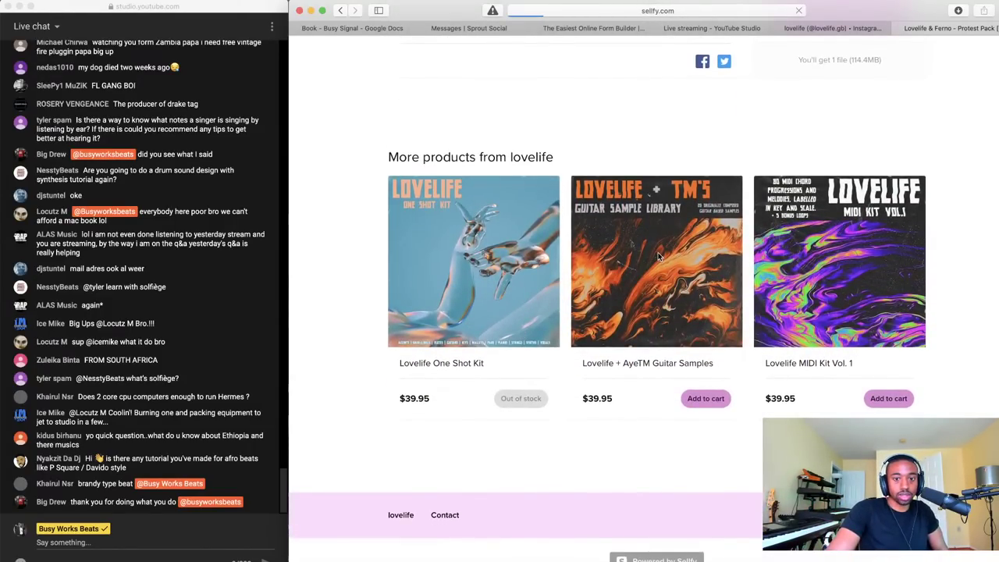
scroll(616, 281, down, 10)
scroll(616, 283, up, 12)
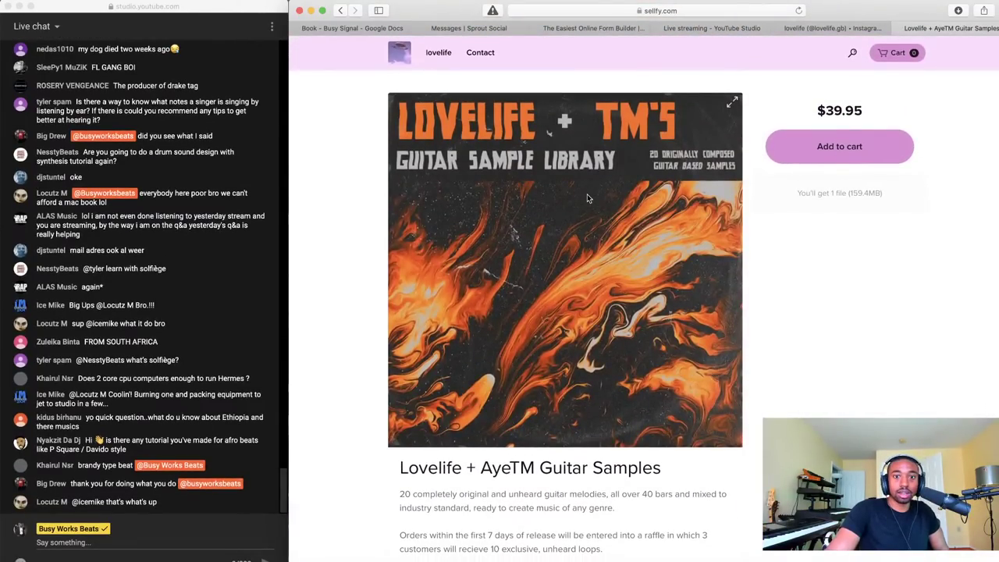
scroll(642, 179, left, 5)
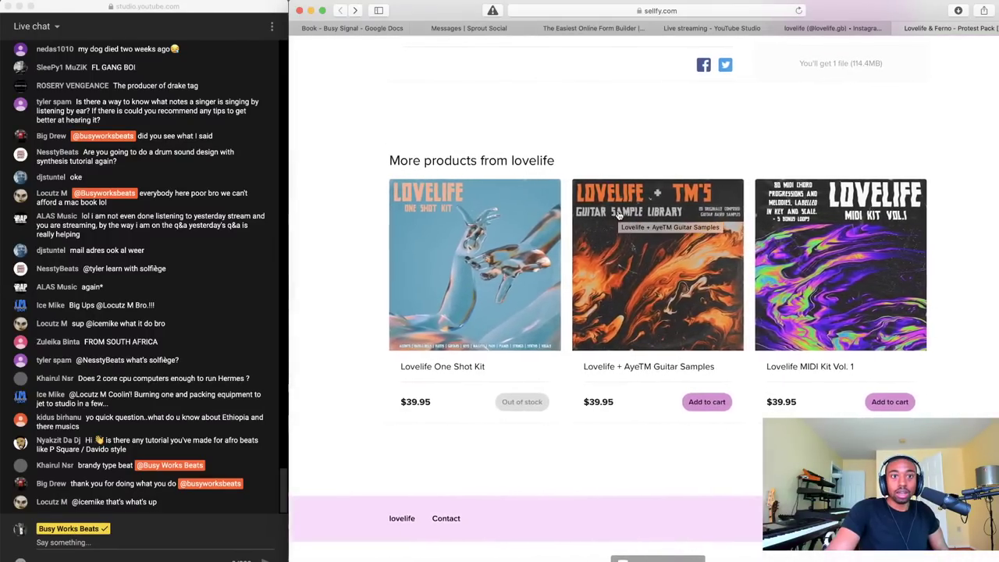
click(898, 29)
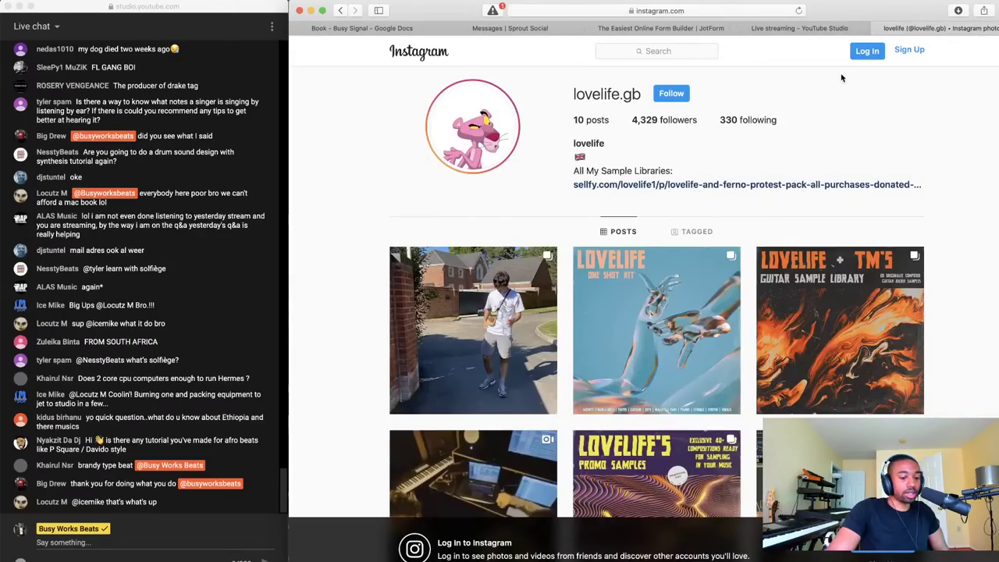
Look through the posts on the lovelife.gb profile, dismissing the login prompts, and return to the Google results
scroll(703, 266, down, 3)
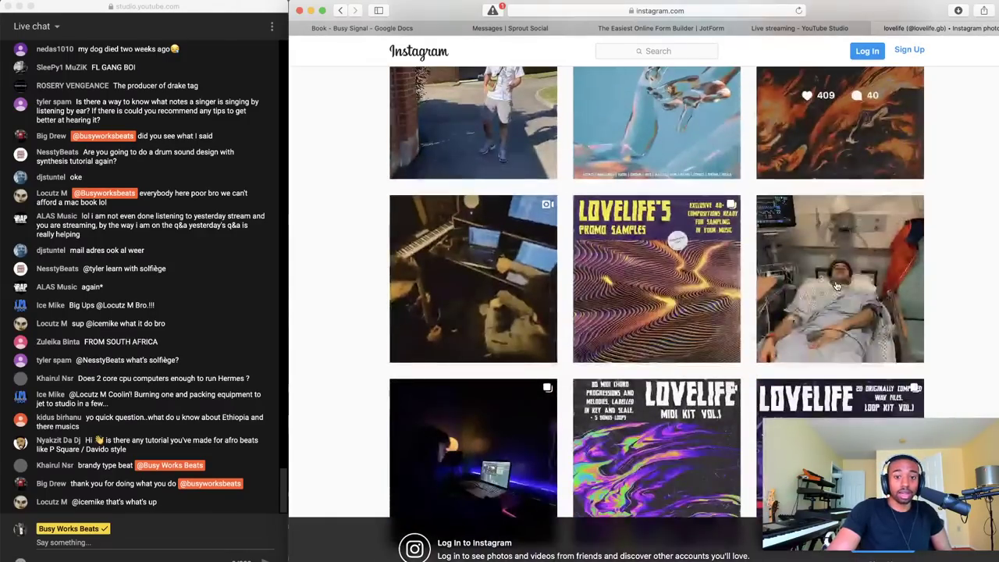
scroll(665, 265, up, 1)
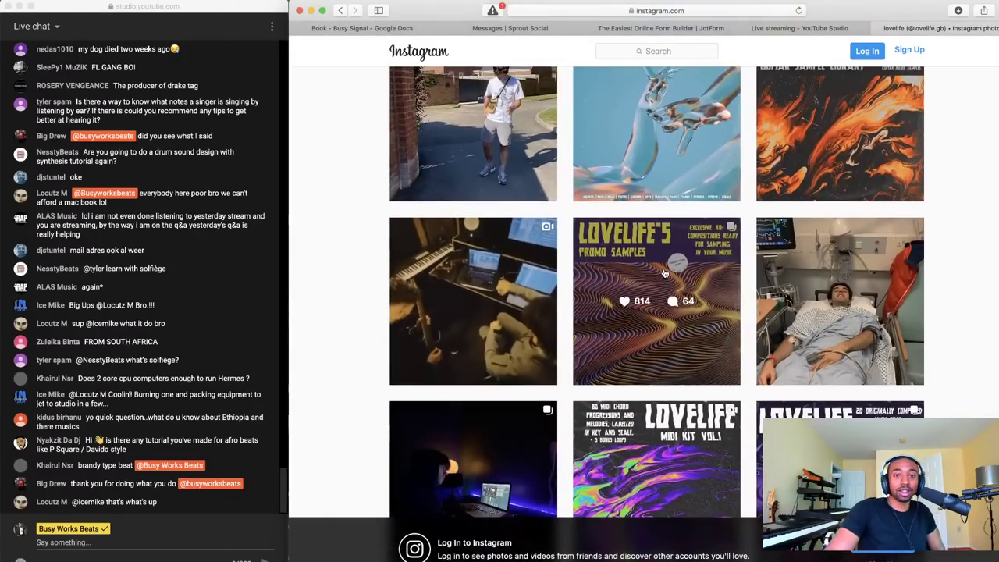
scroll(665, 208, down, 1)
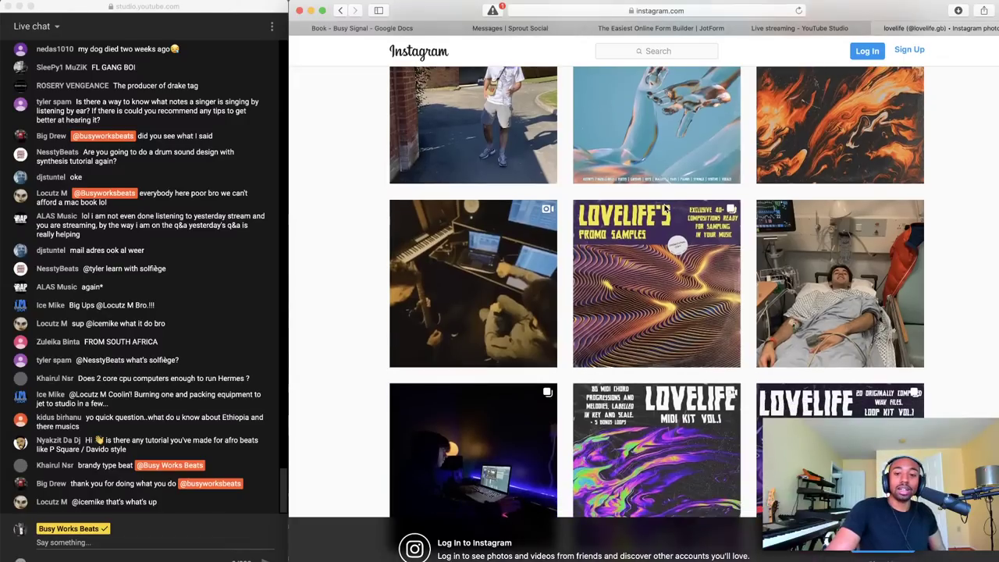
scroll(679, 187, up, 2)
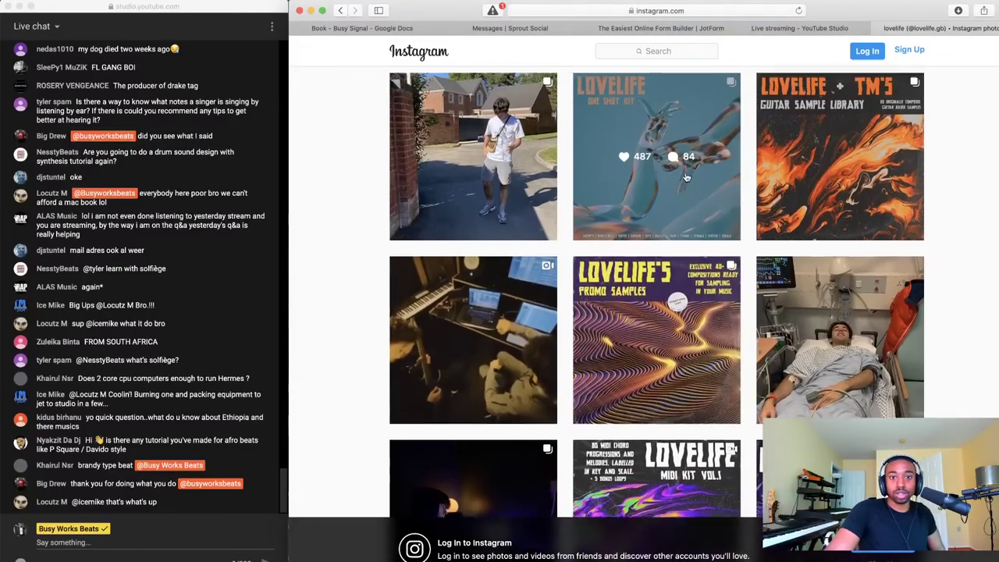
scroll(703, 187, up, 1)
click(764, 211)
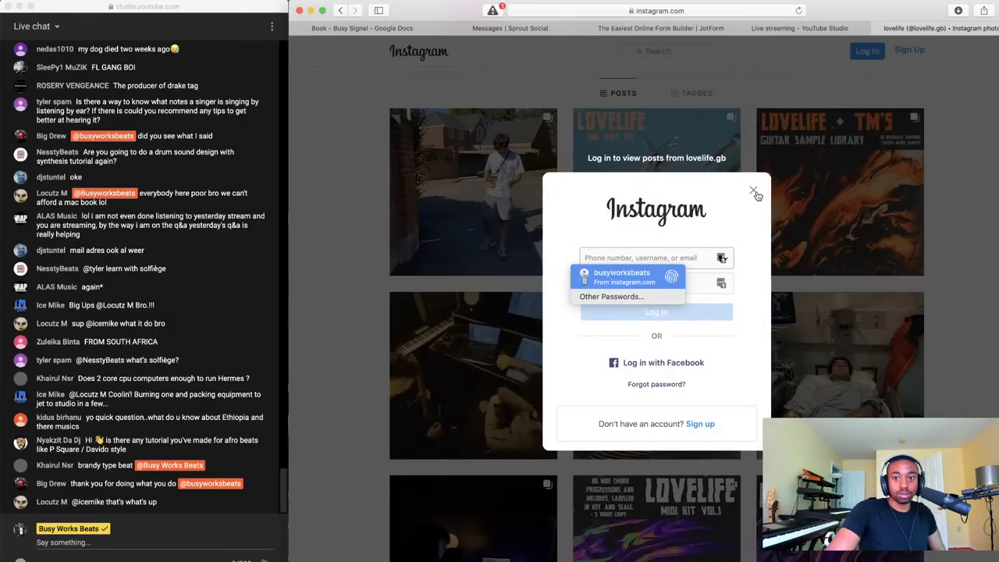
click(754, 191)
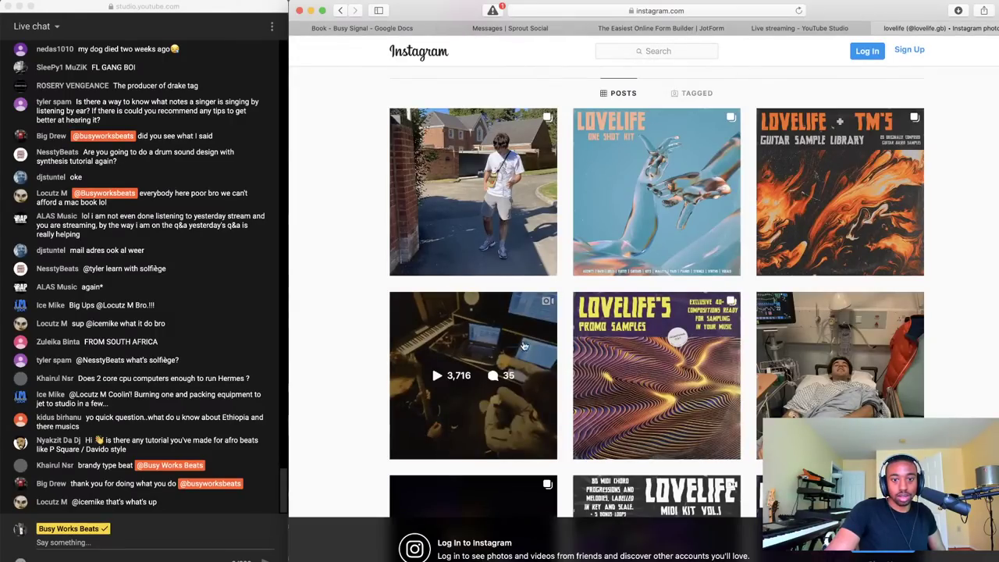
scroll(525, 349, down, 3)
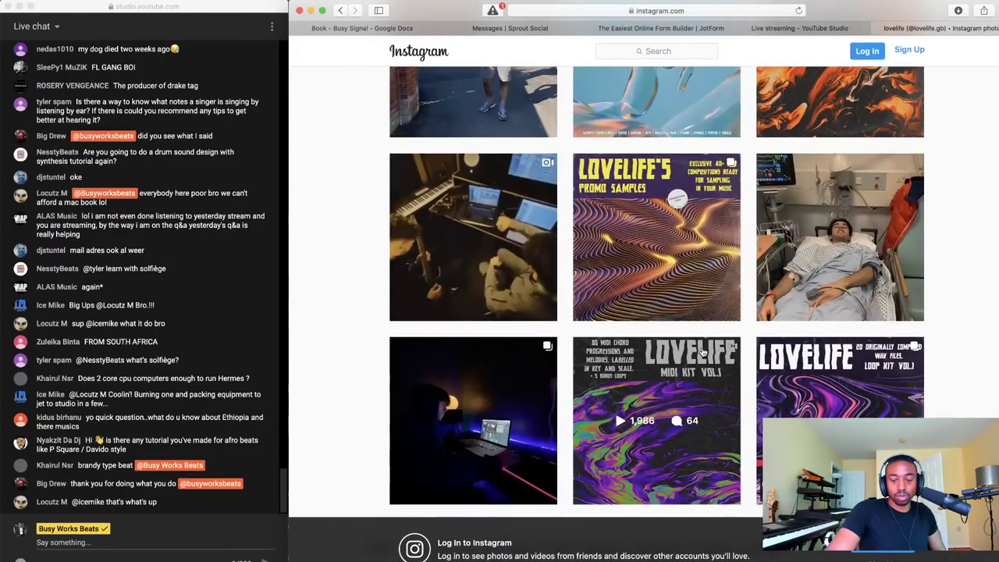
scroll(531, 335, up, 1)
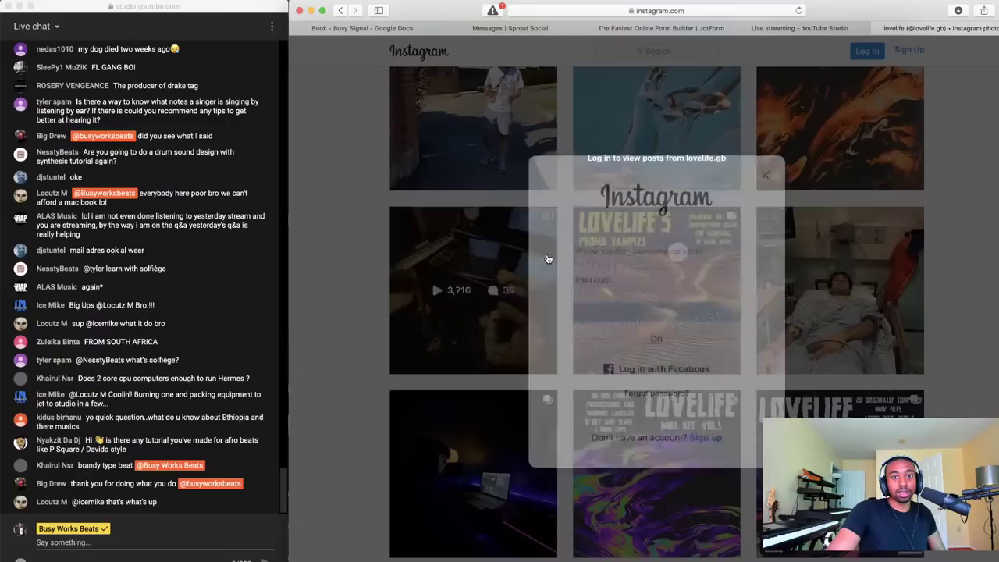
click(754, 189)
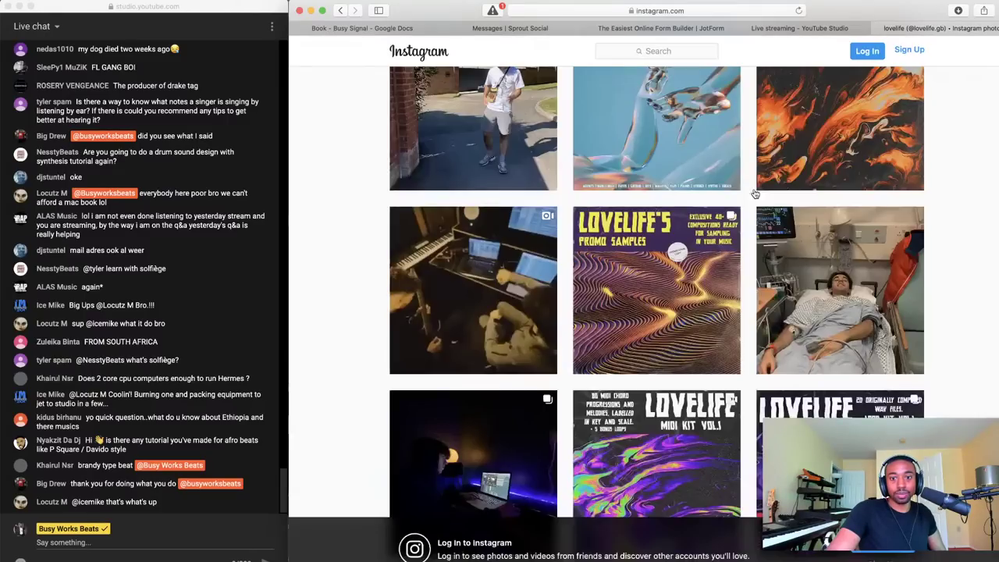
scroll(794, 142, up, 4)
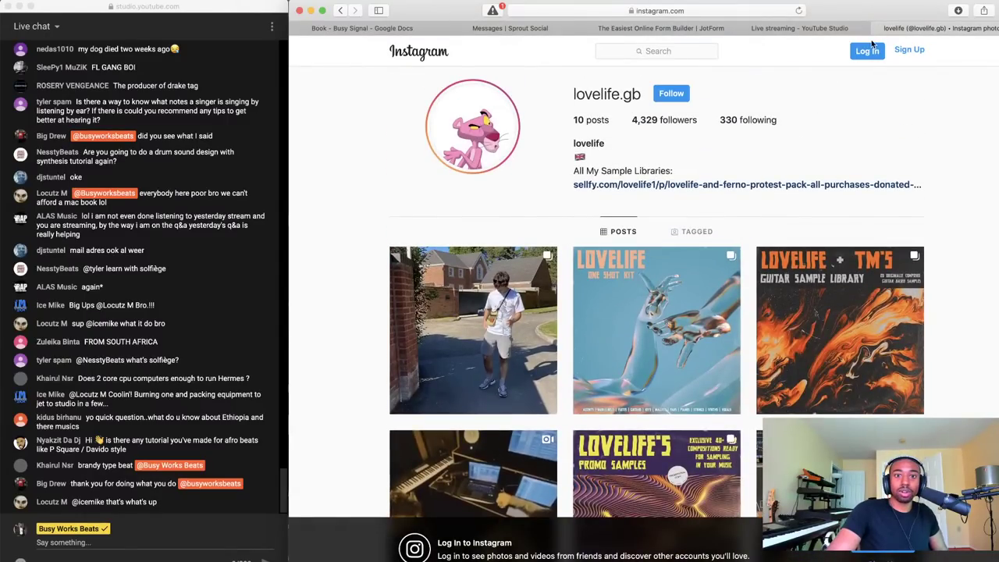
key(super+bracketleft)
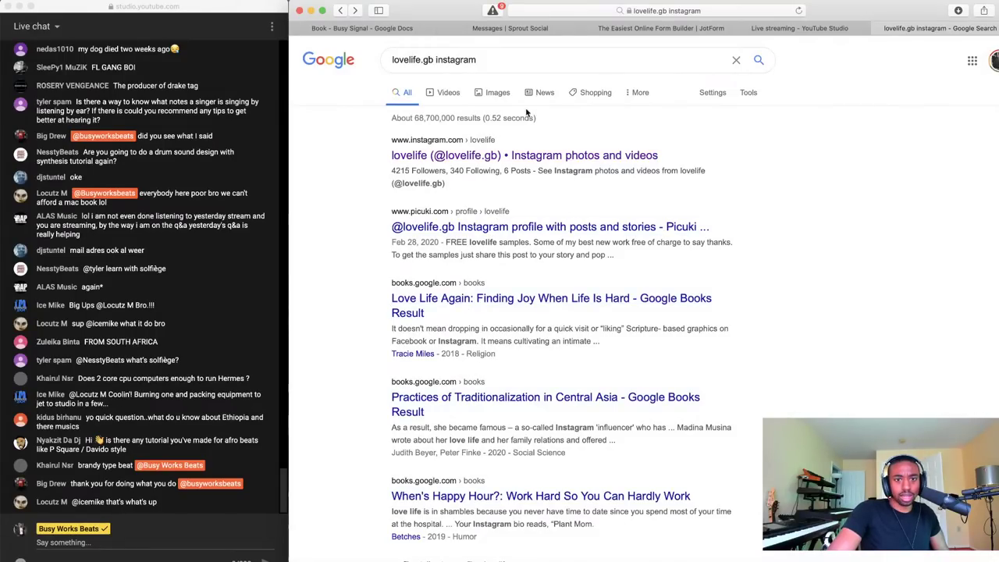
drag(421, 62, 425, 62)
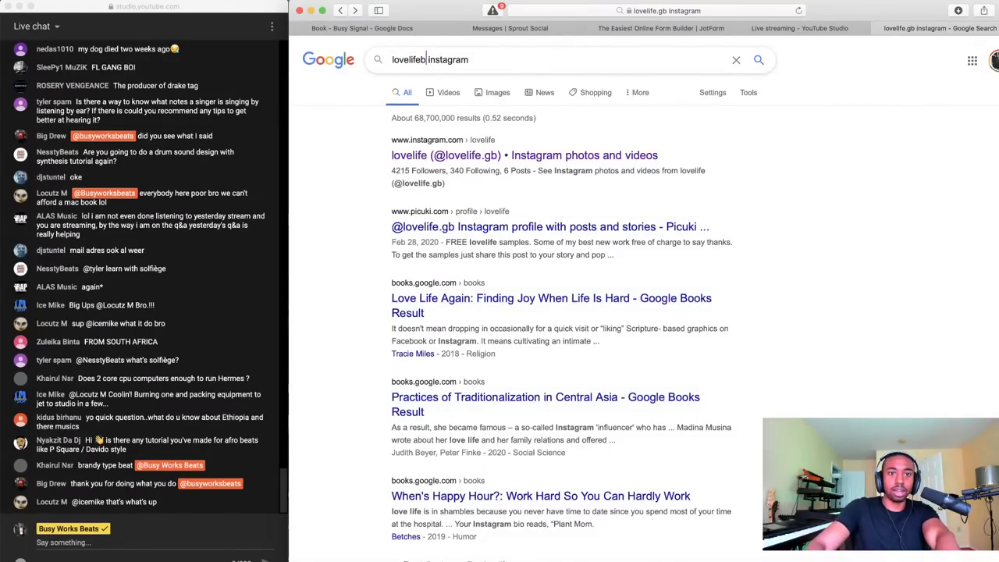
key(BackSpace)
key(Up)
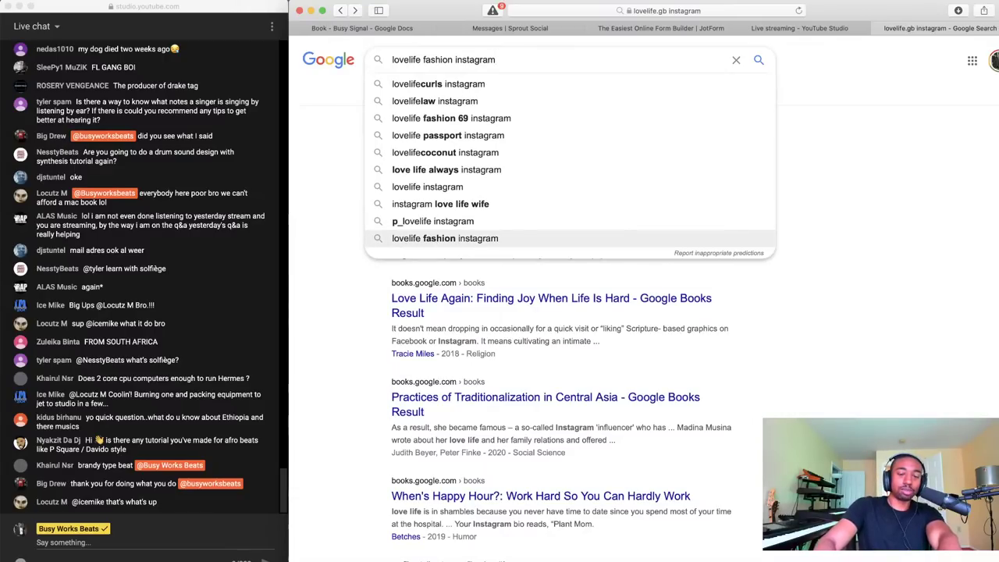
drag(499, 60, 420, 60)
key(BackSpace)
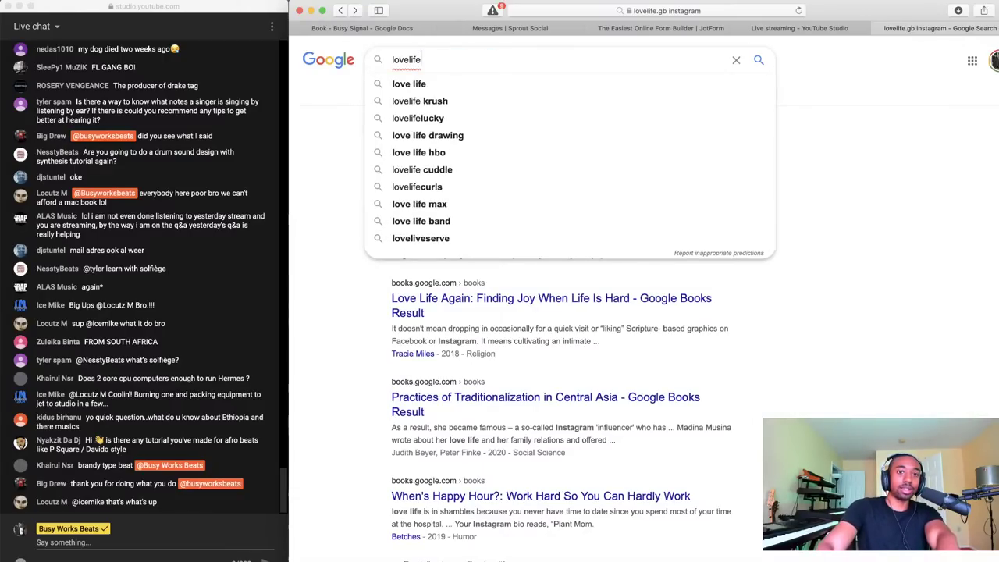
key(Up)
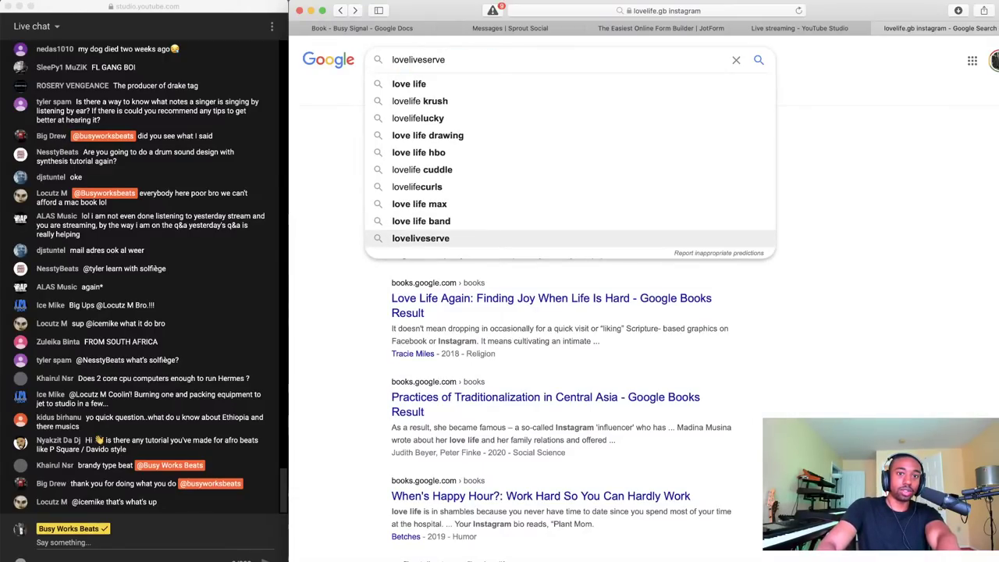
Replace the Google query with "prodlovelife youtube" and run the search
drag(546, 66, 403, 52)
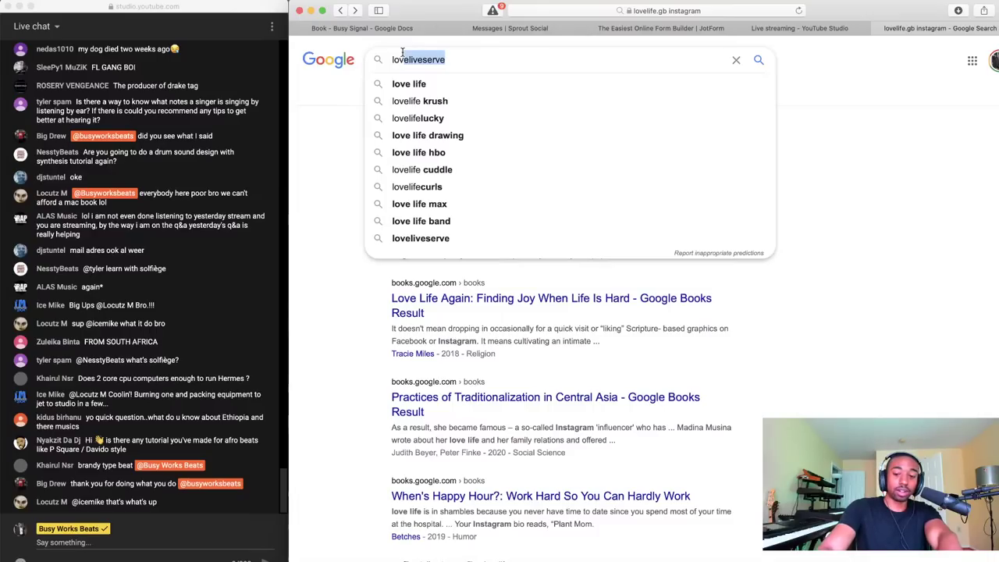
key(BackSpace)
key(BackSpace)
key(BackSpace)
key(BackSpace)
text(prod)
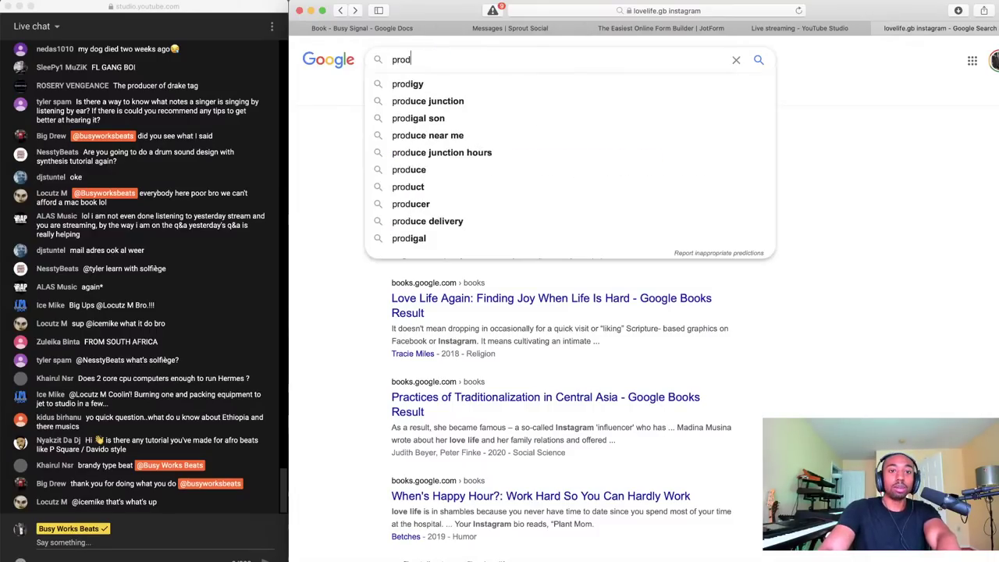
text(lovelife)
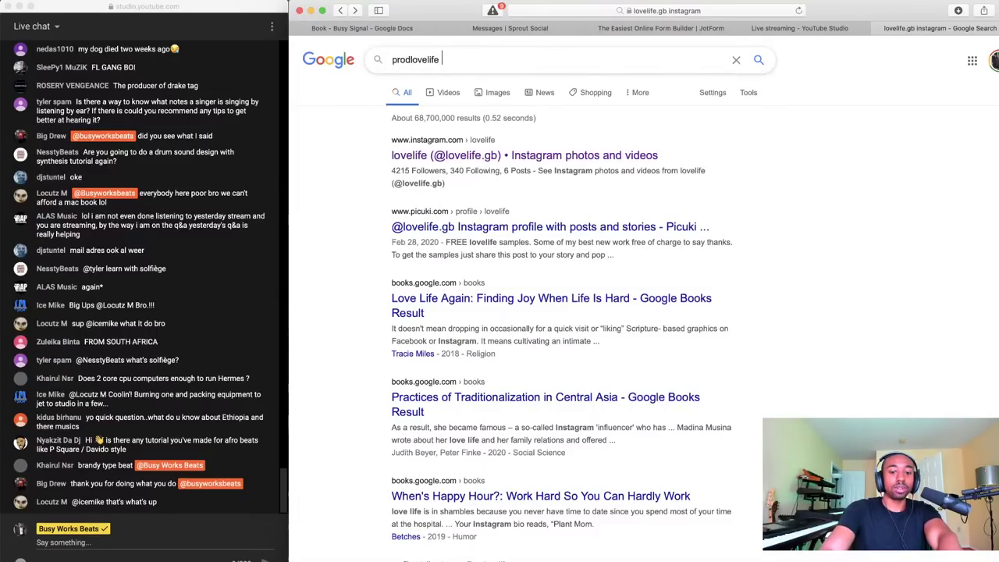
text( youtube)
key(Return)
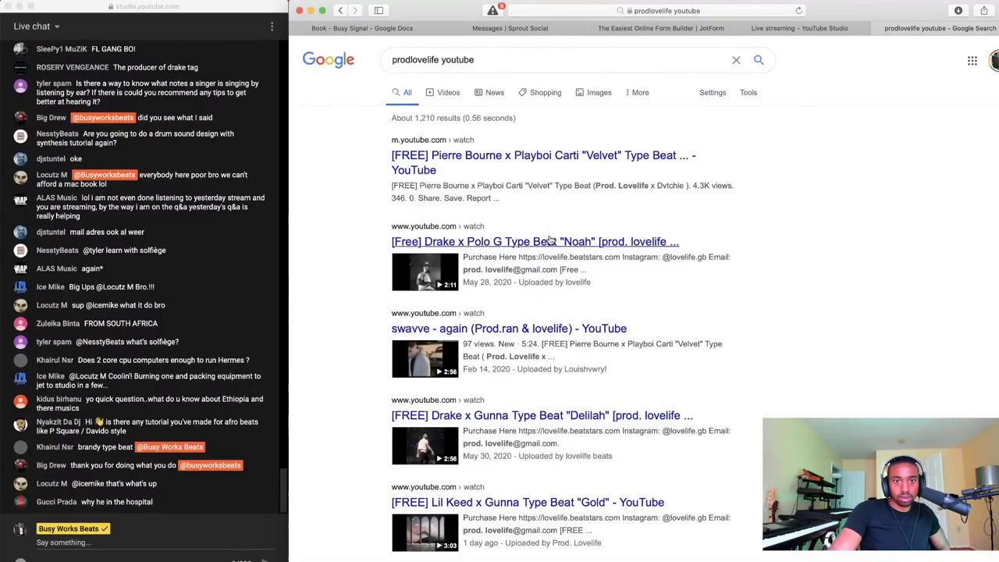
Visit the Prod. Lovelife channel through the "Noah" type beat video and search YouTube for "prod. love life"
click(549, 241)
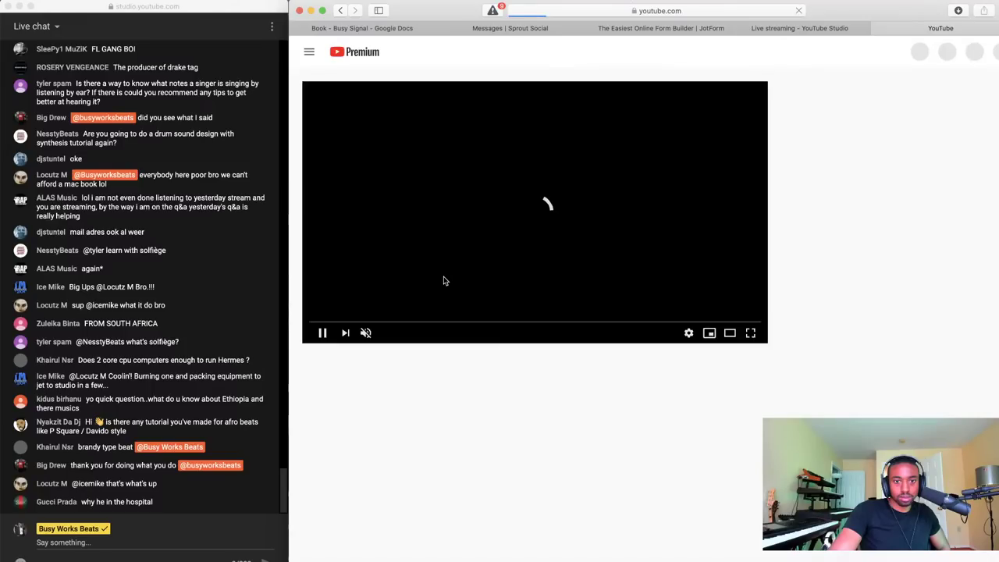
click(363, 422)
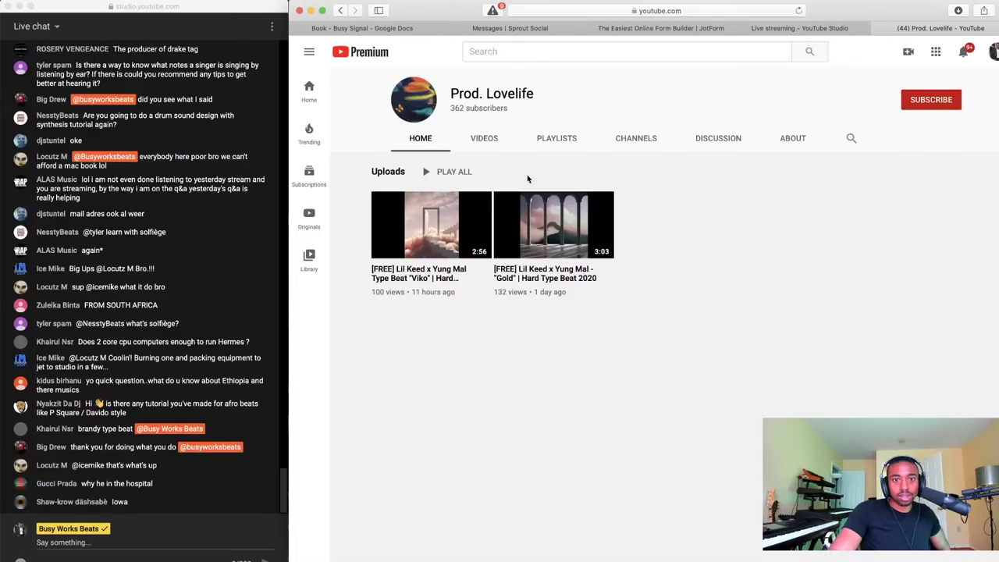
click(535, 53)
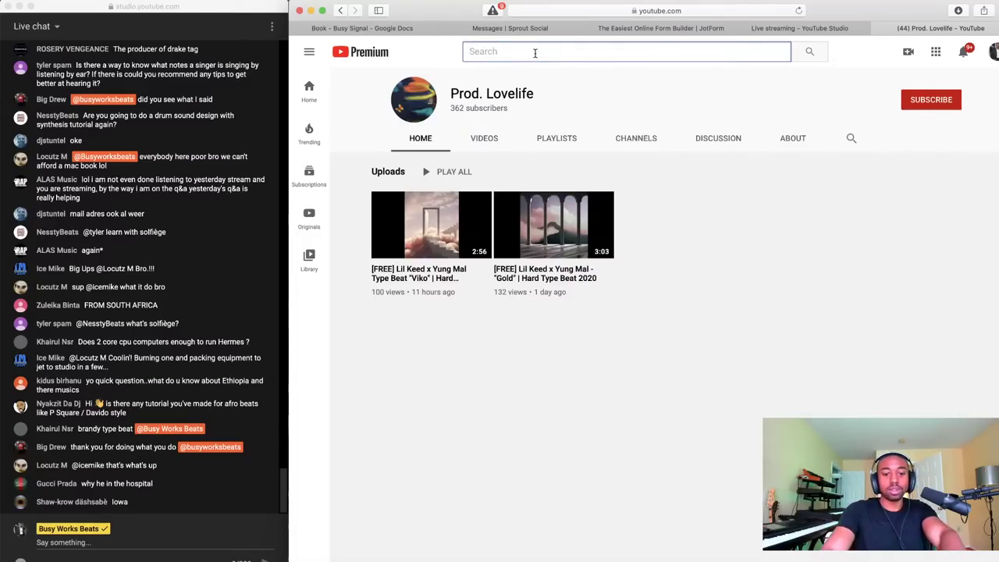
text(prod. love life)
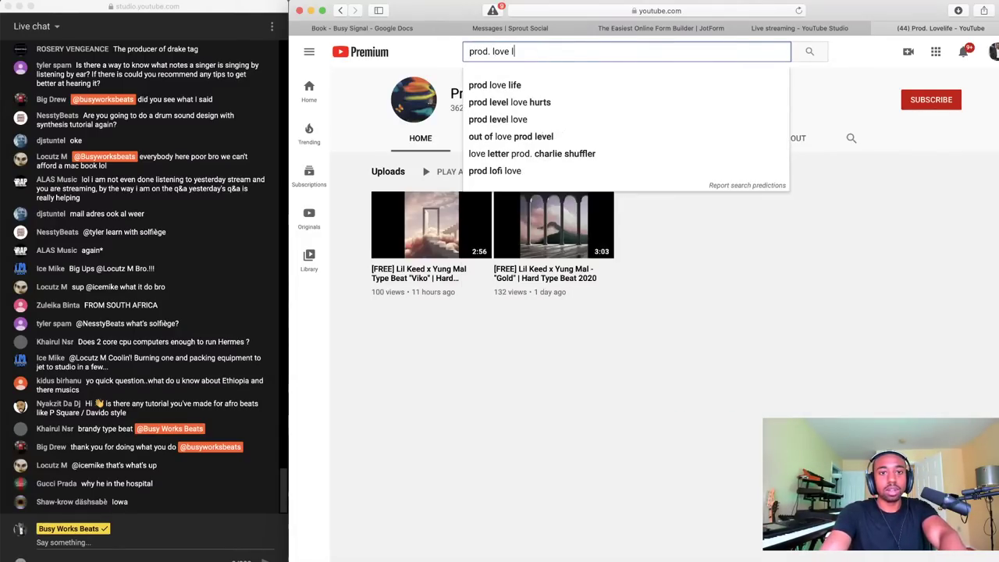
key(Return)
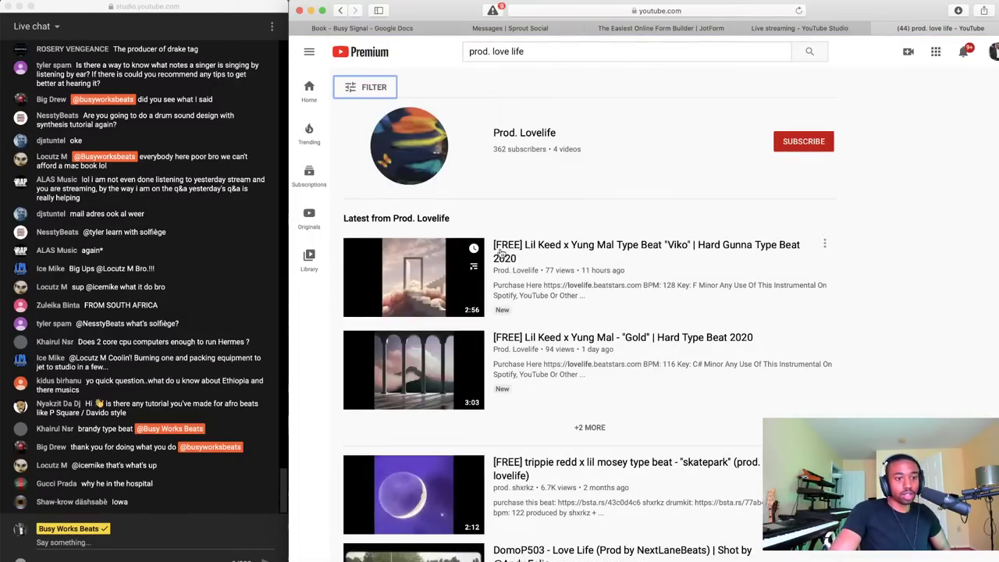
scroll(585, 226, down, 5)
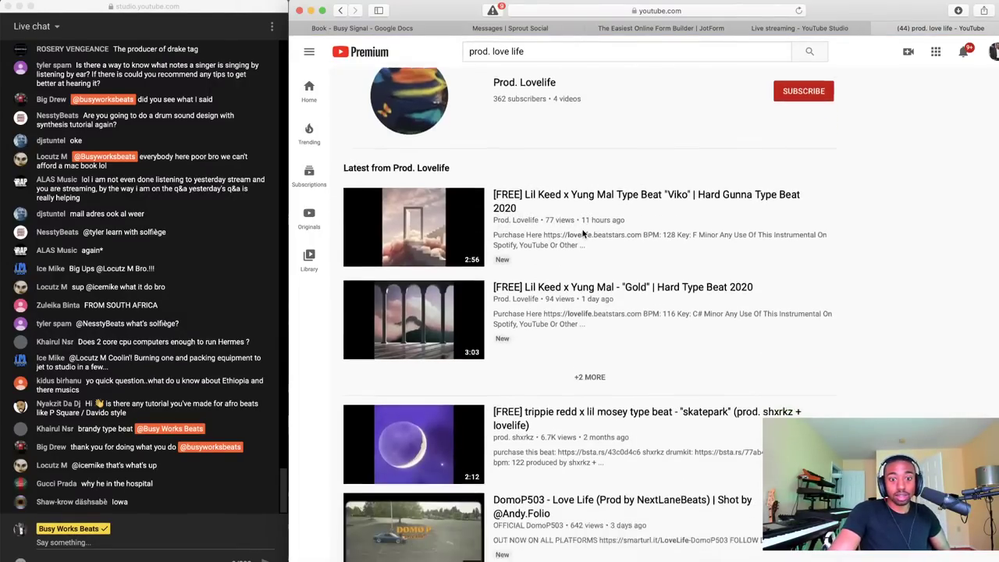
scroll(582, 234, up, 5)
Open the Lil Keed x Yung Mal "Gold" beat video, listen from about 0:42, and pause it
click(474, 313)
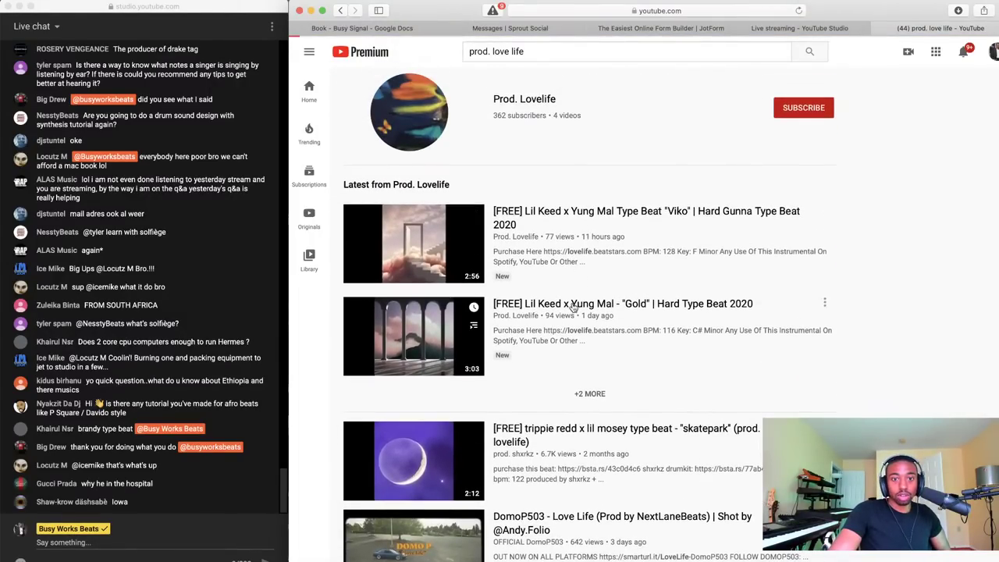
click(366, 333)
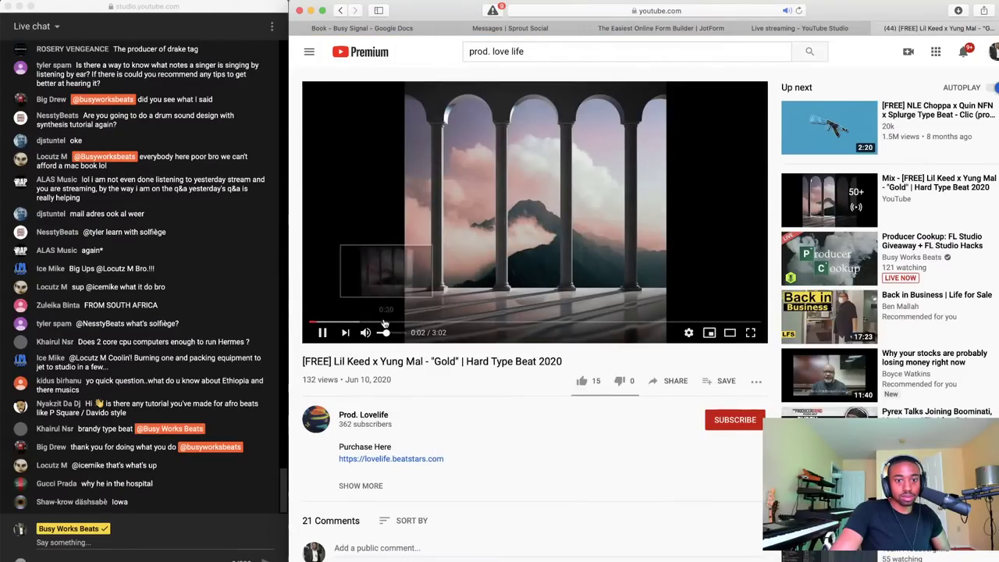
click(415, 322)
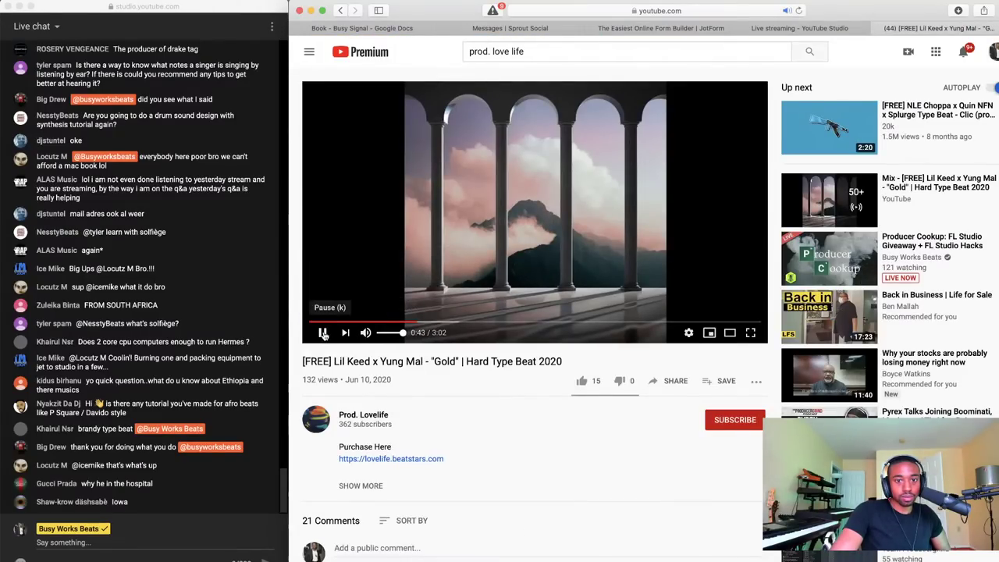
click(323, 333)
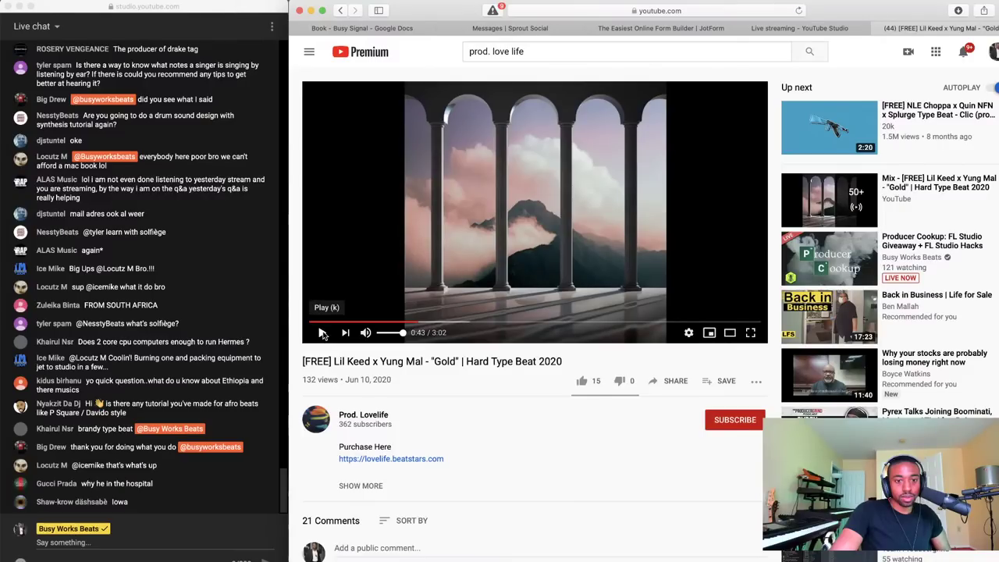
click(323, 333)
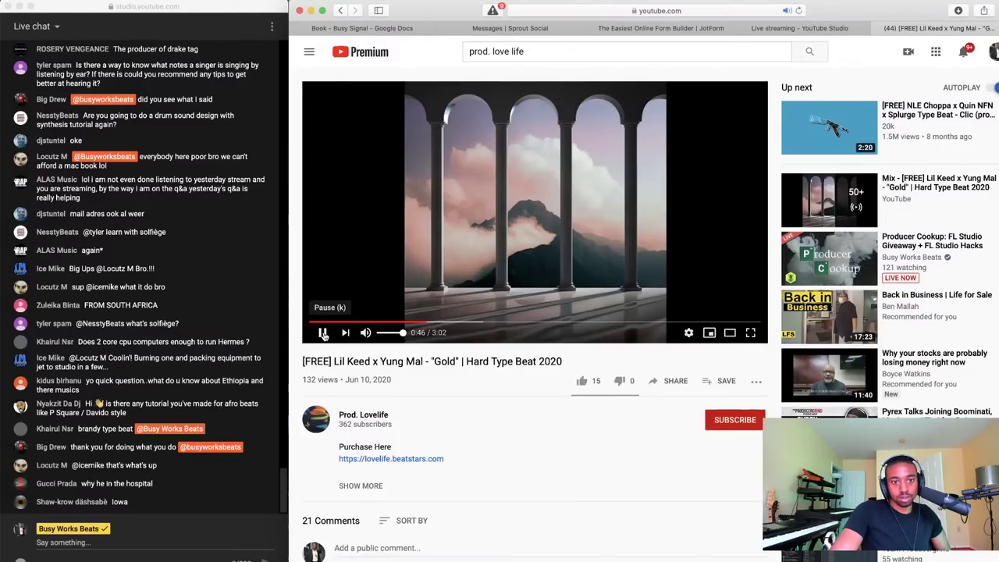
click(323, 333)
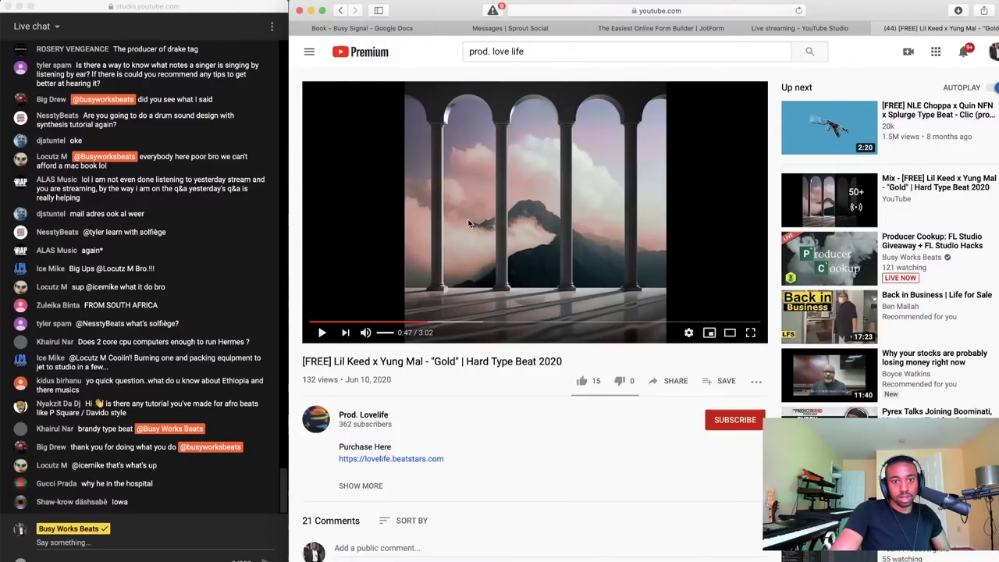
Close the YouTube video page and minimize the browser window to return to FL Studio
click(878, 29)
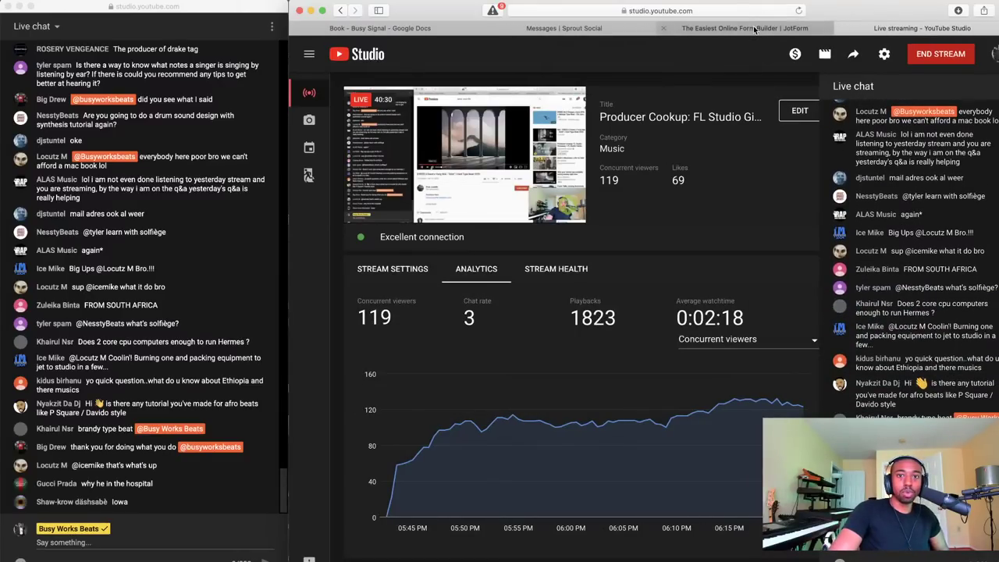
click(311, 11)
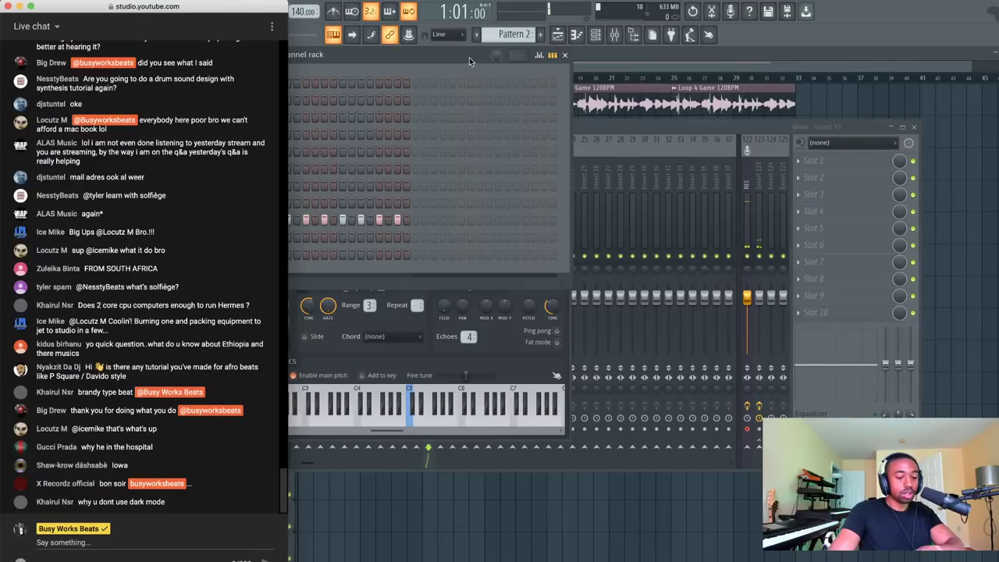
click(465, 57)
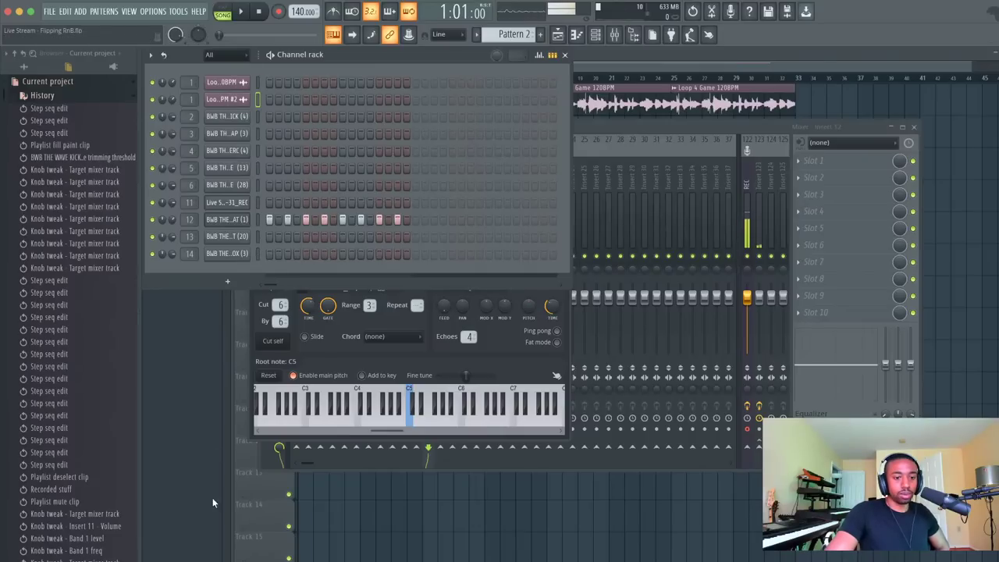
click(230, 556)
right_click(231, 557)
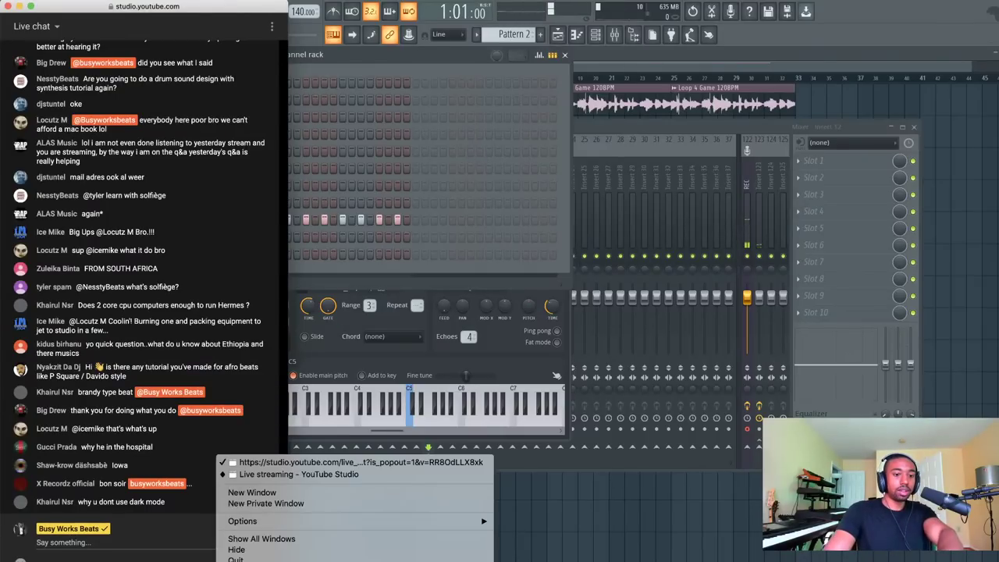
click(279, 473)
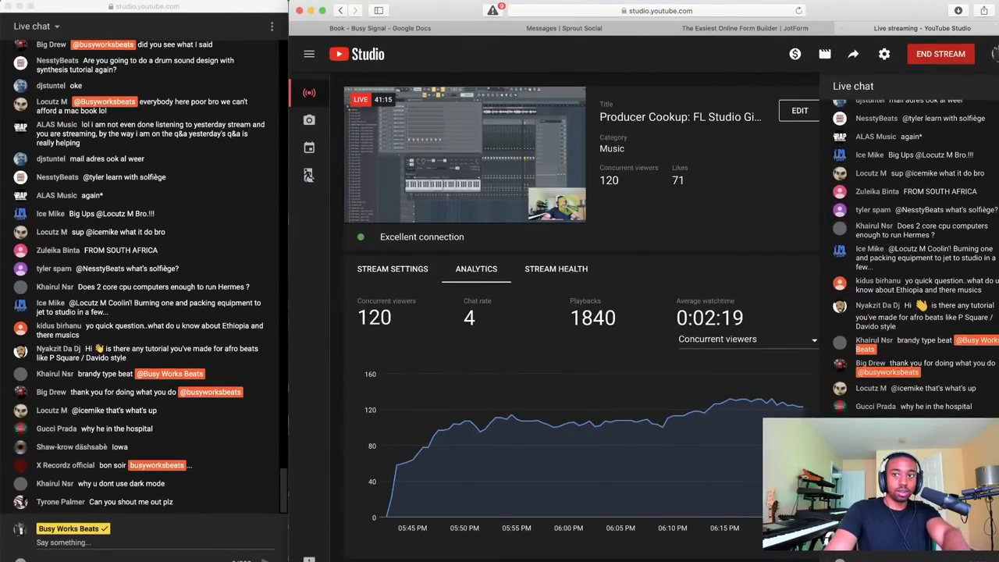
key(super+t)
text(www.hermes)
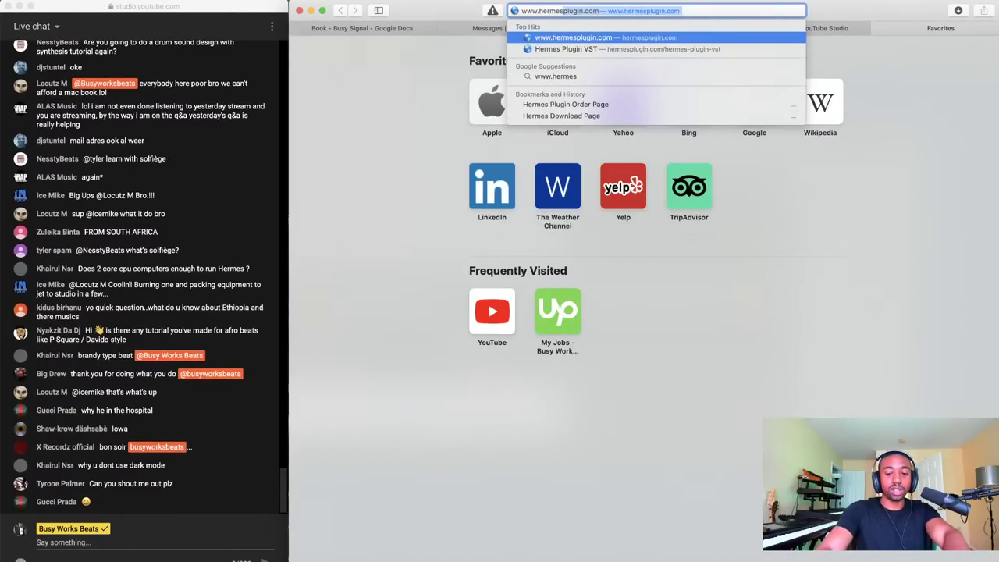
key(Return)
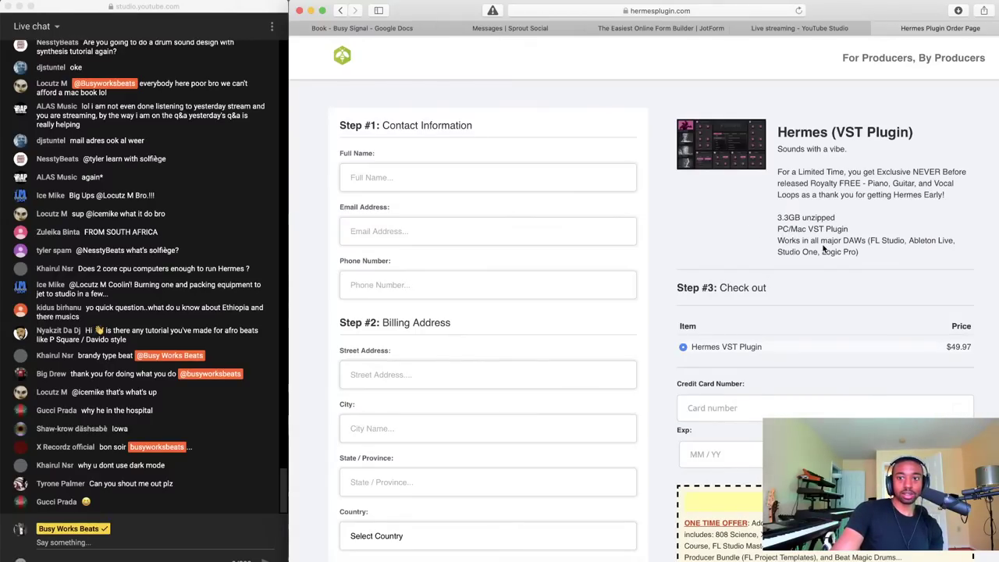
Go back from the Hermes order page to the plugin's sales page and examine its testimonials, DAW support, guarantee and tutorial videos
scroll(823, 249, down, 5)
scroll(815, 207, left, 5)
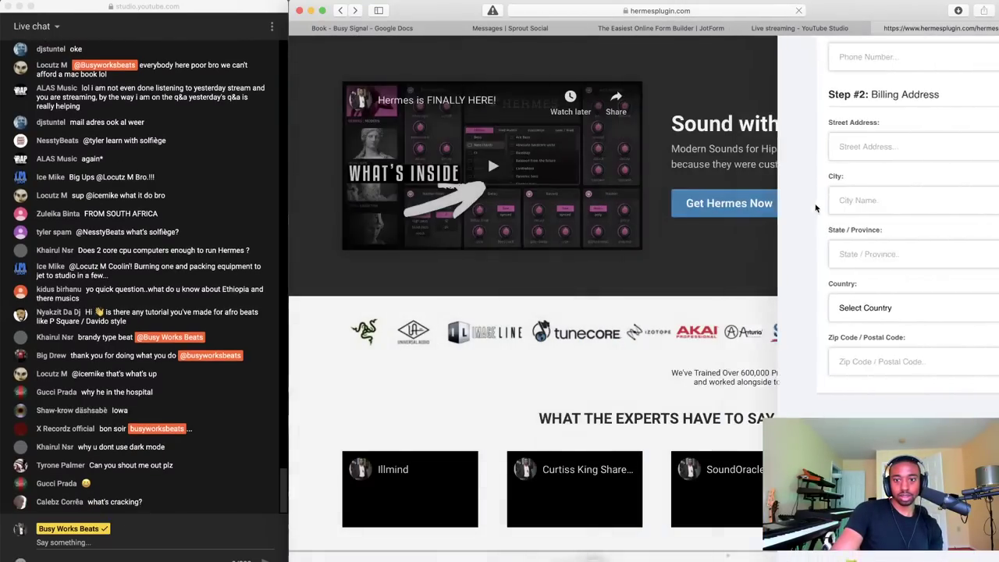
scroll(812, 250, down, 15)
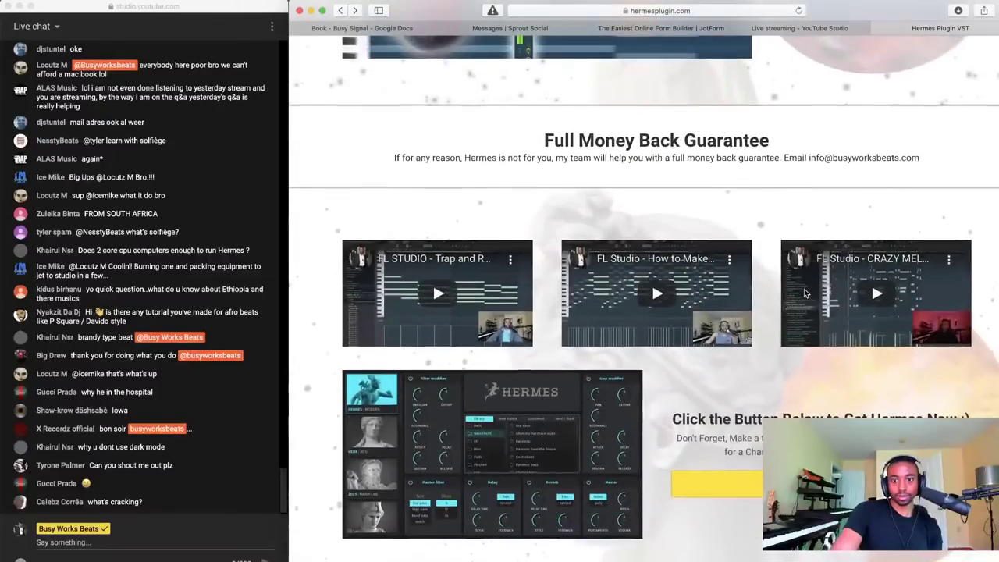
scroll(805, 293, up, 15)
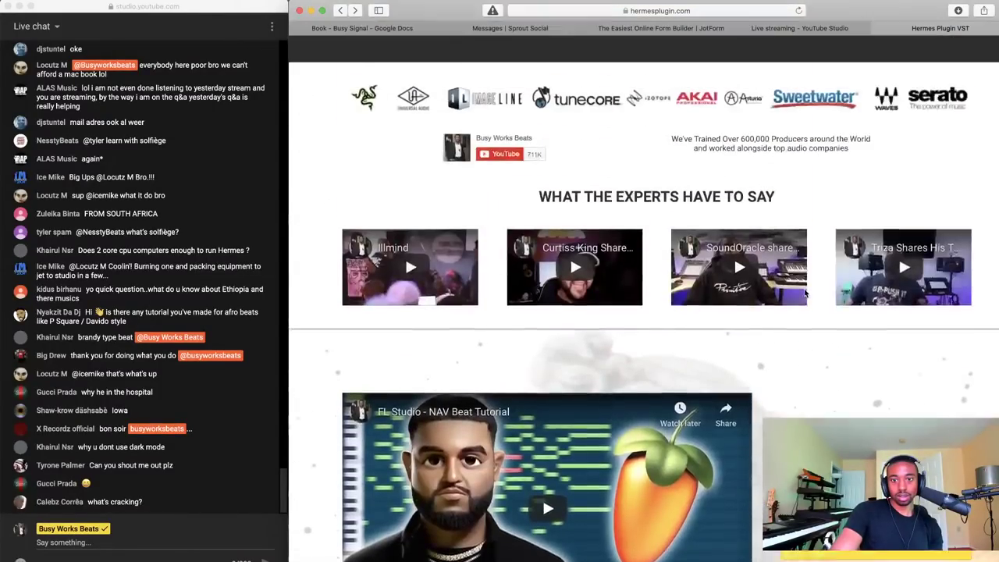
scroll(805, 293, down, 2)
right_click(808, 286)
click(808, 187)
scroll(805, 172, up, 5)
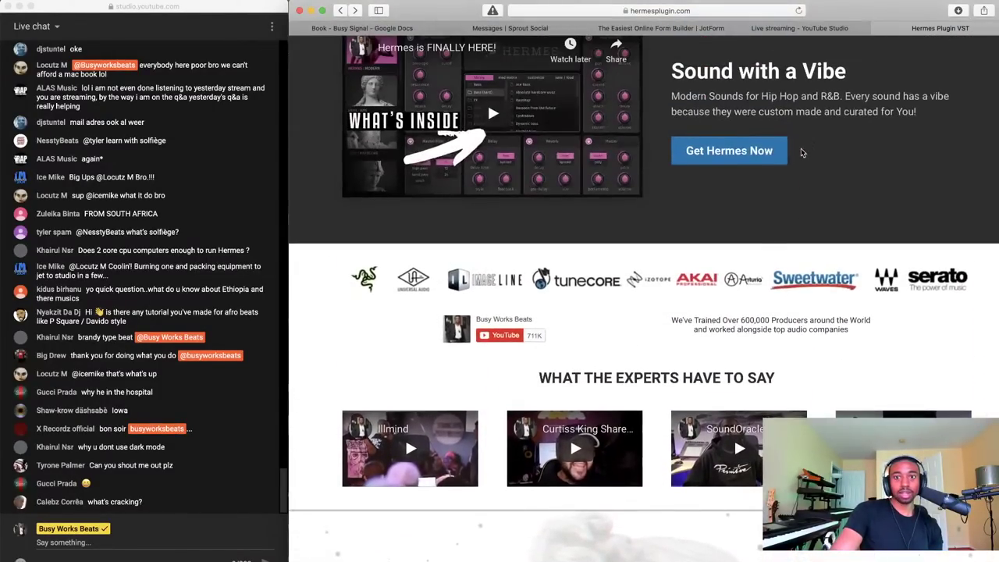
scroll(802, 152, down, 10)
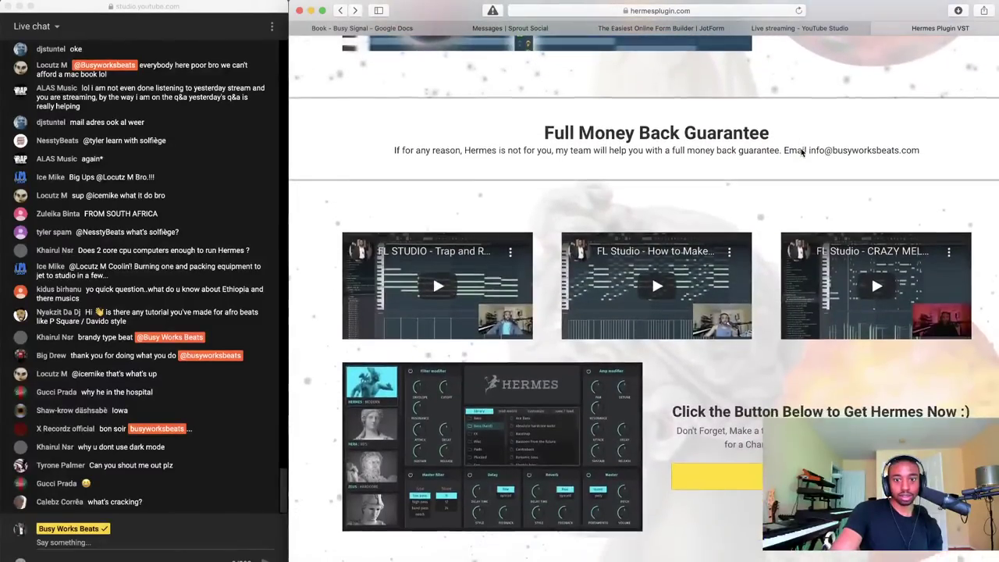
scroll(802, 152, up, 5)
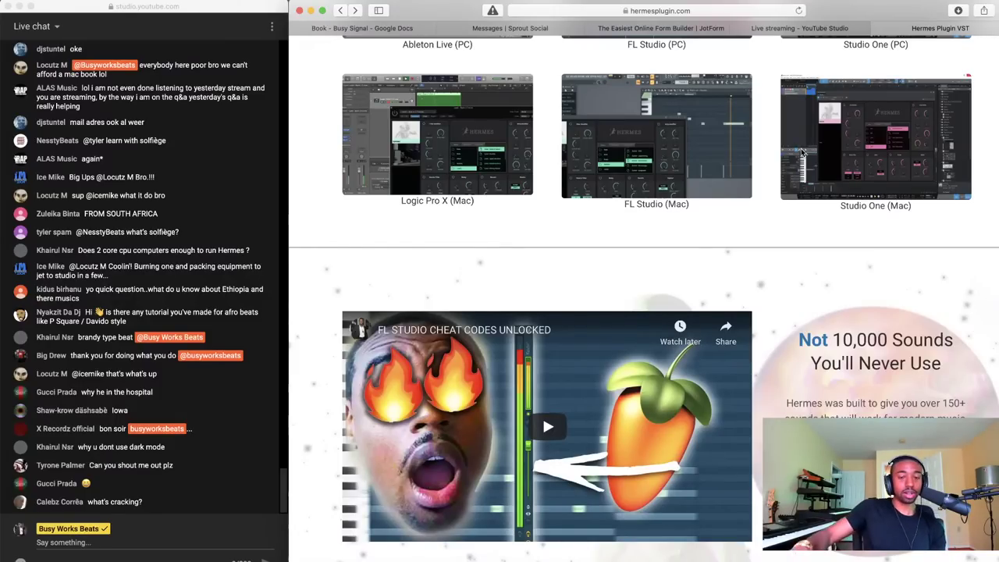
scroll(798, 95, up, 10)
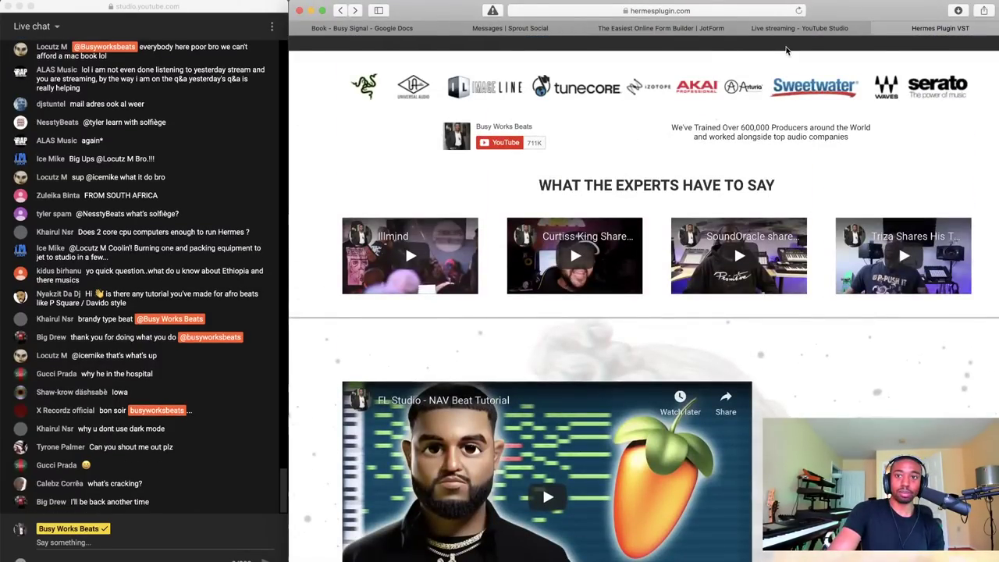
Close the Hermes Plugin page and bring the FL Studio project back into view
click(876, 29)
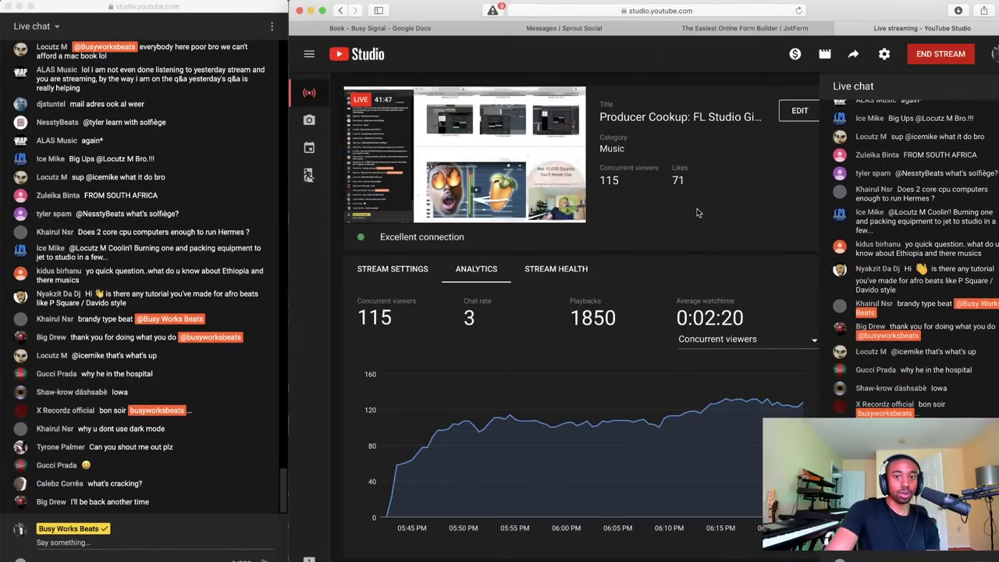
click(310, 10)
click(404, 54)
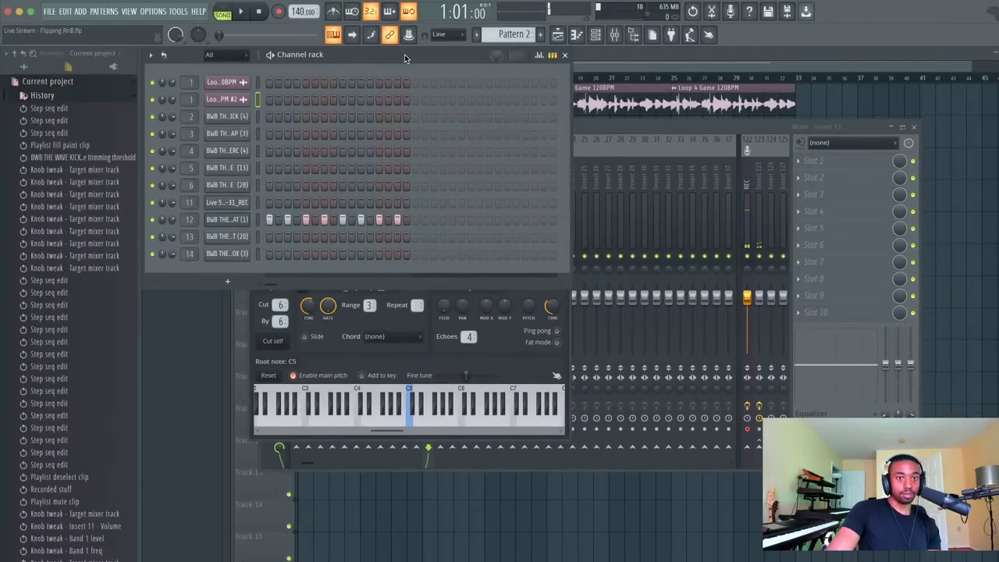
Collapse the current project's history and show the BWB THE WAVE VOX samples in the file browser
click(15, 54)
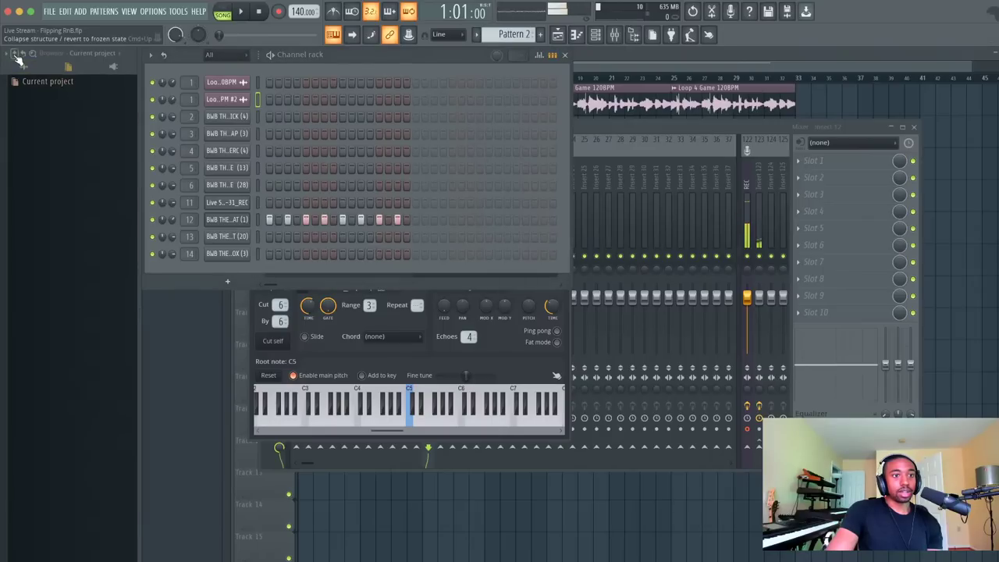
click(17, 75)
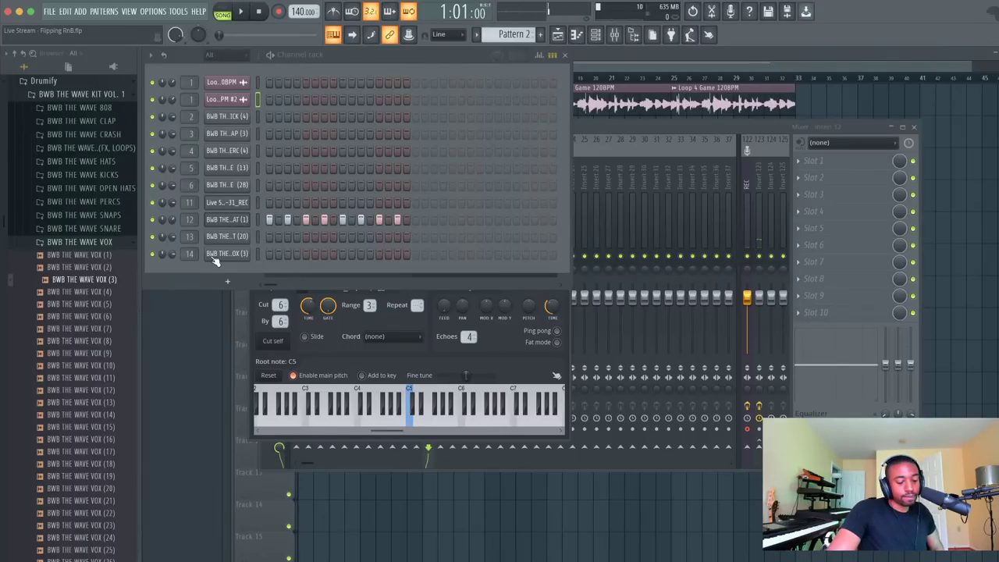
Play back the song while viewing the BWB THE WAVE HAT (1) channel settings, and save the project
key(space)
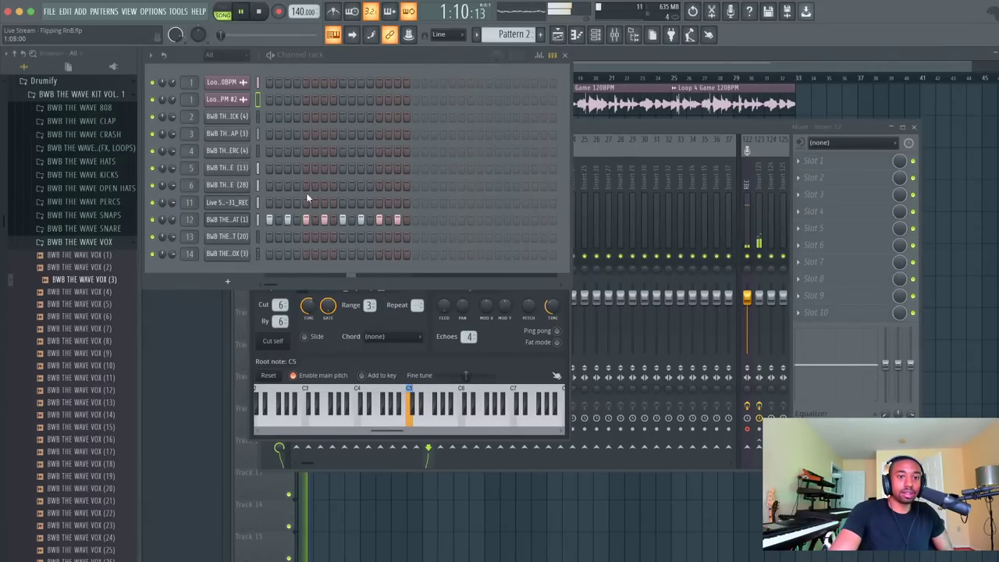
click(227, 219)
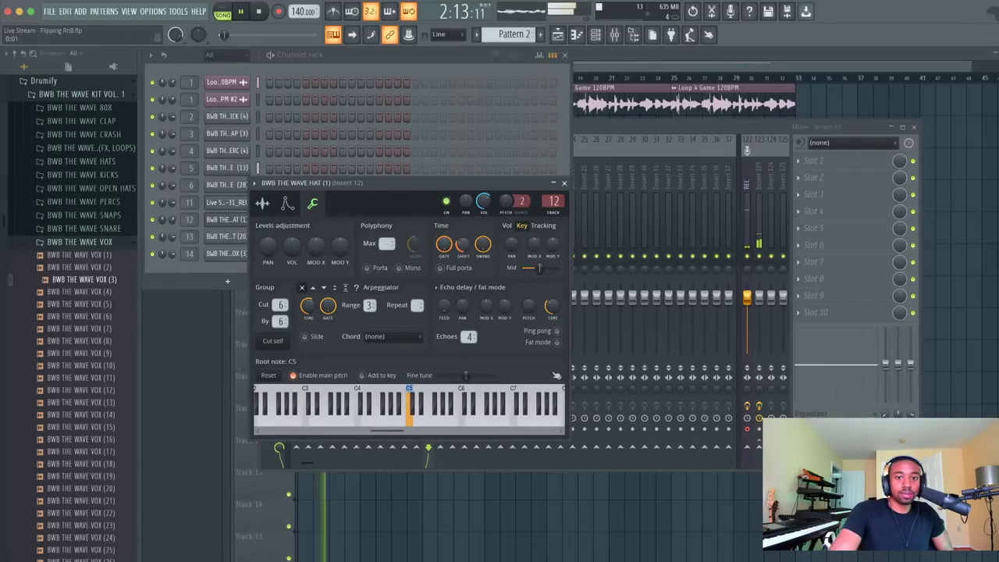
click(565, 184)
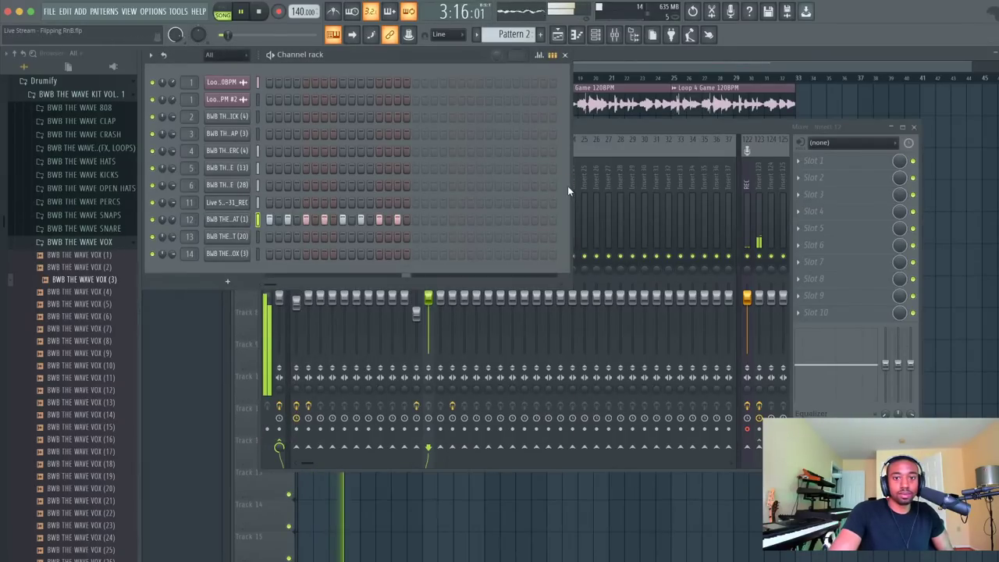
key(space)
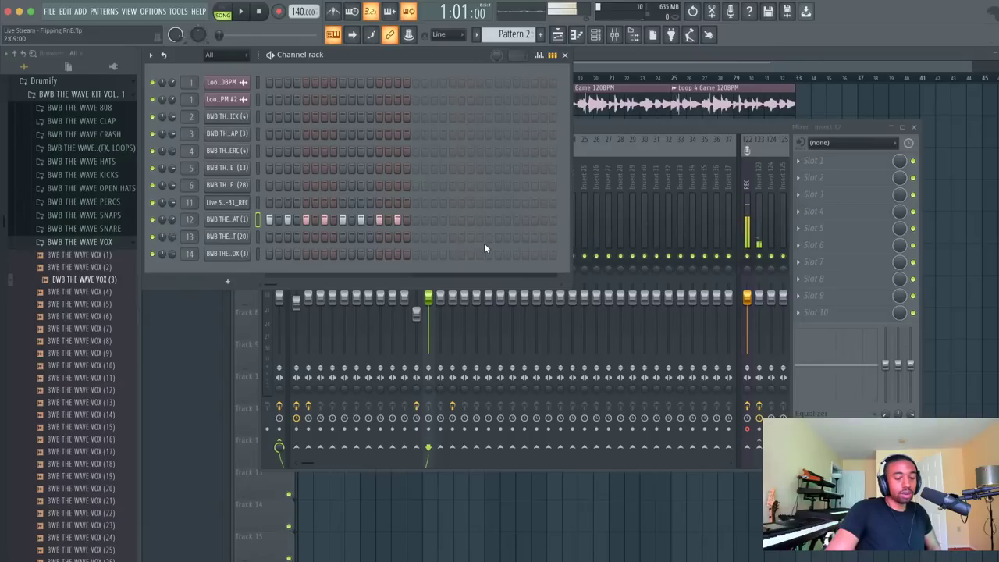
key(super+s)
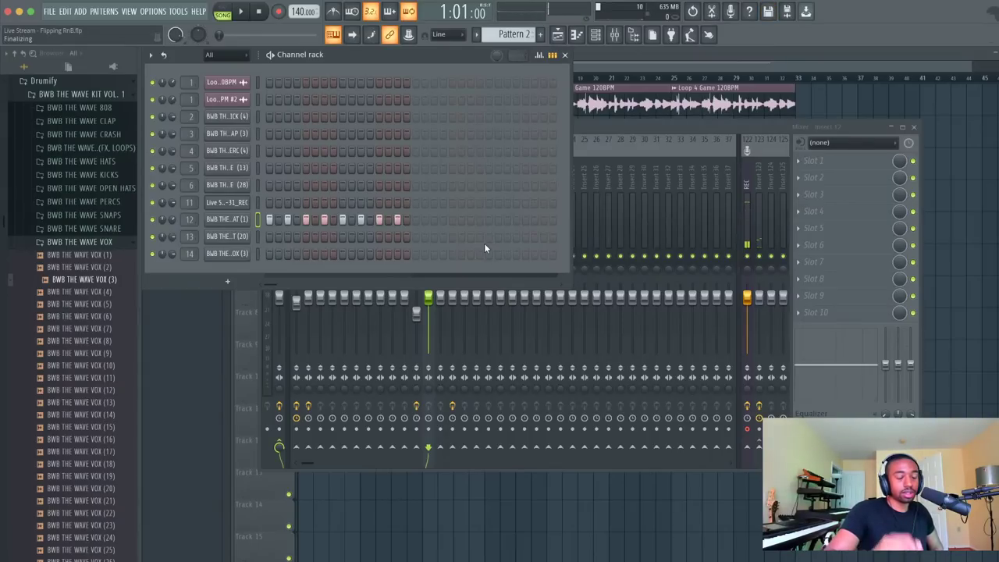
Close the mixer and display the velocity graph of the BWB THE WAVE HAT (1) channel in the channel rack for Pattern 2
click(962, 278)
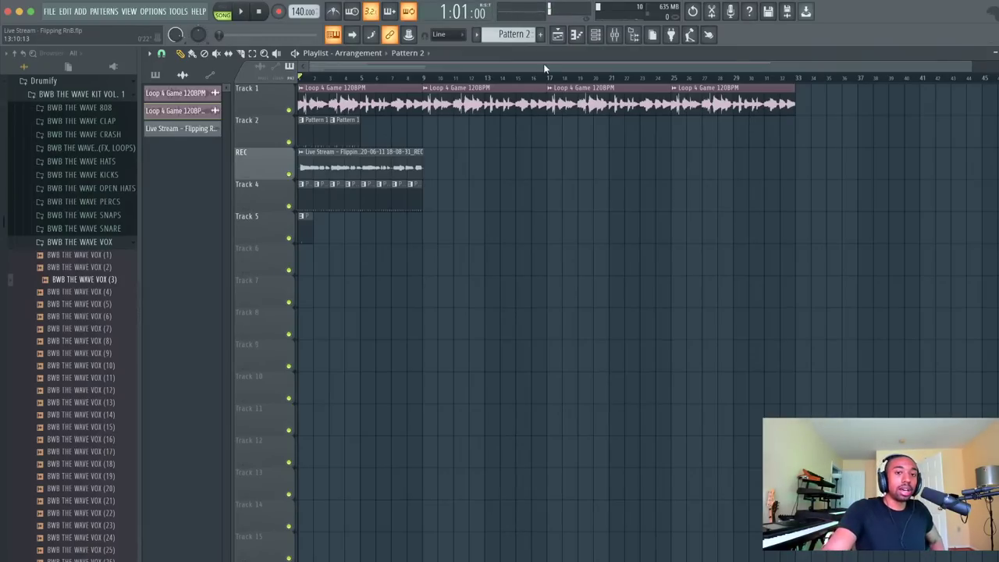
click(596, 38)
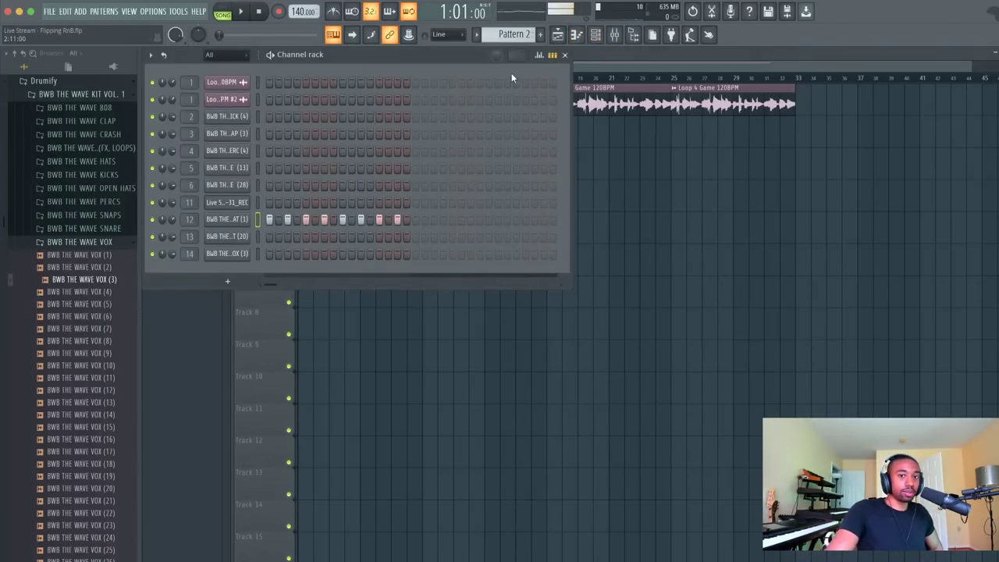
click(551, 55)
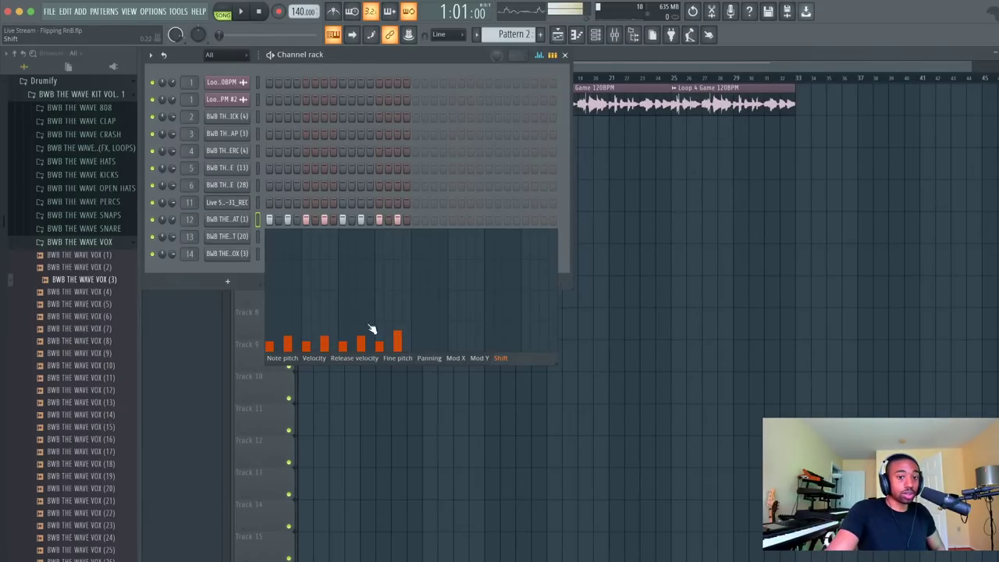
click(313, 358)
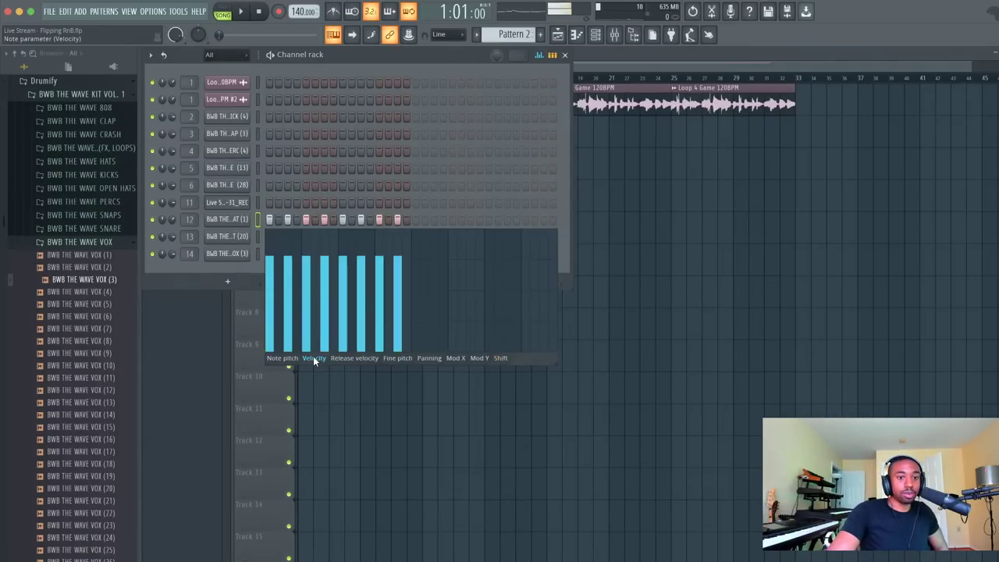
Lower the velocity of every second hat hit in Pattern 2, keeping the other hits at full height, and play back the song
click(289, 272)
click(324, 272)
click(342, 272)
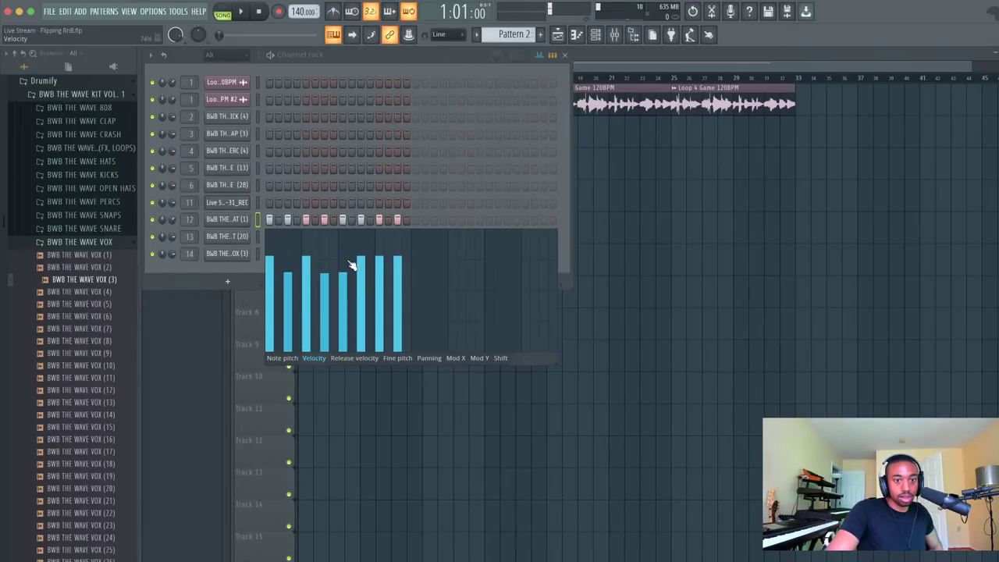
click(342, 258)
click(360, 273)
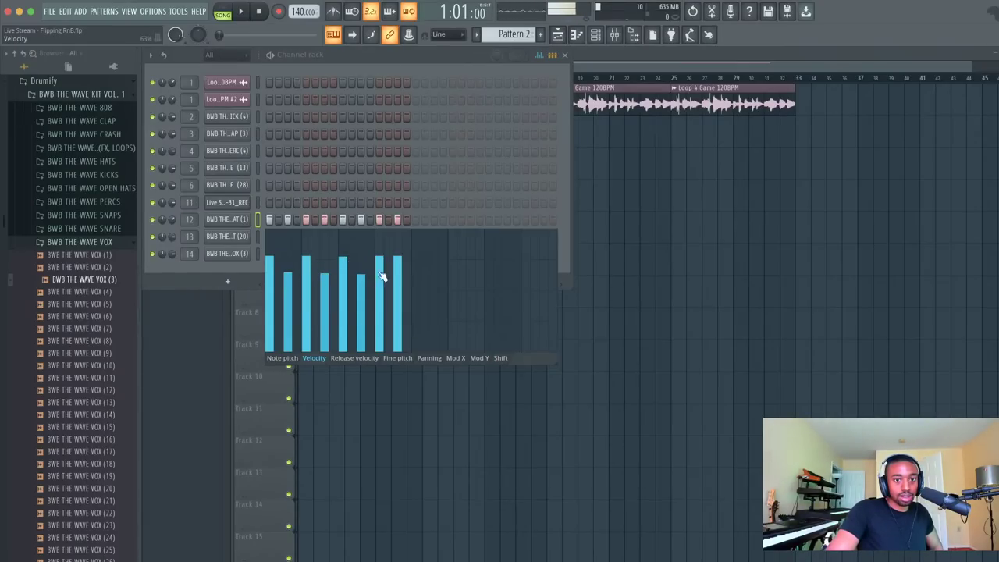
click(397, 275)
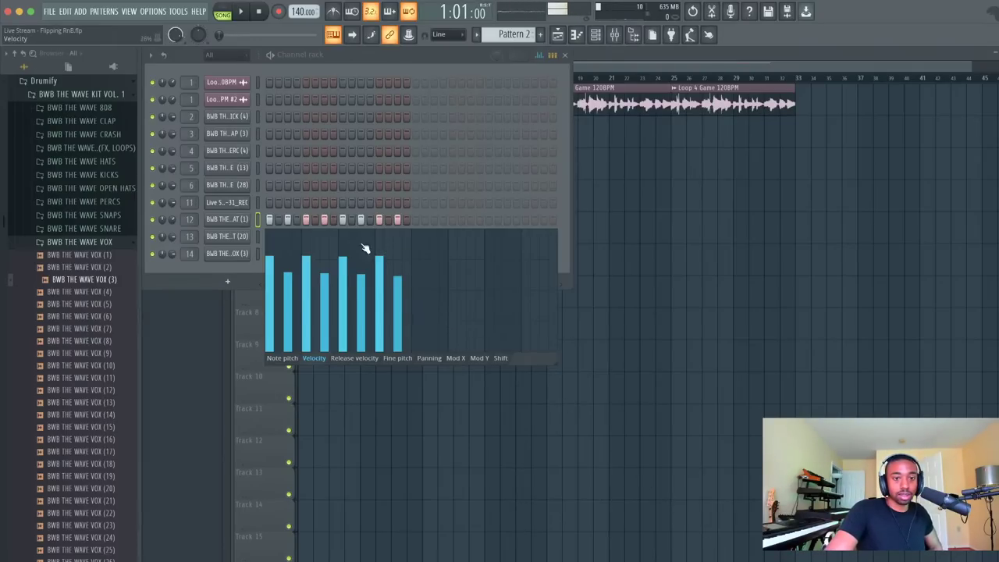
key(space)
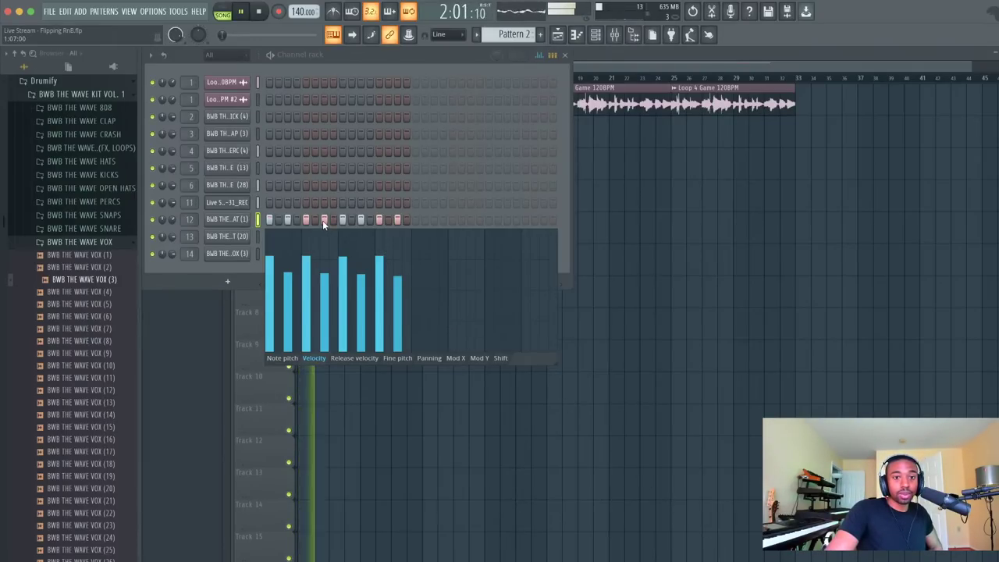
key(space)
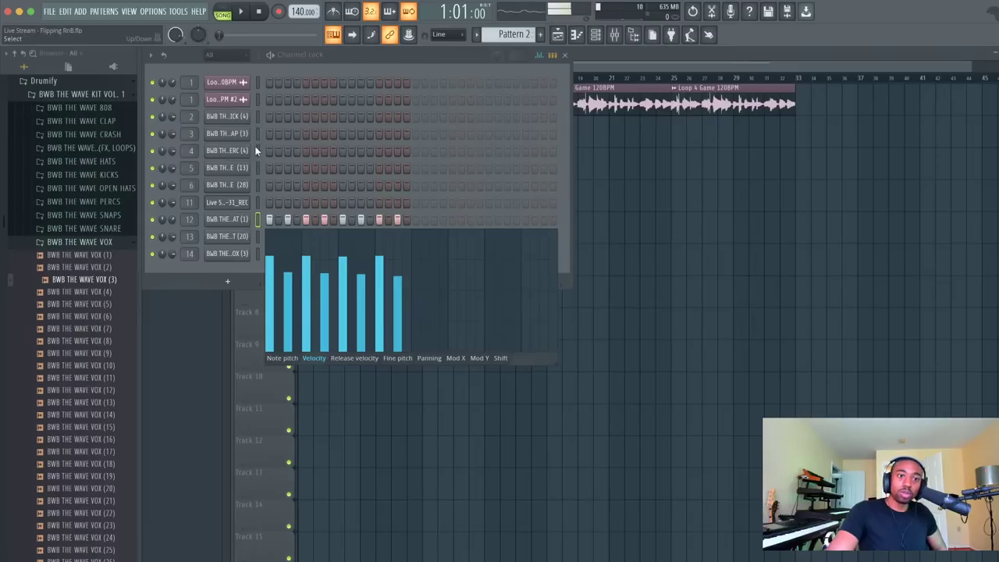
Switch to Pattern 1, play back the song to check its kick placement, and bring the playlist back into view
scroll(500, 35, up, 1)
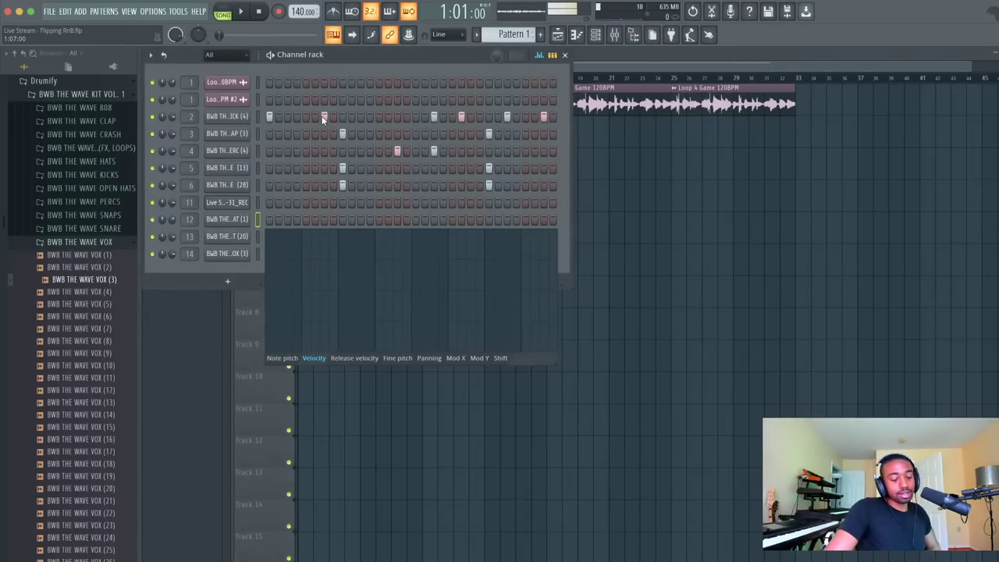
key(space)
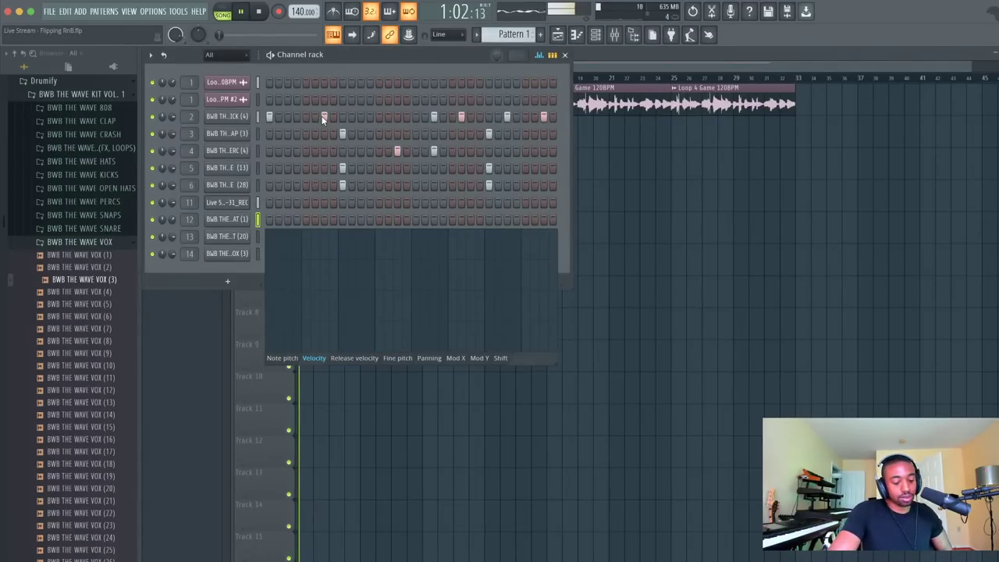
key(space)
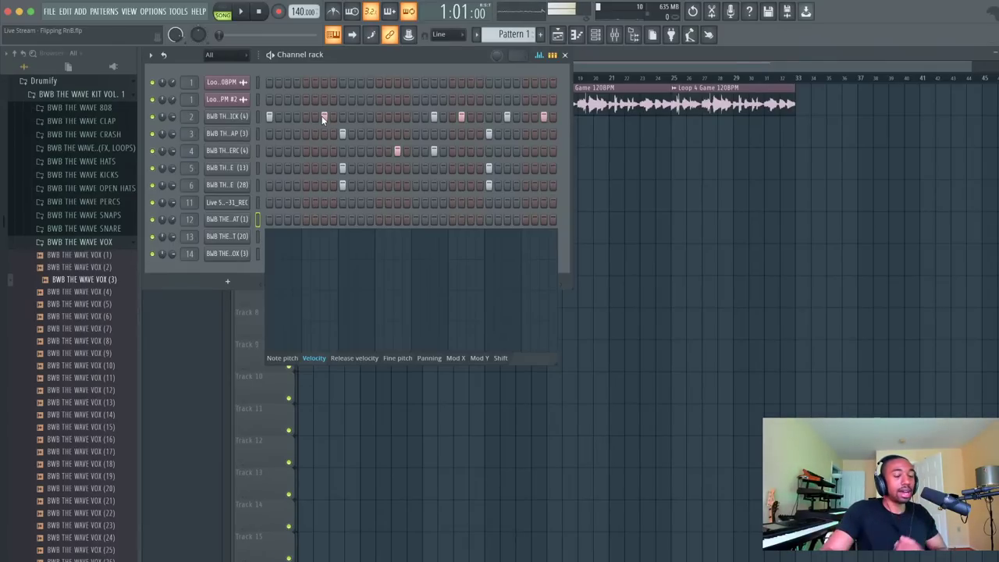
click(323, 116)
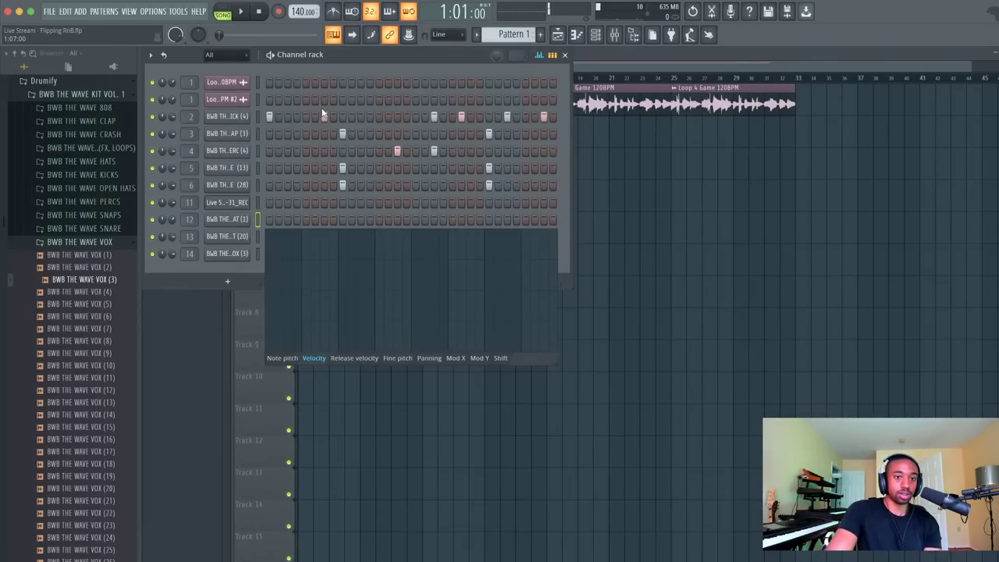
click(323, 116)
key(space)
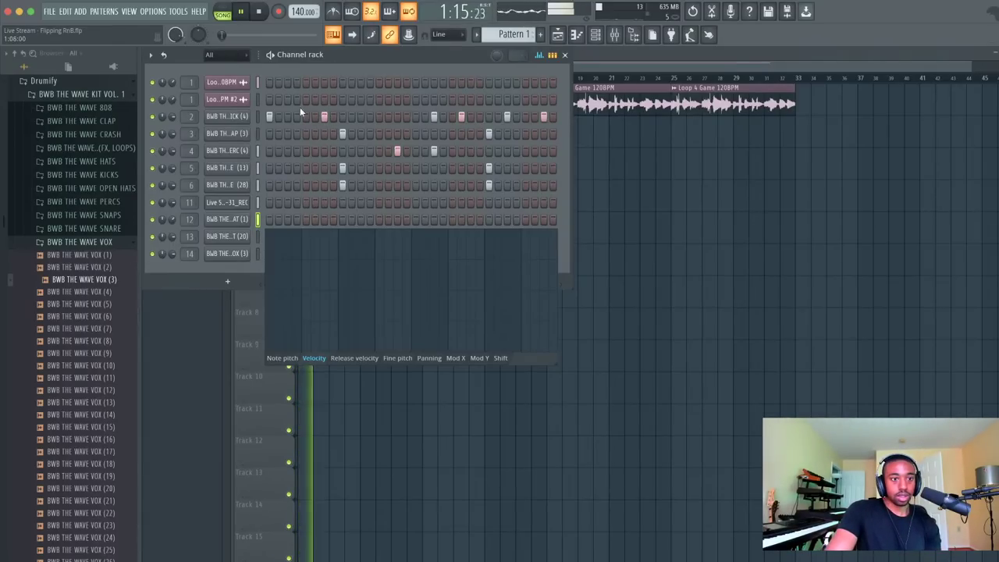
key(F6)
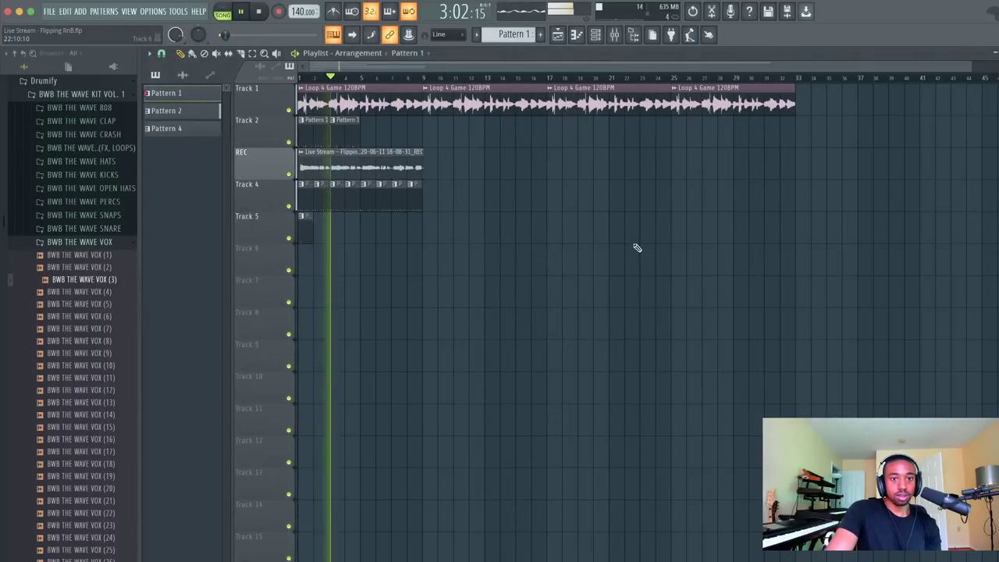
key(space)
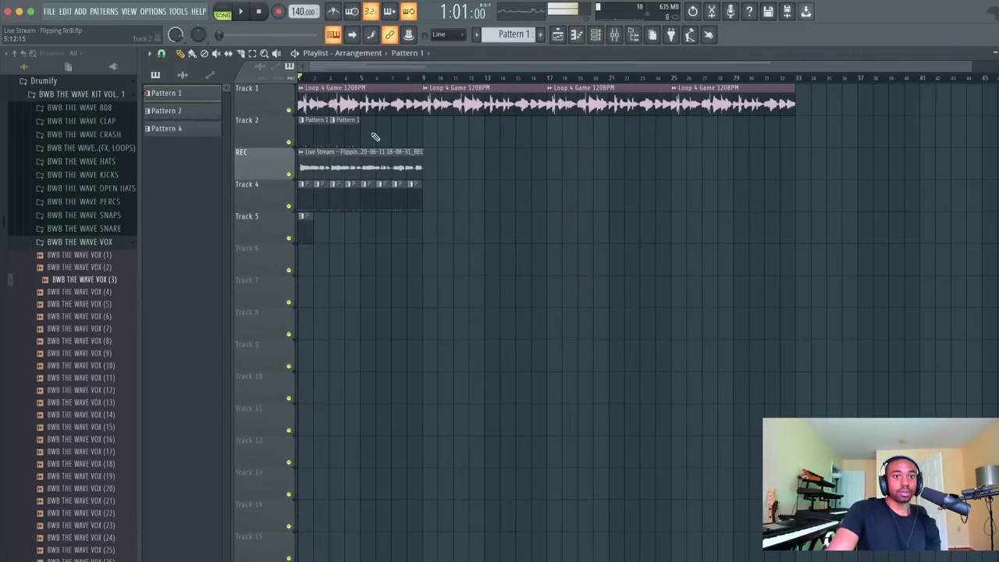
Make the second Pattern 1 clip on Track 2, at bar 3, unique
click(350, 122)
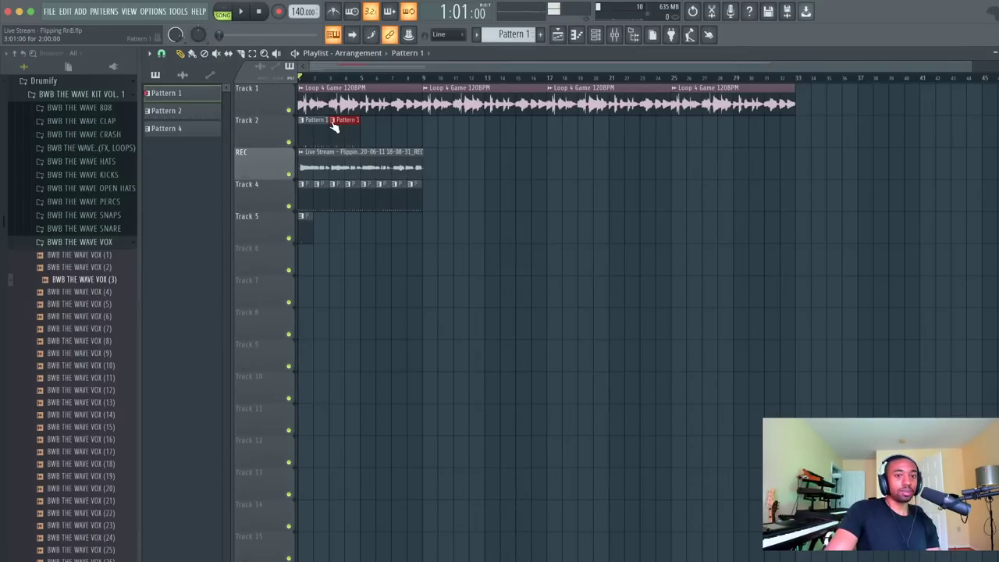
right_click(332, 123)
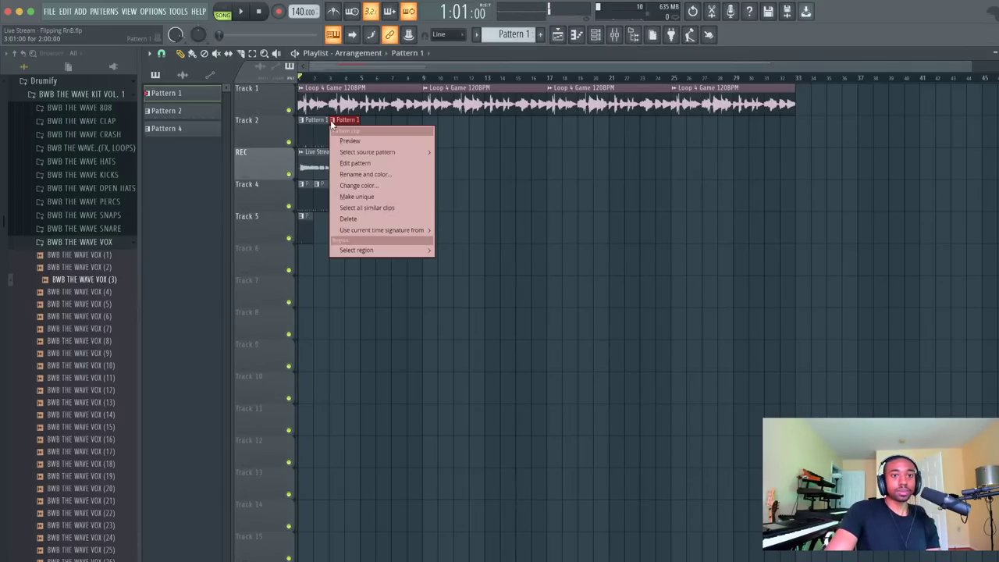
click(367, 198)
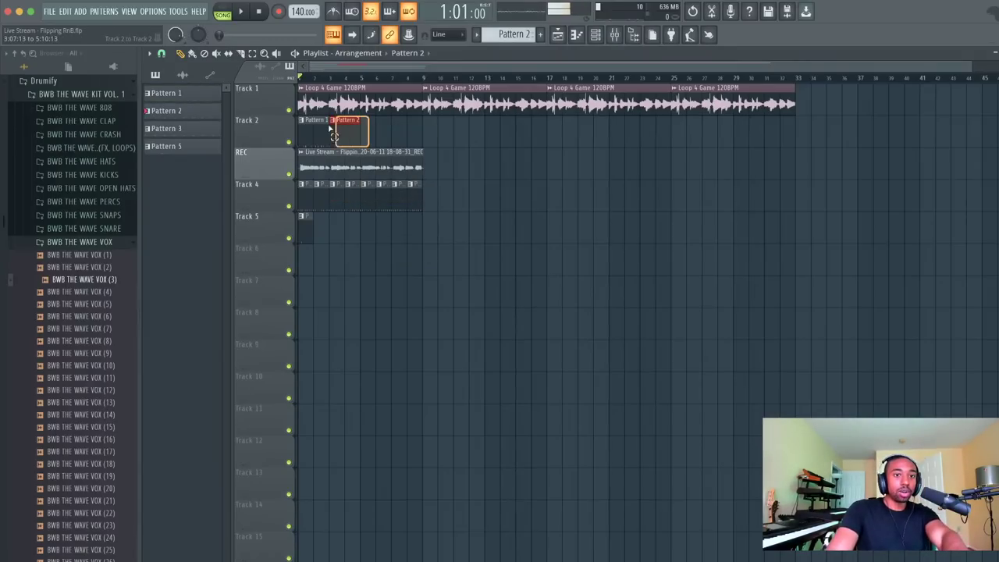
Duplicate the two pattern clips on Track 2 to start at bar 5, and make each copy unique
drag(334, 137, 368, 127)
click(365, 122)
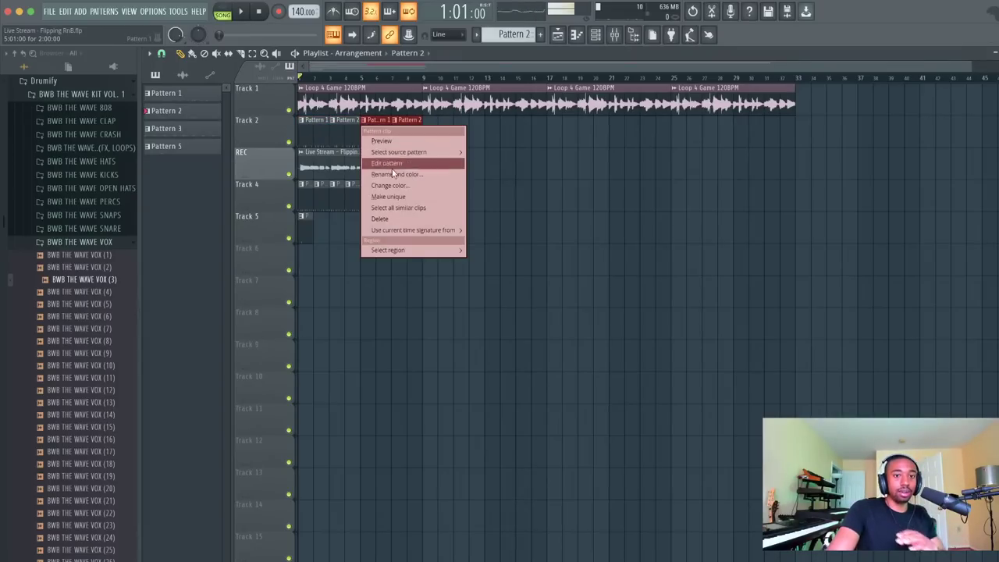
click(399, 196)
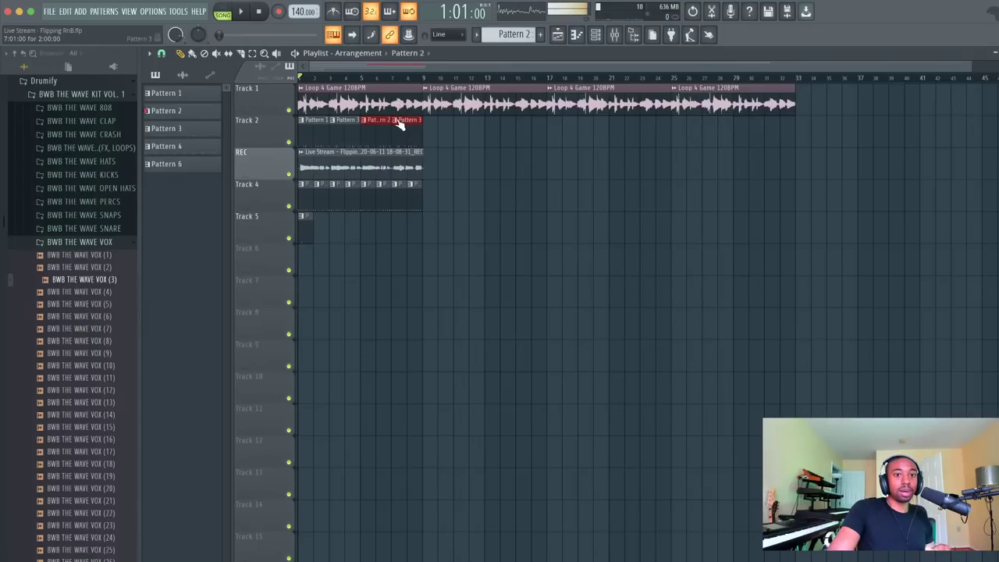
click(396, 121)
click(419, 196)
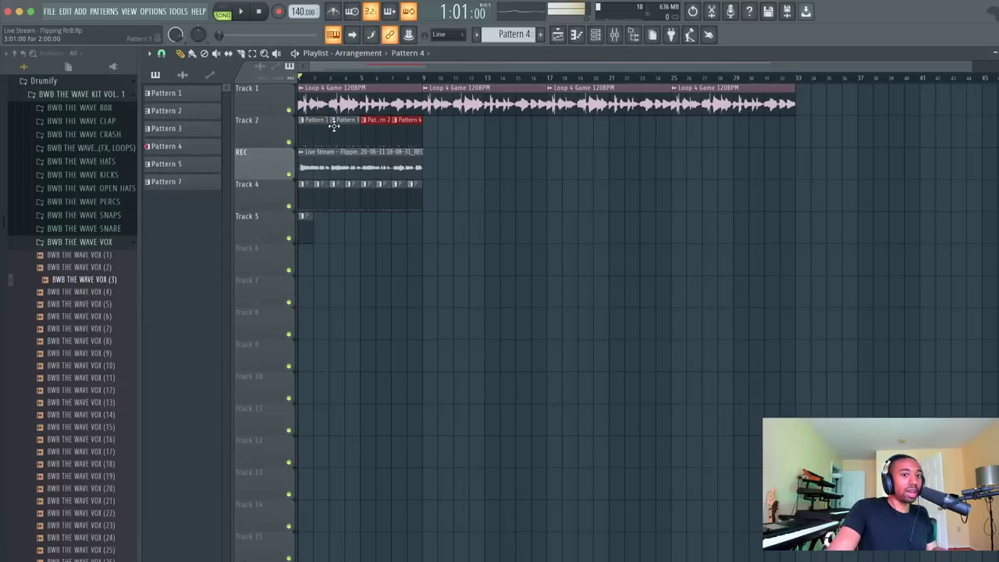
Open Pattern 3 from its Track 2 clip and add a kick on step 13 while the song plays
click(333, 122)
click(355, 162)
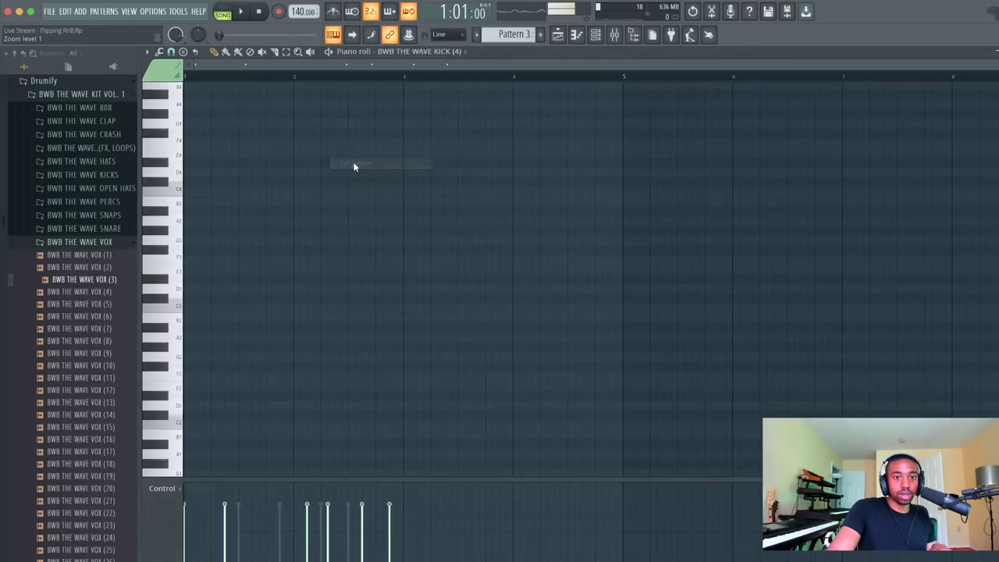
click(993, 52)
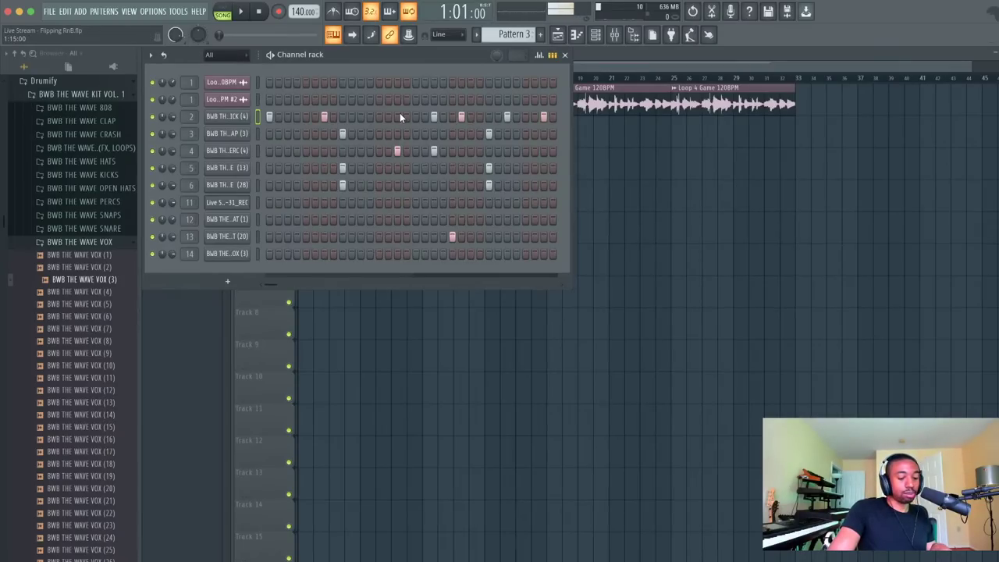
key(space)
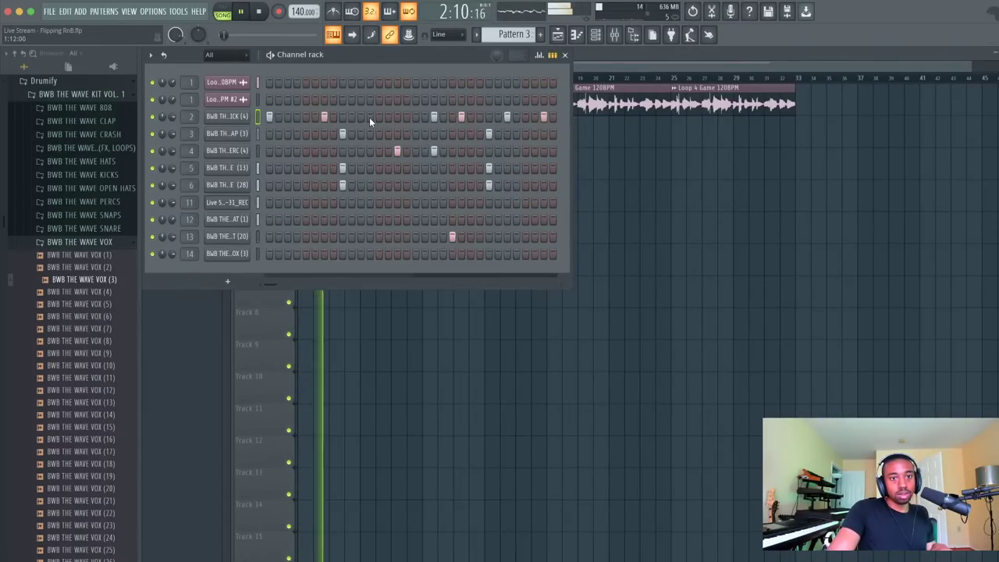
click(379, 117)
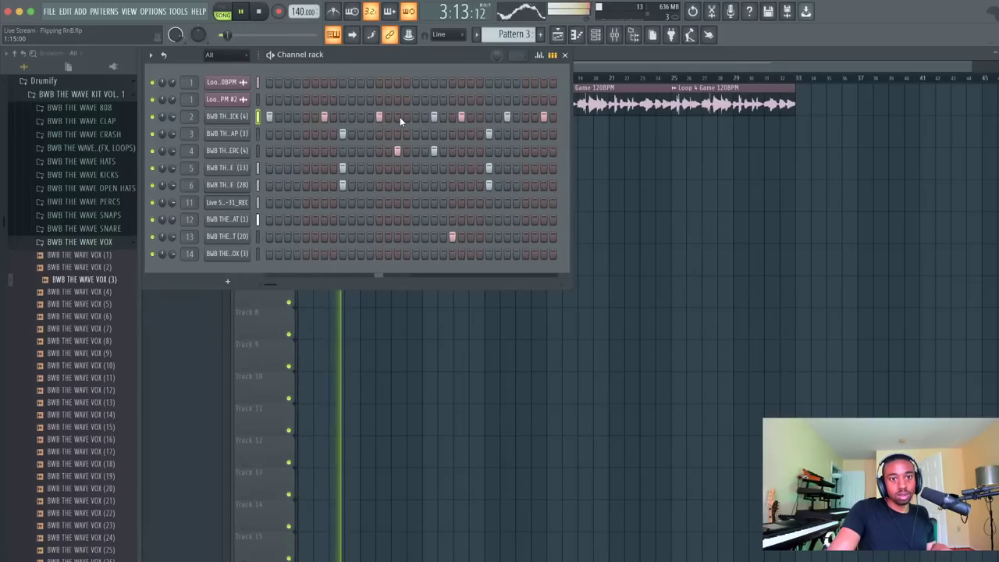
key(space)
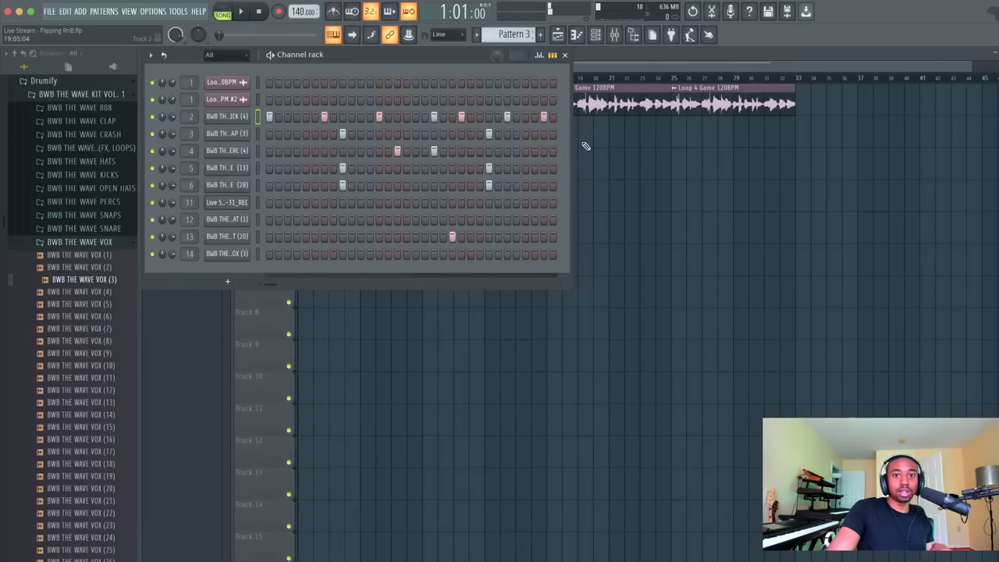
Open Pattern 4 from the clip at bar 7 on Track 2 and add kicks on steps 13 and 15
key(F6)
right_click(394, 121)
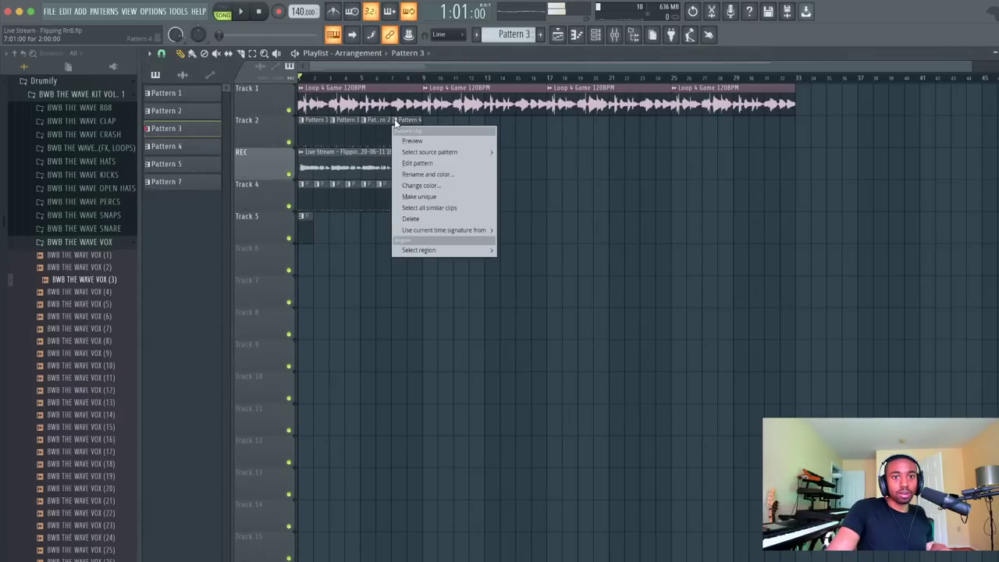
click(417, 164)
key(F6)
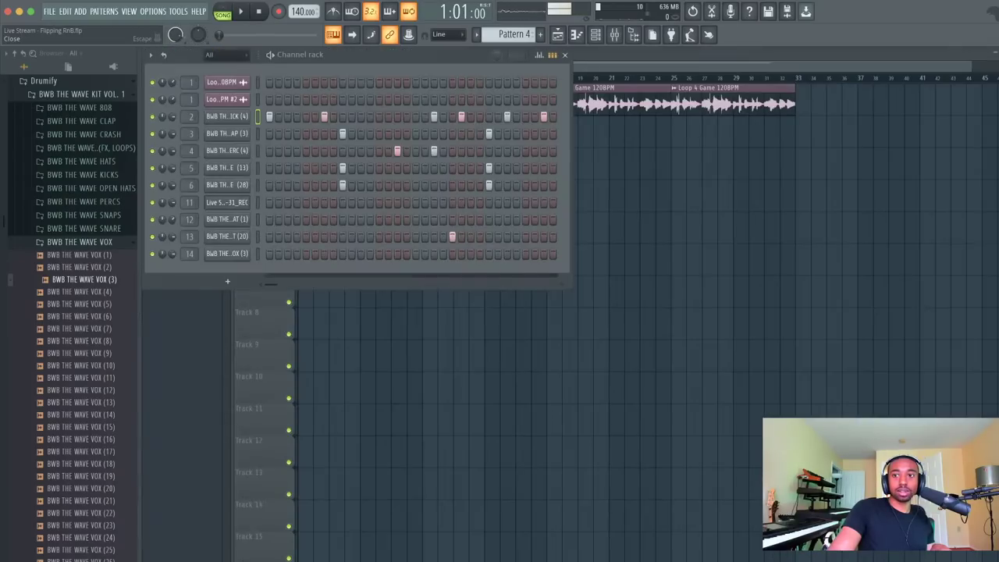
click(379, 117)
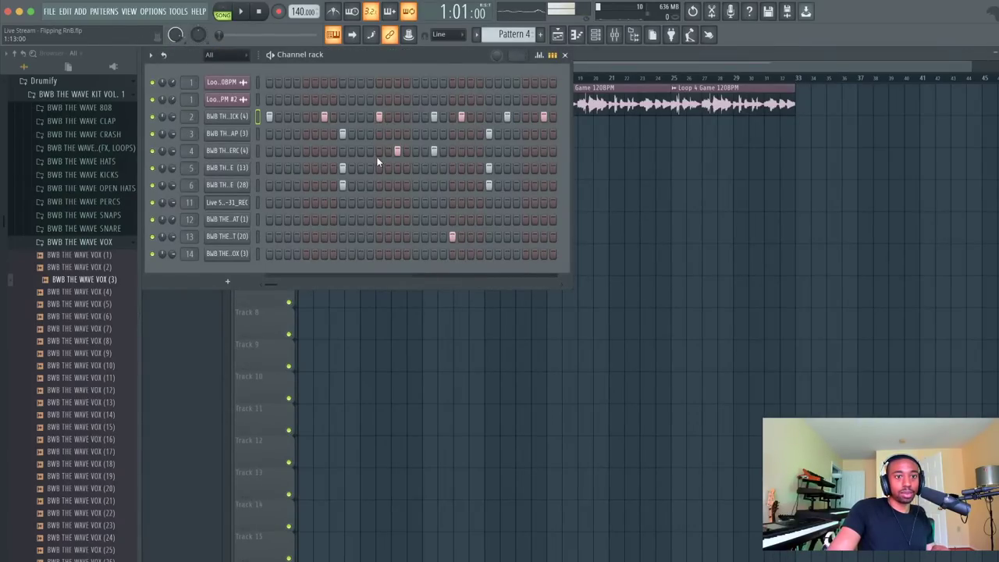
click(398, 117)
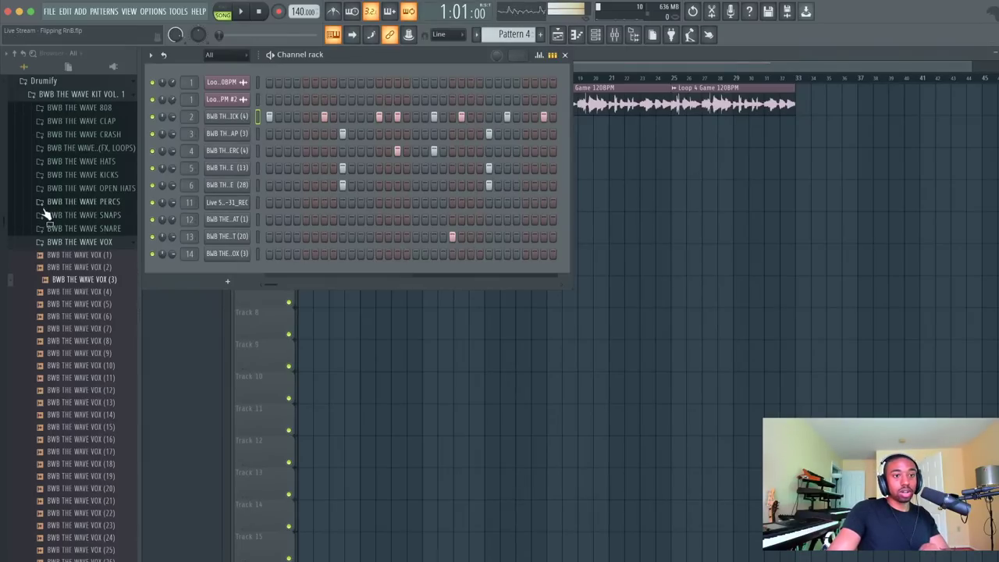
View the loop packs in the 7 Foot G folder of the file browser, collapse the folder, and start playing the song
scroll(100, 127, up, 4)
scroll(100, 129, up, 1)
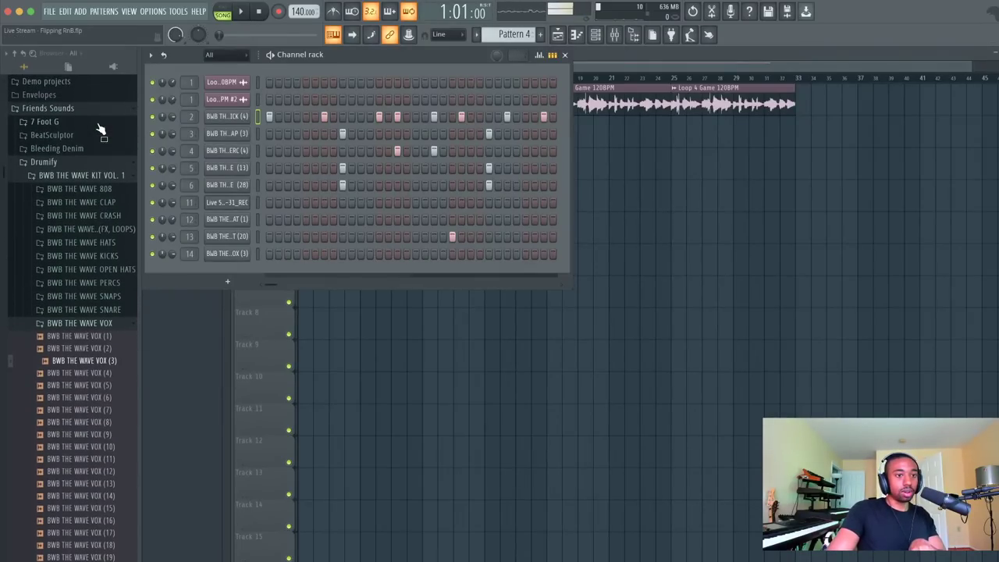
click(100, 125)
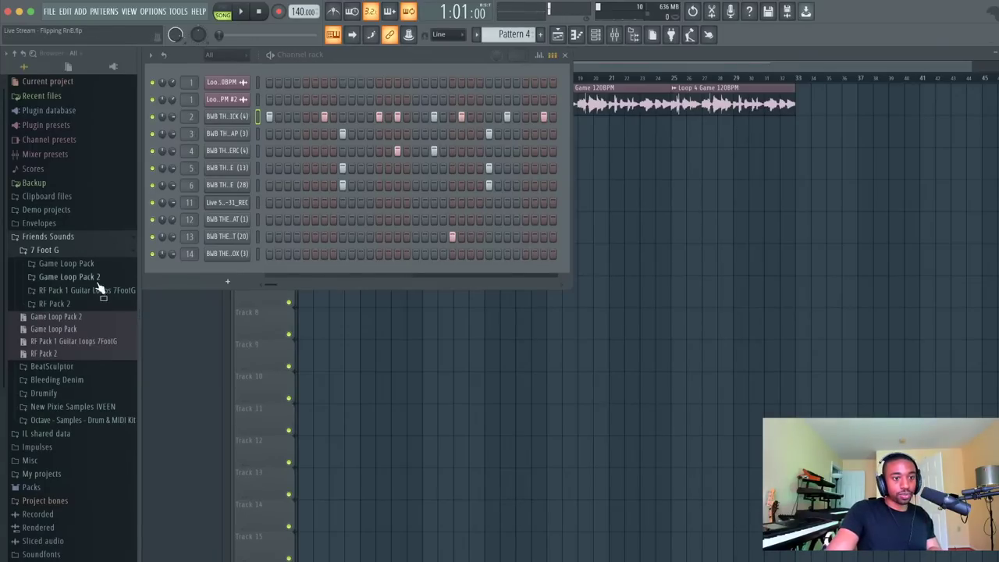
click(110, 252)
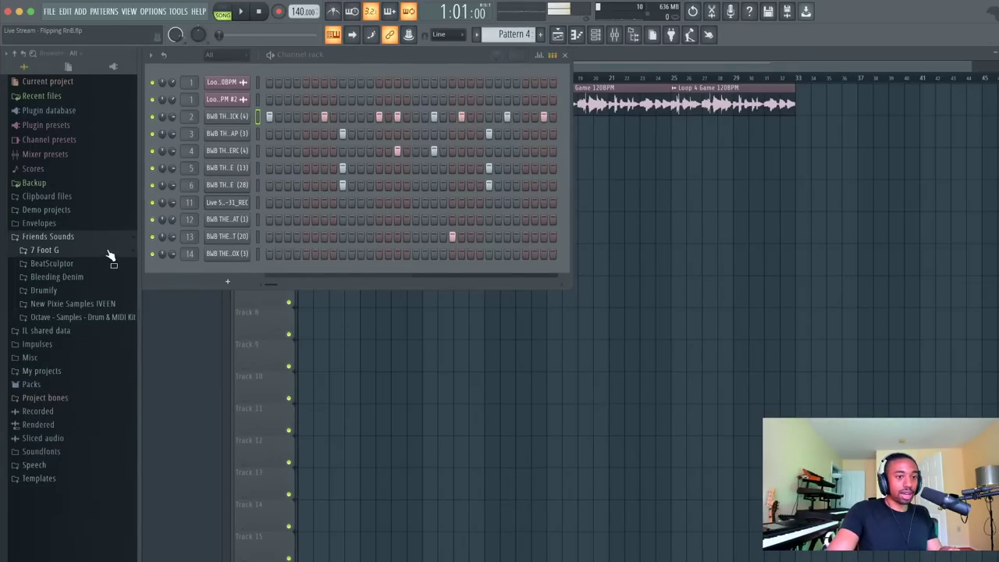
key(space)
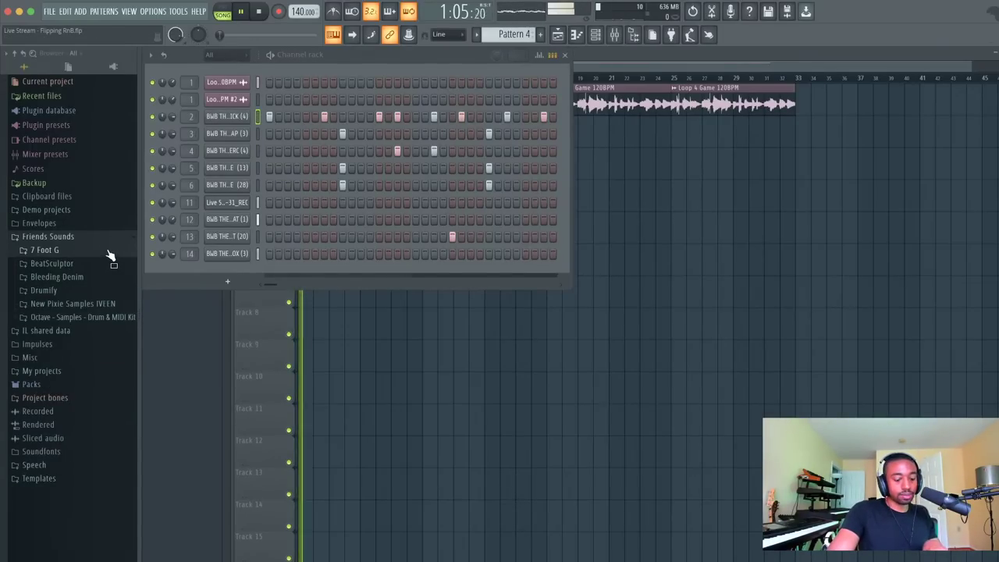
Restart the song, open the kick channel's sampler settings, and check the Boost control among its precomputed effects
key(space)
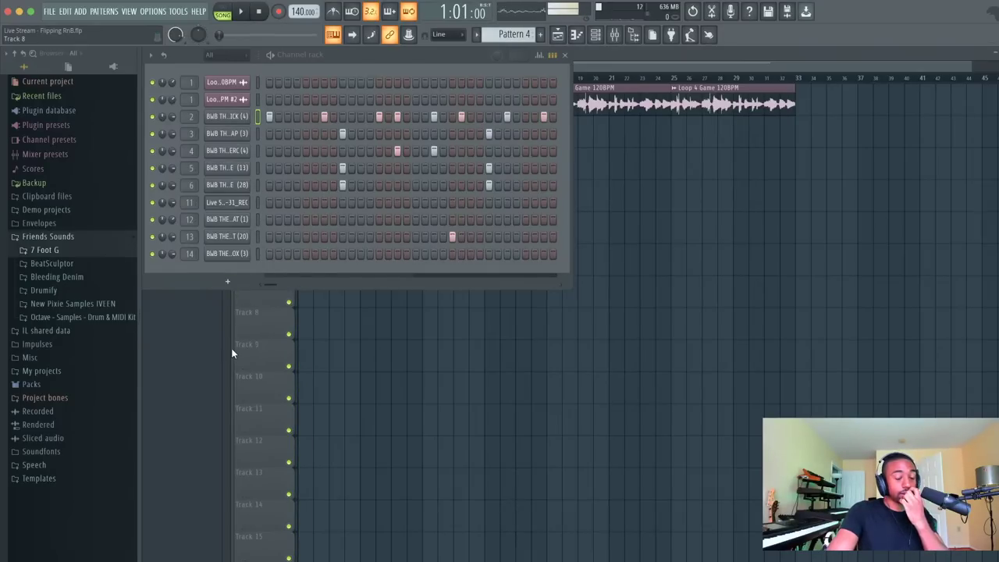
key(space)
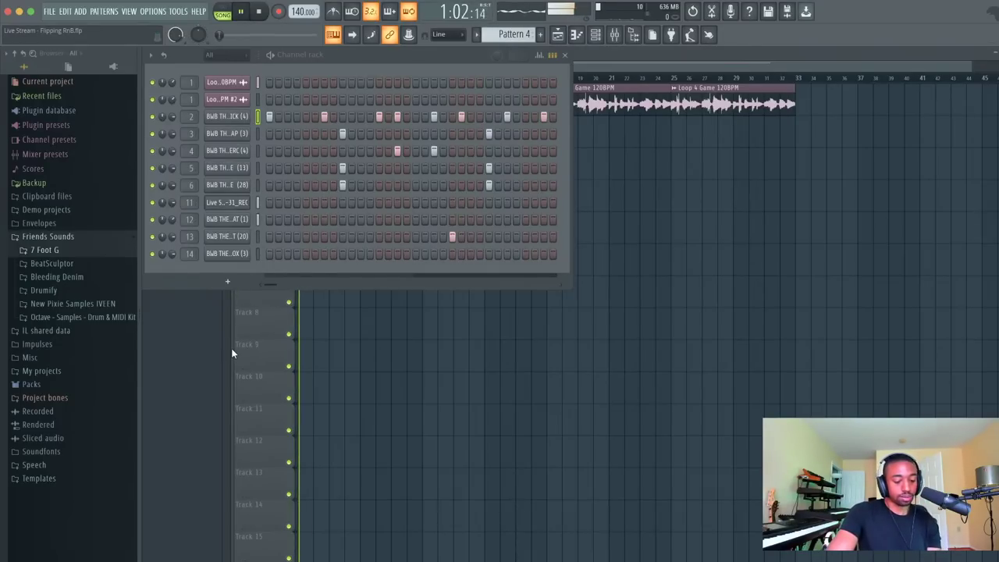
click(248, 115)
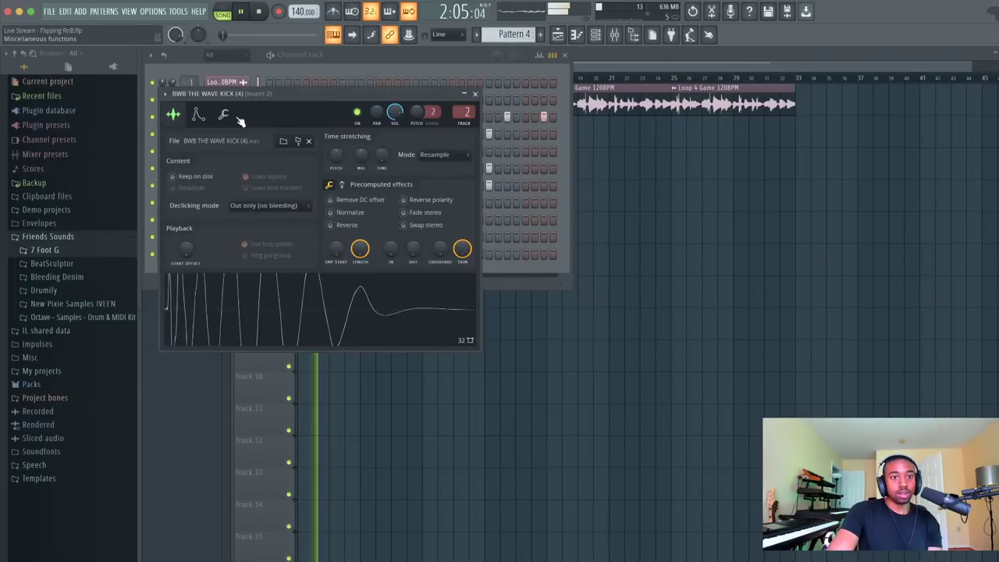
key(space)
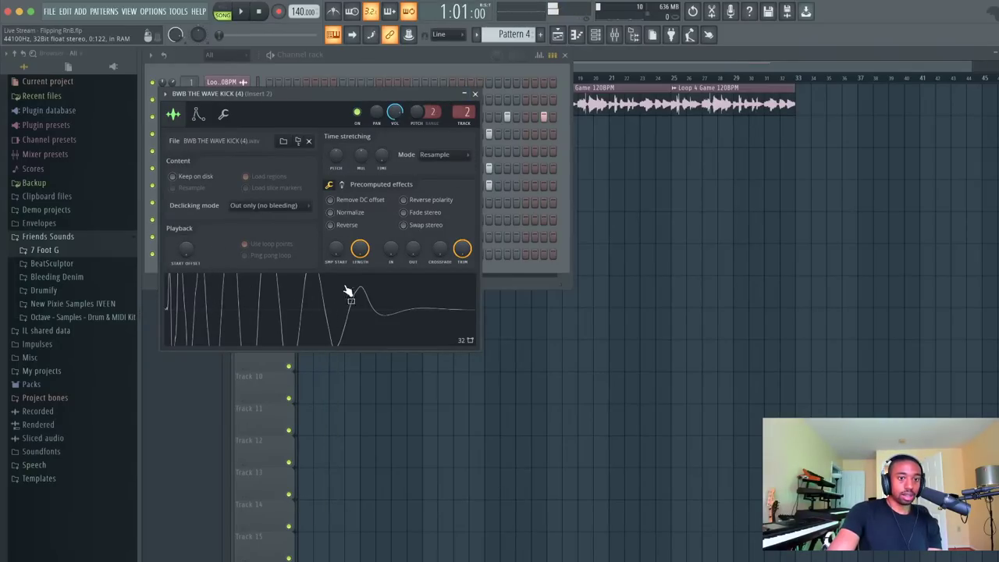
click(343, 185)
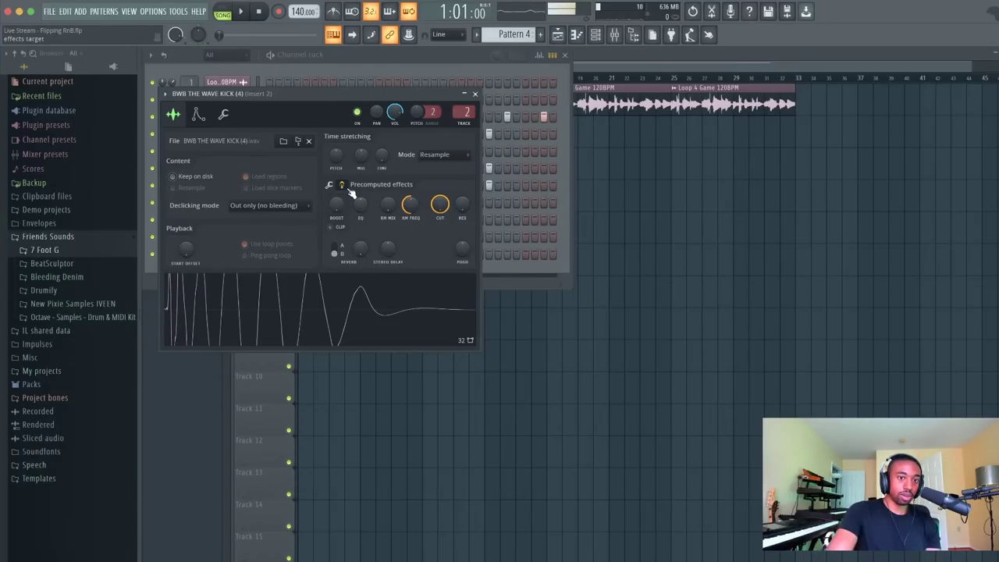
drag(336, 204, 336, 208)
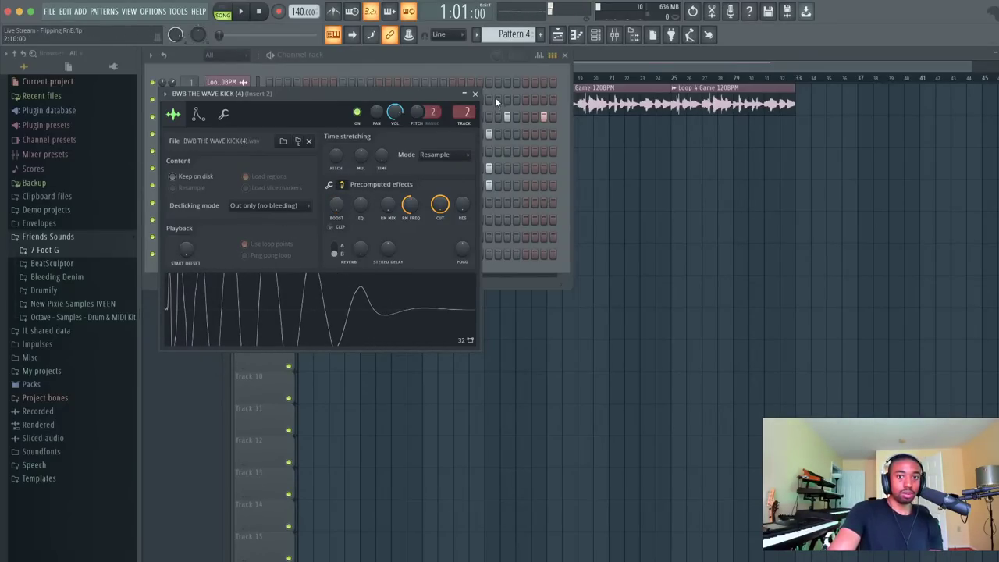
click(474, 94)
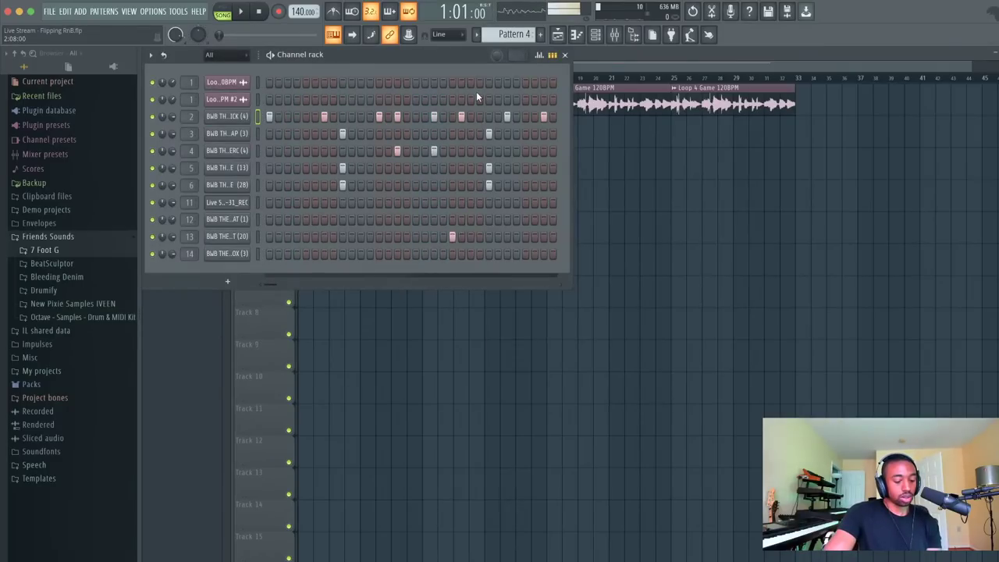
Listen to the song from the start while viewing both the channel rack and the playlist arrangement
key(space)
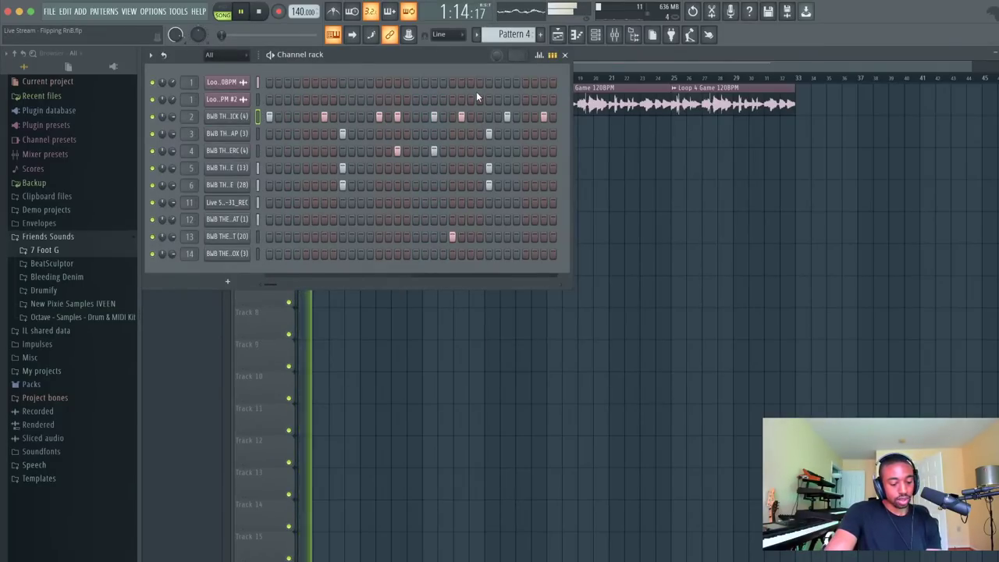
key(space)
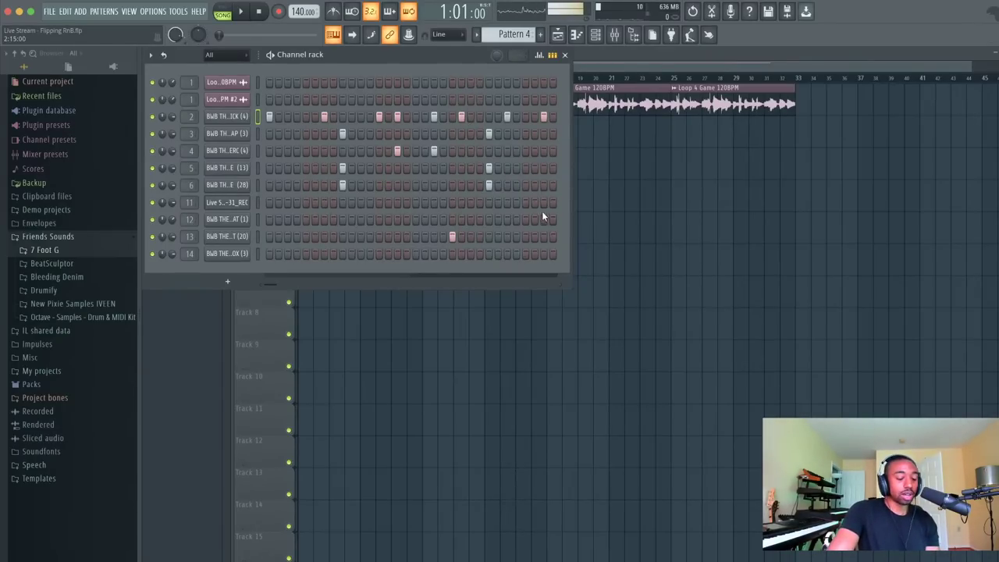
key(F6)
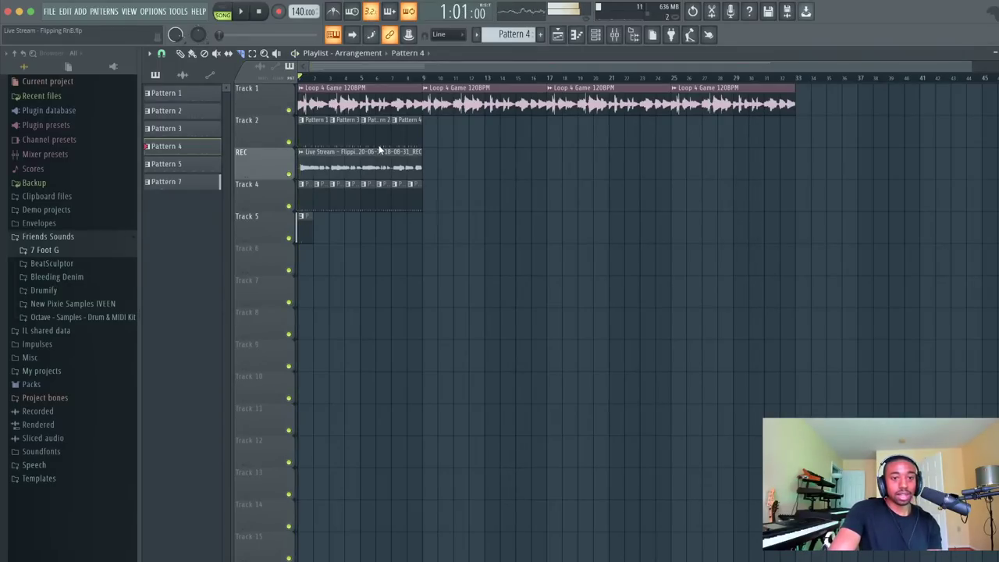
key(space)
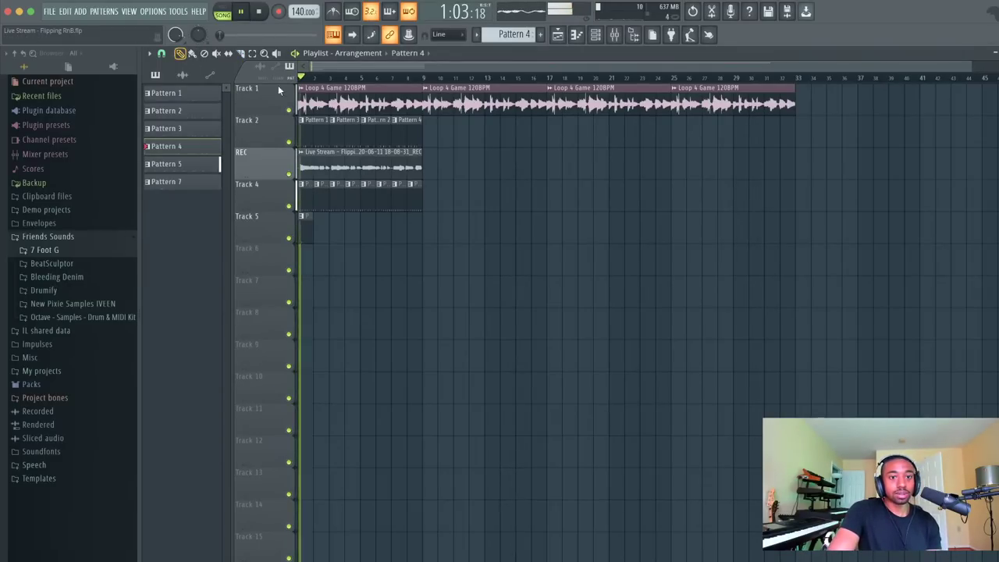
click(594, 35)
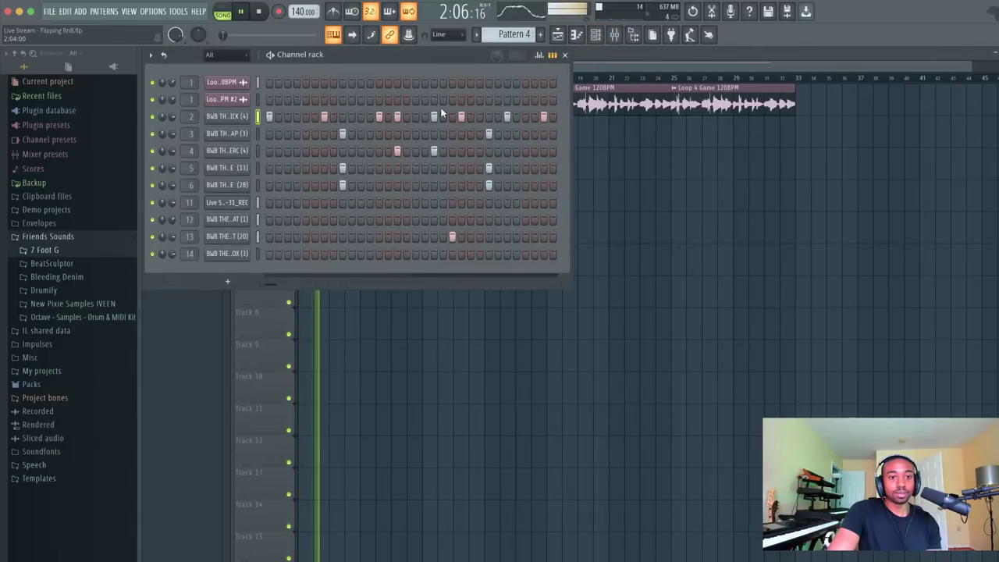
key(F5)
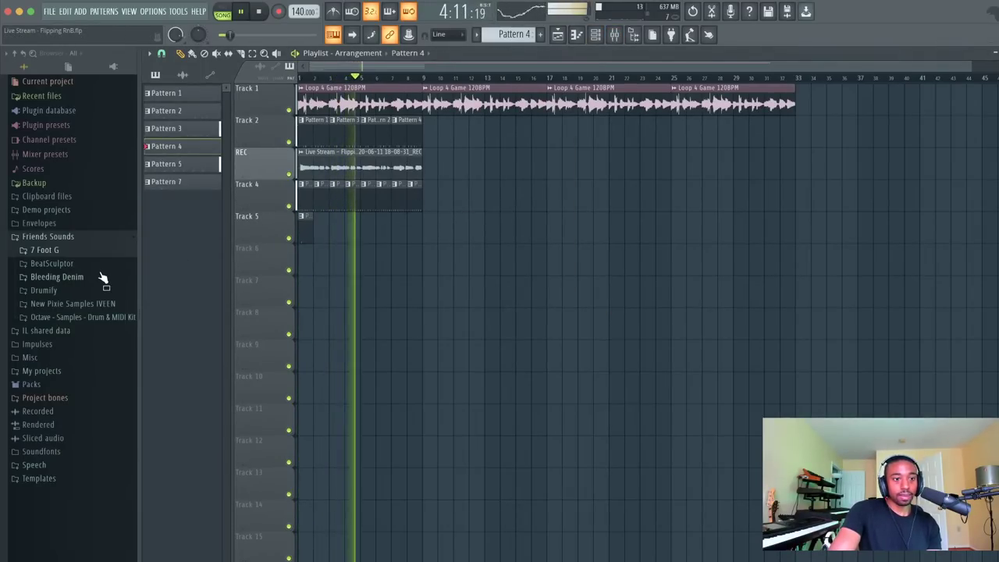
Open the BWB THE WAVE 808 folder in Drumify's BWB THE WAVE KIT VOL. 1, preview 808 (1), and stop the song
click(80, 289)
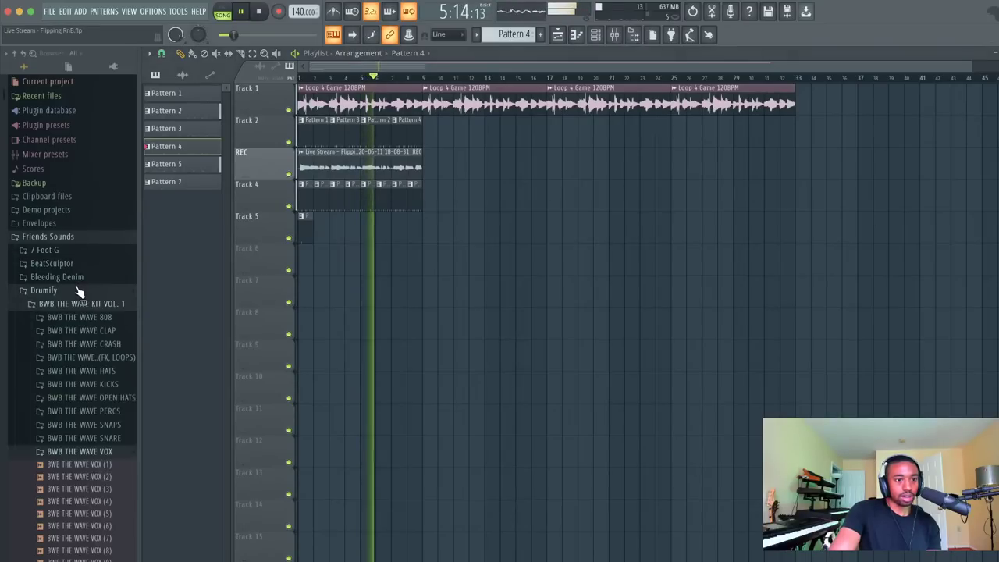
click(102, 320)
click(99, 282)
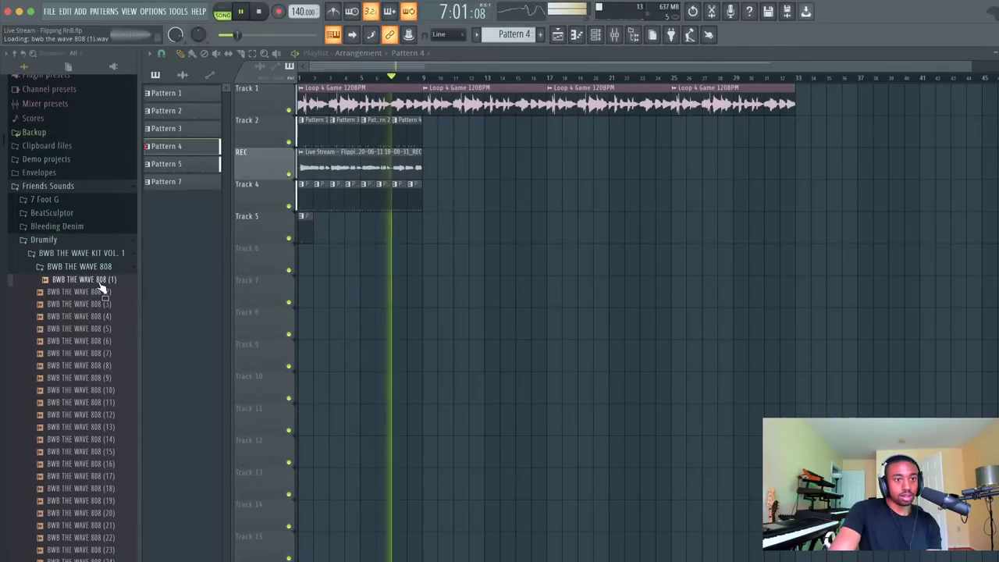
key(space)
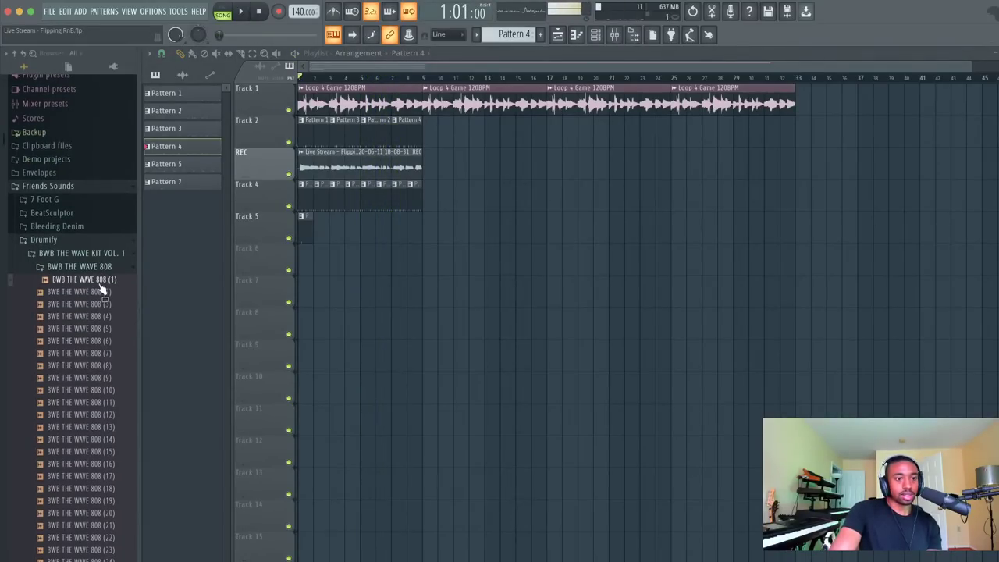
Audition BWB THE WAVE 808 samples (2) through (18) one after another in the file browser
click(102, 291)
click(102, 306)
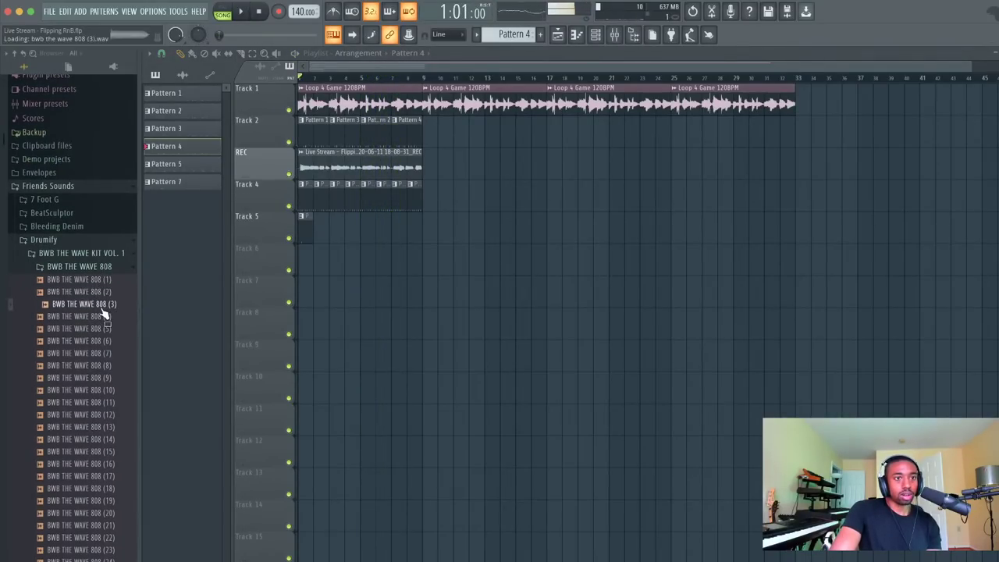
click(103, 317)
click(103, 329)
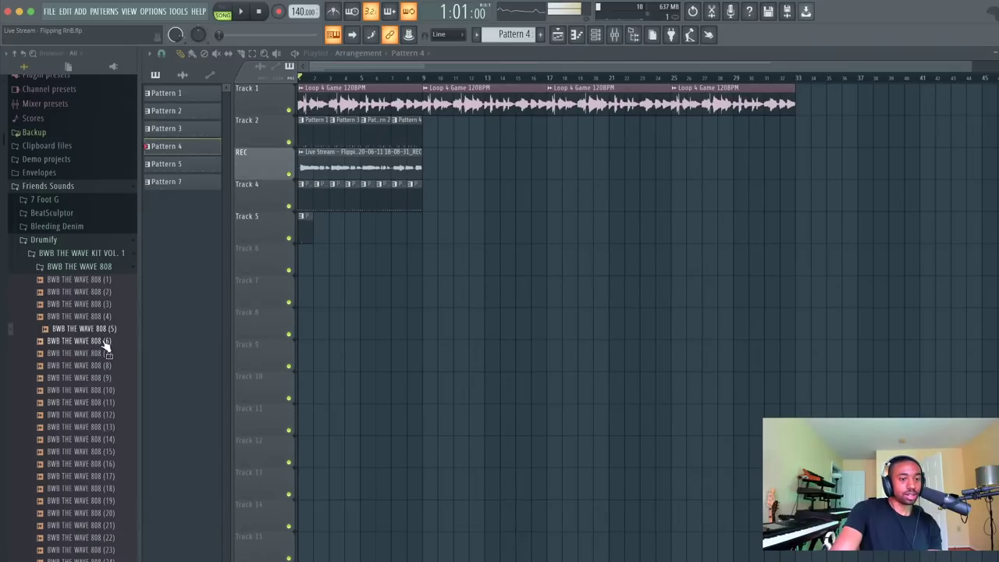
click(104, 341)
scroll(100, 309, down, 2)
click(100, 292)
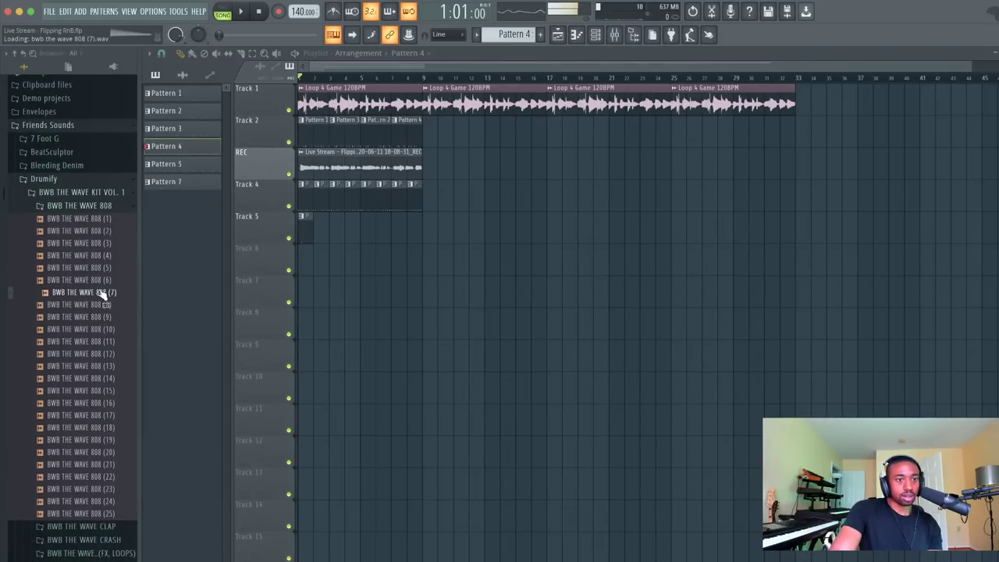
click(100, 305)
click(100, 317)
click(101, 329)
click(101, 342)
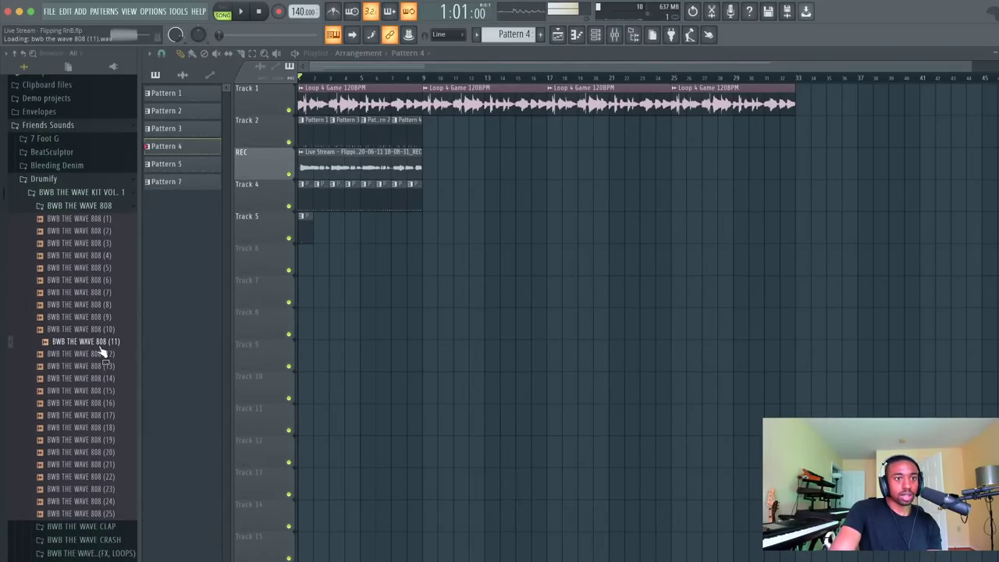
click(103, 354)
click(103, 367)
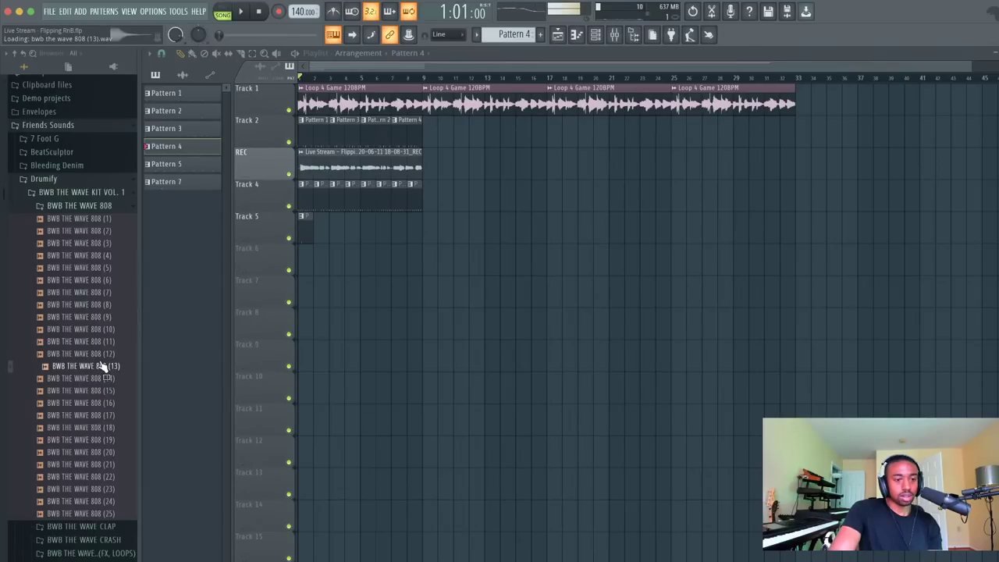
click(104, 379)
click(105, 391)
click(105, 404)
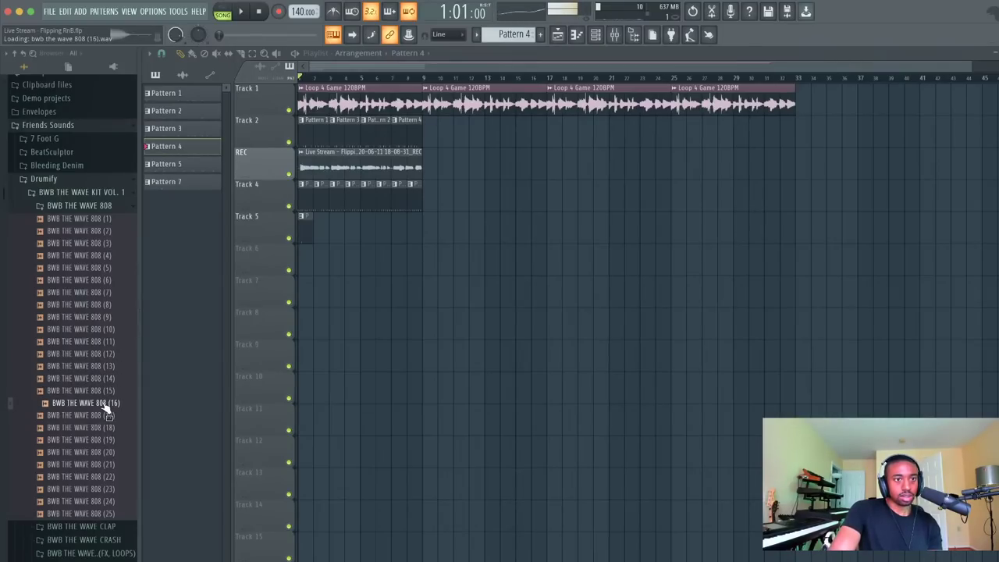
click(104, 416)
click(104, 429)
scroll(104, 437, down, 8)
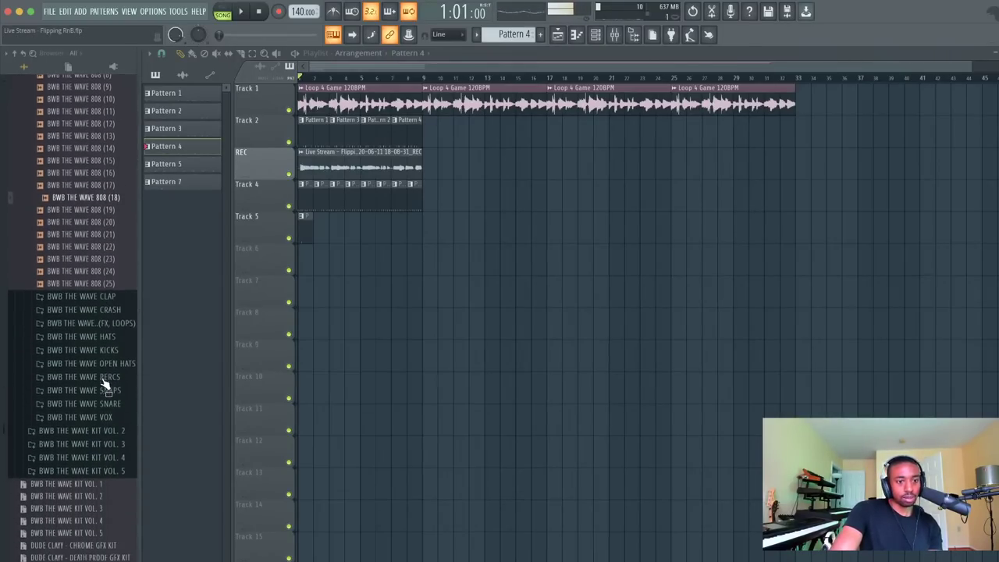
Browse to the BWB WAVE 5 808 folder in BWB THE WAVE KIT VOL. 5 and audition its first samples, ending on 808 (3)
click(115, 422)
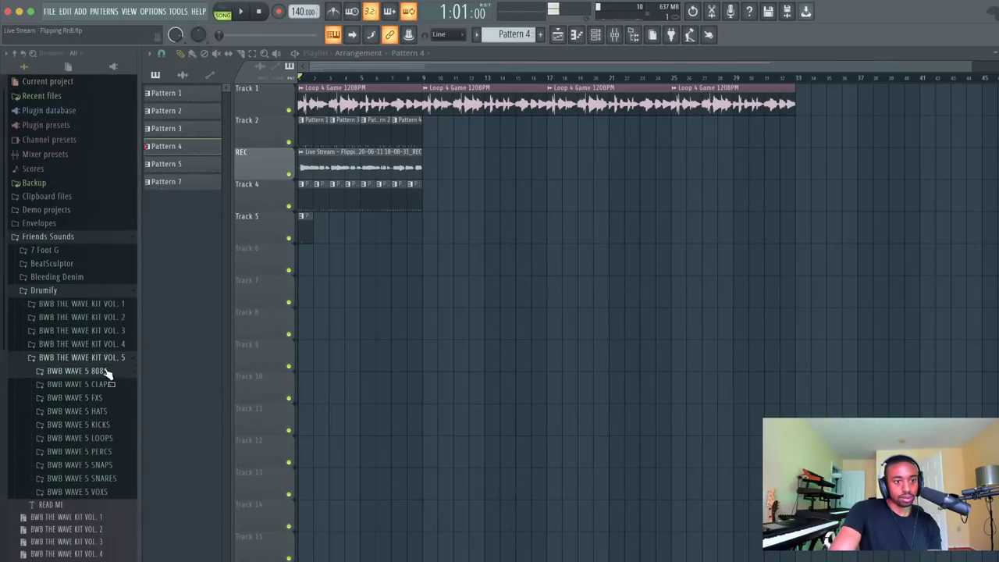
click(101, 372)
click(103, 385)
click(107, 291)
click(107, 279)
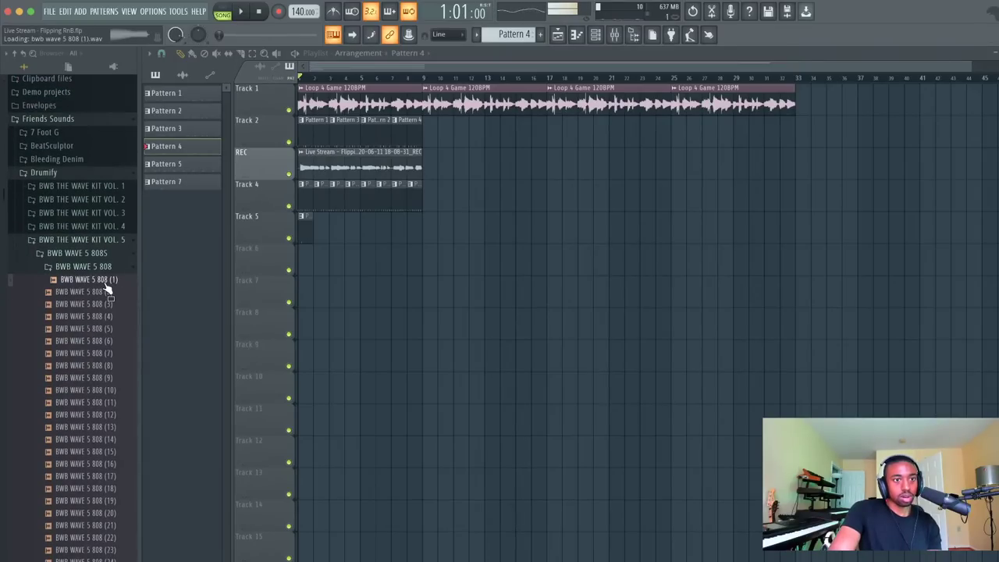
click(107, 304)
click(110, 316)
key(Up)
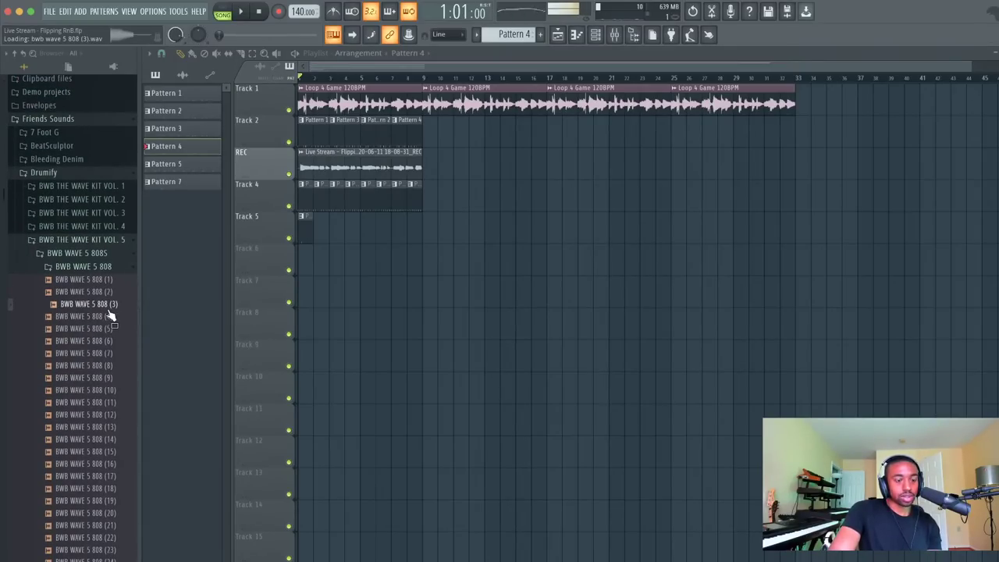
Replay the beginning of the song to judge how the chosen 808 fits the beat
key(space)
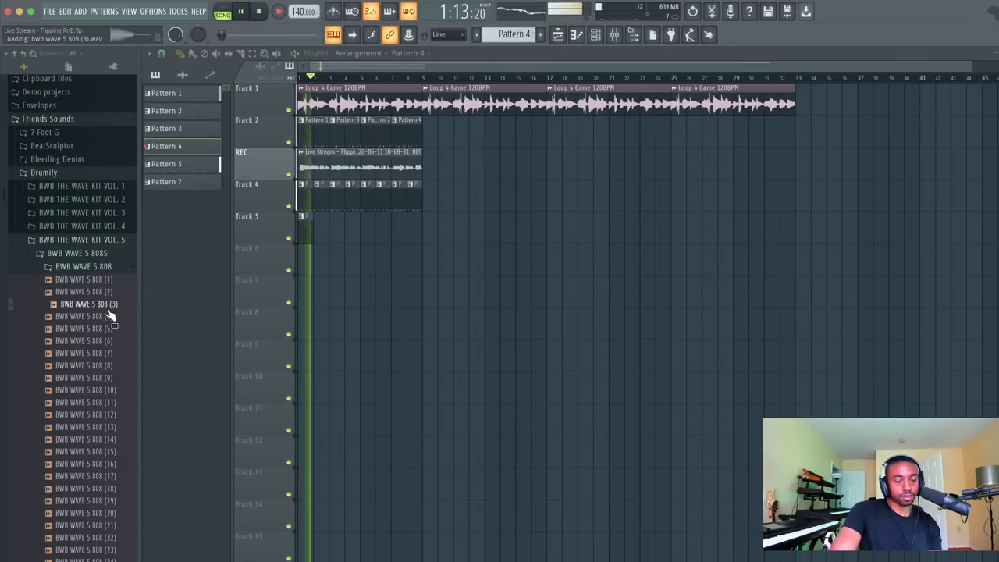
key(space)
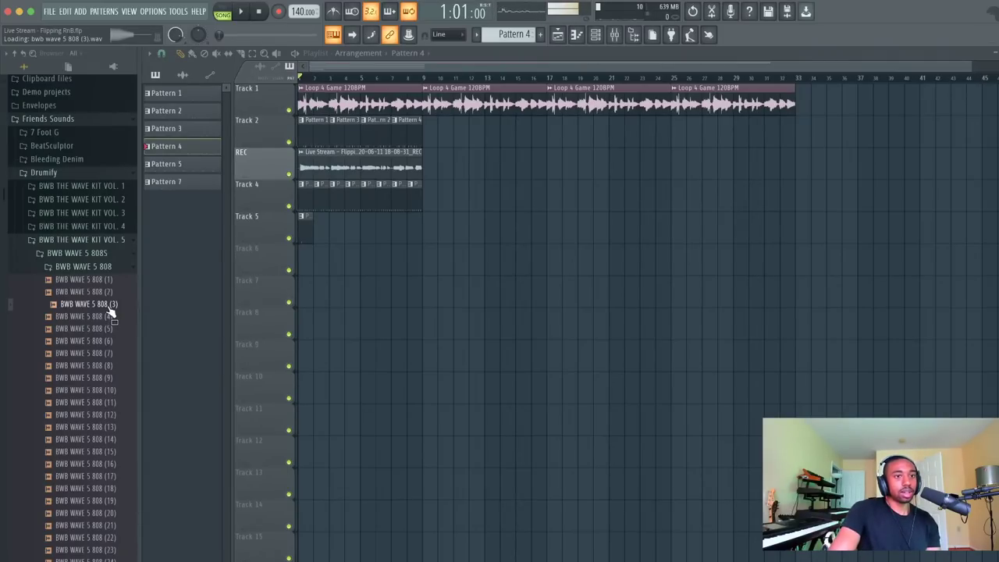
key(space)
key(space)
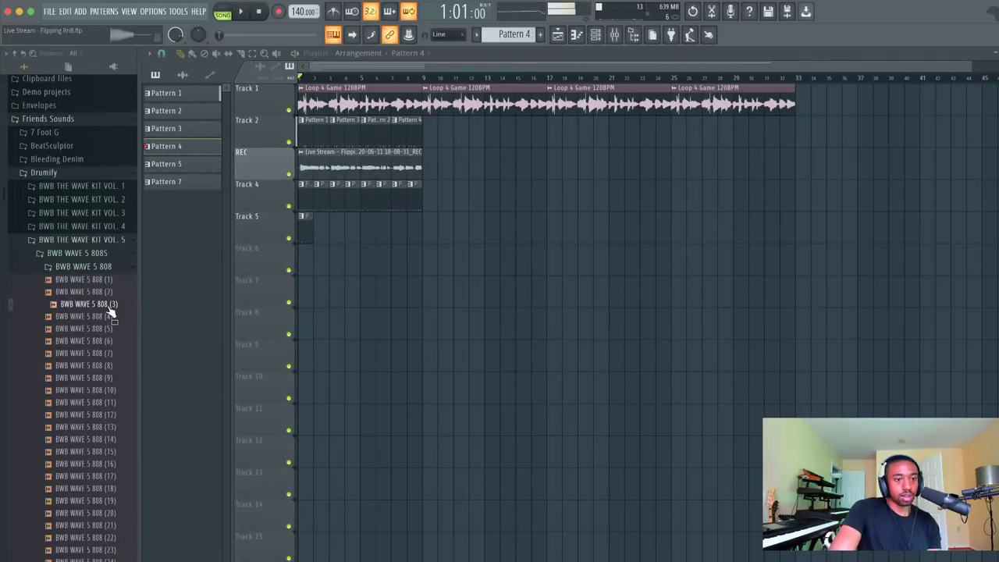
Load BWB WAVE 5 808 (3) into a new sampler channel and route it to mixer track 15
right_click(110, 310)
click(140, 316)
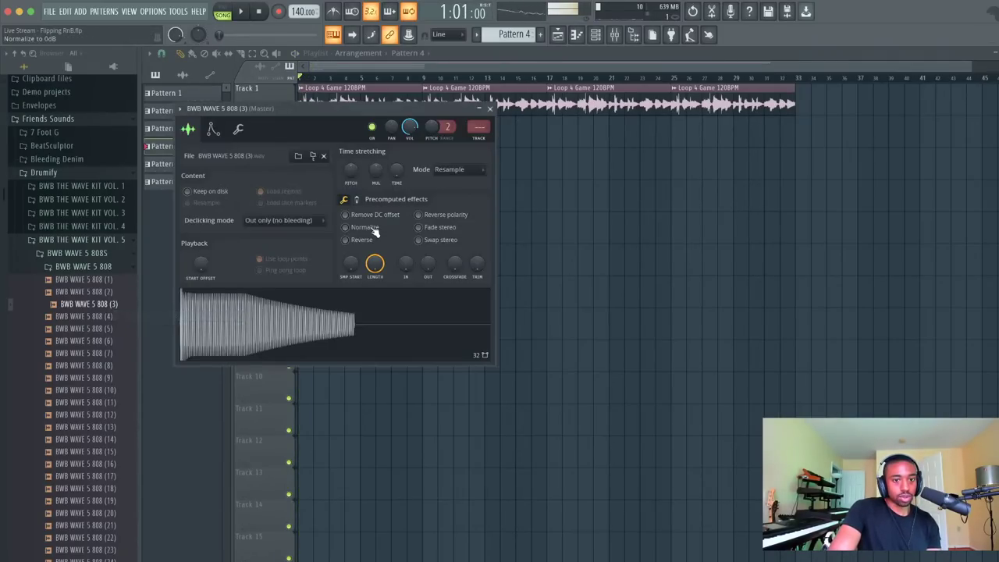
key(F6)
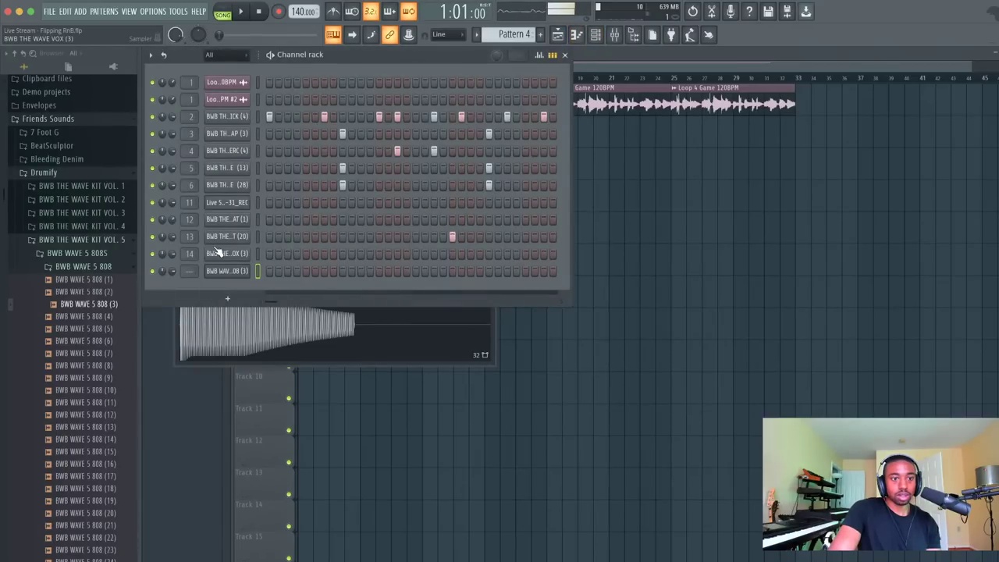
scroll(190, 271, up, 16)
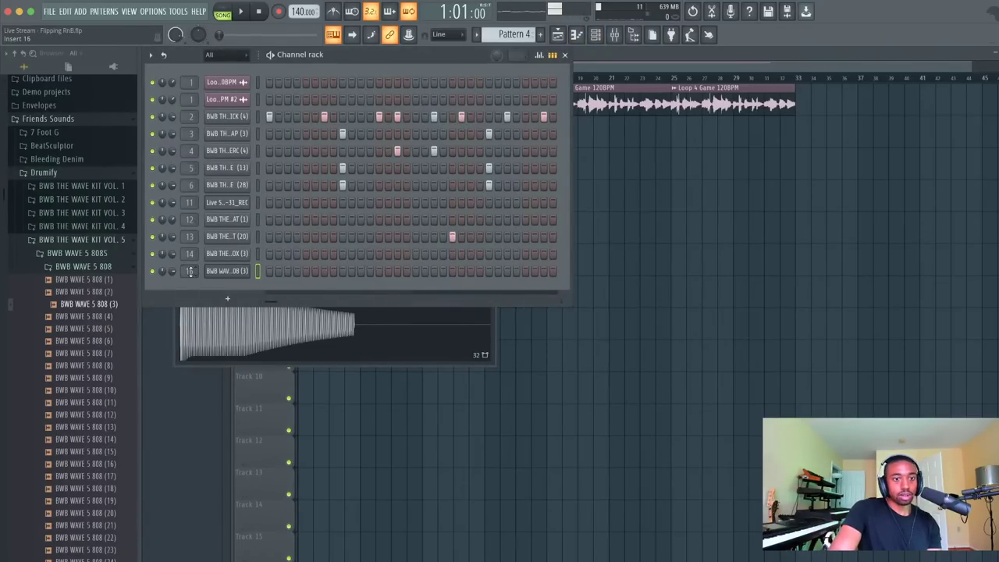
scroll(190, 271, down, 1)
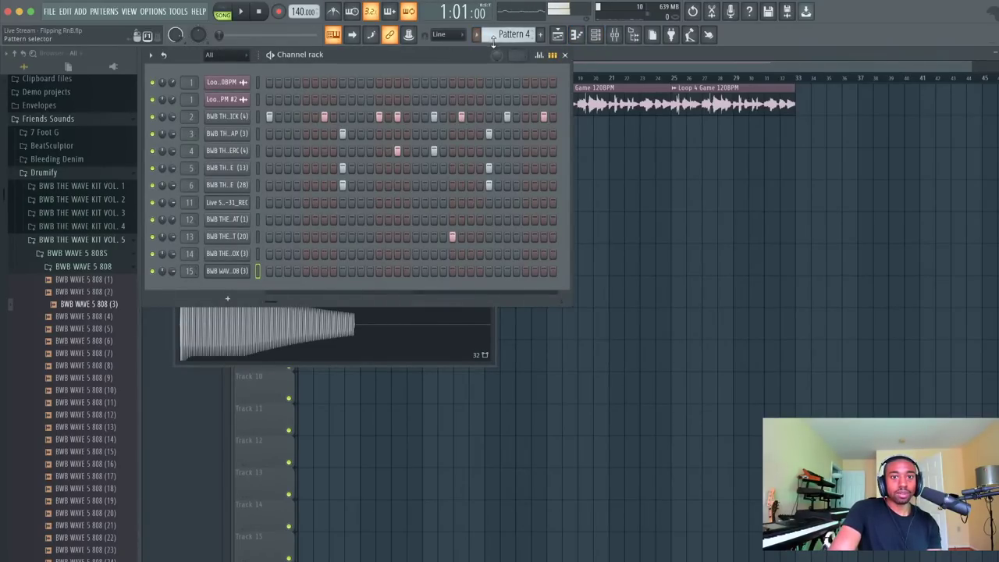
Switch to the empty Pattern 6 and return to the playlist
scroll(504, 39, up, 2)
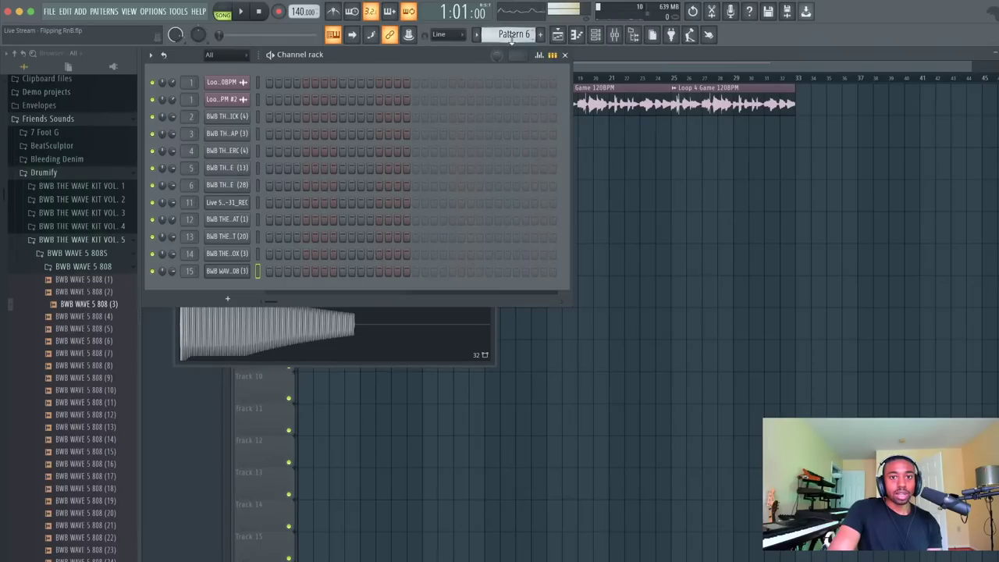
key(F5)
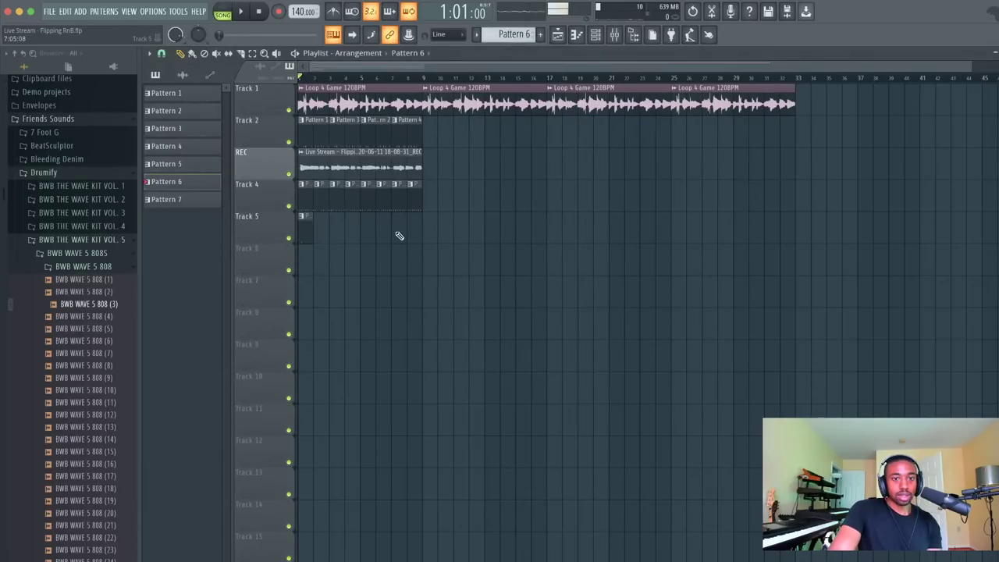
Place Pattern 6 on Track 5 at bar 9 and merge the four Track 2 pattern clips into one clip
click(426, 228)
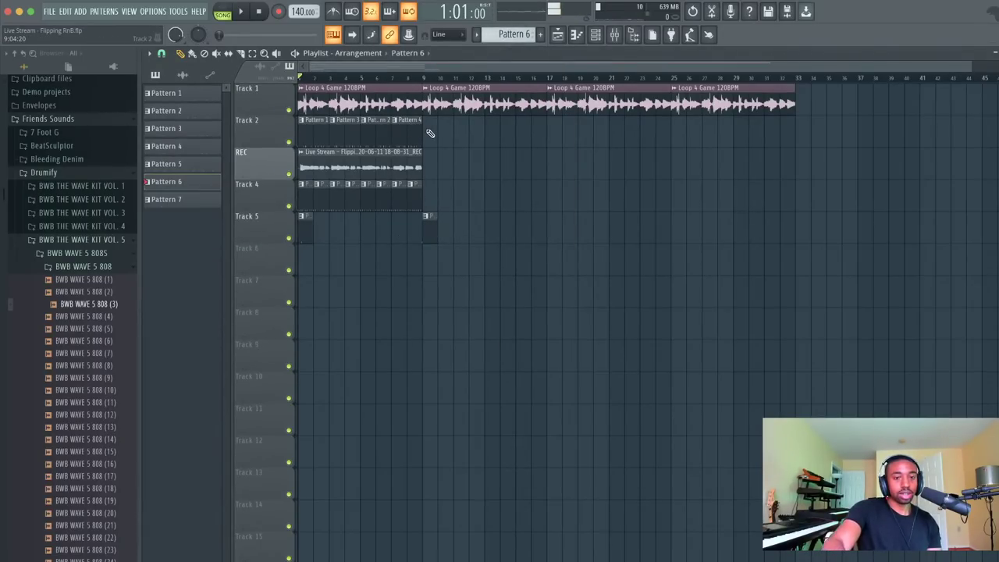
drag(430, 133, 302, 130)
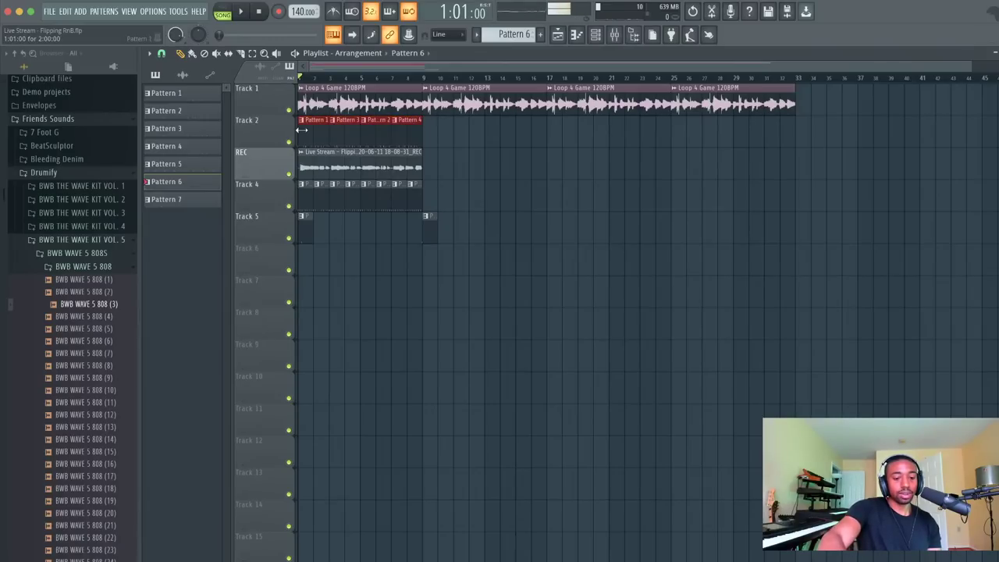
key(ctrl+alt+c)
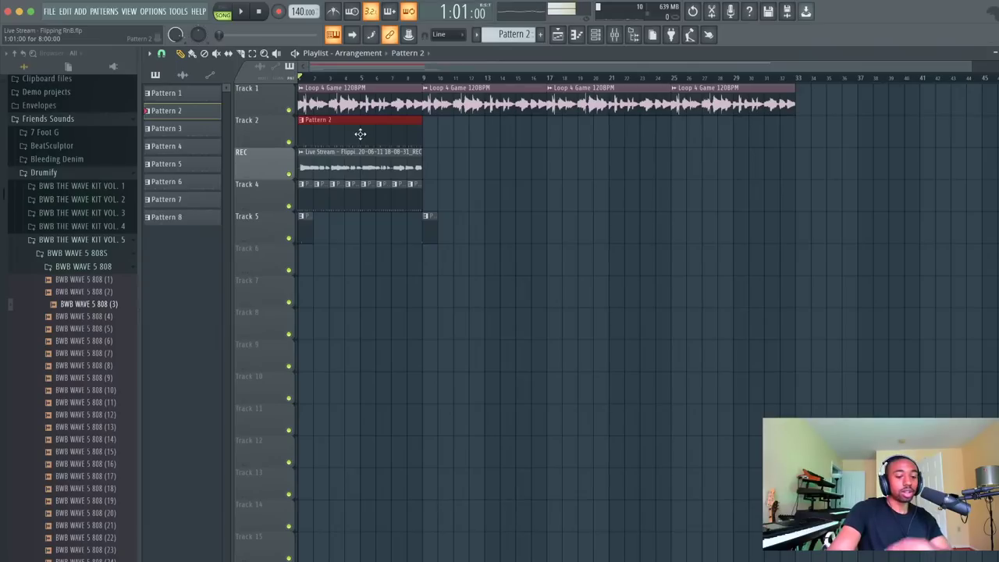
Duplicate the merged Track 2 clip to bar 9 and make the copy a unique pattern
drag(360, 134, 477, 150)
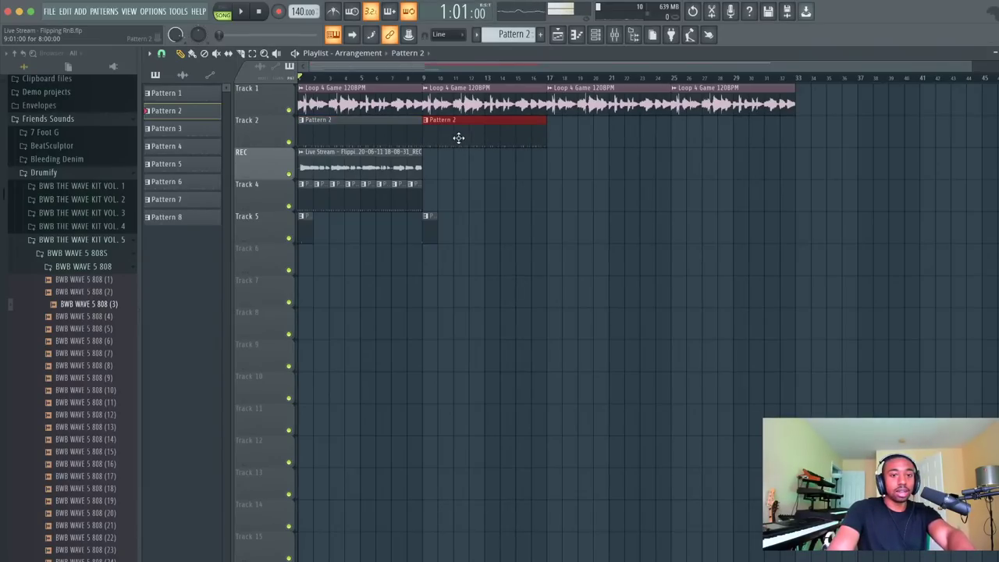
click(428, 123)
click(452, 196)
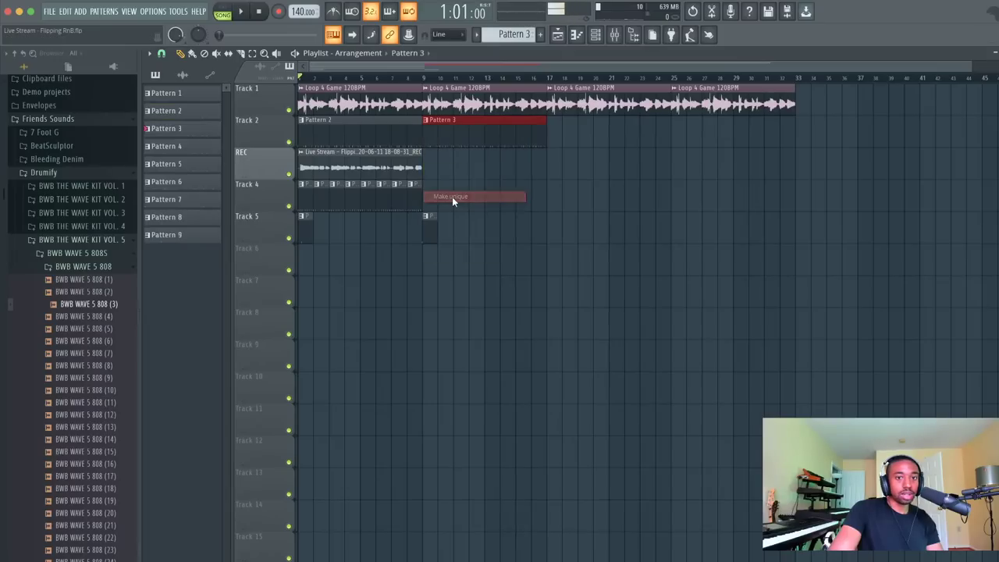
Cut all kick notes from the copied Track 2 pattern and make the Track 5 clip at bar 9 run to bar 17
double_click(440, 127)
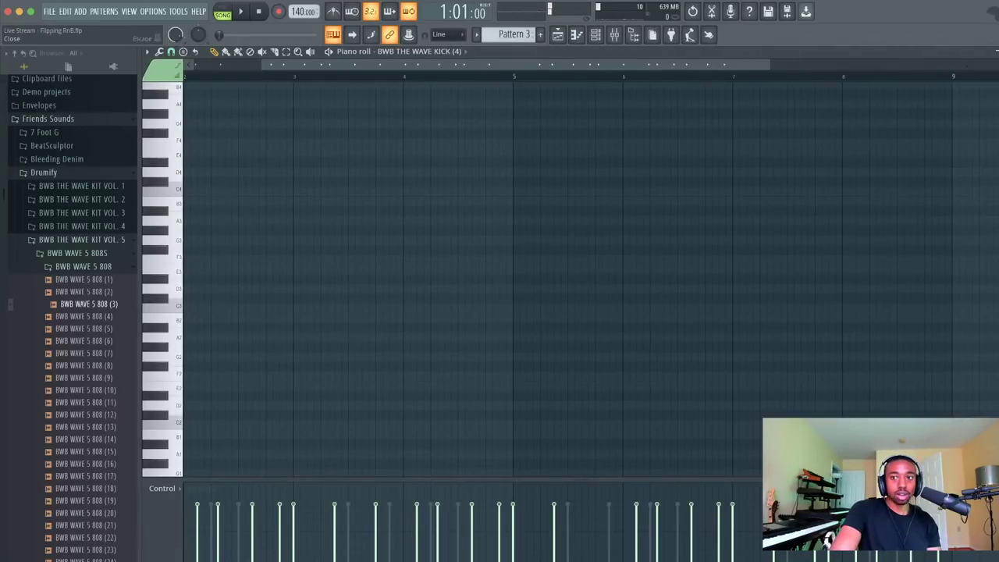
key(Escape)
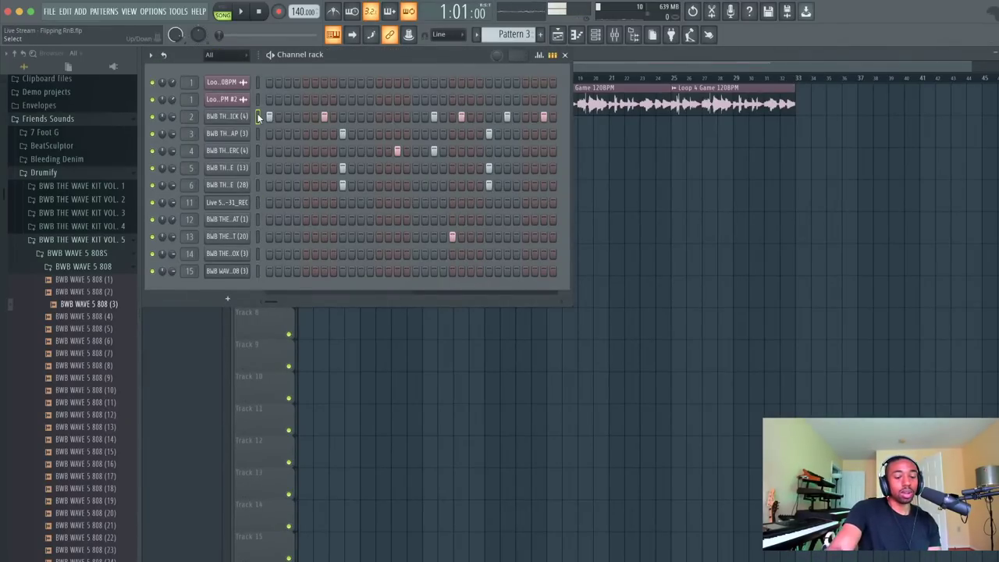
key(ctrl+x)
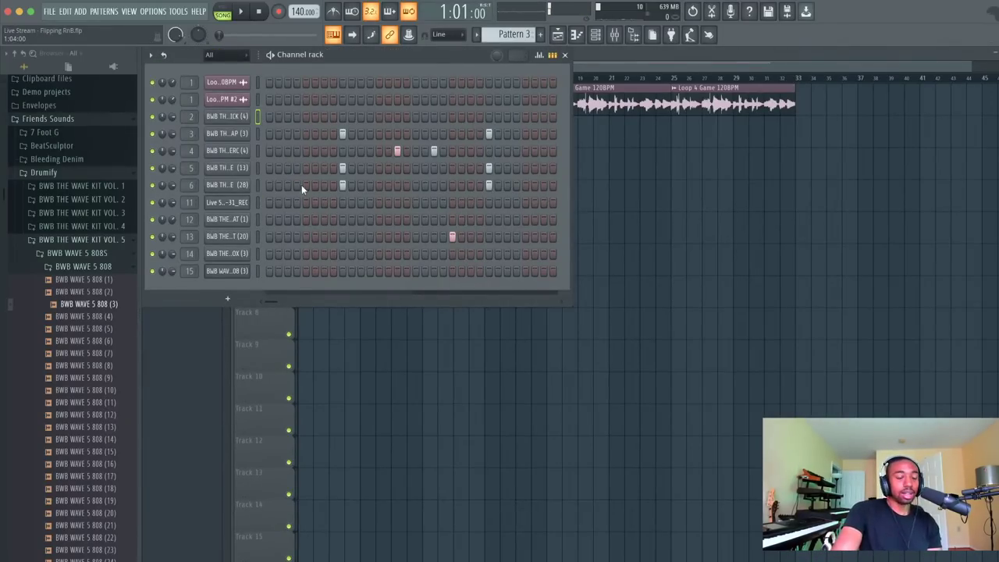
key(F6)
drag(423, 234, 546, 239)
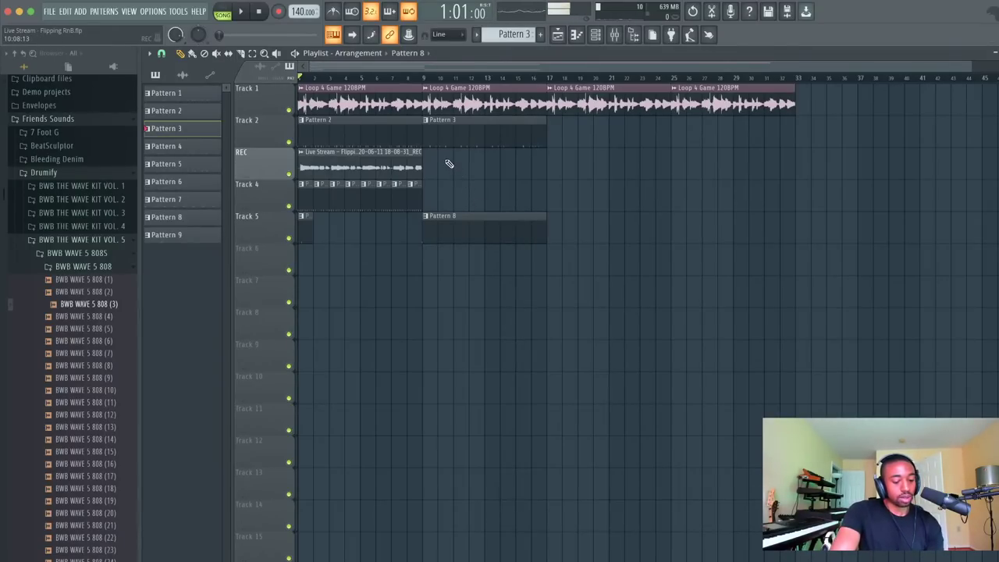
Look through the 7 Foot G loop packs in Friends Sounds and collapse the sound folders
click(102, 240)
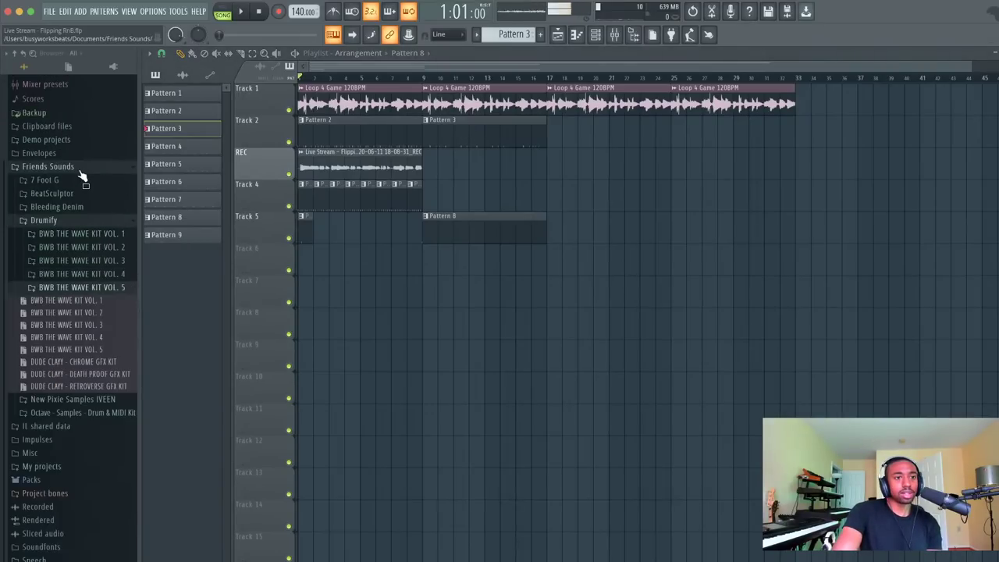
click(82, 179)
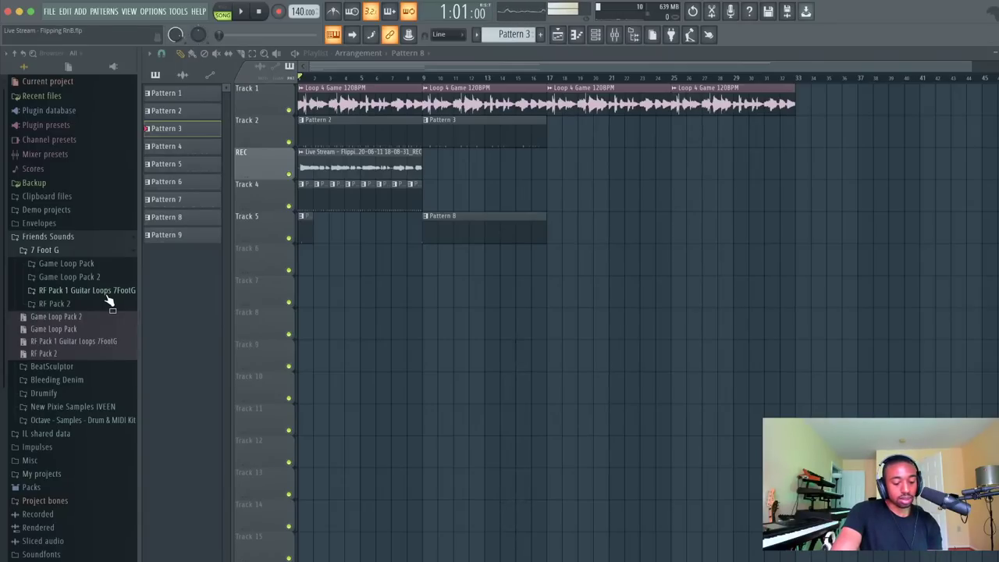
click(114, 248)
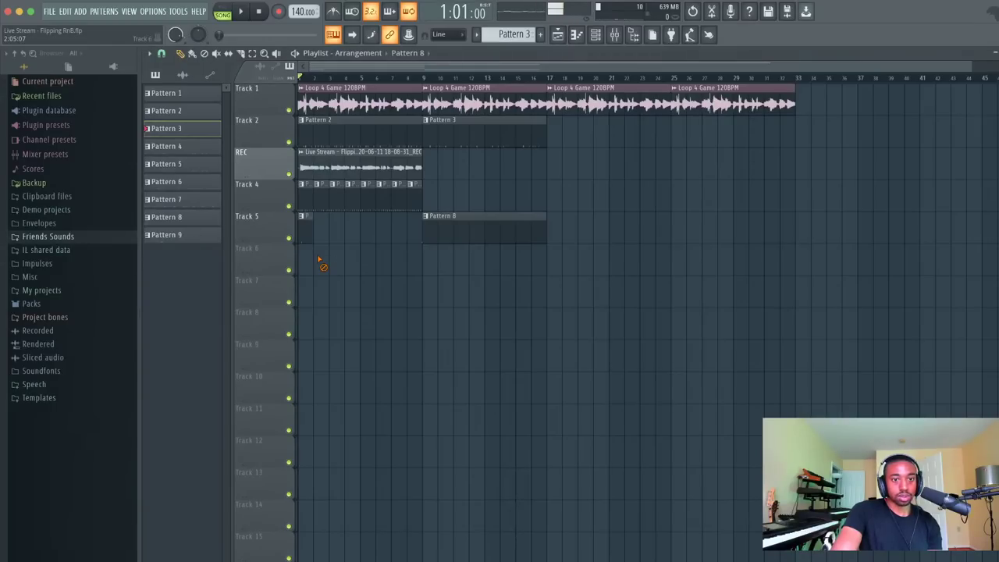
Audition the song from bar 9 with the channel rack open and stop playback
click(422, 78)
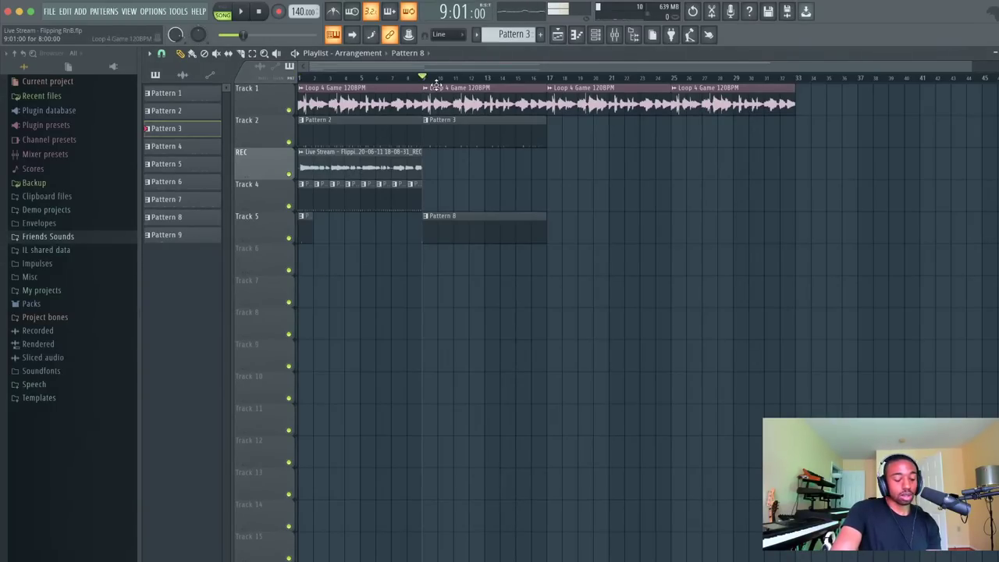
key(space)
click(595, 34)
key(space)
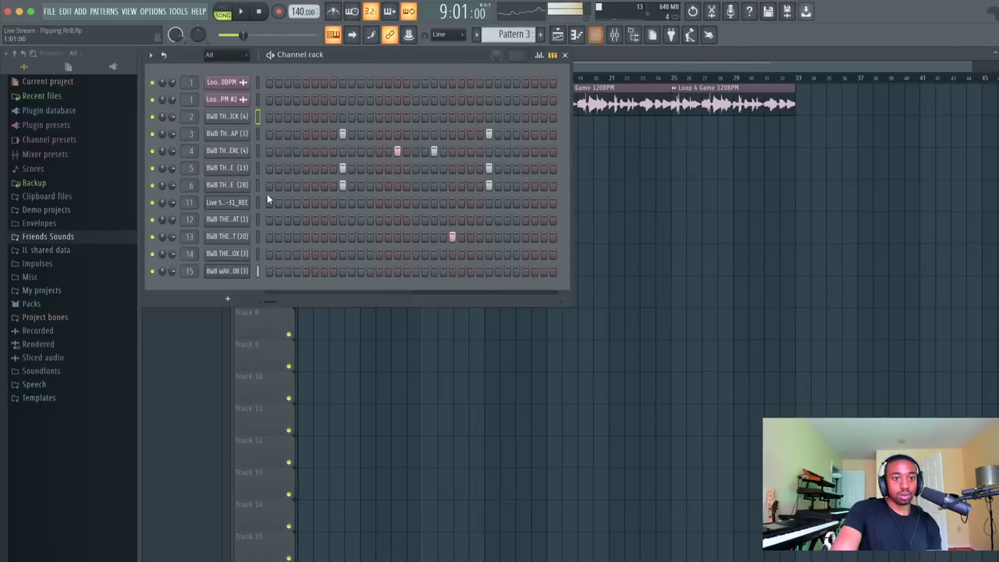
key(space)
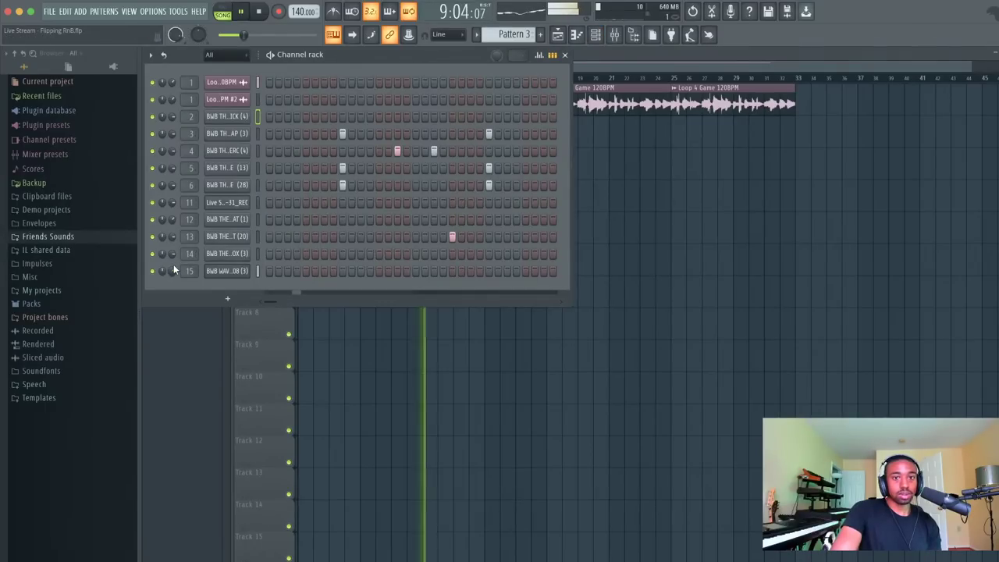
key(space)
Advance through the patterns to the empty Pattern 10
key(KP_Add)
key(KP_Add)
key(KP_Add)
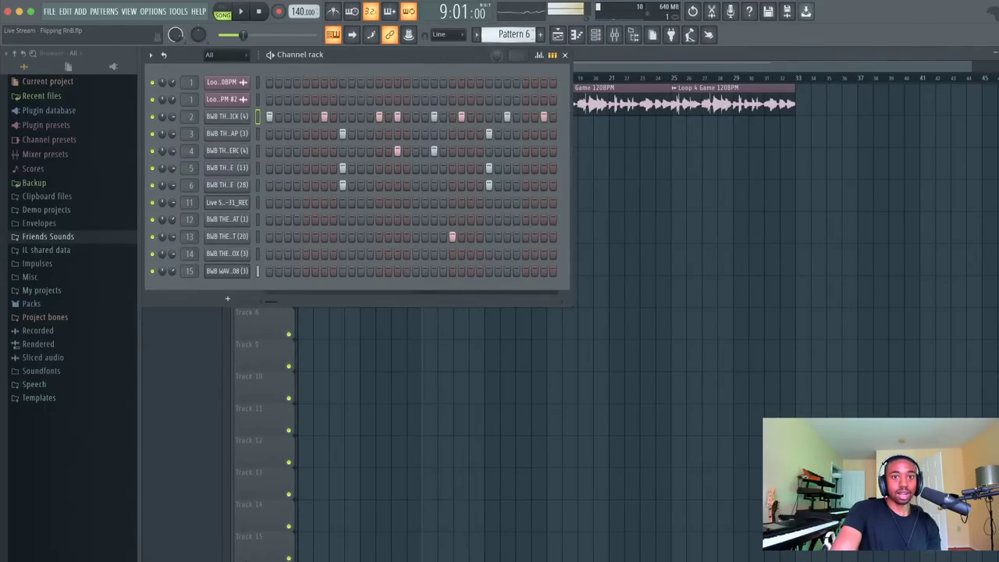
key(KP_Add)
key(KP_Add)
key(KP_Add)
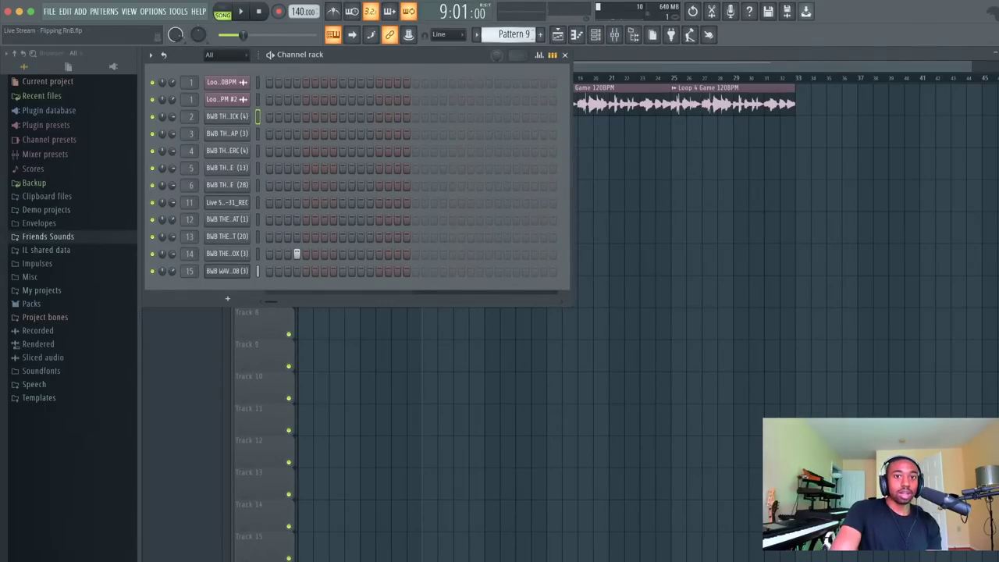
key(KP_Add)
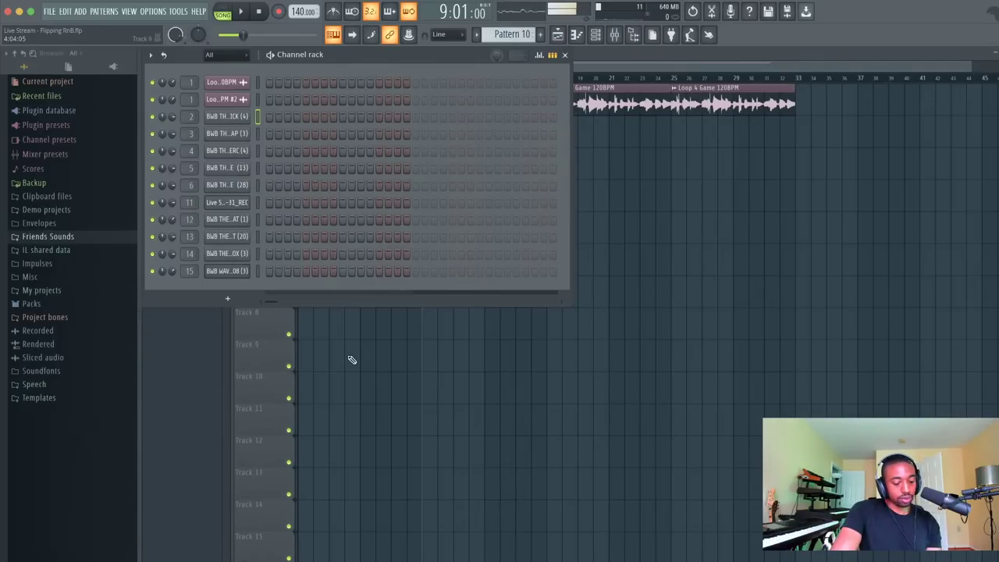
Reopen the 7 Foot G folder in Friends Sounds, then switch to the browser's Live streaming window in YouTube Studio
click(78, 236)
drag(88, 278, 152, 328)
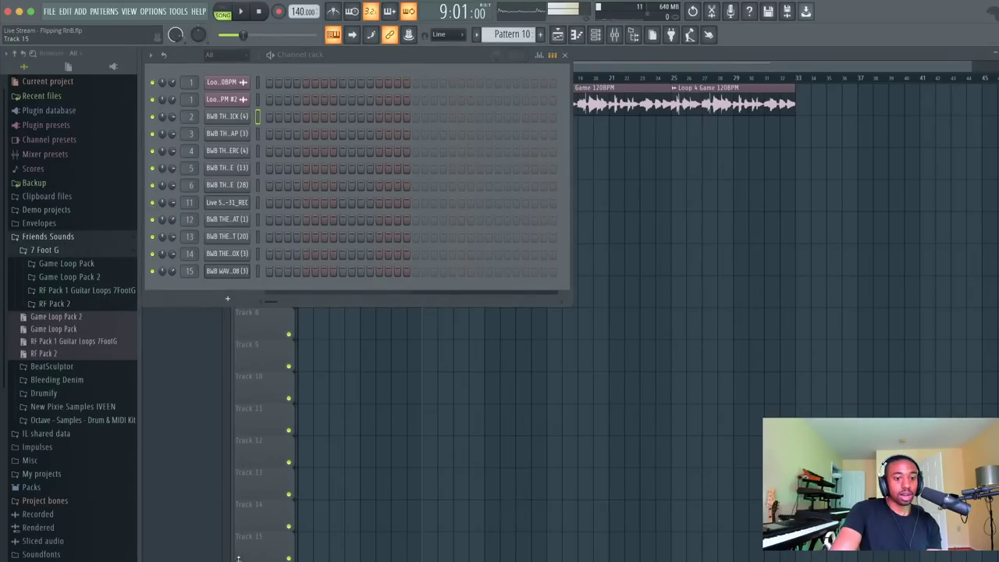
key(super+Tab)
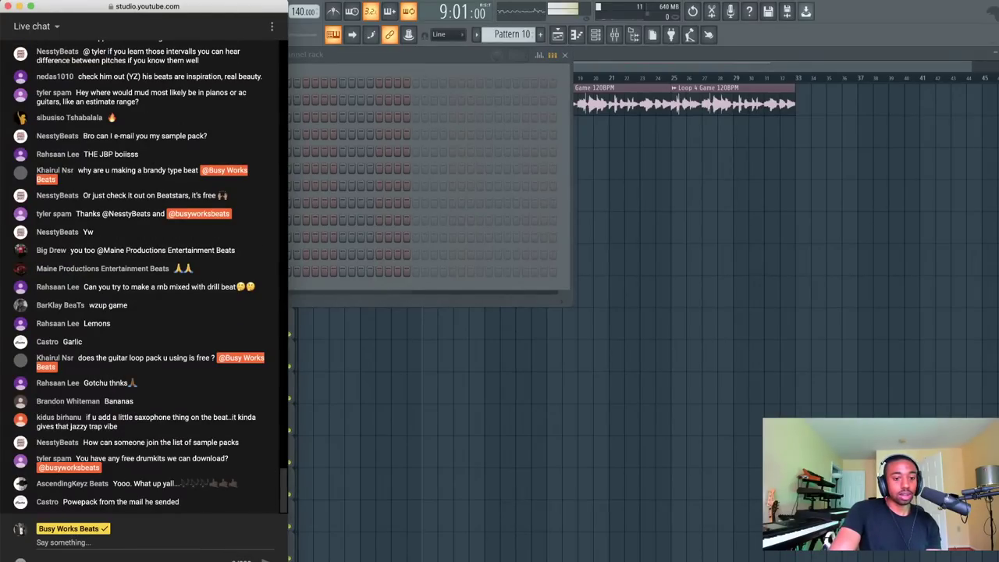
right_click(356, 561)
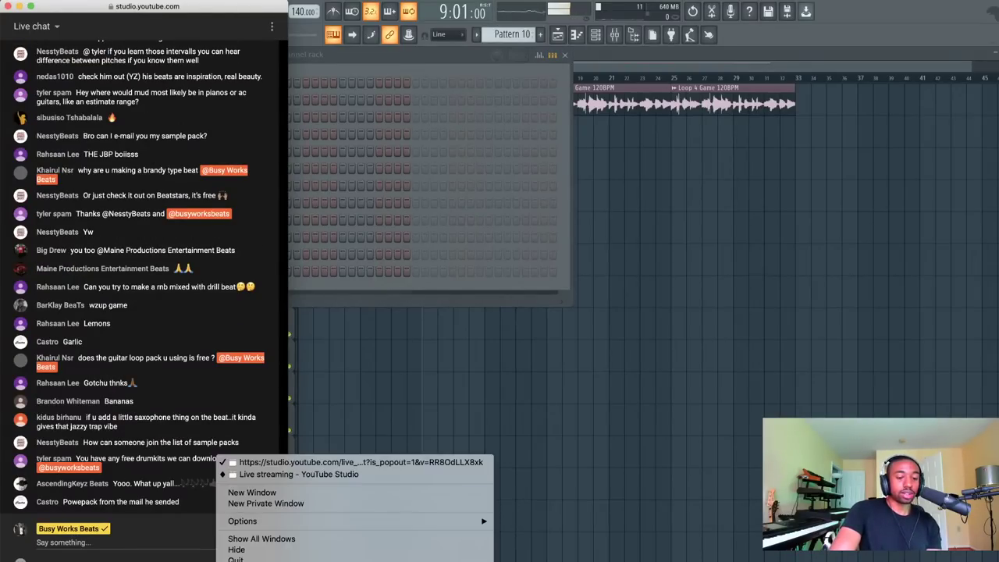
click(270, 475)
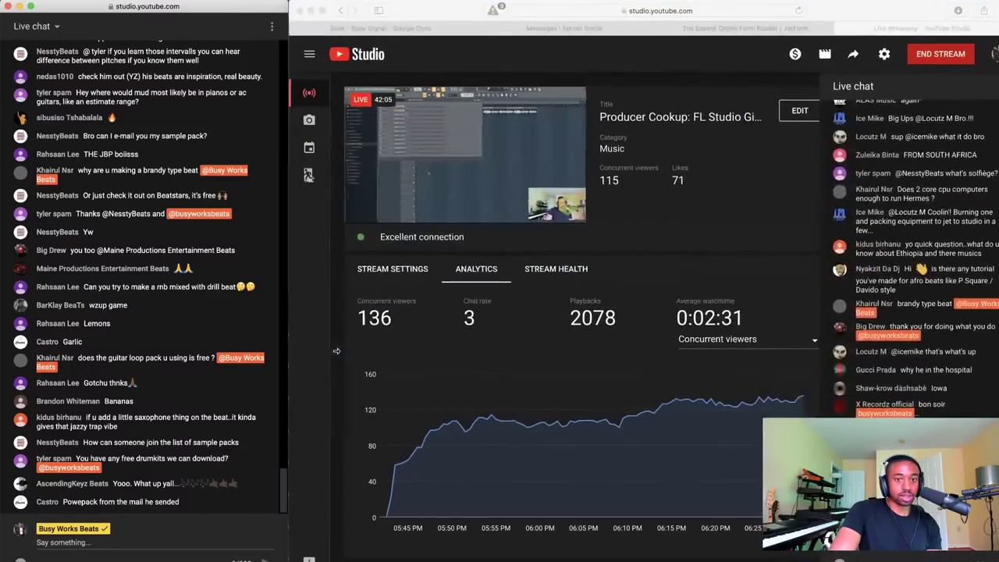
Add a DocuSign widget below Terms and Conditions in the JotForm loop folder form and close its settings
click(726, 28)
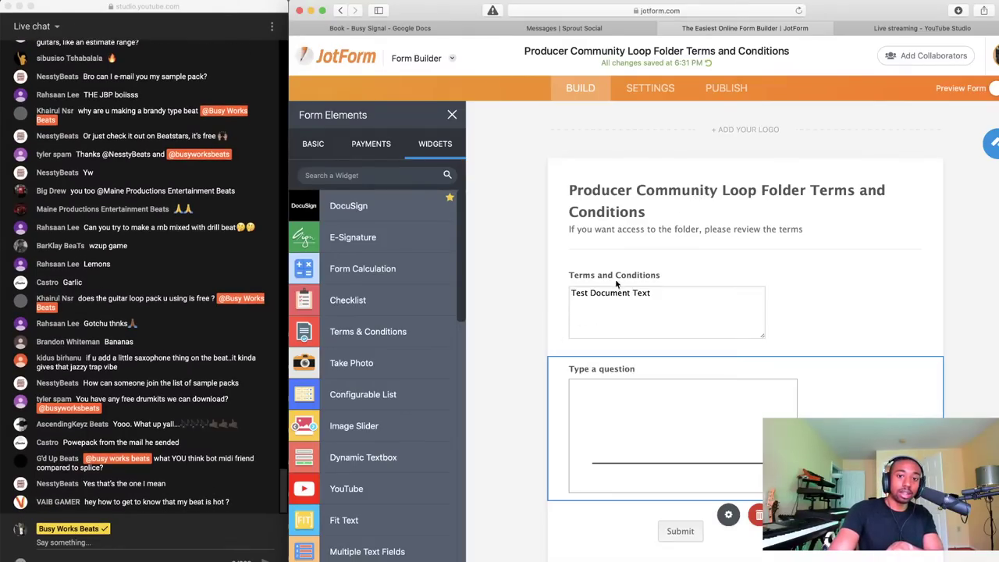
scroll(646, 266, down, 2)
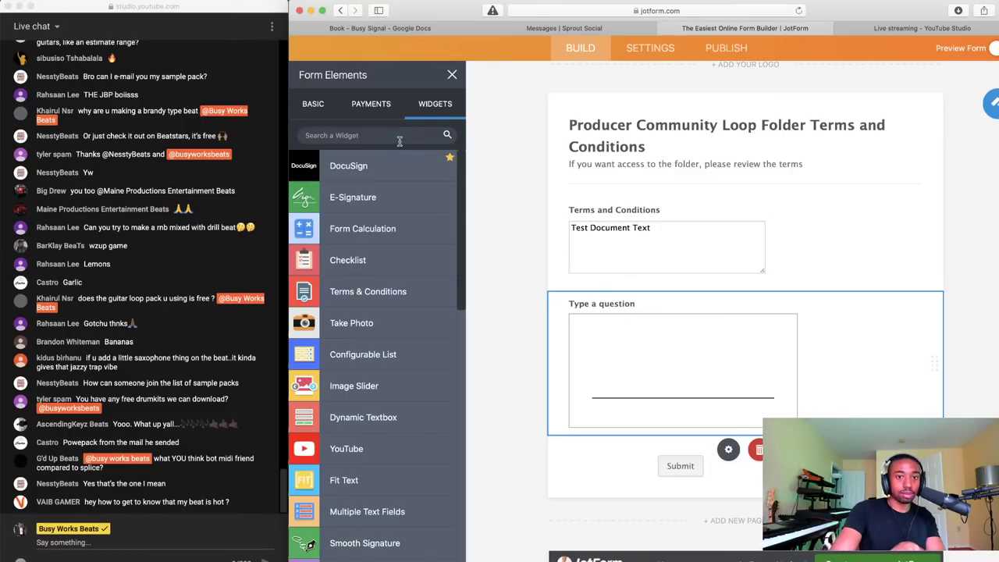
drag(395, 166, 621, 282)
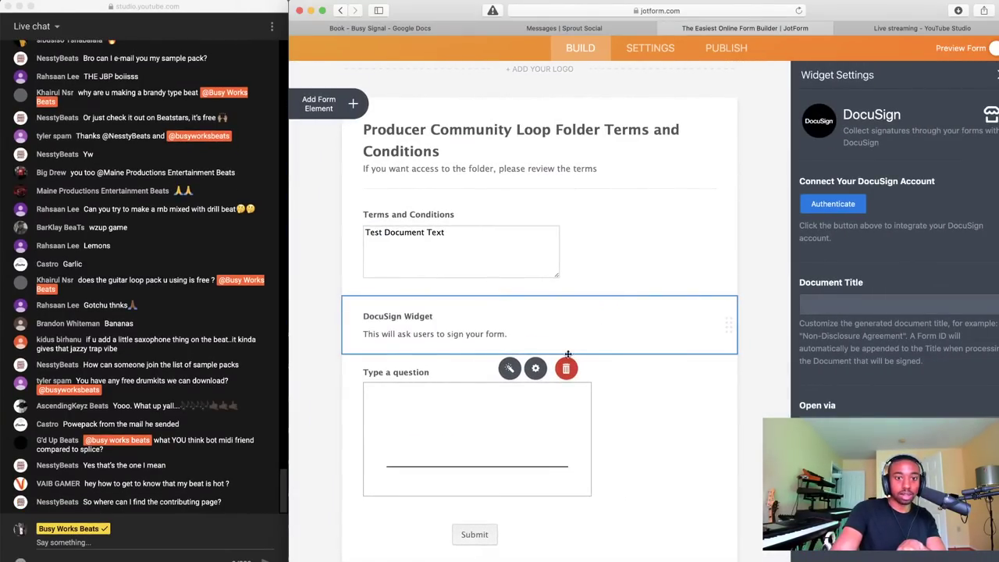
click(997, 75)
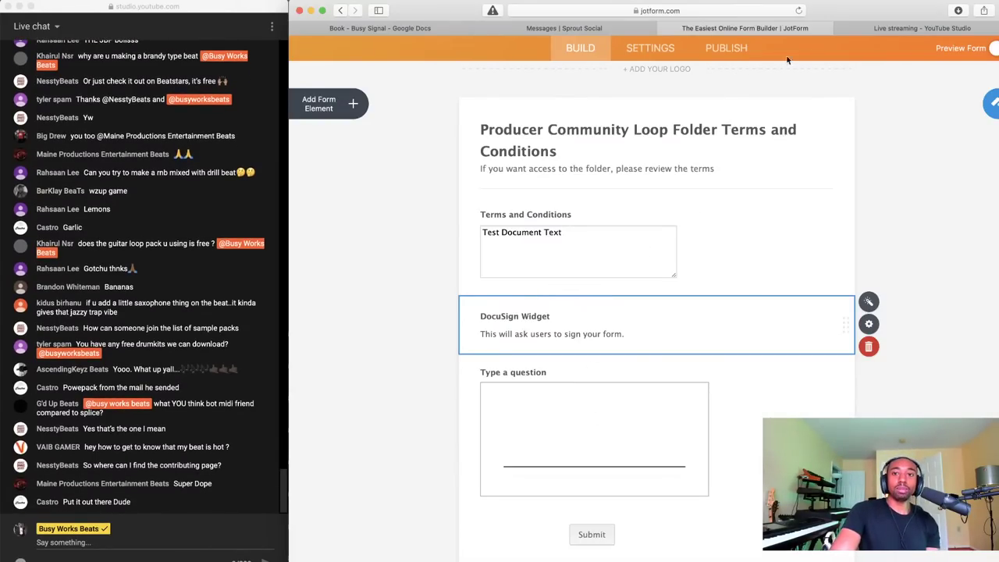
Return to FL Studio from the browser, collapse the 7 Foot G folder and reset the song position to the start
click(902, 29)
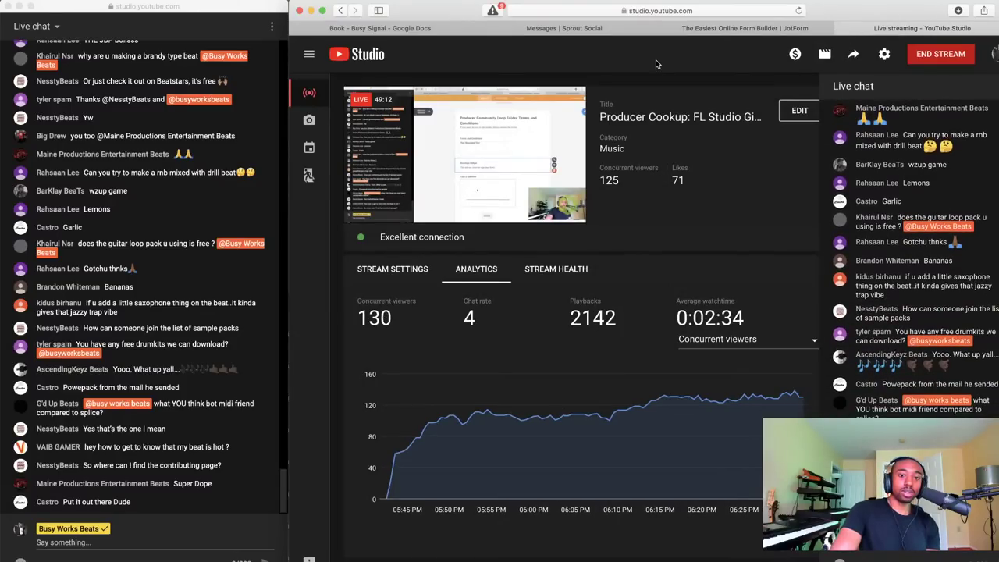
click(310, 10)
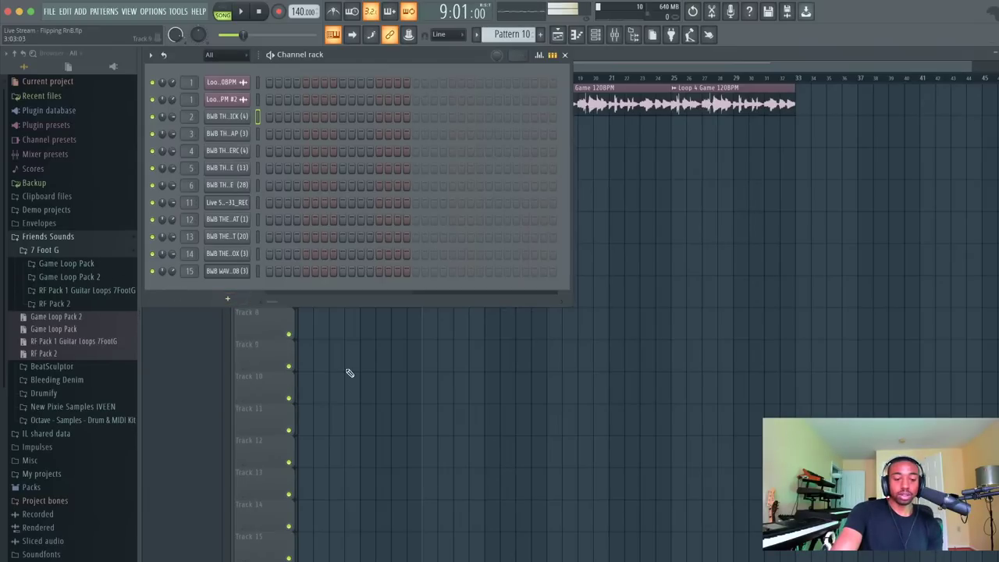
click(79, 248)
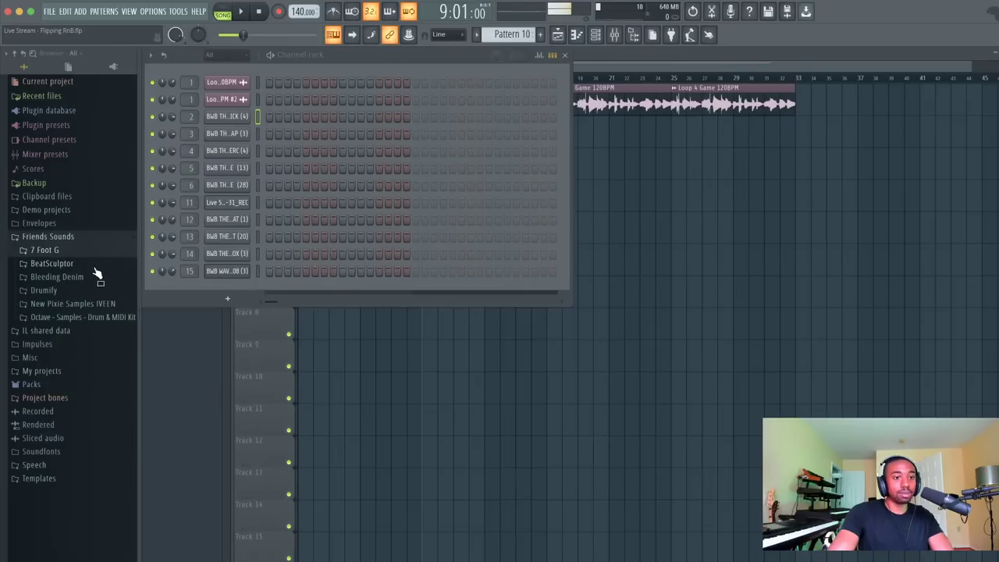
click(258, 12)
click(244, 12)
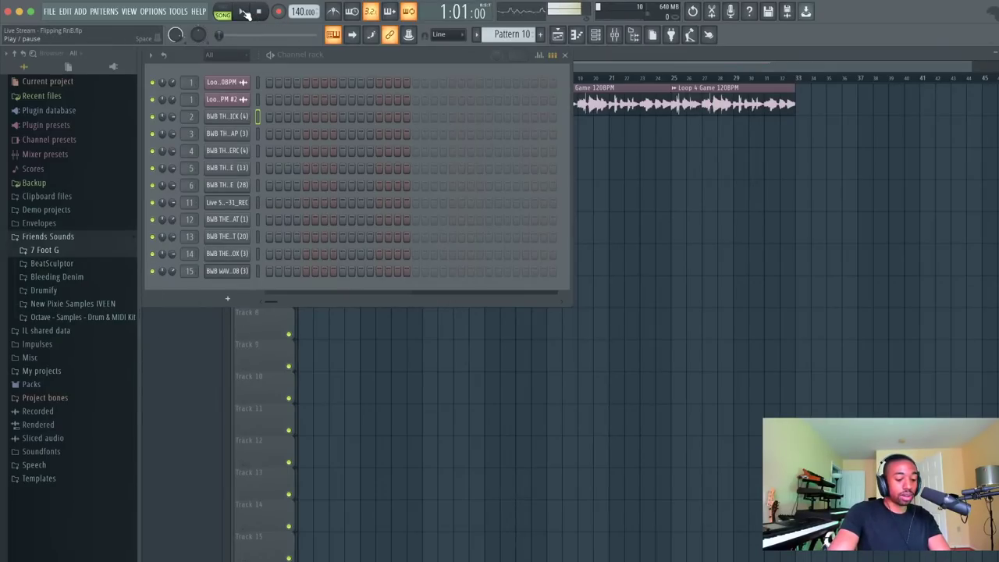
Switch to the Safari Live streaming window and search for "midifriend" in a new tab
key(super+Tab)
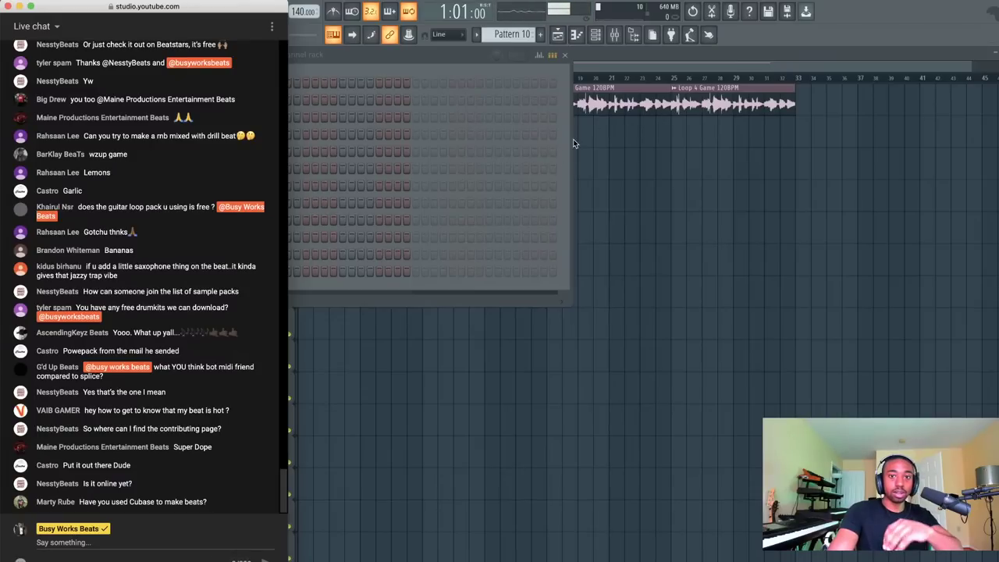
right_click(293, 556)
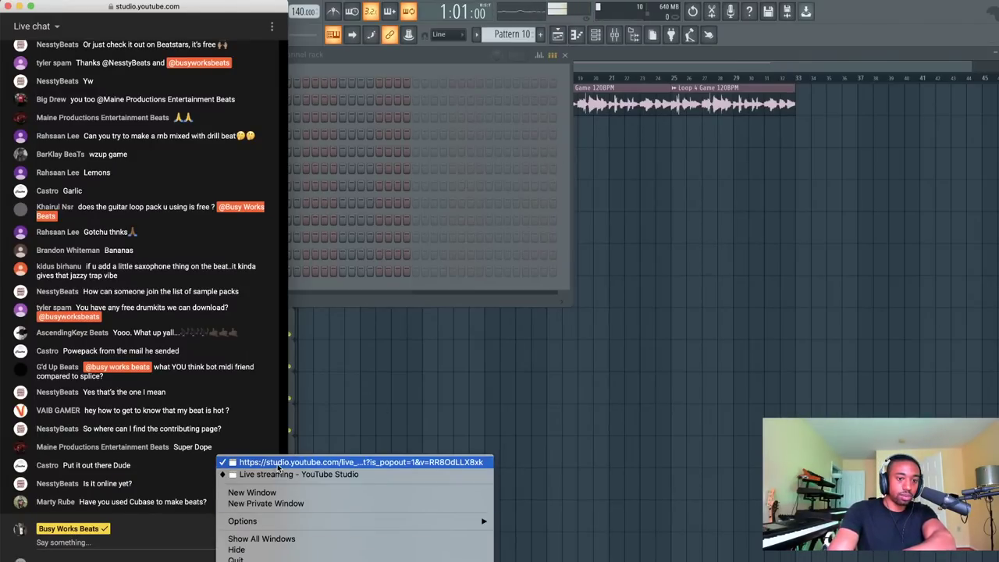
click(281, 474)
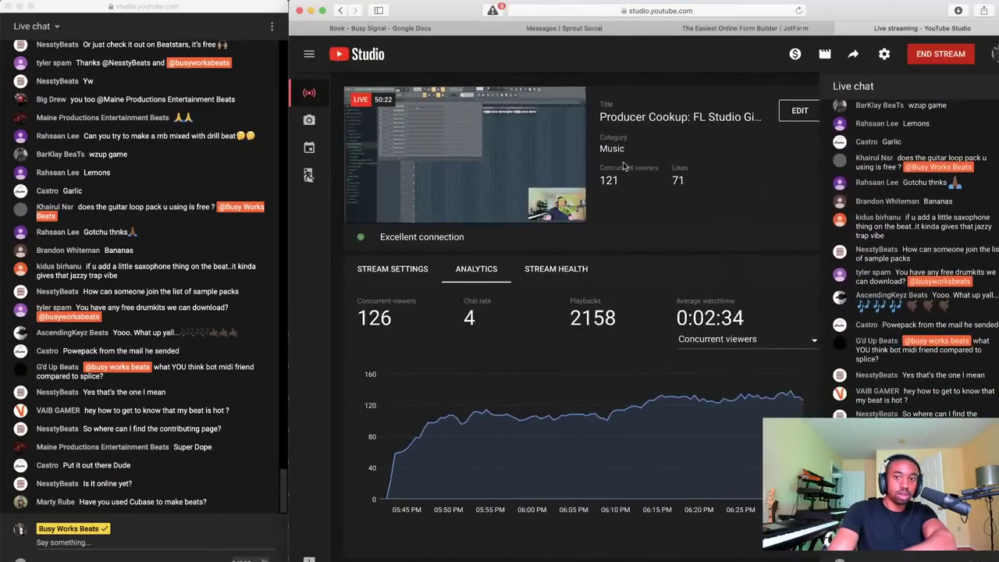
click(991, 25)
text(midi)
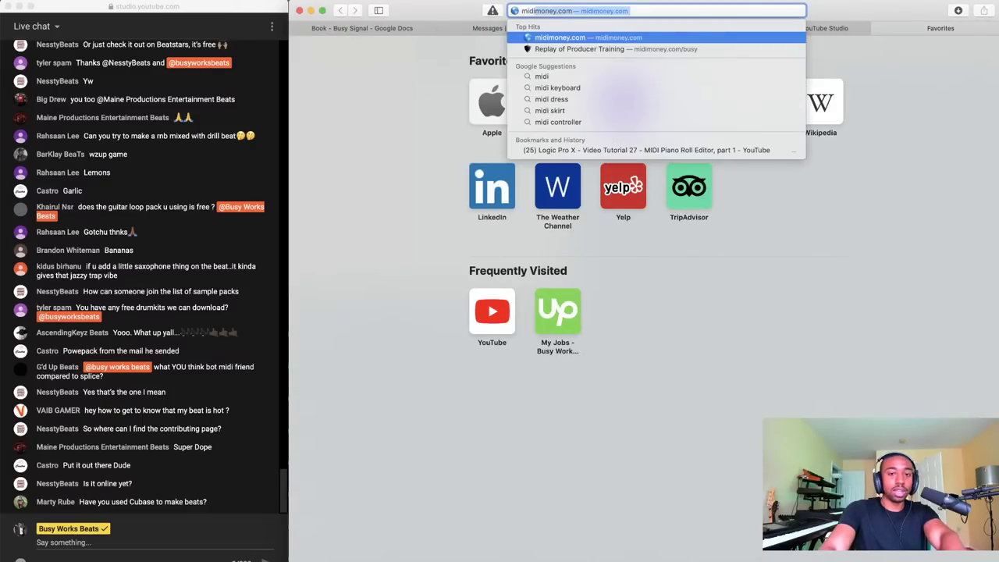
text(friend)
key(Return)
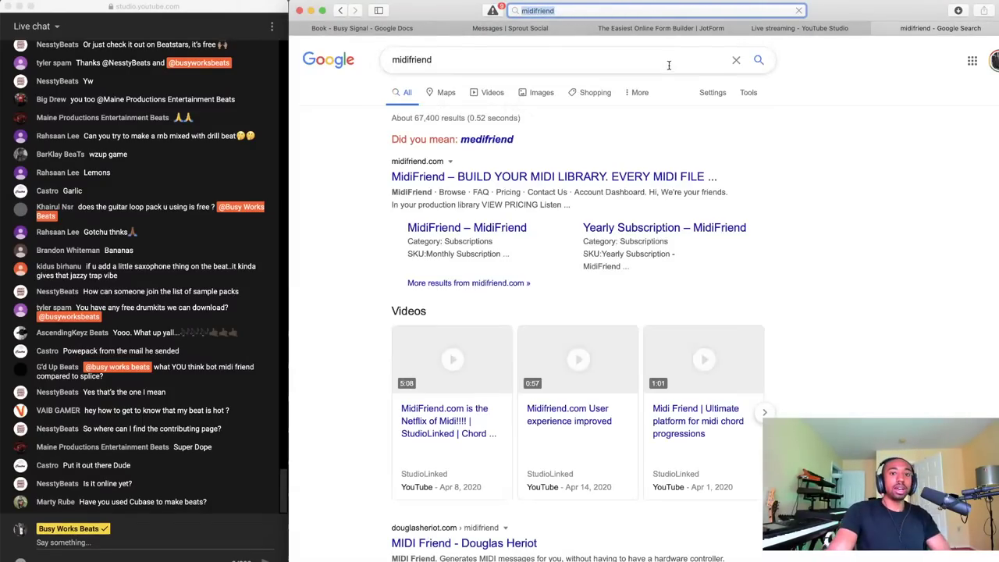
Open the "Midifriend.com User experience improved" video from the search results, paused, and turn on all notifications for the StudioLinked channel
click(482, 176)
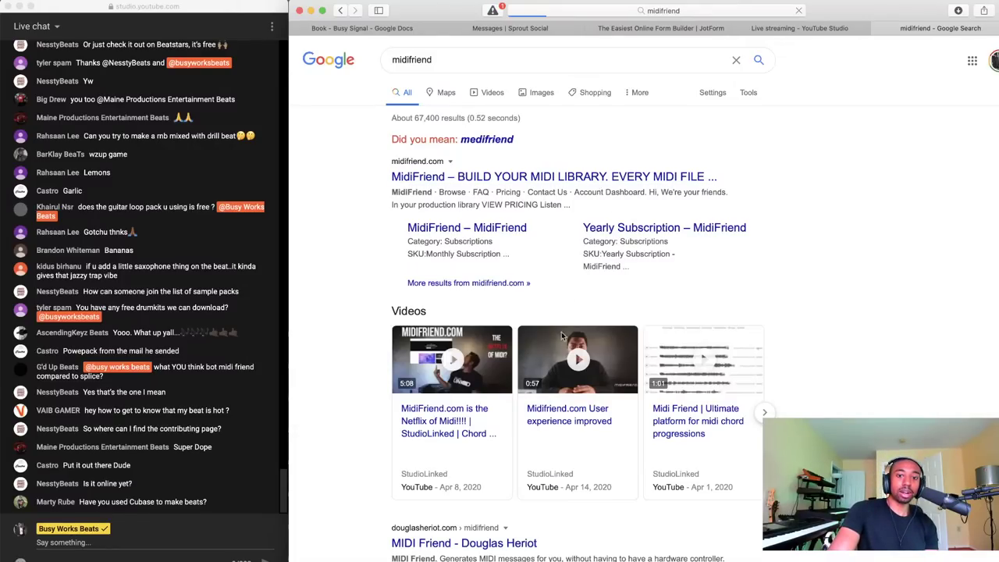
scroll(614, 373, left, 5)
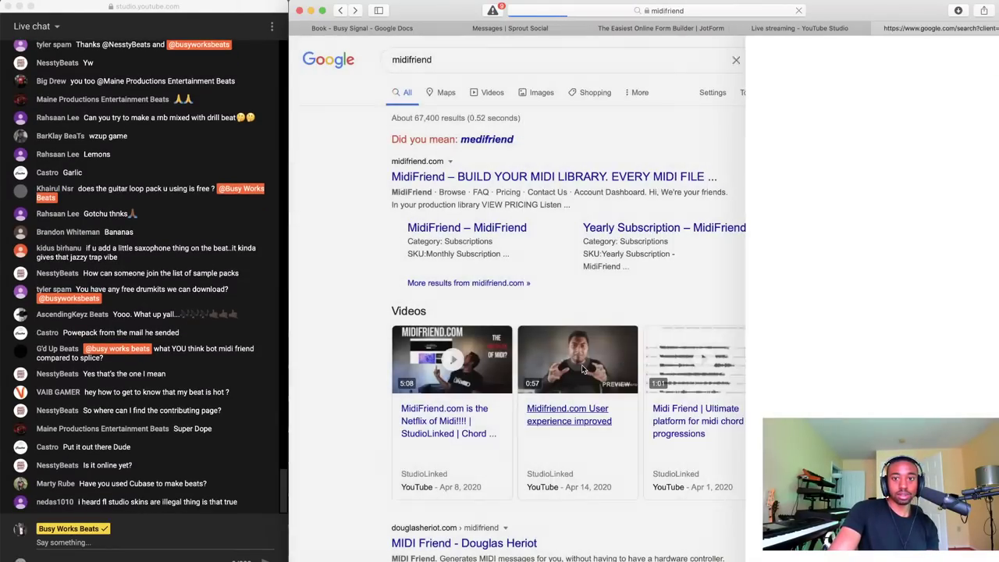
click(570, 420)
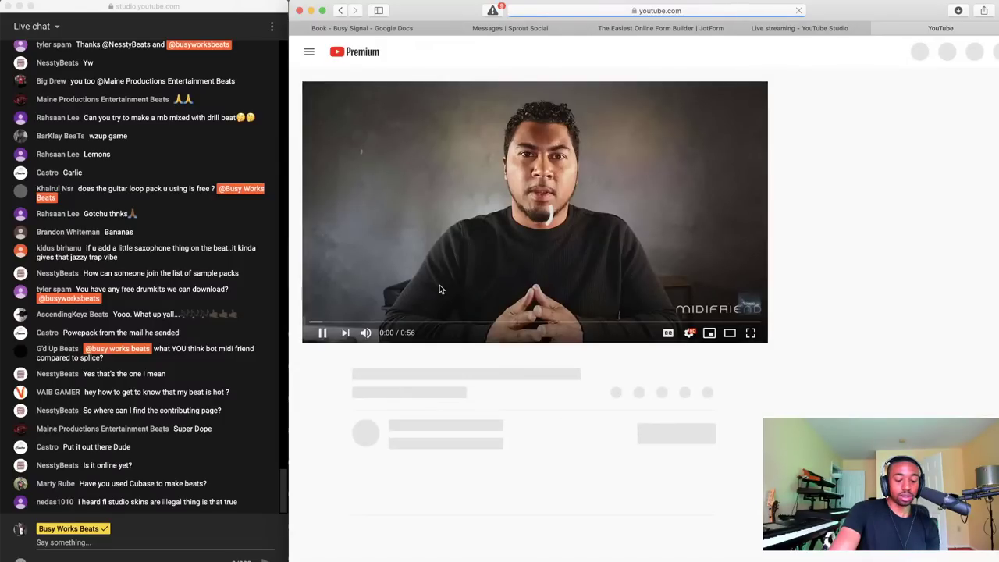
click(440, 290)
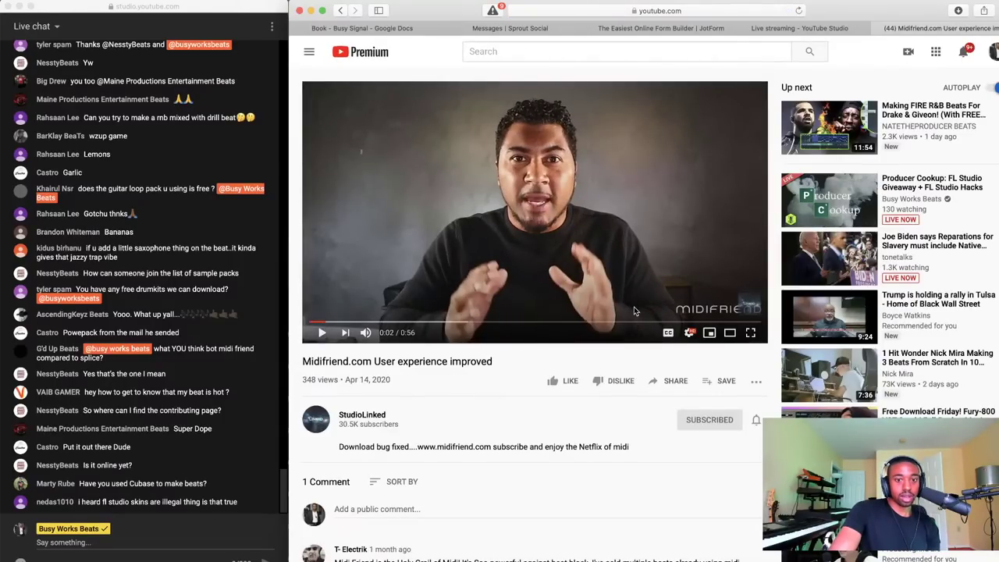
click(758, 422)
click(759, 445)
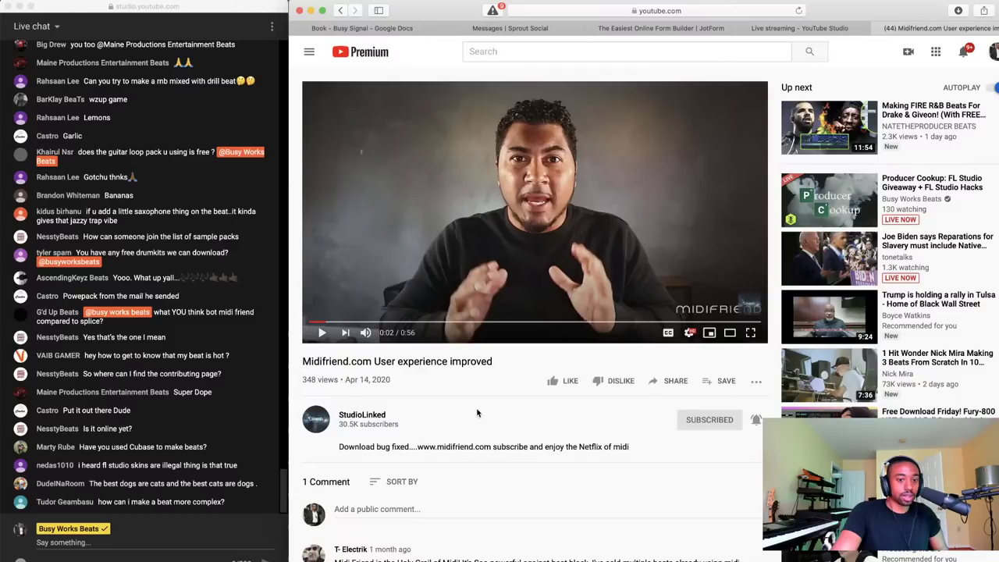
Open the midifriend.com site in a new tab from the web address in the video's title
scroll(477, 412, down, 1)
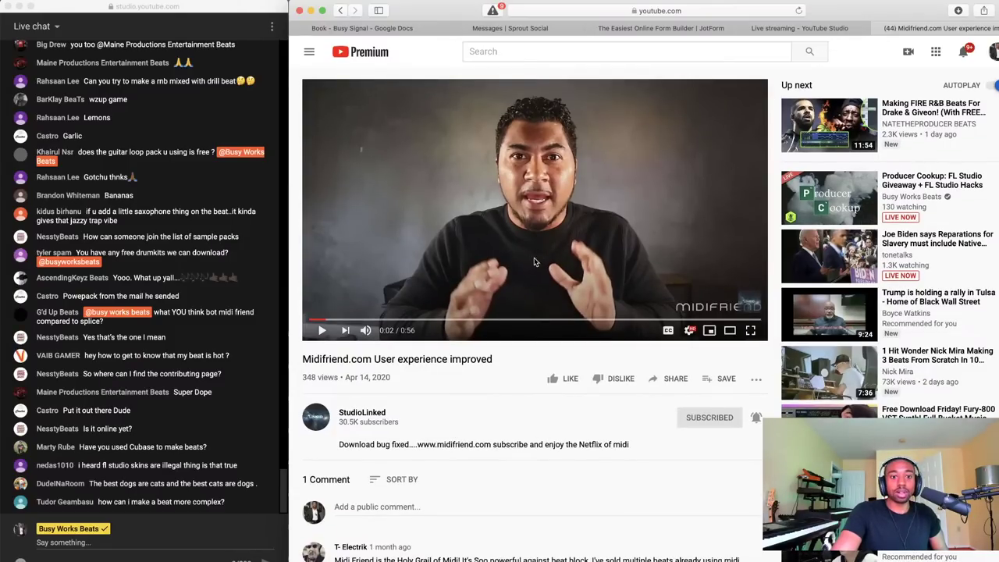
drag(372, 359, 304, 359)
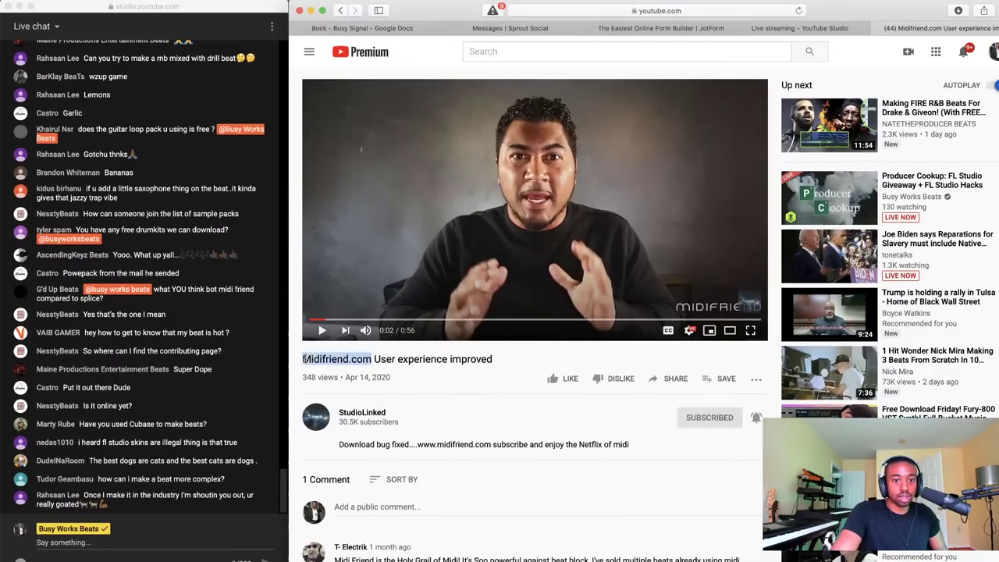
right_click(314, 358)
click(343, 376)
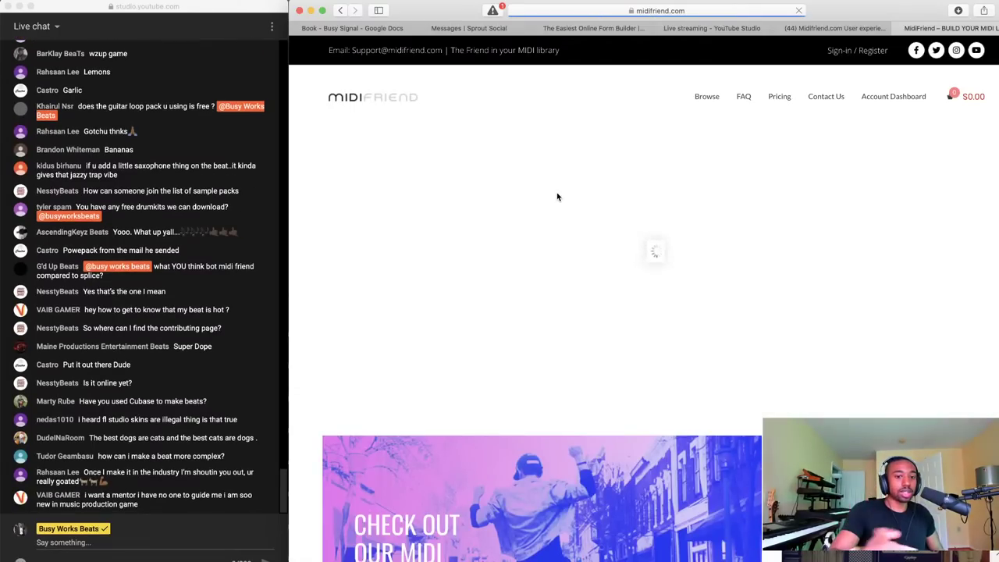
Look over the MidiFriend home page from the banner to Browse sounds by, and open the Trap genre
scroll(563, 247, down, 5)
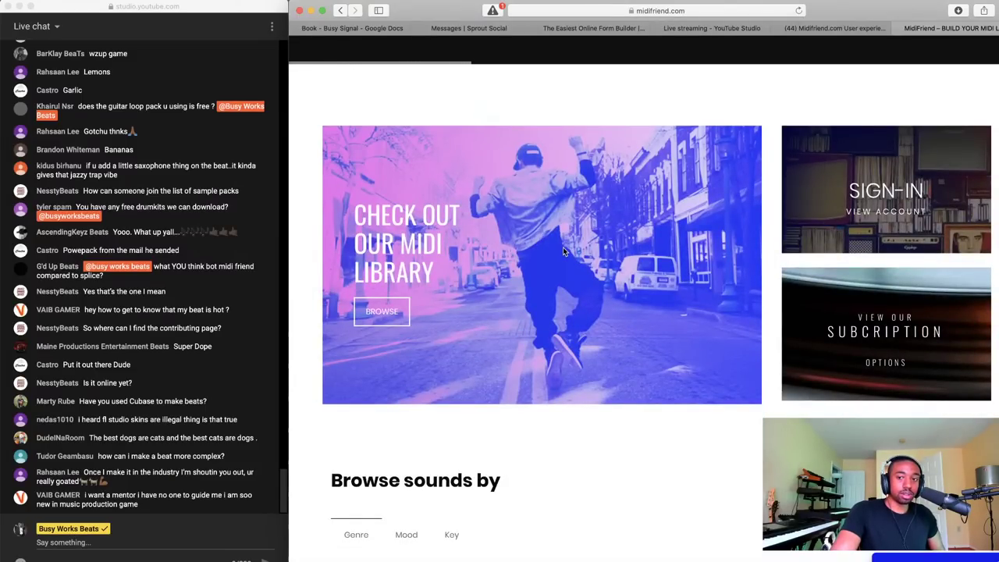
scroll(563, 247, up, 3)
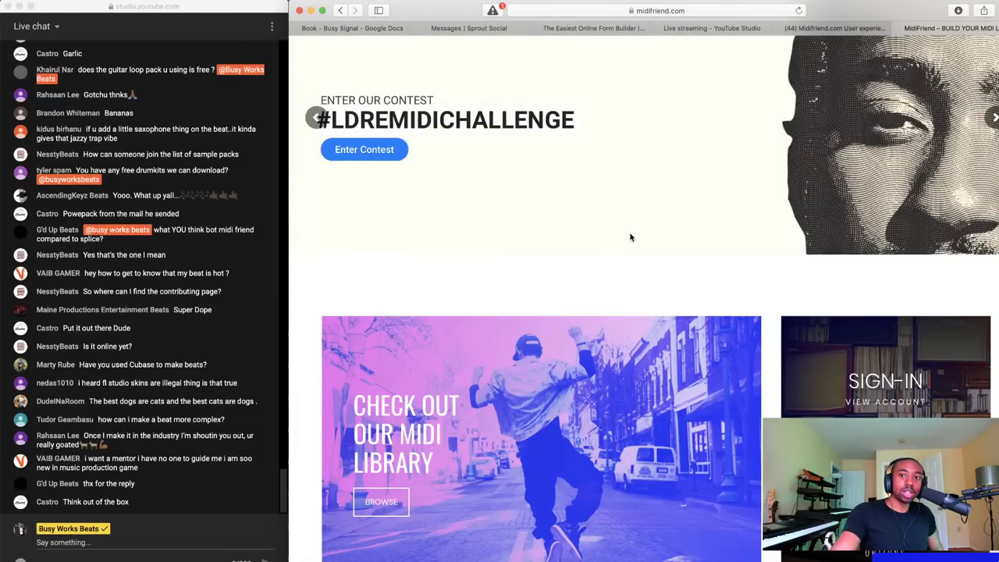
scroll(631, 238, up, 5)
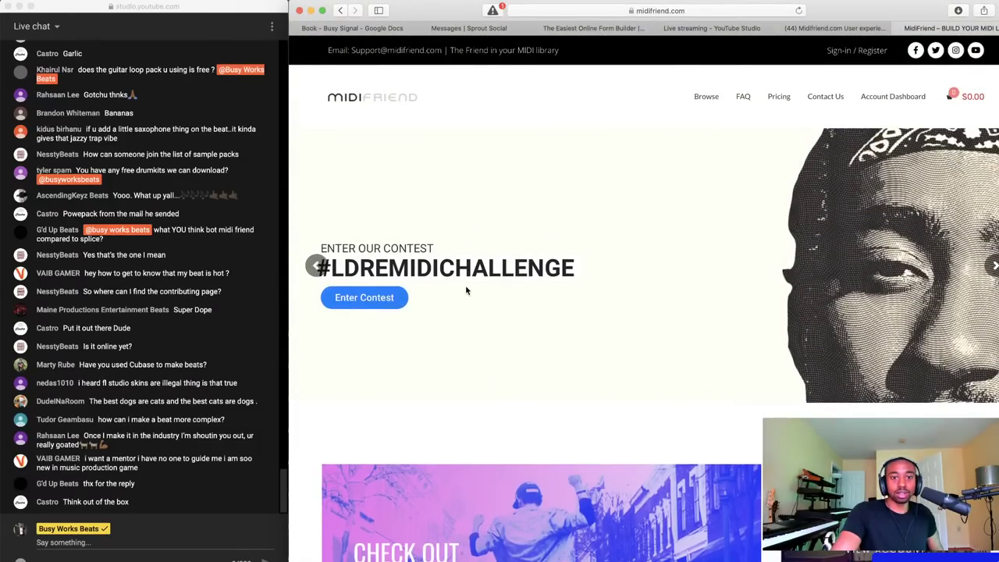
scroll(466, 291, down, 8)
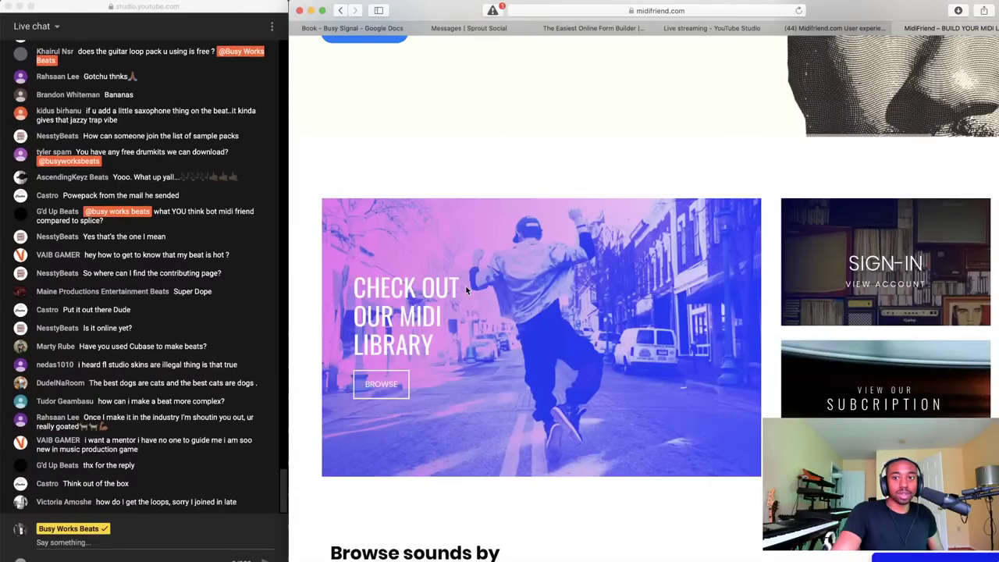
scroll(467, 291, up, 4)
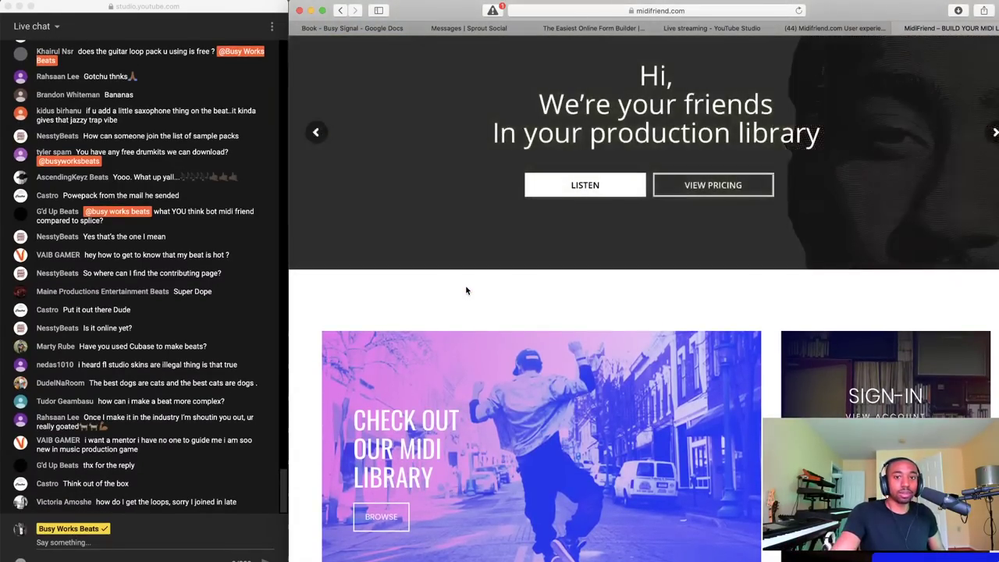
scroll(465, 290, up, 4)
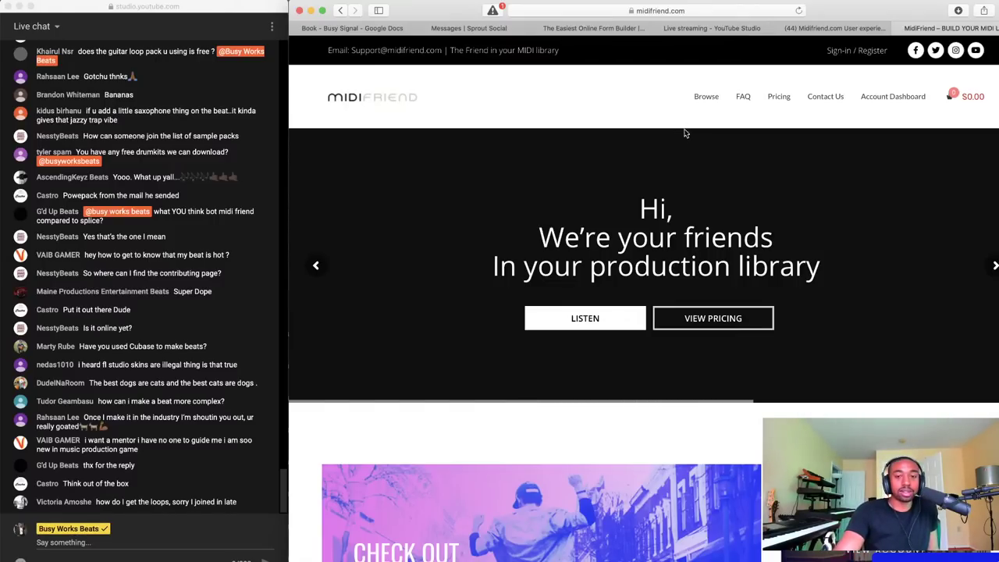
scroll(729, 149, down, 5)
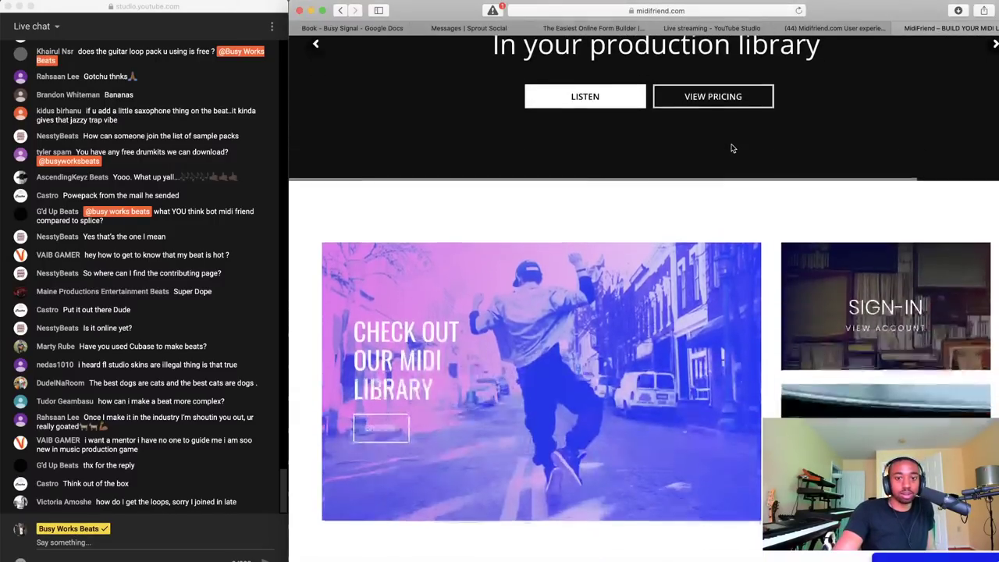
scroll(731, 149, down, 10)
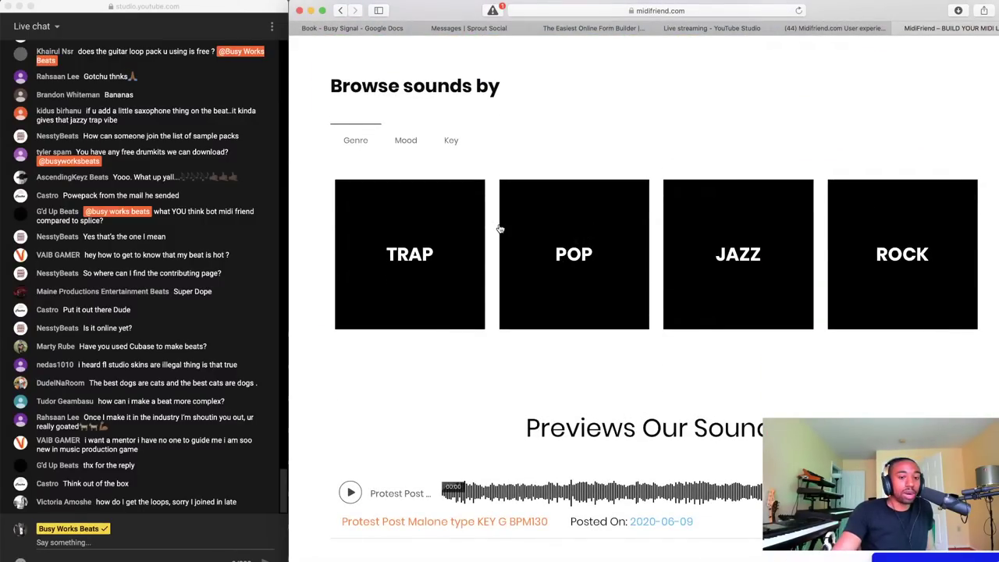
click(429, 256)
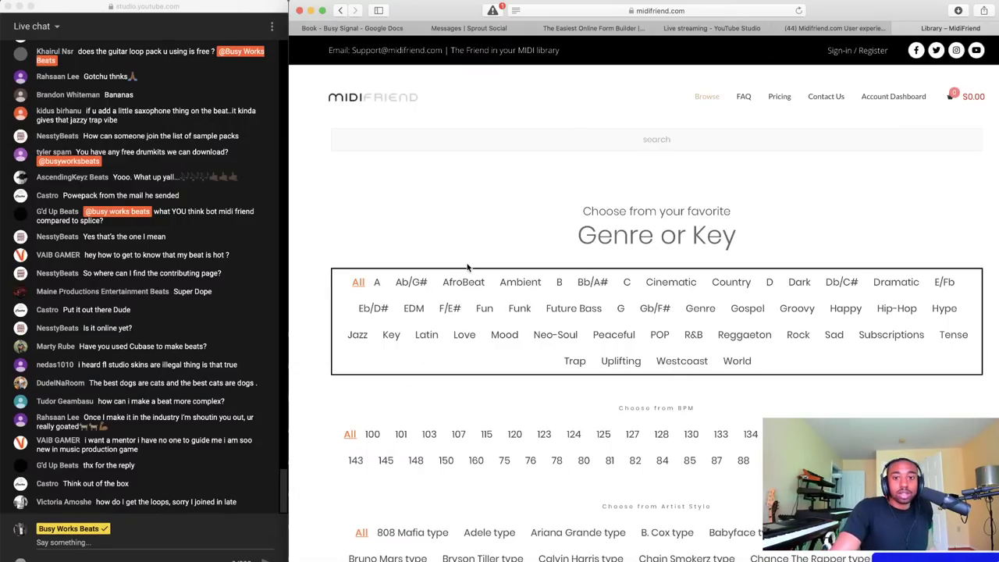
Examine the library's genre, BPM and artist-style filters and filter it by Bryson Tiller type
scroll(468, 268, down, 3)
scroll(466, 267, up, 2)
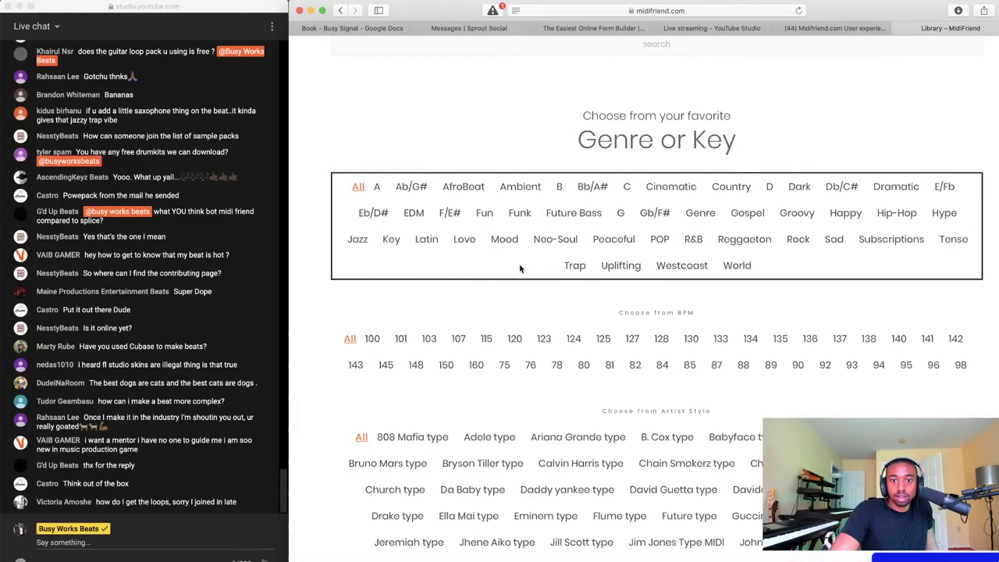
scroll(520, 269, down, 4)
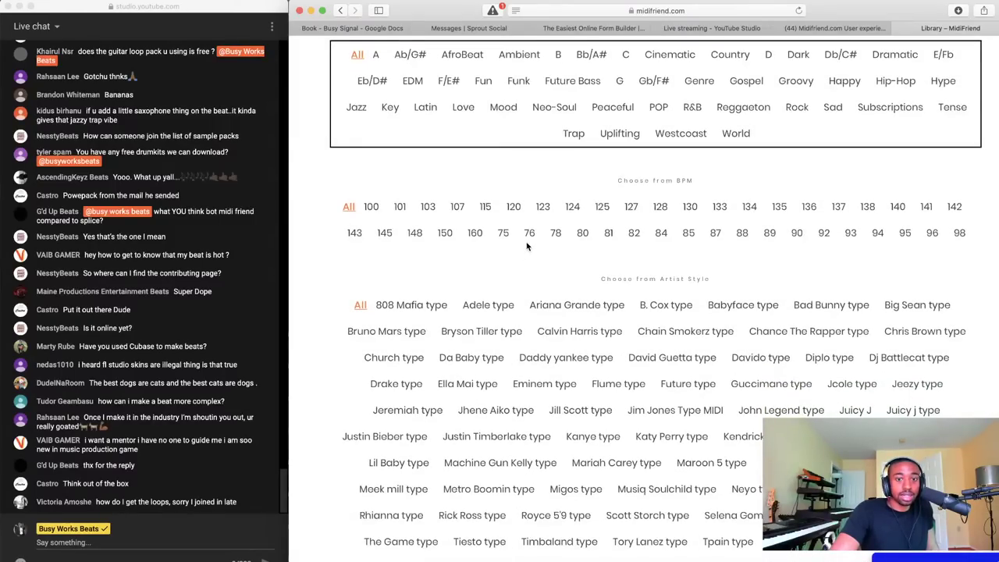
scroll(527, 246, down, 2)
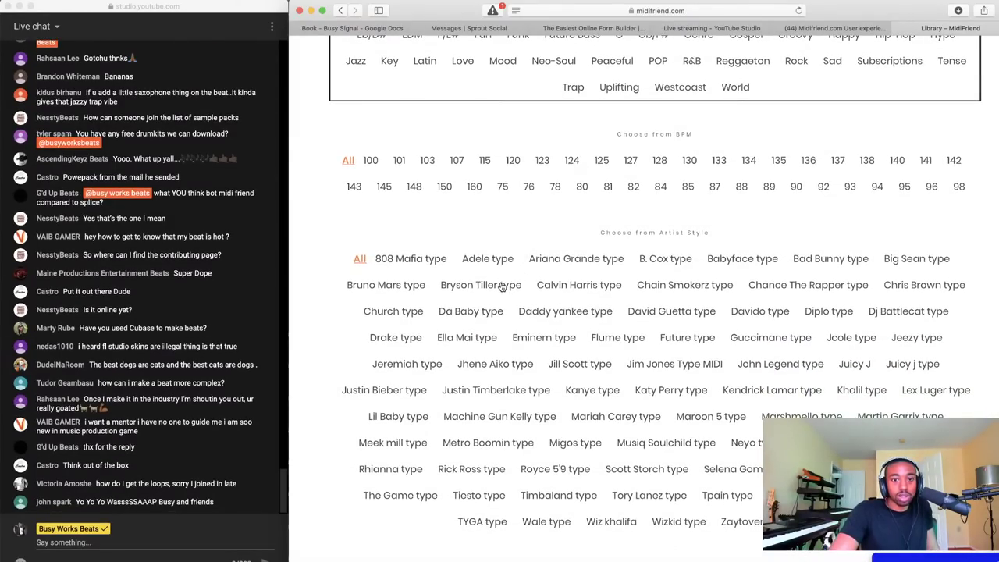
scroll(503, 287, down, 2)
scroll(502, 349, down, 10)
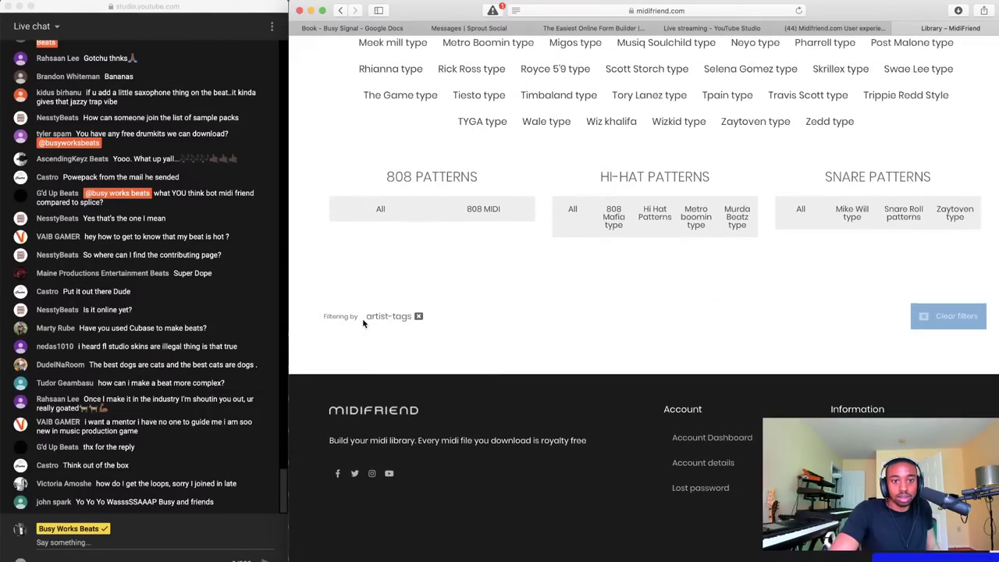
scroll(474, 270, up, 6)
scroll(473, 270, up, 10)
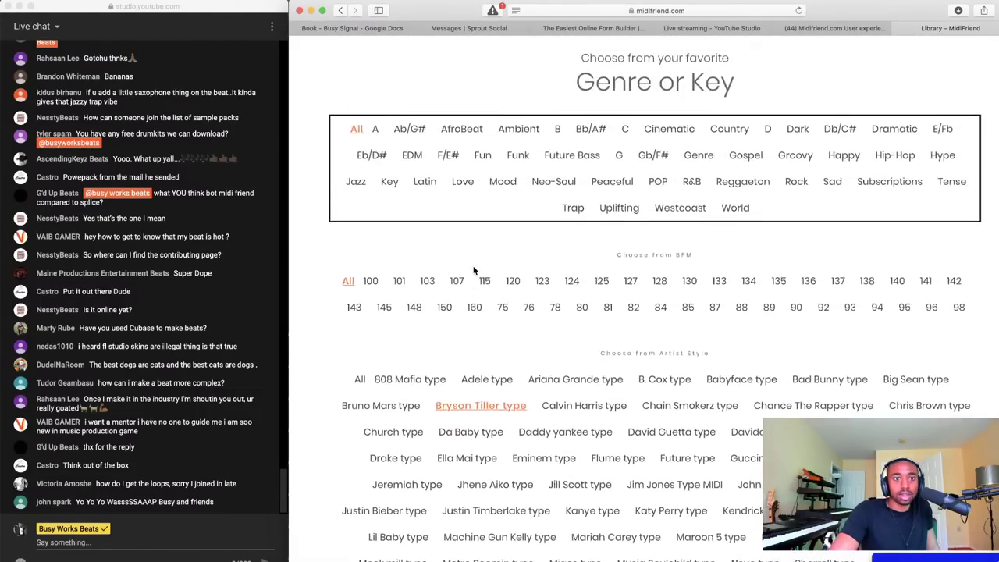
Try to remove the artist-tags filter, recheck the filter lists and reload the MidiFriend Browse library
scroll(474, 270, down, 15)
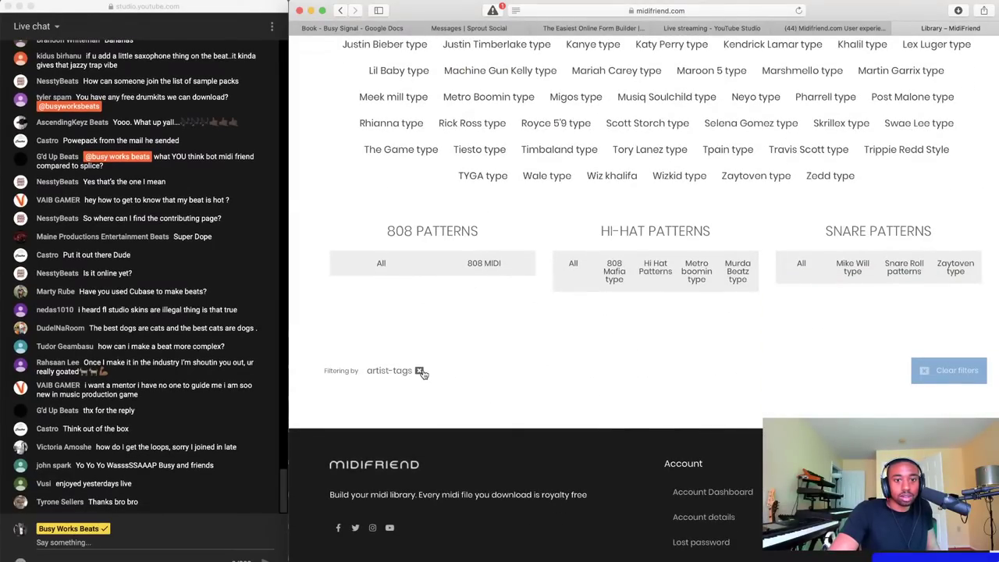
click(420, 371)
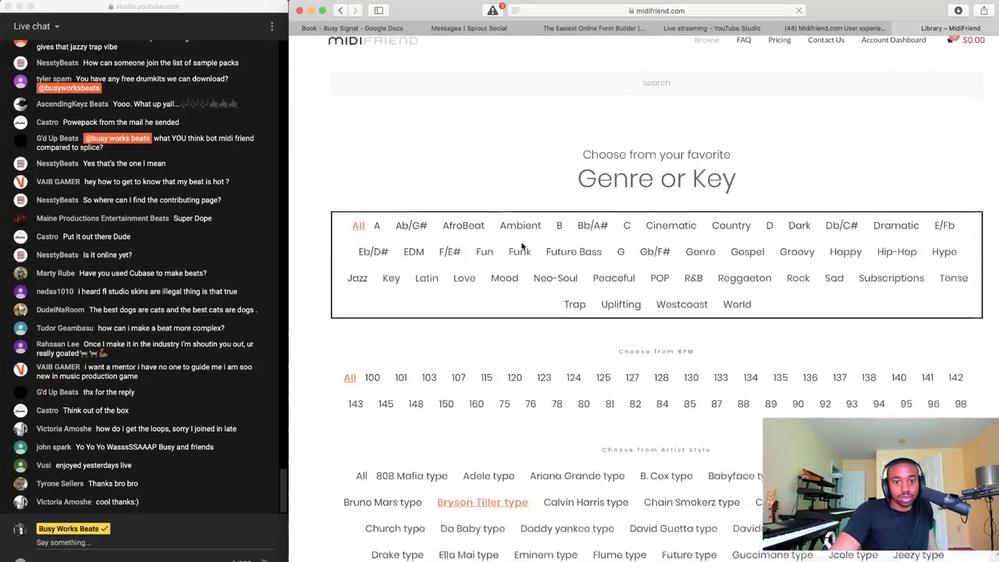
scroll(522, 247, down, 5)
scroll(522, 247, up, 5)
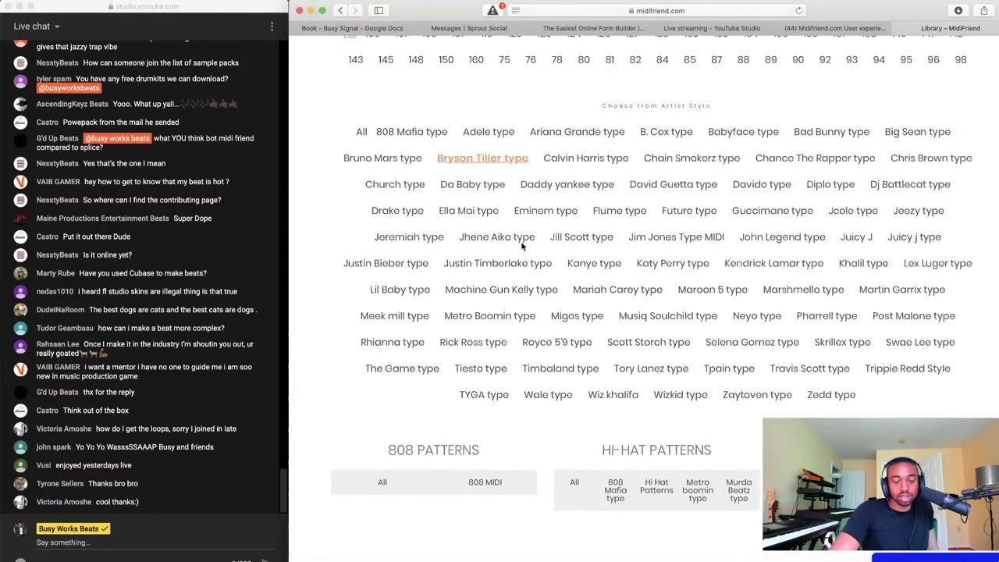
scroll(522, 247, up, 3)
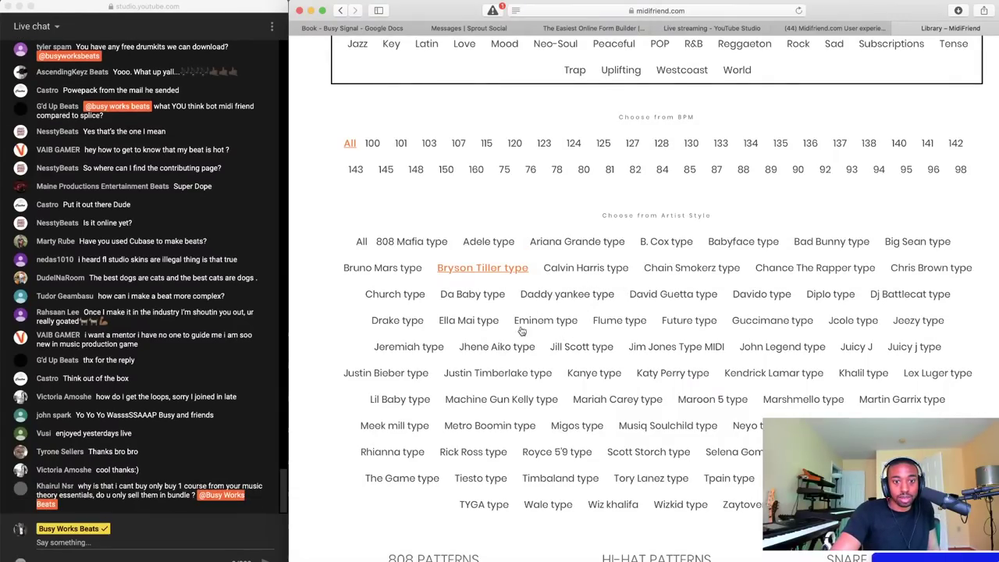
scroll(483, 277, down, 4)
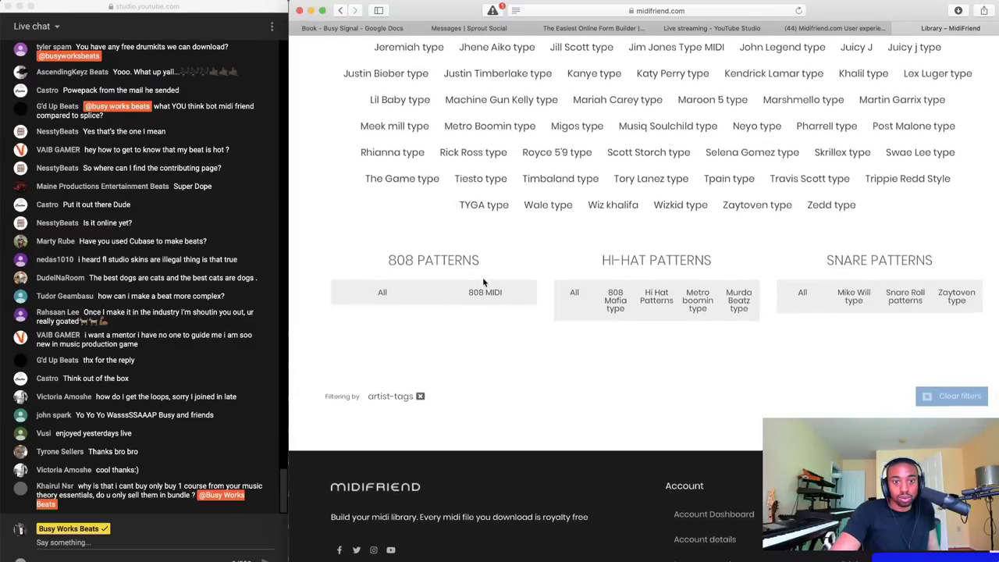
scroll(483, 277, up, 8)
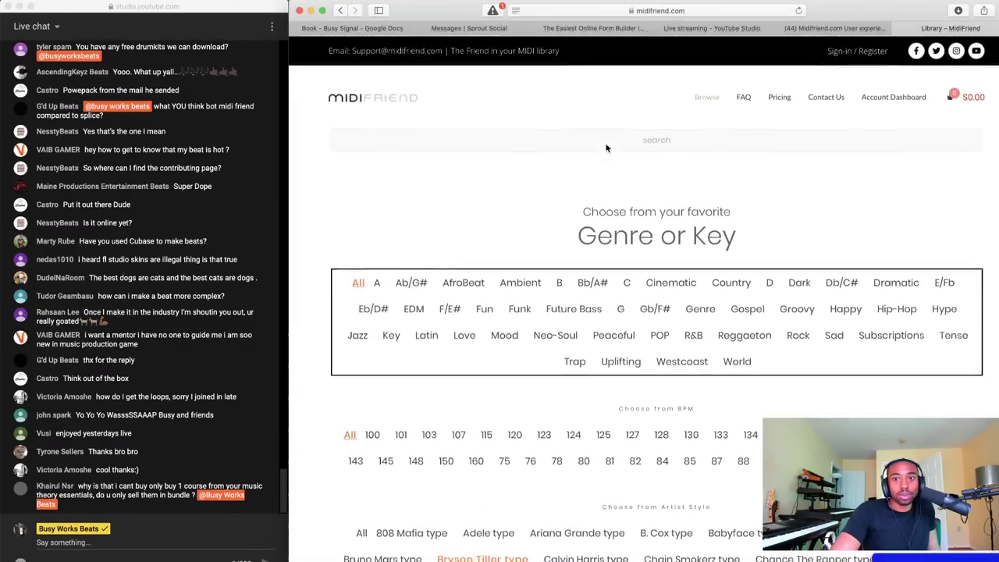
click(706, 96)
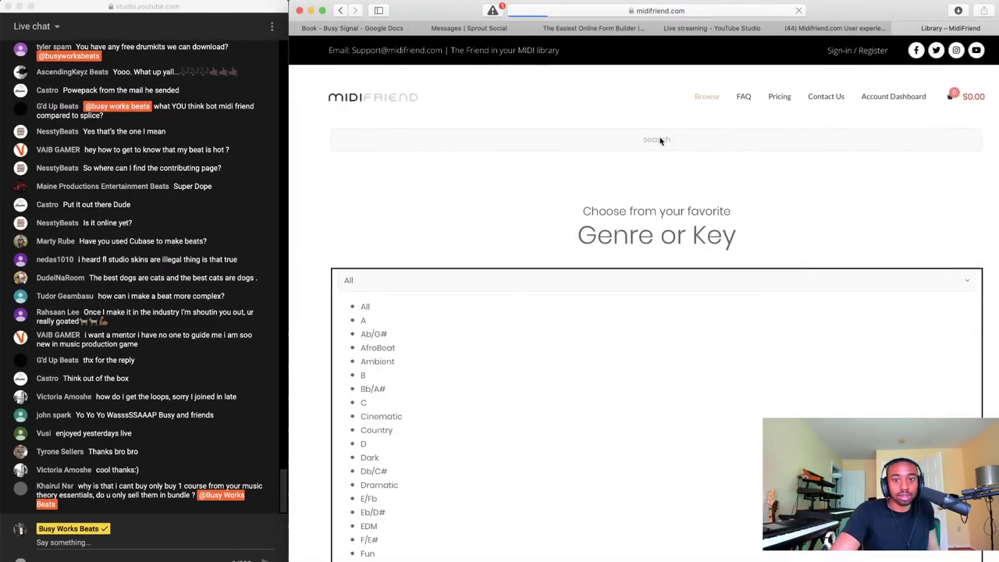
Filter the library by Bryson Tiller type and preview the "Legendary" MIDI loop, replaying it from near its start
scroll(497, 287, down, 3)
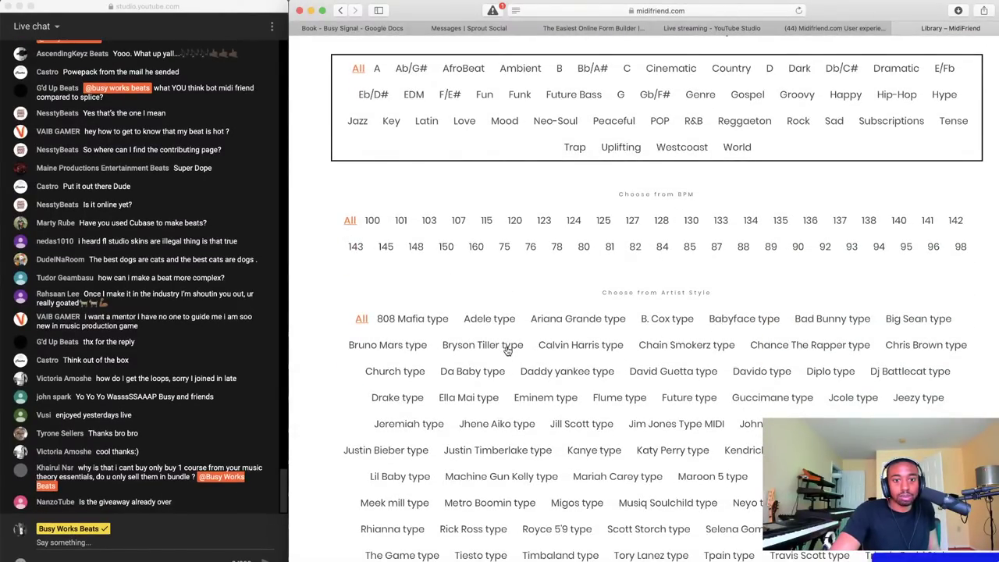
scroll(506, 352, down, 6)
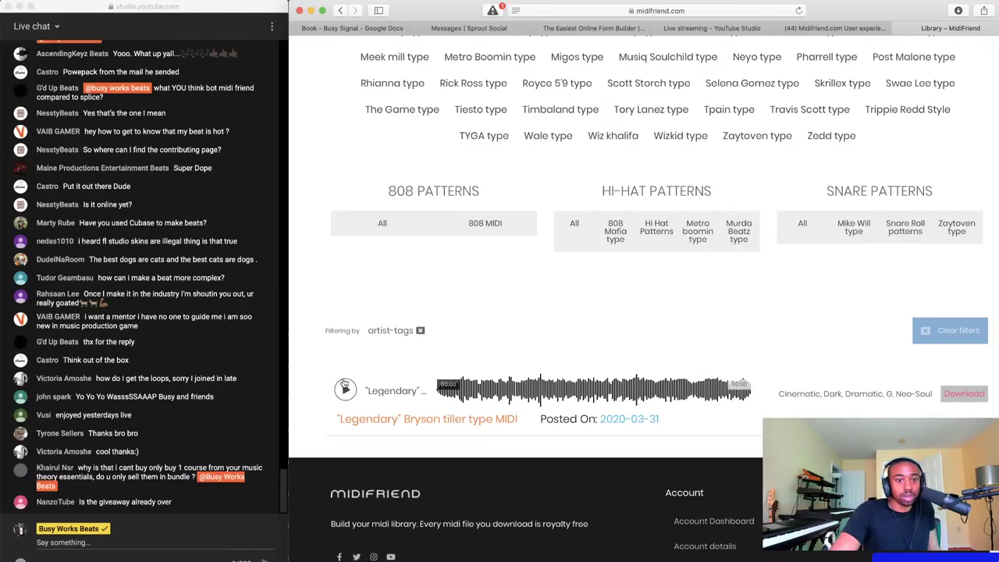
click(344, 388)
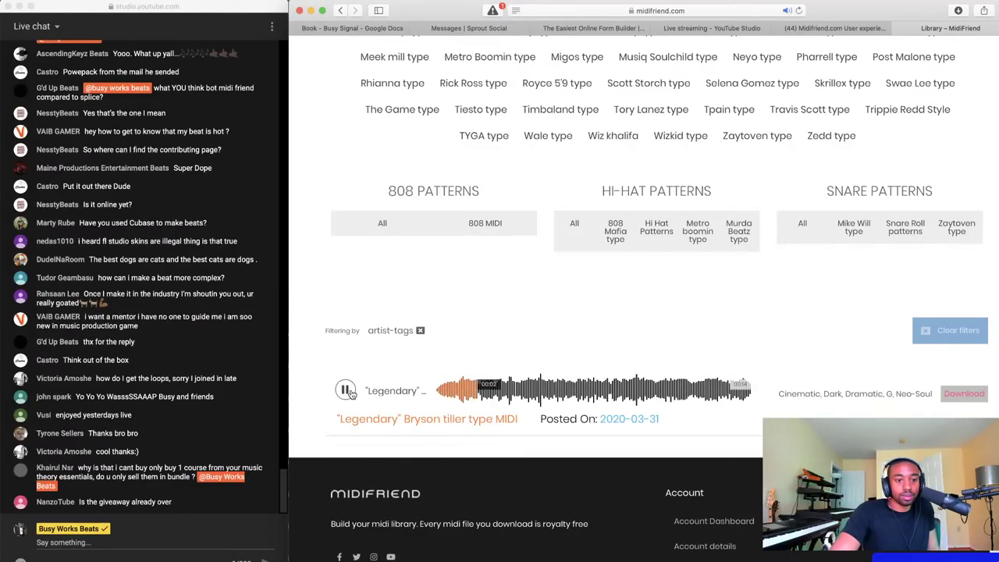
click(350, 393)
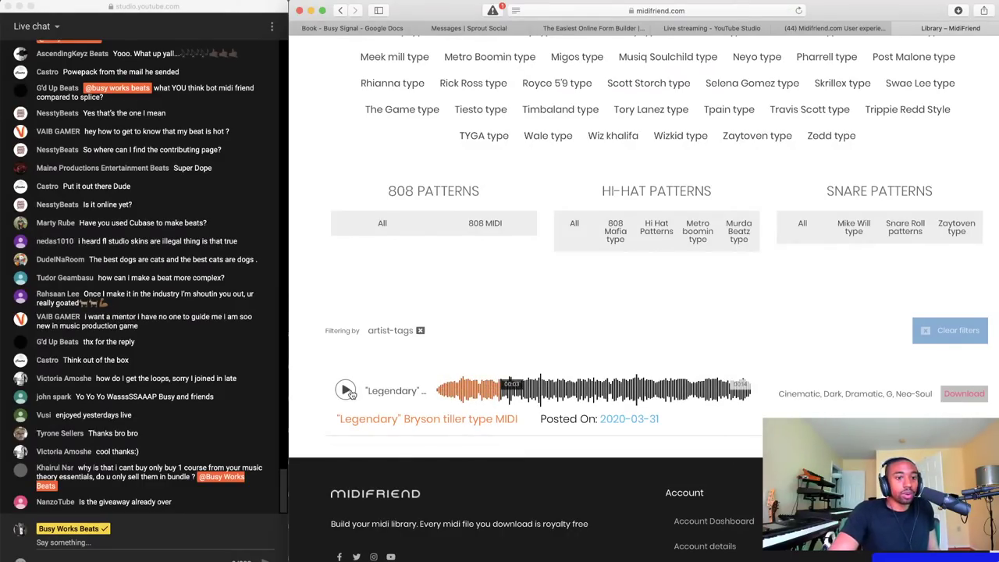
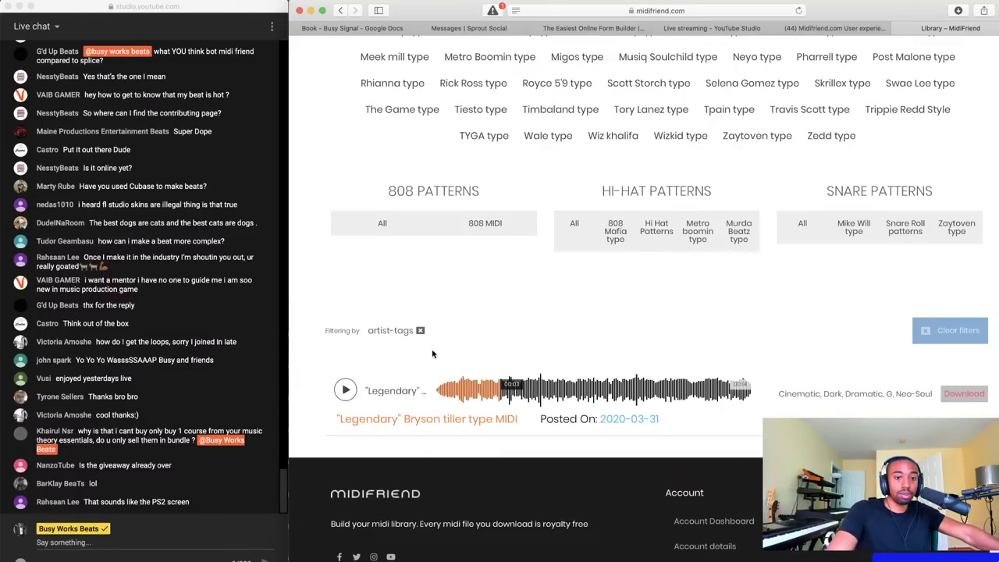
click(345, 389)
click(449, 393)
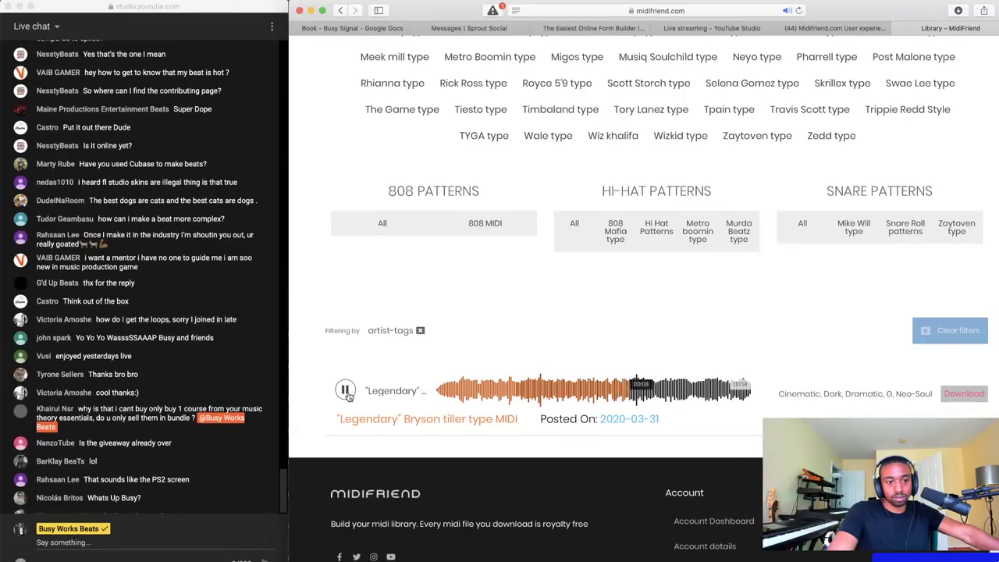
Stop the MIDI loop preview, switch to FL Studio and play the arrangement with the channel rack open
click(347, 392)
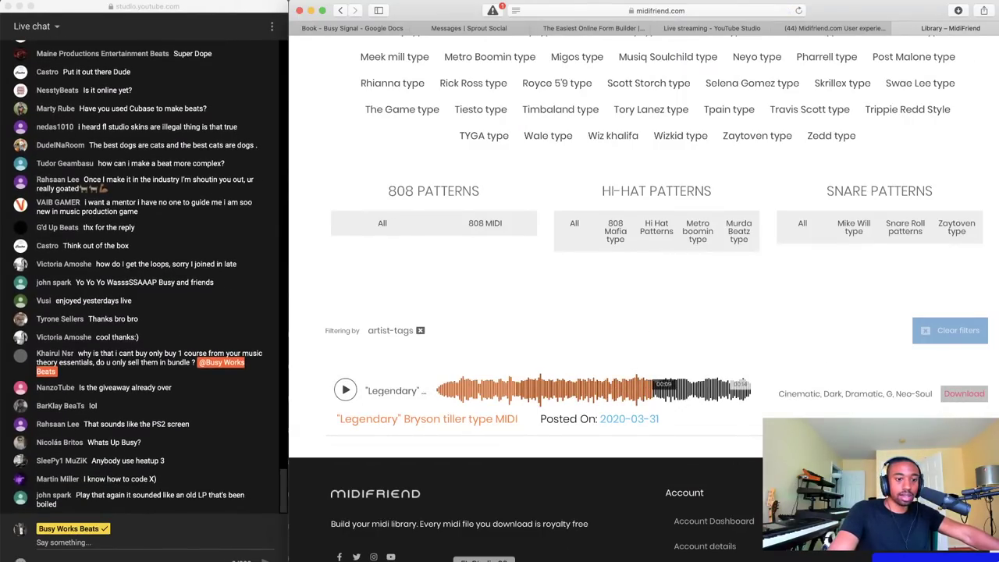
key(super+Tab)
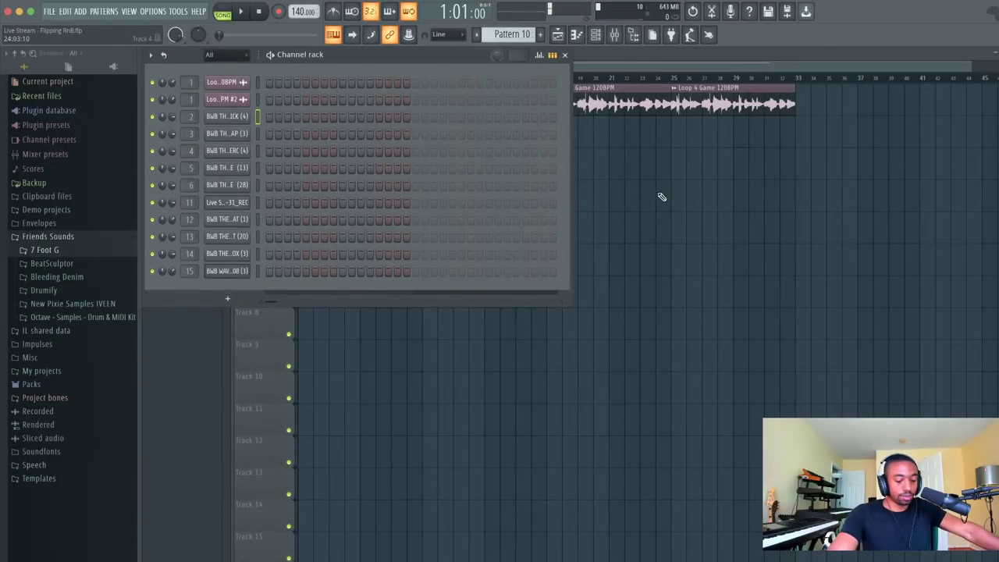
key(F6)
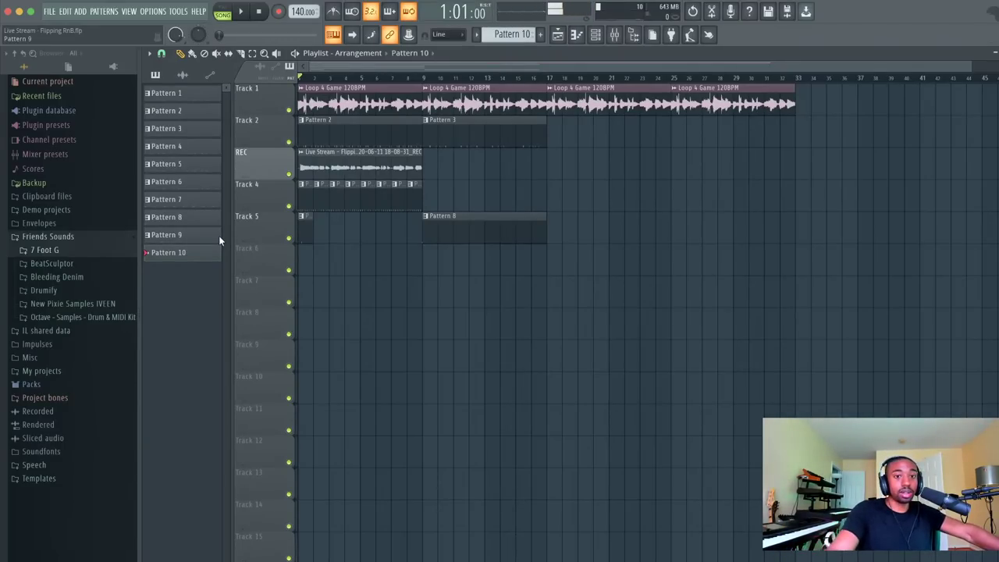
click(243, 16)
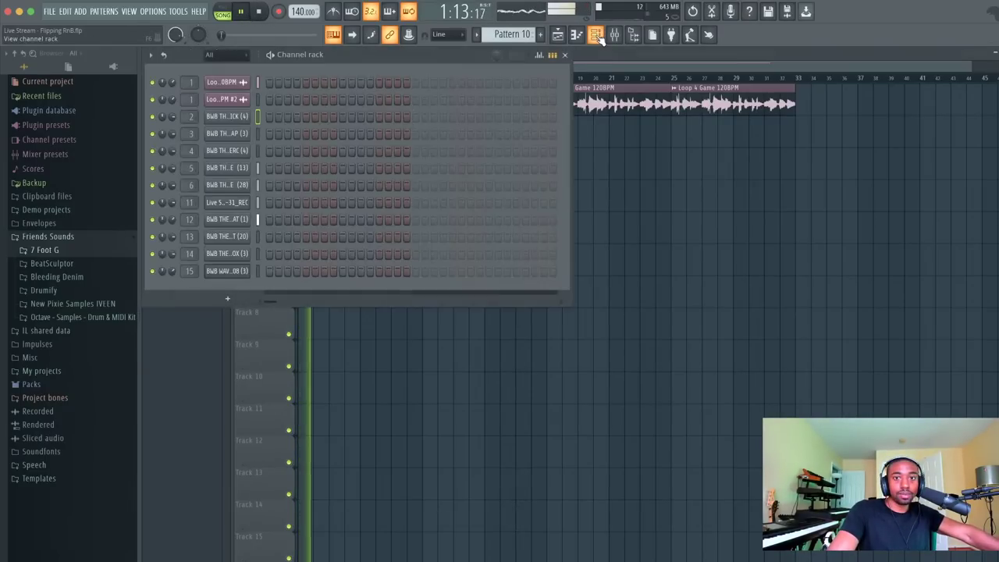
click(595, 35)
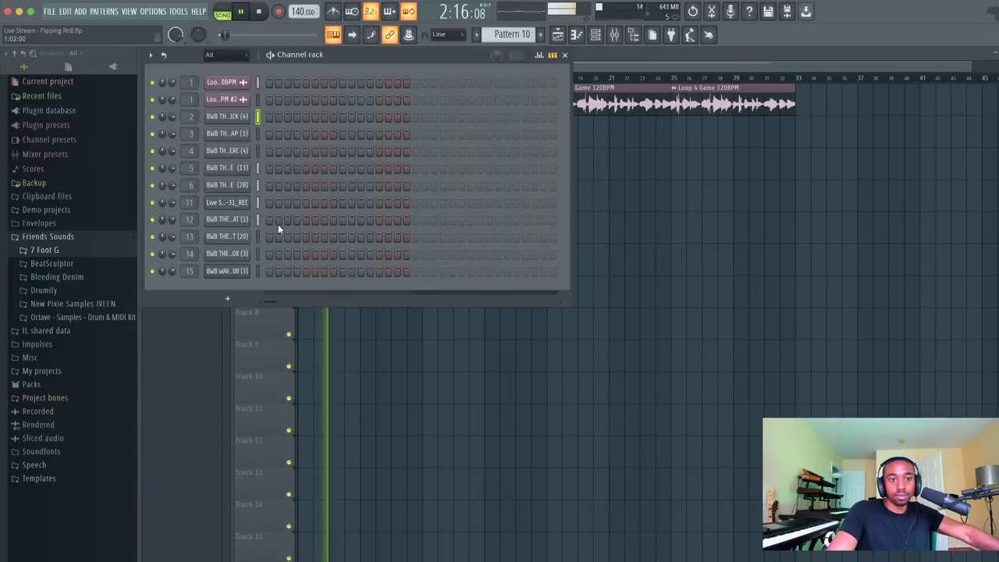
Browse through the Drumify folder to BWB THE WAVE KIT VOL. 5 and open its BWB WAVE 5 808 samples
click(67, 252)
click(67, 253)
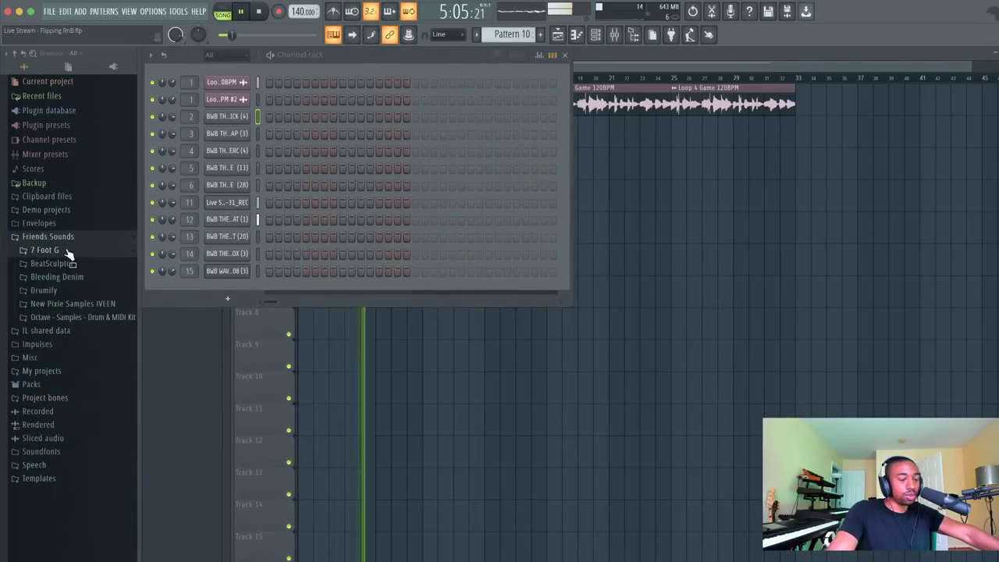
key(space)
key(space)
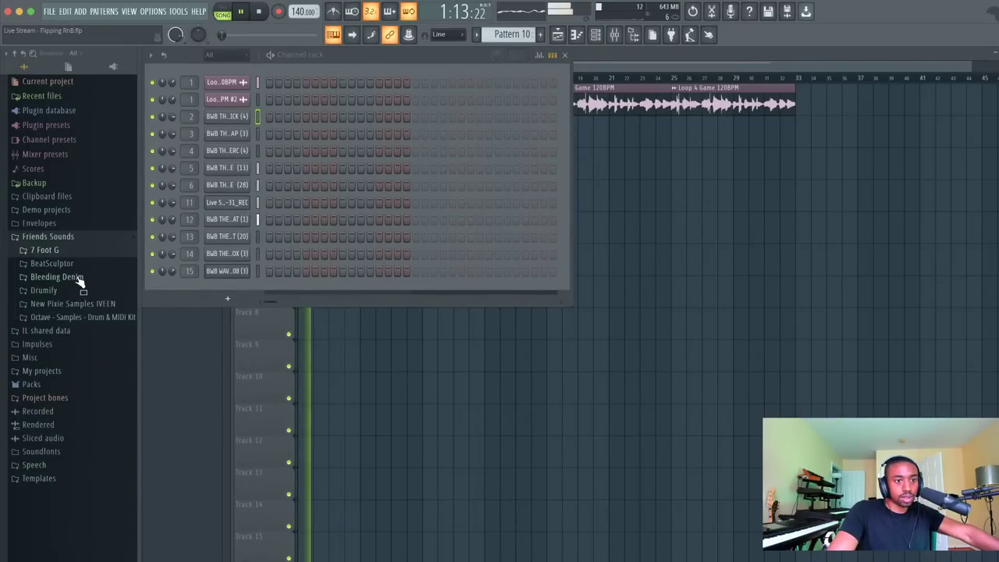
click(78, 279)
click(78, 279)
click(76, 290)
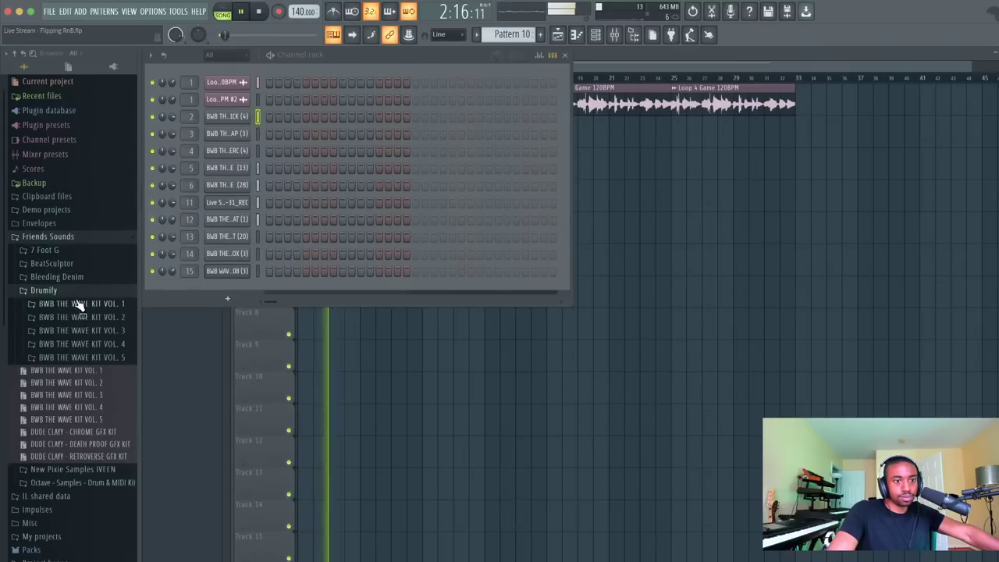
click(86, 357)
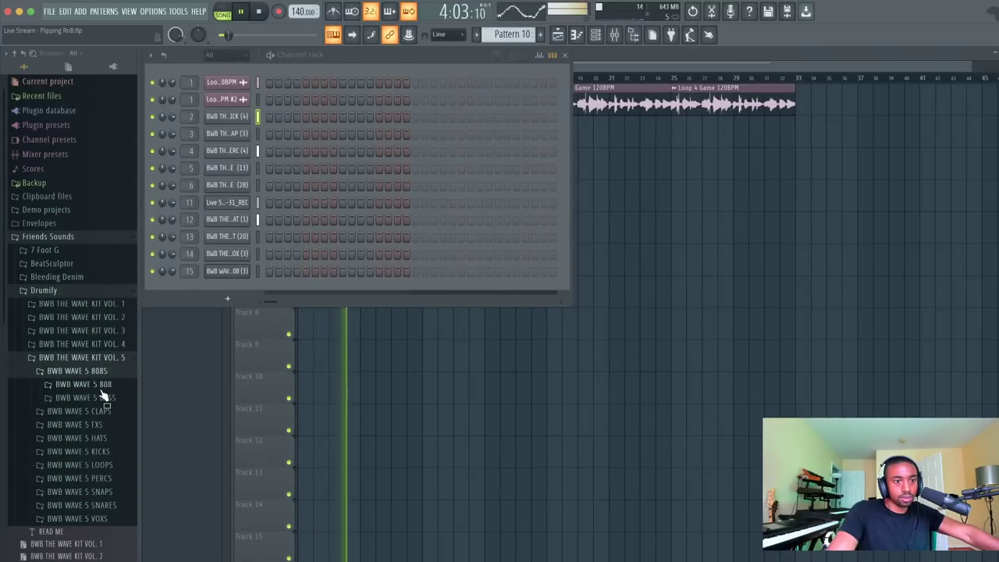
click(78, 371)
key(space)
Audition the BWB WAVE 5 808 samples, including 6, 15 and 16, and compare them with the arrangement
click(103, 344)
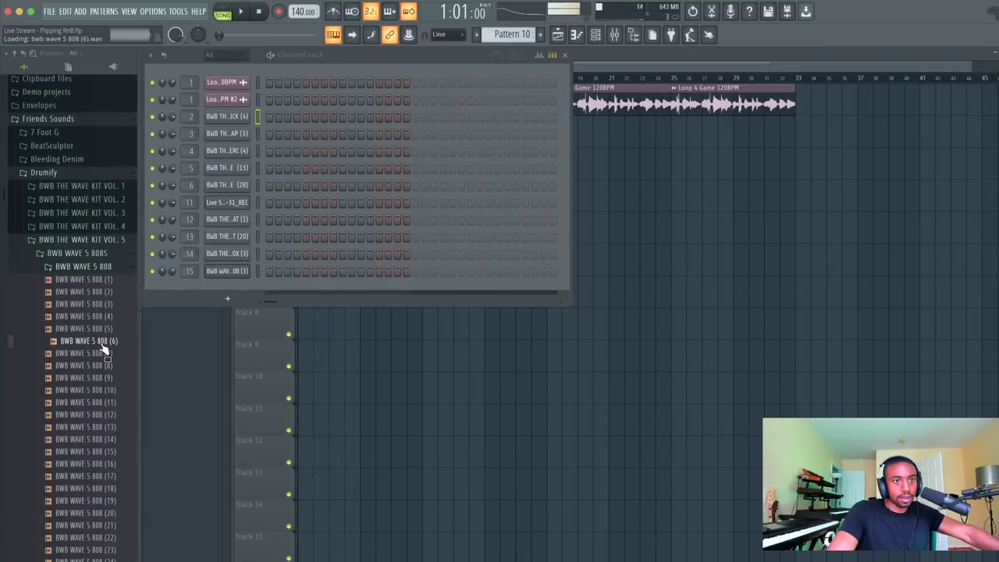
scroll(104, 350, down, 2)
click(104, 373)
click(106, 411)
scroll(107, 413, down, 2)
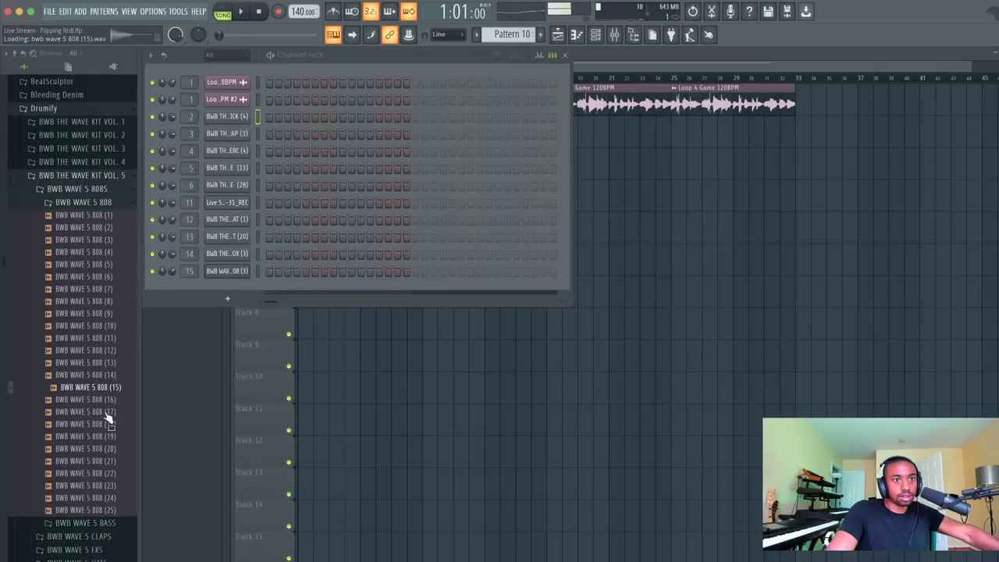
click(108, 421)
click(107, 372)
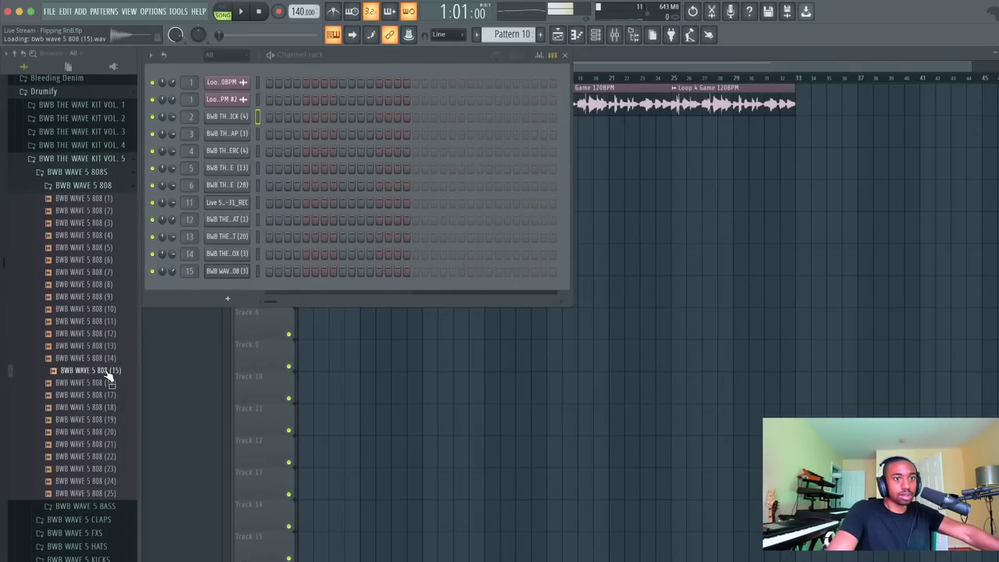
key(space)
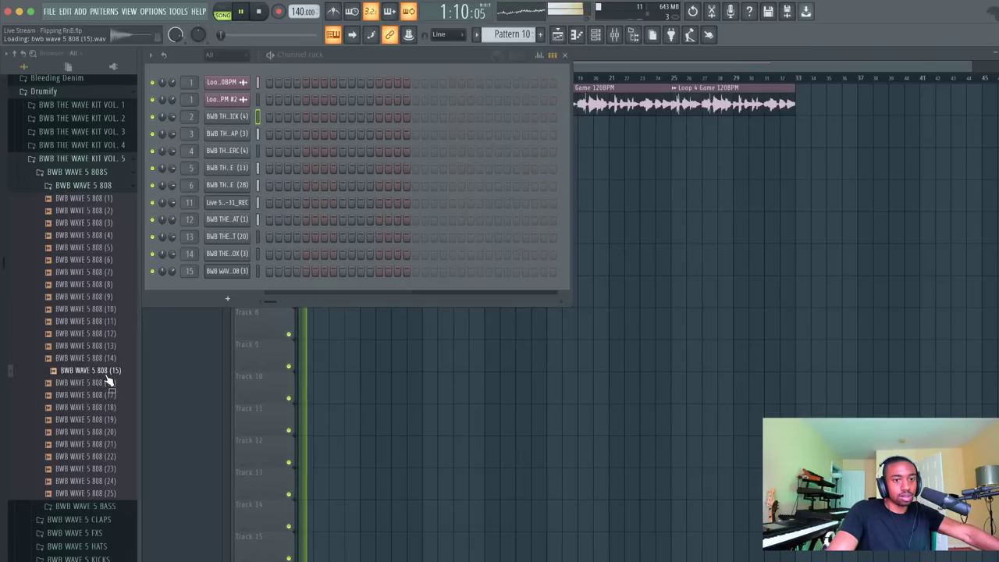
click(107, 384)
key(space)
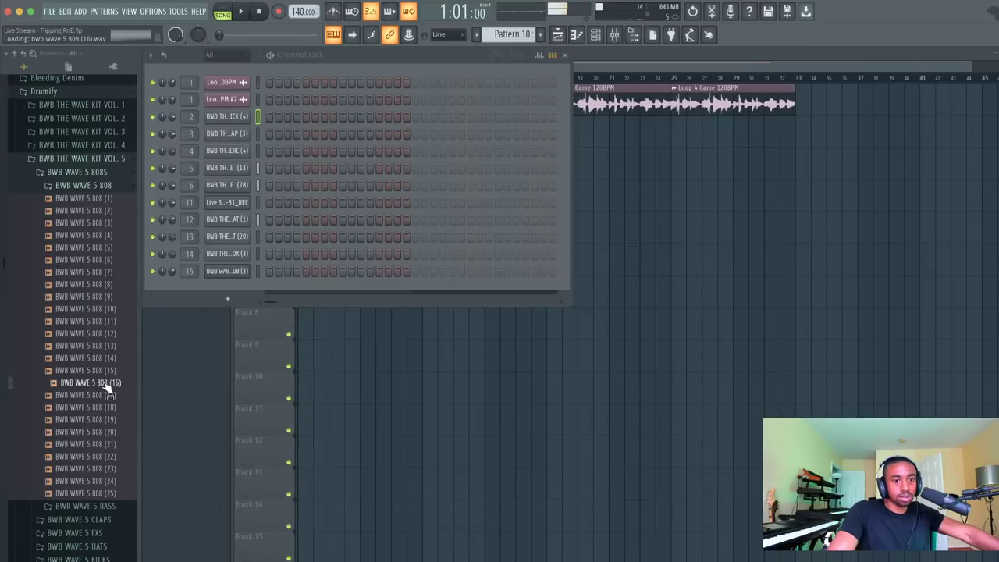
Load BWB WAVE 5 808 (16) into a new channel, route it to mixer track 15 and open its piano roll
right_click(104, 384)
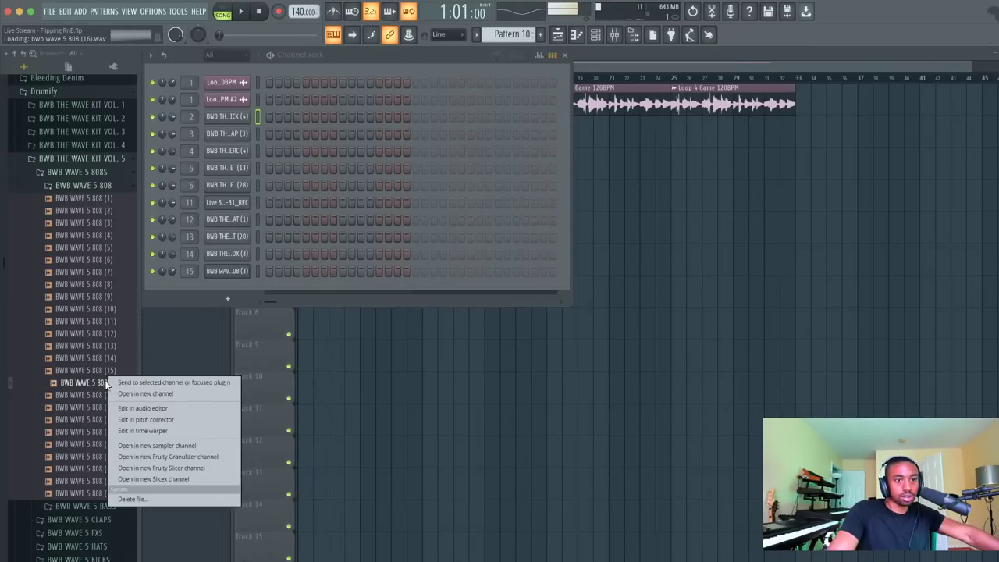
click(145, 394)
click(178, 300)
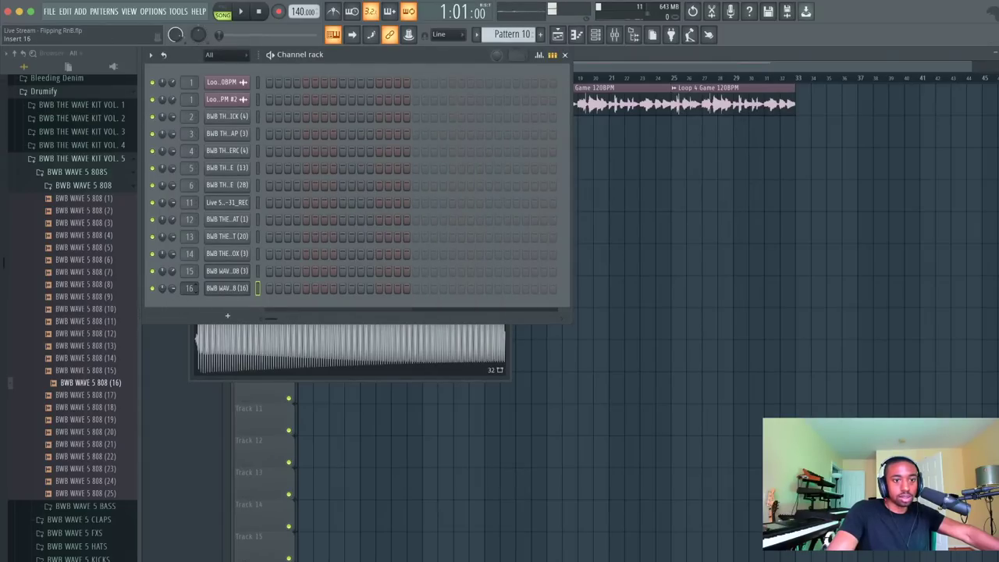
right_click(230, 288)
click(273, 288)
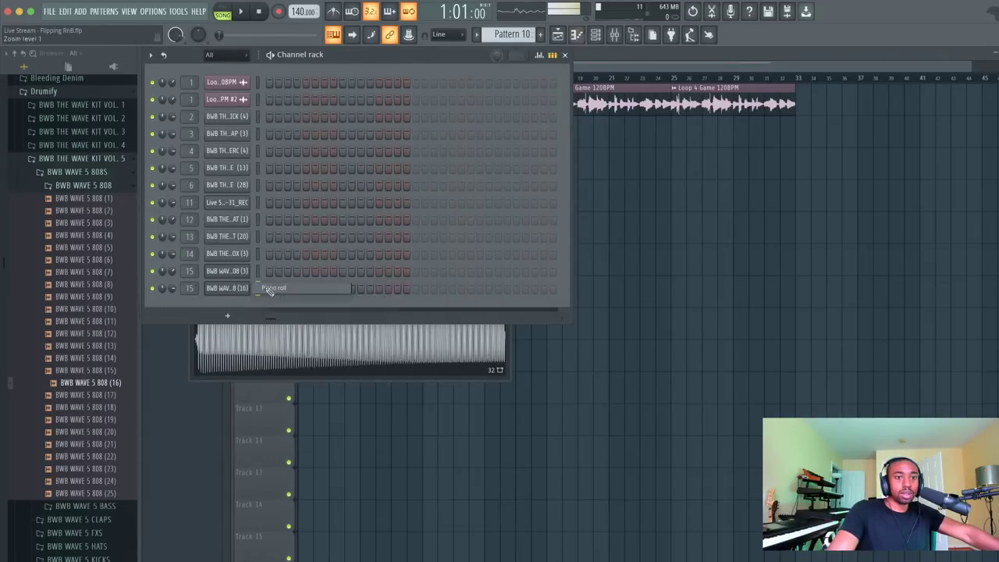
Place a D6 note for the 808 at the start of bar 1 and play the song
click(177, 189)
scroll(176, 190, up, 3)
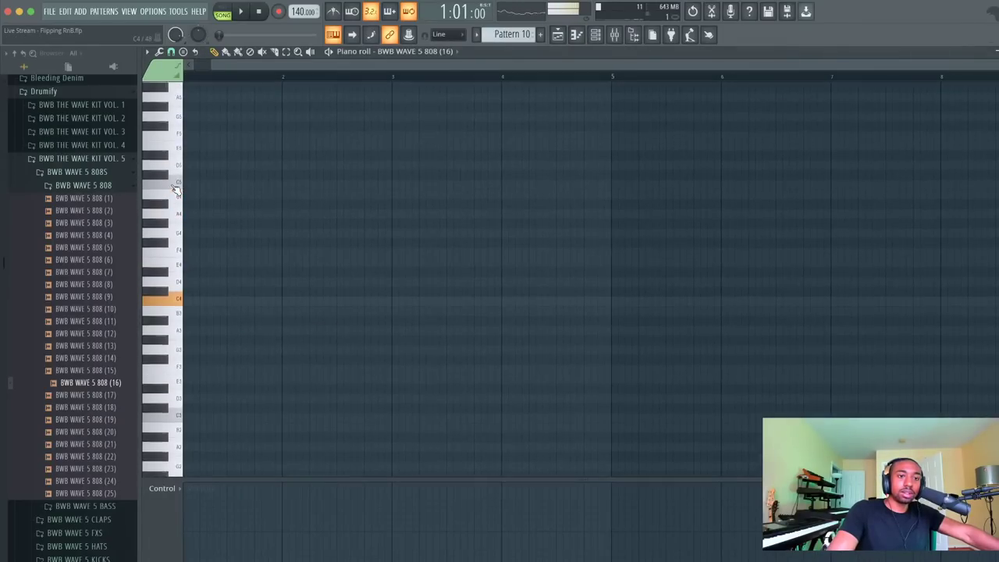
scroll(177, 190, up, 2)
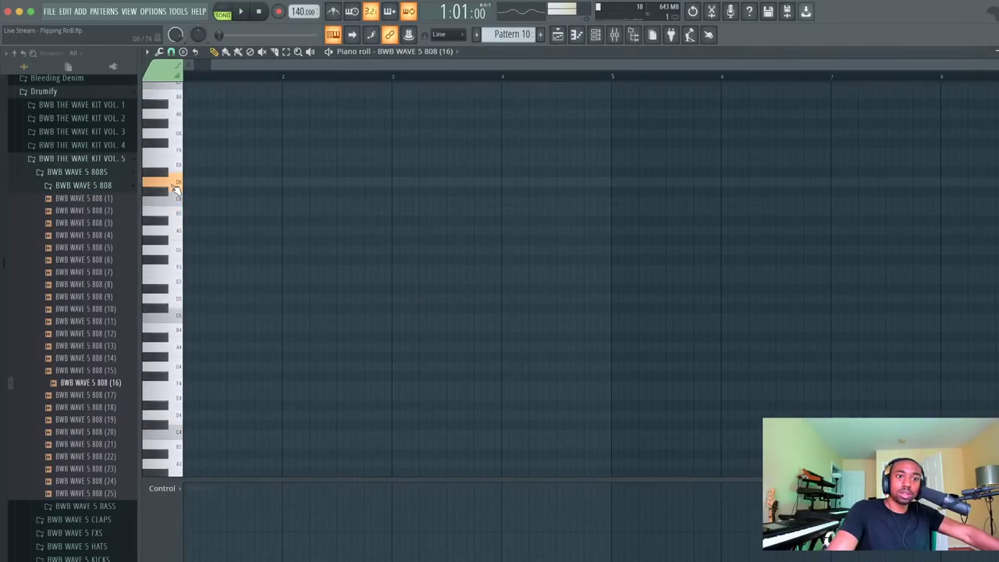
click(195, 182)
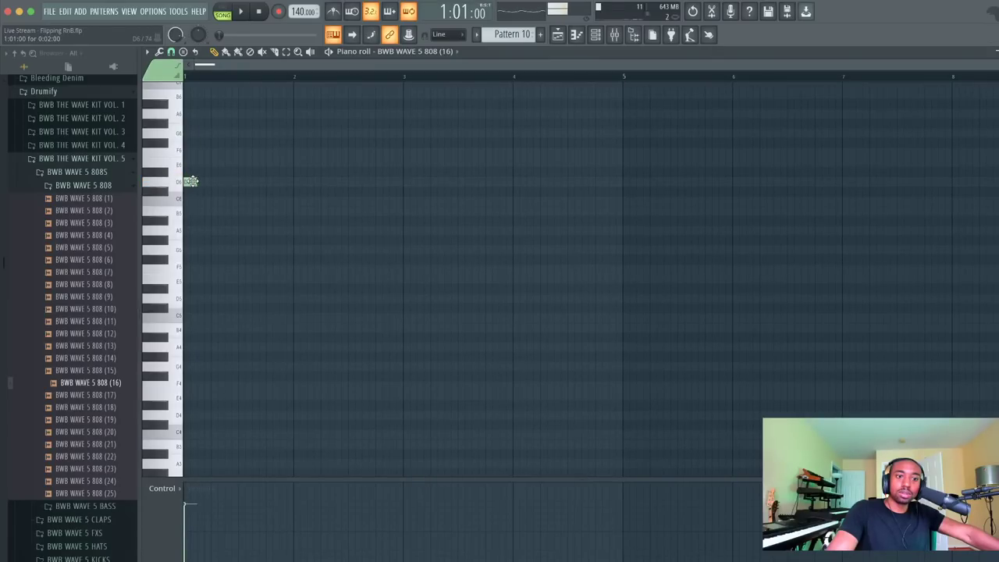
drag(175, 252, 226, 208)
key(space)
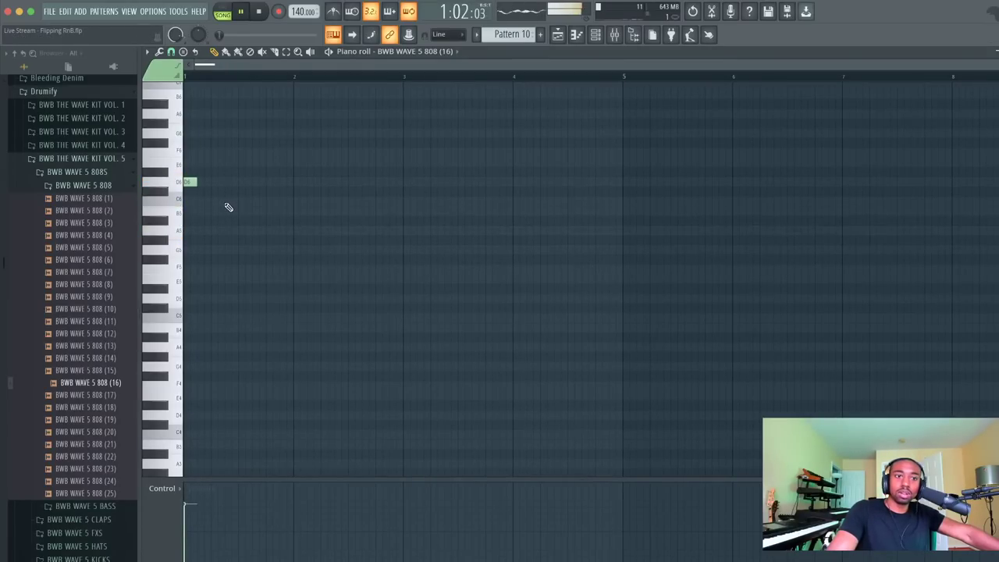
Place a Pattern 10 clip at bar 1 of Track 6 in the playlist and bring back the channel rack
click(559, 36)
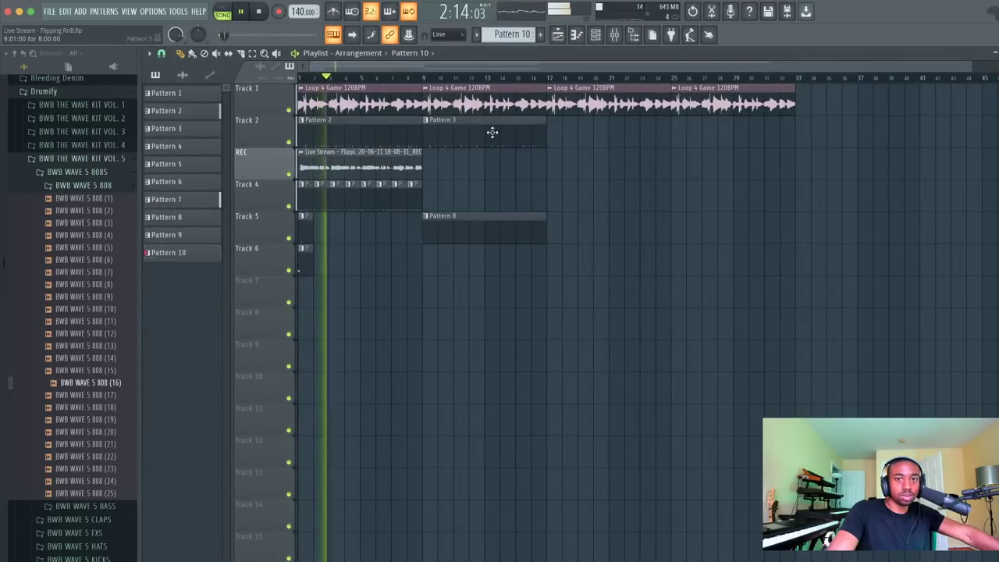
click(609, 34)
key(space)
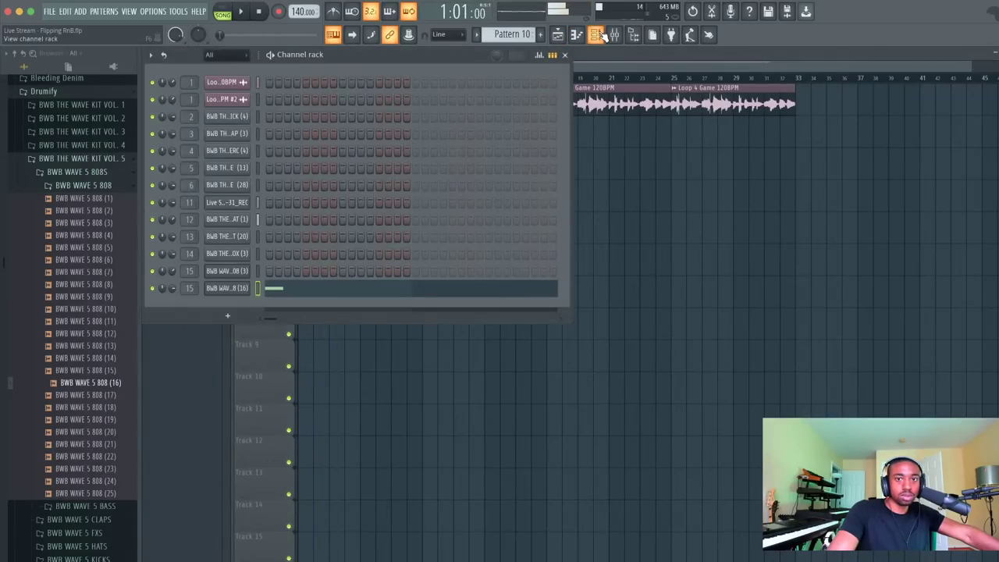
Play the song from the start to check the first 808 note, from the piano roll and the channel rack
click(353, 295)
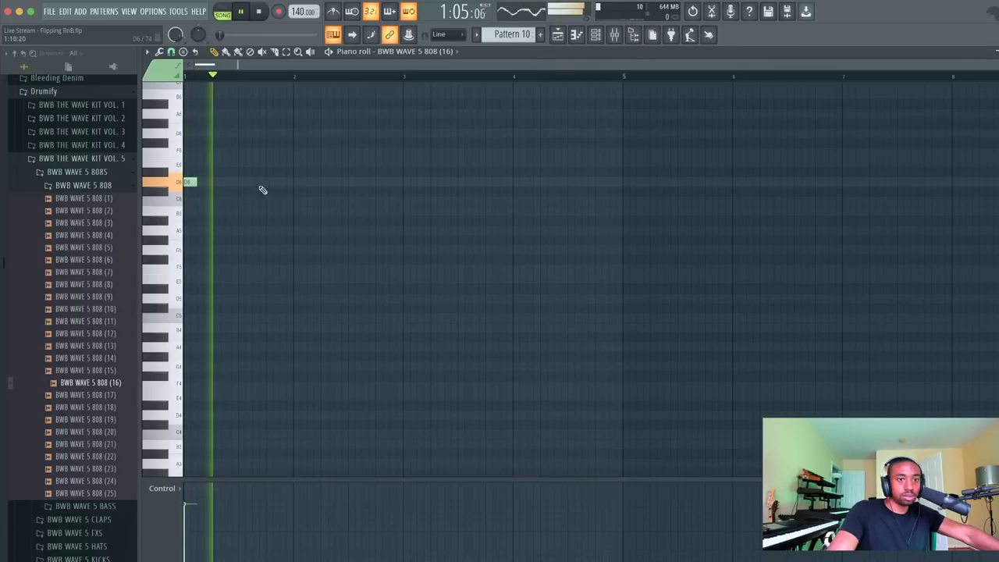
key(space)
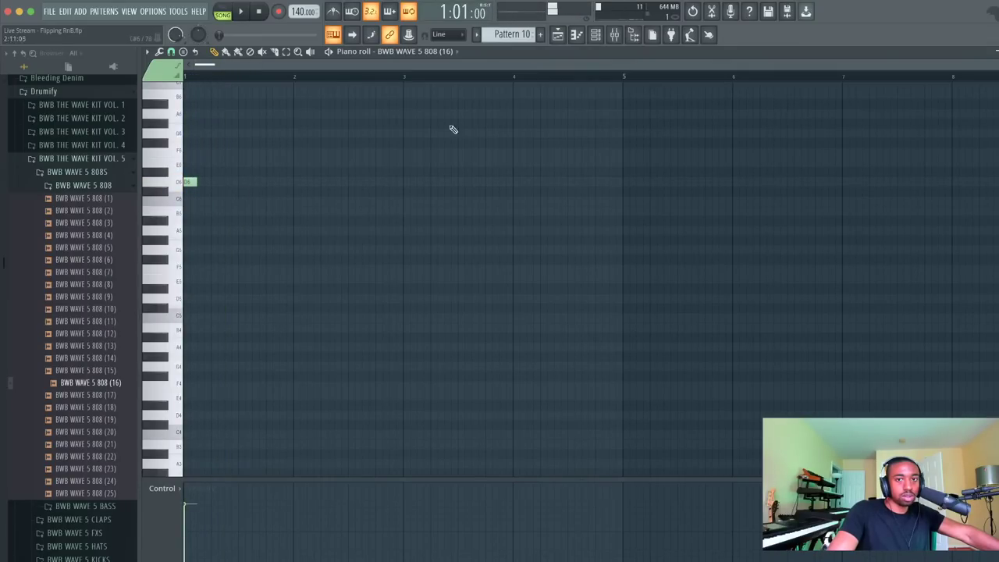
click(595, 34)
key(space)
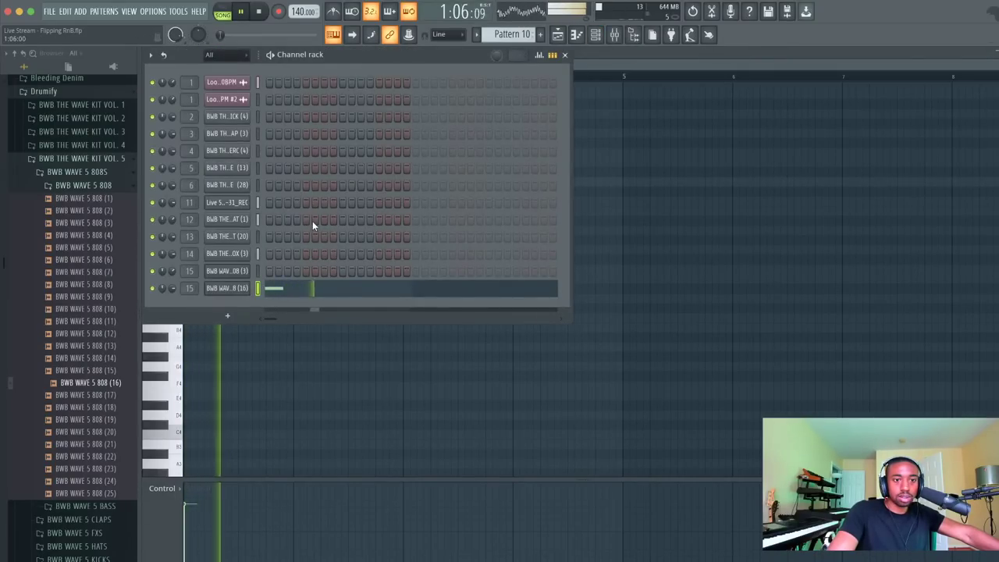
key(space)
key(F5)
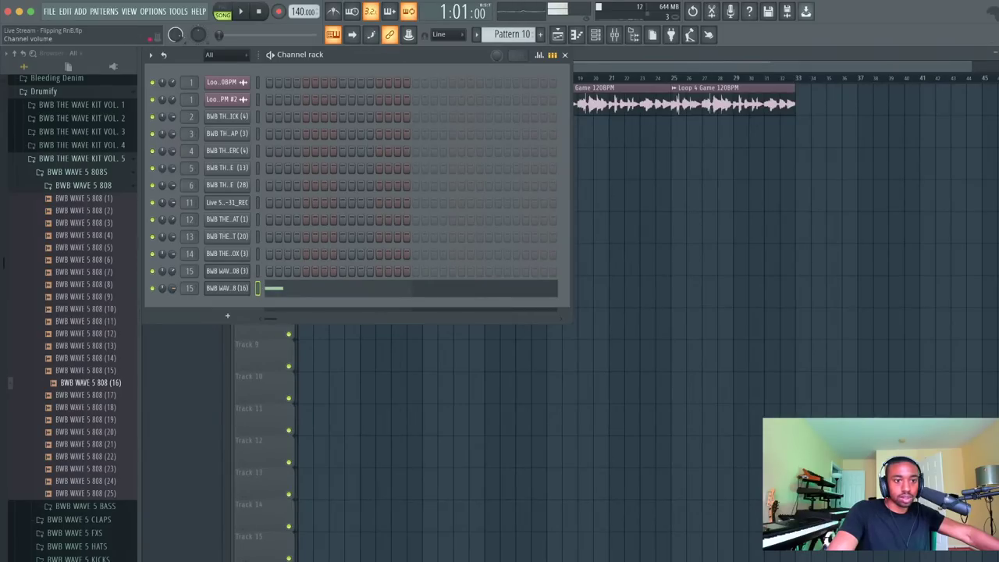
Reopen the 808 (16) piano roll and set its snap to 1/2 beat
click(283, 290)
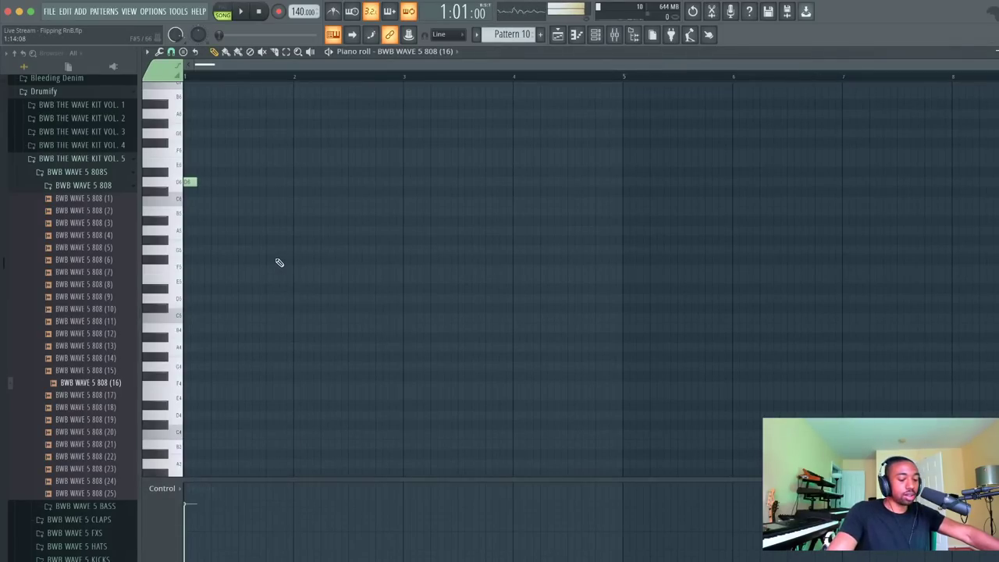
click(171, 51)
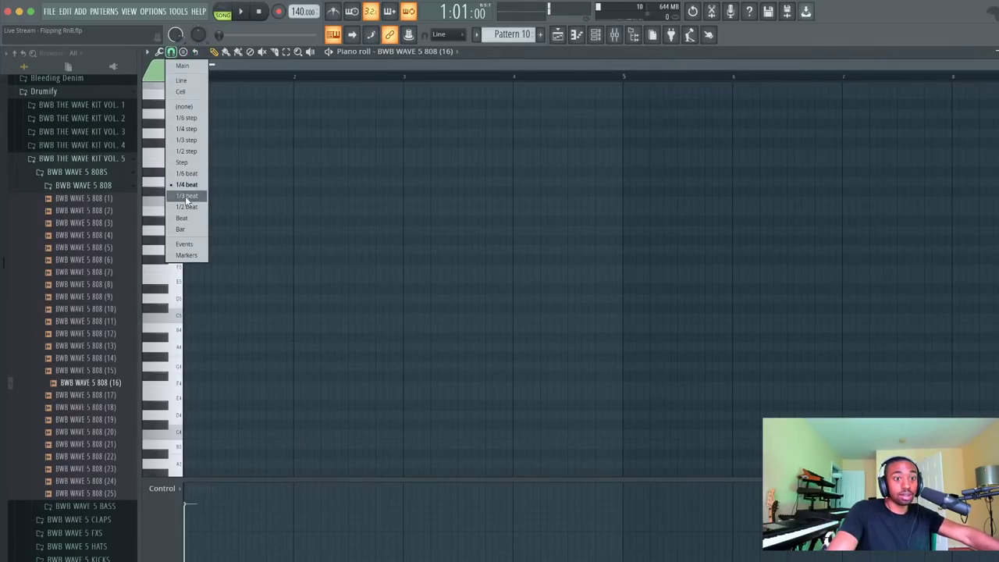
click(187, 212)
Try a B5 note at 1:07, delete it, and place a C6 note at 1:13 while playing the song
click(230, 208)
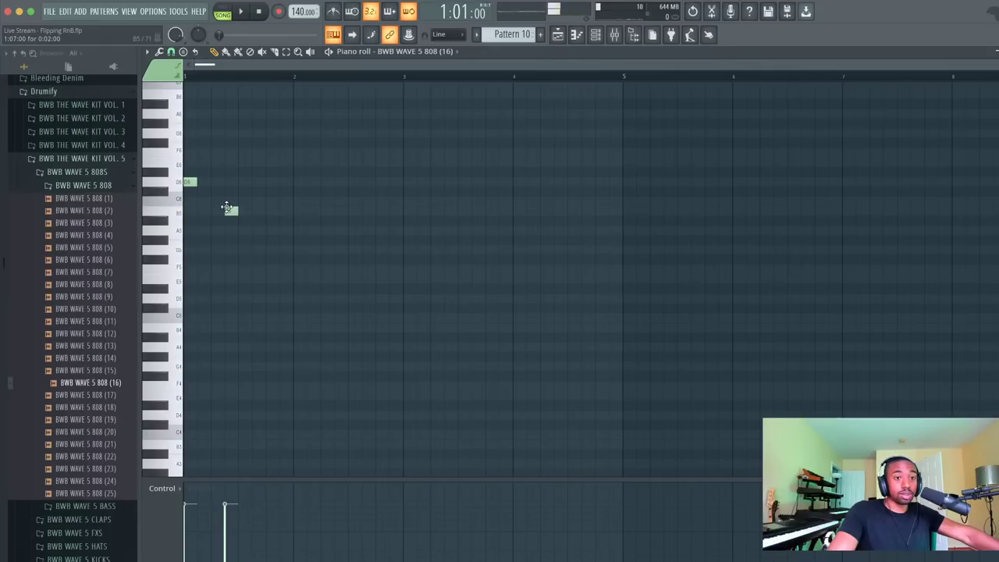
right_click(231, 211)
key(space)
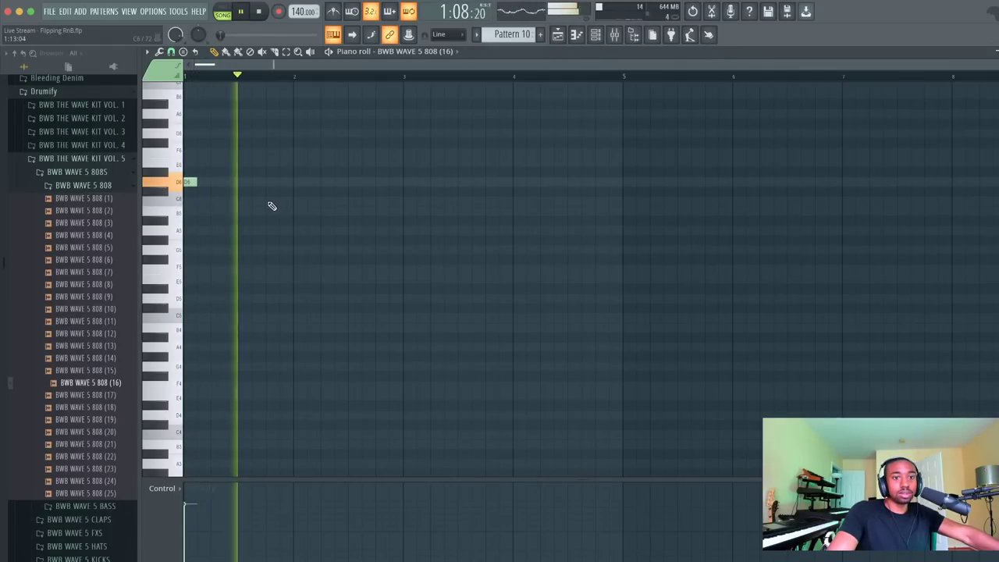
click(269, 202)
key(space)
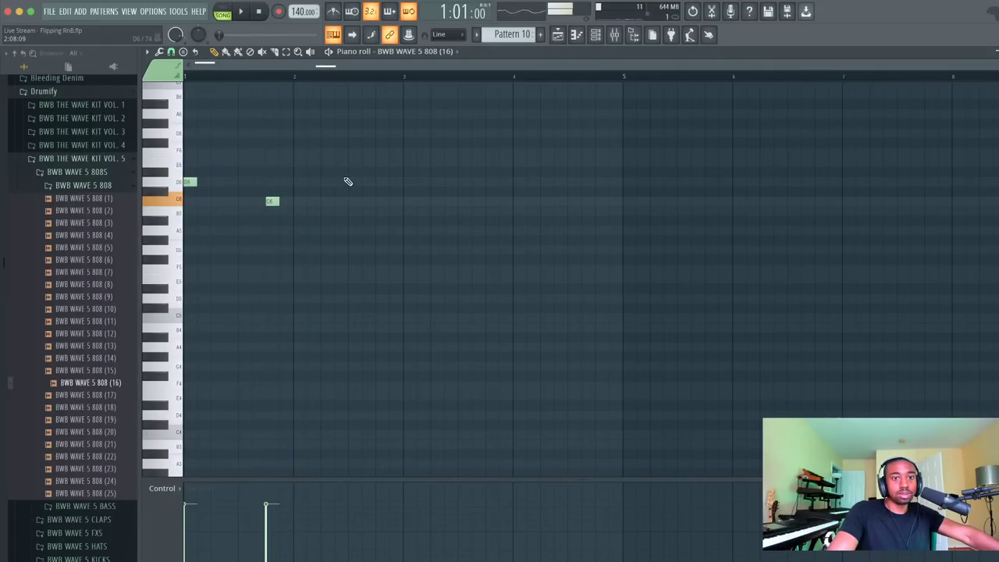
Add a D6 note at 2:09 and A#5 notes at 2:13 and the start of bar 3, checking against playback
click(348, 182)
click(374, 220)
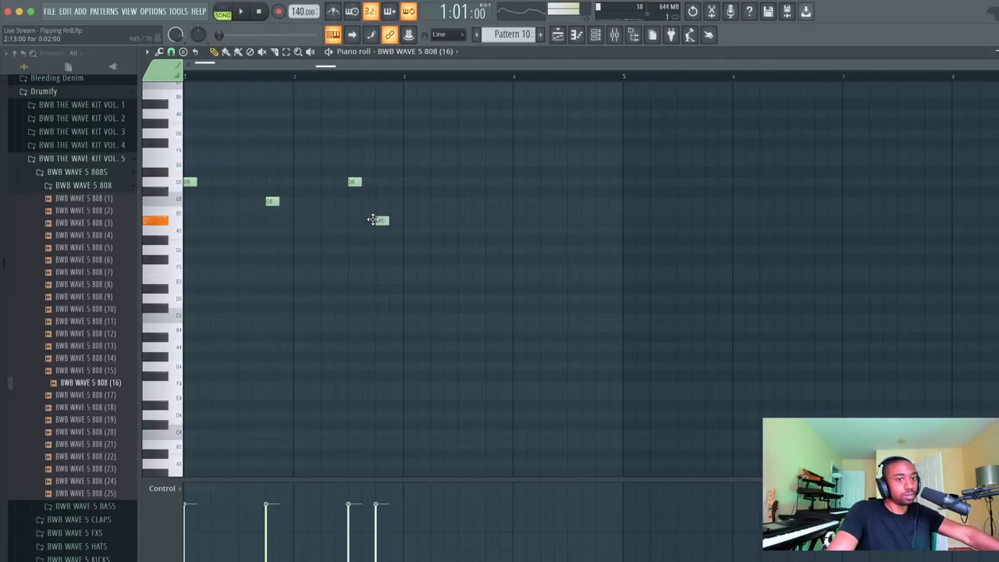
key(space)
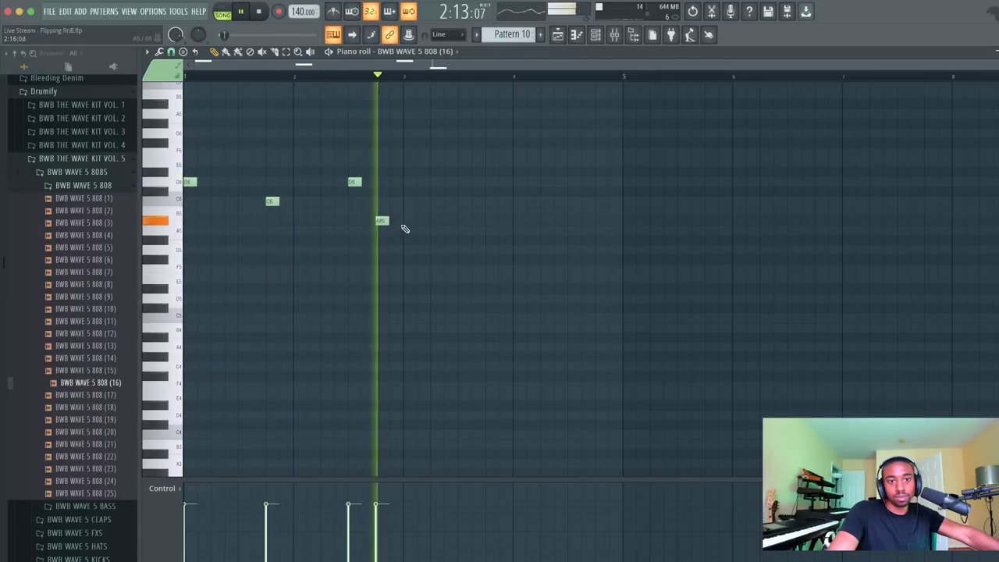
click(406, 221)
key(space)
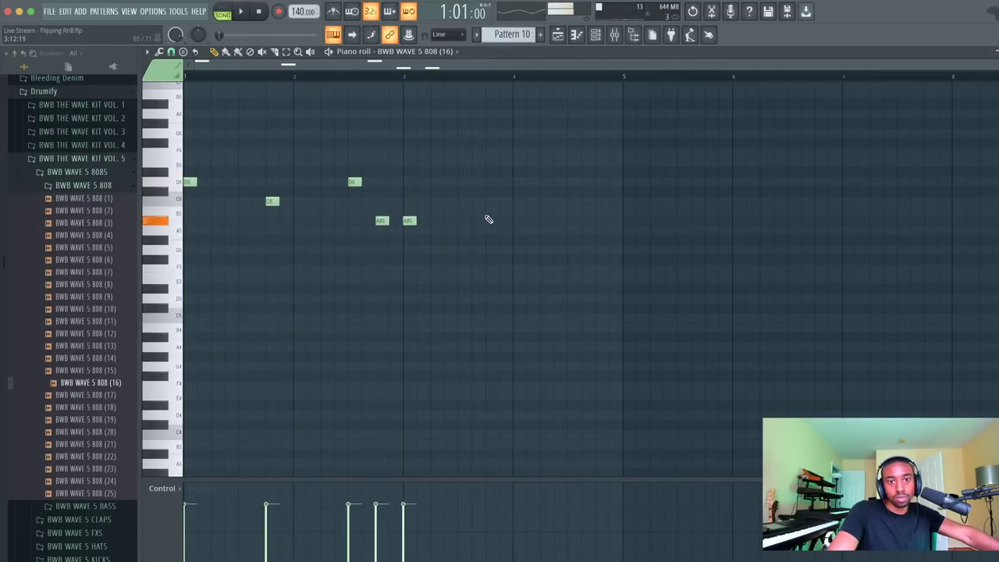
Add an A5 note at 3:13, try all the 808 notes an octave lower, and check them against playback
drag(490, 232, 488, 226)
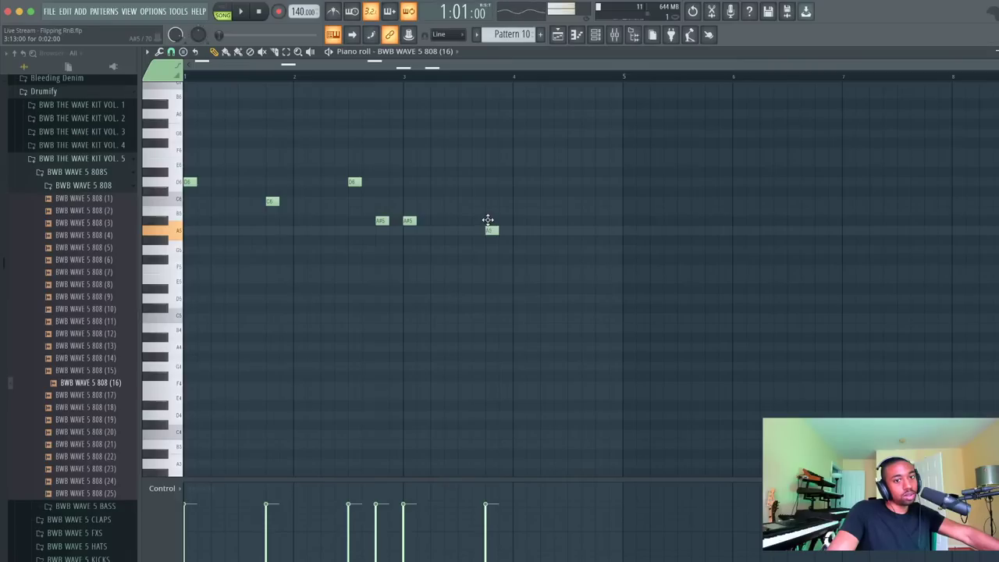
key(ctrl+Down)
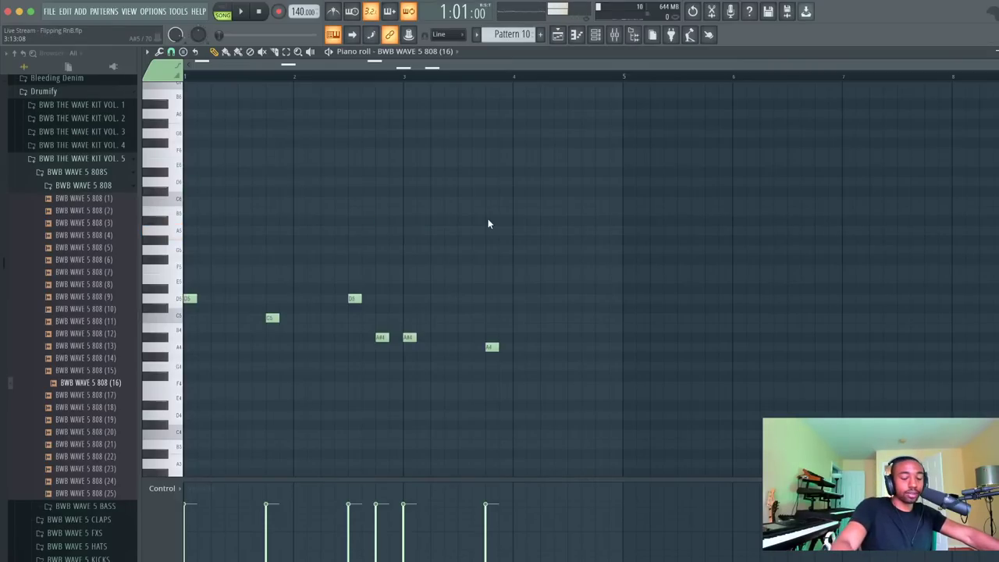
key(space)
key(space)
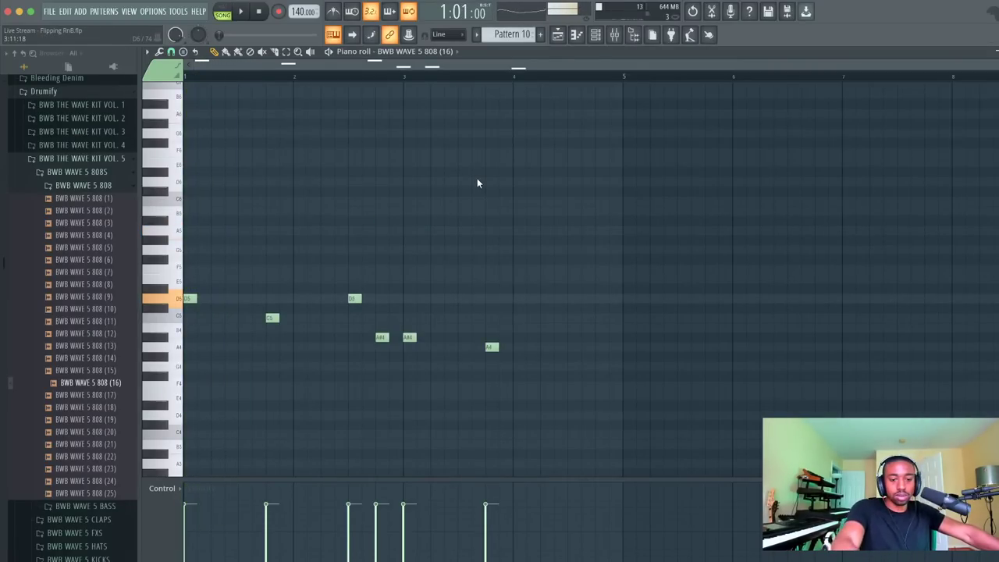
Move all the 808 notes back up an octave and play the song through the A5 note in bar 3
key(ctrl+Up)
key(space)
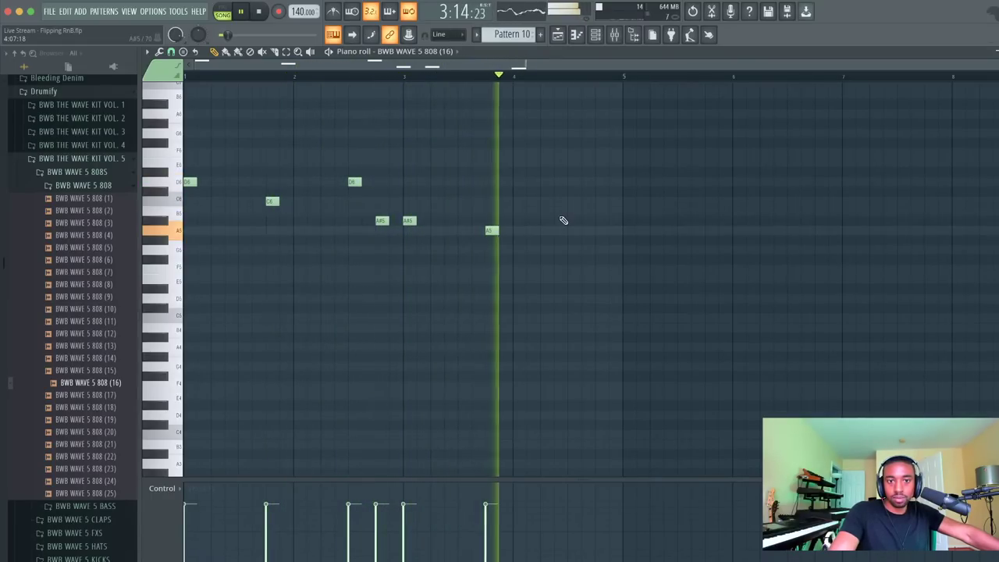
key(space)
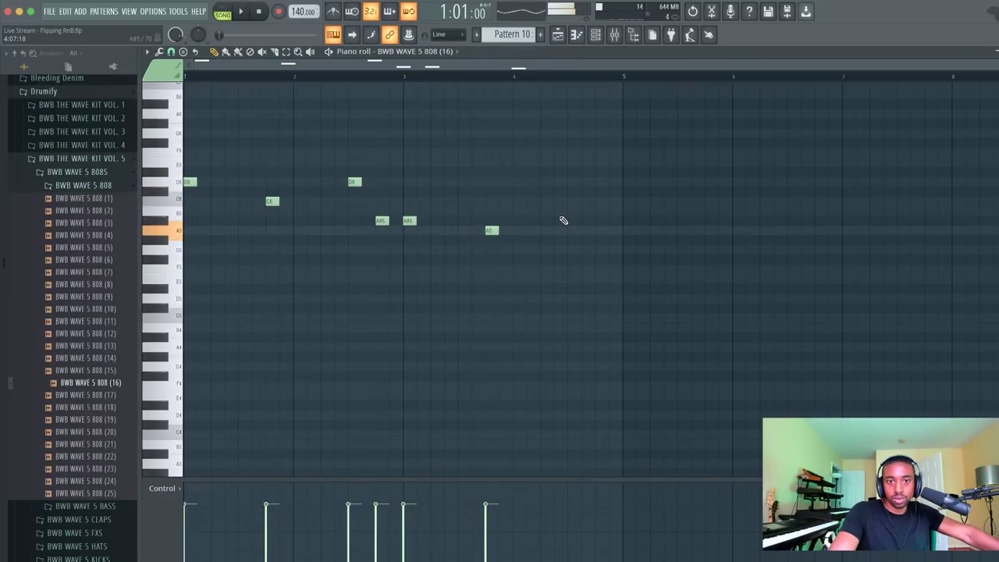
Replace the A5 note at 3:13 with a C6 note and play the song from the start
click(487, 202)
right_click(492, 231)
key(space)
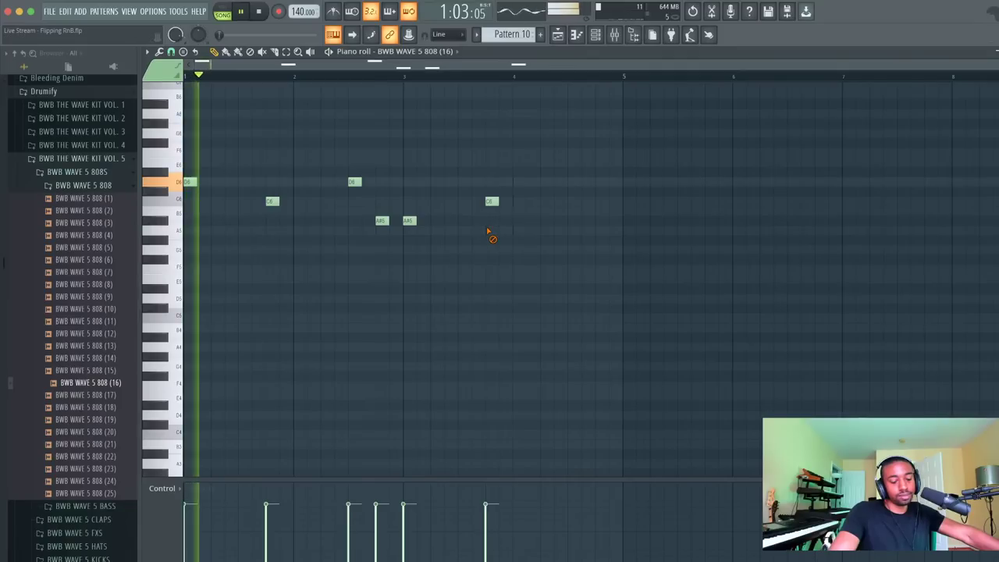
key(space)
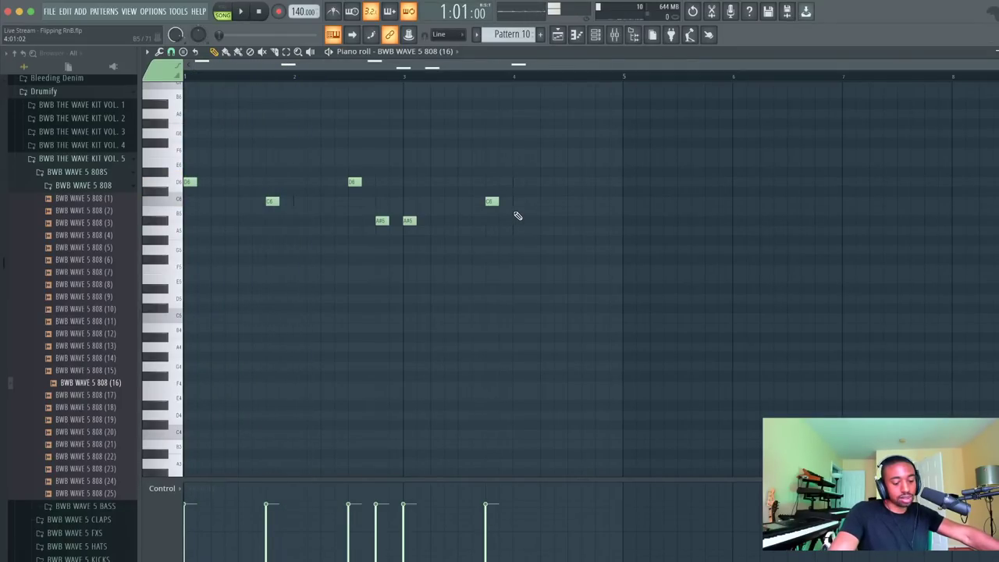
Close the 808 piano roll and the channel rack, and play the arrangement from the start in the playlist
click(595, 35)
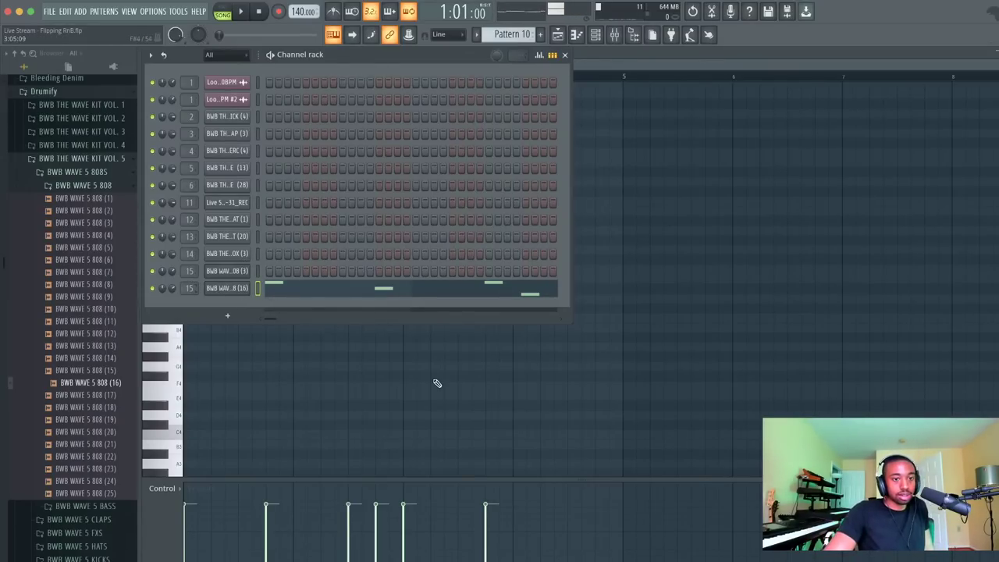
scroll(449, 369, up, 1)
click(464, 358)
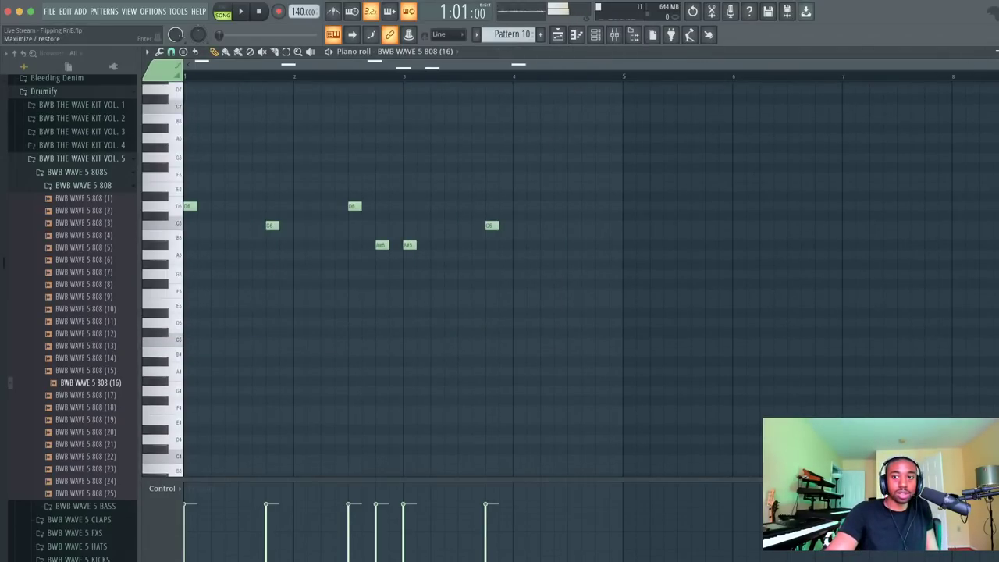
click(944, 77)
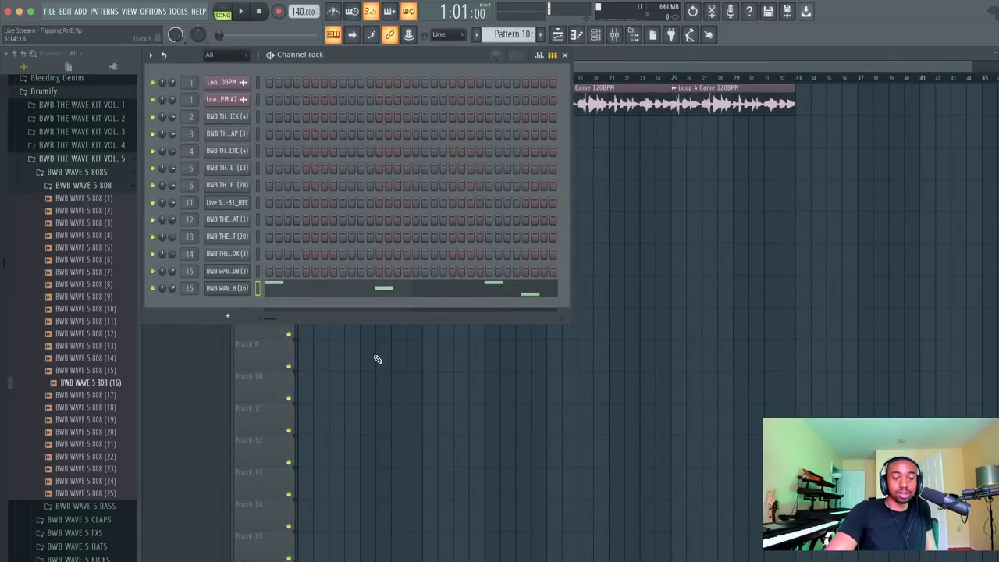
key(F6)
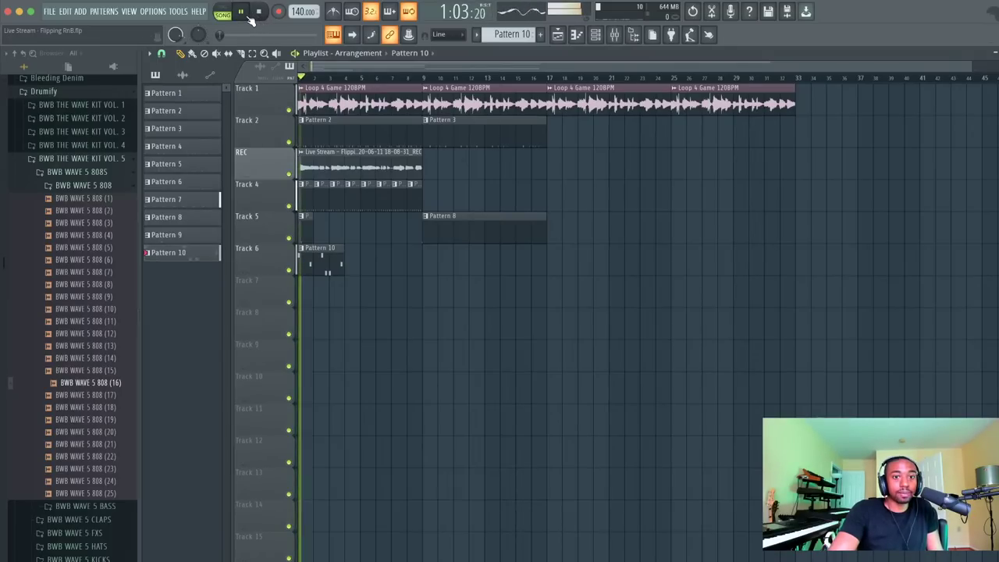
click(260, 17)
click(577, 35)
click(582, 35)
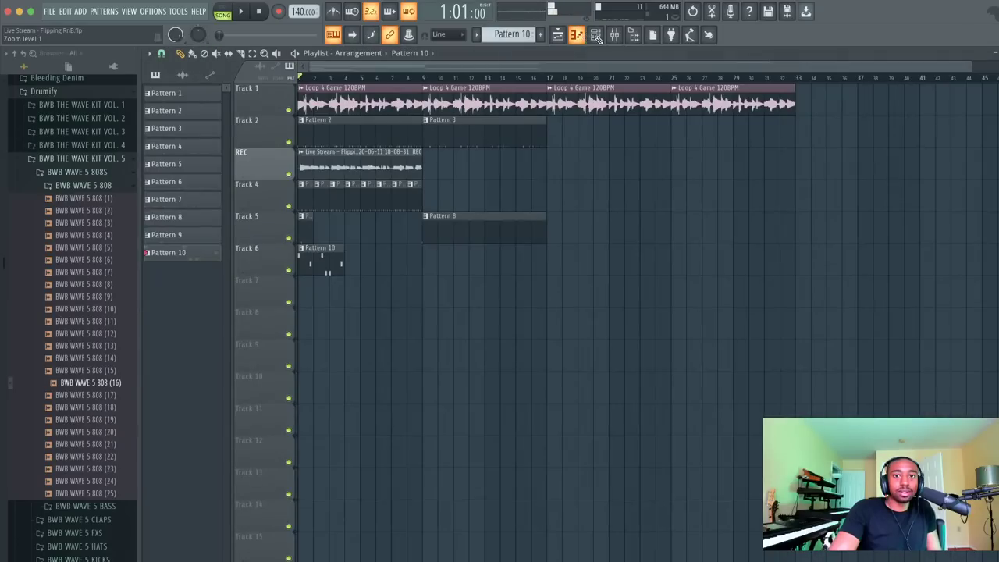
Open the channel rack, start song playback and mute the BWB WAVE 5 808 (16) channel
click(595, 34)
right_click(236, 292)
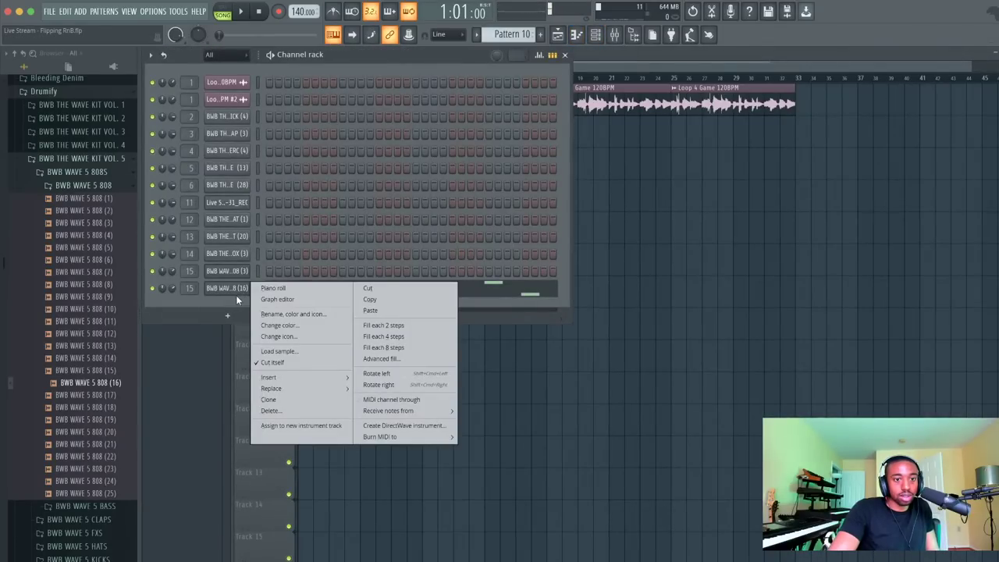
click(235, 299)
key(space)
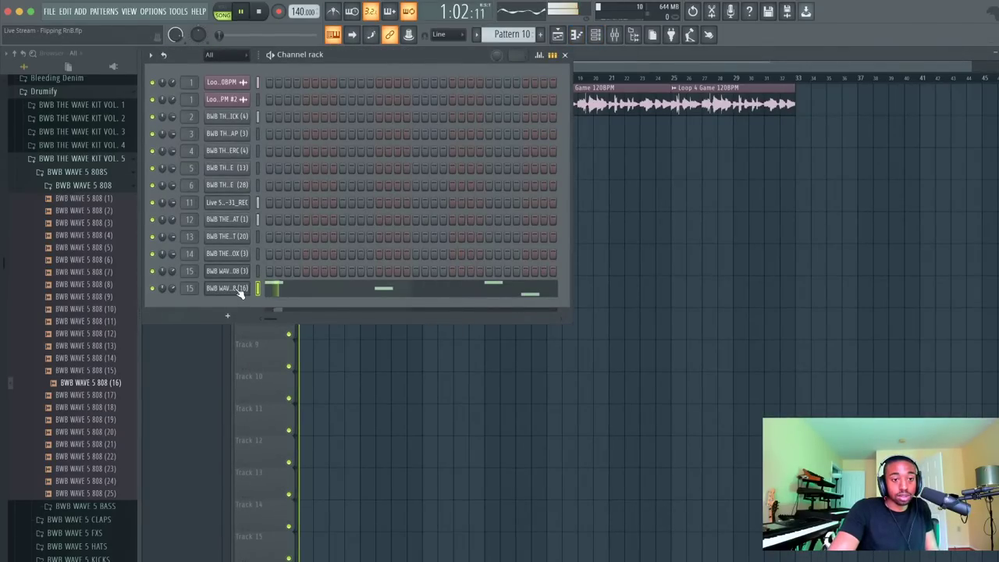
click(154, 289)
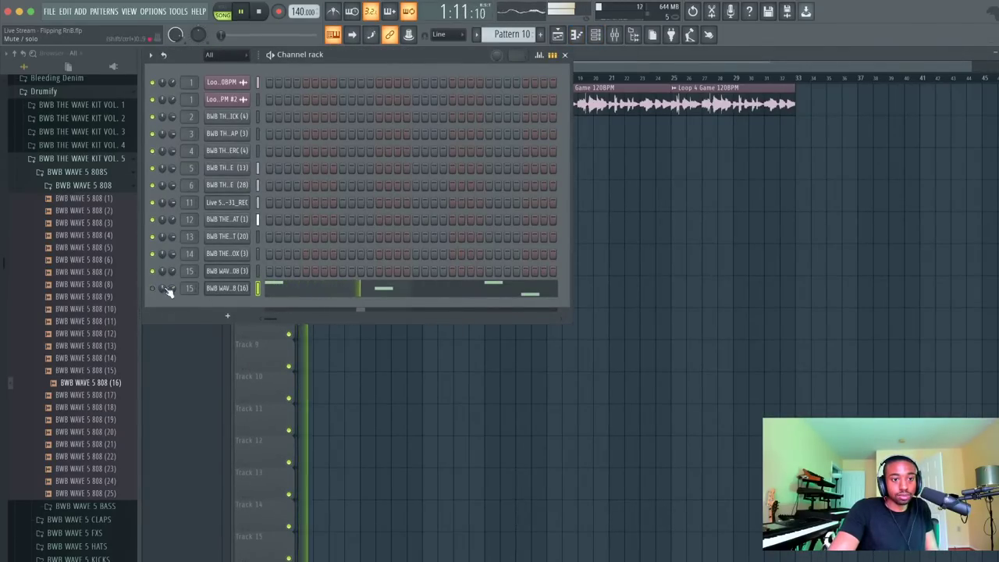
Inspect the BWB WAVE 5 808 (16) notes in the piano roll during playback, return to the channel rack and stop the song
click(269, 290)
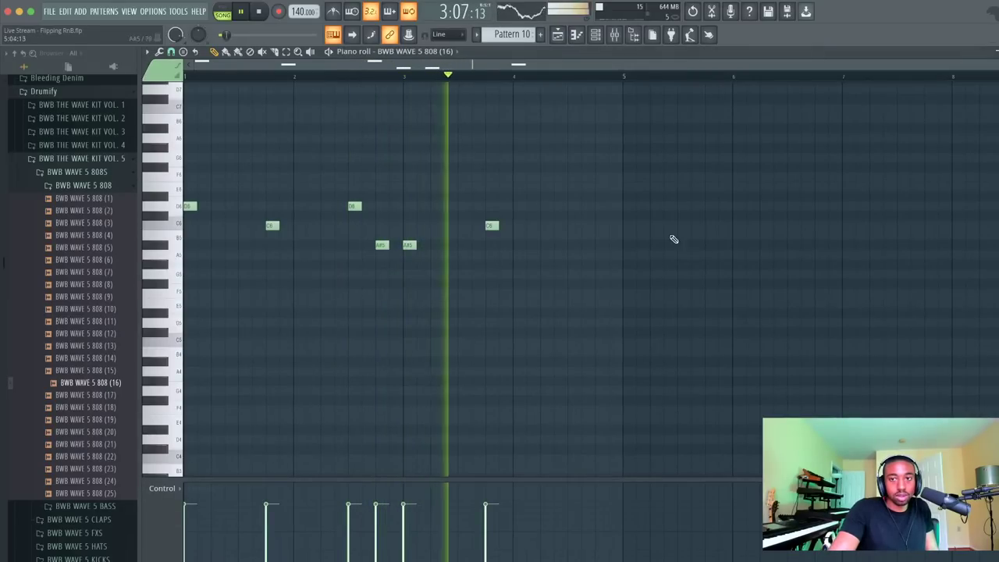
key(F7)
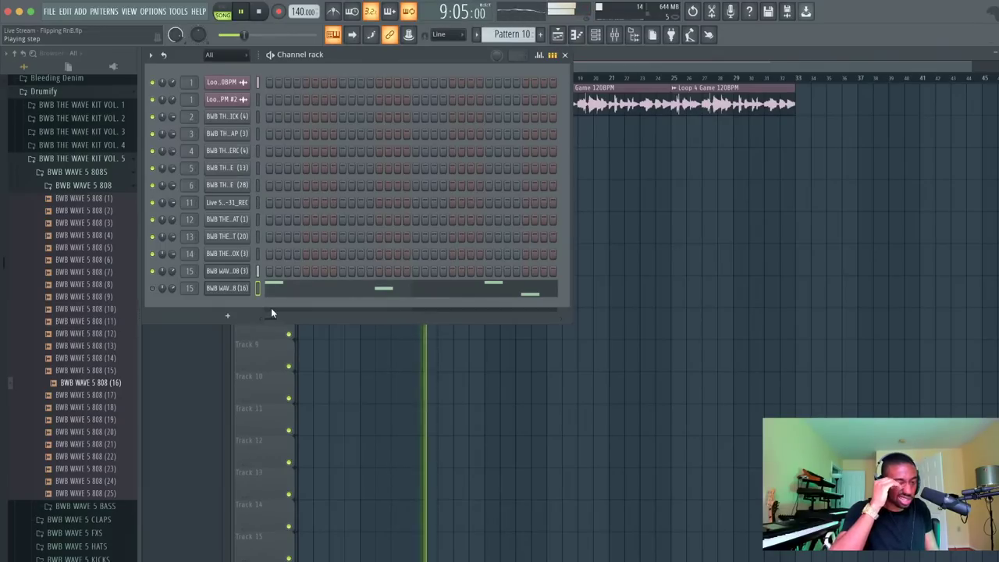
key(space)
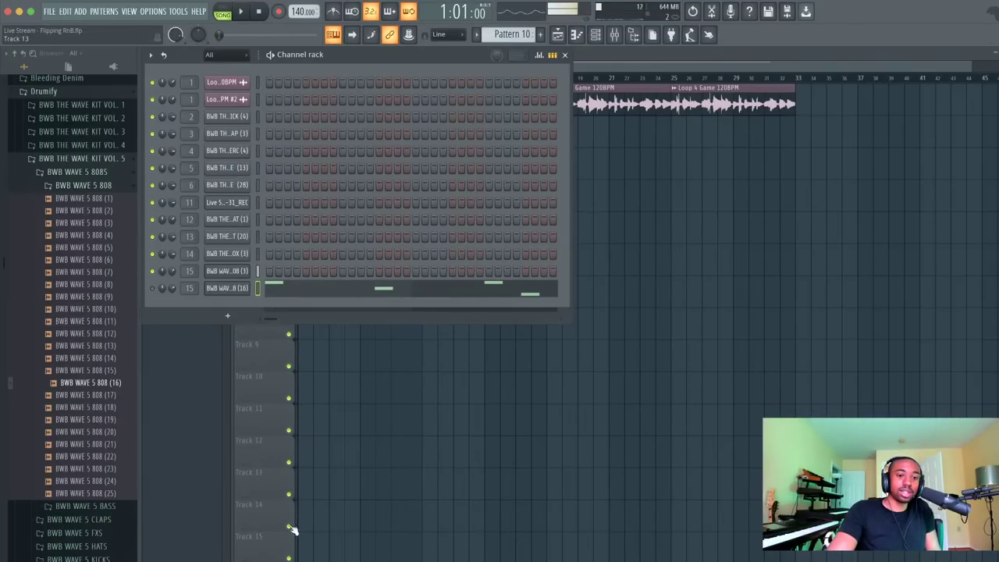
Switch to the web browser, search Google for "djpool" and open the Digital DJ Pool website
click(251, 559)
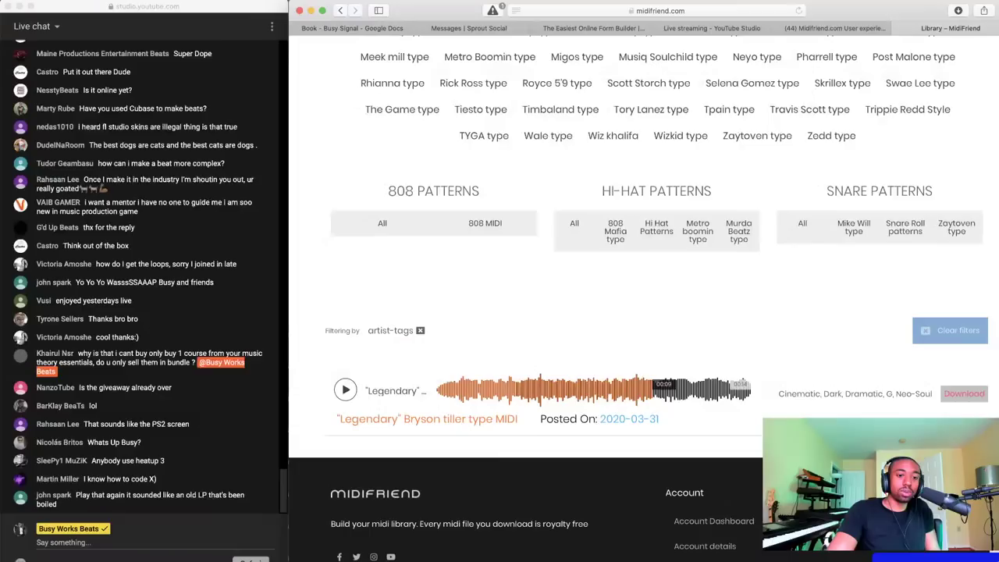
click(766, 14)
text(djpool)
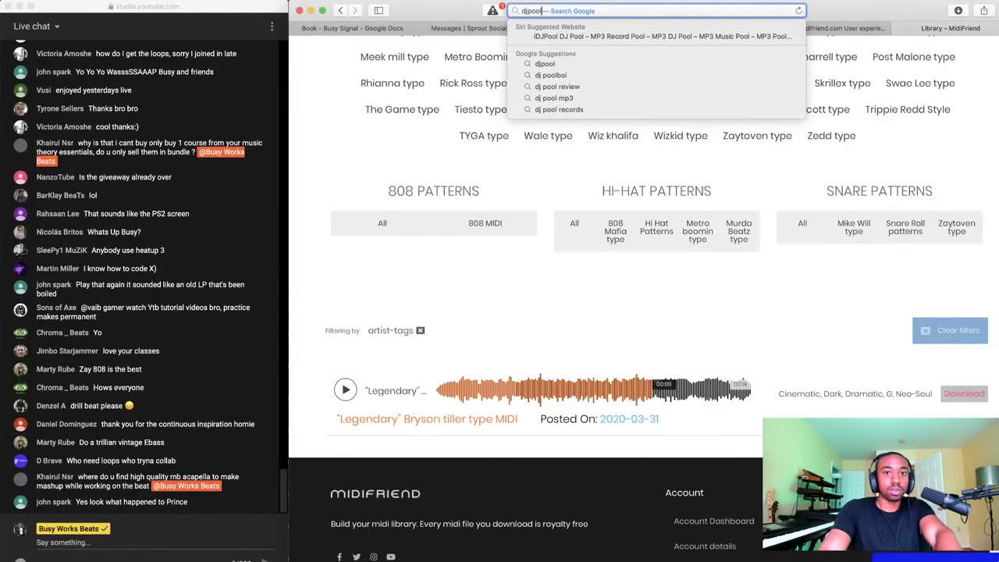
key(Return)
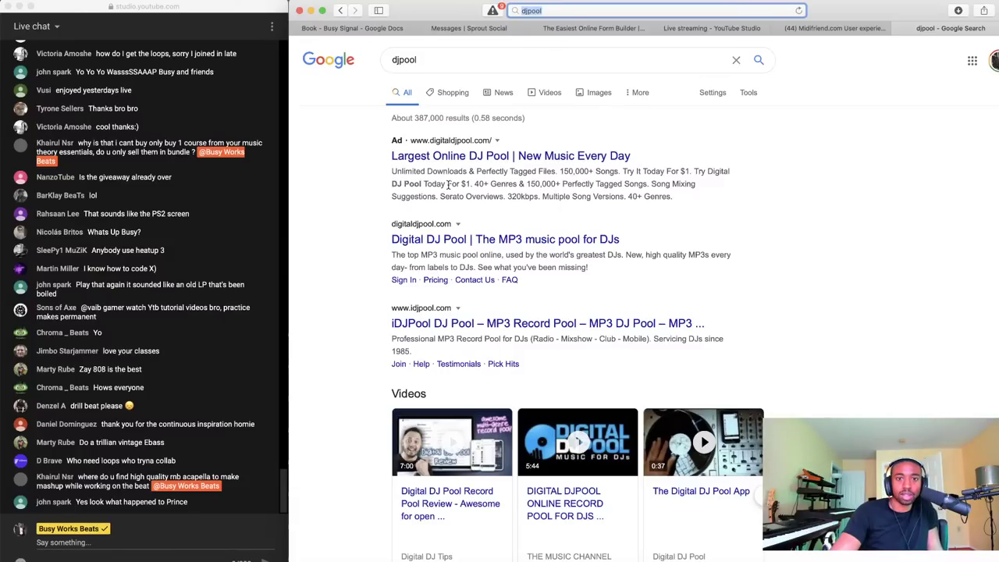
click(564, 157)
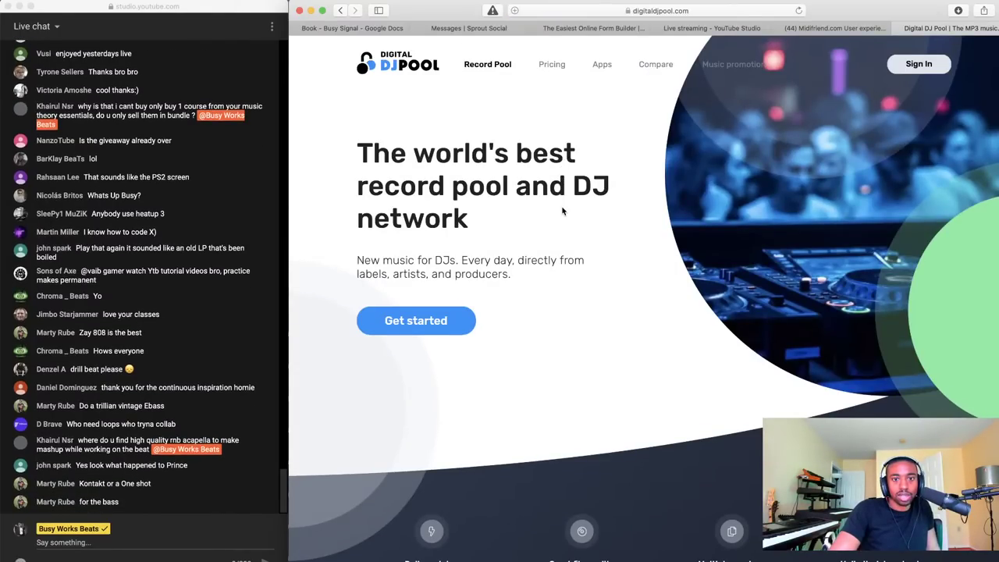
Search the Digital DJ Pool home page for "acape" to check whether it offers acapellas
scroll(562, 210, down, 8)
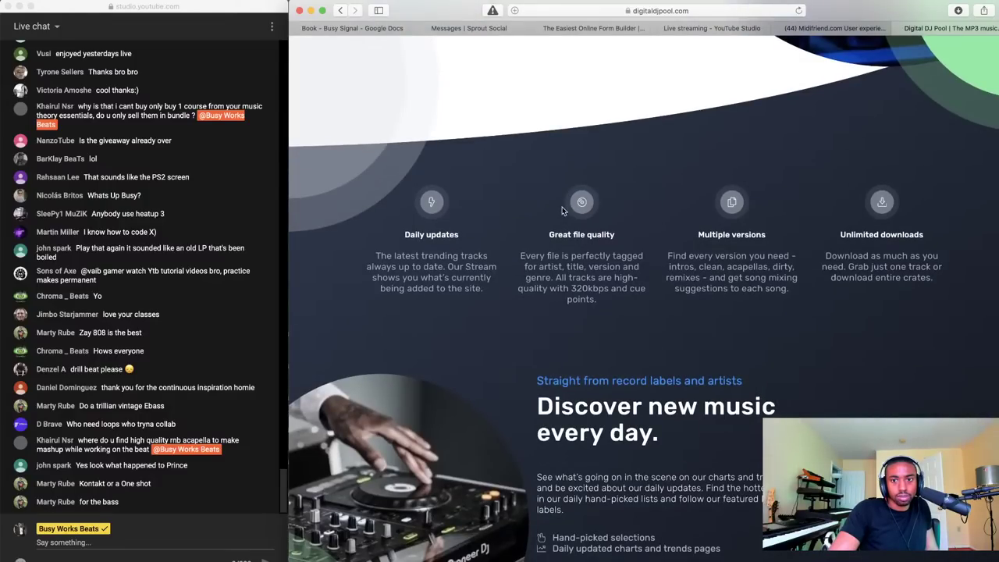
scroll(563, 211, down, 3)
key(super+f)
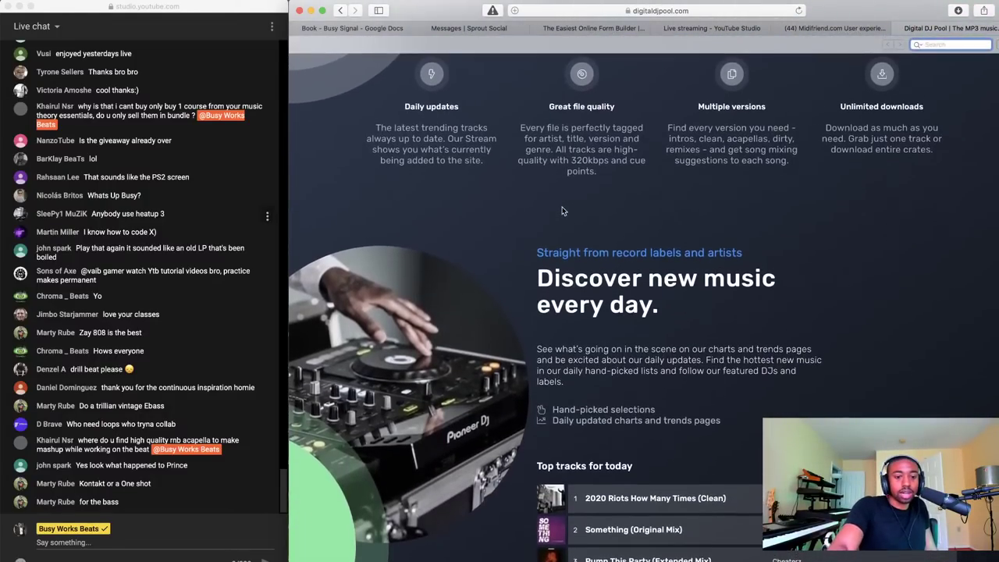
text(acape)
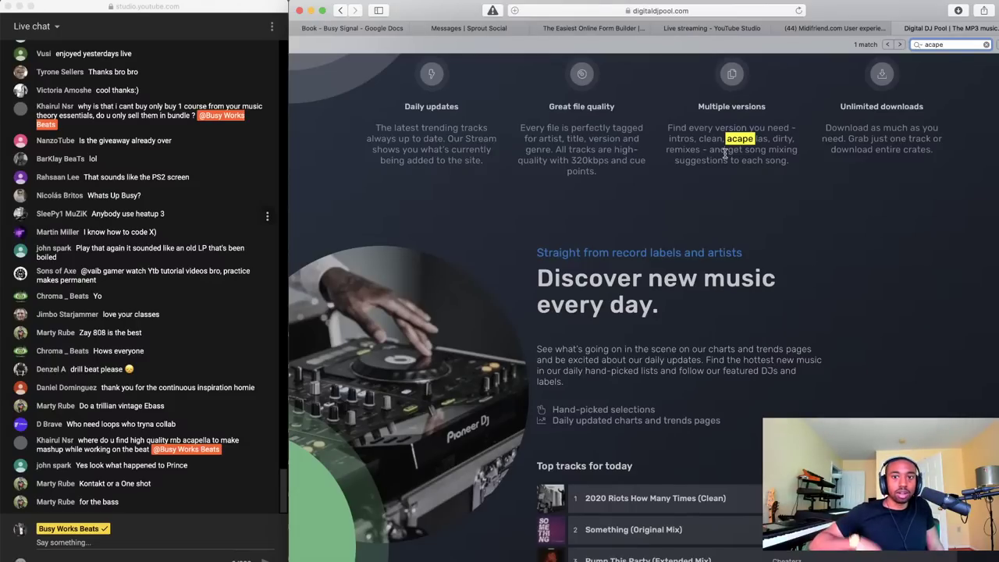
scroll(732, 129, up, 10)
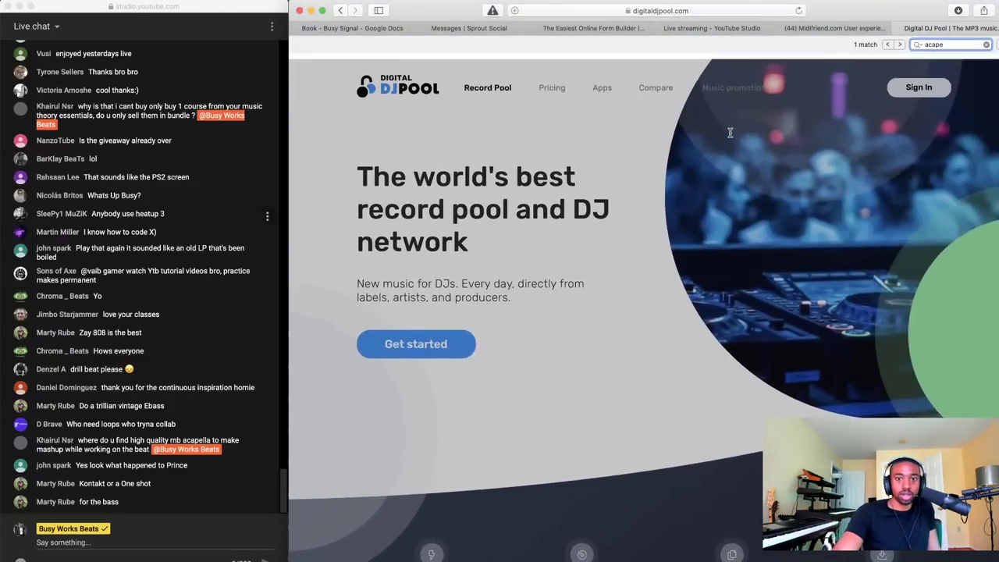
Review the Digital DJ Pool pricing page and go back to the site's home page
click(546, 81)
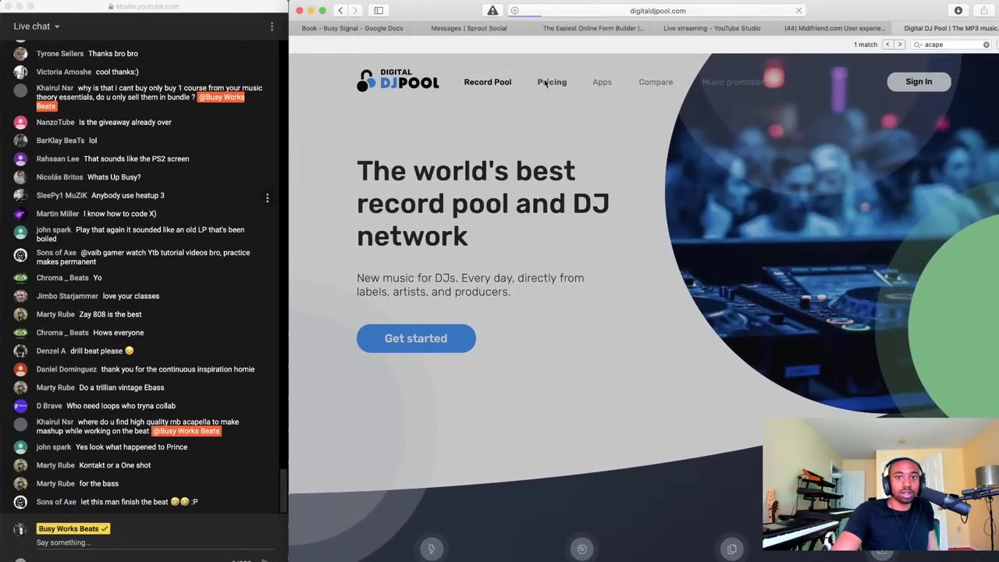
scroll(524, 313, down, 2)
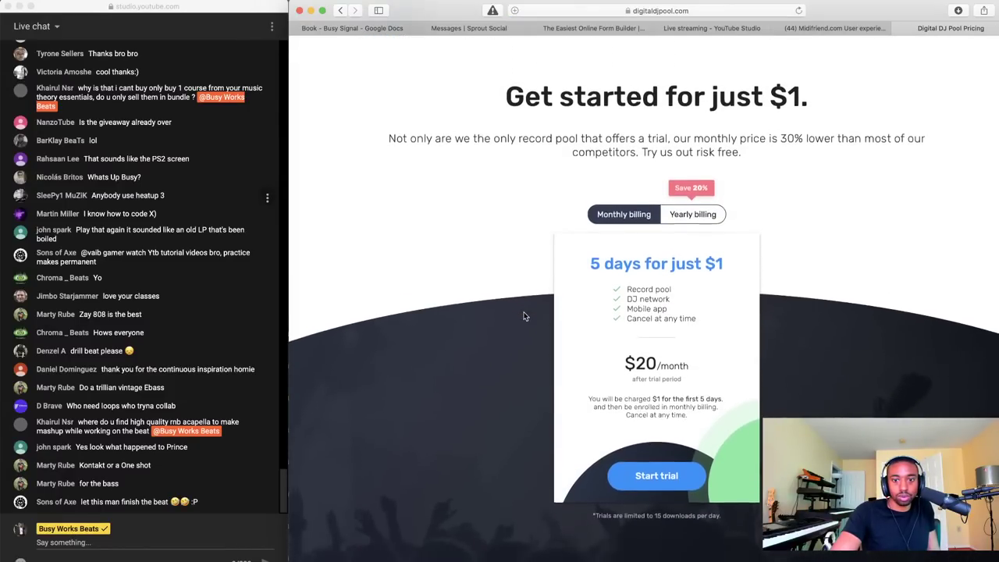
scroll(564, 381, down, 5)
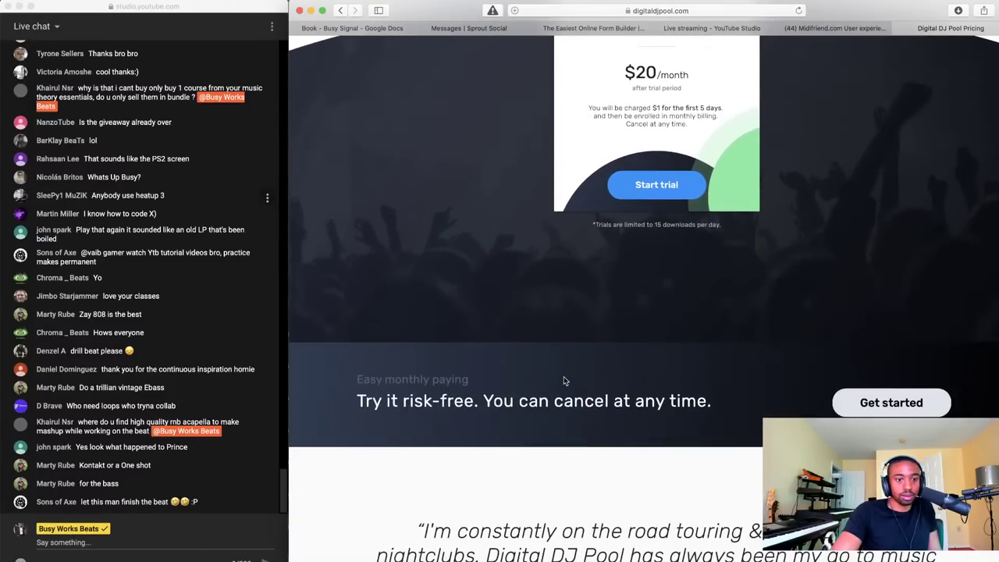
scroll(564, 380, up, 6)
scroll(564, 381, left, 5)
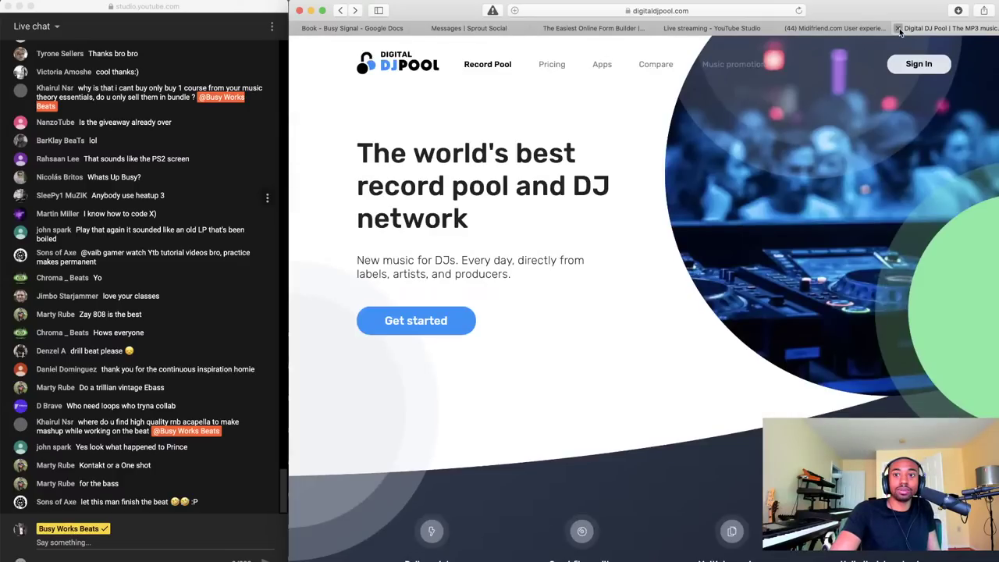
Close the Digital DJ Pool and Midifriend video tabs and minimize the browser window
click(899, 29)
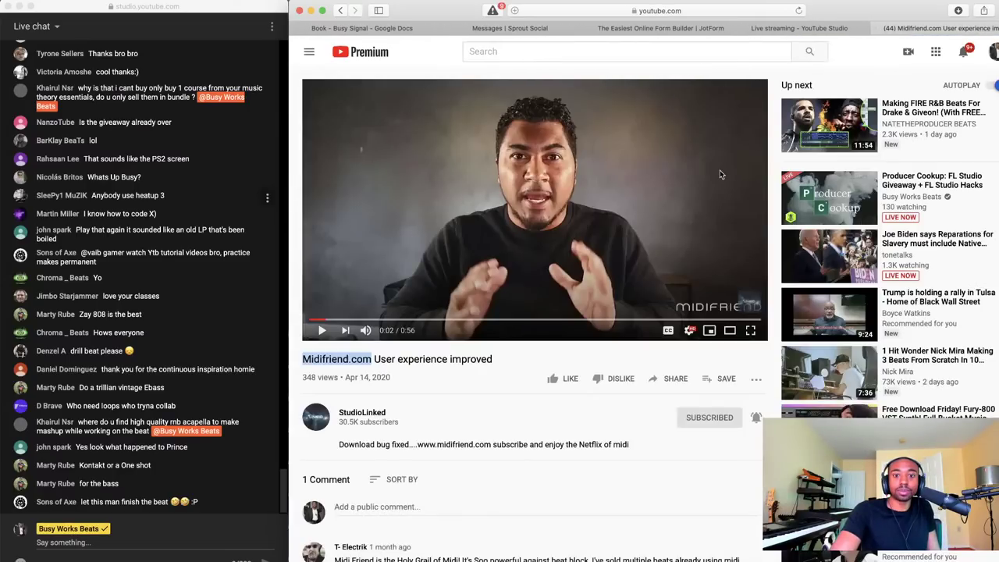
click(880, 29)
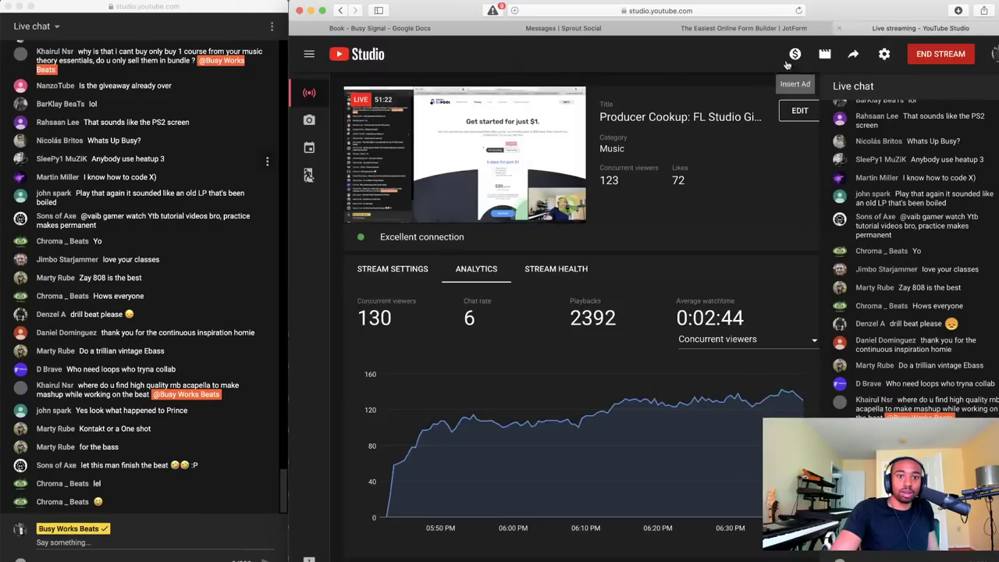
click(310, 10)
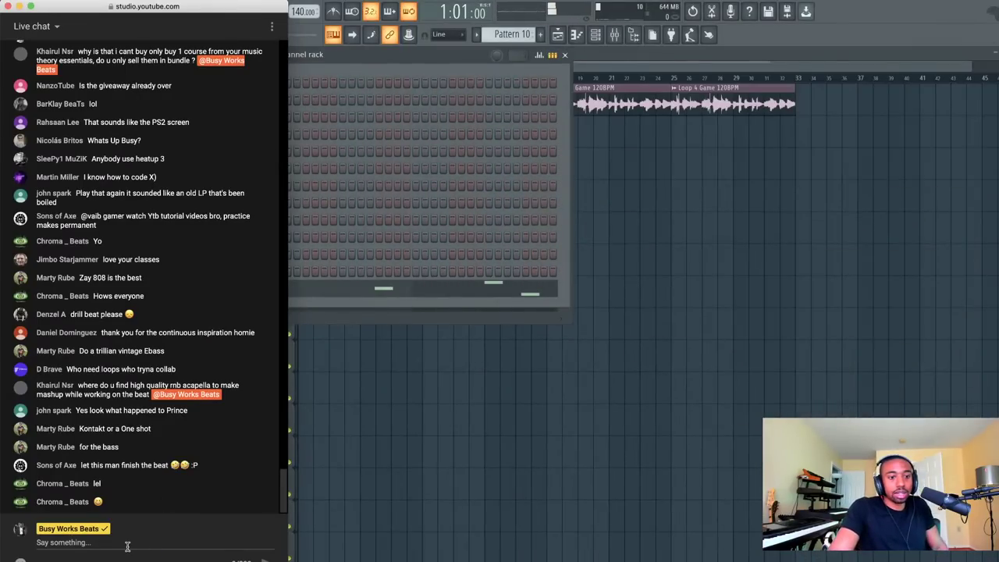
Post a message mentioning a viewer's handle in the YouTube live chat
click(127, 547)
text(@tr)
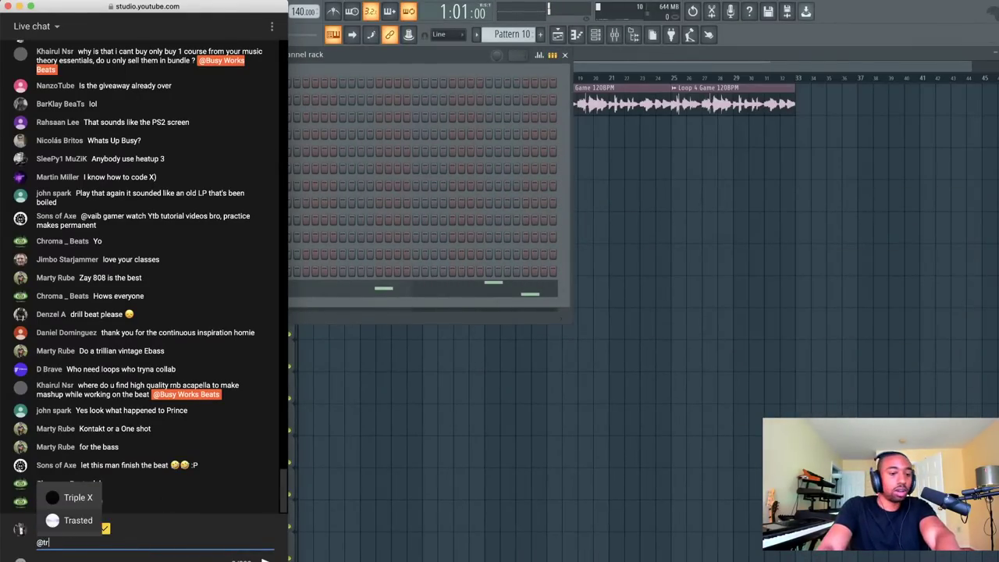
text(iza)
key(Return)
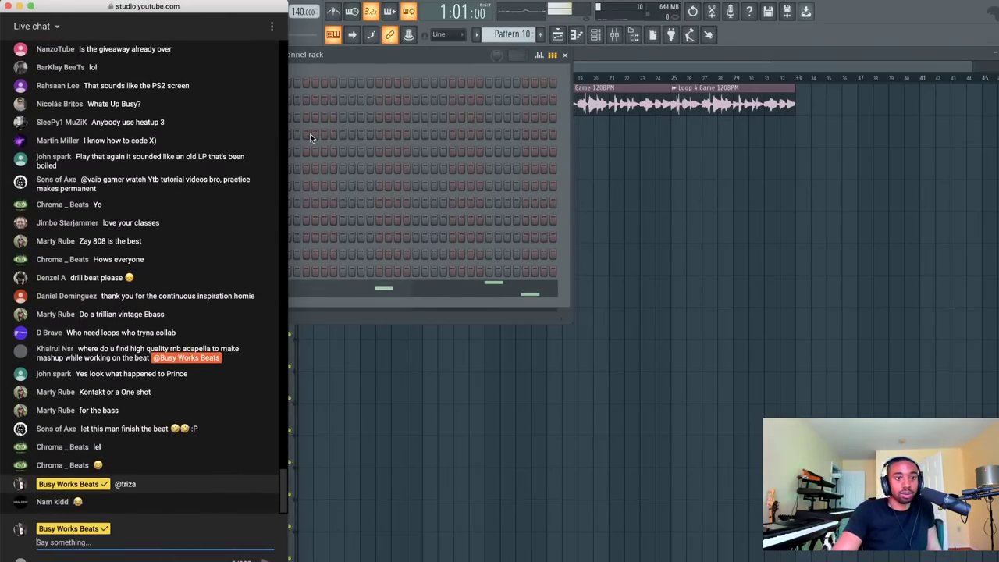
Switch back to FL Studio, play the song briefly and delete the Pattern 8 clip from Track 5 of the playlist
click(345, 58)
key(space)
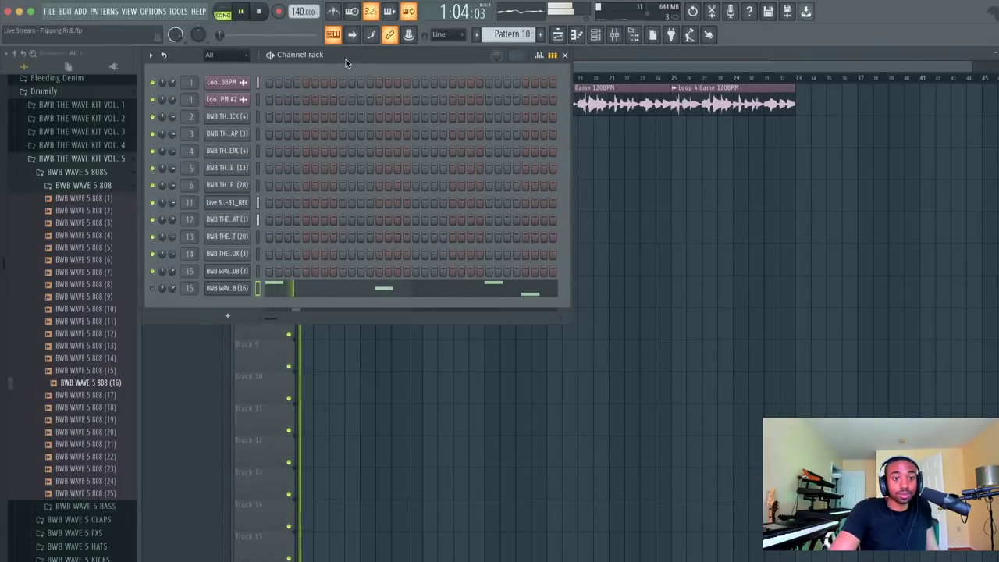
key(F6)
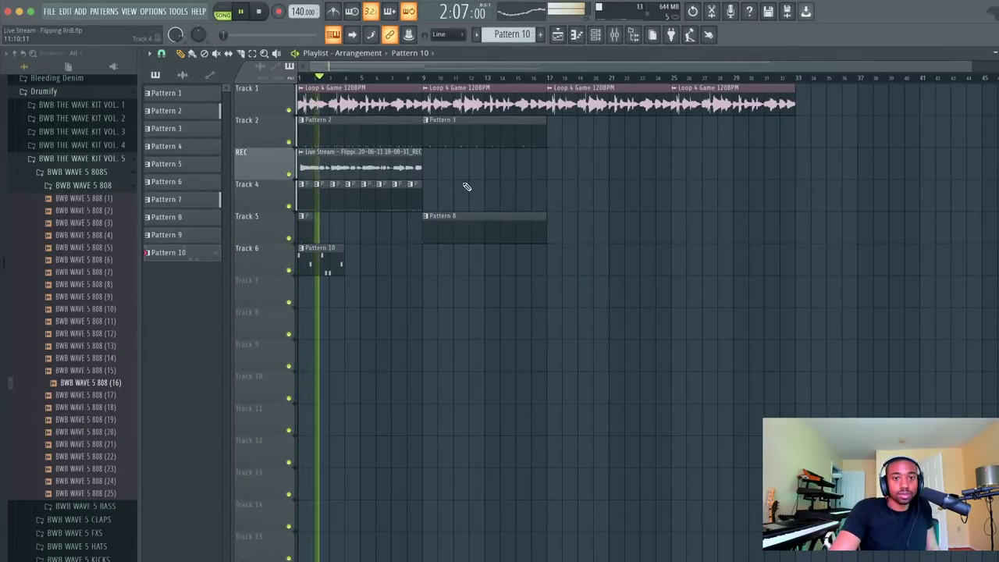
key(space)
right_click(455, 225)
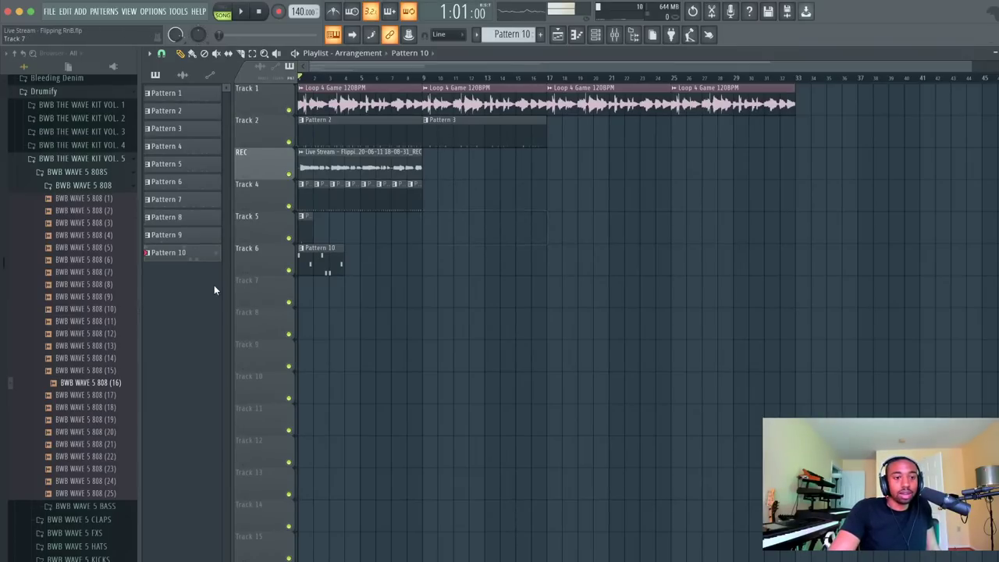
Audition the BWB WAVE 5 808 (19) and (20) samples and collapse the BWB THE WAVE KIT VOL. 5 folder
click(98, 421)
click(70, 432)
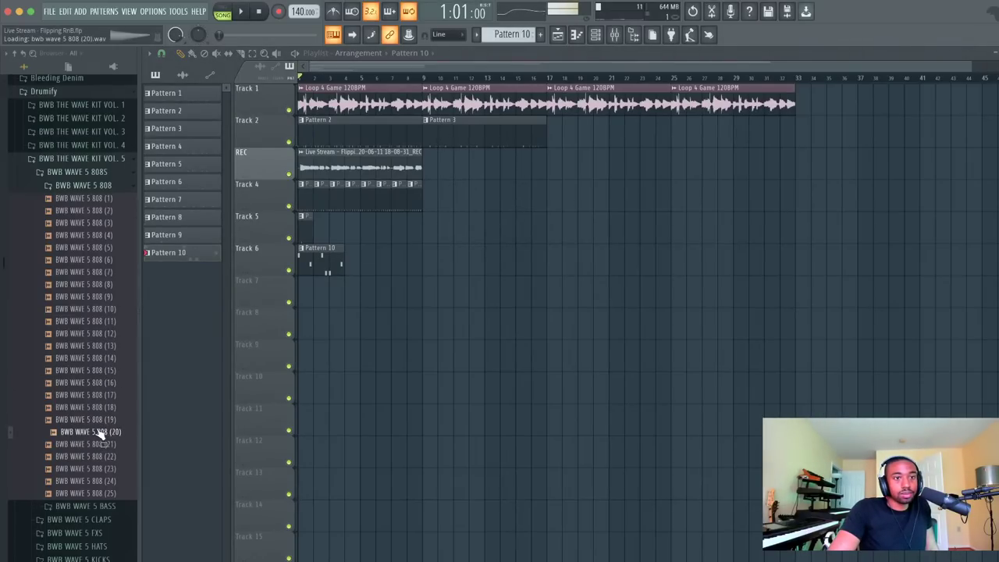
click(73, 173)
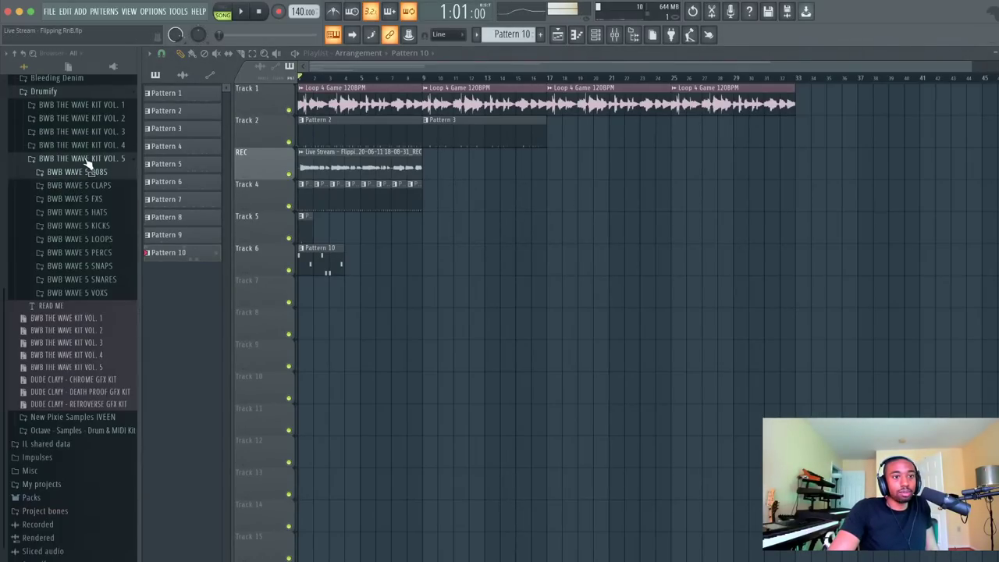
click(84, 160)
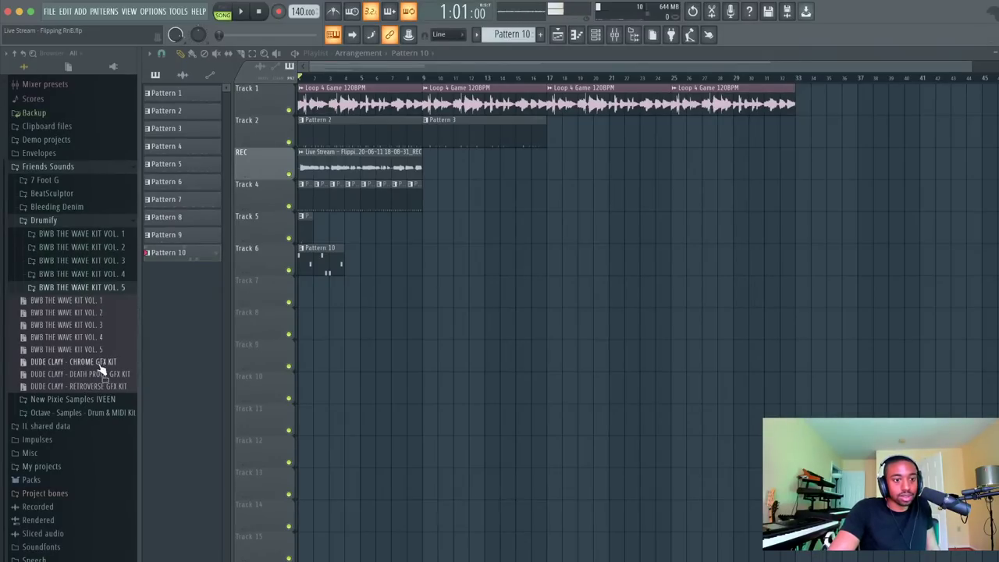
Open the 808 folder of the Octave Drumkit in Friends Sounds and audition 808 Aille around a short song playback
click(107, 413)
key(space)
click(94, 332)
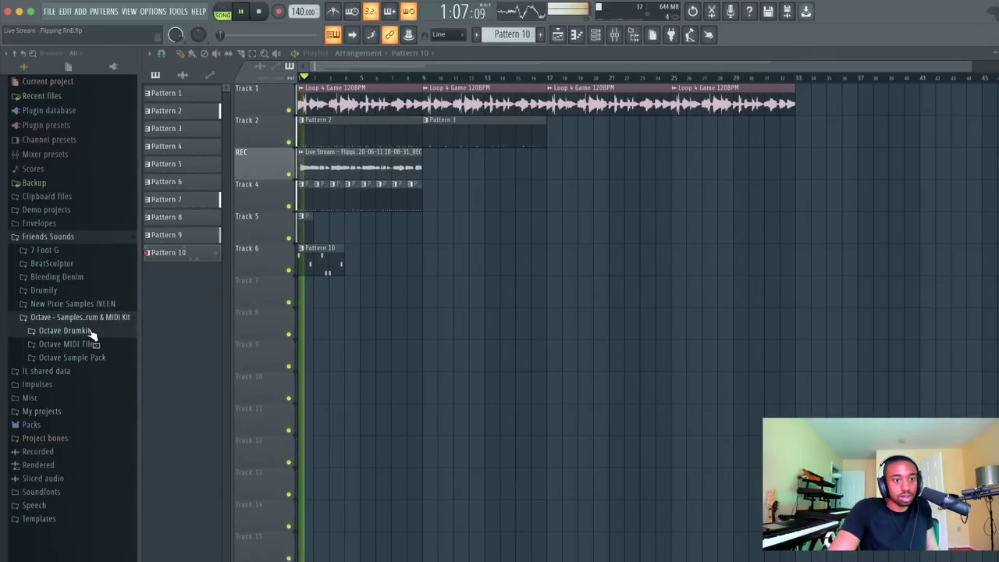
click(92, 346)
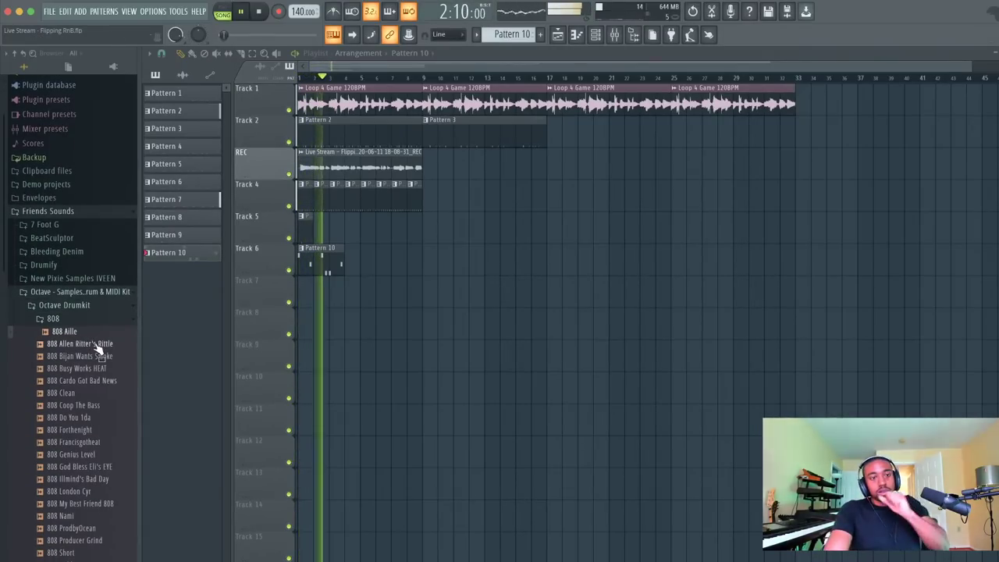
key(space)
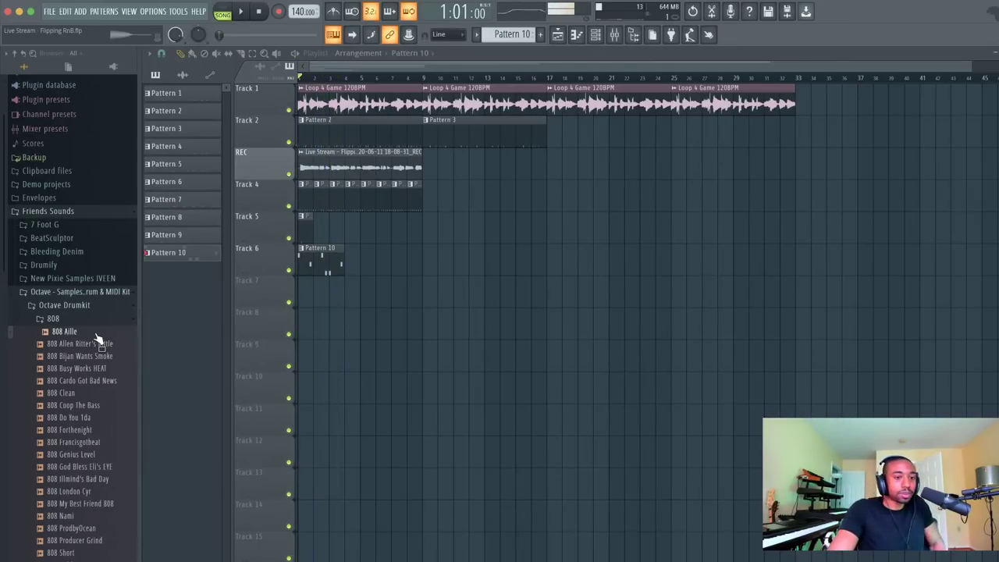
Audition the Allen Ritter's Rittle, Bijan Wants Smoke and Busy Works HEAT 808 samples, comparing them with the playing song
click(100, 344)
click(100, 356)
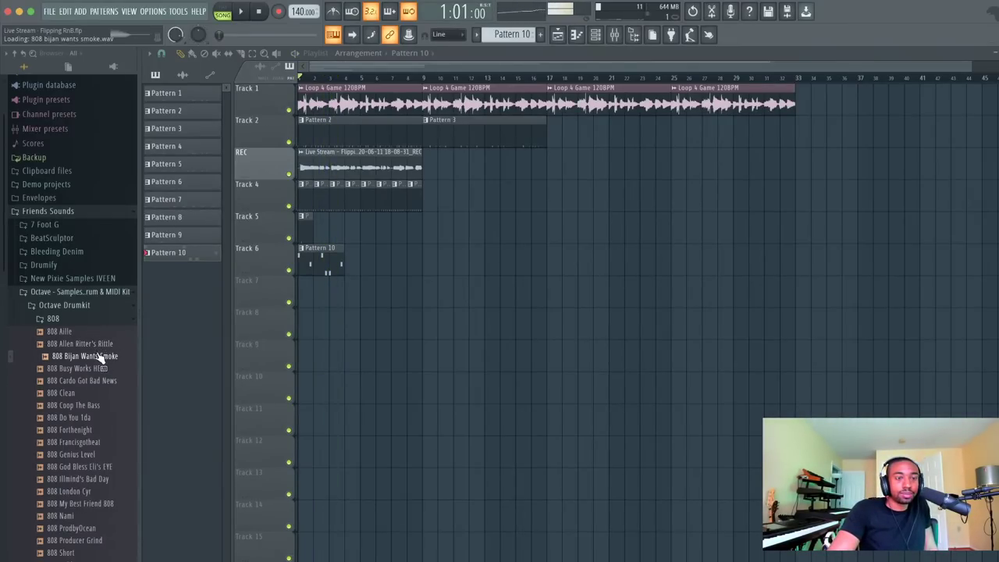
key(space)
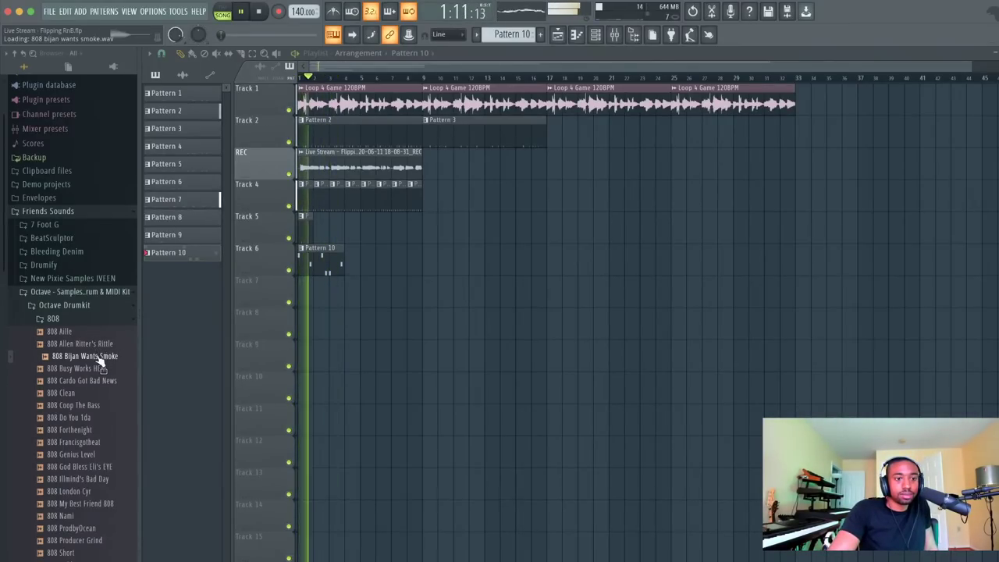
click(100, 369)
key(space)
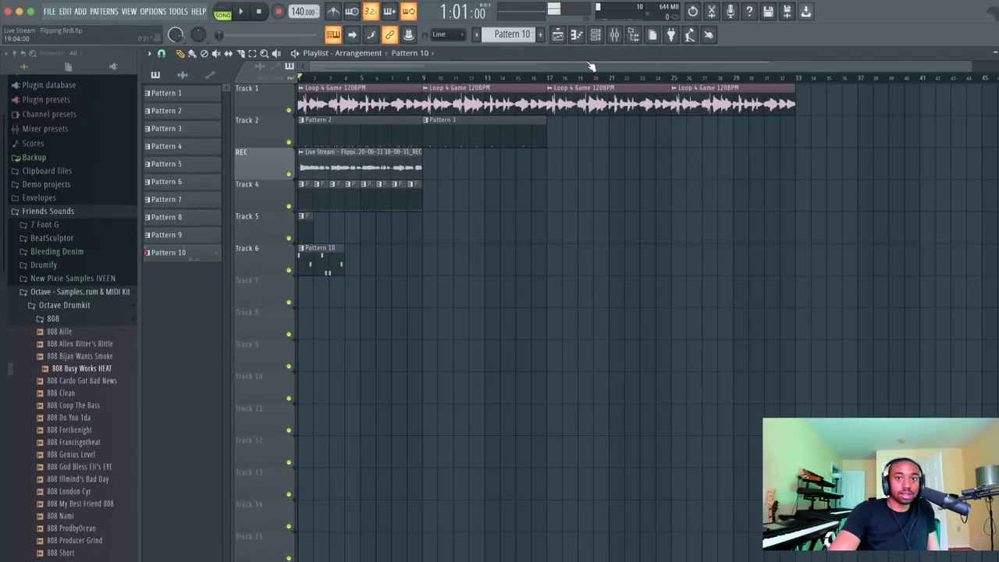
Load the 808 Bijan Wants Smoke sample onto the BWB WAVE 5 808 (16) channel and play the song
click(597, 36)
click(599, 38)
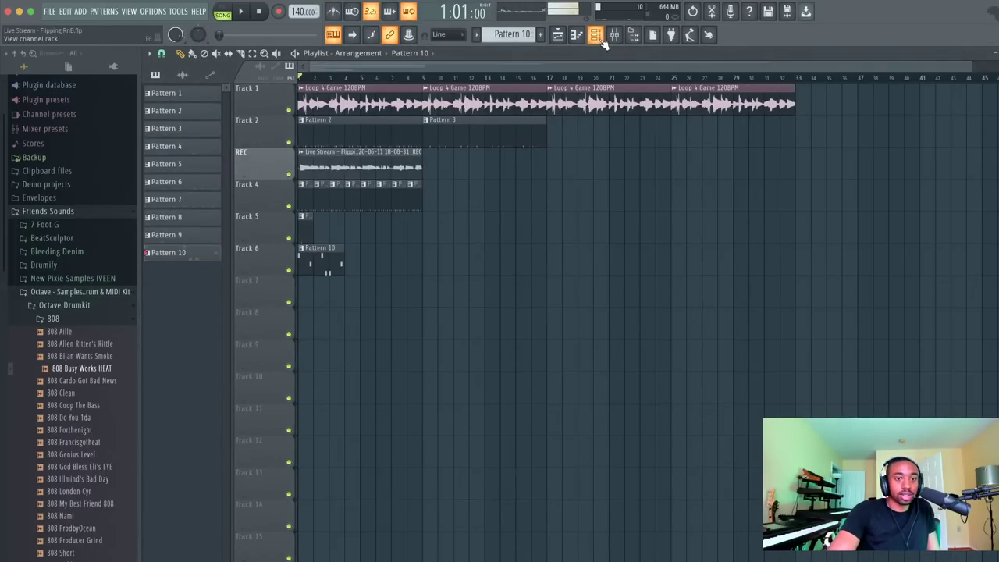
click(597, 37)
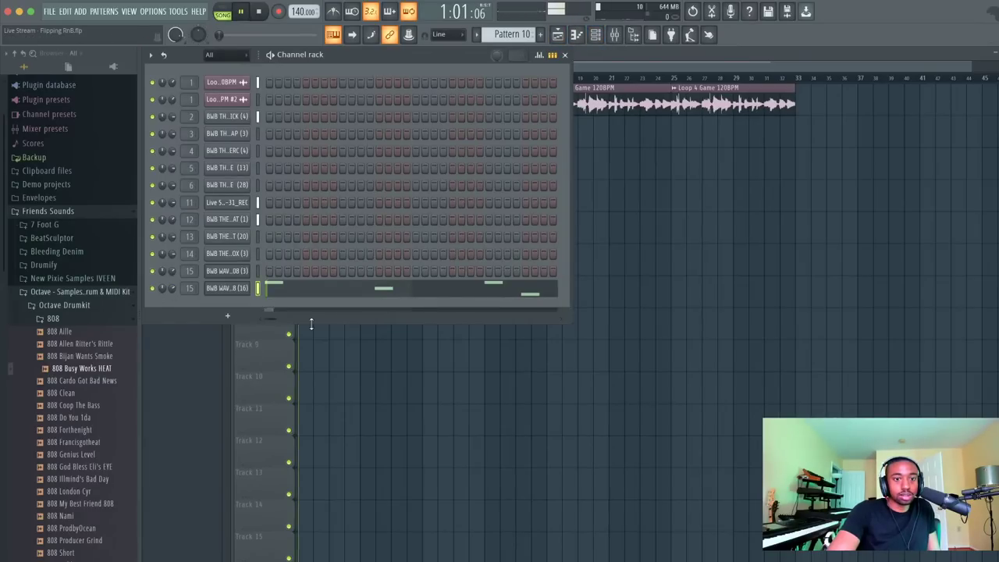
click(100, 360)
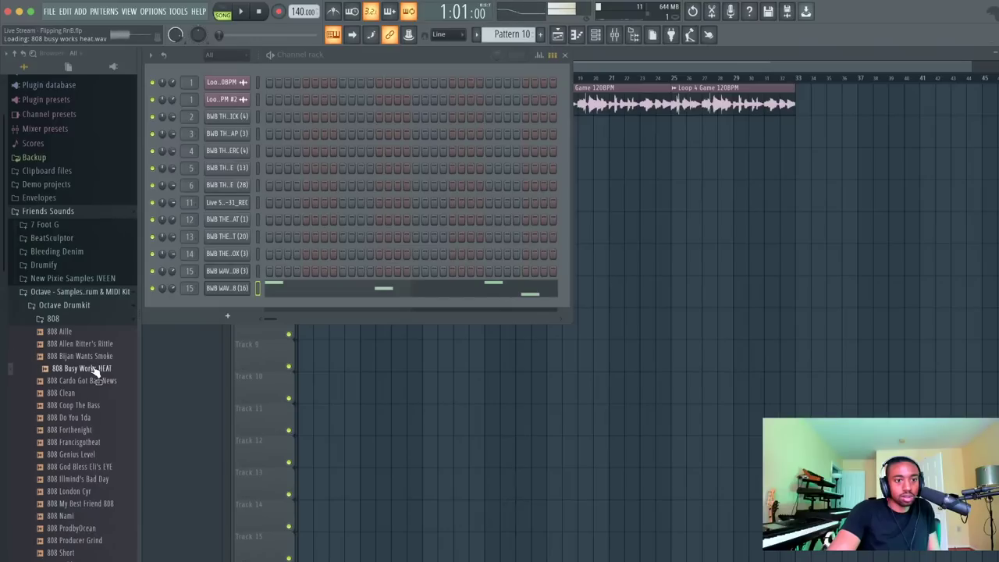
drag(90, 358, 260, 296)
click(388, 346)
key(space)
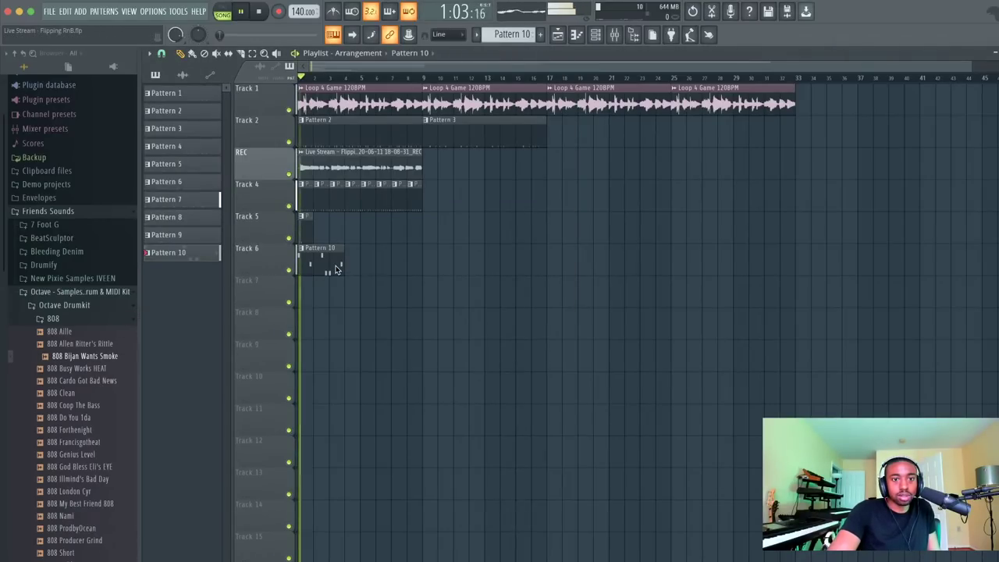
View the Pattern 10 808 notes in the piano roll and check the 808 channel against the playing song
key(F6)
key(F7)
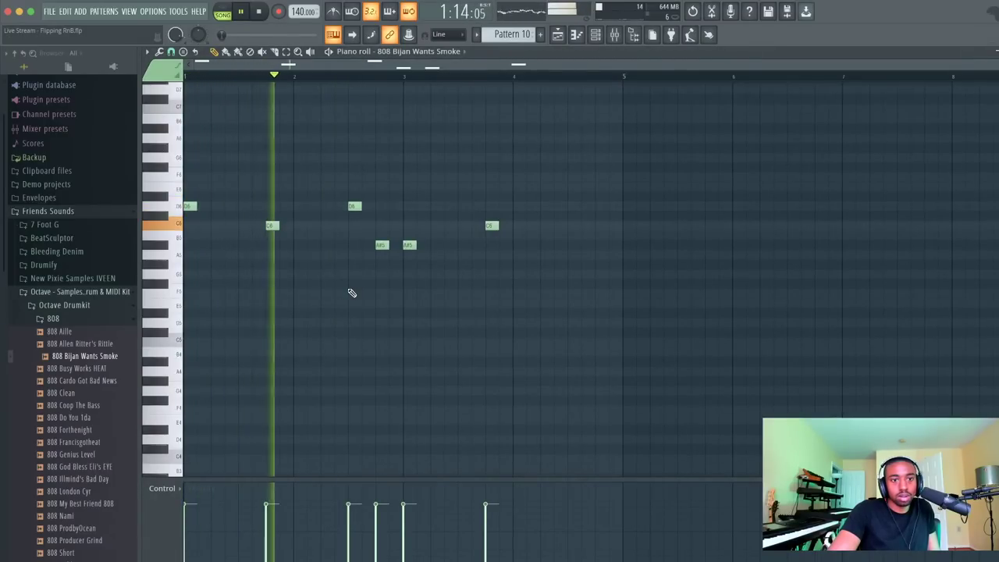
key(space)
key(F7)
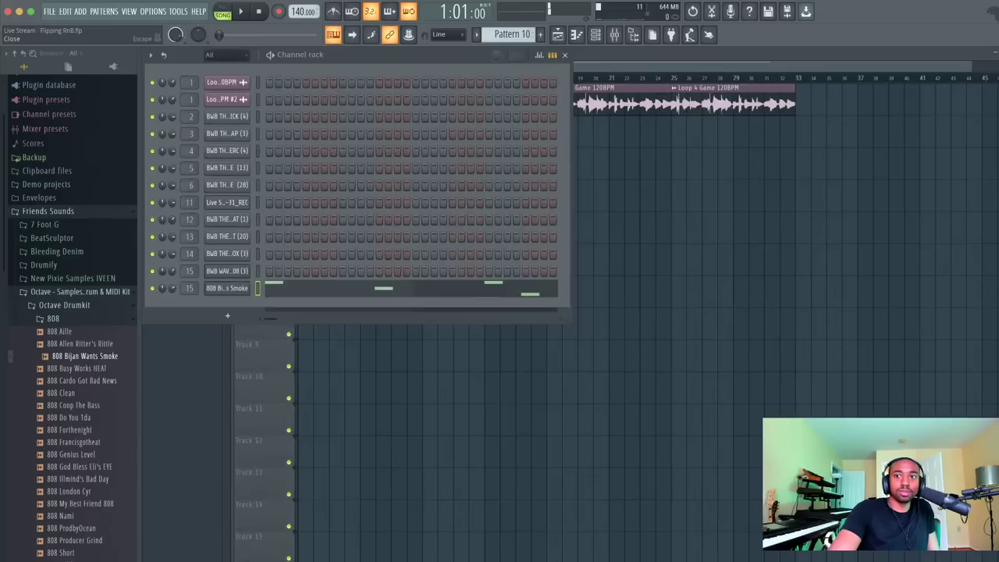
key(space)
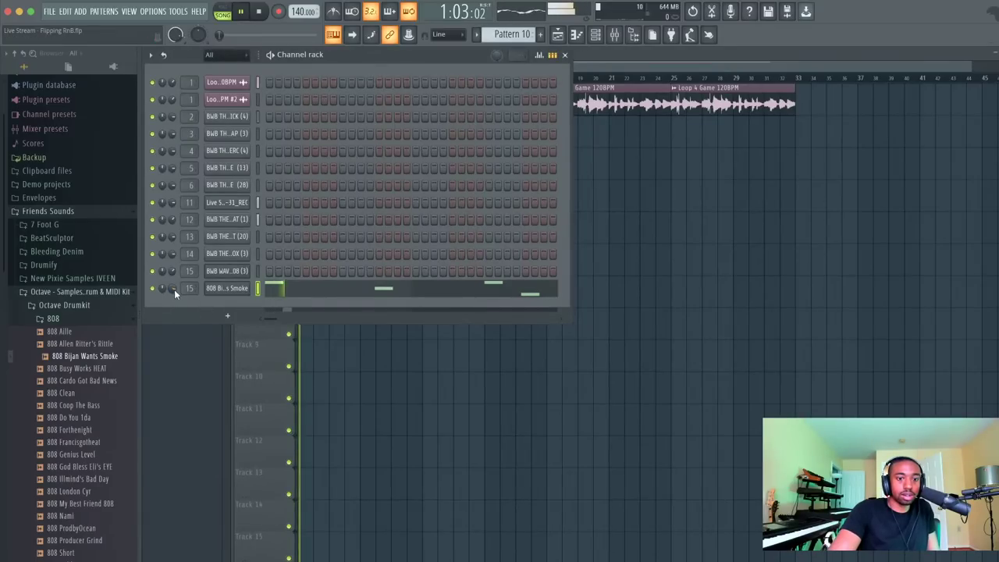
key(F6)
key(space)
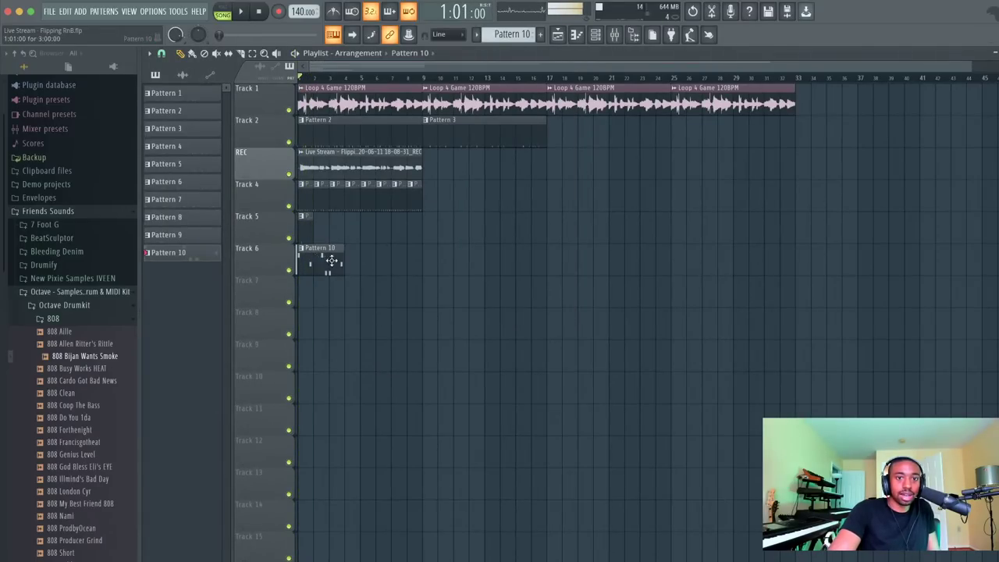
Move the Pattern 10 clip to bar 9 and duplicate the Track 4 clips and the REC audio clip into bars 9–16
drag(330, 263, 455, 263)
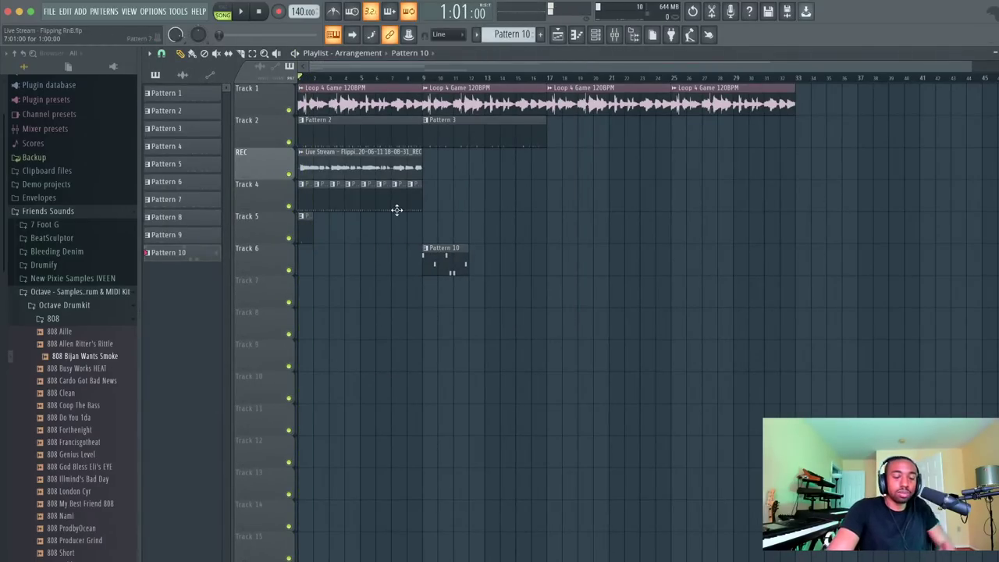
mouse_move(435, 213)
mouse_down()
mouse_move(298, 179)
mouse_move(381, 203)
mouse_move(426, 196)
mouse_up()
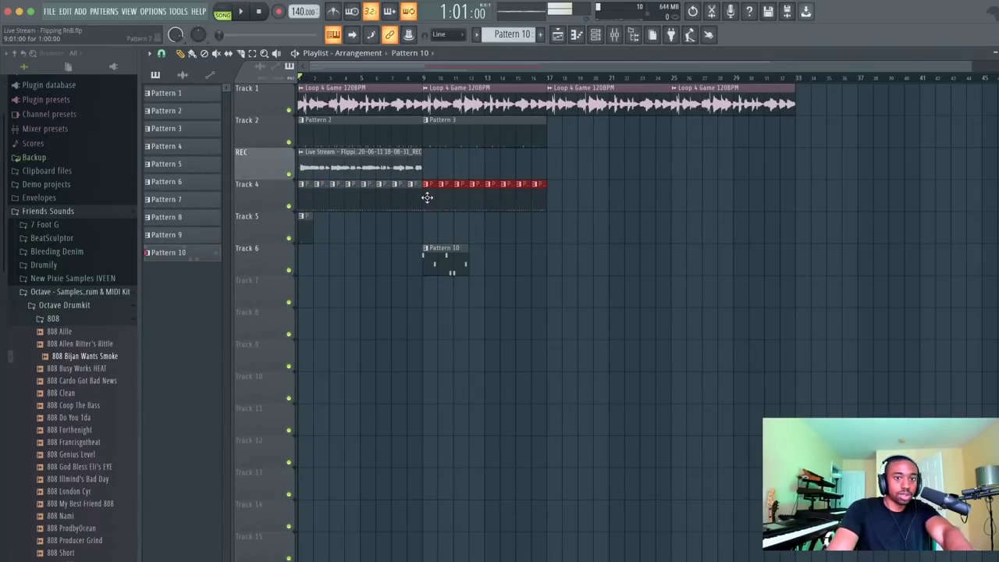
click(395, 164)
key(ctrl+b)
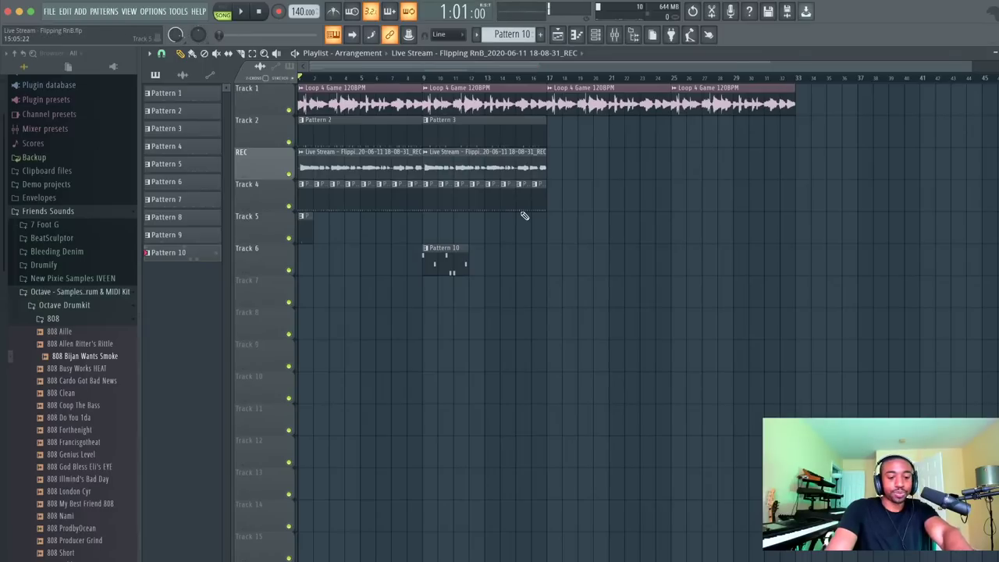
Play the arrangement from bar 9, then stop and open the 808 Bijan Wants Smoke notes of Pattern 10 in the piano roll
click(426, 81)
key(space)
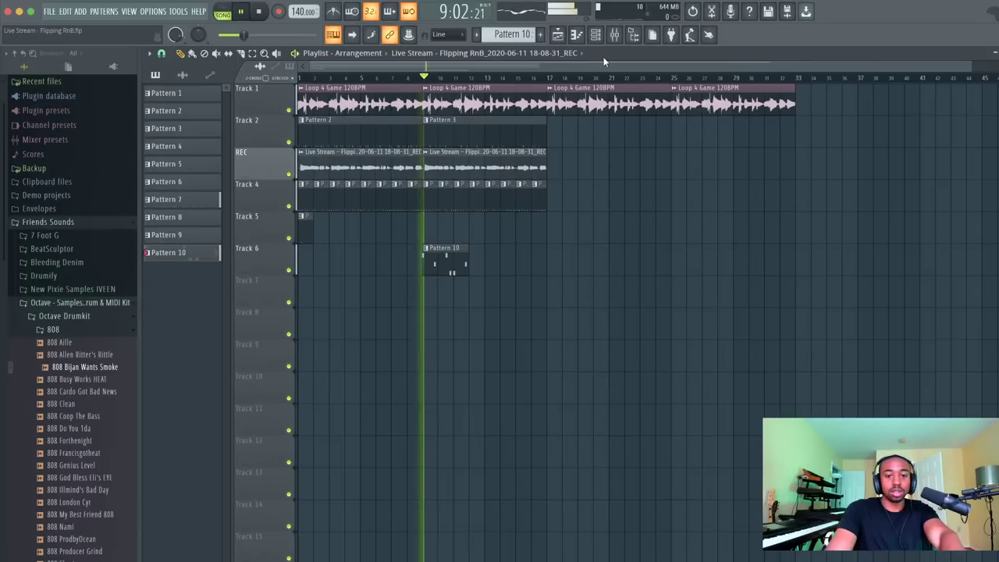
click(603, 42)
key(space)
click(335, 284)
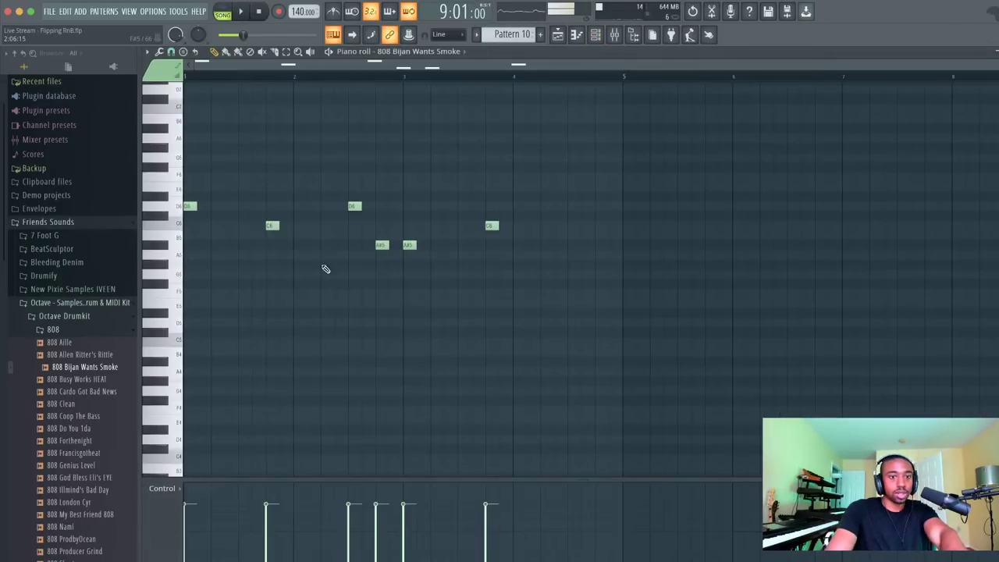
Lower the 808 note on beat 4 of bar 1, trying A5 and settling on G5 while replaying the song
drag(272, 227, 271, 254)
key(space)
key(space)
click(269, 256)
key(space)
key(space)
key(space)
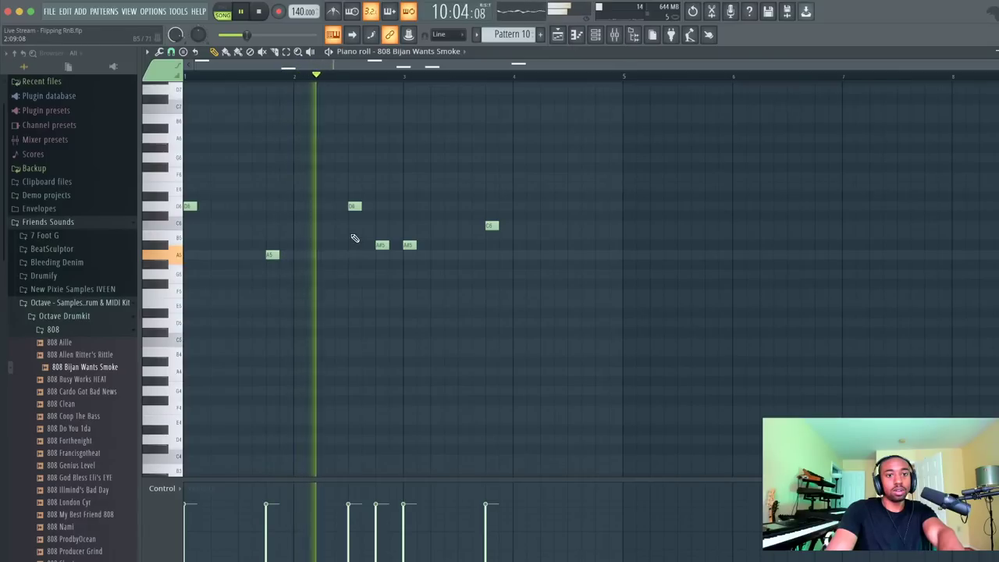
key(space)
click(269, 274)
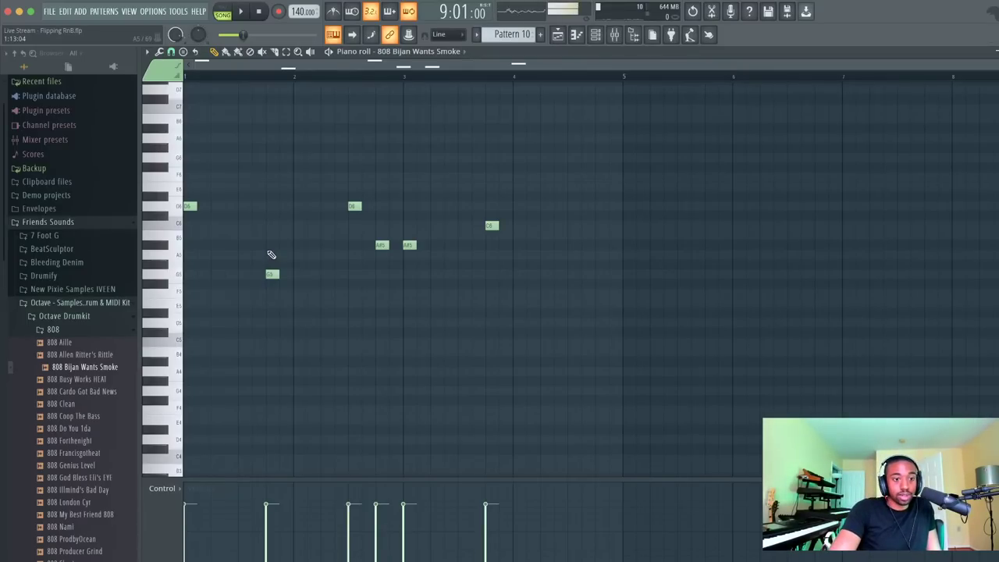
key(space)
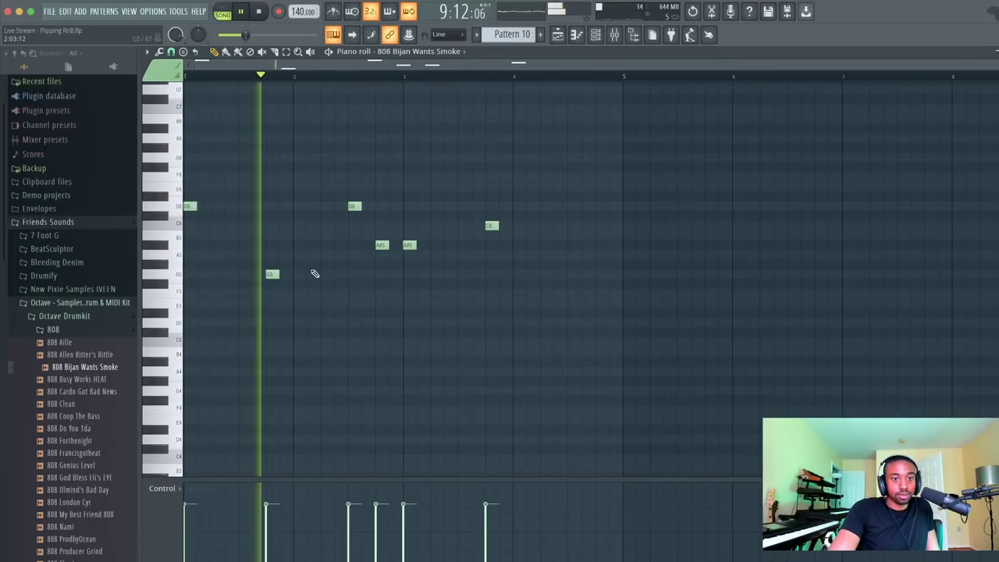
key(space)
Replace the bar 2 D6 note with G5, shift the two A#5 notes to A5 and C6, and change the last note to G5
right_click(352, 207)
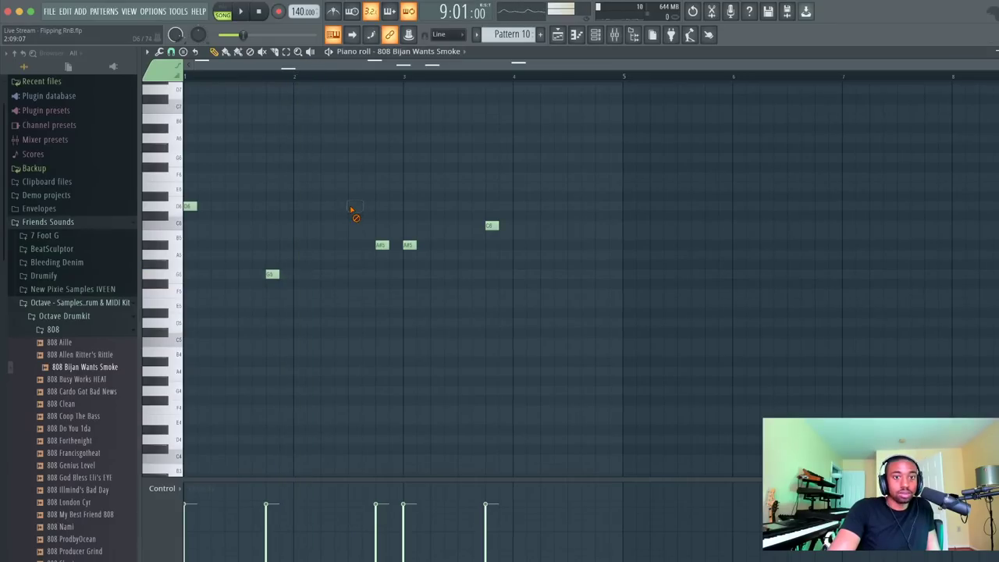
click(352, 275)
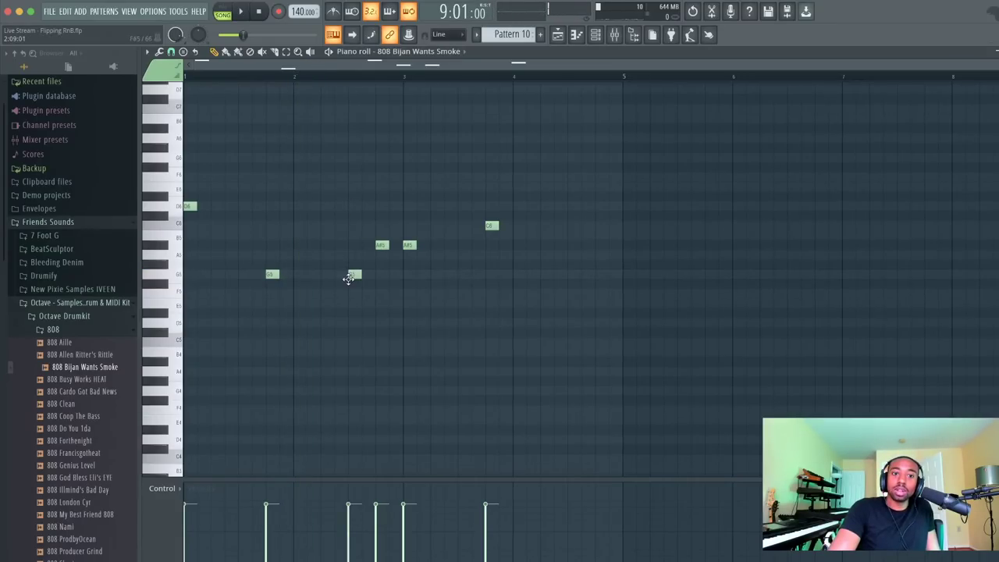
drag(381, 247, 404, 227)
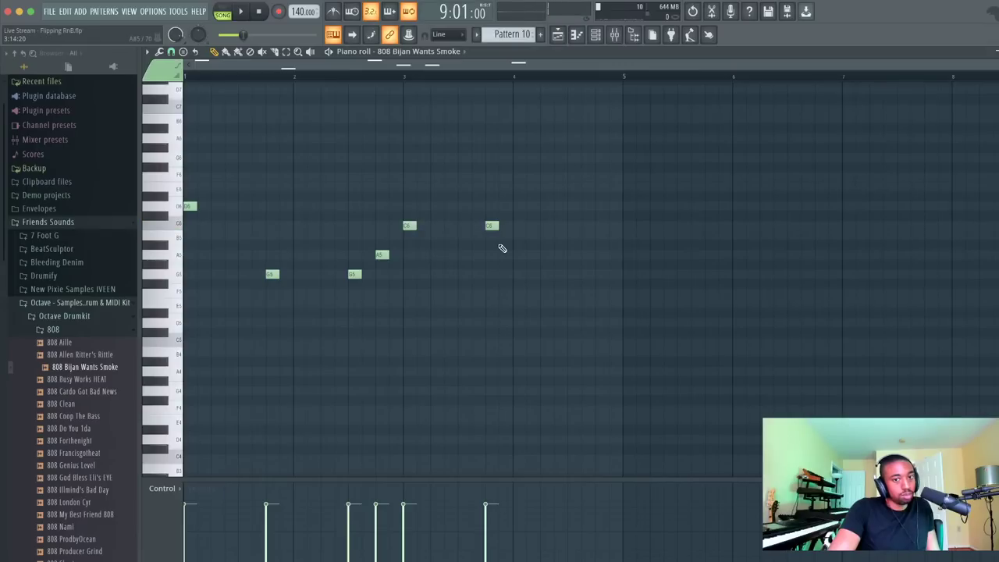
click(488, 273)
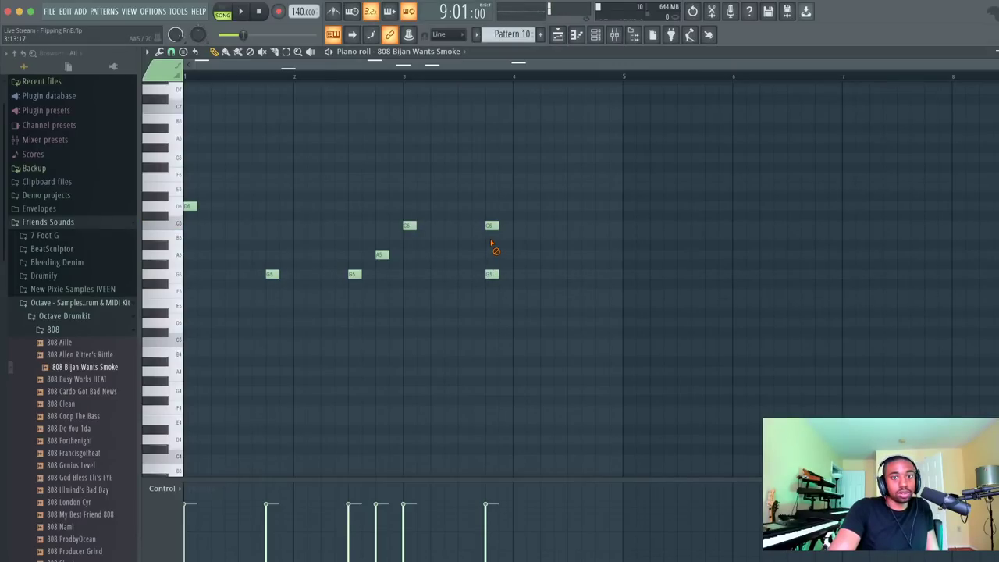
key(space)
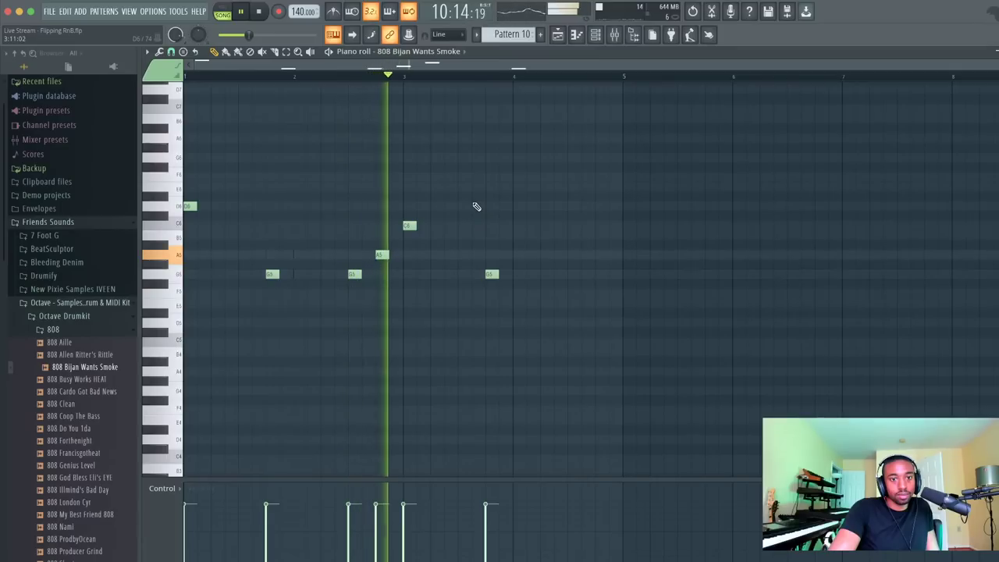
key(space)
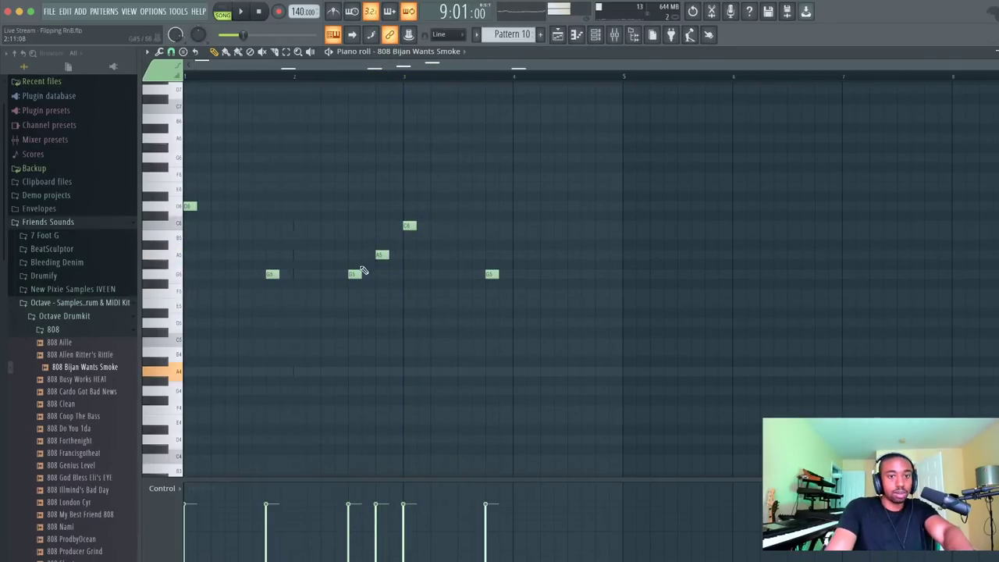
Shift the bar 2 G5 and A5 notes later so they run directly into the C6 on bar 3, and play it back
drag(349, 277, 399, 252)
click(410, 256)
key(space)
click(417, 305)
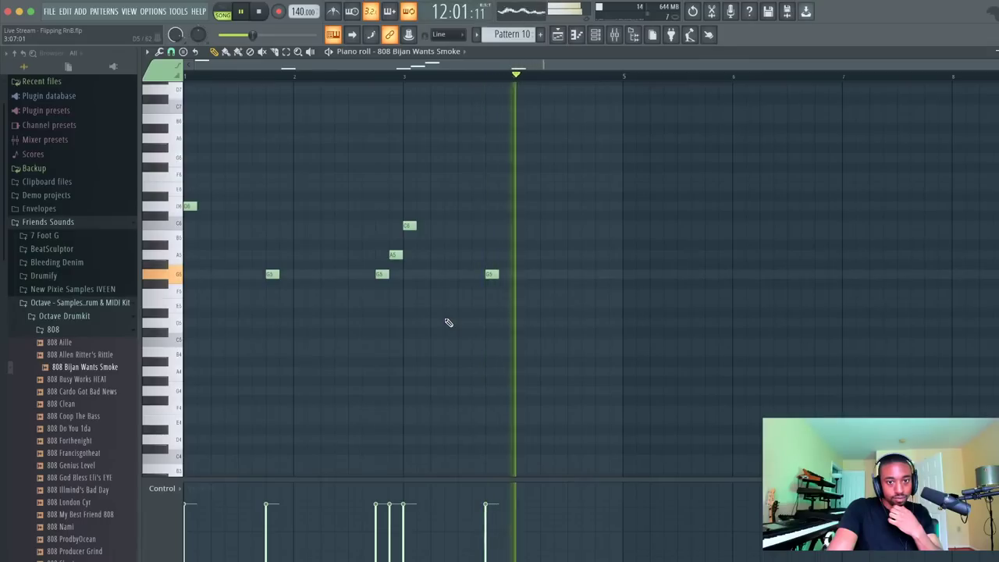
key(space)
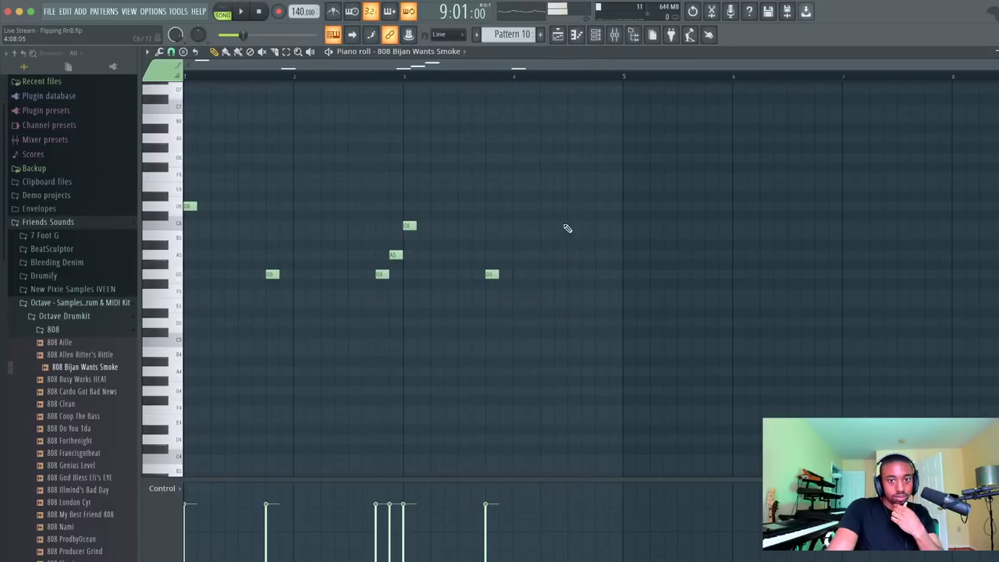
Add an A5 note on beat 3 and a D5 note on beat 4 of bar 4, and listen to the 808 line
drag(569, 217, 573, 255)
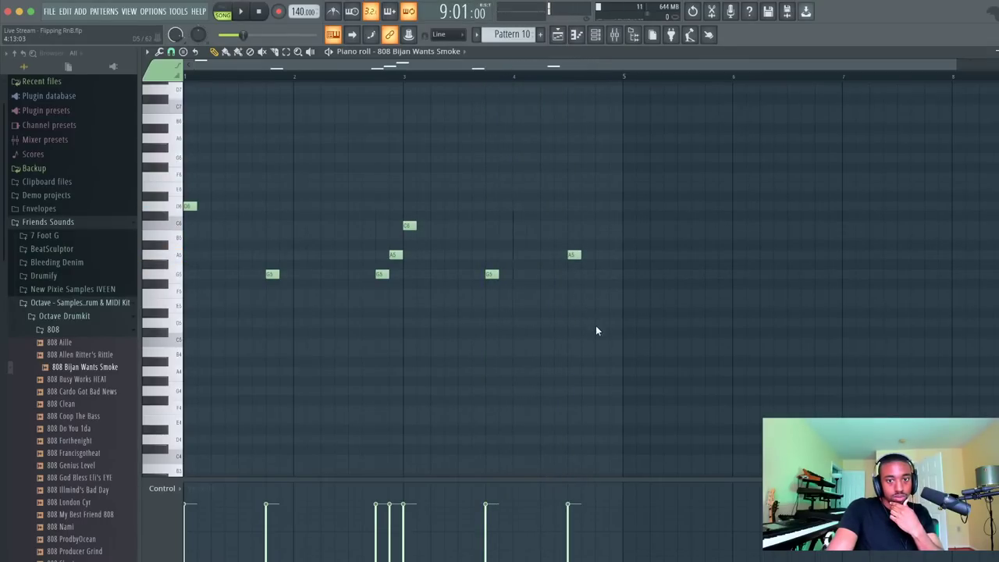
click(597, 323)
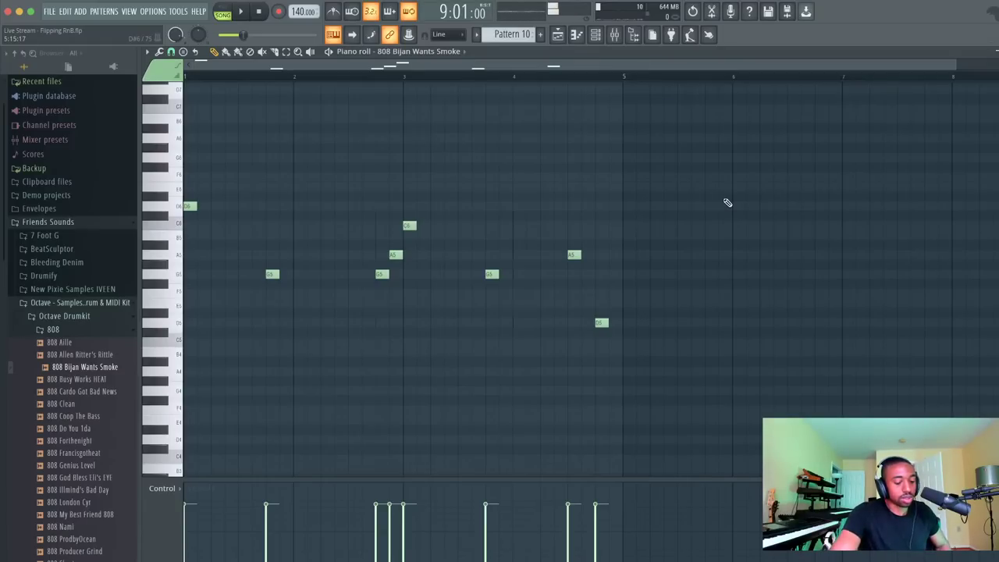
key(space)
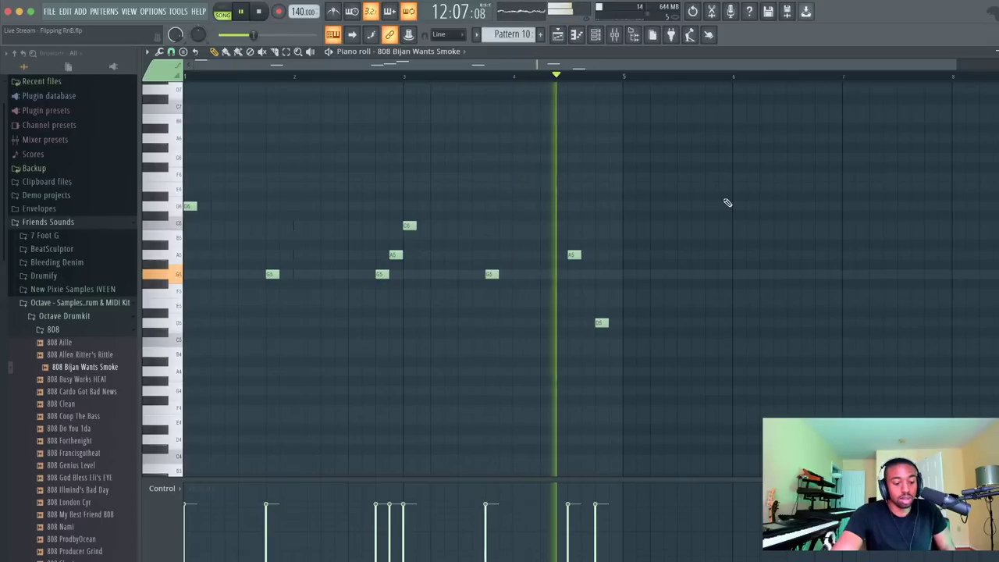
key(space)
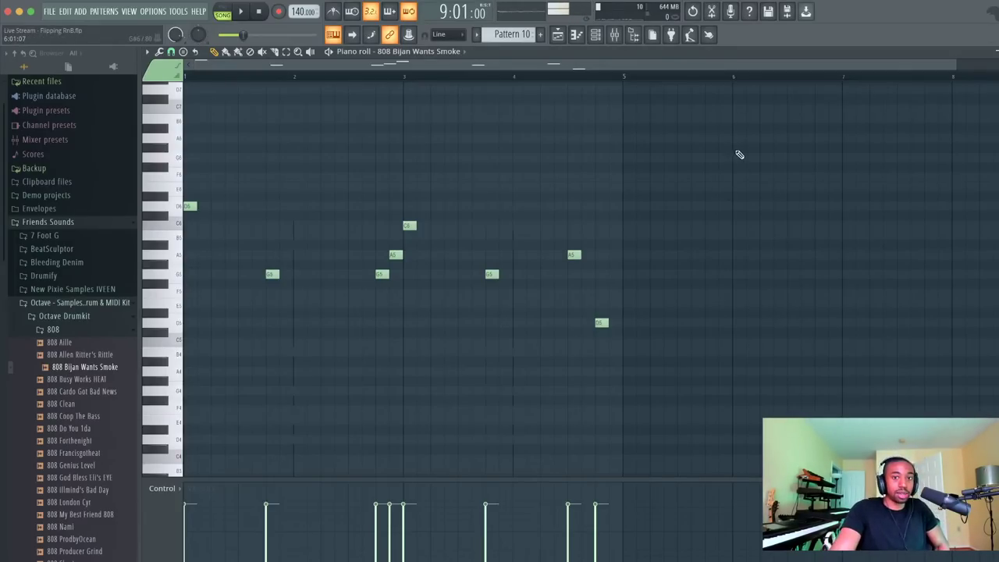
Open the miscellaneous settings of the 808 Bijan Wants Smoke channel and play the song from bar 9
click(995, 51)
click(565, 49)
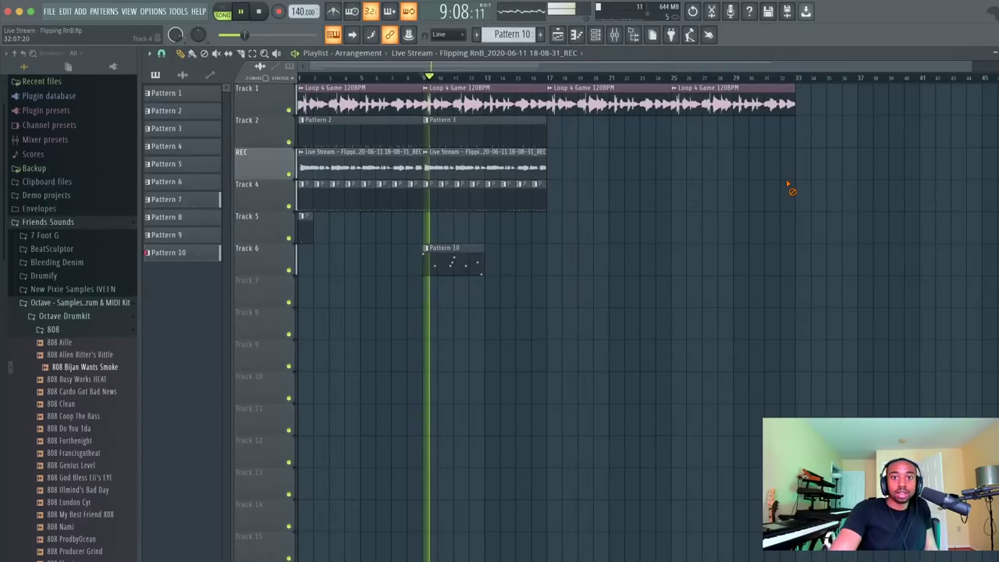
click(577, 37)
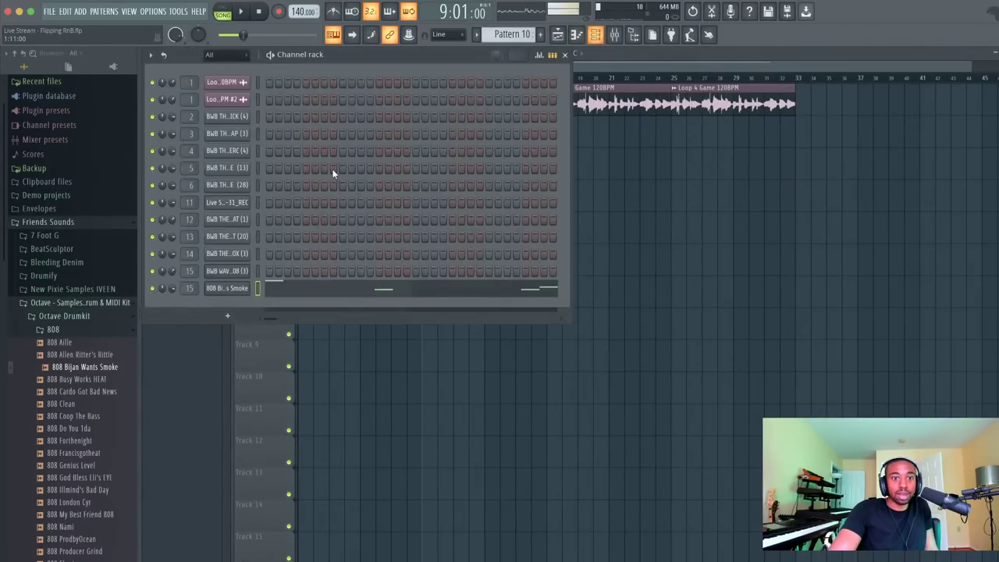
click(236, 285)
click(253, 144)
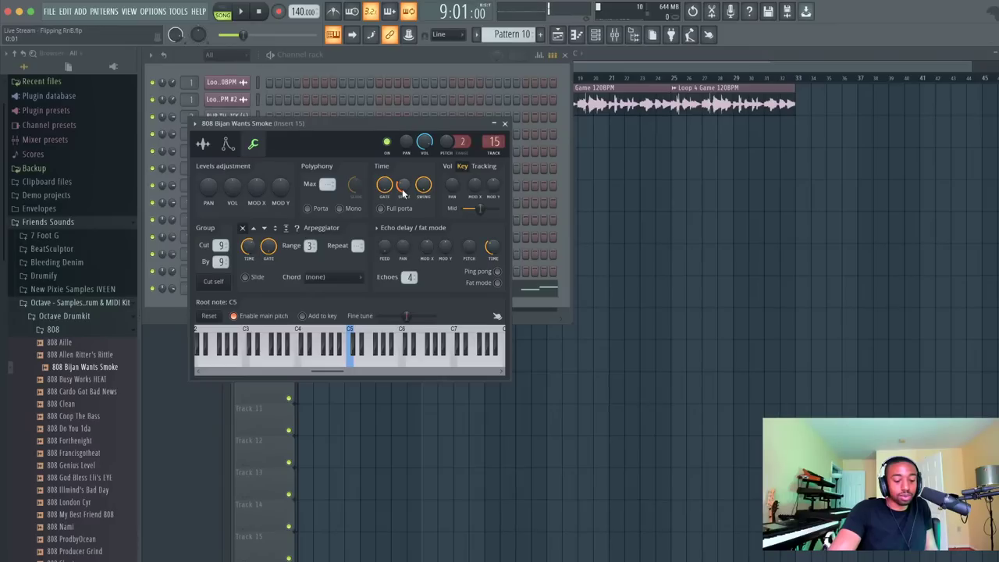
key(space)
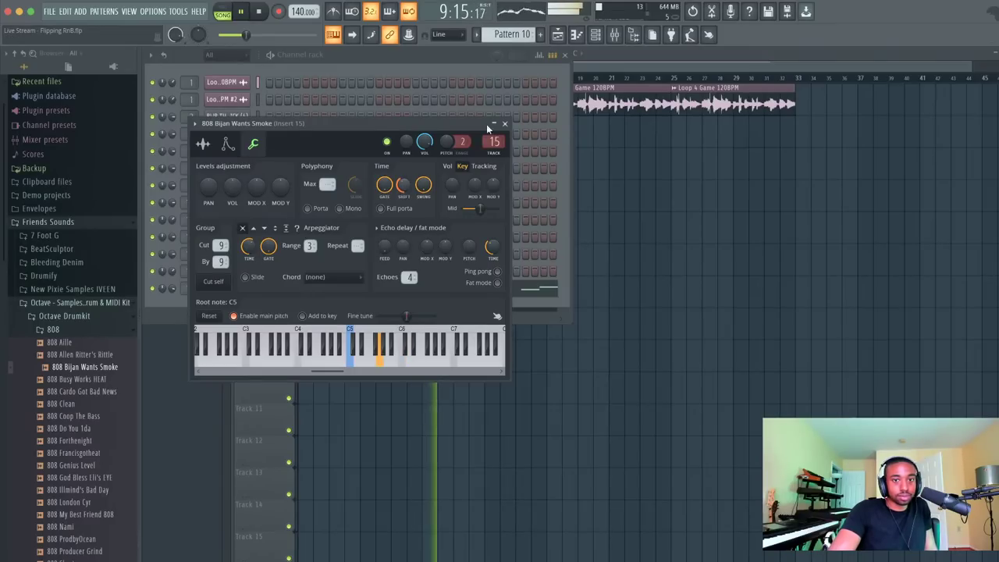
Leave the channel settings, reopen the 808 Bijan Wants Smoke notes in the piano roll and stop playback
click(591, 182)
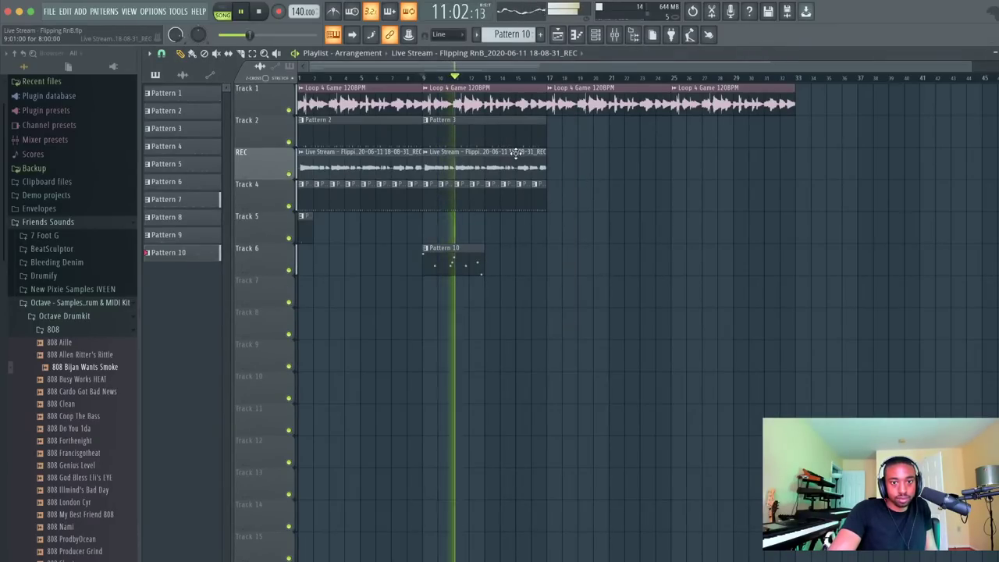
click(594, 34)
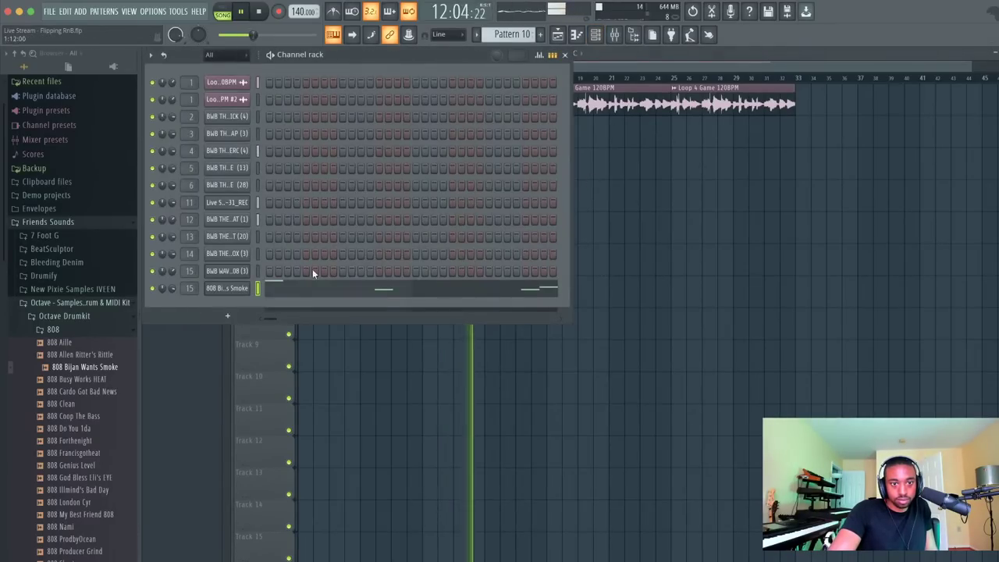
click(316, 289)
key(space)
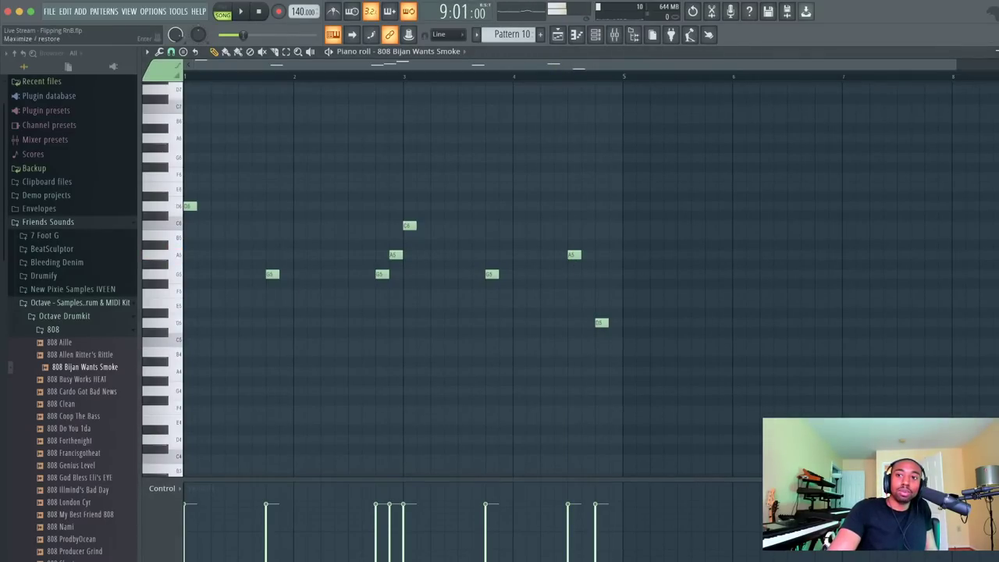
Duplicate the Pattern 10 clip to bar 13 on Track 6, make the copy unique and open its 808 notes for editing
key(F7)
key(F6)
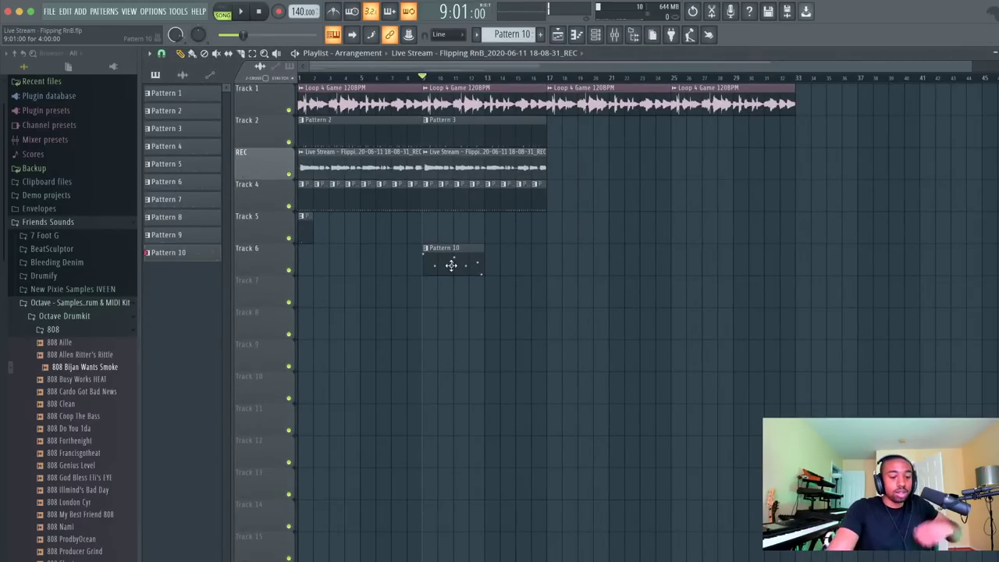
drag(451, 266, 508, 265)
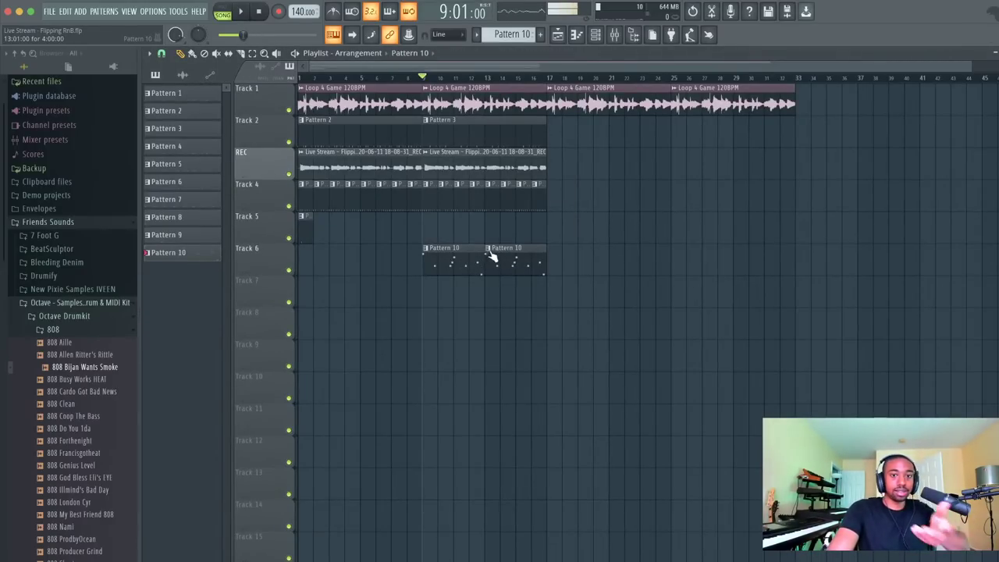
right_click(509, 266)
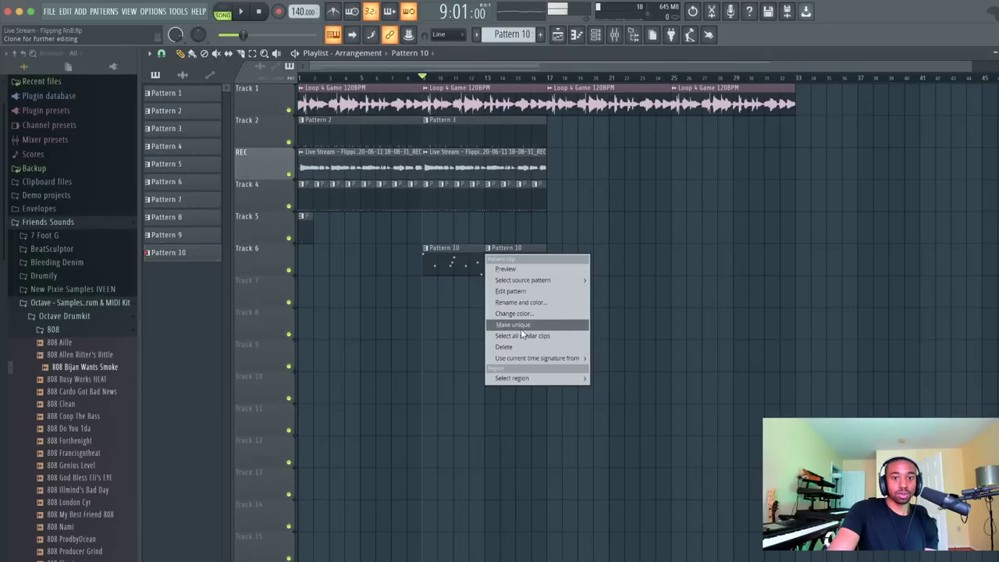
click(512, 324)
right_click(490, 254)
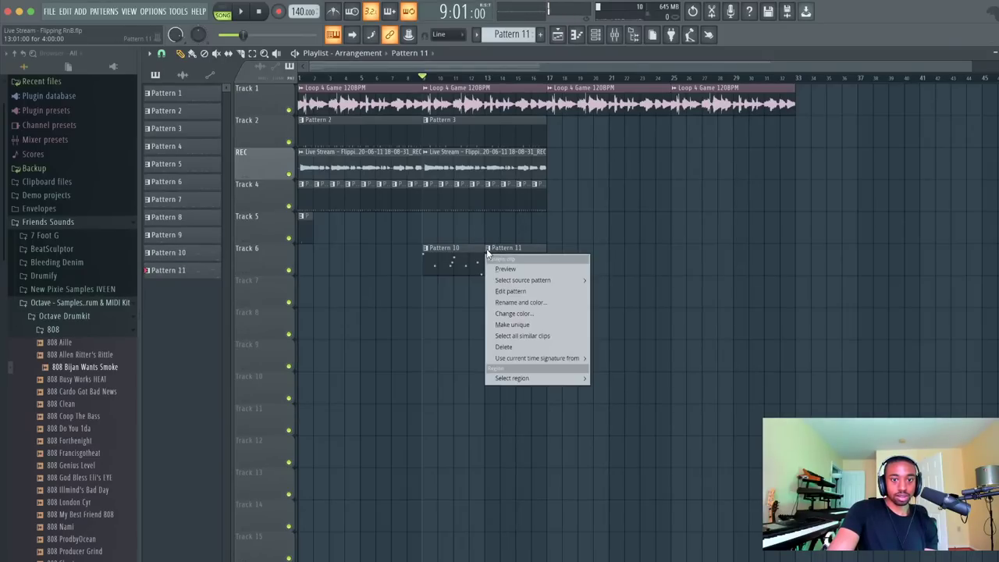
click(513, 287)
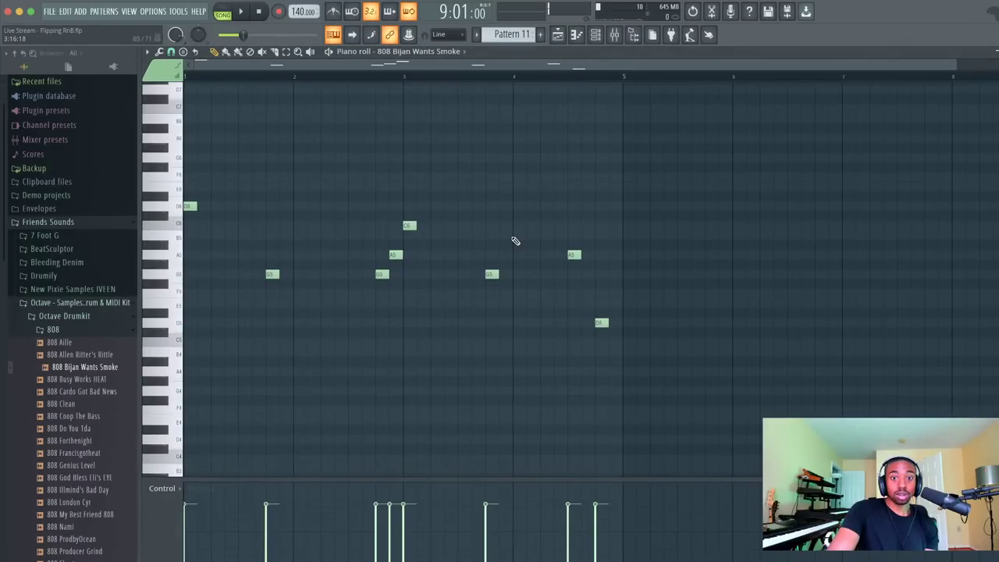
In bar 4 of Pattern 11, add a D5 on beat 2, delete the A5, move the last D5 half a beat earlier and listen
click(395, 78)
key(space)
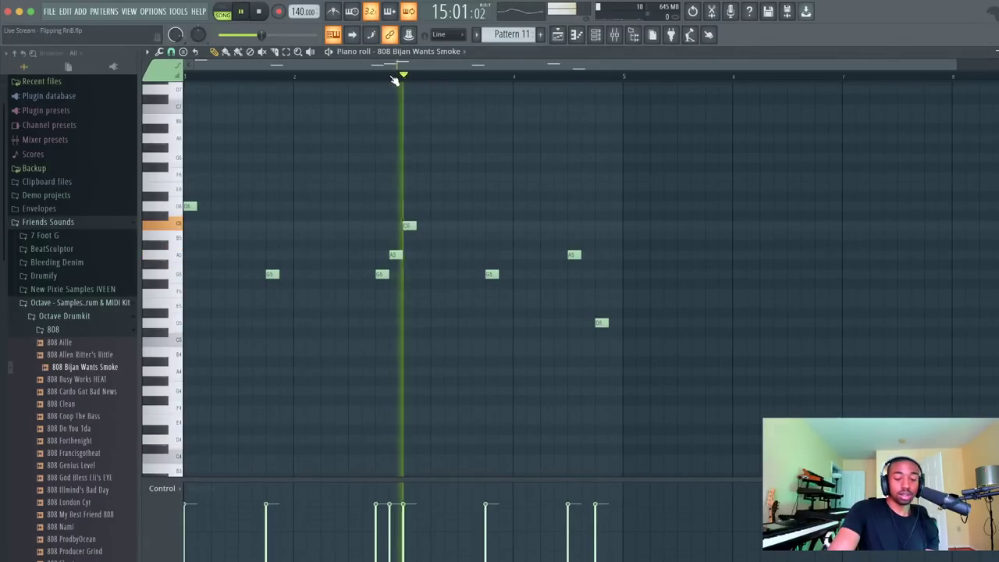
key(space)
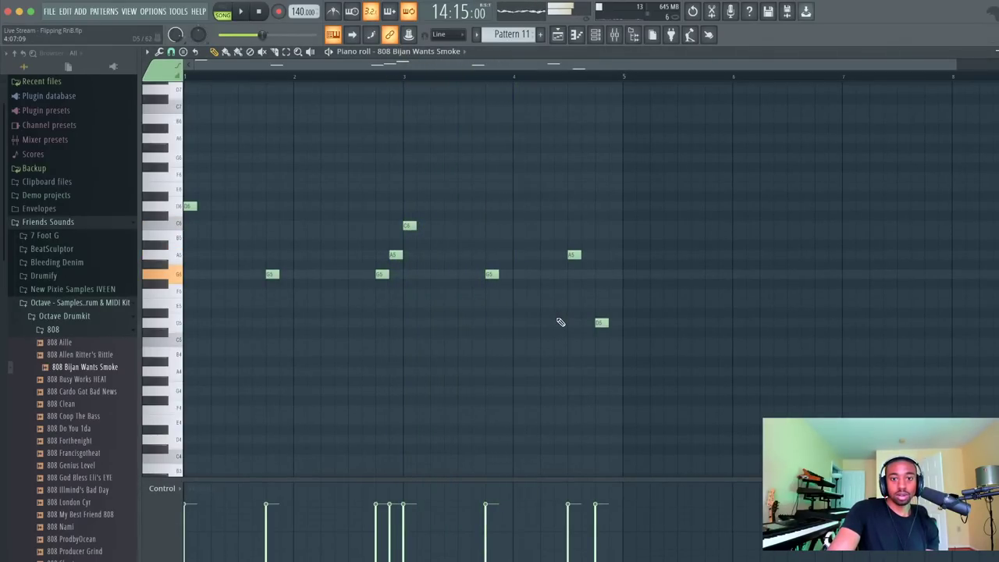
drag(542, 334, 542, 321)
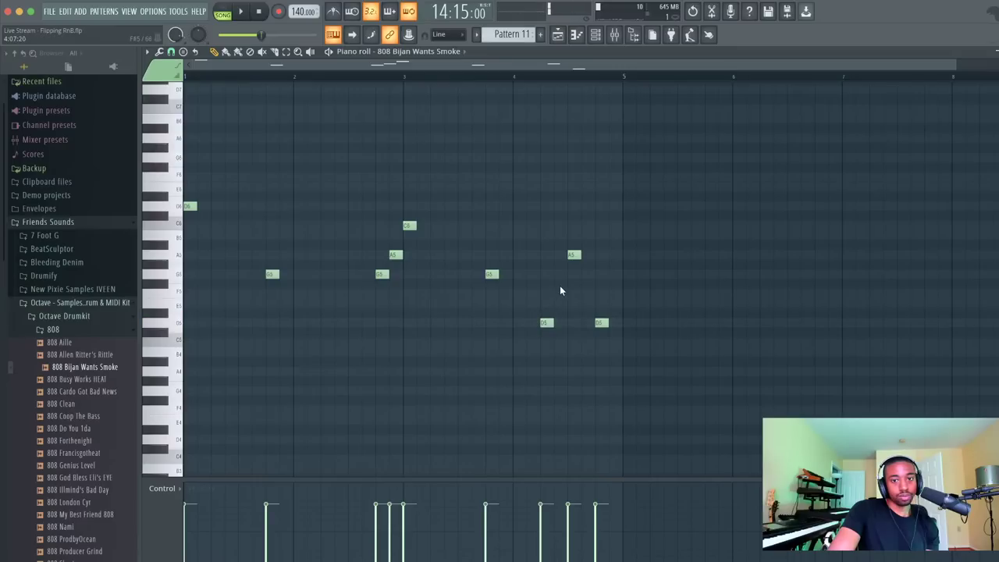
click(521, 77)
key(space)
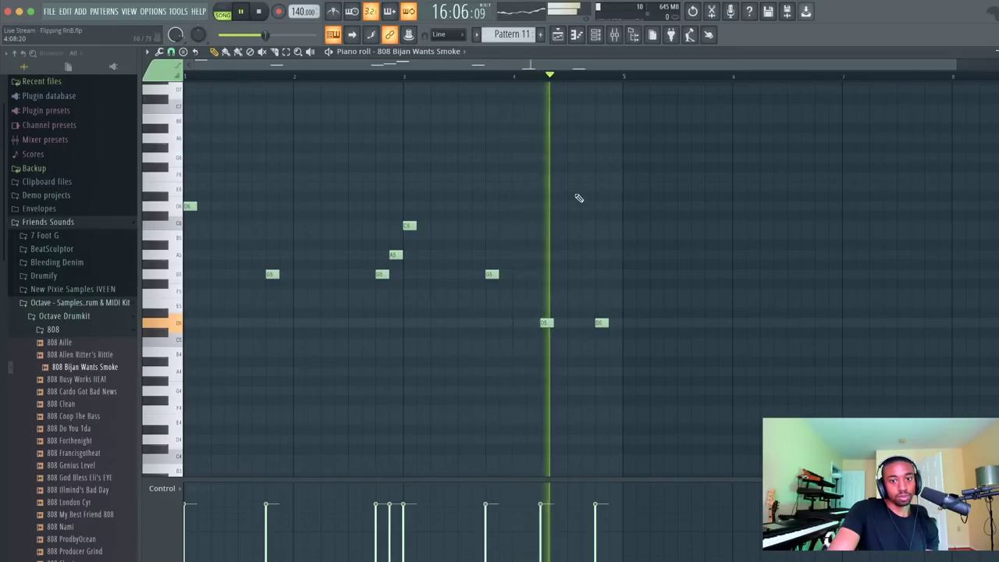
drag(606, 319, 593, 319)
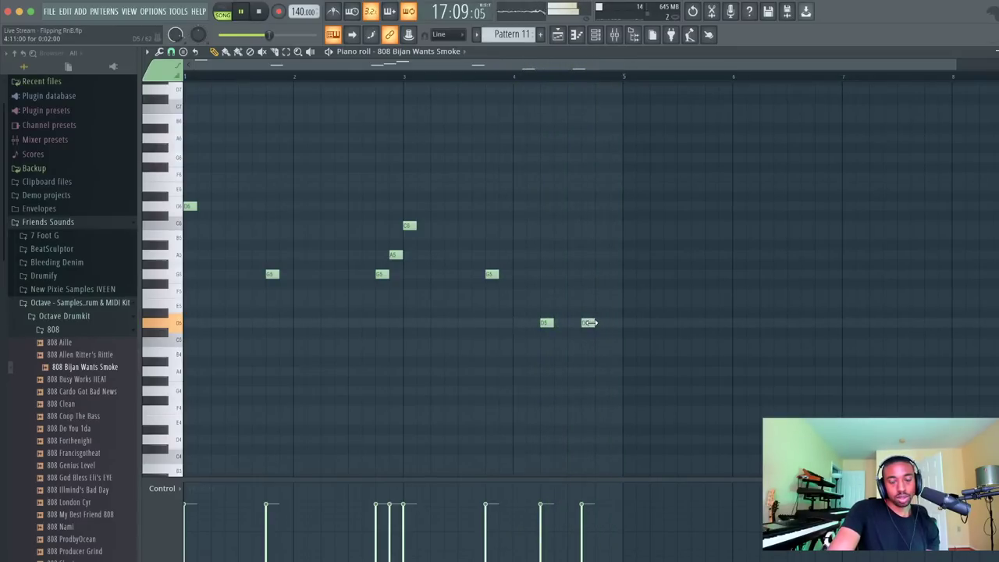
scroll(512, 34, up, 1)
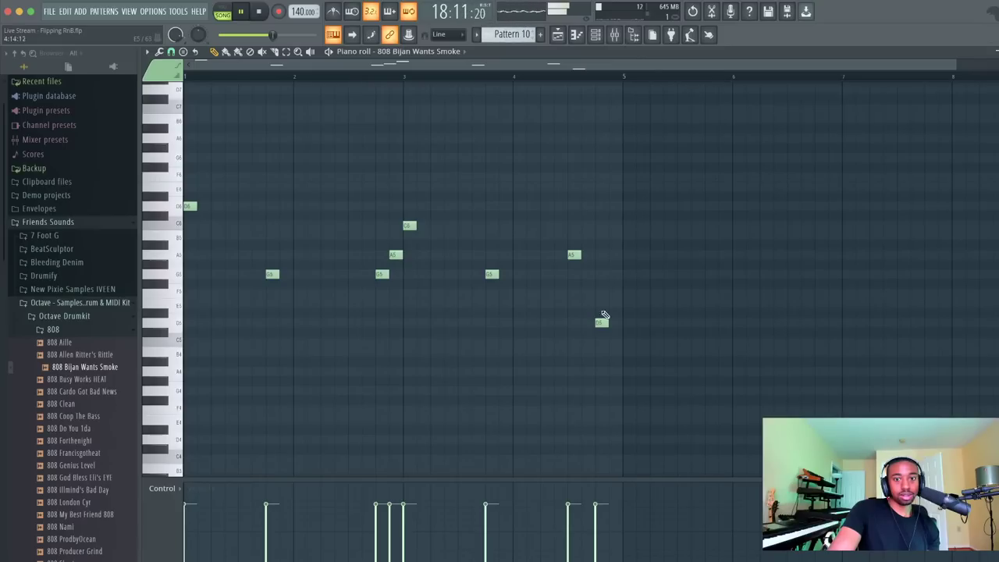
In Pattern 10, move the last D5 of bar 4 half a beat earlier, keep the A5 on beat 3 and play it back
click(486, 77)
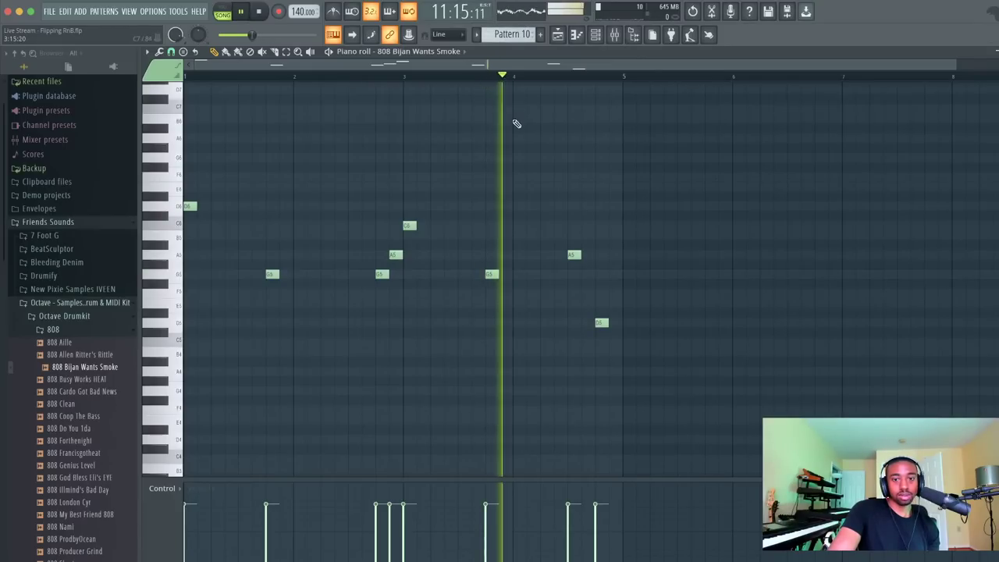
key(space)
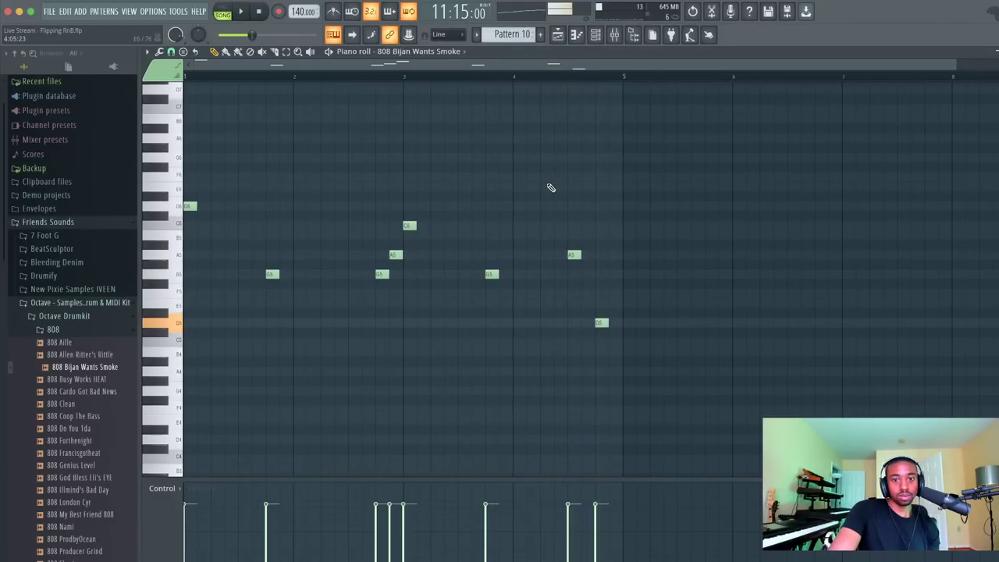
drag(571, 242, 584, 324)
click(562, 254)
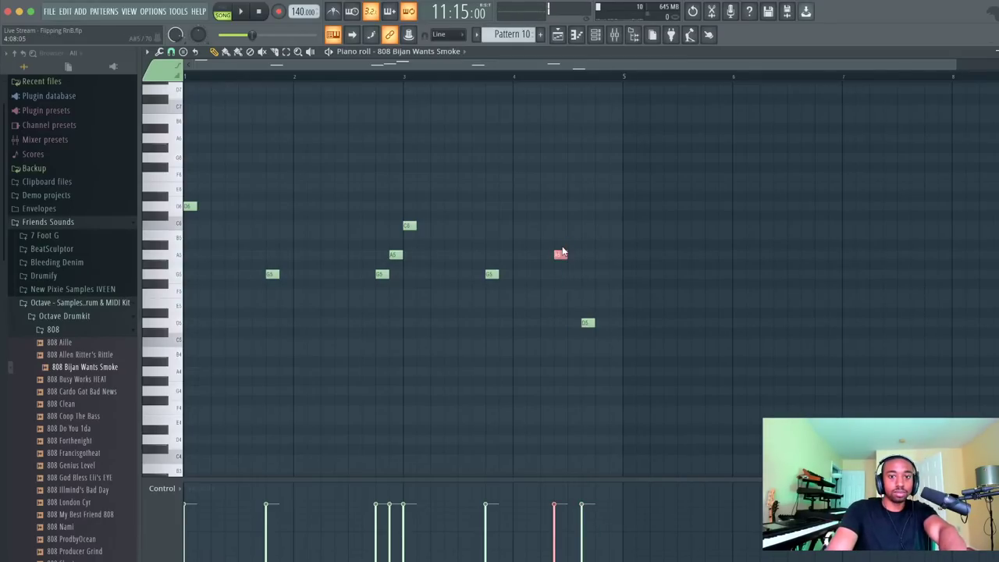
drag(561, 255, 575, 255)
key(space)
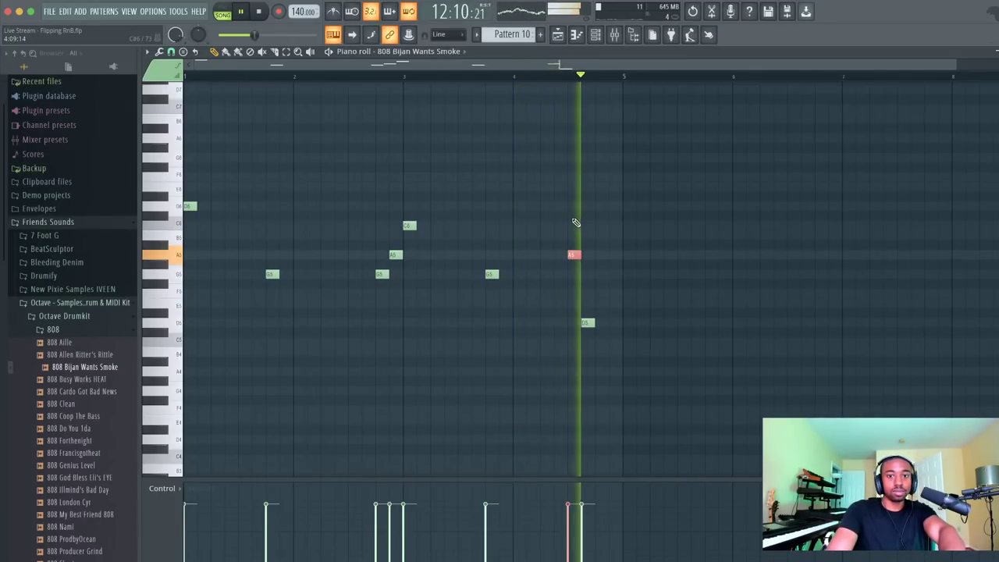
Return to the playlist, save the project and stop playback
key(F7)
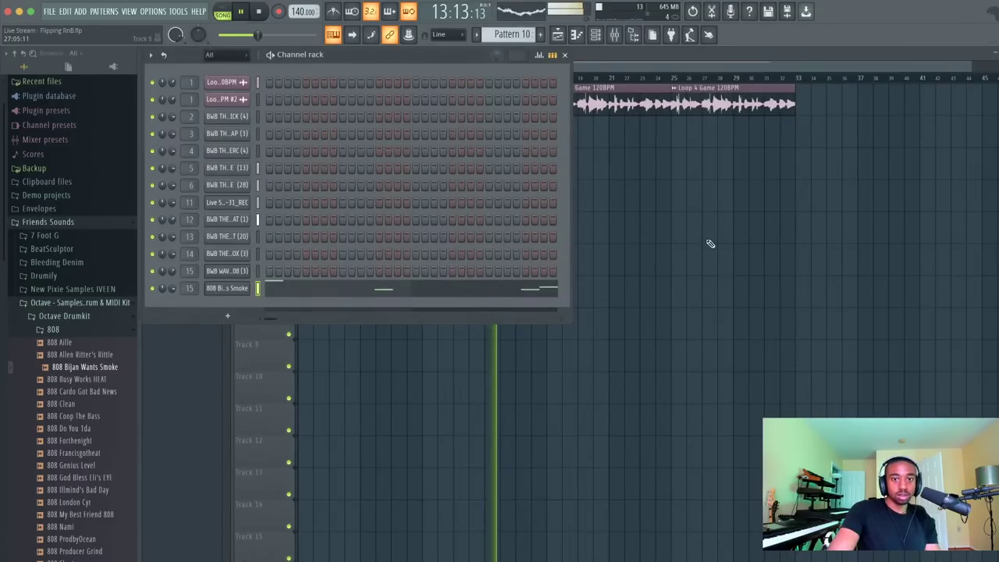
key(F6)
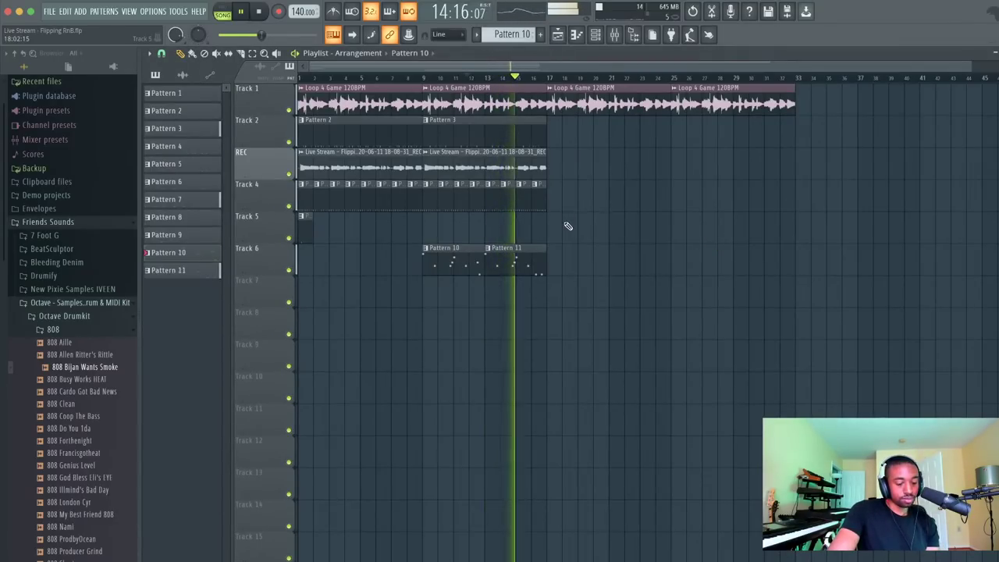
key(ctrl+s)
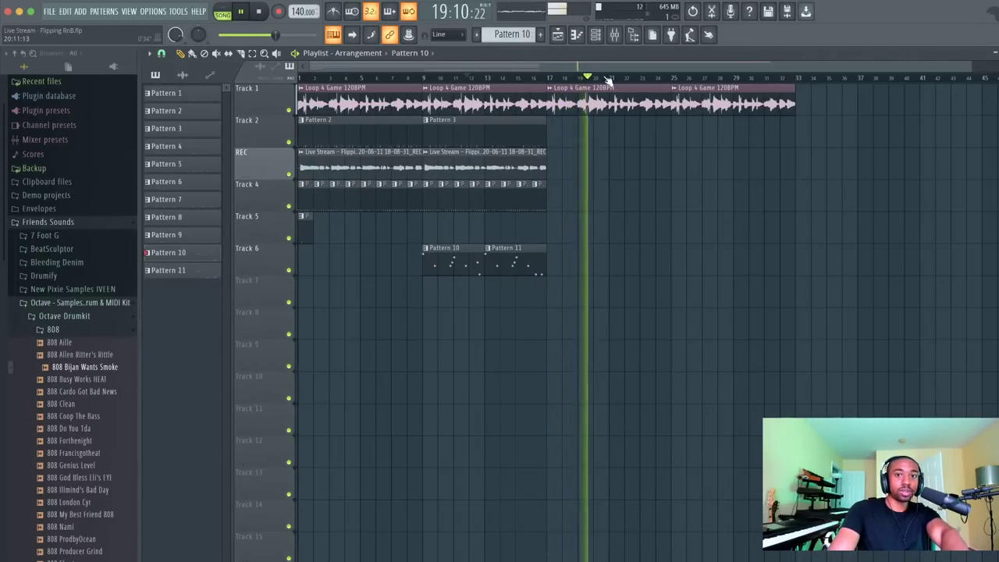
key(space)
Switch to the empty Pattern 12 in the channel rack and add a 3x Osc channel, closing its plugin window
click(612, 35)
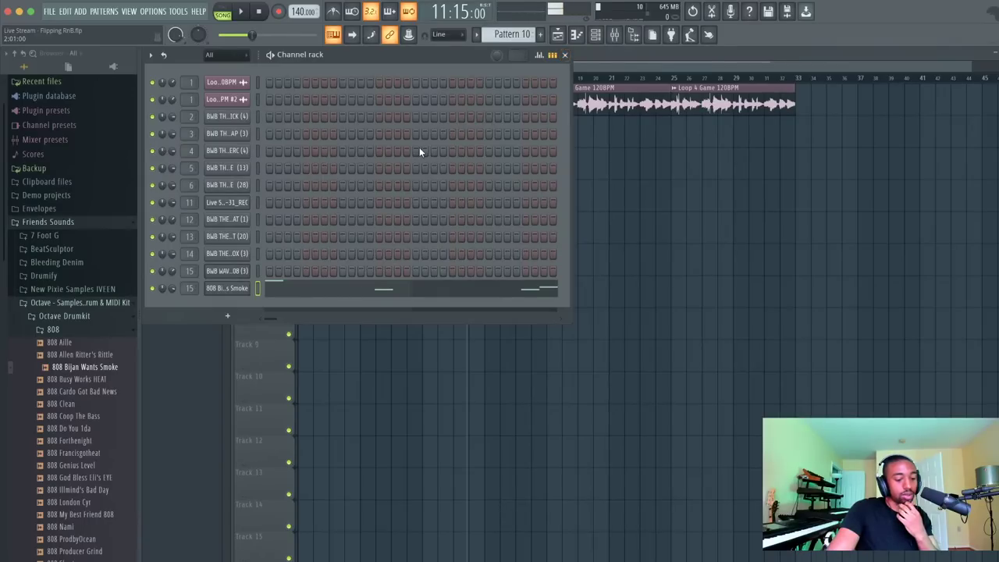
scroll(511, 35, down, 4)
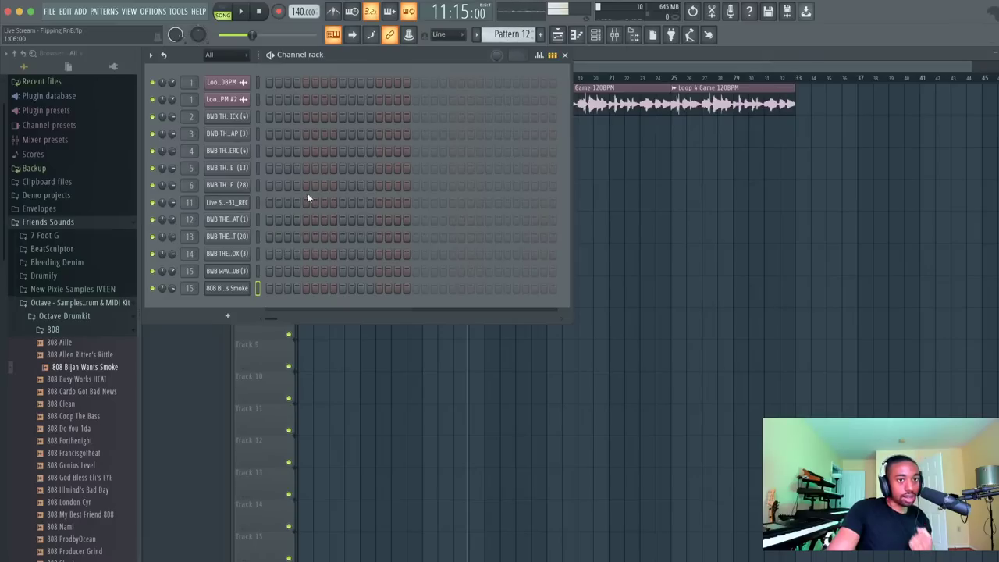
click(227, 315)
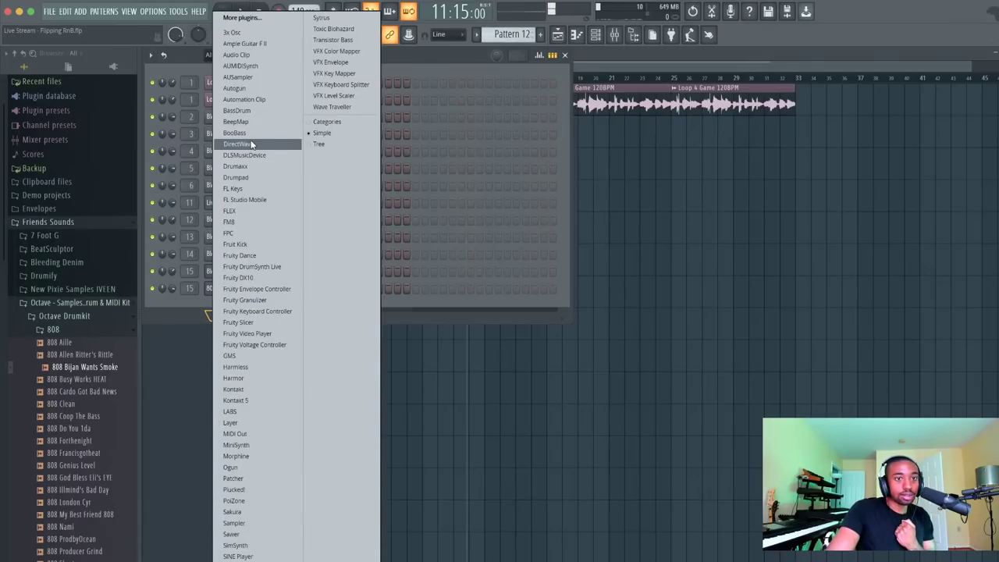
click(263, 32)
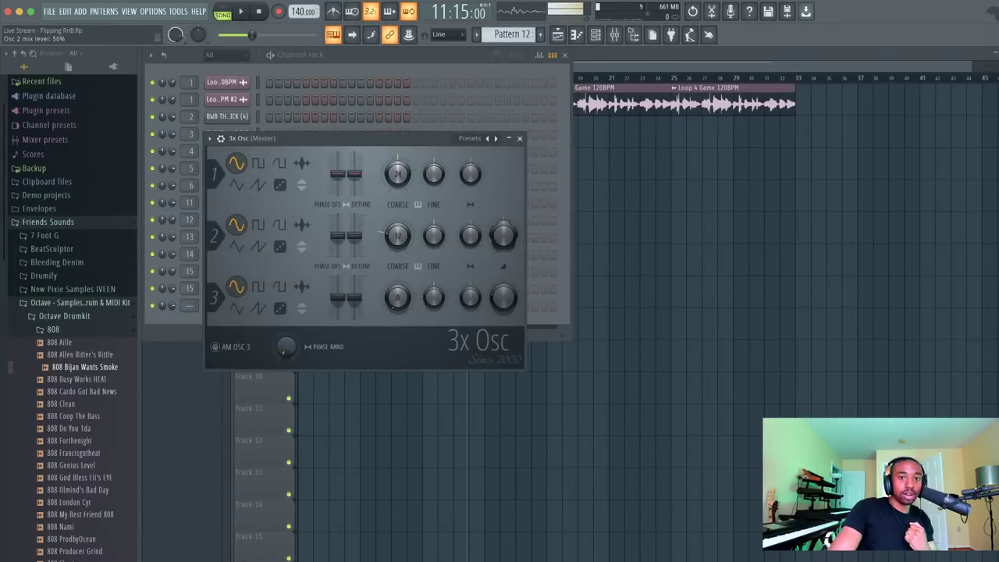
click(520, 138)
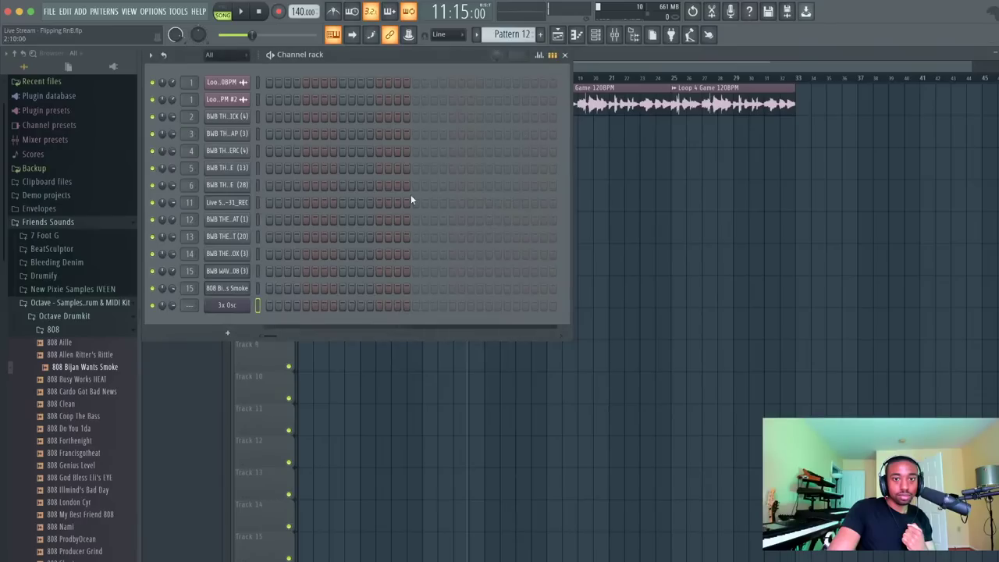
Route the 3x Osc channel to mixer track 16 and open its piano roll
scroll(190, 305, up, 12)
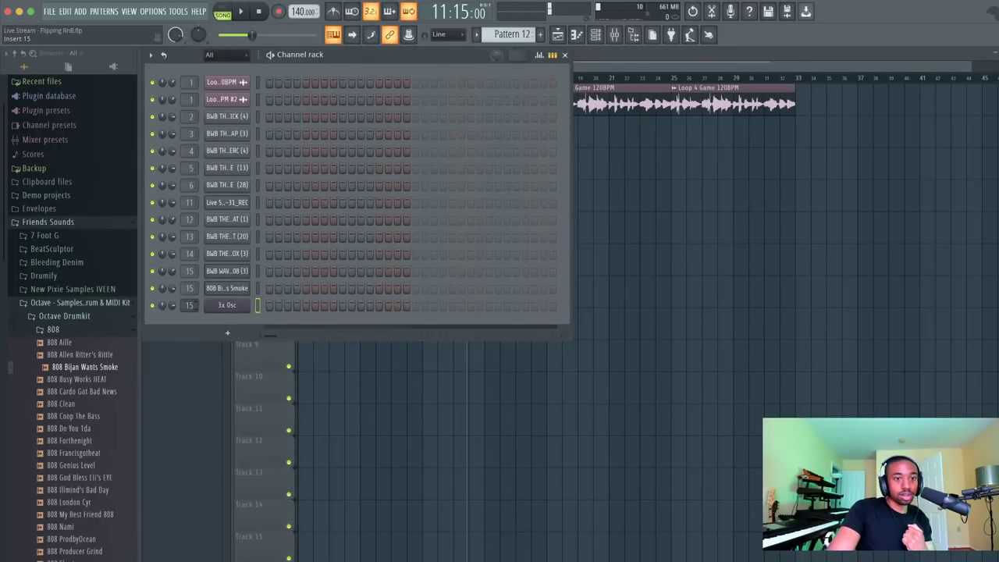
right_click(226, 307)
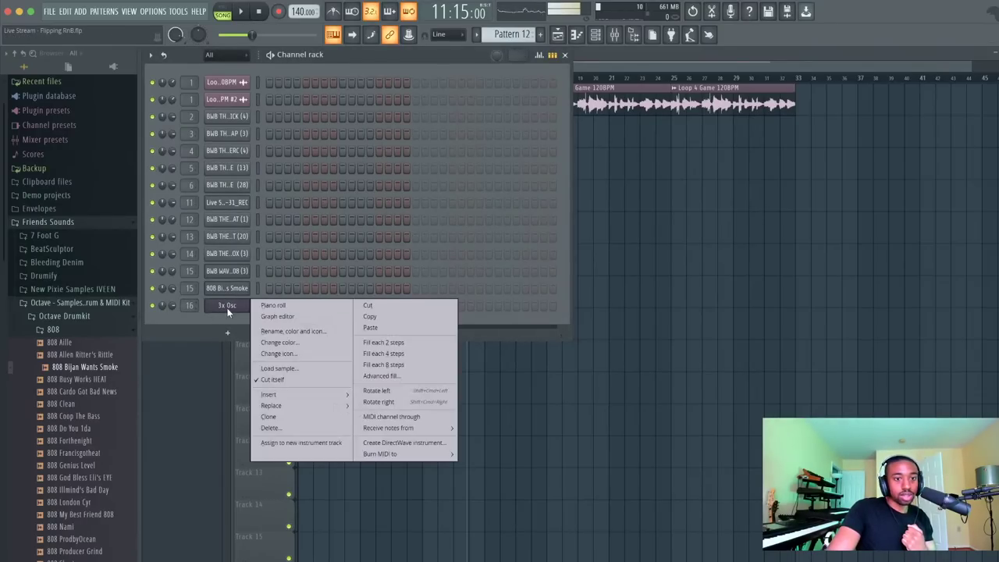
click(264, 309)
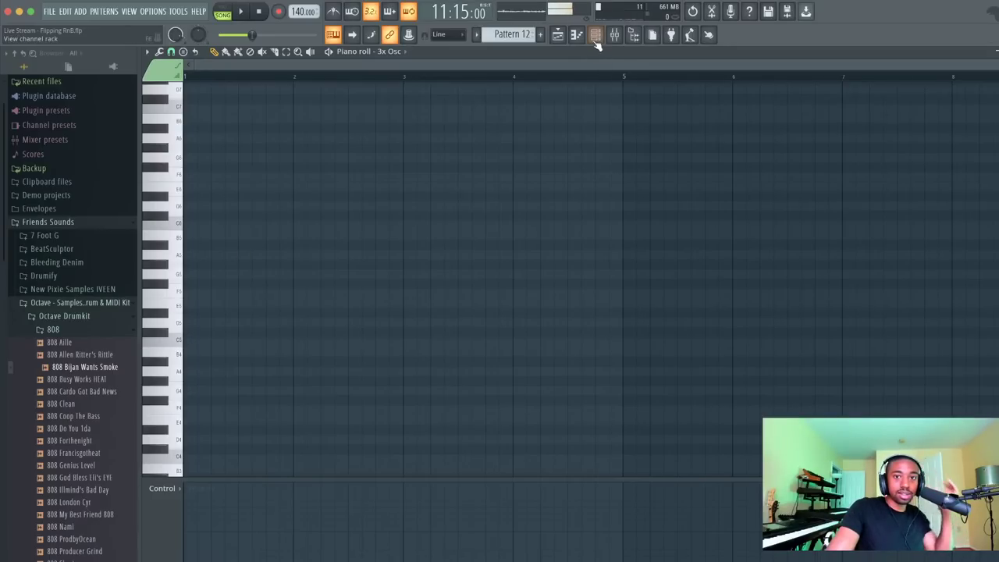
Audition the 808 Bijan Wants Smoke sample in its channel settings, look into the 7 Foot G sound folder and close the settings
click(596, 34)
click(243, 289)
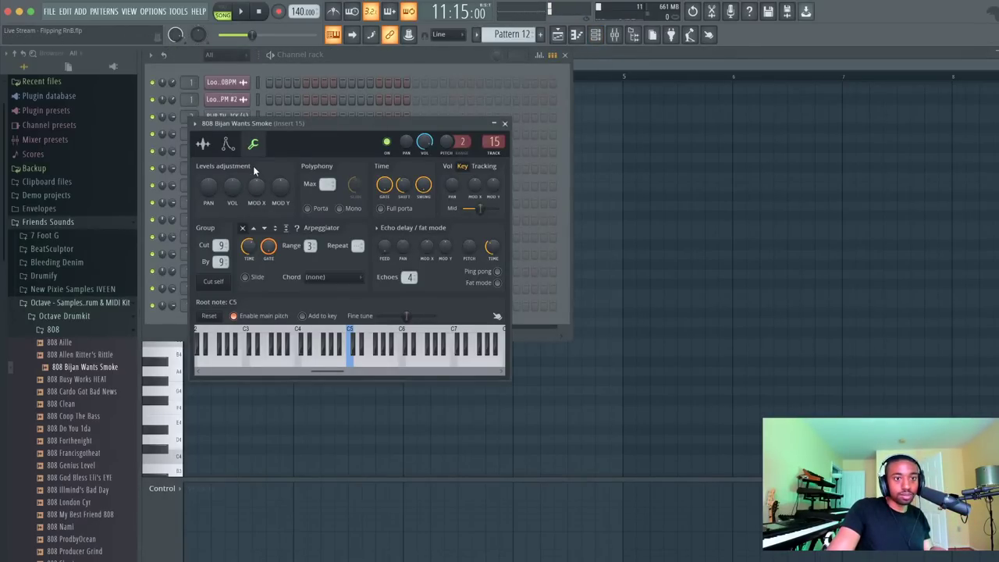
click(203, 143)
click(296, 337)
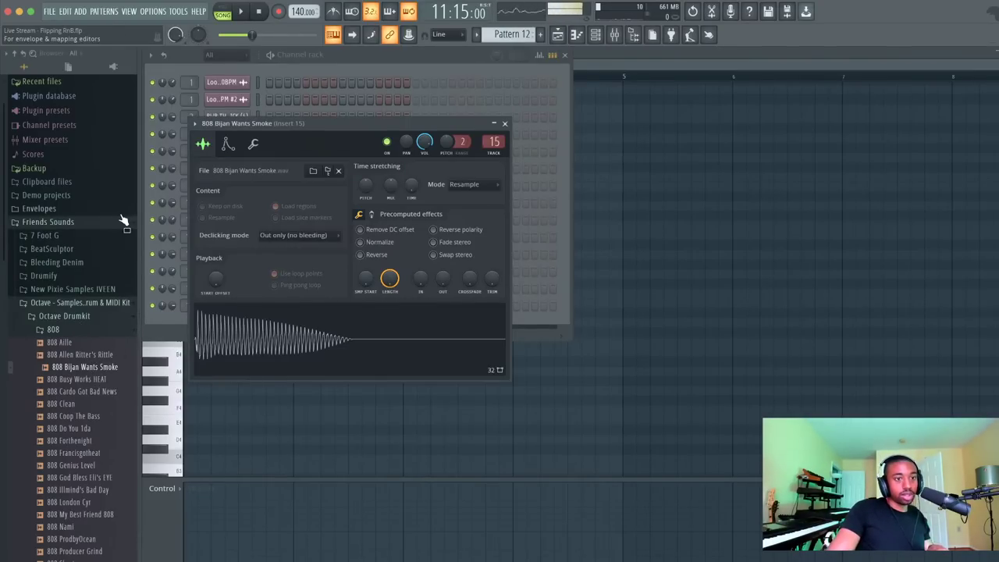
click(79, 236)
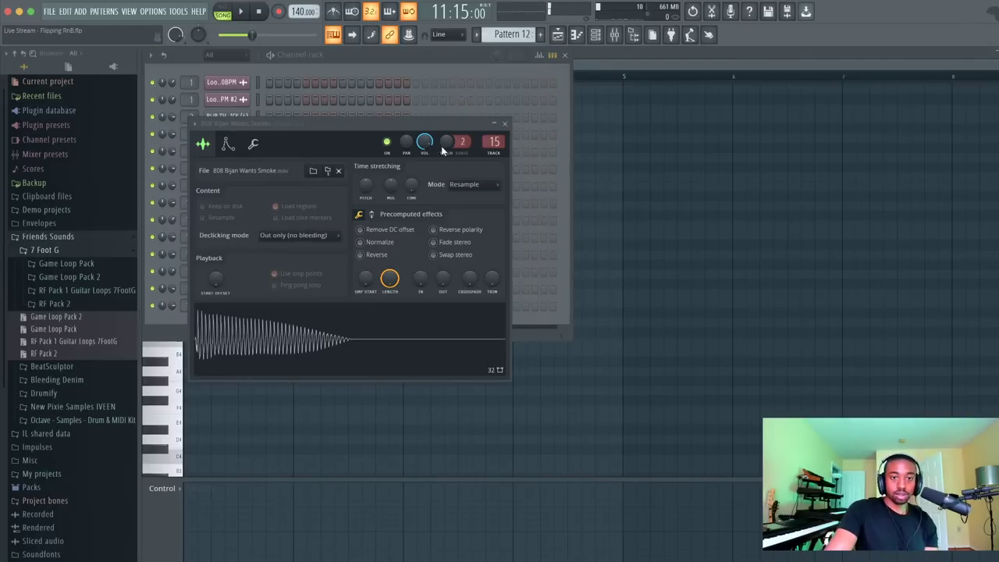
click(501, 123)
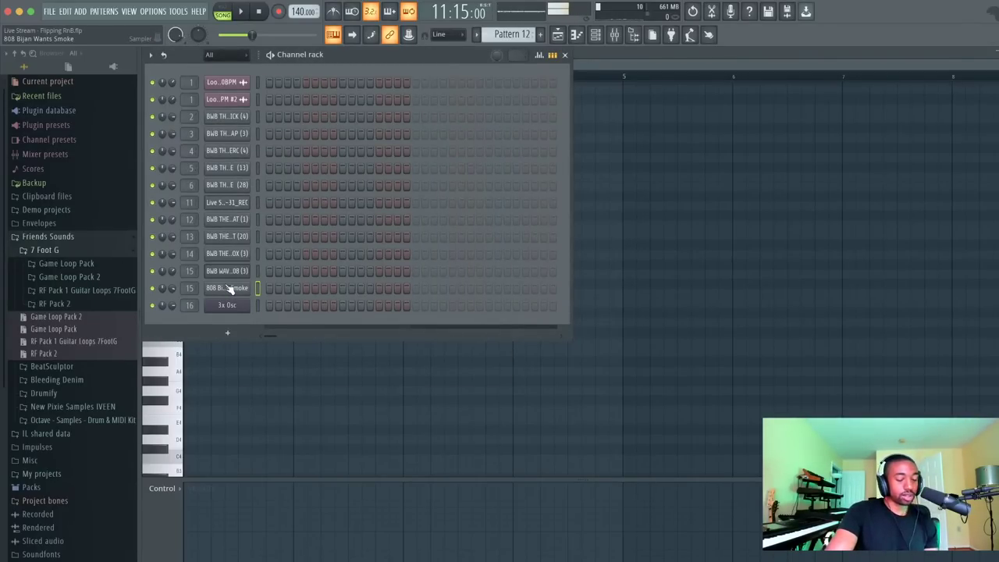
Play the song with the 3x Osc channel selected and open the UAD Auto-Tune Realtime plugin on the REC mixer track
key(space)
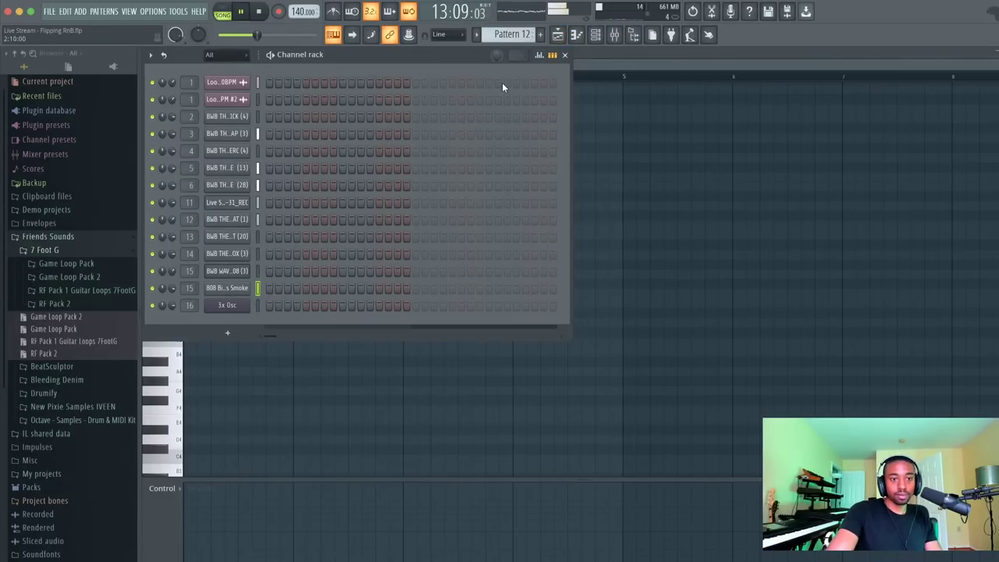
click(259, 307)
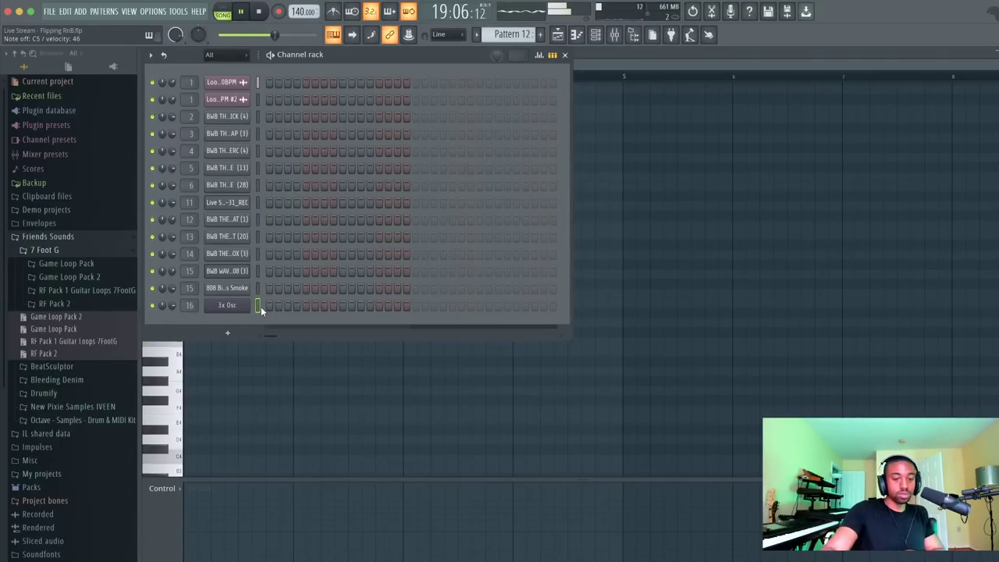
click(614, 35)
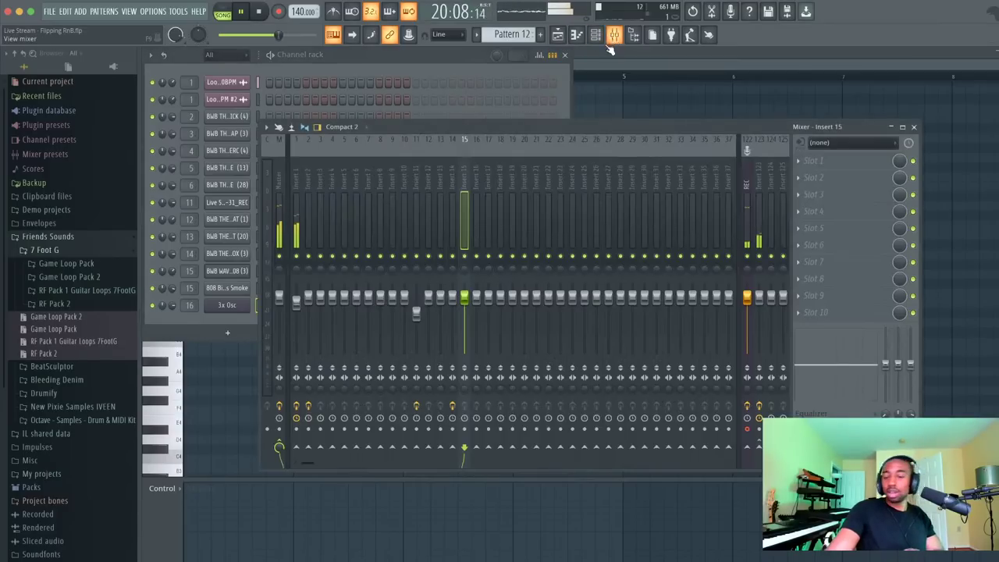
click(748, 165)
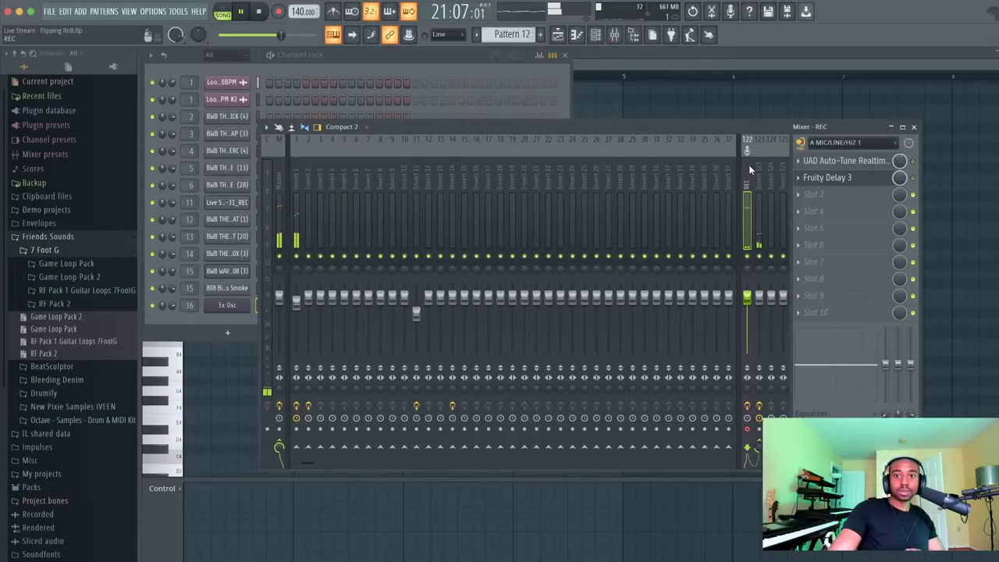
click(854, 161)
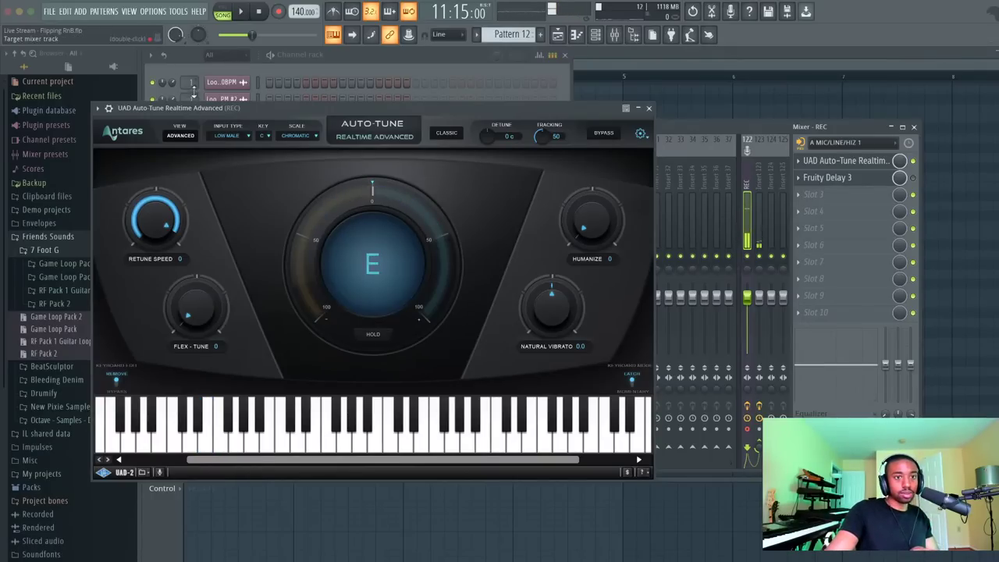
Switch Auto-Tune to the advanced view and remove the notes C#, E, F#, G# and B from its scale
click(185, 137)
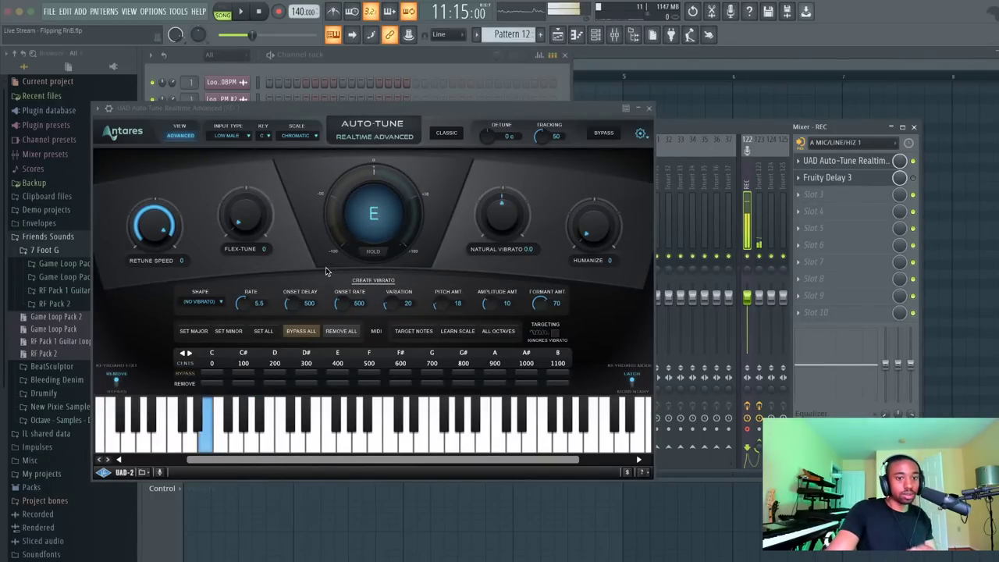
click(244, 384)
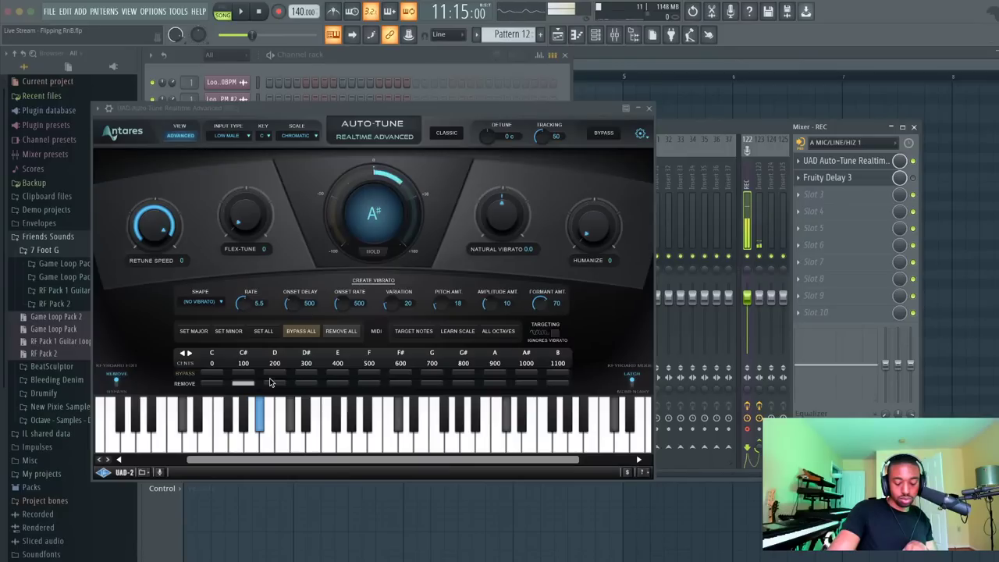
click(337, 383)
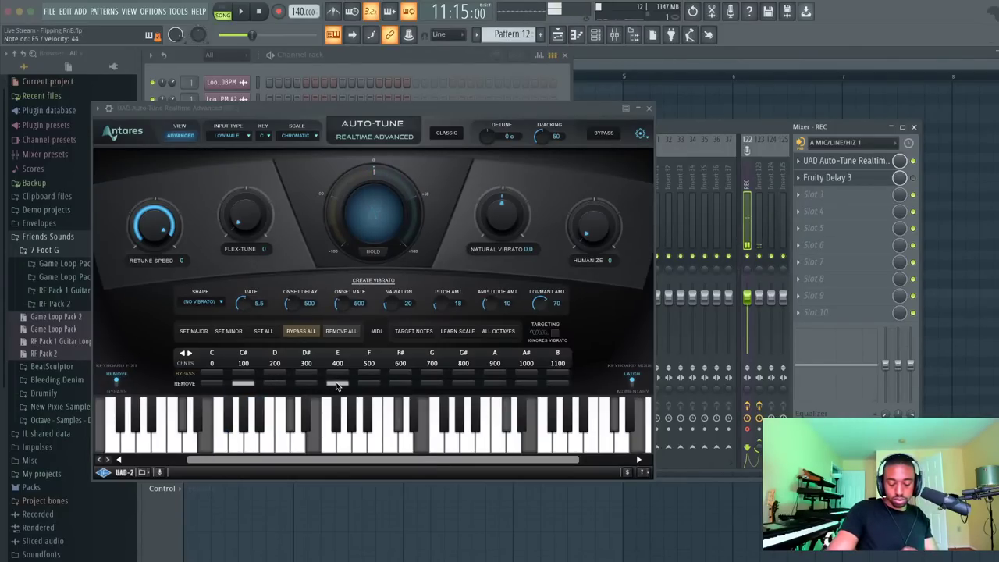
click(400, 385)
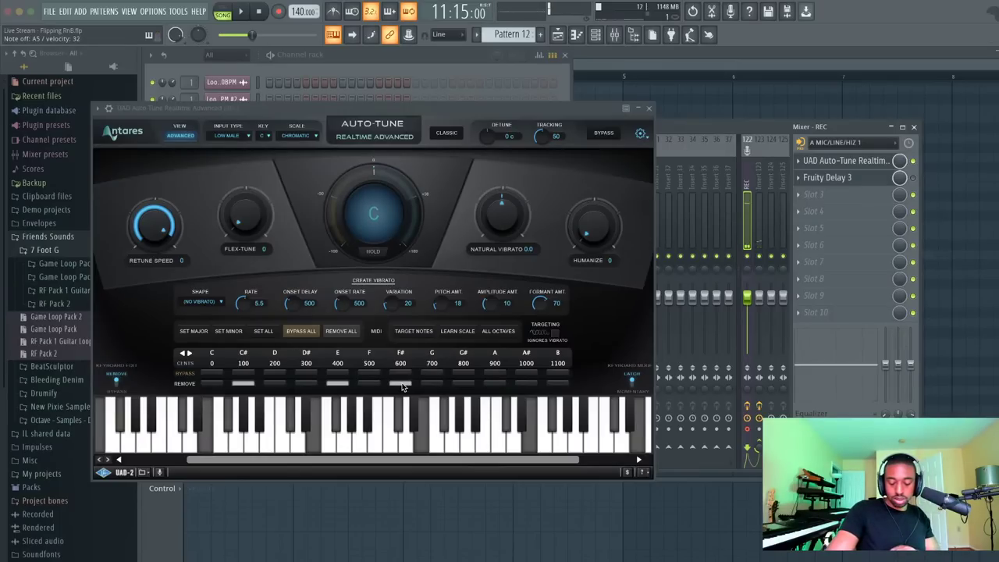
click(464, 384)
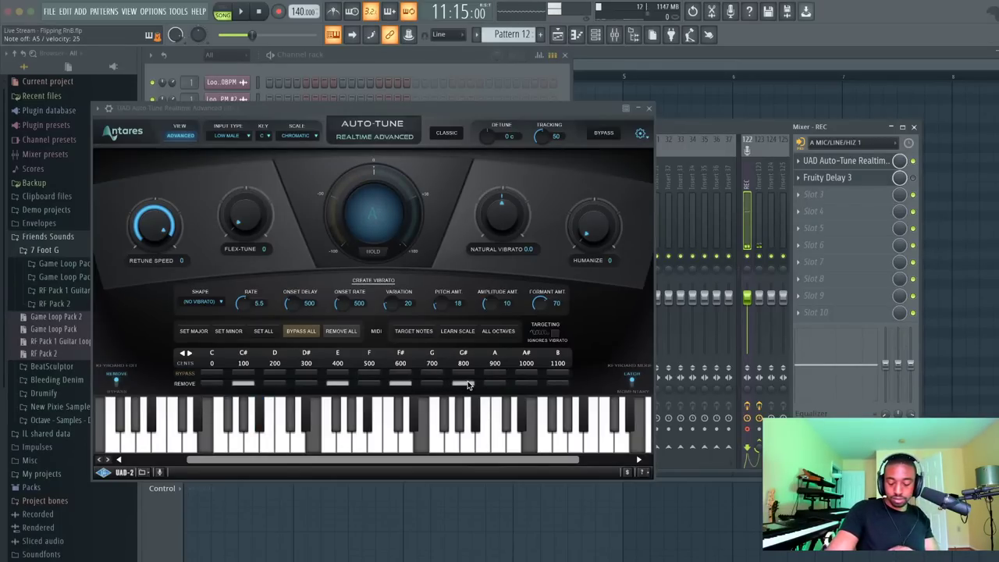
click(558, 384)
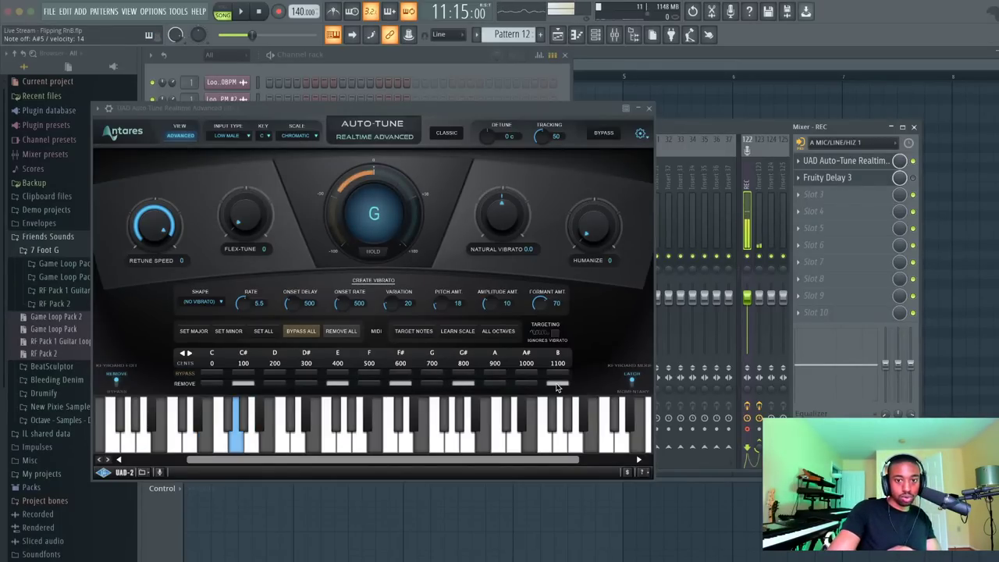
Set Auto-Tune's Flex-Tune to 25 and Retune Speed to 16, closing the plugin
drag(244, 215, 245, 199)
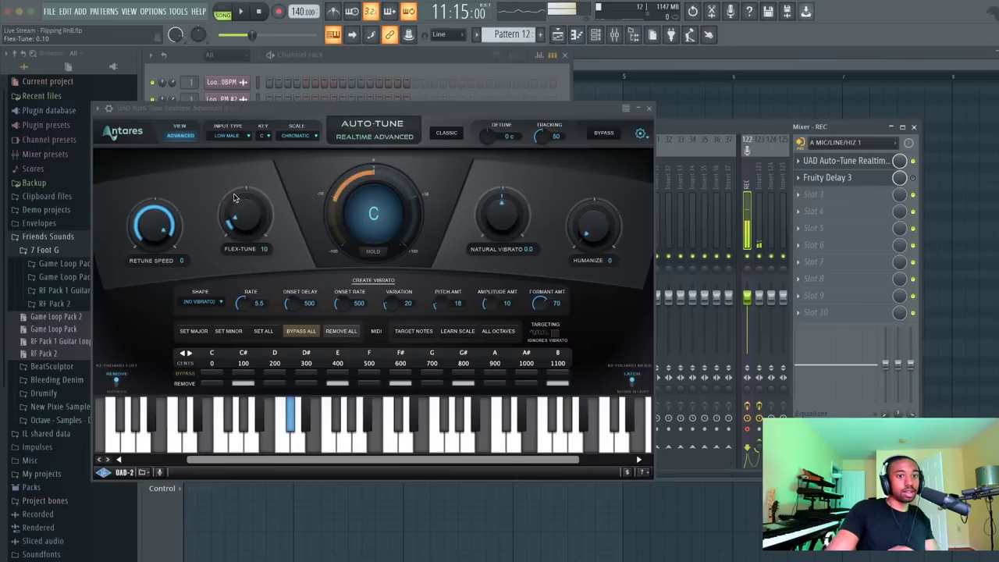
drag(147, 215, 159, 265)
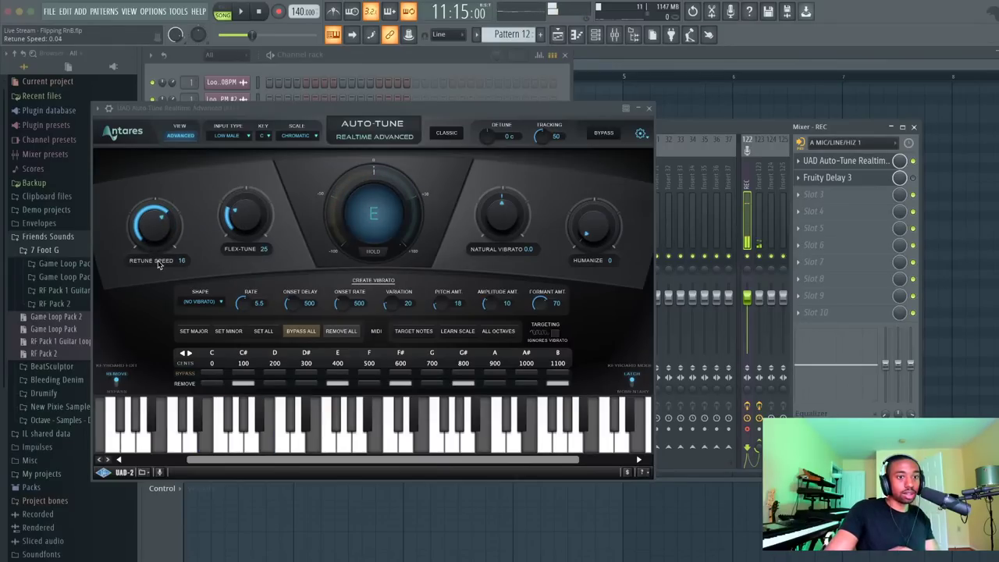
click(648, 108)
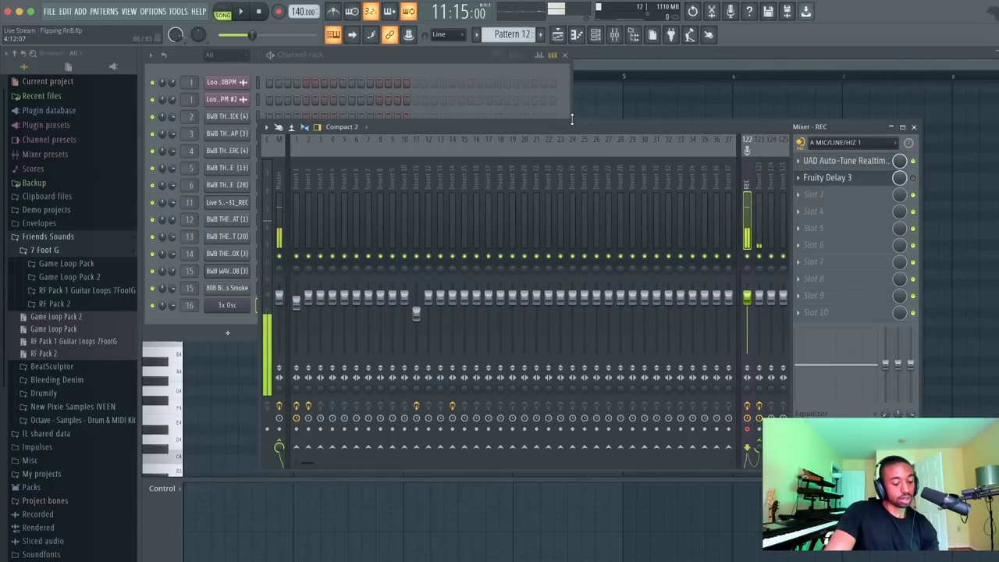
Play the song briefly, return to the playlist and mute both vocal clips on the REC track
key(space)
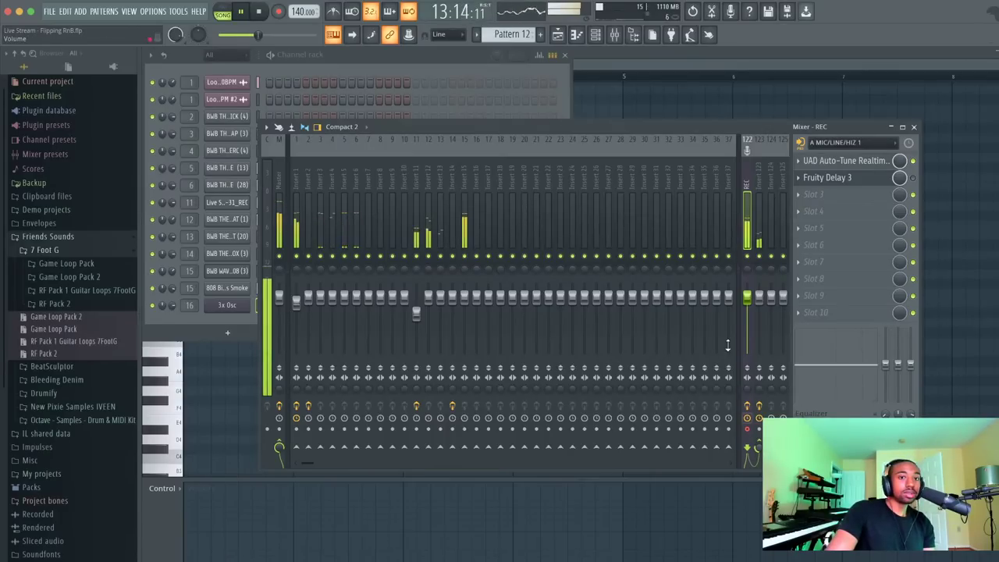
click(852, 105)
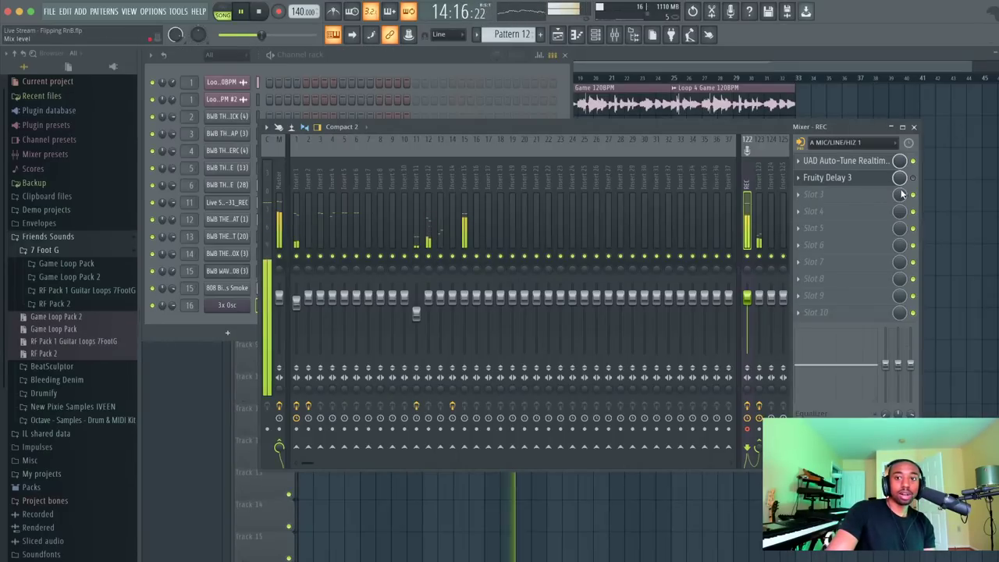
key(space)
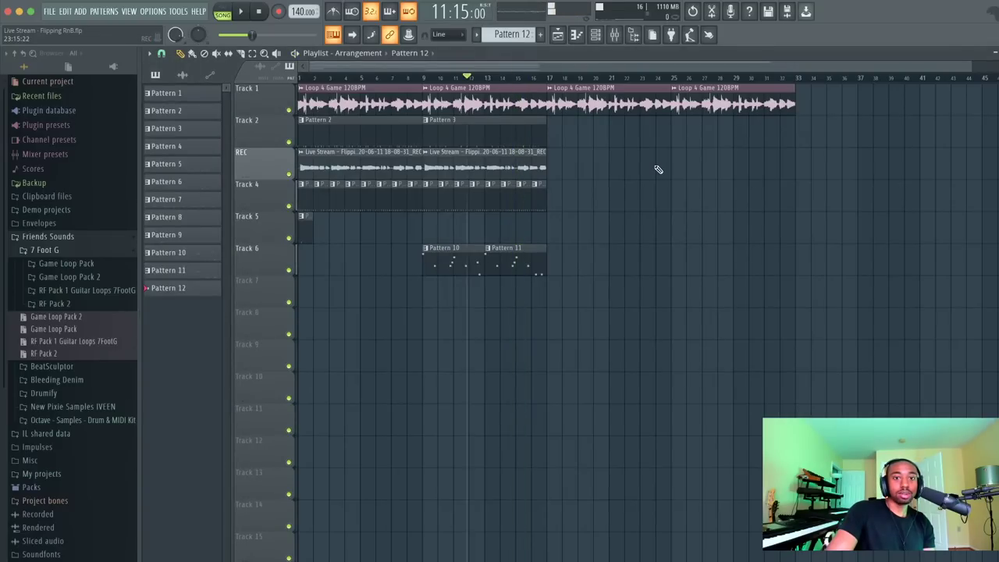
click(217, 53)
drag(352, 160, 438, 167)
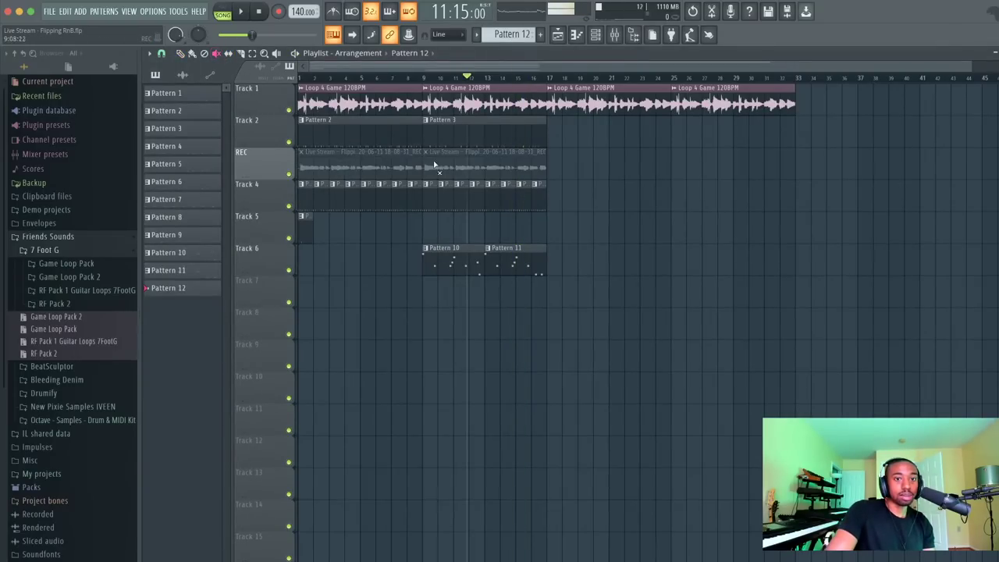
Check the Fruity Delay 3 settings on the REC mixer track and close the plugin
click(614, 40)
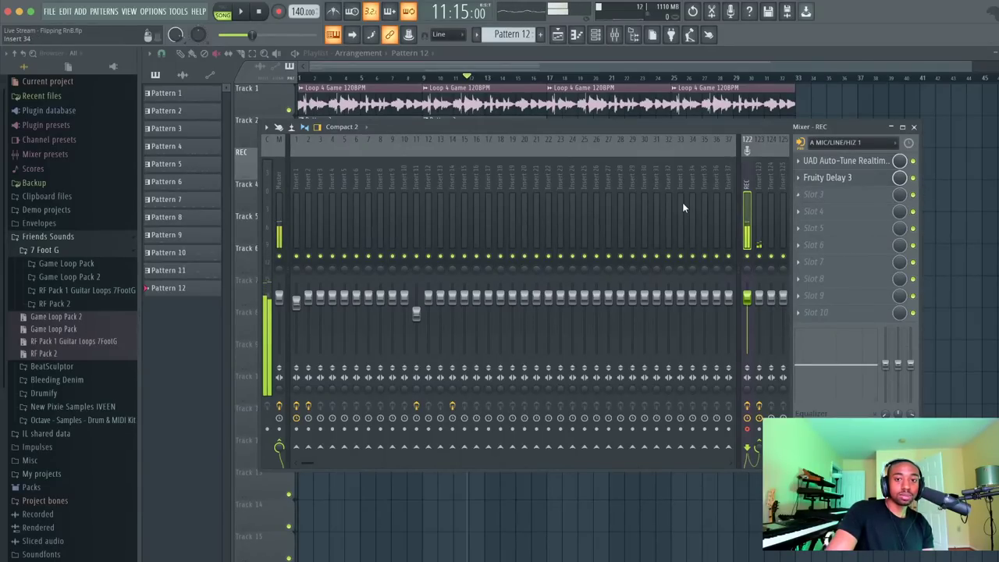
click(830, 178)
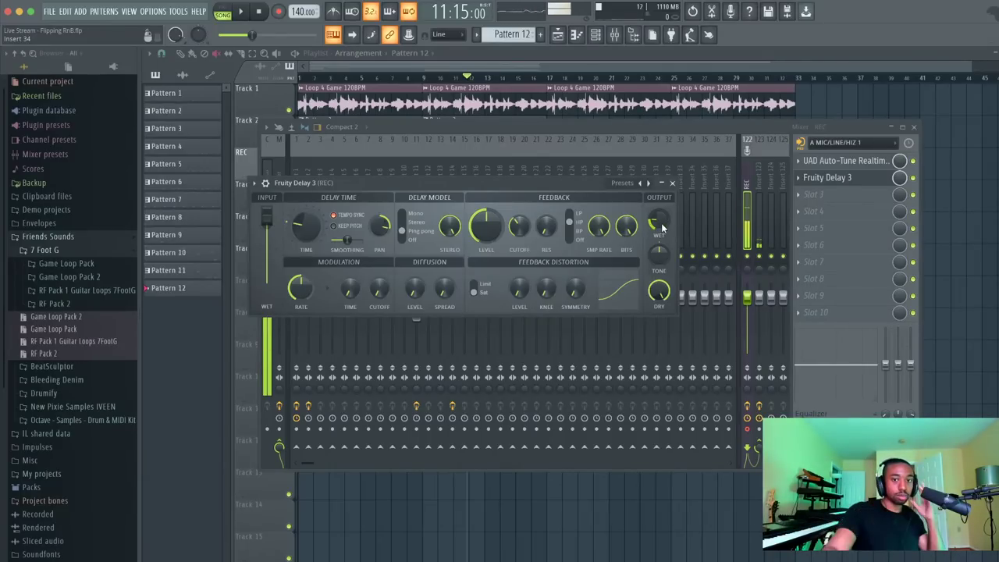
click(673, 185)
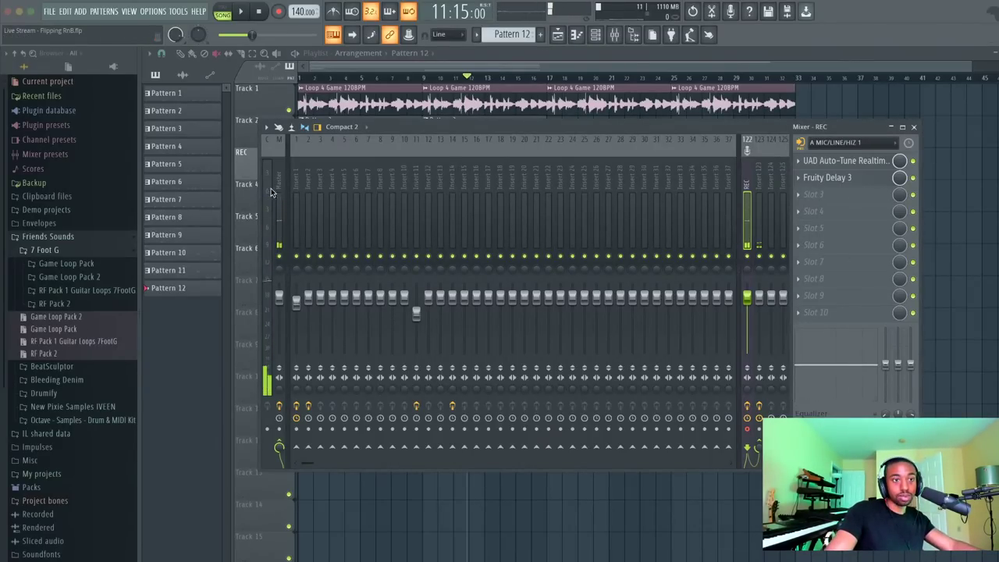
Switch to Console, test Analog 1's SSL E fader at maximum, return it to 0 with dynamics engaged, and go back to FL Studio's playlist
key(super+Tab)
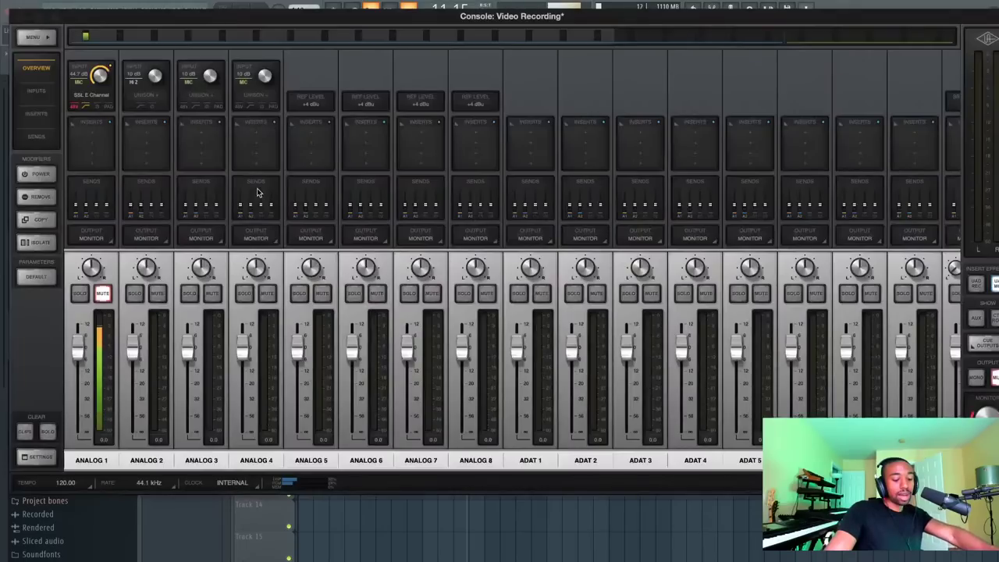
click(98, 102)
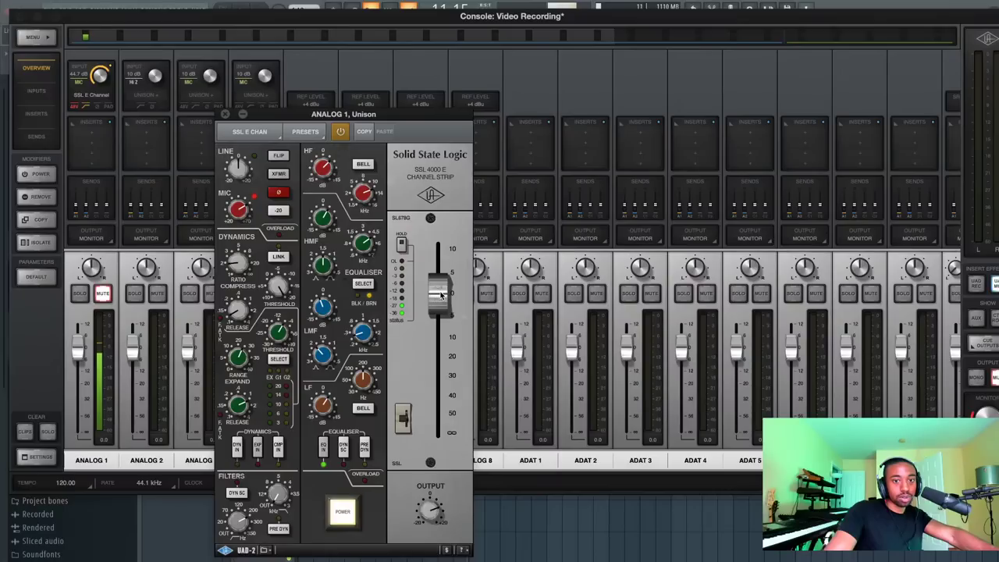
drag(442, 296, 447, 245)
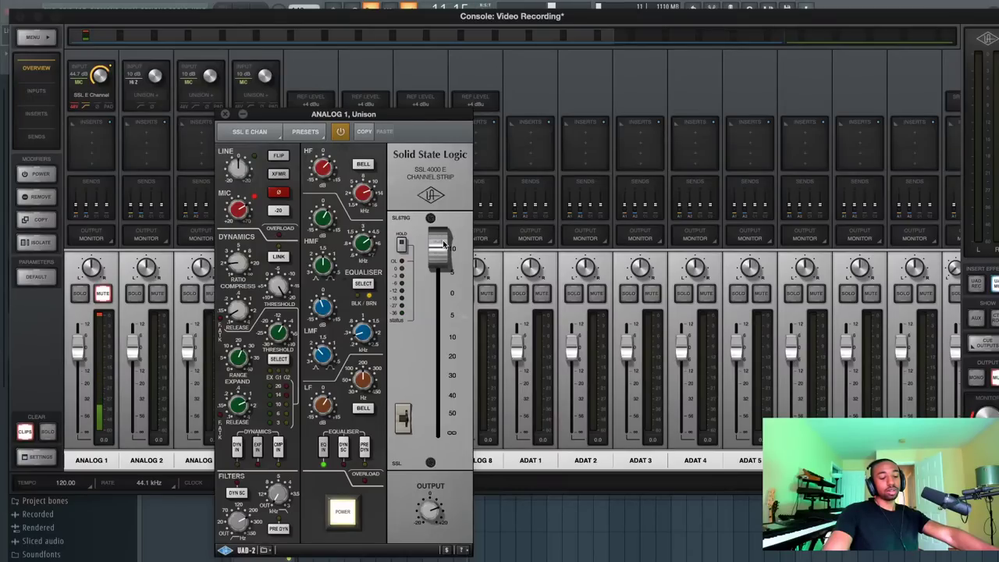
drag(445, 245, 408, 335)
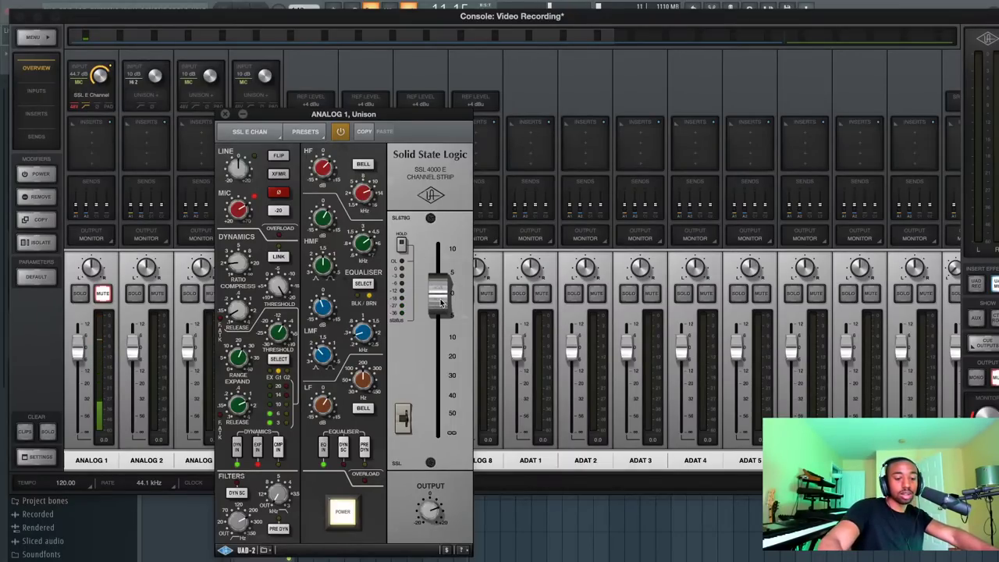
click(226, 115)
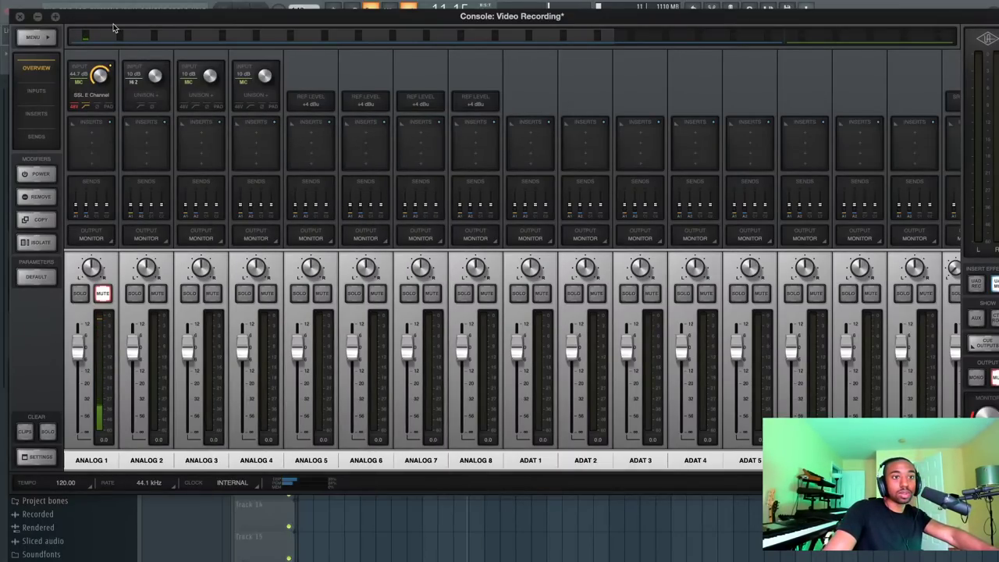
click(19, 17)
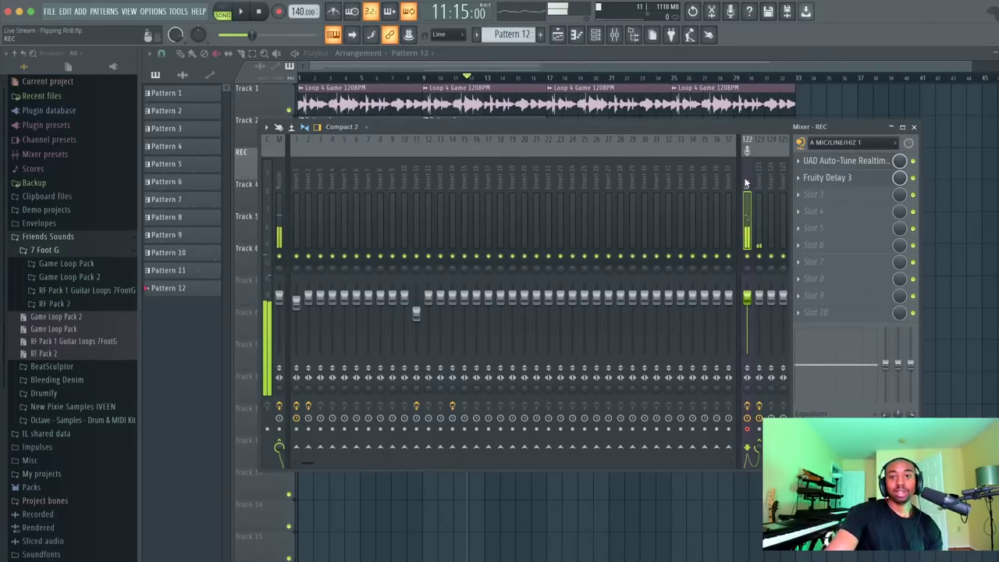
click(915, 127)
key(space)
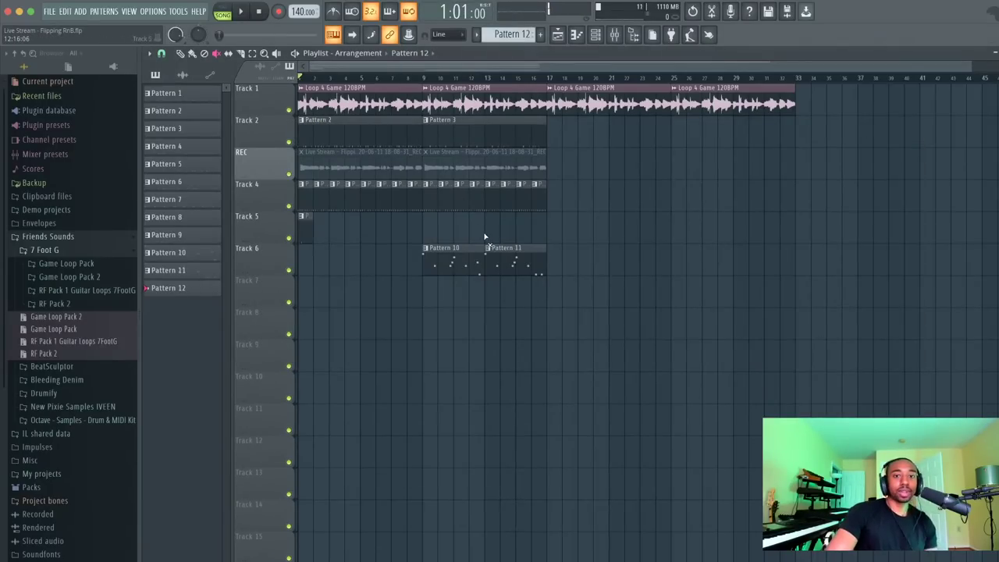
drag(549, 308, 297, 181)
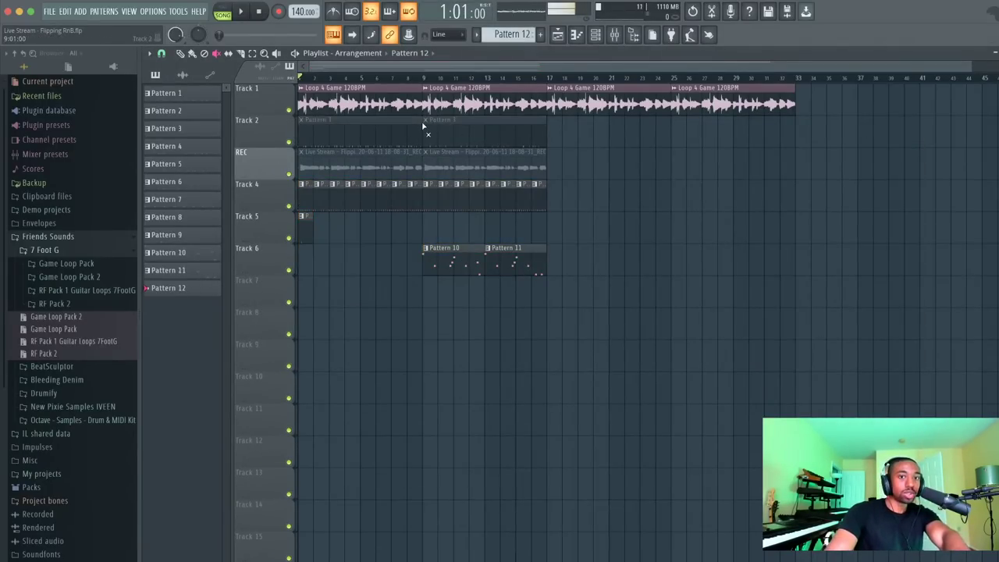
click(424, 123)
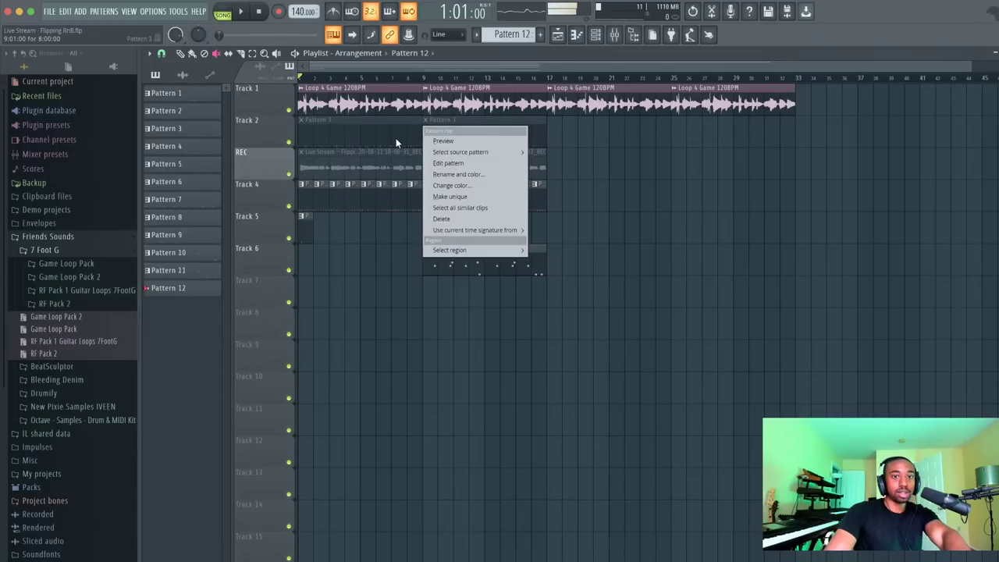
click(396, 143)
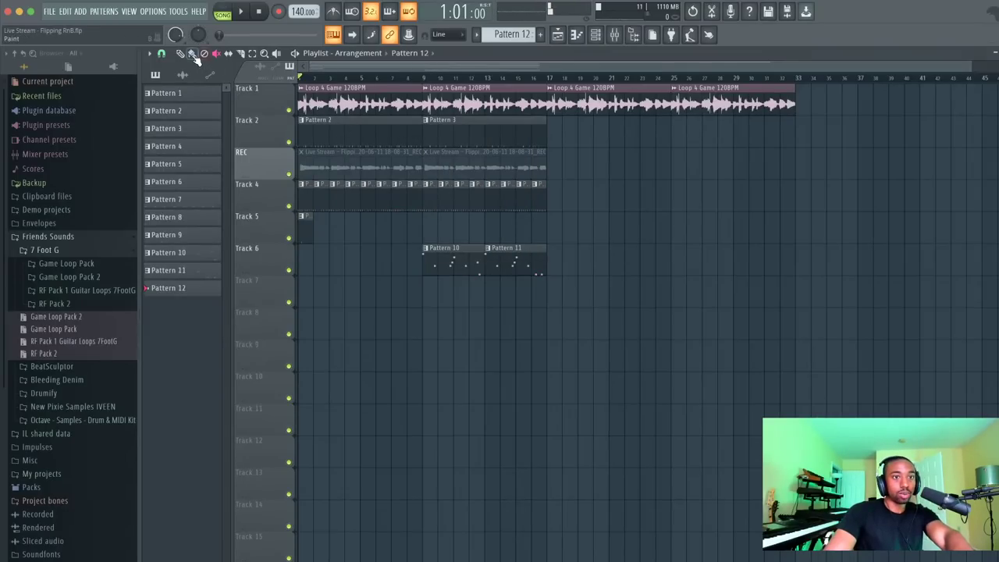
Duplicate the pattern clips on tracks 2, 4, 5 and 6 from bars 1–16 to start at bar 17
drag(552, 306, 309, 206)
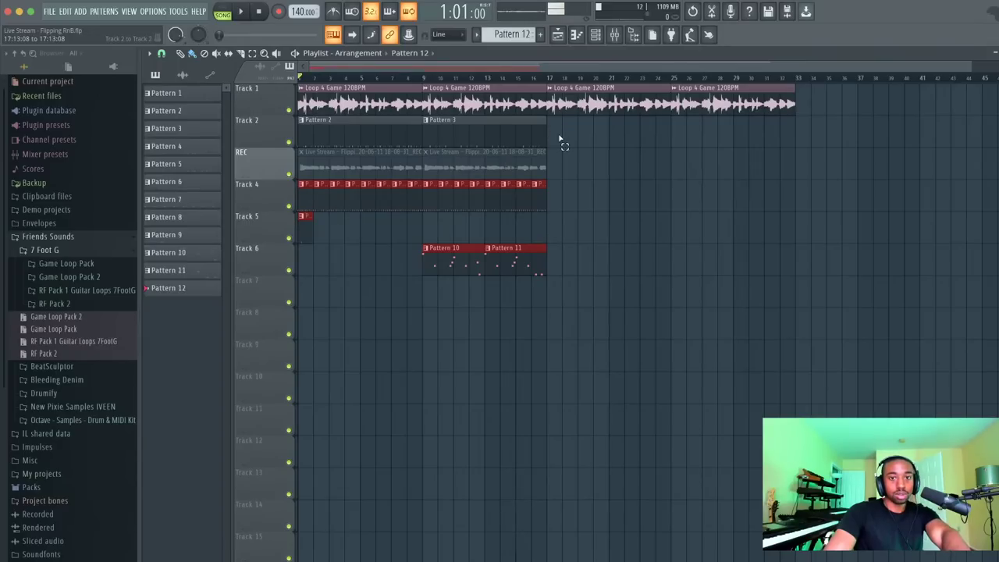
drag(558, 138, 366, 130)
drag(506, 145, 616, 163)
Set the output wet level of Fruity Delay 3 on the REC mixer track to about 9%
click(617, 35)
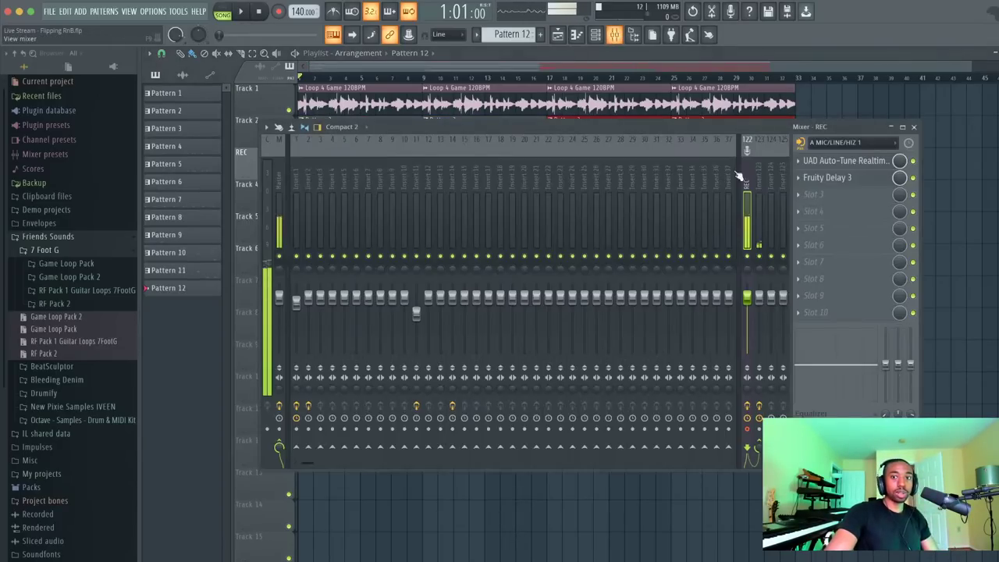
click(880, 178)
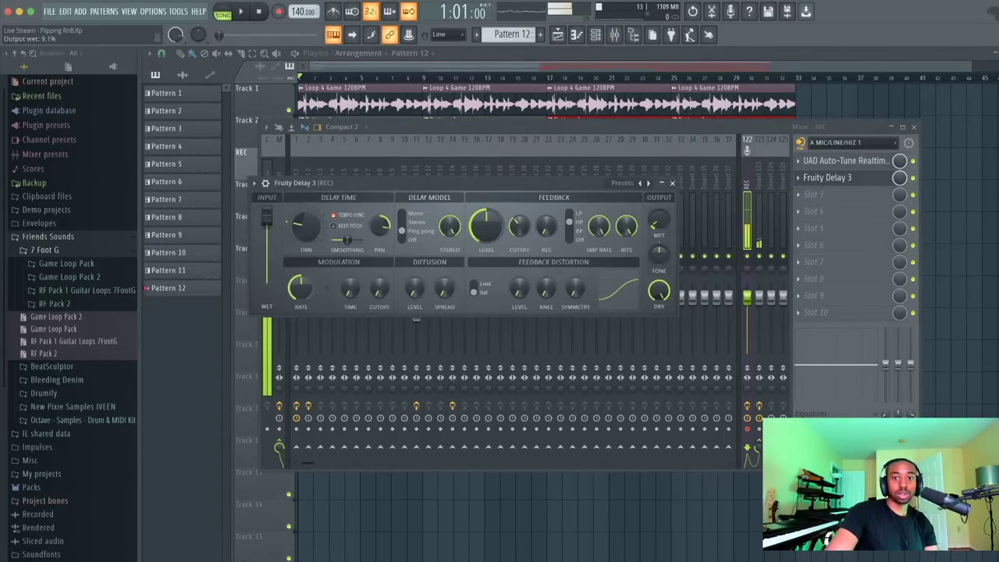
click(672, 184)
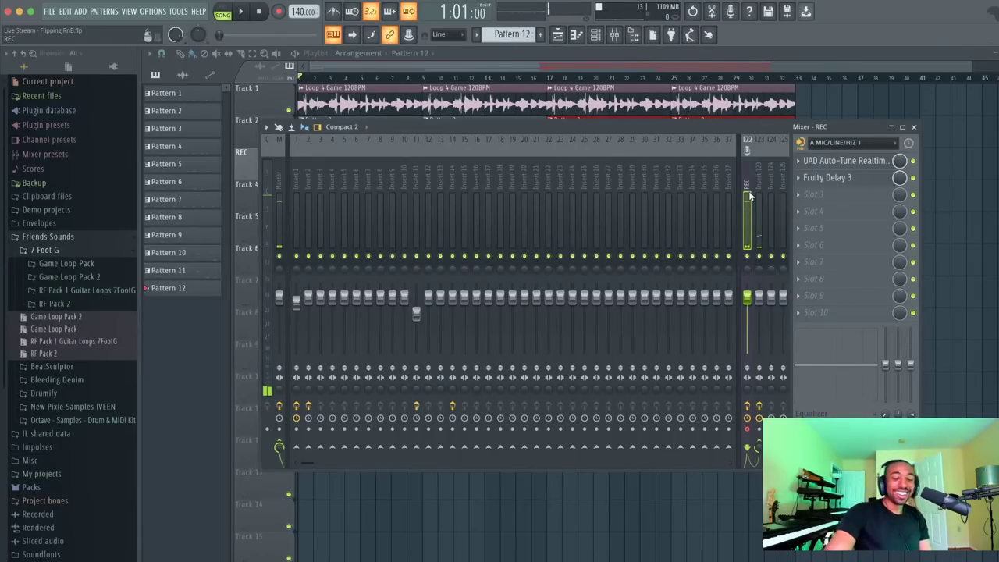
Arm recording into the playlist as an audio clip, start a vocal take from bar 1 and leave the mixer
click(280, 12)
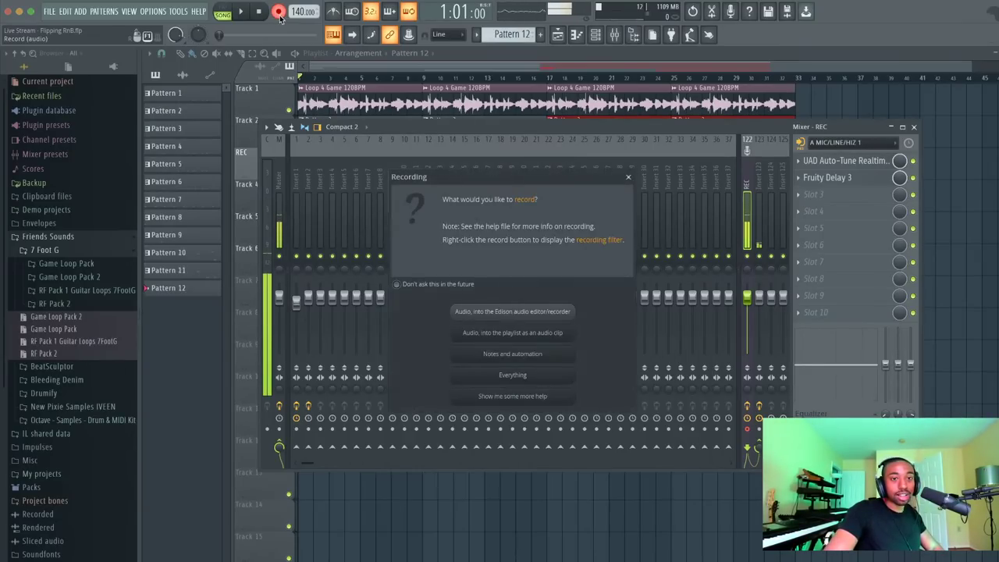
click(562, 334)
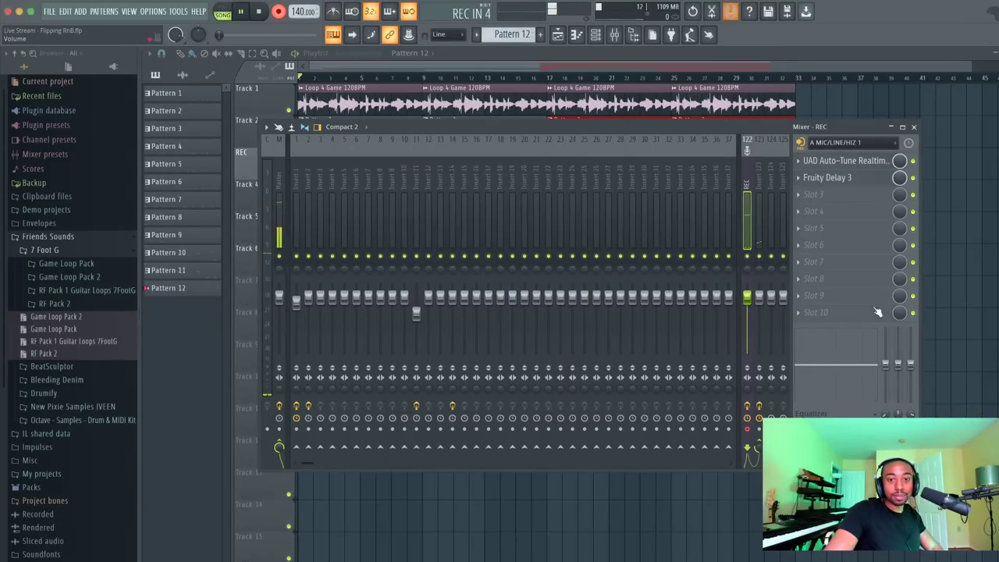
key(F9)
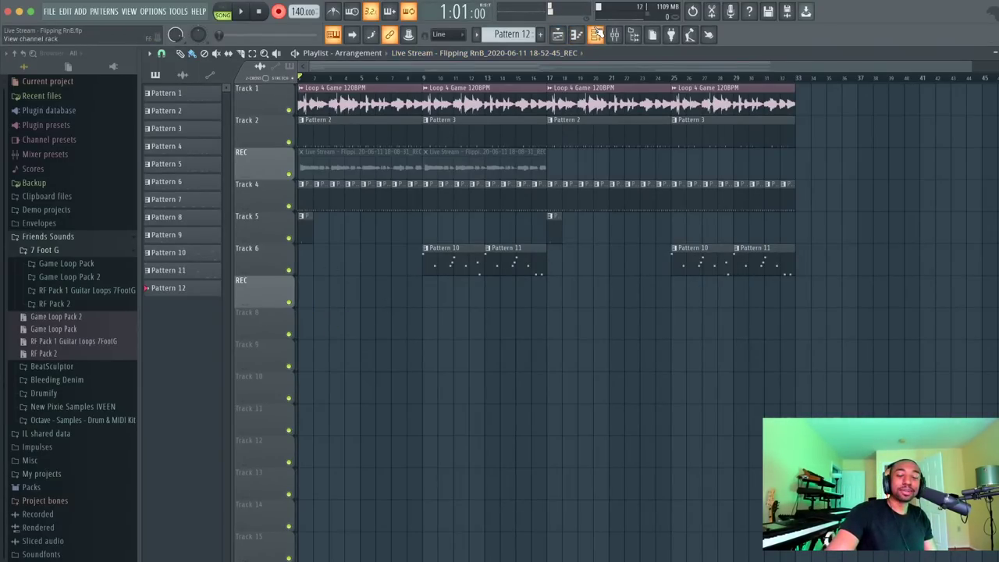
Delete the newly recorded vocal take's channel from the channel rack and reopen the mixer
click(596, 34)
right_click(238, 325)
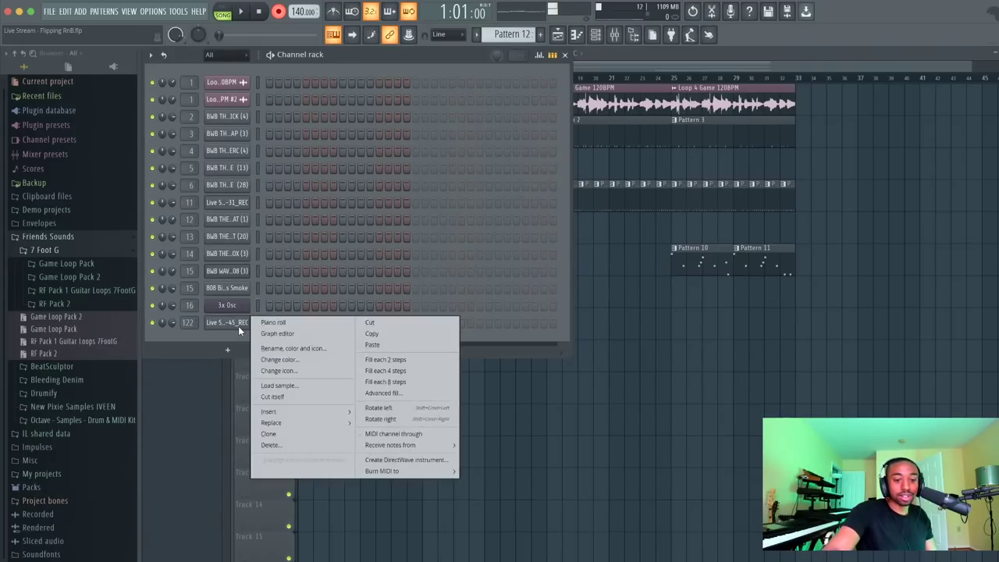
click(281, 445)
click(564, 332)
click(612, 34)
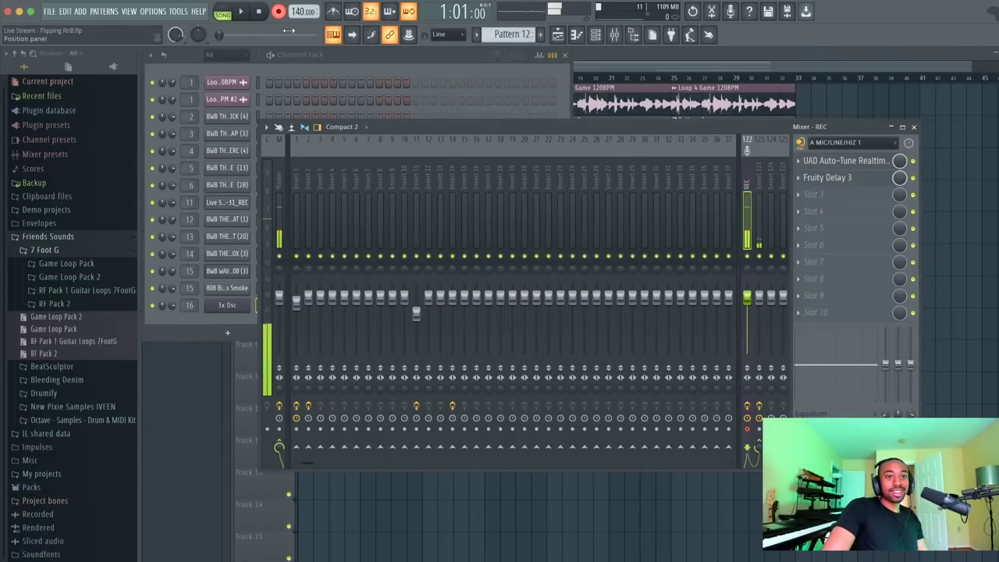
Hide the channel rack, switch to the browser and bring up the YouTube Studio live streaming window
click(606, 36)
click(606, 36)
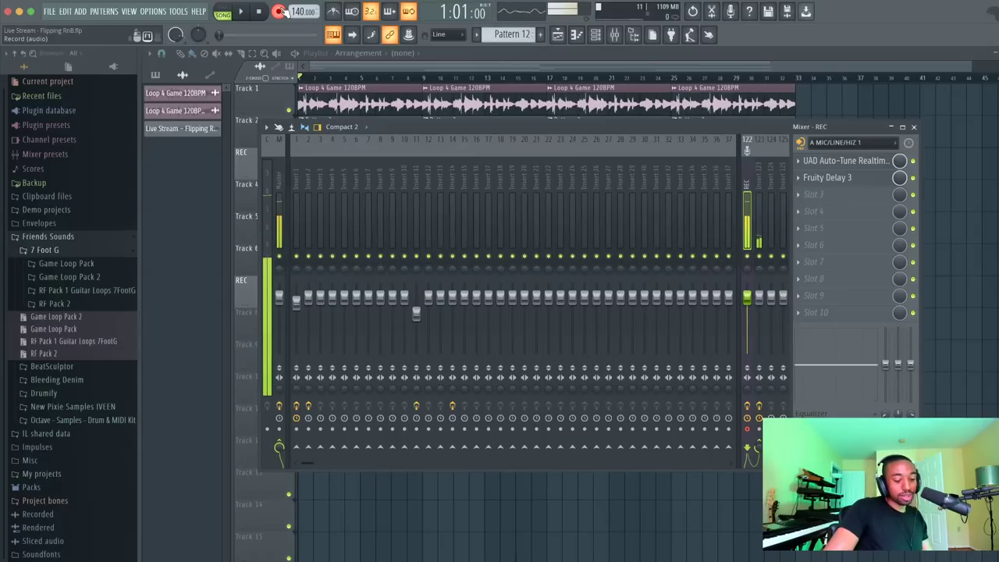
key(super+Tab)
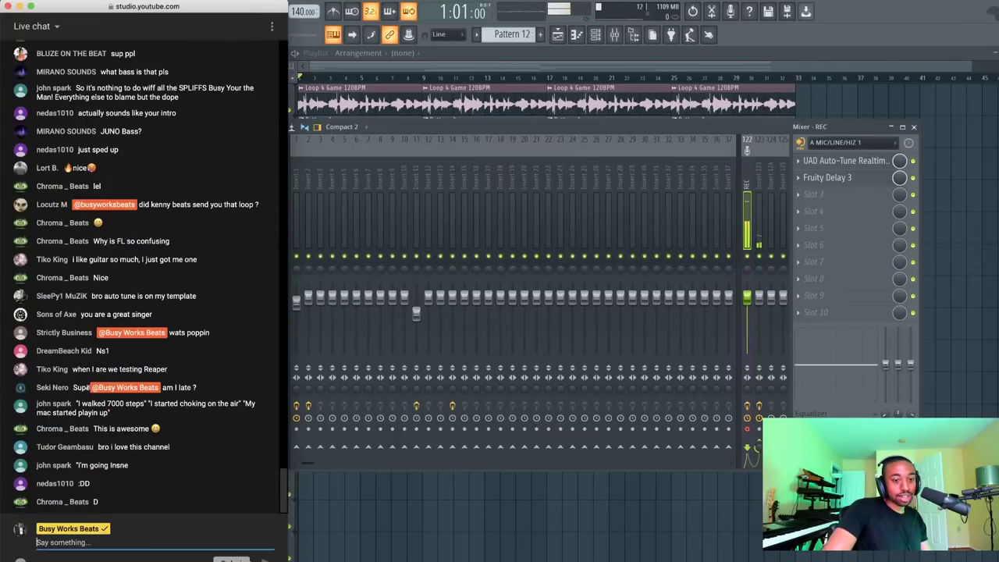
right_click(355, 561)
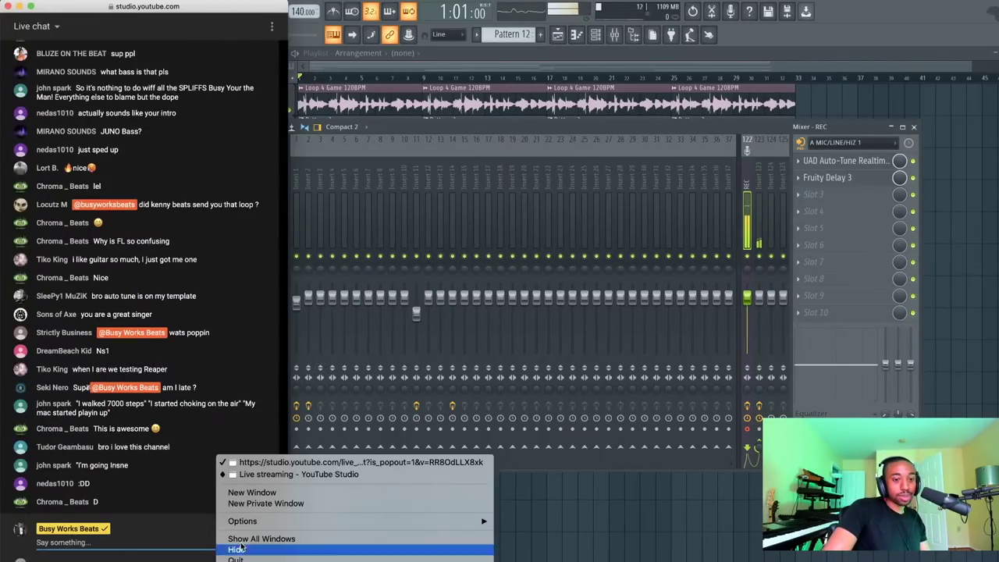
click(273, 474)
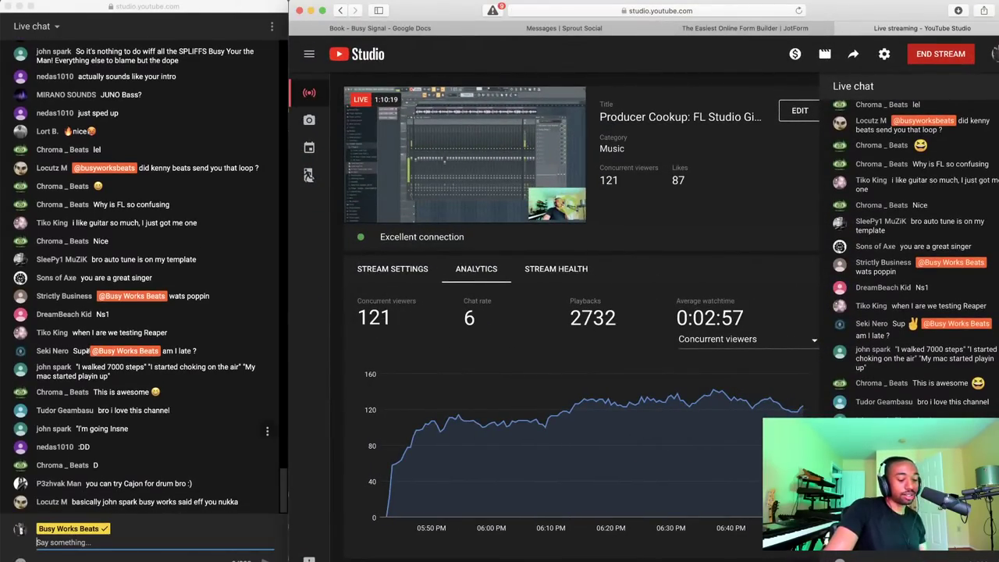
Search the web for "youtube kyle beats" in a new browser tab and open the Kyle Beats YouTube channel
key(super+t)
text(youtube )
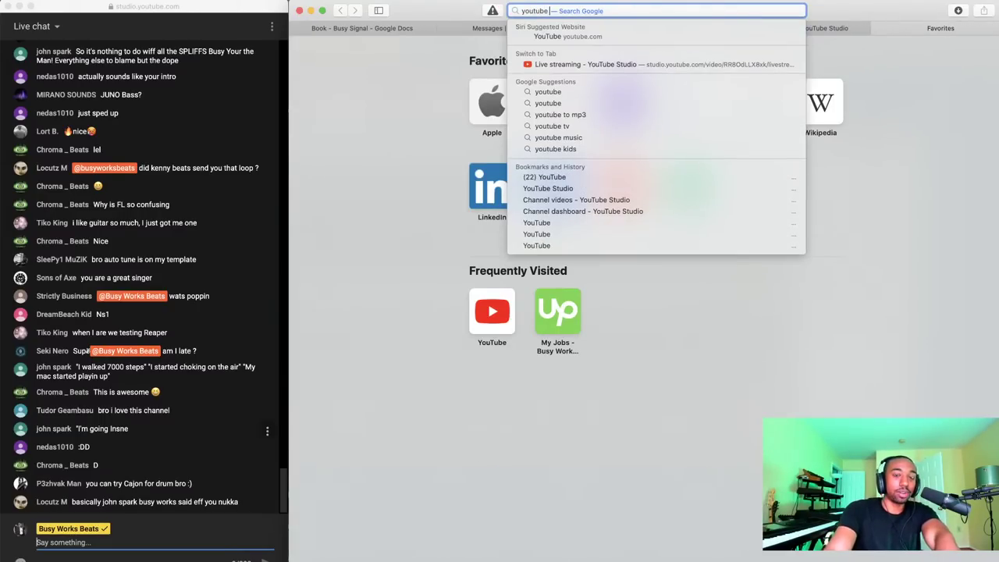
text(kyle beats)
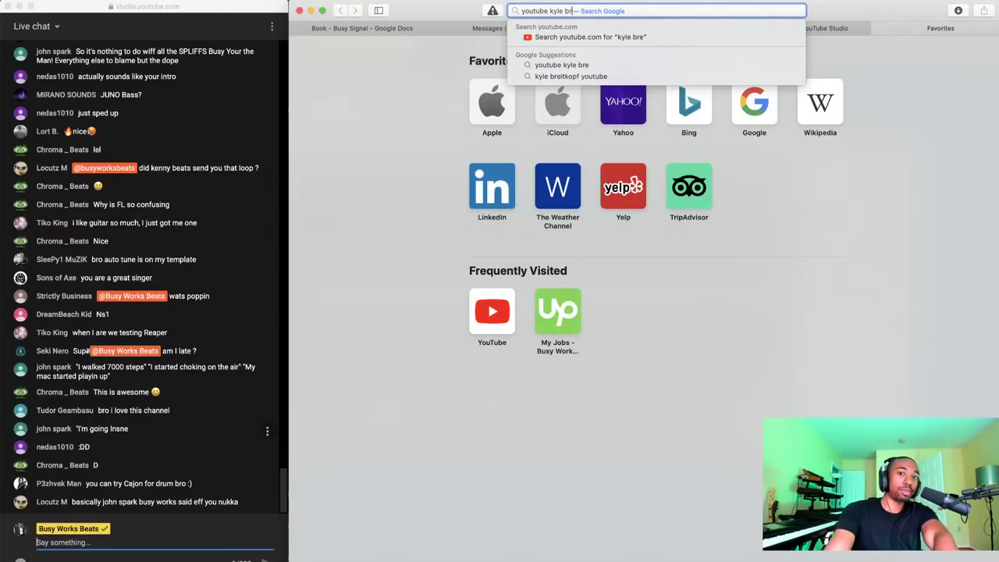
key(Return)
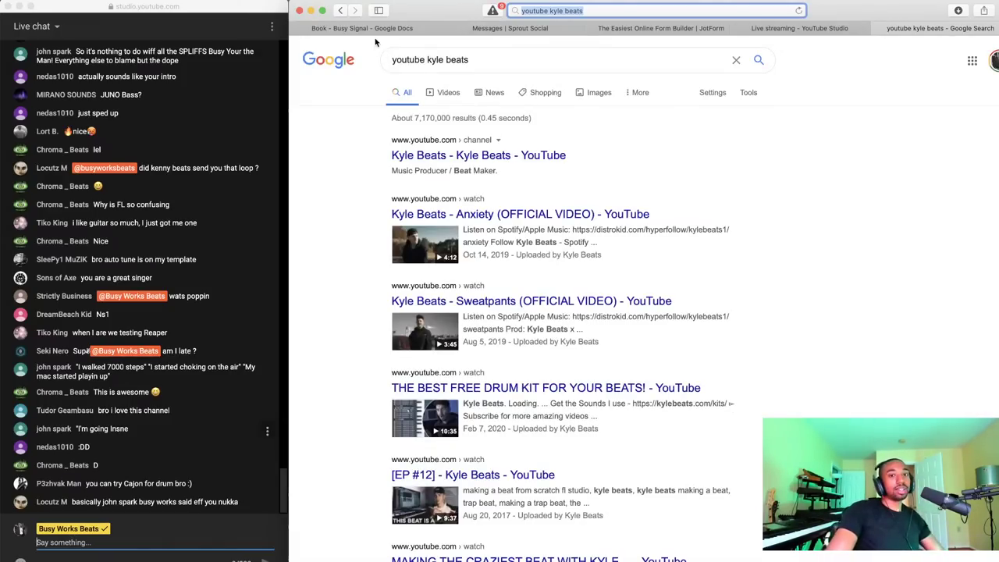
click(461, 155)
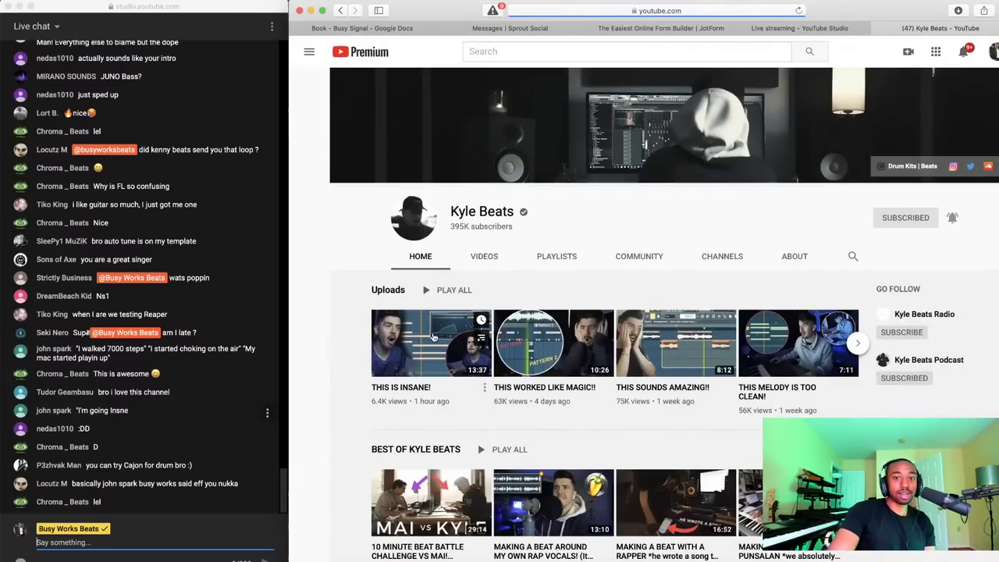
Look through the uploaded videos on the Kyle Beats channel and return to the start of the list
click(485, 257)
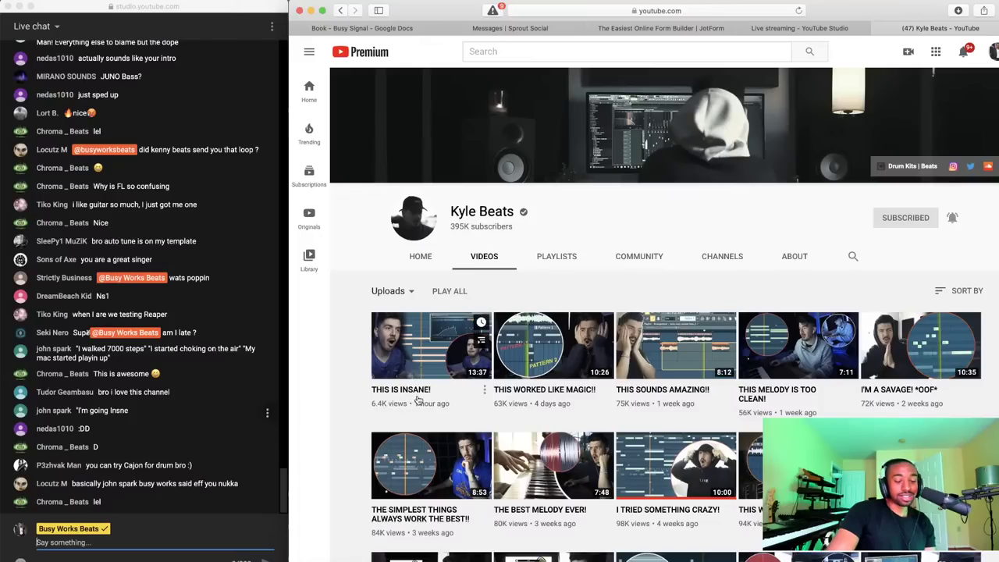
scroll(664, 356, down, 2)
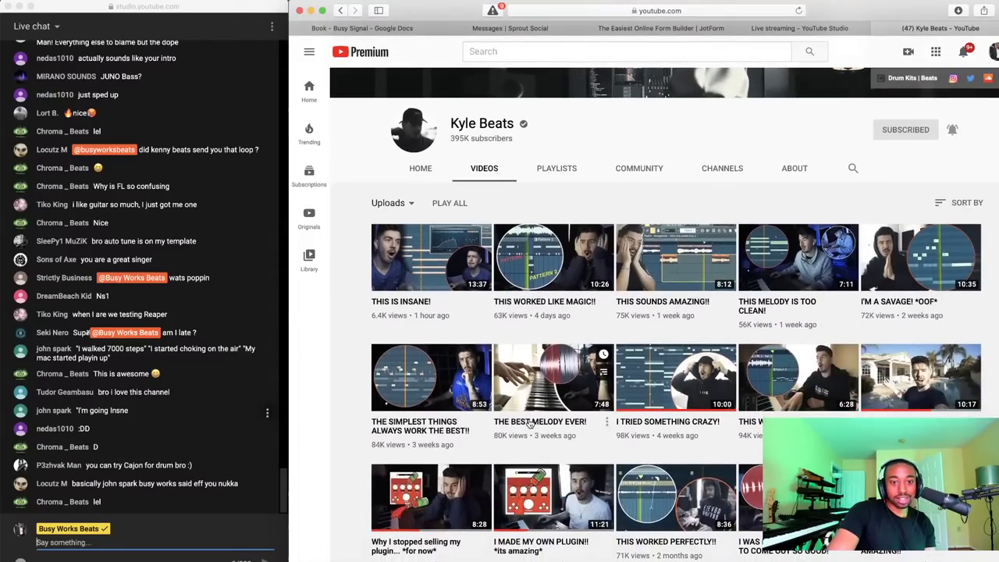
scroll(708, 383, down, 2)
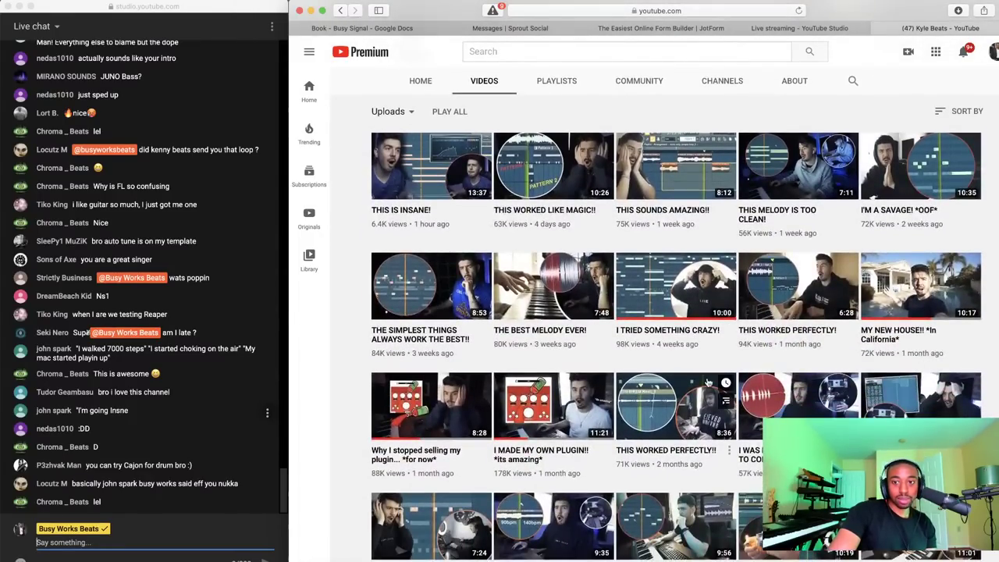
scroll(708, 382, down, 2)
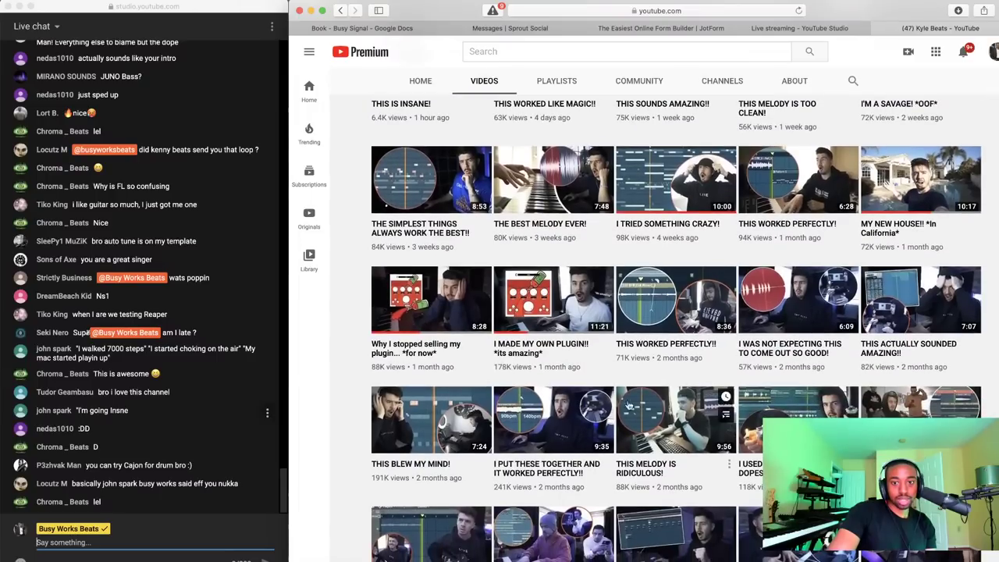
scroll(664, 391, down, 4)
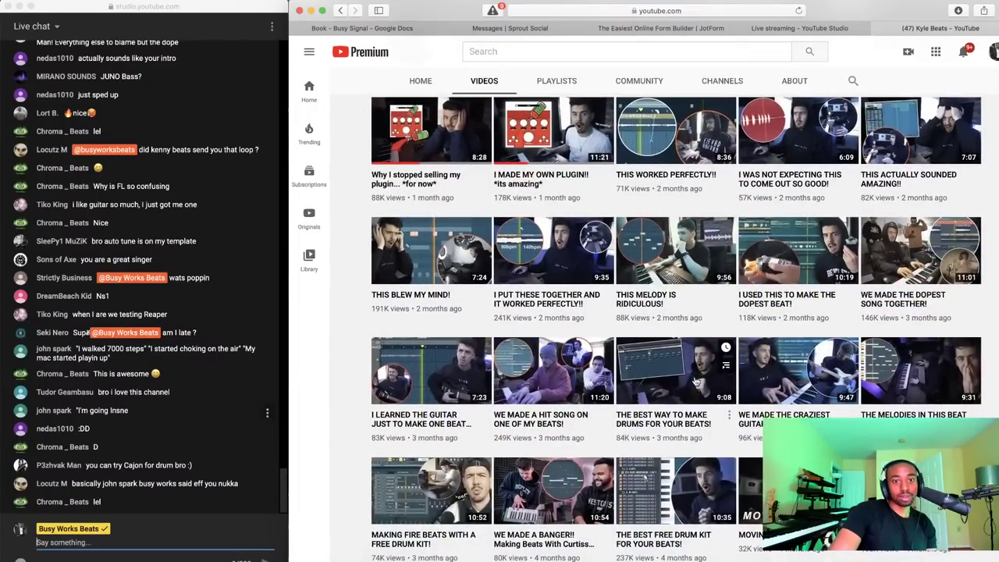
scroll(779, 331, down, 2)
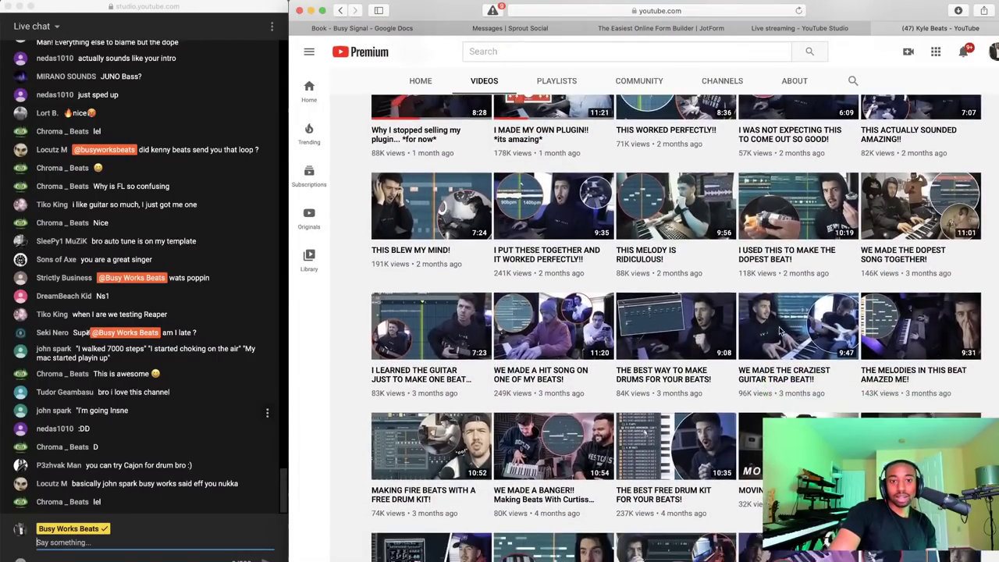
scroll(713, 380, down, 1)
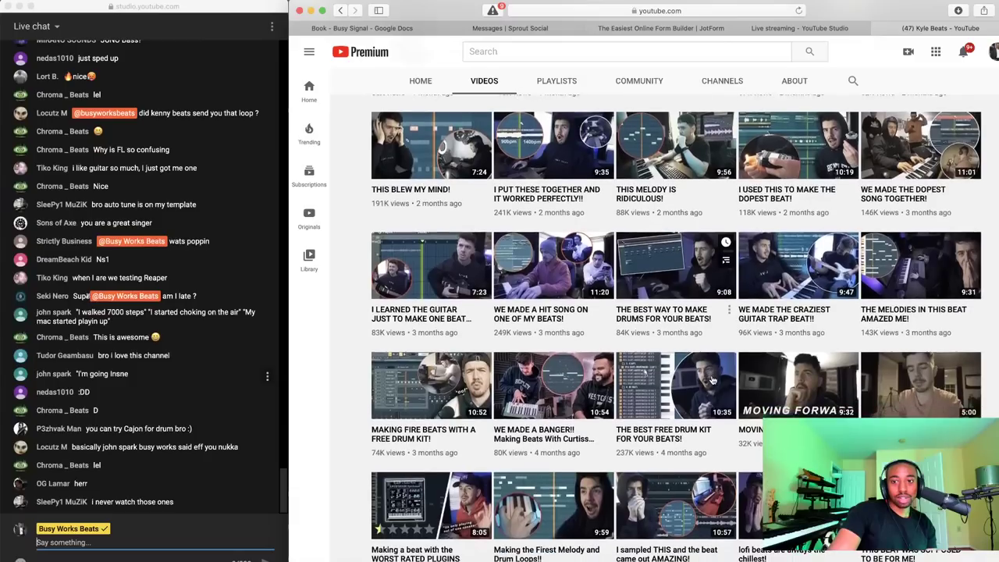
scroll(529, 444, down, 5)
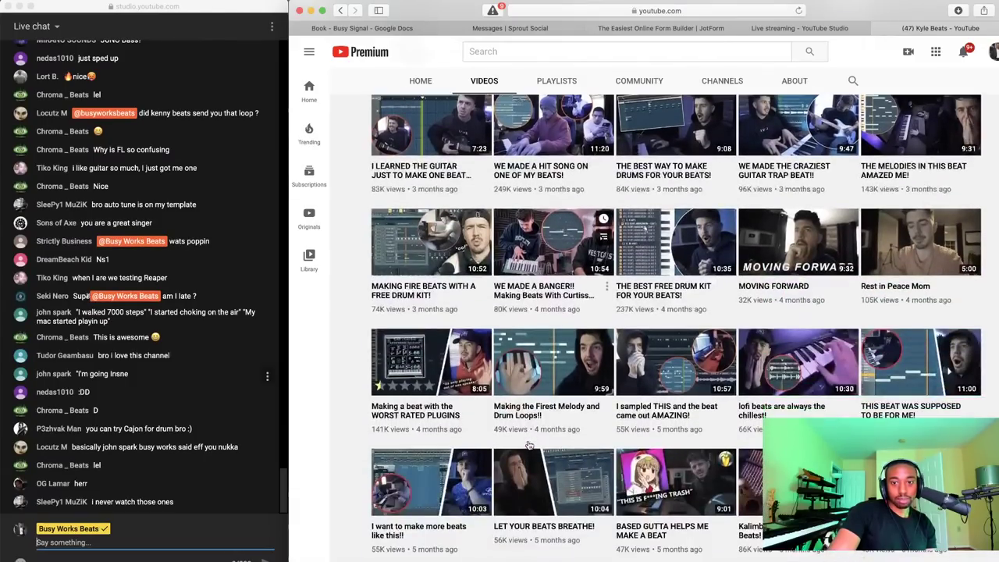
scroll(529, 443, down, 3)
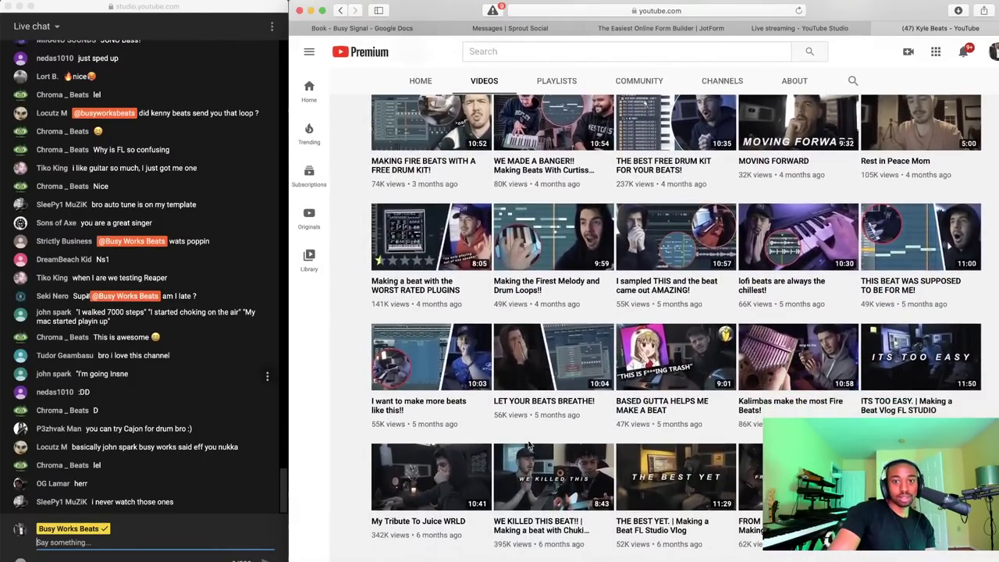
scroll(530, 445, up, 1)
scroll(530, 443, up, 15)
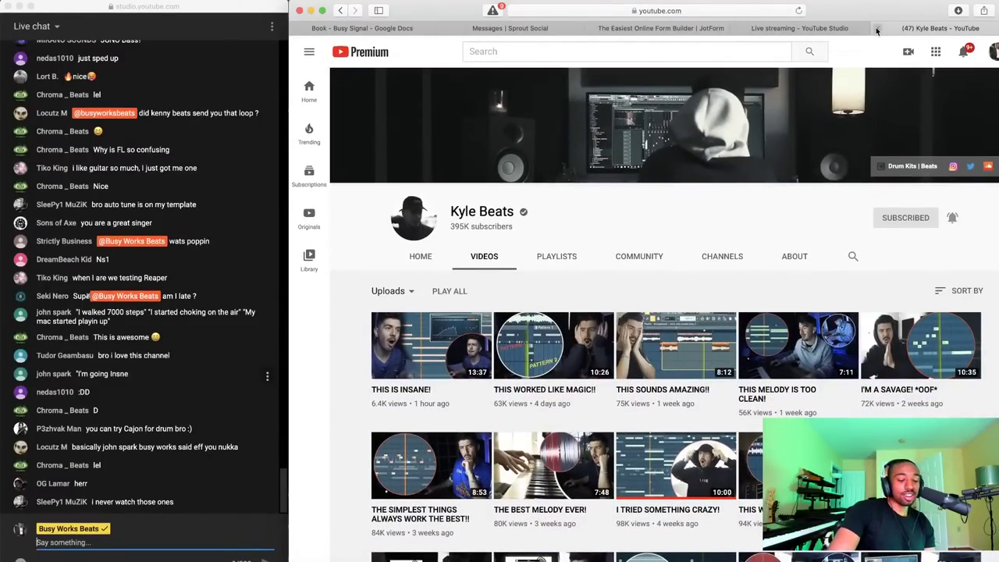
Close the Kyle Beats page, minimise the browser window and switch back to FL Studio's mixer
click(877, 30)
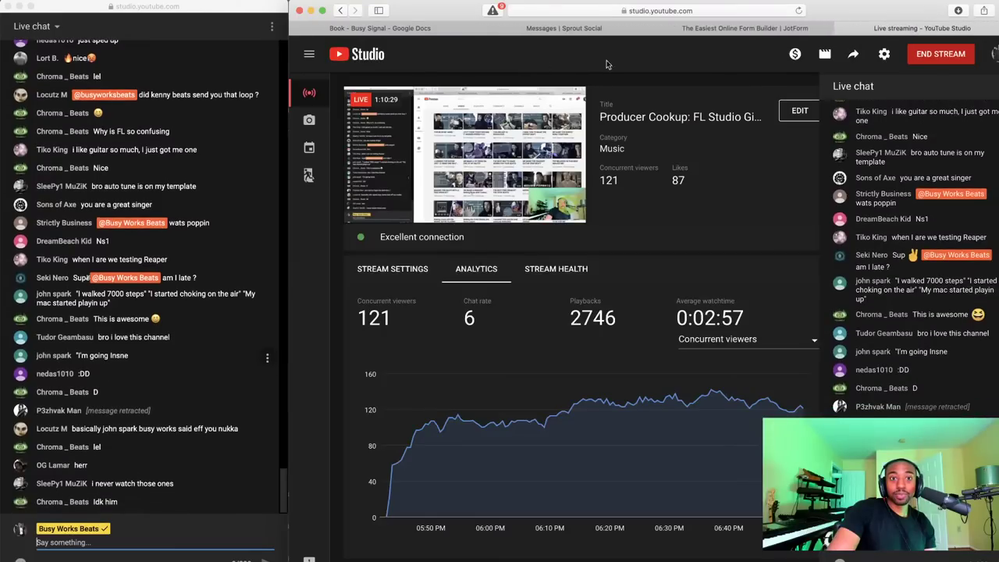
click(310, 10)
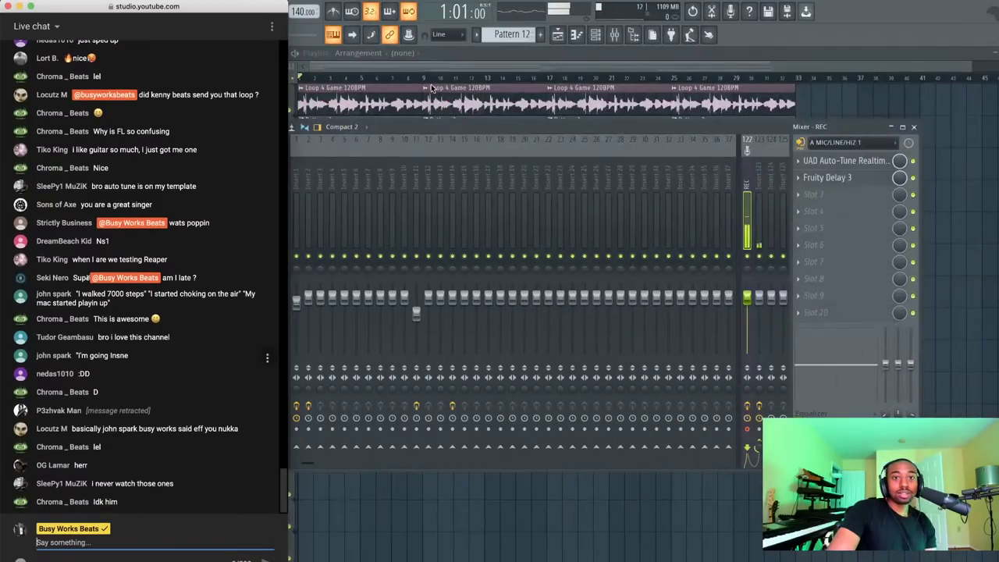
click(428, 124)
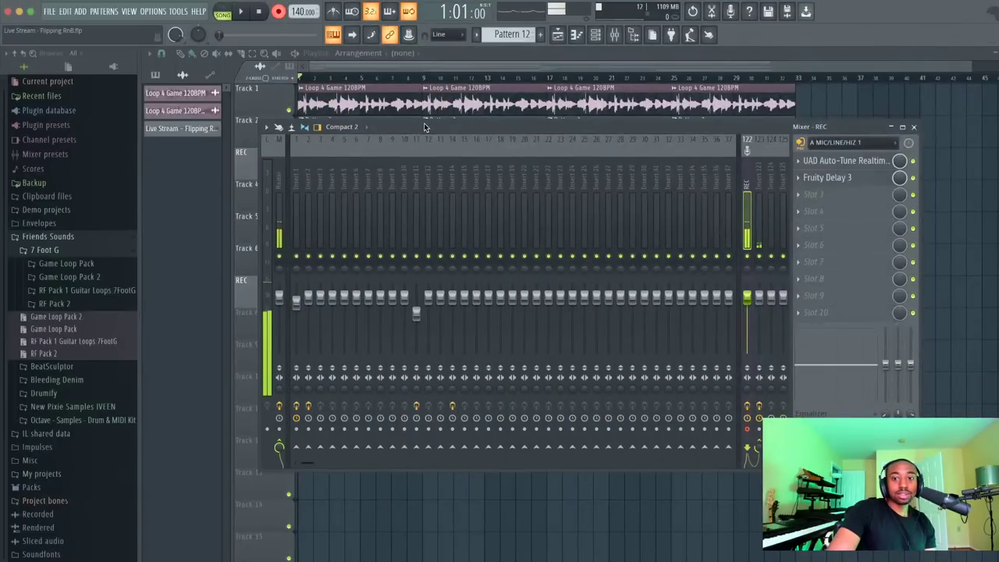
Record a vocal take over bars 1–32 into the playlist as an audio clip and delete the short leftover clip on track 9
click(281, 14)
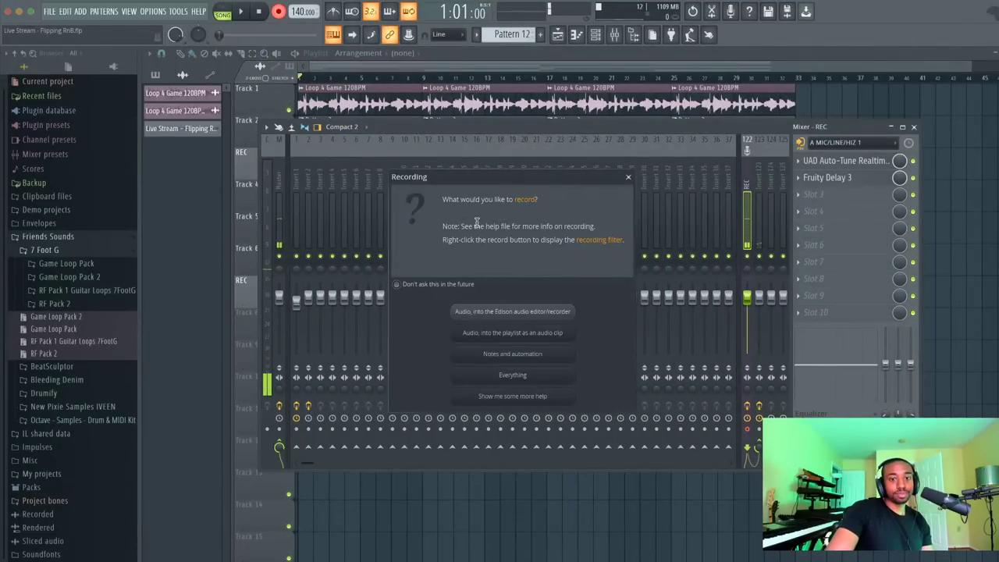
click(540, 333)
click(945, 293)
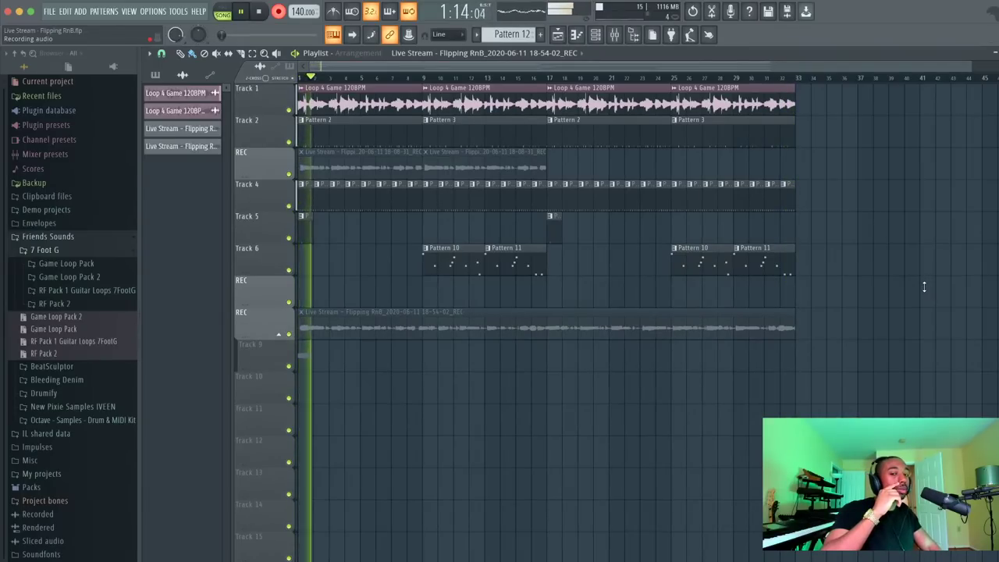
key(space)
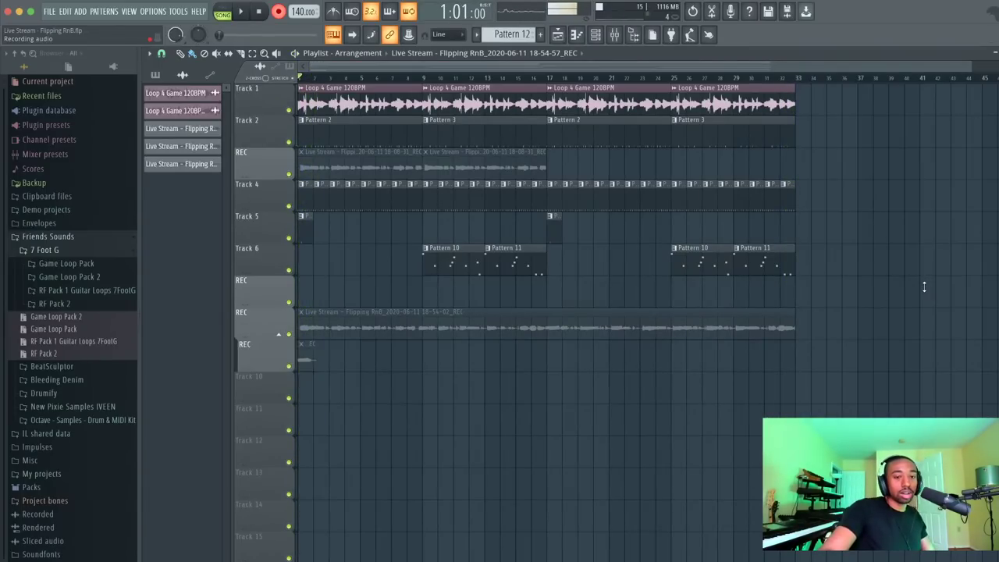
right_click(307, 364)
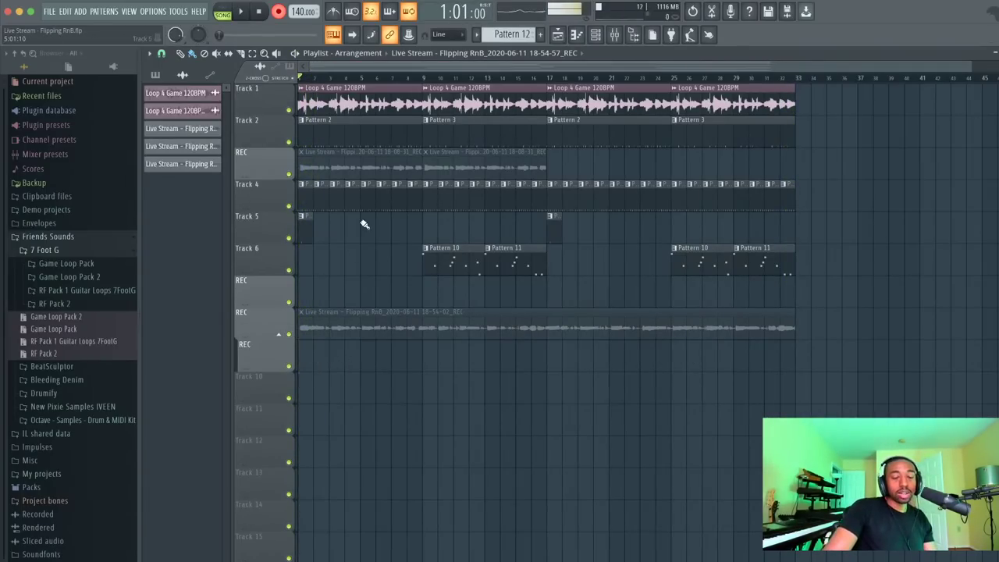
click(344, 316)
Copy the REC mixer track's state, including Auto-Tune Realtime and Fruity Delay 3, onto mixer insert 20
click(613, 34)
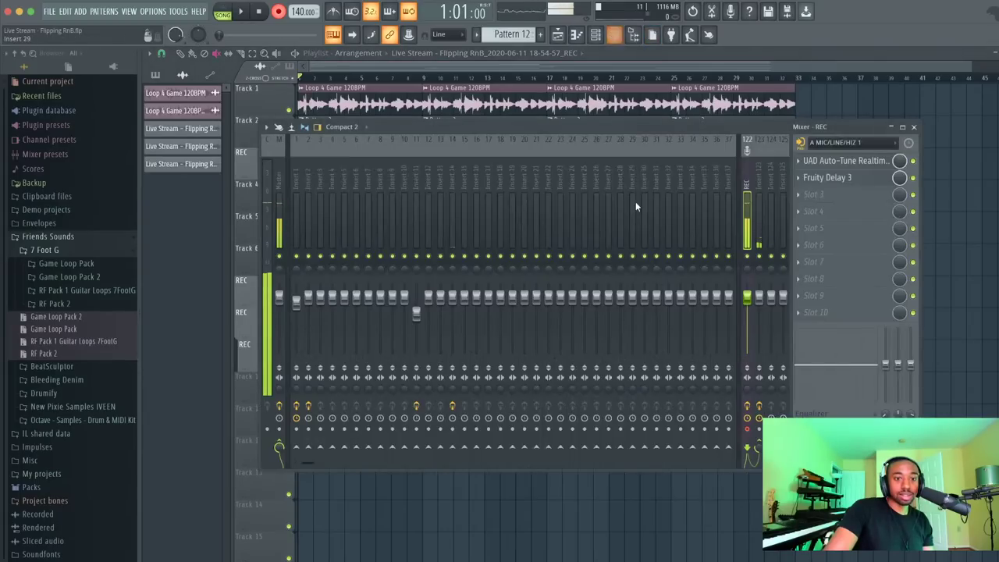
click(600, 34)
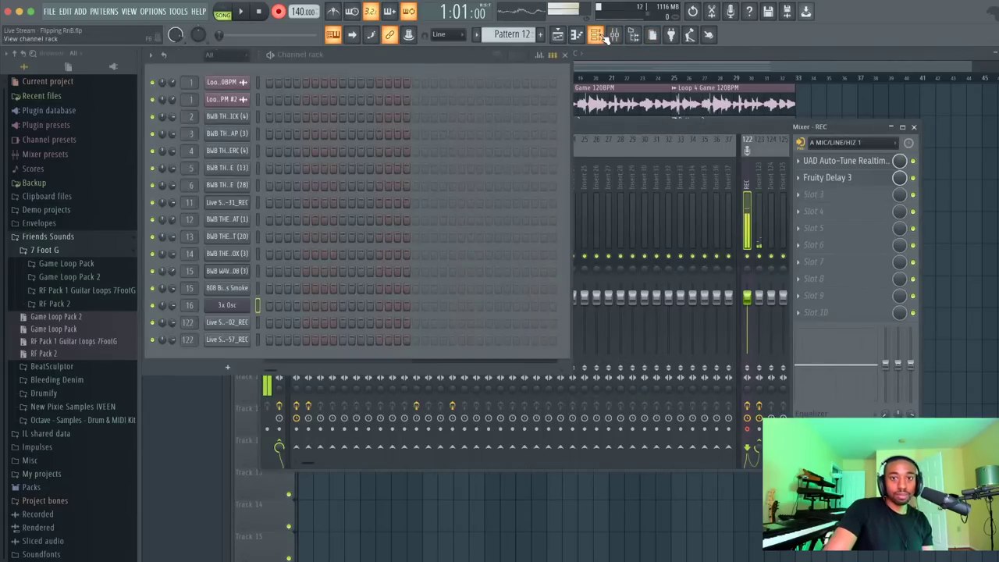
click(747, 188)
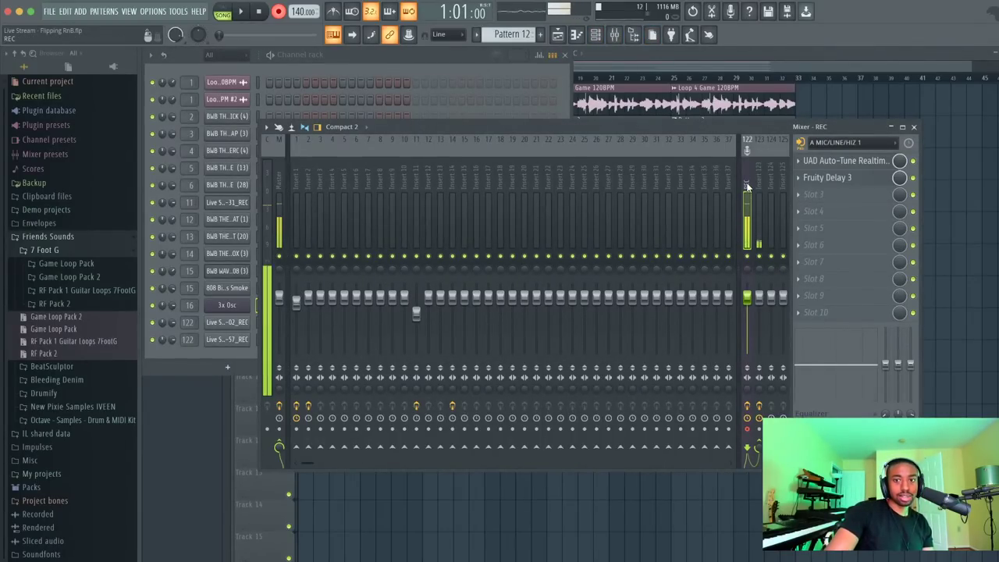
right_click(747, 187)
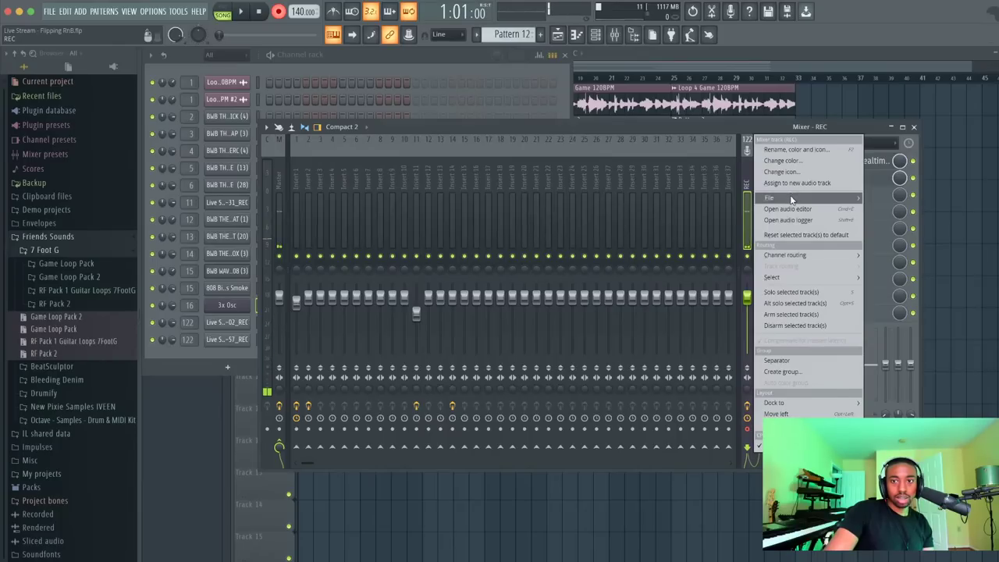
mouse_move(792, 198)
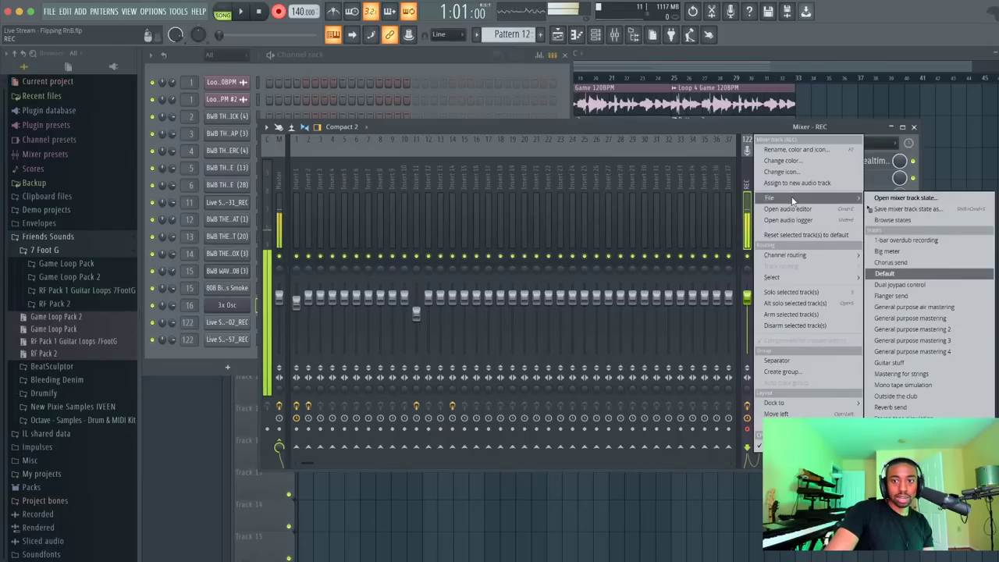
click(928, 211)
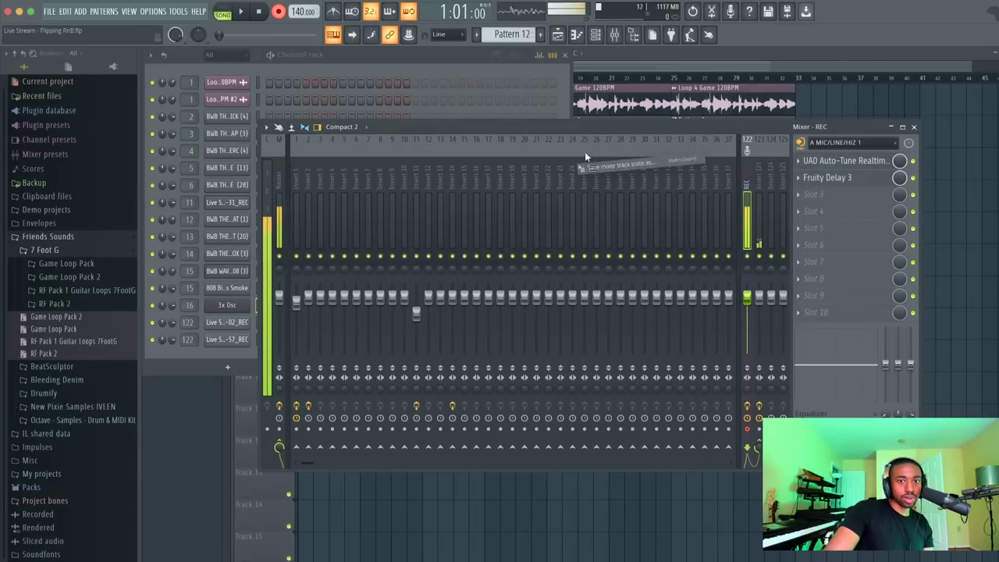
drag(524, 181, 525, 182)
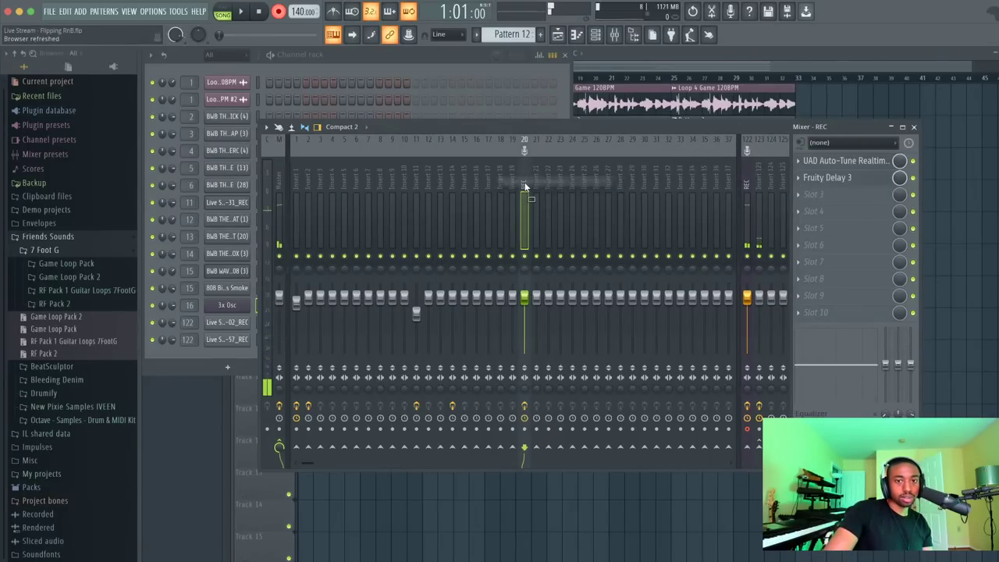
Route the two newly recorded vocal channels in the channel rack to mixer track 20
drag(188, 323, 189, 414)
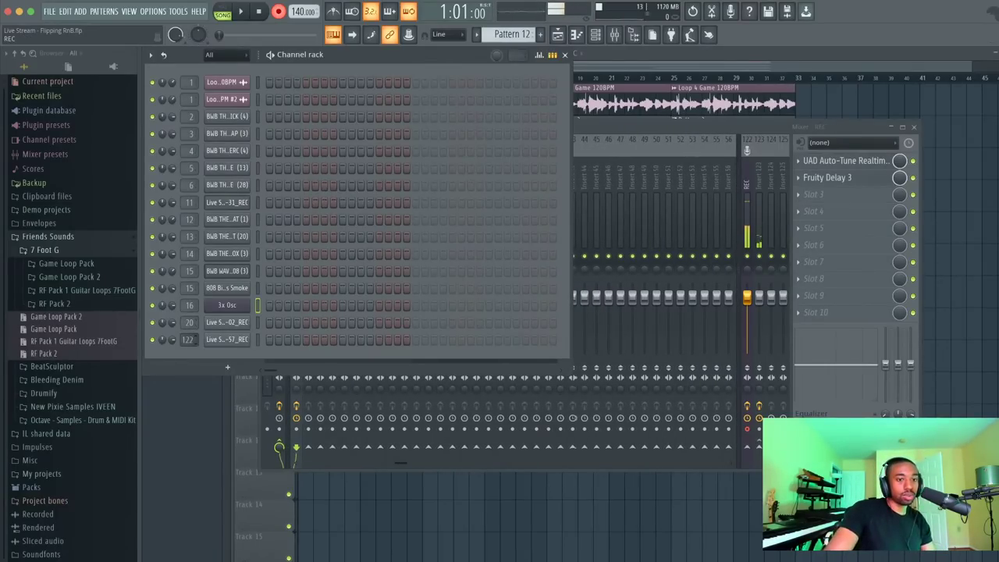
drag(188, 340, 188, 421)
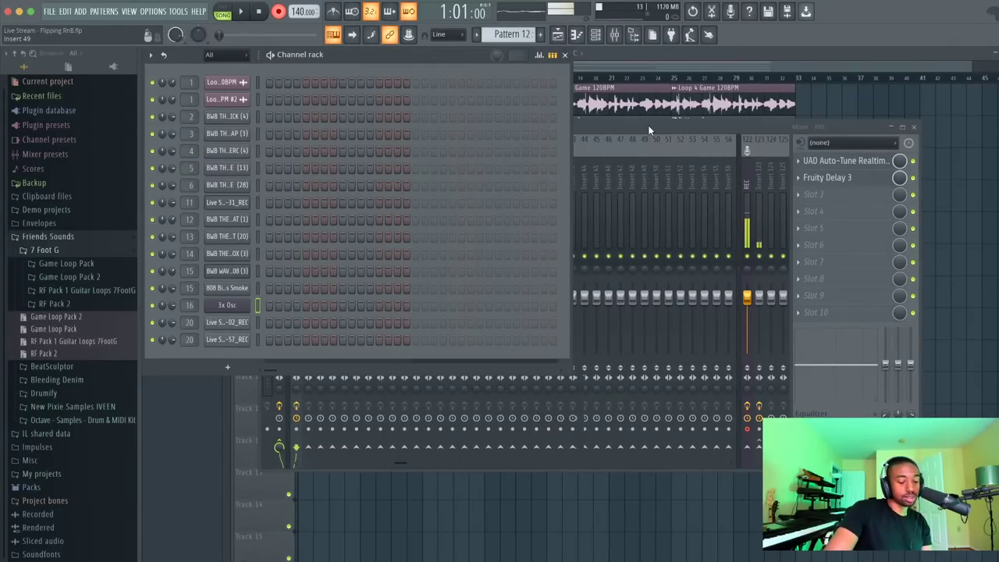
key(space)
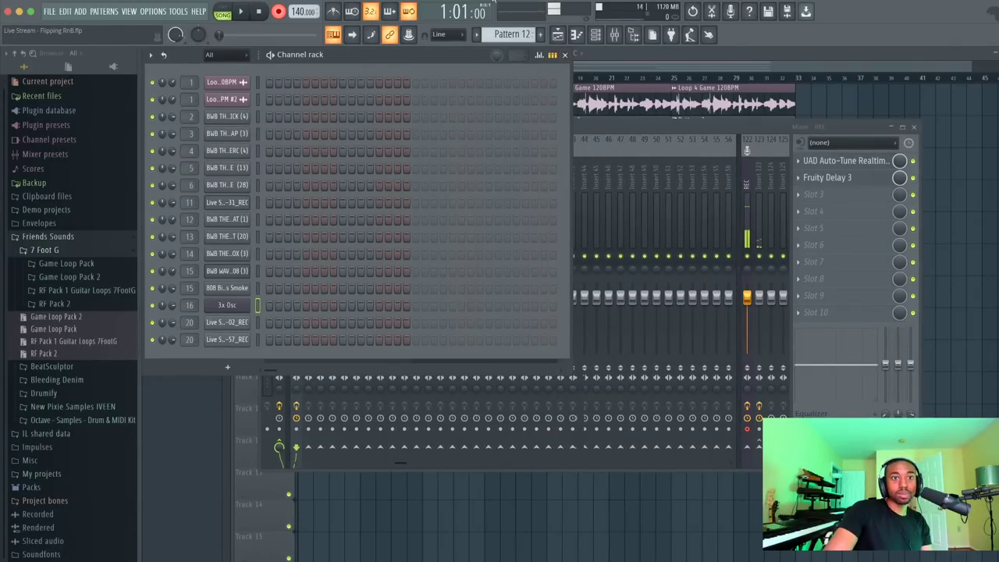
Record a short vocal take from REC mixer track 122 into the playlist as an audio clip, stop it and disarm recording
click(742, 178)
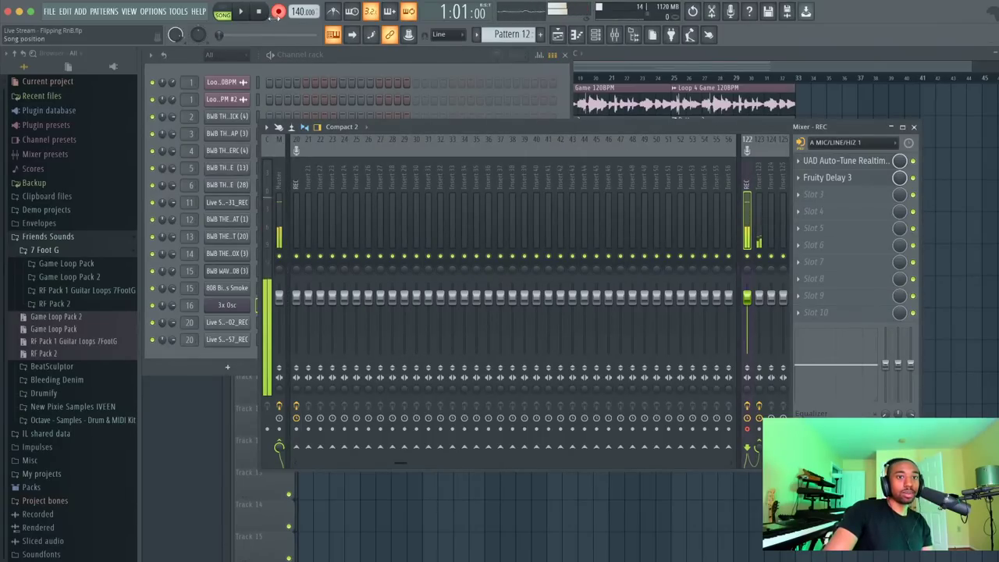
key(r)
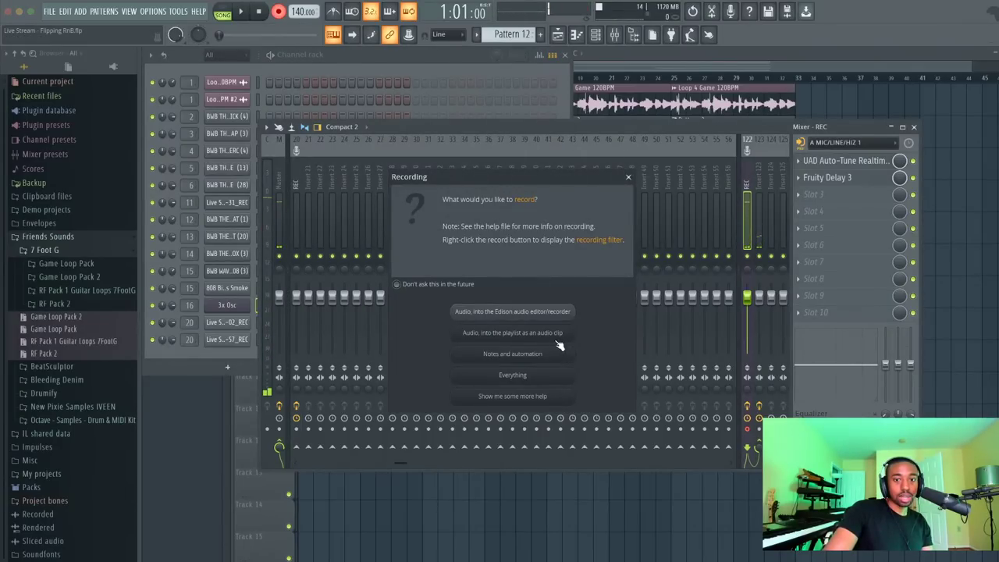
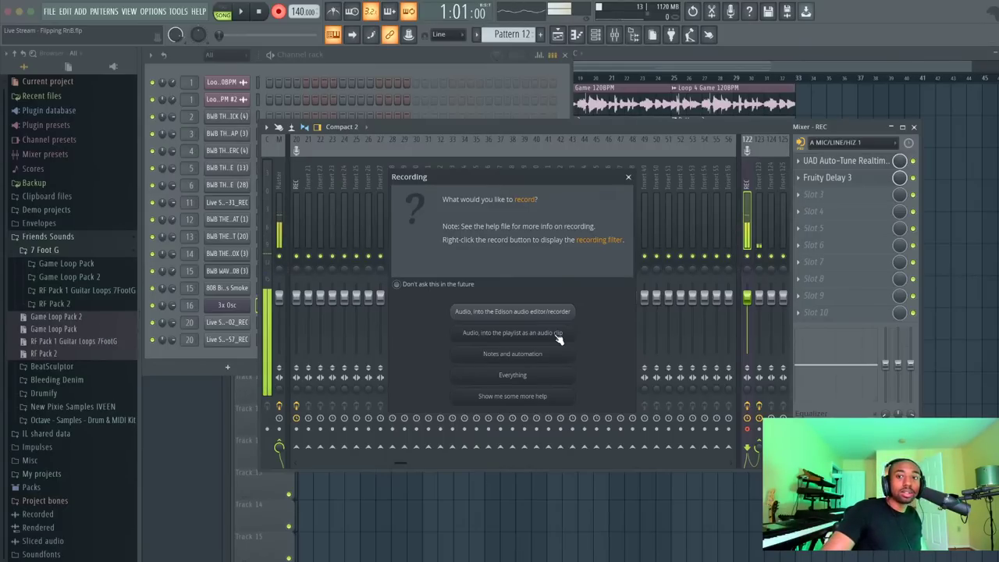
click(558, 336)
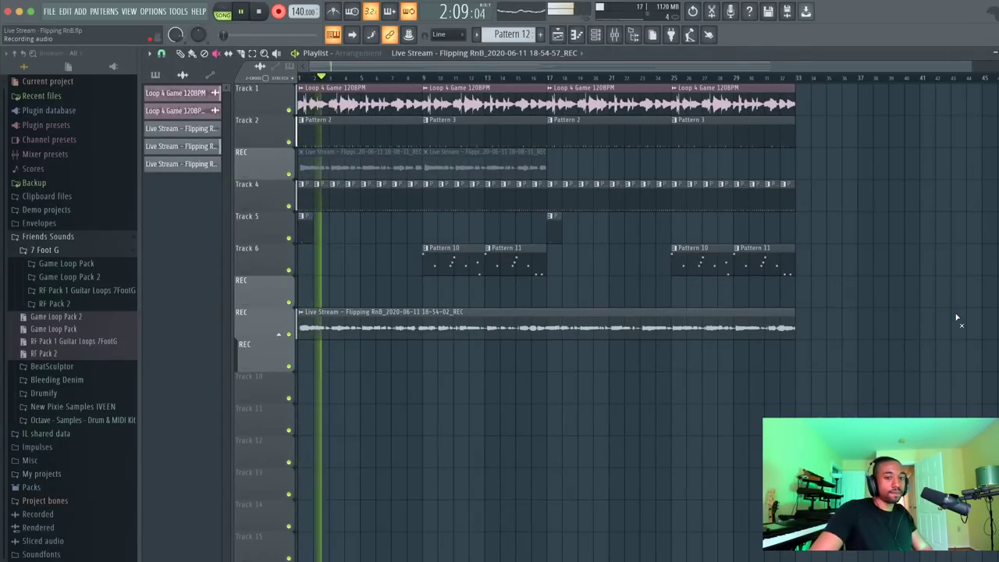
key(space)
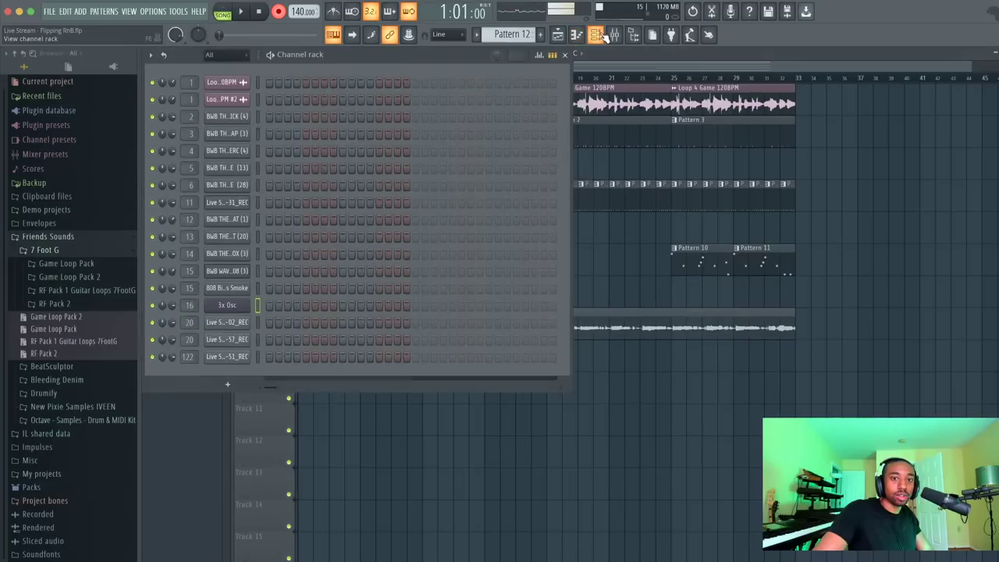
key(F6)
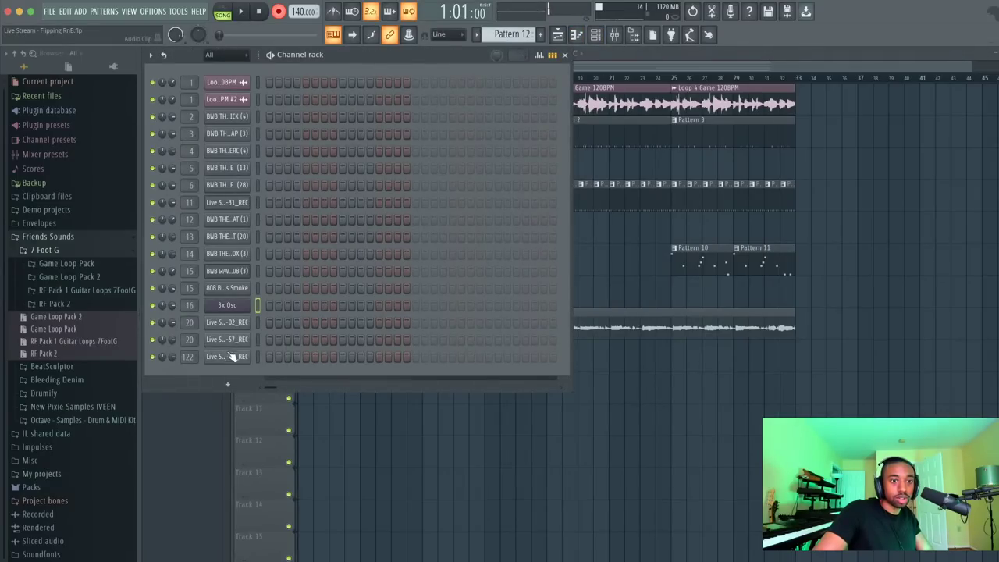
key(space)
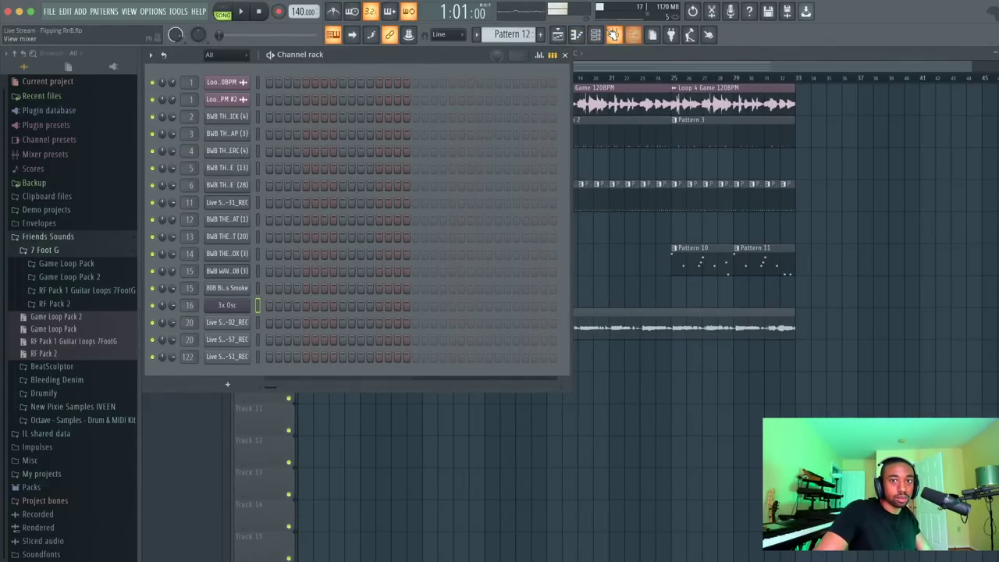
Open Auto-Tune Realtime on mixer insert 20, audition the vocal with the retune speed at 0 and set it to 15
key(F9)
drag(441, 180, 298, 178)
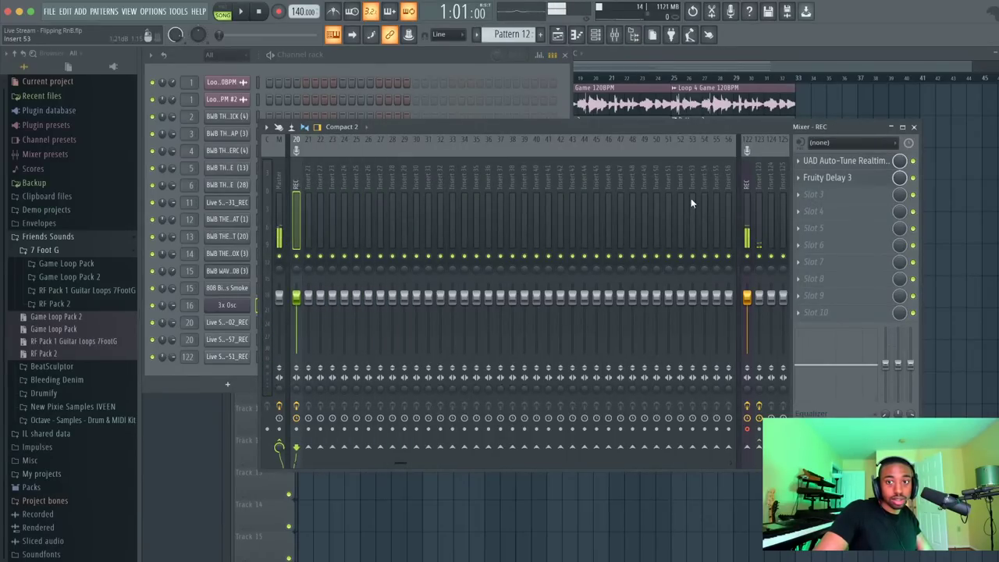
click(838, 160)
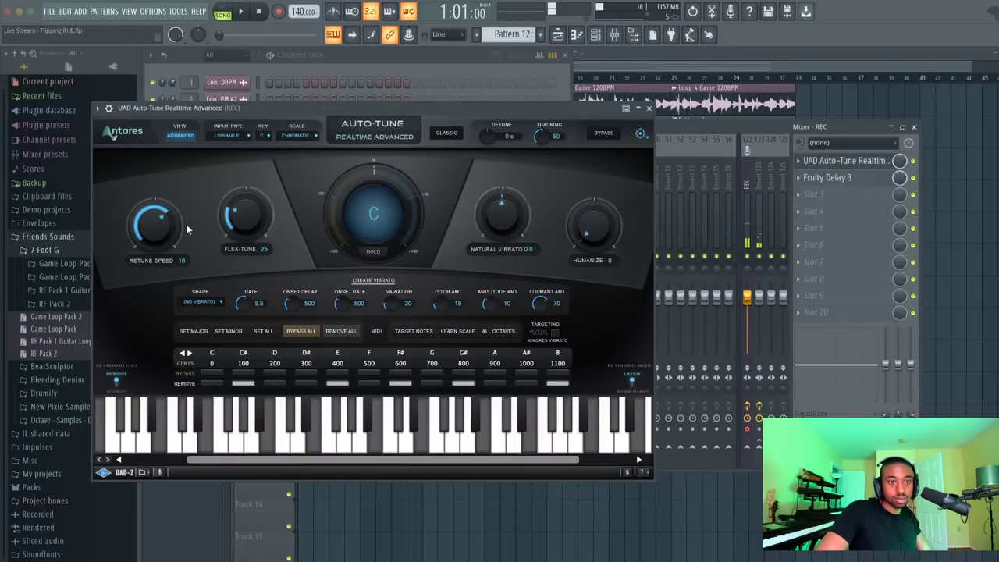
drag(188, 228, 185, 248)
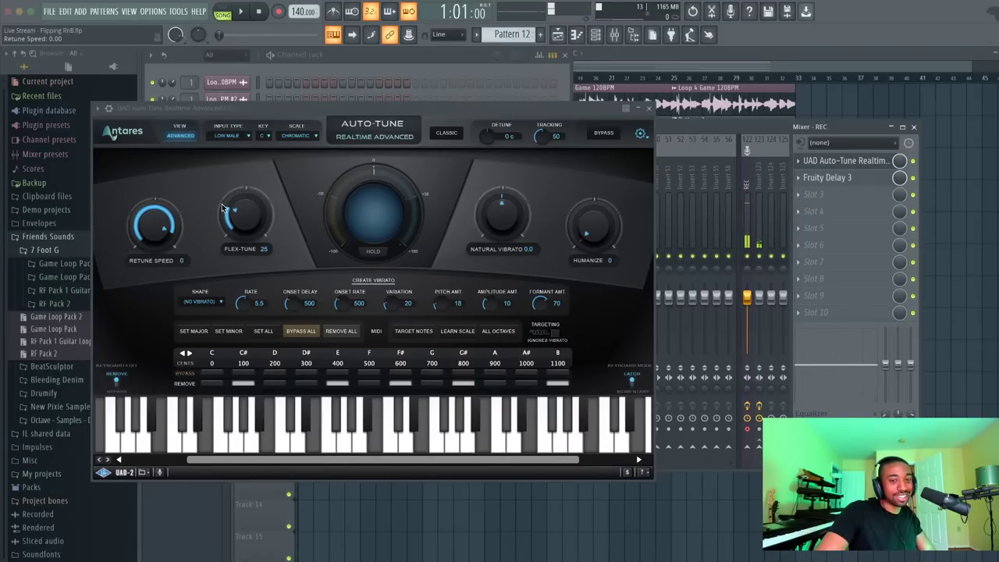
key(space)
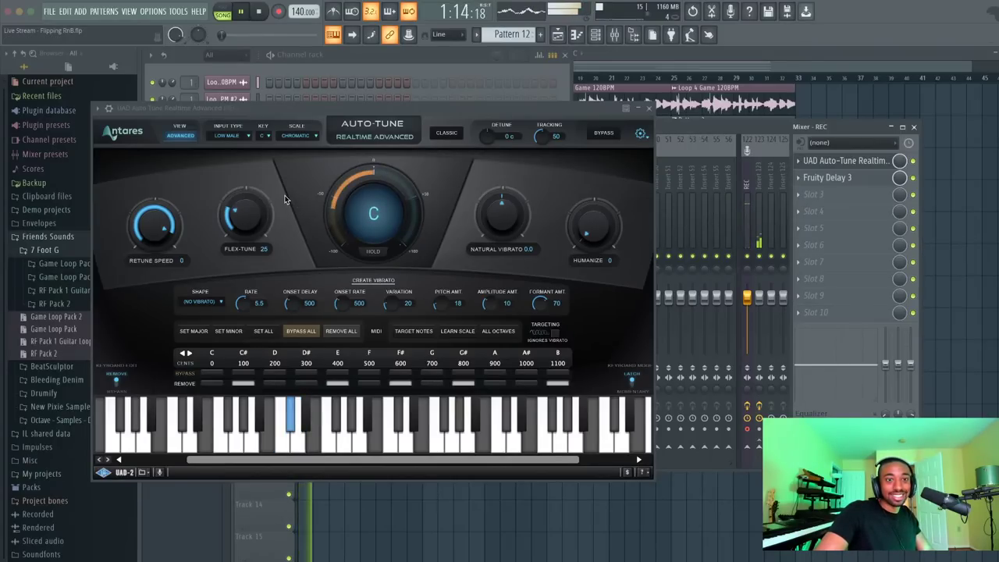
scroll(164, 227, up, 2)
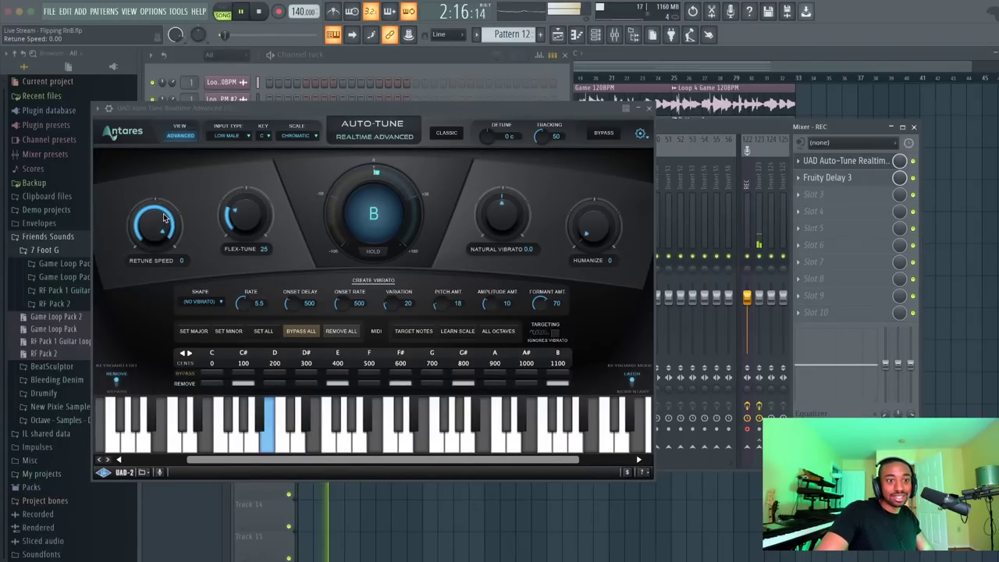
scroll(170, 246, up, 5)
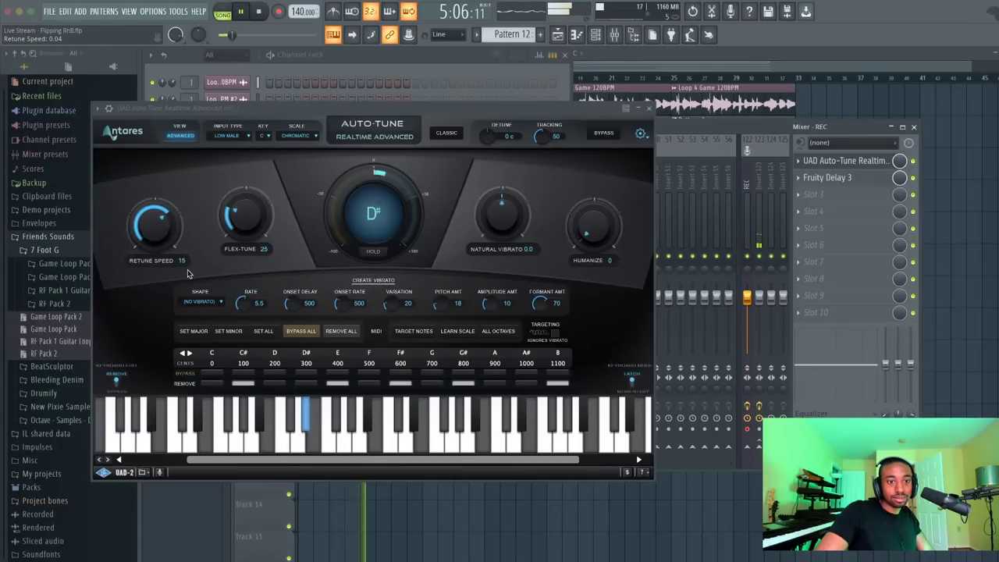
key(space)
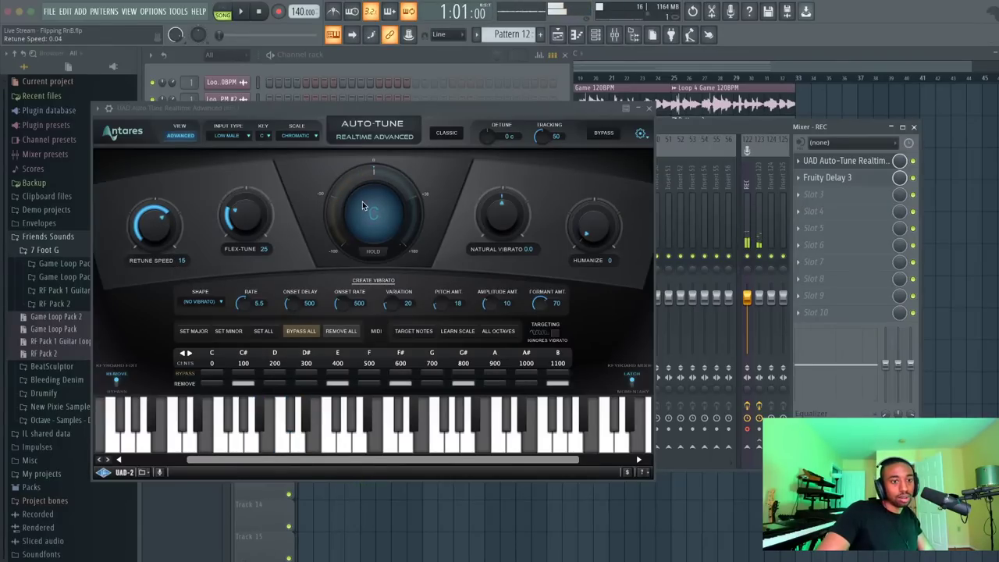
Look through Auto-Tune's settings options, switch it from the advanced to the basic view and close the plugin
click(641, 135)
mouse_move(590, 174)
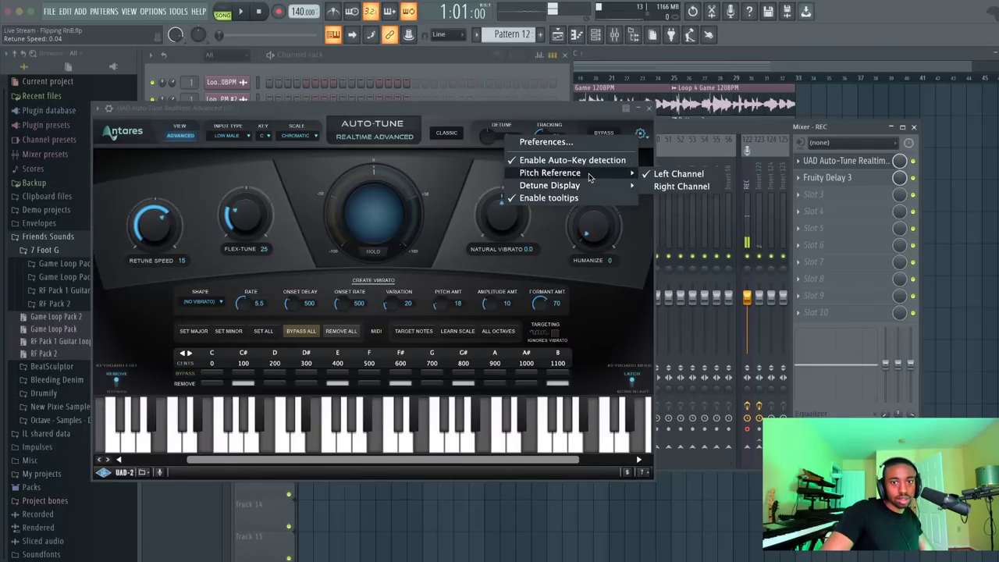
click(334, 138)
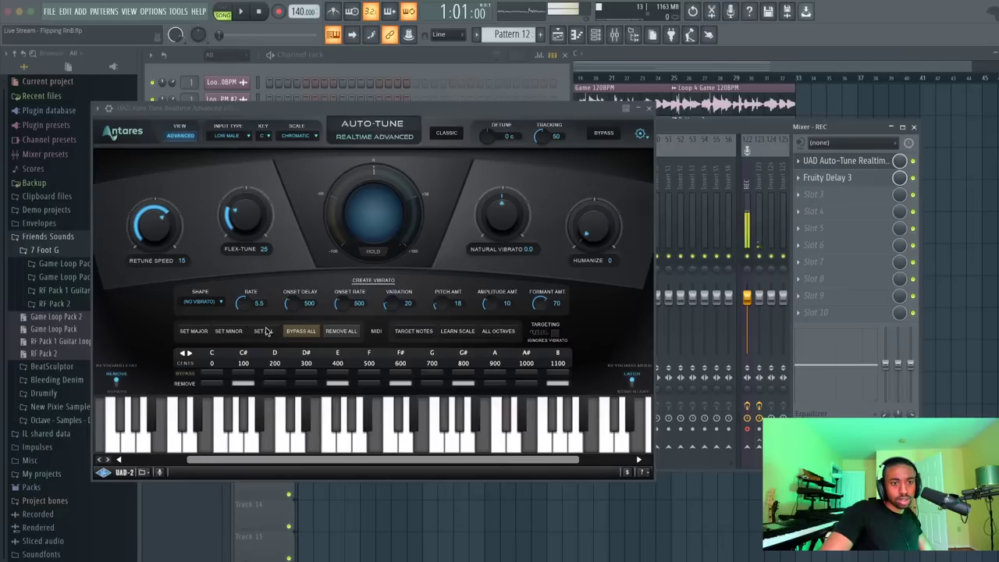
click(182, 137)
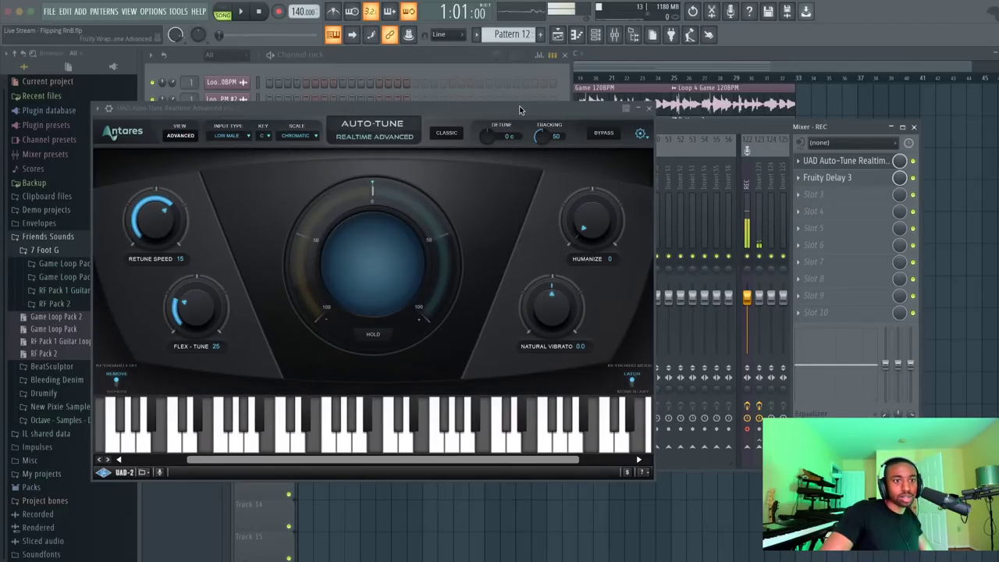
click(648, 112)
Lower the volume of mixer insert 20 slightly during playback and return to the playlist
key(space)
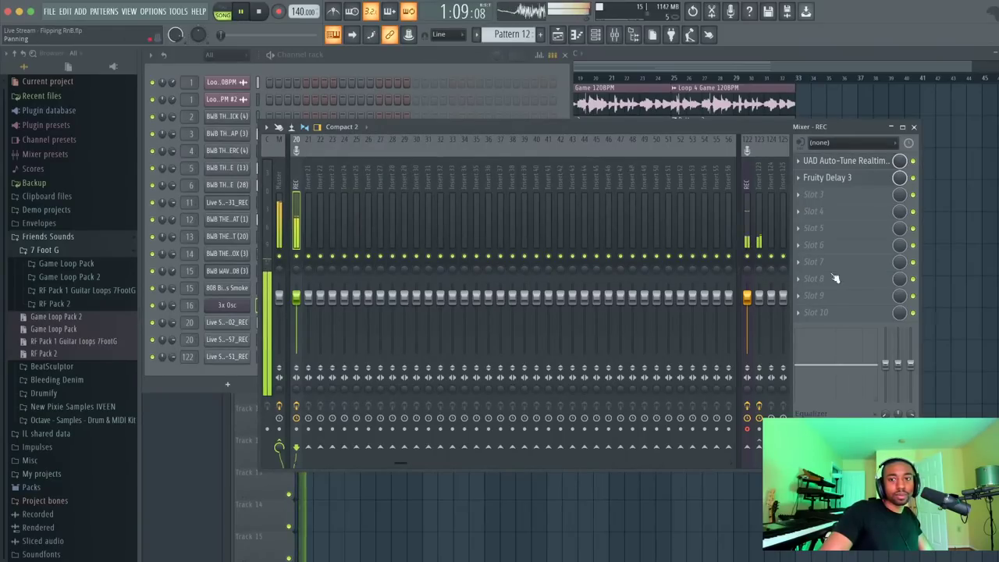
drag(296, 297, 295, 303)
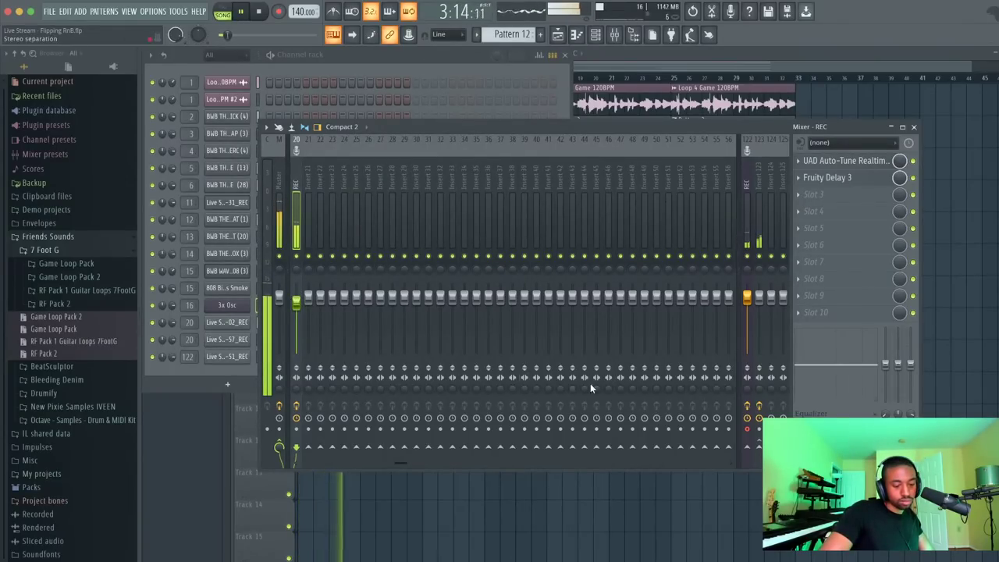
key(F5)
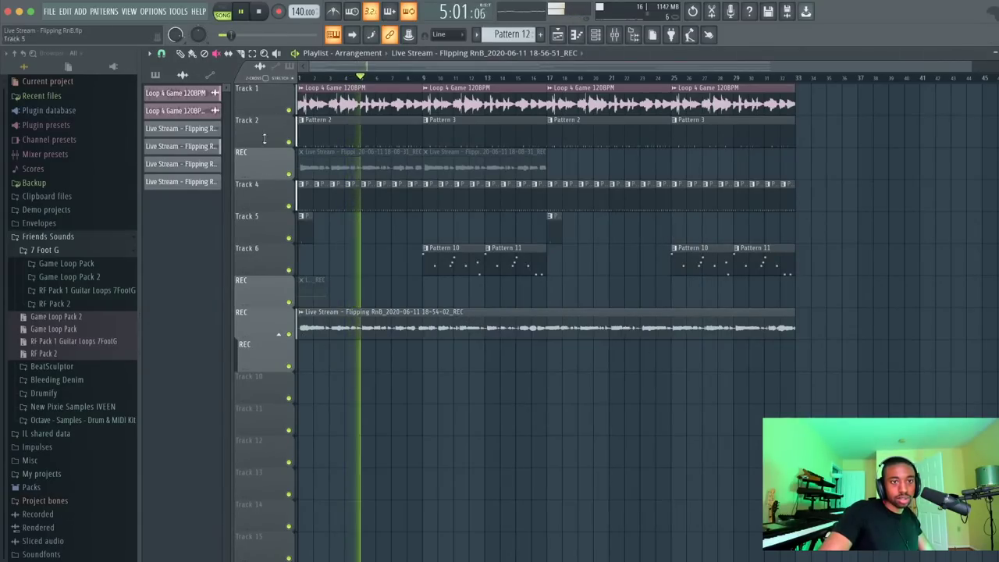
Stop playback and trim the silent start off the long vocal clip on track 8, up to where the voice begins
scroll(310, 84, up, 2)
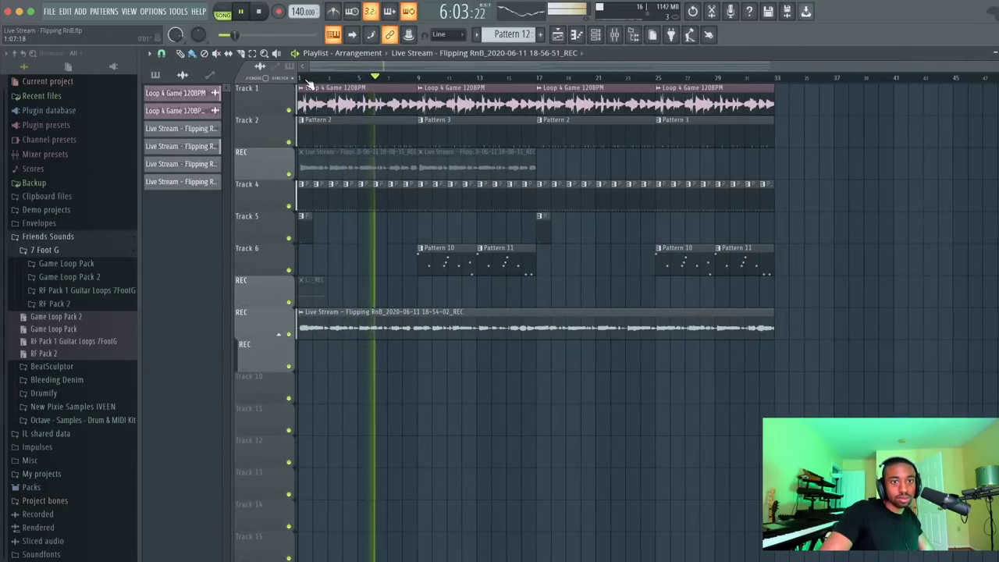
scroll(310, 85, up, 2)
key(space)
scroll(310, 85, up, 3)
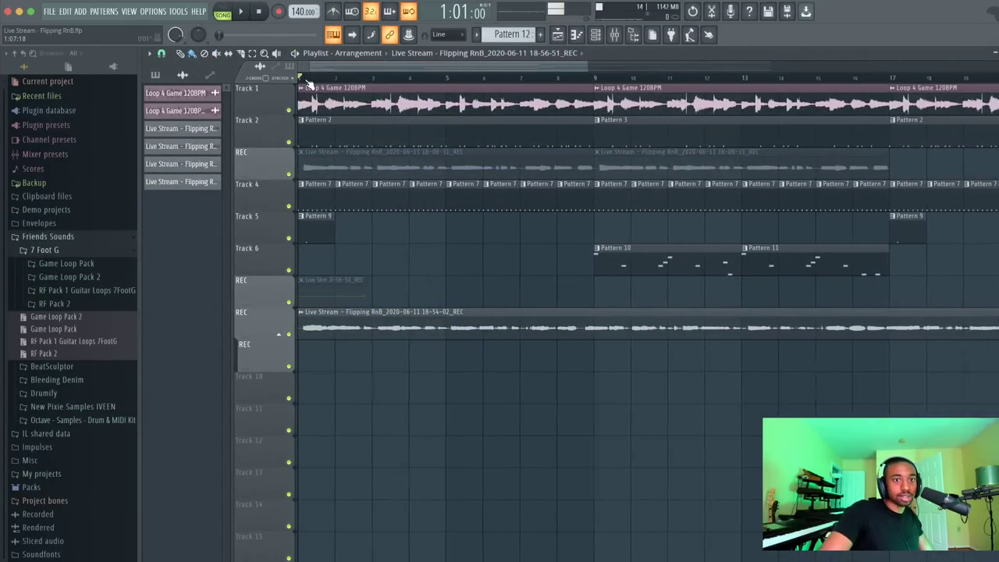
scroll(308, 84, up, 1)
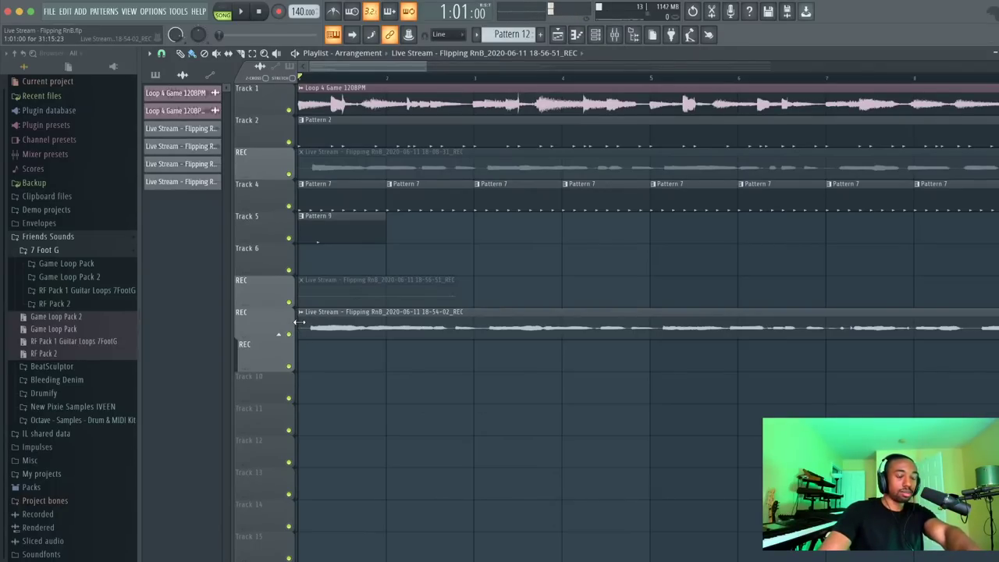
drag(299, 321, 310, 335)
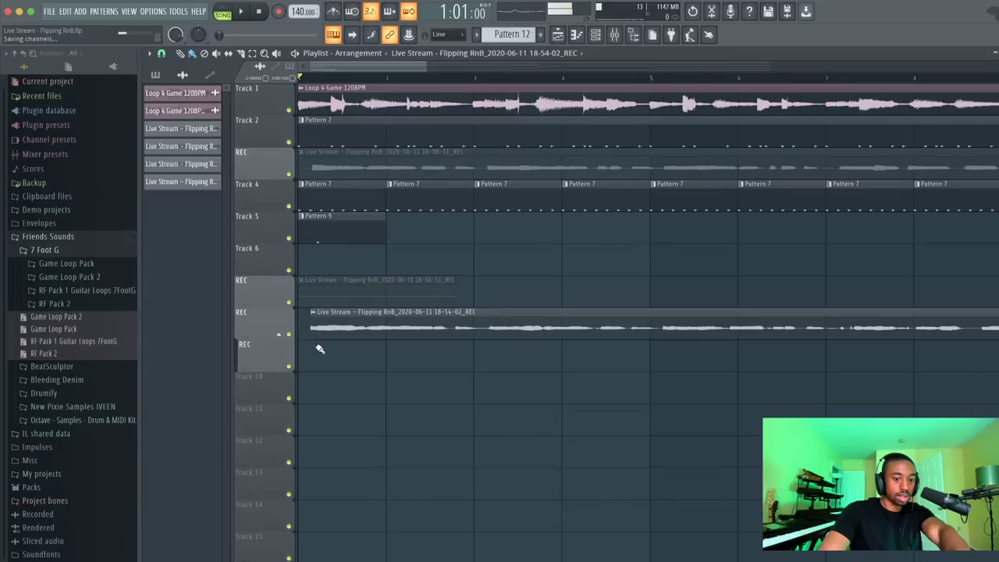
click(319, 350)
right_click(338, 359)
click(338, 357)
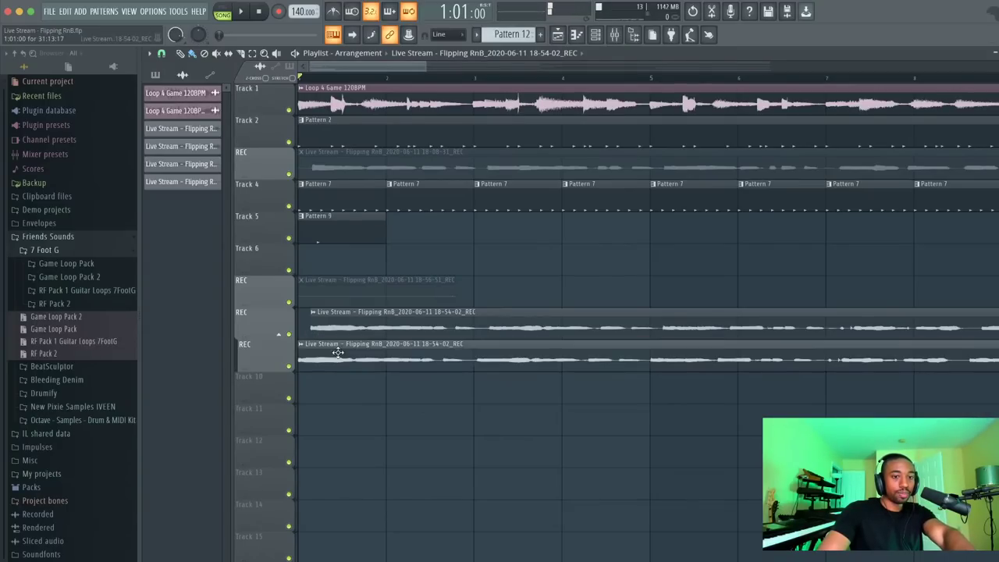
right_click(340, 354)
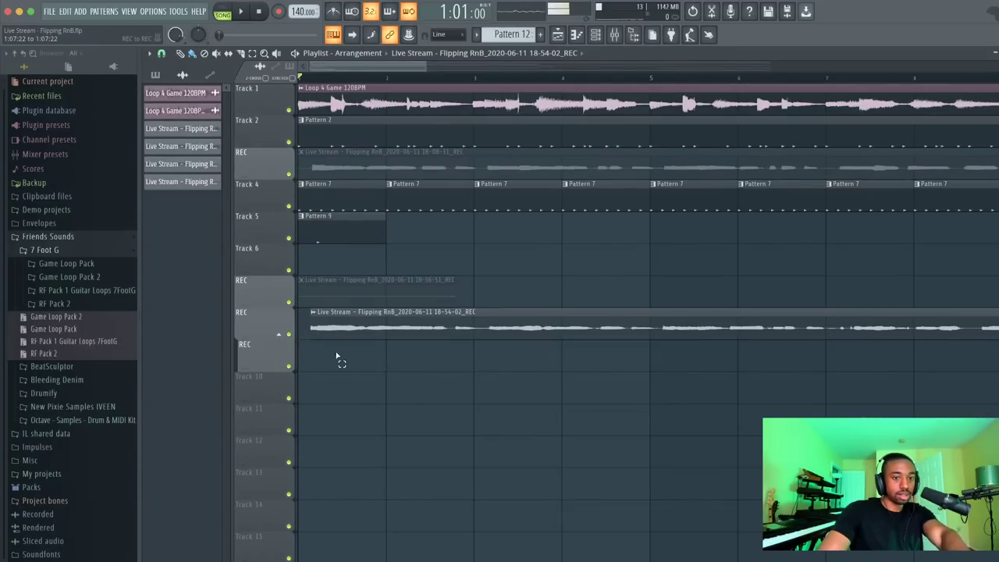
Select the trimmed vocal clip on track 8, nudge it slightly earlier and play the arrangement to check its timing
click(336, 331)
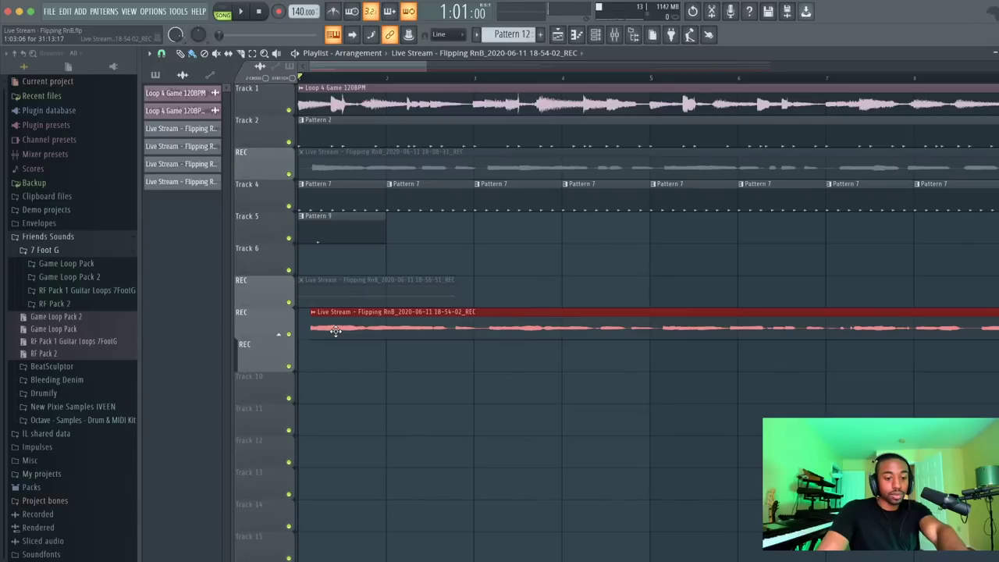
drag(339, 326, 333, 326)
key(space)
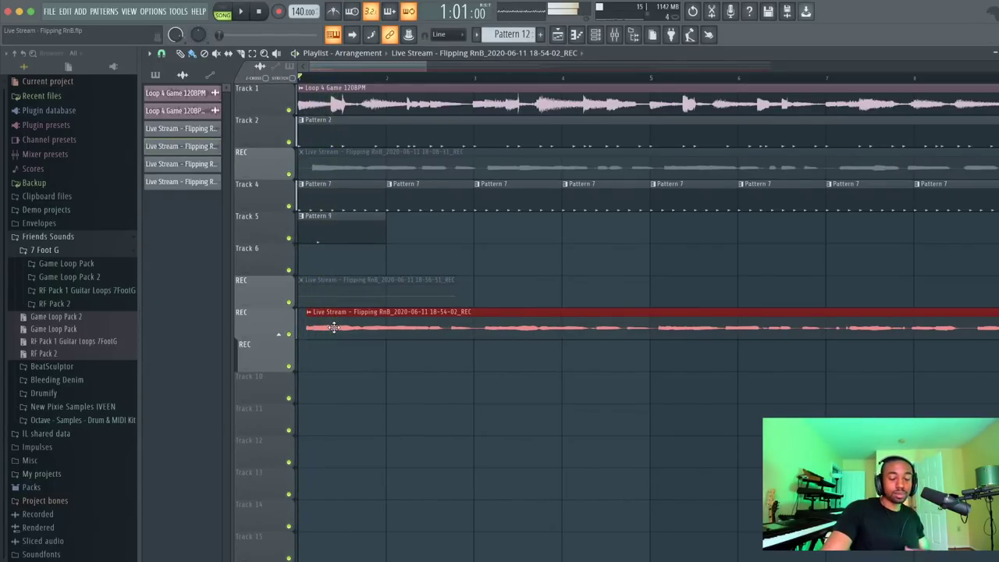
key(space)
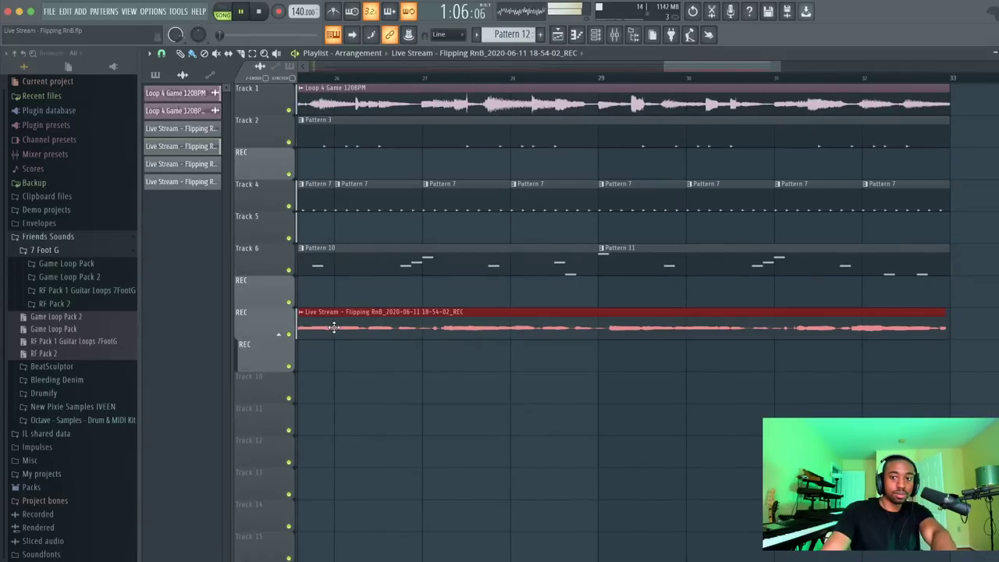
key(space)
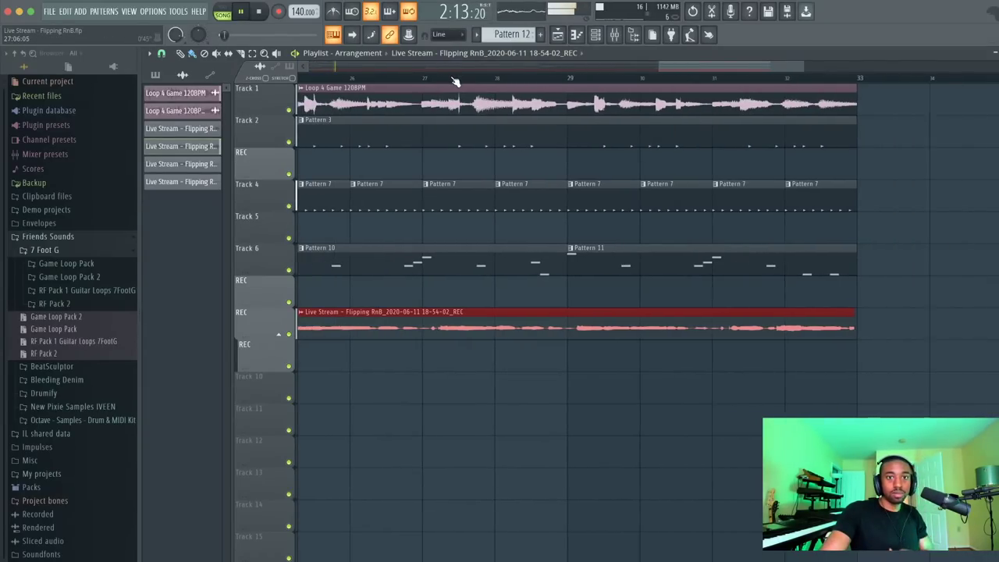
scroll(454, 78, down, 5)
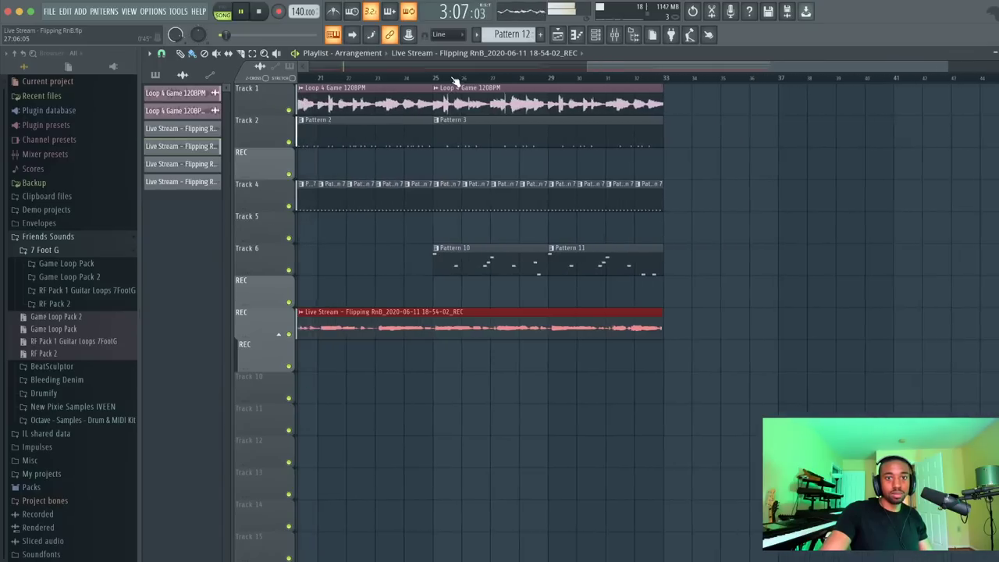
Select the vocal recording insert 122 in the mixer and record a take into the playlist as an audio clip
click(614, 35)
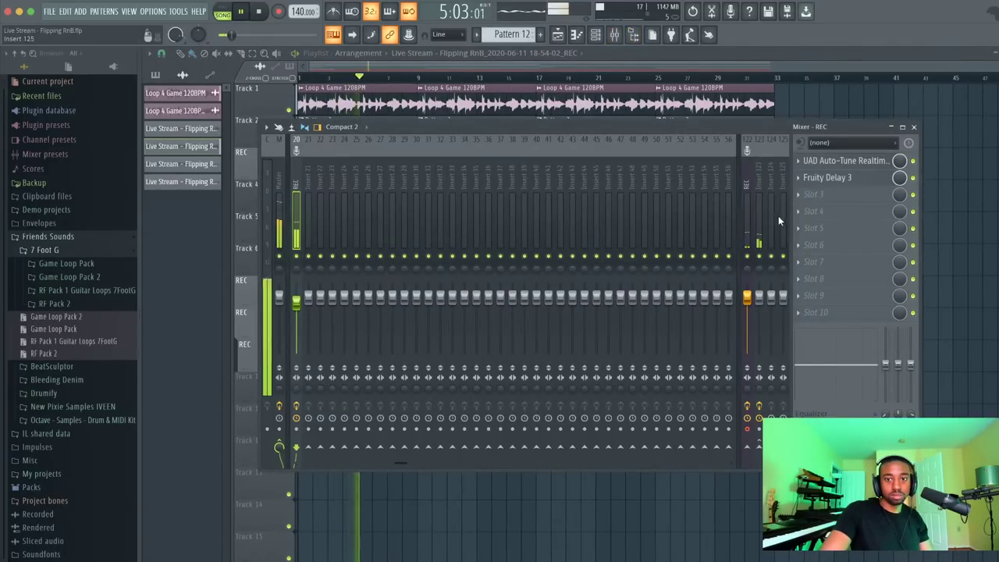
click(748, 195)
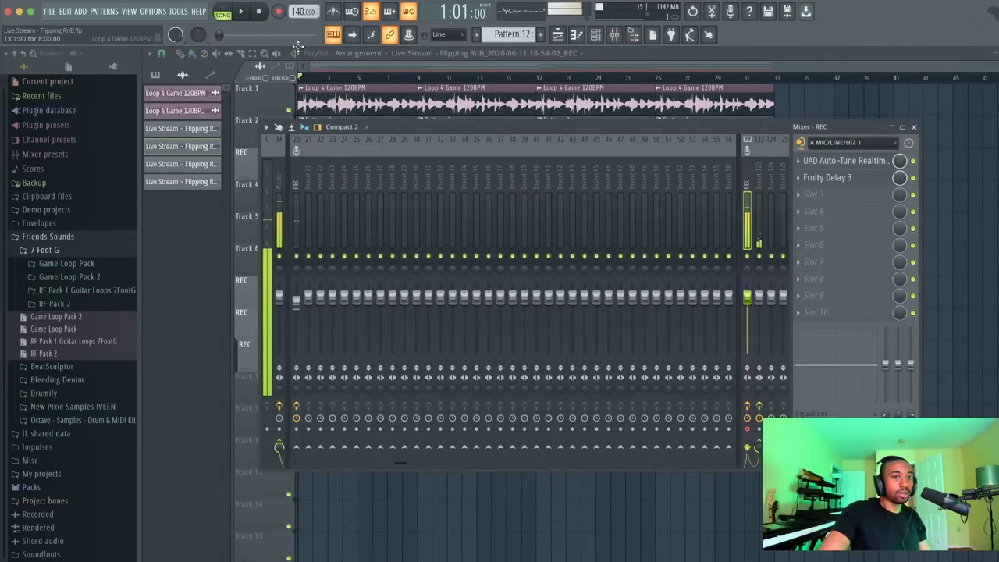
key(r)
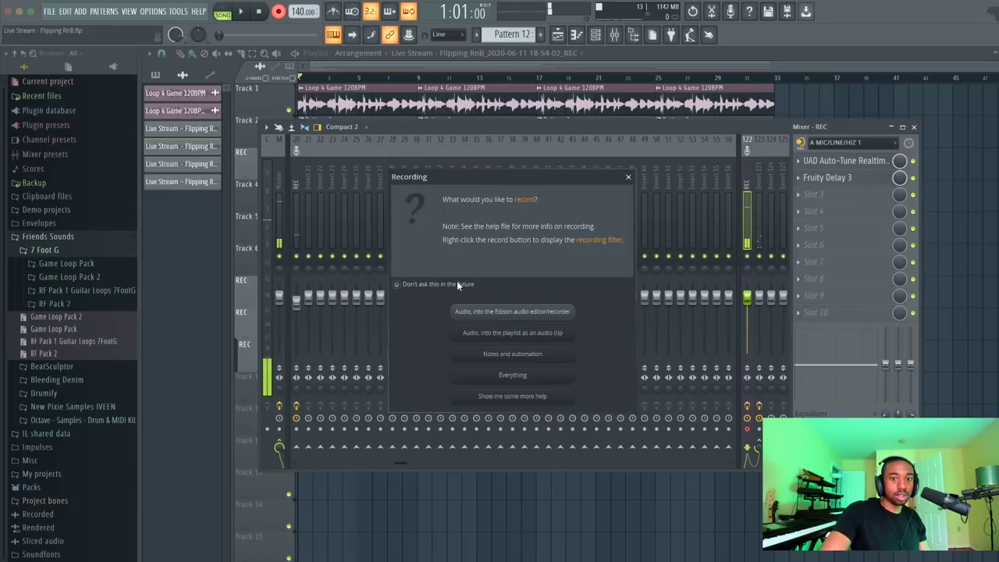
click(512, 333)
click(949, 356)
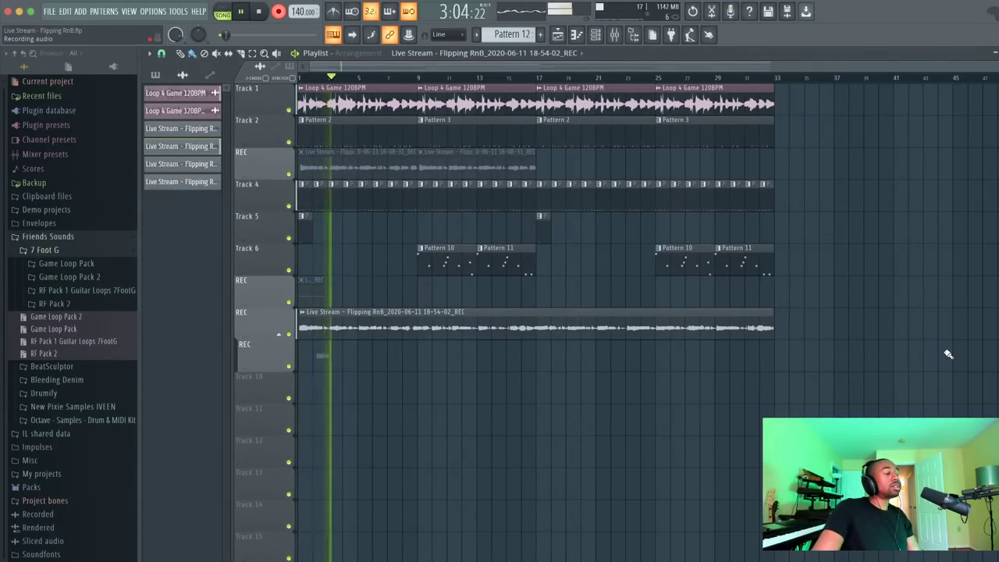
Stop recording and delete the short vocal clips on tracks 9 and 7
key(space)
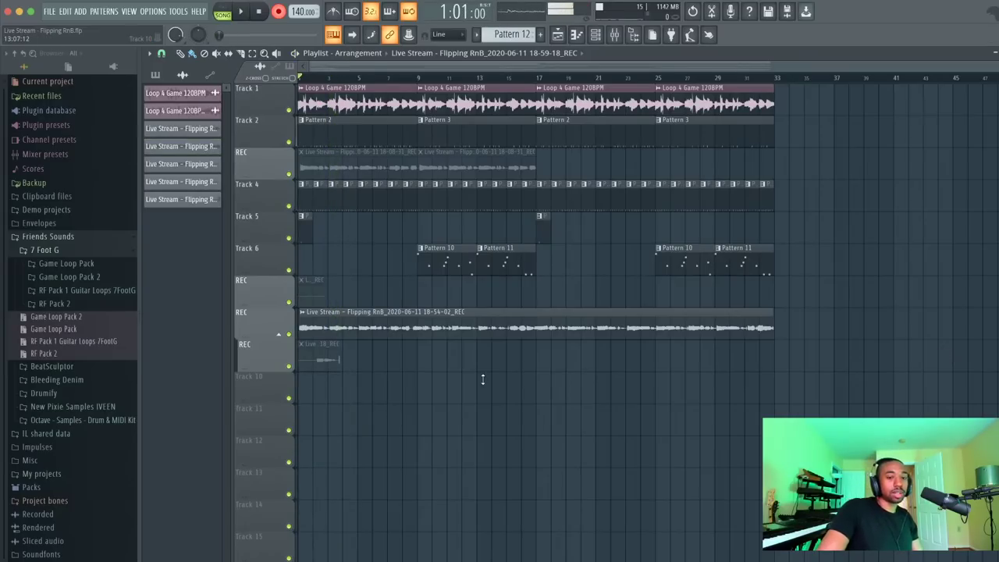
right_click(339, 360)
right_click(314, 289)
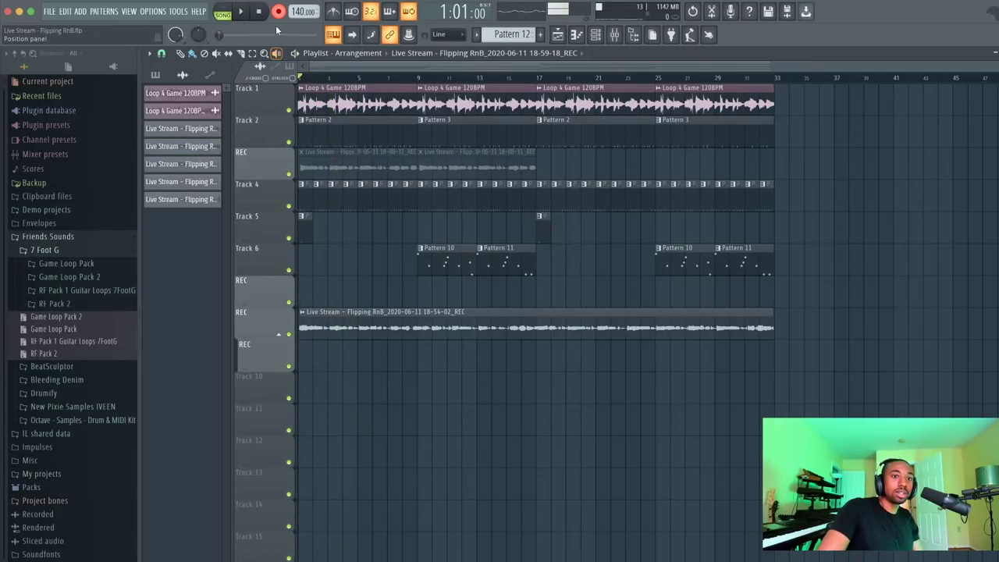
Set the Auto-Tune retune speed on mixer insert 122 to 5 and close the plugin
click(614, 34)
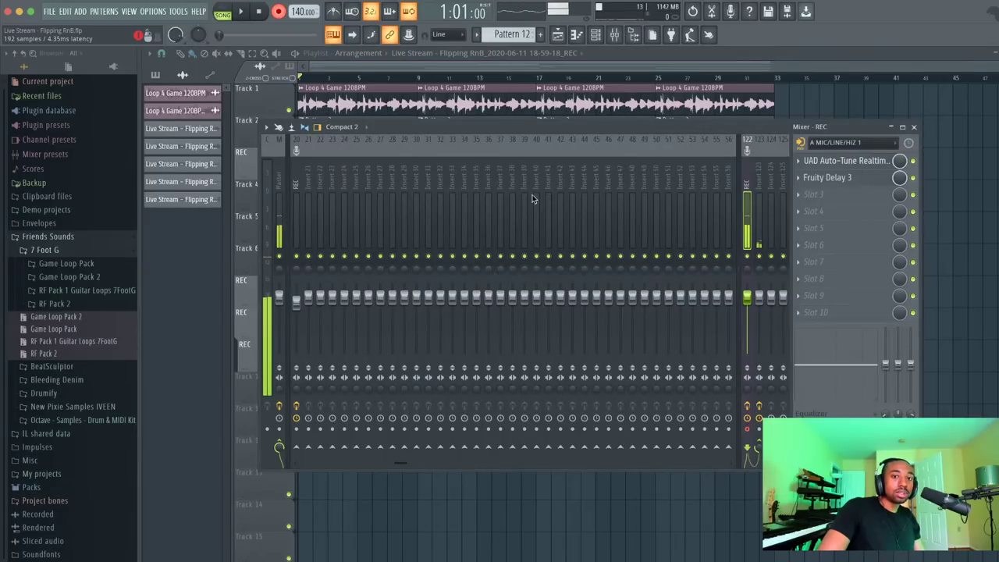
click(843, 160)
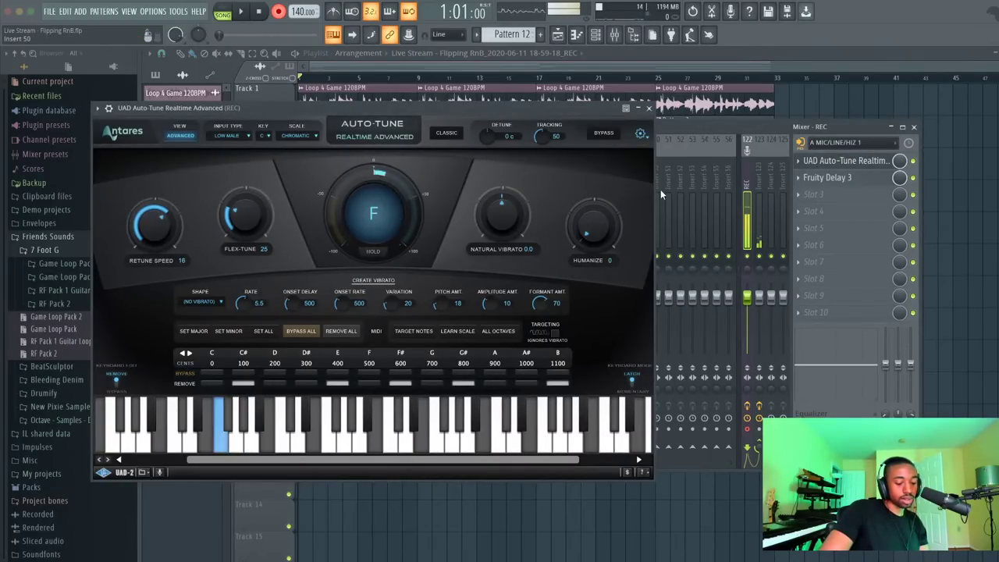
drag(165, 238, 166, 223)
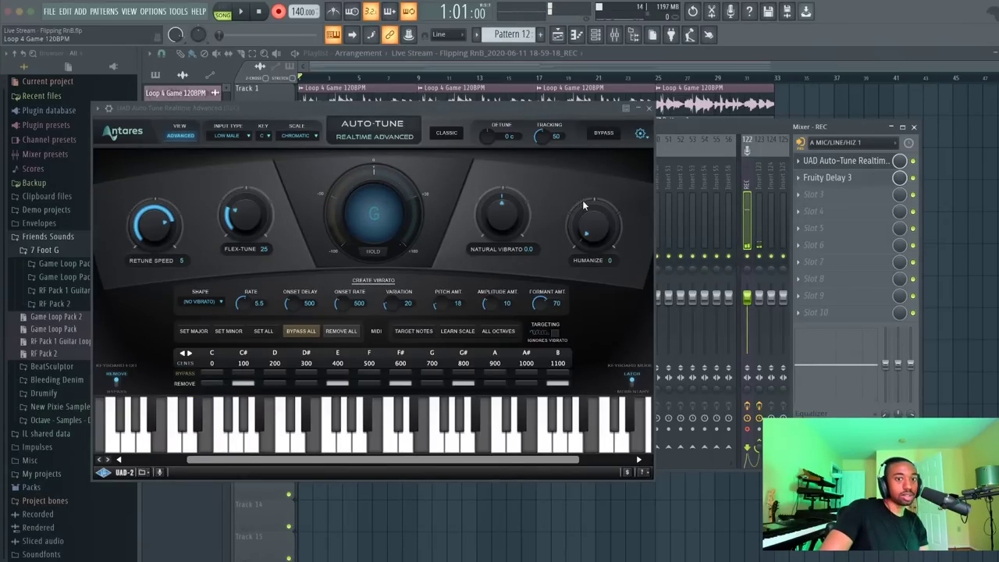
click(649, 108)
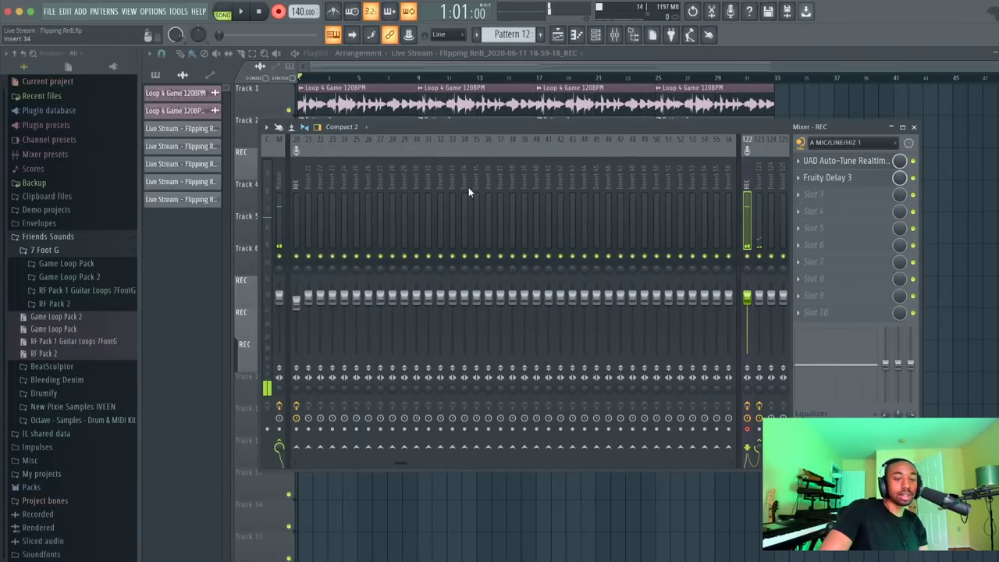
click(577, 67)
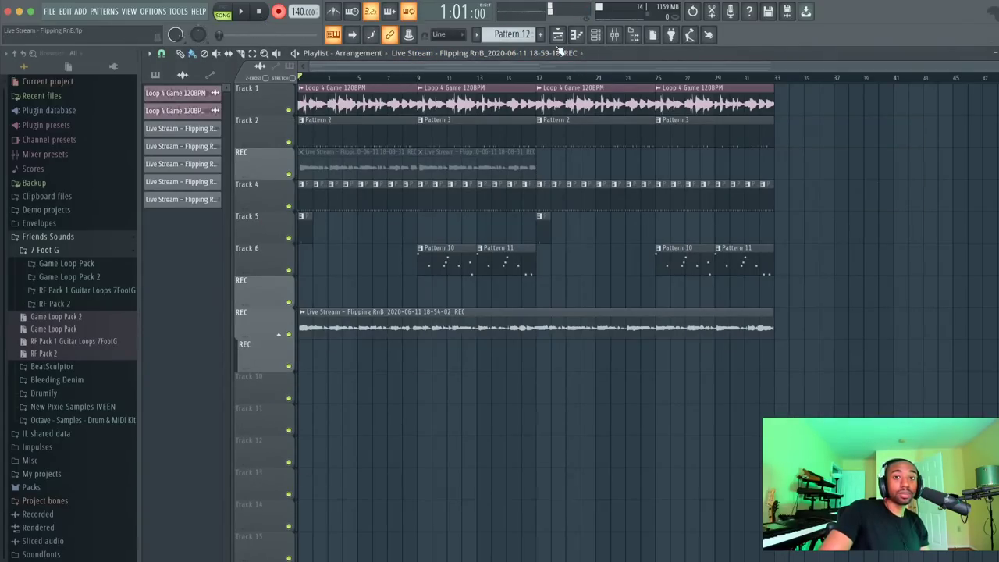
click(614, 35)
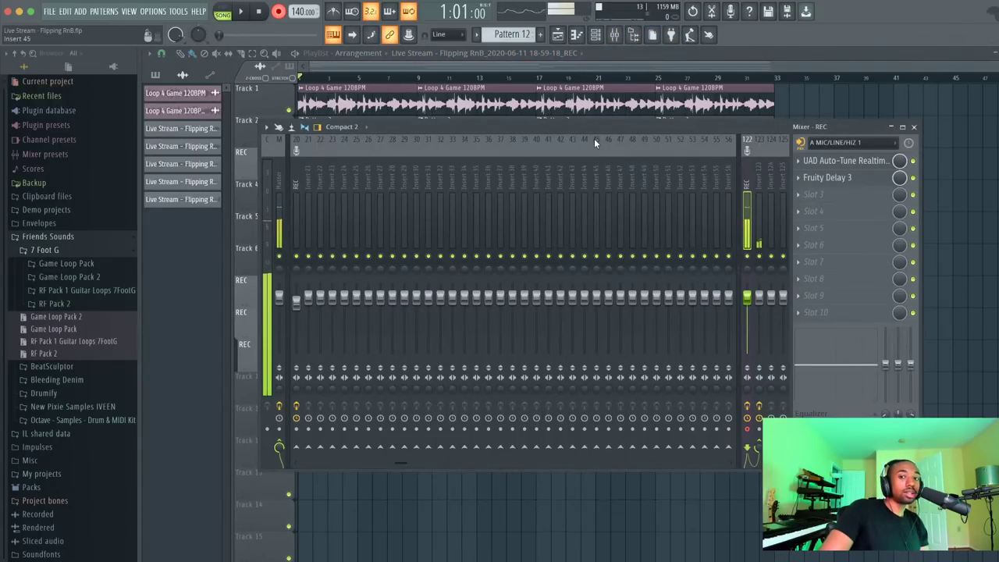
click(915, 126)
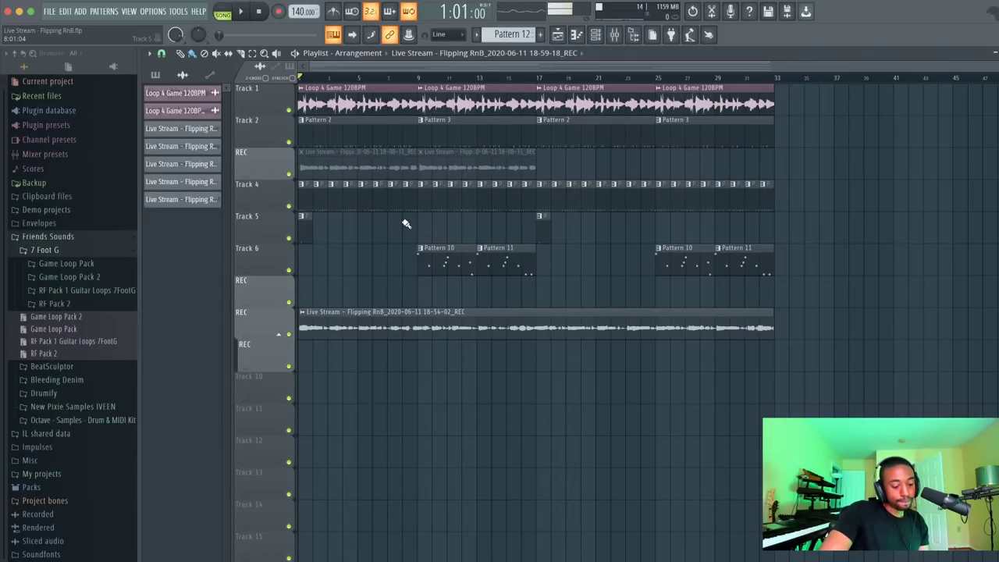
Record a new vocal layer through insert 122 into the playlist as an audio clip, stopping after the arrangement's end at bar 33
click(615, 34)
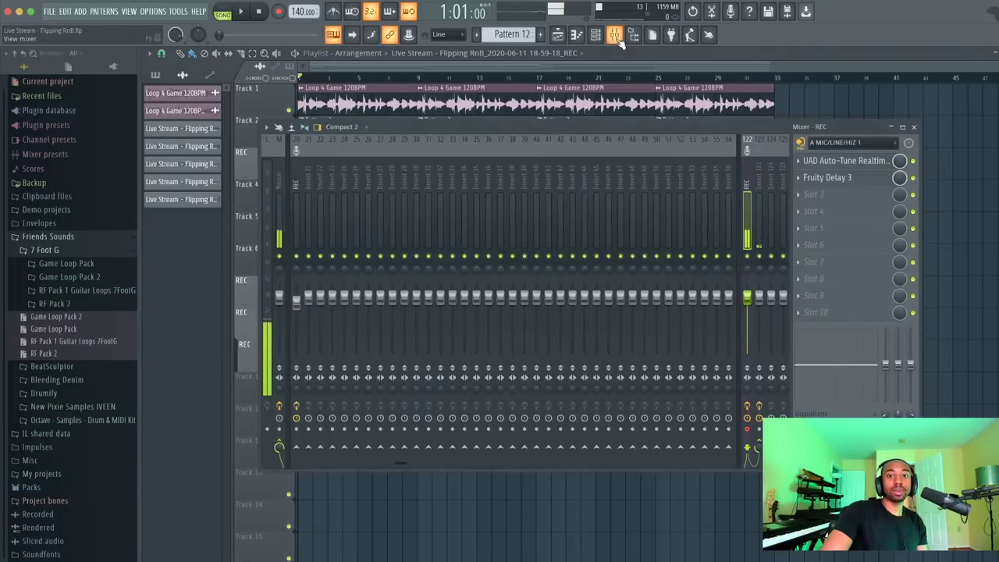
click(278, 12)
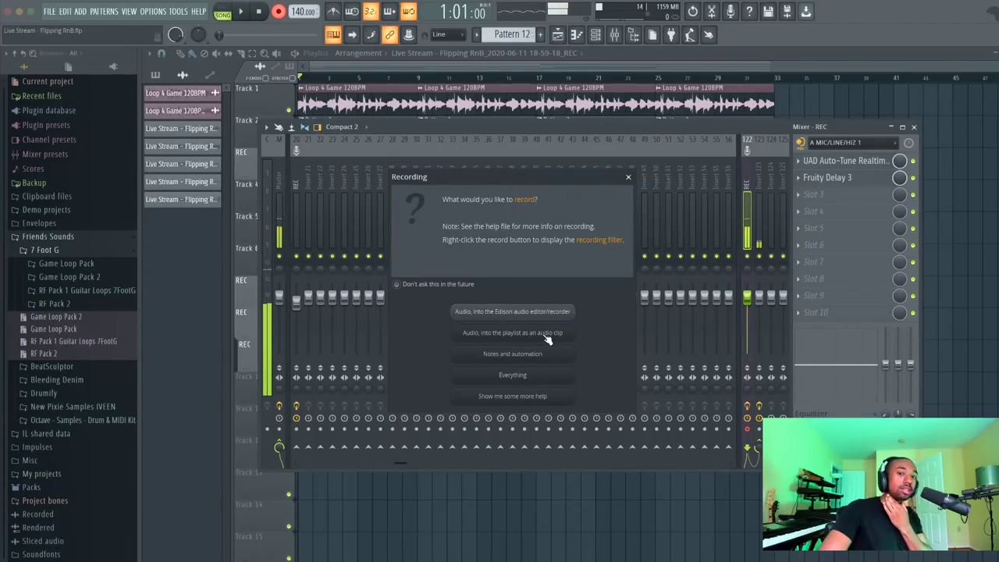
click(547, 333)
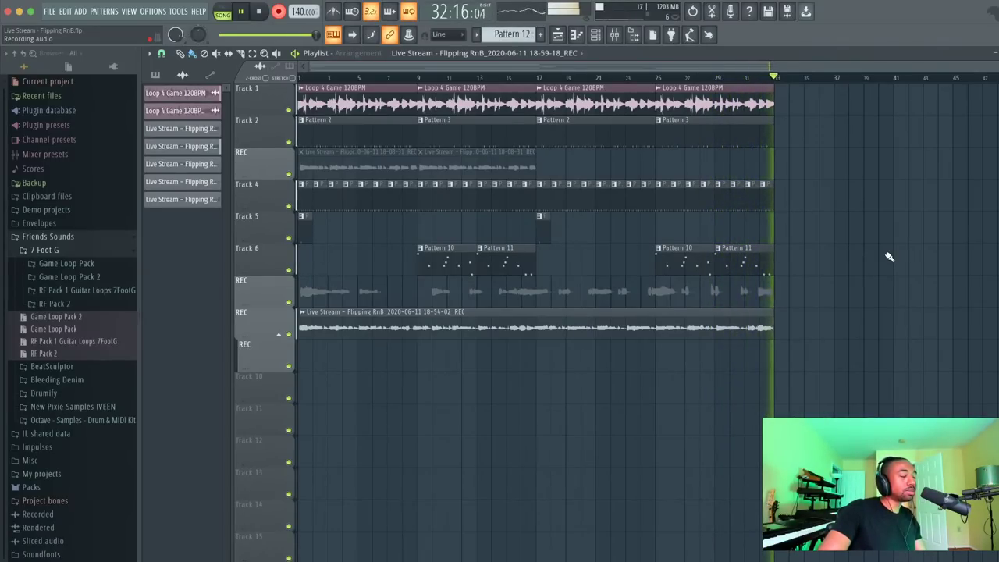
key(space)
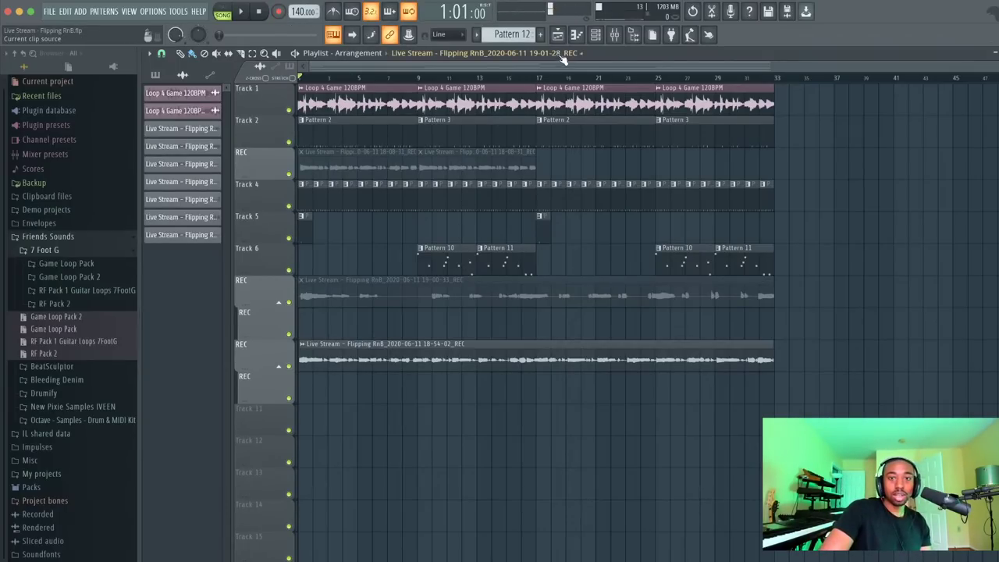
Unmute the newly recorded vocal clip on track 7 and move it to track 10, beneath the long vocal clip
key(ctrl+s)
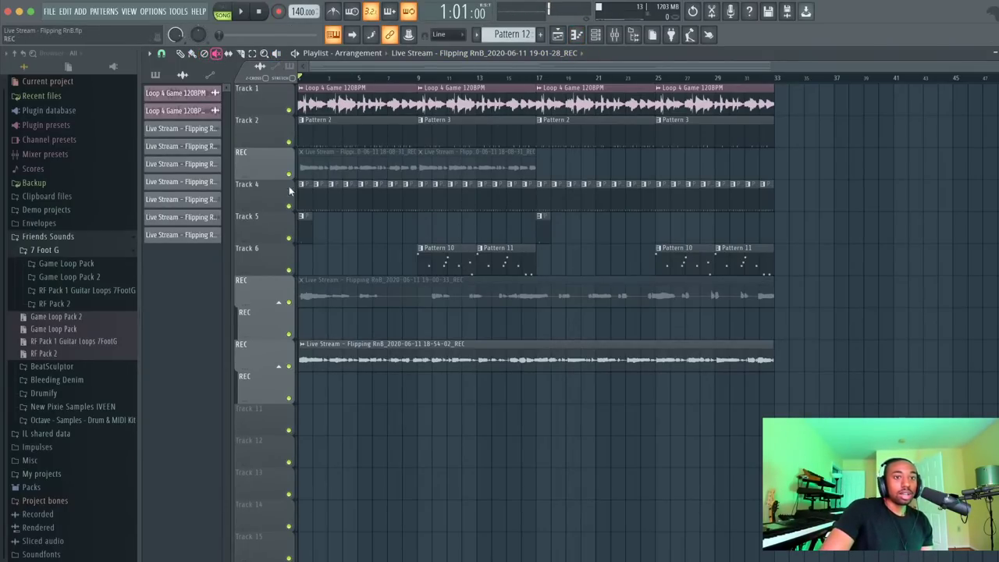
click(358, 280)
click(192, 53)
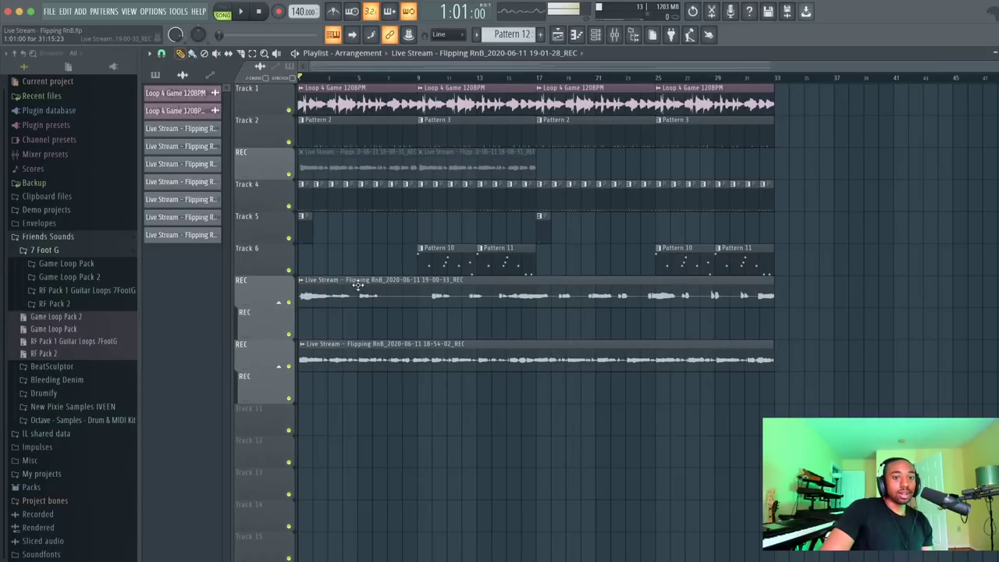
drag(361, 287, 367, 393)
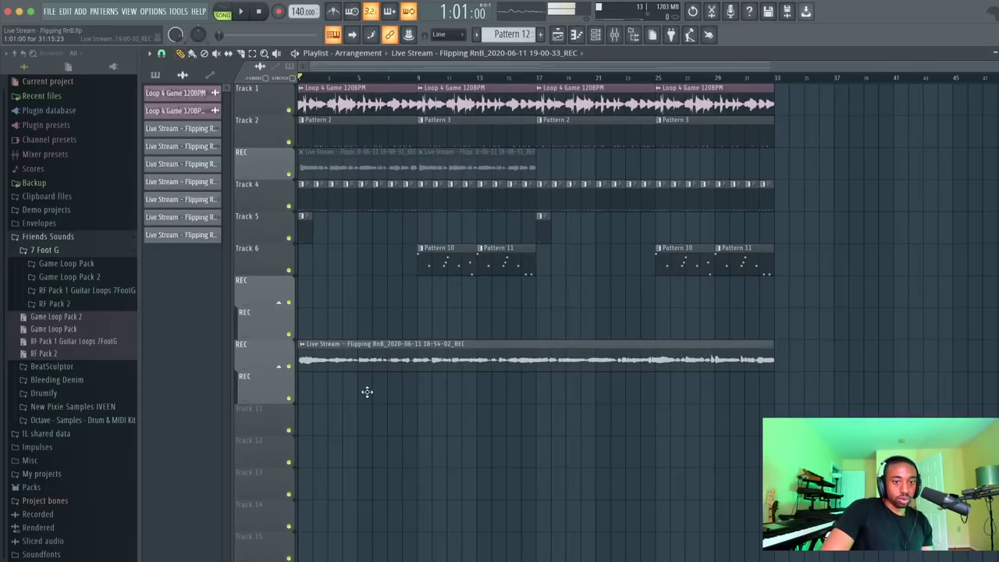
Route the four vocal channels assigned to mixer insert 122 to insert 20 by copying and pasting the mixer track value, and close the channel rack
click(595, 35)
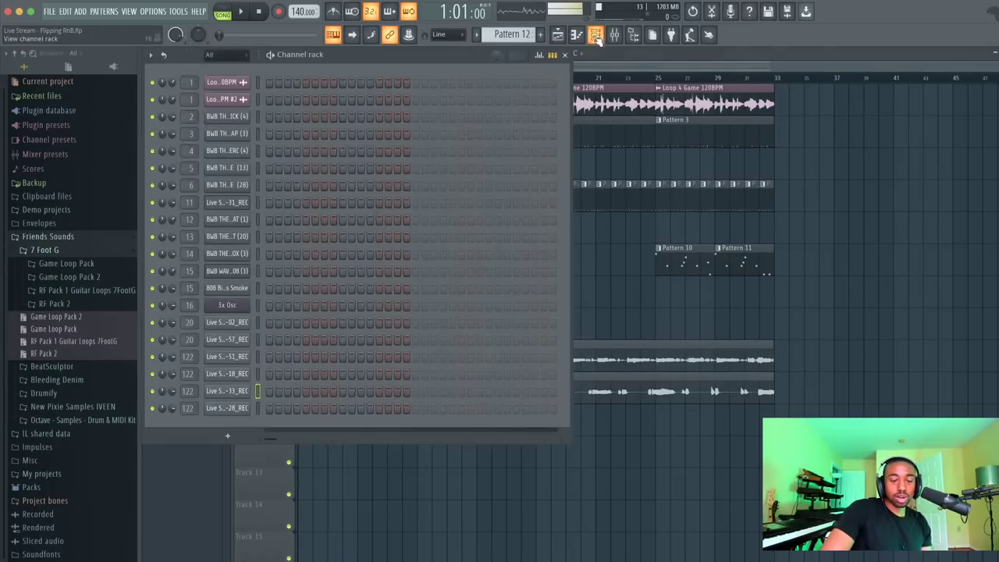
right_click(190, 342)
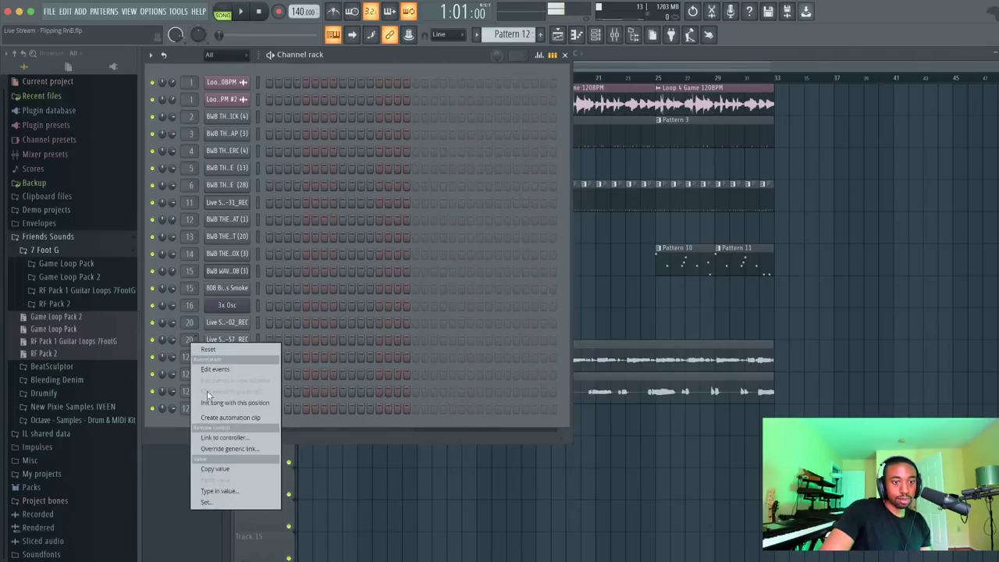
click(214, 469)
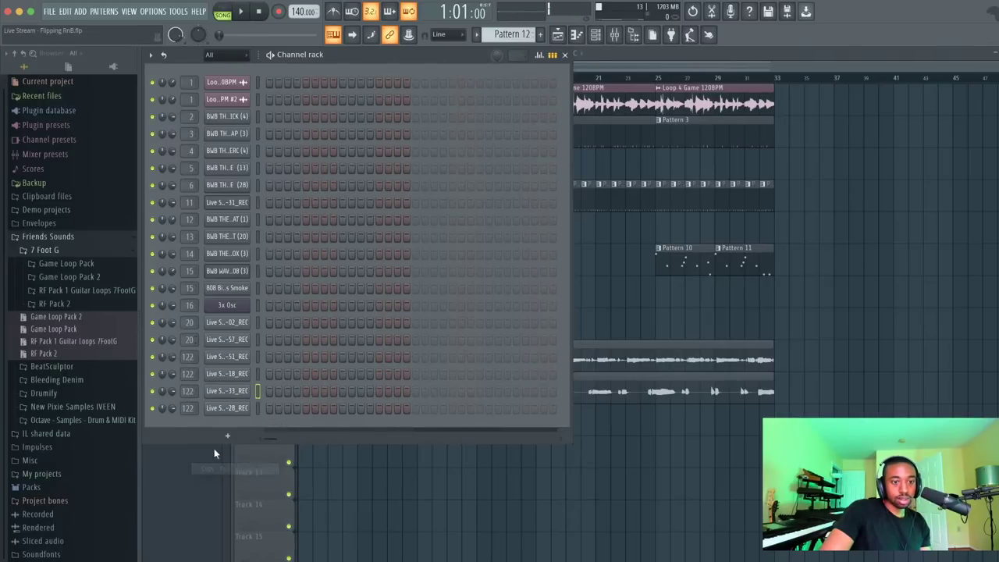
right_click(190, 357)
click(226, 489)
right_click(189, 374)
click(226, 514)
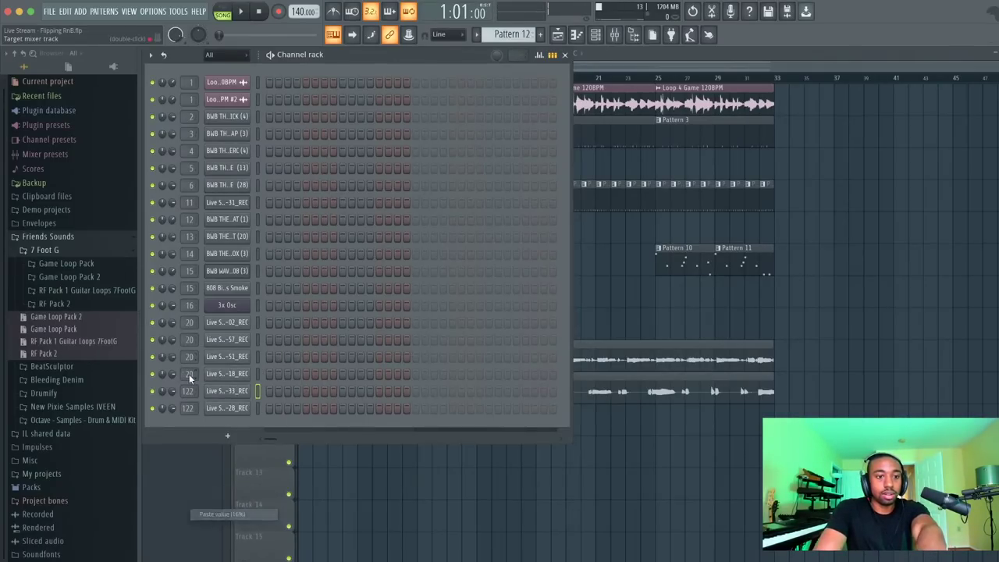
right_click(189, 391)
click(227, 530)
right_click(189, 408)
click(227, 548)
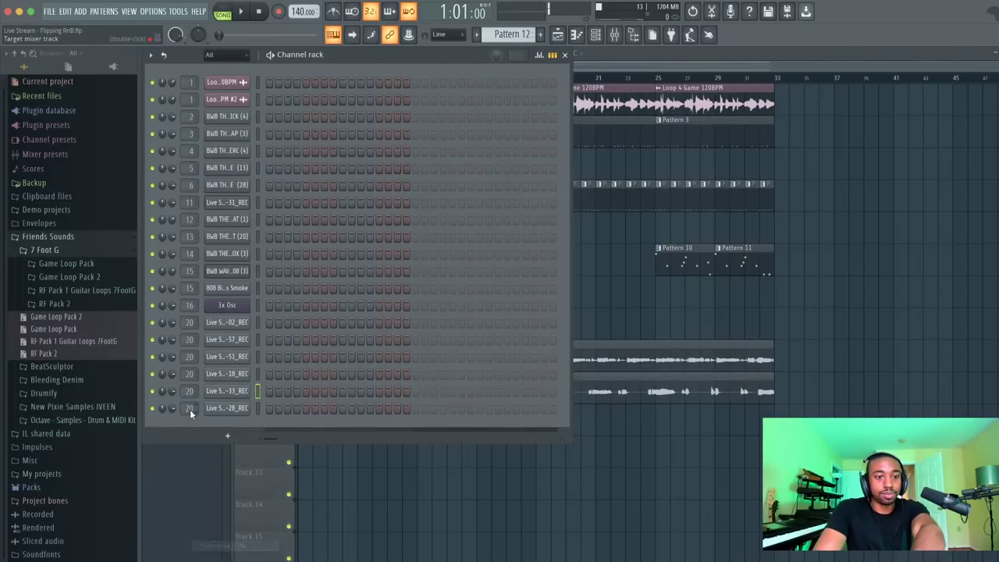
key(F6)
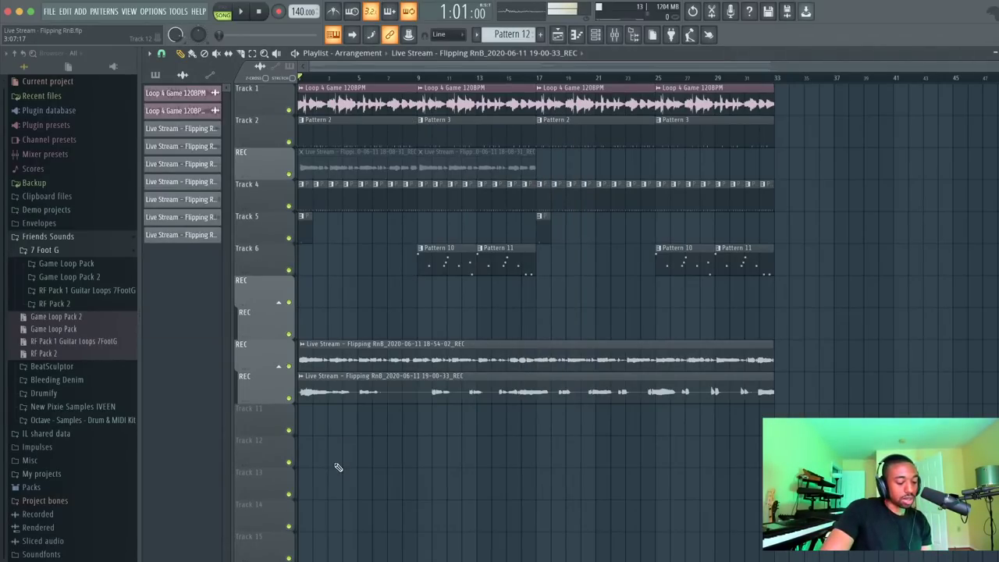
Copy the vocal mixer track state from insert 20, including its Auto-Tune and delay, onto insert 21
click(616, 35)
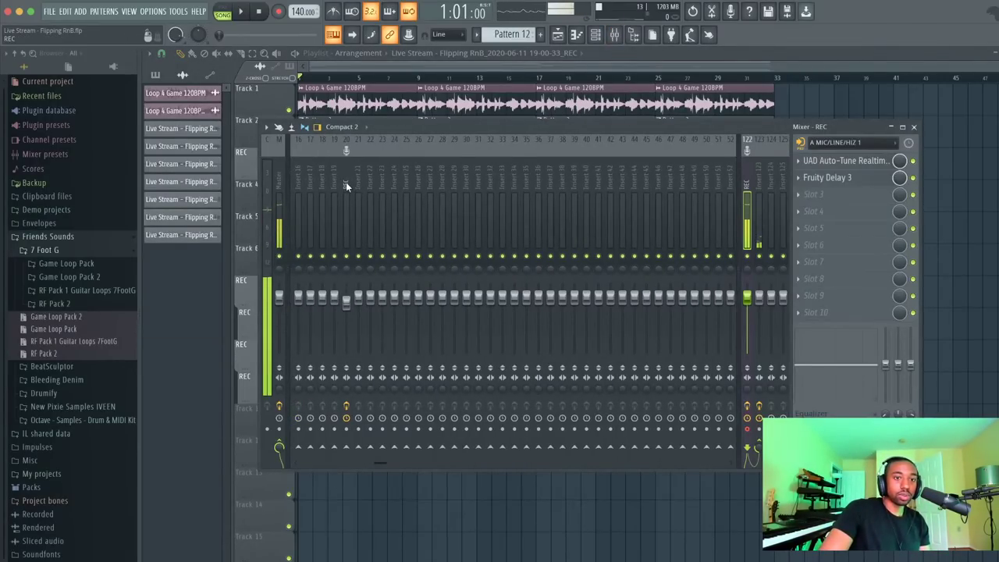
right_click(346, 182)
mouse_move(391, 197)
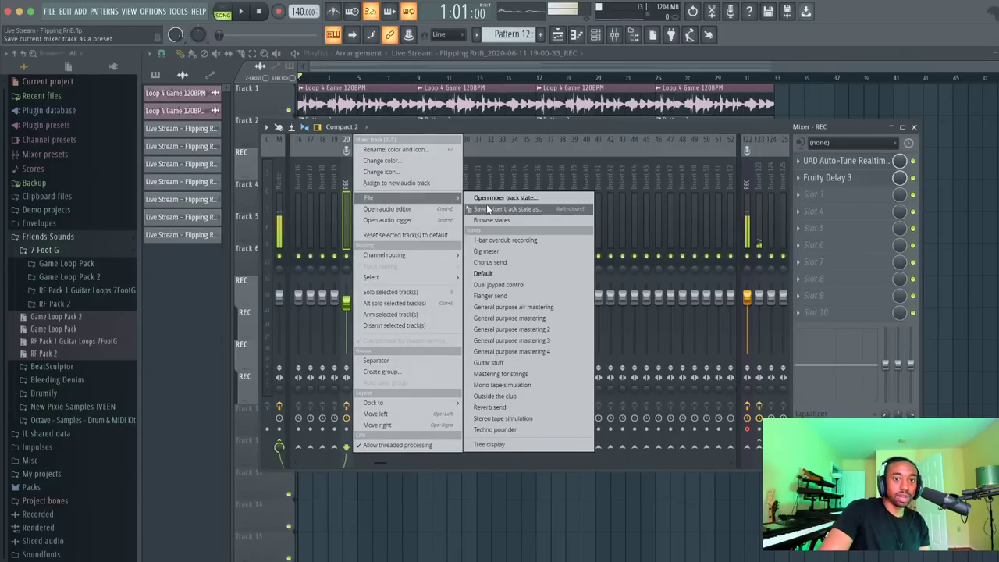
click(488, 209)
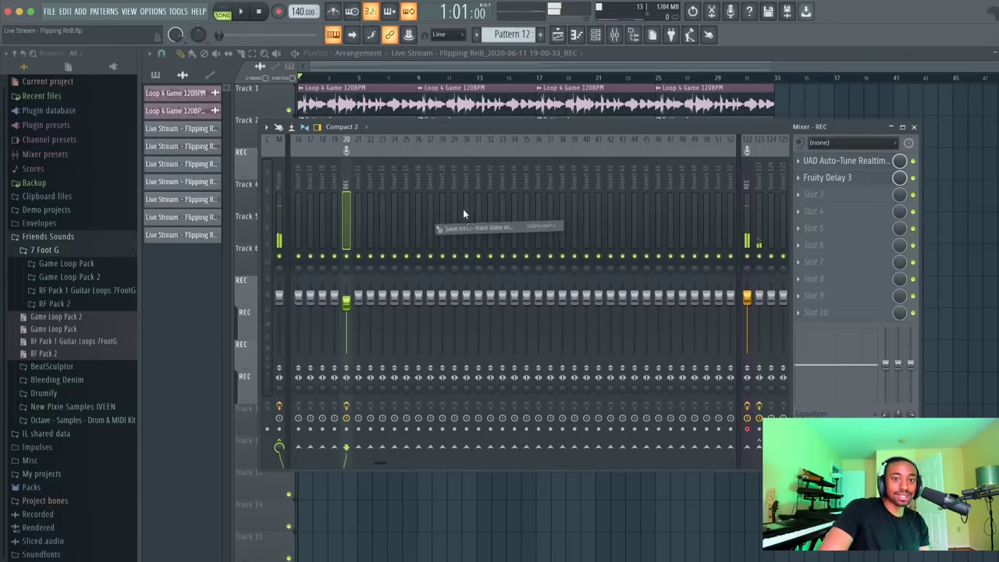
click(357, 188)
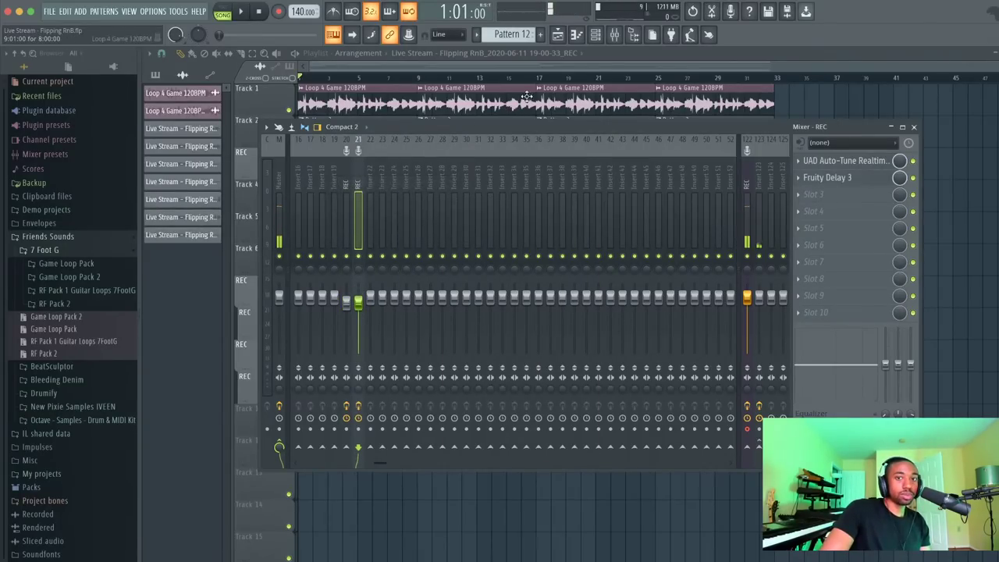
Route the newest vocal take's channel to mixer insert 21 and trim the start of its clip on track 10 to bar 9
click(596, 35)
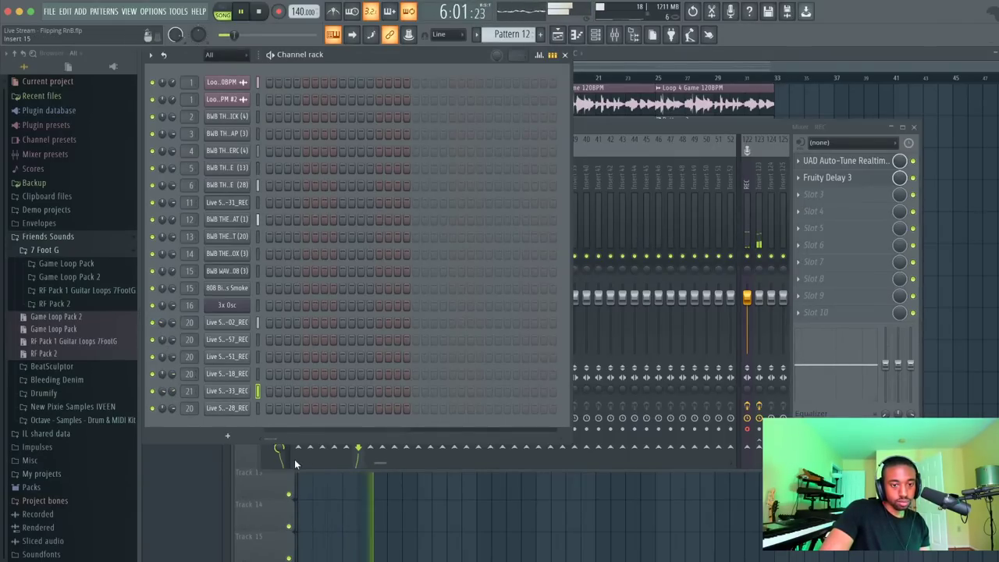
click(323, 392)
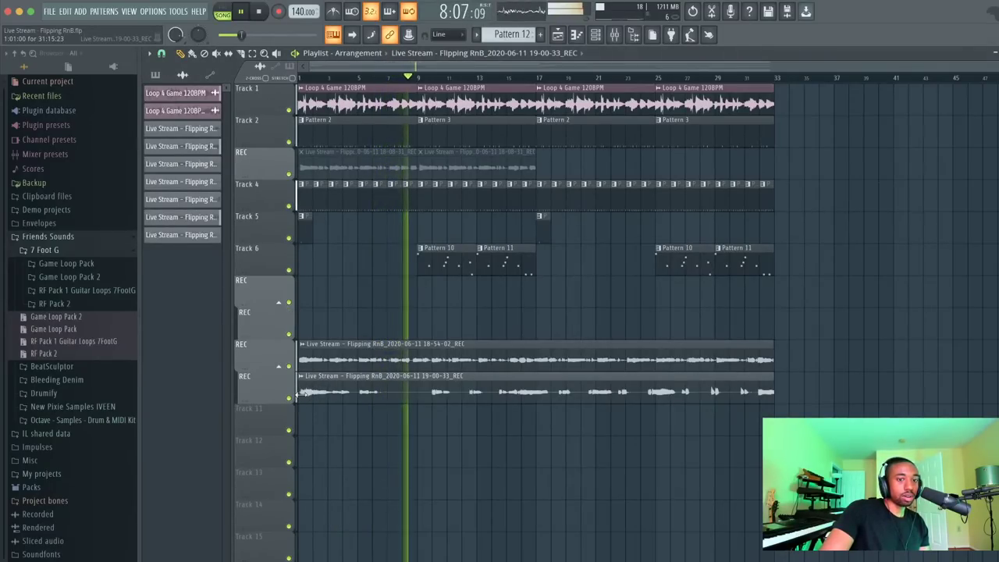
drag(300, 390, 418, 414)
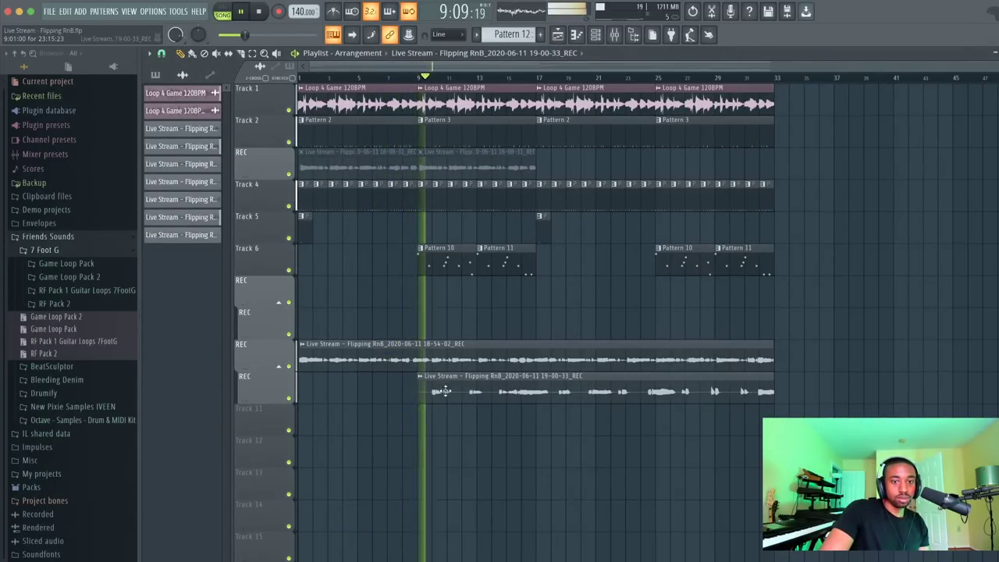
Check the levels and effects of vocal mixer inserts 20 and 21 during playback, and stop the song
click(615, 36)
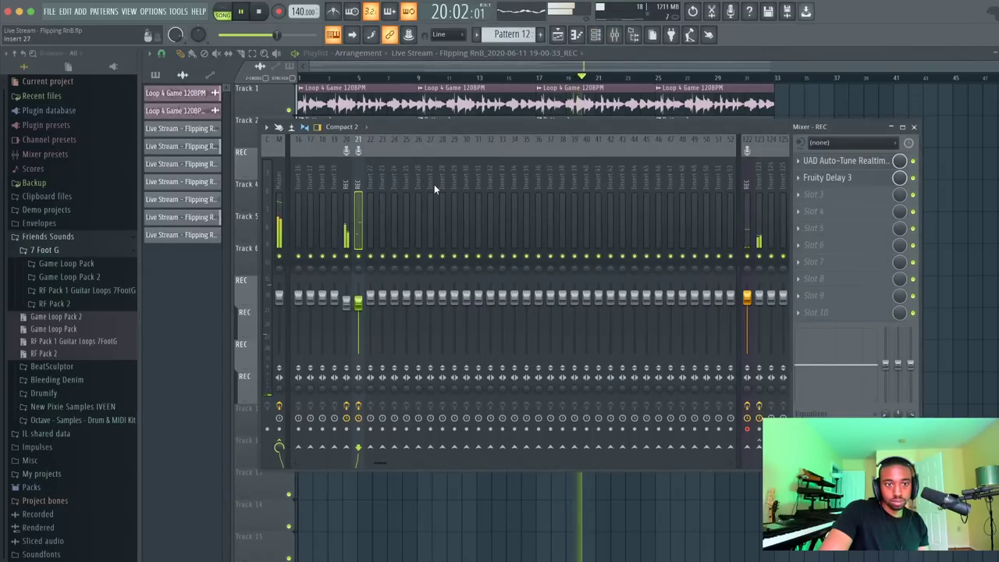
click(596, 35)
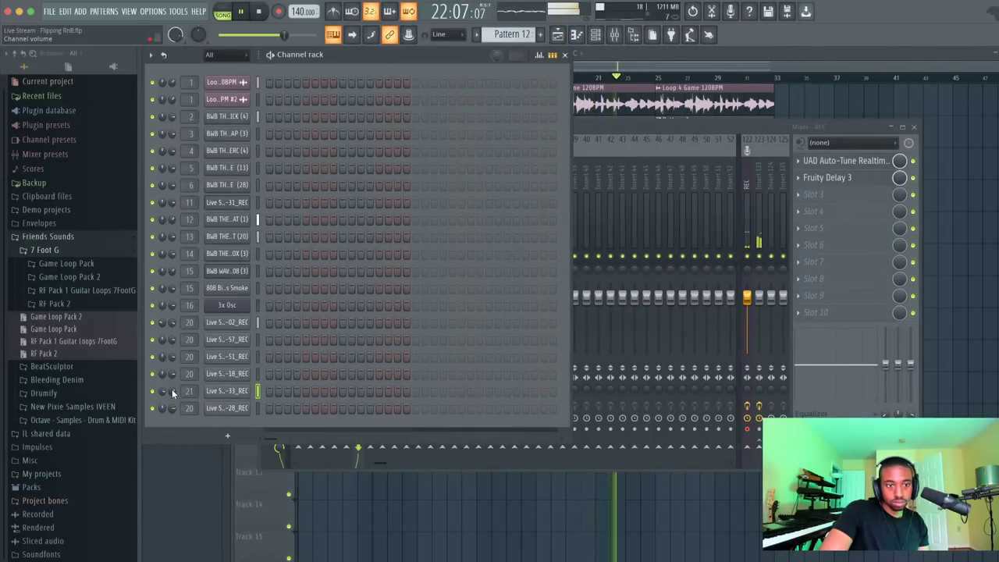
click(606, 125)
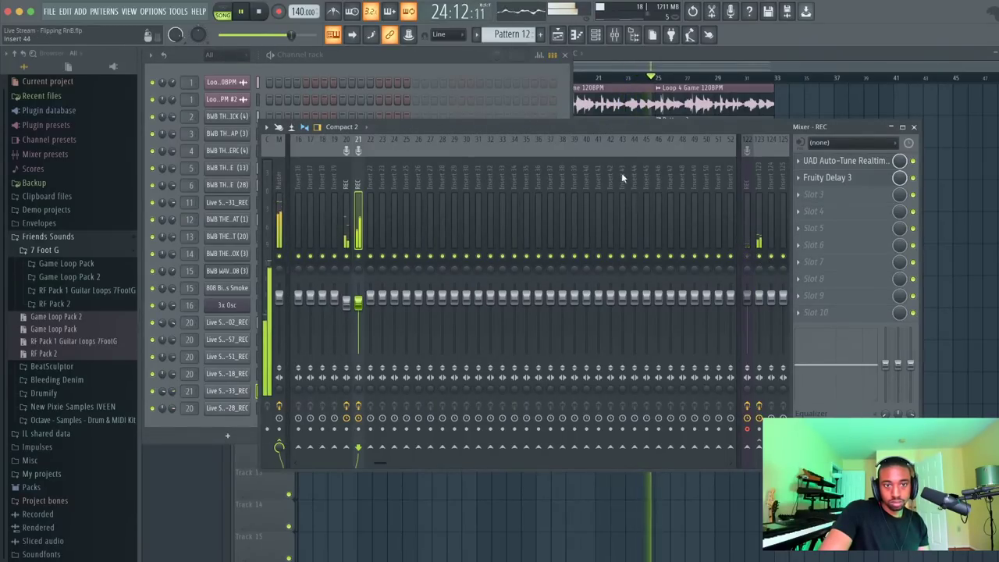
click(349, 194)
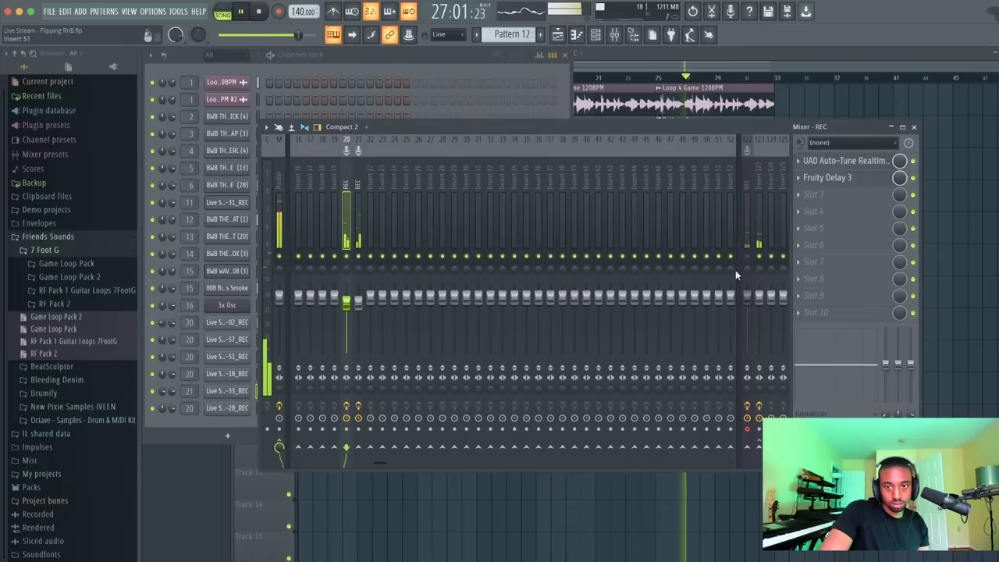
key(Right)
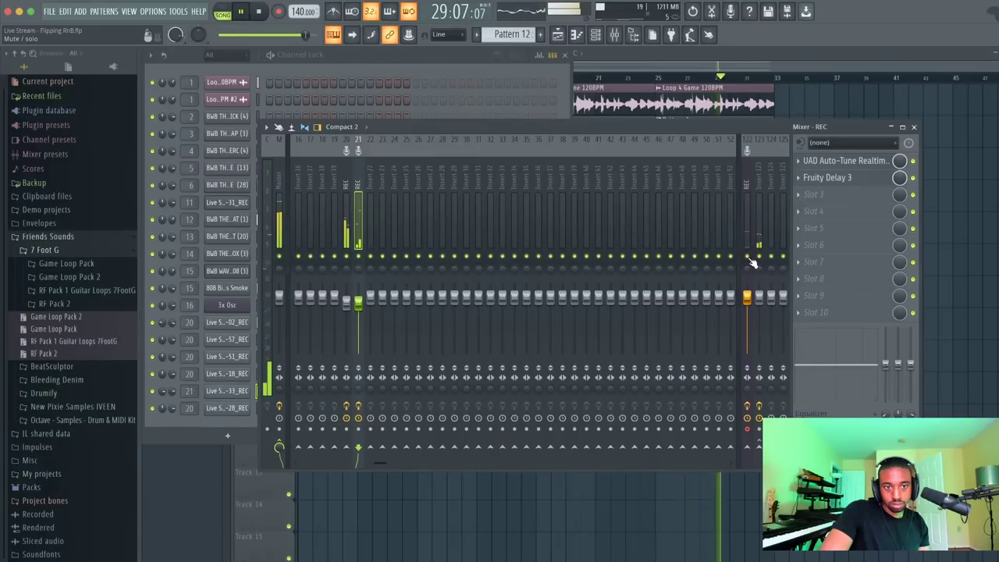
key(space)
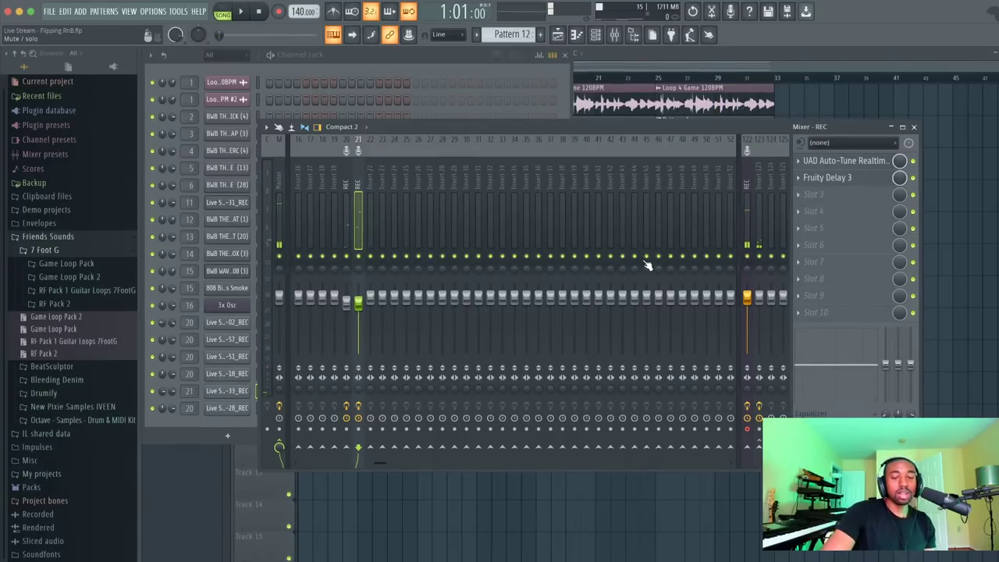
Switch off the UAD Auto-Tune and Fruity Delay 3 effects on mixer insert 122, and return to the playlist
key(F5)
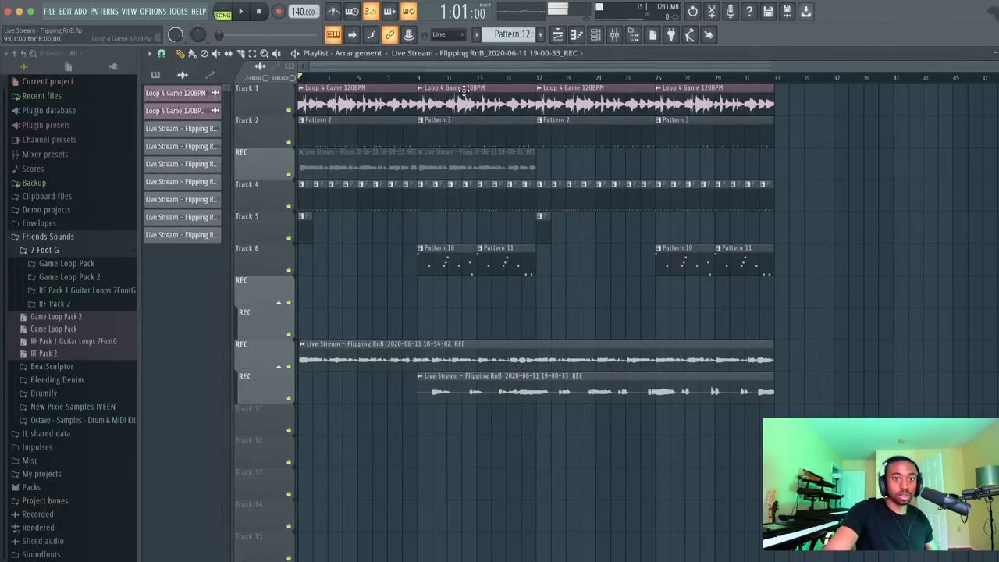
click(617, 36)
click(746, 186)
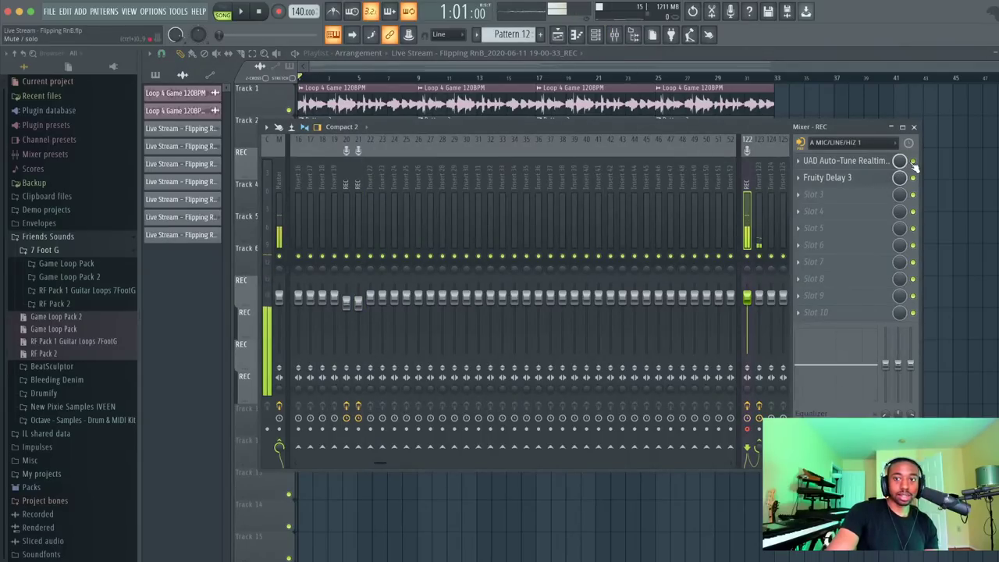
click(913, 178)
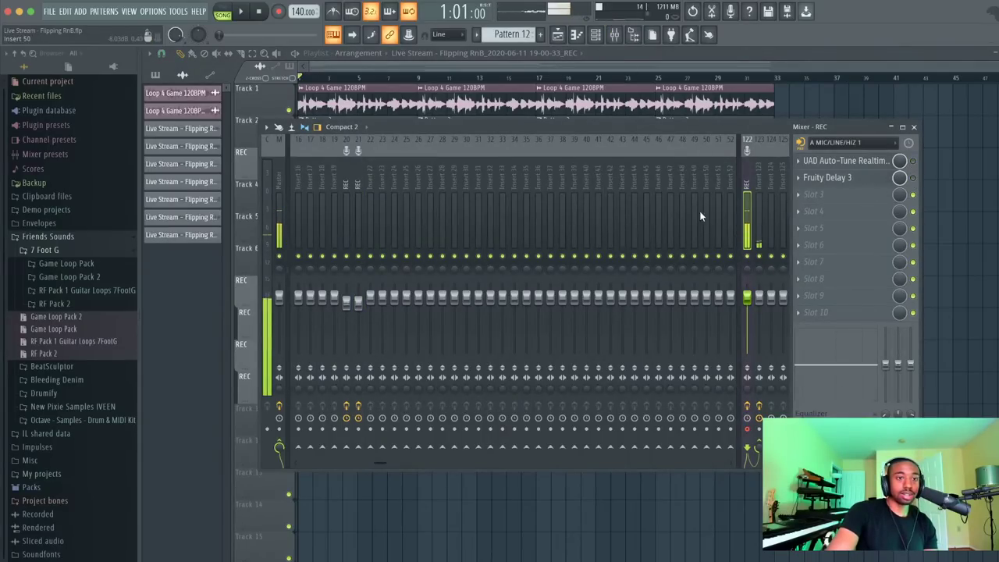
key(F9)
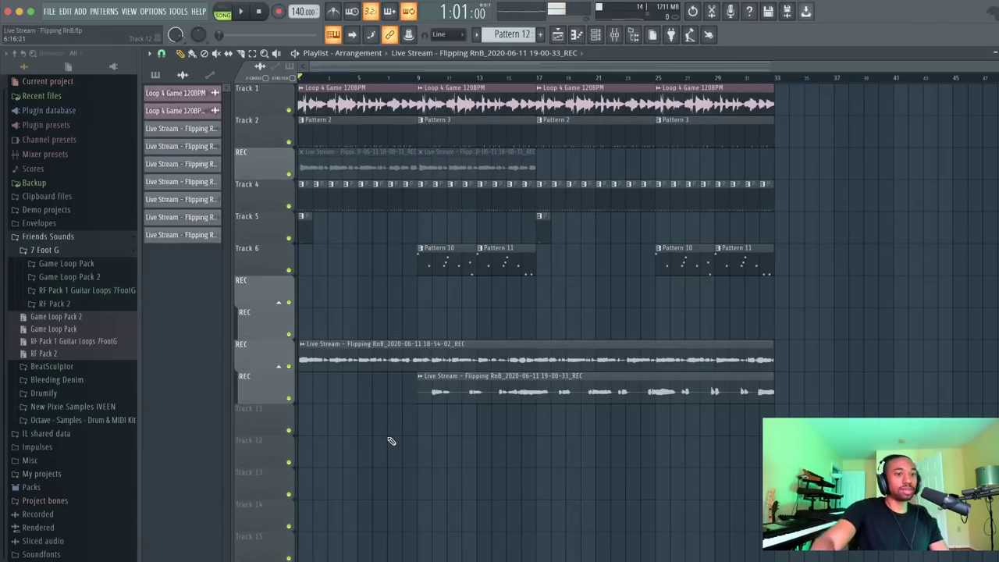
Switch to Safari to check the live stream's status in the YouTube Studio window, and minimize that window
click(233, 556)
right_click(232, 556)
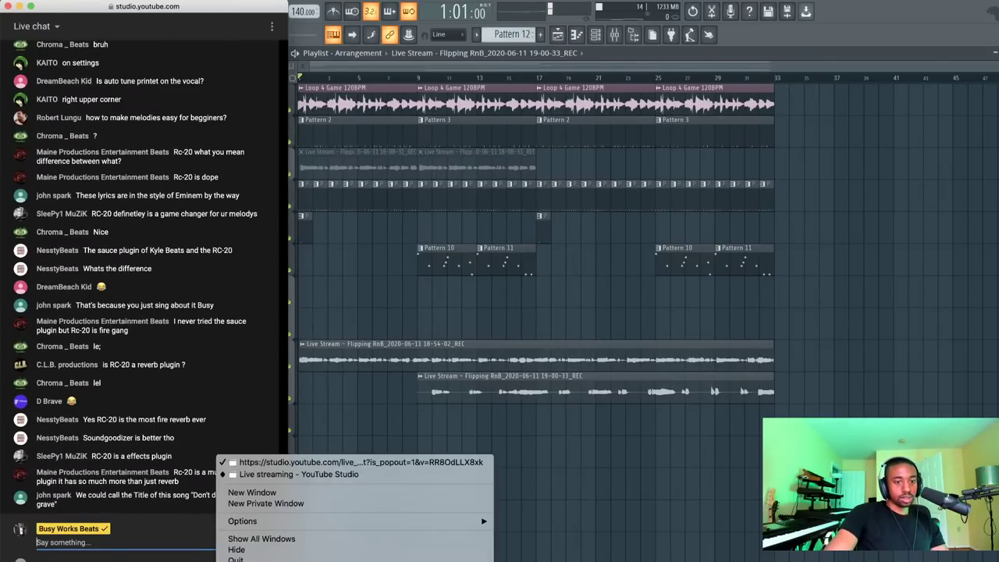
click(289, 474)
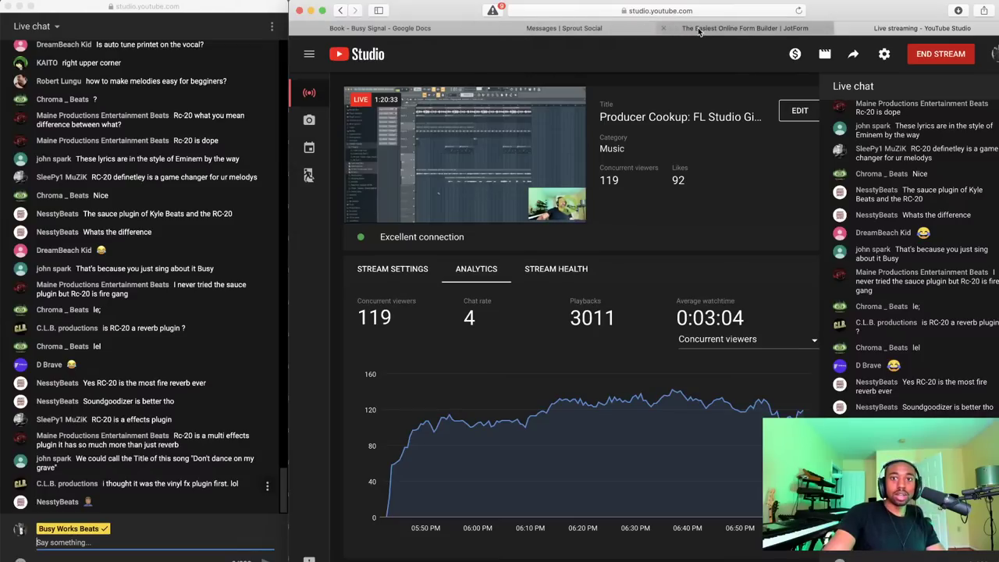
click(310, 10)
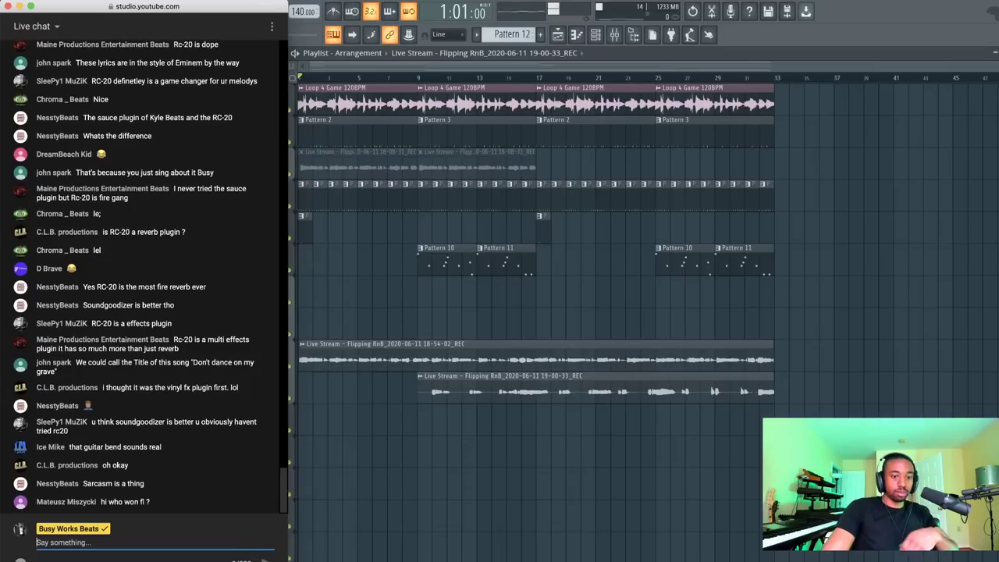
Reopen the minimized Safari window and search the web for "kyle beats plugin" in a new tab
right_click(250, 559)
click(333, 374)
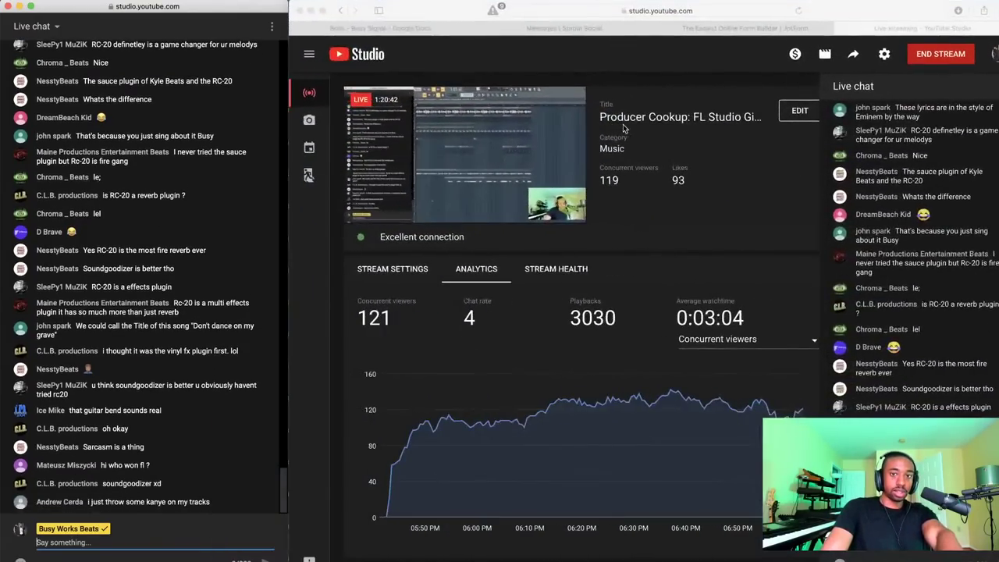
key(super+t)
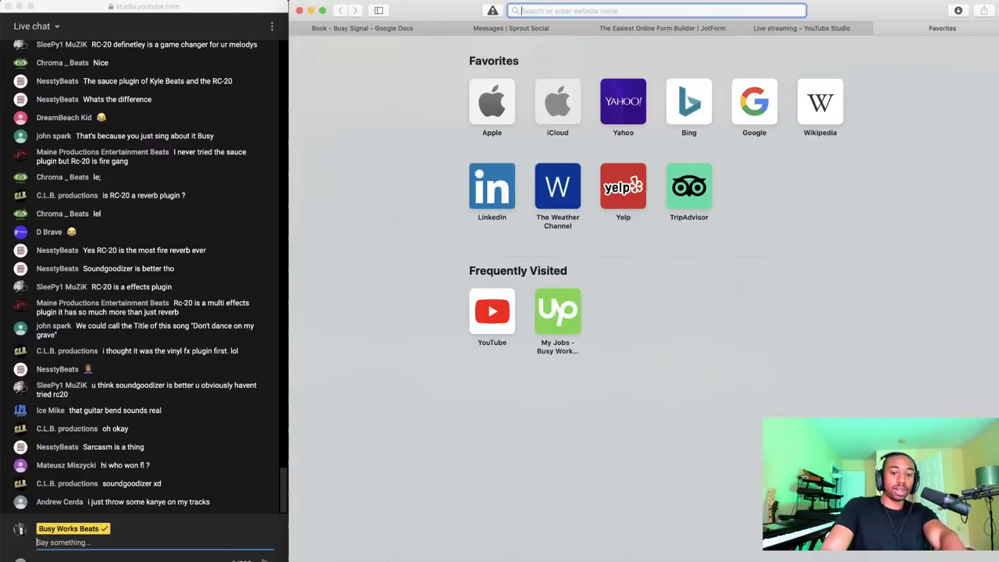
text(kyle beats)
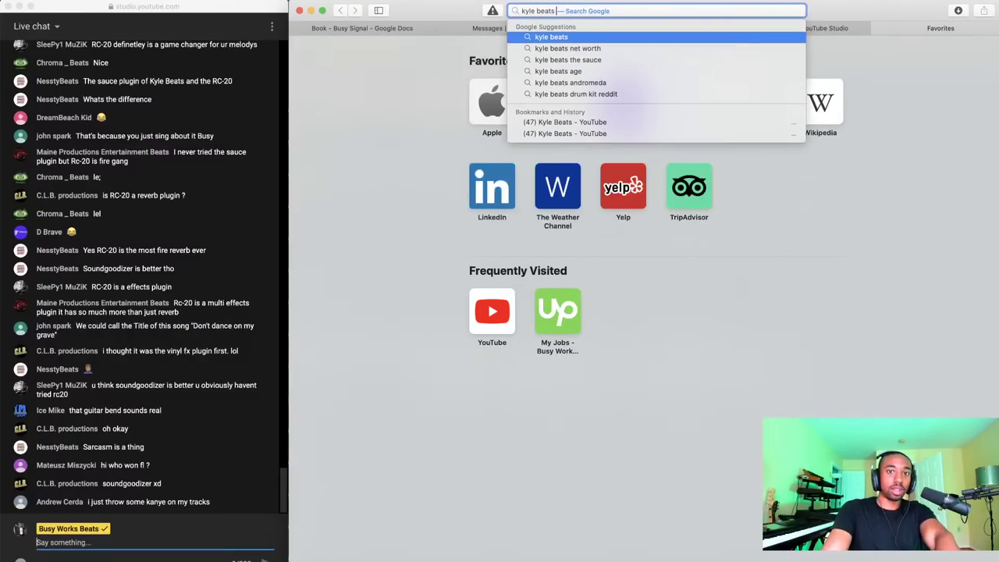
text( plugin)
key(Return)
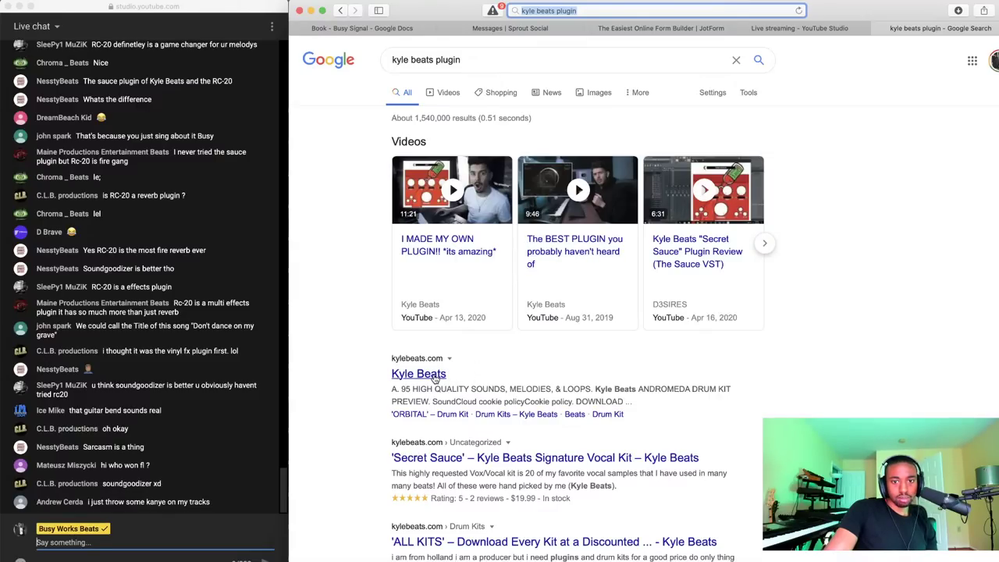
View the 'Secret Sauce' Kyle Beats Signature Vocal Kit page, and return to the search results to look through them
click(434, 459)
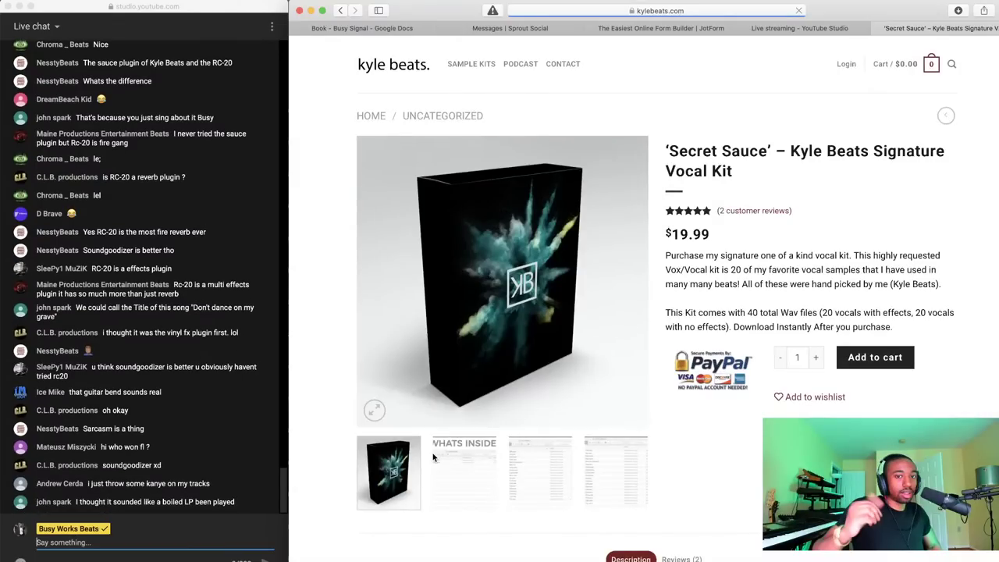
key(super+bracketleft)
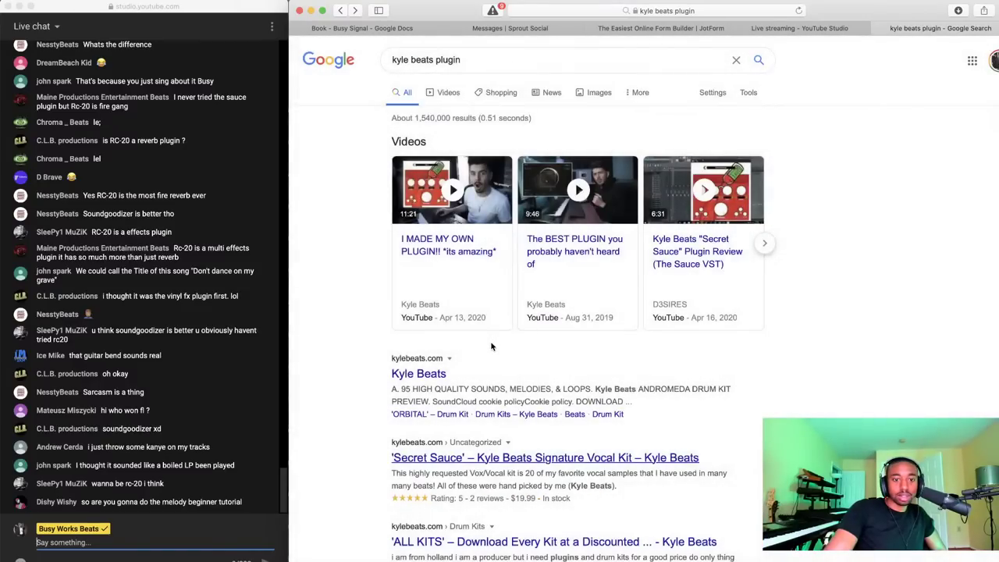
scroll(491, 344, down, 3)
scroll(488, 398, down, 2)
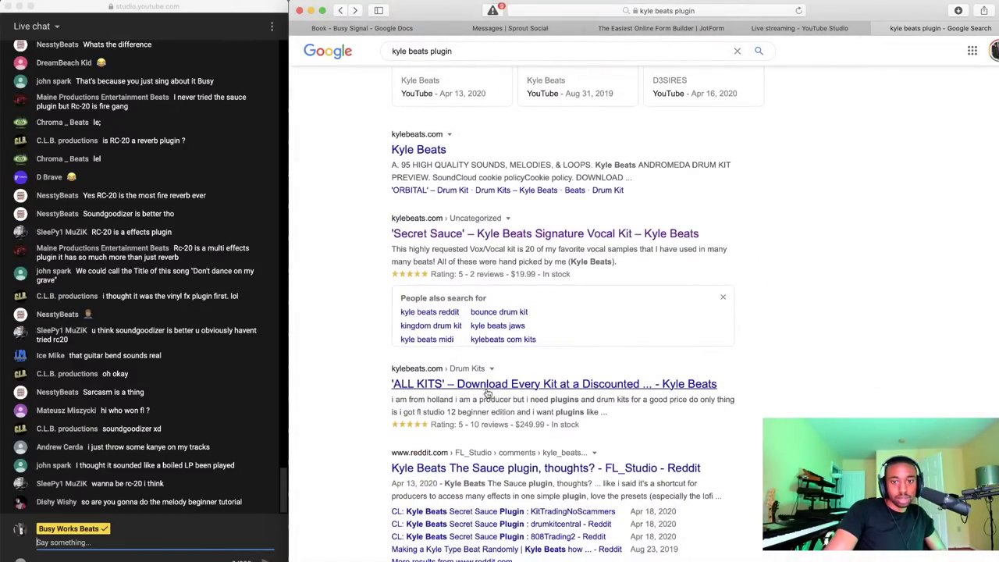
scroll(470, 394, up, 1)
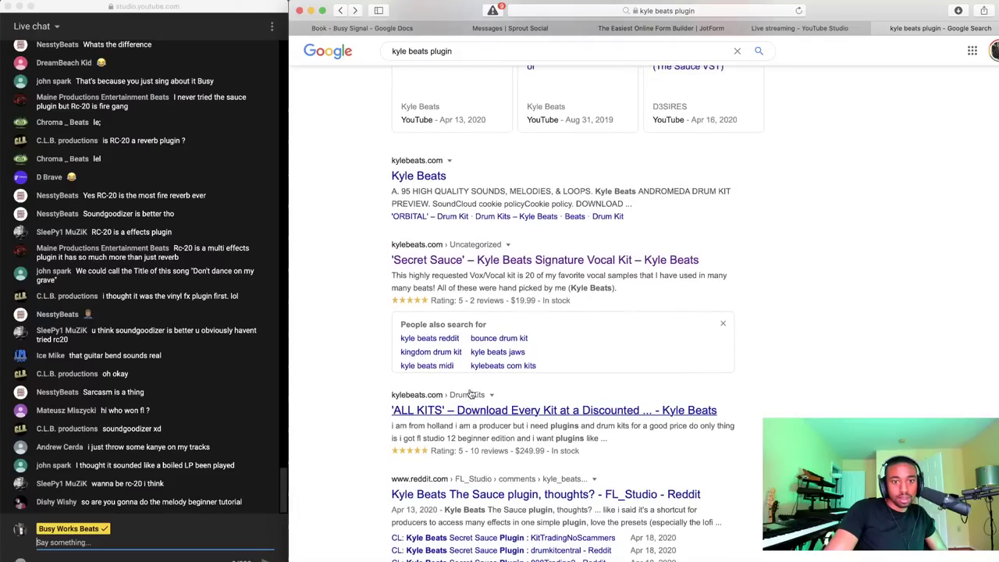
scroll(481, 416, up, 3)
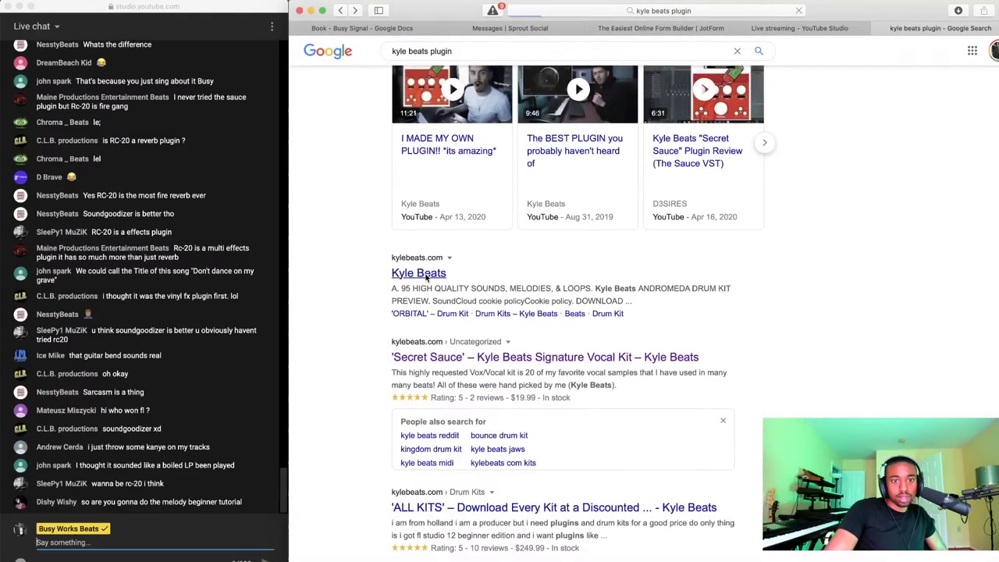
Open the Kyle Beats home page, dismiss its notification pop-up, and look through the page for the plugin
click(425, 275)
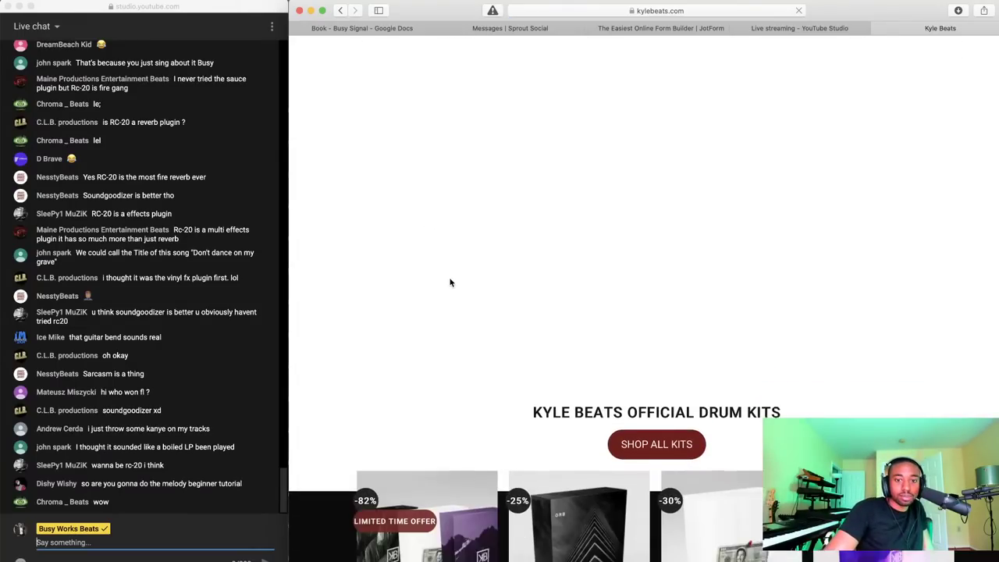
scroll(449, 283, down, 5)
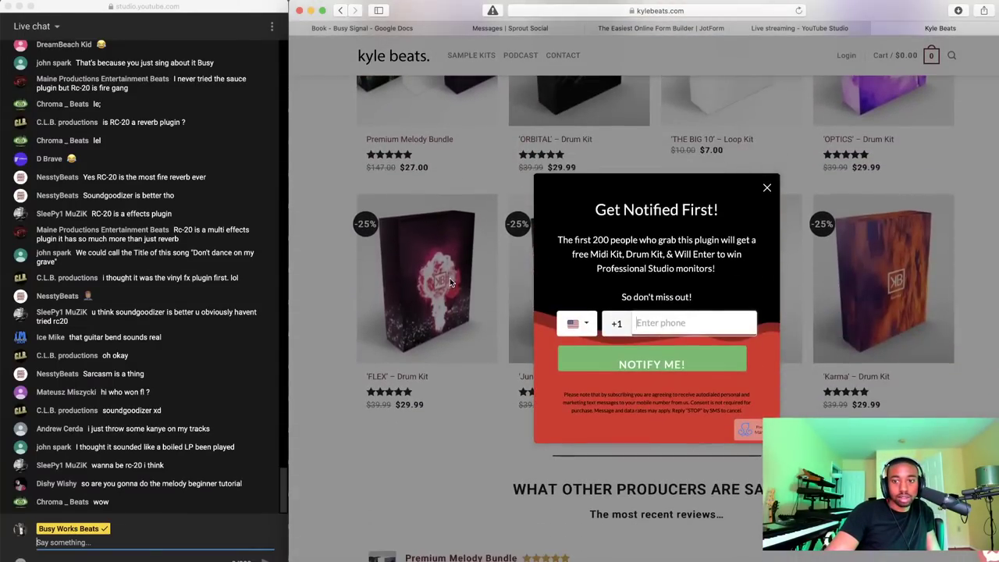
click(767, 188)
scroll(701, 264, up, 2)
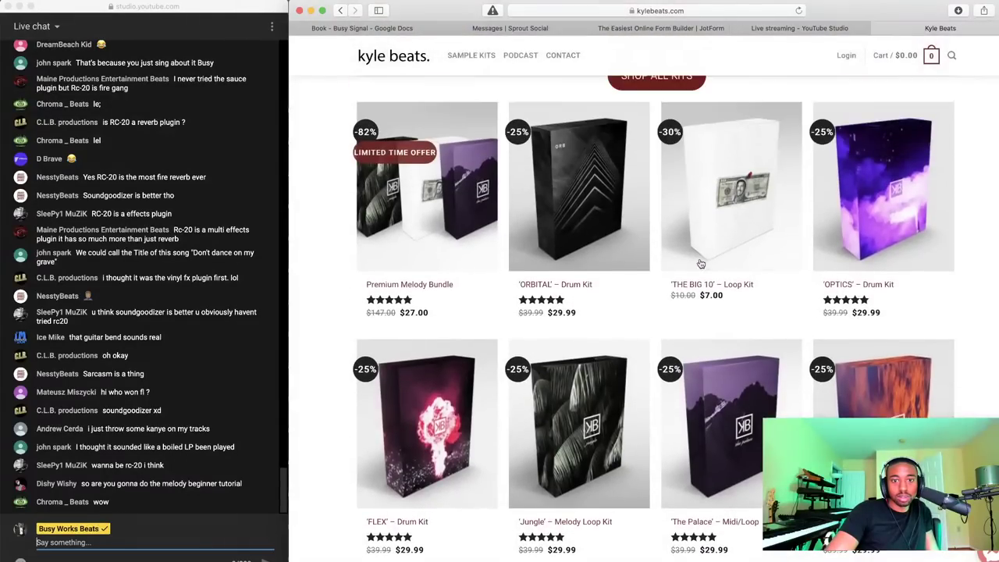
scroll(701, 264, down, 12)
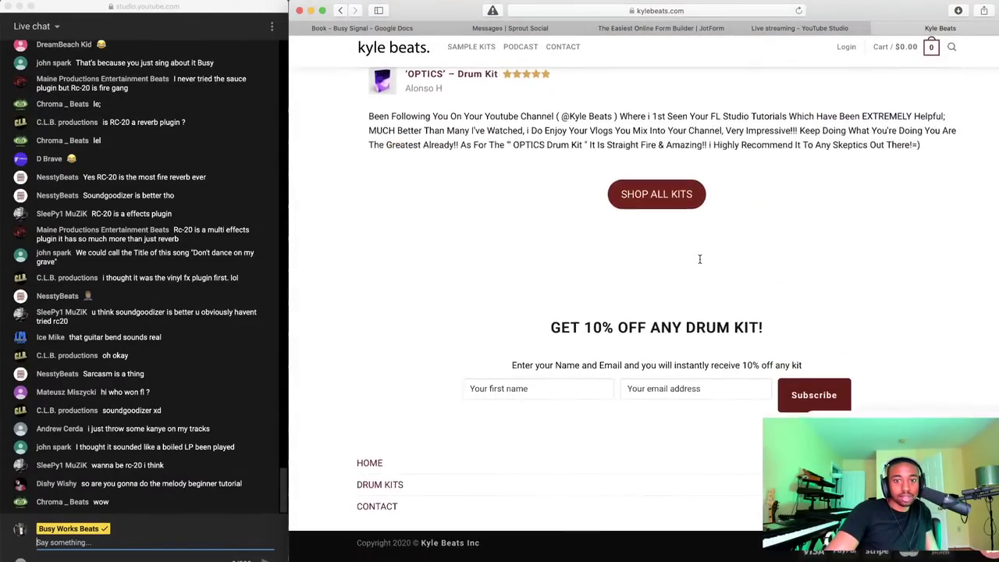
scroll(699, 260, up, 5)
scroll(700, 259, up, 10)
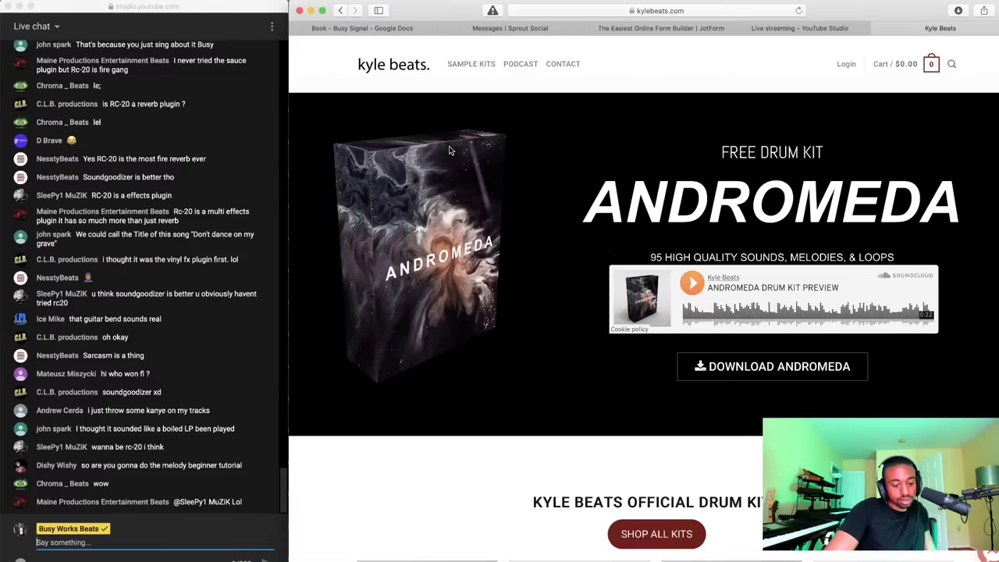
Go back to the search results, open the "I MADE MY OWN PLUGIN!!" video, and follow its thesauceplugin.com link
key(super+bracketleft)
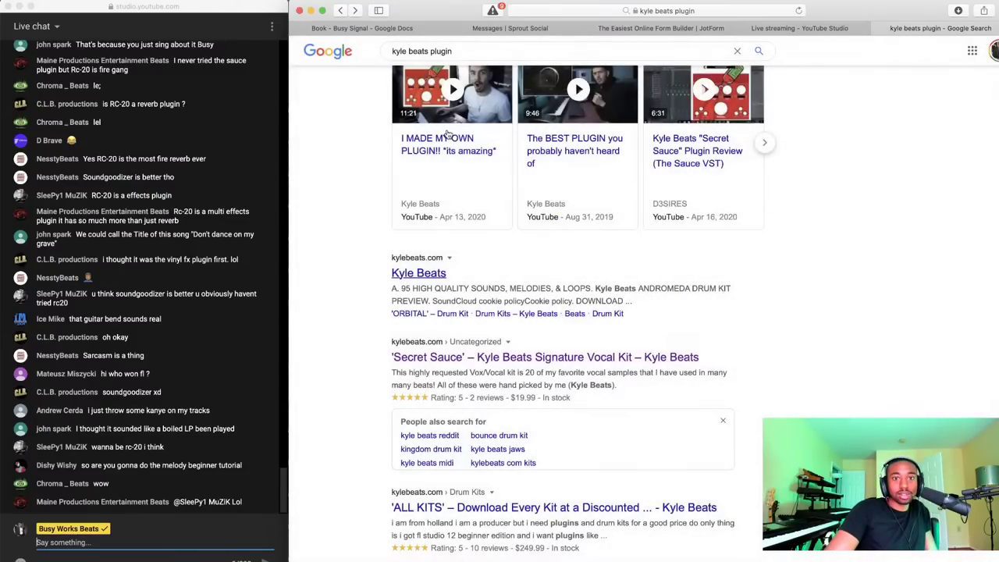
click(443, 150)
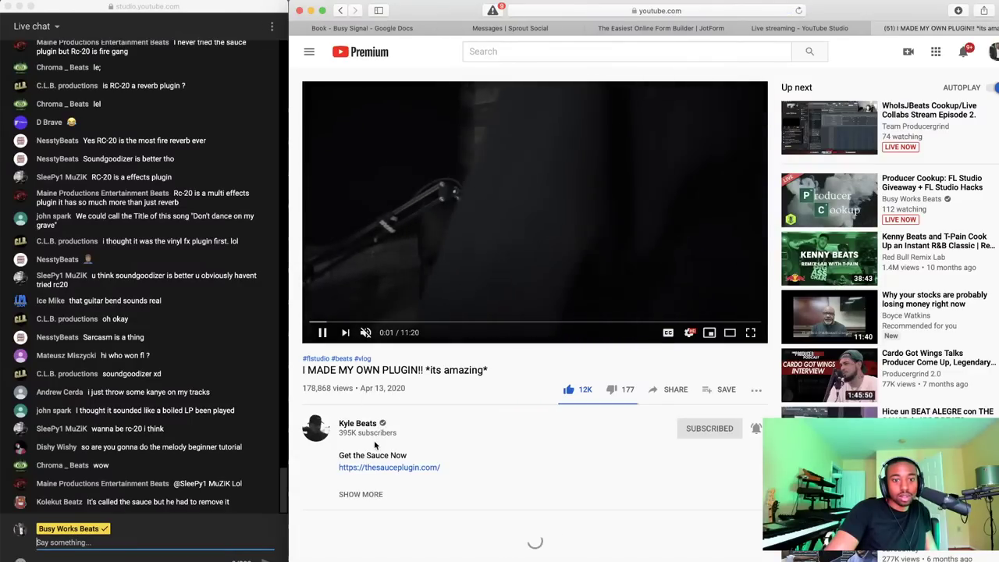
click(379, 468)
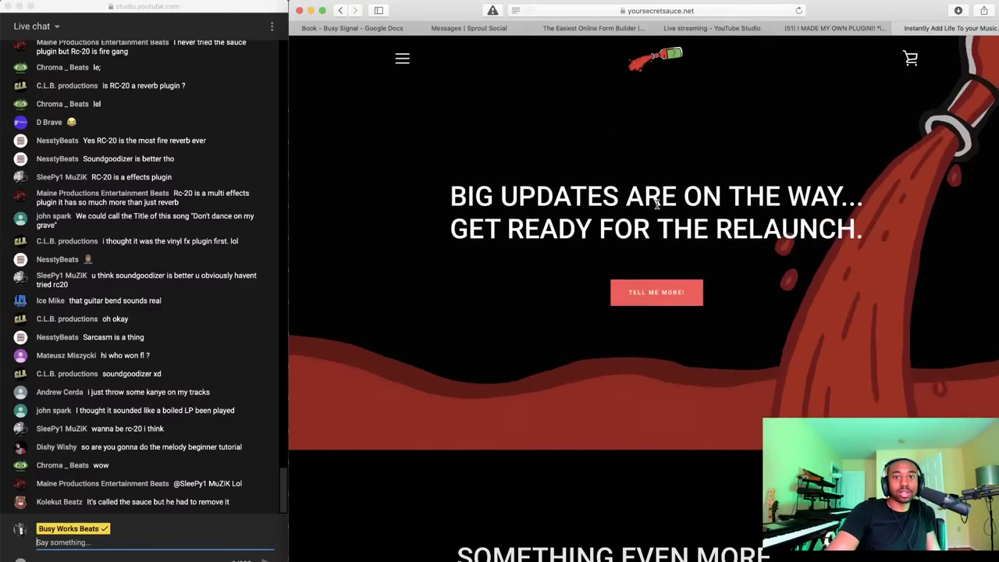
Read the plugin's relaunch announcement on yoursecretsauce.net, and open the "Tell me more!" page down to its notification form
click(630, 289)
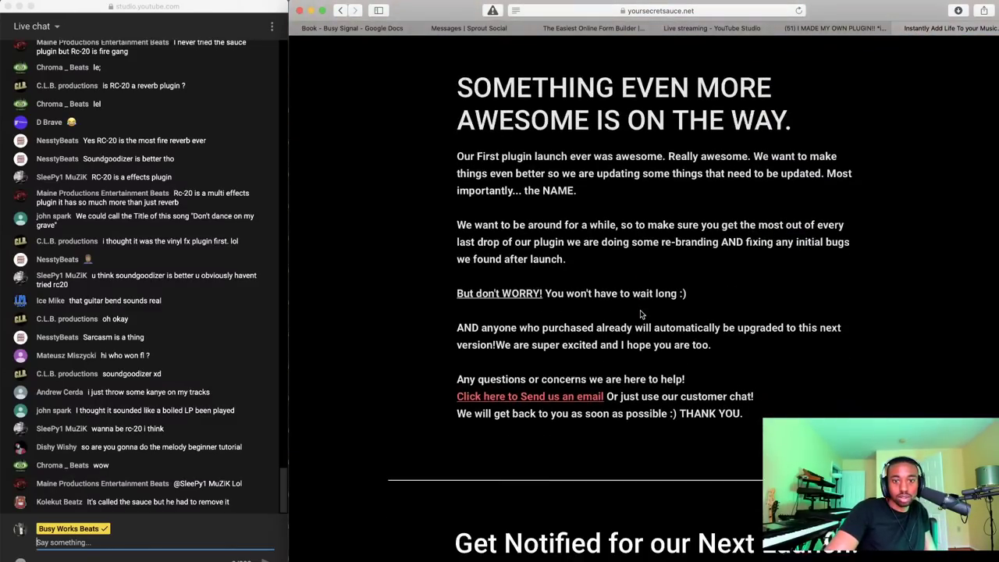
scroll(641, 312, up, 4)
scroll(641, 312, down, 2)
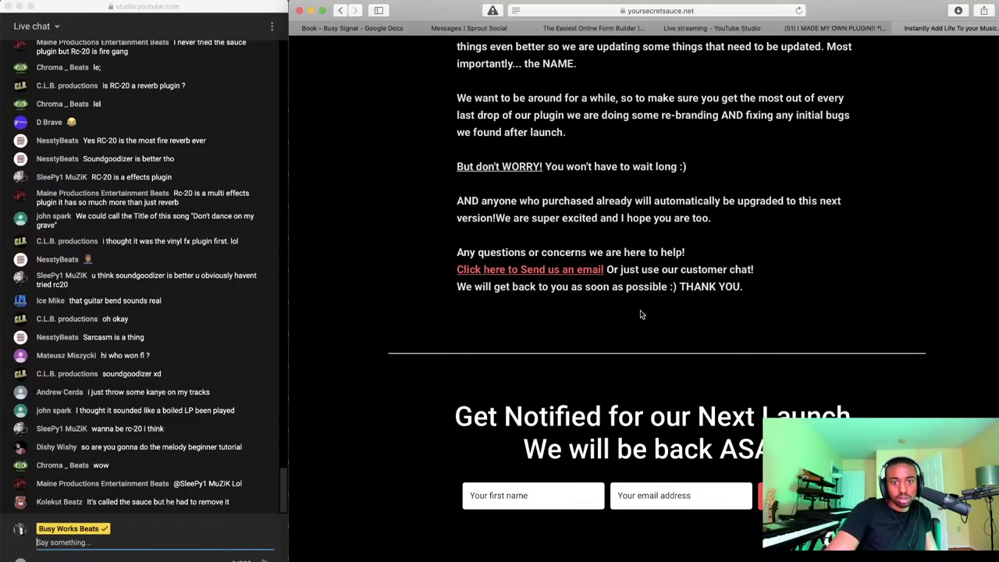
scroll(640, 314, up, 10)
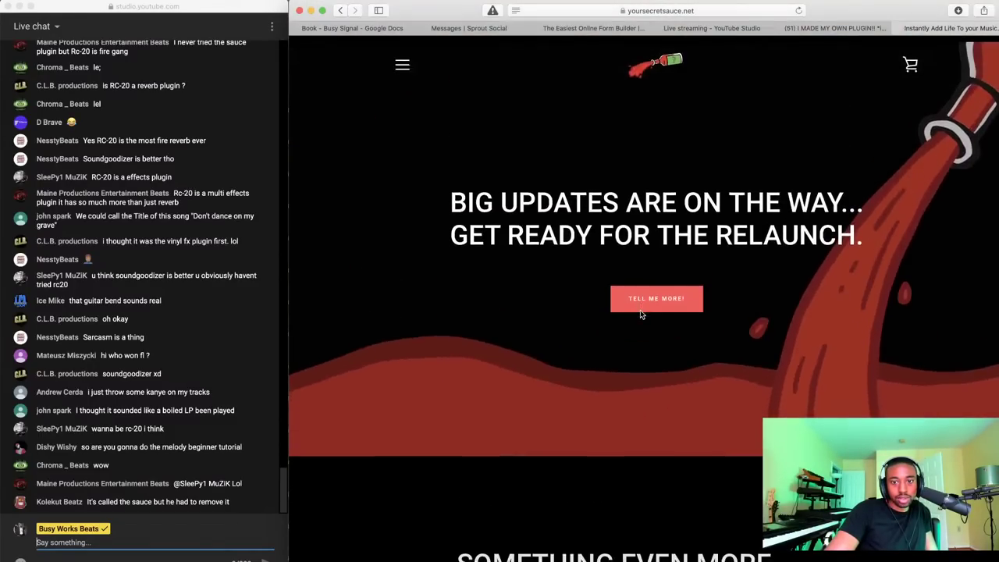
click(654, 291)
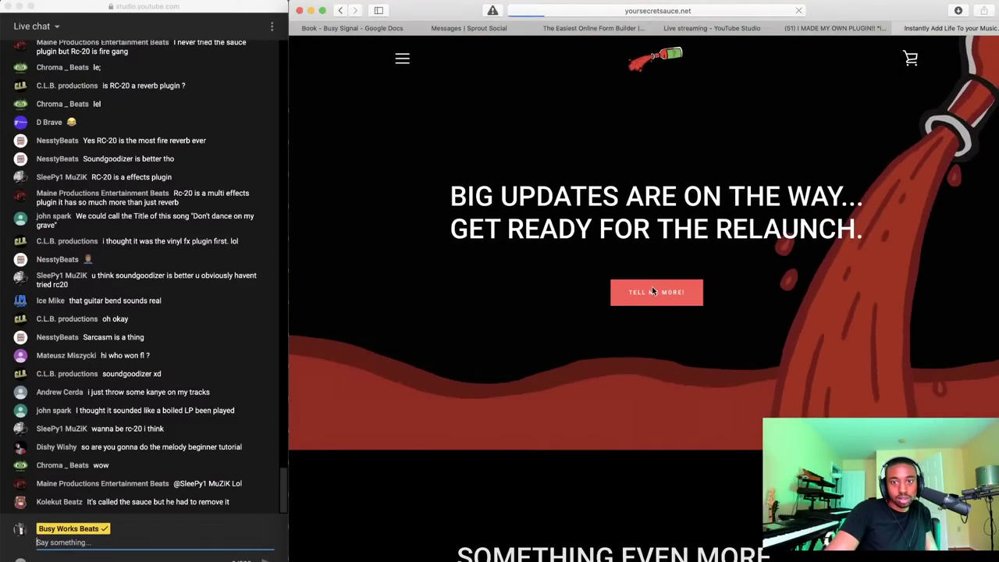
scroll(653, 287, down, 8)
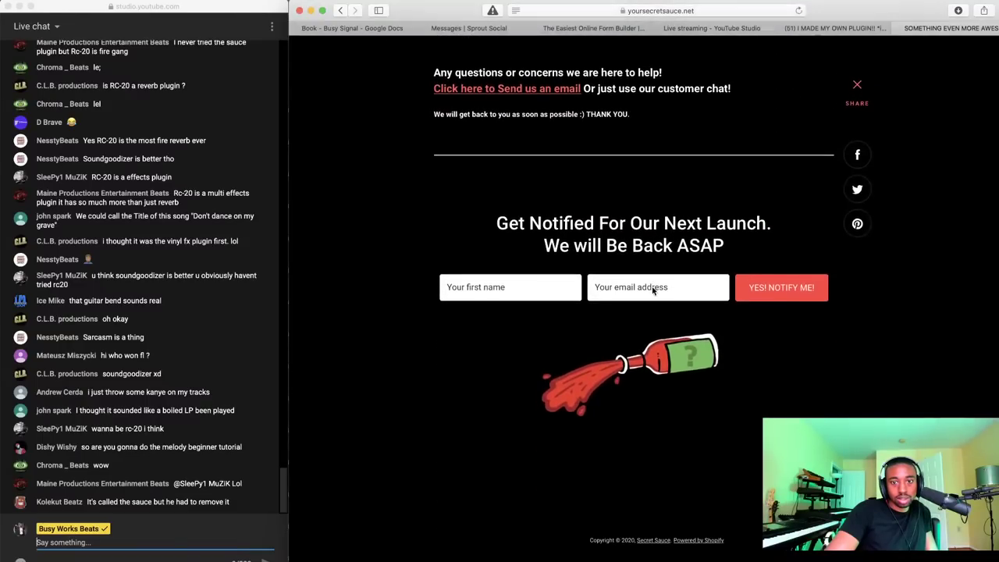
Check the Secret Sauce site's navigation menu, home page and shopping cart for a way to get the plugin
scroll(653, 289, up, 10)
click(400, 58)
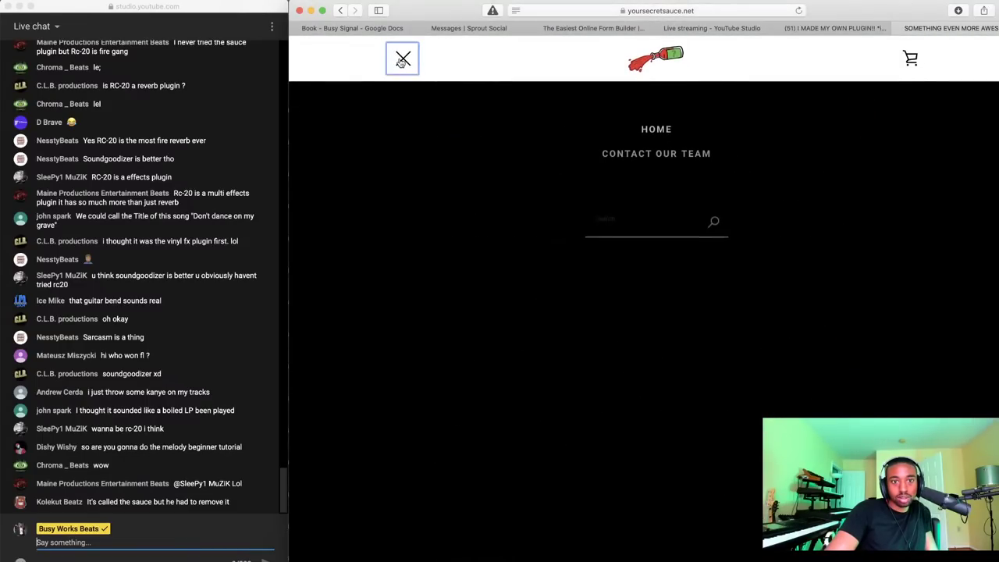
scroll(586, 149, left, 5)
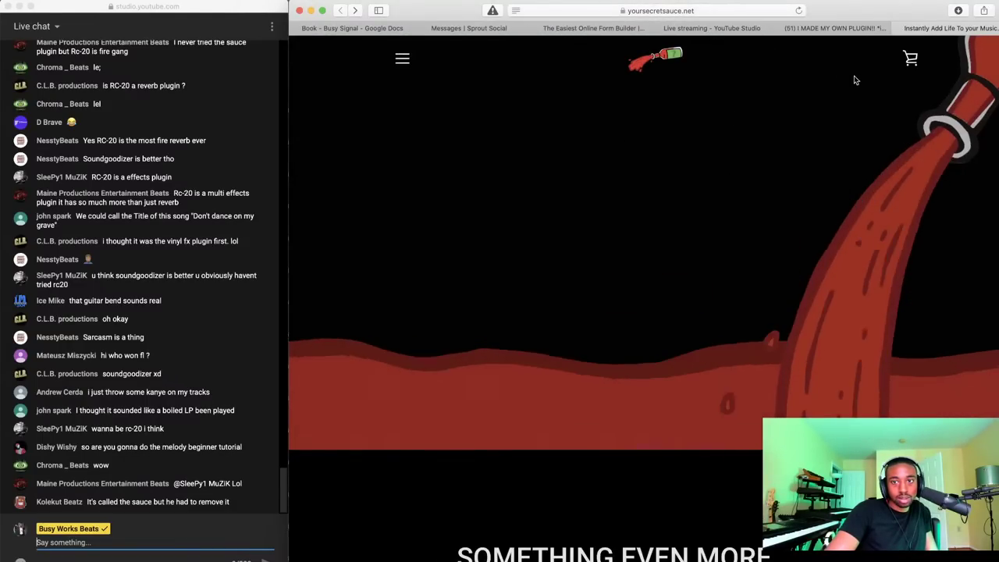
click(911, 58)
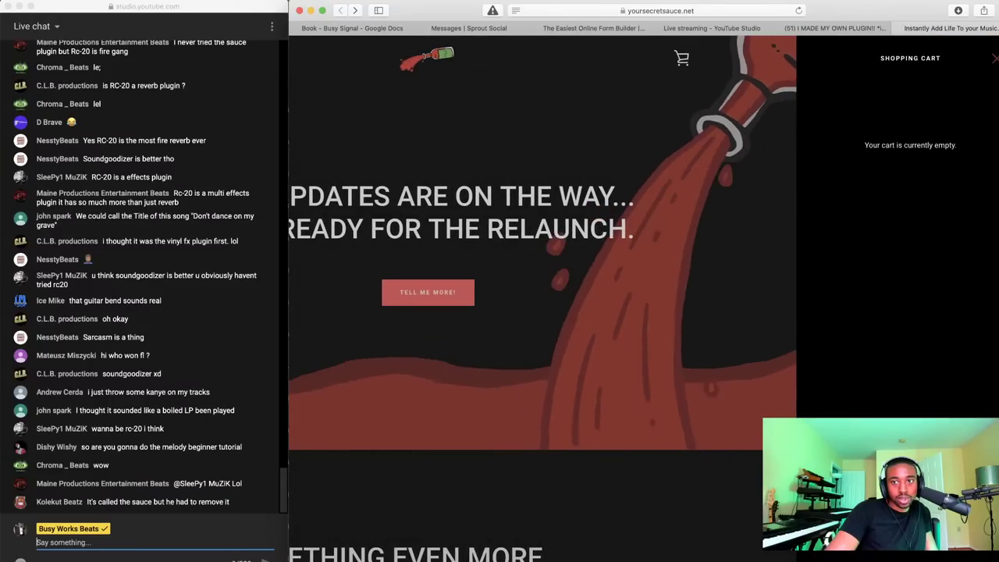
click(995, 58)
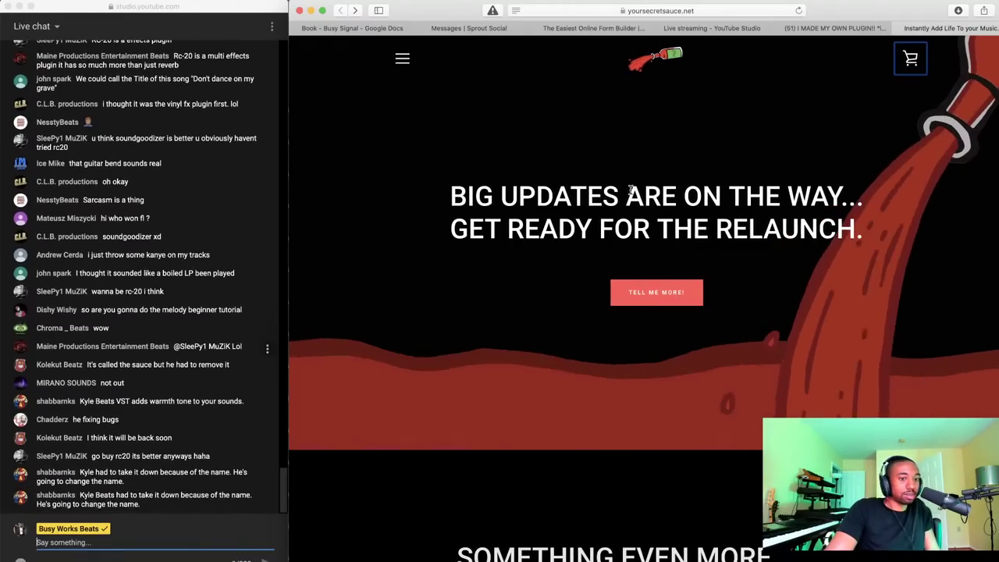
Close the Secret Sauce page and the plugin video, leave the stream dashboard showing, and minimize the browser to return to FL Studio
click(890, 29)
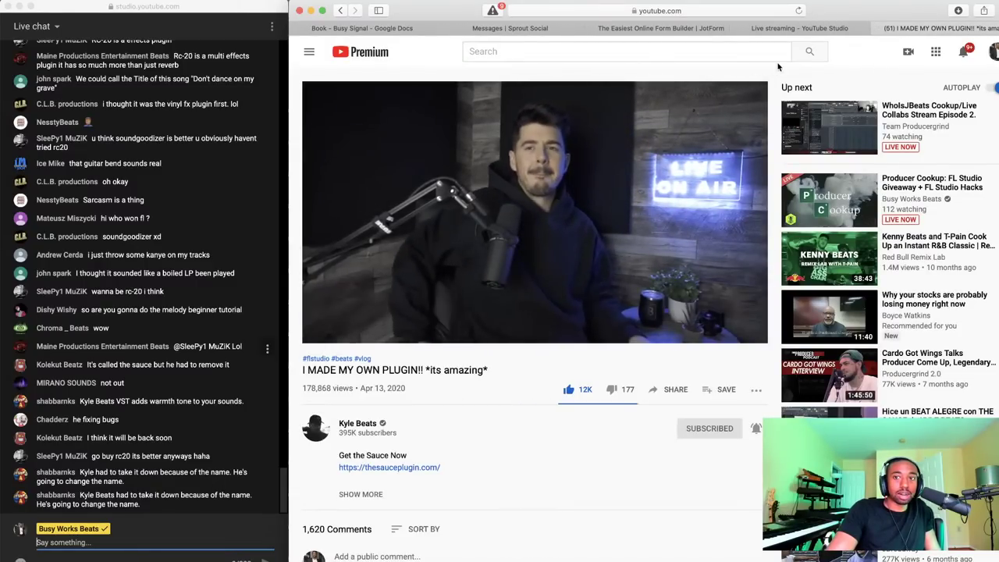
click(800, 29)
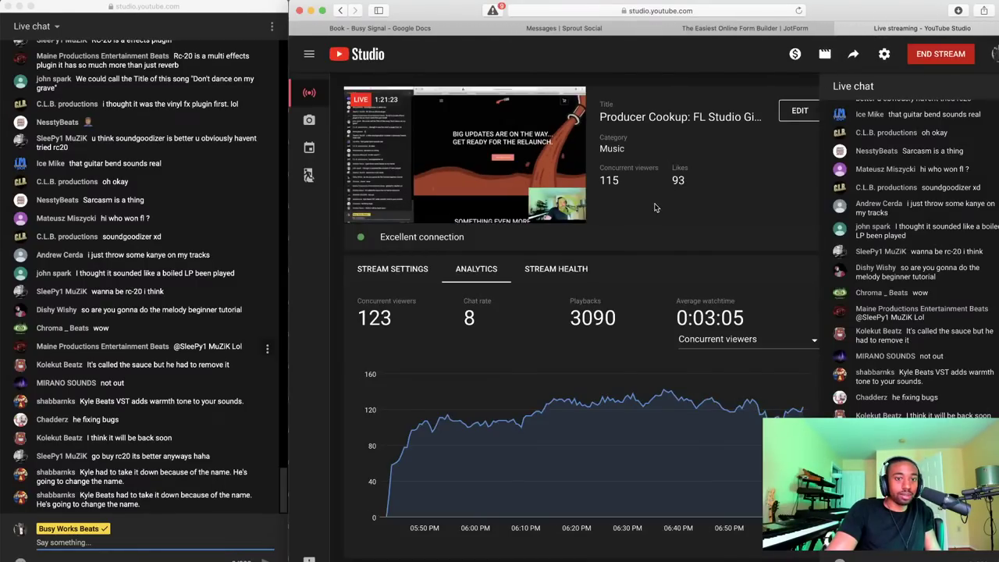
click(735, 29)
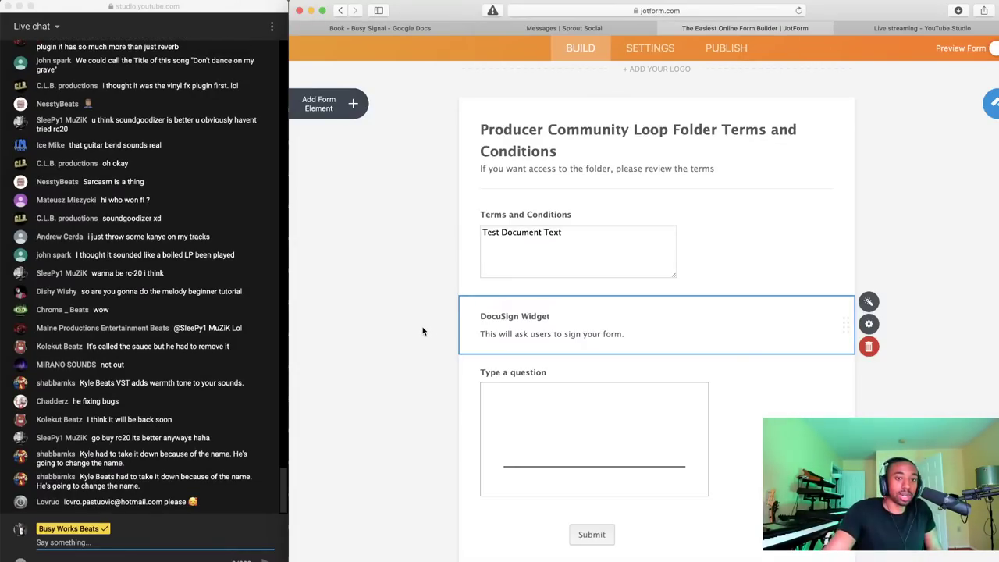
click(900, 32)
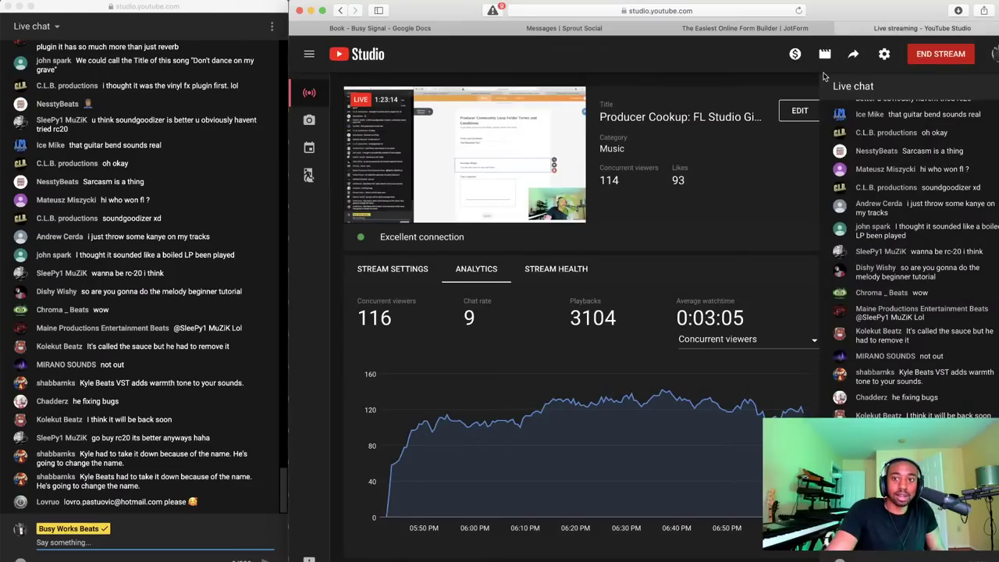
click(310, 10)
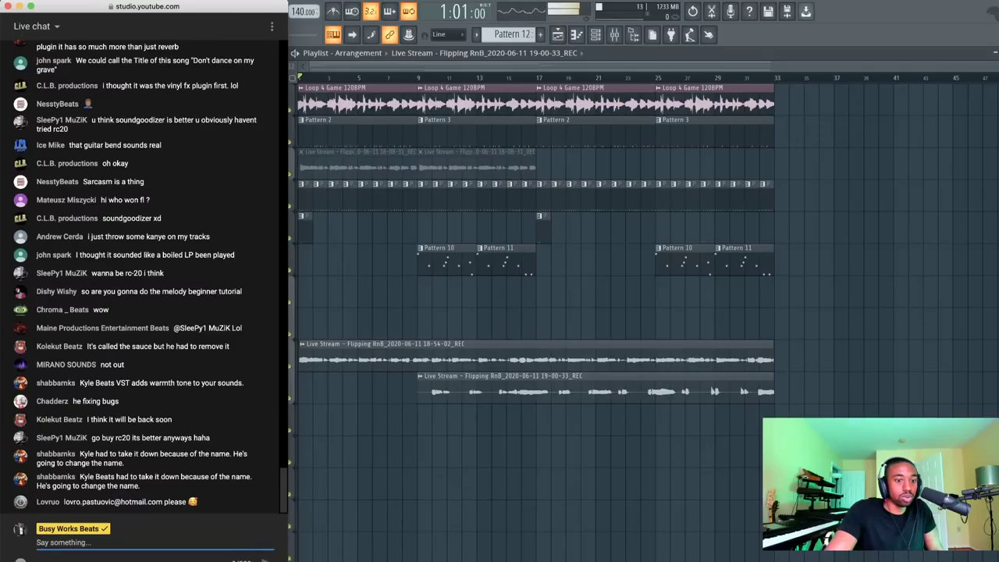
click(189, 541)
text(h)
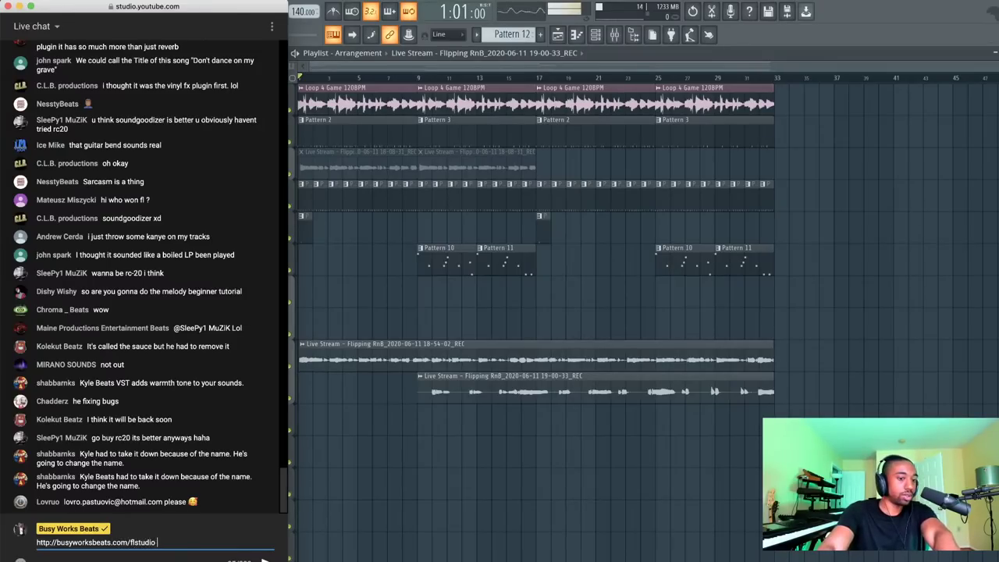
key(Return)
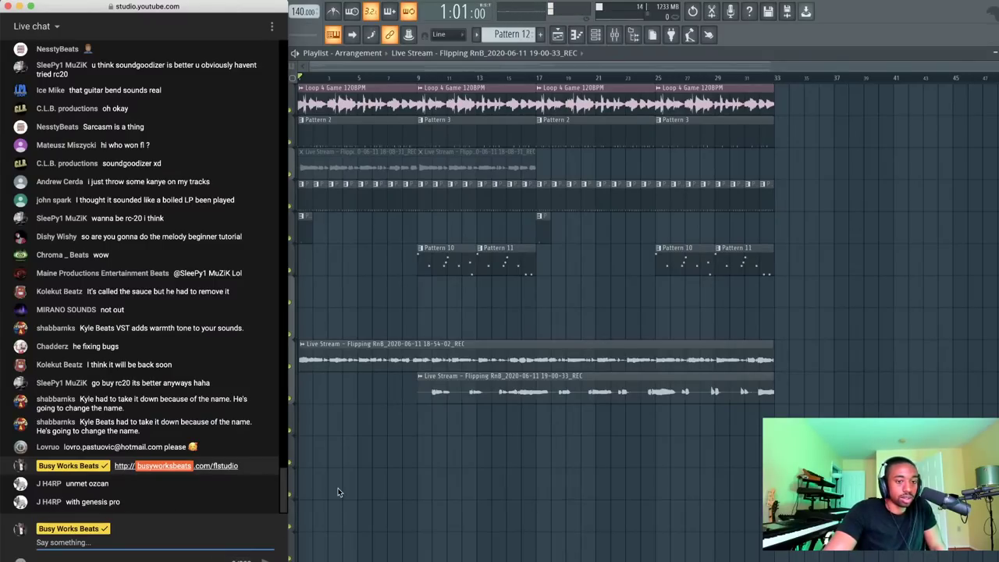
Return to the FL Studio playlist and save the Live Stream - Flipping RnB project
click(331, 465)
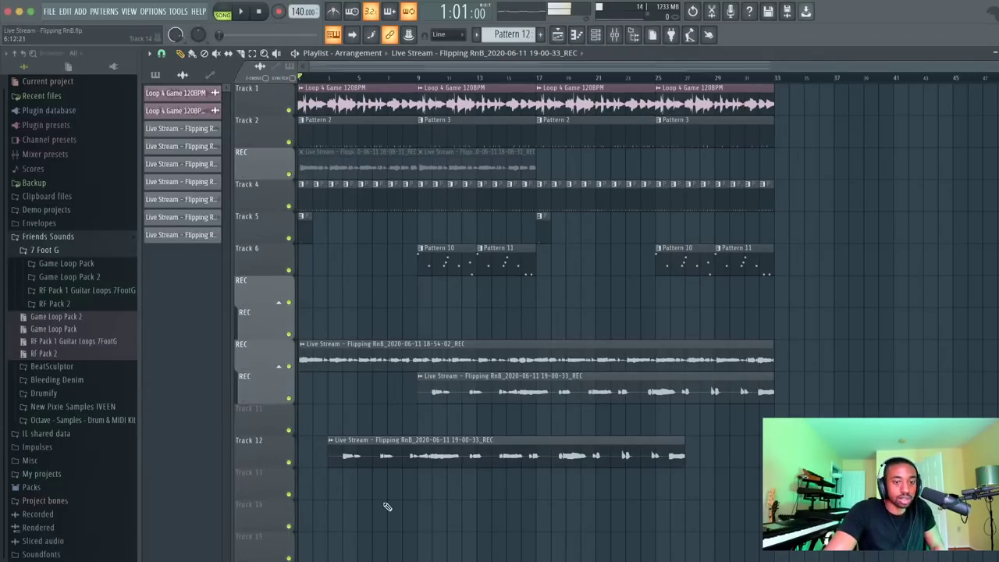
click(49, 11)
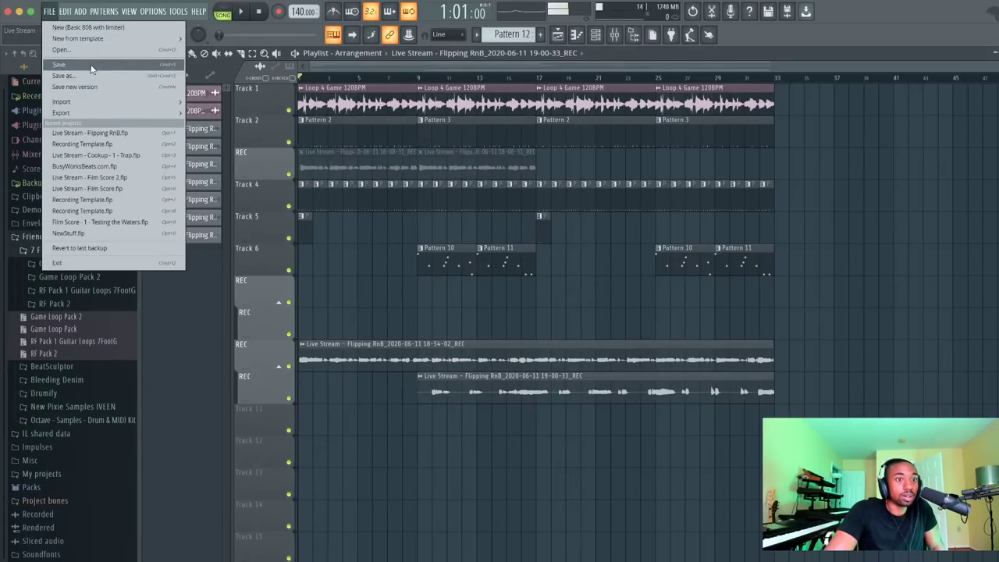
click(90, 69)
Open the recent project Recording Template.flp, close its plugin windows, and select the Insert 122 mixer track
click(50, 11)
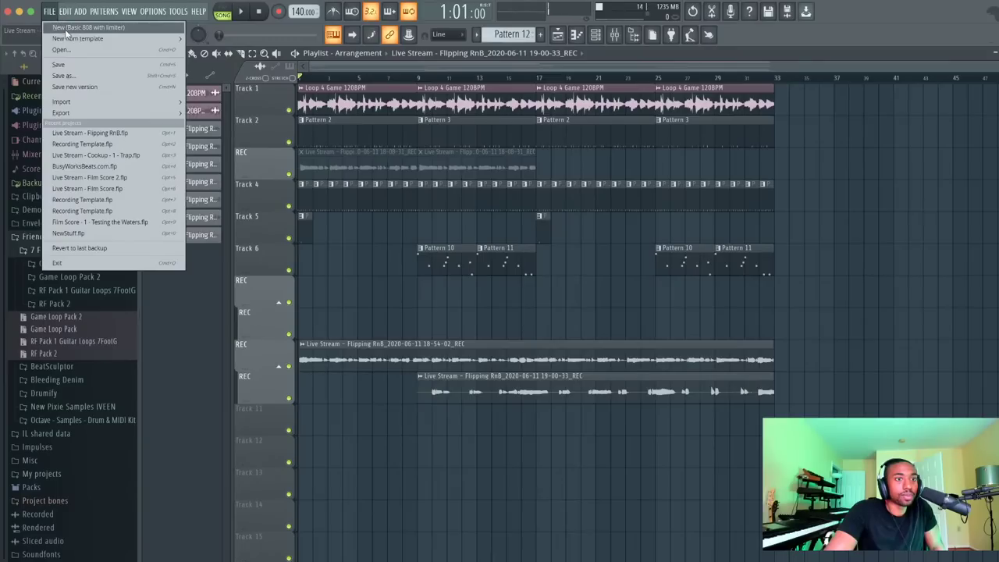
click(82, 144)
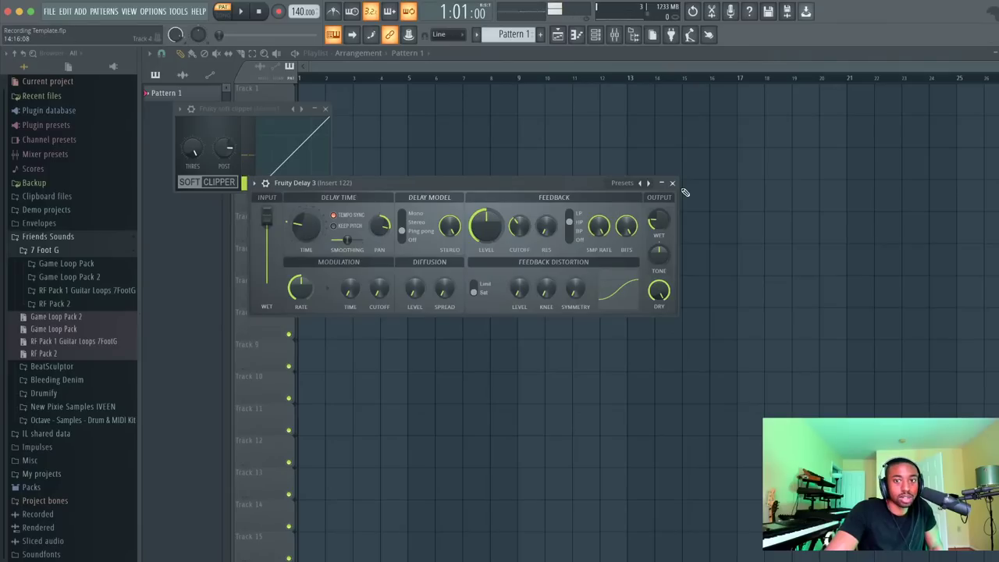
click(324, 108)
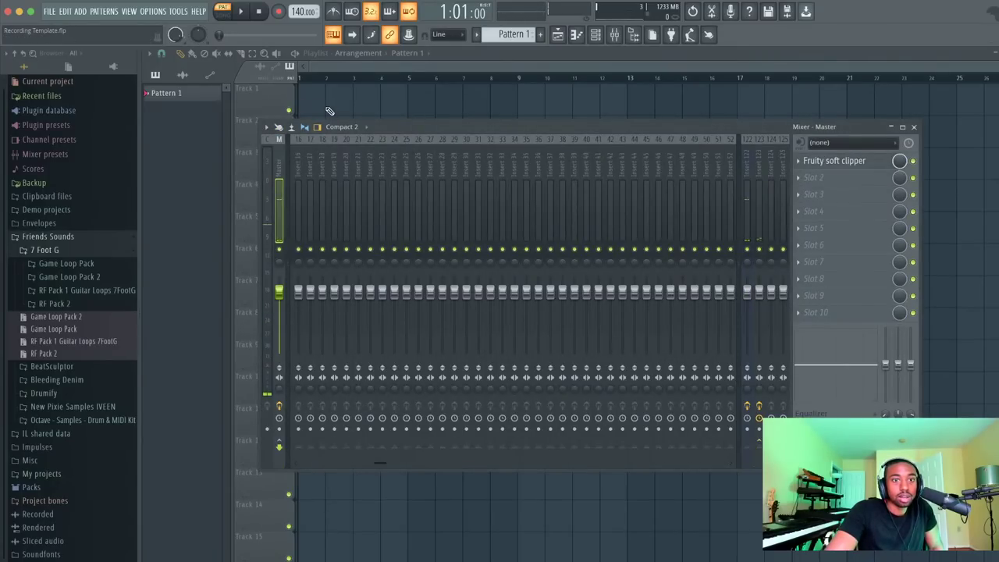
click(749, 181)
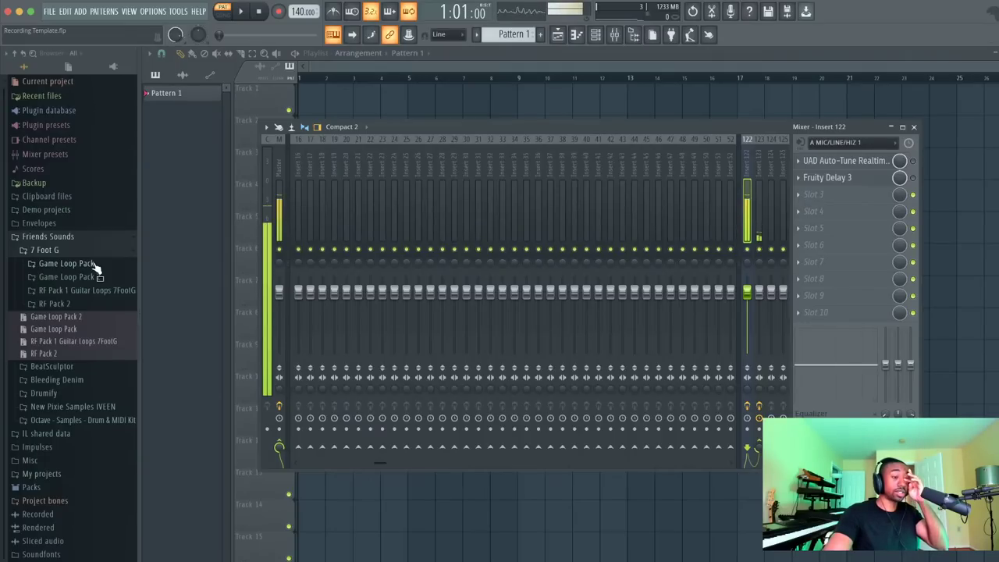
Bring up the YouTube Studio browser window and search Google for "dj swivel the sauce" in a new tab
click(231, 559)
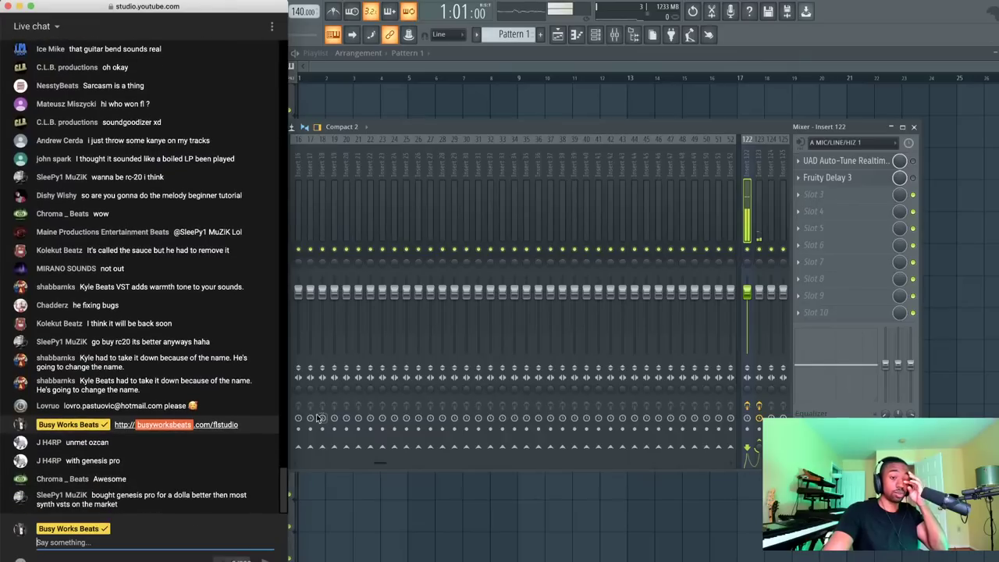
right_click(231, 559)
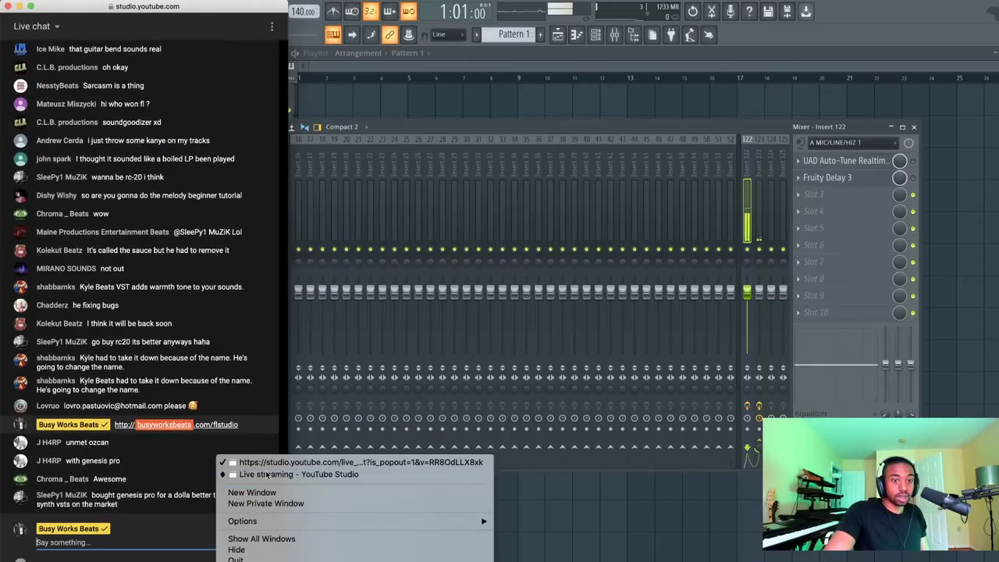
click(299, 473)
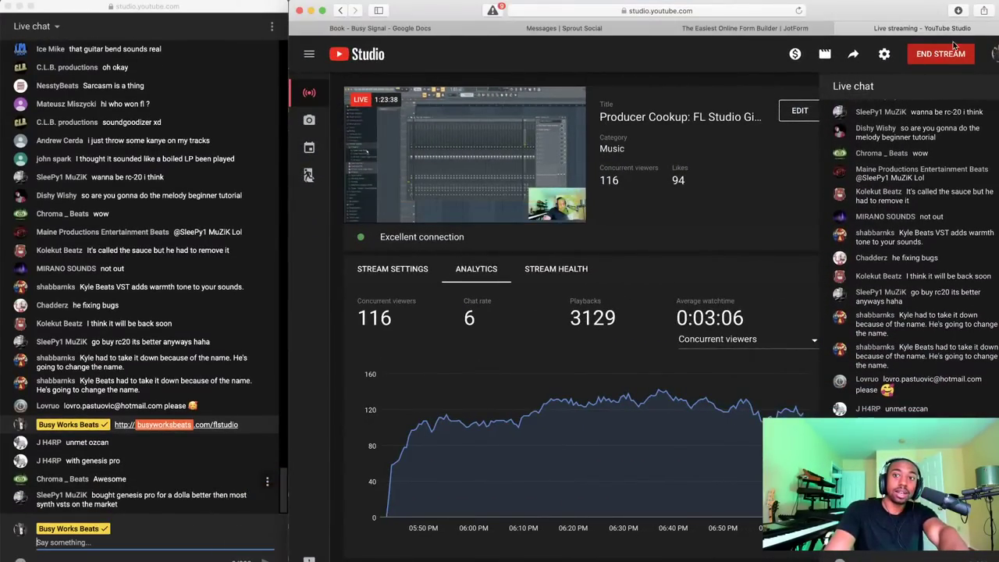
key(super+t)
text(dj sw)
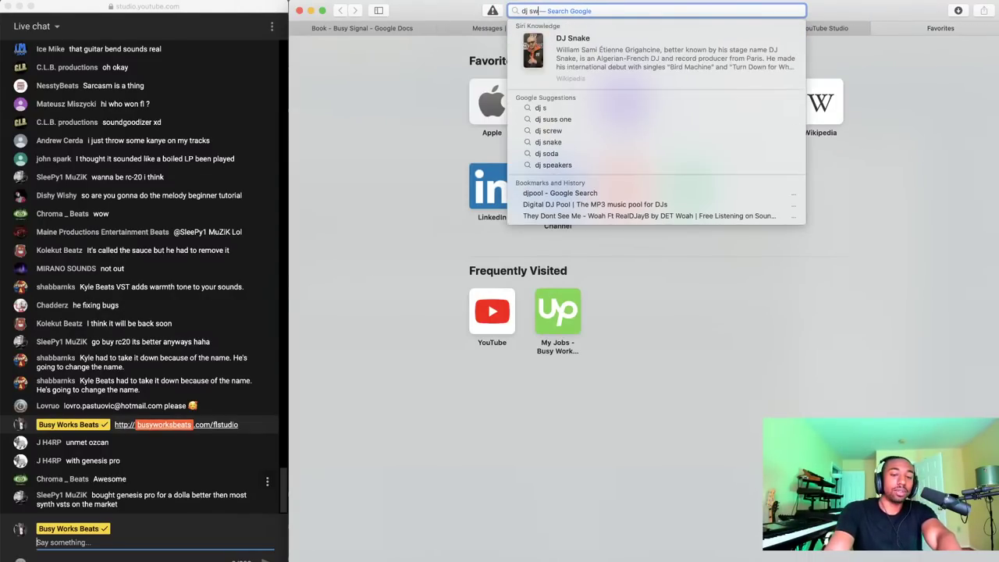
text(ivel )
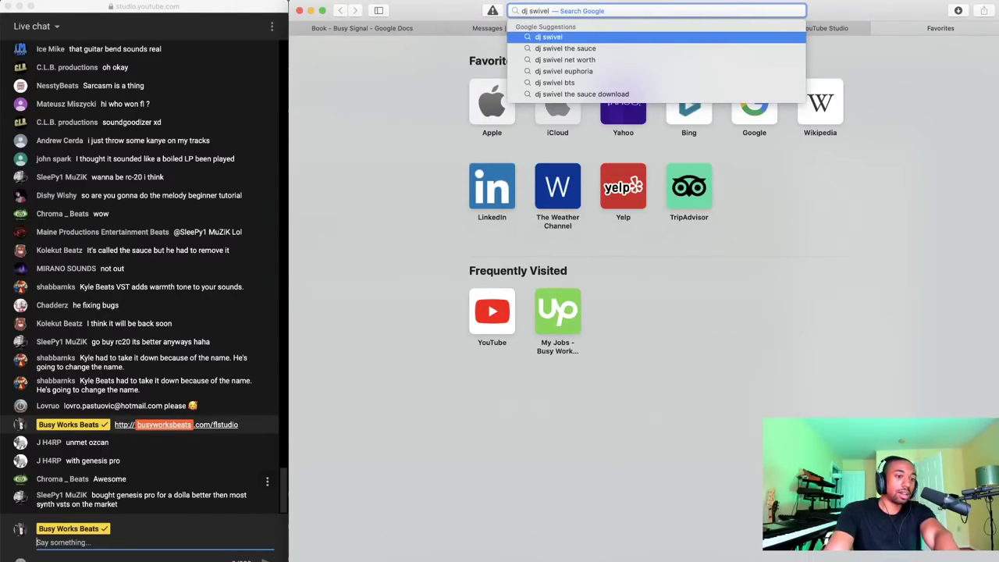
text(the sauce)
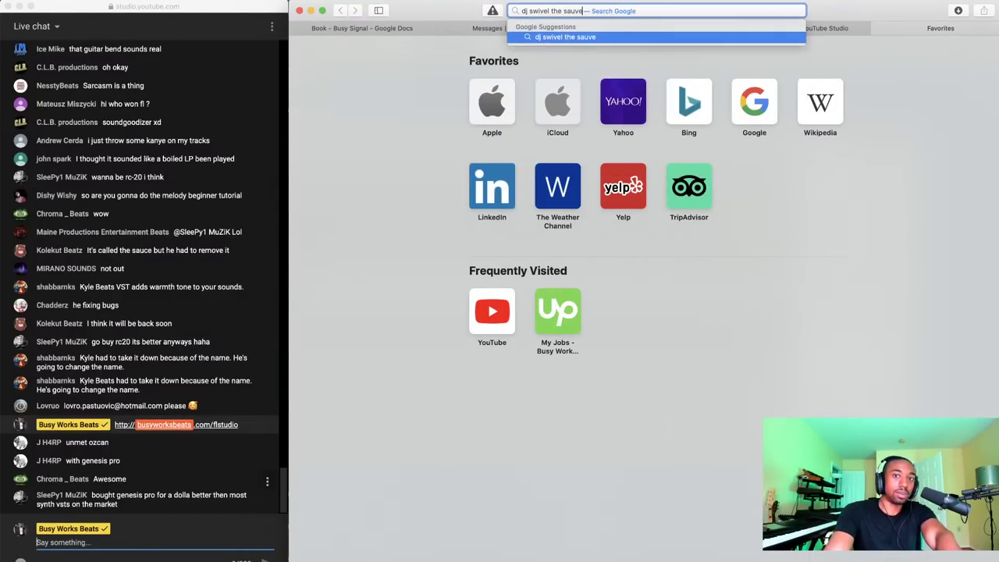
key(Escape)
key(Return)
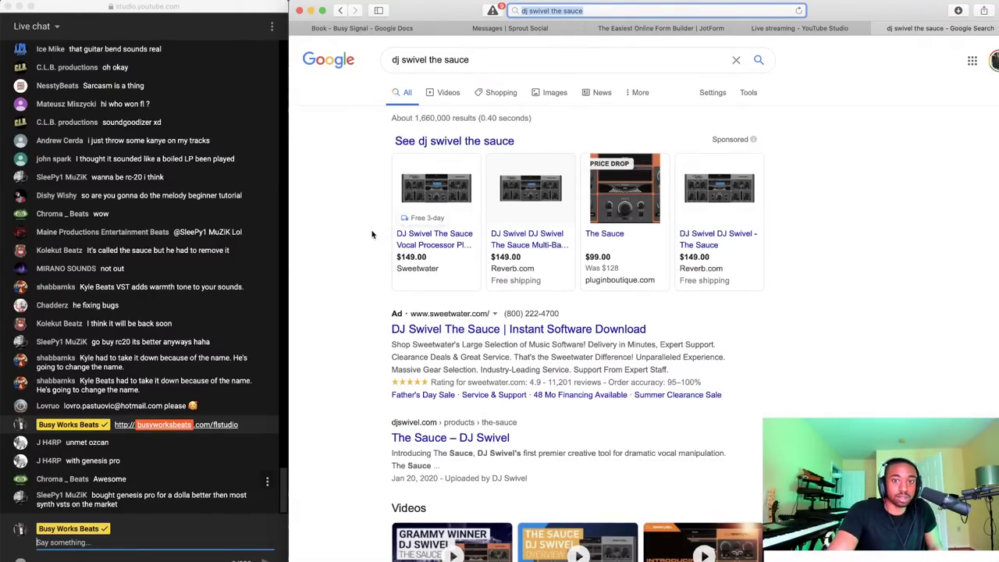
Look over the search results for DJ Swivel's The Sauce, switch to image results, and preview the djswivel.com plugin image
scroll(381, 258, down, 5)
scroll(380, 257, up, 5)
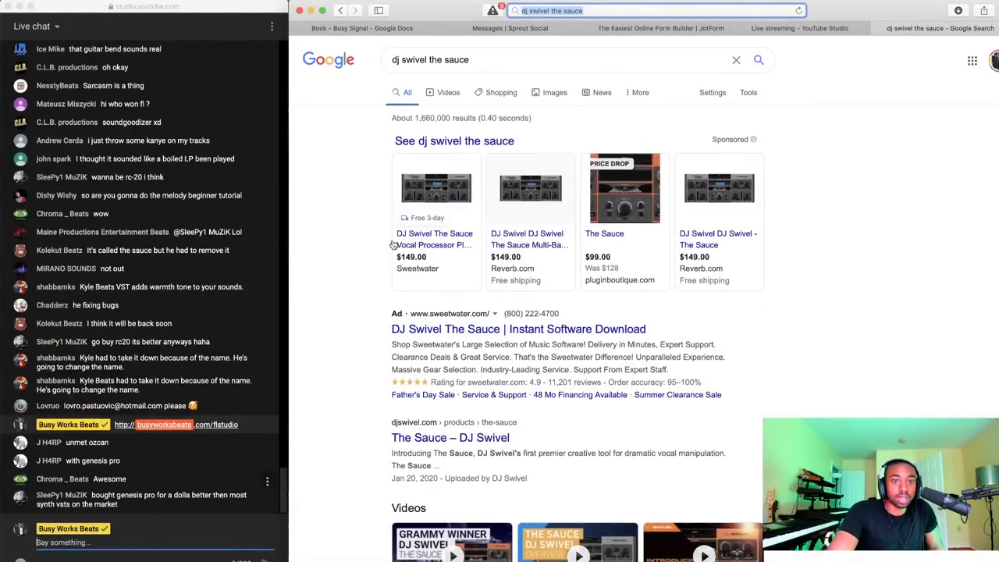
click(550, 91)
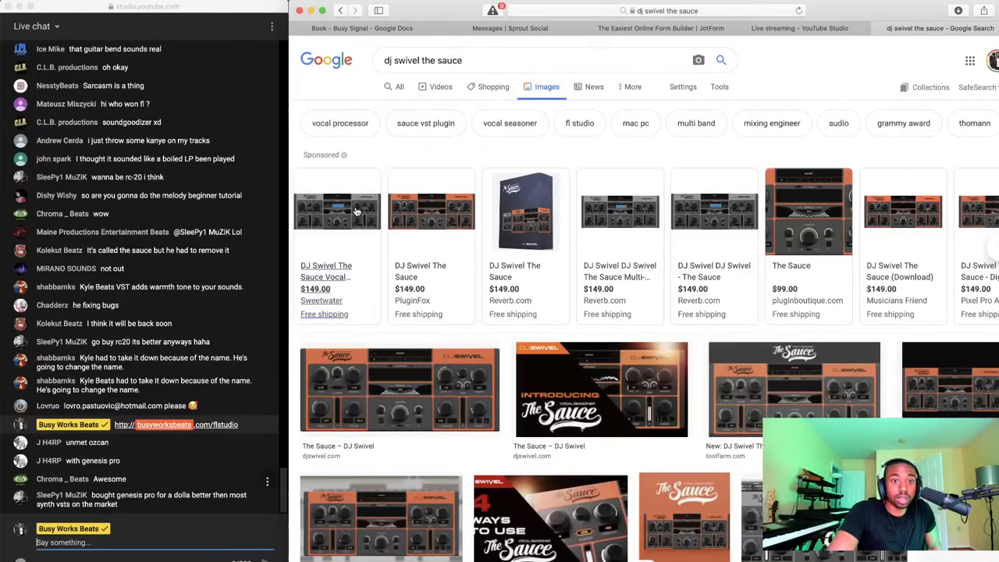
click(458, 415)
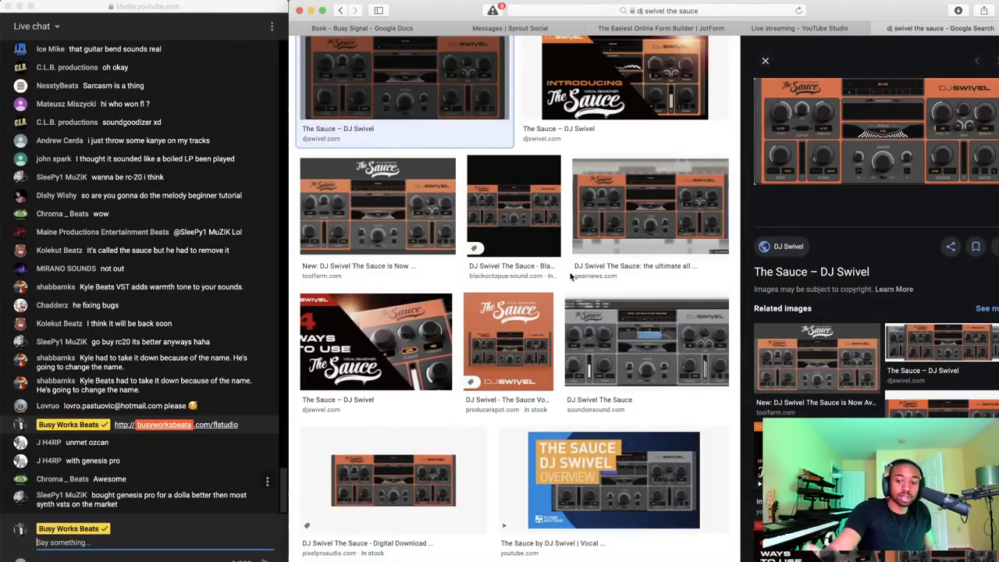
Browse the image previews of The Sauce plugin, and examine its controls in the gearnews.com picture
key(Right)
key(Right)
key(Right)
key(Right)
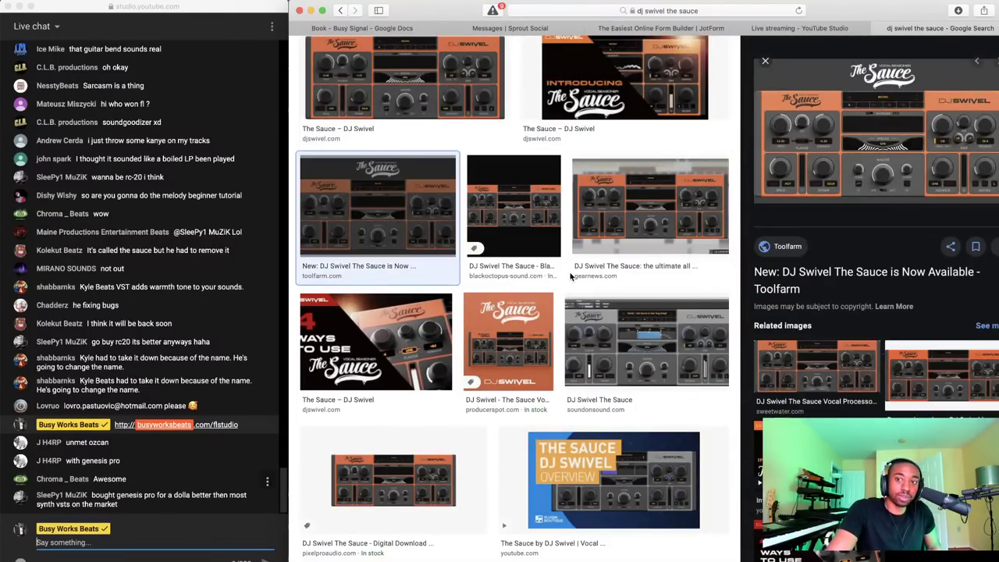
key(Right)
key(Right)
key(Right)
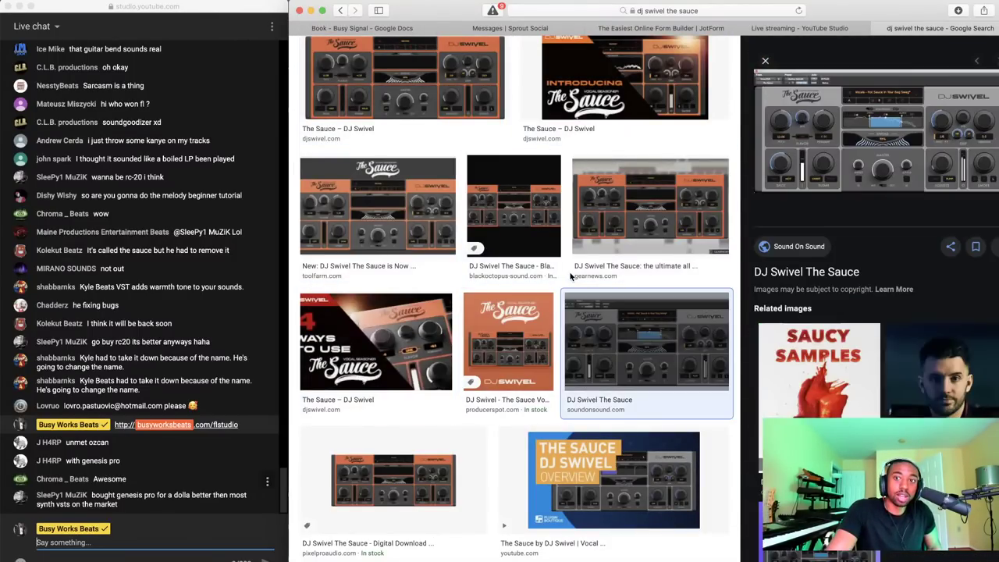
key(Left)
click(575, 218)
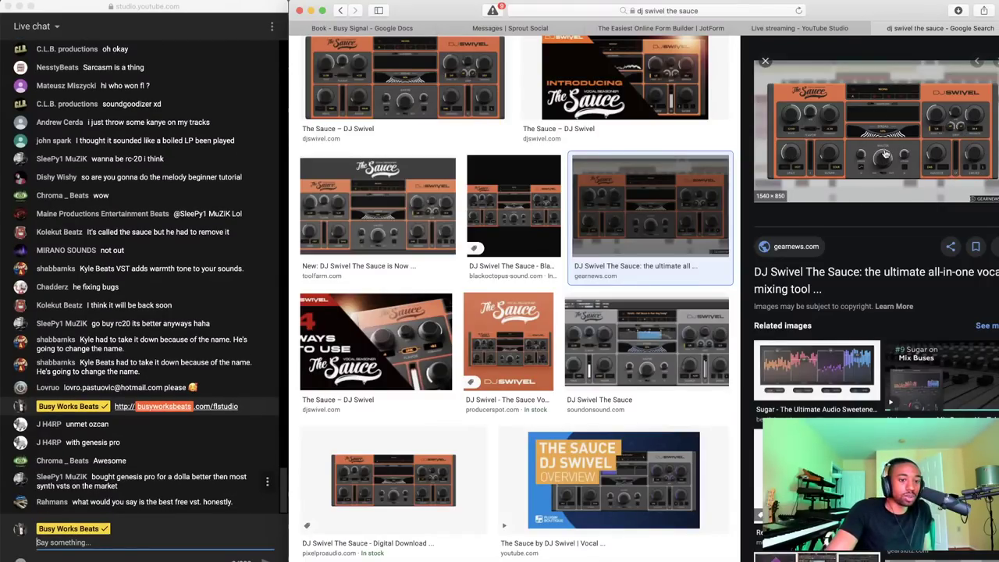
scroll(737, 104, up, 5)
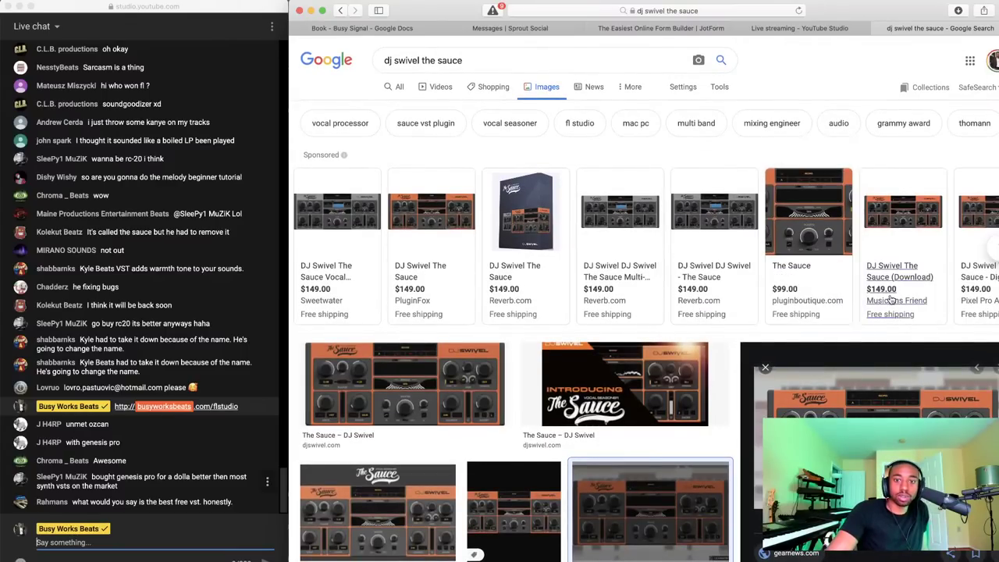
Close the image search, minimize the browser, and return to the FL Studio mixer
click(876, 28)
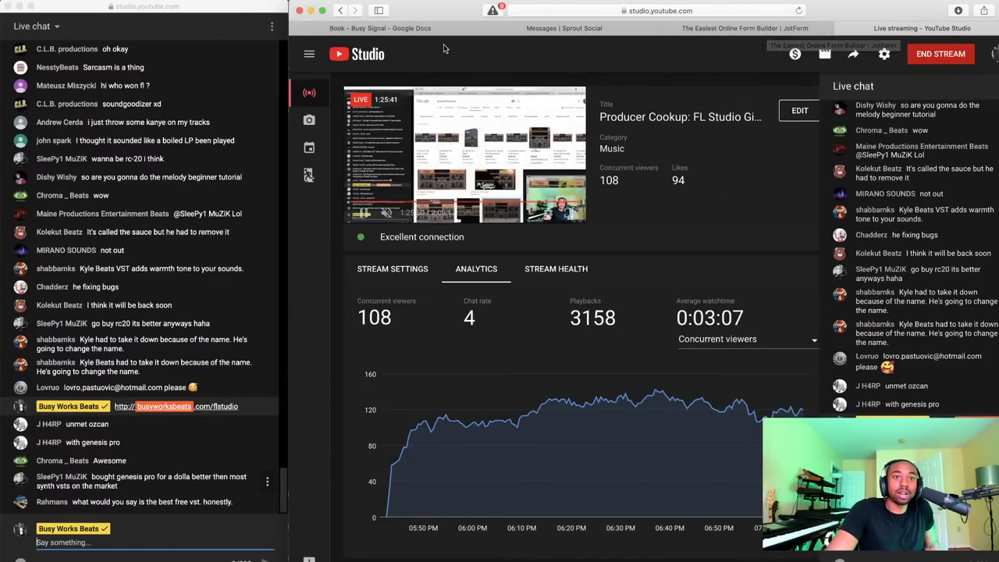
click(309, 10)
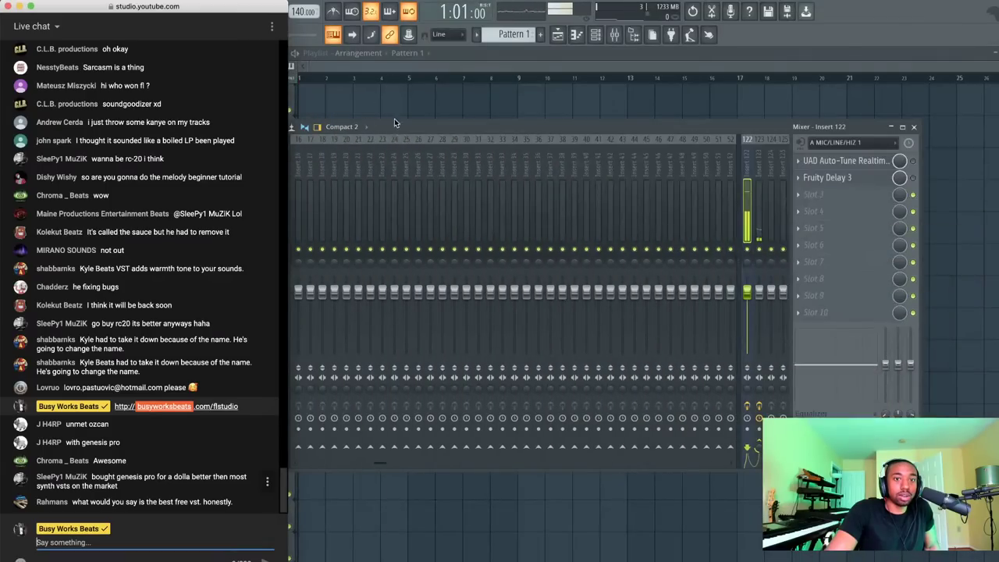
click(373, 147)
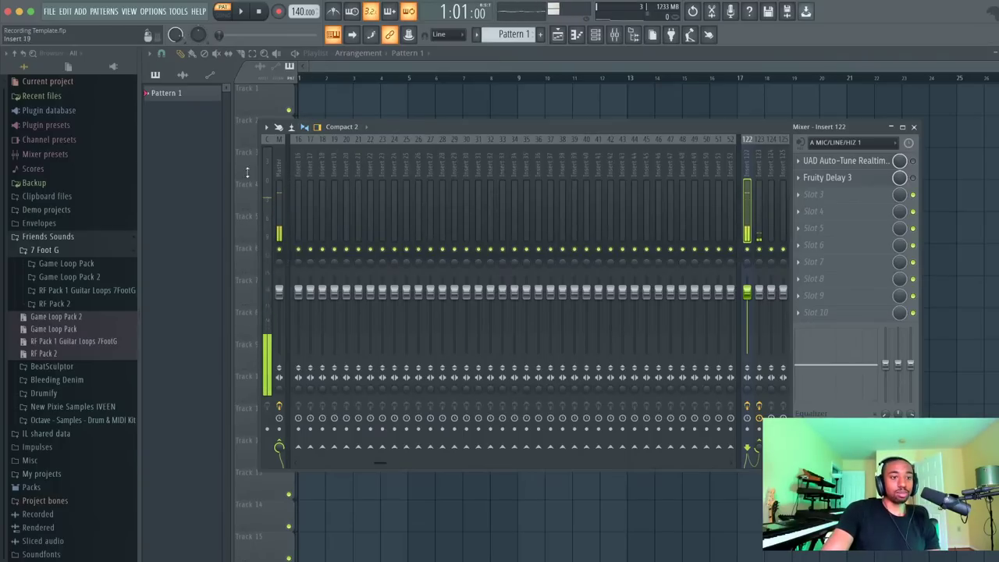
Open the RF Pack 1 Guitar Loops 7FootG folder and audition Loops 1, 10 and 15 from Game RF Pack
click(86, 290)
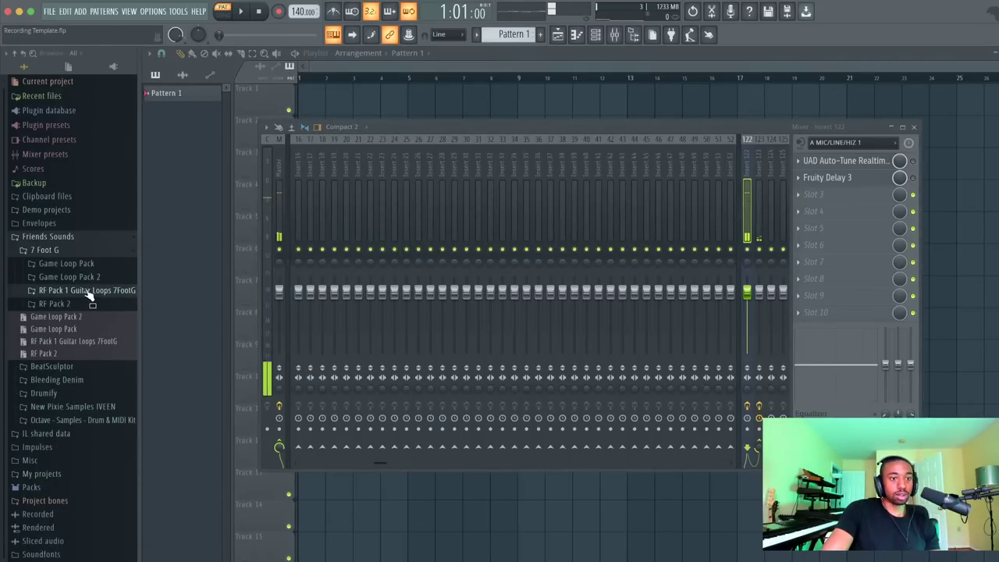
click(82, 304)
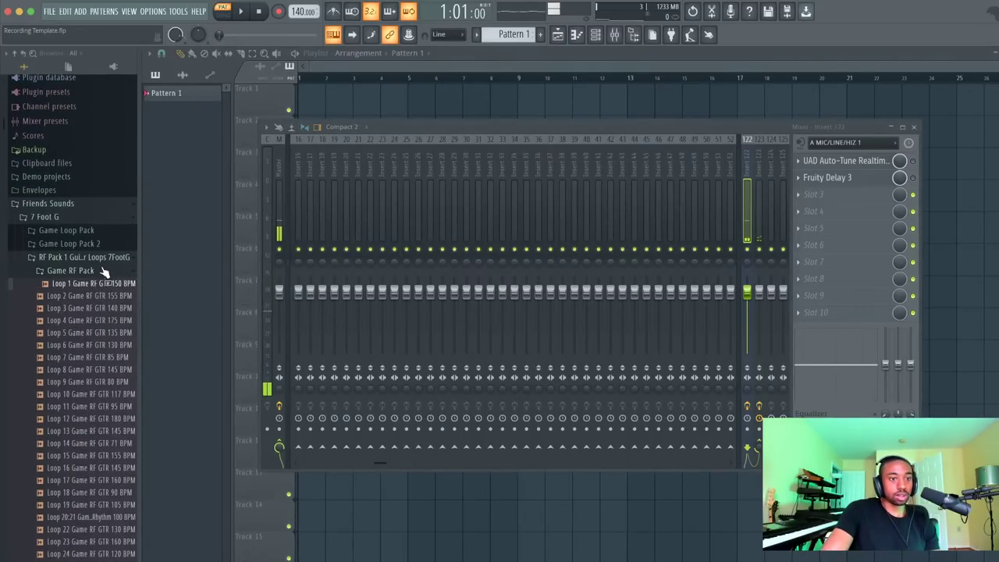
click(101, 257)
click(94, 283)
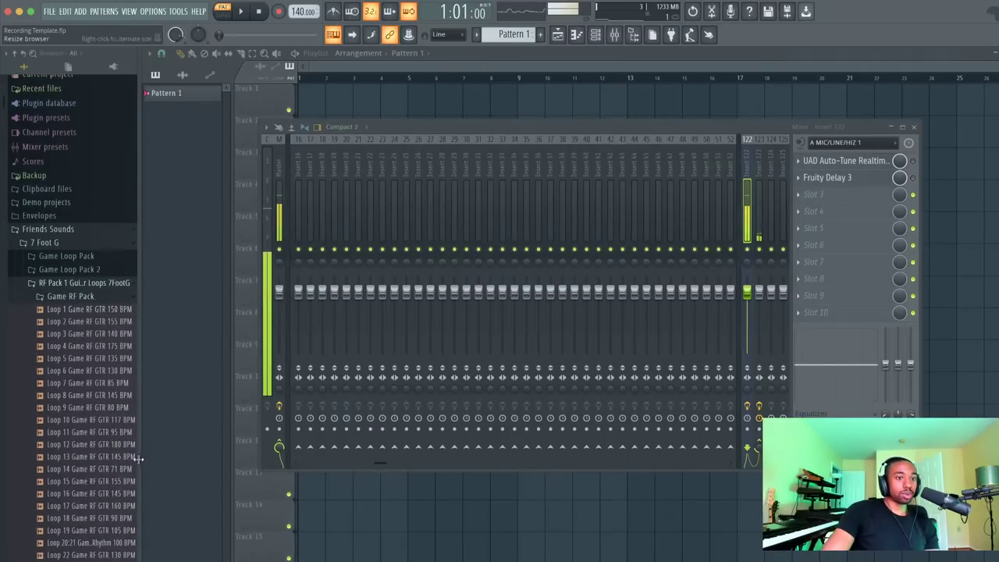
click(103, 383)
scroll(103, 387, down, 1)
click(103, 381)
scroll(103, 386, down, 2)
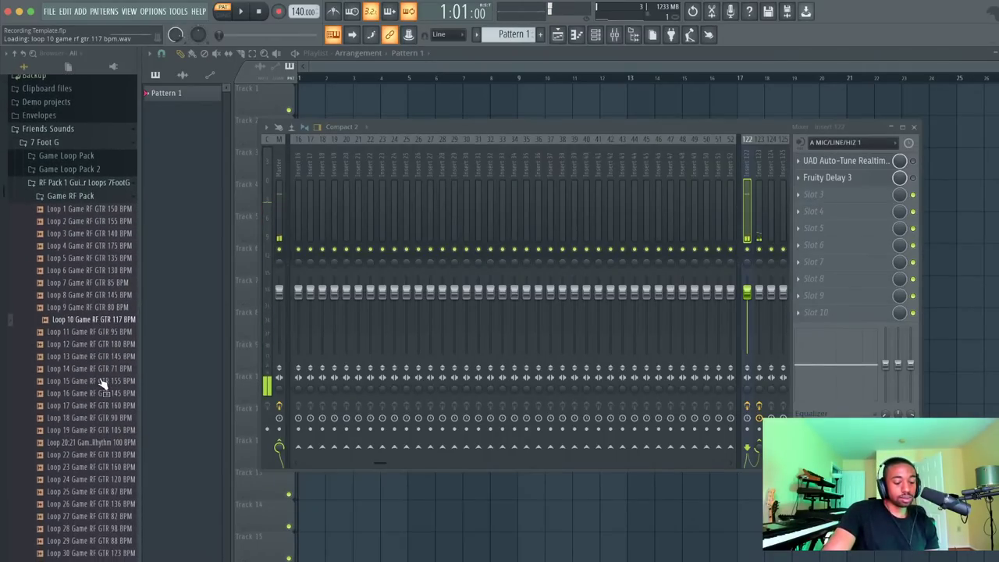
click(103, 383)
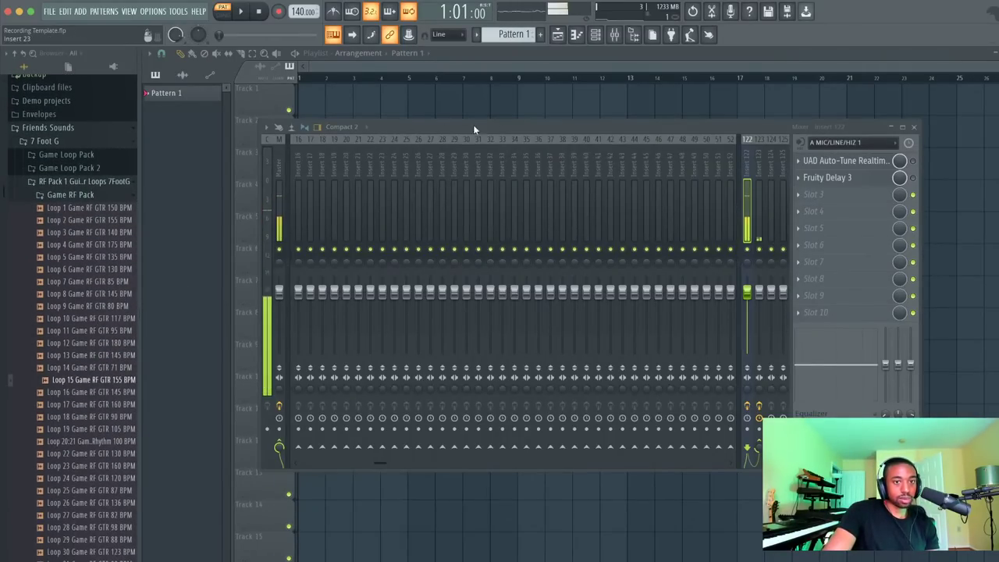
Close the mixer and switch from the RF Pack 1 guitar loops to BeatSculptor's first PianoPack folder
click(917, 129)
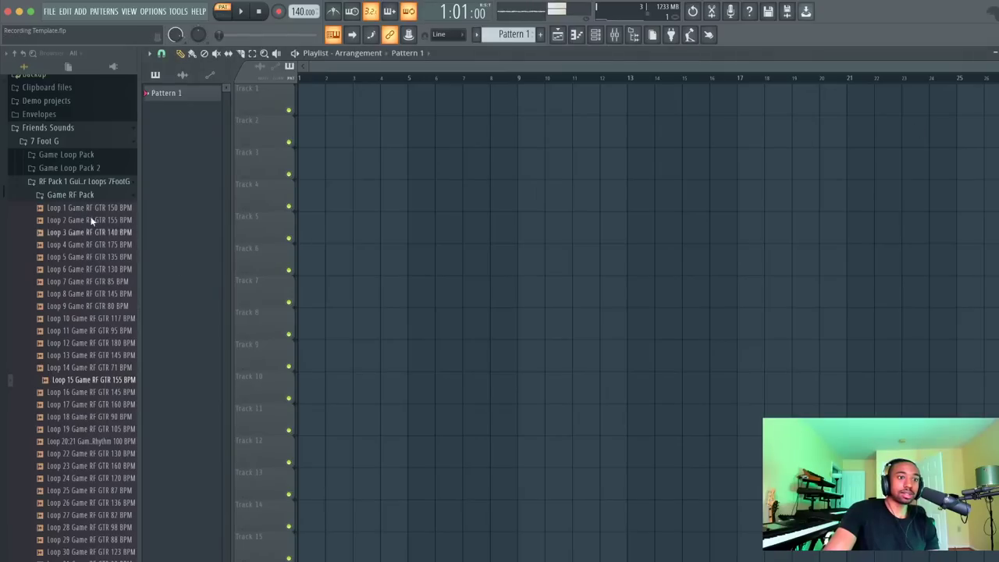
click(78, 181)
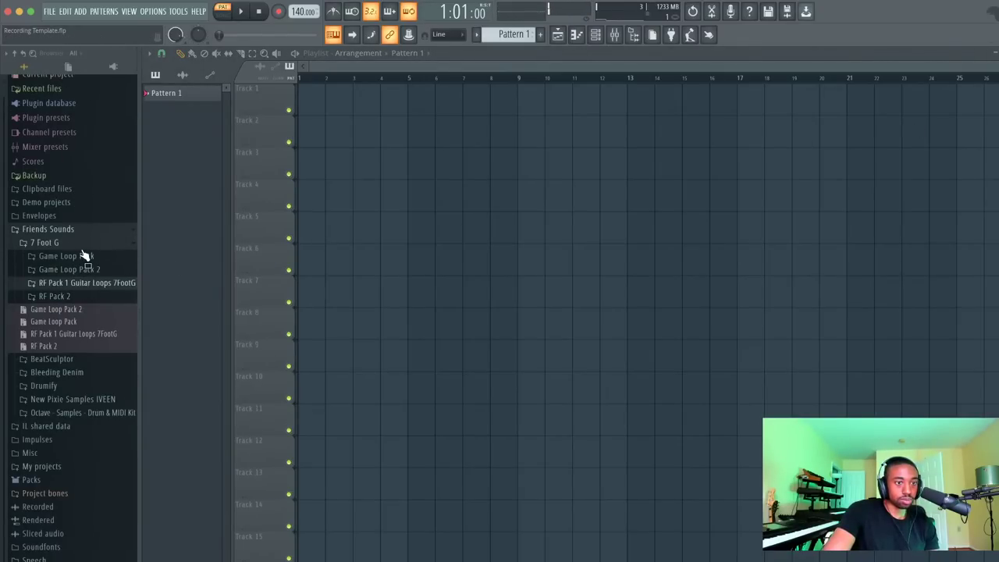
click(78, 358)
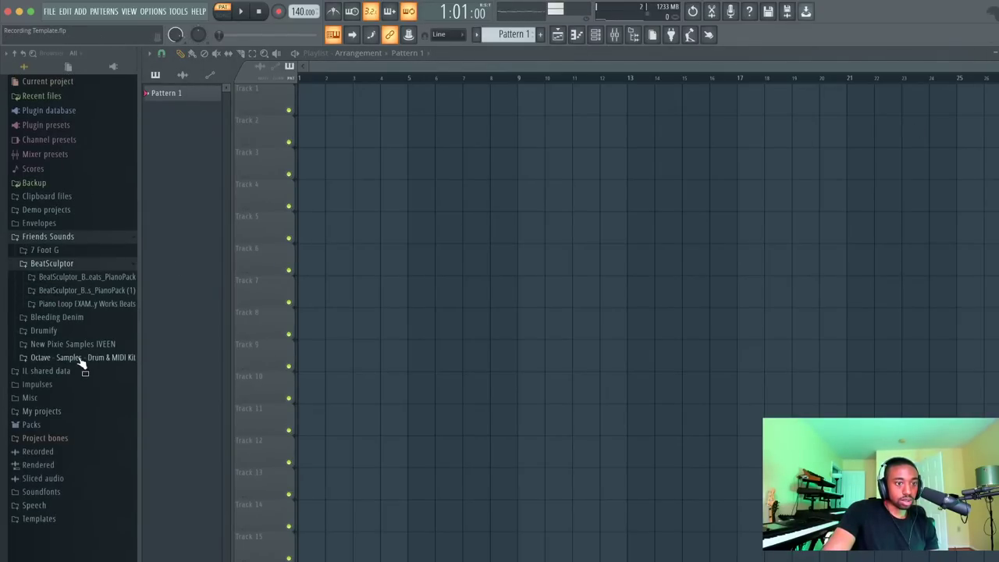
click(100, 278)
Audition the BeatSculptor piano loops in order, from the 140 bpm A minor loop to dont_go_piano_loop_160bpm_C_minor
click(100, 289)
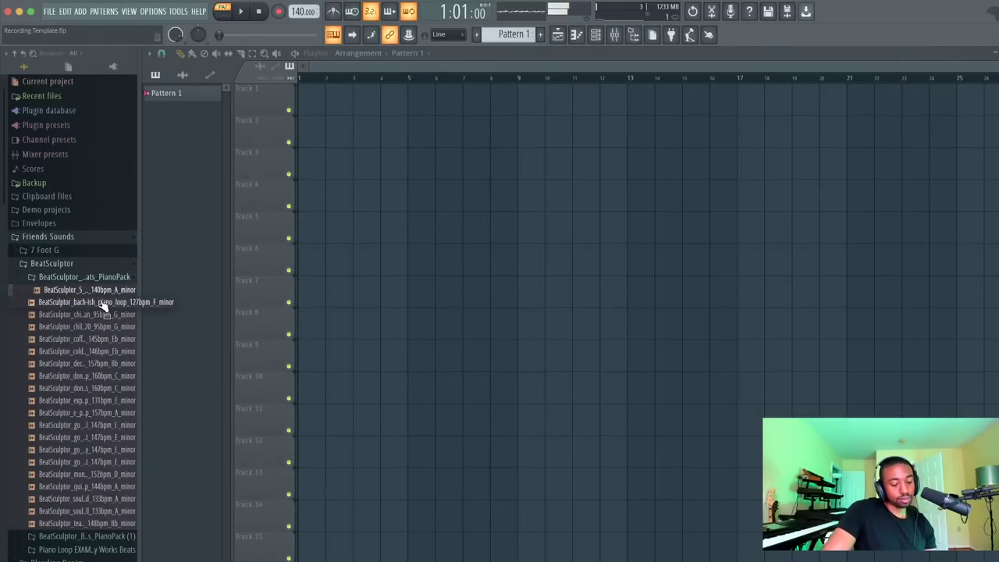
click(101, 304)
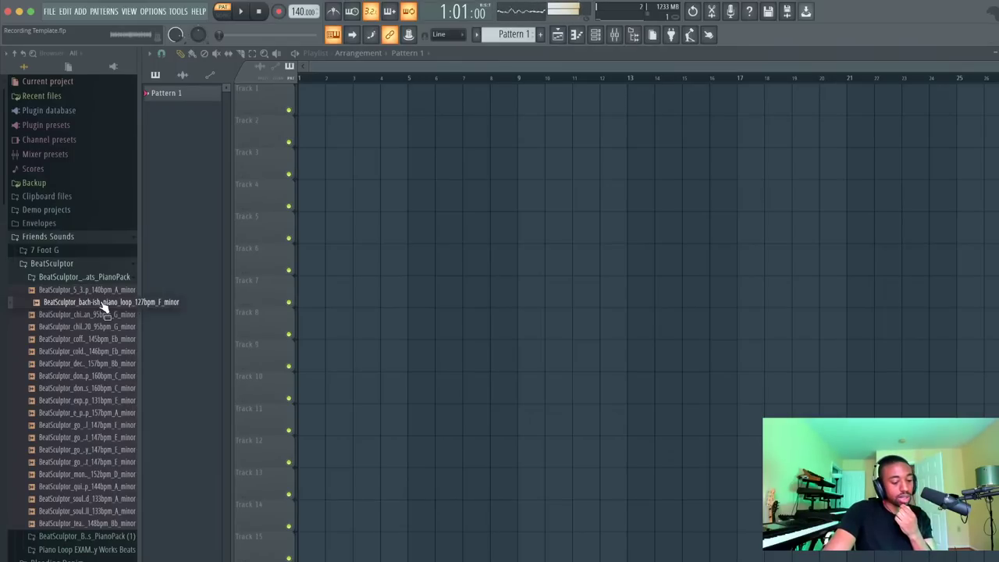
click(105, 314)
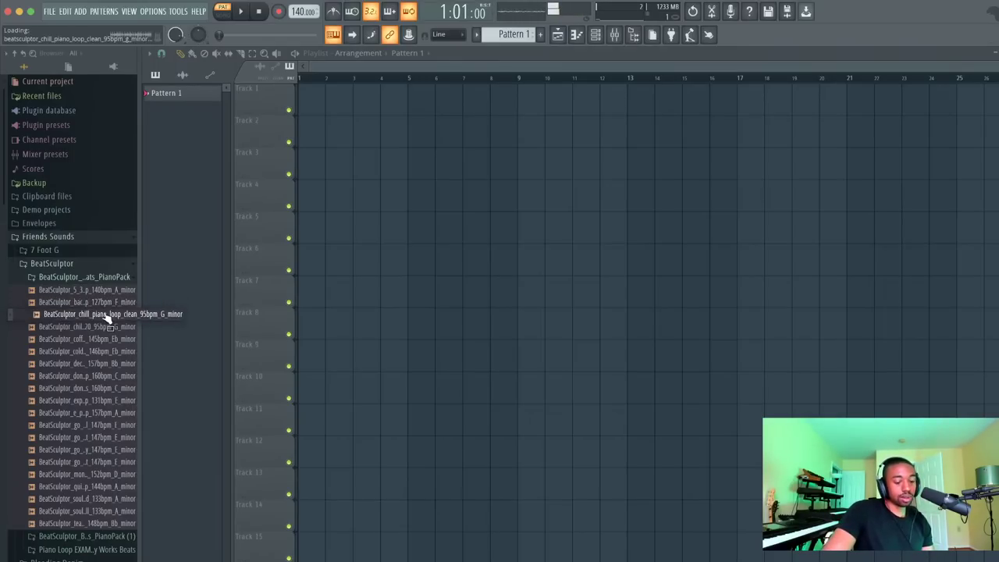
click(104, 327)
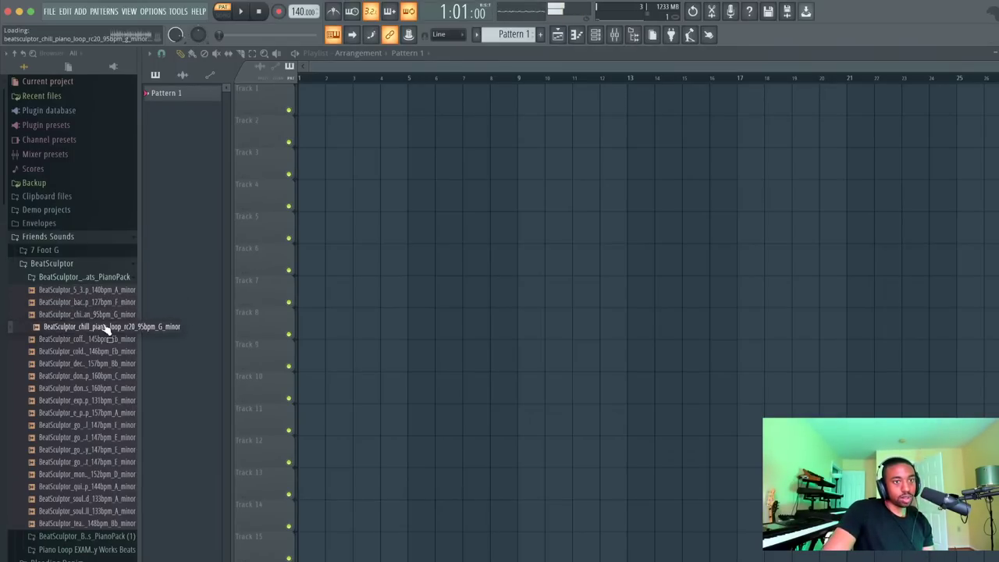
click(106, 338)
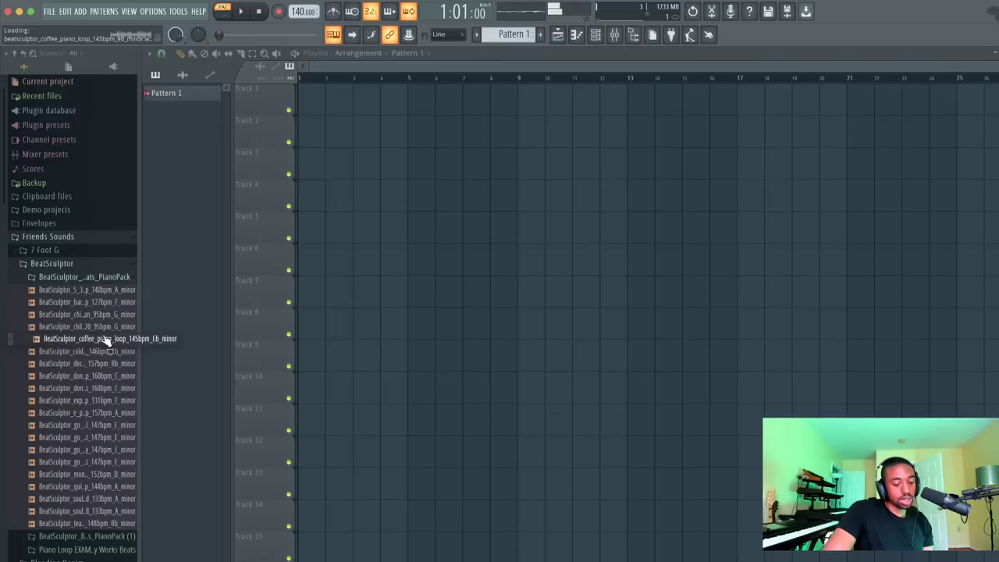
click(104, 351)
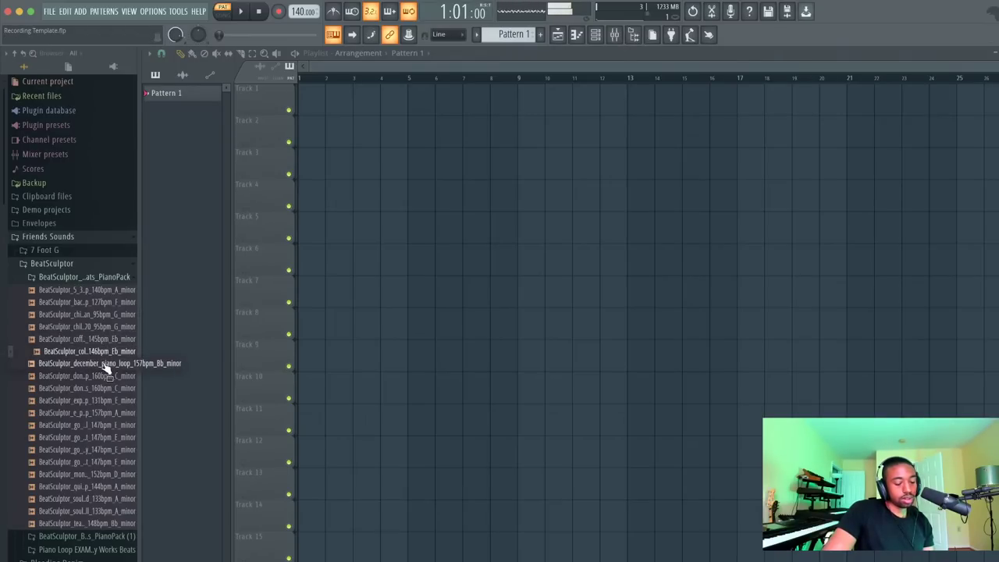
click(104, 364)
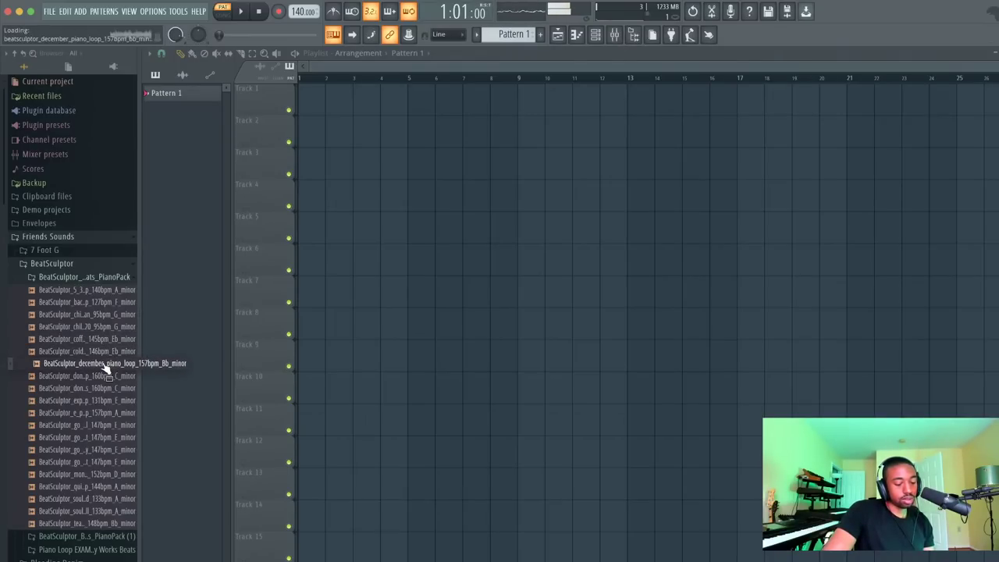
click(104, 376)
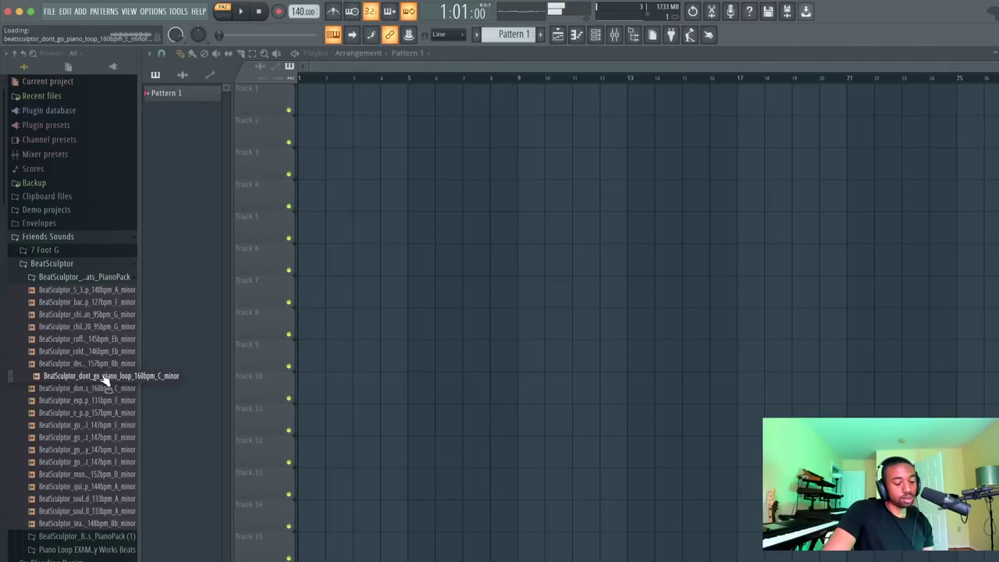
Place BeatSculptor_dont_go_piano_loop_160bpm_C_minor at bar 1 of Track 1 and play it back in song mode
drag(104, 378, 302, 96)
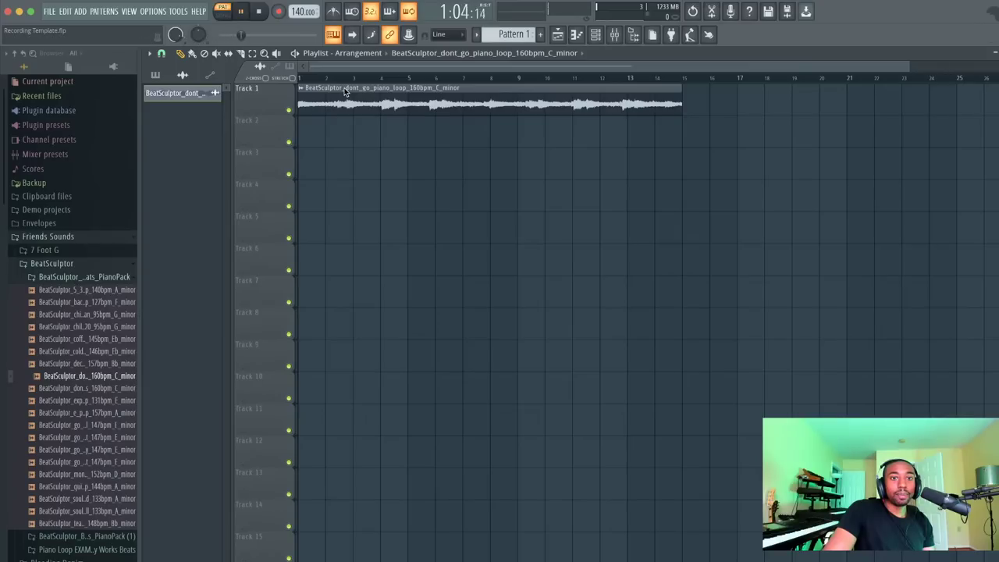
click(226, 18)
key(space)
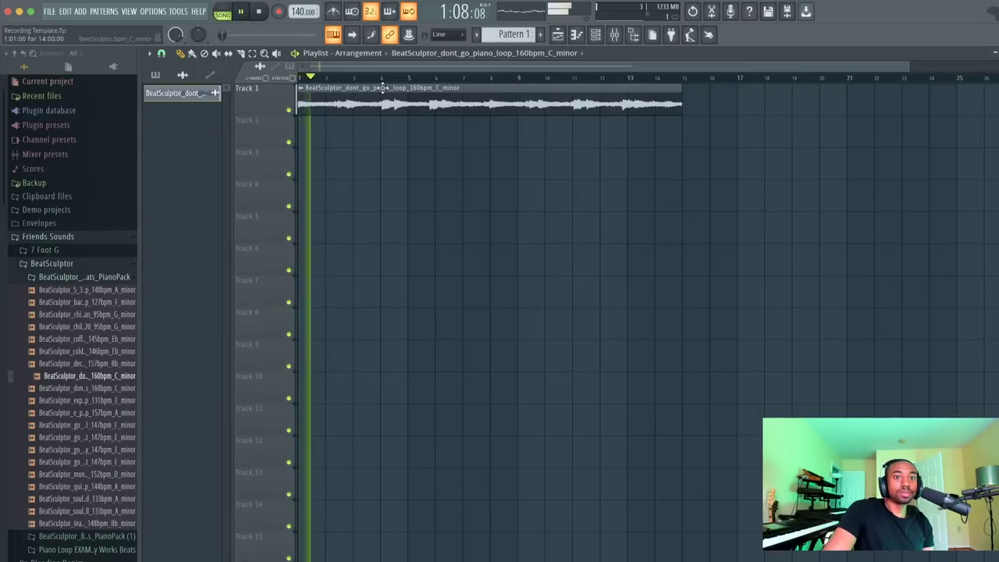
key(space)
key(space)
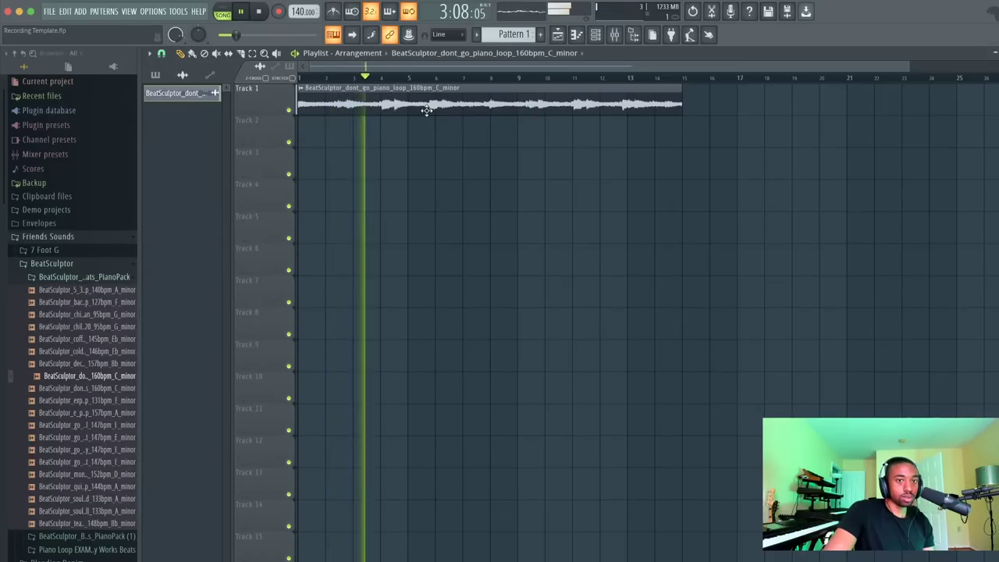
key(space)
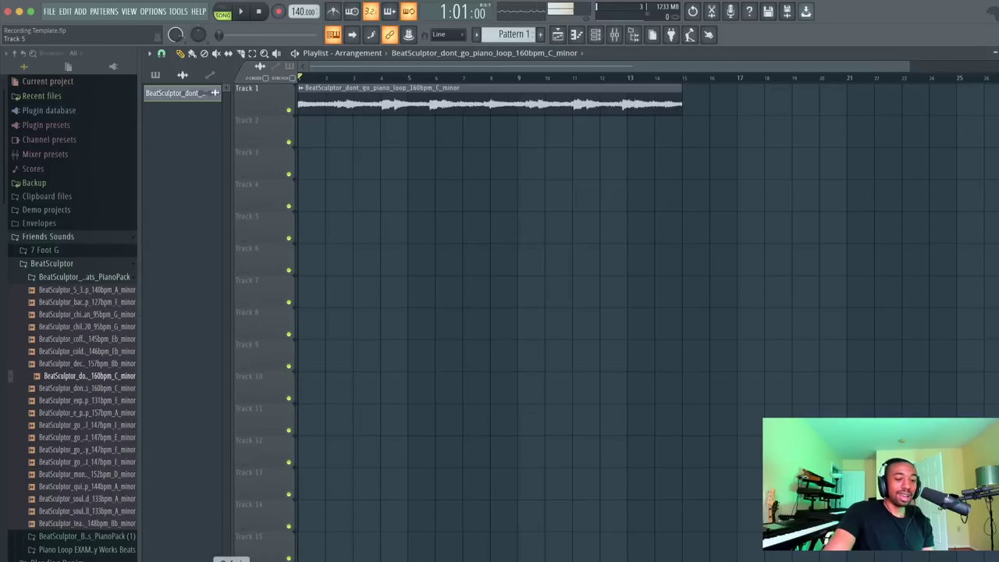
Bring up the YouTube Studio browser window and open spectrasonics.net in a new tab
right_click(353, 559)
click(286, 473)
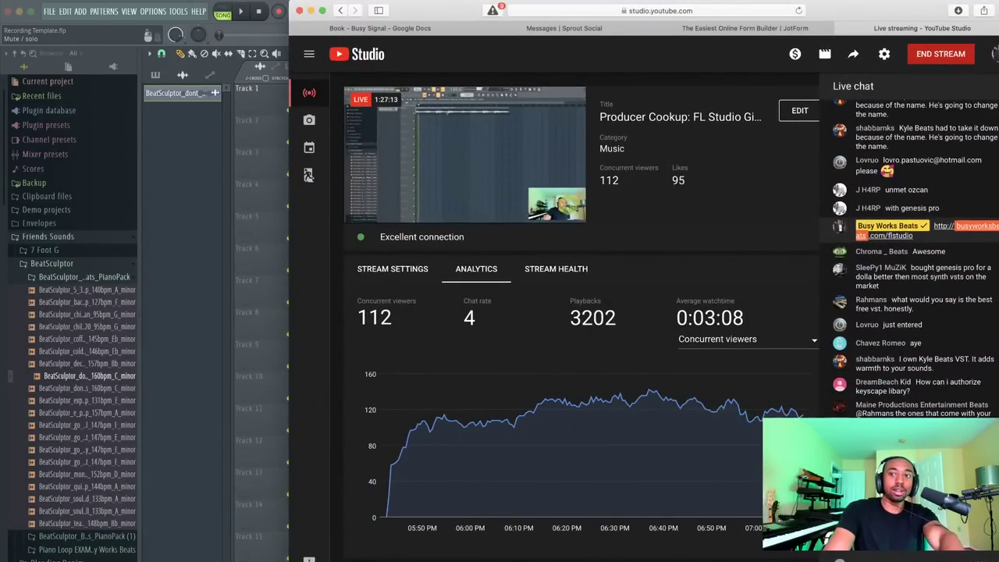
key(super+t)
text(spectrumasonics)
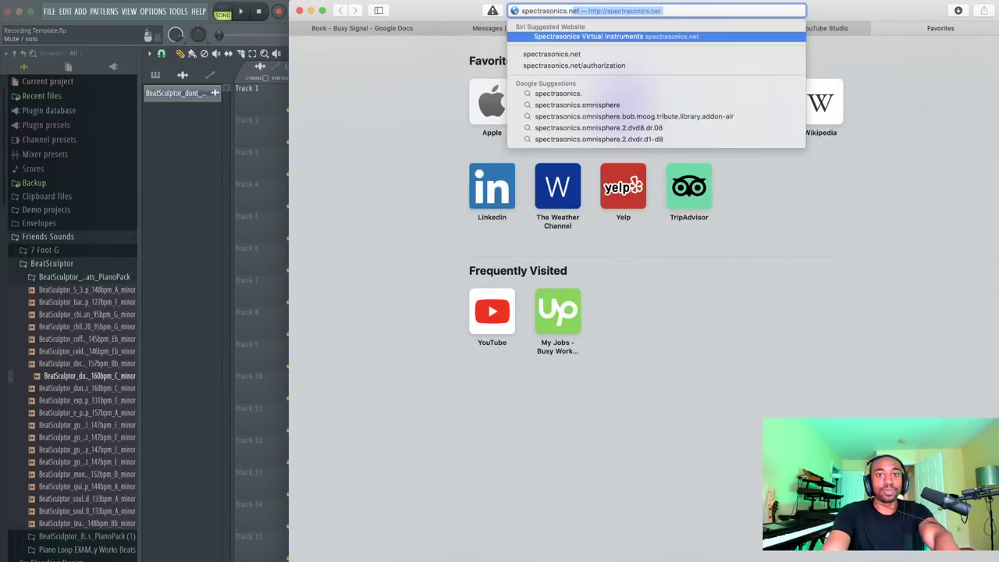
key(Return)
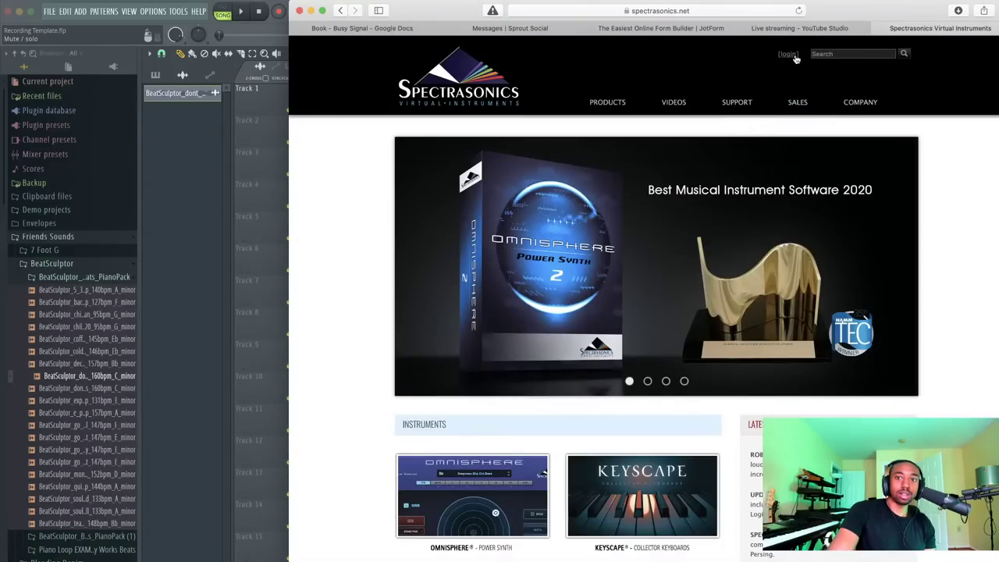
Look over the Spectrasonics instruments, open the Trilian product page, and examine its description and purchase options
scroll(702, 297, down, 5)
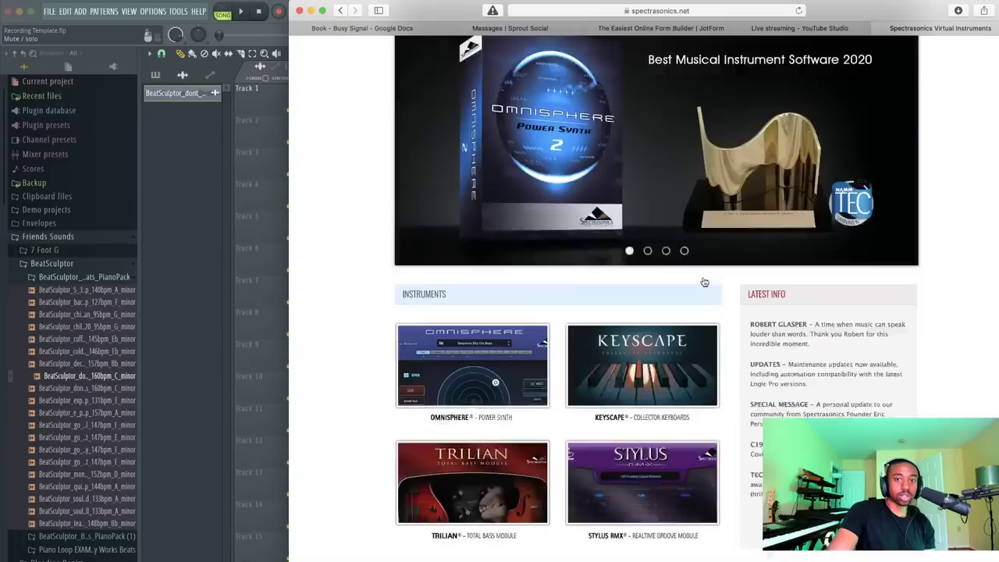
scroll(704, 281, up, 5)
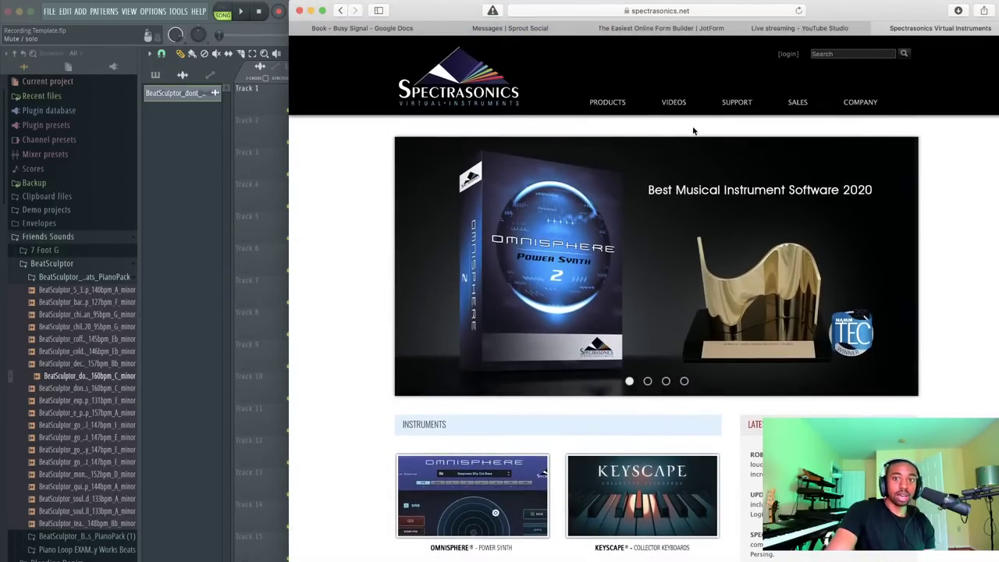
click(616, 110)
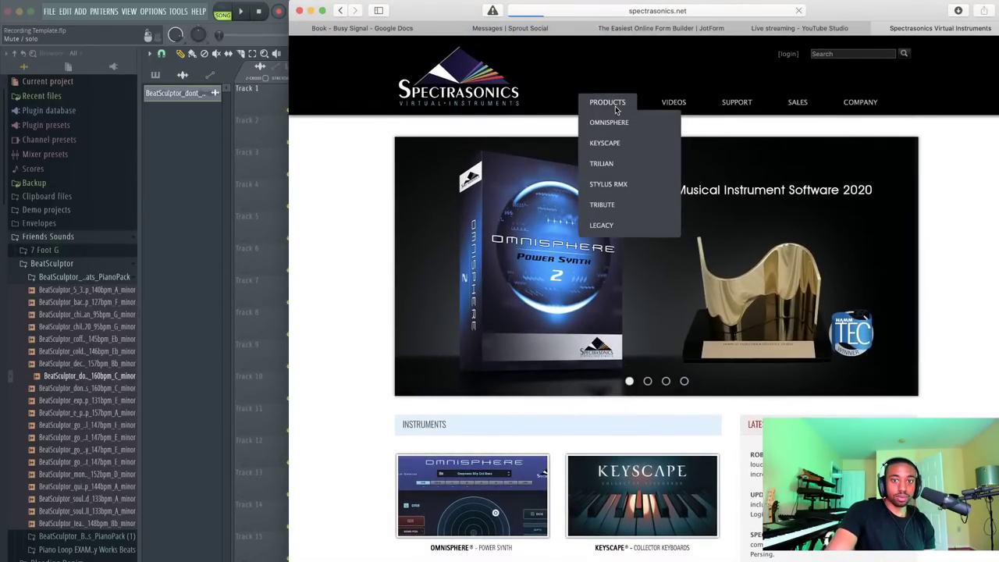
scroll(624, 234, down, 5)
click(552, 261)
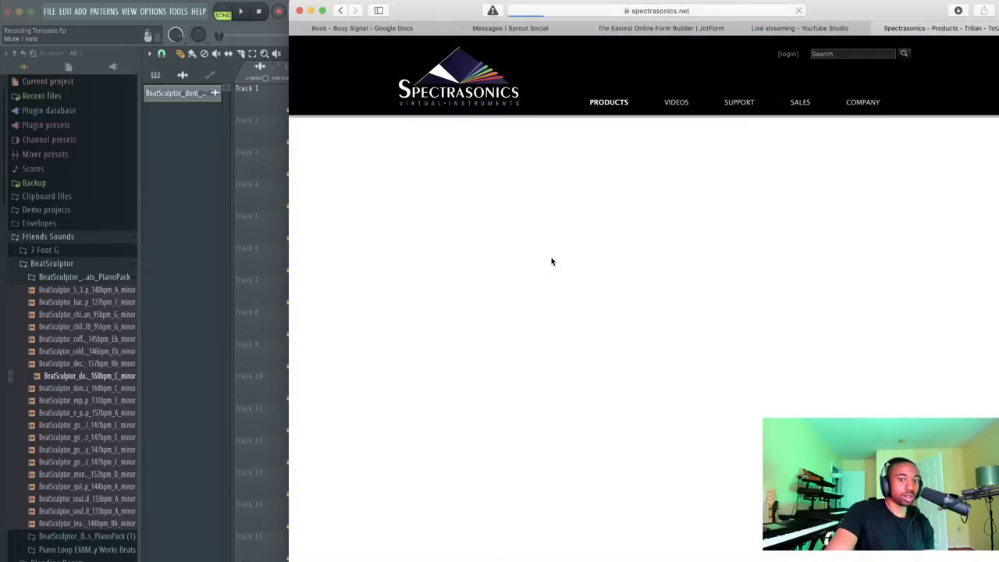
scroll(559, 286, down, 5)
scroll(559, 287, down, 10)
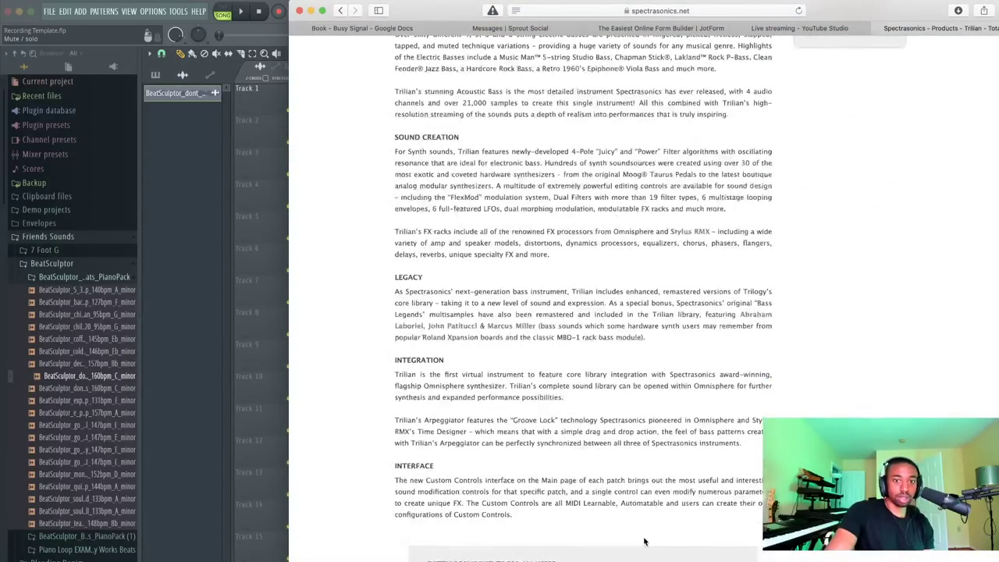
scroll(645, 541, up, 12)
scroll(644, 541, up, 5)
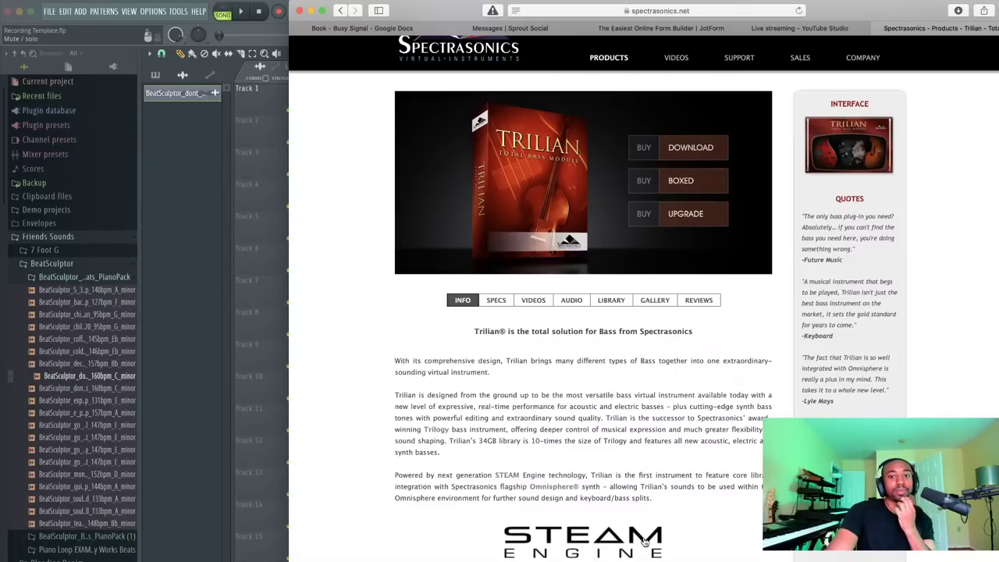
scroll(644, 541, up, 2)
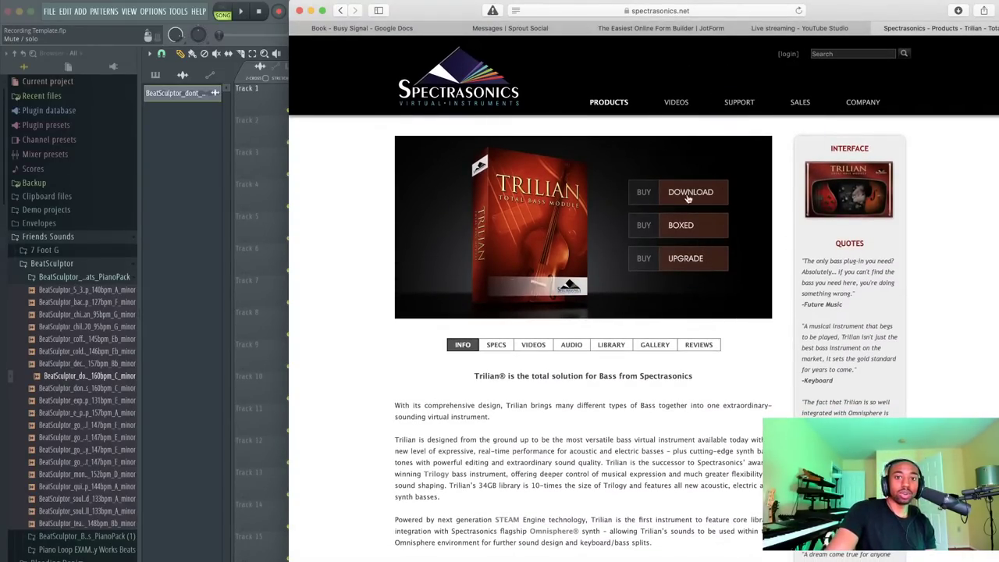
Close the Spectrasonics tab, minimize the browser, and return to the FL Studio playlist
click(878, 29)
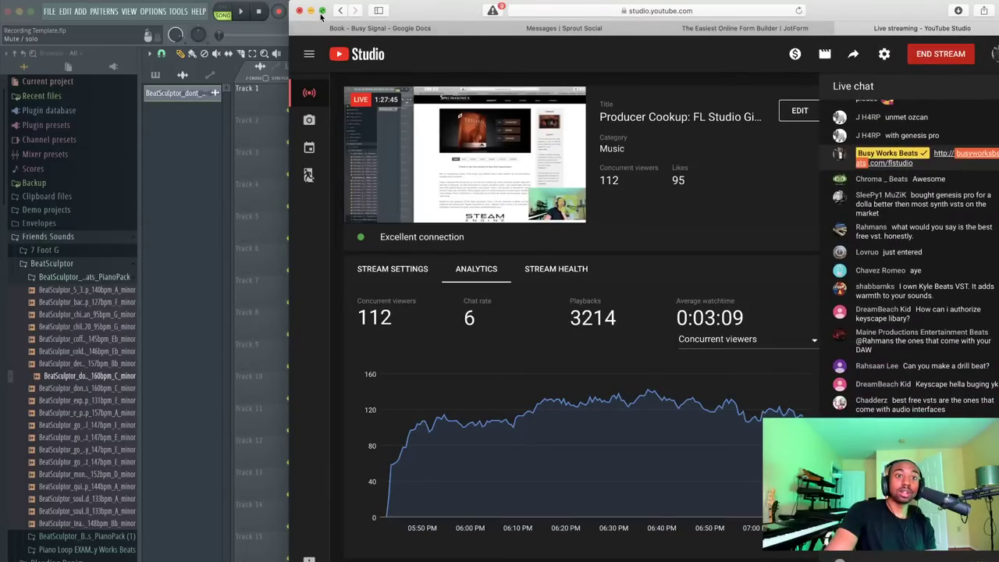
click(311, 11)
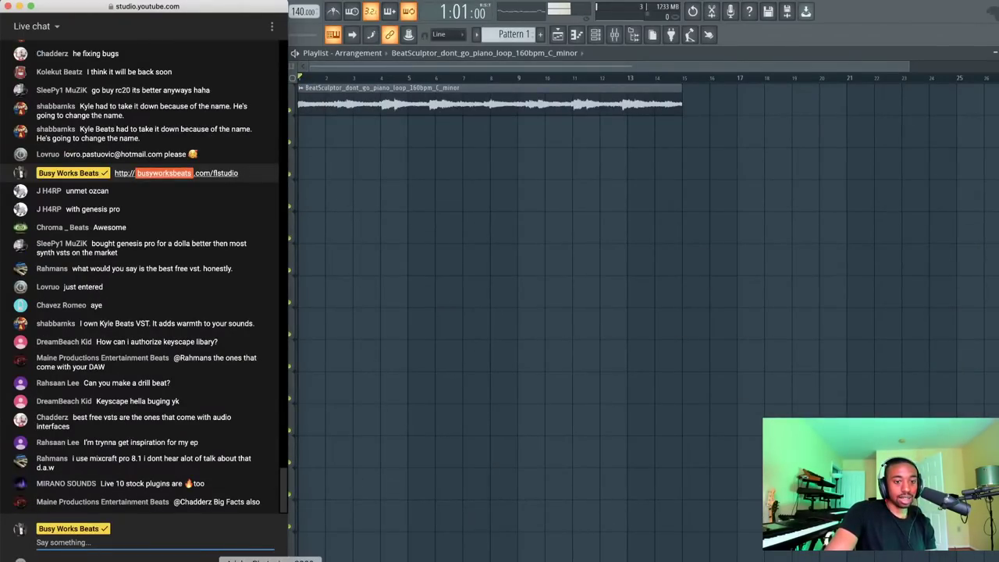
click(465, 559)
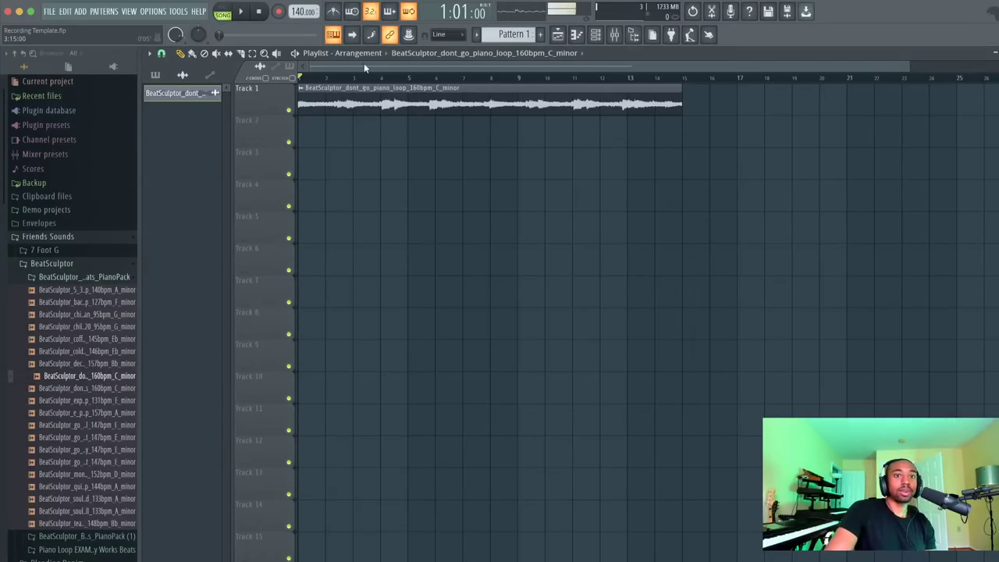
Play the piano loop on Track 1 from the start through bar 14, and stop playback
key(space)
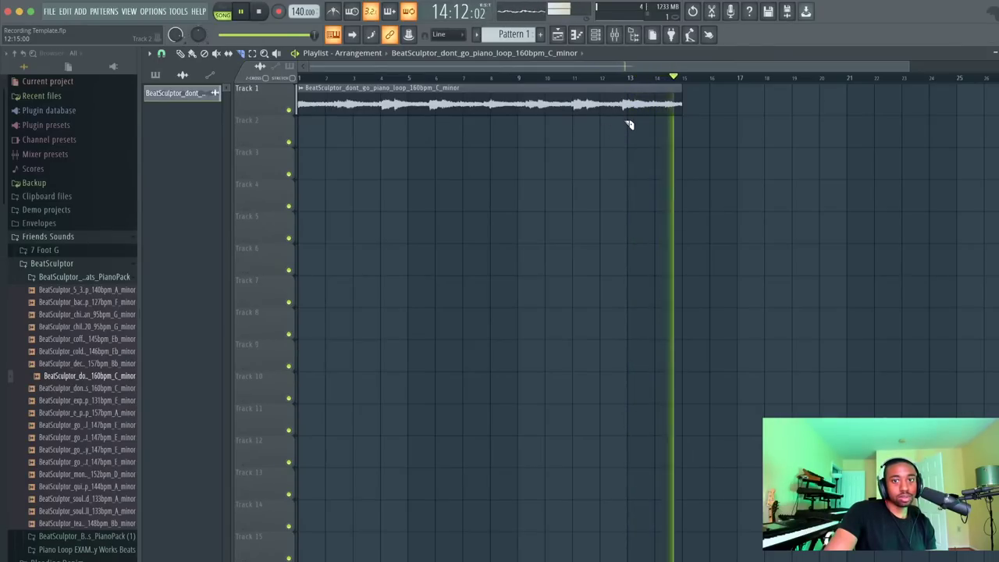
key(space)
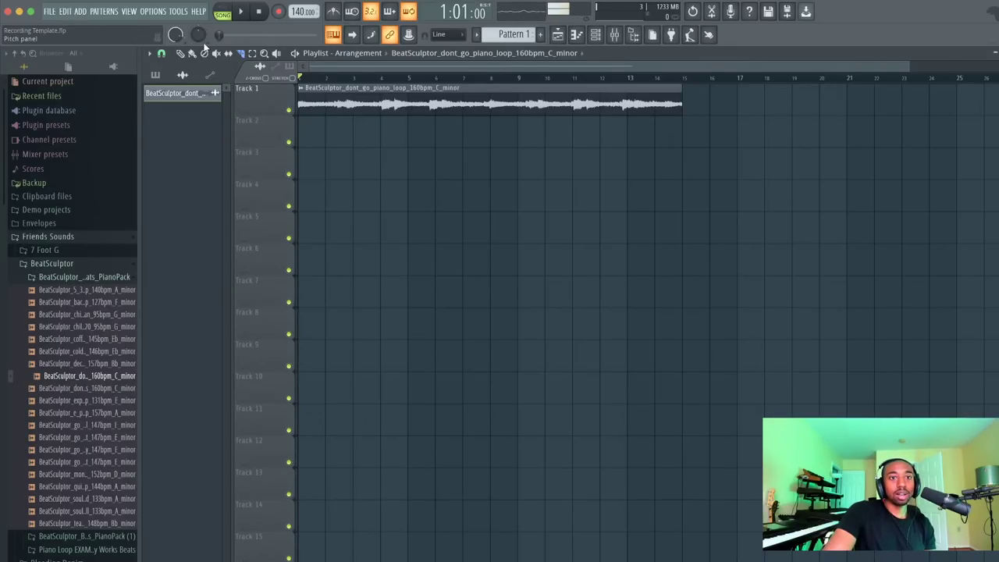
Set the project tempo to 160 BPM and save the project as a new file named Live Stream - Trap Soul
drag(303, 11, 303, 6)
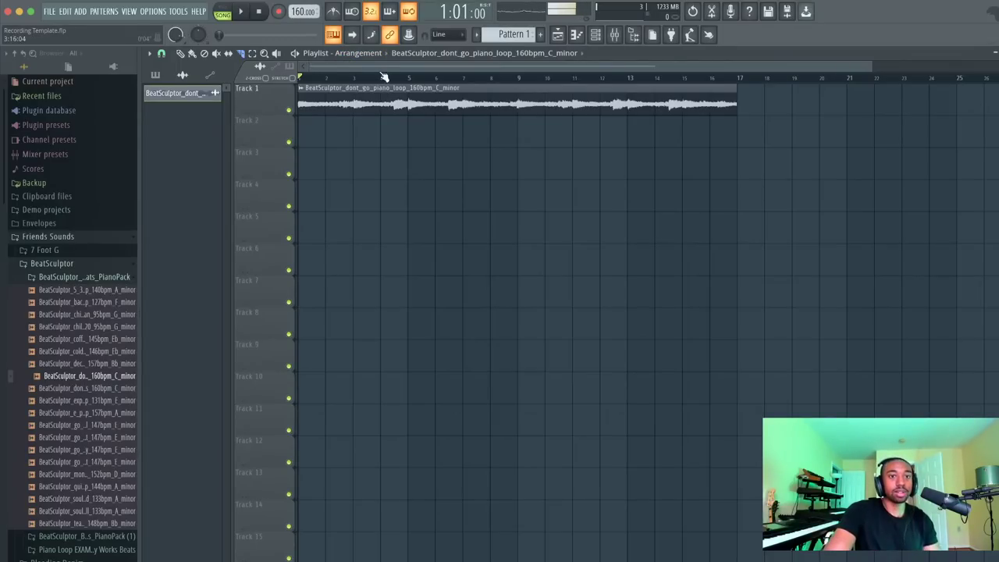
click(49, 11)
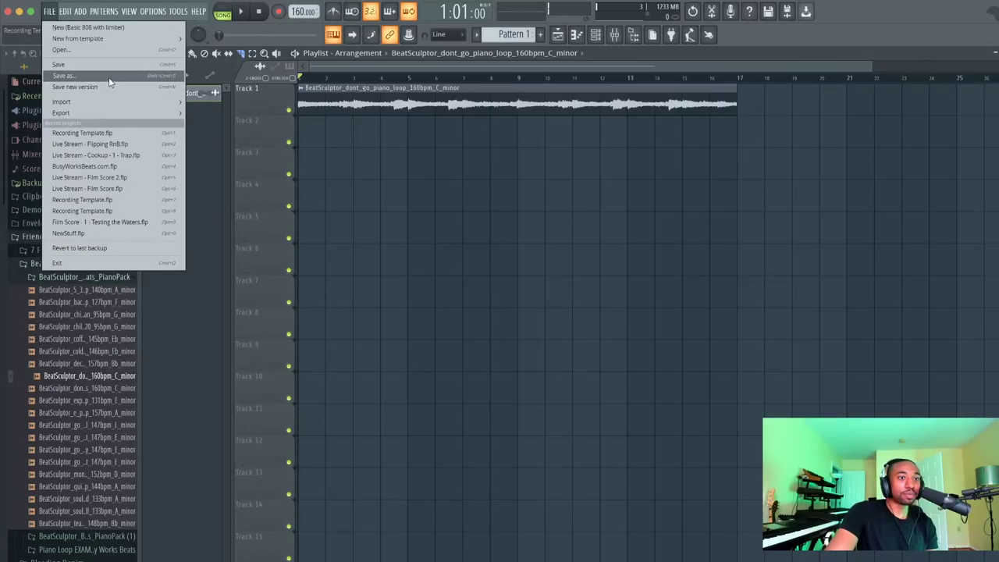
click(106, 75)
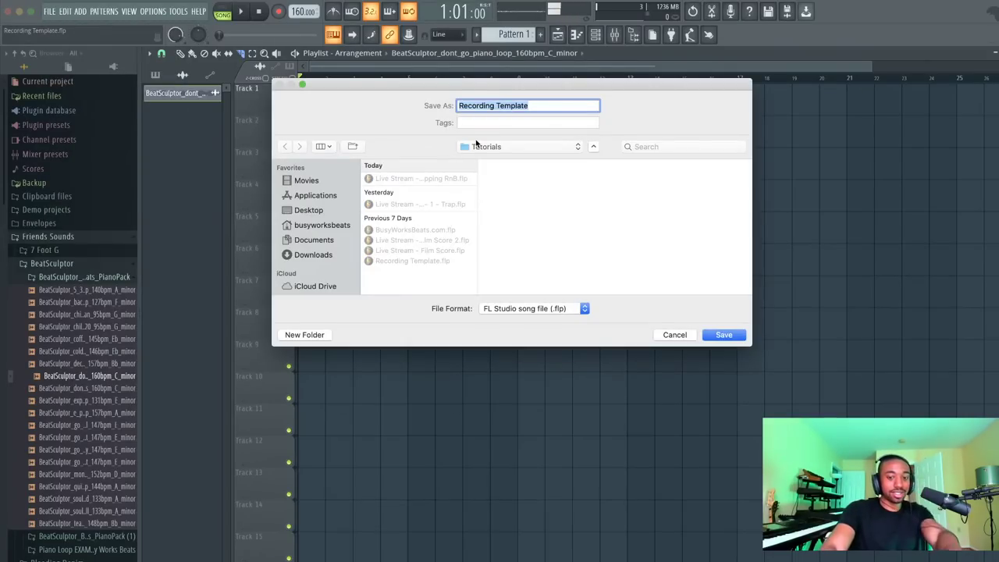
text(Live Stream)
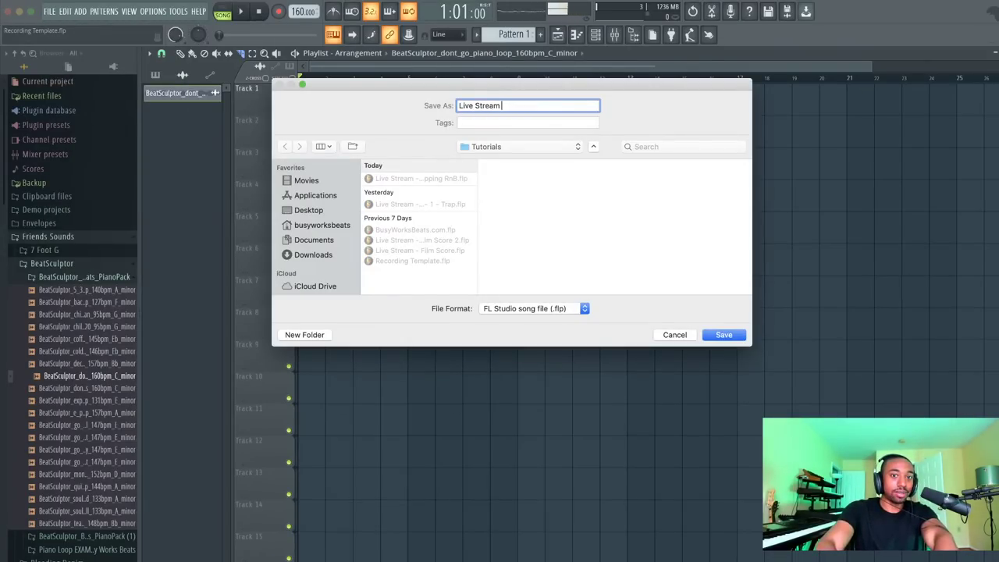
text( - )
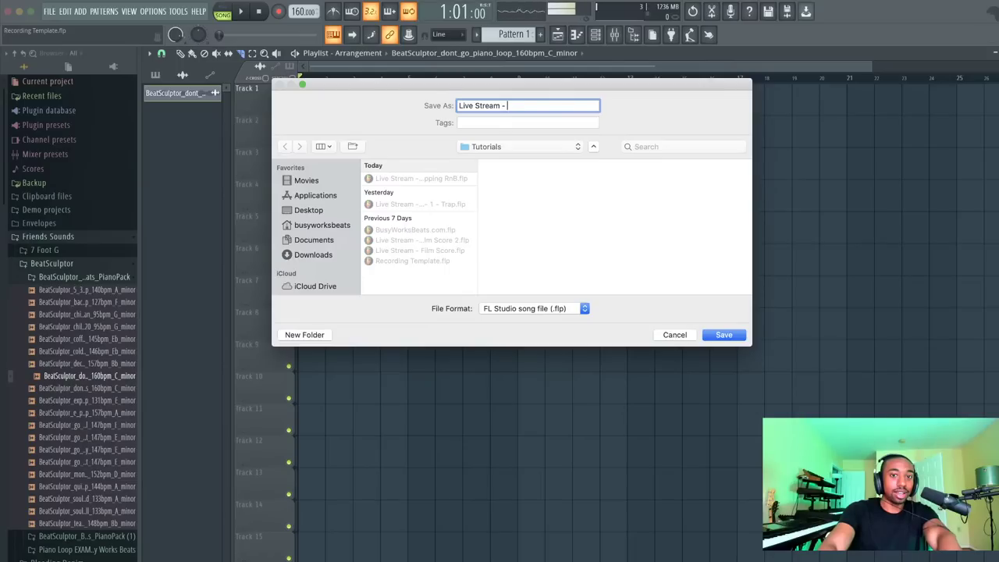
text(Trap )
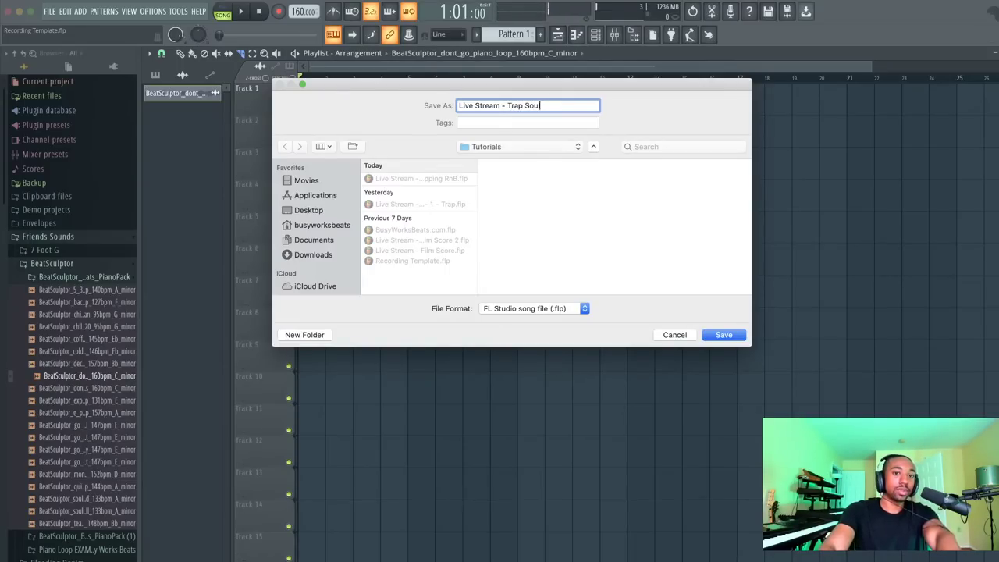
text(Soul)
key(Return)
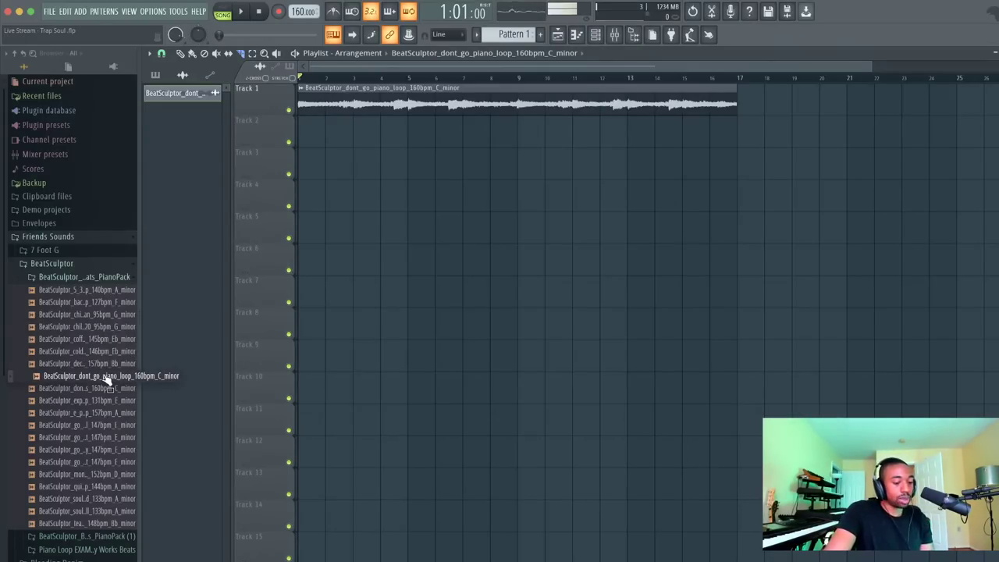
Play the opening of the piano loop at the new tempo, stop it, and restart playback from bar 1
key(space)
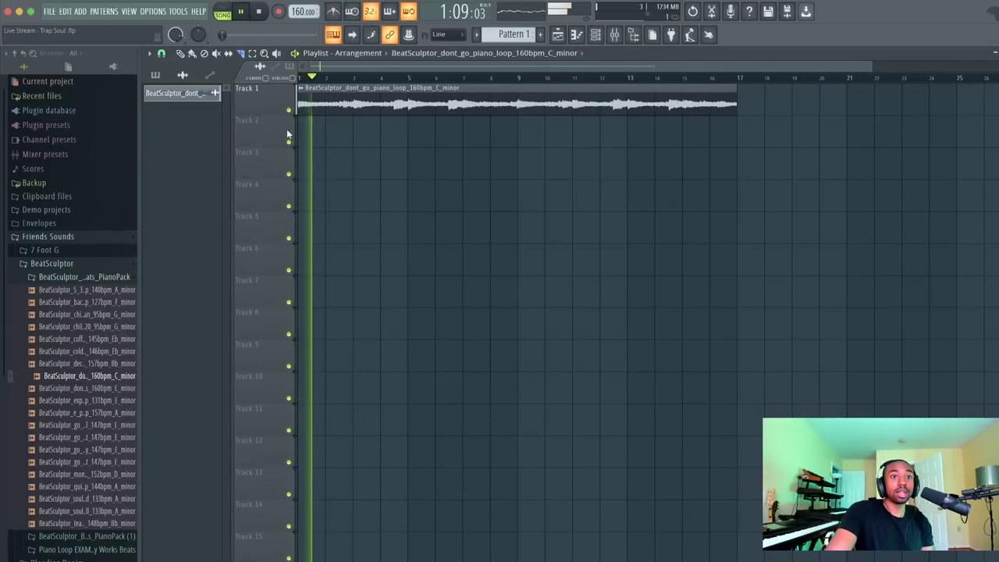
key(space)
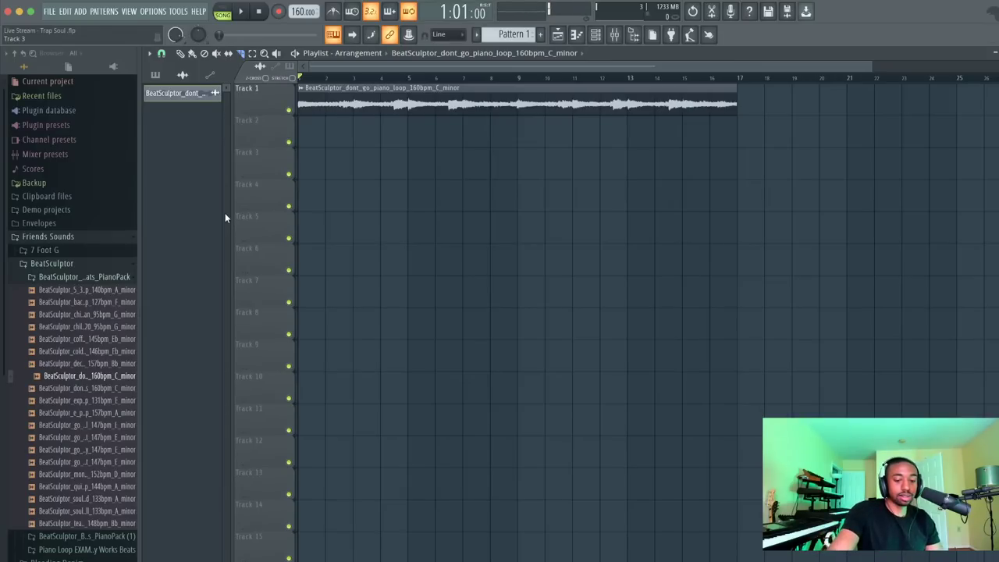
key(space)
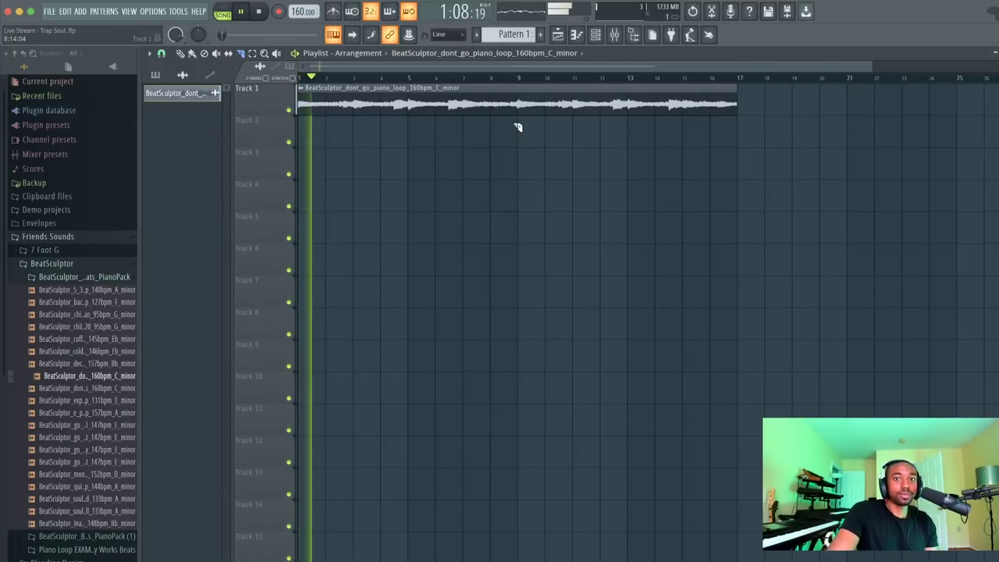
Arm mixer Insert 122 for the microphone, stop playback, and start recording audio into the playlist as an audio clip
click(595, 34)
click(614, 35)
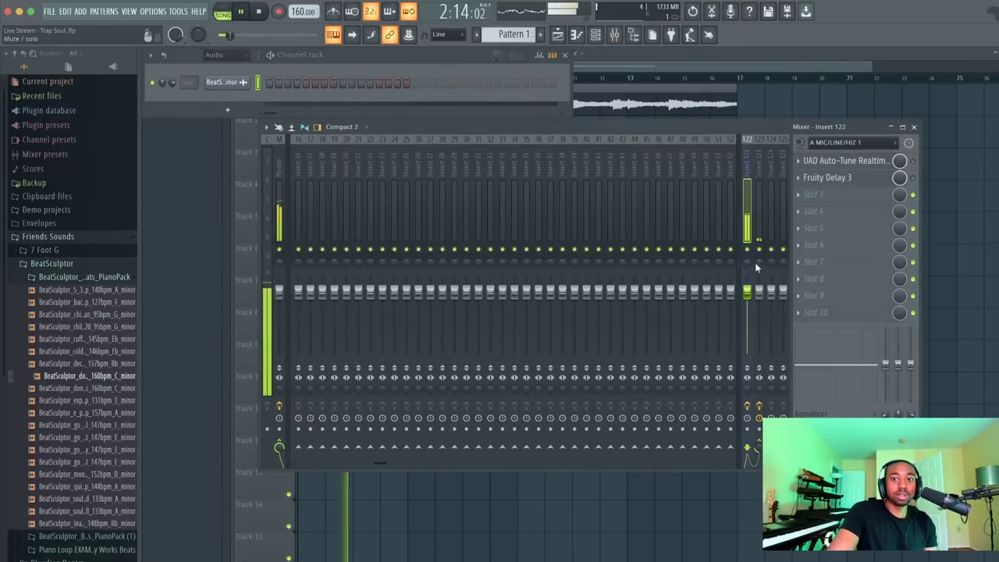
key(space)
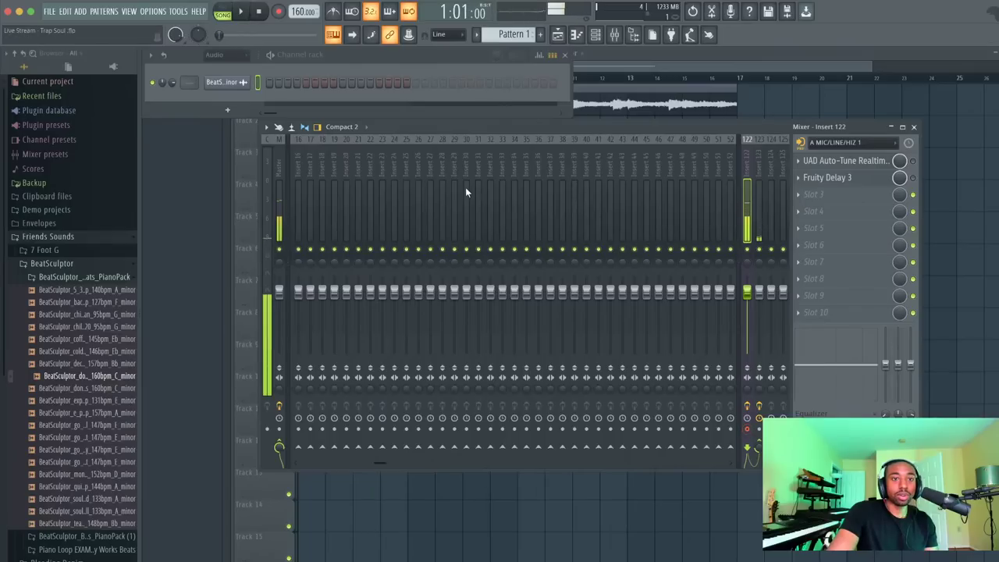
click(279, 12)
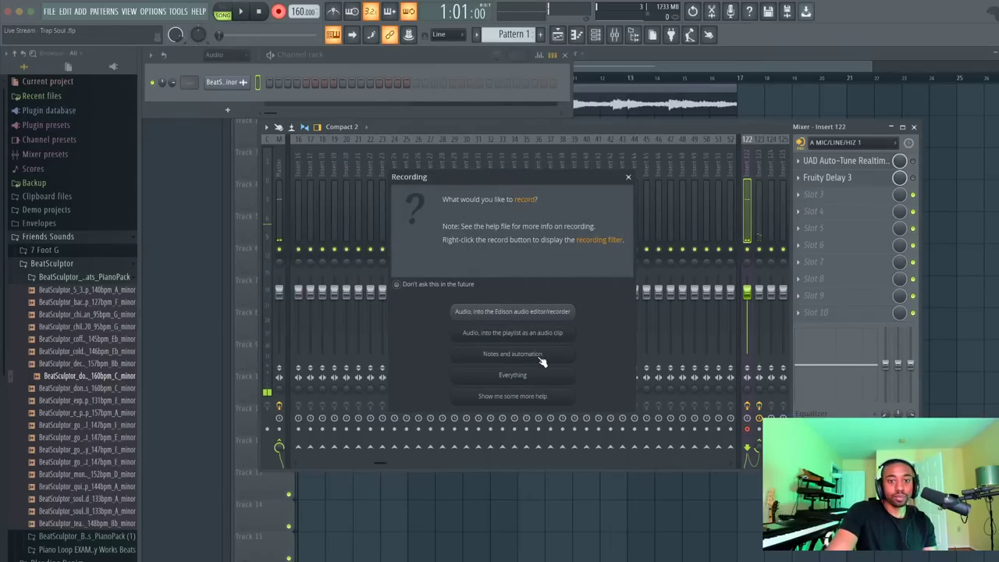
click(512, 333)
key(F9)
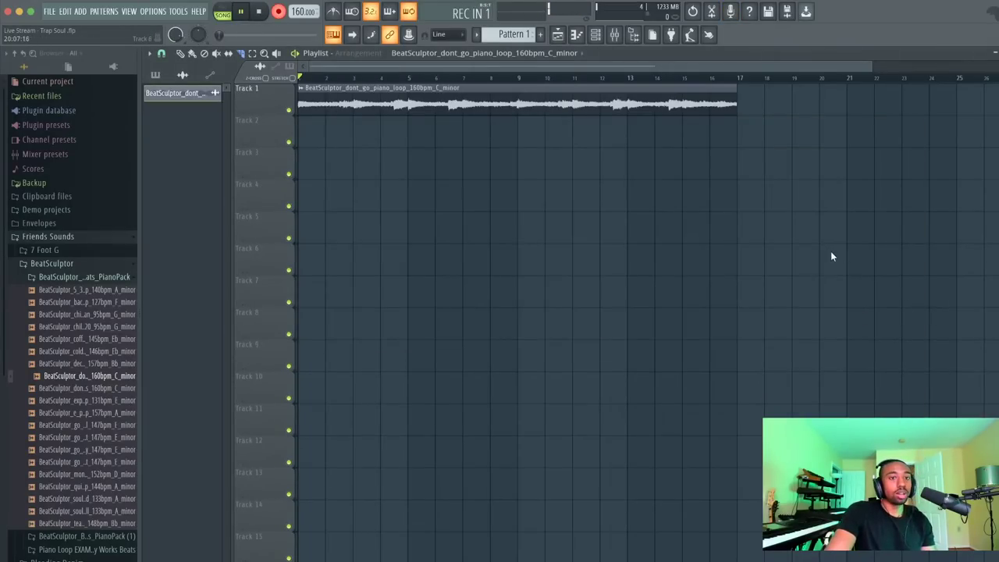
Loop-record audio takes over the 16-bar piano loop and stop the recording, with loop recording turned off at the end
key(space)
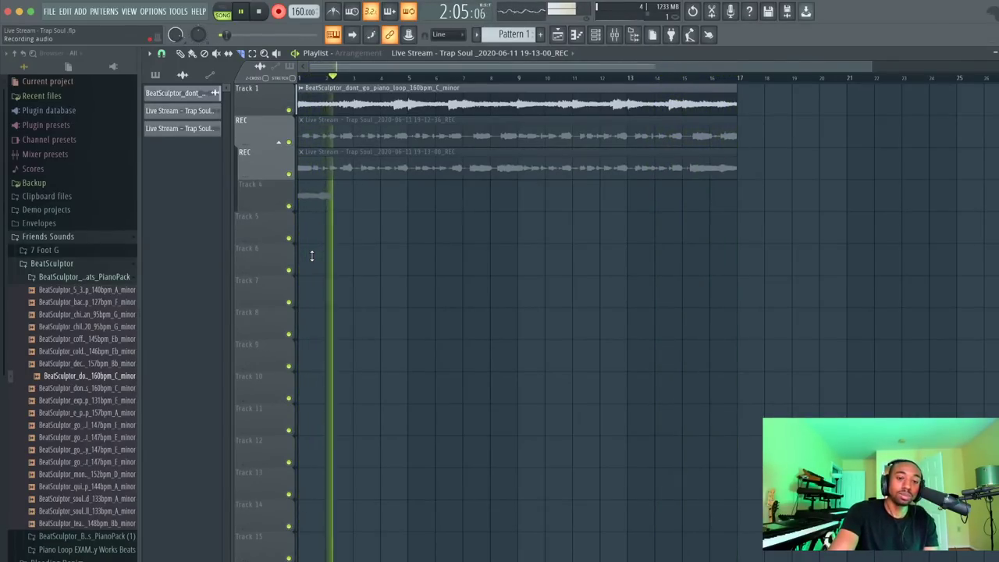
key(space)
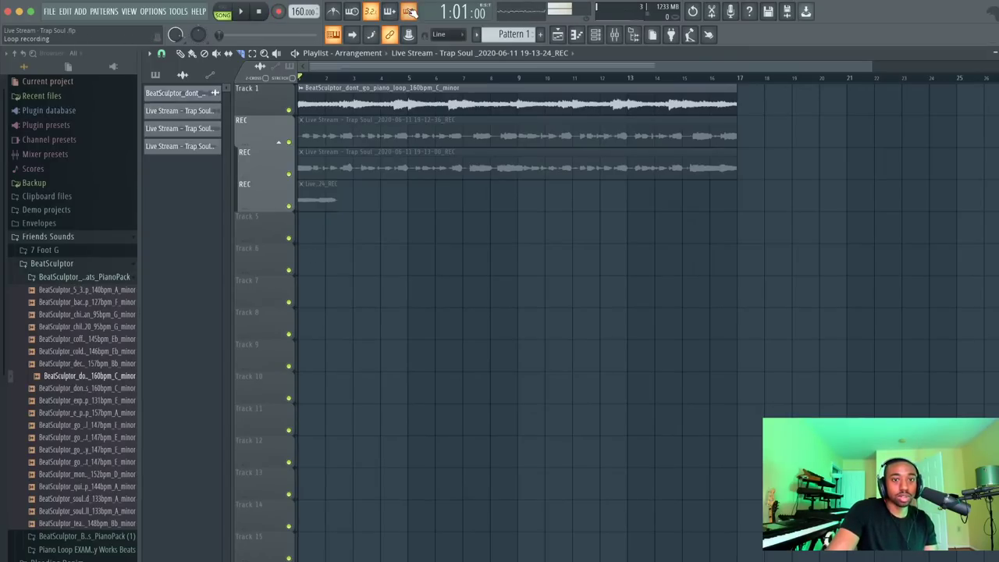
Unmute the three recorded takes stacked under the piano loop
click(192, 54)
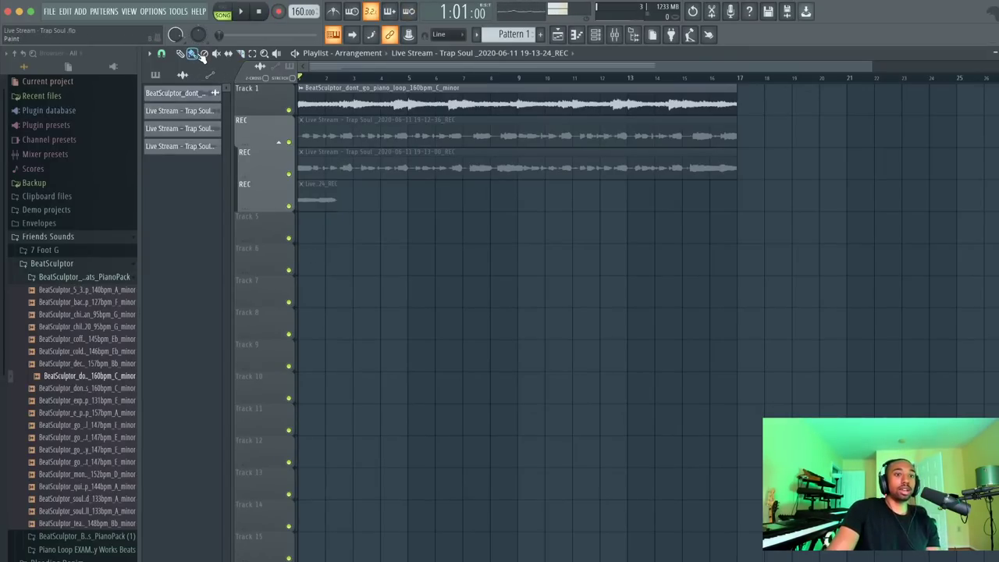
click(217, 54)
click(301, 125)
click(297, 156)
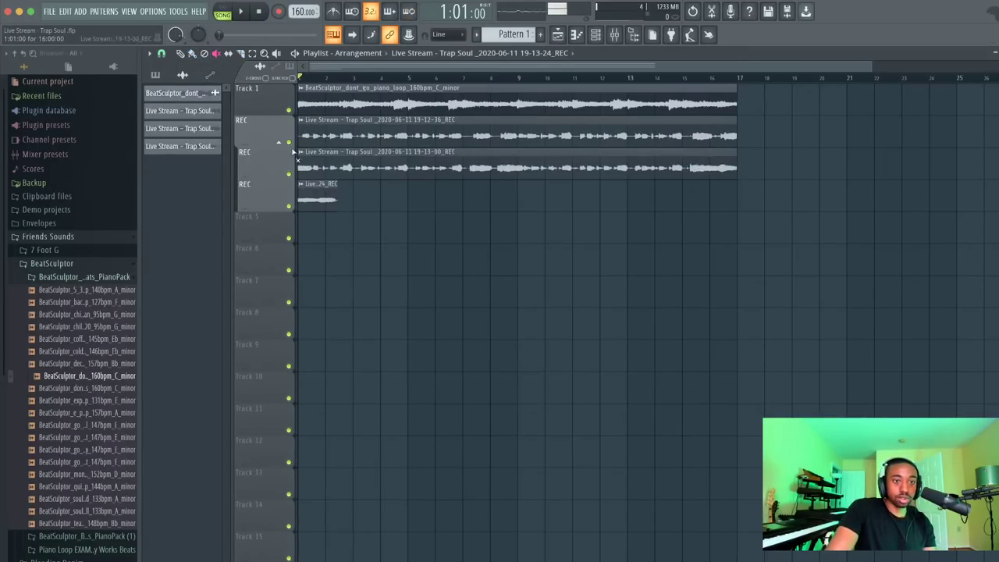
Place the second recorded take at bar 17, the short third take at bar 33, and a copy of the piano loop at bar 17
click(182, 54)
mouse_move(328, 162)
mouse_down()
mouse_move(596, 192)
mouse_move(739, 149)
mouse_move(761, 154)
mouse_up()
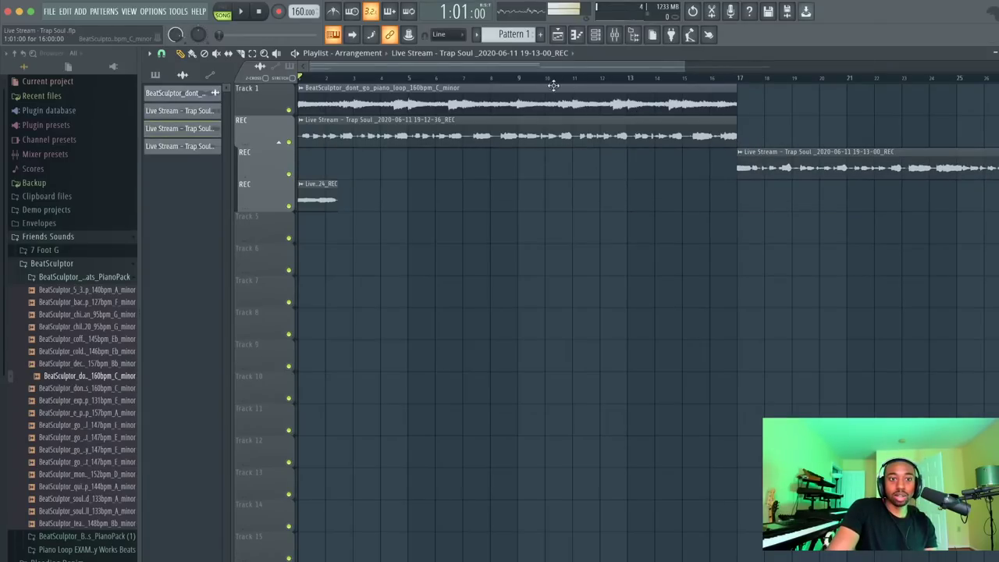
scroll(454, 83, down, 3)
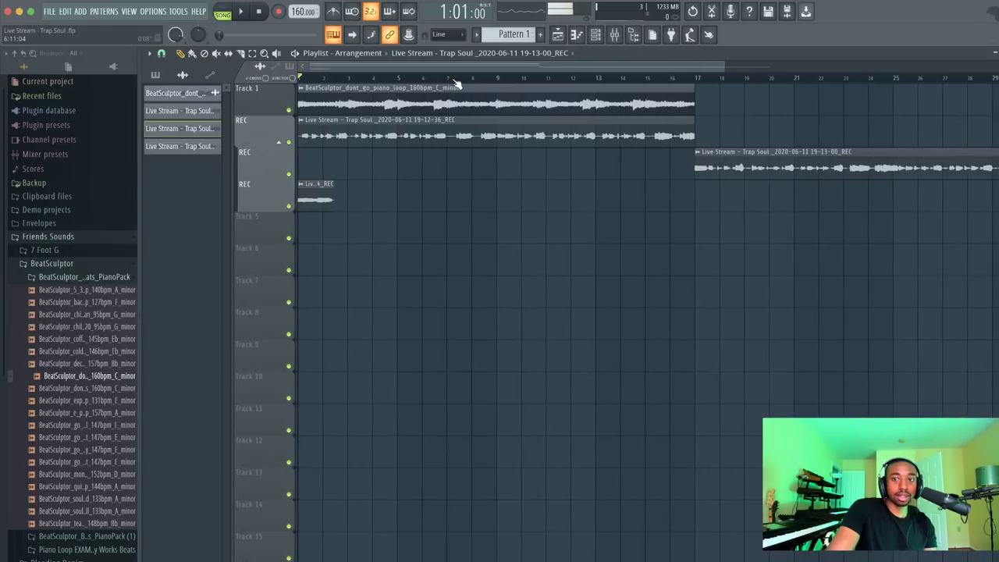
drag(318, 207, 941, 141)
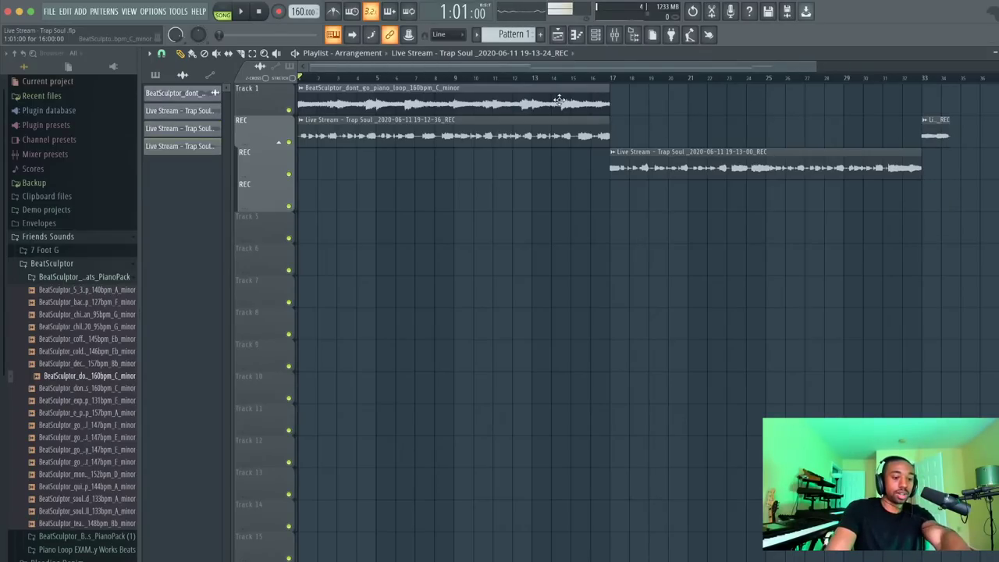
drag(560, 100, 877, 93)
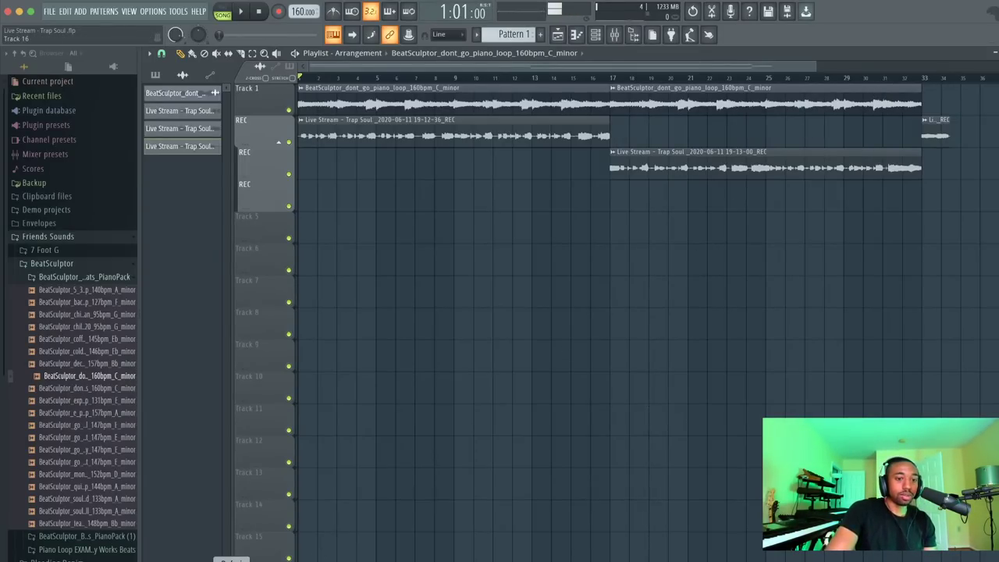
Switch to the browser's Live streaming window and search the web for "drake tidal track" in a new tab
key(super+Tab)
right_click(354, 558)
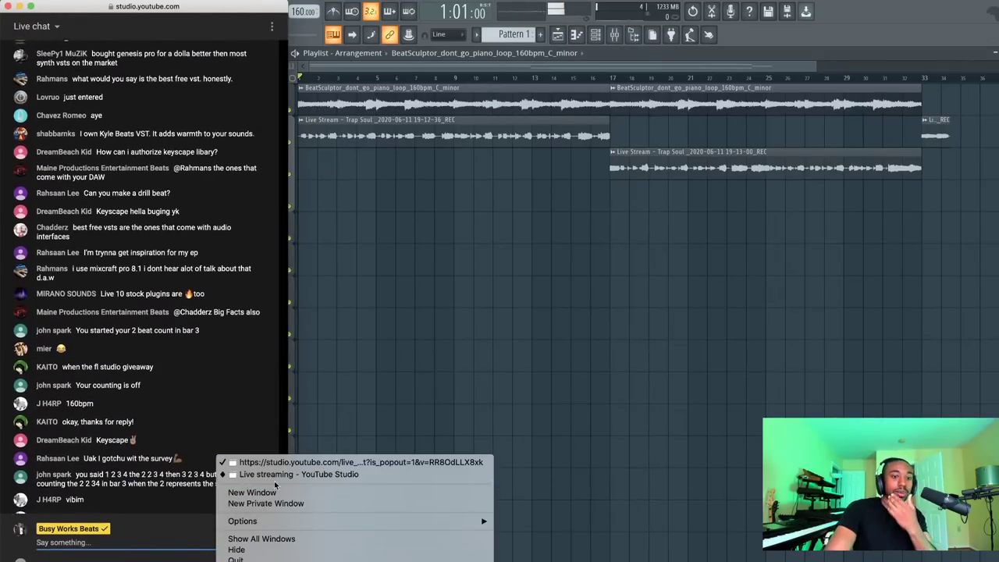
click(290, 475)
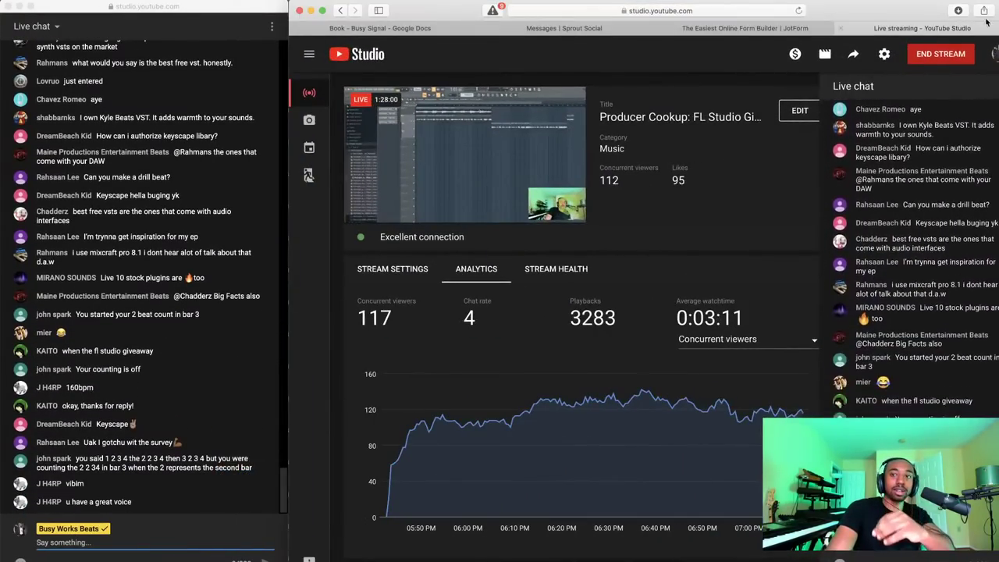
key(super+t)
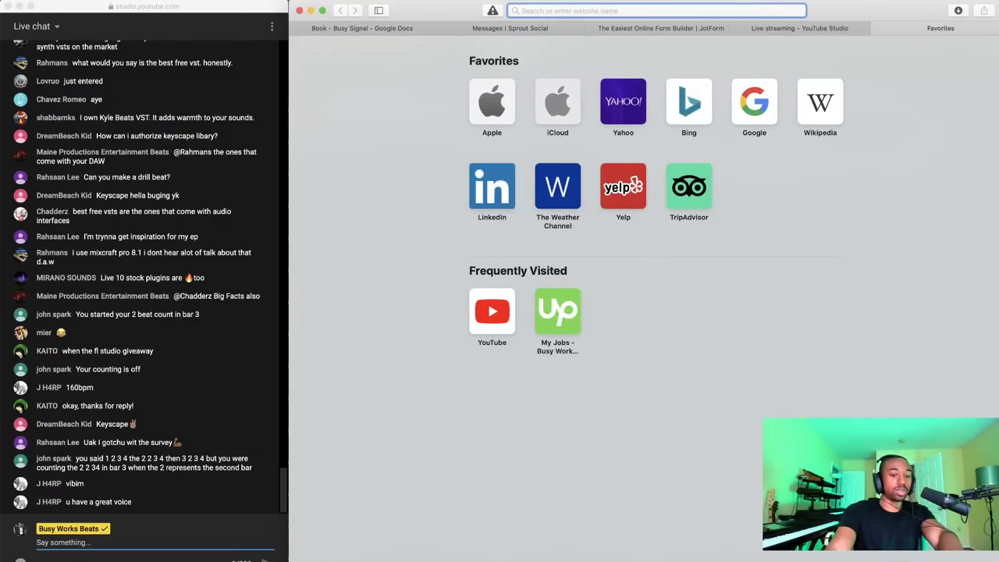
text(drake)
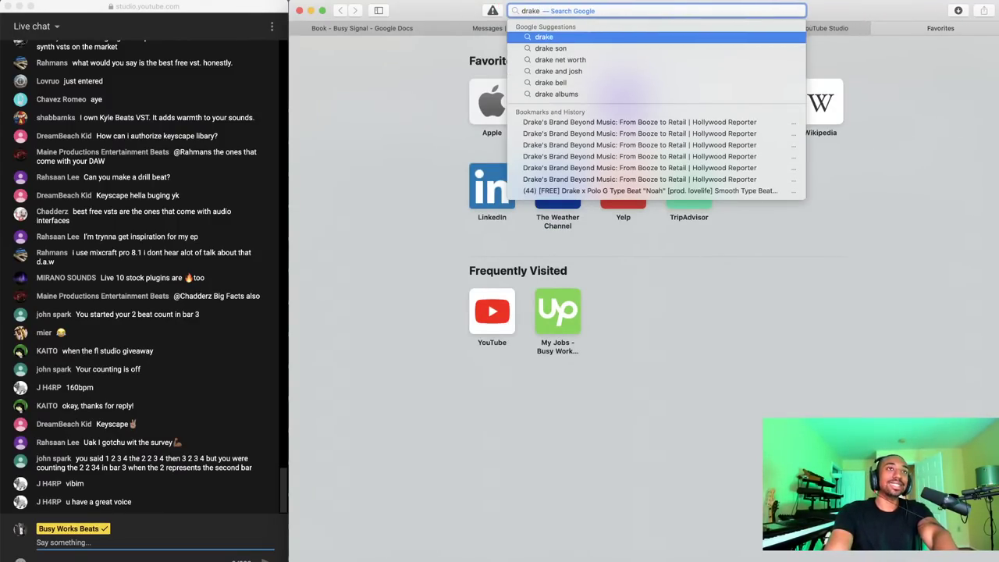
text( tidal trak)
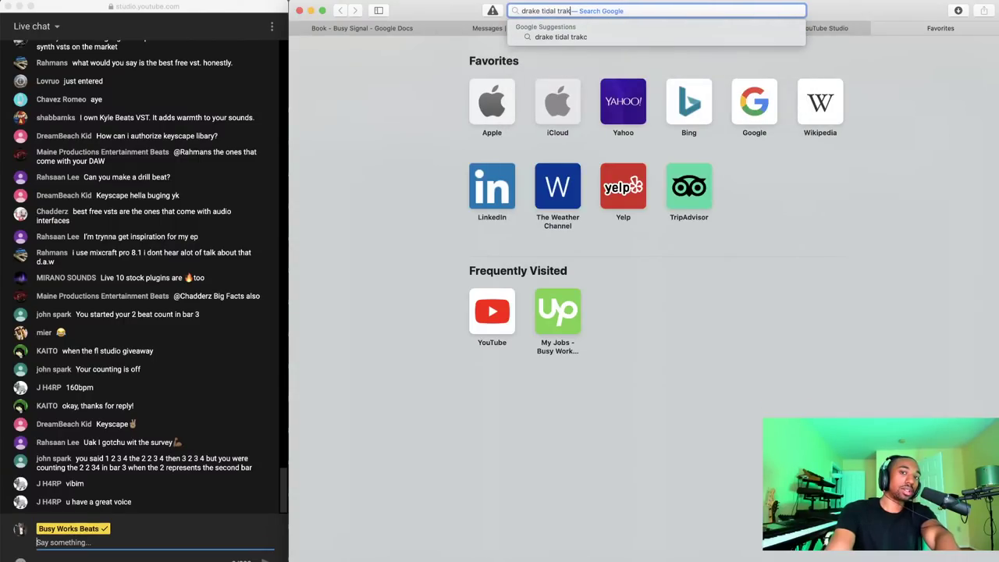
key(BackSpace)
text(ck)
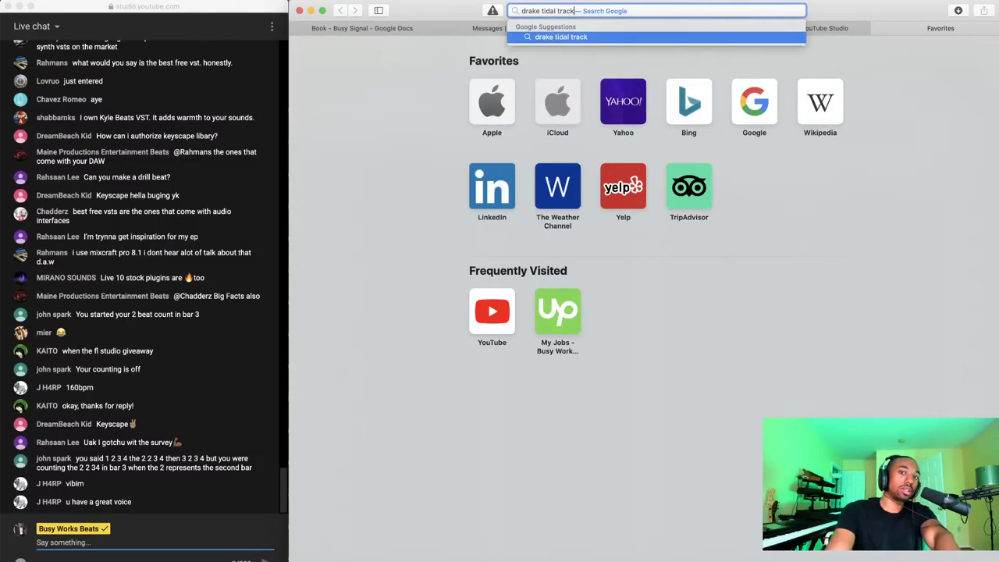
key(Return)
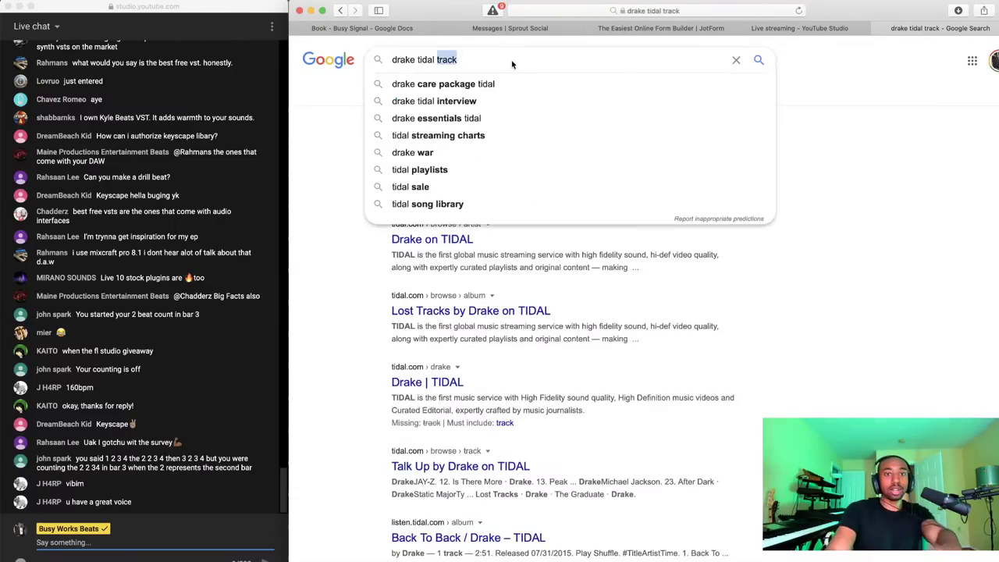
Replace the Google search with "chicago freestyle"
triple_click(513, 62)
text(chicago)
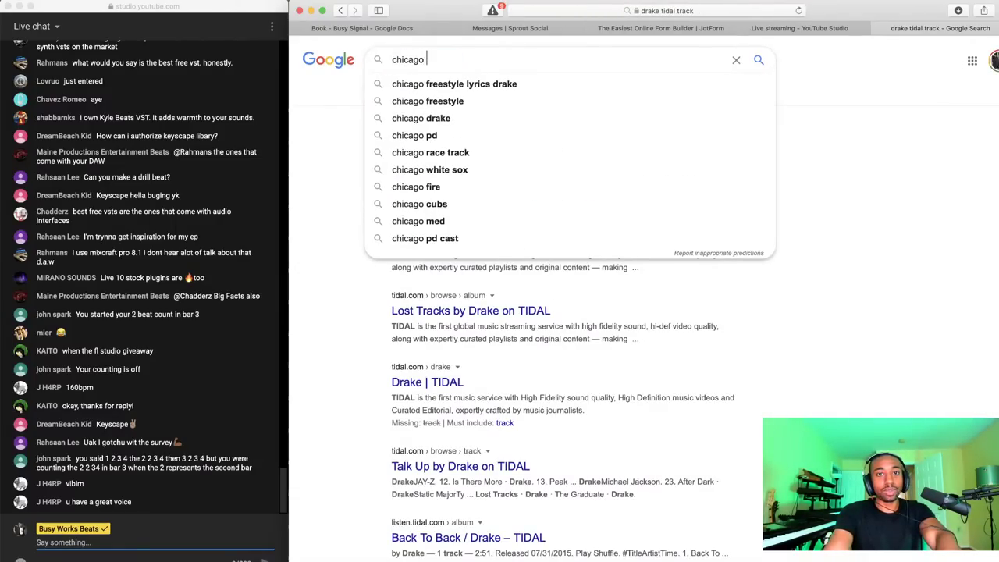
click(453, 103)
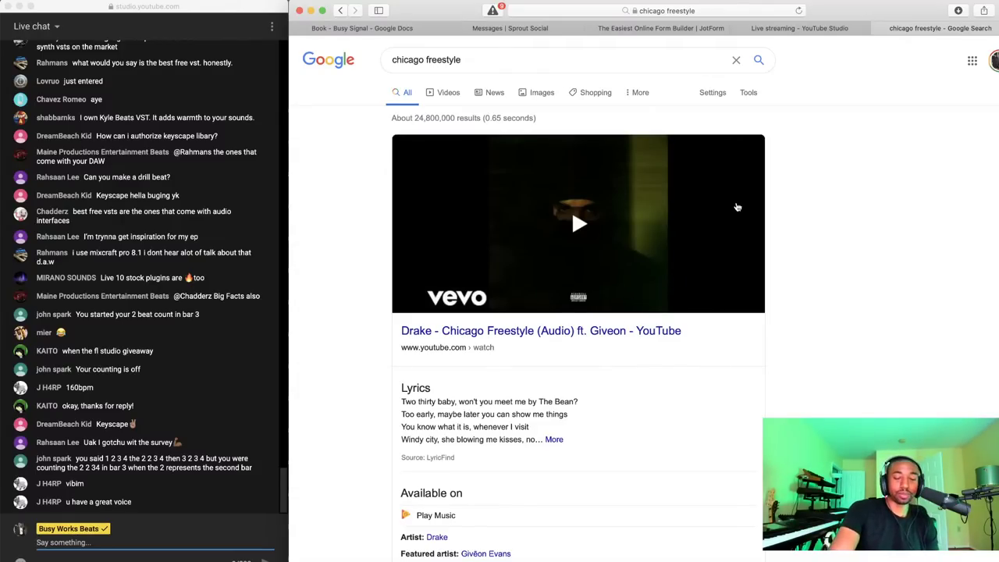
Close the search results tab, minimize the browser window and return to the playlist in FL Studio
click(877, 30)
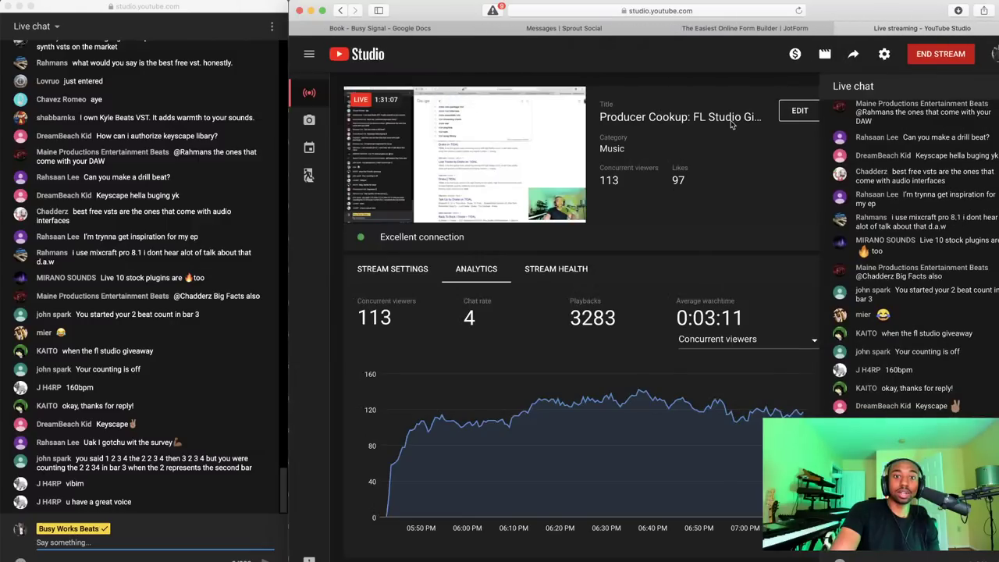
click(310, 10)
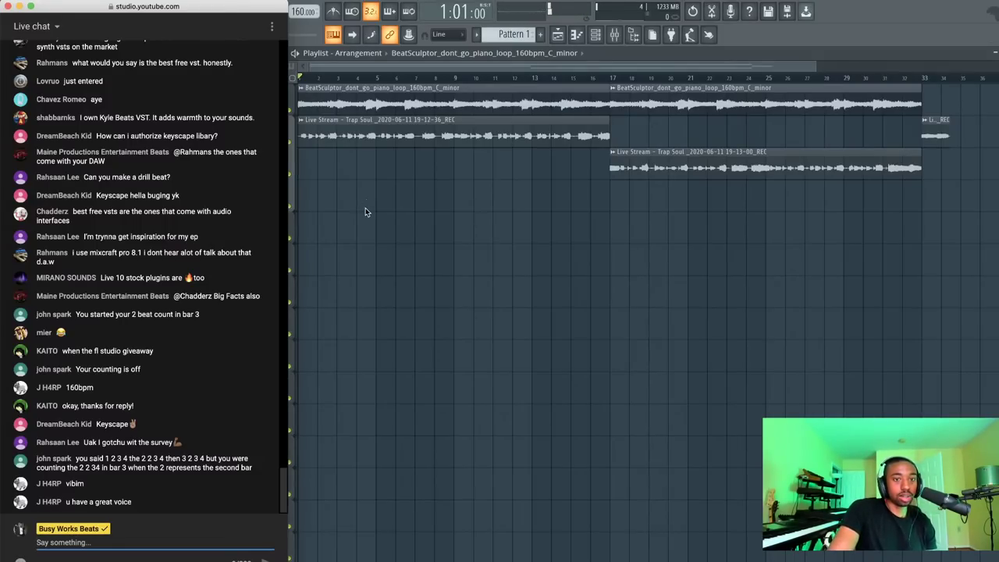
click(631, 58)
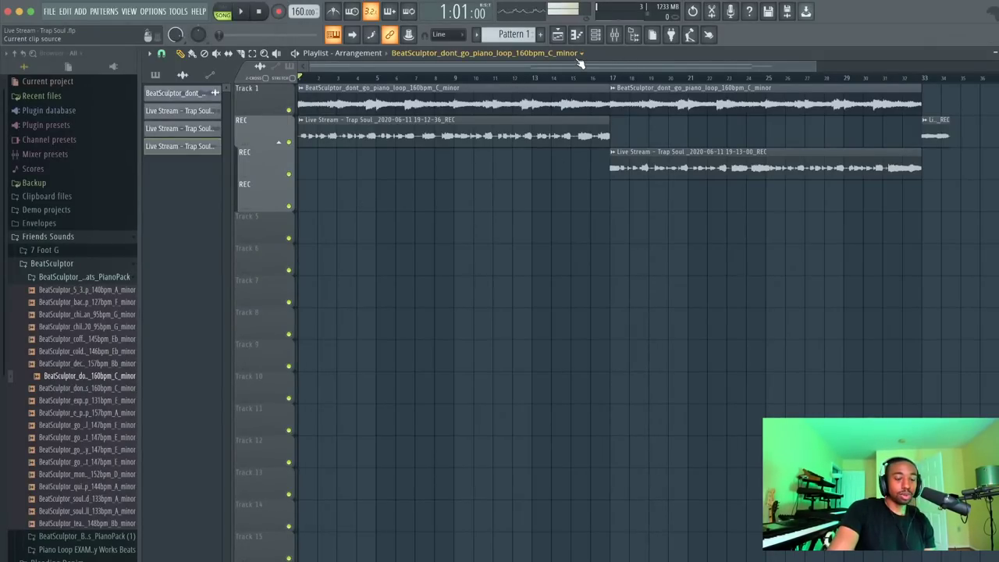
Display the channel rack during a short playback and enlarge it to show all four audio channels
click(244, 15)
click(614, 34)
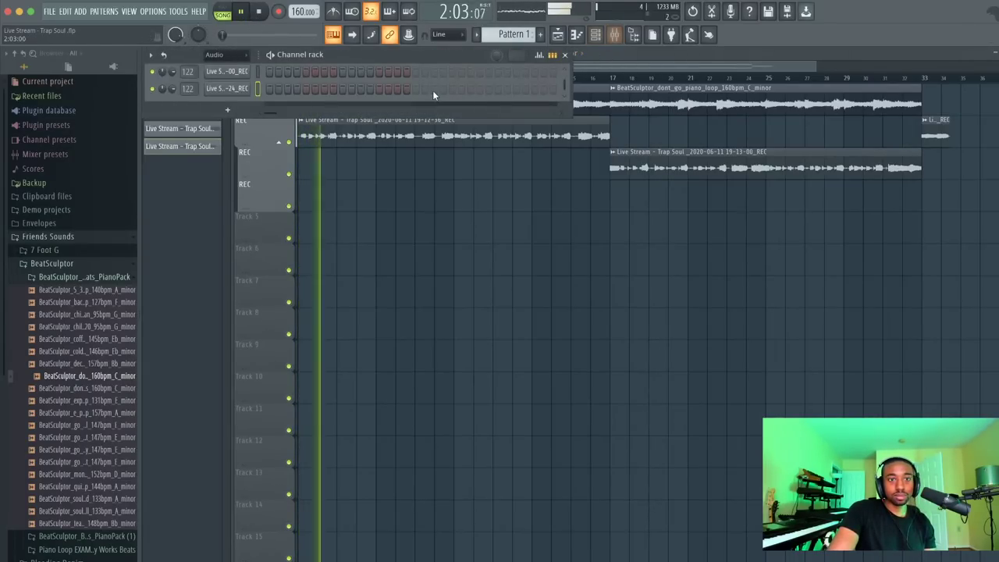
drag(248, 115, 252, 201)
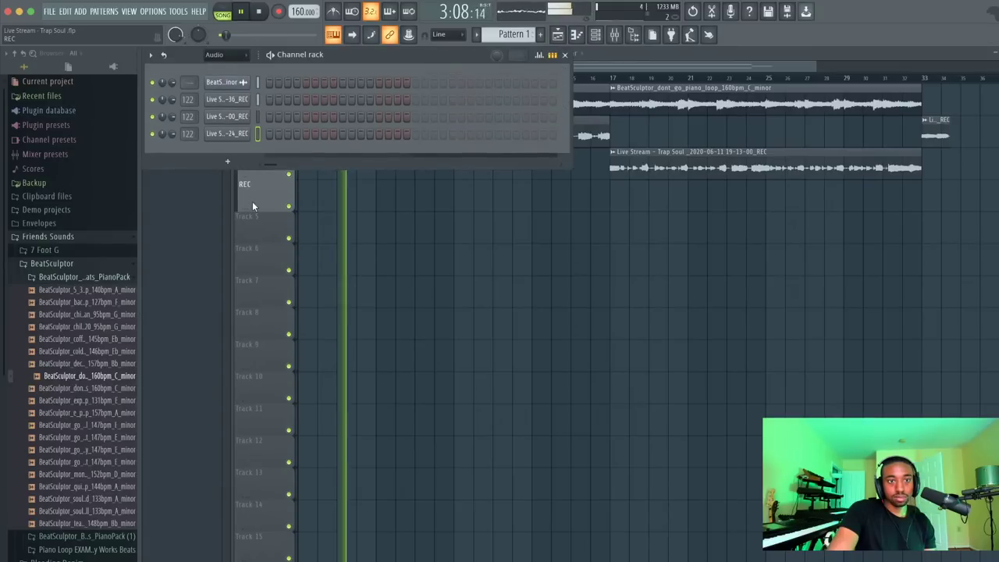
key(space)
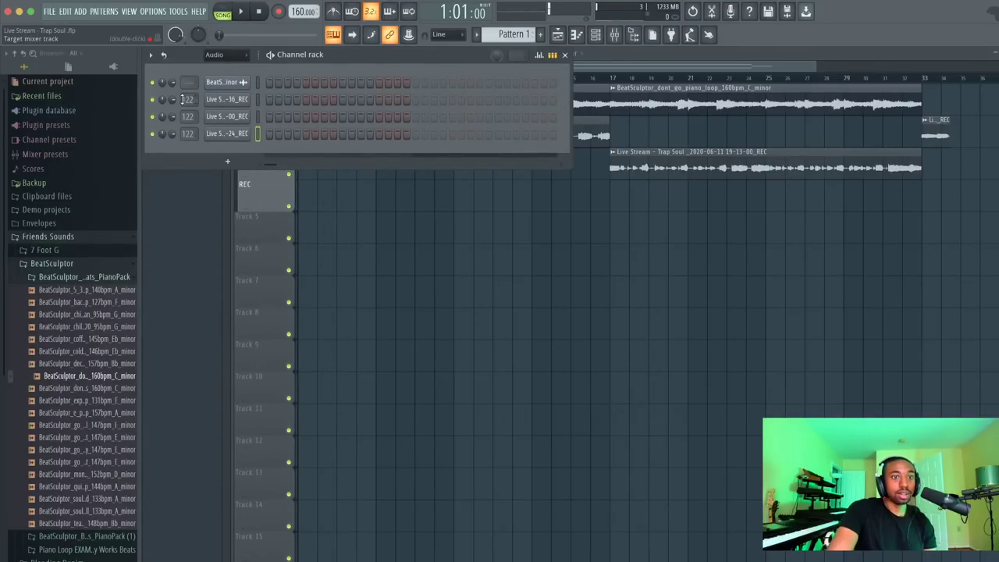
Route all three recorded take channels to mixer track 5, copying the first take's track value to the other two
scroll(187, 99, down, 3)
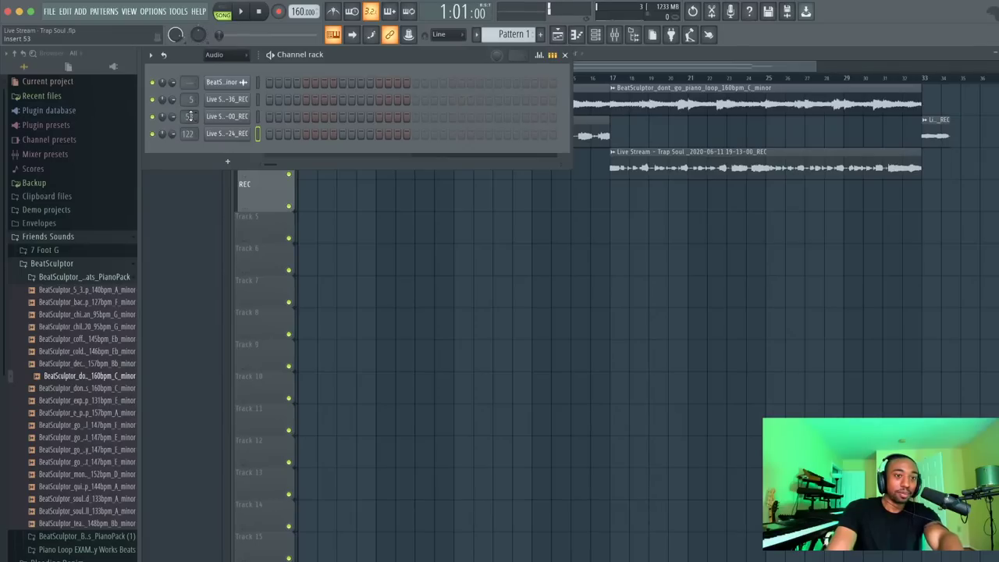
click(190, 98)
click(230, 226)
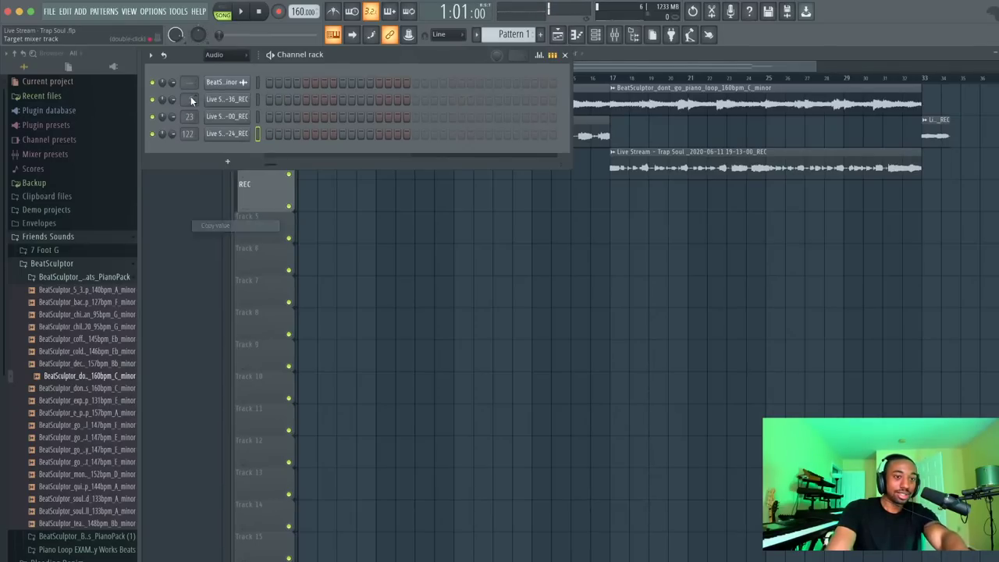
click(190, 117)
click(230, 256)
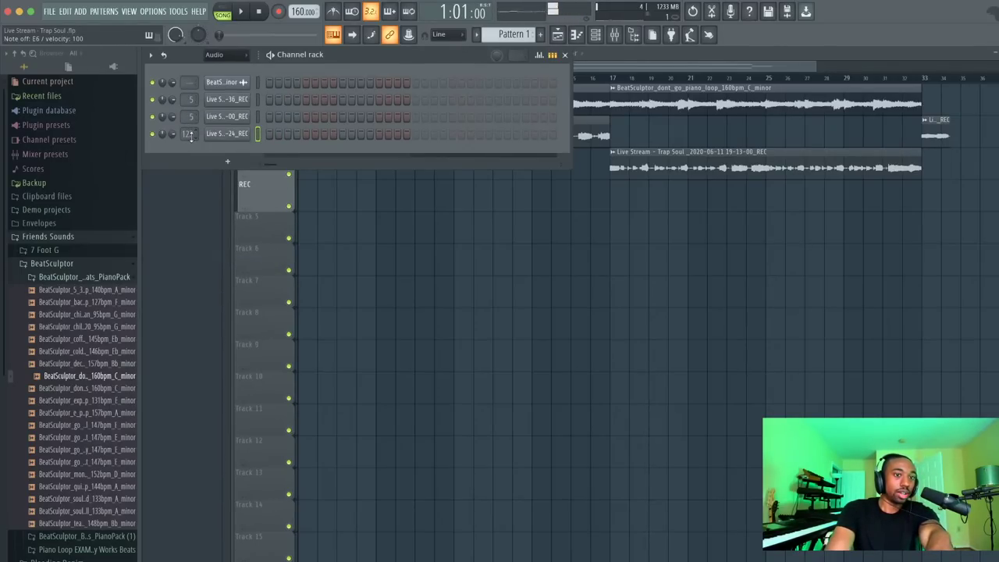
click(191, 134)
click(223, 278)
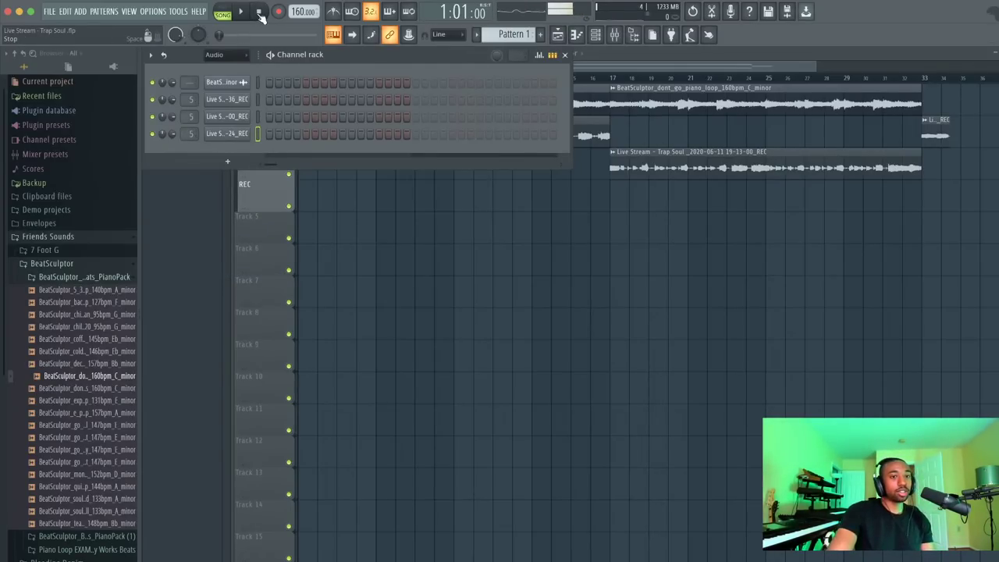
Switch to the YouTube Studio live streaming window to check the chat and stream analytics, and return to FL Studio
key(super+Tab)
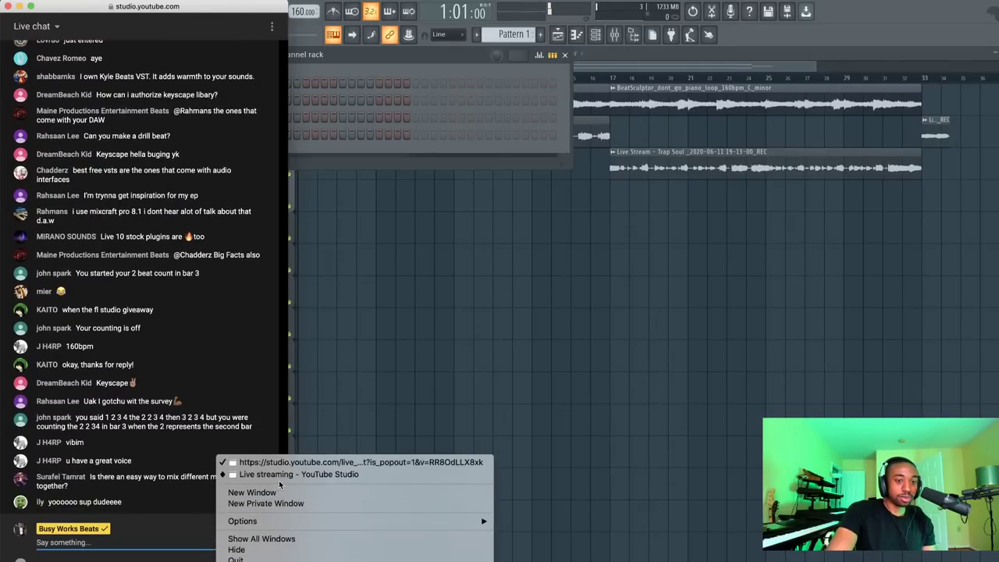
click(280, 473)
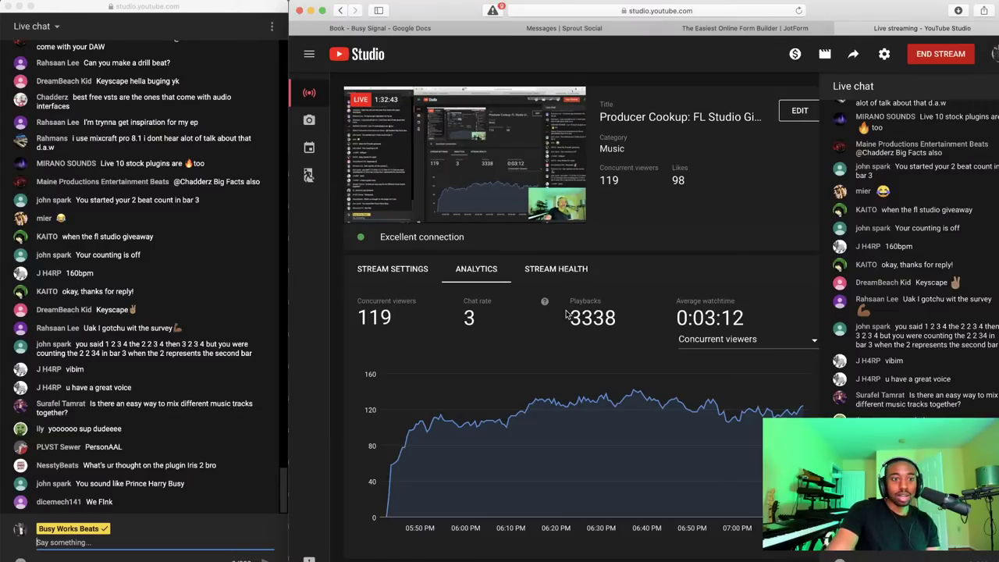
key(super+Tab)
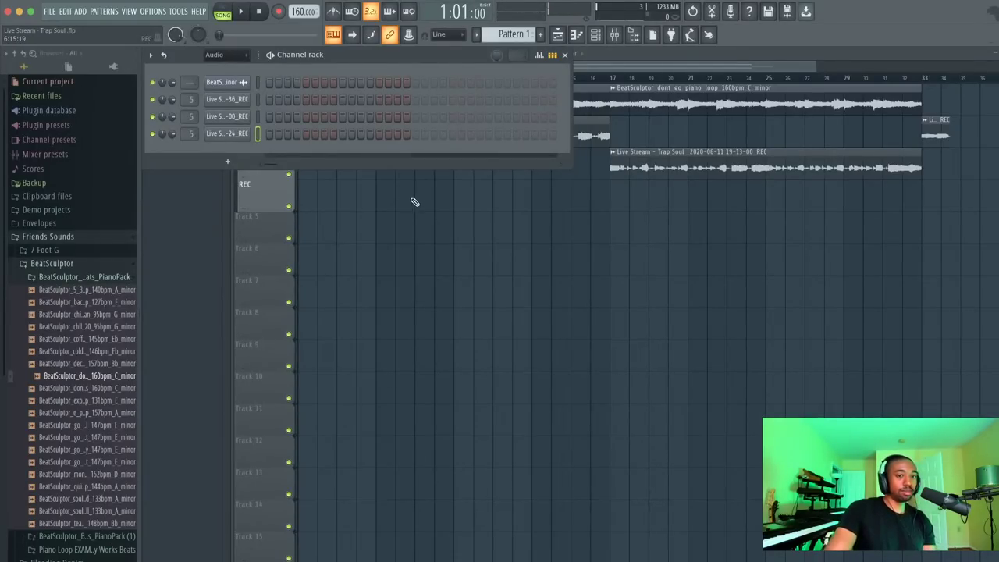
Display the mixer alongside the channel rack and route the piano loop channel to mixer track 1
key(F6)
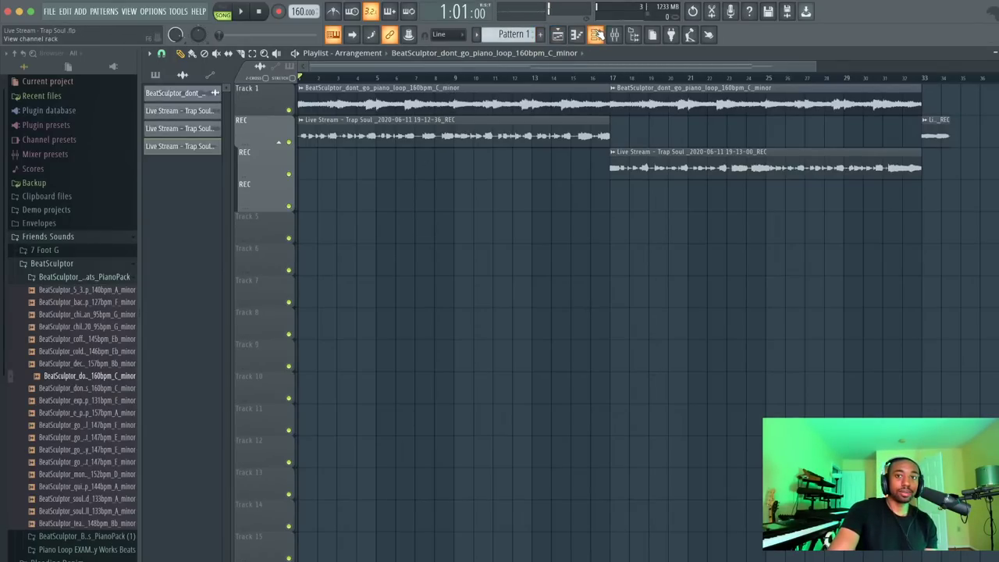
click(596, 35)
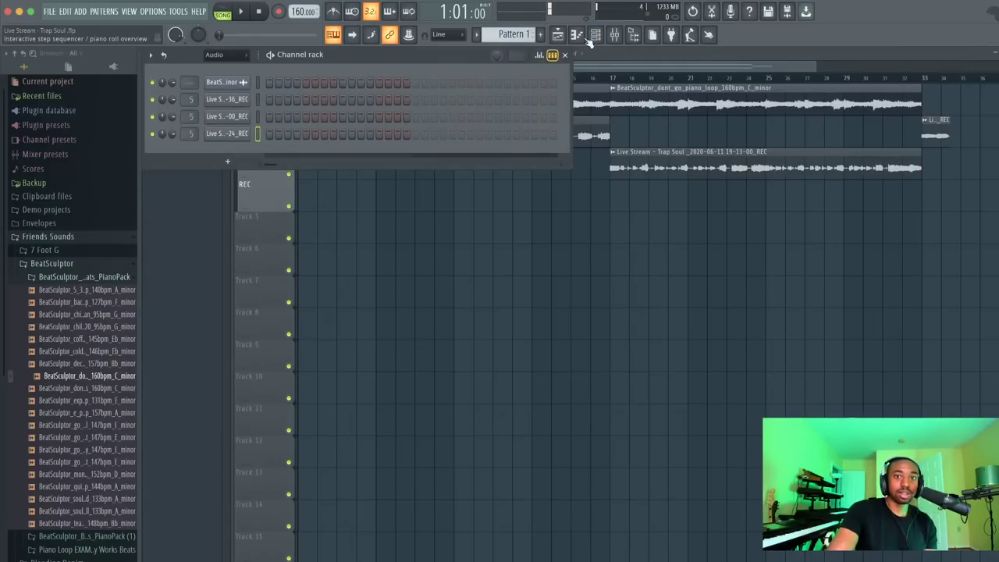
click(615, 34)
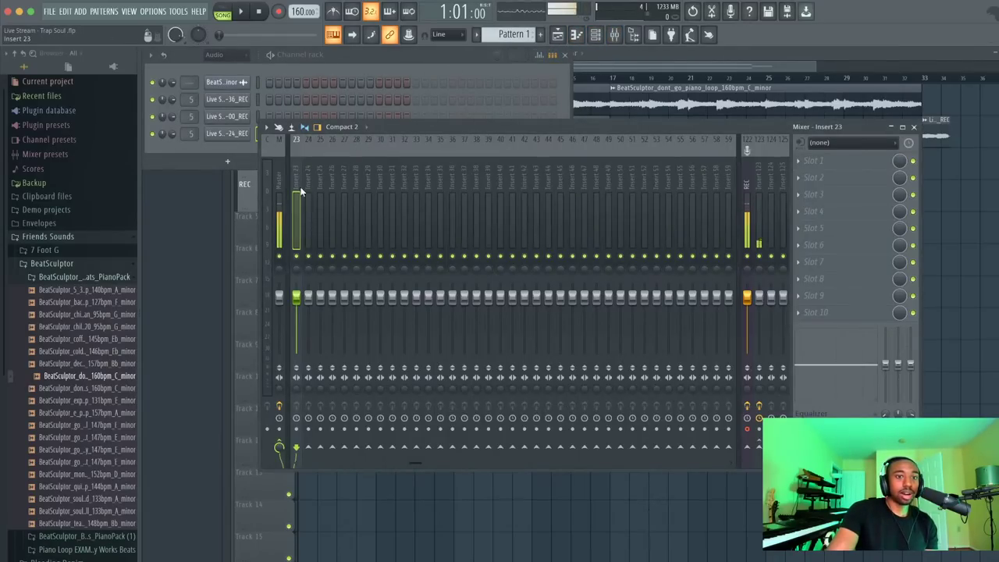
scroll(305, 173, up, 8)
scroll(305, 175, up, 2)
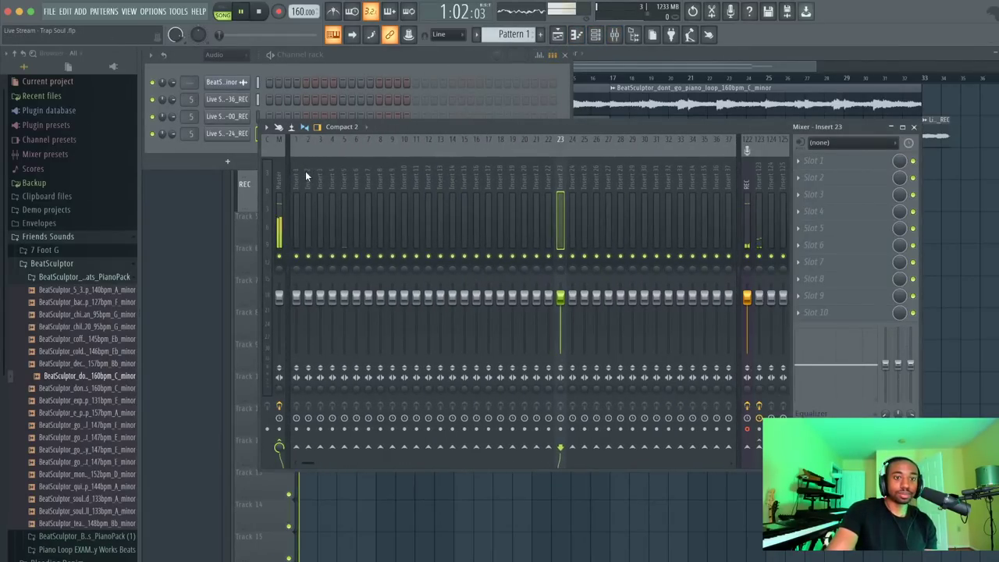
click(191, 82)
scroll(191, 82, up, 1)
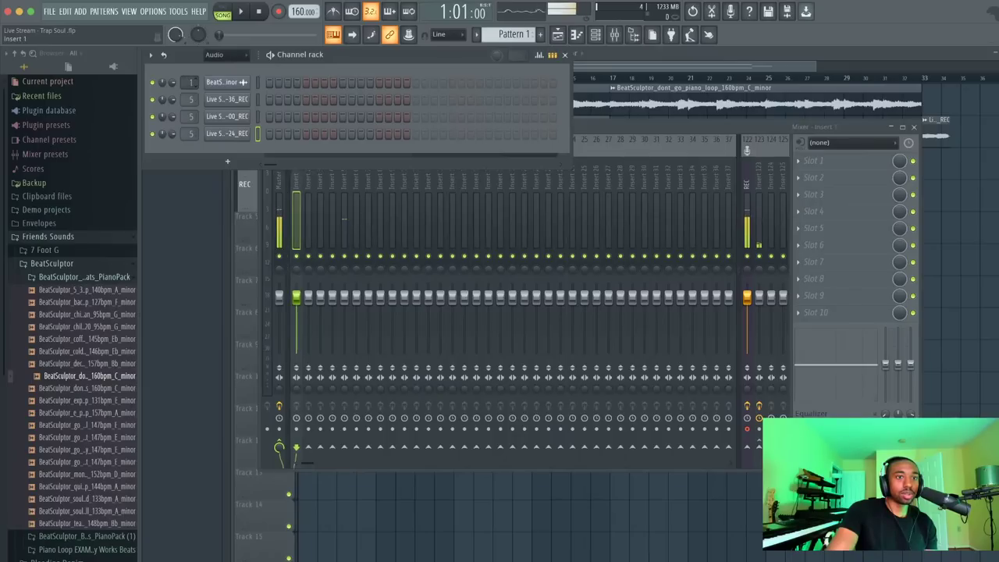
Play the arrangement and watch the levels of the piano loop and the recorded takes in the mixer
click(348, 262)
key(space)
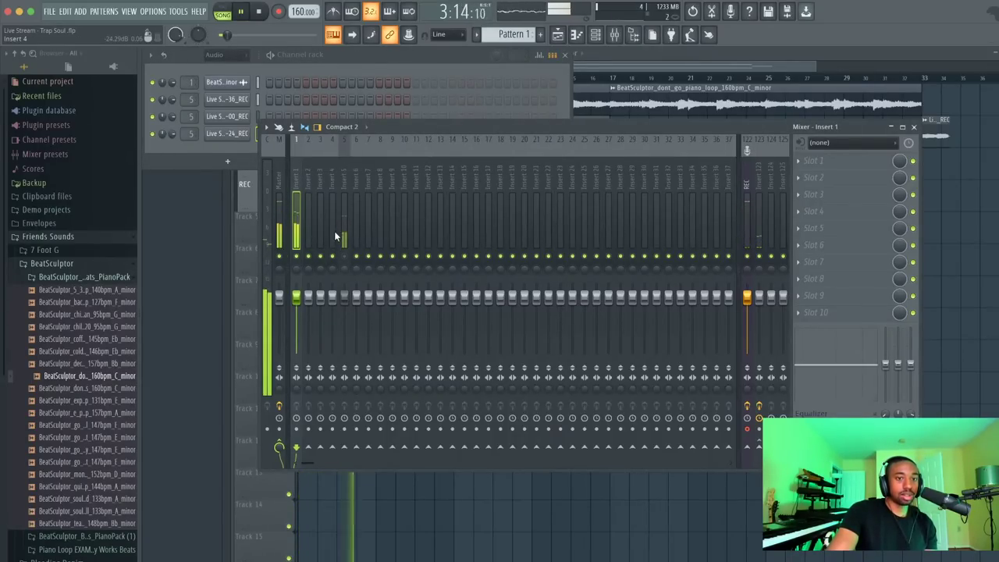
key(space)
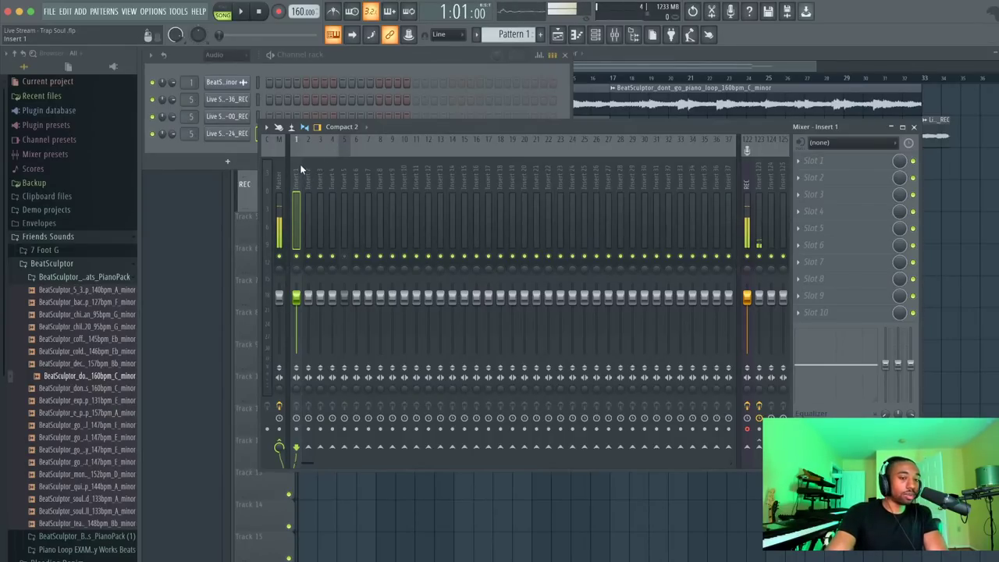
Bring the playlist back into view and zoom out its timeline to show the full arrangement
click(344, 57)
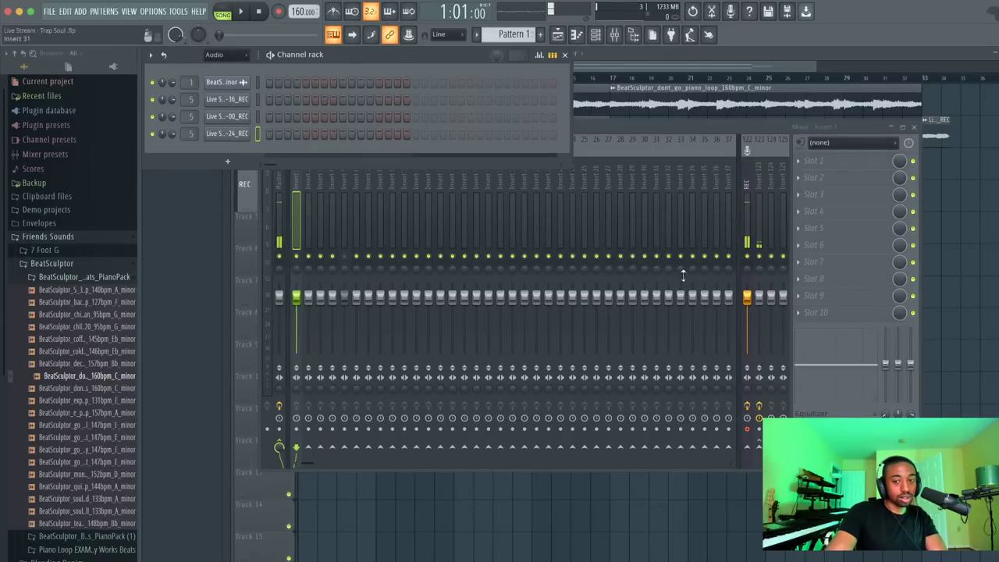
key(F5)
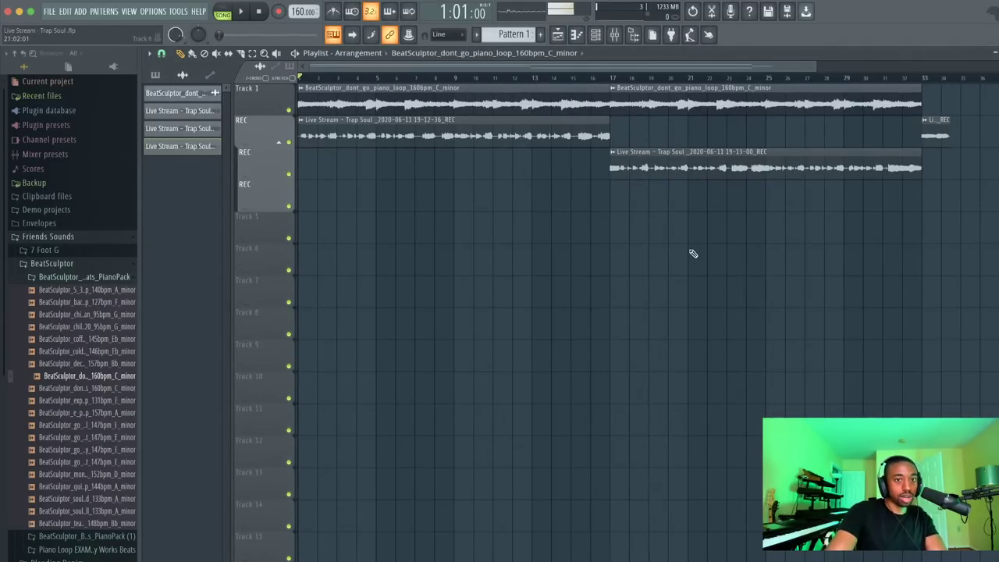
key(space)
key(space)
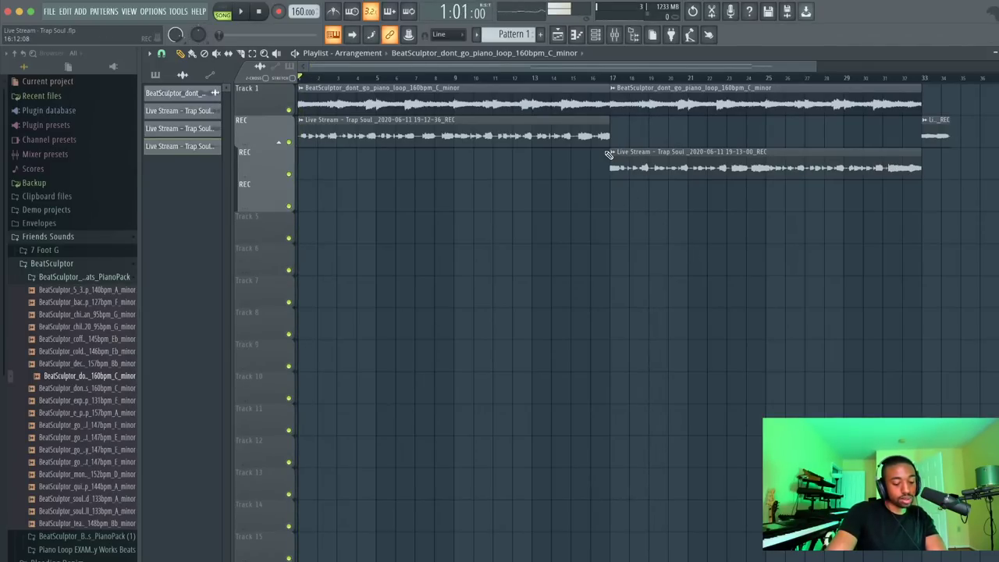
scroll(609, 154, down, 3)
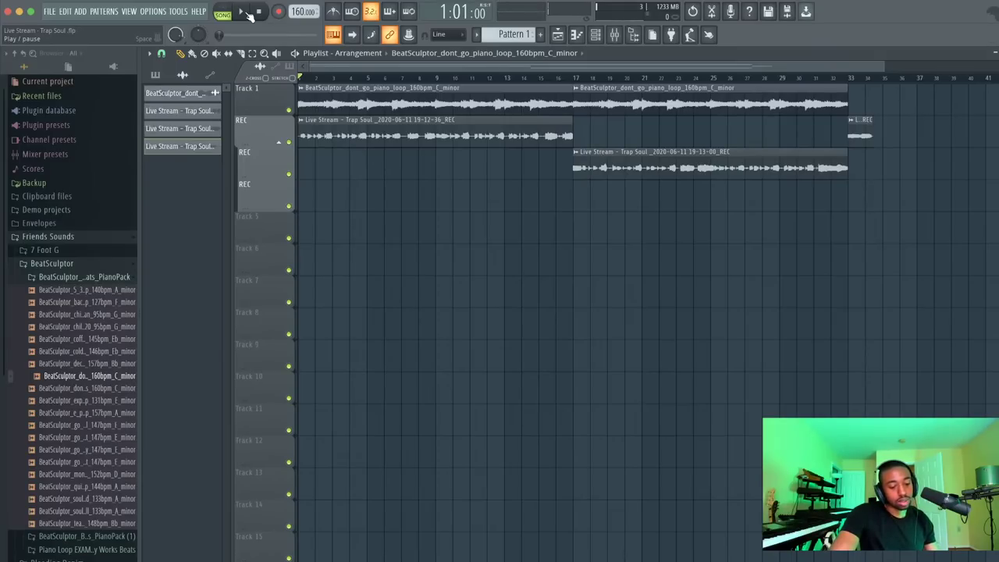
Play the song with the mixer displayed and lower the volume fader of mixer track 1 slightly
click(245, 13)
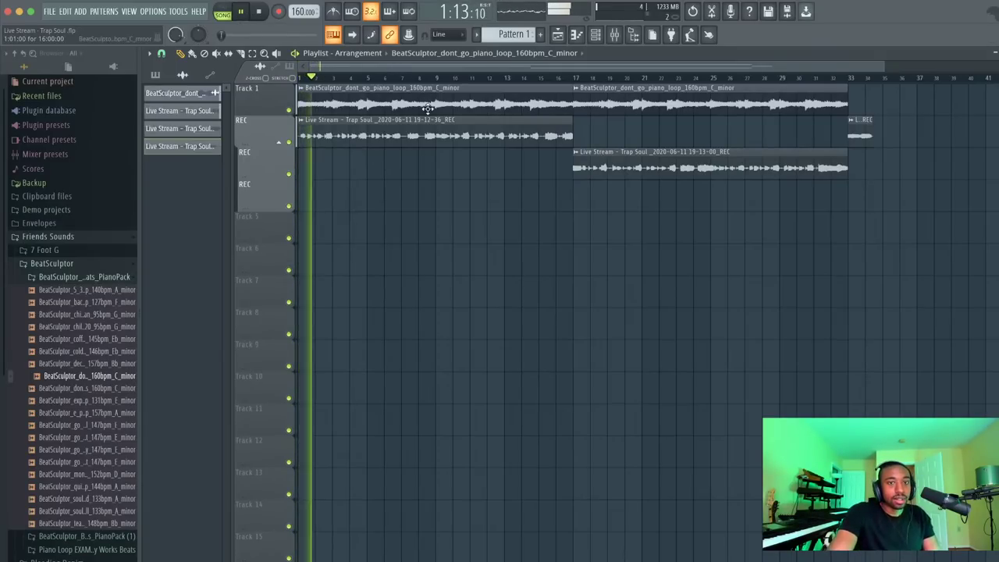
click(634, 33)
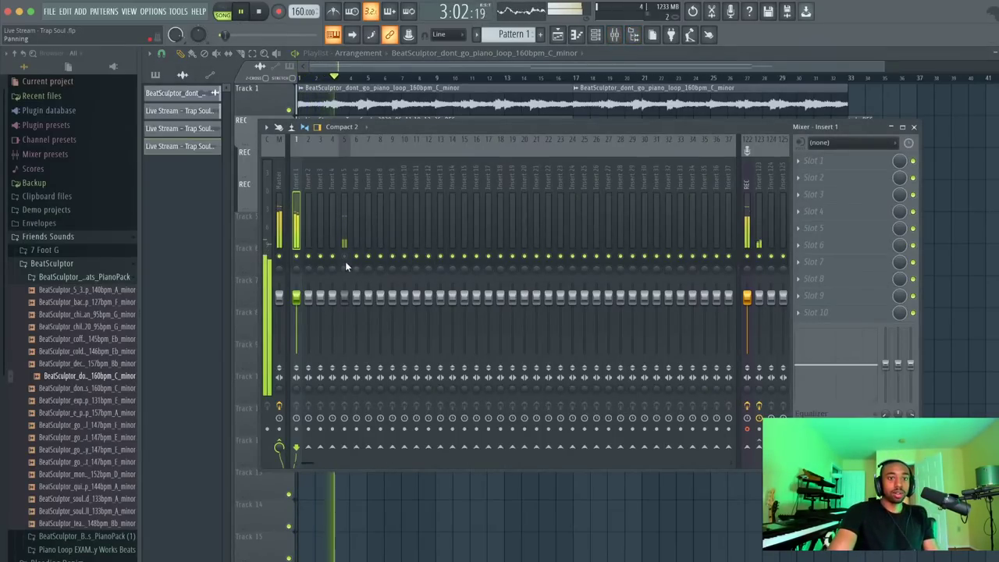
click(339, 221)
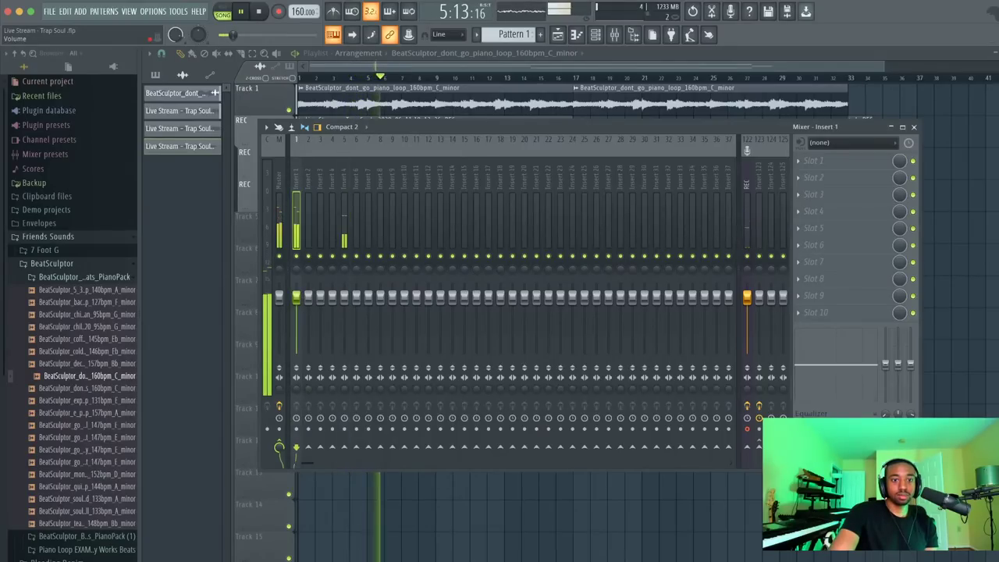
drag(297, 298, 302, 308)
Stop playback and load UAD SSL E Channel Strip into slot 1 of mixer track 5
click(344, 254)
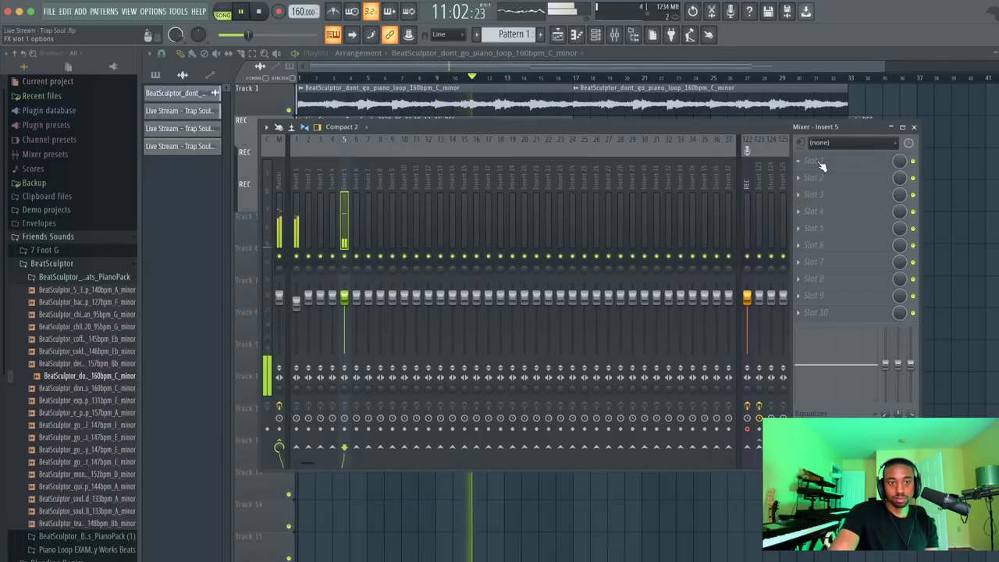
key(space)
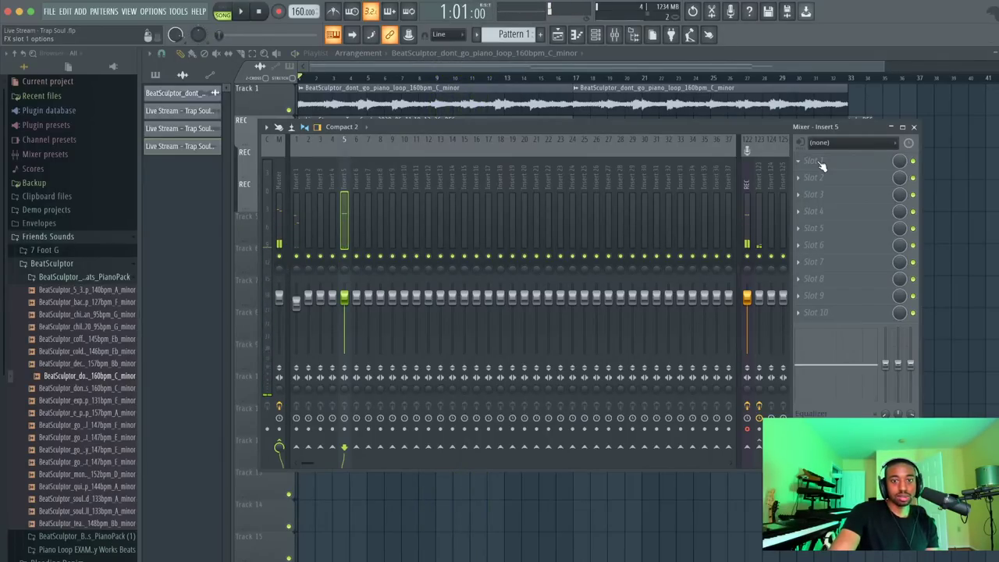
click(820, 164)
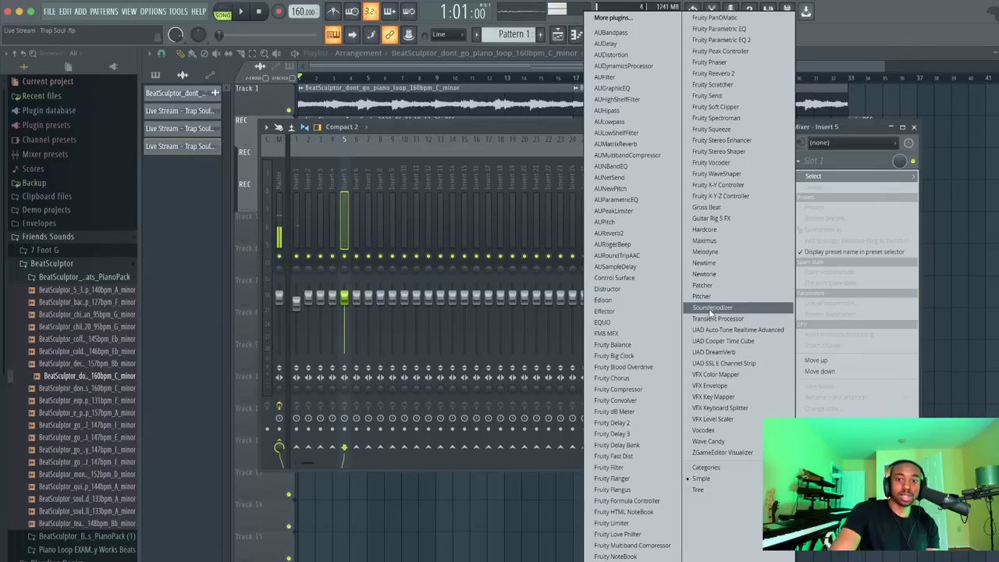
click(726, 364)
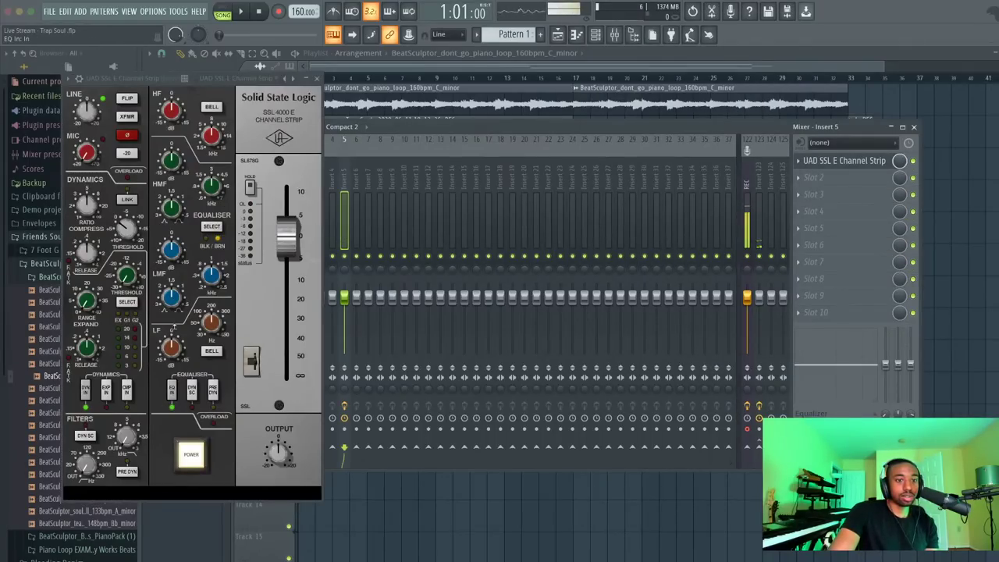
Try an LF gain of -5.4 dB on the channel strip during playback and browse the effects available for slot 2
key(space)
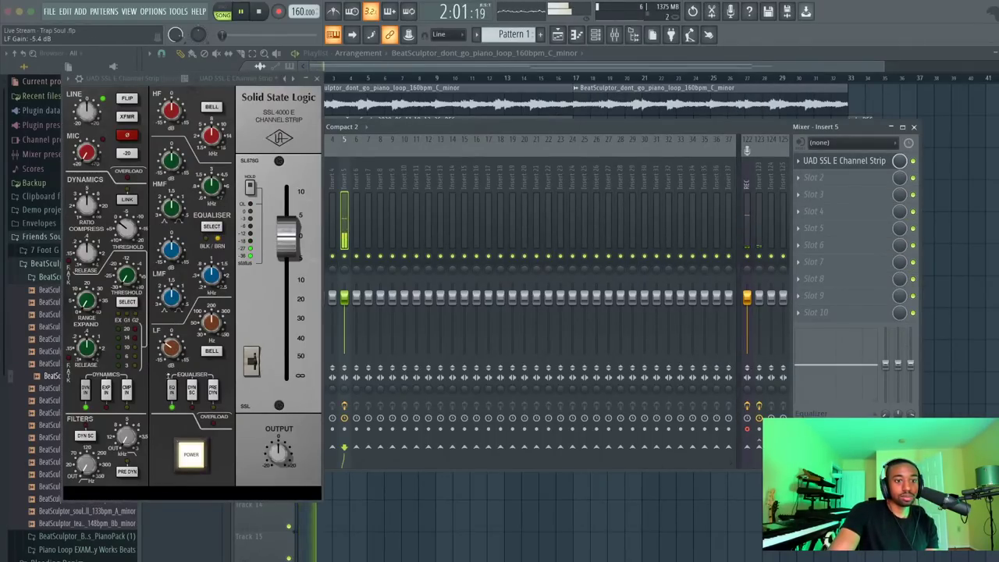
key(space)
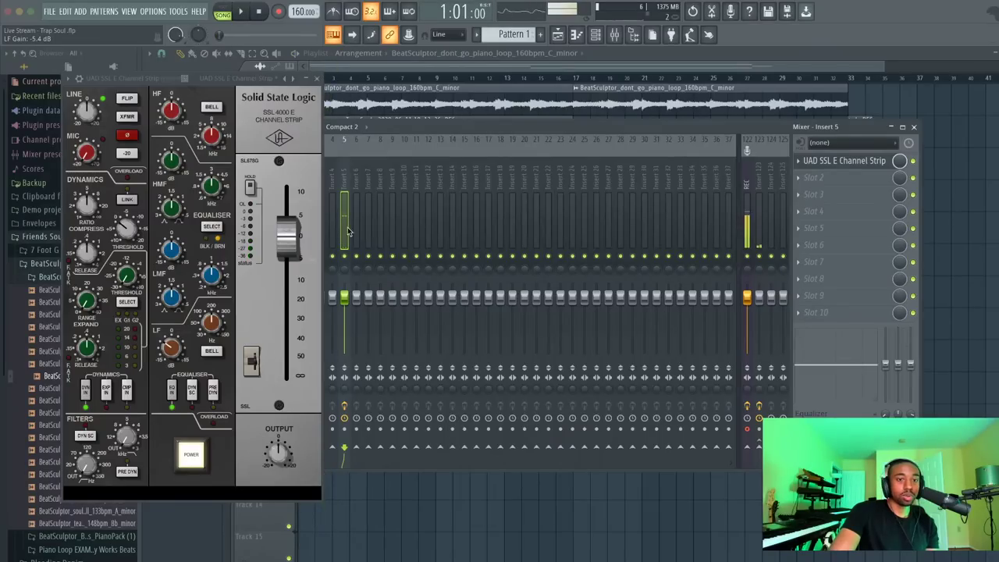
click(808, 178)
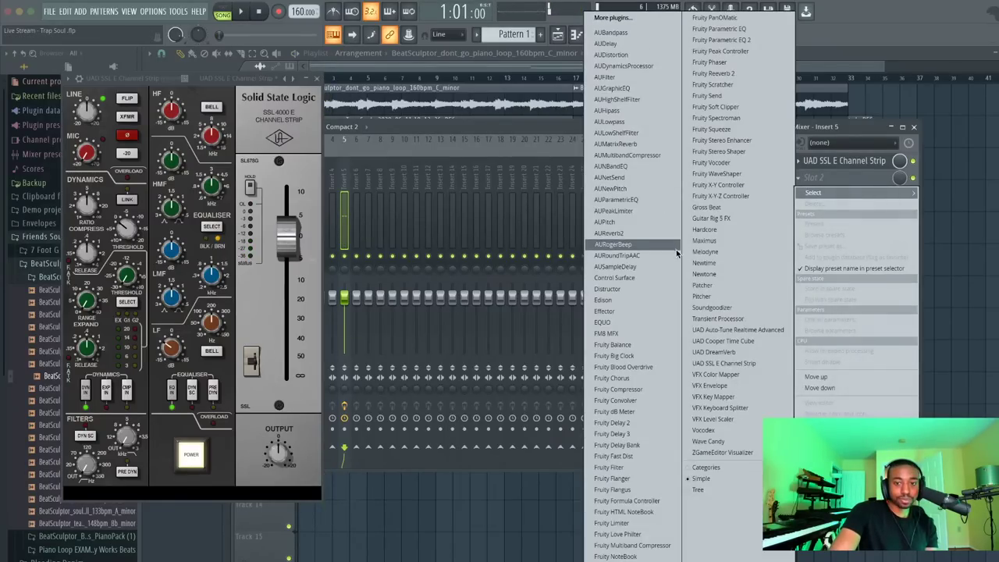
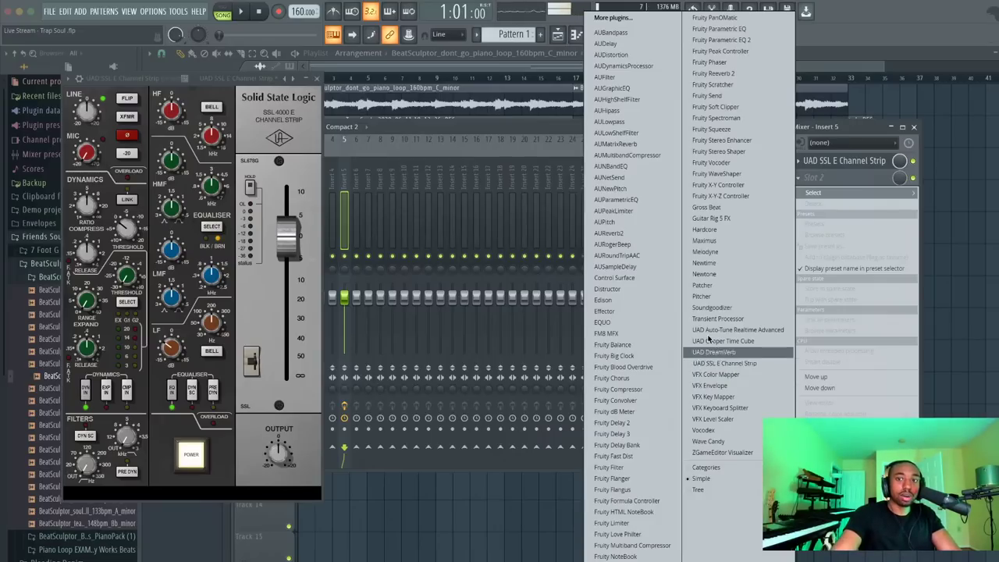
click(551, 123)
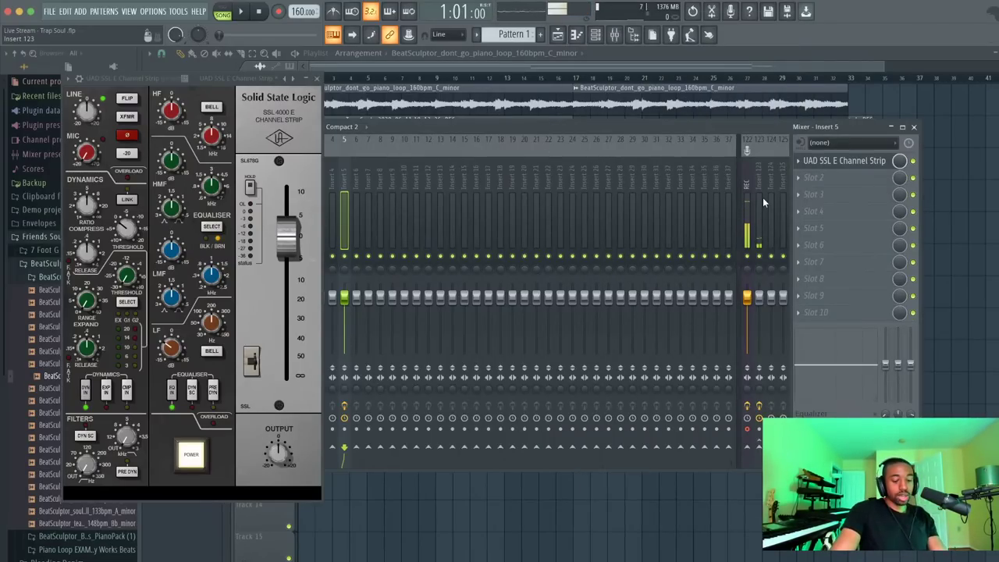
During playback, boost the channel strip's HMF gain, set the HMF frequency to 1.83 kHz and LF gain to -2.7 dB, and close the plugin
key(space)
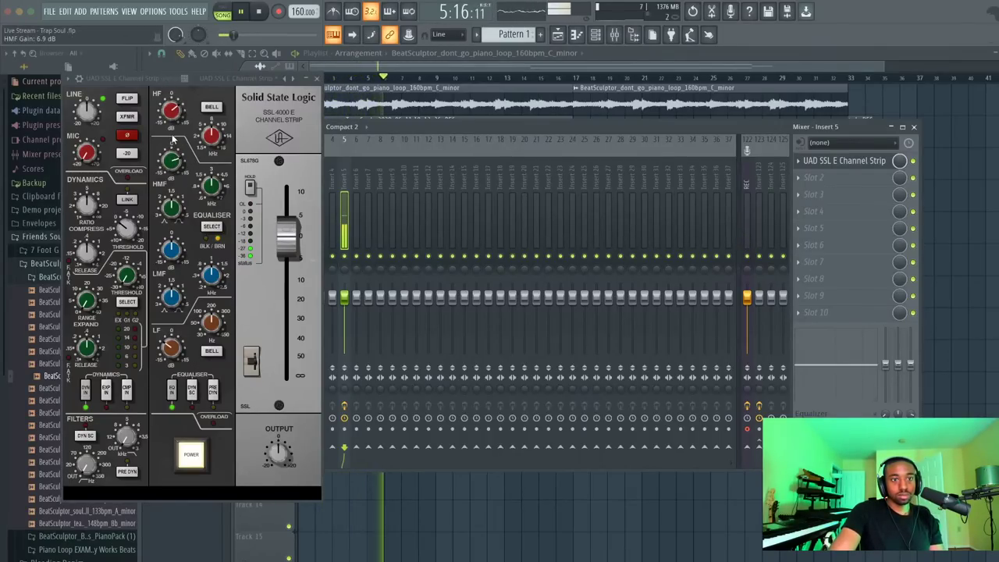
drag(174, 138, 172, 149)
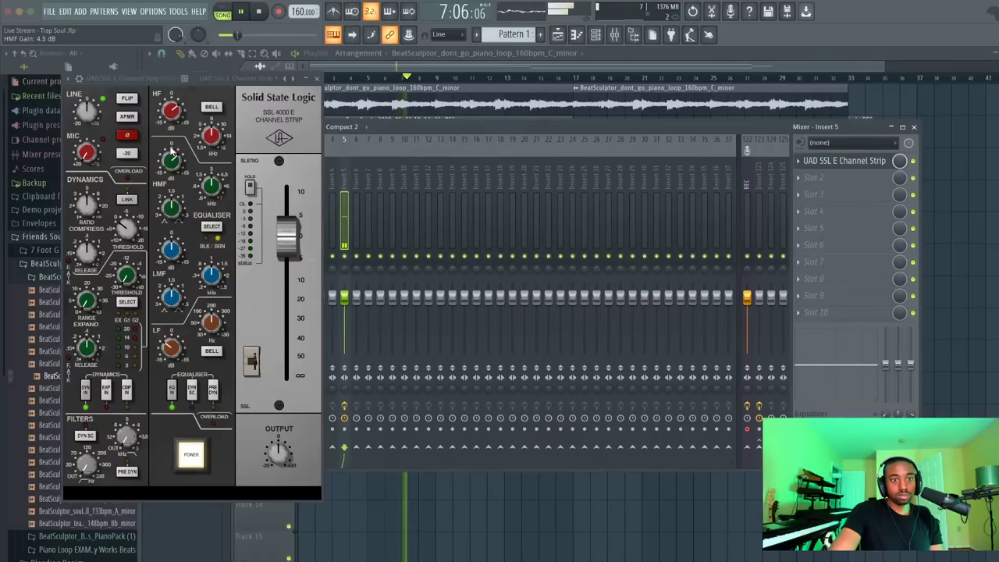
drag(209, 186, 209, 201)
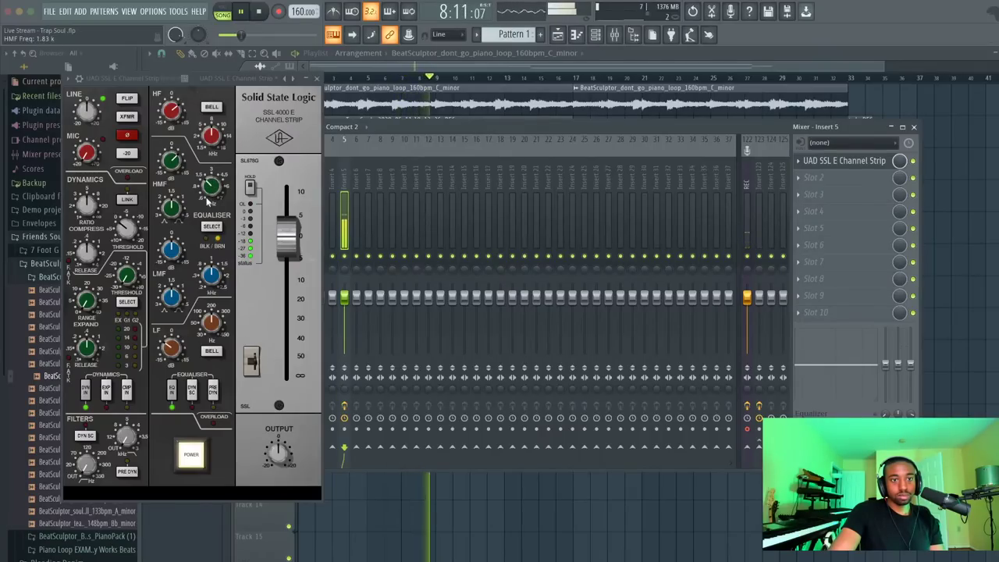
mouse_move(173, 152)
mouse_down()
mouse_move(174, 137)
mouse_move(178, 160)
mouse_up()
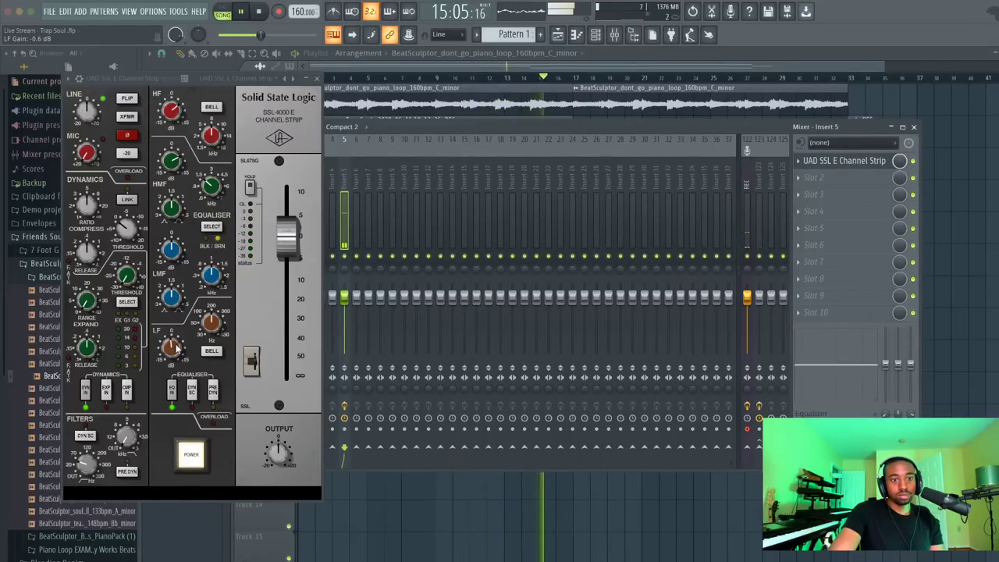
drag(177, 351, 173, 356)
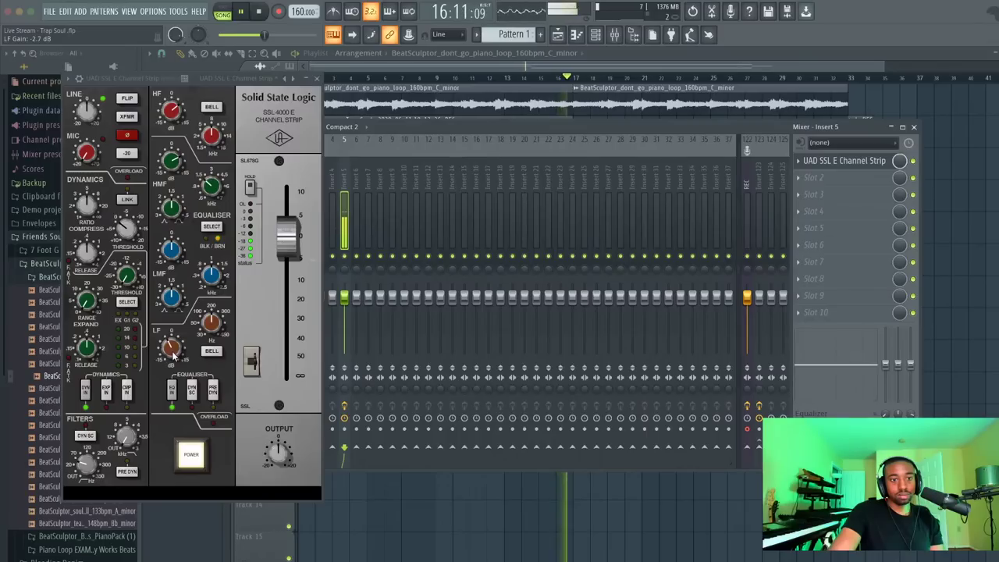
key(space)
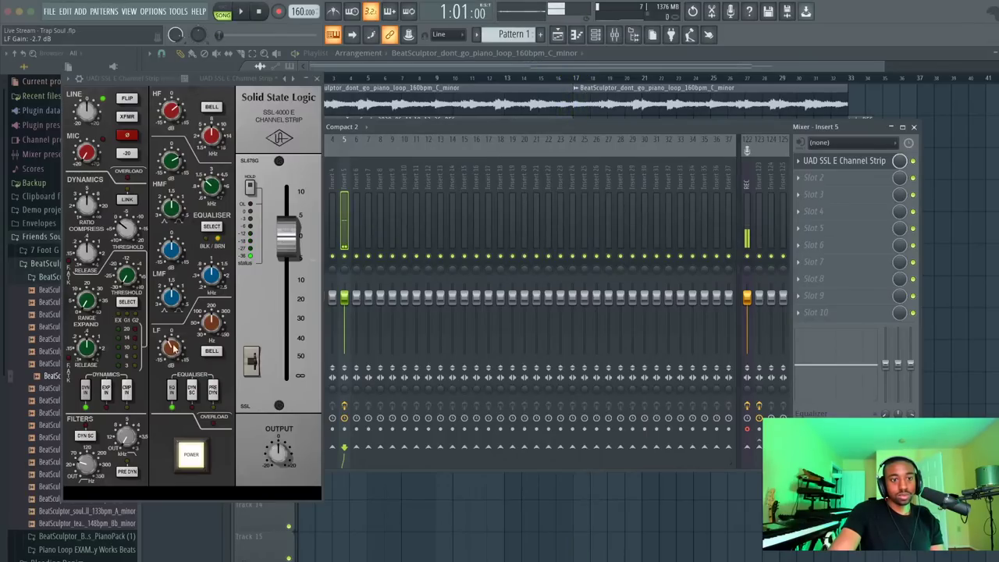
click(317, 79)
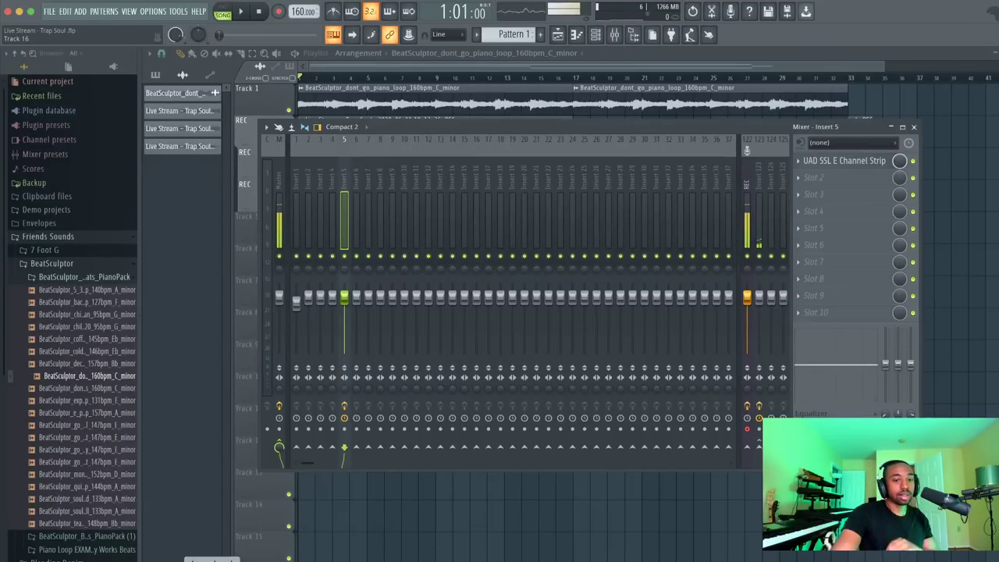
Switch to the Safari browser, search for "audio school online" in a new tab and open the audioschoolonline.com site
key(super+Tab)
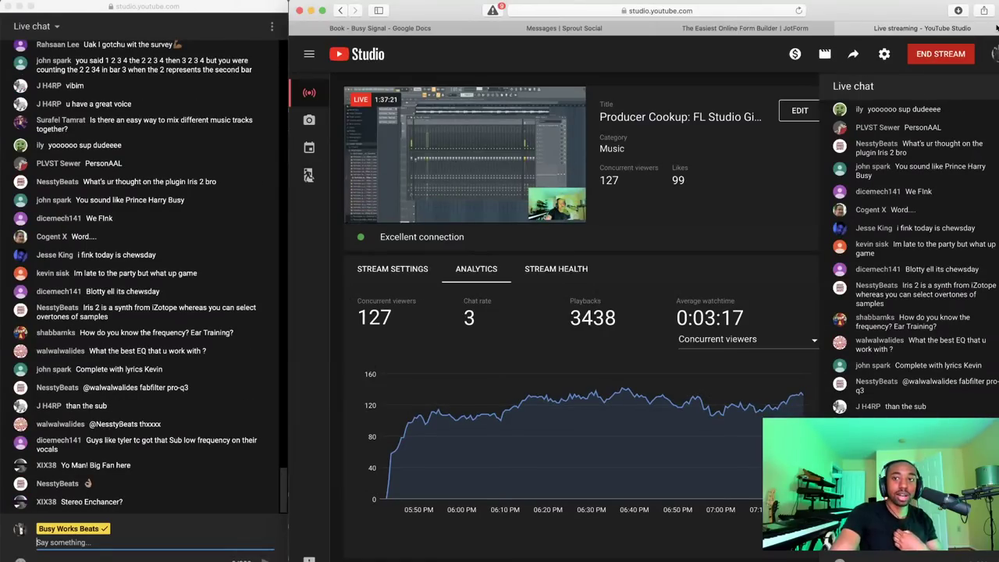
key(super+t)
text(audio)
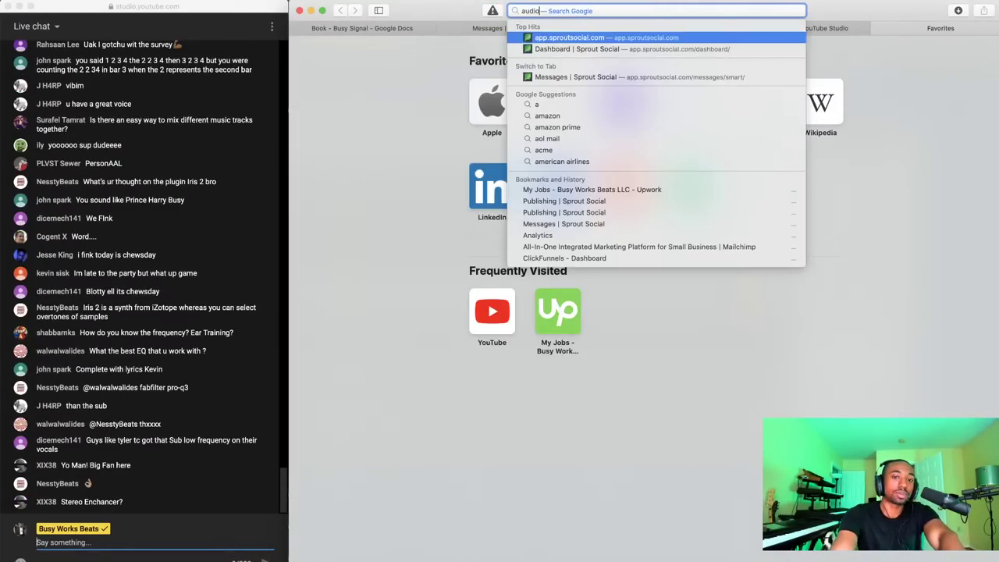
text( school online)
key(Return)
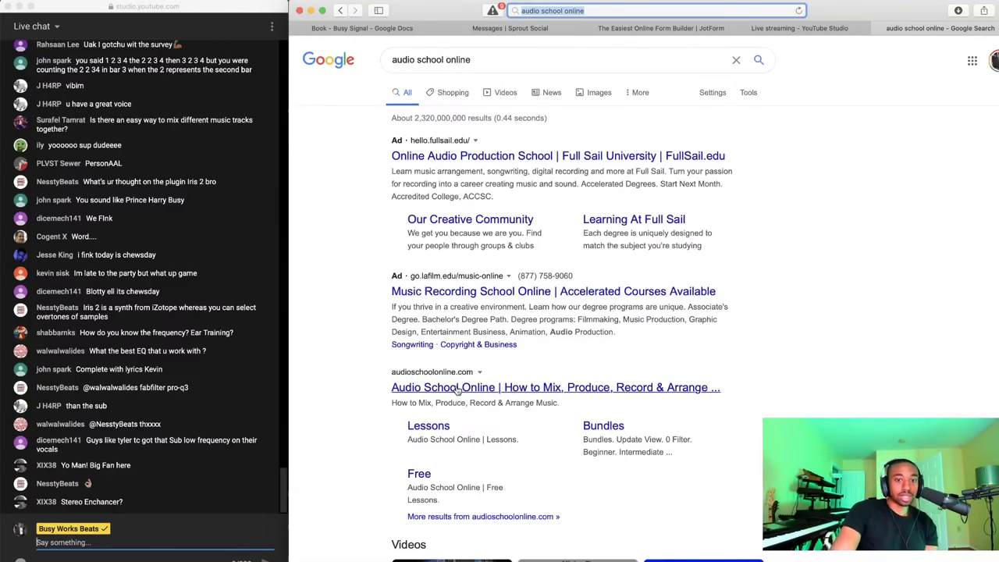
click(458, 389)
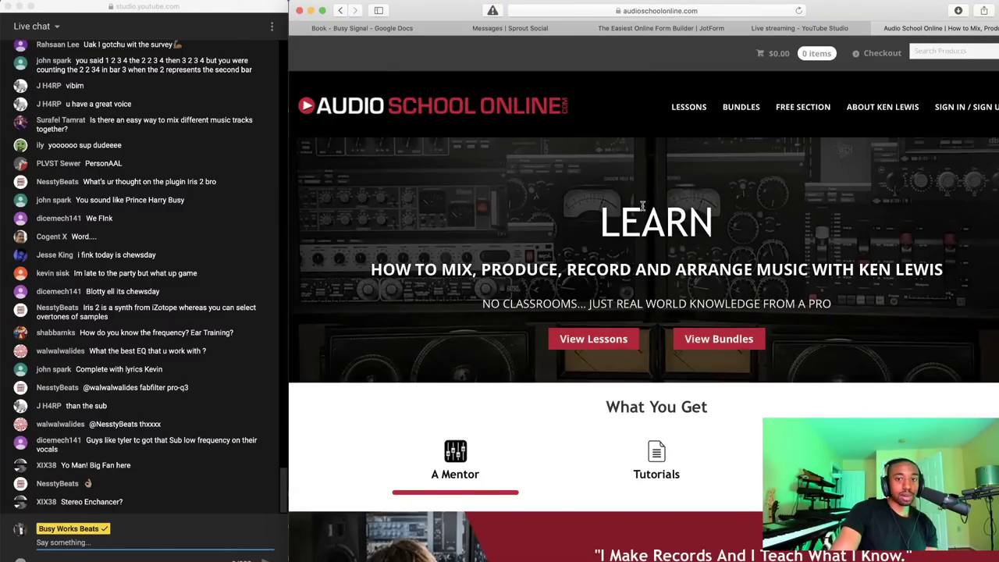
Open the Build Your Own Bundle page from the site's bundles and look through the lessons it offers
click(745, 109)
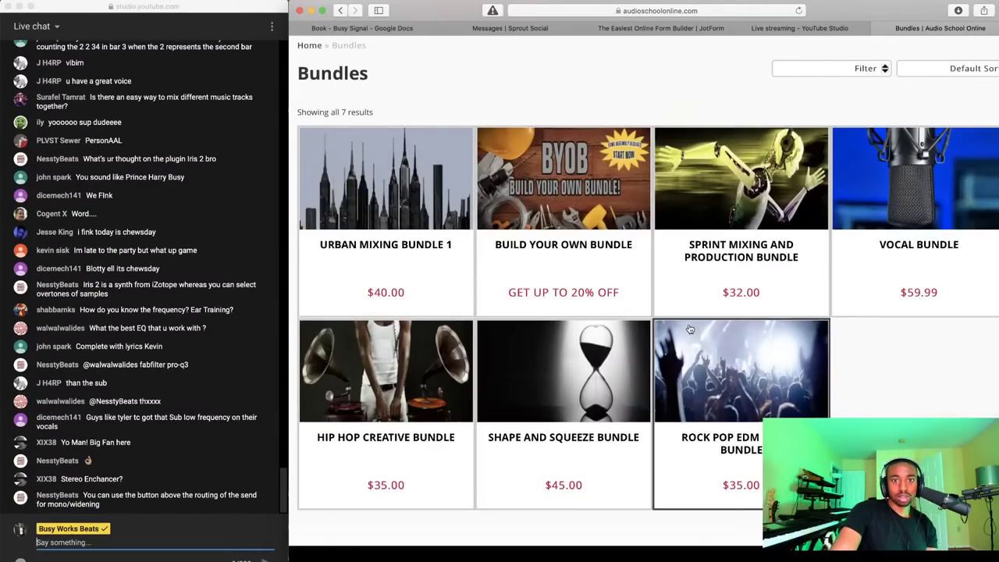
scroll(718, 304, up, 1)
scroll(718, 304, up, 1)
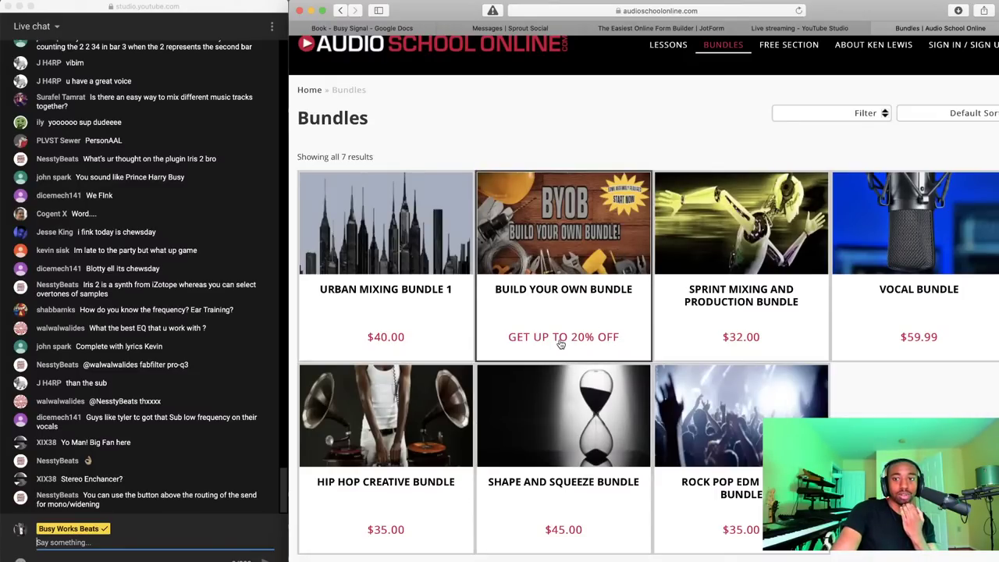
click(602, 256)
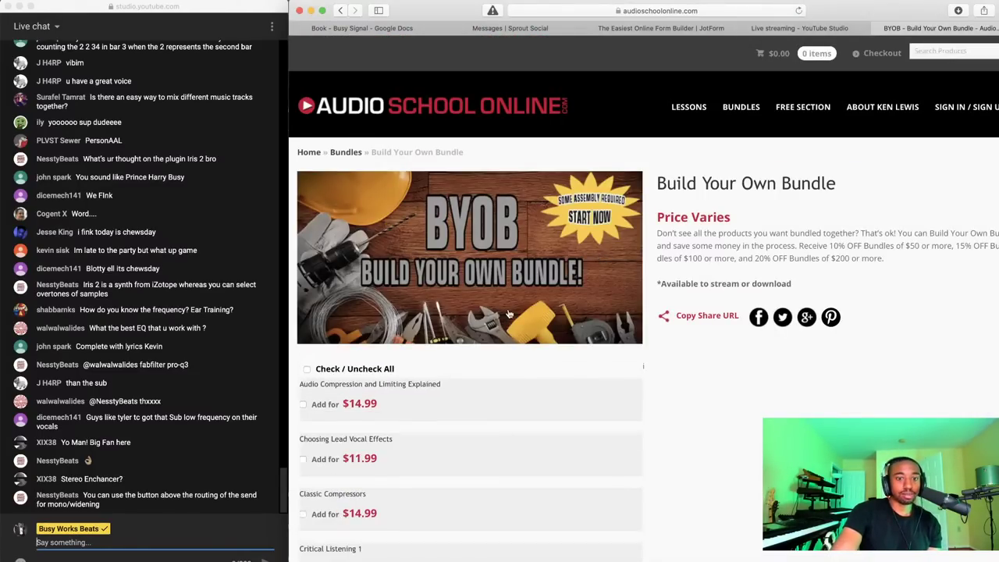
scroll(508, 312, down, 10)
scroll(509, 314, down, 10)
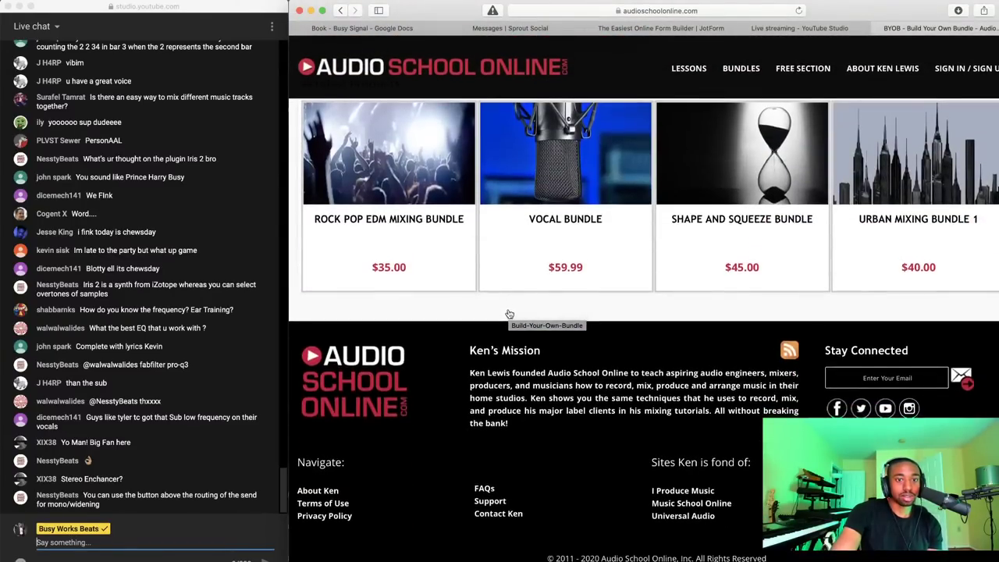
scroll(509, 313, up, 5)
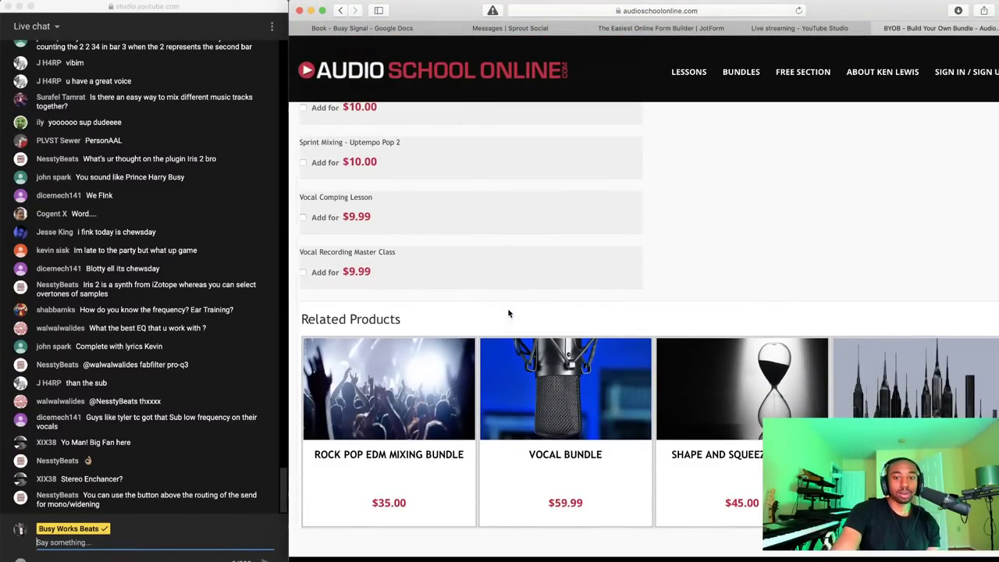
scroll(508, 313, up, 6)
scroll(509, 313, up, 15)
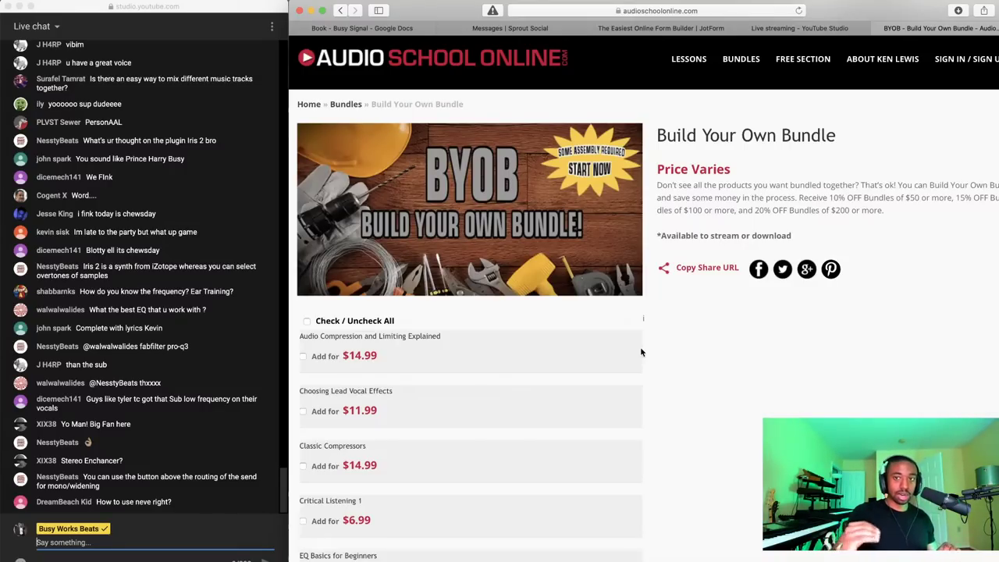
Search the web for "soundoracl." in a new browser tab and open the soundoracle.net site from the results
key(super+t)
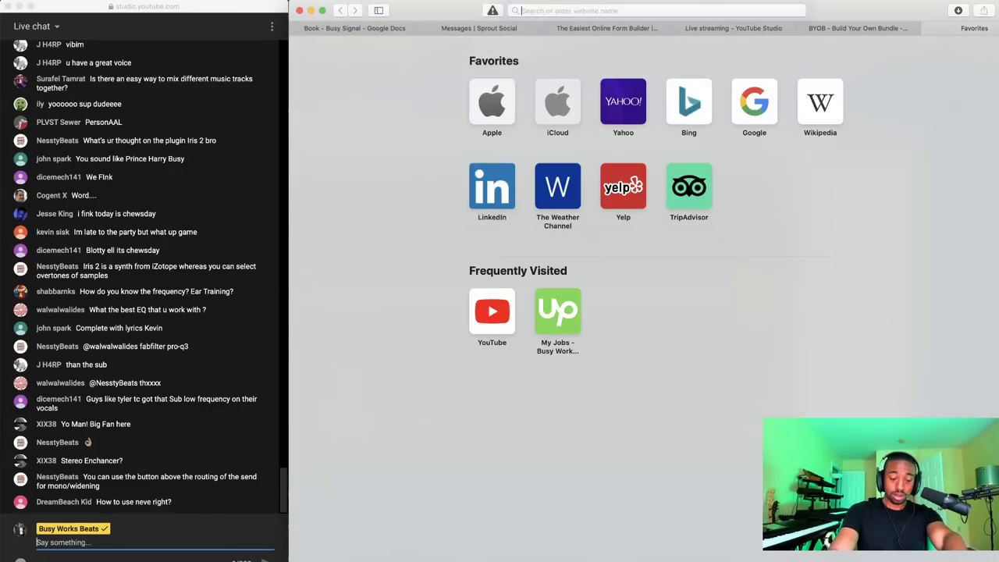
text(soundoracl)
key(Return)
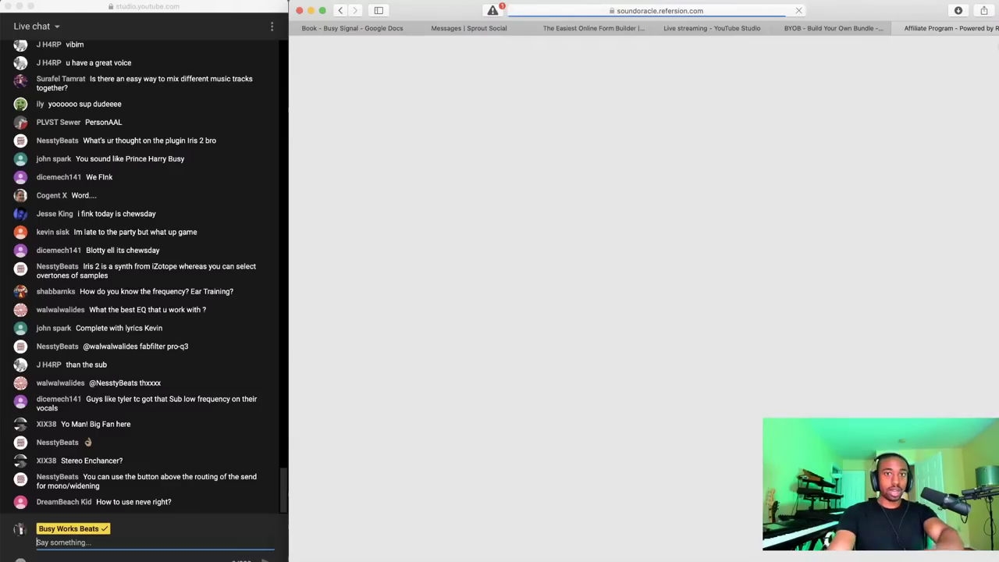
click(661, 11)
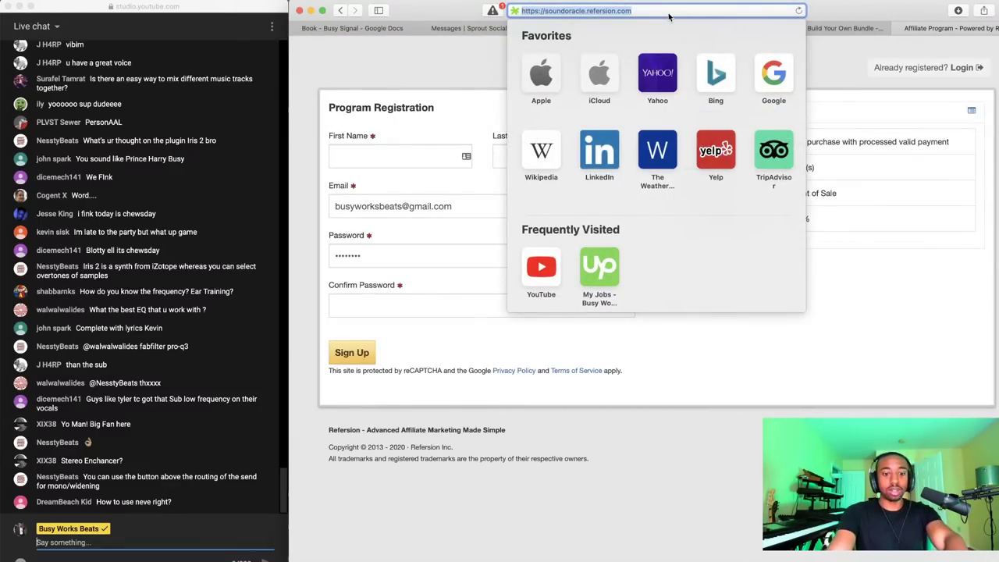
text(soun)
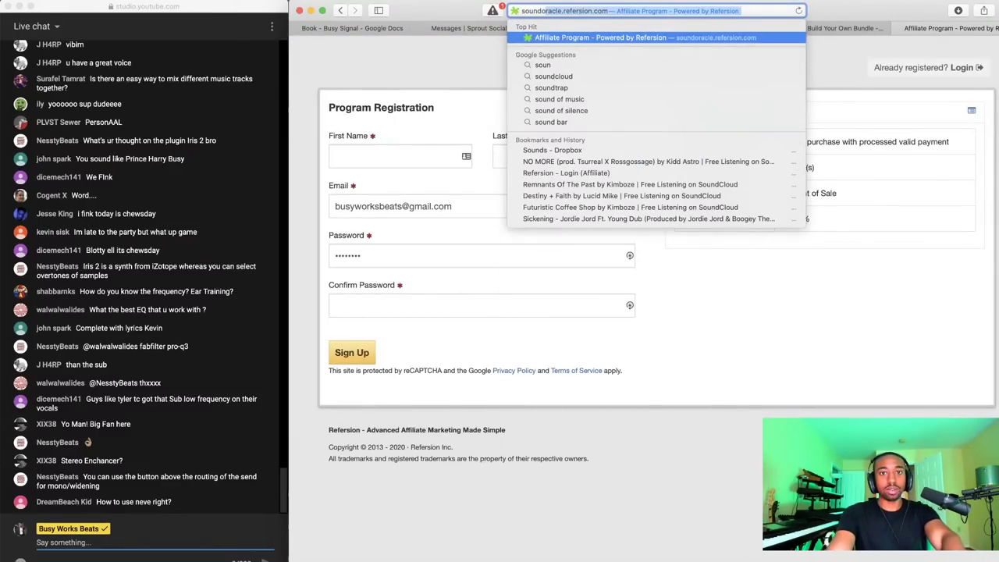
text(doracl.)
key(Return)
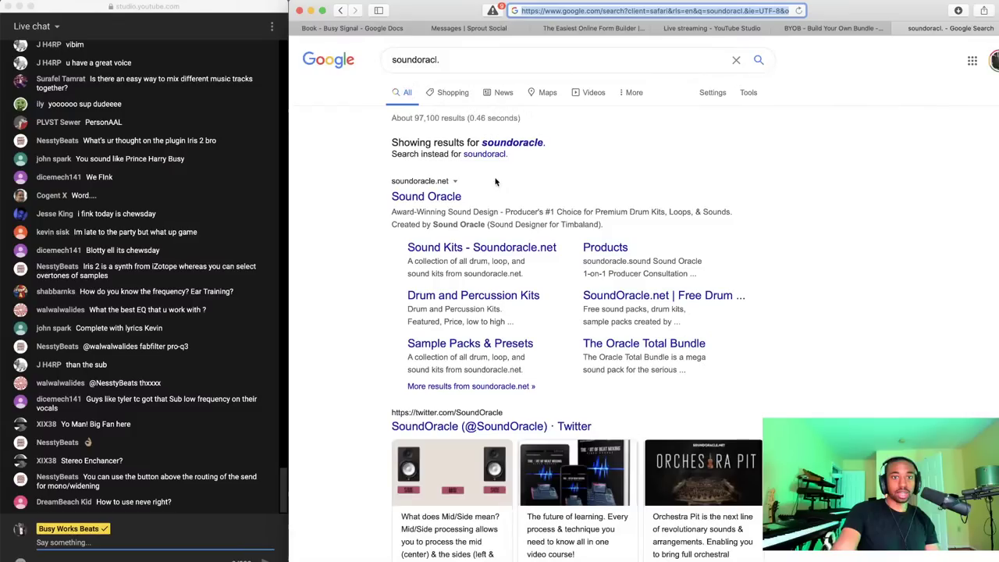
click(426, 196)
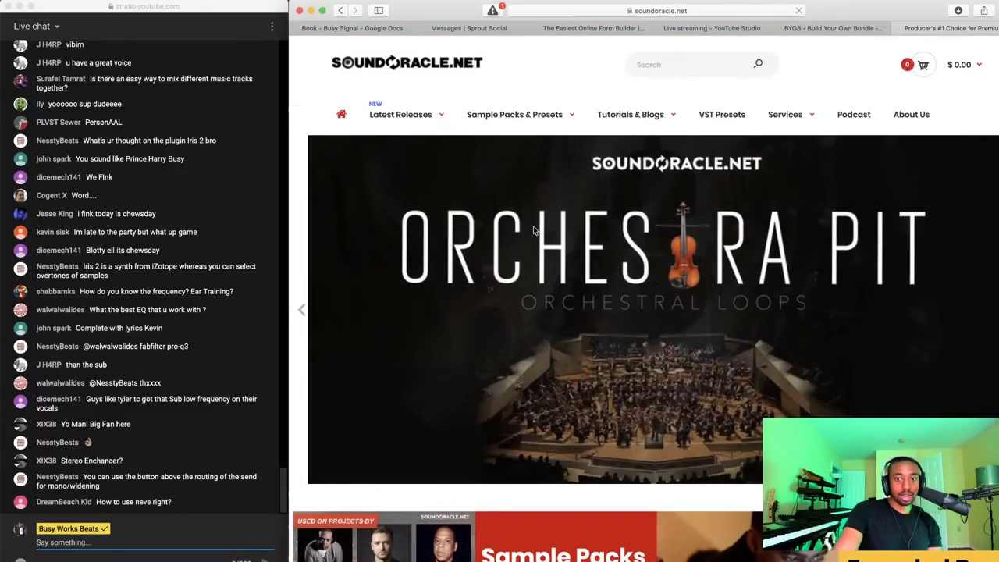
Open The Art of Beat Mixing video course from the latest releases and go through to its course access page
scroll(533, 225, down, 10)
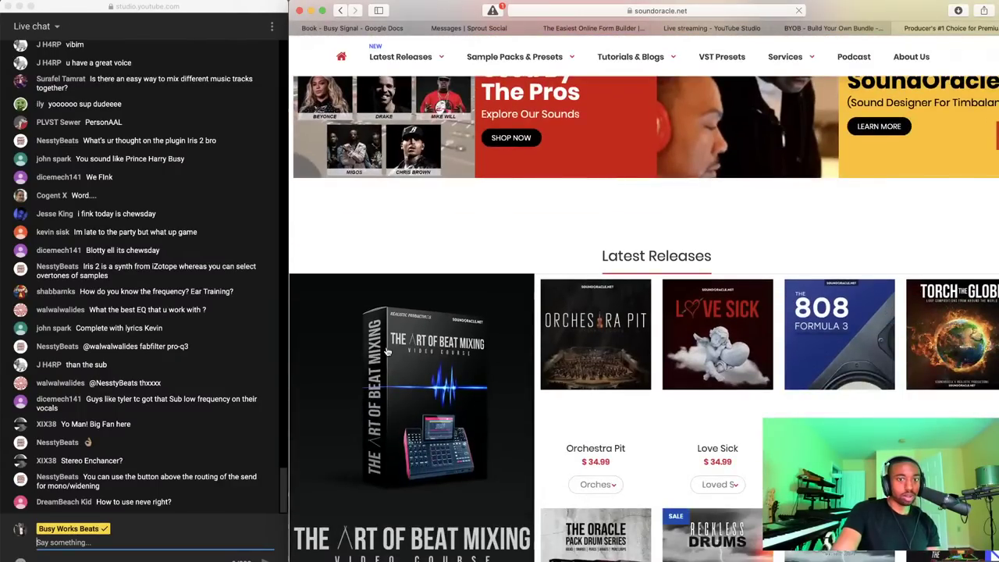
click(426, 357)
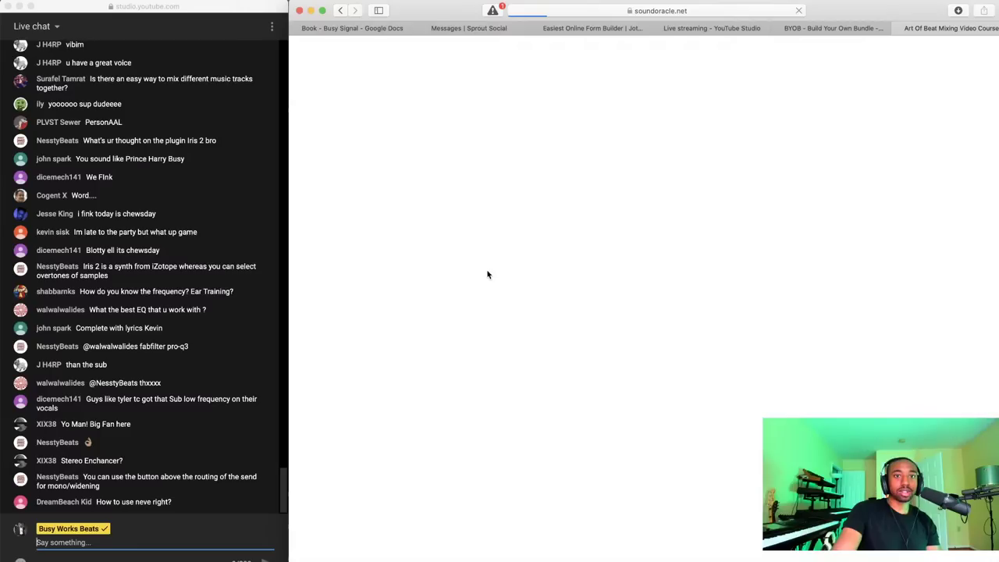
scroll(712, 252, down, 3)
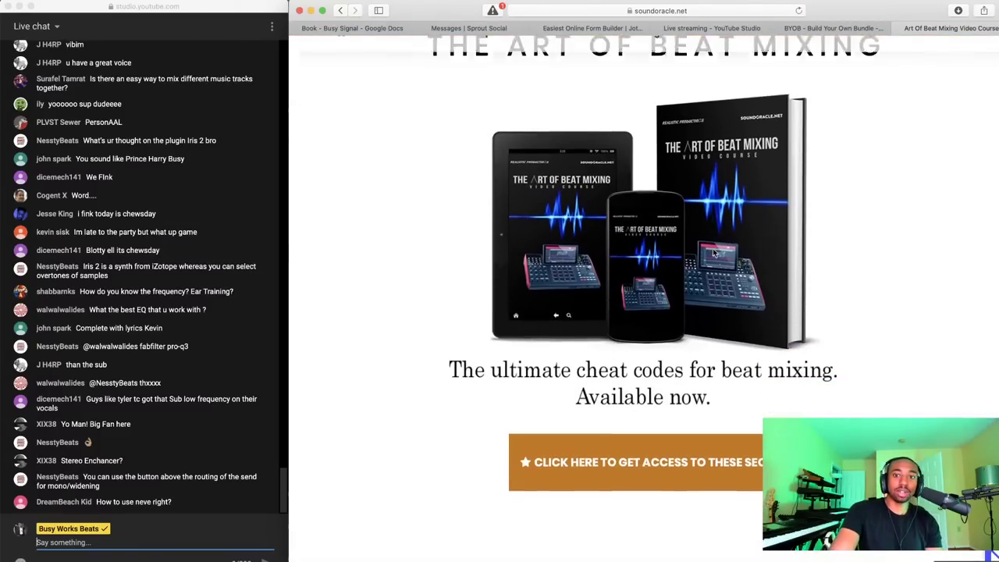
scroll(712, 252, down, 1)
scroll(653, 222, down, 3)
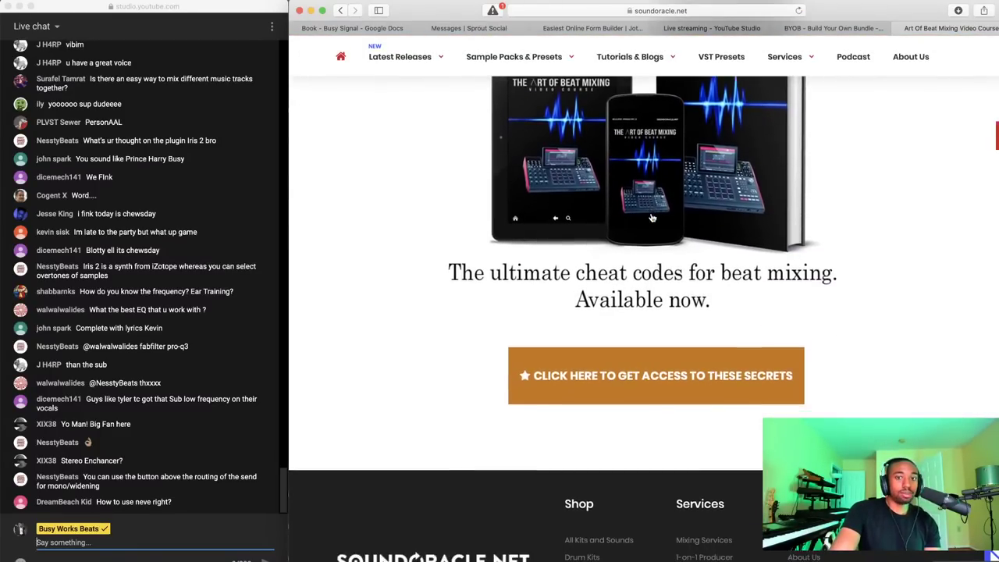
scroll(652, 219, down, 1)
click(647, 351)
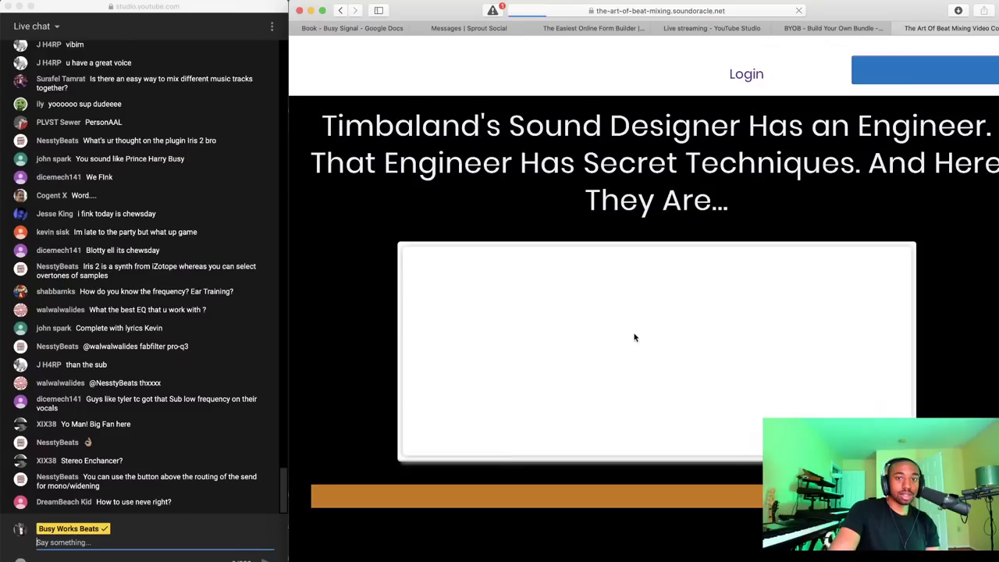
scroll(630, 317, down, 1)
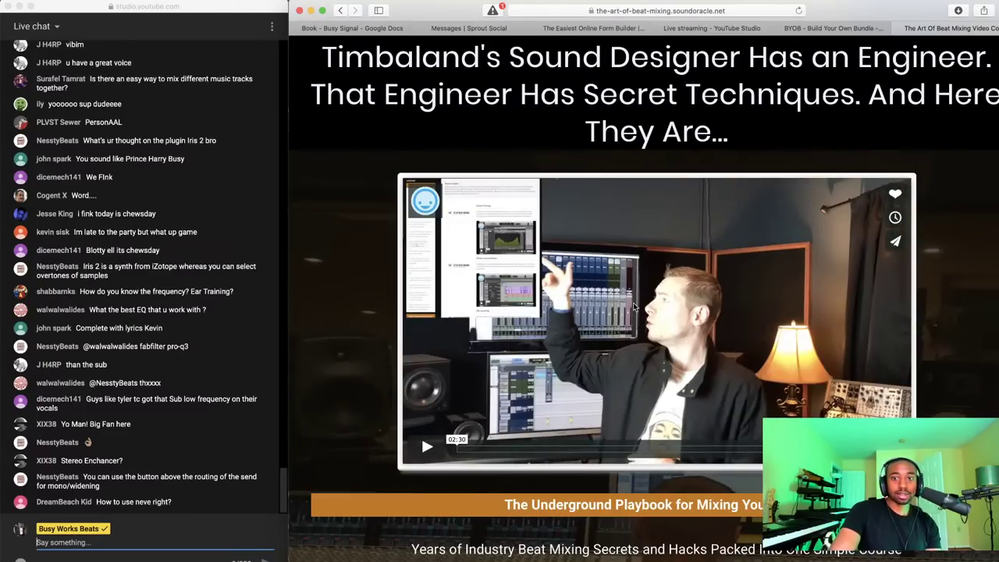
scroll(687, 253, down, 1)
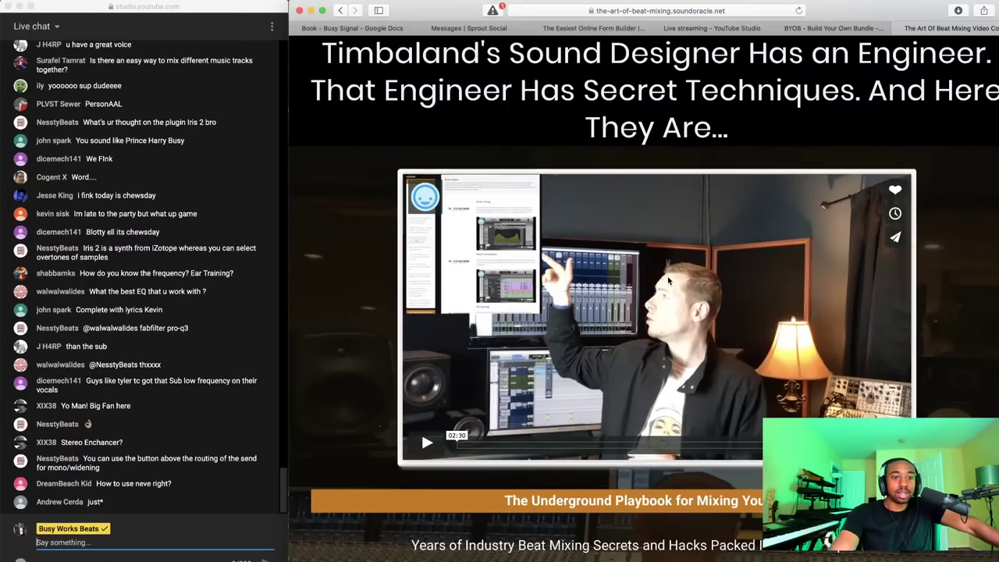
scroll(668, 279, down, 1)
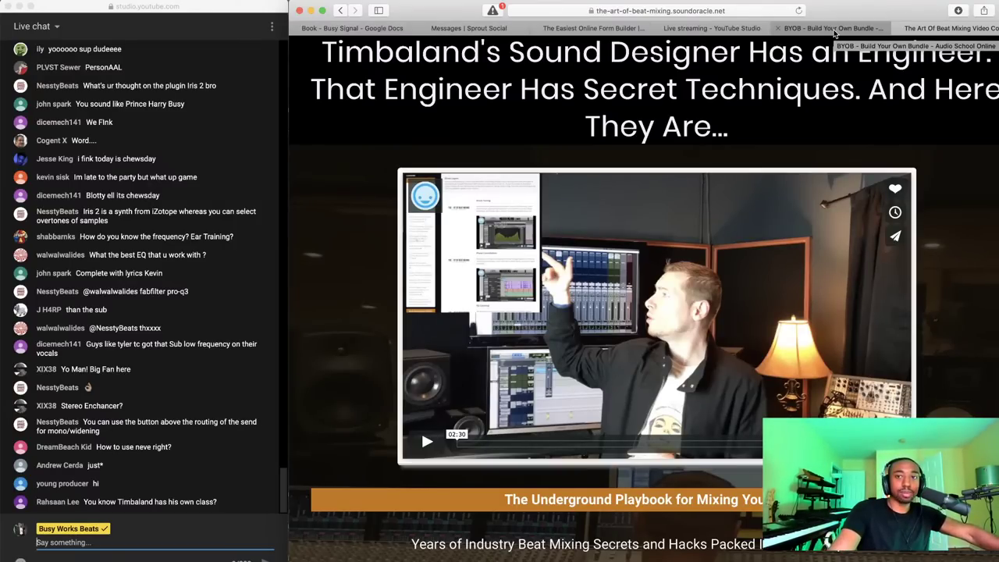
Look through the lessons on the Build Your Own Bundle page, and revisit the top of the Art of Beat Mixing page
click(834, 29)
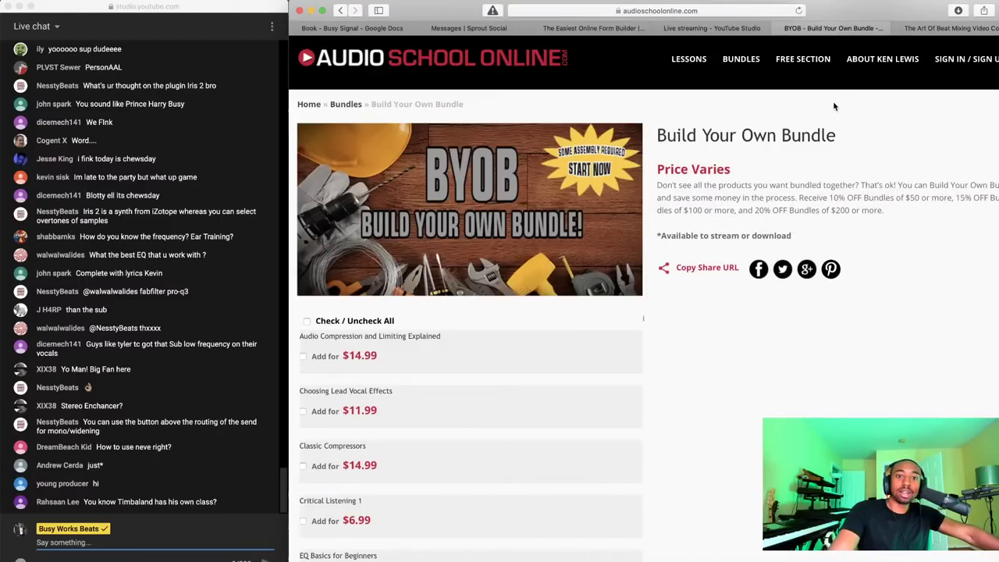
scroll(756, 348, down, 10)
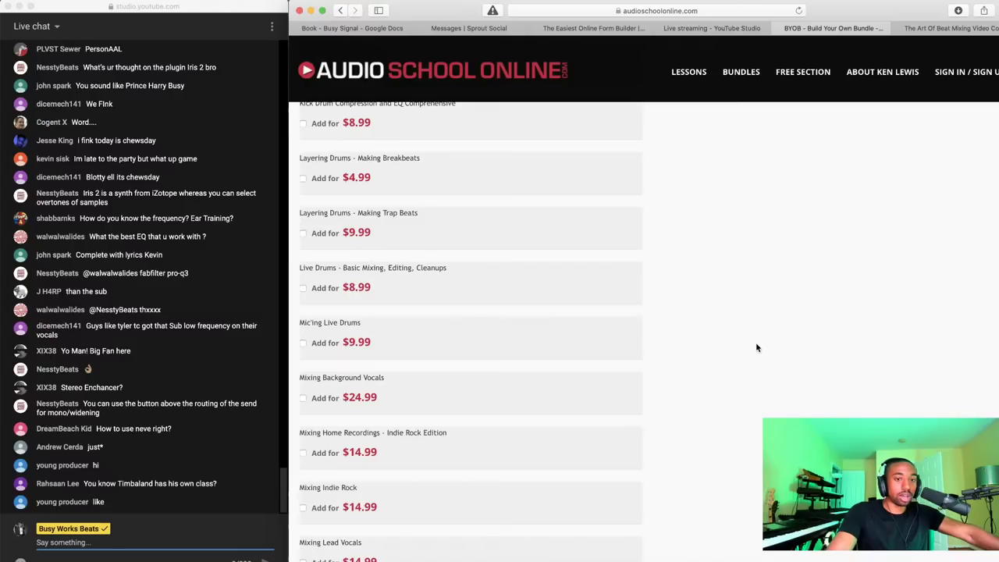
scroll(756, 347, down, 20)
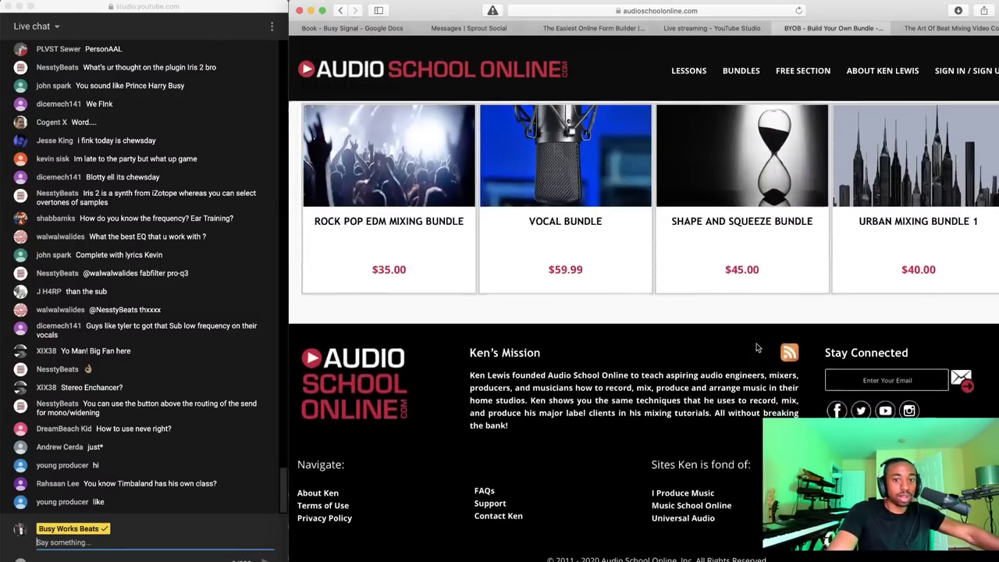
scroll(757, 347, up, 8)
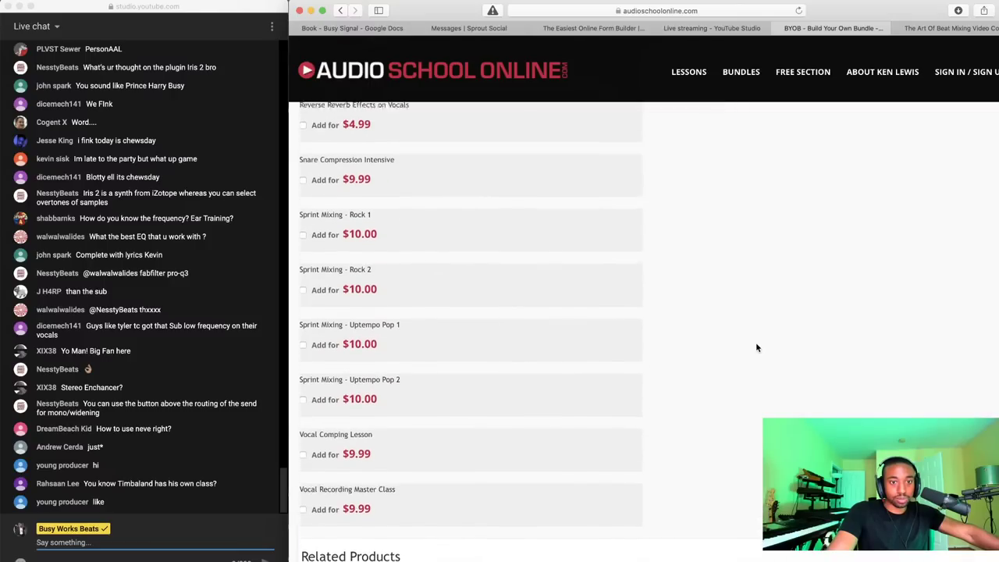
scroll(756, 347, up, 15)
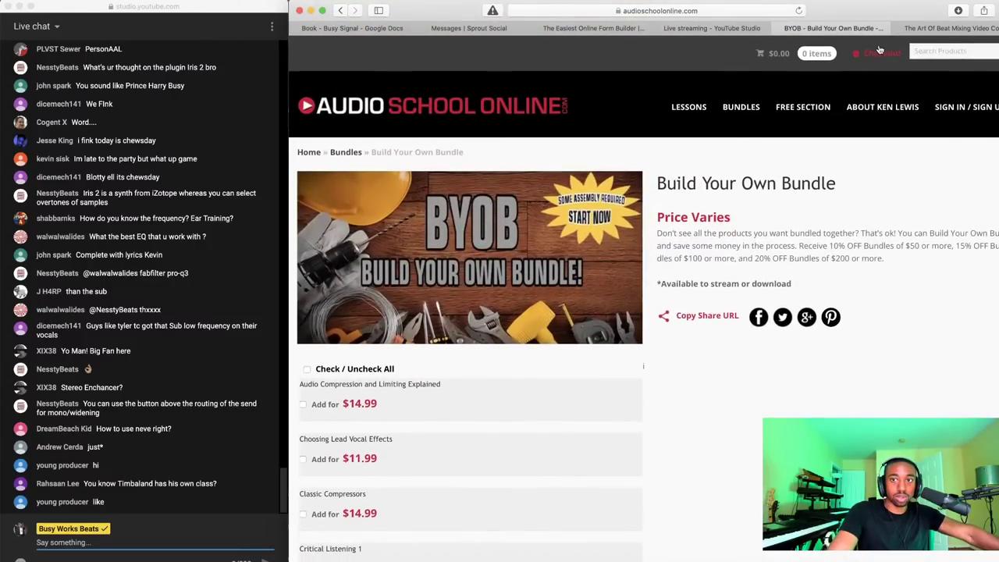
click(929, 29)
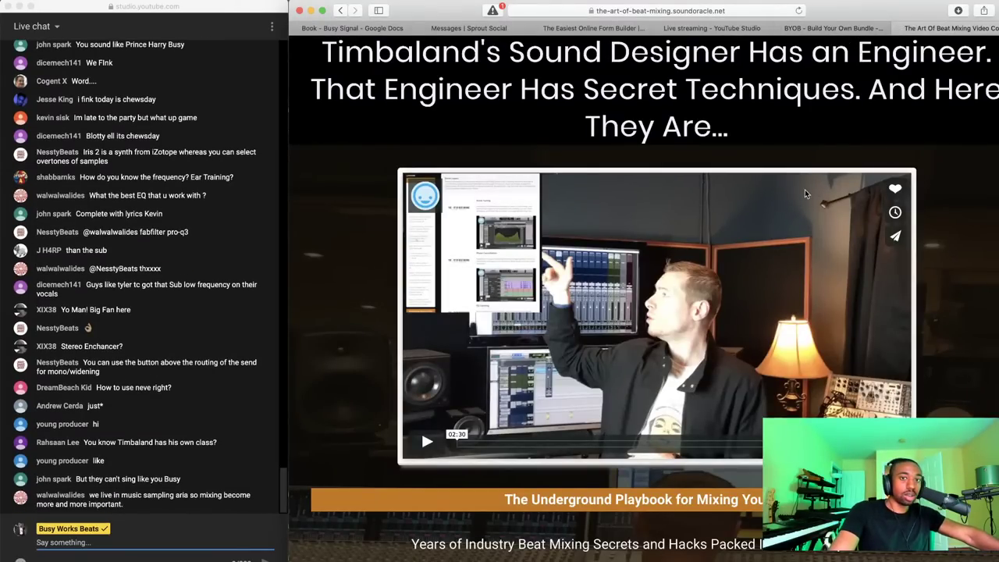
scroll(805, 189, up, 3)
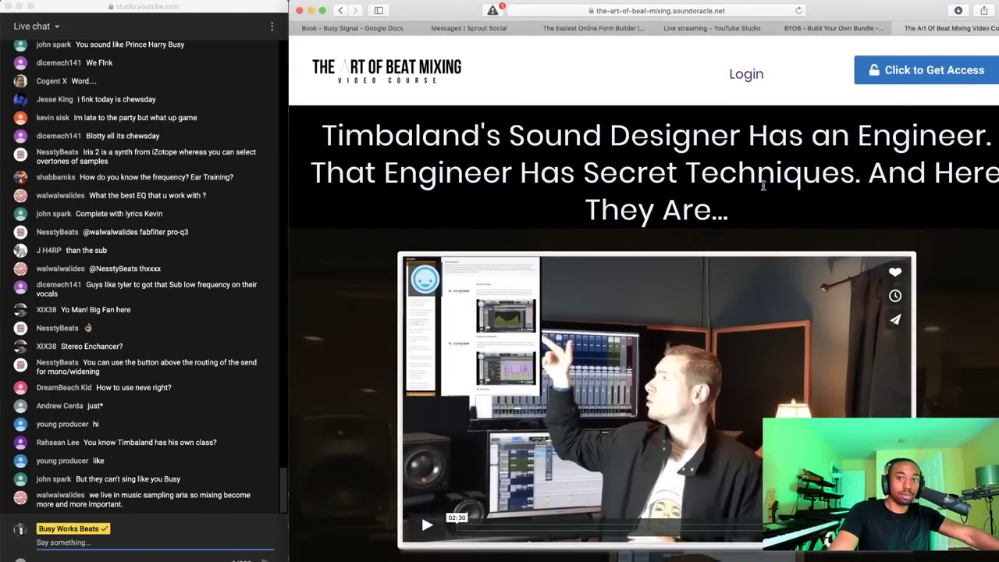
Select all lessons on the Build Your Own Bundle page and look over the checked list
click(831, 31)
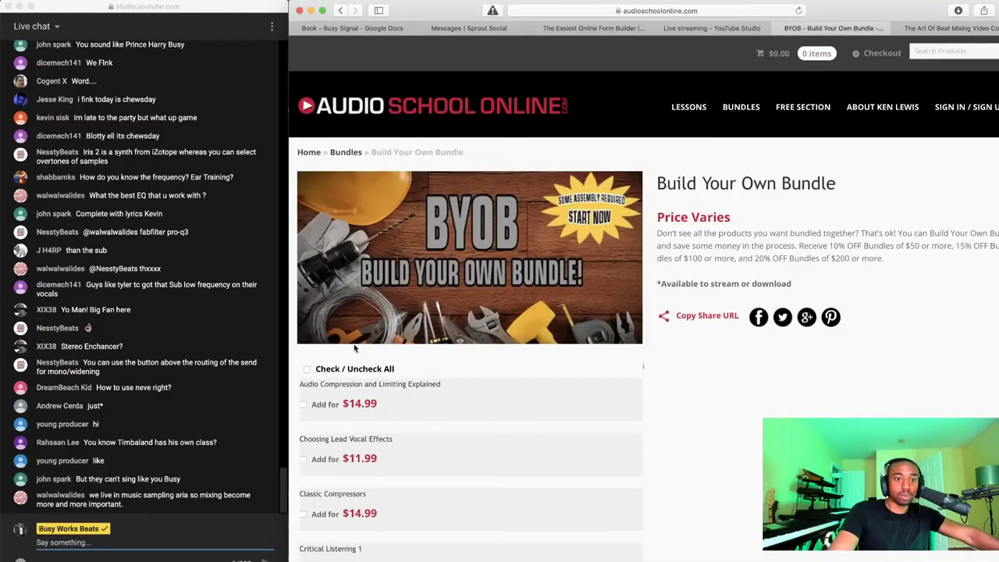
click(311, 372)
scroll(475, 360, down, 1)
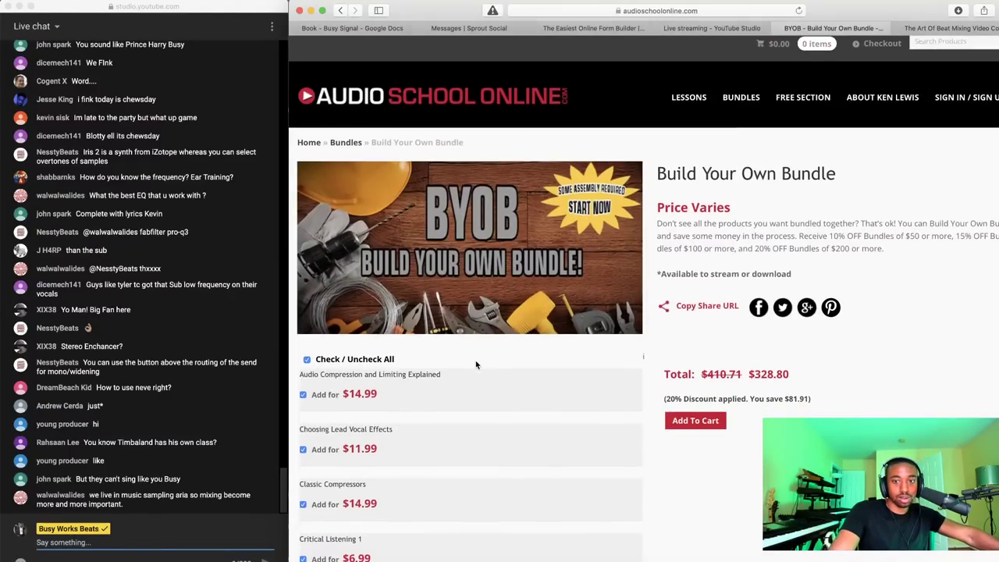
scroll(475, 363, down, 15)
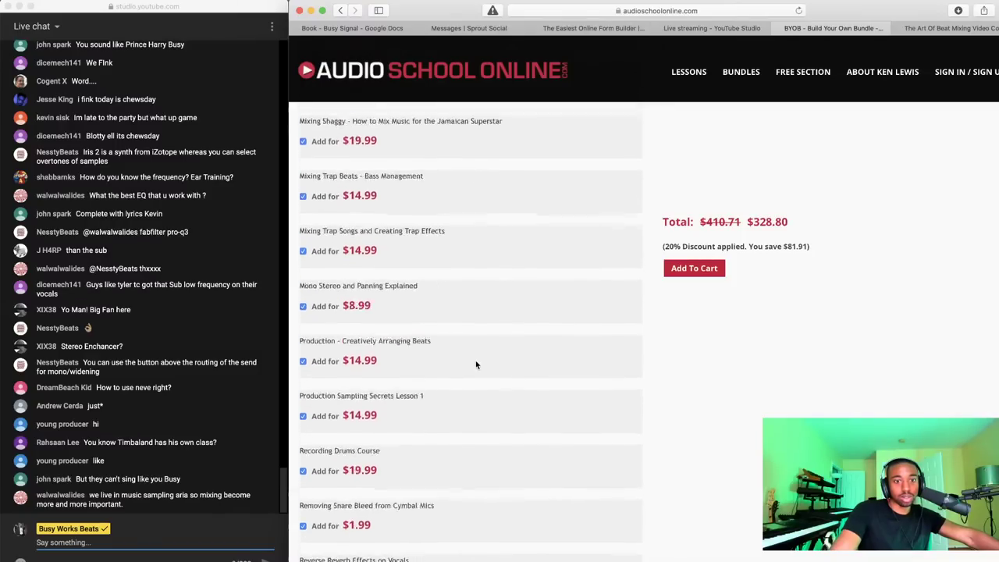
scroll(476, 365, up, 10)
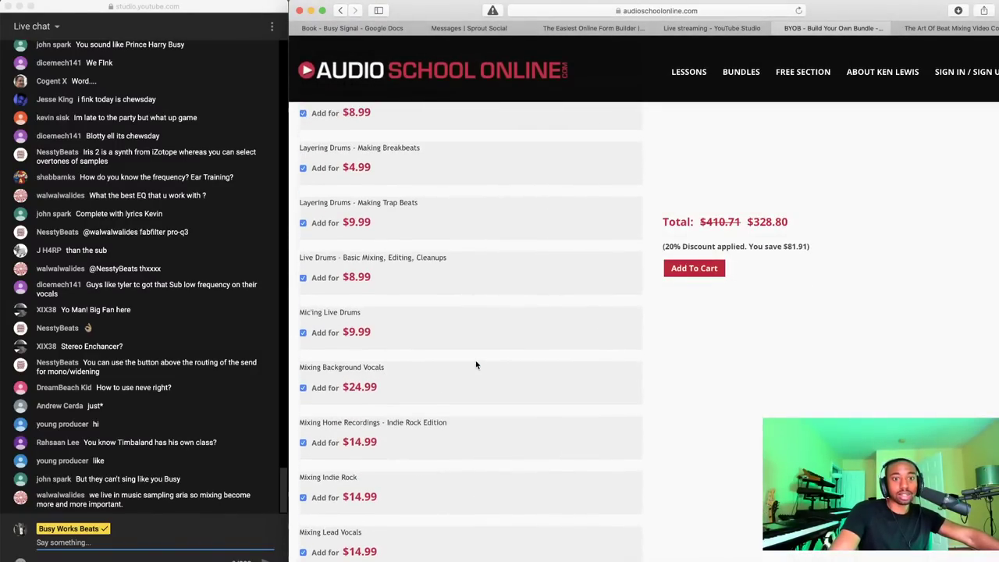
scroll(476, 365, up, 5)
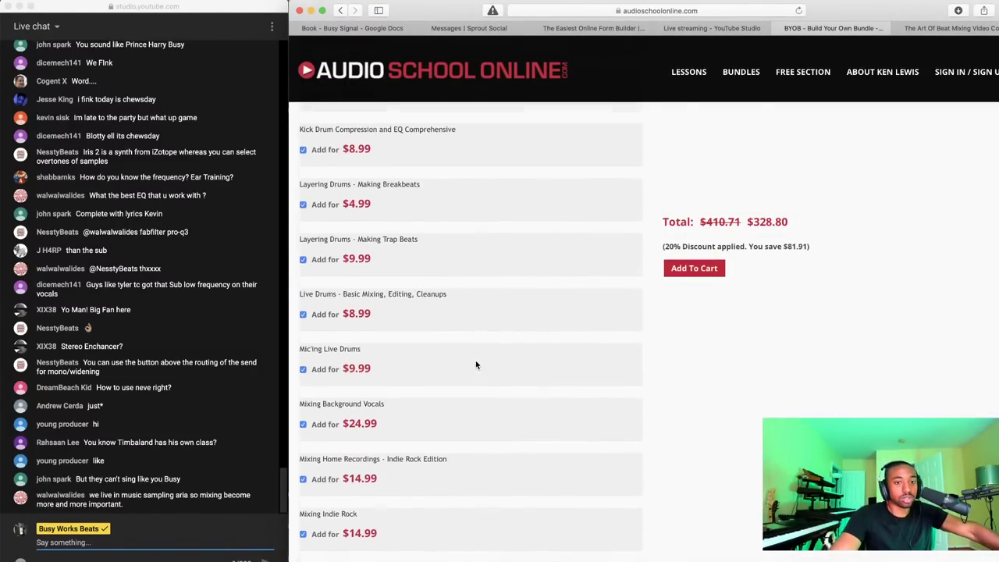
scroll(477, 364, up, 3)
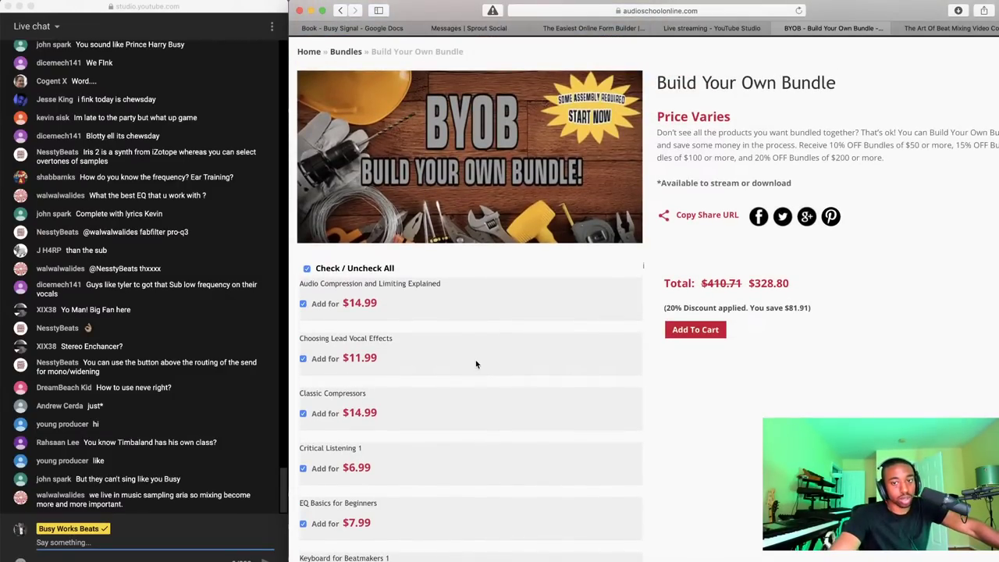
scroll(476, 364, up, 1)
scroll(493, 294, up, 1)
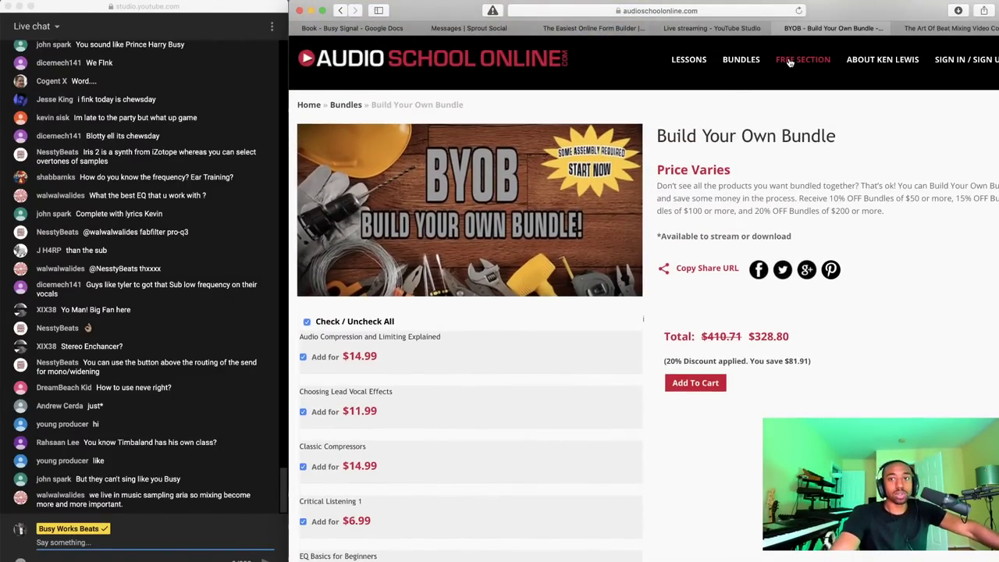
Examine the Art of Beat Mixing page's description of what the course covers and what it is not
click(949, 29)
scroll(594, 312, down, 1)
scroll(589, 339, down, 5)
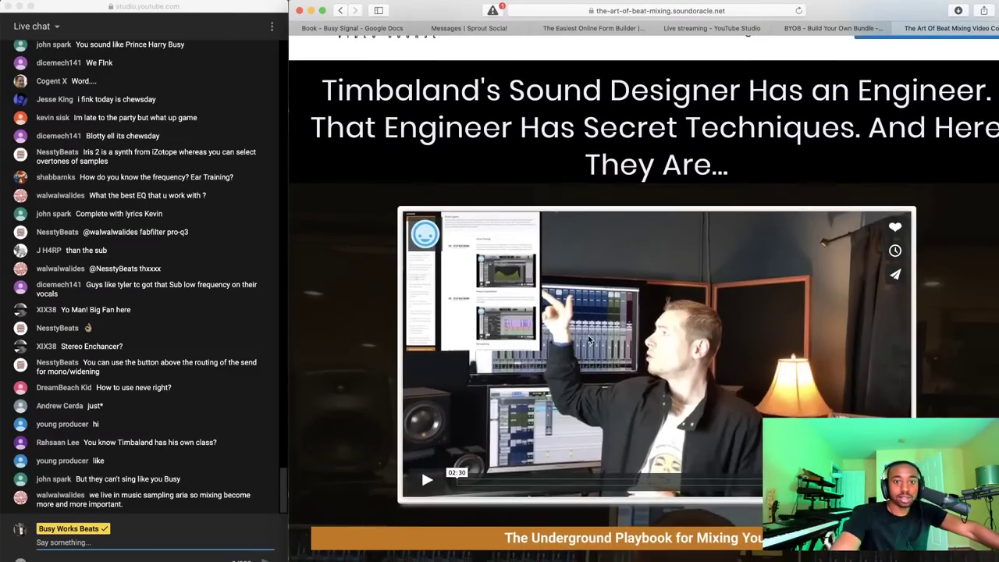
scroll(589, 339, down, 10)
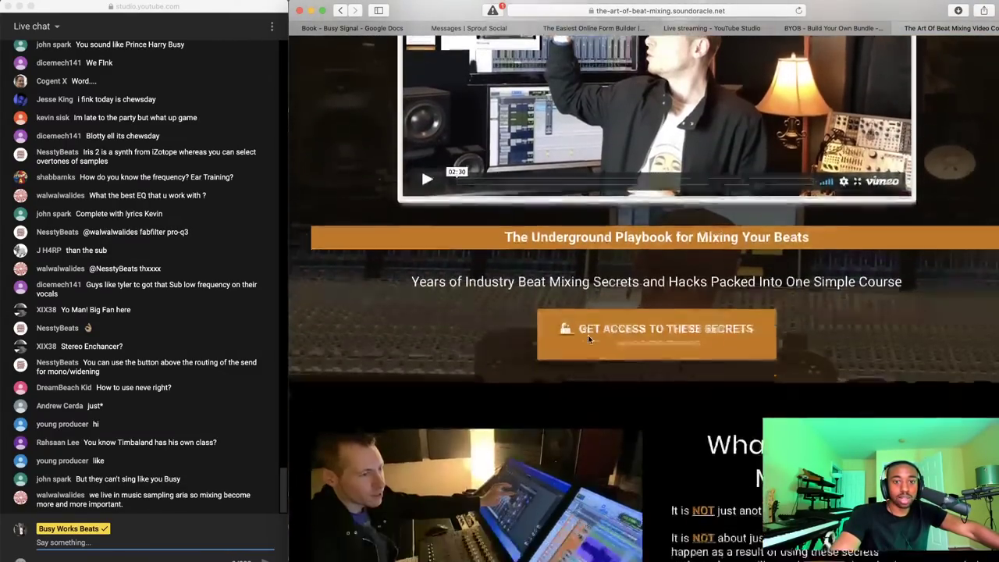
scroll(589, 339, down, 10)
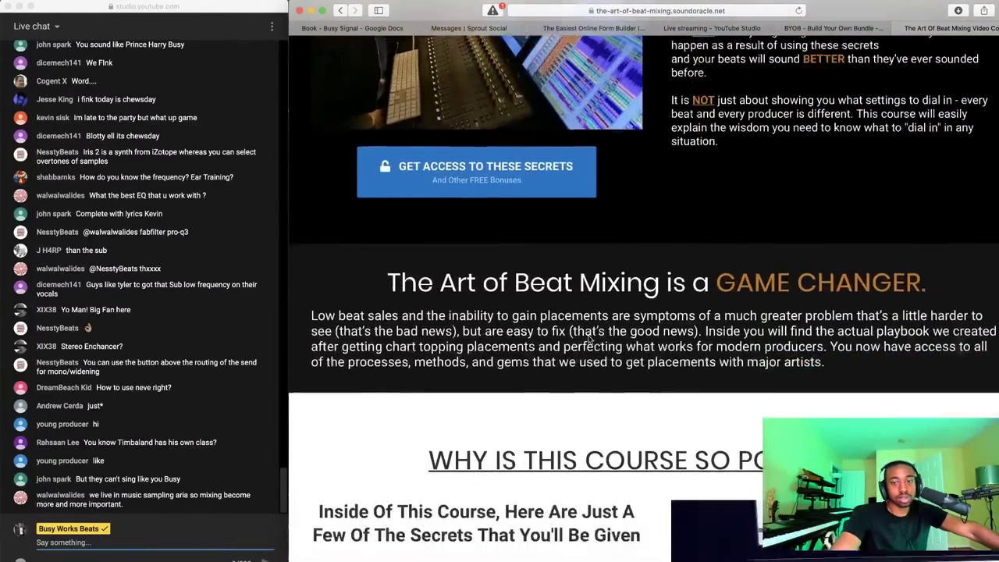
scroll(645, 284, up, 7)
scroll(645, 284, up, 14)
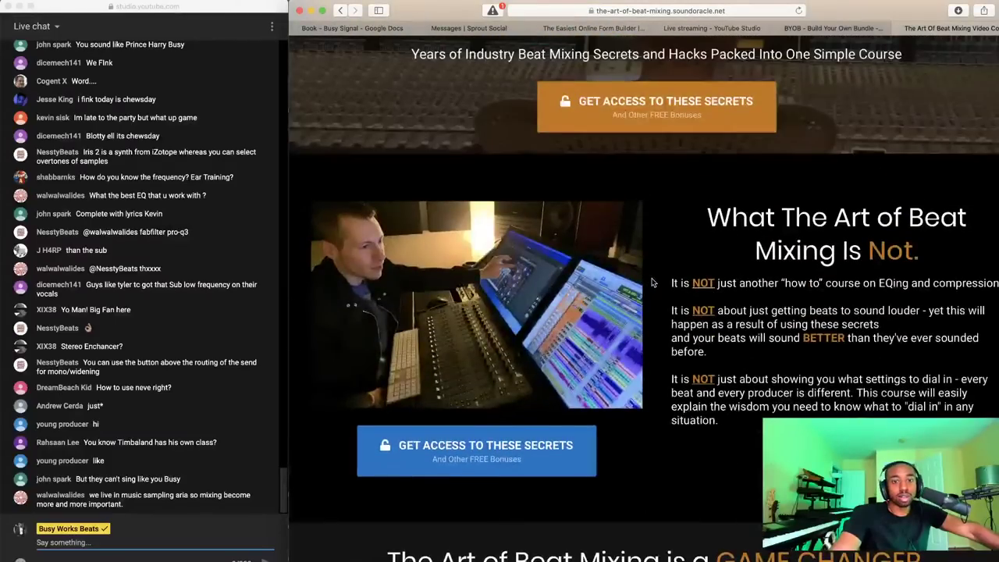
Return to the Build Your Own Bundle page and show the bundle's lesson list and total
click(853, 31)
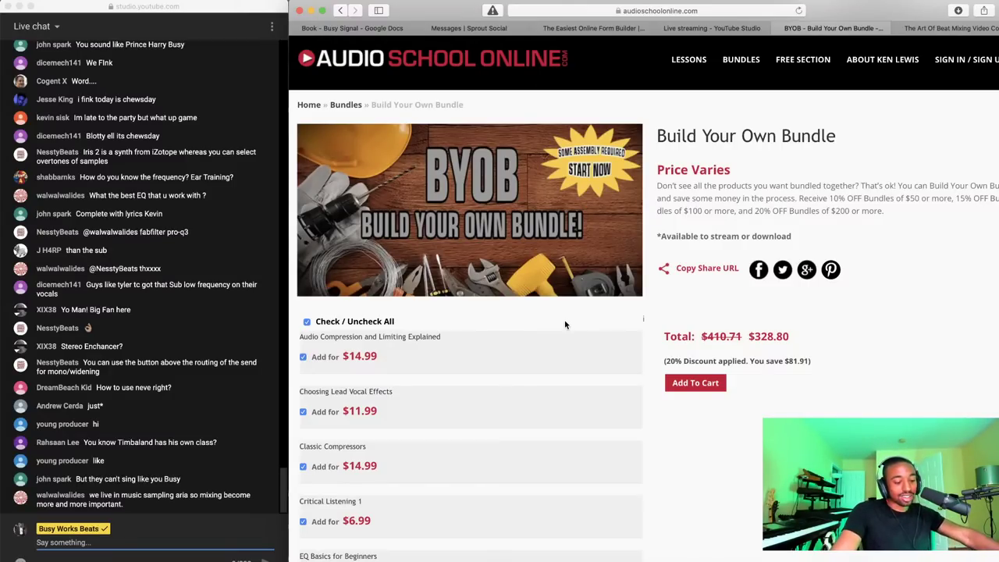
scroll(566, 324, up, 1)
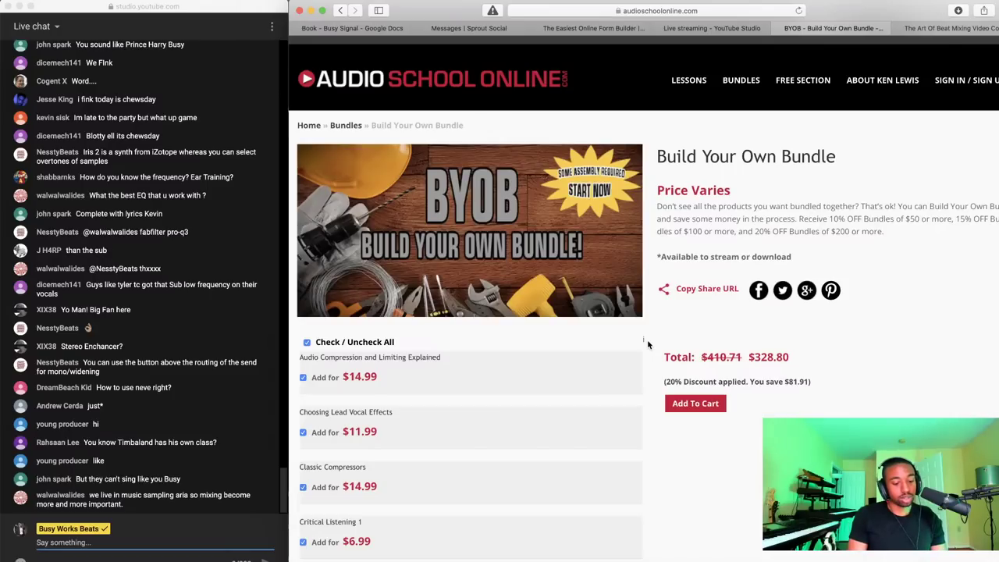
drag(648, 344, 646, 344)
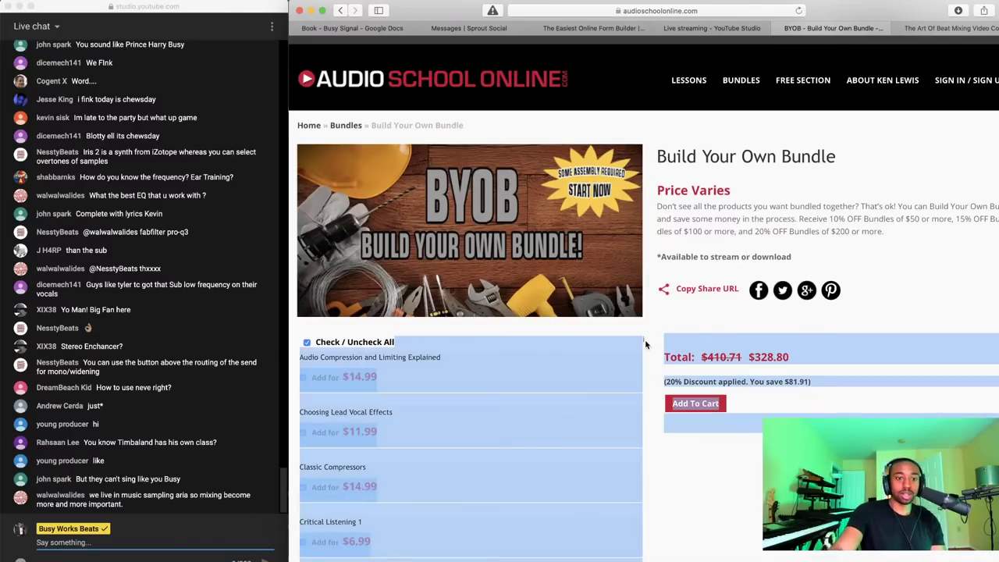
click(643, 342)
scroll(644, 341, down, 1)
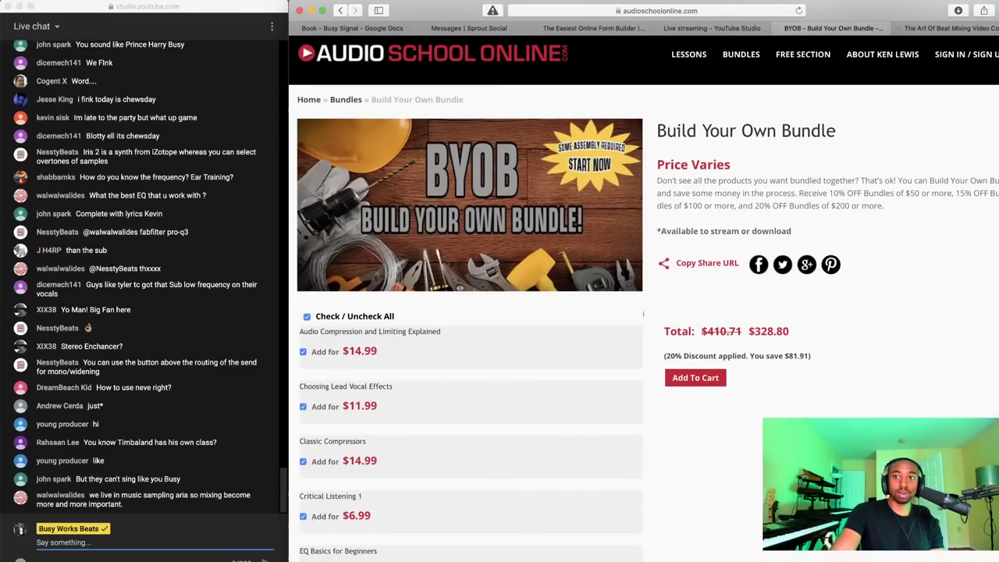
Search the web for "bob owsinski" in a new tab and open the Bobby Owsinski Home site
key(super+t)
text(bob ow)
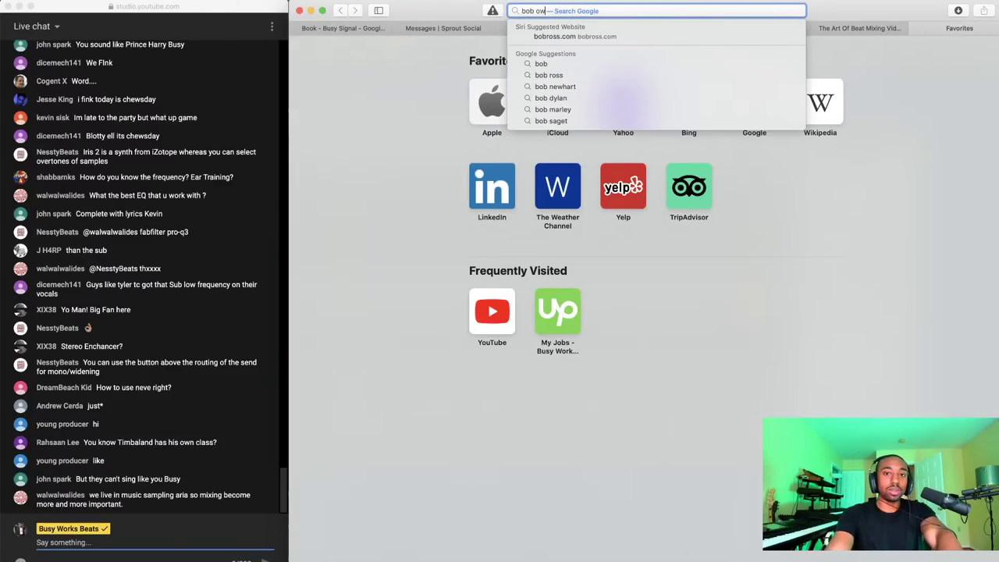
text(sin)
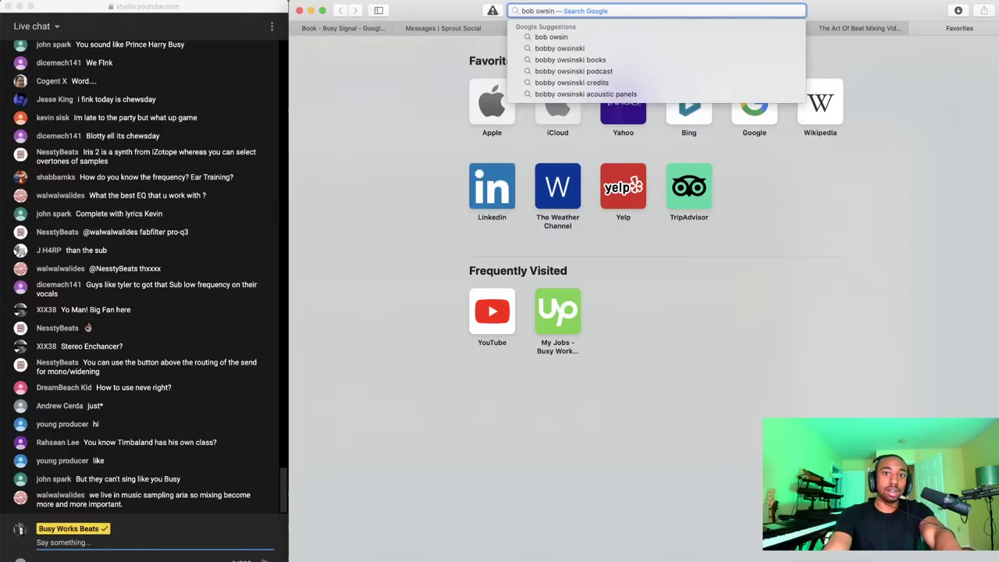
text(ski)
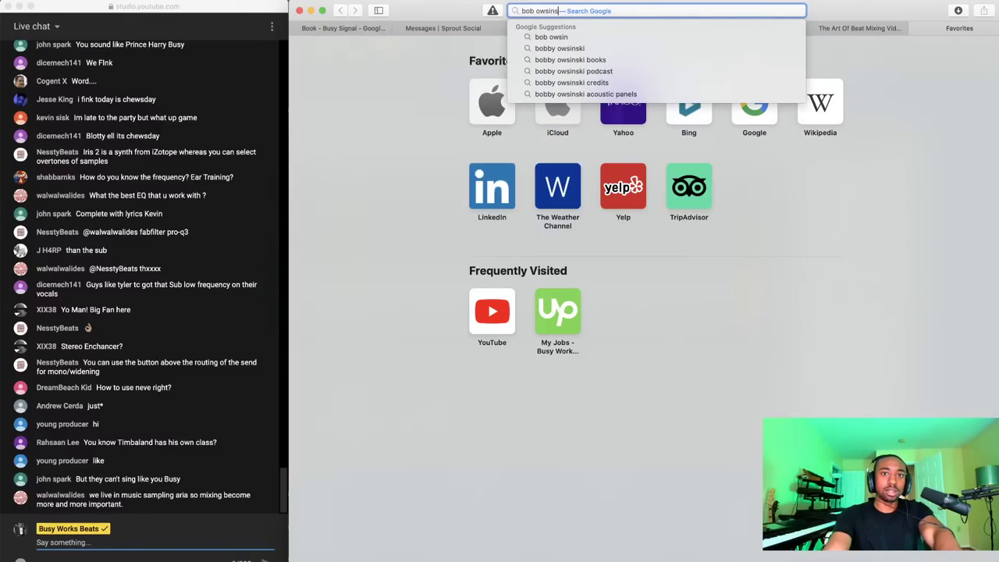
key(Return)
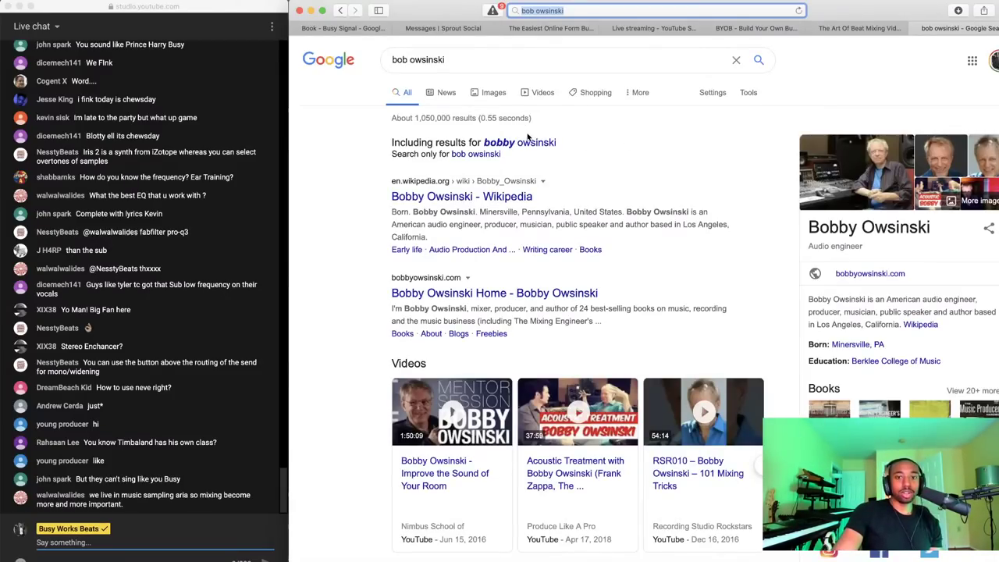
click(442, 297)
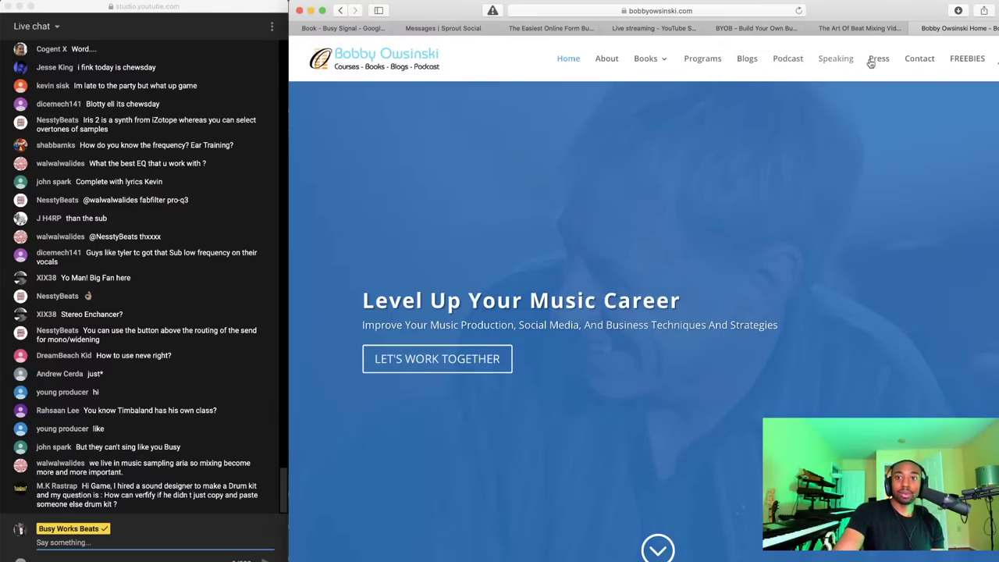
Go to Bobby Owsinski's Programs page and open the 101 Mixing Tricks course details in a new tab
mouse_move(658, 68)
click(705, 62)
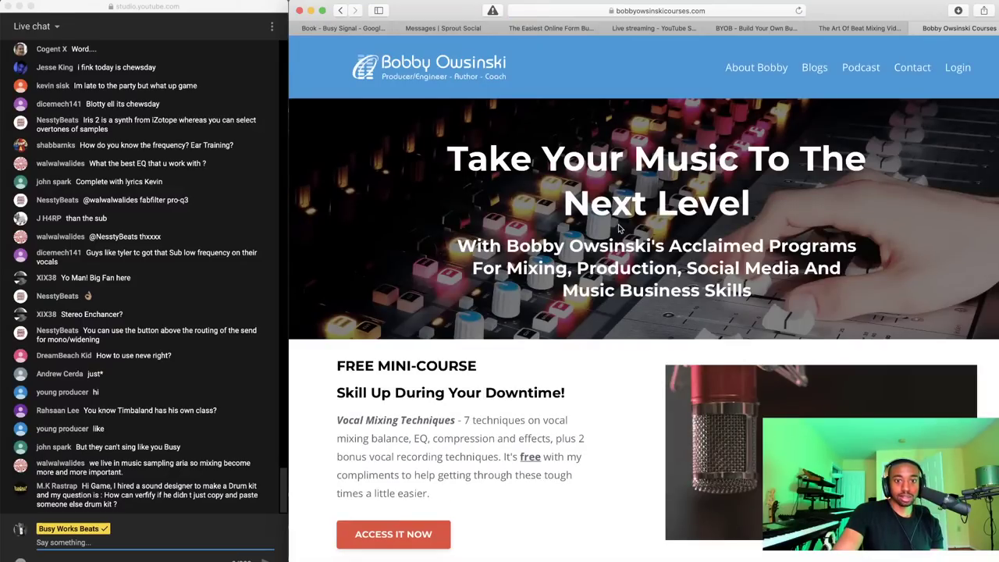
scroll(620, 228, down, 4)
scroll(619, 228, down, 6)
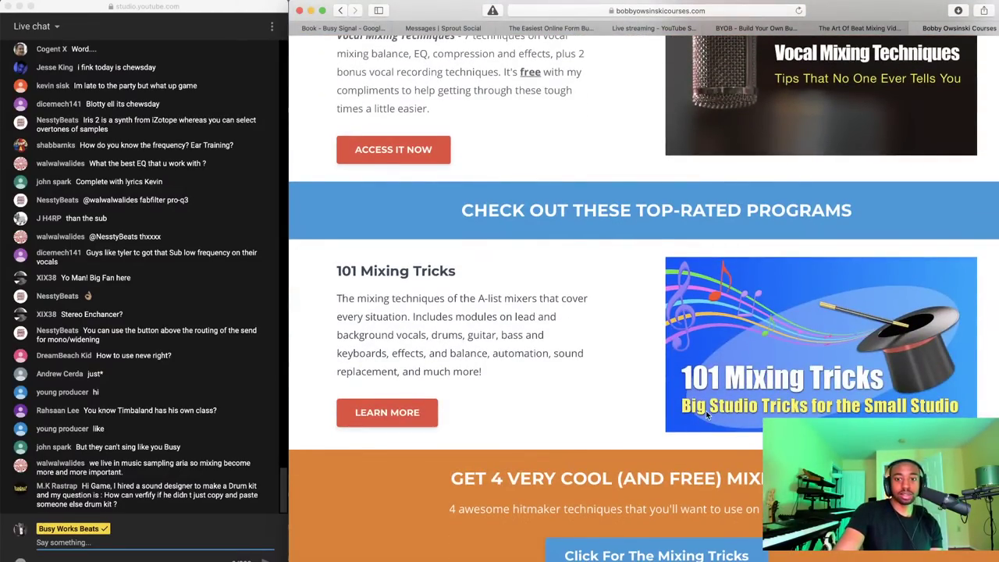
scroll(707, 416, down, 4)
right_click(409, 270)
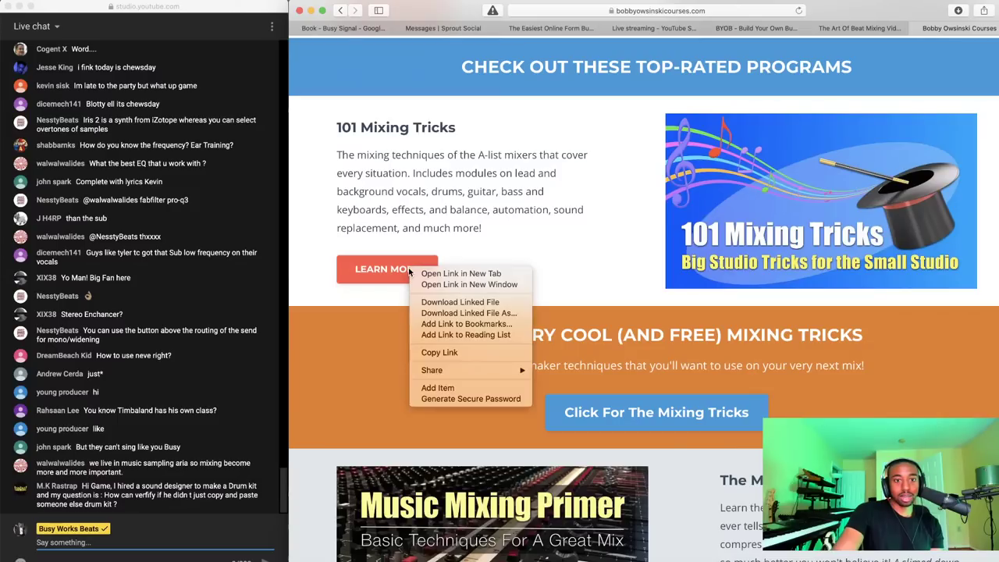
click(464, 273)
Look through the remaining programs on the Bobby Owsinski Courses page, from the Music Mixing Primer to Personal Training, and return to its beginning
scroll(623, 250, down, 5)
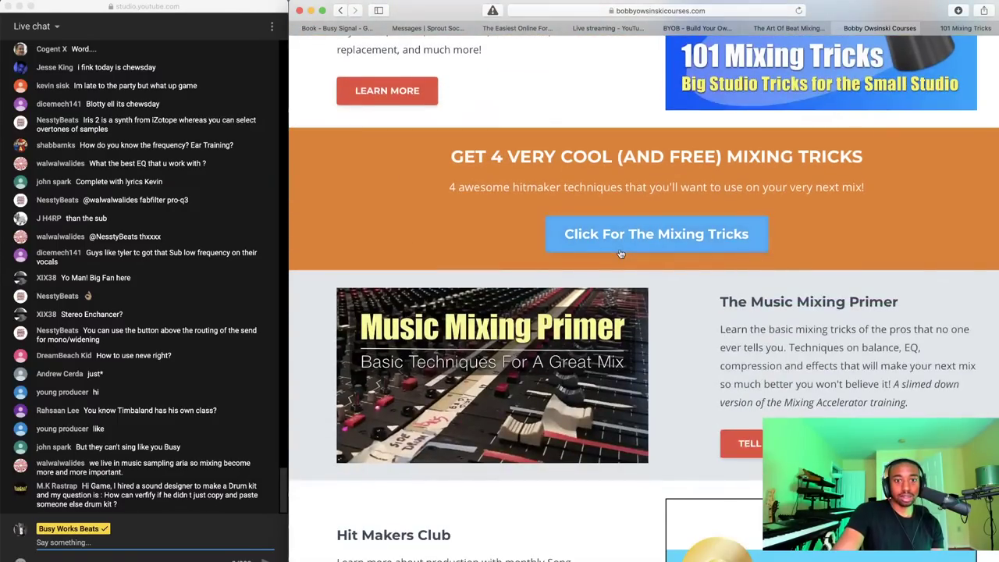
scroll(620, 254, down, 5)
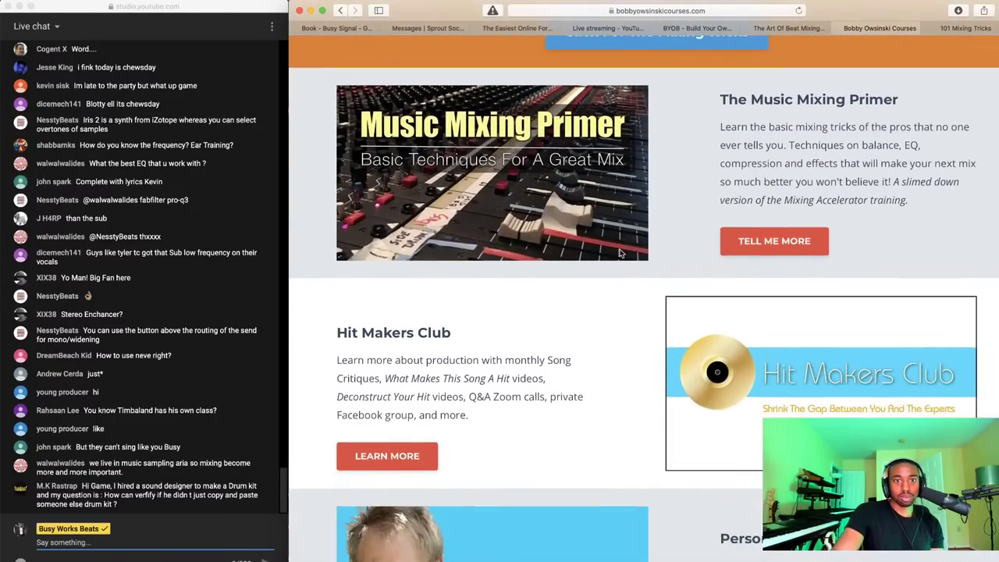
scroll(621, 253, down, 12)
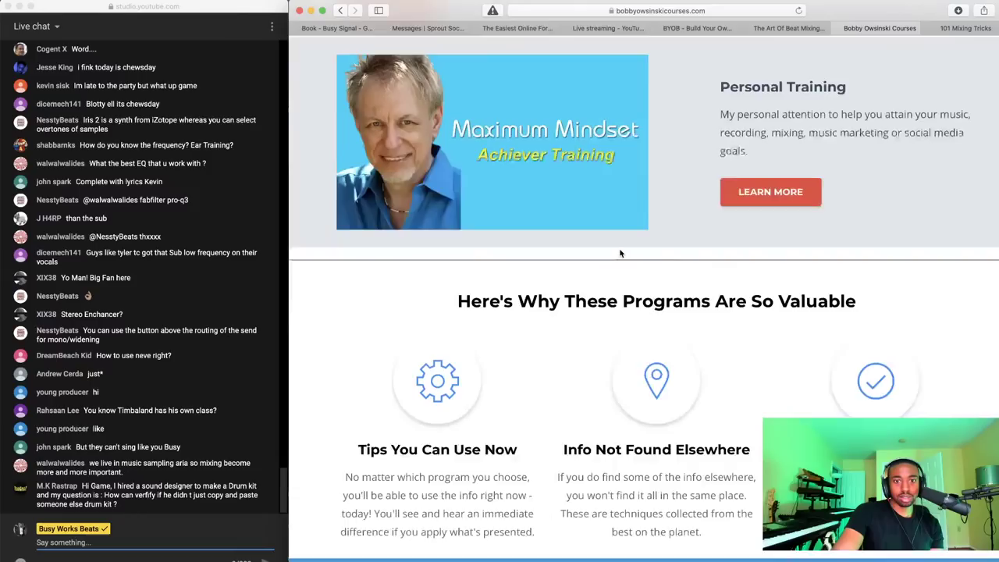
scroll(621, 254, up, 20)
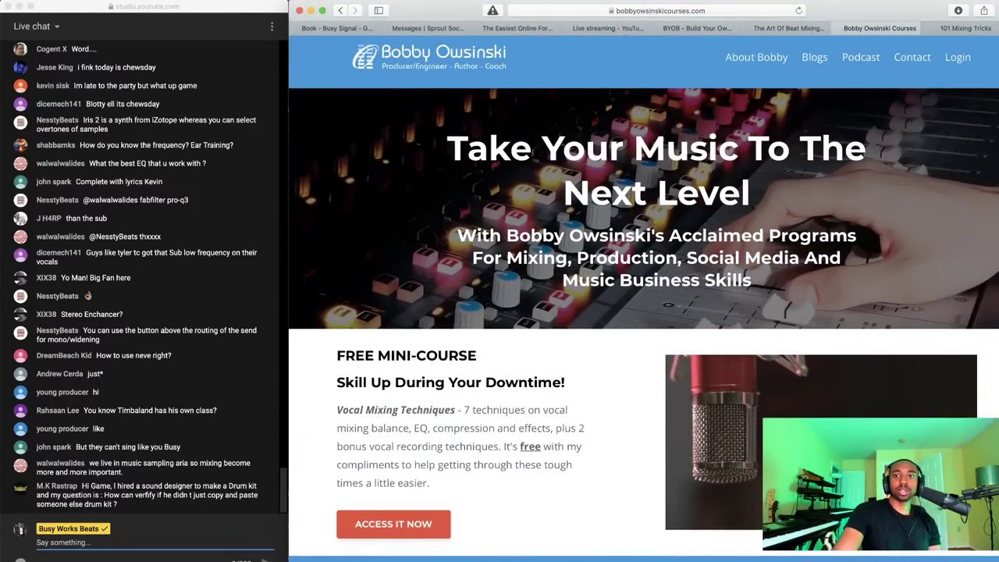
Search the web for "michael white mixing" in a new tab and open the Mixing With Mike site
click(990, 28)
text(michael)
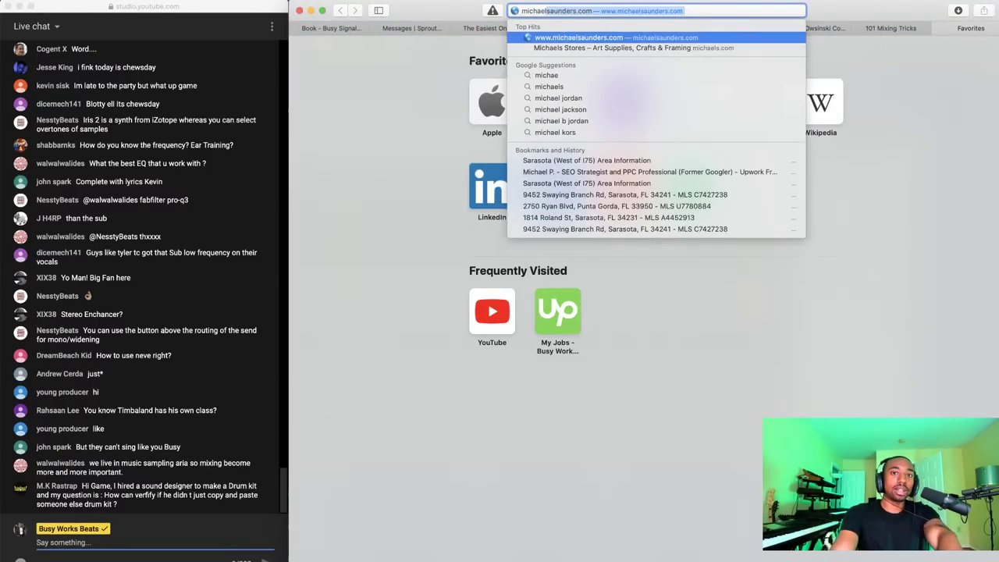
text( white mixing)
key(Return)
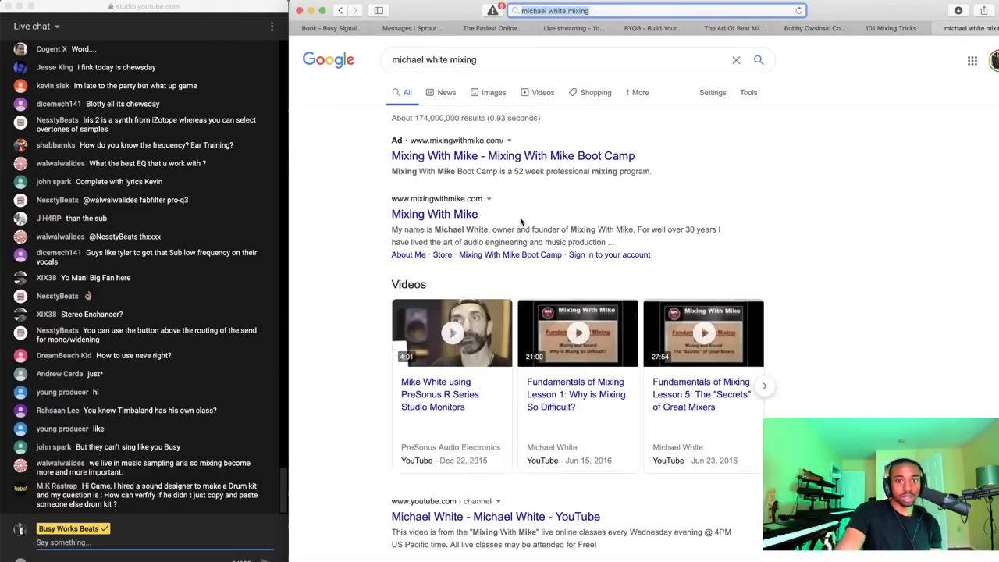
click(467, 216)
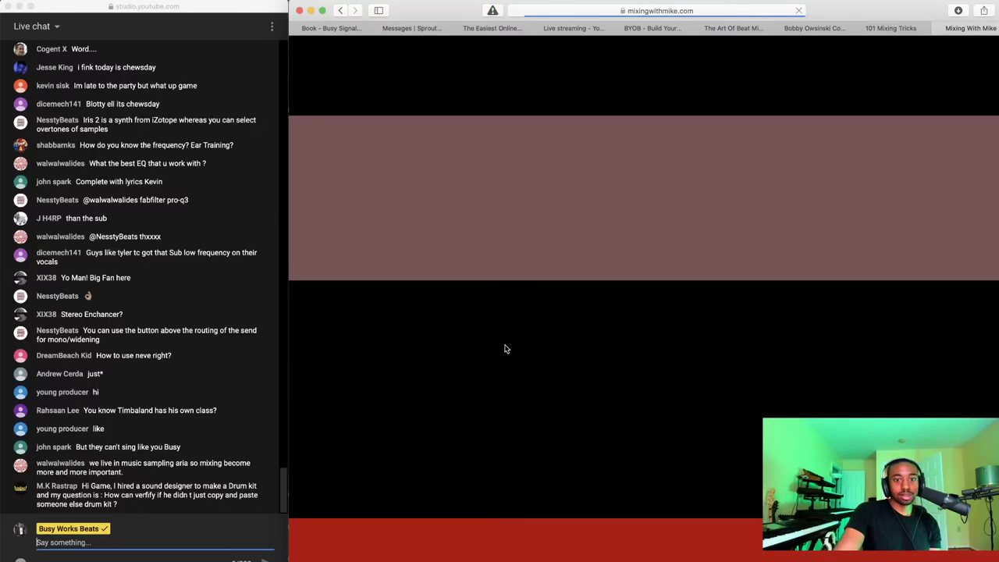
Examine the Mixing With Mike home page's boot camp, classes, courses, memberships and services, and return to the page header
scroll(544, 347, down, 5)
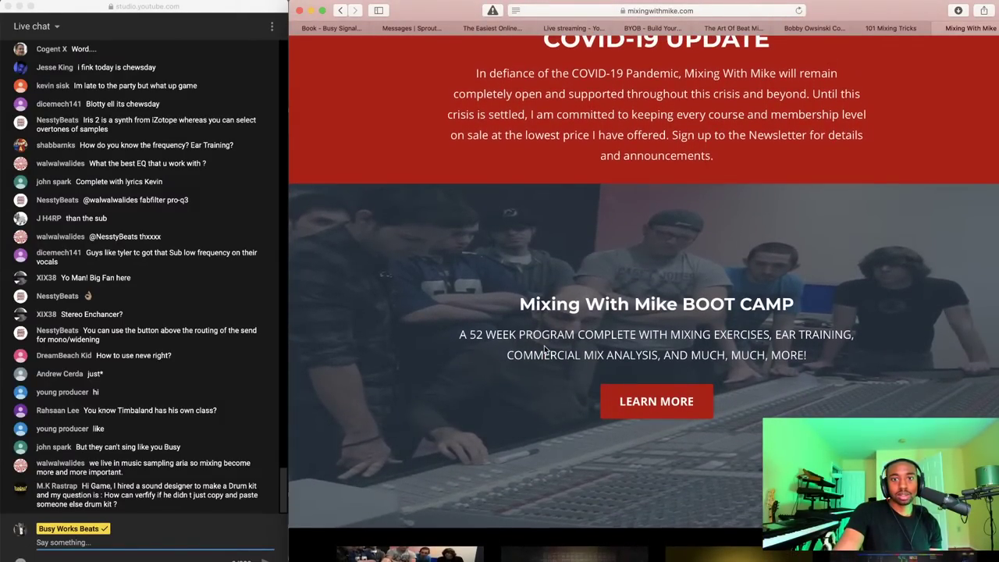
scroll(545, 349, down, 5)
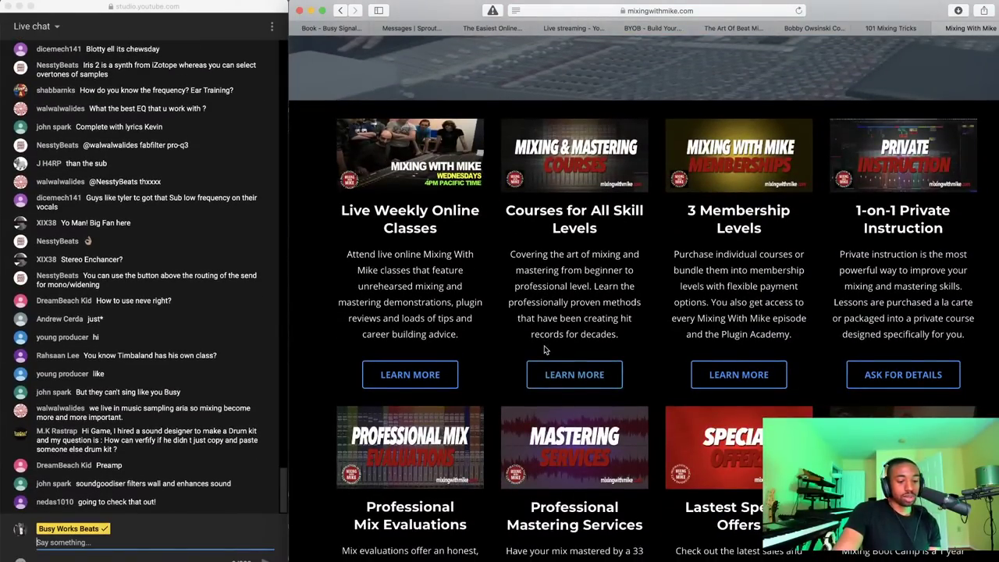
scroll(545, 349, down, 2)
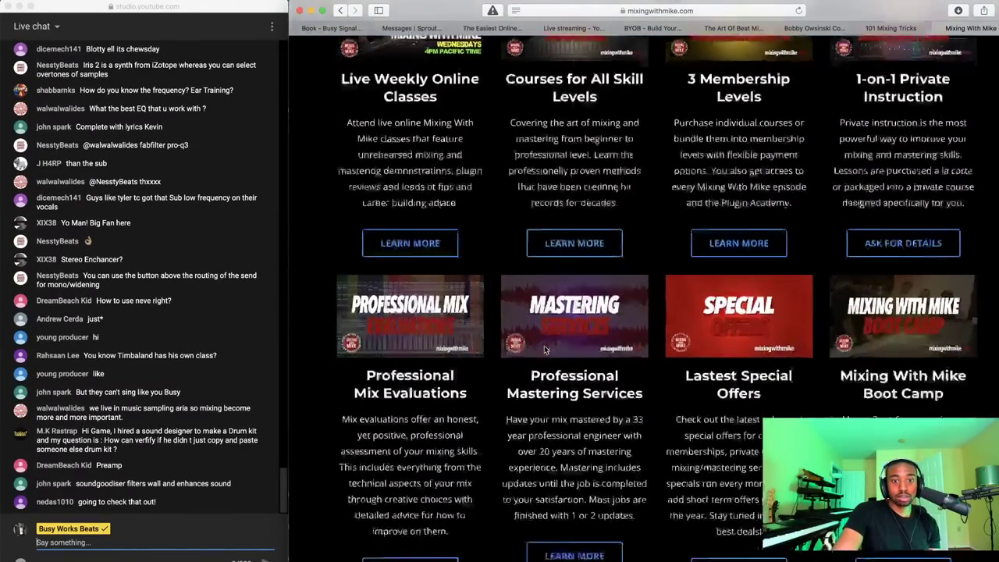
scroll(544, 349, down, 6)
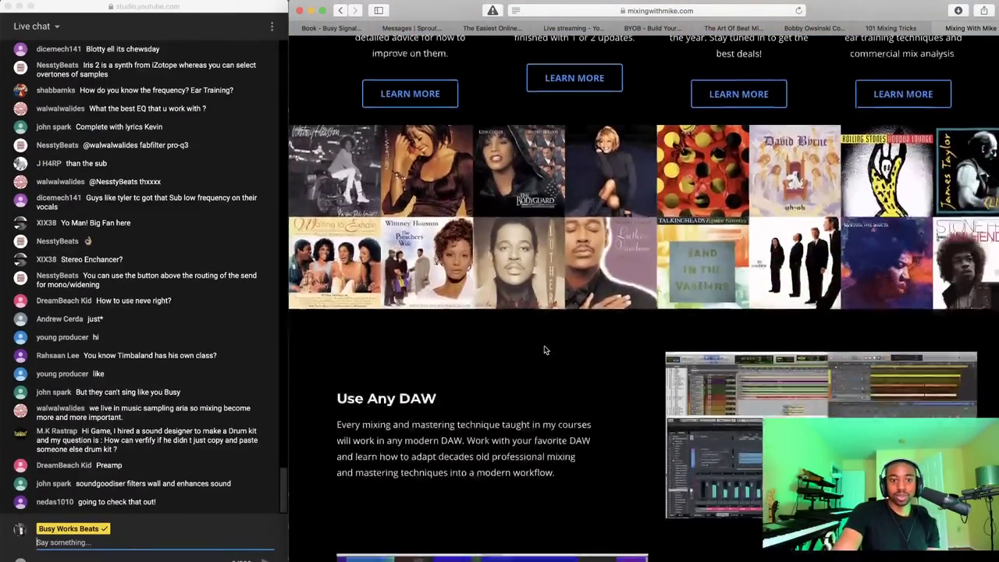
scroll(544, 349, down, 2)
scroll(544, 349, up, 7)
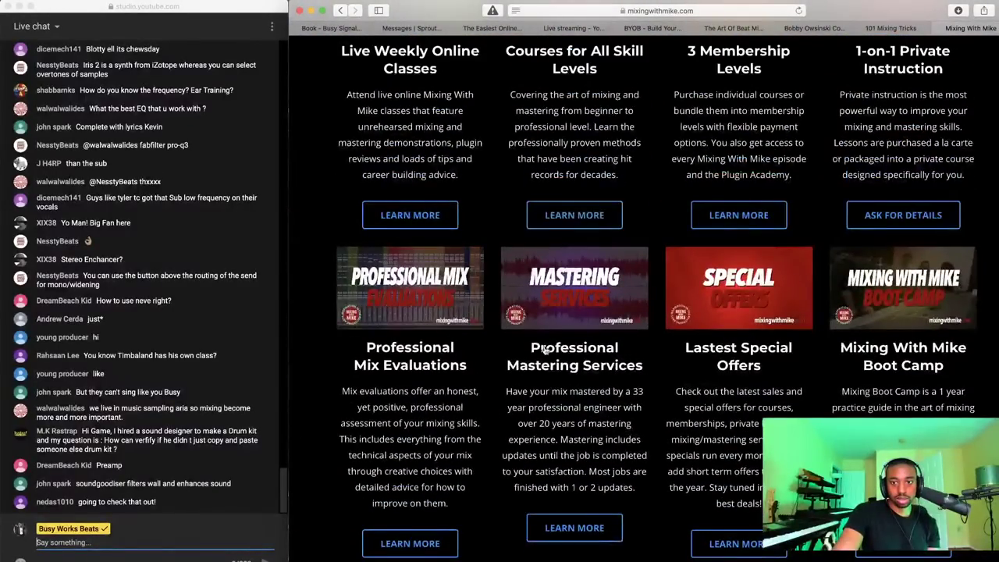
scroll(544, 350, up, 2)
scroll(544, 349, up, 10)
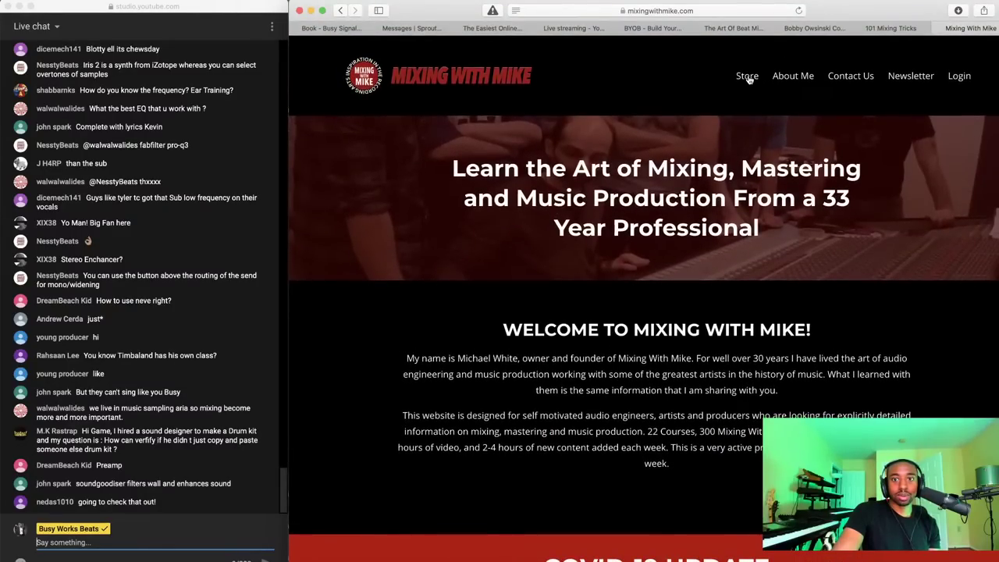
Open the Mixing With Mike Store and look over its mixing, mastering, membership and MPG Legacy offers, returning to the Mixing Courses heading
scroll(616, 312, down, 4)
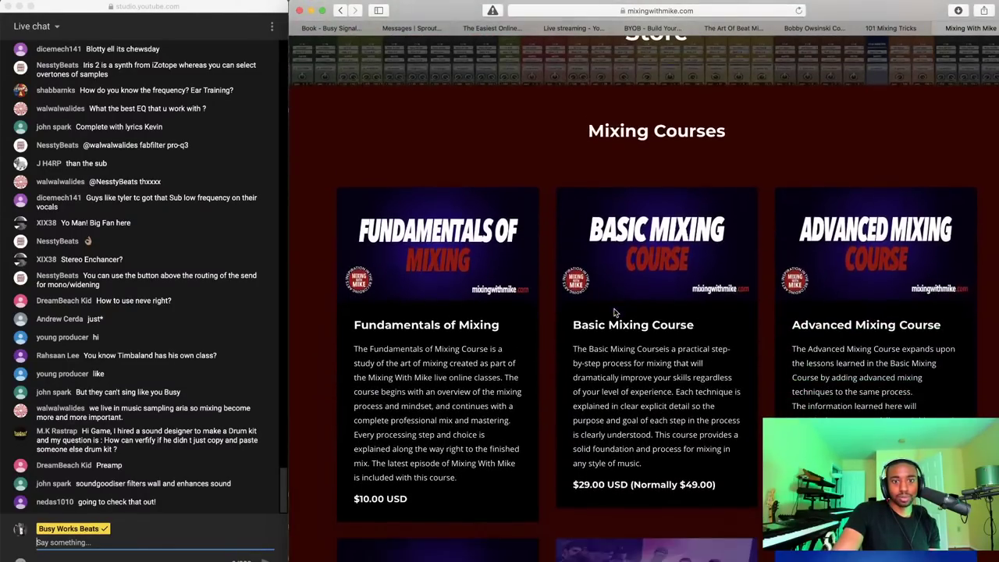
scroll(616, 312, down, 8)
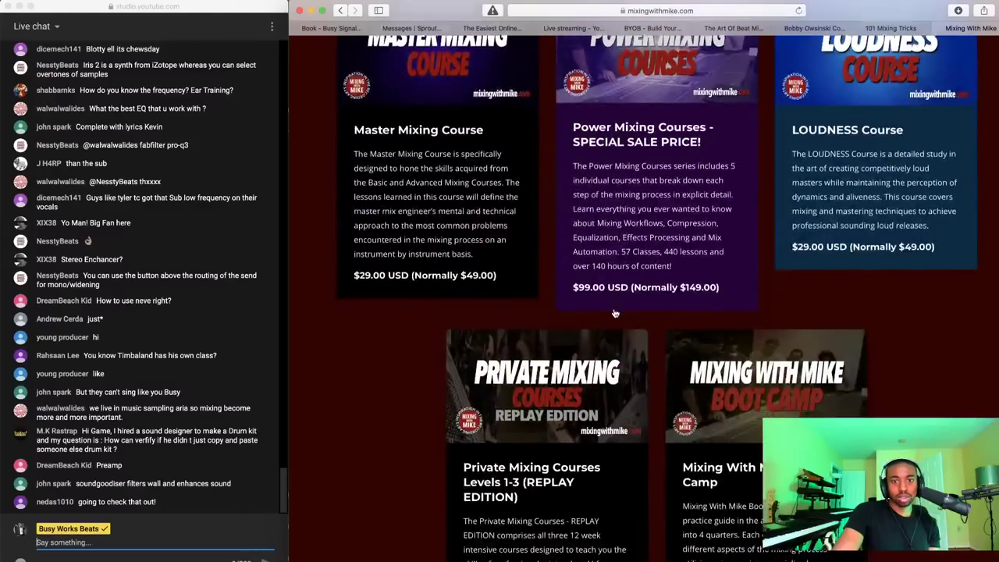
scroll(614, 313, down, 7)
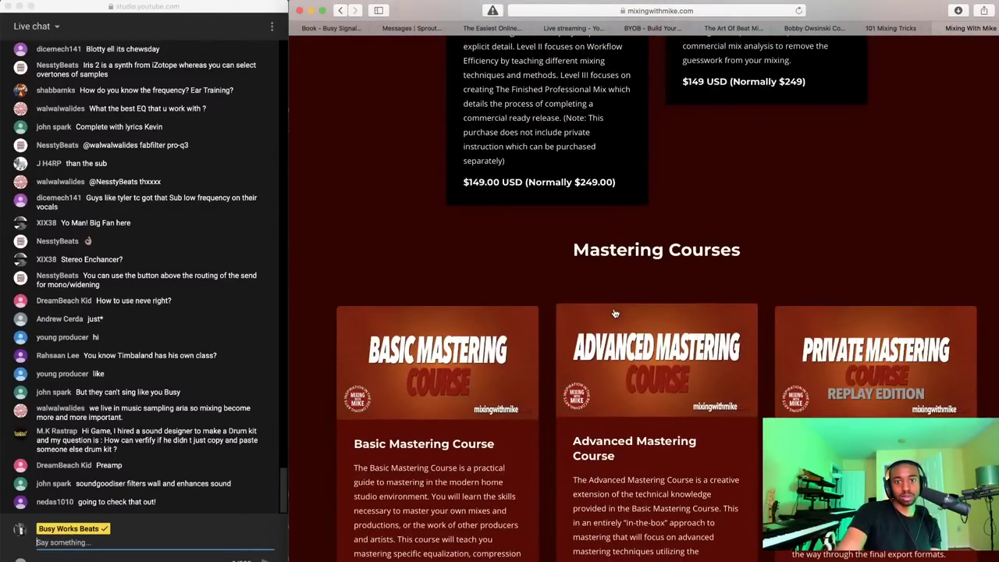
scroll(614, 313, down, 10)
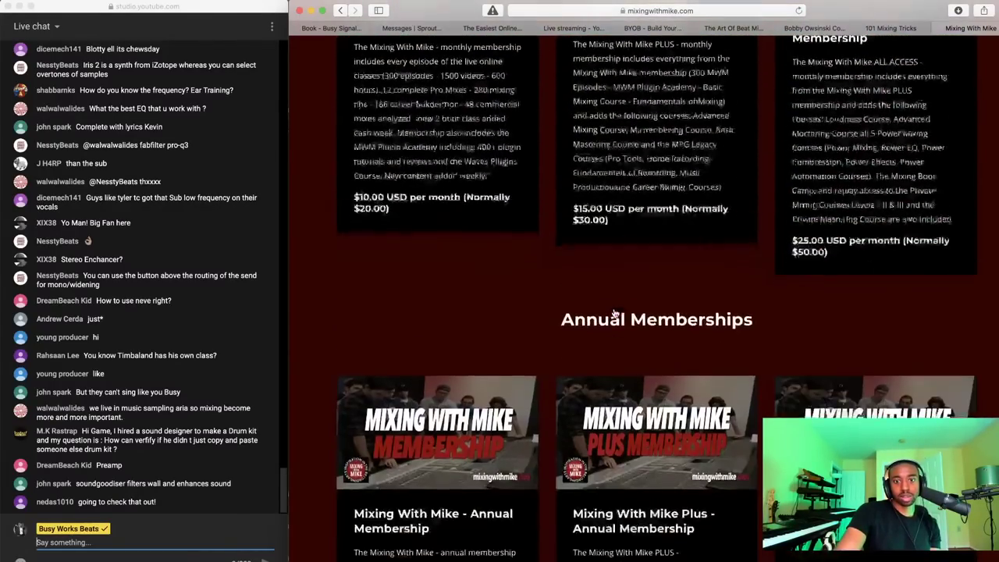
scroll(615, 313, down, 4)
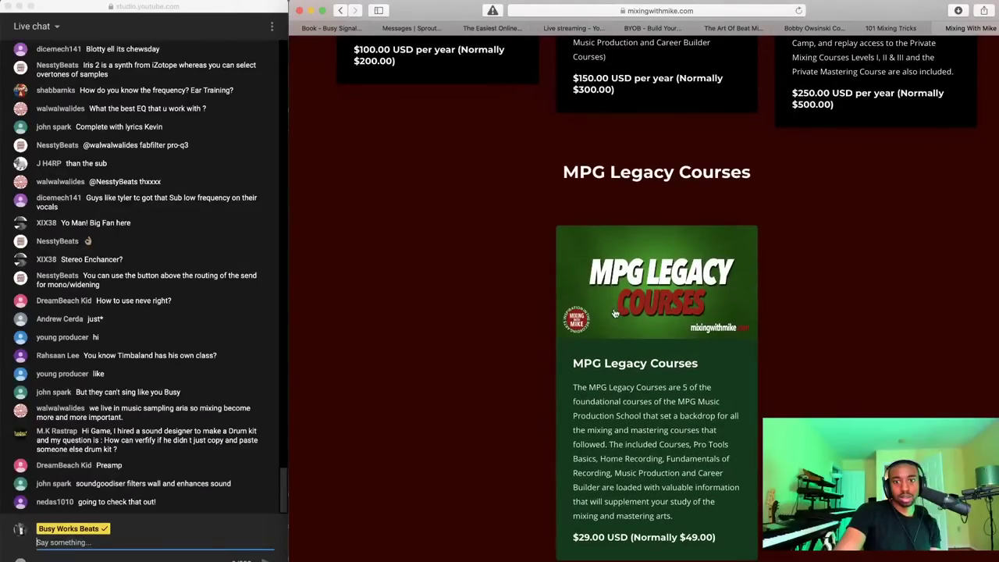
scroll(615, 313, down, 1)
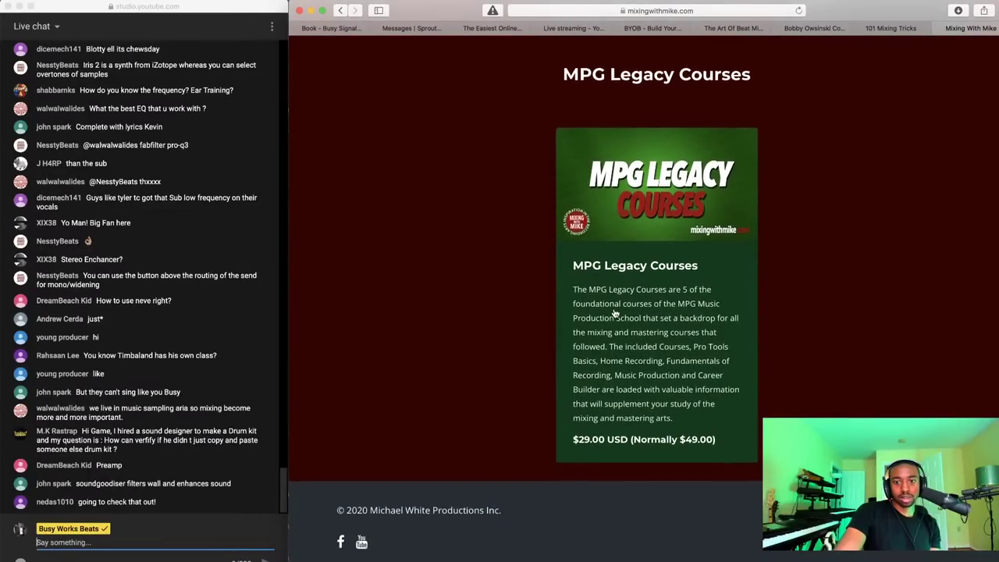
scroll(615, 312, up, 20)
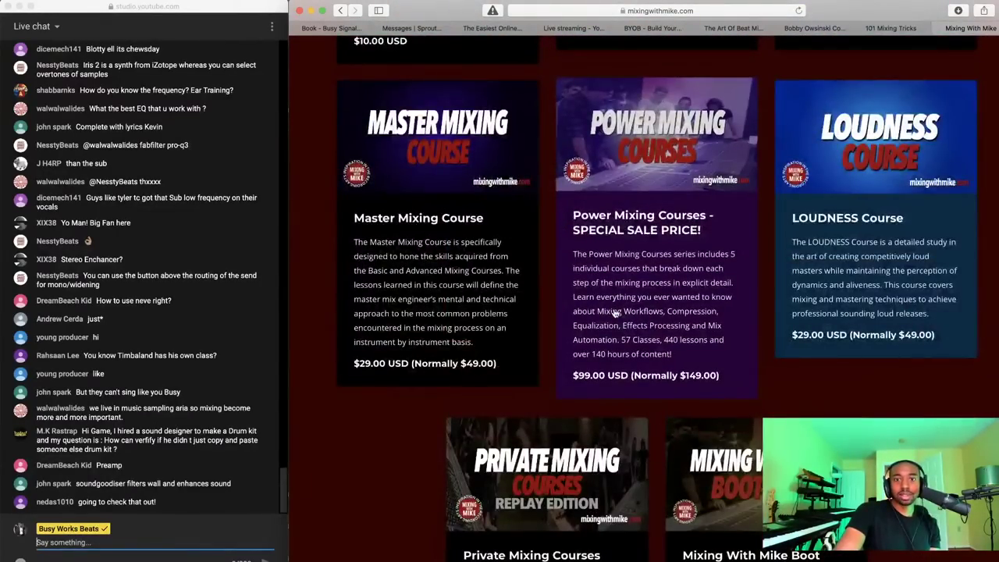
scroll(614, 312, up, 6)
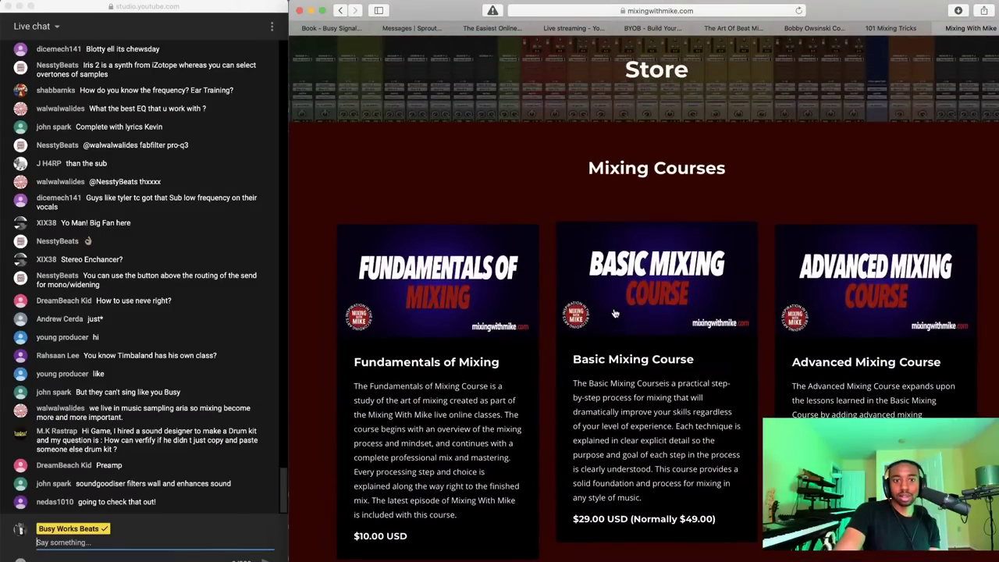
Go through the store's mixing courses again, from Fundamentals of Mixing to the Boot Camp, and show the Mastering Courses section
scroll(615, 313, down, 5)
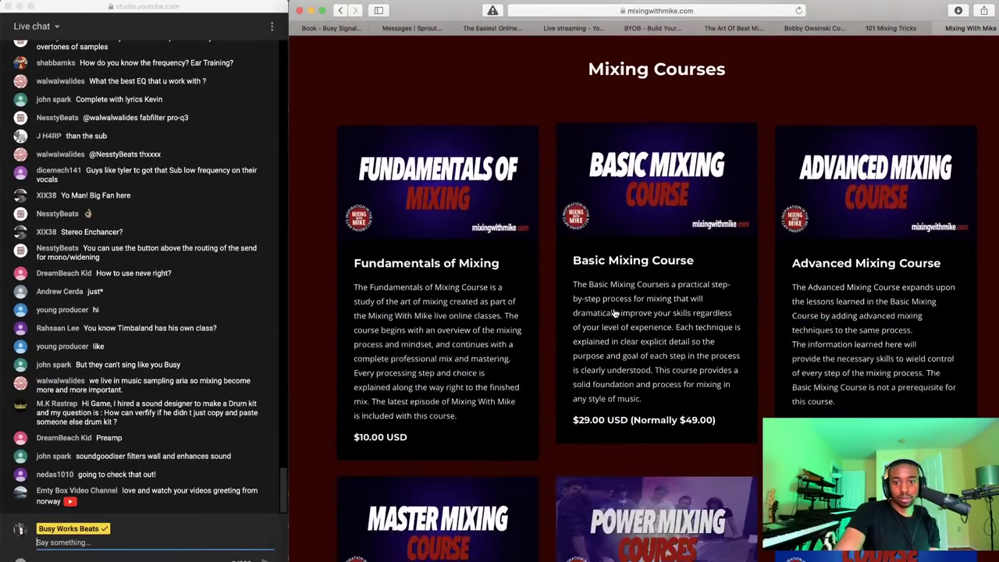
scroll(614, 313, down, 3)
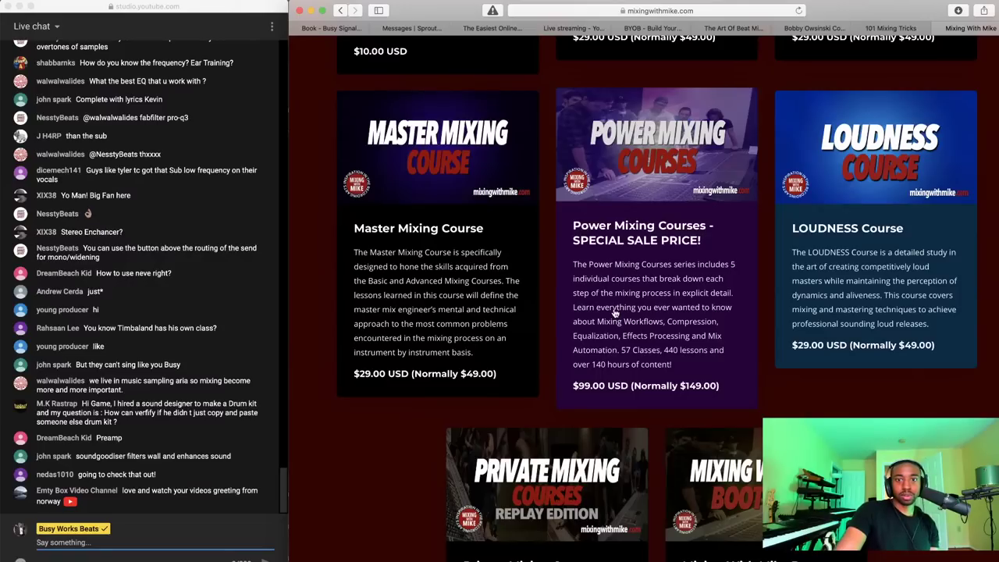
scroll(616, 310, down, 3)
scroll(619, 168, down, 3)
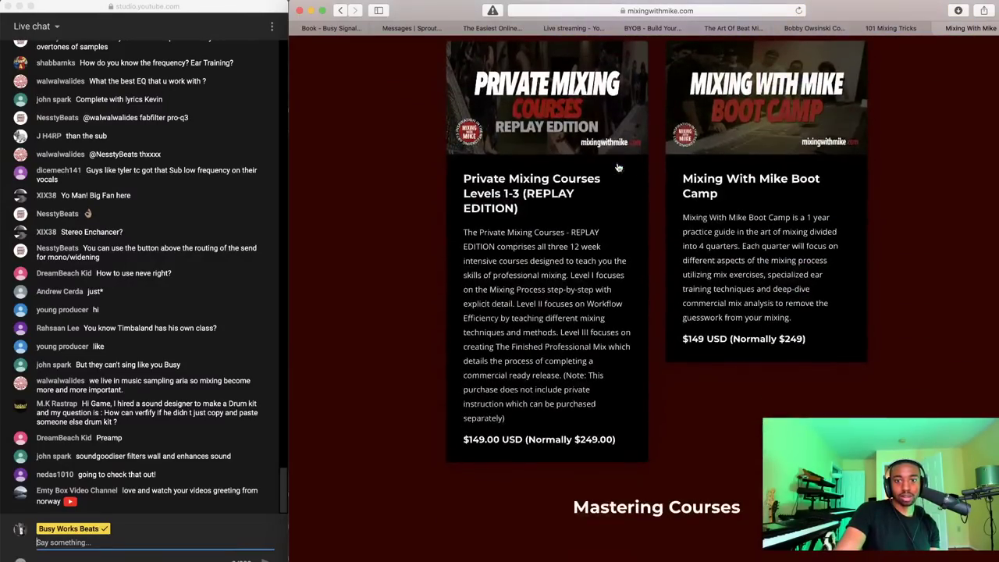
scroll(619, 168, down, 6)
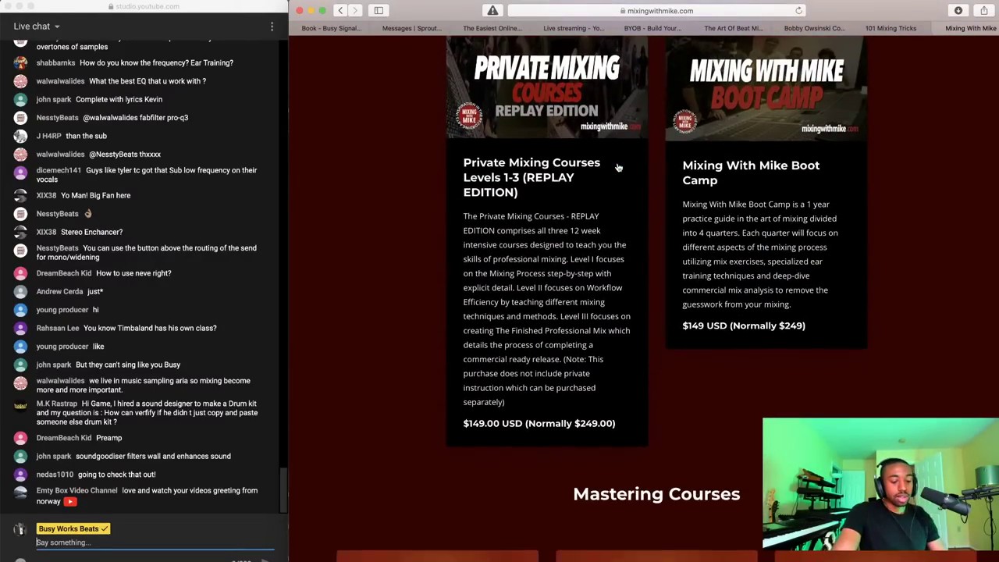
scroll(619, 168, down, 2)
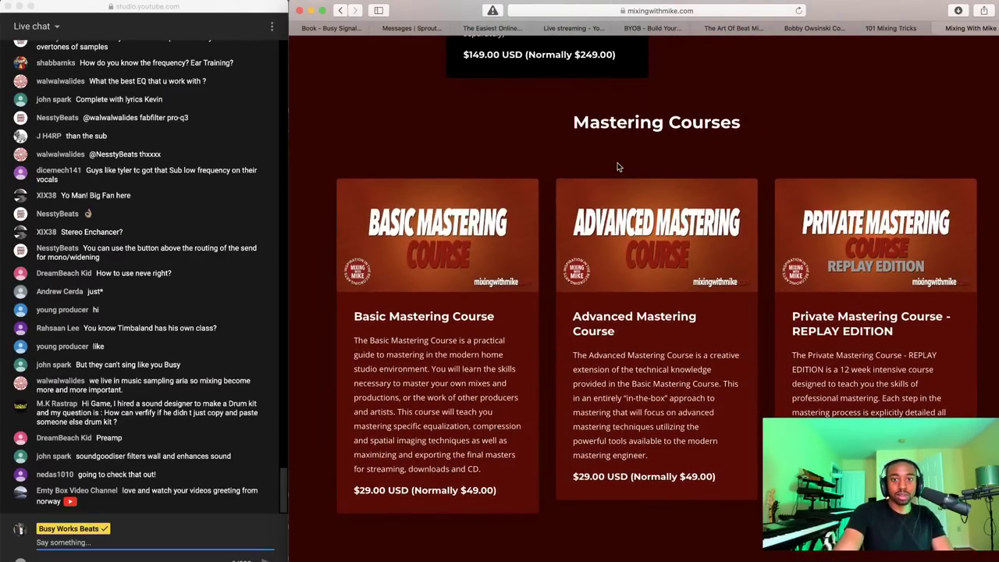
Look over the store's Monthly and Annual Memberships sections, and return to the Mixing Courses heading
scroll(618, 166, down, 10)
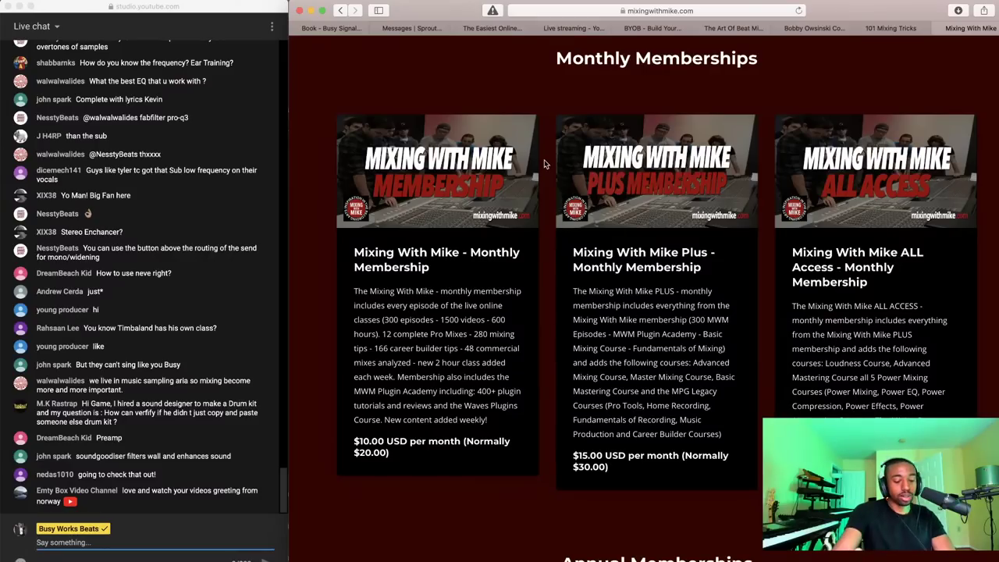
scroll(545, 164, down, 5)
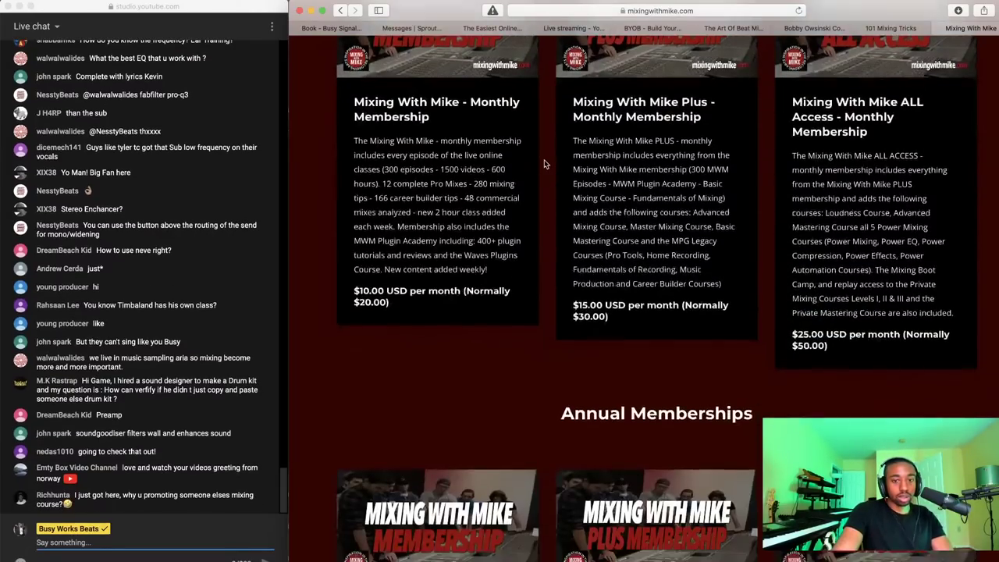
scroll(544, 159, up, 15)
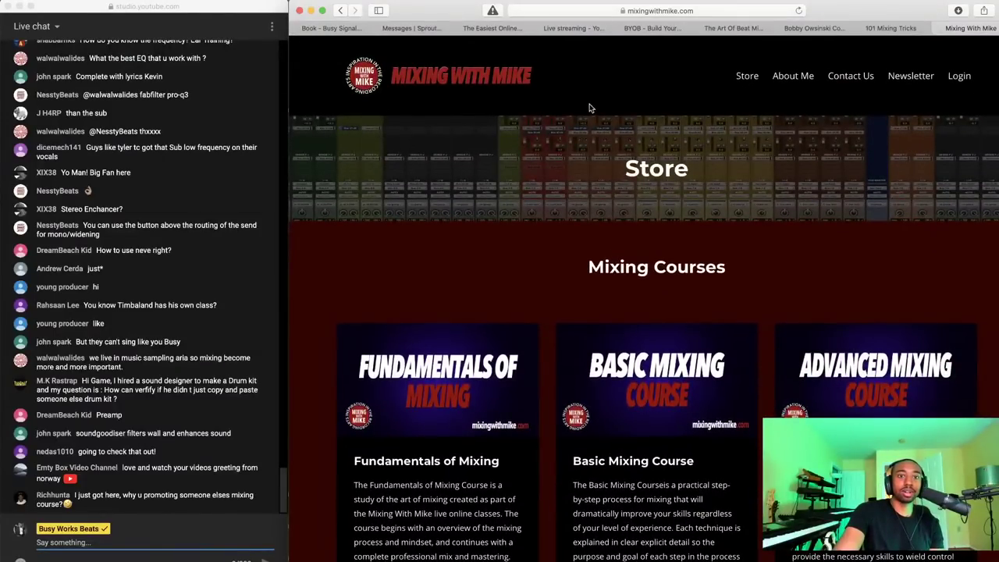
Revisit the open Bobby Owsinski, The Art Of Beat Mixing and Build Your Own Bundle pages, ending on the YouTube Studio live stream page
click(812, 28)
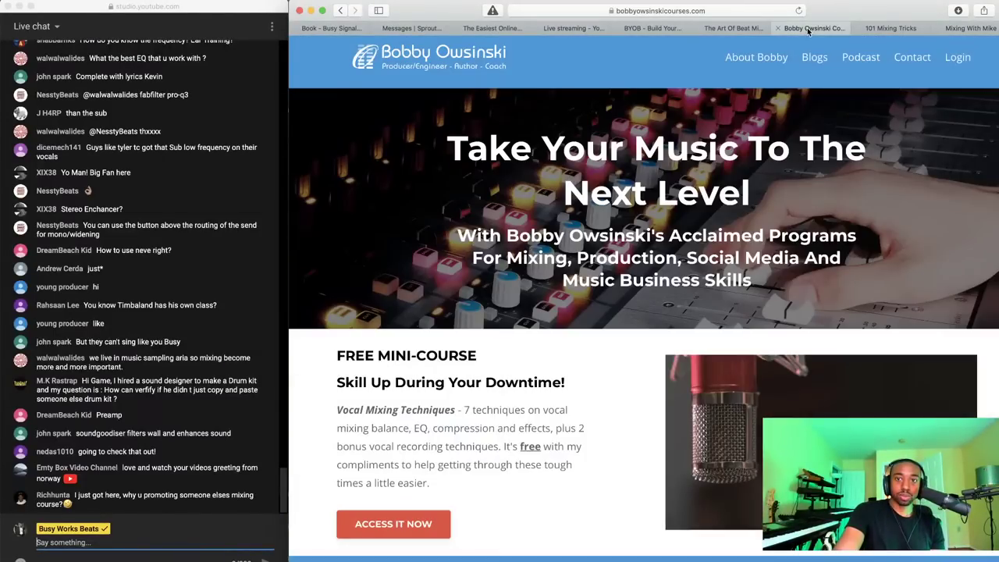
click(736, 28)
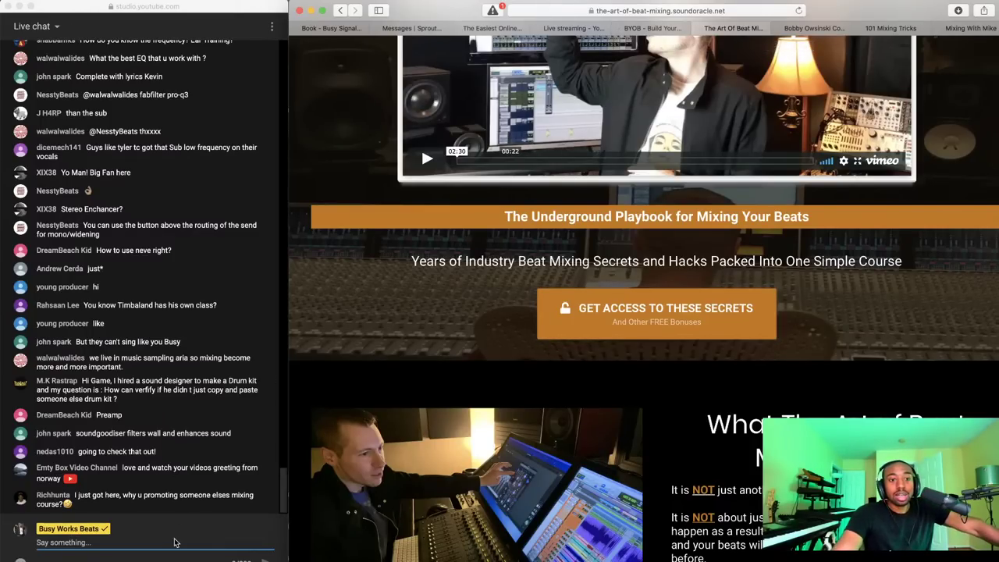
scroll(579, 160, up, 5)
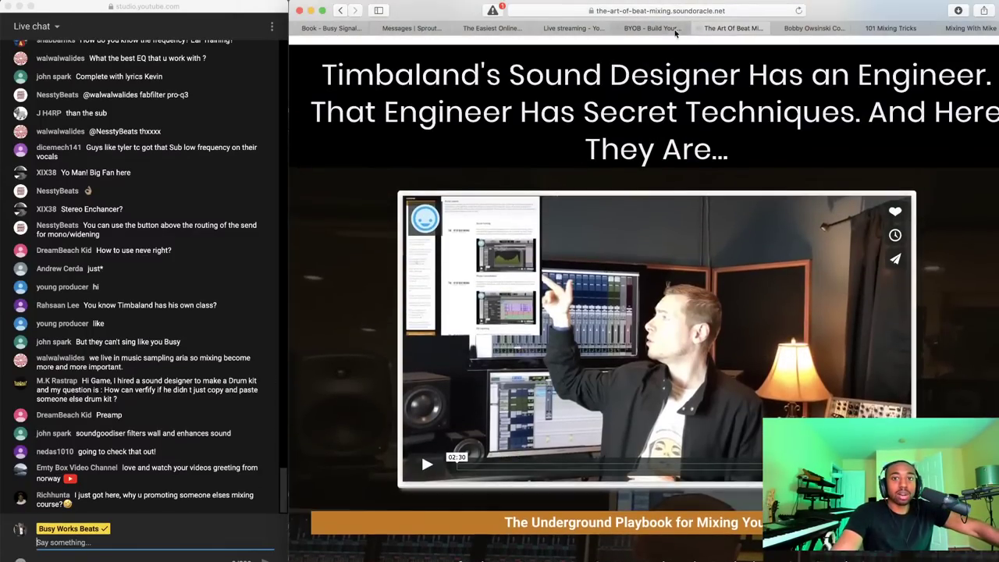
click(678, 30)
click(582, 30)
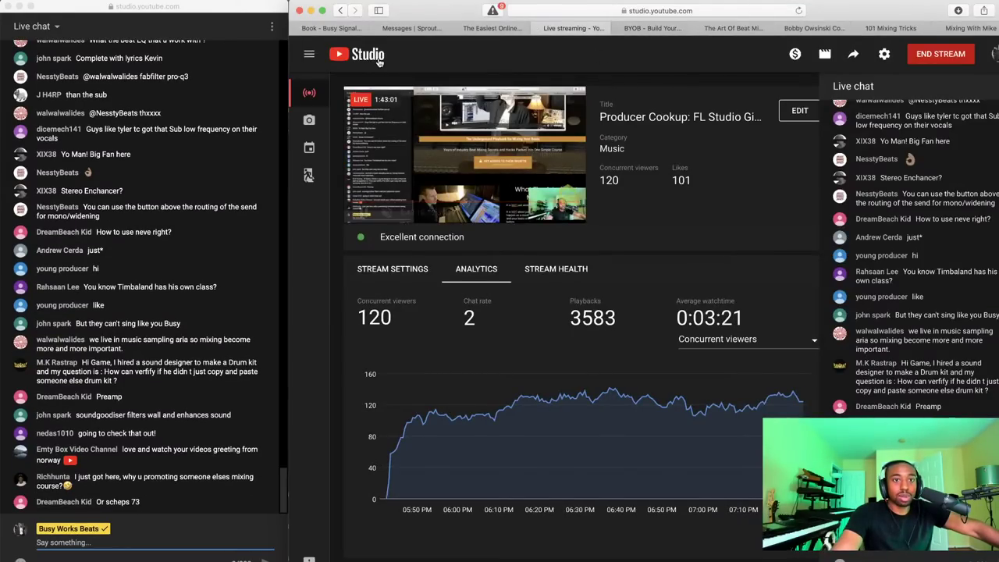
Switch back to FL Studio and play the arrangement from the start, stopping playback after listening
key(super+Tab)
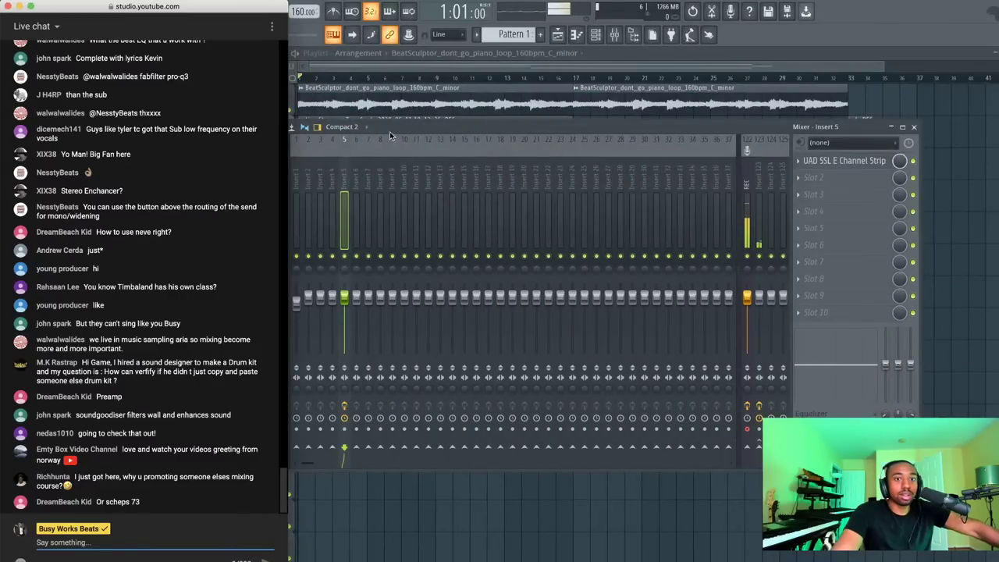
click(390, 131)
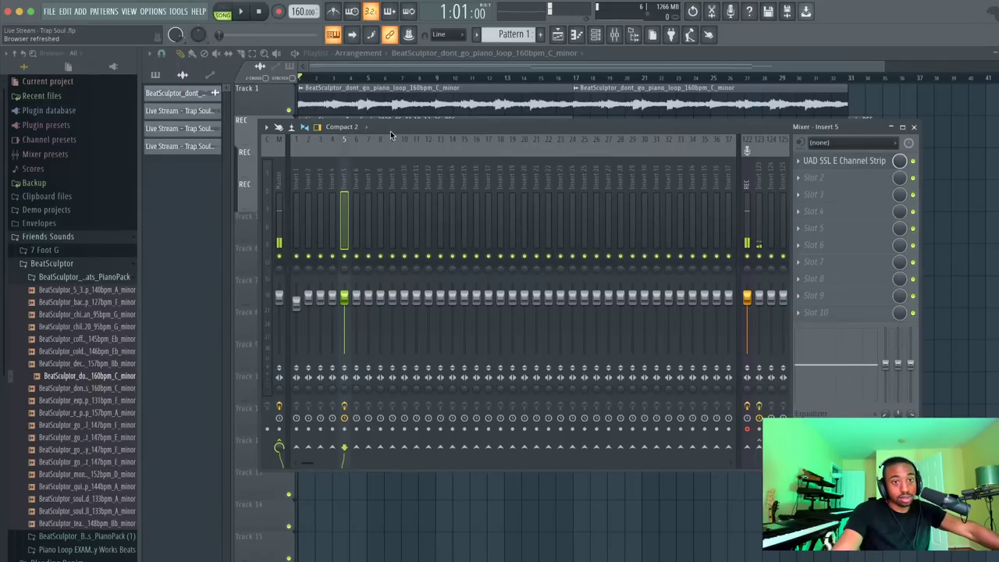
key(space)
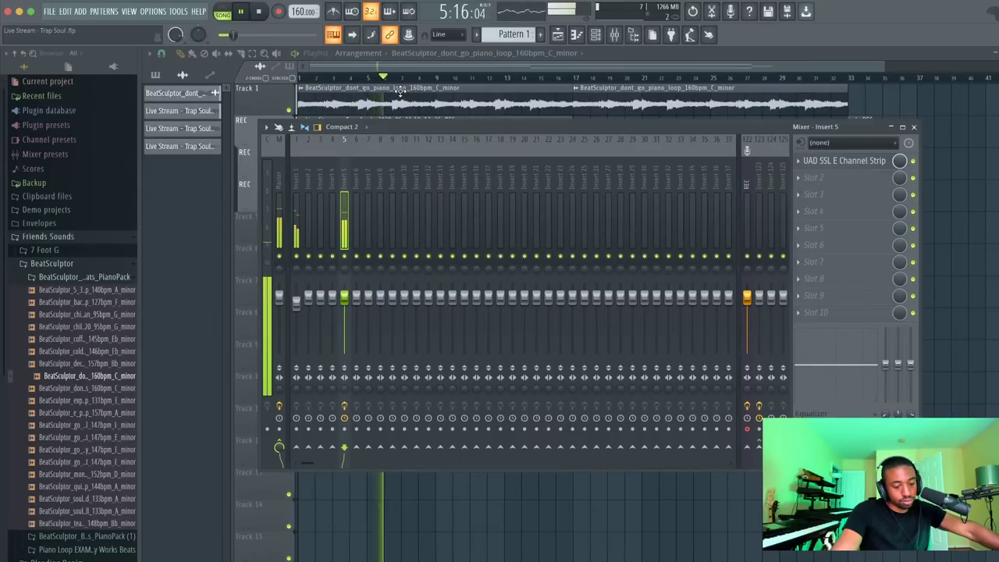
key(space)
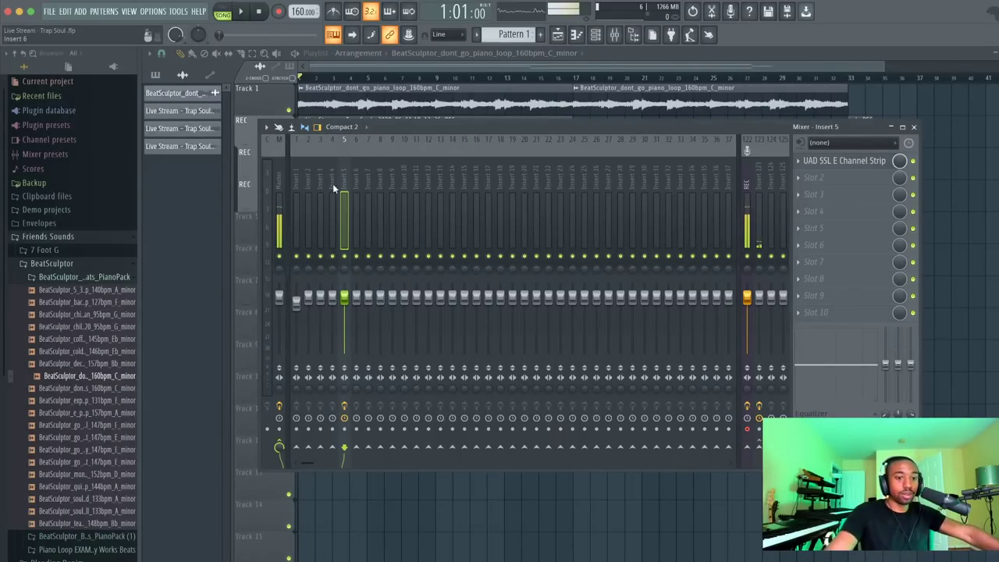
Check the live chat window, return to FL Studio and collapse the BeatSculptor_BusyWorksBeats_PianoPack folder
key(super+Tab)
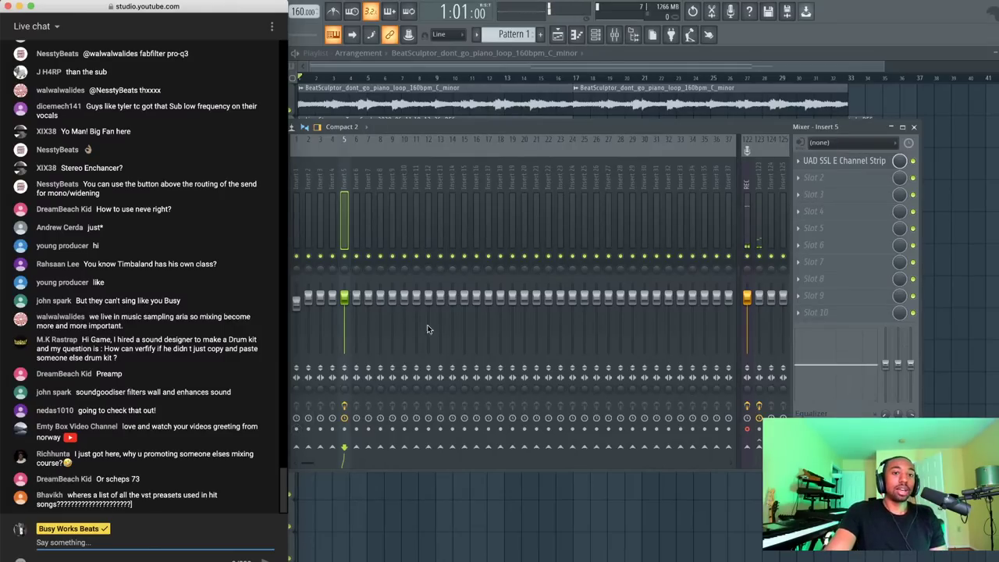
click(557, 124)
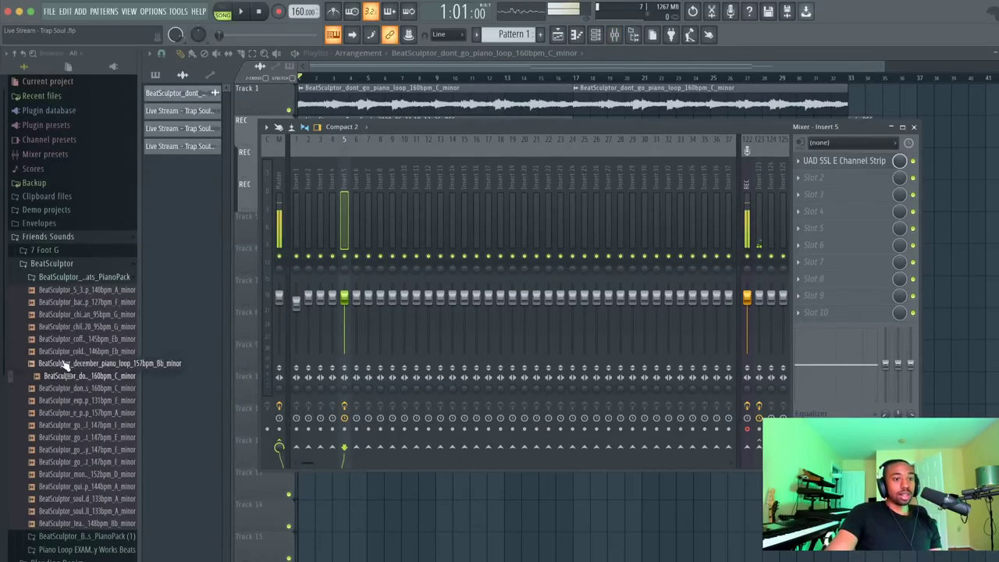
click(78, 278)
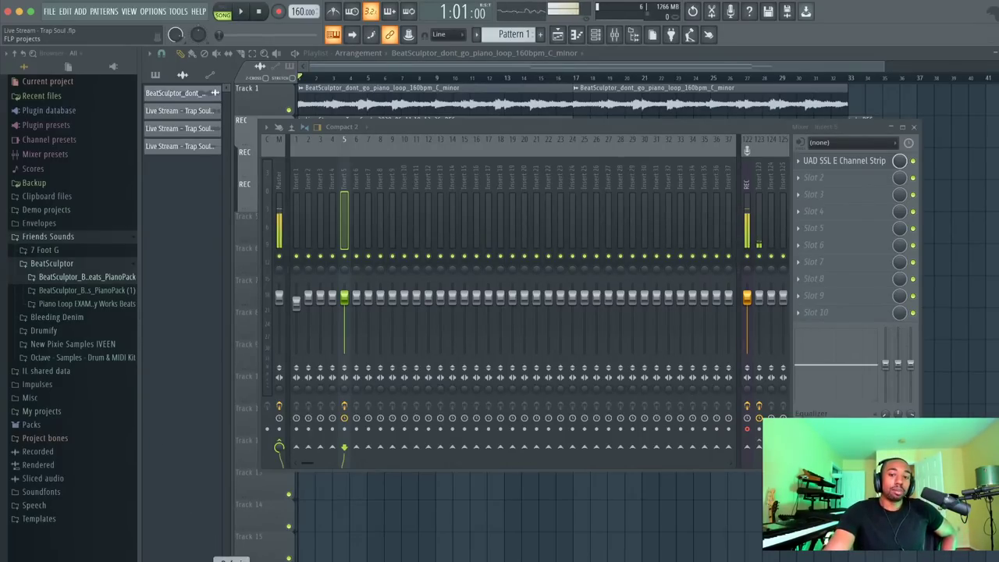
Bring the YouTube Studio live streaming window and the popped-out live chat window to the front
right_click(226, 559)
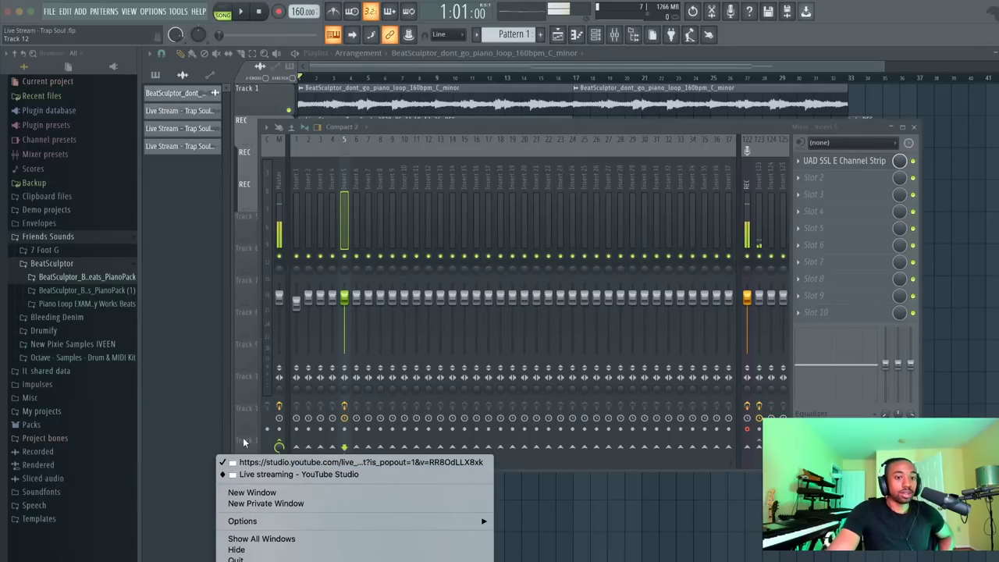
click(256, 474)
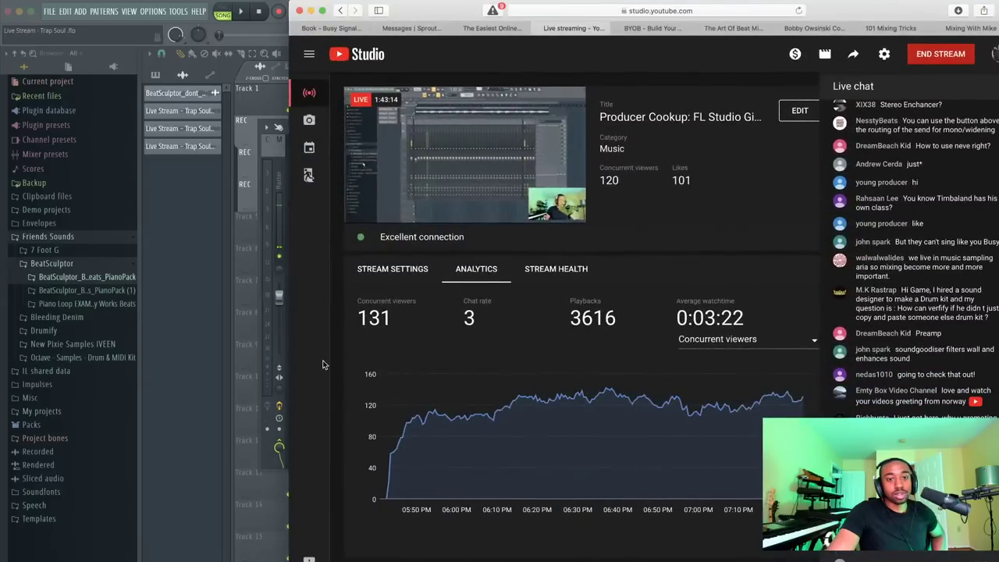
right_click(234, 560)
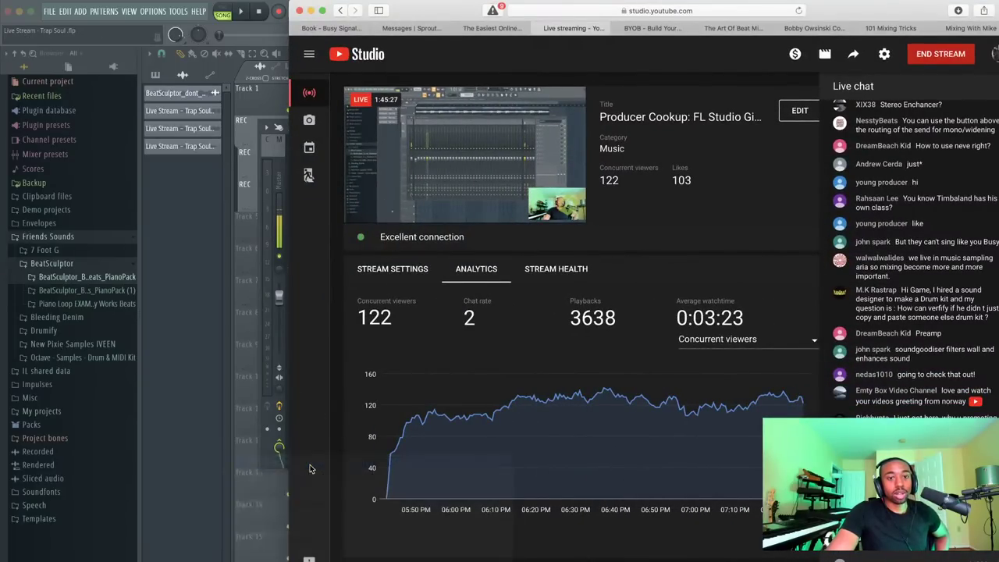
click(309, 463)
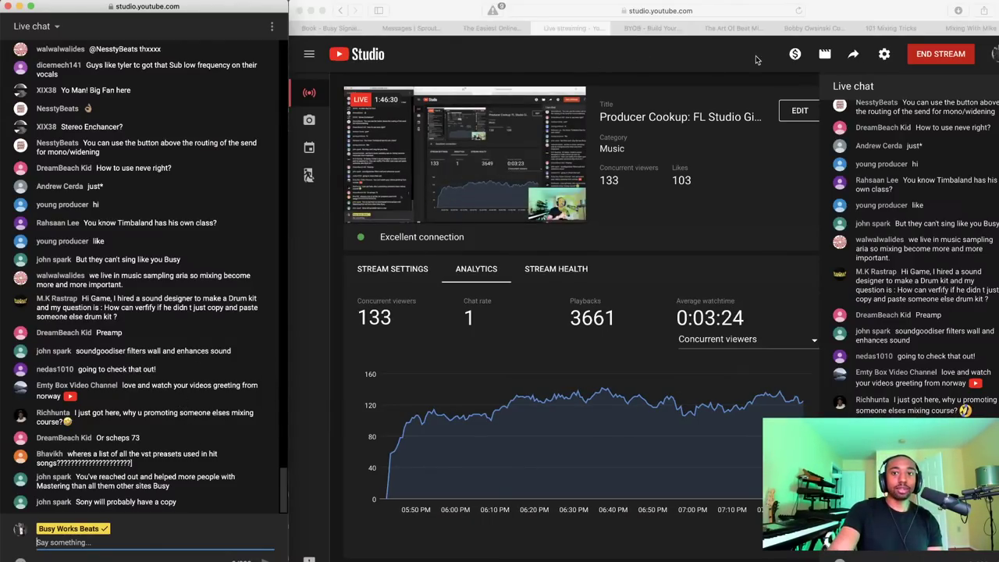
Show the Bobby Owsinski, 101 Mixing Tricks, Mixing With Mike, Art Of Beat Mixing and Build Your Own Bundle pages again as a recap
click(829, 29)
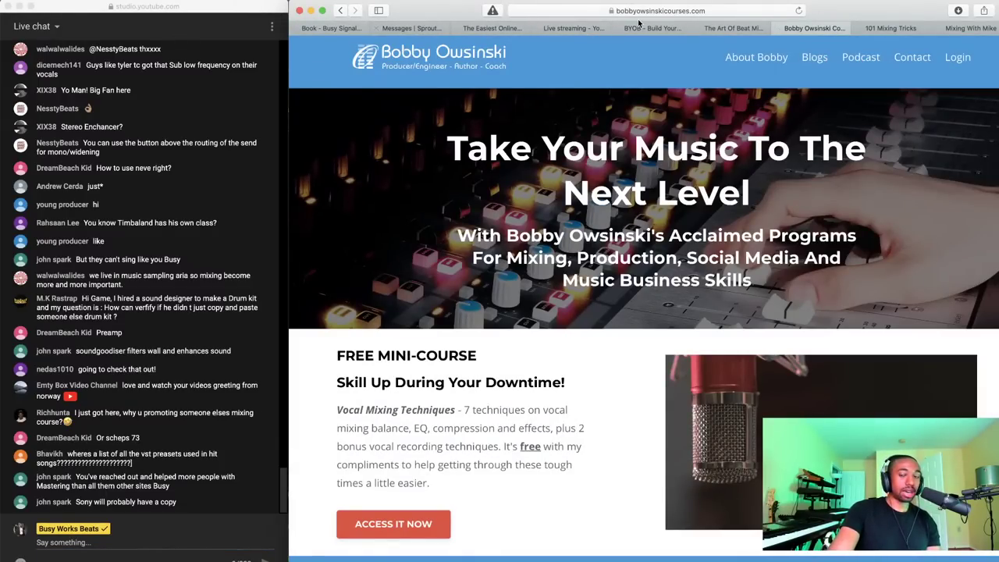
click(896, 29)
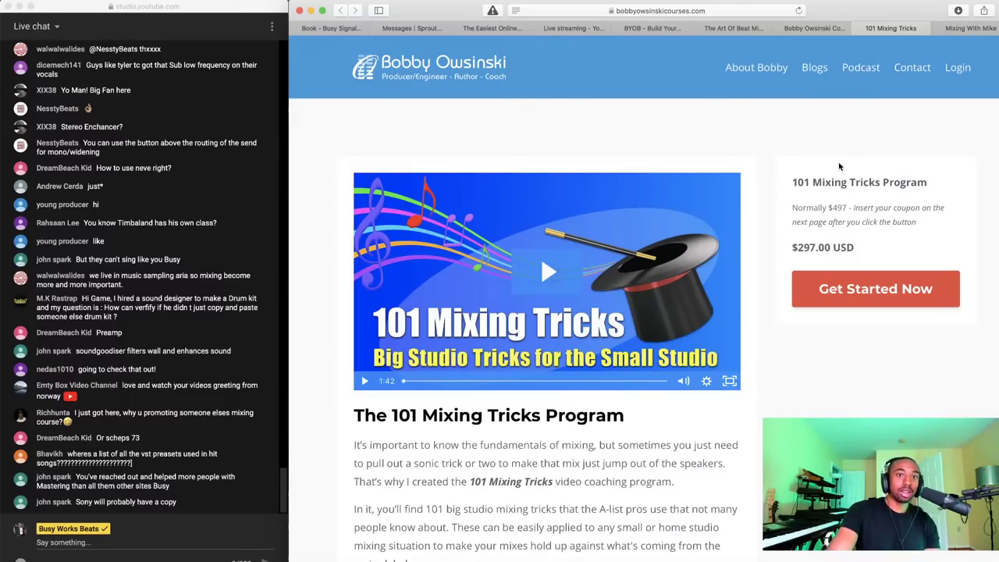
click(980, 28)
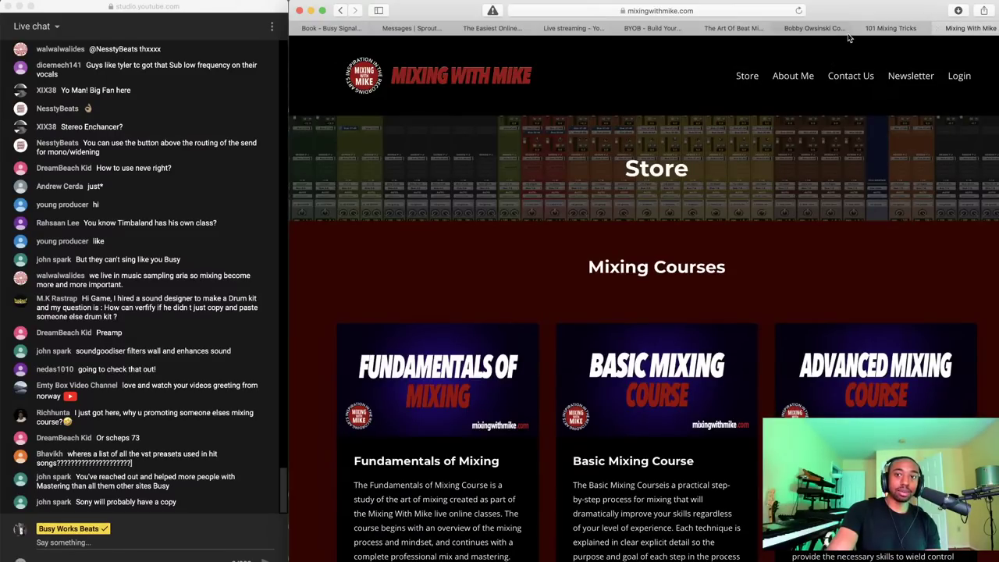
click(824, 31)
click(751, 28)
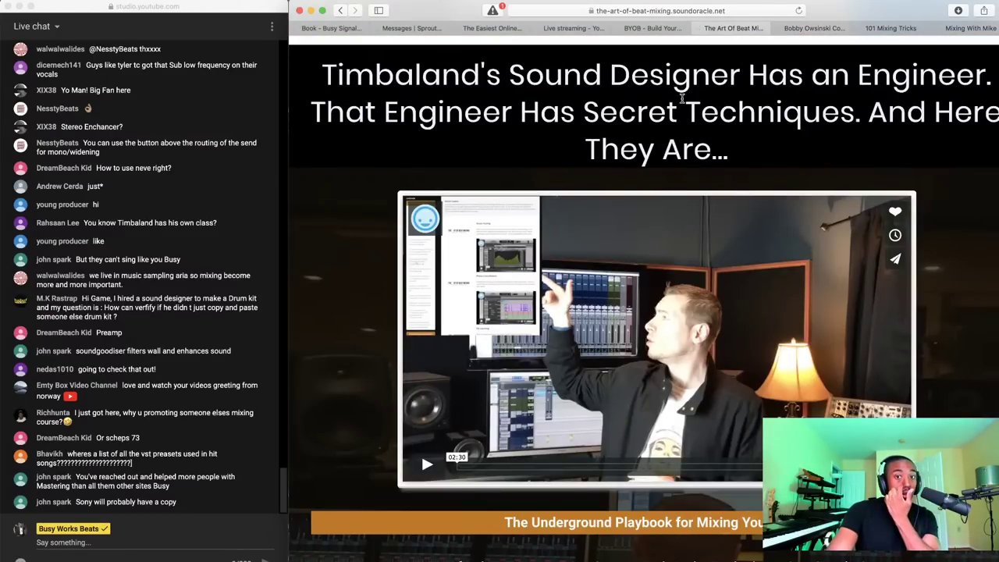
click(663, 29)
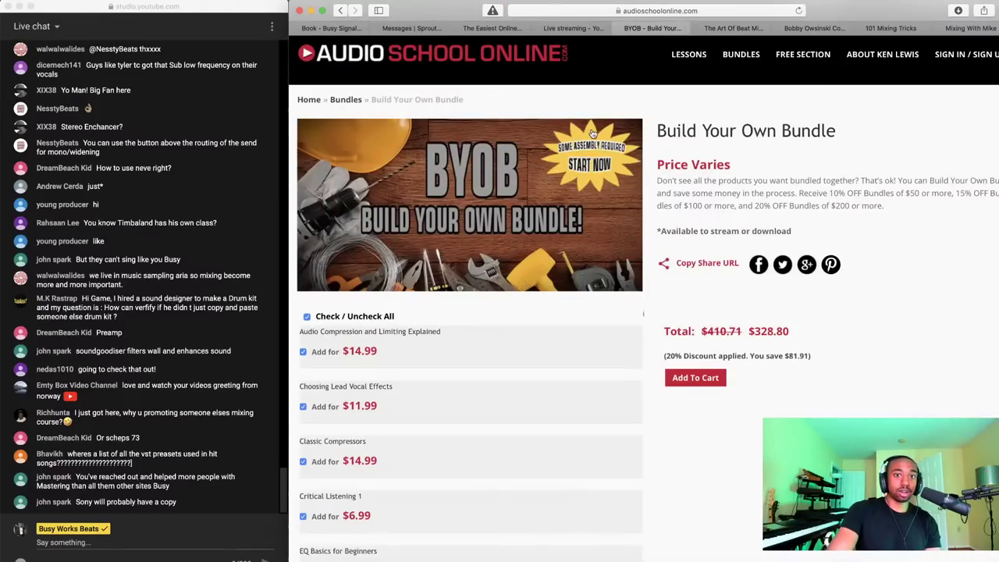
Minimize the browser window, check the live chat for new messages and return to FL Studio
click(311, 11)
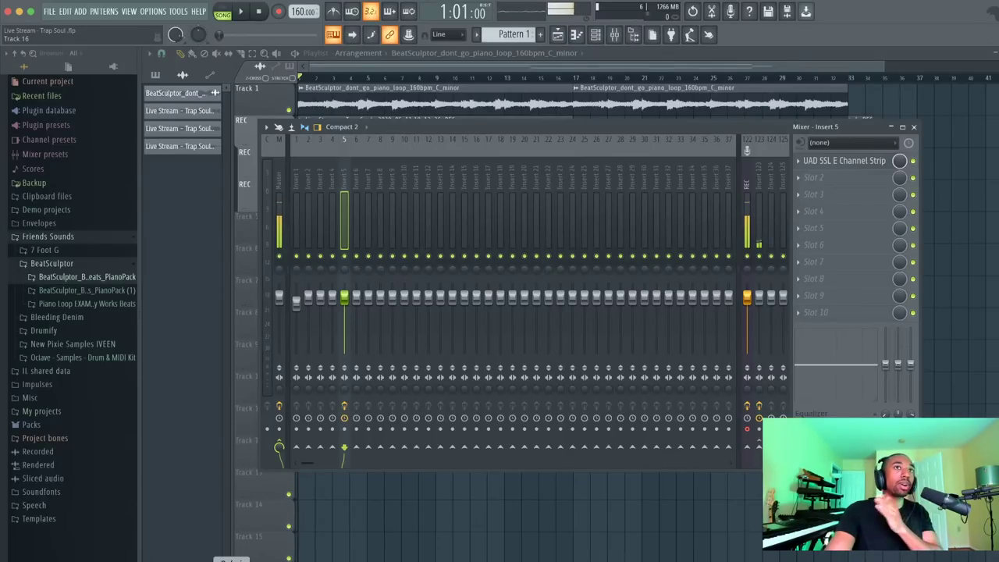
key(super+Tab)
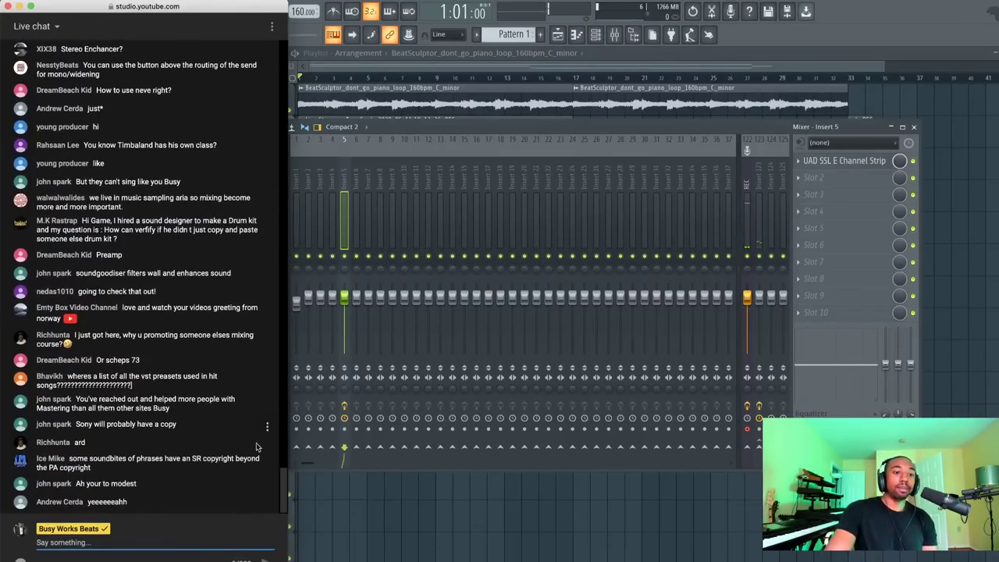
click(476, 129)
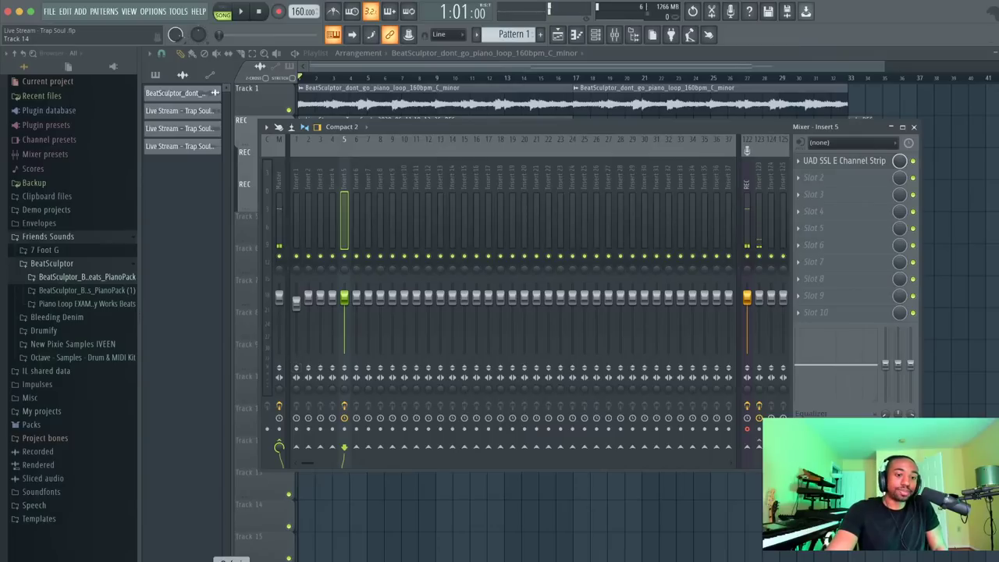
key(super+Tab)
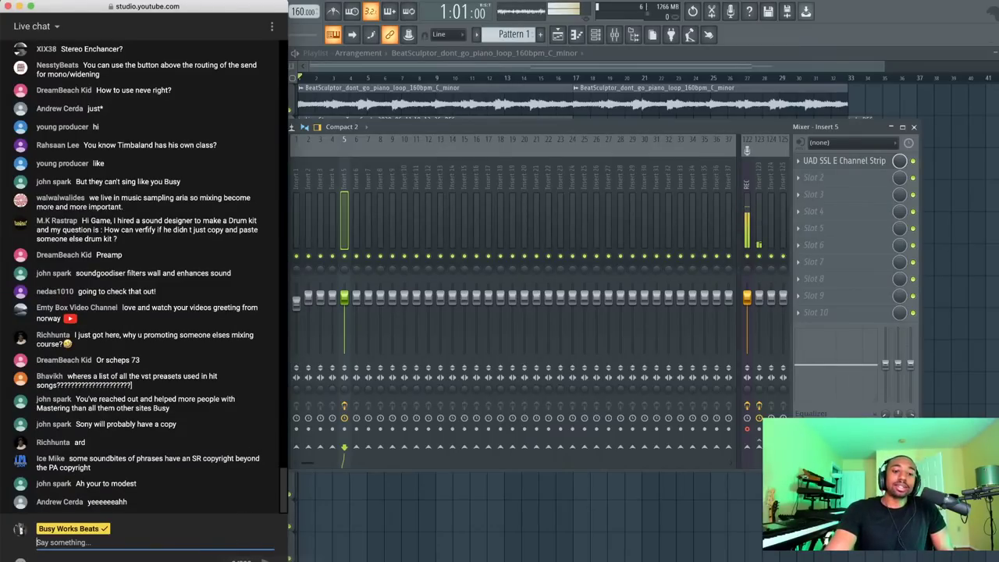
key(super+Tab)
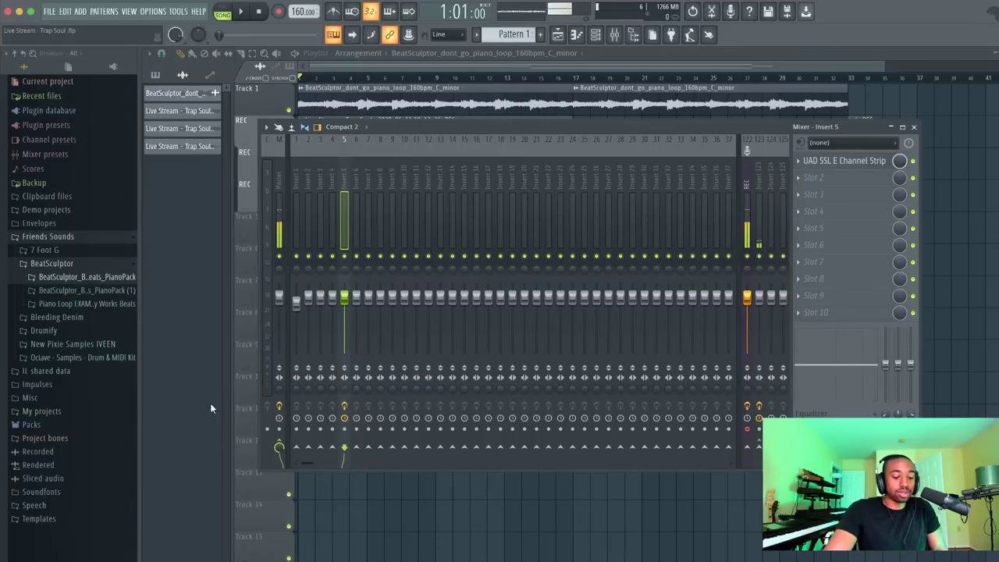
Expand the BeatSculptor_BusyWorksBeats_PianoPack folder and go through its piano loops, including the 5_30_am and bach-ish ones
click(108, 278)
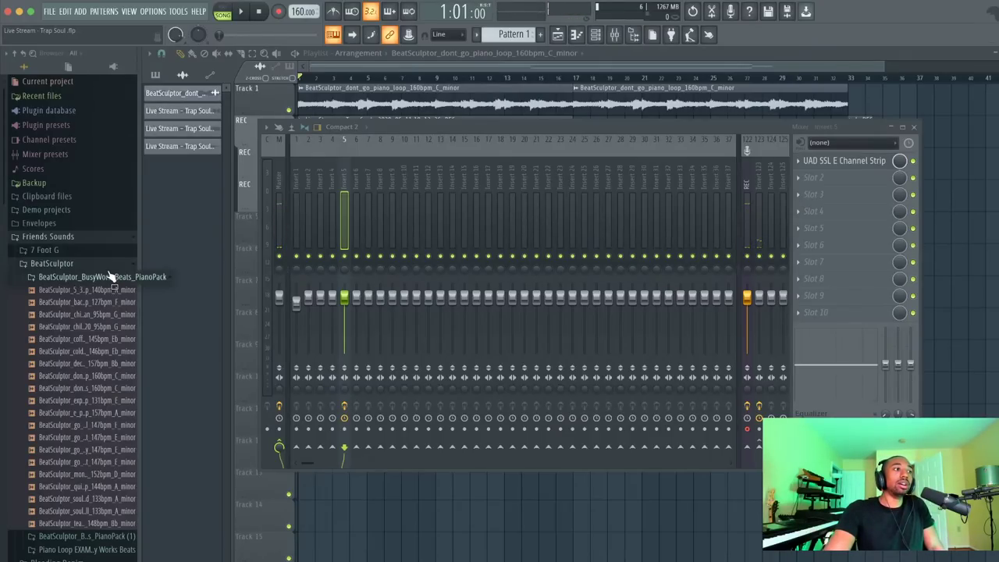
click(101, 289)
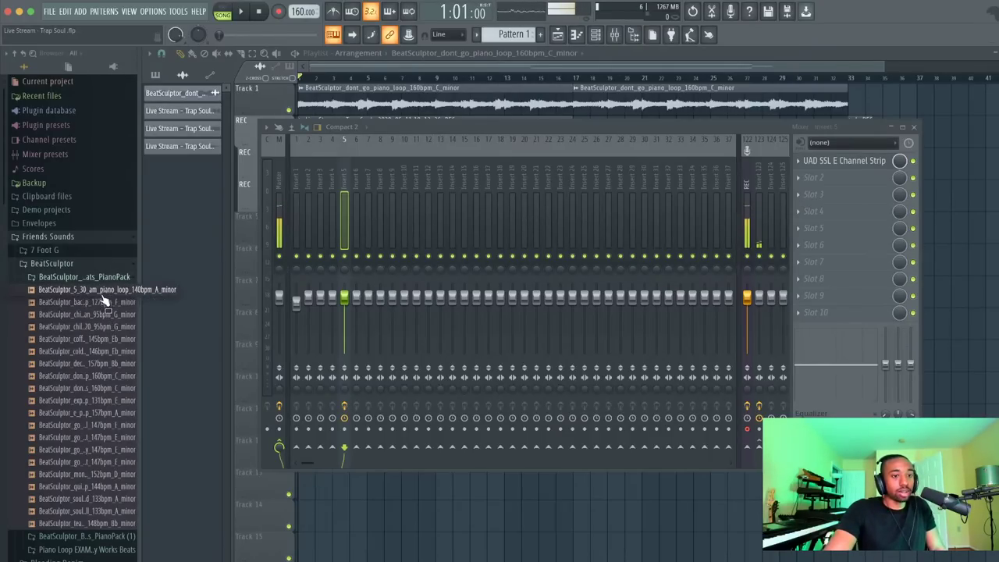
click(104, 302)
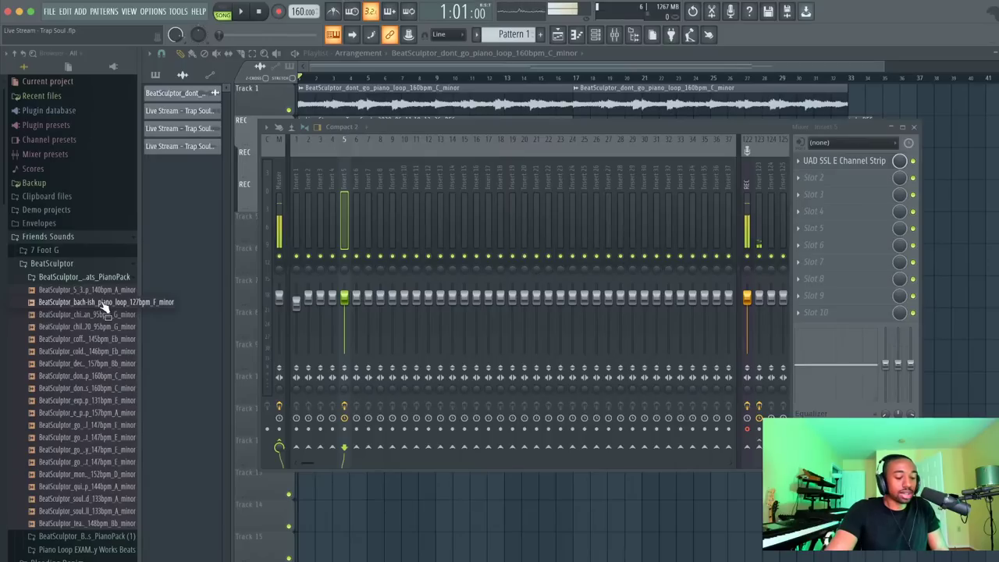
click(113, 389)
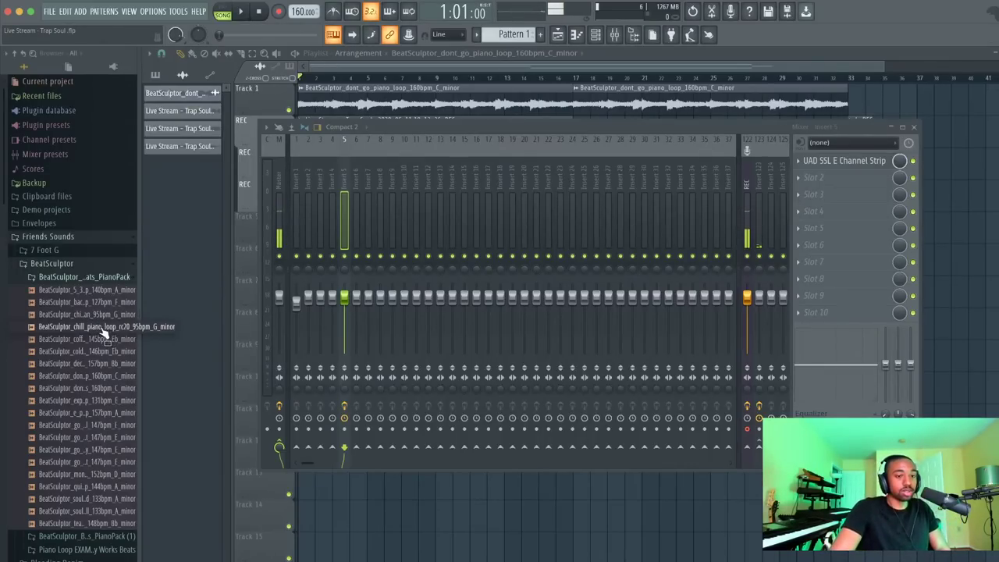
Play the arrangement from the start, pause it in the first bar and resume playback
click(242, 14)
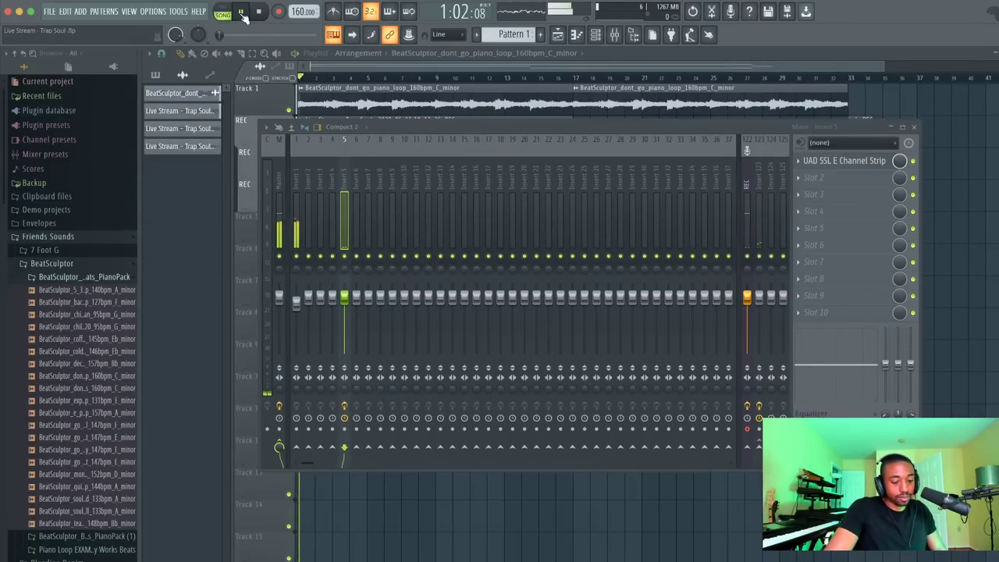
click(242, 14)
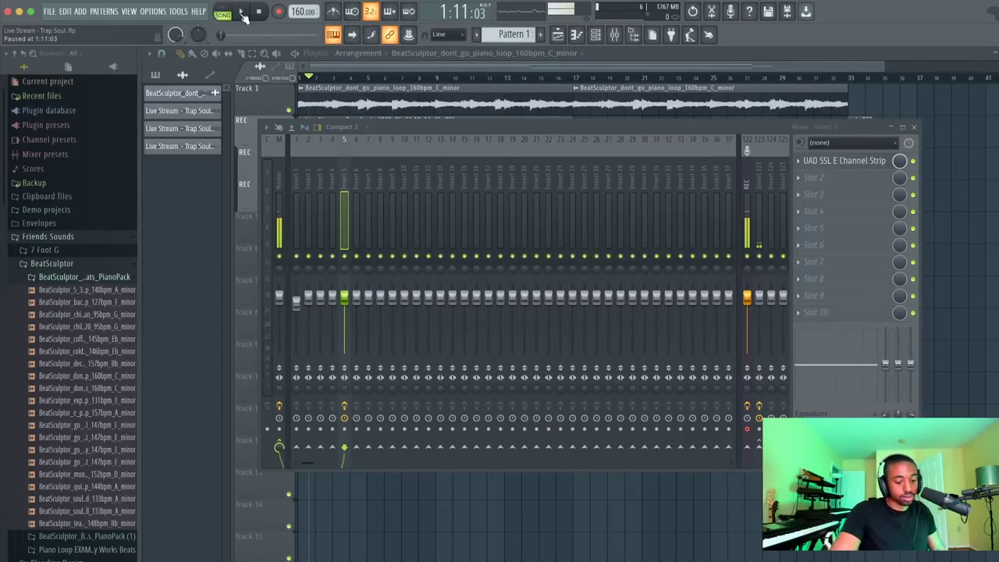
click(242, 13)
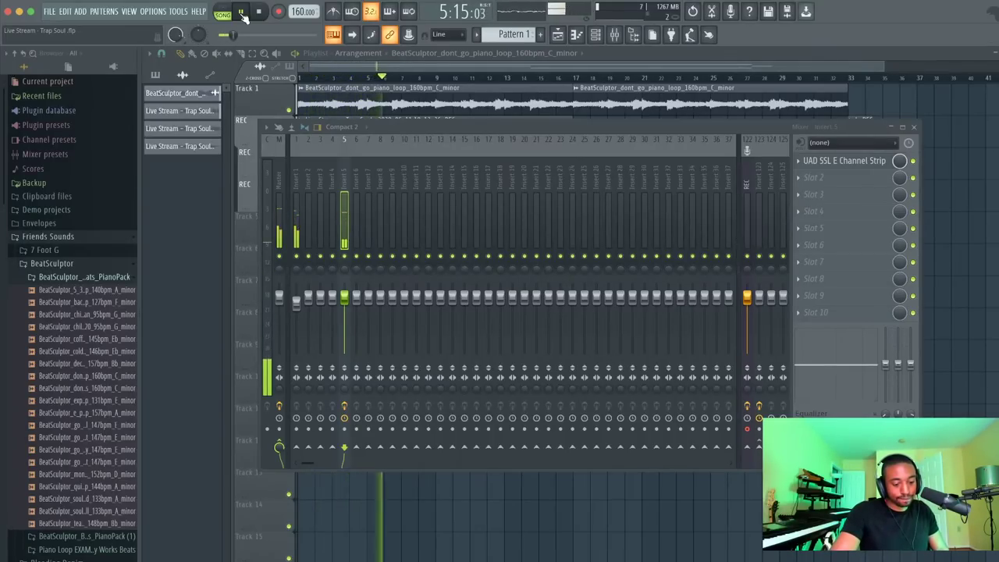
Stop playback, play the arrangement again from the start and stop it
click(258, 11)
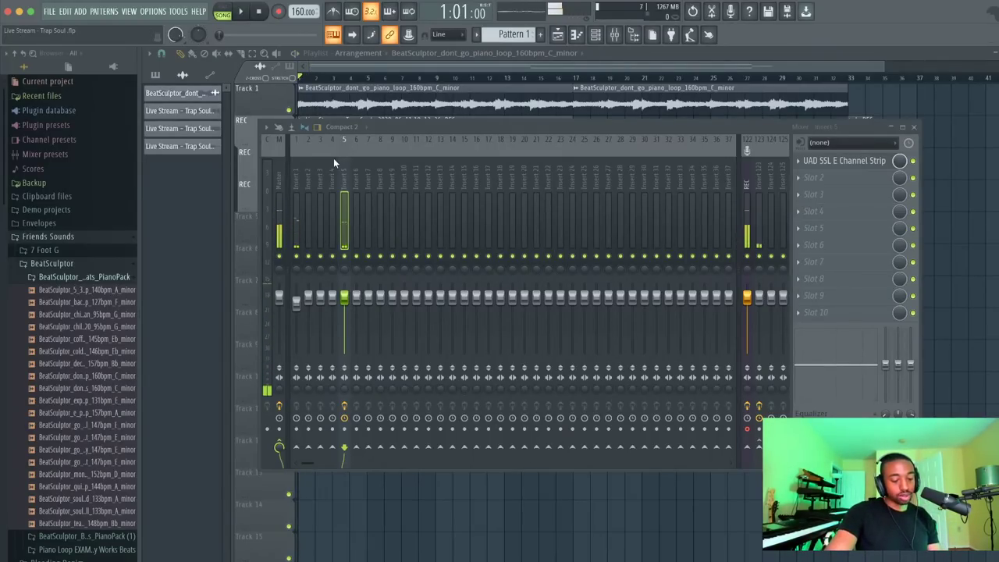
key(space)
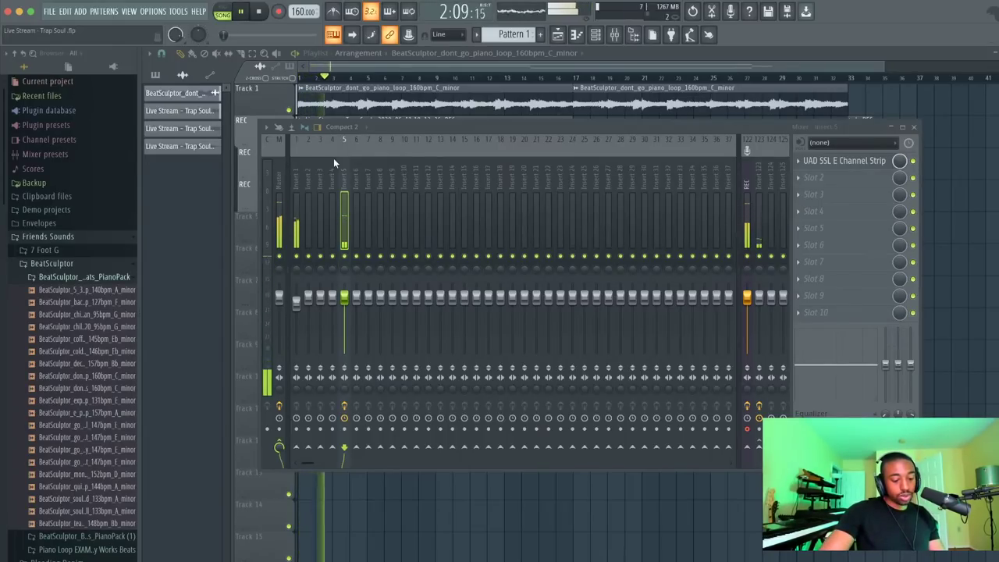
key(space)
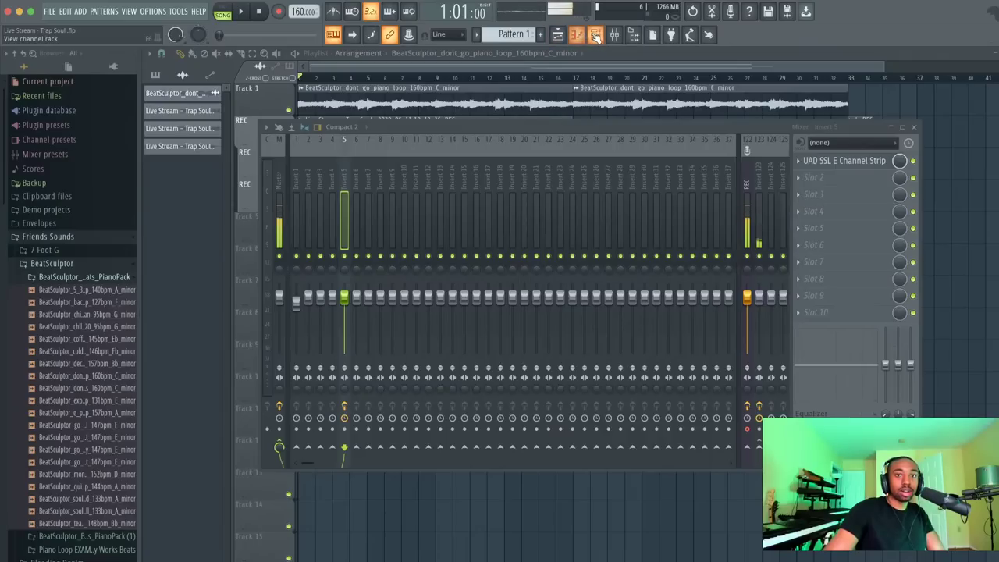
Open the channel rack and add a Kontakt 5 instrument channel
key(F6)
key(space)
key(space)
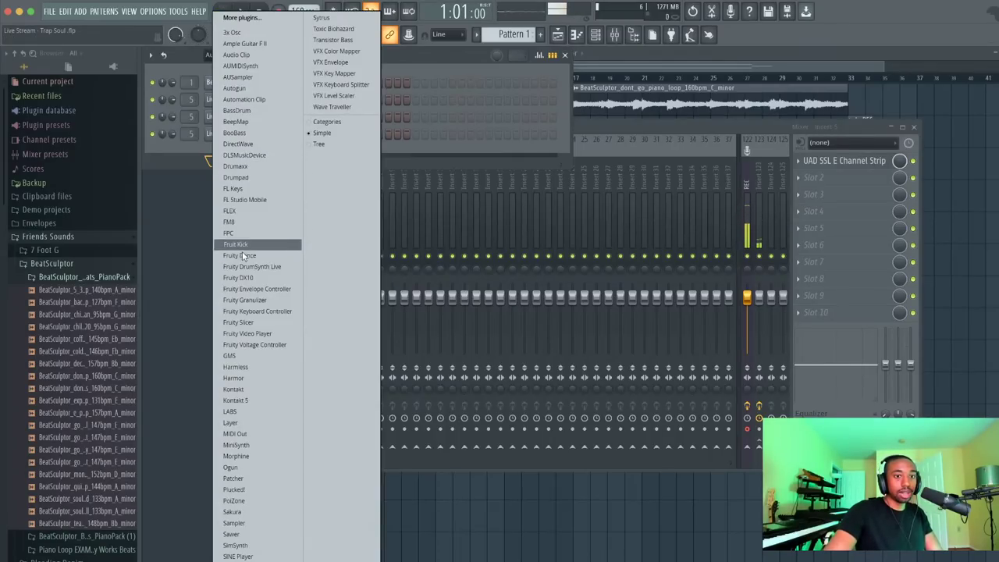
click(245, 401)
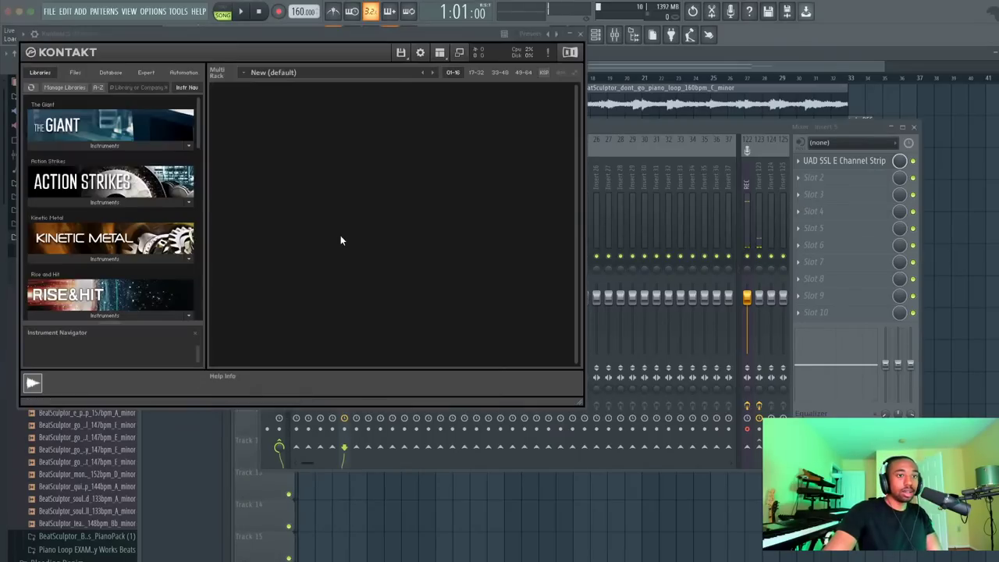
Examine the instruments in Kontakt's Spitfire libraries: Hauschka Composer Toolkit, Orchestral Swarm and London Contemporary Orchestra Strings
scroll(188, 143, down, 5)
scroll(189, 142, down, 8)
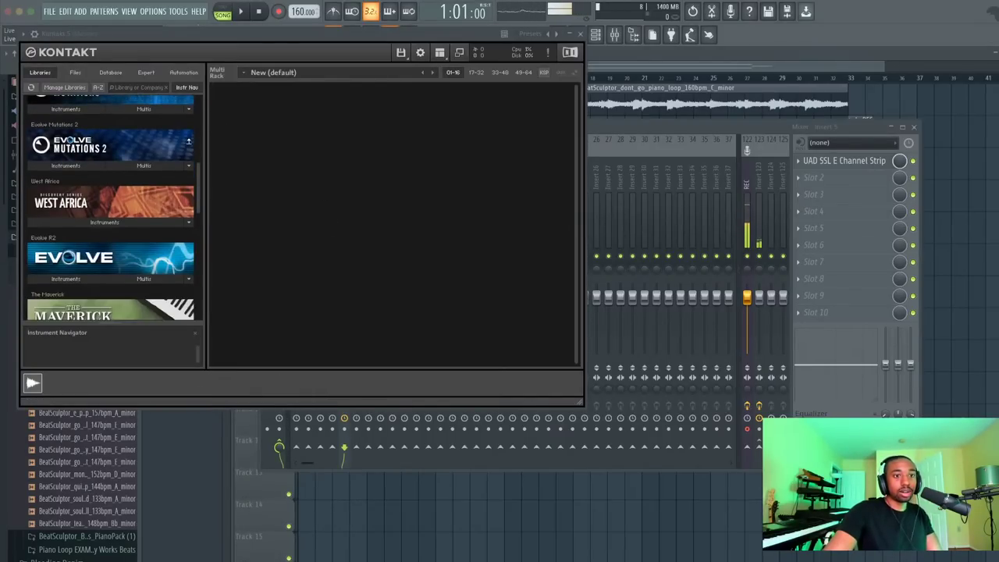
scroll(188, 143, down, 3)
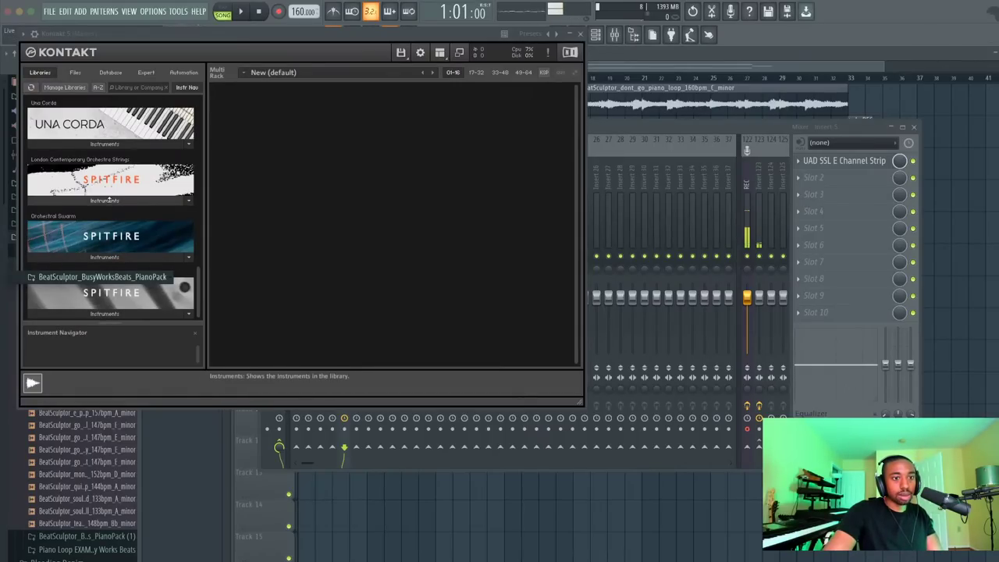
click(103, 316)
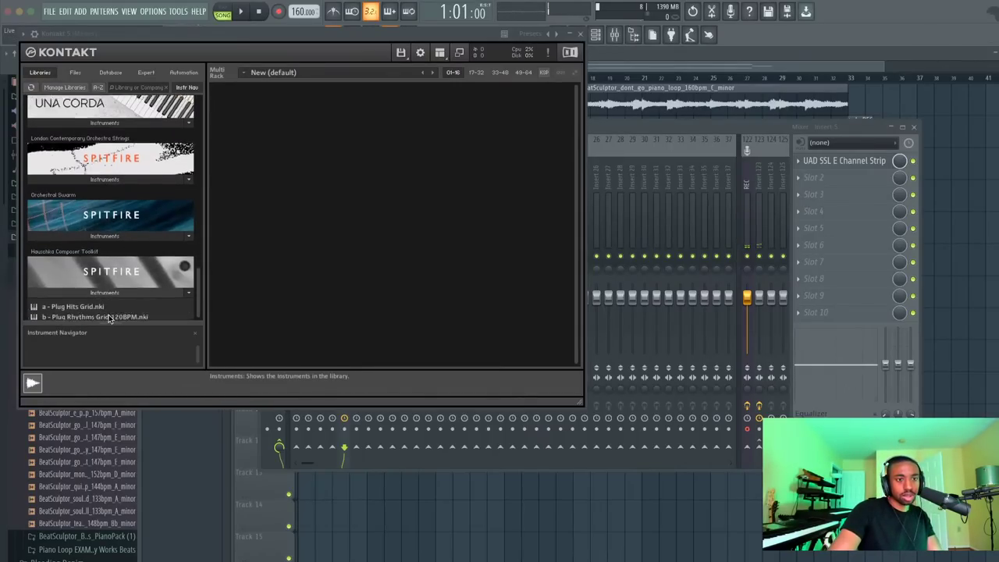
scroll(116, 280, down, 3)
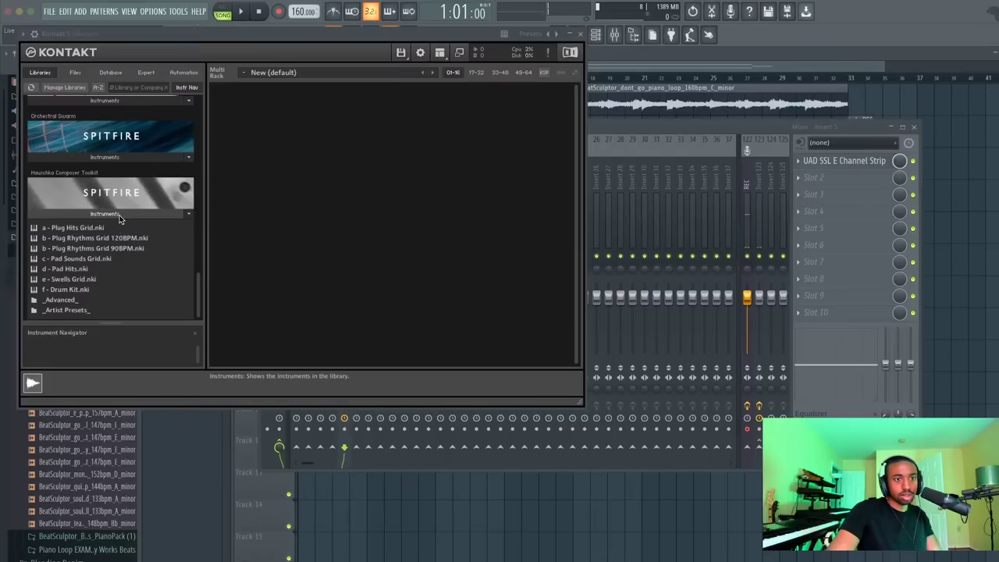
click(120, 214)
click(101, 257)
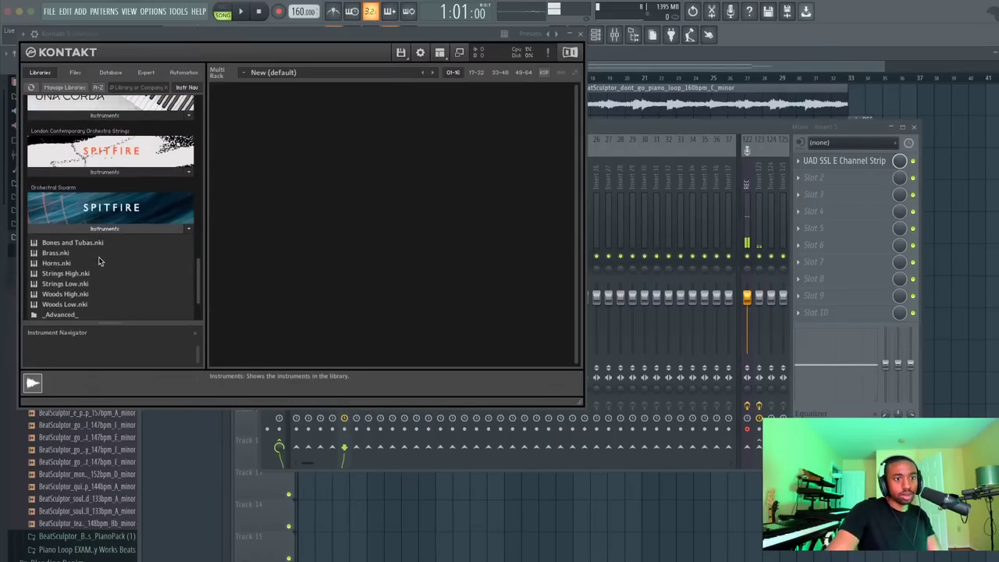
click(103, 222)
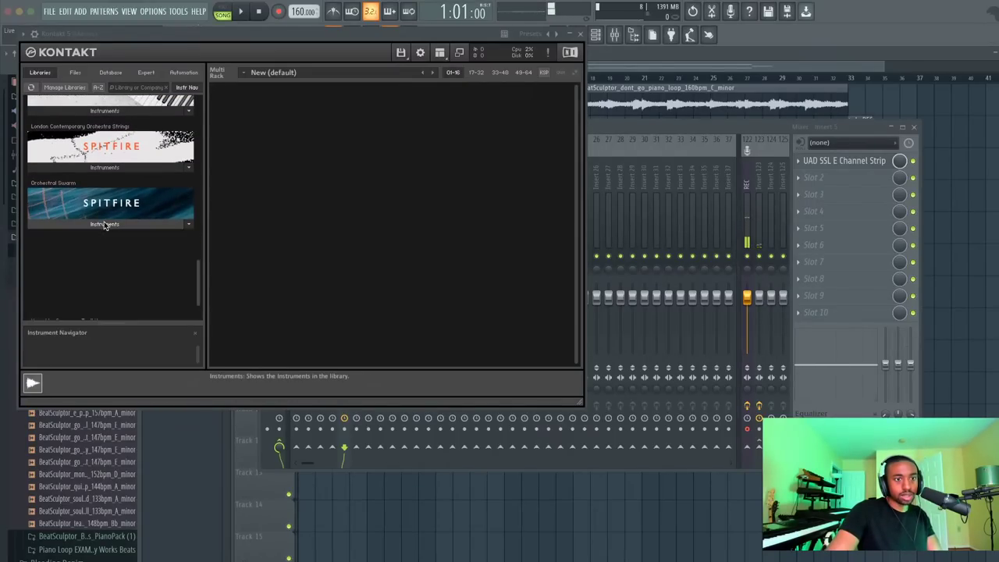
click(104, 200)
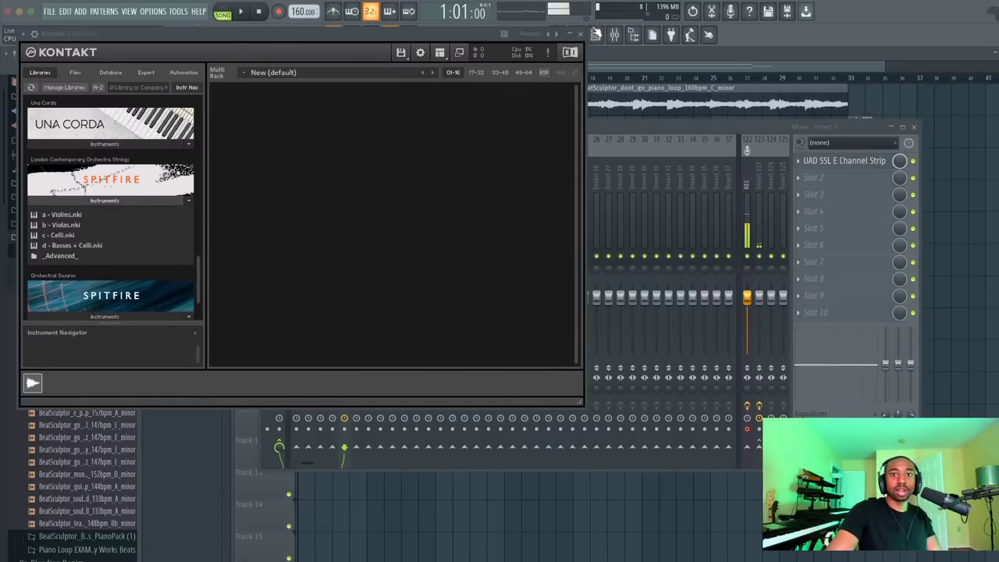
Replace the Kontakt 5 channel with SINE Player, view the sections of its Metropolis Ark 1 library and close the plugin window
click(582, 36)
right_click(235, 86)
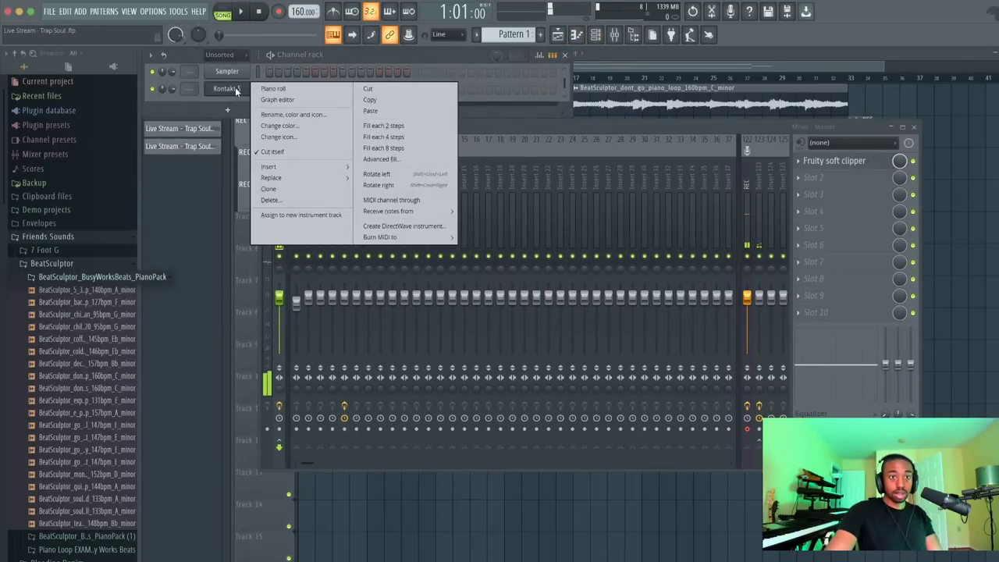
mouse_move(332, 178)
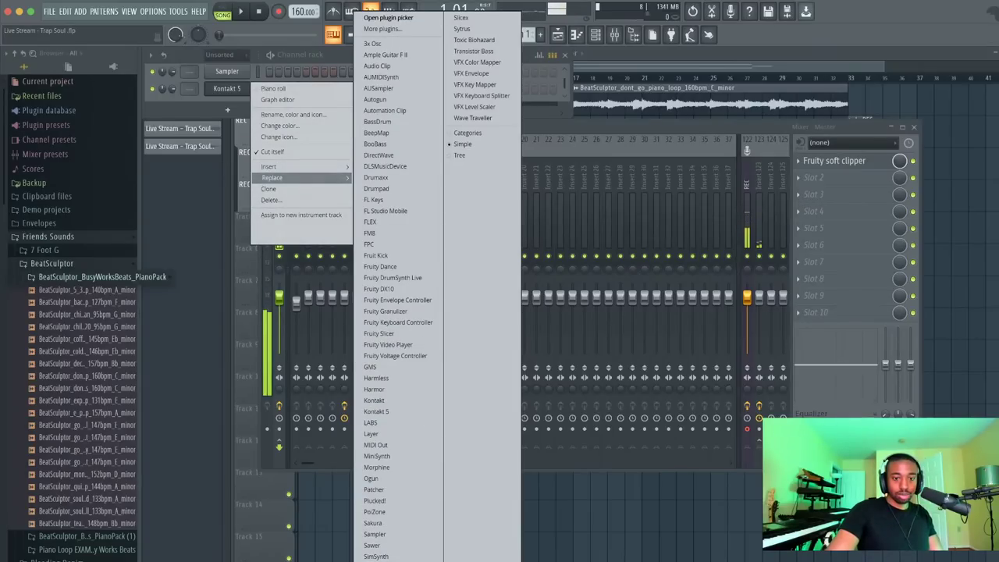
click(376, 412)
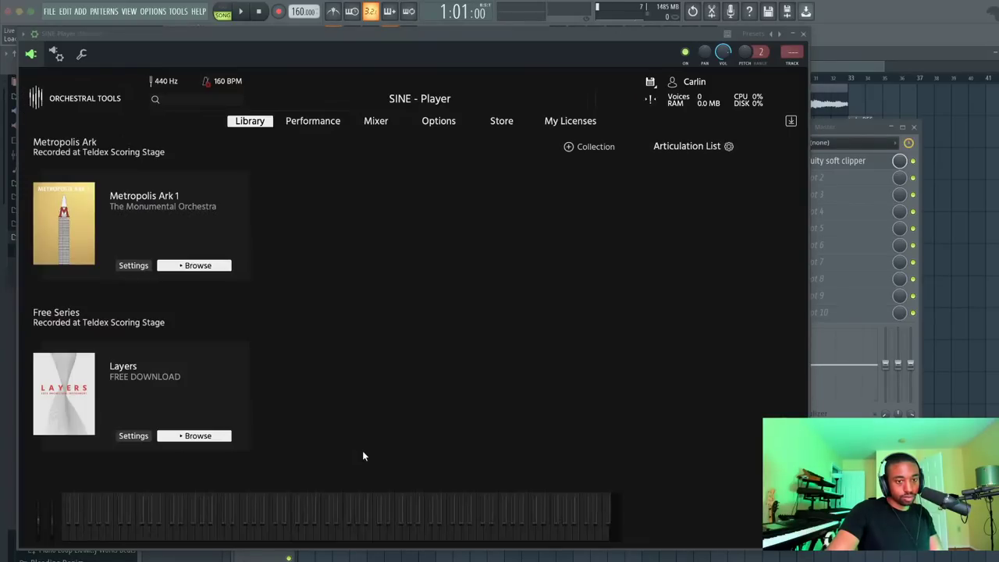
click(180, 265)
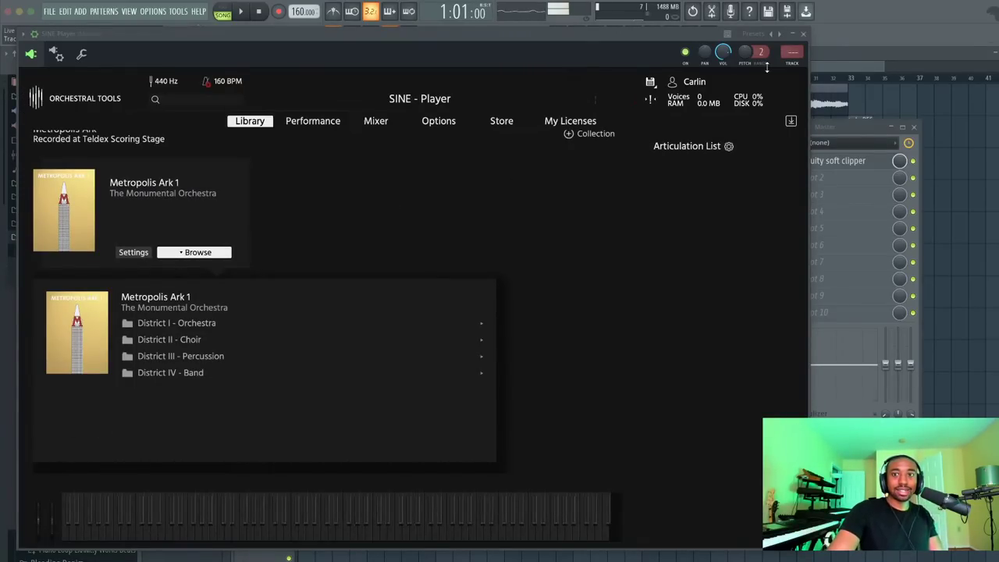
click(803, 34)
click(235, 111)
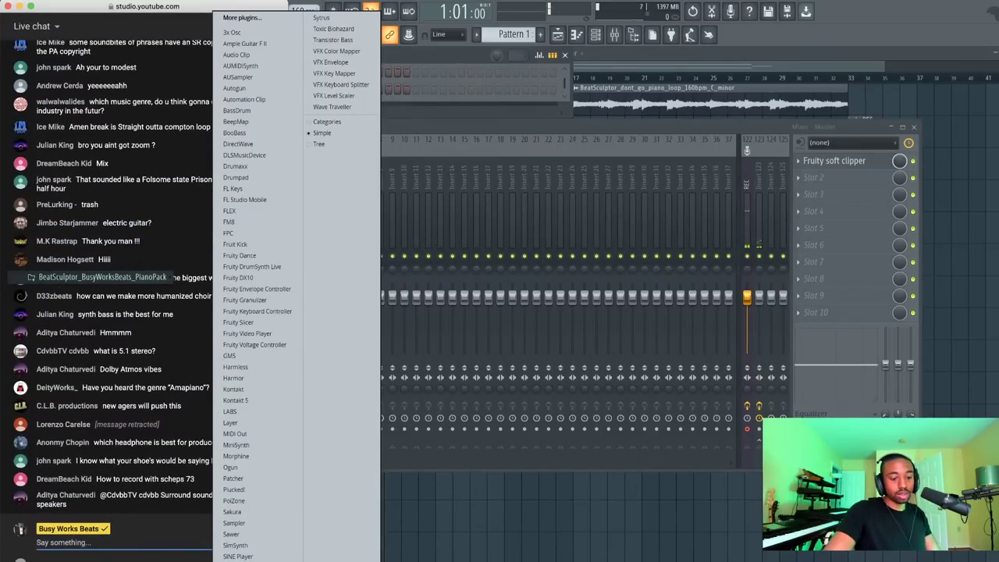
click(410, 474)
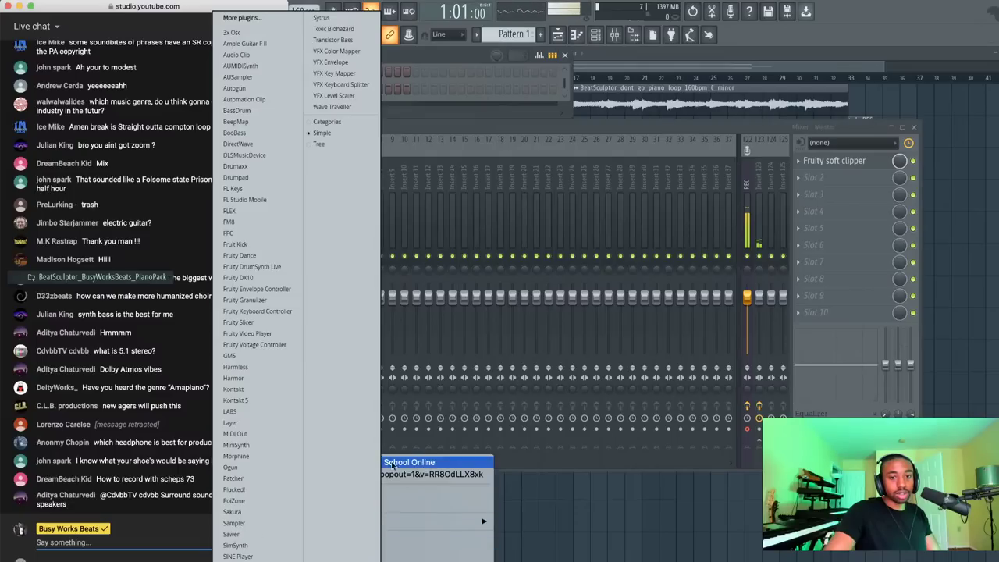
key(Escape)
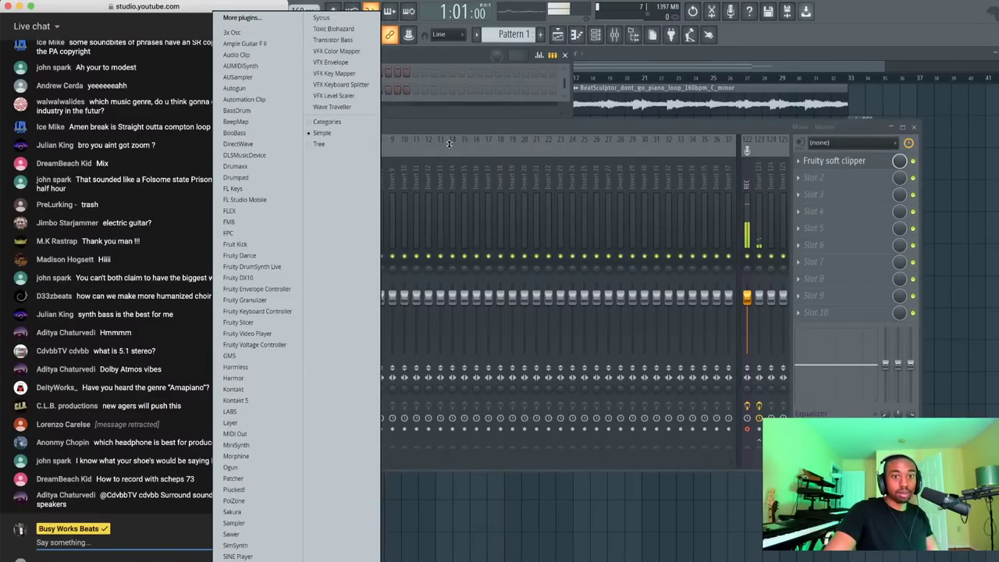
click(456, 57)
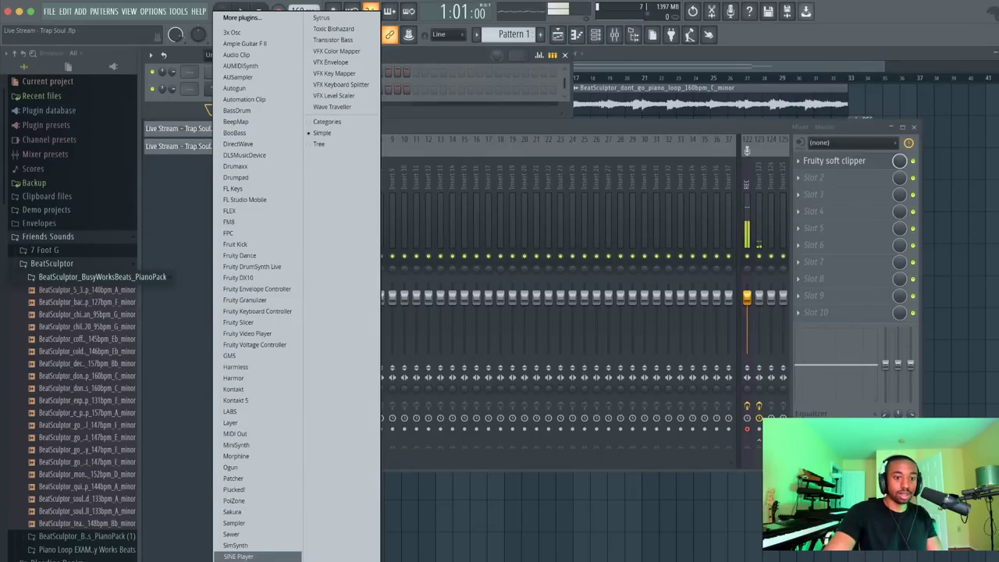
Switch to the Build Your Own Bundle browser window, load 8dio.com and dismiss the 10% off mailing-list offer
right_click(355, 559)
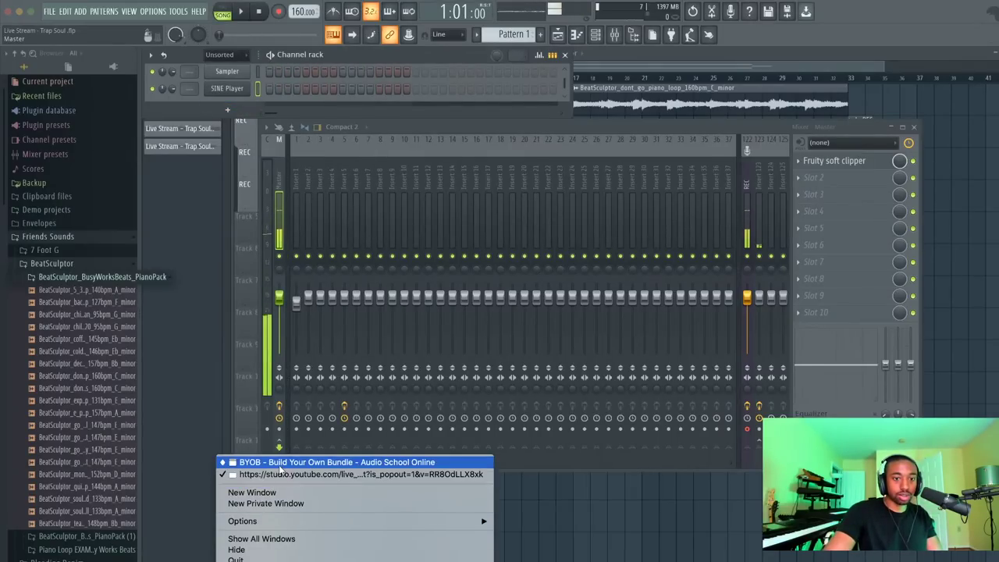
click(382, 346)
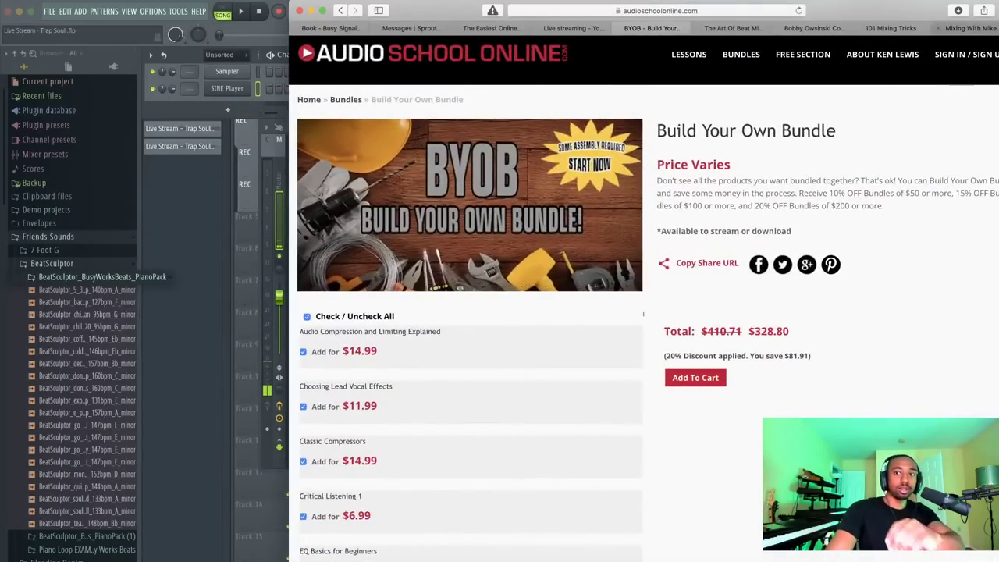
text(8dio.com)
key(Return)
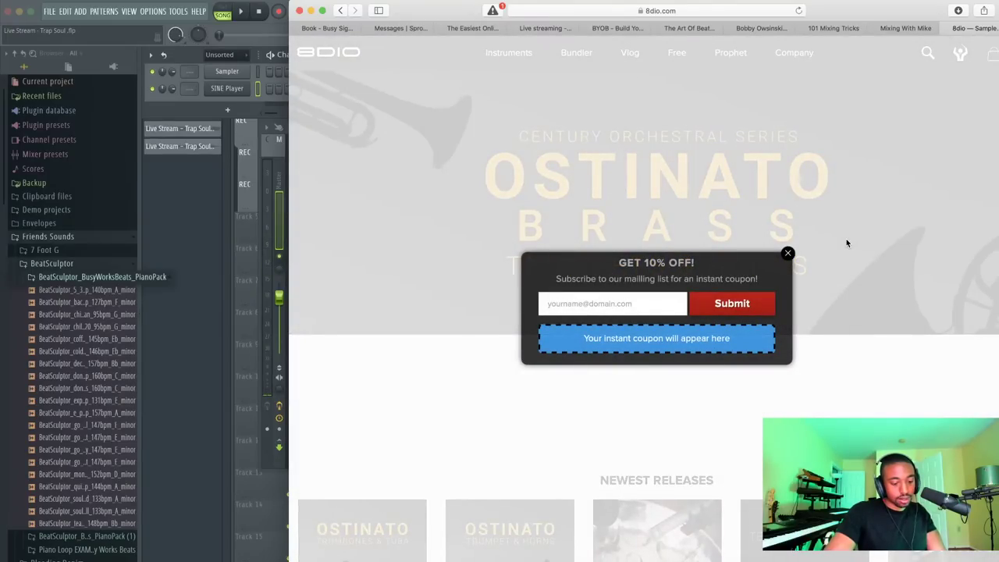
click(789, 254)
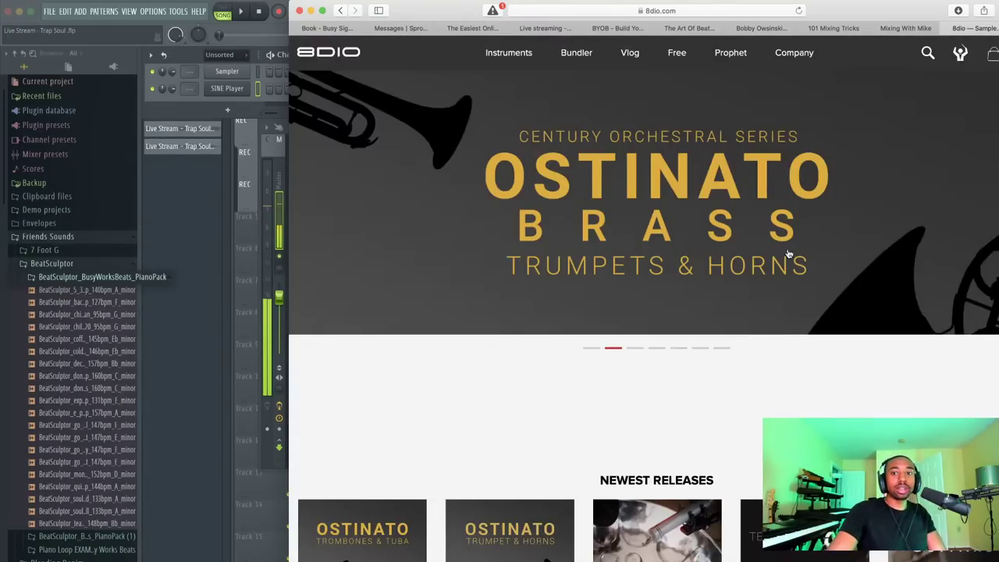
Look through the newest releases and trending products on the 8Dio home page
scroll(699, 195, down, 10)
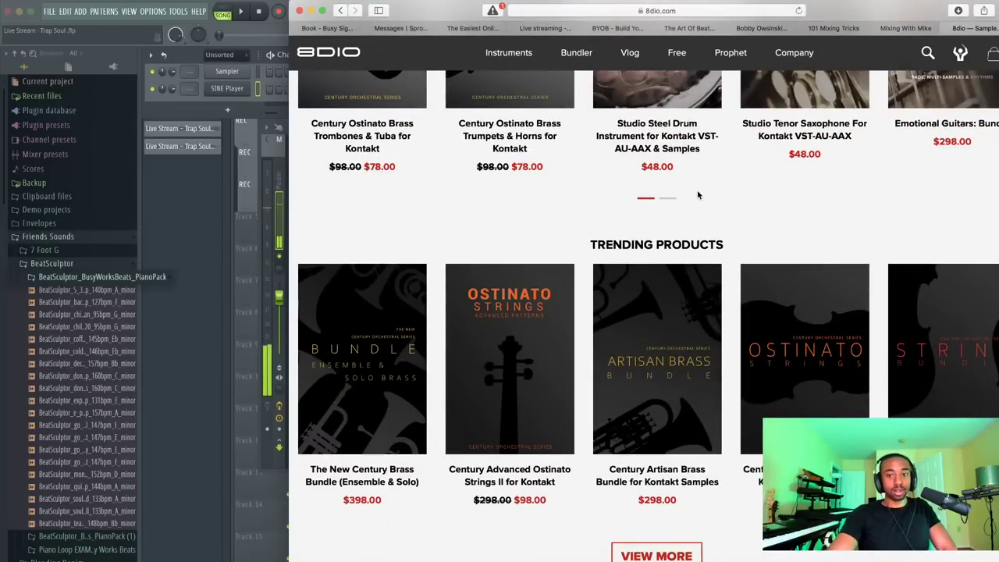
scroll(698, 195, up, 5)
scroll(699, 195, down, 2)
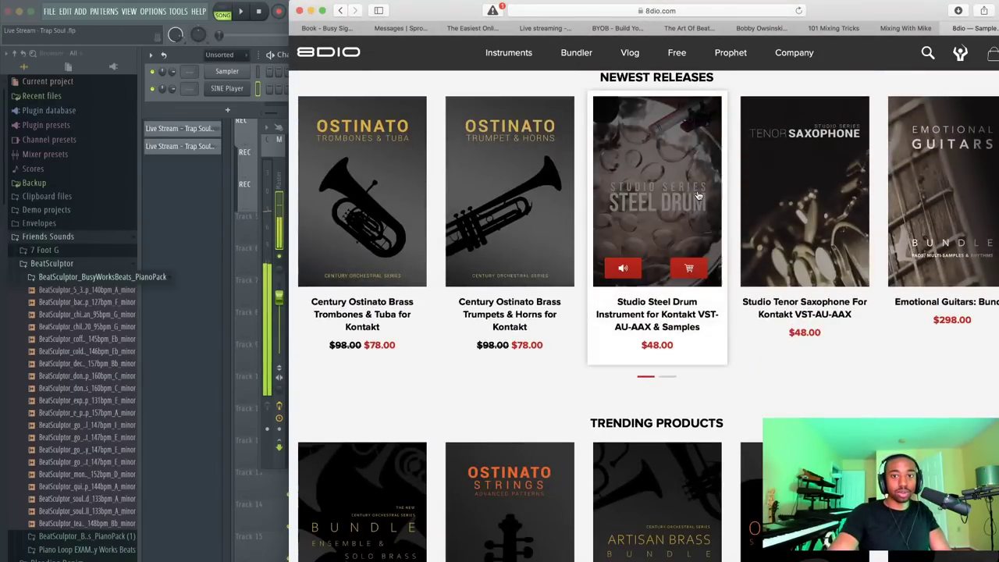
scroll(699, 195, down, 1)
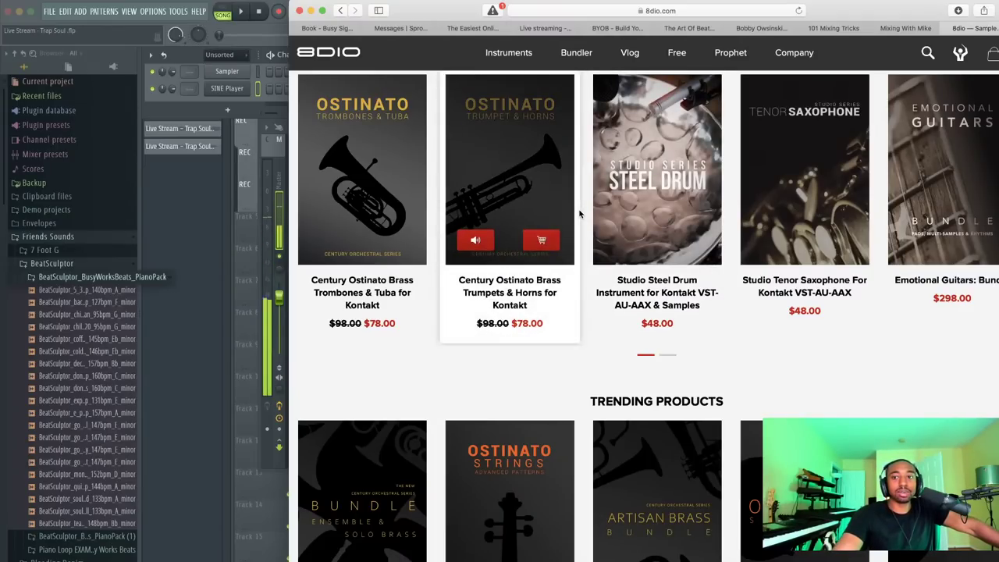
scroll(580, 213, up, 2)
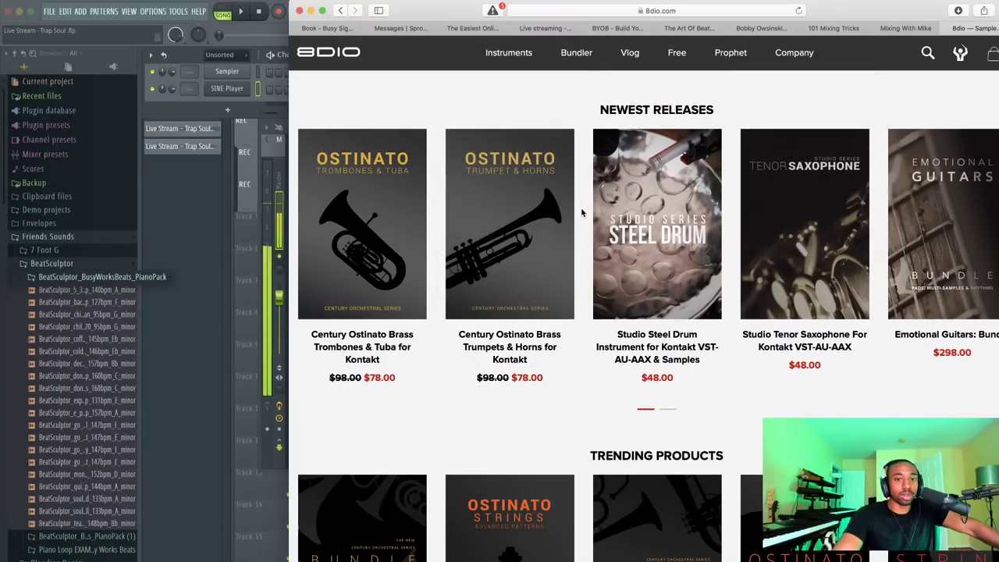
scroll(582, 213, up, 3)
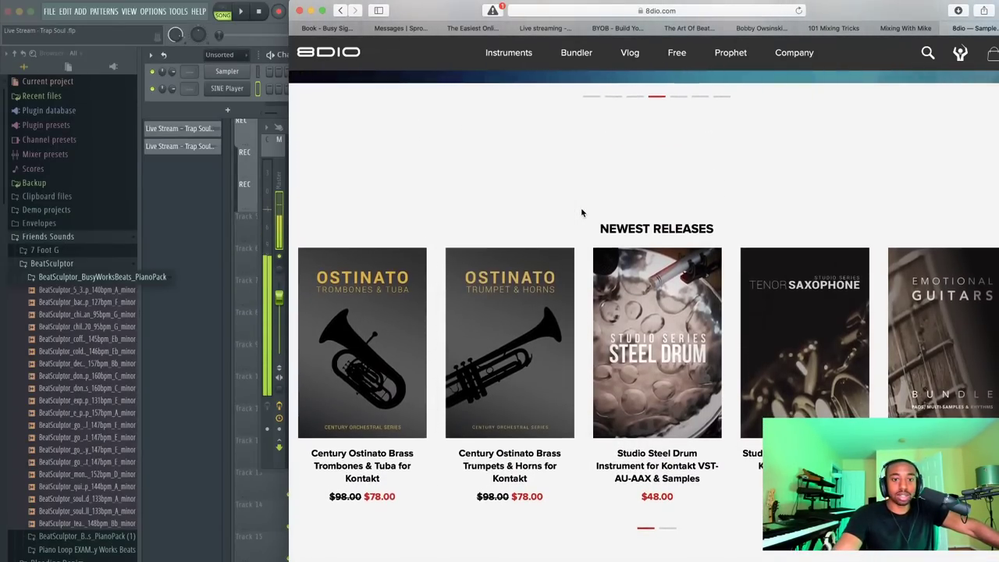
scroll(582, 212, down, 5)
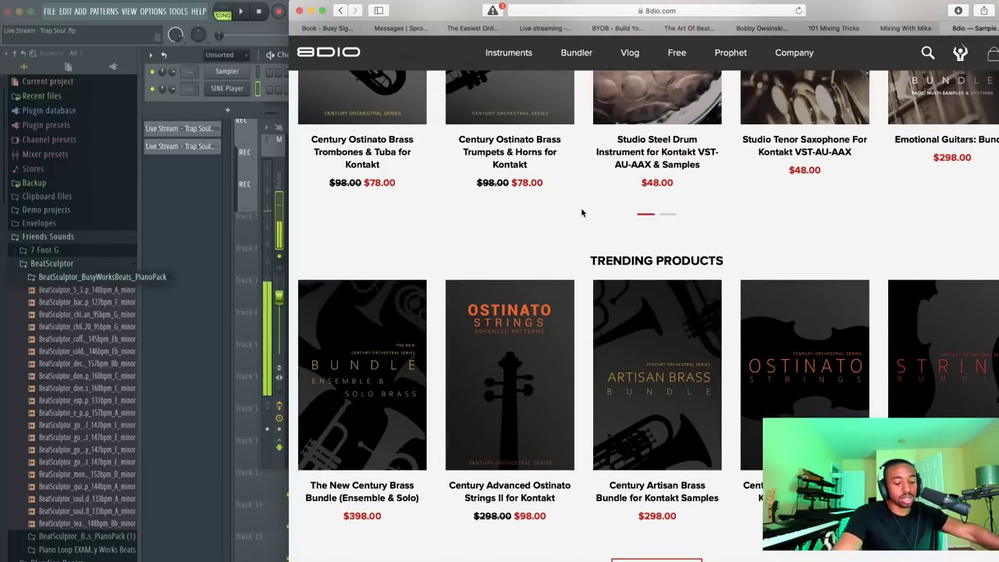
scroll(581, 212, down, 4)
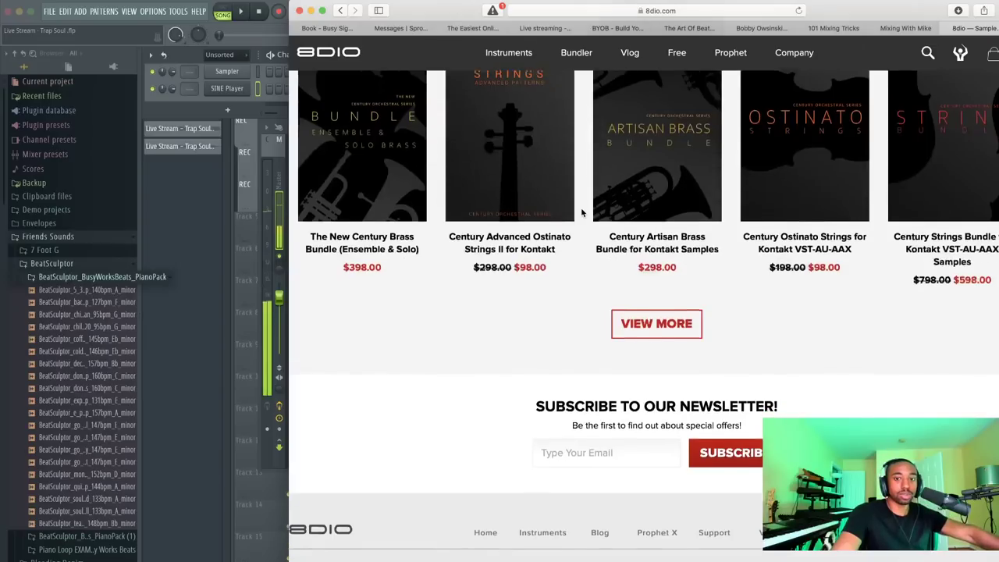
scroll(582, 212, down, 1)
scroll(582, 213, up, 5)
Open 8Dio's Instruments page, expand the Epic Ensembles category in the Instrument Map and look over its Kontakt libraries
scroll(609, 300, down, 2)
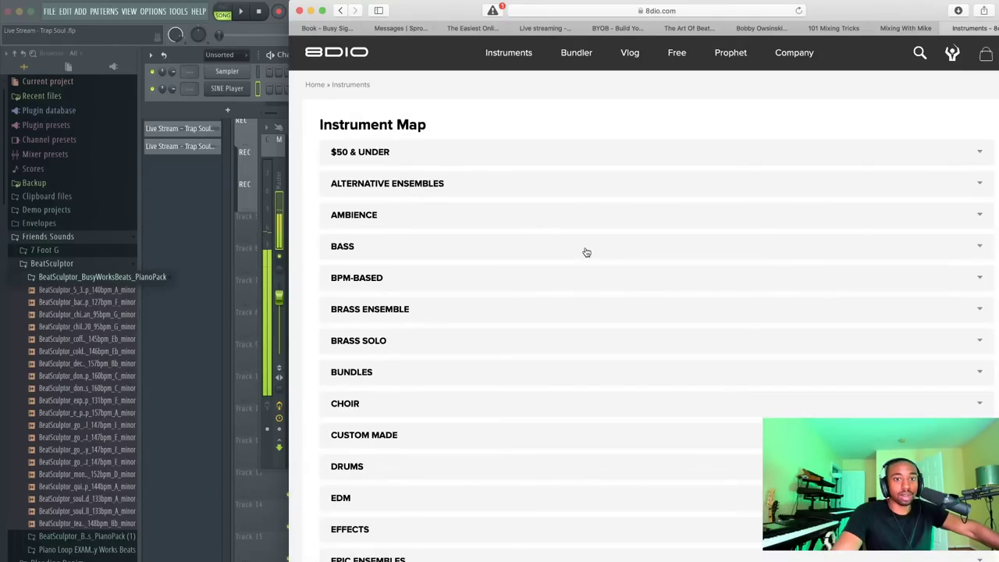
scroll(451, 249, down, 8)
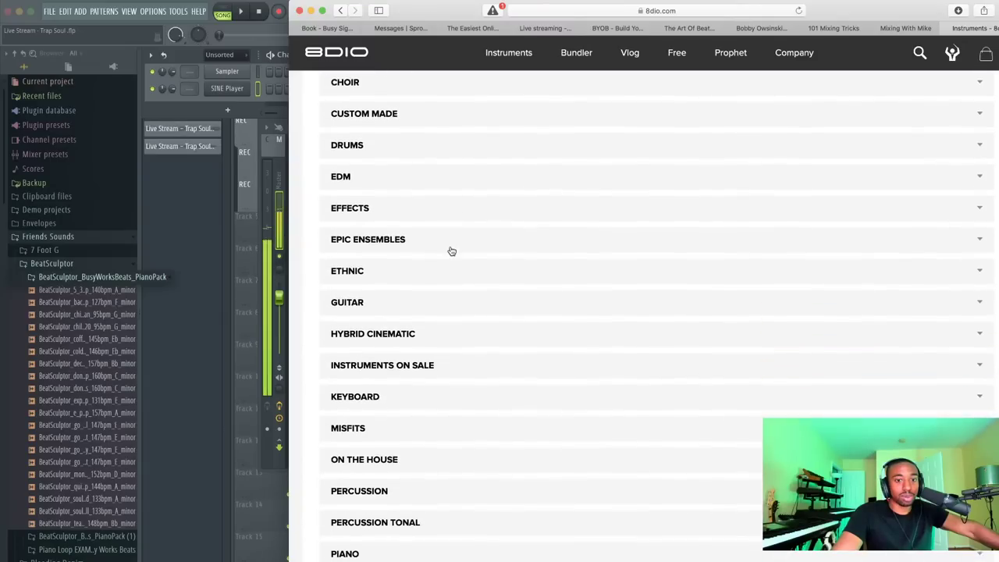
click(418, 239)
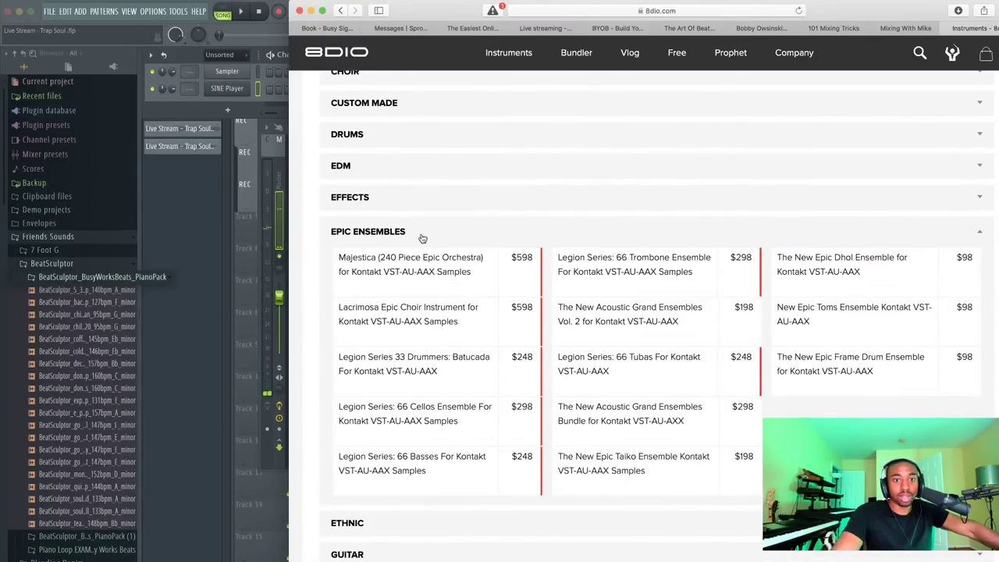
mouse_move(502, 293)
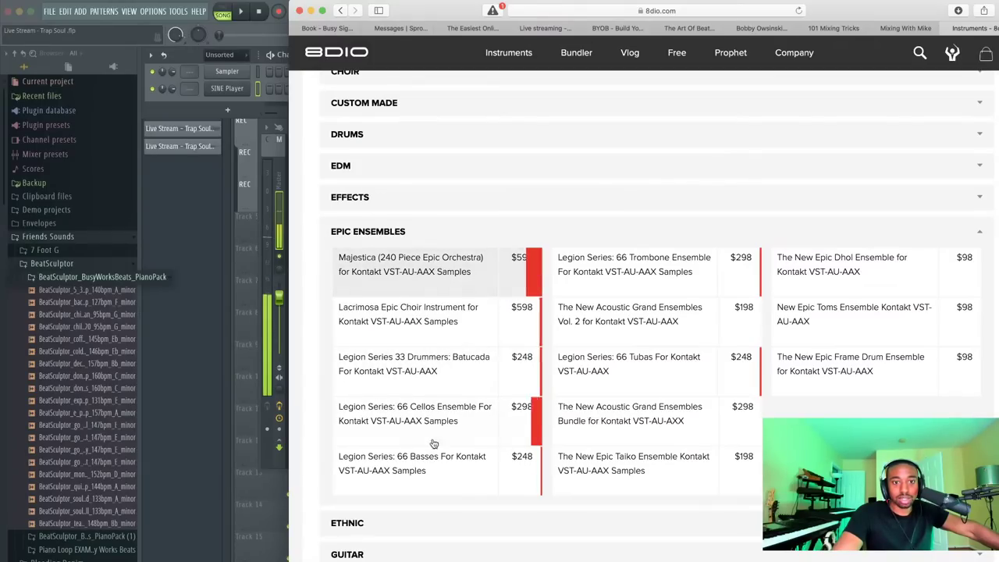
Switch back to FL Studio and add a Kontakt 5 channel to the channel rack
key(super+Tab)
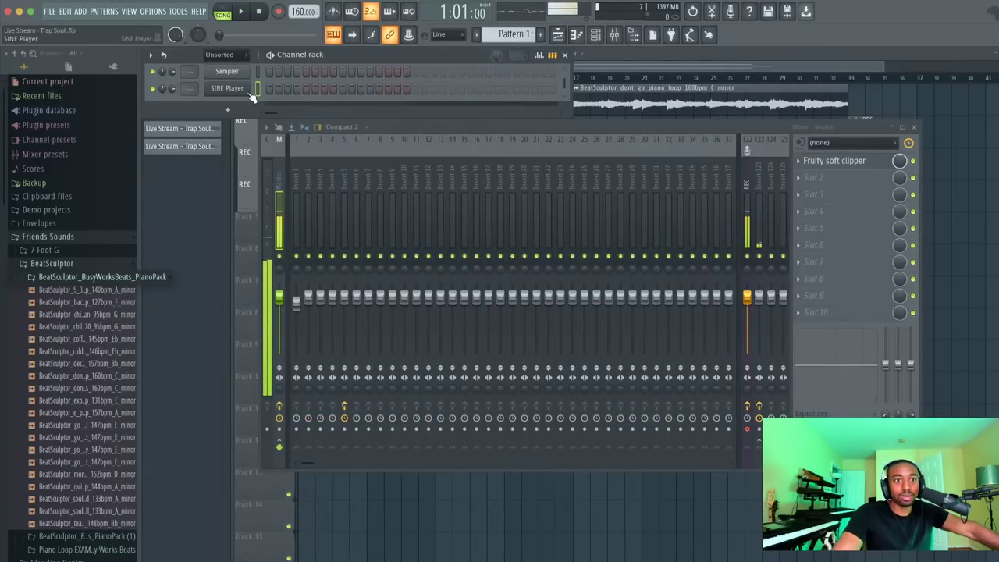
click(228, 110)
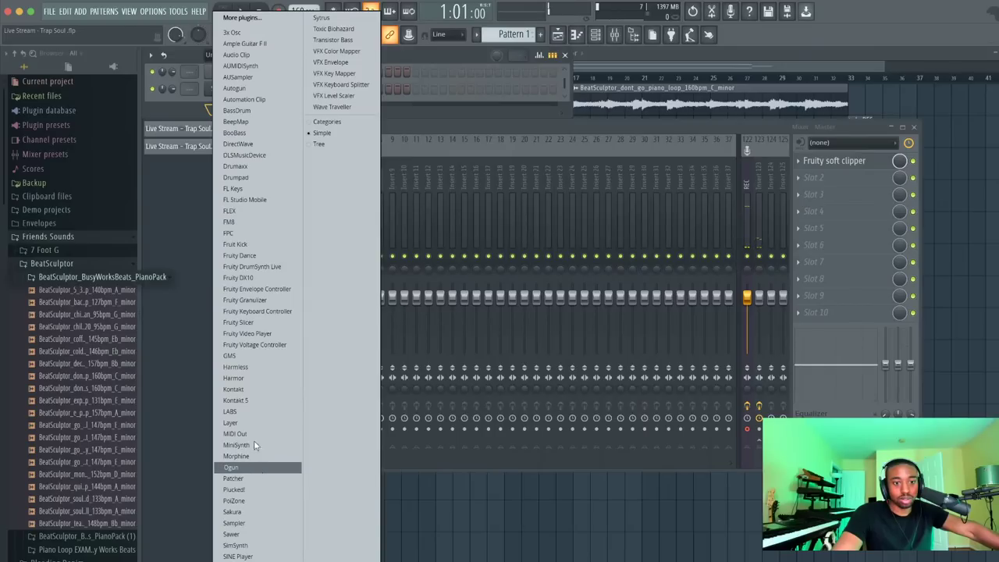
click(255, 400)
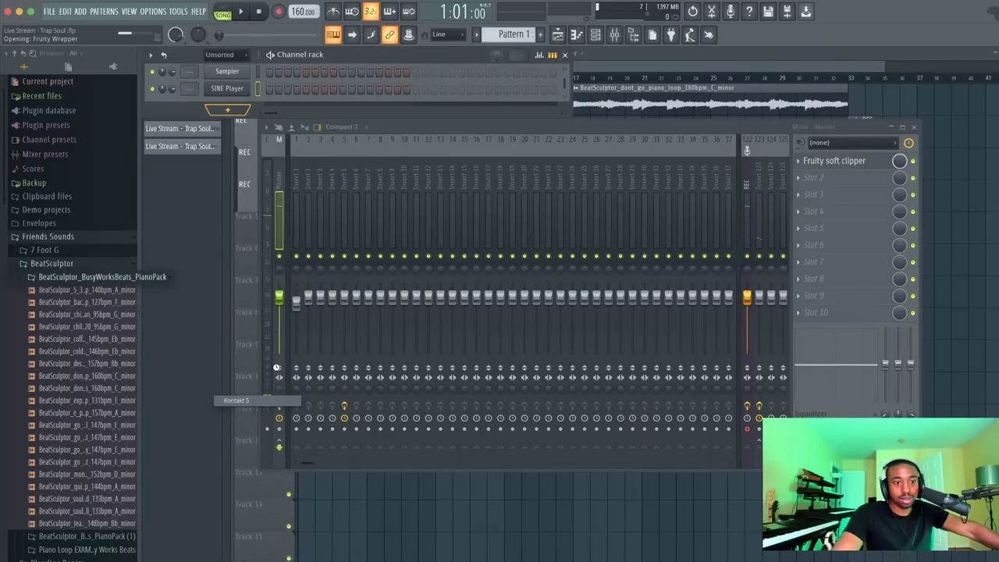
Look through Kontakt's library list and view the Libraries page of its options
scroll(154, 299, down, 12)
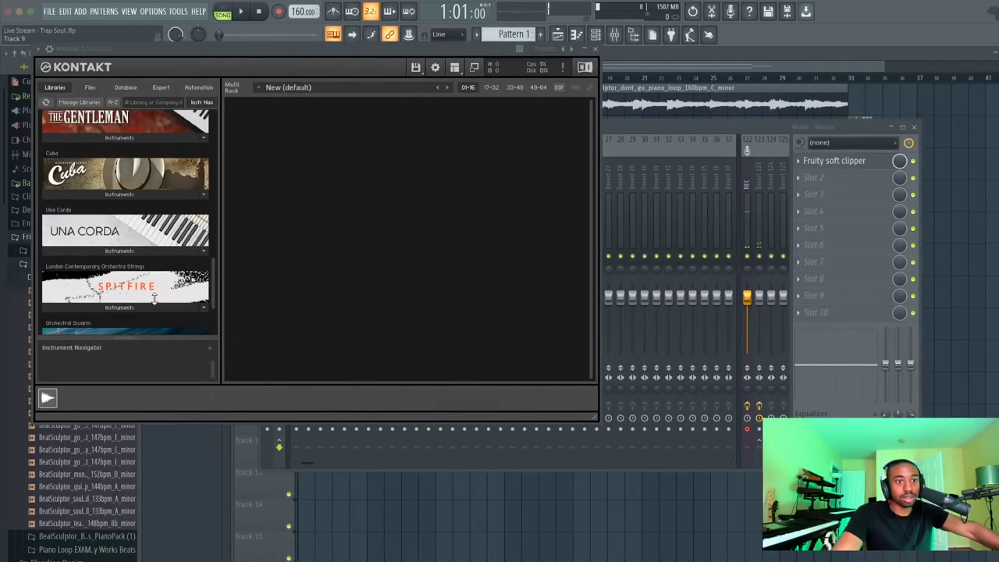
scroll(154, 299, up, 12)
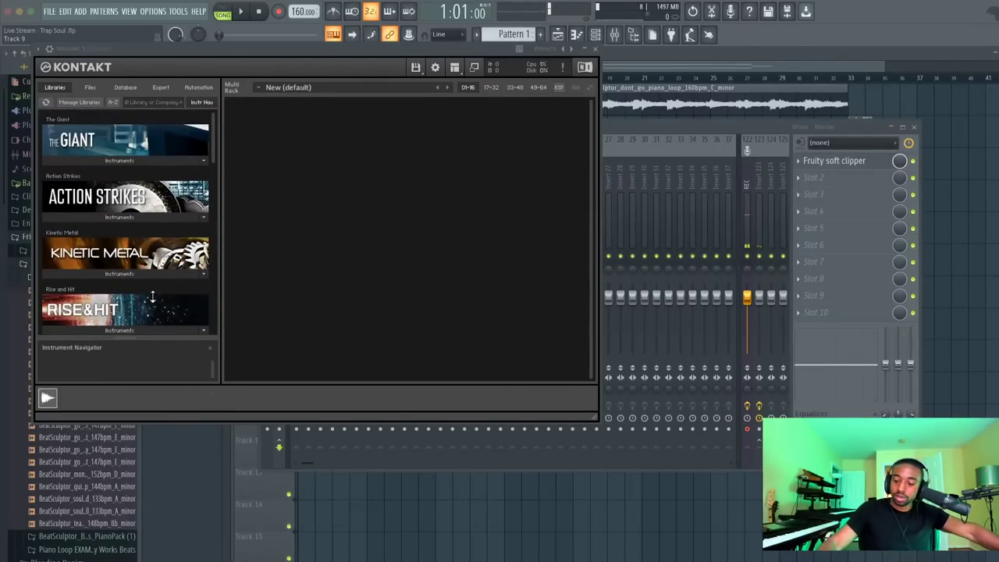
click(78, 102)
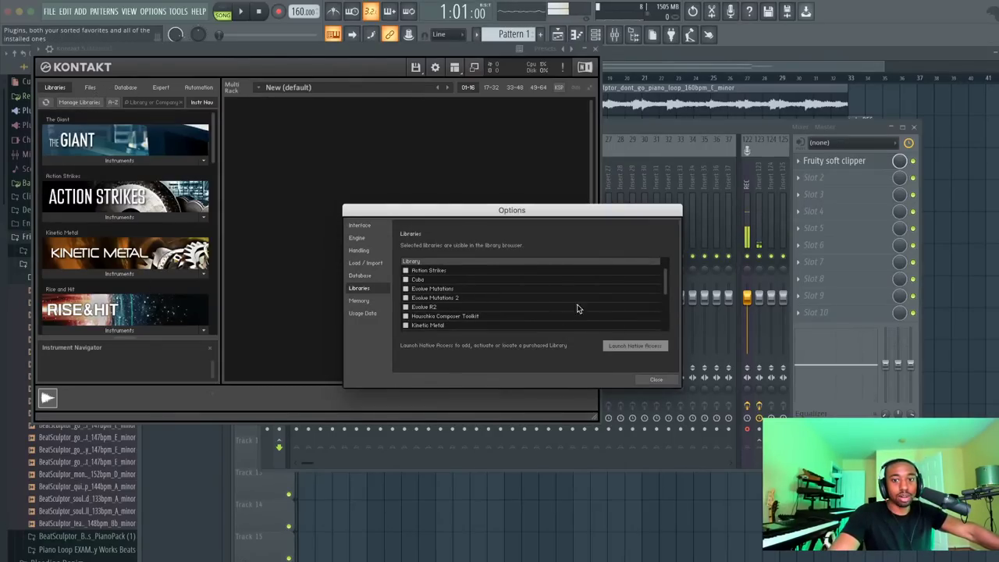
click(656, 380)
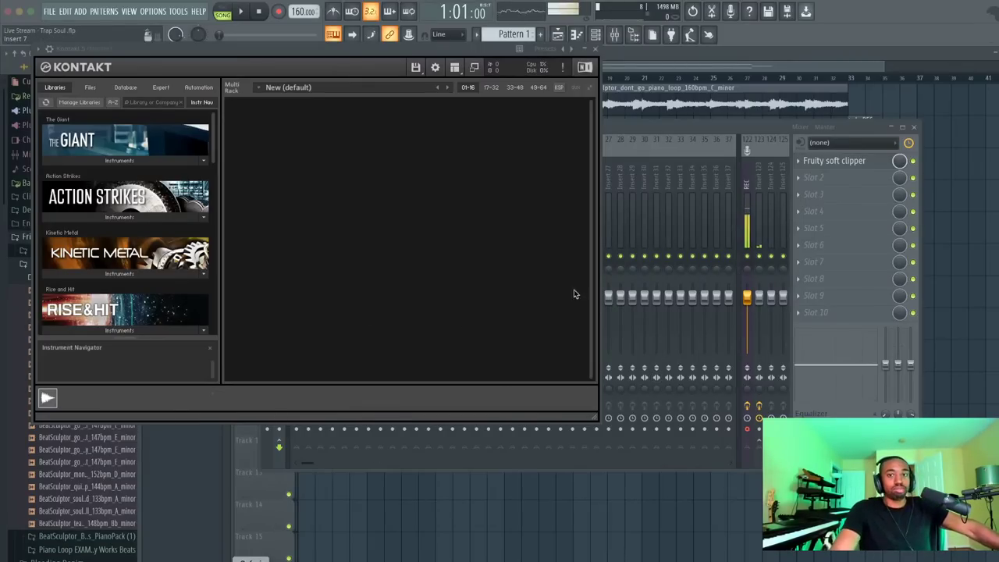
Launch Native Access and look through the installed products
key(super+space)
text(na)
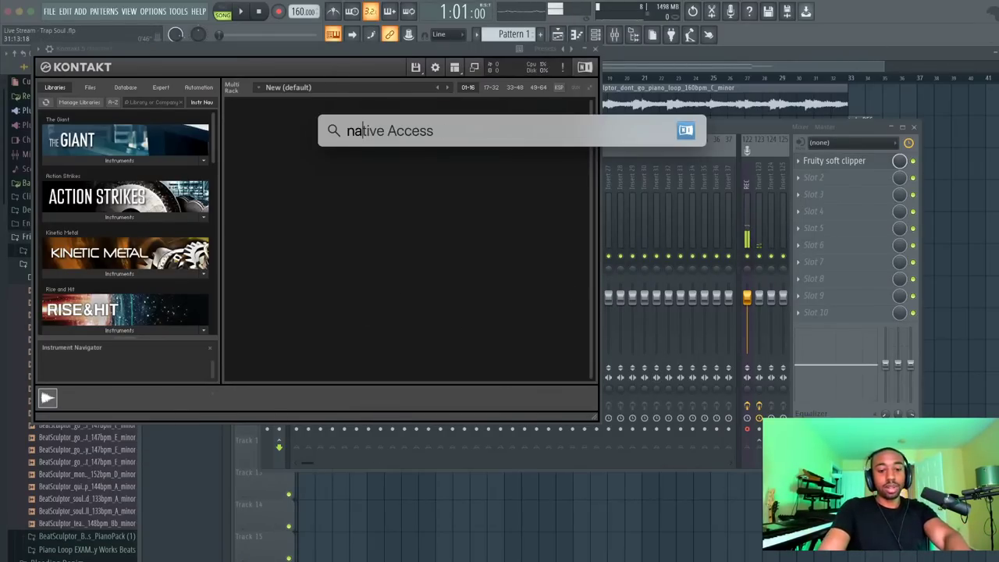
text(tive access)
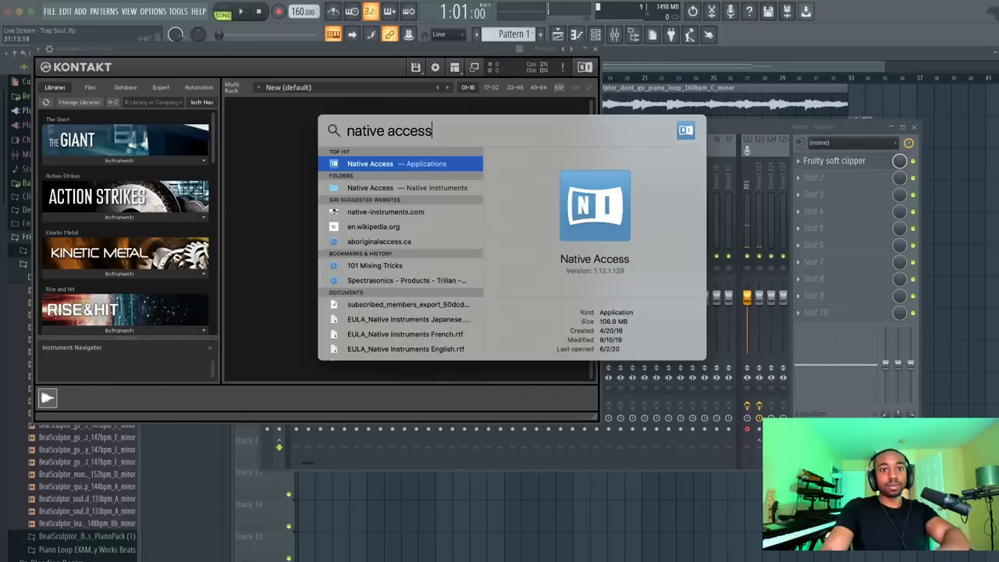
key(Return)
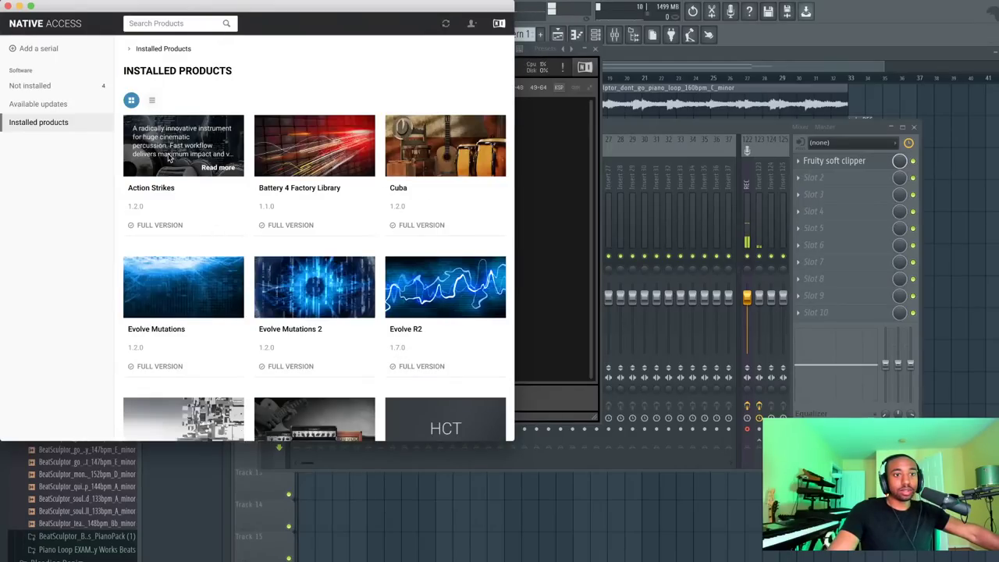
scroll(219, 218, down, 10)
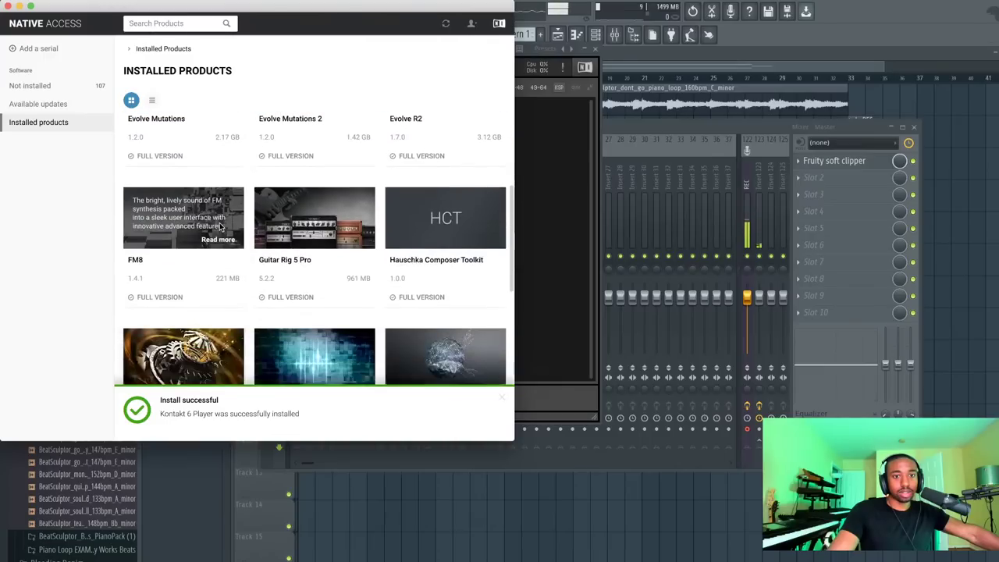
scroll(219, 226, down, 8)
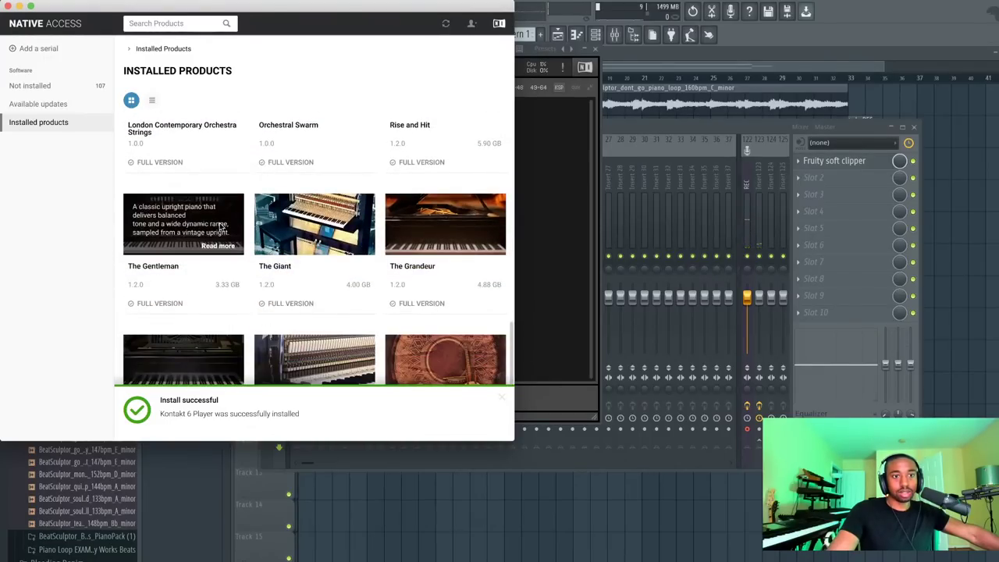
scroll(219, 226, up, 15)
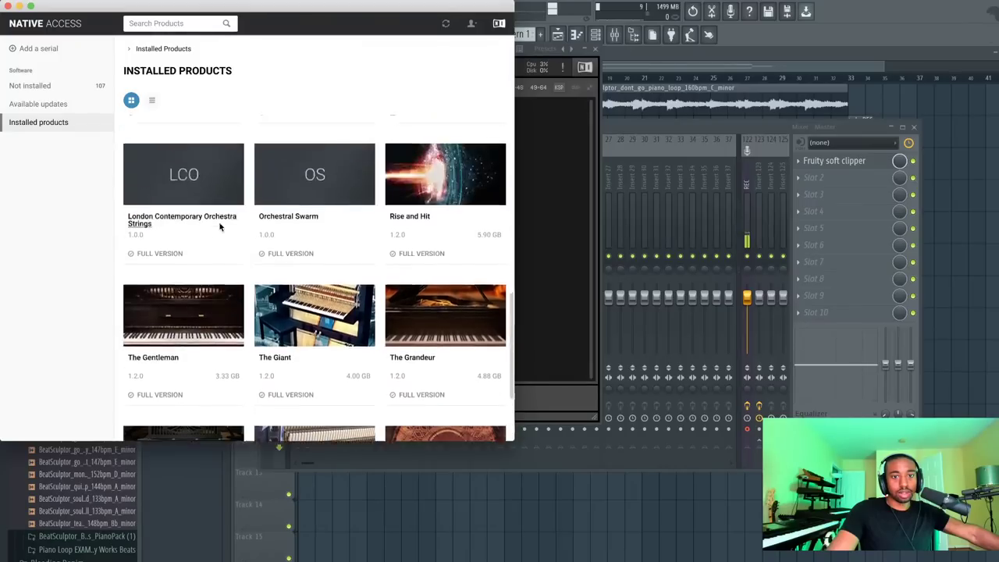
Look through the products not installed in Native Access, and close both Native Access and the Kontakt window
click(47, 85)
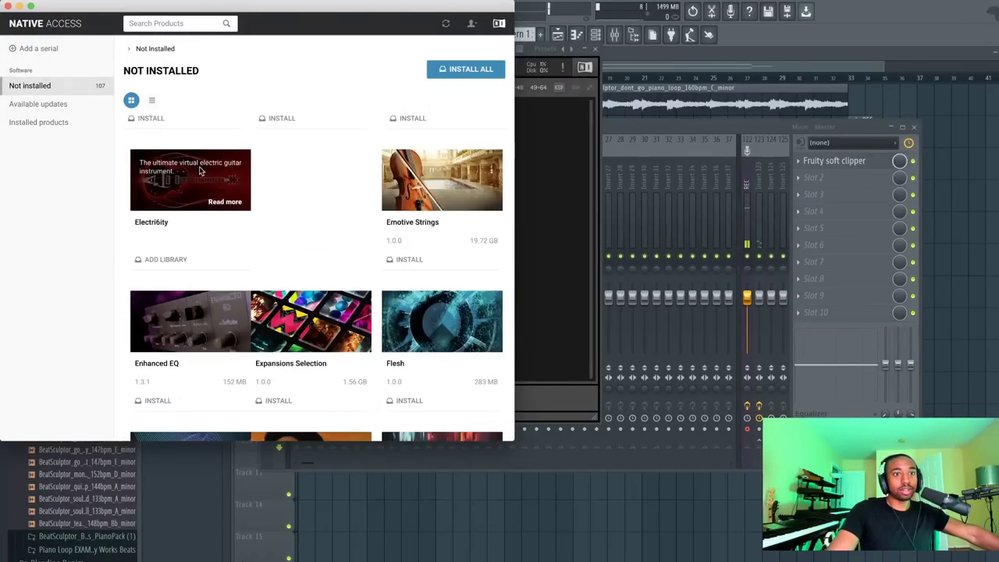
scroll(273, 213, down, 5)
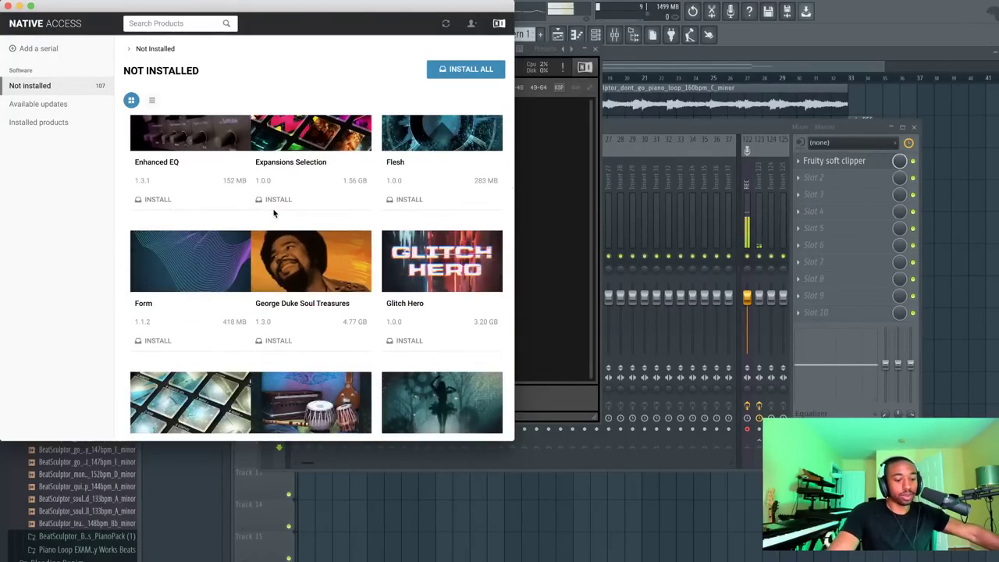
scroll(273, 213, down, 8)
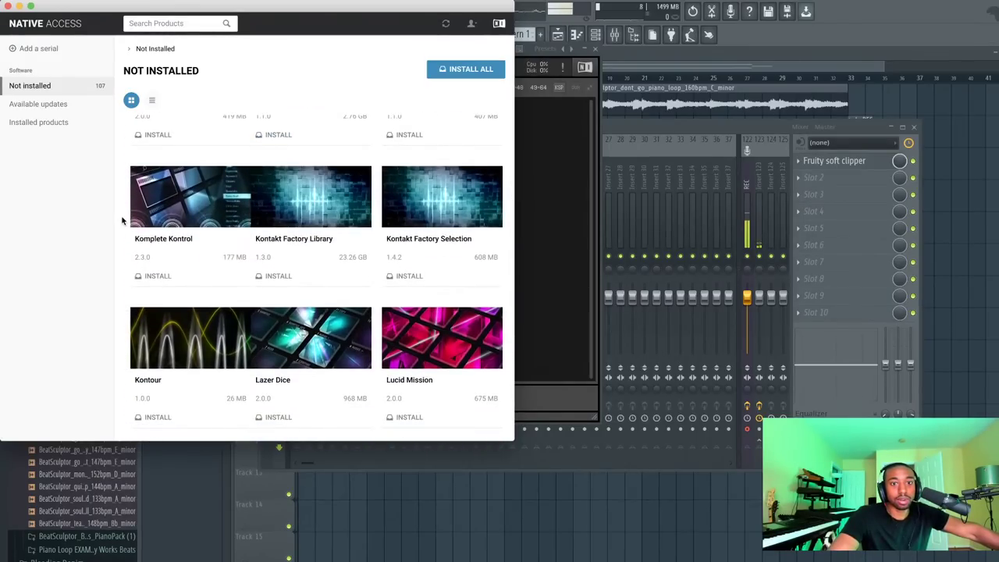
scroll(177, 294, down, 5)
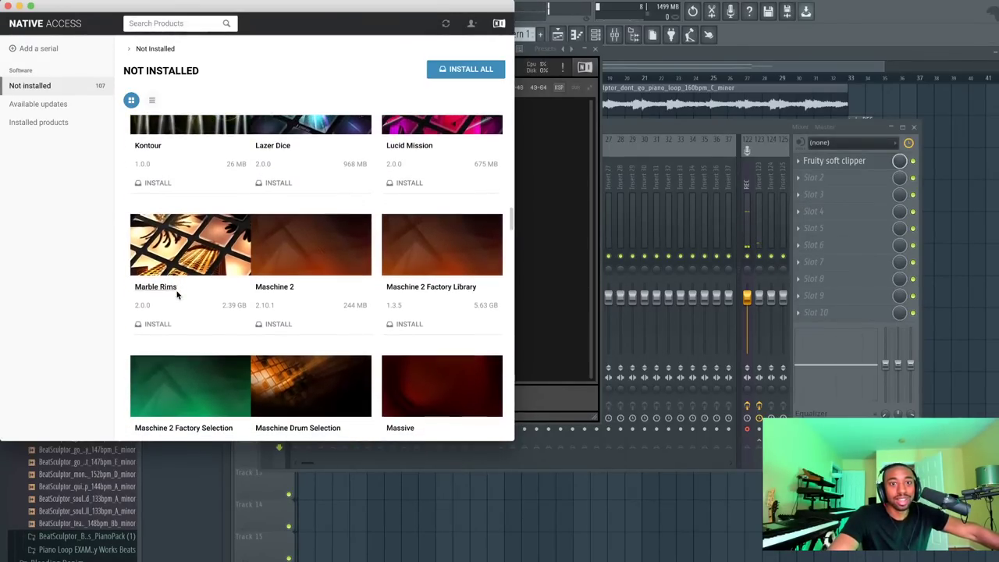
scroll(177, 295, down, 12)
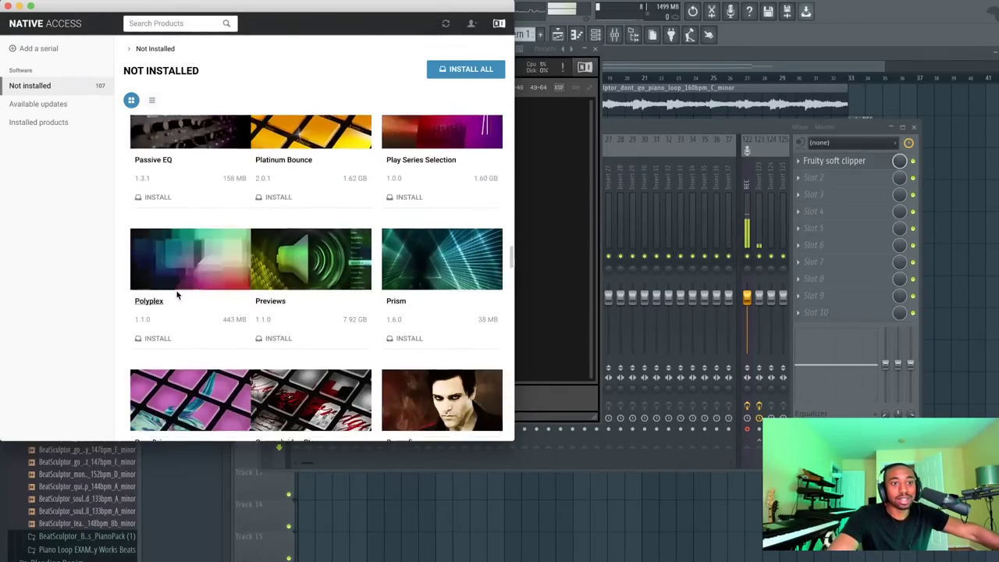
scroll(177, 294, down, 15)
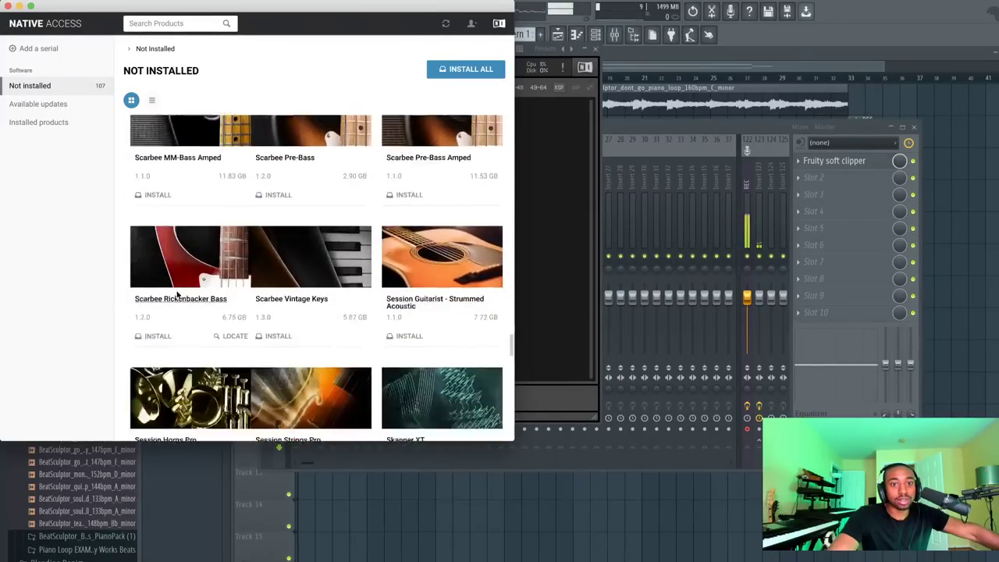
scroll(177, 294, down, 15)
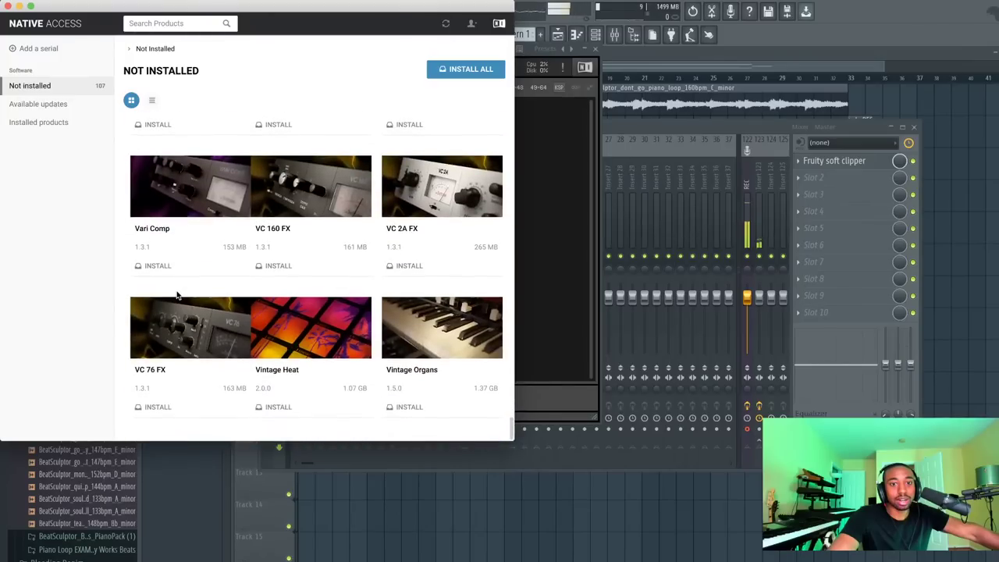
scroll(178, 293, up, 10)
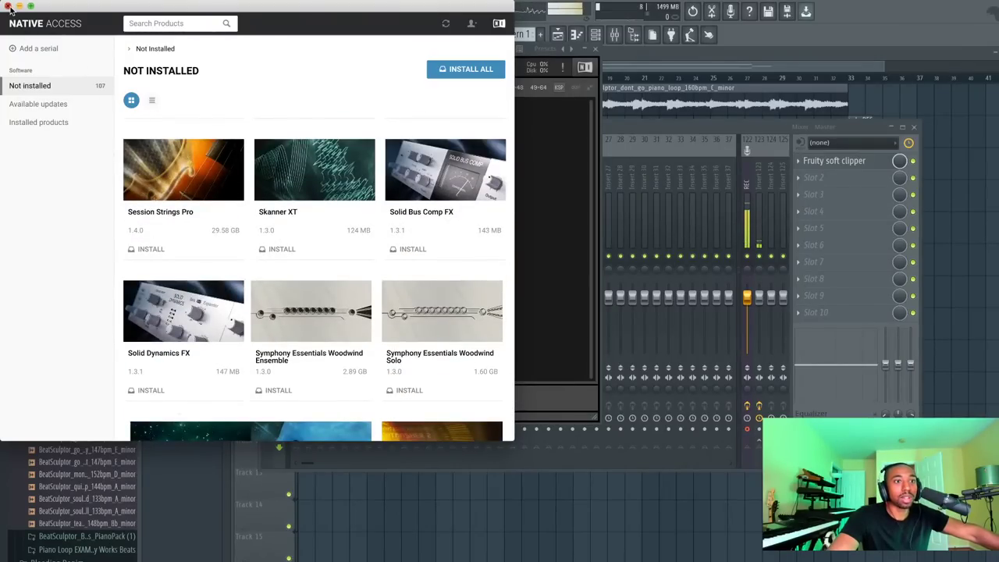
click(8, 6)
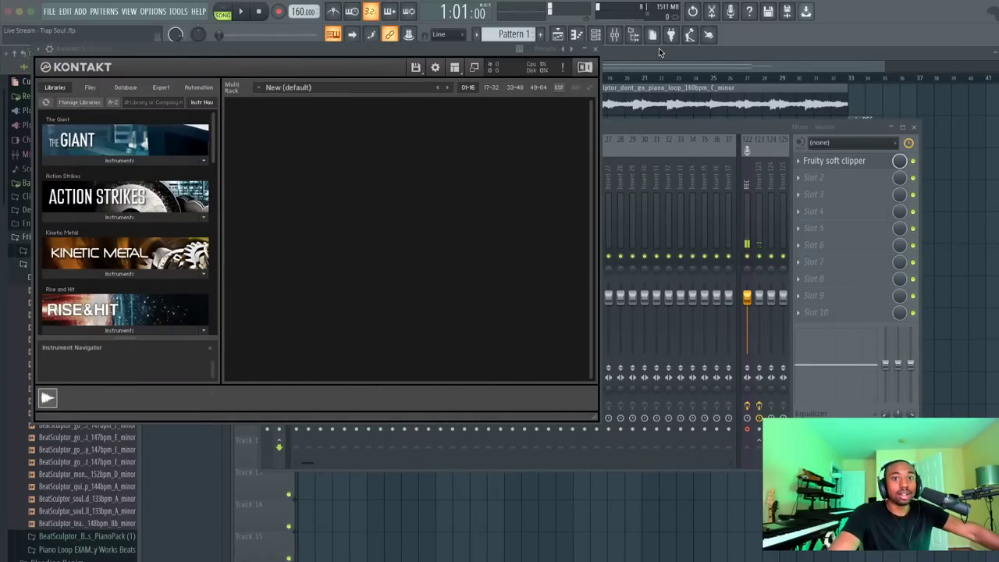
click(596, 49)
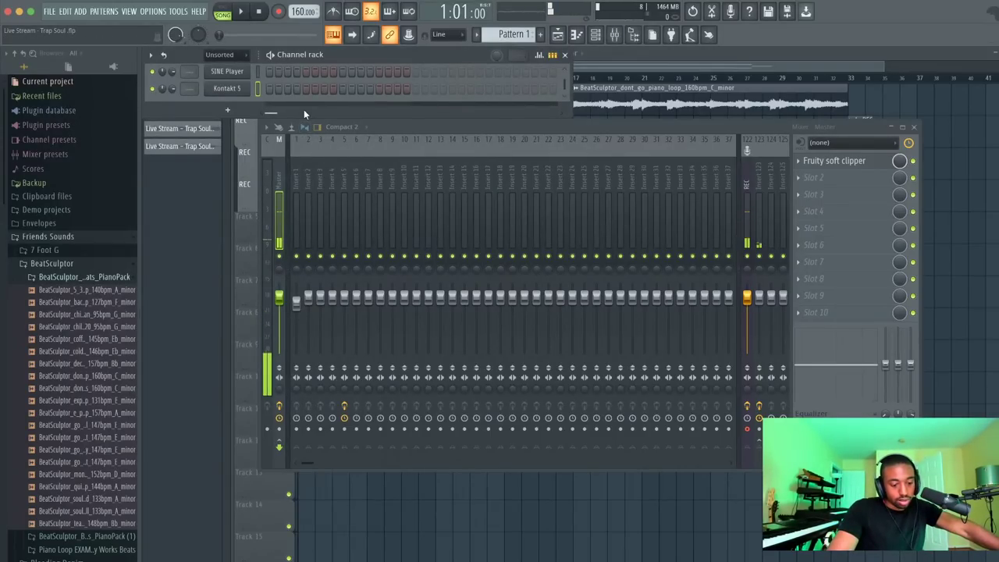
key(space)
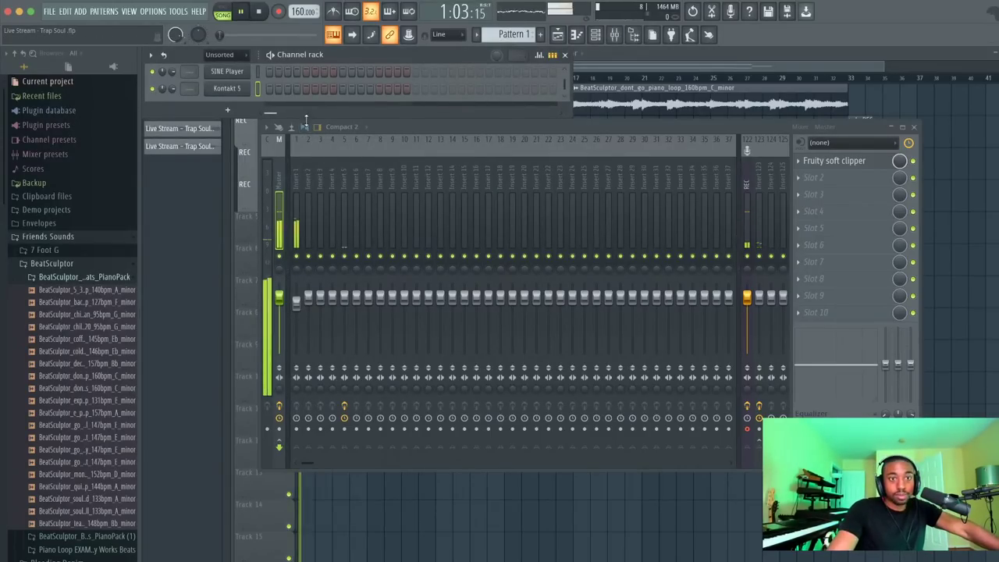
right_click(239, 90)
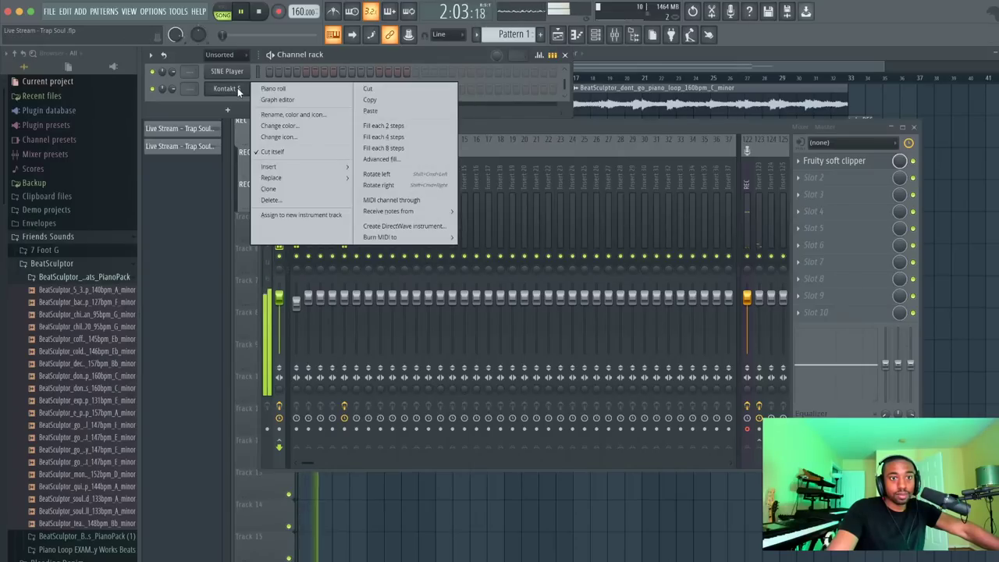
click(279, 201)
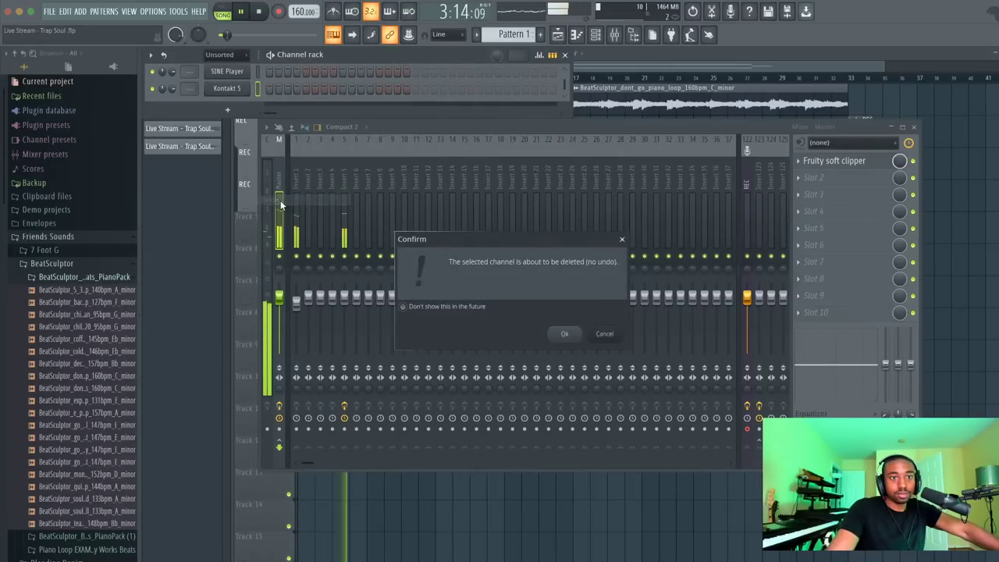
click(601, 336)
key(space)
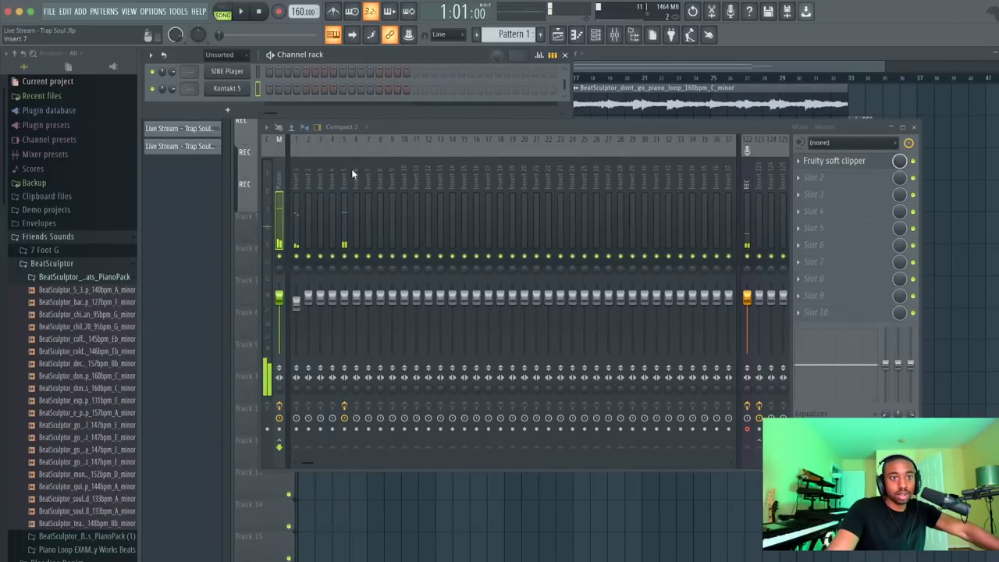
Open the SINE Player channel and load the Sustains + LEG articulation of Viktoria Female Choir from Metropolis Ark 1's District II - Choir
click(234, 71)
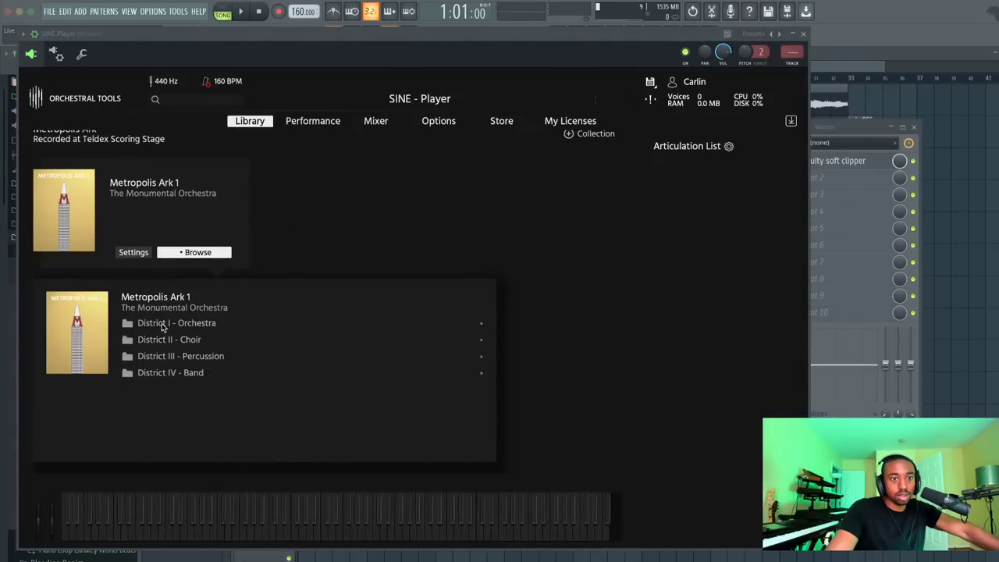
click(169, 339)
click(189, 361)
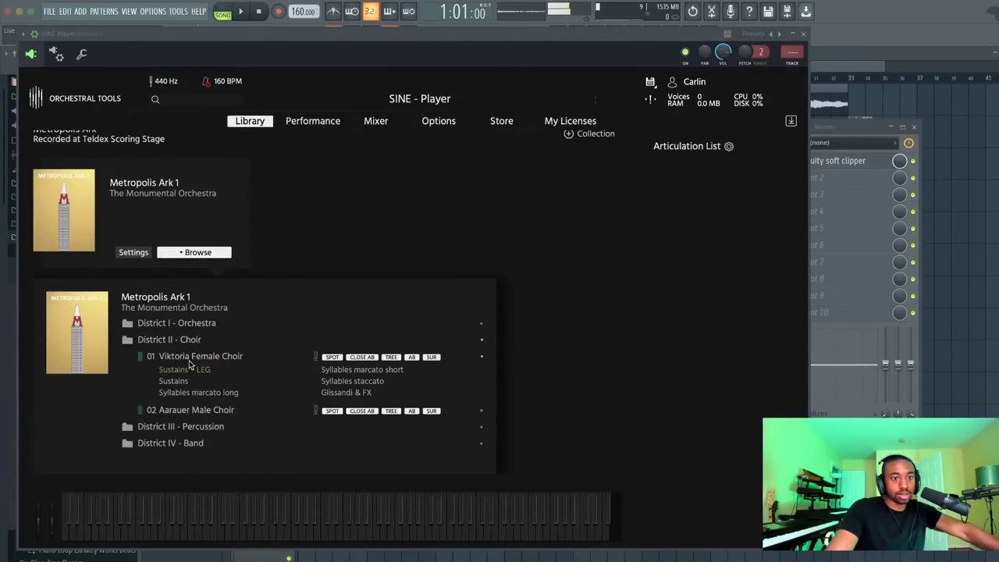
double_click(201, 370)
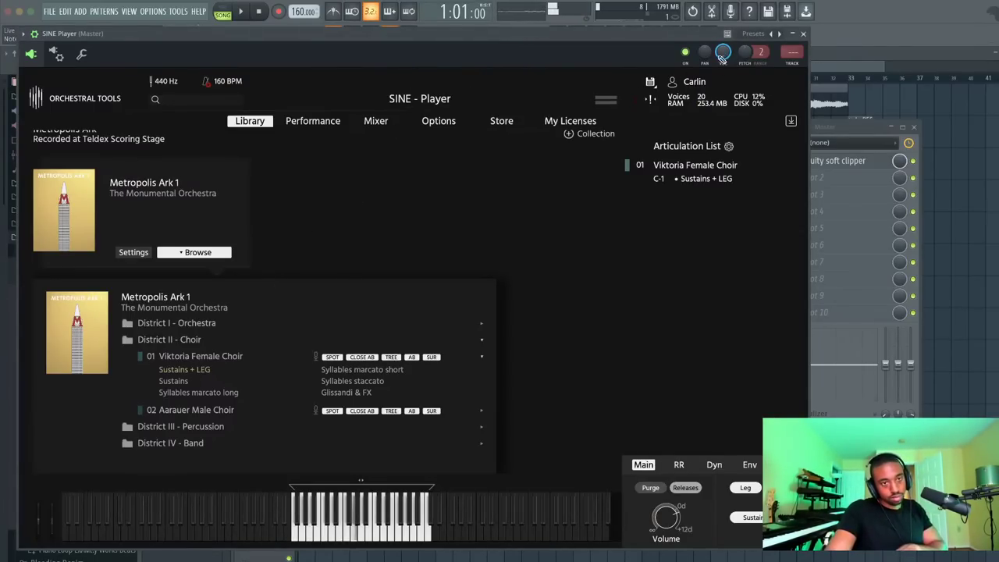
Play the song to audition the loop with the choir, stop it and arm recording for notes and automation
click(240, 11)
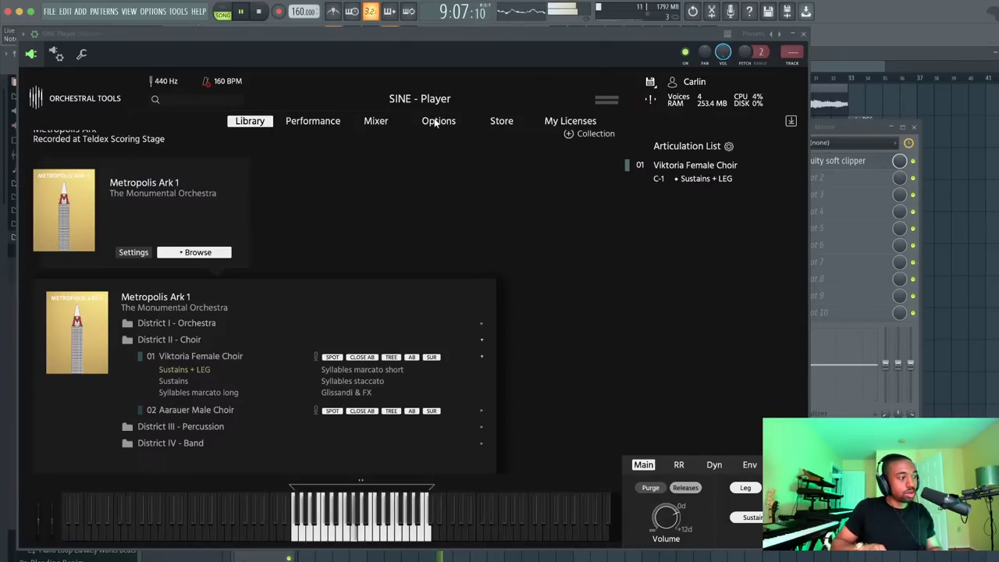
key(space)
click(278, 12)
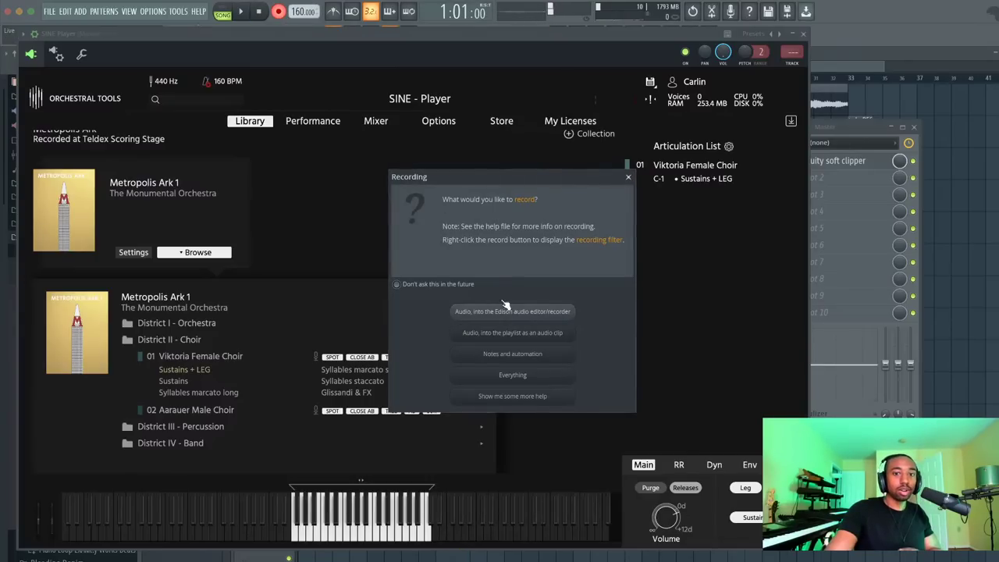
click(520, 349)
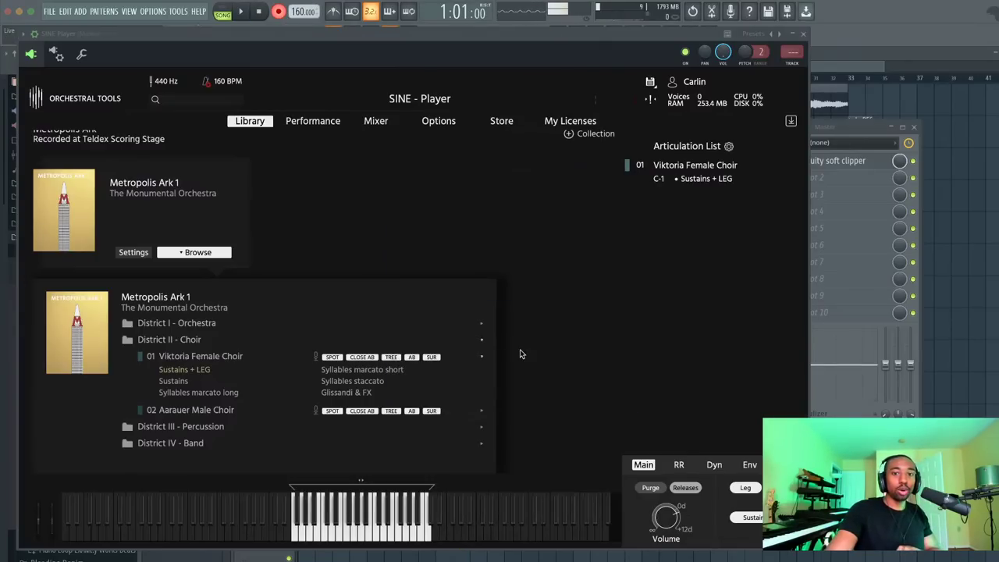
Close the SINE Player window, show all channels in the channel rack, and record a choir melody over the song for about 16 bars
click(803, 34)
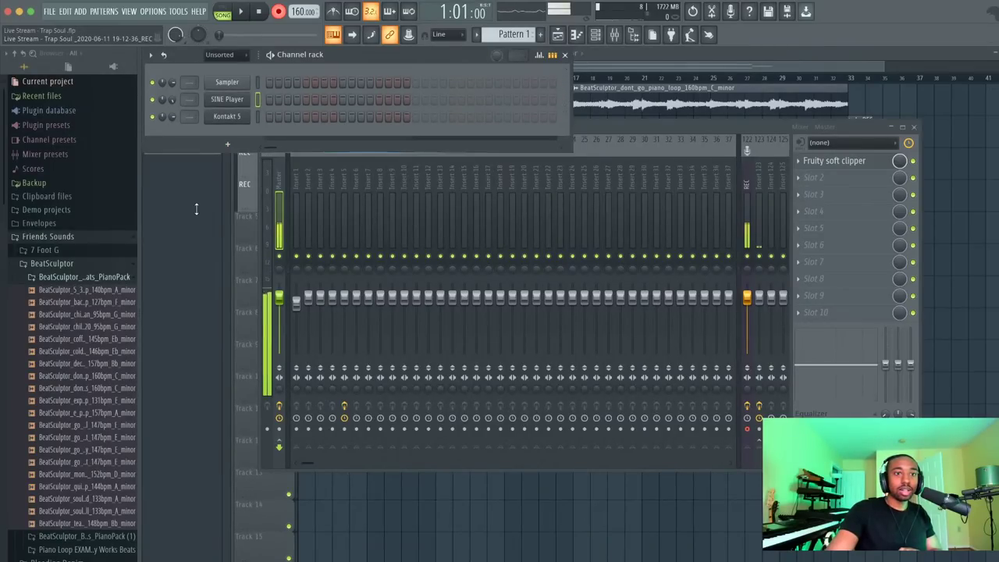
click(219, 55)
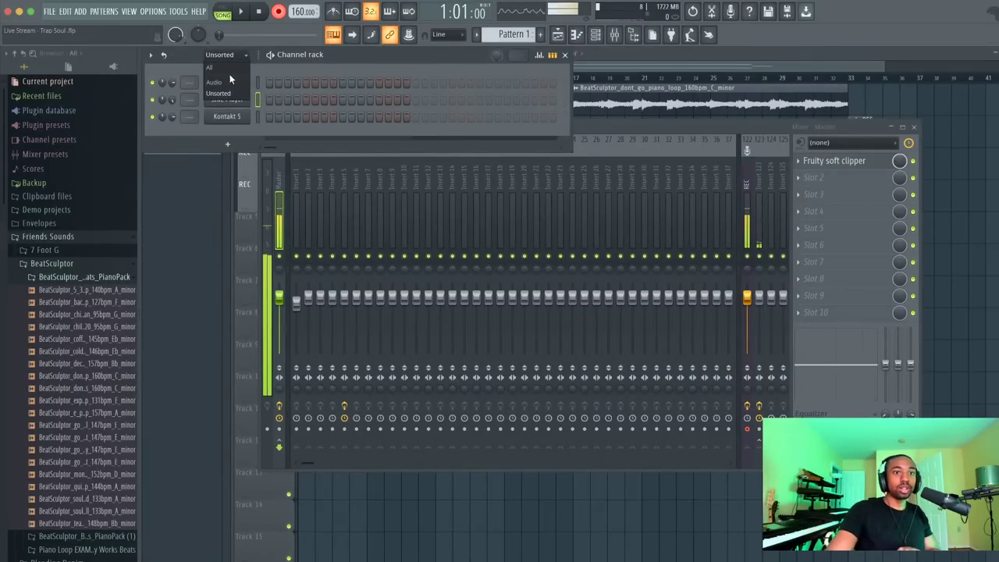
click(230, 69)
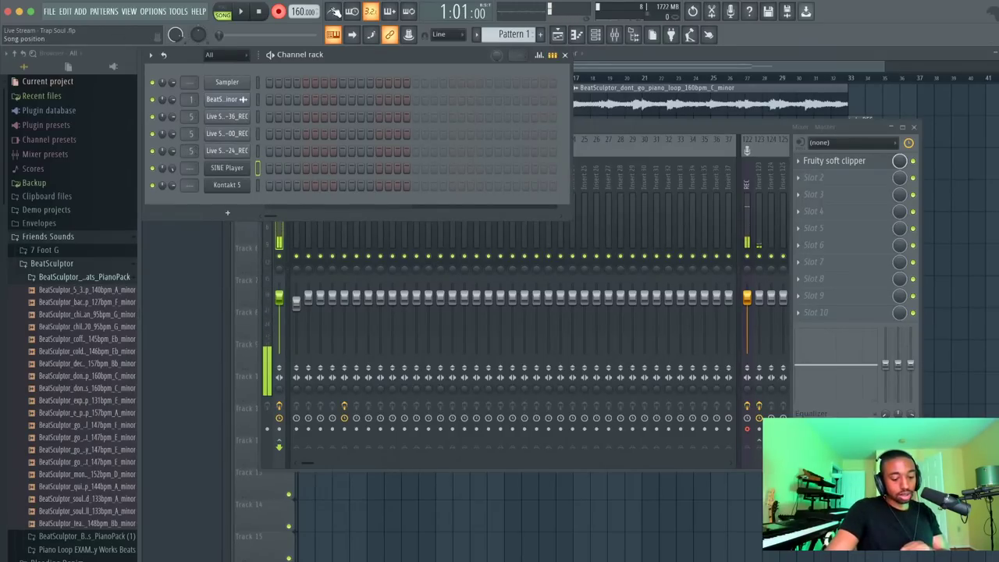
click(242, 14)
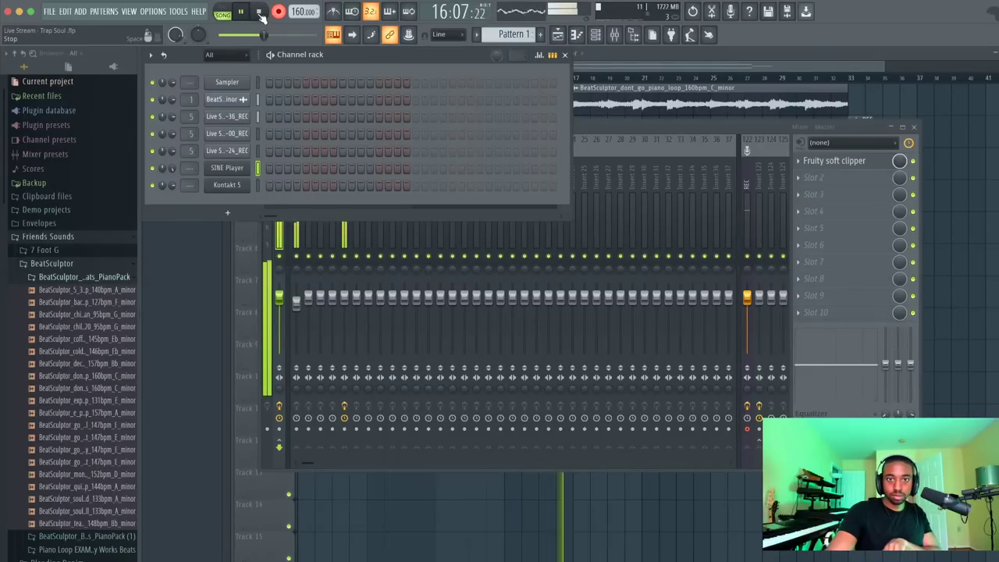
click(260, 15)
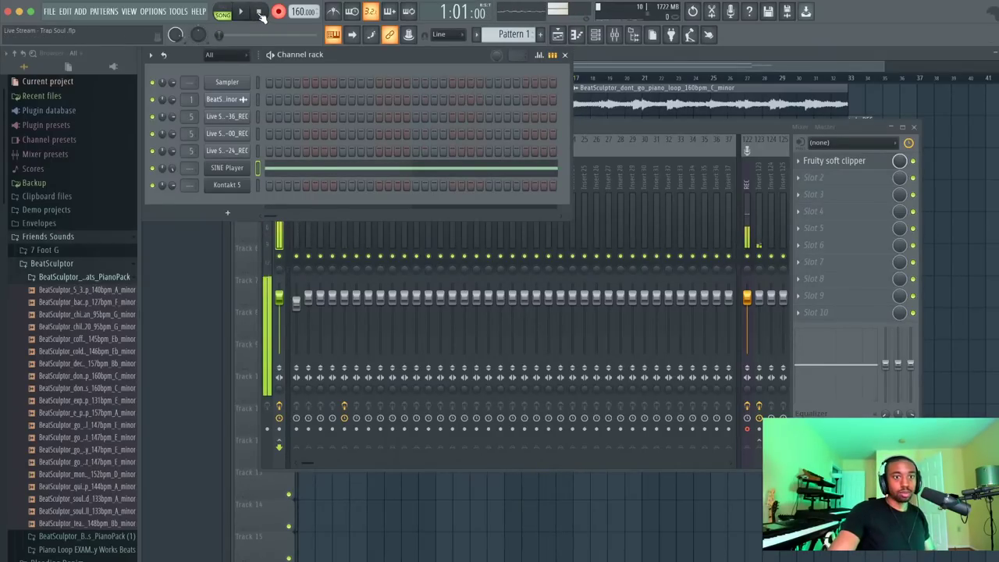
Open the recorded choir melody in the piano roll, raise the note at bar 11 to A#5, and close the piano roll
click(311, 170)
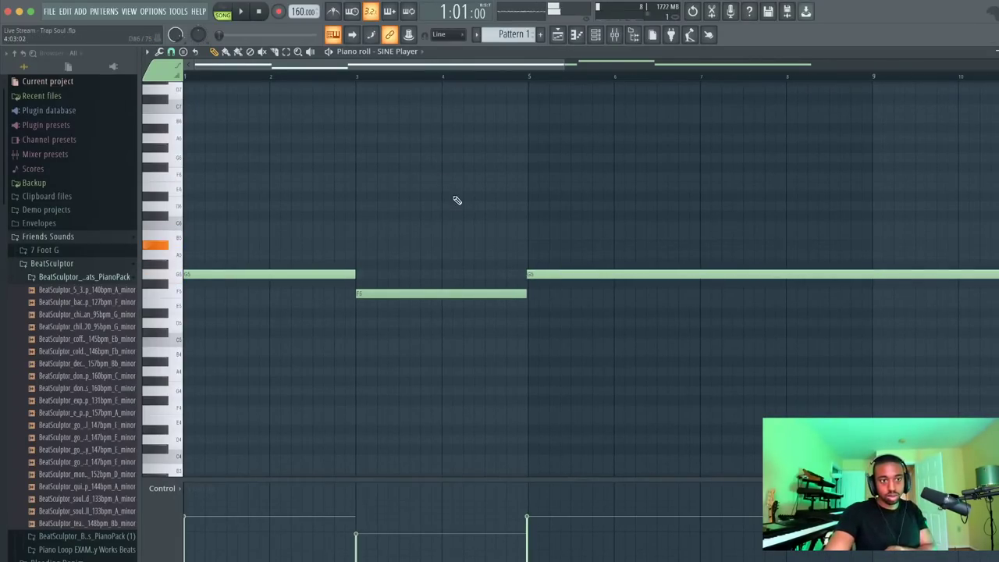
scroll(457, 200, down, 2)
scroll(468, 203, down, 1)
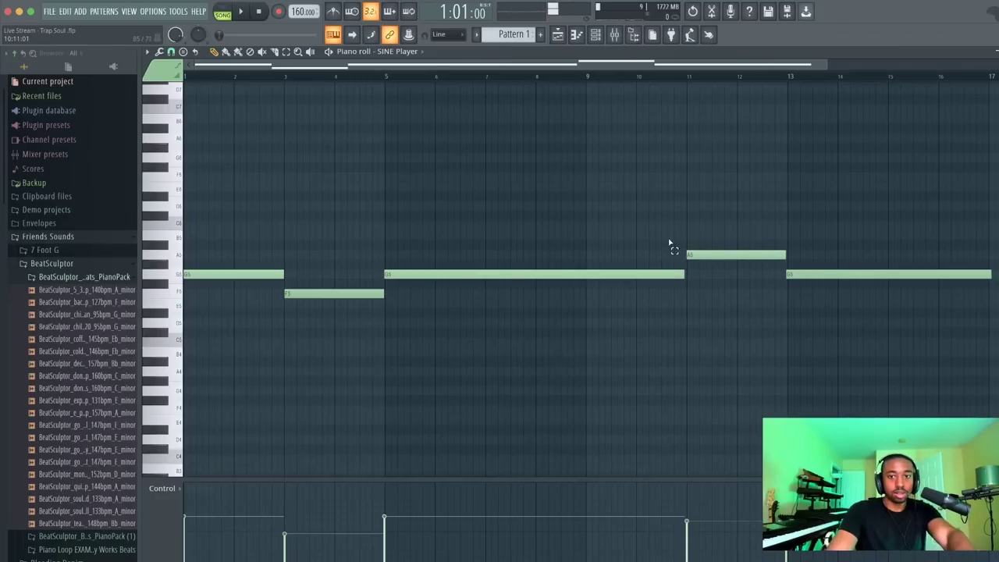
click(701, 257)
drag(701, 256, 703, 246)
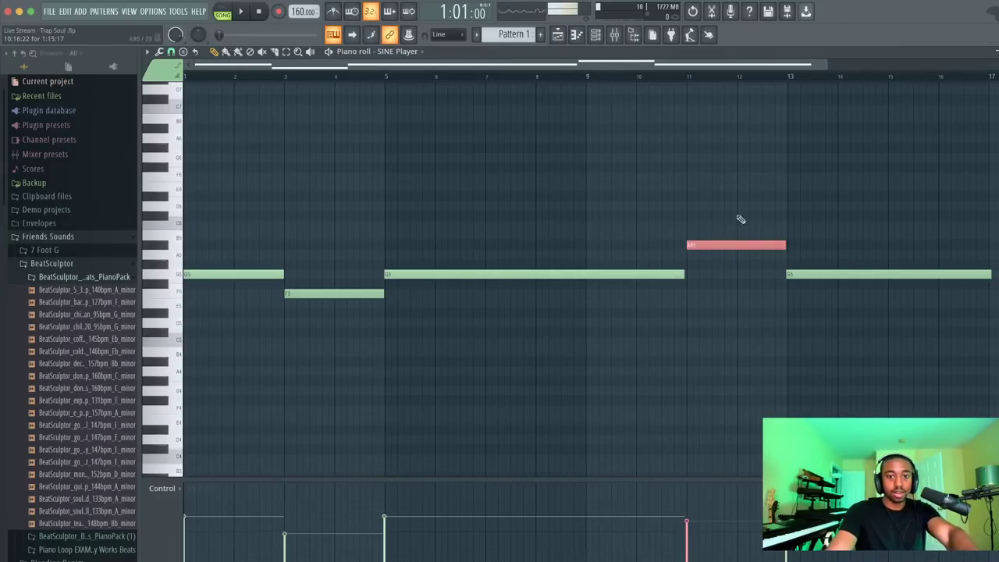
key(F7)
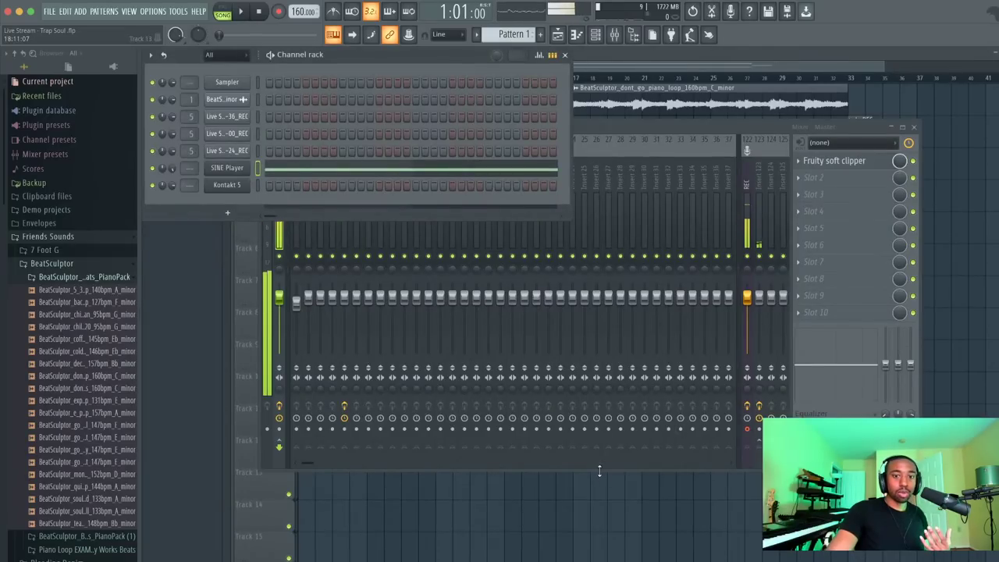
Switch to Safari and show the 101 Mixing Tricks, Bobby Owsinski and The Art of Beat Mixing course pages
key(F5)
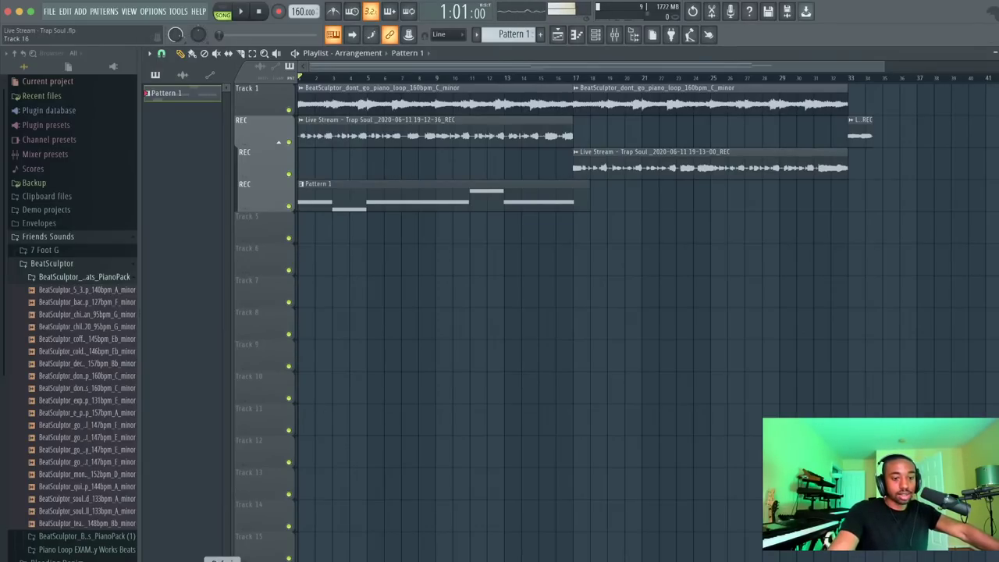
click(310, 553)
click(835, 30)
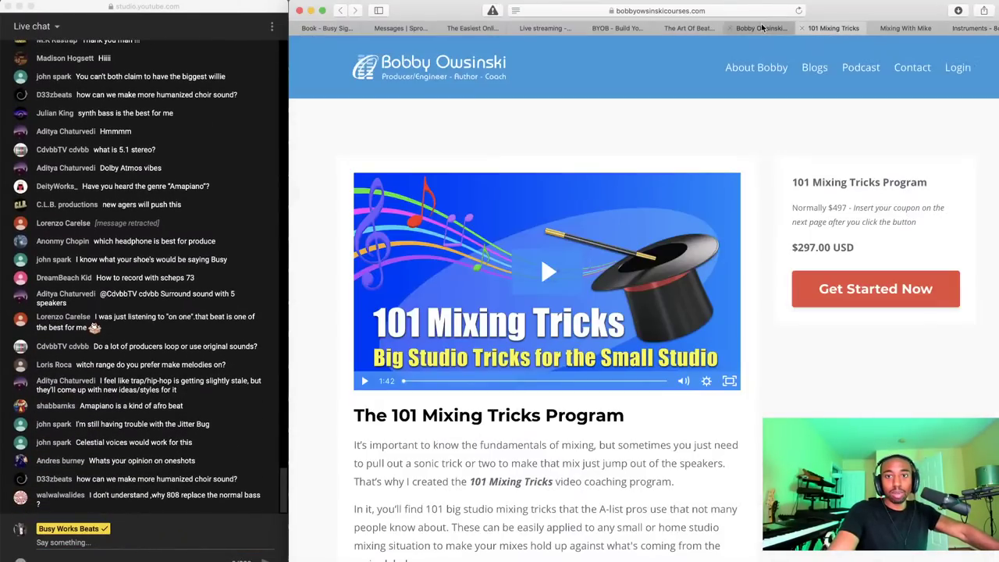
click(762, 29)
click(705, 29)
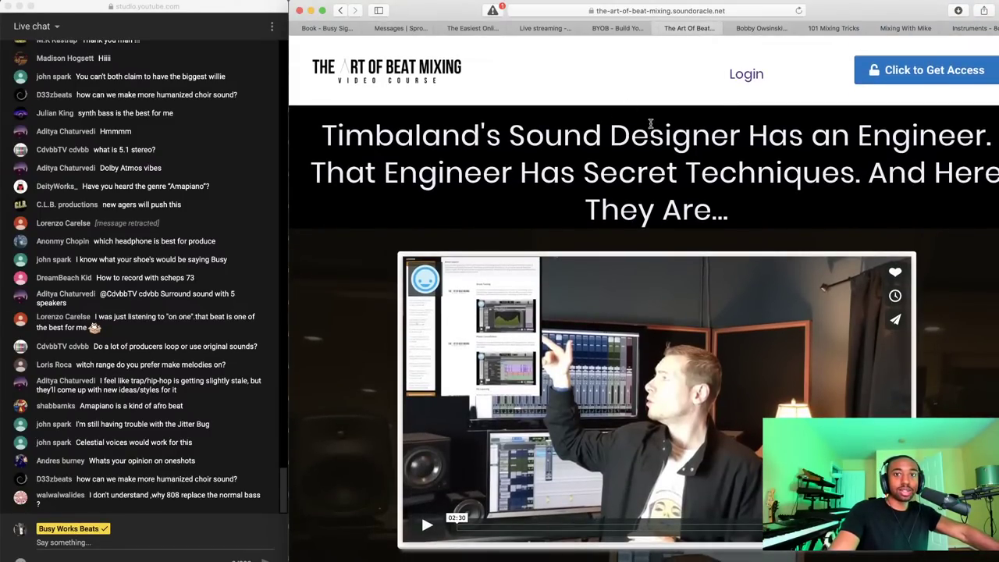
Open soundoracle.net in a new browser tab
key(super+t)
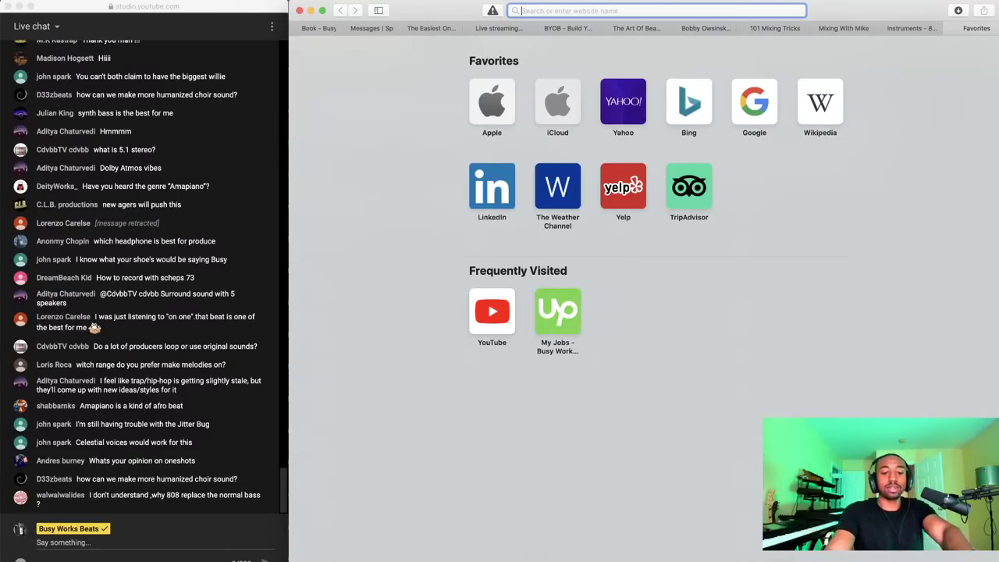
text(sourdoracle.net)
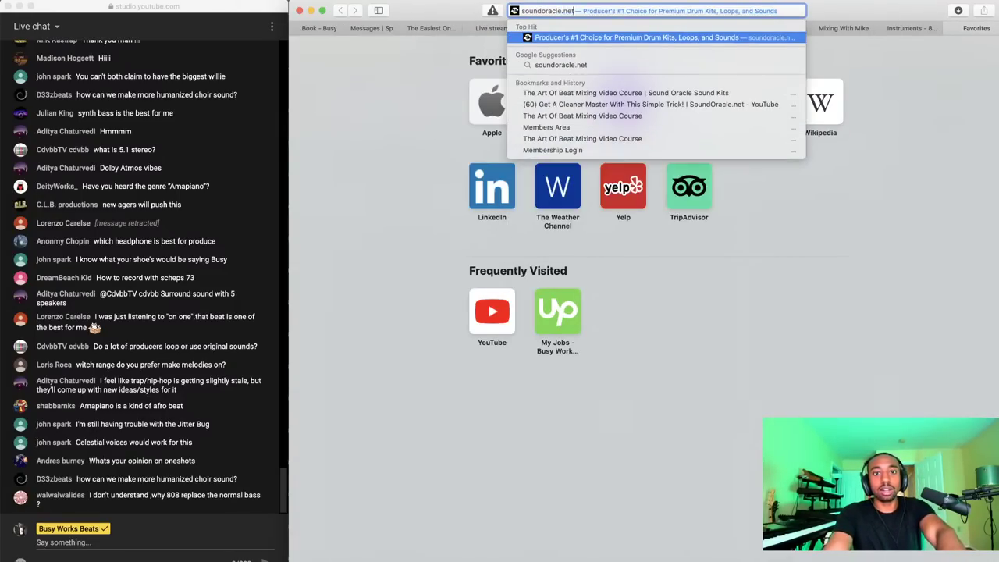
key(Return)
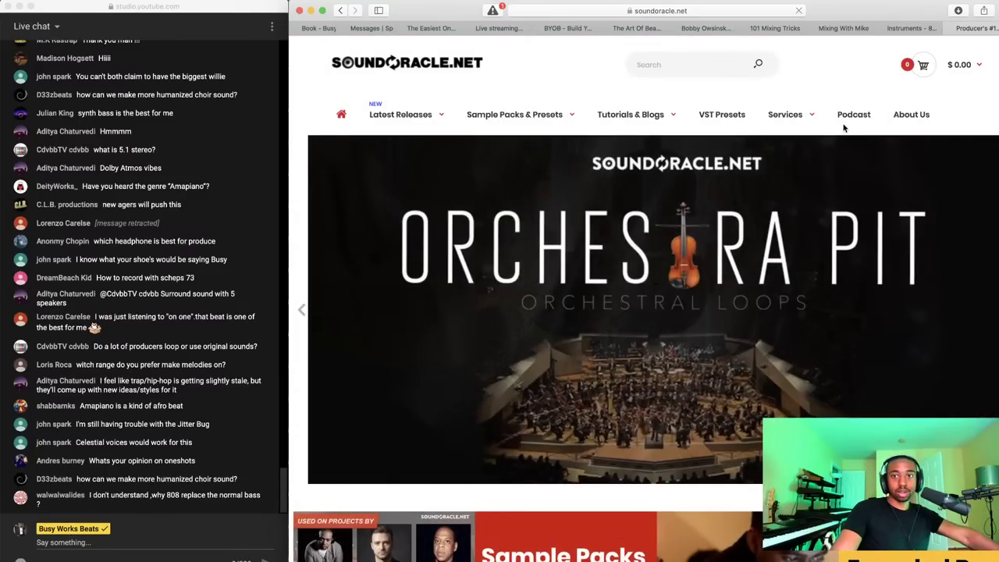
Open the Tutorials & Blogs page of the Sound Oracle site and look through its mixing articles
mouse_move(634, 115)
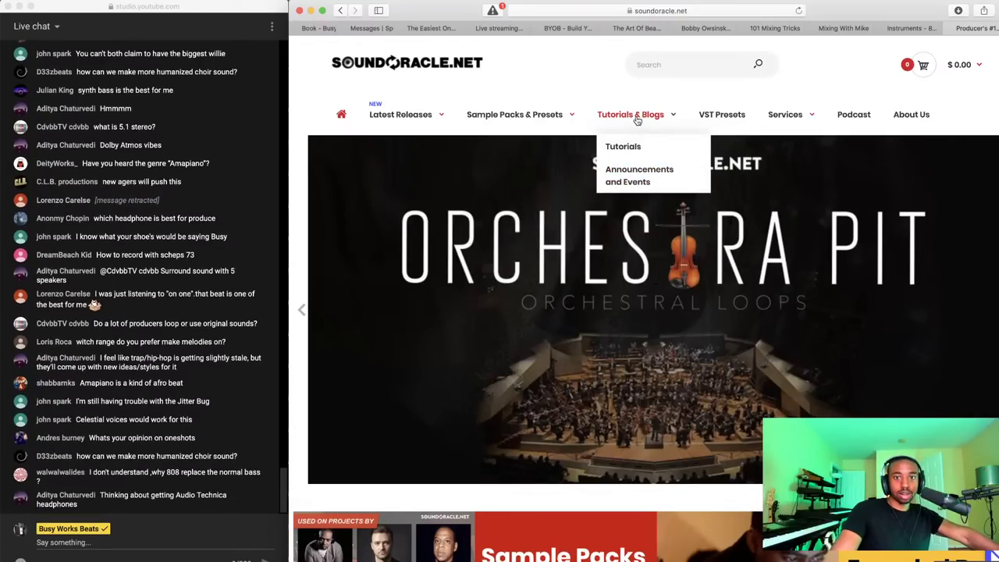
click(636, 118)
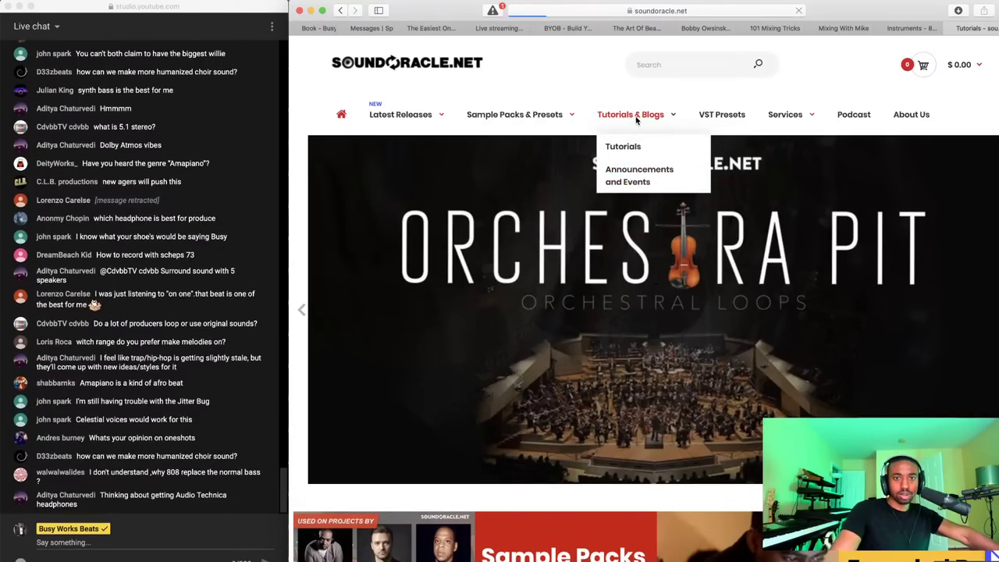
scroll(635, 167, down, 10)
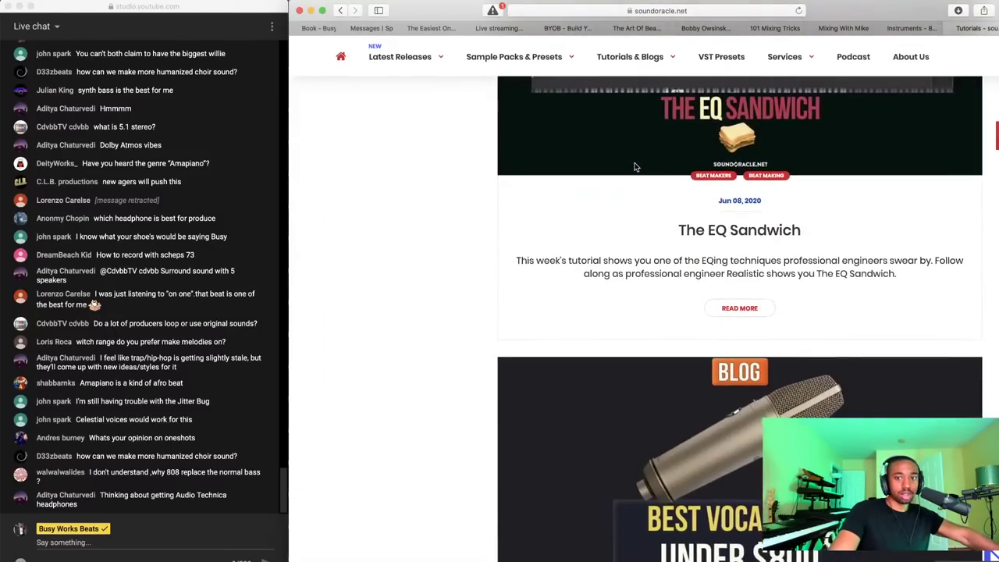
scroll(635, 167, down, 10)
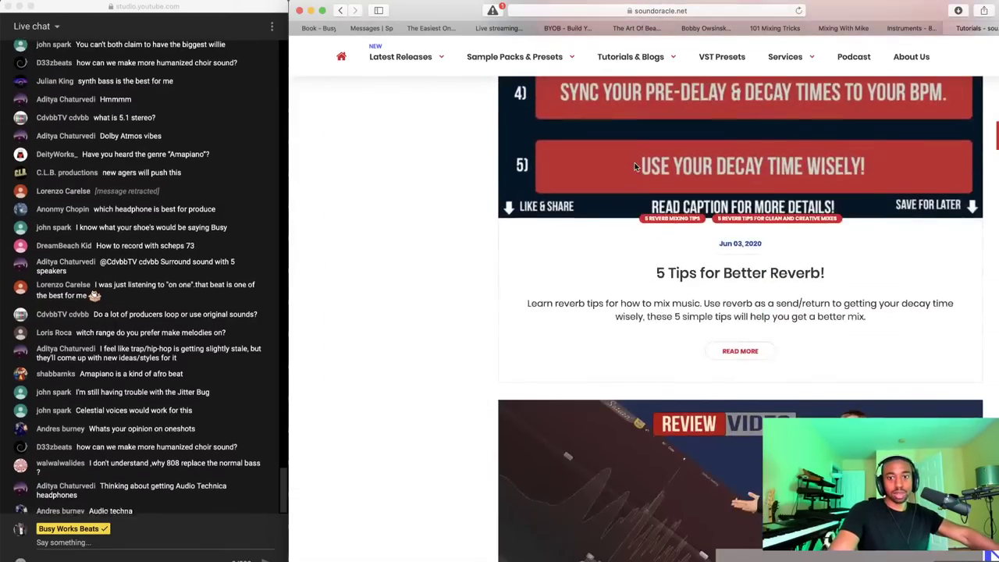
scroll(635, 166, down, 15)
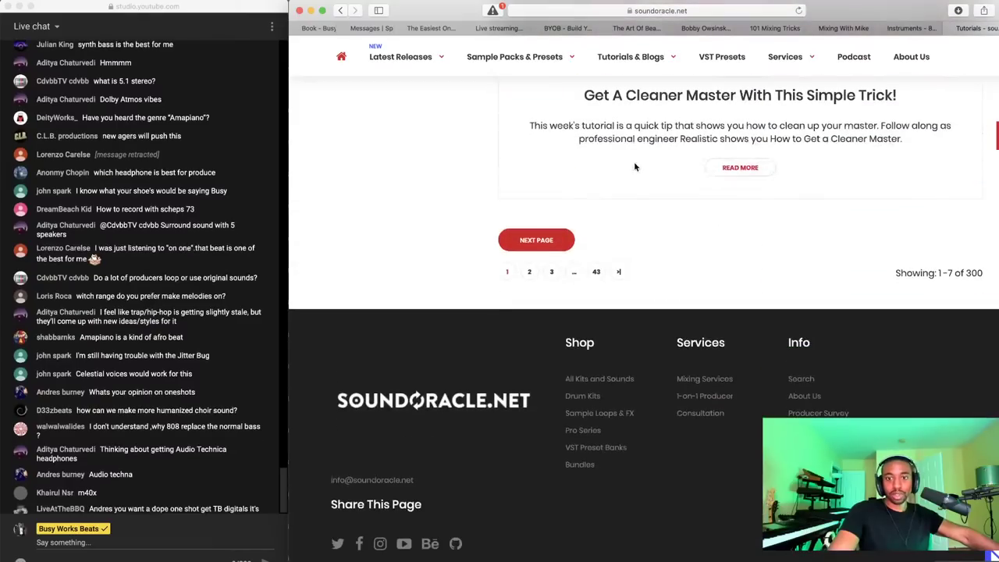
scroll(635, 167, up, 10)
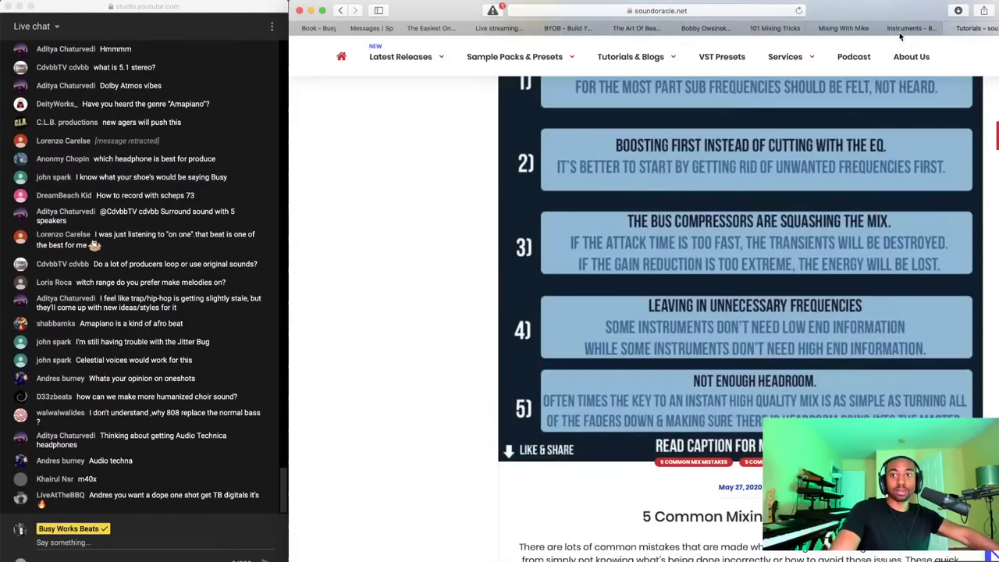
Show the Majestica orchestra library among 8Dio's Epic Ensembles, and minimize the browser to return to FL Studio
click(905, 30)
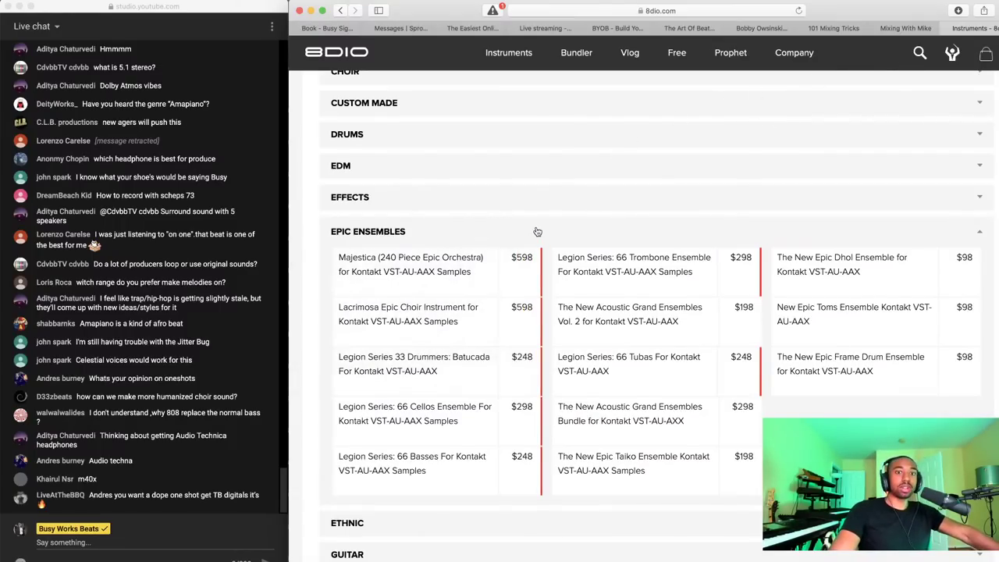
mouse_move(525, 276)
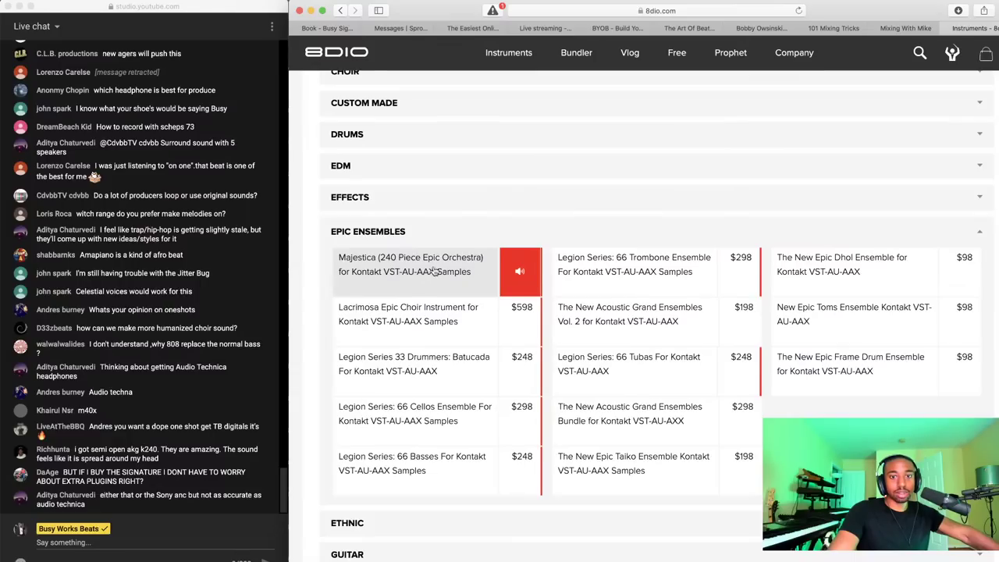
click(311, 11)
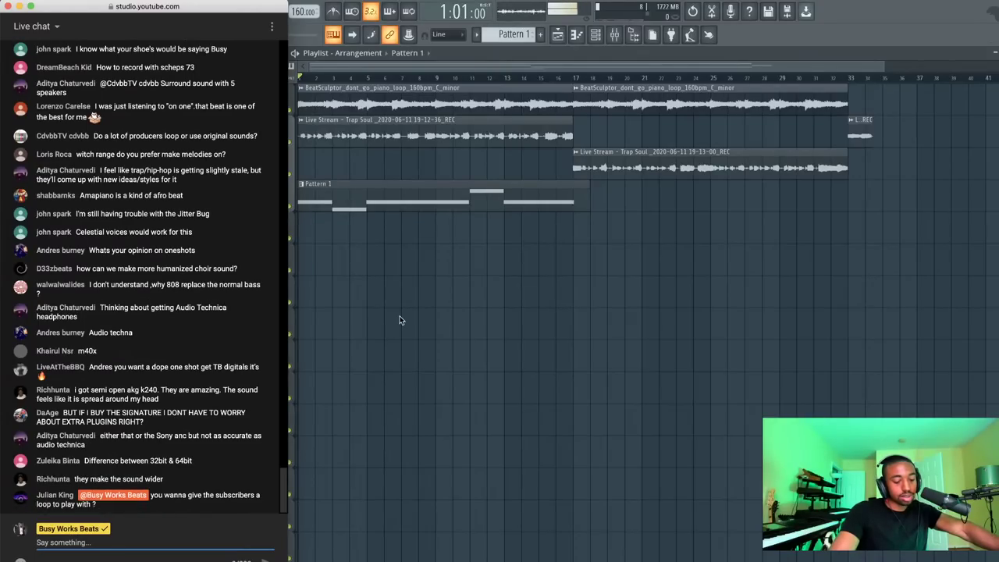
Show the mixer, select the REC track, and open the full effect plugin list for its third slot
click(615, 34)
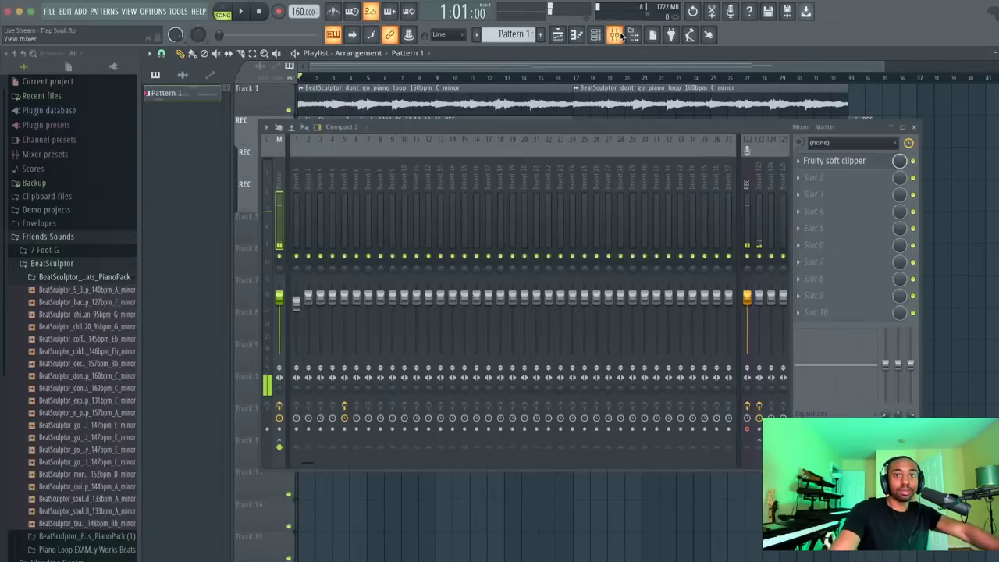
click(752, 197)
click(816, 199)
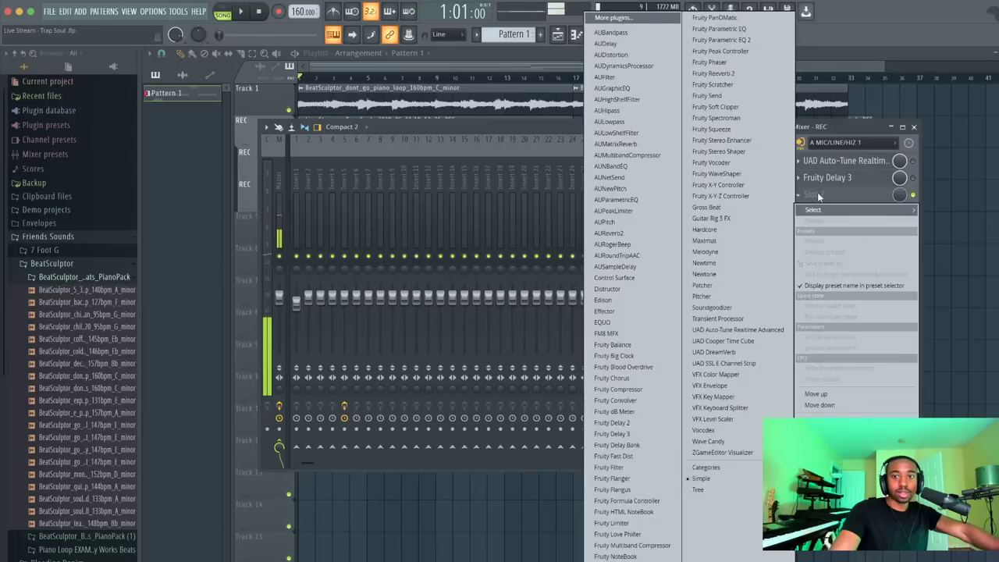
click(625, 17)
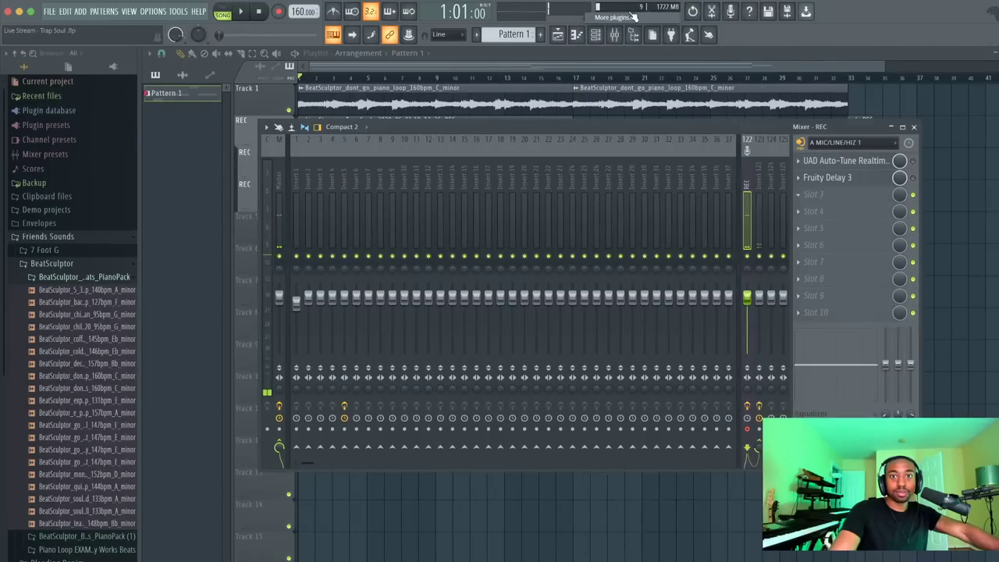
Look through the effect plugin list, scanning the Universal Audio plugins for a preamp to use on the REC track
scroll(519, 86, down, 3)
scroll(519, 86, down, 11)
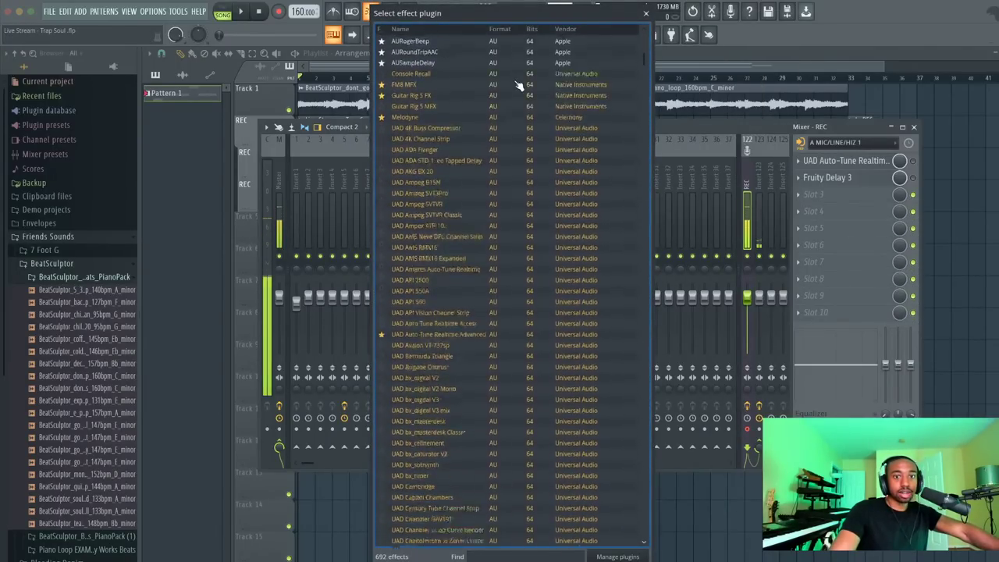
scroll(518, 86, down, 20)
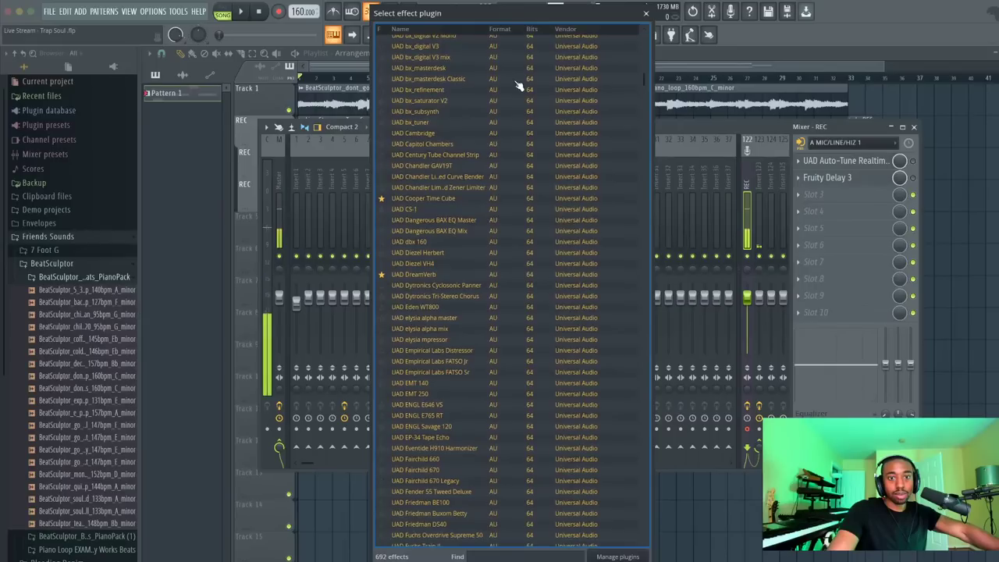
scroll(518, 86, down, 12)
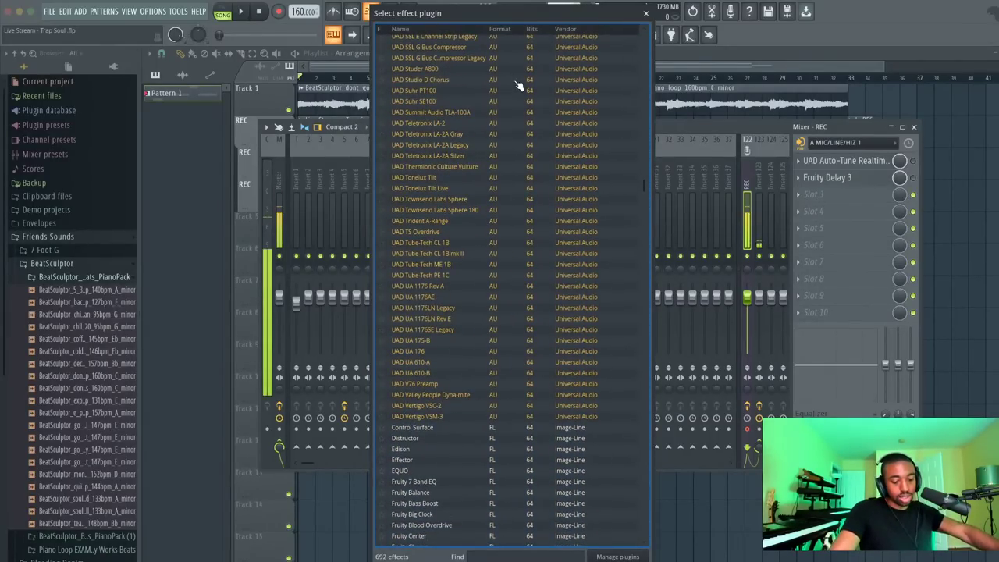
scroll(515, 91, up, 2)
scroll(515, 93, up, 4)
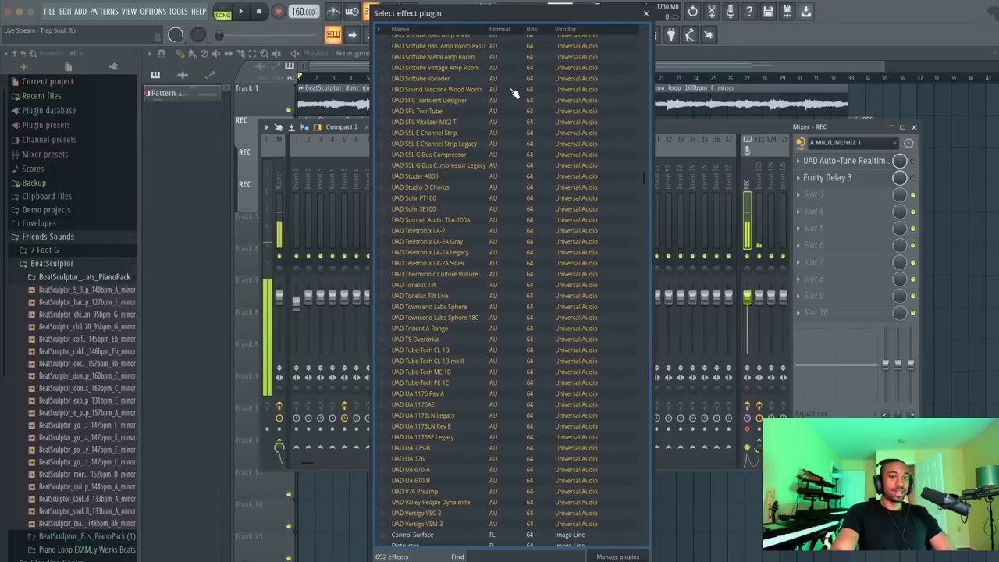
scroll(515, 93, up, 8)
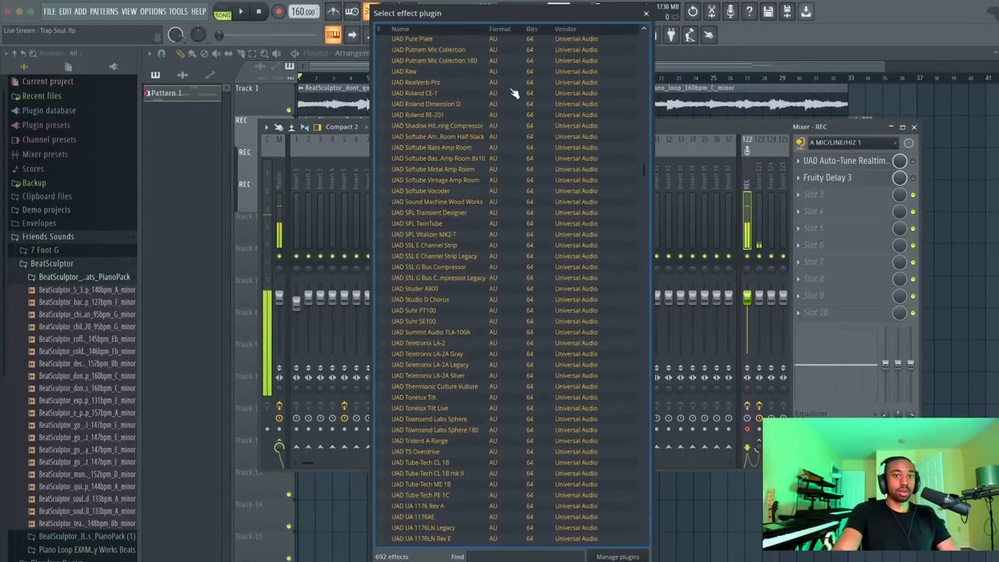
scroll(515, 93, up, 1)
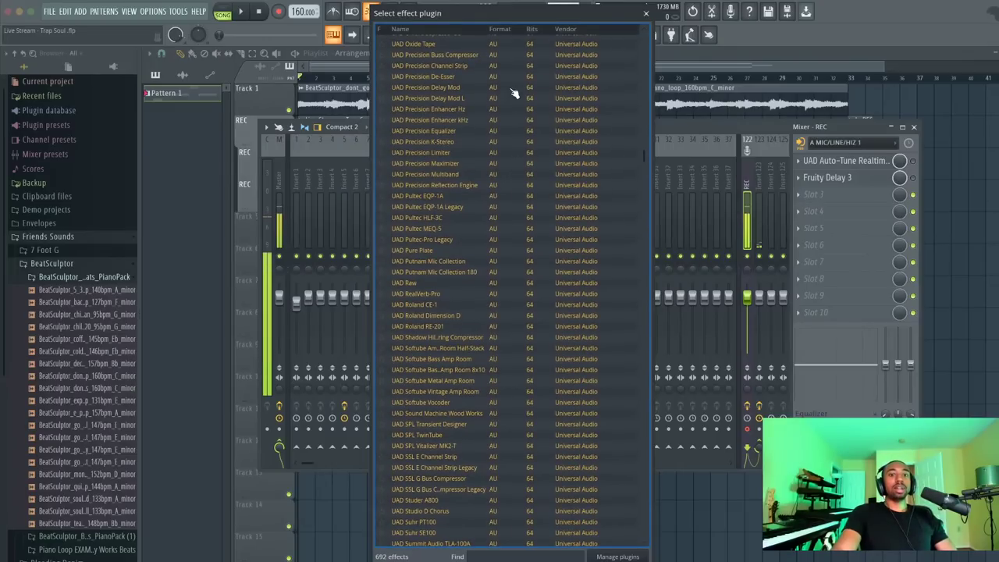
scroll(514, 92, up, 4)
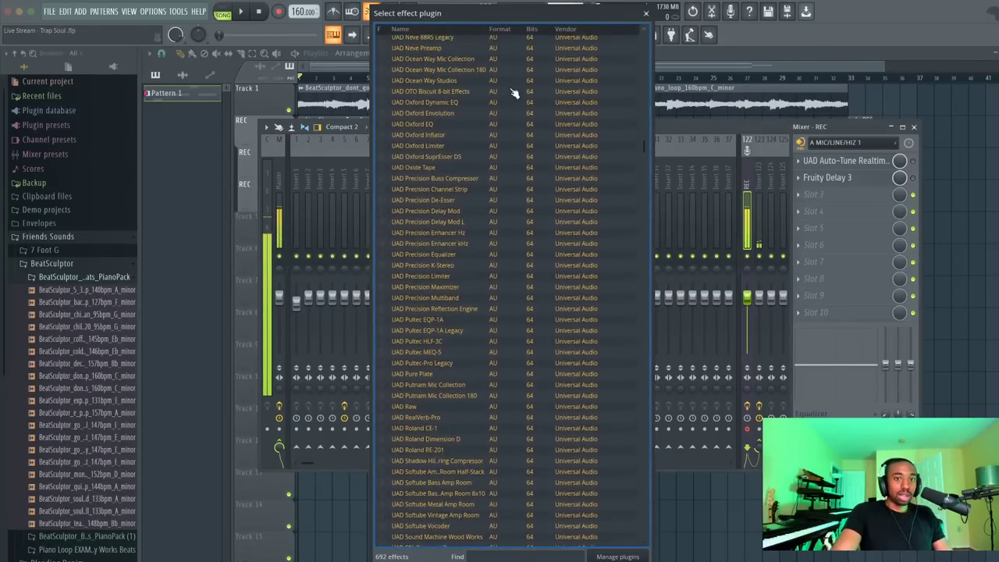
scroll(514, 92, up, 9)
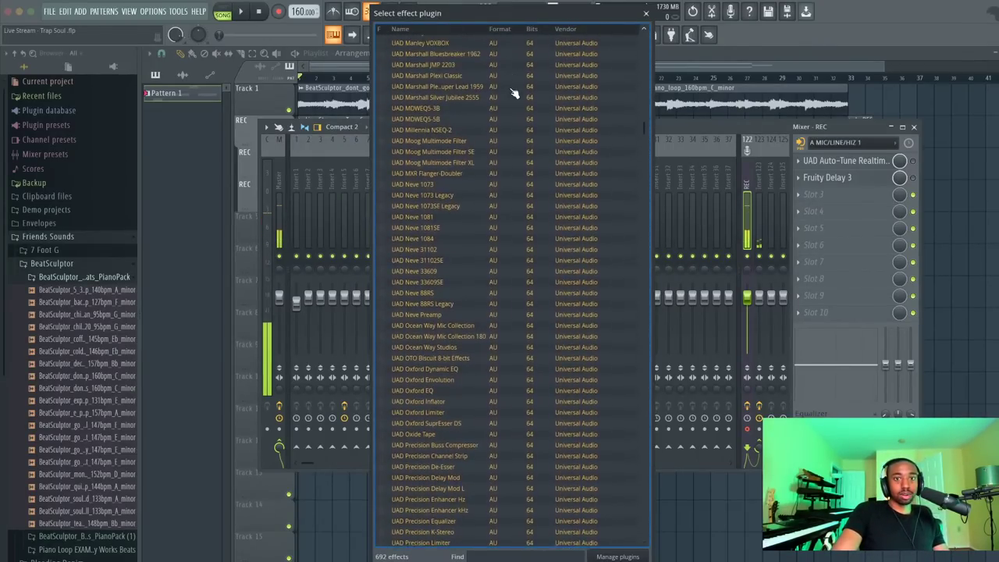
scroll(513, 93, up, 6)
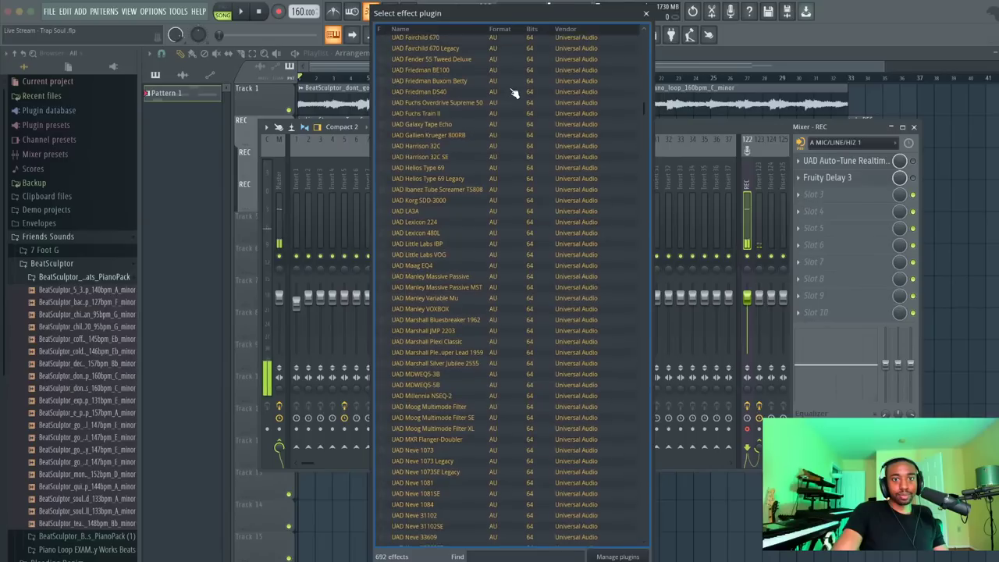
Mark UAD Neve 1073 as a favorite in the effect plugin list and close the list
scroll(513, 92, down, 9)
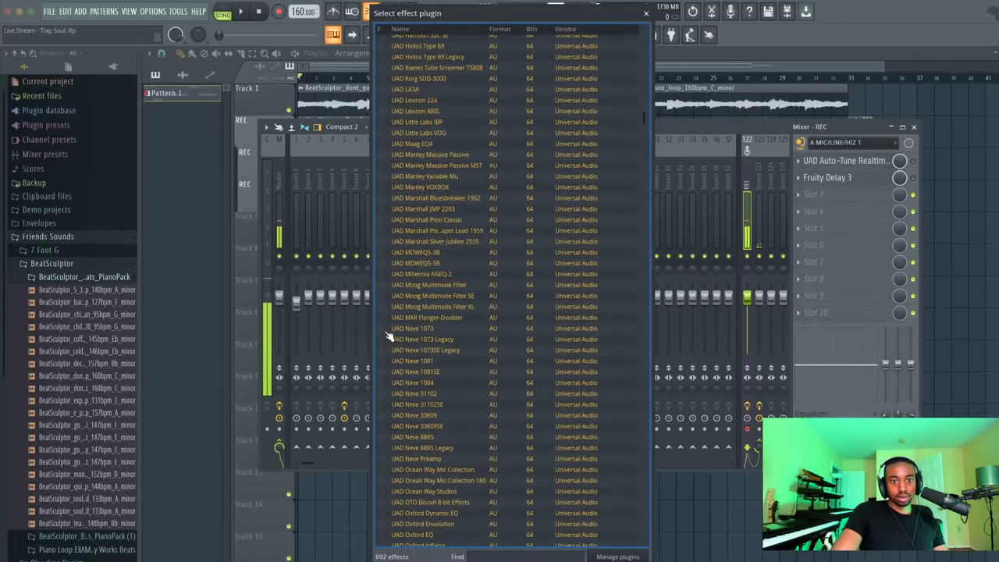
click(383, 328)
click(647, 14)
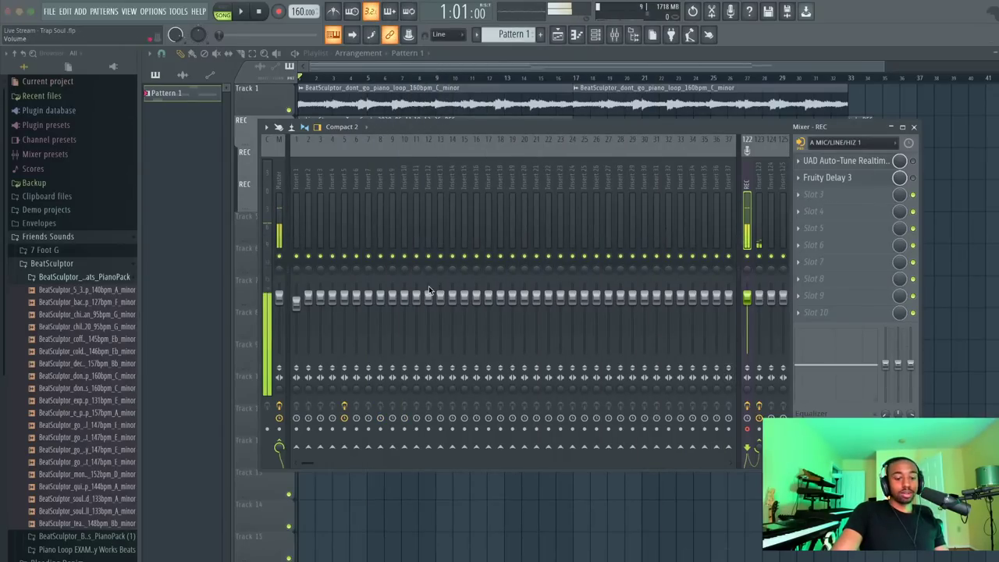
Switch to the UA Console, turn down the Analog 1 input gain, and return to FL Studio
key(super+Tab)
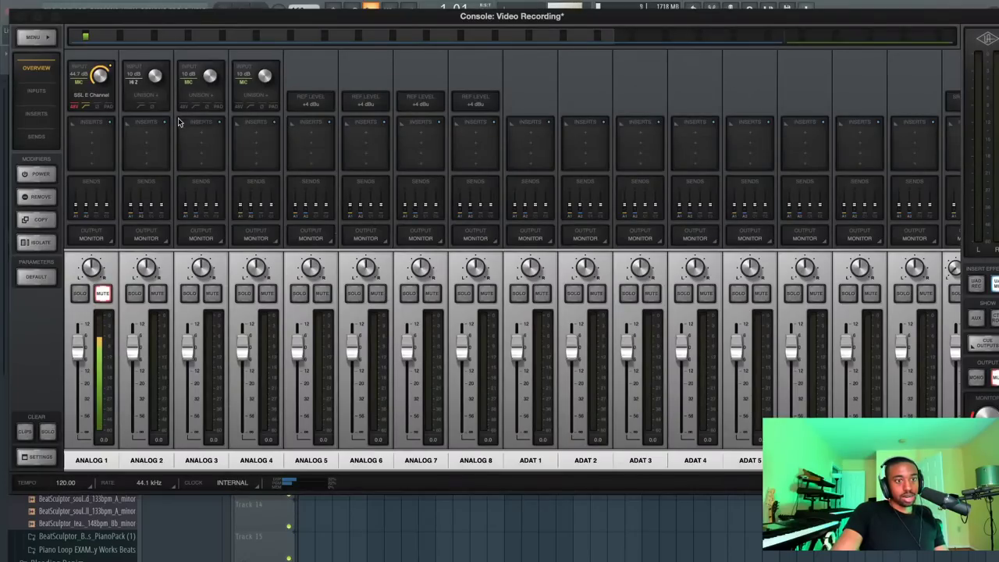
drag(100, 80, 89, 153)
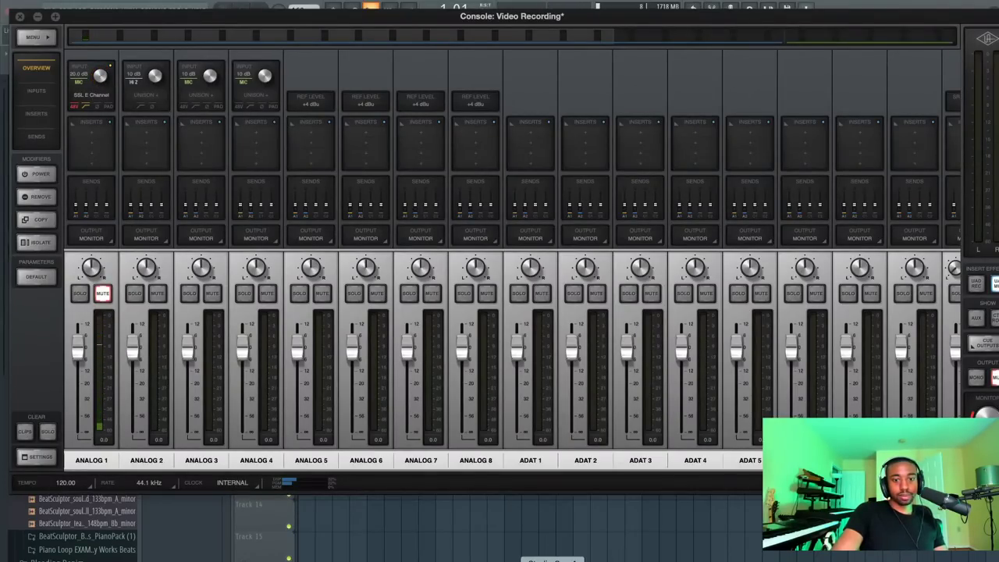
click(436, 559)
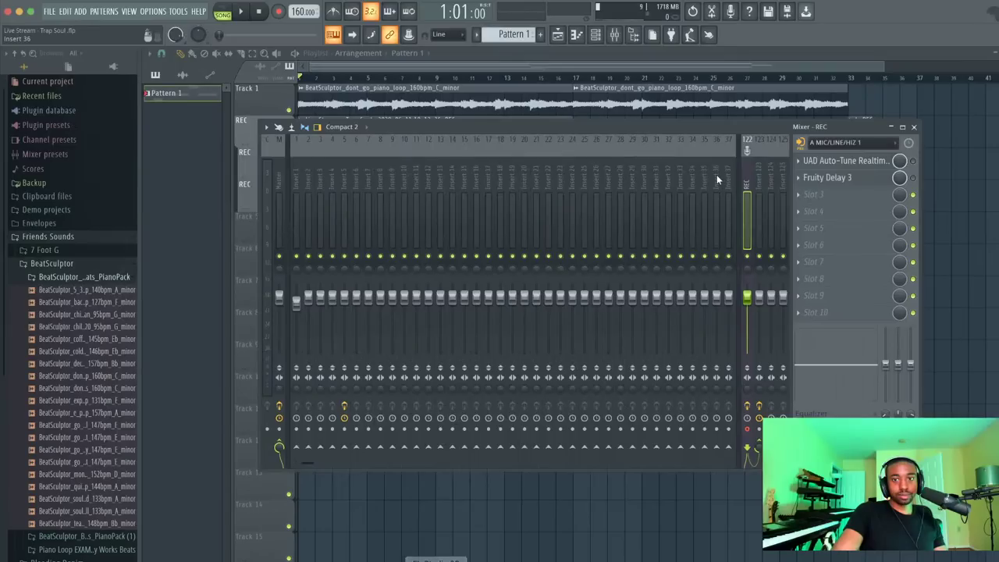
Load UAD Neve 1073 into the third effect slot of the REC track and set its fader slightly below 0
click(827, 195)
click(739, 364)
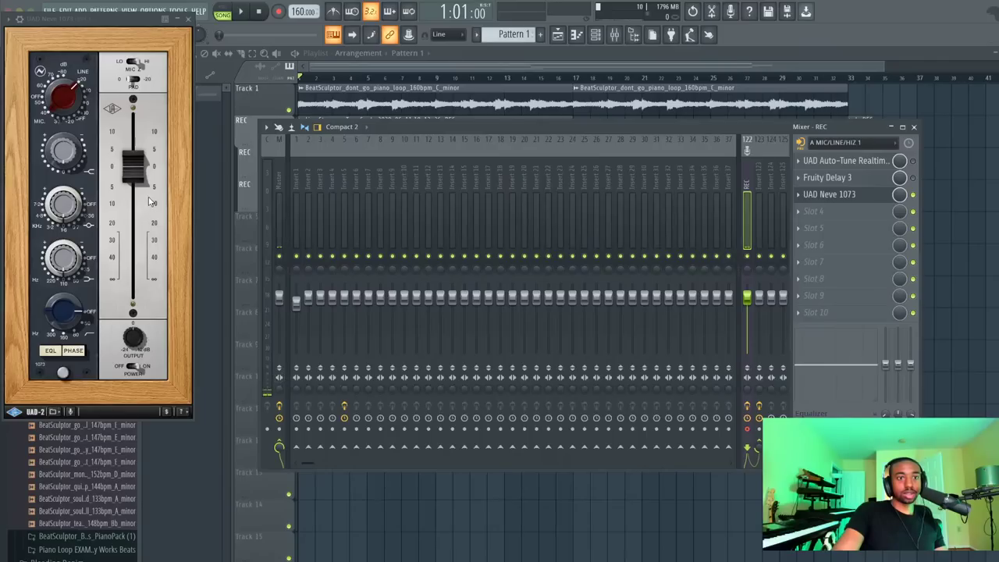
drag(137, 182, 137, 145)
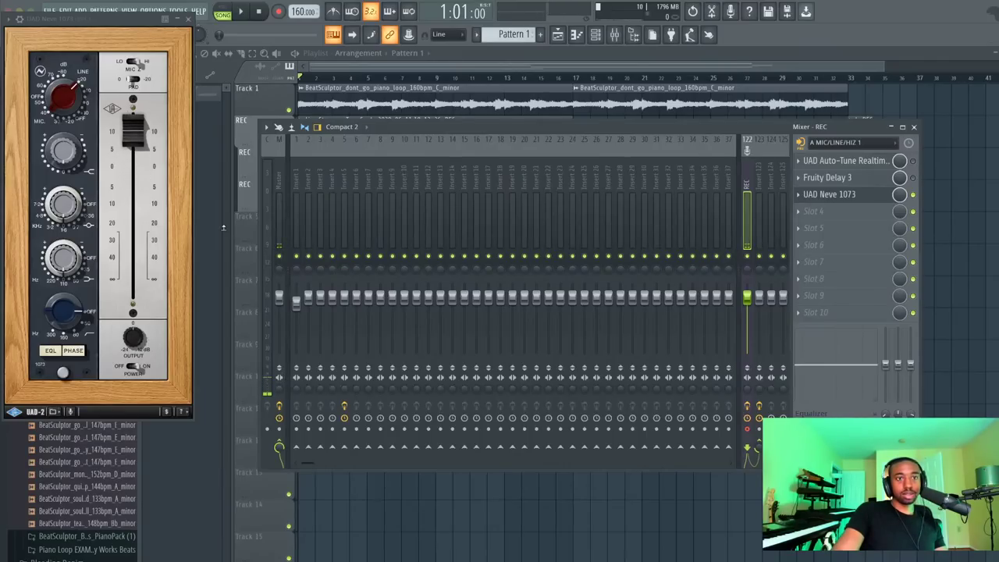
scroll(143, 128, down, 6)
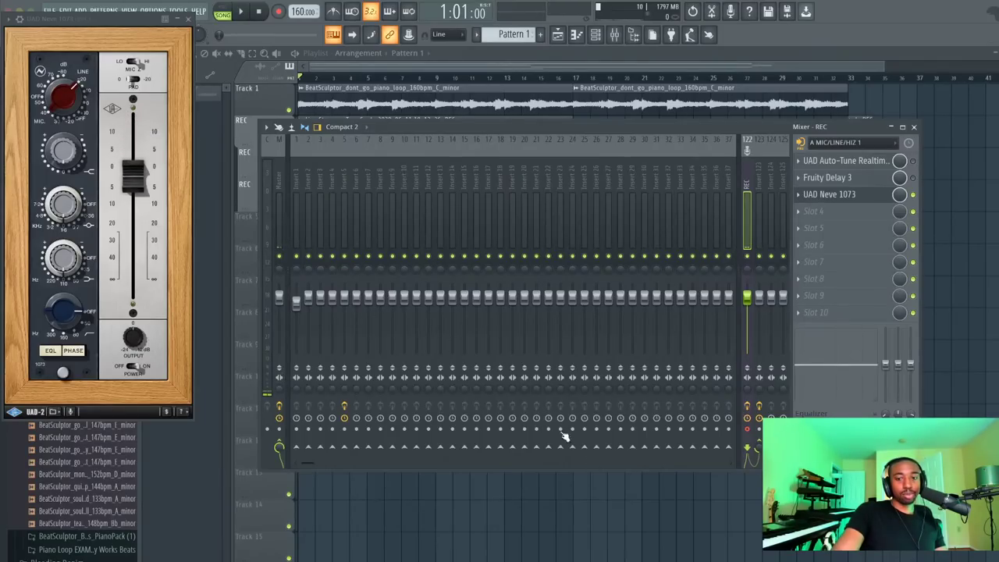
Switch to the UA Console, raise the Analog 1 input gain to 42.3 dB, and return to FL Studio
key(super+Tab)
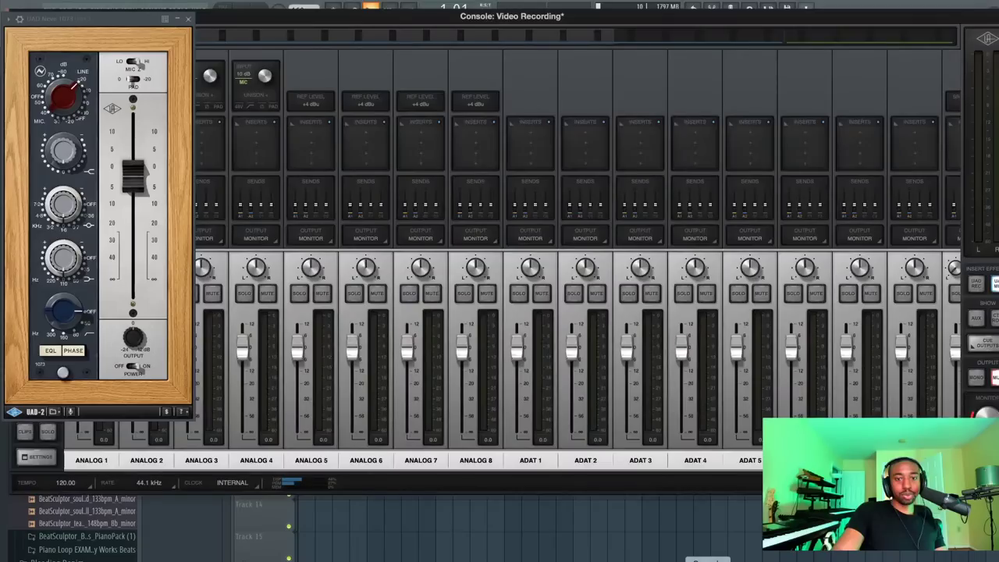
click(292, 23)
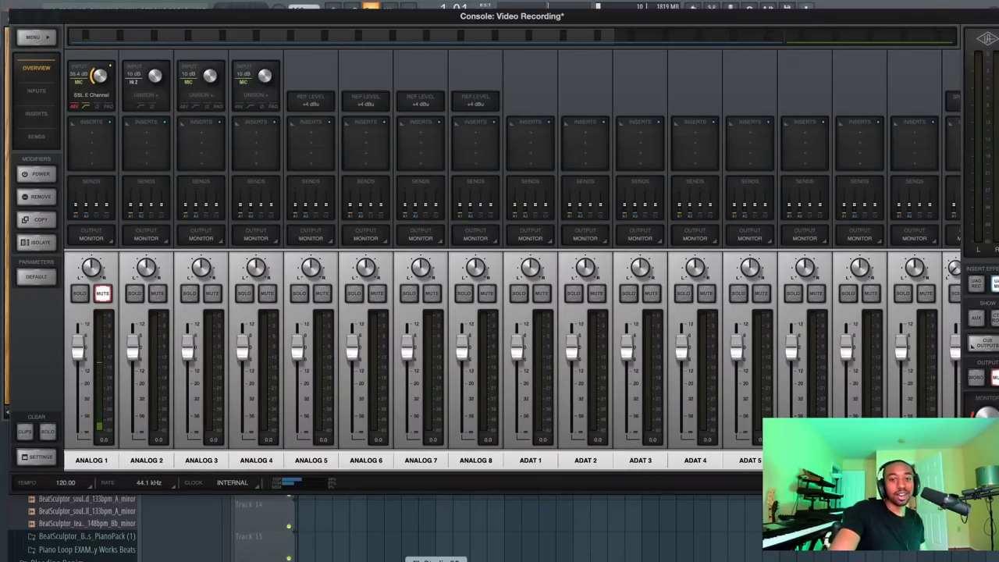
click(19, 15)
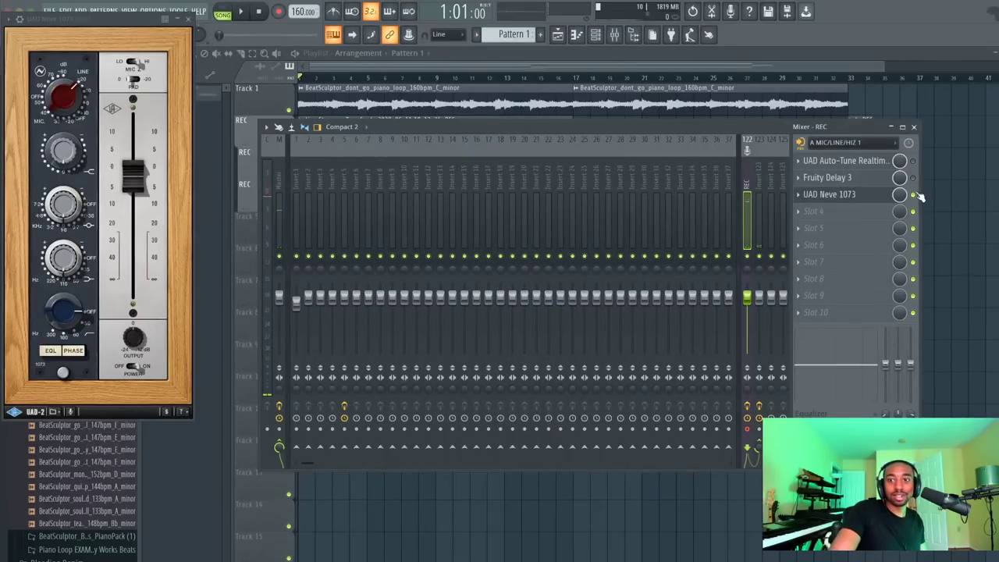
key(alt+Tab)
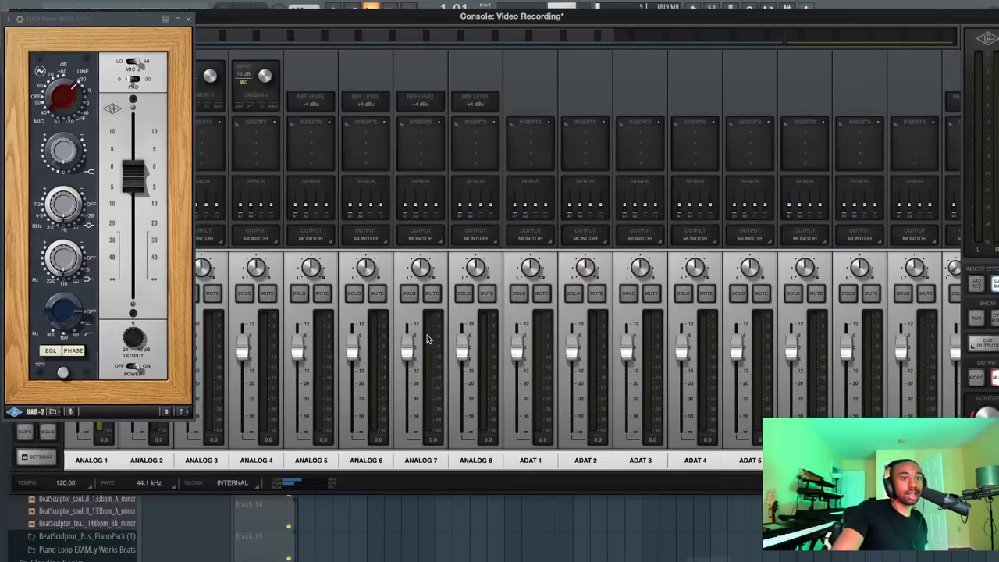
click(274, 34)
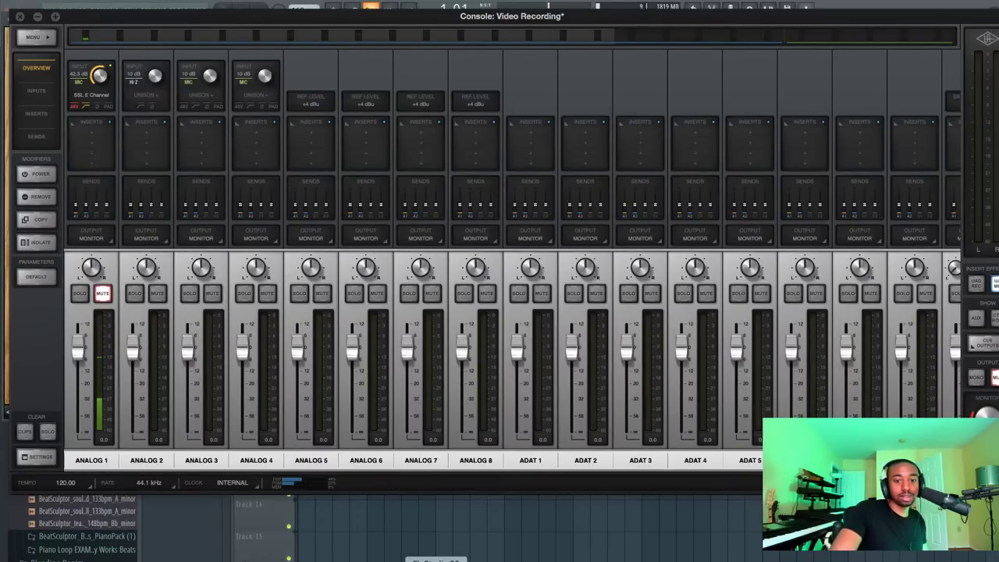
key(super+Tab)
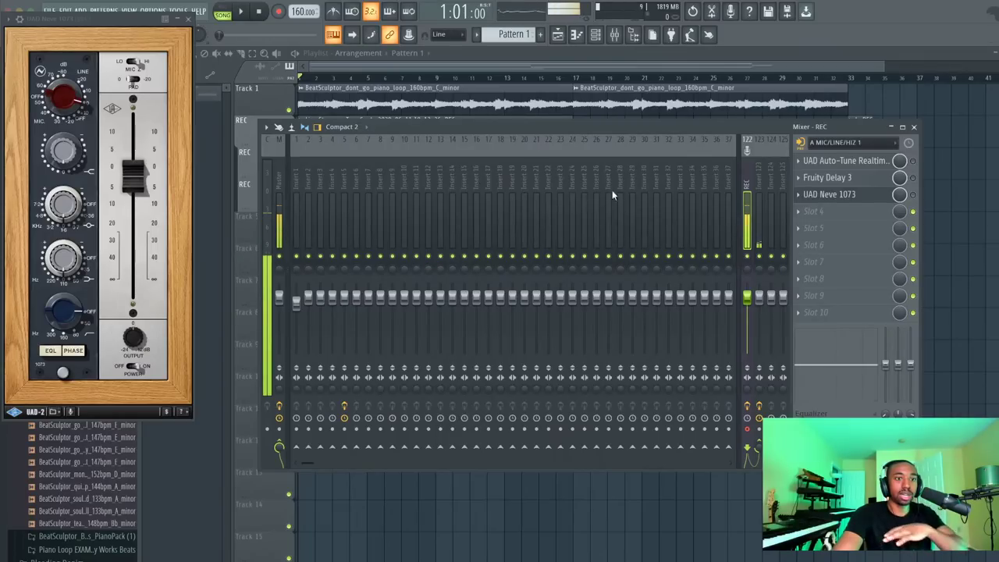
Enable the UAD Neve 1073 on the REC track to hear it, close its window, and bypass it again
click(914, 196)
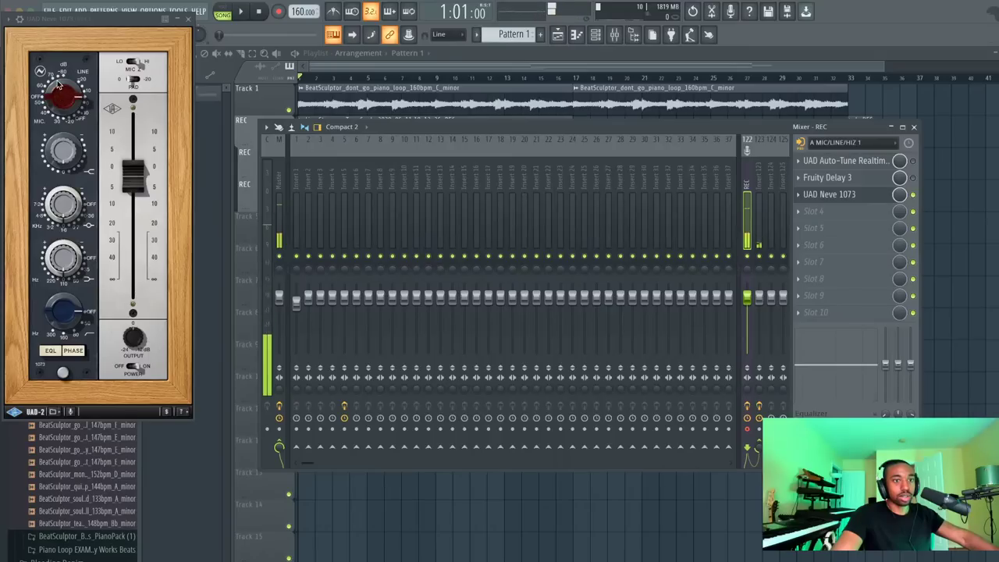
click(188, 21)
click(913, 195)
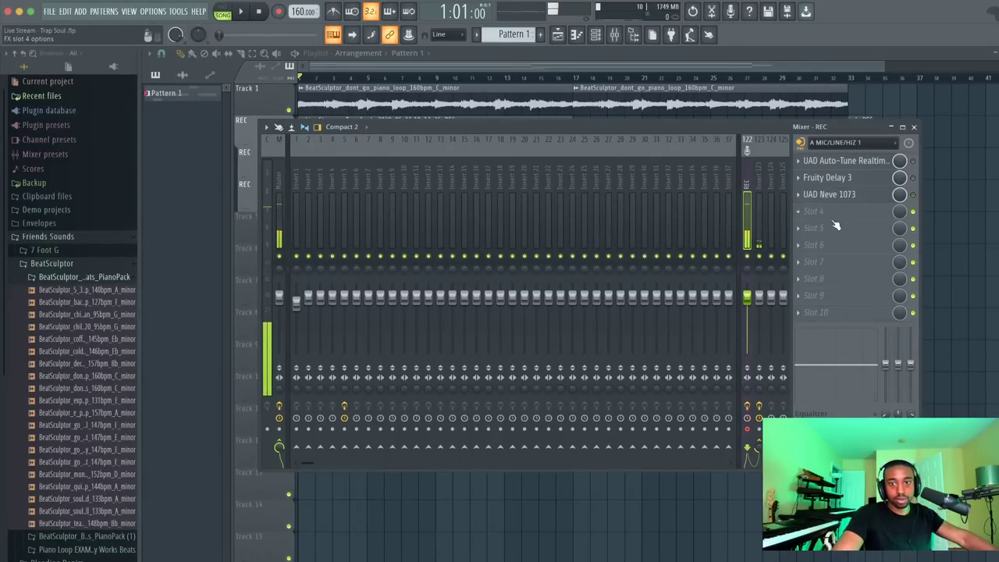
Minimize OBS, set the Analog 1 input gain in the UA Console to 45.0 dB, and minimize the Console
key(super+Tab)
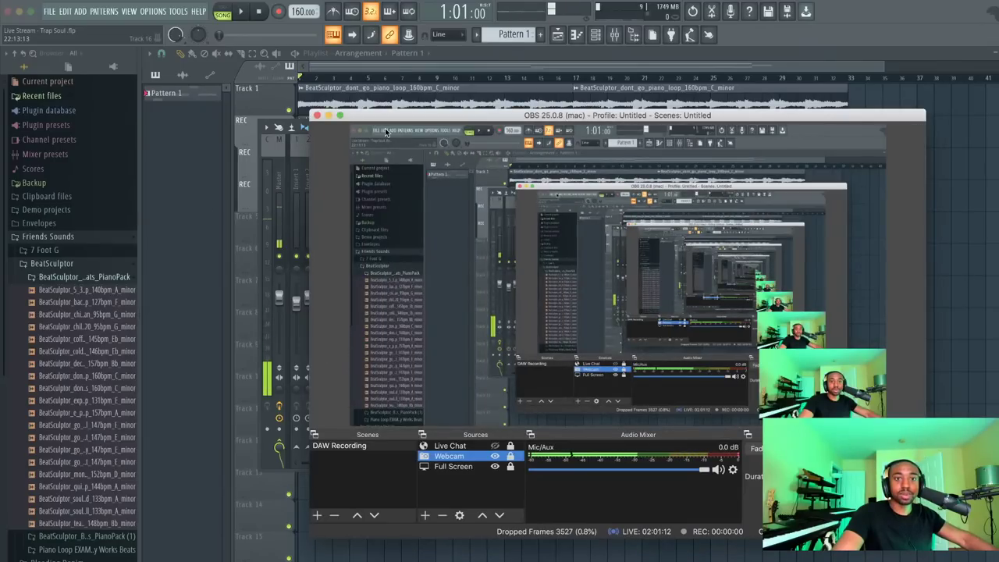
click(329, 115)
key(super+Tab)
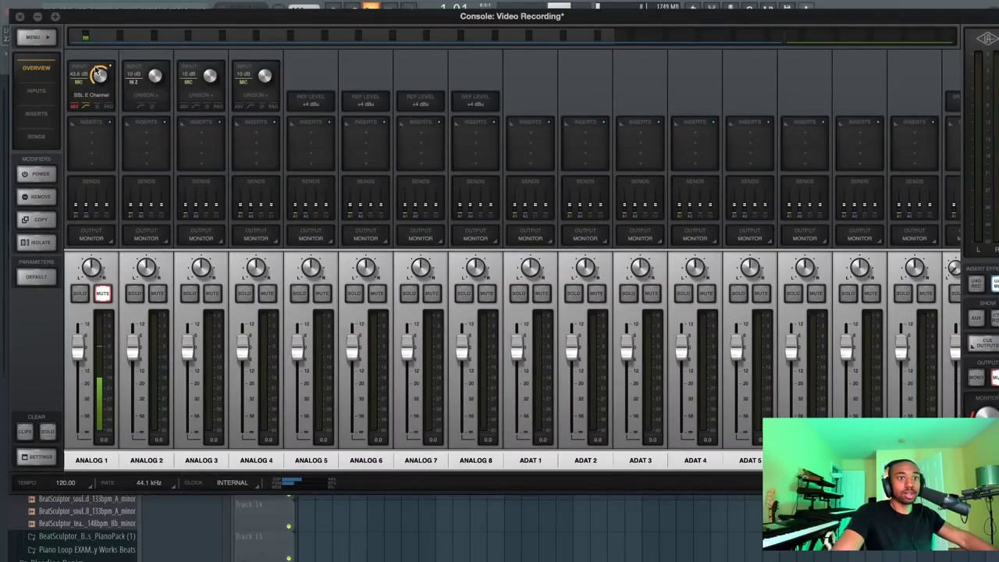
scroll(104, 79, up, 1)
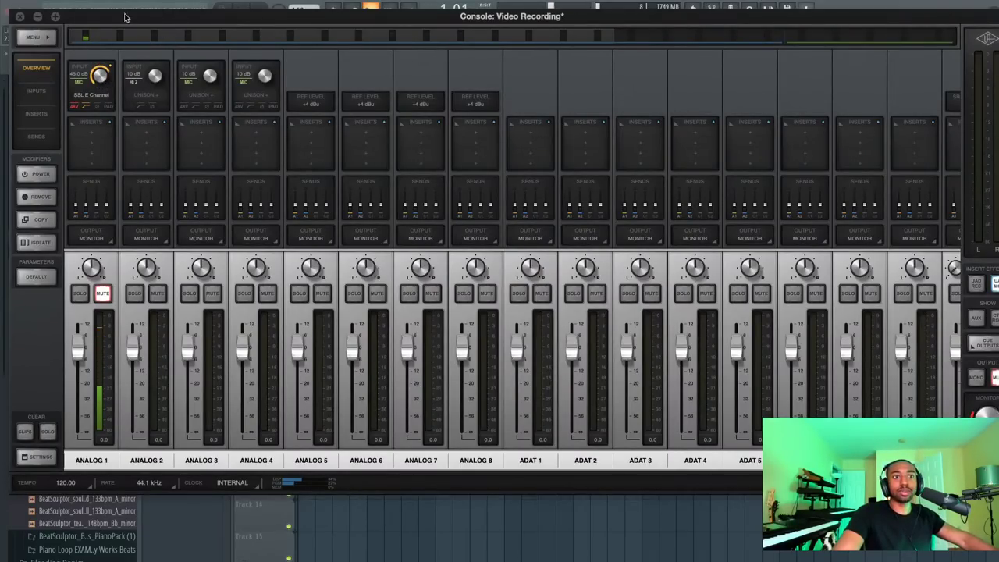
click(37, 17)
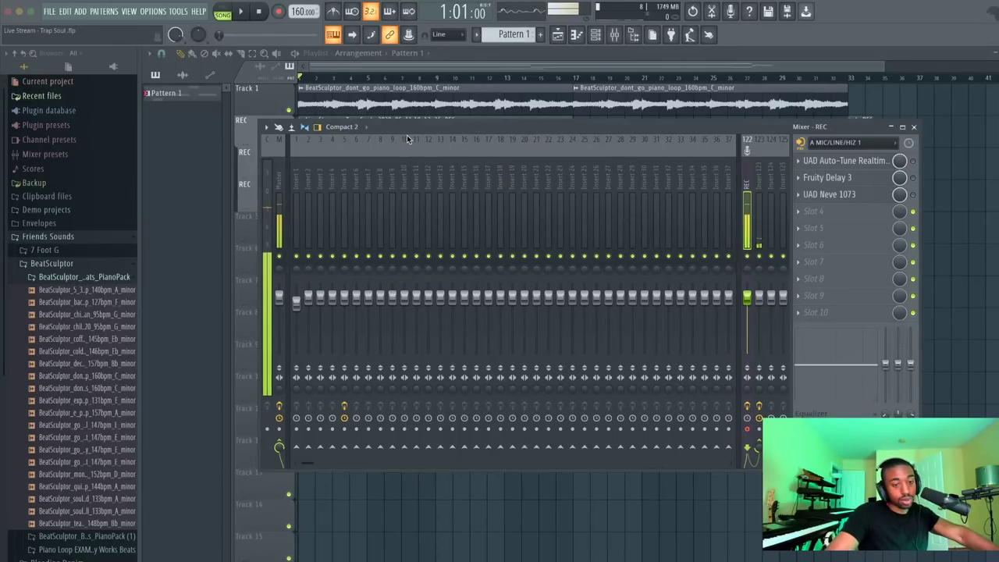
Hide the mixer and play the arrangement from the start, stopping and restarting playback between listens
click(371, 36)
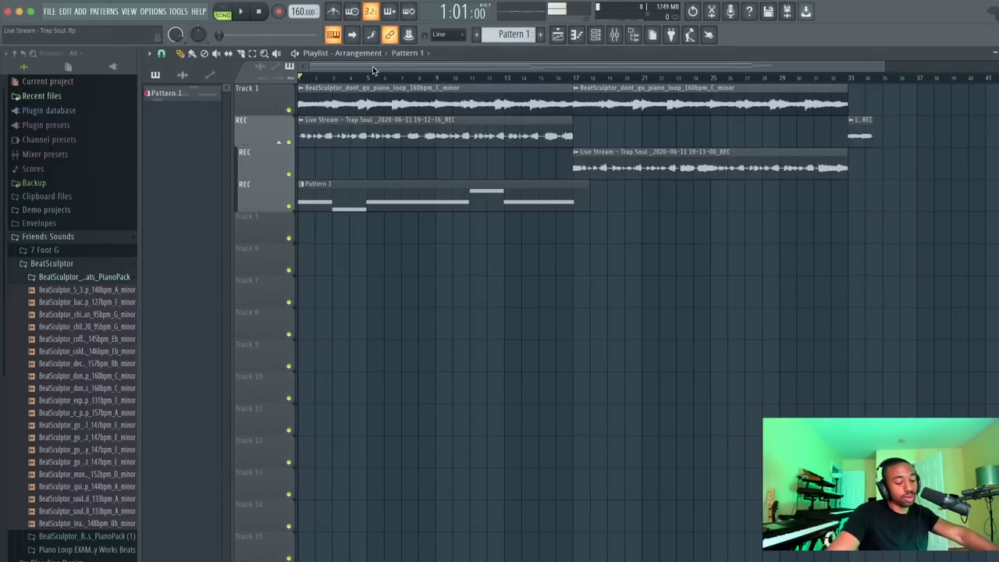
key(space)
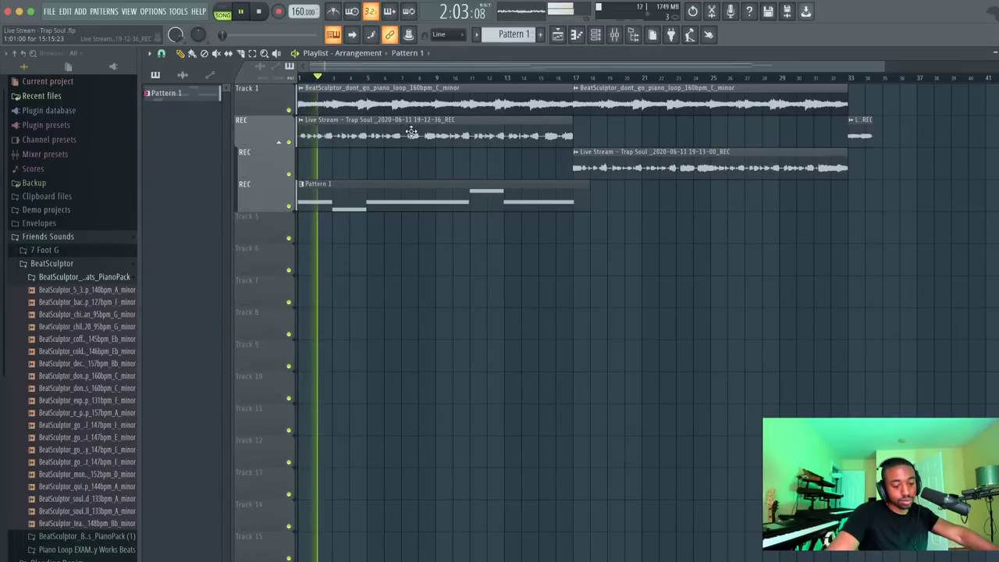
key(space)
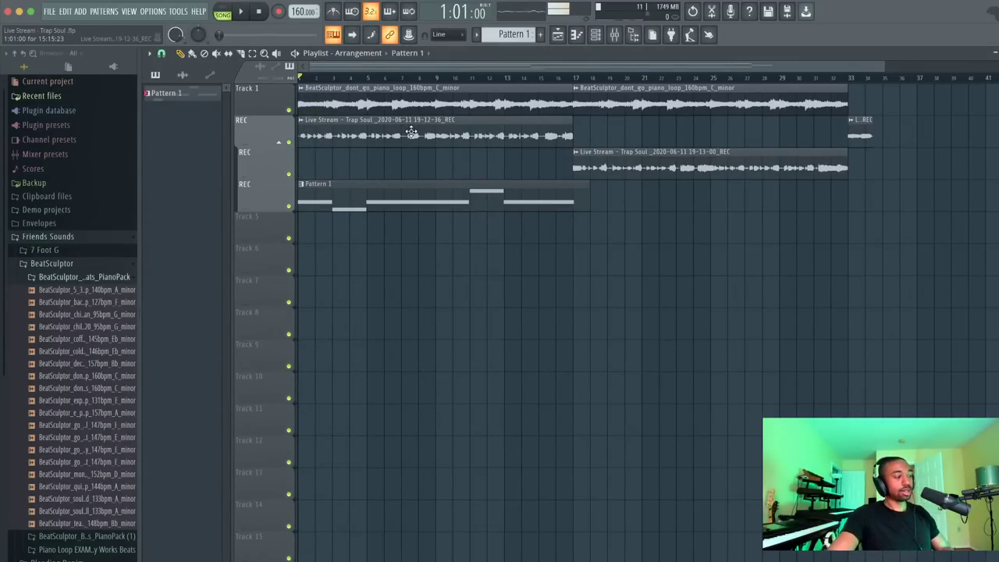
key(space)
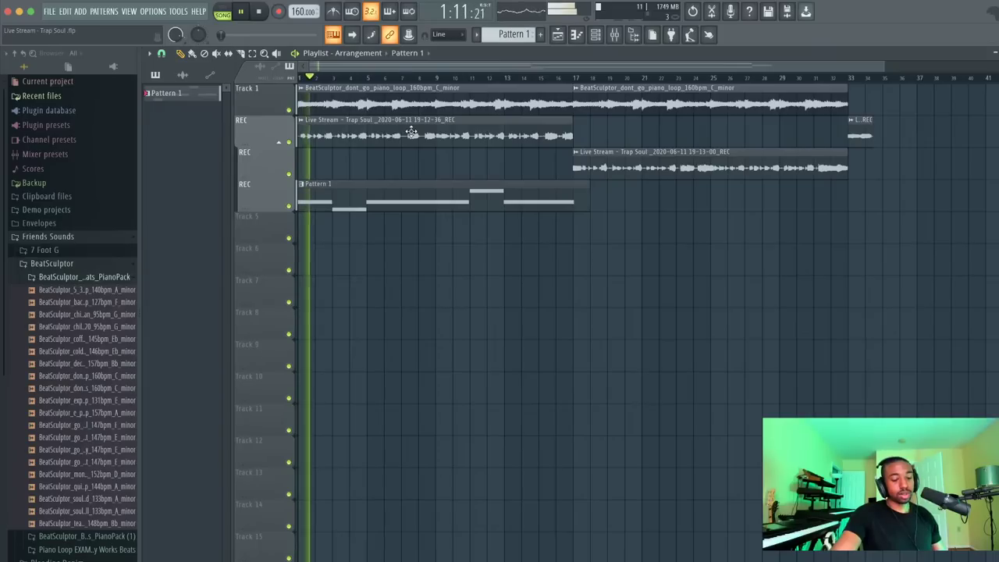
key(space)
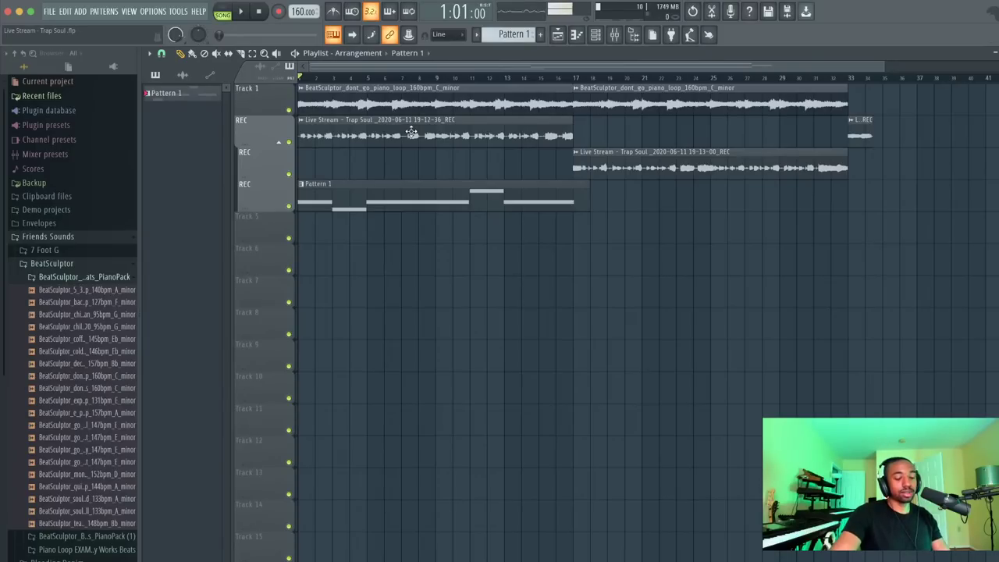
key(space)
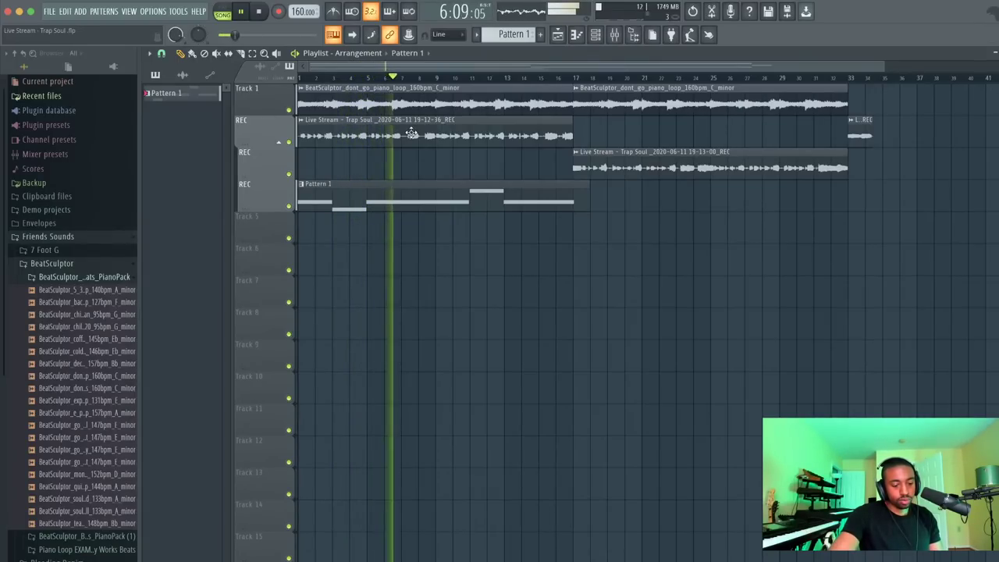
Replay the opening bars of the arrangement several times to judge how the choir sits with the piano loop
key(space)
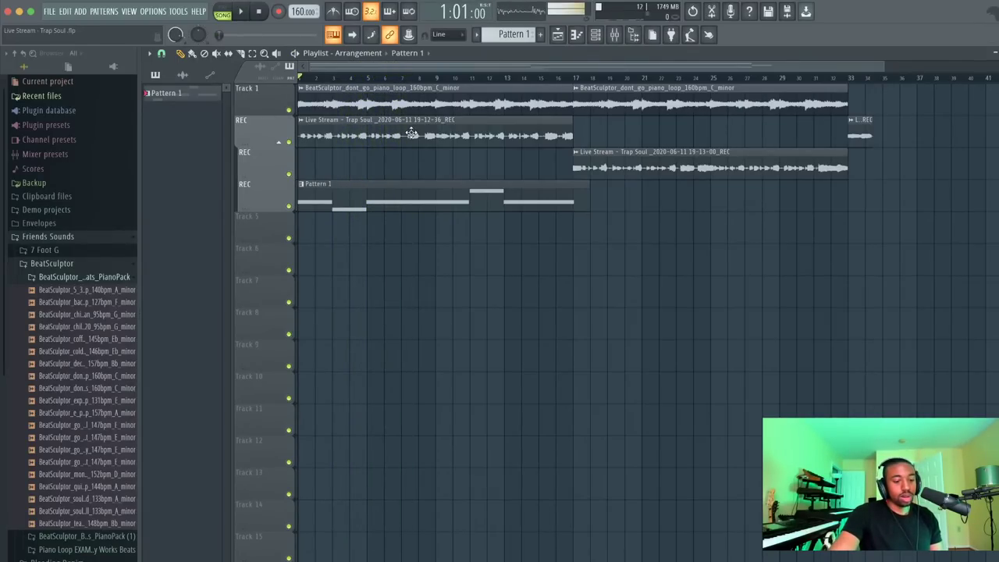
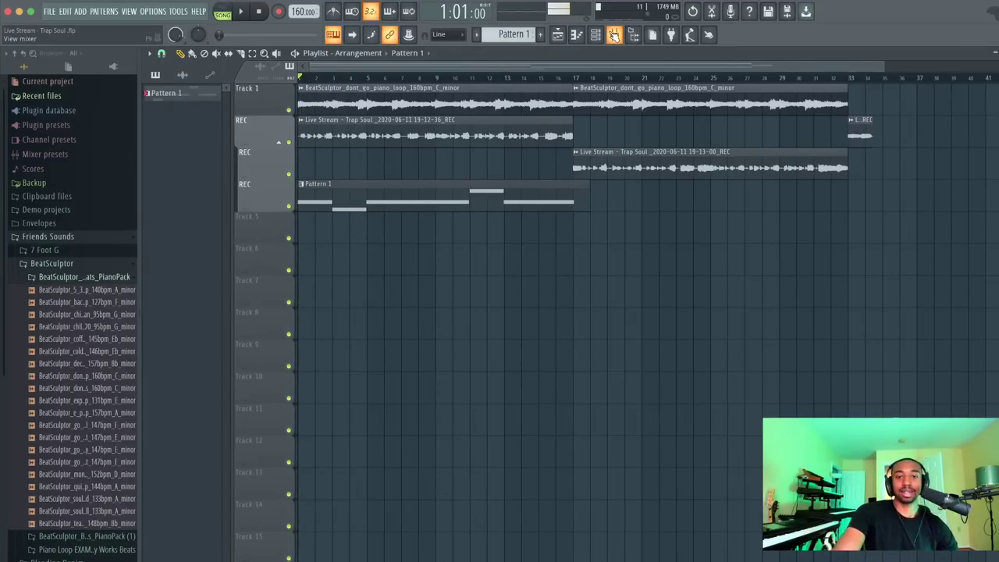
key(space)
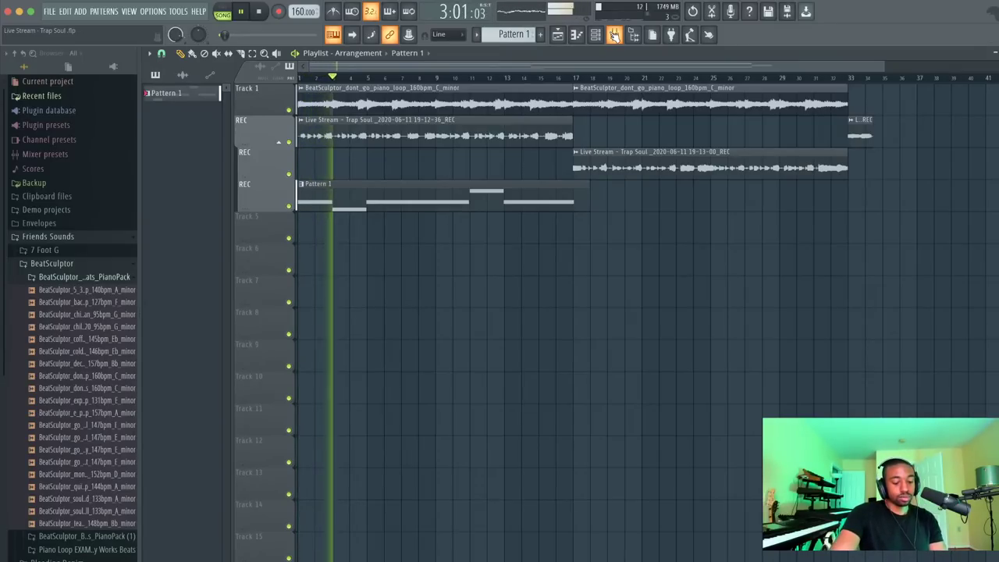
key(space)
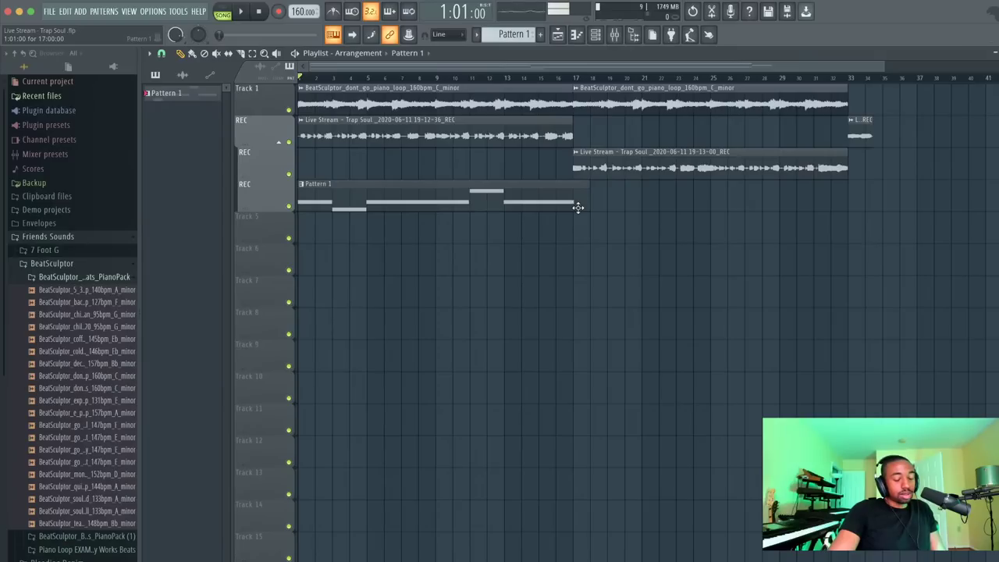
key(space)
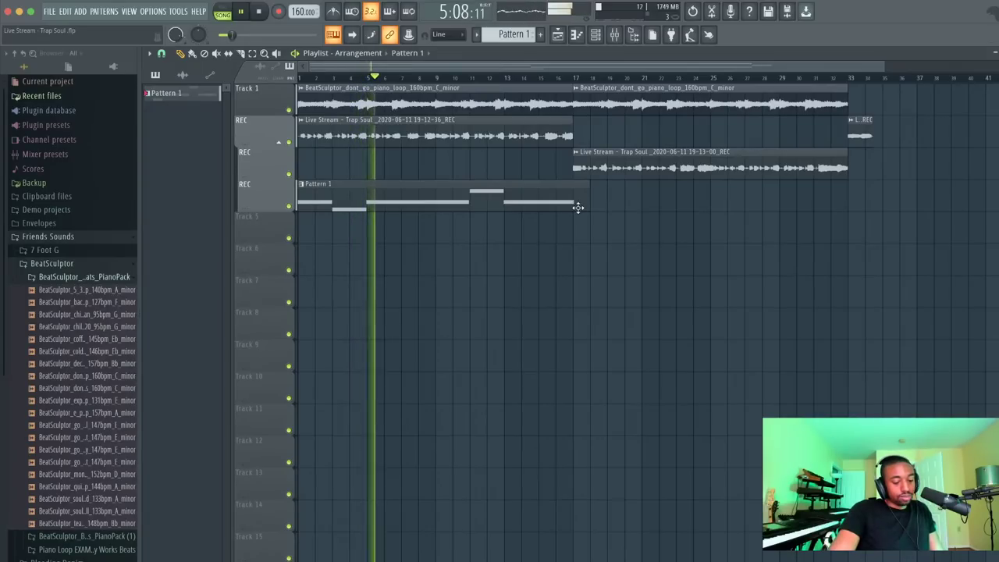
key(space)
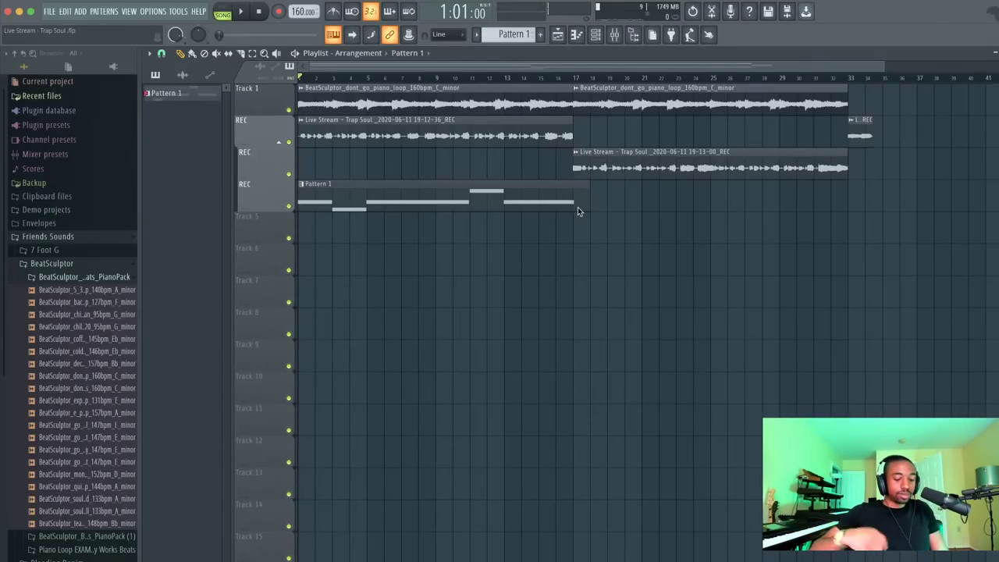
key(space)
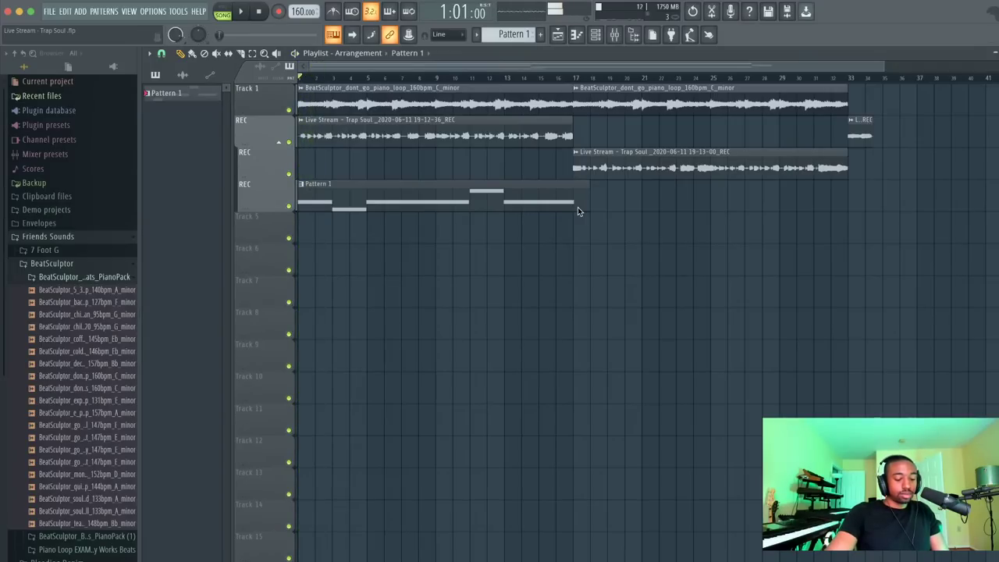
Trim the Pattern 1 clip to 16 bars and move it to start at bar 17, under the second piano loop
key(space)
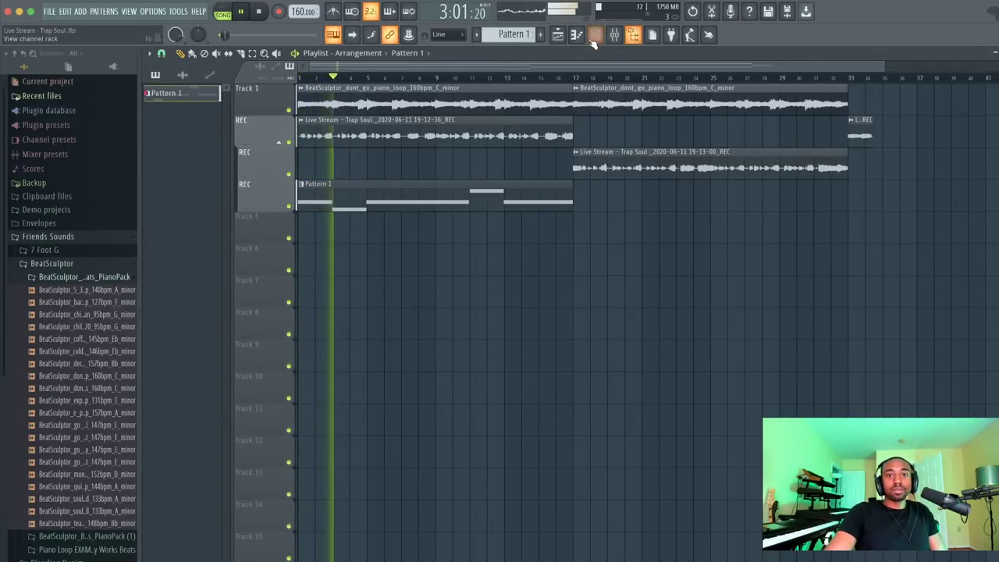
drag(437, 194, 701, 200)
key(space)
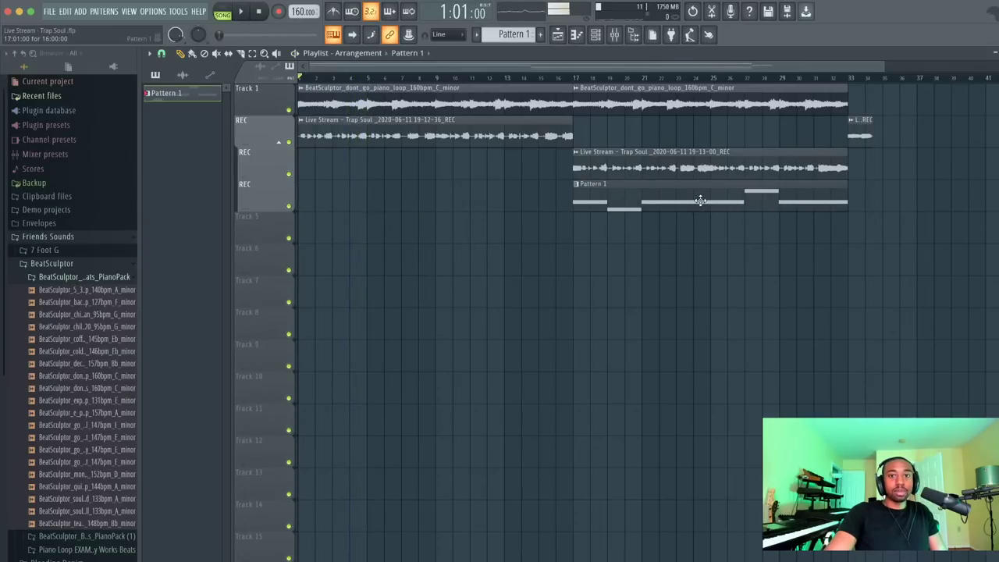
Send Insert 1 and Insert 5 to the UAD DreamVerb reverb on Insert 123 while the arrangement plays
key(space)
key(F9)
click(296, 201)
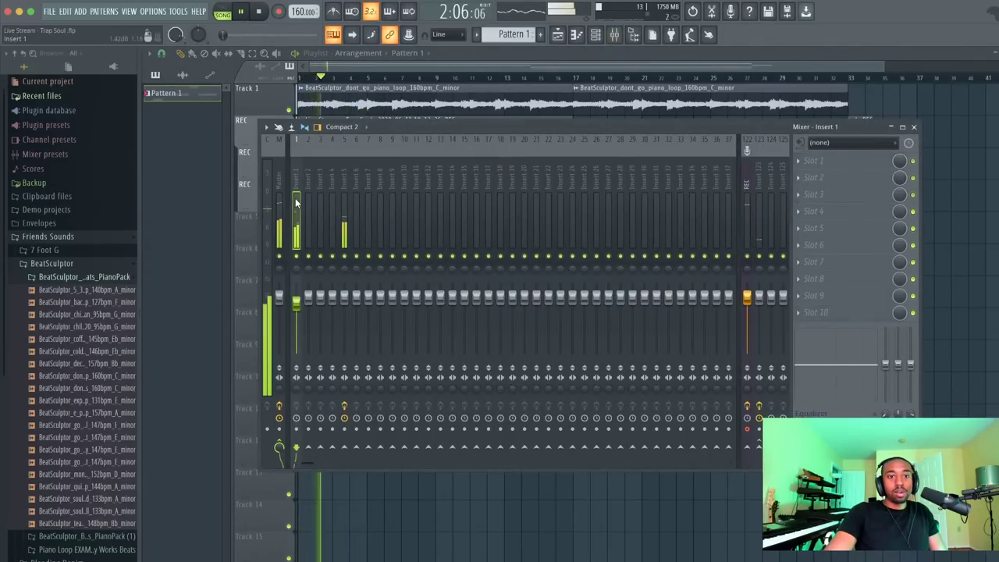
click(756, 449)
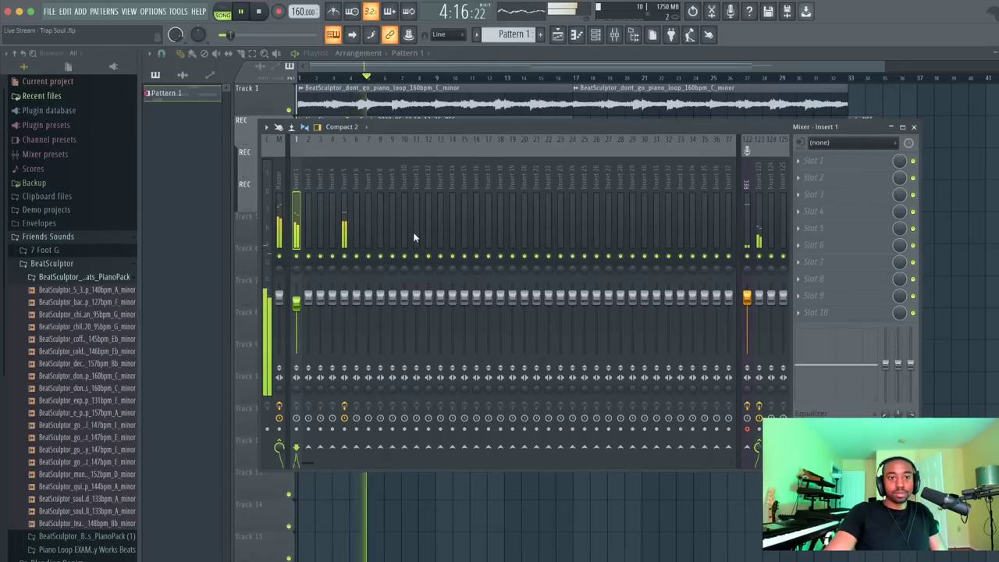
click(345, 187)
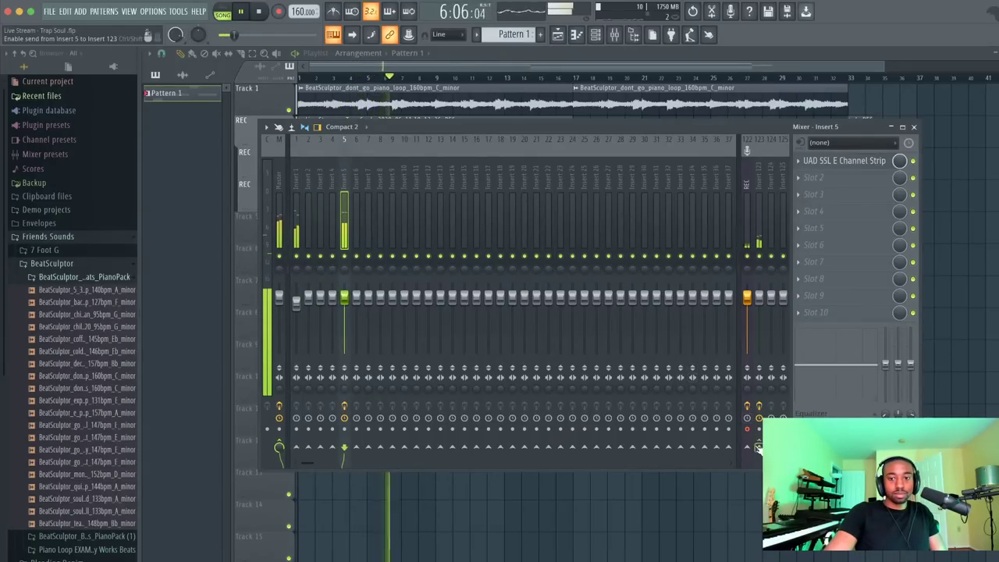
click(762, 205)
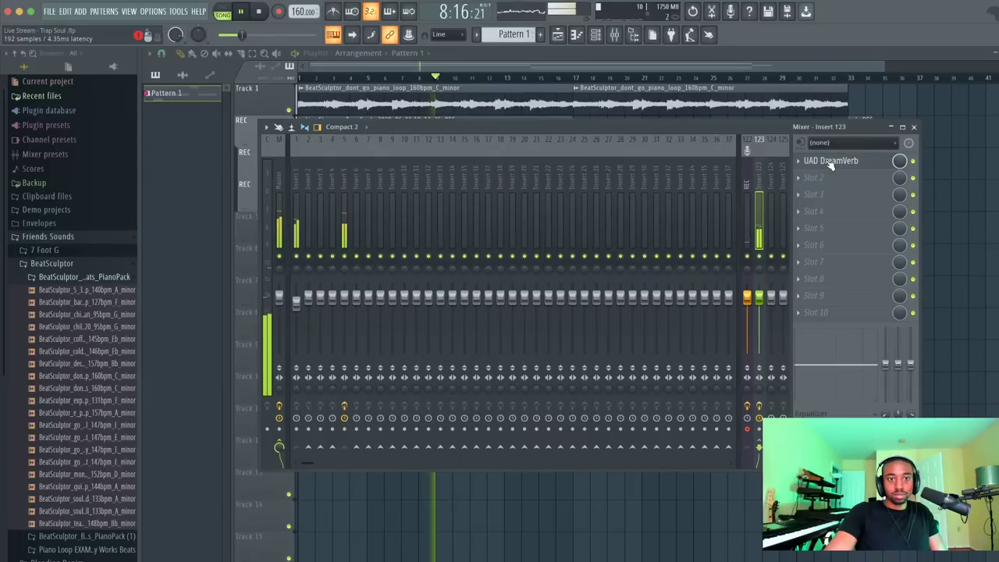
click(343, 196)
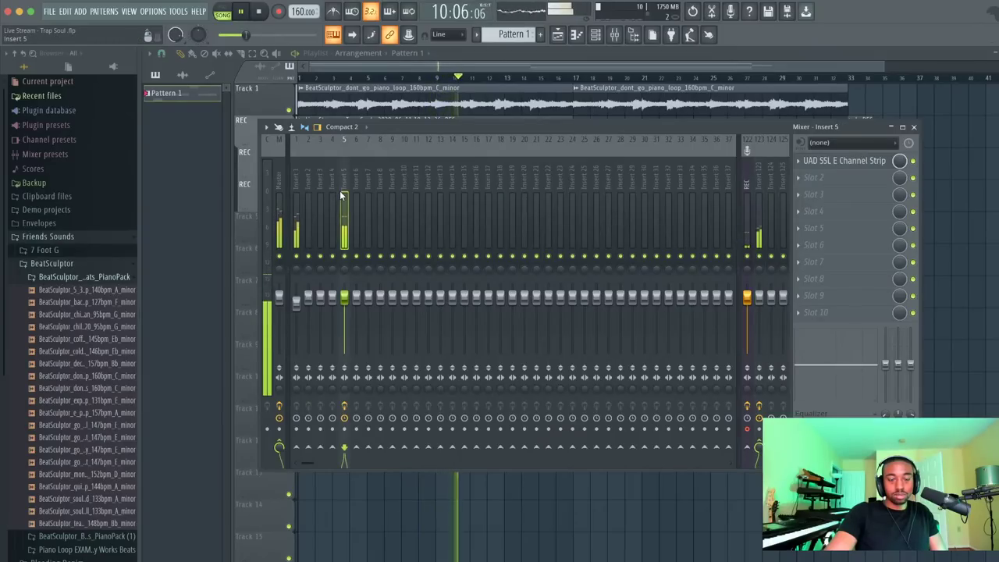
key(space)
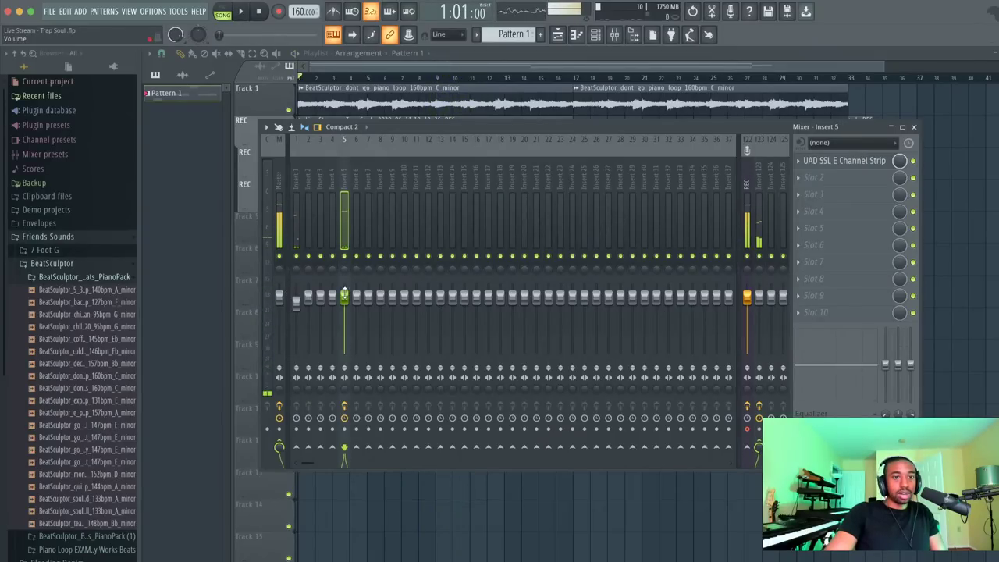
Lower the Insert 1 and Insert 5 volume faders to balance them during playback, resetting Insert 6's fader to default
drag(296, 302, 297, 316)
key(space)
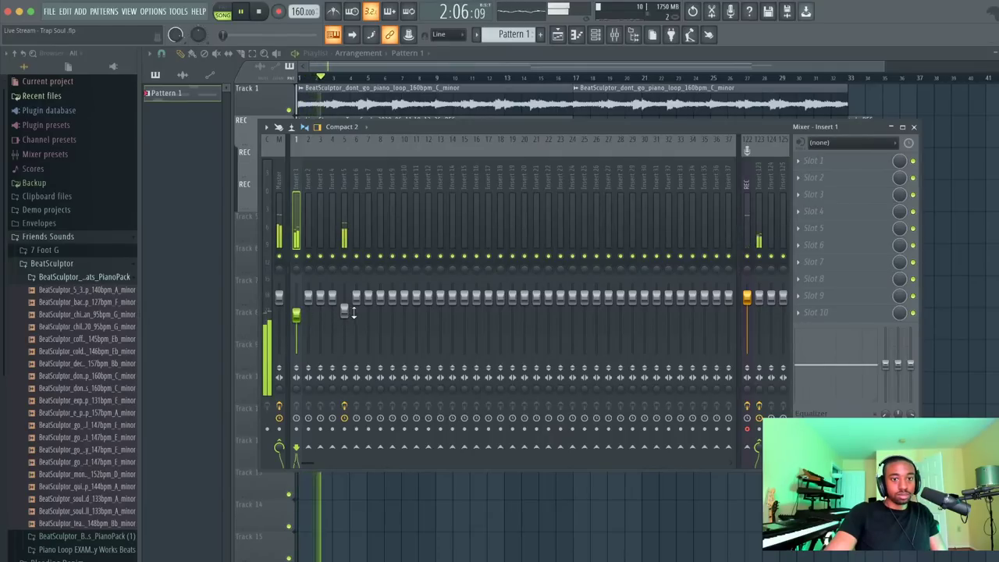
click(356, 299)
right_click(356, 300)
click(368, 310)
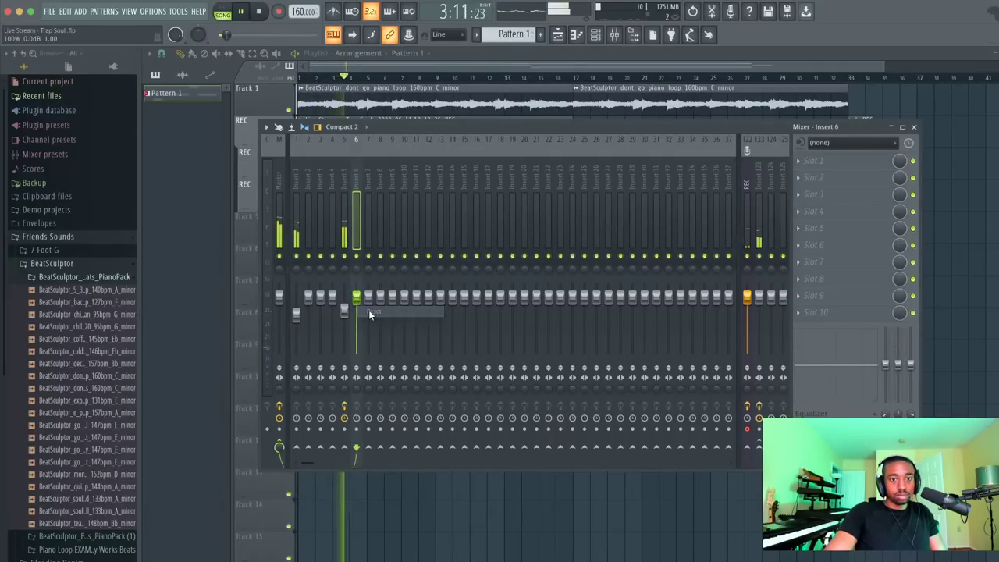
click(344, 308)
drag(344, 308, 345, 303)
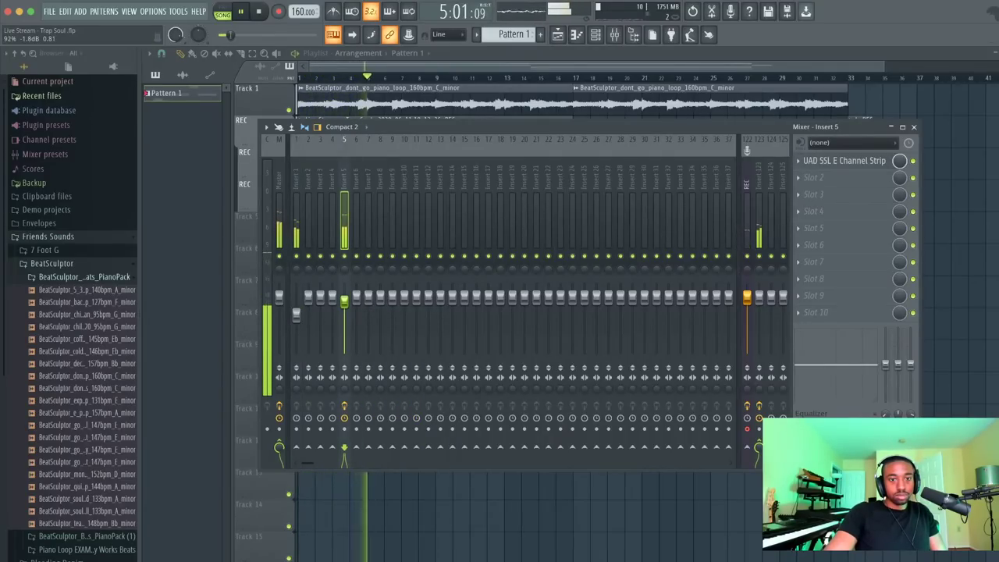
click(297, 310)
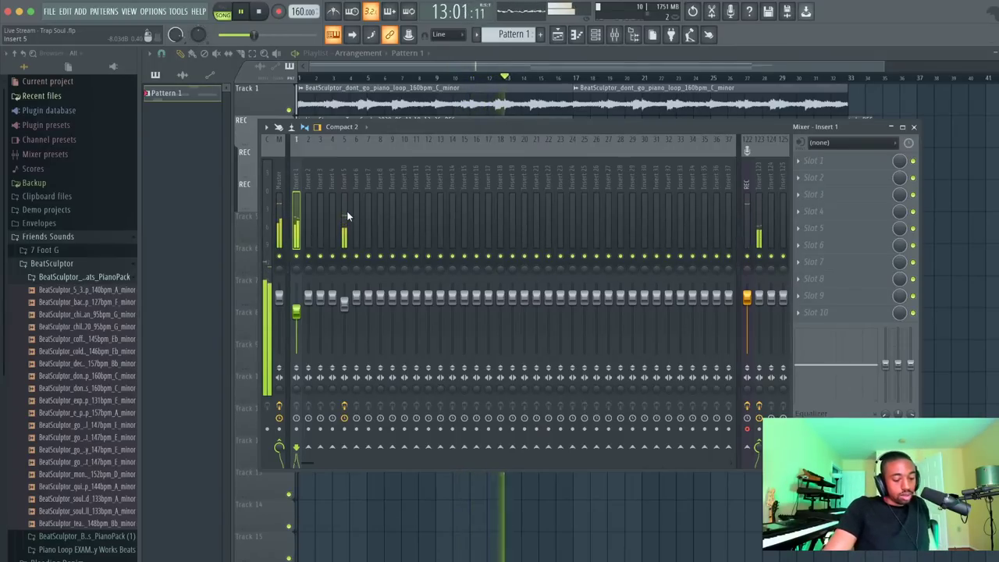
key(space)
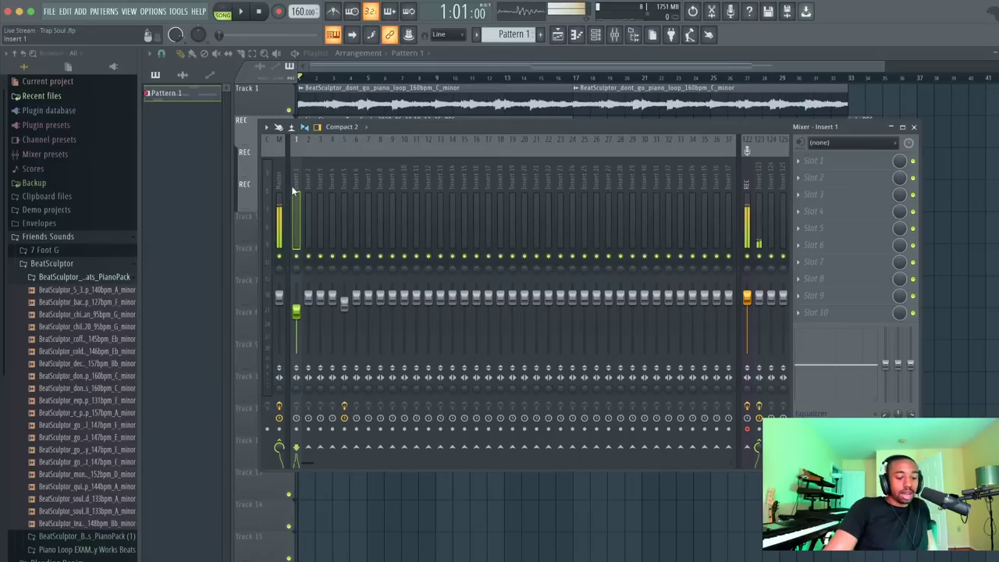
Try Gross Beat on Insert 1 with the Momentary preset's 1/2 Speed slot and a reduced time mix during playback
click(810, 164)
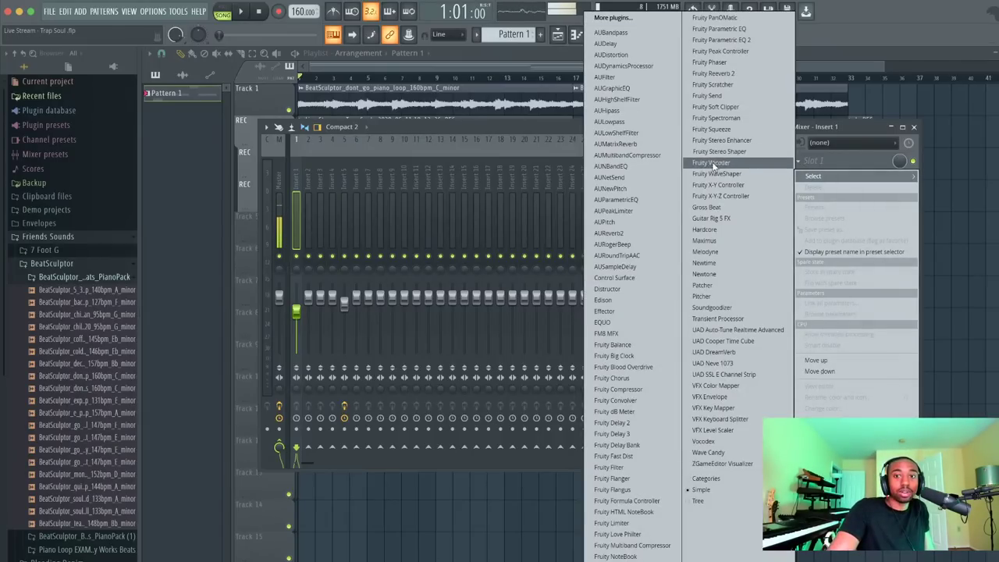
click(731, 210)
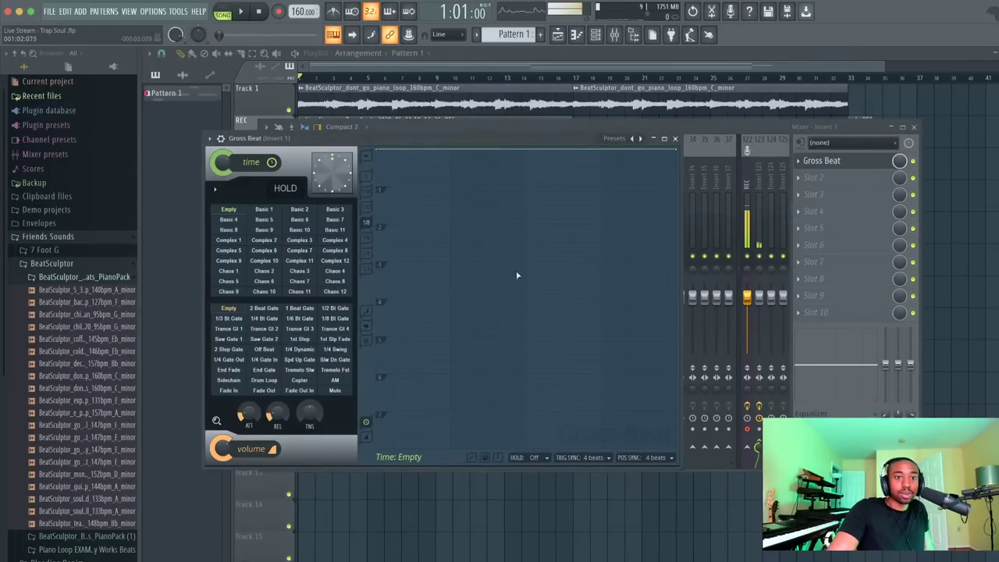
click(619, 140)
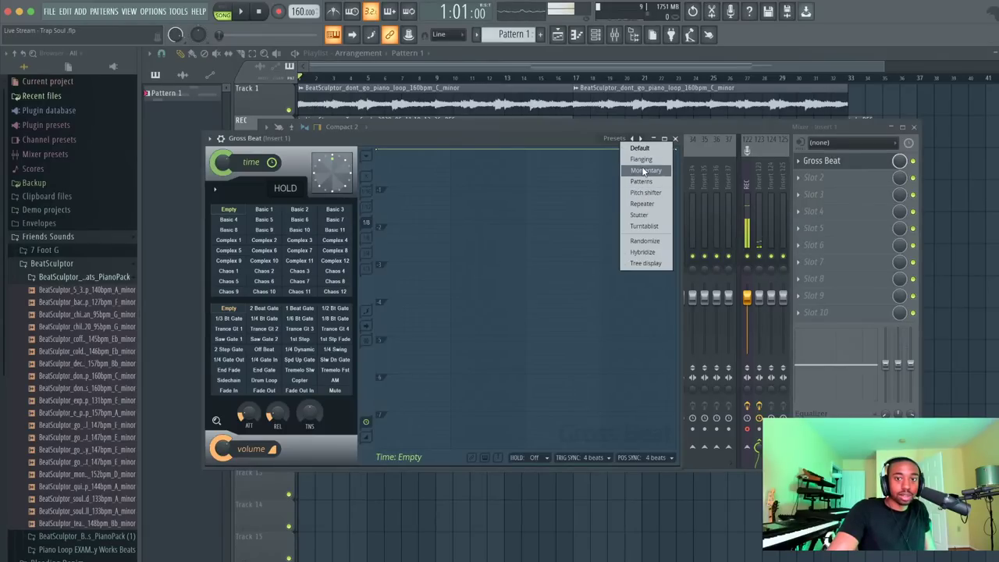
click(643, 169)
click(298, 282)
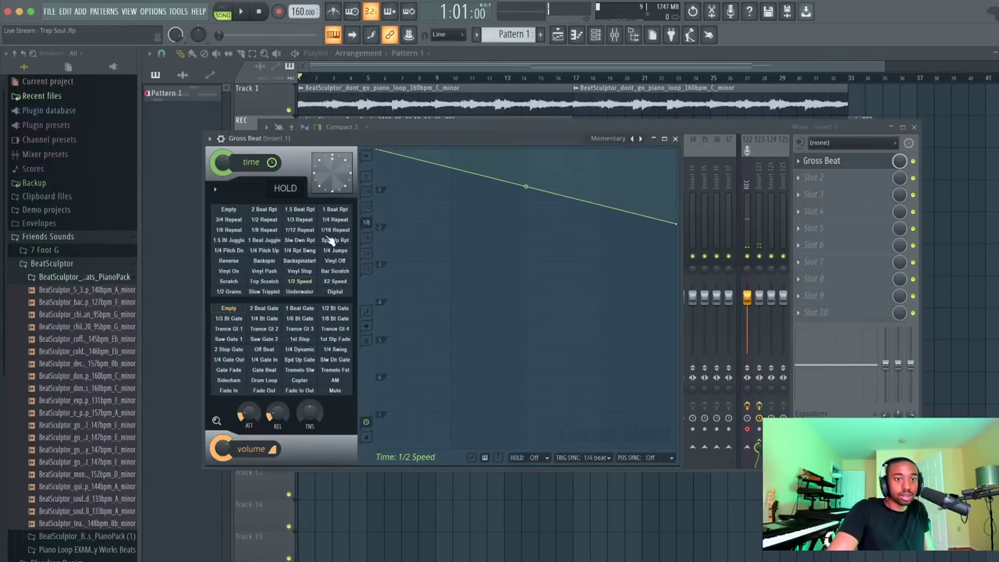
key(space)
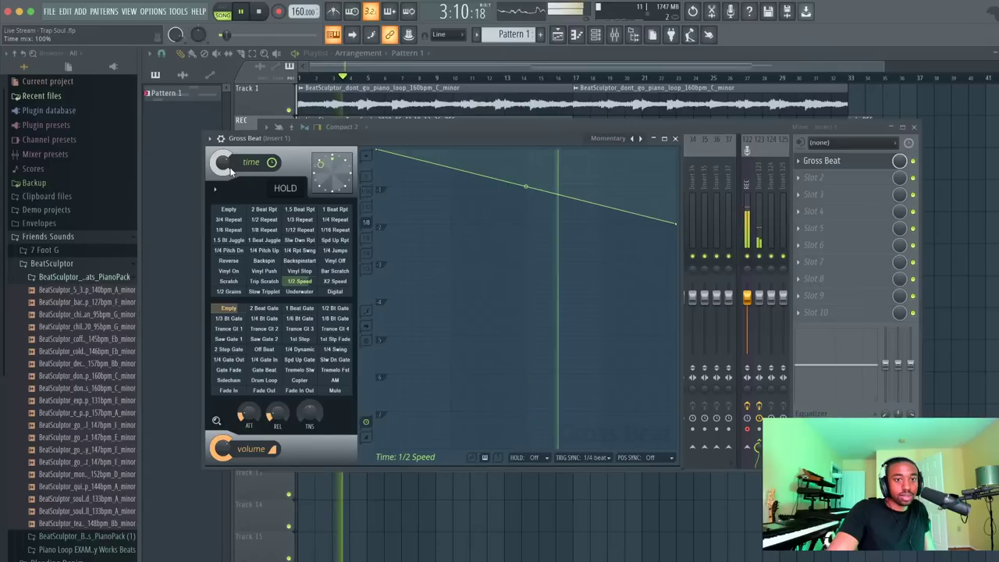
drag(232, 173, 232, 209)
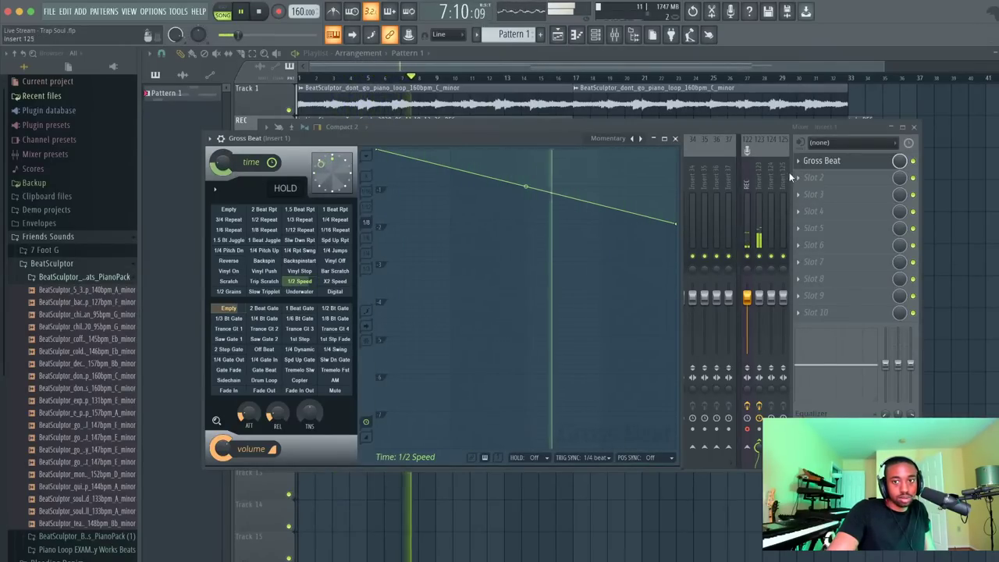
Delete Gross Beat from Insert 1 and replay the opening bars without it
right_click(812, 161)
click(804, 193)
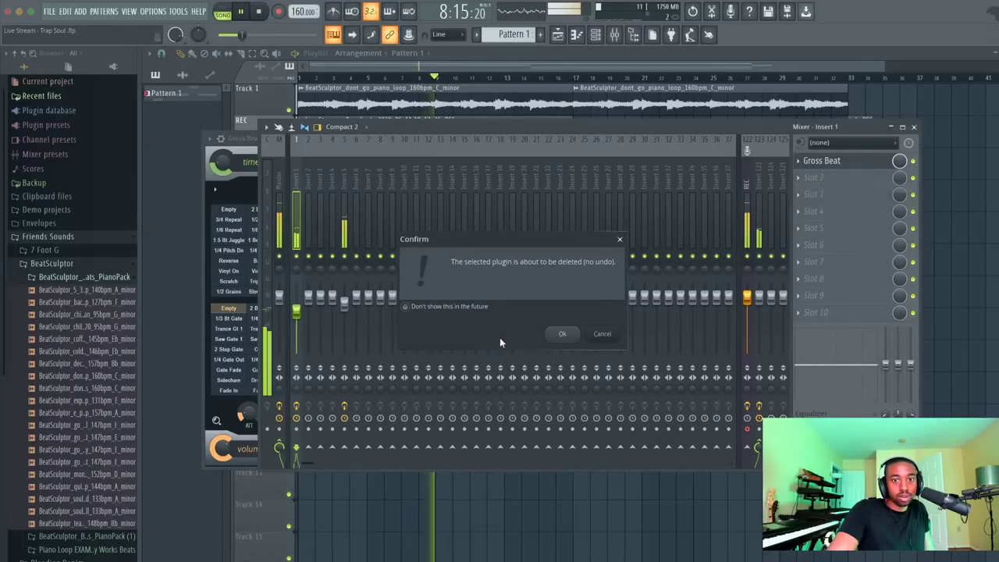
click(562, 334)
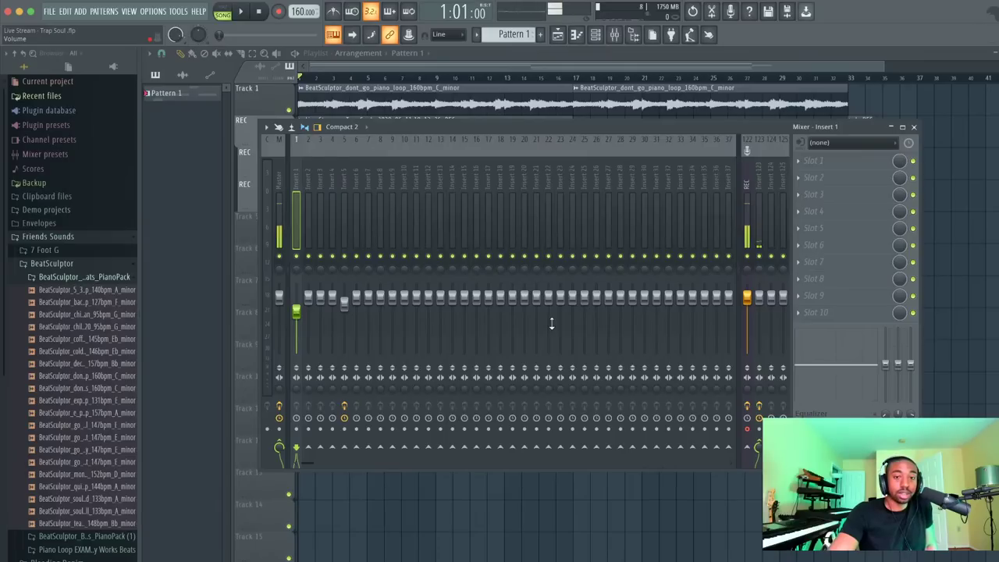
click(814, 162)
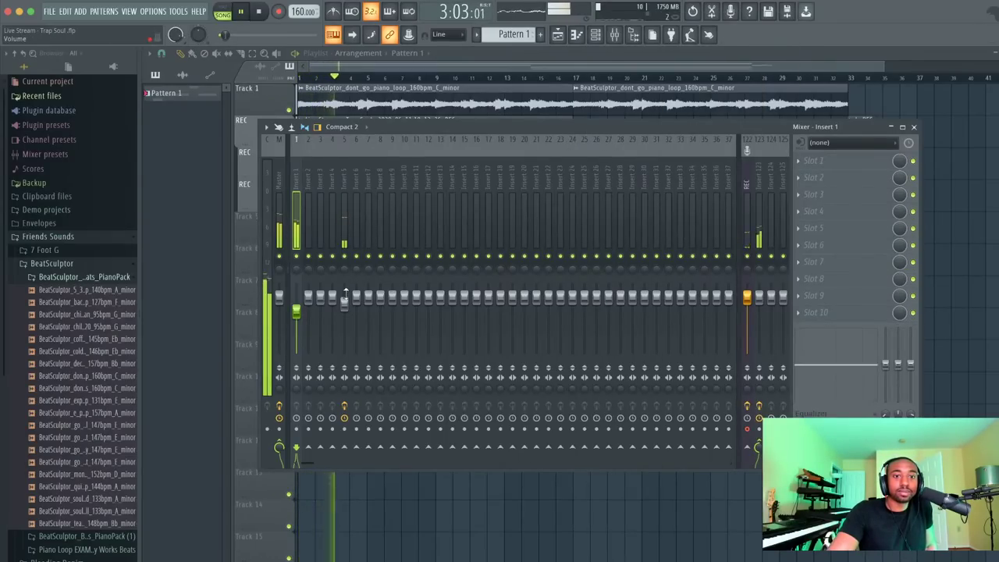
key(space)
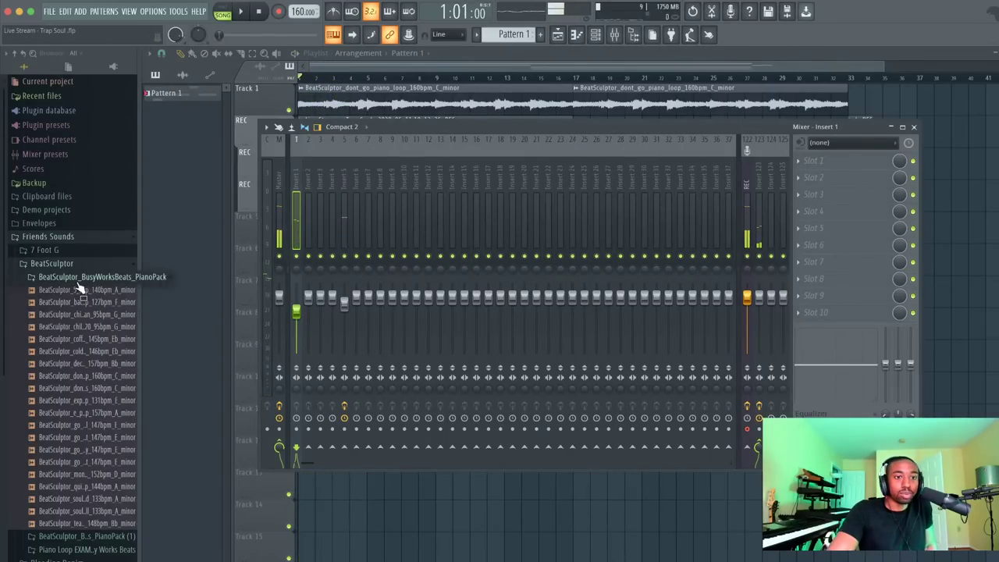
Leave the BeatSculptor piano pack and browse the 808 samples in the Octave Drumkit while the arrangement plays
click(78, 283)
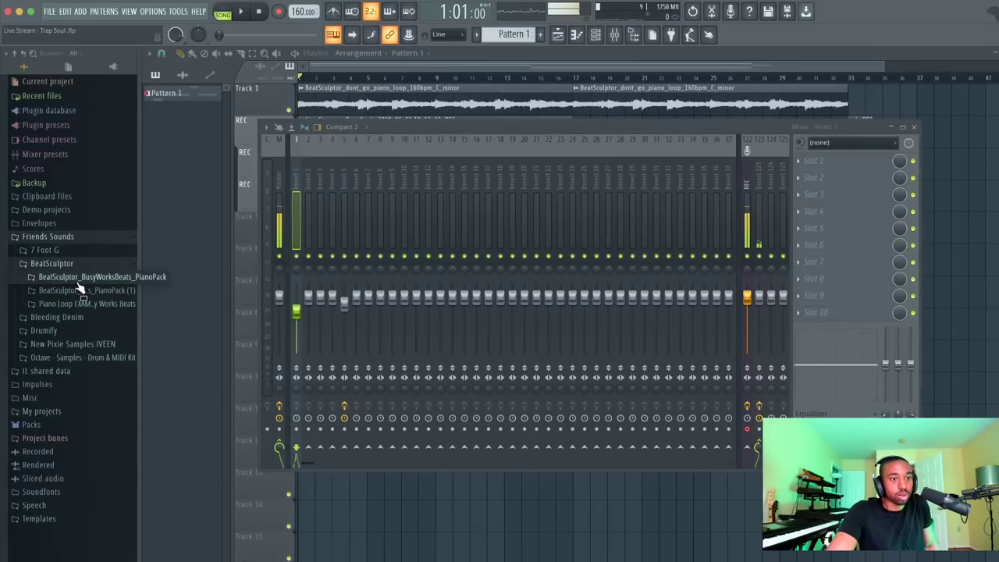
key(space)
click(78, 357)
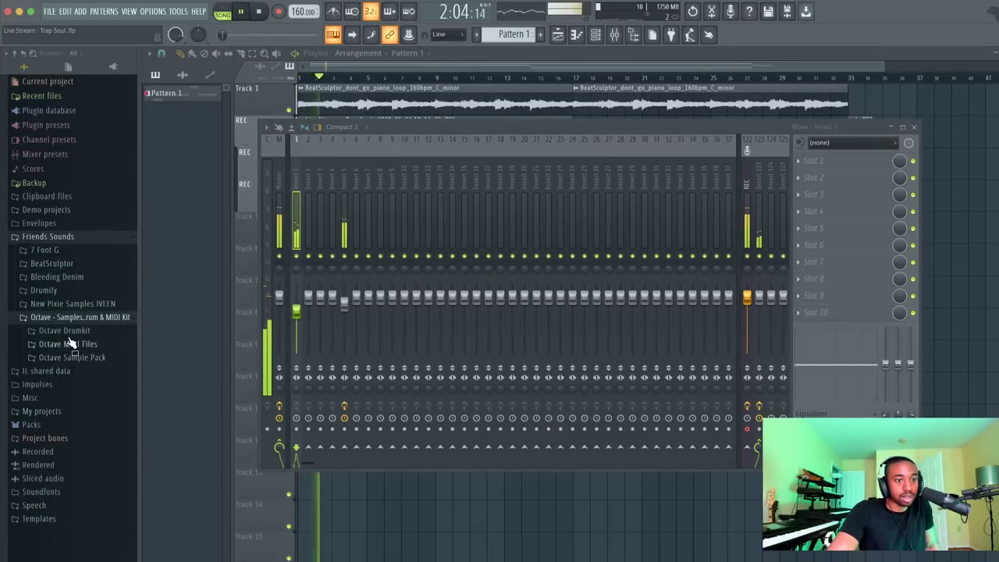
click(64, 330)
click(69, 345)
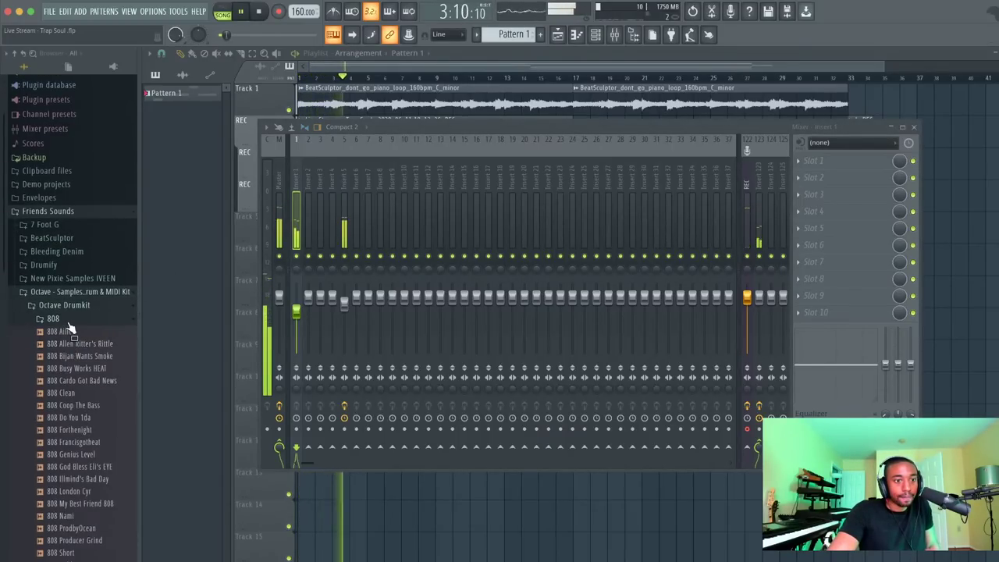
click(68, 321)
Open the clap folder of Drumify's BWB THE WAVE KIT VOL. 1 and preview BWB THE WAVE CLAP (1)
click(67, 268)
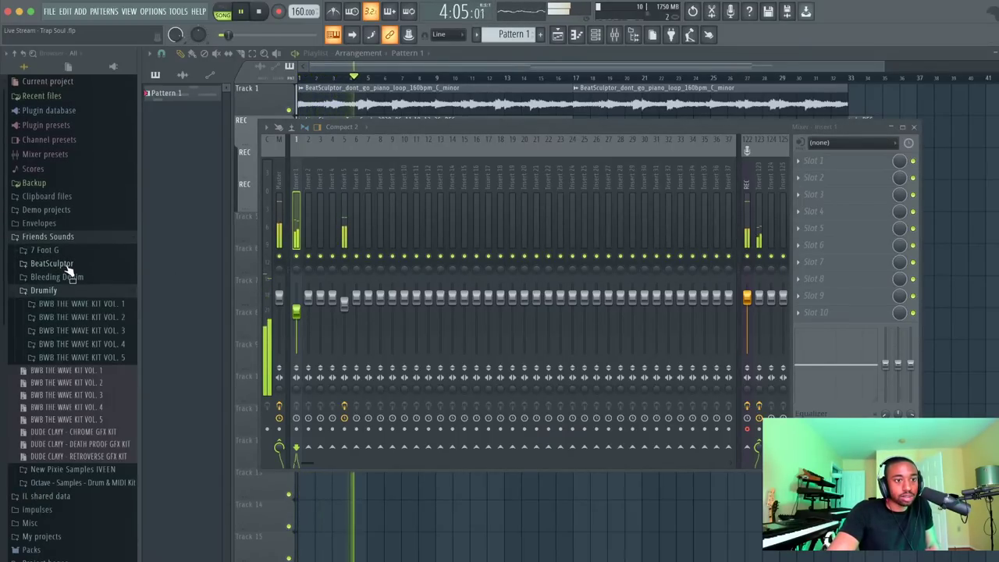
click(100, 304)
click(104, 331)
click(98, 345)
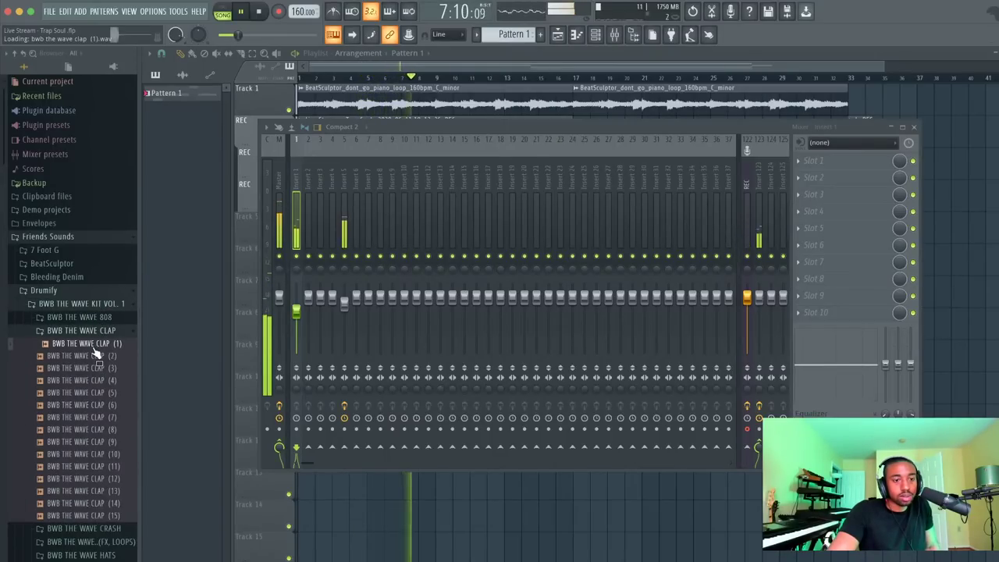
Load BWB THE WAVE CLAP (1) from the clap folder into a new sampler channel
click(98, 331)
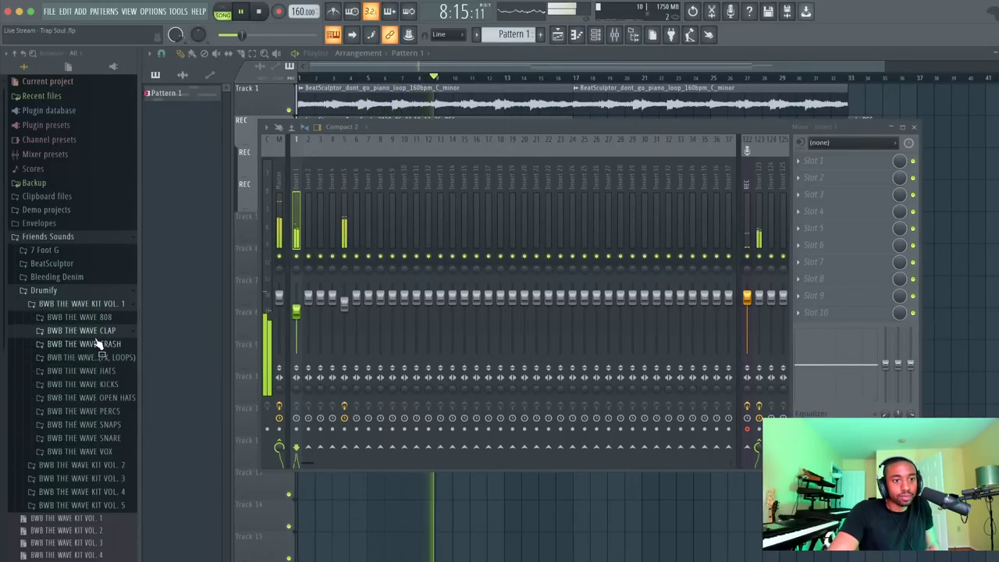
click(99, 331)
right_click(100, 343)
click(105, 354)
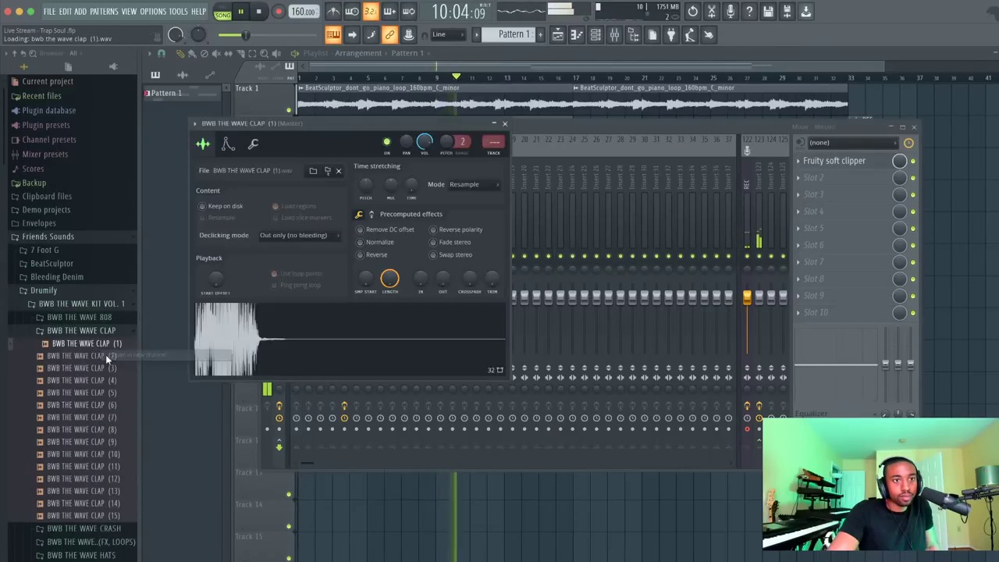
Open the BWB THE WAVE PERCS folder, preview its samples and load BWB THE WAVE PERC (5) into a new channel
click(99, 331)
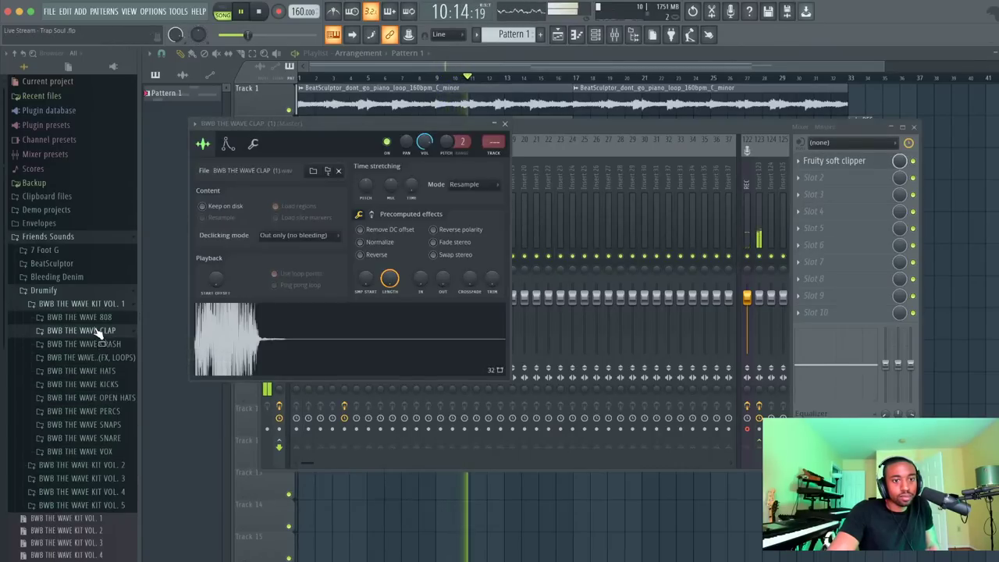
click(107, 411)
click(86, 244)
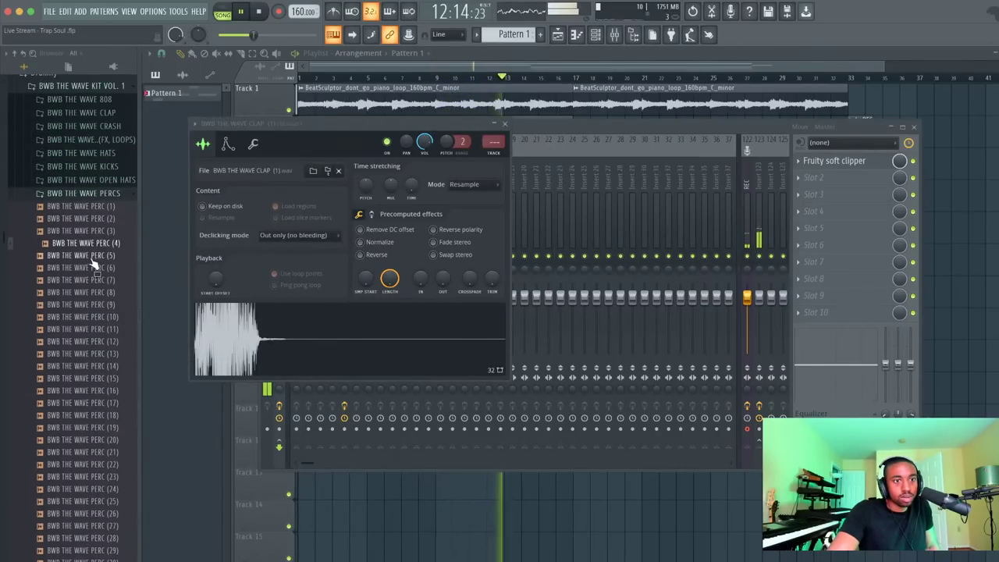
click(93, 257)
right_click(98, 256)
click(103, 264)
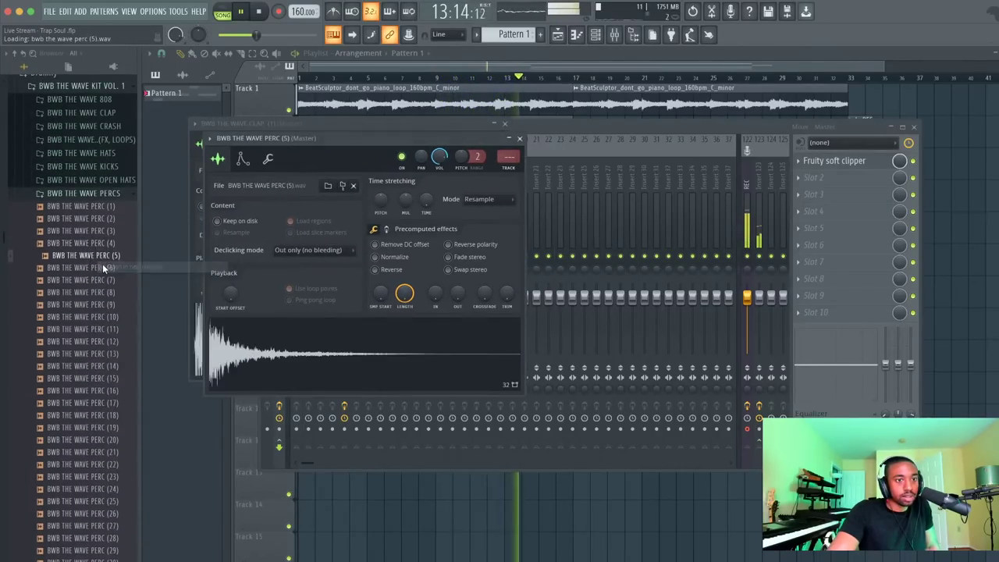
Preview BWB THE WAVE PERC (1) through (4) and load PERC (4) into a new channel
click(99, 221)
click(101, 208)
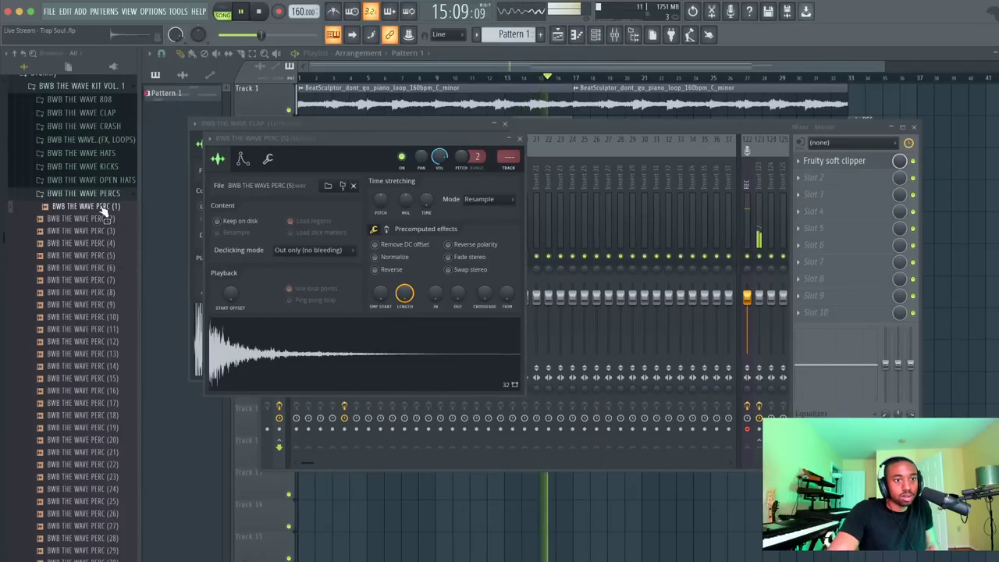
click(99, 219)
click(98, 232)
click(99, 244)
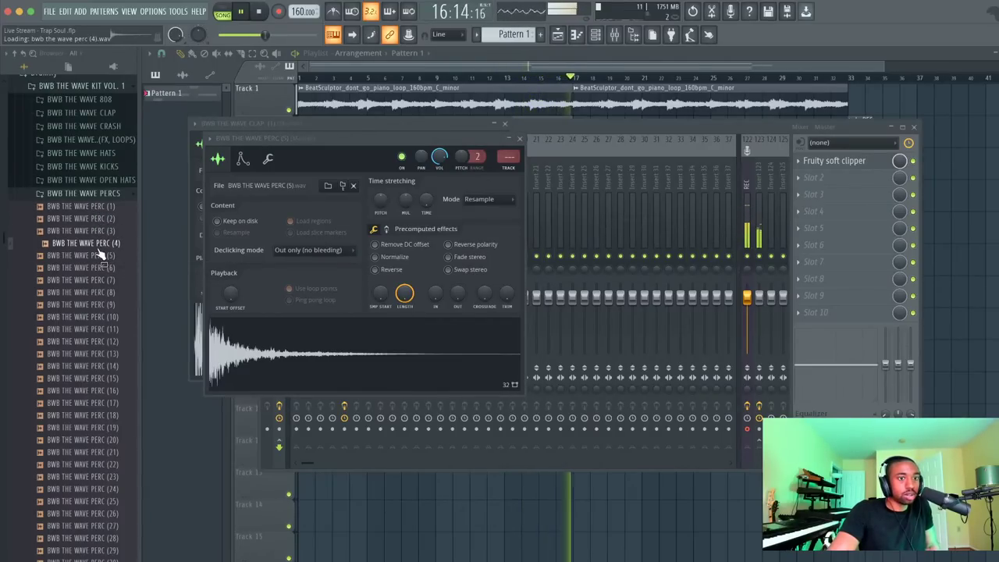
right_click(99, 242)
click(105, 250)
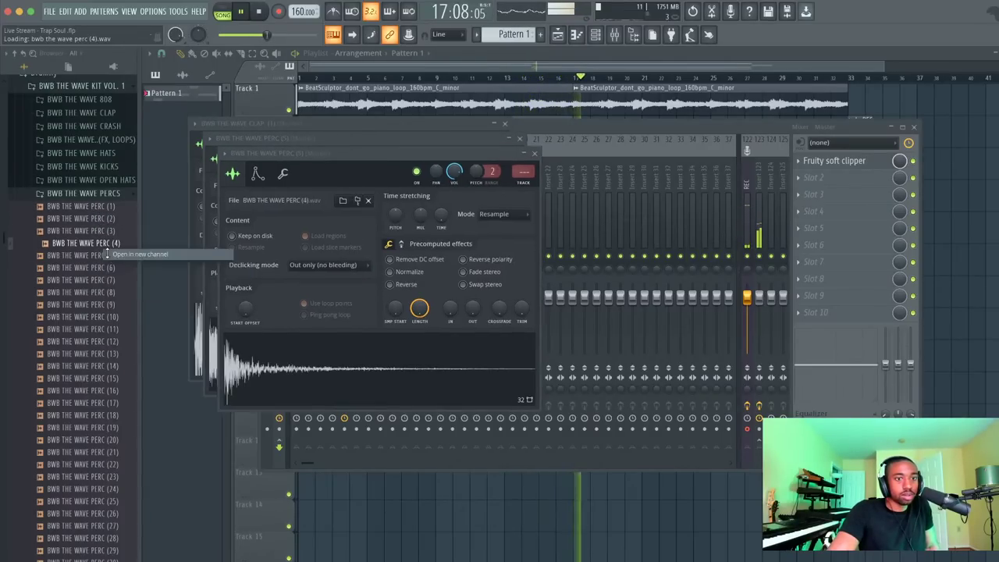
Show the Channel rack, select the empty Pattern 2 and change playback from song to pattern mode
click(595, 36)
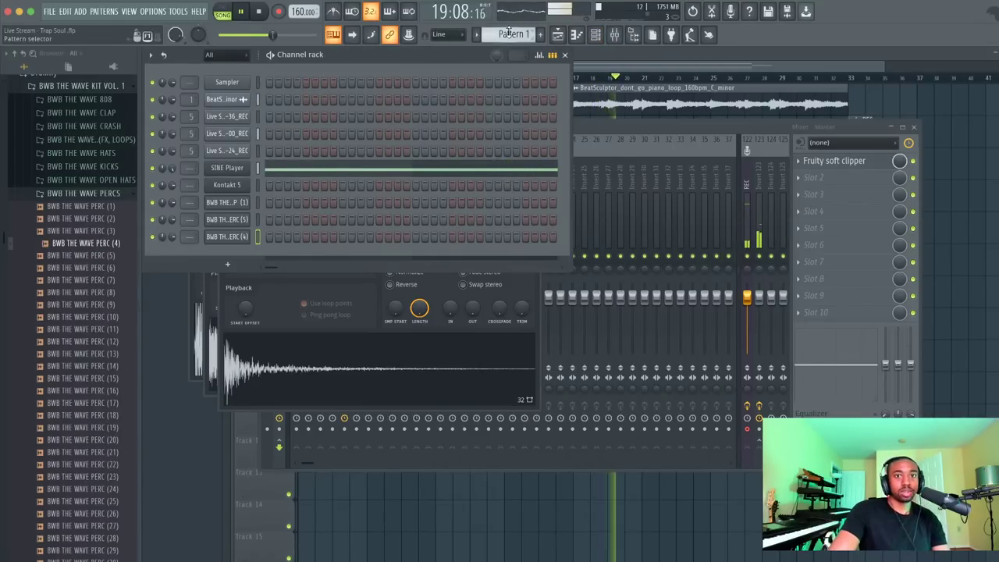
scroll(508, 33, down, 1)
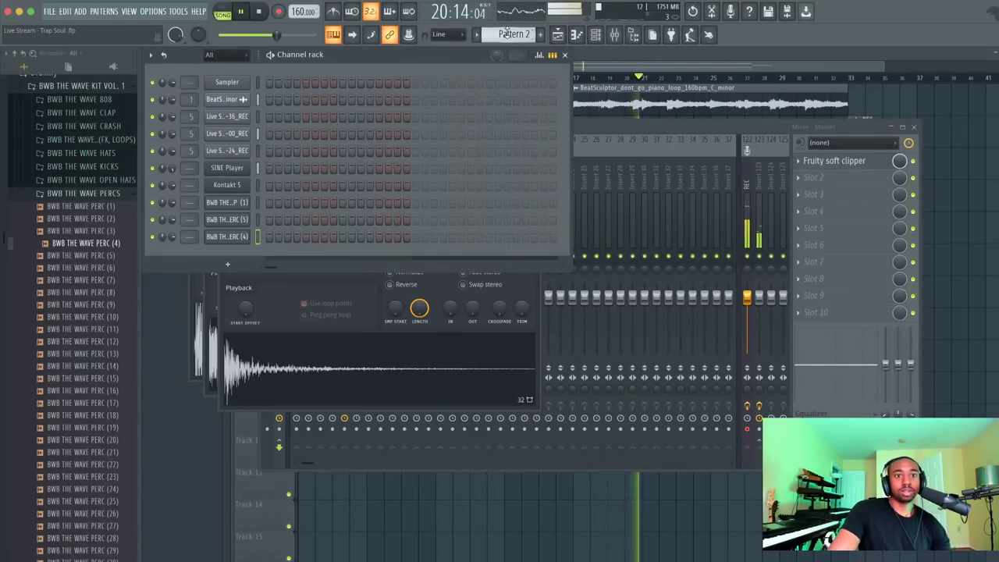
click(224, 11)
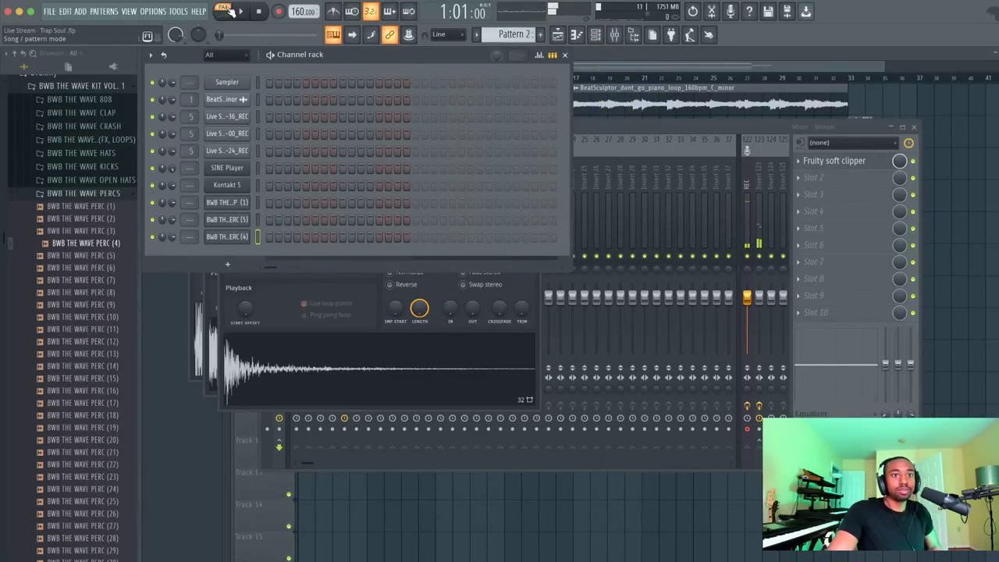
Check the mixer's inserts and route the BWB THE WAVE PERC (4) channel to mixer track 2
click(594, 150)
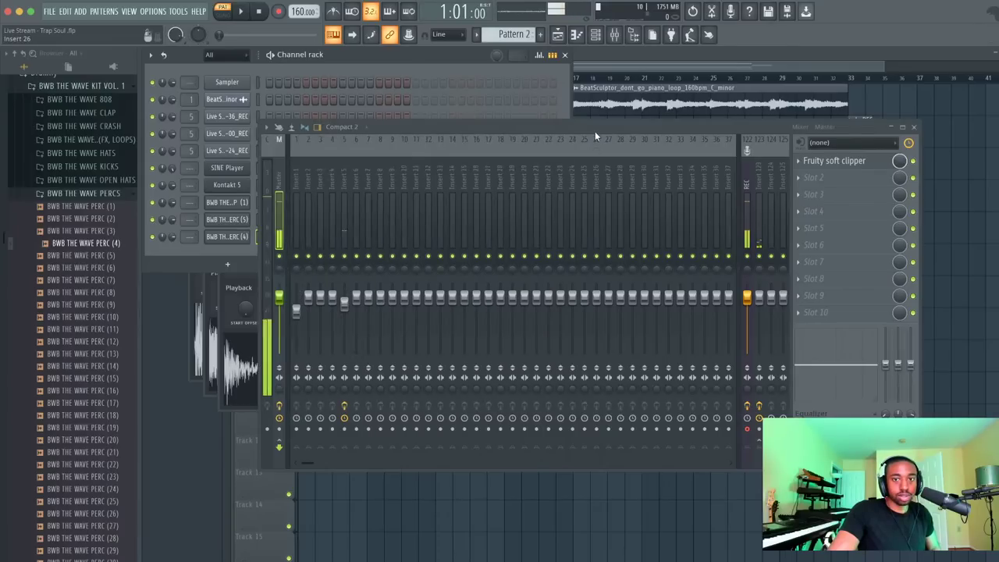
click(296, 312)
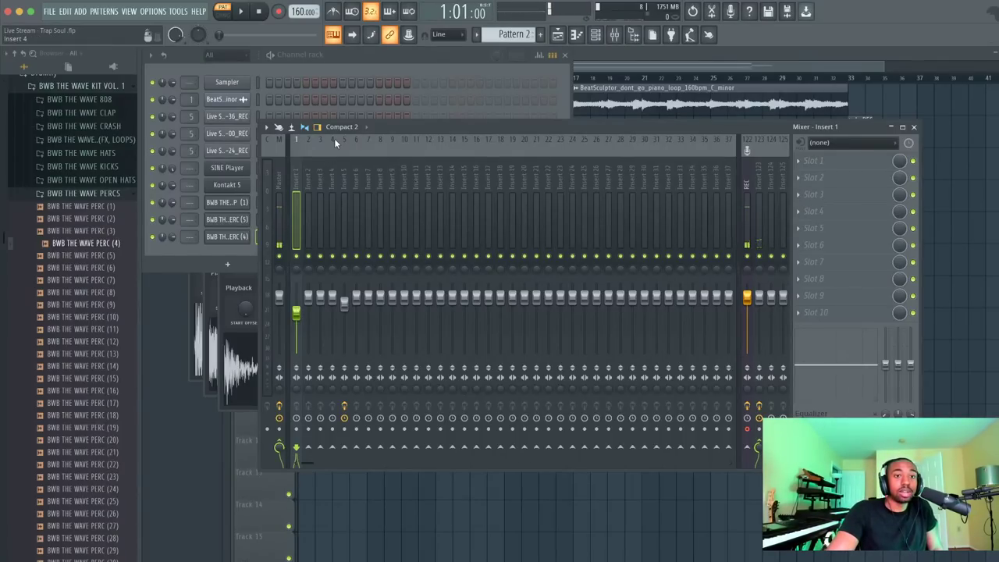
click(327, 75)
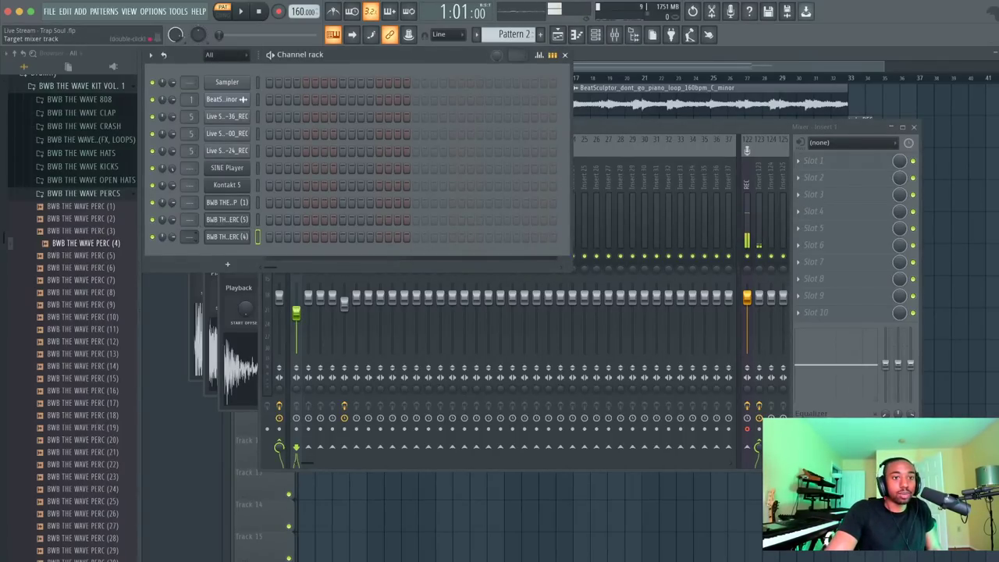
drag(191, 236, 191, 224)
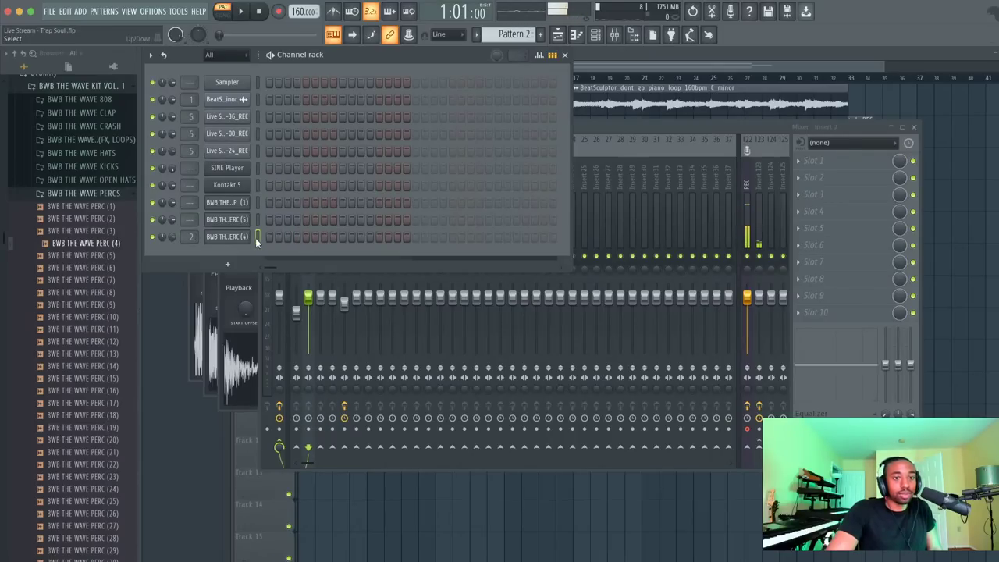
Start playback of Pattern 2 and turn on the metronome
key(space)
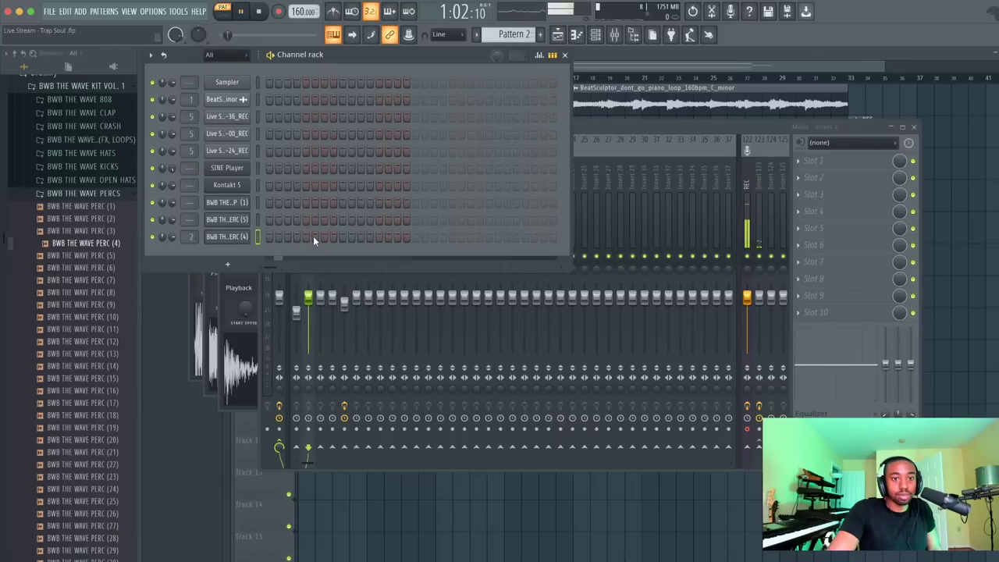
click(336, 11)
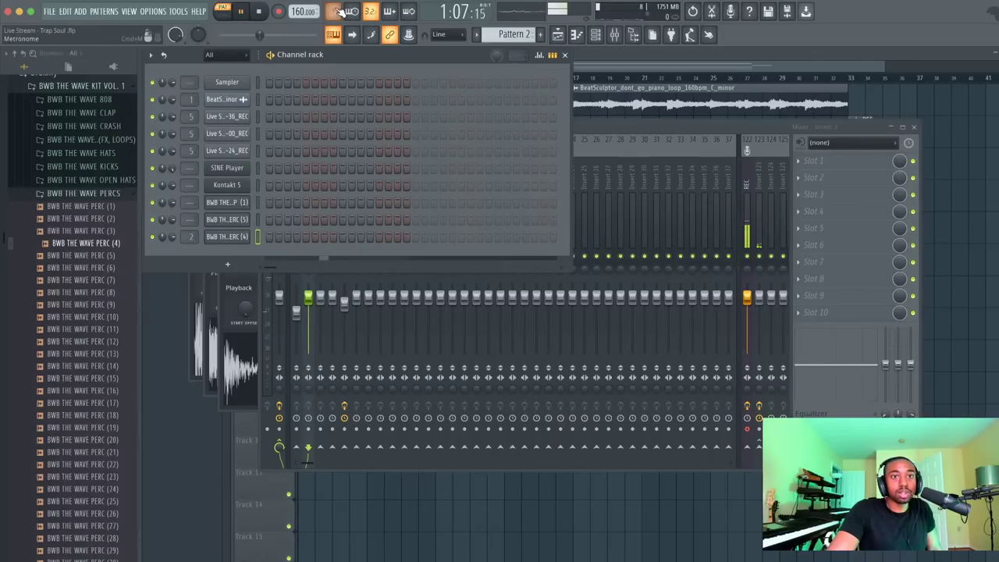
Add BWB THE WAVE PERC (4) hits on steps 15 and 19 of Pattern 2
click(396, 236)
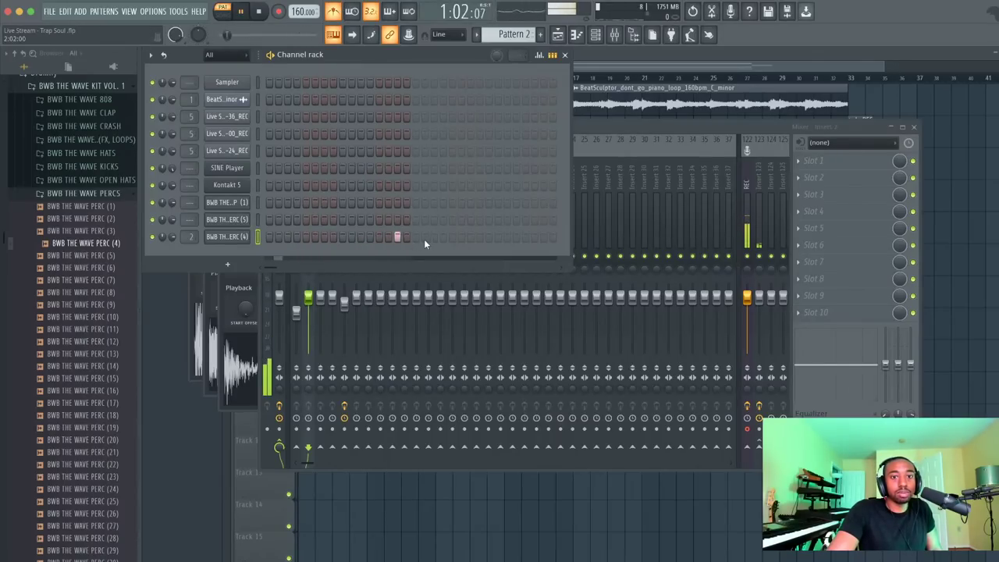
click(433, 236)
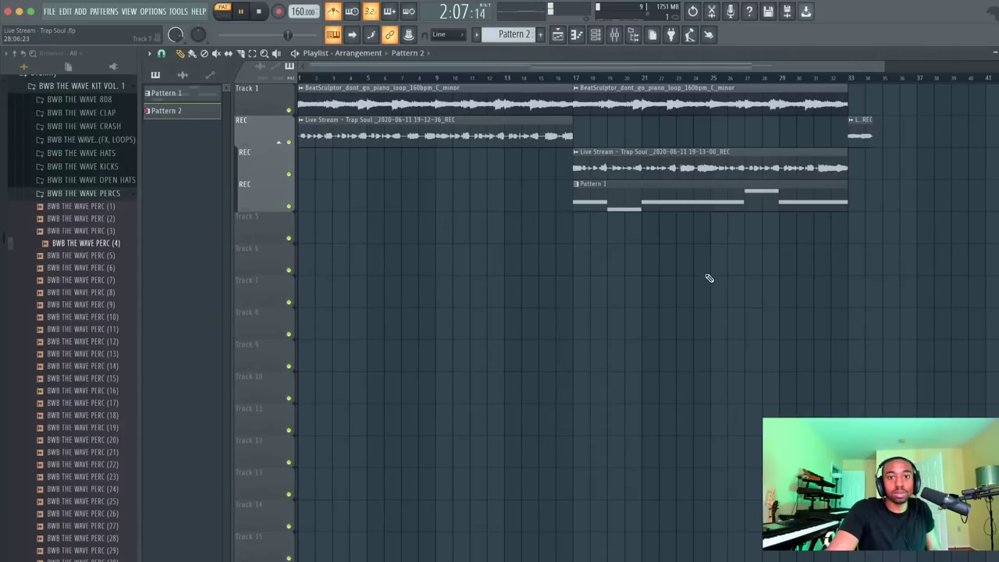
Fill Track 5 of the playlist with back-to-back Pattern 2 clips from bar 9 up to bar 33
drag(305, 238, 438, 233)
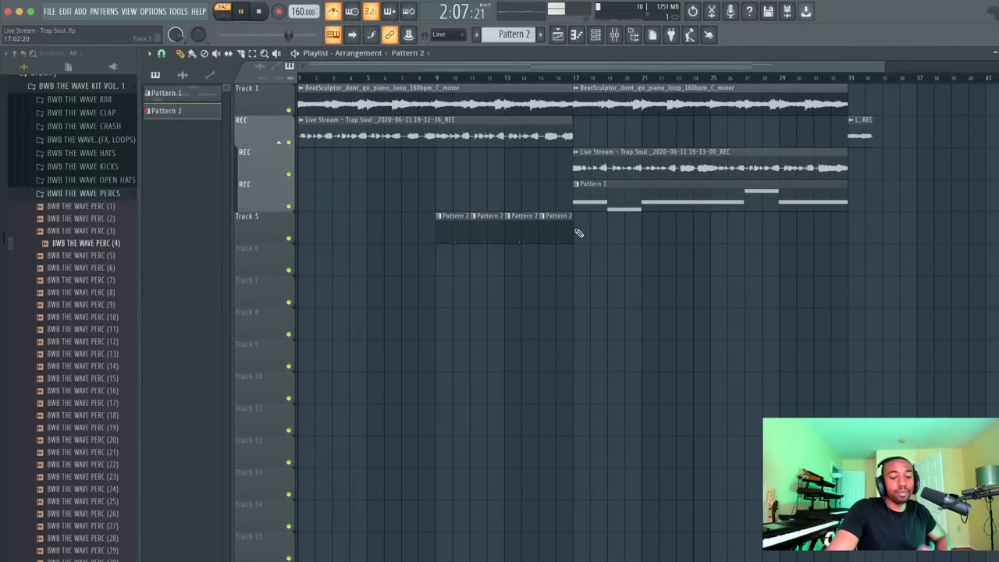
drag(575, 233, 468, 234)
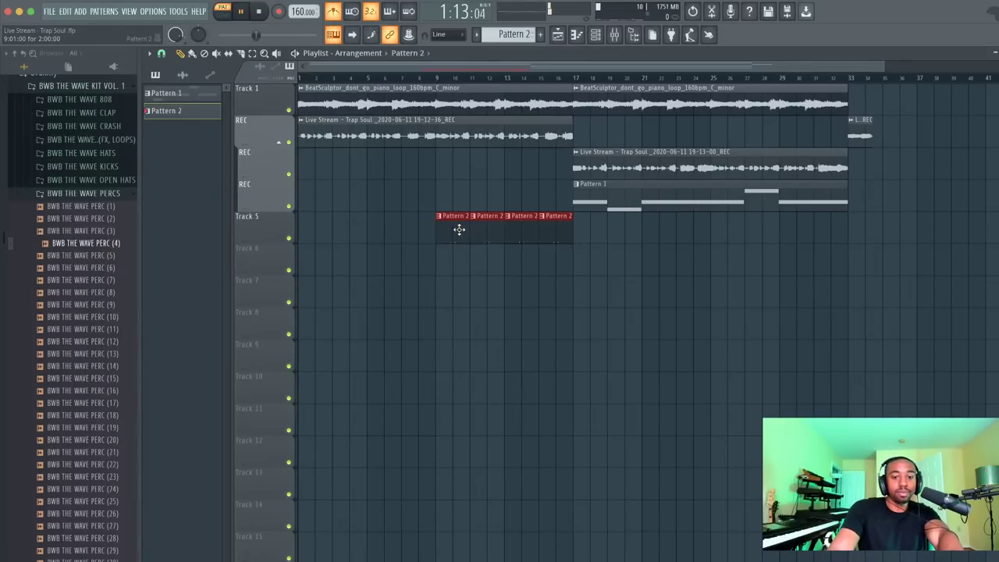
key(ctrl+b)
key(ctrl+b)
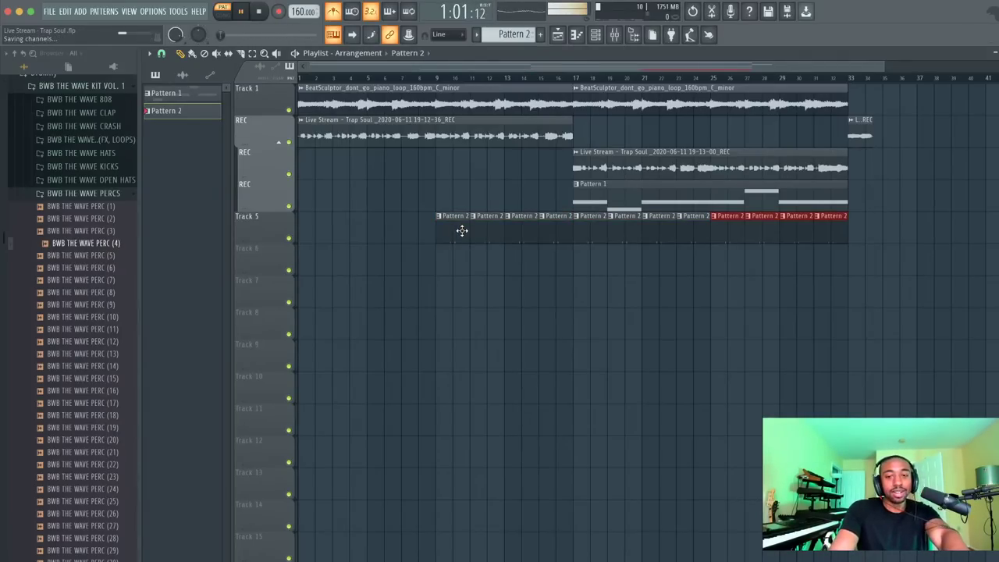
Play the song from bar 9 and add hits on steps 9 and 25 of the channel ending in P (1) in Pattern 2
click(433, 78)
key(space)
key(F6)
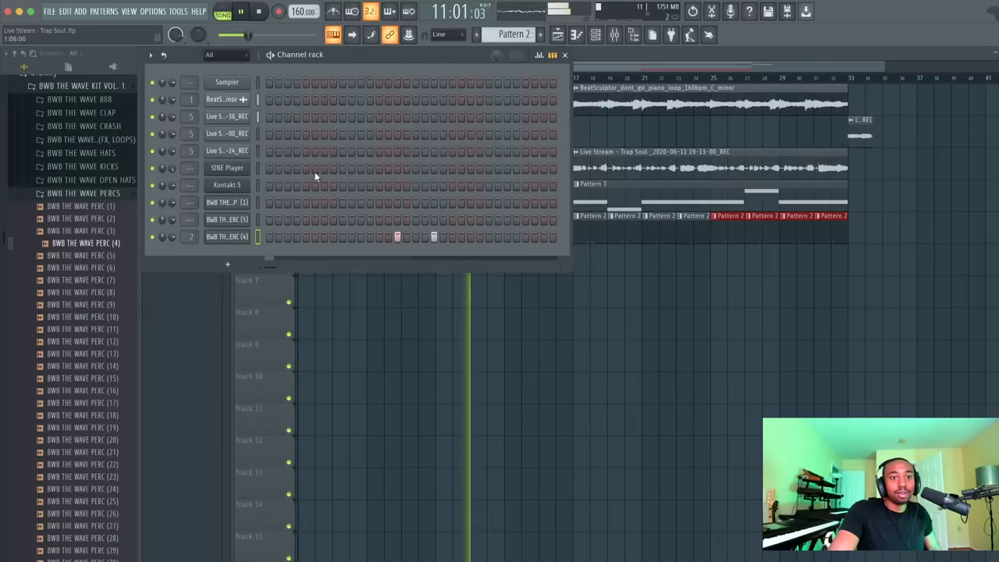
click(342, 202)
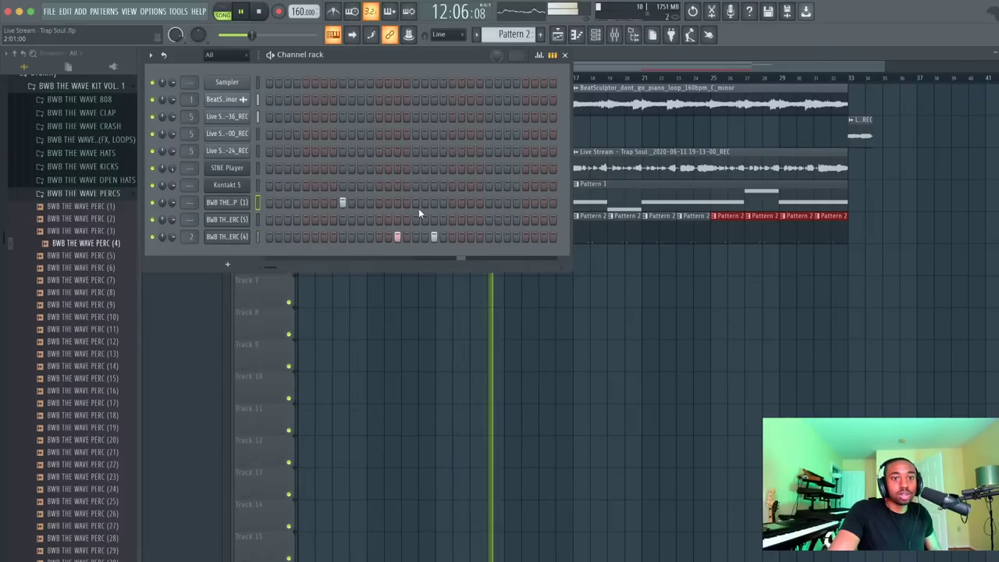
click(488, 202)
click(255, 220)
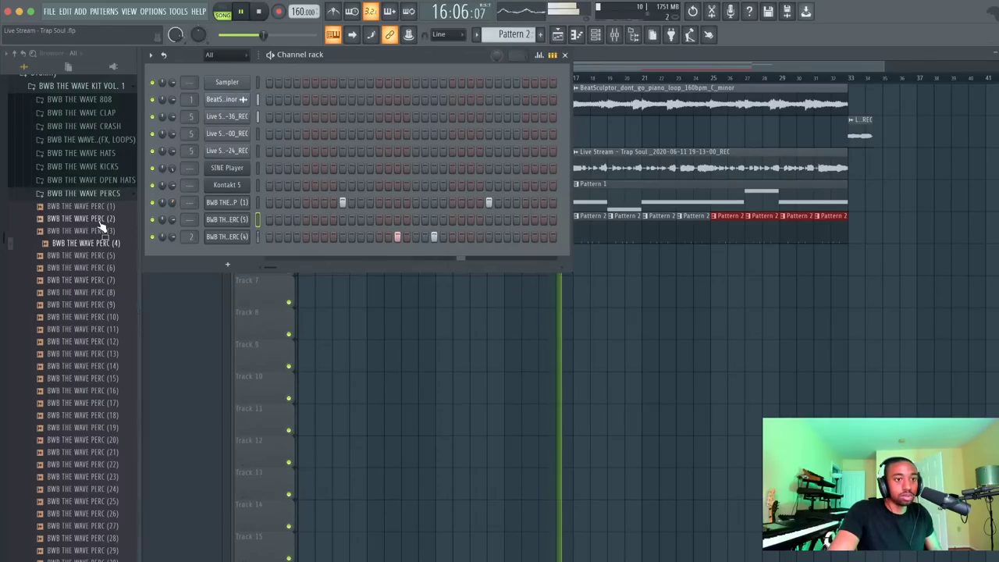
click(100, 100)
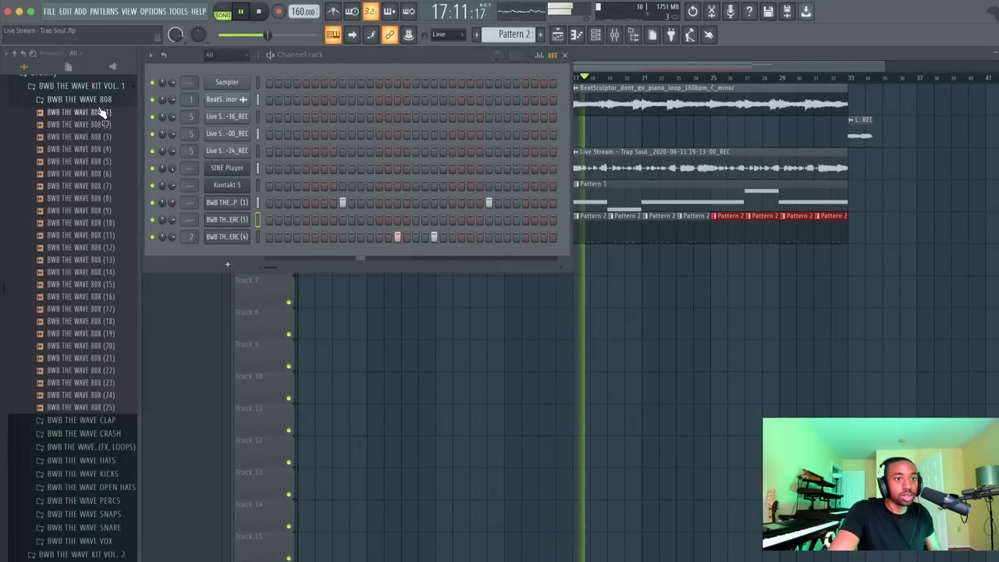
click(100, 100)
key(space)
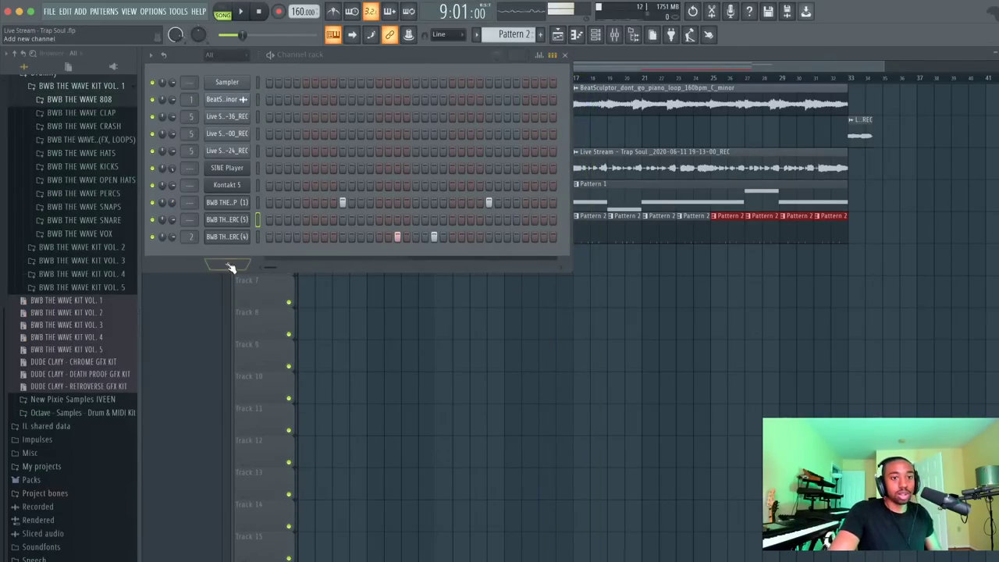
Add a 3x Osc instrument channel and route it to mixer insert 3
click(231, 268)
click(258, 32)
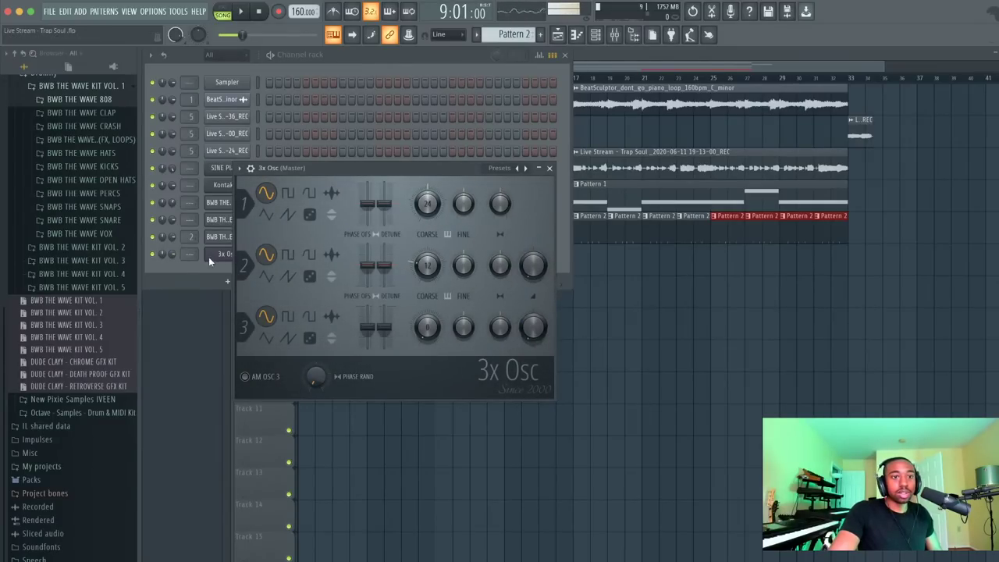
drag(192, 258, 192, 249)
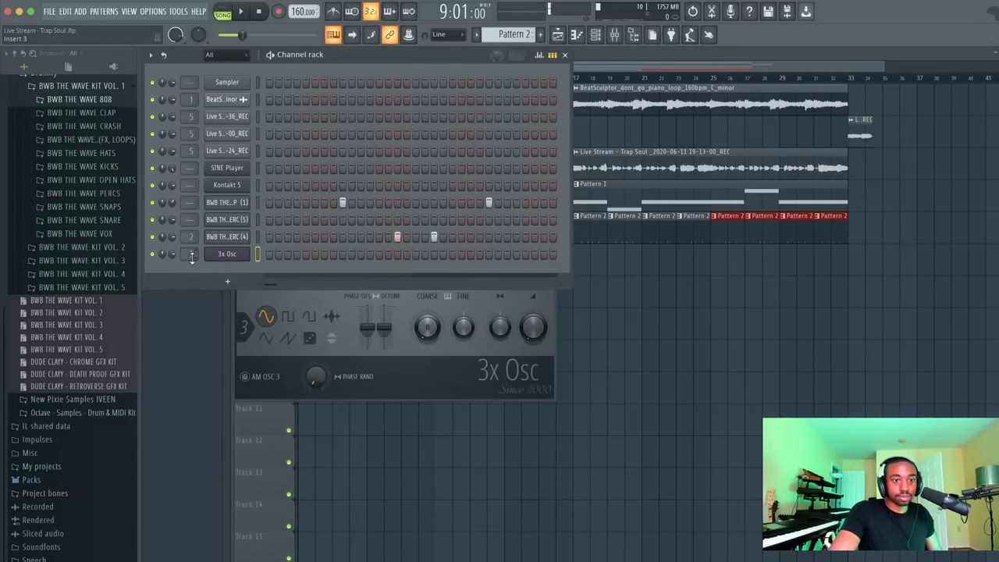
Switch to Pattern 3 and record a 3x Osc part over the song, capturing notes and automation
scroll(507, 36, down, 1)
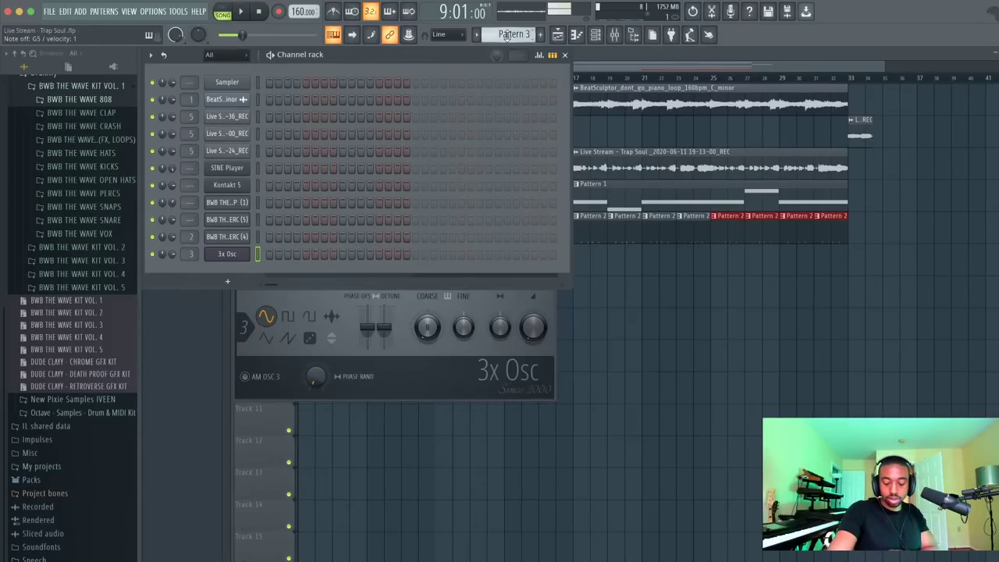
click(279, 12)
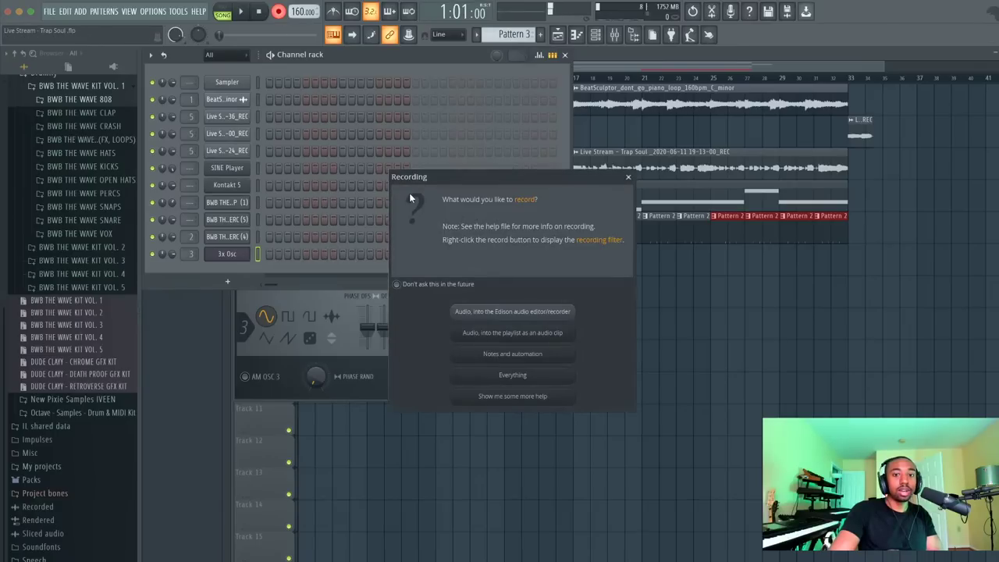
click(524, 356)
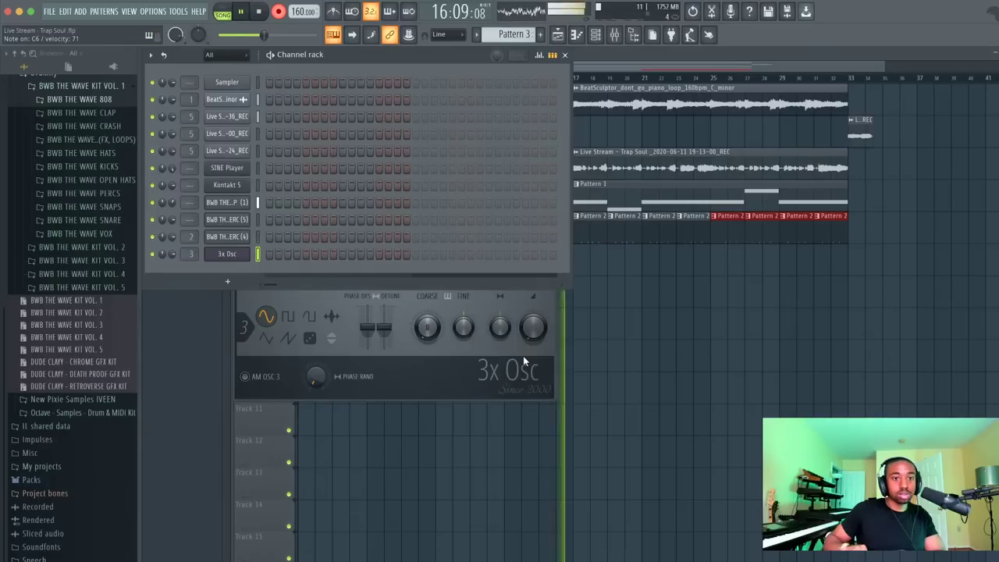
key(space)
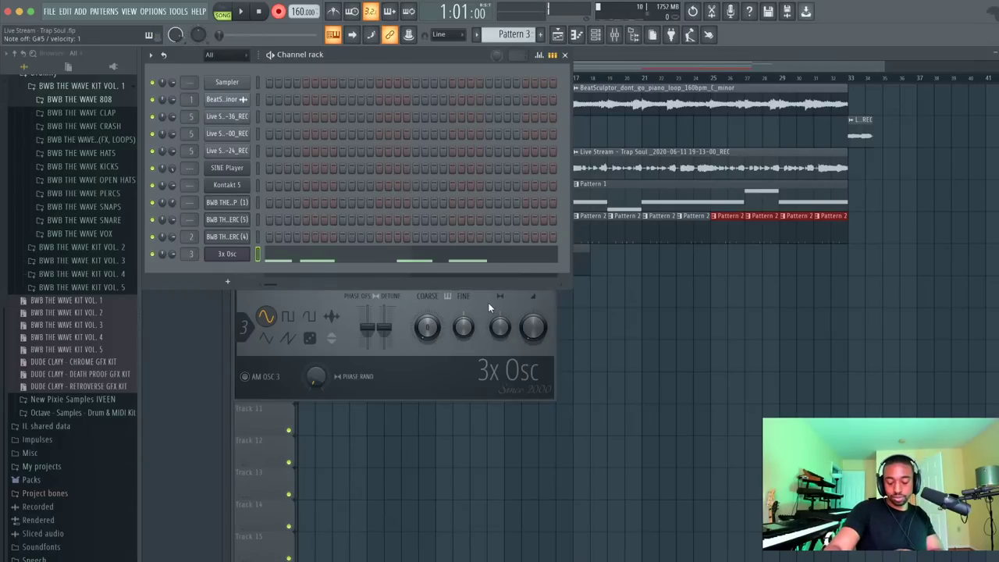
Lower the last recorded 3x Osc note, just before bar 17, to G#5 and disarm recording
click(349, 263)
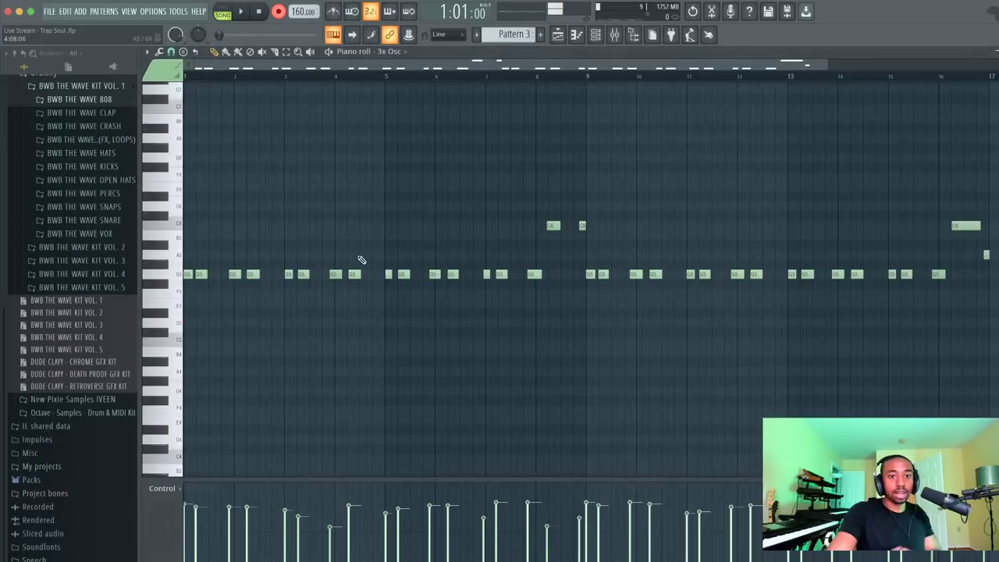
scroll(403, 208, down, 1)
ctrl+scroll(403, 208, down, 3)
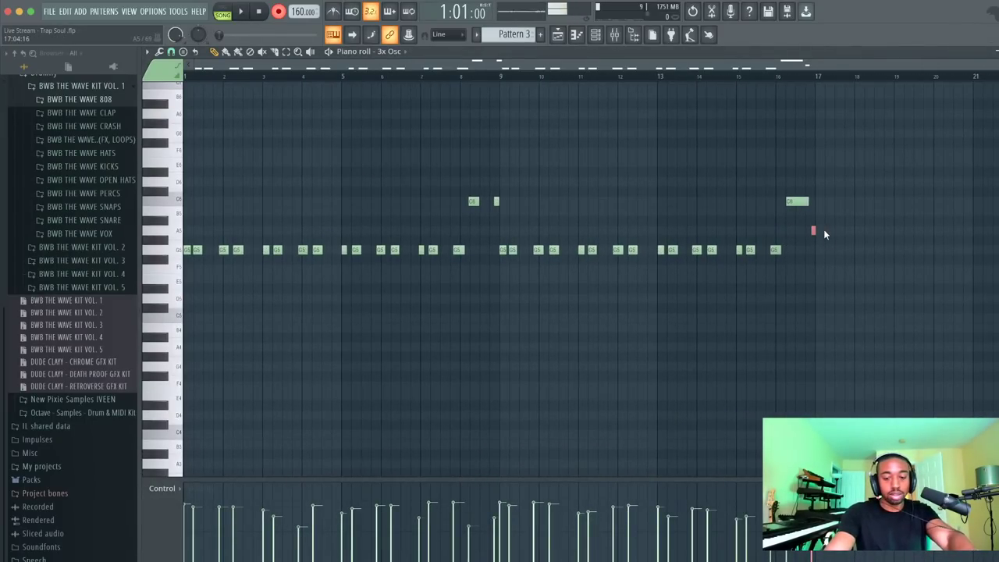
key(space)
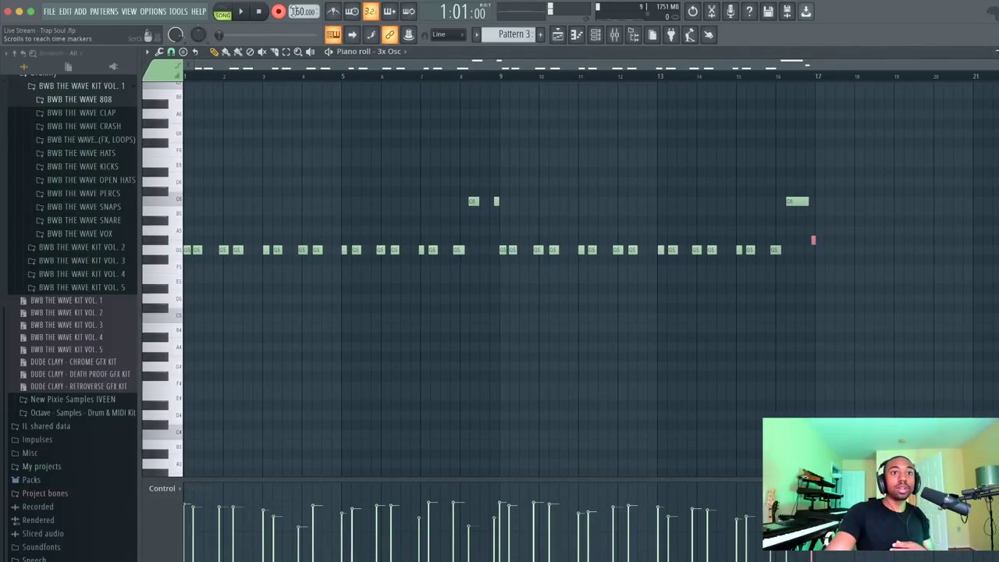
key(space)
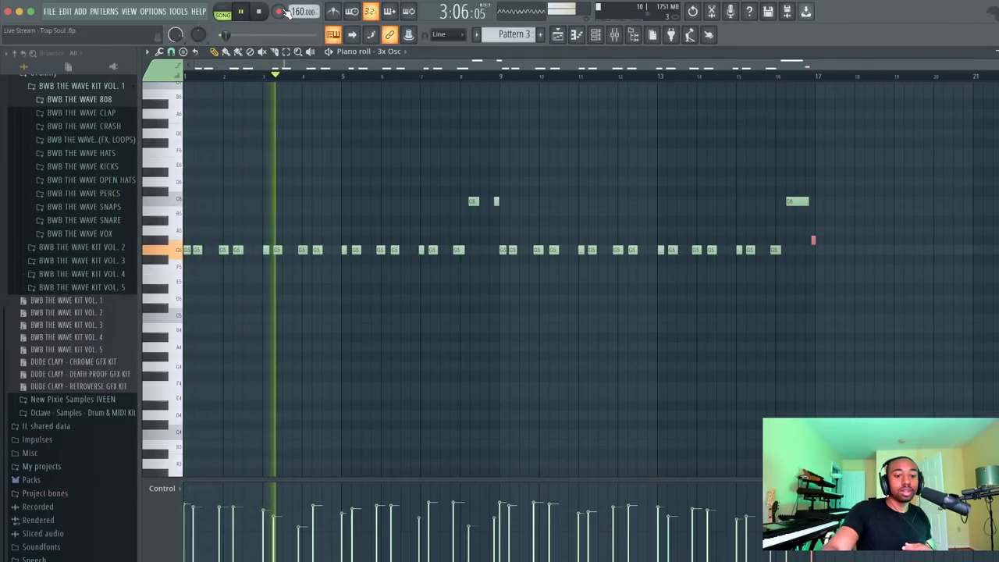
key(space)
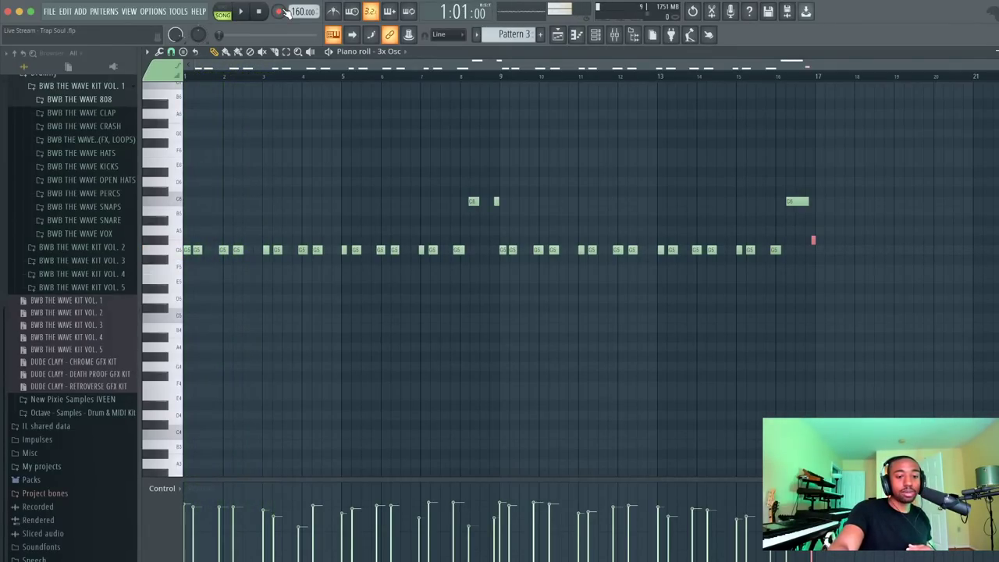
Quantize the recorded 3x Osc notes in Pattern 3
key(alt+q)
key(Escape)
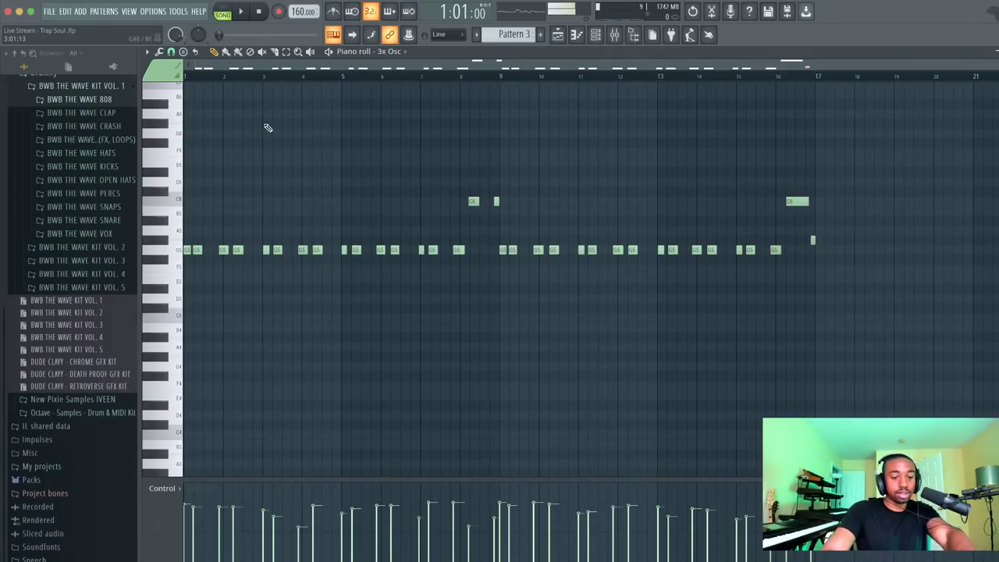
key(alt+q)
key(Escape)
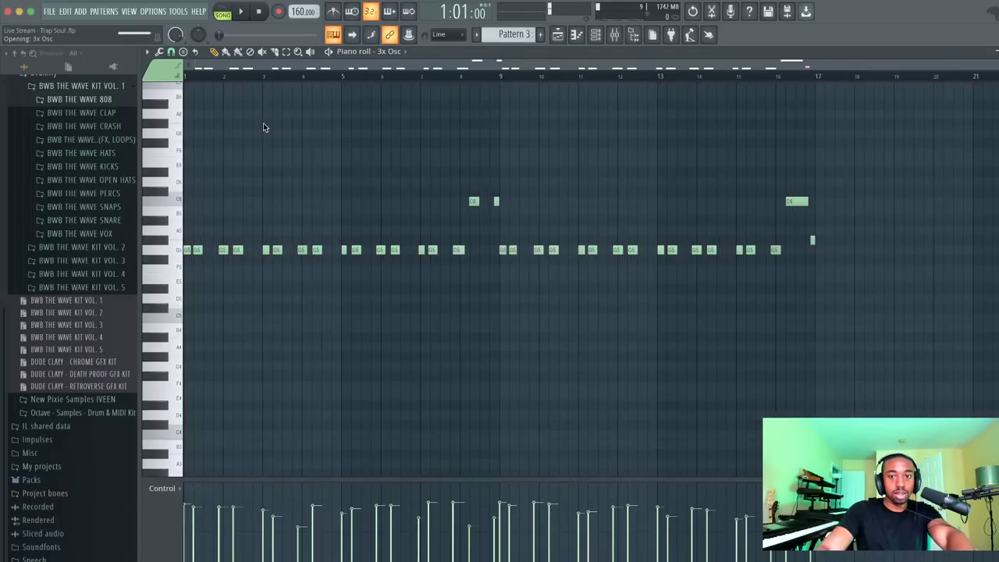
Transpose all Pattern 3 notes down three octaves and replay the song from the start
key(ctrl+Down)
key(ctrl+Down)
key(space)
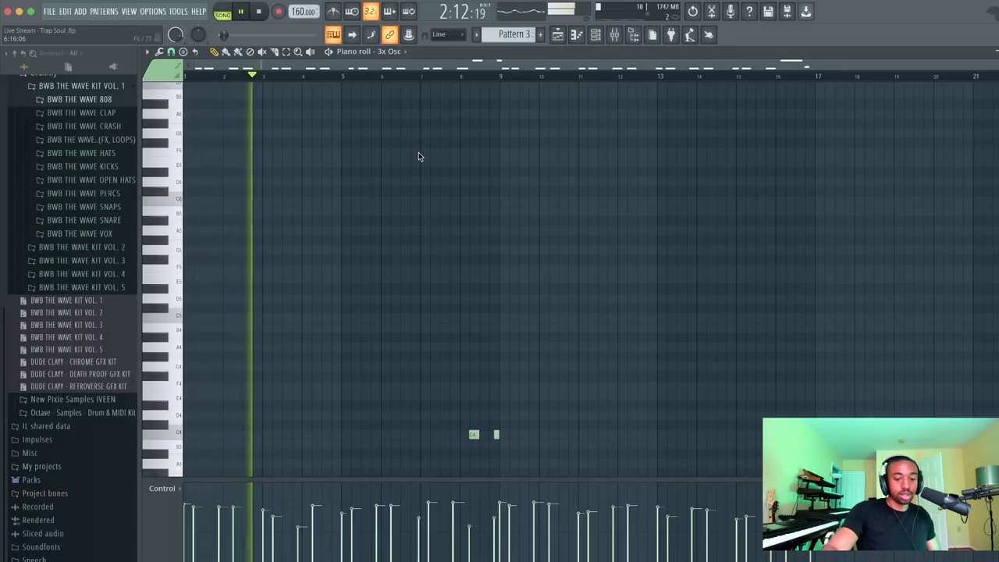
key(space)
key(space)
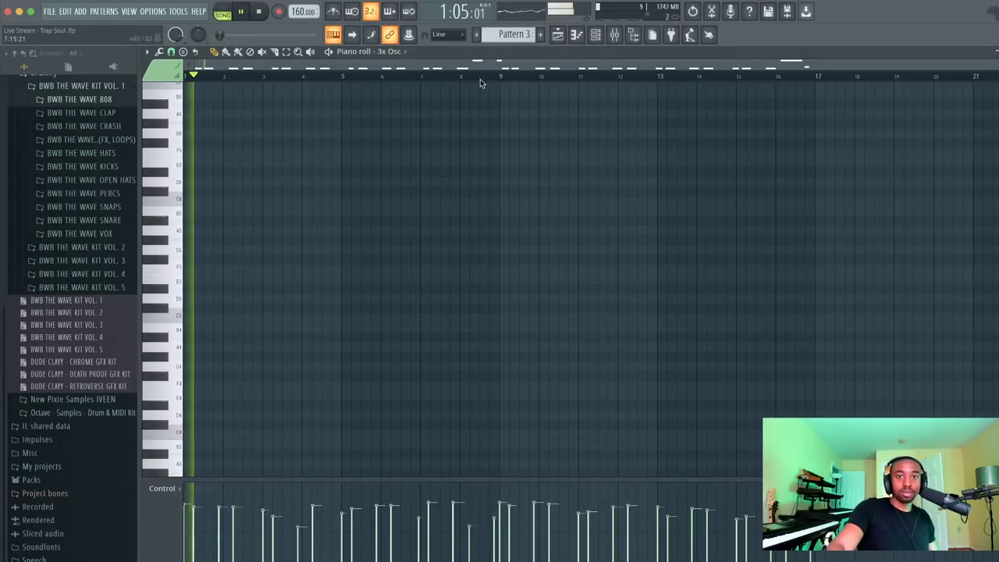
Return to the playlist, restart playback and move the Pattern 3 clip on Track 6 to start at bar 17
click(595, 34)
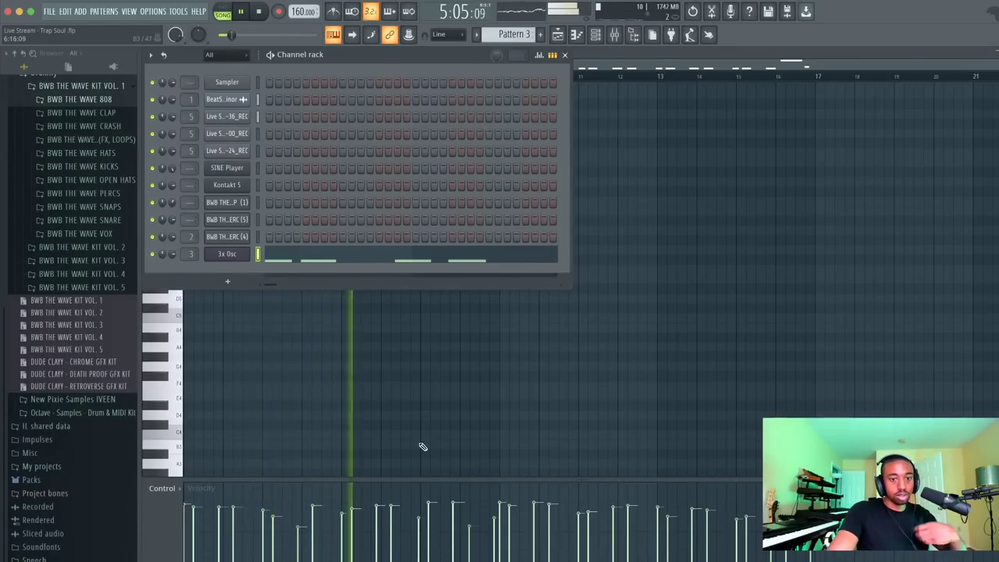
key(F6)
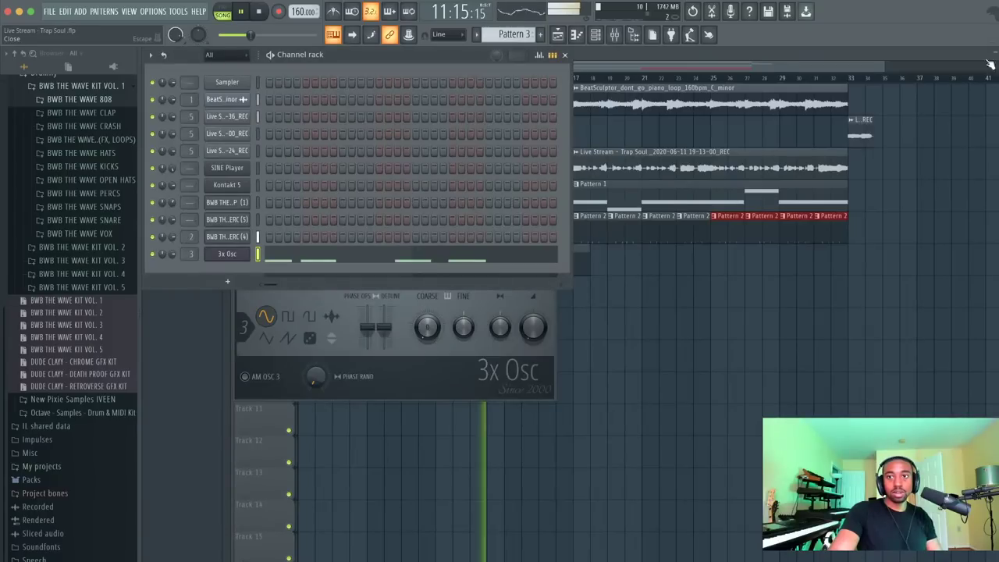
key(F7)
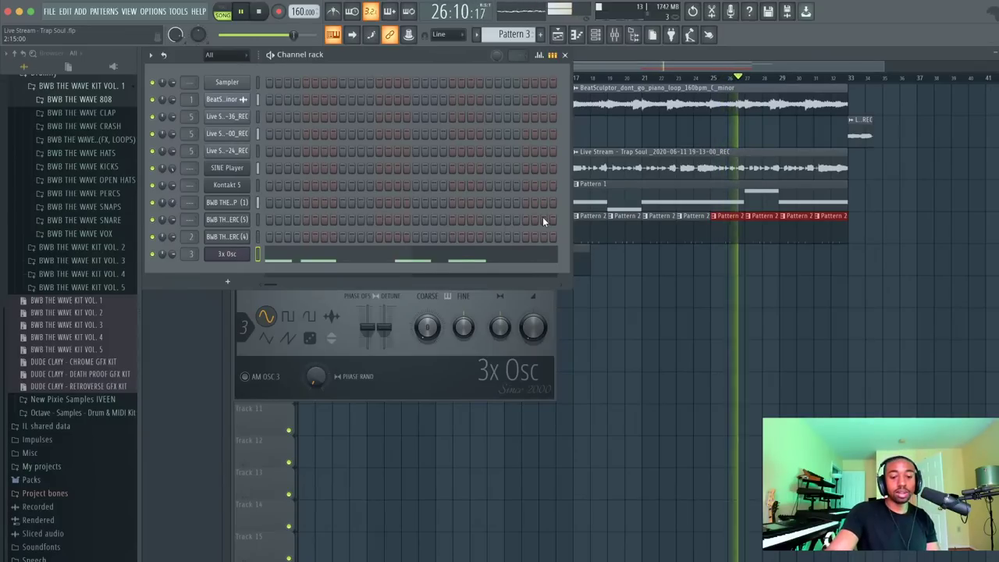
click(630, 360)
key(space)
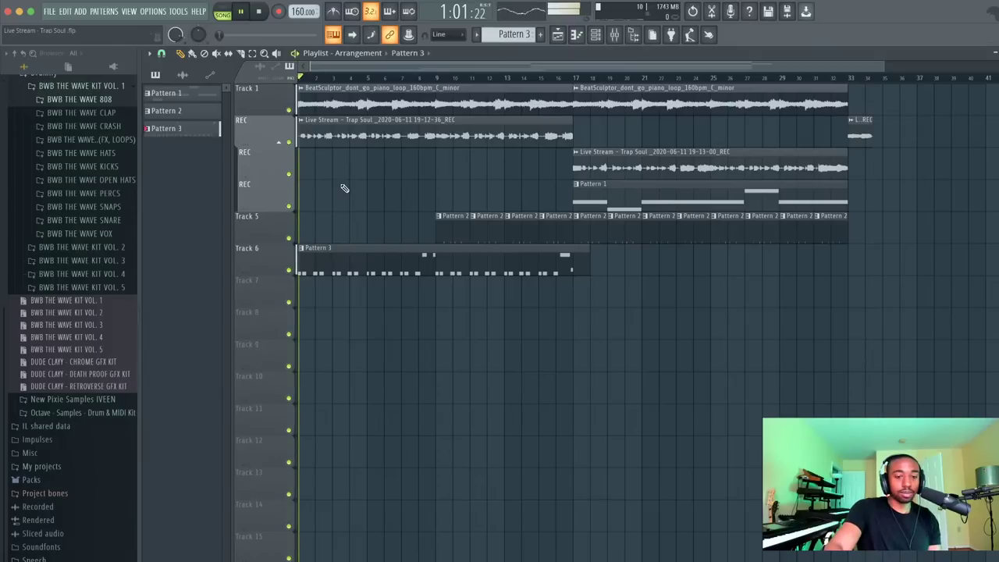
drag(379, 257, 665, 259)
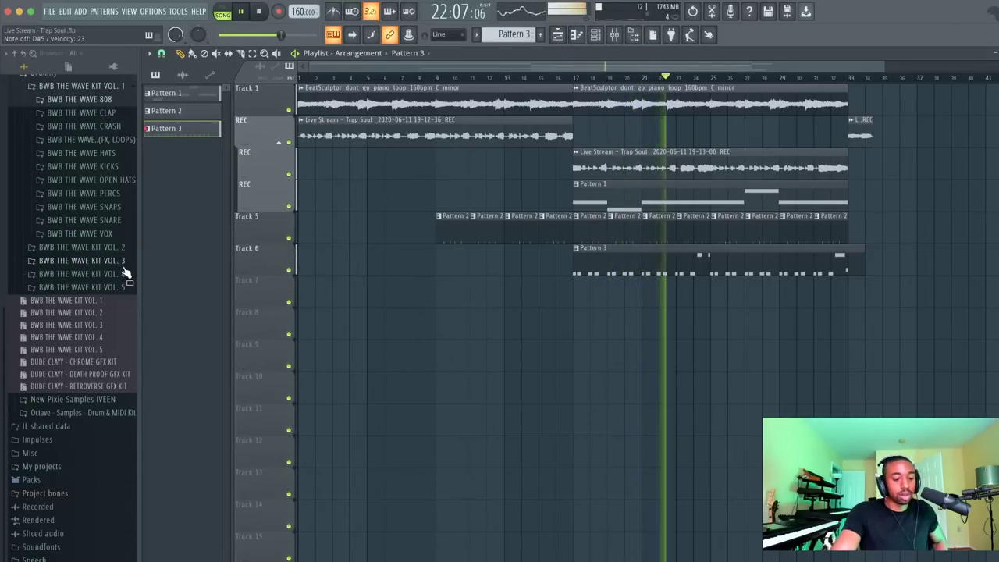
Check the YouTube live chat, switch back to FL Studio and stop playback
key(super+Tab)
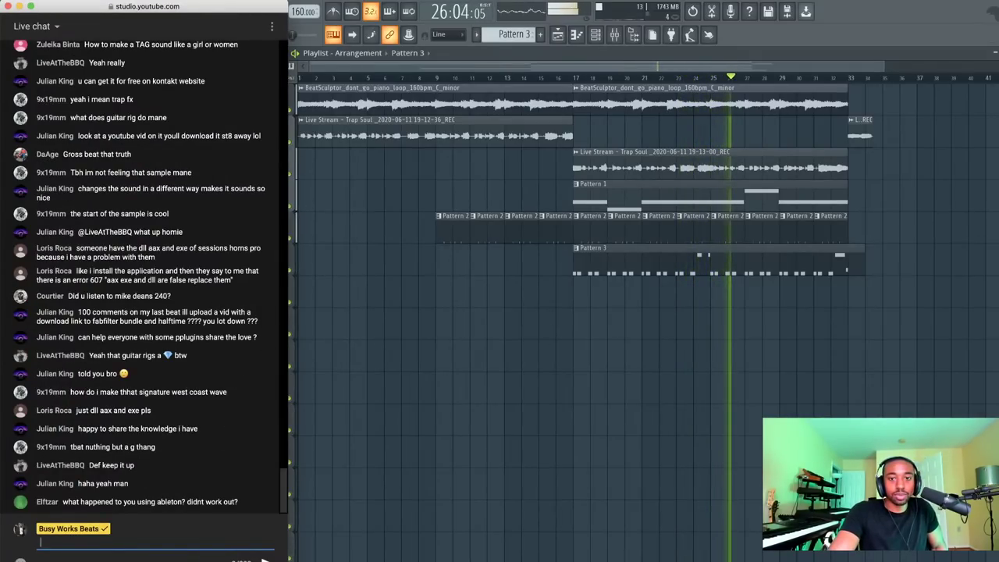
key(super+Tab)
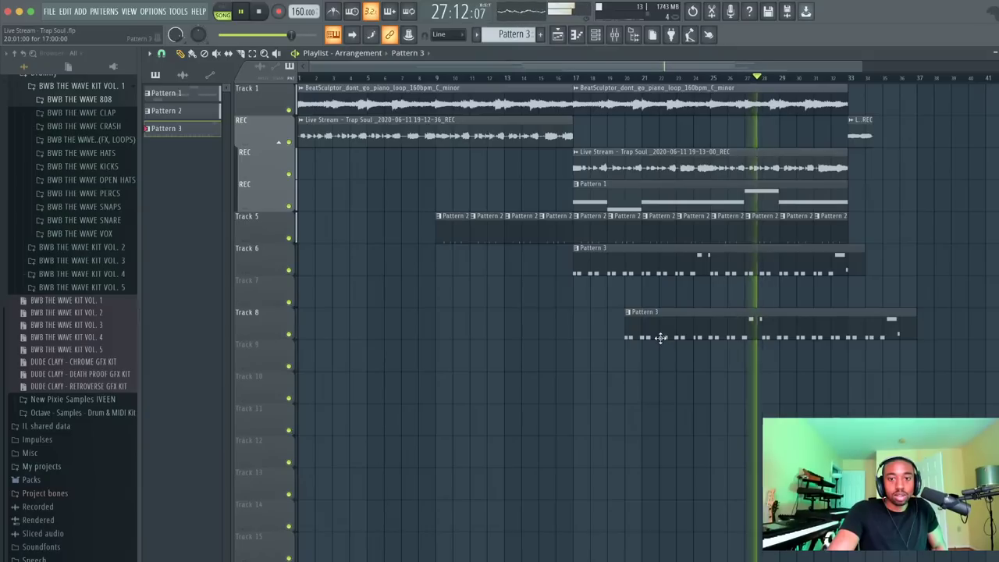
key(space)
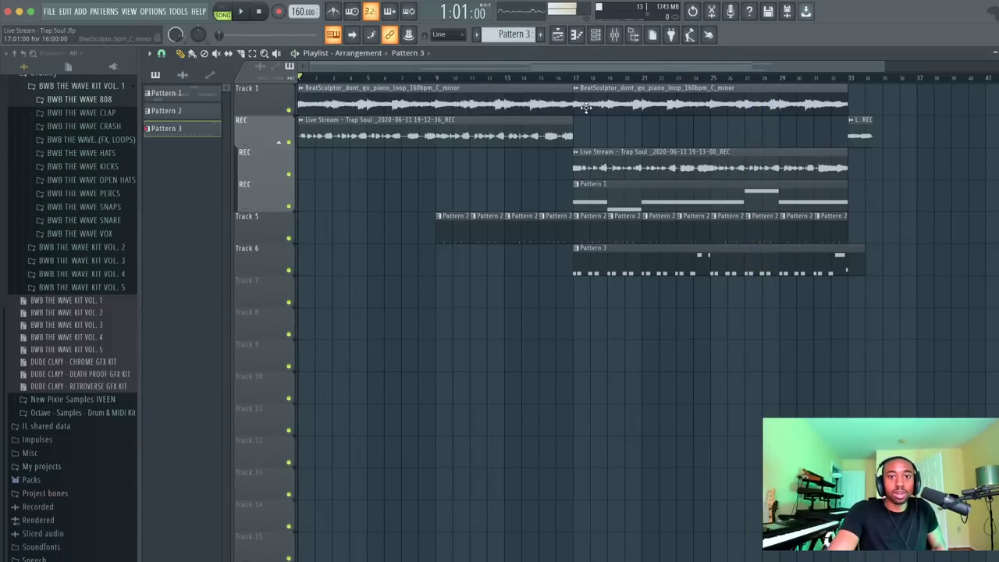
Play the song from bar 17 and open the Pattern 3 clip's notes in the piano roll
click(576, 78)
key(space)
double_click(646, 253)
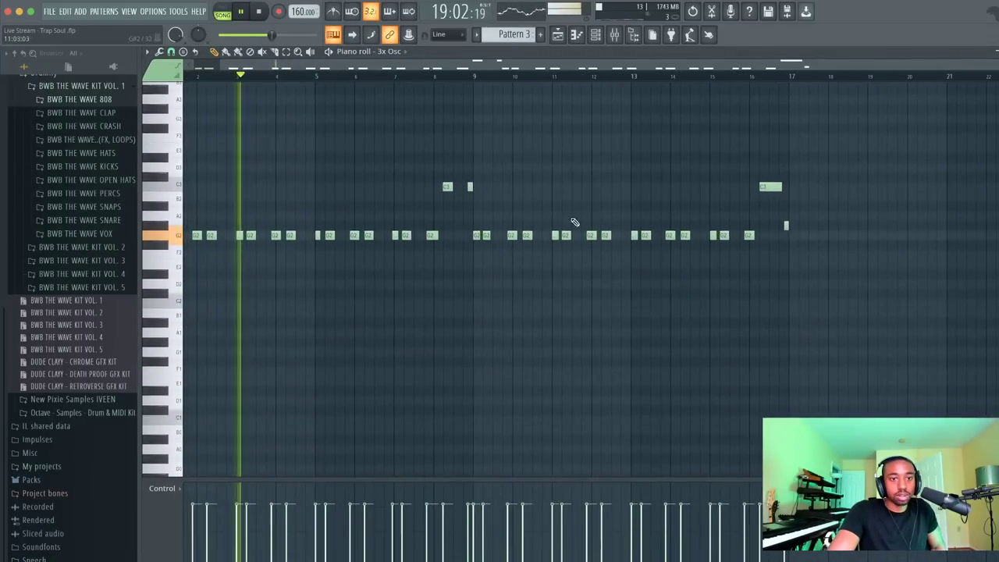
scroll(331, 254, up, 2)
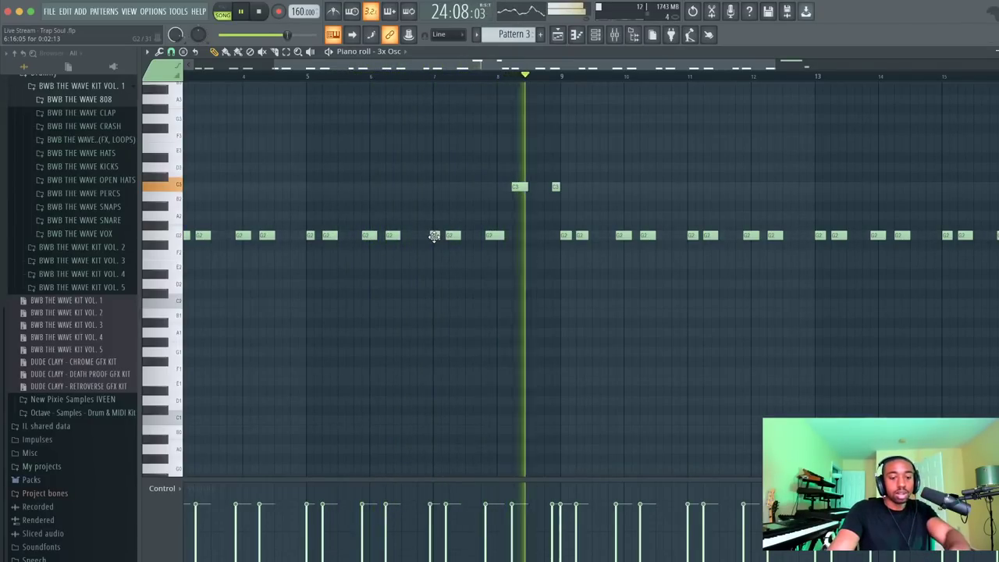
Move the early G2 note in the Pattern 3 piano roll onto the start of bar 7
drag(434, 236, 439, 238)
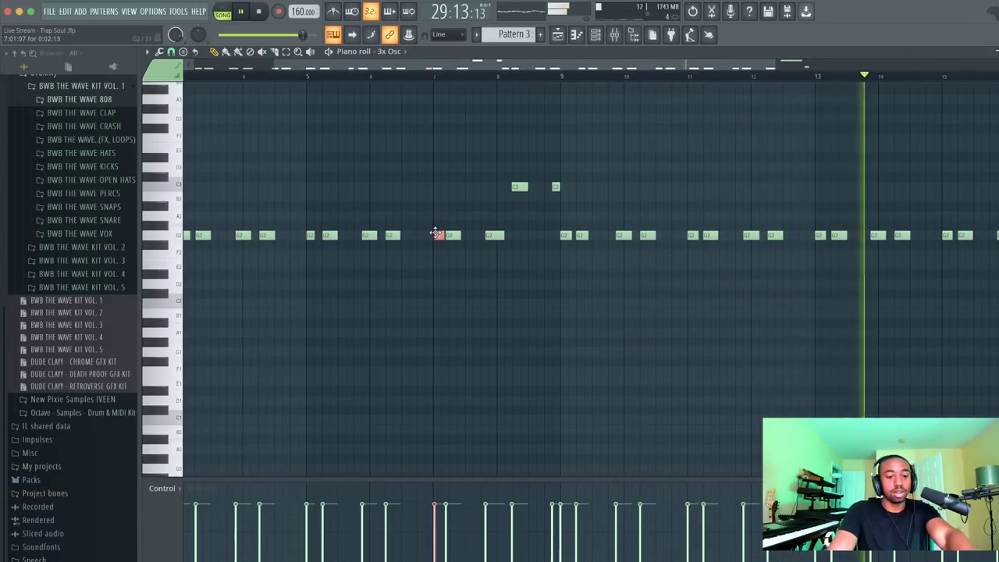
double_click(436, 233)
key(Escape)
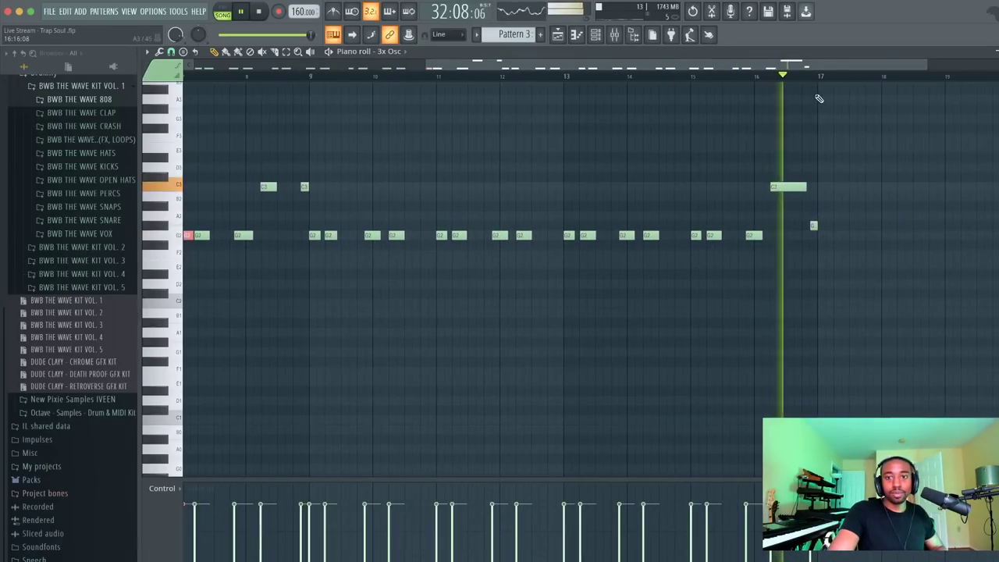
Return to the playlist and replay the arrangement briefly from bar 17
key(F5)
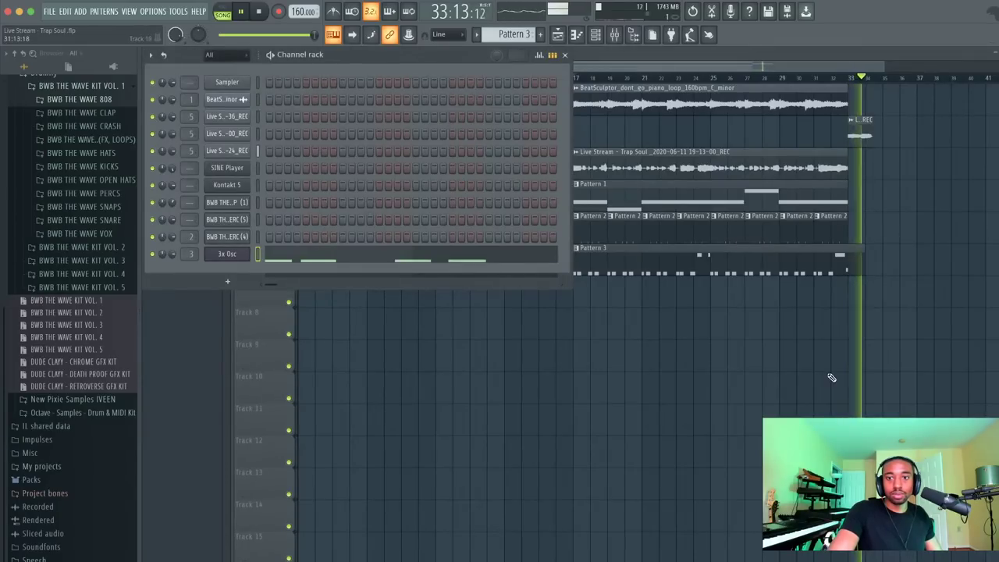
key(F6)
key(space)
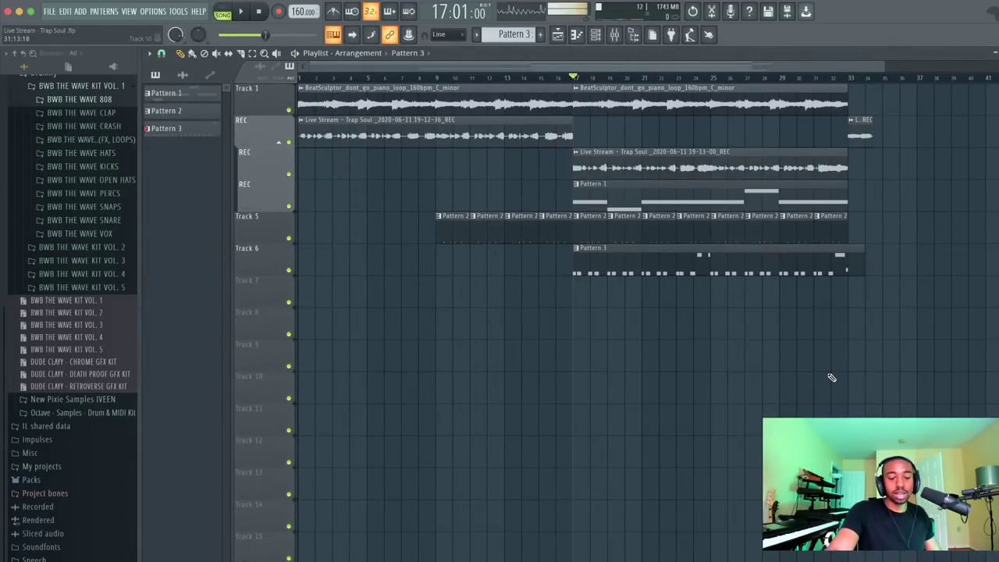
key(space)
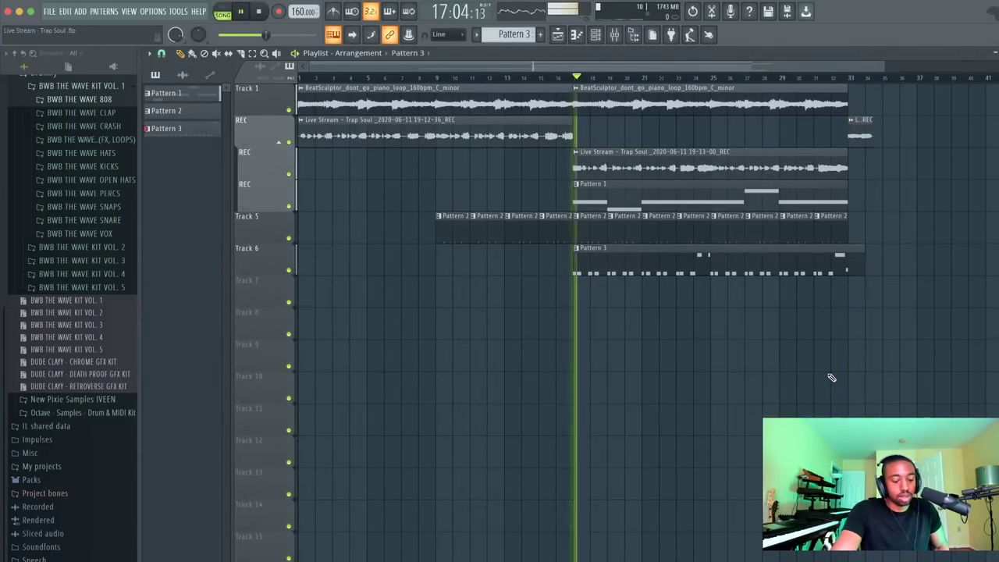
key(space)
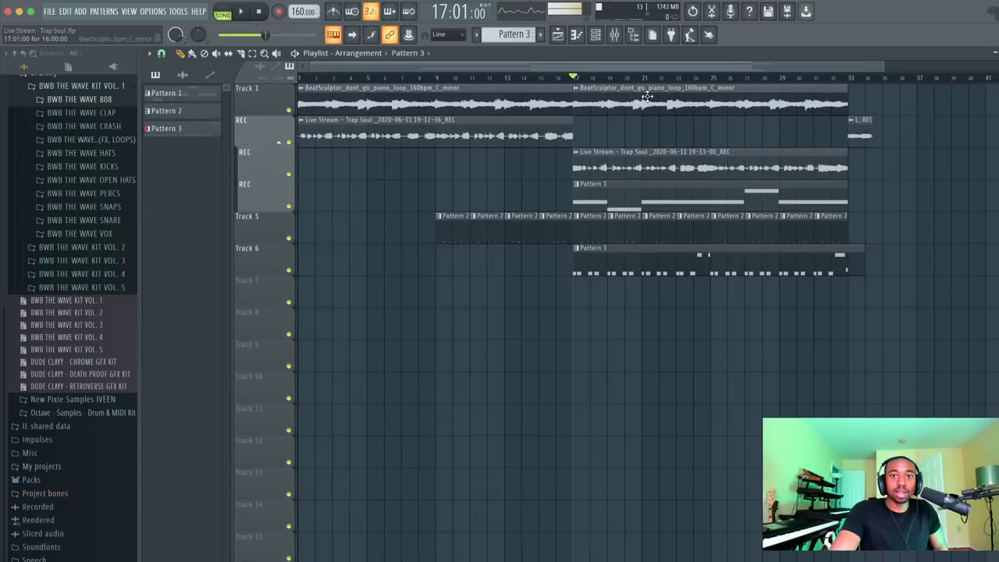
Lower the Insert 5 volume fader in the mixer while playing the song from bar 17
click(614, 35)
click(347, 228)
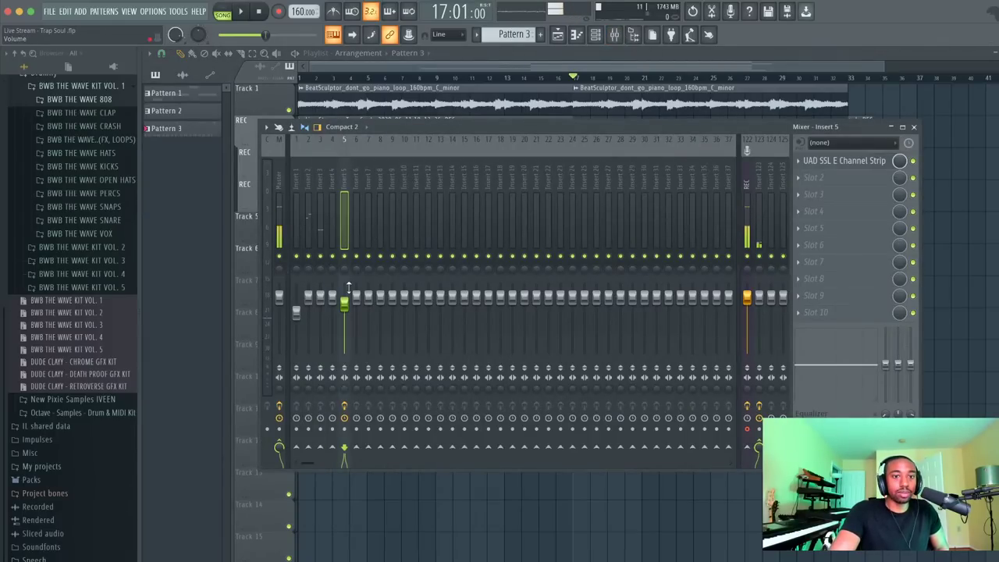
key(space)
drag(347, 301, 348, 311)
key(space)
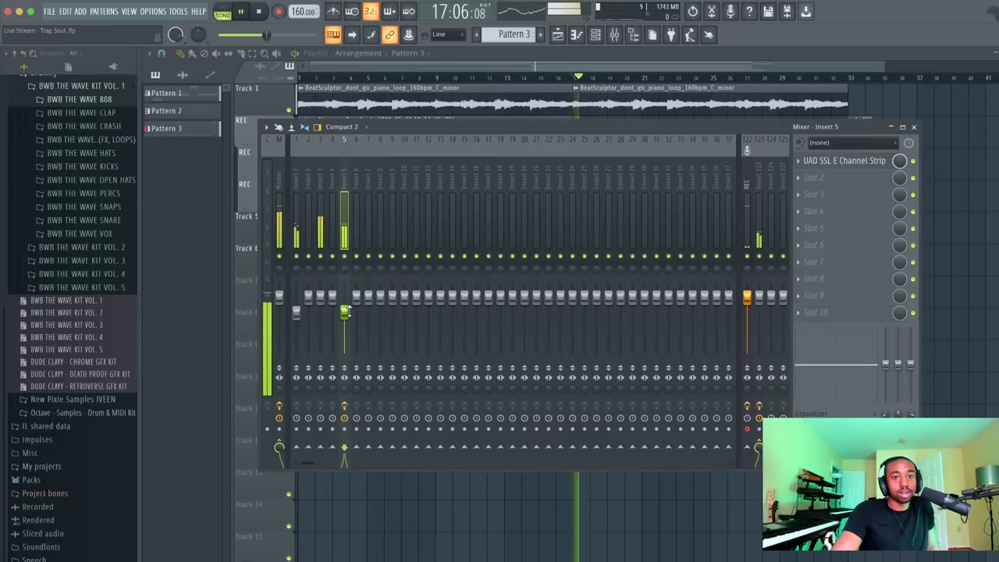
Transpose the 3x Osc notes of Pattern 3 down one octave, comparing both octaves during playback
click(595, 35)
click(340, 255)
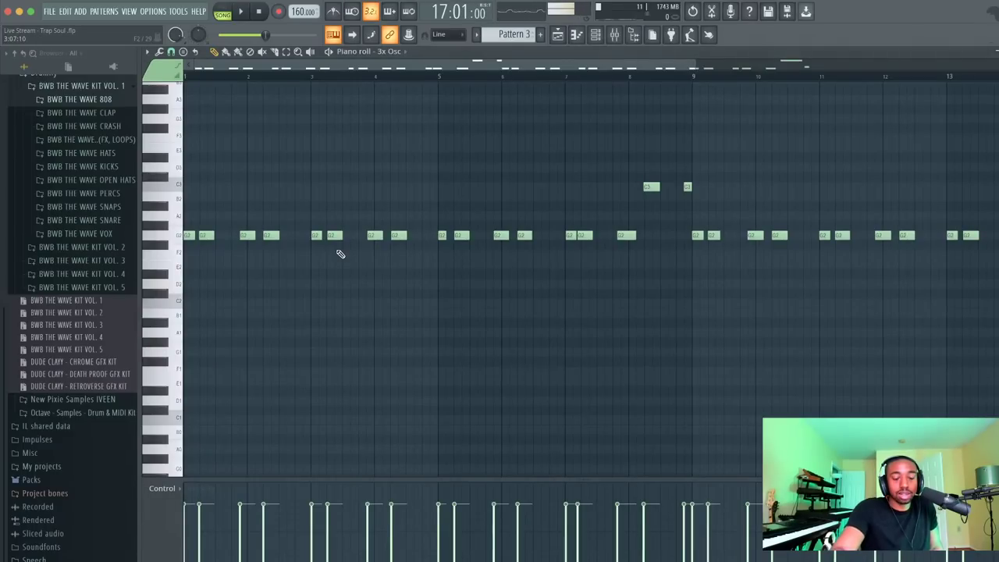
key(ctrl+Down)
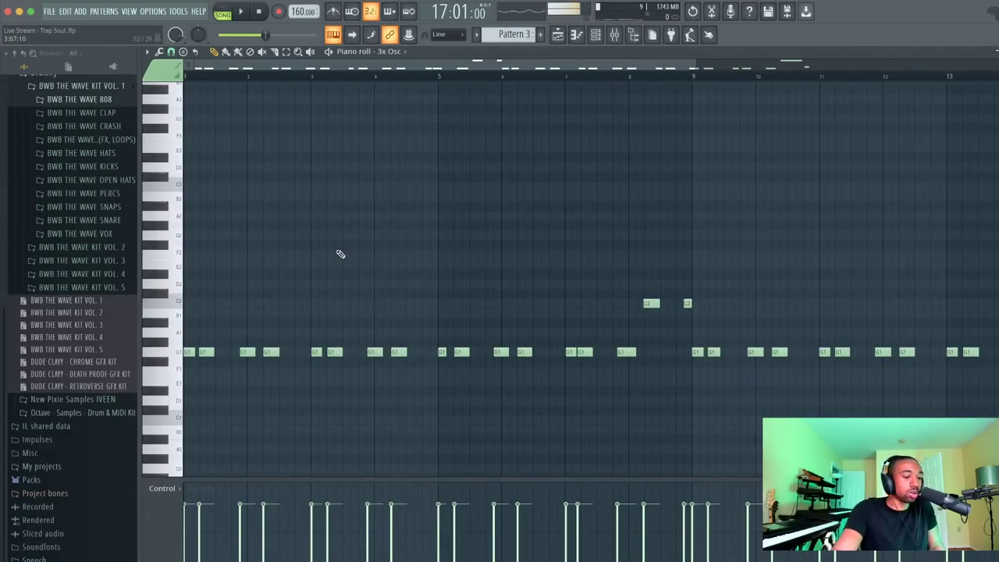
key(space)
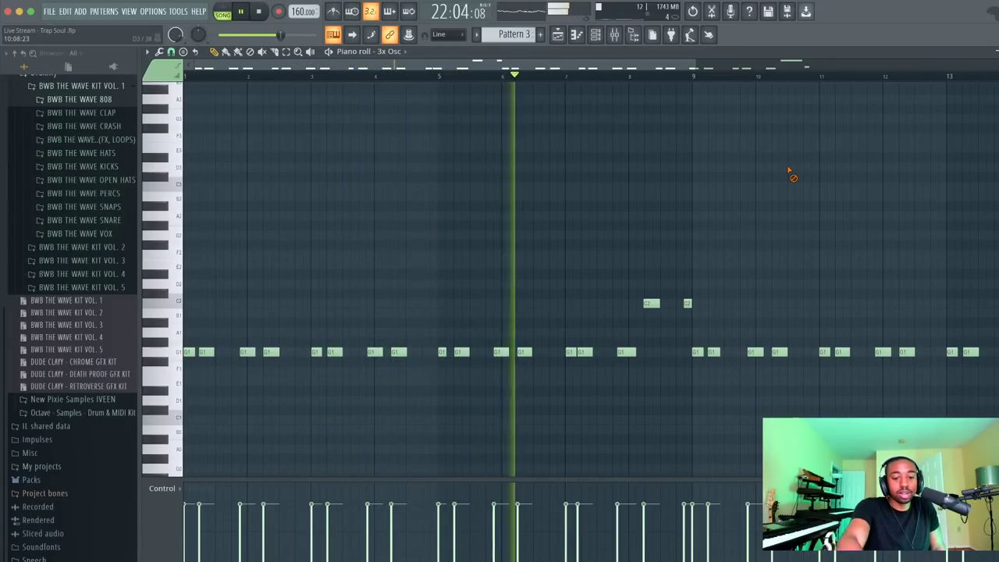
key(ctrl+Up)
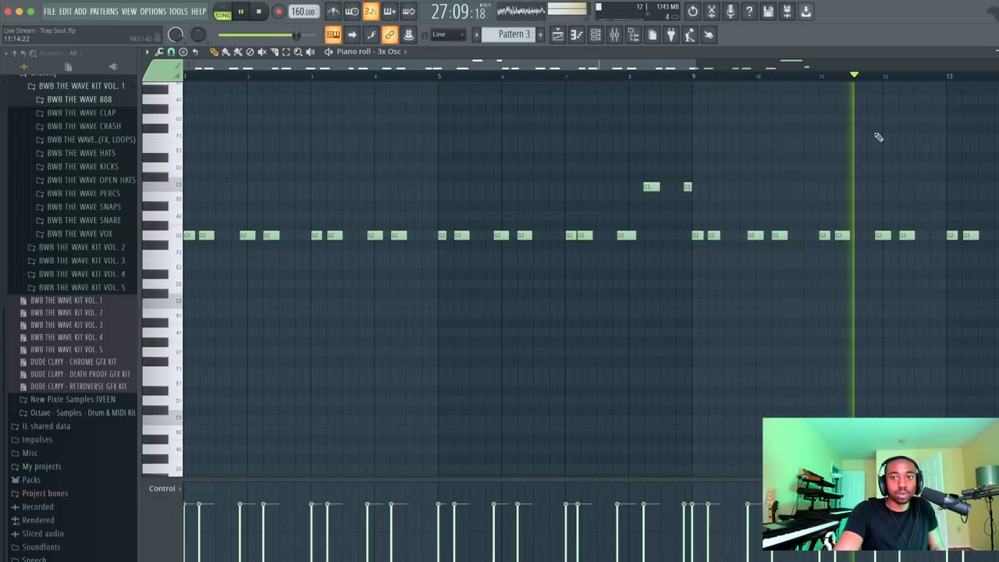
scroll(877, 138, down, 3)
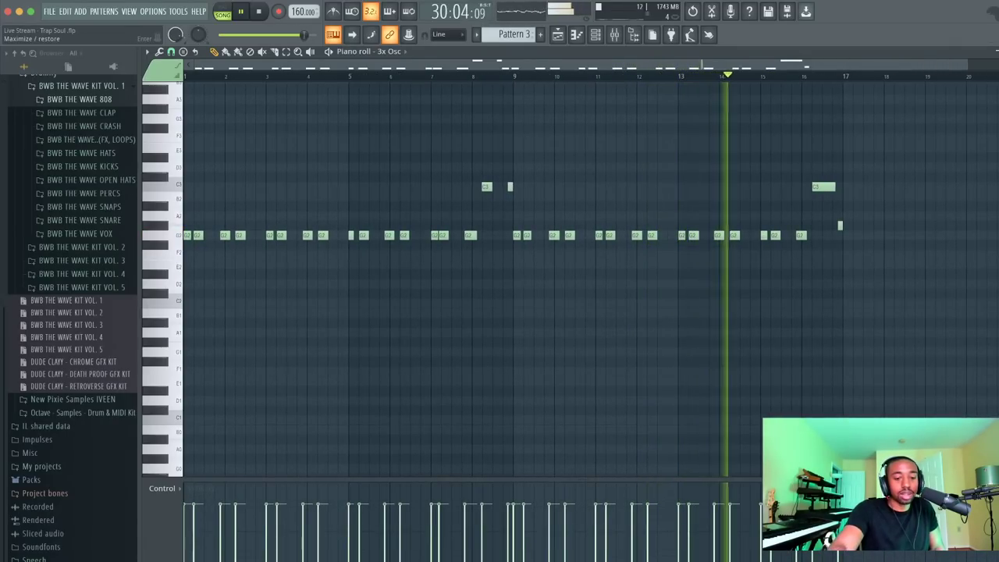
key(ctrl+Down)
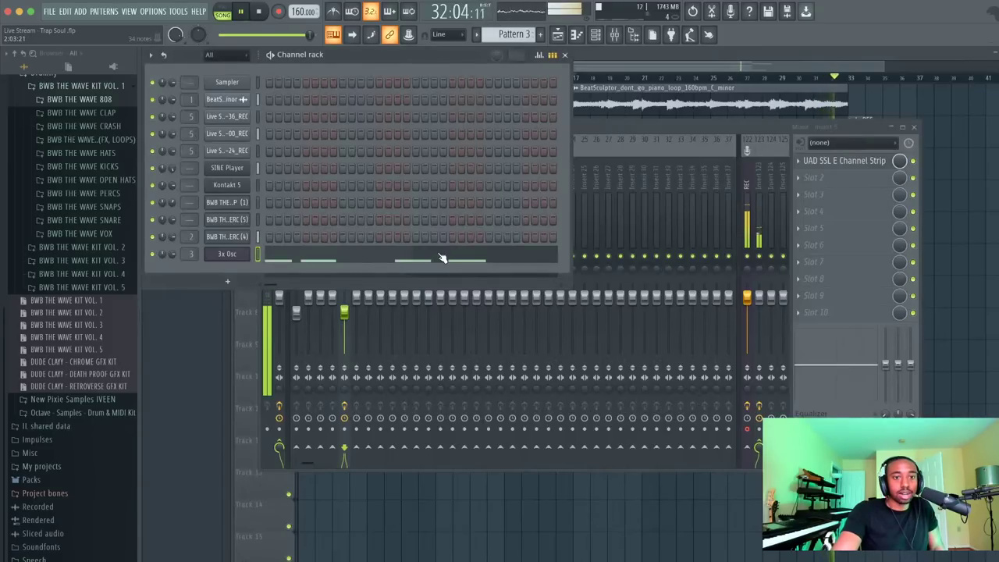
Stop playback and load Fruity Parametric EQ 2 in the first effect slot of mixer Insert 3
click(598, 124)
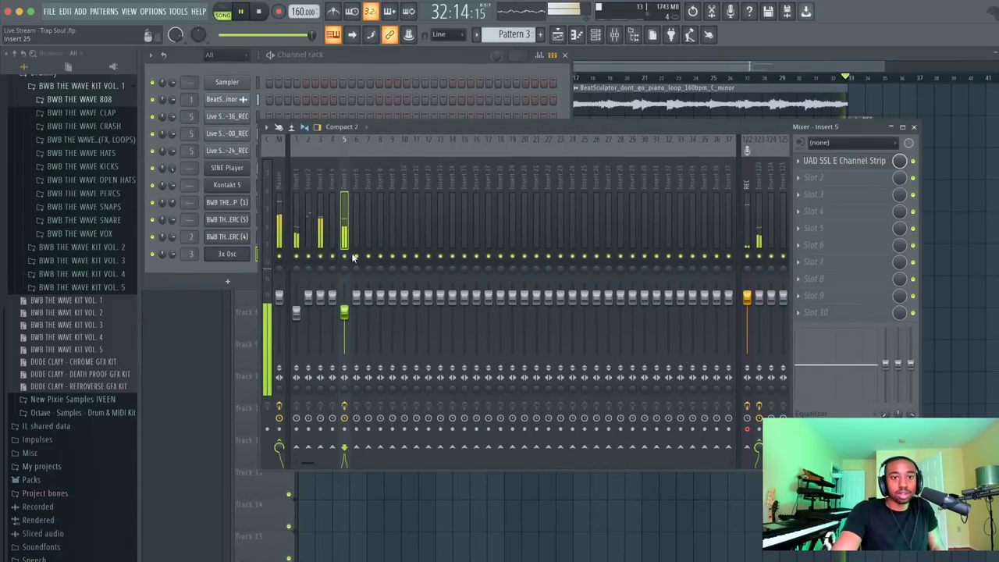
key(space)
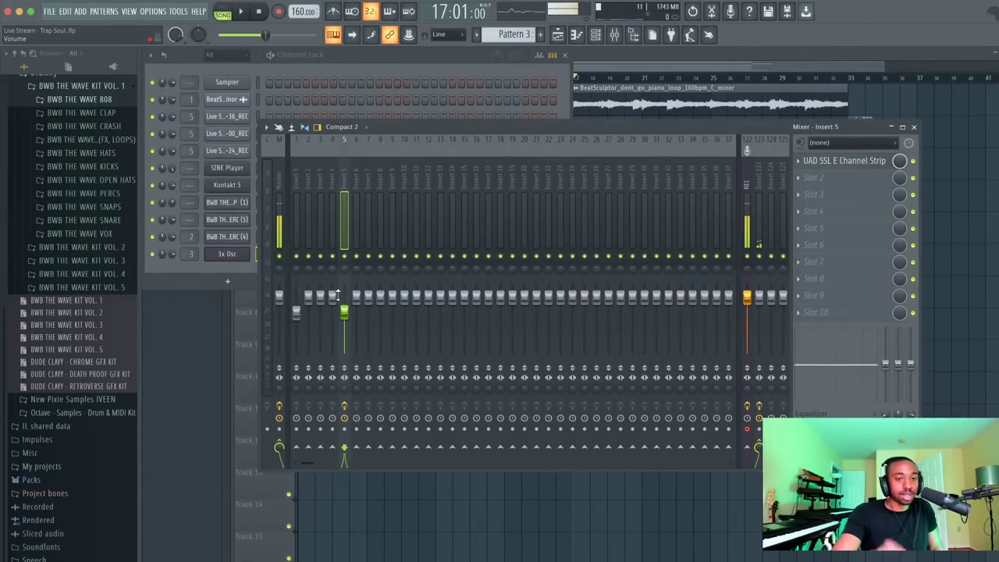
click(322, 204)
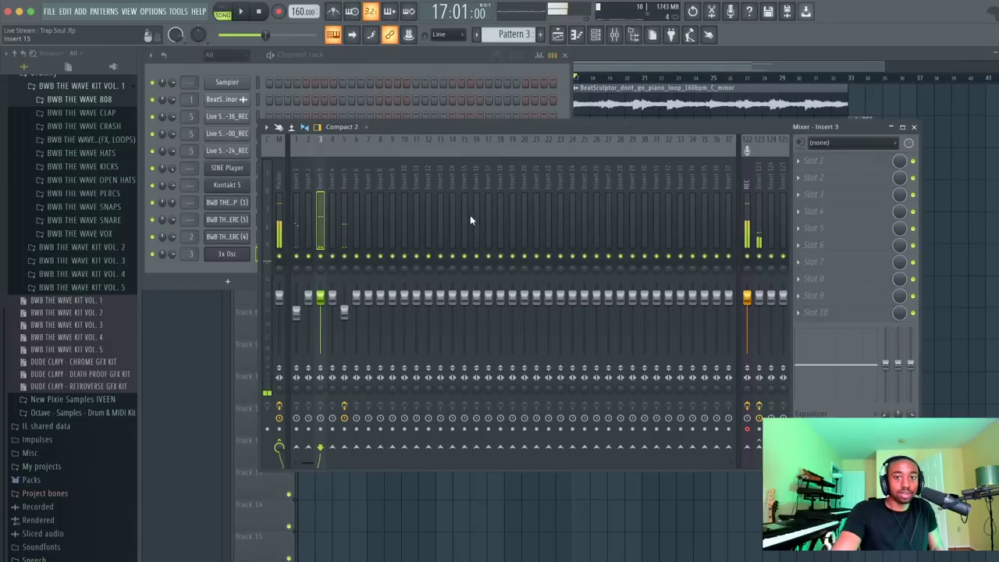
click(804, 166)
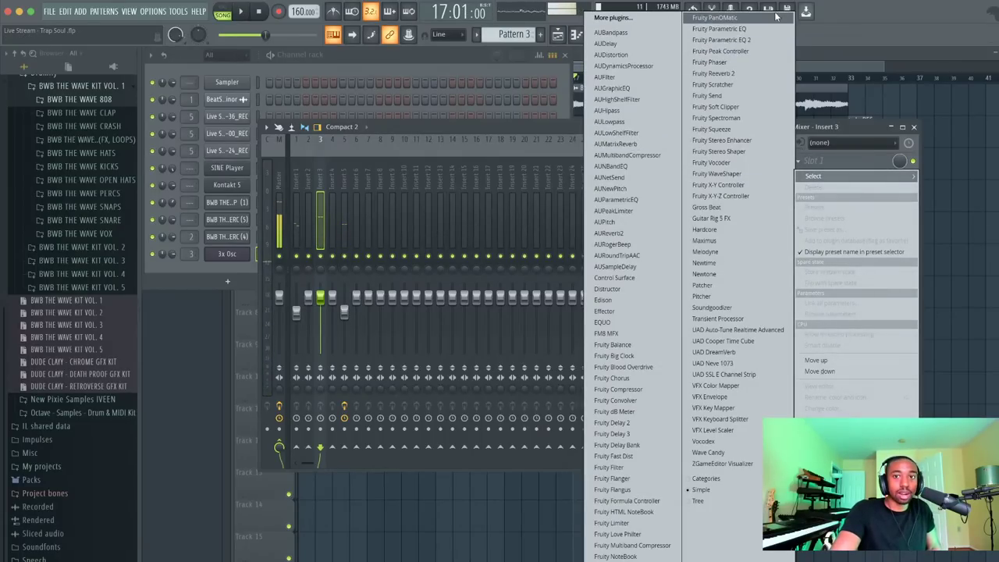
click(763, 40)
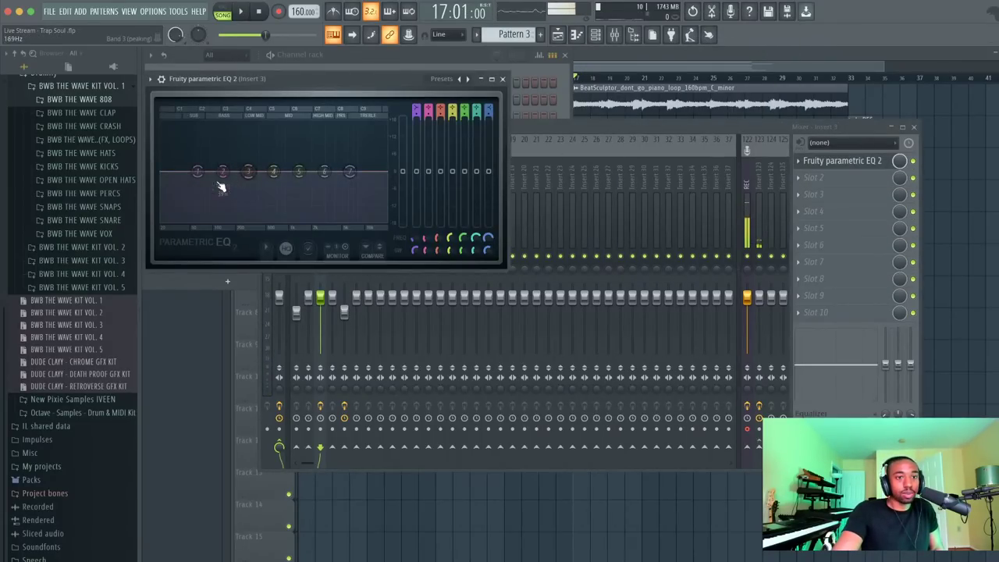
Try a low-frequency cut with band 1 of the Insert 3 equaliser during playback and reset the band
drag(223, 171, 183, 216)
key(space)
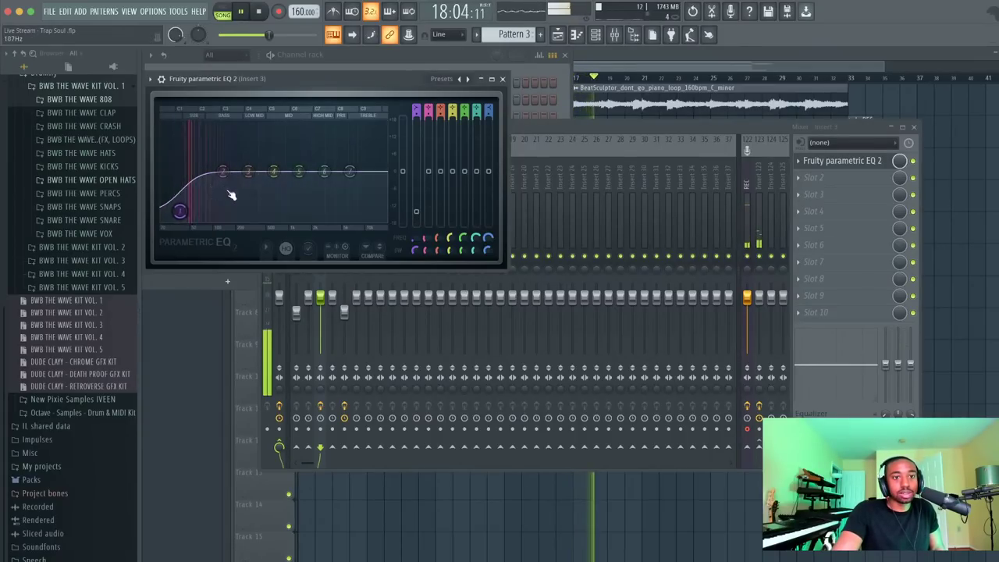
key(space)
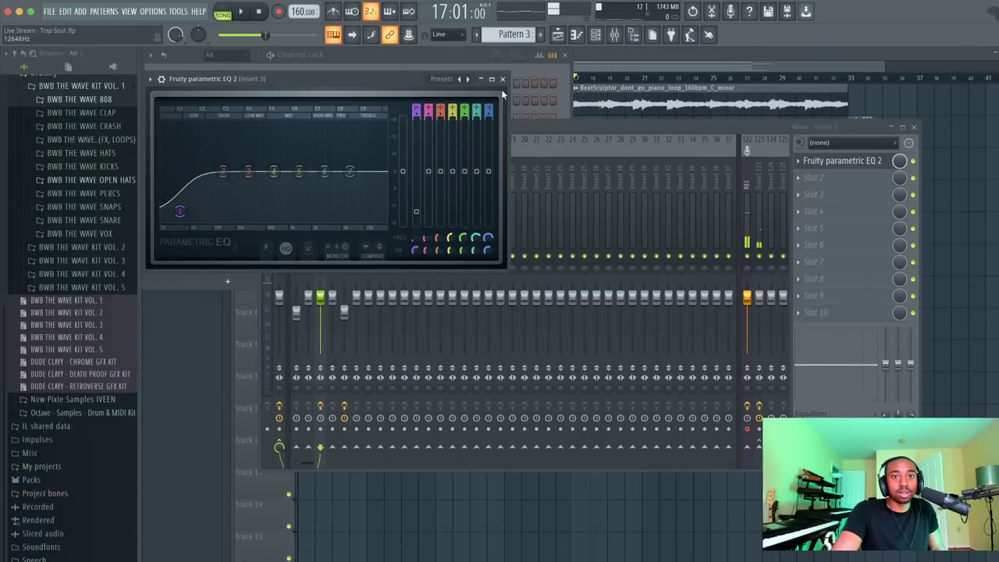
right_click(181, 210)
click(193, 228)
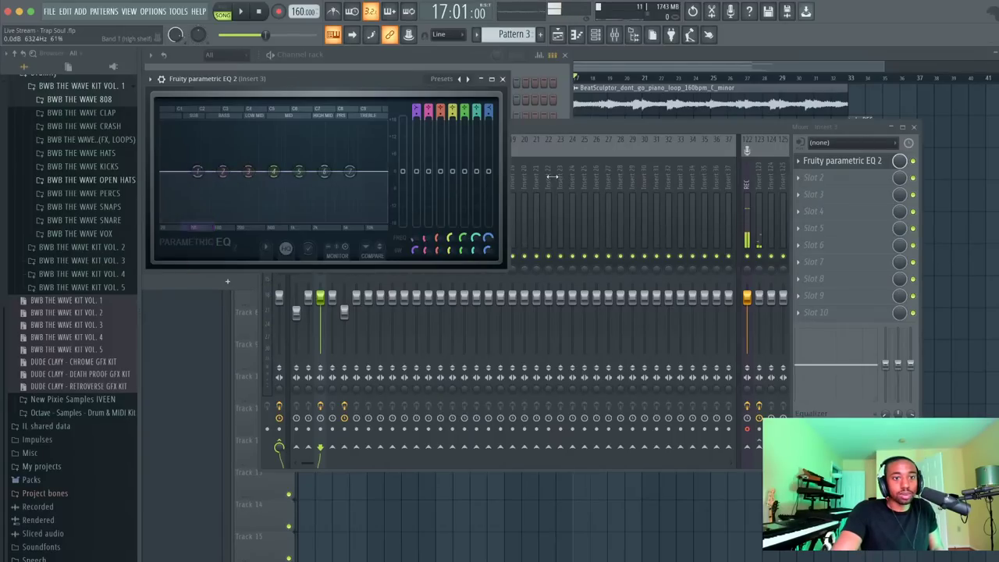
Open the UAD SSL E Channel Strip on Insert 5 and set its high-pass filter to 168 Hz during playback
click(406, 195)
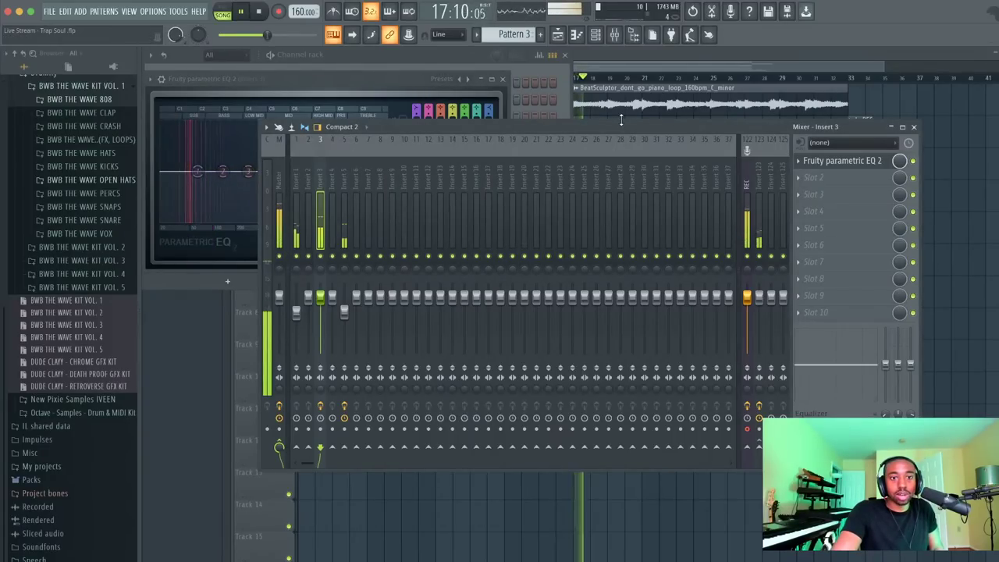
click(341, 177)
key(space)
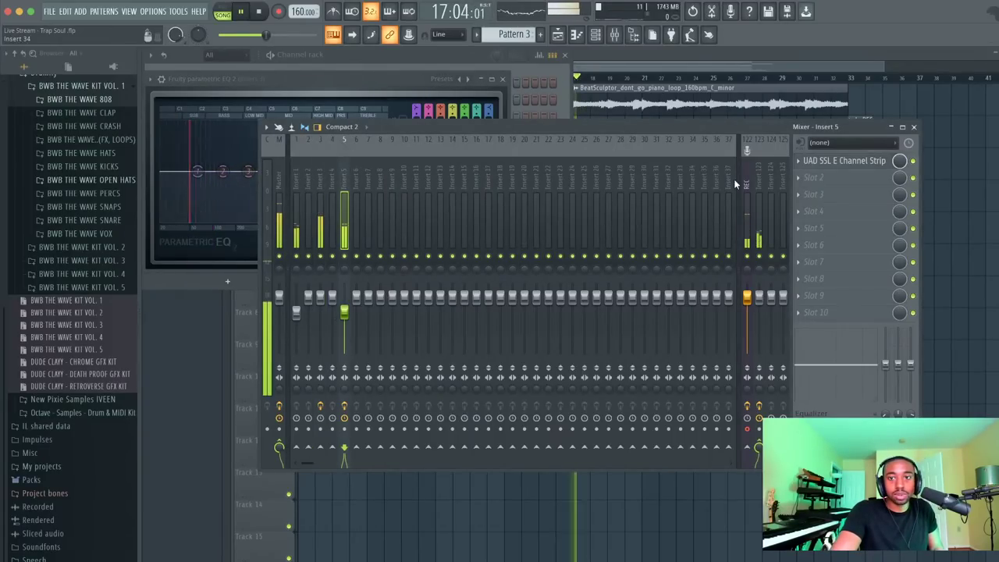
click(825, 169)
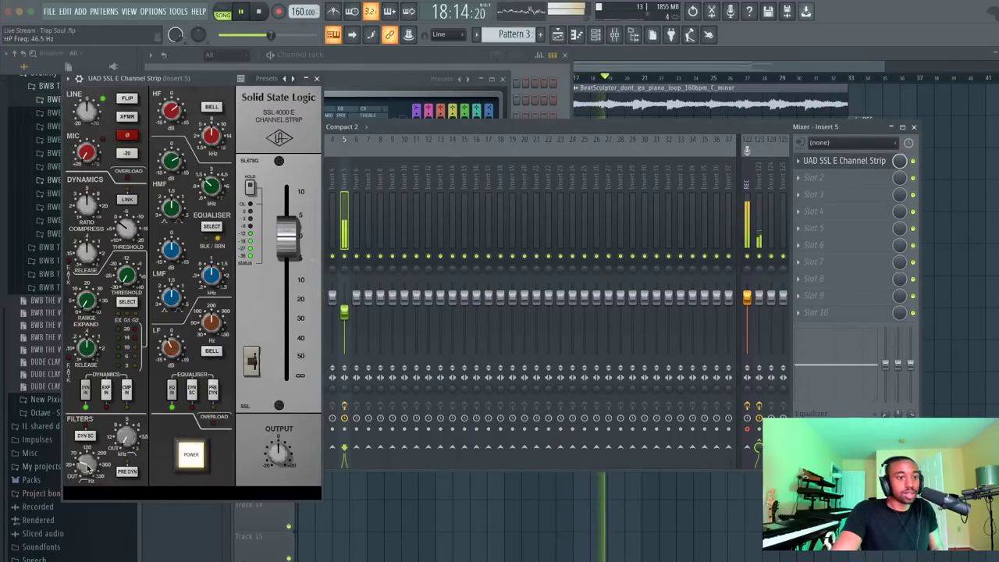
drag(89, 456, 88, 442)
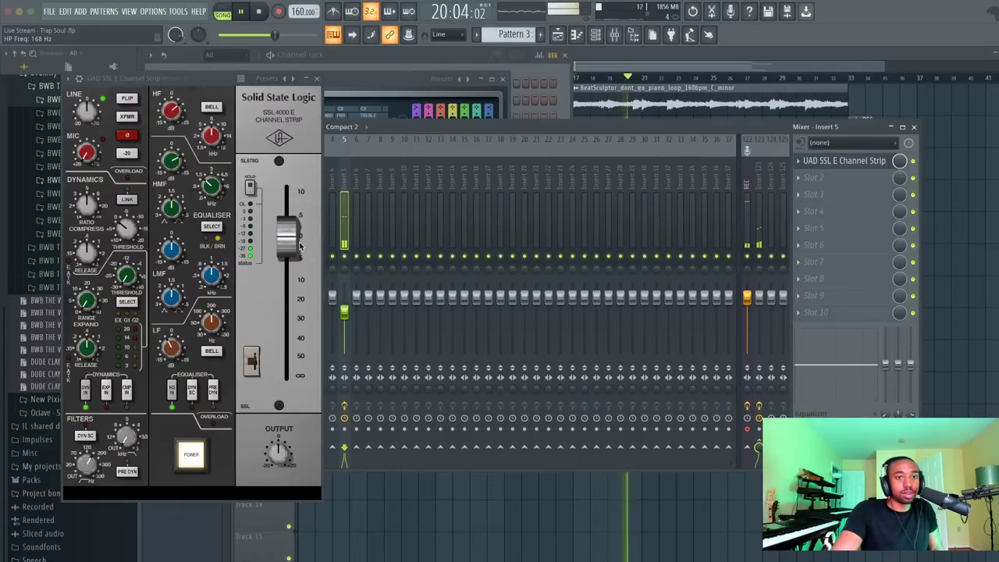
Raise the channel strip's fader and output level, and adjust its compressor ratio and threshold
drag(297, 235, 297, 223)
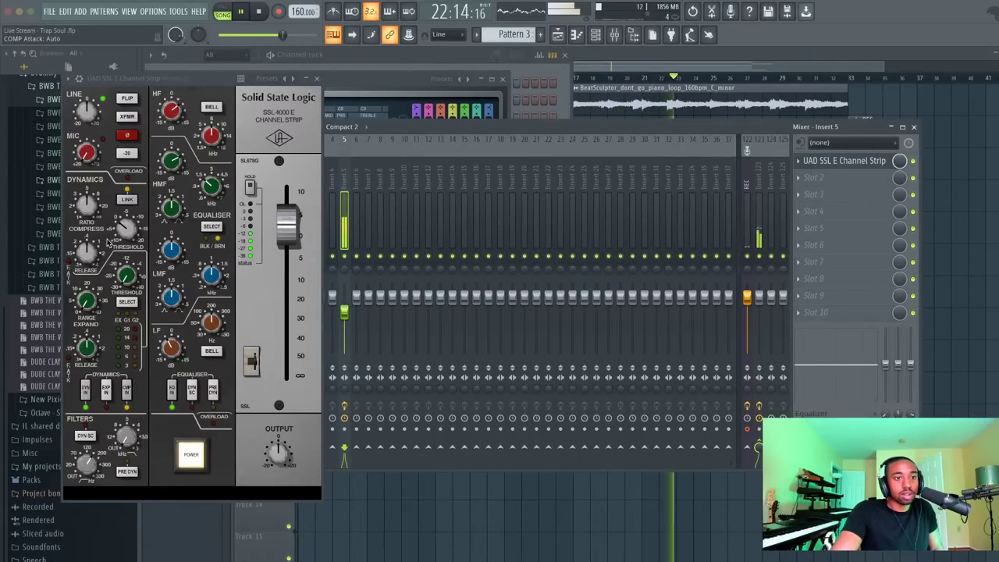
drag(86, 202, 77, 232)
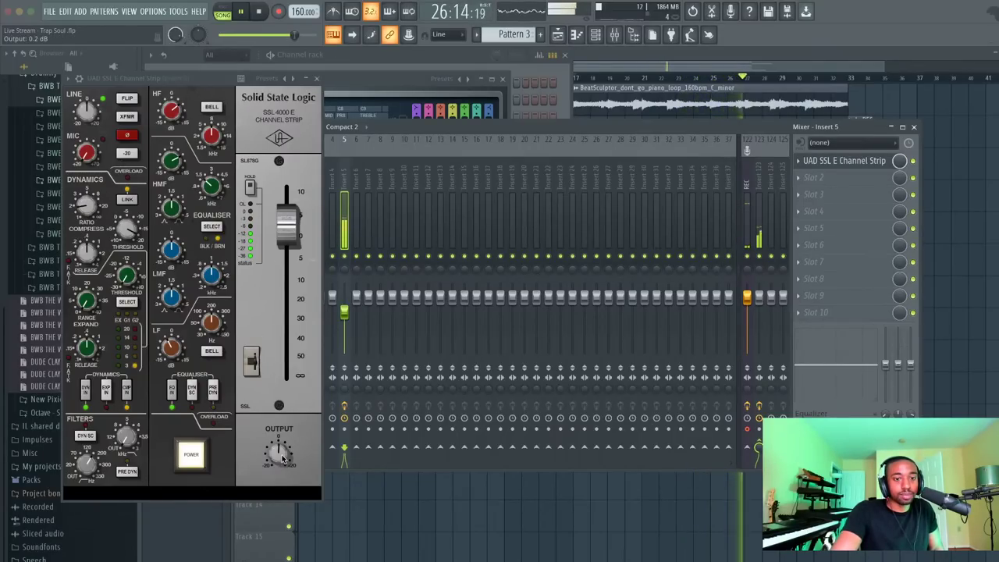
drag(281, 439, 276, 442)
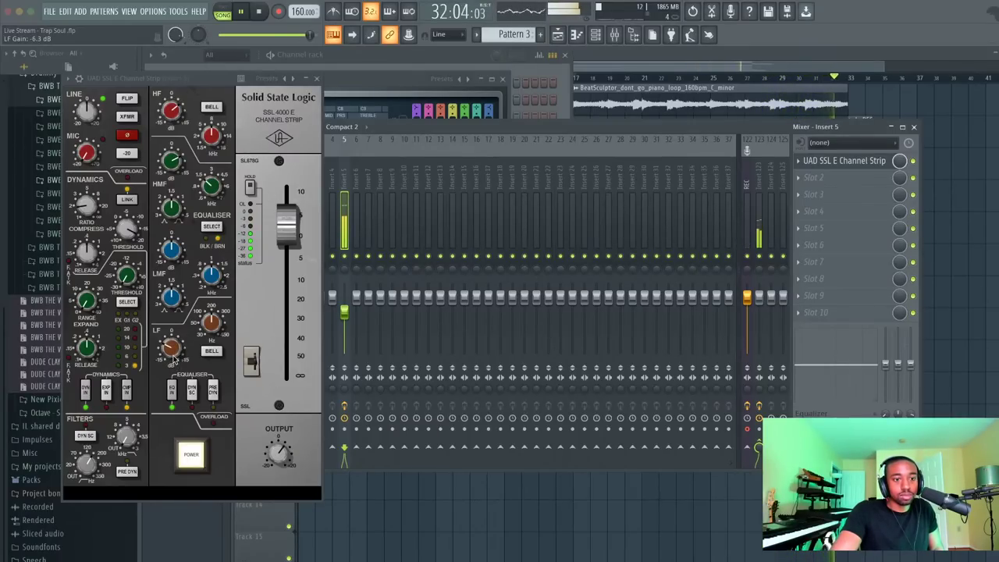
key(space)
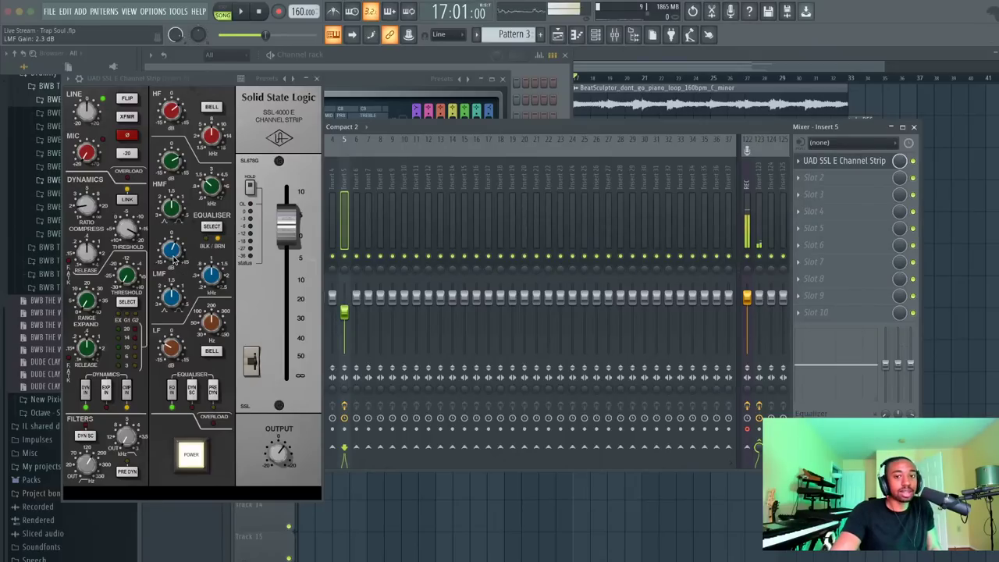
Tune the channel strip's LMF band frequency during playback, setting its Q to 2.37 and its gain to -3.3 dB
key(space)
drag(173, 260, 174, 242)
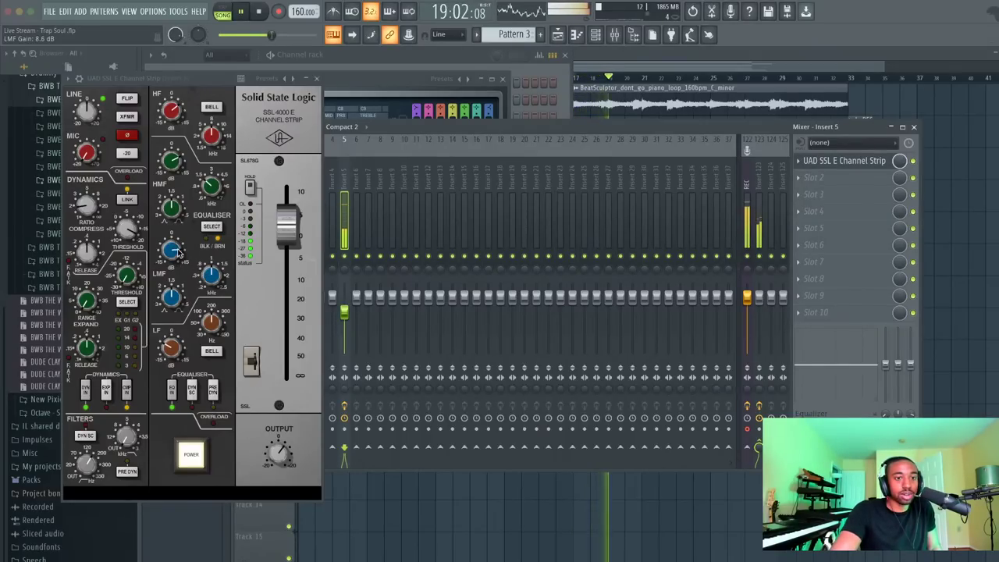
drag(211, 275, 198, 300)
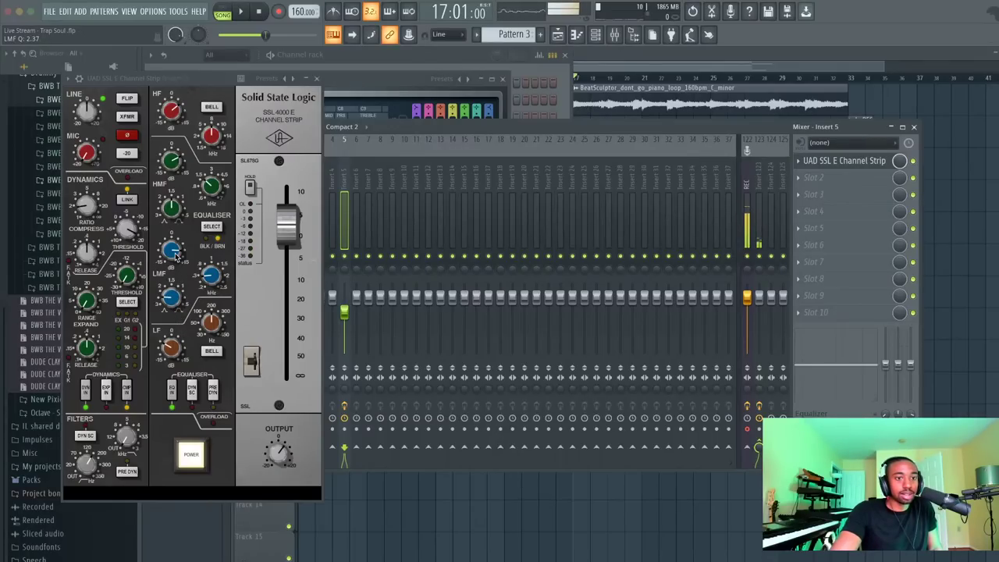
key(space)
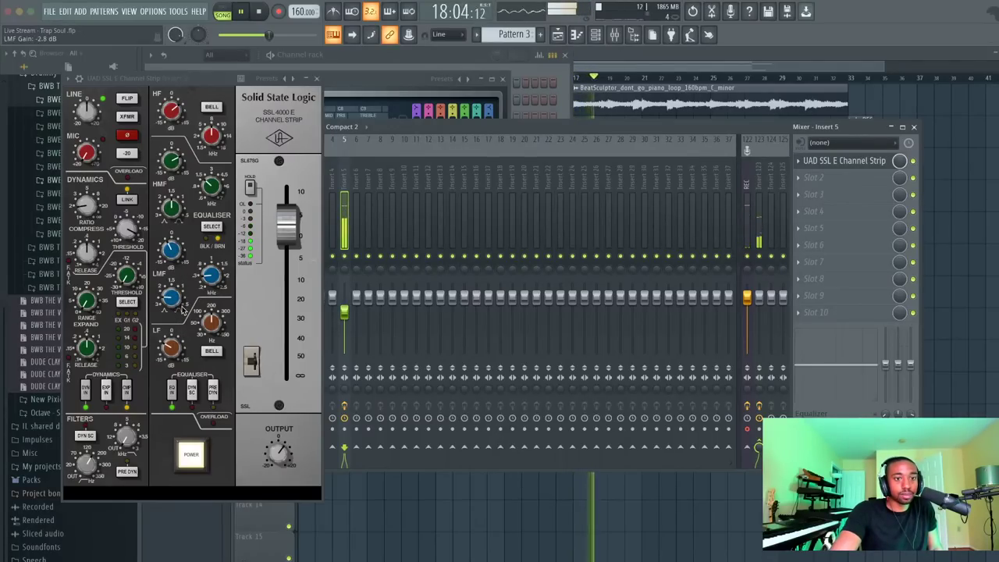
scroll(184, 311, down, 1)
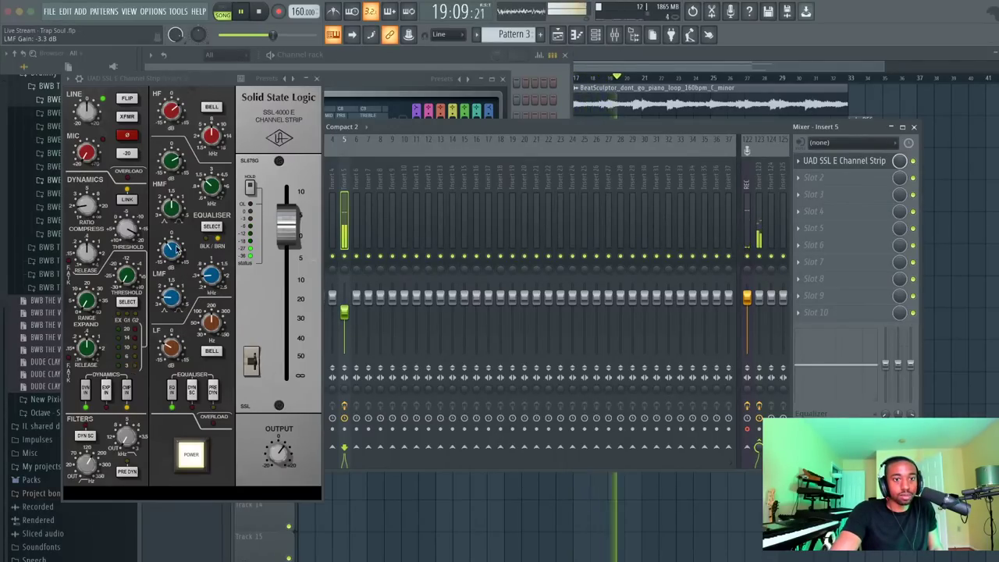
key(space)
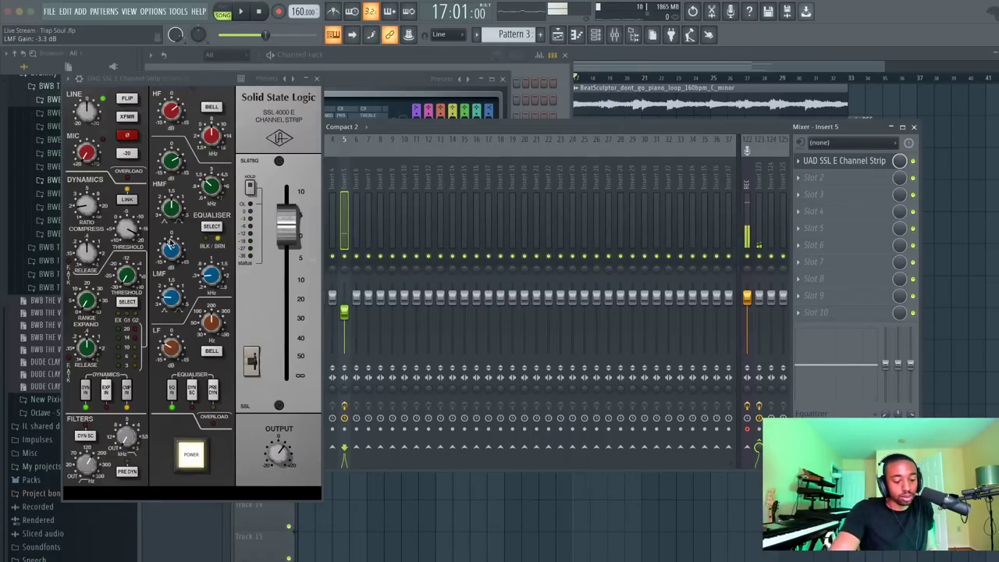
Bring the channel rack to the front and audition the arrangement from bar 17
key(space)
key(space)
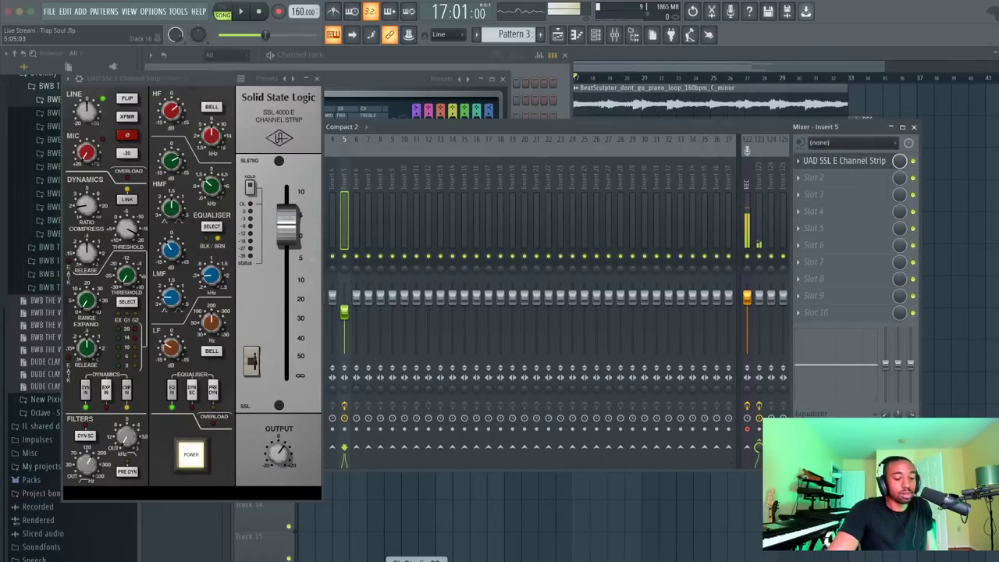
click(422, 60)
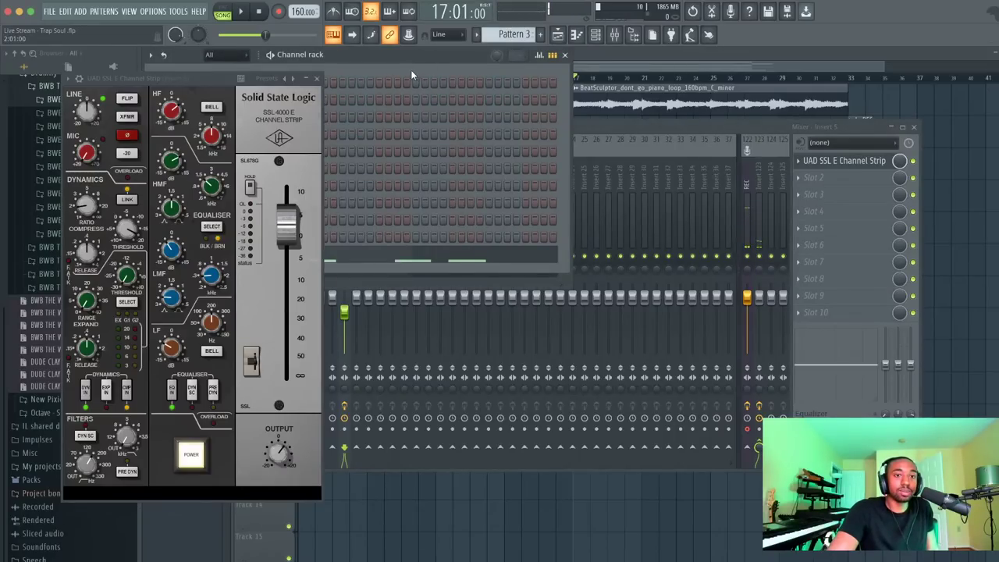
click(372, 61)
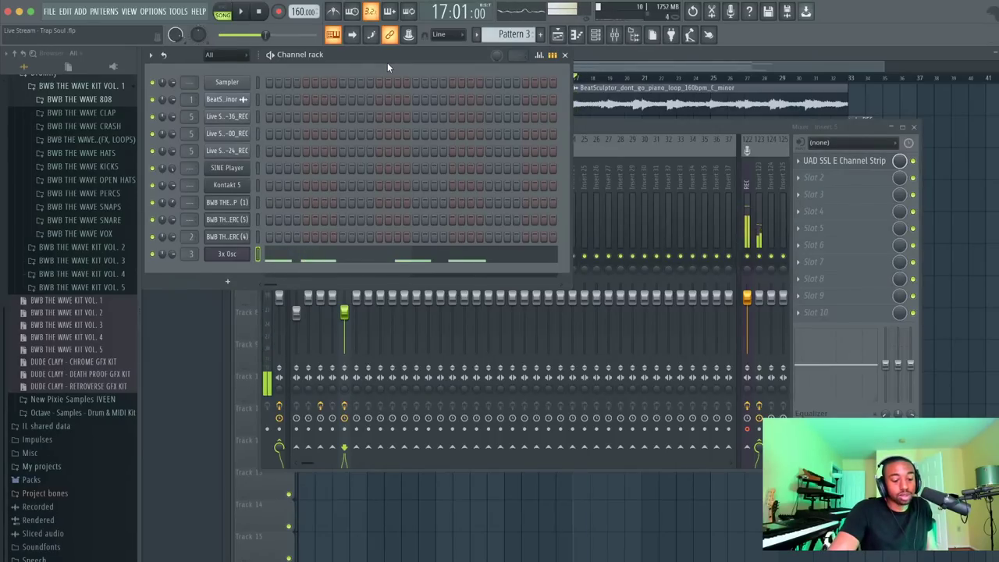
key(space)
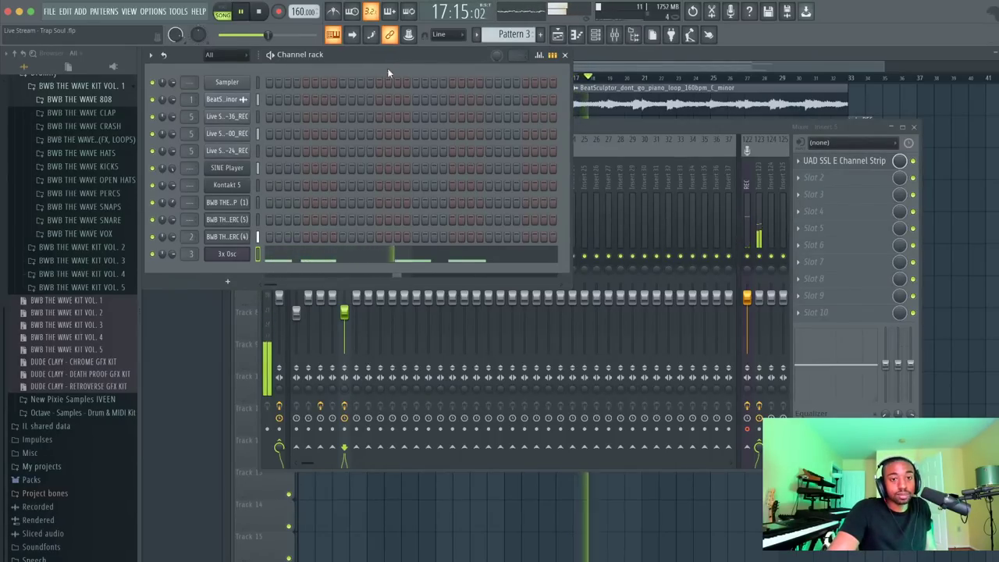
key(space)
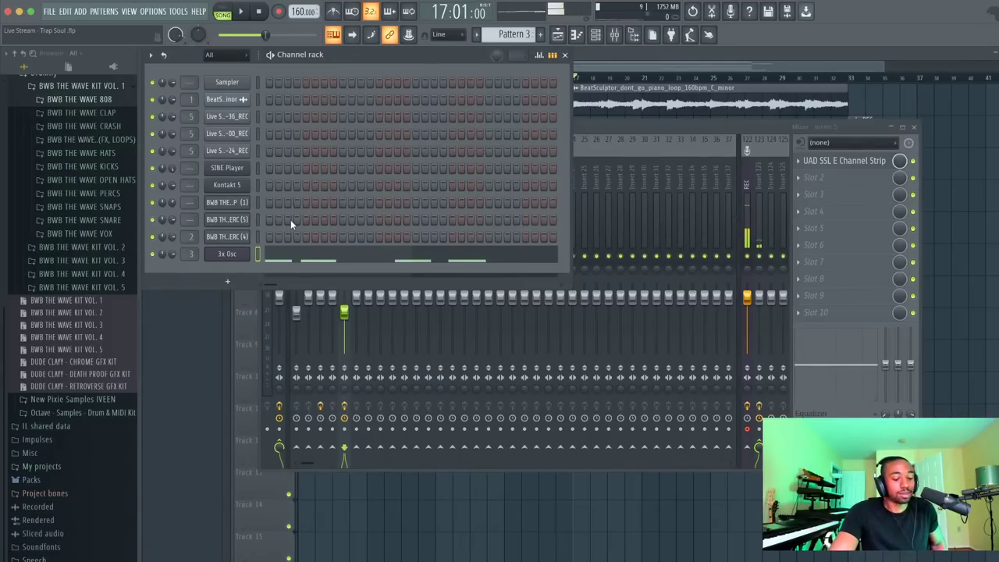
key(space)
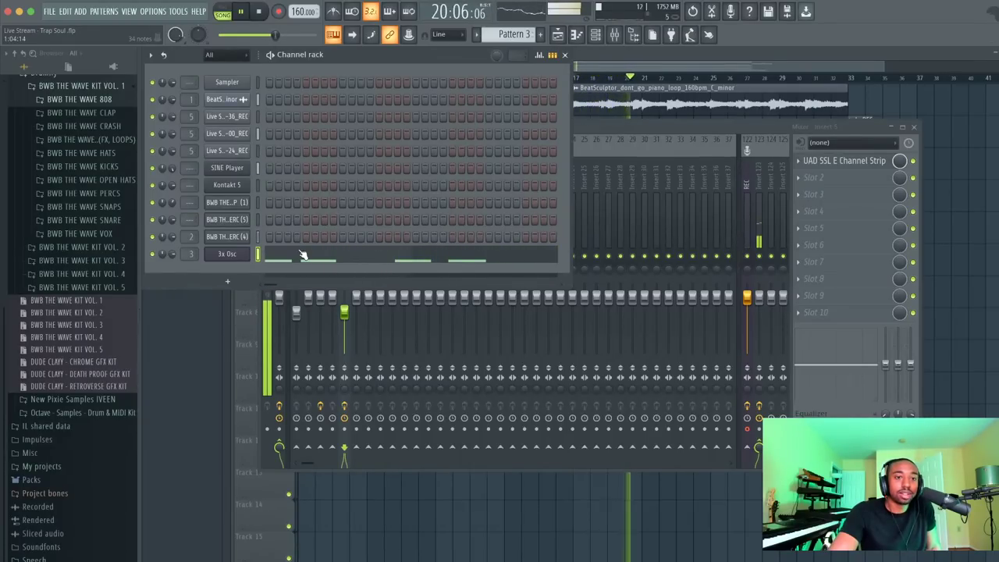
View the 3x Osc notes of Pattern 3 in the piano roll and replay the section from bar 17
click(408, 254)
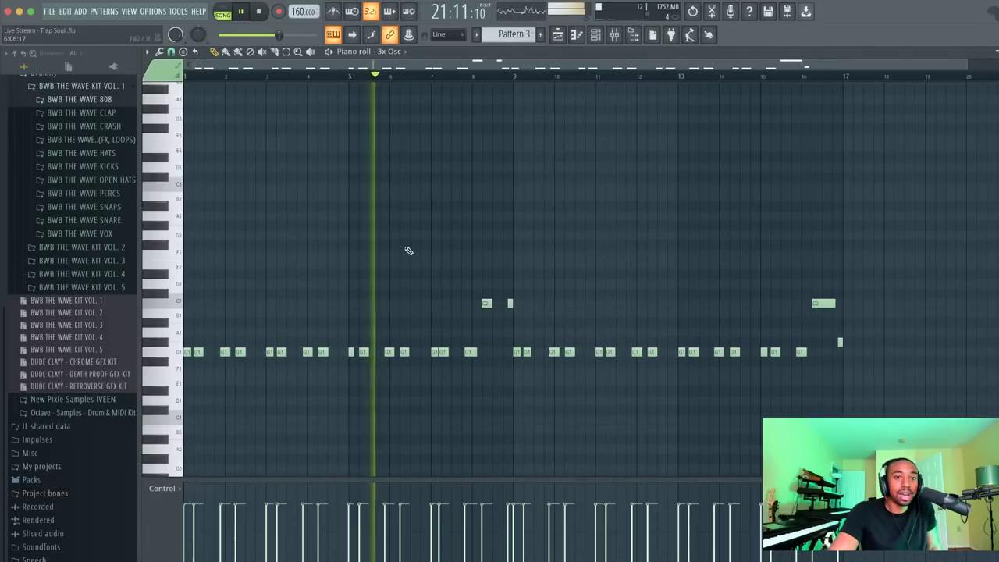
key(space)
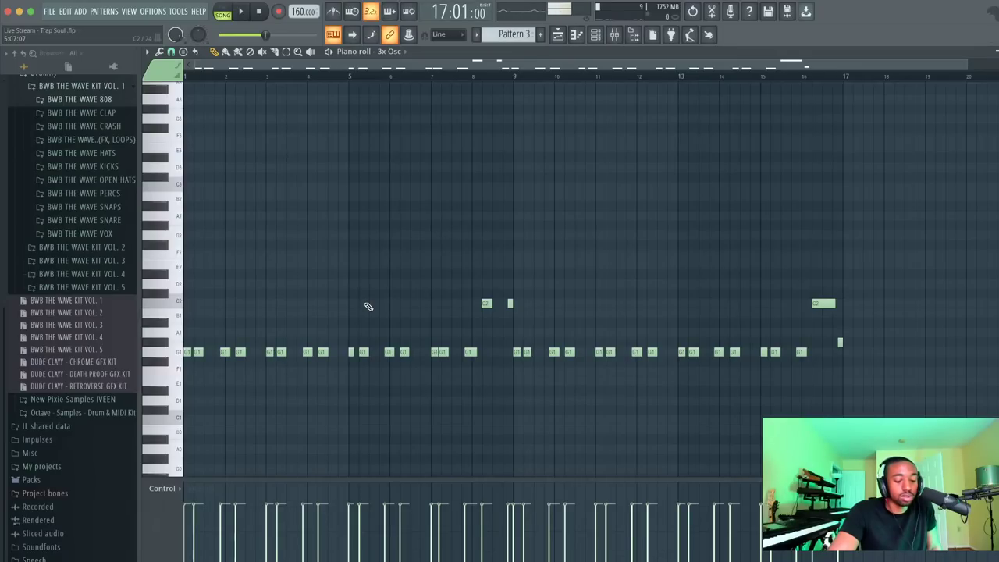
key(space)
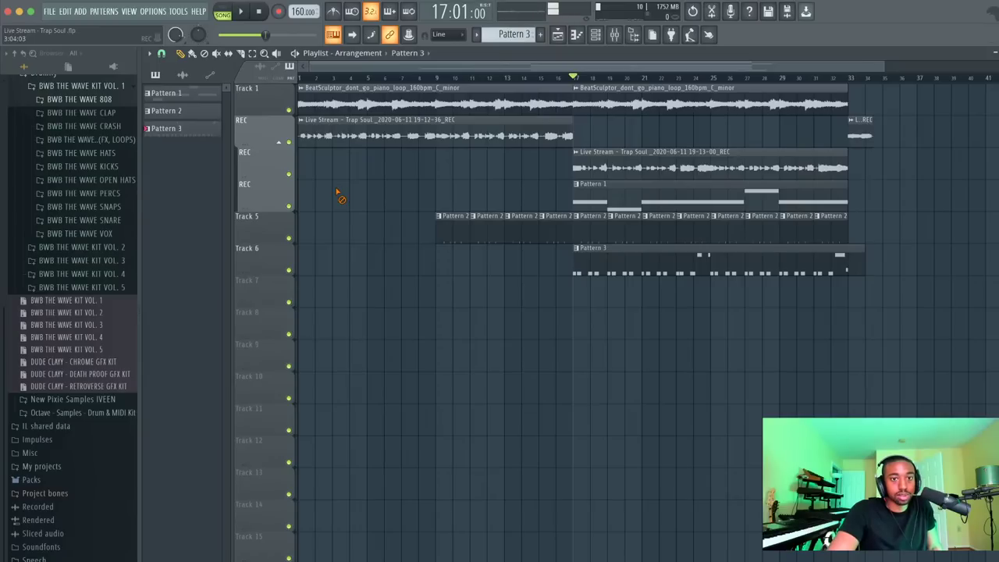
key(space)
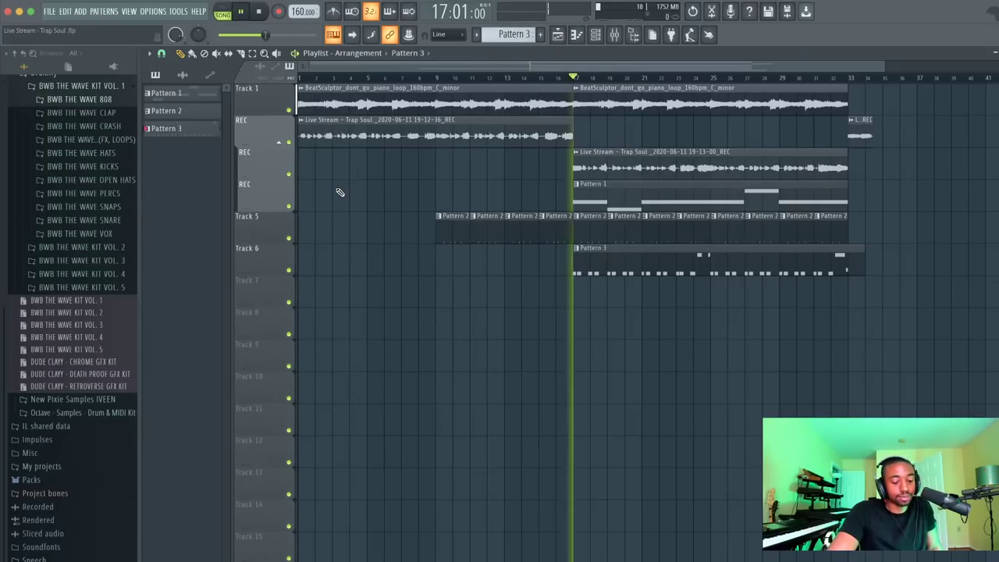
key(space)
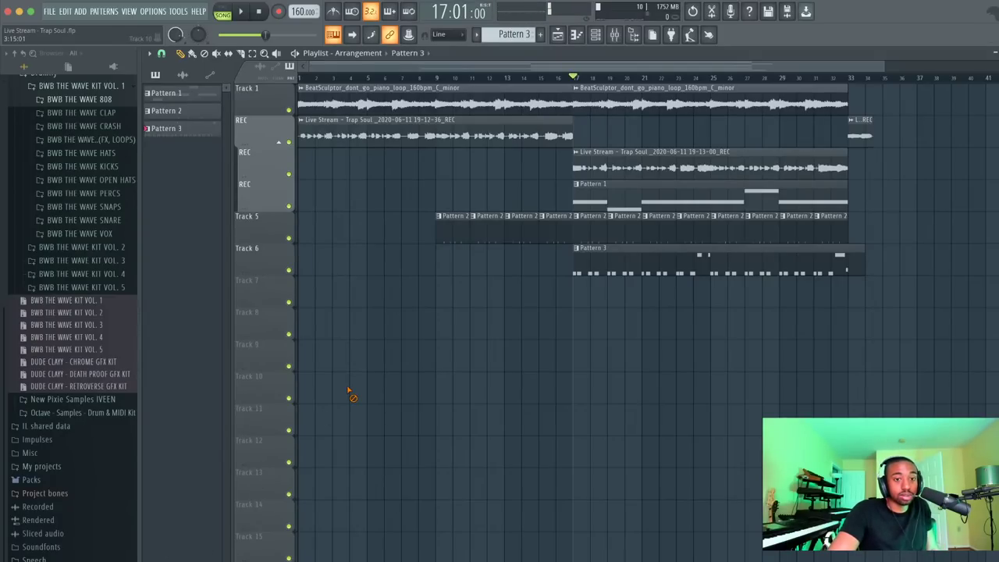
Hide the browser to widen the playlist and play the song from its beginning
click(633, 34)
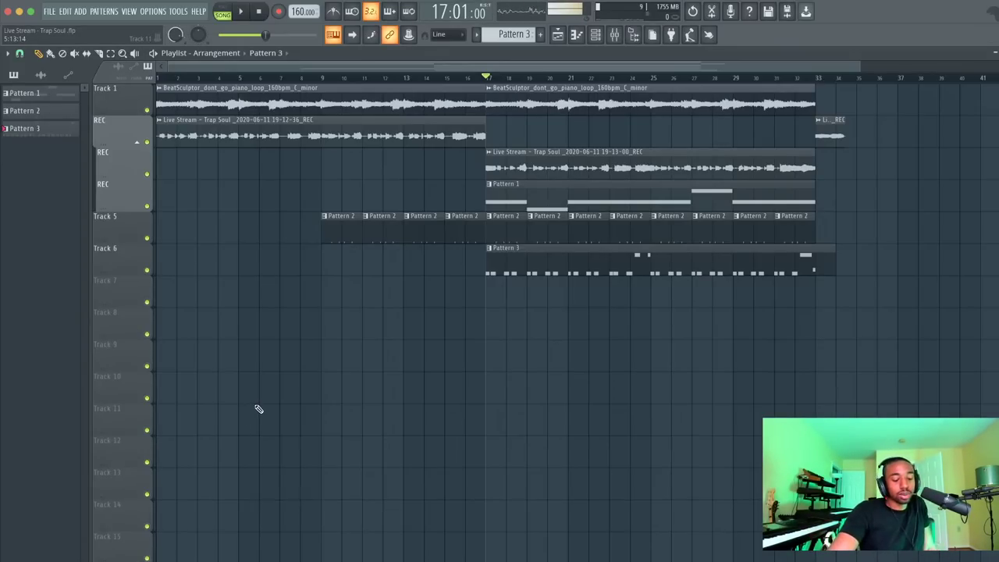
key(space)
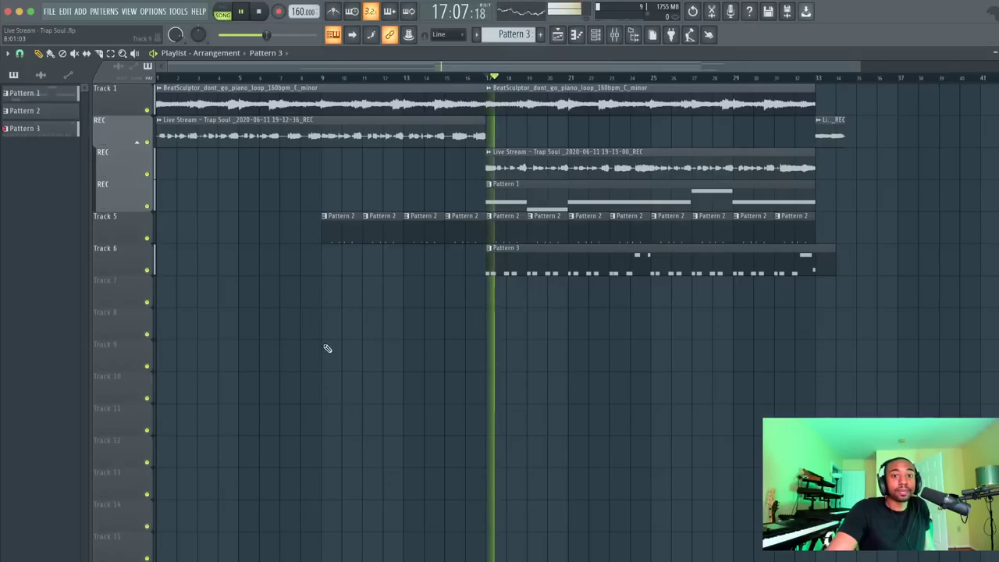
drag(285, 33, 220, 34)
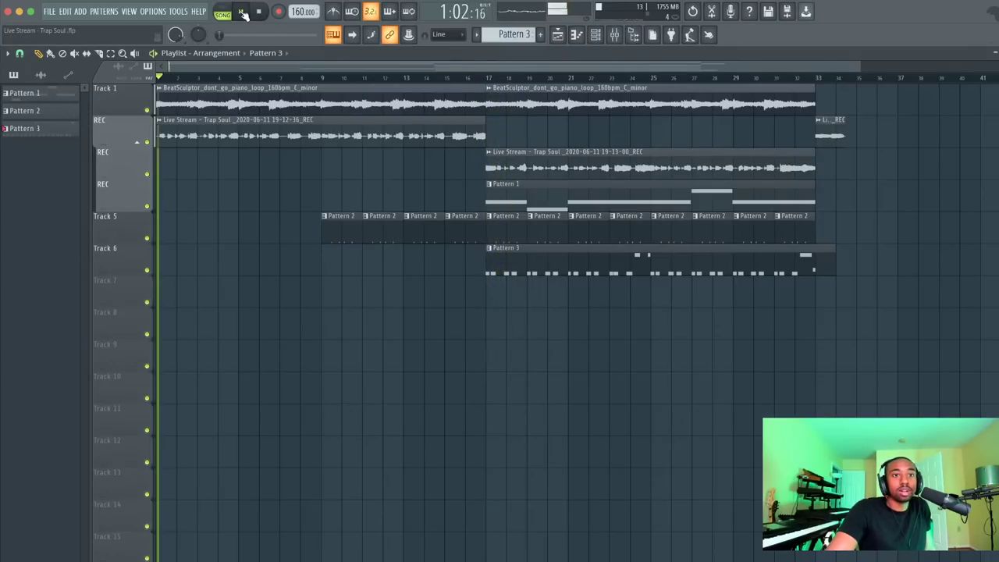
Load the HALL Cathedral preset from 7-Halls and Spaces into the UAD DreamVerb on mixer Insert 123
click(615, 39)
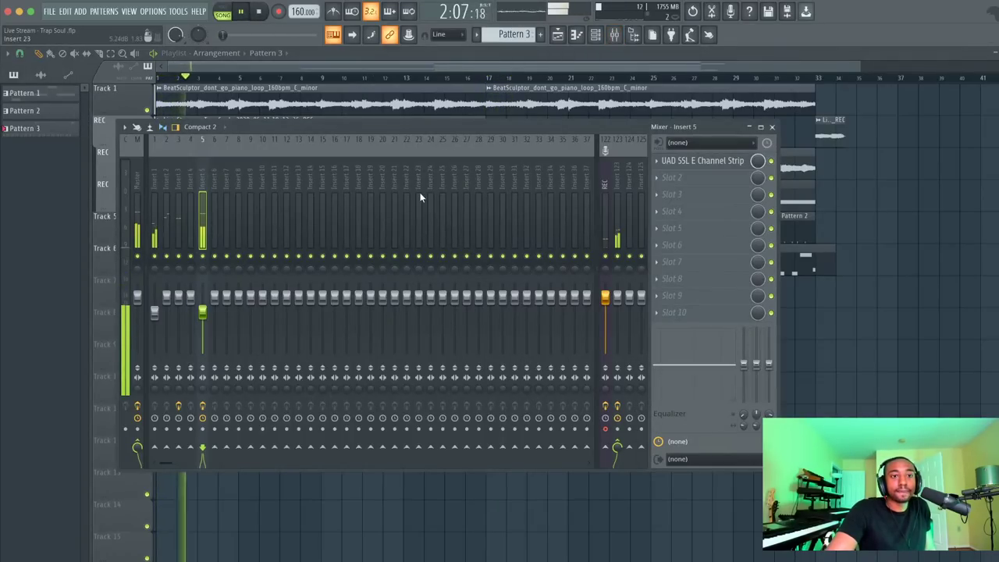
click(610, 186)
click(697, 163)
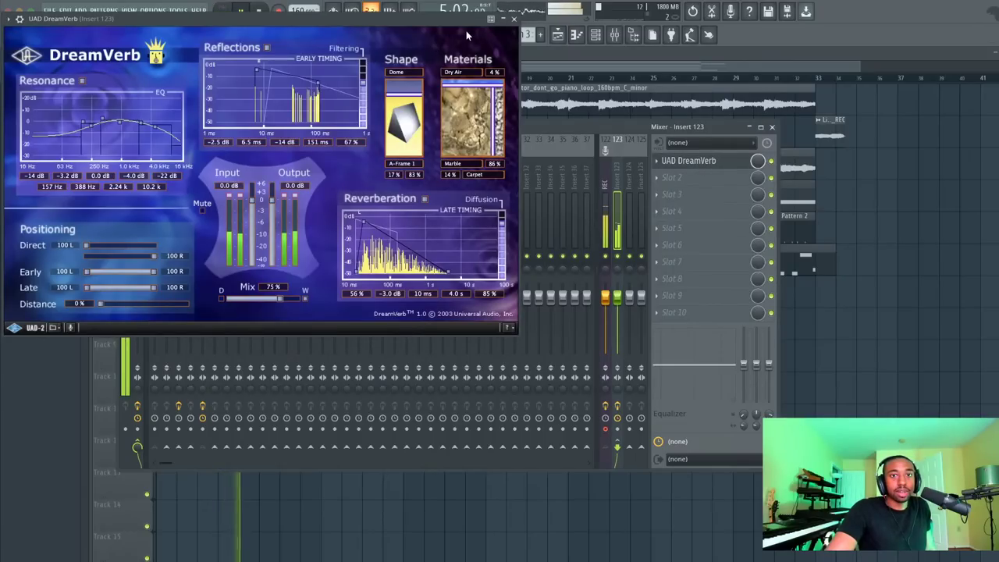
click(55, 327)
click(64, 341)
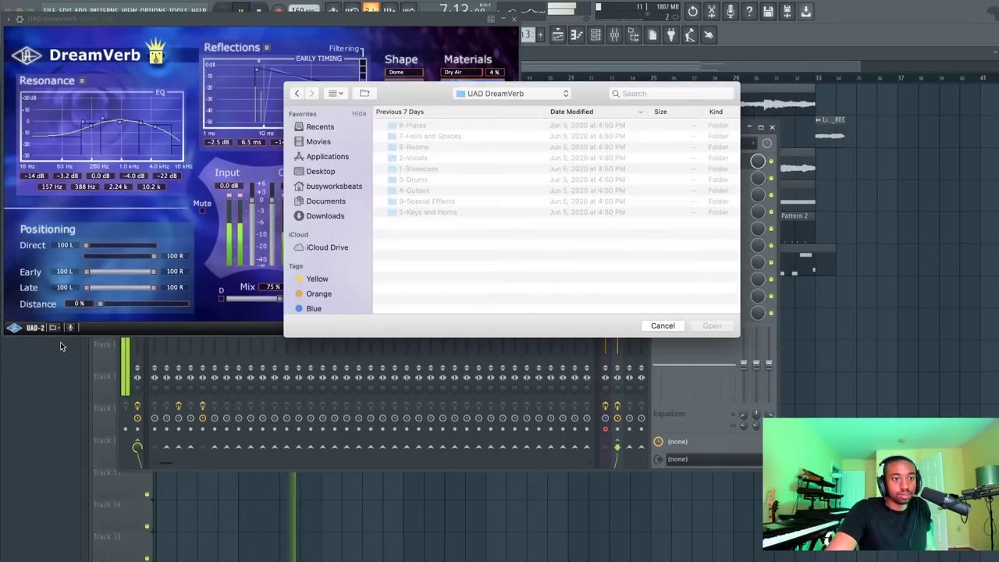
double_click(441, 137)
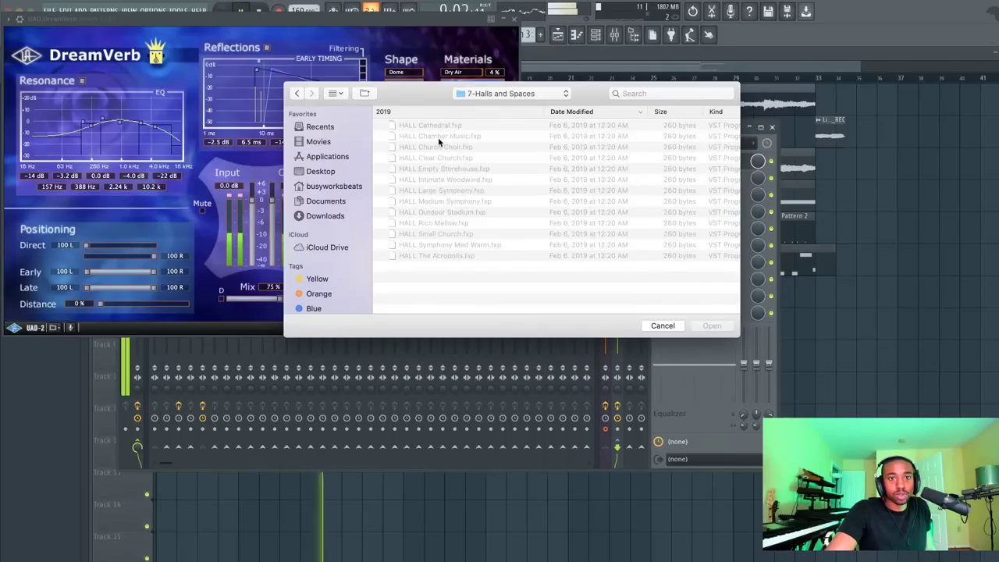
click(458, 126)
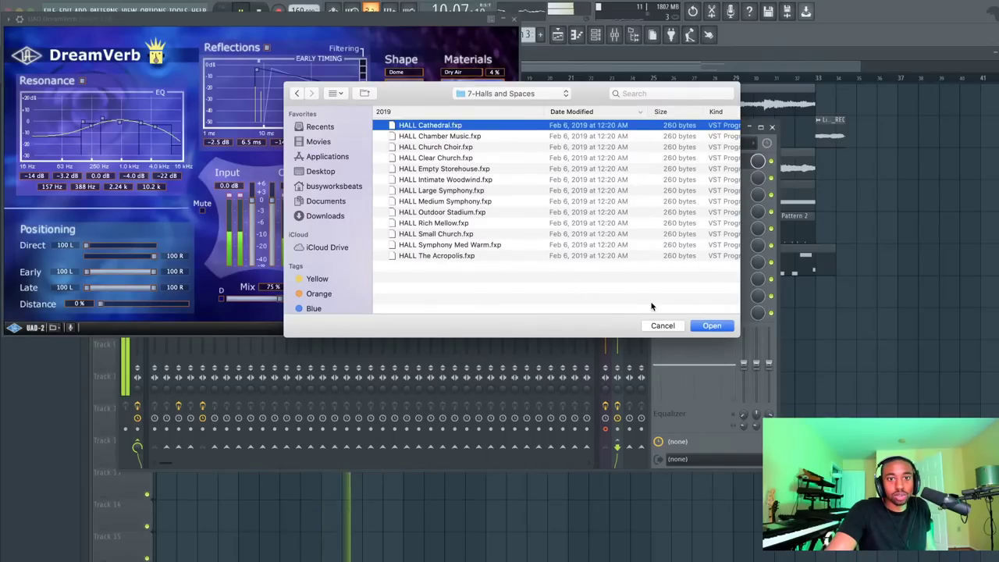
click(712, 327)
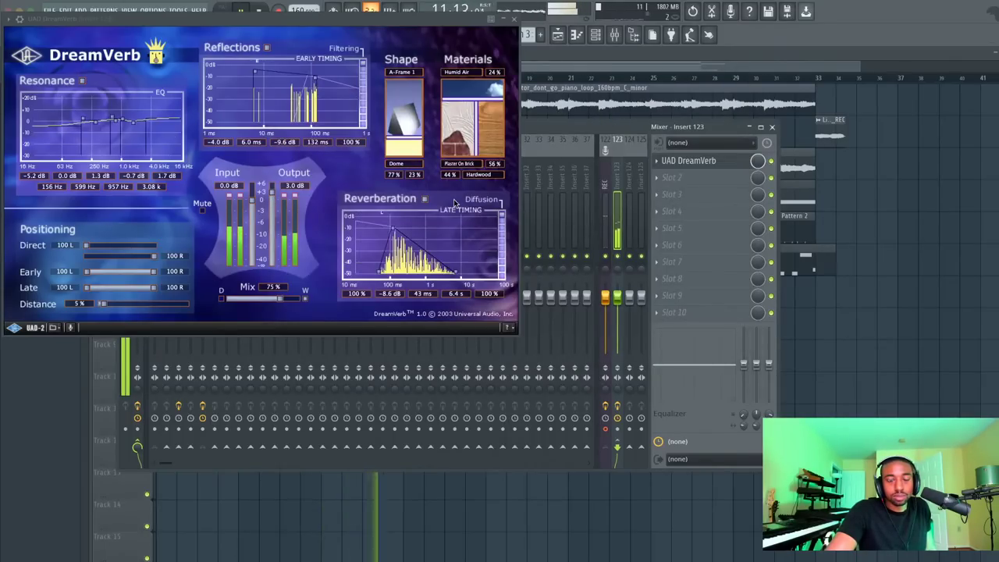
click(514, 19)
Stop playback and open the full effect plugin list for slot 1 of mixer Insert 1
click(203, 215)
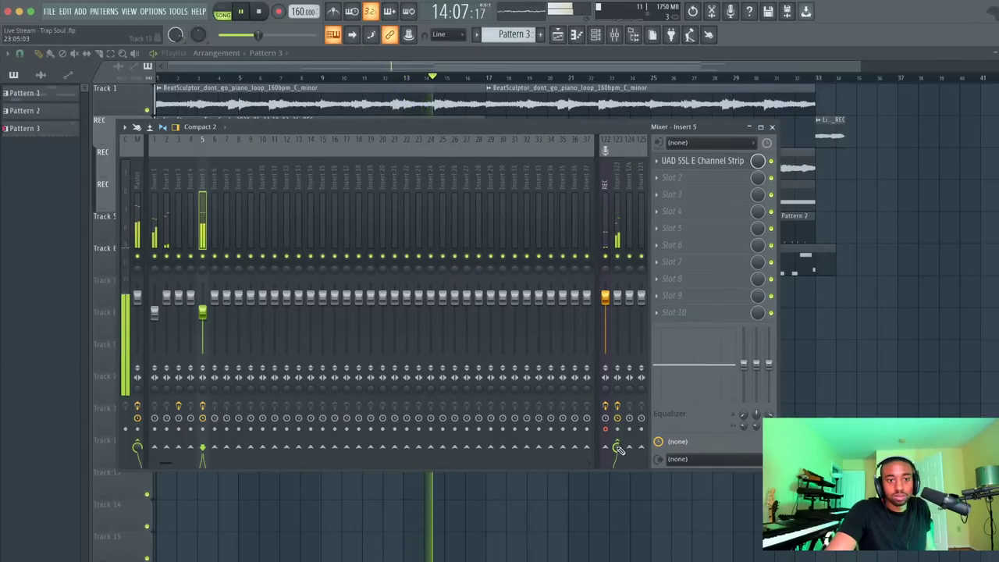
click(156, 238)
key(space)
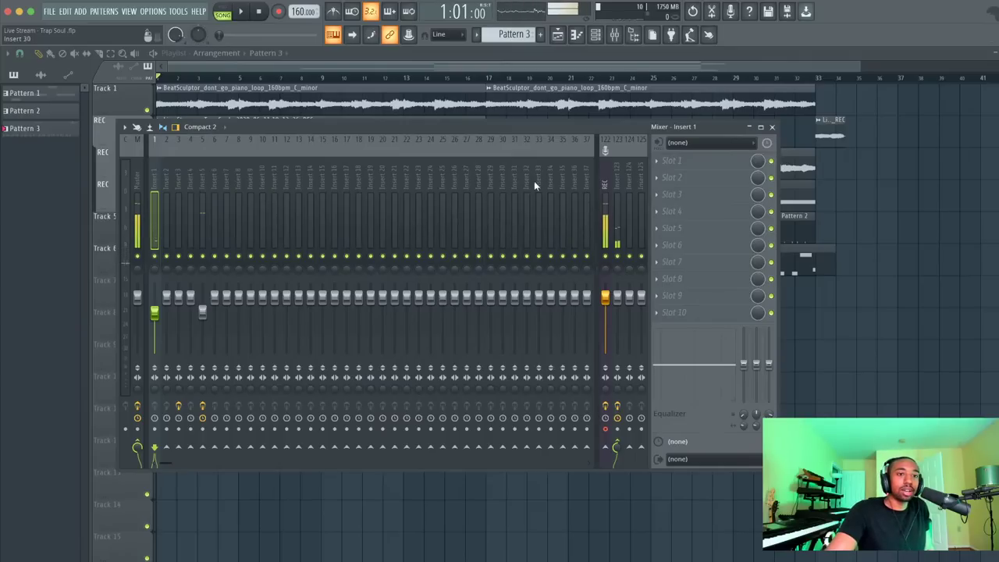
click(670, 162)
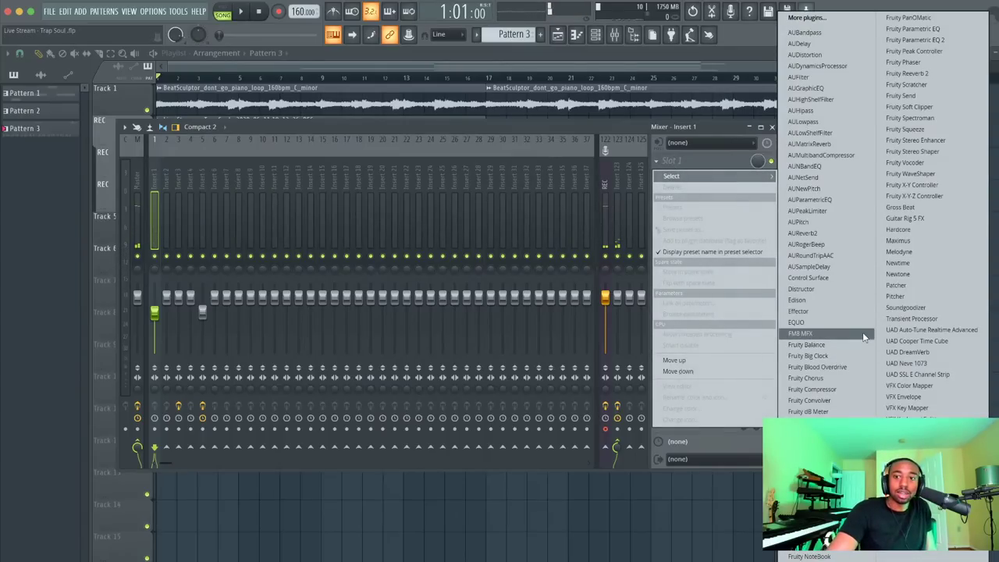
click(834, 17)
Flag UAD Precision Multiband as a favorite in the full effect plugin list and close the list
scroll(486, 189, down, 2)
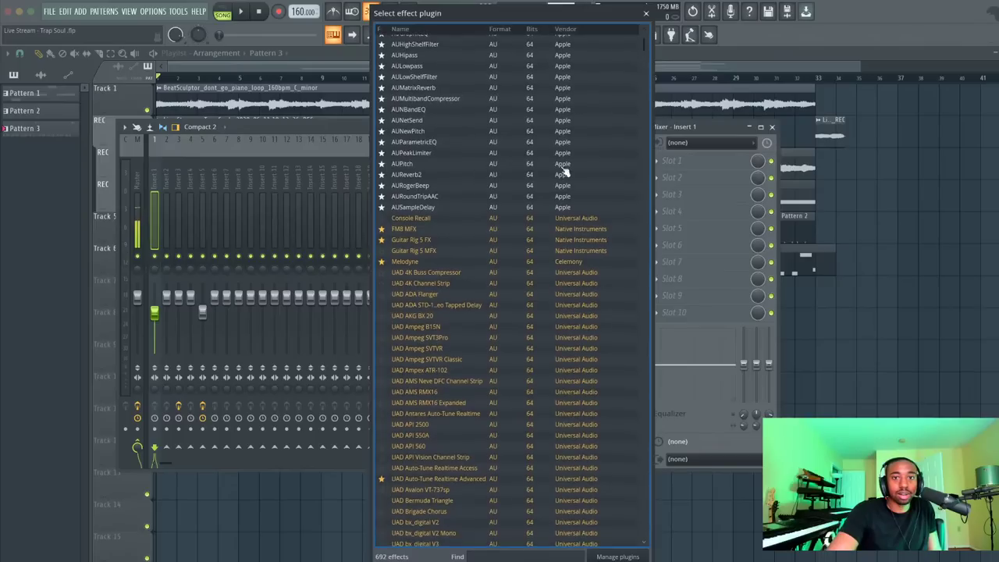
drag(641, 48, 635, 164)
scroll(635, 164, down, 1)
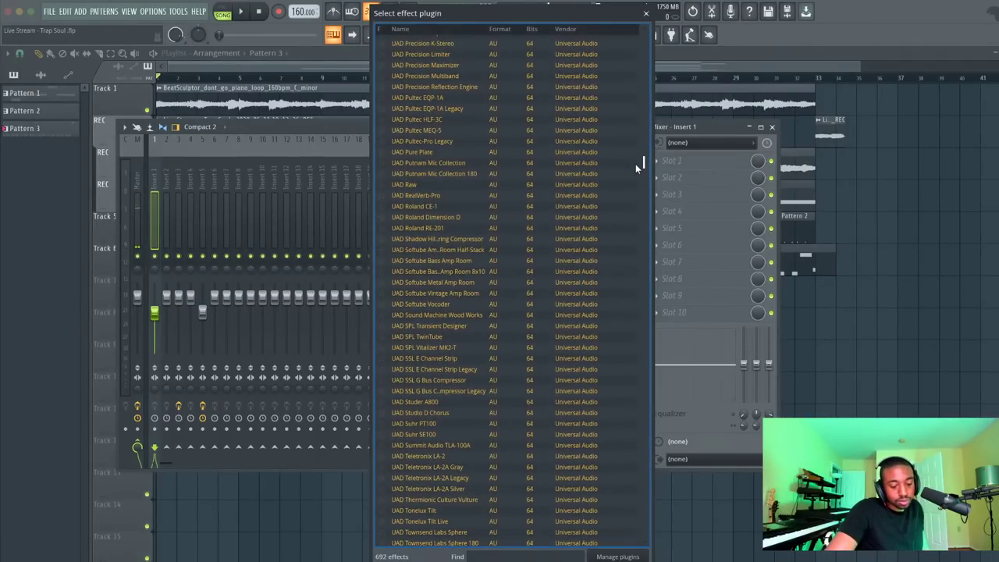
scroll(636, 164, down, 1)
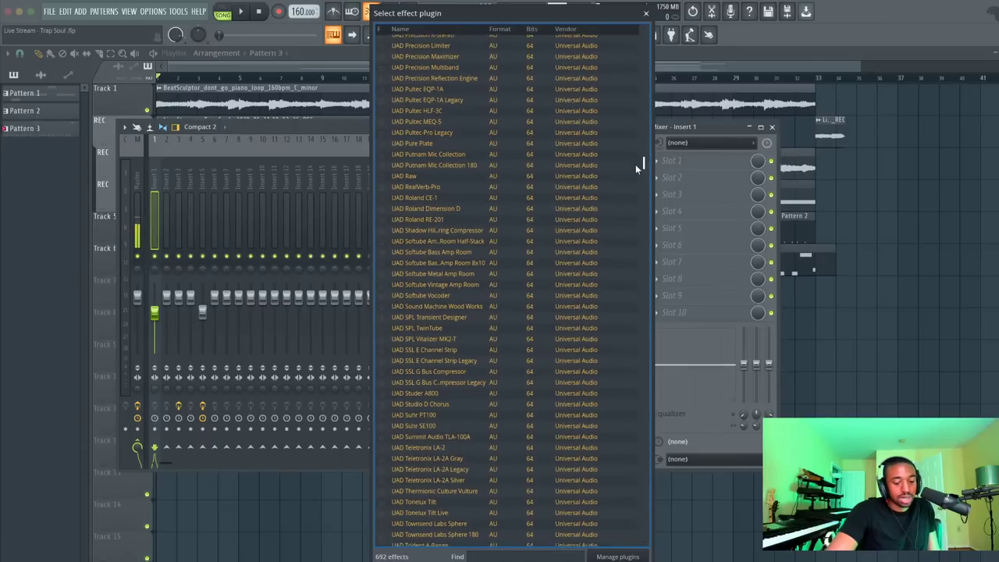
scroll(636, 164, down, 1)
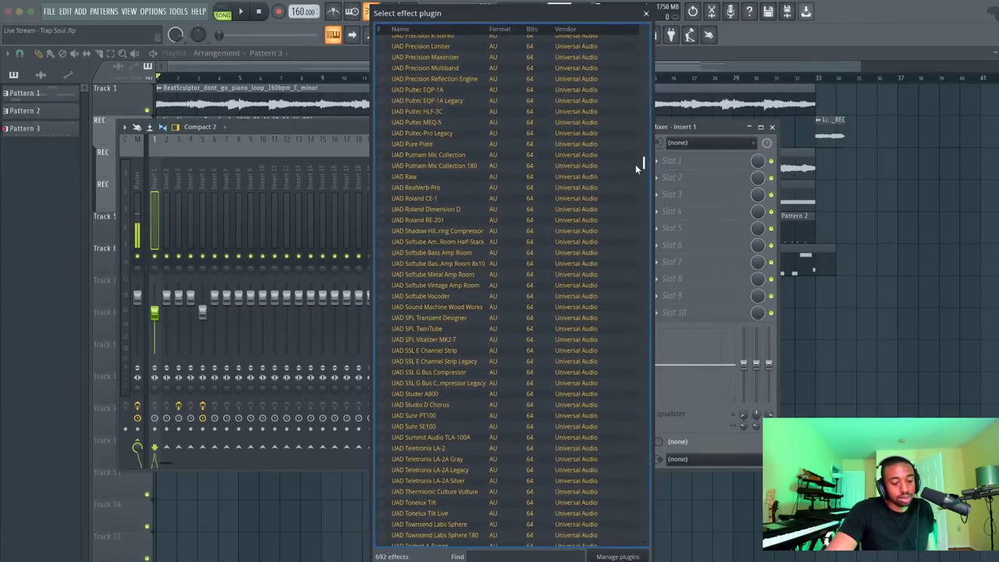
drag(636, 164, 632, 181)
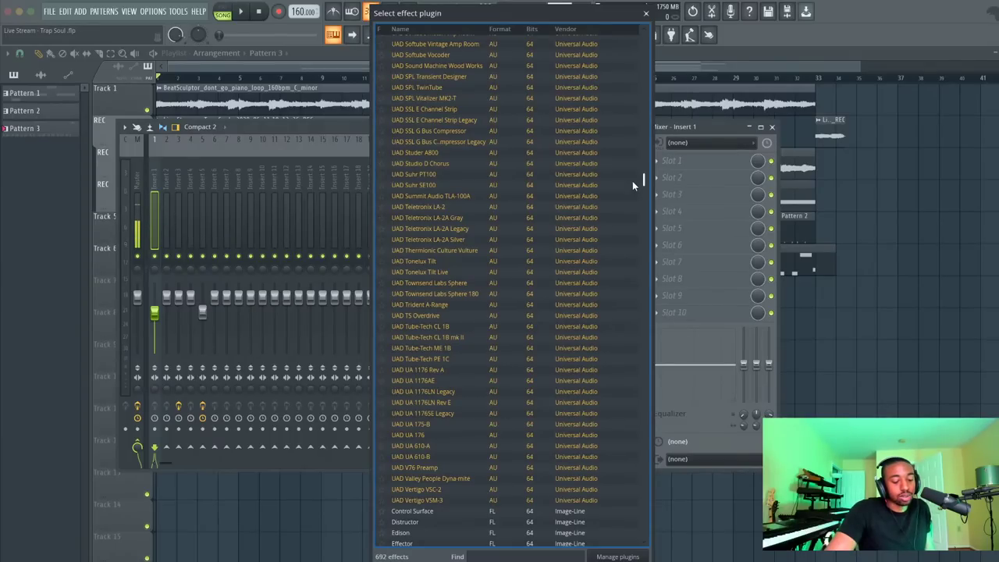
drag(632, 180, 630, 179)
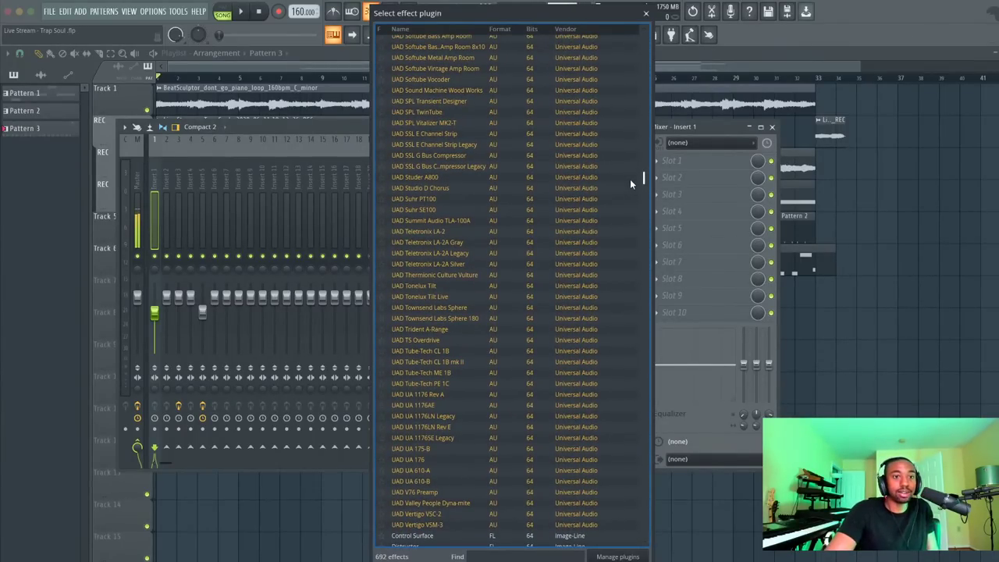
scroll(631, 181, down, 2)
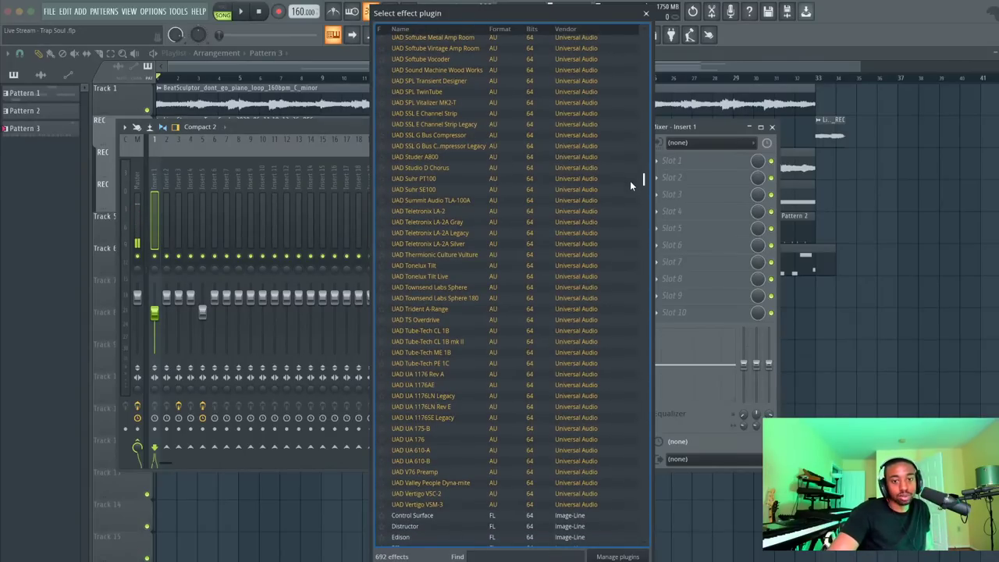
scroll(631, 182, up, 1)
scroll(629, 174, up, 5)
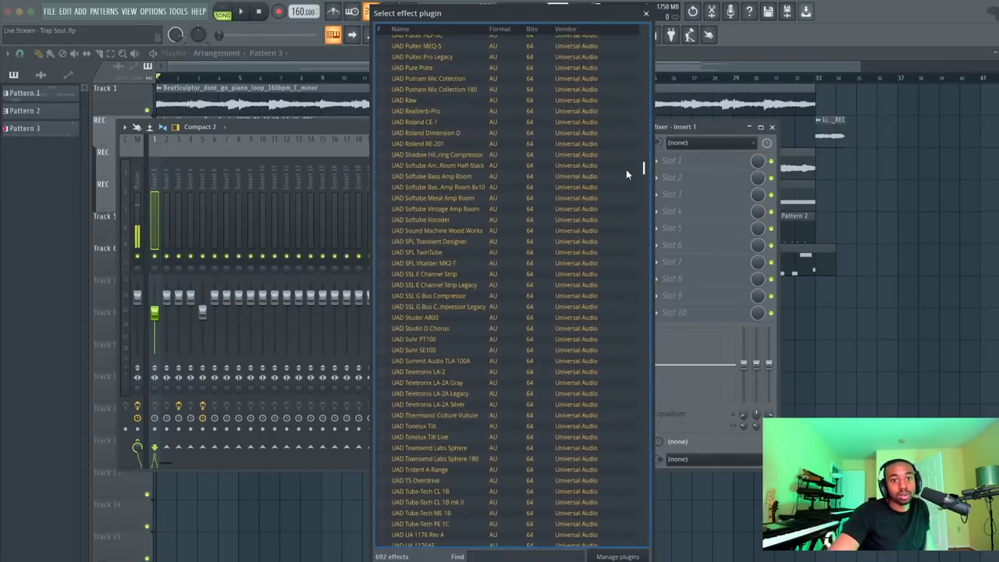
scroll(624, 164, up, 2)
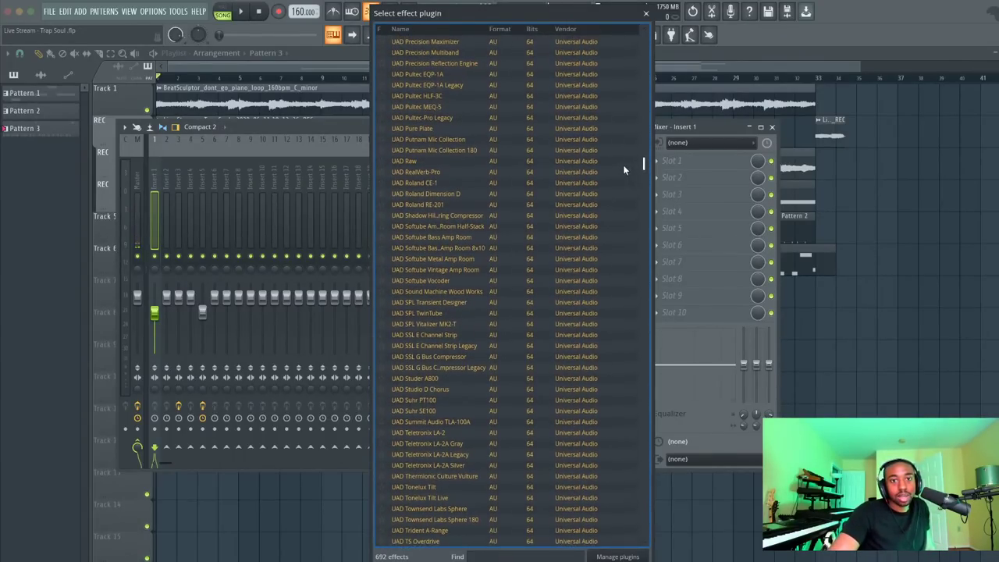
scroll(623, 164, up, 4)
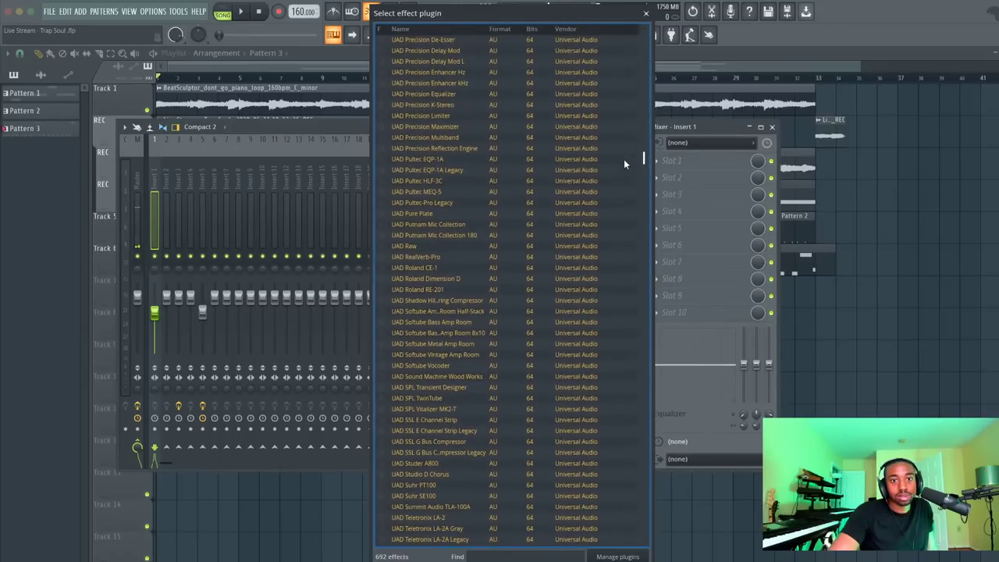
scroll(623, 160, up, 4)
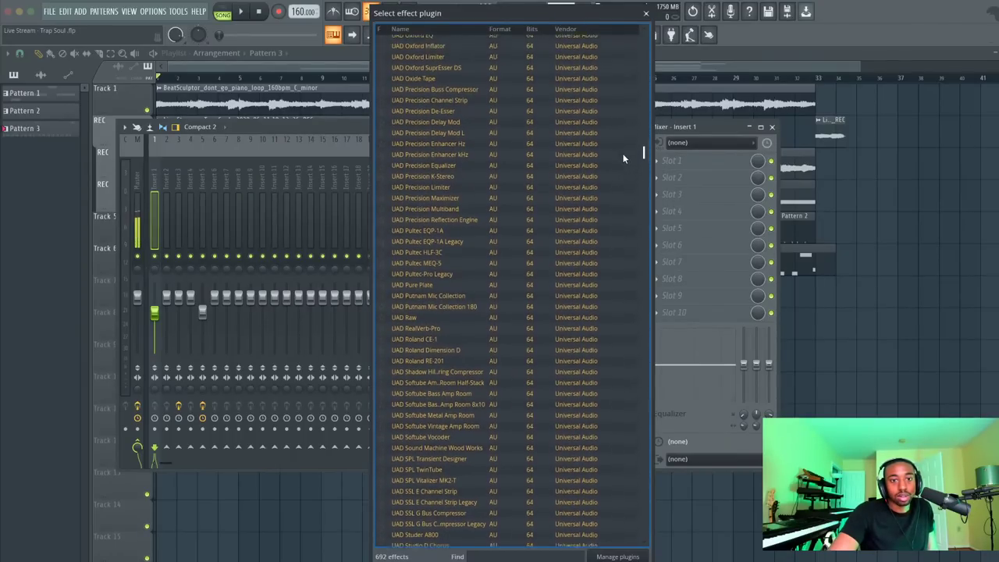
scroll(622, 152, up, 1)
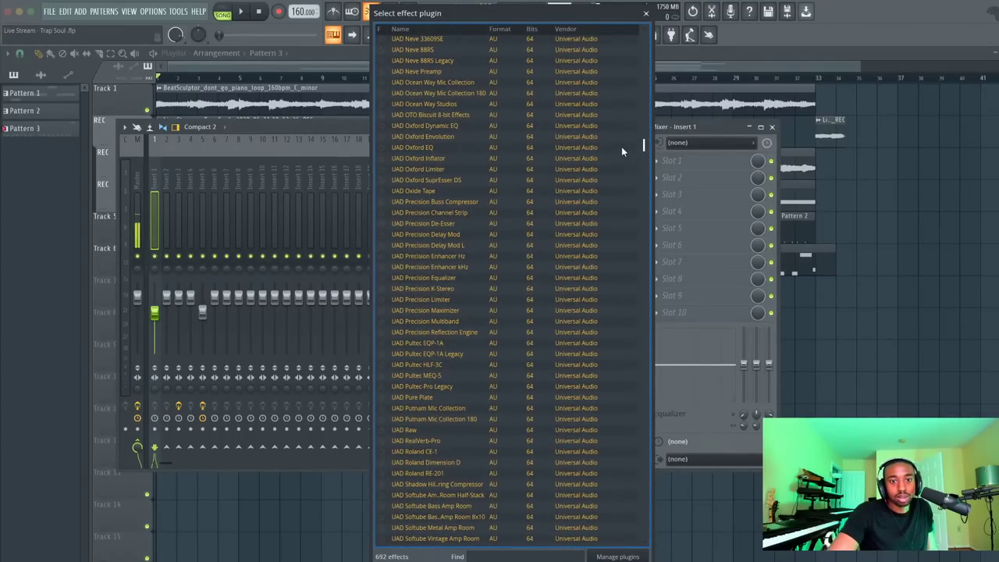
scroll(622, 149, down, 1)
click(388, 312)
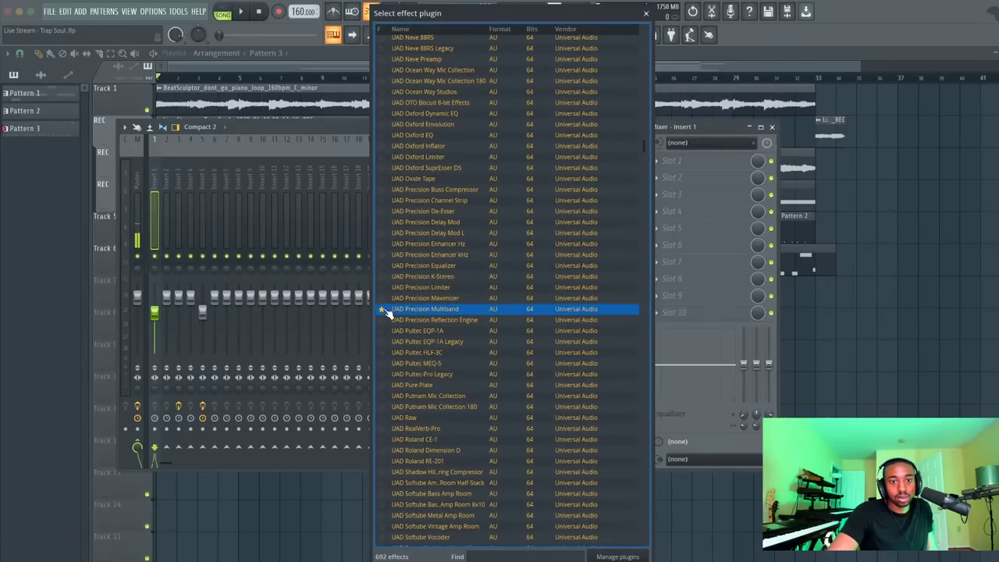
click(646, 13)
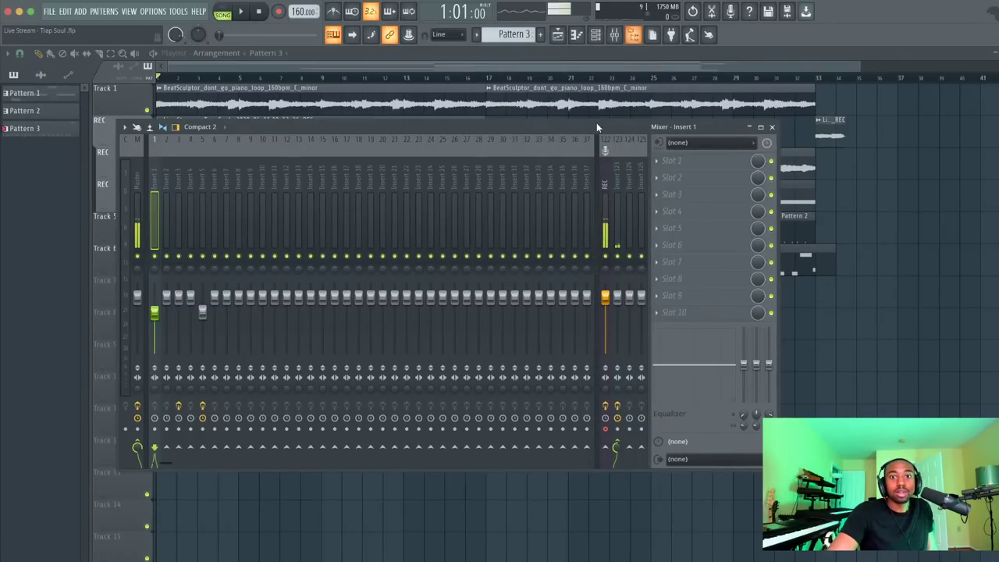
Delete the UAD Neve 1073 from slot 3 of the REC mixer track and confirm the deletion
click(606, 161)
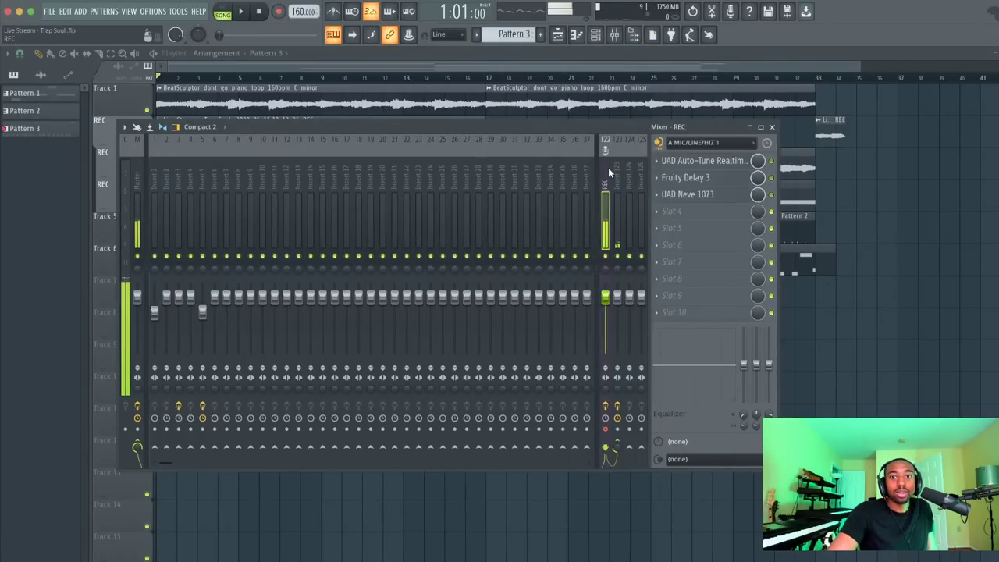
click(661, 202)
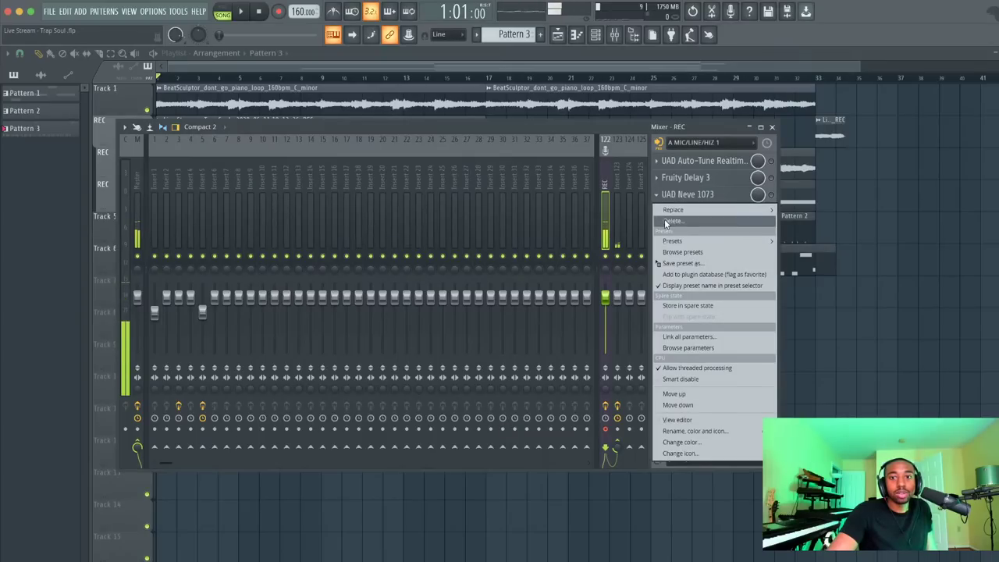
click(669, 224)
click(568, 334)
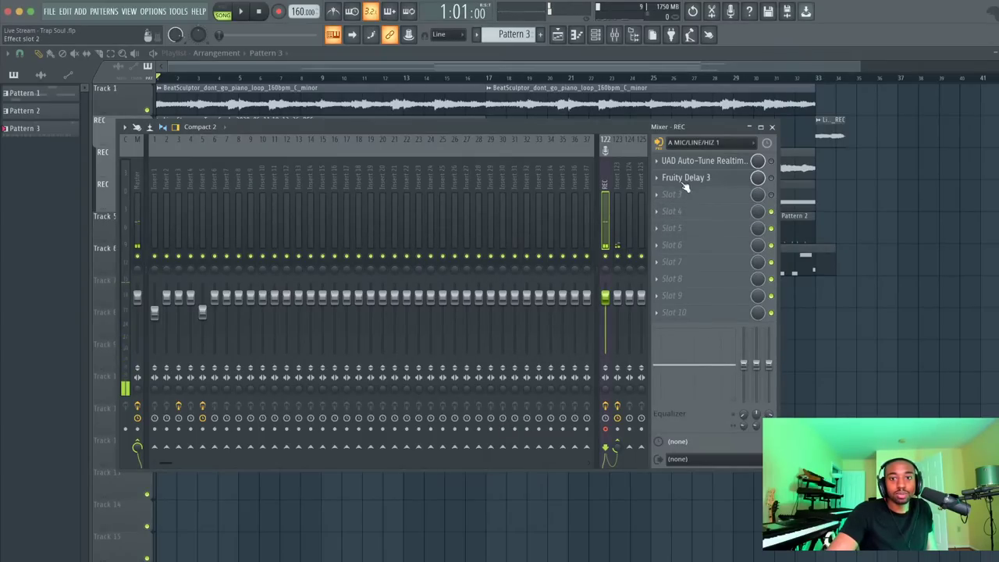
Load UAD Precision Multiband into effect slot 1 of mixer Insert 1
click(242, 183)
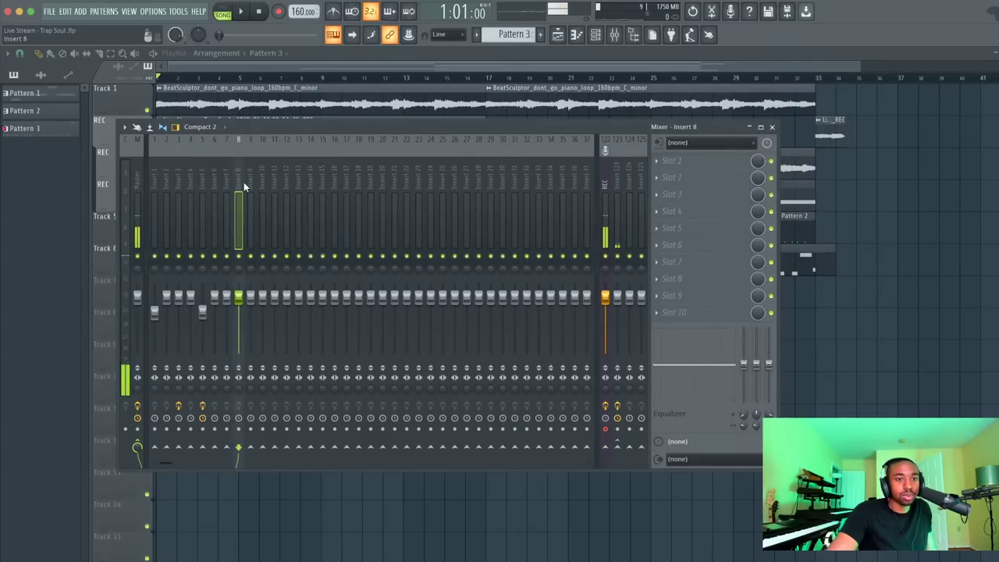
click(210, 185)
click(156, 184)
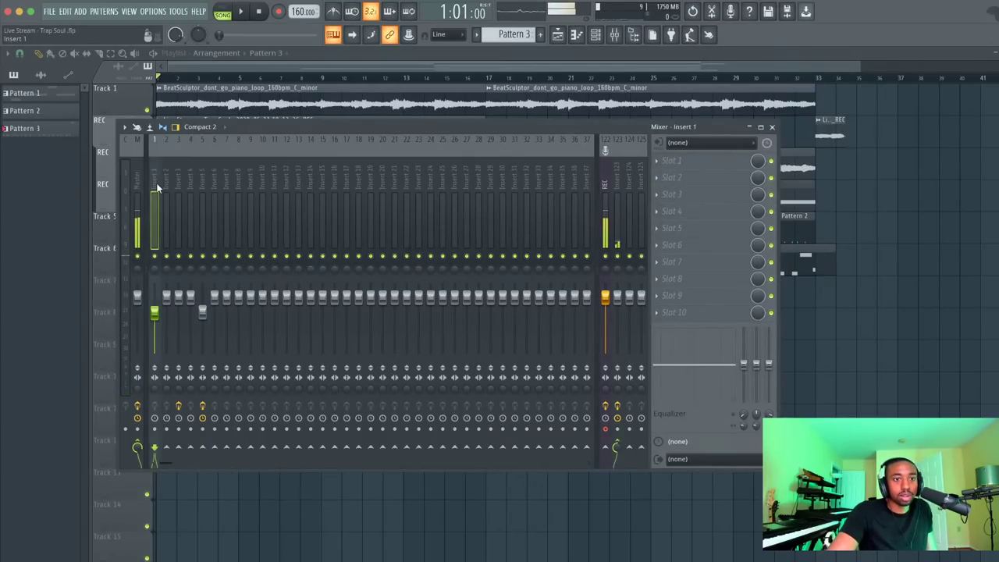
click(667, 160)
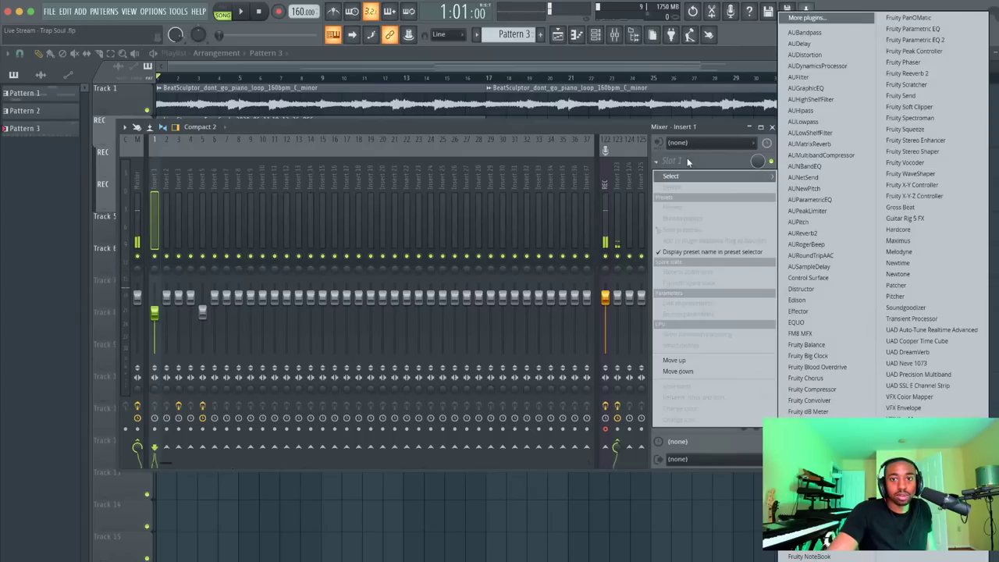
click(921, 376)
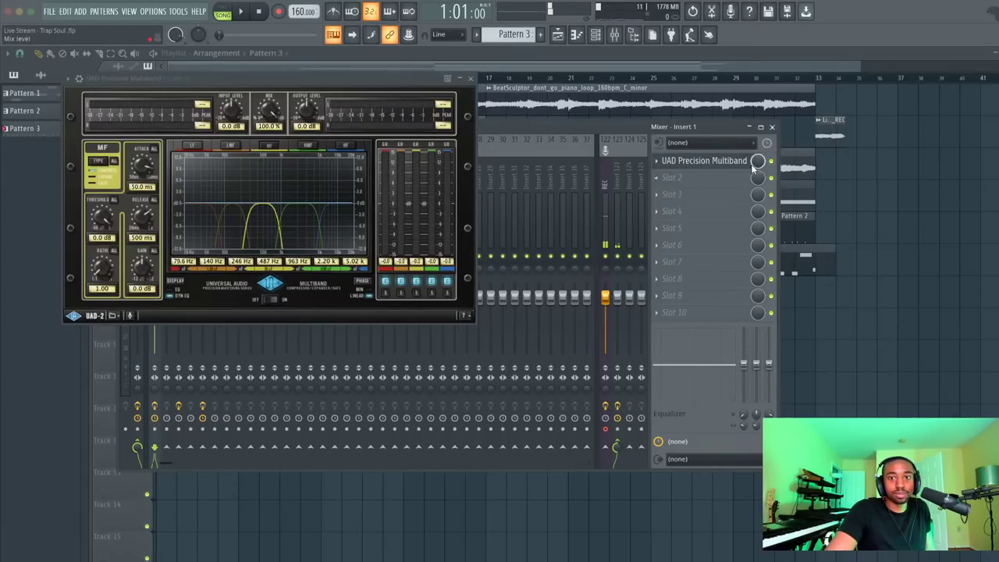
Delete the UAD Precision Multiband from slot 1 of mixer Insert 1 and confirm the deletion
click(656, 160)
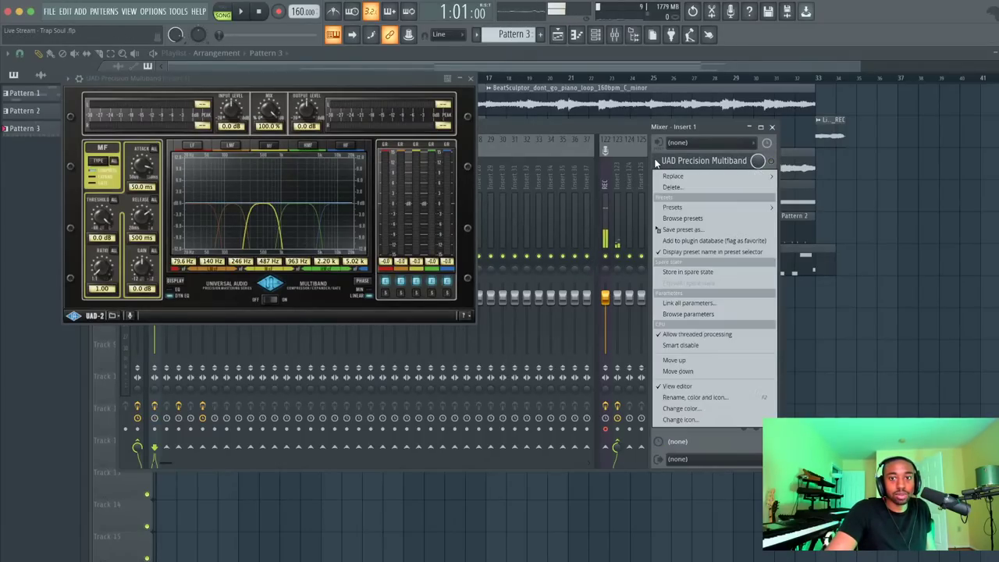
mouse_move(673, 179)
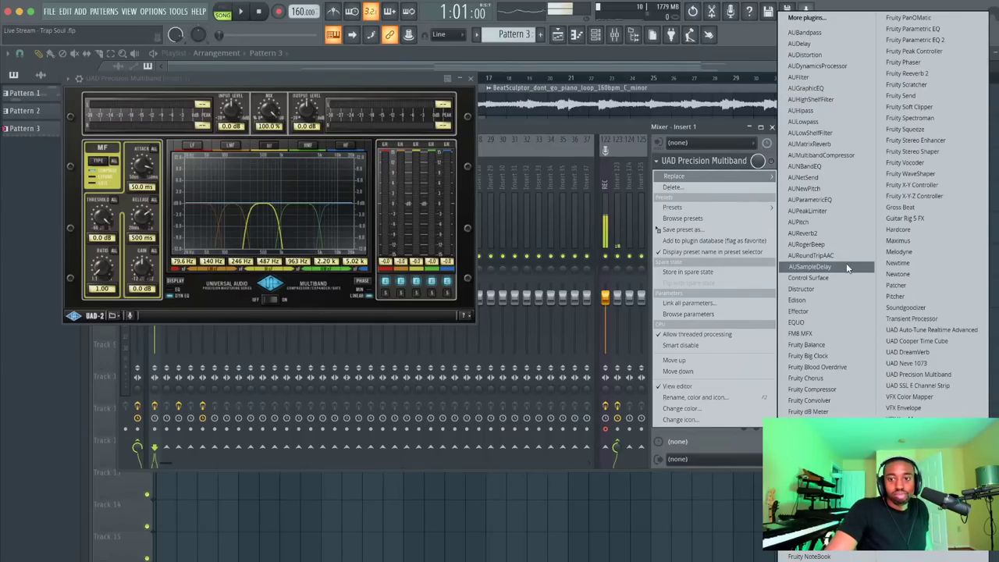
click(686, 189)
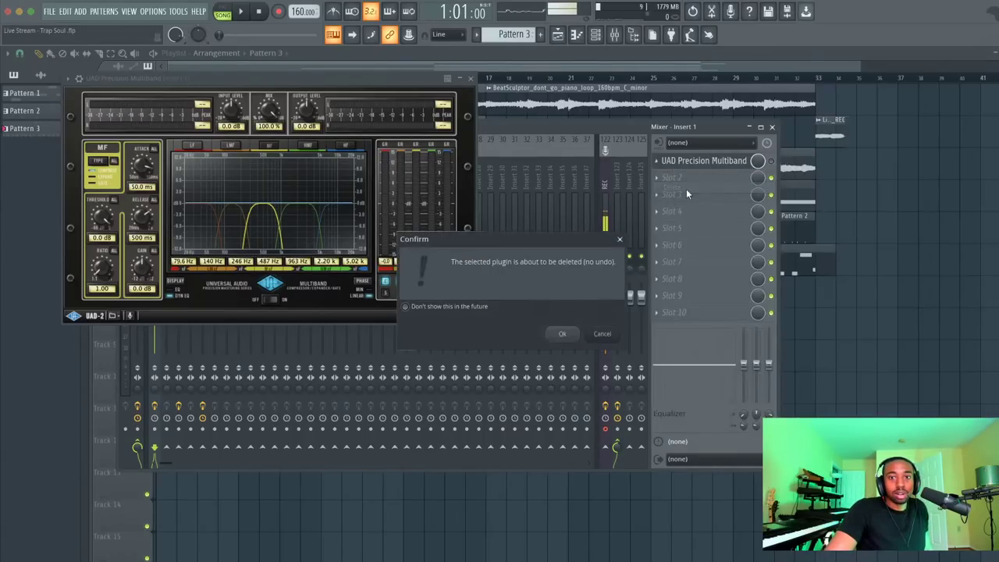
click(562, 333)
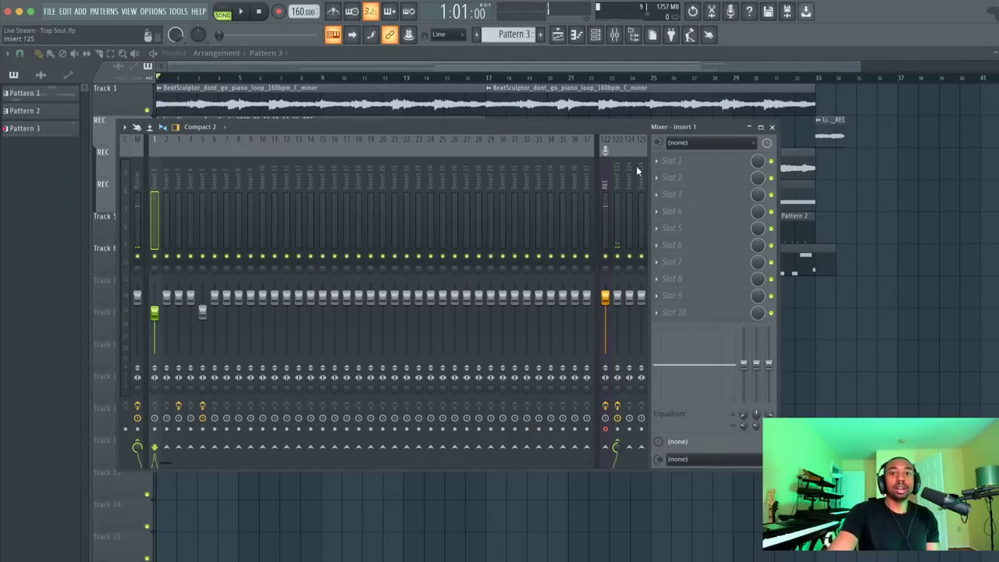
Play the song from its beginning and check the effect slots and reverb send of mixer Insert 123 and the REC track
key(space)
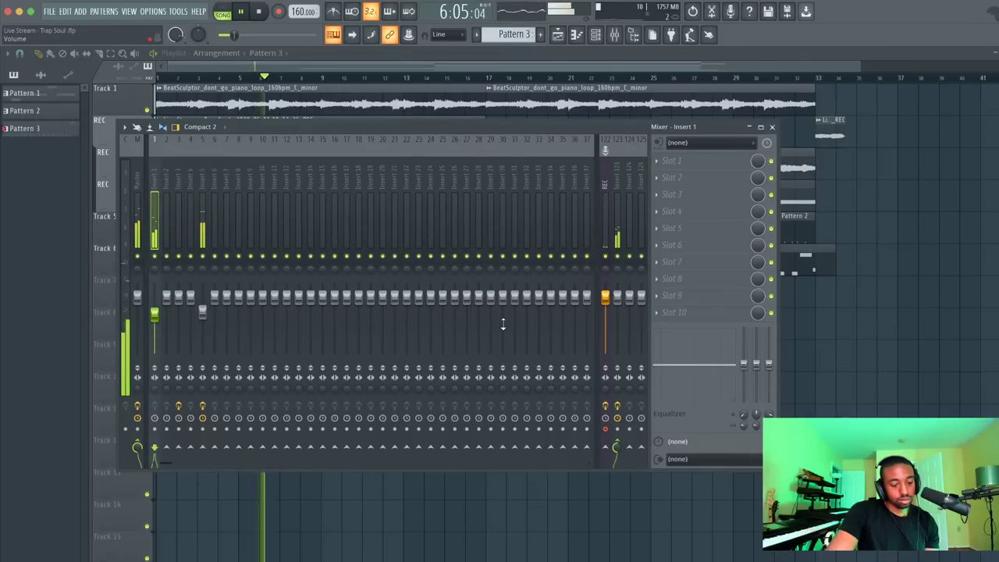
key(space)
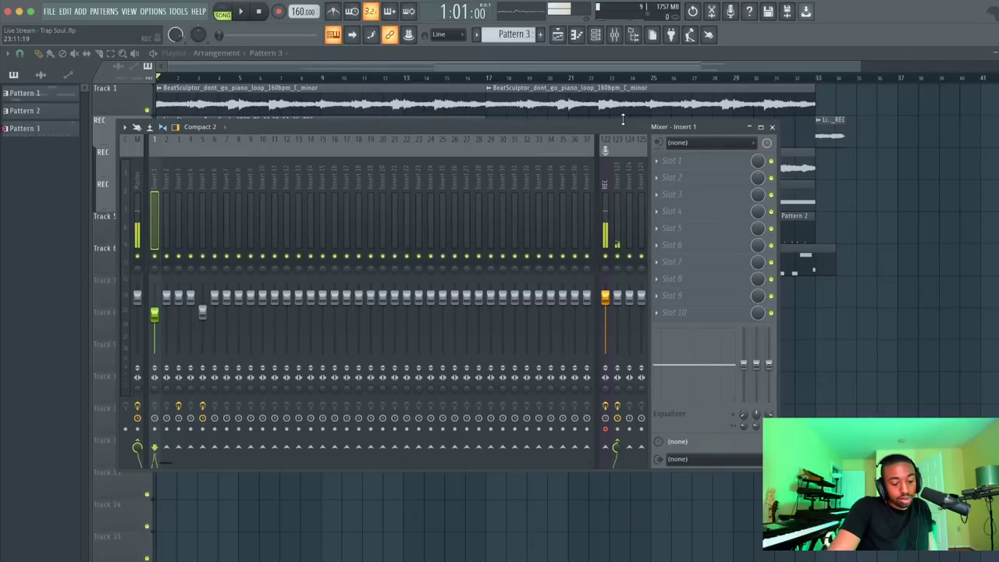
click(617, 187)
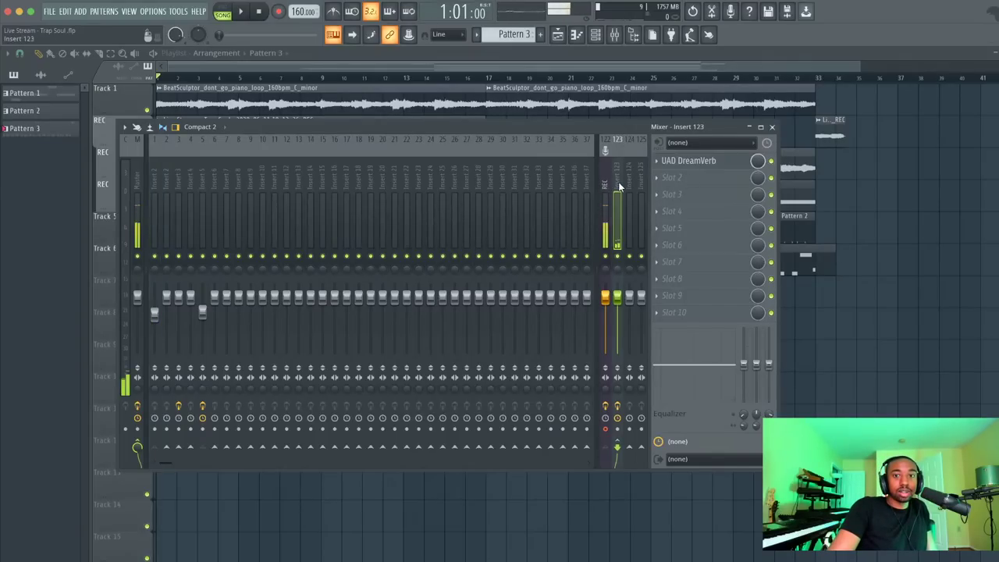
click(600, 193)
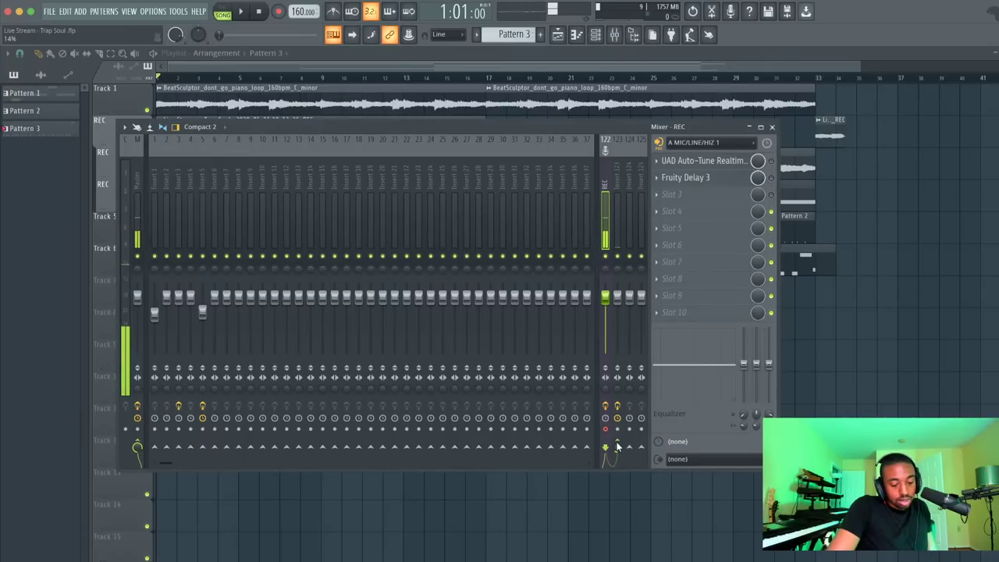
key(space)
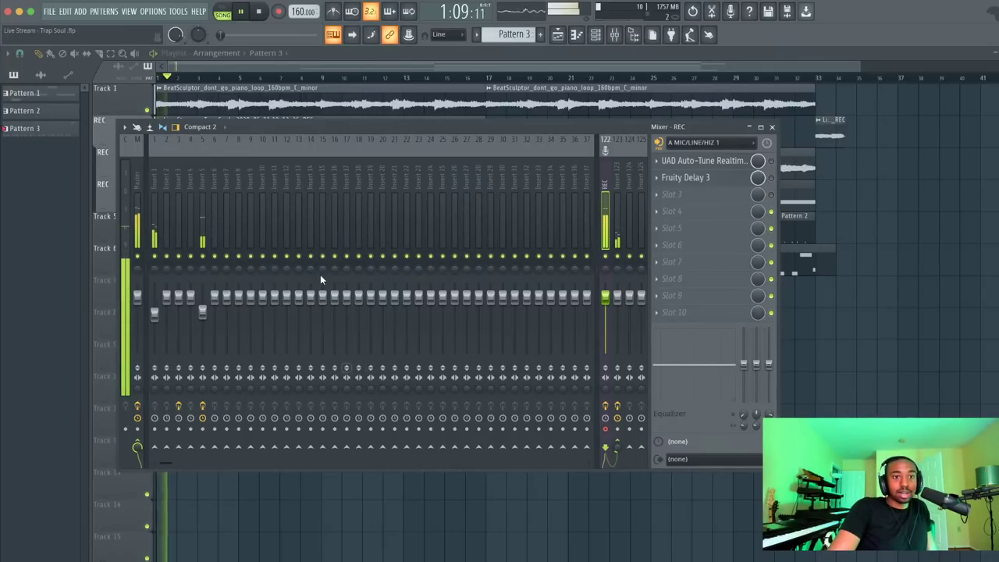
key(space)
Close the mixer, show the channel rack and replay the section from bar 17
key(F9)
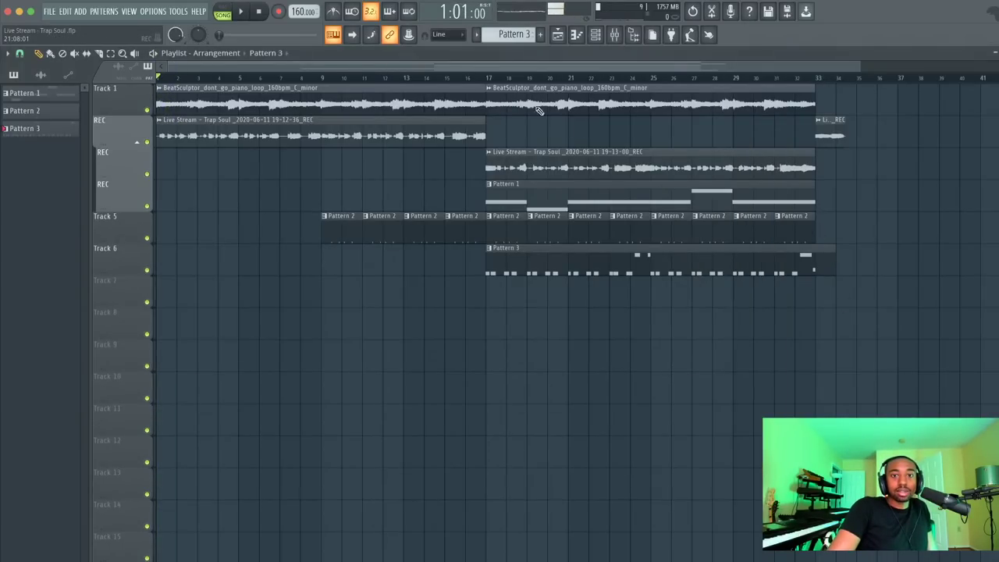
click(492, 77)
key(space)
click(595, 35)
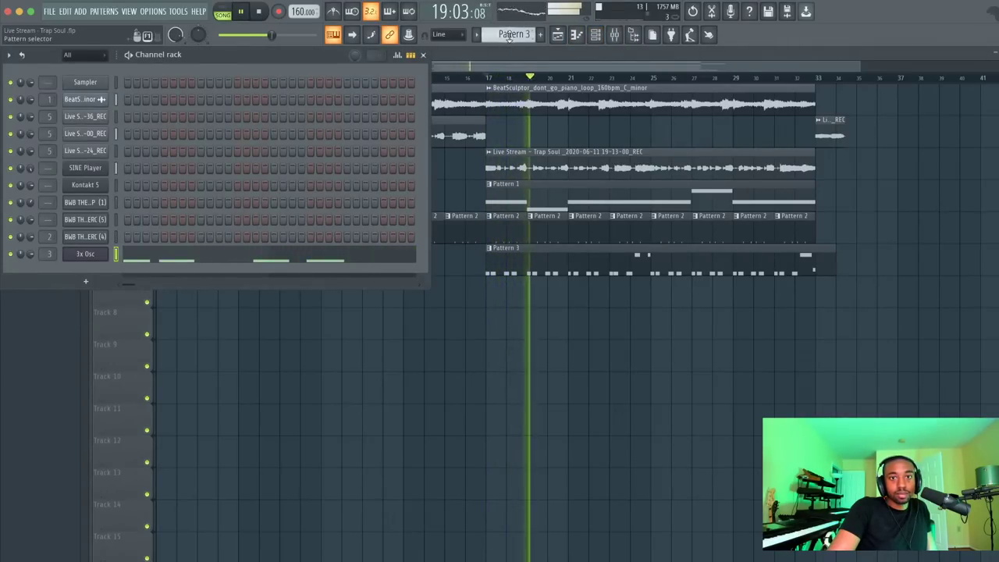
key(space)
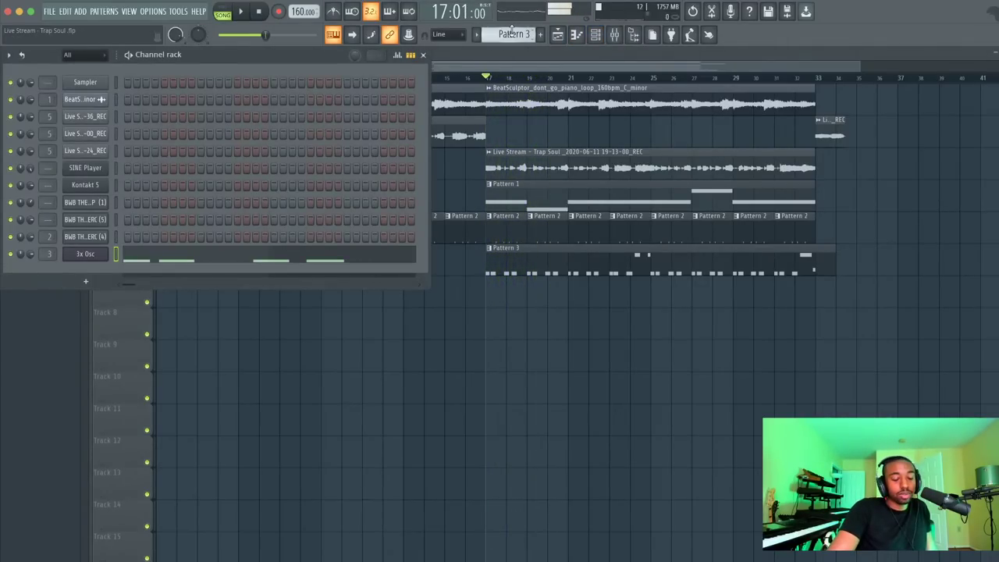
key(space)
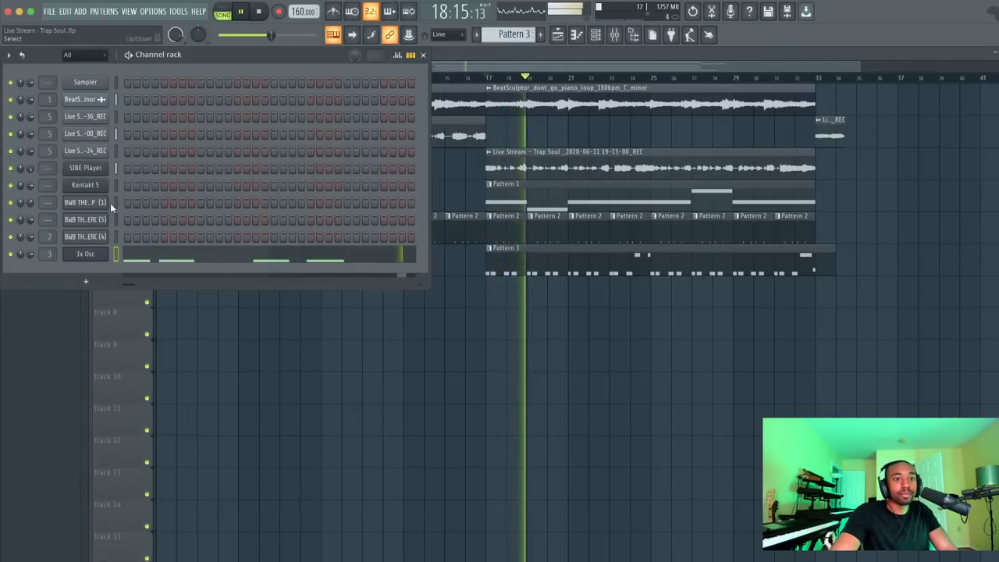
key(space)
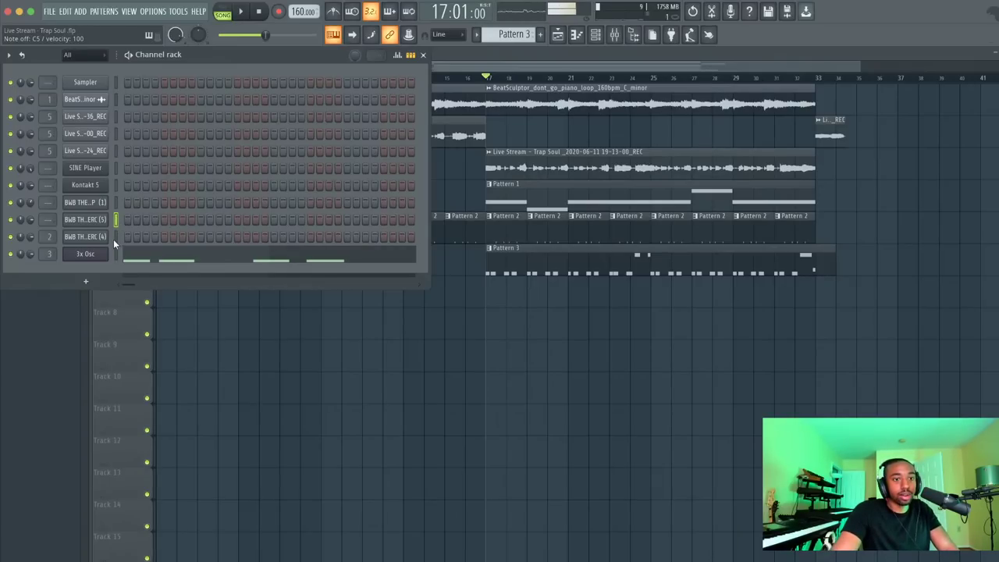
Switch to Pattern 4, place it at bar 17 on Track 7 of the playlist and play the song from there
scroll(509, 35, down, 2)
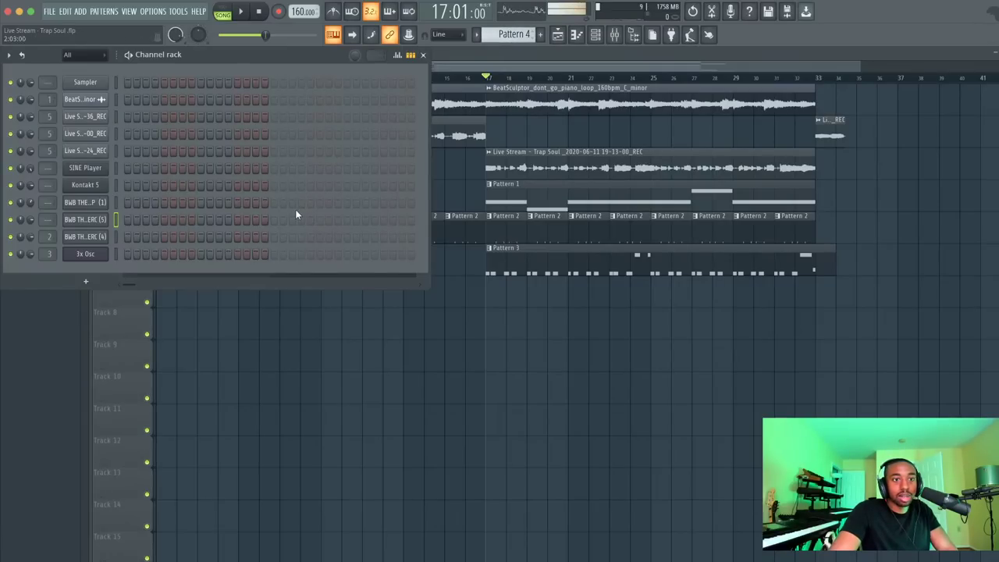
key(F6)
click(491, 316)
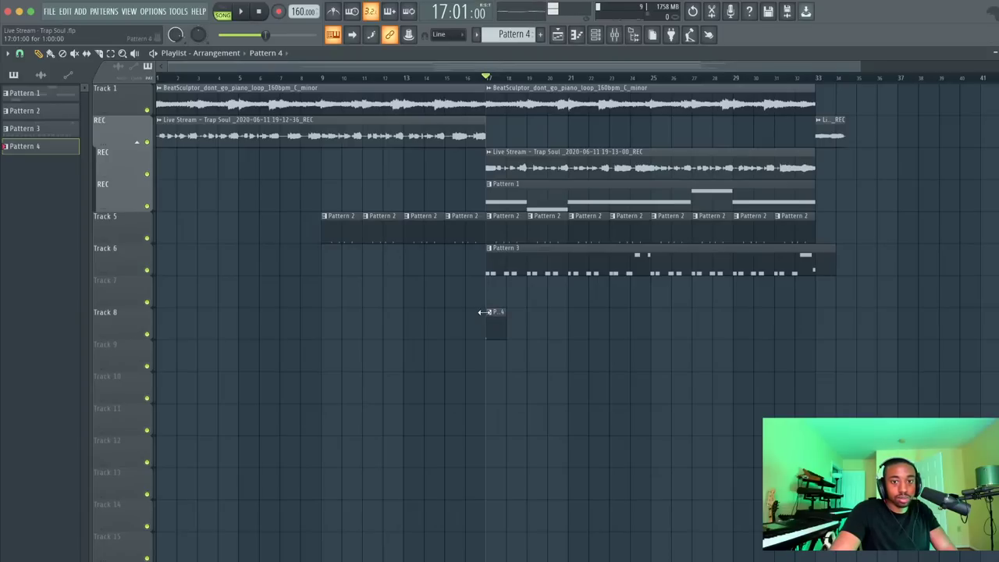
drag(494, 320, 497, 289)
key(space)
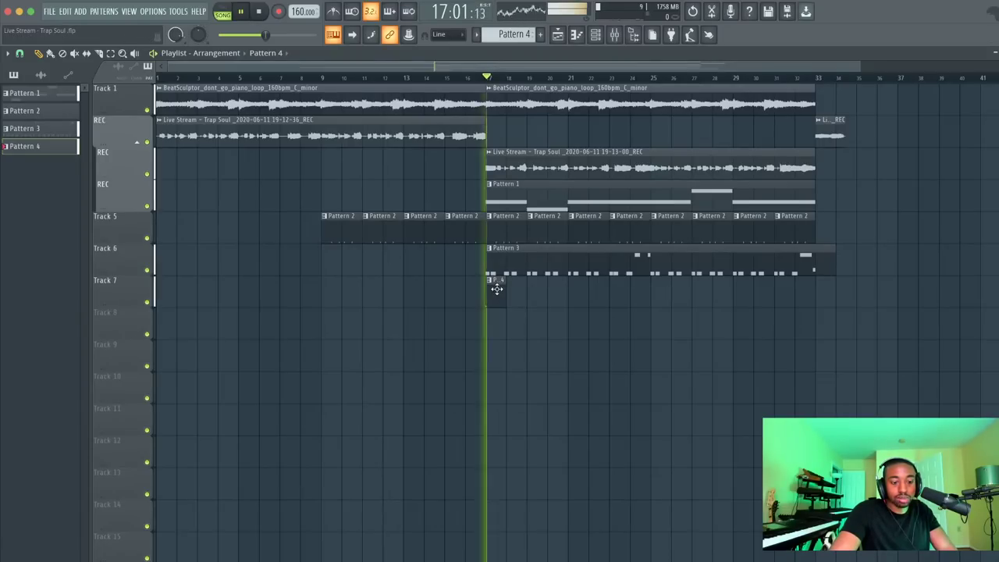
Show the channel rack and sample browser, stop playback and expand the BWB THE WAVE PERCS folder of kit Vol. 1
key(F6)
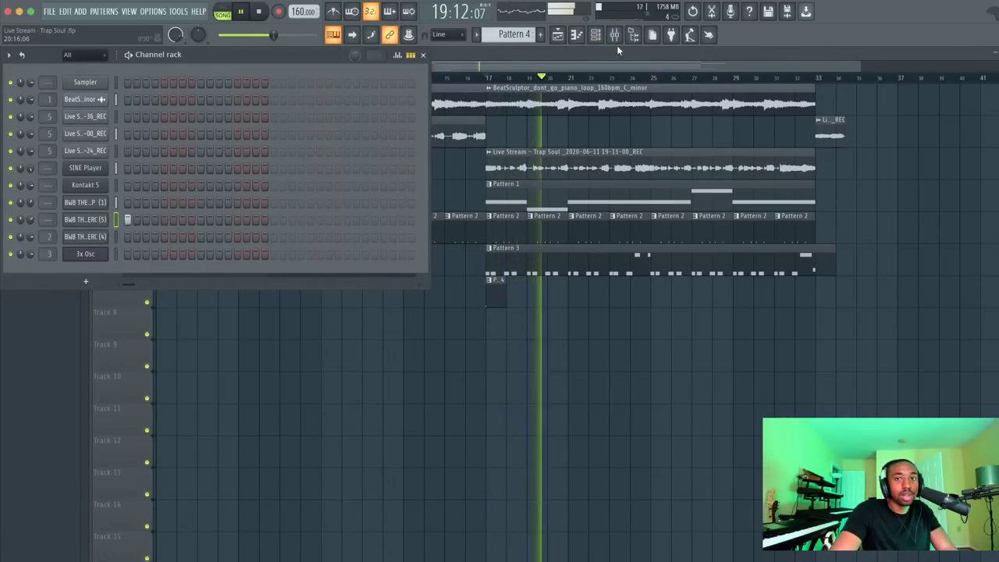
key(alt+F8)
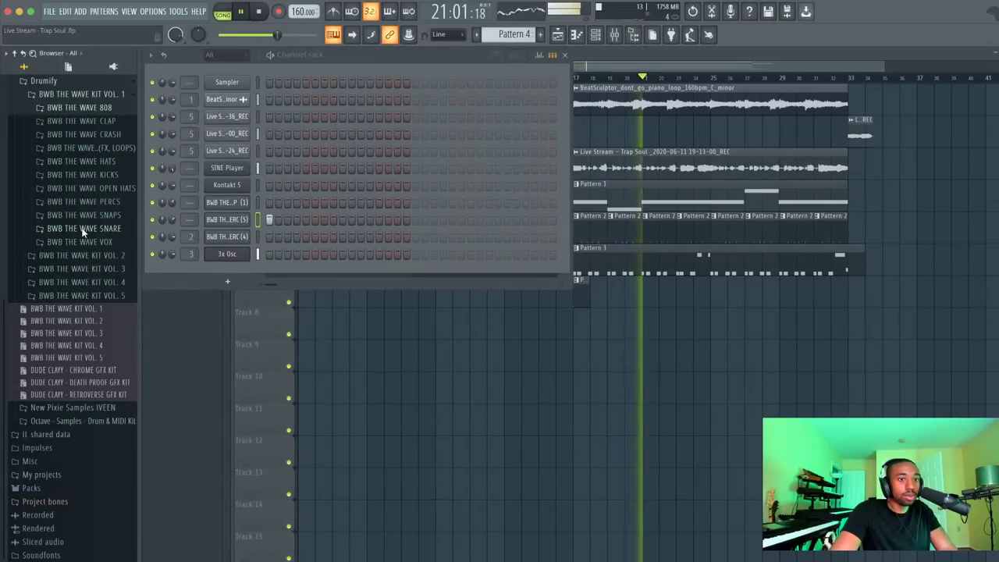
key(space)
click(86, 201)
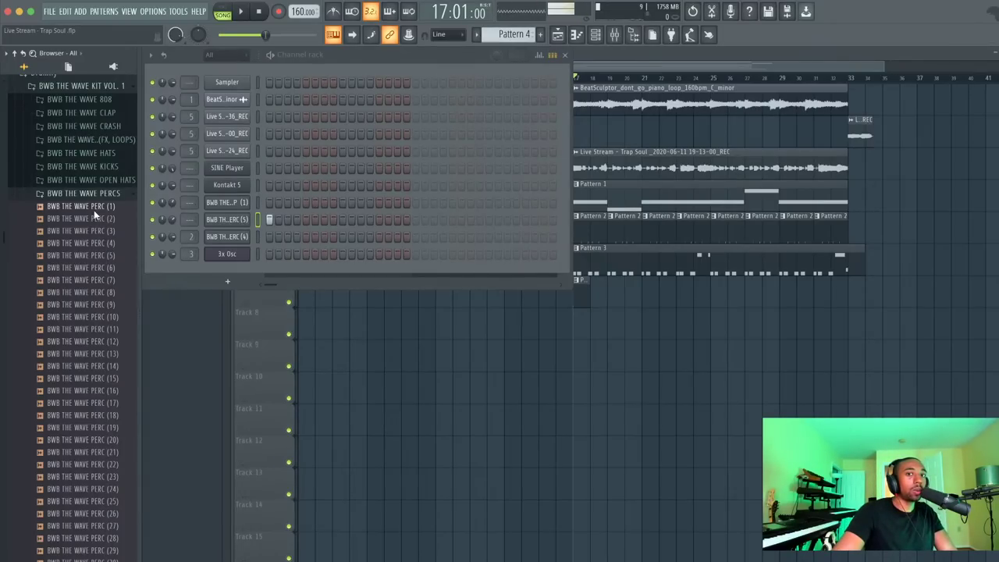
Audition the percussion samples BWB THE WAVE PERC (1) through (9)
click(93, 206)
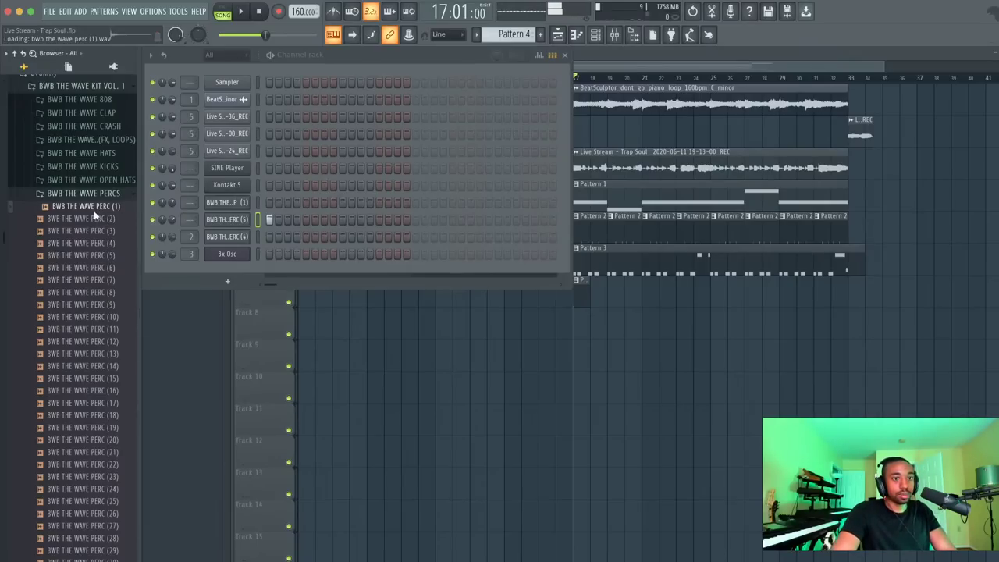
click(94, 219)
click(93, 231)
click(96, 218)
click(97, 204)
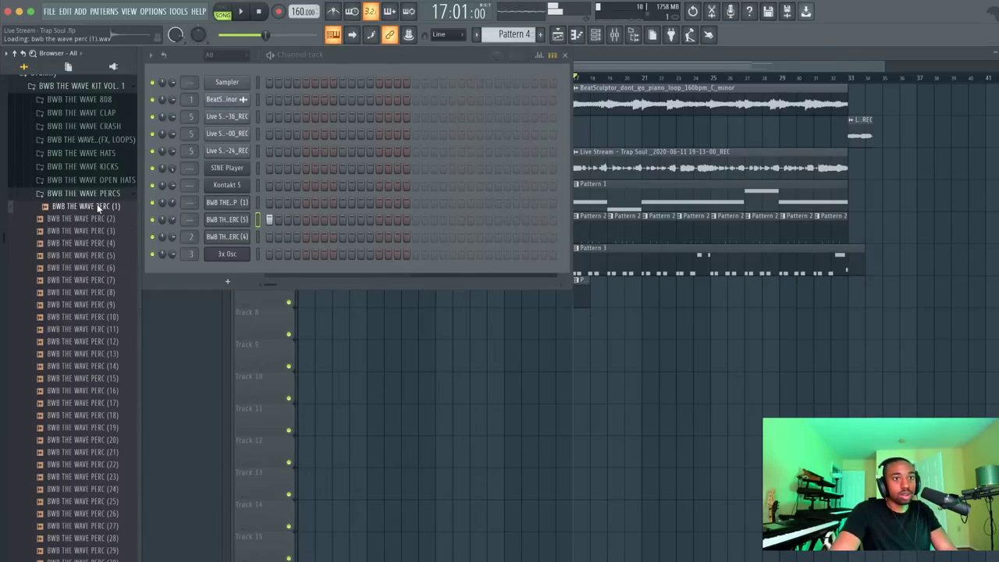
click(99, 219)
click(99, 231)
click(99, 243)
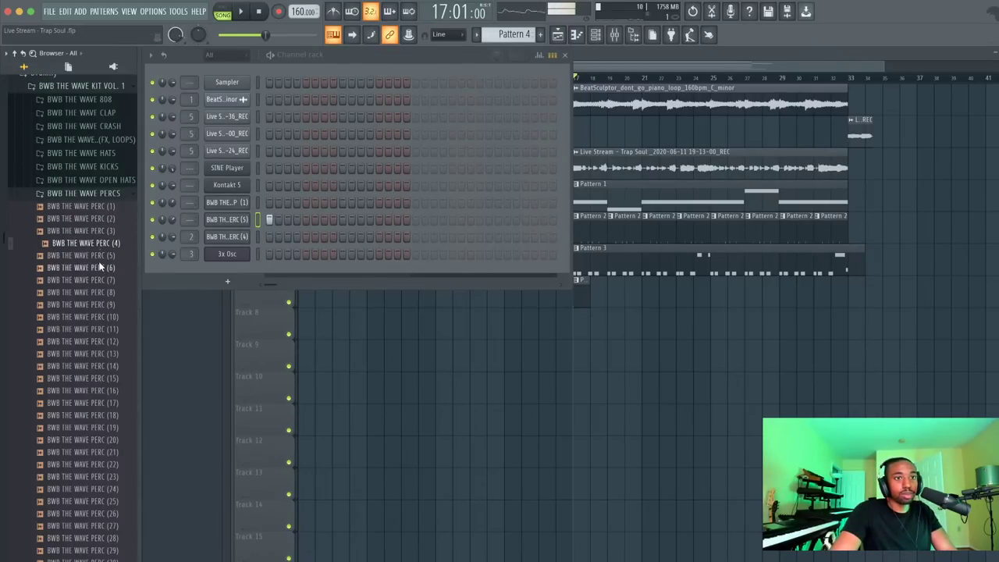
click(100, 267)
click(99, 279)
click(99, 292)
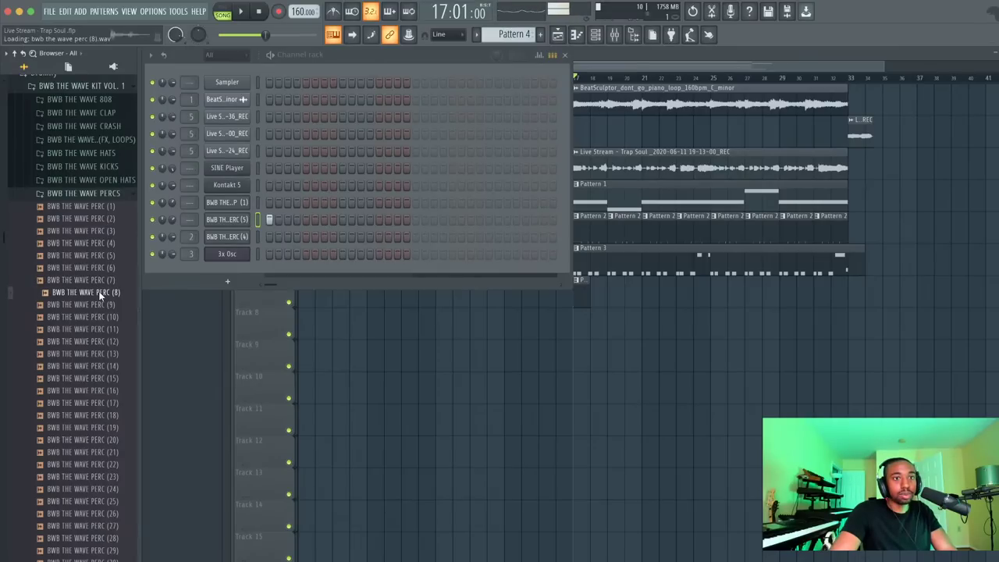
click(100, 305)
Audition the remaining percussion samples from BWB THE WAVE PERC (10) to (32), going back to compare some of them
key(Down)
key(Down)
key(Down)
key(Down)
key(Down)
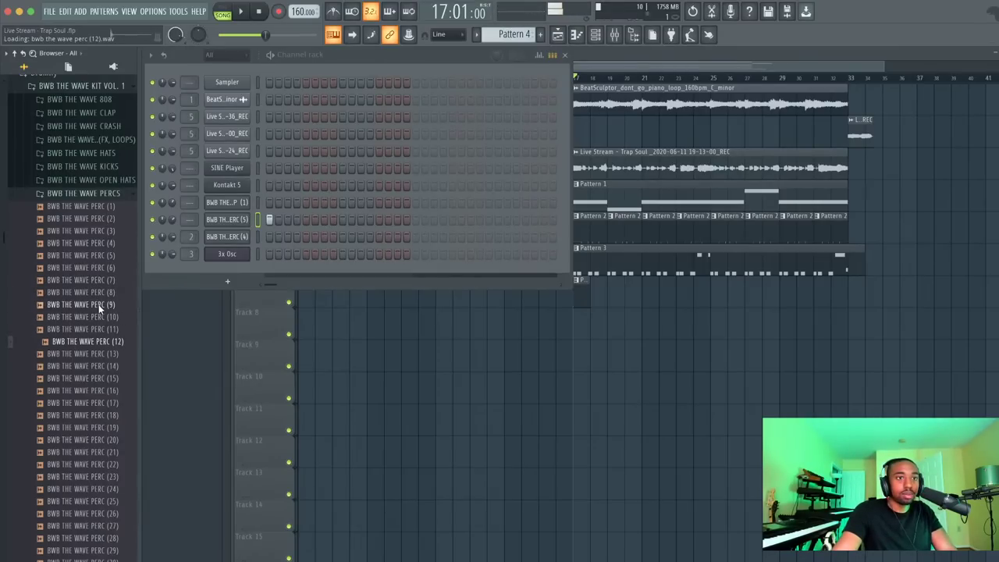
key(Down)
key(Down)
key(Down)
key(Down)
key(Down)
key(Up)
key(Up)
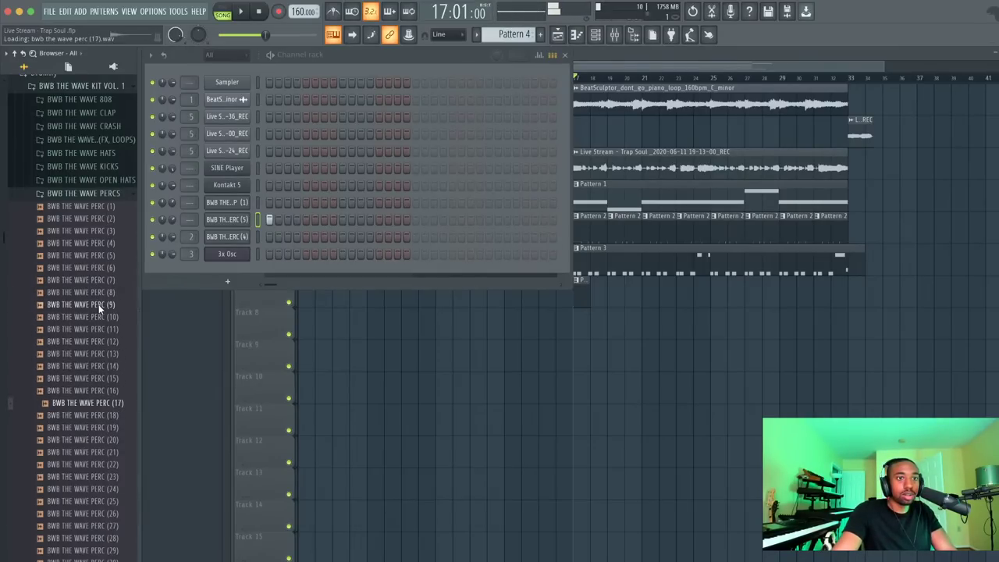
key(Down)
key(Down)
key(Down)
key(Down)
key(Down)
key(Down)
key(Down)
key(Up)
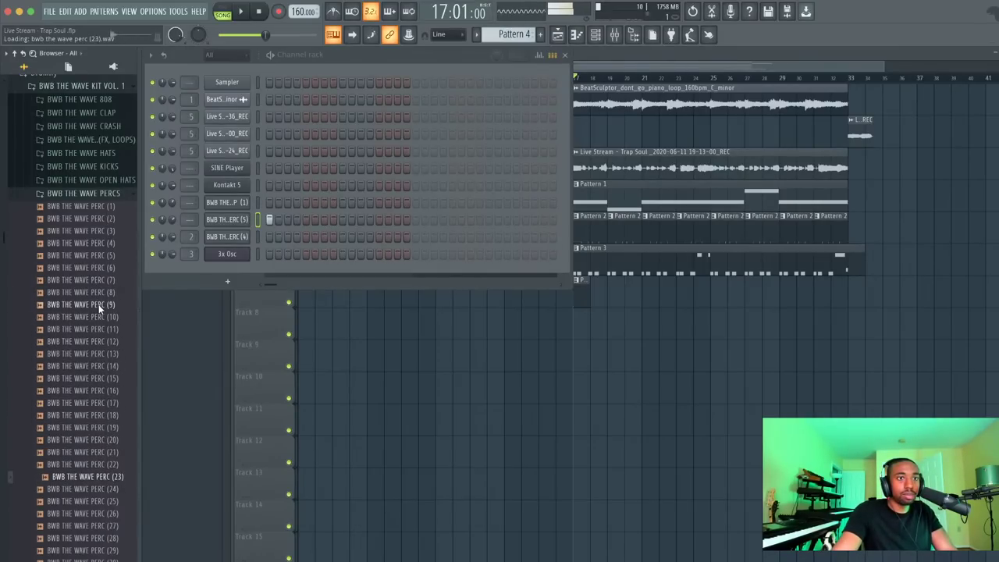
key(Down)
key(Down)
key(Down)
key(Down)
key(Down)
key(Up)
key(Up)
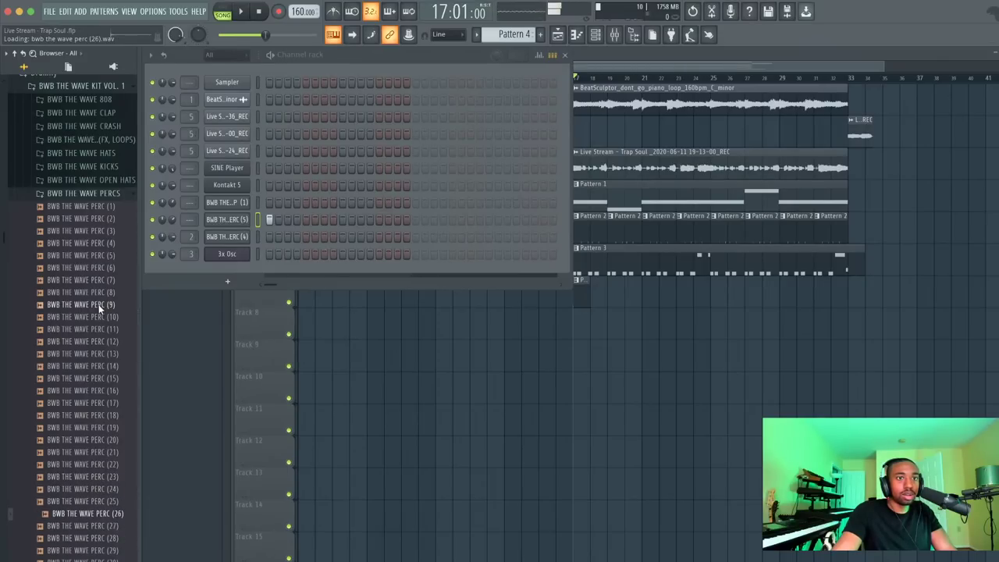
key(Down)
key(Down)
key(Down)
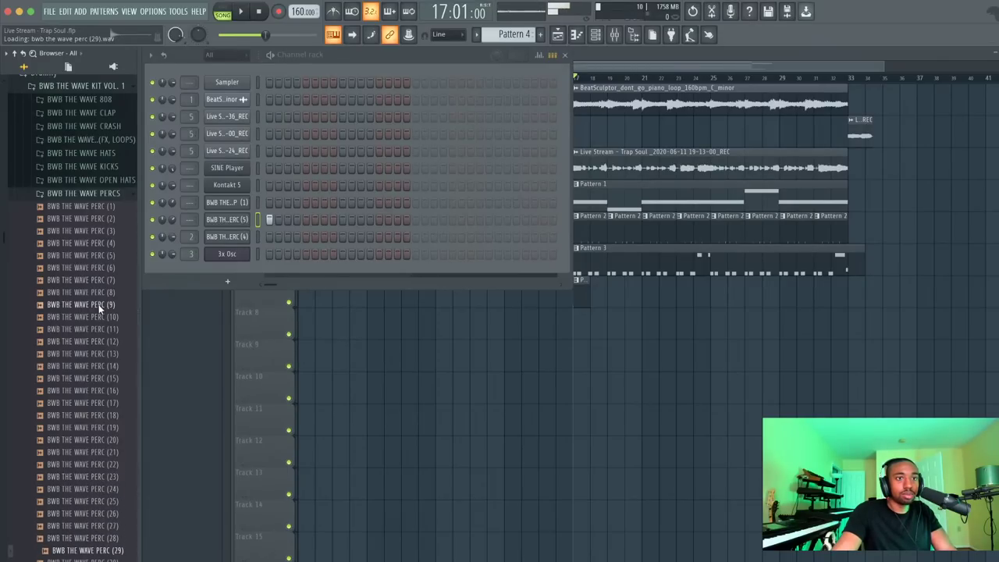
key(Up)
key(Up)
key(Down)
key(Down)
key(Down)
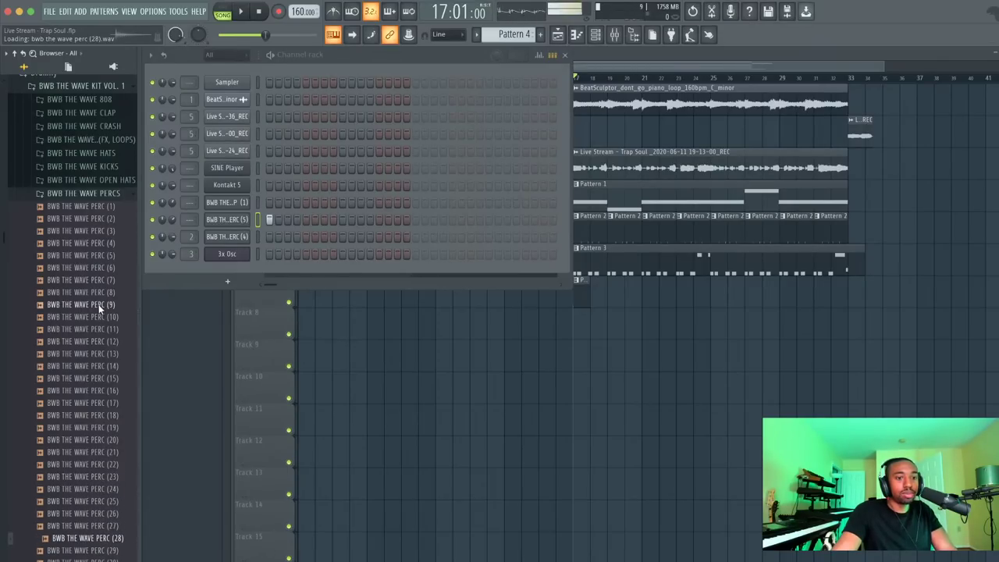
key(Down)
key(Down)
key(Down)
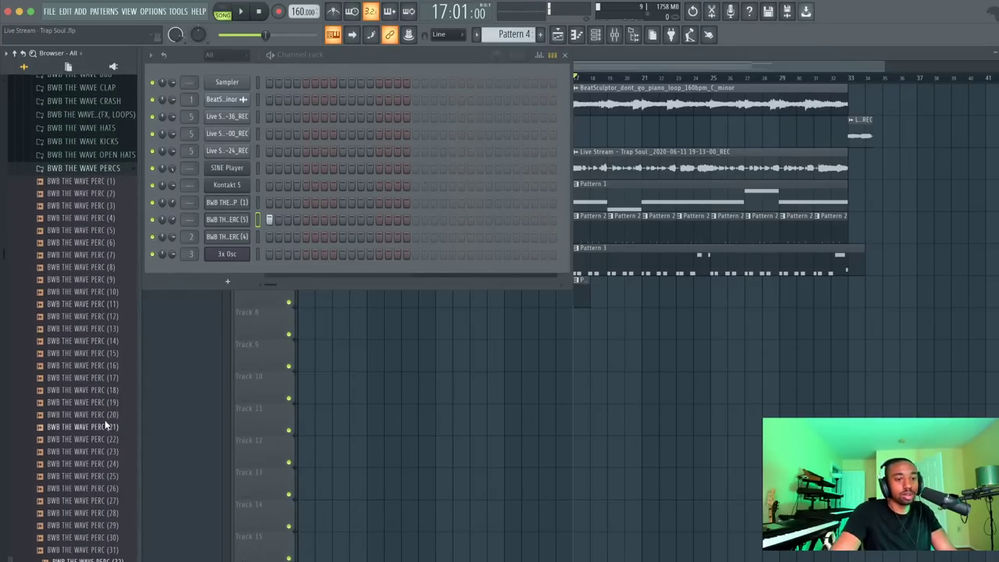
Open BWB THE WAVE PERC (32) in a new channel
scroll(105, 420, down, 3)
right_click(100, 504)
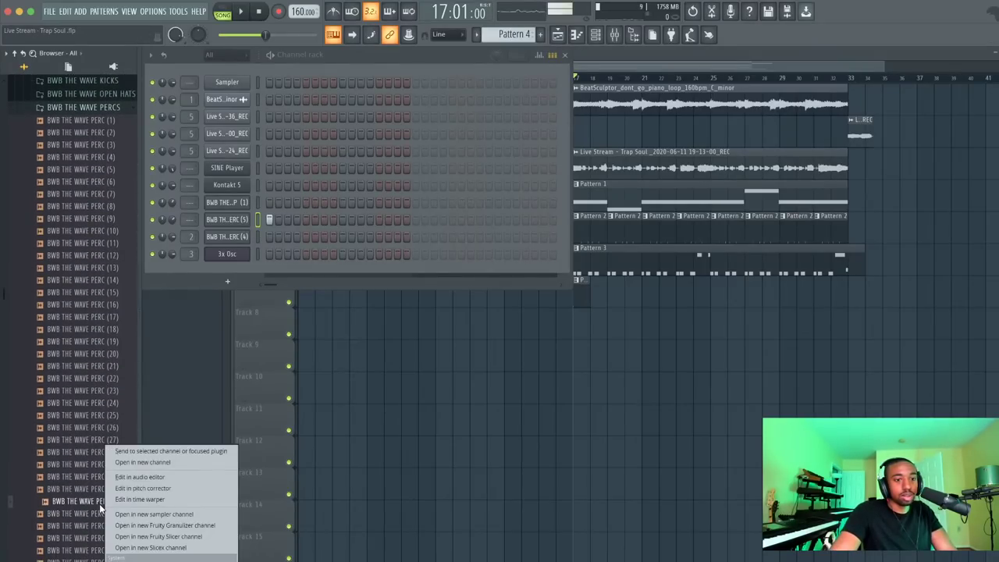
click(143, 459)
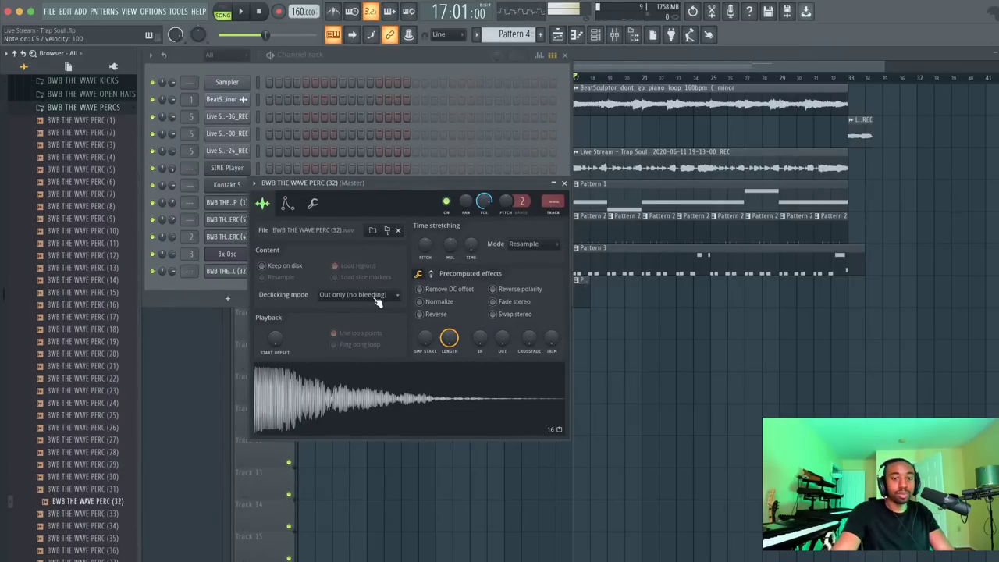
Shift the pitch of the PERC (32) channel, show its envelope settings and try the sound against the song from bar 17
drag(506, 201, 507, 200)
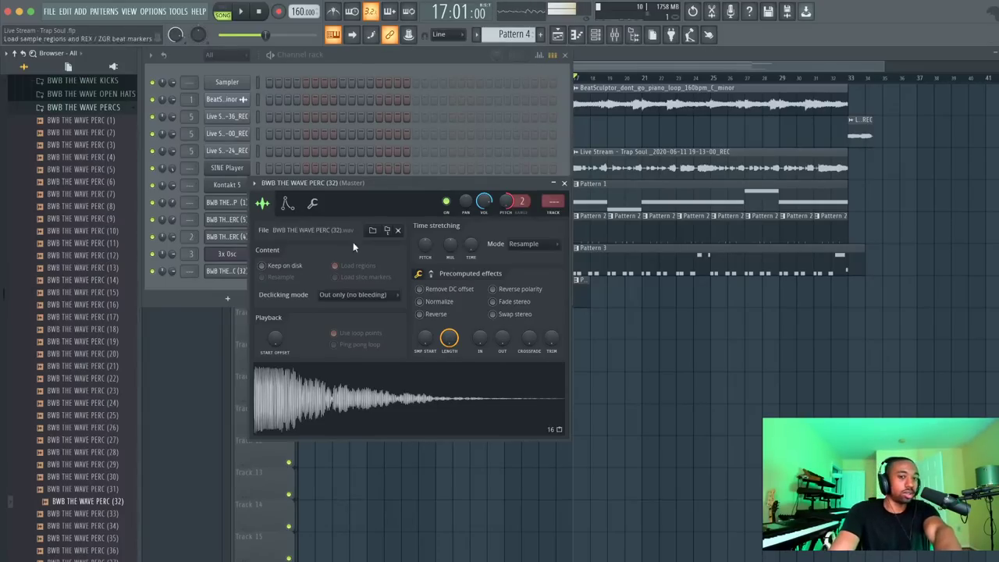
click(313, 203)
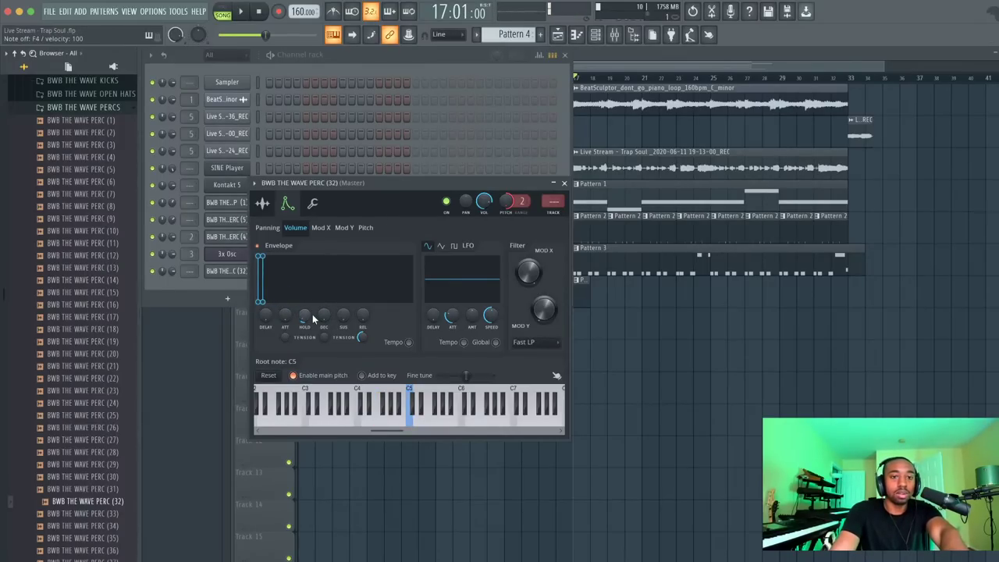
key(space)
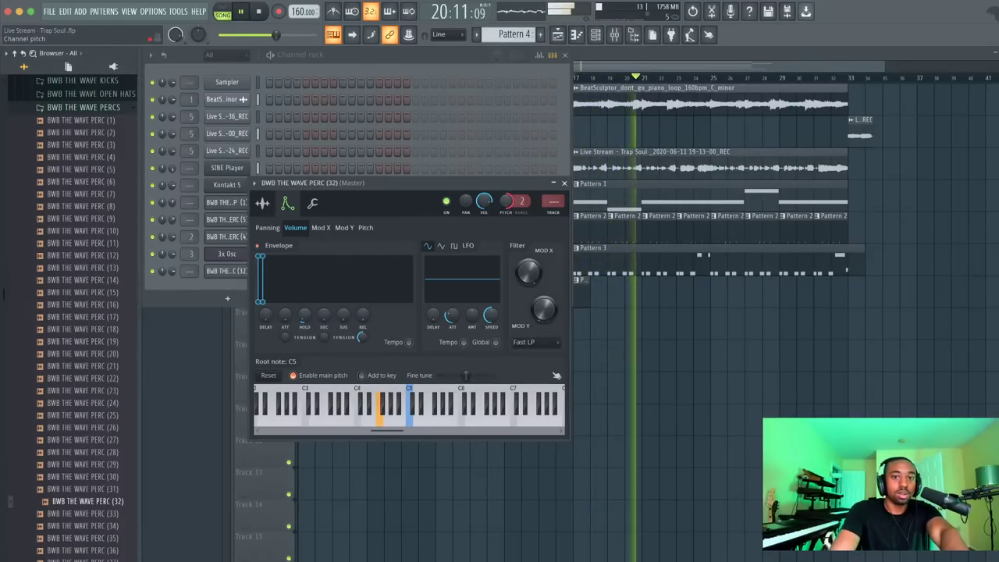
key(space)
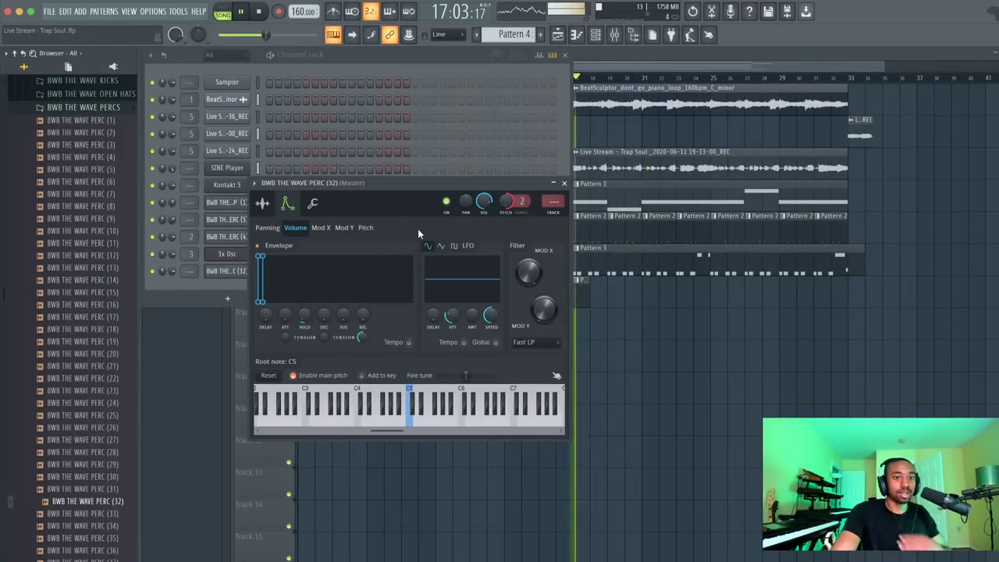
Audition the samples BWB THE WAVE PERC (33) to (35)
click(116, 514)
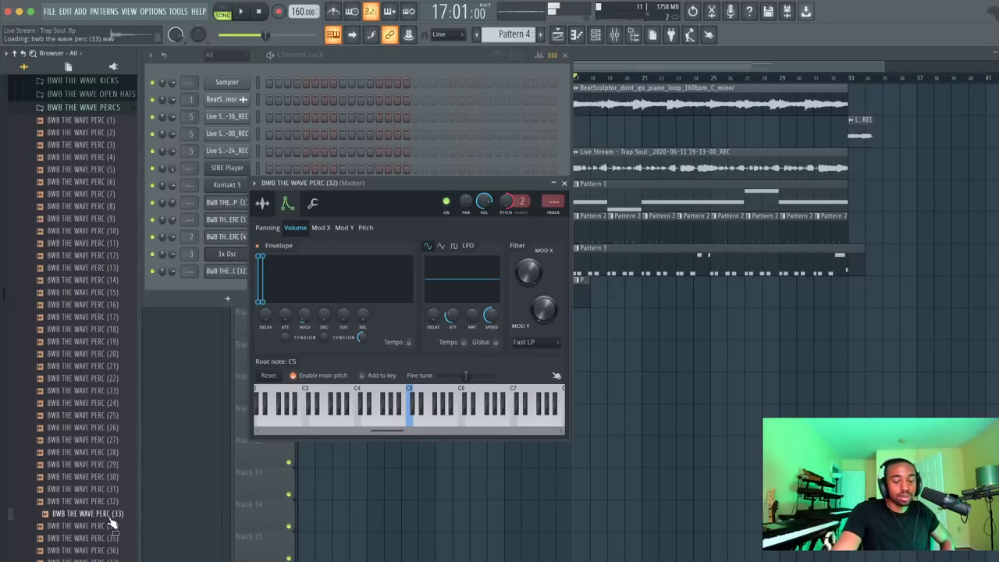
click(113, 538)
click(111, 526)
scroll(111, 526, down, 3)
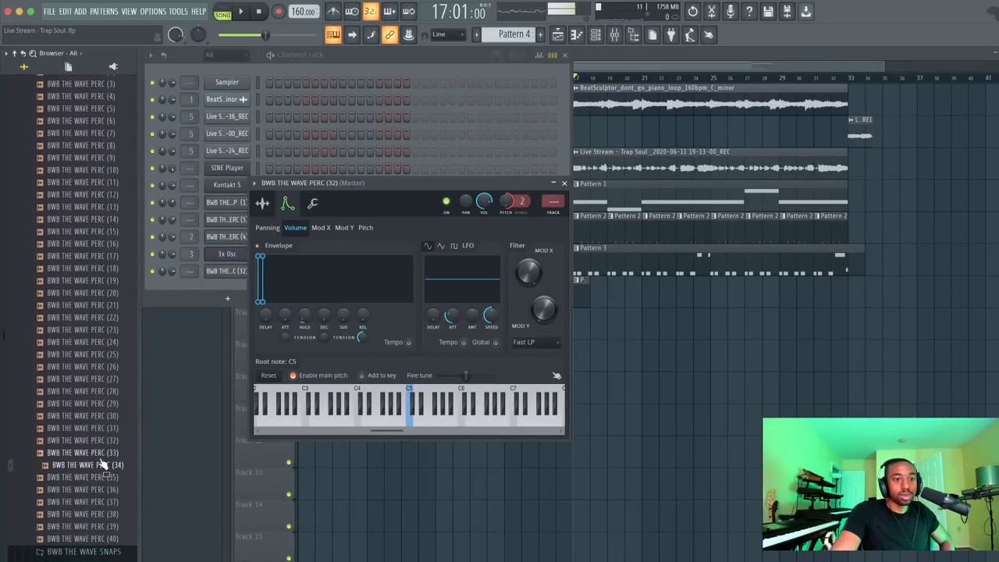
Replace the sample in the PERC (32) channel with BWB THE WAVE PERC (34) and reset the channel's pitch
click(263, 204)
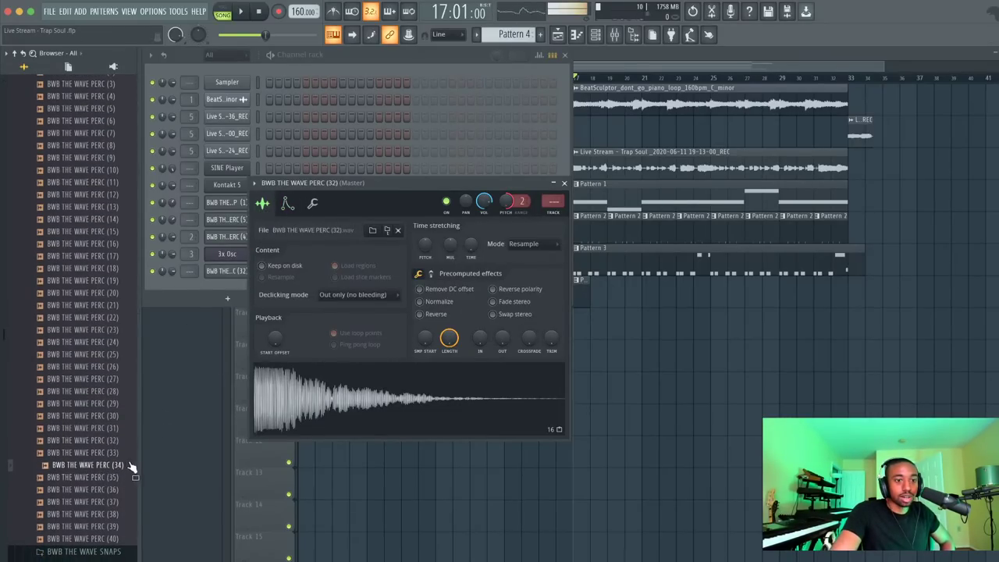
drag(121, 472, 291, 421)
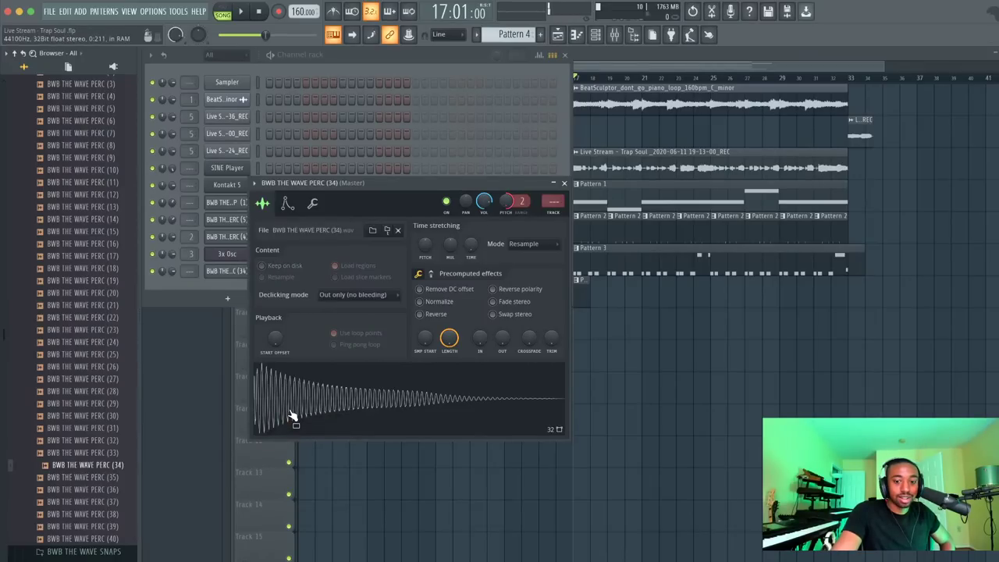
right_click(503, 200)
click(516, 208)
Switch to the empty Pattern 5 and open the BWB THE WAVE PERC (34) channel in the piano roll
click(381, 68)
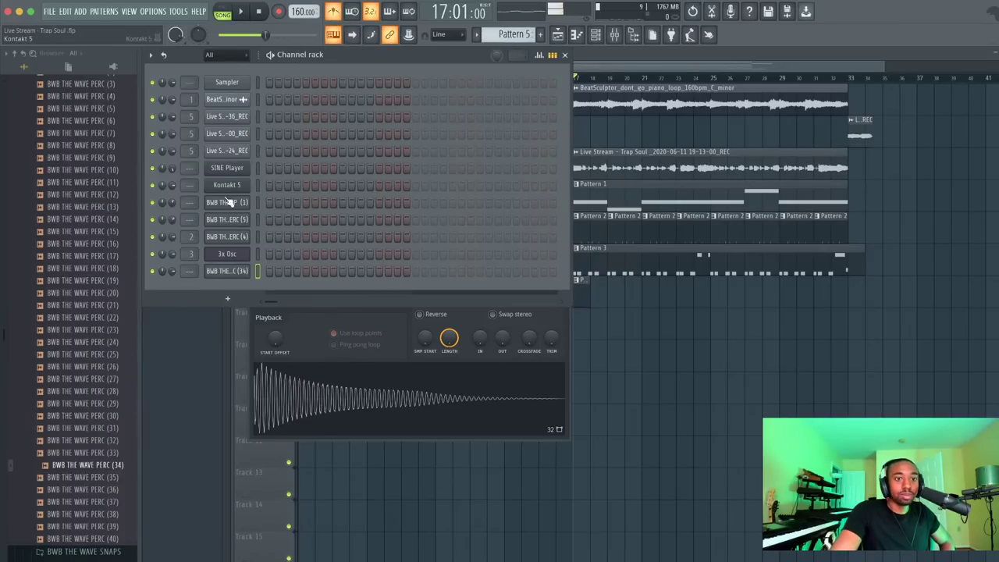
right_click(238, 270)
click(266, 268)
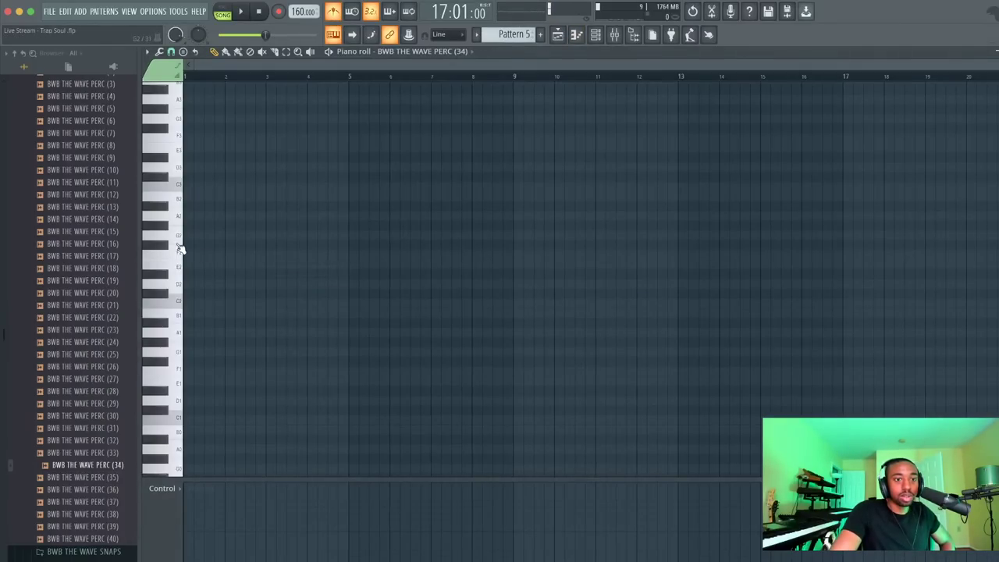
Audition keys around octaves 3 and 4 and place a note on A3 at the start of bar 1
scroll(179, 289, up, 4)
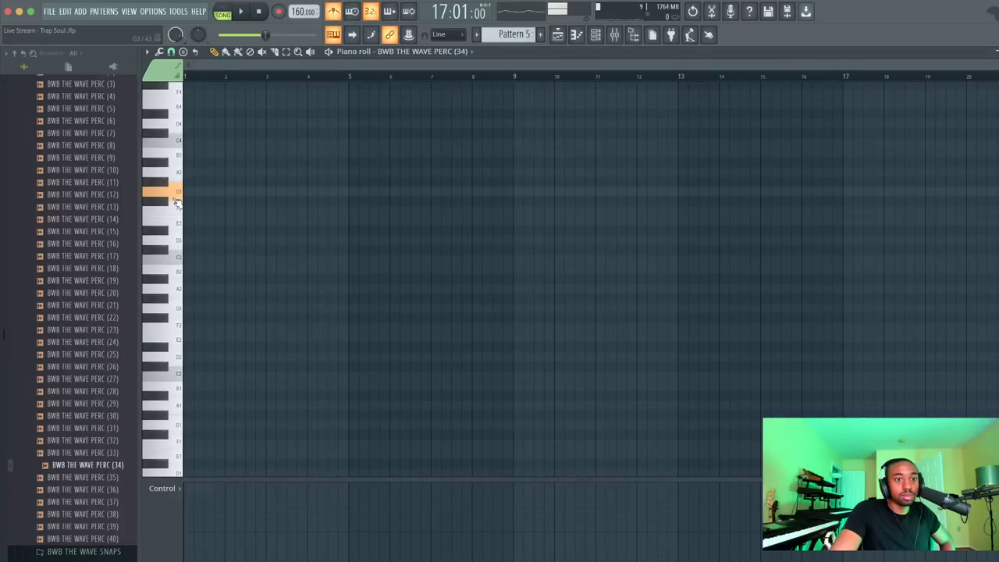
click(179, 240)
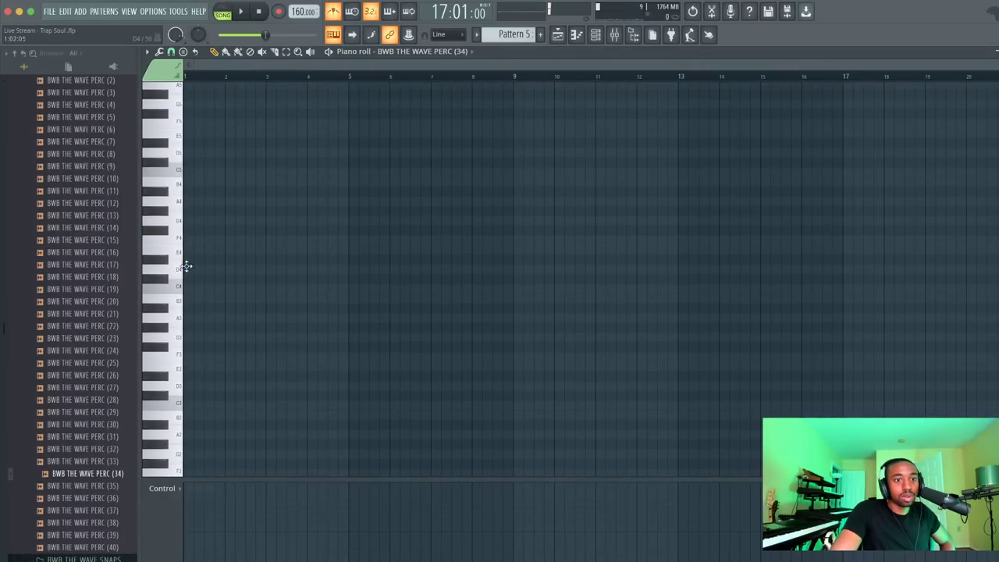
drag(186, 267, 172, 316)
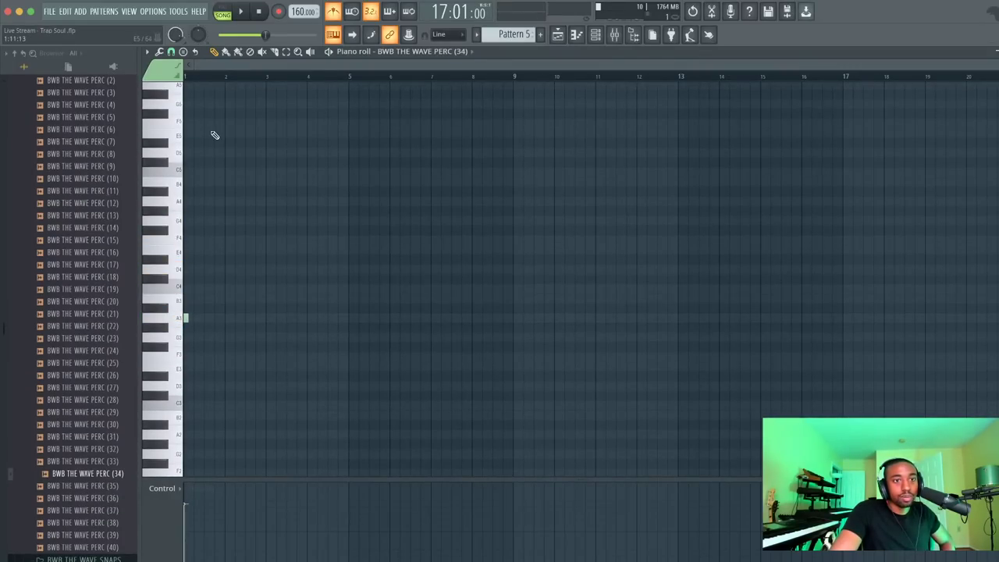
Remove the stray A5 note and play Pattern 5 on its own in pattern mode
scroll(207, 78, up, 5)
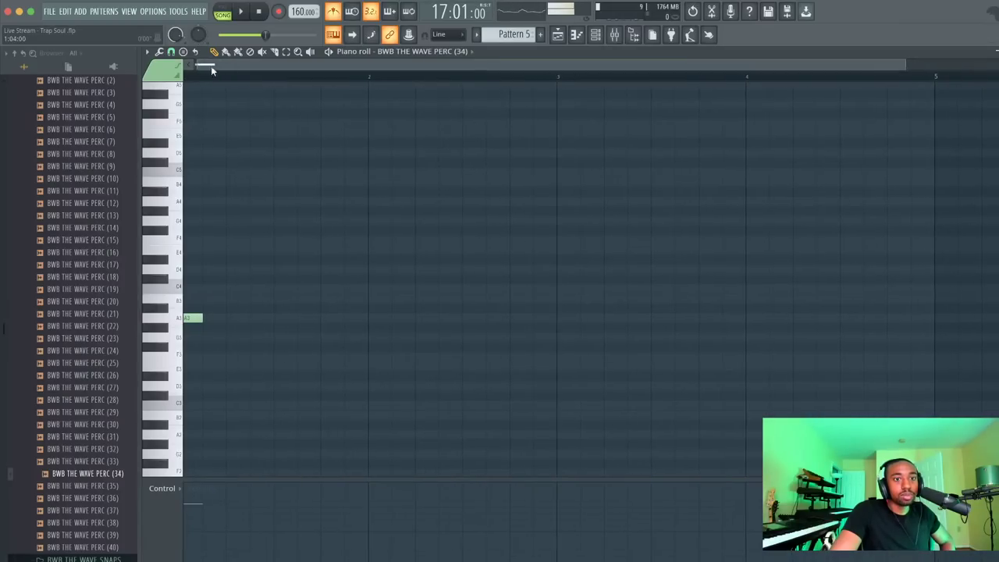
click(209, 84)
key(space)
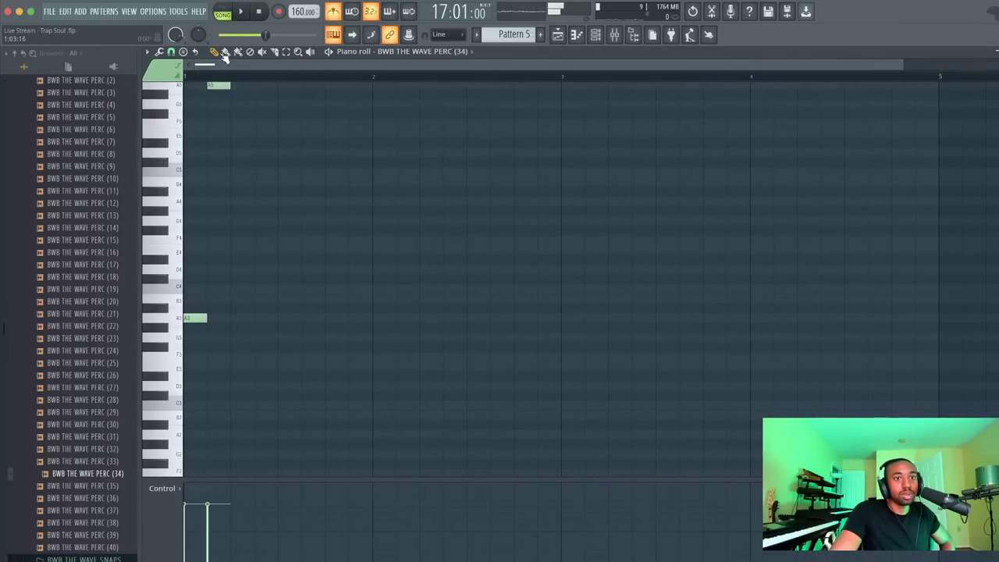
key(space)
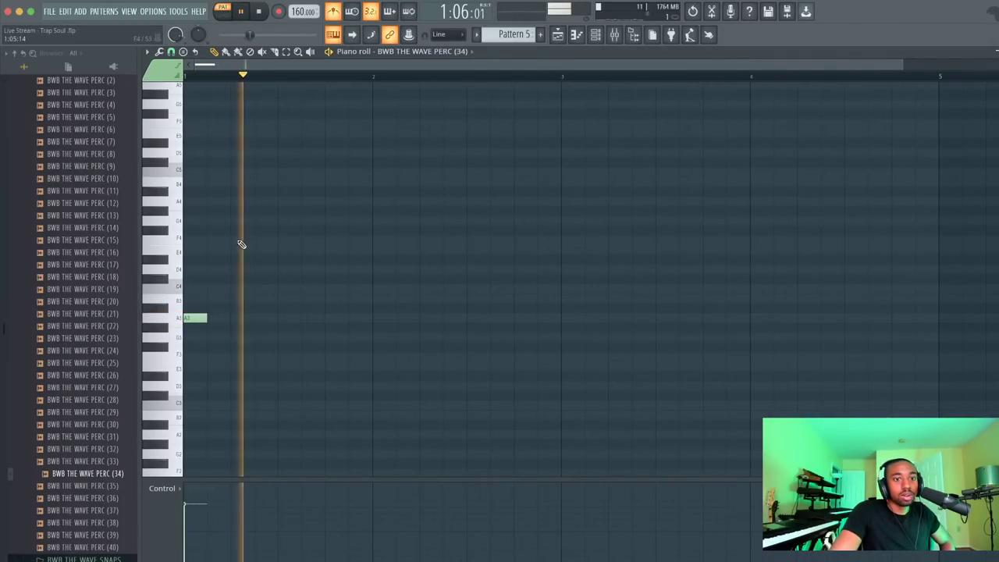
Add three more A3 notes to Pattern 5, at steps 5 and 15 of bar 1 and step 5 of bar 2
click(235, 319)
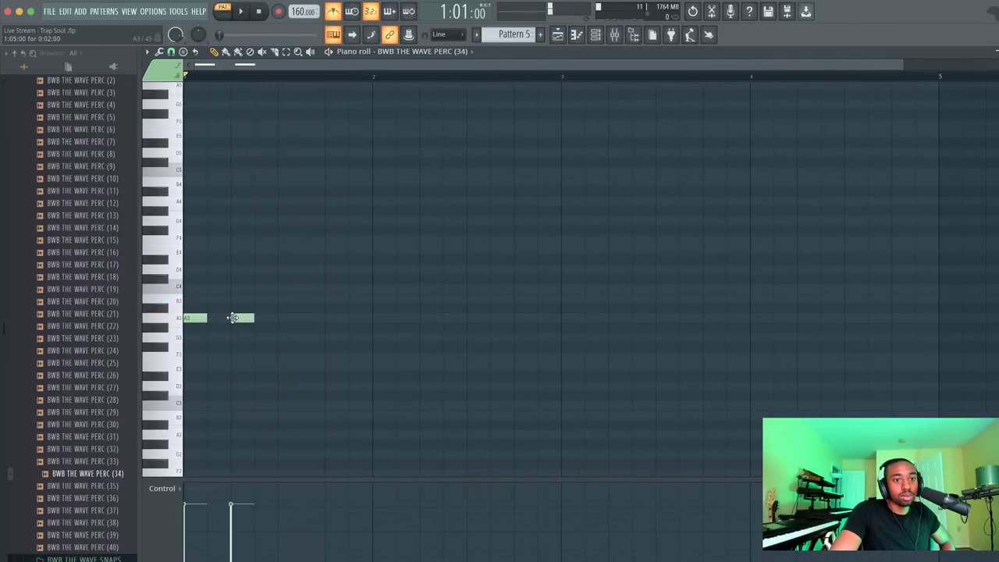
click(331, 318)
drag(342, 318, 367, 318)
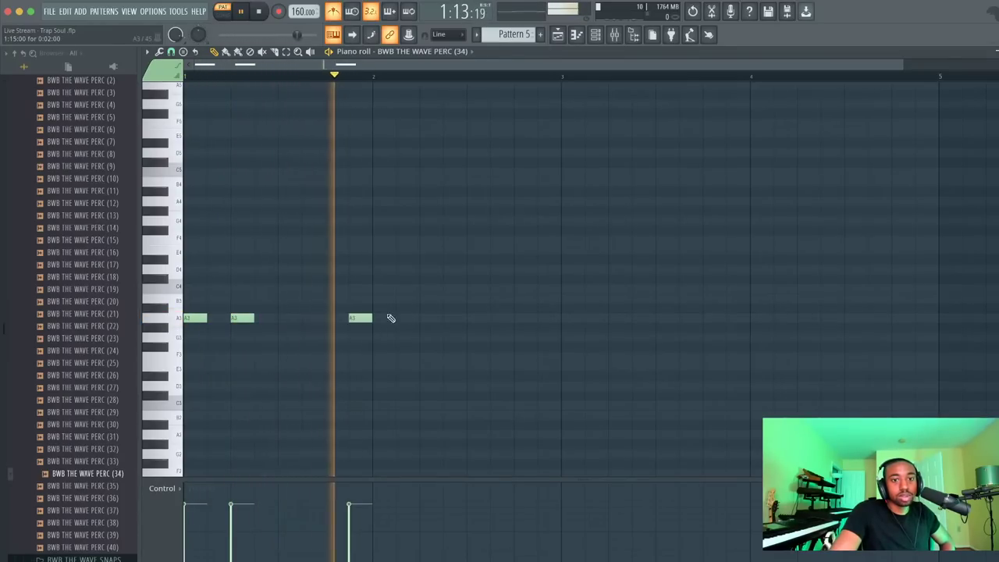
click(426, 319)
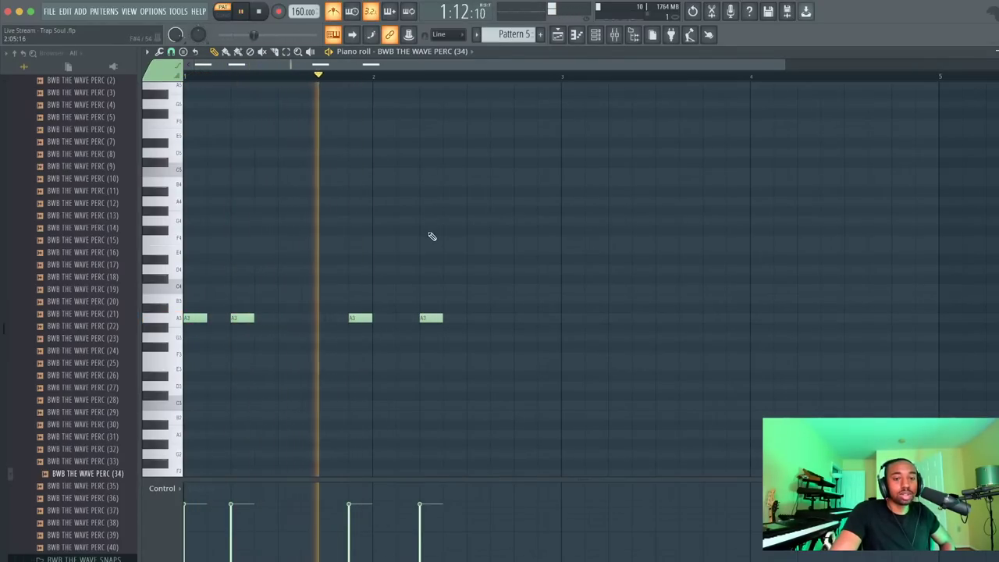
key(space)
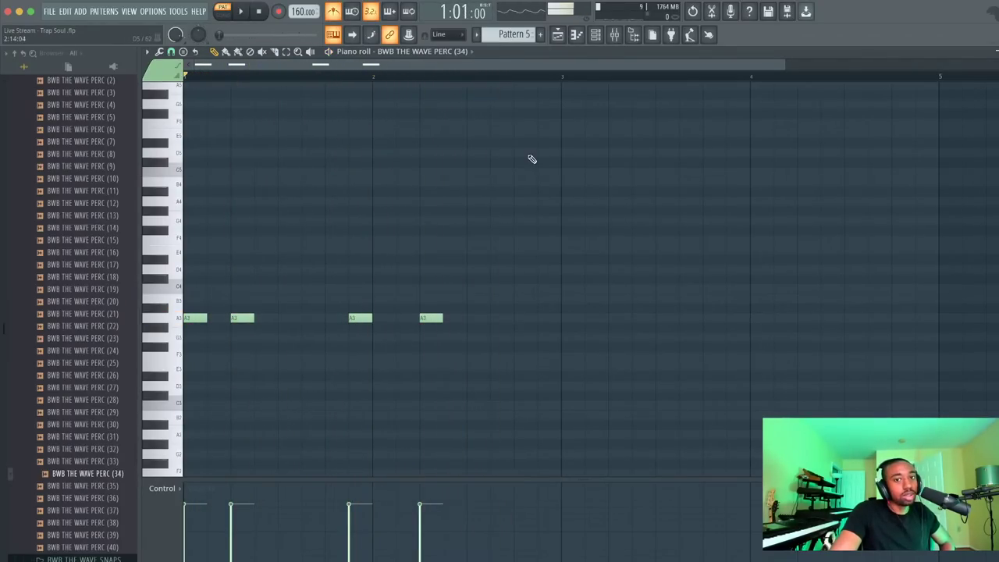
Place a high E5 note at step 15 of bar 2, check it in playback and close the piano roll
drag(517, 161, 546, 133)
key(space)
key(space)
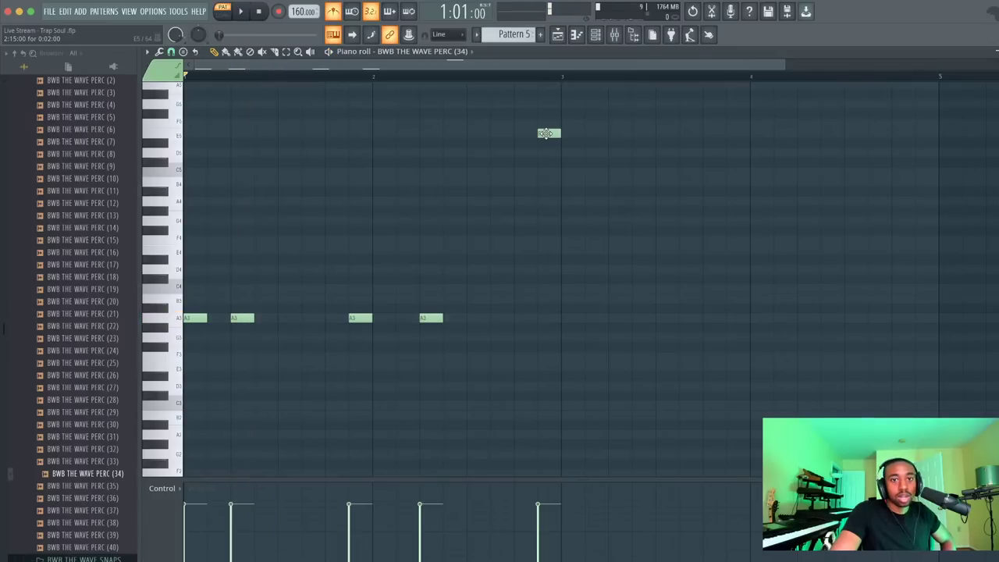
key(Escape)
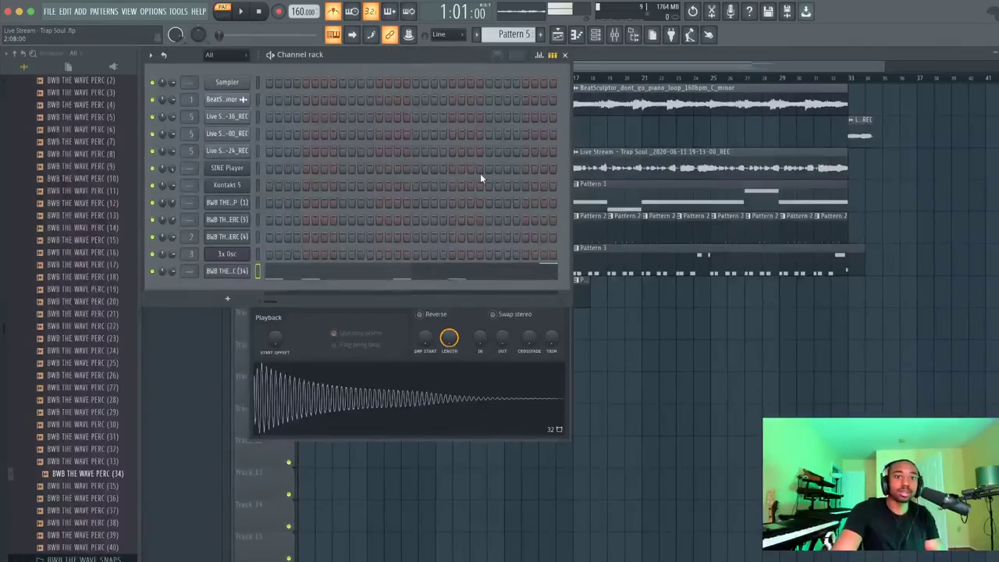
Delay the last note of Pattern 5 by setting its Shift to 0:15 in the graph editor, and play the pattern
click(539, 55)
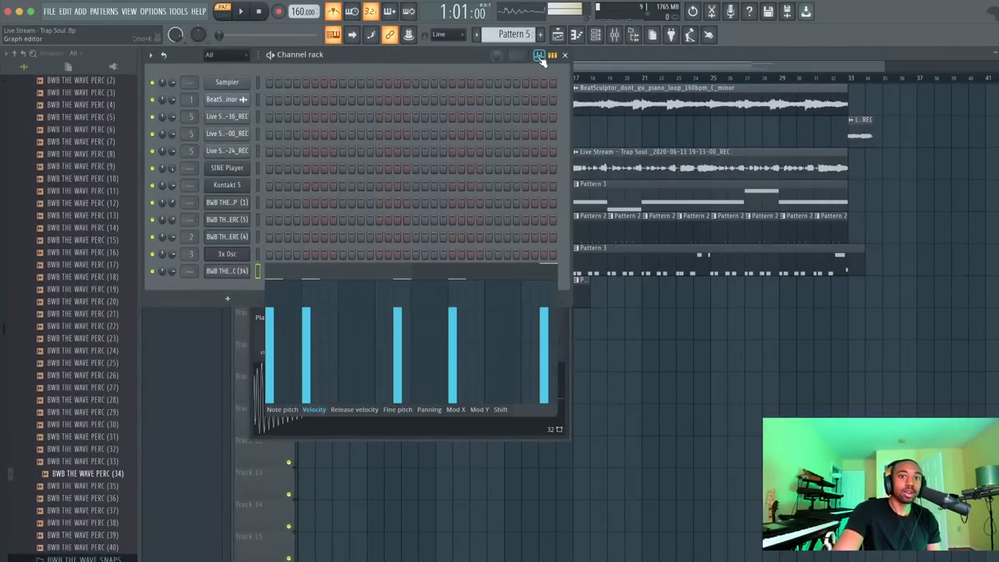
click(501, 409)
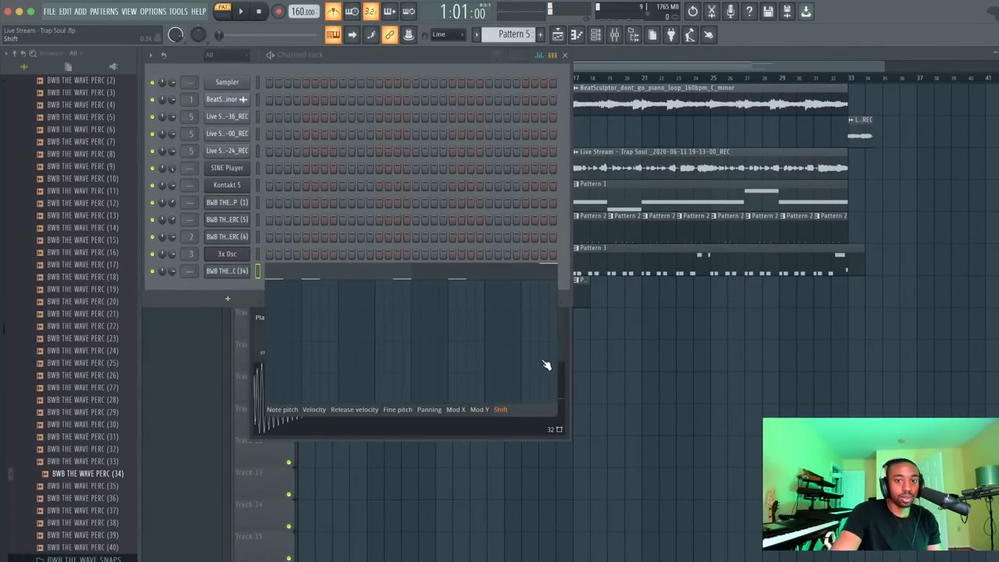
key(space)
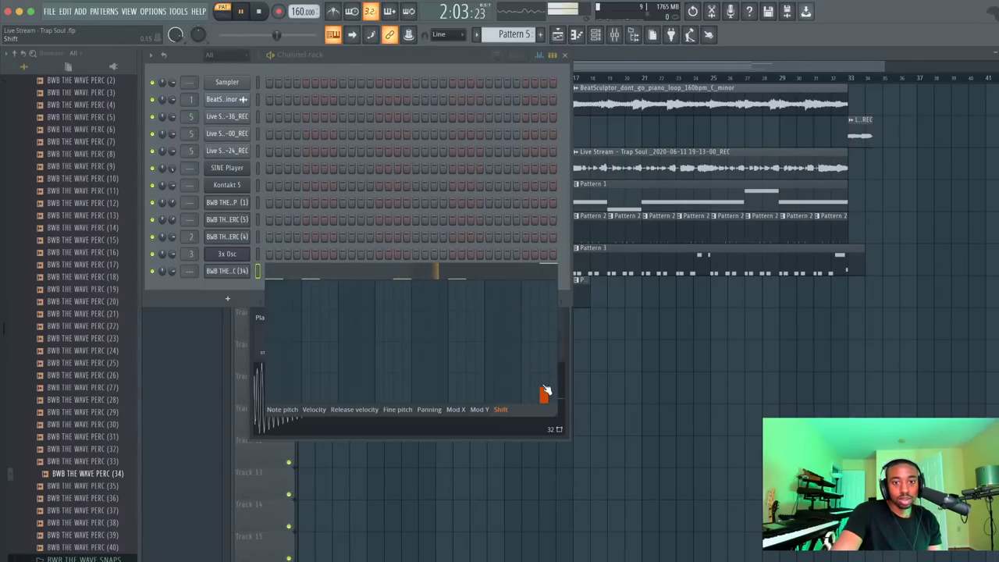
Place a Pattern 5 clip on Track 8 at bar 17 of the playlist and play the song from there
key(F6)
click(591, 318)
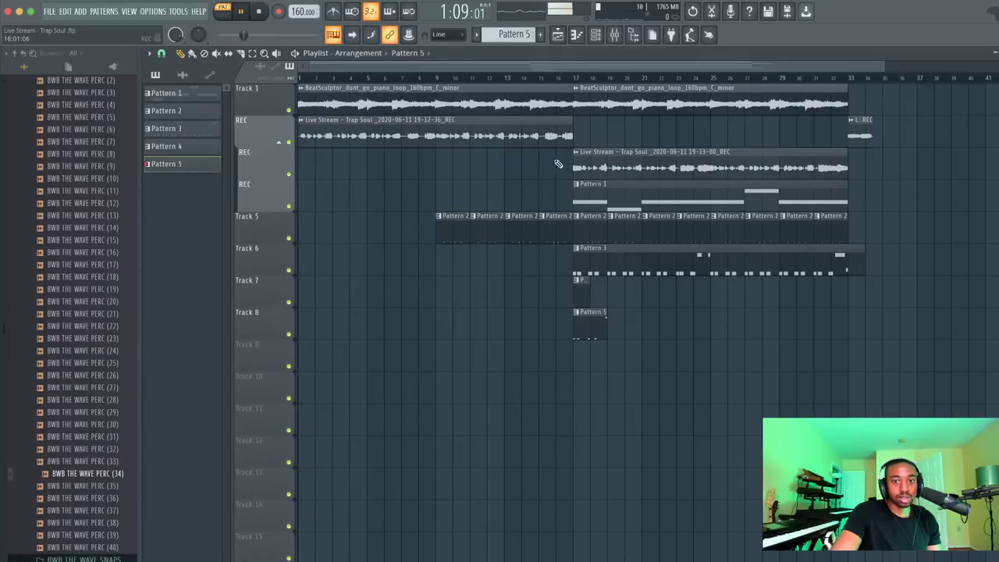
click(576, 80)
Route the BWB THE WAVE PERC (34) channel to mixer insert 4 and stop playback
key(F6)
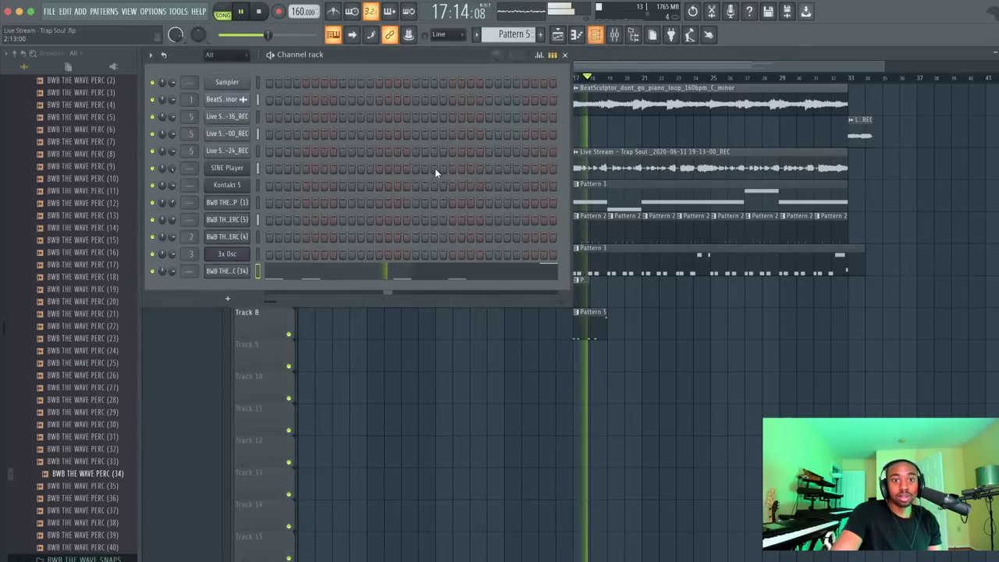
scroll(190, 271, up, 4)
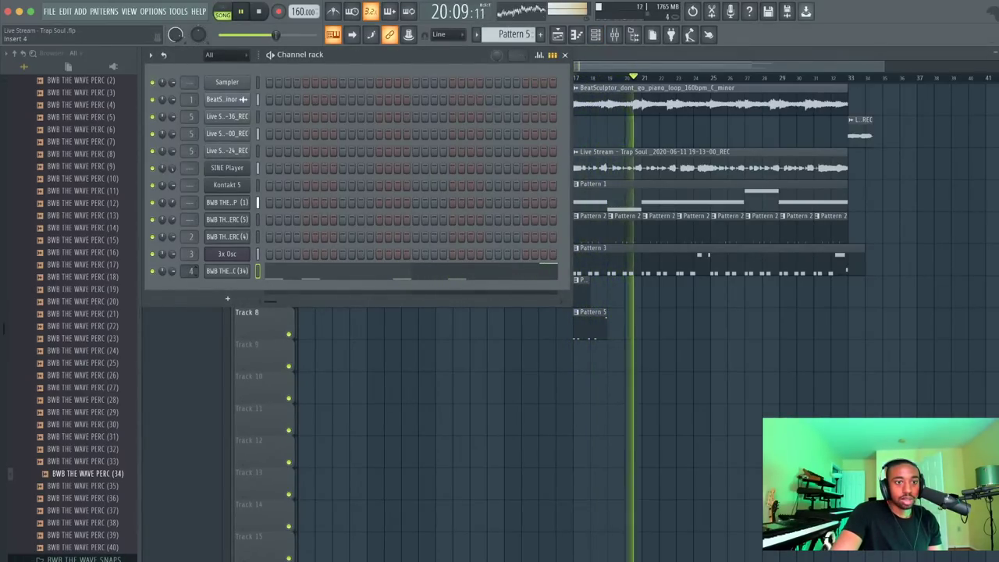
key(space)
Repeat the Pattern 5 clip along Track 8 up to bar 33, play it from bar 17 and save the project
key(F6)
drag(660, 324, 591, 319)
key(ctrl+b)
key(ctrl+b)
key(ctrl+b)
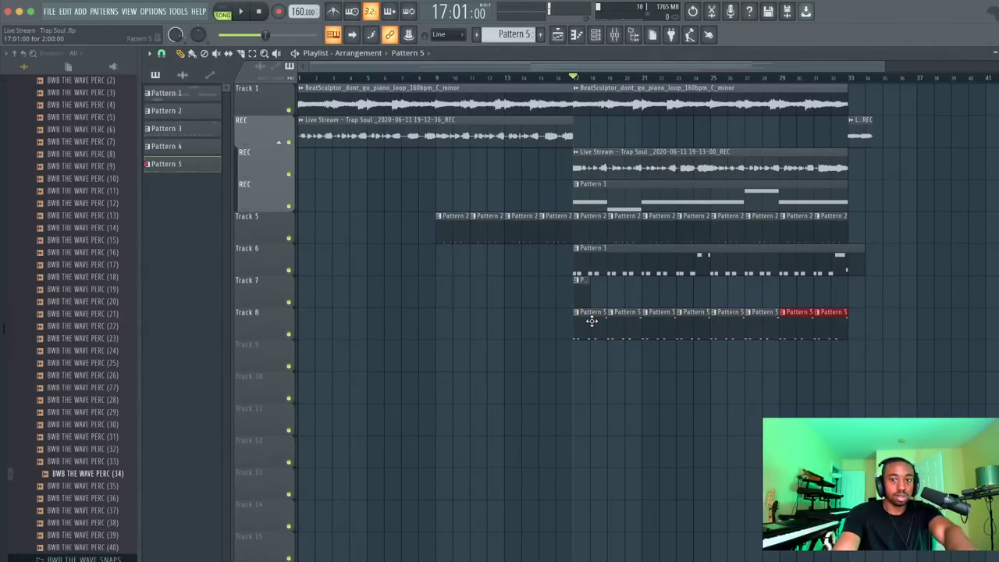
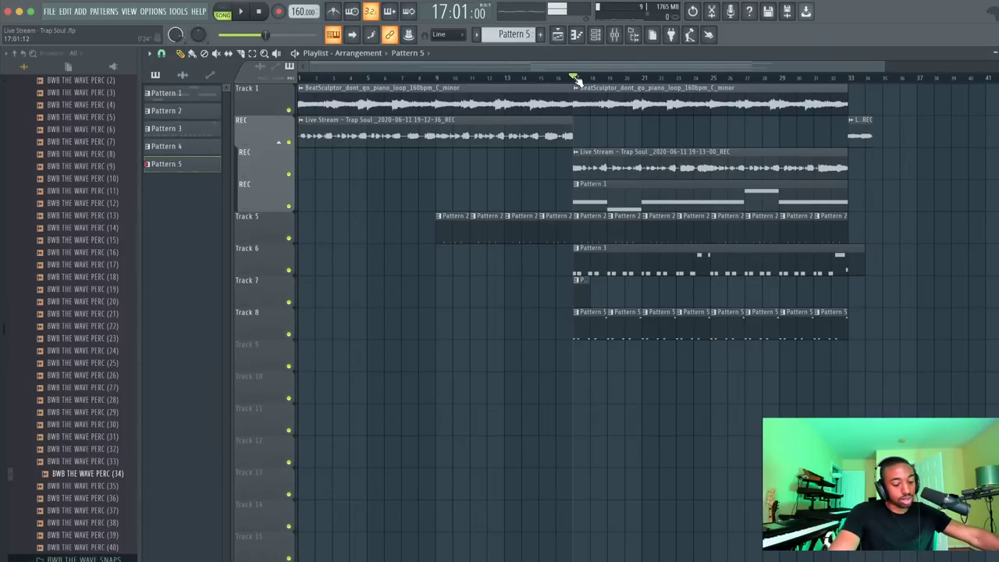
key(space)
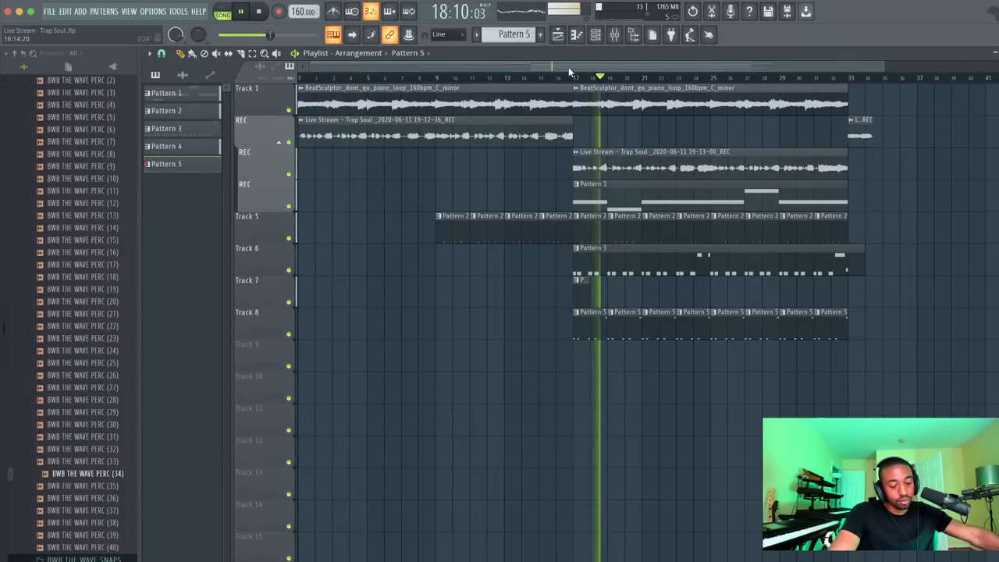
key(space)
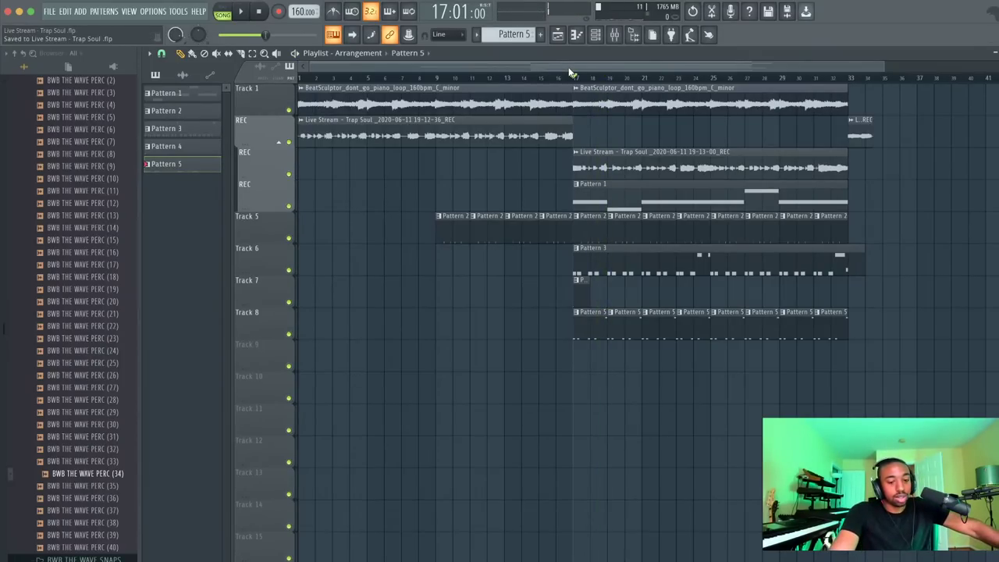
Examine the time settings of the BWB THE WAVE PERC (34) channel while playing the song from bar 17
click(596, 35)
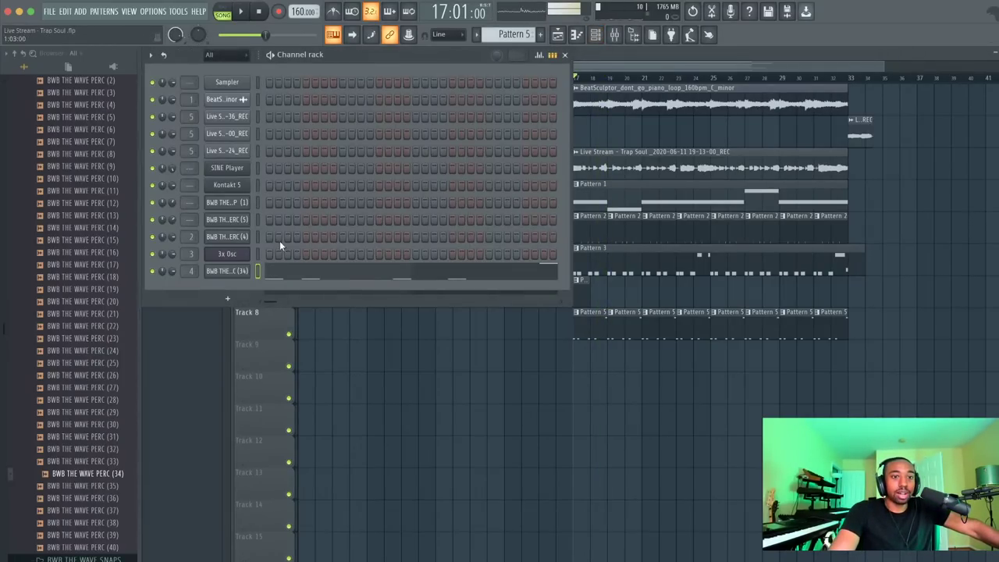
click(241, 271)
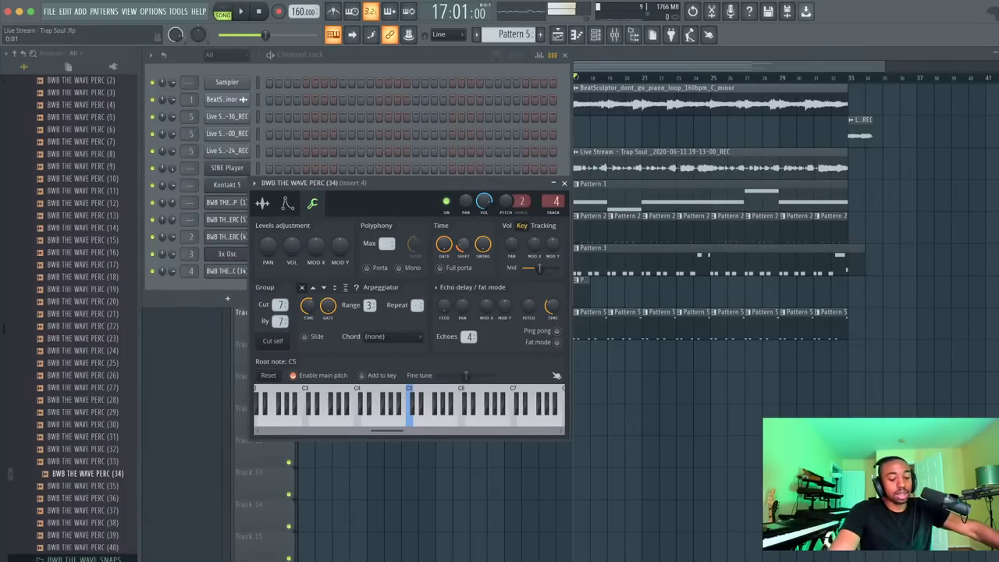
key(space)
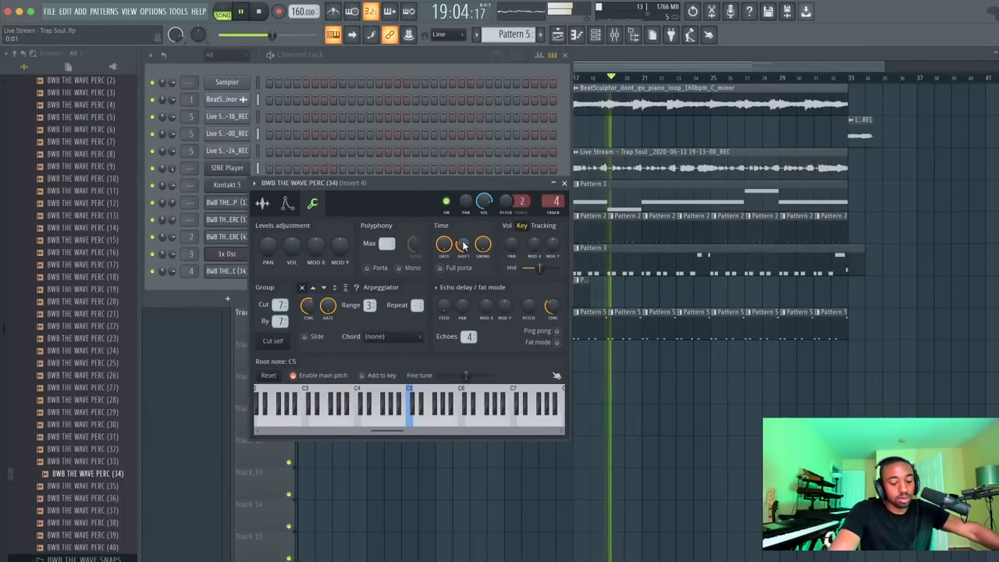
click(564, 183)
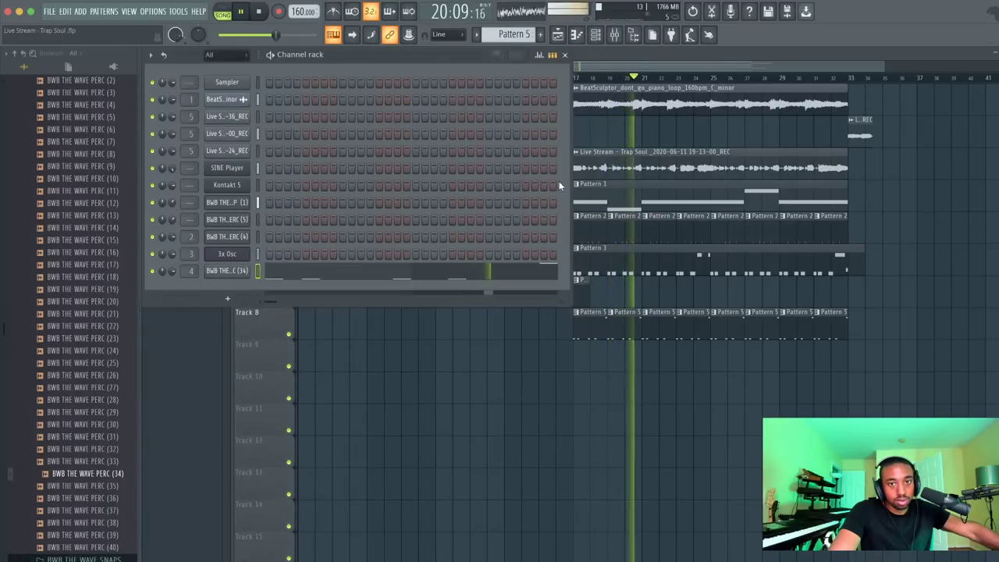
Raise the Shift of Pattern 5's last note to 0:22 in the graph editor during playback
click(549, 59)
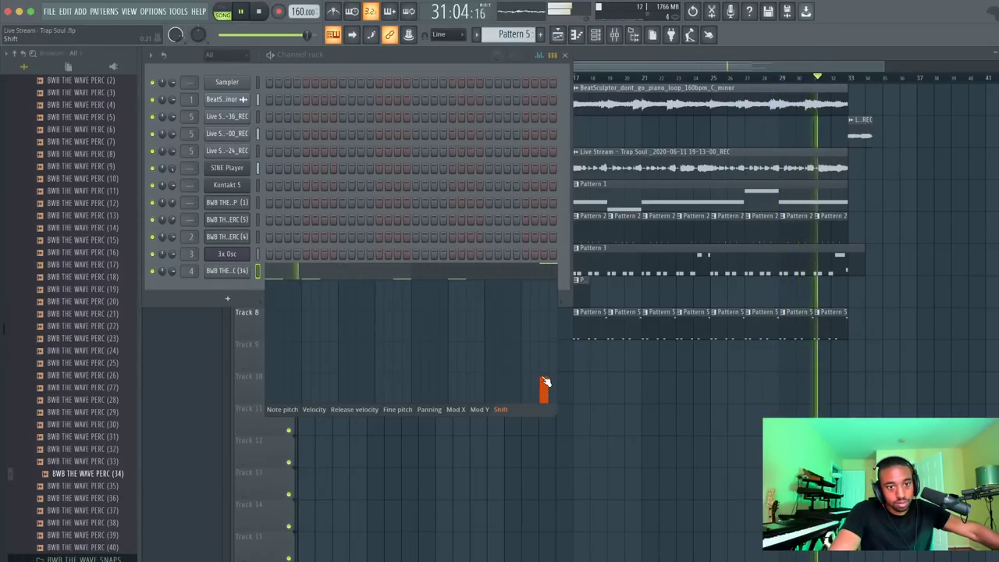
drag(544, 394, 545, 381)
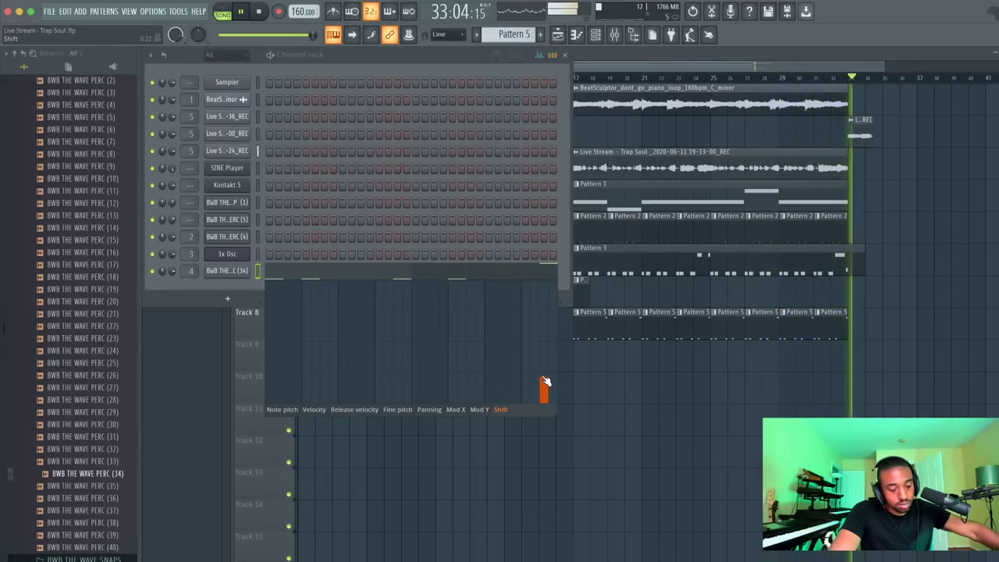
key(space)
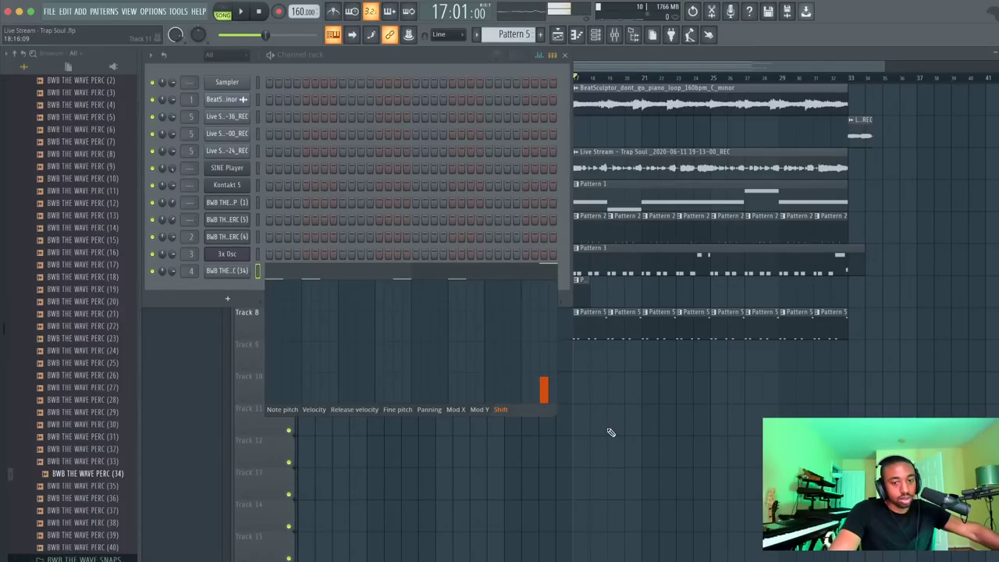
Save the project and replay the start of the arrangement from bar 17 in the playlist
key(F5)
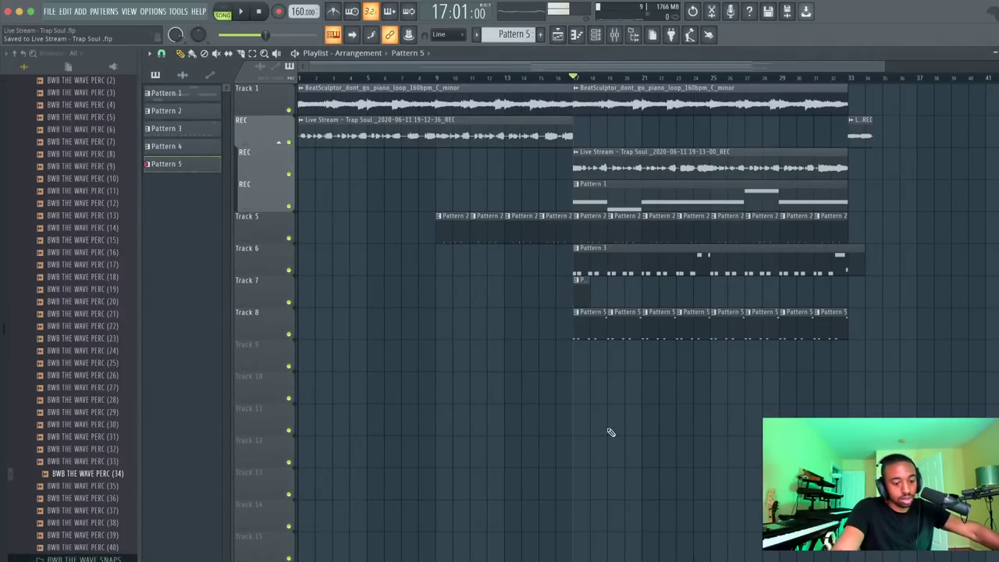
key(space)
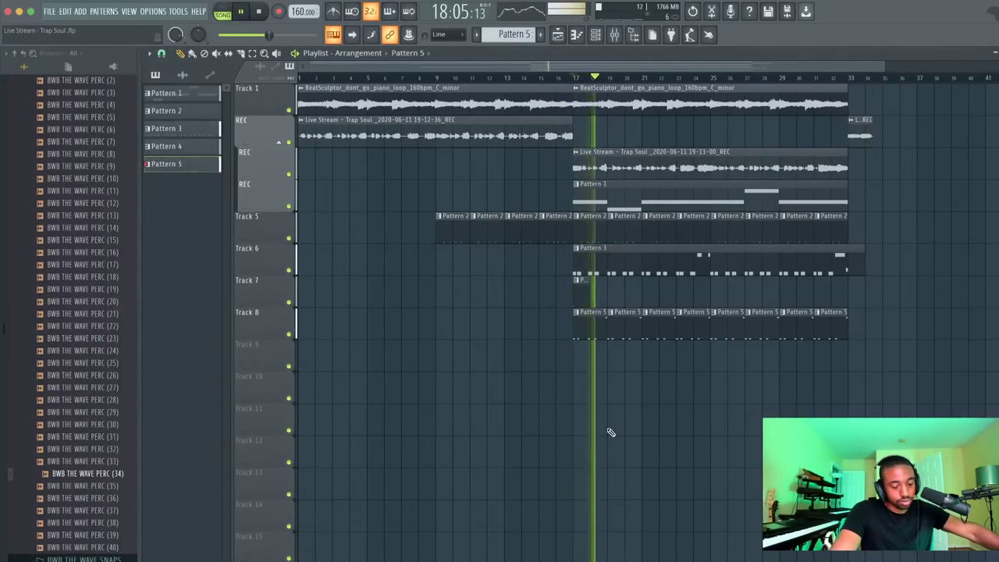
key(space)
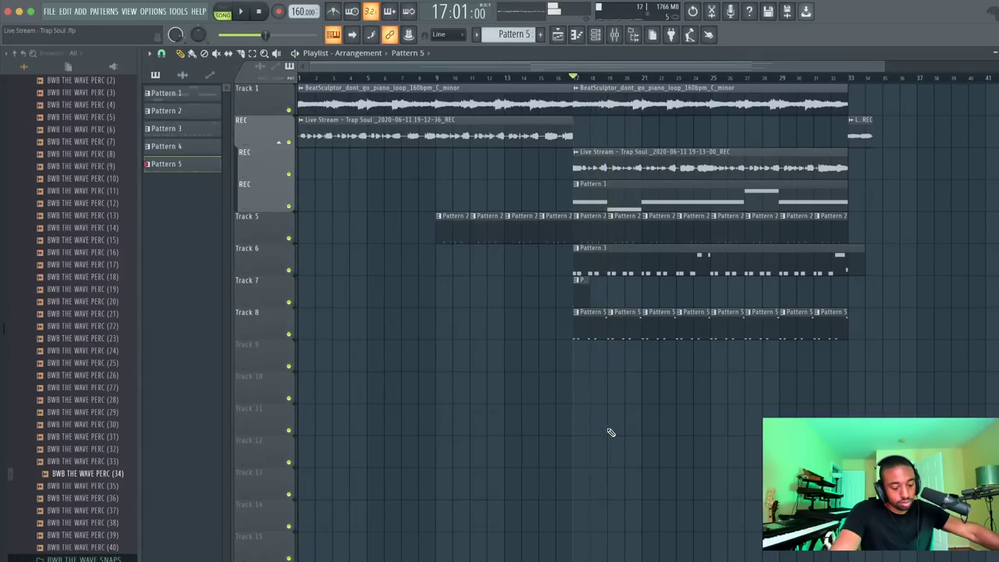
key(space)
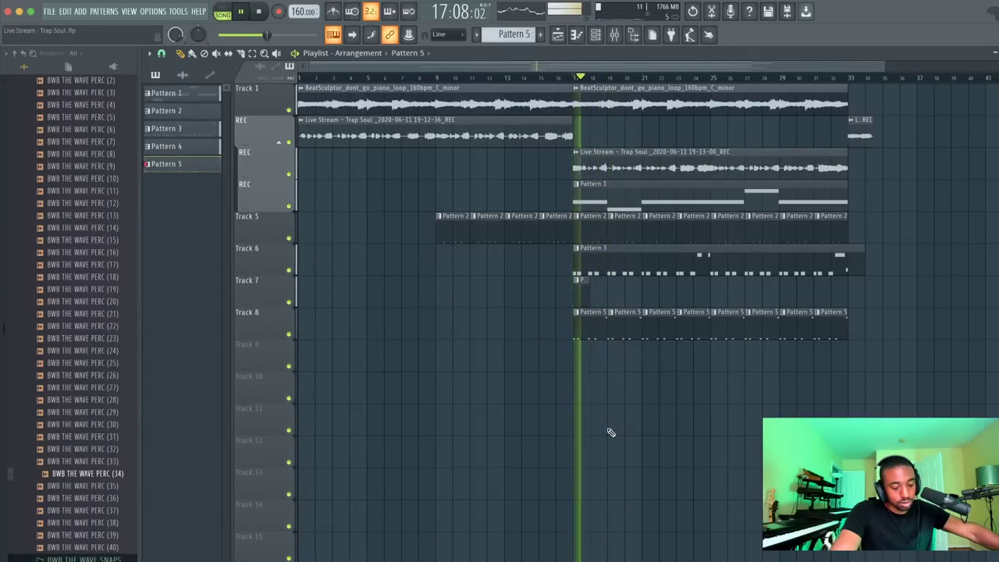
key(space)
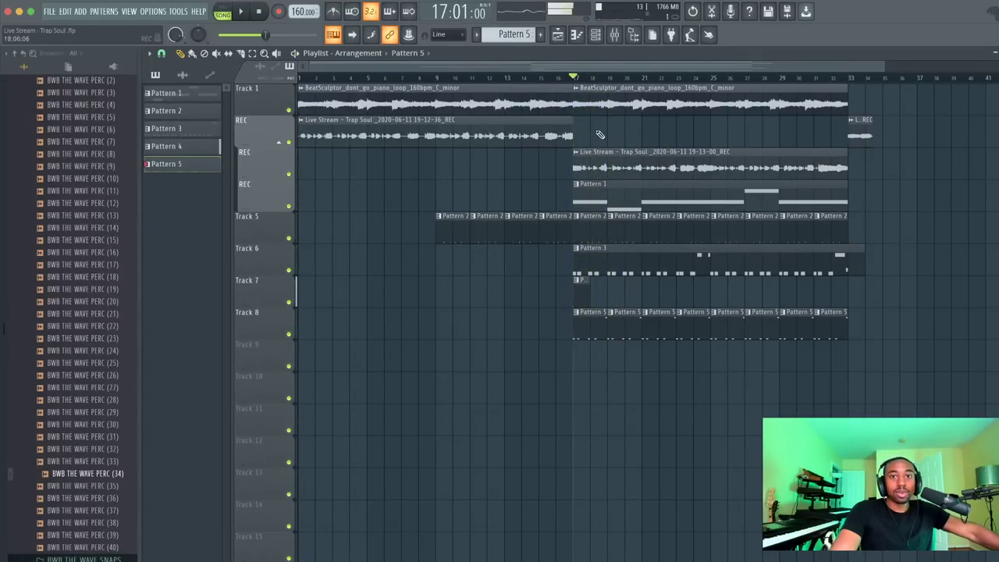
Show the channel rack, play the song from bar 17 and switch to the empty Pattern 6
click(595, 36)
key(space)
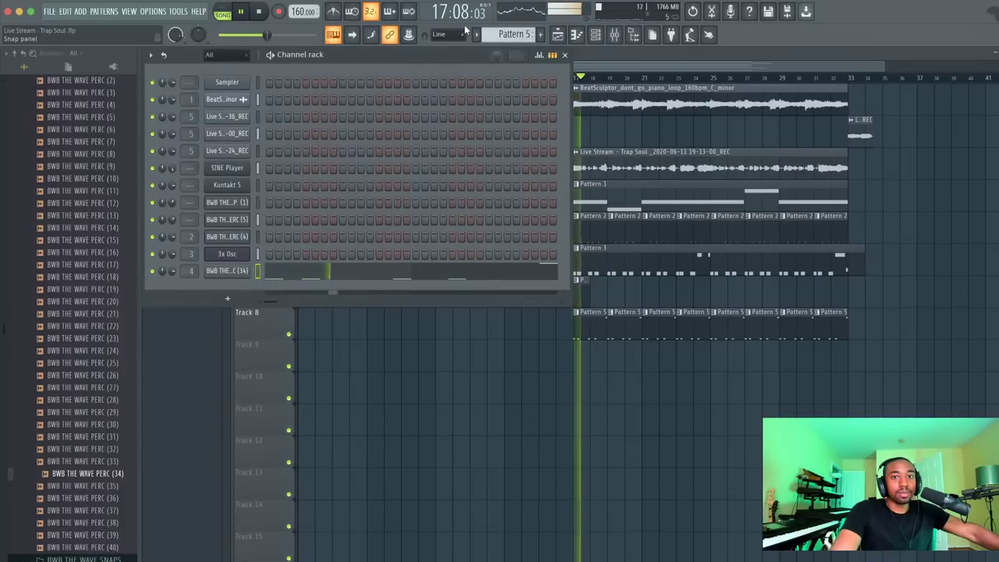
scroll(514, 35, down, 1)
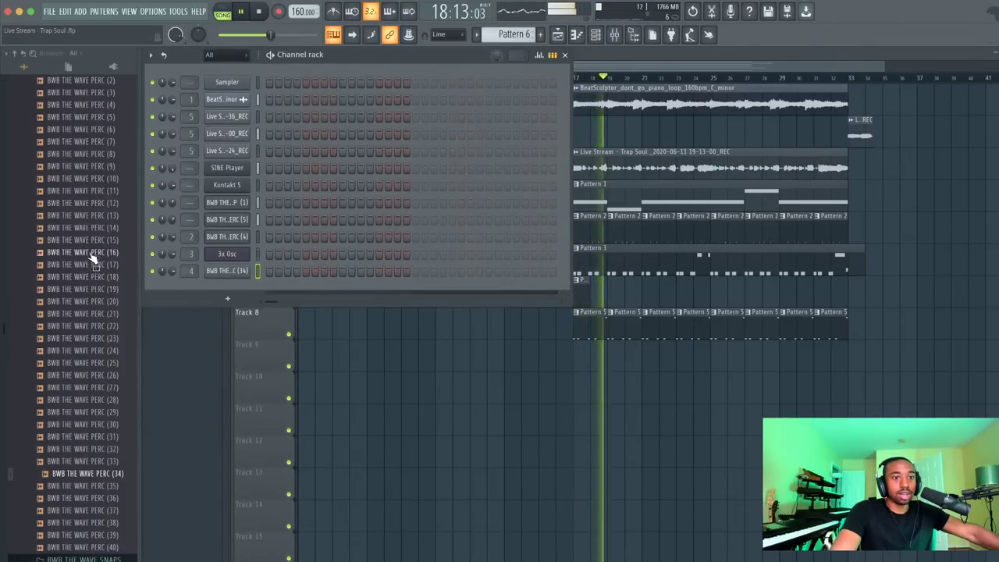
Audition the kick samples in BWB THE WAVE KICKS and load BWB THE WAVE KICK (4) into a new channel
scroll(92, 254, up, 3)
click(94, 141)
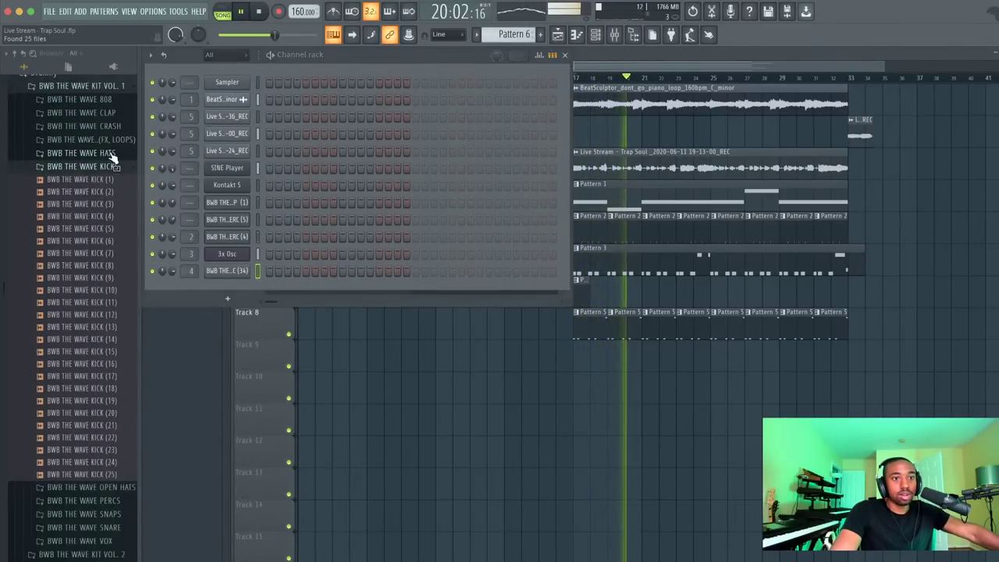
click(111, 181)
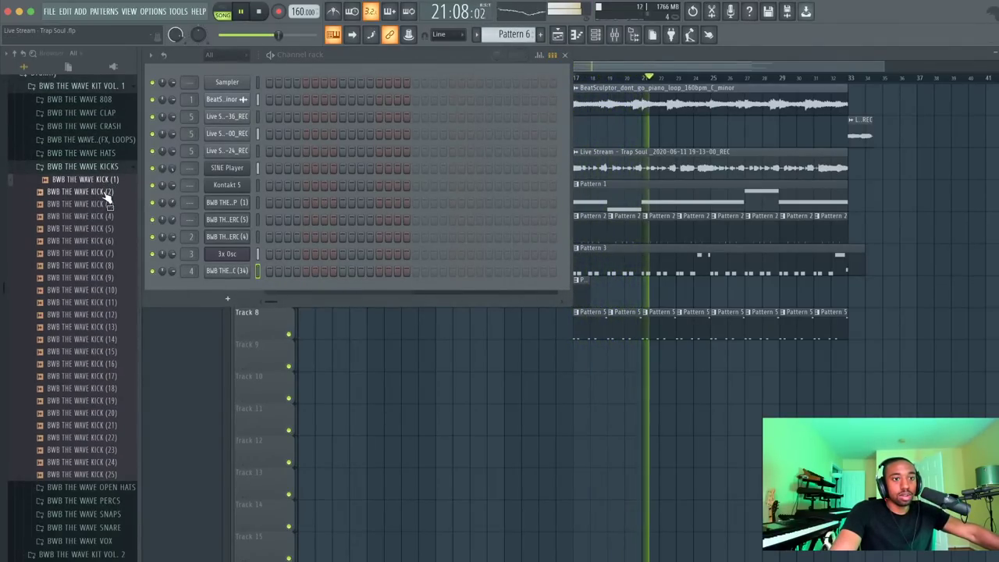
click(106, 194)
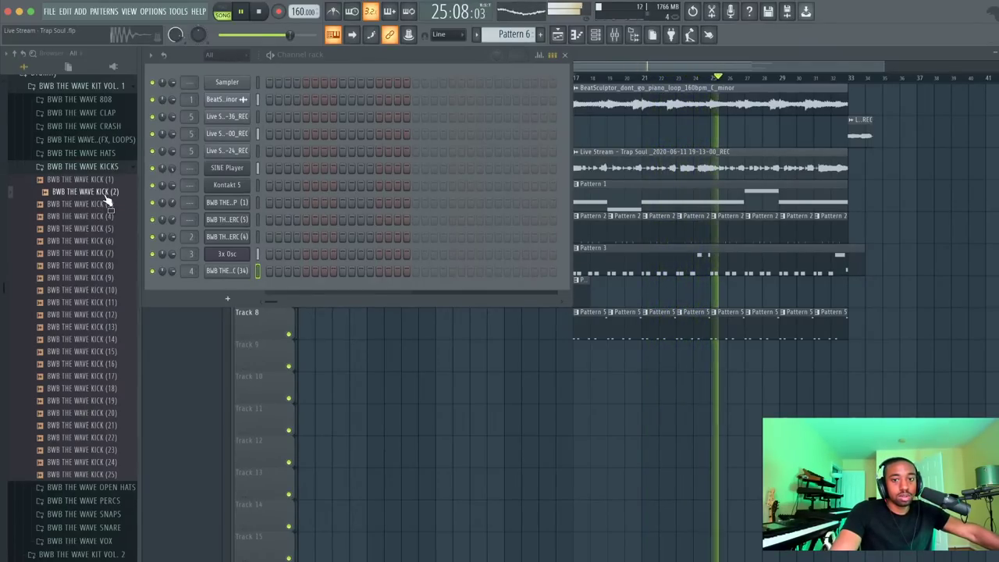
click(107, 217)
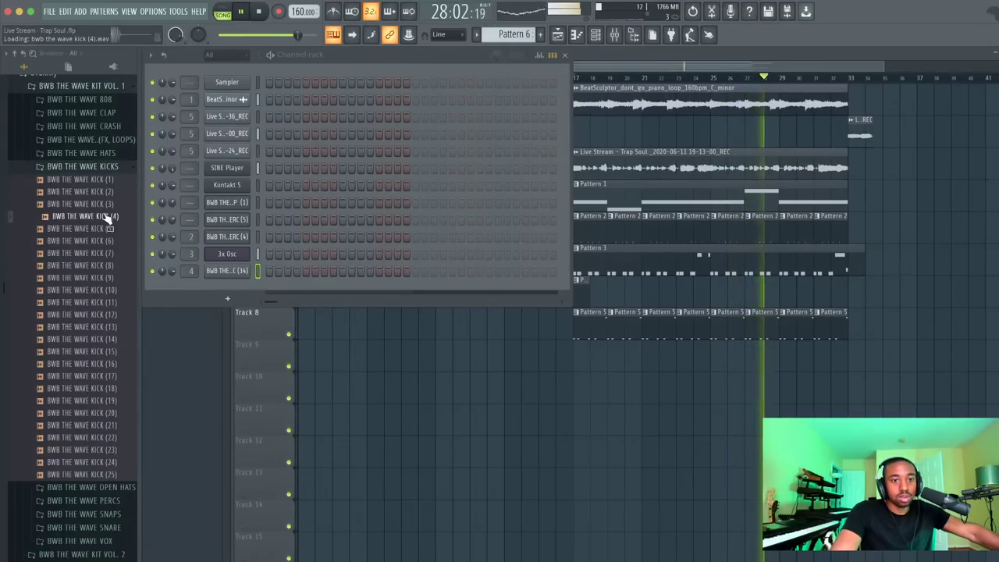
right_click(106, 217)
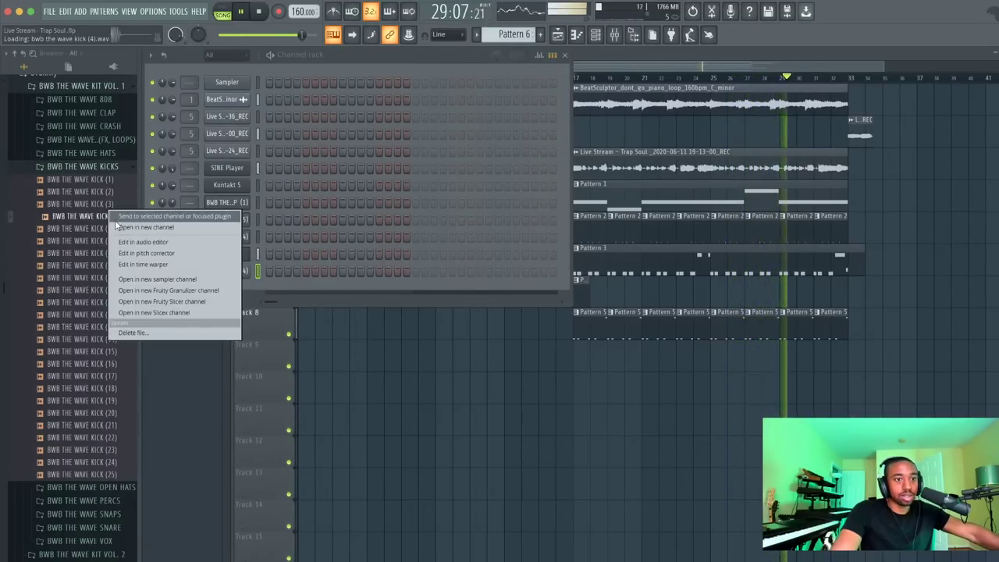
click(115, 222)
Enter kicks on steps 1 and 3 of Pattern 6 and place the pattern on Track 9 at bar 17
click(345, 53)
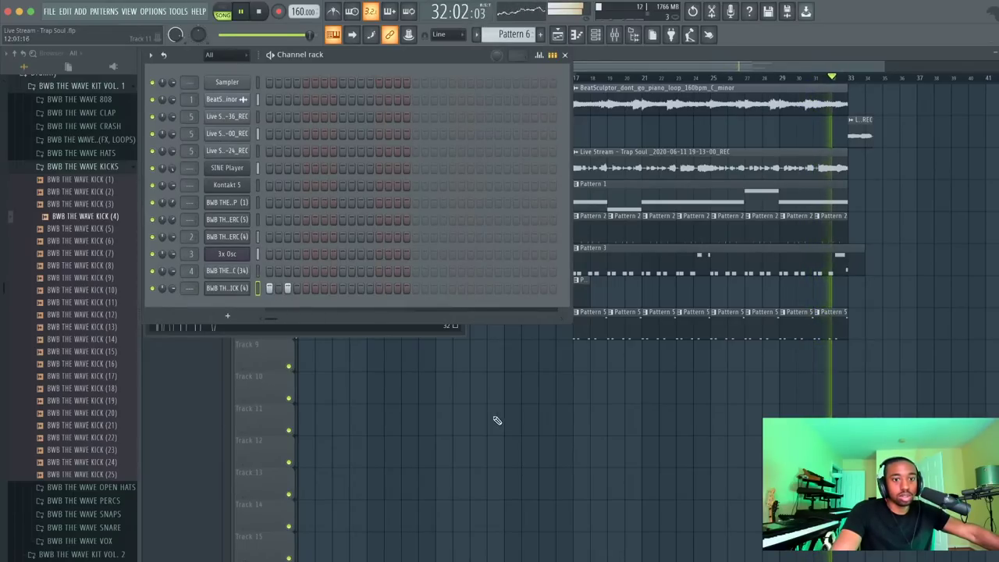
key(F6)
click(571, 362)
click(579, 78)
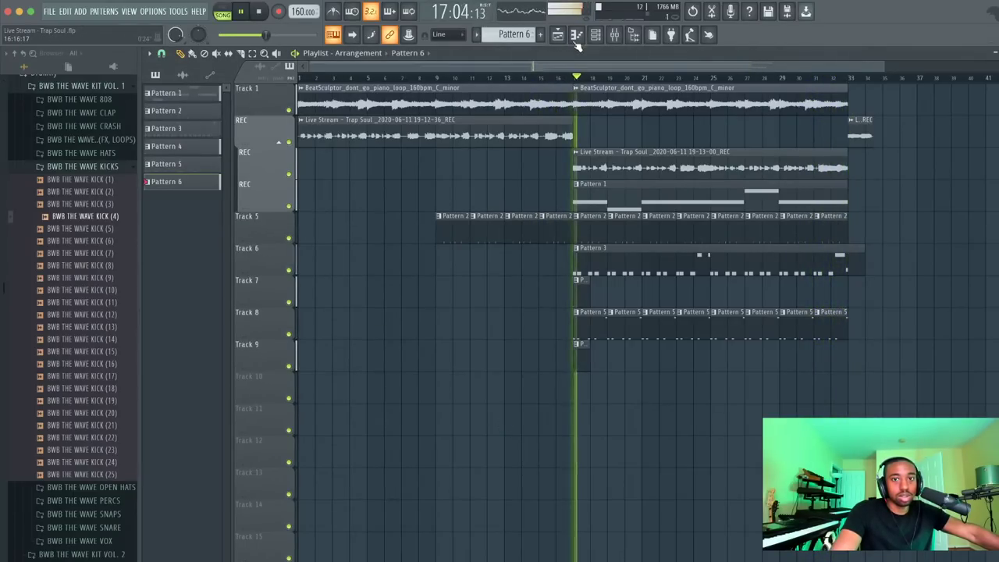
Move Pattern 6's second kick to step 5, add kicks on steps 15 and 19, and play from bar 17
key(F6)
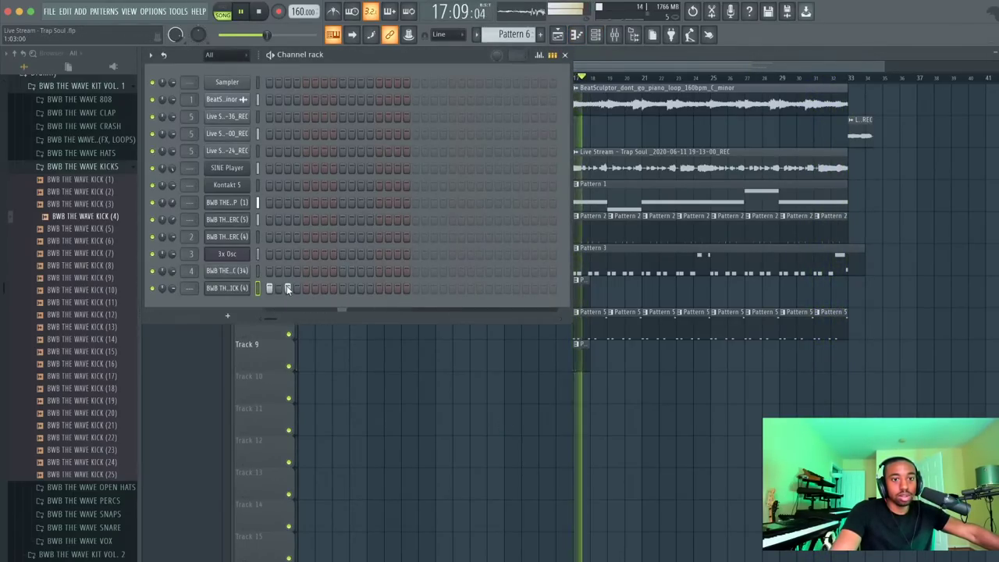
click(306, 289)
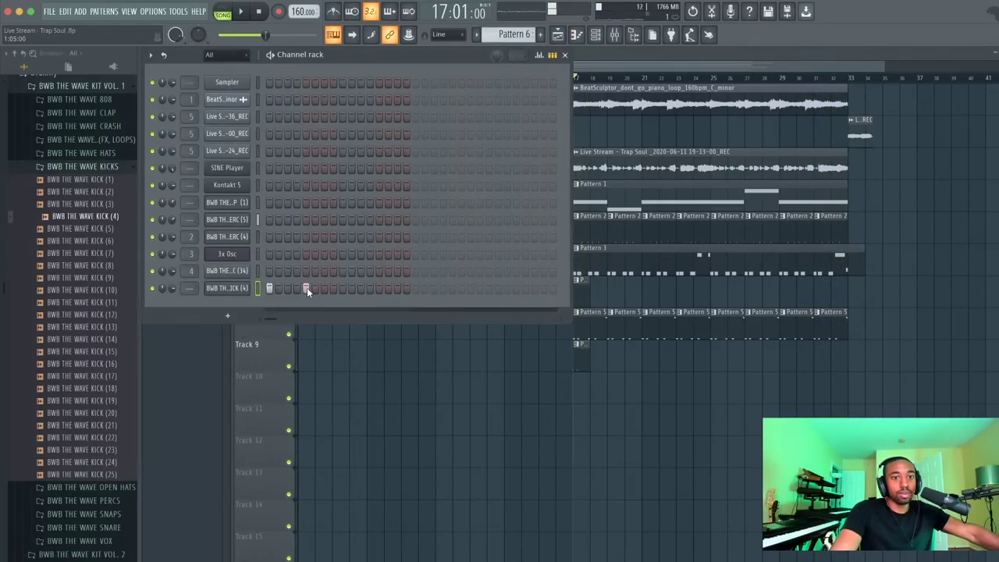
click(397, 288)
click(434, 289)
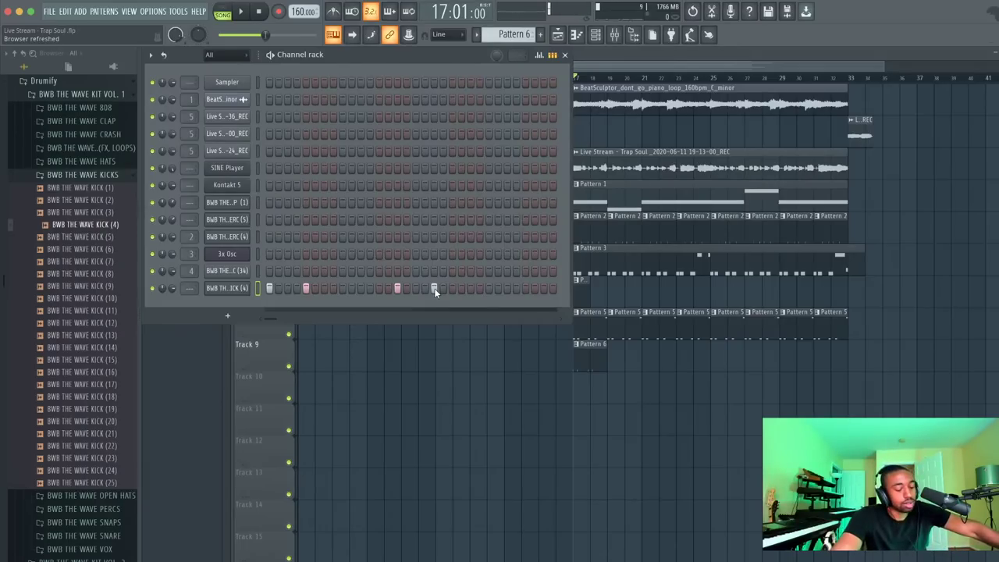
key(space)
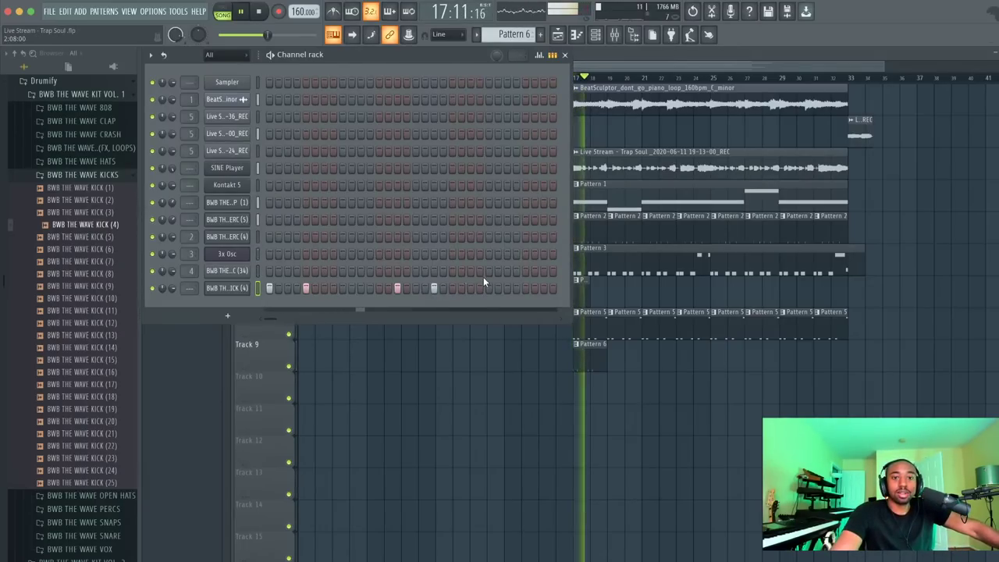
Move the step 19 kick to step 21 and add a kick on step 31 in Pattern 6
key(space)
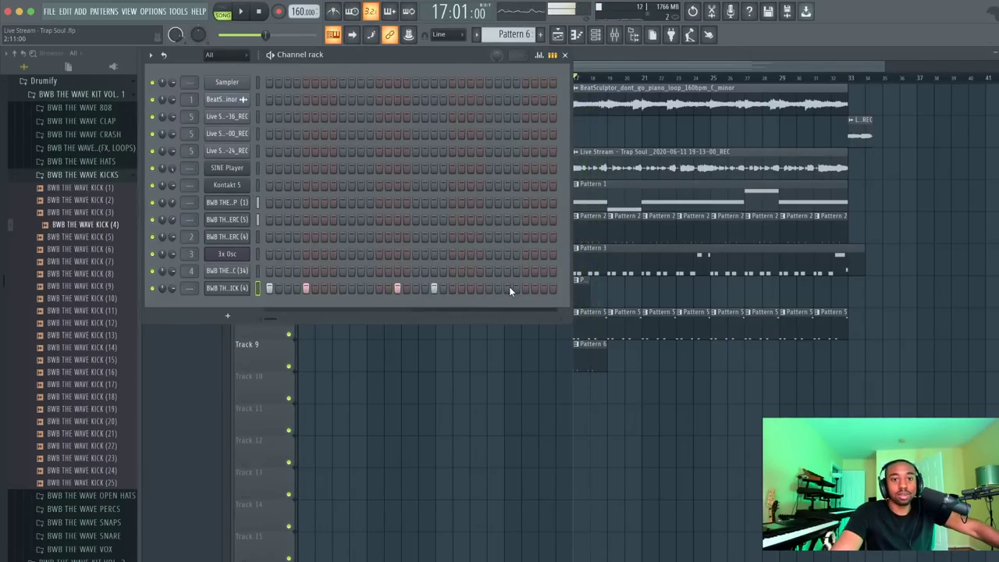
right_click(434, 288)
click(453, 289)
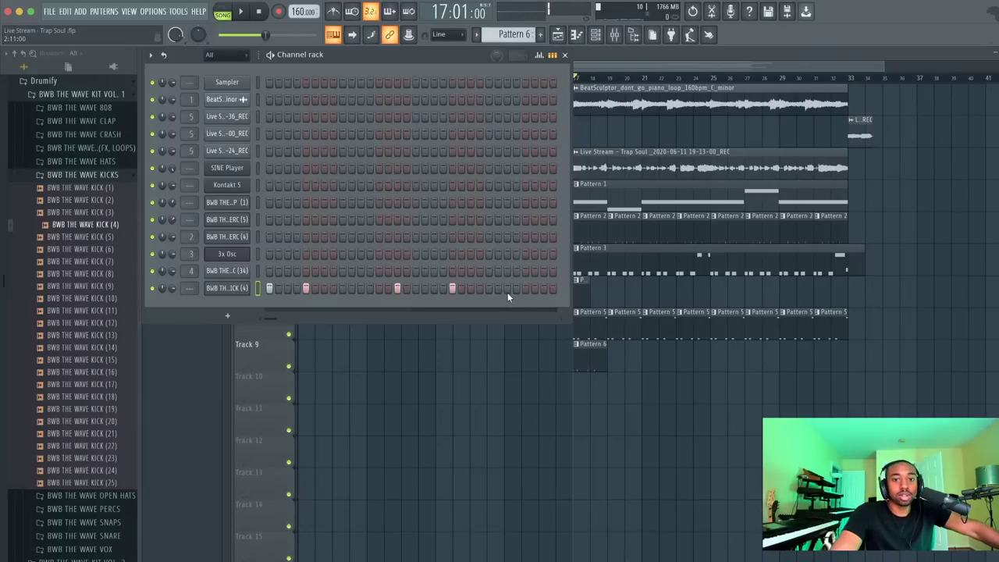
key(space)
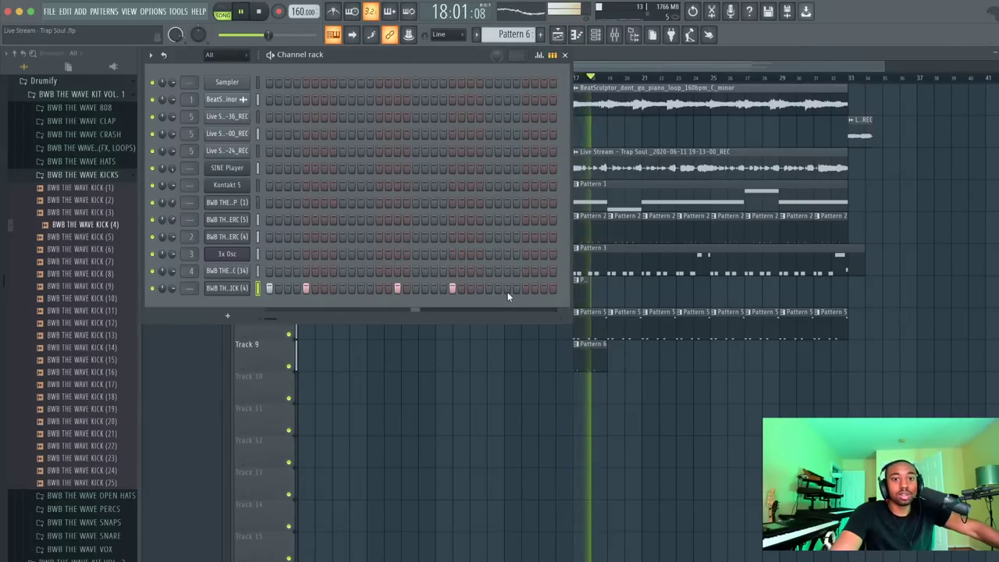
click(544, 289)
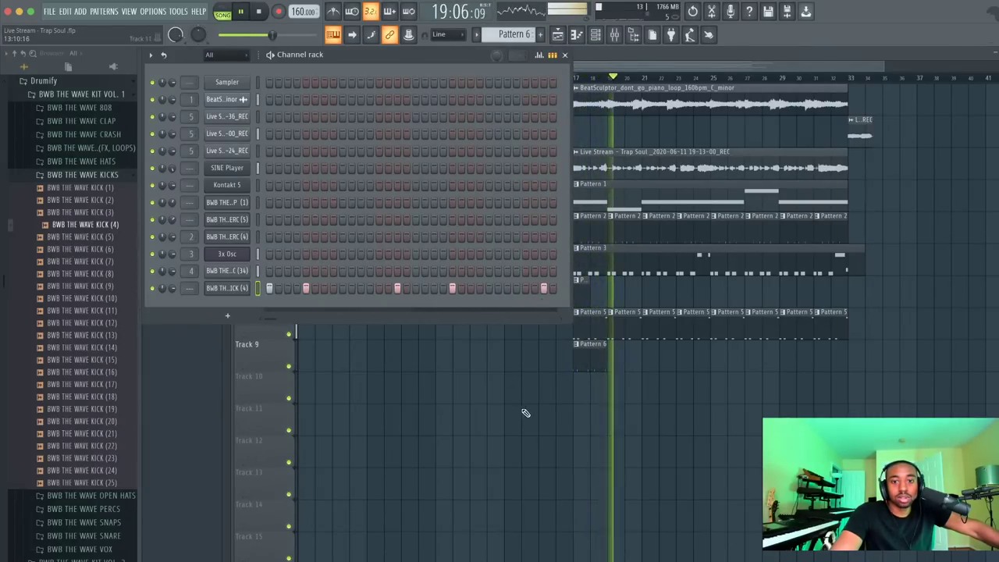
Place two more Pattern 6 clips on Track 9 at bars 19 and 21, and stop playback
click(621, 381)
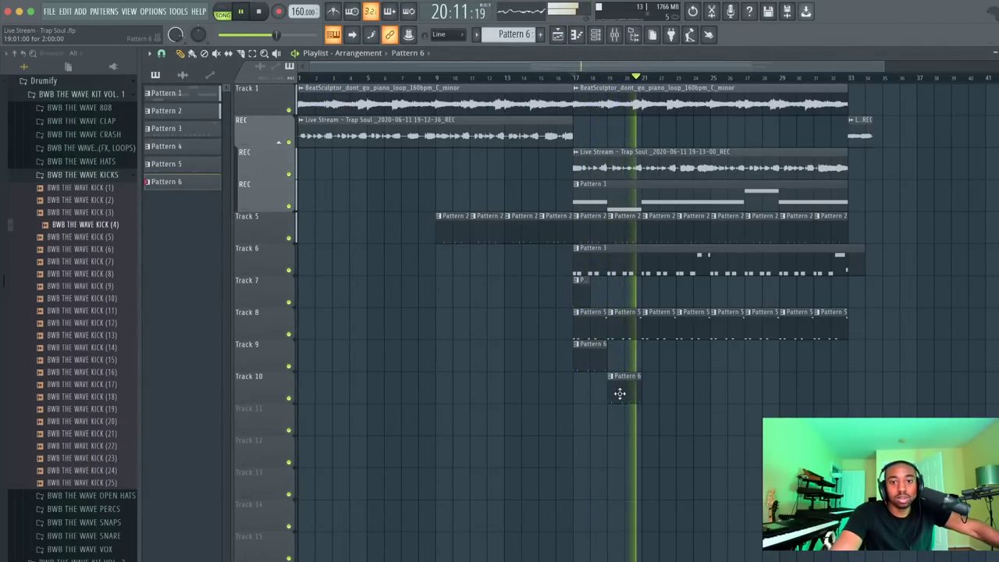
mouse_move(620, 394)
mouse_down()
mouse_move(617, 357)
mouse_move(660, 356)
mouse_up()
click(665, 356)
key(space)
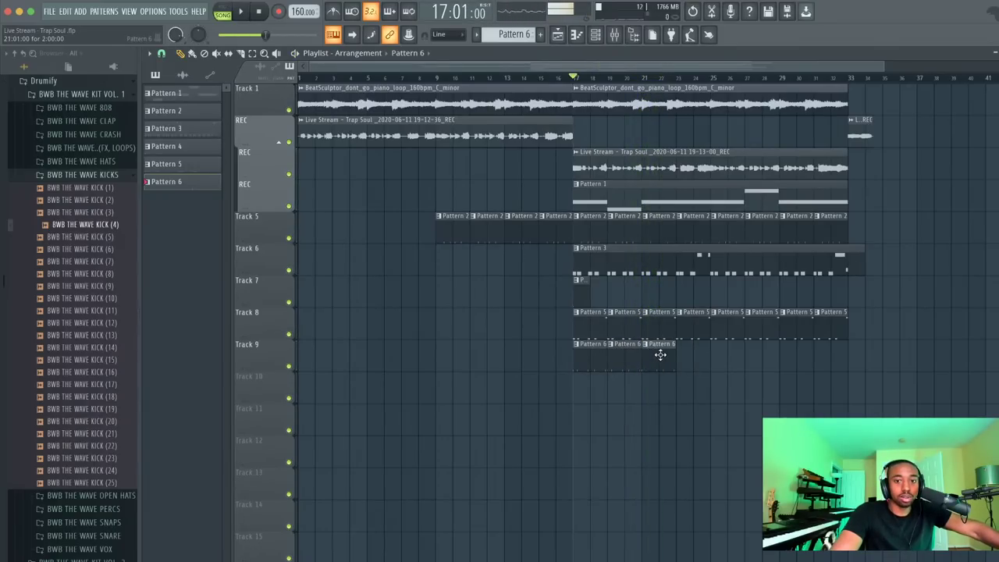
Record a take from bar 15 into the playlist as an audio clip and delete the recorded clip from Track 10
click(617, 34)
click(616, 35)
key(F9)
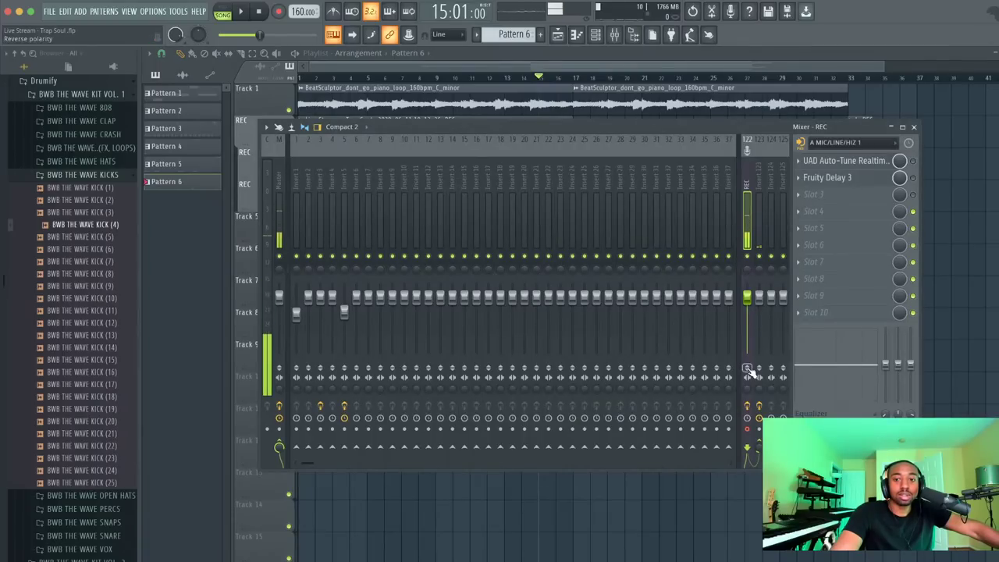
click(278, 11)
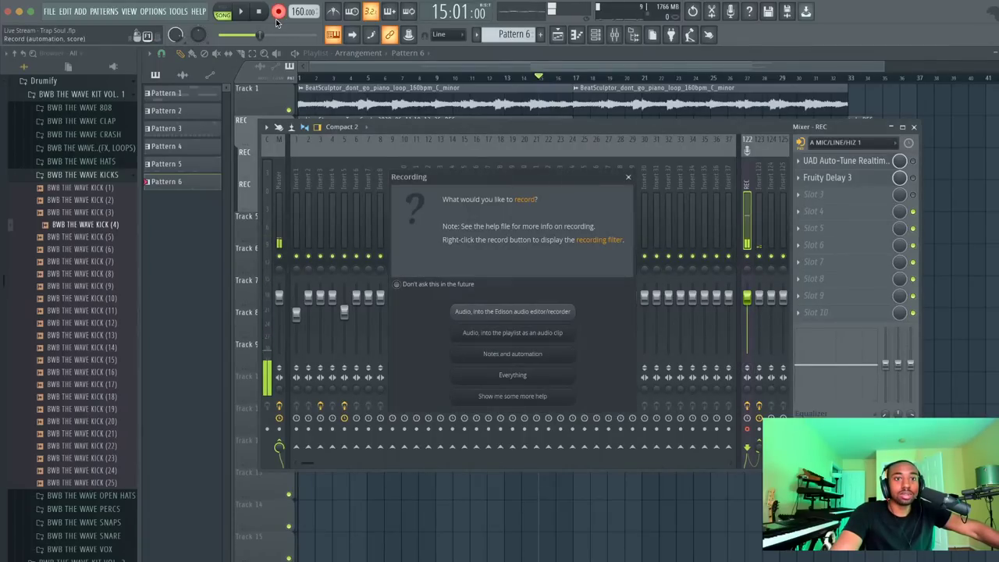
click(528, 334)
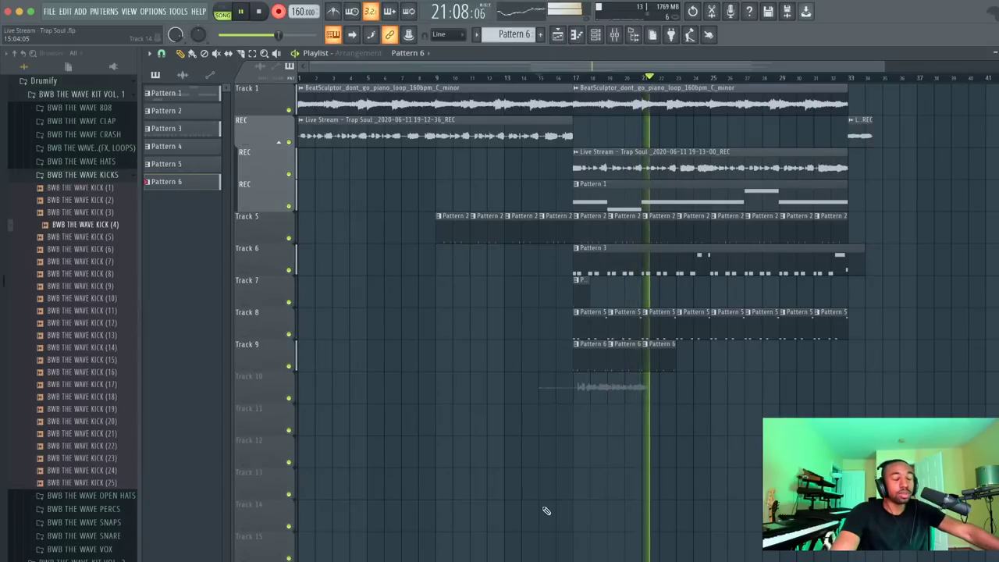
key(space)
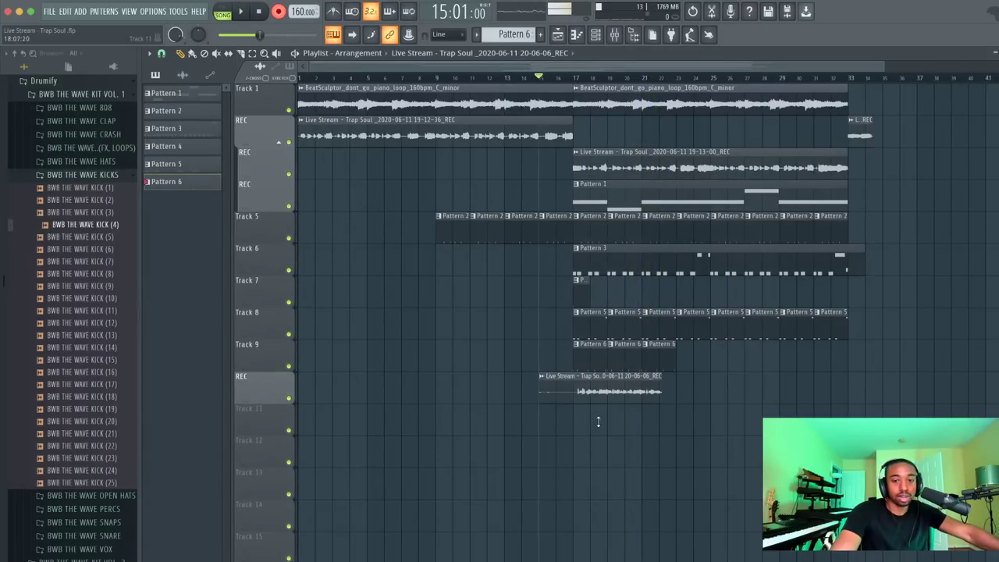
right_click(608, 396)
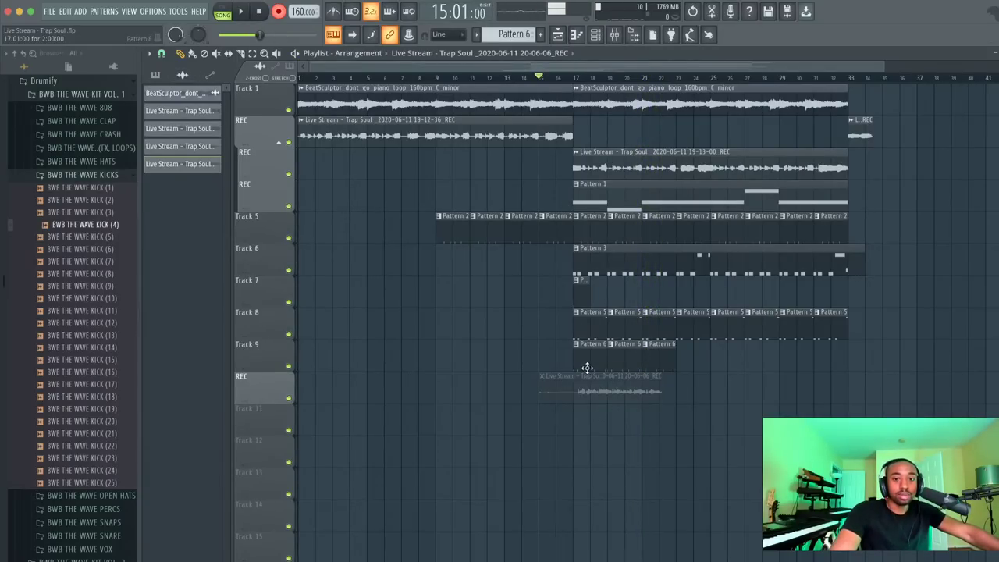
right_click(589, 376)
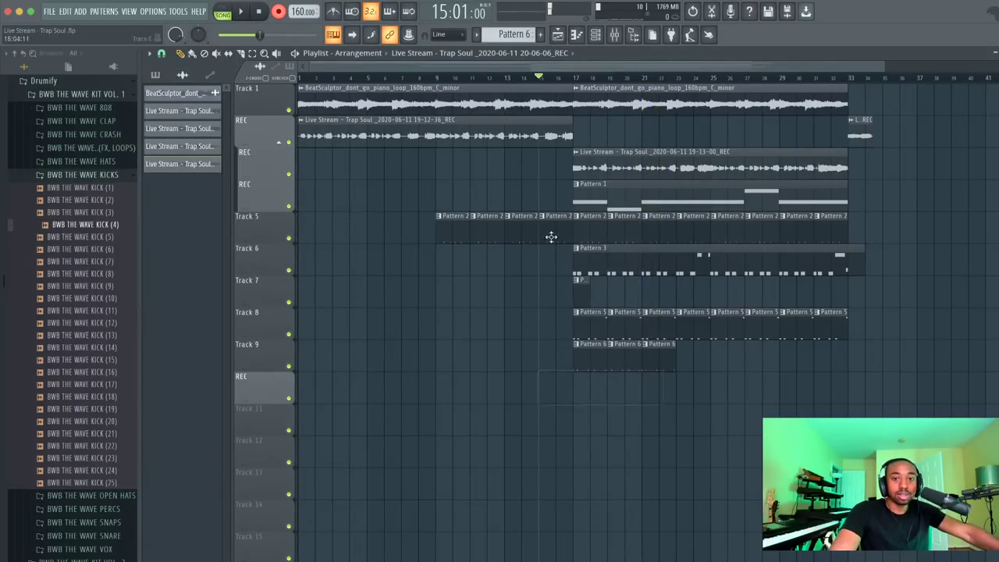
Record a new audio take into the playlist from bar 15 to about bar 33 through the REC mixer track
click(614, 36)
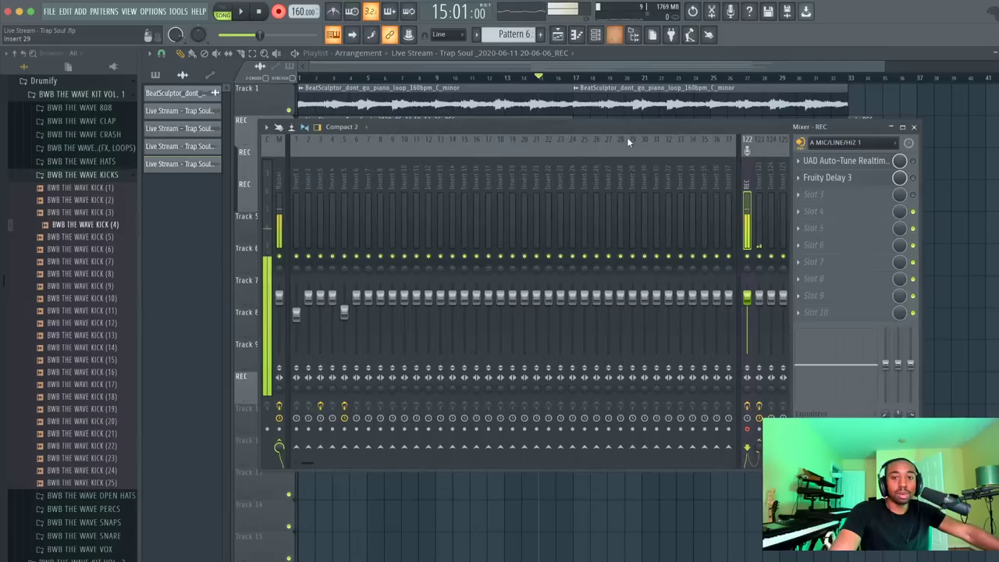
click(280, 11)
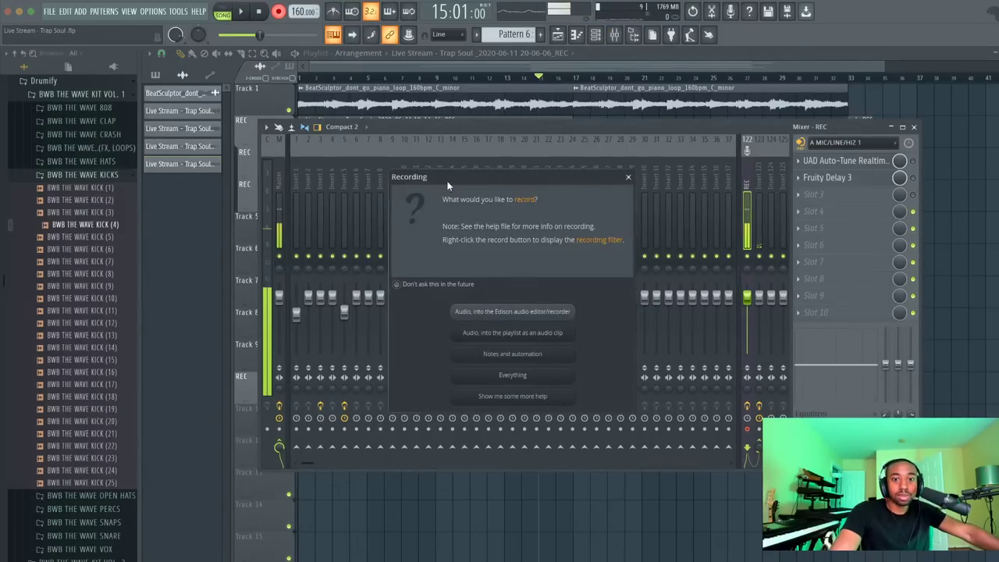
click(522, 332)
key(F9)
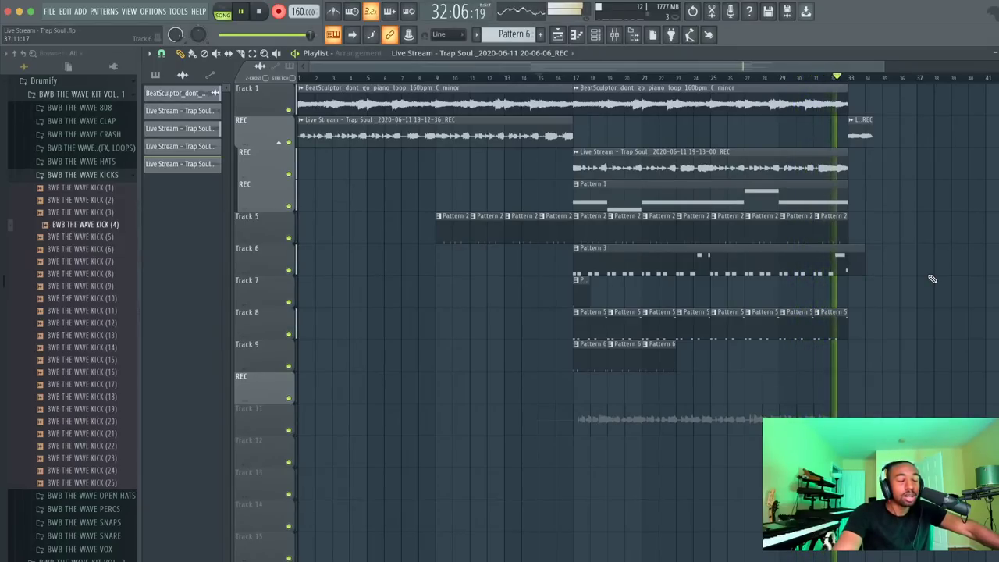
key(space)
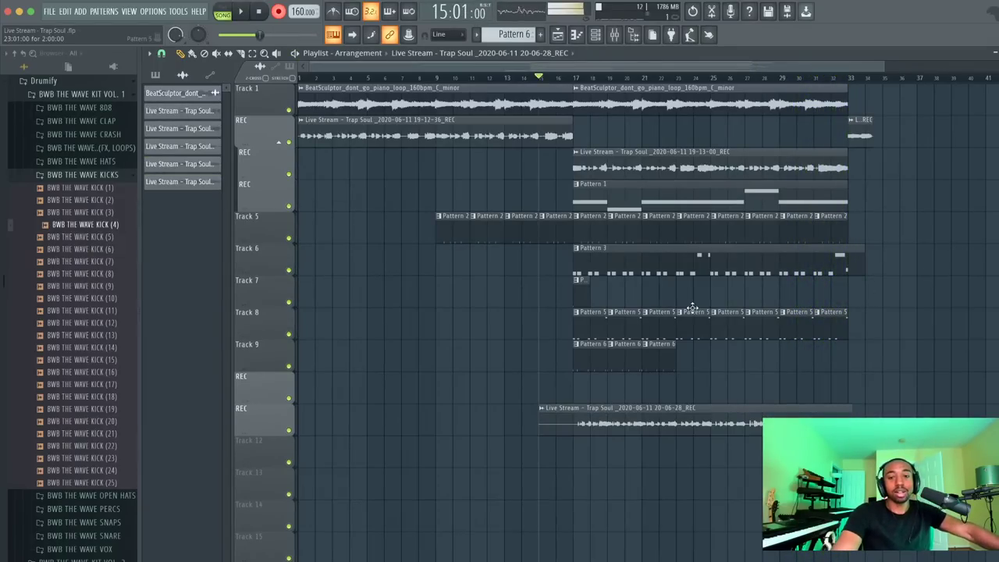
Set the song position to bar 17 and route the newest recording's channel to mixer insert 6
click(573, 88)
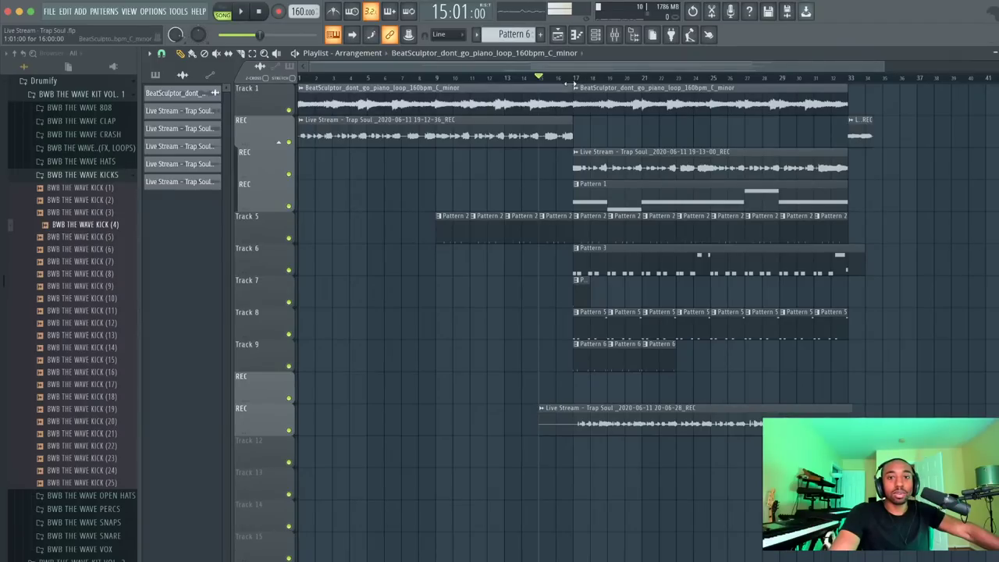
click(574, 78)
click(595, 35)
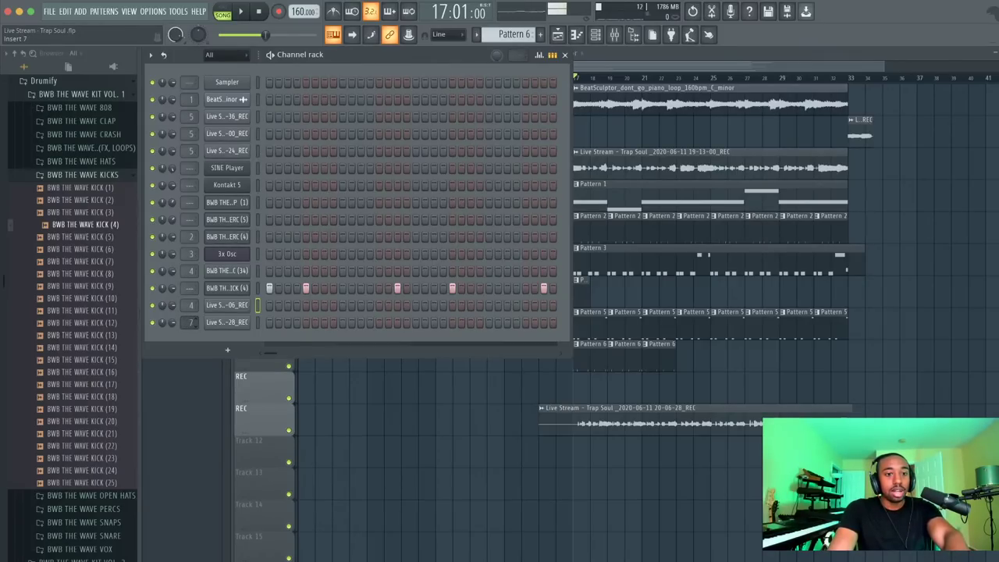
Solo the REC track holding the new take in the playlist and play it from bar 17
key(F6)
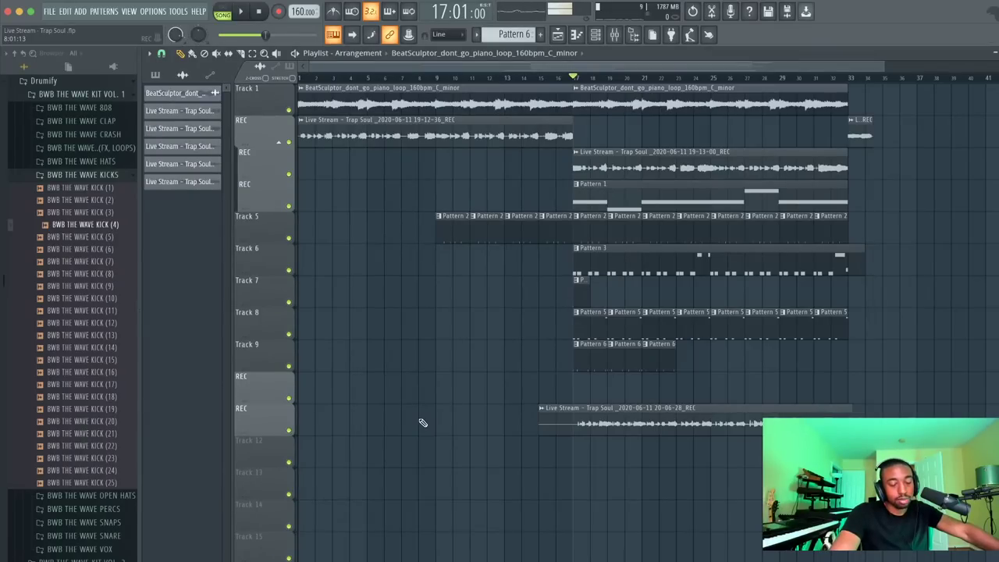
right_click(289, 430)
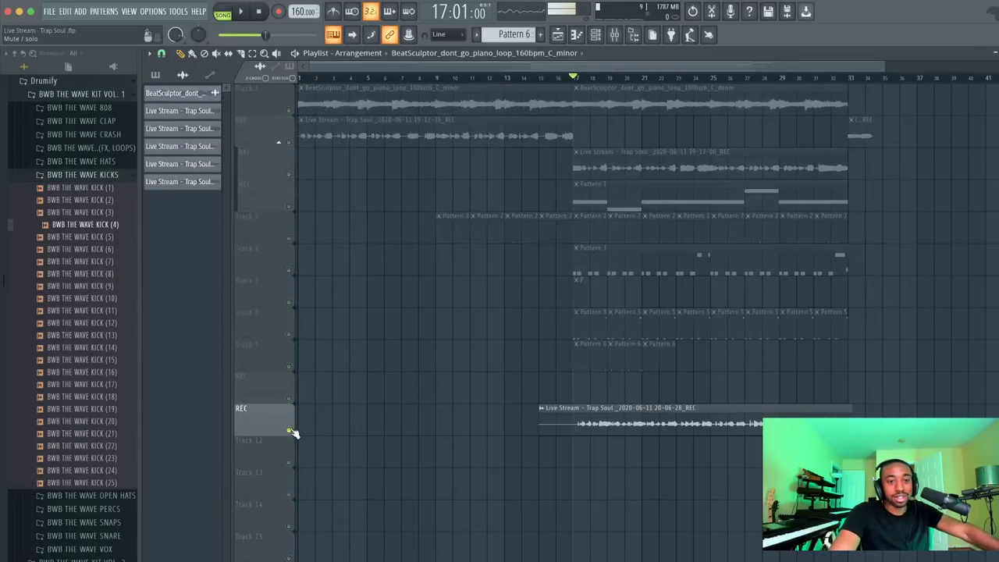
key(space)
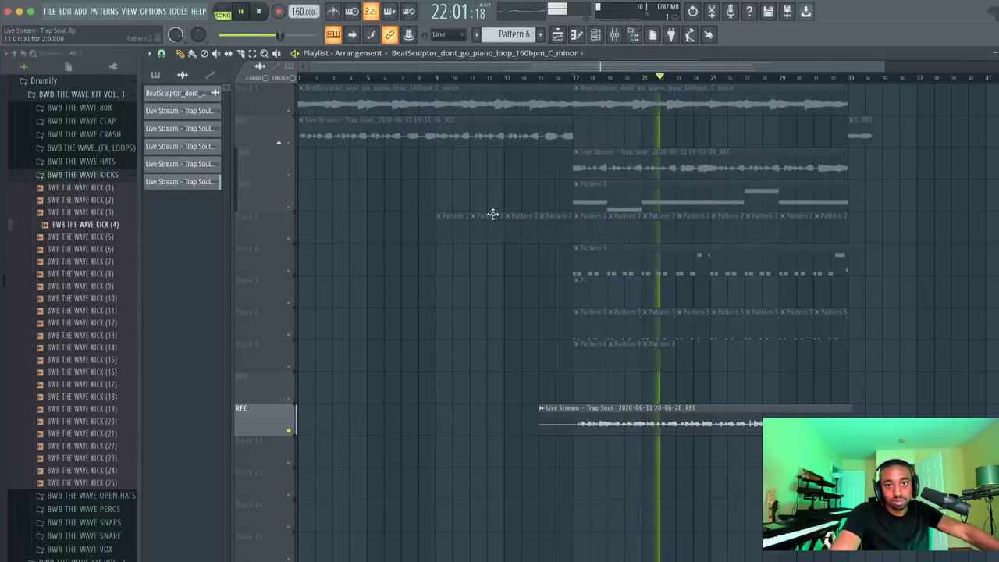
Check mixer inserts 5 and 6 during playback and reroute the newest recording's channel to insert 5
key(F9)
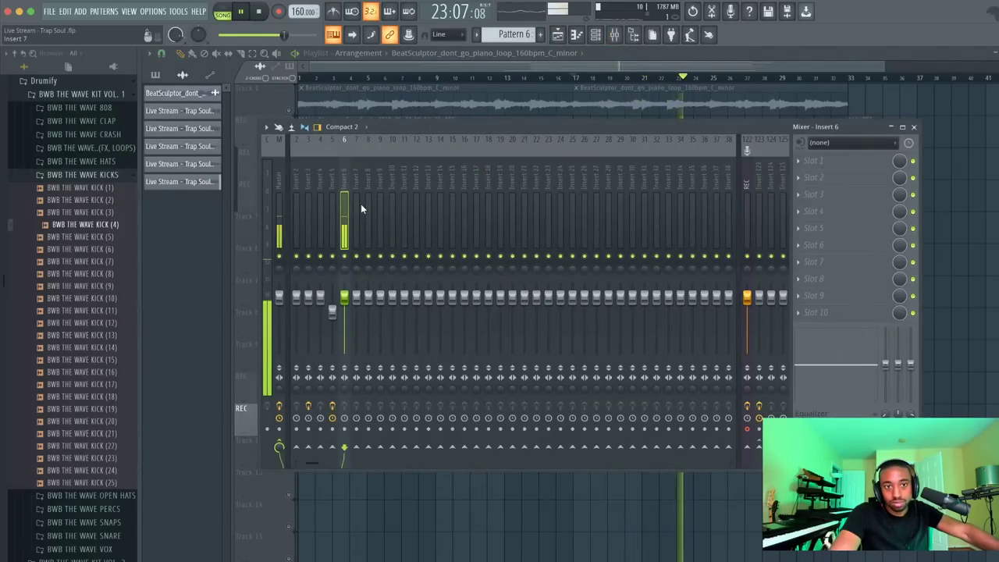
click(337, 194)
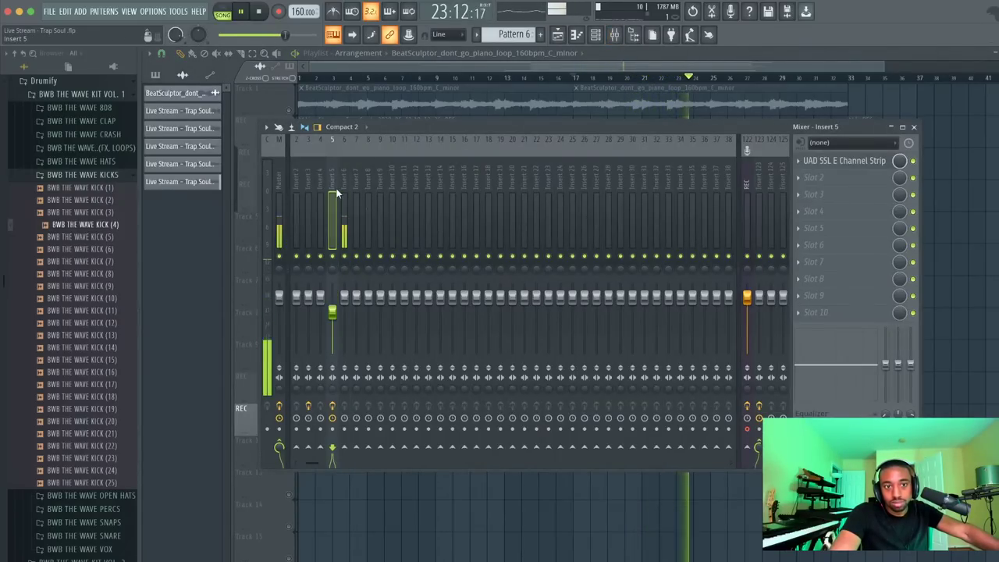
click(596, 37)
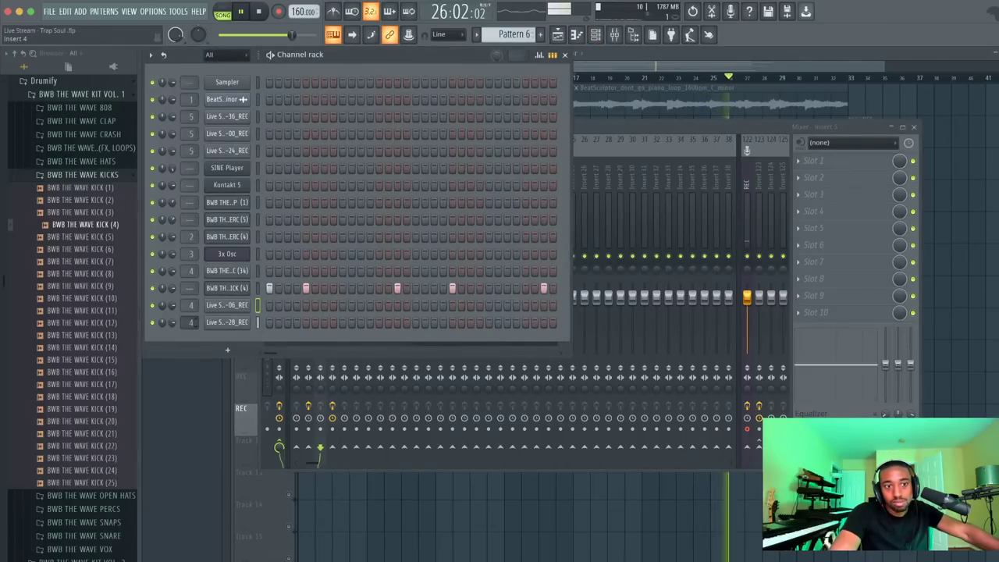
scroll(190, 323, up, 2)
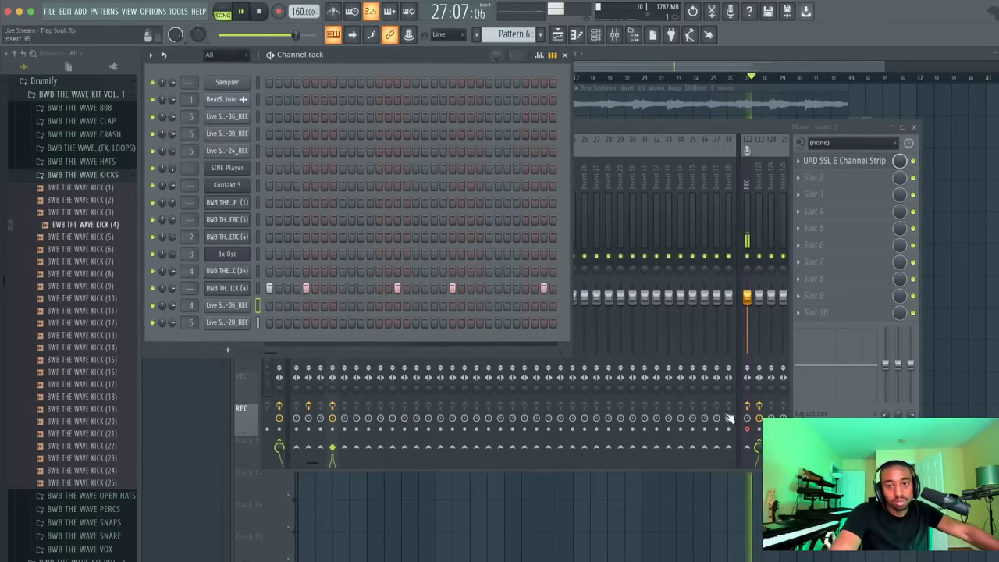
key(F5)
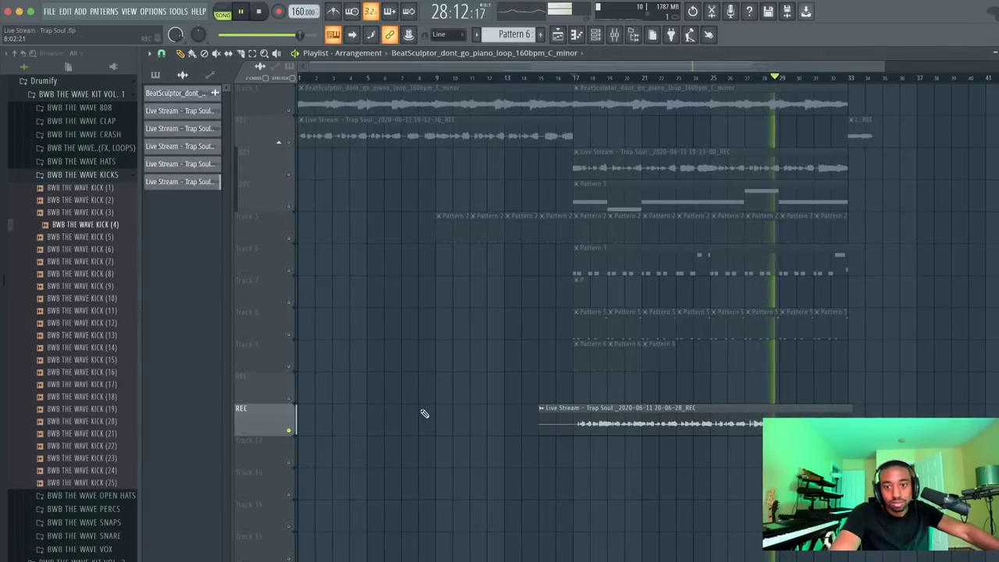
Unsolo the REC track holding the new take and briefly play the full arrangement from bar 17
key(space)
right_click(291, 432)
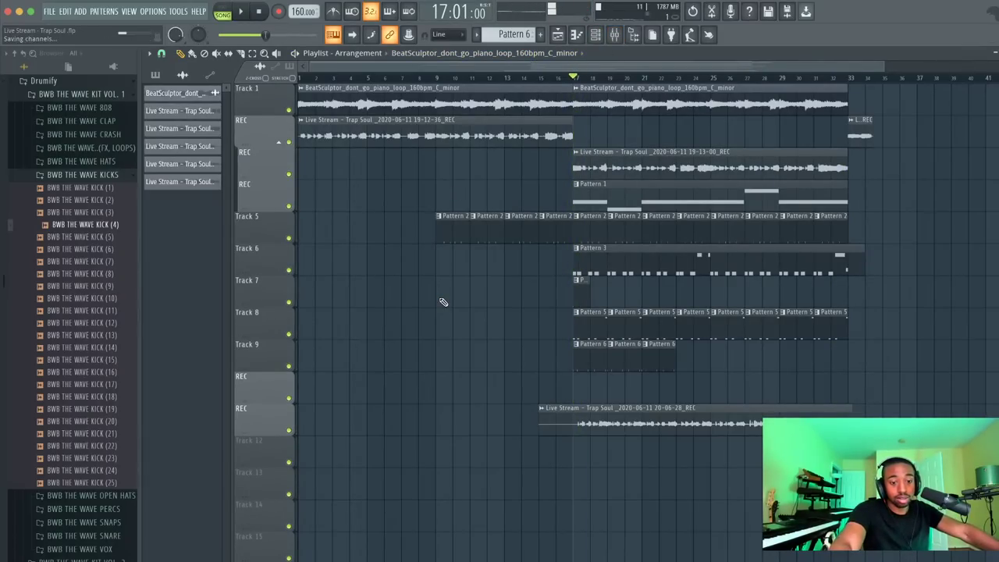
key(space)
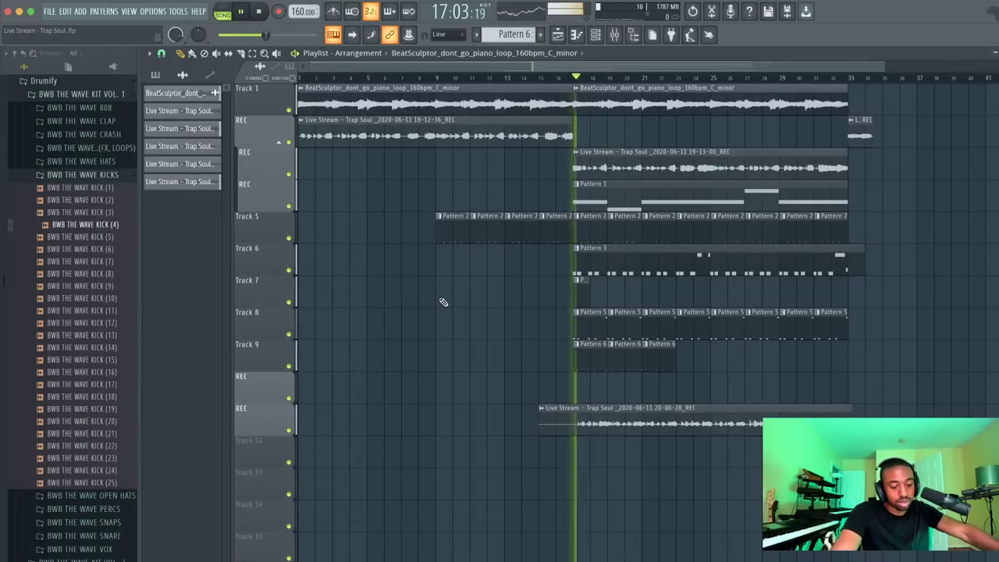
key(space)
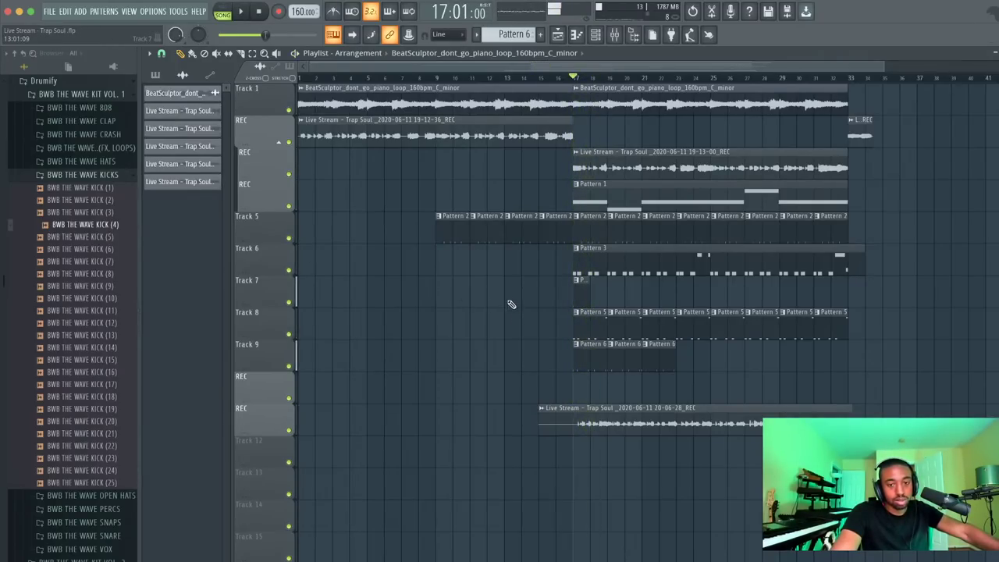
Play the new take with all tracks from bar 17 and check its mixer level and channel routing
click(565, 419)
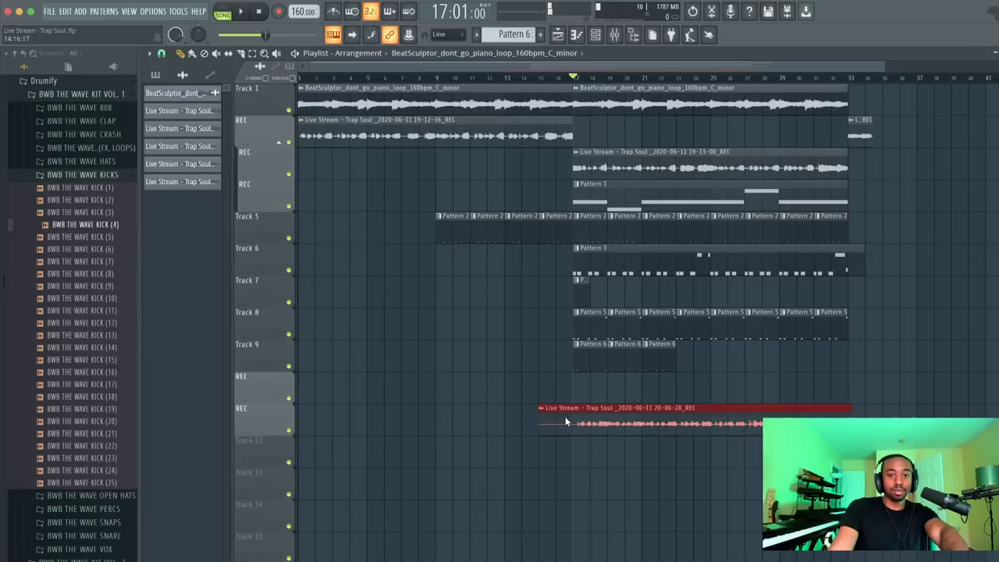
key(space)
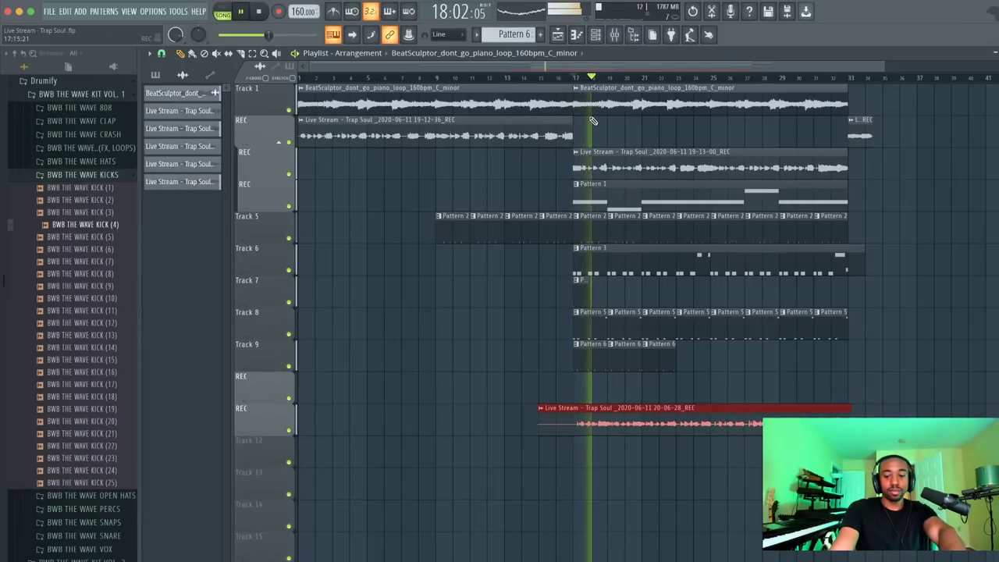
key(F9)
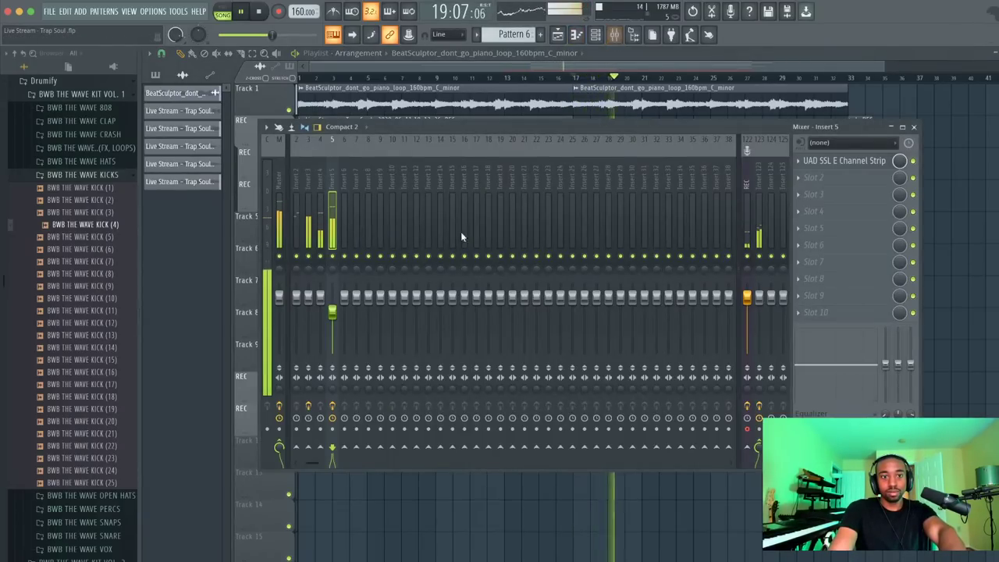
click(595, 35)
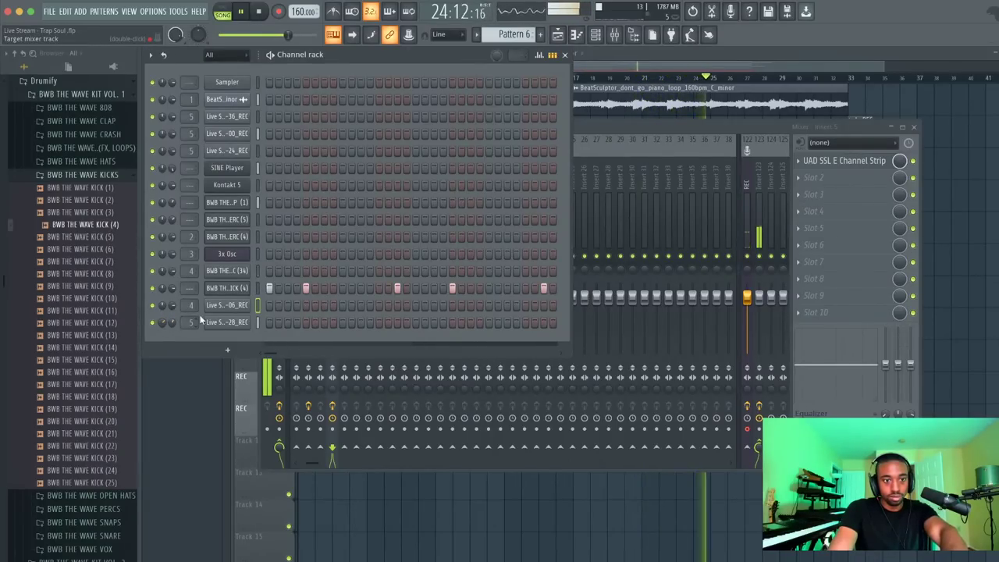
key(F5)
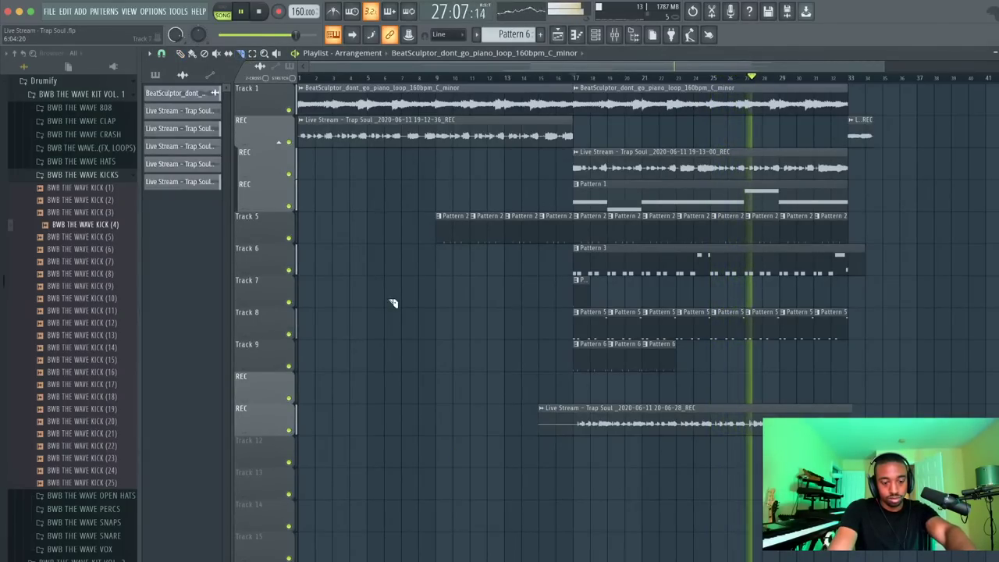
Cut off the part of the newest recorded clip before bar 17 and play the arrangement from bar 15
click(558, 409)
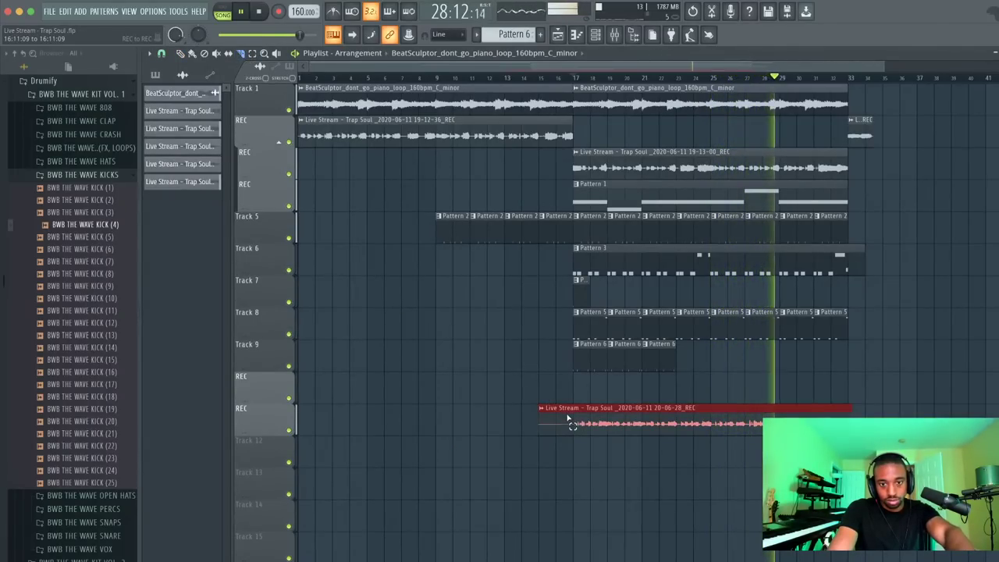
key(space)
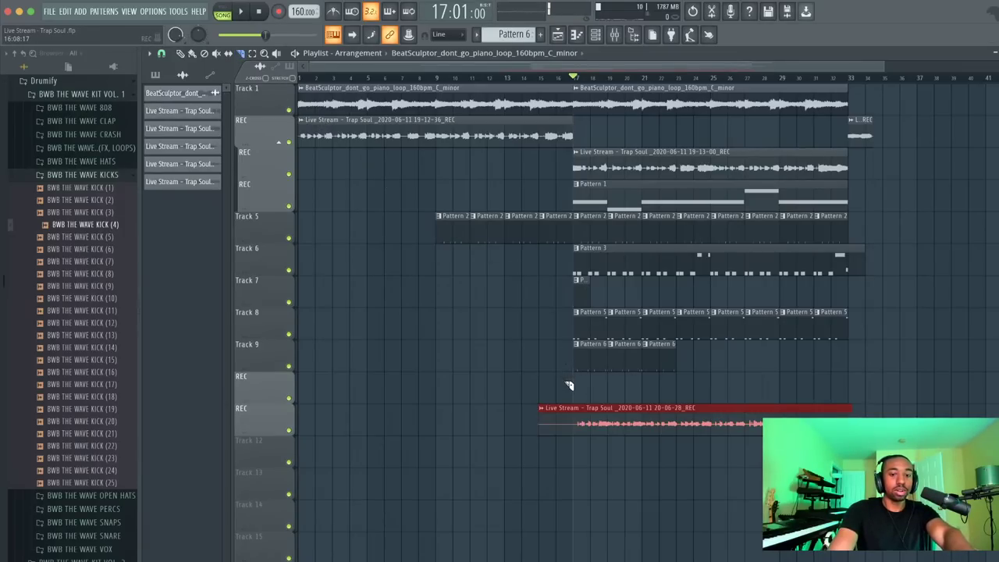
drag(572, 422, 567, 425)
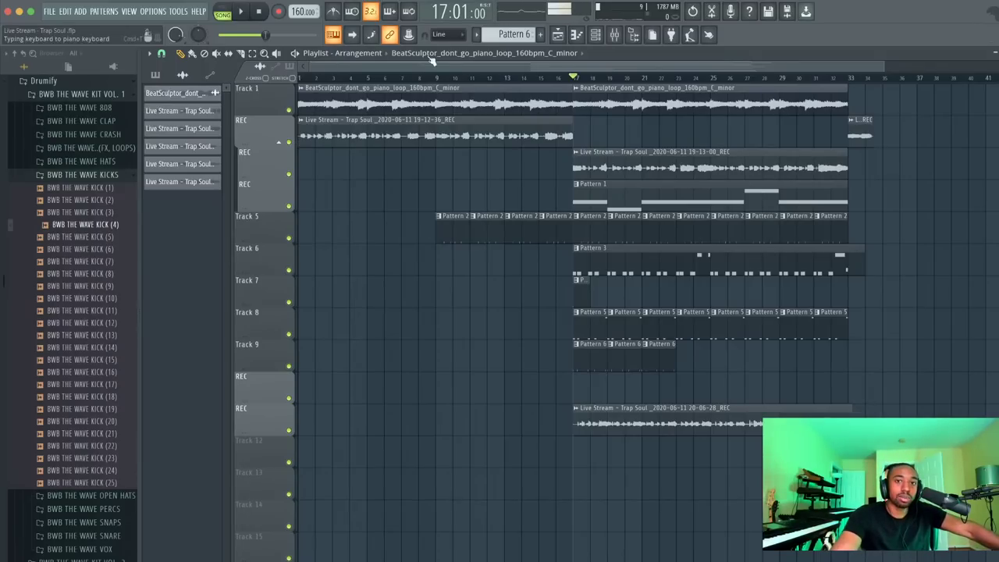
click(547, 77)
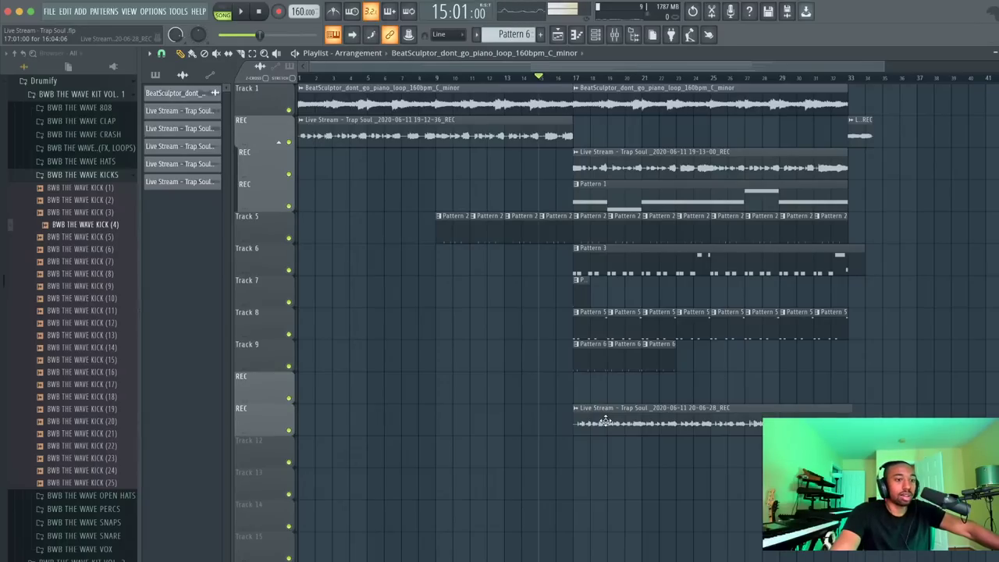
key(space)
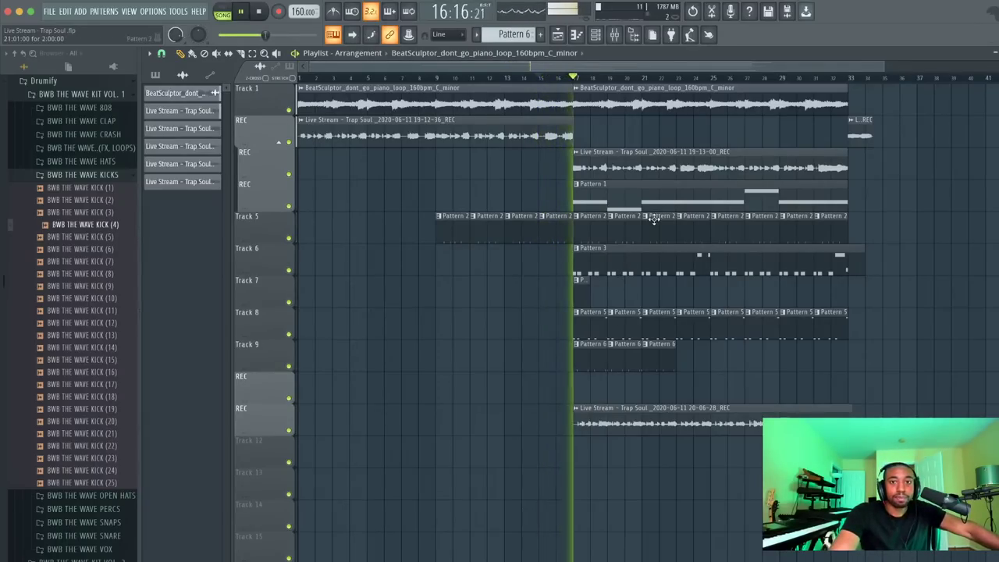
Route the BWB THE WAVE KICK (4) channel to mixer insert 6
click(596, 36)
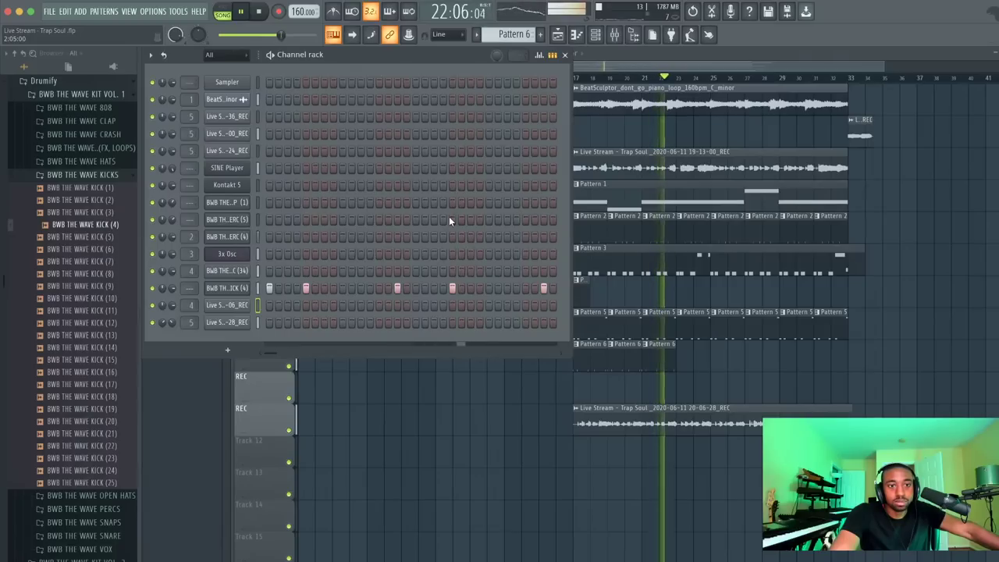
click(227, 288)
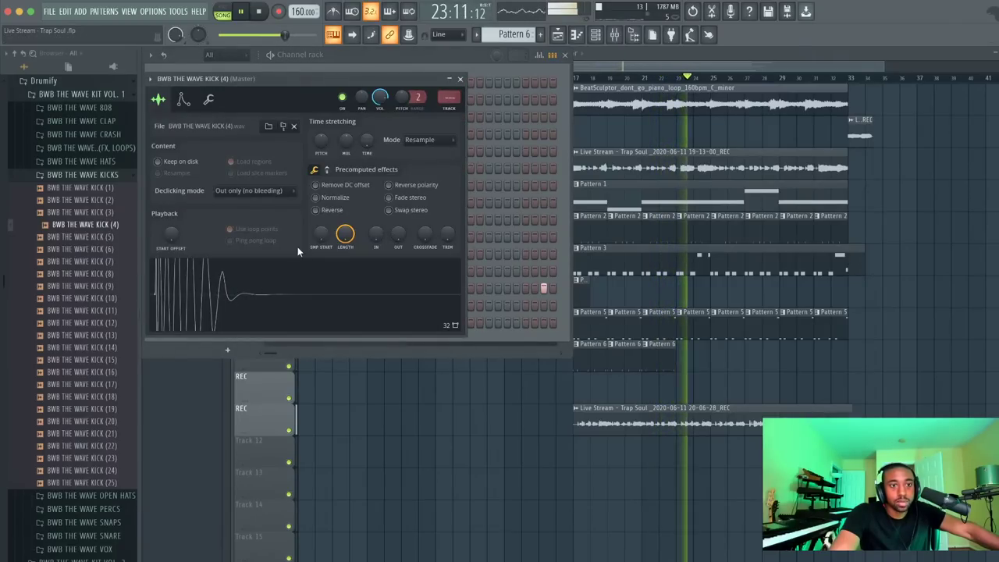
drag(448, 235, 448, 243)
click(460, 79)
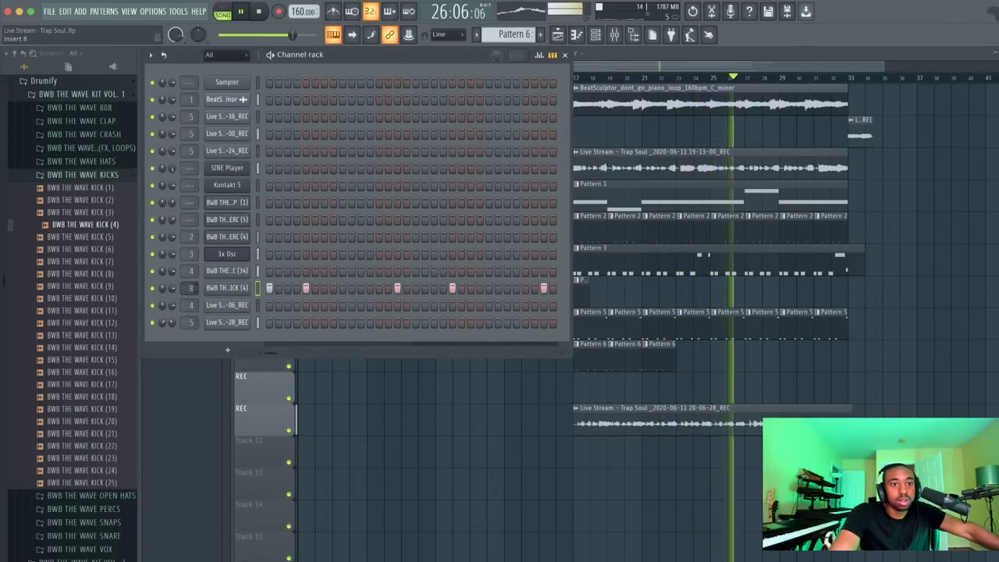
key(F6)
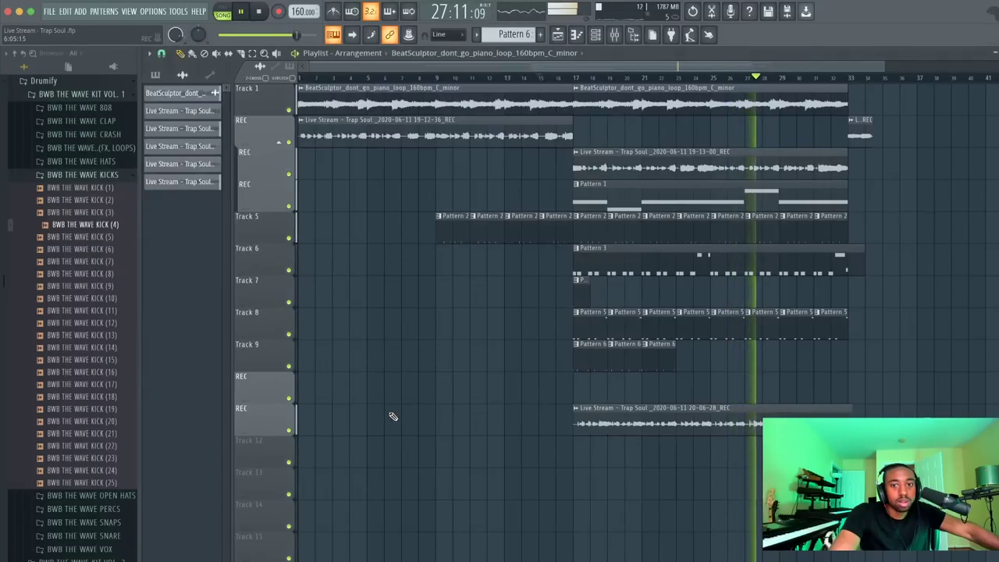
Replay from bar 17 and fill Track 9 with further Pattern 6 clips up to bar 33
click(581, 80)
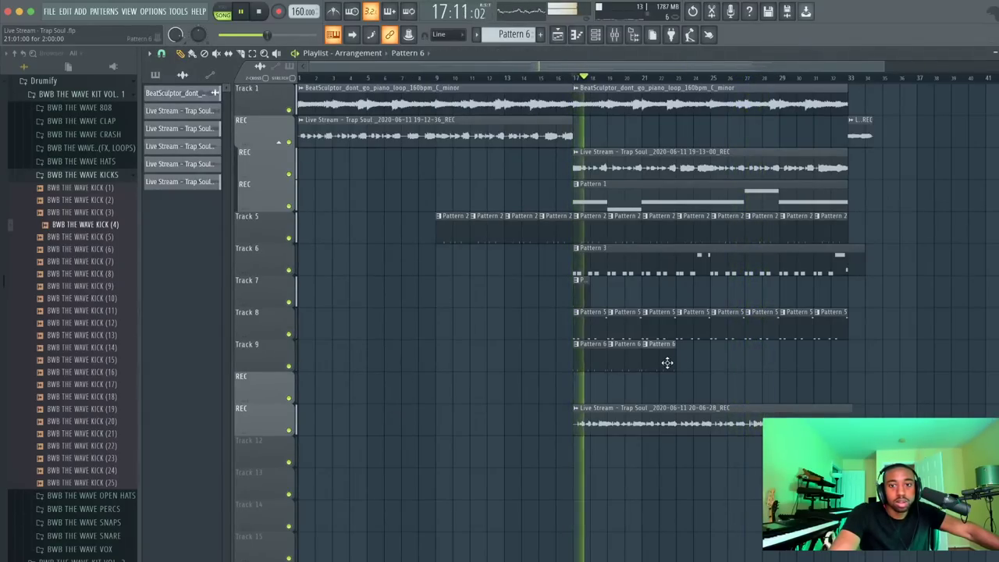
drag(695, 352, 677, 354)
mouse_move(724, 350)
mouse_down()
mouse_move(709, 343)
mouse_move(816, 350)
mouse_up()
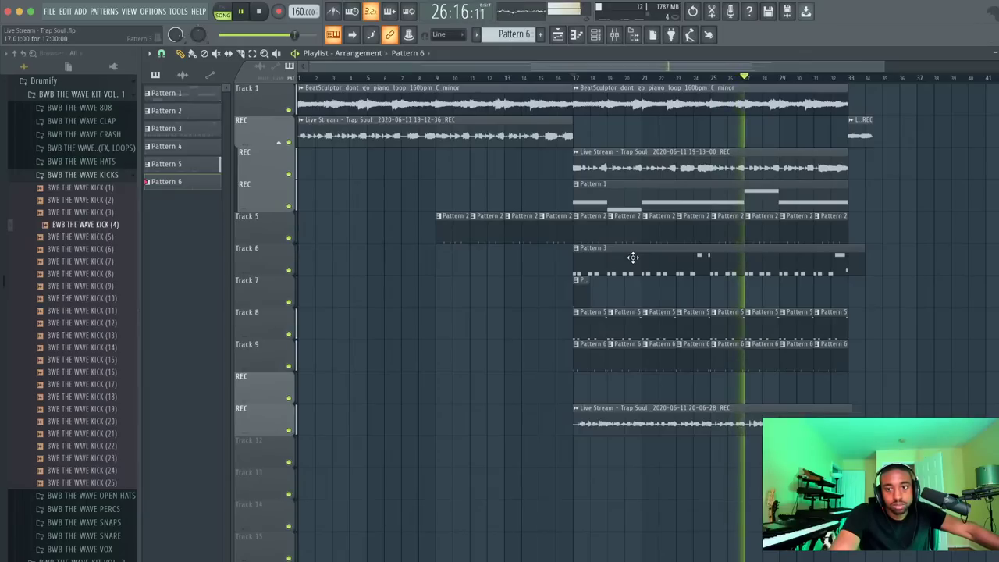
Review the 3x Osc notes of Pattern 3 and shorten its Track 6 clip to end at bar 33
key(space)
double_click(721, 273)
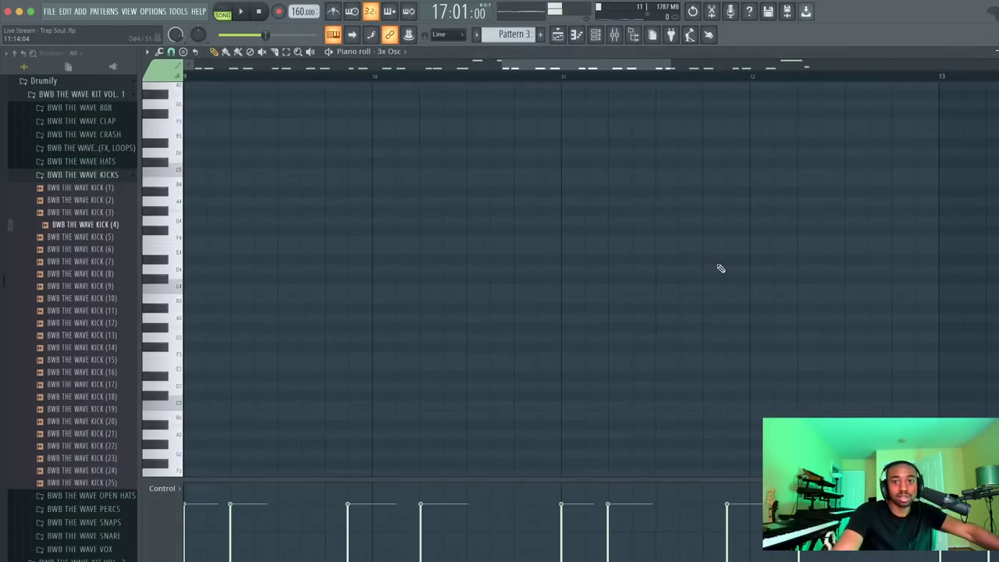
key(space)
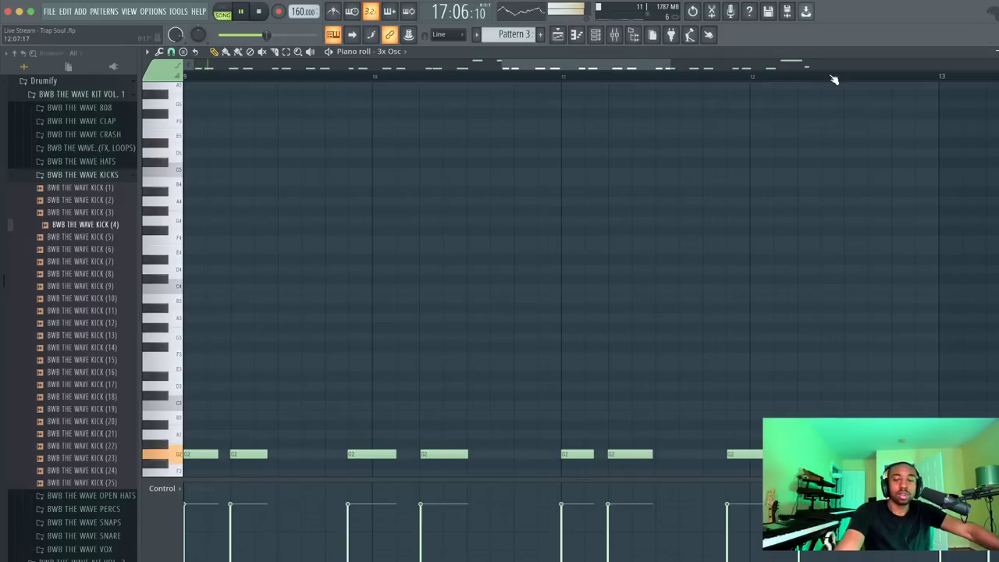
key(Escape)
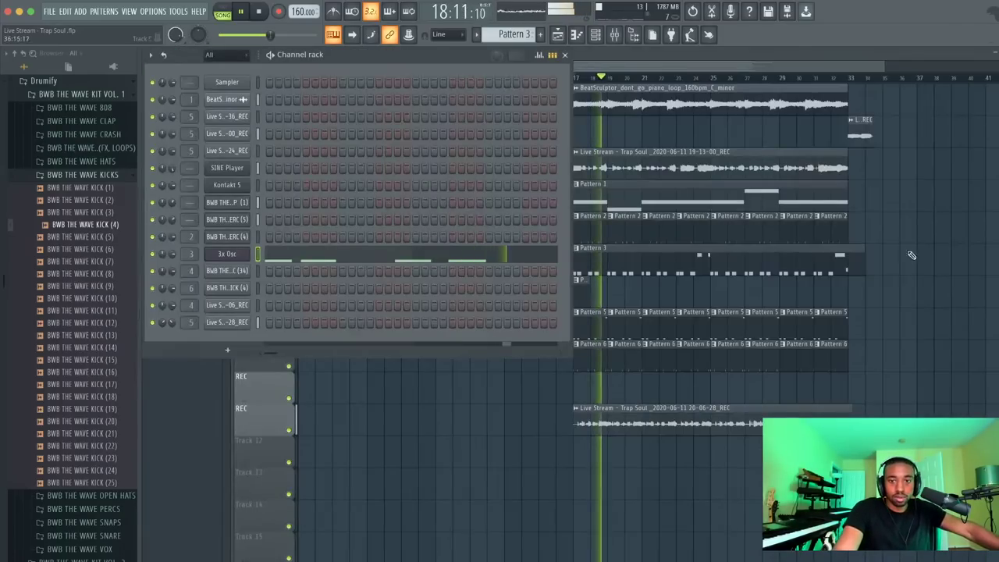
key(Escape)
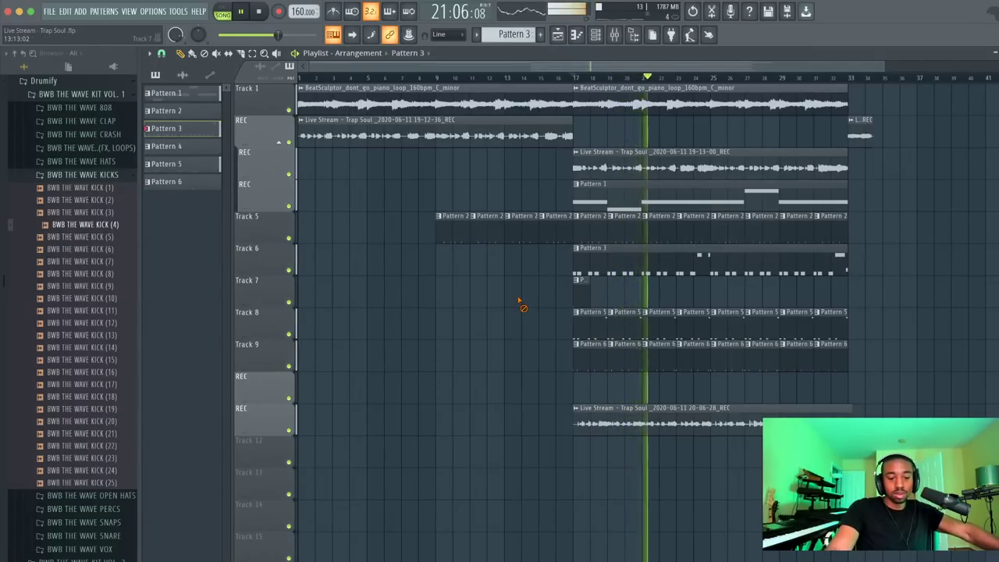
Check the track levels in the mixer while the arrangement plays, and stop playback
click(615, 35)
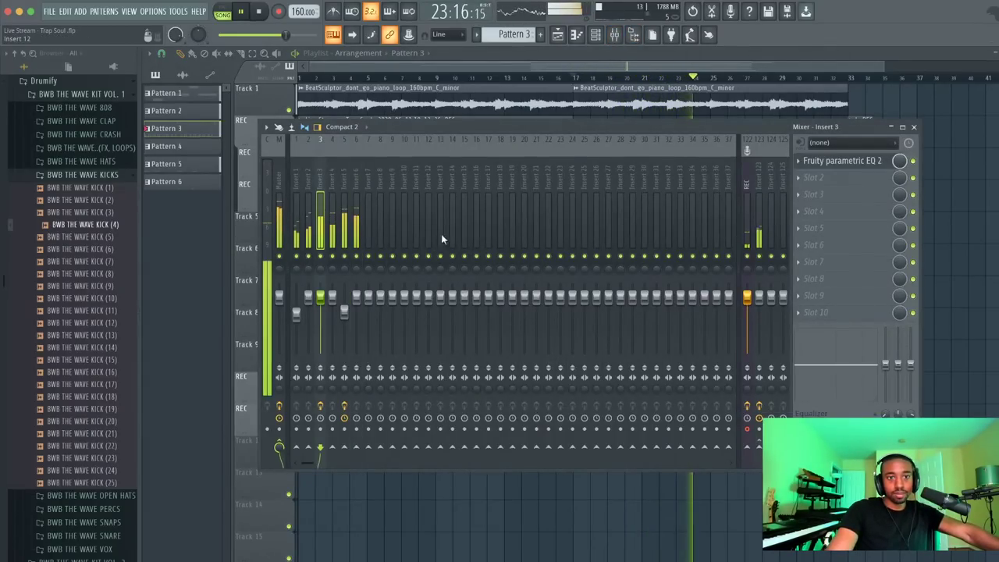
click(959, 304)
key(space)
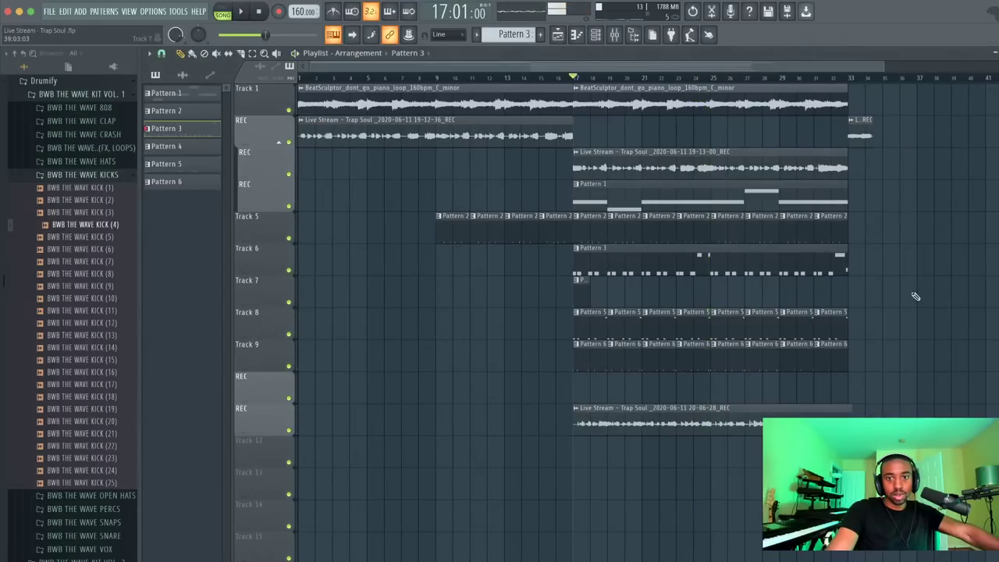
Quantize the 3x Osc notes in Pattern 3 and play the arrangement from bar 17
double_click(659, 270)
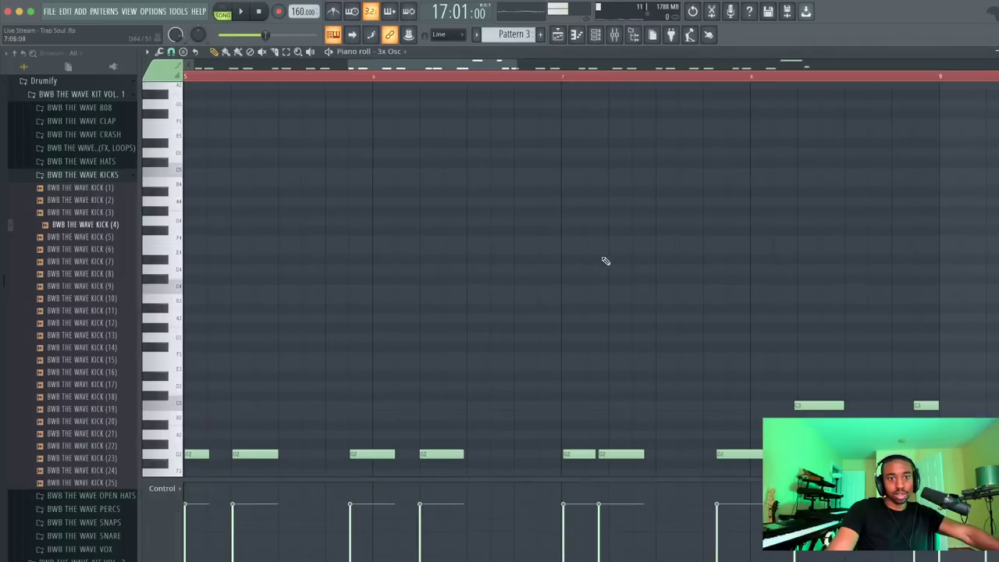
scroll(592, 260, down, 2)
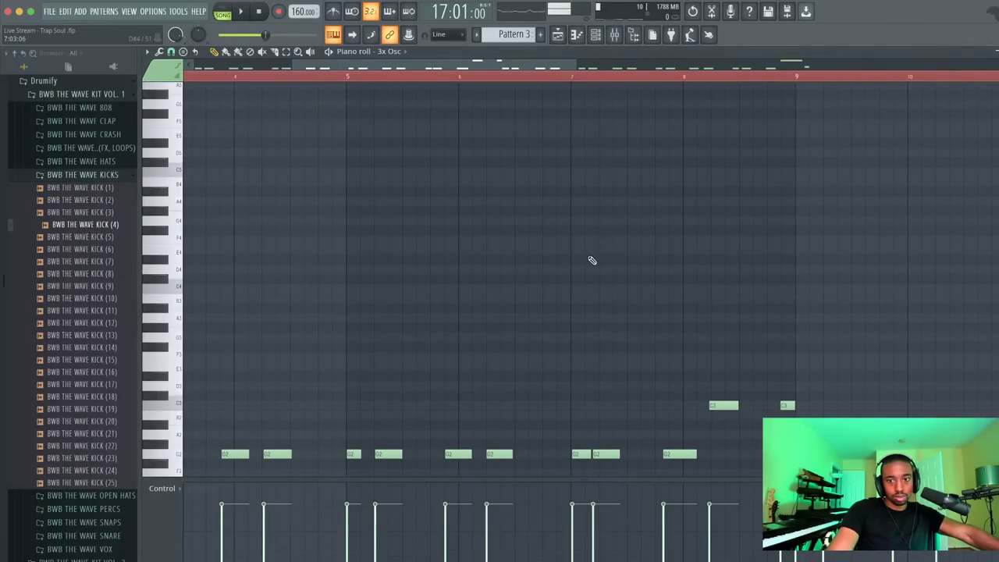
key(alt+q)
key(Return)
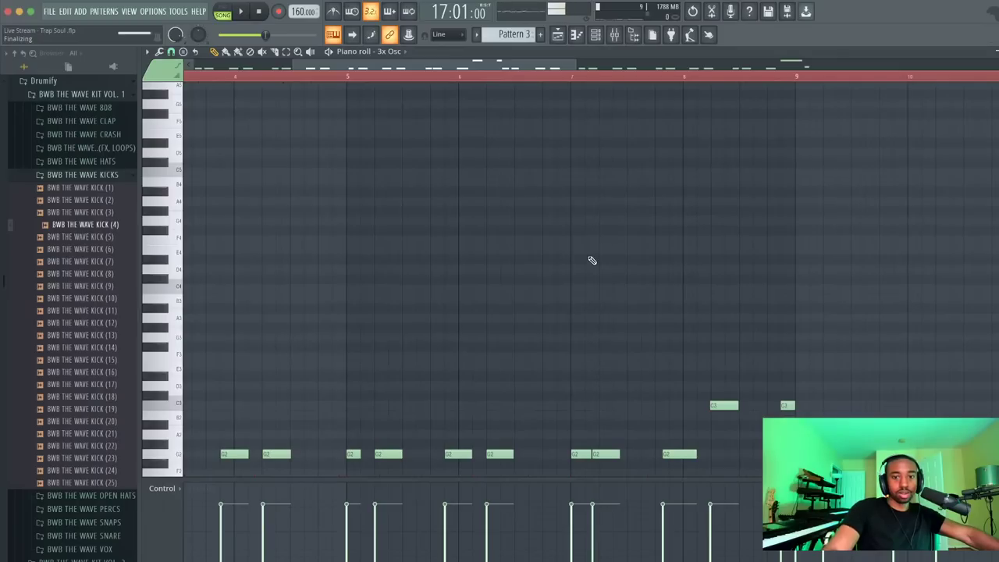
click(591, 259)
key(space)
right_click(591, 258)
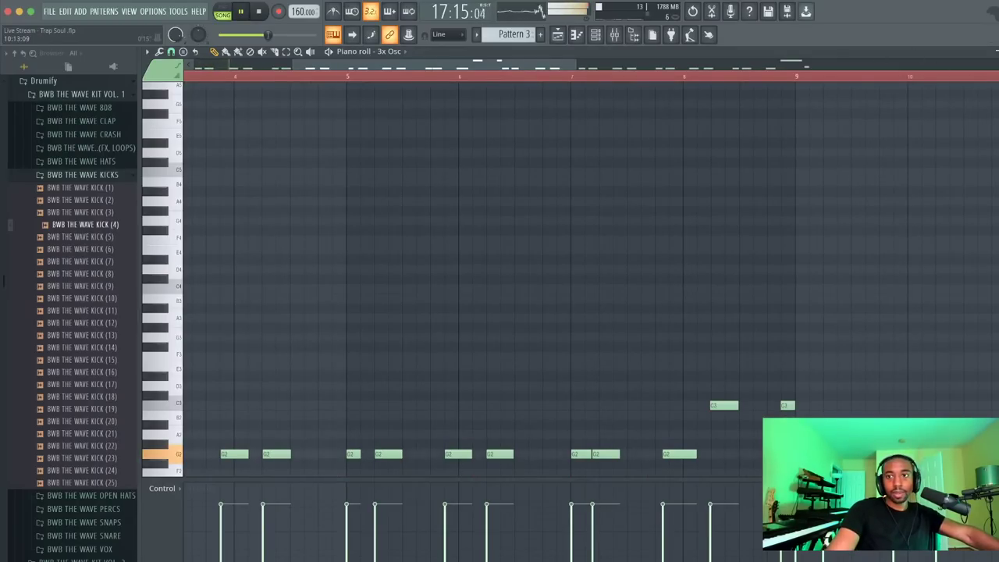
key(F7)
key(F6)
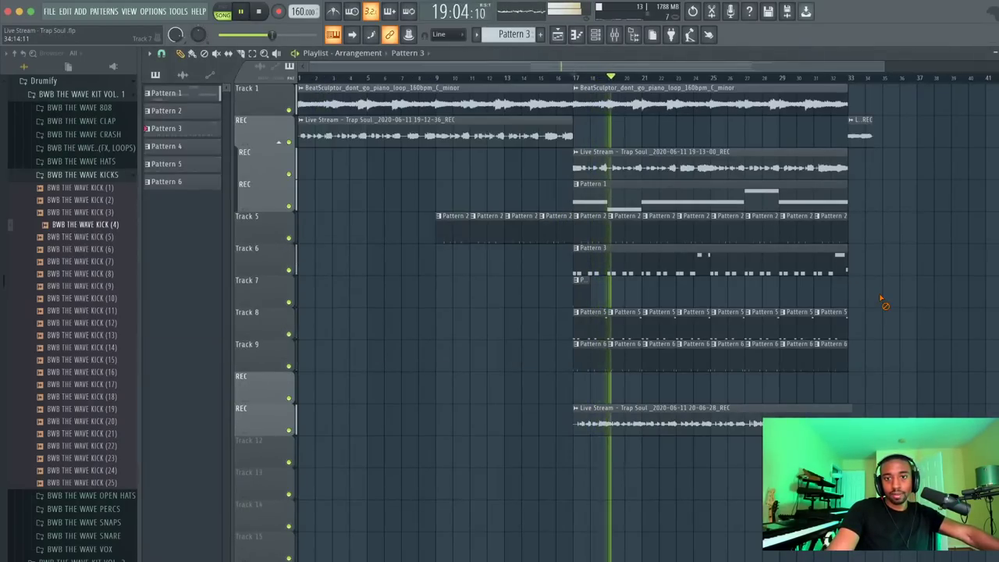
Save the project and route the BWB THE WAVE CLAP (1) channel to mixer insert 7
key(ctrl+s)
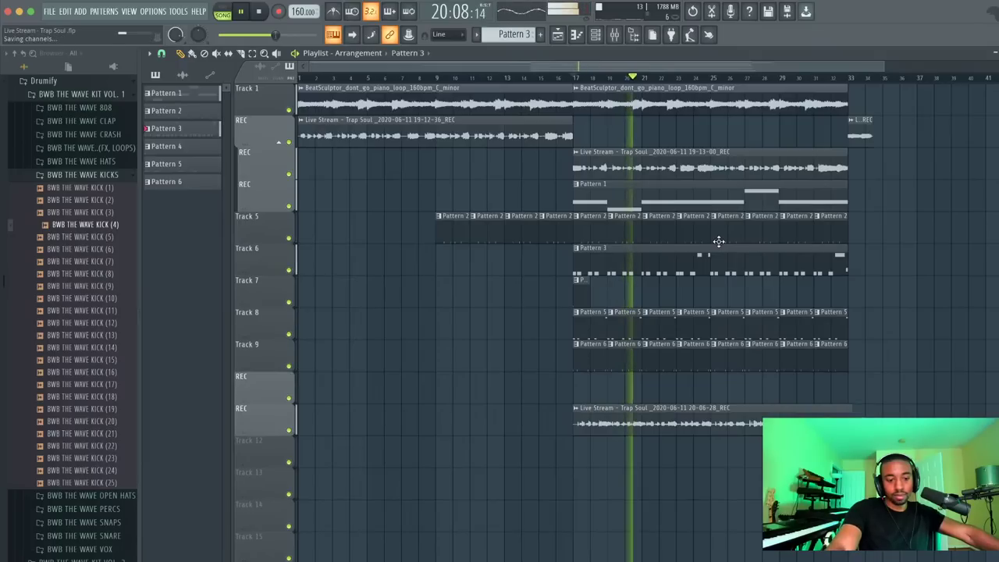
click(614, 36)
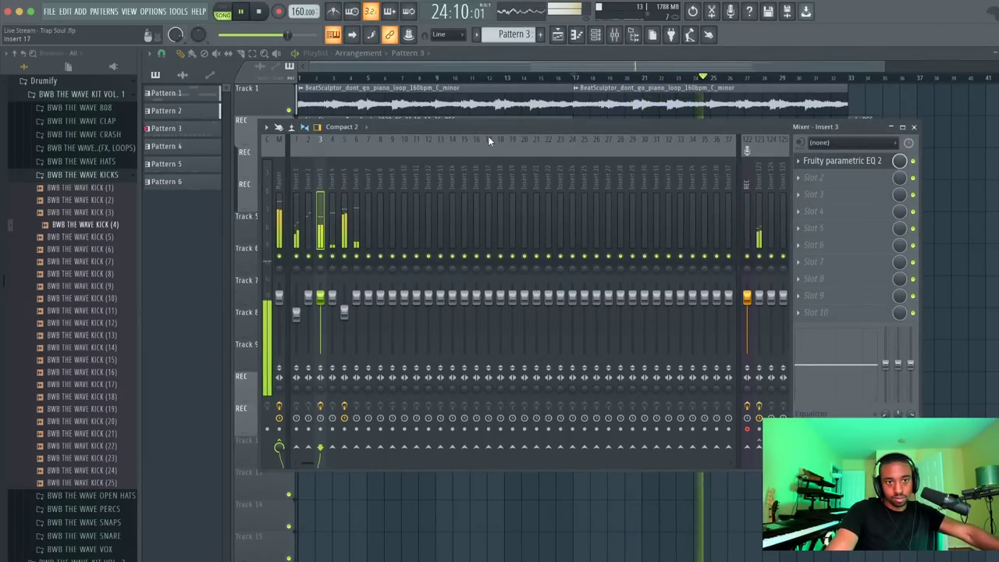
click(594, 34)
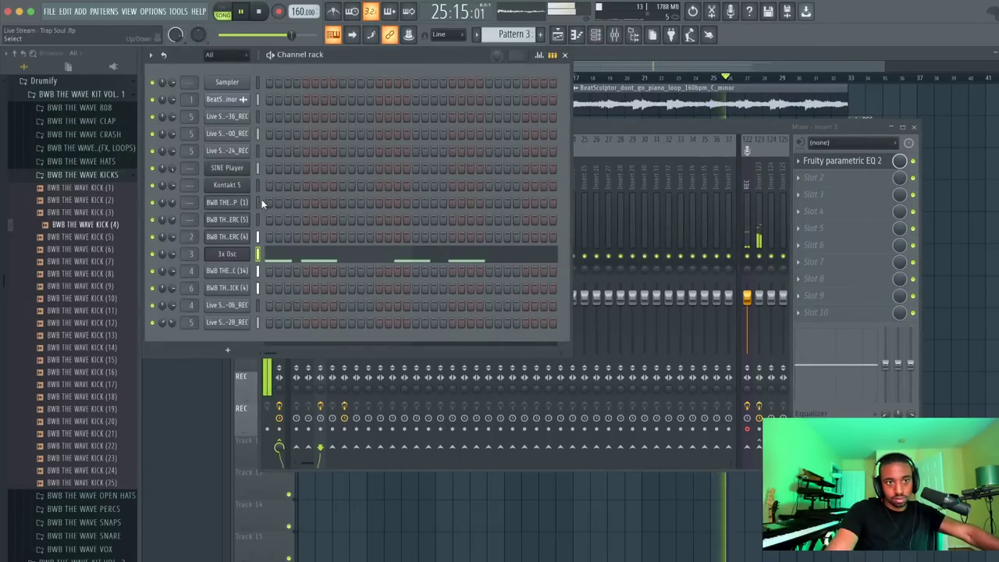
scroll(190, 202, up, 6)
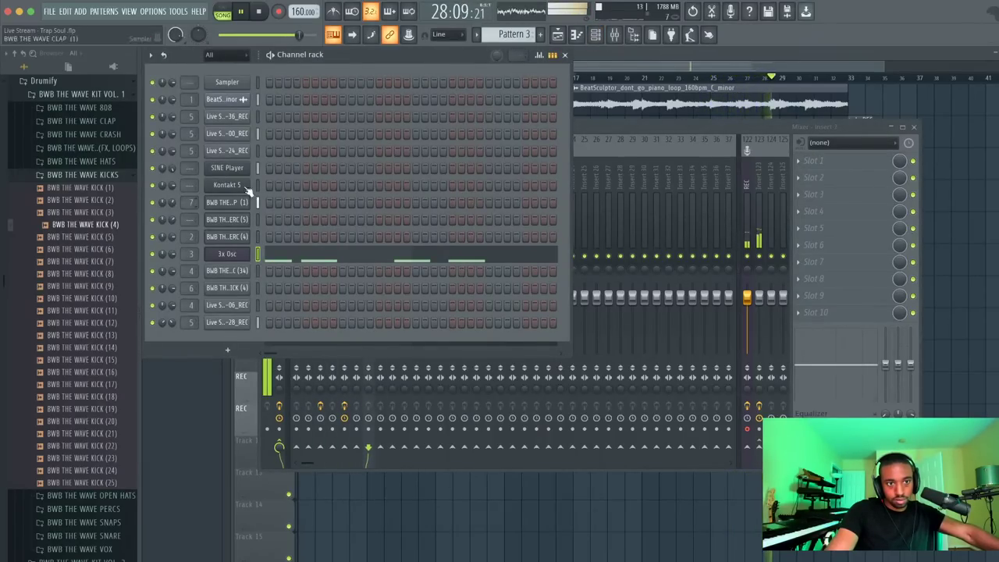
scroll(514, 34, down, 3)
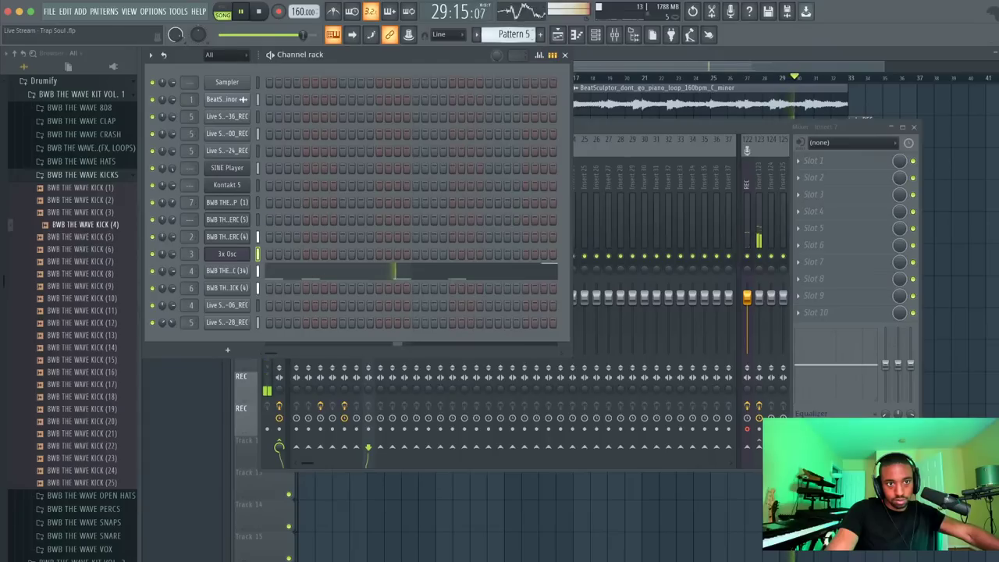
Lower the REC track's fader, lower inserts 1 to 7 together, and play the arrangement from bar 17
click(591, 124)
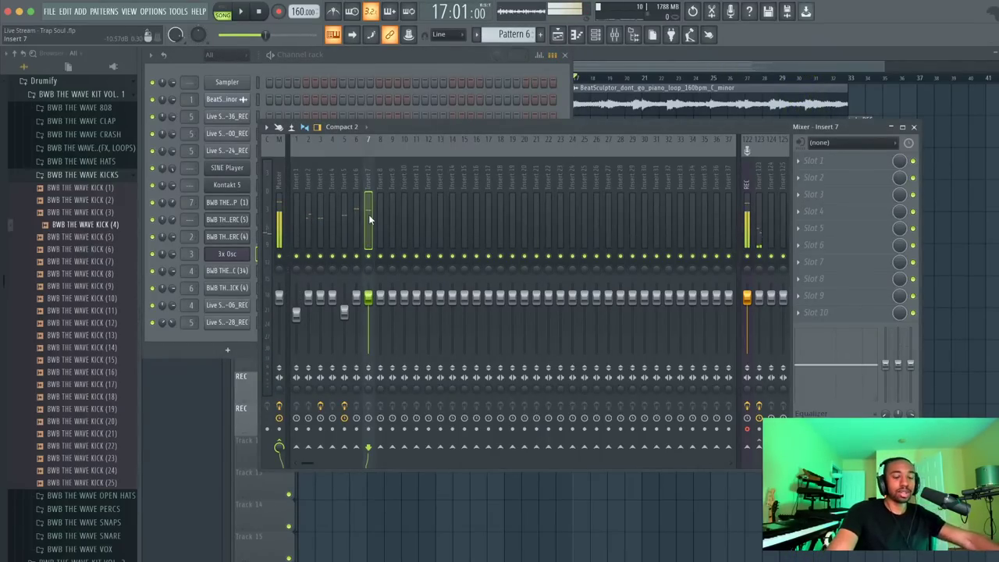
drag(369, 214, 266, 182)
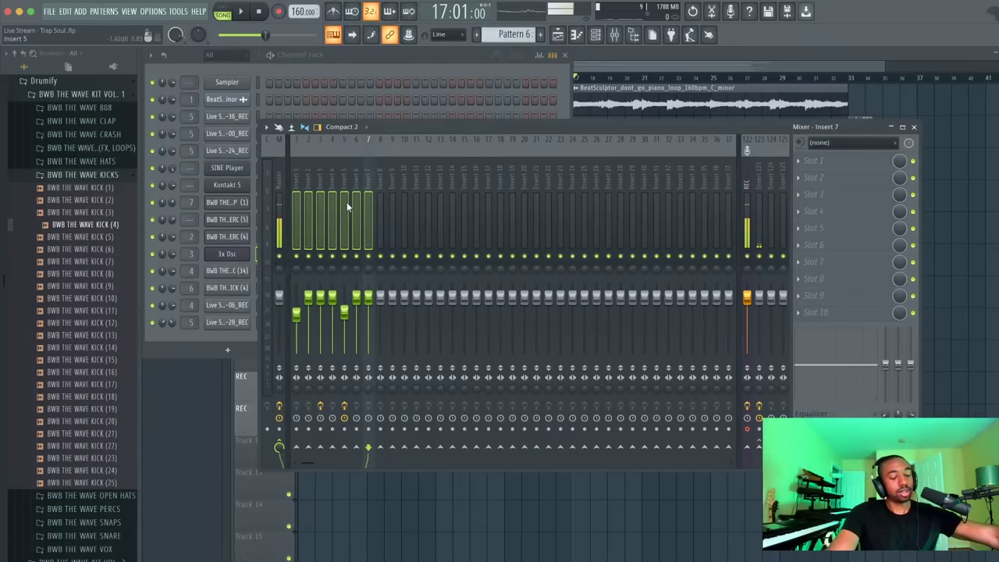
click(752, 302)
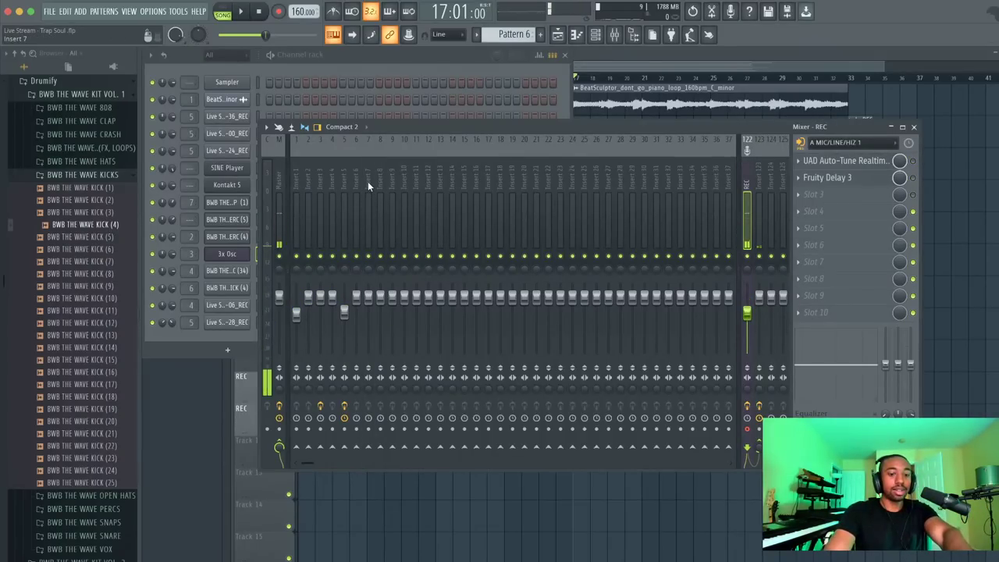
drag(368, 181, 278, 170)
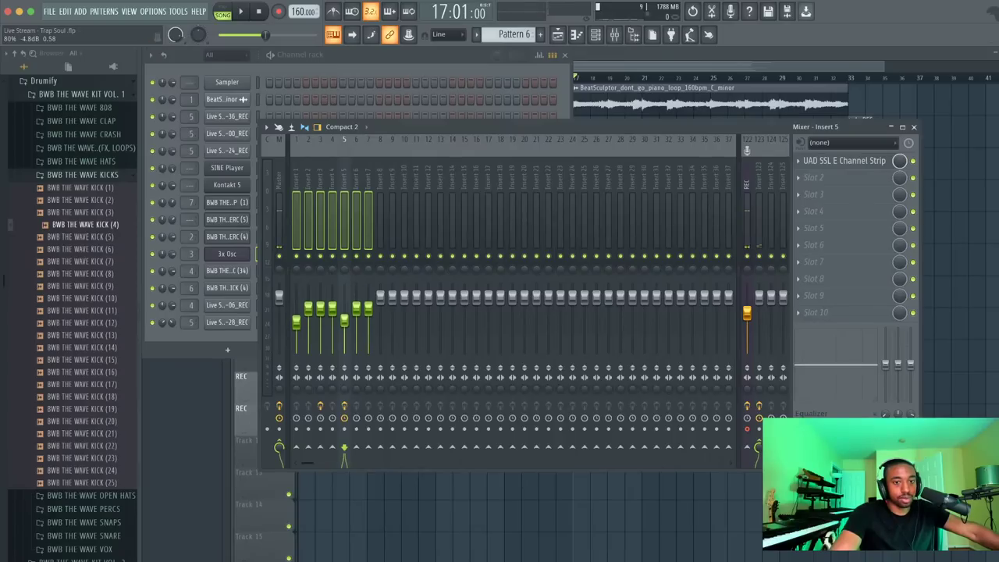
key(space)
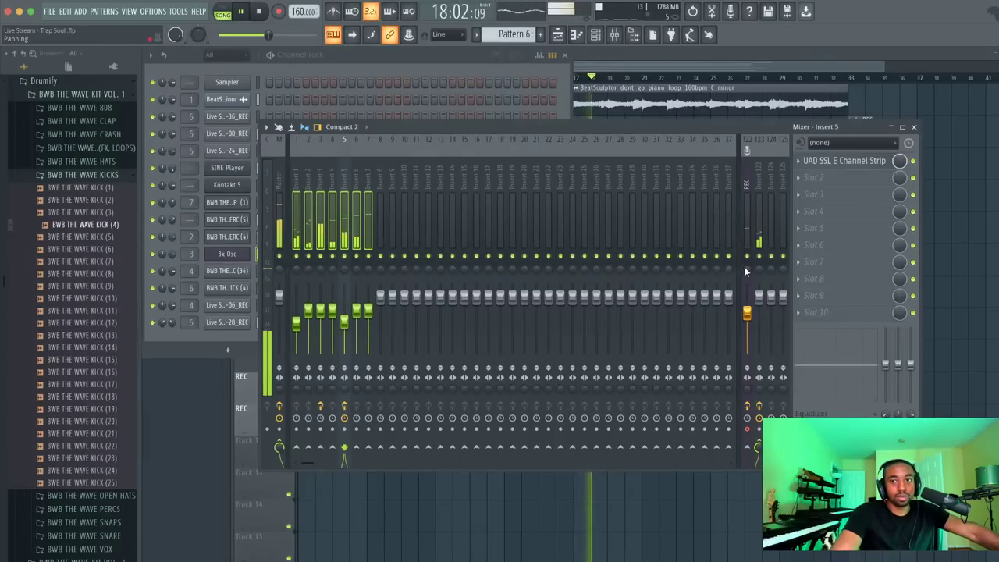
From Insert 3's second effect slot, mark the VST version of UAD Thermionic Culture Vulture as a favorite in the full plugin list
click(324, 214)
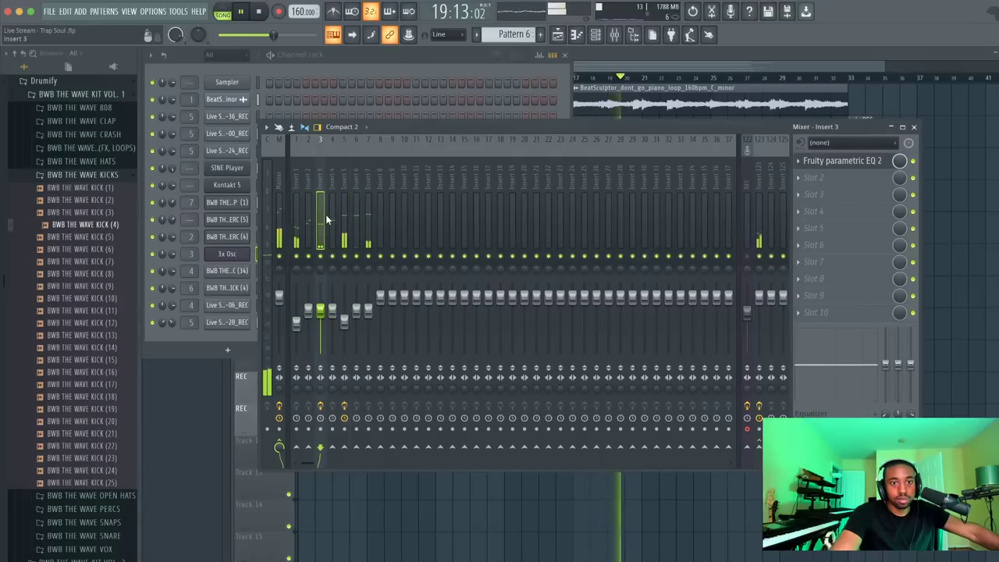
click(845, 163)
click(844, 177)
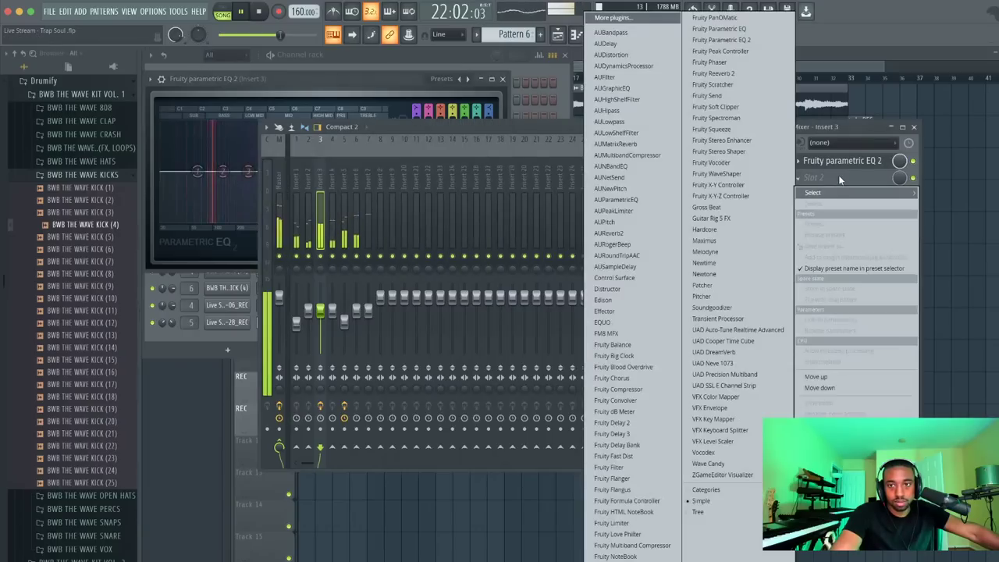
click(613, 18)
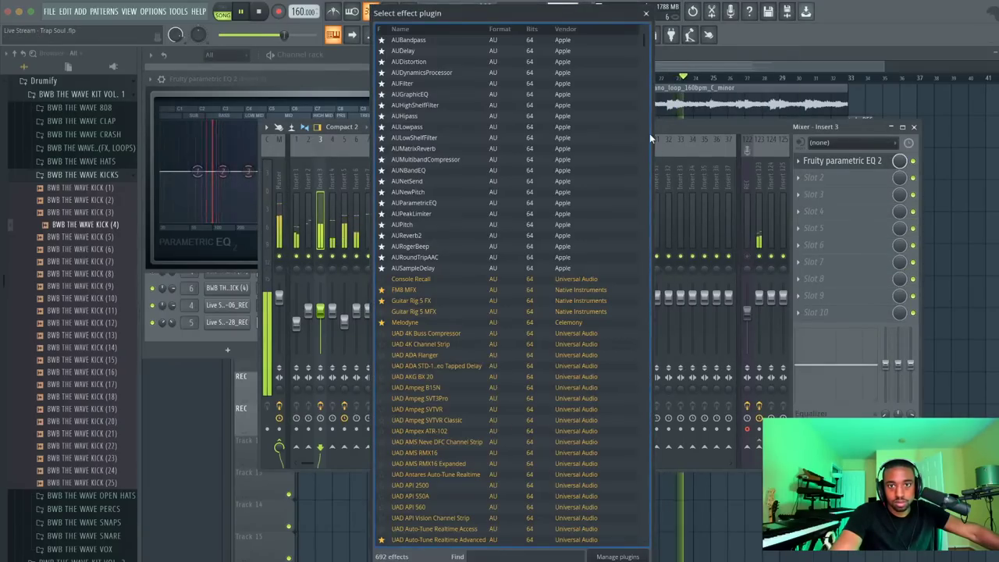
drag(644, 185, 613, 534)
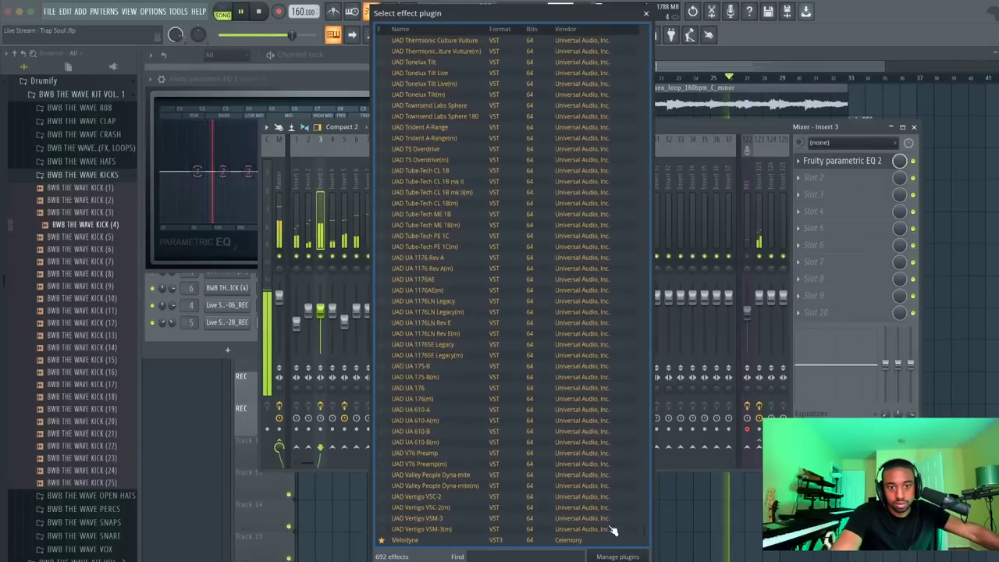
scroll(581, 485, up, 3)
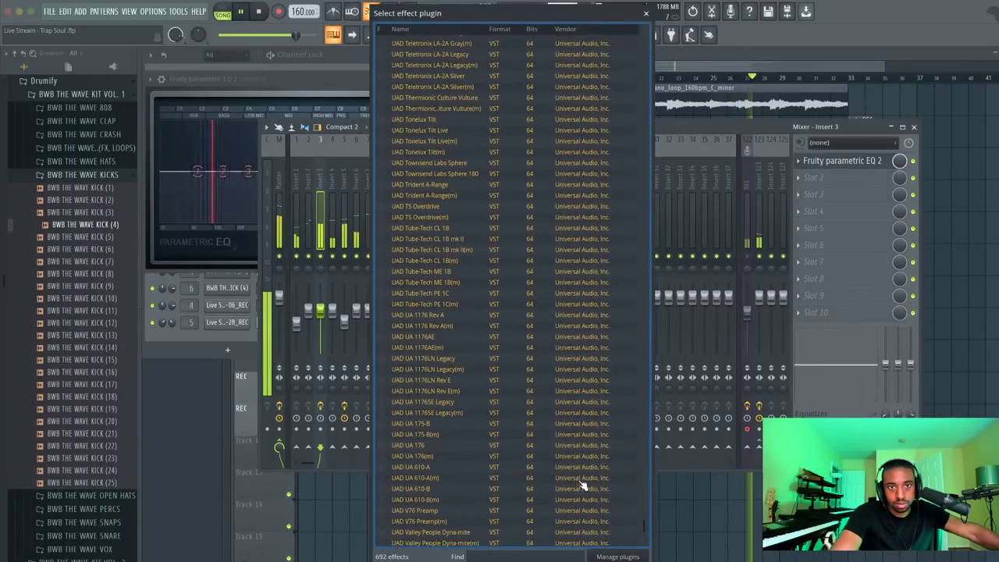
click(399, 134)
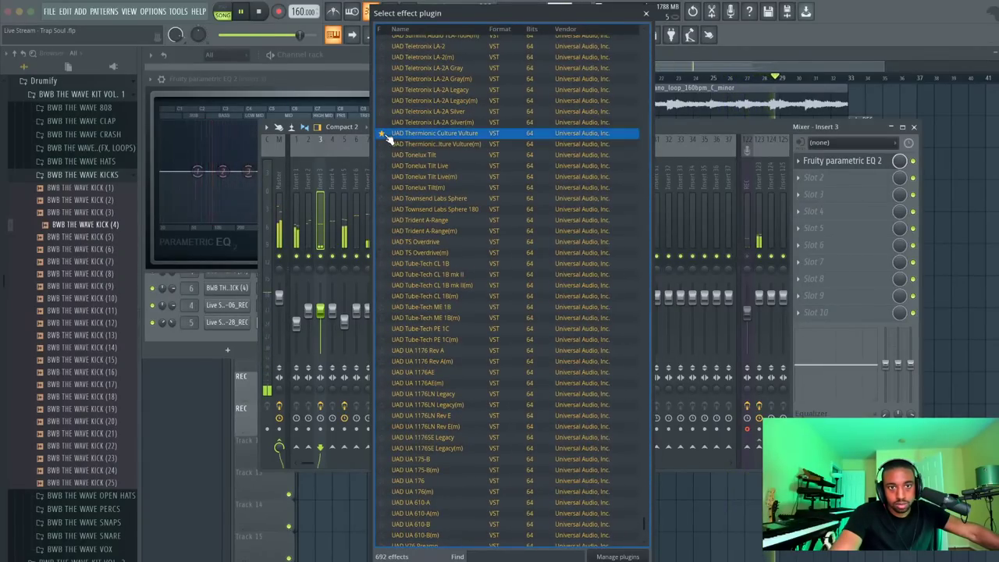
click(647, 15)
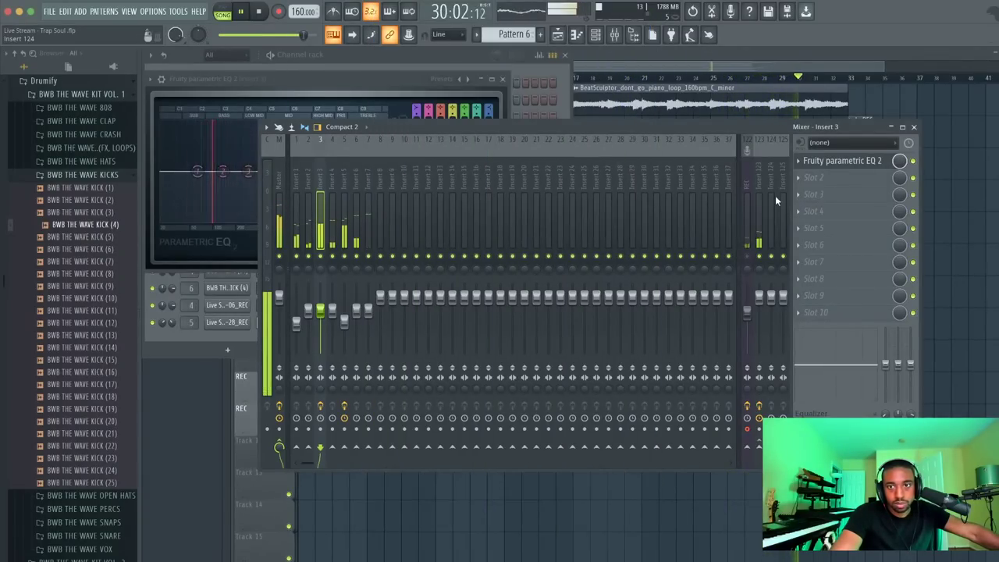
Recheck the VST entries in the full effect list for UAD Thermionic Culture Vulture from Insert 3's second slot
click(820, 179)
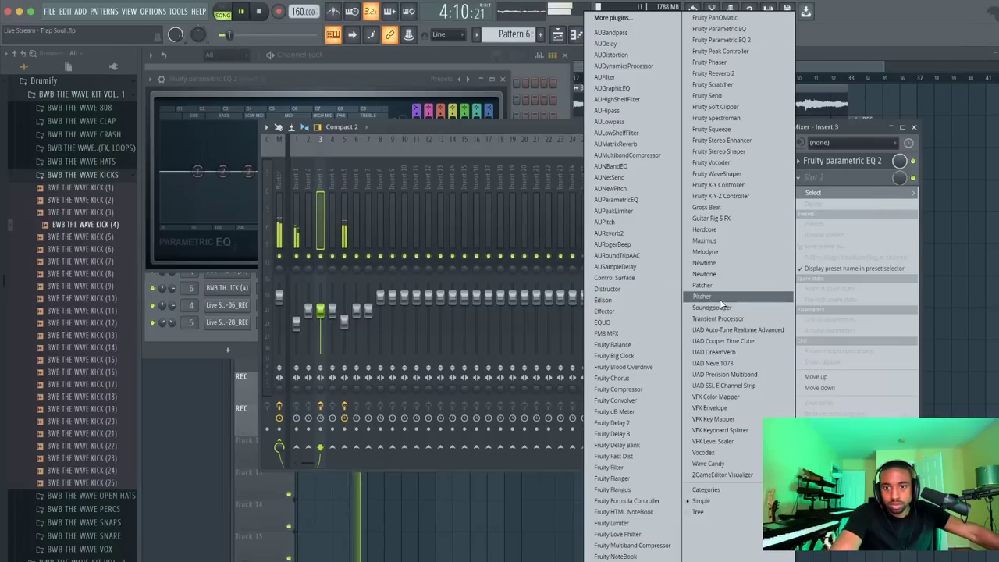
click(648, 18)
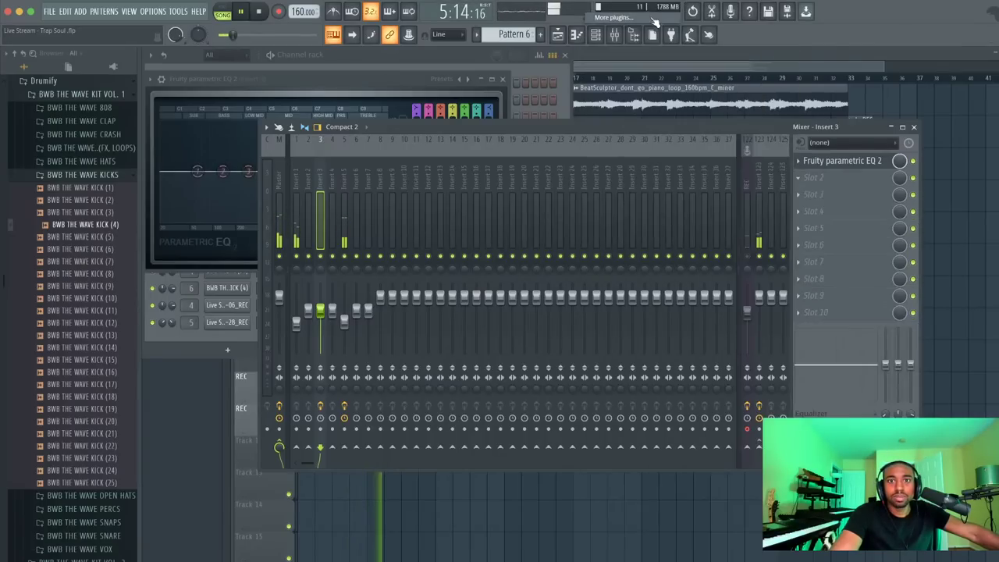
drag(644, 40, 672, 491)
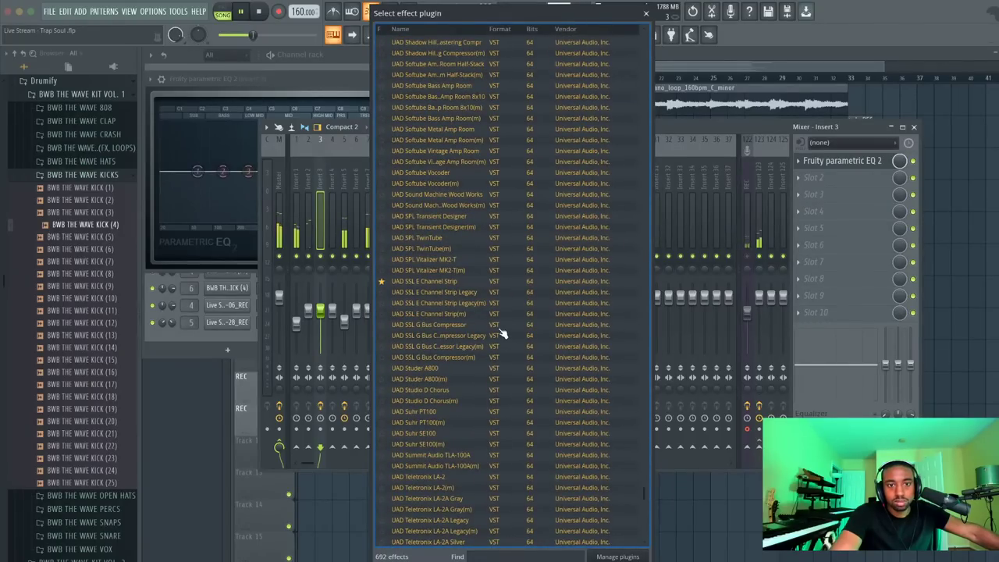
scroll(502, 334, down, 3)
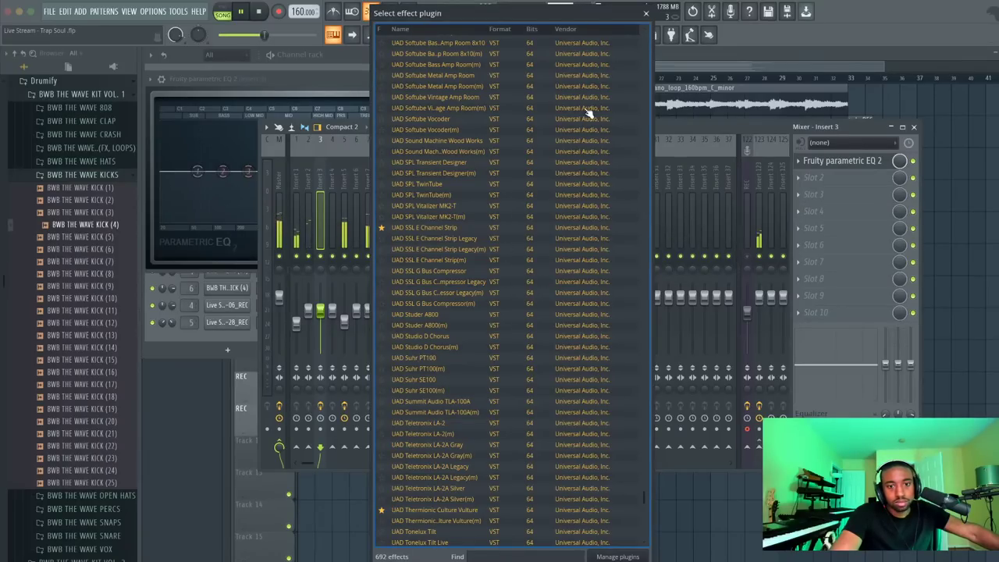
scroll(577, 144, down, 3)
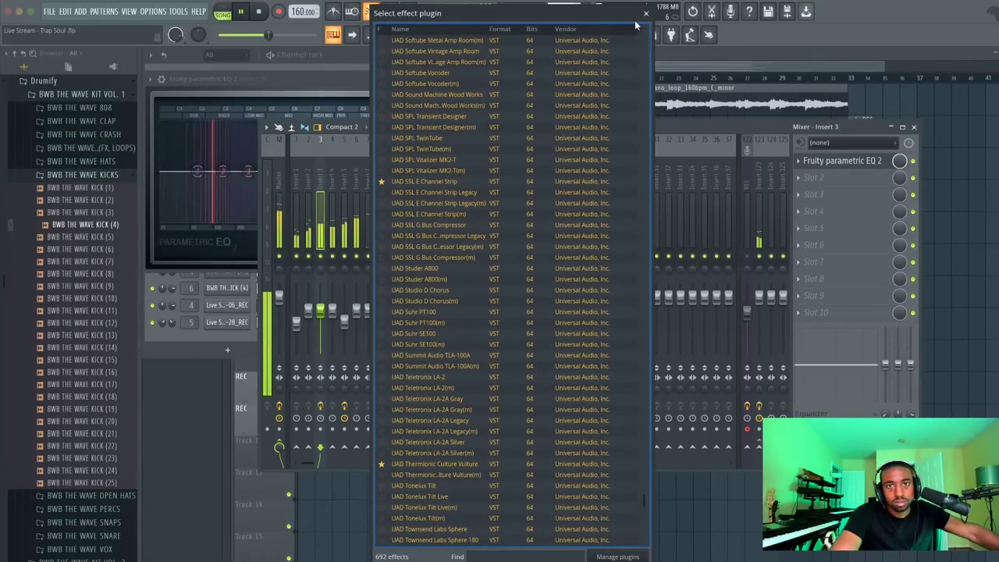
click(646, 13)
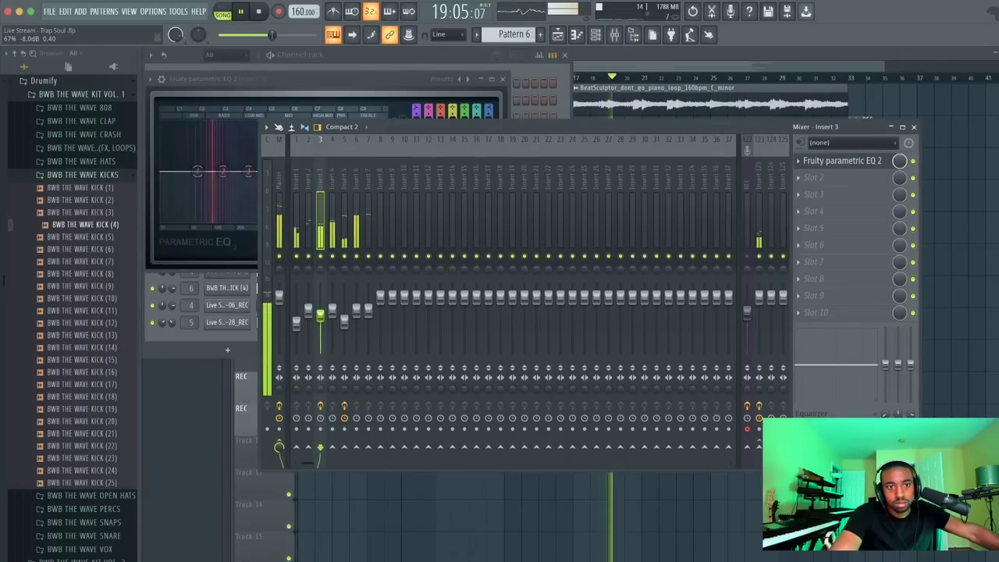
Check the effects on Insert 123 and reopen the effect list from Insert 3's second slot
click(757, 187)
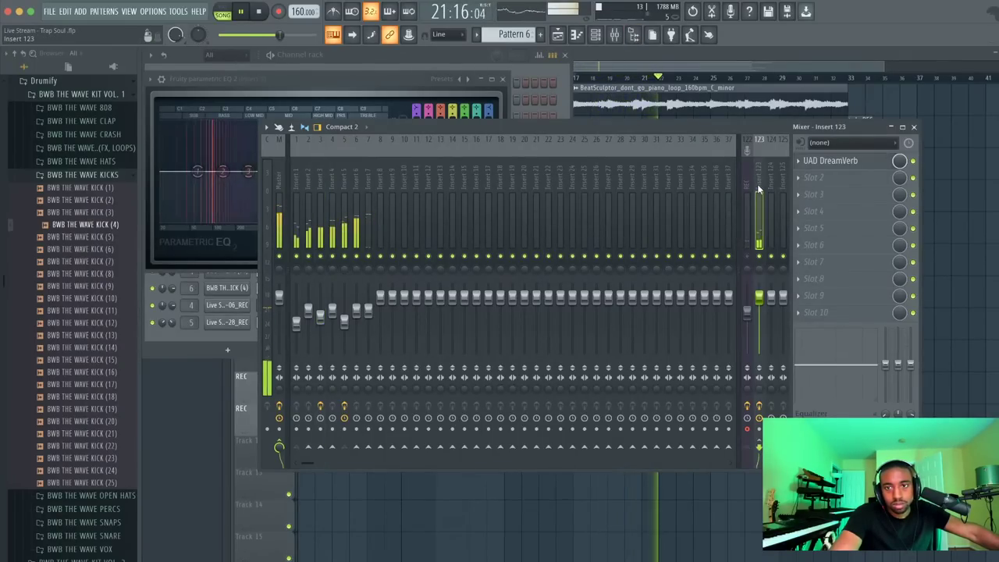
click(320, 188)
click(828, 177)
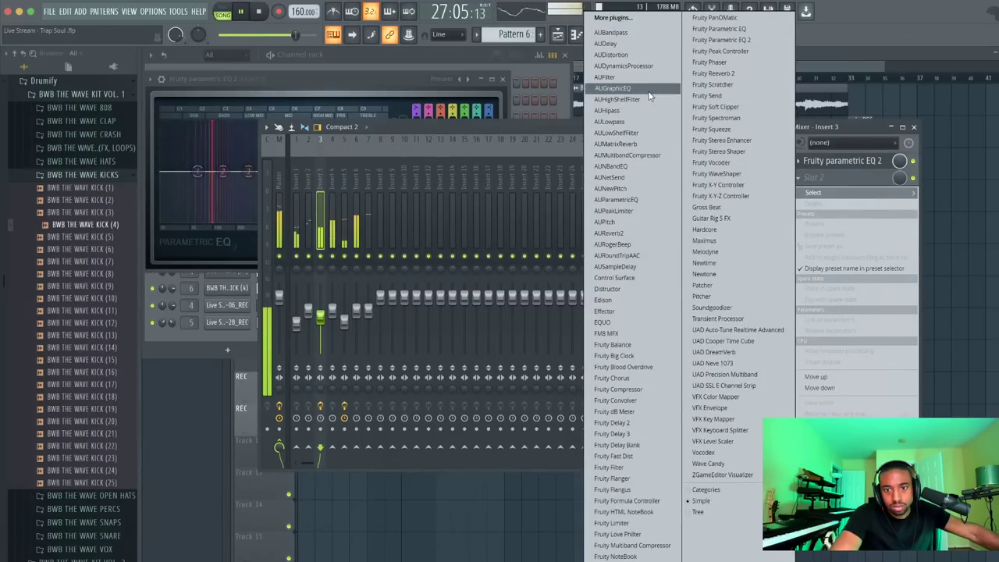
click(633, 17)
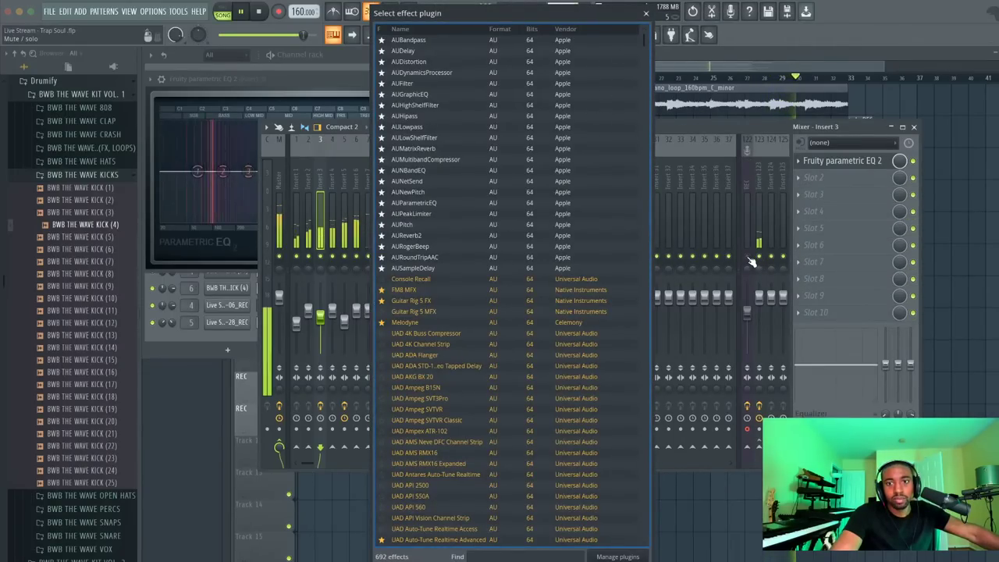
click(645, 13)
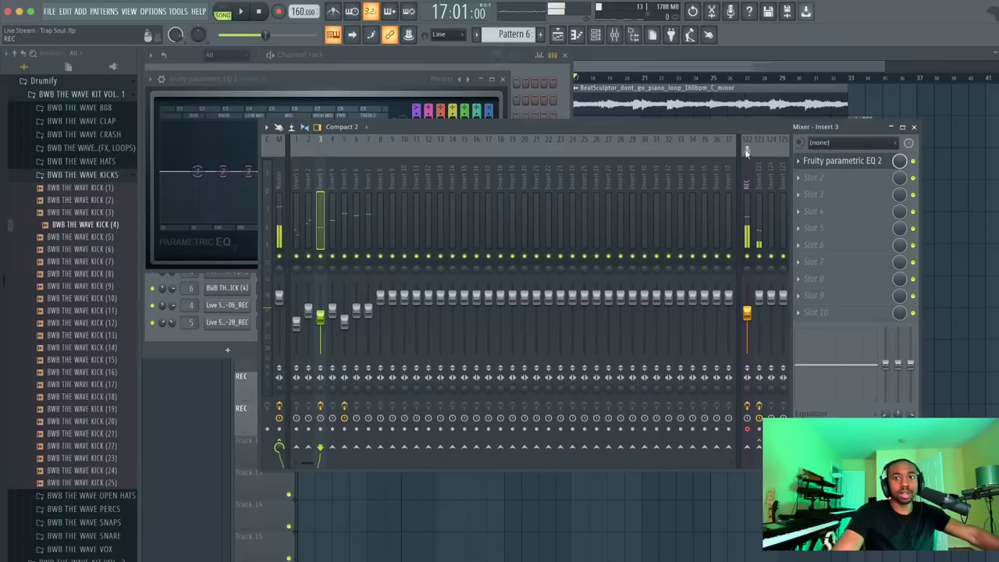
Mark the AU version of UAD Thermionic Culture Vulture as a favorite in the effect plugin list
click(819, 184)
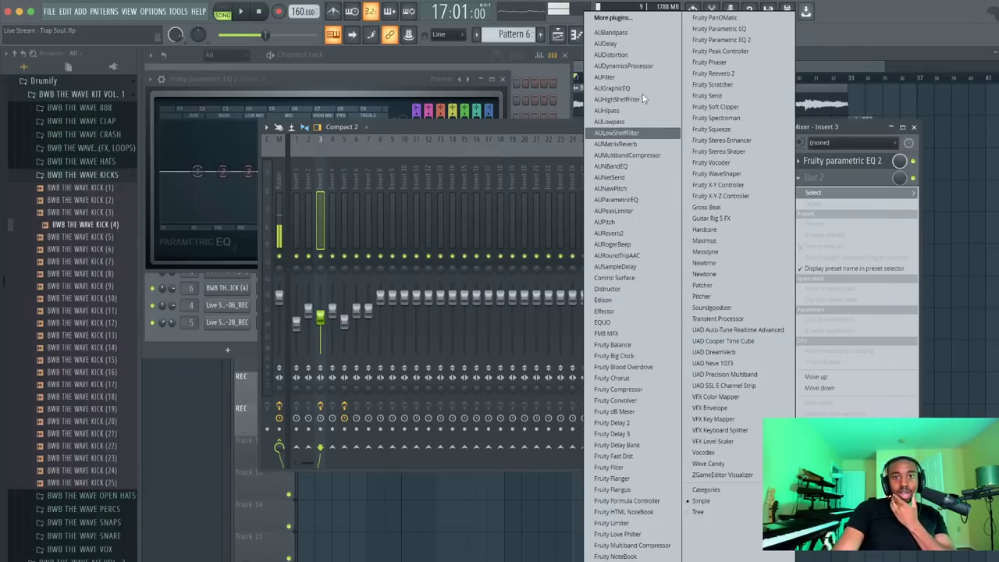
click(653, 21)
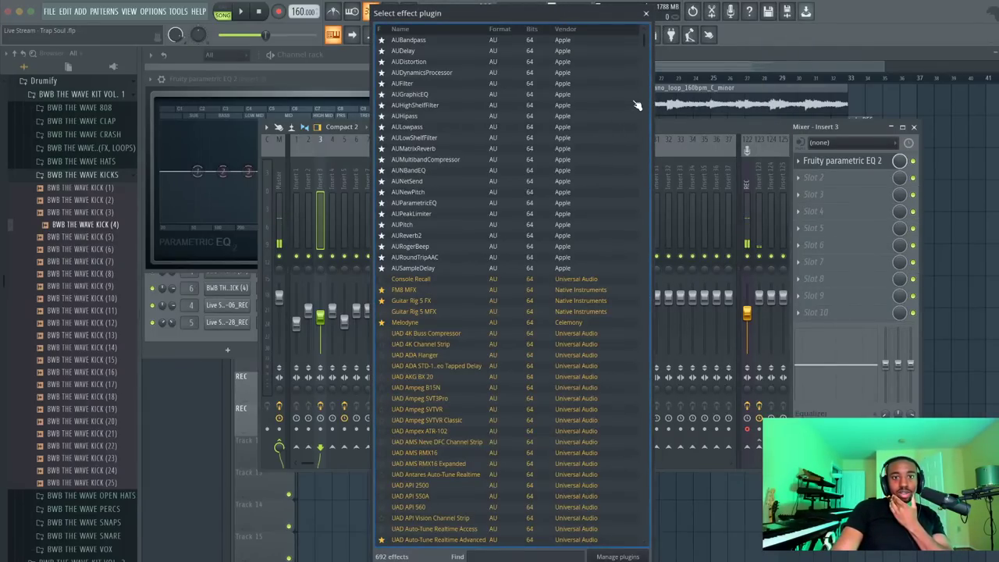
drag(645, 46, 598, 145)
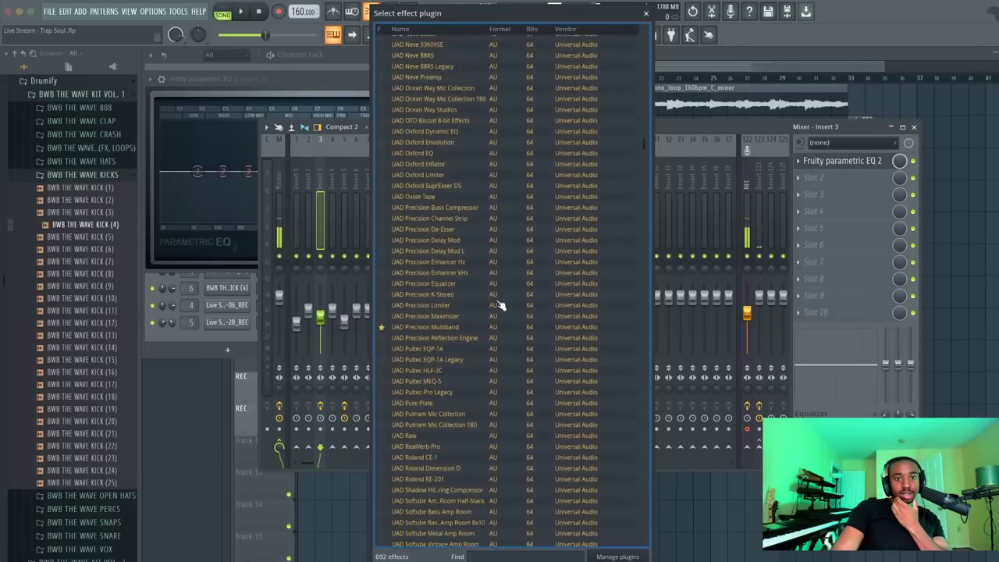
scroll(500, 312, down, 4)
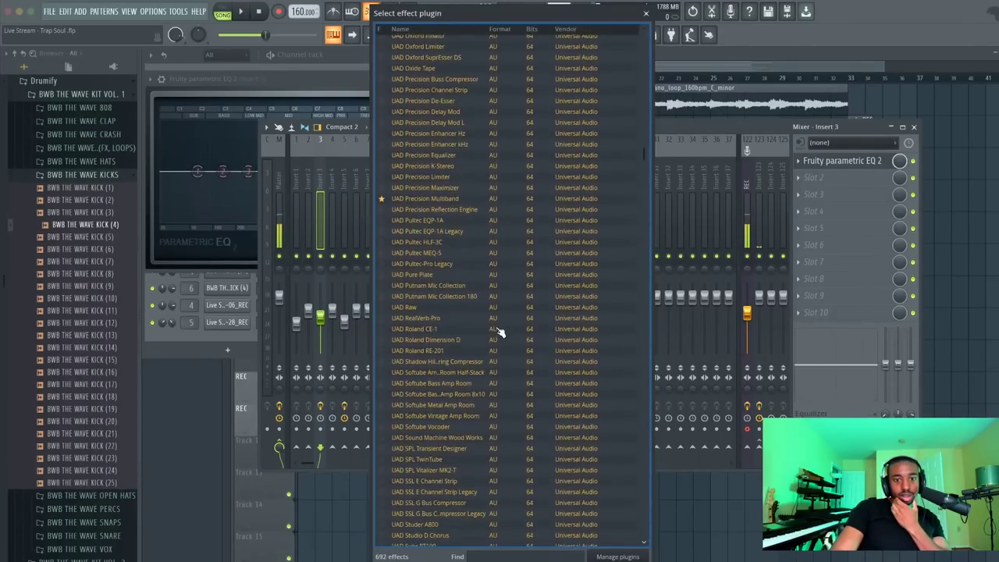
scroll(500, 332, down, 7)
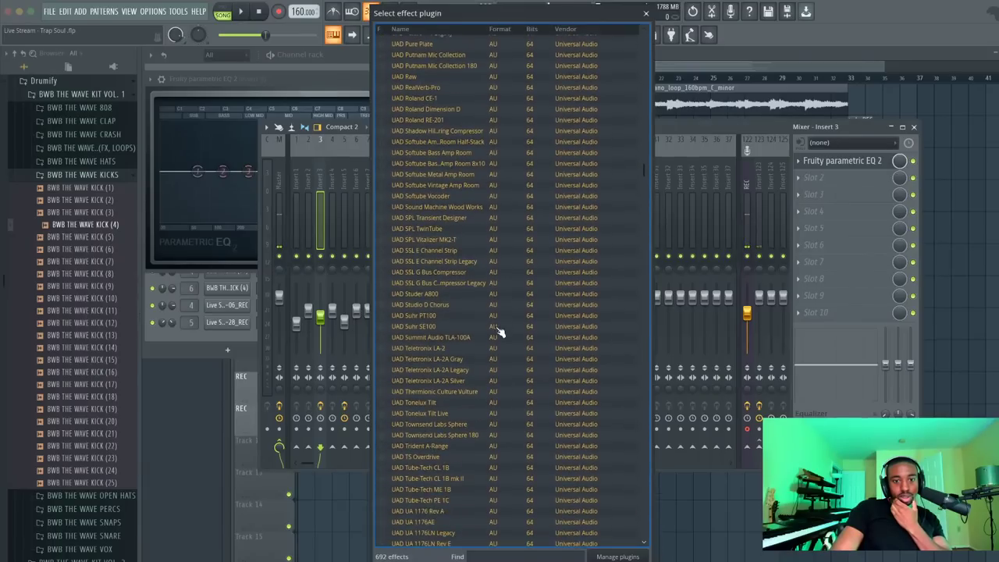
scroll(500, 332, down, 3)
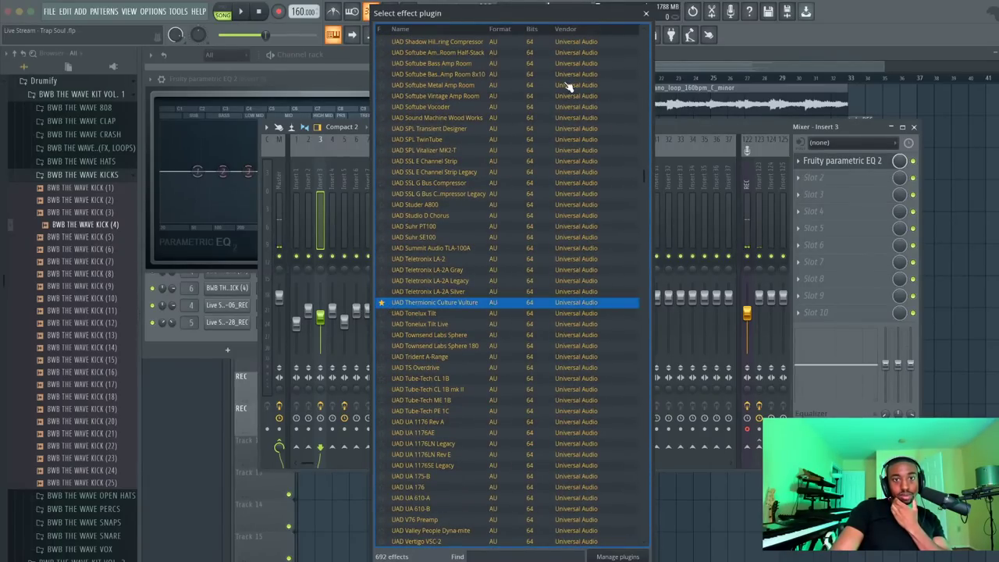
click(647, 14)
Load VFX Color Mapper into Insert 3's second effect slot
click(813, 181)
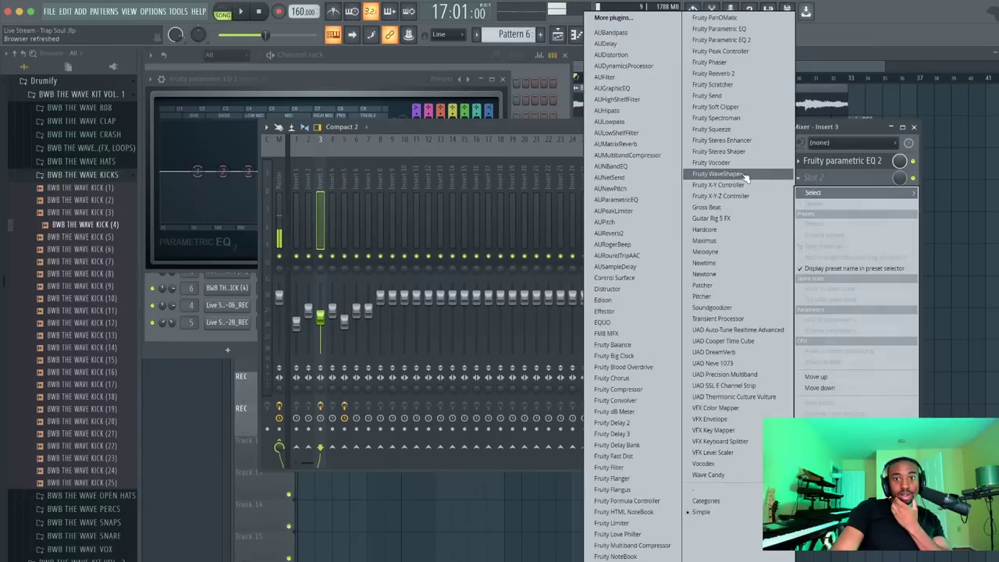
click(747, 408)
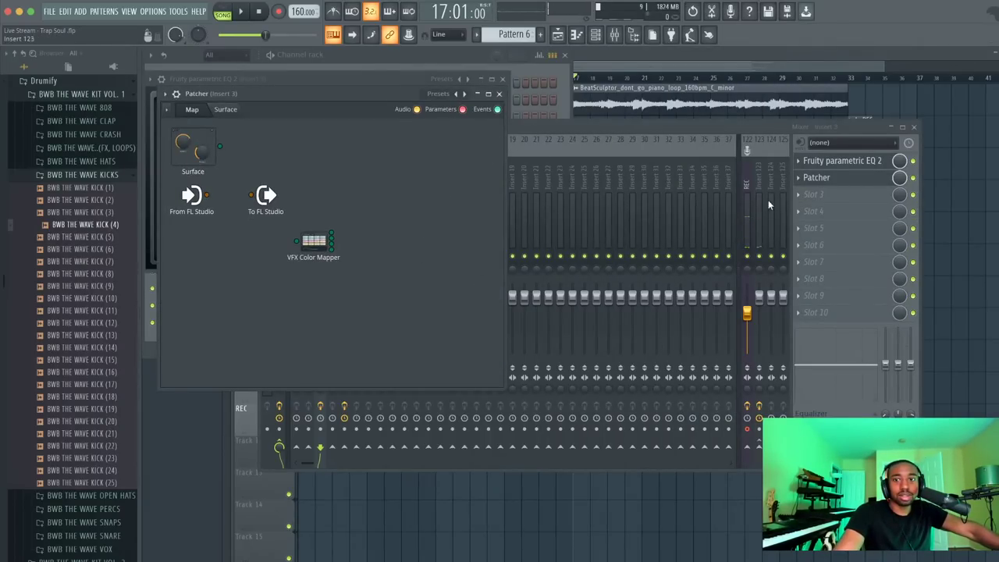
Remove the Patcher holding VFX Color Mapper from Insert 3's second effect slot
click(801, 181)
click(816, 207)
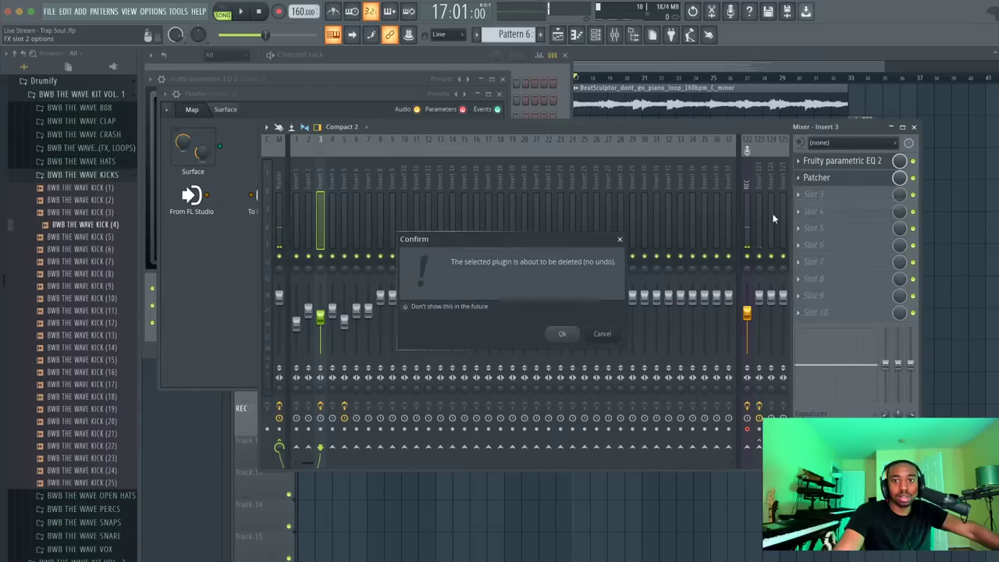
click(564, 334)
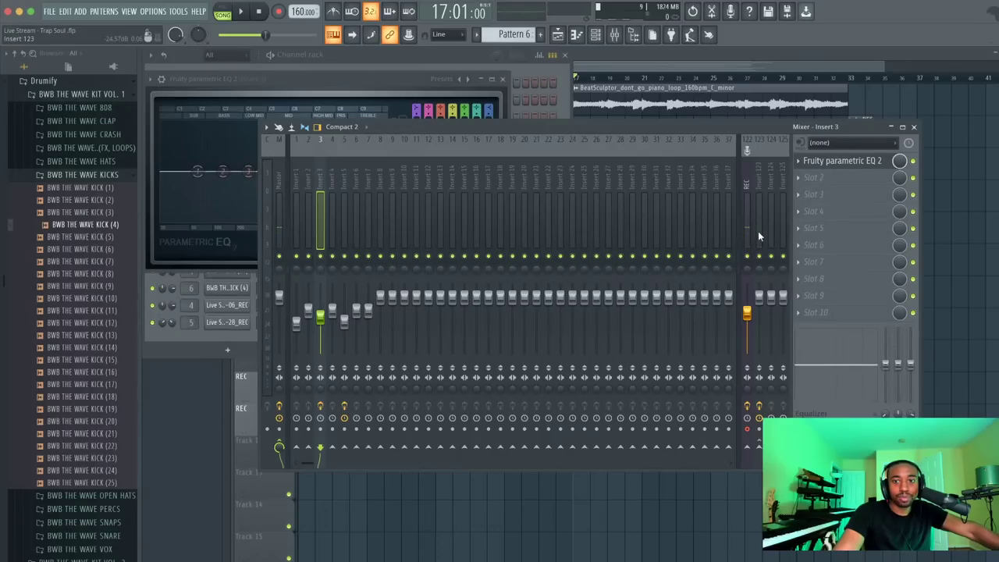
Mark the VST entry UAD Thermionic Culture Vulture(m) as a favorite in the full effect plugin list
click(827, 181)
mouse_move(820, 193)
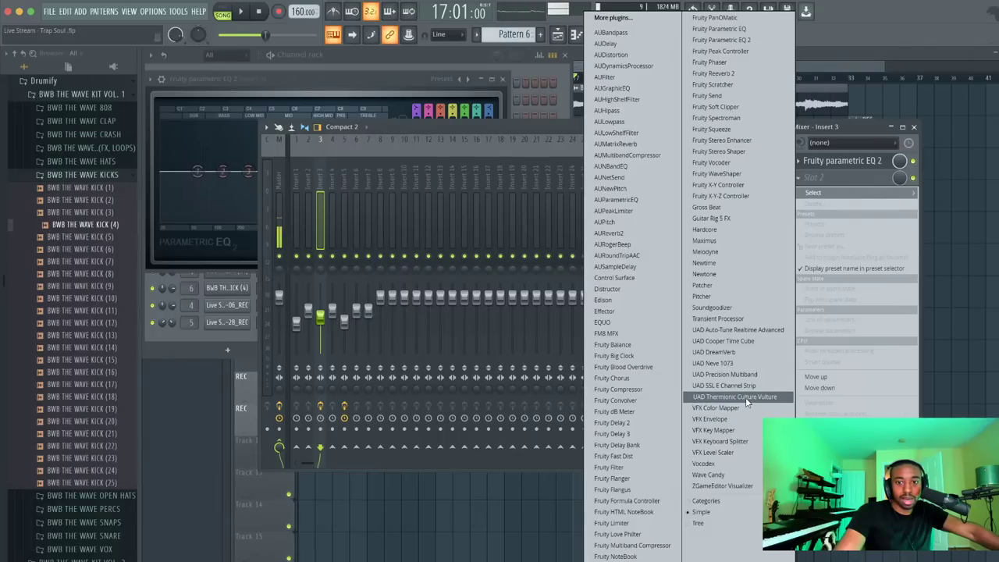
click(613, 17)
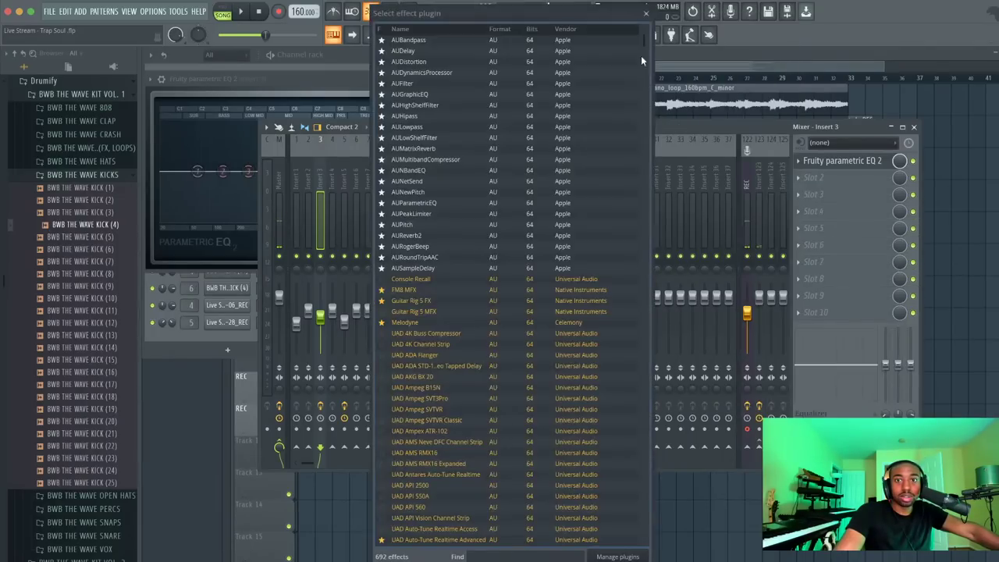
scroll(619, 160, down, 1)
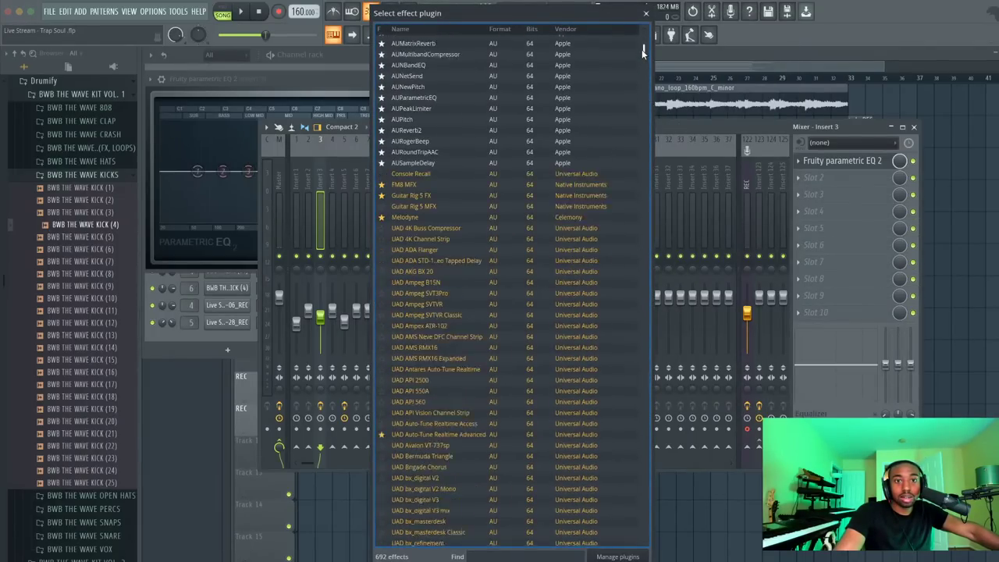
drag(642, 49, 627, 185)
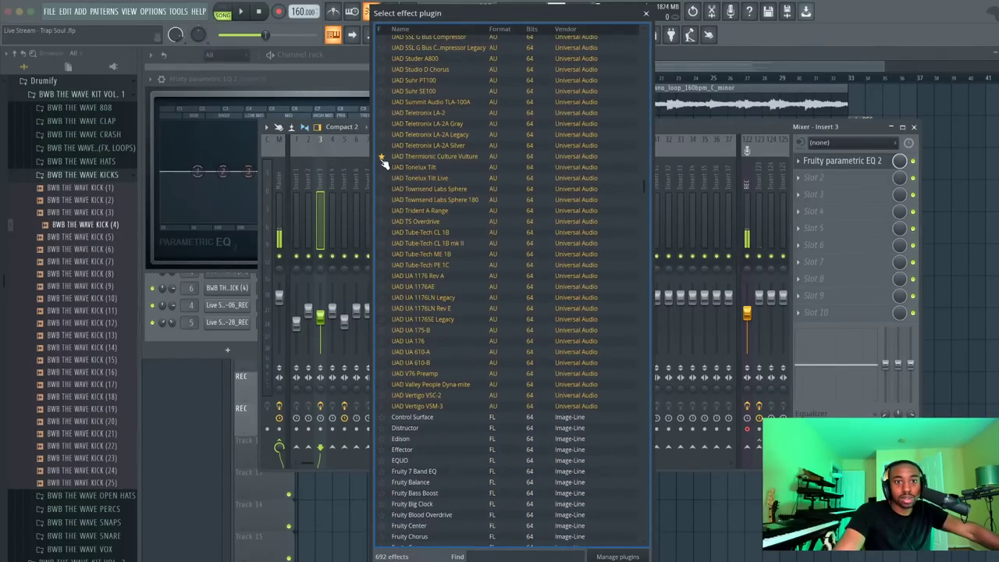
click(389, 158)
drag(644, 188, 649, 510)
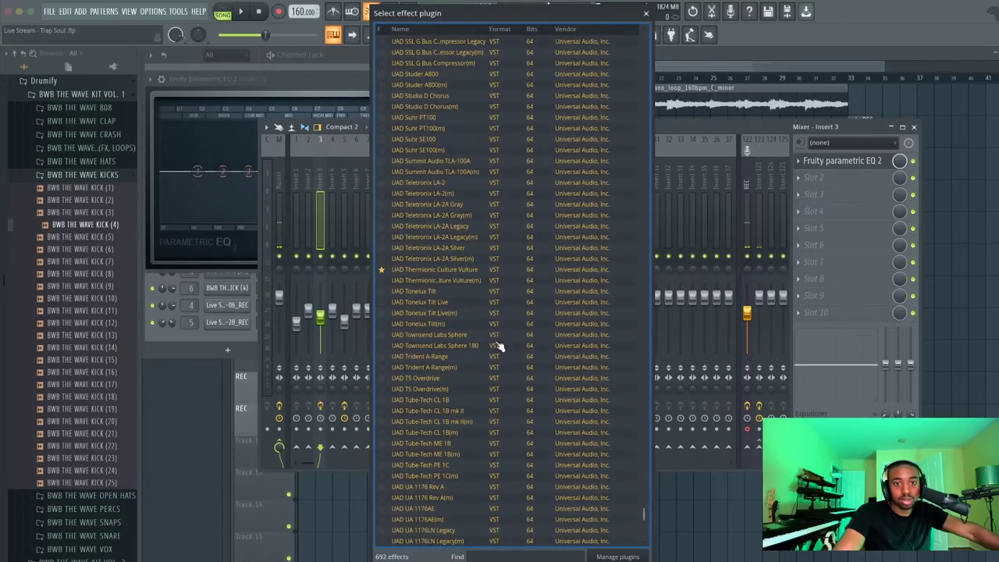
click(387, 281)
scroll(565, 345, down, 4)
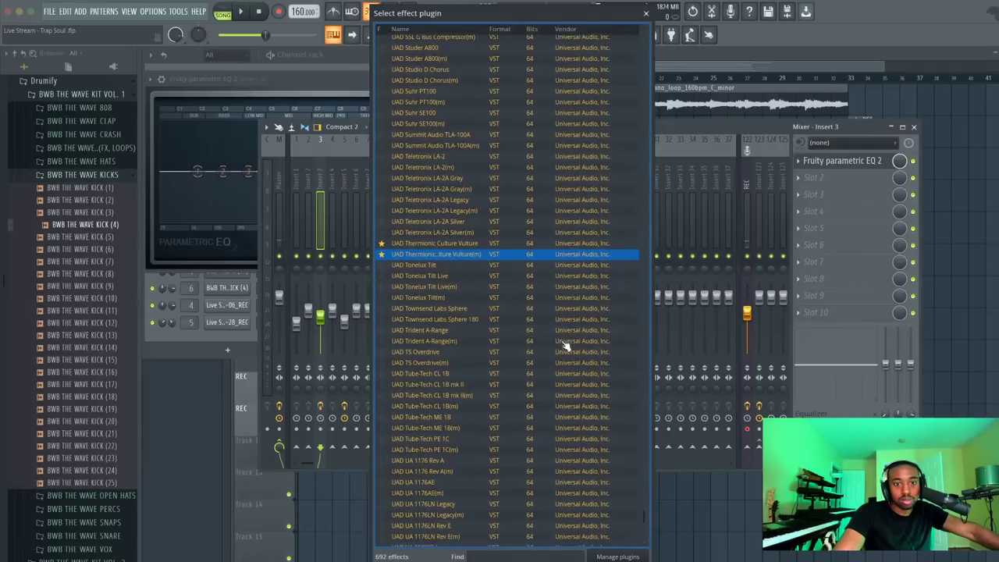
click(647, 14)
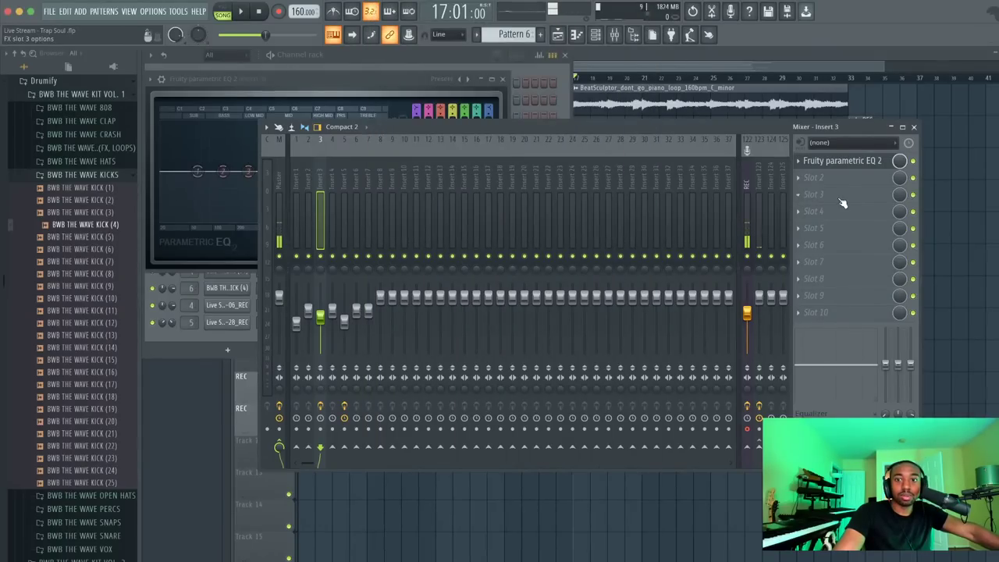
Load UAD Thermionic Culture Vulture into Insert 3's second effect slot and set its channel 1 drive to 4.90 during playback
click(837, 178)
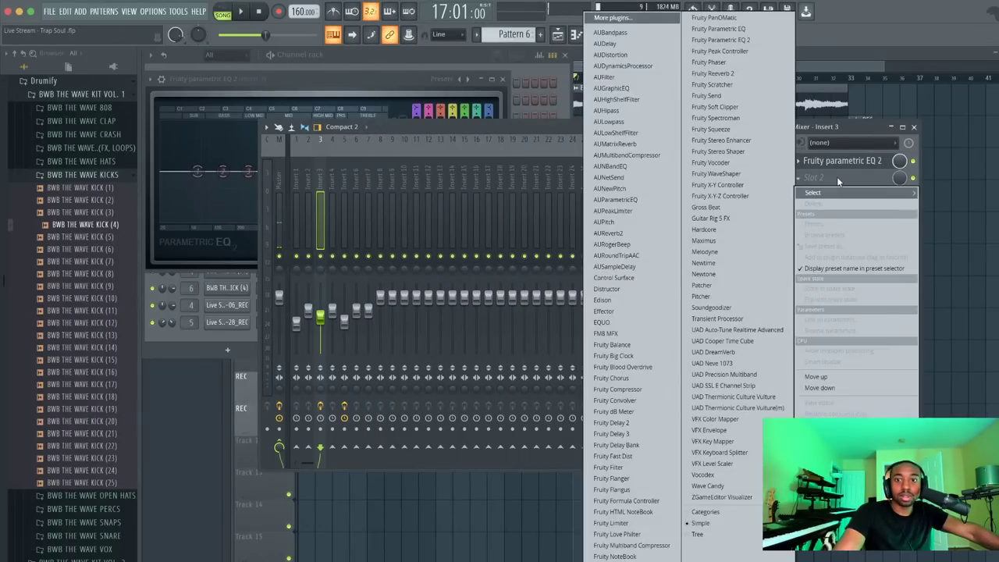
click(754, 397)
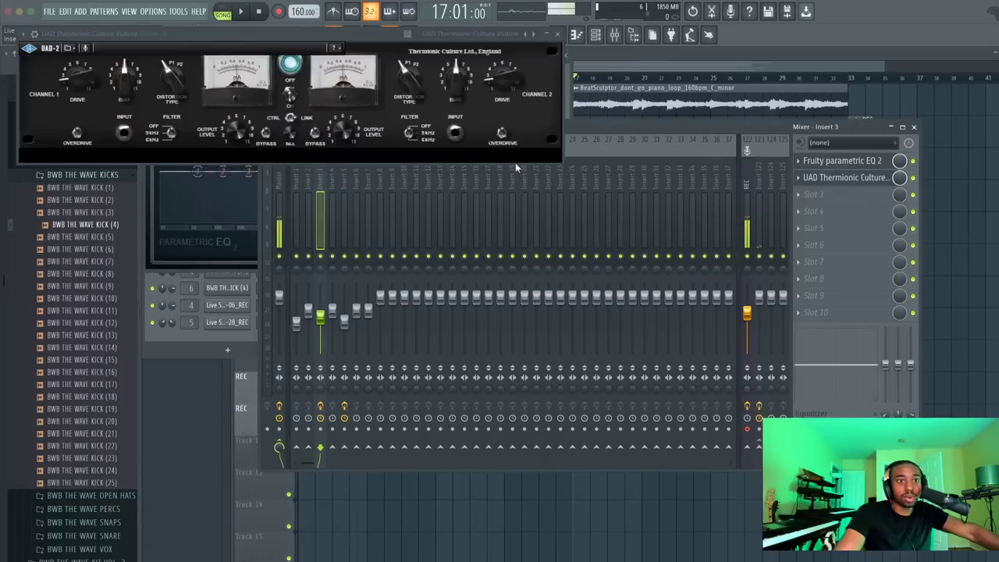
drag(389, 41, 401, 79)
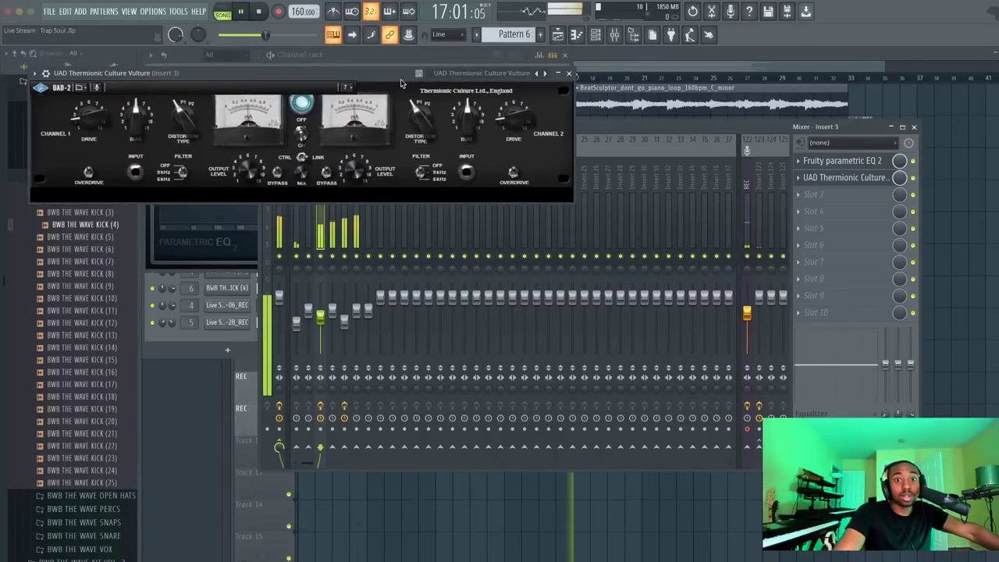
key(space)
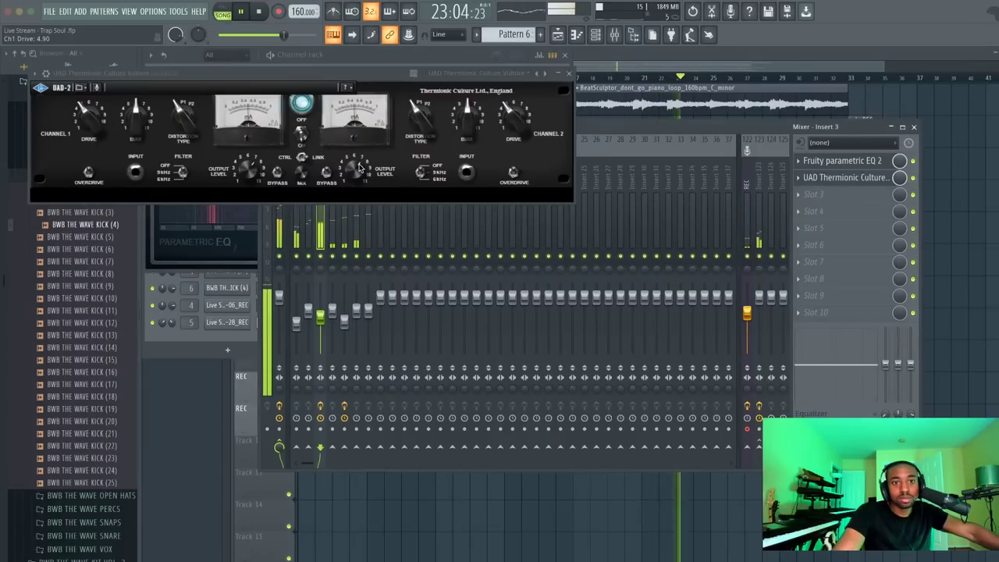
key(space)
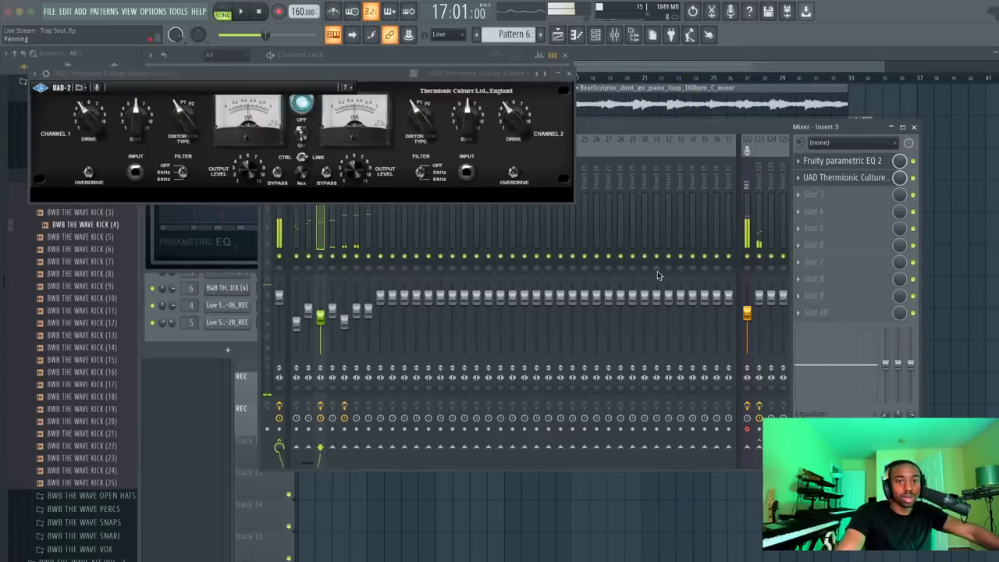
Open Pattern 3's 3x Osc notes in the piano roll, close the plugin and mixer windows, and play the bass line
key(F5)
double_click(645, 252)
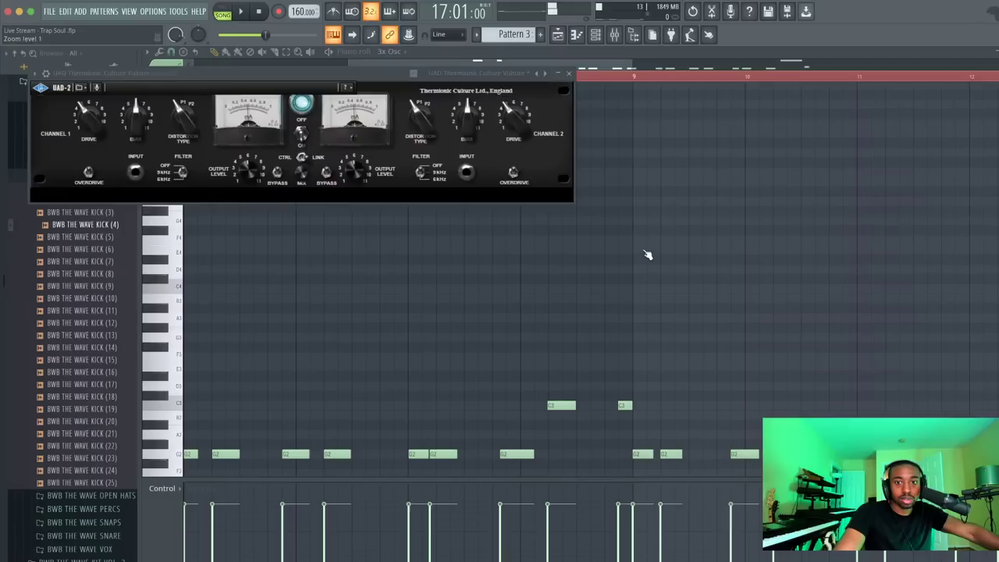
click(569, 73)
key(space)
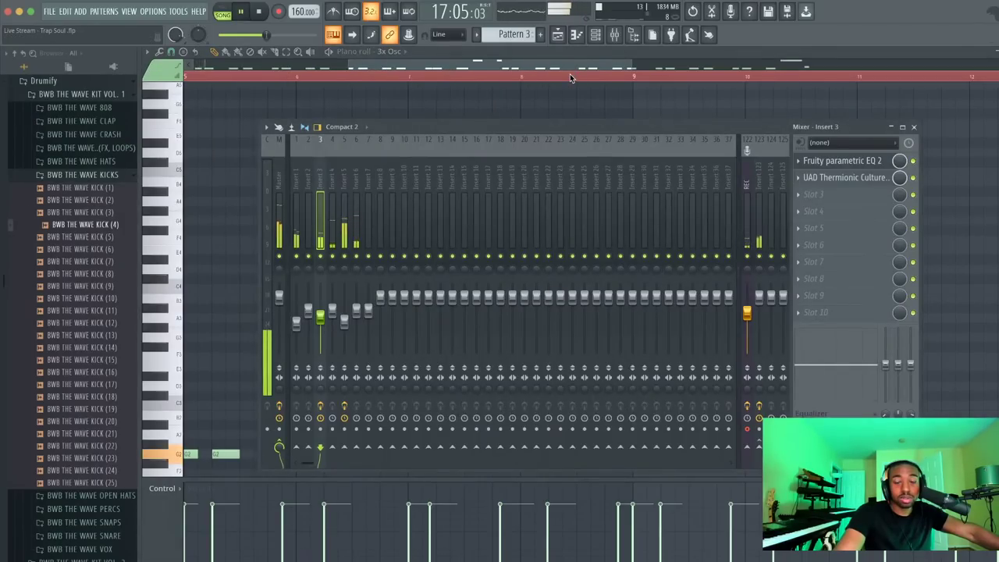
key(space)
key(F9)
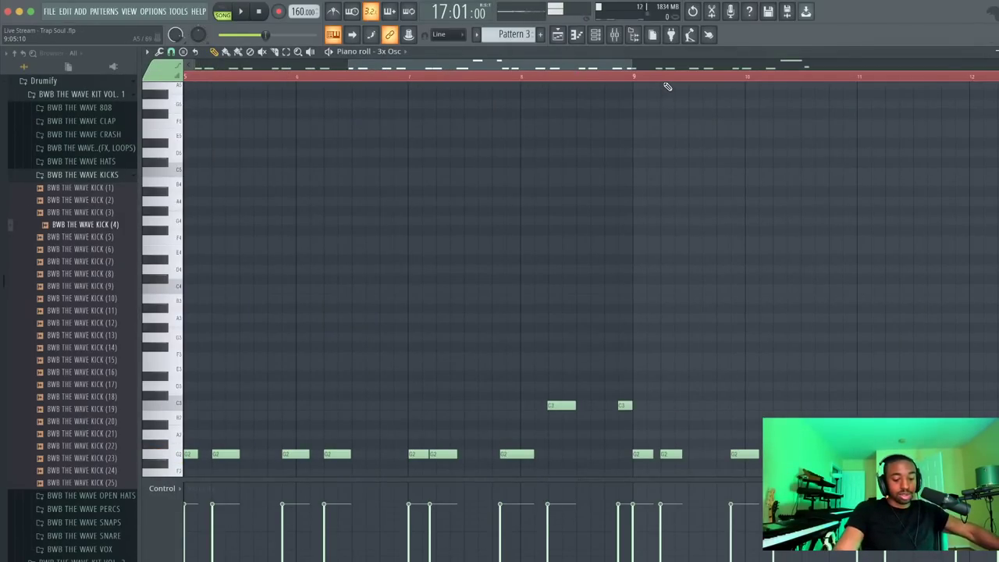
key(space)
scroll(551, 100, down, 3)
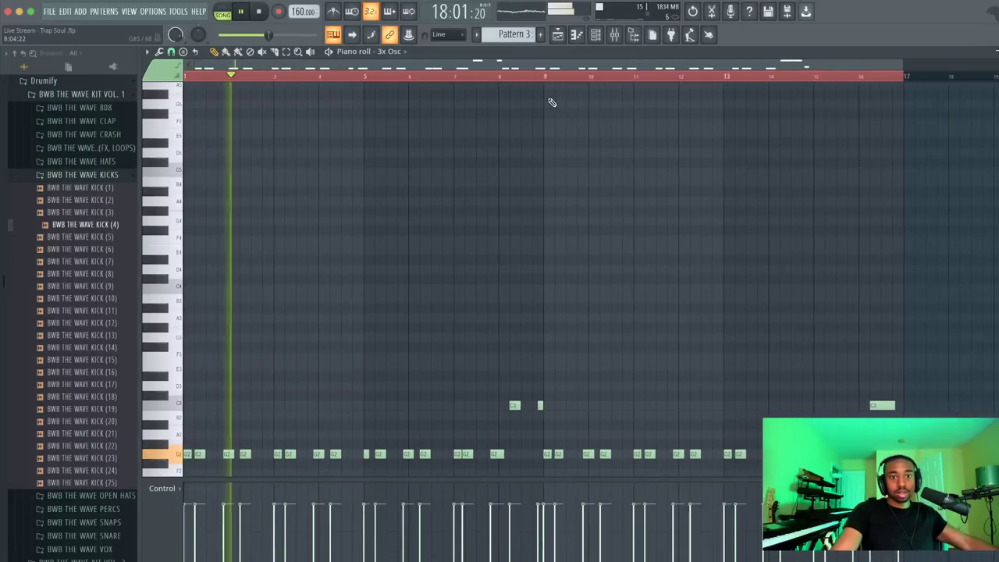
scroll(523, 156, down, 5)
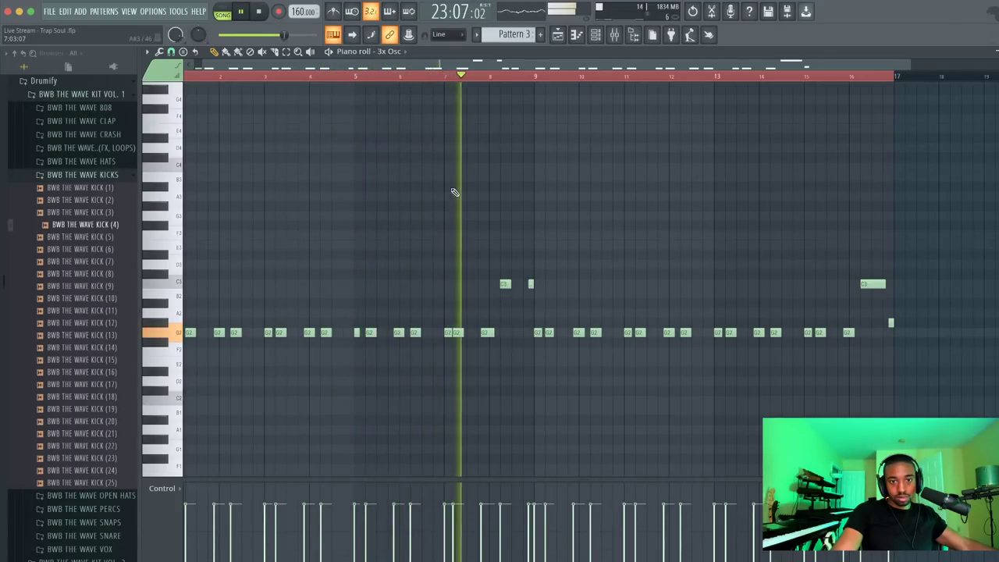
Move the second G2 bass note in bar 7 slightly later, to 7:05, and quantize the notes
key(space)
scroll(456, 160, up, 5)
drag(455, 335, 465, 333)
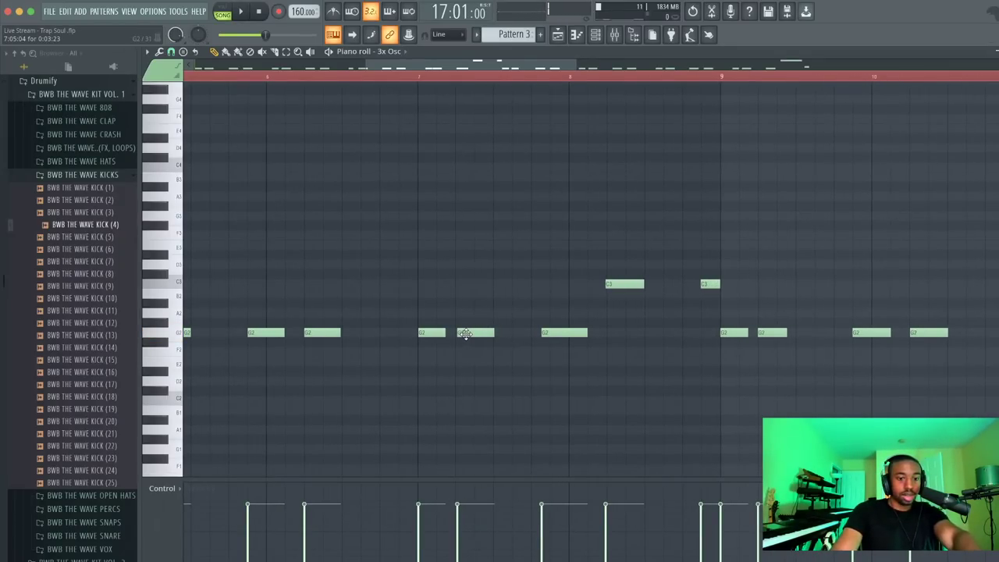
key(alt+q)
key(Return)
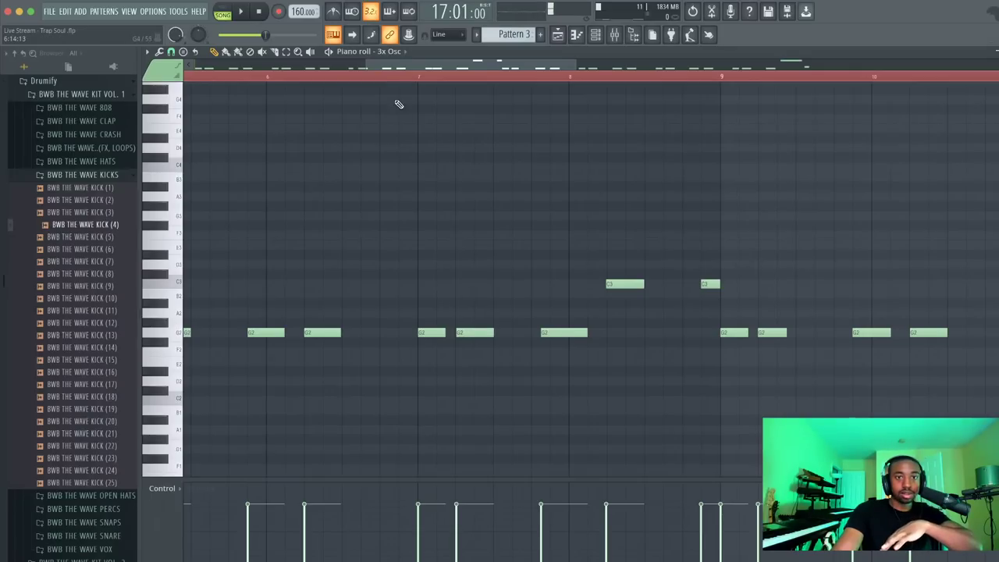
Audition the bass line around bar 7 and move that bar's last G2 note later, to about 7:15
click(401, 76)
key(space)
scroll(438, 90, down, 1)
scroll(438, 89, down, 1)
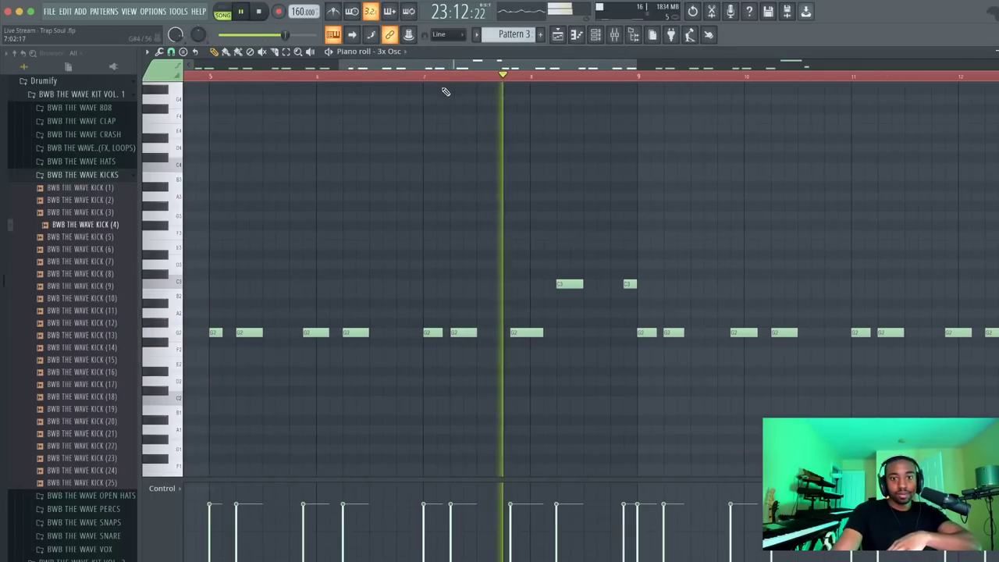
key(space)
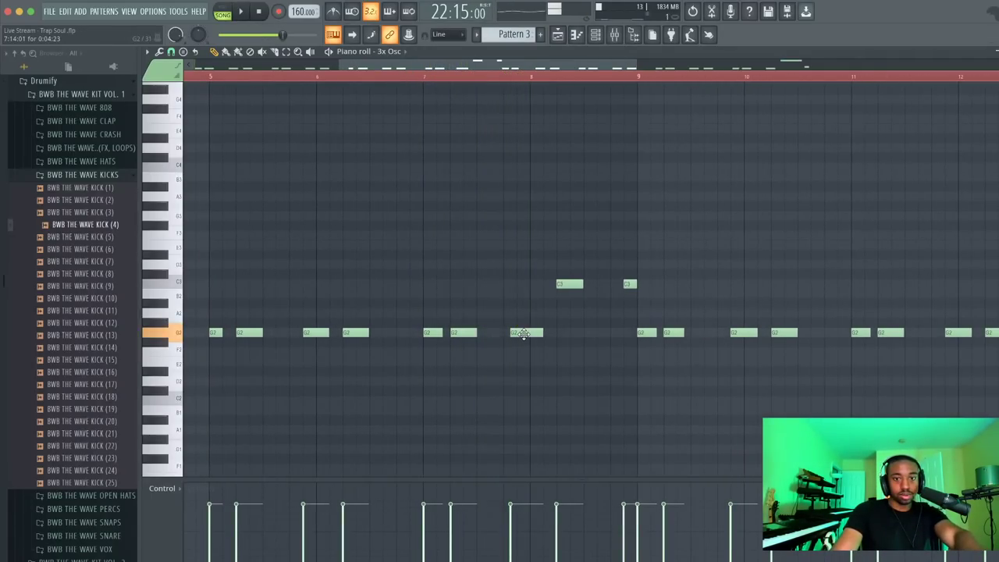
drag(524, 334, 519, 331)
key(space)
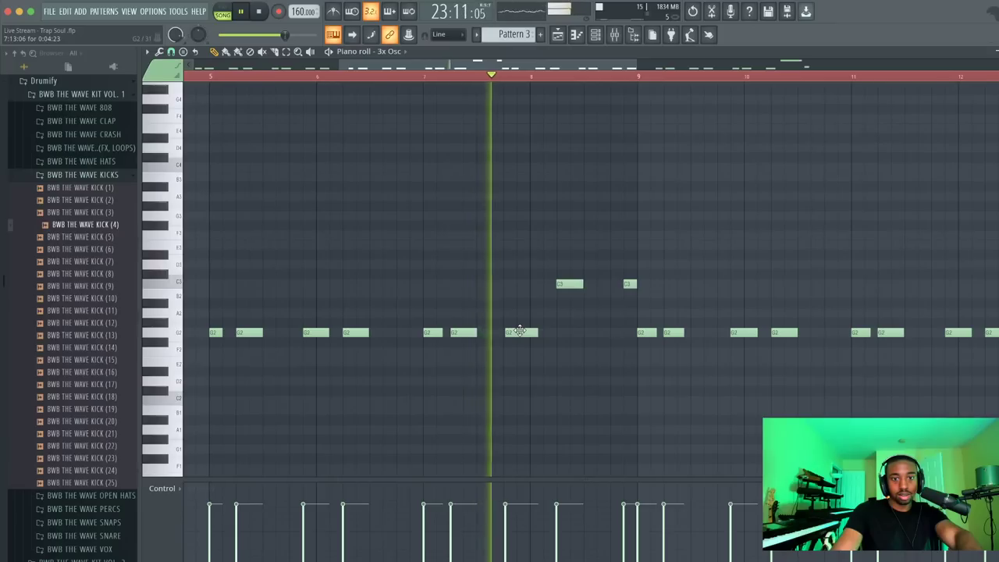
key(space)
drag(520, 331, 531, 332)
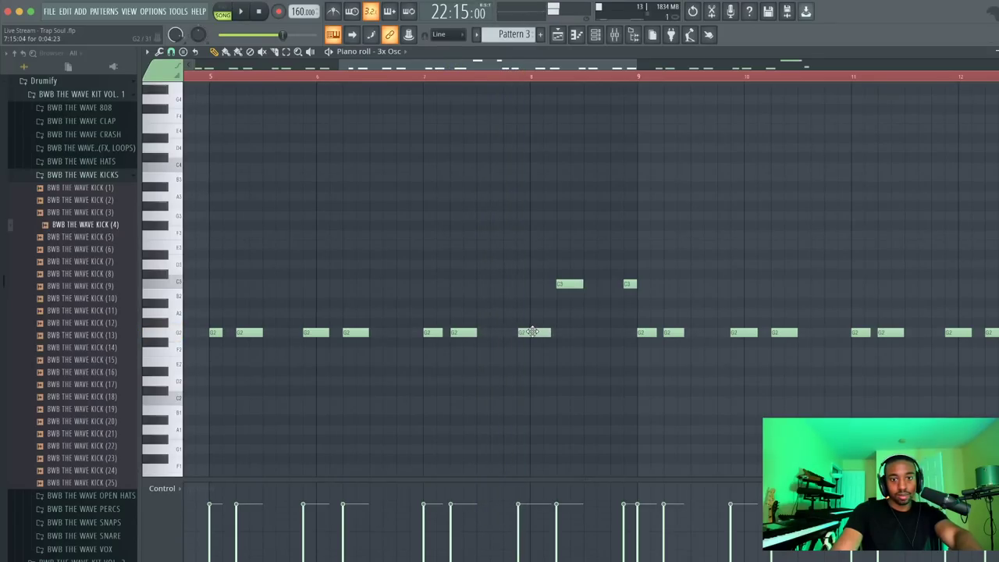
key(space)
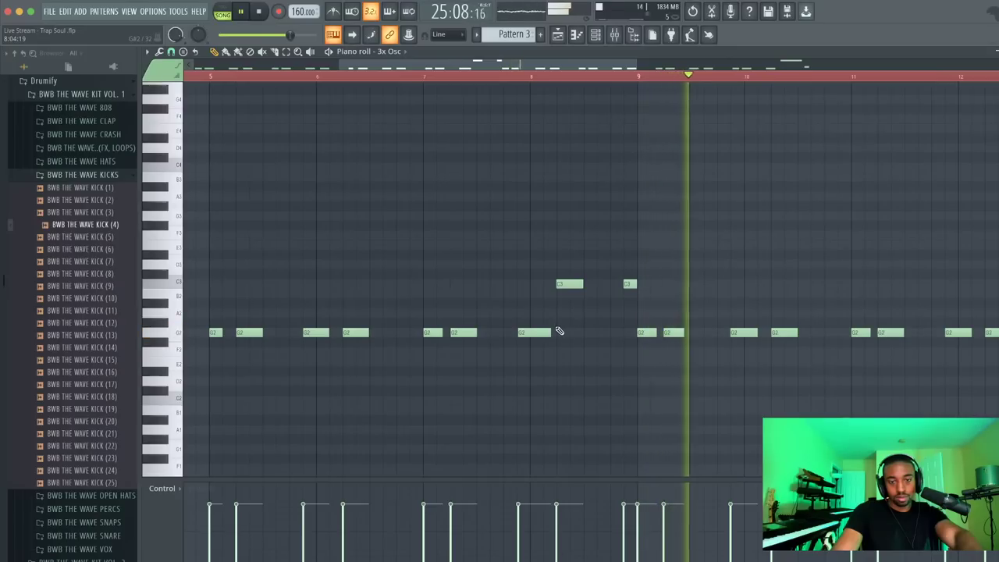
scroll(559, 332, down, 2)
scroll(560, 332, right, 2)
key(alt+q)
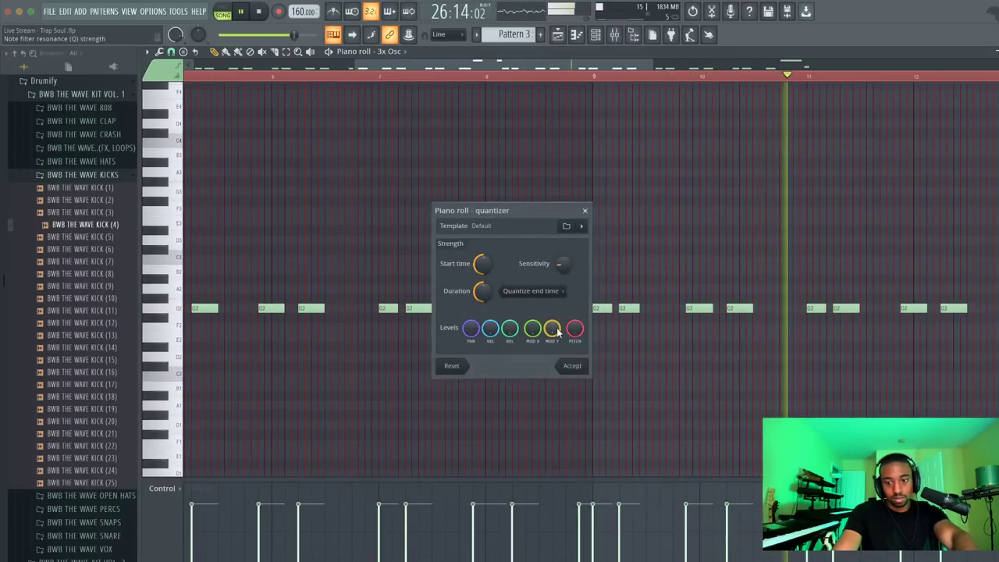
key(Escape)
Add a short A#2 note at 12:13 and a short C3 note at 12:15 to the bass line
scroll(393, 337, right, 10)
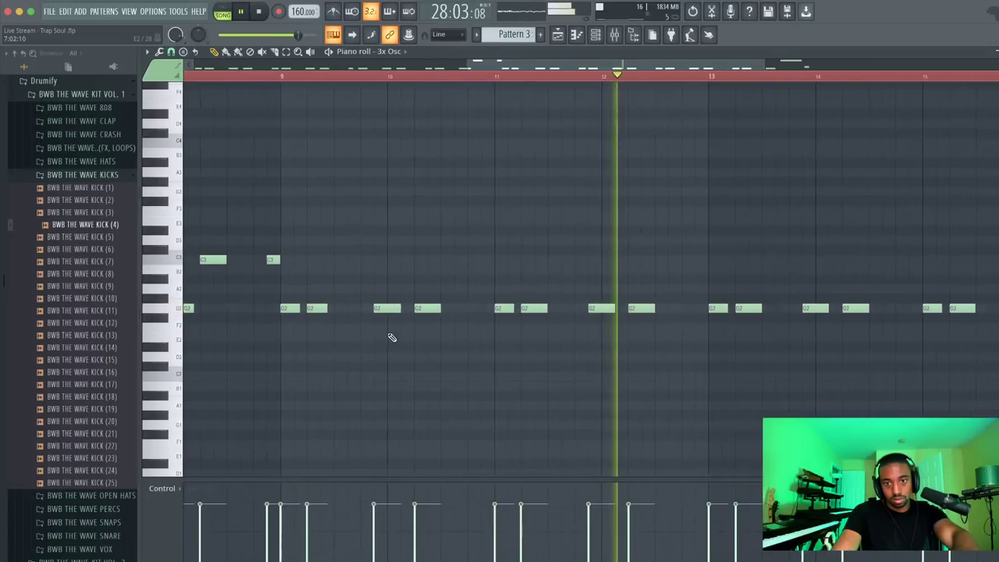
scroll(392, 337, up, 2)
scroll(539, 330, right, 4)
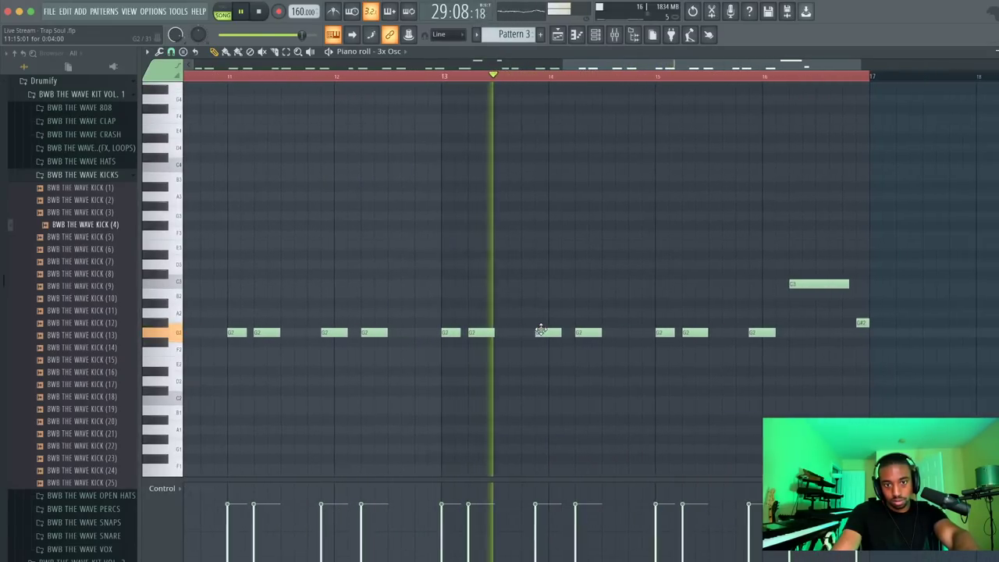
key(space)
mouse_move(413, 284)
mouse_down()
mouse_move(417, 313)
mouse_move(431, 295)
mouse_move(425, 306)
mouse_up()
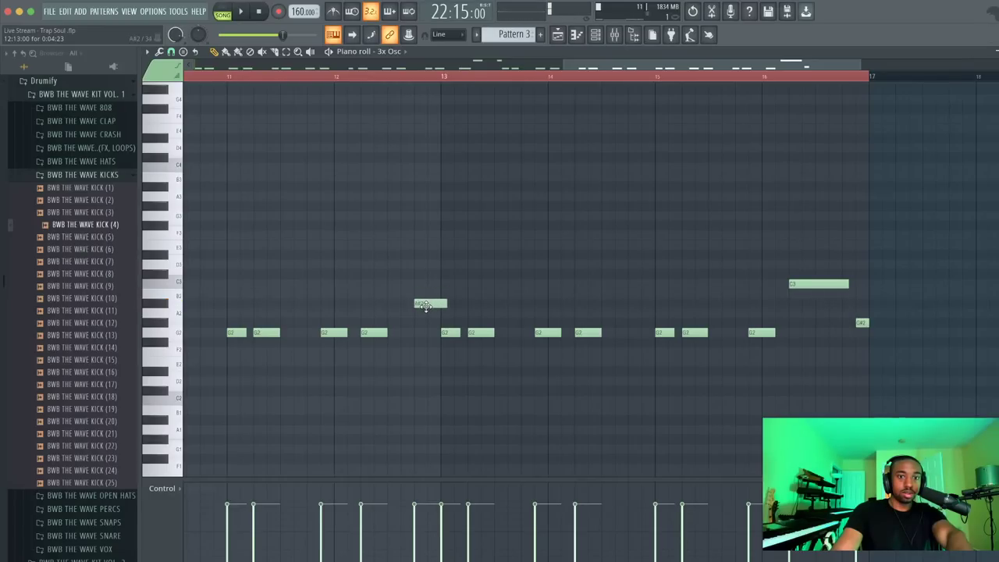
click(426, 284)
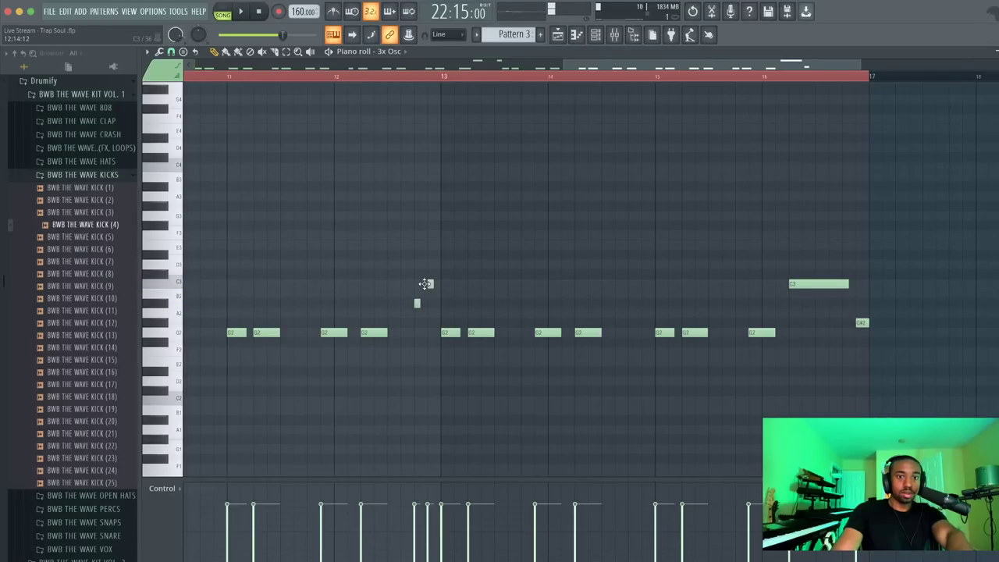
Audition the end of bar 12, lengthen its A#2 and C3 notes to about two steps each, and replay the passage
click(390, 75)
key(space)
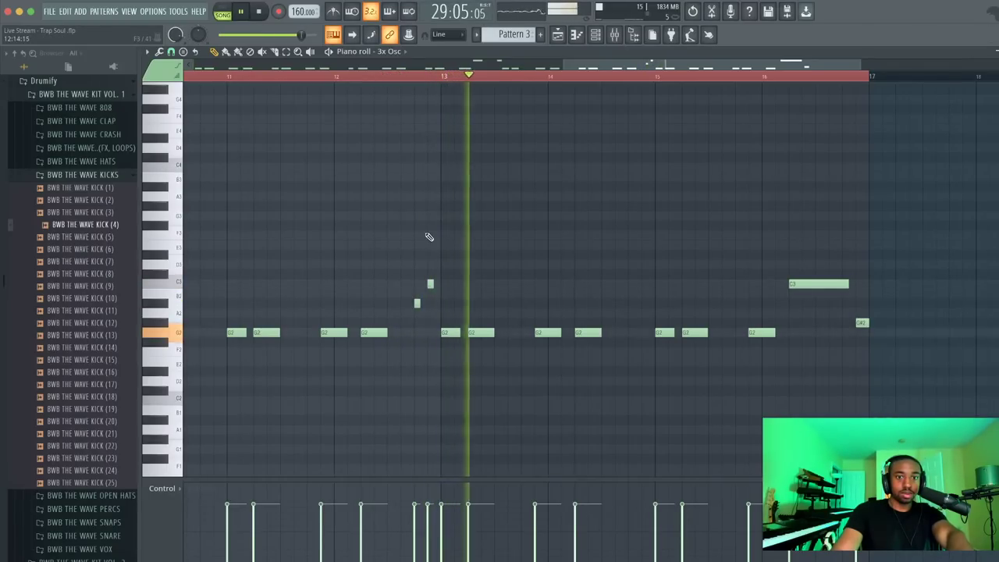
key(space)
drag(439, 275, 415, 302)
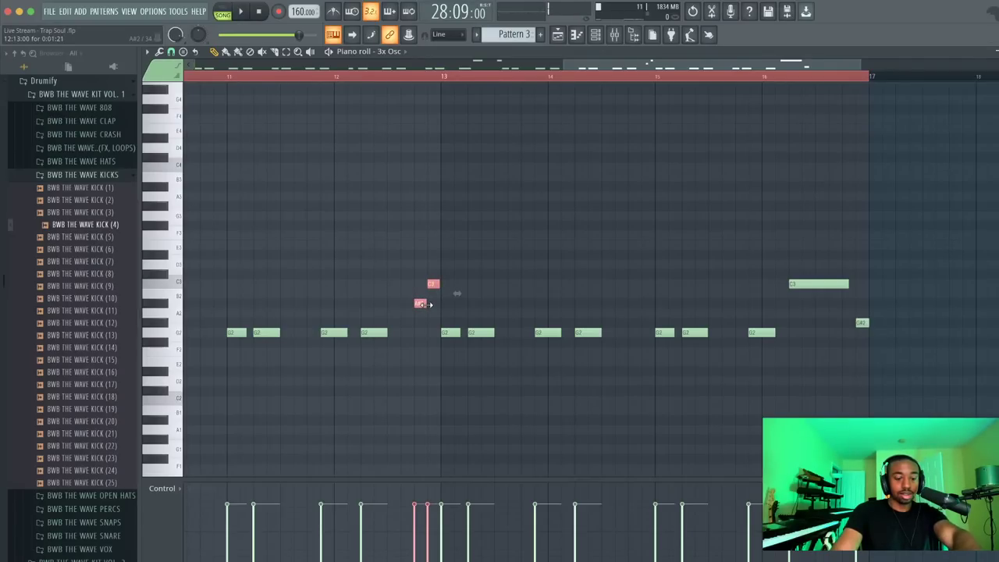
key(space)
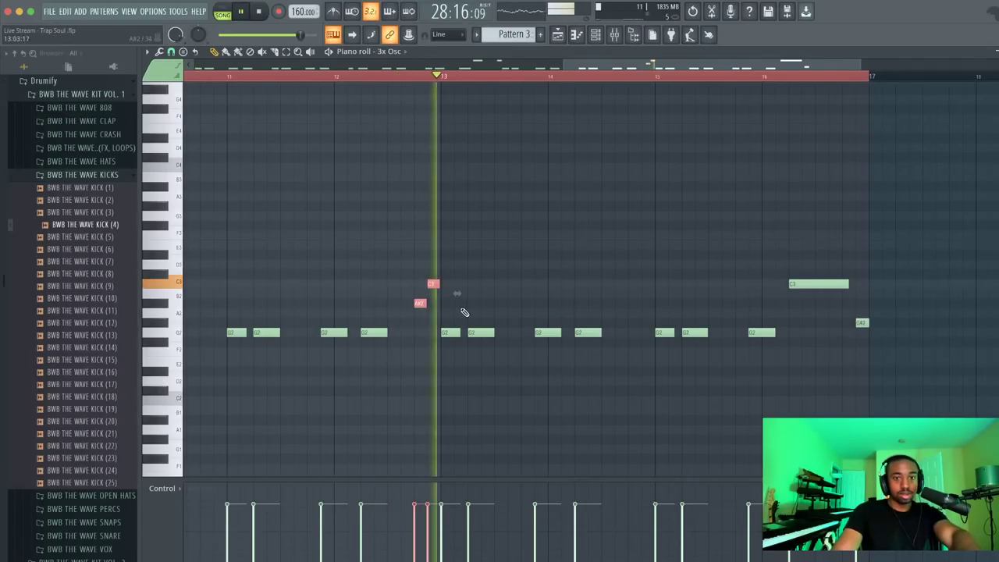
click(564, 262)
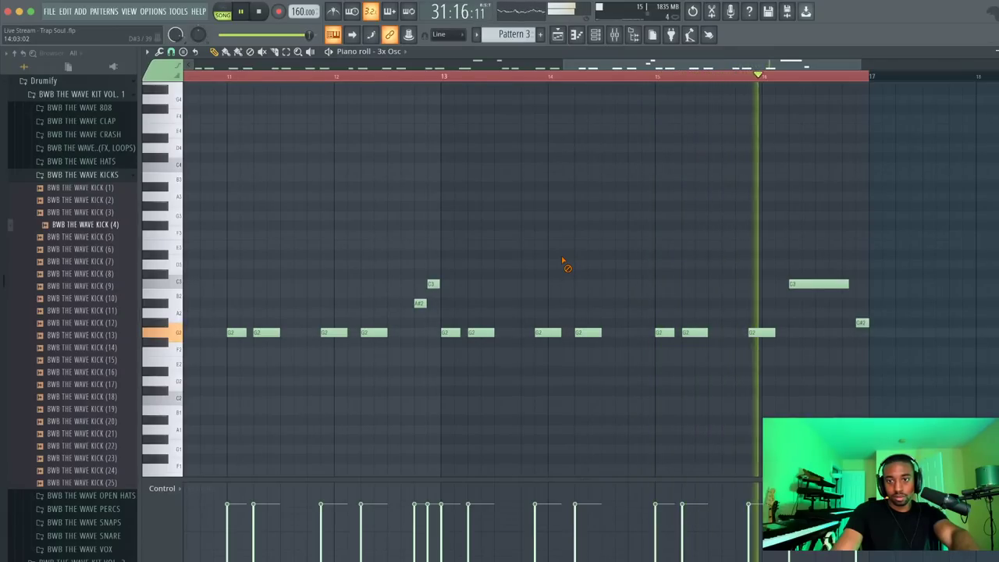
Add short D#3, D3 and A#2 notes to the bass line at 16:11, 16:13 and 16:15
key(space)
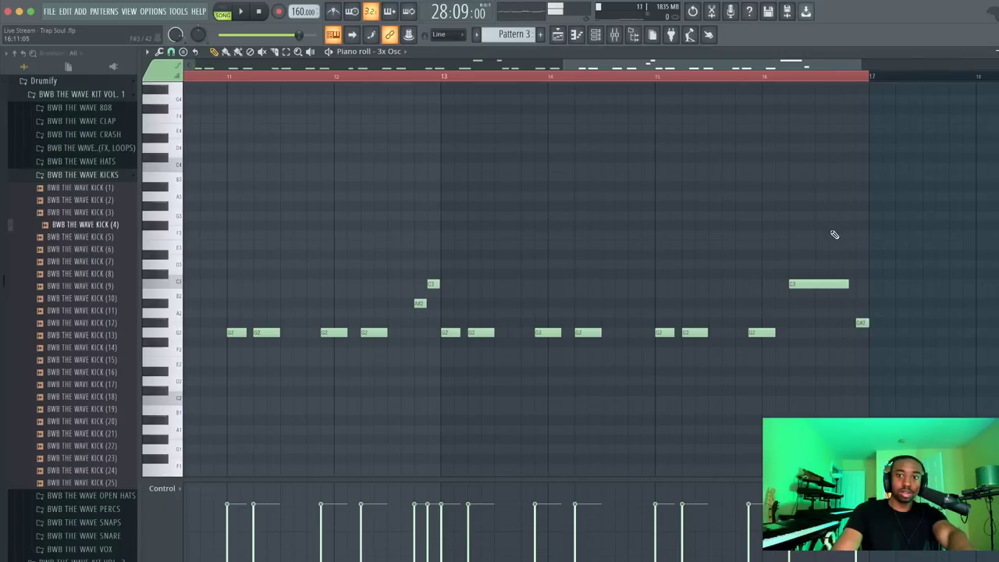
drag(834, 234, 829, 259)
click(847, 265)
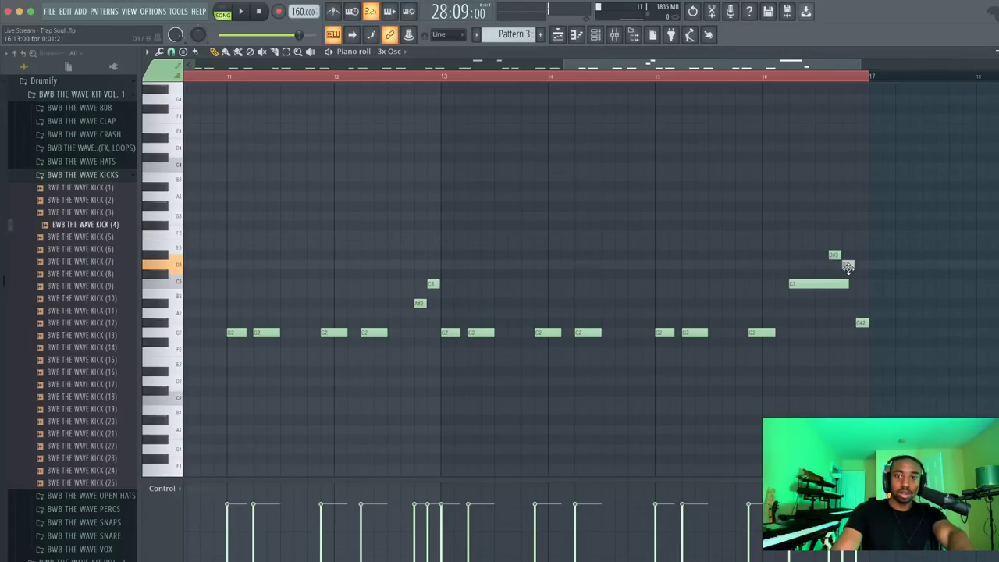
drag(857, 294, 857, 305)
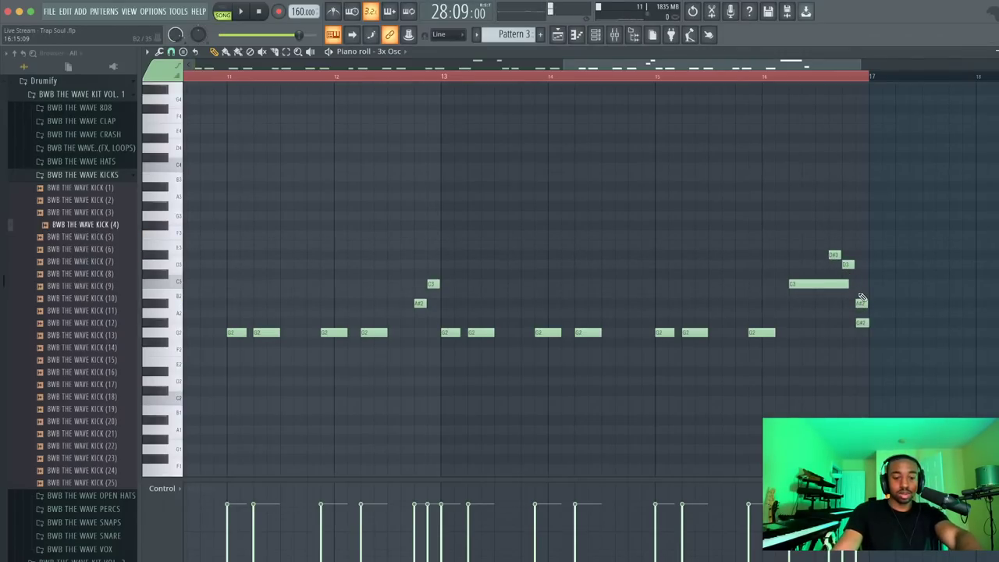
Transpose the bass notes up an octave, delete the G#3 note at the end of bar 16, and audition that bar
key(ctrl+Up)
click(833, 138)
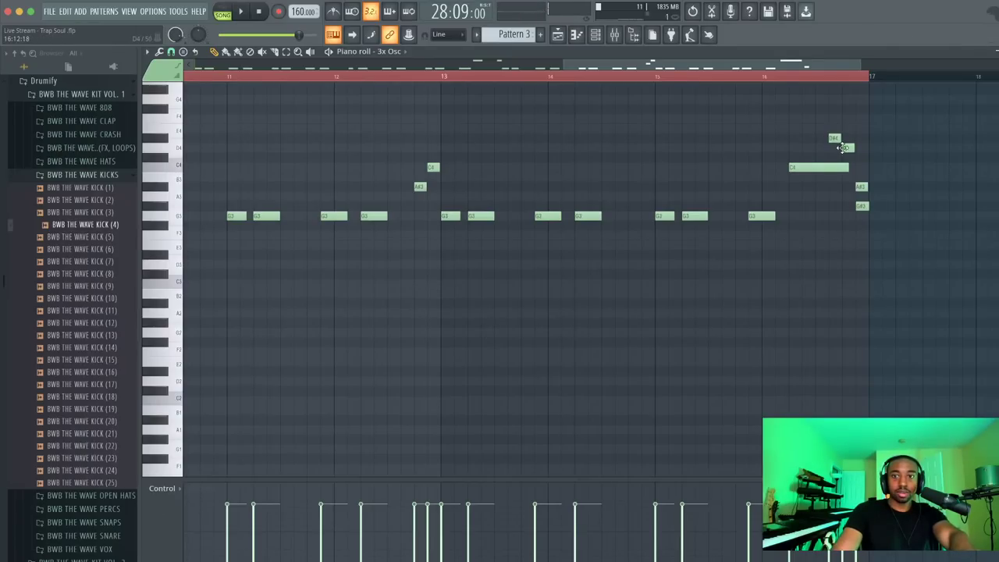
right_click(863, 207)
click(787, 78)
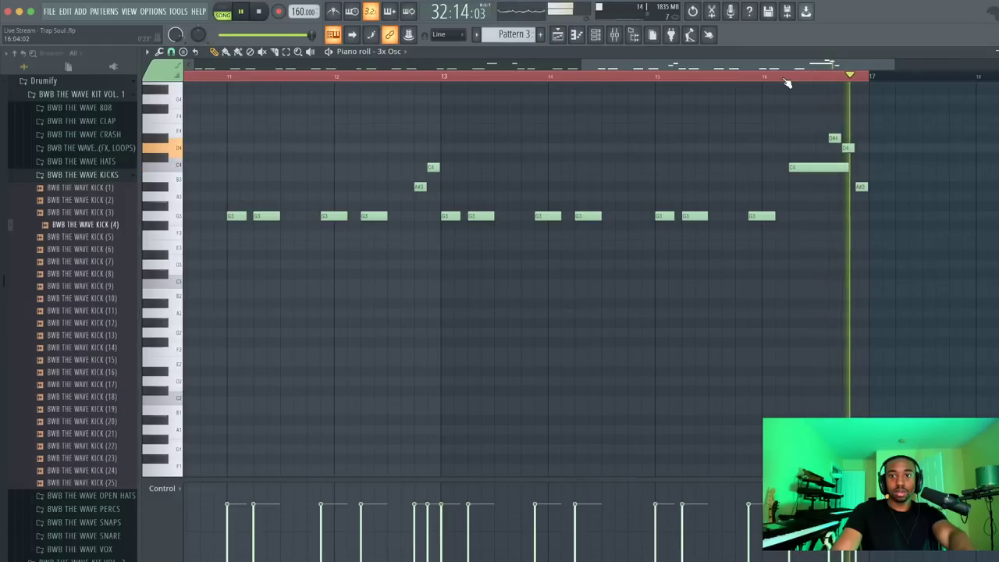
Shorten bar 16's C4 note to end where the D#4 begins, and transpose the bass notes down an octave while auditioning
drag(848, 165, 840, 177)
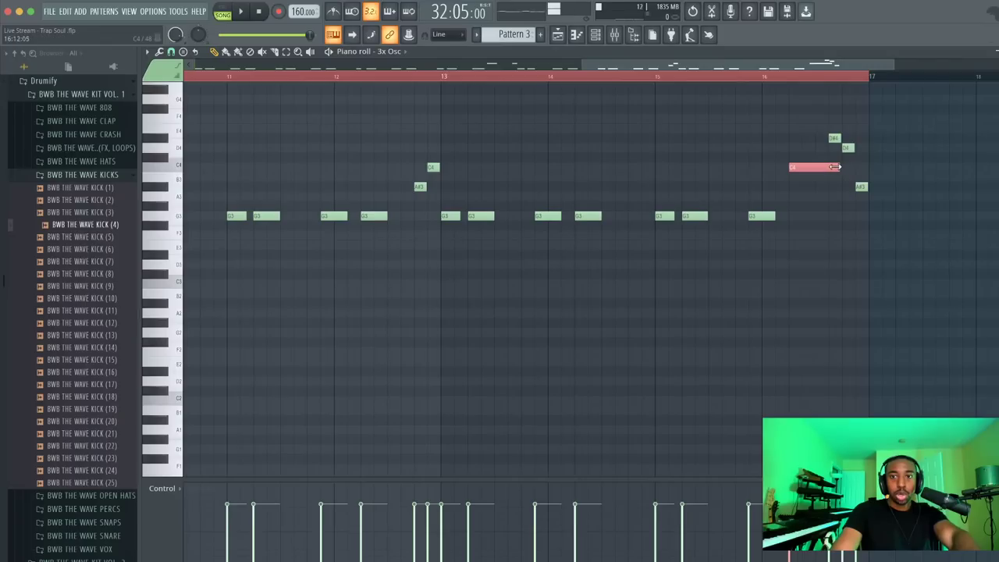
key(space)
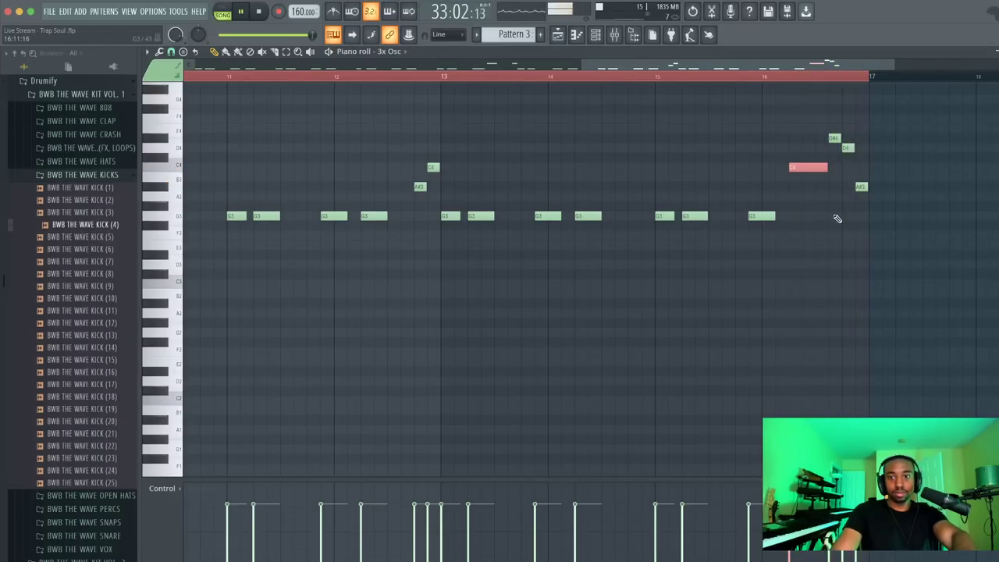
key(ctrl+Down)
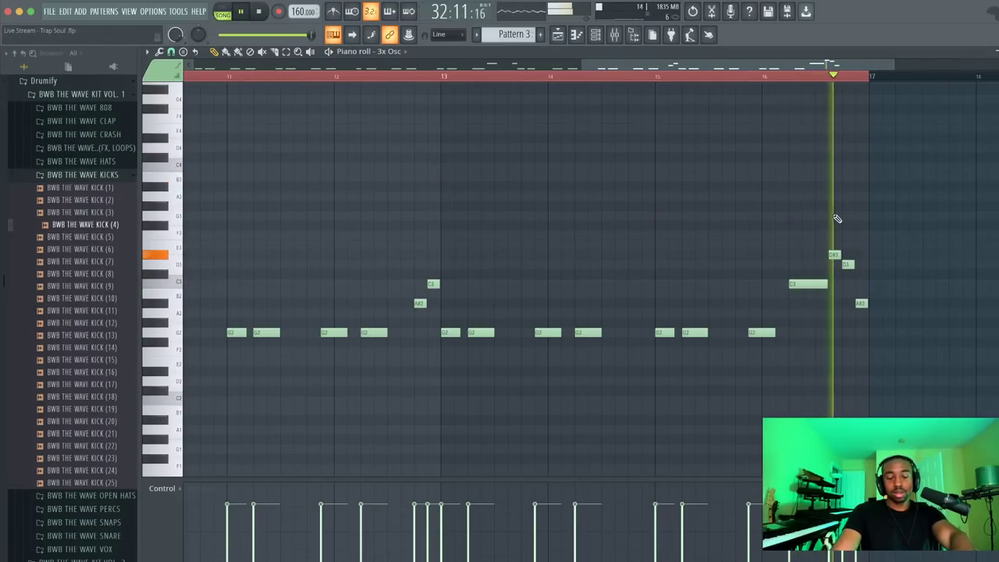
key(space)
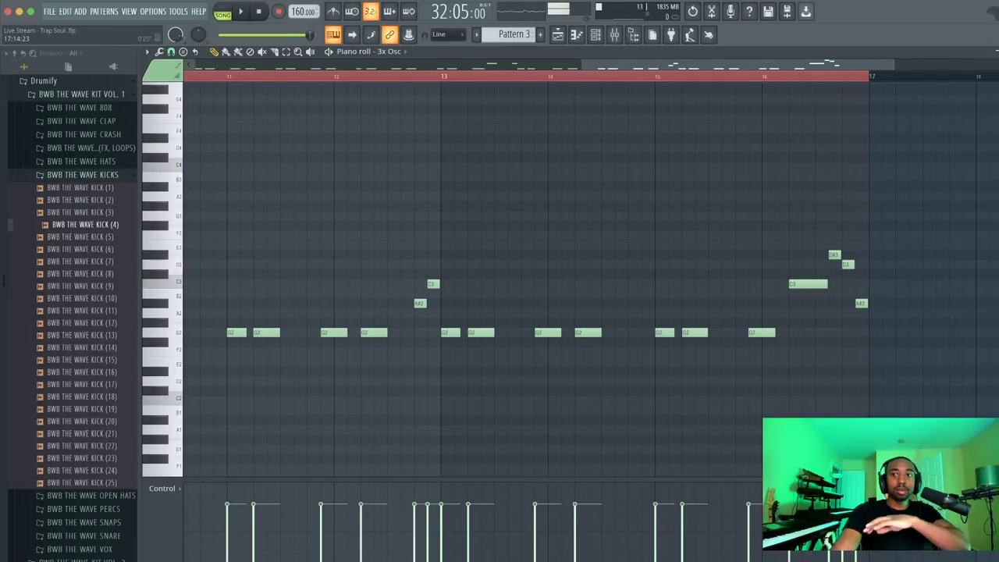
Play the song from the start with the mixer in view, and examine Insert 5's level and effects
key(F7)
key(space)
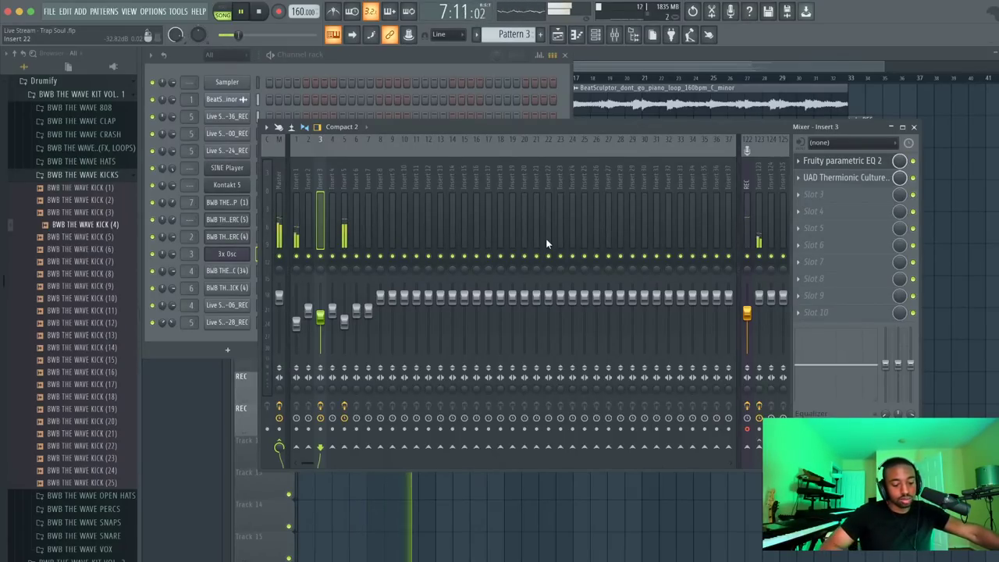
key(space)
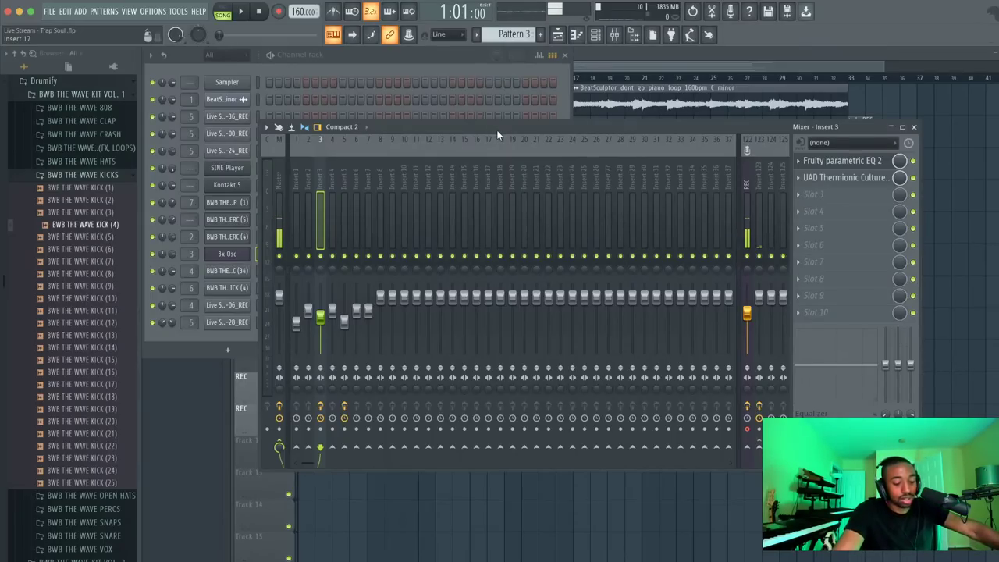
key(space)
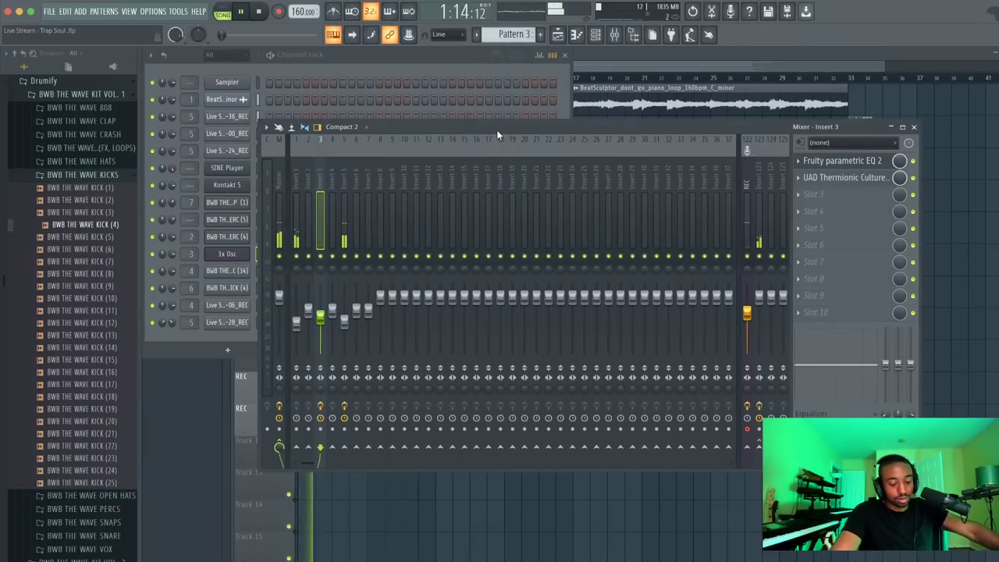
click(346, 184)
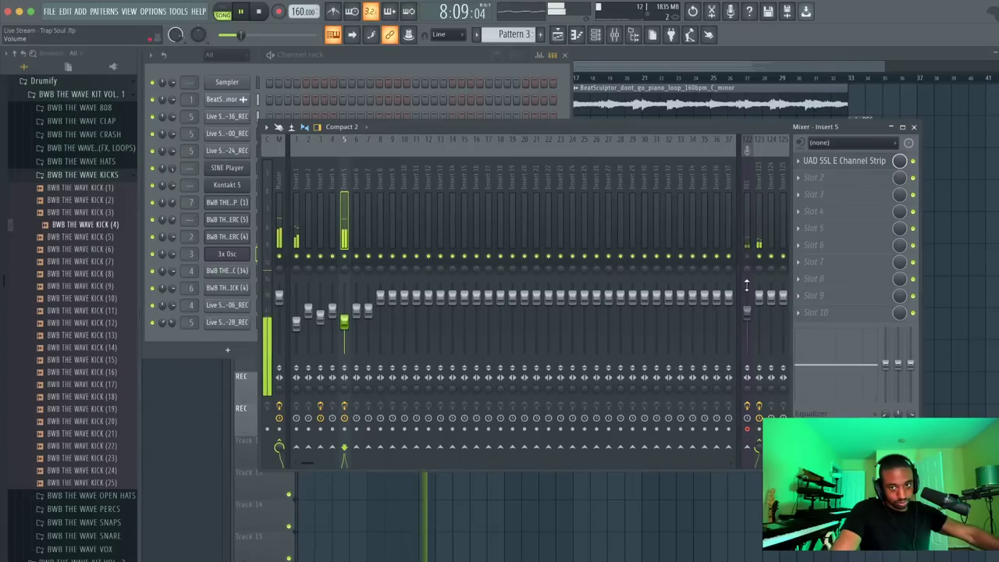
key(space)
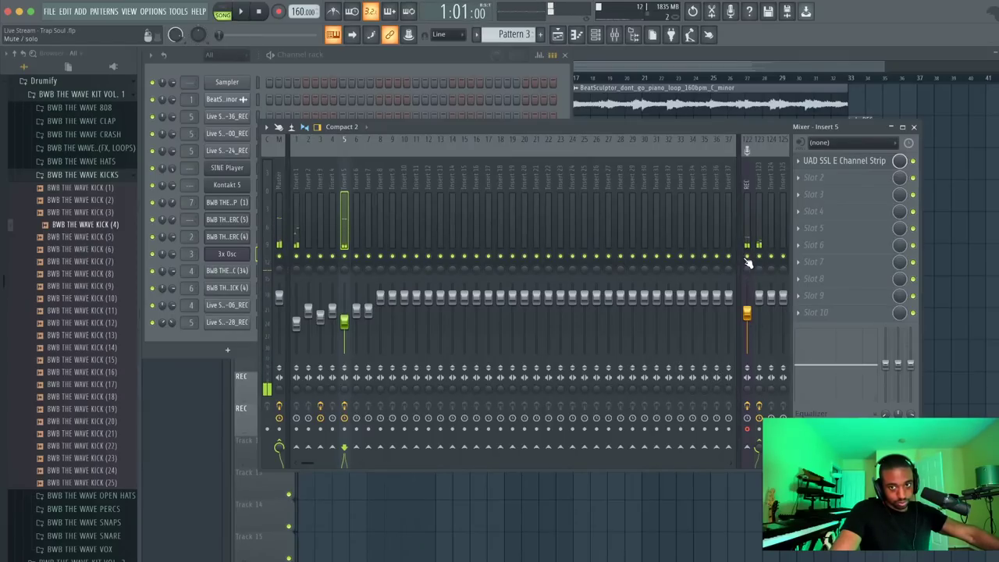
click(355, 179)
click(346, 179)
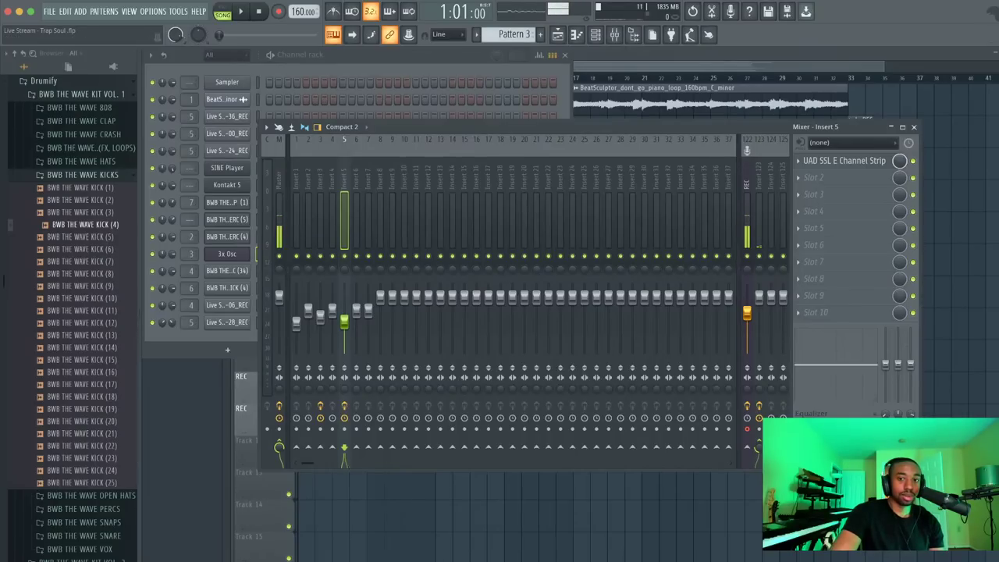
drag(374, 443, 406, 448)
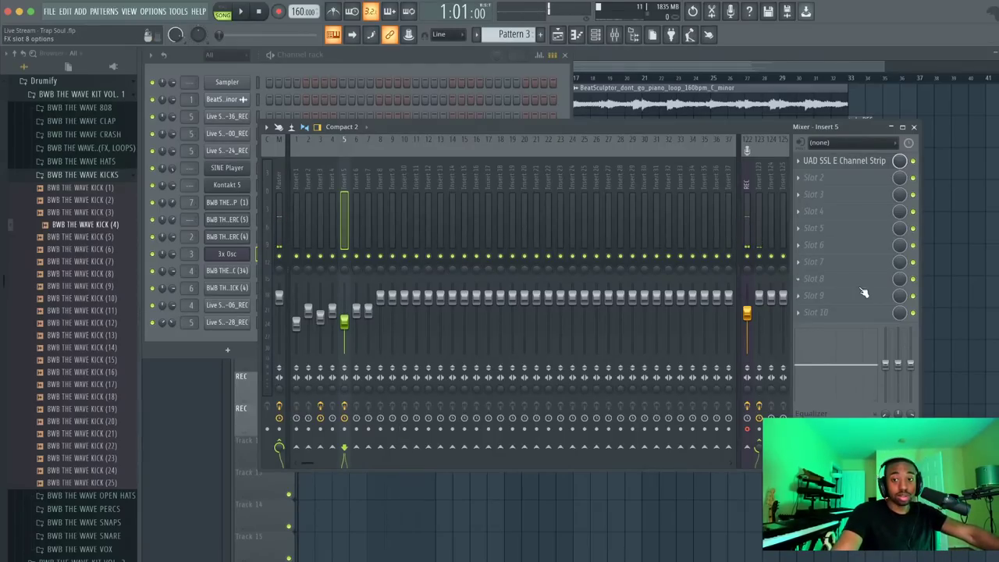
Select bars 17 through 32 in the playlist as the loop region and start playing it
key(F5)
key(space)
click(572, 78)
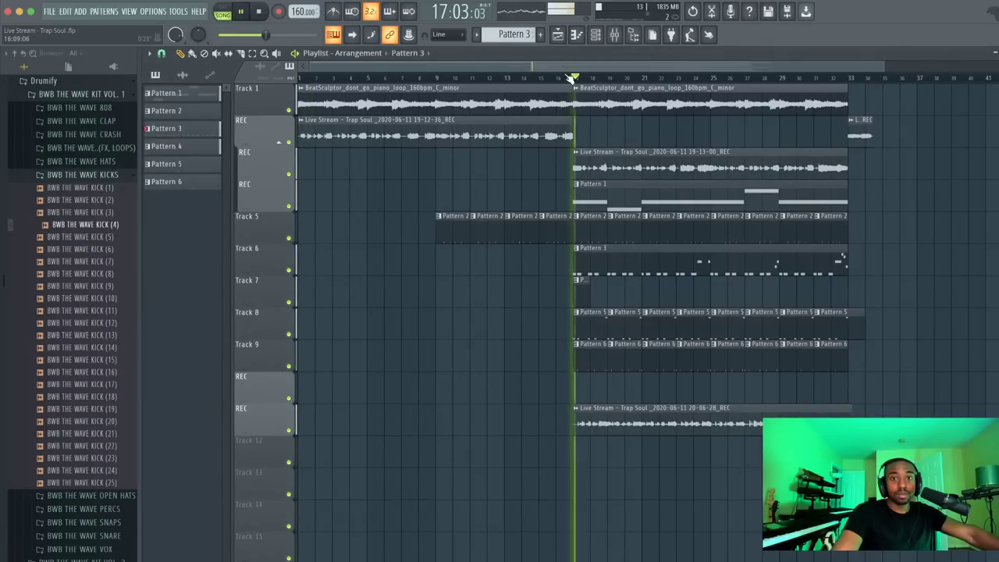
key(space)
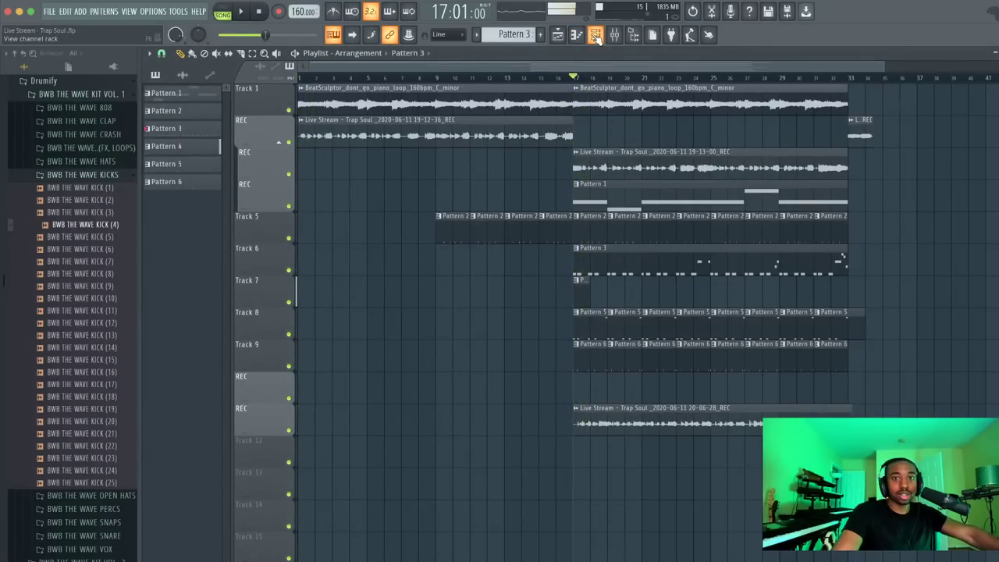
click(576, 79)
drag(576, 80, 847, 78)
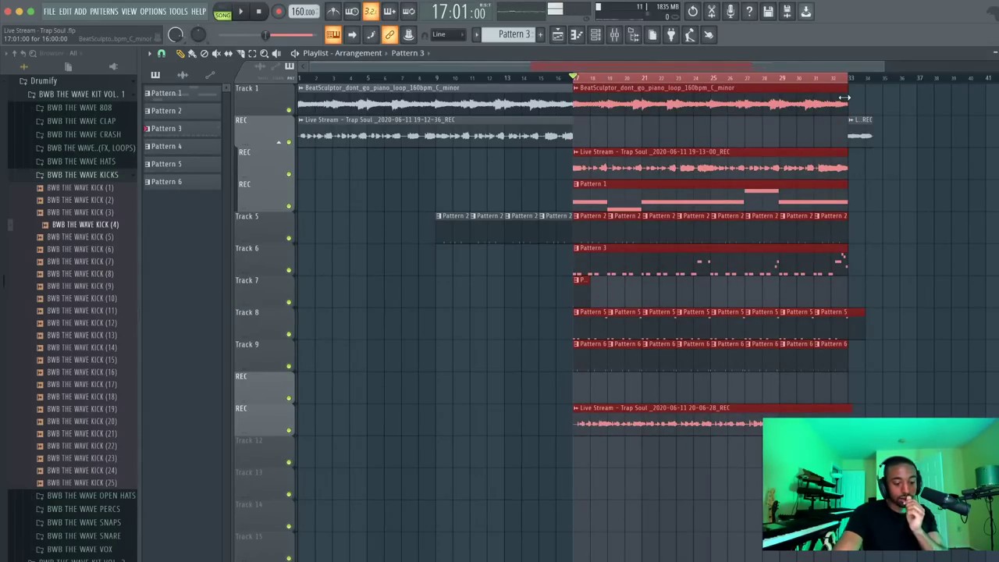
key(space)
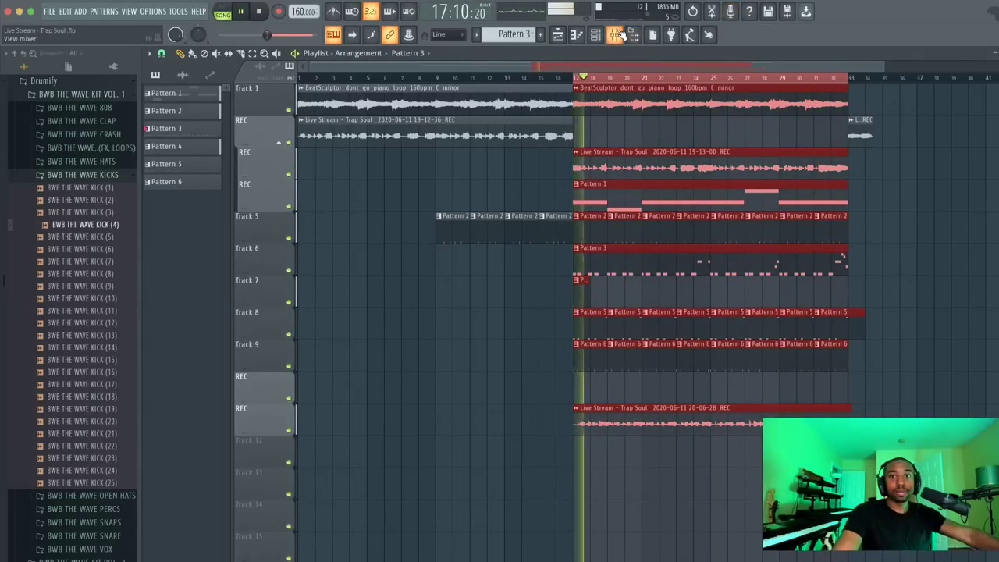
Solo Insert 4 in the mixer for a moment during playback, and restore all the tracks
key(F9)
right_click(331, 257)
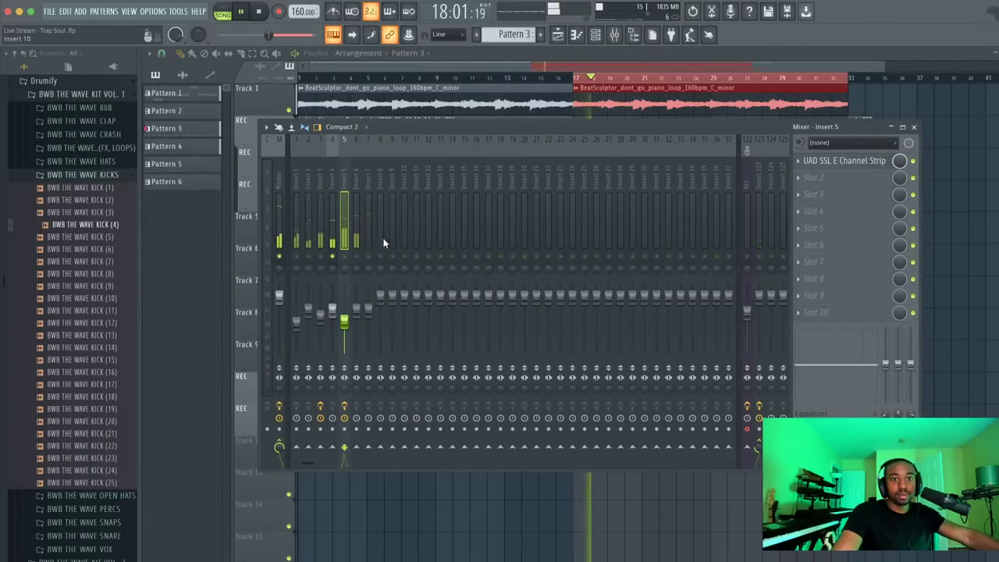
right_click(331, 258)
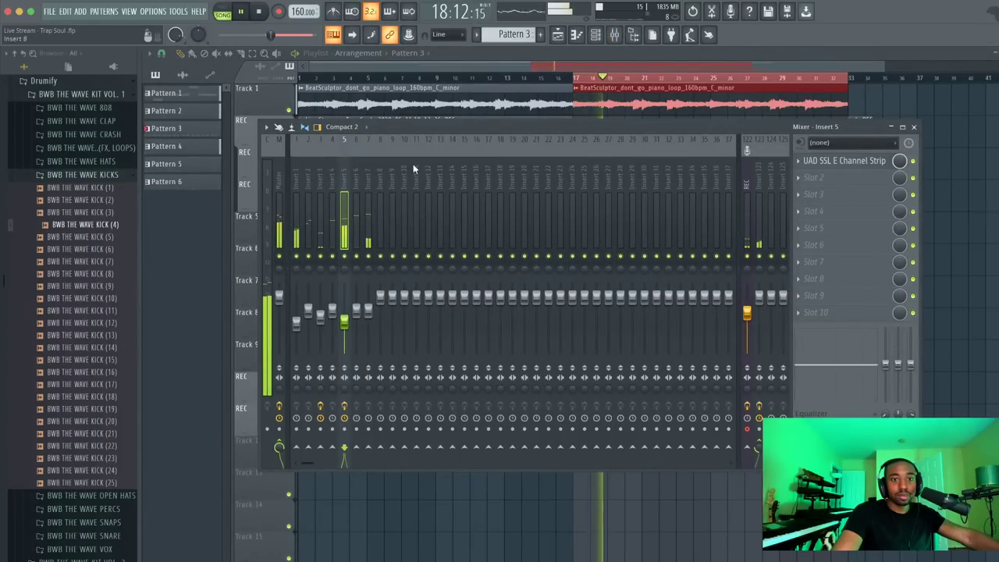
Route the PERC (5) channel to mixer track 10 and collapse the BWB THE WAVE KICKS sample folder
click(595, 34)
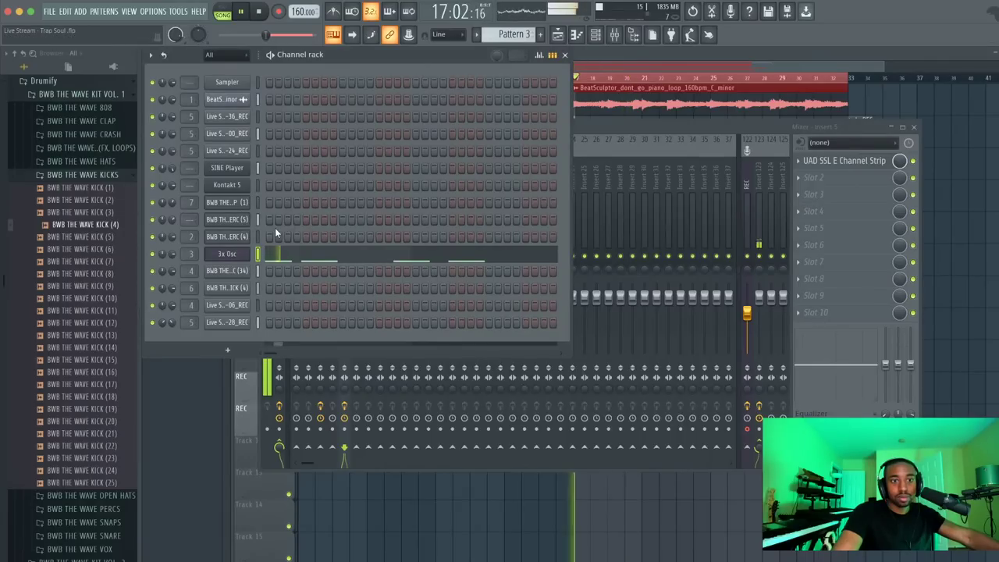
drag(191, 220, 190, 208)
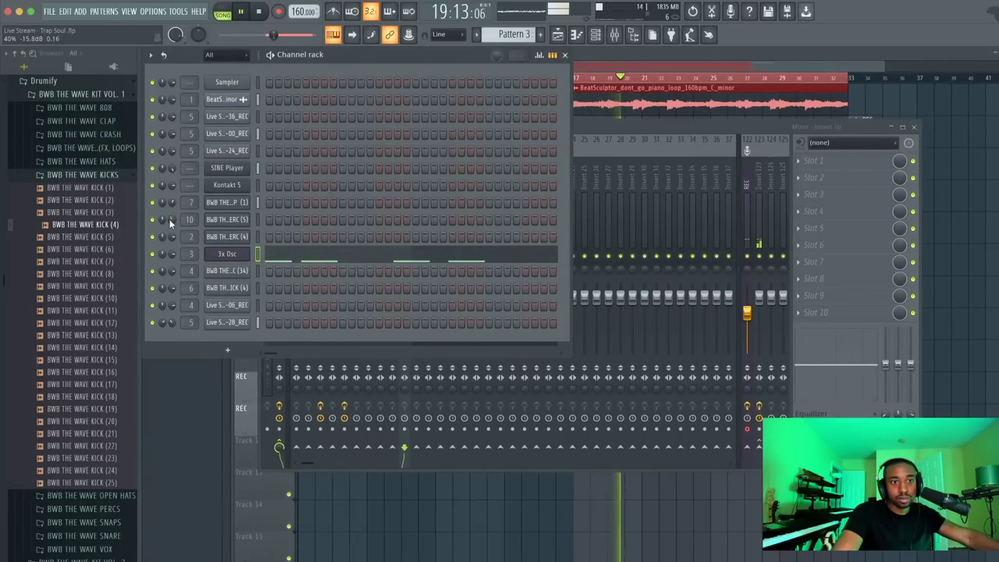
click(99, 178)
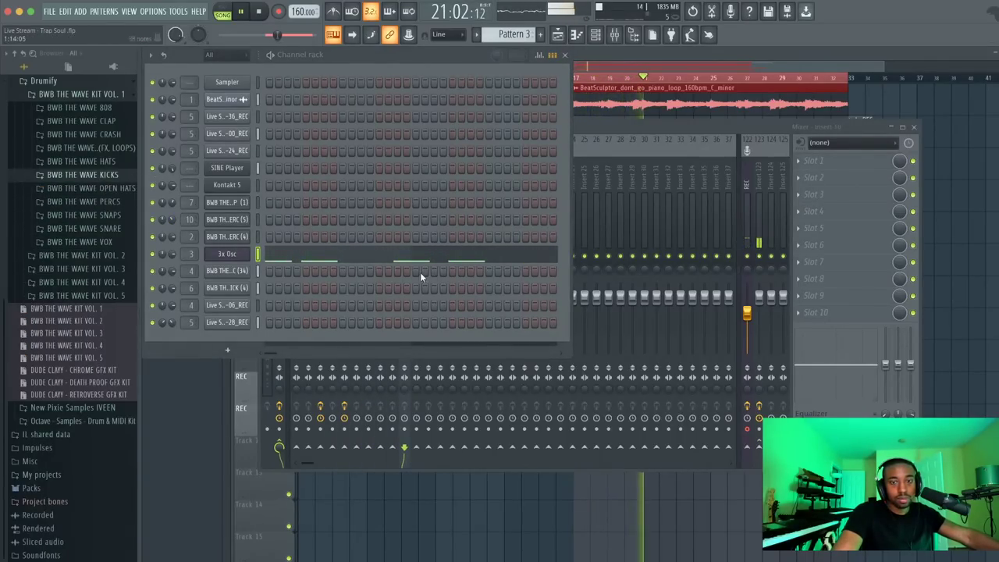
Mute the REC microphone track 122 and route the SINE Player channel to mixer track 11
click(756, 262)
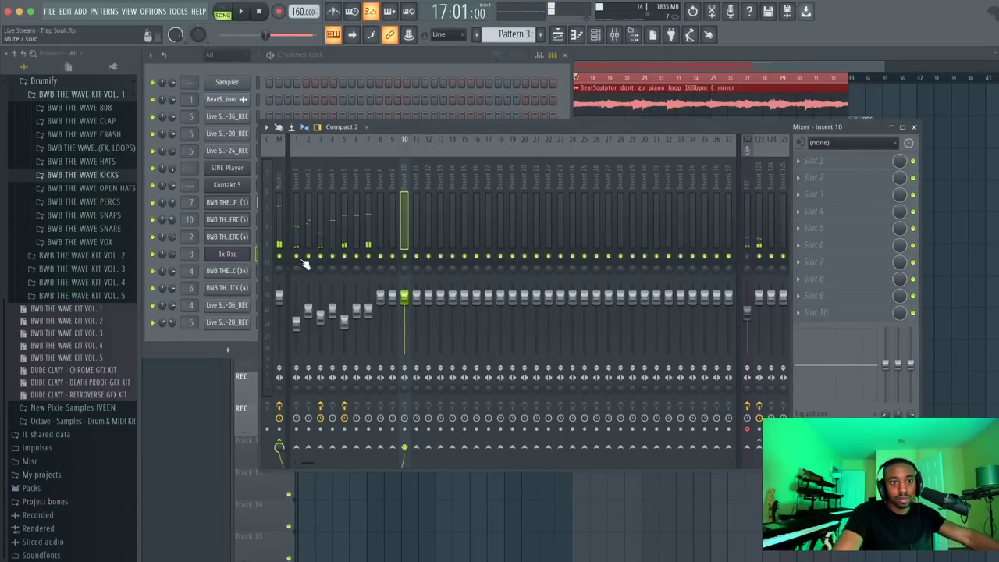
click(162, 168)
key(ctrl+l)
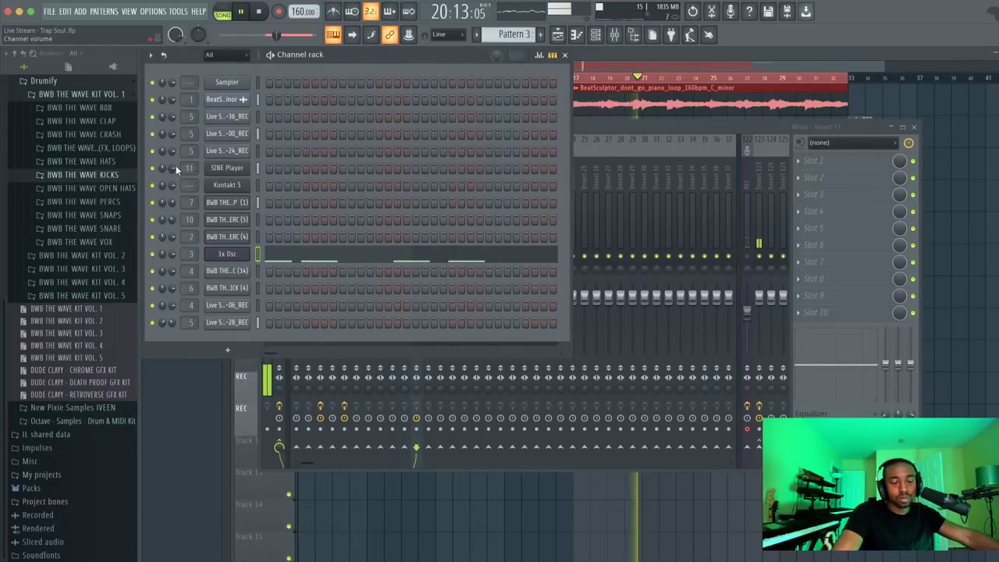
click(594, 122)
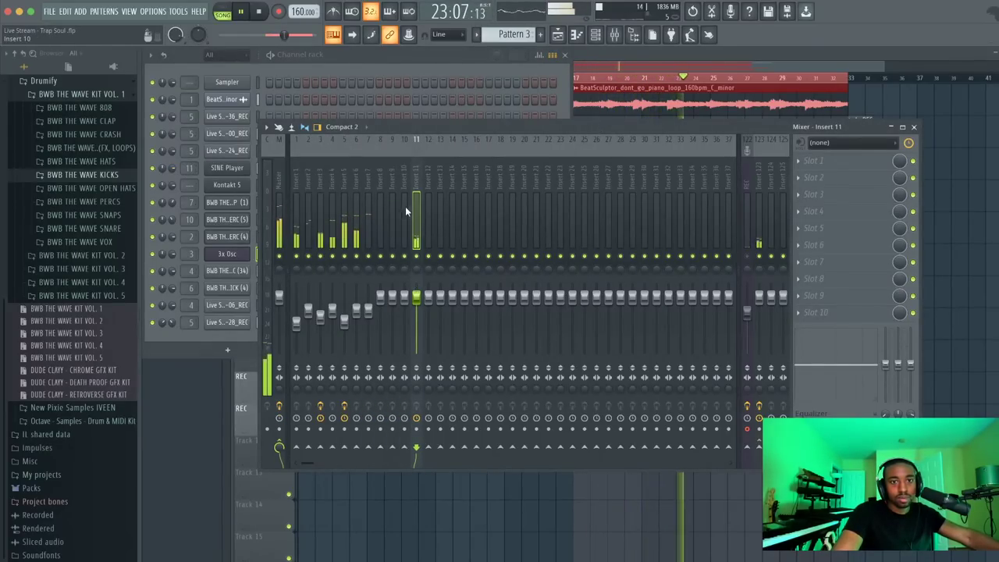
Play the arrangement from bar 17 while checking the channel rack and the mixer levels
click(356, 68)
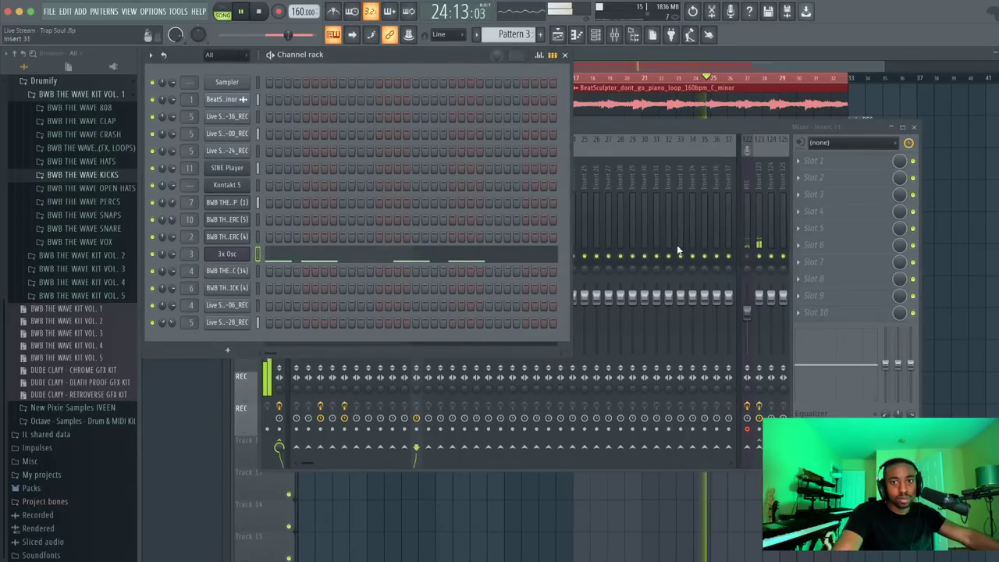
click(754, 261)
key(space)
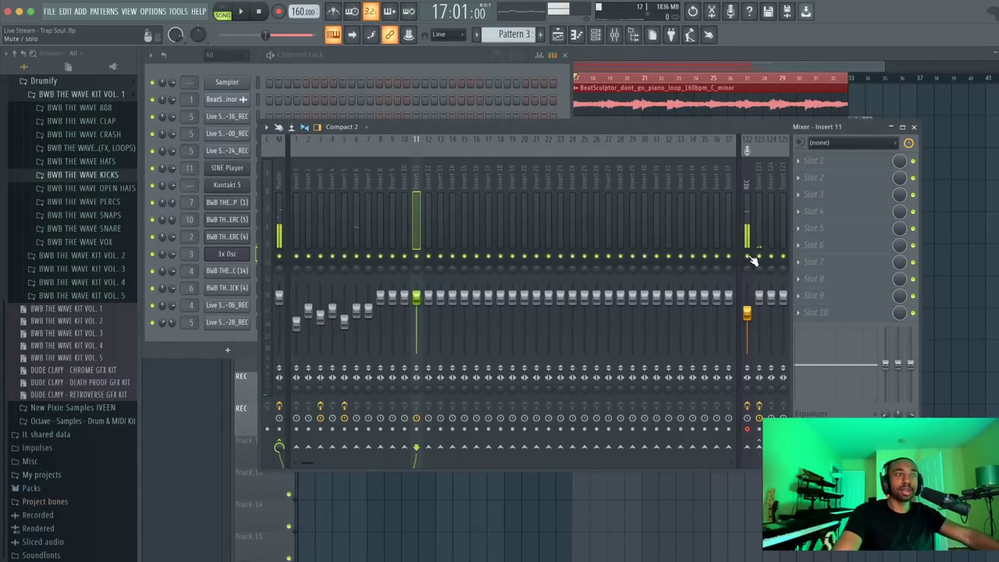
key(space)
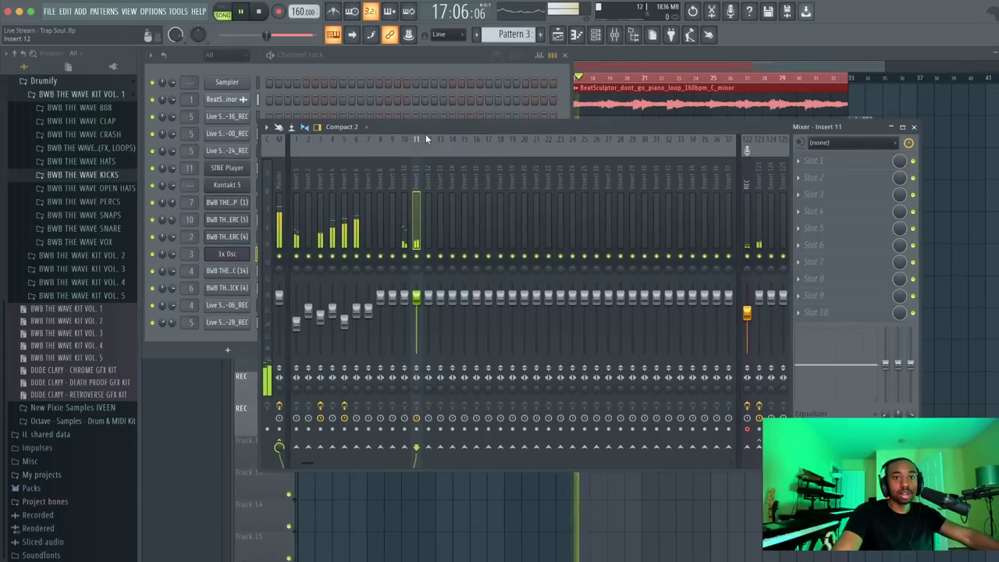
click(410, 52)
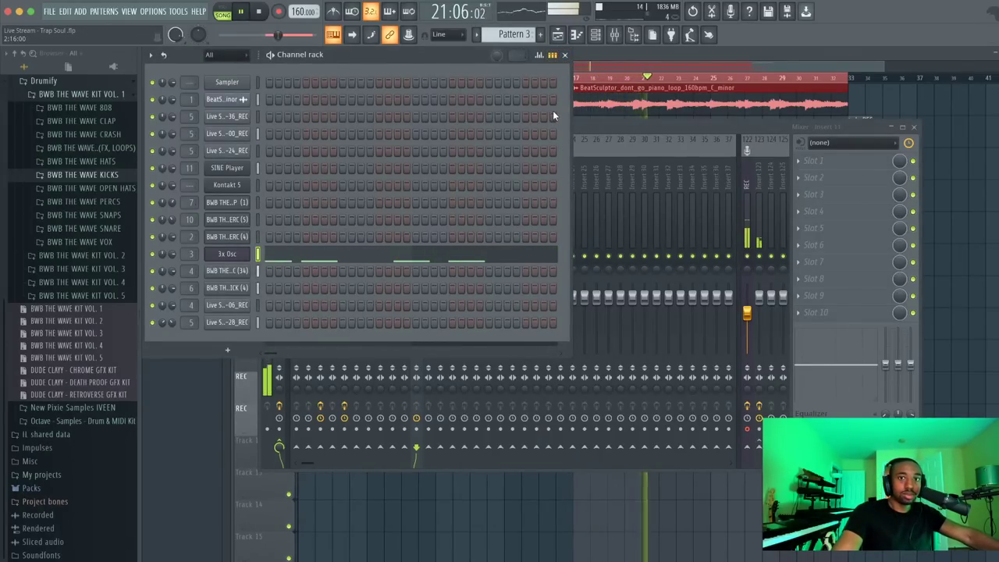
click(748, 271)
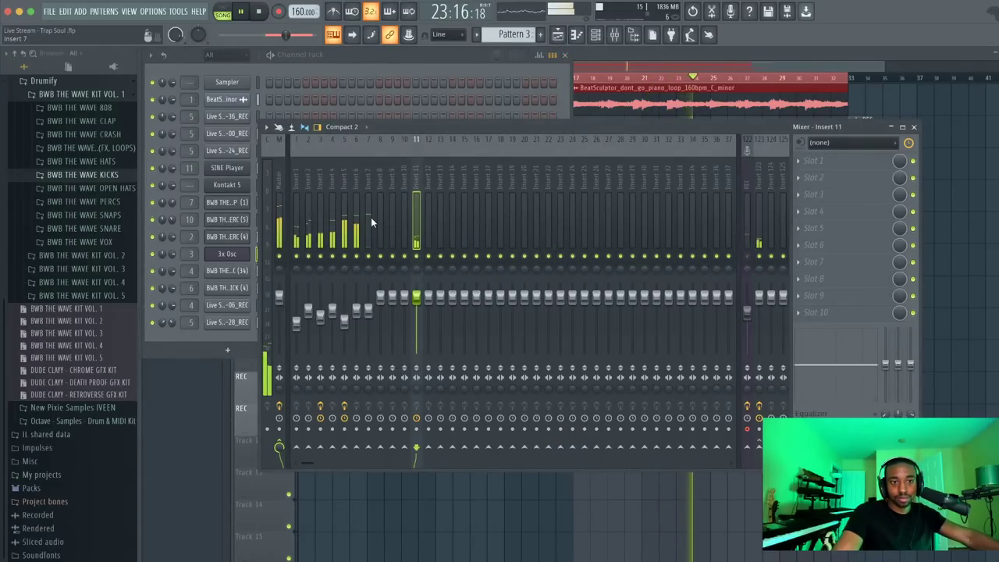
Inspect the settings of the 20-06-28 recording channel and the BWB THE WAVE PERC (34) channel while playing the loop
click(227, 321)
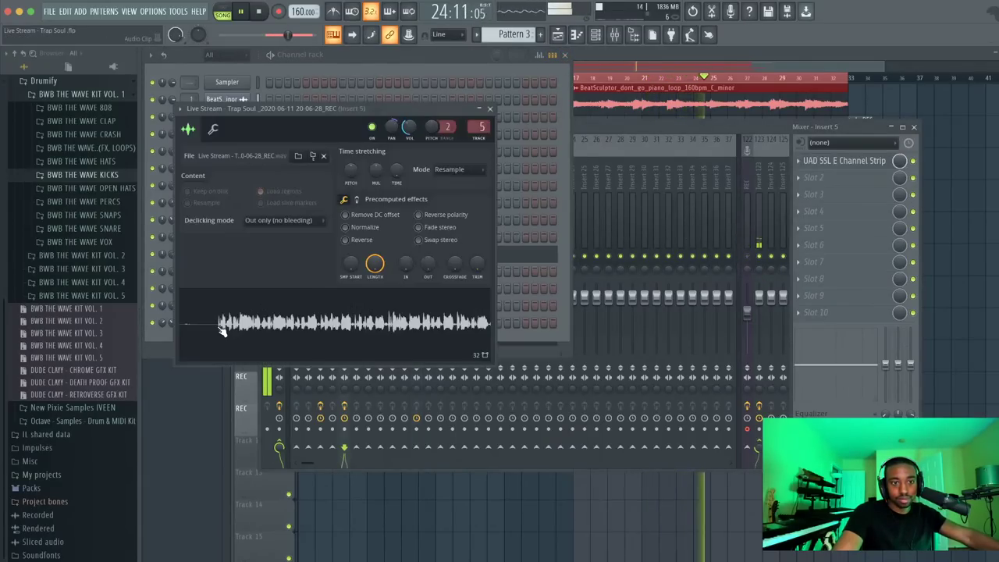
click(489, 109)
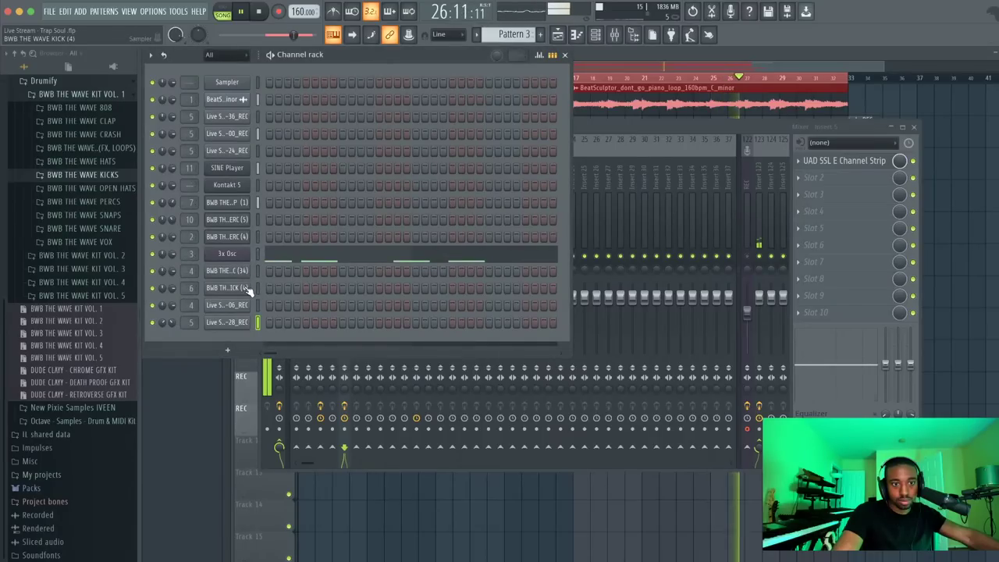
click(244, 272)
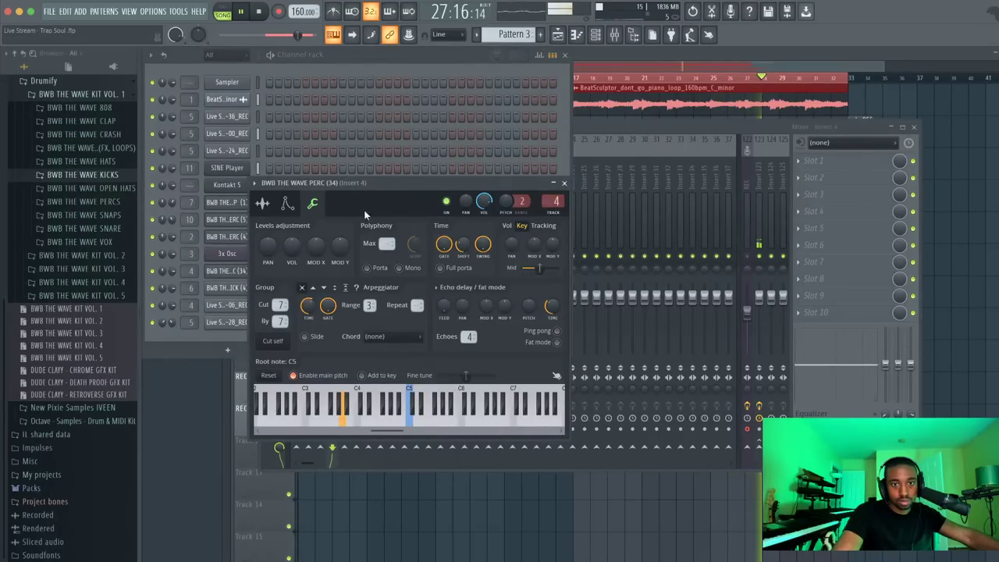
key(space)
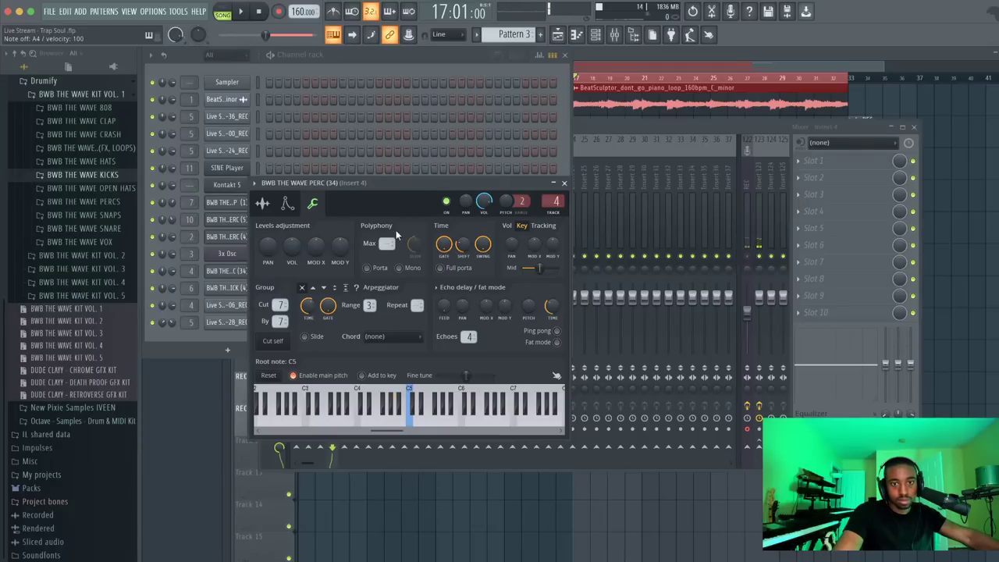
key(space)
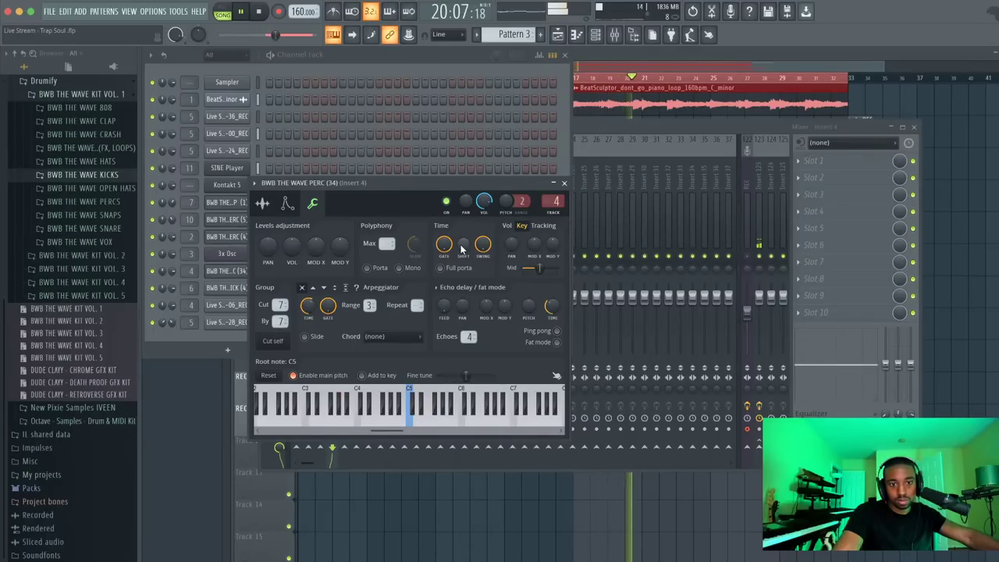
key(space)
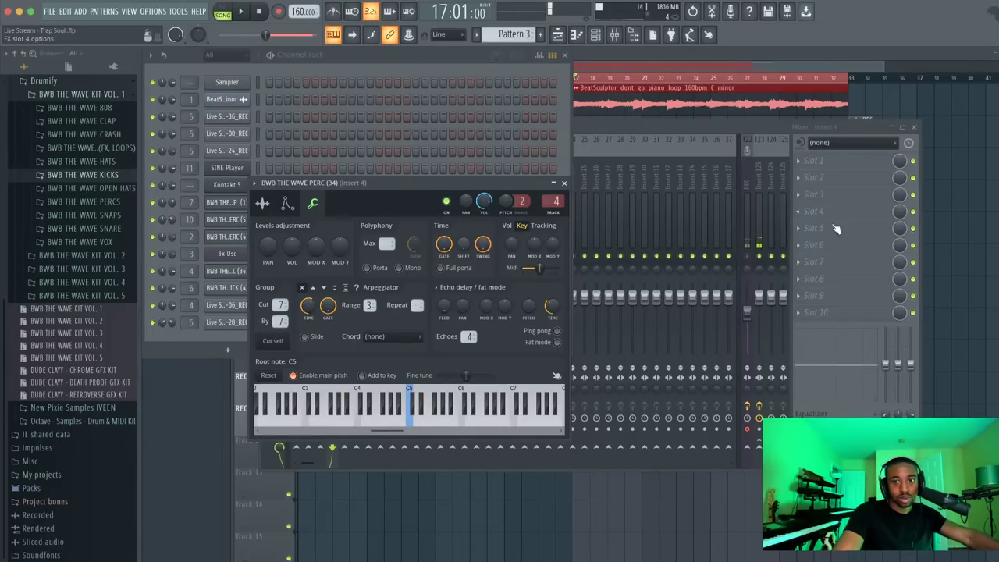
Select all the Pattern 6 clips on Track 9 of the playlist and listen to the start of the loop
click(755, 259)
key(F5)
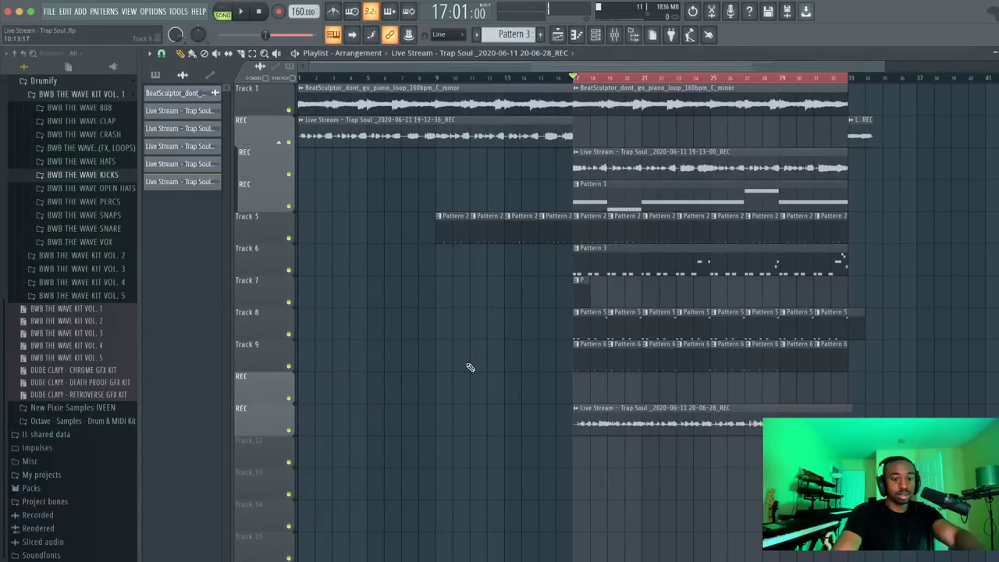
drag(482, 370, 837, 393)
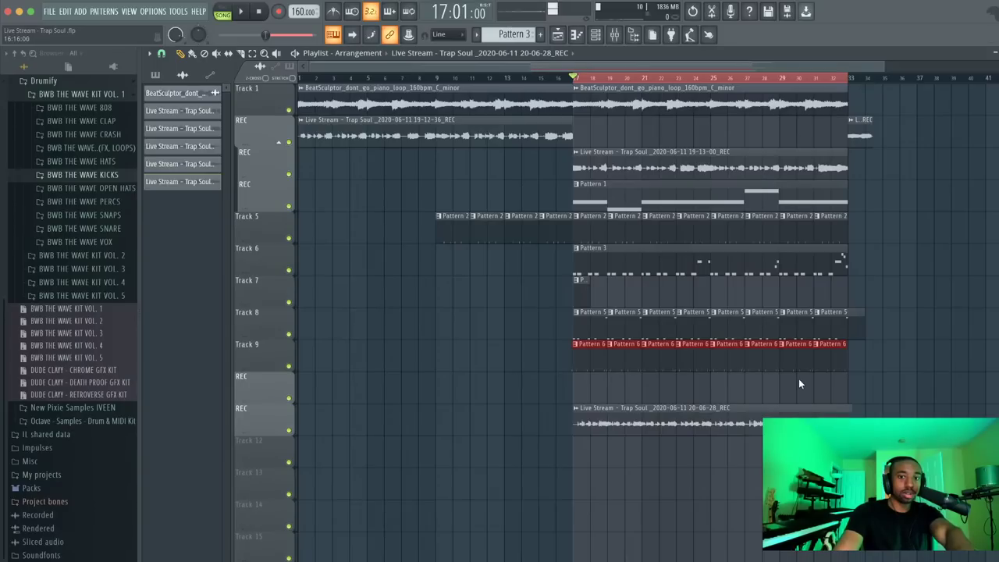
key(space)
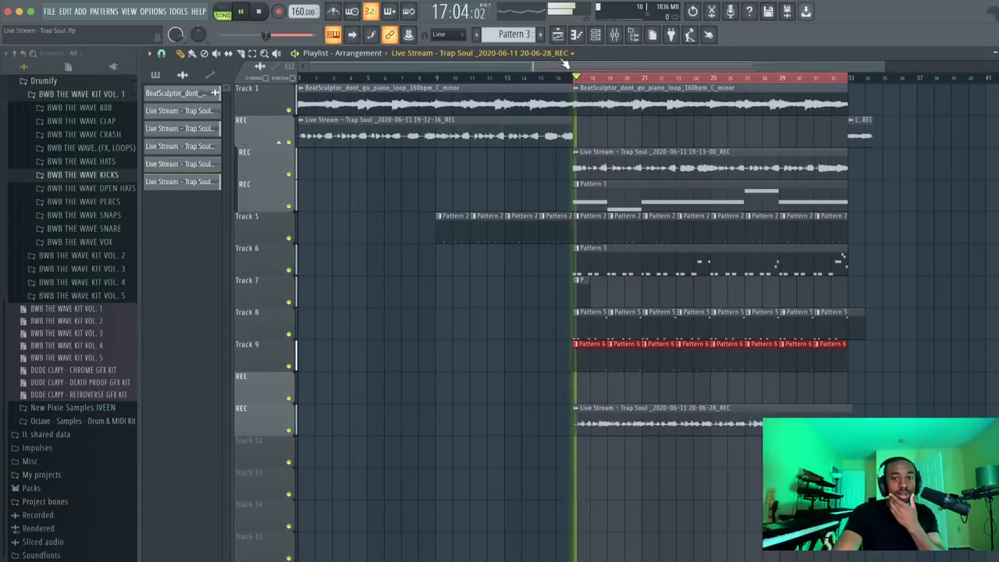
key(space)
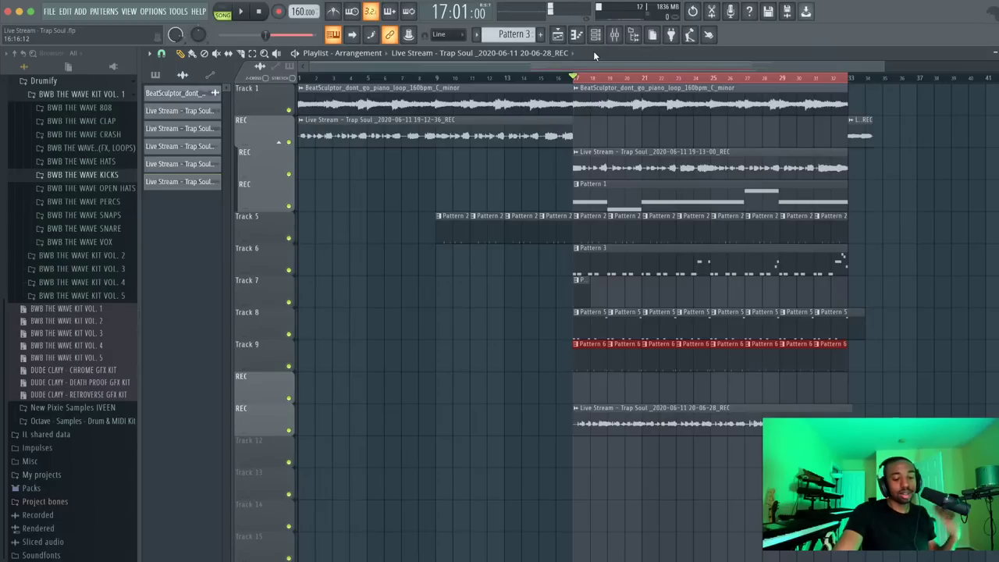
Listen to the looped section while examining its pattern and audio clips in the playlist
key(space)
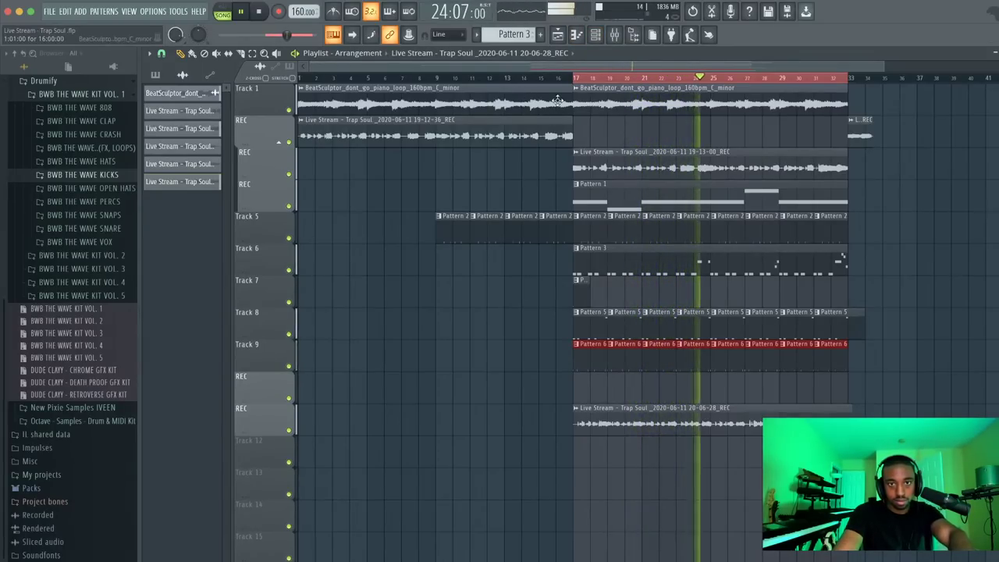
scroll(557, 99, up, 8)
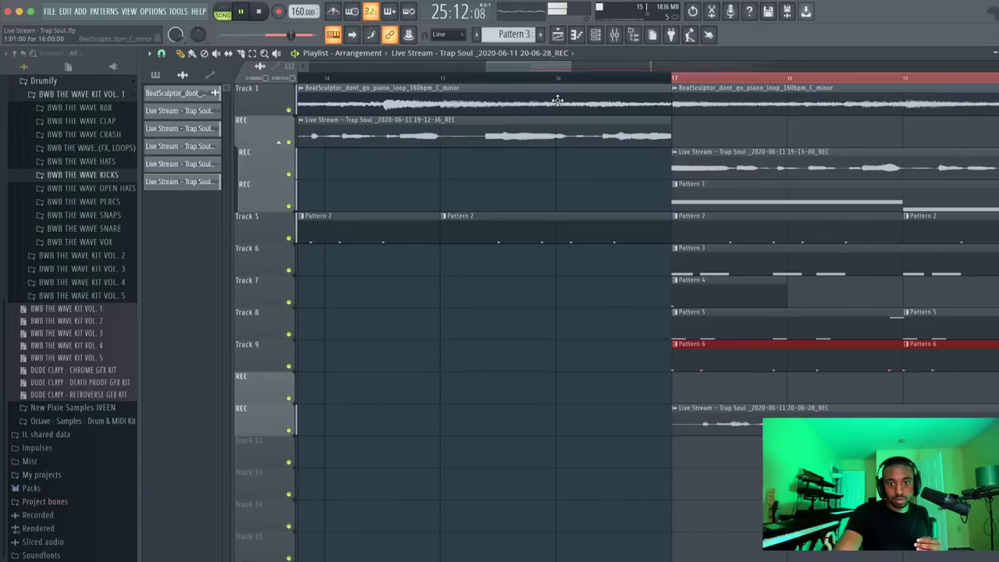
scroll(558, 100, up, 3)
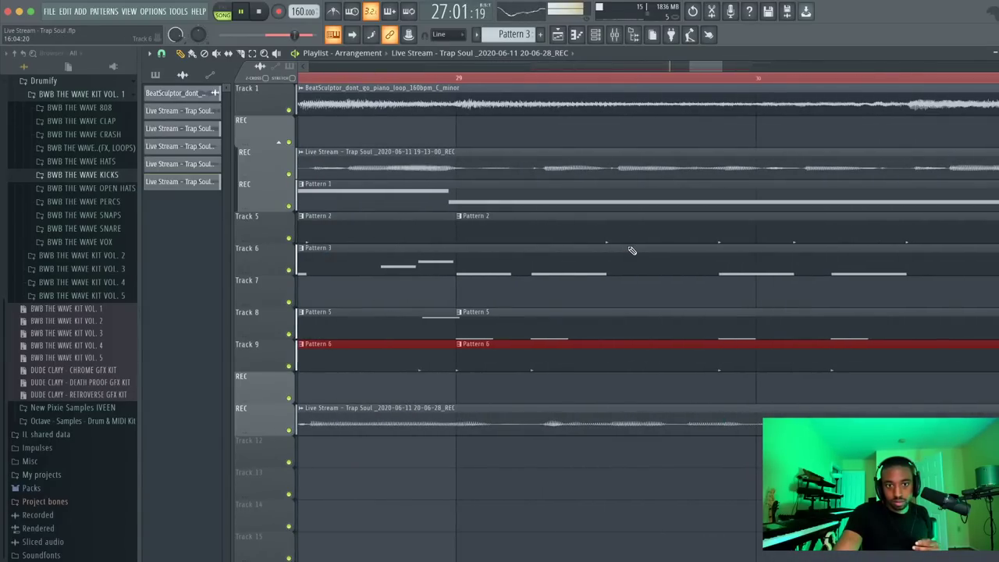
scroll(632, 250, down, 4)
key(space)
scroll(627, 247, down, 4)
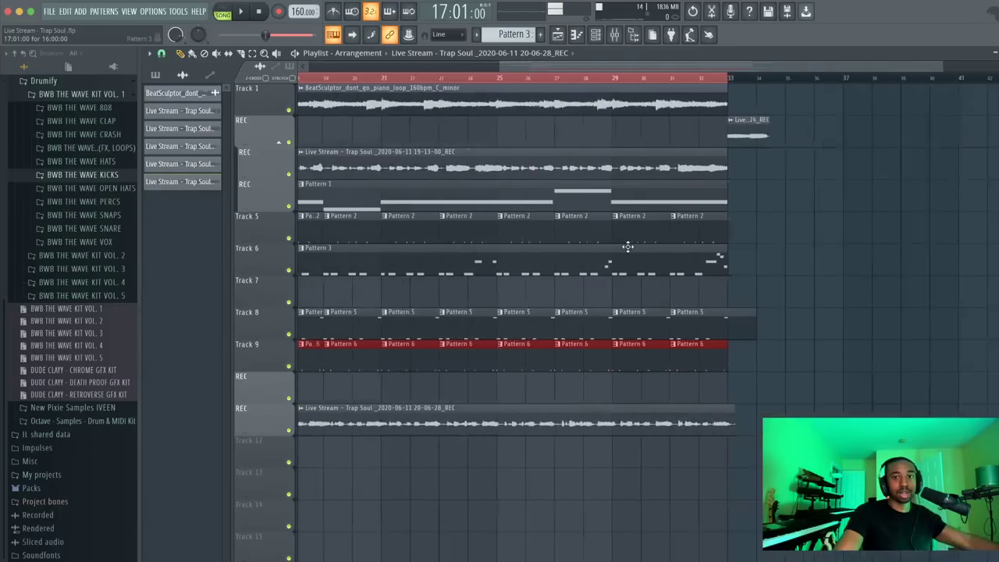
key(space)
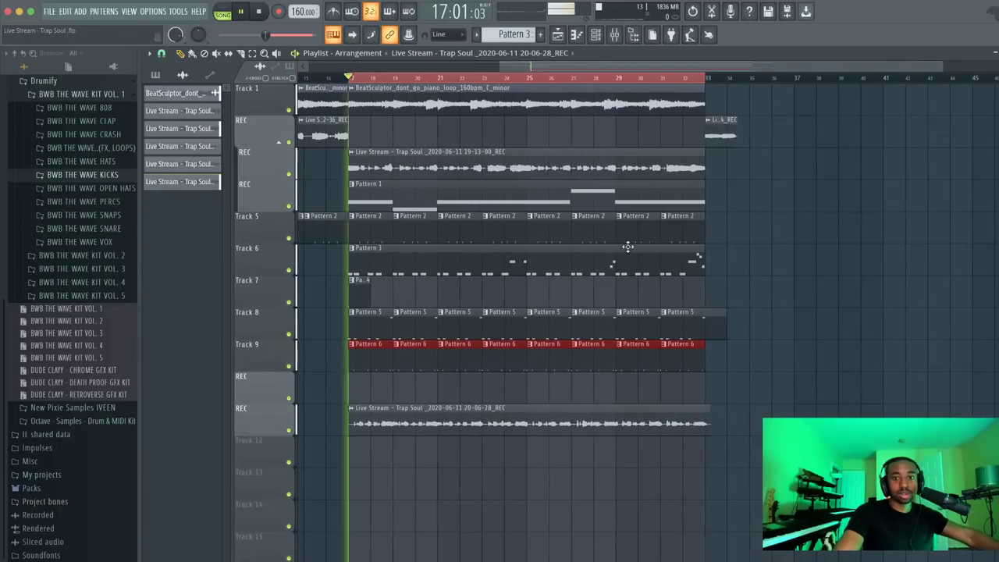
Switch the channel rack to Pattern 5 and open the BWB THE WAVE PERC (34) channel's notes in the piano roll
click(597, 36)
key(space)
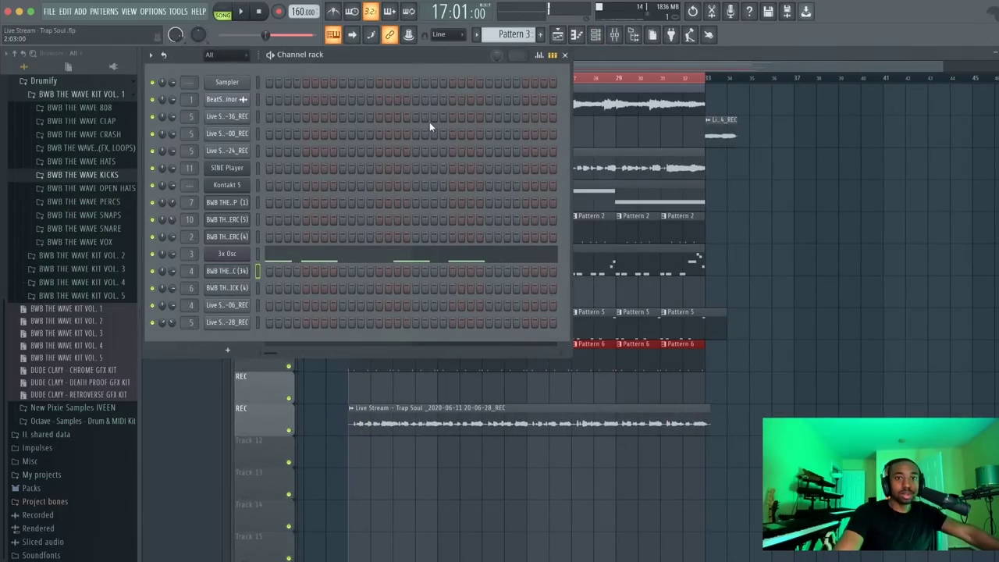
scroll(511, 35, down, 3)
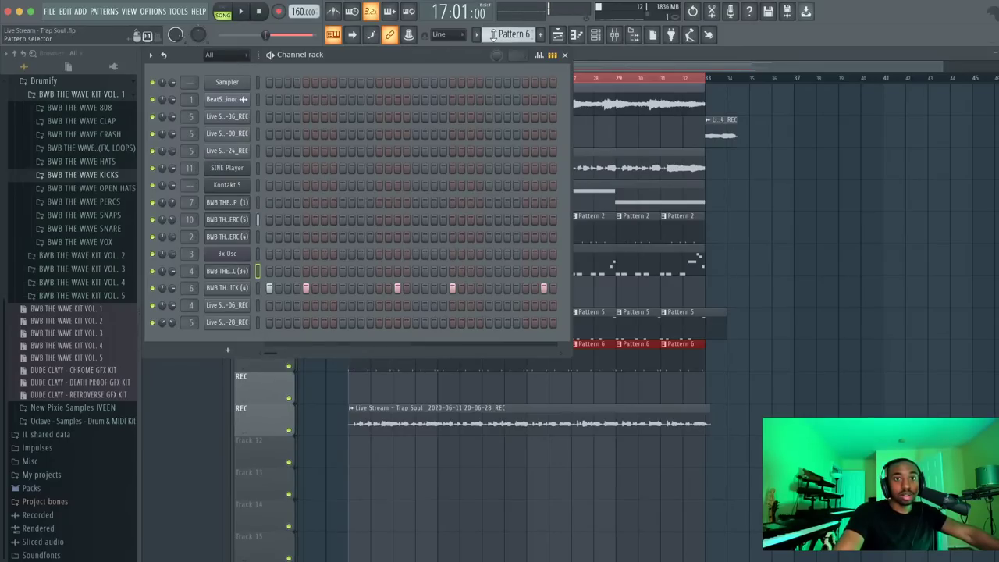
scroll(494, 34, up, 1)
click(327, 272)
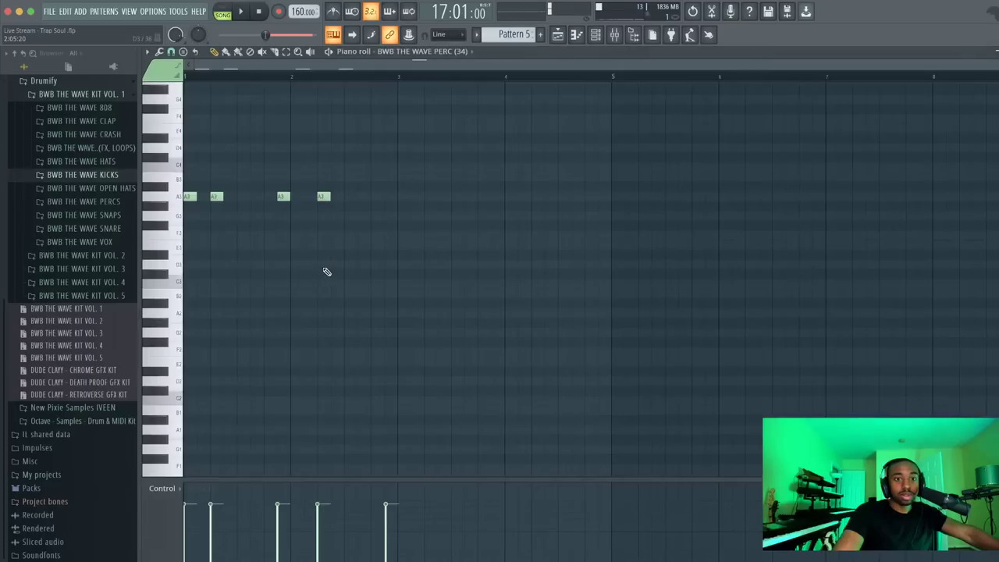
scroll(168, 205, up, 5)
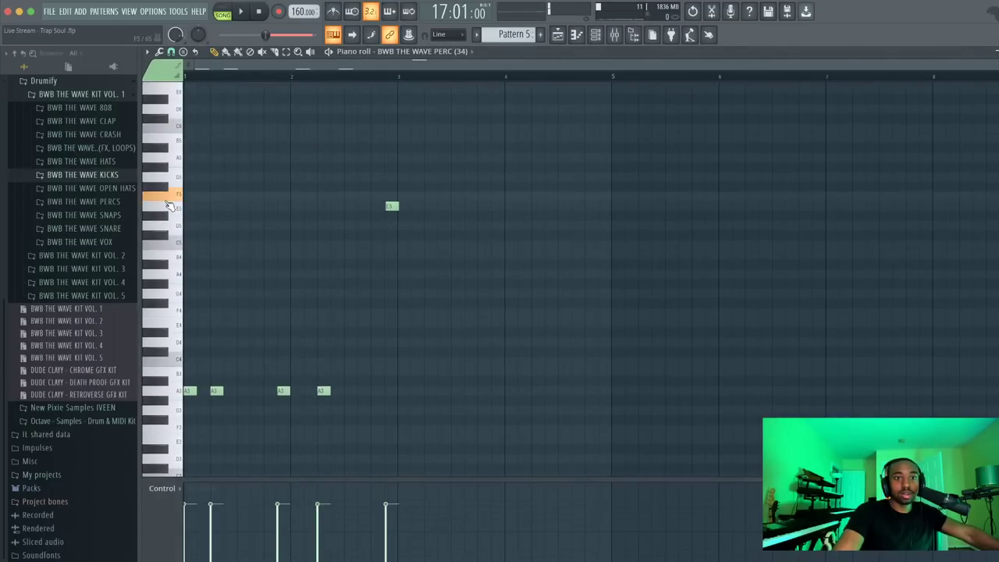
Place two consecutive E5 notes at the start of bar 1, followed by two consecutive A4 notes
click(182, 207)
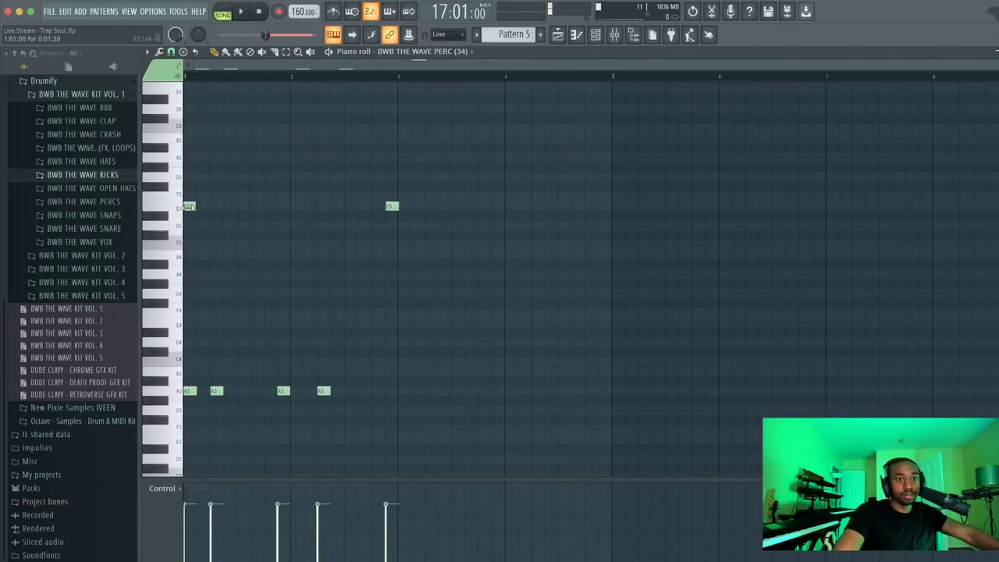
click(218, 206)
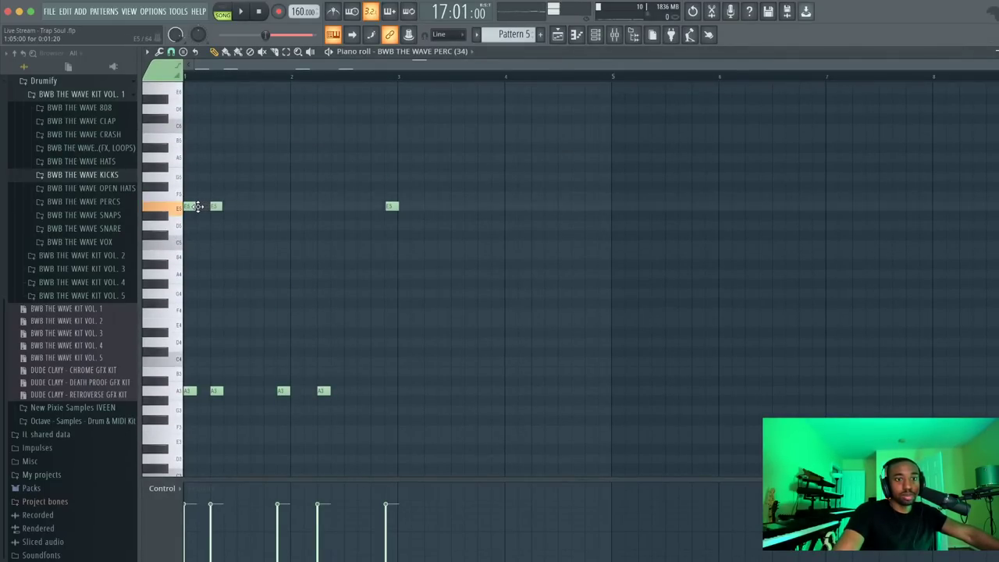
drag(217, 264, 216, 276)
click(226, 275)
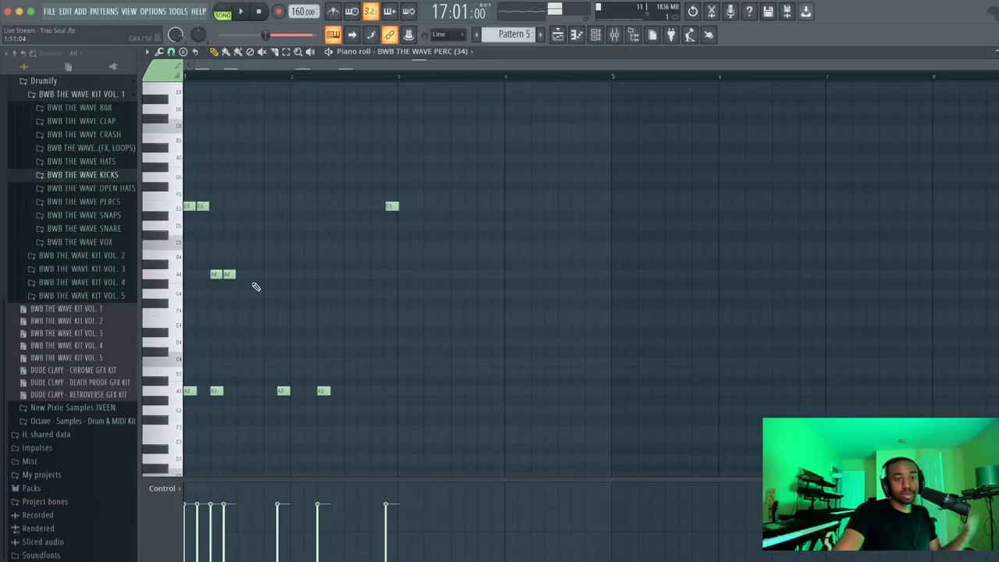
Duplicate the four-note E5 and A4 phrase, then duplicate the eight resulting notes to fill bars 1 and 2
drag(251, 286, 187, 201)
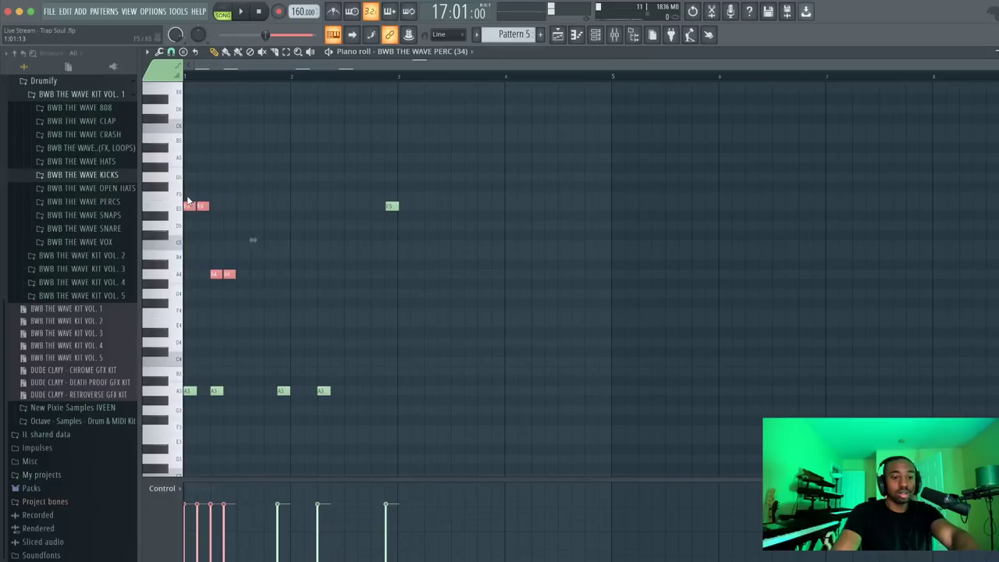
key(ctrl+b)
key(space)
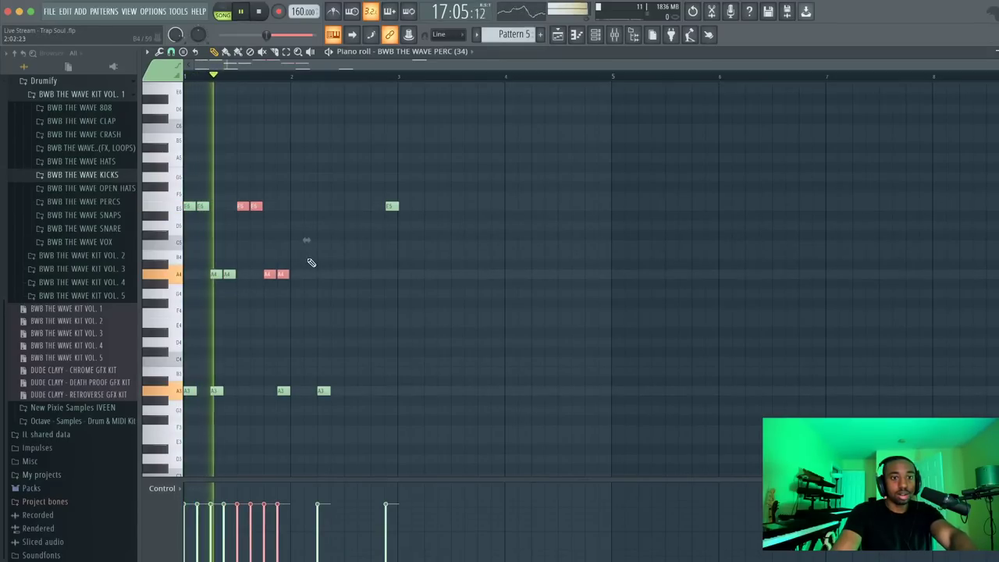
drag(337, 288, 180, 208)
key(space)
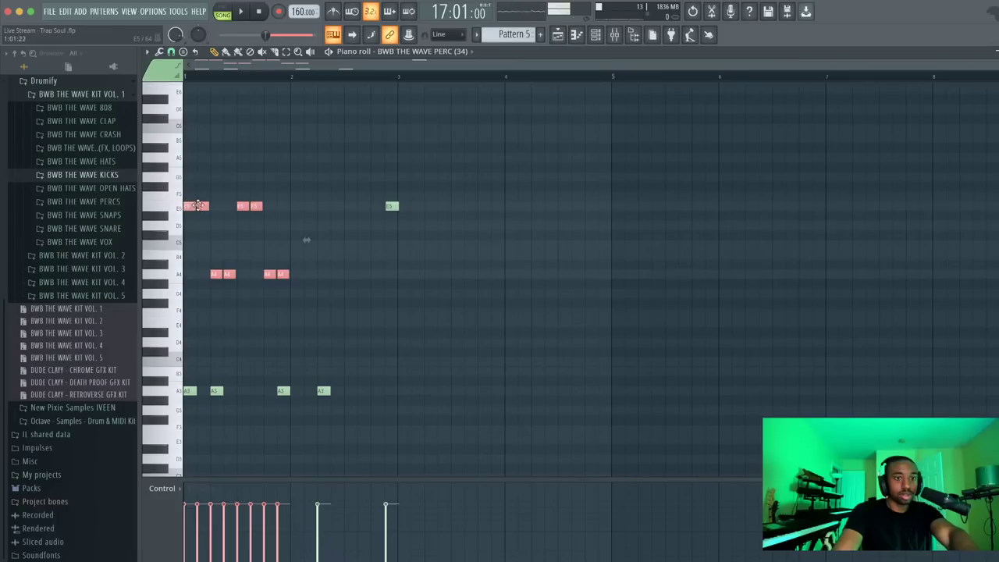
key(ctrl+b)
Play the new percussion melody and delete the last A4 note at the end of bar 2
key(space)
click(403, 268)
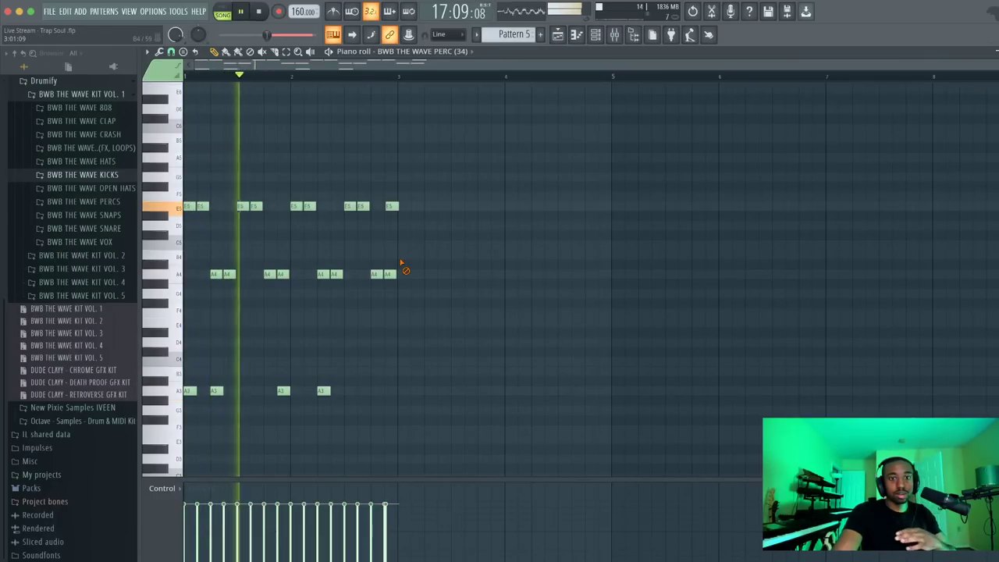
right_click(390, 274)
key(space)
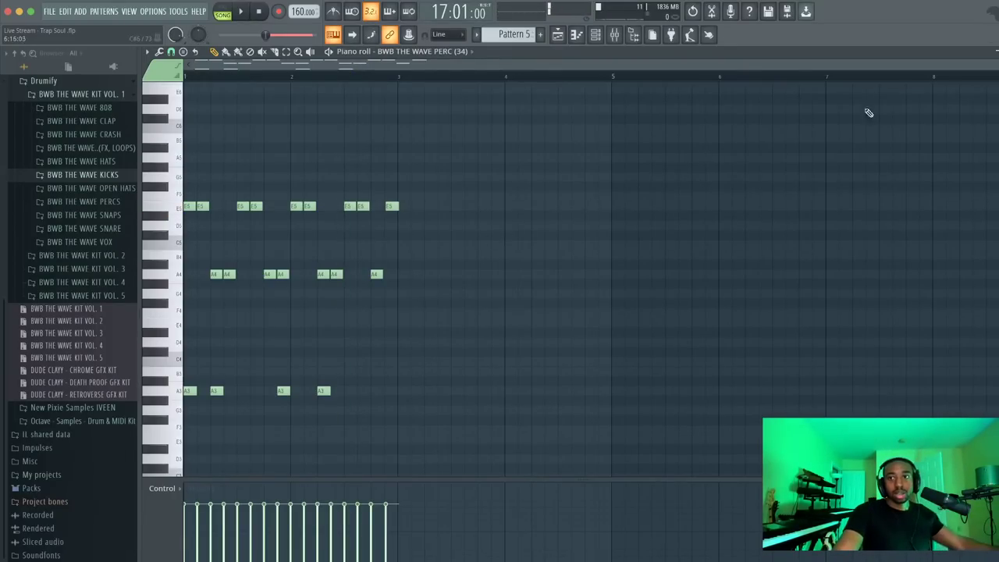
Give the BWB THE WAVE PERC (34) notes varied Shift values in the channel rack's graph editor and play the loop
key(F6)
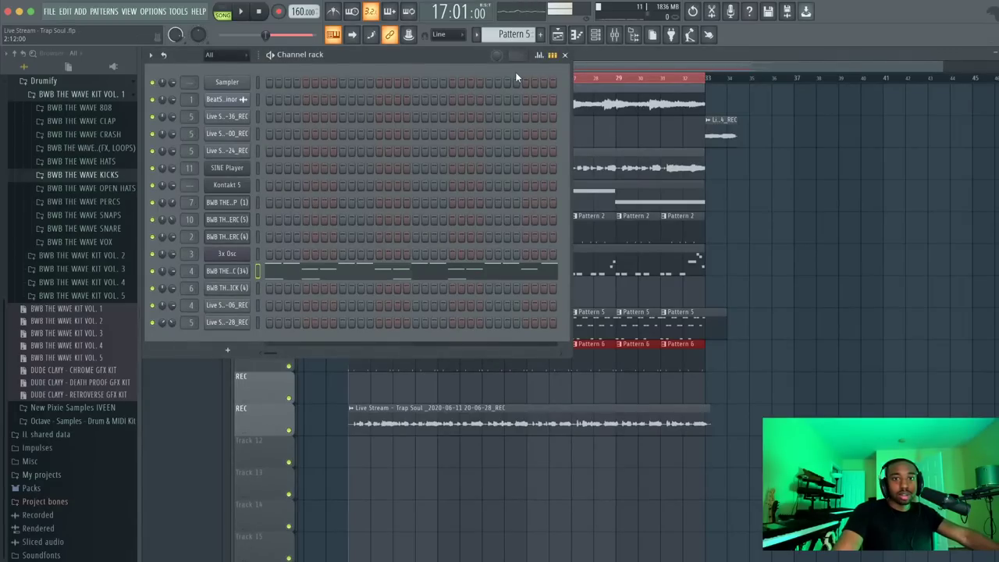
click(539, 55)
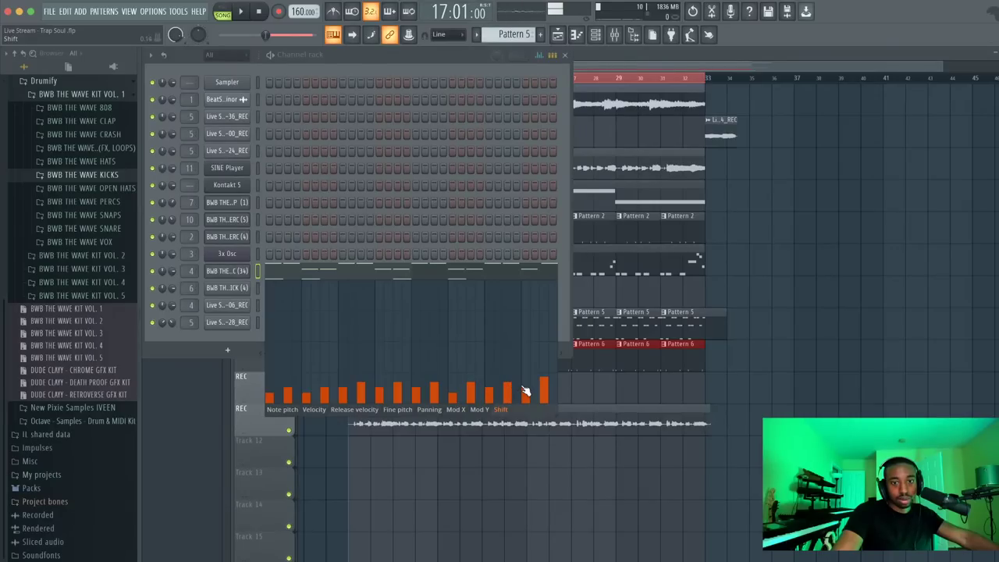
key(space)
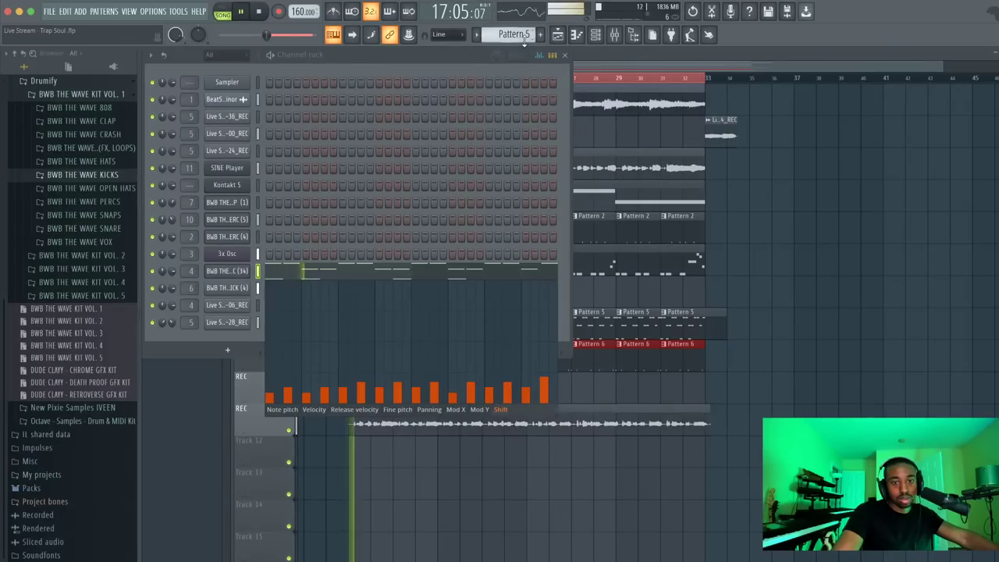
Shorten all Pattern 5 clips on Track 8 to two bars, so the last one ends at bar 33
key(space)
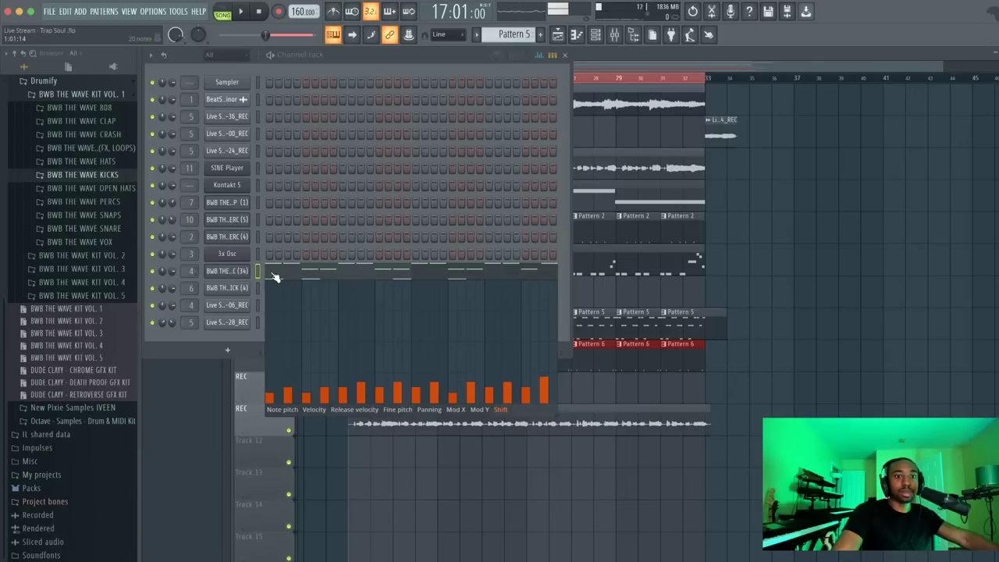
key(space)
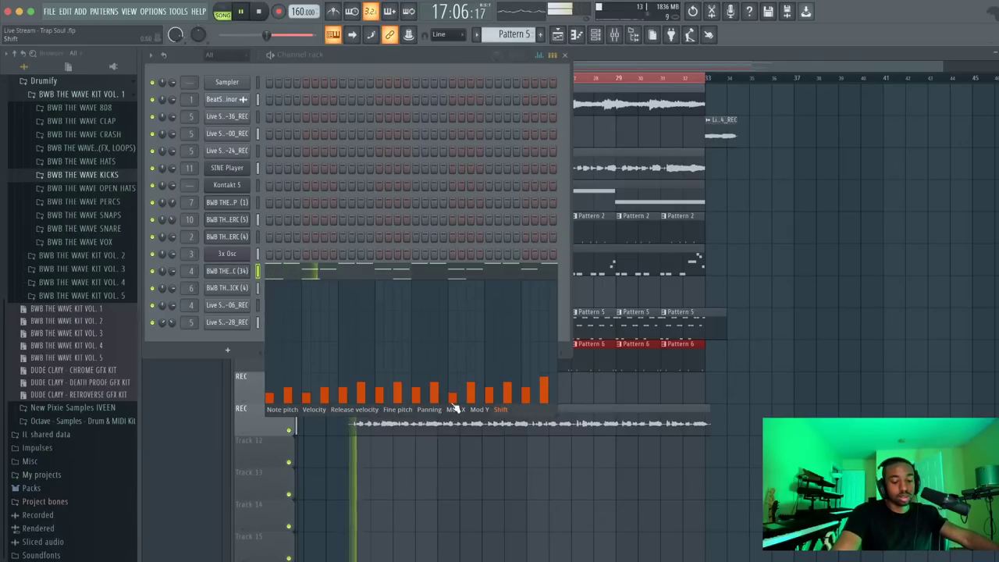
key(F6)
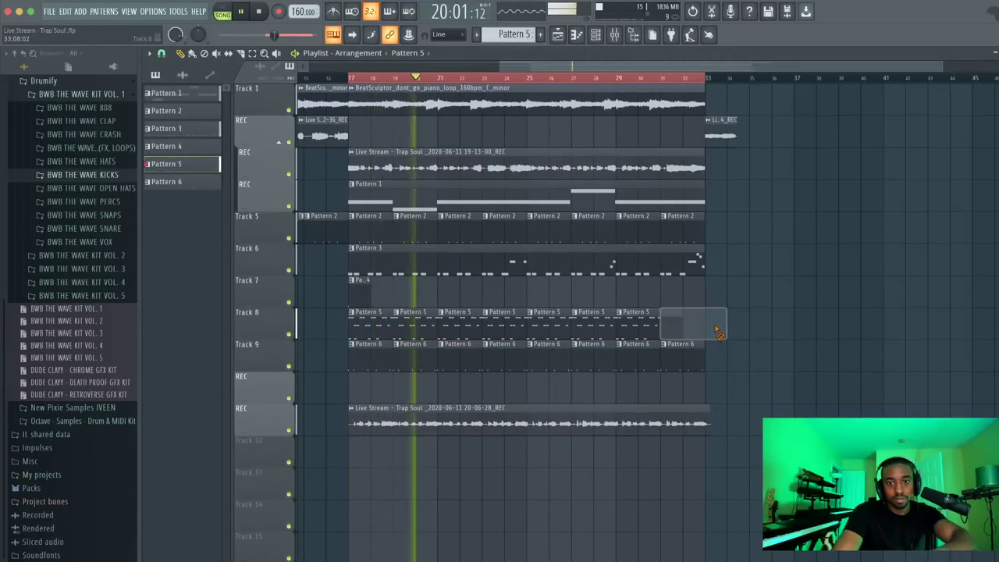
right_click(660, 324)
key(ctrl+z)
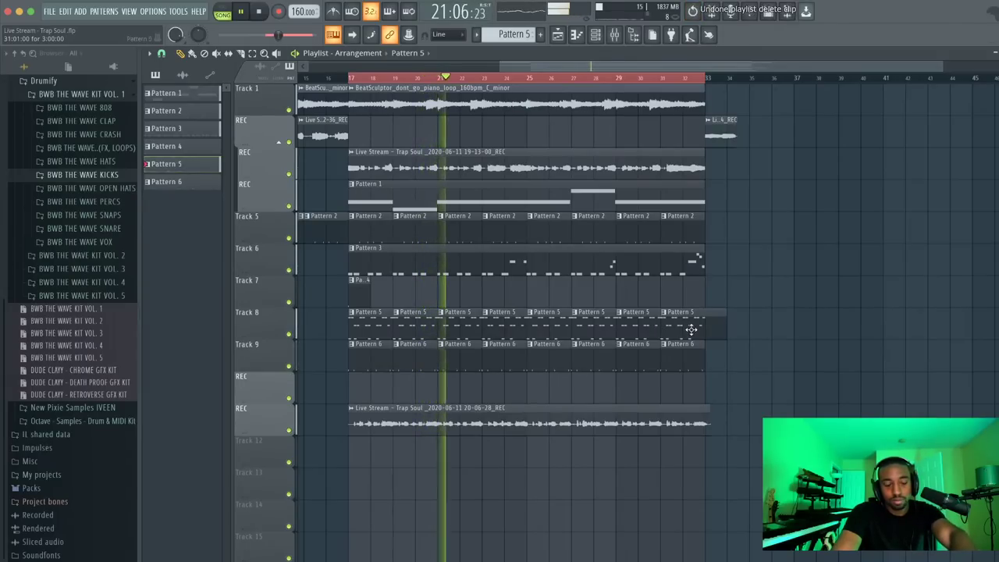
drag(692, 330, 394, 334)
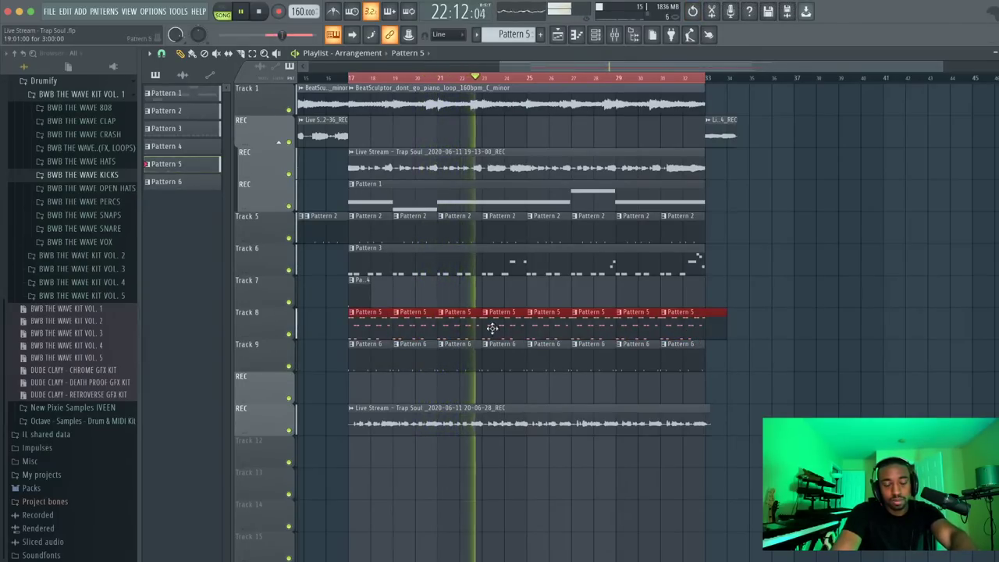
key(space)
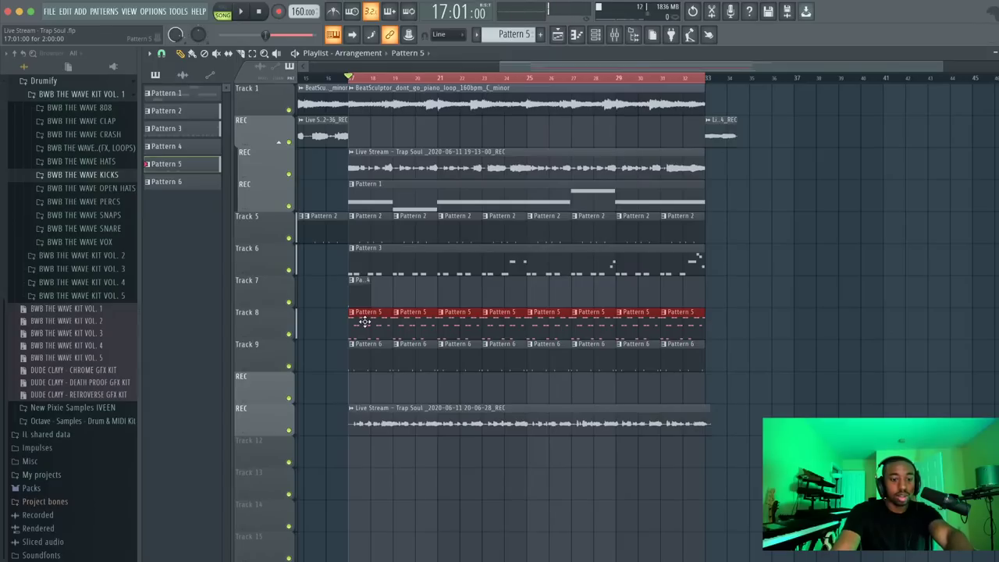
Play the loop and set the channel volume of BWB THE WAVE PERC (34) to 55%
key(space)
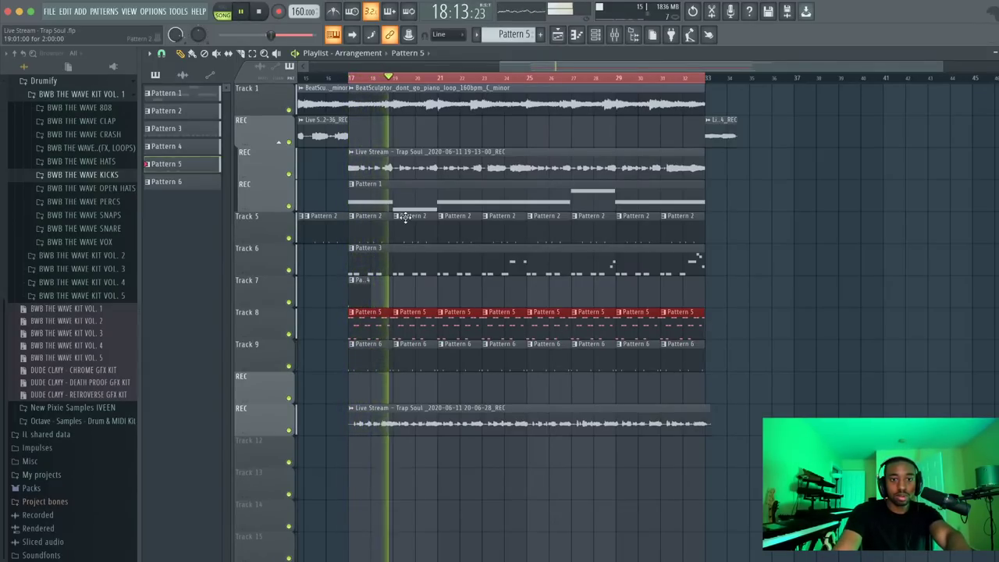
click(586, 35)
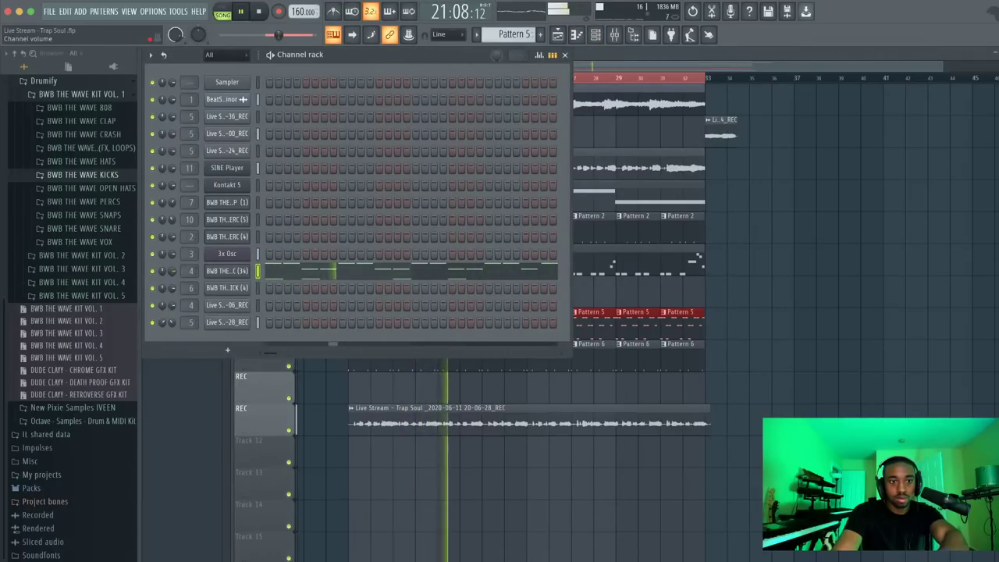
key(space)
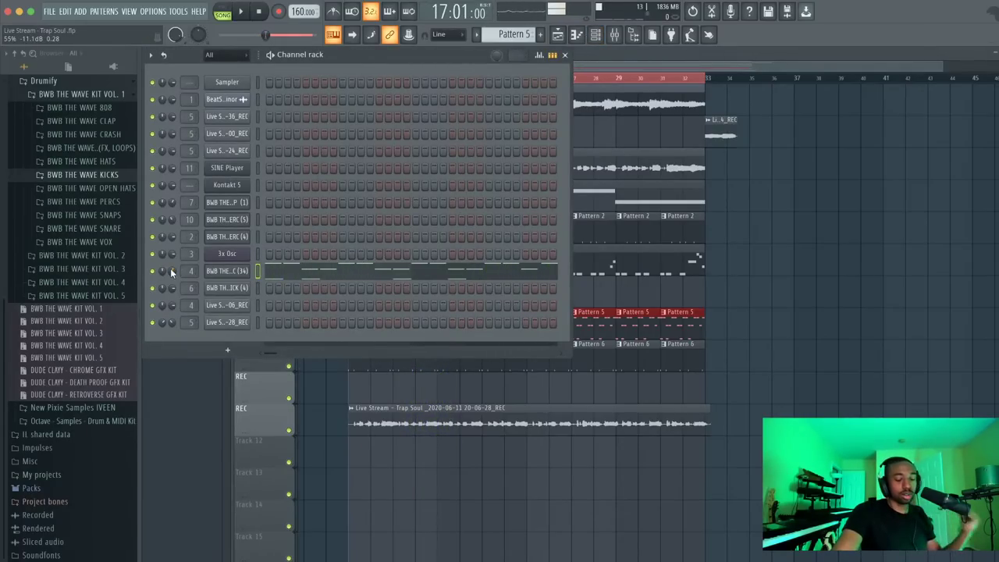
key(space)
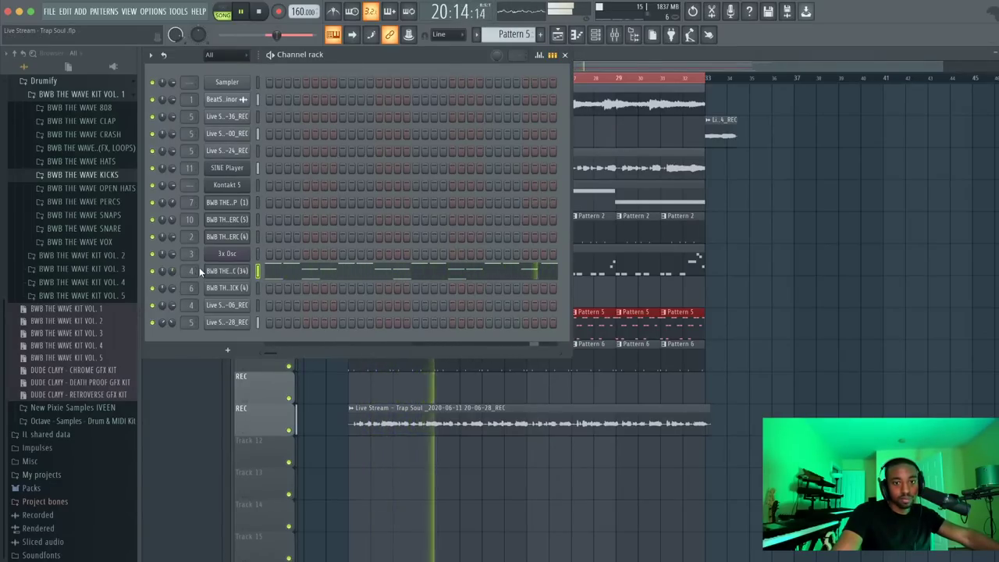
key(space)
Flam the first E5 note of BWB THE WAVE PERC (34) with a time of -33 ms
click(276, 273)
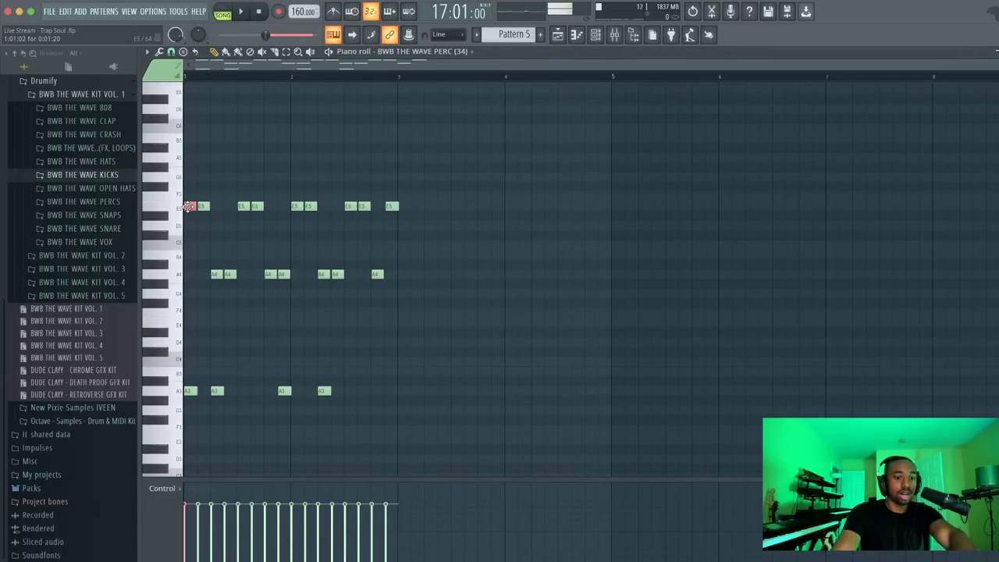
key(alt+l)
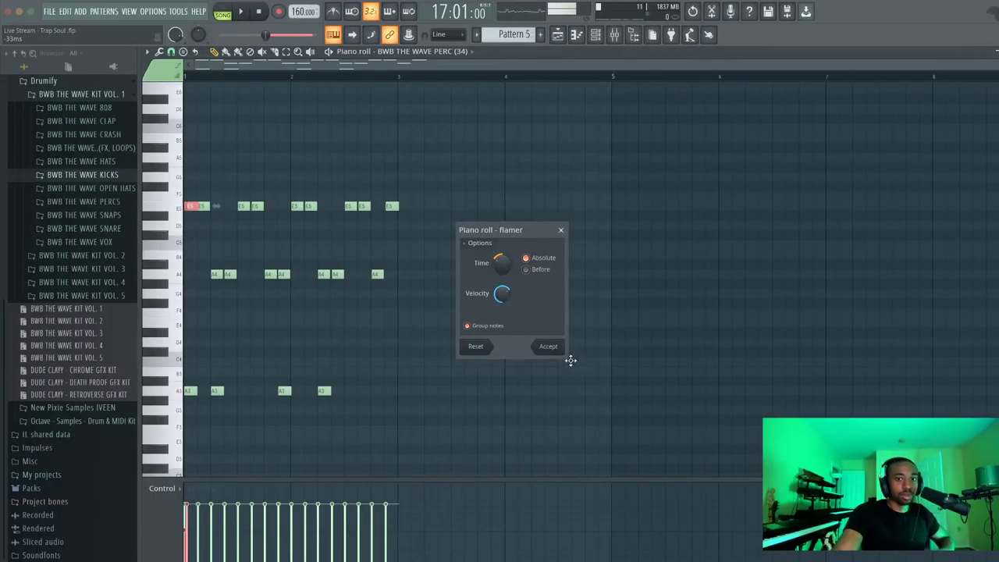
click(559, 352)
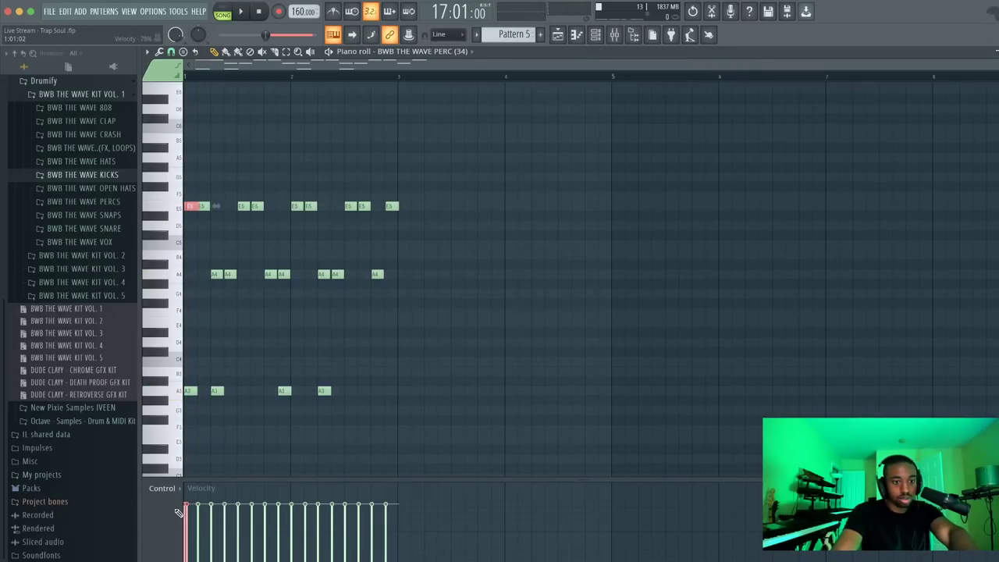
Try Pattern 5 on its own without the first A3 note, undo the deletion and return to song mode
scroll(192, 386, up, 1)
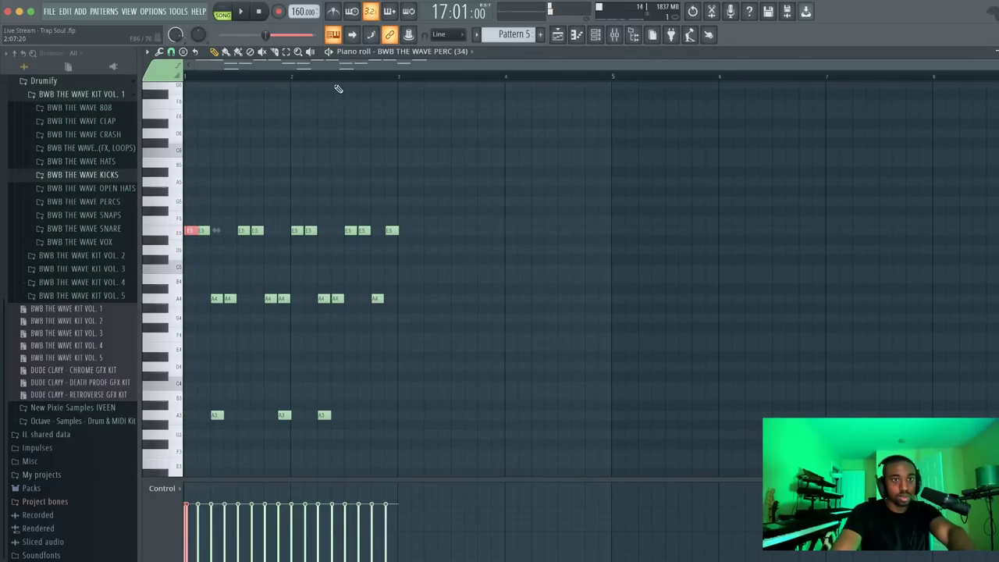
click(226, 14)
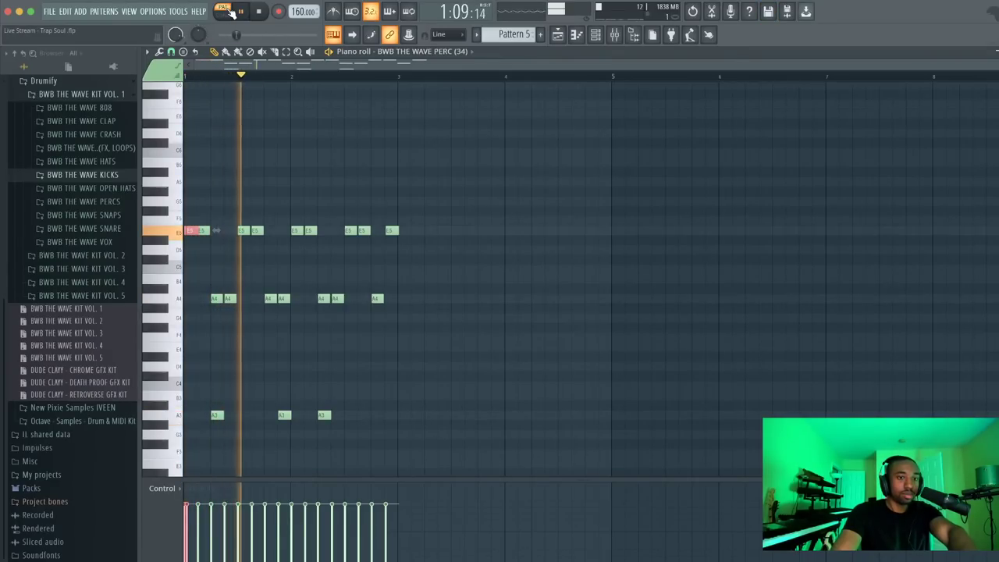
key(space)
key(ctrl+z)
key(space)
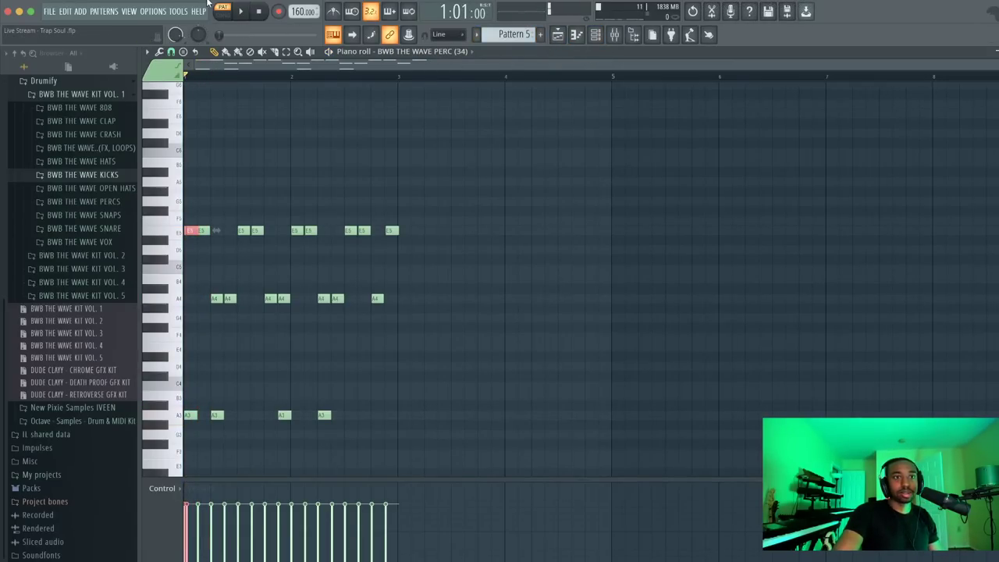
click(226, 15)
Play the flammed percussion melody within the full song, then close the piano roll
key(space)
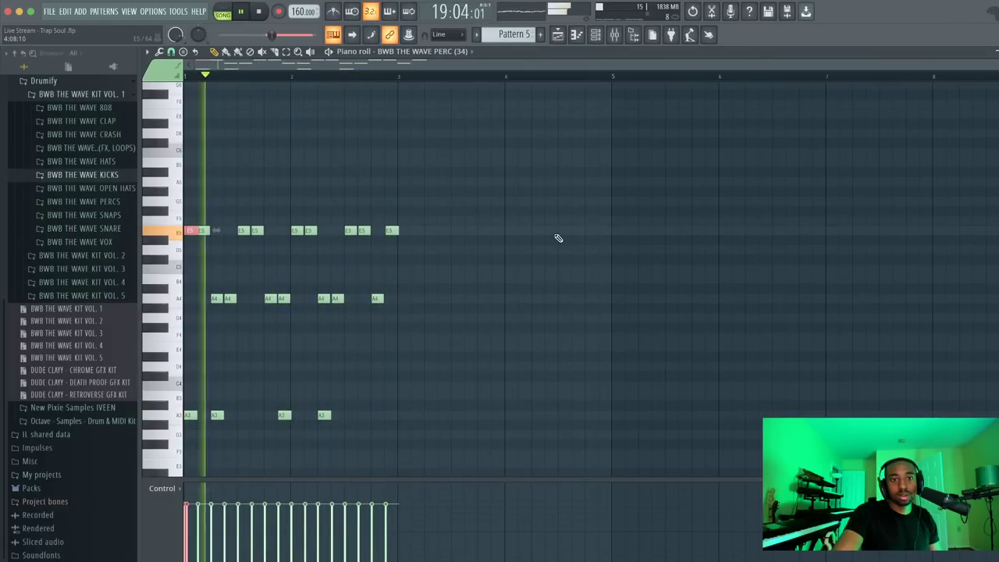
key(space)
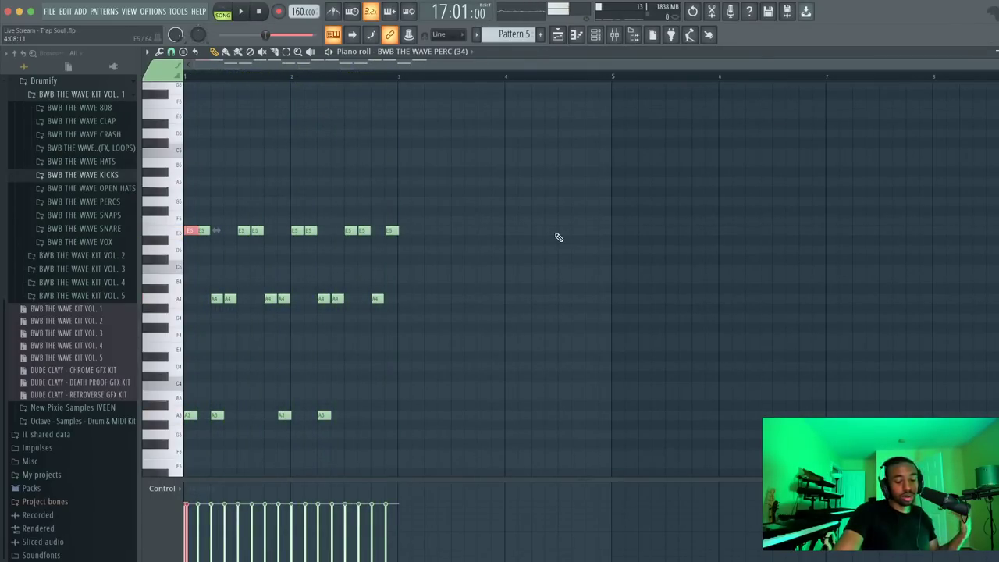
key(space)
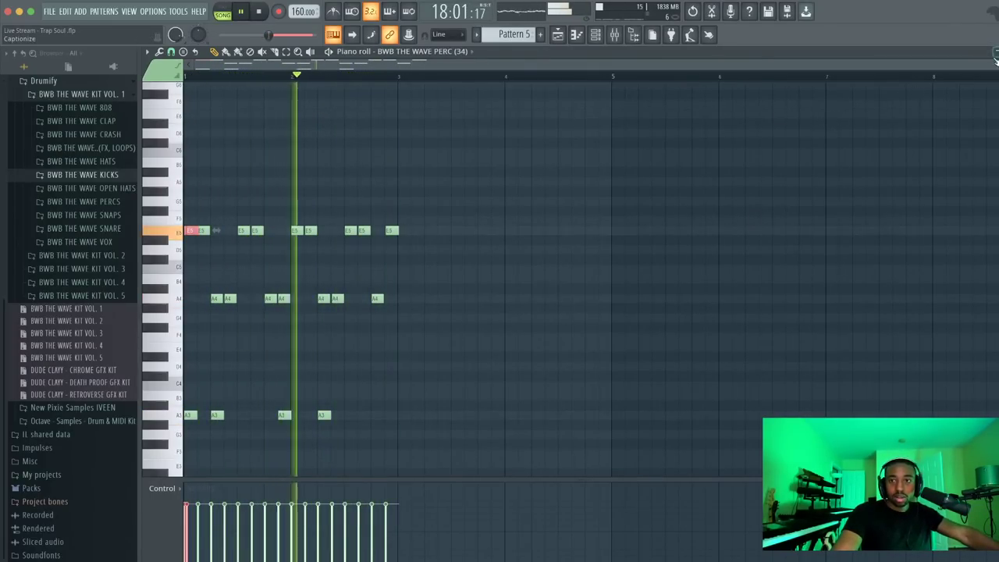
click(995, 55)
key(space)
Slightly lower the mixer volume of Insert 4 and pan it off-centre while playing the loop
key(F6)
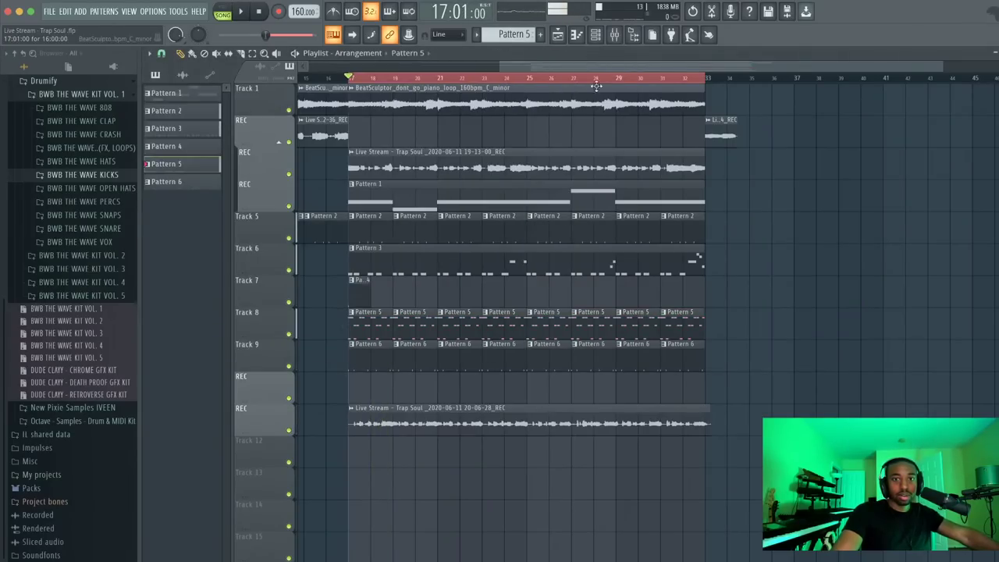
click(614, 36)
key(space)
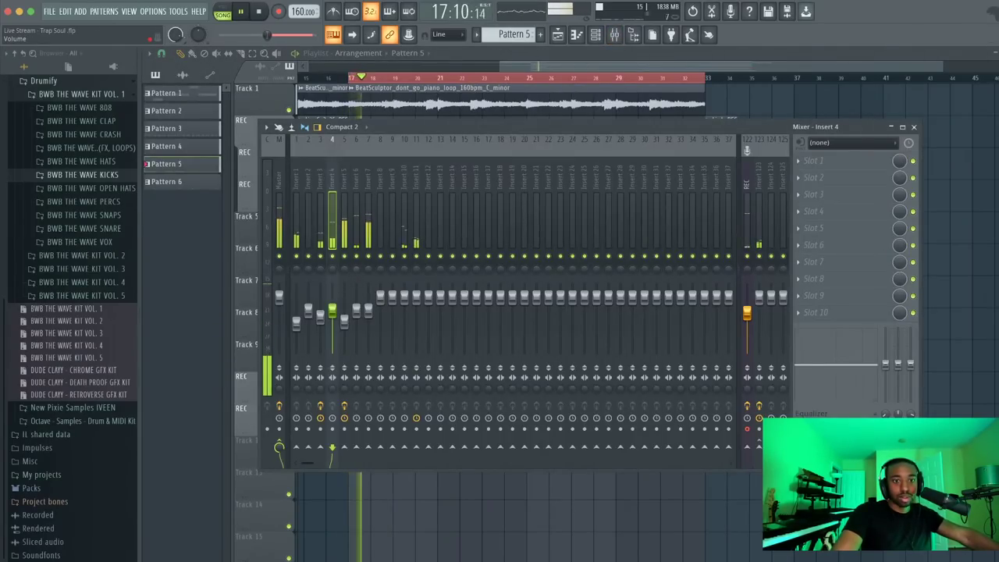
key(space)
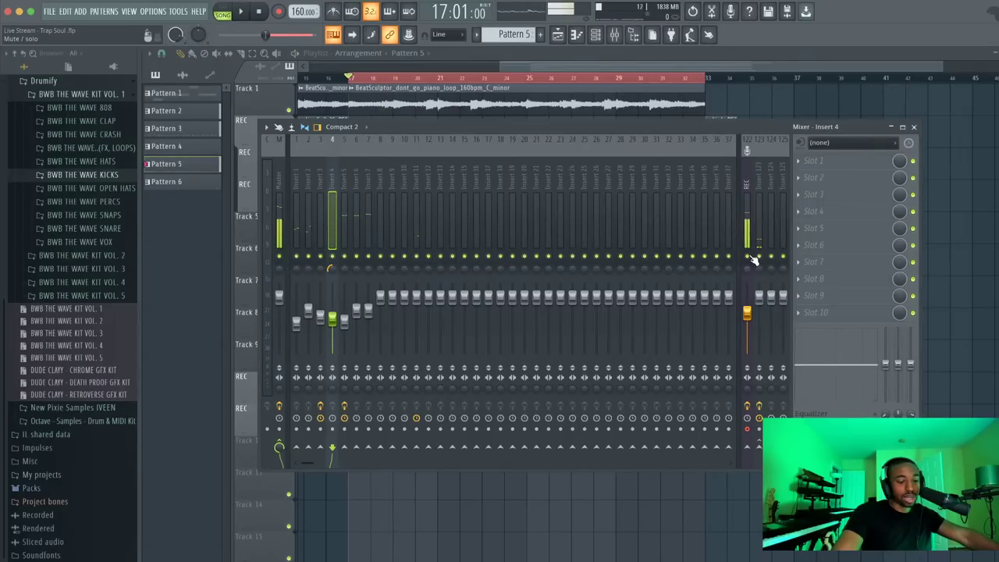
key(space)
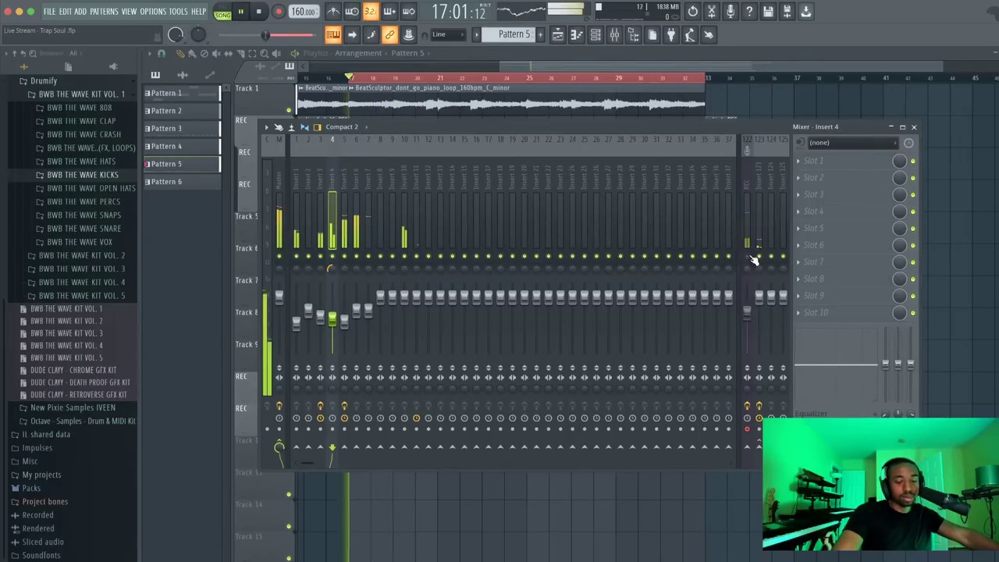
Reset the panning of mixer track Insert 4 and stop playback
right_click(332, 270)
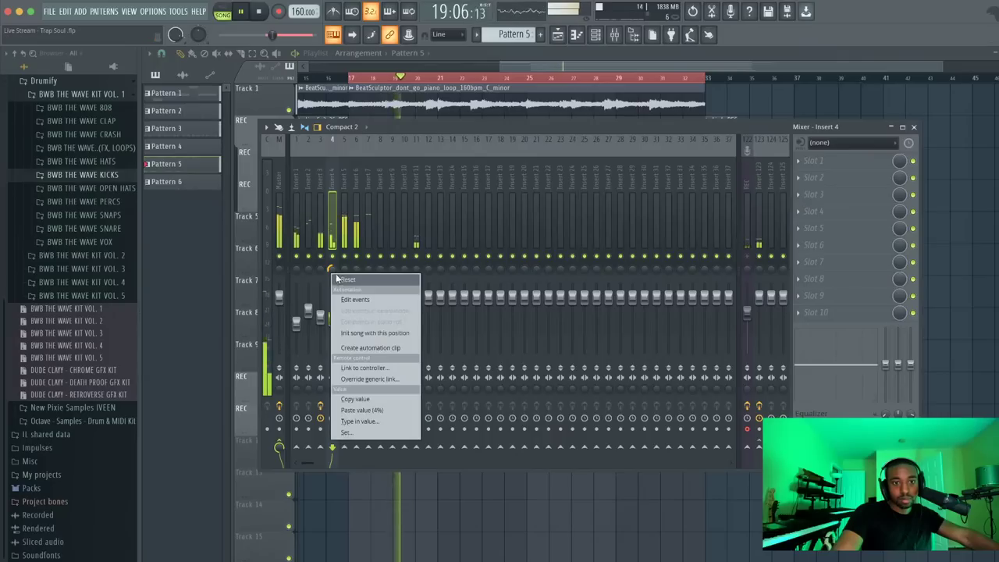
click(337, 278)
key(space)
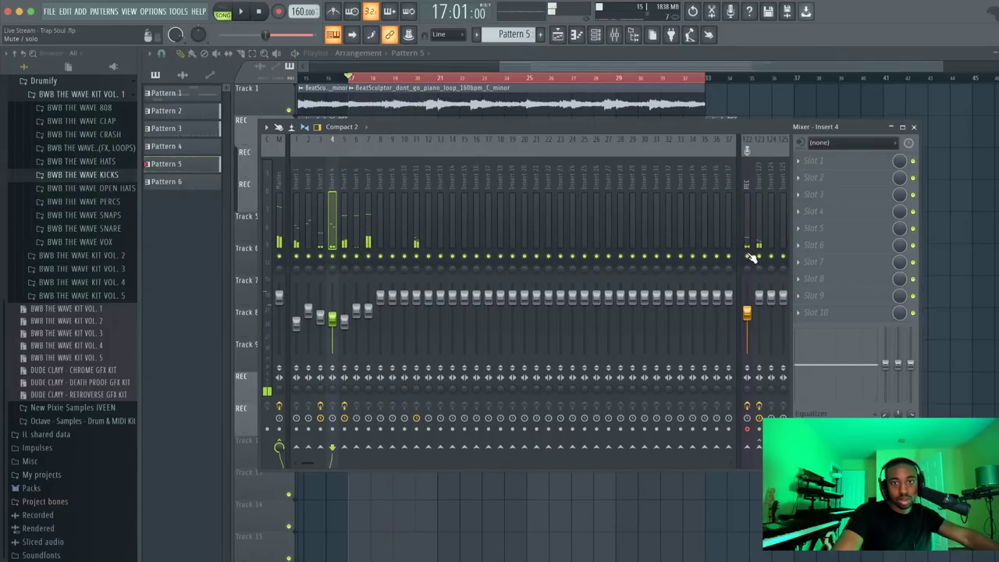
Show the note pan values of BWB THE WAVE PERC (34) in the piano roll and hide the browser
click(596, 35)
click(338, 270)
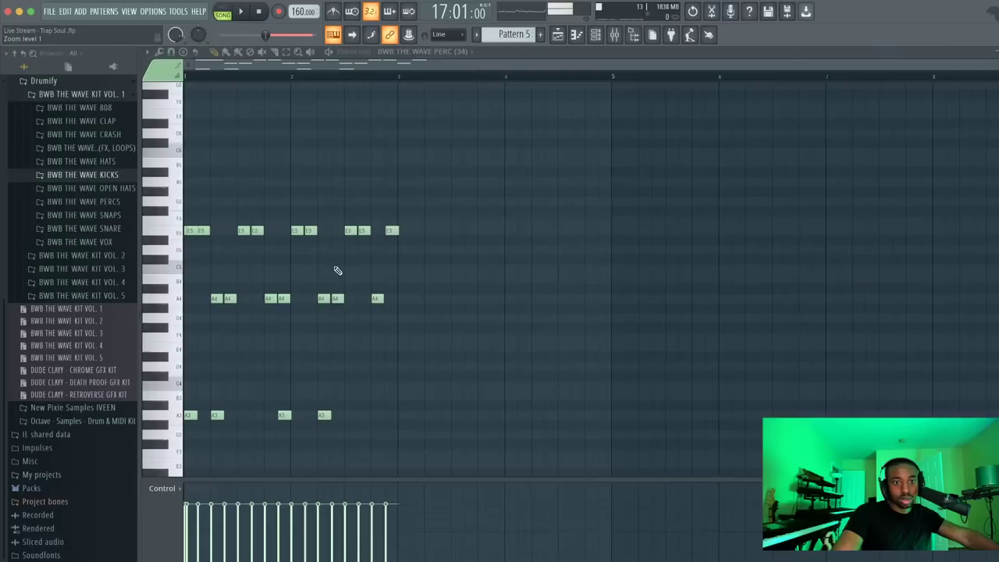
click(163, 488)
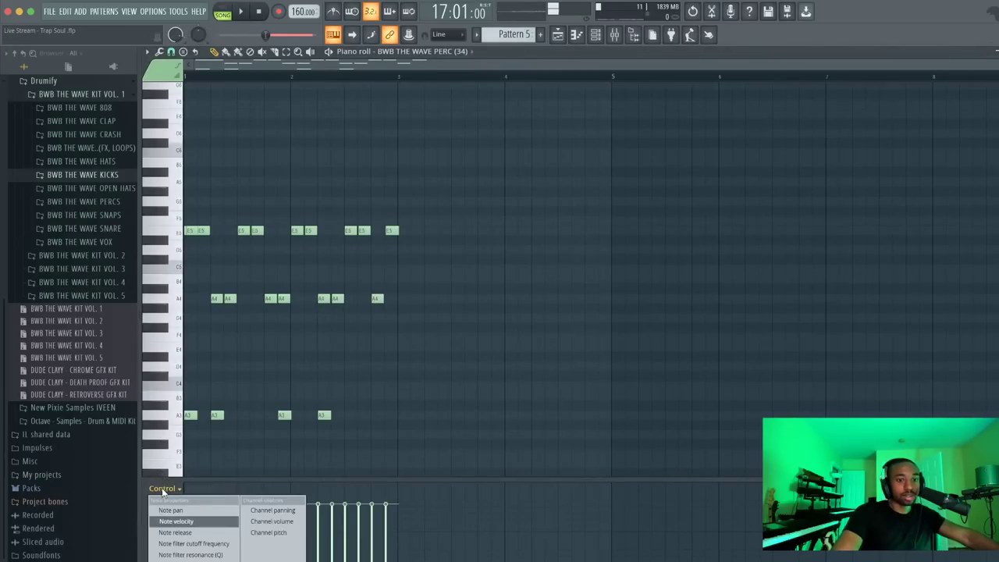
click(199, 519)
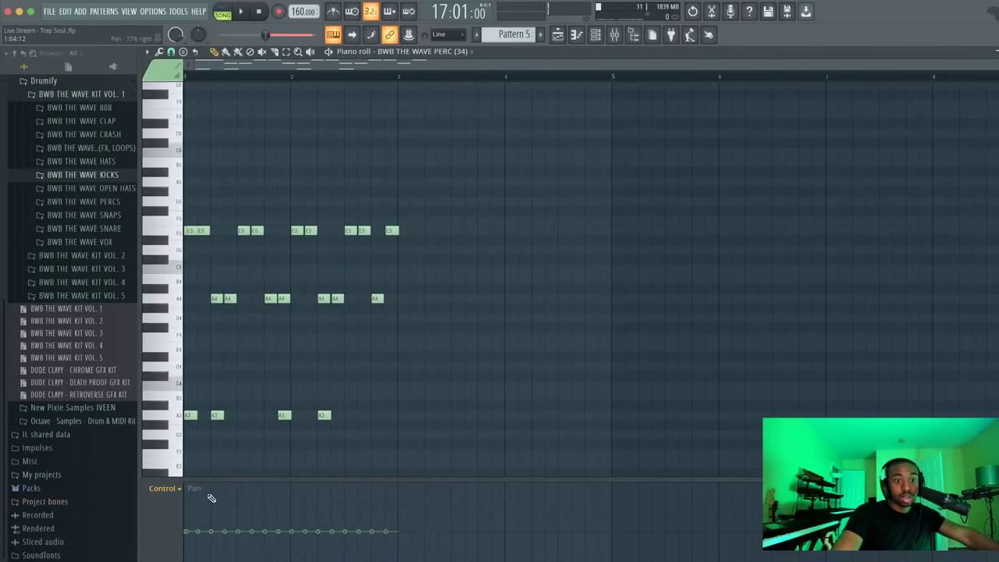
click(634, 34)
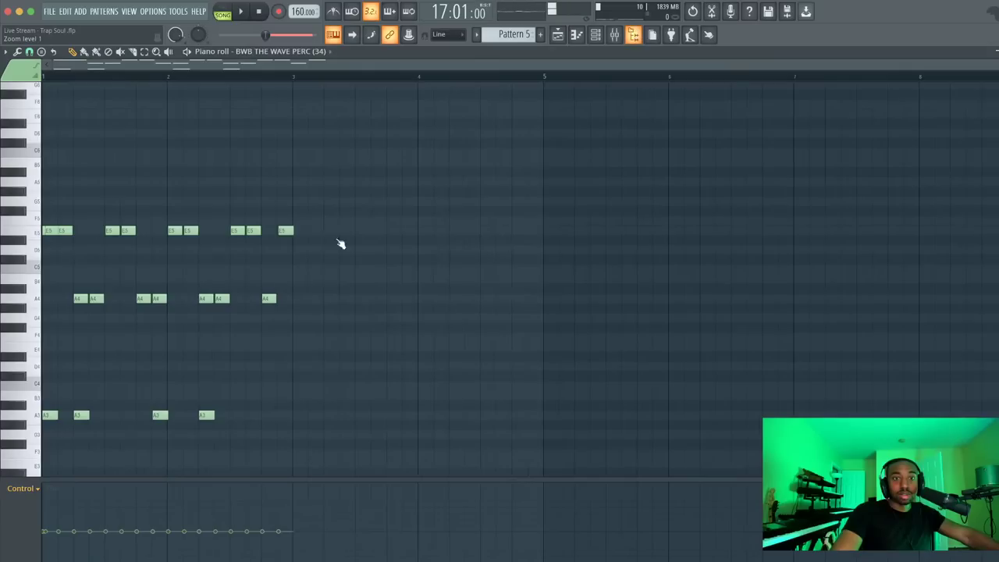
Enlarge the control lane and pan the percussion notes in pairs alternately left and right, then play the loop
drag(85, 478, 86, 426)
scroll(105, 328, down, 3)
scroll(105, 328, down, 1)
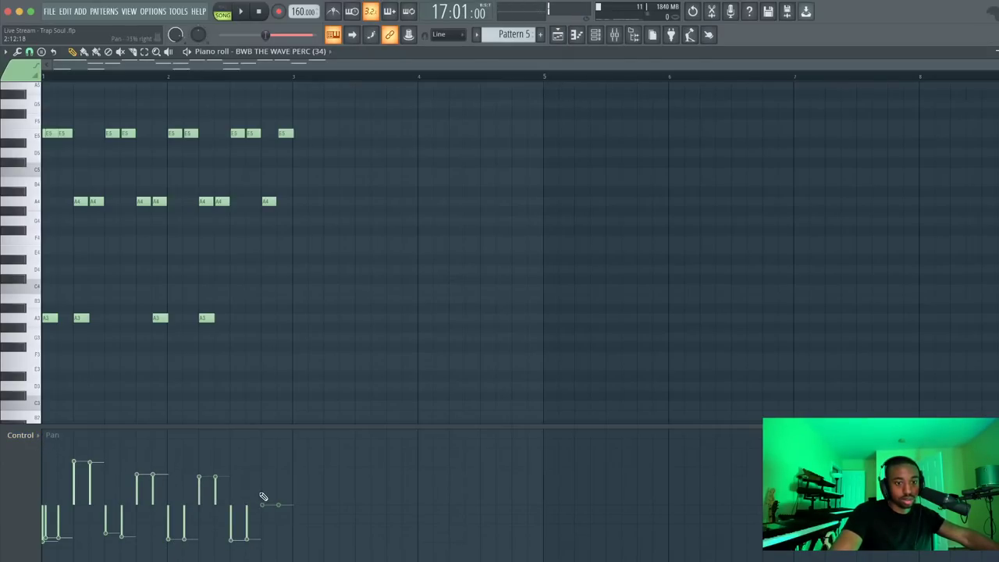
key(space)
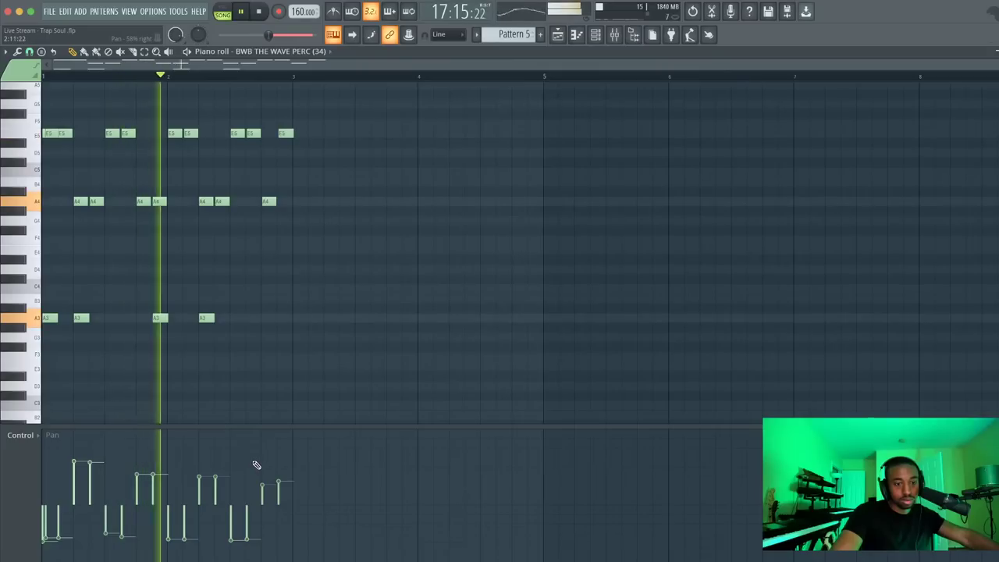
Widen the stereo spread by pushing the note pairs' pan values further right and left, checking by playback
key(space)
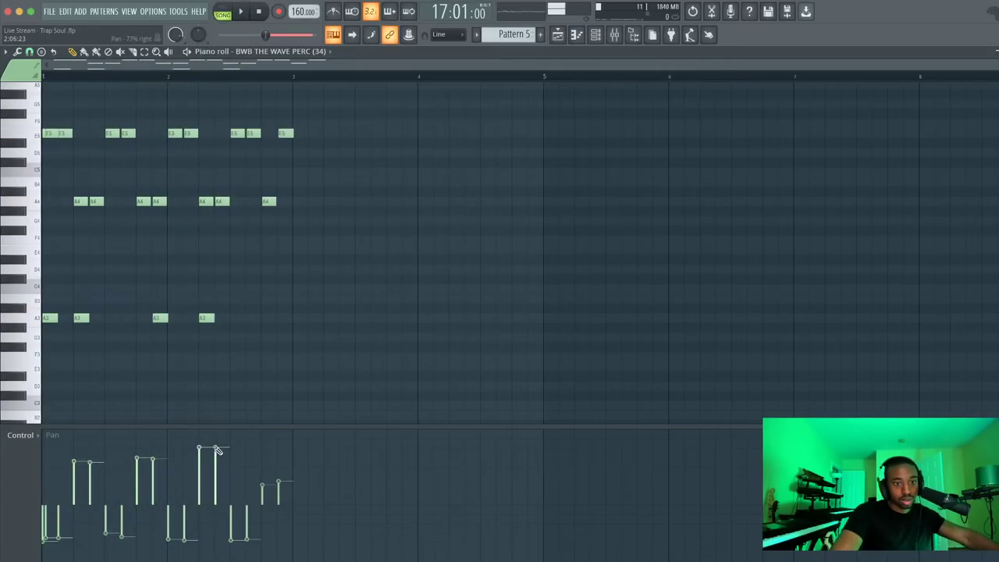
key(space)
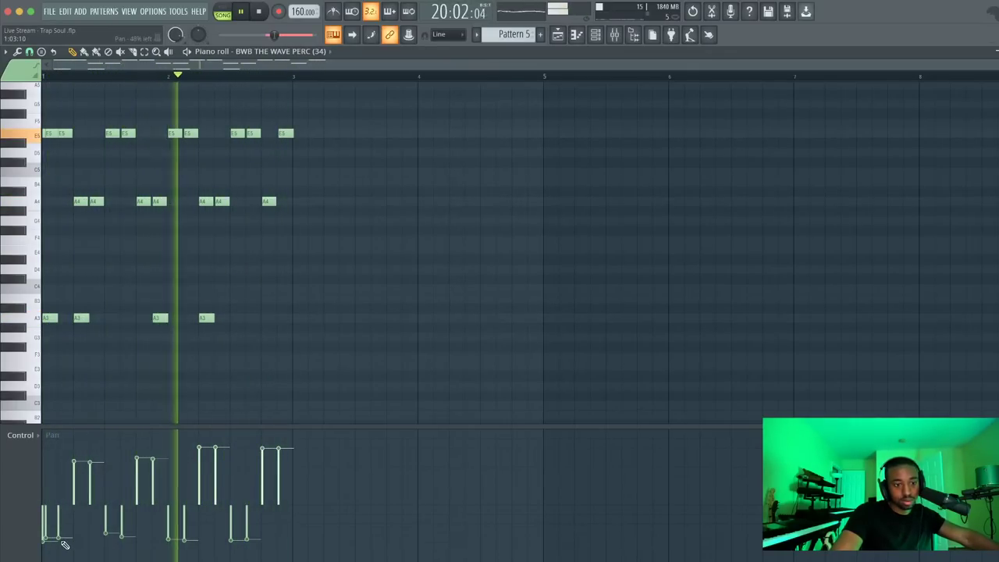
key(space)
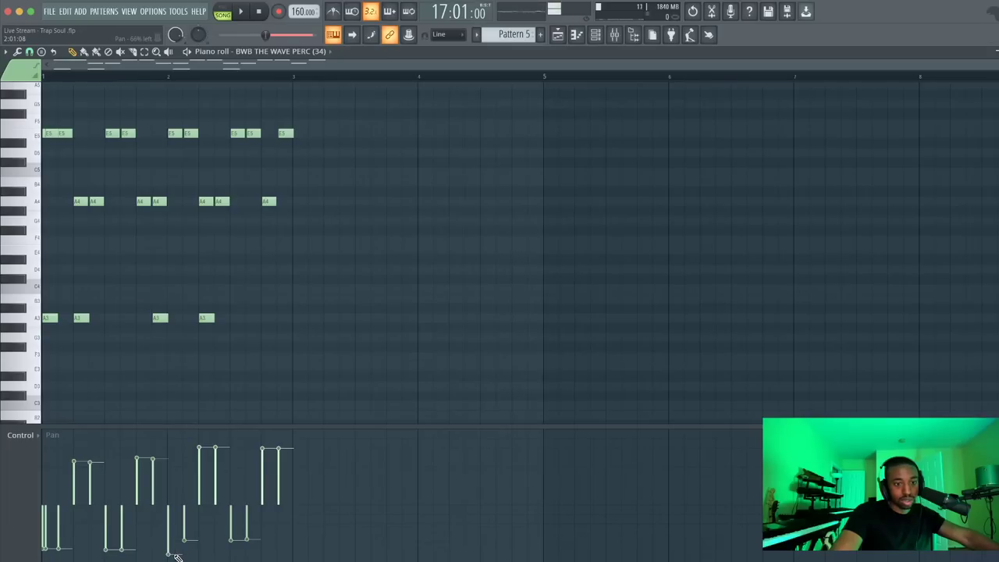
key(space)
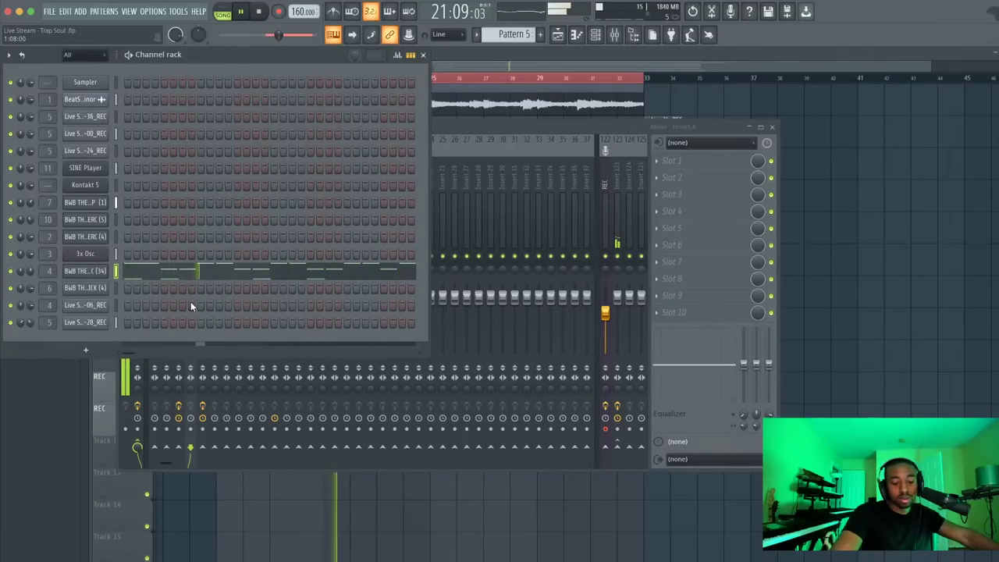
Restart playback with the mixer in front, then lower the volume of the REC track and mute it
click(469, 123)
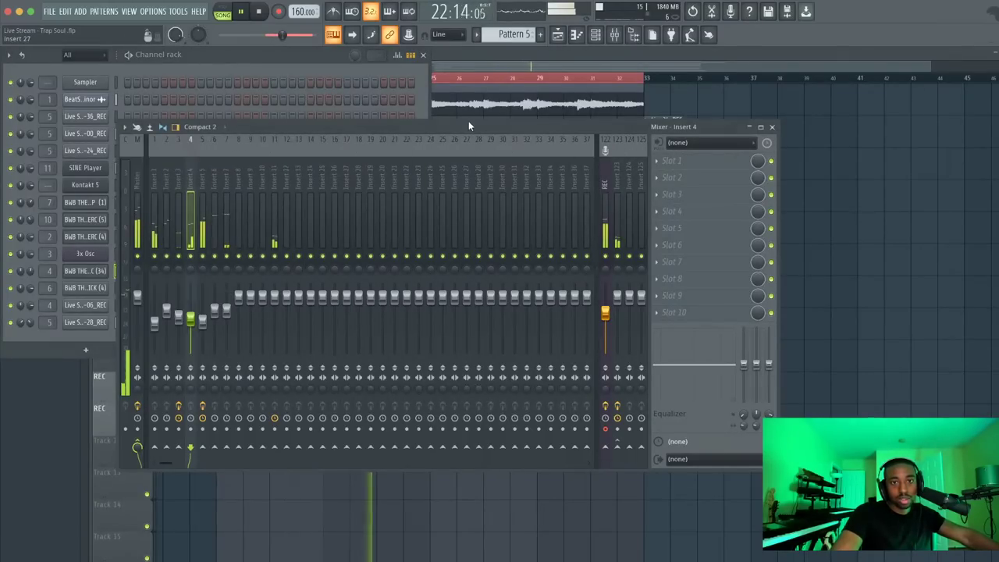
key(space)
key(space)
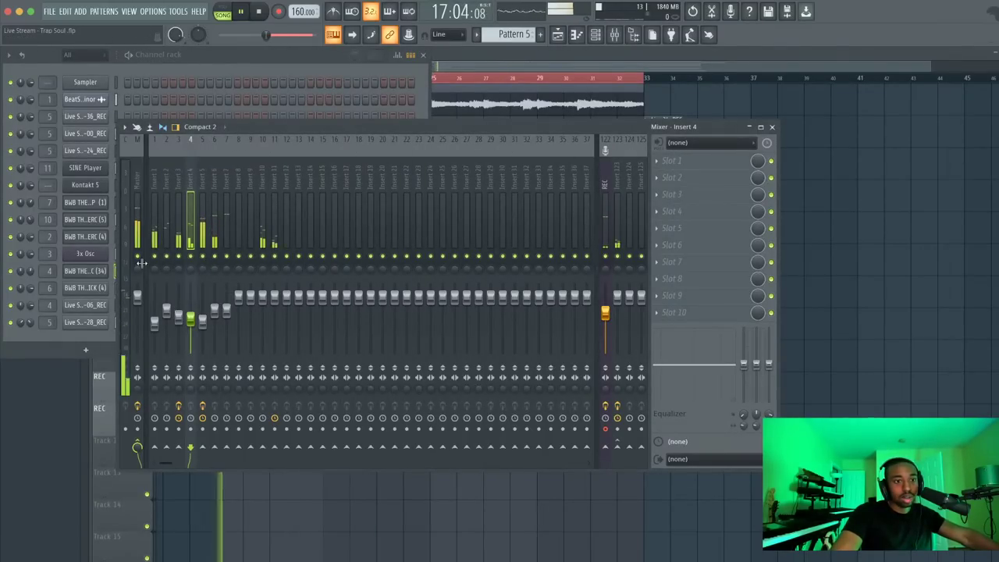
click(607, 247)
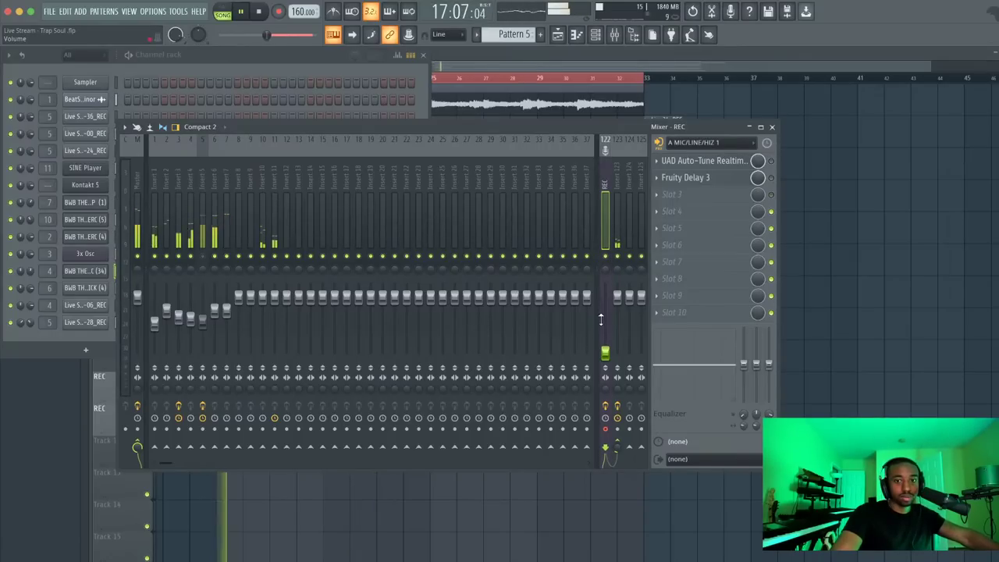
mouse_move(606, 354)
mouse_down()
mouse_move(616, 344)
mouse_move(605, 314)
mouse_move(605, 353)
mouse_up()
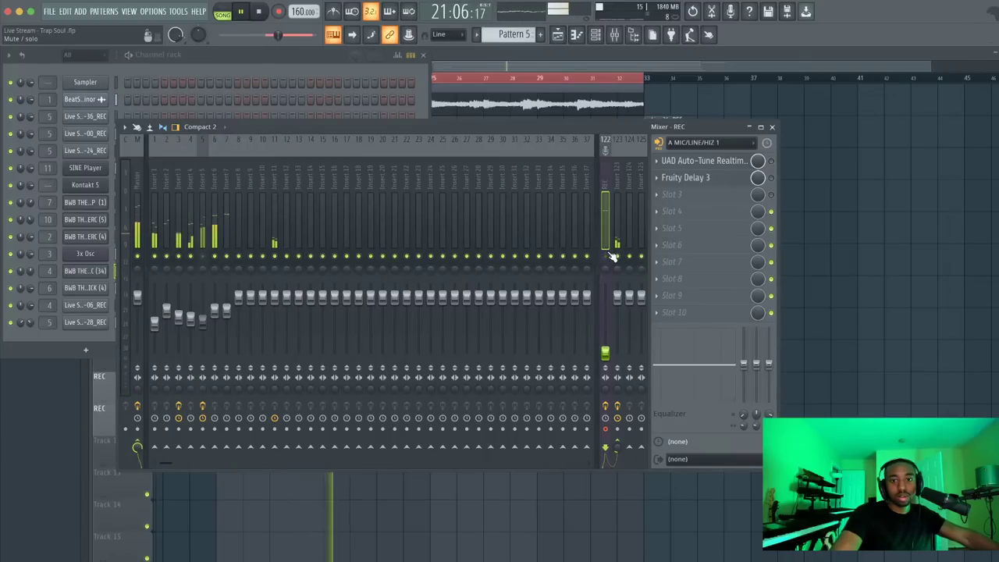
Add Fruity Parametric EQ 2 to Insert 1, cutting the low shelf around 183 Hz and boosting the high shelf about 3.6 dB near 3 kHz
click(157, 197)
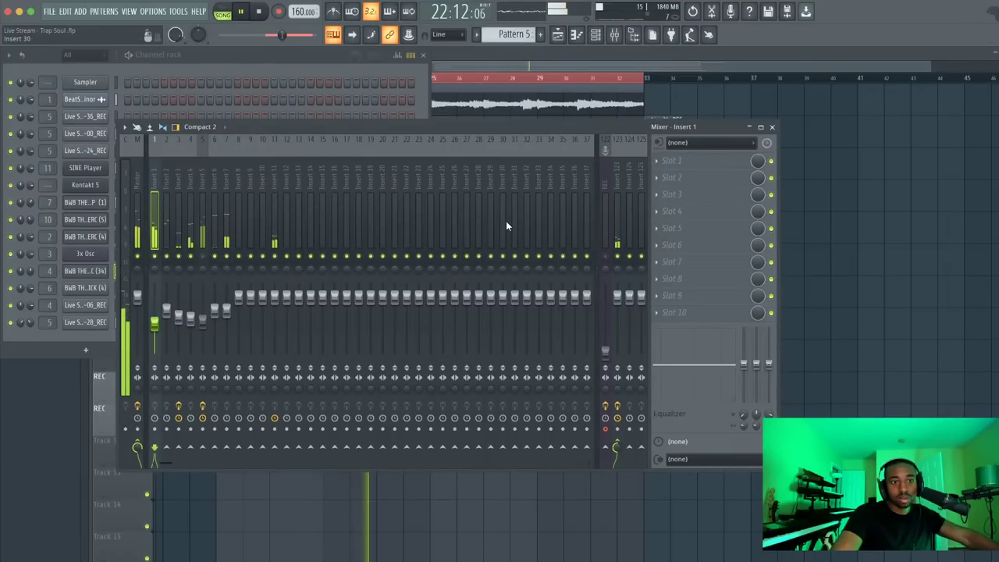
click(675, 161)
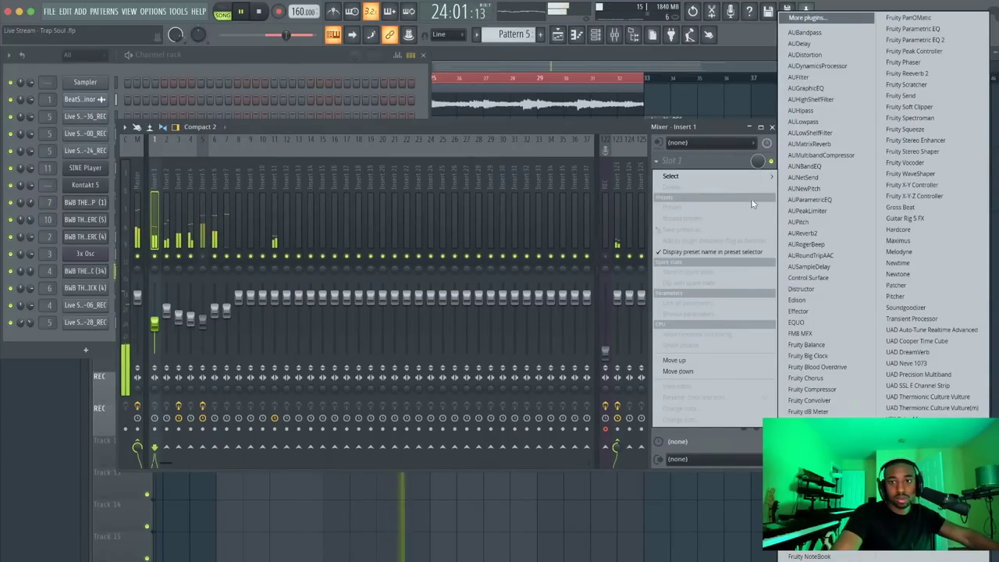
click(951, 40)
drag(115, 170, 149, 193)
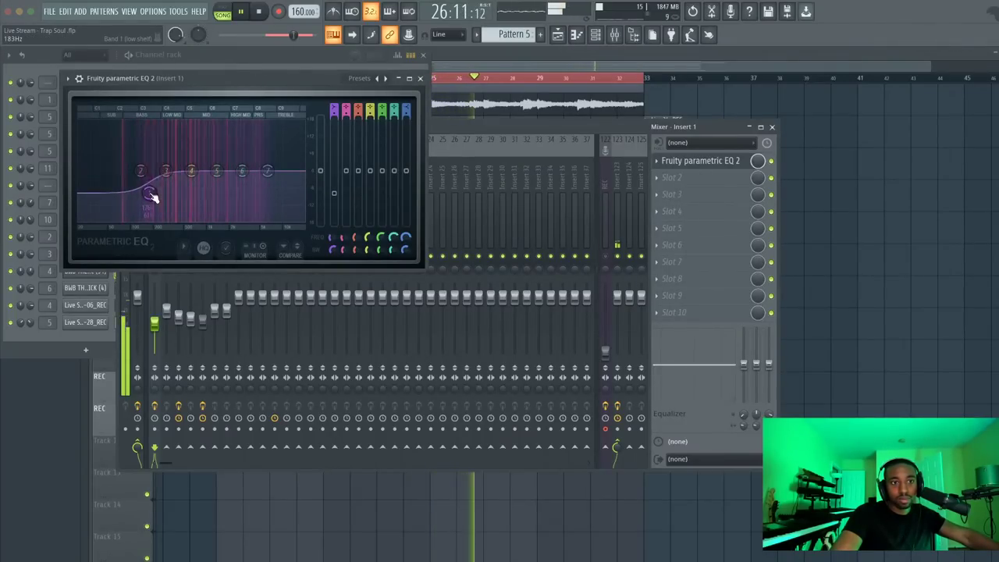
drag(267, 171, 243, 154)
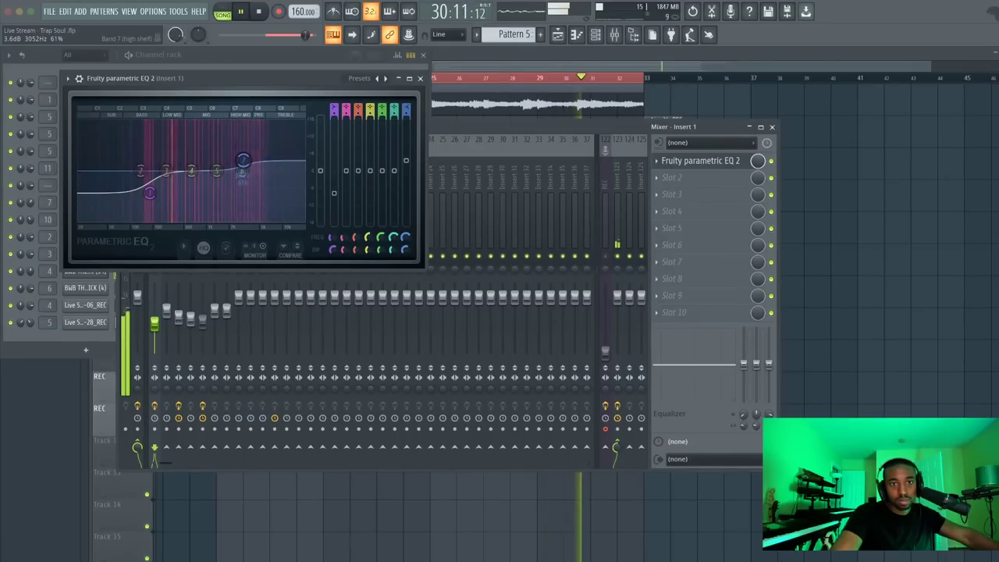
click(420, 78)
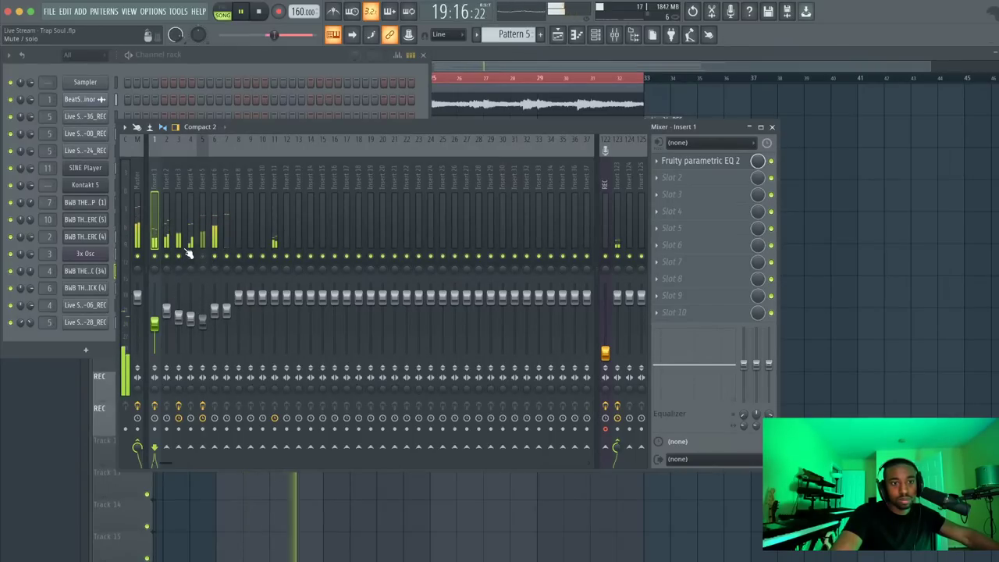
Lower the output level of the UAD Thermionic Culture Vulture on mixer track Insert 3
click(178, 316)
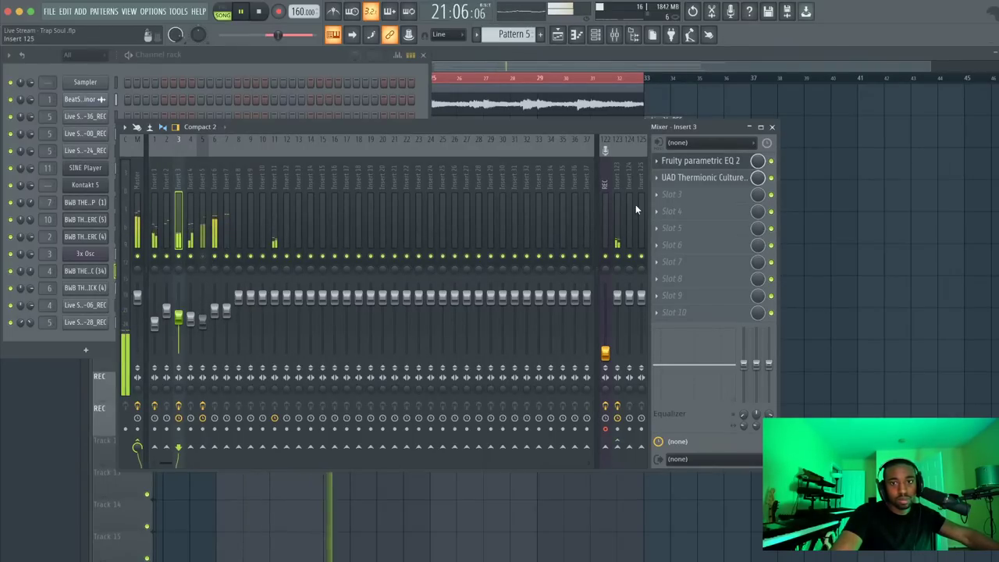
click(701, 178)
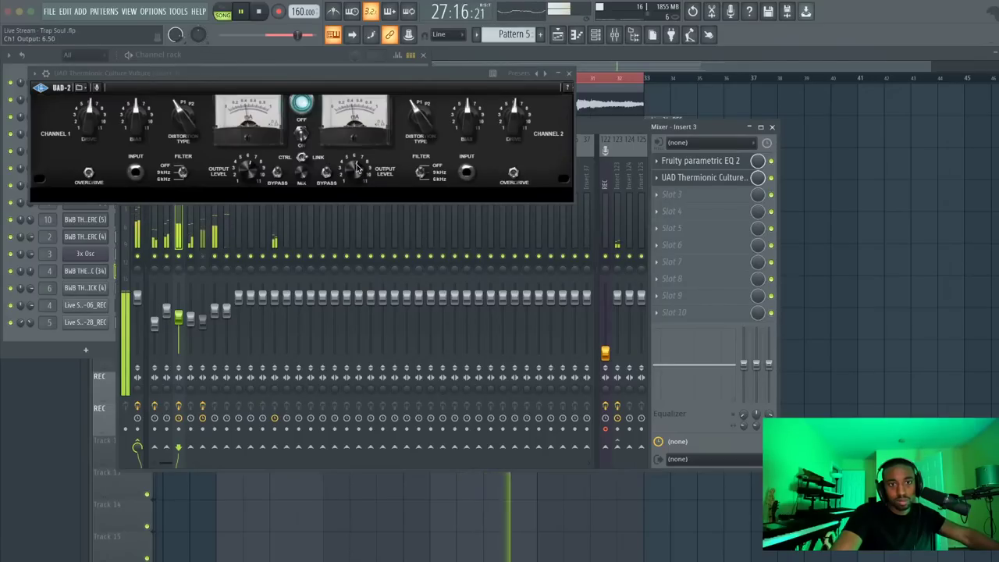
scroll(357, 168, down, 1)
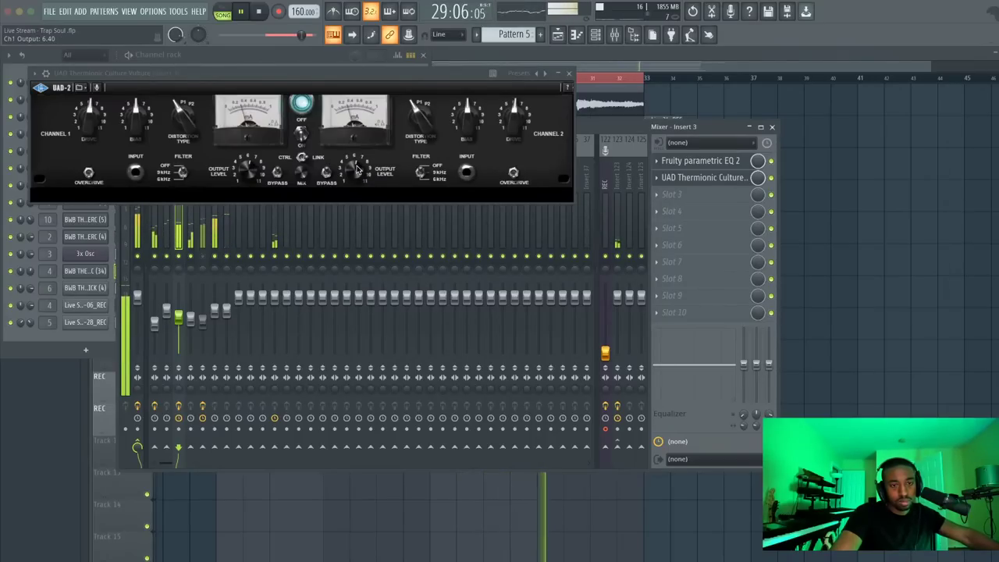
scroll(359, 171, down, 3)
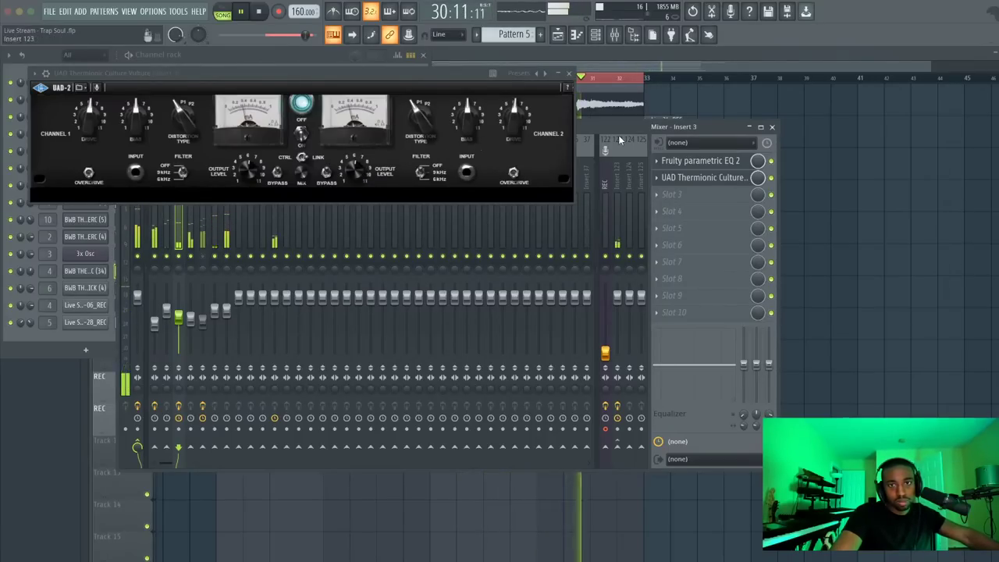
Open Pattern 3's 3x Osc notes in the piano roll from the playlist and hide the mixer
click(810, 211)
double_click(440, 275)
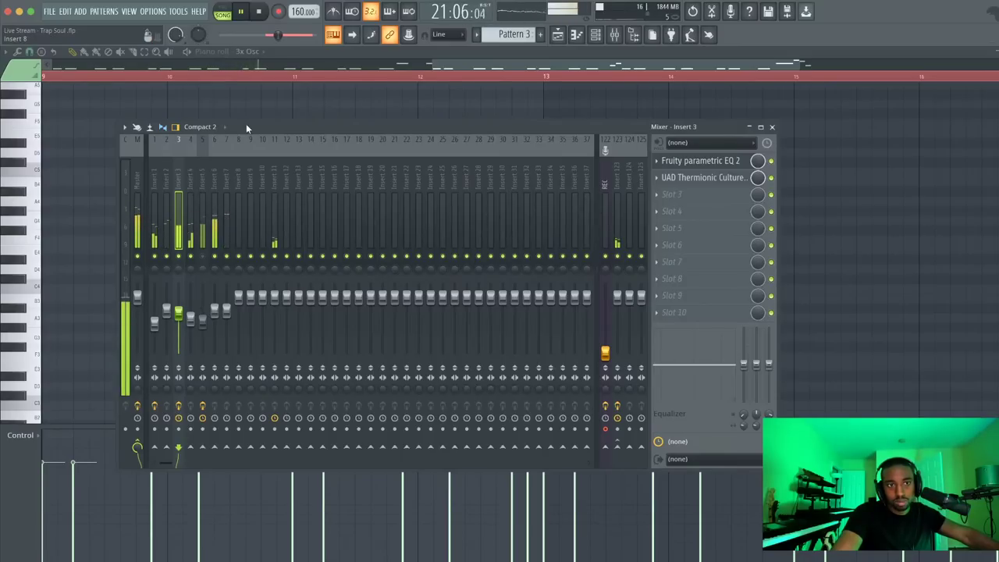
key(F9)
scroll(240, 209, down, 5)
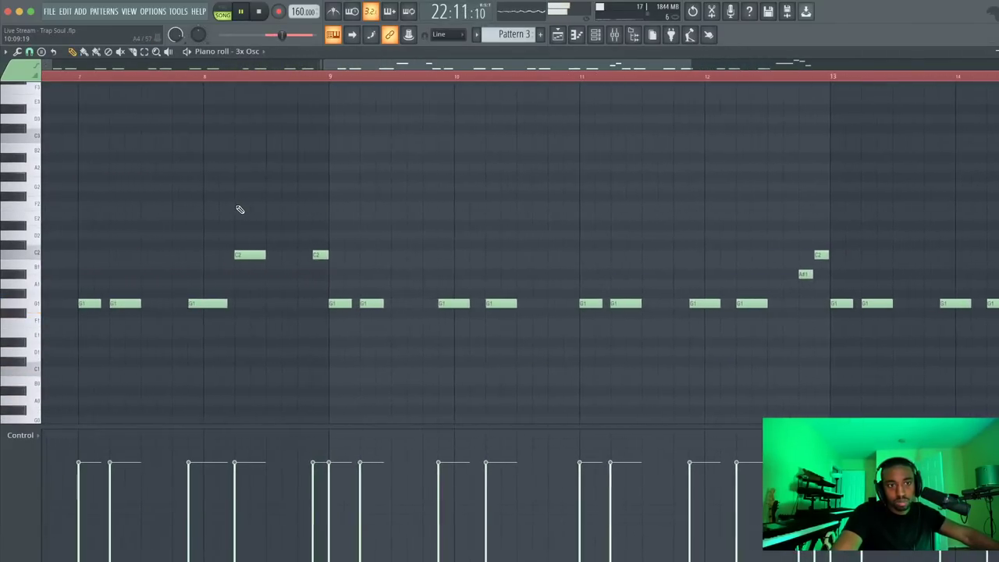
scroll(239, 209, up, 2)
scroll(240, 209, left, 4)
scroll(239, 210, left, 1)
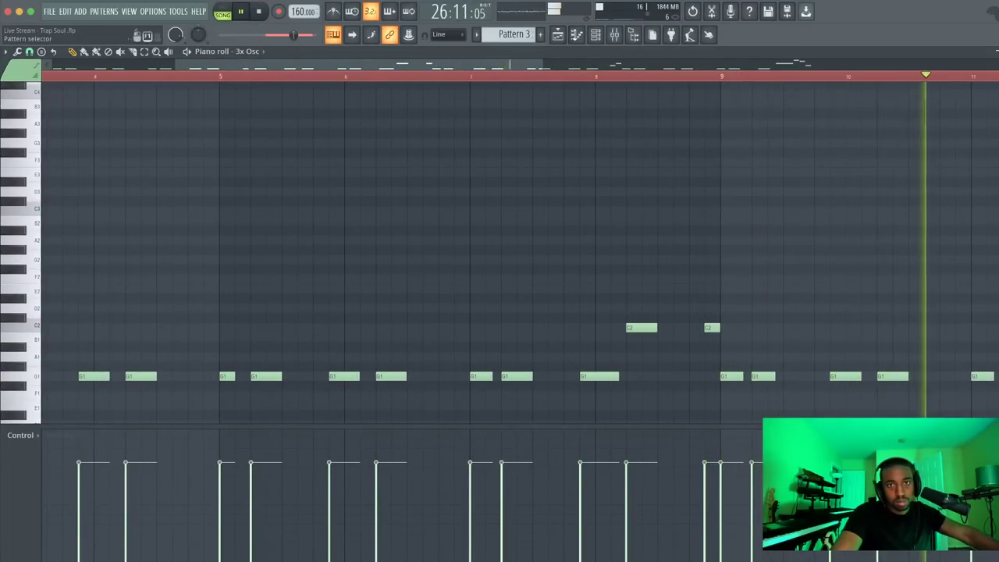
Raise the REC track's fader to 72% (-6.6 dB) in the mixer and return to the piano roll
click(614, 34)
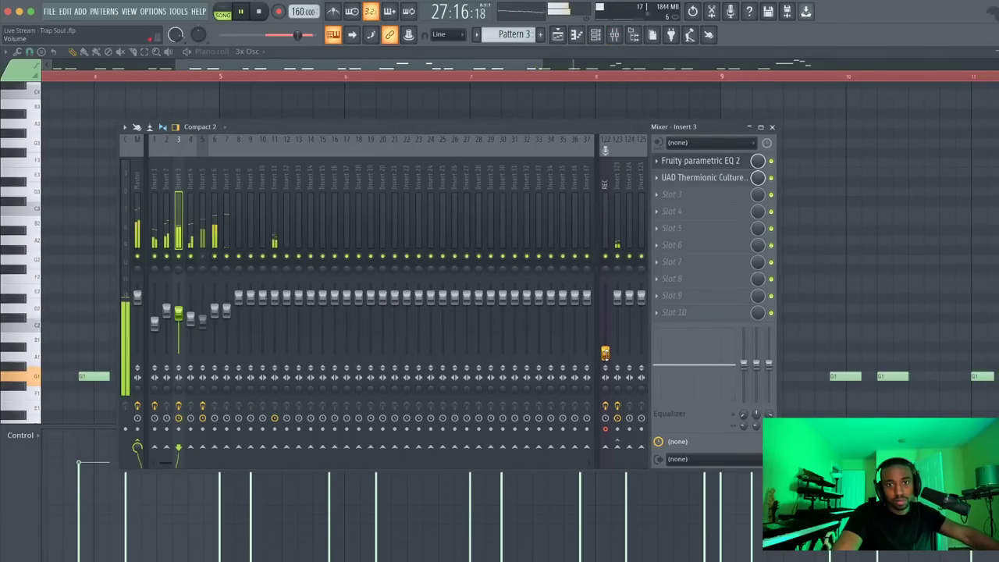
drag(605, 353, 605, 316)
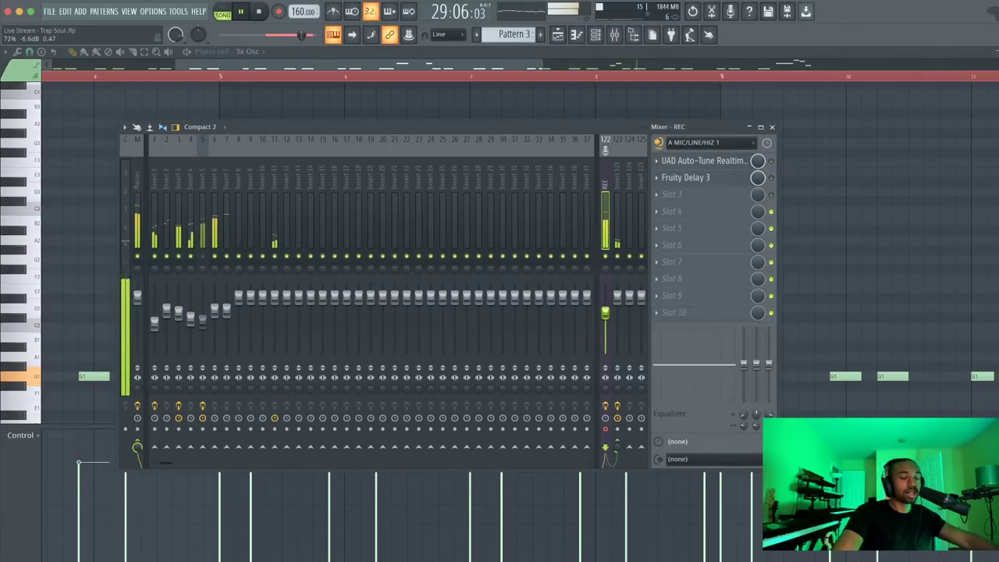
click(840, 191)
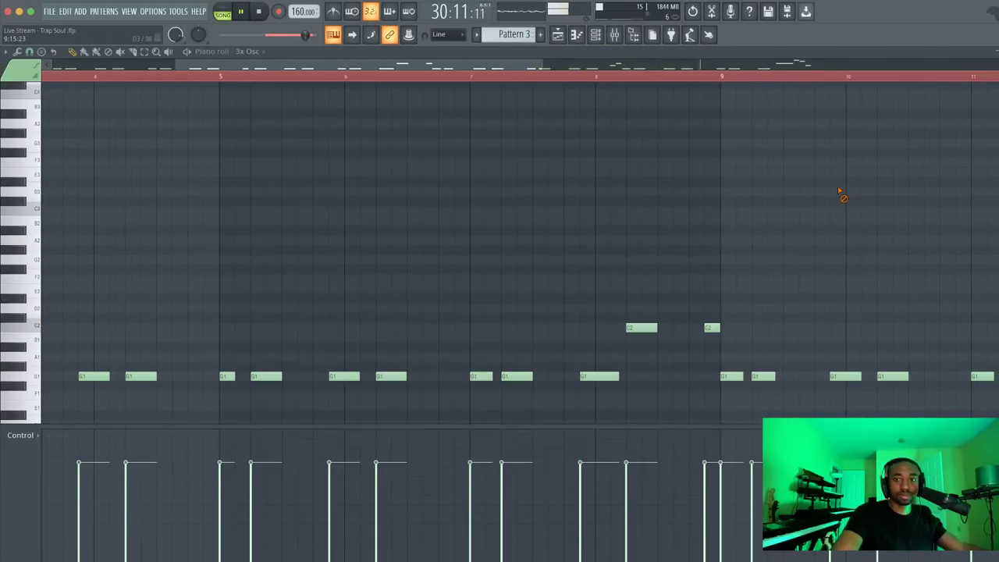
Add a short C2 note at the end of bar 2, centre its pan in the control lane, and play the loop
scroll(593, 177, down, 3)
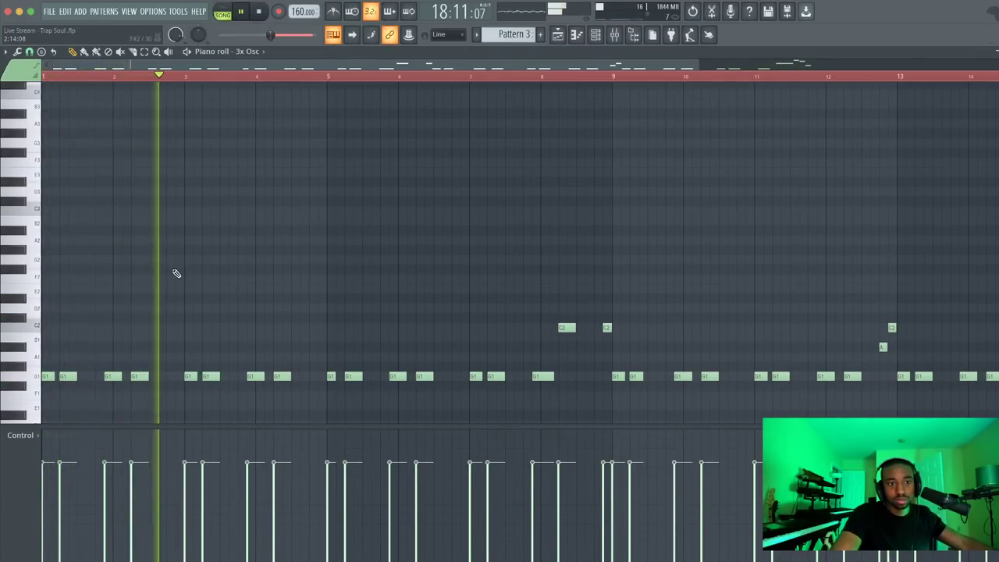
key(space)
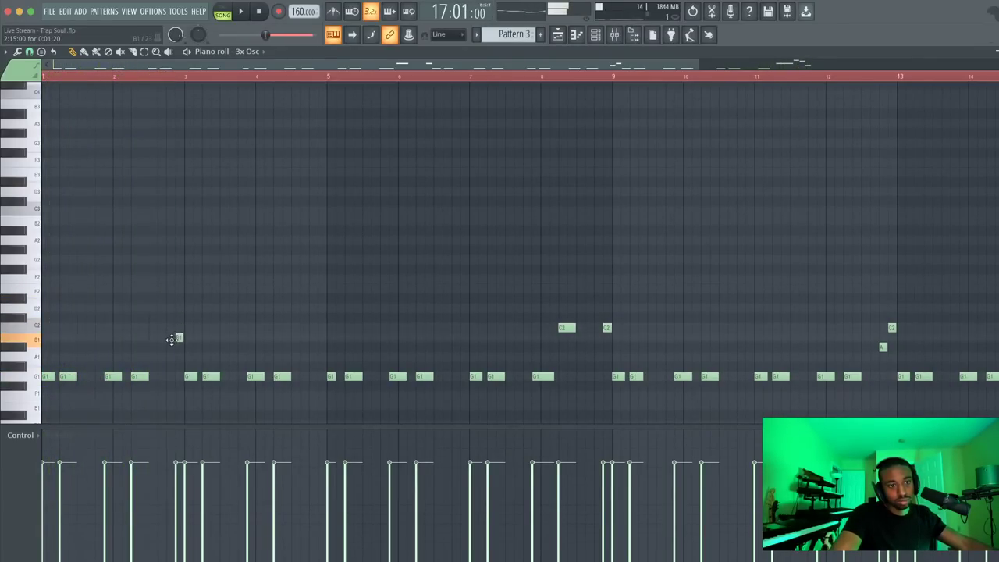
click(24, 434)
click(29, 456)
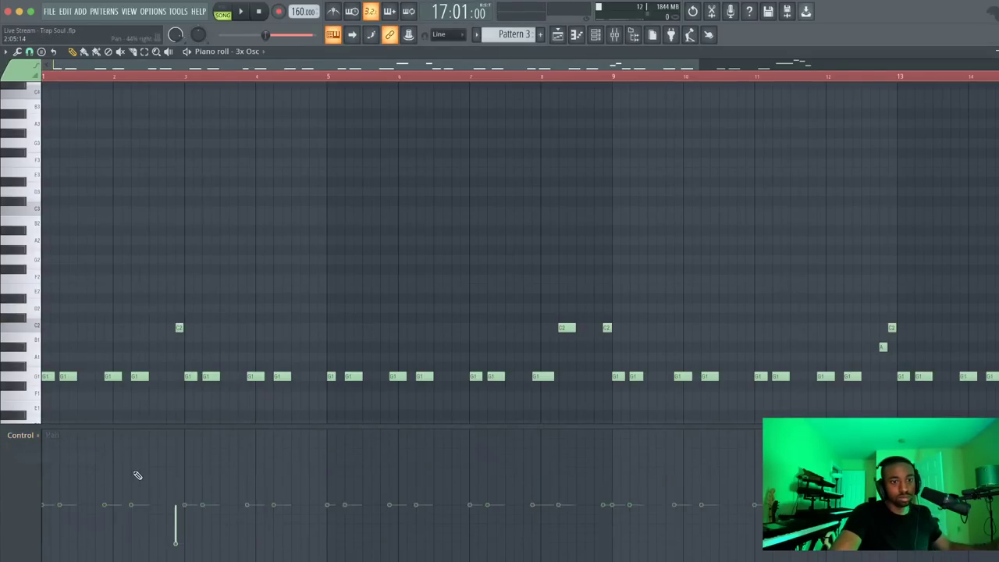
key(space)
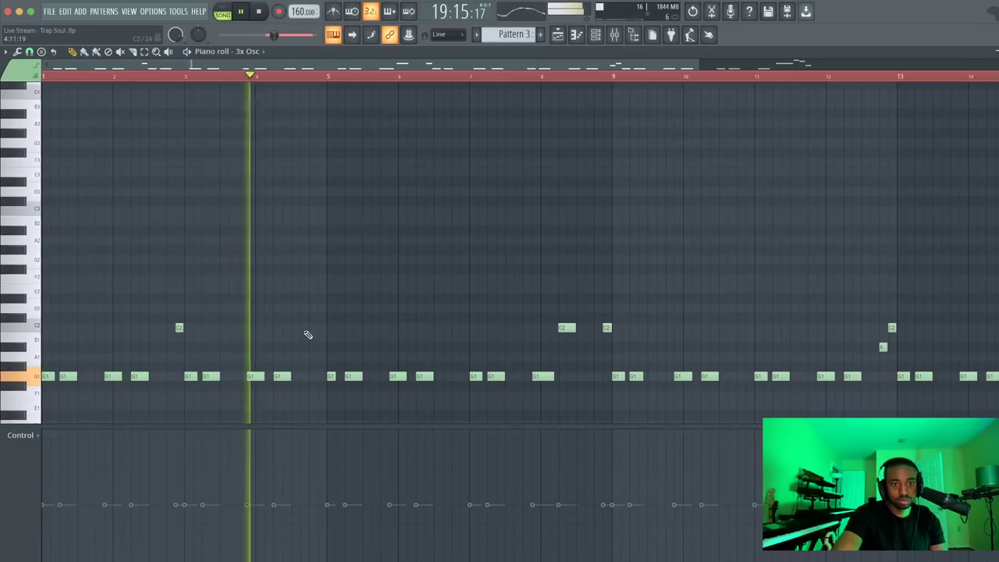
Add short F2 and D#2 notes leading out of bar 4, checking the fill by playing from that bar
key(space)
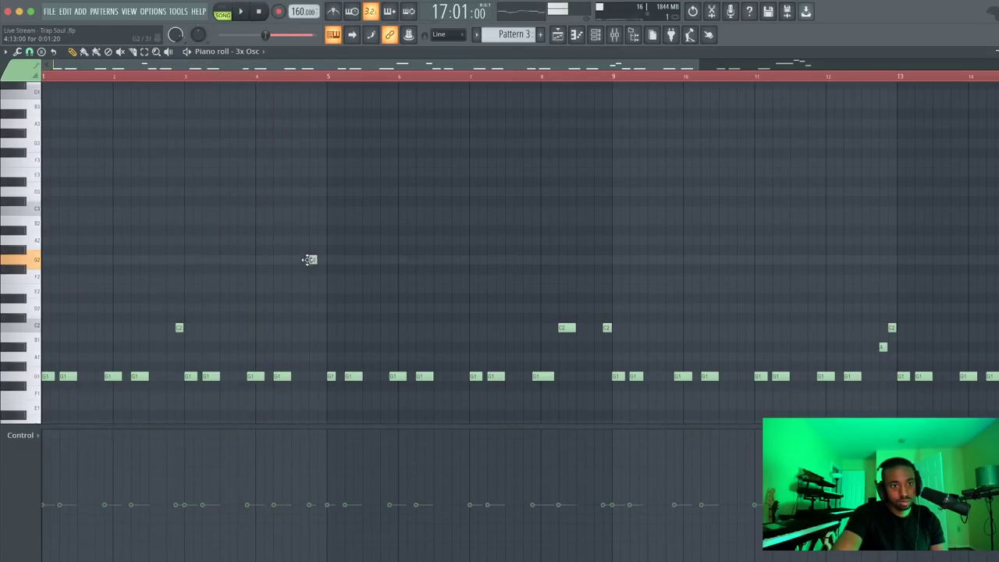
click(261, 75)
key(space)
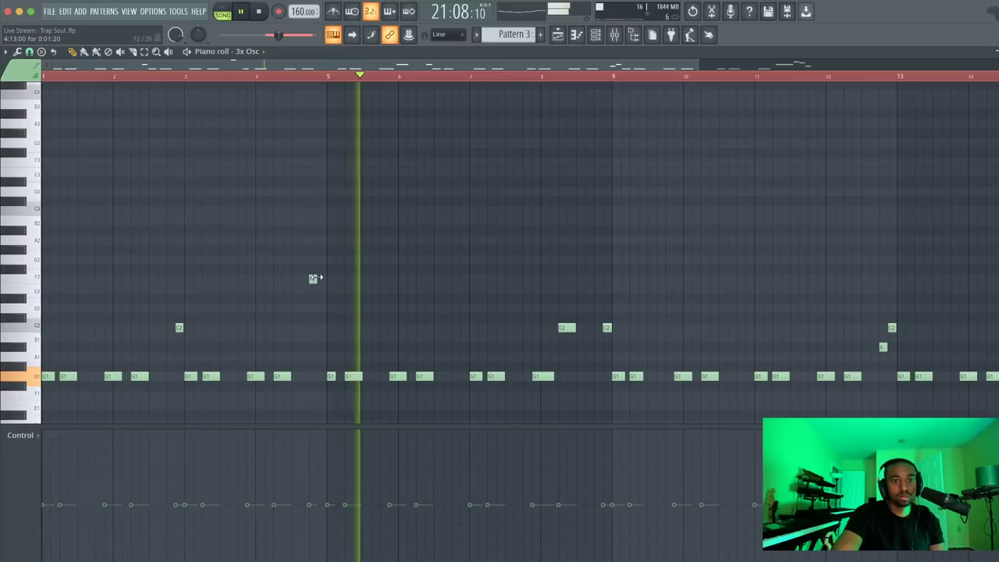
key(space)
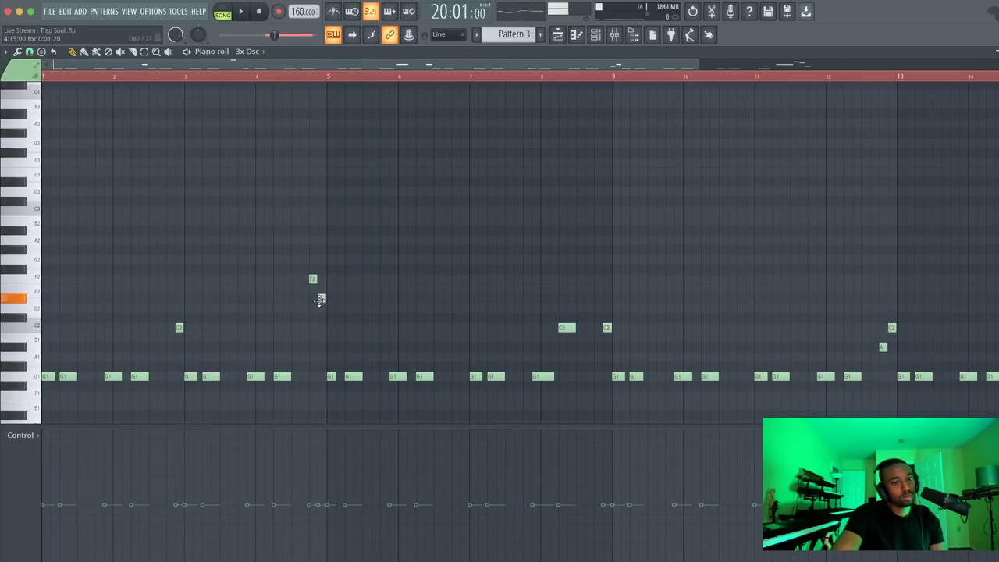
key(space)
click(320, 299)
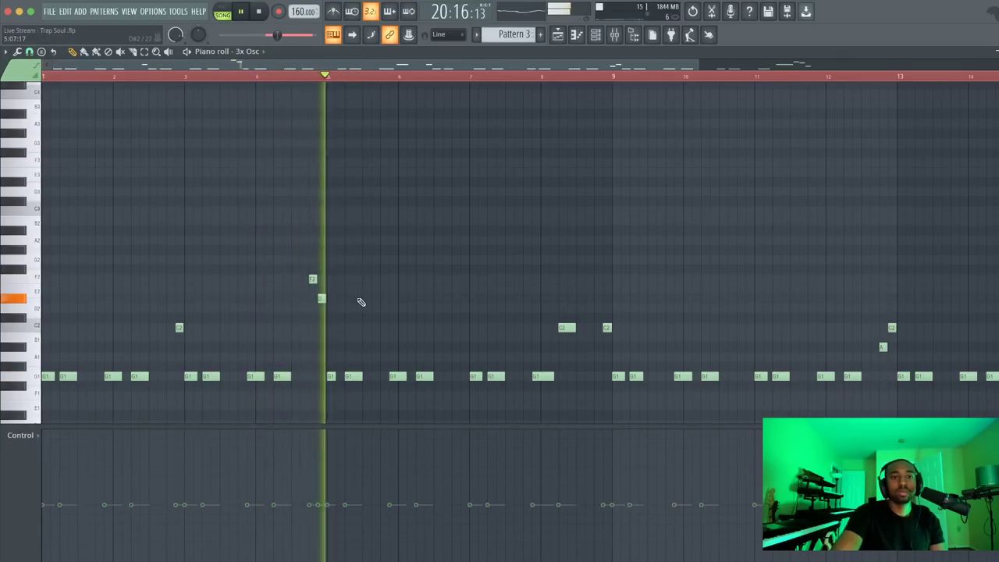
Raise the last G1 bass note of bar 6 to C2 and play the loop
key(space)
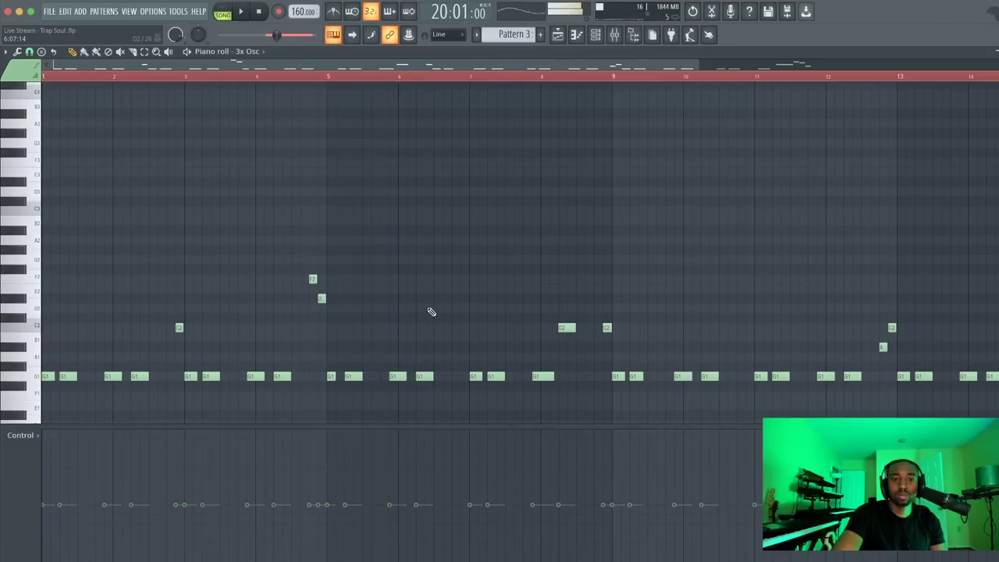
drag(418, 355, 416, 326)
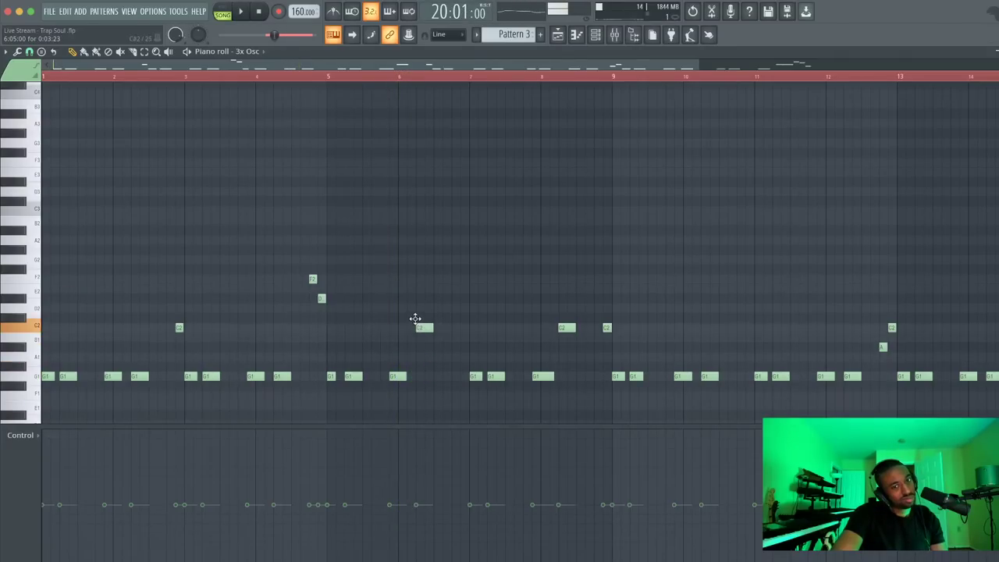
key(space)
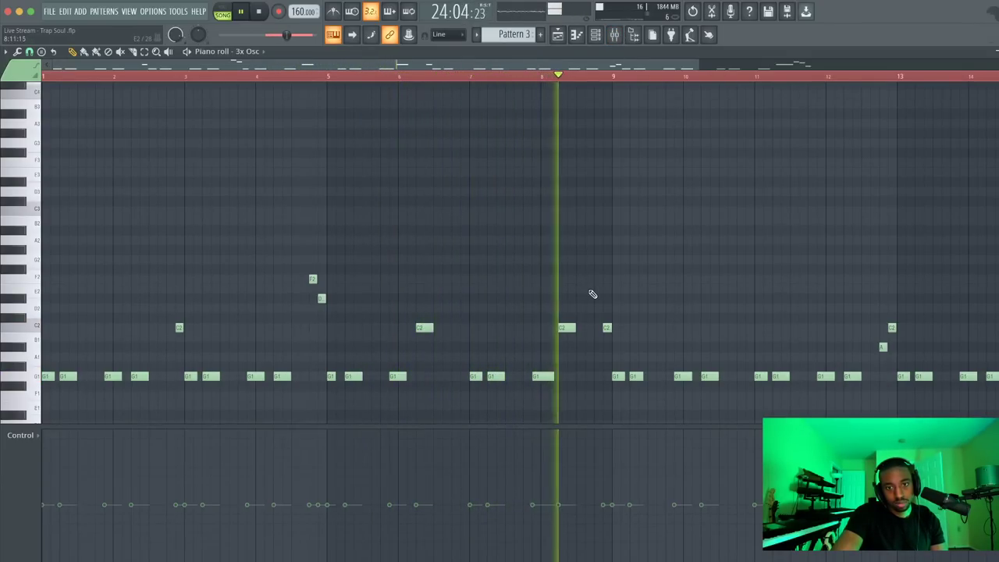
End bar 8 with short A#2 and G#2 notes, audition them, and transpose both down an octave
key(space)
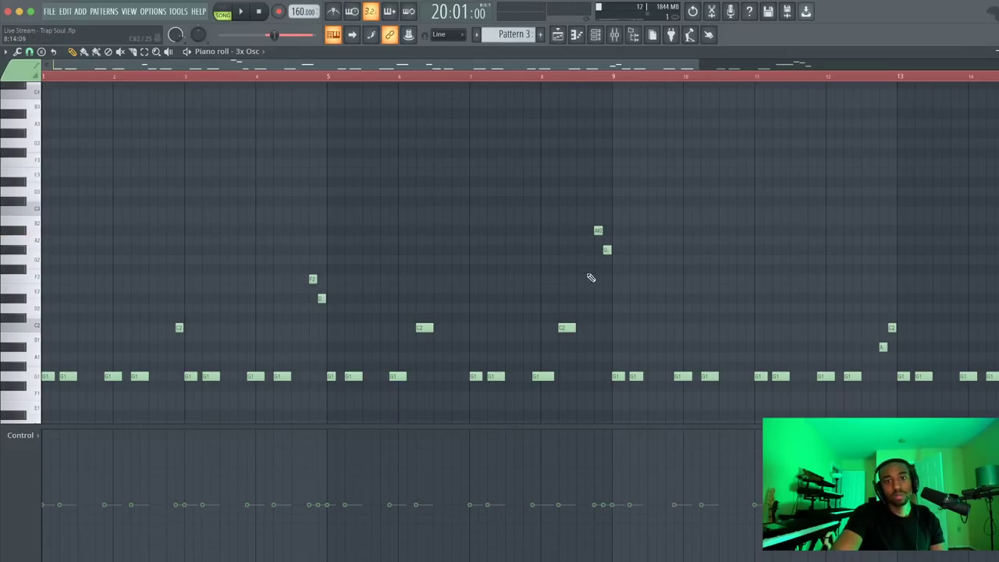
click(542, 78)
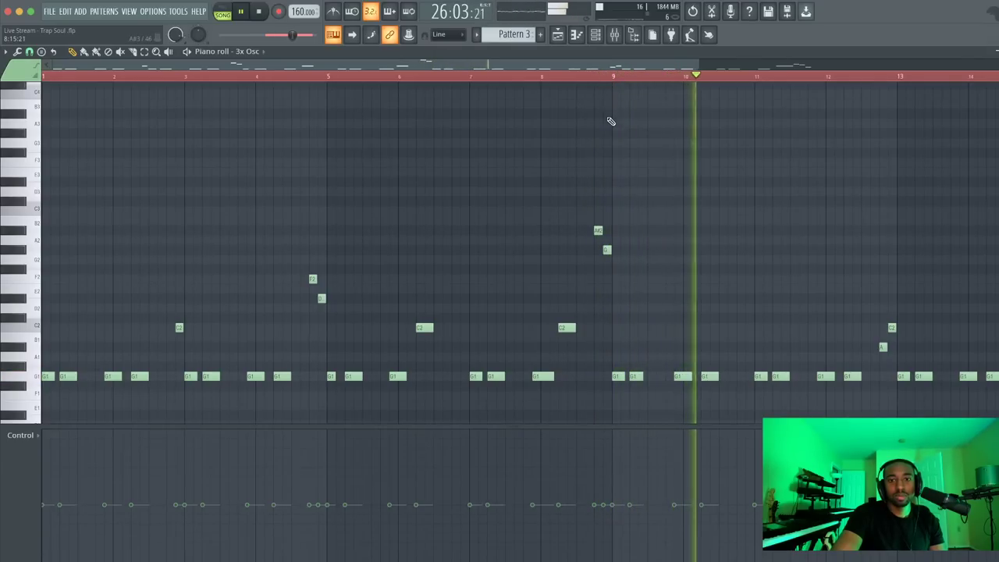
drag(614, 247, 592, 225)
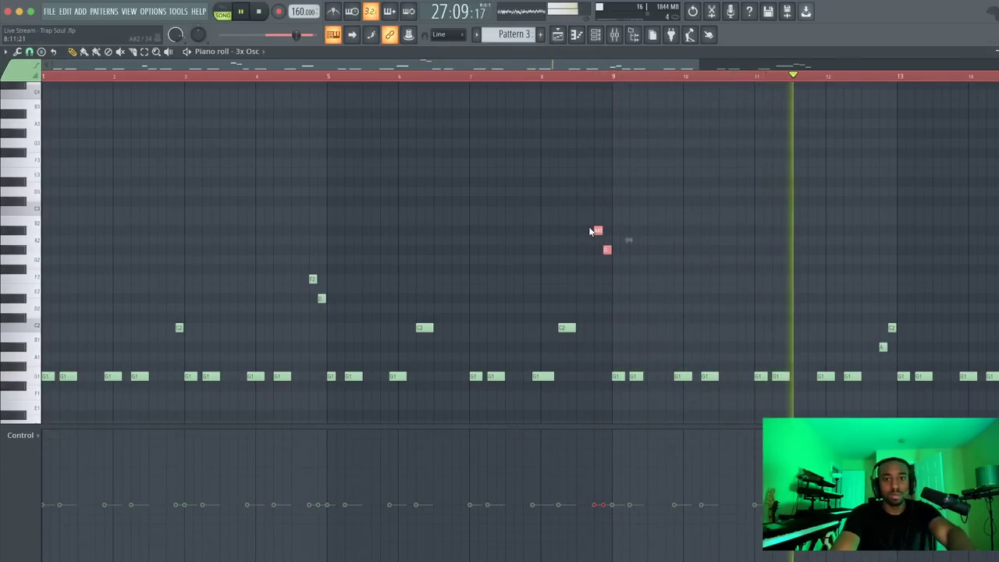
key(ctrl+Down)
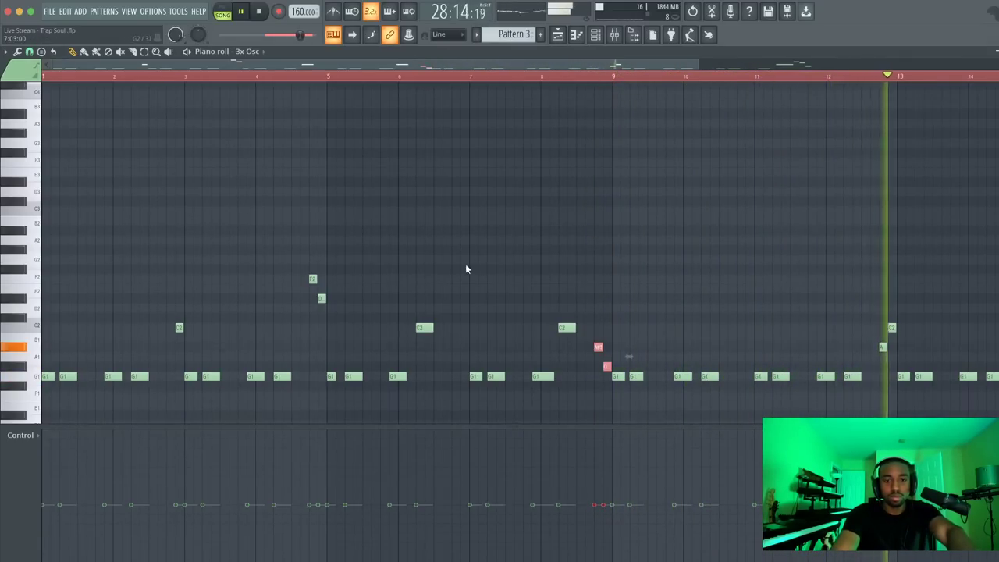
scroll(466, 268, right, 2)
scroll(465, 268, down, 1)
scroll(465, 269, right, 10)
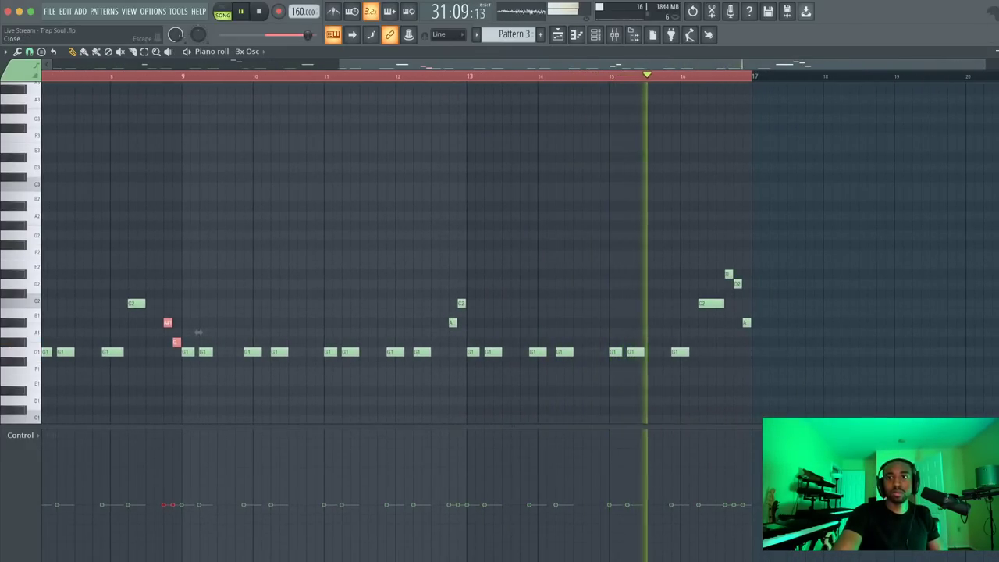
Transpose all of Pattern 3's 3x Osc notes up one octave while the loop plays
click(994, 51)
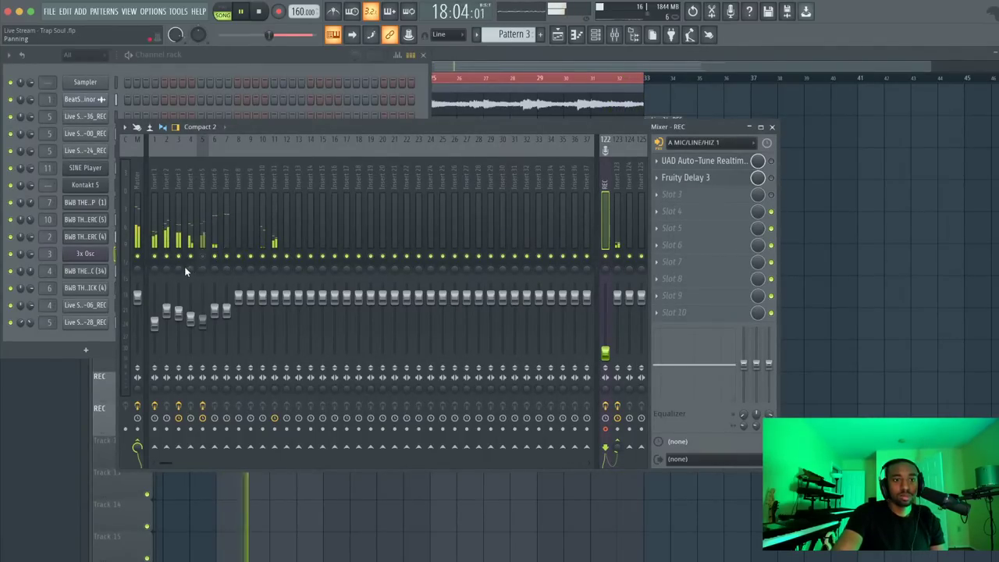
click(181, 234)
key(F5)
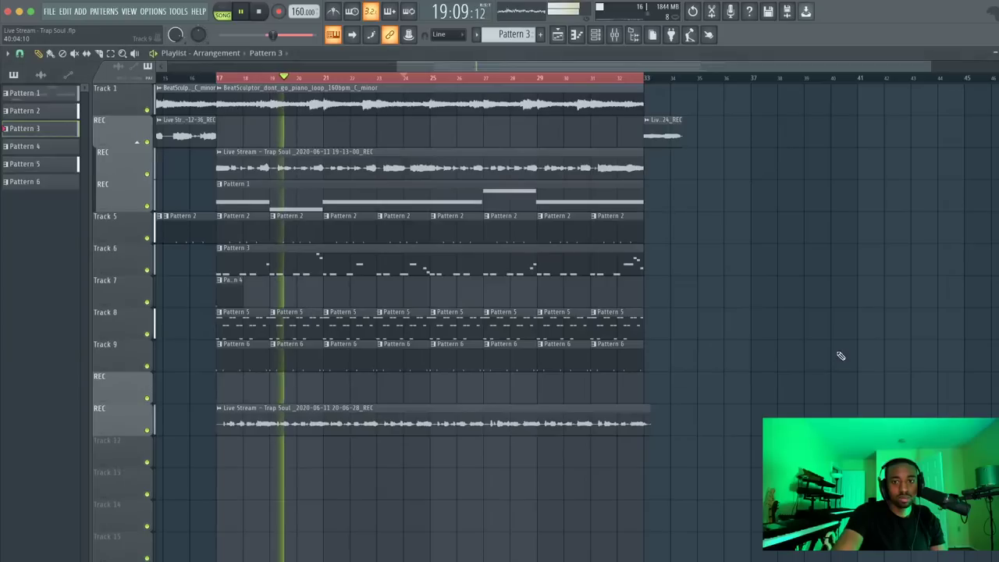
key(F7)
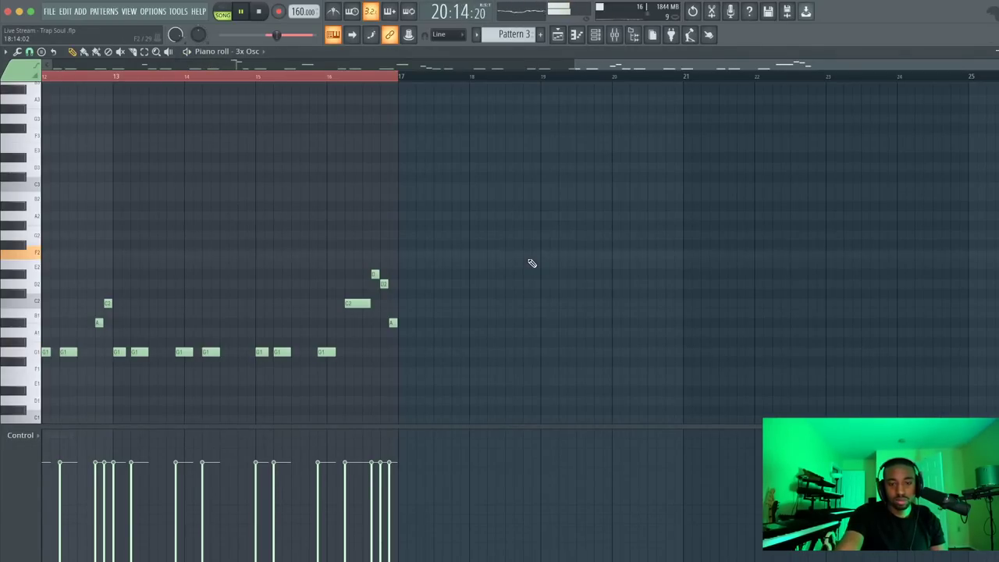
key(ctrl+Up)
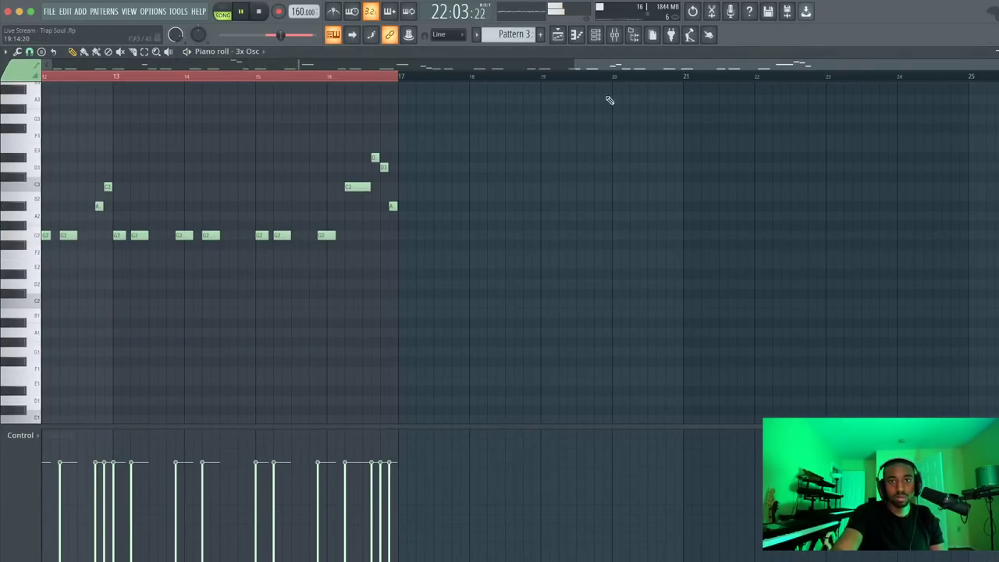
Raise the REC track's fader in the mixer and load Fruity Chorus into slot 3 of Insert 3
click(614, 39)
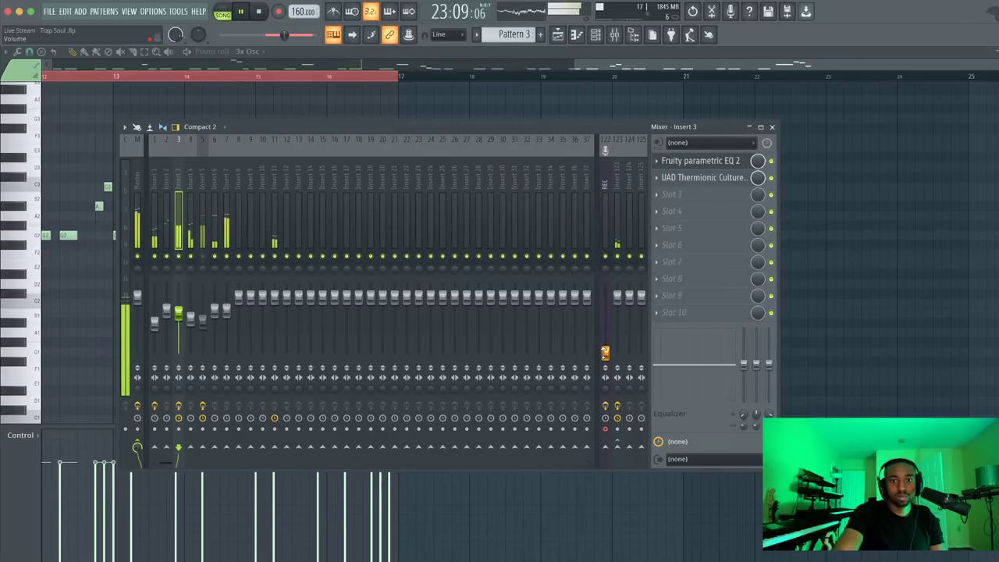
drag(605, 353, 605, 317)
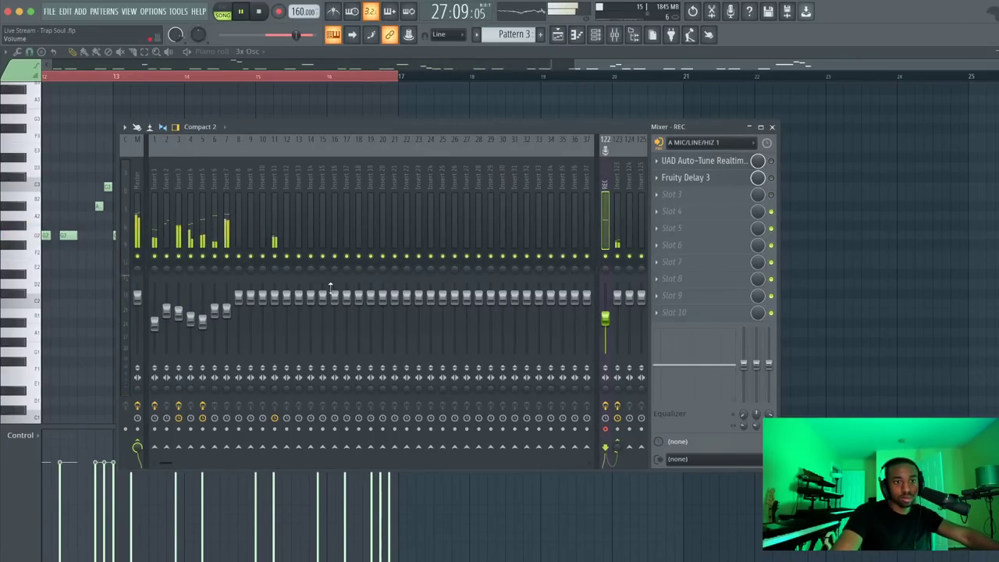
click(181, 301)
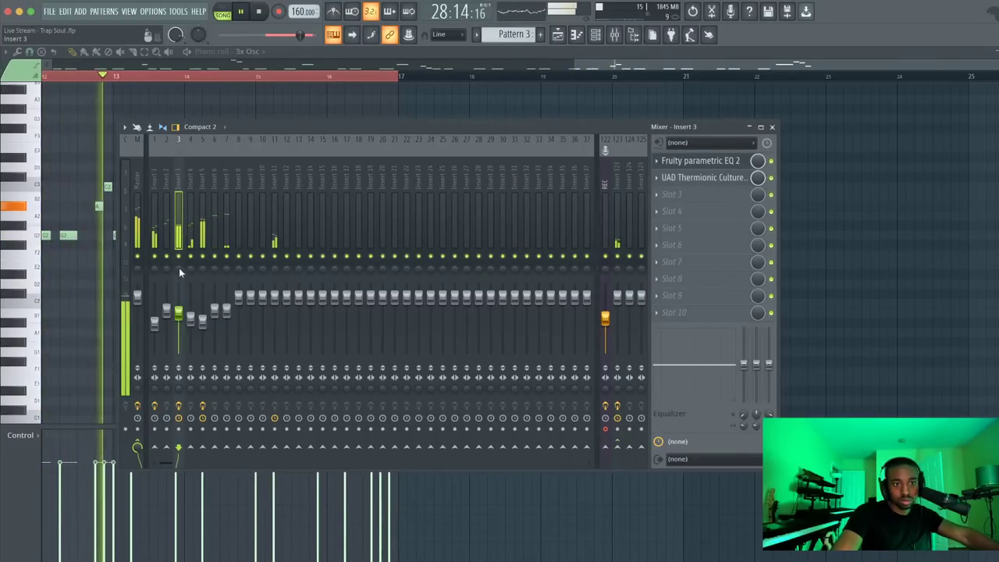
click(695, 194)
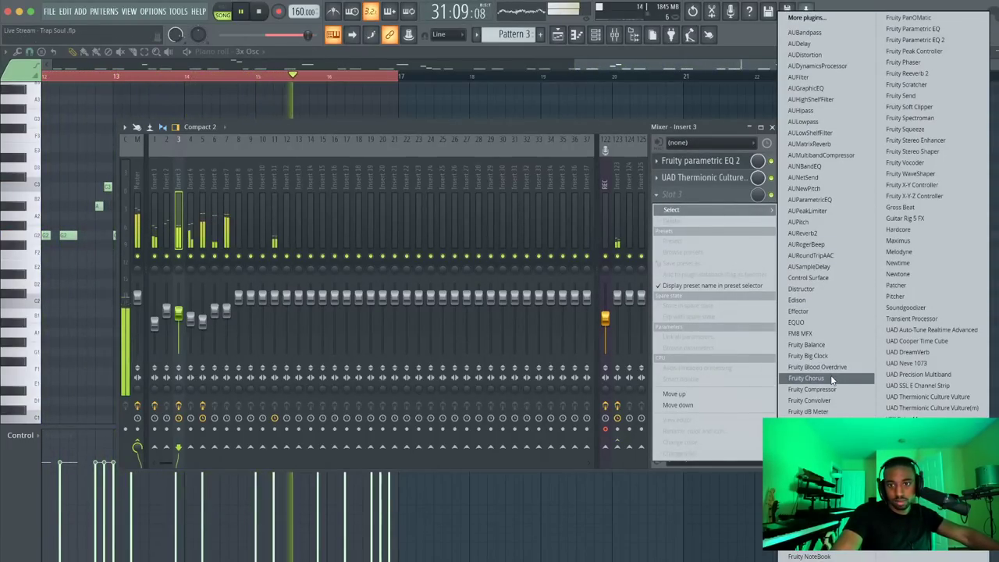
click(809, 378)
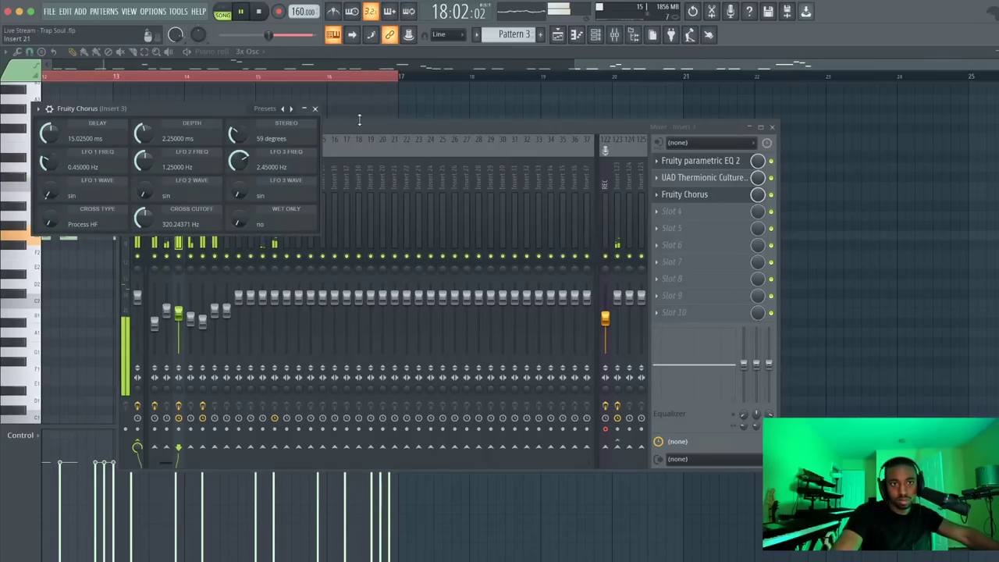
click(316, 109)
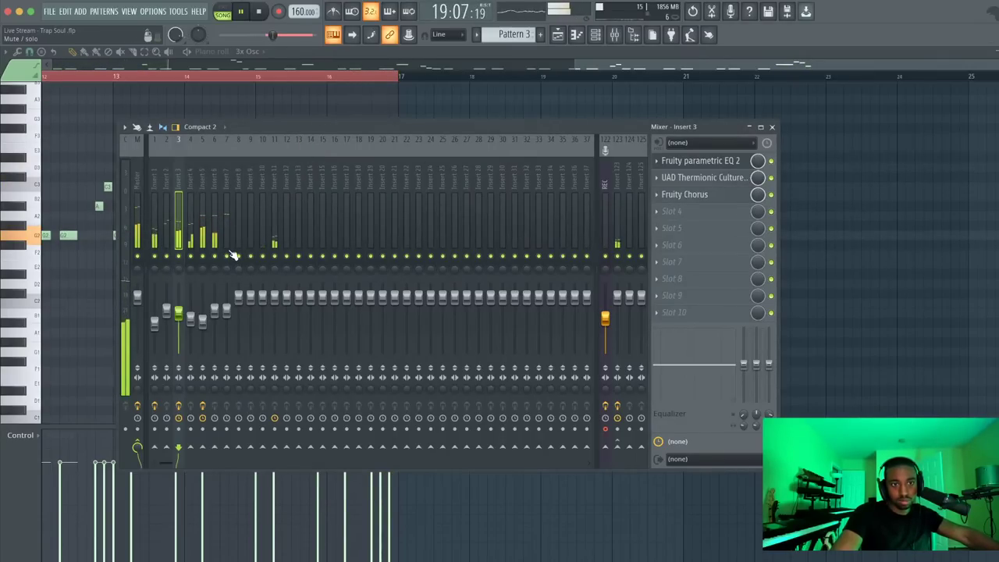
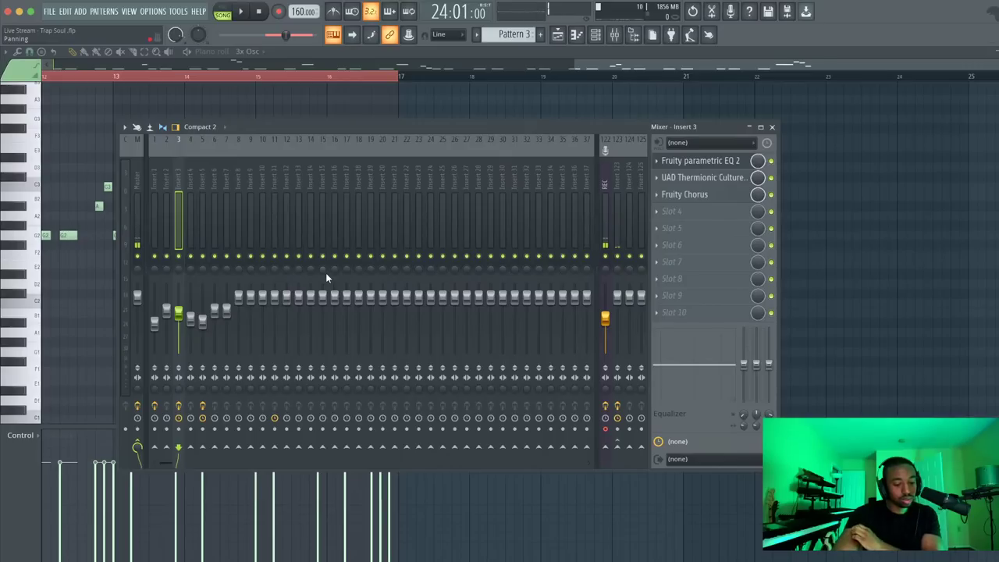
Play and stop the loop to hear the octave-raised bass with chorus, checking it against the mixer levels
key(space)
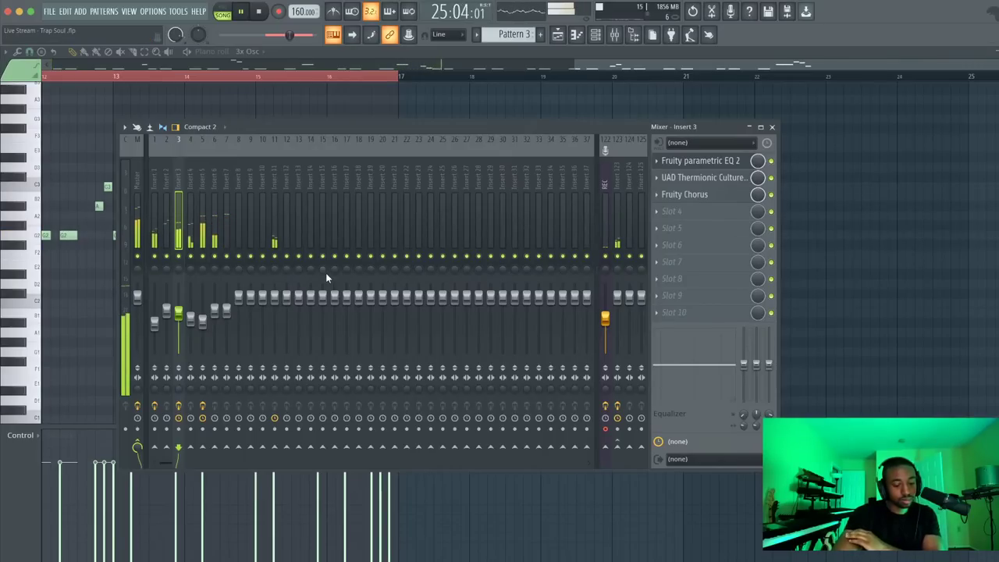
key(space)
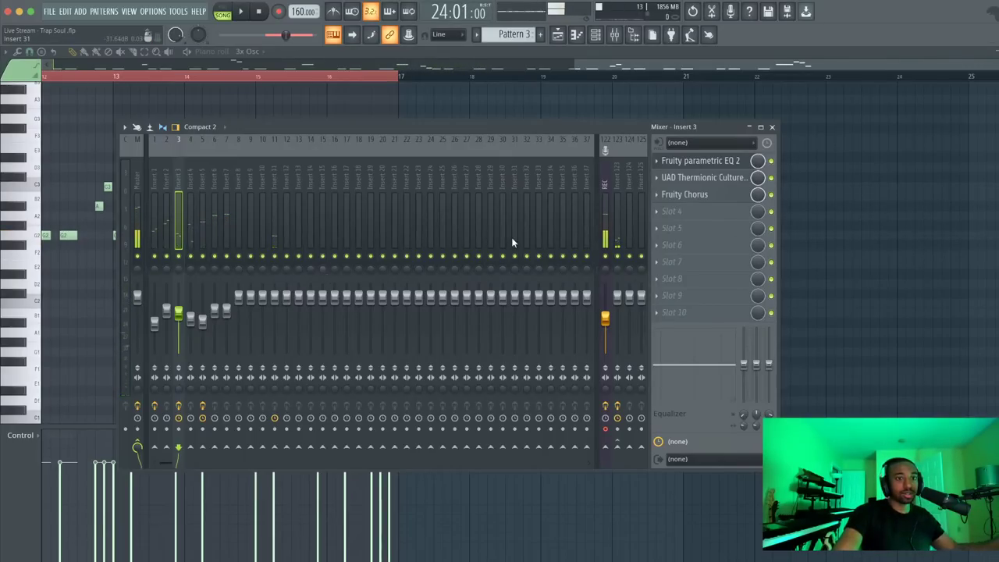
key(space)
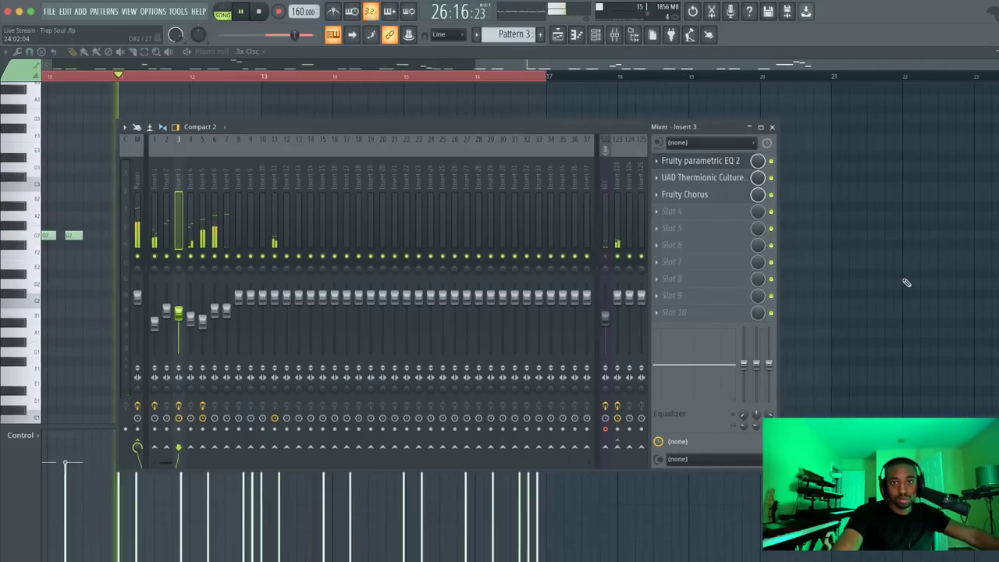
key(F9)
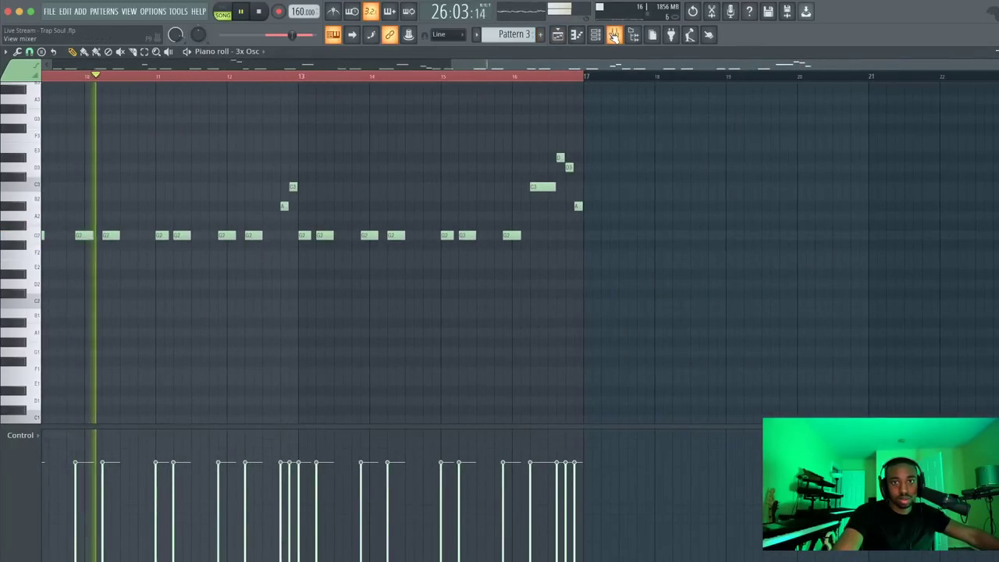
key(F9)
key(space)
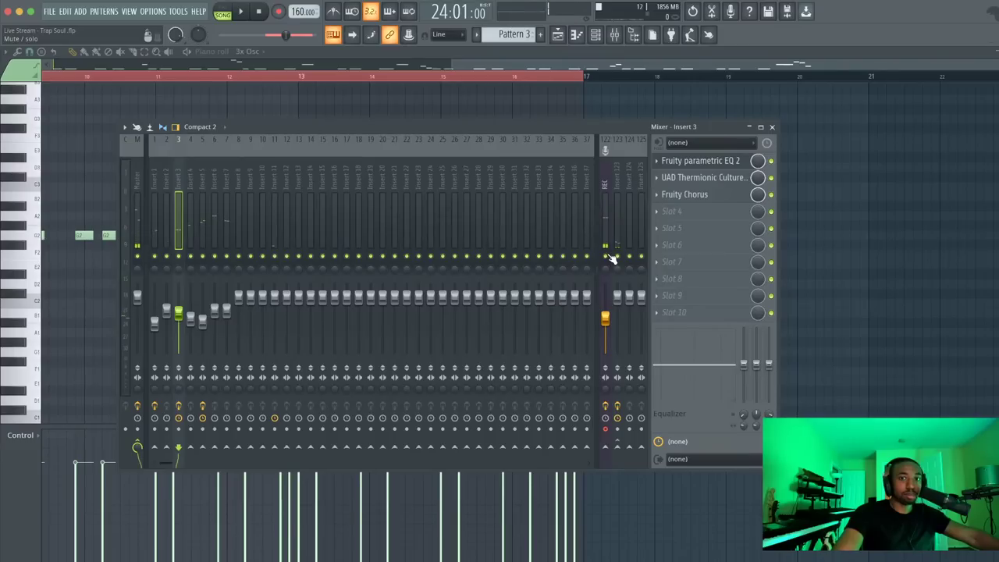
key(F9)
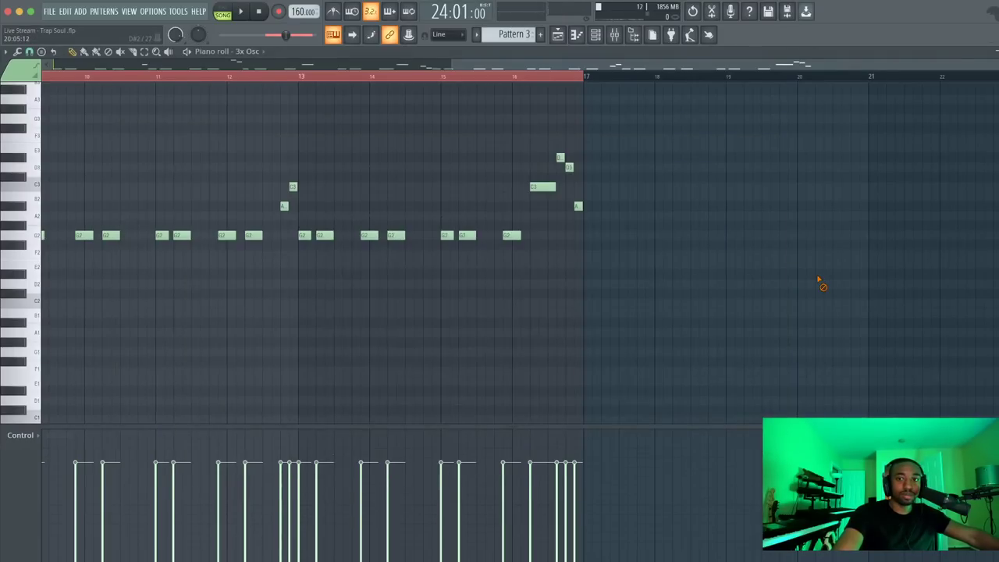
key(space)
click(261, 11)
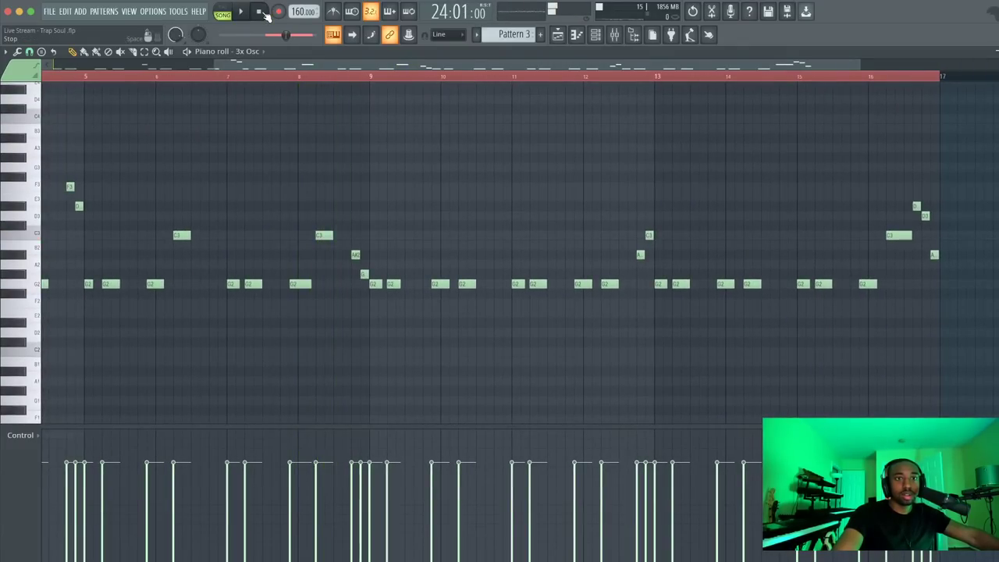
Add an F3 note and an F2 slide note at the end of bar 6, playing the fill from that area
click(242, 12)
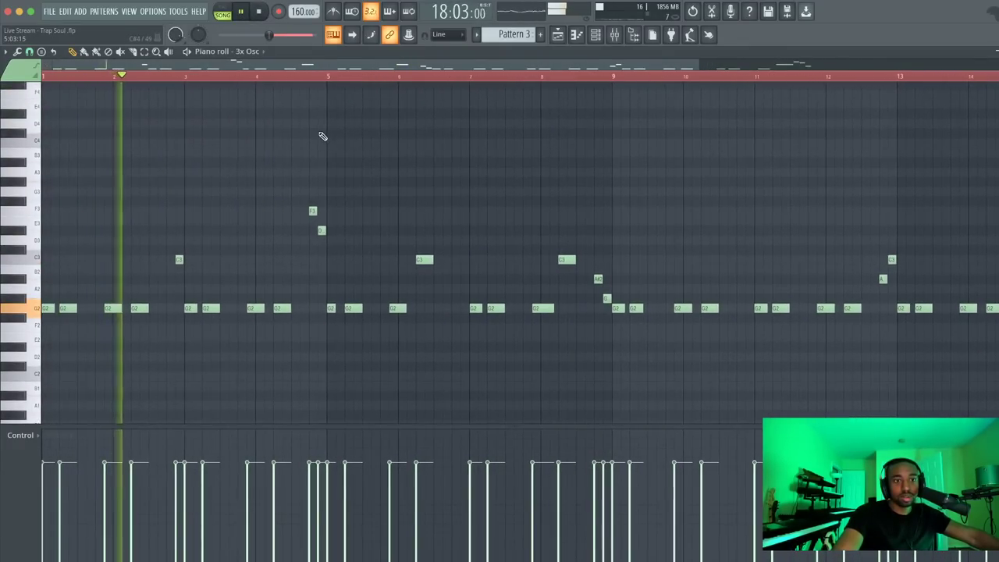
scroll(248, 188, down, 1)
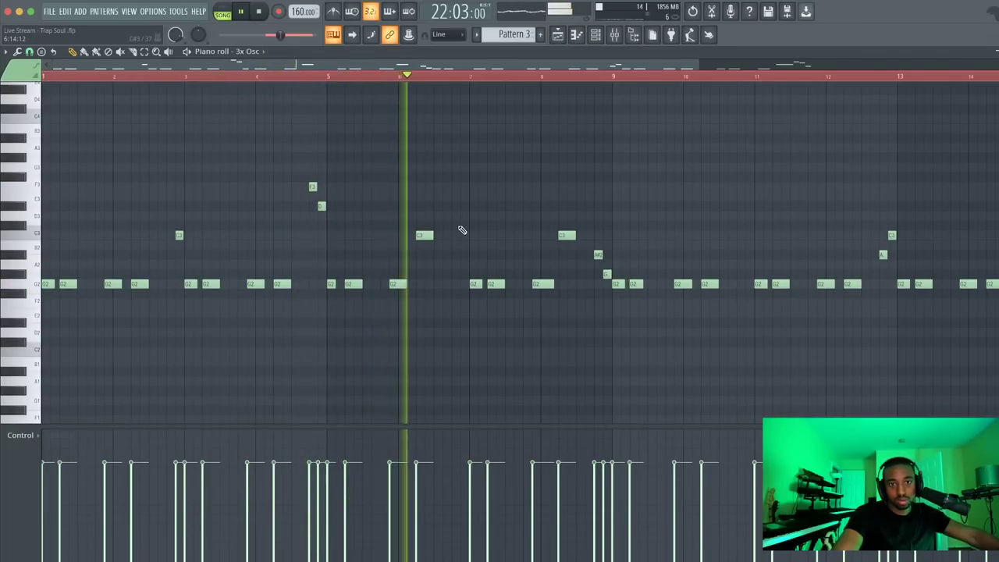
key(space)
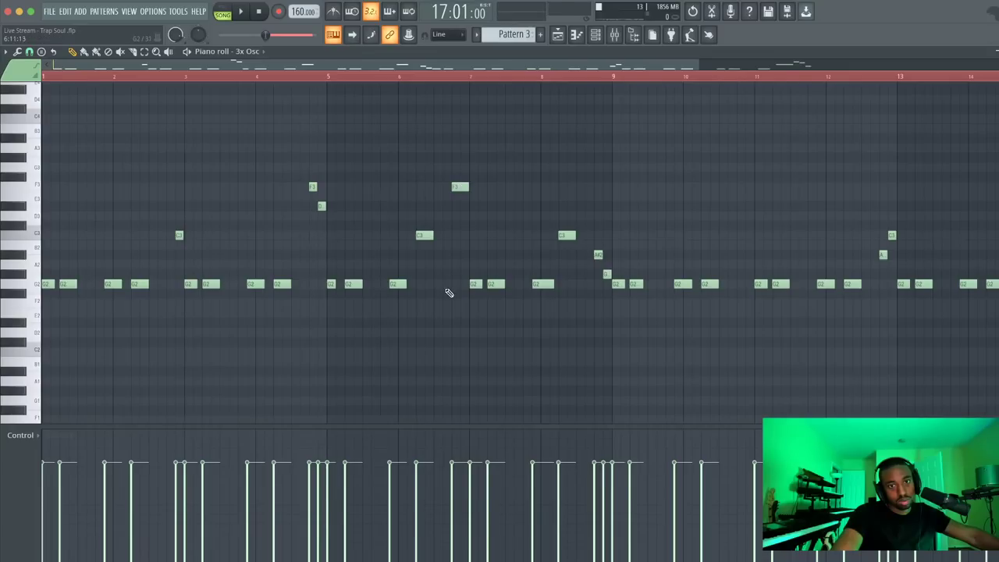
double_click(465, 303)
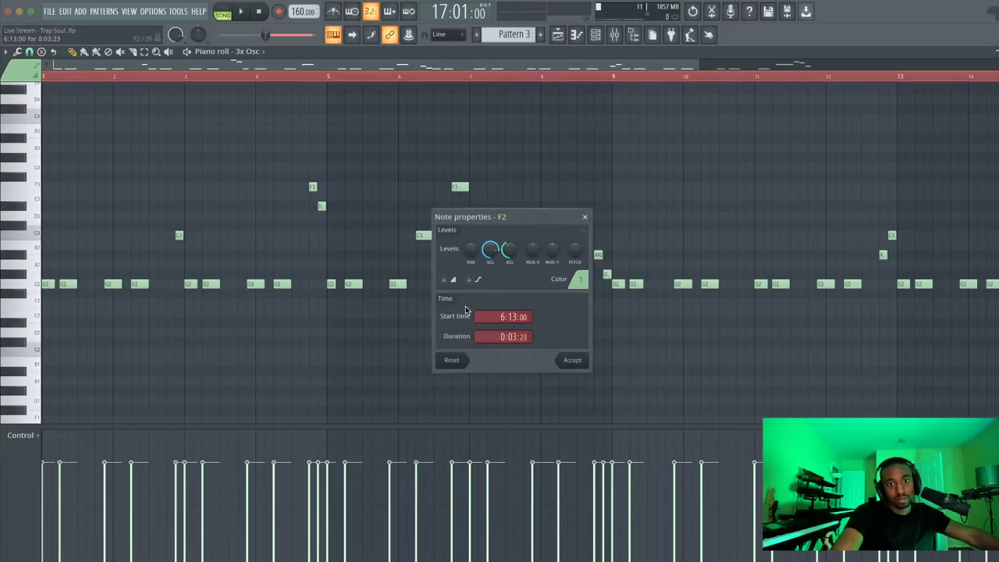
click(570, 360)
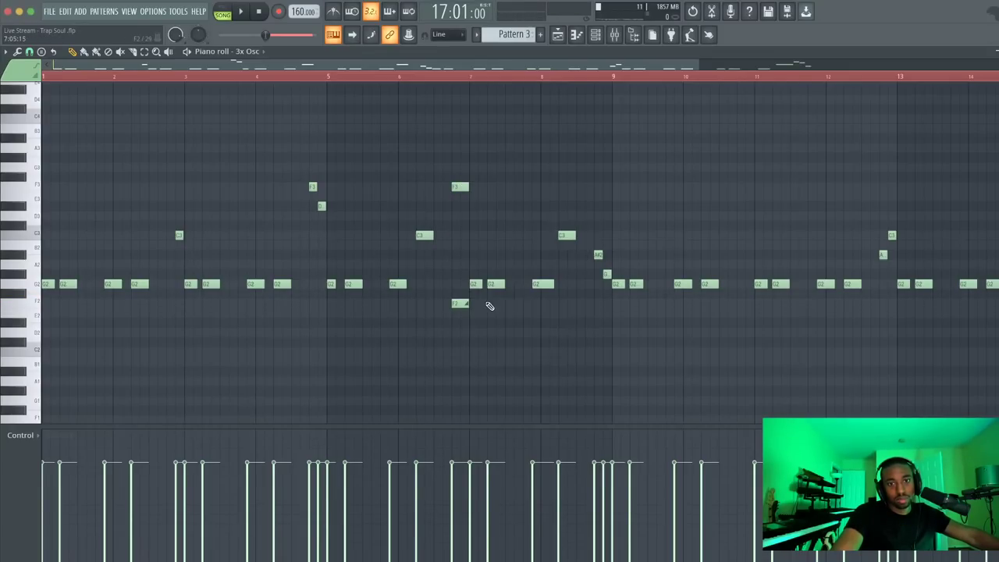
key(space)
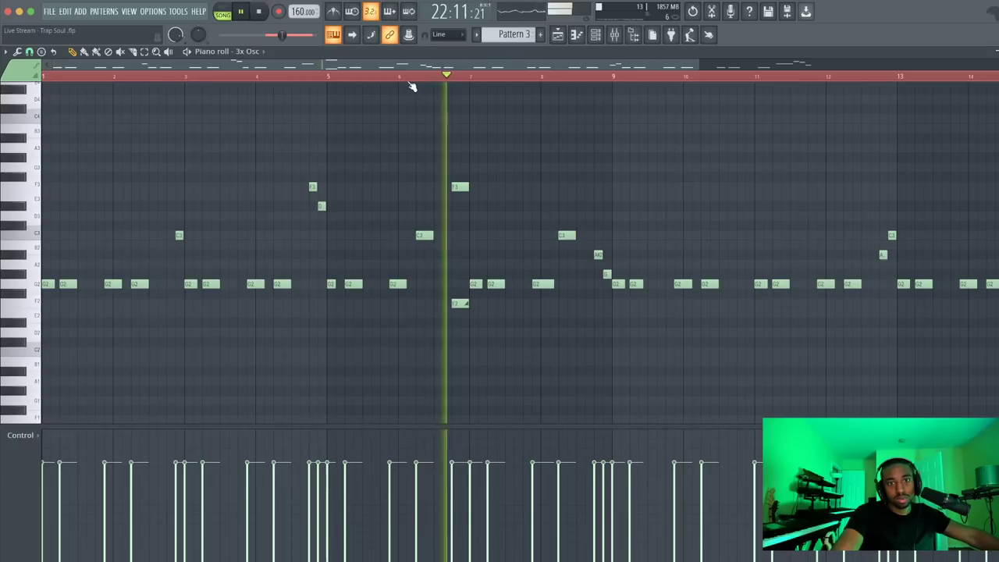
click(386, 77)
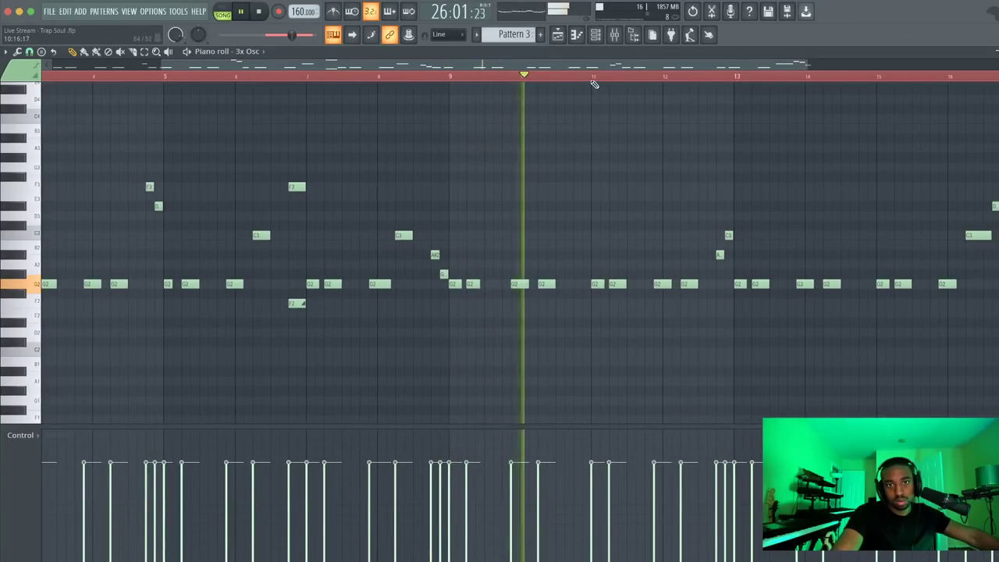
Place a C2 note in the second half of bar 10, remove the stray E4 note from bar 9, and play
key(space)
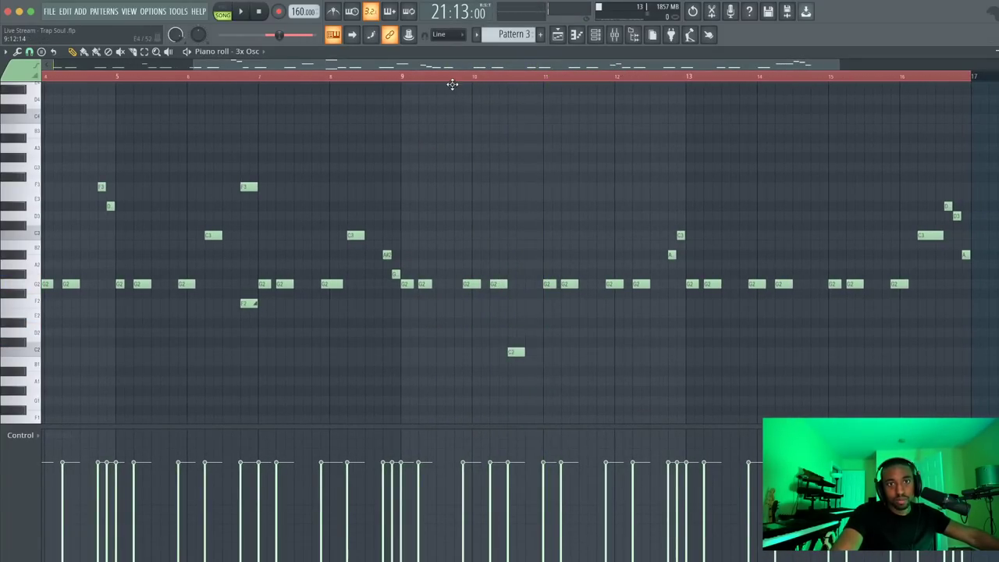
scroll(455, 84, up, 1)
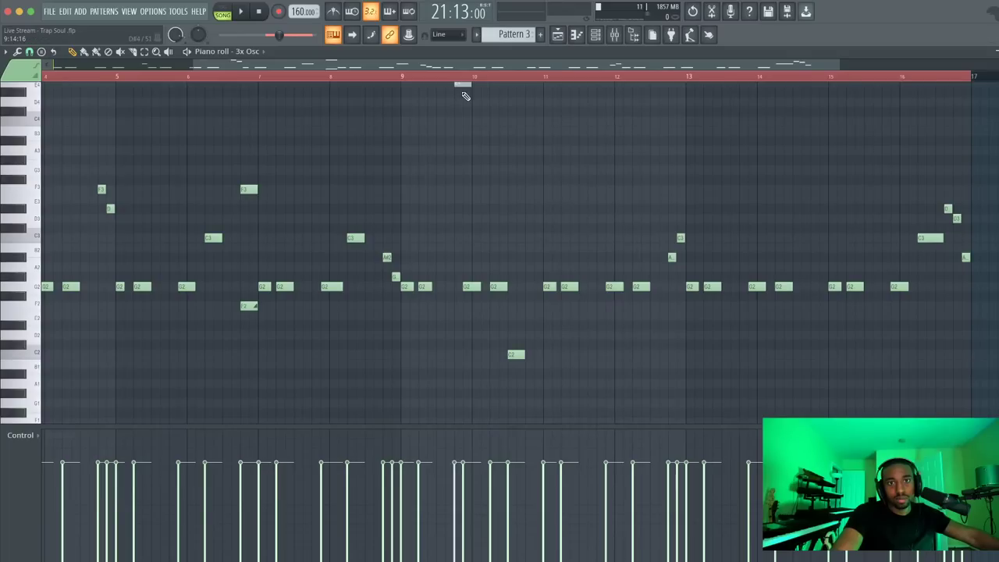
scroll(462, 94, up, 2)
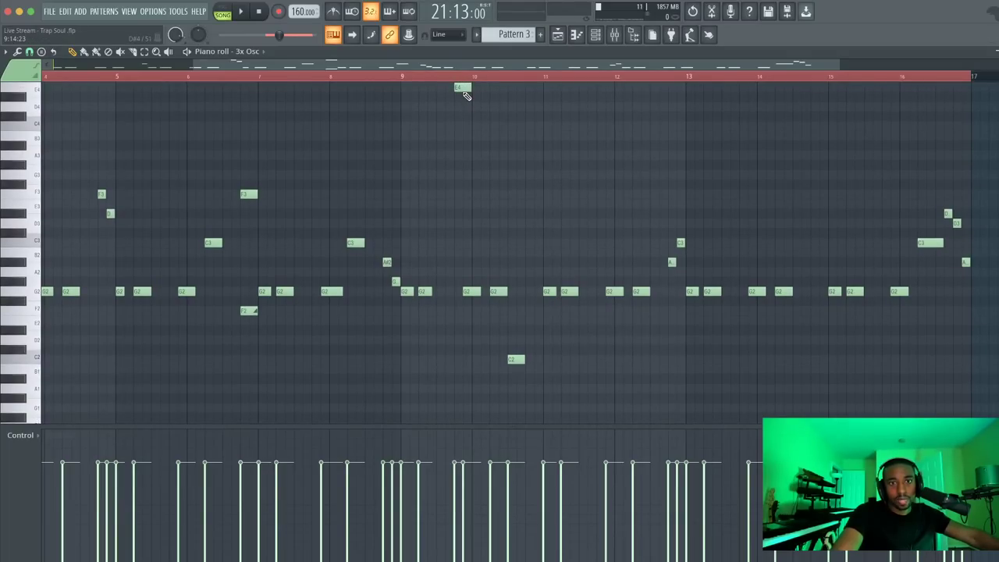
click(616, 36)
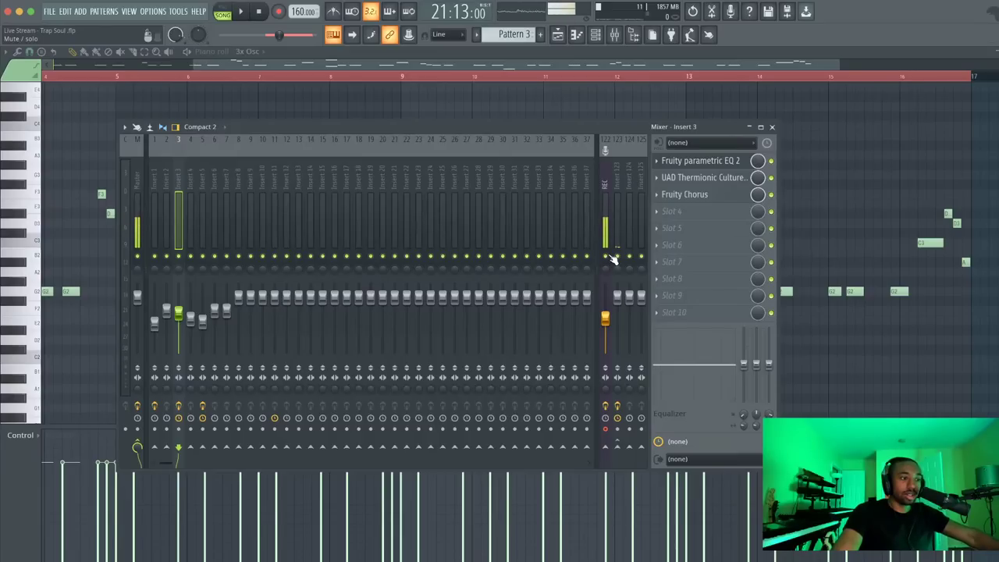
key(F9)
key(space)
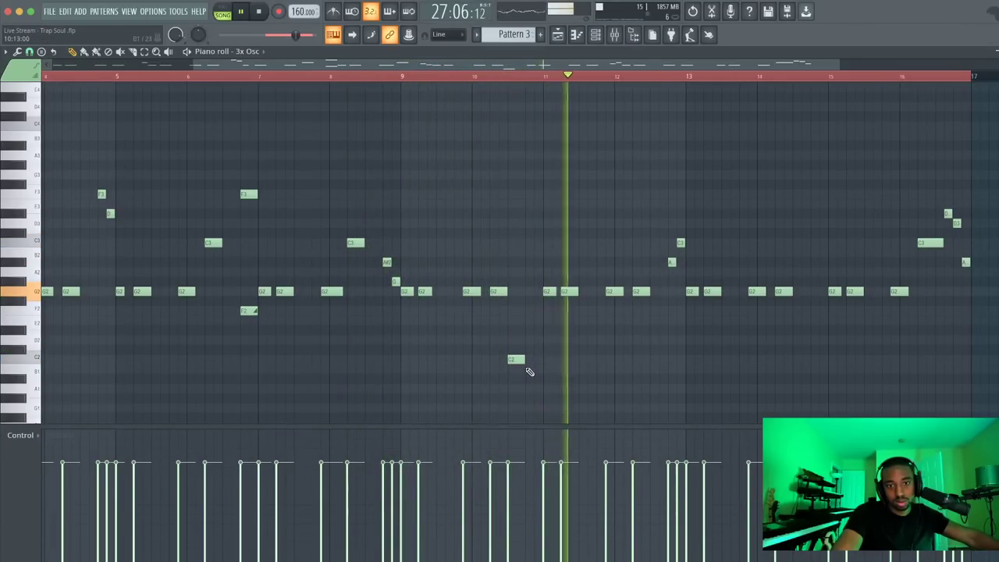
Try the C2 note one grid step later in bar 10, audition it, and move it back
drag(515, 360, 523, 359)
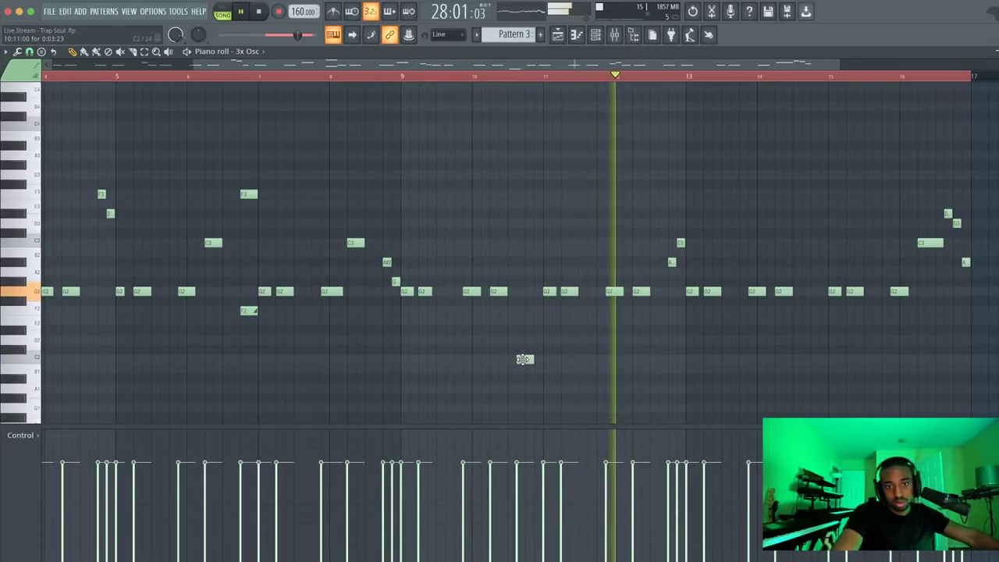
click(461, 76)
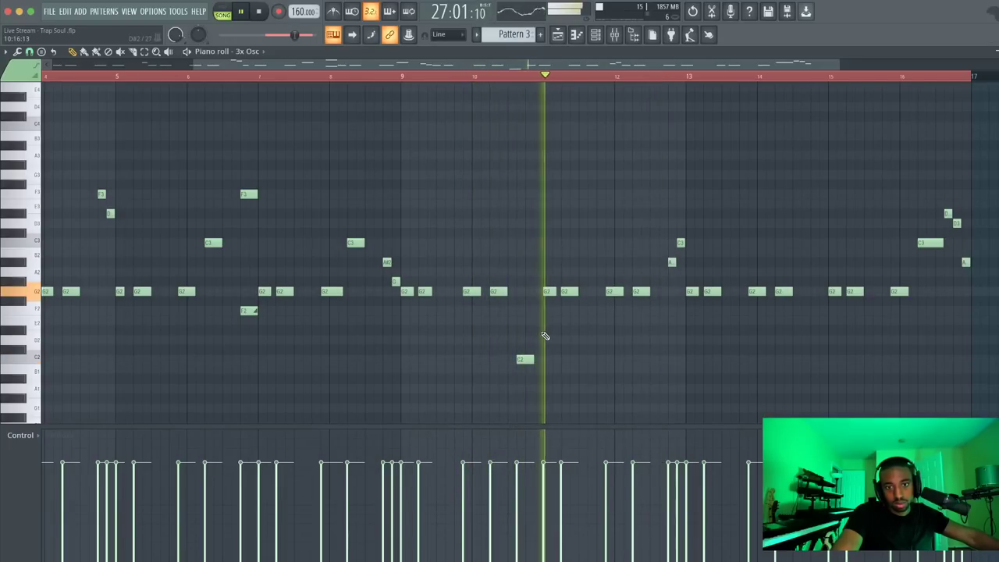
drag(524, 360, 516, 358)
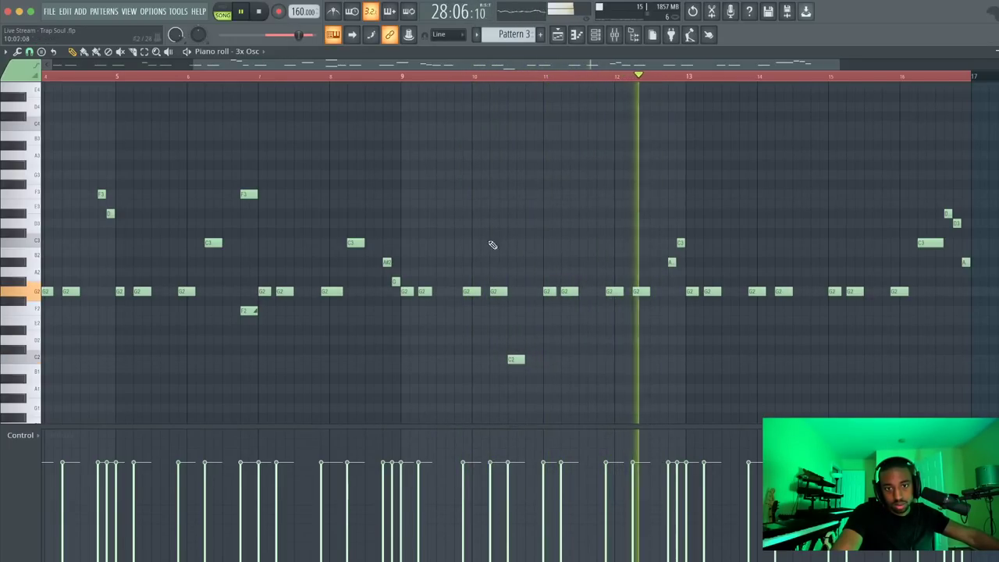
Add an A#1 note directly after the C2 note in bar 10 and replay the fill from bar 9
click(456, 75)
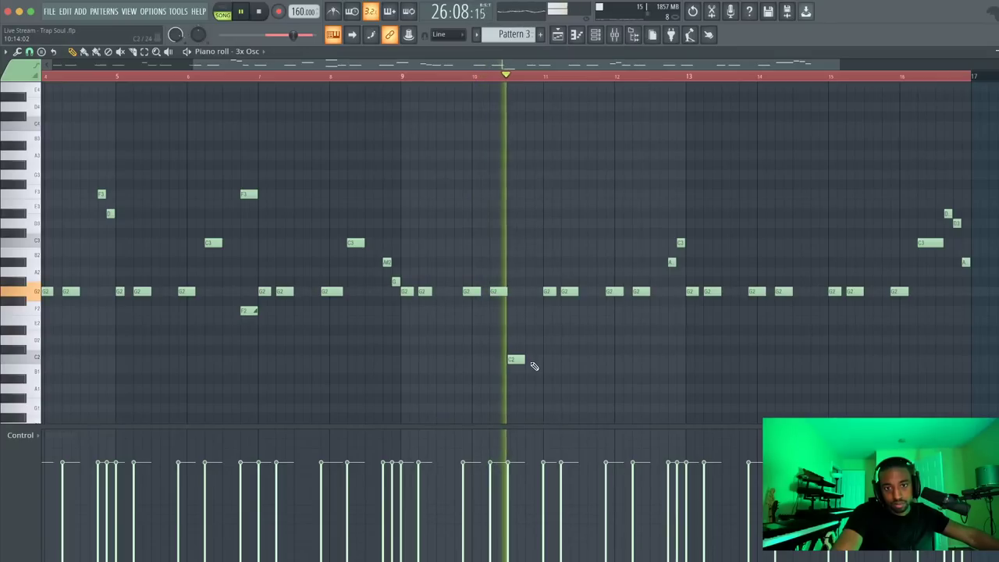
key(space)
key(space)
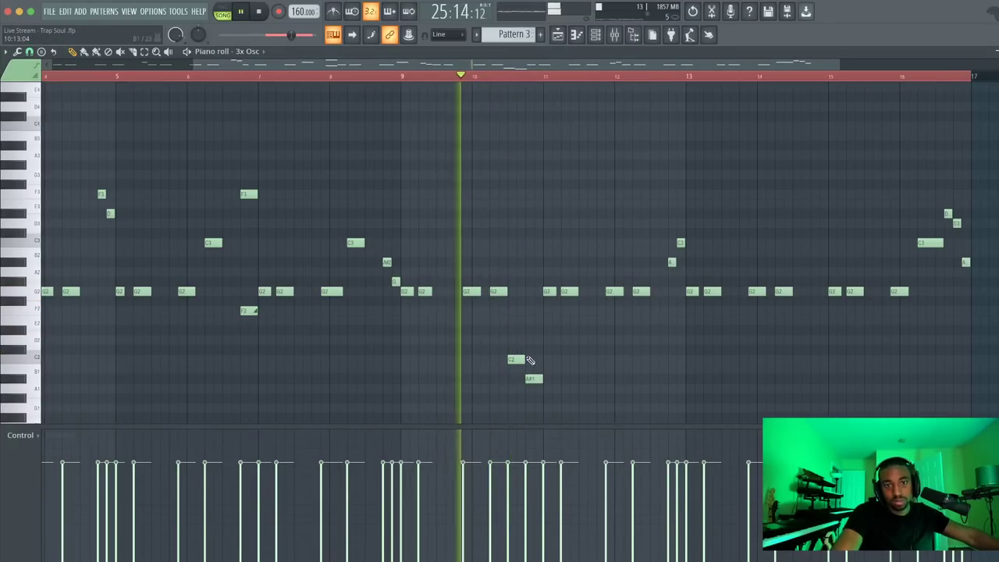
Raise the second G2 note in bar 12 to A#2 and replay the bass line from bar 9
scroll(596, 236, down, 1)
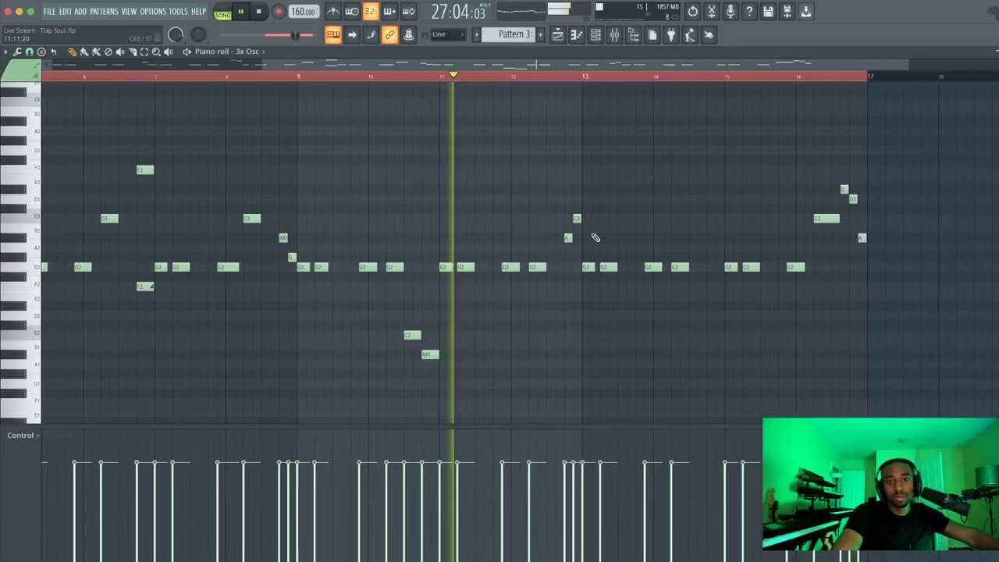
key(space)
scroll(508, 265, up, 1)
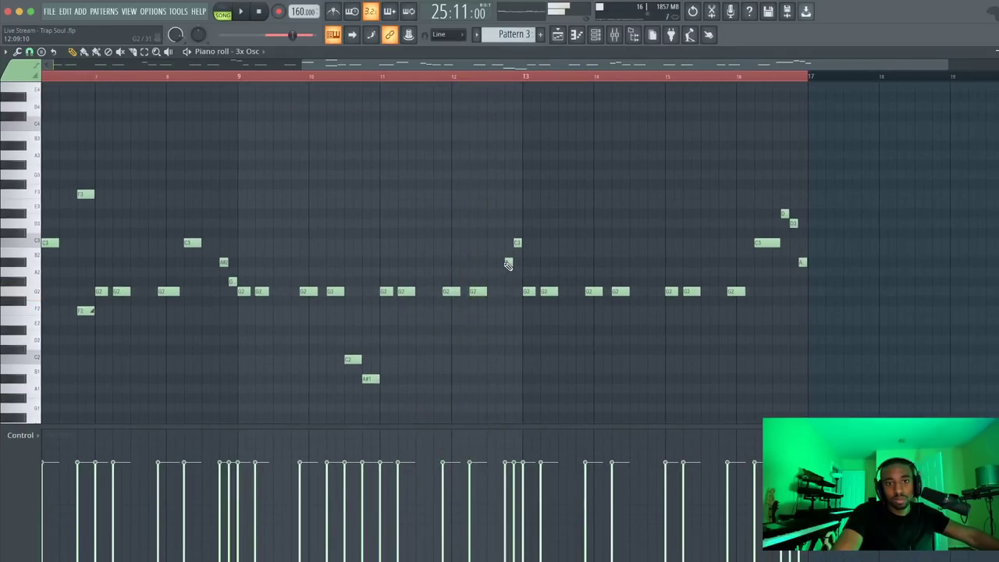
key(space)
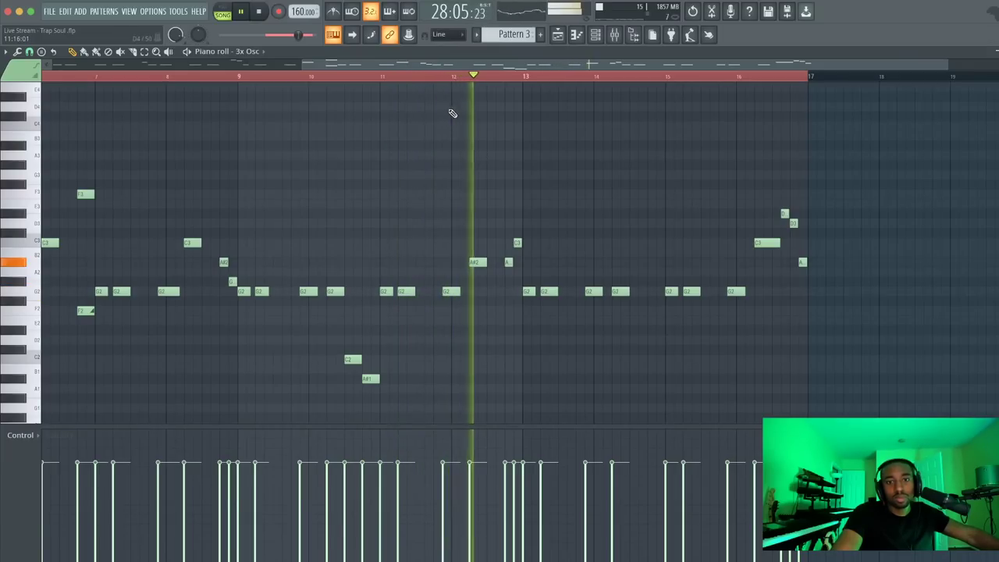
Lower the two short notes at the end of bar 12 to D#2 and F2, and save the project
key(space)
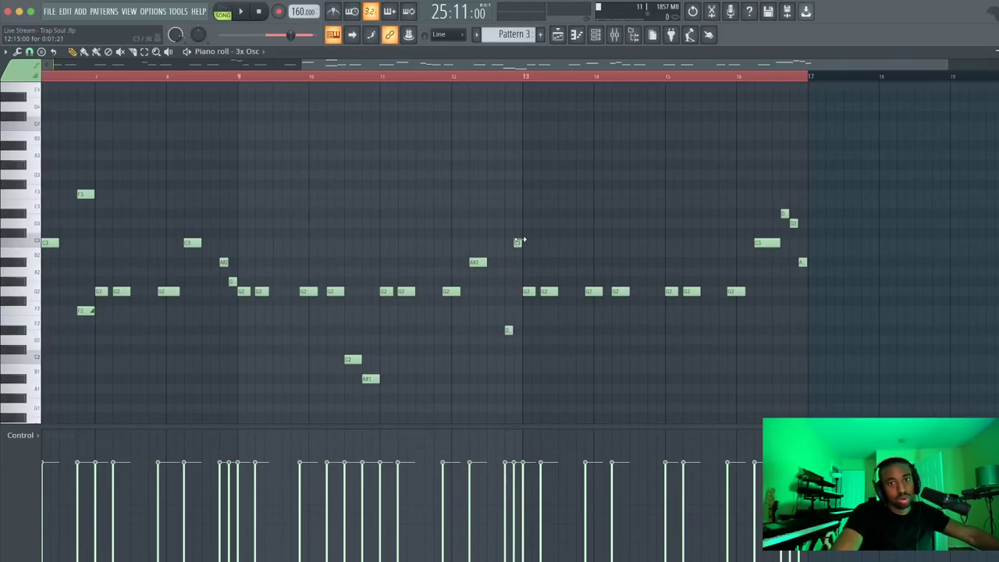
key(ctrl+s)
key(space)
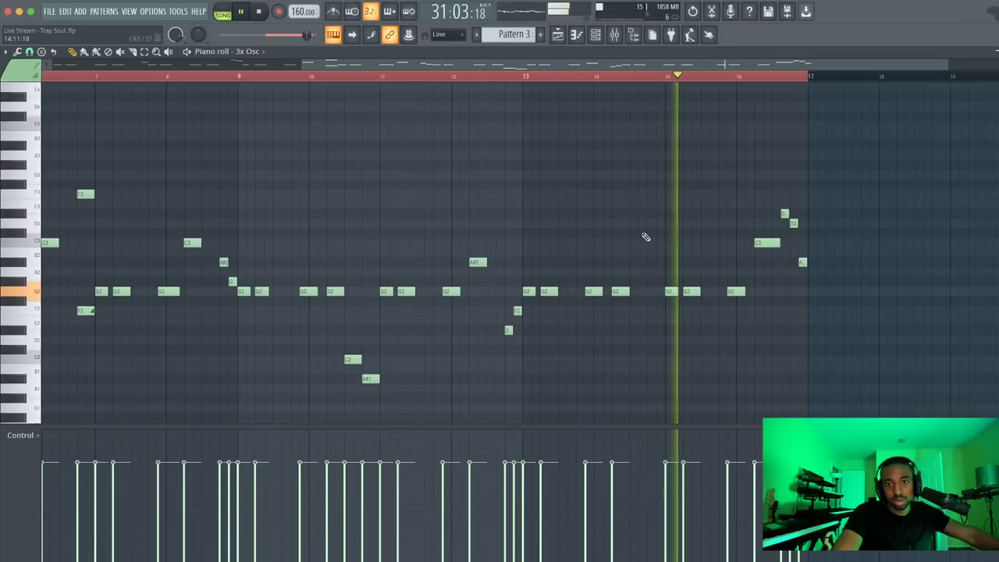
Add an F3 note and an F1 slide note in the second half of bar 15, and replay from bar 14
key(space)
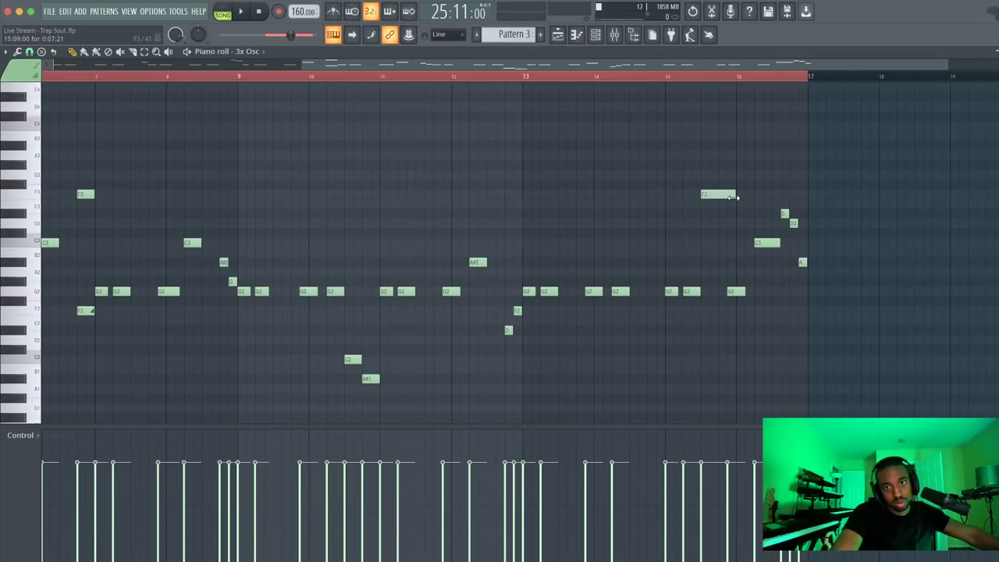
drag(695, 417, 697, 426)
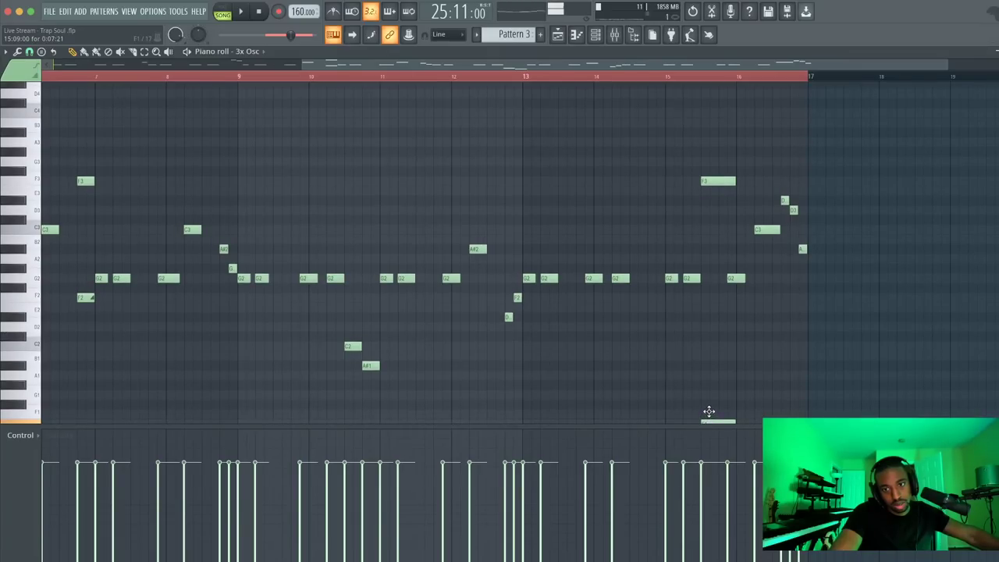
double_click(708, 417)
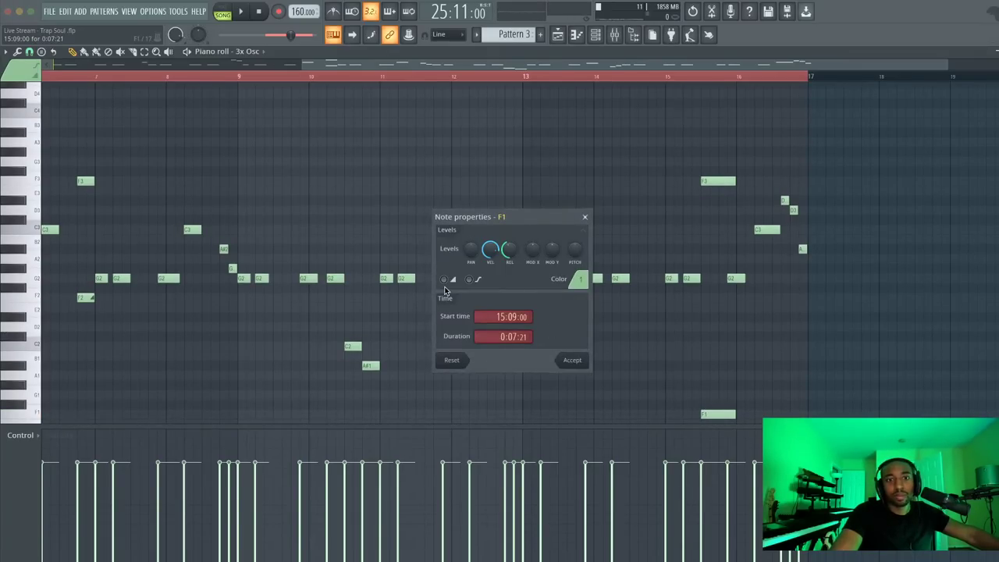
click(572, 360)
key(space)
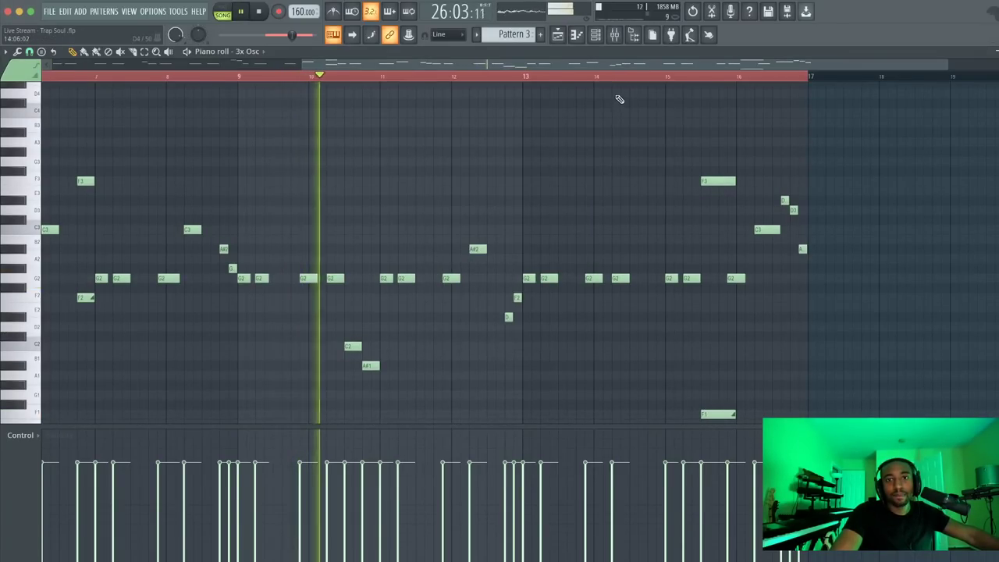
click(617, 75)
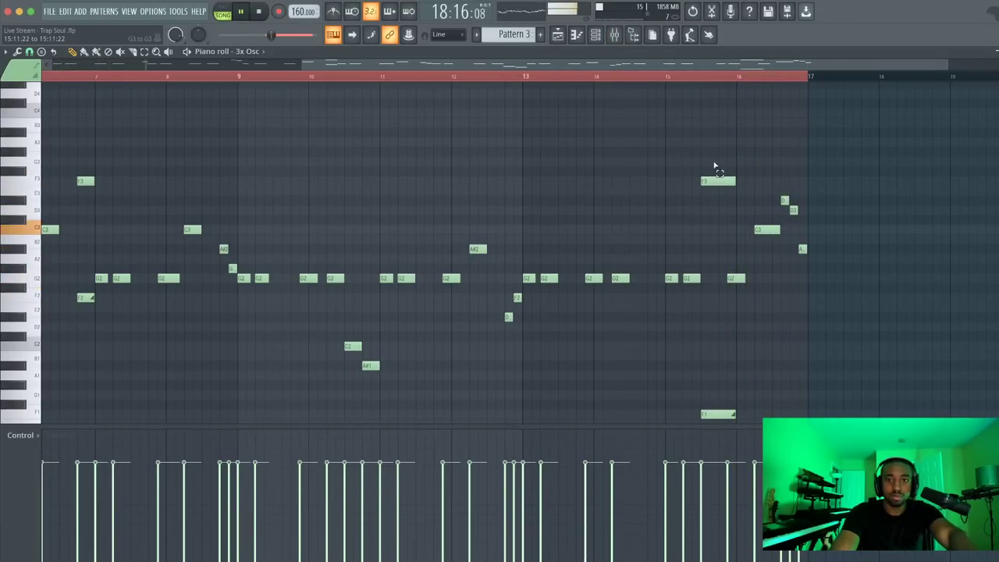
Try moving the bar 15 F3 note and F1 slide note into bar 16 during playback, and undo the move
ctrl+click(705, 415)
drag(706, 413, 750, 414)
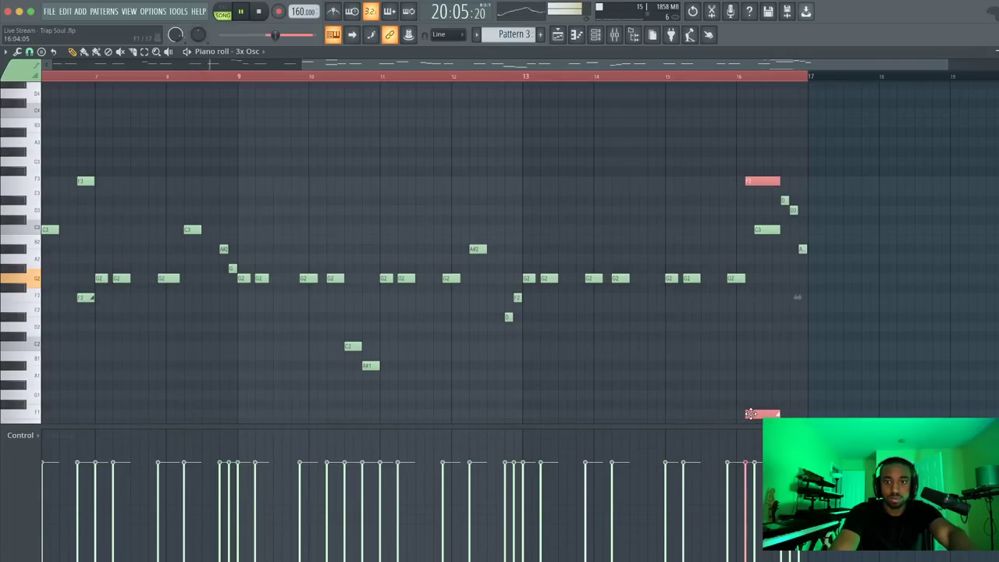
key(ctrl+z)
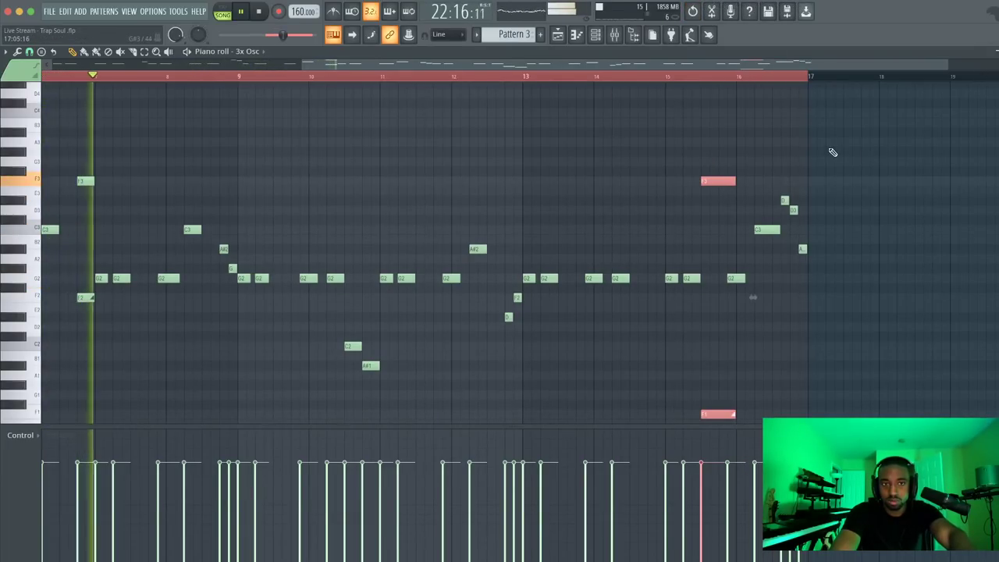
Briefly enable the REC mixer track while playback is stopped, and return from the piano roll to the Playlist
key(space)
click(615, 34)
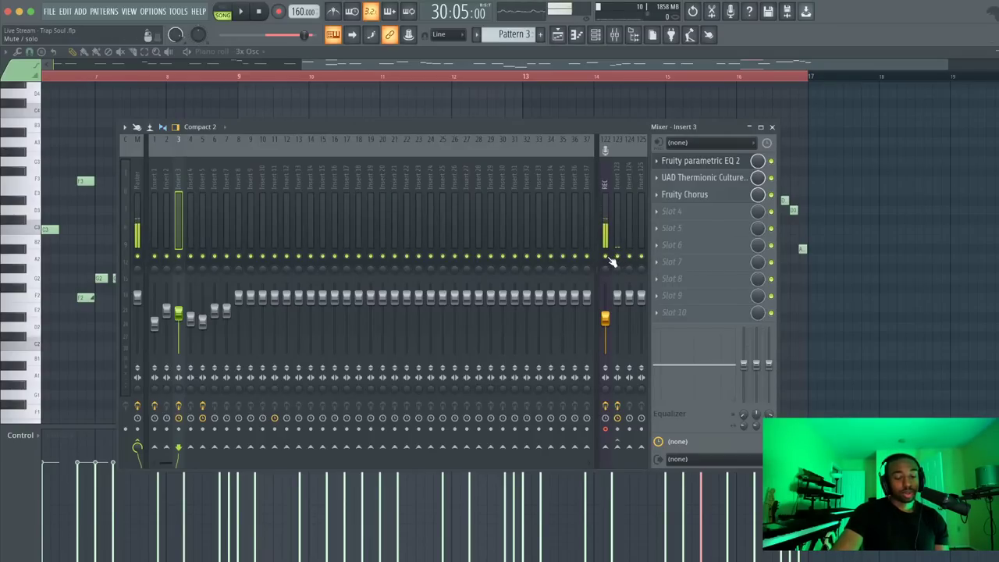
key(space)
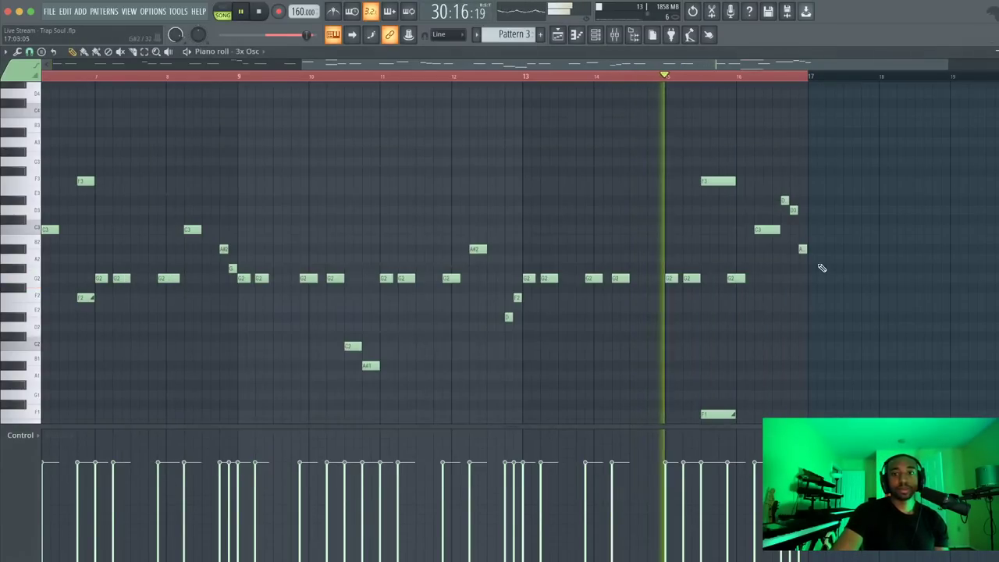
key(F9)
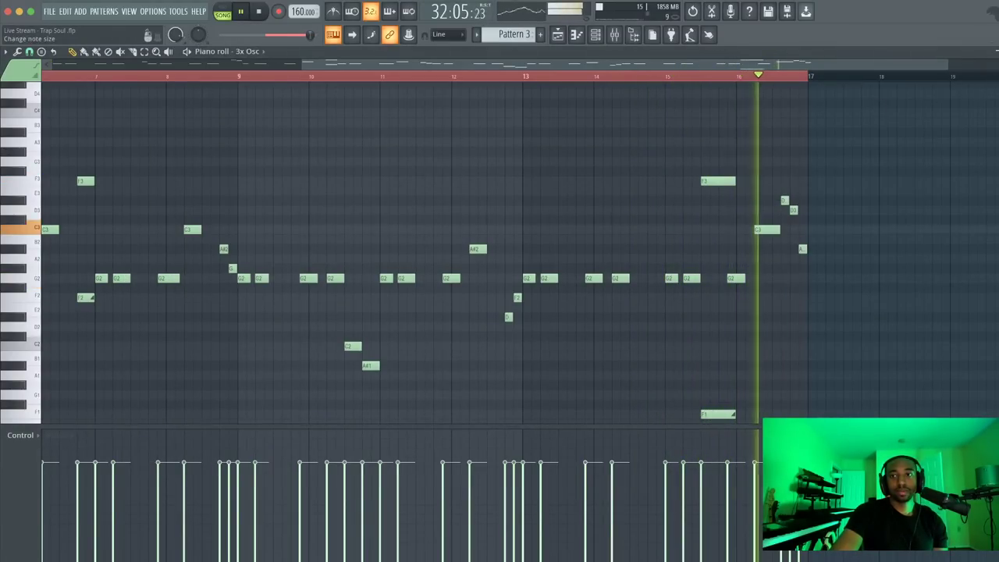
key(Escape)
key(F5)
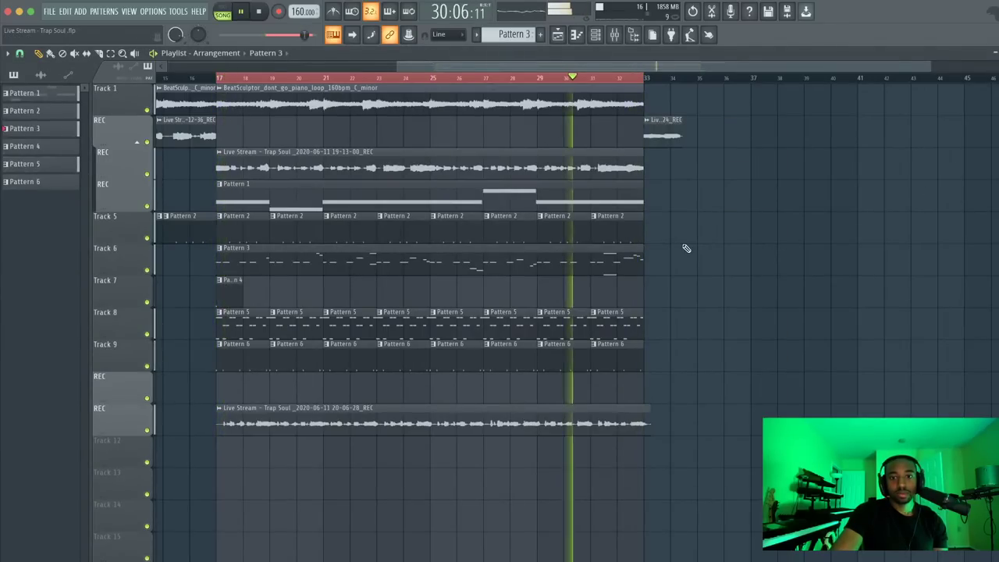
Stop playback and unmute the REC mixer track, muting it again before resuming the song
click(614, 35)
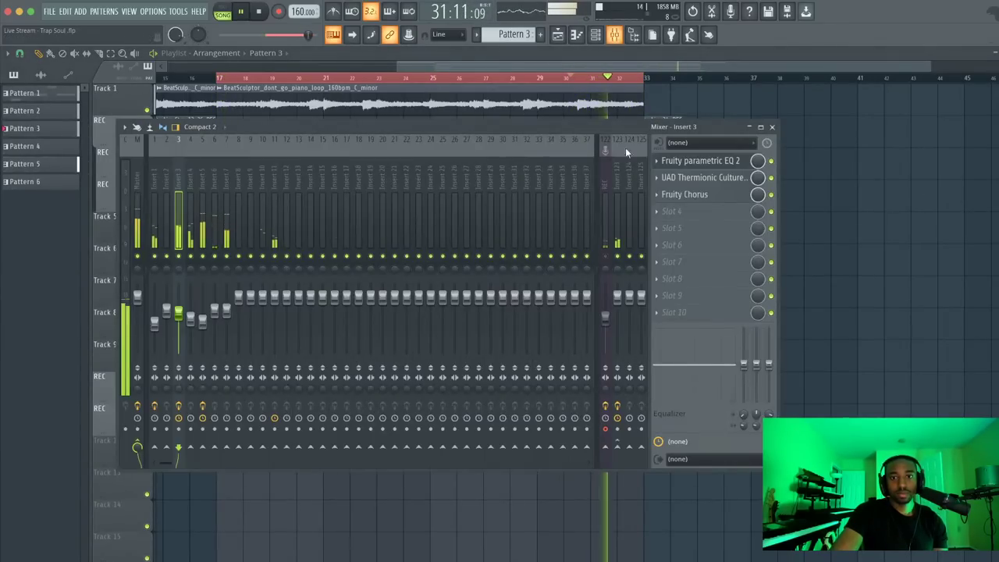
key(space)
key(F9)
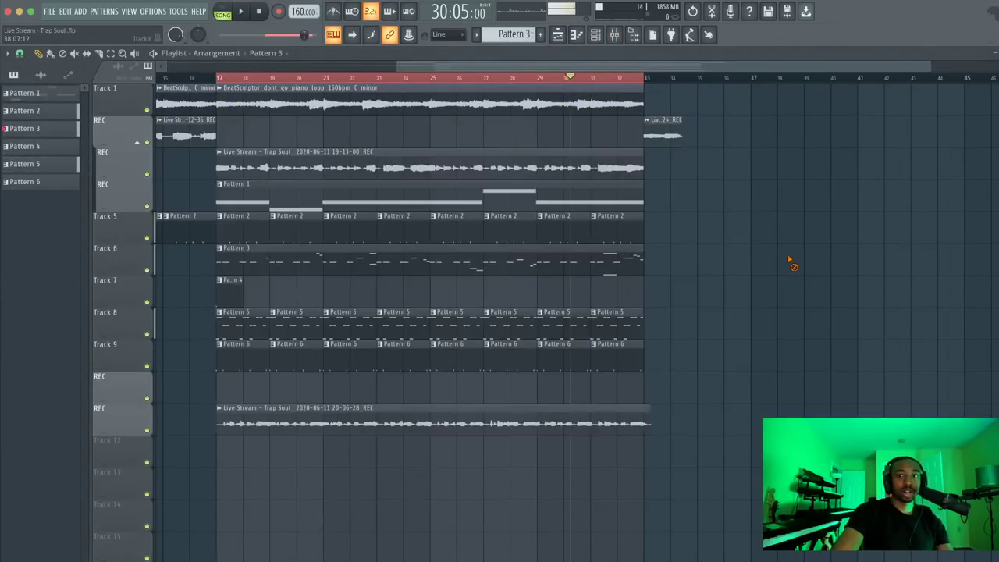
click(616, 35)
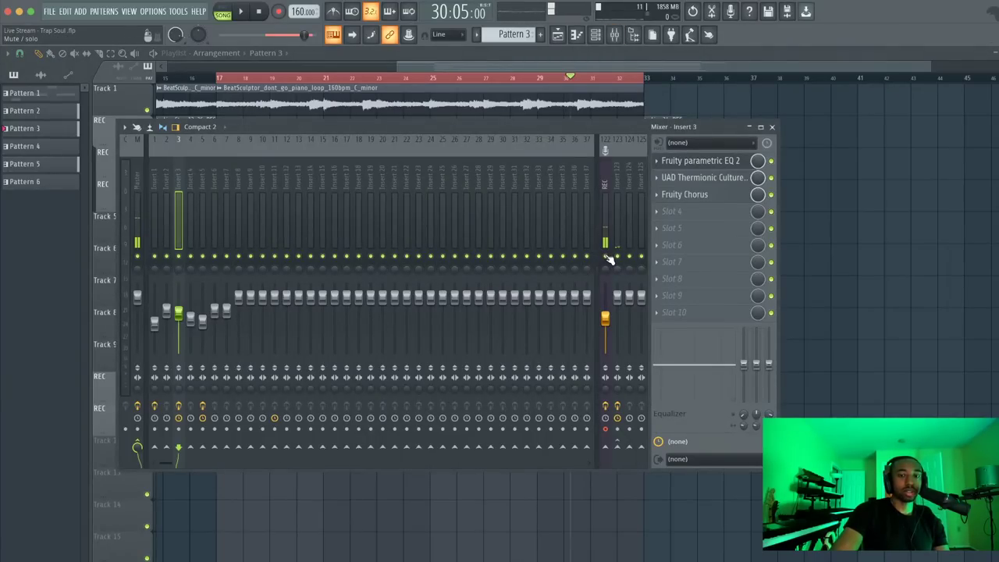
key(F9)
key(space)
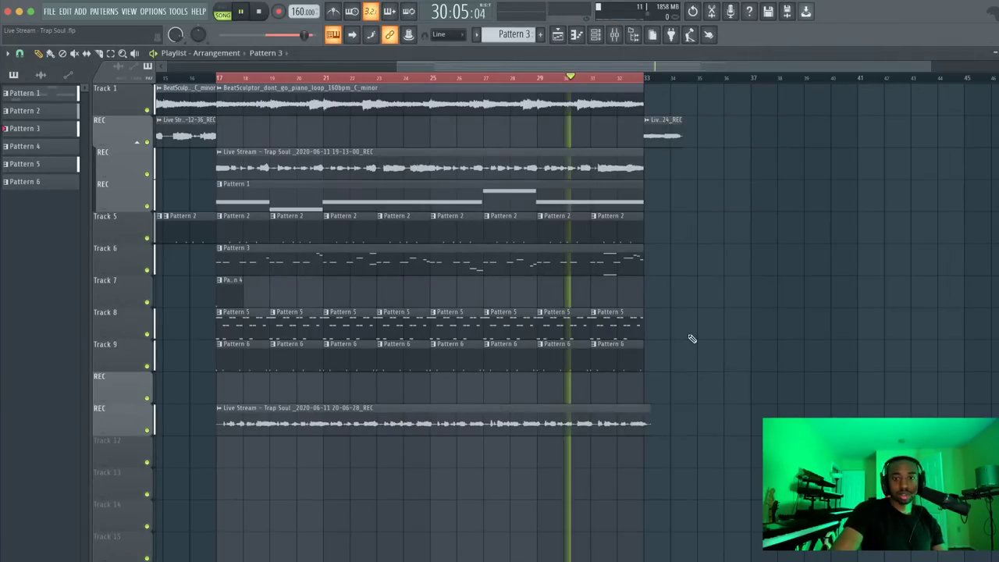
Set the Playlist snap to Beat and slice the second half of bar 31 out of Pattern 5 on Track 8
click(642, 313)
key(space)
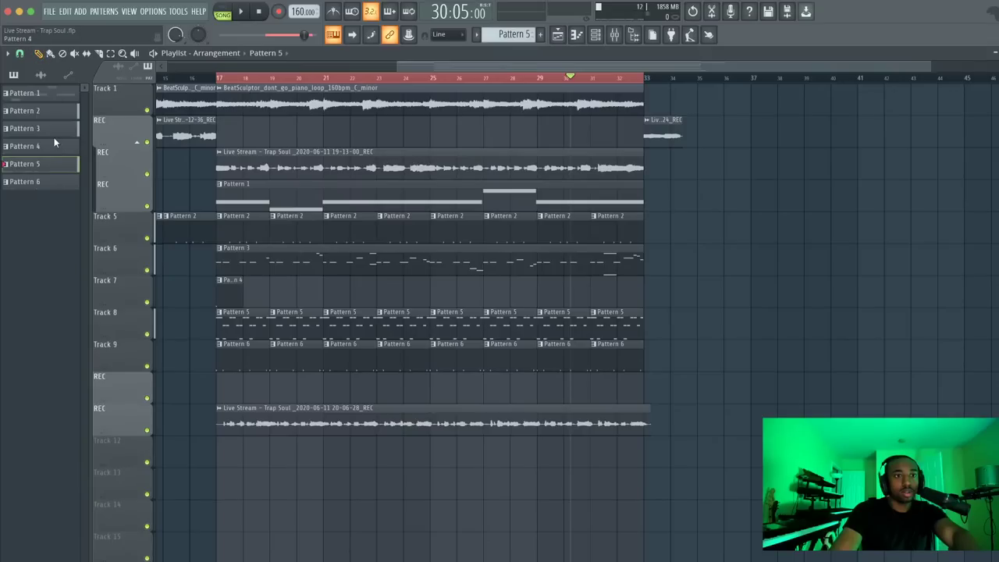
click(19, 53)
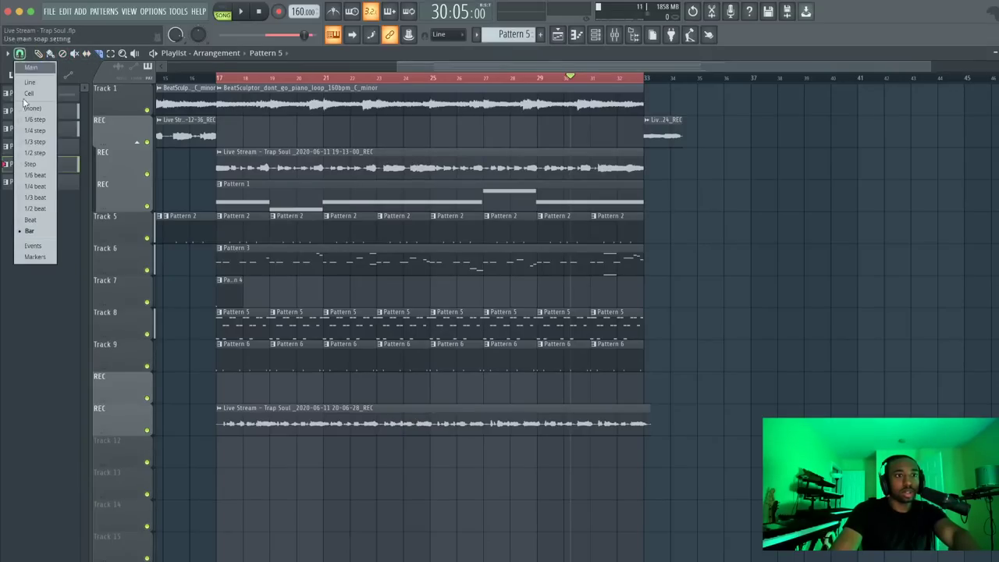
click(33, 220)
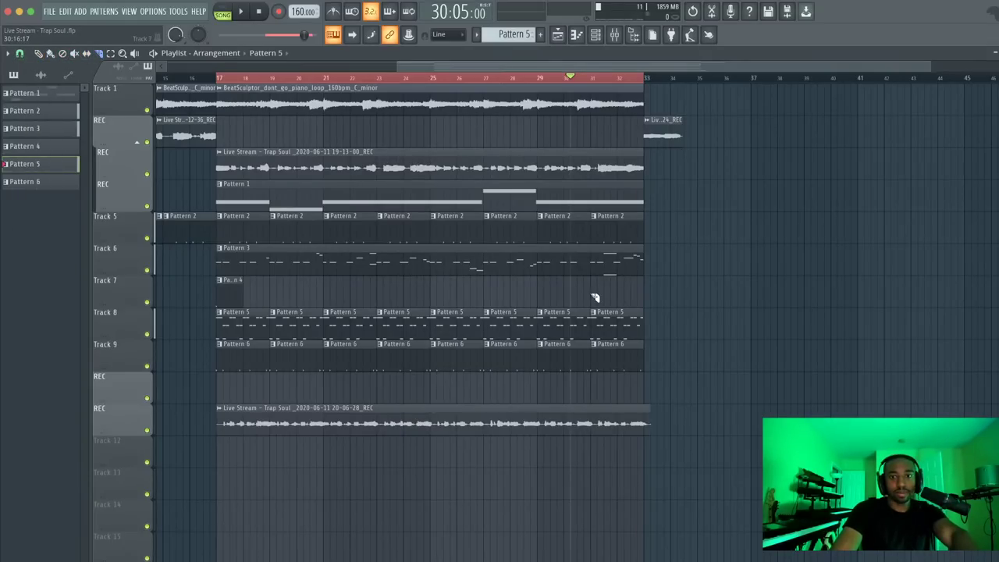
scroll(595, 297, up, 4)
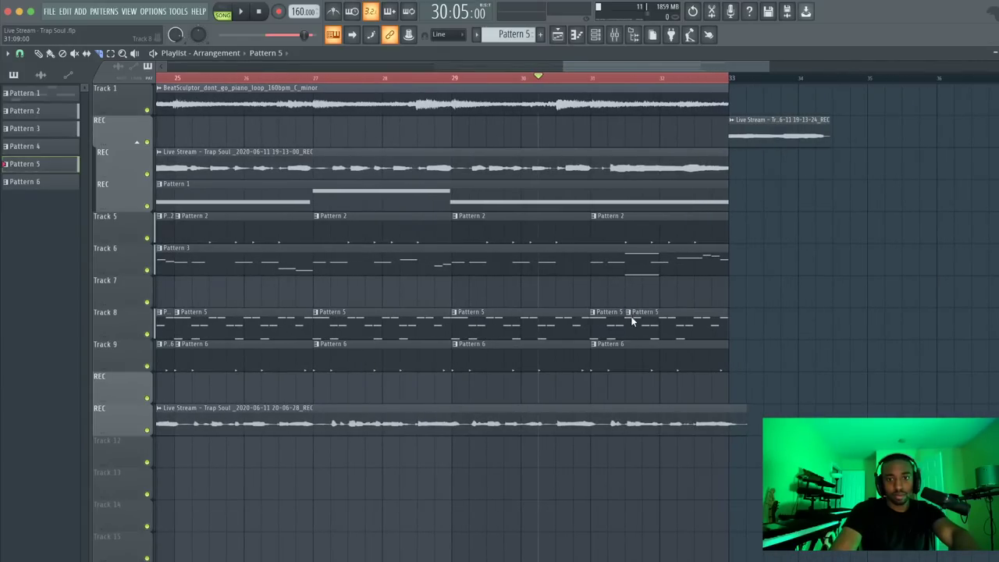
click(660, 320)
right_click(651, 314)
key(space)
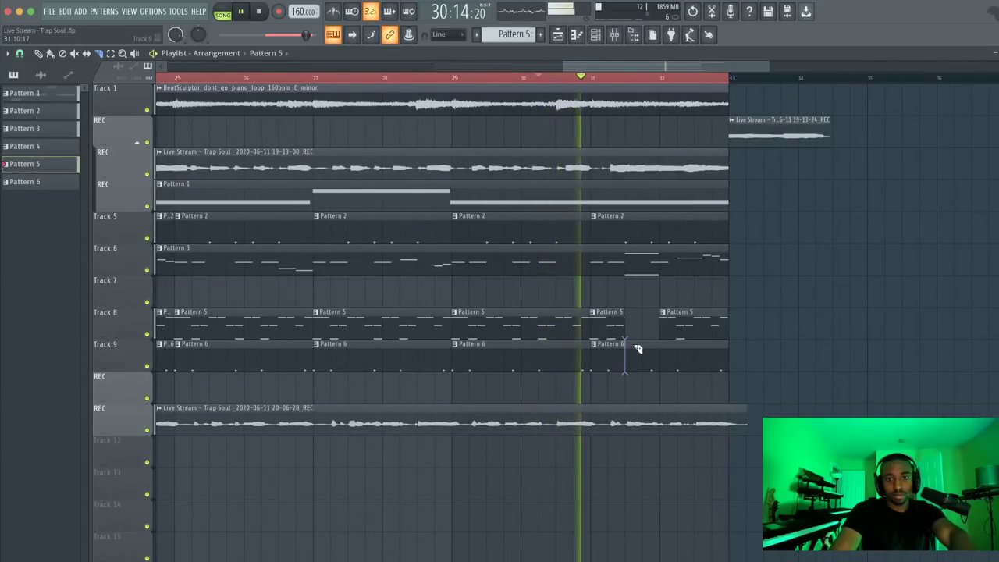
Slice Pattern 6 on Track 9 at mid-bar 31 and bar 32, and delete the piece between
click(636, 346)
click(660, 350)
right_click(650, 353)
key(space)
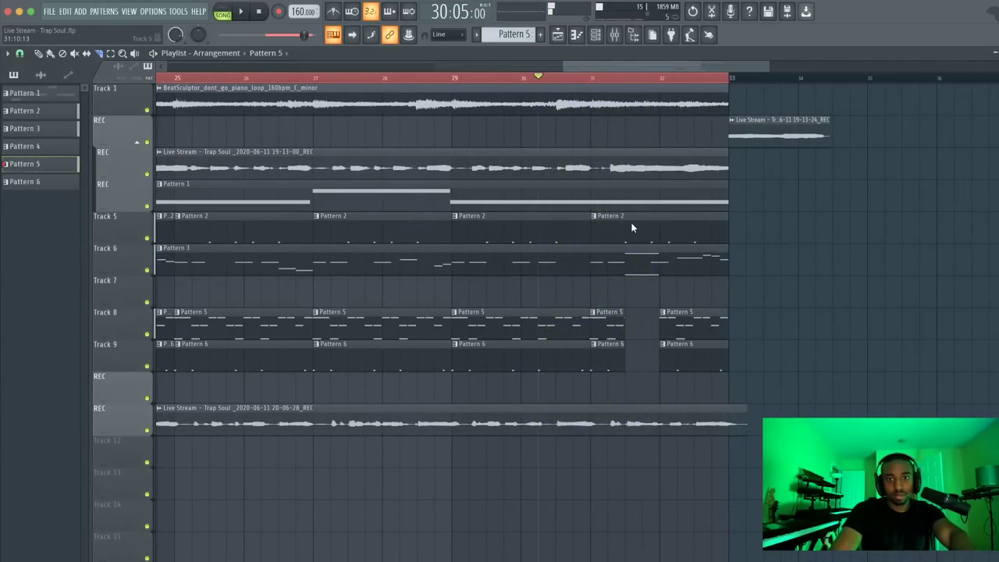
Cut the second half of bar 31 out of Pattern 2 on Track 5 and play the drop
click(653, 230)
right_click(651, 232)
key(space)
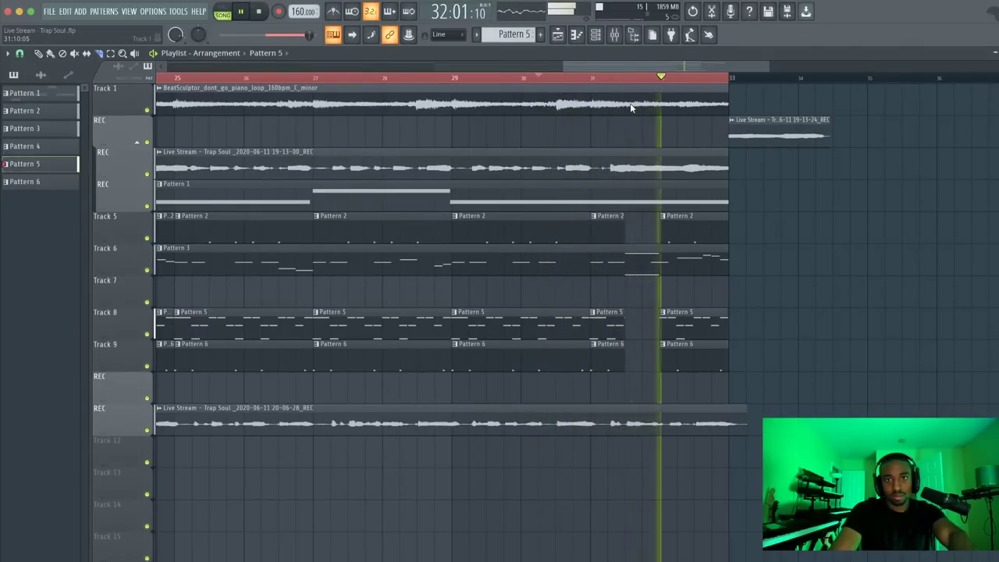
Delete the first four Pattern 5 clips on Track 8, clearing bars 17 to 24
scroll(631, 109, down, 3)
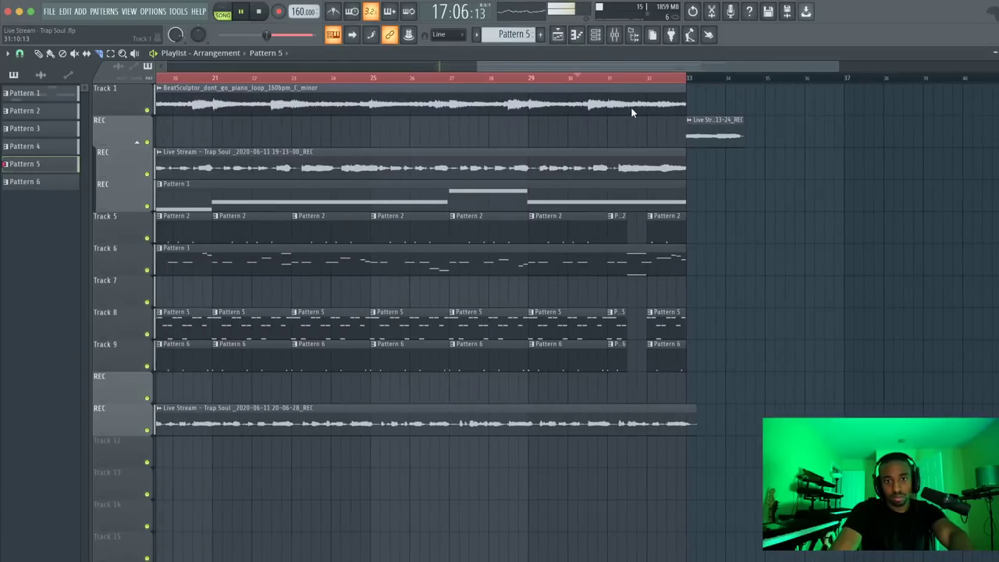
scroll(480, 206, down, 1)
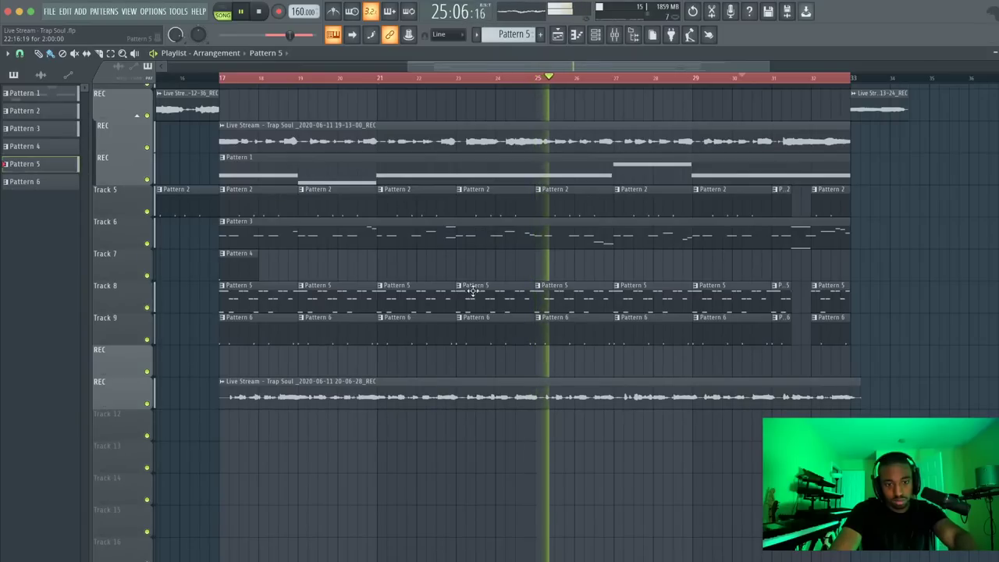
drag(477, 306, 291, 290)
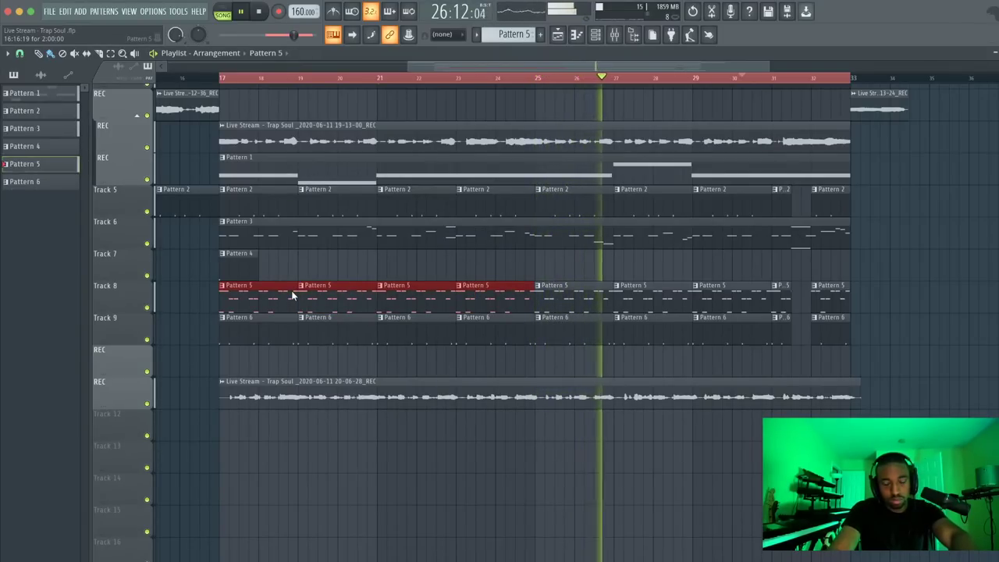
key(Delete)
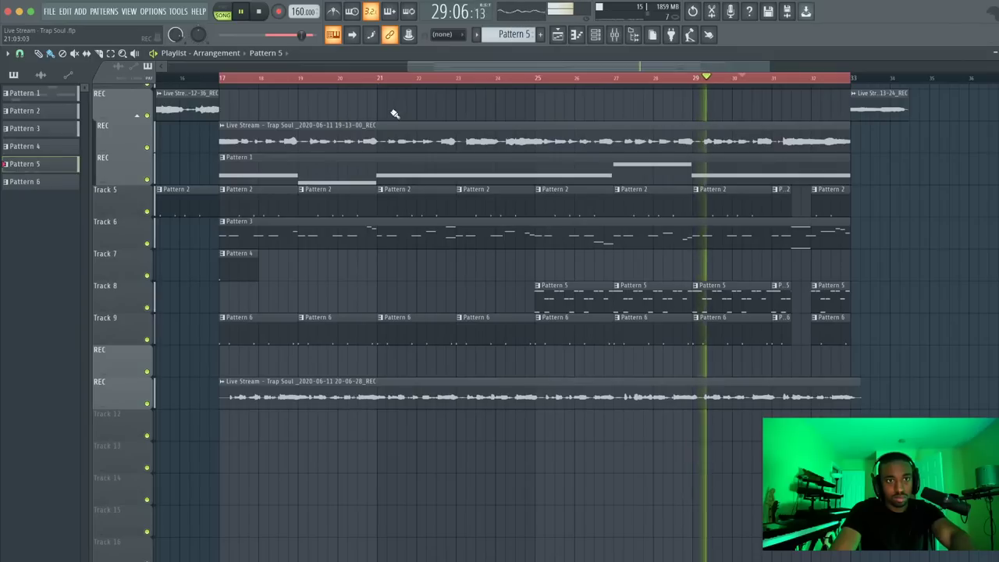
Lower the volume of mixer Insert 11 slightly and check the track levels as the loop replays
key(F9)
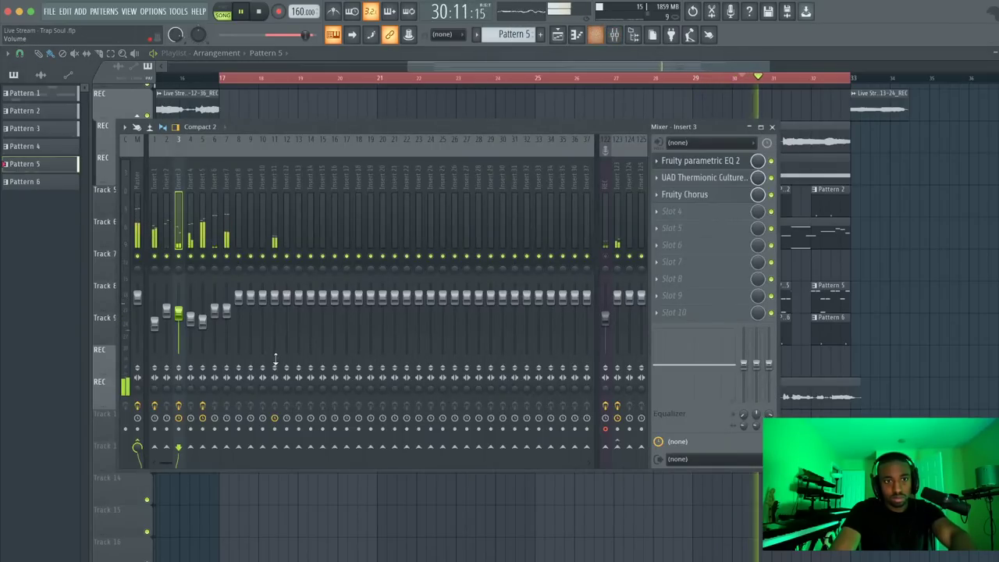
click(275, 301)
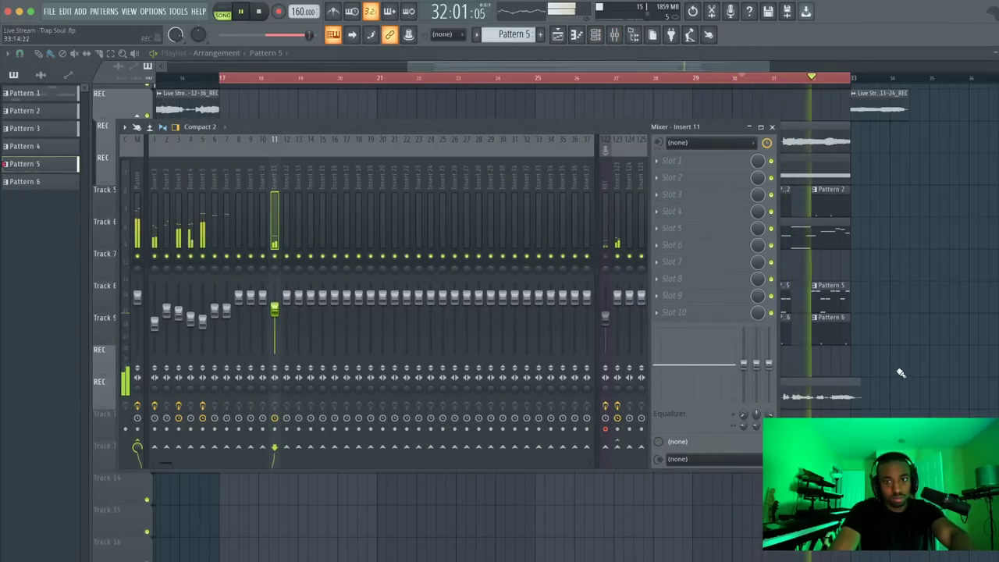
key(F9)
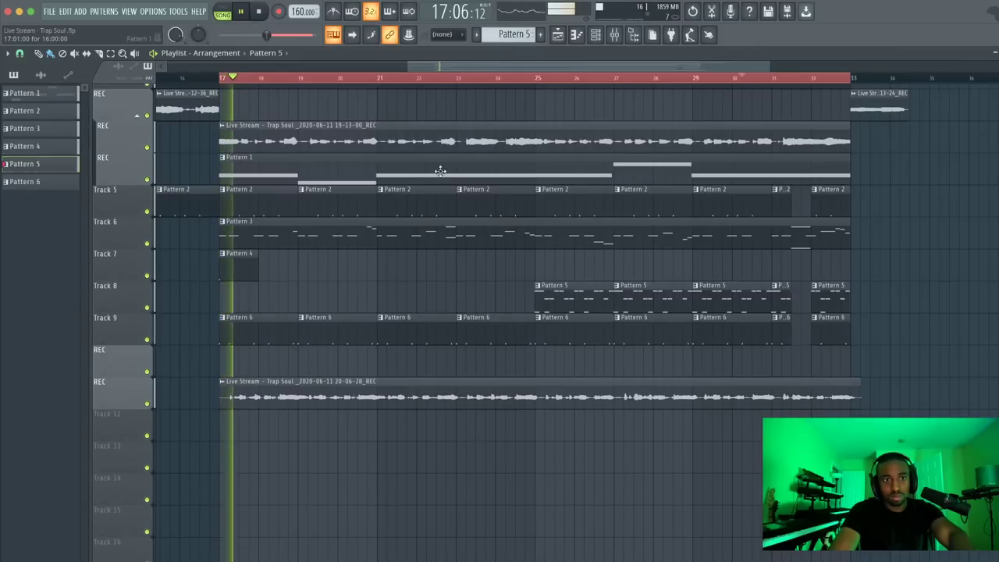
key(F9)
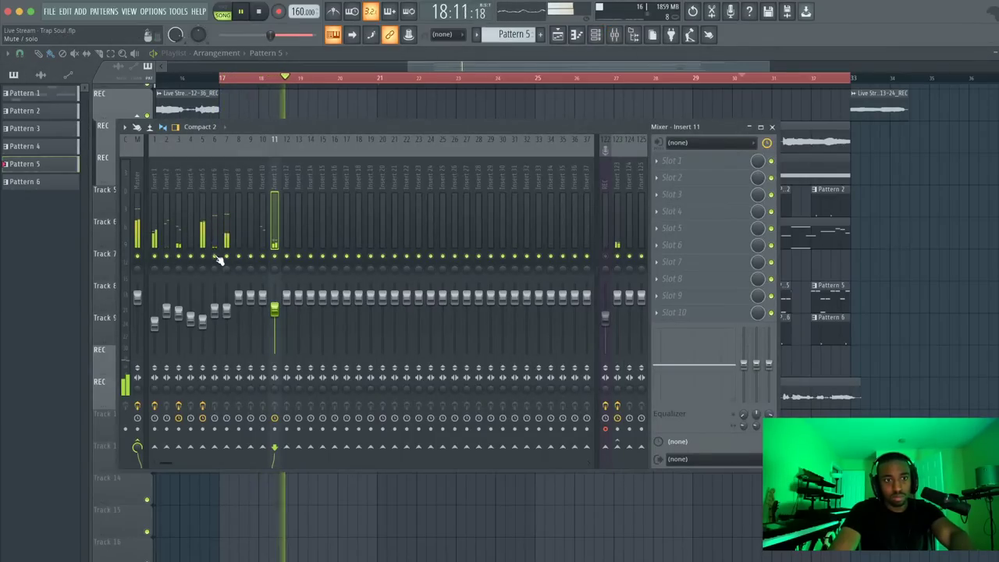
Duplicate all clips of bars 17 to 32, from Track 1 down to the lower vocal recording, to start at bar 33
key(F9)
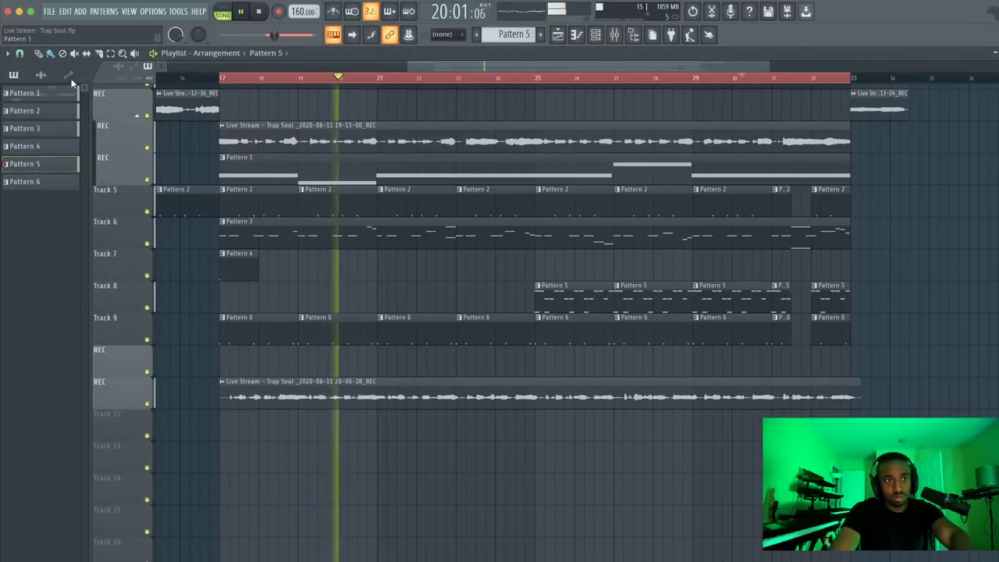
scroll(211, 81, down, 4)
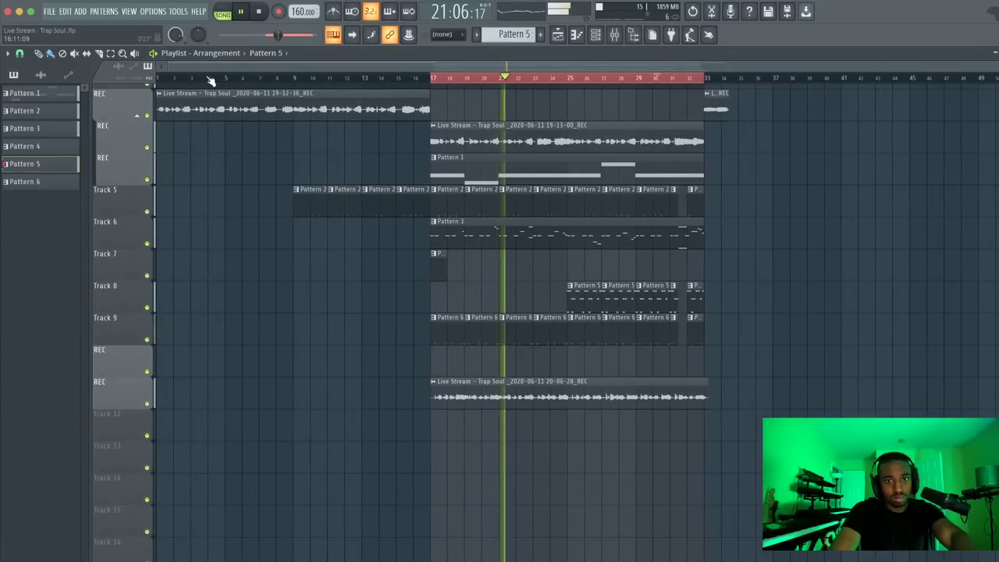
scroll(370, 152, up, 1)
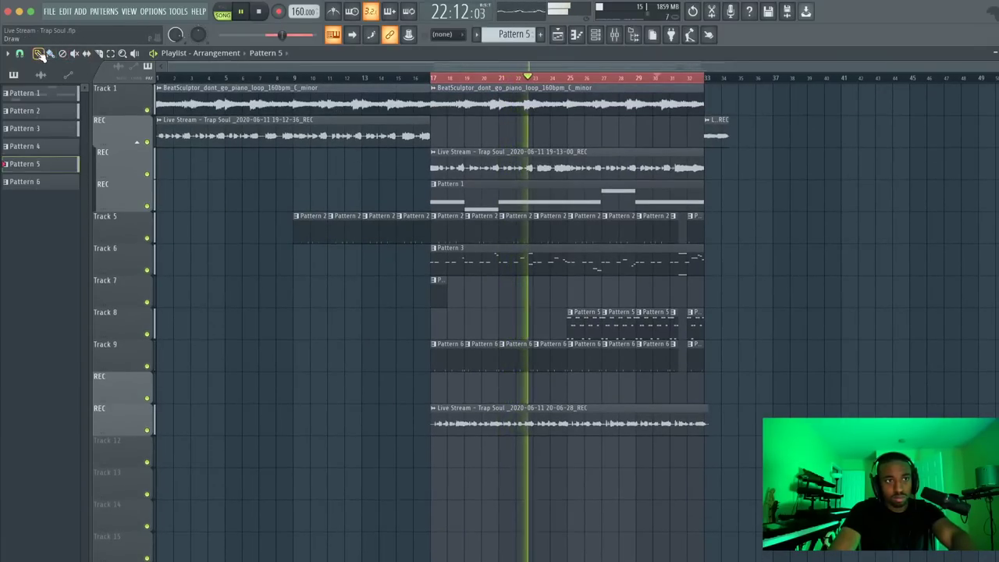
drag(780, 432, 698, 307)
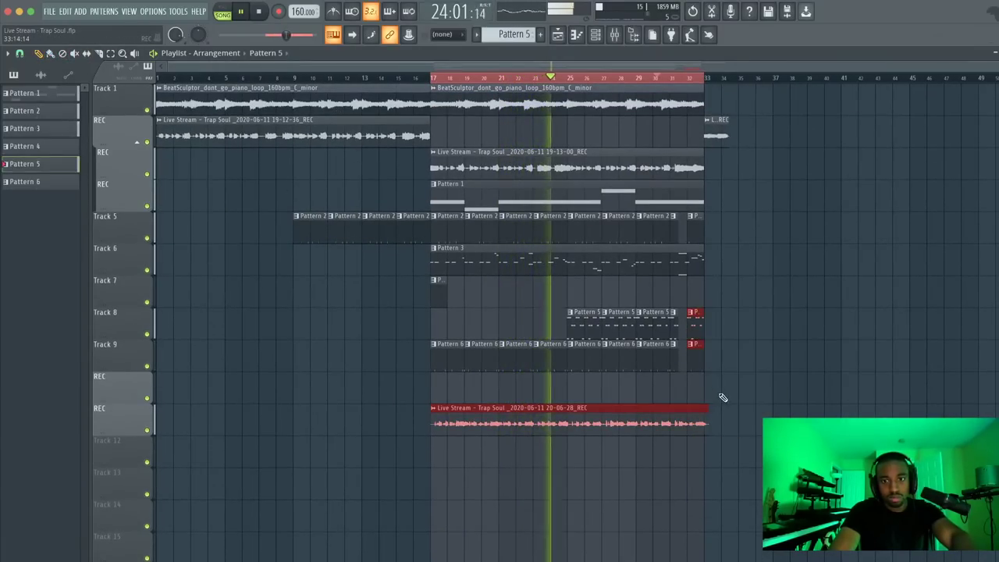
drag(695, 434, 446, 115)
drag(479, 263, 758, 281)
key(space)
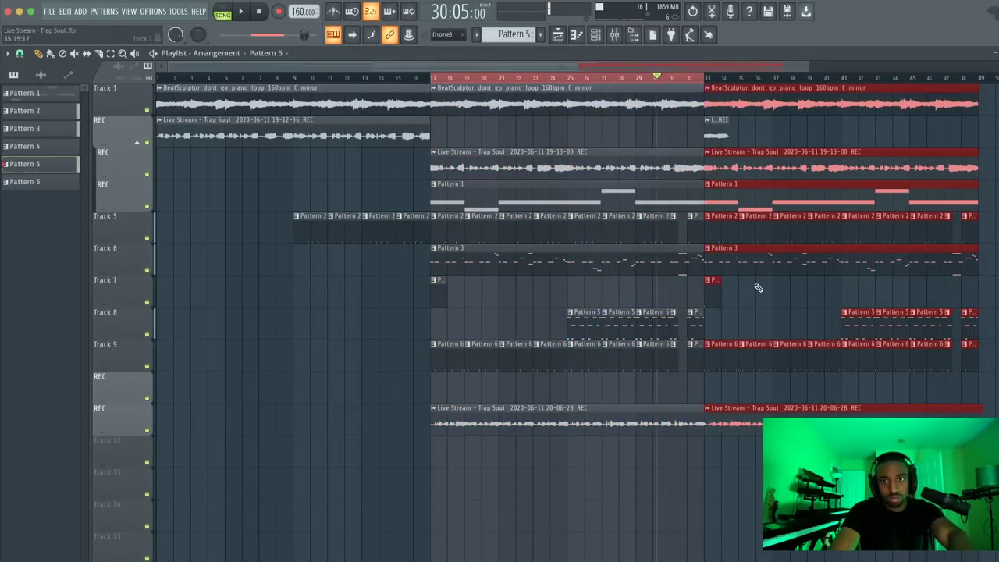
click(615, 35)
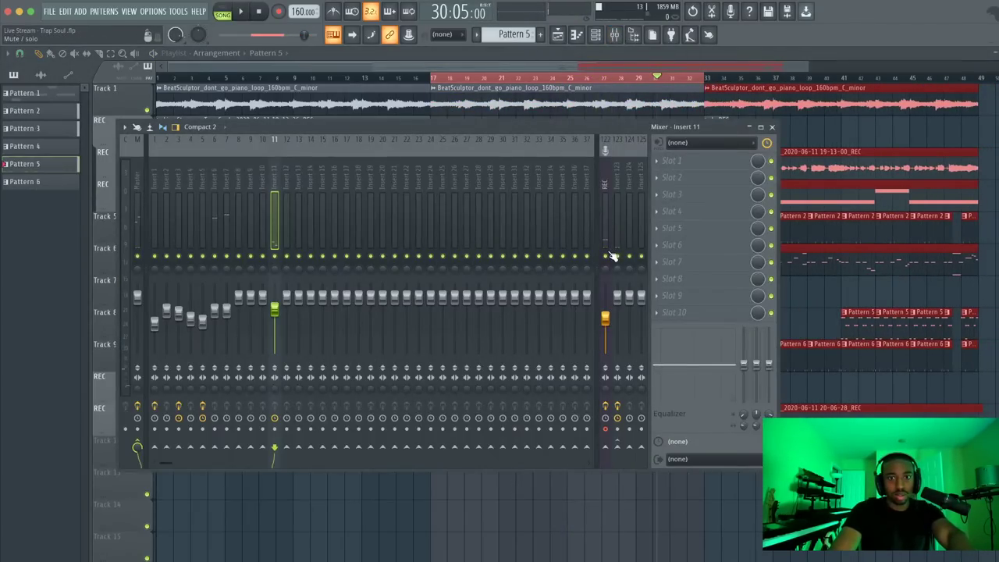
key(F9)
click(710, 276)
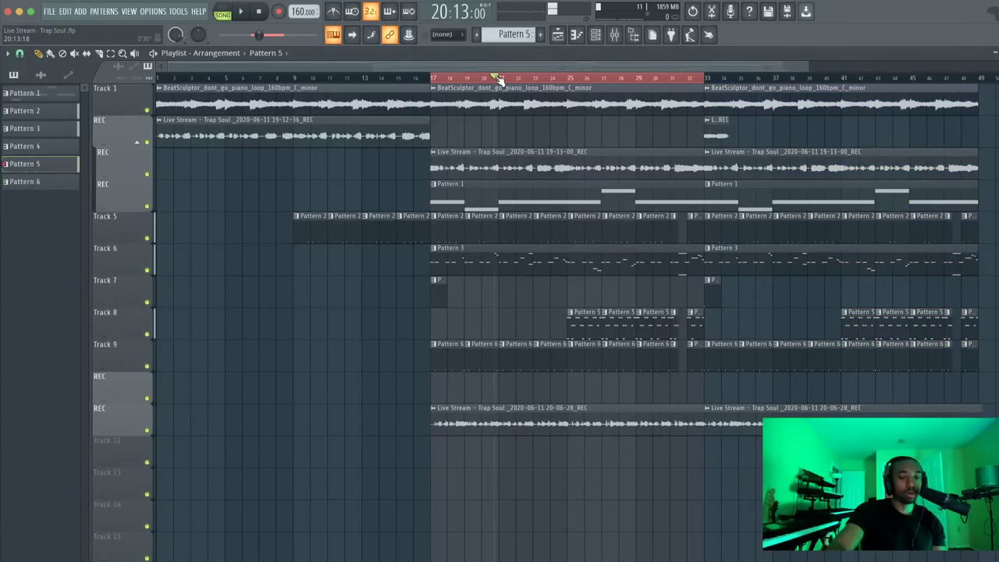
Audition the loop around bars 20 and 25, and make the Pattern 2 clip at bar 25 on Track 5 unique
key(space)
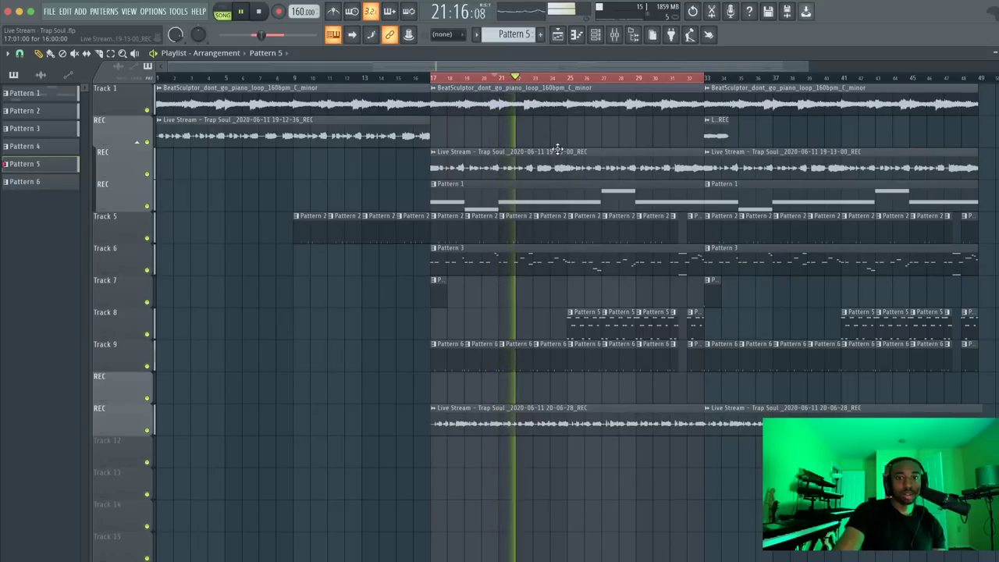
key(space)
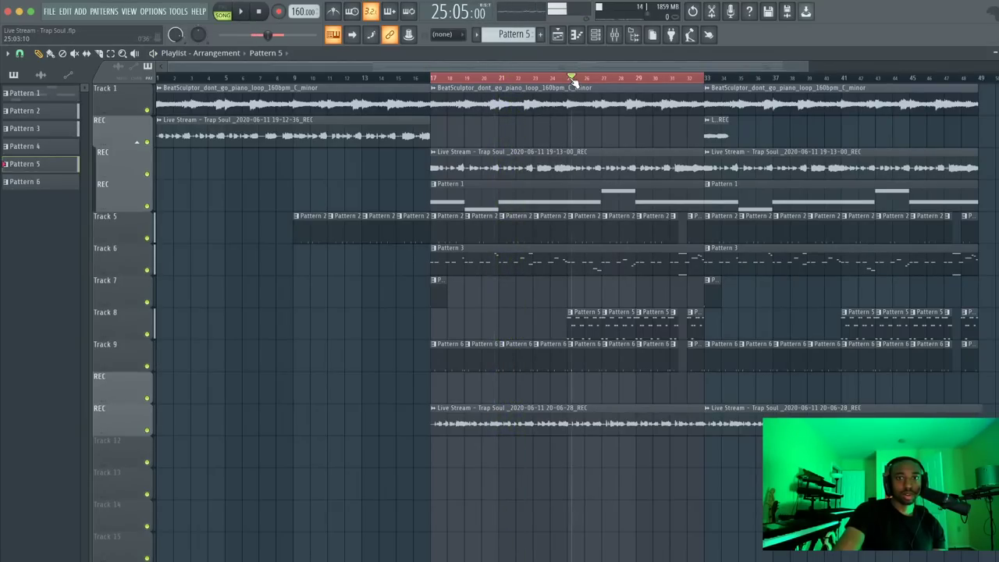
key(space)
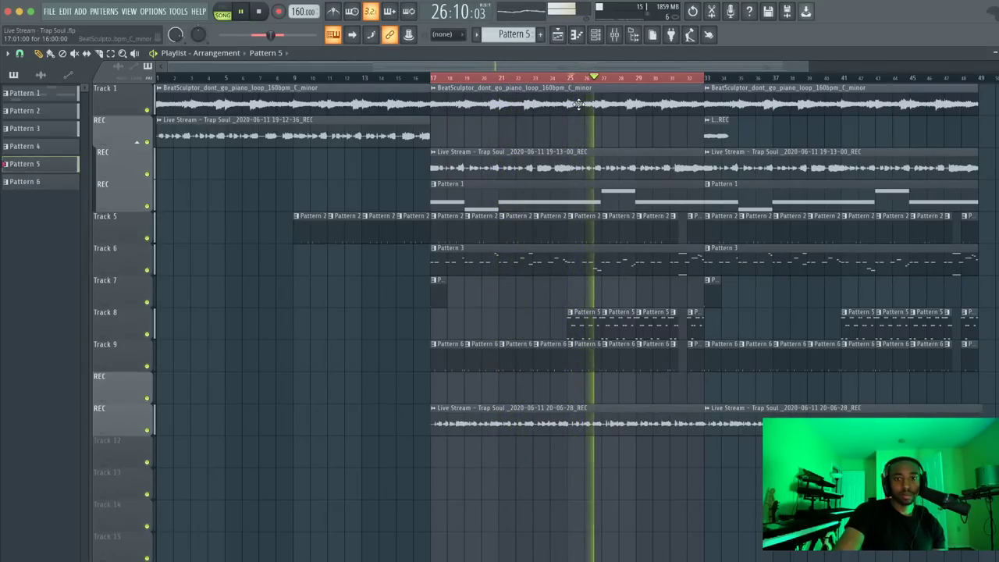
key(space)
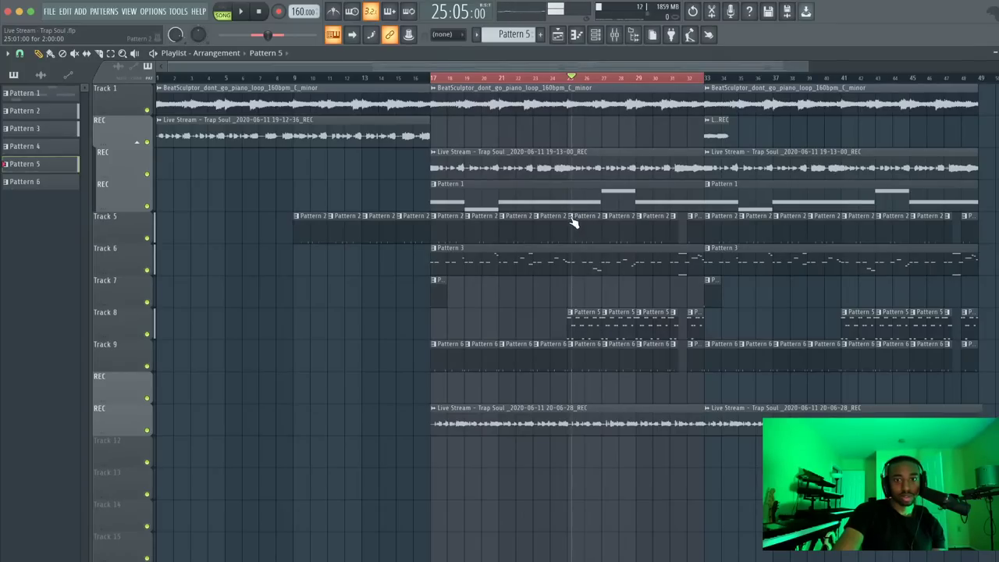
click(573, 222)
click(587, 247)
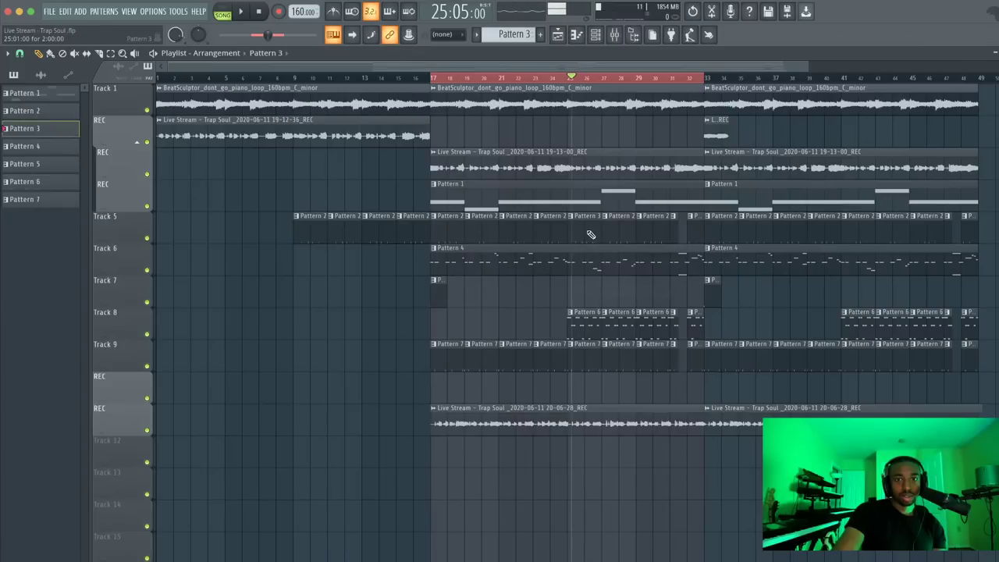
double_click(591, 234)
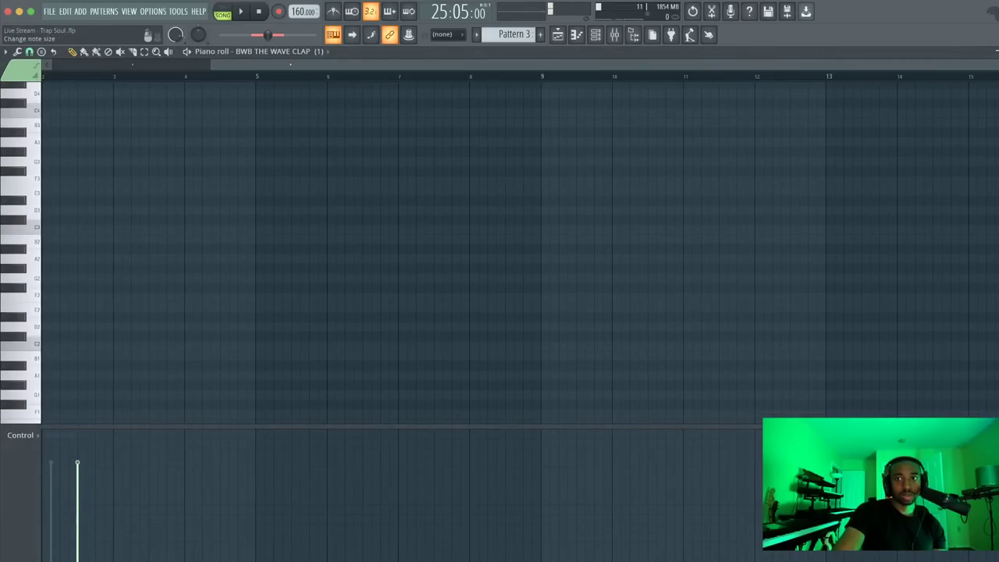
key(Escape)
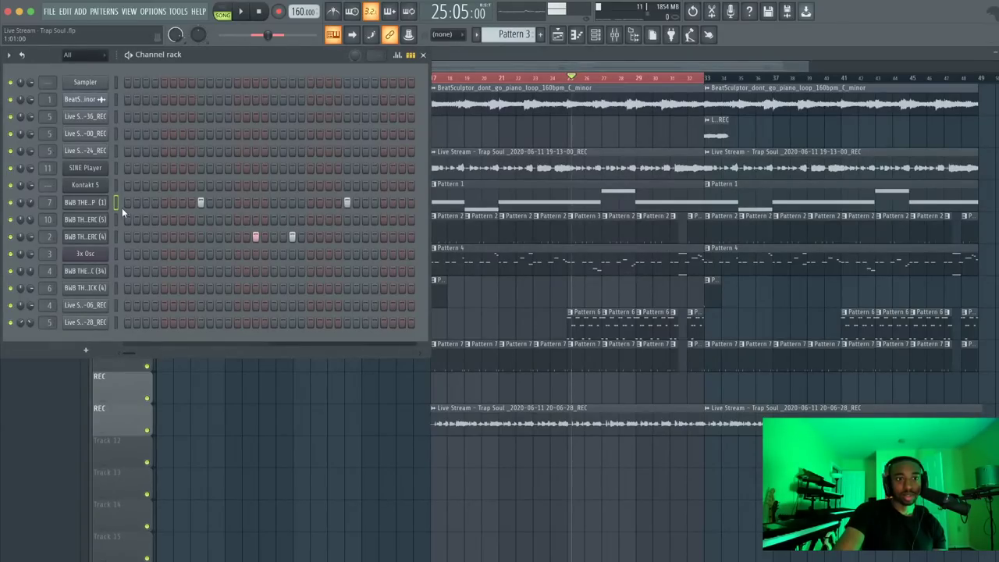
key(Escape)
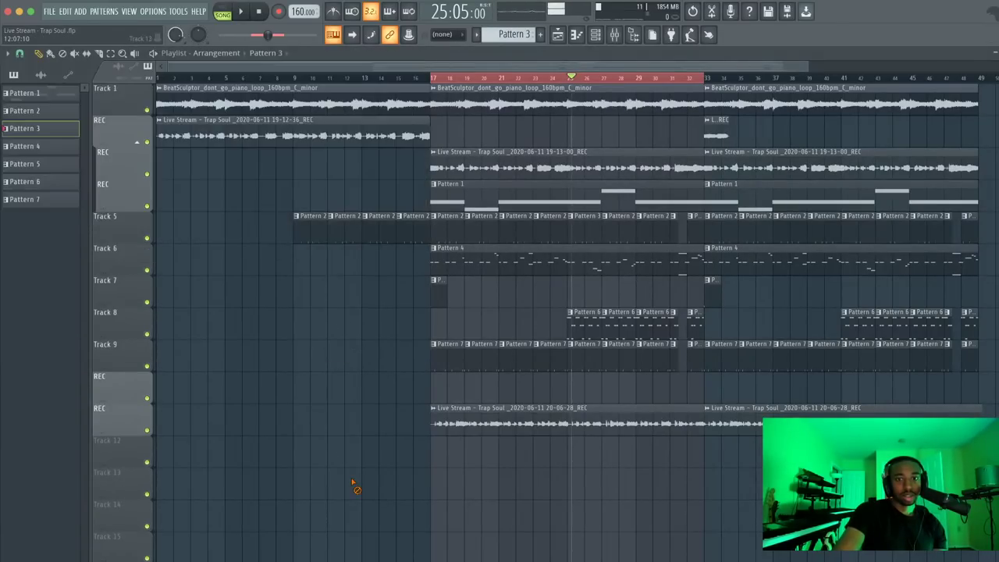
Check the kick steps of the Pattern 7 clip at bar 25 on Track 9 and make that clip unique
double_click(581, 347)
key(Escape)
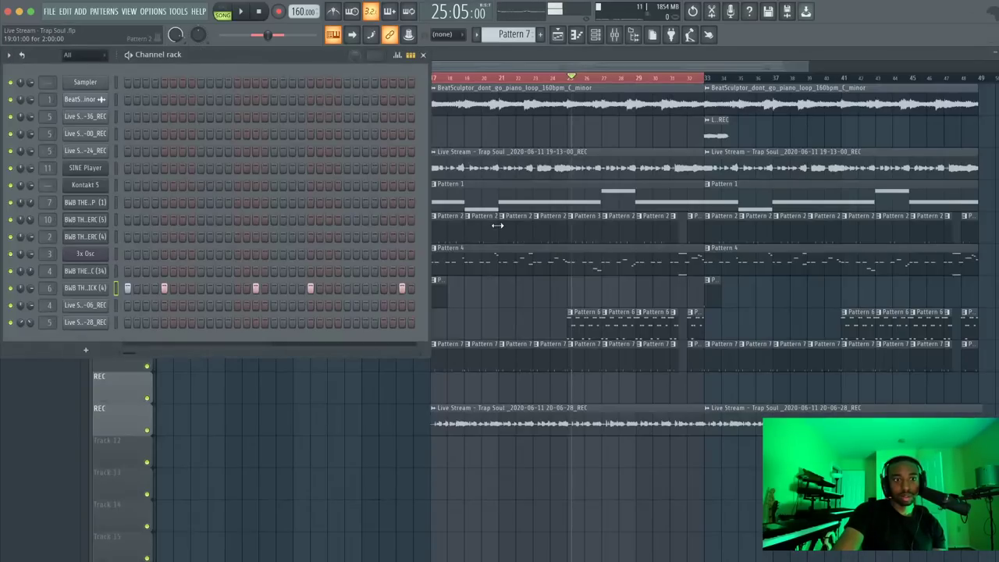
key(Escape)
right_click(571, 348)
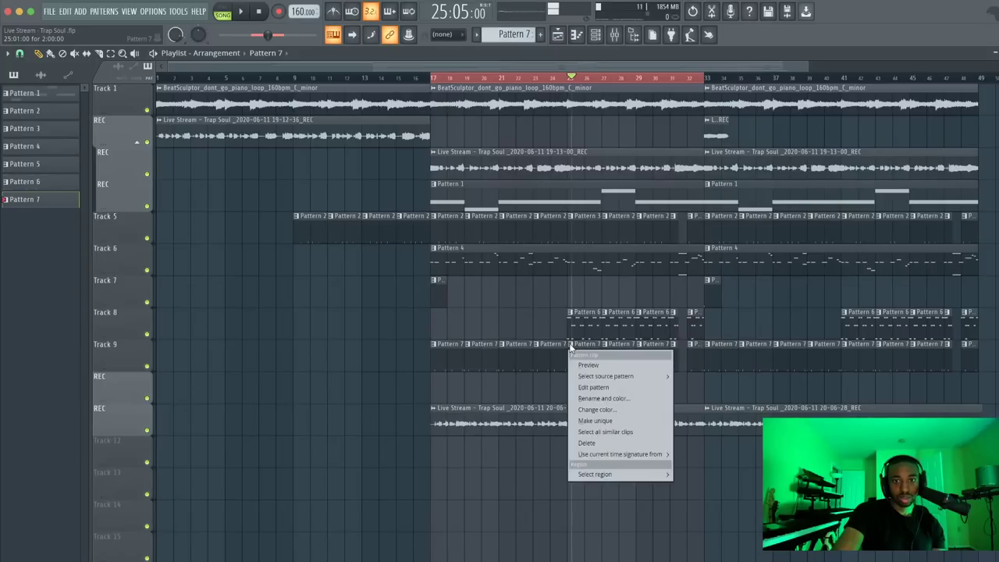
click(600, 421)
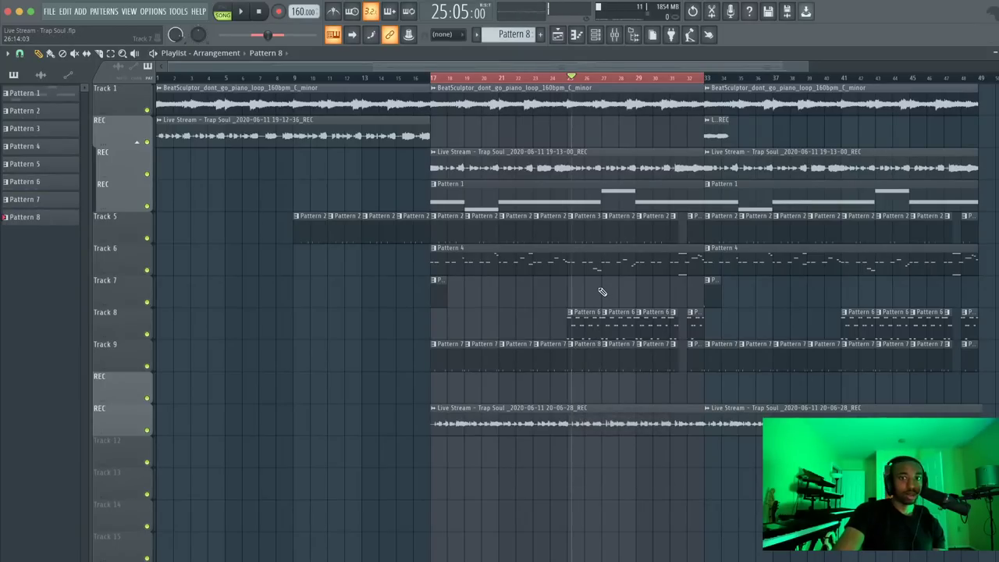
In Pattern 8, add kicks on steps 25 and 29, remove the kick on step 31, and save the project
double_click(590, 341)
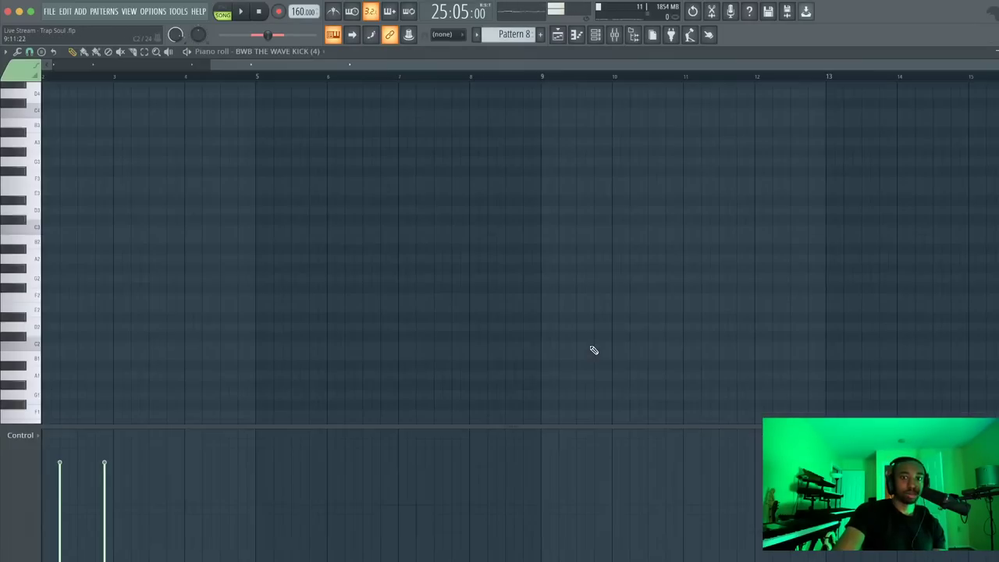
click(996, 69)
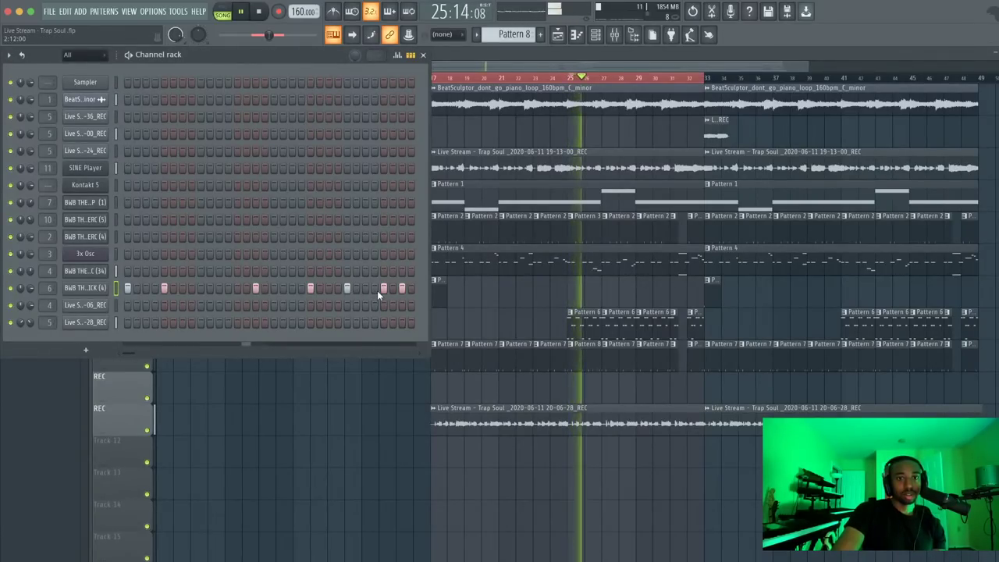
click(401, 289)
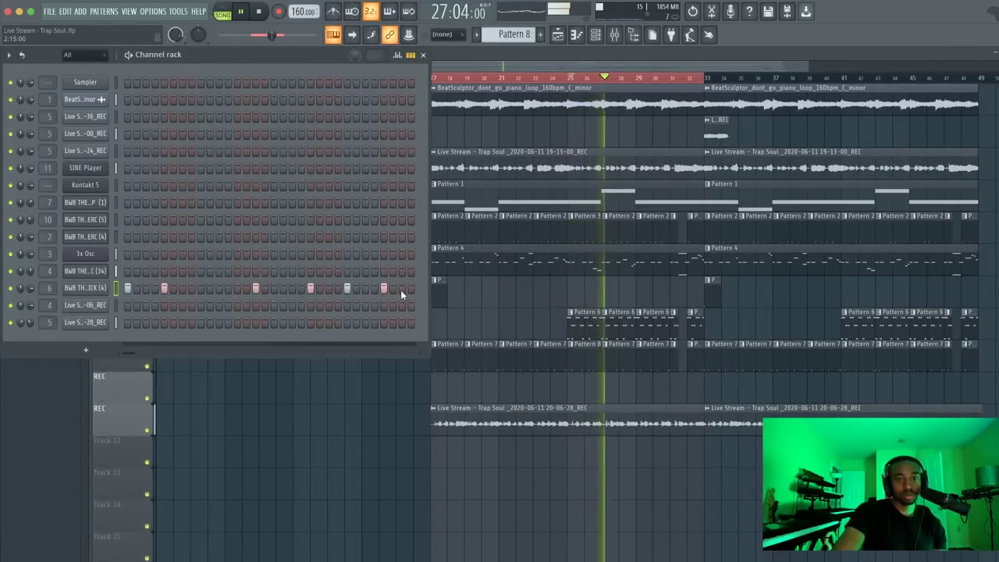
key(space)
key(F6)
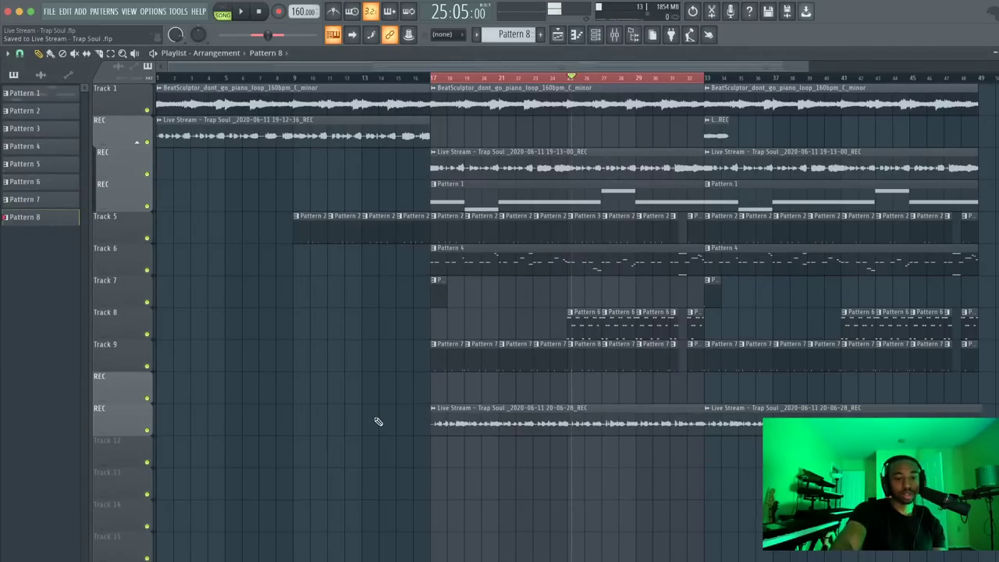
Play the loop from bar 25 while checking the mixer levels, and select Insert 1
key(space)
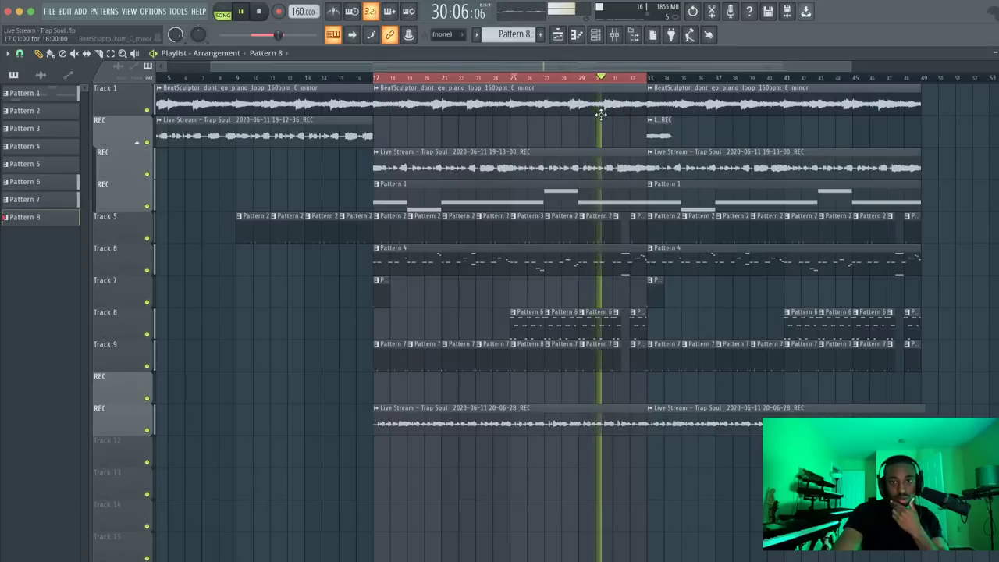
key(space)
click(614, 38)
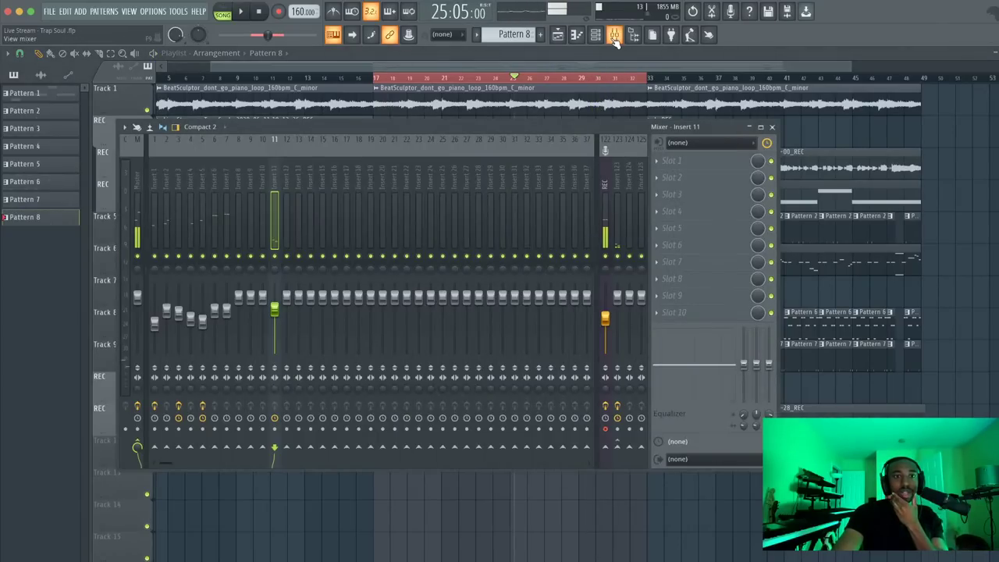
key(space)
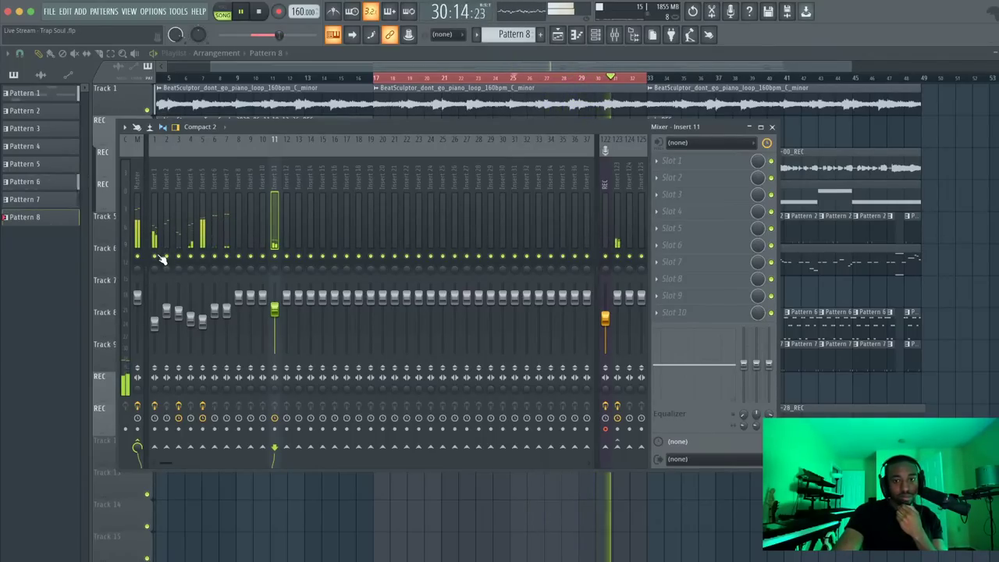
key(space)
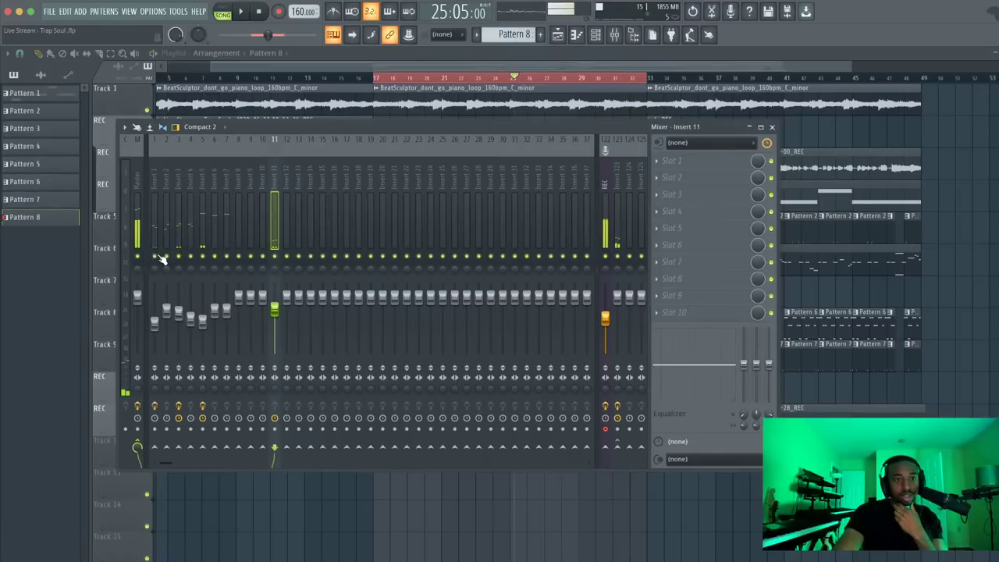
click(163, 220)
click(159, 221)
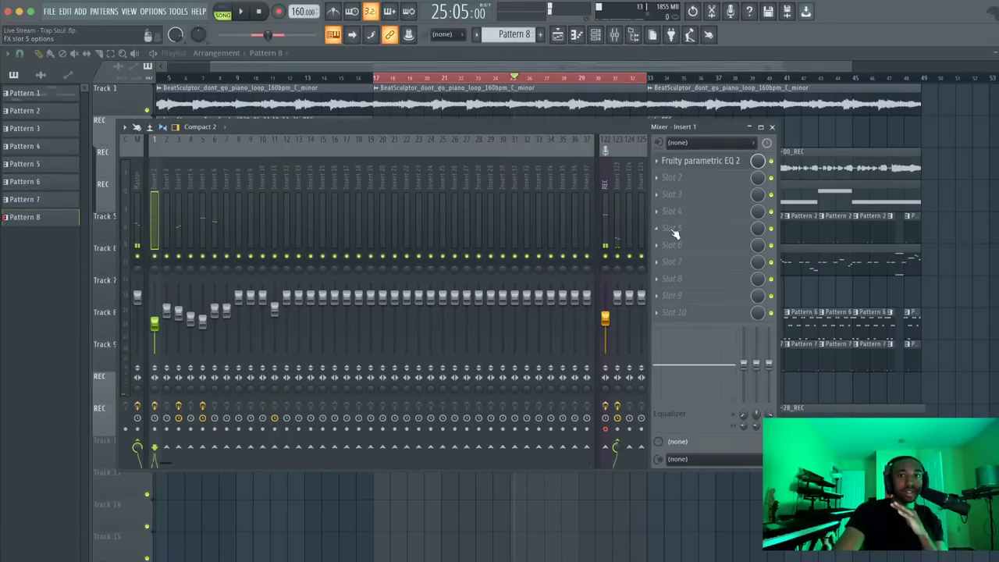
In Insert 1's Fruity Parametric EQ 2, lower the band 1 low shelf to -18 dB and raise its frequency to 342 Hz
click(700, 160)
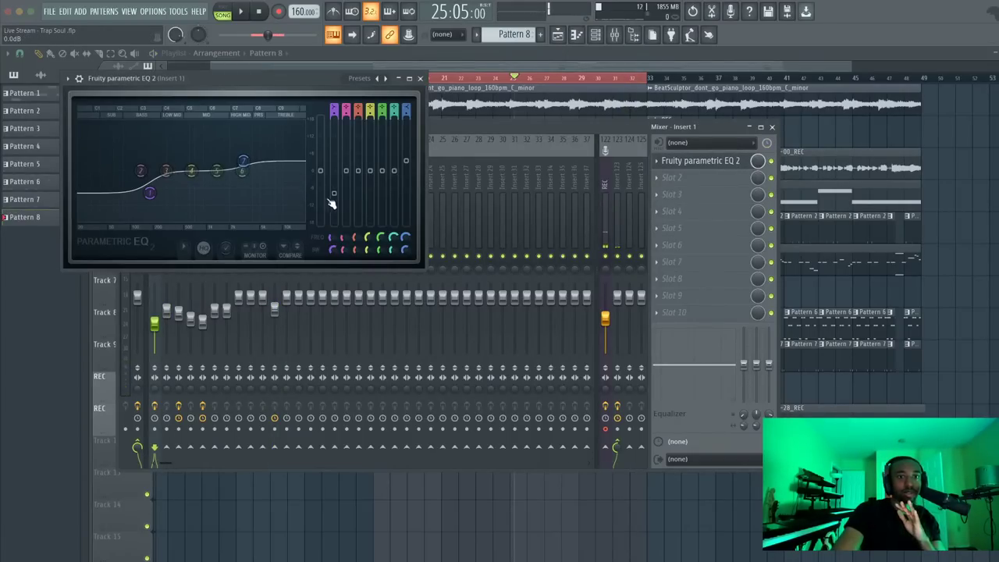
drag(338, 200, 334, 242)
scroll(333, 242, up, 4)
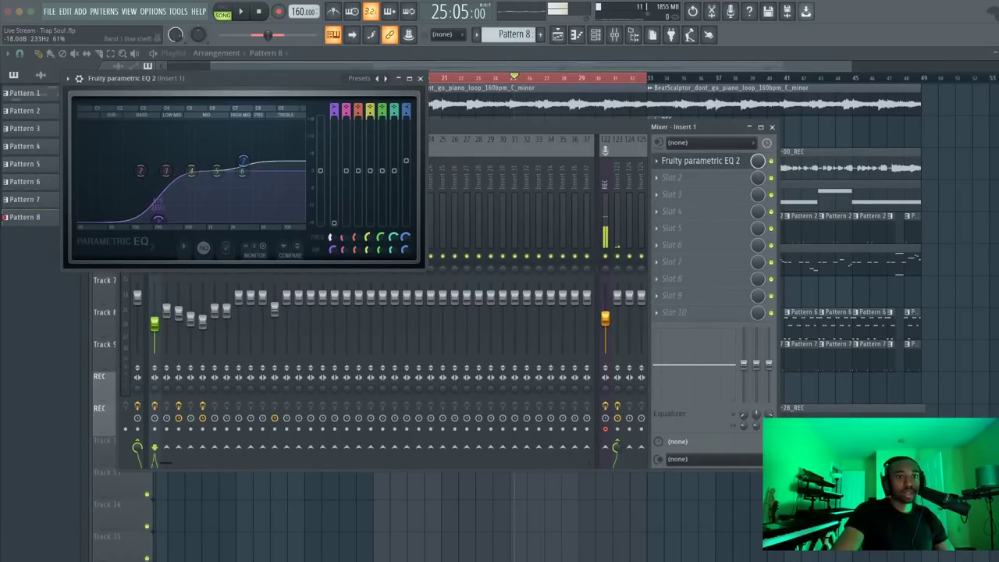
key(space)
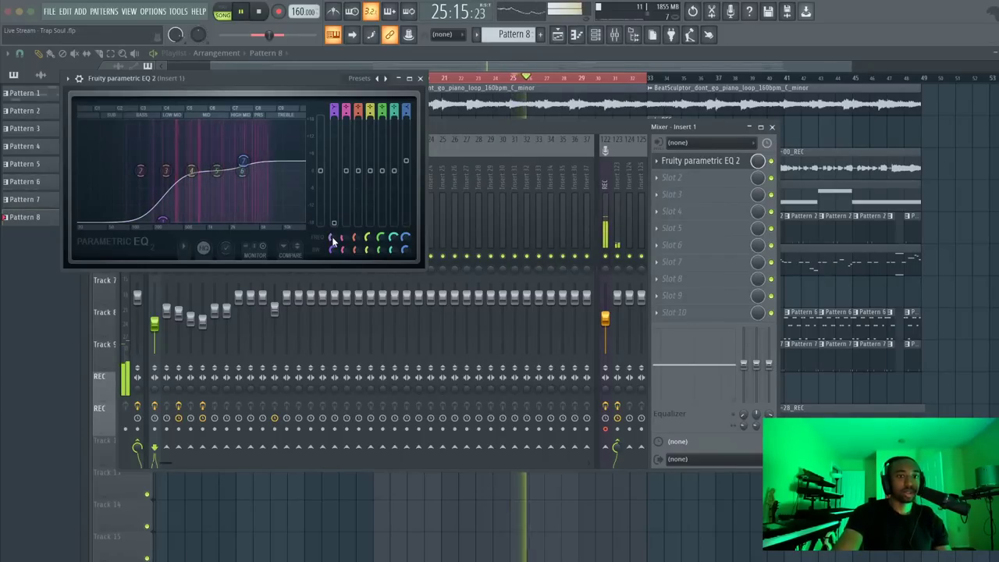
scroll(169, 211, up, 3)
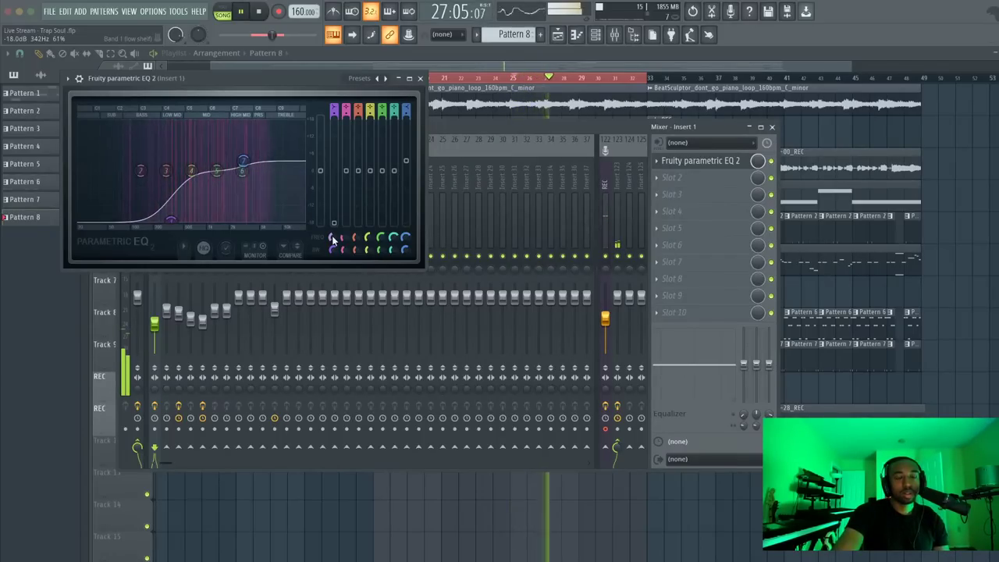
click(420, 79)
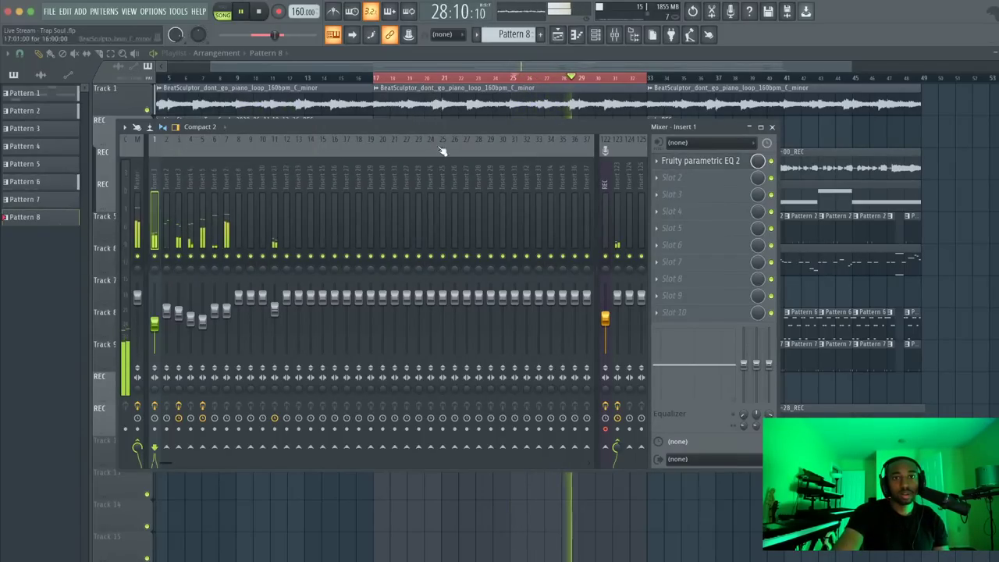
Listen to the equalized piano loop in the Playlist and bring the mixer back up
key(F9)
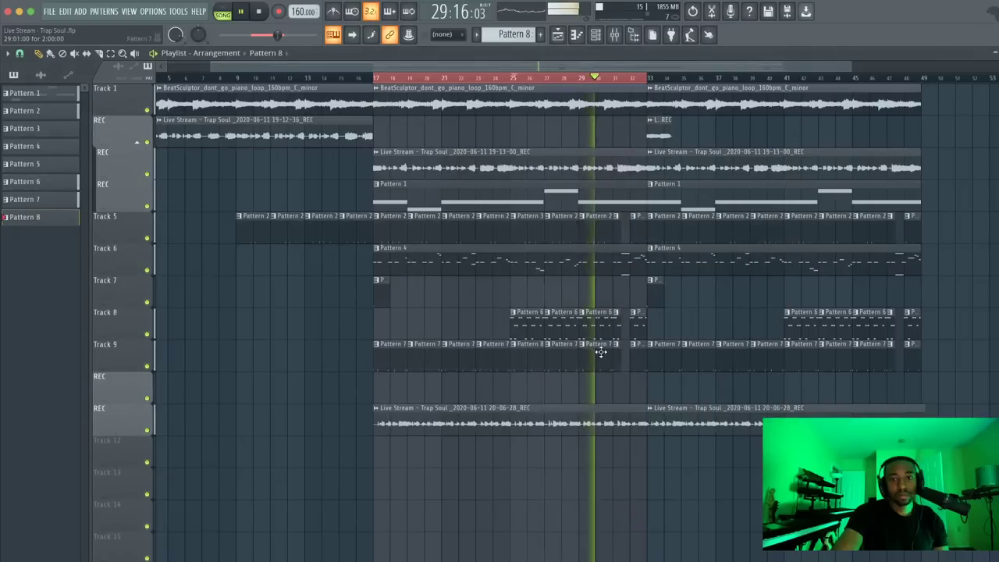
key(space)
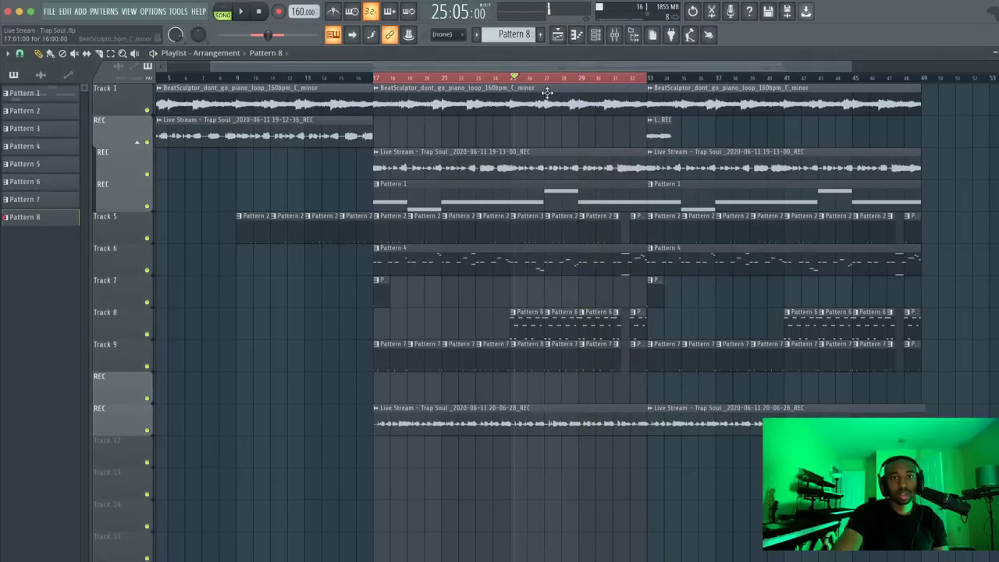
click(616, 35)
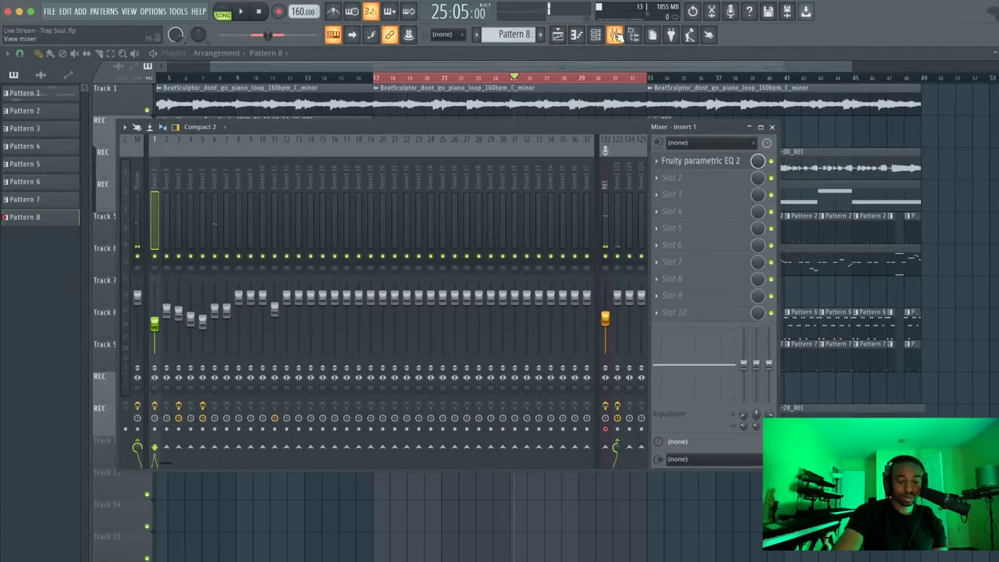
Play the loop from bar 17 and check the levels in the mixer
key(F9)
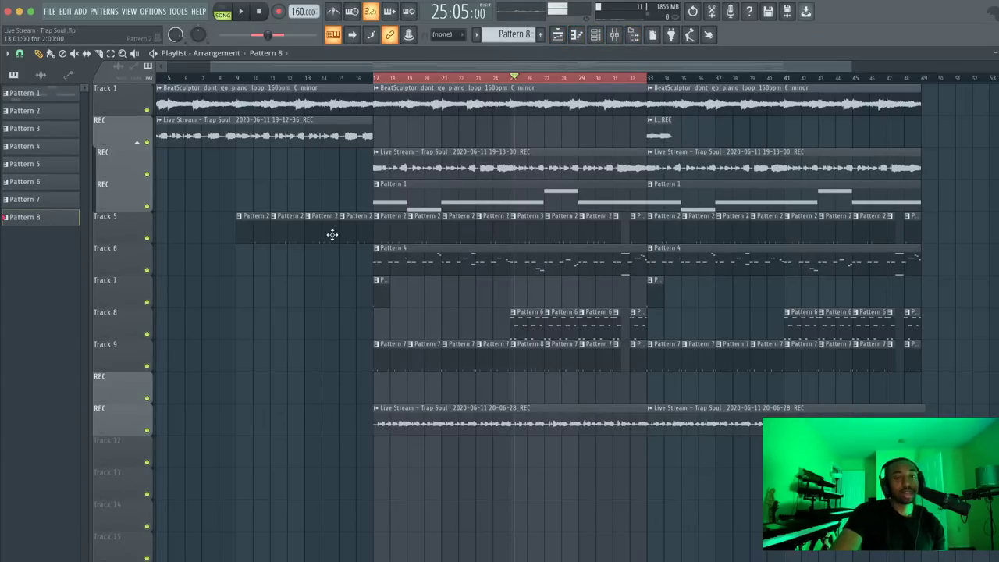
click(260, 14)
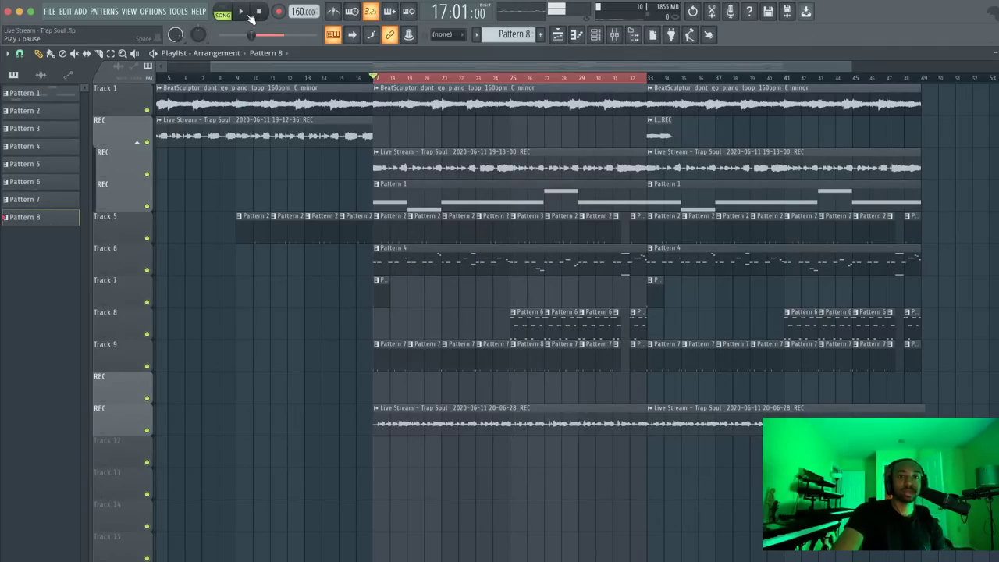
click(244, 12)
click(614, 34)
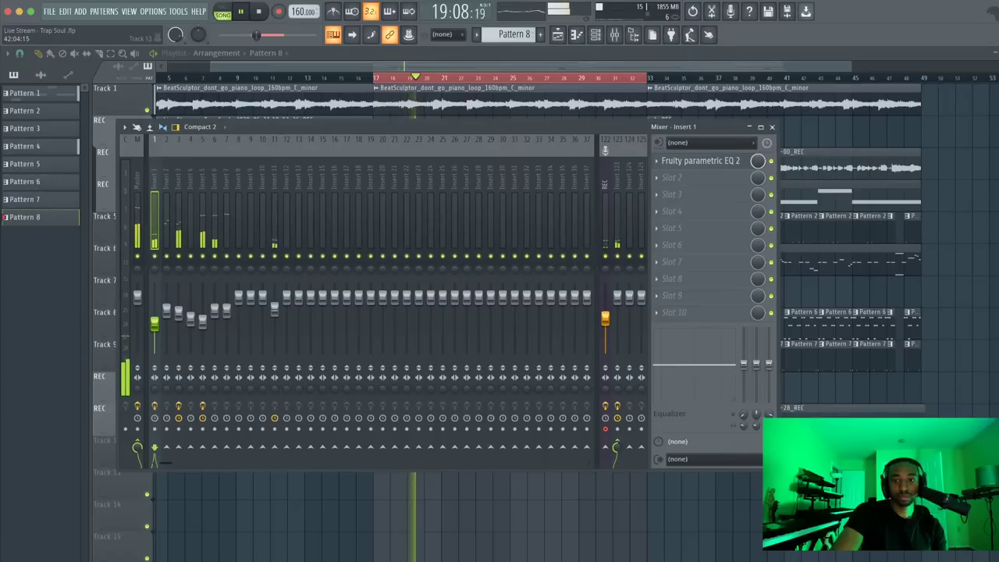
key(space)
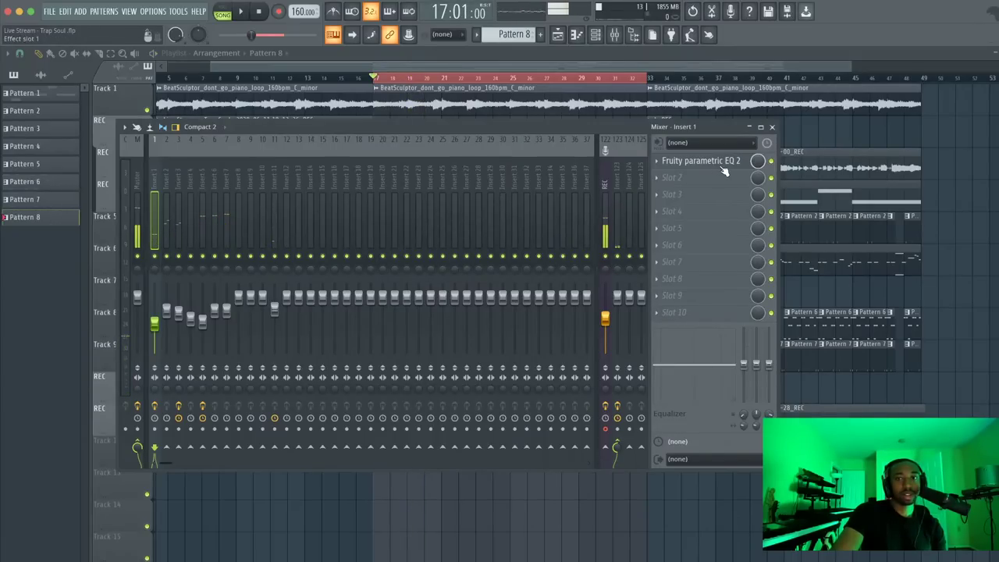
Raise the band 1 low shelf in Insert 1's Fruity Parametric EQ 2 for a gentler low cut, and audition the loop
click(722, 166)
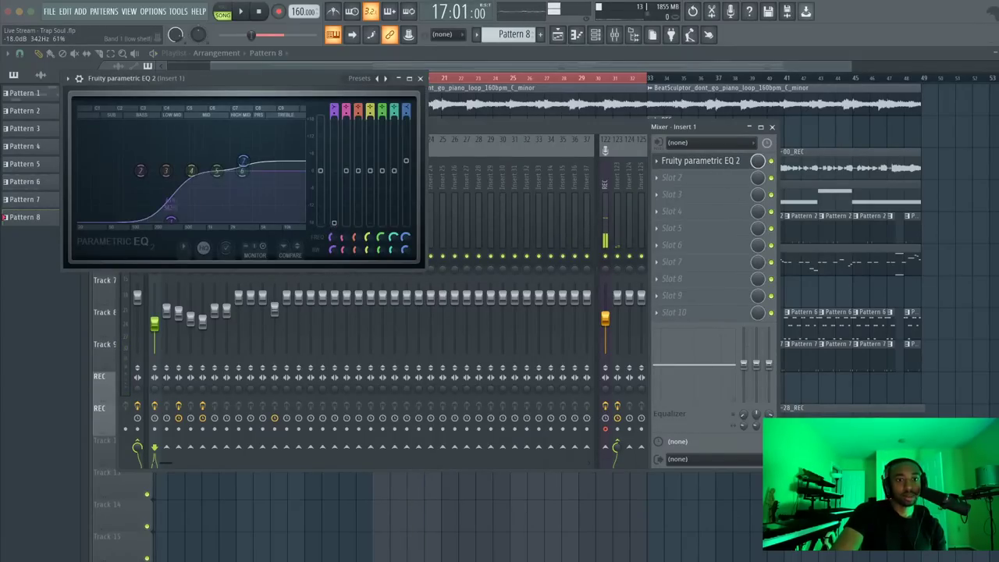
drag(171, 217, 171, 187)
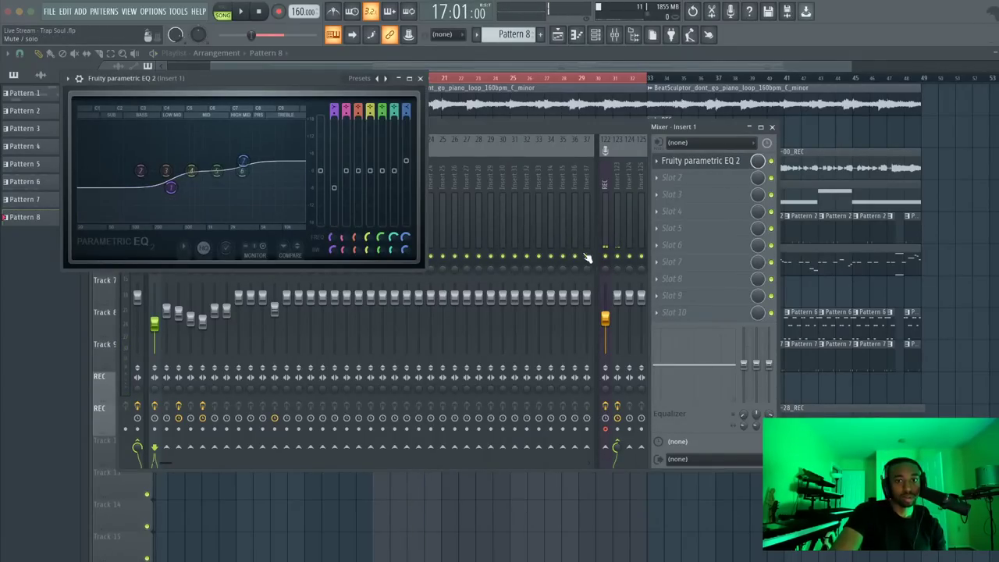
click(610, 261)
key(space)
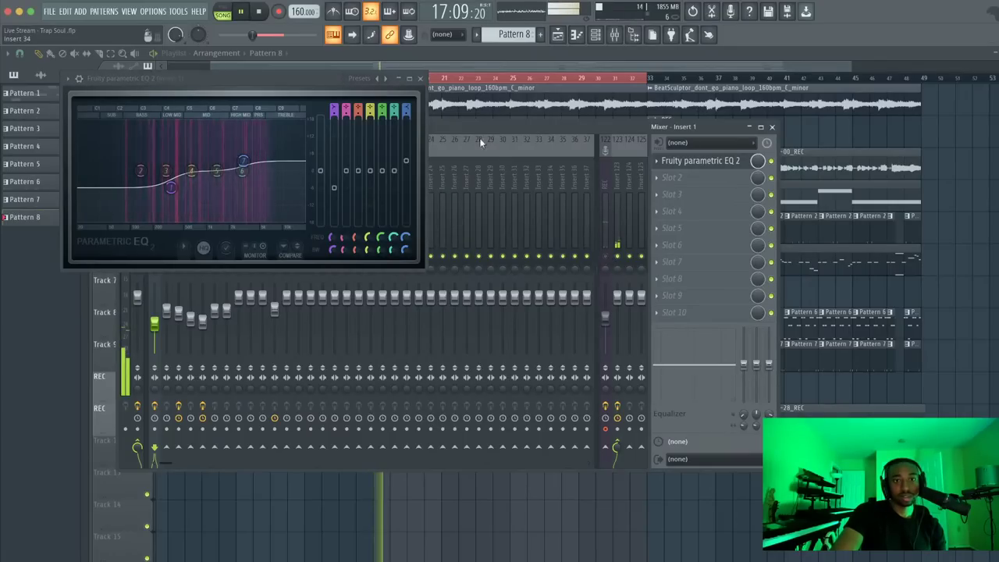
click(420, 78)
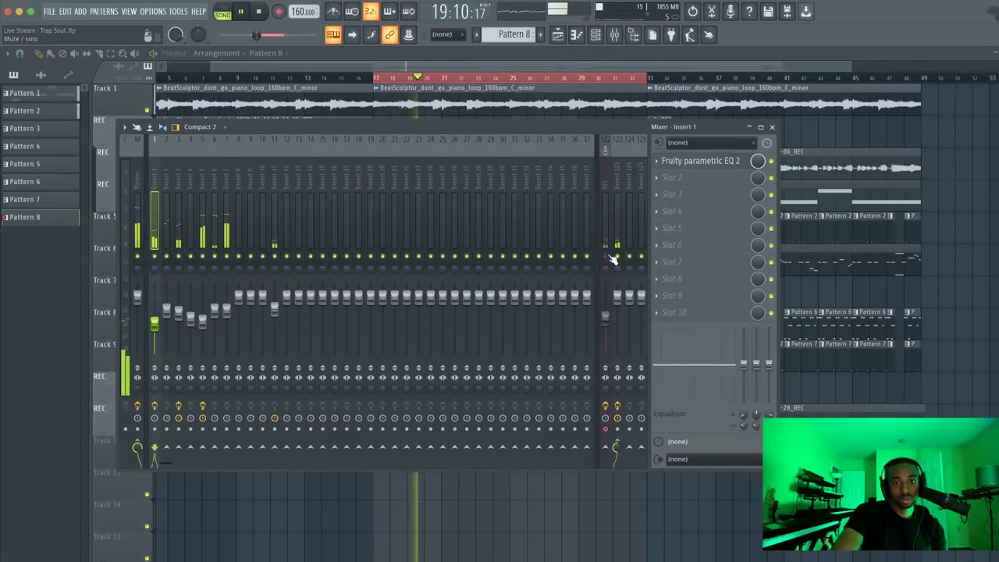
key(space)
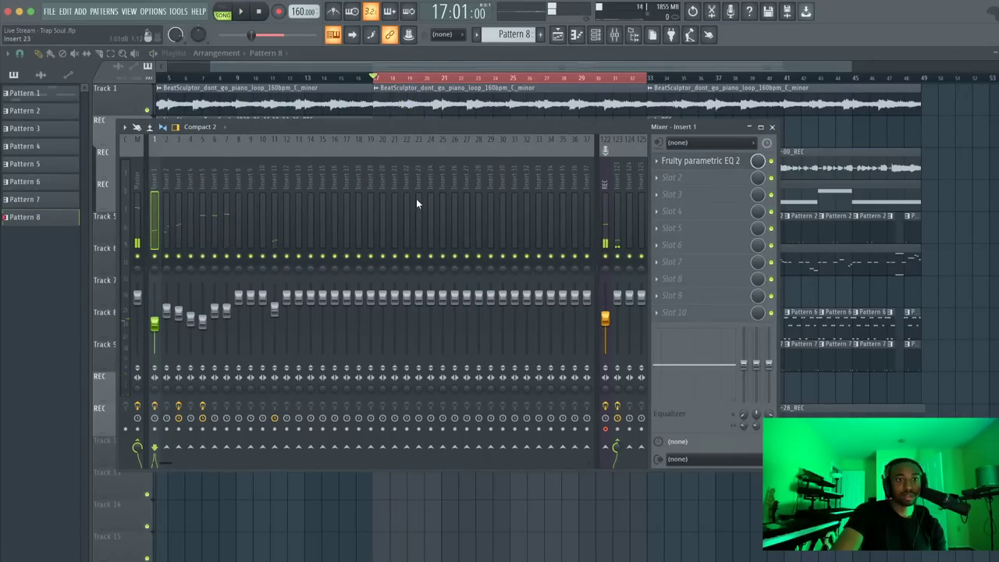
Load Gross Beat in Insert 1's slot 2 and add a midpoint at full level to its Empty volume envelope
click(709, 178)
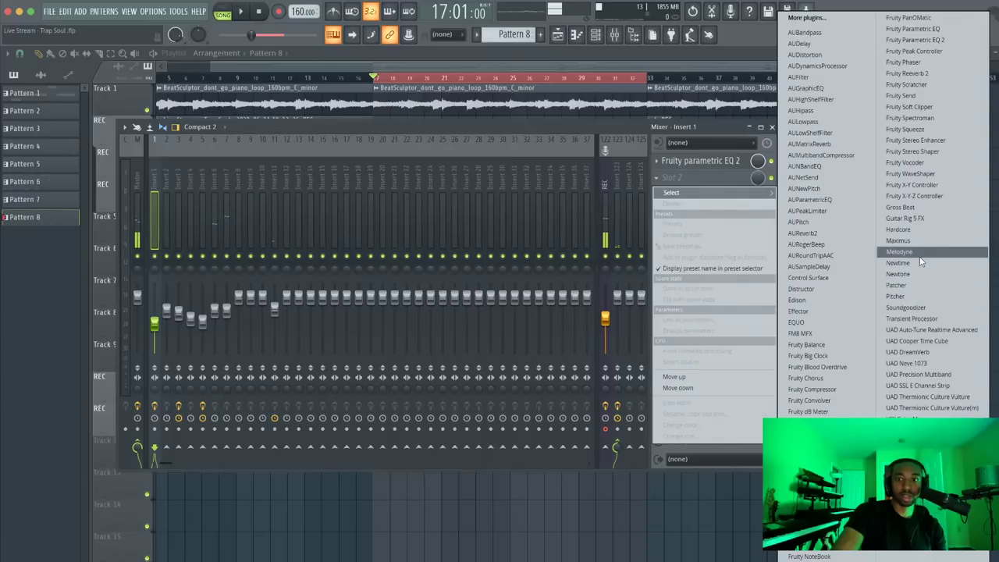
click(910, 207)
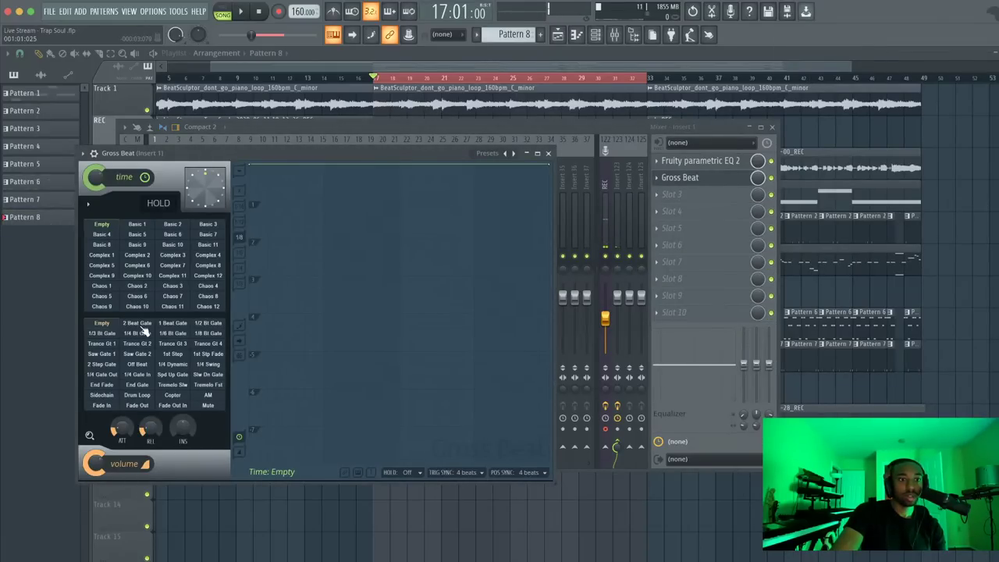
click(109, 325)
click(398, 256)
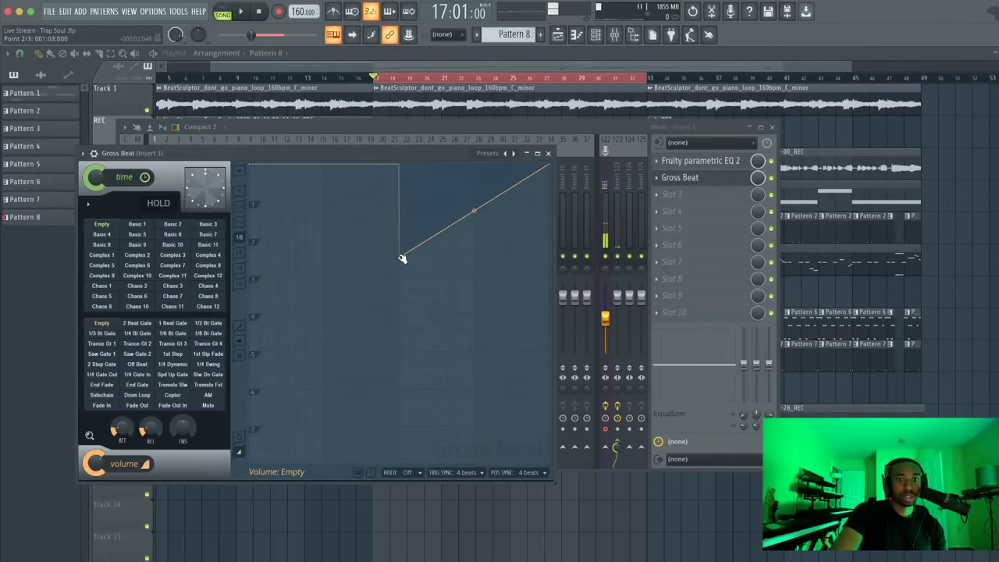
right_click(400, 257)
click(421, 315)
click(420, 315)
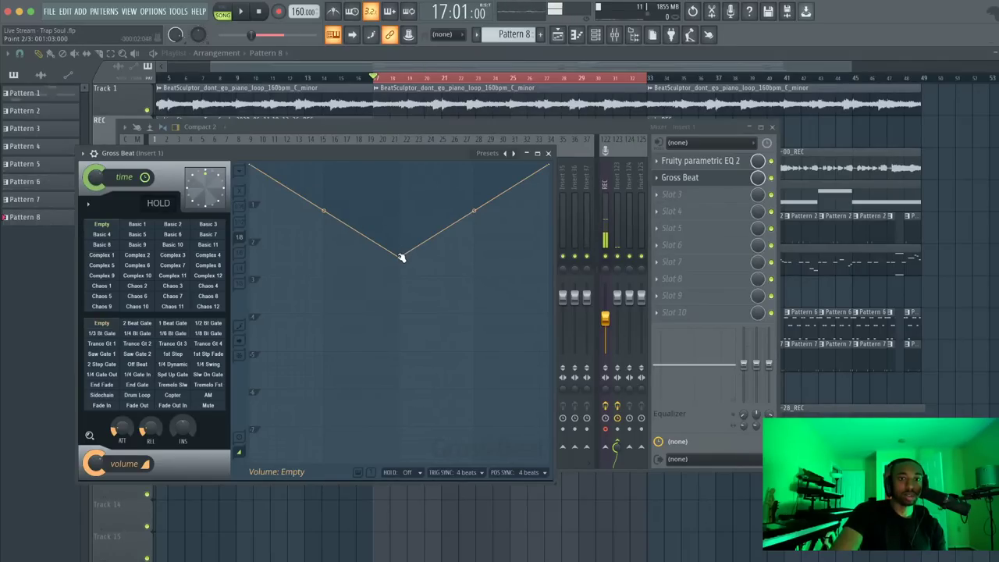
drag(399, 258, 410, 161)
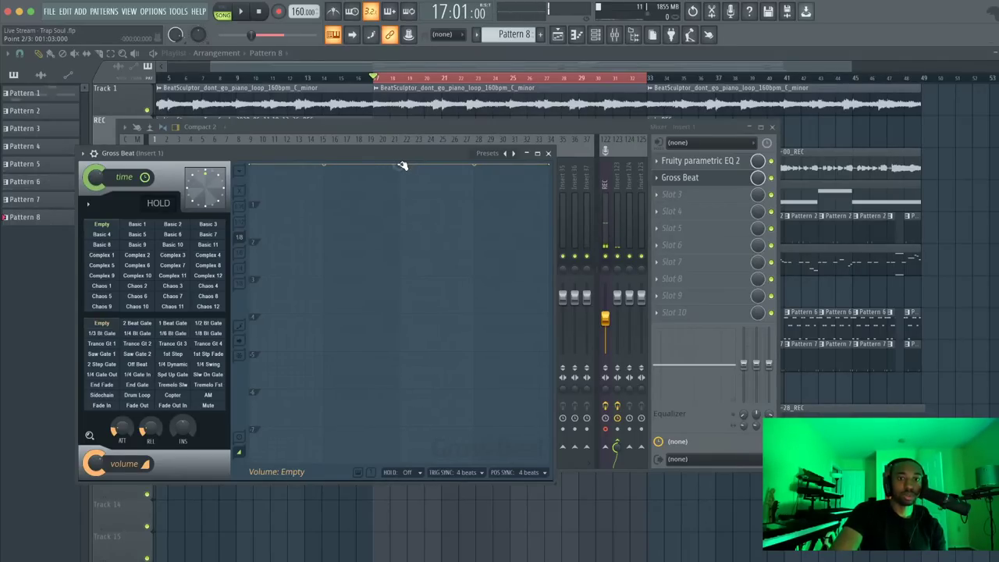
Drop the second half of Gross Beat's volume envelope to a flat half level and set the envelope grid to 1/4
mouse_move(403, 303)
mouse_down()
mouse_move(410, 309)
mouse_move(401, 308)
mouse_up()
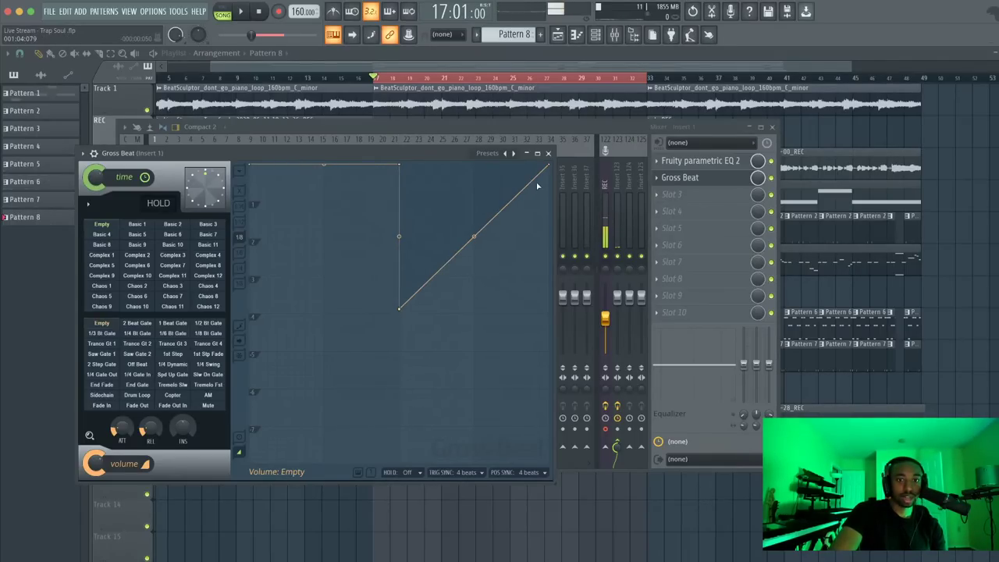
drag(551, 165, 552, 313)
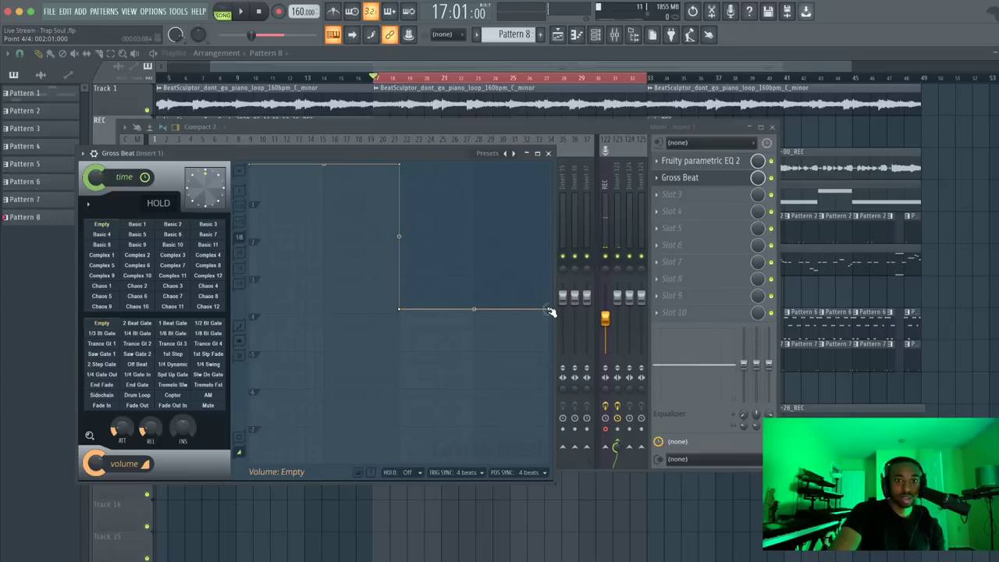
key(space)
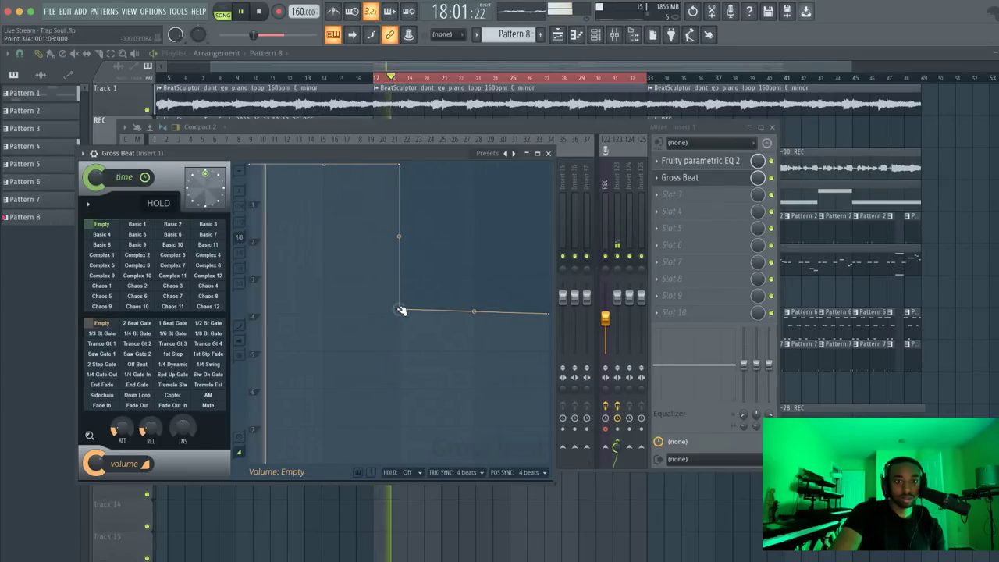
drag(401, 308, 401, 313)
scroll(242, 270, up, 1)
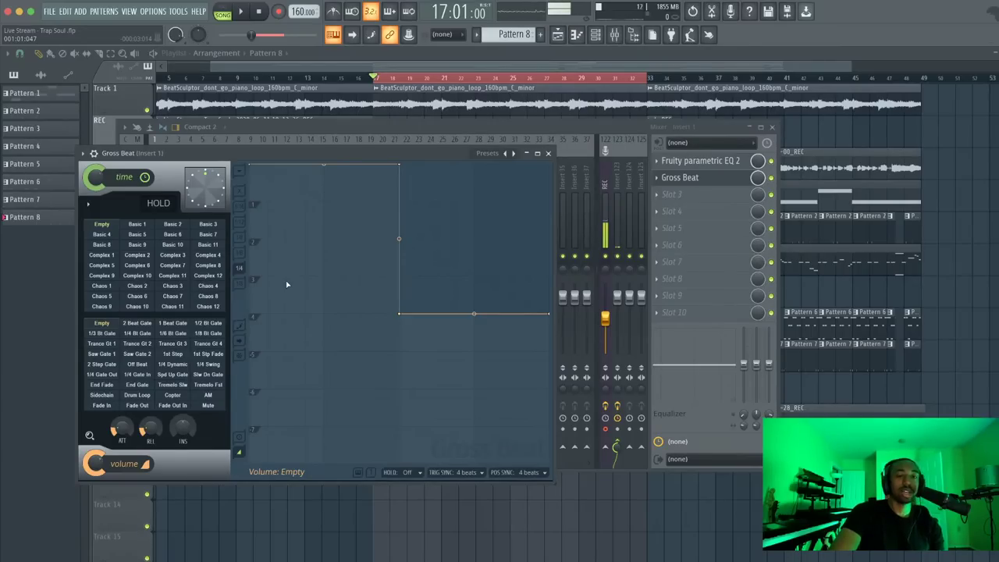
Audition the Gross Beat volume effect on the loop and increase its attack
key(space)
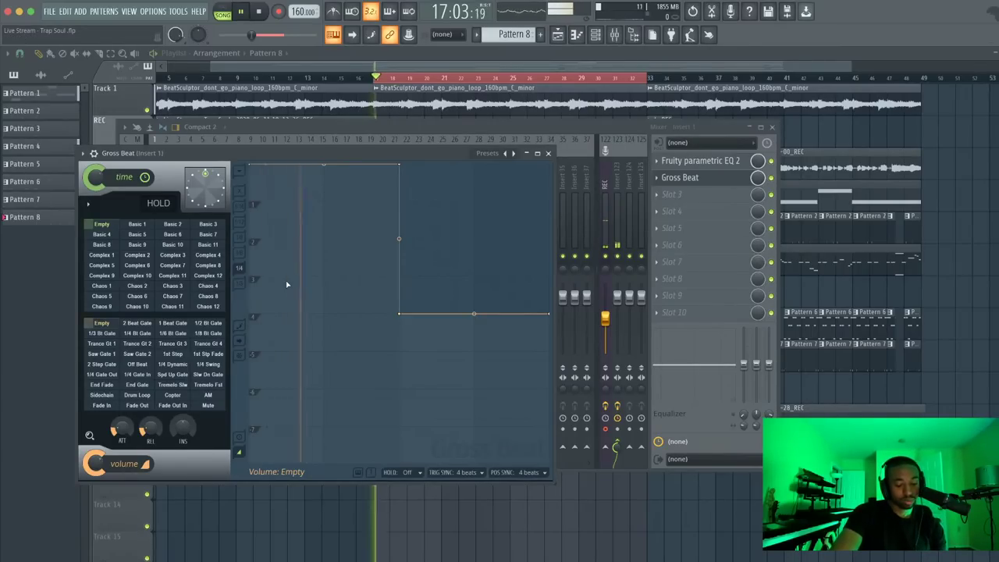
key(space)
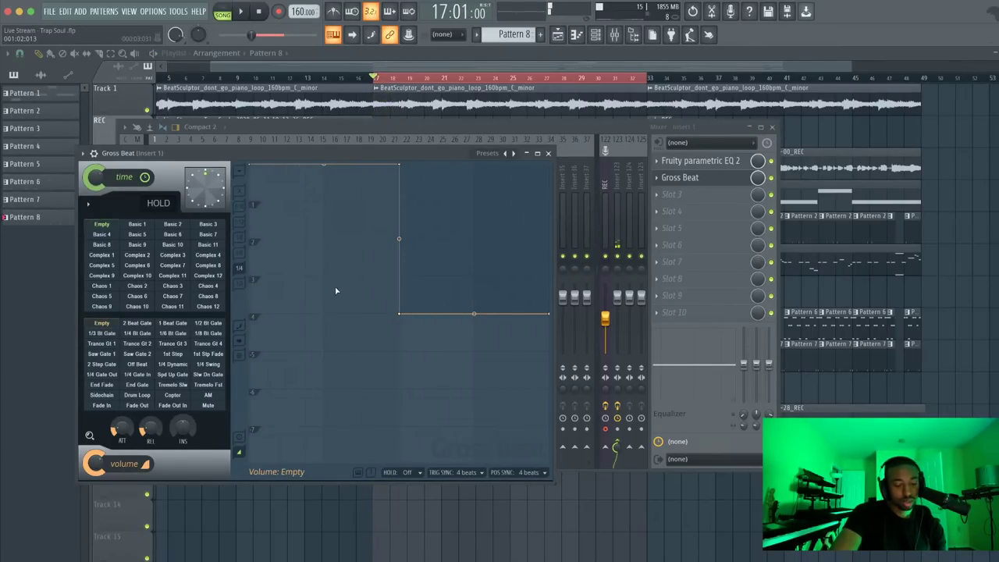
drag(122, 426, 121, 430)
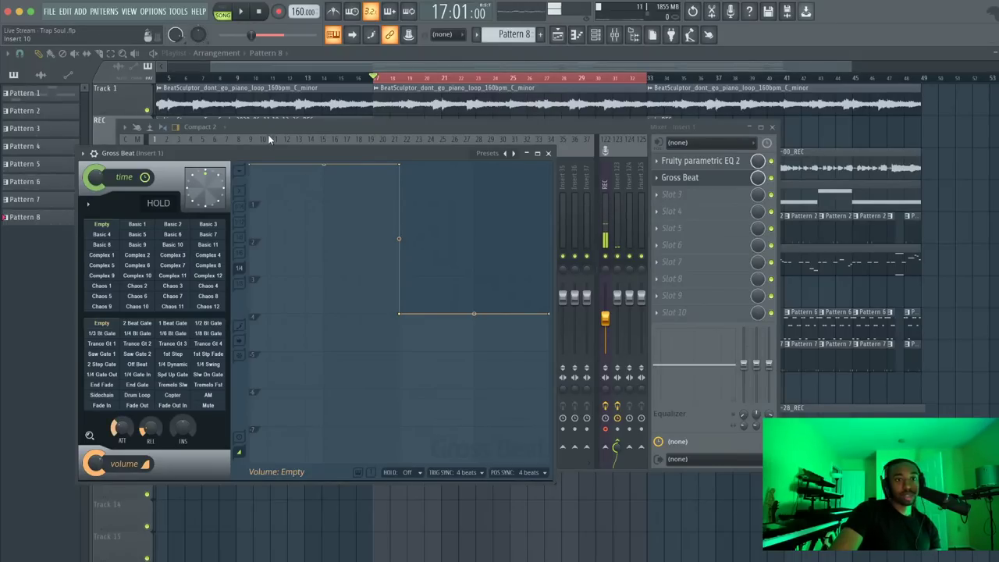
drag(269, 153, 392, 169)
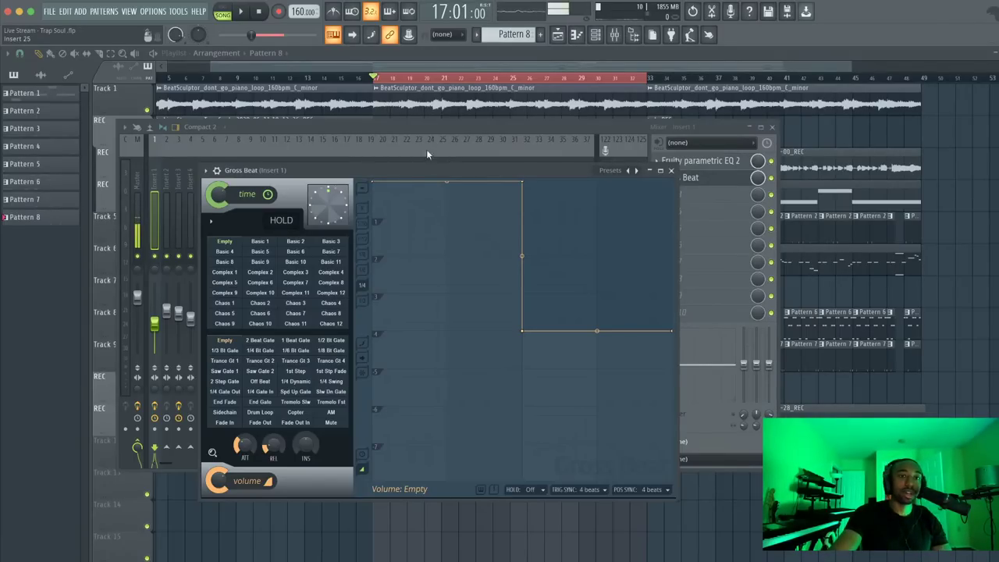
Delete the 20-06-28 recording and Pattern 1 clips at bars 17–33, and the Pattern 4 clip starting at bar 33
click(137, 182)
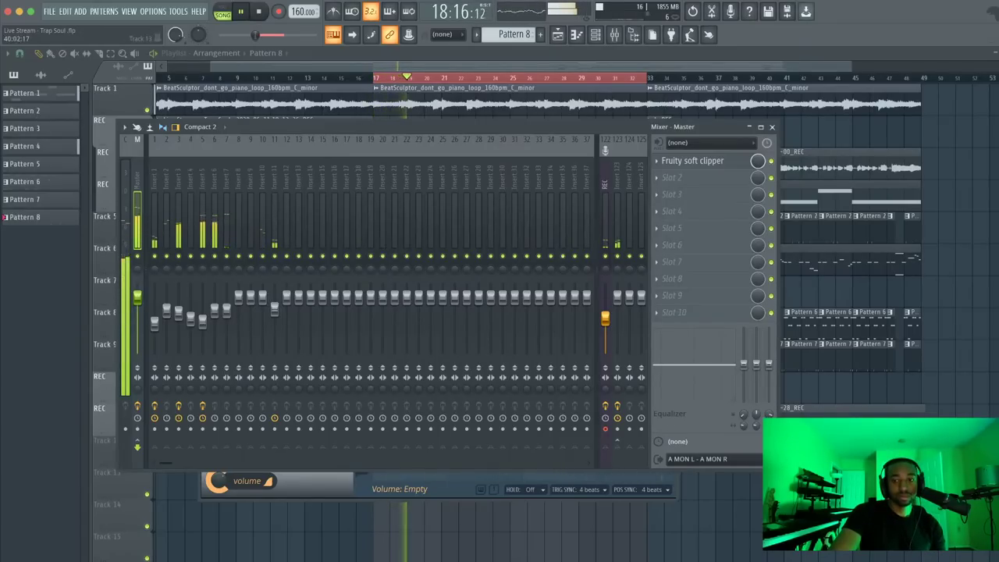
key(F9)
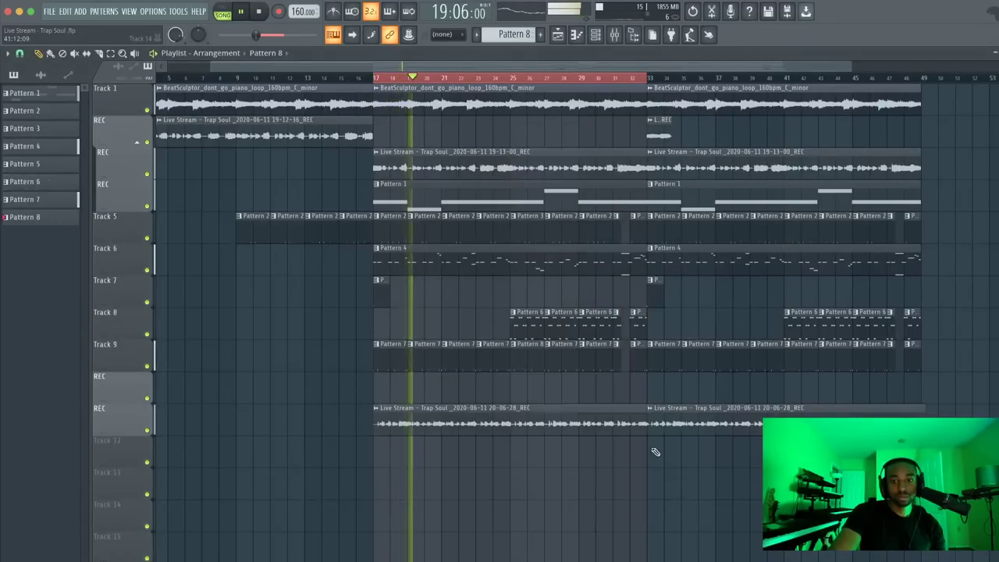
right_click(495, 428)
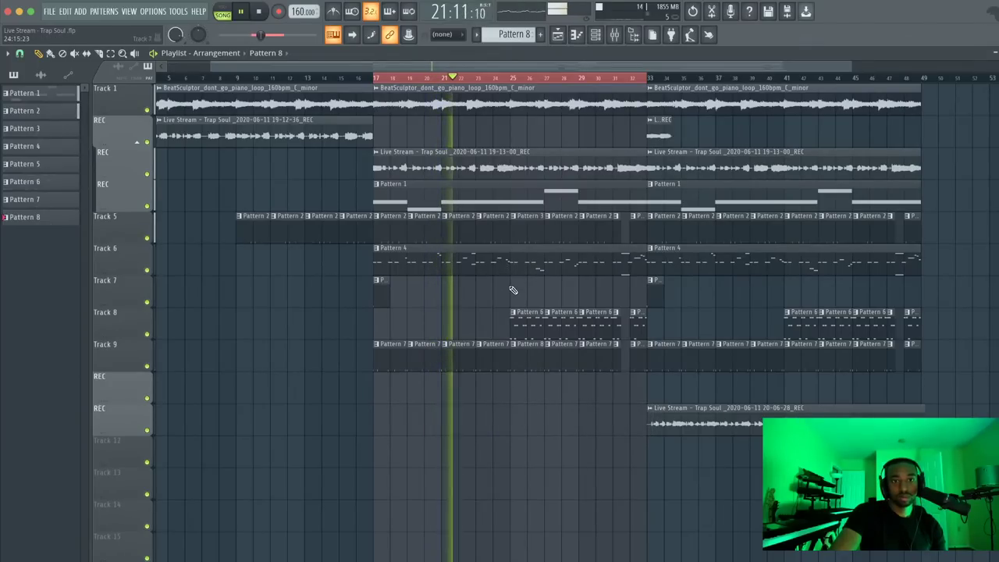
key(space)
right_click(487, 203)
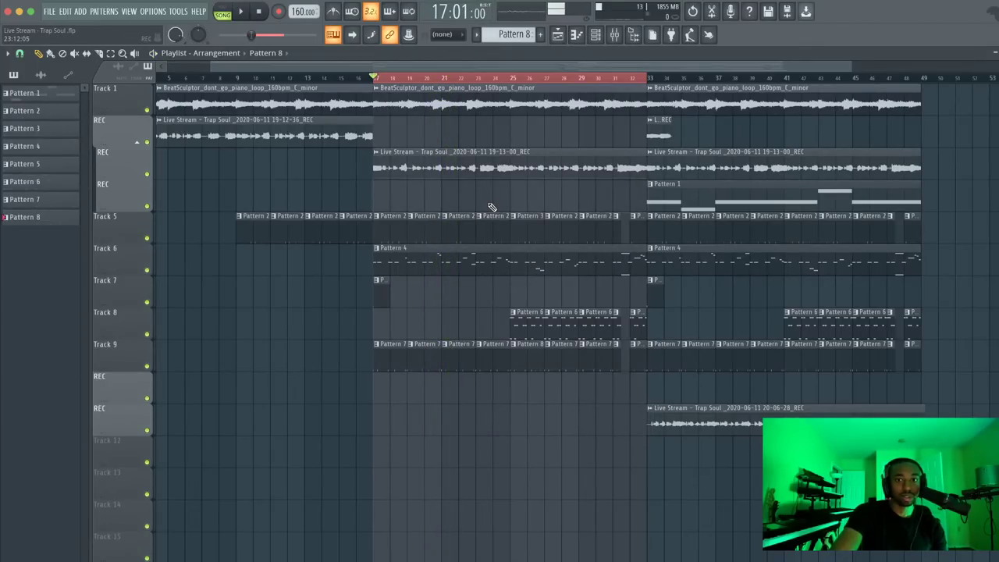
key(space)
key(space)
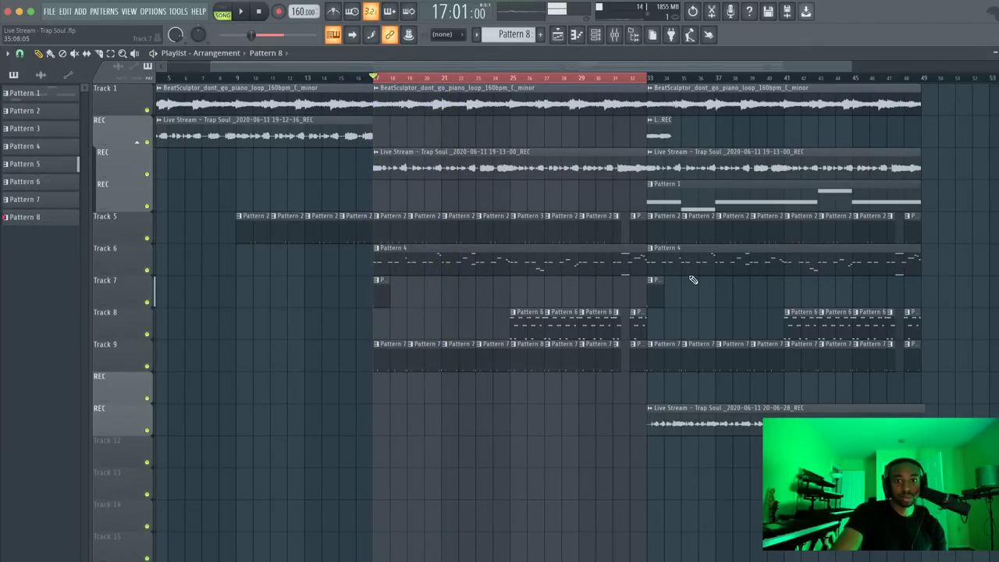
right_click(695, 272)
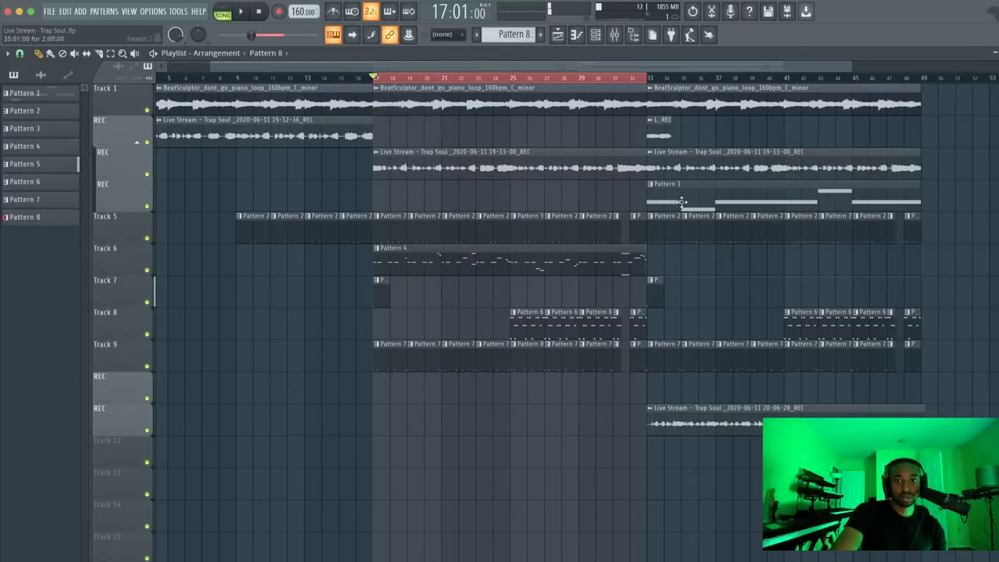
Clear the bar 17–33 time selection and play the thinned arrangement from bar 17 while checking the mixer levels
double_click(649, 78)
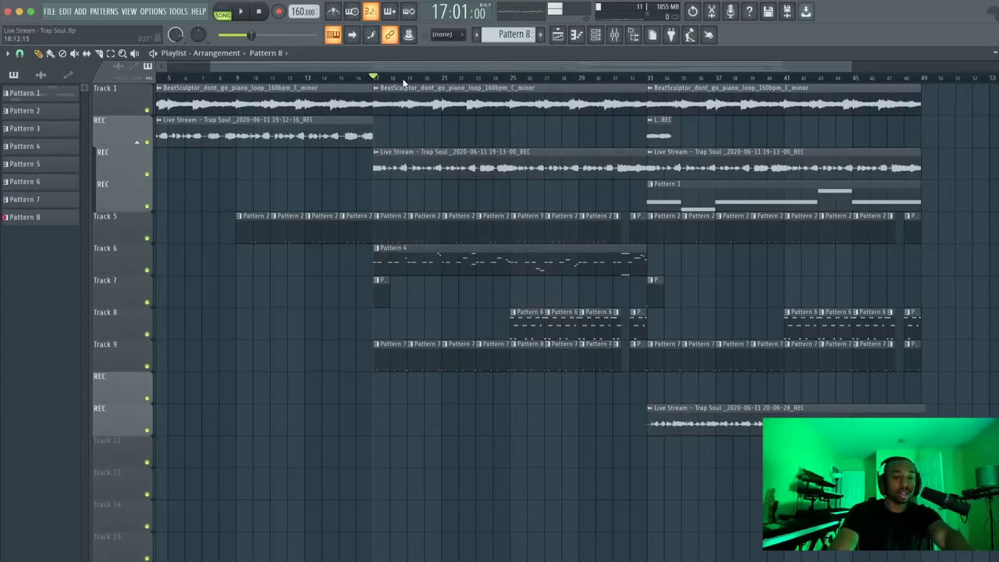
key(space)
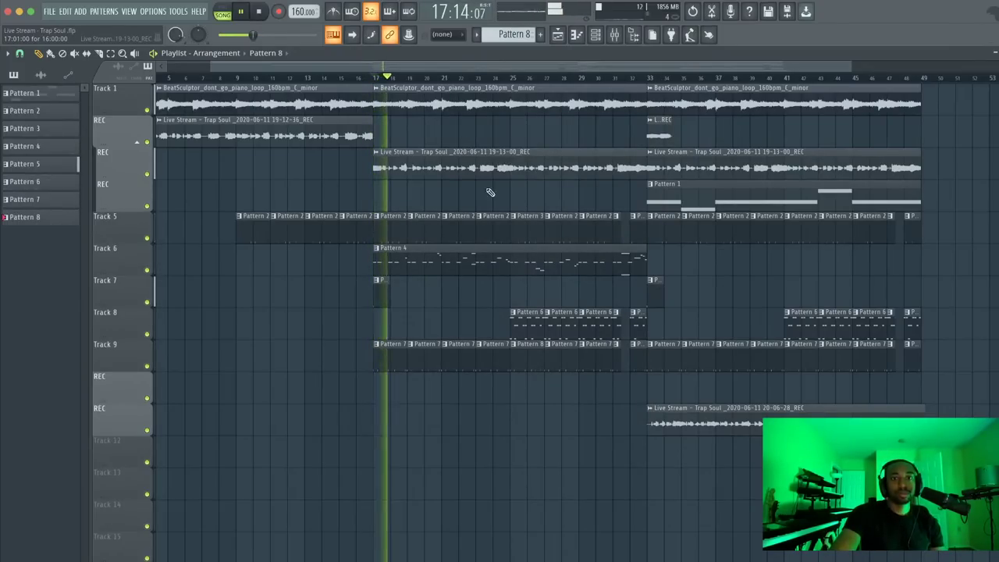
key(space)
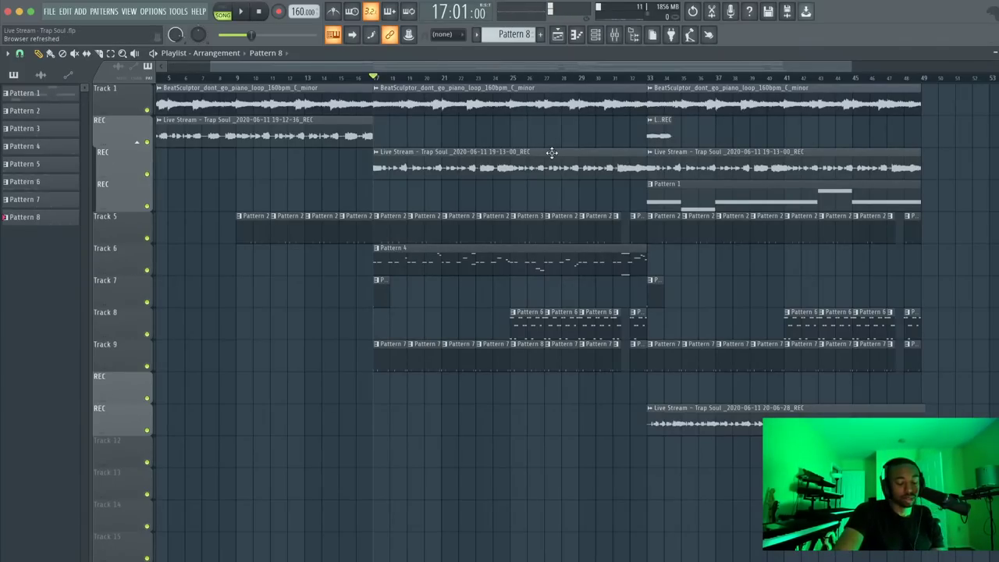
key(space)
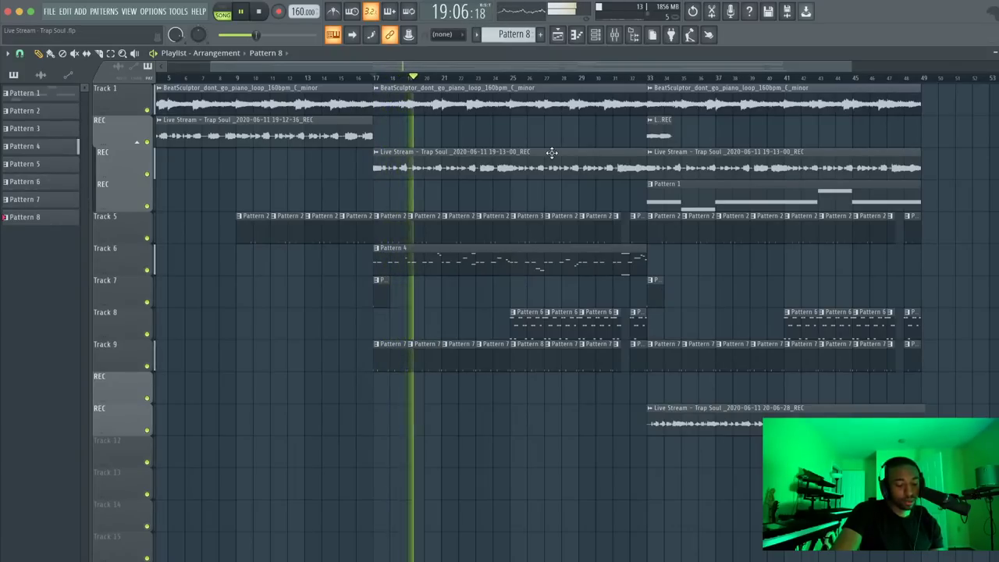
key(space)
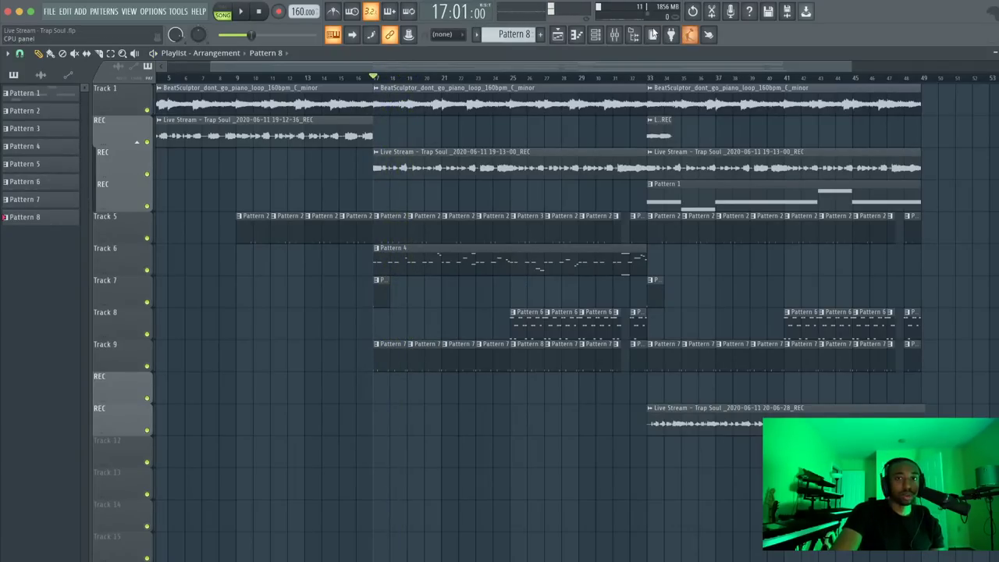
click(614, 34)
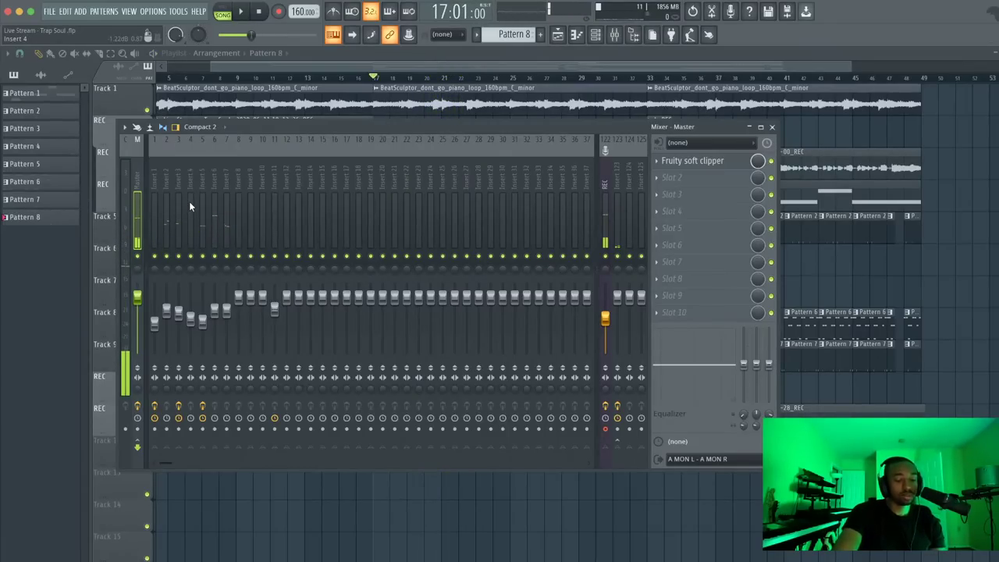
key(space)
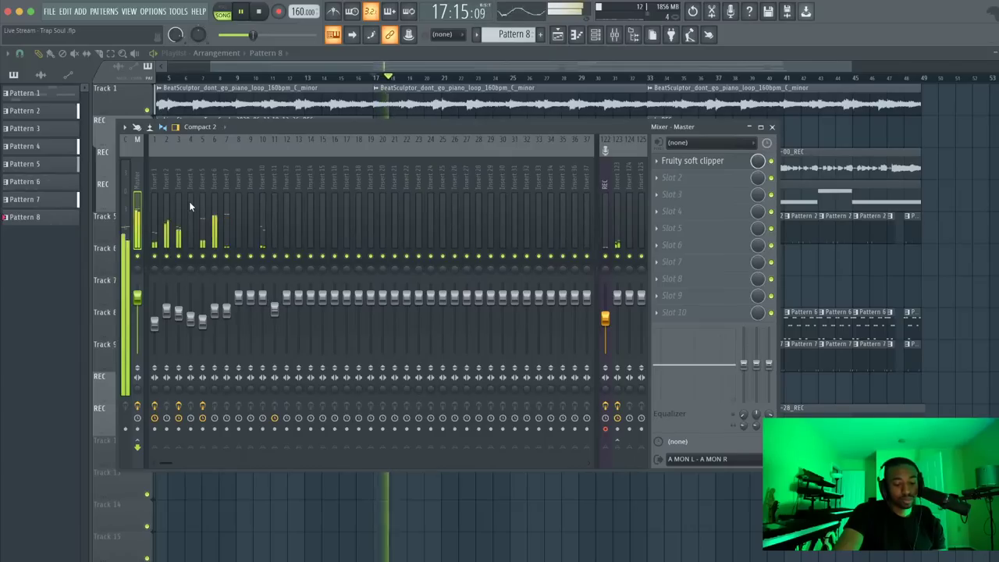
Stop playback from bar 17, close the mixer and briefly play the song from bar 1
key(space)
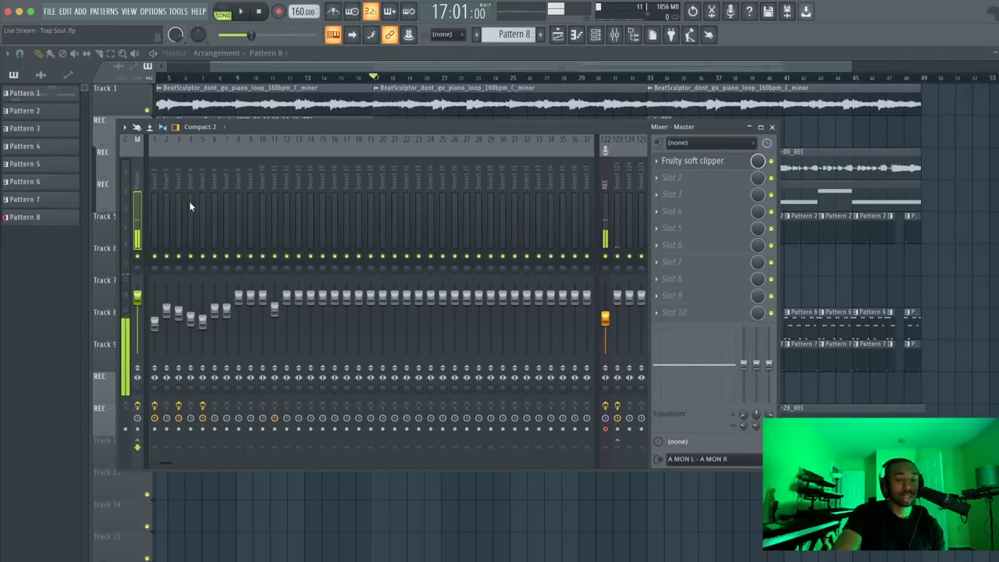
key(F9)
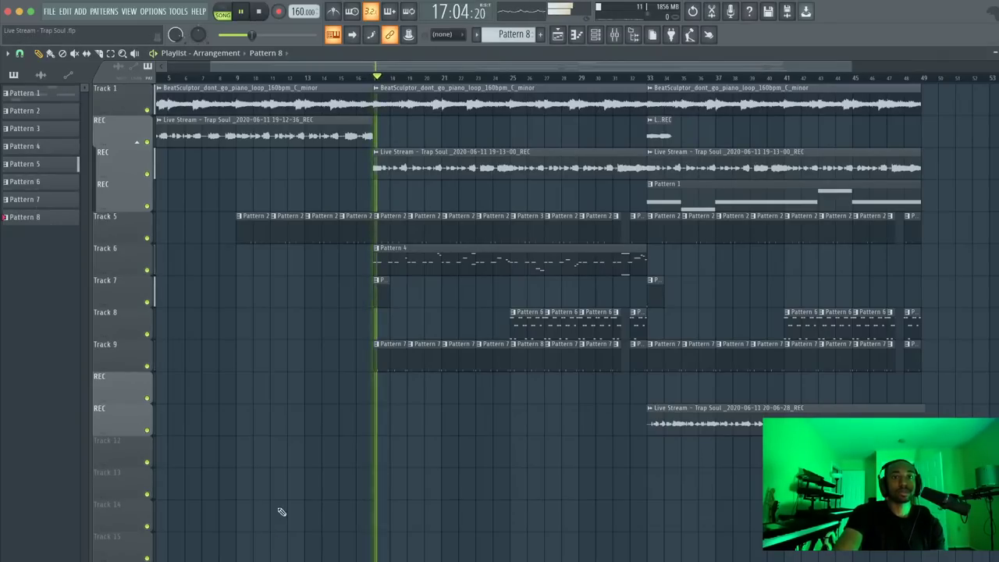
click(261, 11)
key(space)
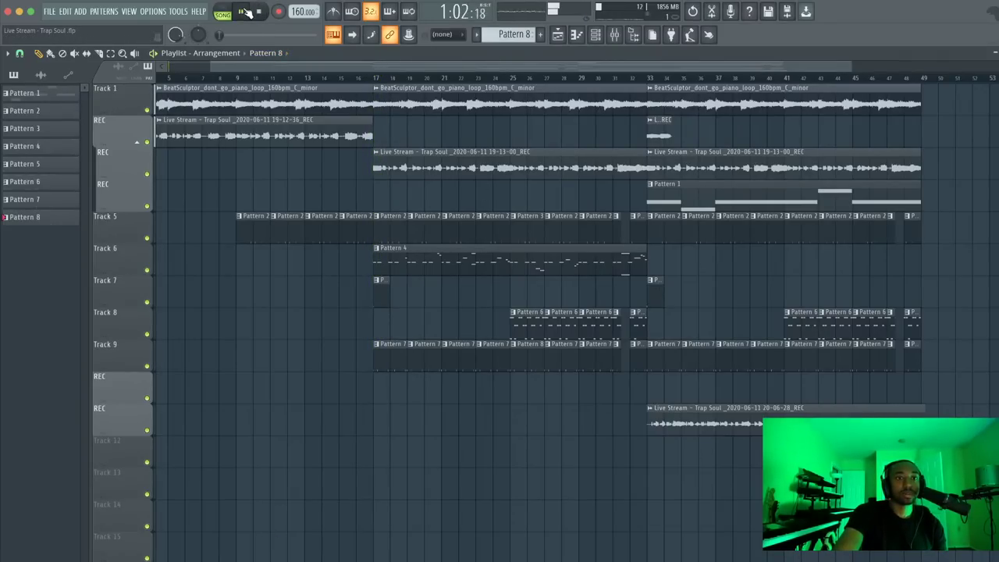
key(space)
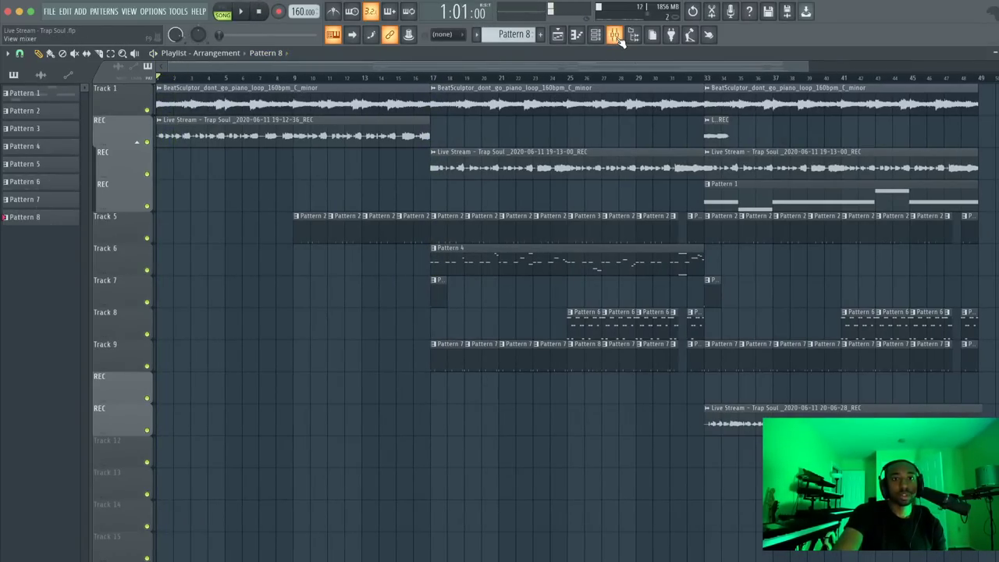
Create an automation clip for the mix level of Gross Beat on mixer Insert 1
click(617, 36)
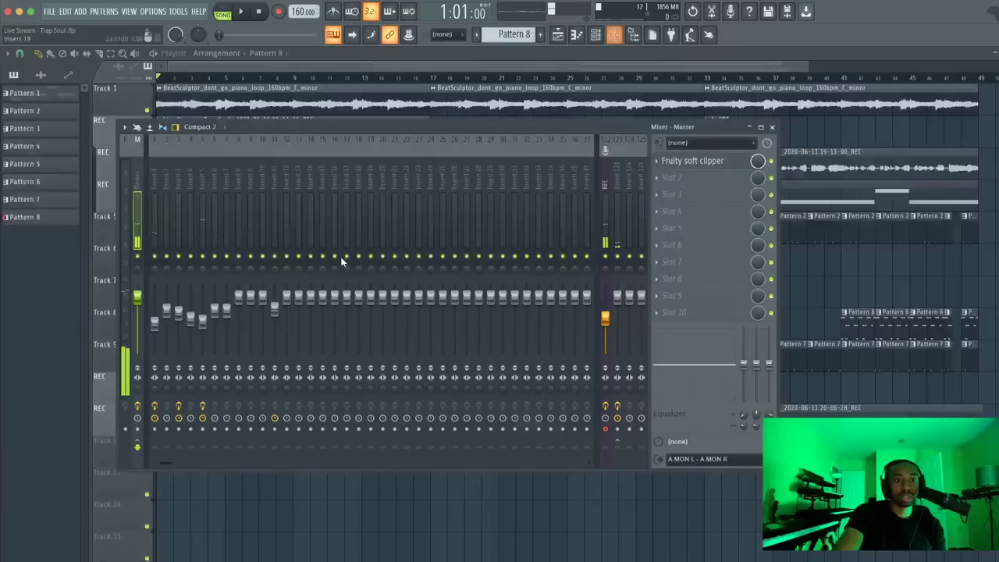
click(154, 193)
right_click(757, 179)
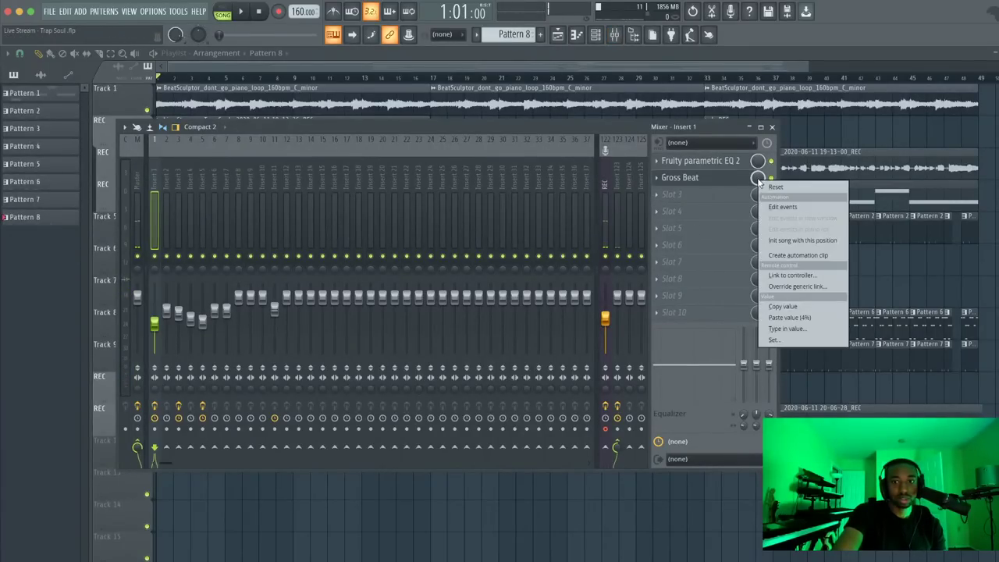
click(780, 254)
key(F9)
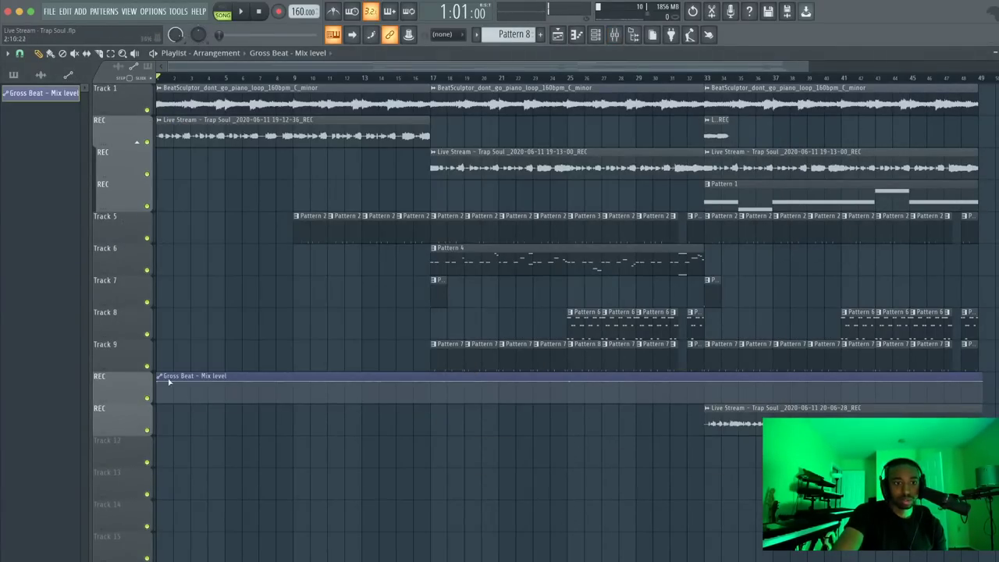
Shape the Gross Beat mix level automation to stay at zero until bar 17, then jump to full level for the rest
drag(158, 382, 159, 402)
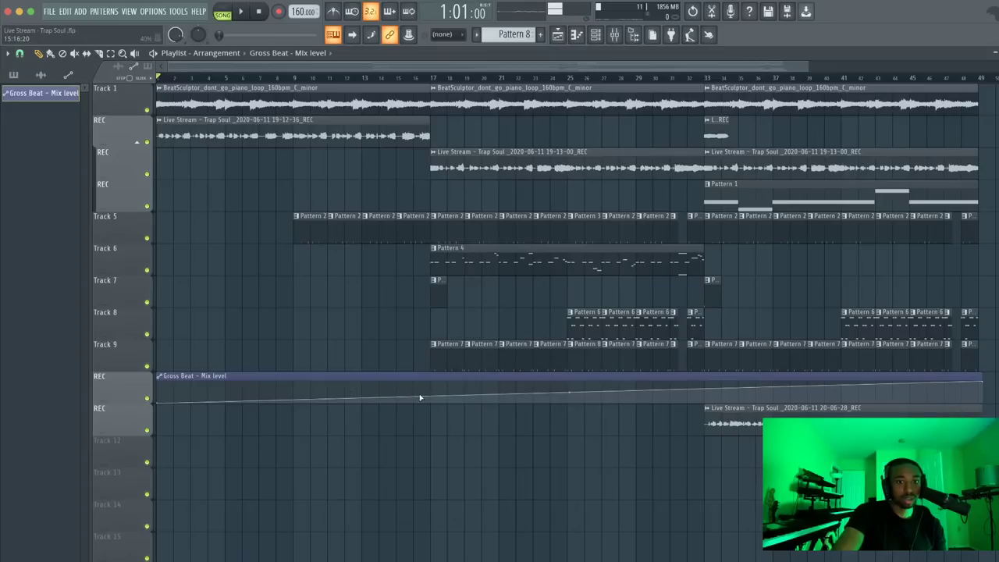
drag(430, 397, 432, 427)
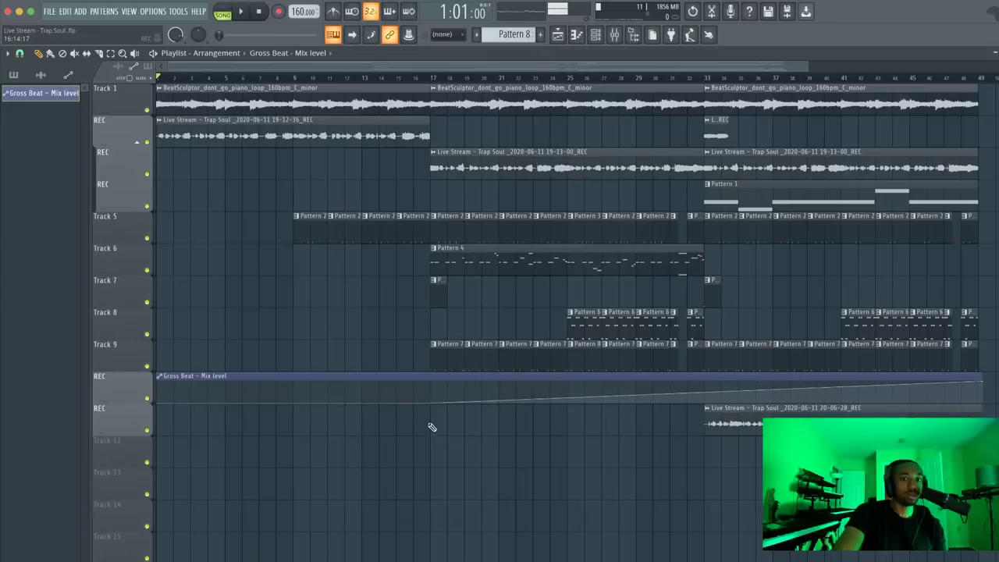
click(433, 385)
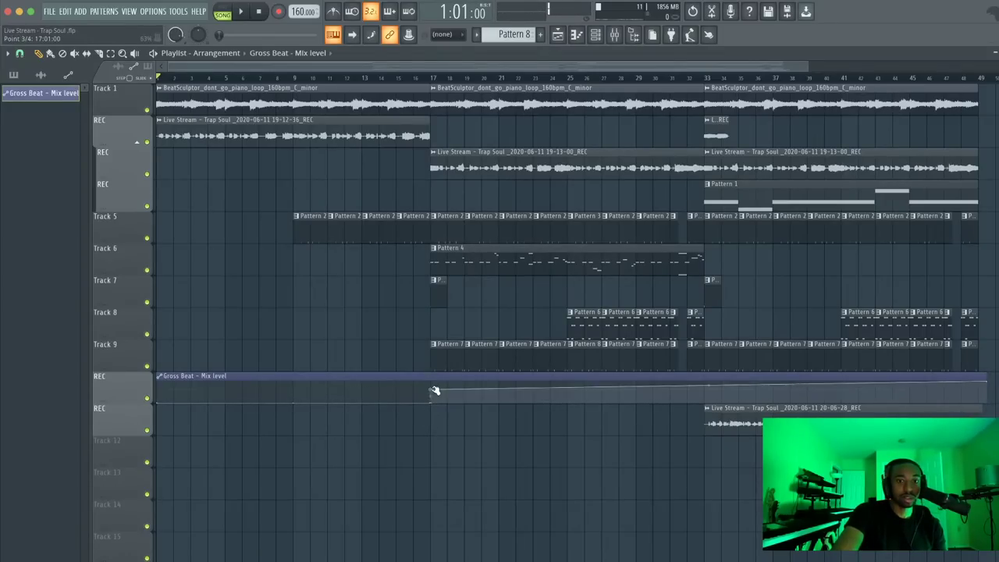
click(19, 53)
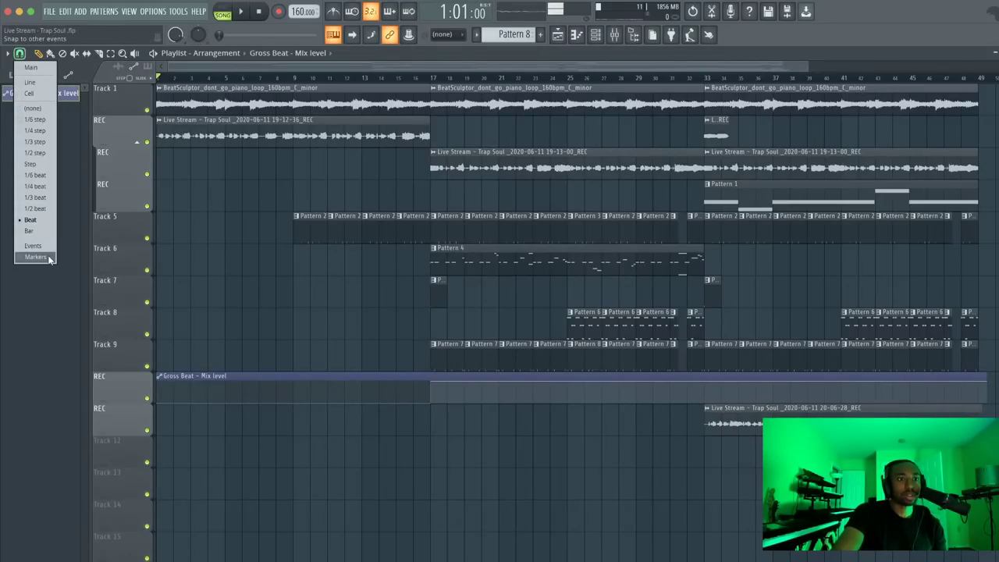
click(35, 226)
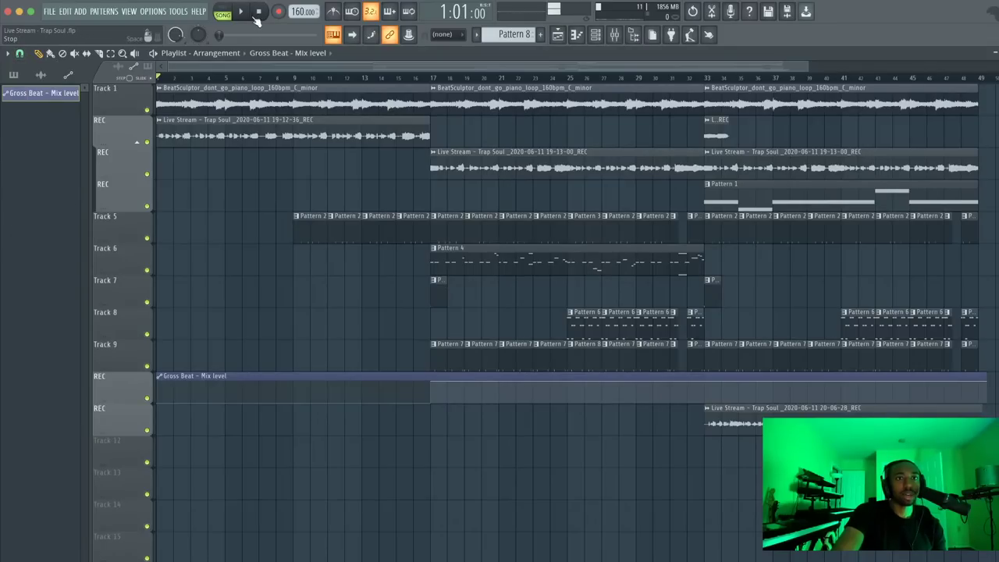
During playback, set Insert 1's Parametric EQ 2 low shelf to -3.0 dB and its high shelf to 0.6 dB
key(space)
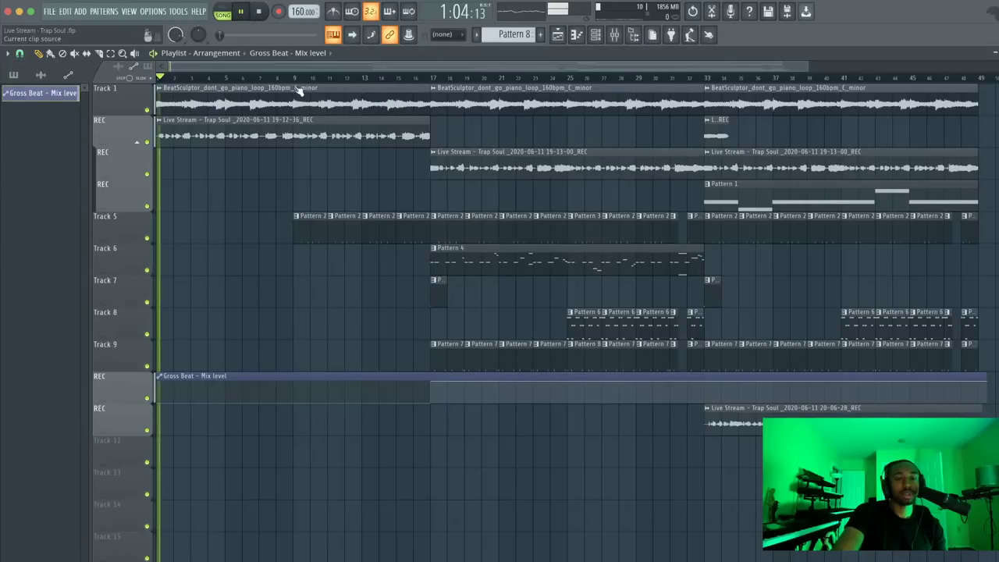
click(614, 35)
click(702, 160)
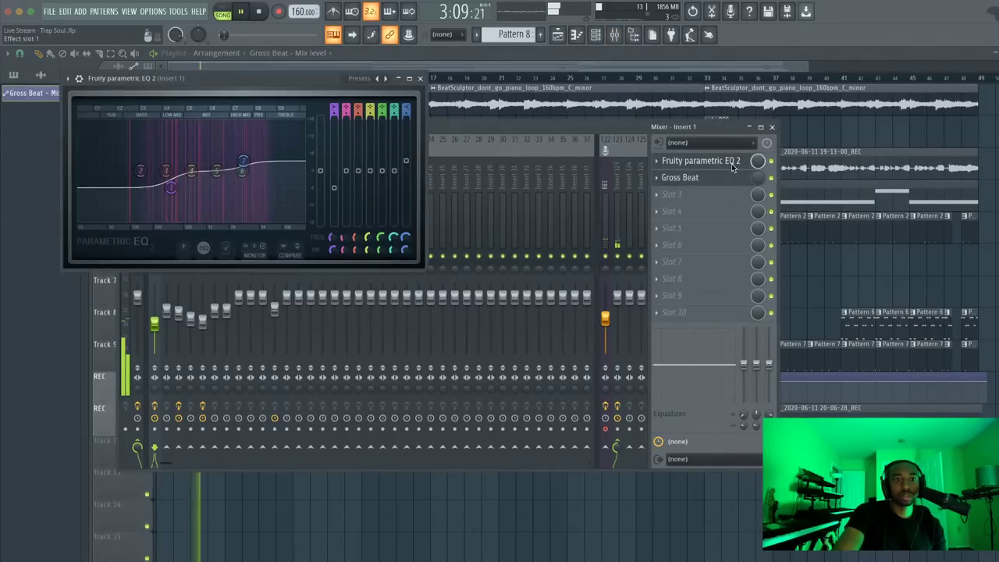
drag(170, 187, 170, 180)
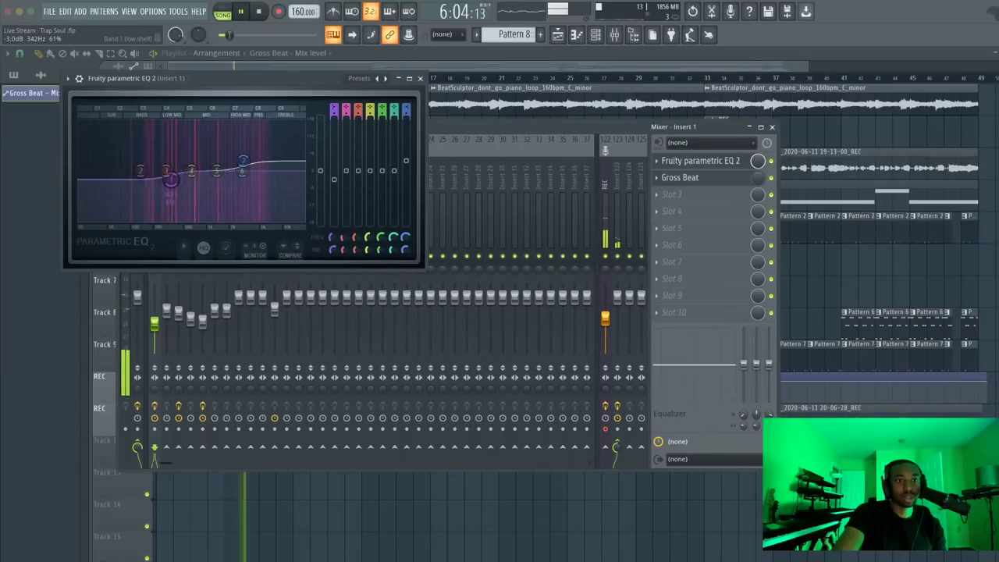
drag(406, 161, 406, 169)
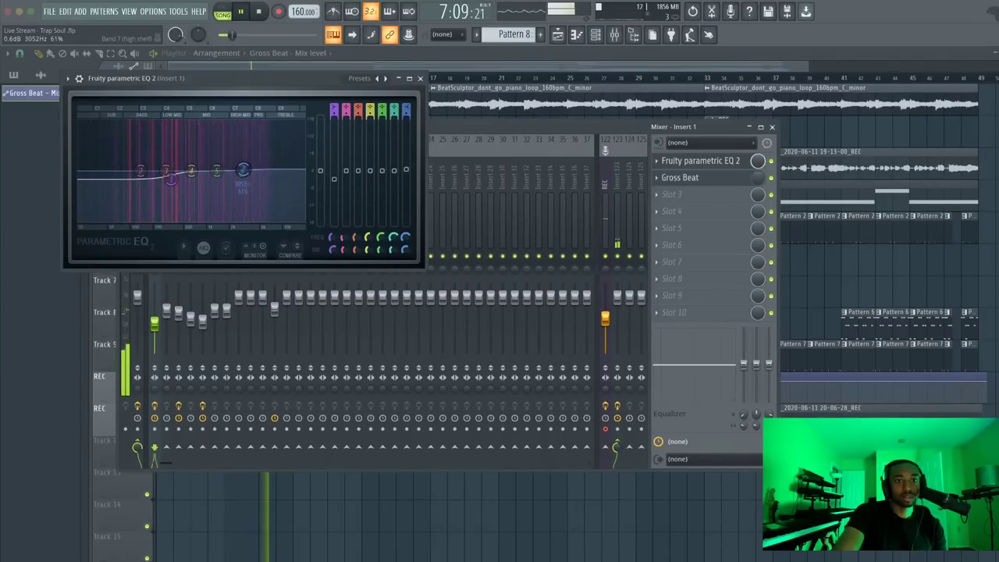
click(420, 78)
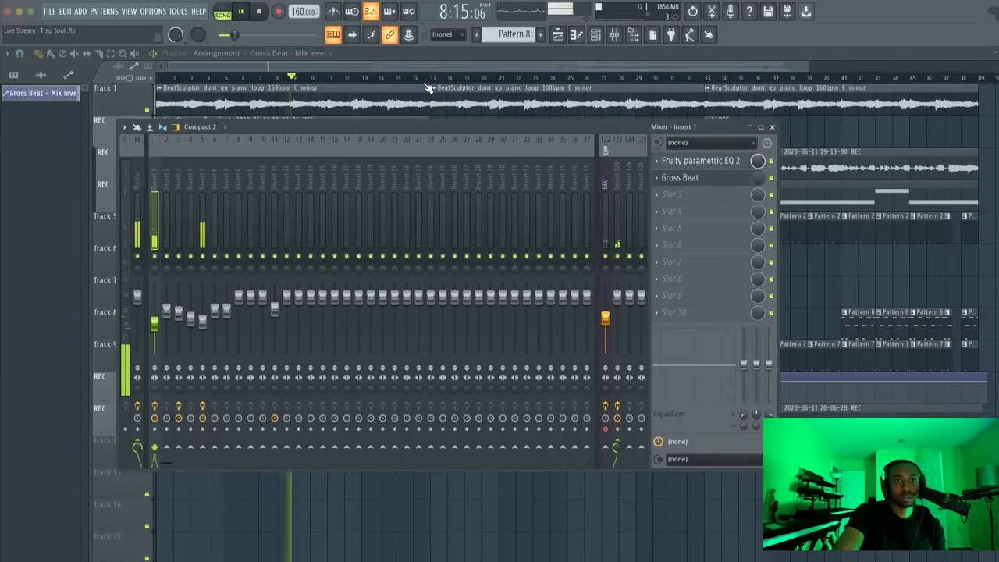
Cut Insert 1's EQ high shelf (band 7) to -18.0 dB at 1910 Hz and audition the filtered loop from bar 1
key(space)
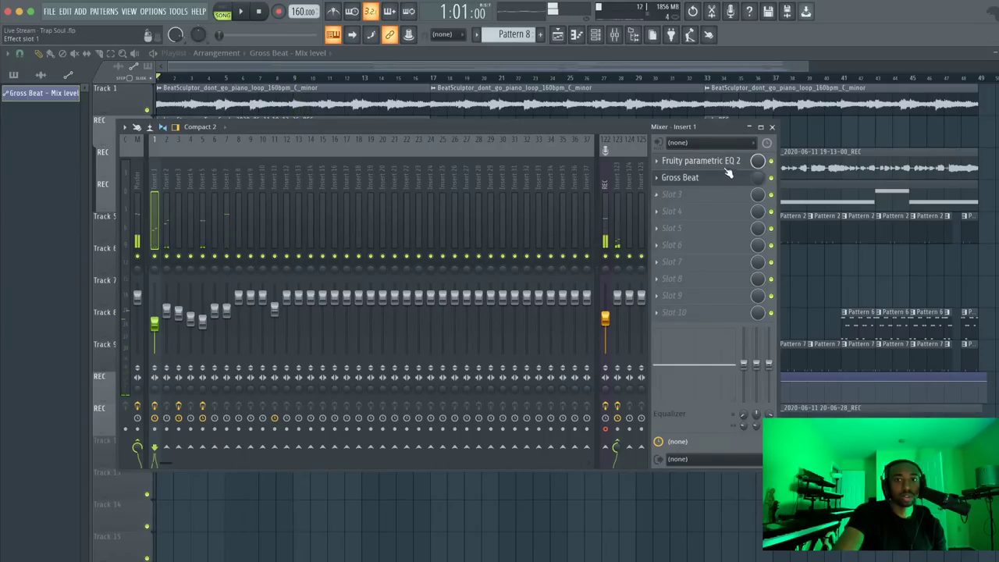
click(678, 167)
drag(406, 170, 406, 223)
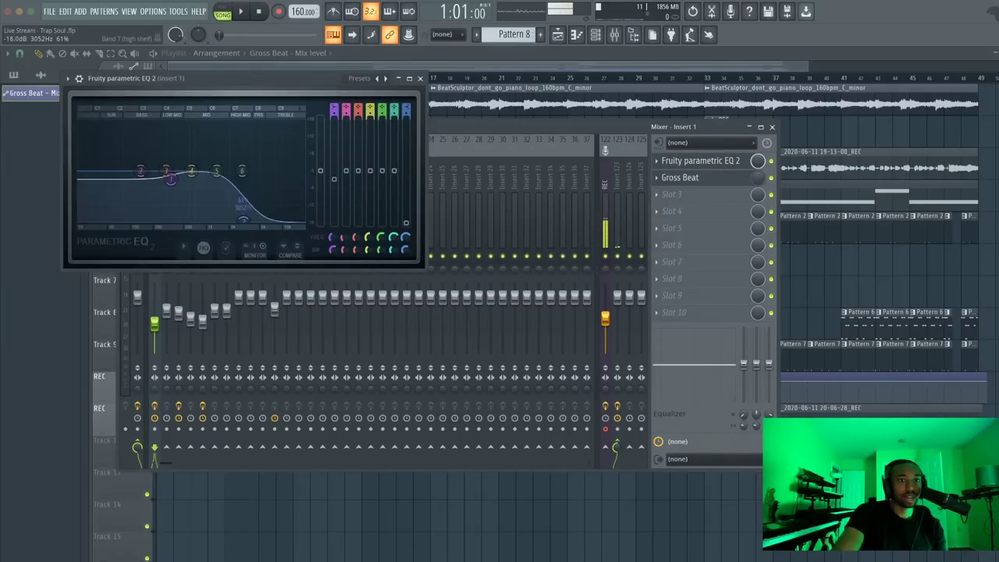
key(space)
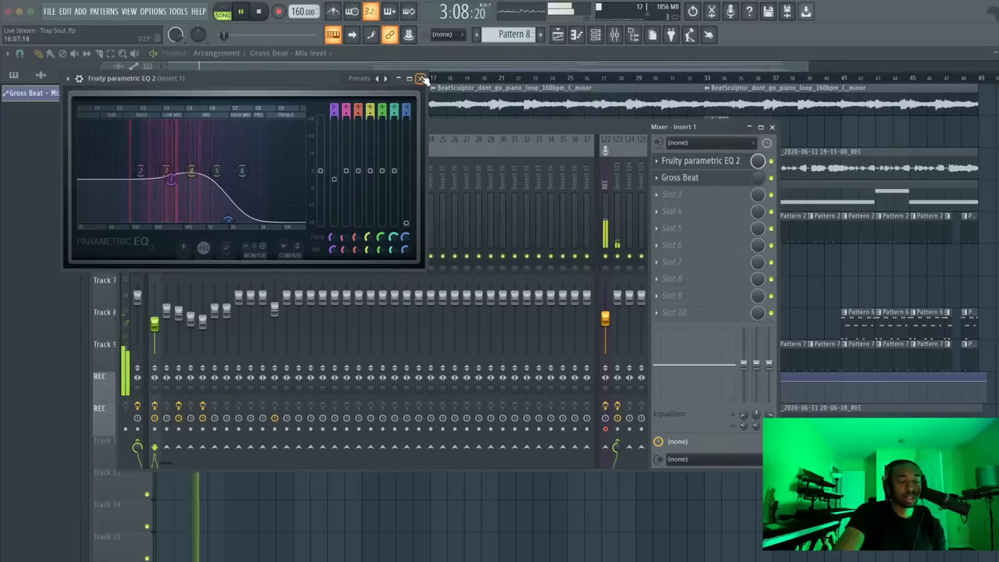
key(space)
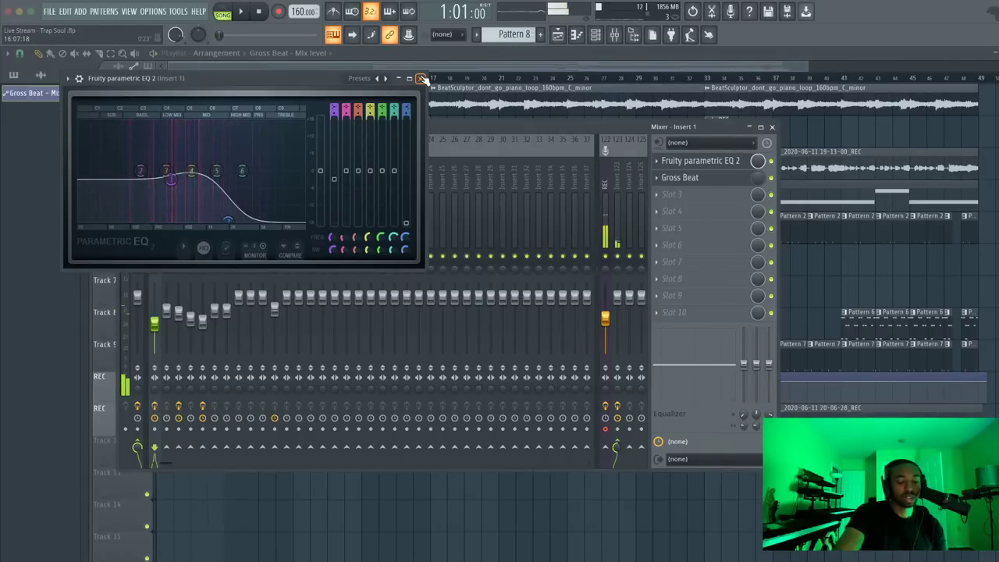
key(space)
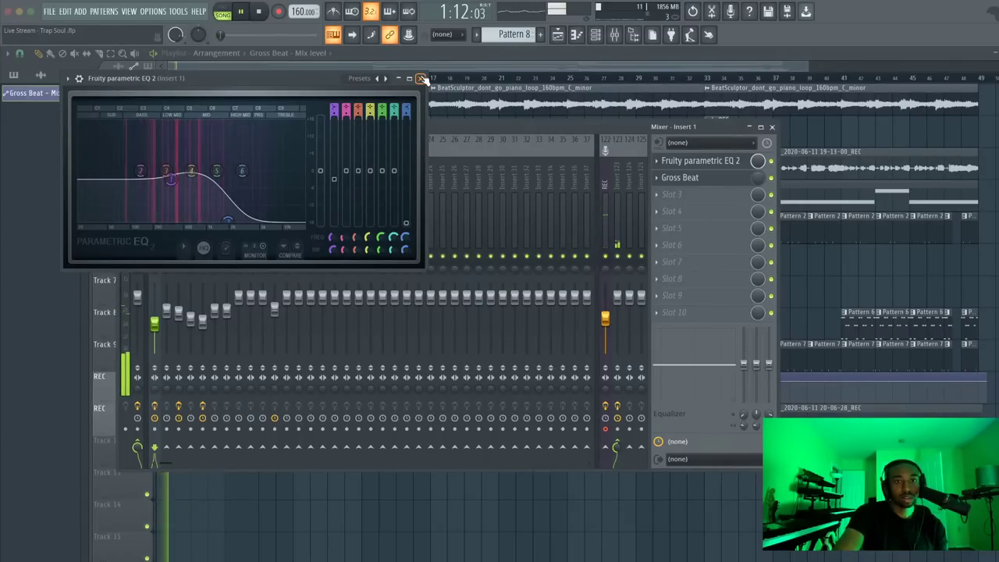
click(421, 79)
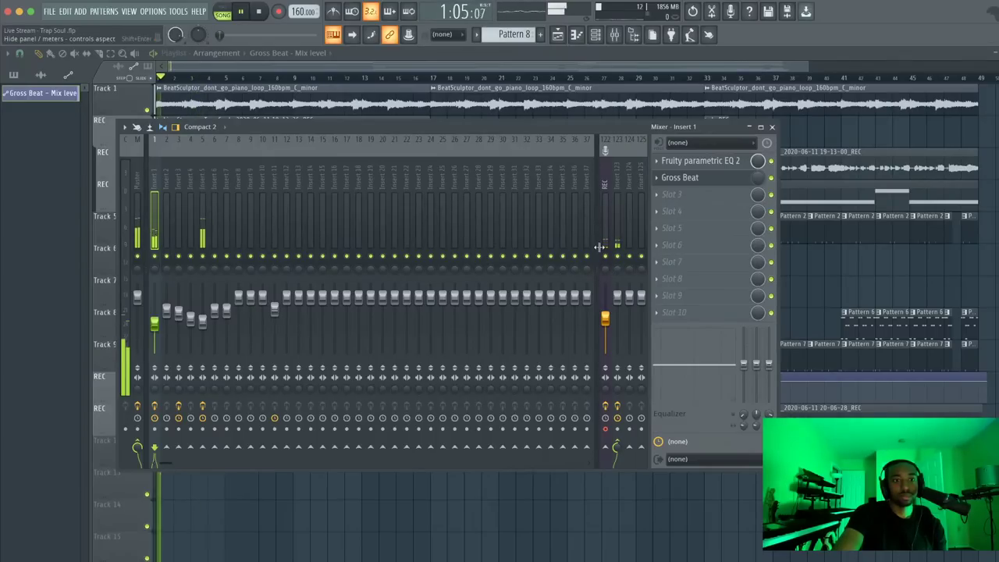
Play the song from bar 1 into the bar 17 section while checking the levels on Insert 5 and Insert 7
key(space)
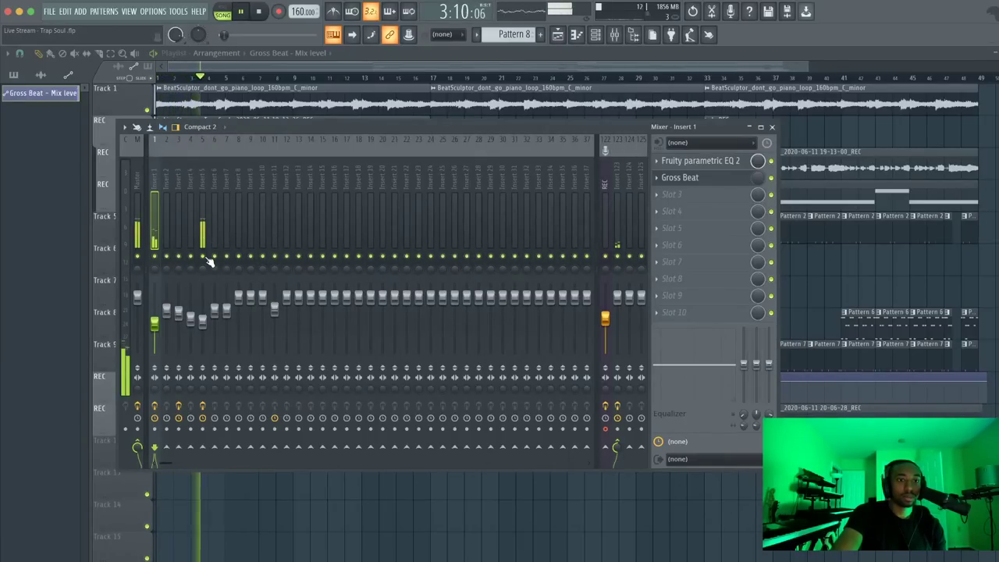
key(space)
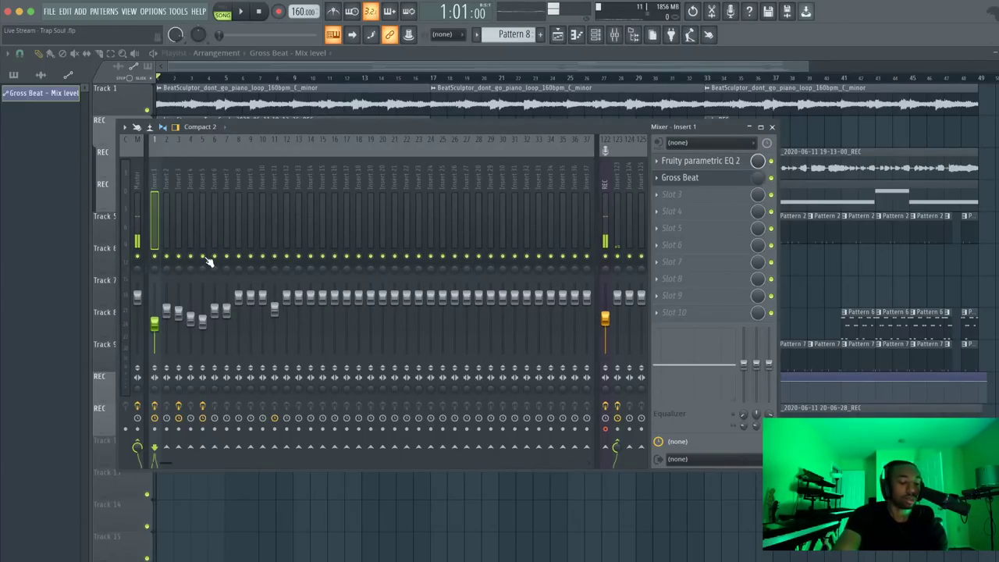
key(space)
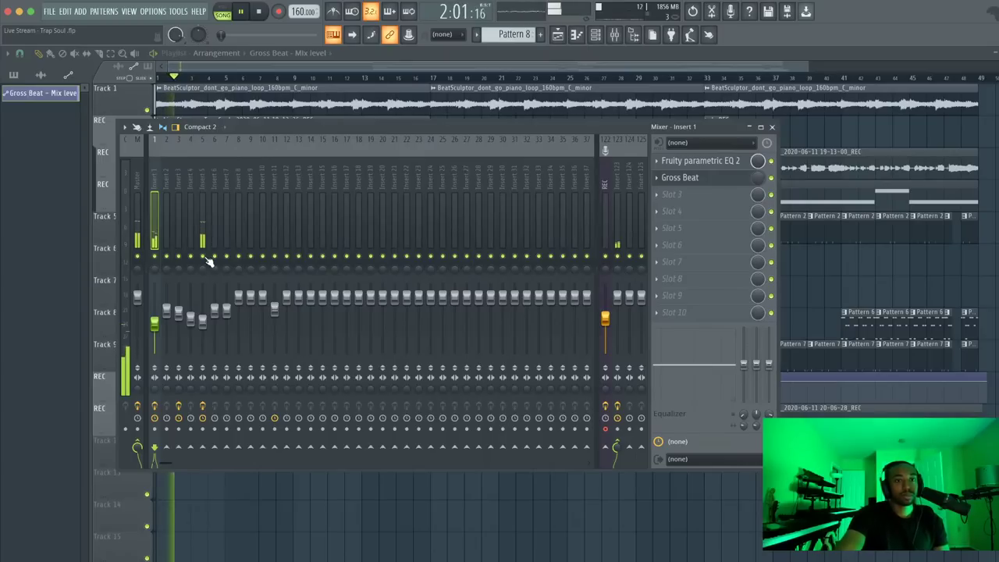
key(space)
key(space)
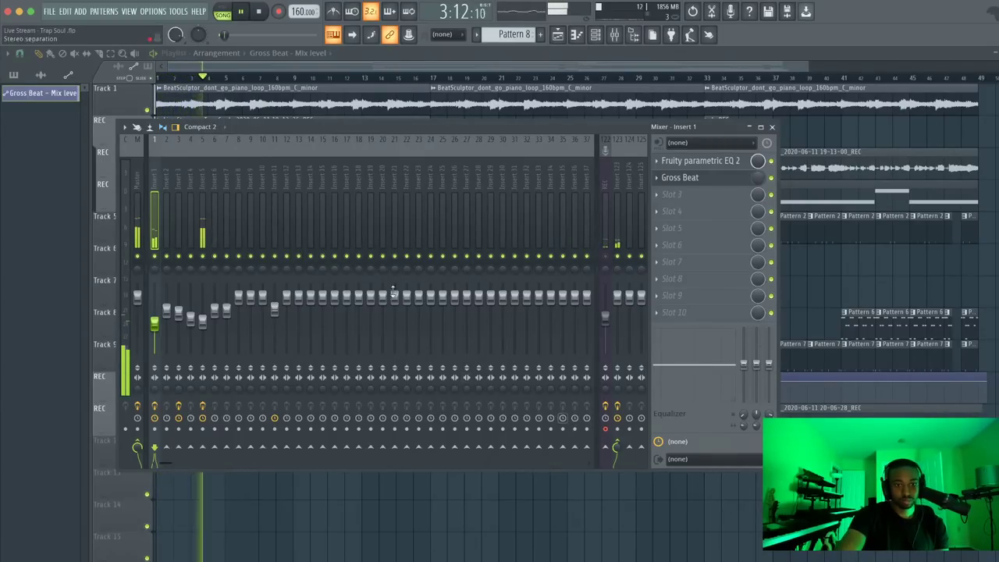
click(202, 220)
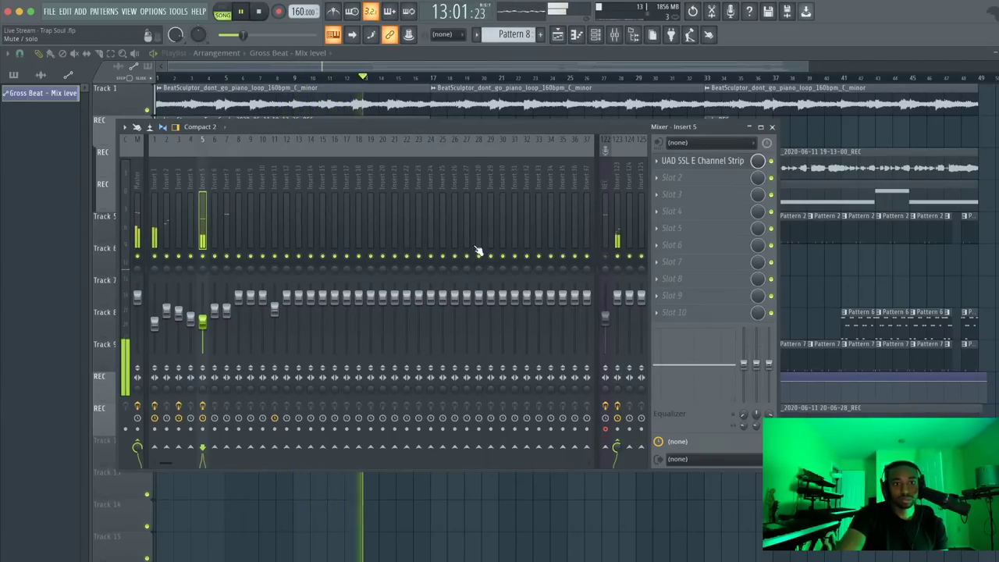
click(224, 236)
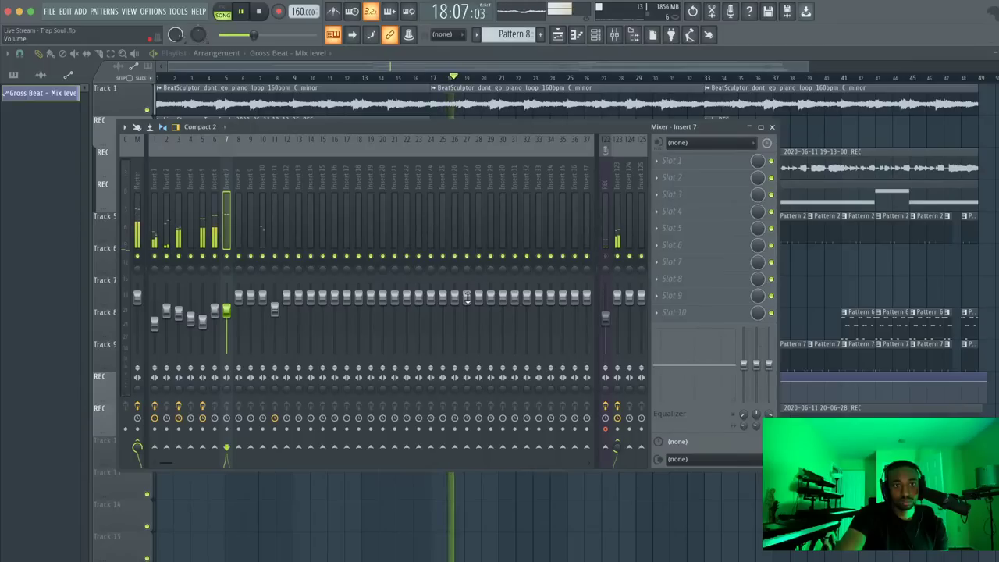
key(space)
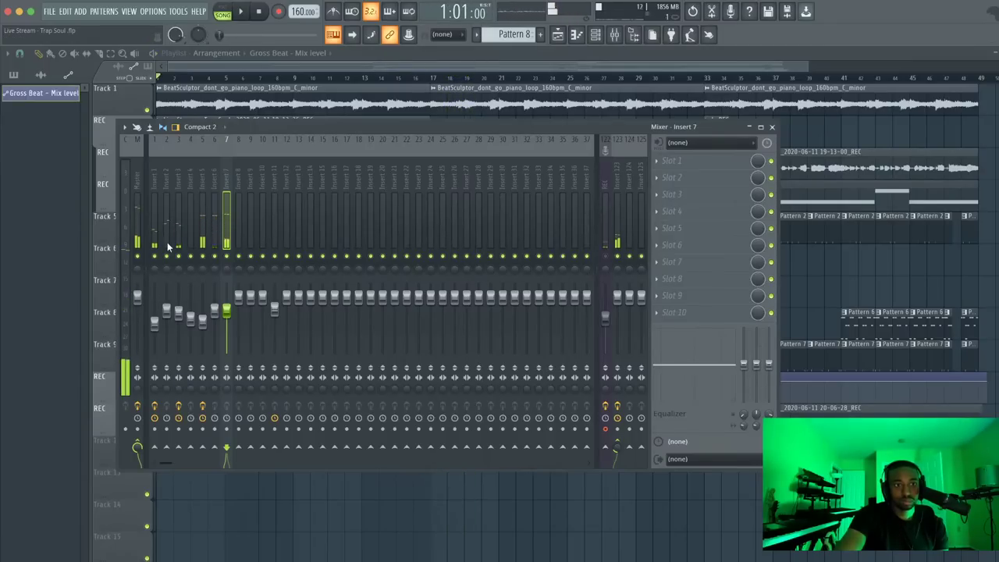
Reset the gain of Insert 1's EQ high shelf (band 7), boost it above zero, and replay the song from bar 1
click(575, 227)
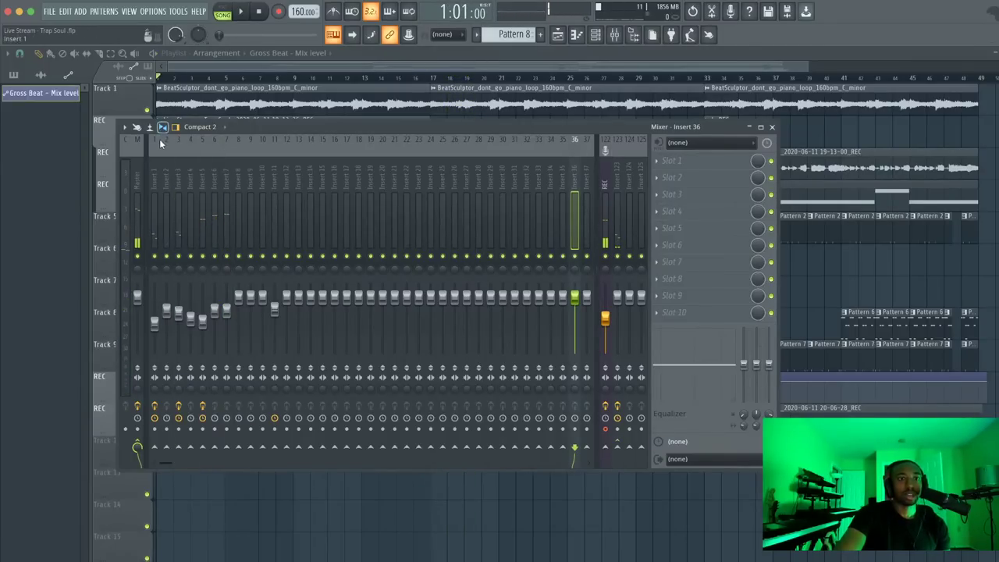
click(153, 175)
click(719, 162)
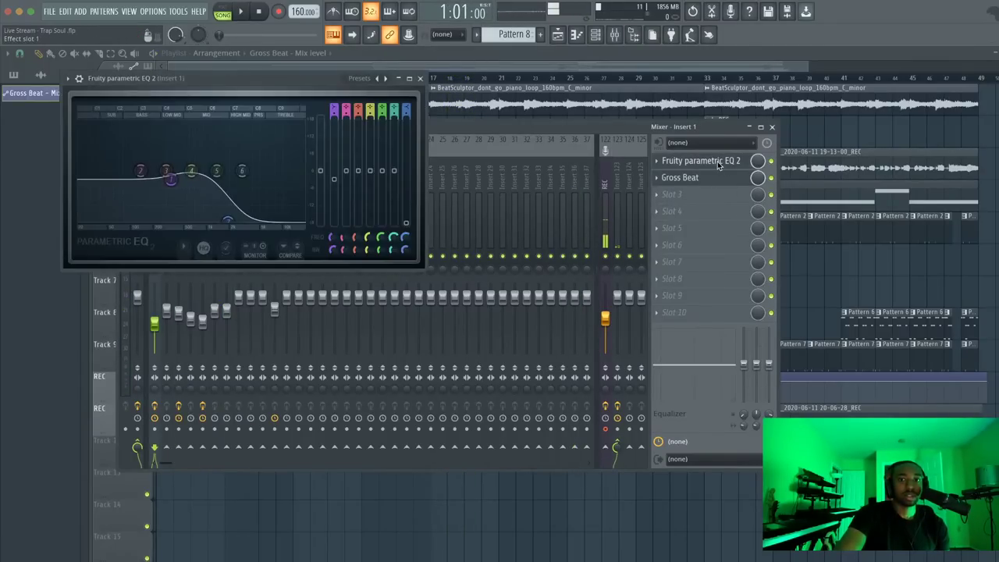
right_click(409, 226)
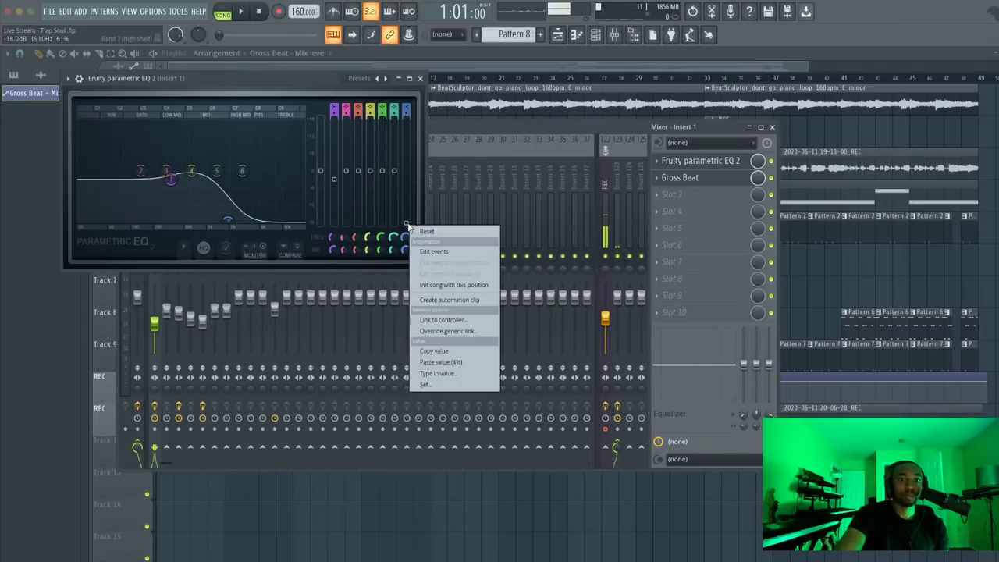
click(425, 232)
drag(408, 169, 412, 147)
click(420, 79)
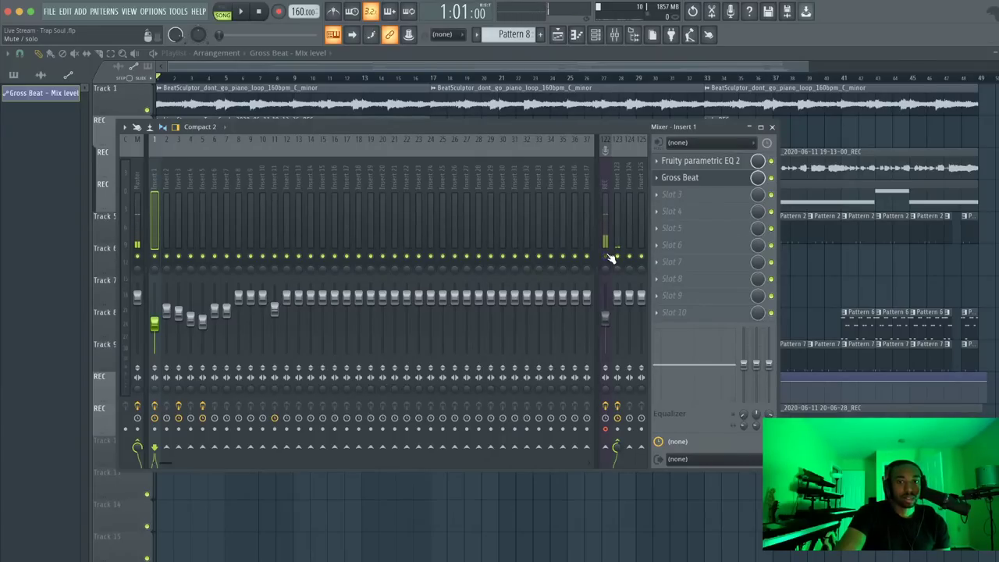
key(F9)
key(space)
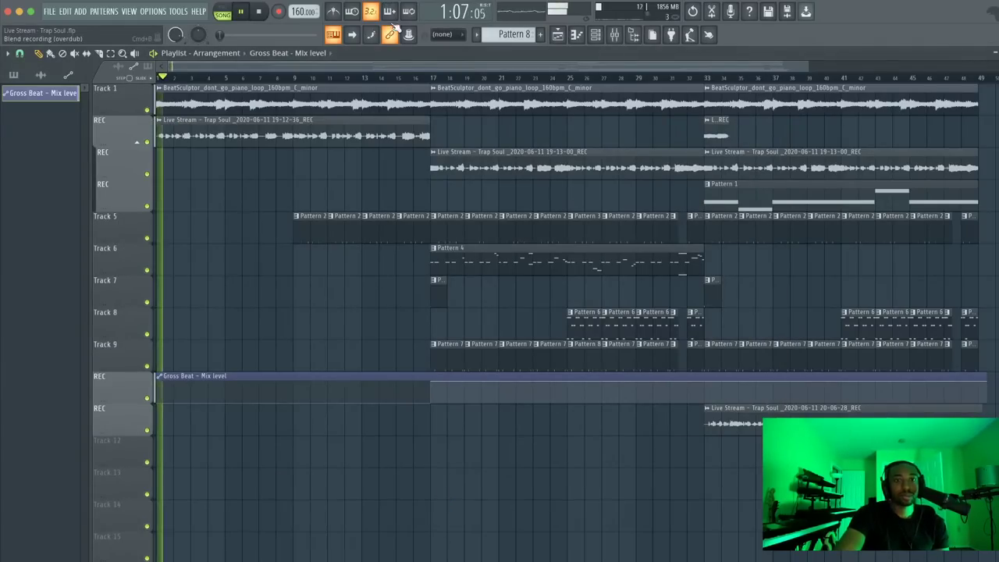
Play the song from bar 13 into the bar 17 section while checking Insert 5 and Insert 3 in the mixer
click(367, 78)
key(F9)
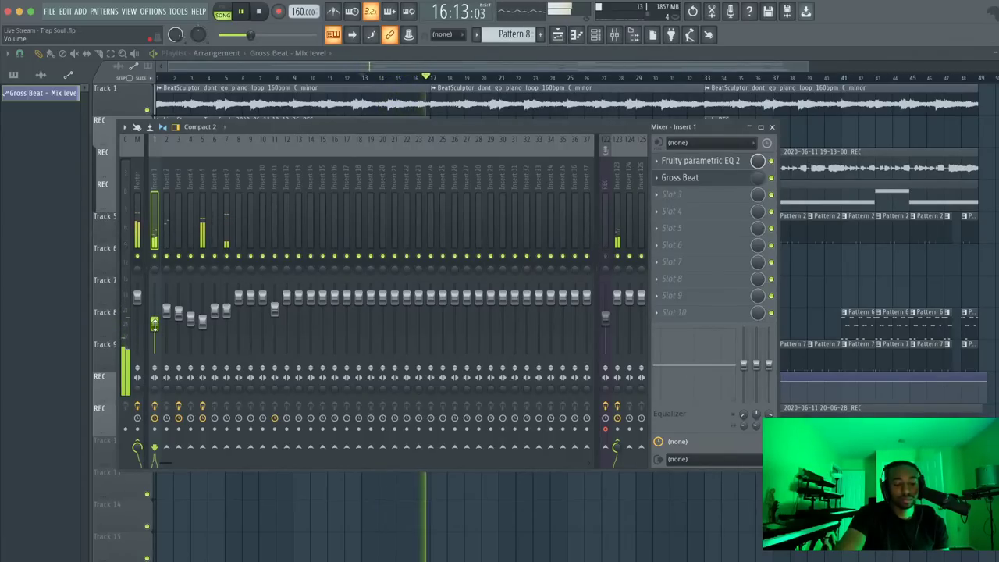
click(203, 223)
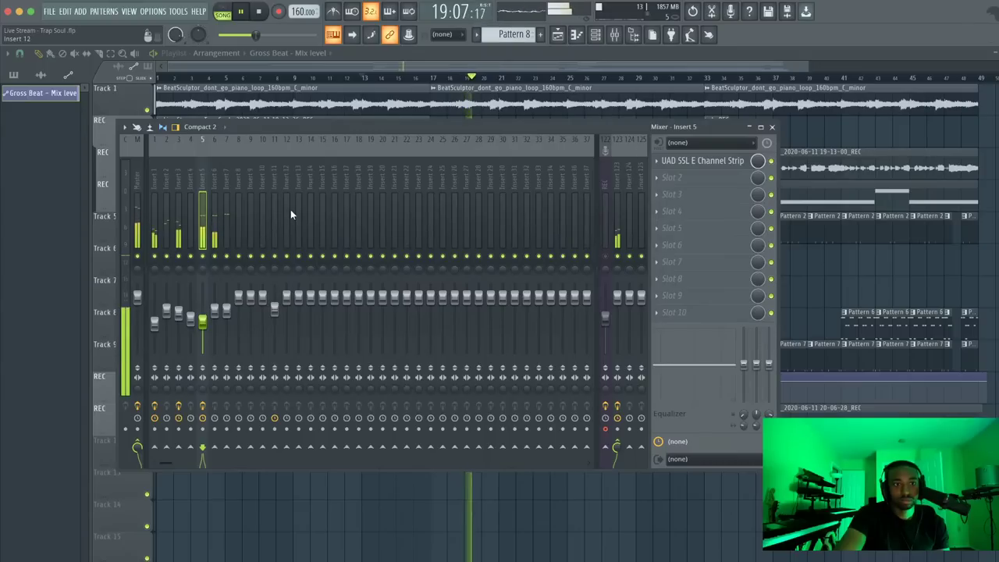
click(179, 240)
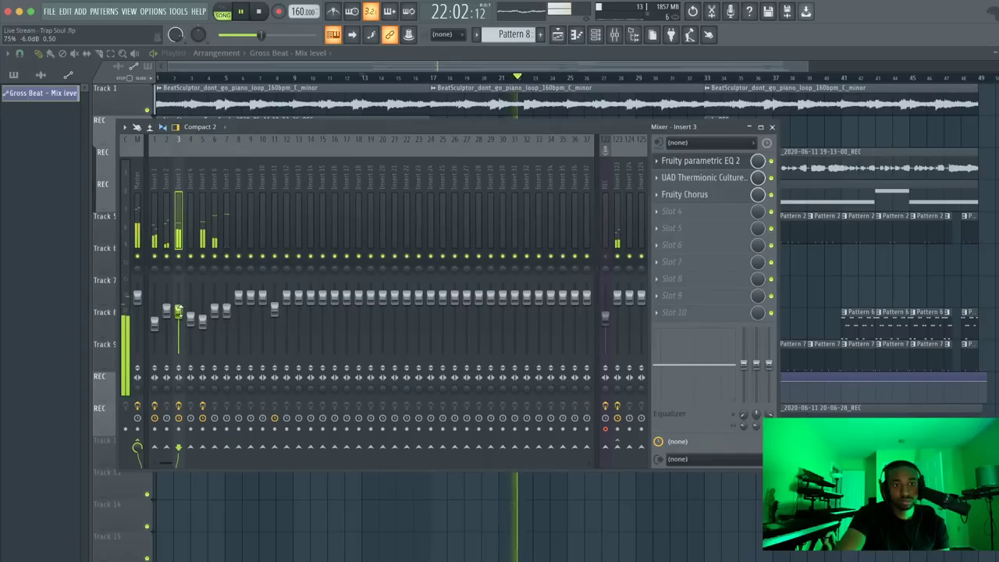
key(F9)
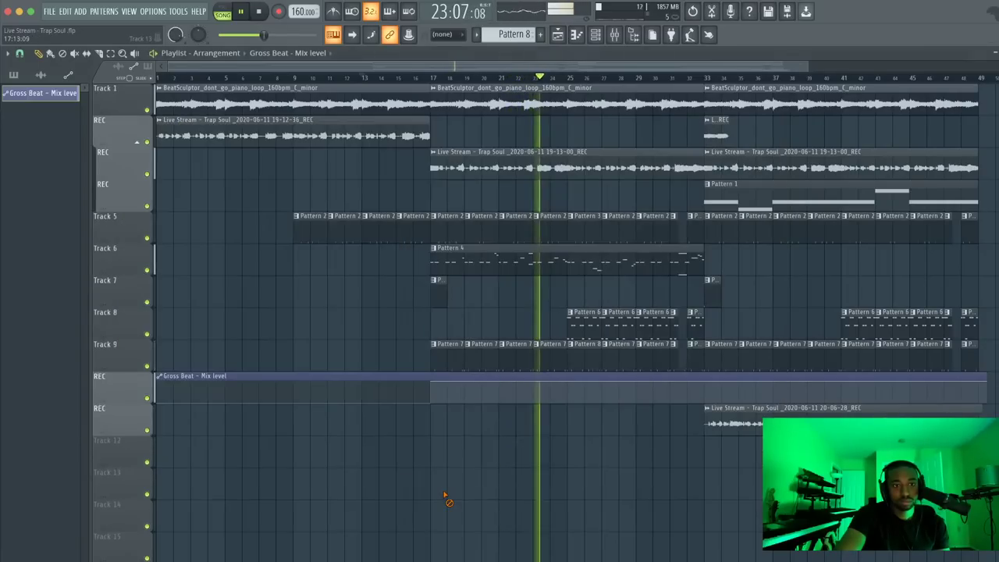
Add a short D#3 note after the C3 note in bar 8 of Pattern 4's 3x Osc bass line and audition it
double_click(536, 264)
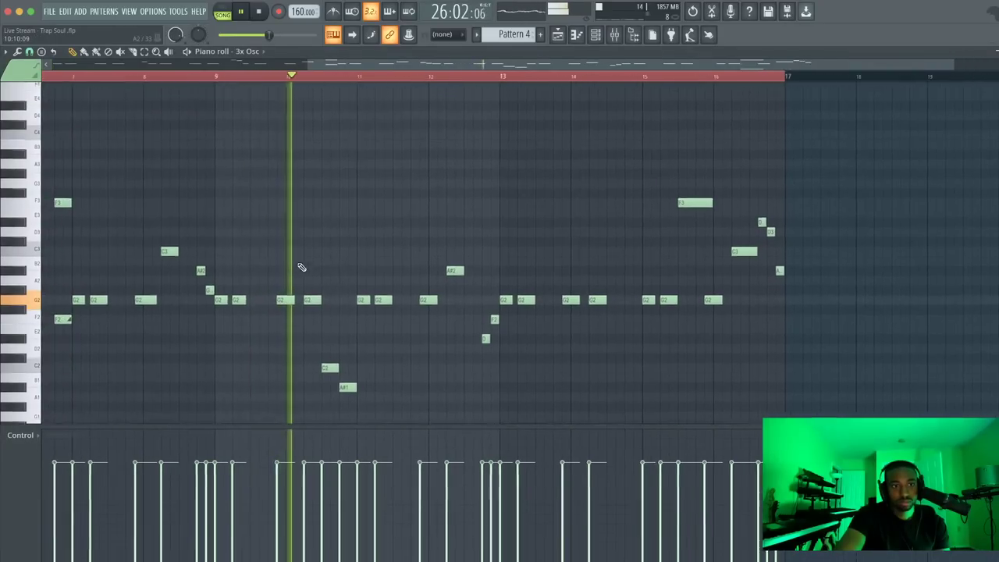
key(space)
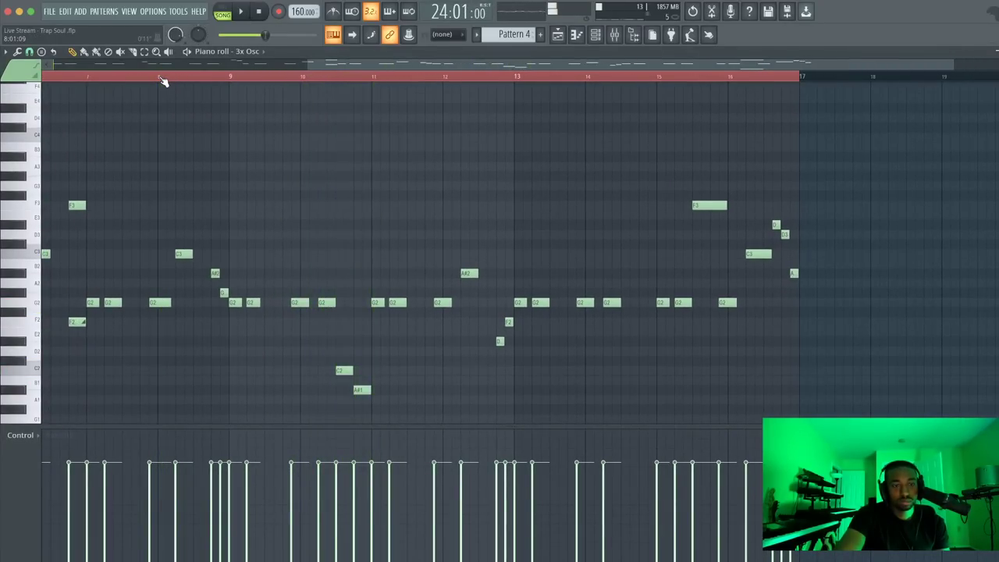
key(space)
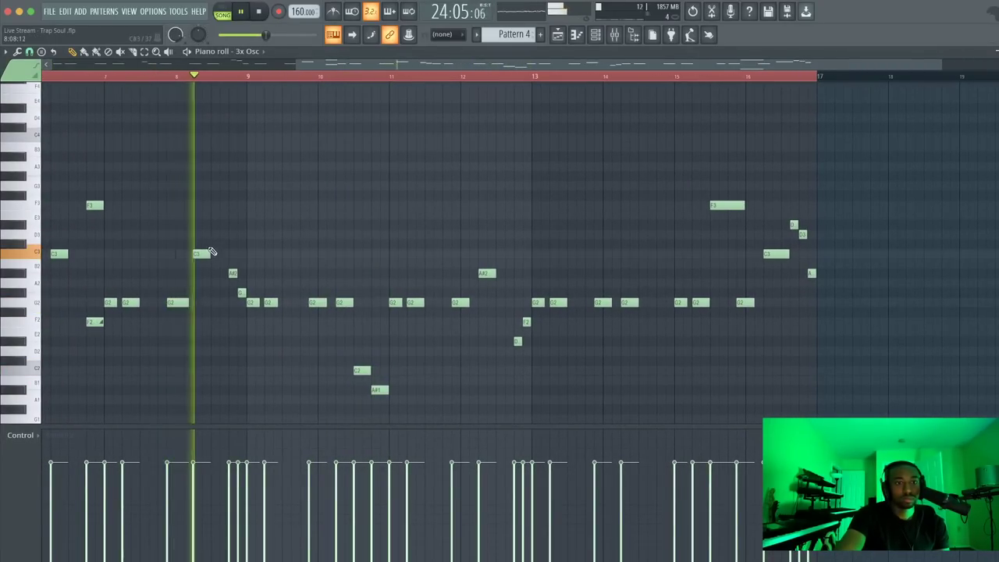
key(space)
drag(226, 252, 228, 223)
key(space)
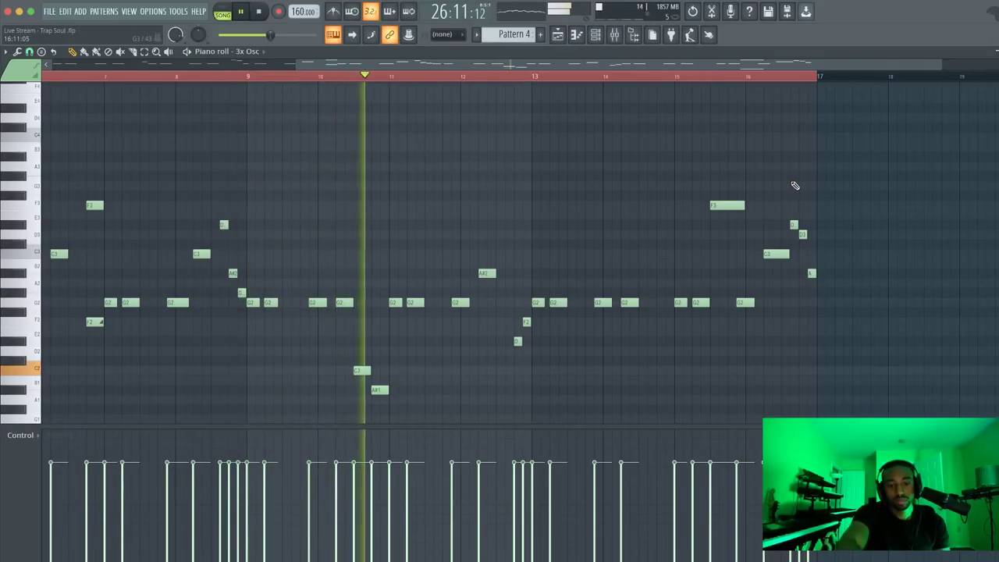
Transpose Pattern 4's bass notes down one octave and return to the playlist to hear them from bar 17
scroll(795, 185, up, 4)
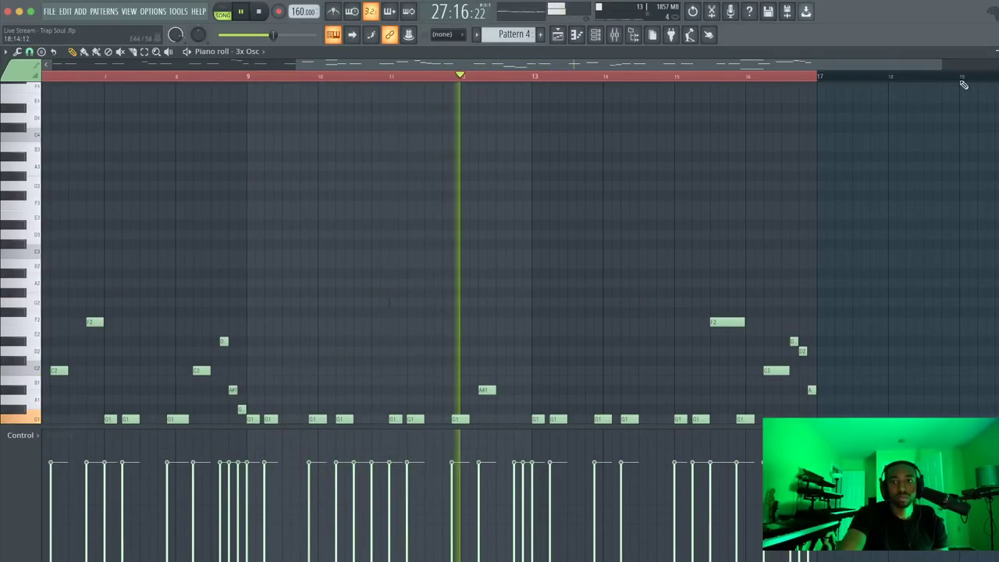
scroll(703, 179, left, 3)
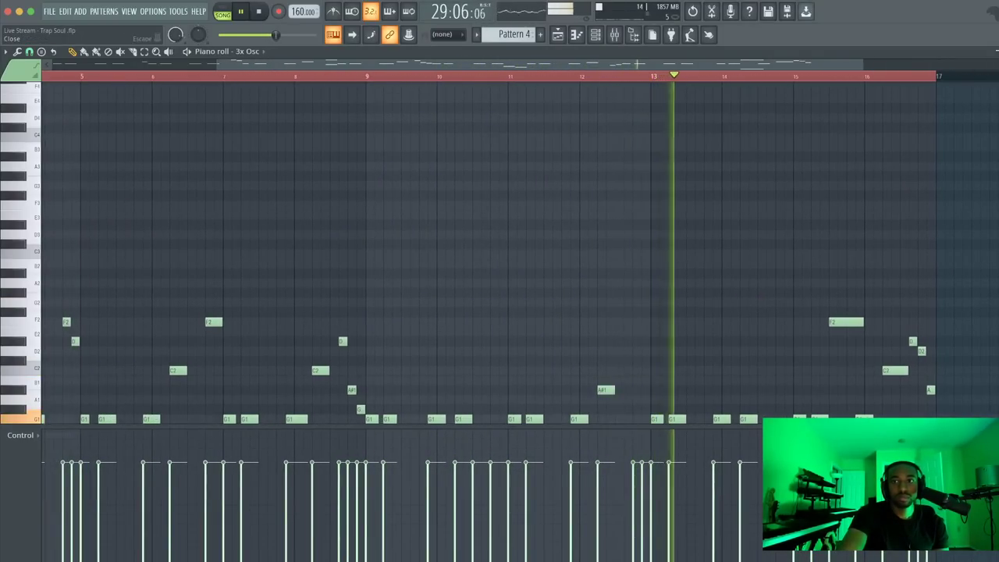
click(992, 51)
key(F6)
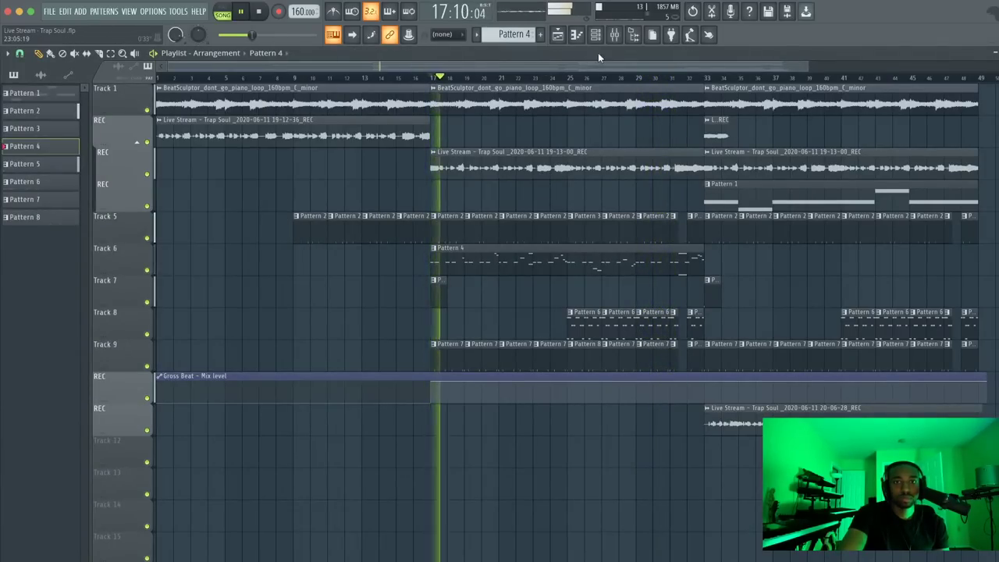
Mute the recording track Insert 122 in the mixer and unmute it again
key(F9)
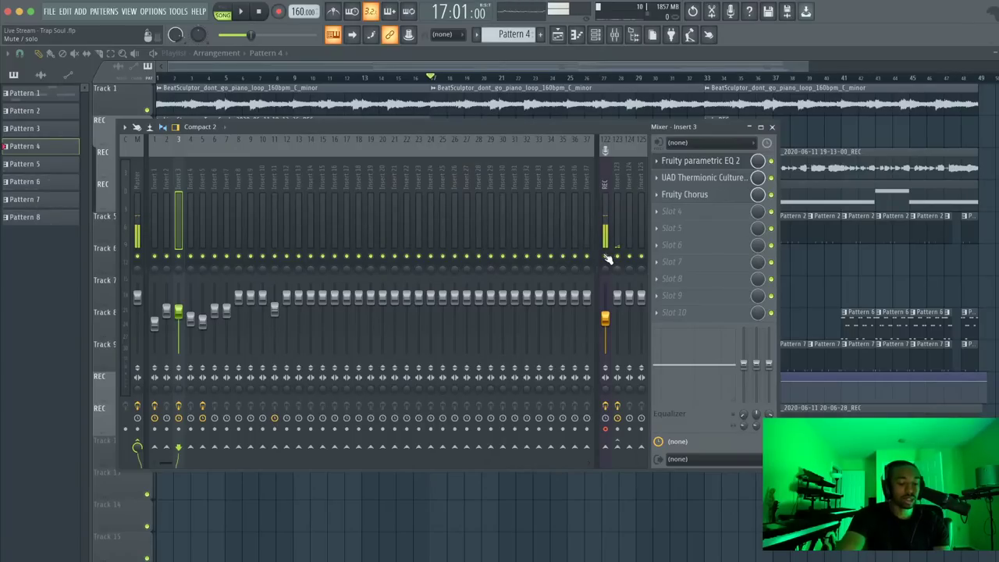
click(608, 258)
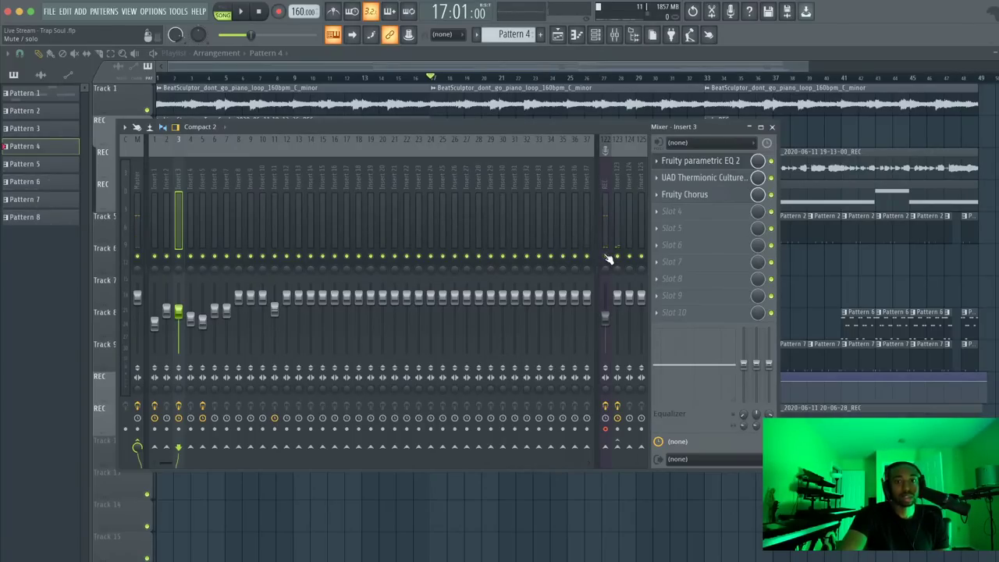
click(608, 258)
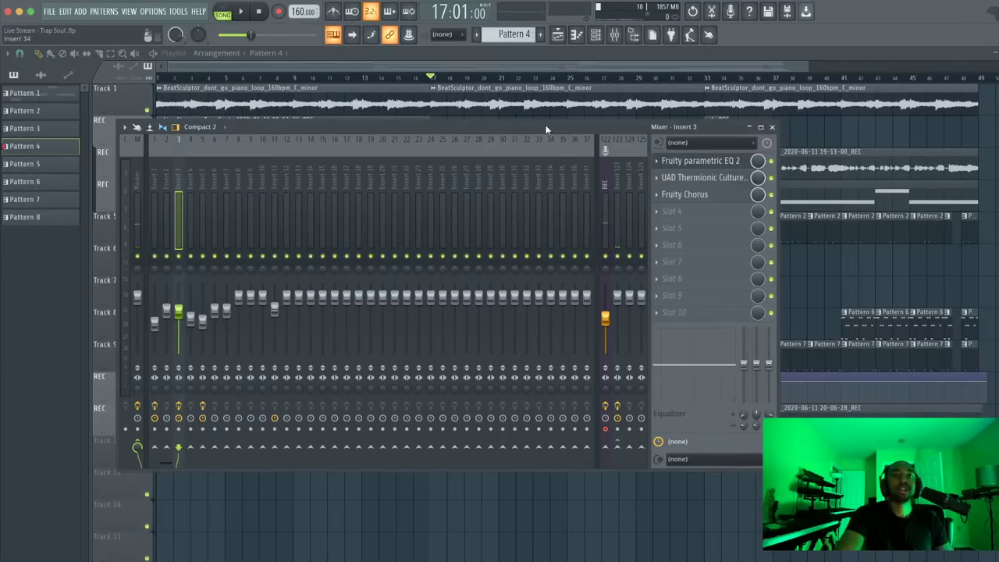
Look over the channel rack, return to the mixer and play the song from bar 17 while checking the levels
click(595, 34)
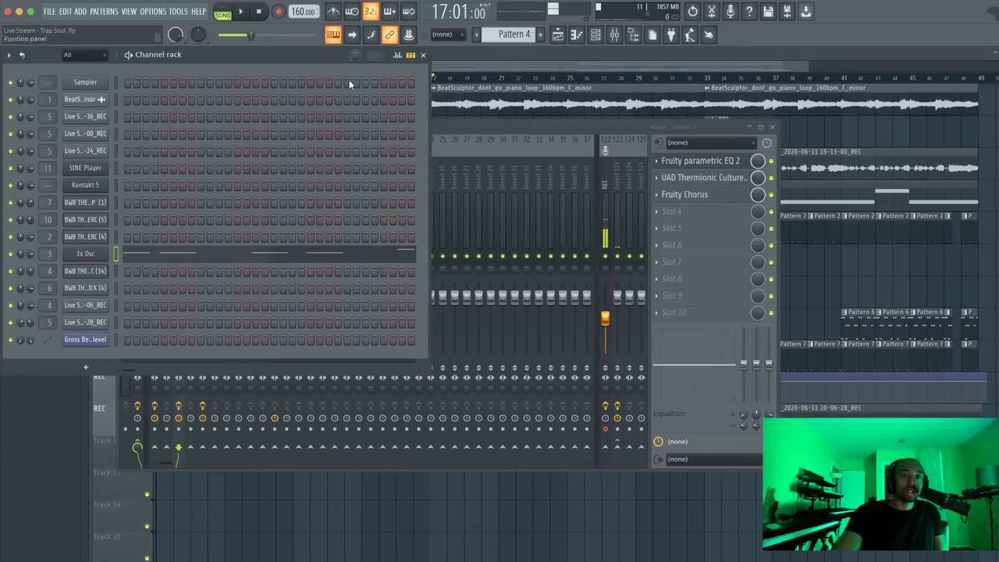
click(477, 125)
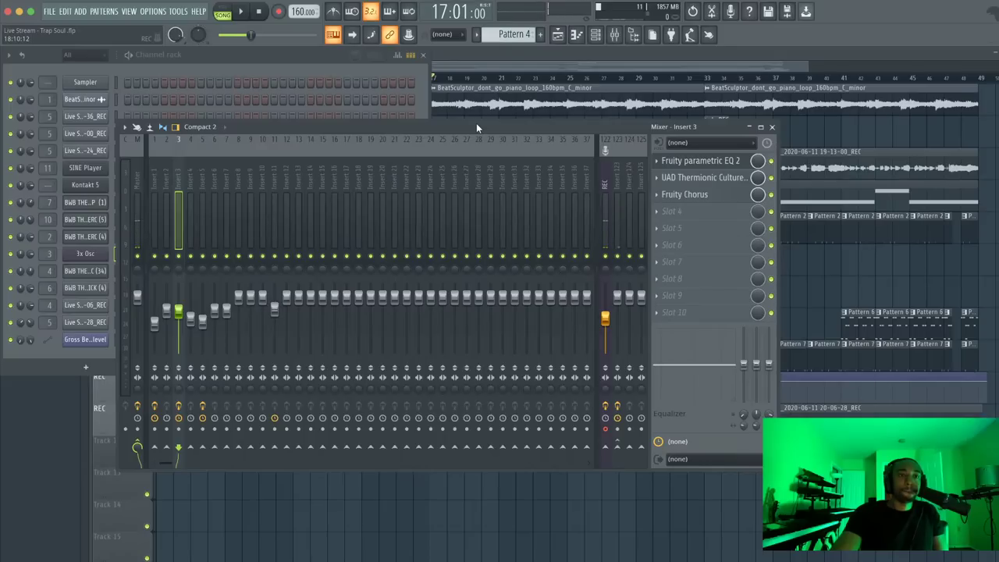
key(space)
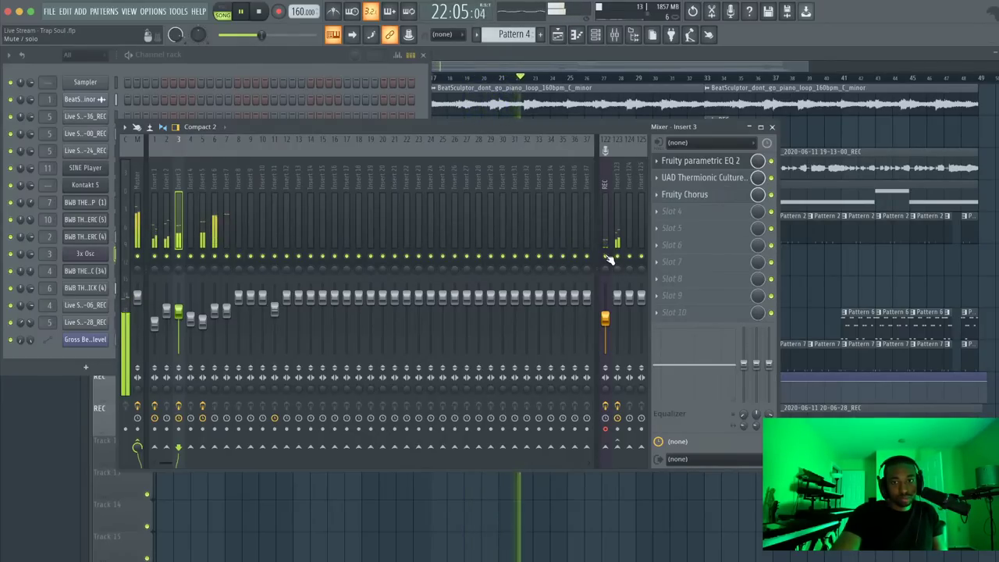
Transpose Pattern 4's 3x Osc bass notes back up one octave and stop playback
key(F5)
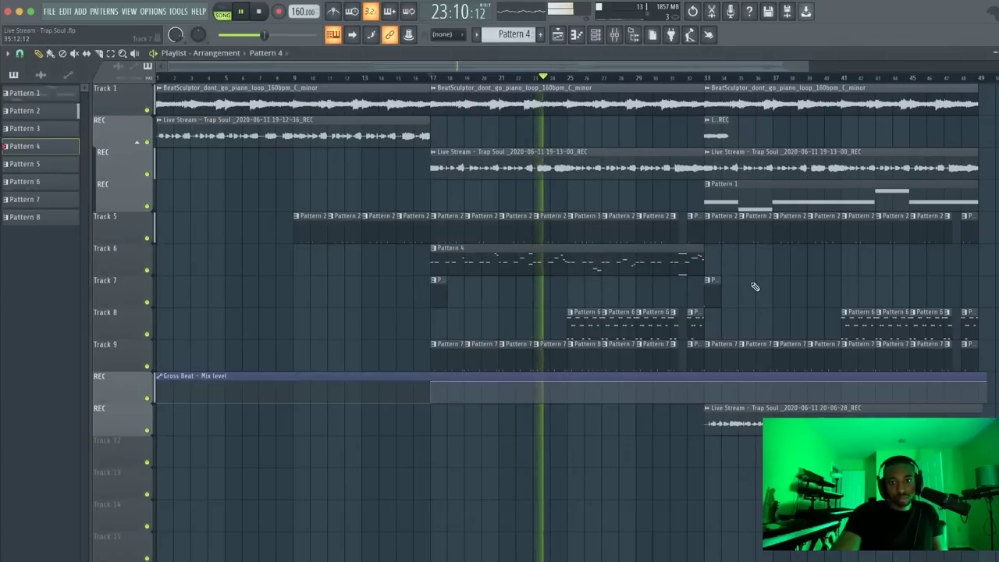
double_click(647, 263)
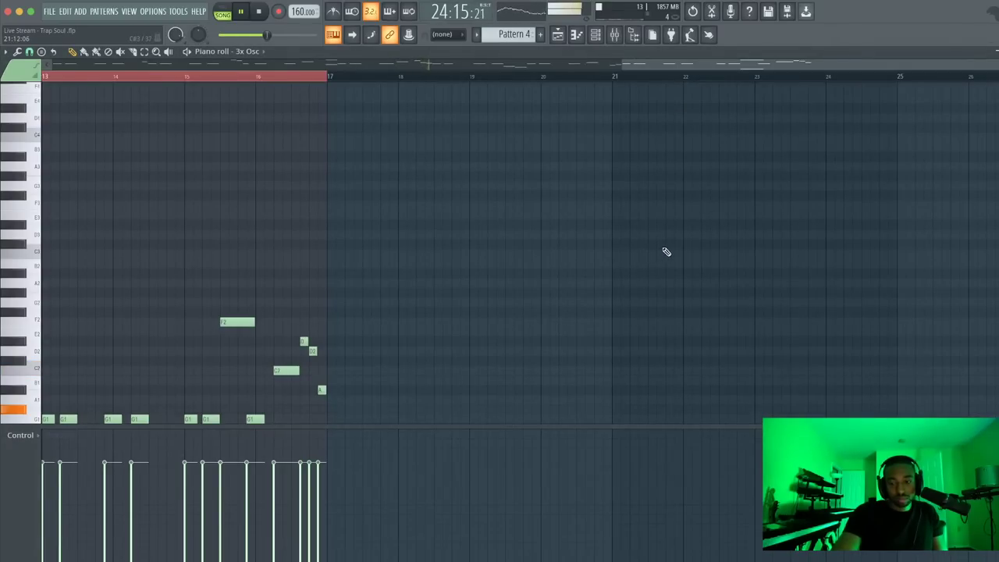
scroll(666, 252, down, 3)
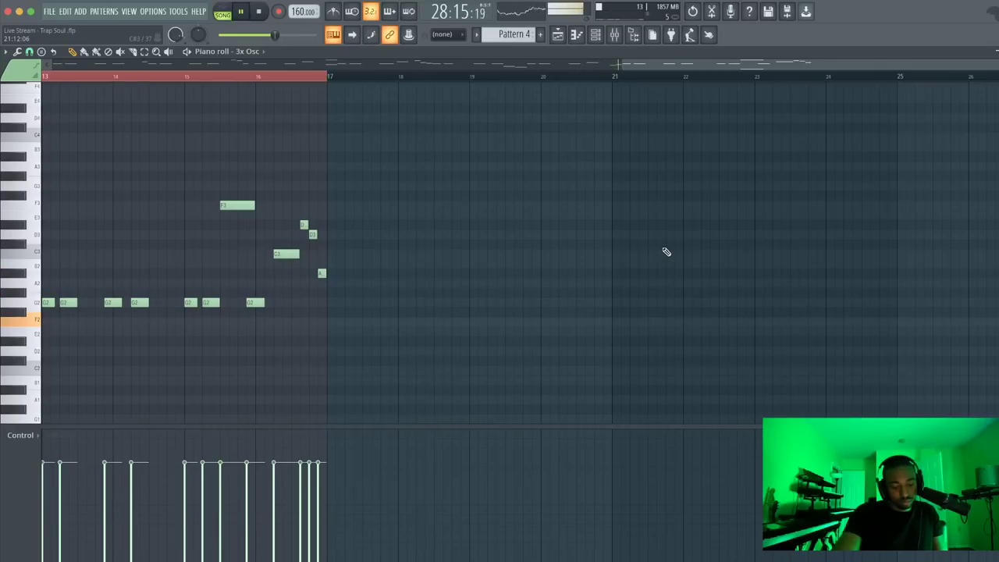
key(space)
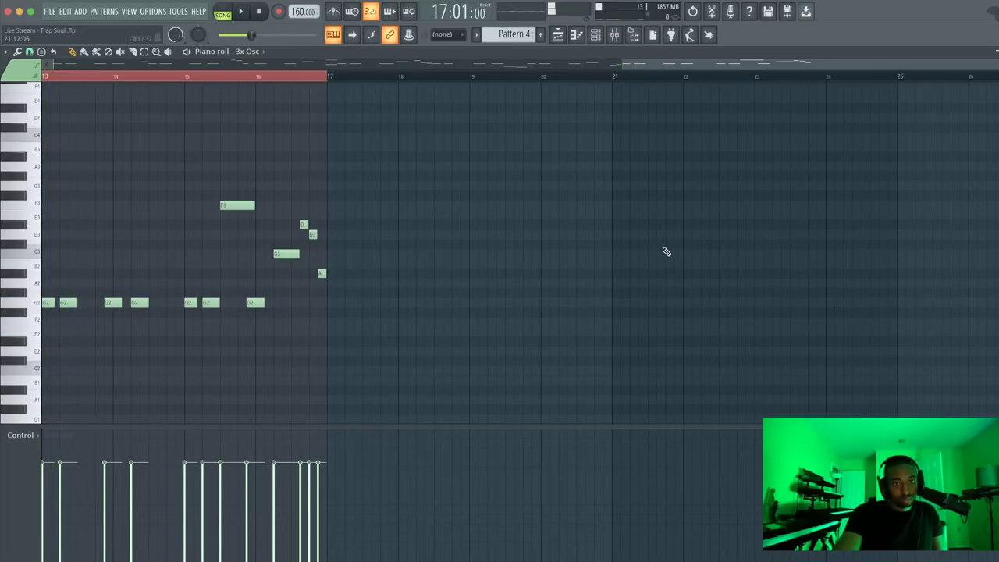
Examine the effect slots of Inserts 6, 3, 4, 8 and 1 in the mixer
click(615, 35)
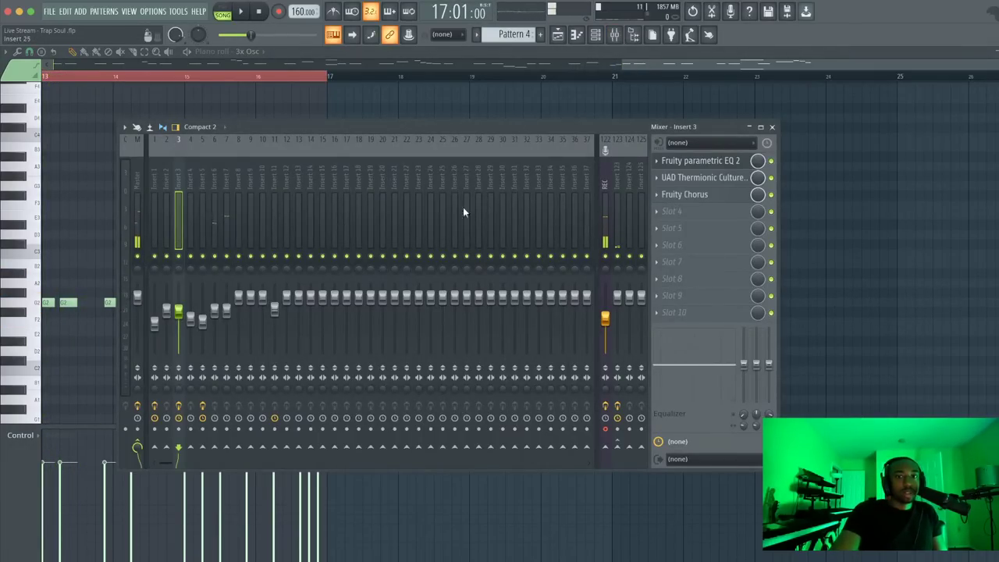
click(214, 183)
click(178, 184)
click(190, 184)
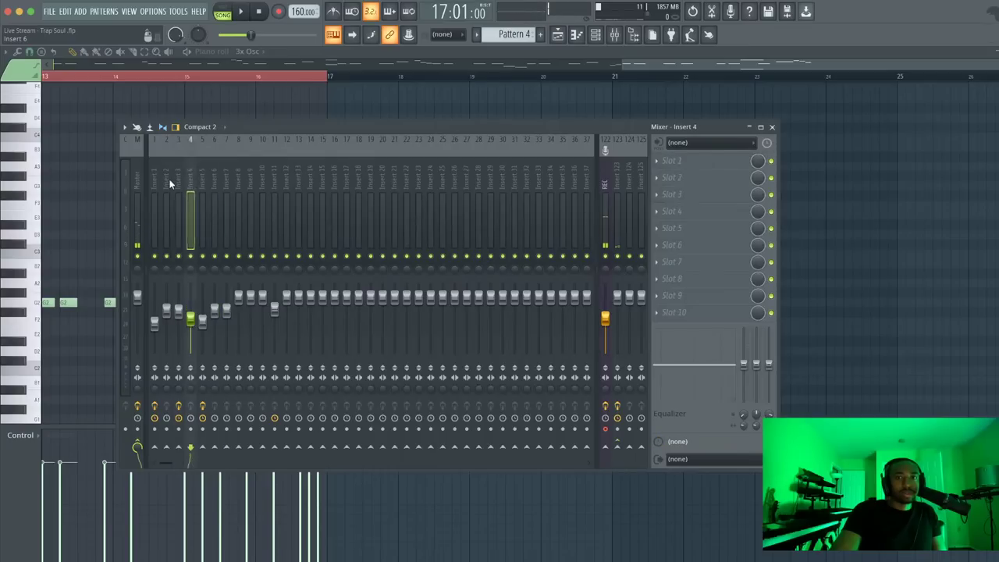
click(155, 179)
click(227, 179)
scroll(226, 179, right, 1)
click(227, 179)
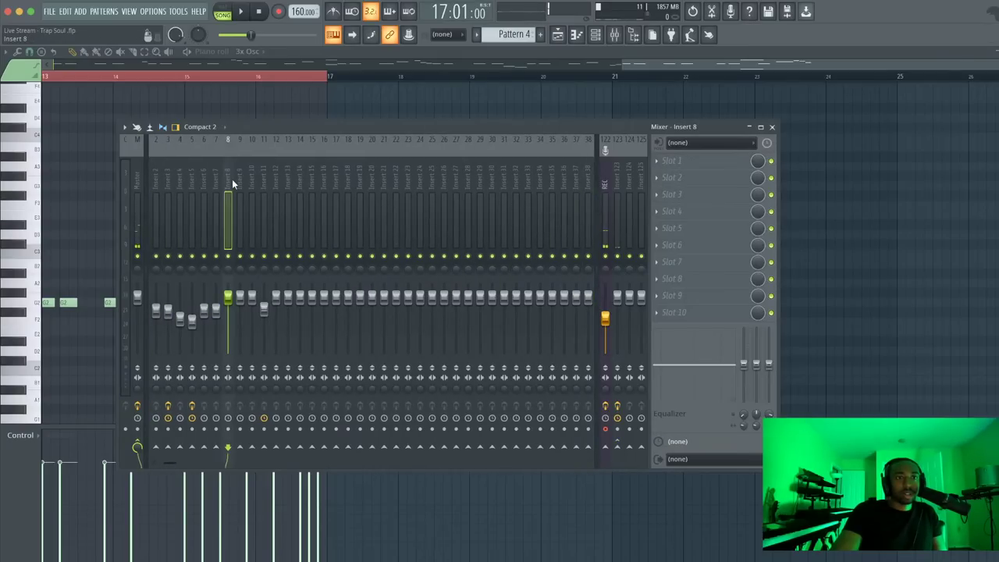
scroll(232, 179, left, 1)
click(157, 177)
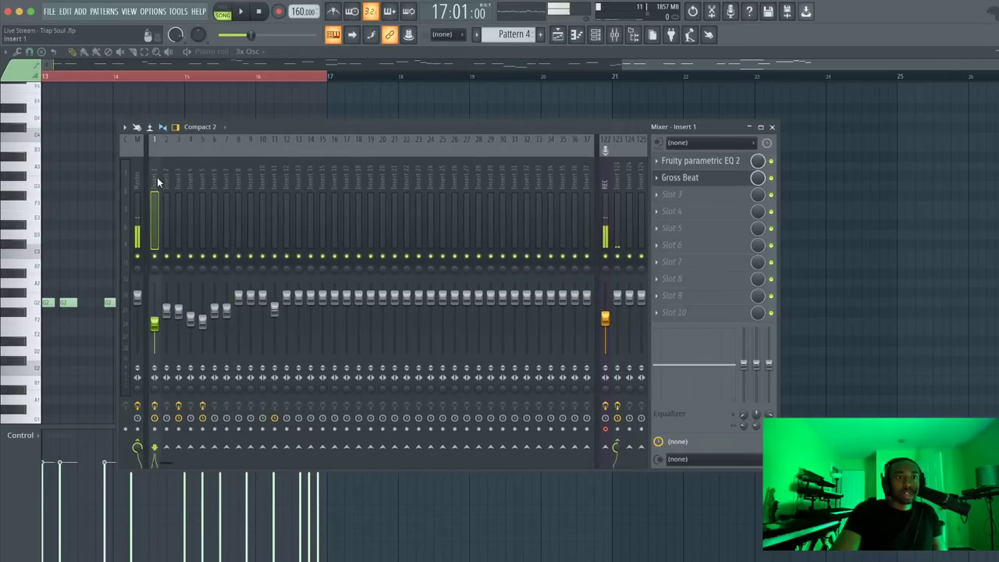
Examine Gross Beat's time and volume envelopes on Insert 1 and the automation options of its mix level
click(687, 178)
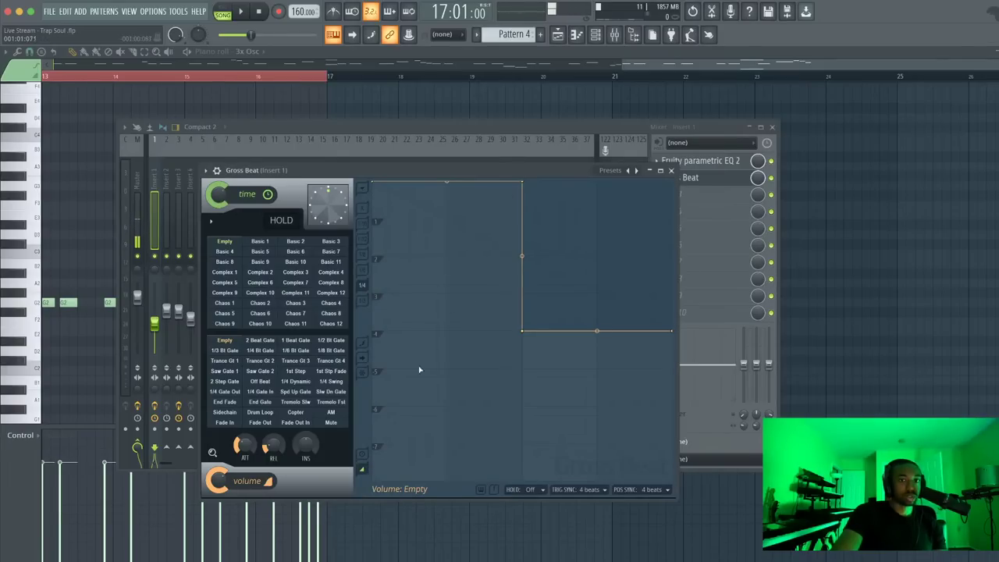
click(363, 455)
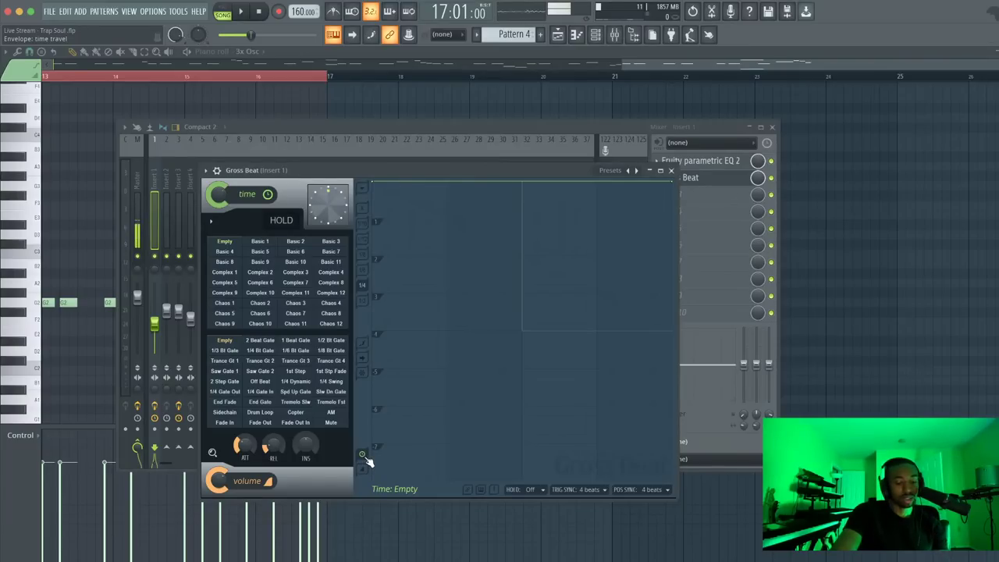
click(363, 469)
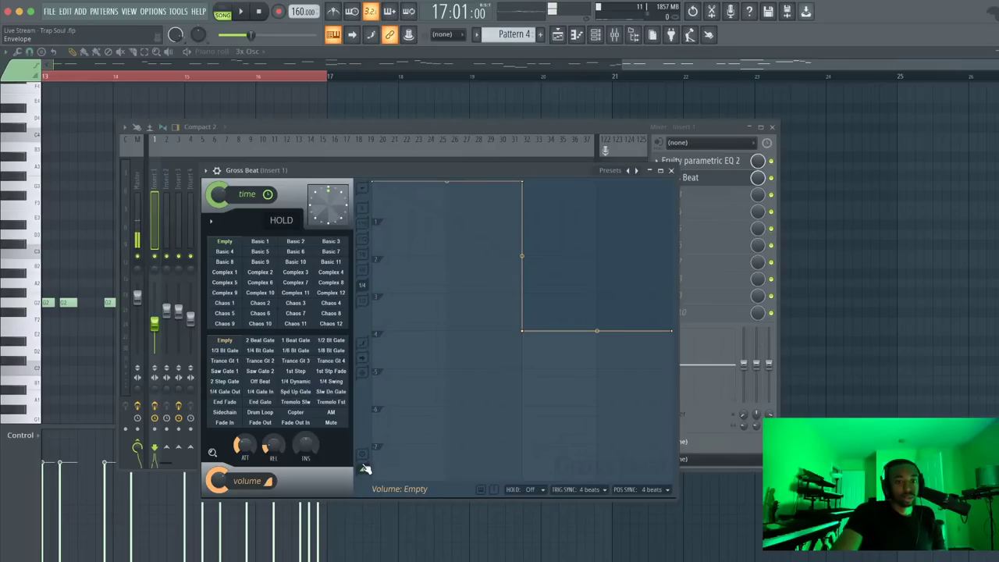
click(670, 171)
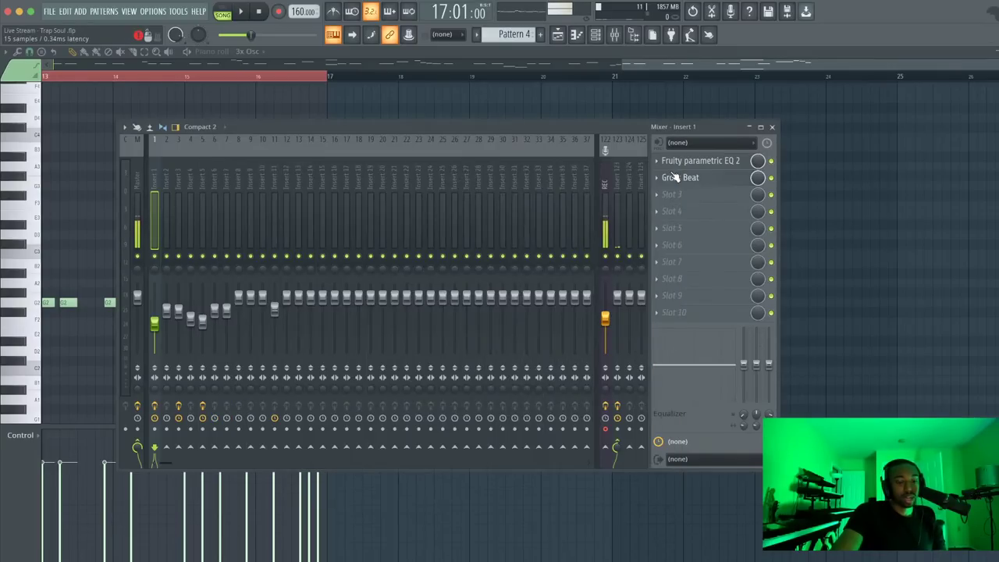
right_click(758, 179)
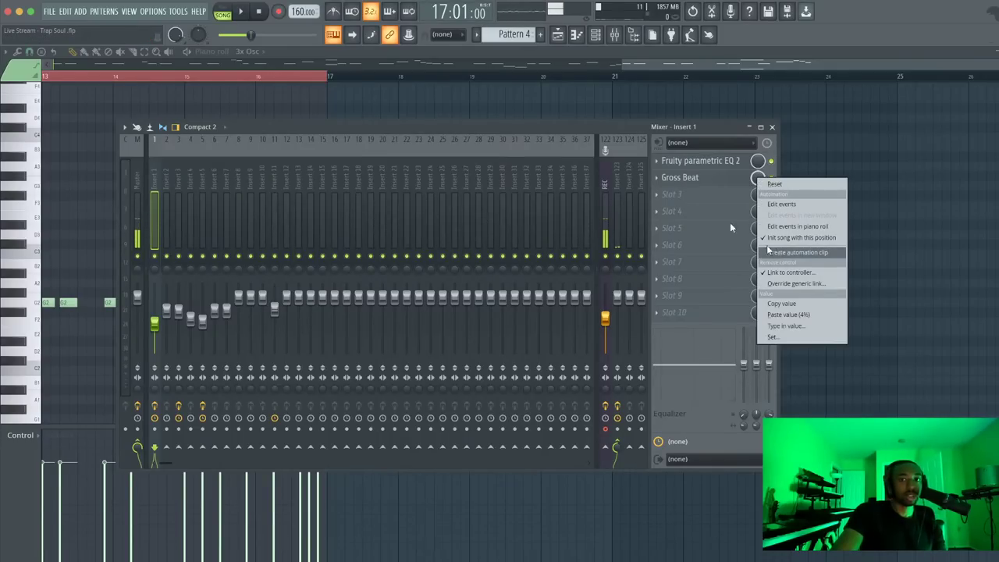
click(596, 122)
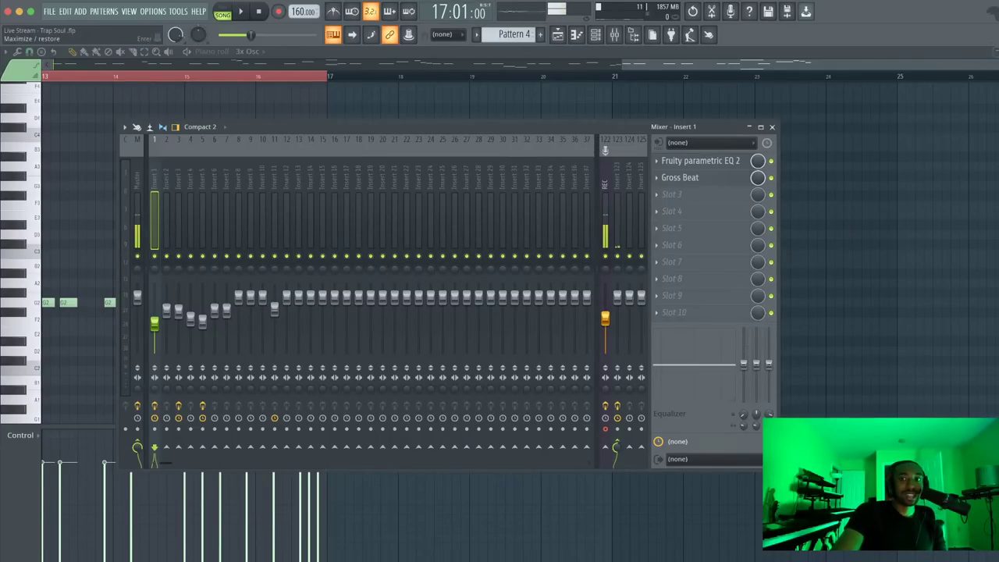
Add a raised point at bar 8 of the Gross Beat mix level automation clip in the playlist and delete it again
click(966, 54)
key(F5)
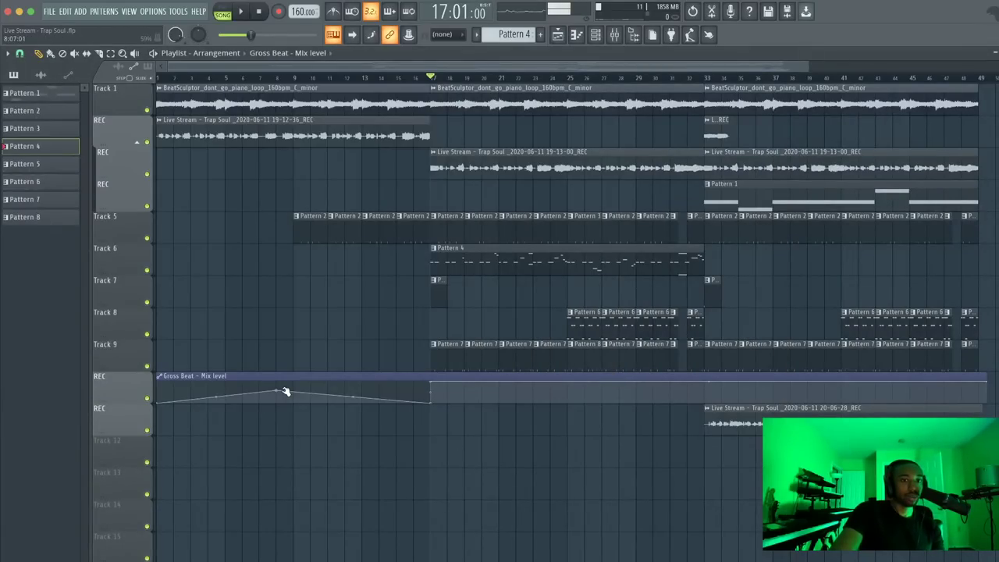
right_click(281, 393)
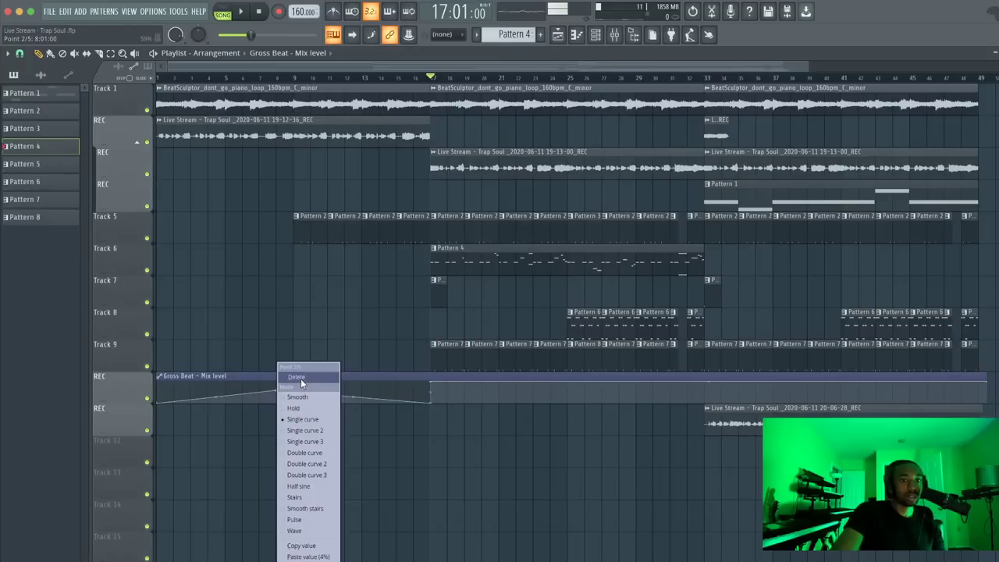
click(300, 378)
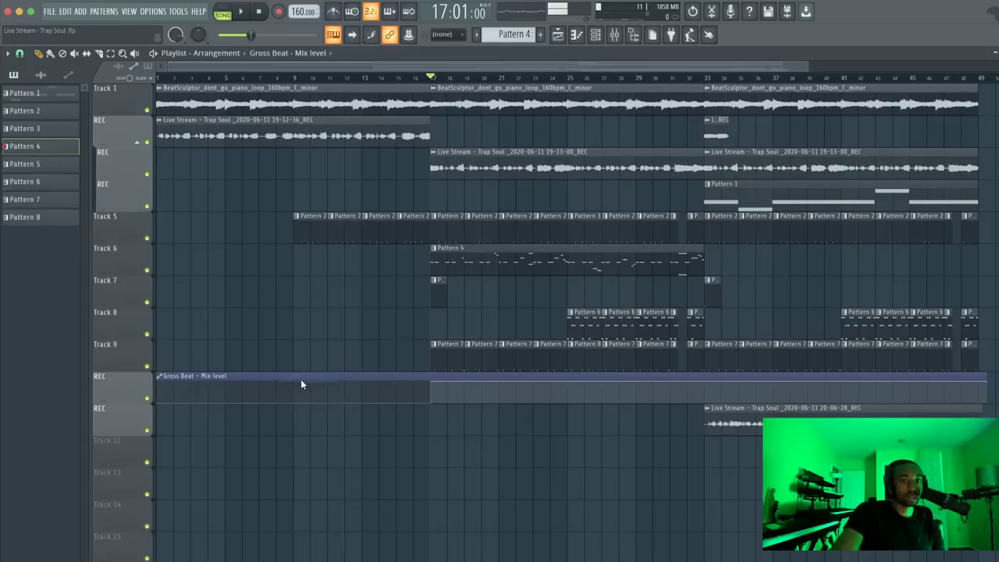
click(19, 53)
click(231, 257)
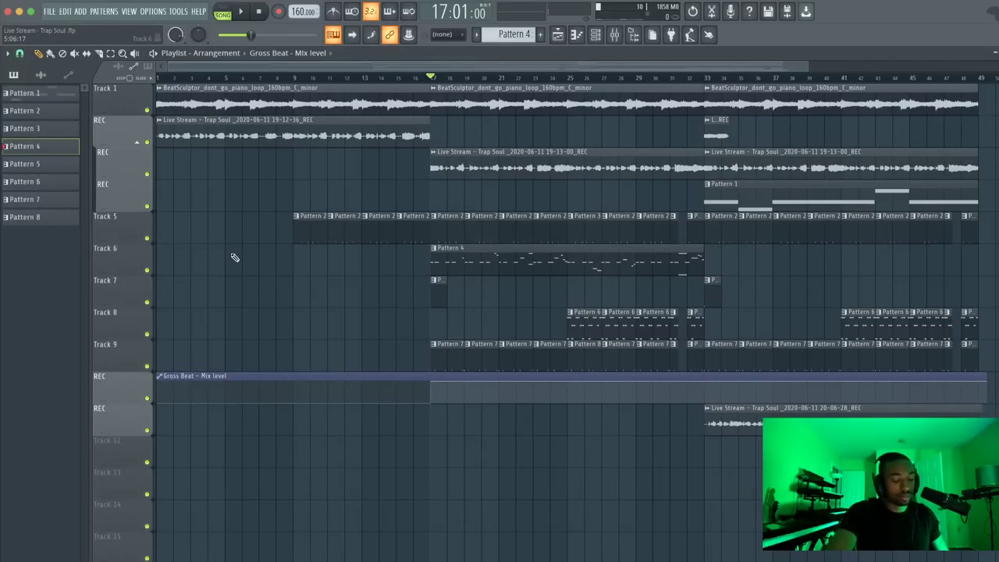
Play the arrangement from bar 17 and mute the REC microphone channel in the mixer
key(space)
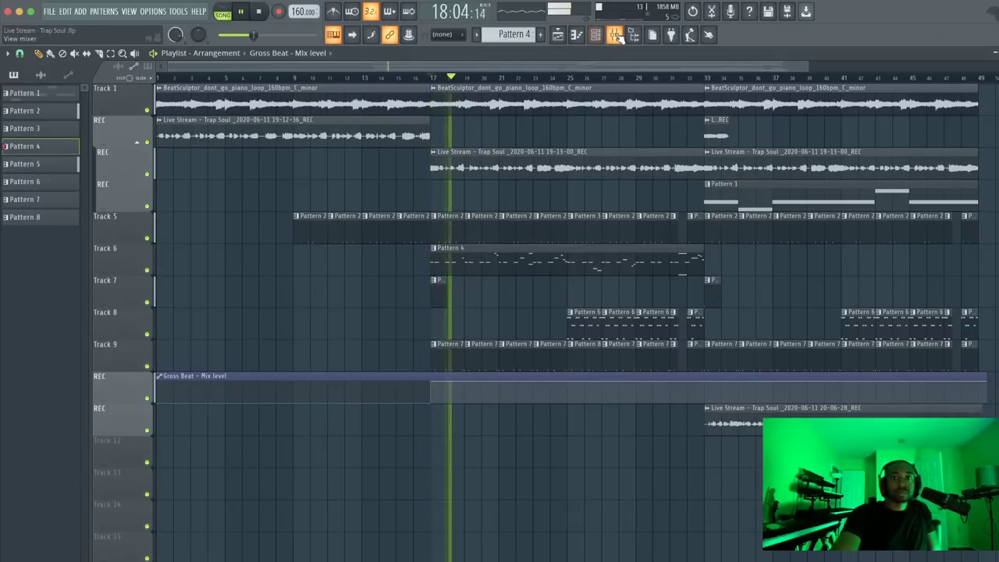
click(616, 35)
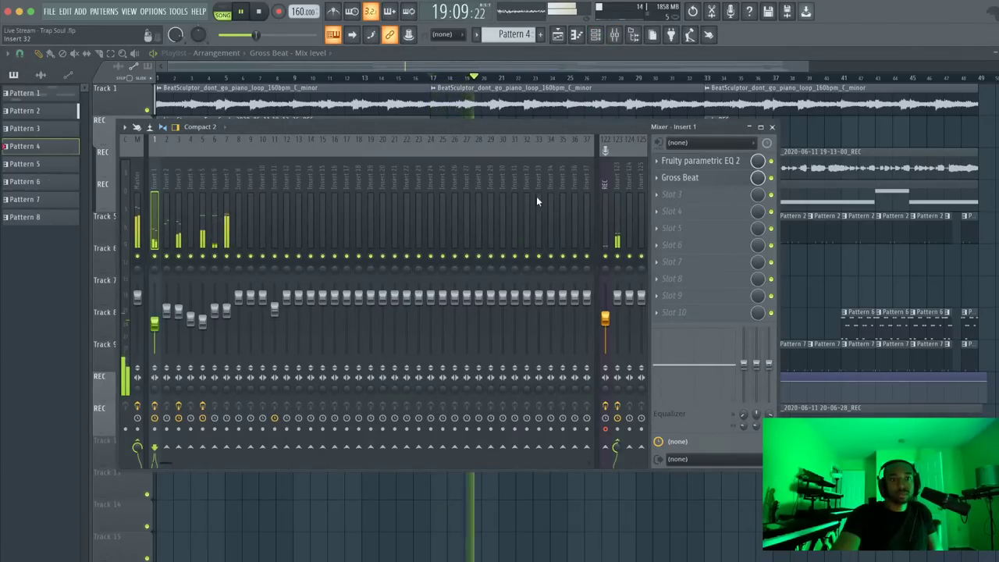
click(608, 260)
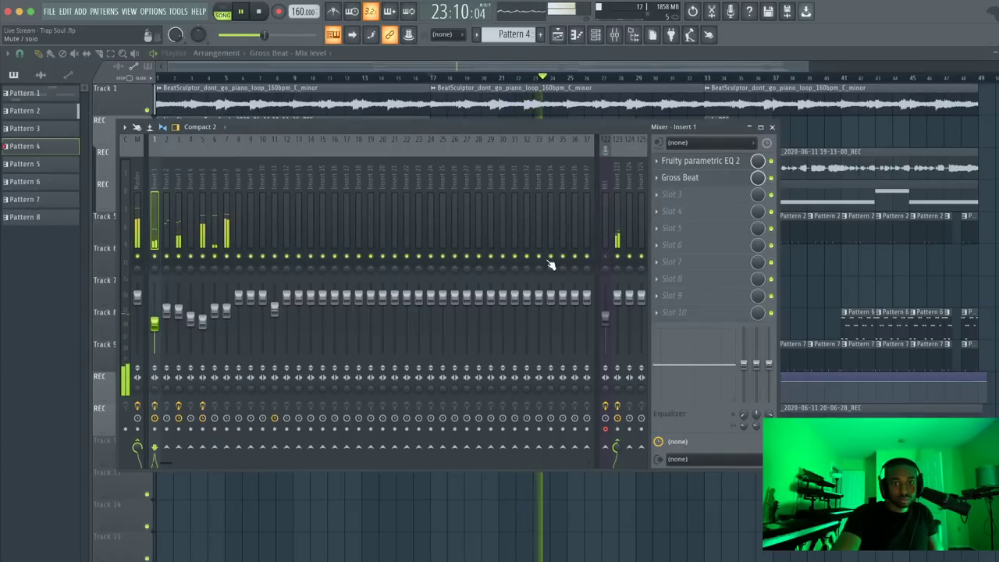
Adjust the attack and release smoothing of Gross Beat's volume envelope on Insert 1 and close the plugin
click(680, 177)
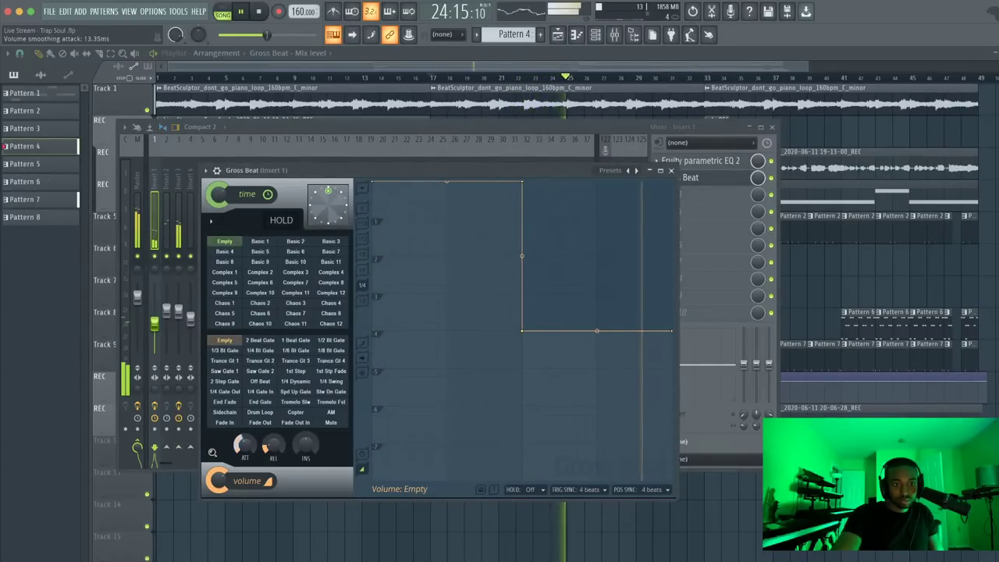
drag(278, 445, 277, 425)
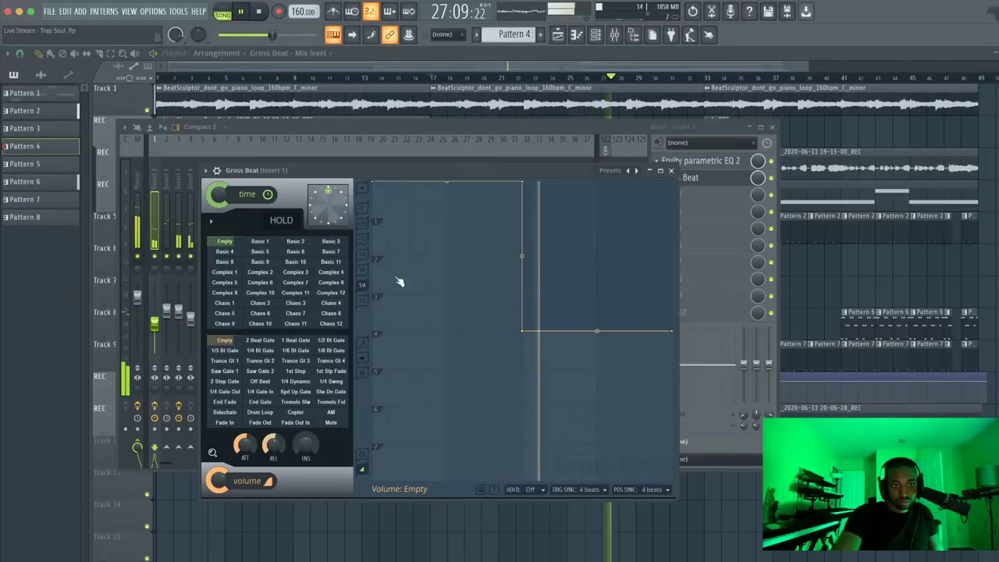
drag(244, 445, 245, 439)
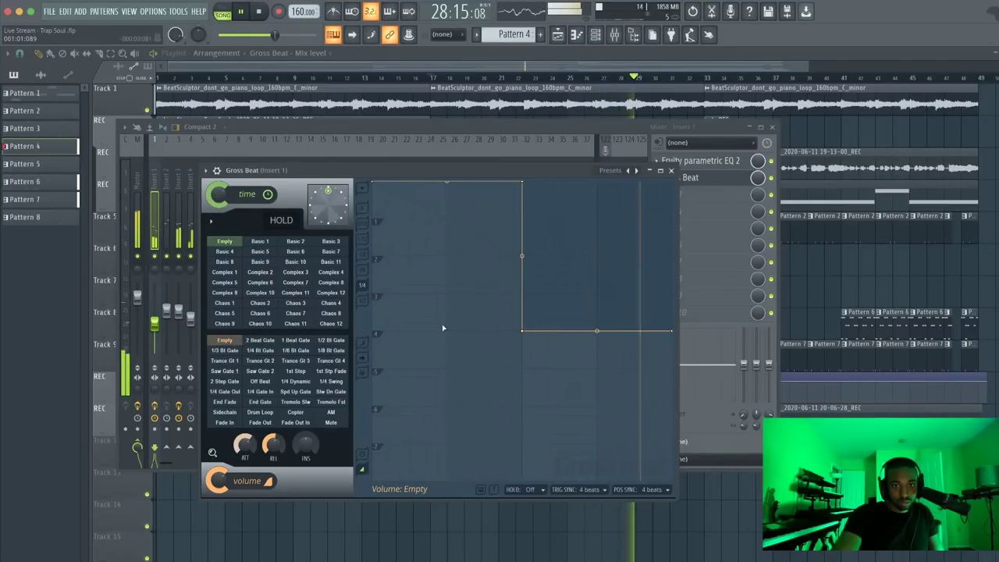
click(671, 170)
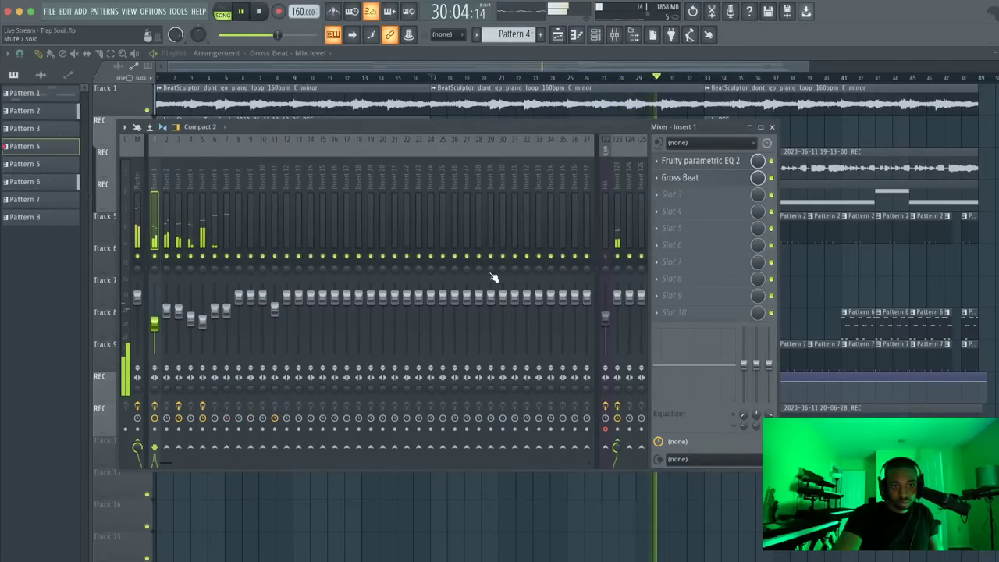
Delete the Pattern 7 clips between bars 33 and 41 on Track 9, restore the one at bar 43 and save the project
click(606, 260)
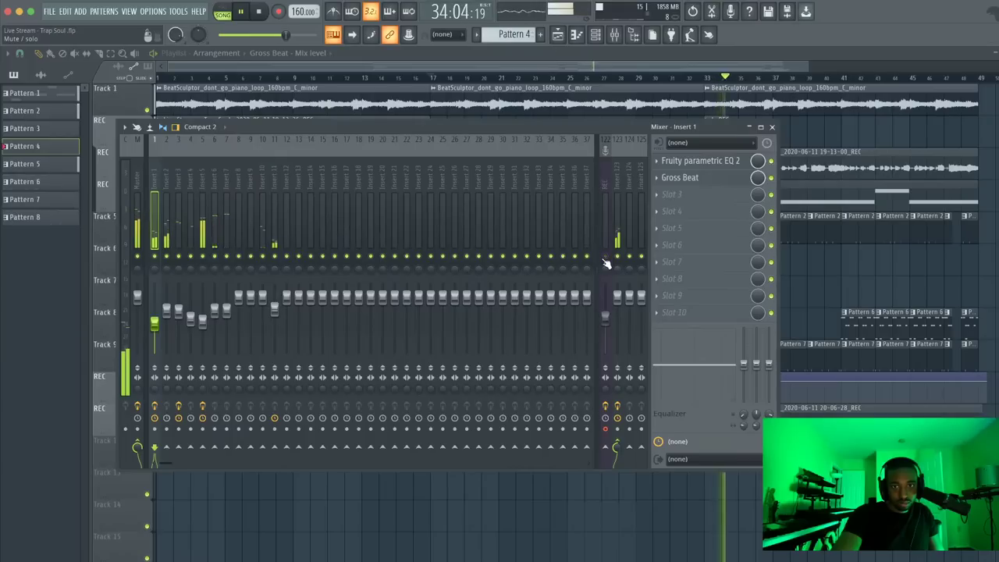
click(606, 260)
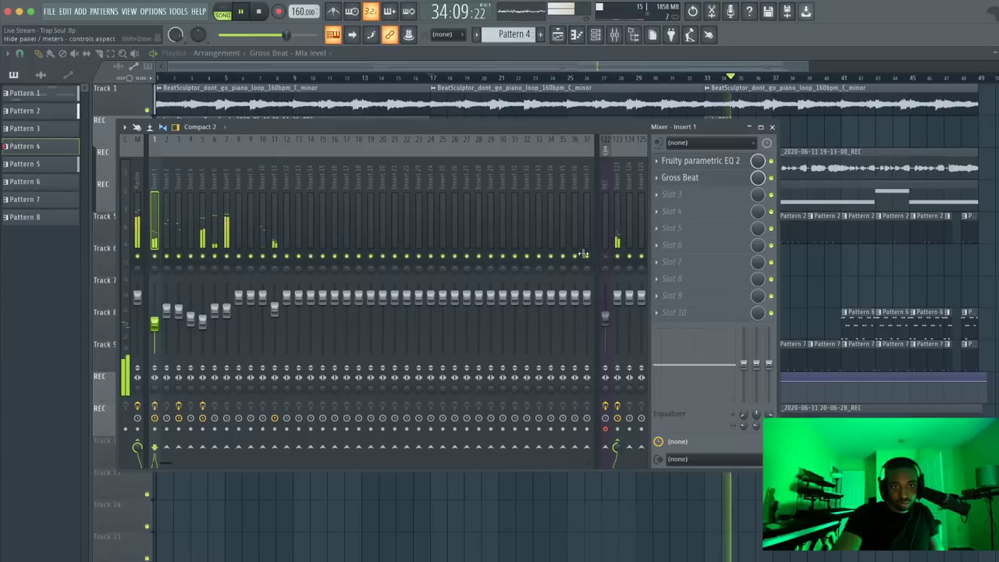
click(591, 495)
mouse_move(735, 350)
mouse_down()
mouse_move(823, 336)
mouse_move(840, 351)
mouse_move(892, 361)
mouse_up()
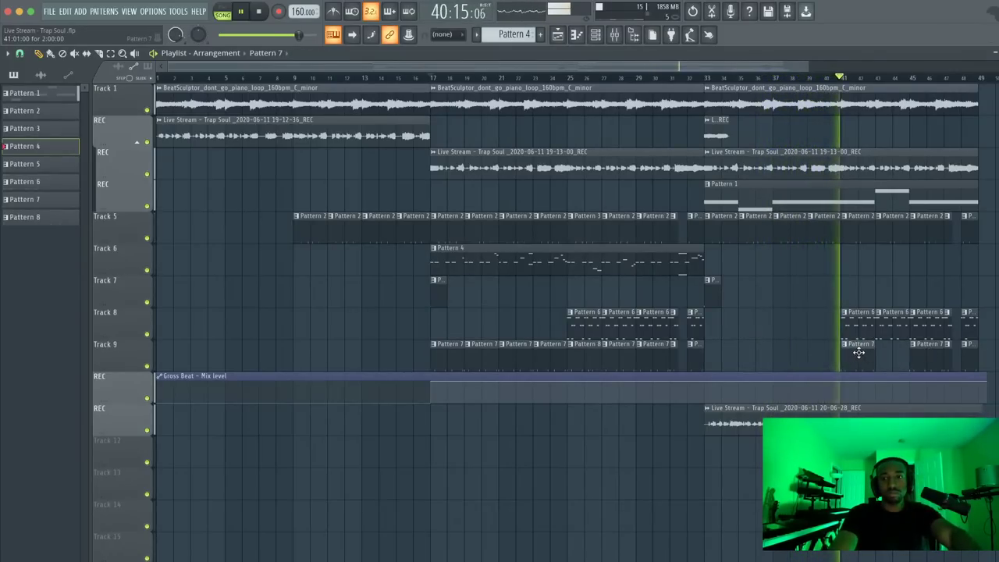
drag(844, 349, 891, 353)
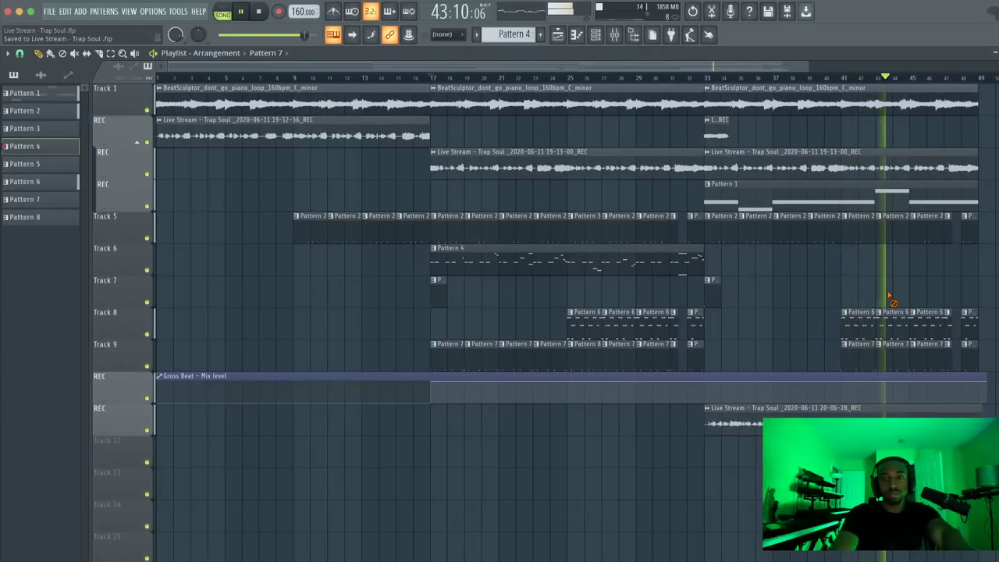
Unmute the REC microphone channel in the mixer, stop playback and close the mixer
click(614, 35)
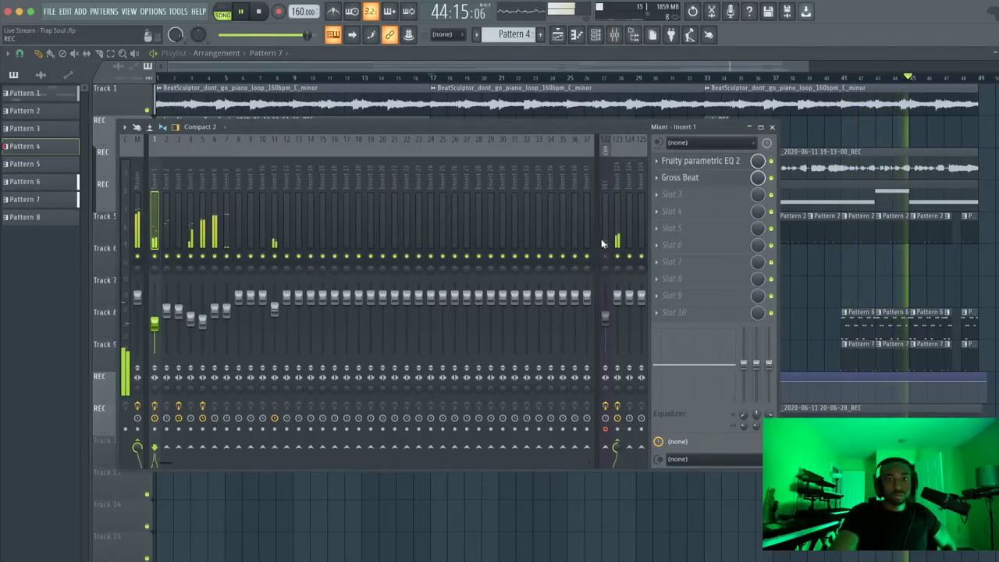
key(space)
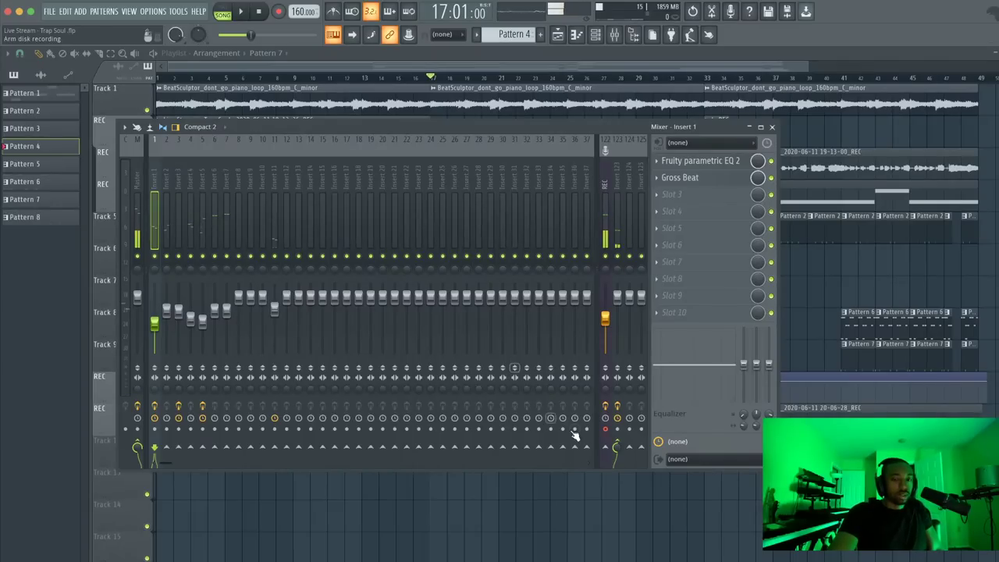
key(F9)
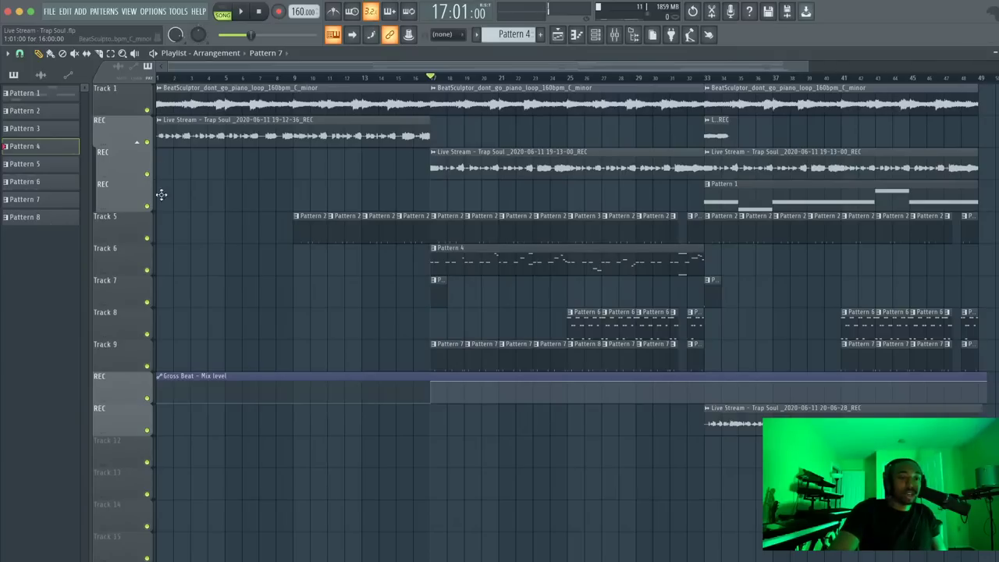
Switch to the browser to read the live chat and view the stream dashboard and the 8Dio instruments page, and return to FL Studio
click(307, 556)
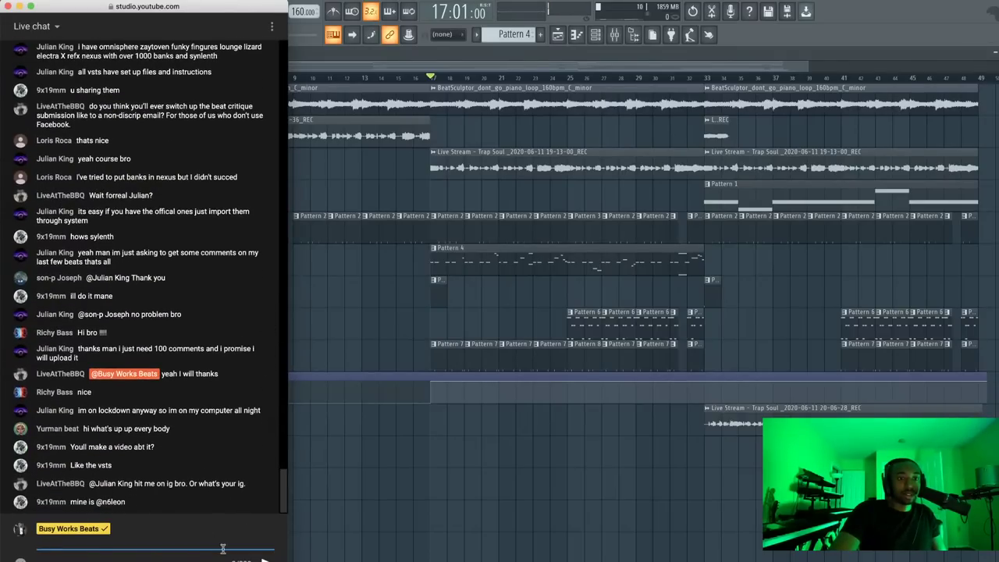
right_click(307, 556)
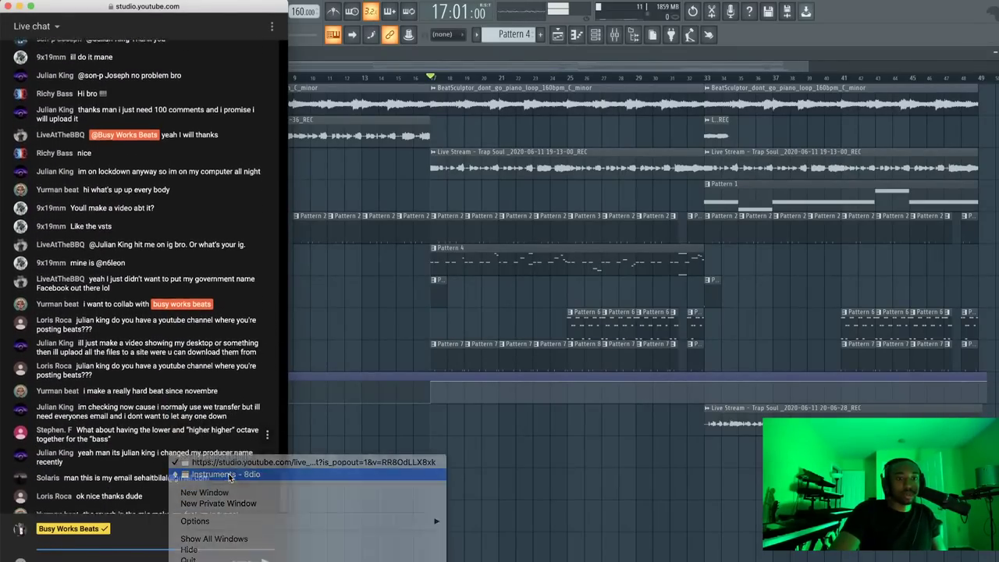
click(225, 474)
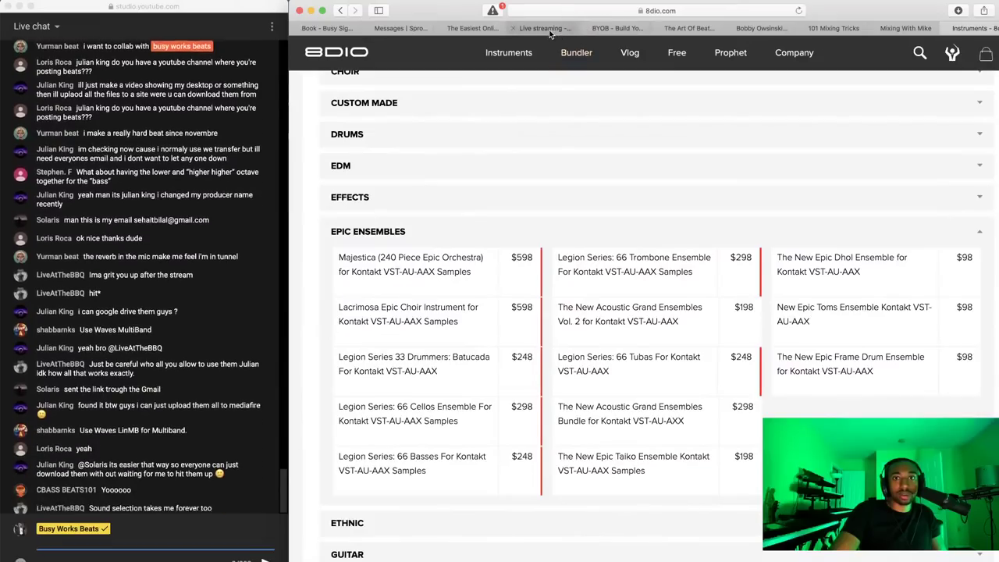
click(545, 28)
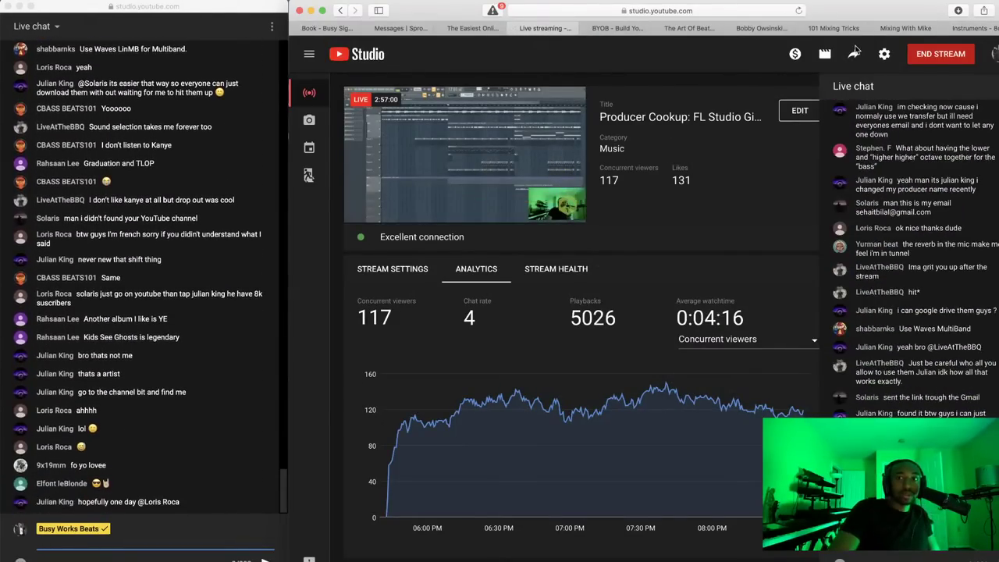
click(966, 29)
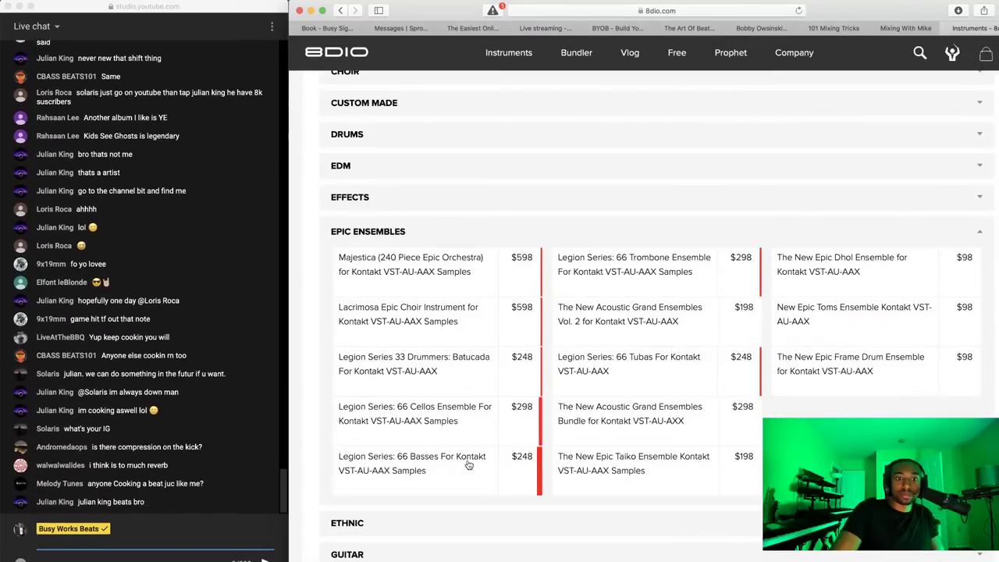
key(super+Tab)
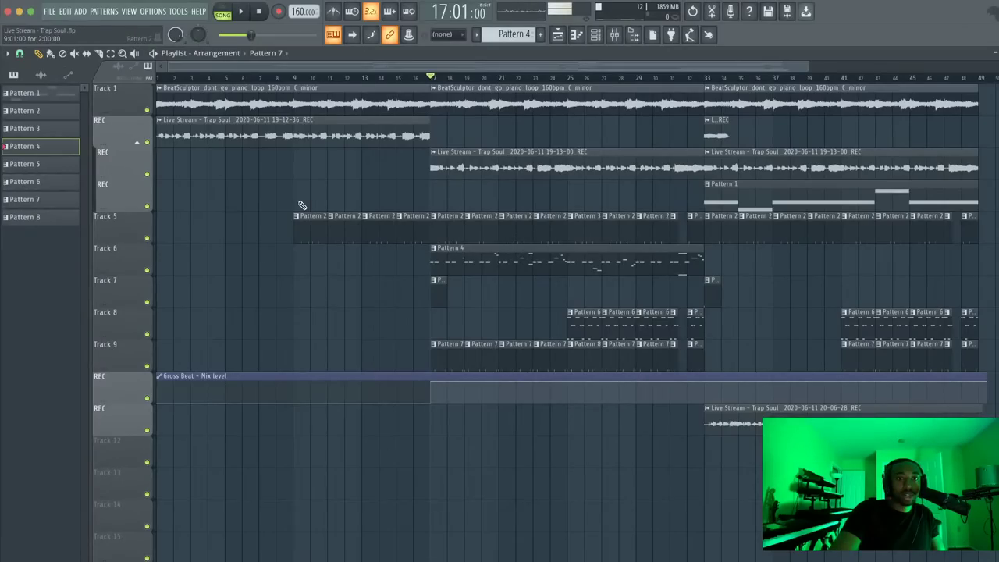
Save the trap soul project, open Recording Template.flp and close its Fruity Delay 3 window
click(49, 11)
click(70, 64)
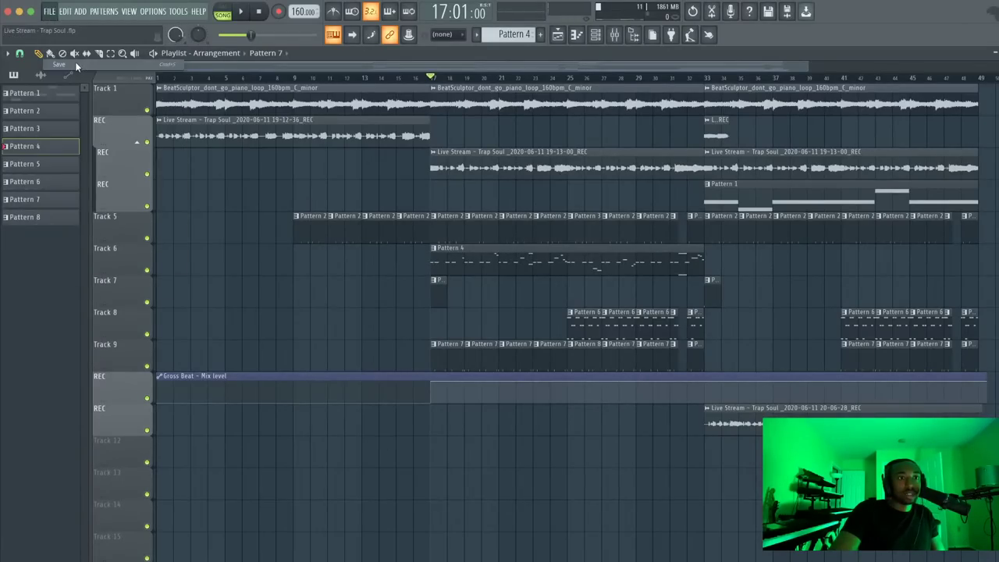
click(49, 11)
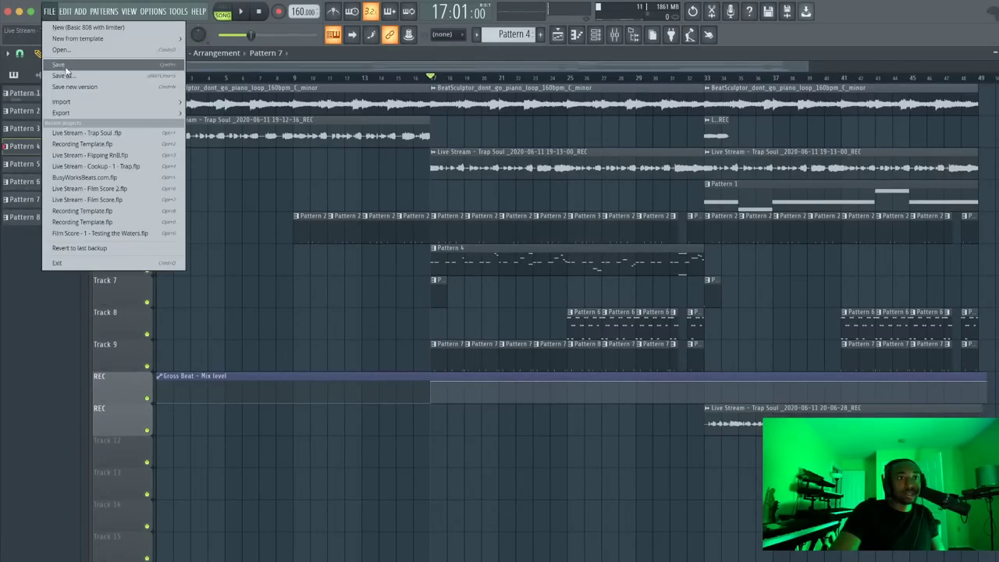
click(88, 144)
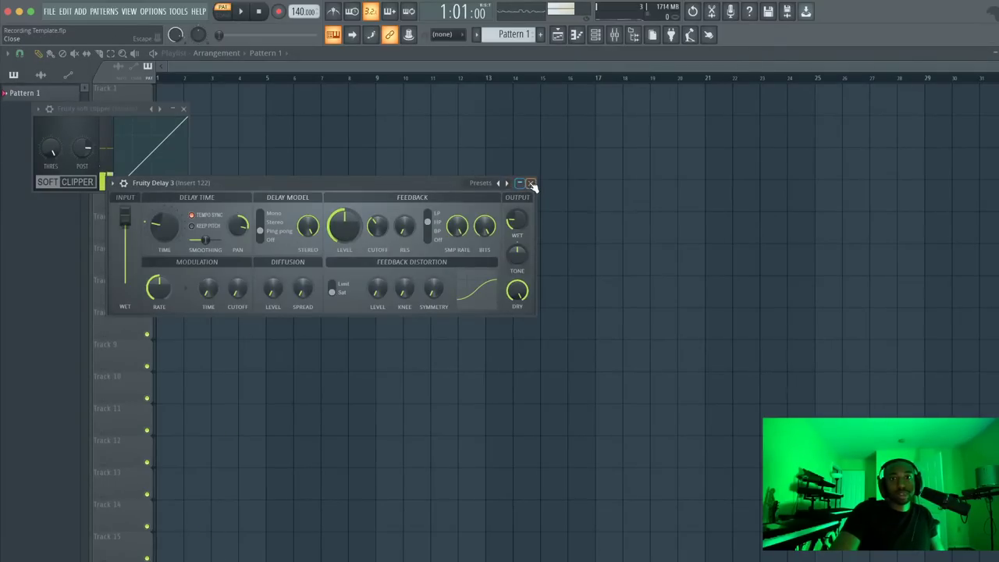
click(530, 183)
Check the microphone input in the Console app and the effects on mixer Insert 122, and close the mixer and Fruity soft clipper windows
click(857, 554)
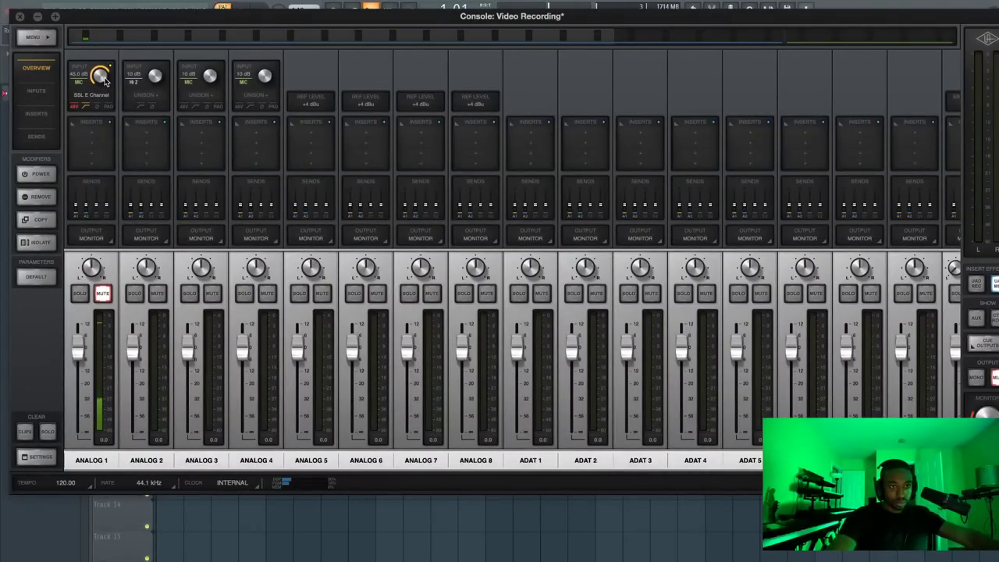
click(21, 15)
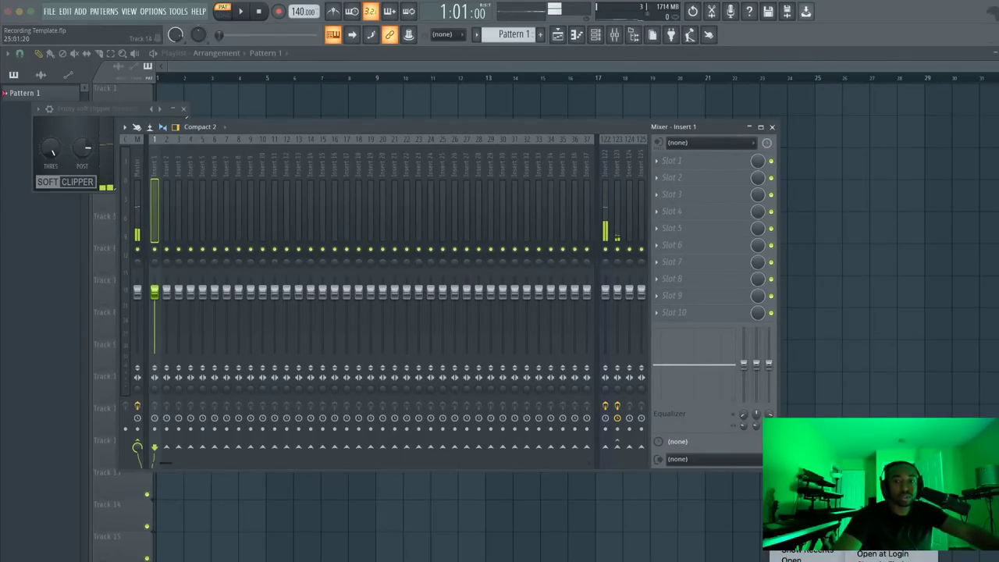
click(654, 527)
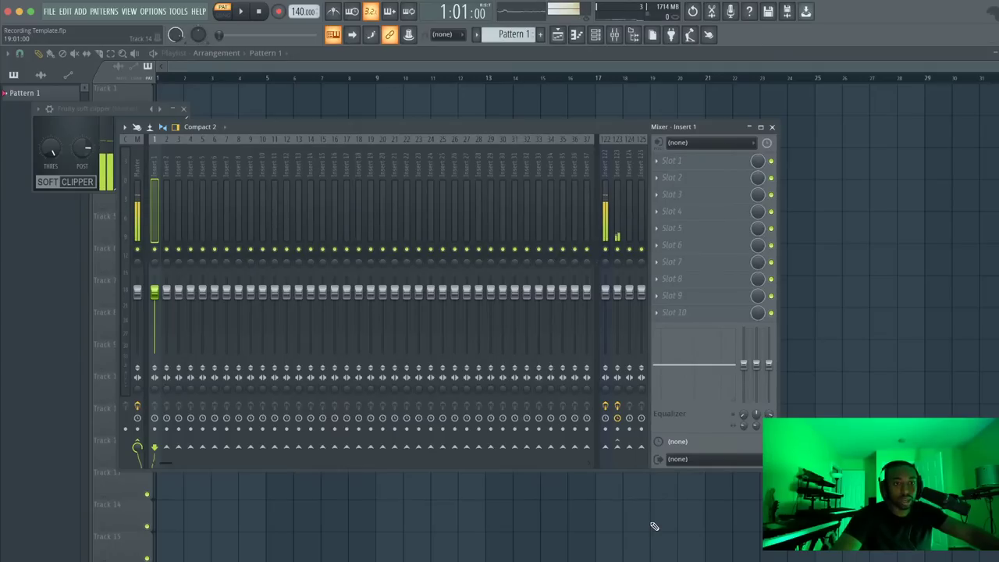
click(611, 180)
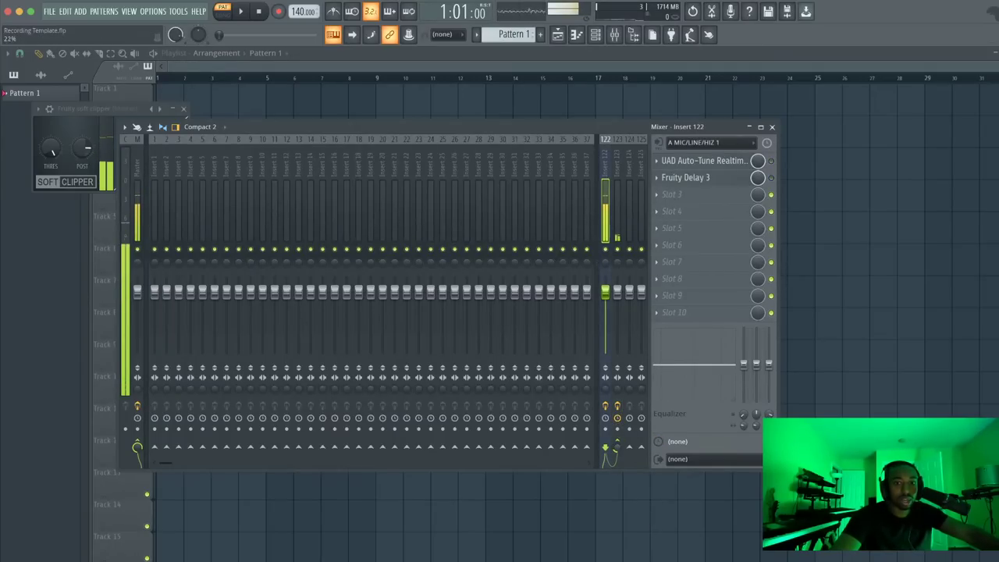
click(749, 127)
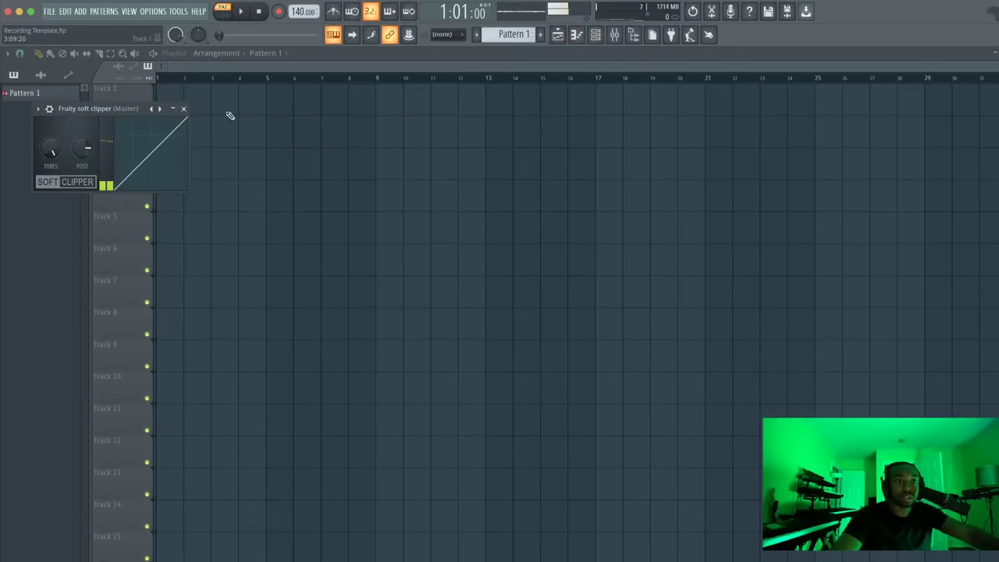
click(184, 109)
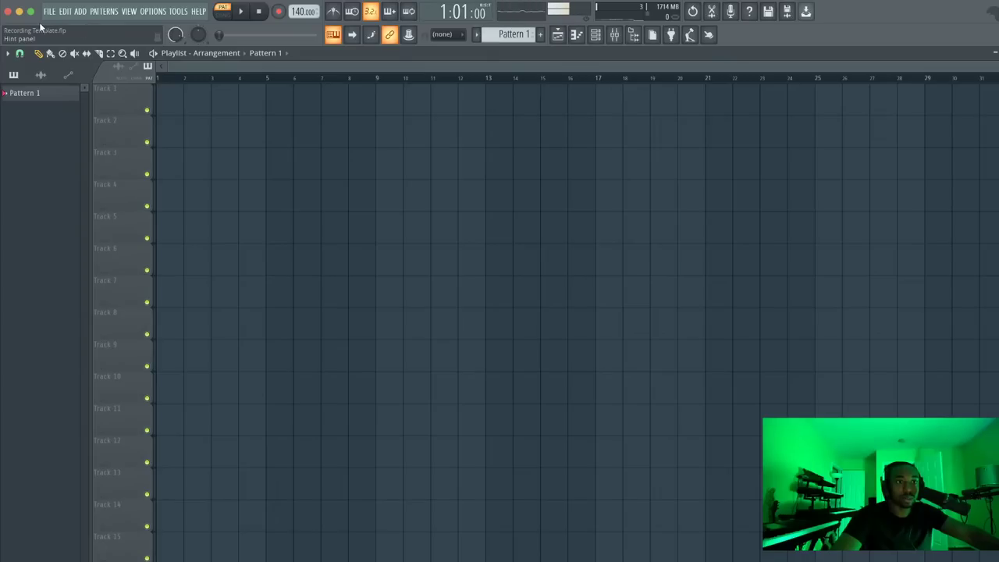
Switch to the browser to view the Build Your Own Bundle page and the live stream dashboard, and return to FL Studio's empty playlist
click(19, 11)
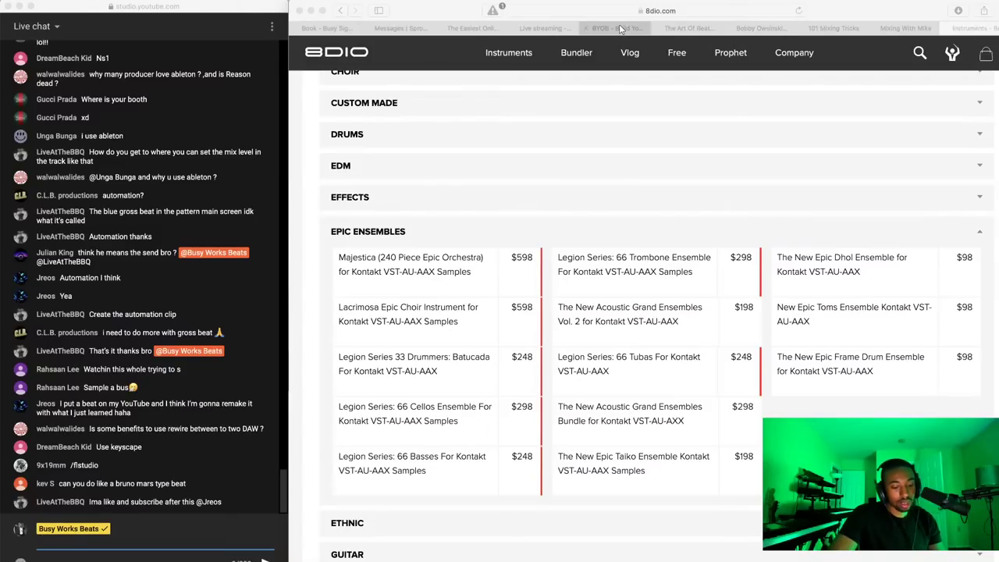
click(624, 28)
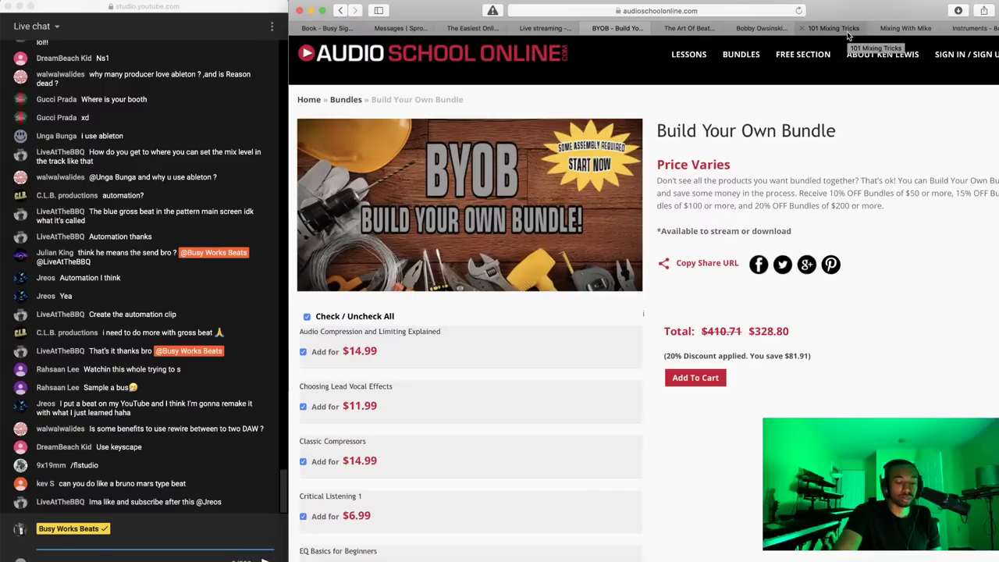
click(545, 28)
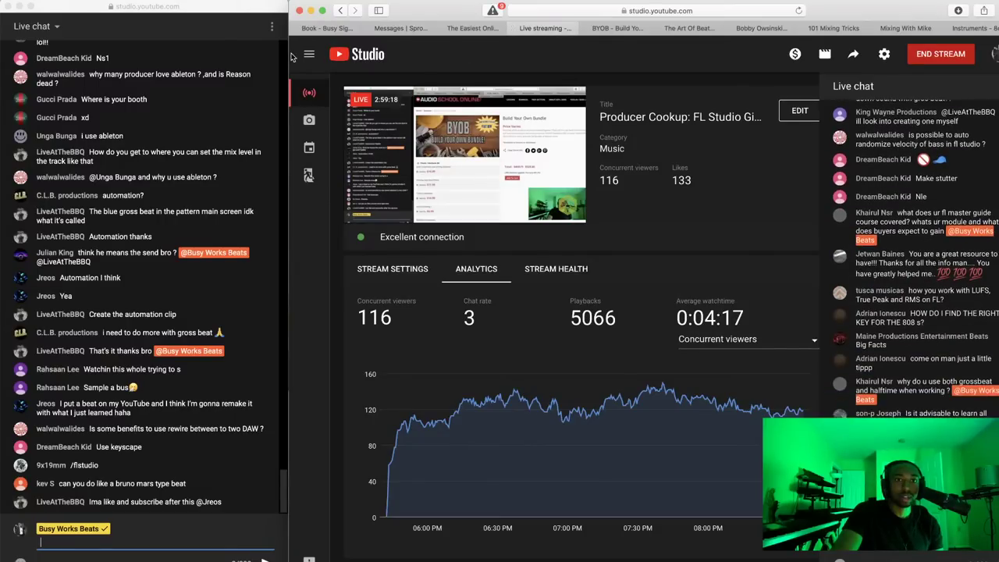
click(310, 10)
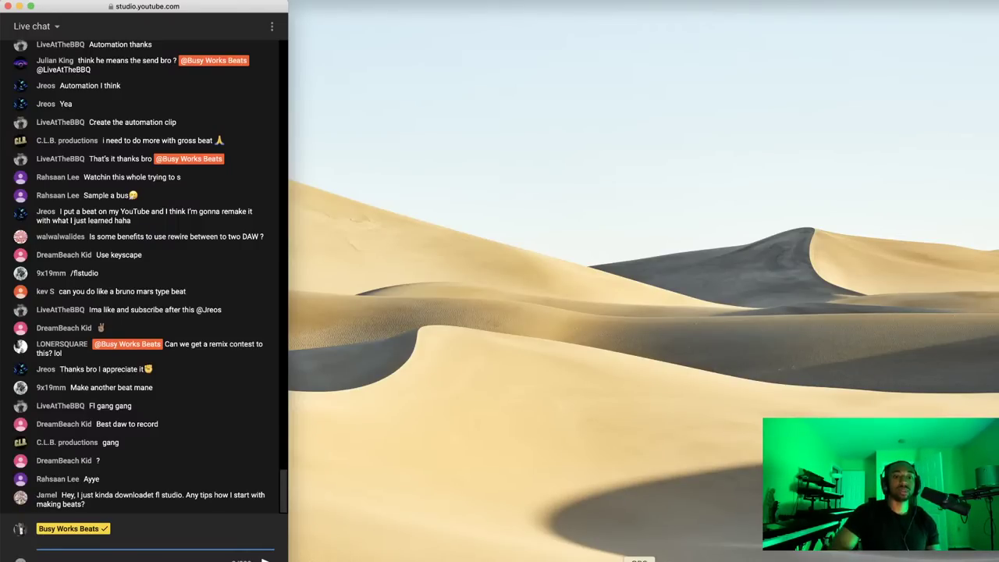
key(ctrl+Right)
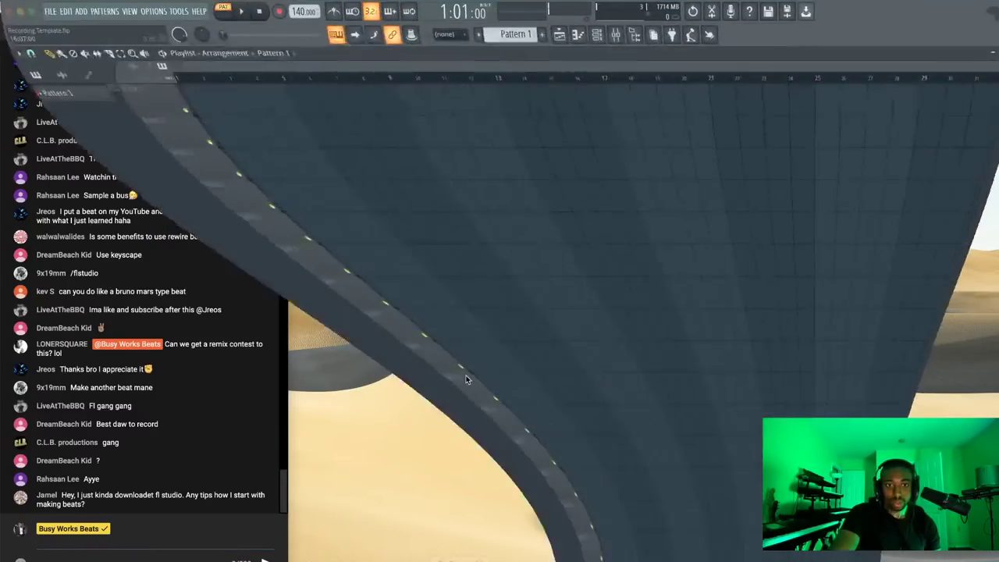
ctrl+scroll(479, 111, up, 3)
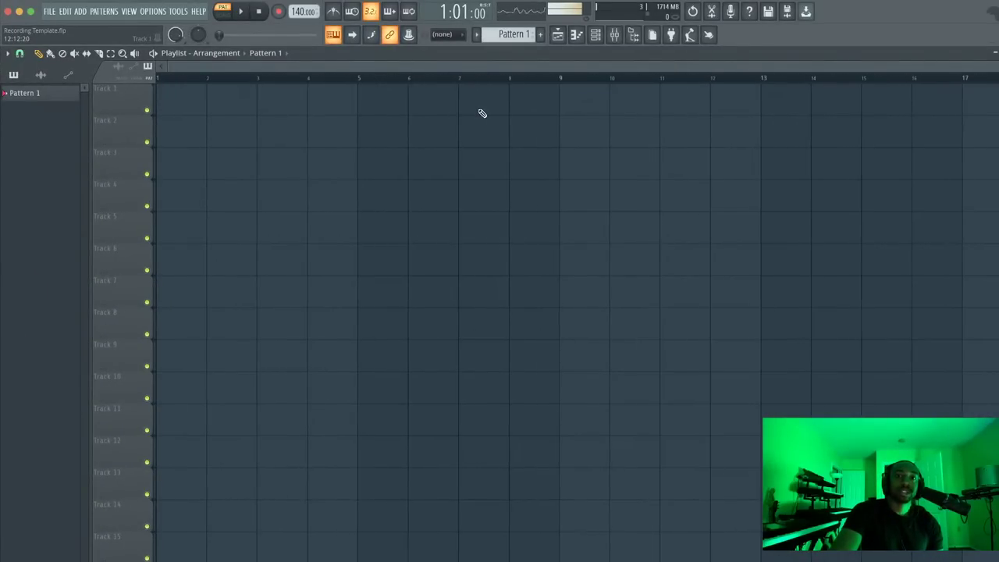
Show the channel rack and the file browser, look through the Packs folder's sample categories and collapse the folder again
click(614, 34)
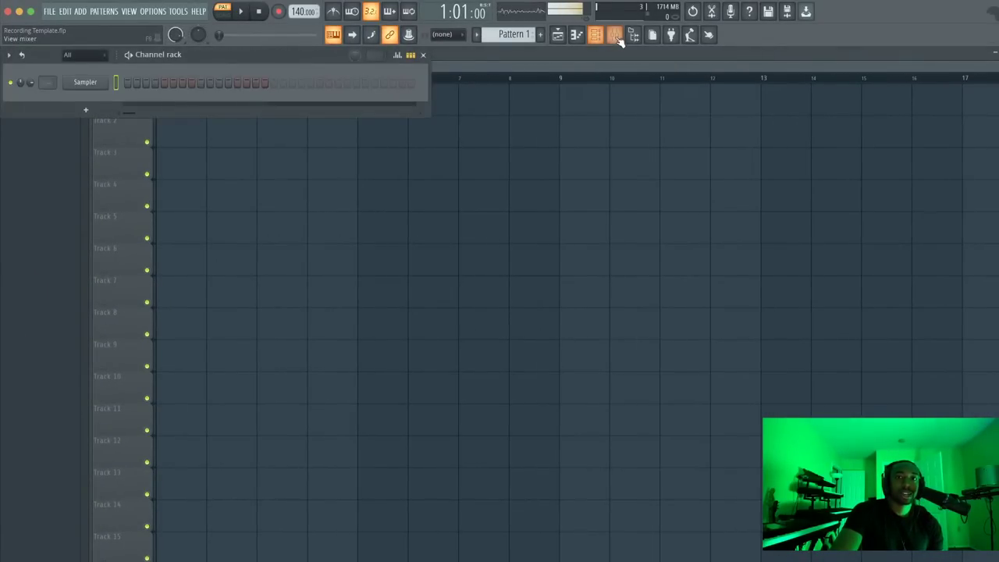
click(633, 34)
scroll(96, 269, down, 1)
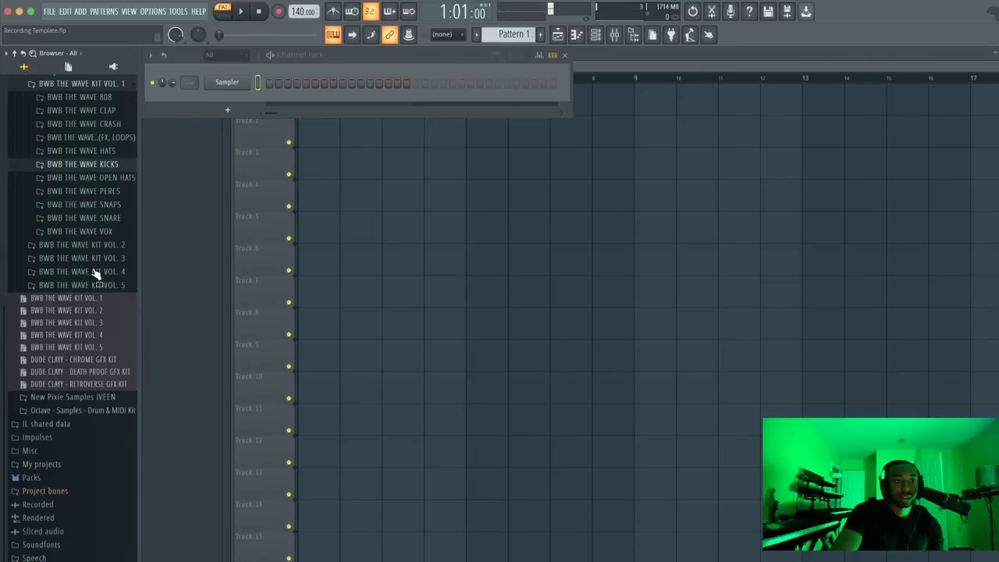
click(65, 480)
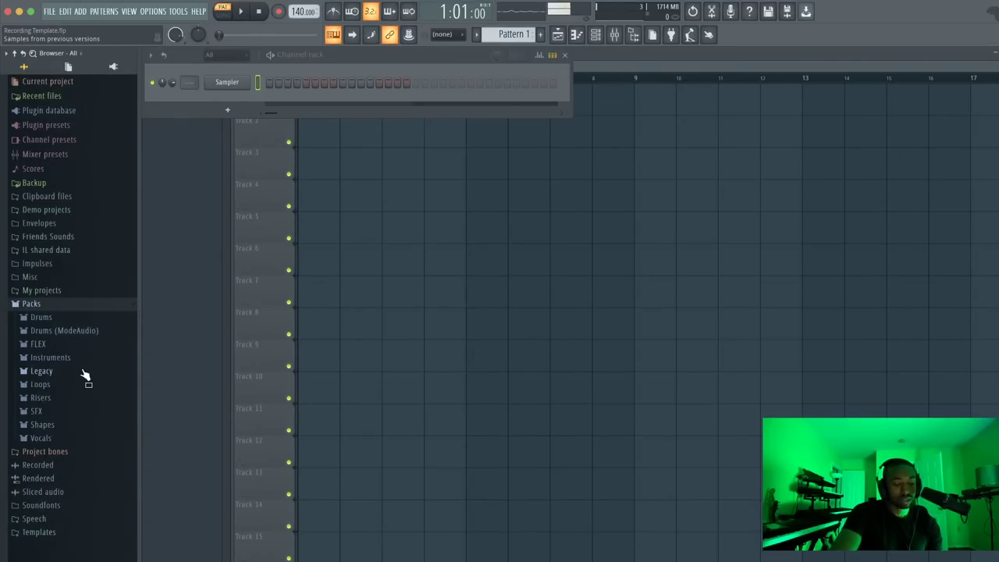
click(72, 307)
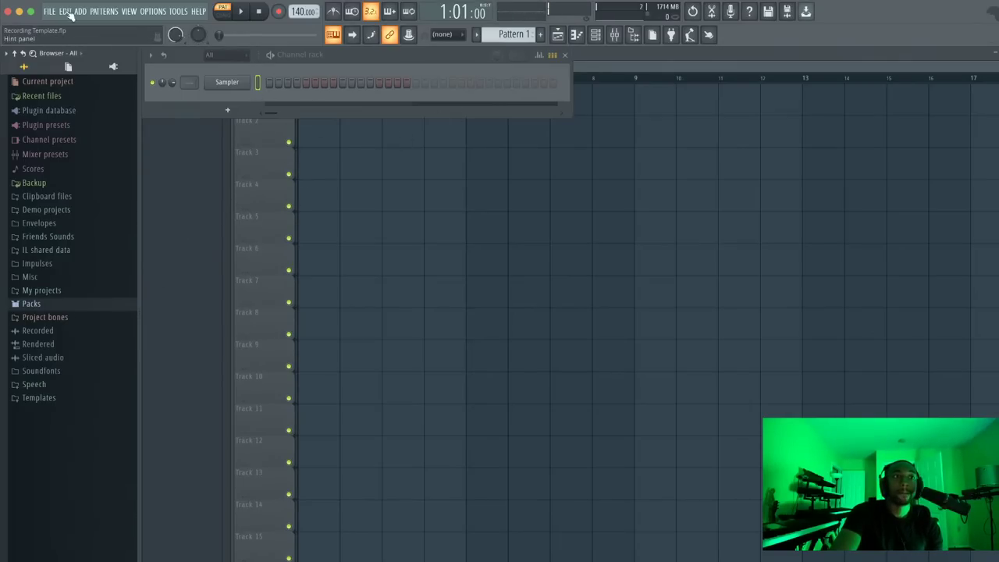
Minimize the FL Studio window and place the cursor in the message field of the YouTube live chat window
click(20, 11)
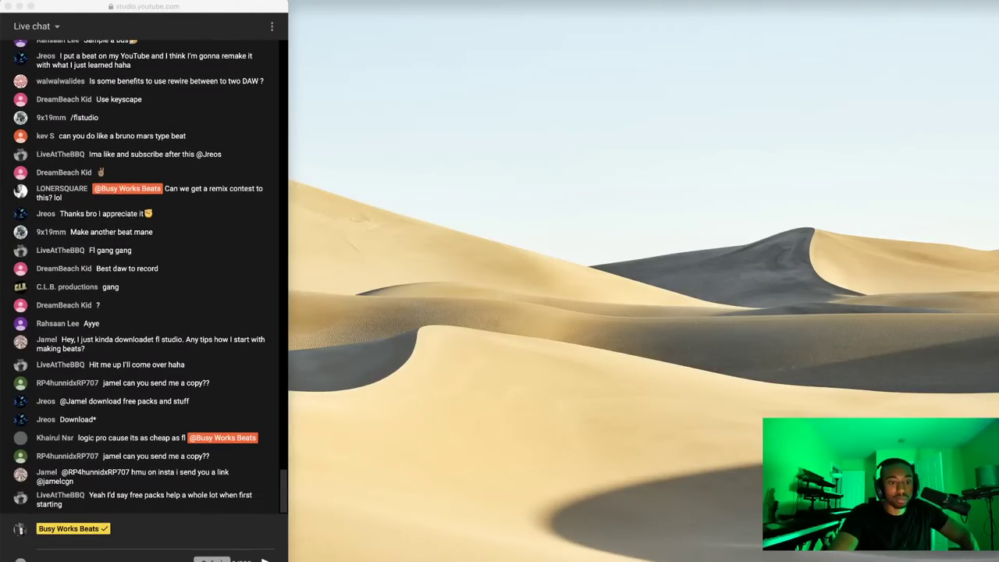
click(94, 542)
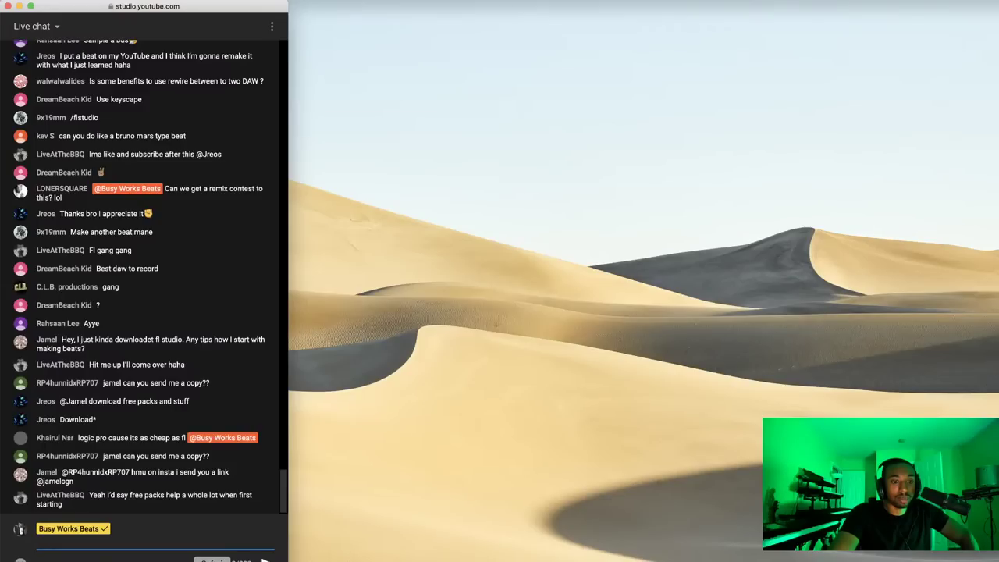
right_click(341, 556)
click(263, 479)
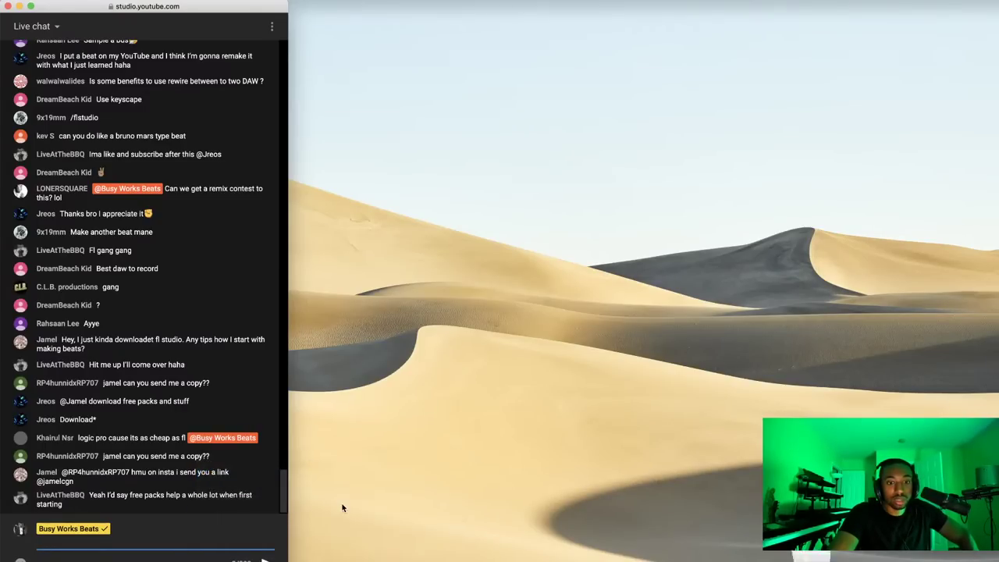